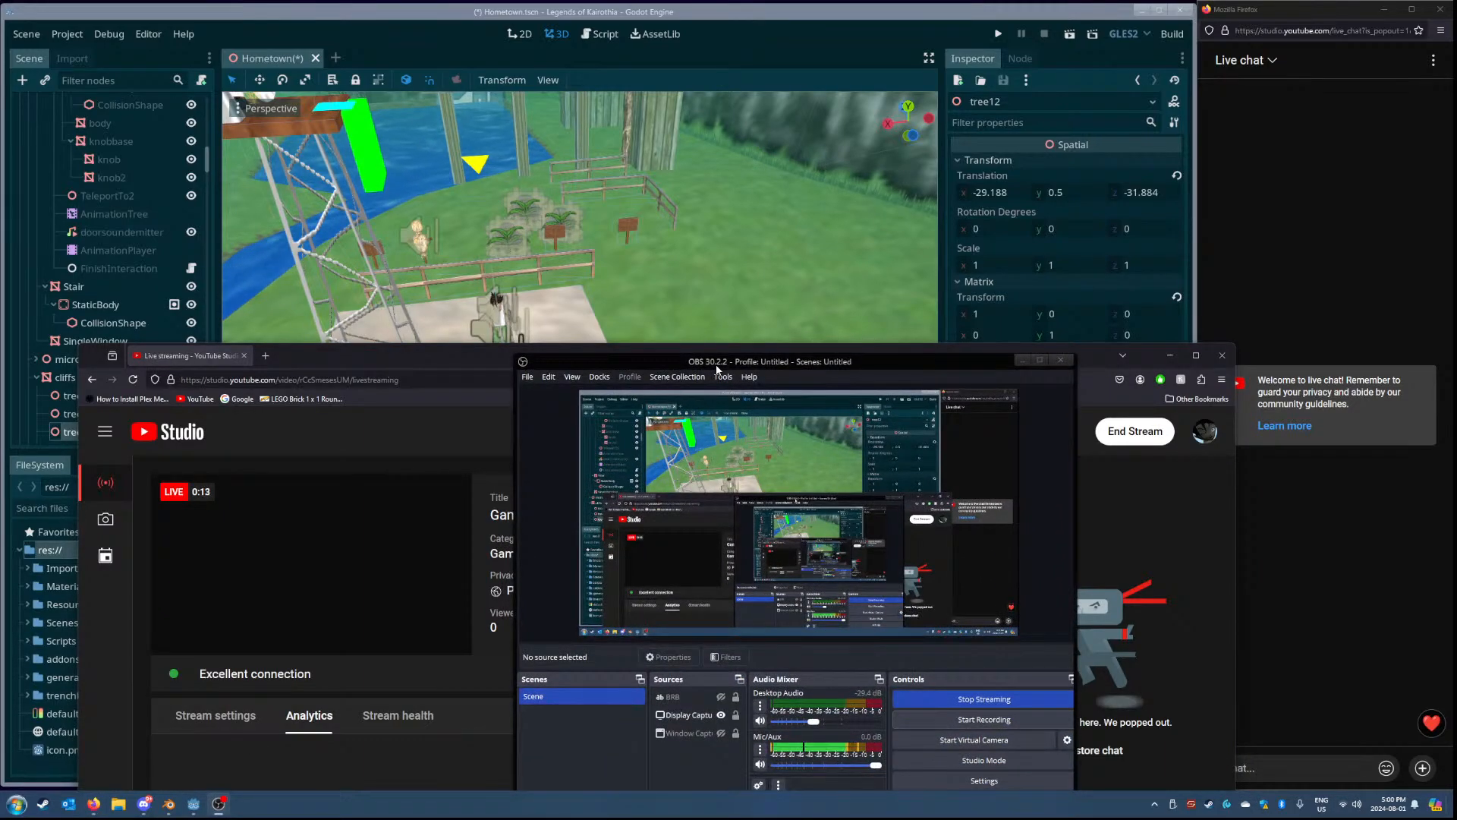
# - Move the OBS and YouTube Studio windows out of the way to uncover the Godot editor
pyautogui.moveTo(717, 367); pyautogui.dragTo(656, 733)
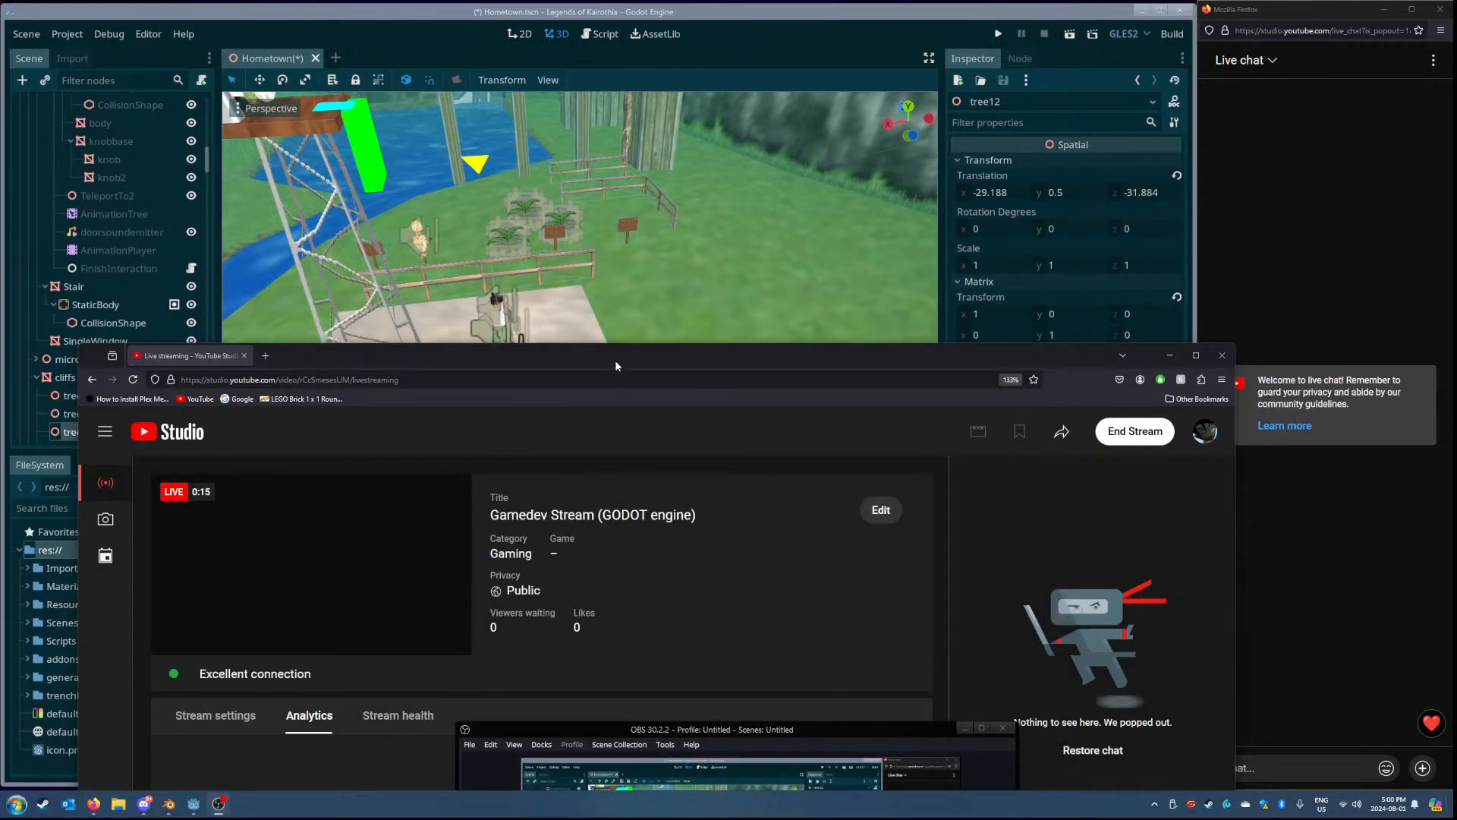
pyautogui.moveTo(615, 360); pyautogui.dragTo(598, 251)
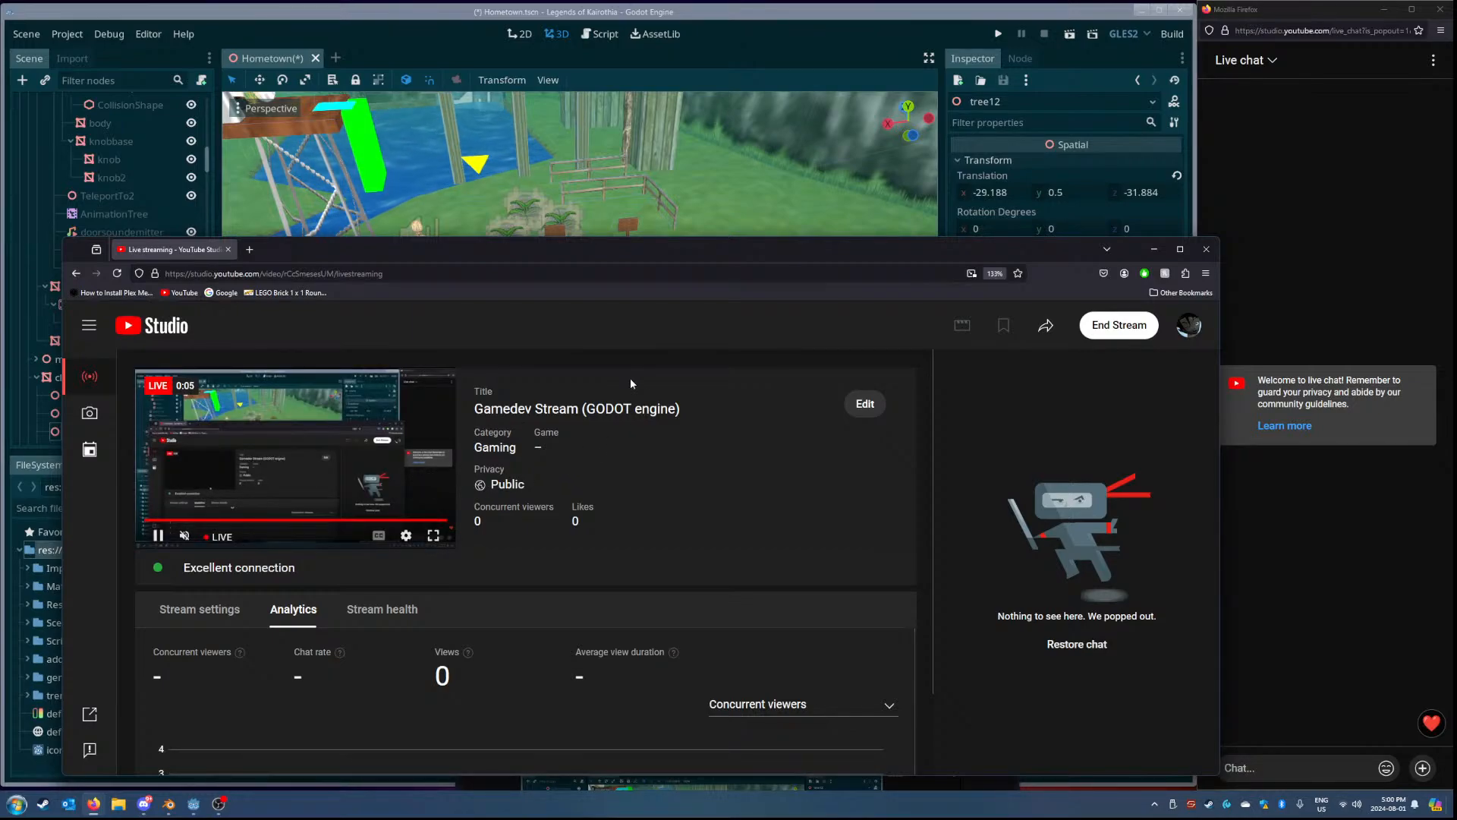
pyautogui.moveTo(657, 258); pyautogui.dragTo(658, 719)
# - Examine the log cabin's exterior around the door and window, and select the WallHalf wall piece
pyautogui.moveTo(657, 531); pyautogui.dragTo(911, 531, button='right')
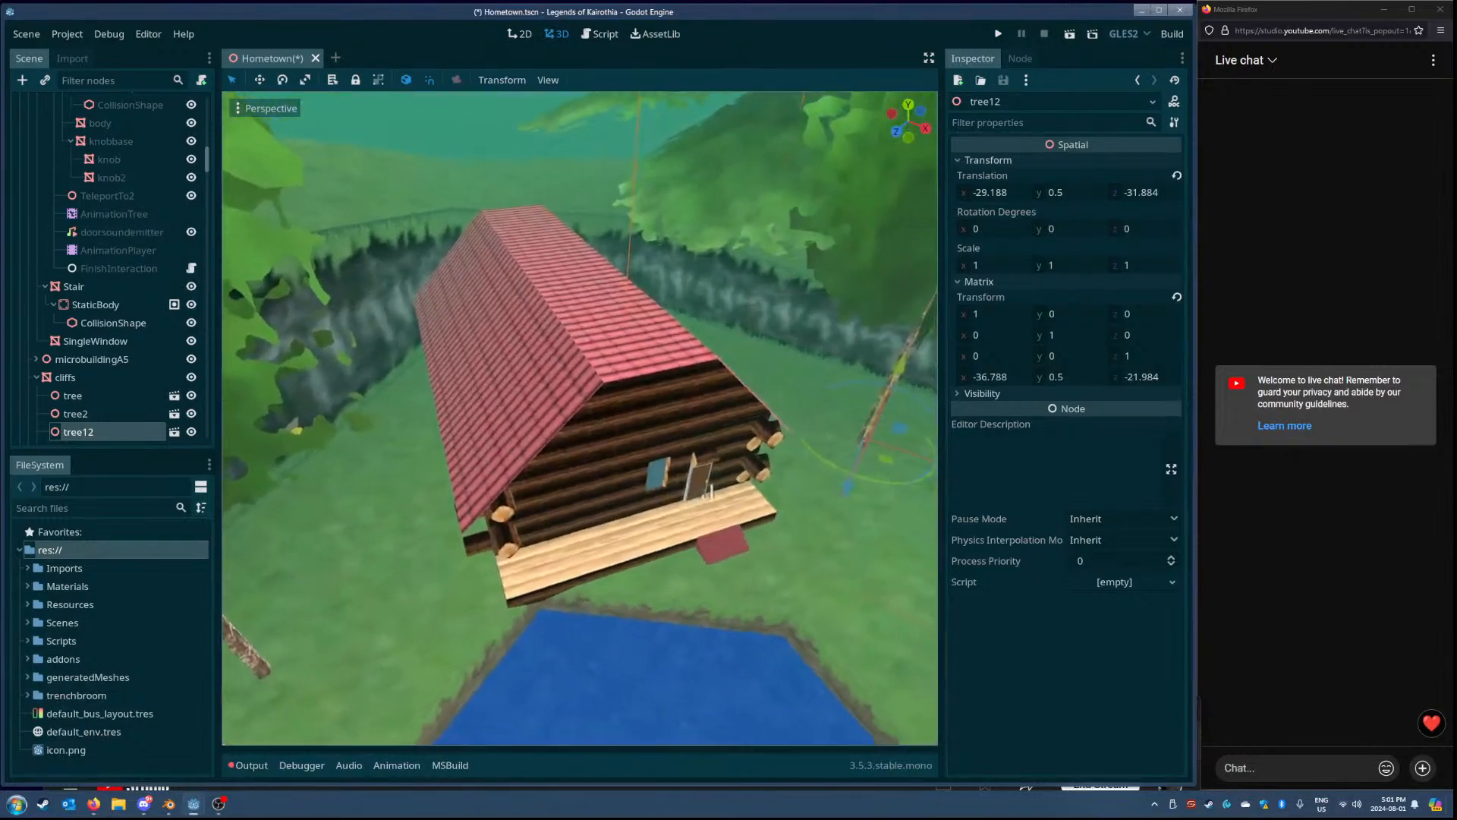
pyautogui.moveTo(579, 417); pyautogui.dragTo(455, 418, button='right')
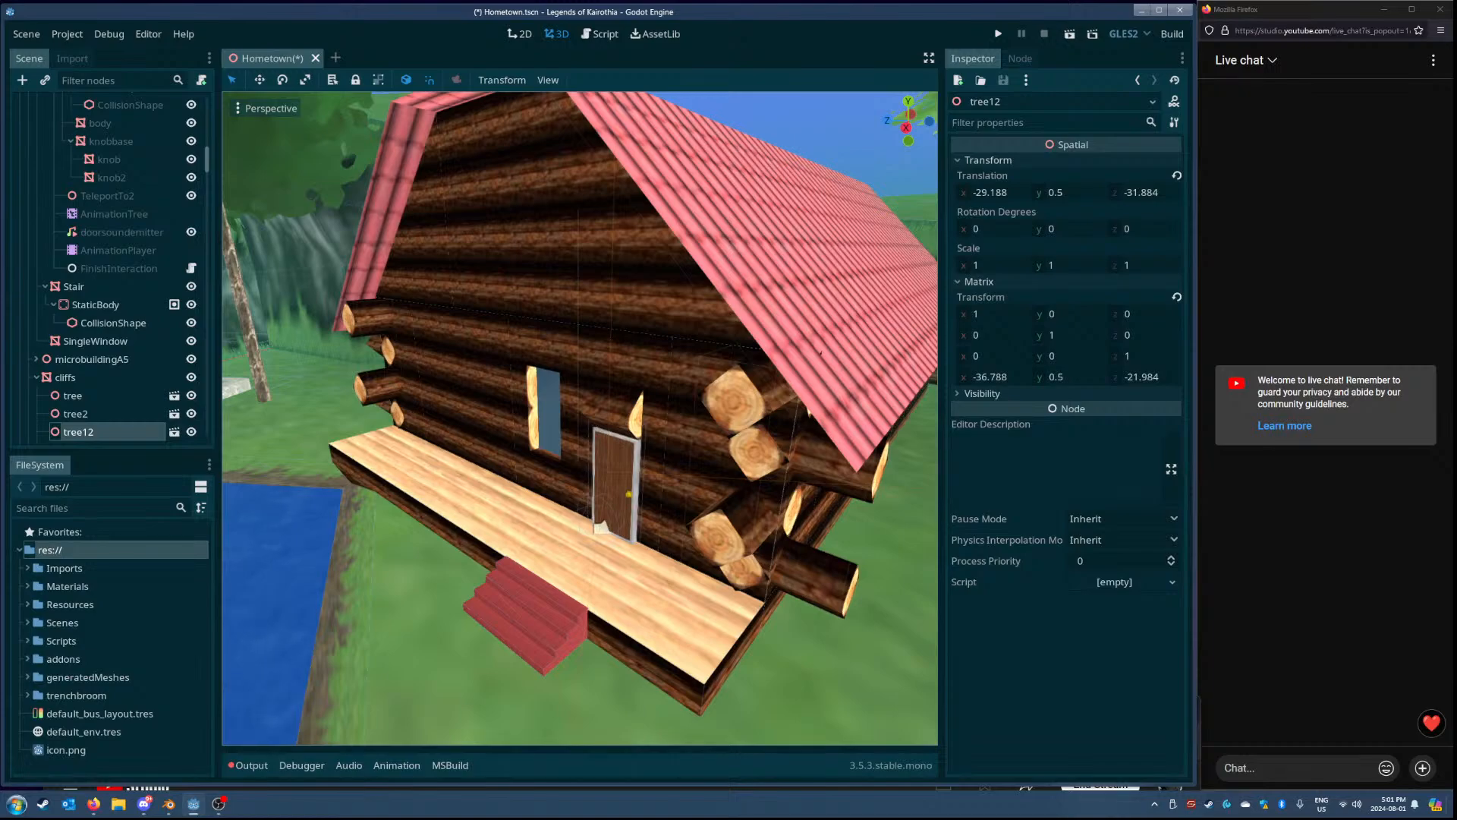
pyautogui.moveTo(611, 539); pyautogui.dragTo(668, 492, button='right')
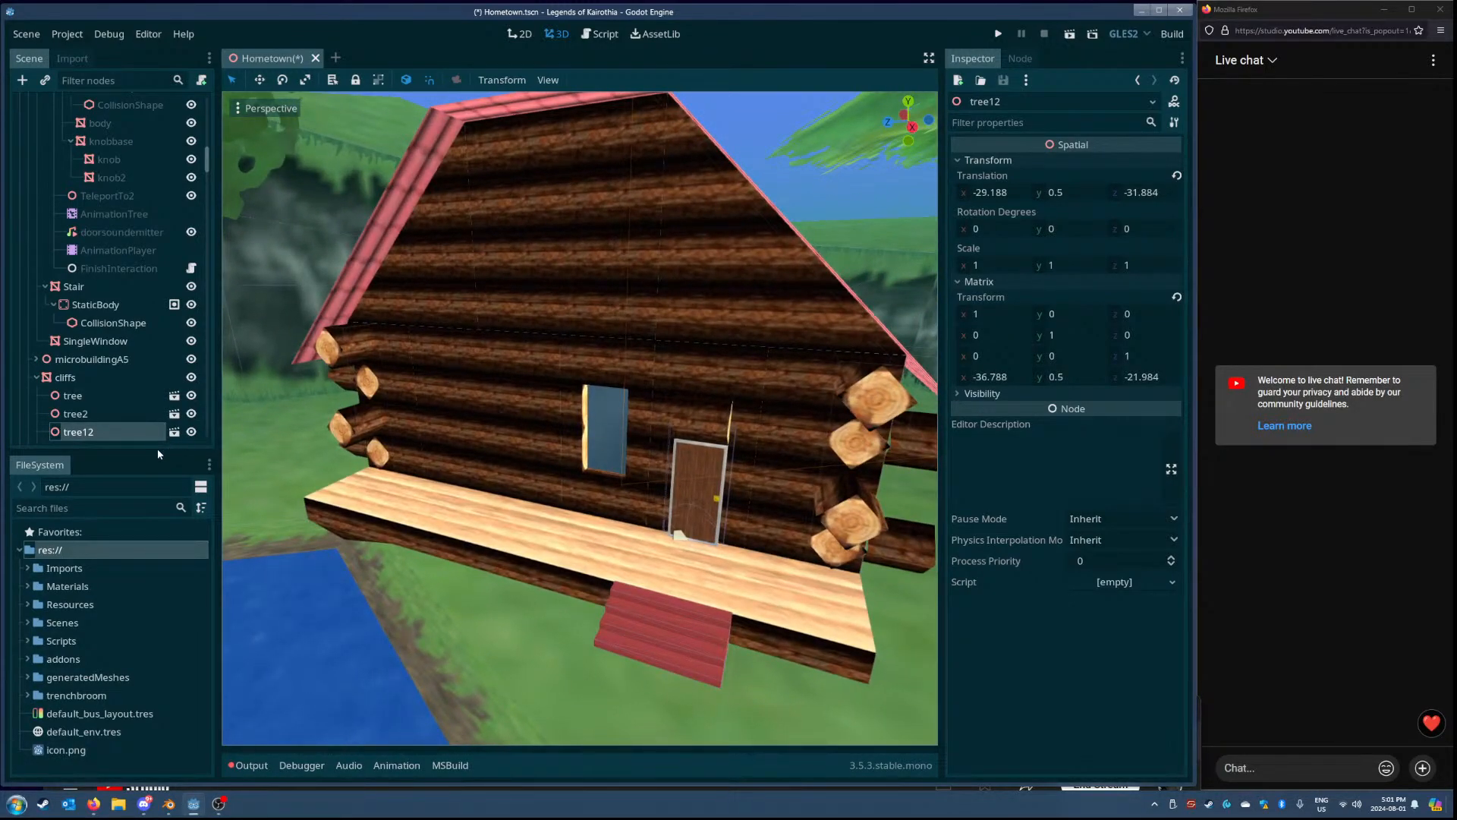
pyautogui.moveTo(157, 451); pyautogui.dragTo(168, 450)
pyautogui.moveTo(296, 448)
pyautogui.mouseDown(button='right')
pyautogui.moveTo(265, 432)
pyautogui.moveTo(316, 429)
pyautogui.mouseUp(button='right')
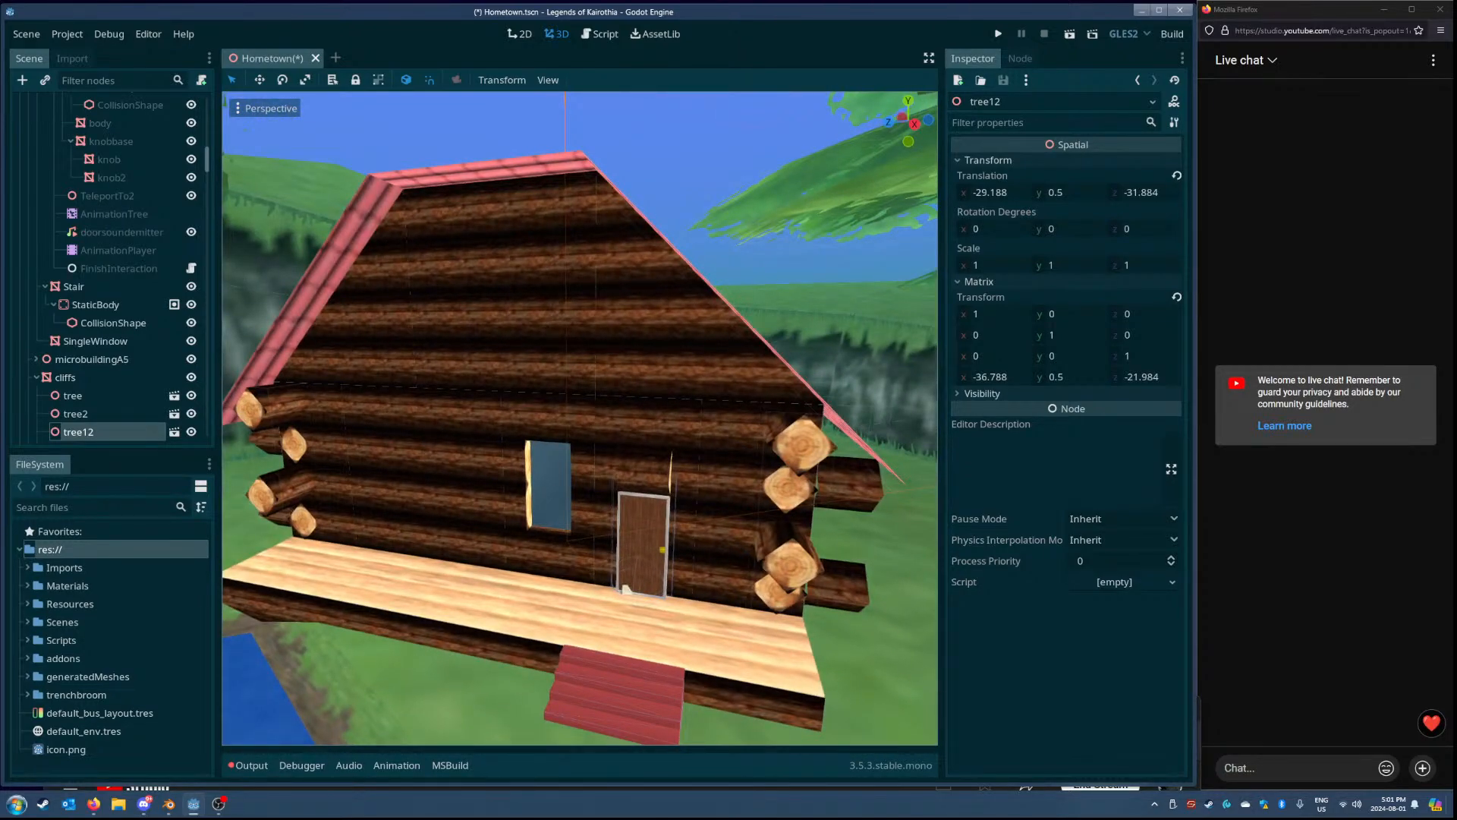
pyautogui.moveTo(317, 429); pyautogui.dragTo(375, 431, button='right')
pyautogui.press('w')
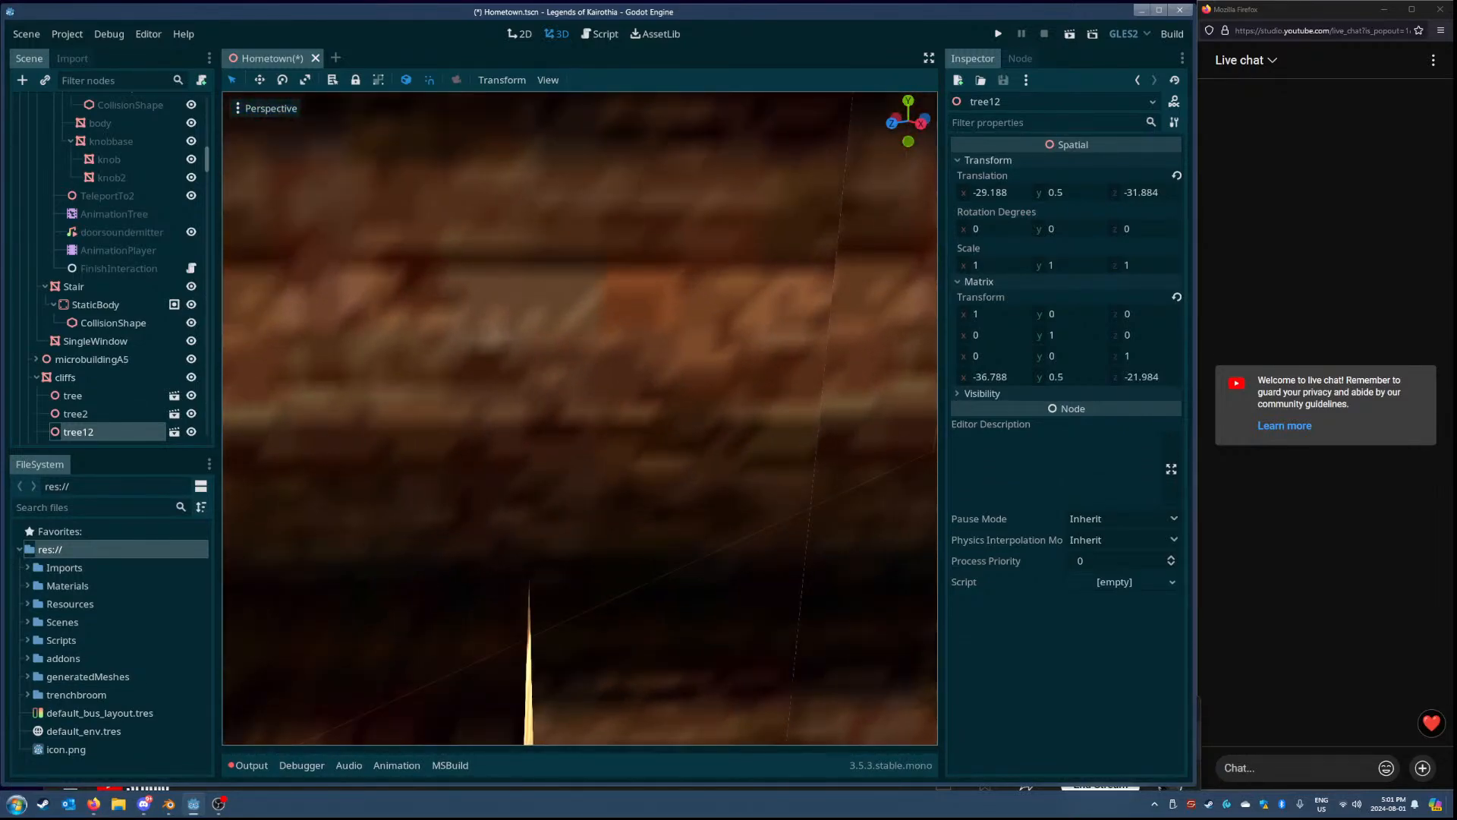
pyautogui.click(764, 429)
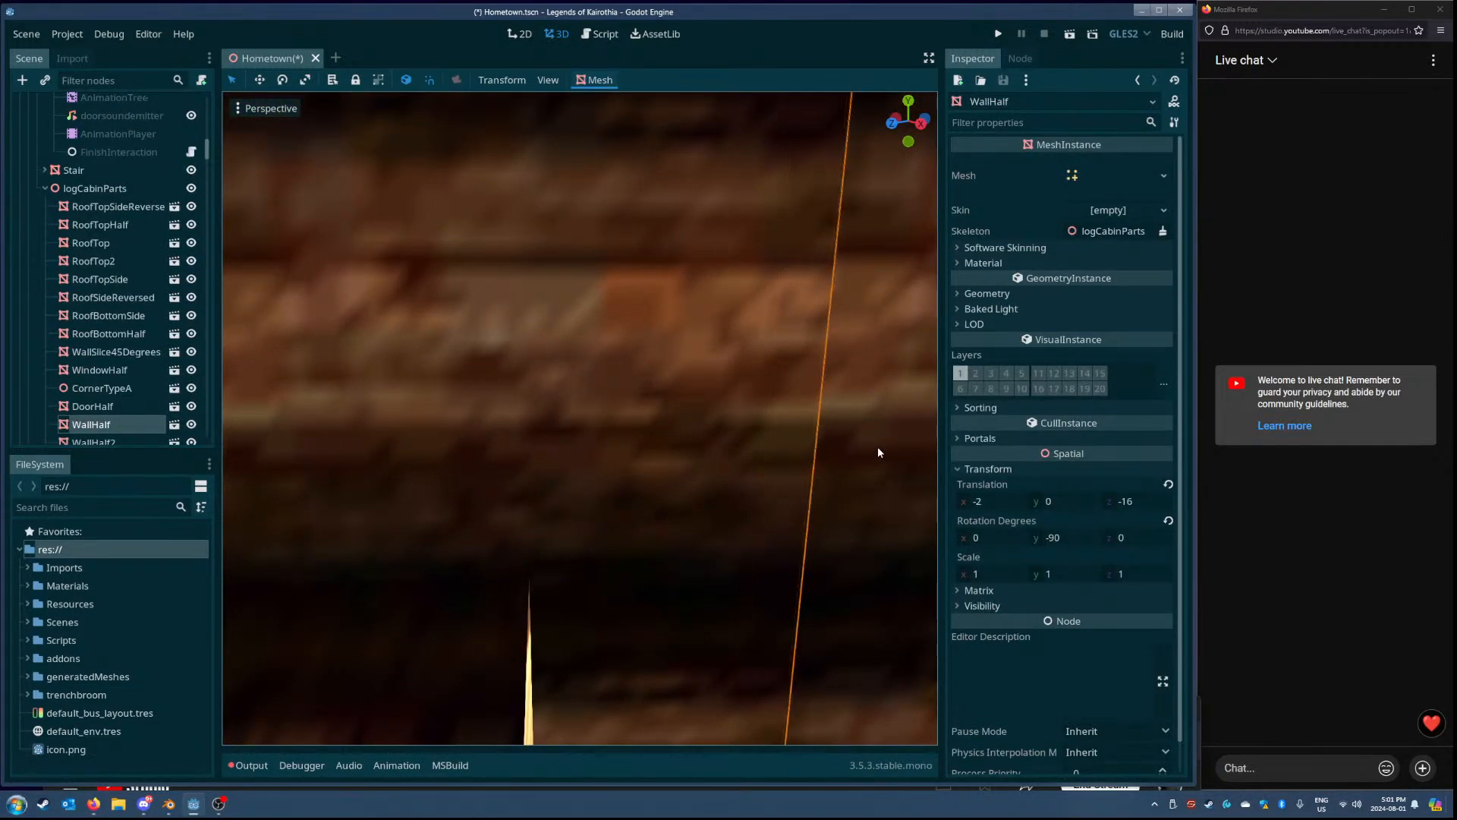
pyautogui.click(839, 454)
pyautogui.press('f')
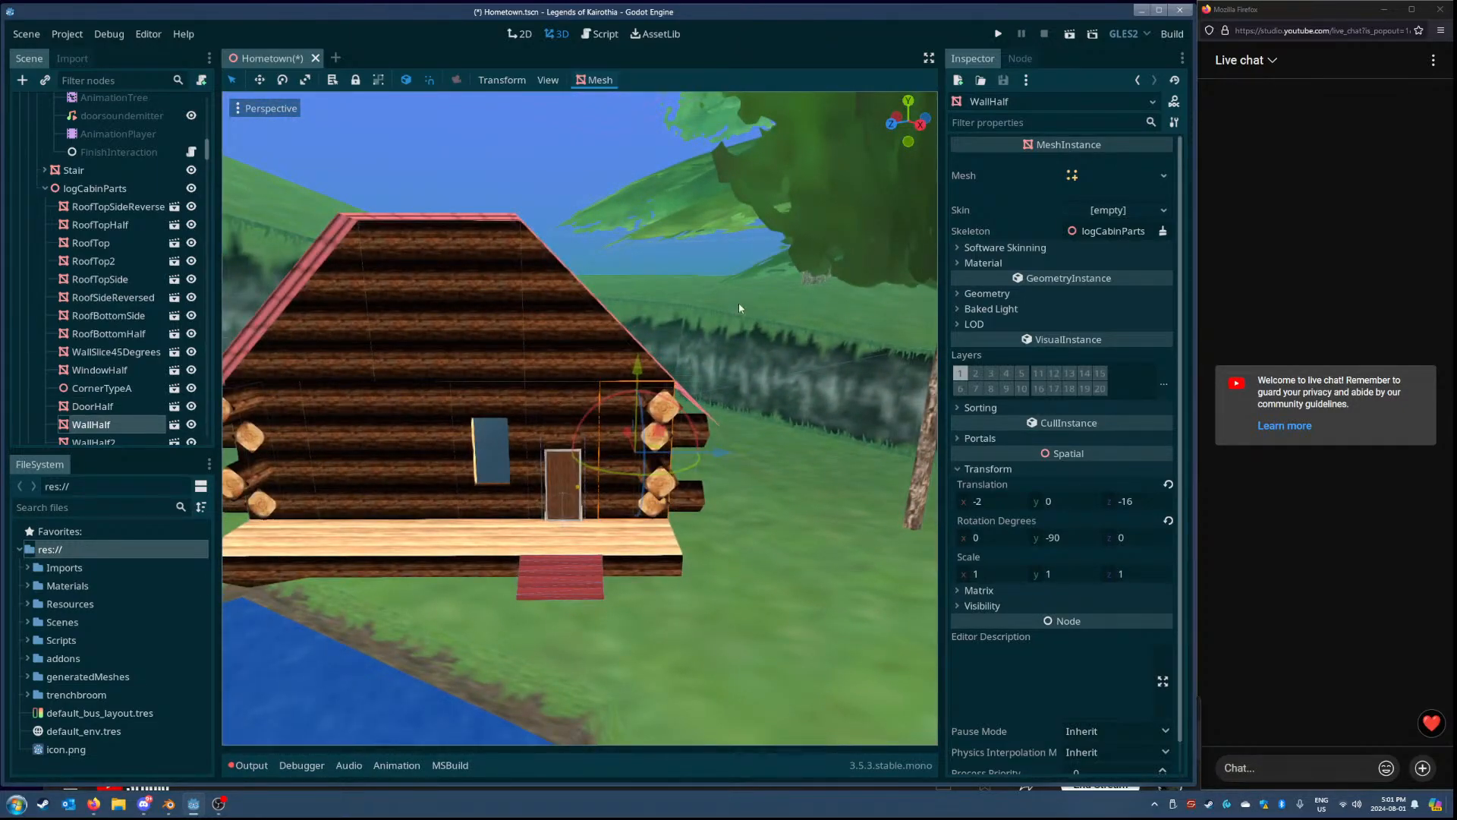
# - Save the Hometown scene and run it in an enlarged game window, checking the Equipment screen before closing the game
pyautogui.hotkey('ctrl', 's')
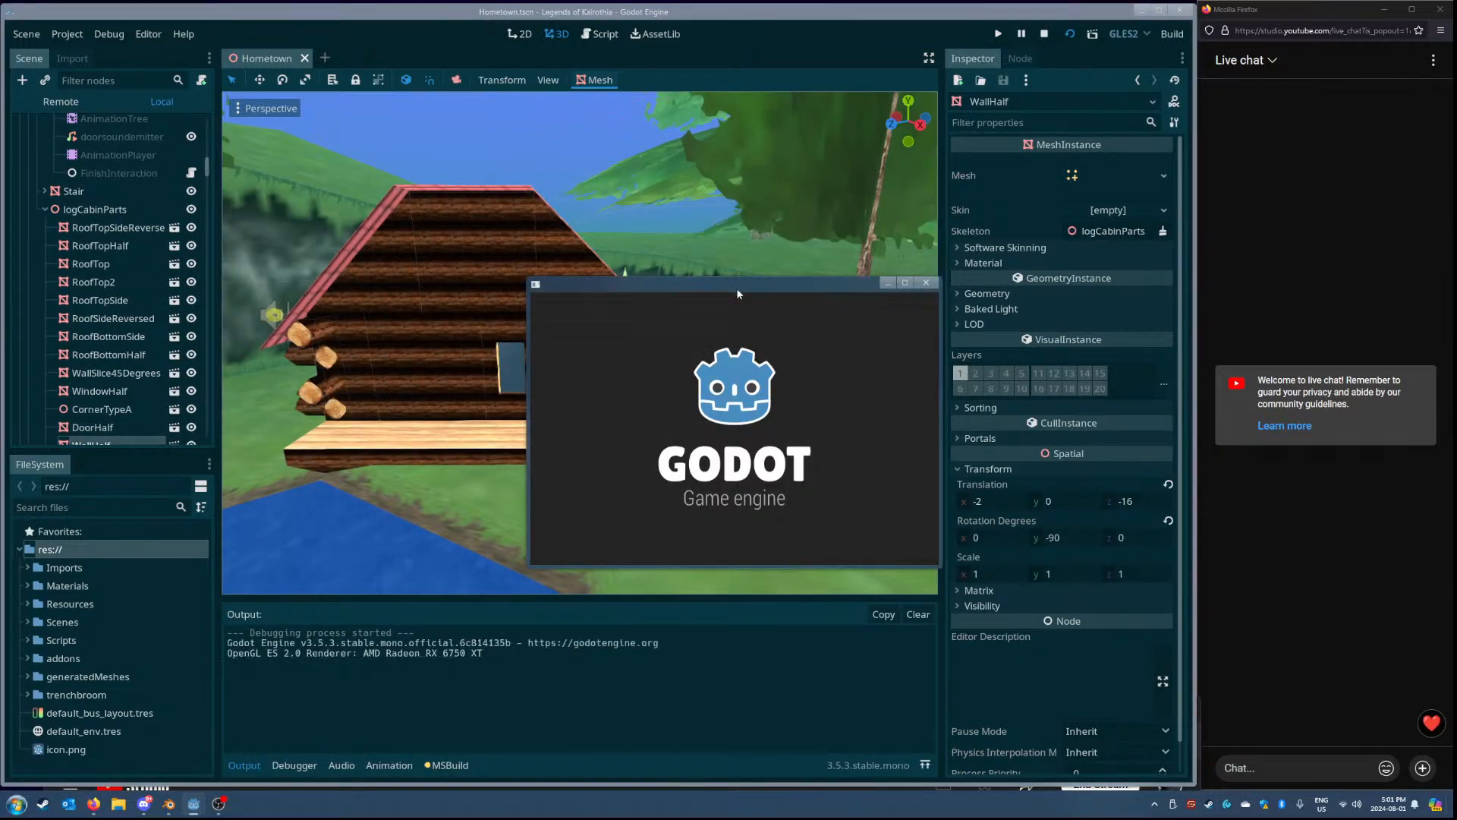
pyautogui.moveTo(737, 291); pyautogui.dragTo(370, 115)
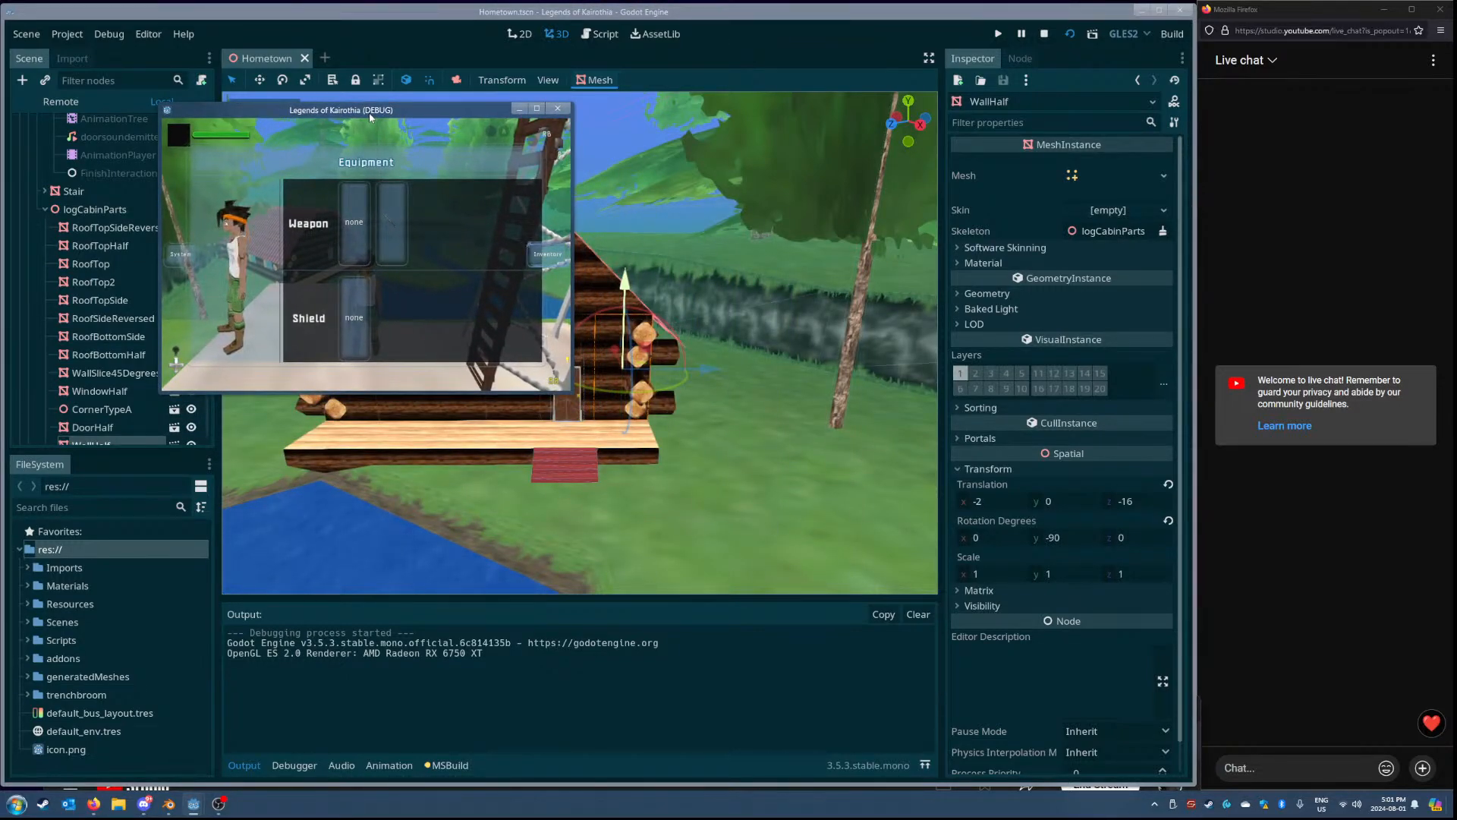
pyautogui.moveTo(572, 389); pyautogui.dragTo(932, 628)
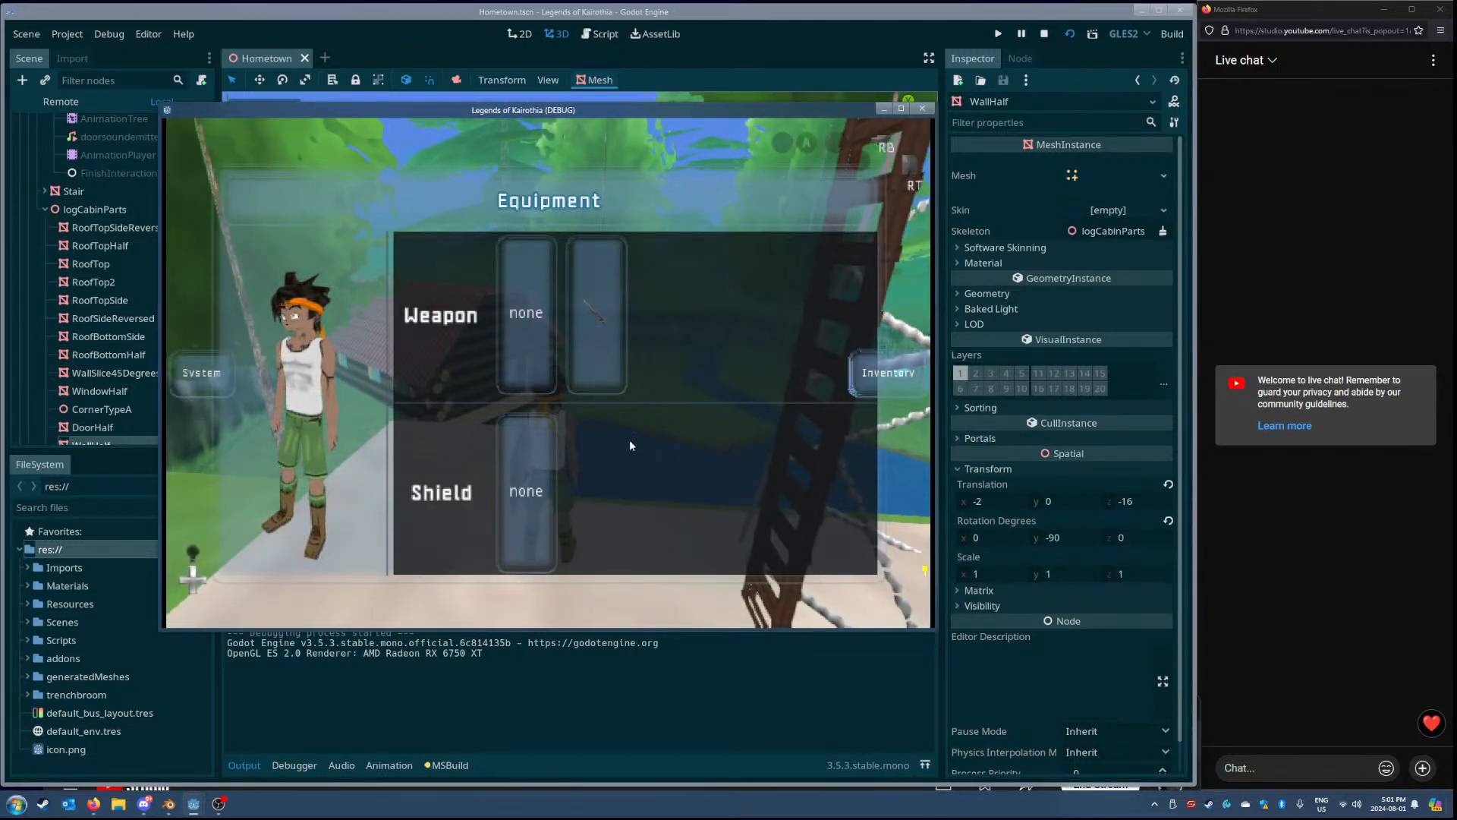
pyautogui.press('Escape')
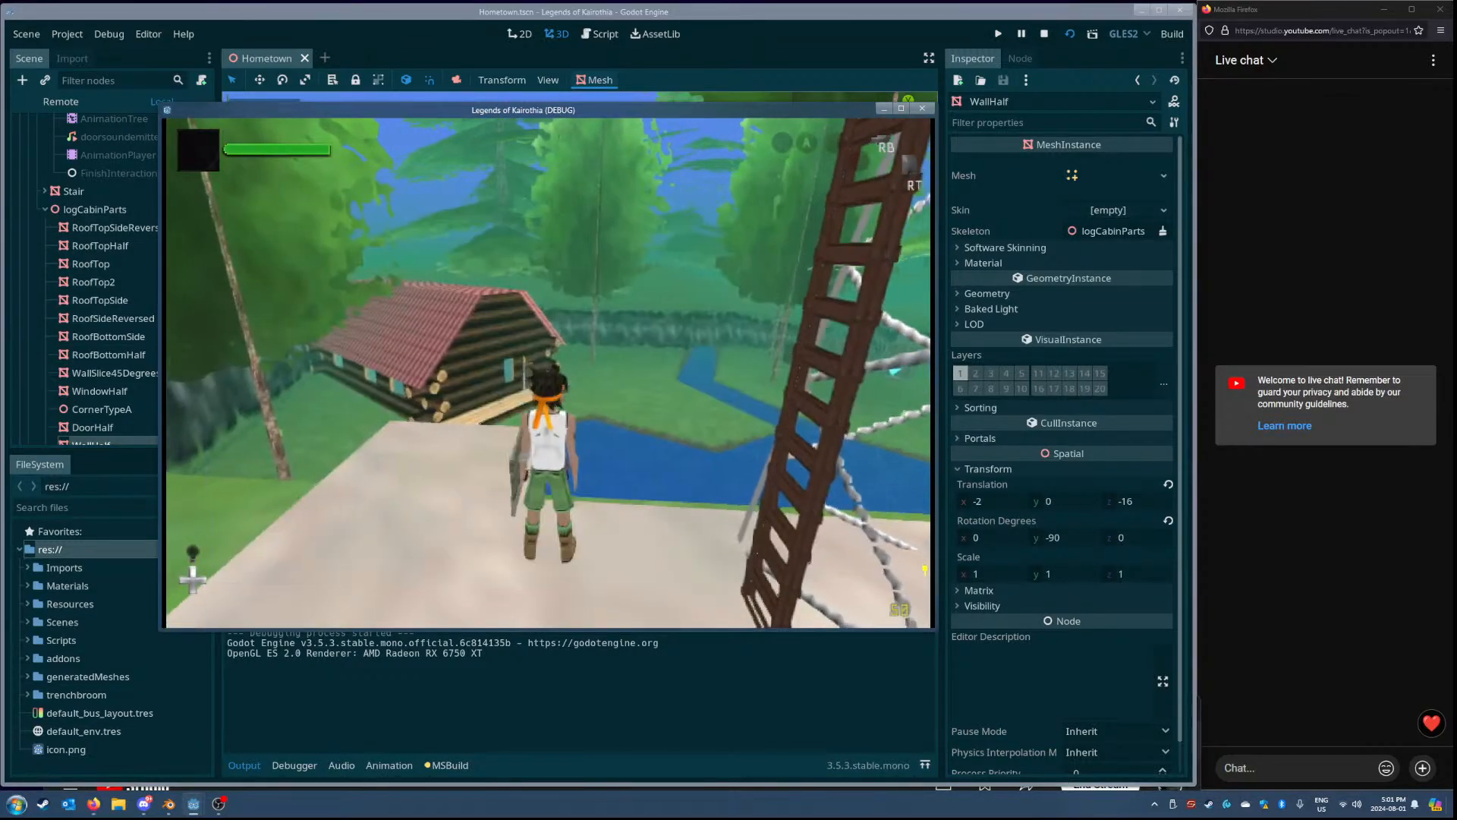
pyautogui.press('Escape')
pyautogui.click(921, 109)
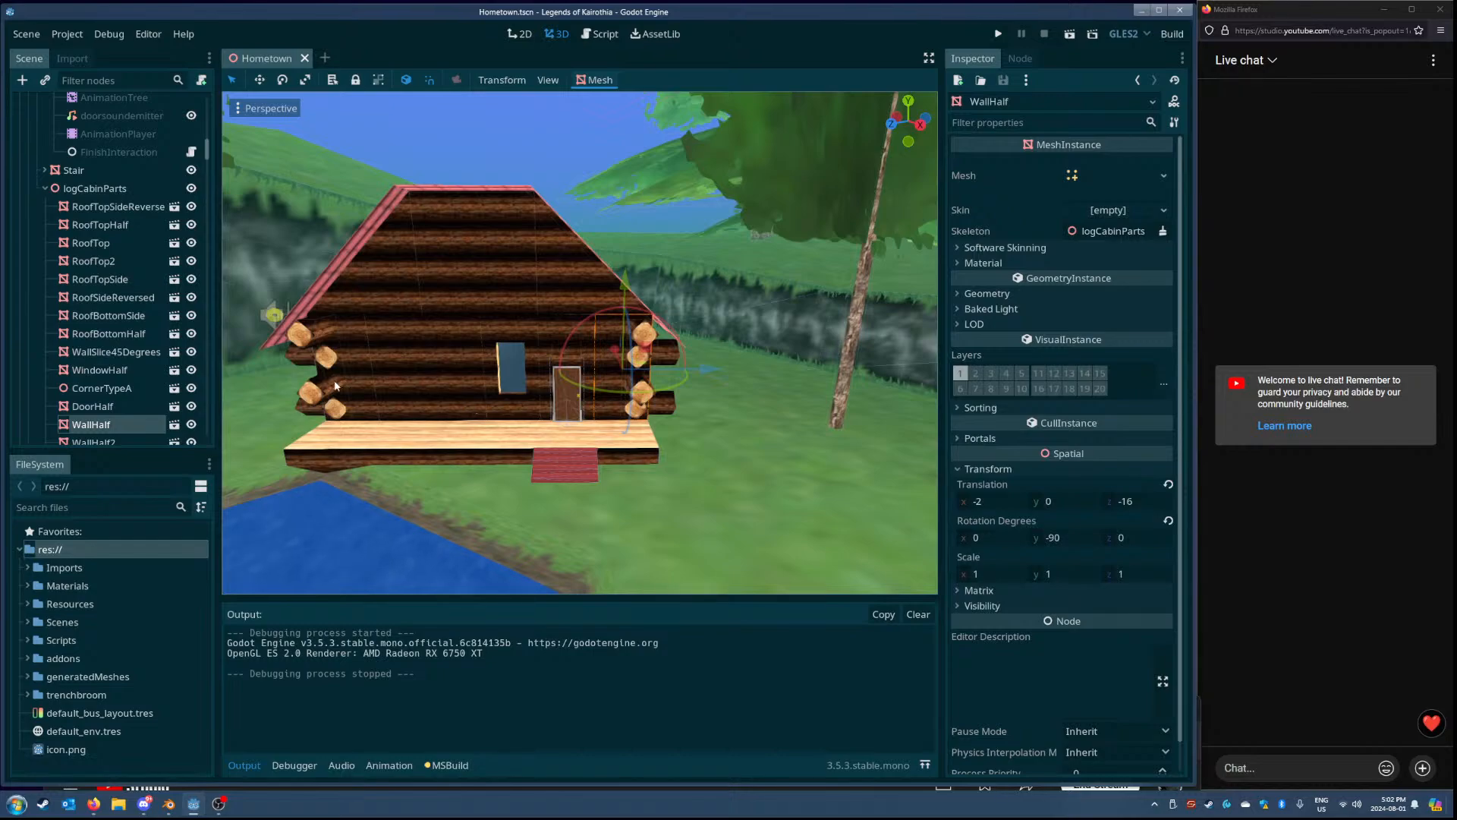
# - Open the project's user data folder and bring its window to the front
pyautogui.click(81, 35)
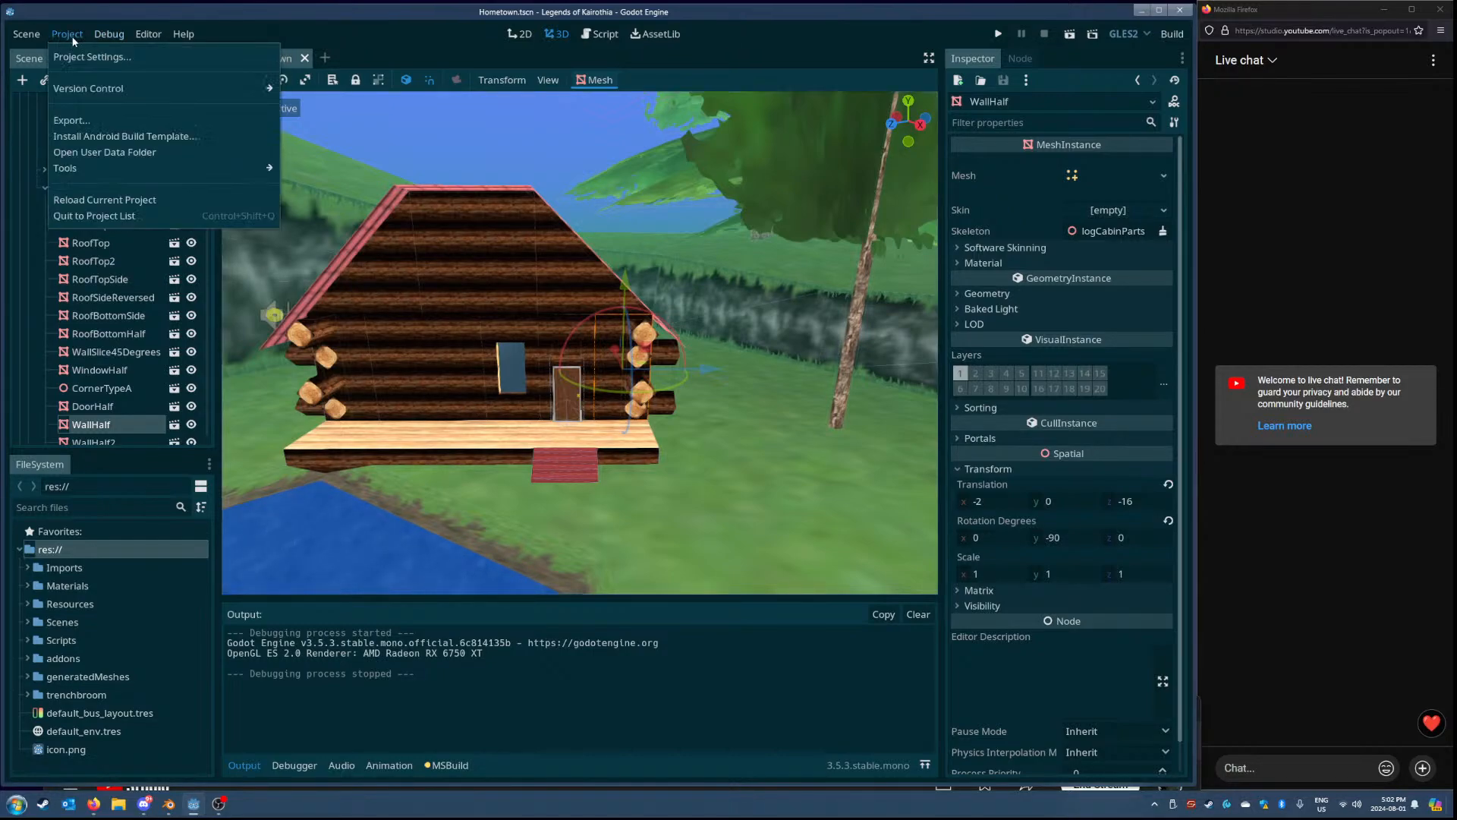
pyautogui.click(98, 153)
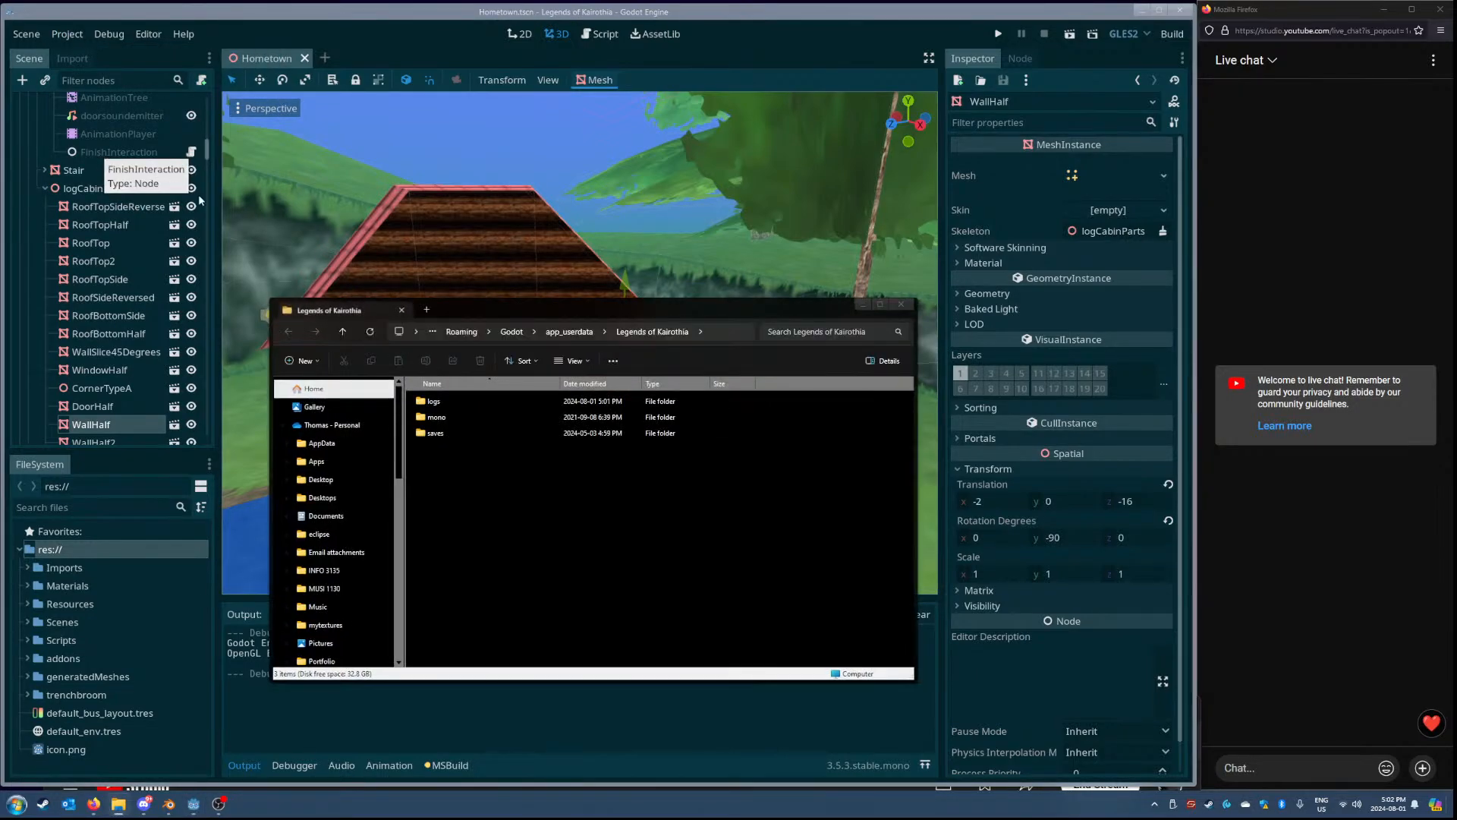
pyautogui.moveTo(576, 311); pyautogui.dragTo(533, 220)
pyautogui.click(408, 45)
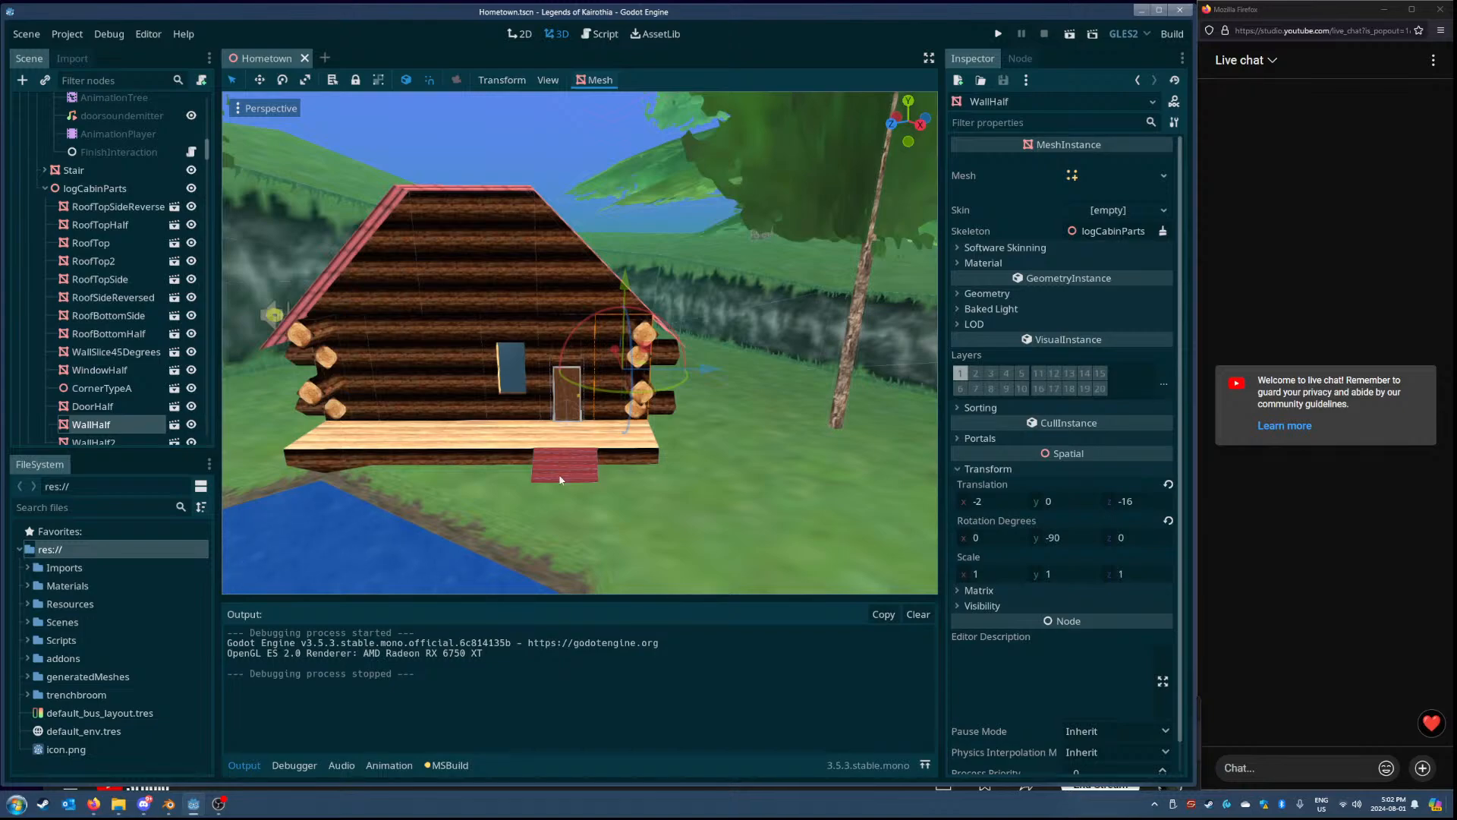
pyautogui.click(226, 812)
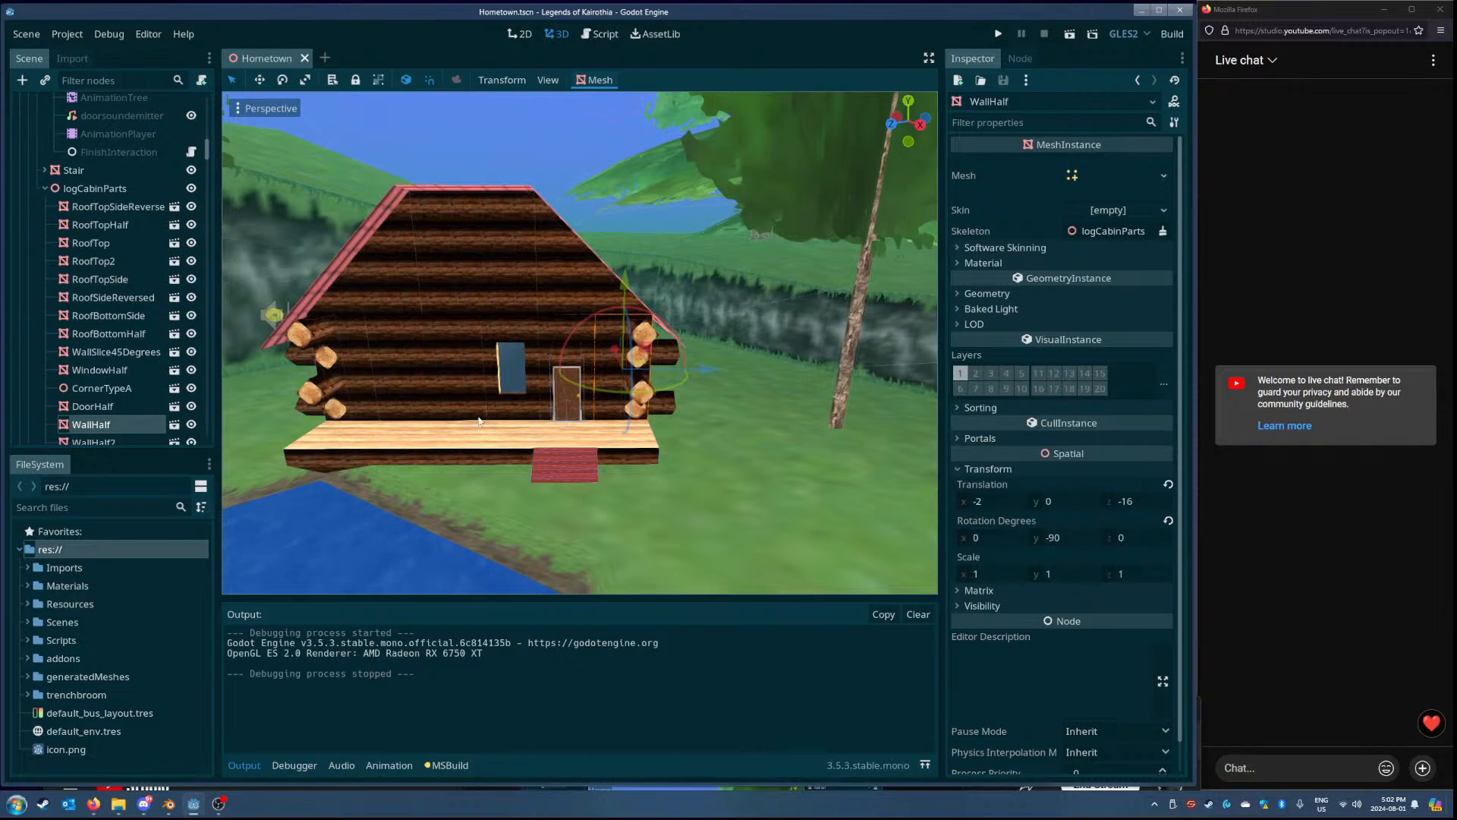
pyautogui.click(119, 805)
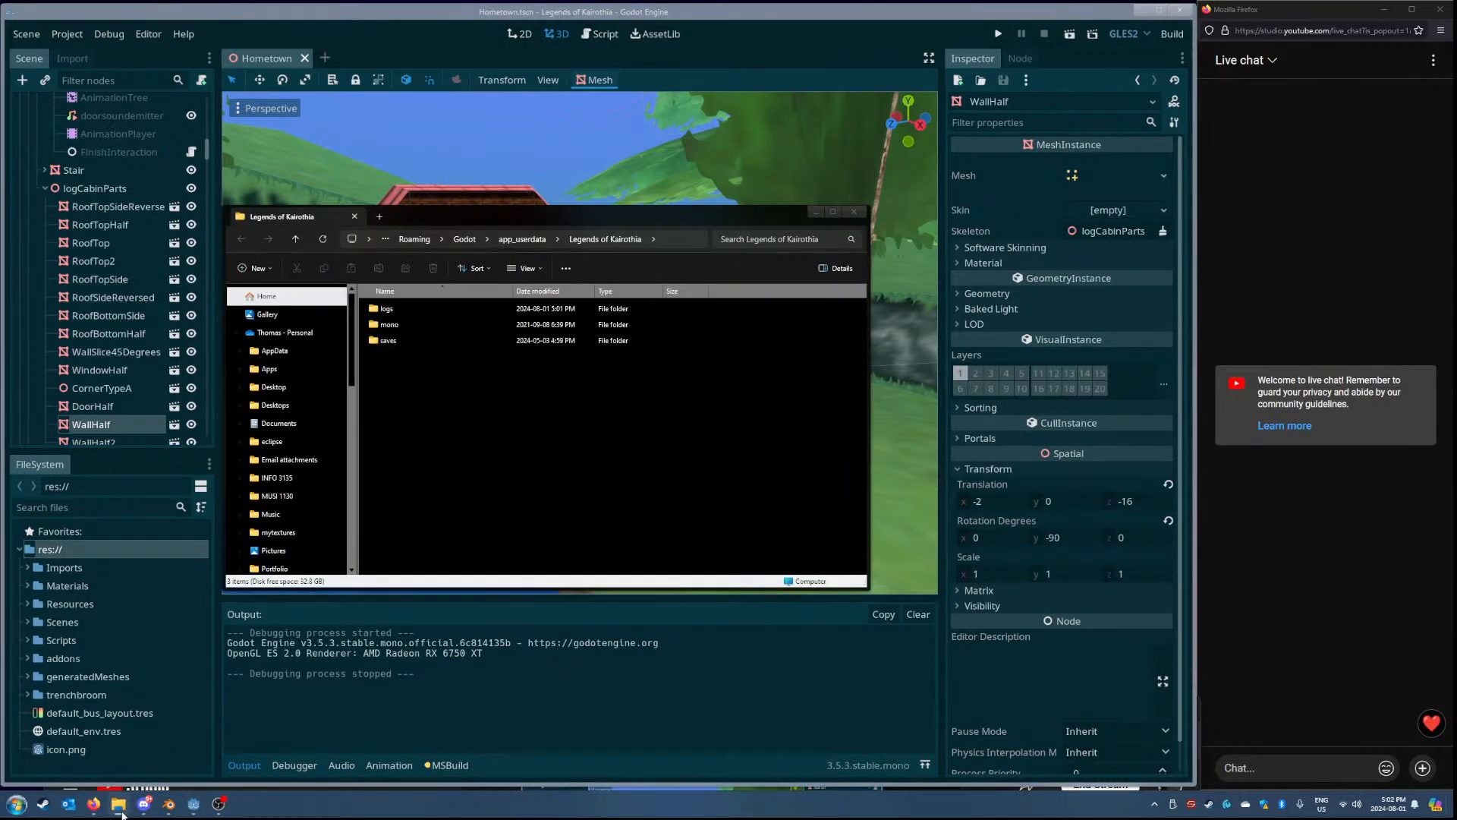
# - Open save1.json from the saves folder in the code editor
pyautogui.doubleClick(437, 341)
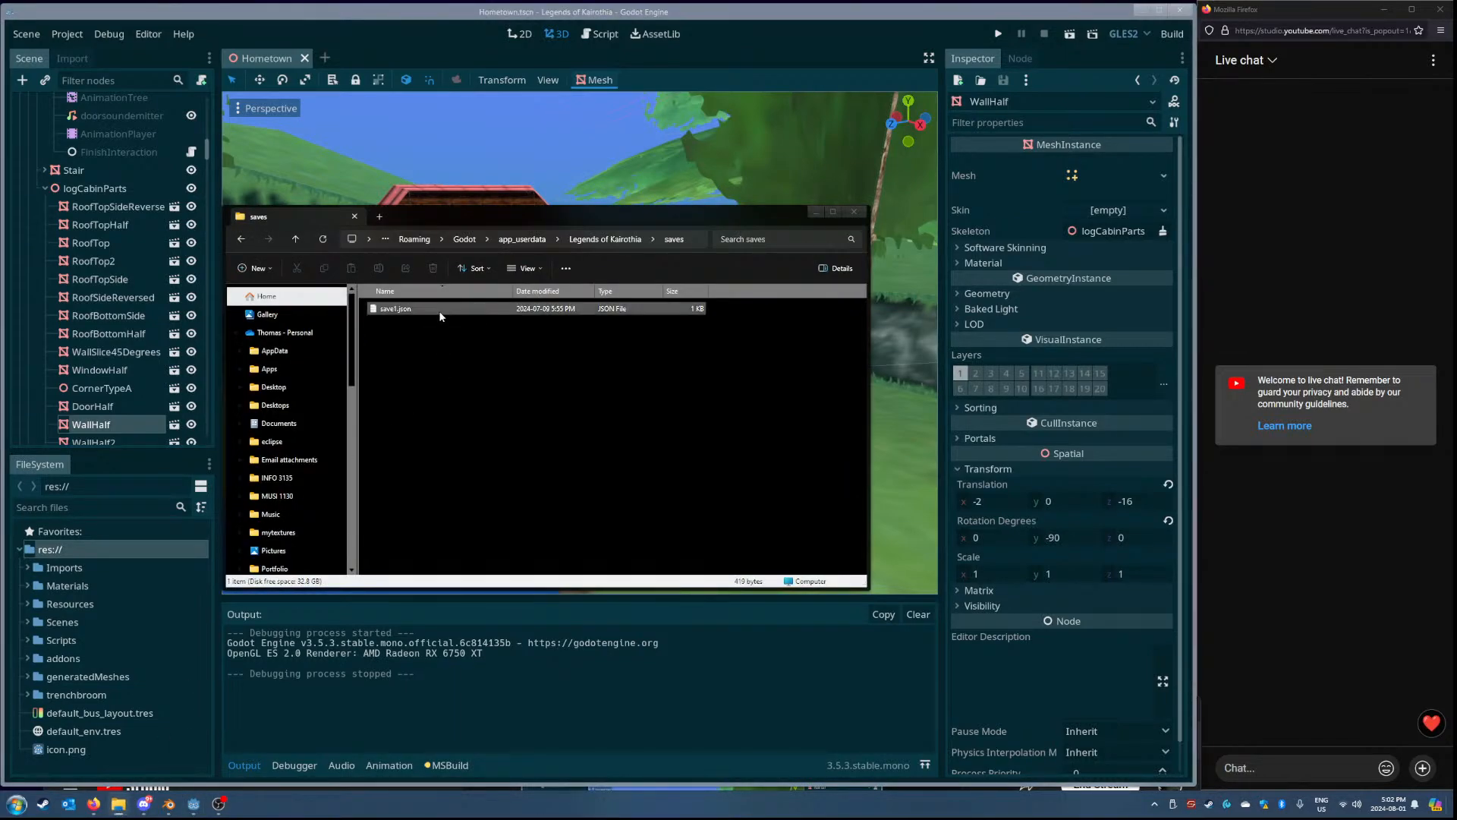
pyautogui.click(439, 312)
pyautogui.doubleClick(441, 310)
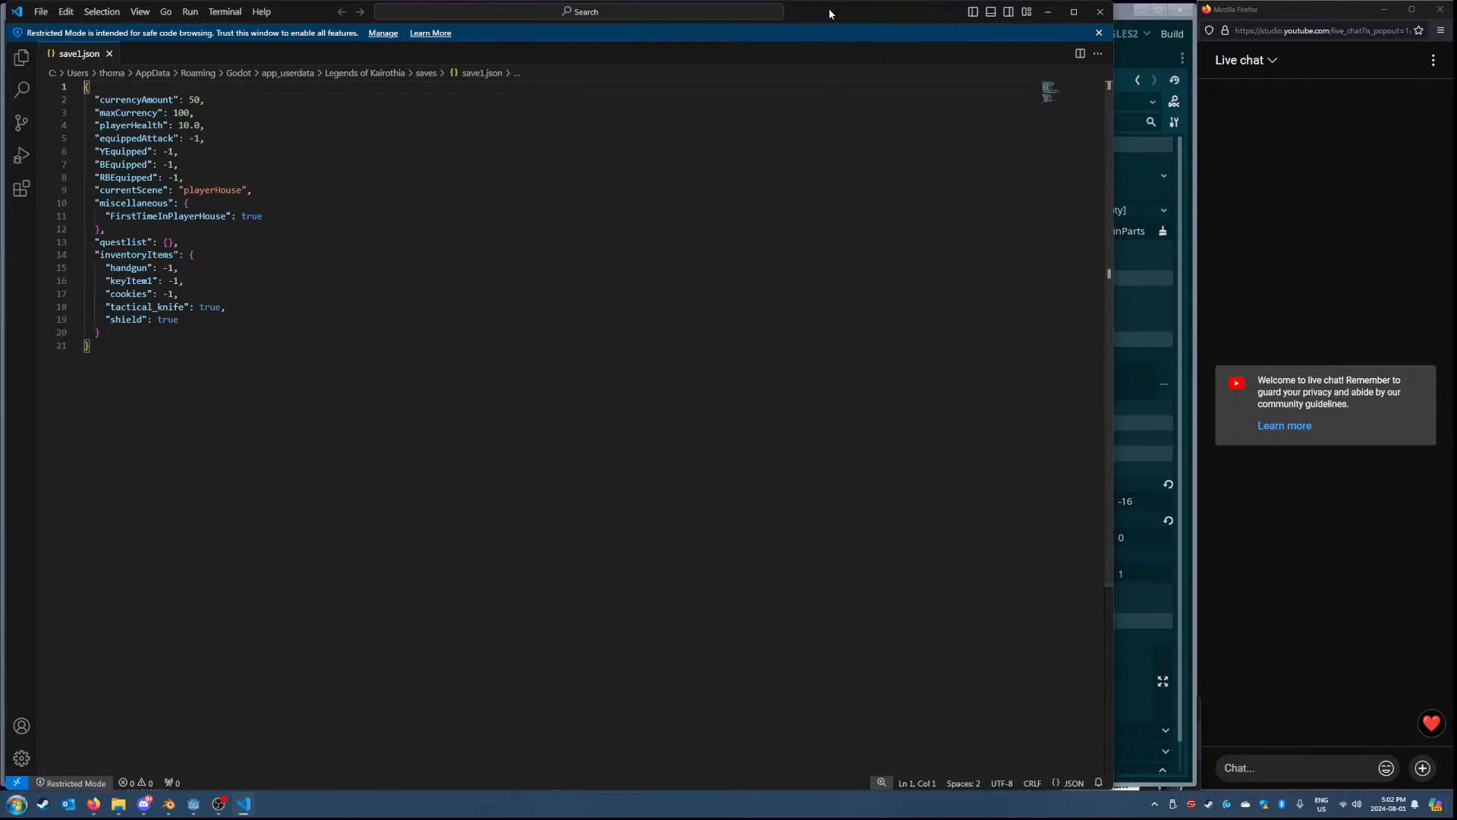
pyautogui.moveTo(825, 9); pyautogui.dragTo(923, 100)
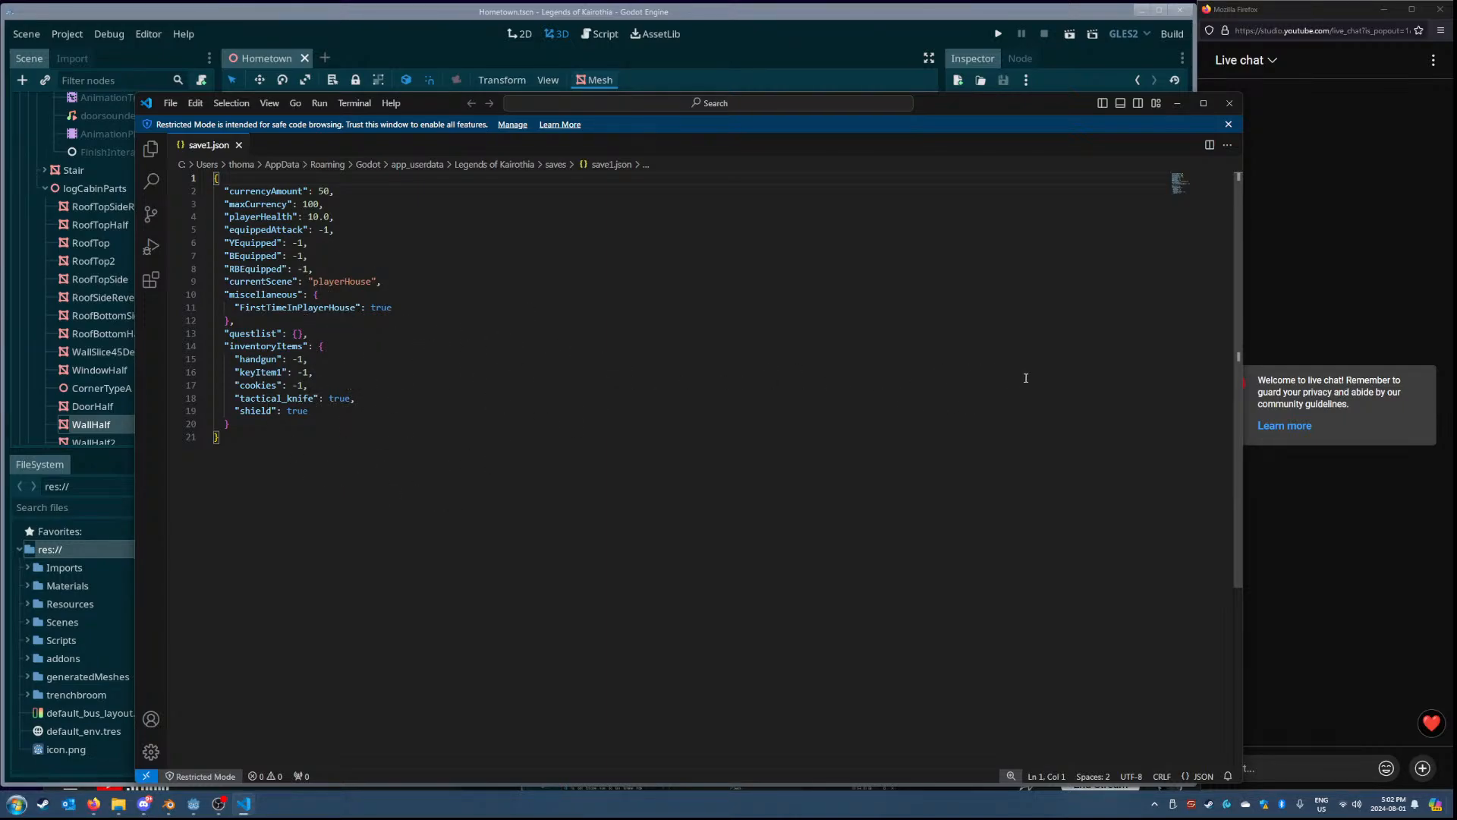
# - Rename the "shield" entry under inventoryItems to "plank_shield", save save1.json and close the file
pyautogui.doubleClick(277, 398)
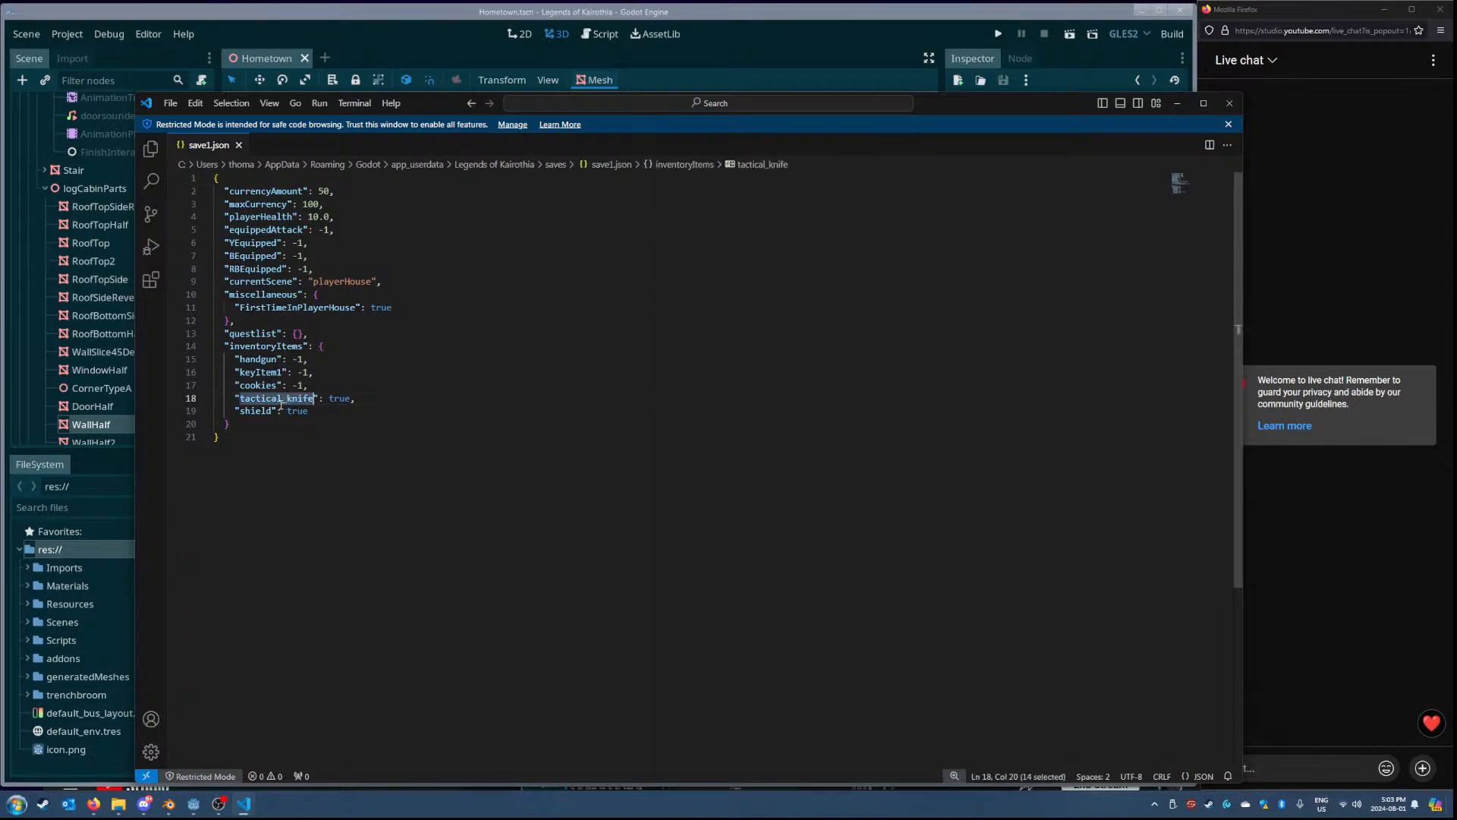
pyautogui.doubleClick(259, 411)
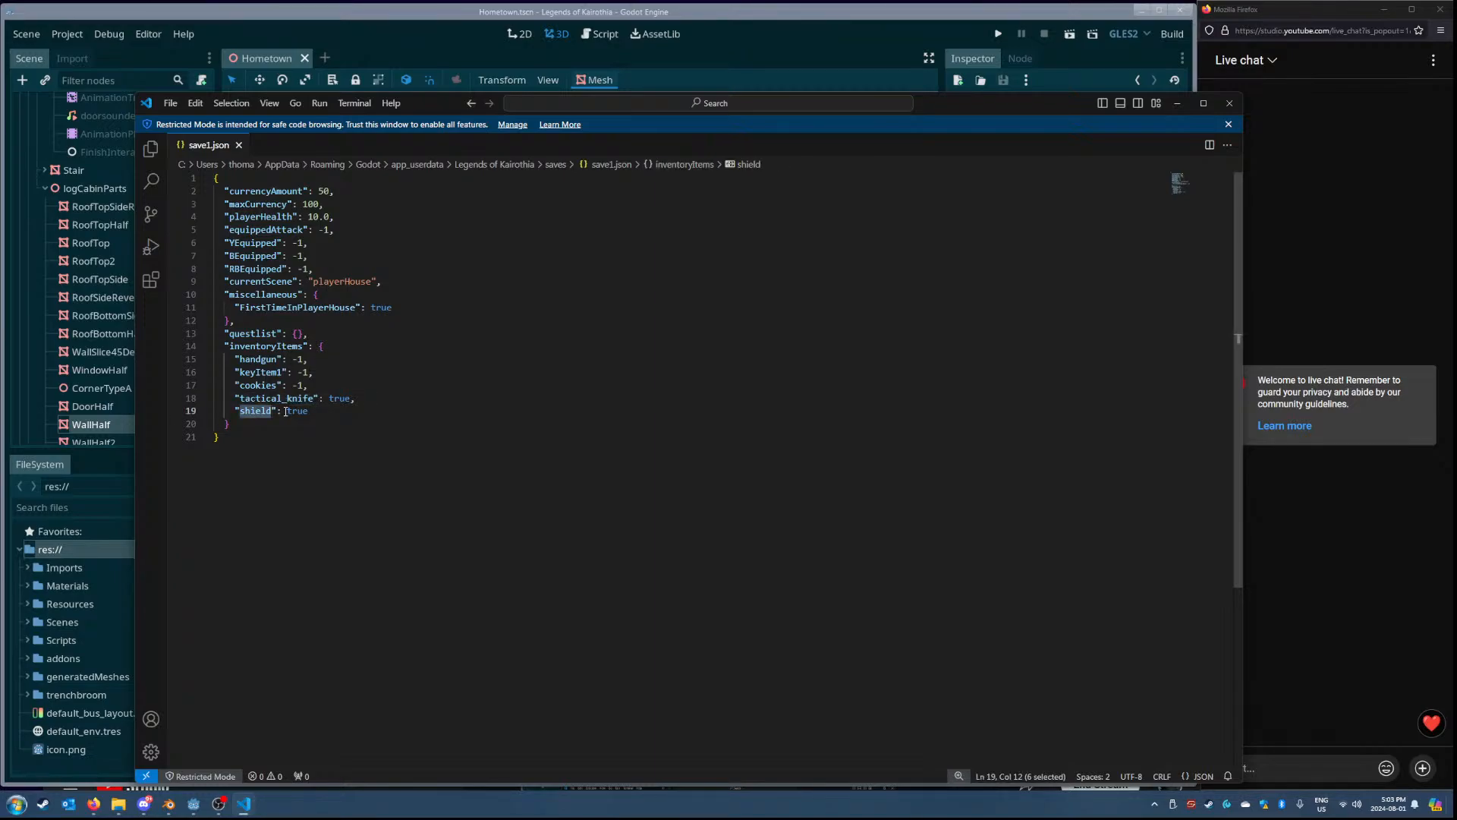
pyautogui.press('Left')
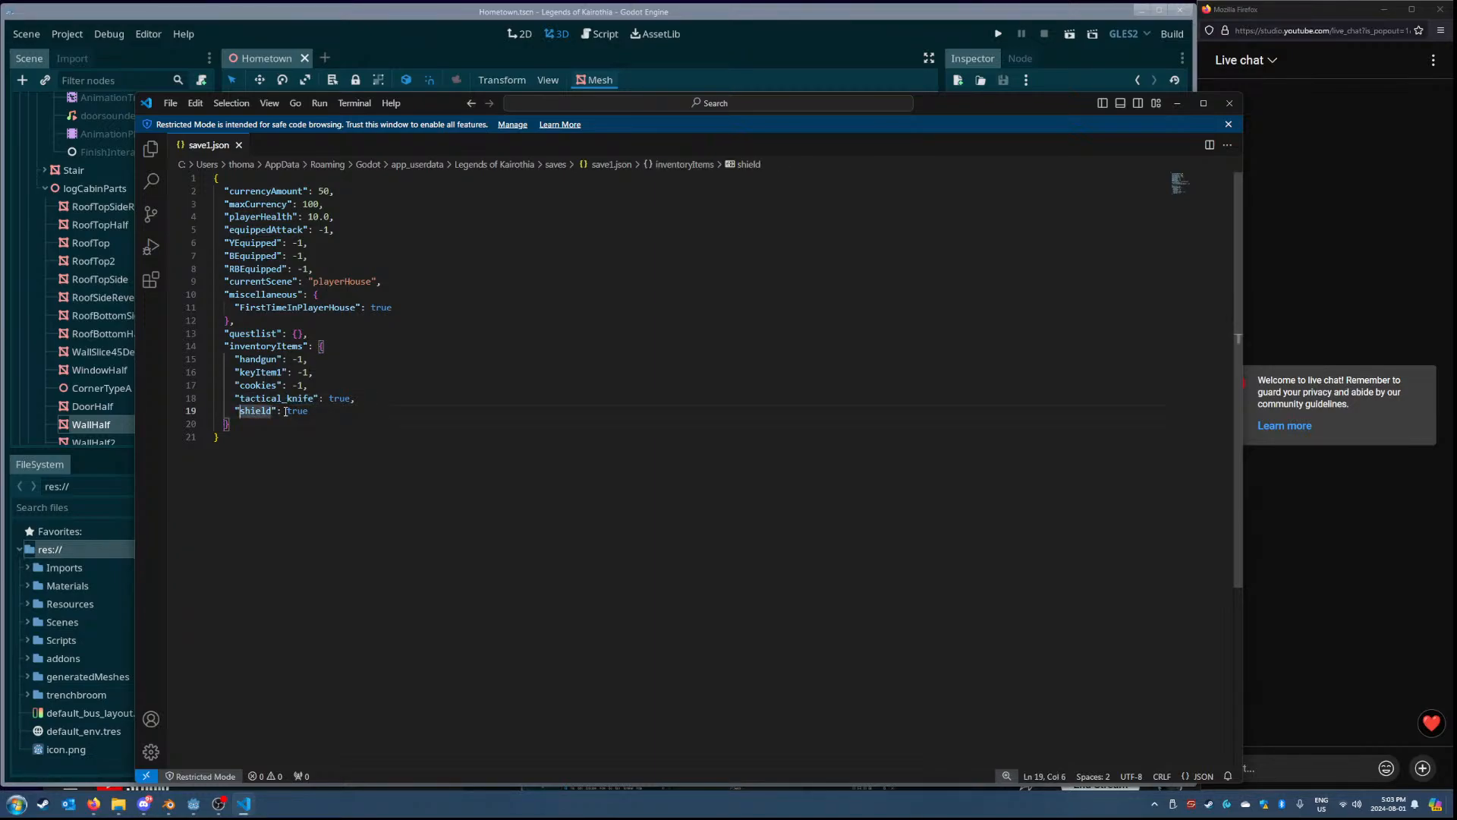
pyautogui.write('plank_')
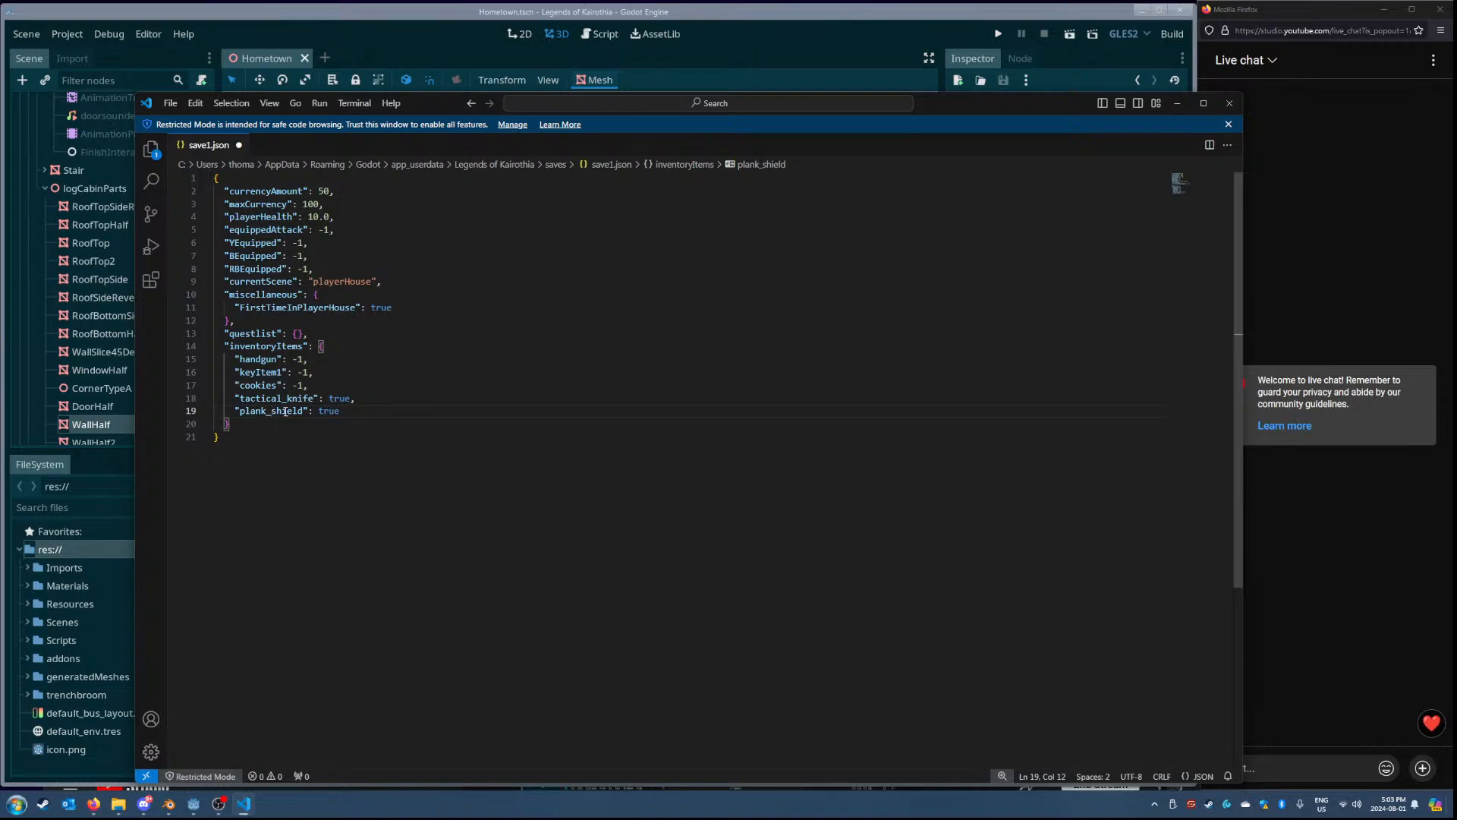
pyautogui.hotkey('ctrl', 's')
pyautogui.click(1228, 102)
pyautogui.click(772, 59)
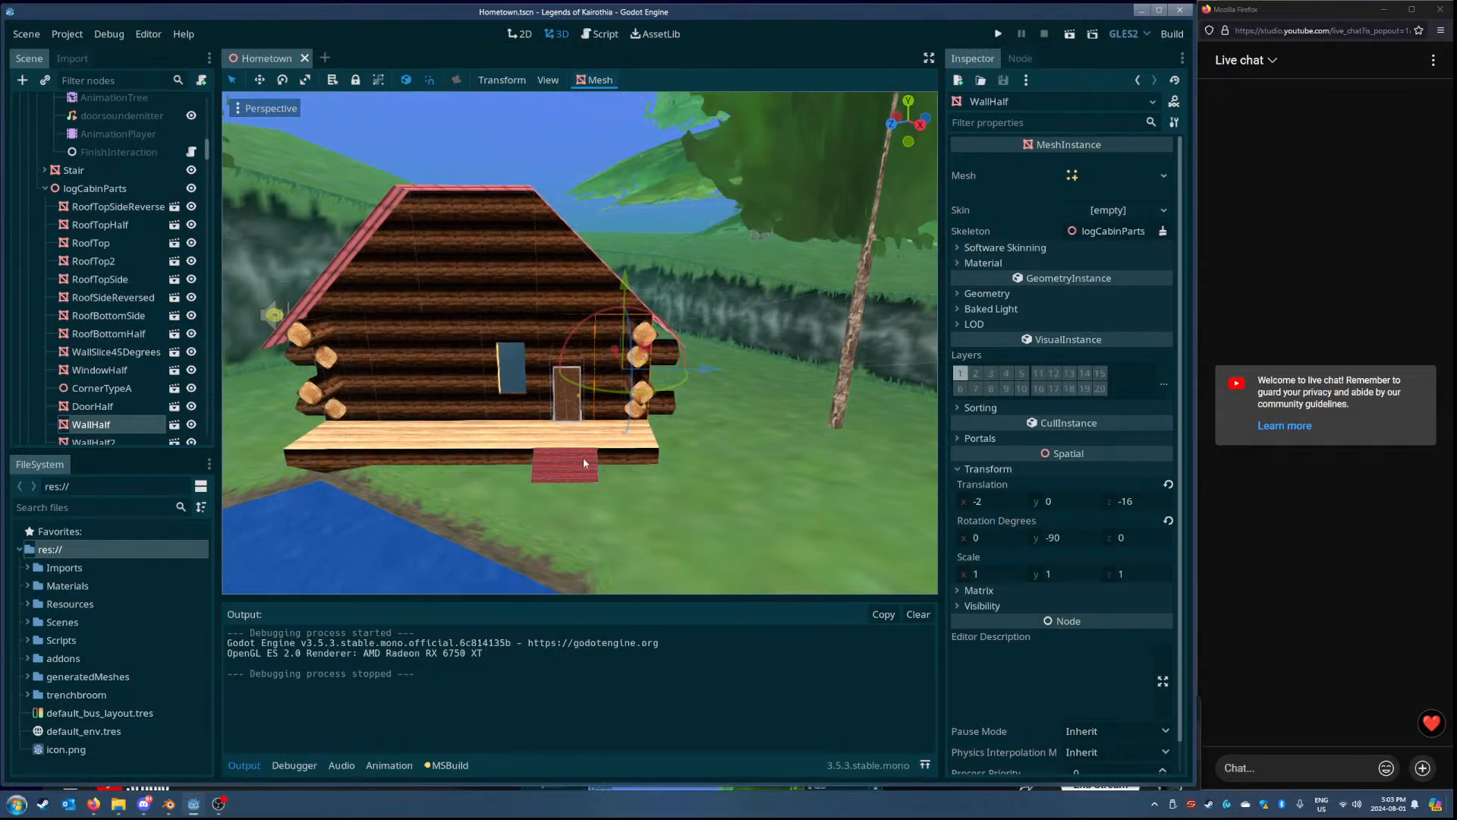
# - Run the Hometown scene again and check the plank shield on the Equipment screen and on the character, then close the game
pyautogui.moveTo(165, 797)
pyautogui.moveTo(744, 438); pyautogui.dragTo(758, 447, button='right')
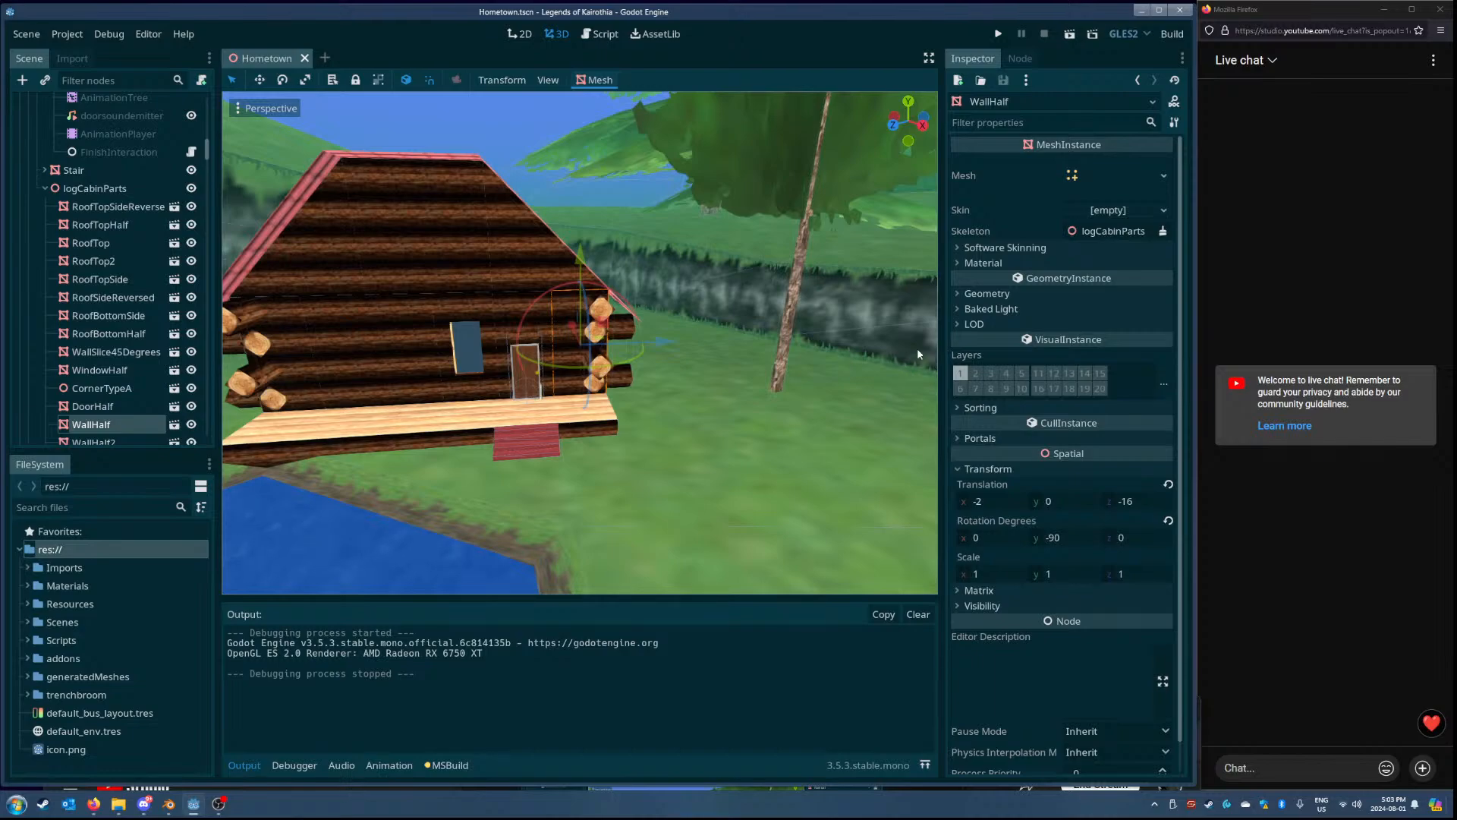
pyautogui.click(1070, 34)
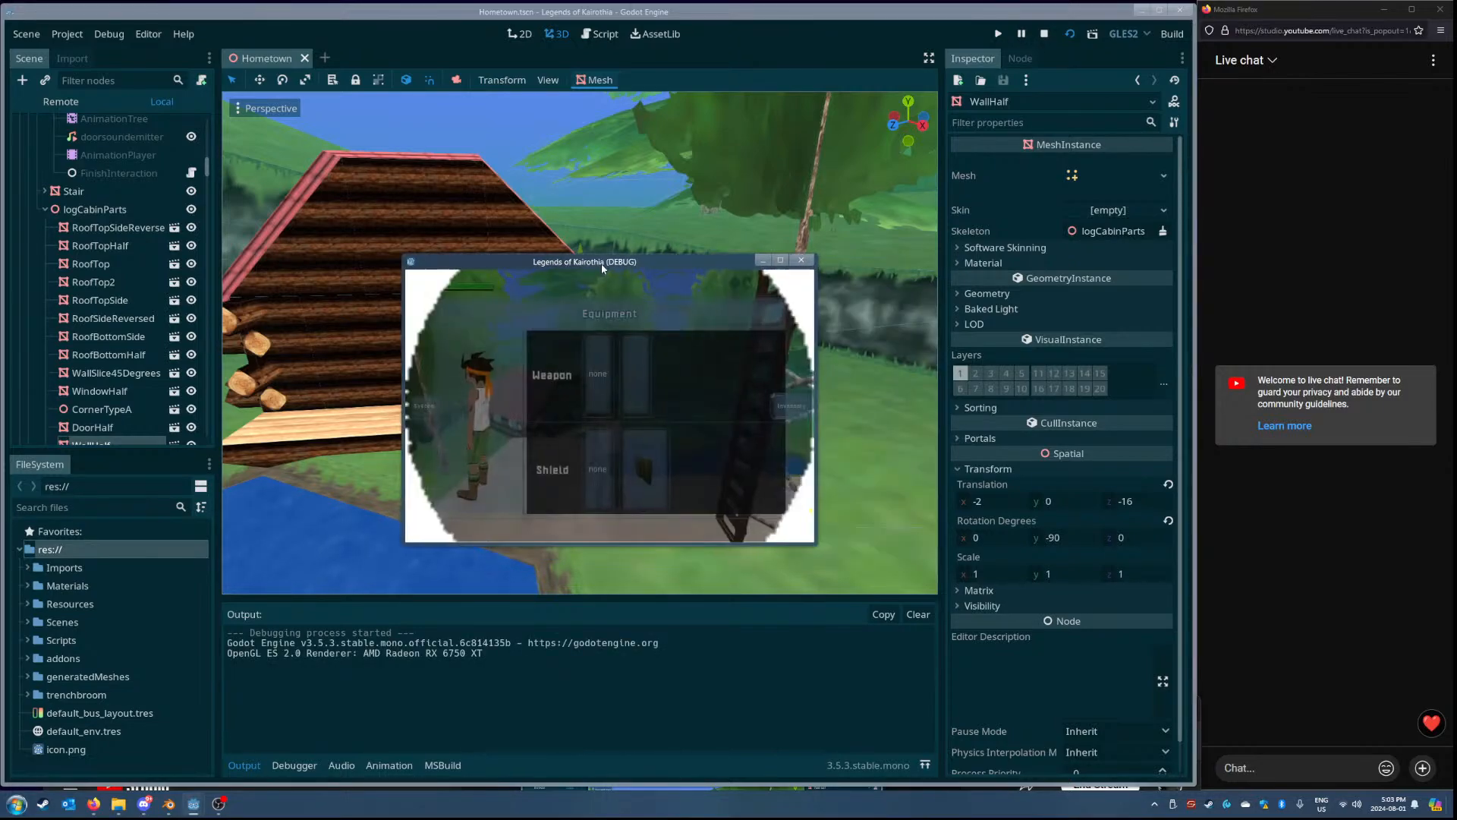
pyautogui.moveTo(601, 262); pyautogui.dragTo(391, 115)
pyautogui.moveTo(607, 395); pyautogui.dragTo(989, 597)
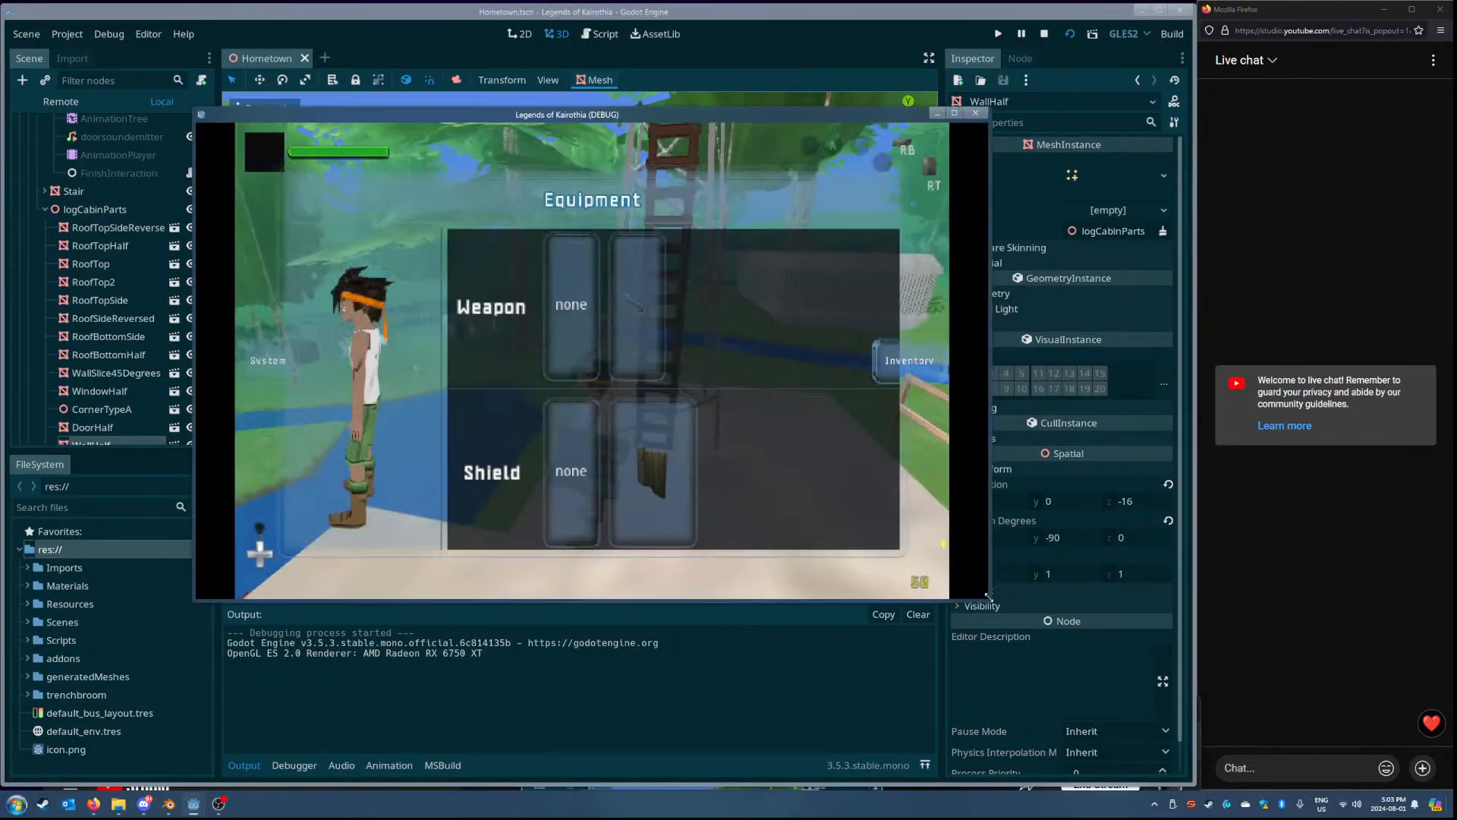
pyautogui.press('Left')
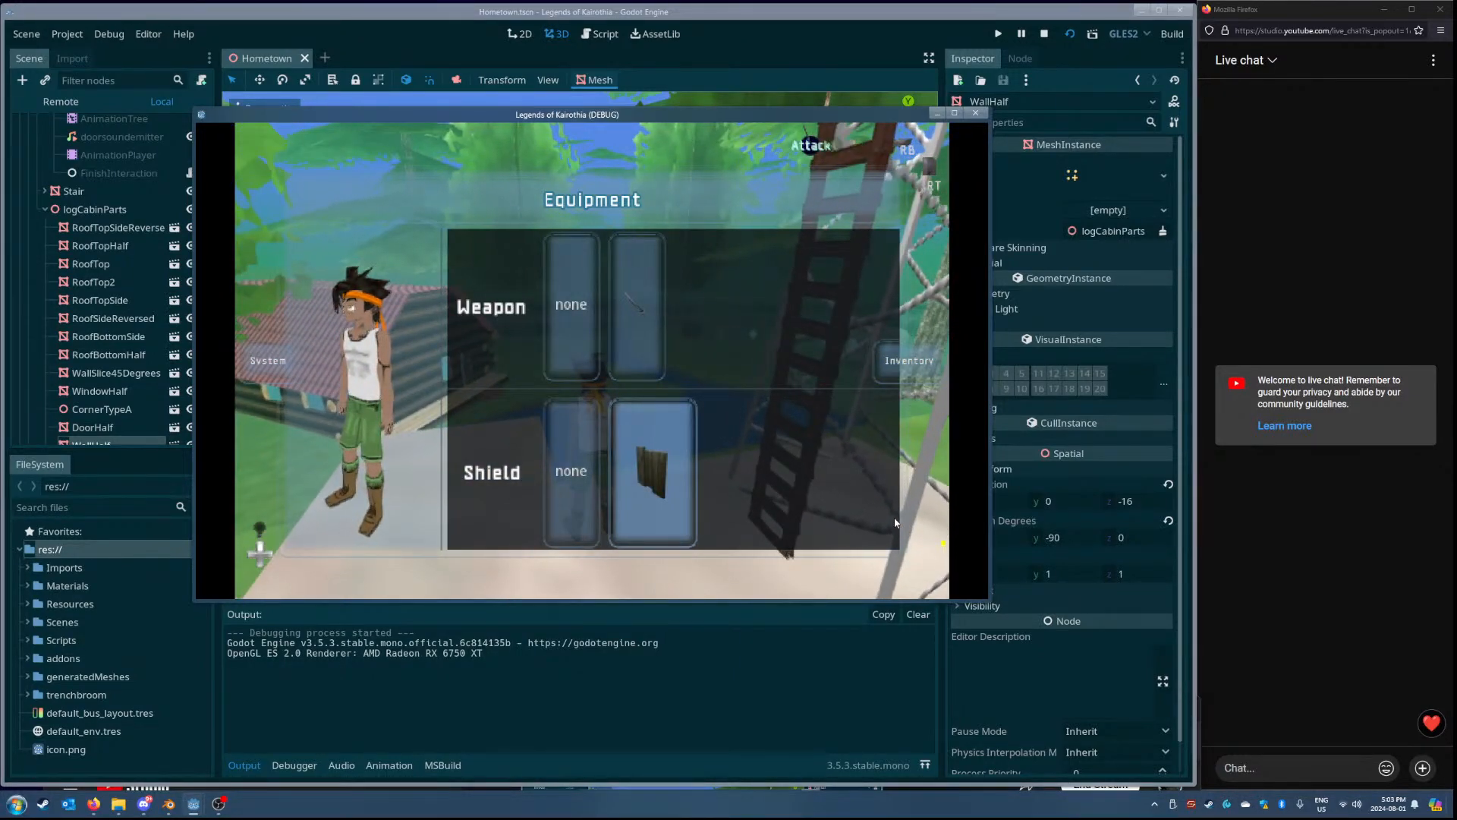
pyautogui.press('Escape')
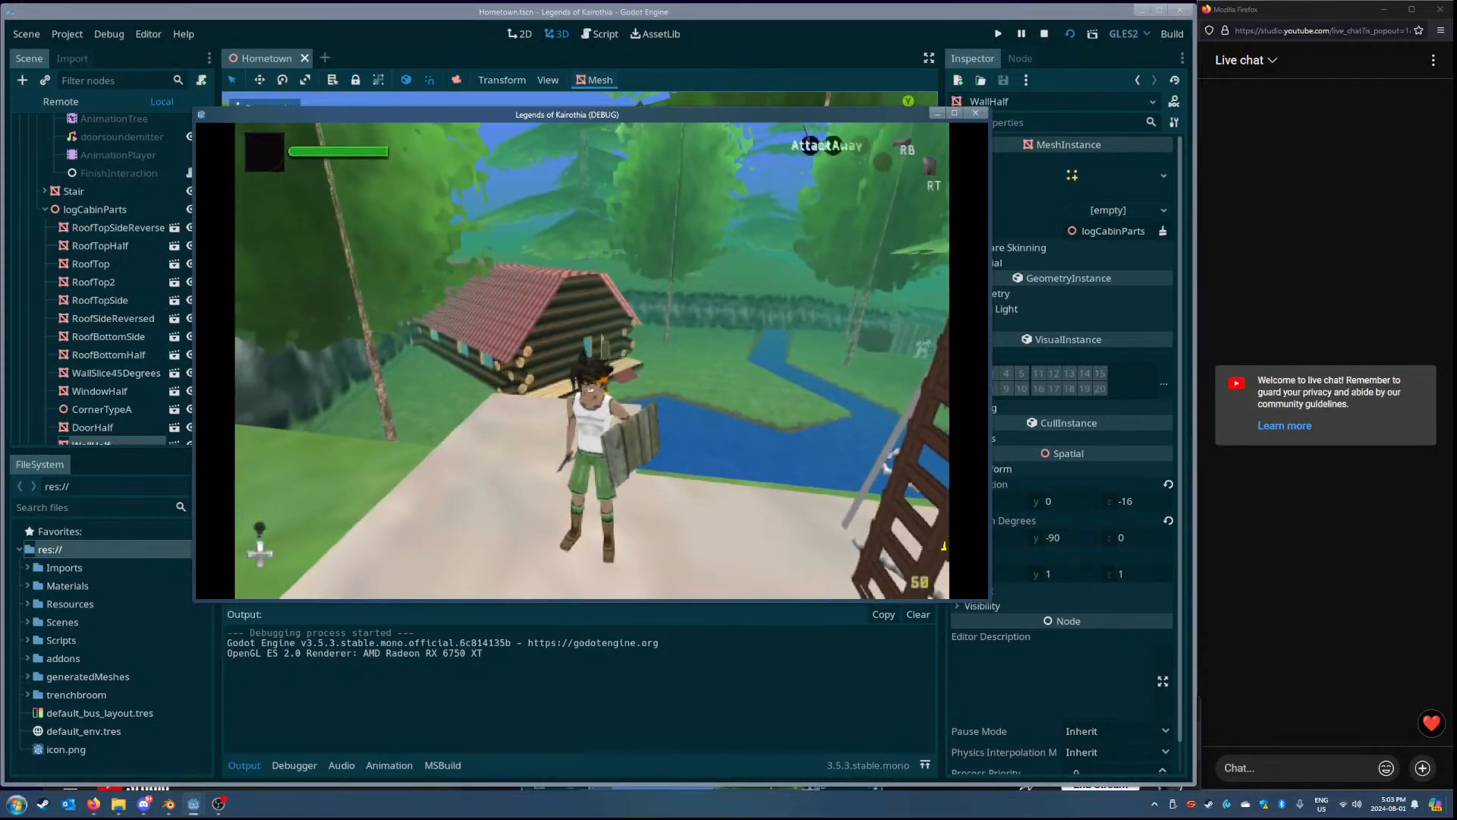
pyautogui.press('Escape')
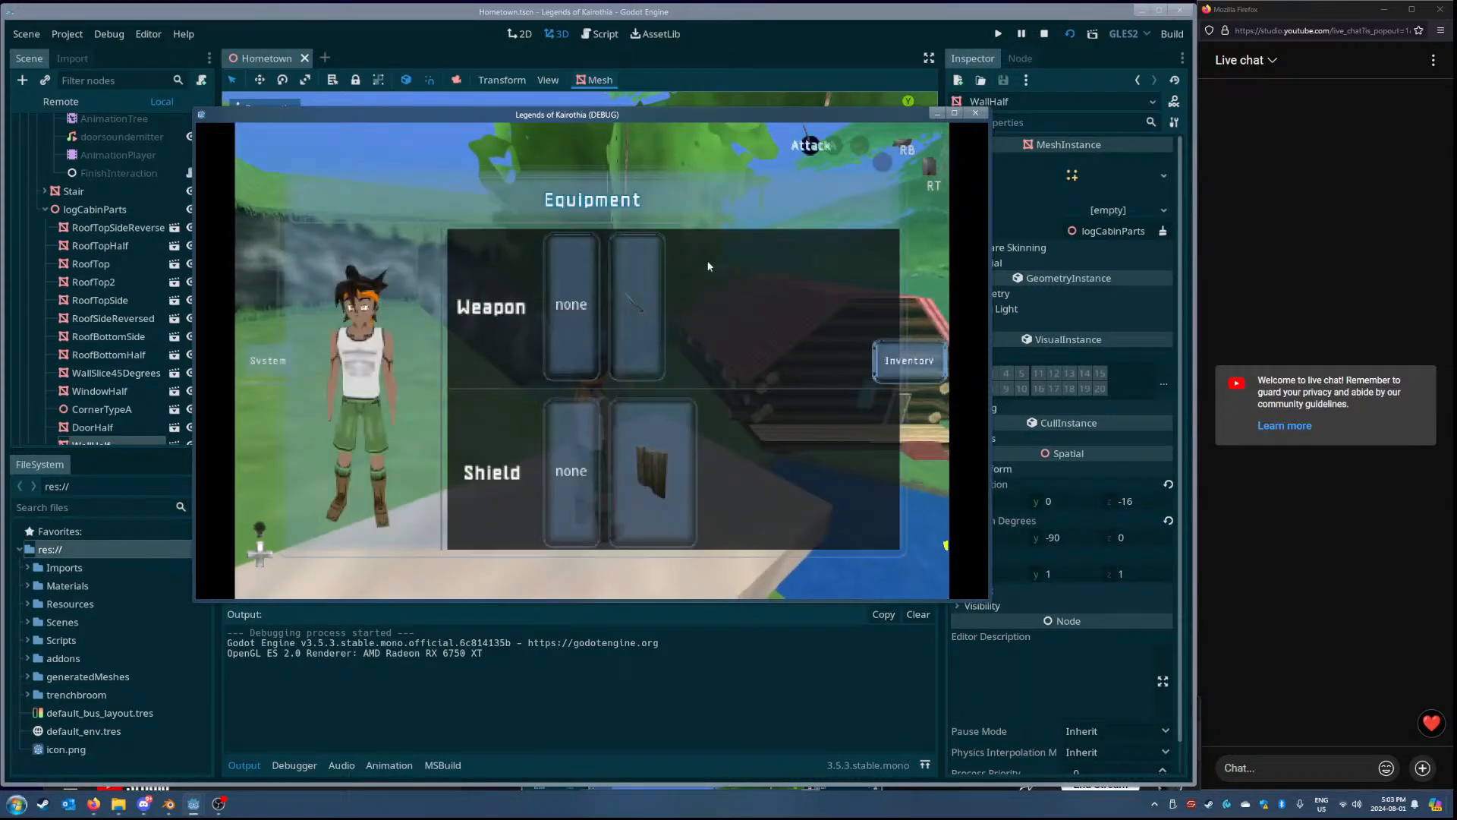
pyautogui.click(974, 113)
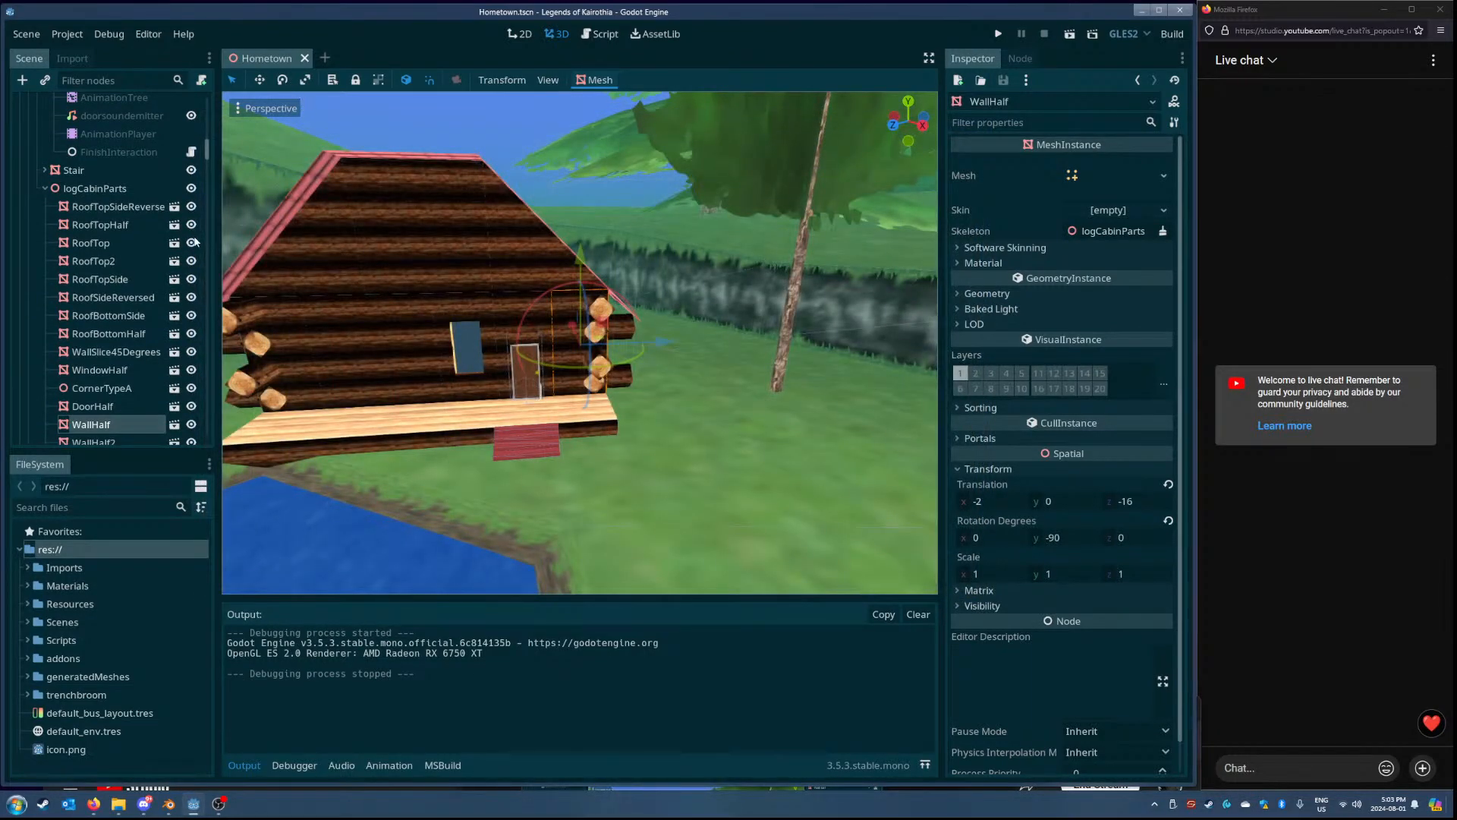
# - Look through the Hometown scene tree for the player character and open the protag scene for editing
pyautogui.scroll(10, 143, 292)
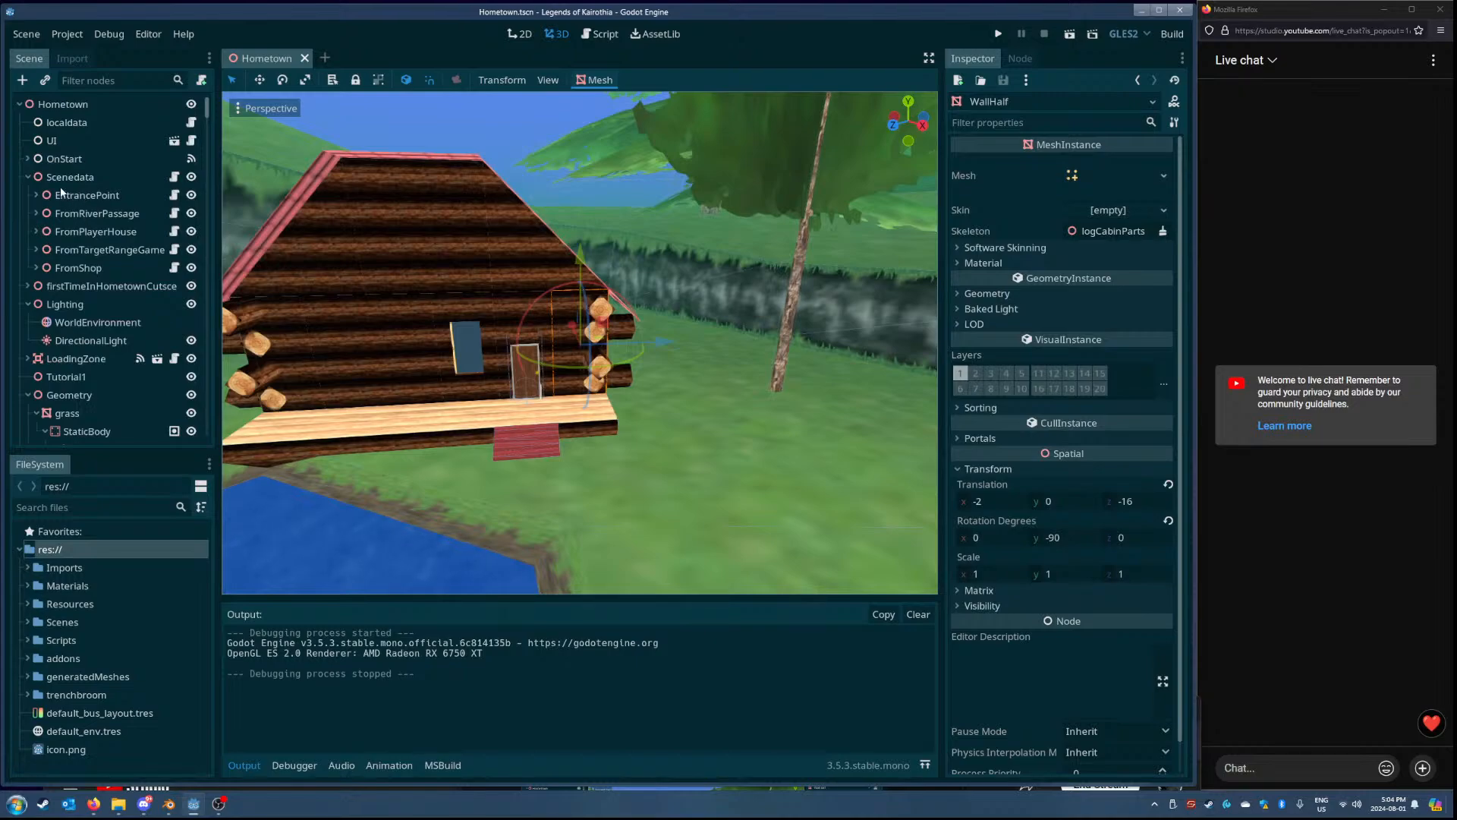
pyautogui.scroll(-10, 124, 343)
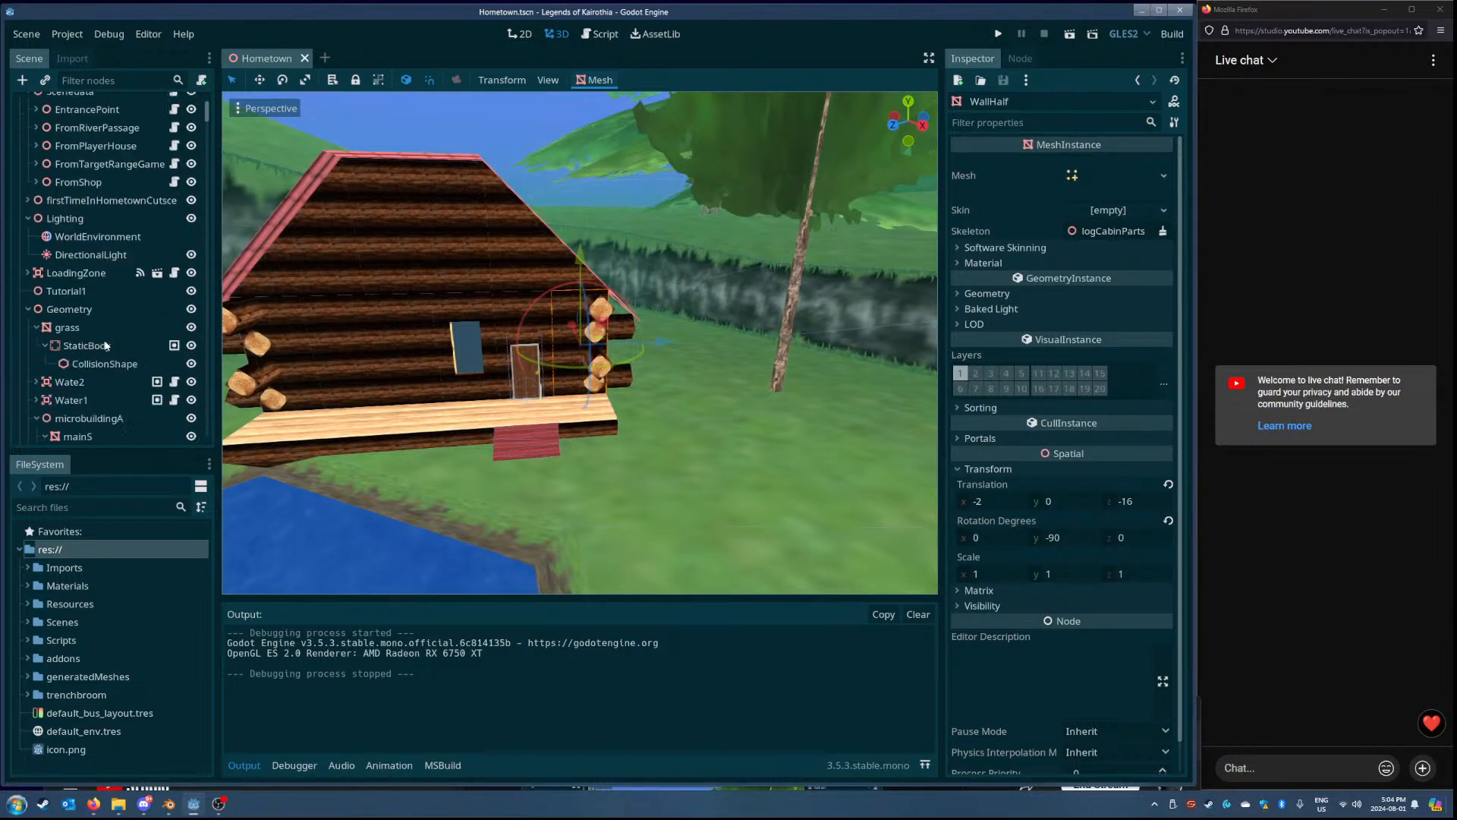
pyautogui.scroll(-5, 102, 316)
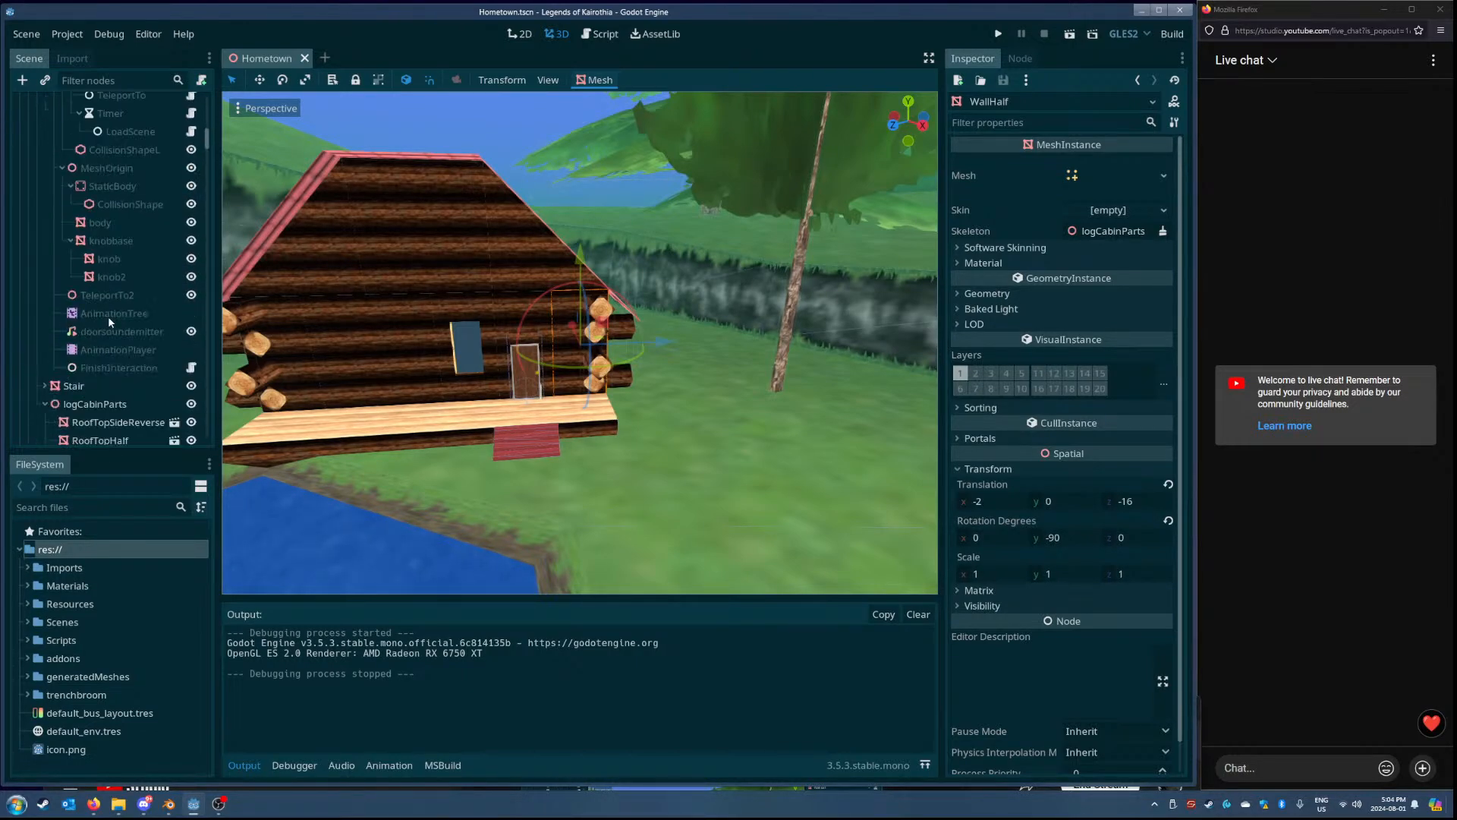
pyautogui.scroll(-10, 114, 327)
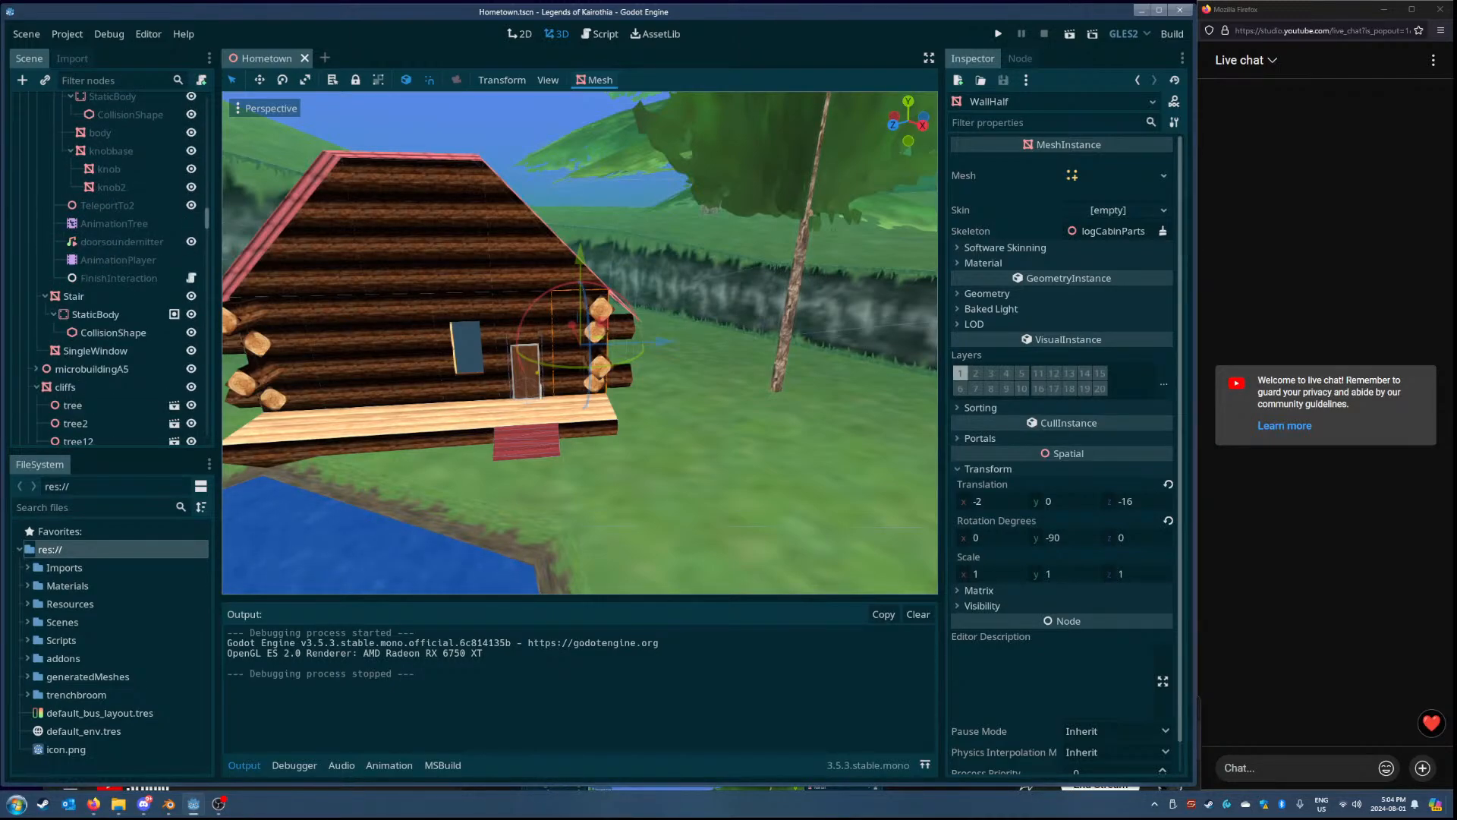
# - Select the plank shield held in the character's left hand in the protag scene
pyautogui.moveTo(580, 342)
pyautogui.mouseDown(button='right')
pyautogui.moveTo(338, 303)
pyautogui.moveTo(630, 412)
pyautogui.moveTo(600, 357)
pyautogui.moveTo(523, 334)
pyautogui.moveTo(546, 349)
pyautogui.moveTo(653, 342)
pyautogui.moveTo(594, 360)
pyautogui.mouseUp(button='right')
pyautogui.press('w')
pyautogui.press('e')
pyautogui.click(611, 365)
pyautogui.press('w')
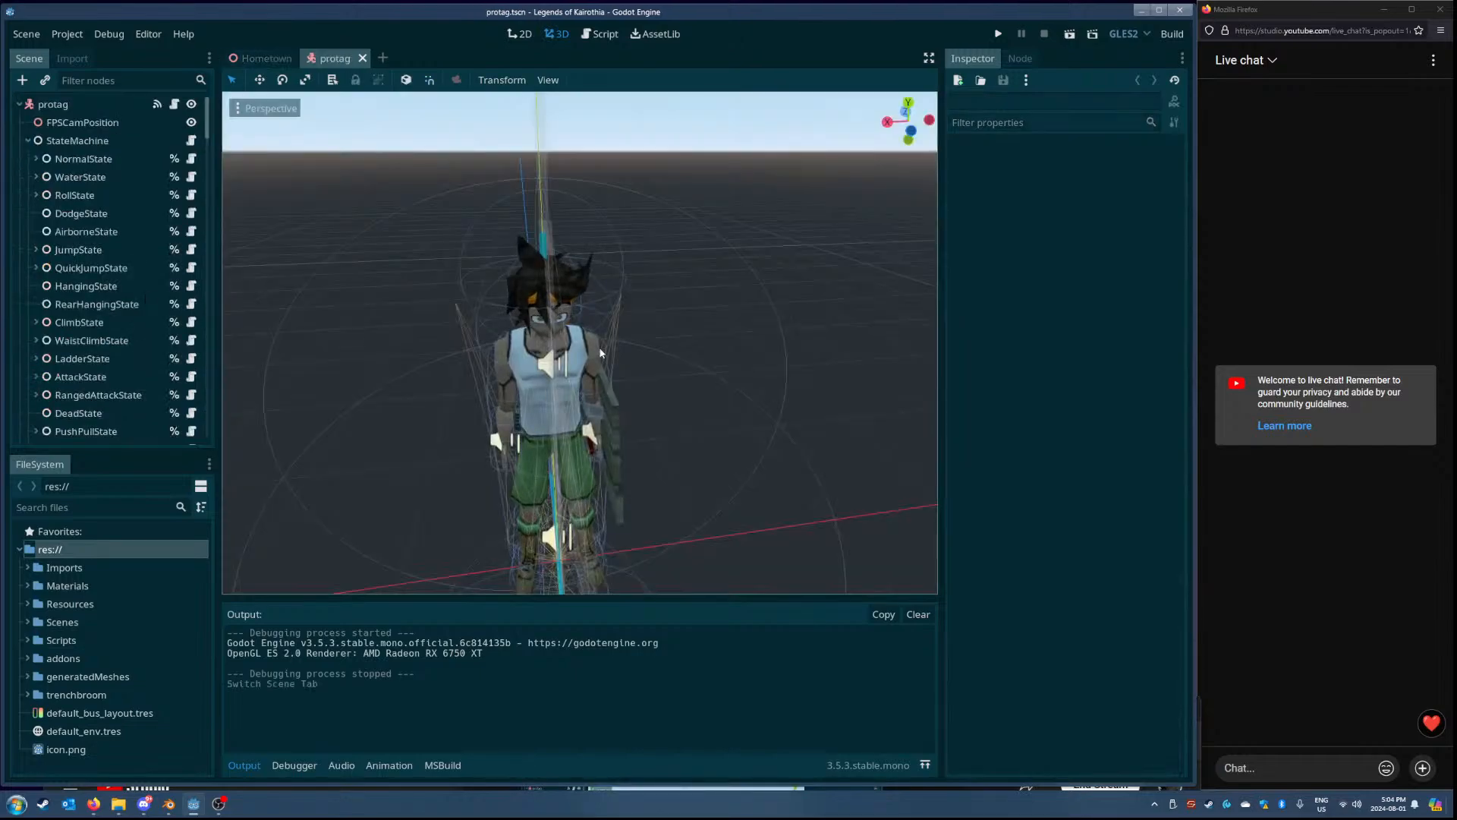
pyautogui.moveTo(602, 351); pyautogui.dragTo(751, 387, button='middle')
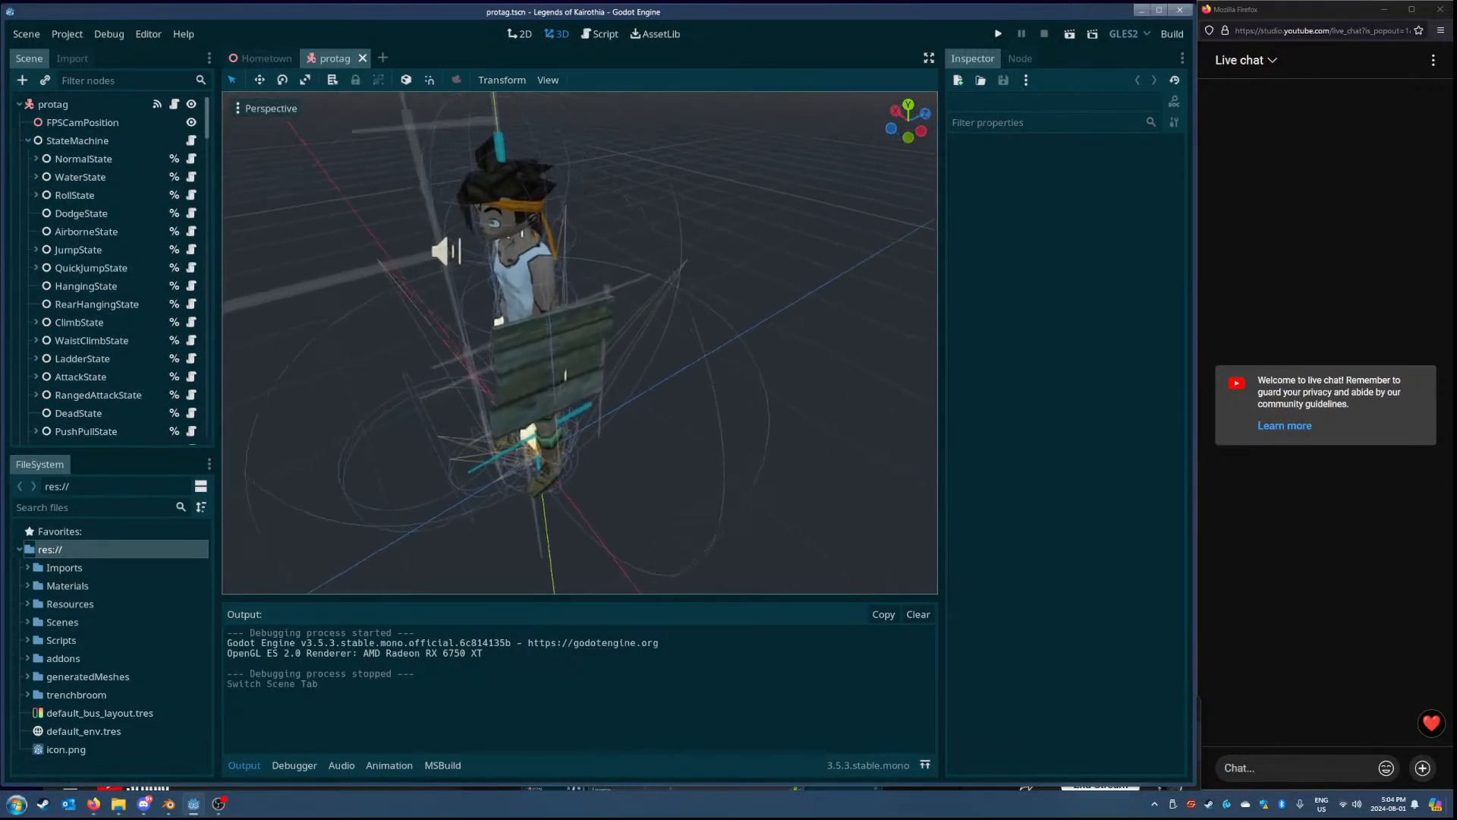
pyautogui.moveTo(598, 351); pyautogui.dragTo(660, 334, button='right')
pyautogui.scroll(-4, 139, 335)
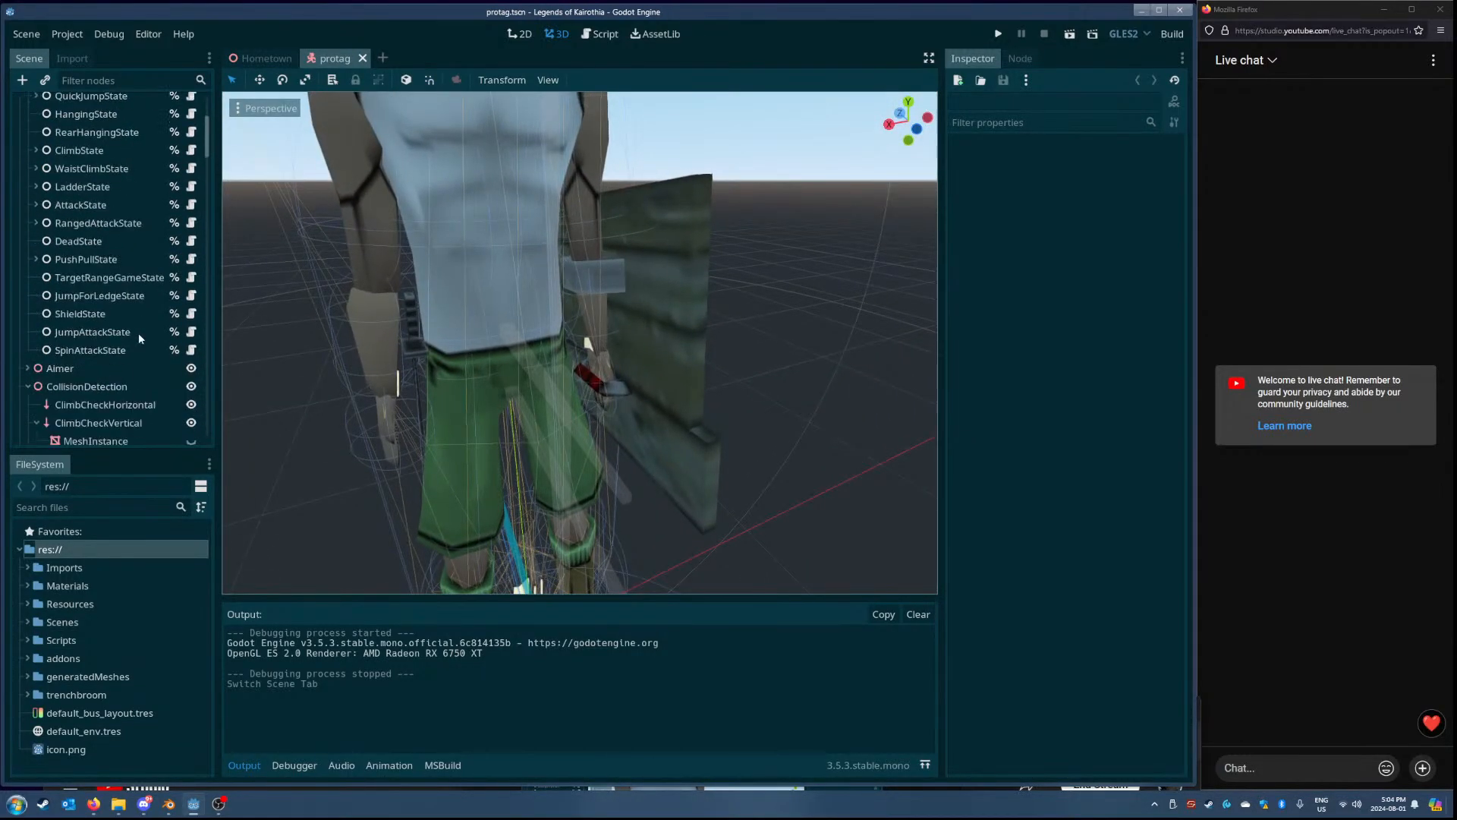
pyautogui.scroll(-3, 138, 332)
pyautogui.click(615, 377)
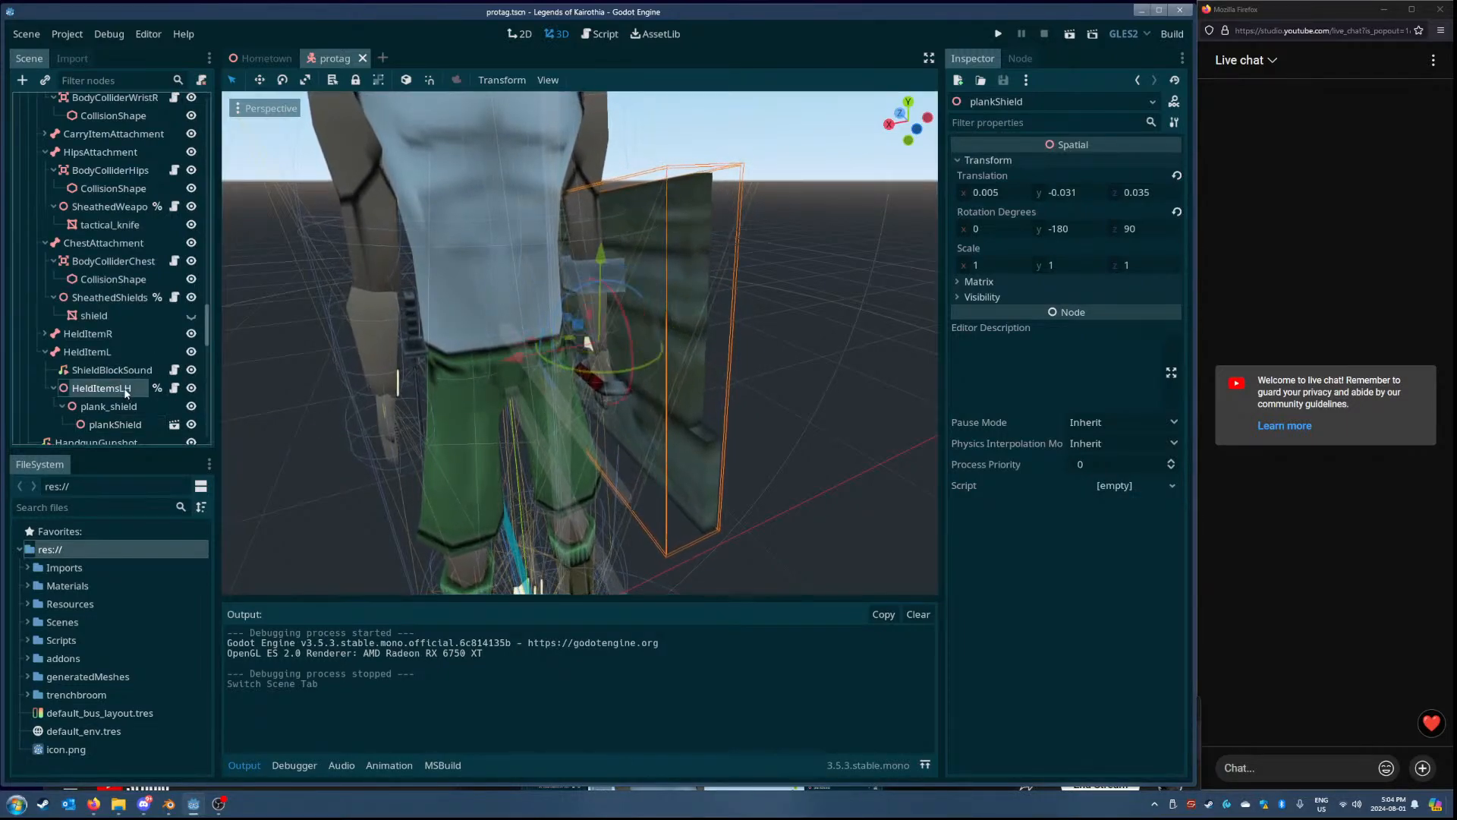
# - Toggle the visibility of the HeldItemsLH node to check what it controls, and leave it hidden
pyautogui.click(101, 387)
pyautogui.click(191, 388)
pyautogui.click(191, 387)
pyautogui.click(192, 388)
pyautogui.click(191, 388)
pyautogui.click(191, 387)
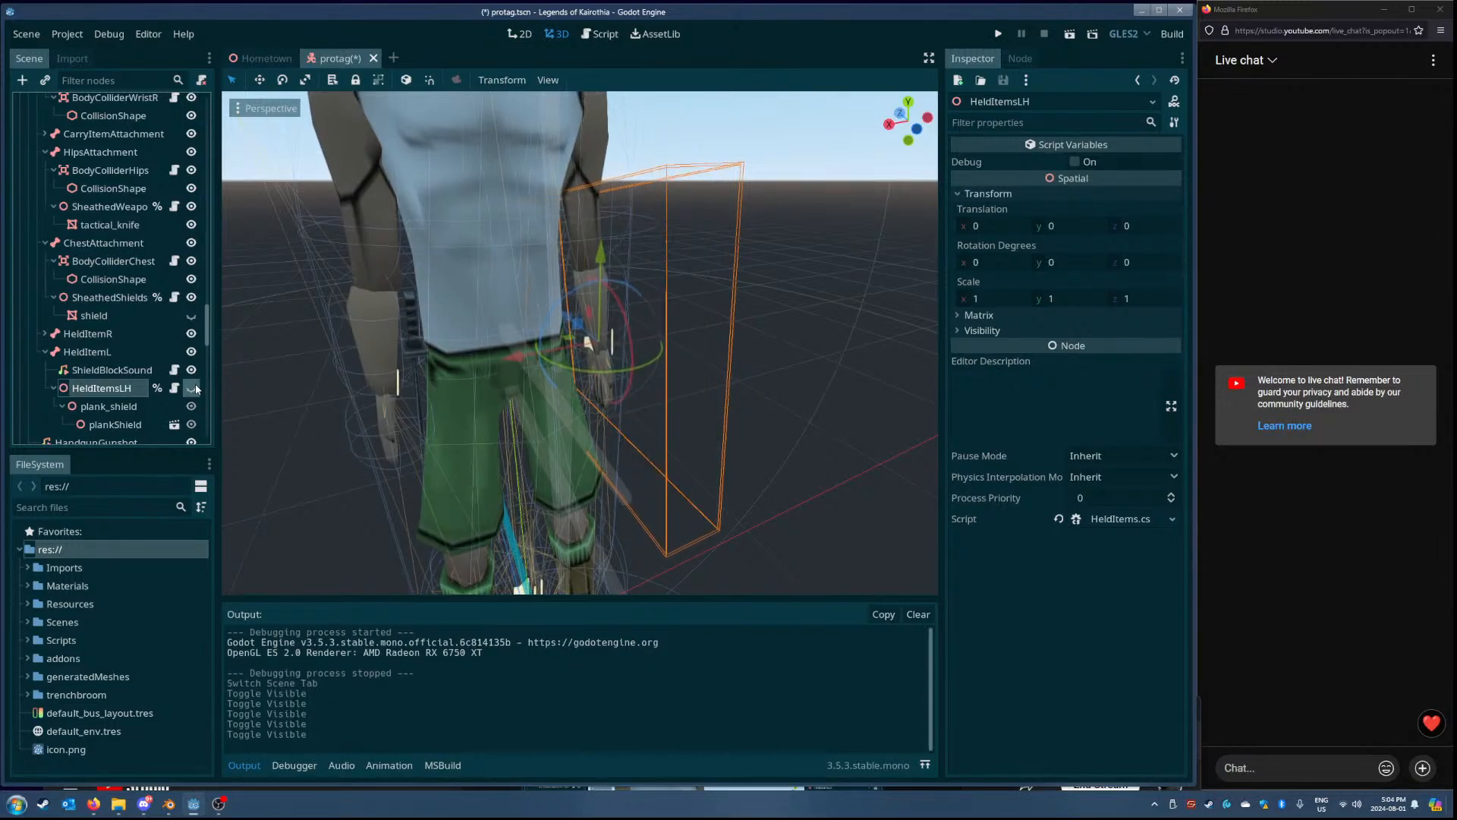
pyautogui.click(192, 388)
pyautogui.click(191, 388)
pyautogui.click(192, 388)
pyautogui.click(191, 388)
# - Find the plank_shield node under HeldItemsLH in the scene tree and copy it
pyautogui.moveTo(486, 342); pyautogui.dragTo(554, 402, button='middle')
pyautogui.scroll(-8, 580, 342)
pyautogui.scroll(3, 579, 357)
pyautogui.scroll(1, 99, 353)
pyautogui.scroll(5, 99, 352)
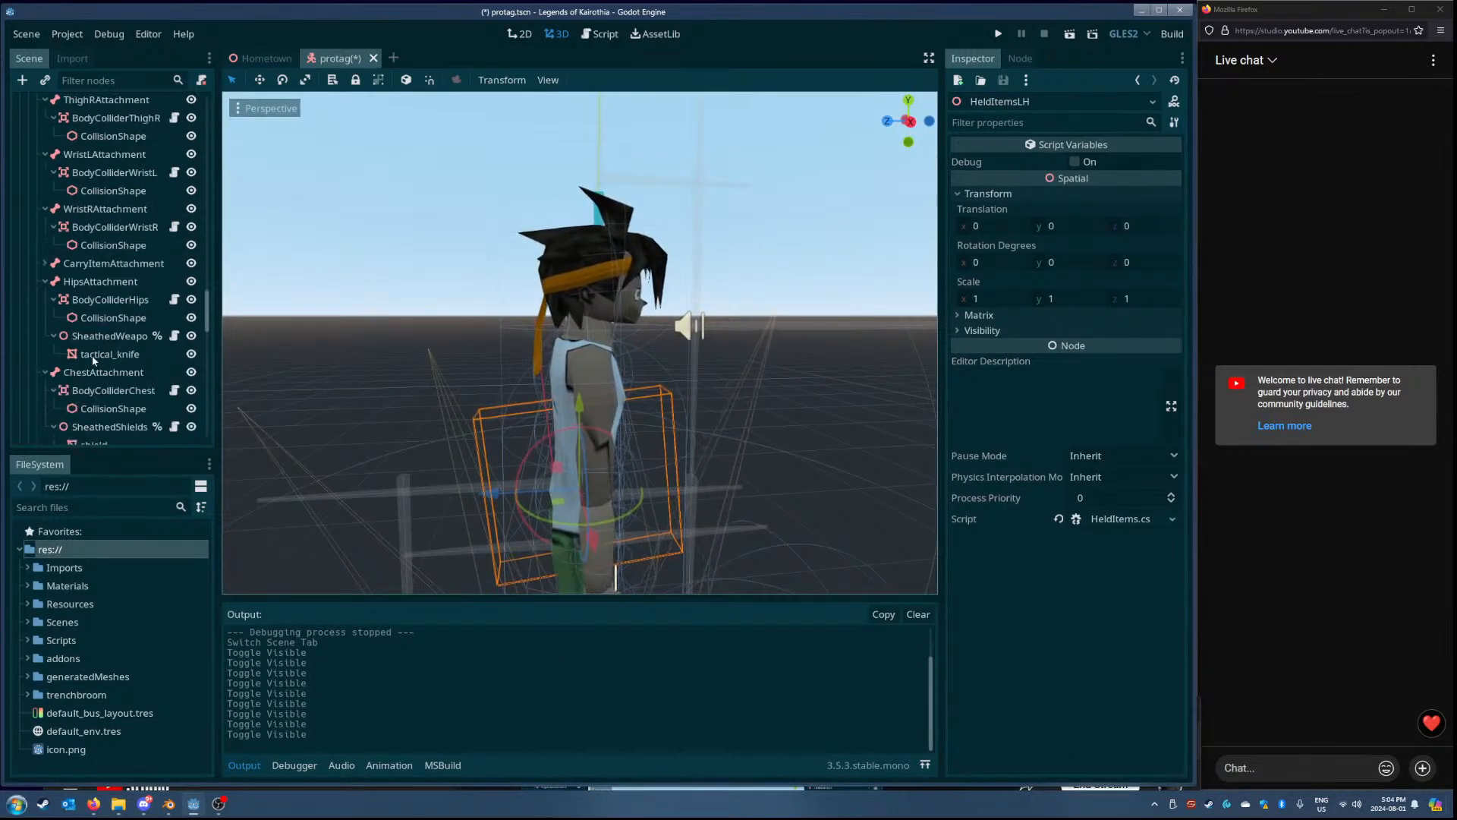
pyautogui.scroll(-10, 106, 251)
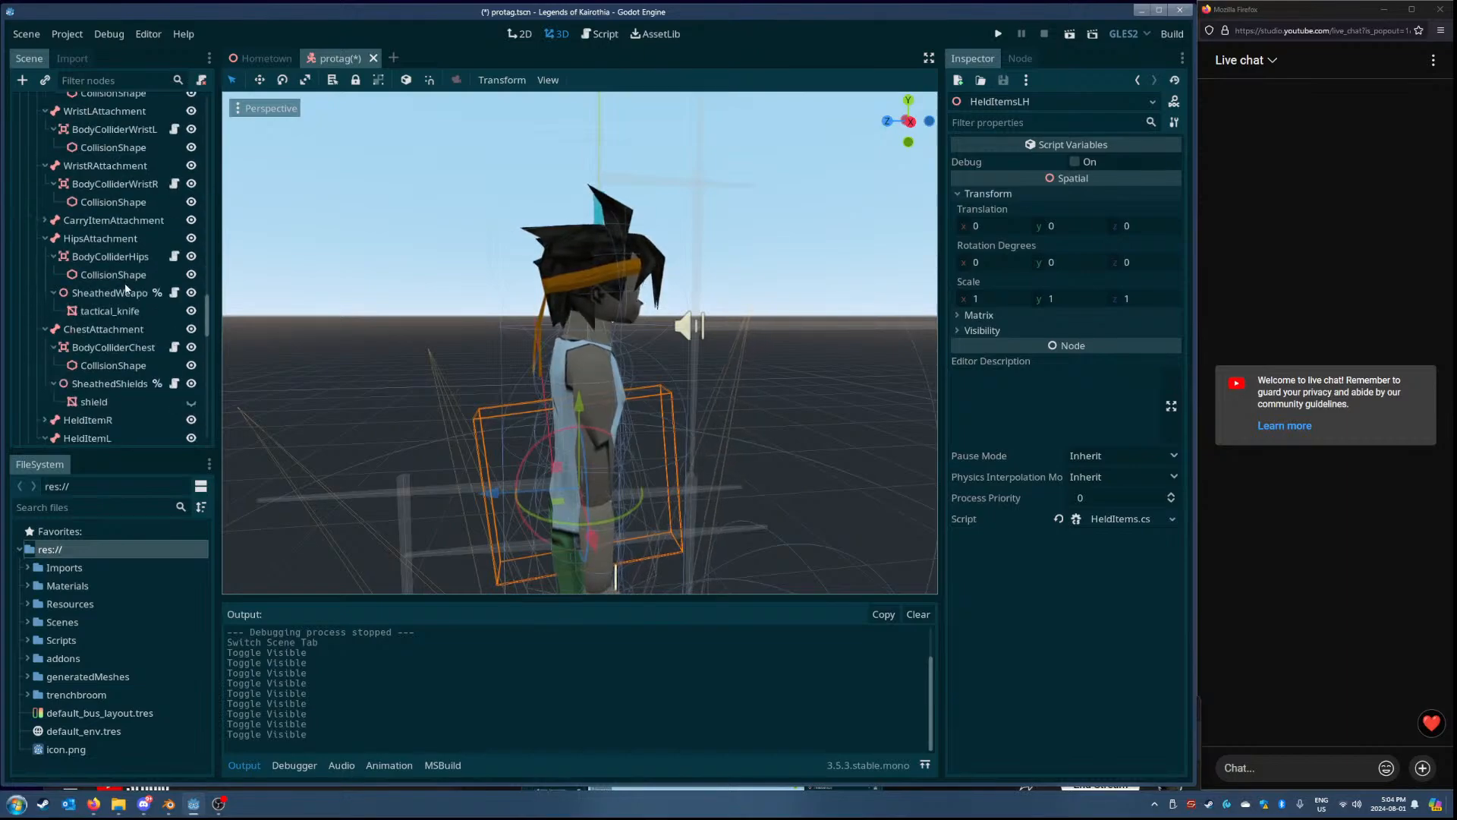
pyautogui.click(112, 317)
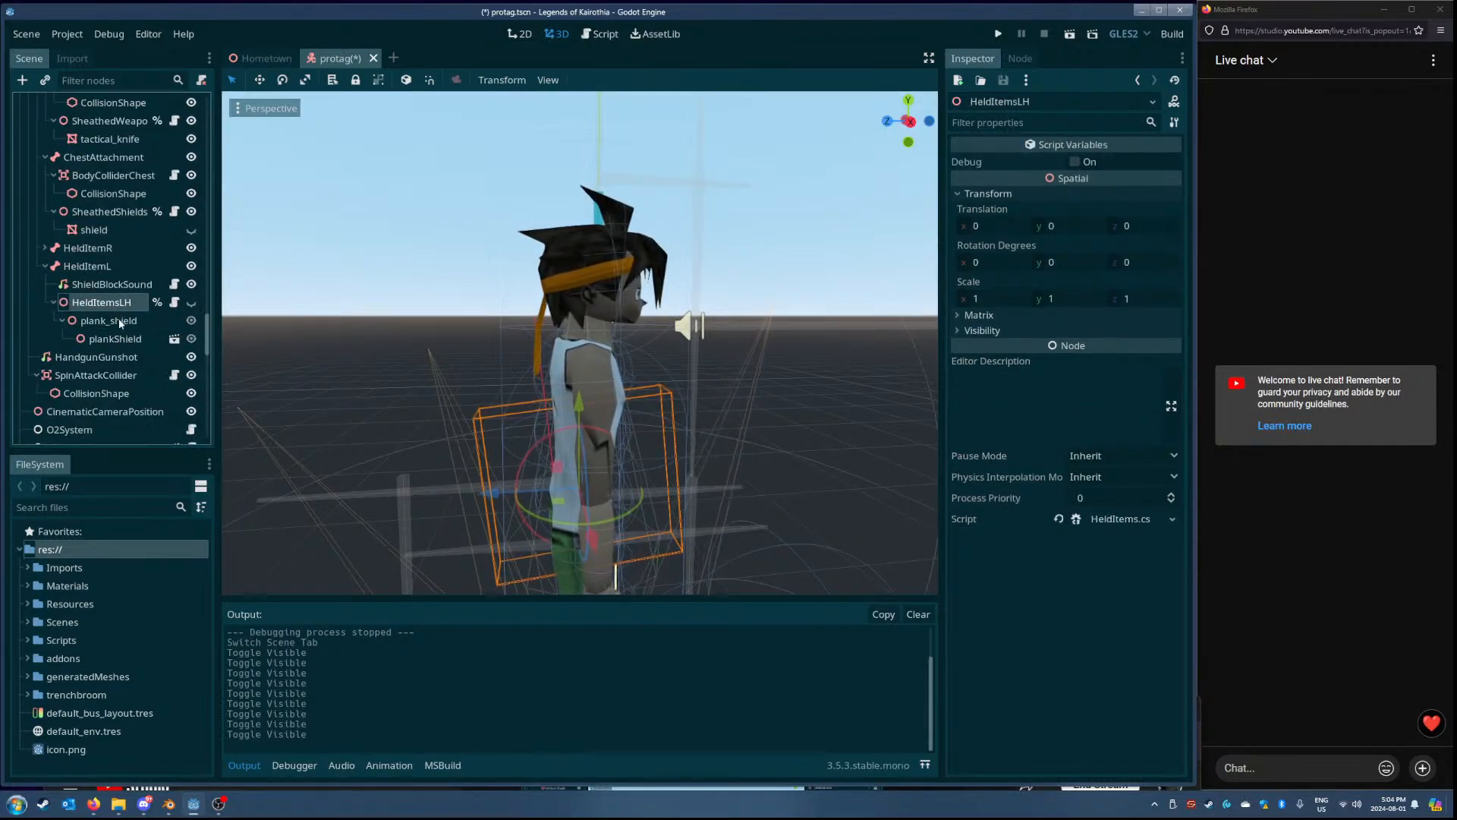
pyautogui.click(122, 306)
pyautogui.click(125, 321)
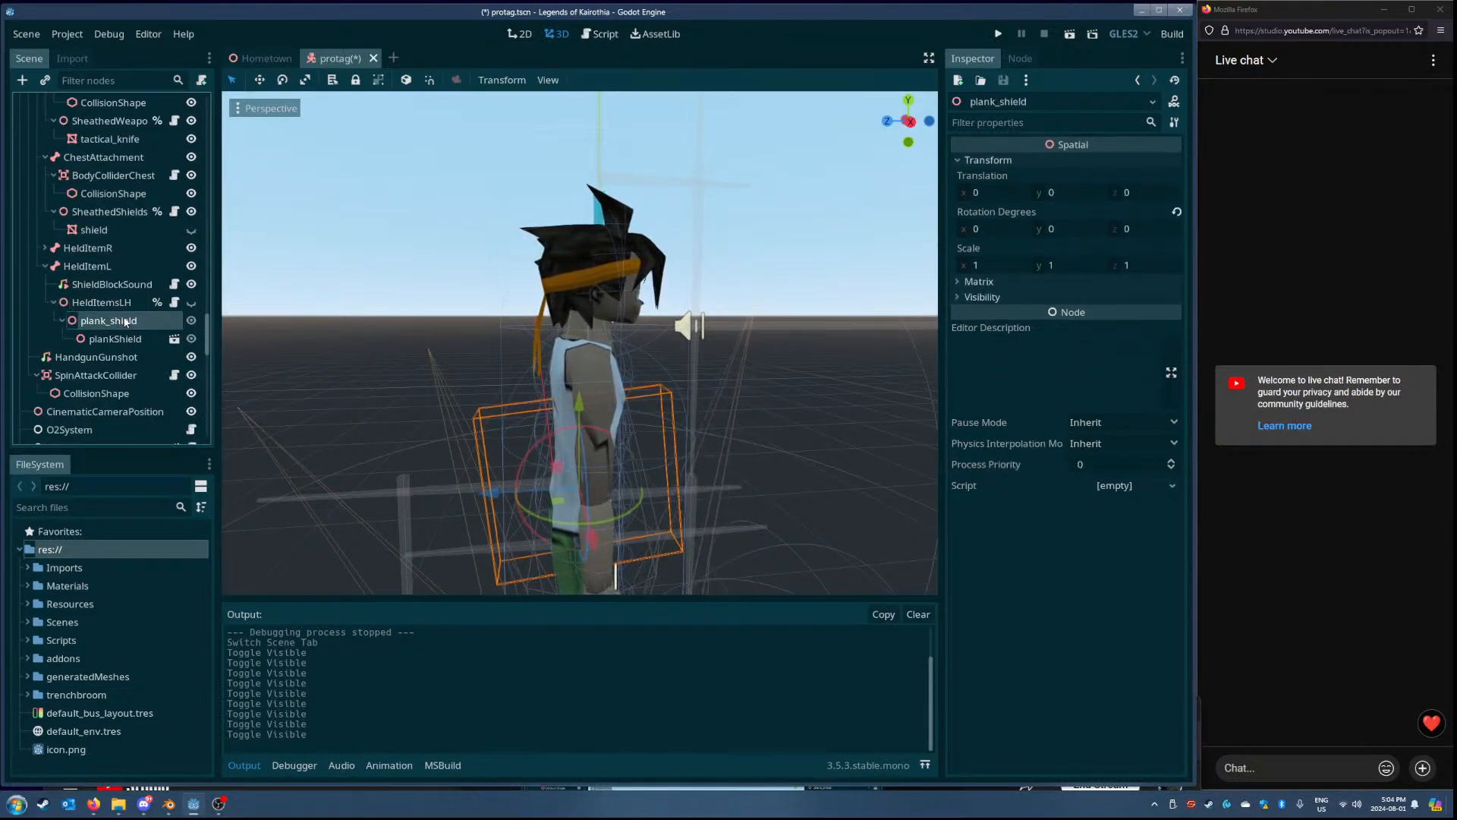
# - Unhide the shield placeholder under SheathedShields and paste the copied plank_shield node into SheathedShields
pyautogui.scroll(8, 127, 320)
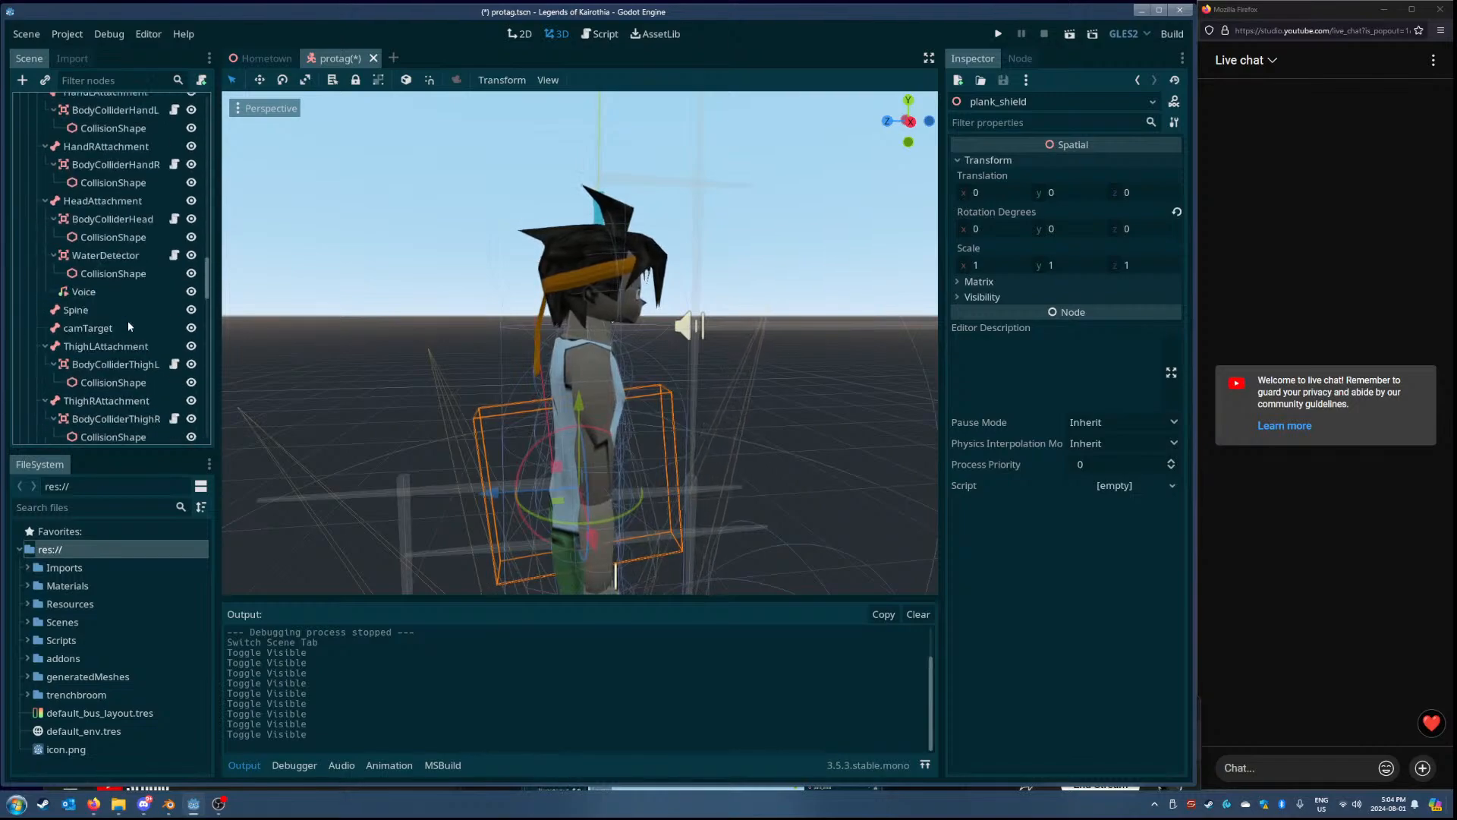
pyautogui.scroll(-5, 125, 323)
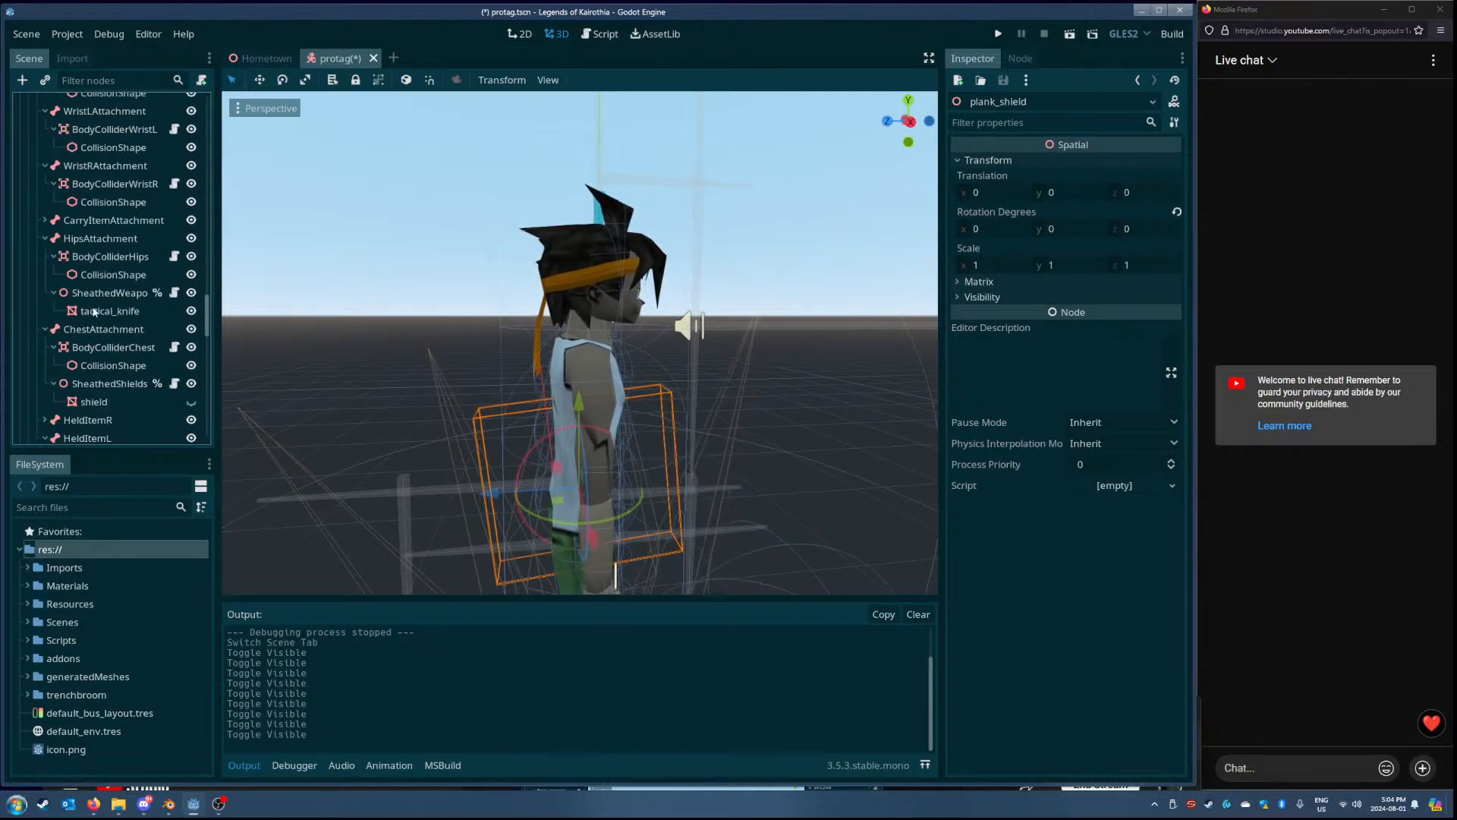
pyautogui.click(104, 329)
pyautogui.click(101, 385)
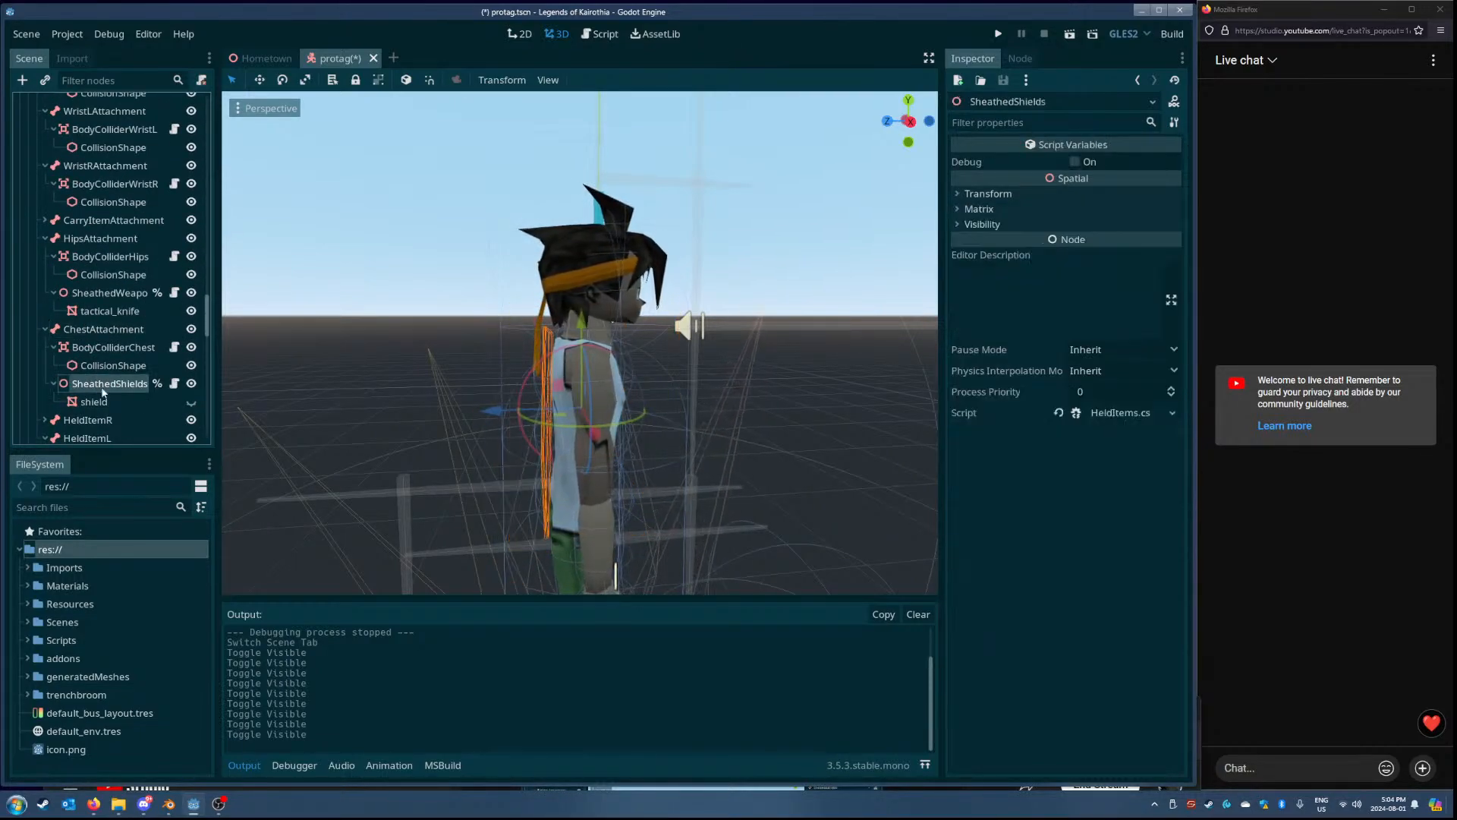
pyautogui.click(192, 402)
pyautogui.moveTo(577, 341); pyautogui.dragTo(395, 303, button='middle')
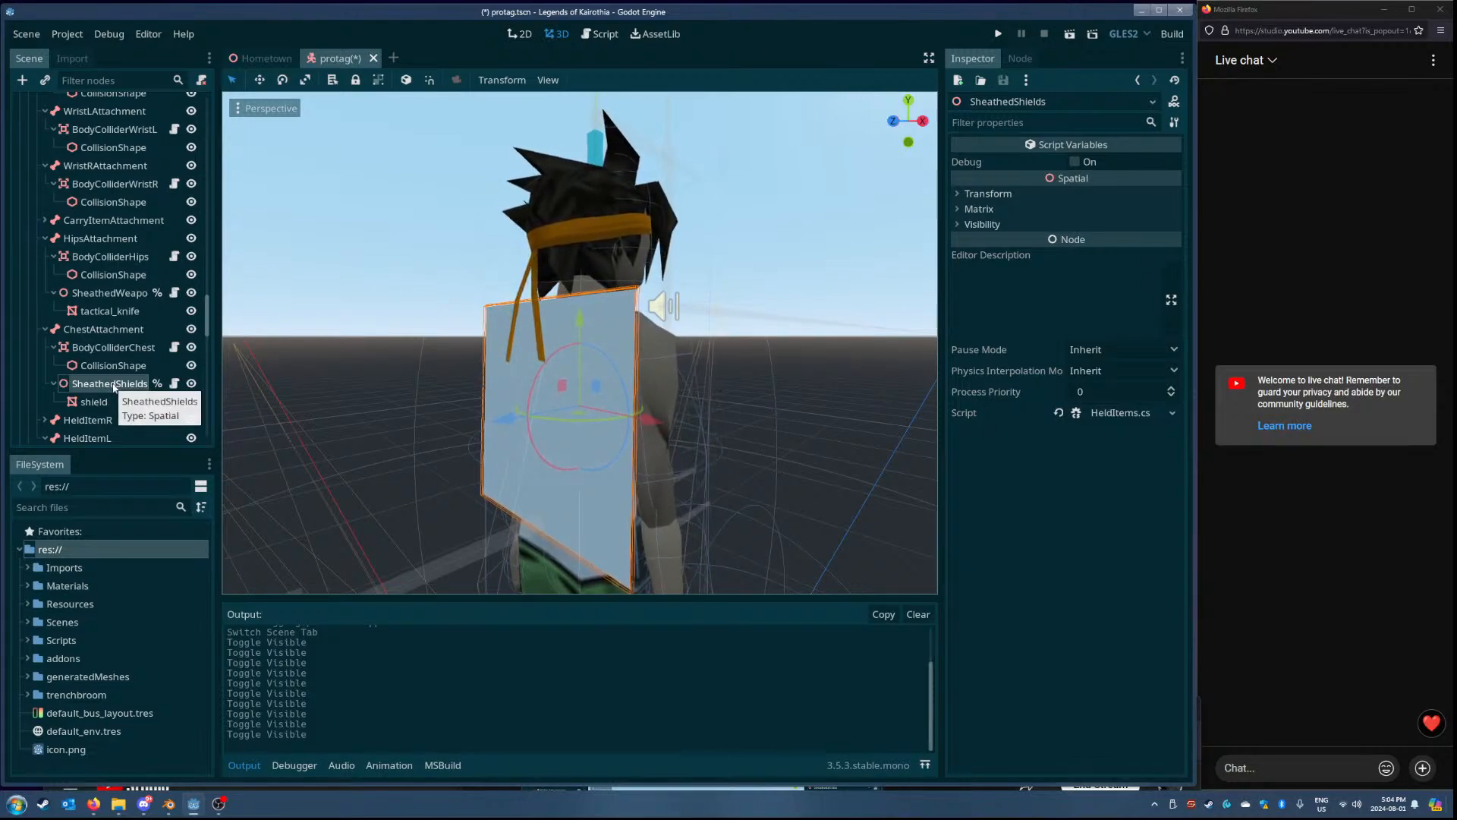
pyautogui.hotkey('ctrl', 'v')
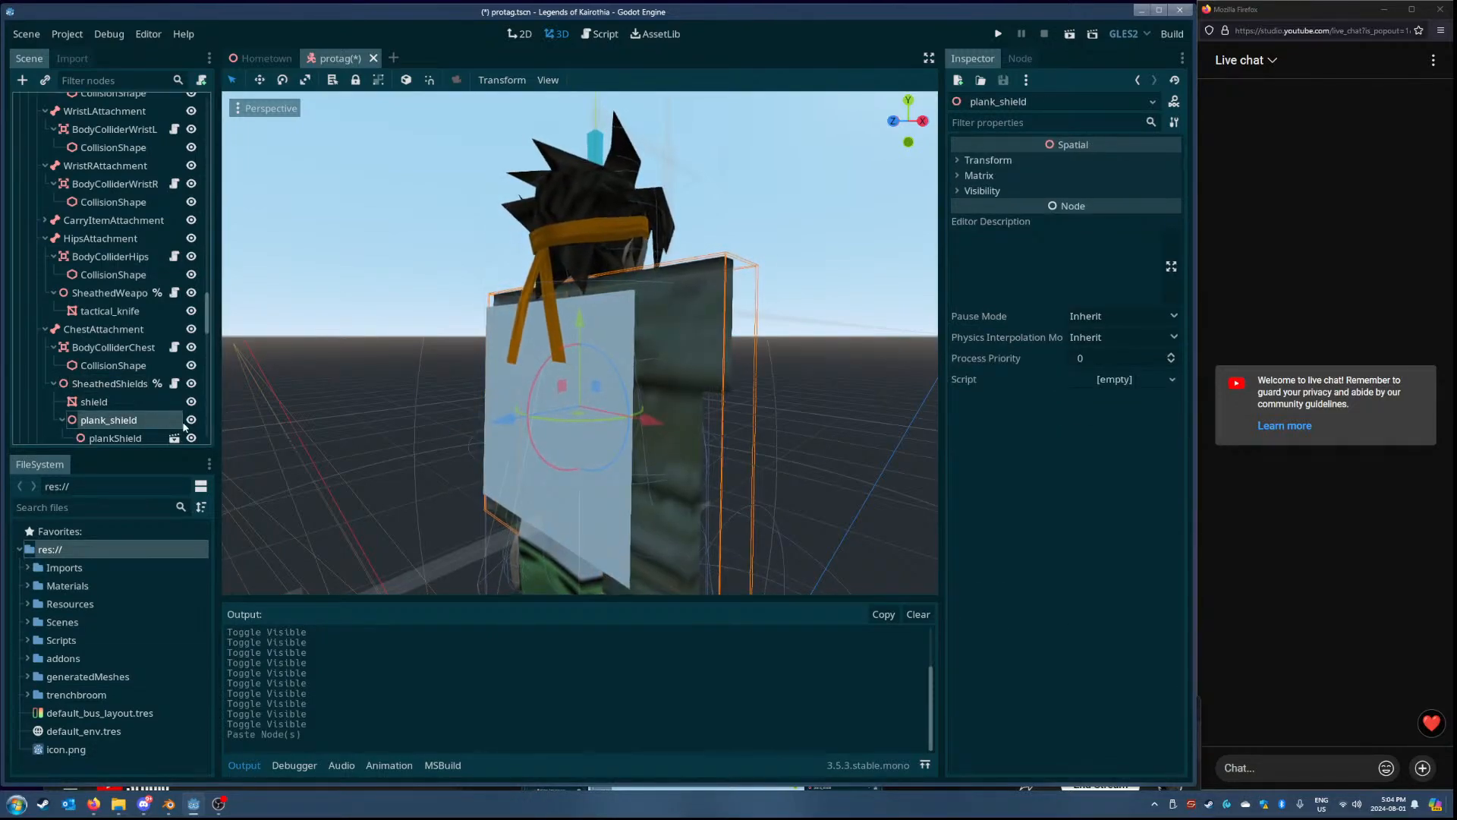
# - Delete the old shield placeholder node from SheathedShields
pyautogui.scroll(-3, 139, 397)
pyautogui.click(123, 320)
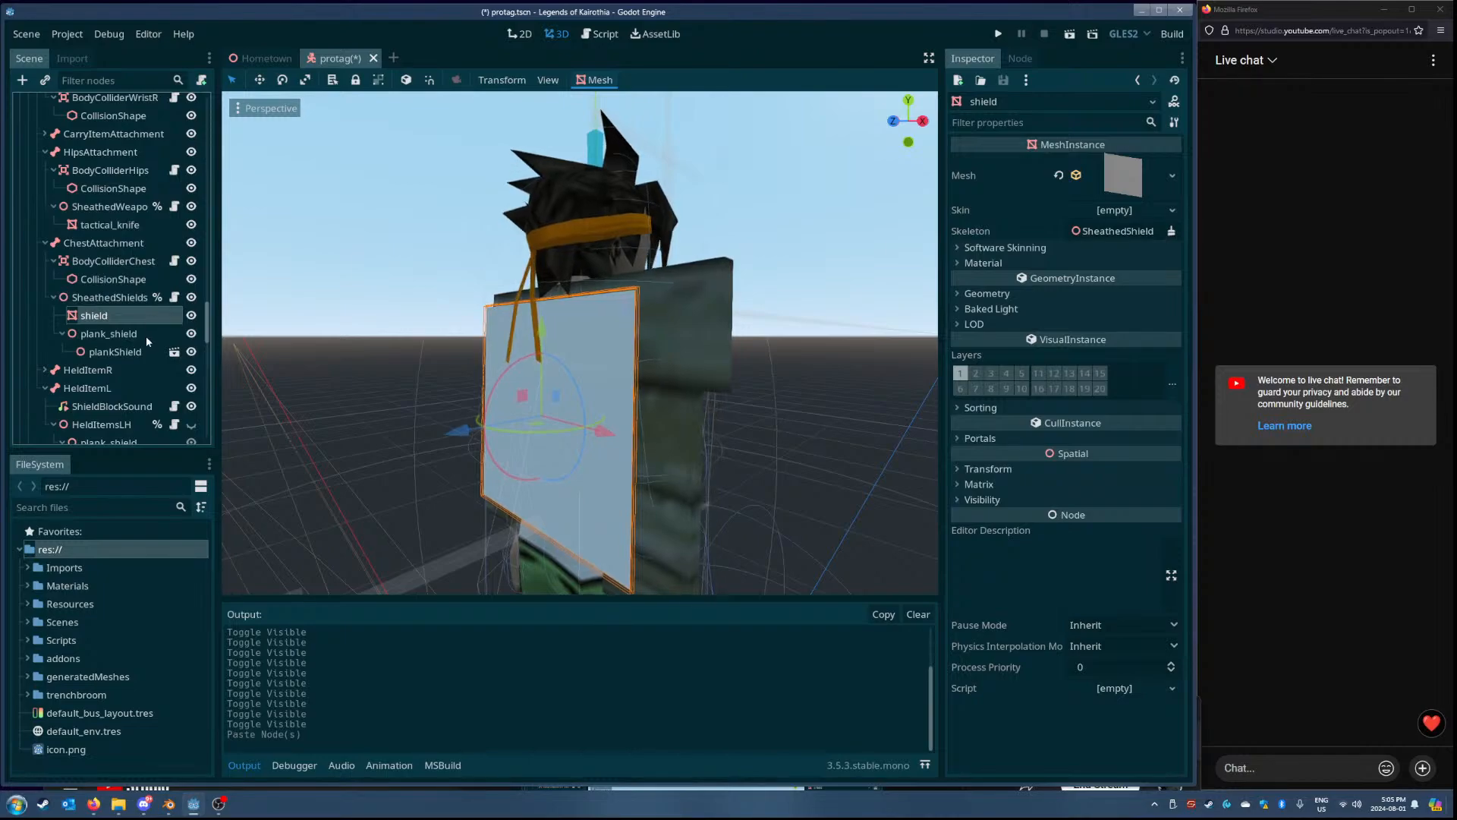
pyautogui.press('Delete')
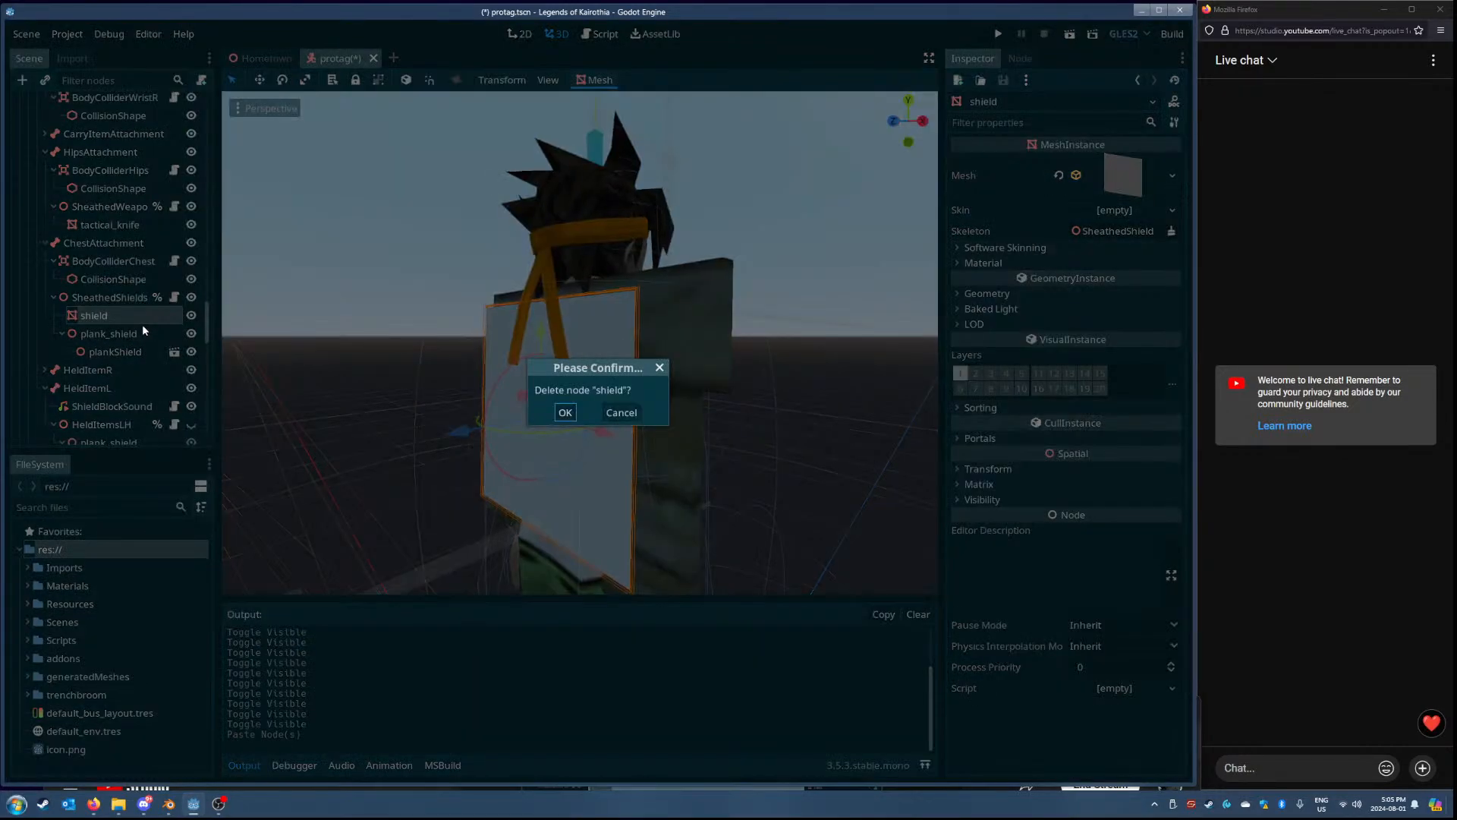
pyautogui.click(563, 410)
pyautogui.moveTo(526, 397); pyautogui.dragTo(526, 410, button='middle')
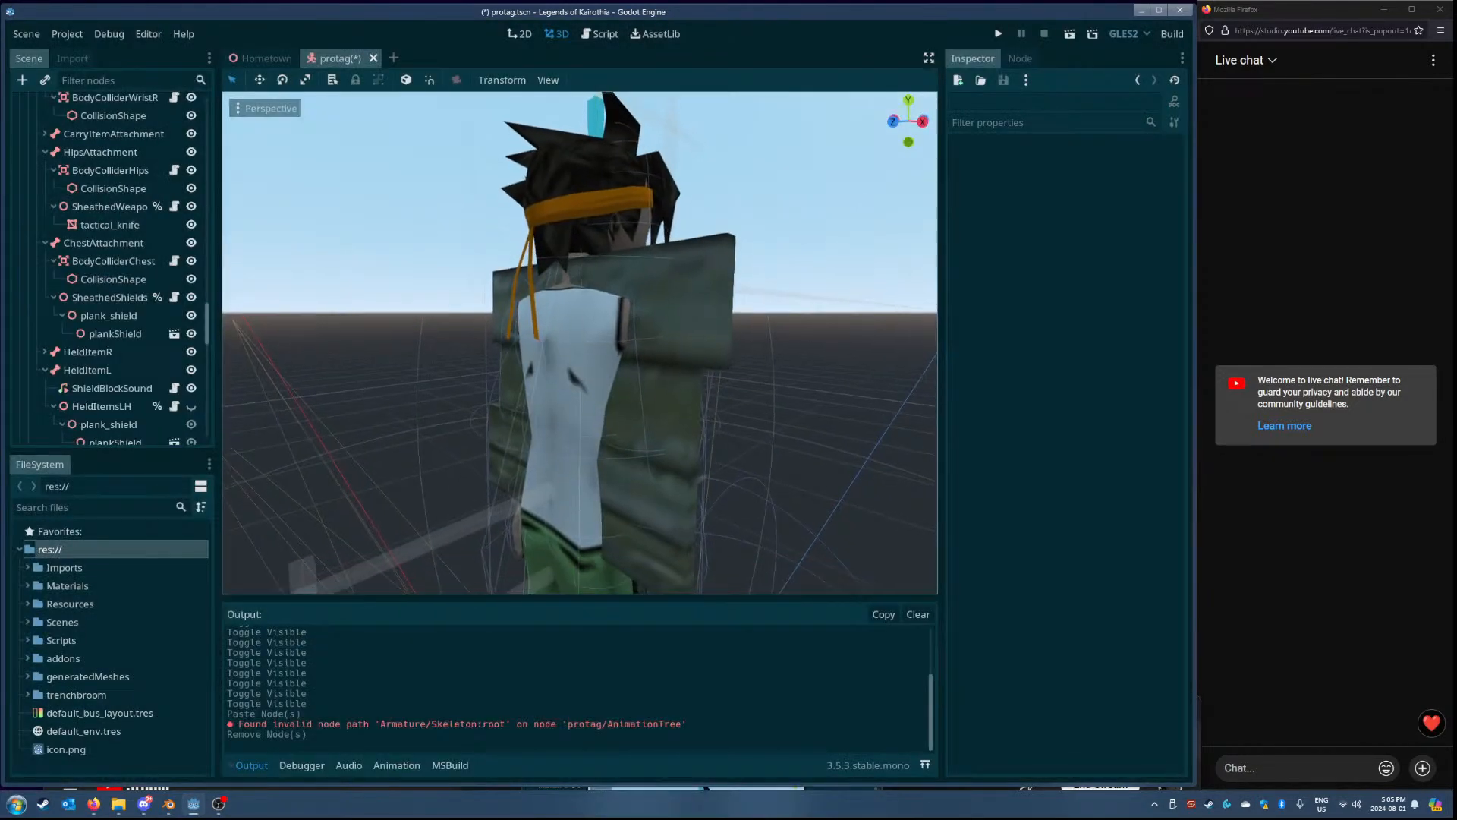
# - Move the SheathedShields node behind the character's back, to a translation of about Y -0.079 and Z 0.077
pyautogui.click(133, 318)
pyautogui.click(137, 302)
pyautogui.click(126, 315)
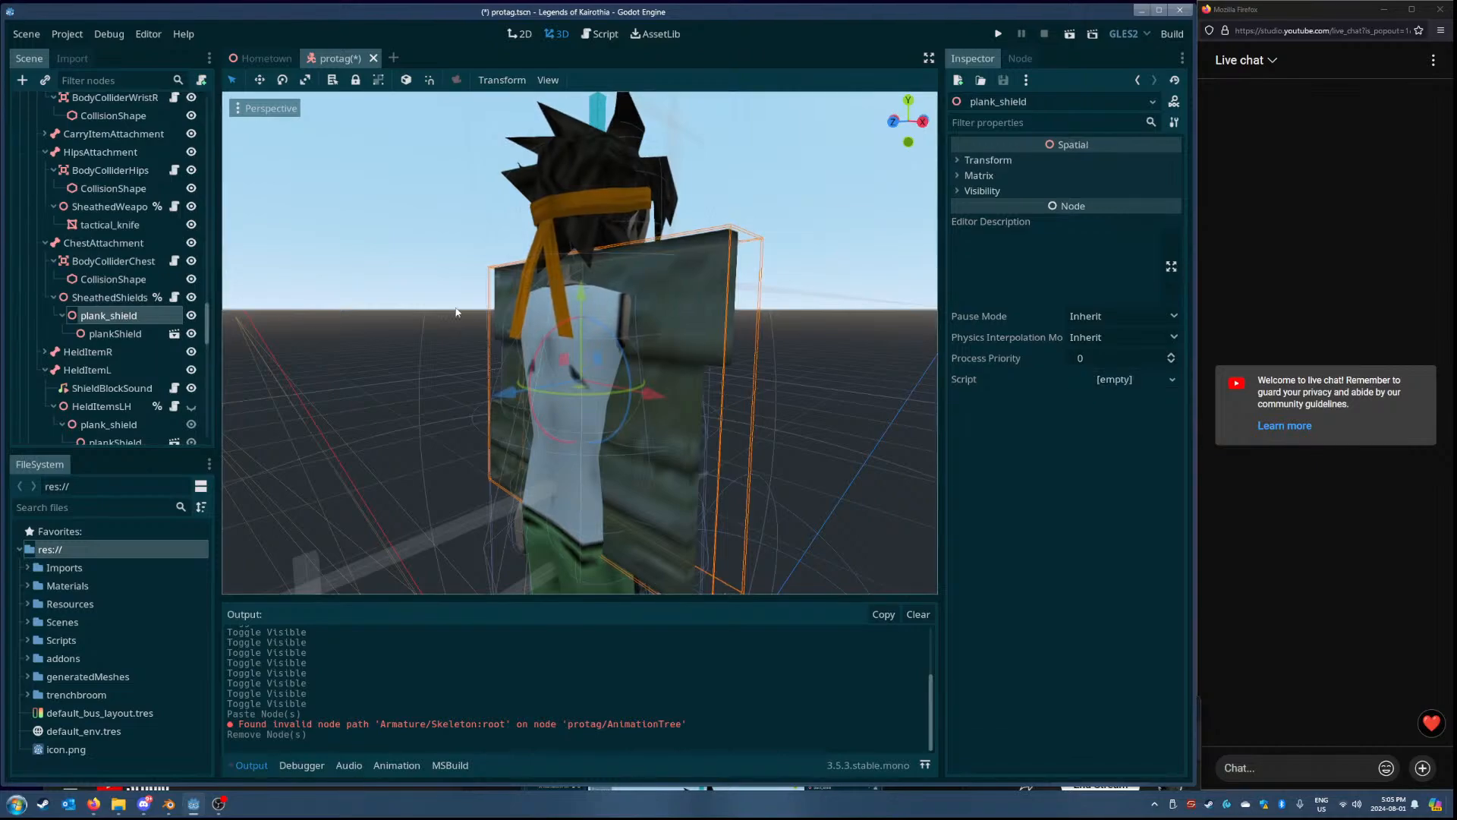
pyautogui.moveTo(629, 334); pyautogui.dragTo(557, 350, button='middle')
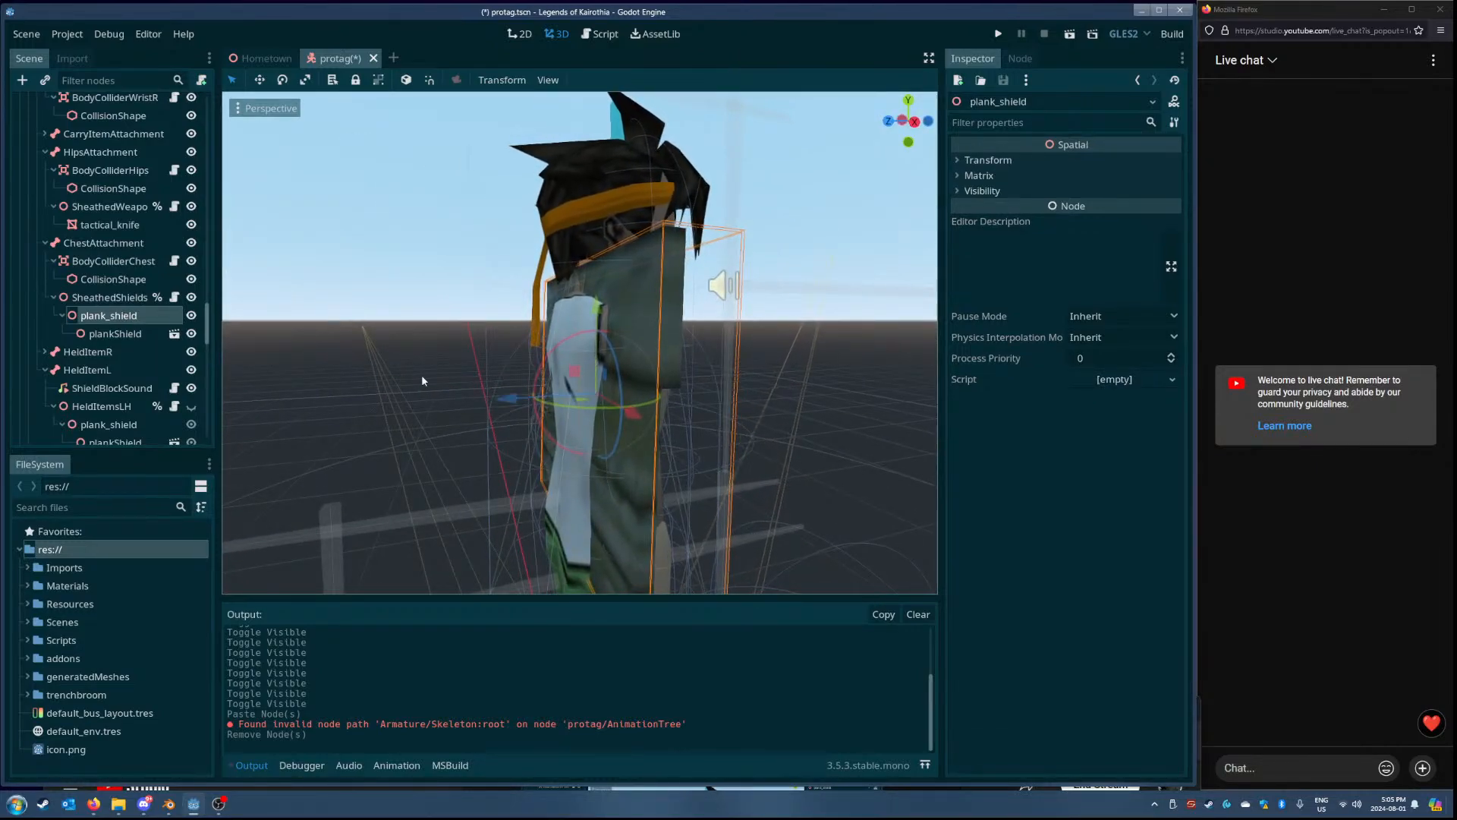
pyautogui.click(101, 298)
pyautogui.moveTo(345, 361)
pyautogui.mouseDown(button='middle')
pyautogui.moveTo(323, 355)
pyautogui.moveTo(347, 353)
pyautogui.mouseUp(button='middle')
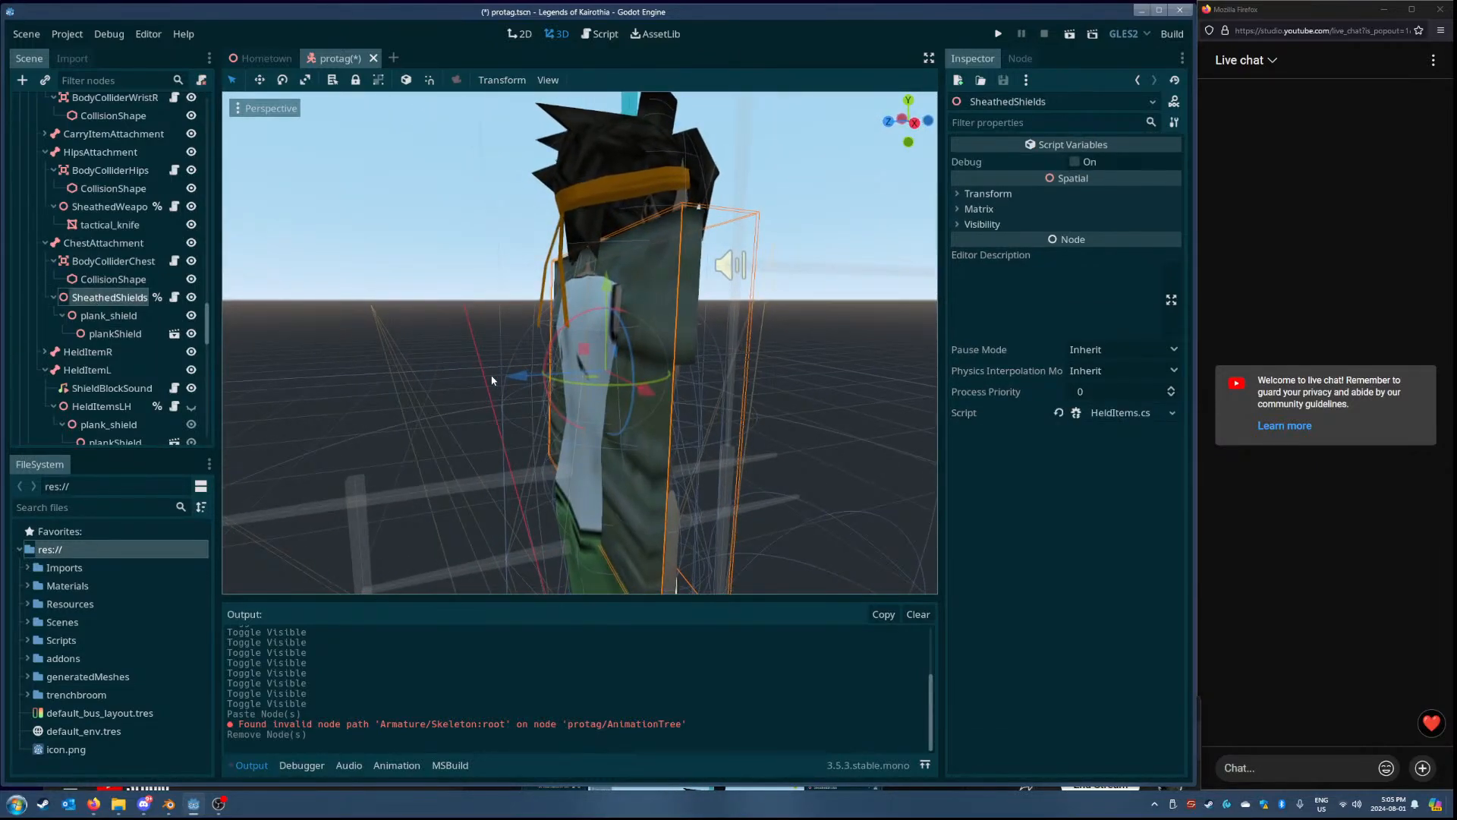
pyautogui.moveTo(513, 377); pyautogui.dragTo(474, 377)
pyautogui.moveTo(474, 377); pyautogui.dragTo(633, 373, button='middle')
pyautogui.moveTo(620, 265); pyautogui.dragTo(619, 244)
pyautogui.moveTo(620, 245); pyautogui.dragTo(634, 400, button='middle')
pyautogui.moveTo(672, 260); pyautogui.dragTo(671, 307)
pyautogui.moveTo(671, 308); pyautogui.dragTo(550, 329, button='middle')
# - Rotate the SheathedShields node against the character's back and set its rotation degrees to 0, 0, 90
pyautogui.moveTo(576, 331); pyautogui.dragTo(655, 418)
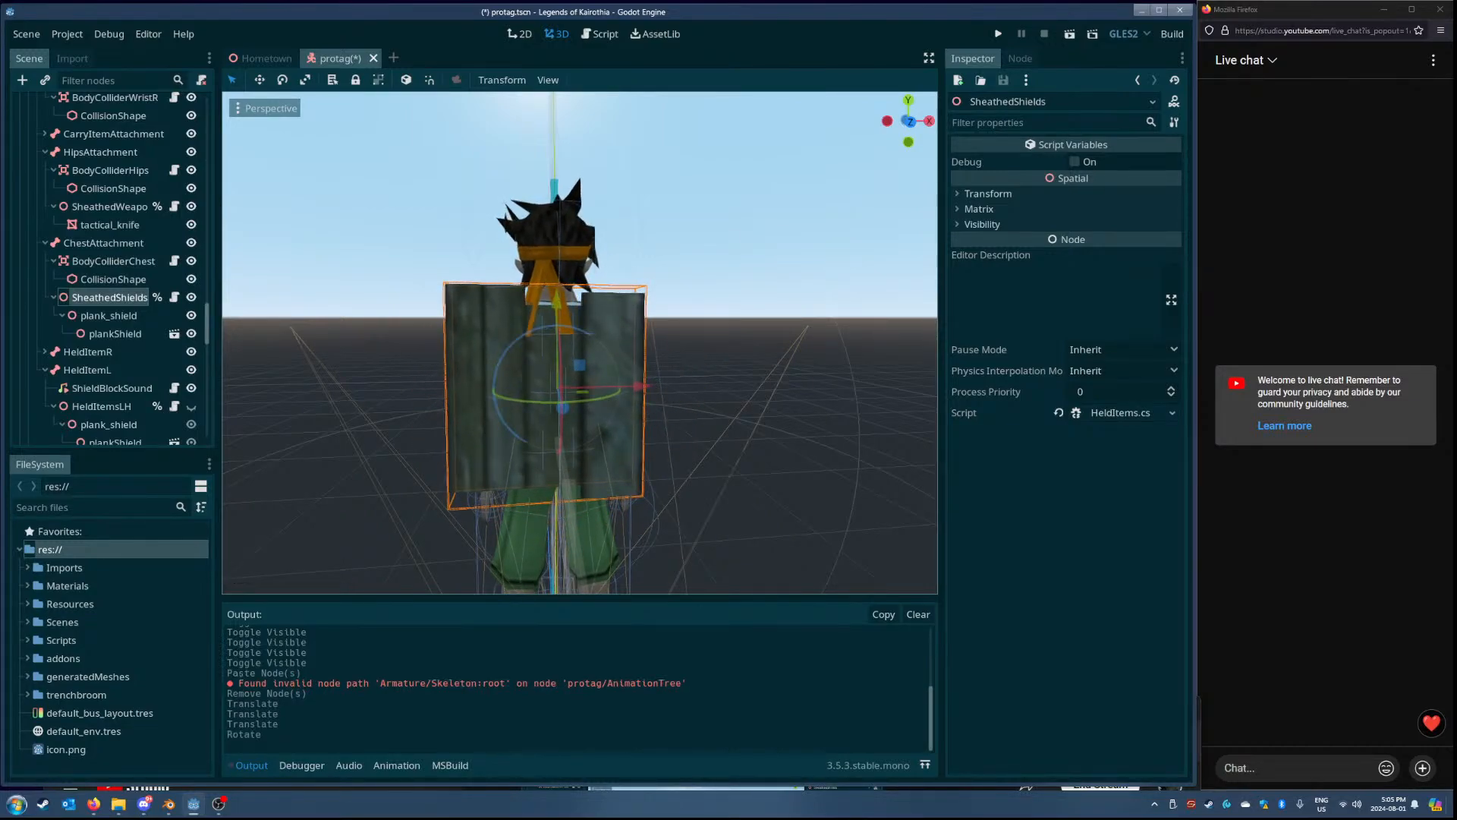
pyautogui.moveTo(575, 289); pyautogui.dragTo(668, 416, button='middle')
pyautogui.scroll(8, 319, 296)
pyautogui.scroll(-10, 562, 387)
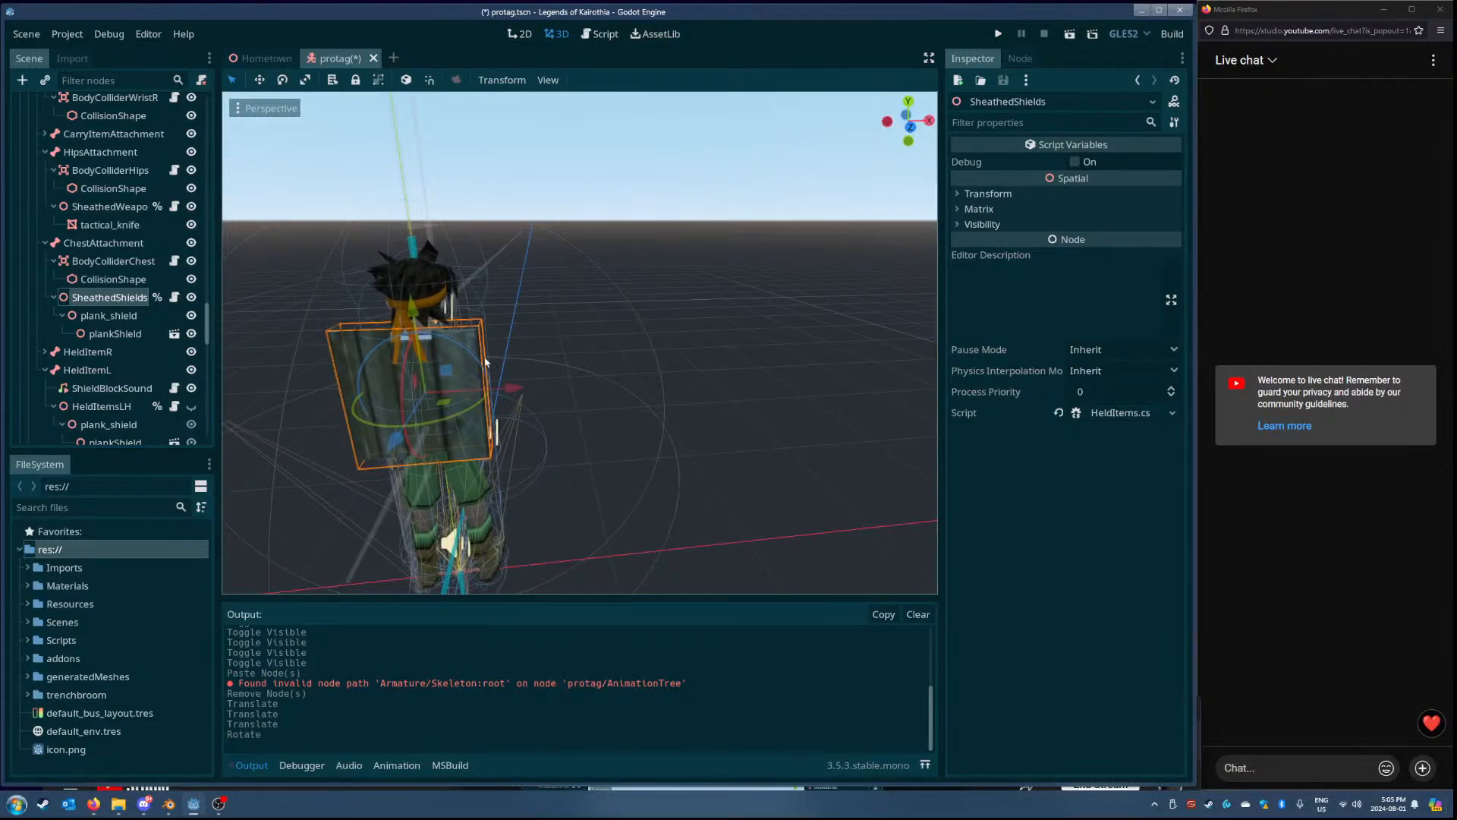
pyautogui.moveTo(486, 362); pyautogui.dragTo(334, 465)
pyautogui.click(993, 197)
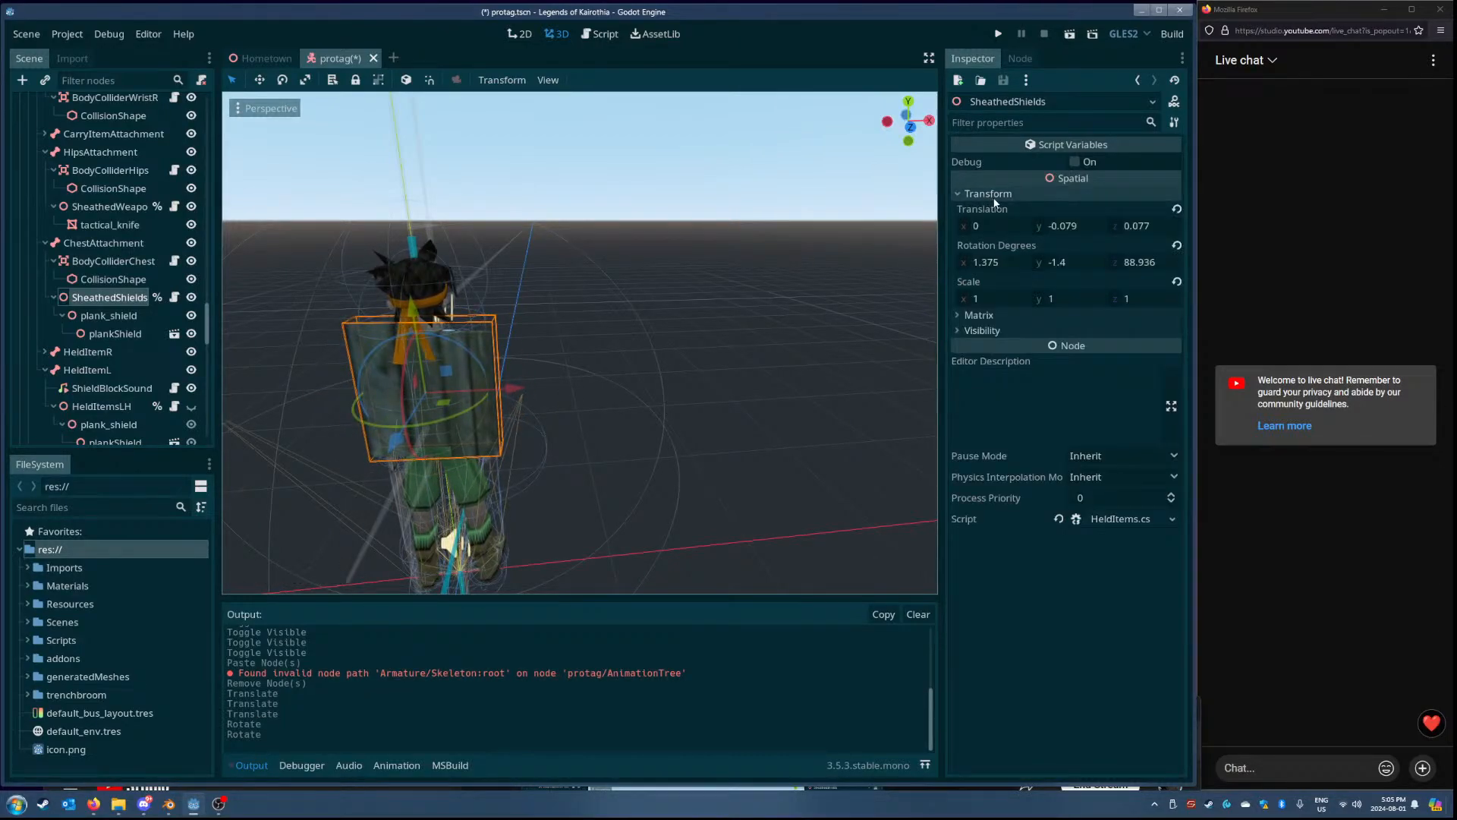
pyautogui.click(1013, 261)
pyautogui.click(1074, 261)
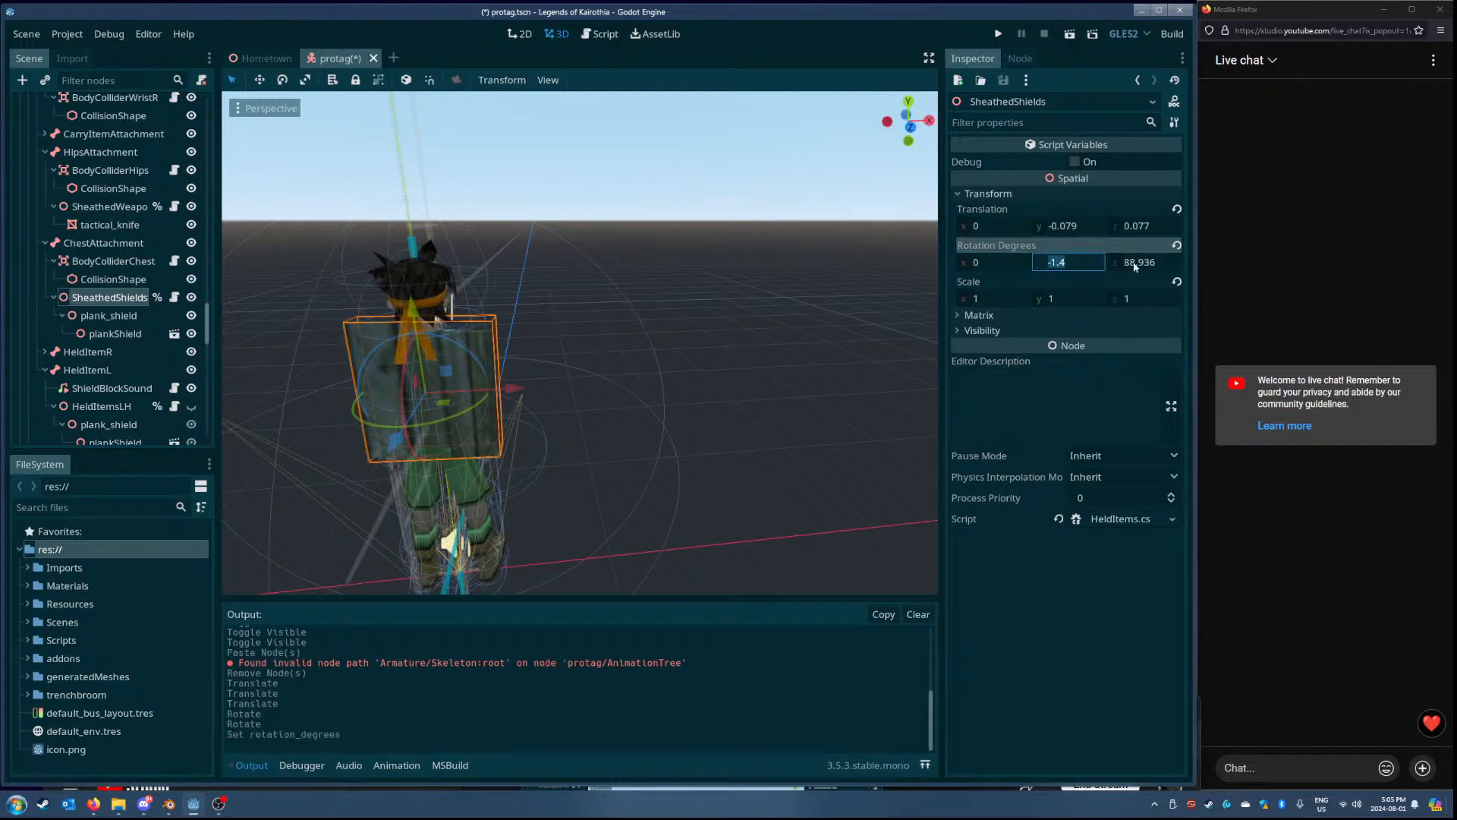
pyautogui.write('0')
pyautogui.click(1148, 262)
pyautogui.write('90')
pyautogui.press('Return')
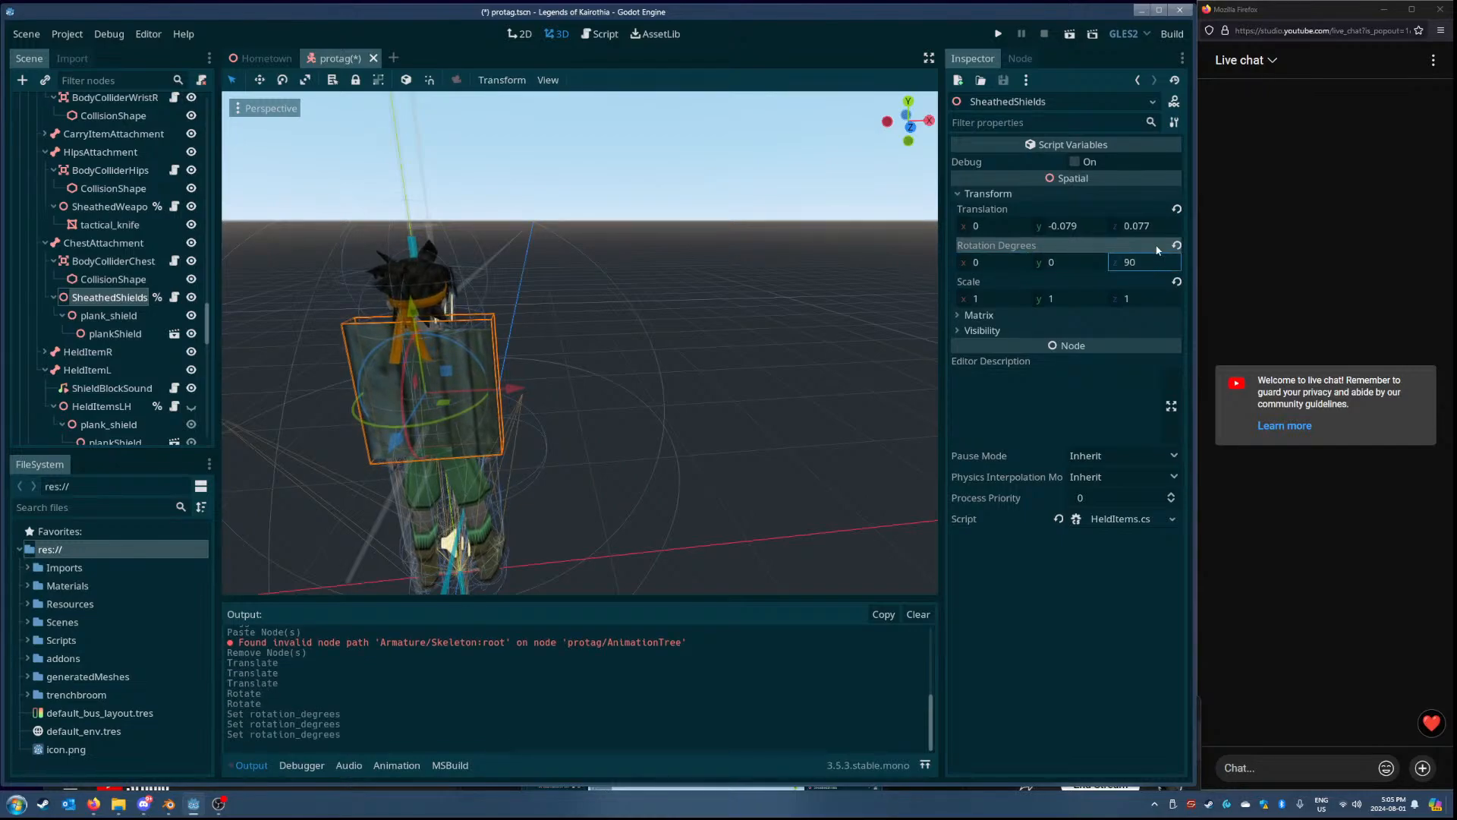
# - Reset the Y and Z translation of the SheathedShields node to 0
pyautogui.click(1144, 229)
pyautogui.write('0')
pyautogui.click(1084, 228)
pyautogui.write('0')
pyautogui.click(1116, 227)
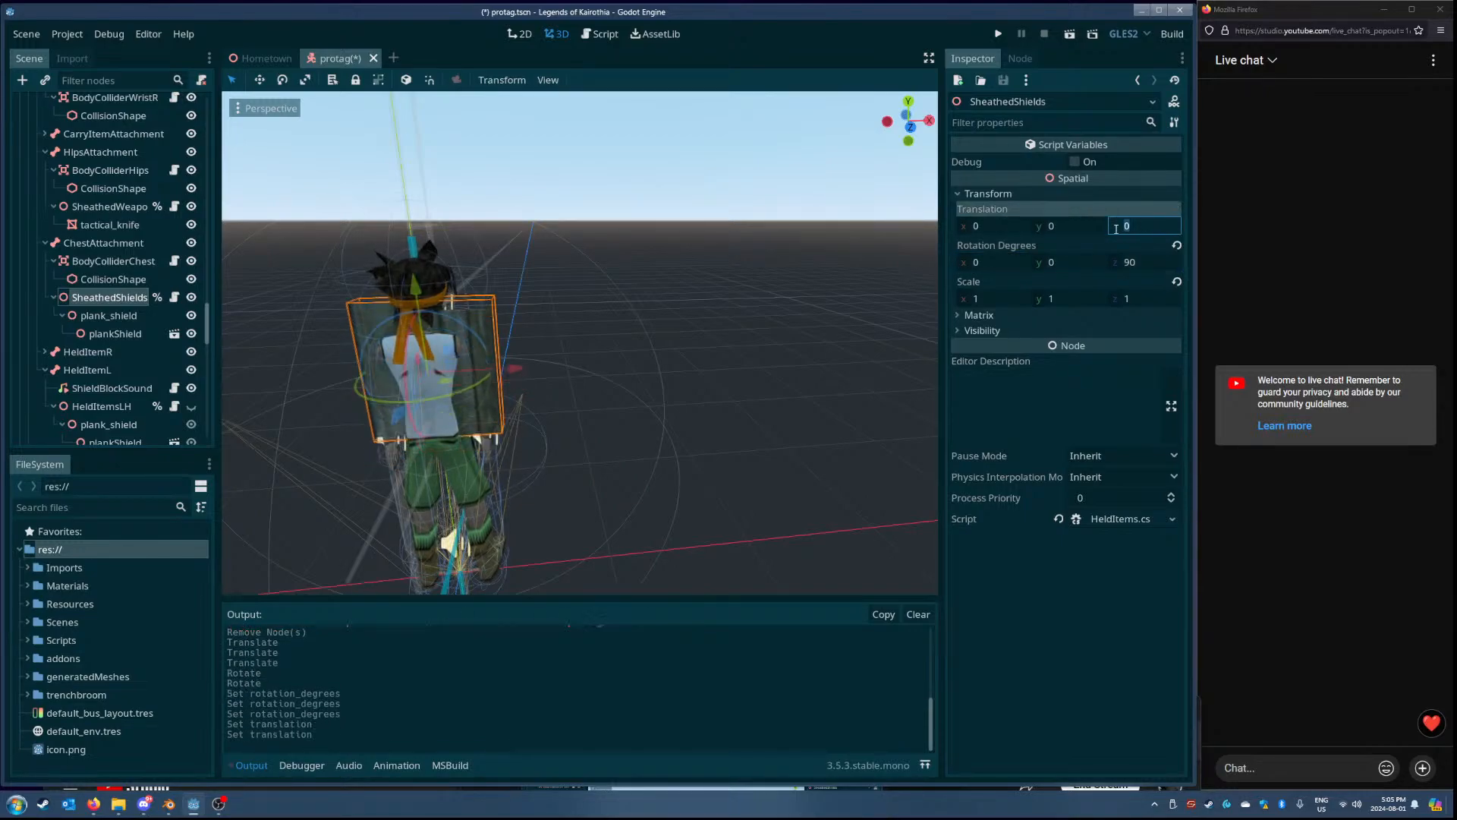
# - Move the SheathedShields node backward and down to a translation of about Y -0.079 and Z 0.121
pyautogui.moveTo(809, 290); pyautogui.dragTo(725, 298, button='middle')
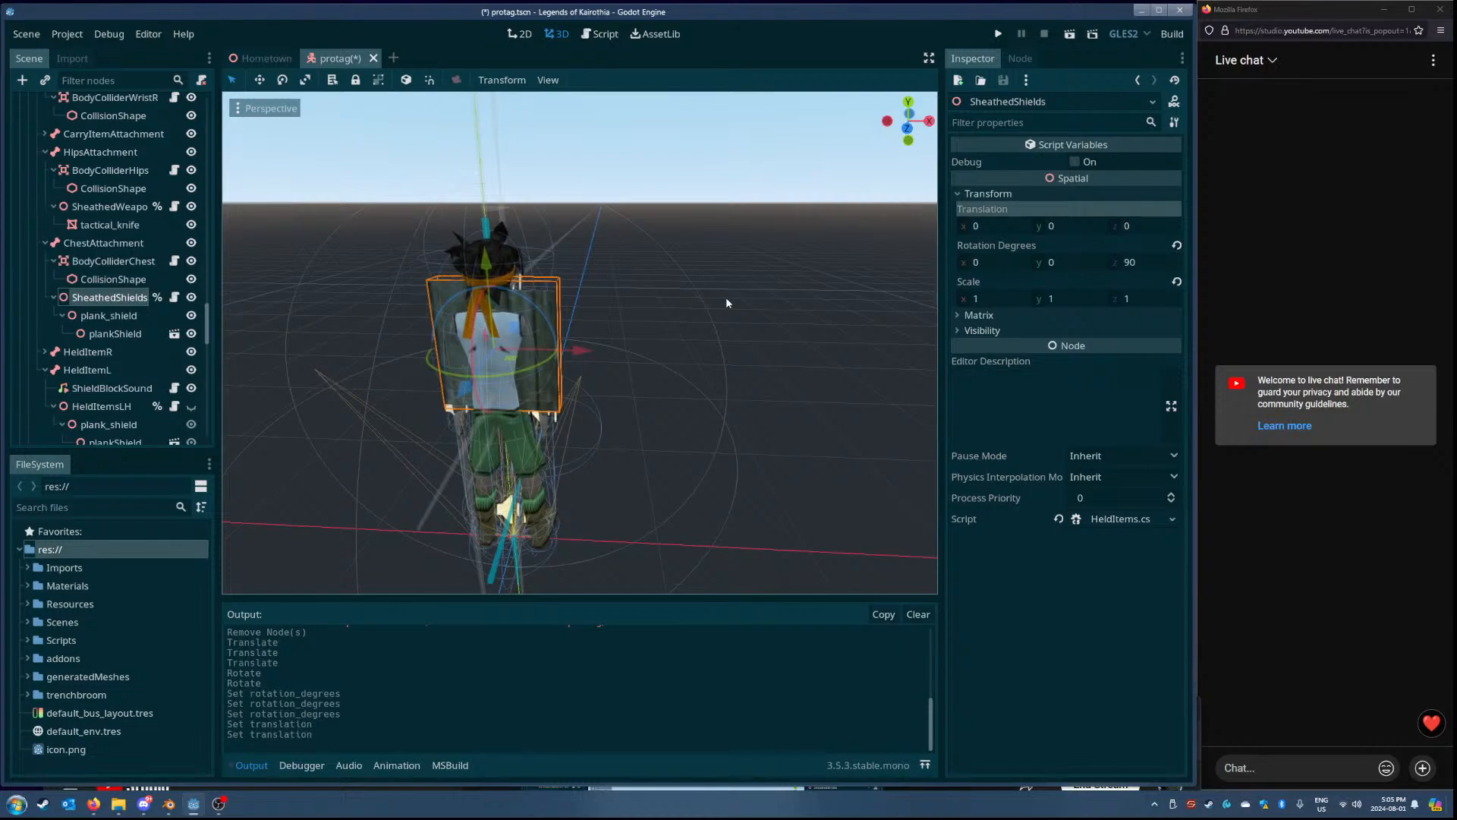
pyautogui.moveTo(644, 316); pyautogui.dragTo(577, 322, button='middle')
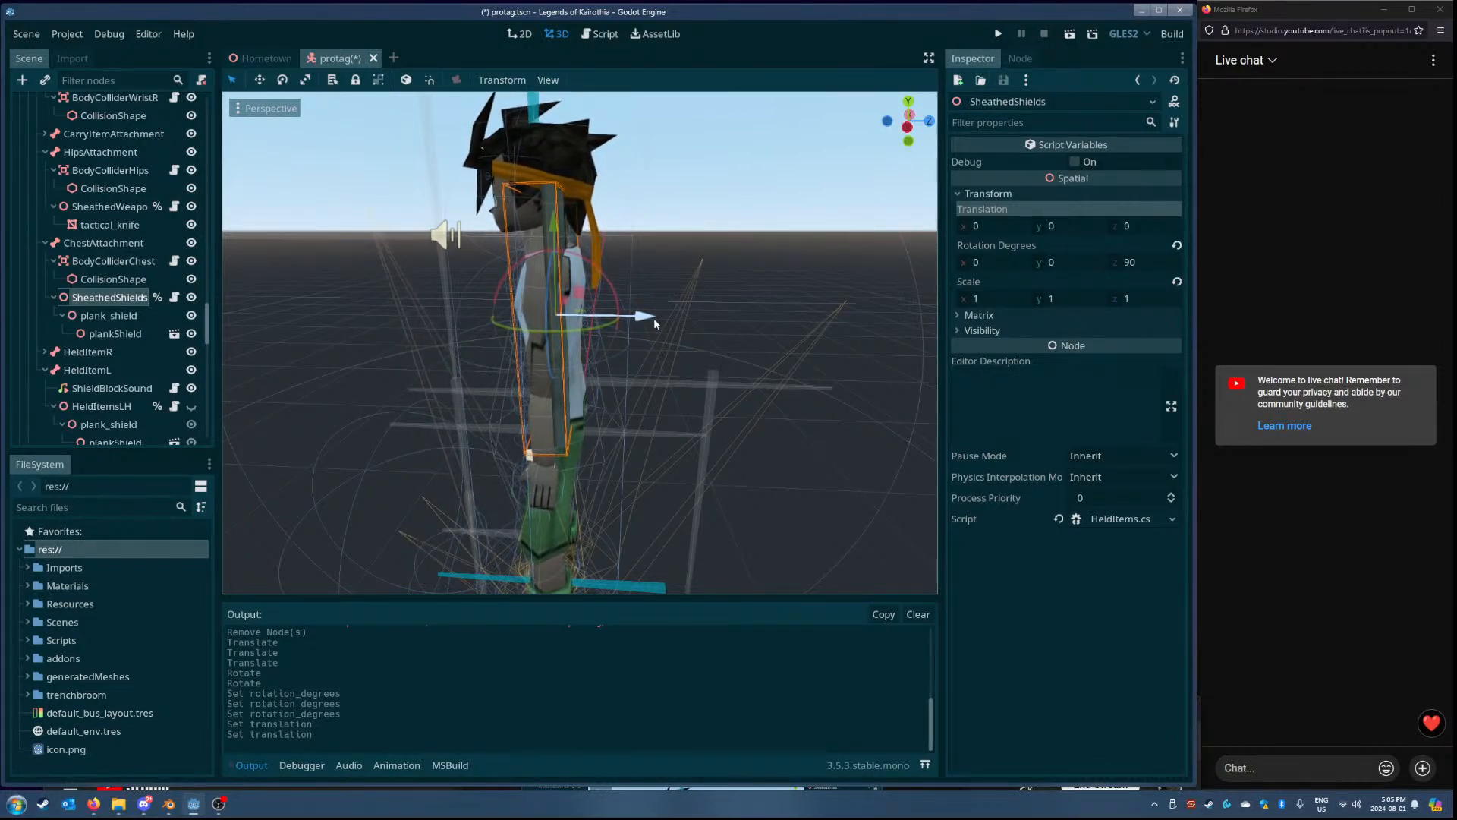
pyautogui.moveTo(653, 318); pyautogui.dragTo(696, 321)
pyautogui.moveTo(697, 321); pyautogui.dragTo(711, 283, button='middle')
pyautogui.scroll(-7, 523, 327)
pyautogui.moveTo(604, 276); pyautogui.dragTo(604, 304)
pyautogui.moveTo(604, 304); pyautogui.dragTo(668, 299, button='middle')
# - Examine from several angles how the sheathed plank shield sits on the character's back
pyautogui.moveTo(668, 299); pyautogui.dragTo(933, 326, button='right')
pyautogui.press('a')
pyautogui.moveTo(579, 343); pyautogui.dragTo(667, 299, button='right')
pyautogui.press('d')
pyautogui.press('a')
pyautogui.press('w')
pyautogui.press('d')
pyautogui.press('s')
pyautogui.press('a')
pyautogui.press('d')
pyautogui.press('w')
pyautogui.press('a')
pyautogui.press('w')
pyautogui.press('d')
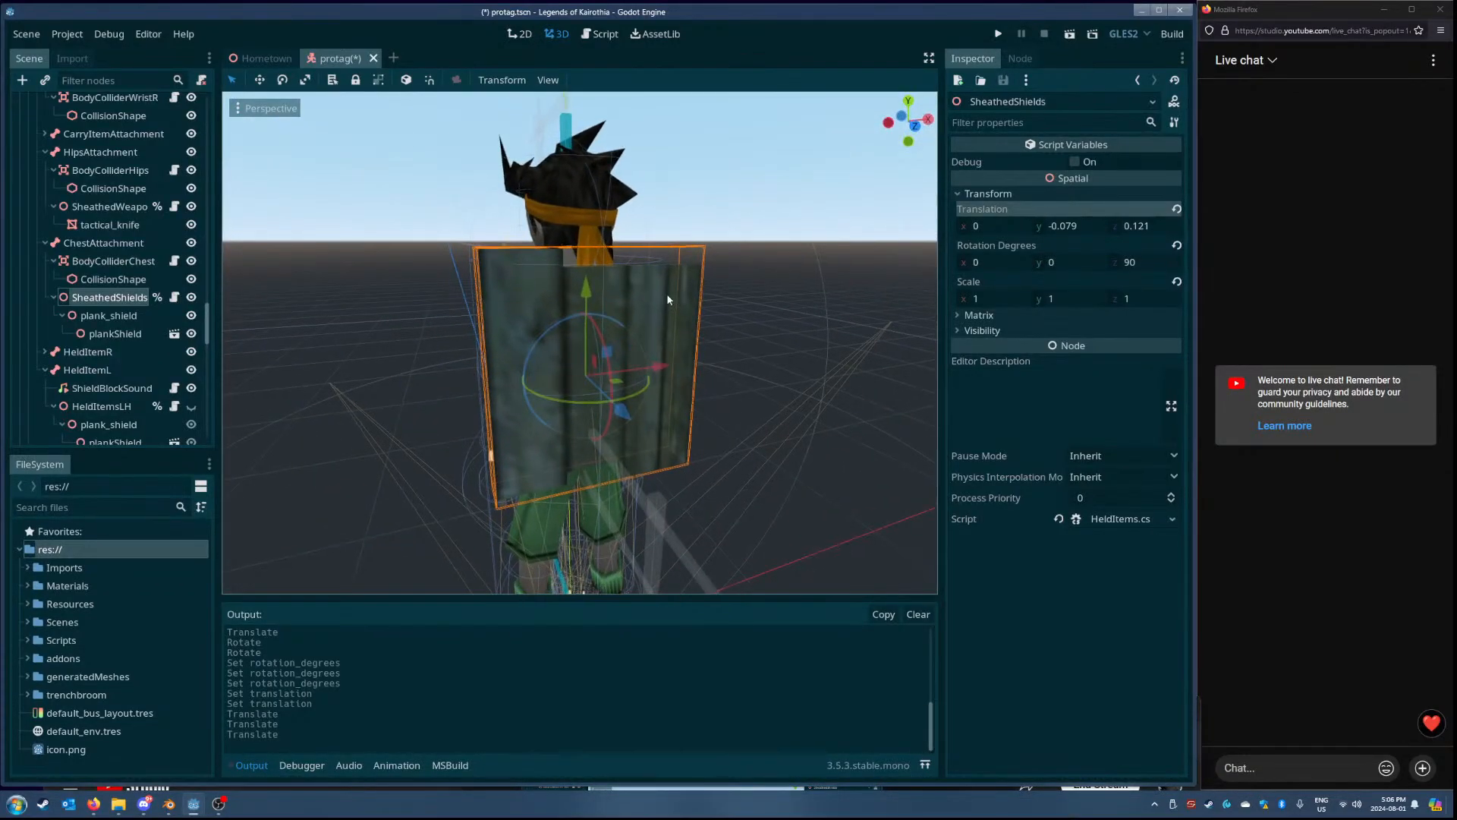
# - Shrink the SheathedShields node on the character's back to a scale of 0.9 on all three axes
pyautogui.click(1022, 298)
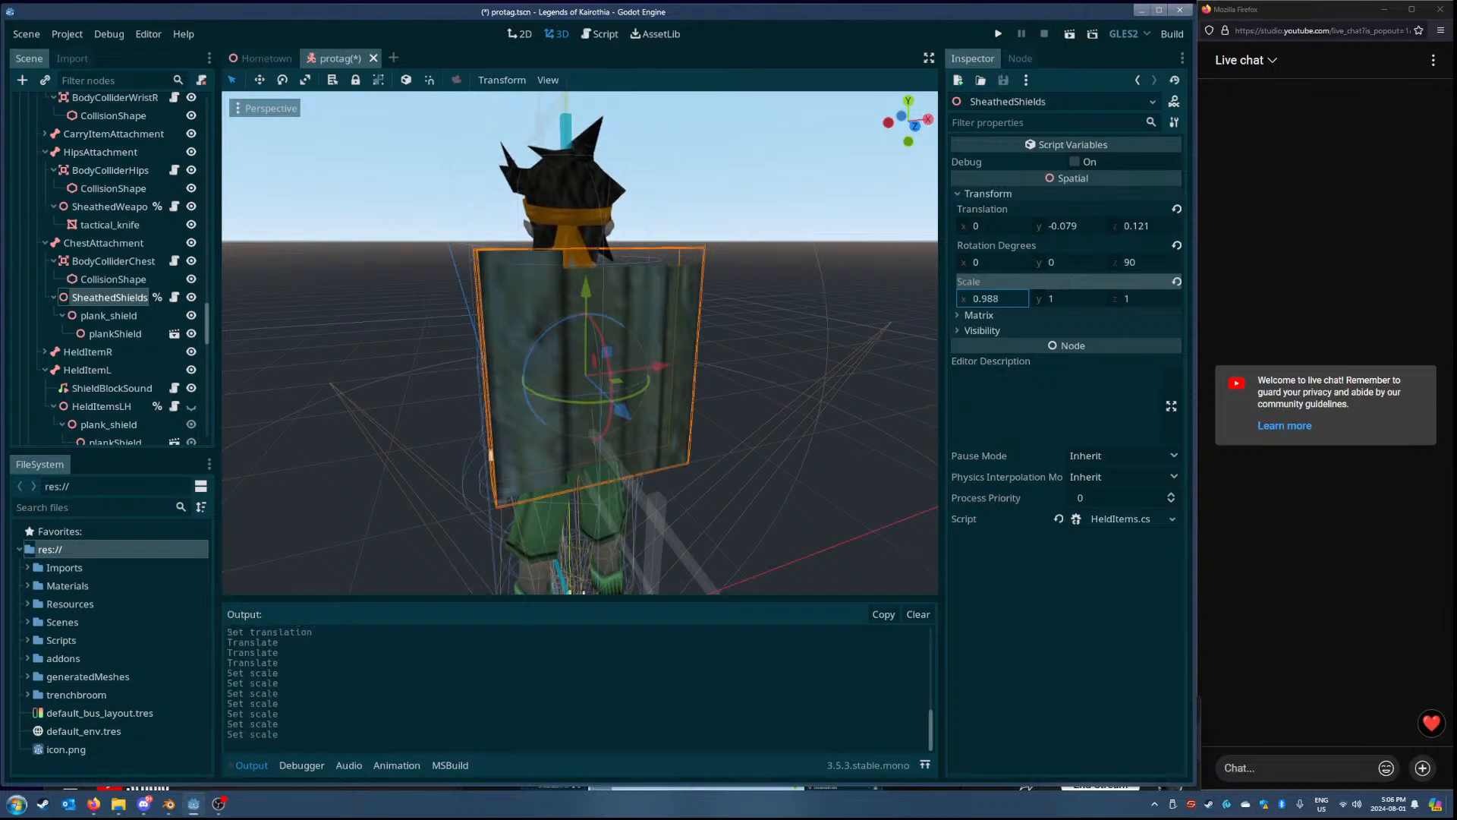
pyautogui.moveTo(1028, 296); pyautogui.dragTo(1017, 296)
pyautogui.click(1028, 297)
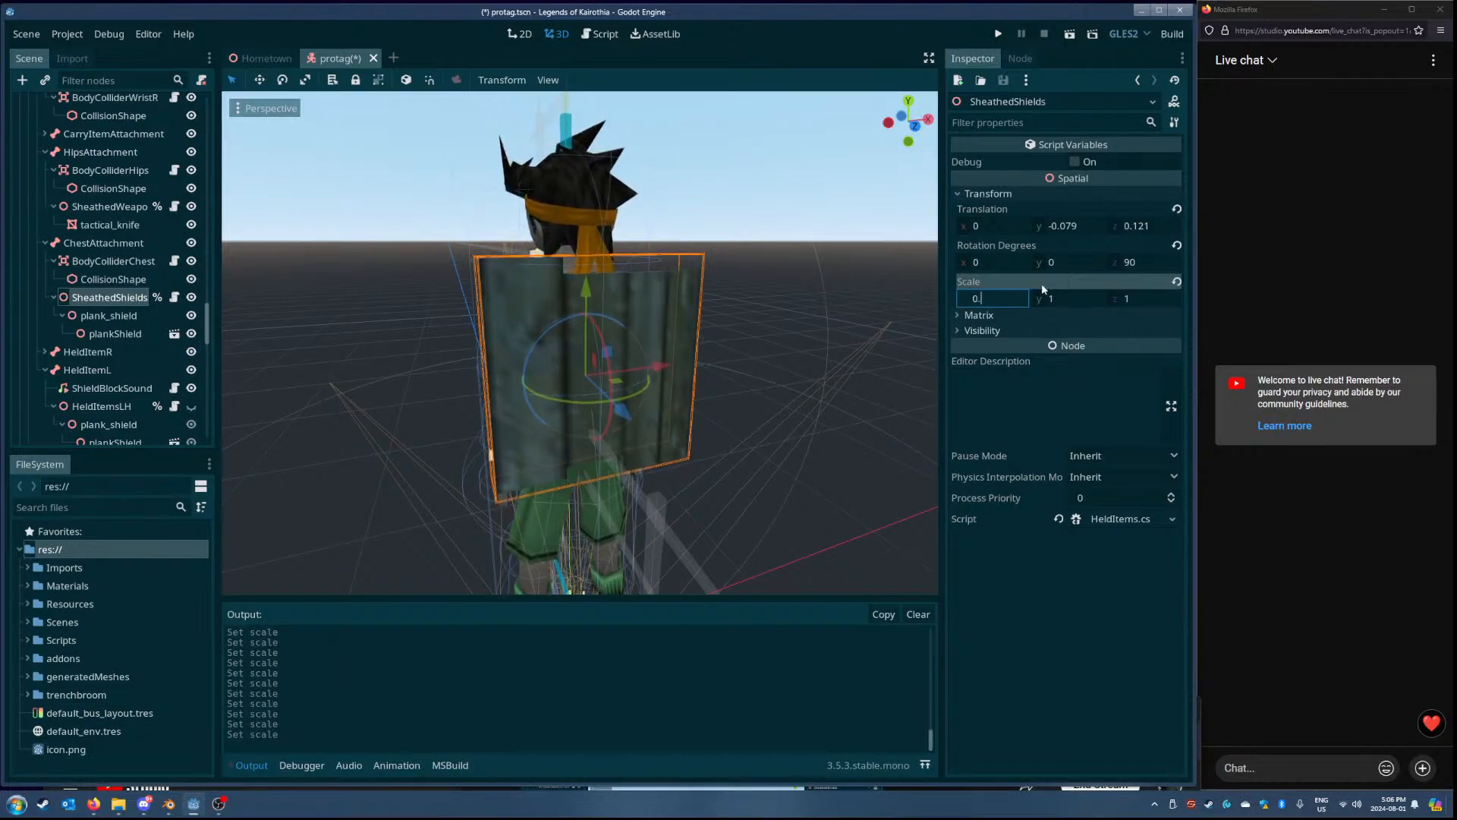
pyautogui.write('0.78')
pyautogui.click(1071, 295)
pyautogui.click(1028, 297)
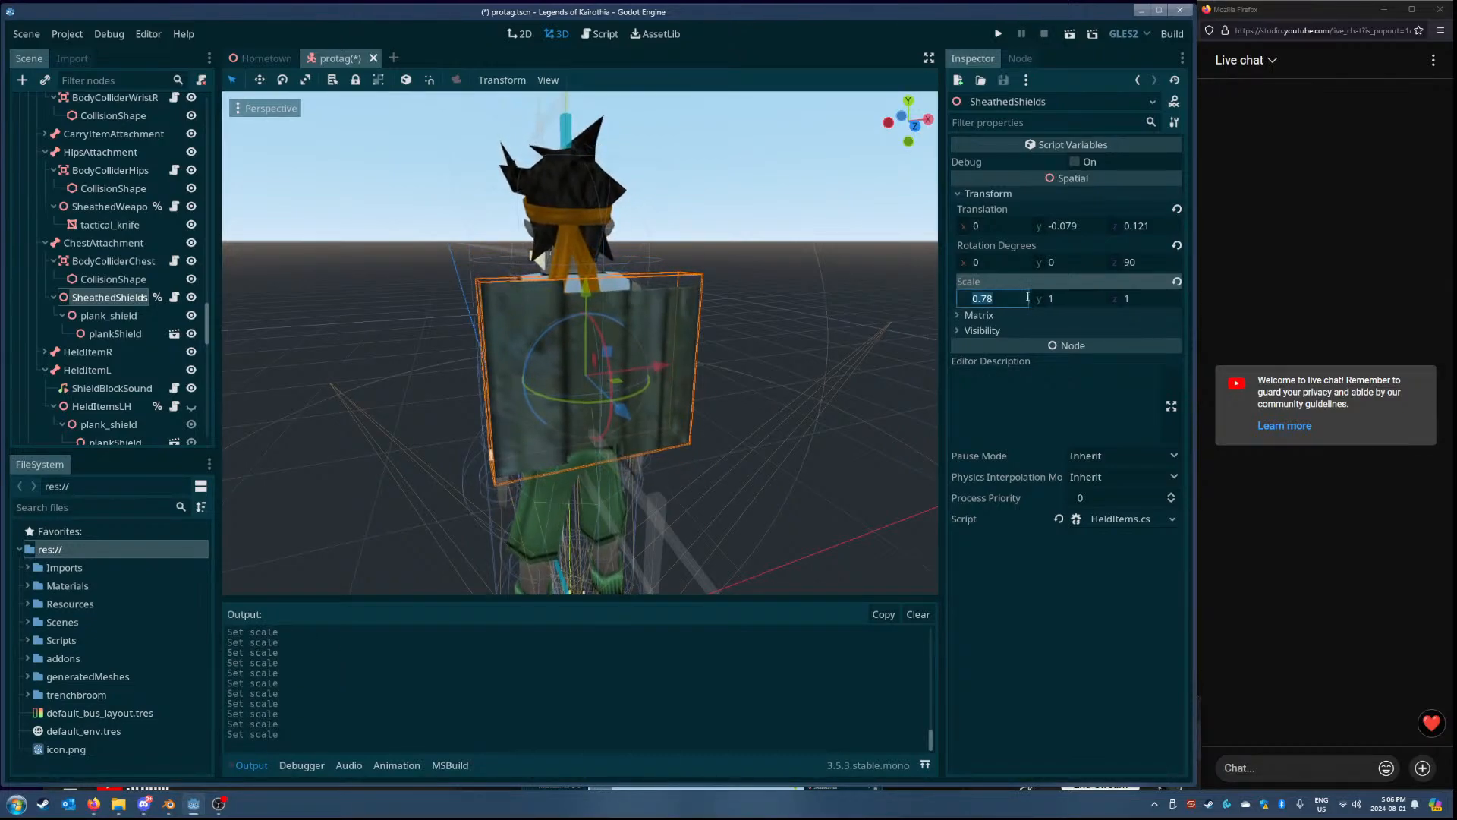
pyautogui.click(1070, 301)
pyautogui.write('0.9')
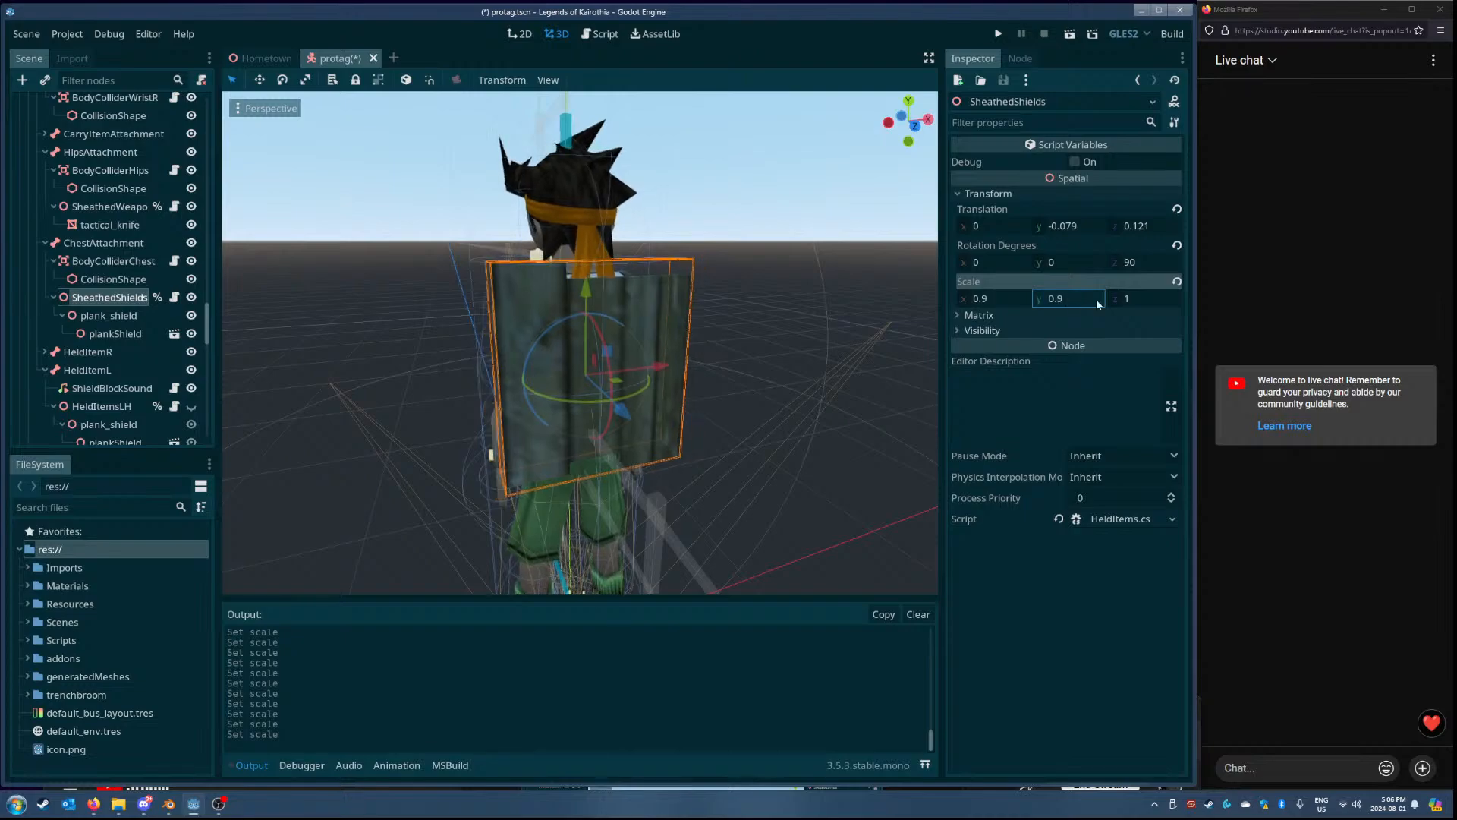
pyautogui.moveTo(728, 334); pyautogui.dragTo(668, 334, button='middle')
pyautogui.scroll(-6, 668, 343)
pyautogui.scroll(9, 516, 331)
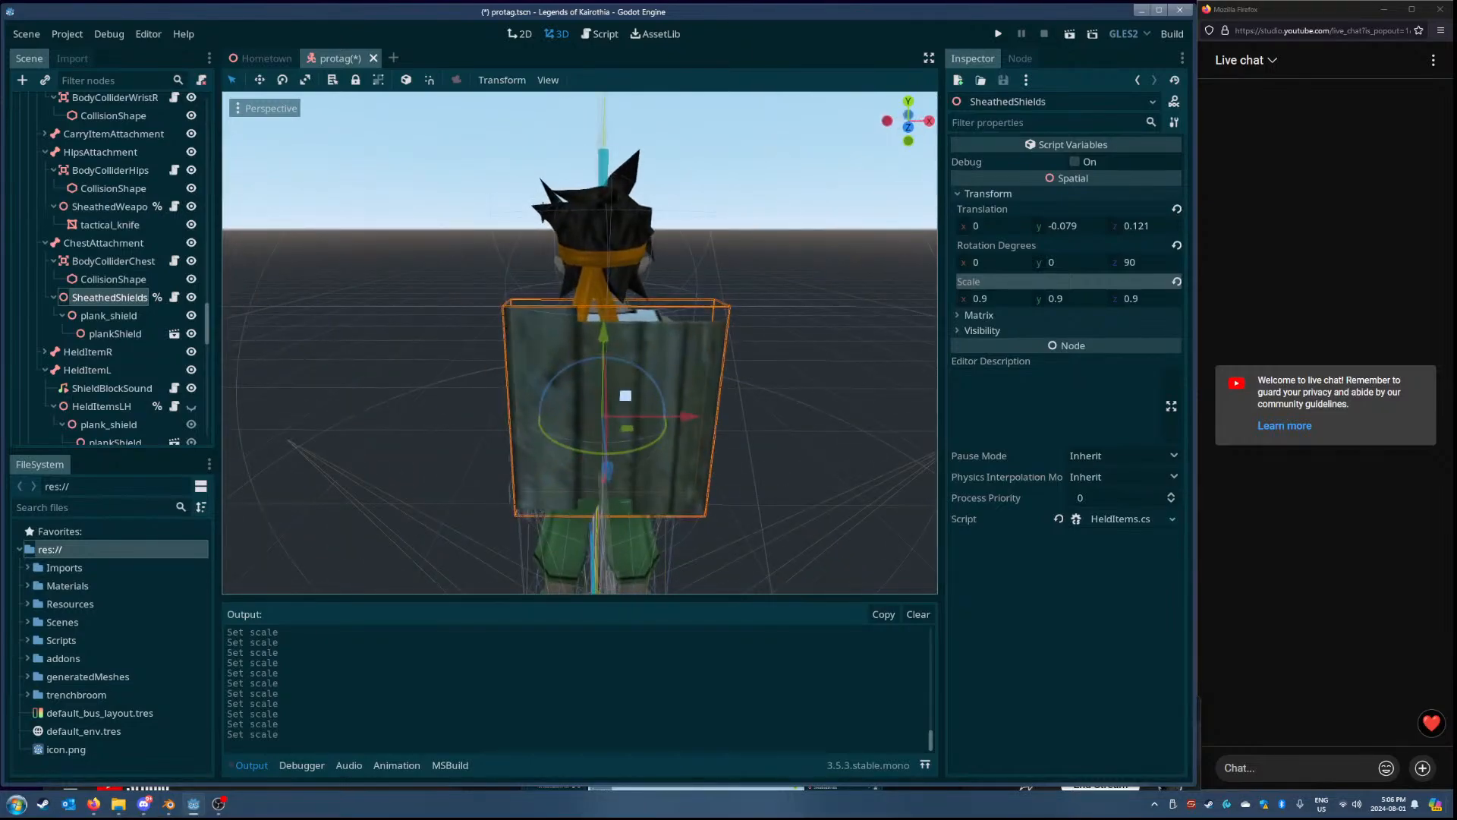
# - Set the scale of the SheathedShields node to 0.8 on all three axes and check the fit against the back
pyautogui.click(996, 296)
pyautogui.write('0.8')
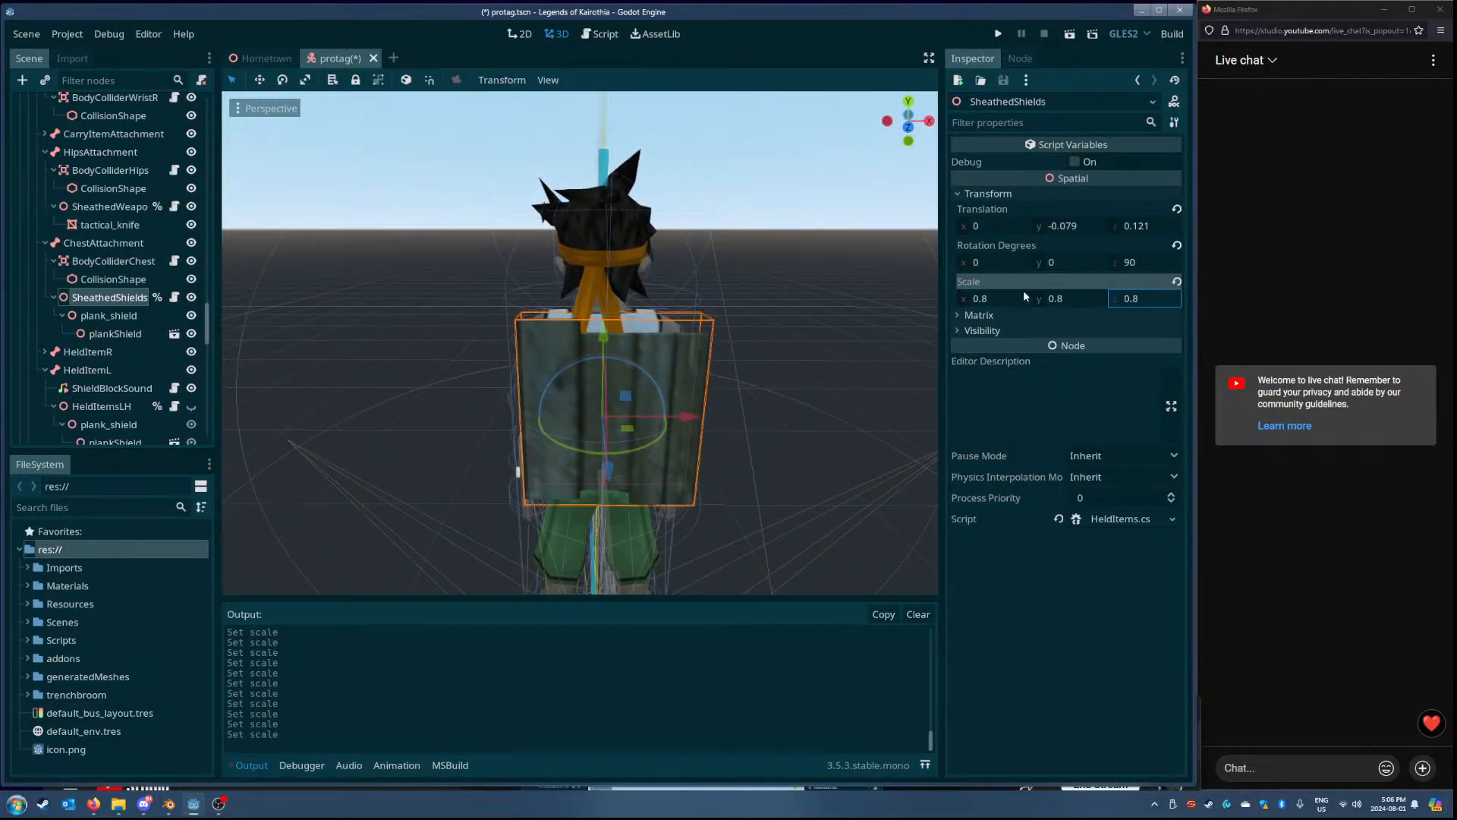
pyautogui.moveTo(486, 327)
pyautogui.mouseDown(button='middle')
pyautogui.moveTo(576, 380)
pyautogui.moveTo(732, 345)
pyautogui.moveTo(660, 319)
pyautogui.moveTo(494, 334)
pyautogui.mouseUp(button='middle')
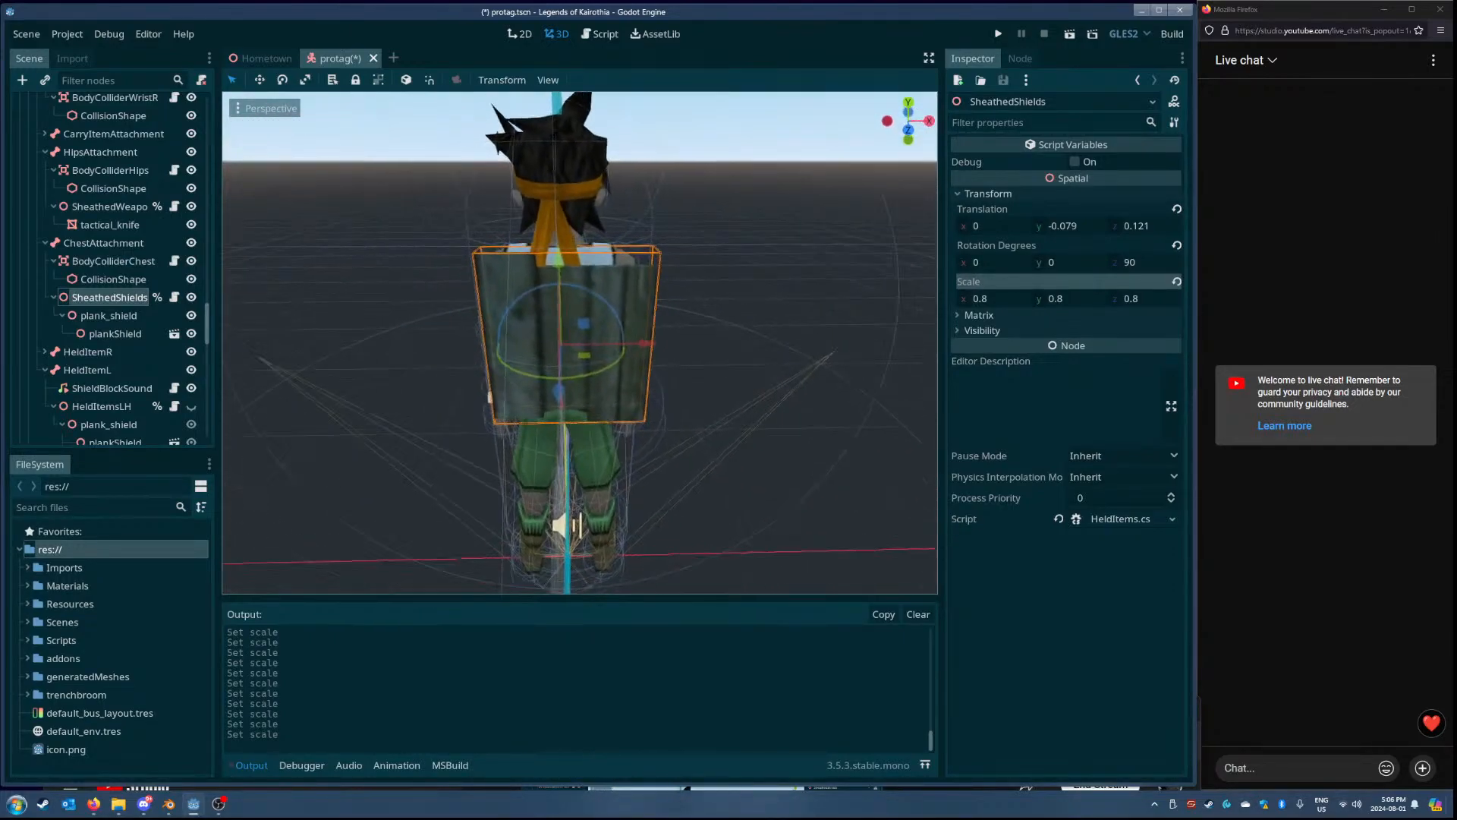
pyautogui.moveTo(565, 524); pyautogui.dragTo(628, 368, button='middle')
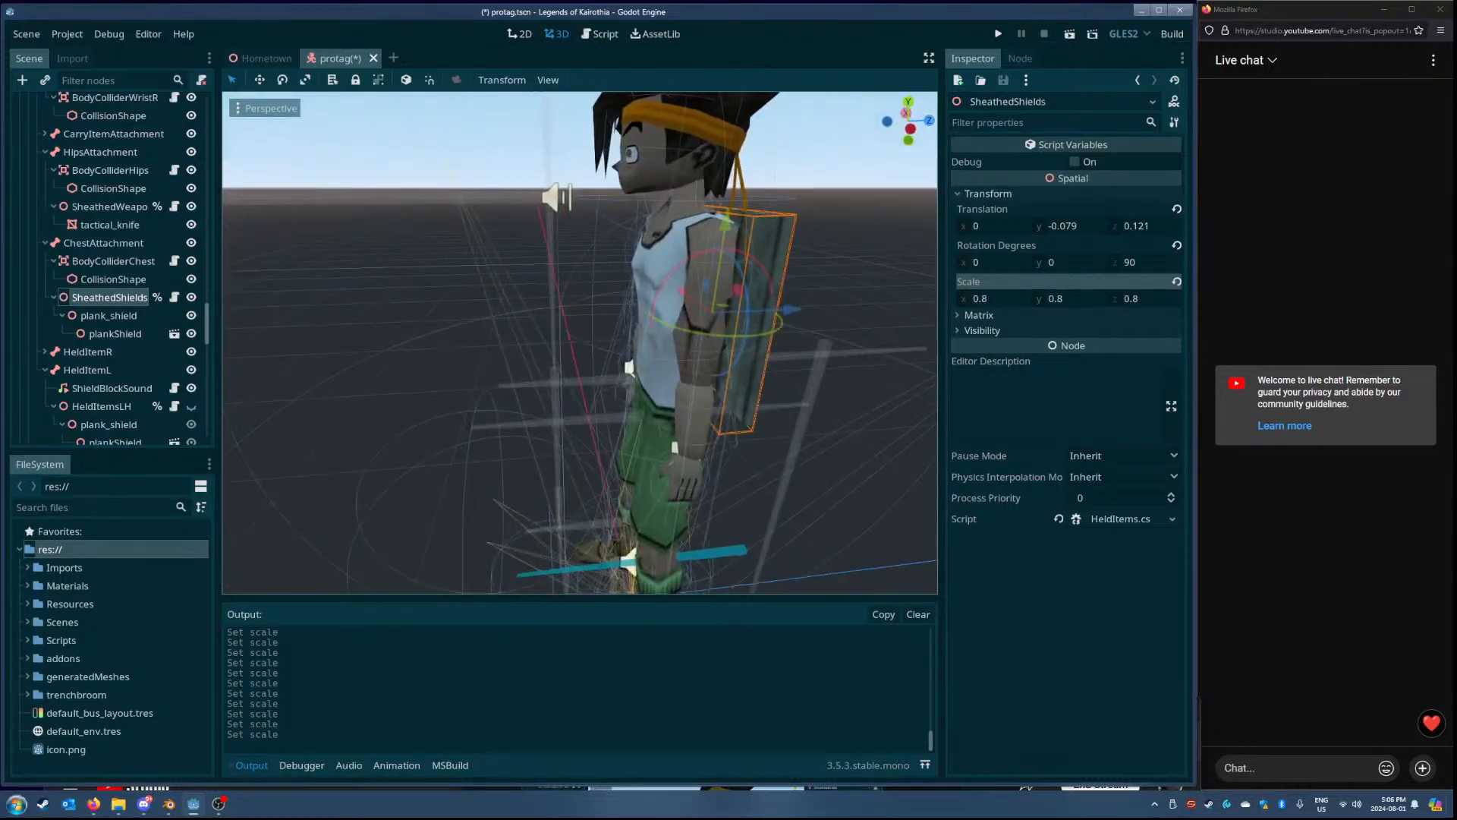
# - Make the HeldItemsLH node visible and compare the held shield with the sheathed one
pyautogui.click(191, 407)
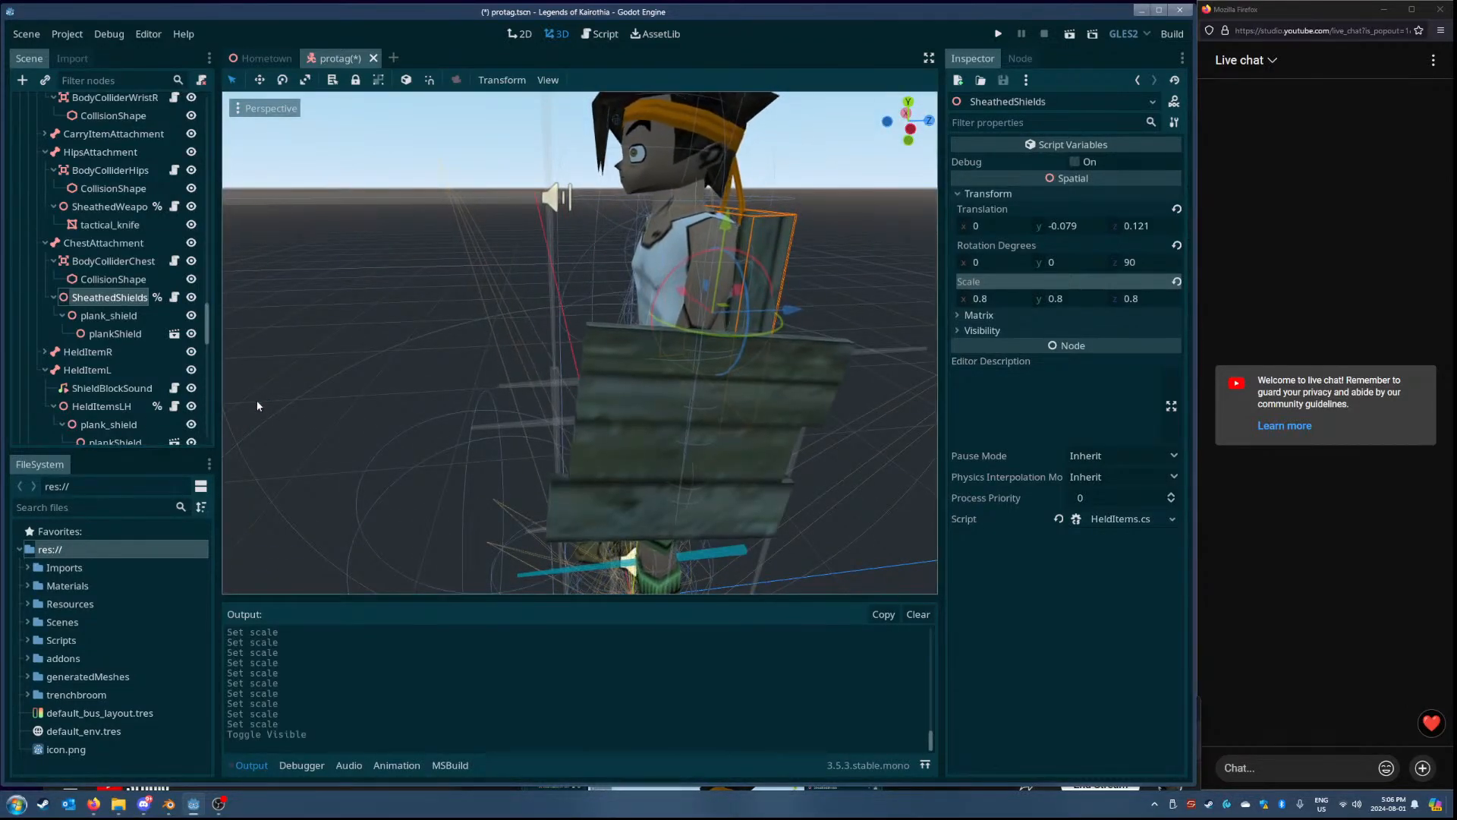
pyautogui.moveTo(683, 334); pyautogui.dragTo(457, 377, button='middle')
pyautogui.scroll(6, 580, 342)
pyautogui.scroll(-6, 580, 343)
pyautogui.scroll(-8, 580, 342)
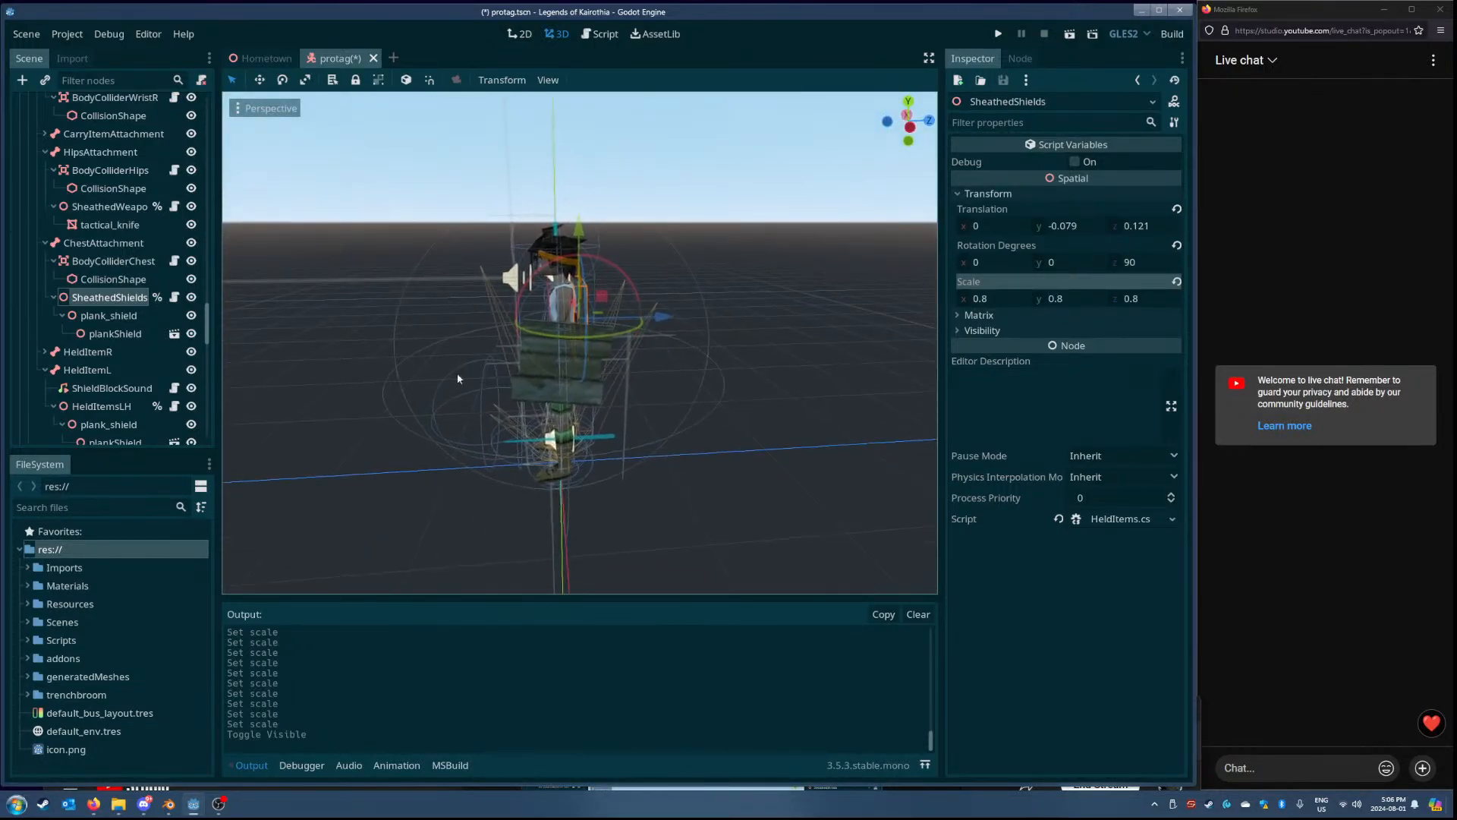
# - Set the scale of the plank_shield under HeldItemsLH to 0.8 on all three axes and compare both shields
pyautogui.click(149, 425)
pyautogui.click(999, 267)
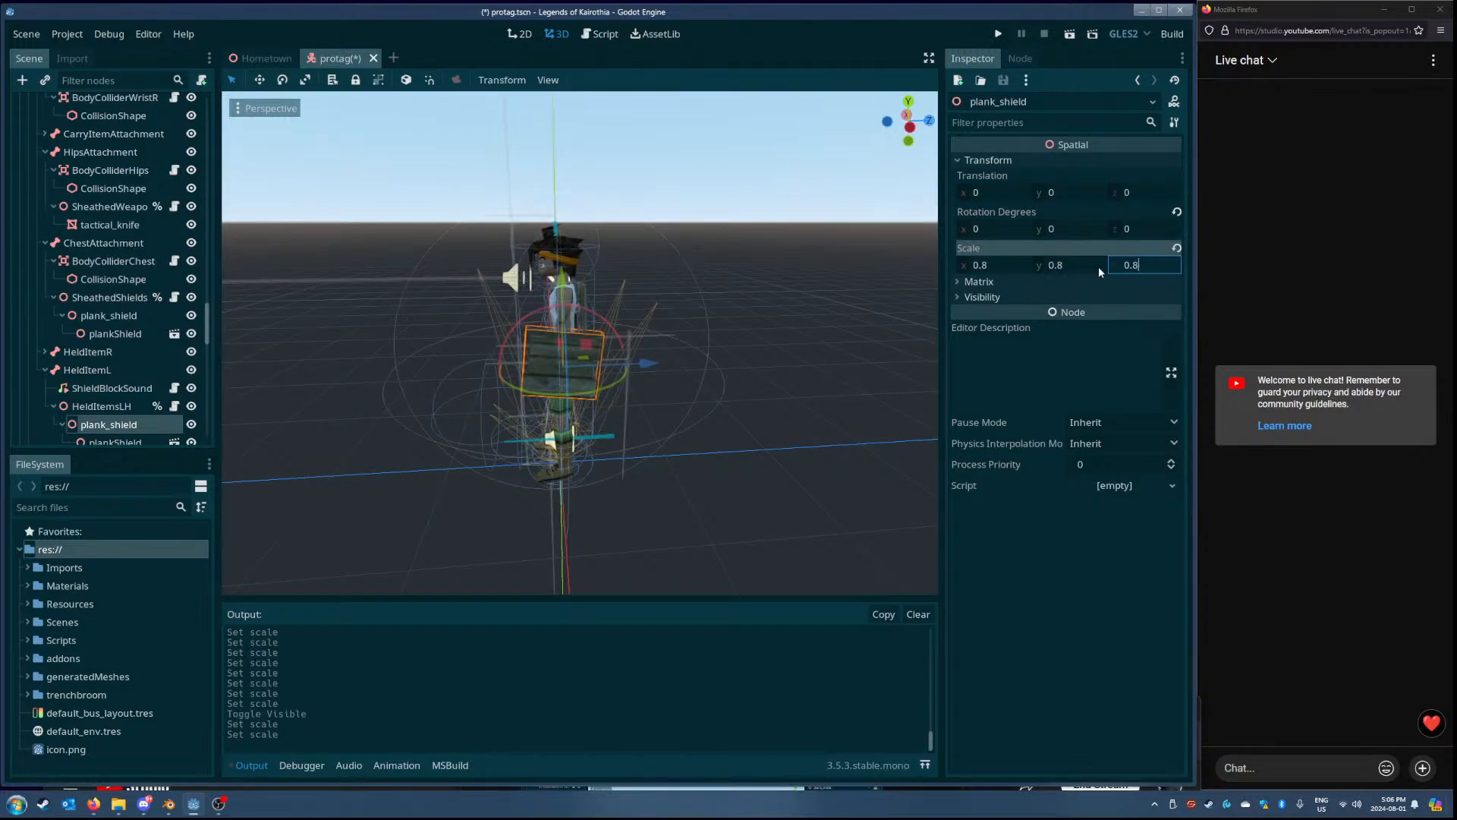
pyautogui.moveTo(872, 303); pyautogui.dragTo(815, 313, button='middle')
pyautogui.scroll(12, 820, 311)
pyautogui.moveTo(578, 408); pyautogui.dragTo(524, 404, button='middle')
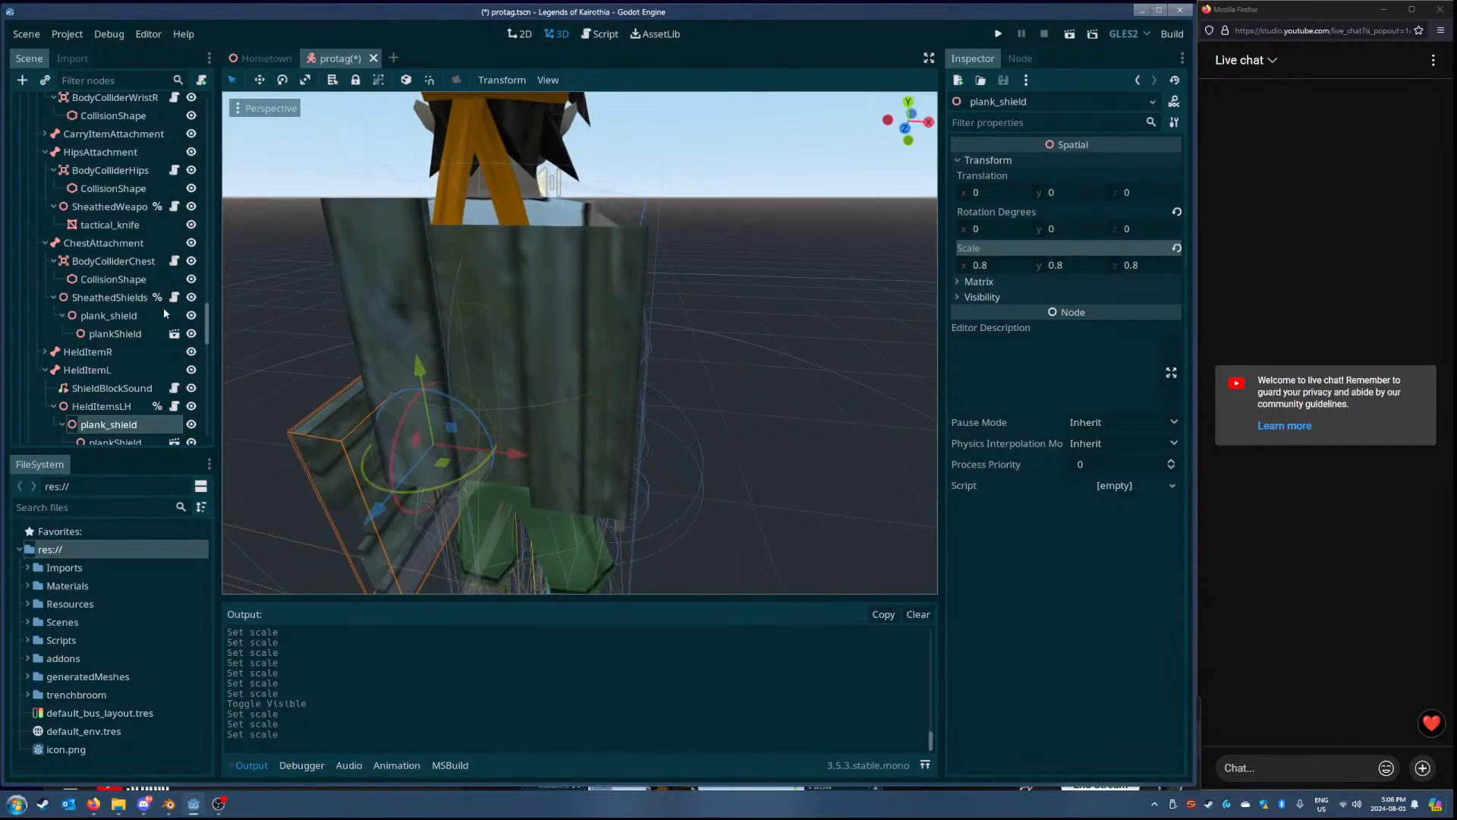
# - Restore the scale of the SheathedShields node to 1 on all three axes
pyautogui.click(108, 315)
pyautogui.click(987, 160)
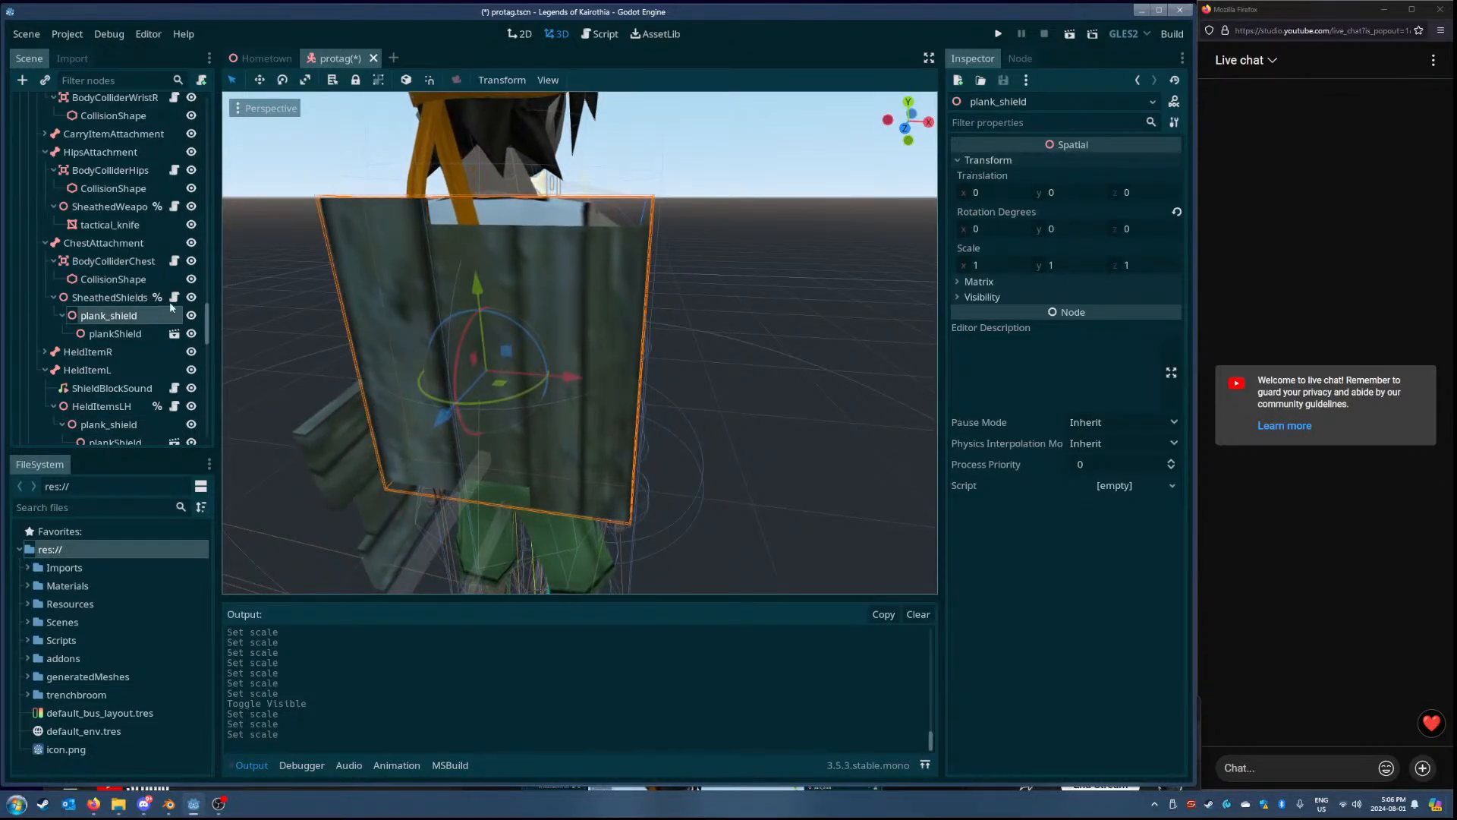
pyautogui.click(121, 296)
pyautogui.click(1062, 298)
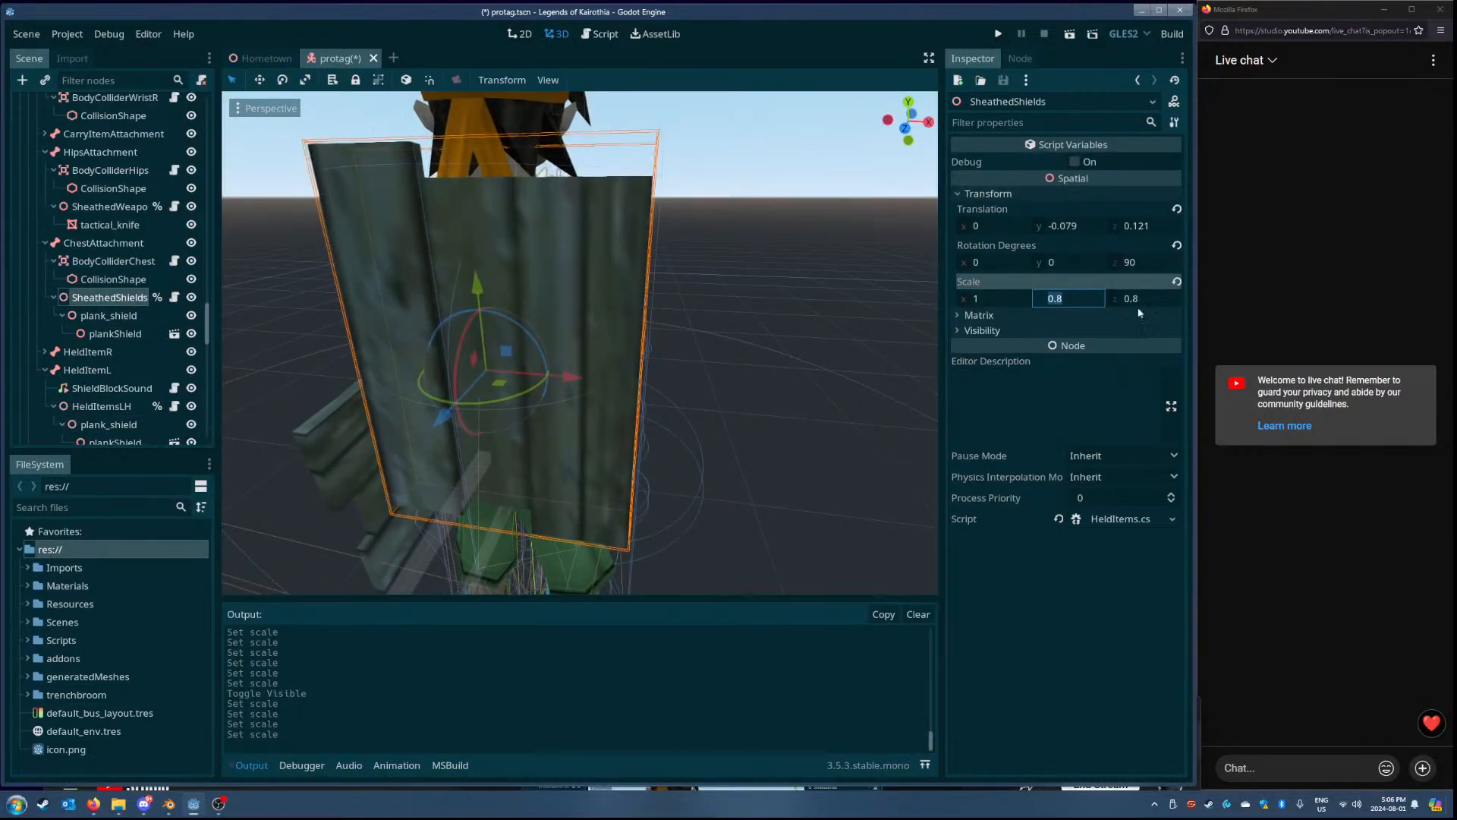
pyautogui.write('1')
pyautogui.click(1136, 302)
pyautogui.write('1')
pyautogui.click(1072, 299)
# - Scale the plank_shield child of SheathedShields to 0.8 on all three axes and inspect it on the character
pyautogui.click(121, 315)
pyautogui.click(991, 269)
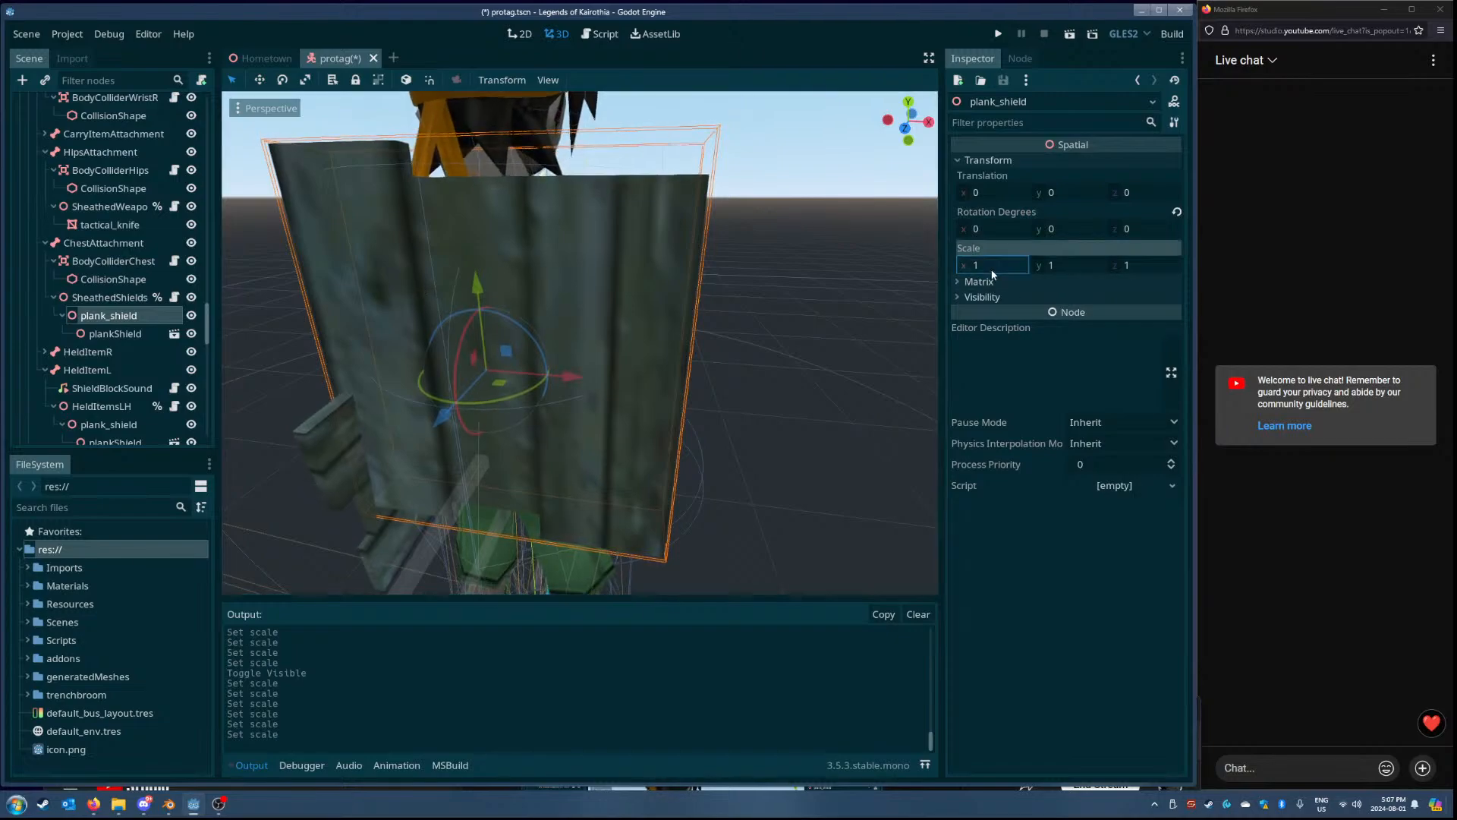
pyautogui.click(1052, 267)
pyautogui.write('0.8')
pyautogui.click(1161, 267)
pyautogui.write('0')
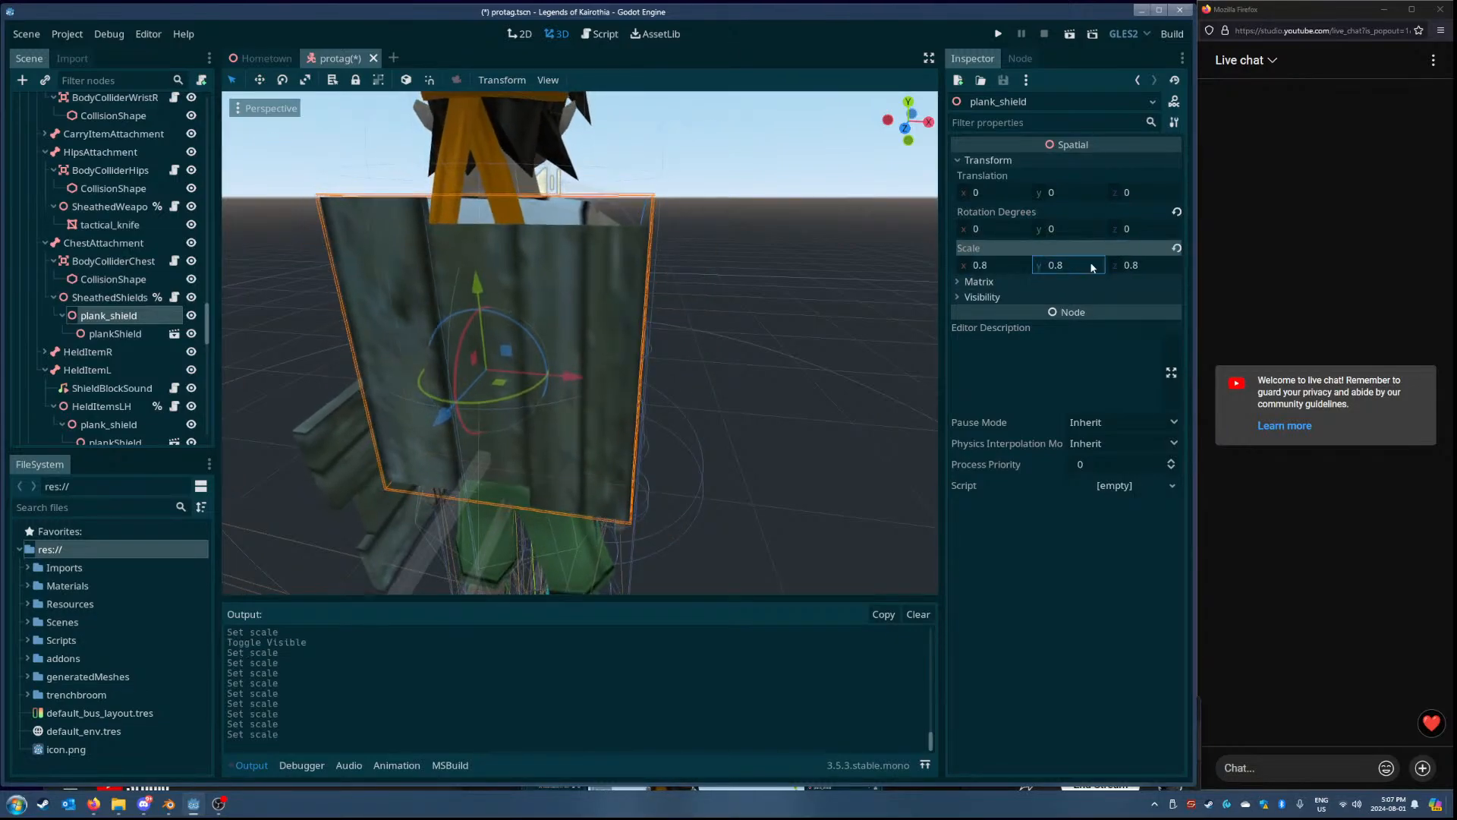
pyautogui.moveTo(852, 314); pyautogui.dragTo(890, 310, button='middle')
pyautogui.scroll(-14, 580, 343)
pyautogui.moveTo(580, 343)
pyautogui.mouseDown(button='middle')
pyautogui.moveTo(752, 337)
pyautogui.moveTo(592, 325)
pyautogui.mouseUp(button='middle')
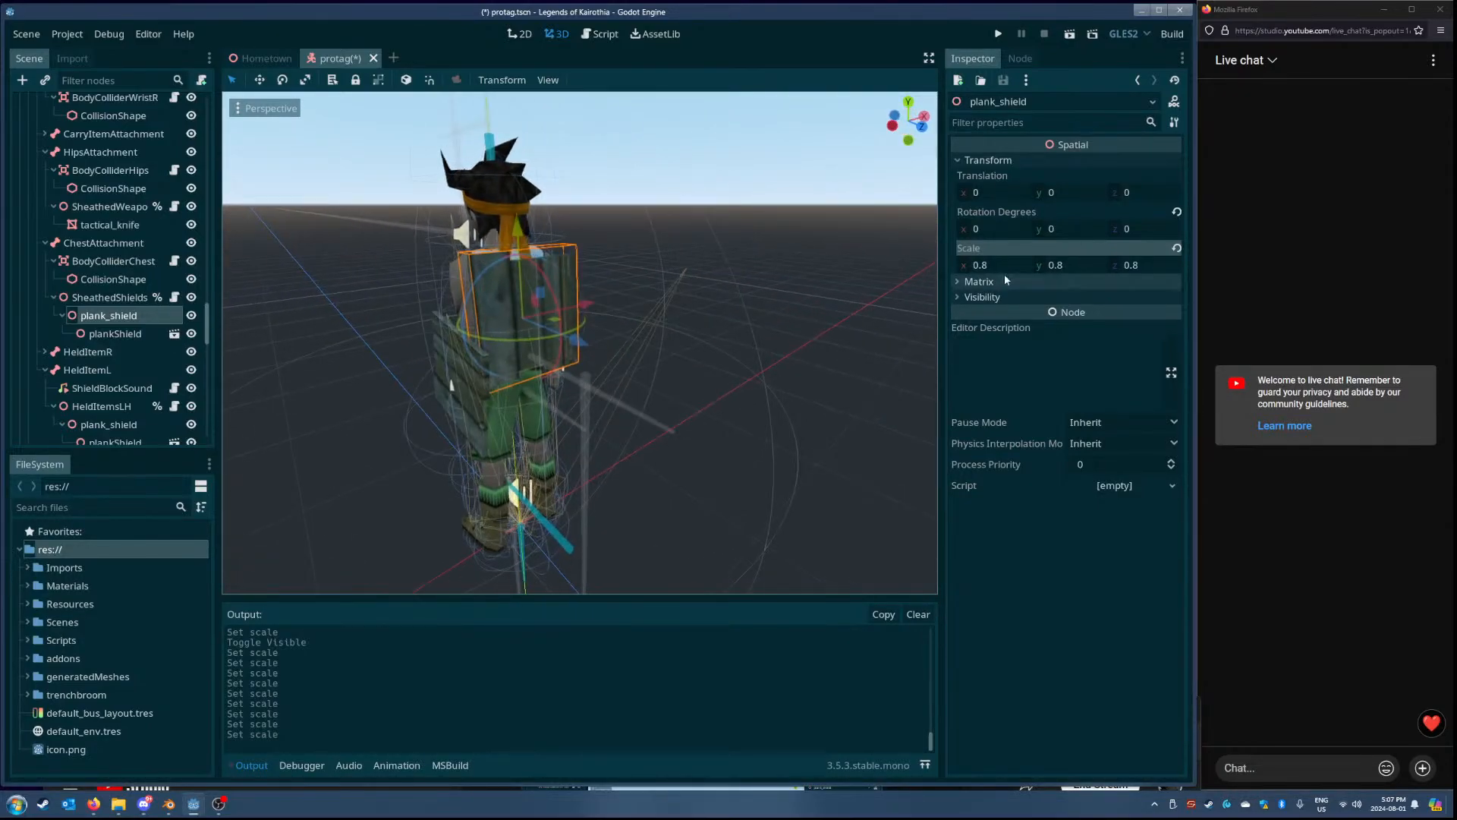
# - Set the scale of the plank_shield under SheathedShields back to 1 on all three axes
pyautogui.click(1006, 270)
pyautogui.write('1')
pyautogui.press('Return')
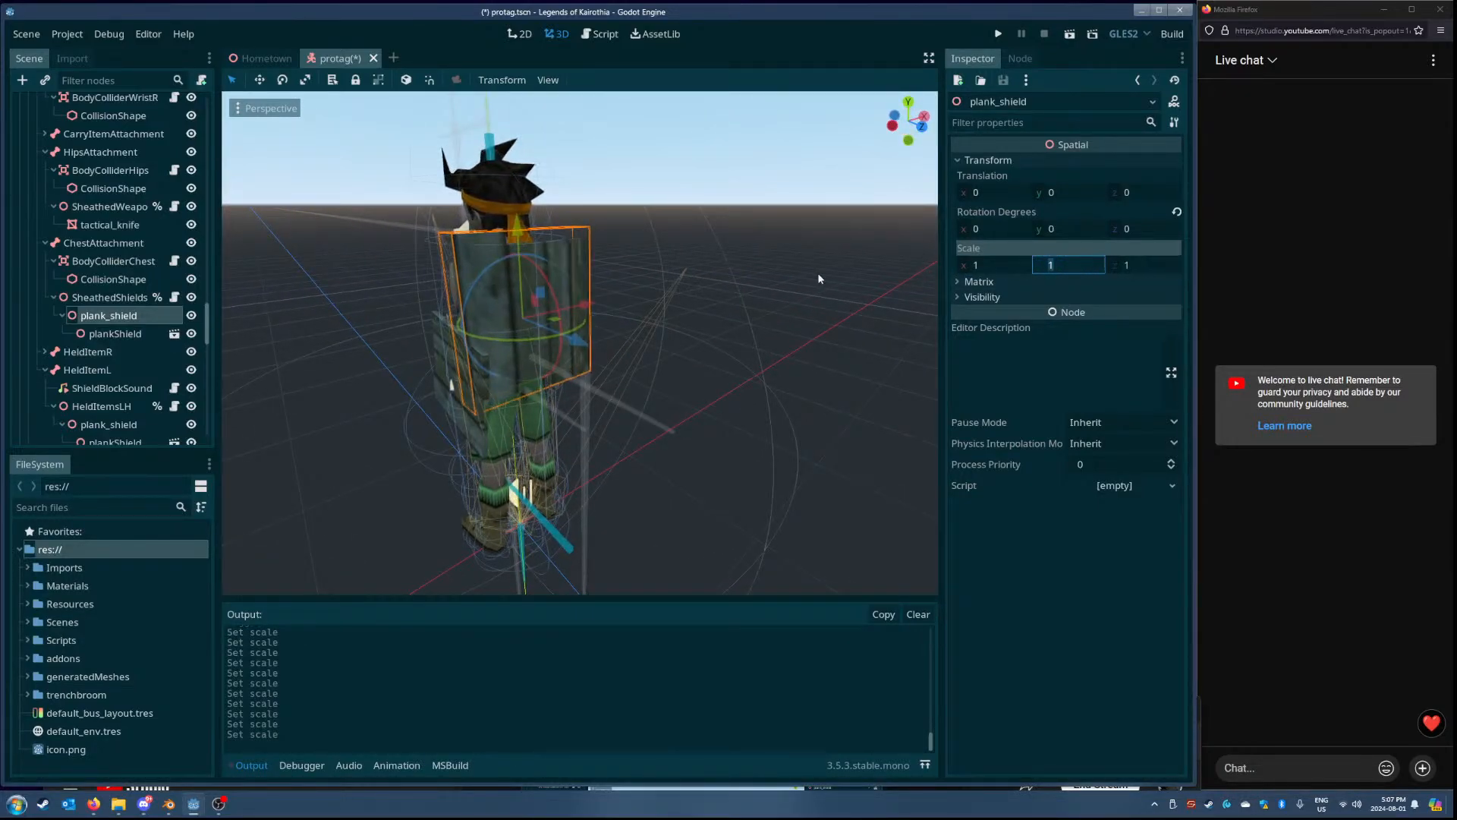
# - Return the held plank_shield under HeldItemsLH to a scale of 1 on all three axes
pyautogui.click(486, 444)
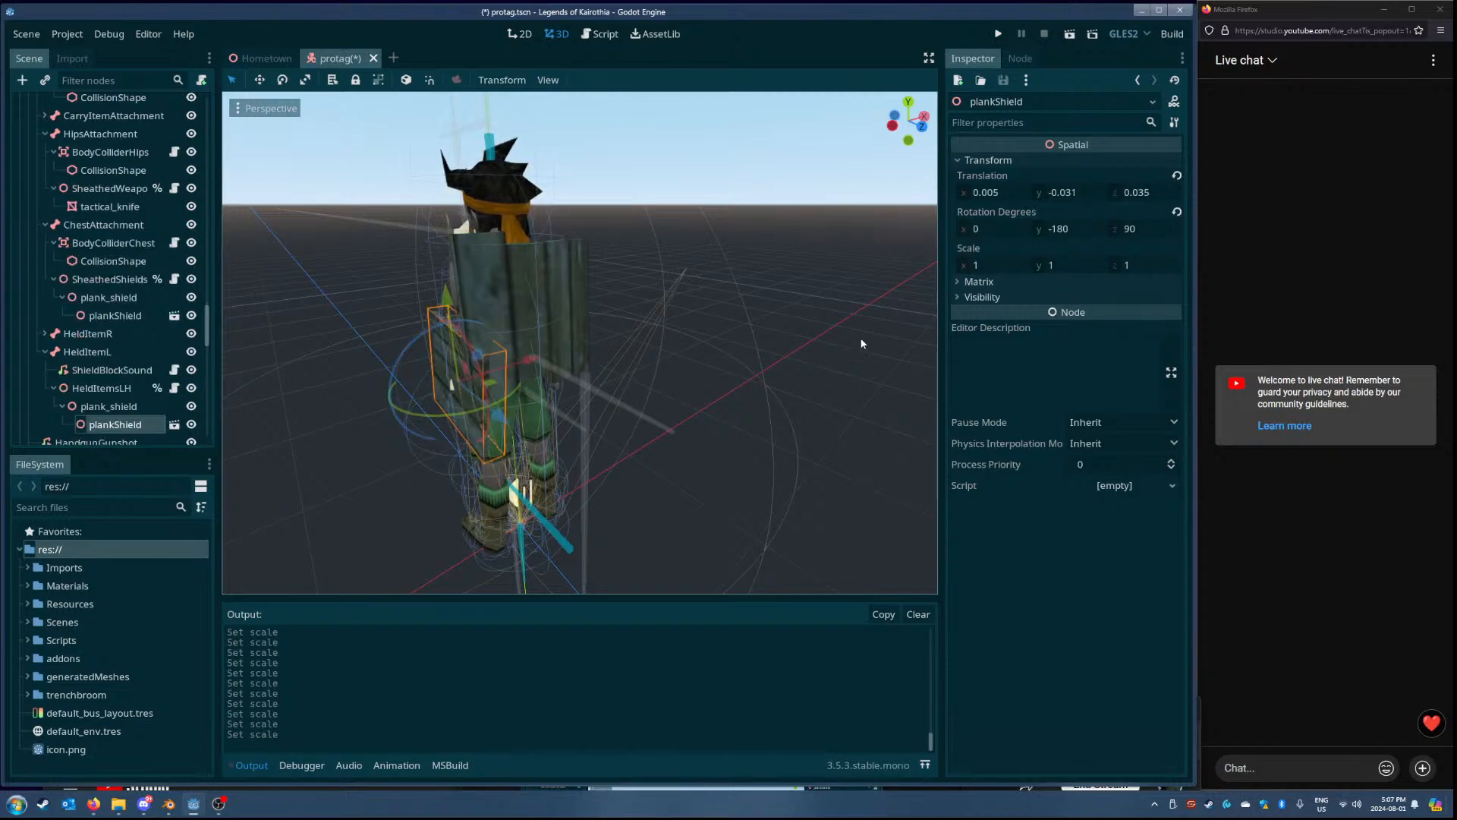
pyautogui.click(118, 407)
pyautogui.click(986, 281)
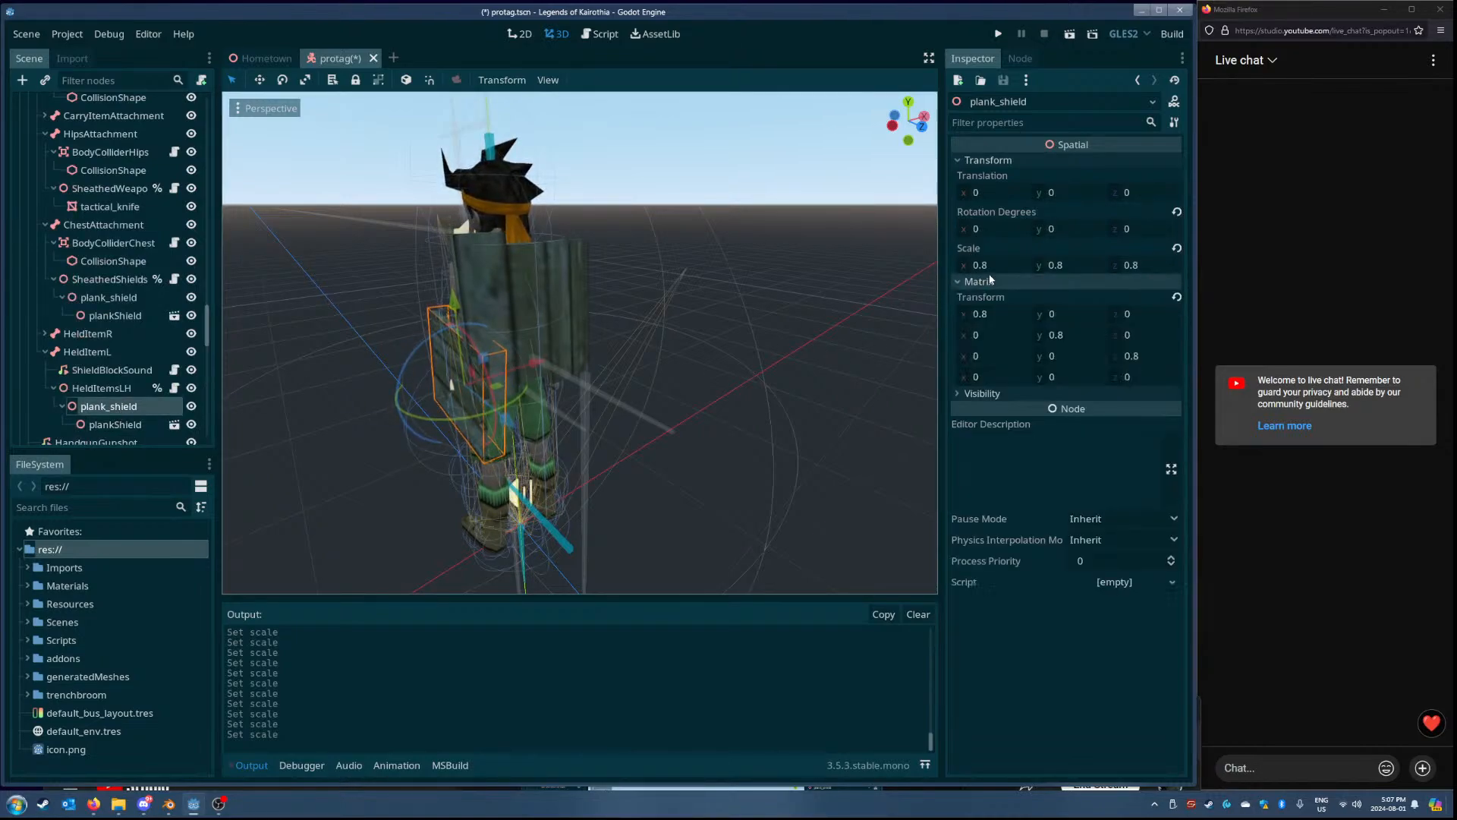
pyautogui.press('KP_1')
pyautogui.moveTo(1015, 265); pyautogui.dragTo(1023, 265)
pyautogui.click(1053, 265)
pyautogui.write('1')
pyautogui.press('Return')
pyautogui.click(1150, 265)
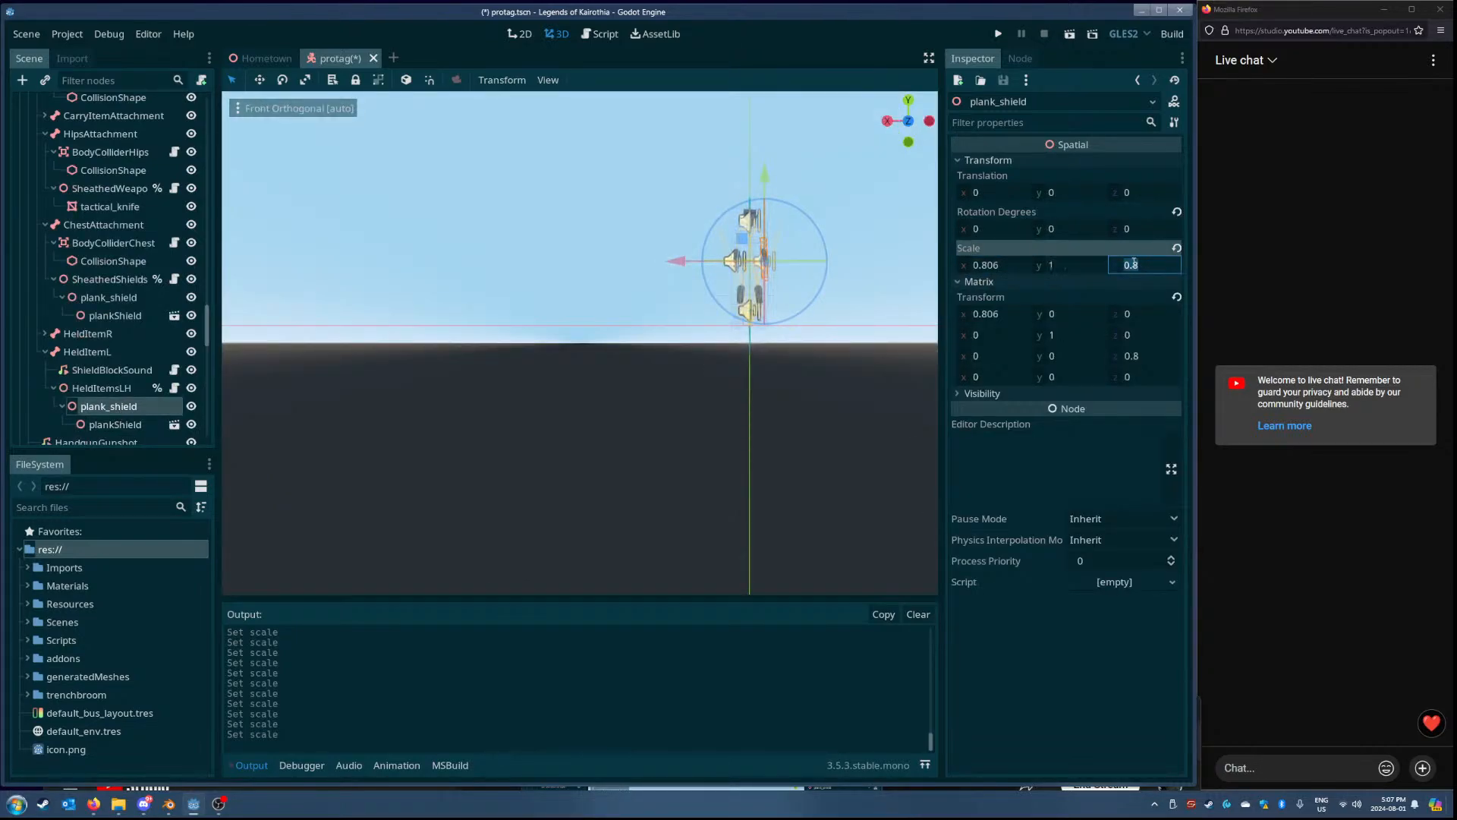
pyautogui.write('1')
pyautogui.press('Return')
pyautogui.click(1006, 265)
pyautogui.write('1')
pyautogui.press('Return')
# - Switch the 3D view back to perspective and save the protag scene
pyautogui.keyDown('shift'); pyautogui.moveTo(726, 305); pyautogui.dragTo(672, 357, button='middle'); pyautogui.keyUp('shift')
pyautogui.click(909, 121)
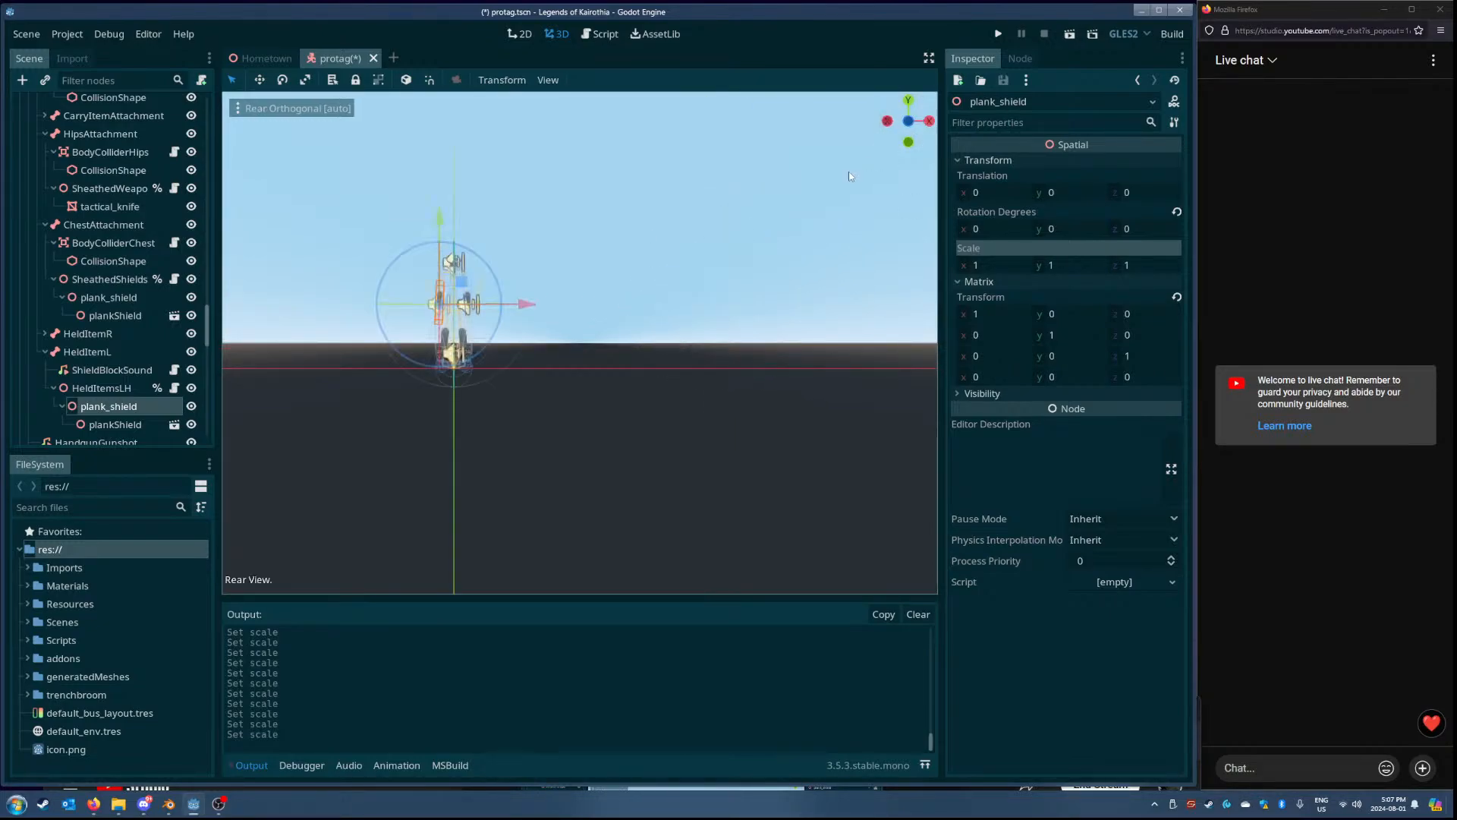
pyautogui.click(246, 110)
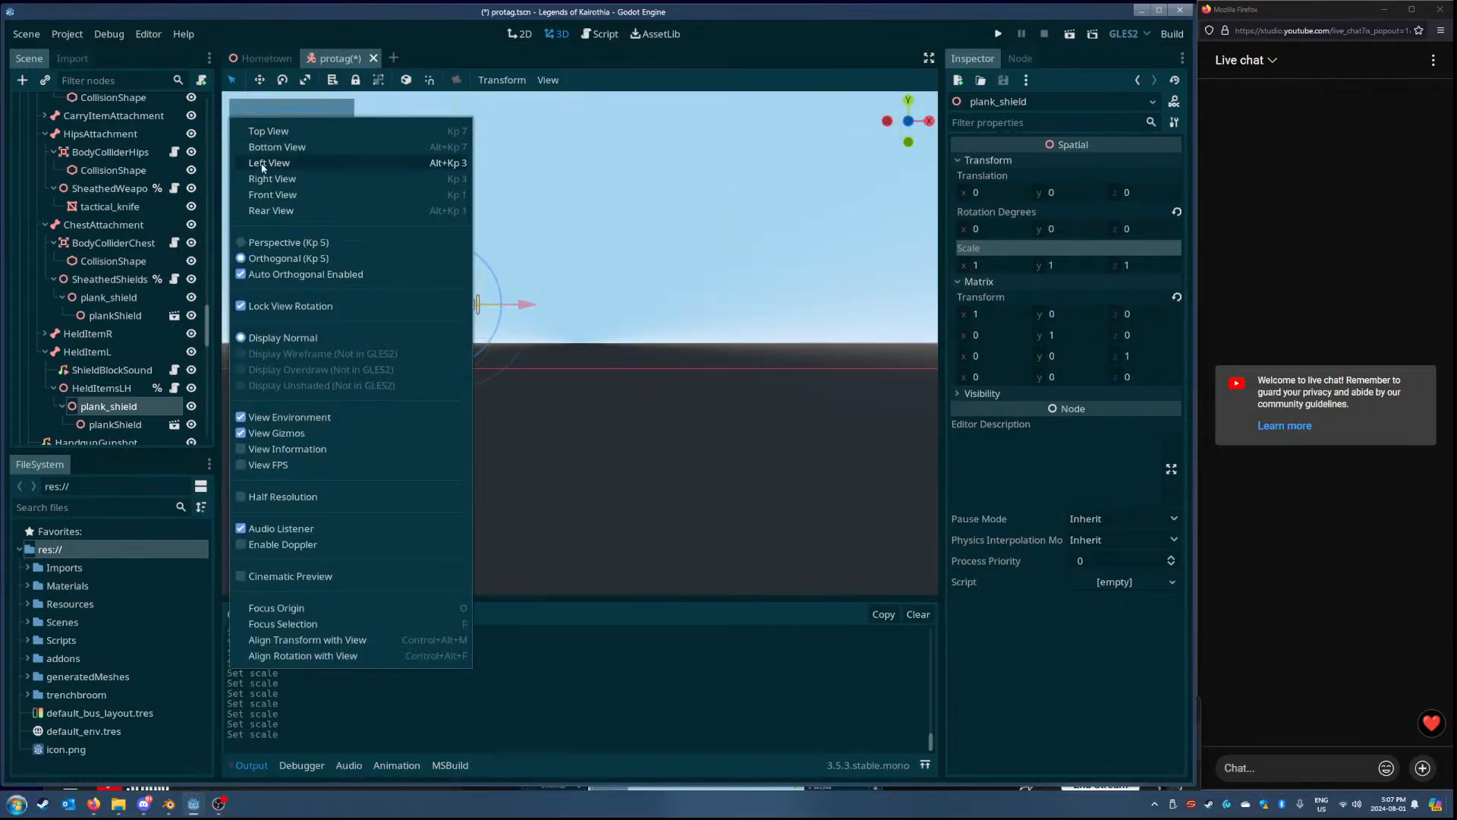
pyautogui.click(266, 255)
pyautogui.moveTo(266, 252); pyautogui.dragTo(657, 253, button='middle')
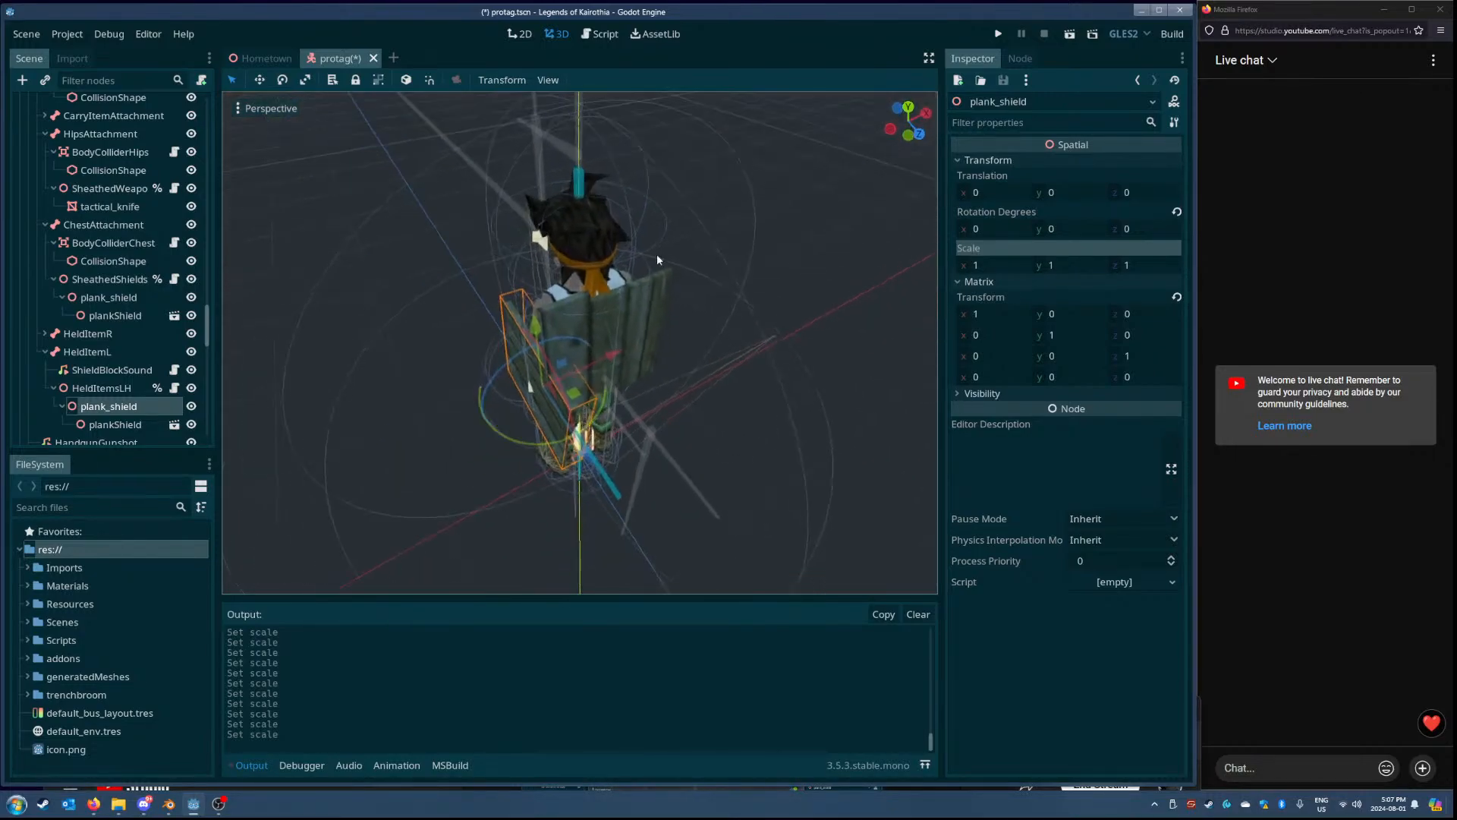
pyautogui.hotkey('ctrl', 's')
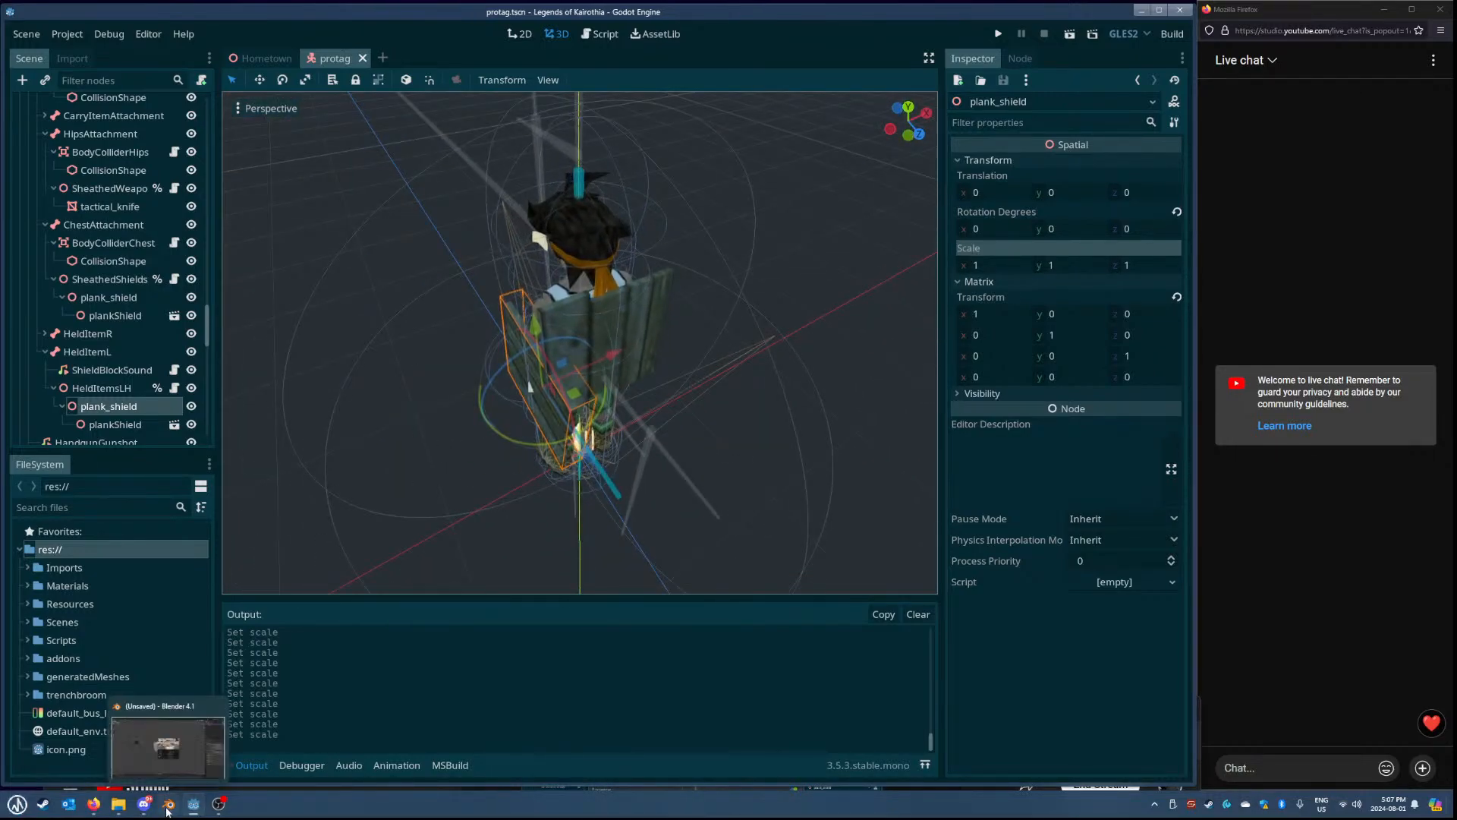
# - Switch to Blender, fit its window beside the live chat, and open the recent file PlankShield.blend
pyautogui.click(169, 804)
pyautogui.moveTo(788, 15); pyautogui.dragTo(641, 28)
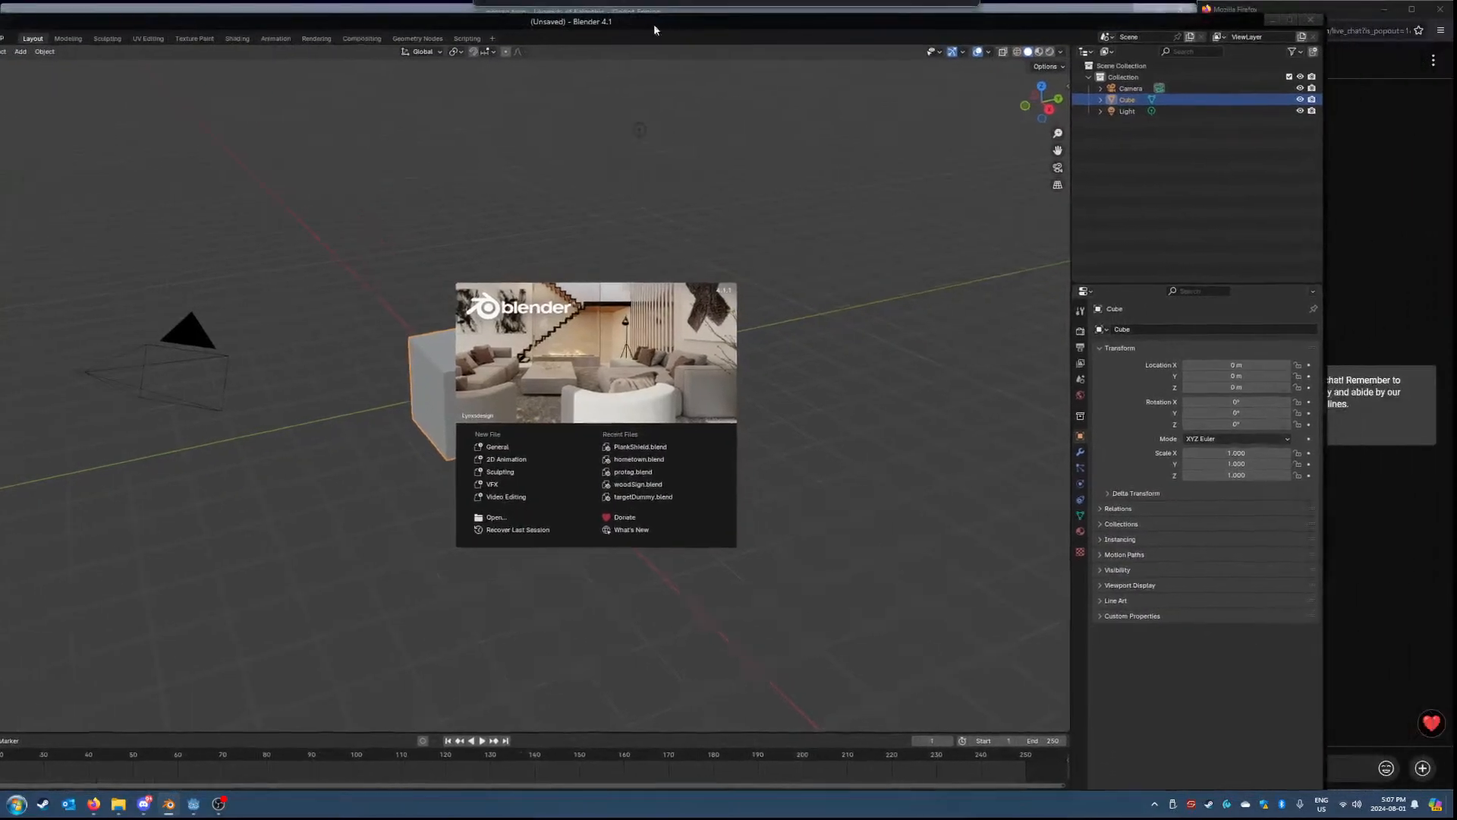
pyautogui.moveTo(1308, 121); pyautogui.dragTo(1048, 121)
pyautogui.moveTo(782, 21); pyautogui.dragTo(933, 14)
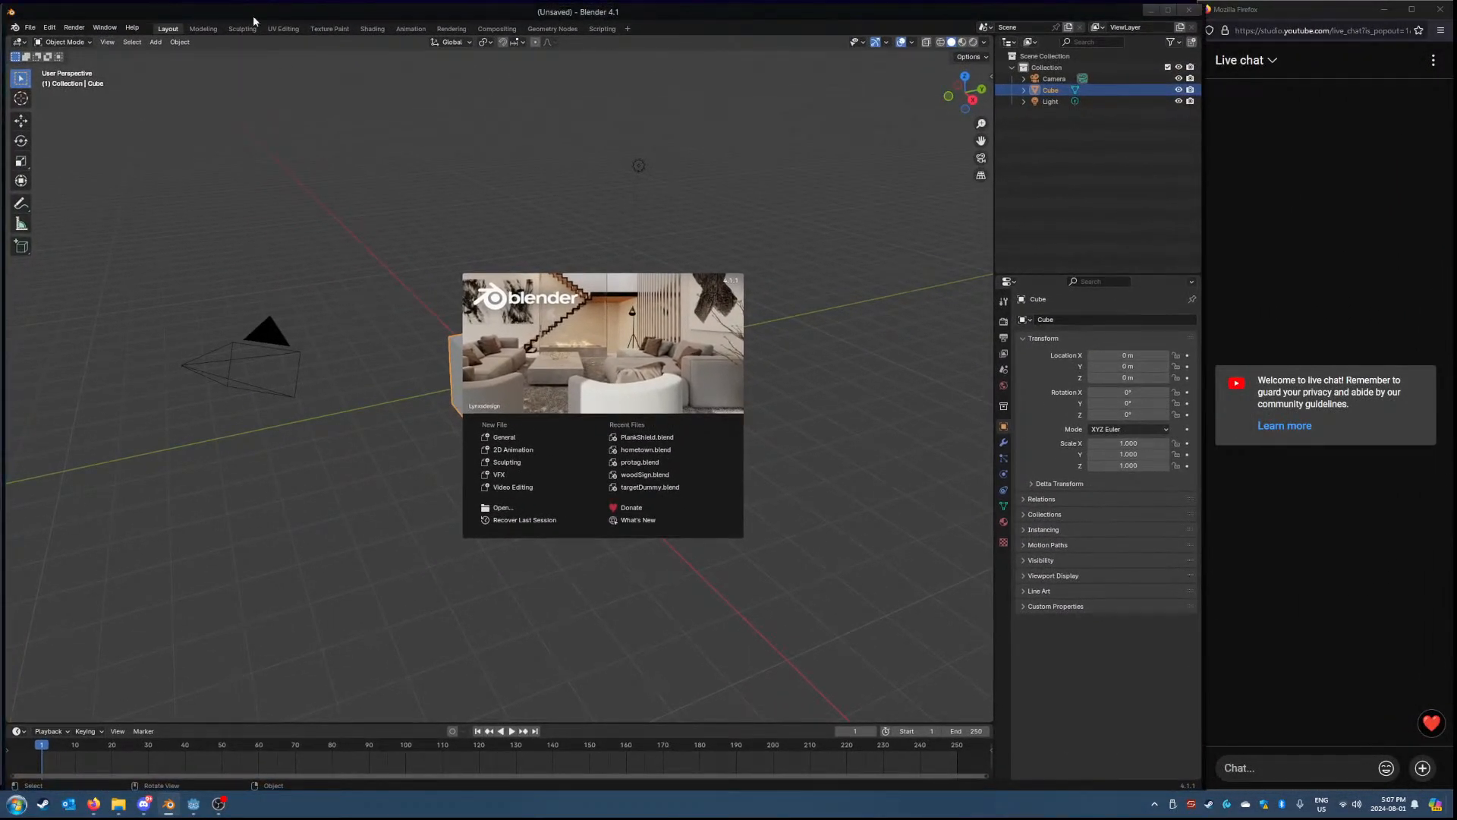
pyautogui.click(38, 29)
pyautogui.click(32, 28)
pyautogui.moveTo(67, 65)
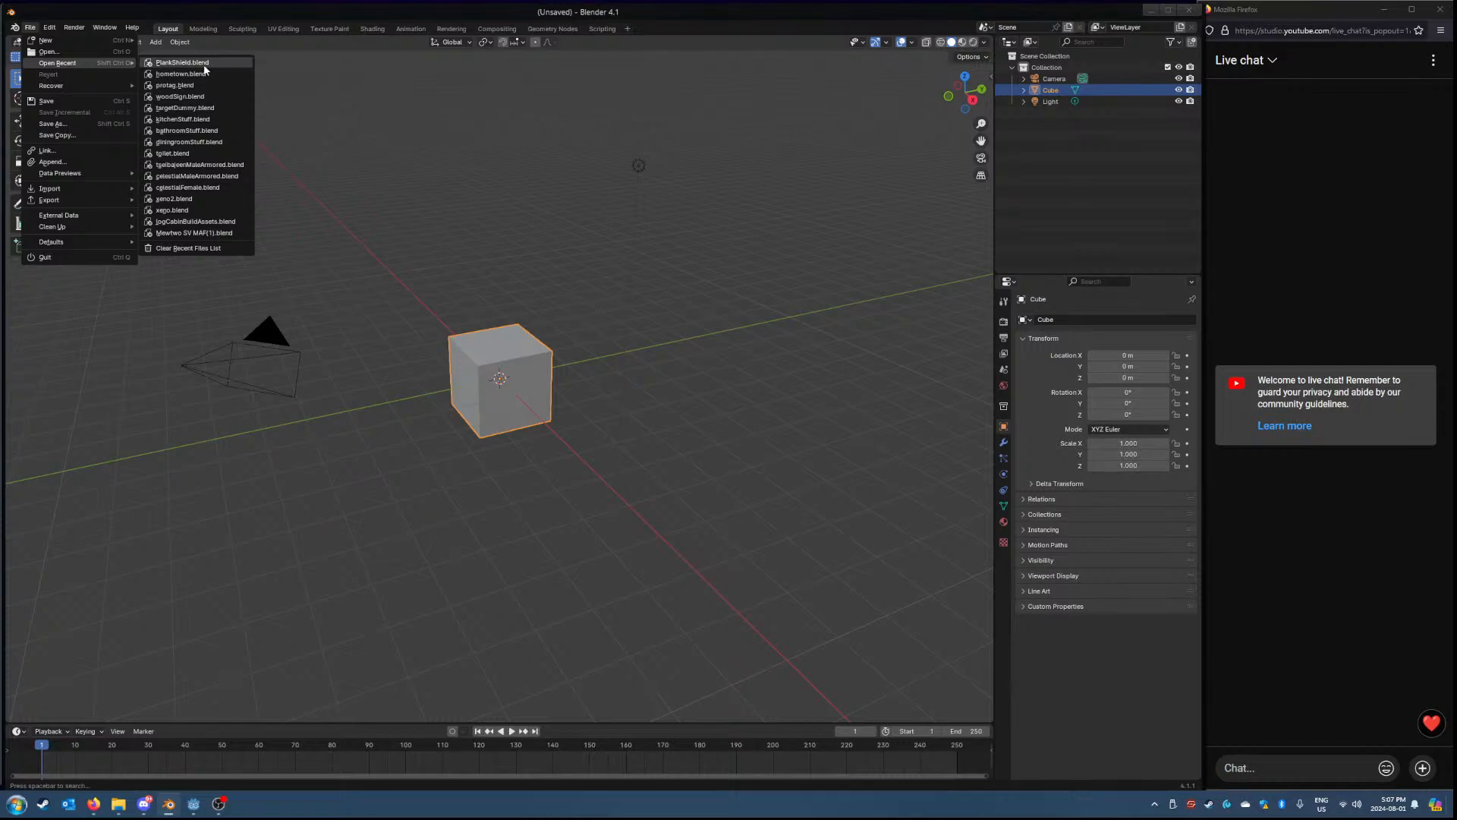
pyautogui.click(182, 62)
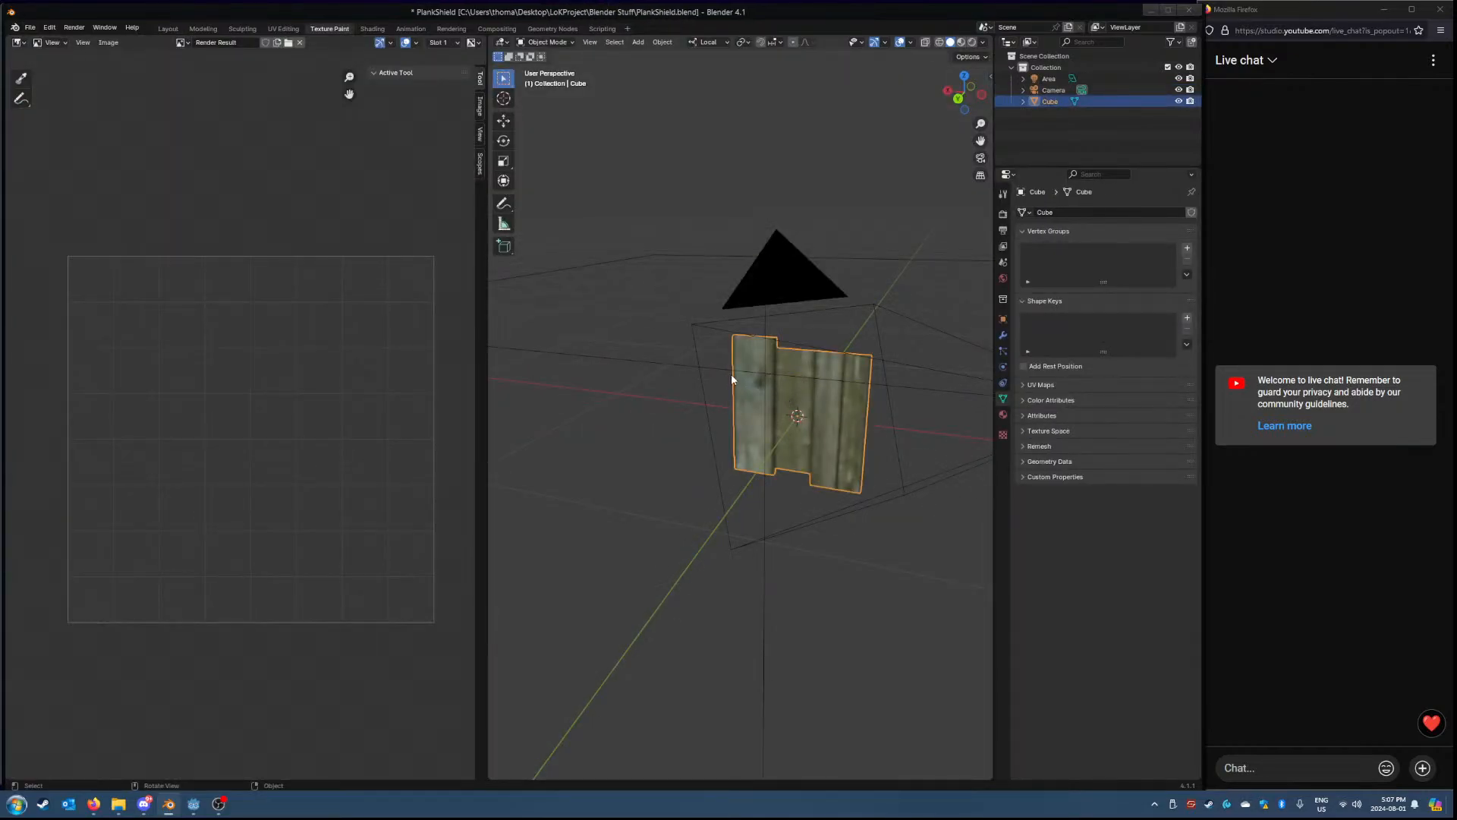
# - Scale down the plank shield mesh and view its back side with the handles
pyautogui.moveTo(731, 373); pyautogui.dragTo(929, 410, button='middle')
pyautogui.press('s')
pyautogui.click(850, 403)
pyautogui.scroll(3, 740, 402)
pyautogui.moveTo(741, 402); pyautogui.dragTo(750, 390, button='middle')
pyautogui.moveTo(850, 405); pyautogui.dragTo(987, 408, button='middle')
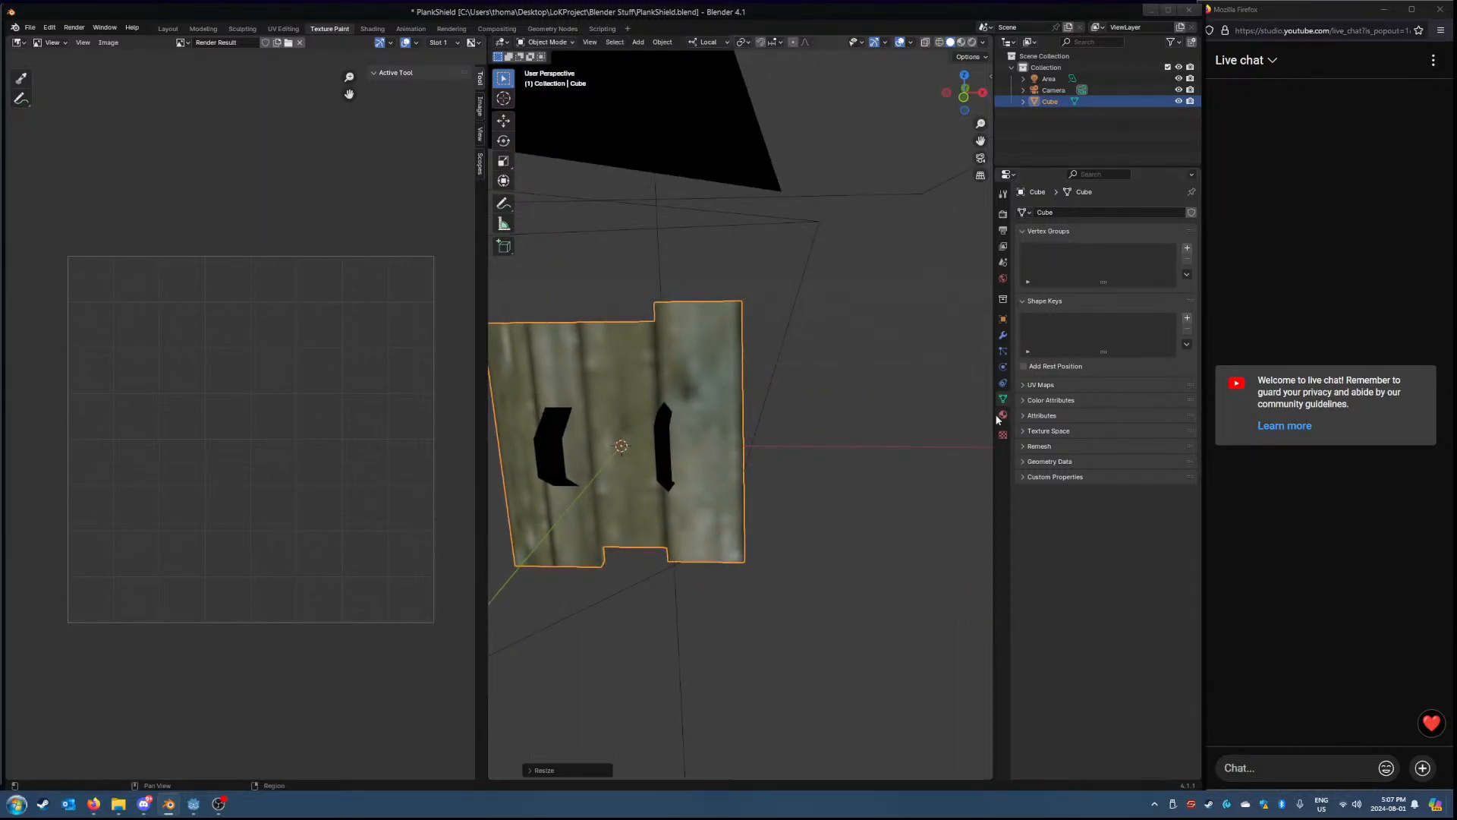
# - Show the shield's material settings and load the handle image into the image editor
pyautogui.click(1003, 415)
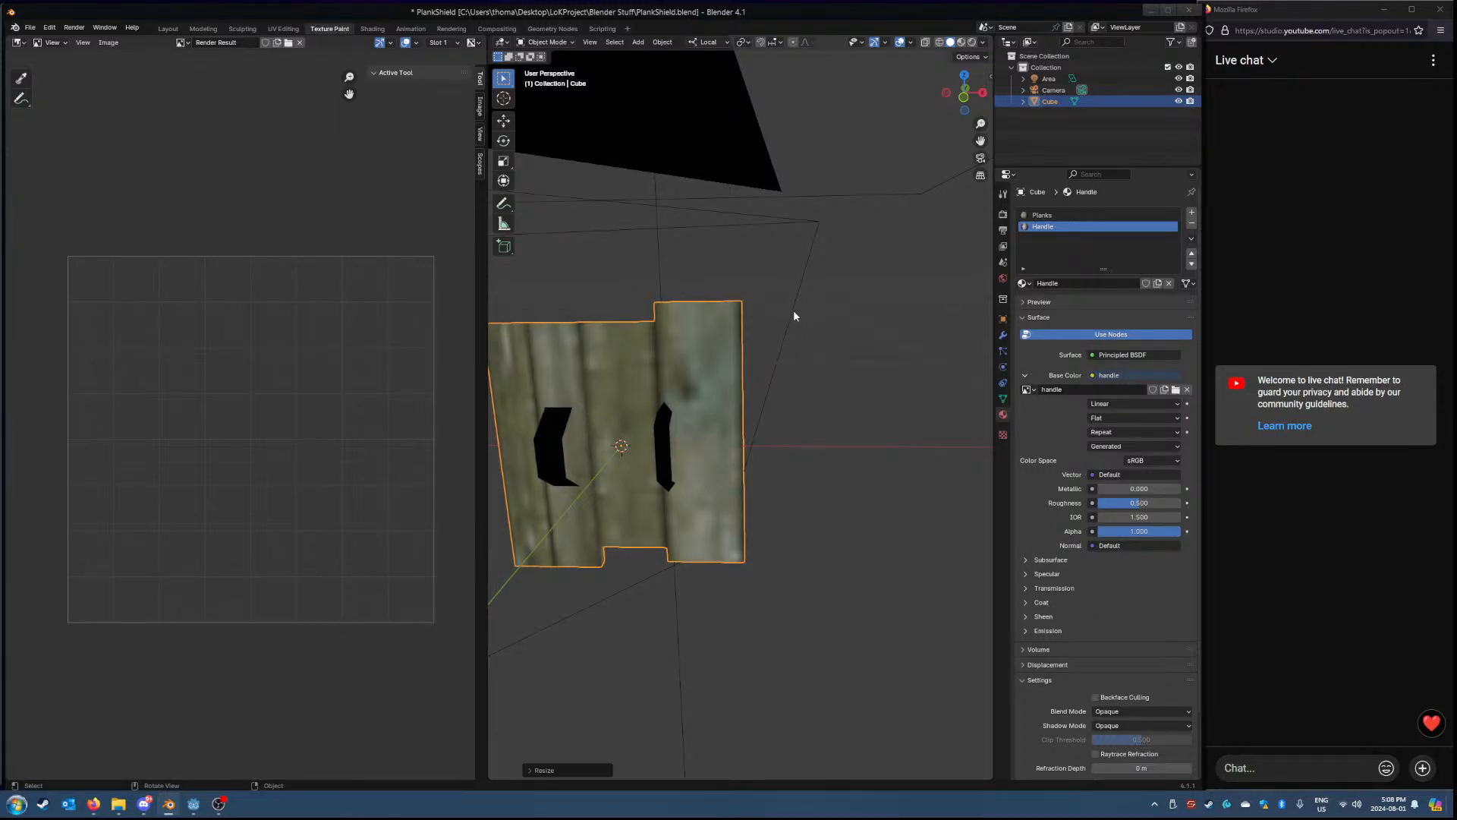
pyautogui.moveTo(795, 312); pyautogui.dragTo(818, 390, button='middle')
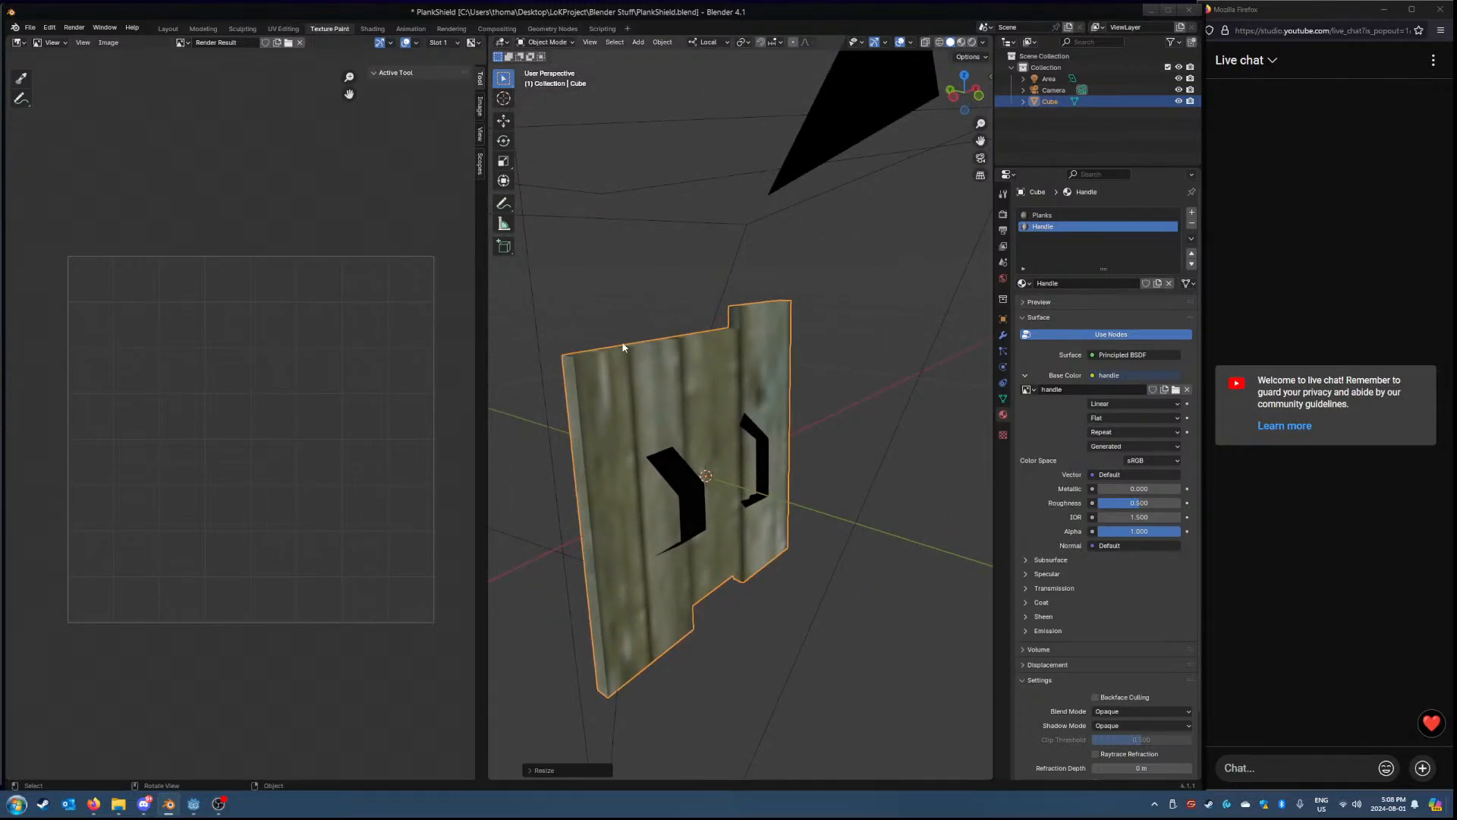
pyautogui.click(182, 42)
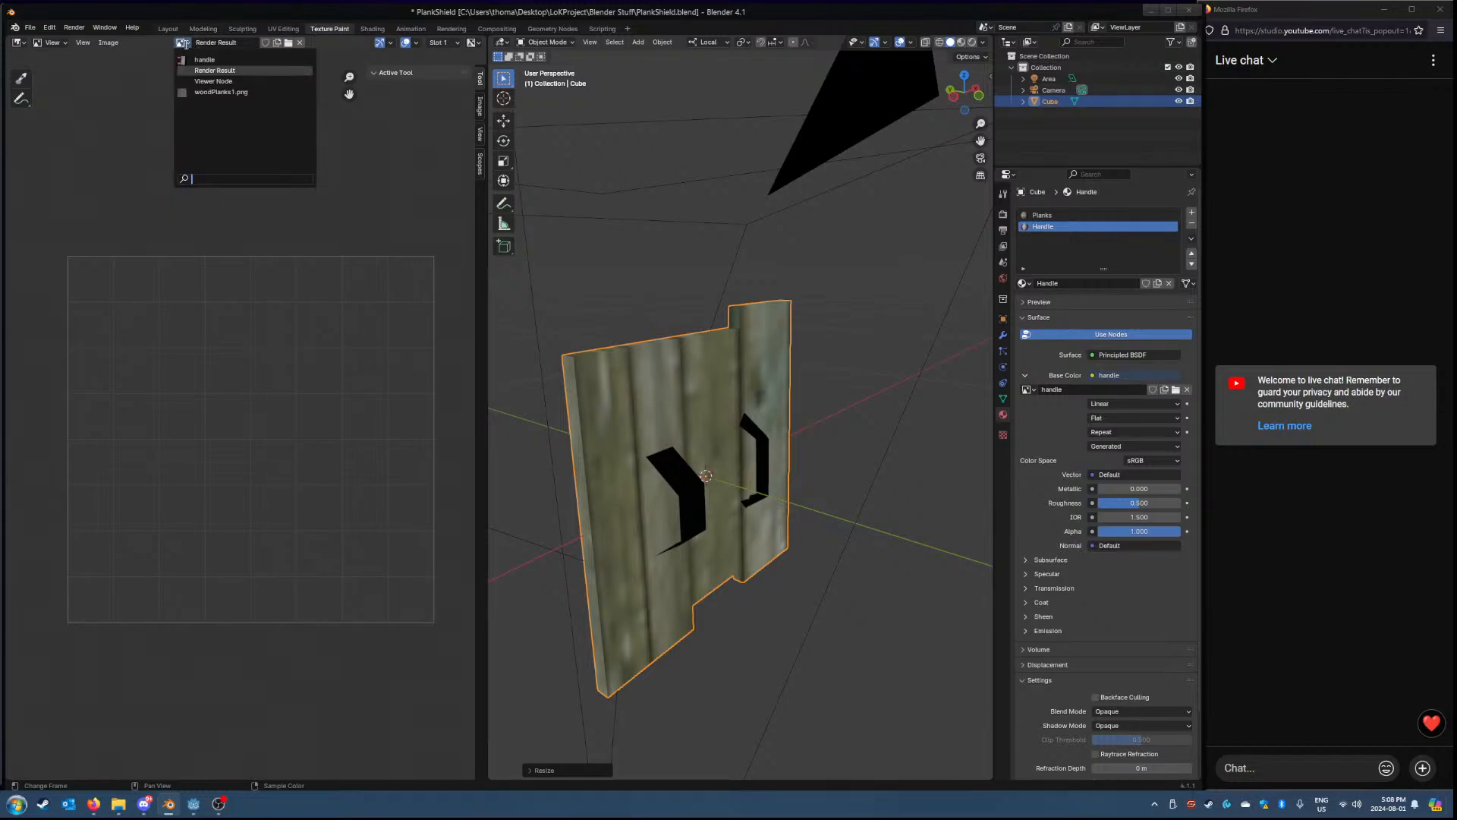
pyautogui.click(198, 60)
pyautogui.click(175, 43)
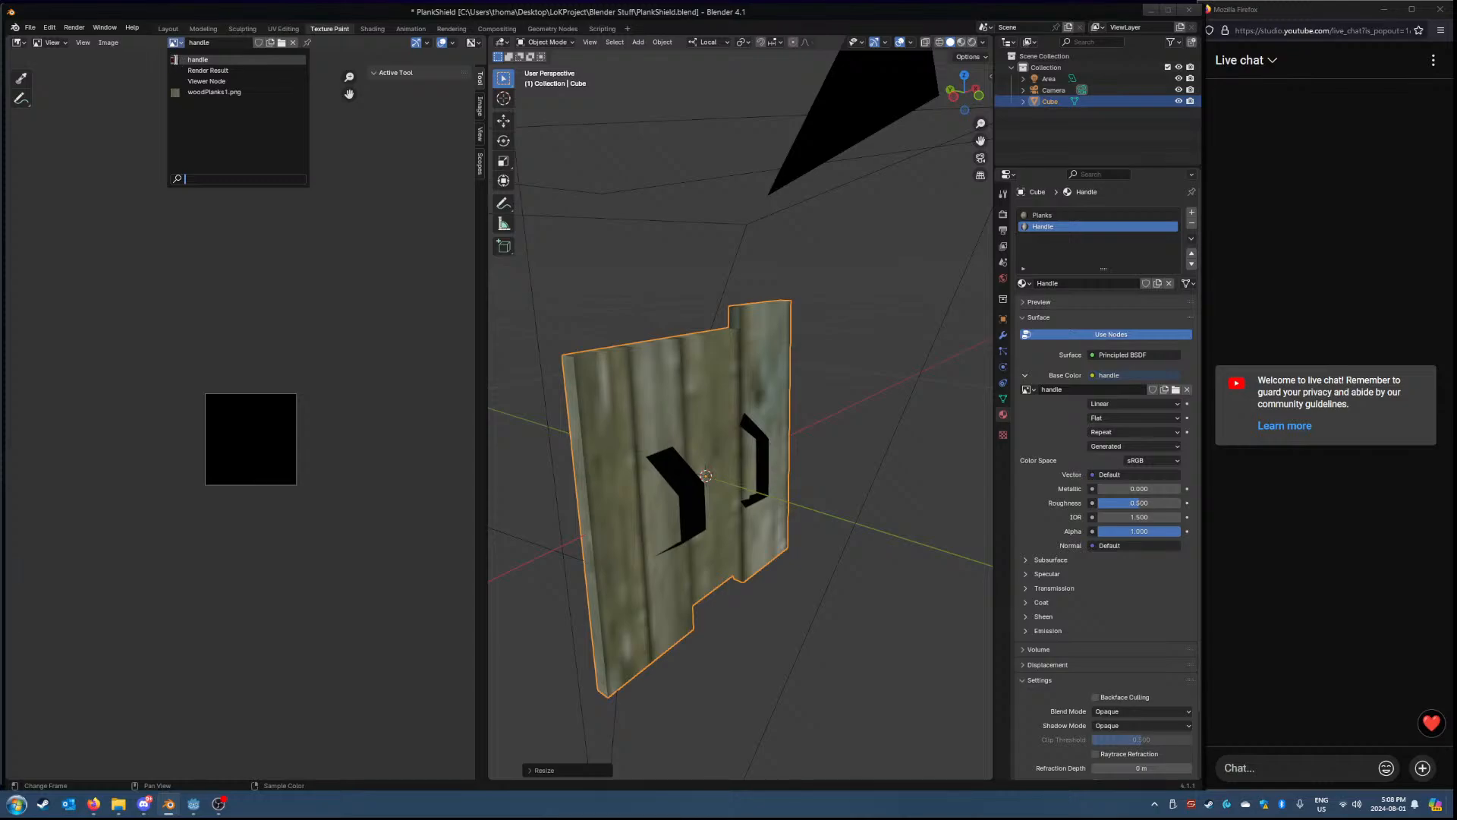
pyautogui.click(175, 60)
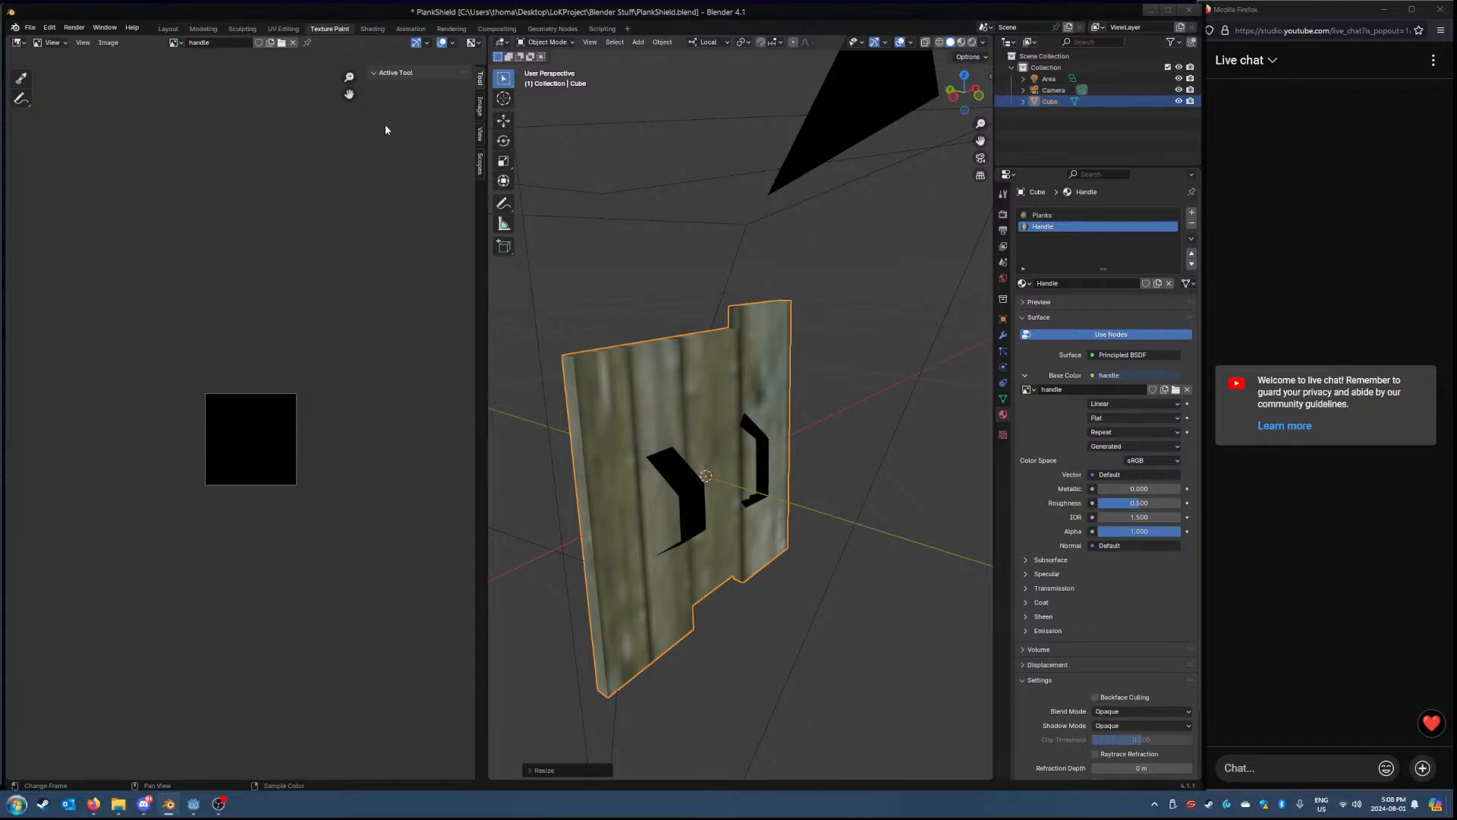
# - Show the handle image's properties in the image editor and set its source to Single Image
pyautogui.click(480, 106)
pyautogui.click(479, 140)
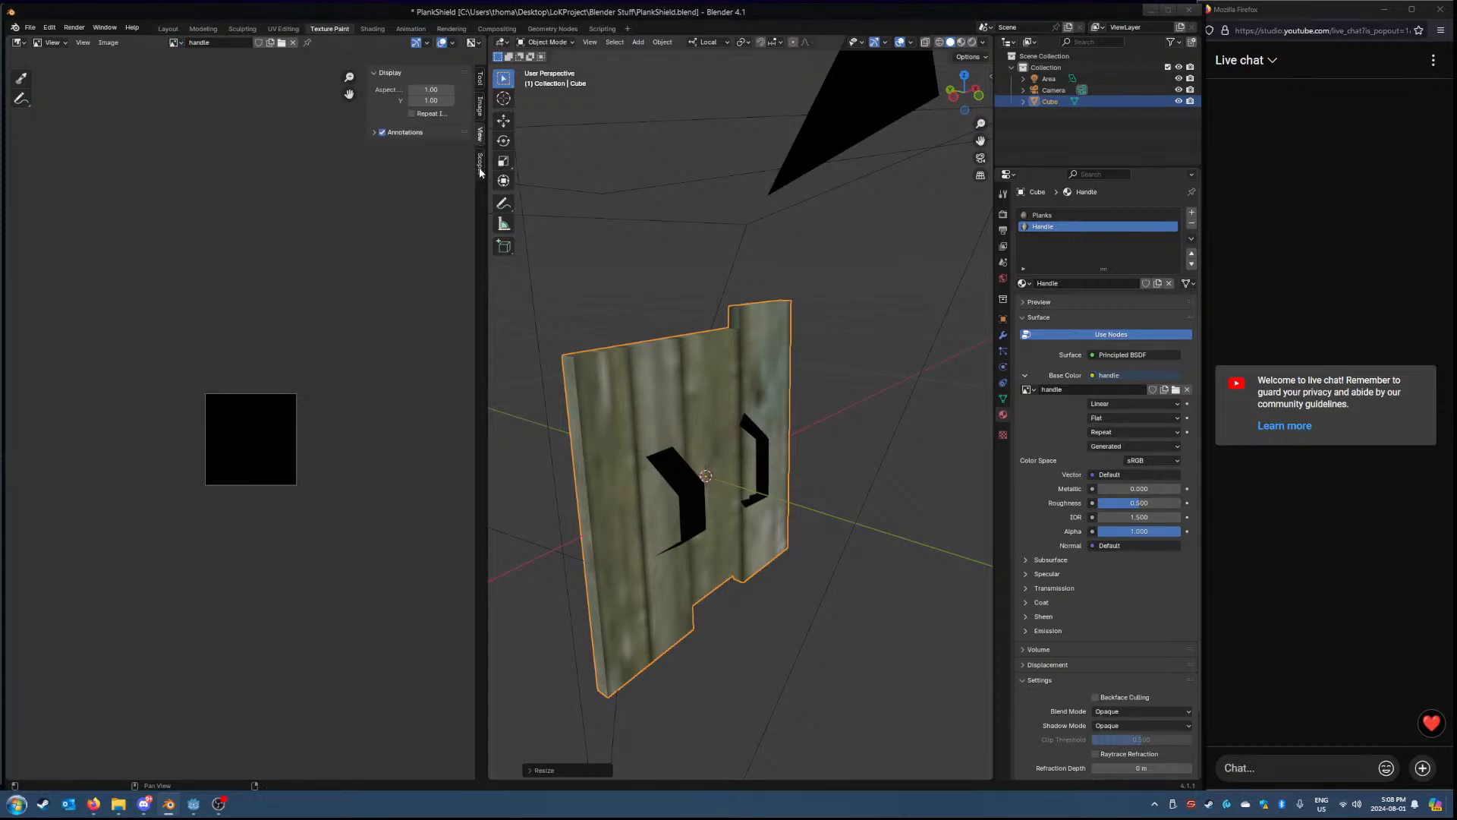
pyautogui.click(480, 164)
pyautogui.click(480, 79)
pyautogui.click(479, 106)
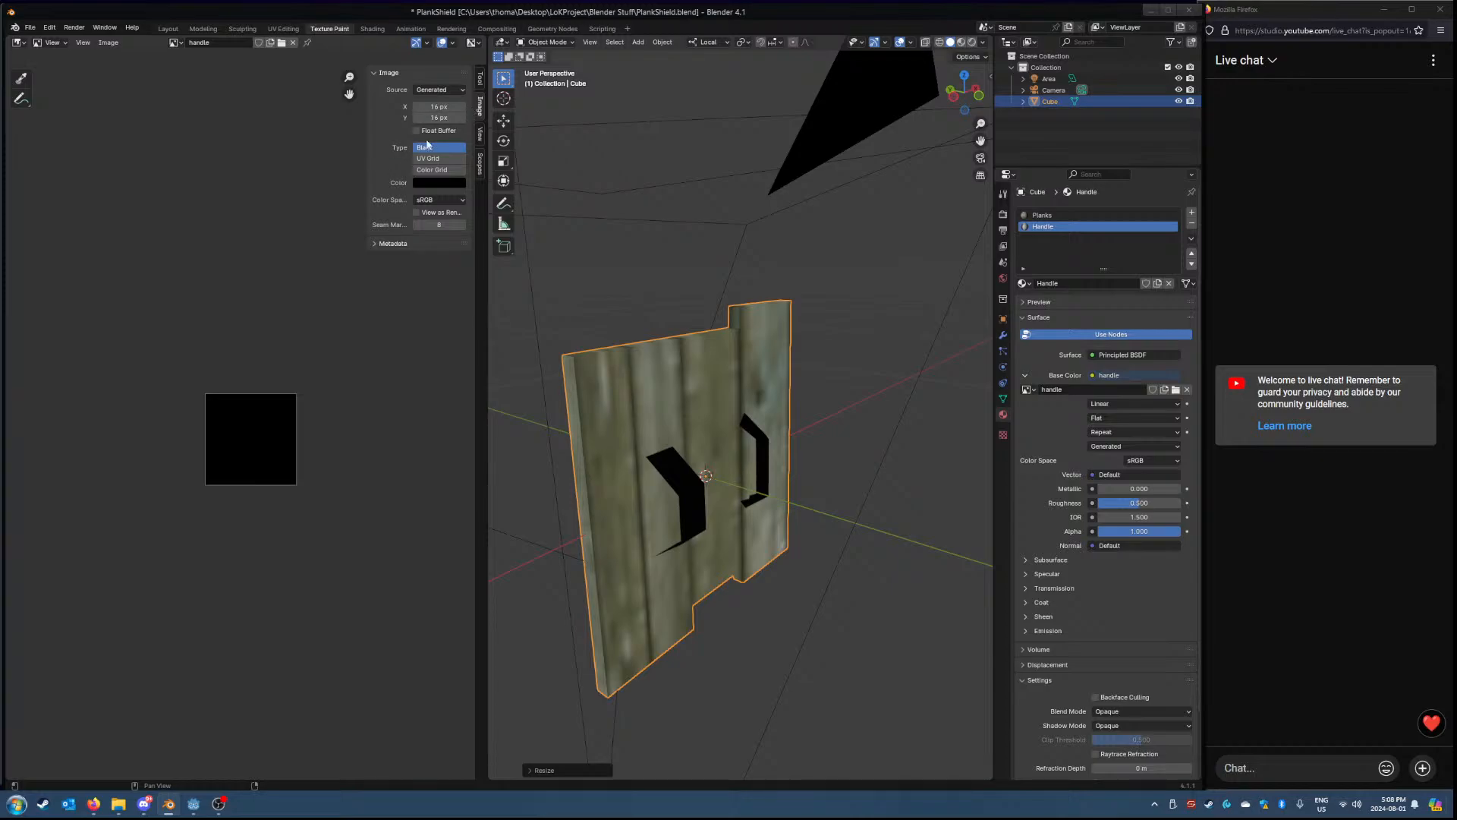
pyautogui.click(460, 91)
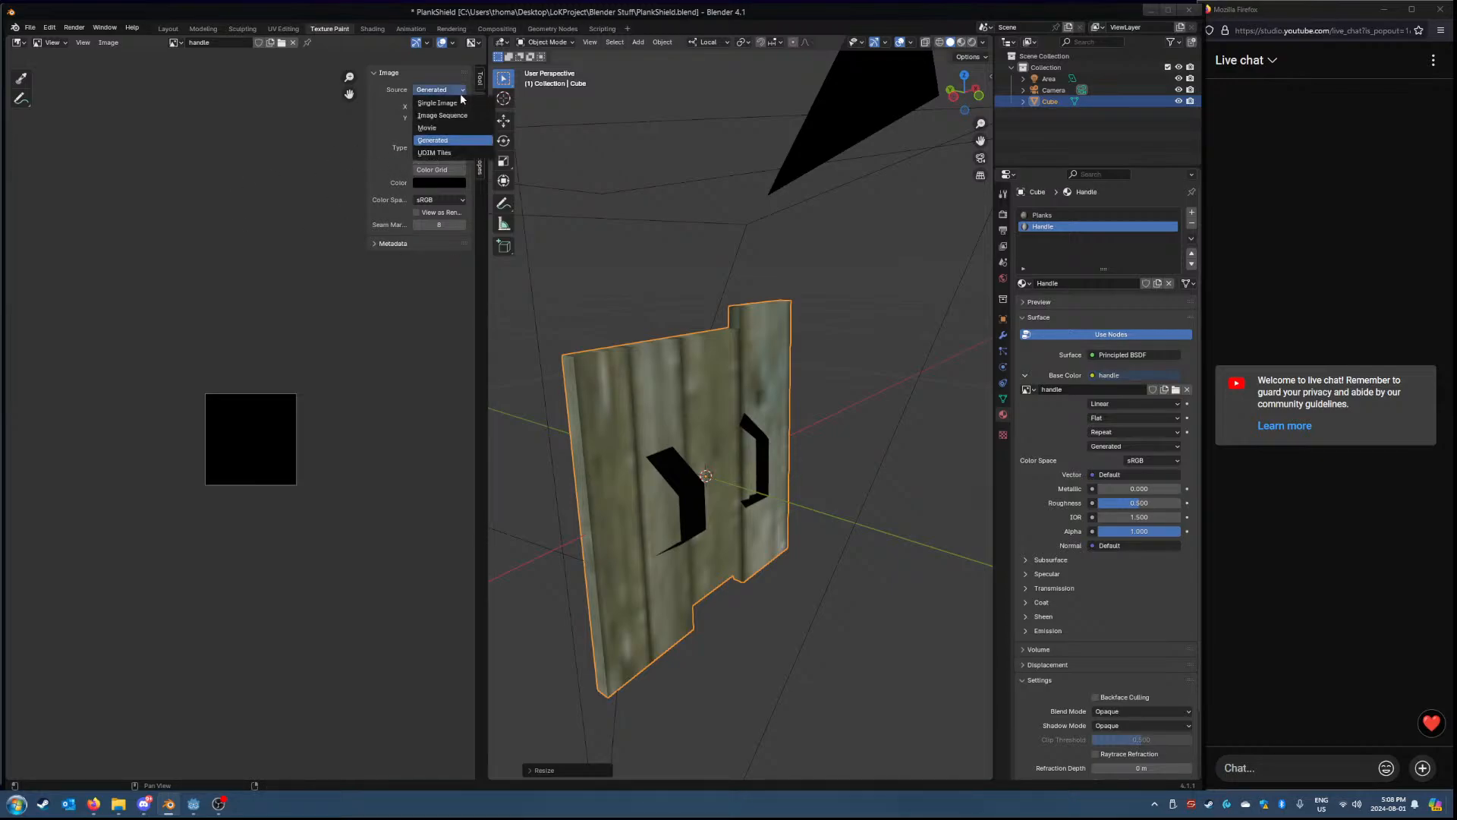
pyautogui.click(460, 103)
pyautogui.click(459, 97)
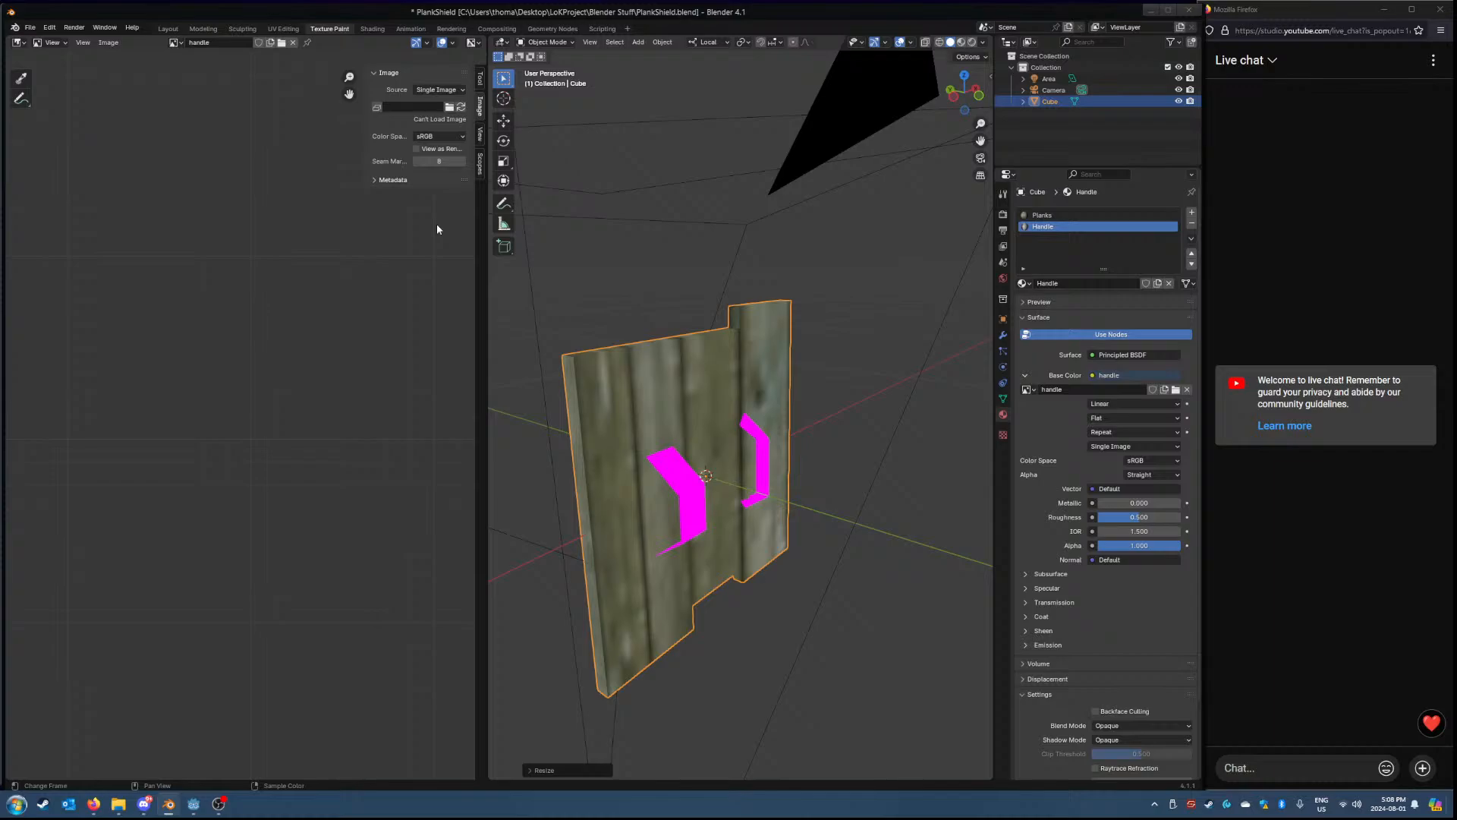
# - Browse the Blender Stuff folder for a handle image file, and close the file browser without picking one
pyautogui.click(449, 107)
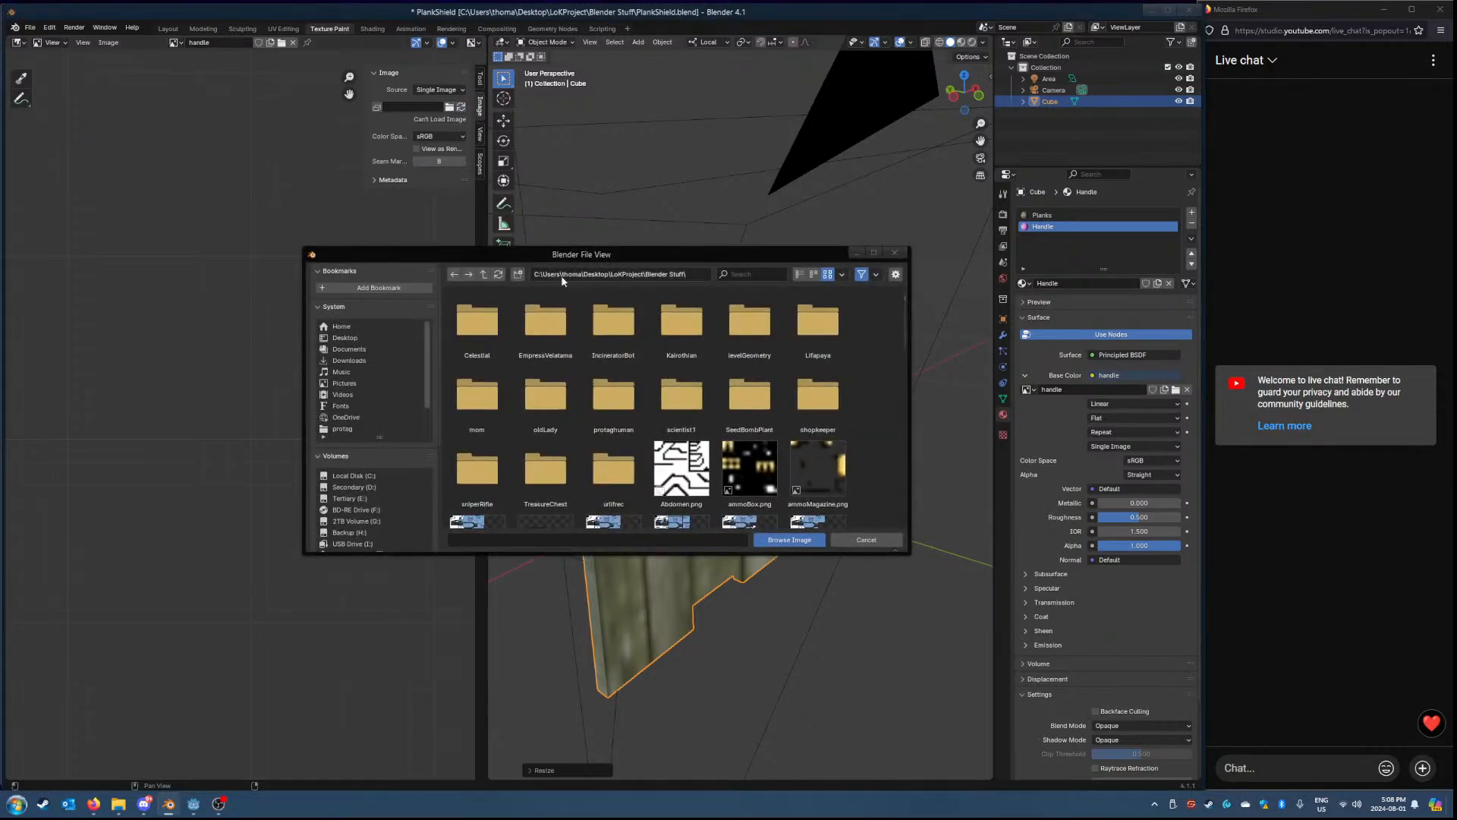
pyautogui.scroll(-1, 731, 415)
pyautogui.scroll(1, 731, 415)
pyautogui.scroll(-2, 730, 410)
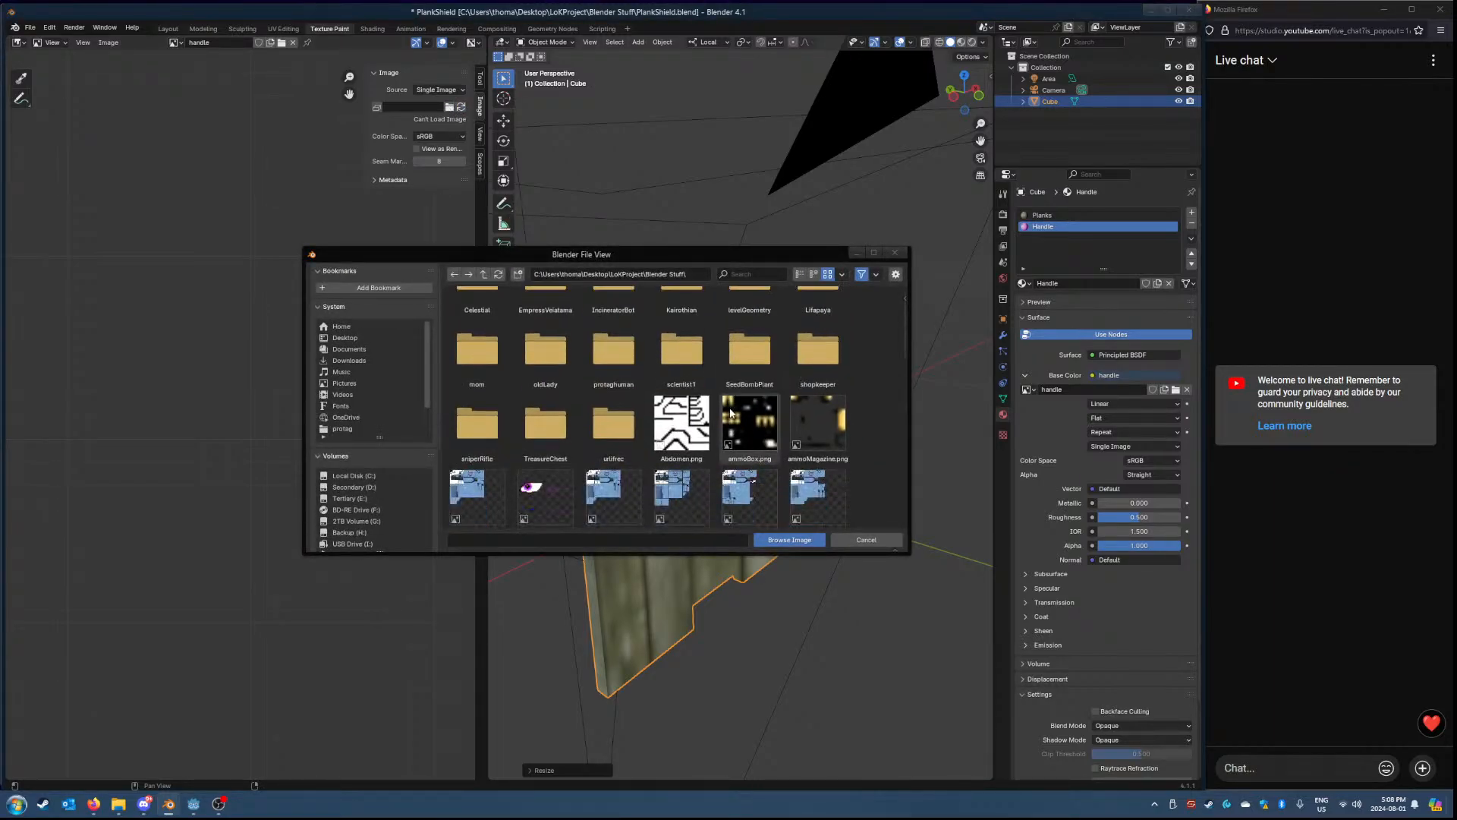
pyautogui.scroll(2, 642, 321)
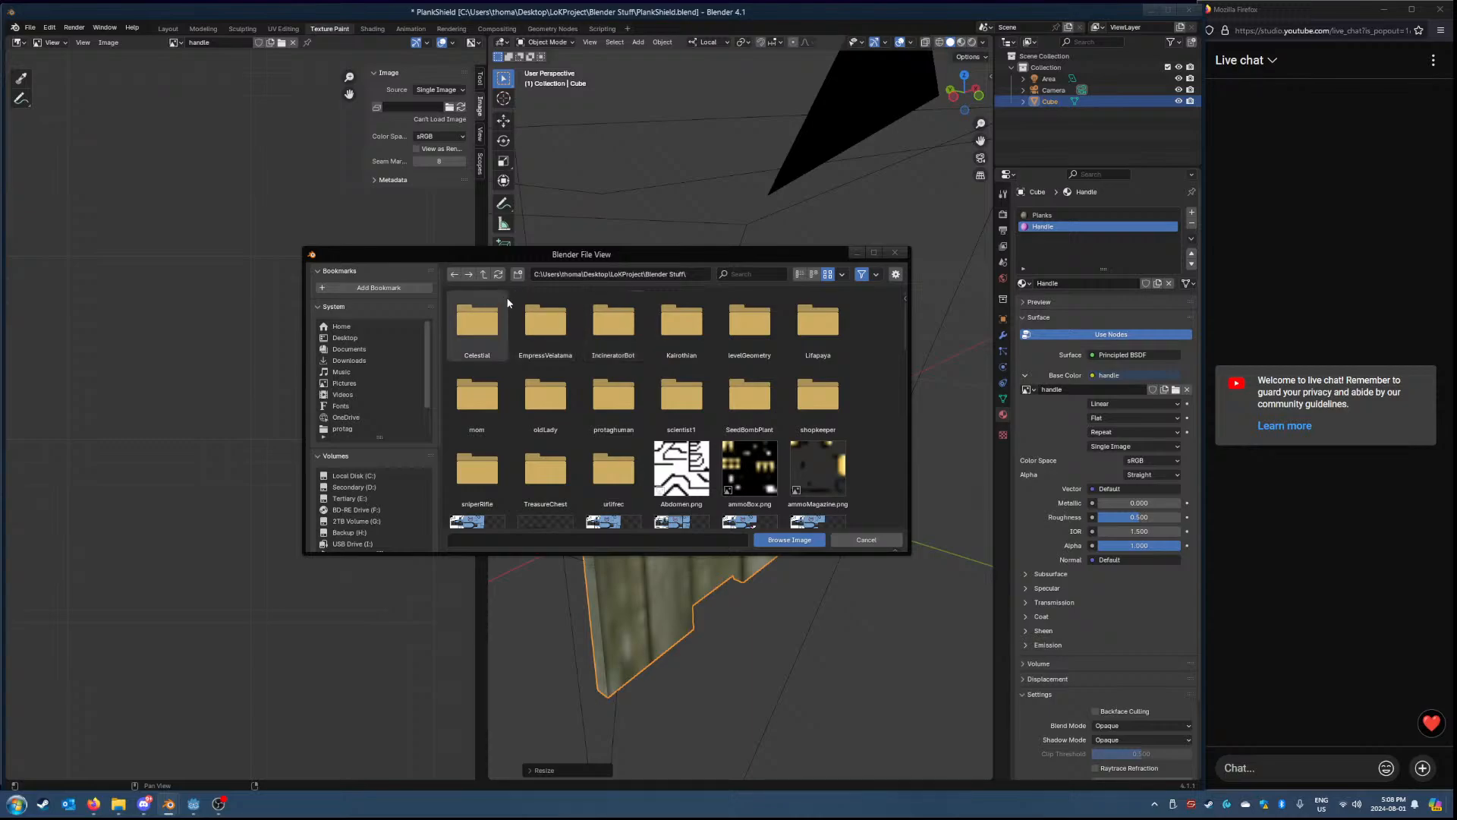
pyautogui.moveTo(901, 343); pyautogui.dragTo(909, 553)
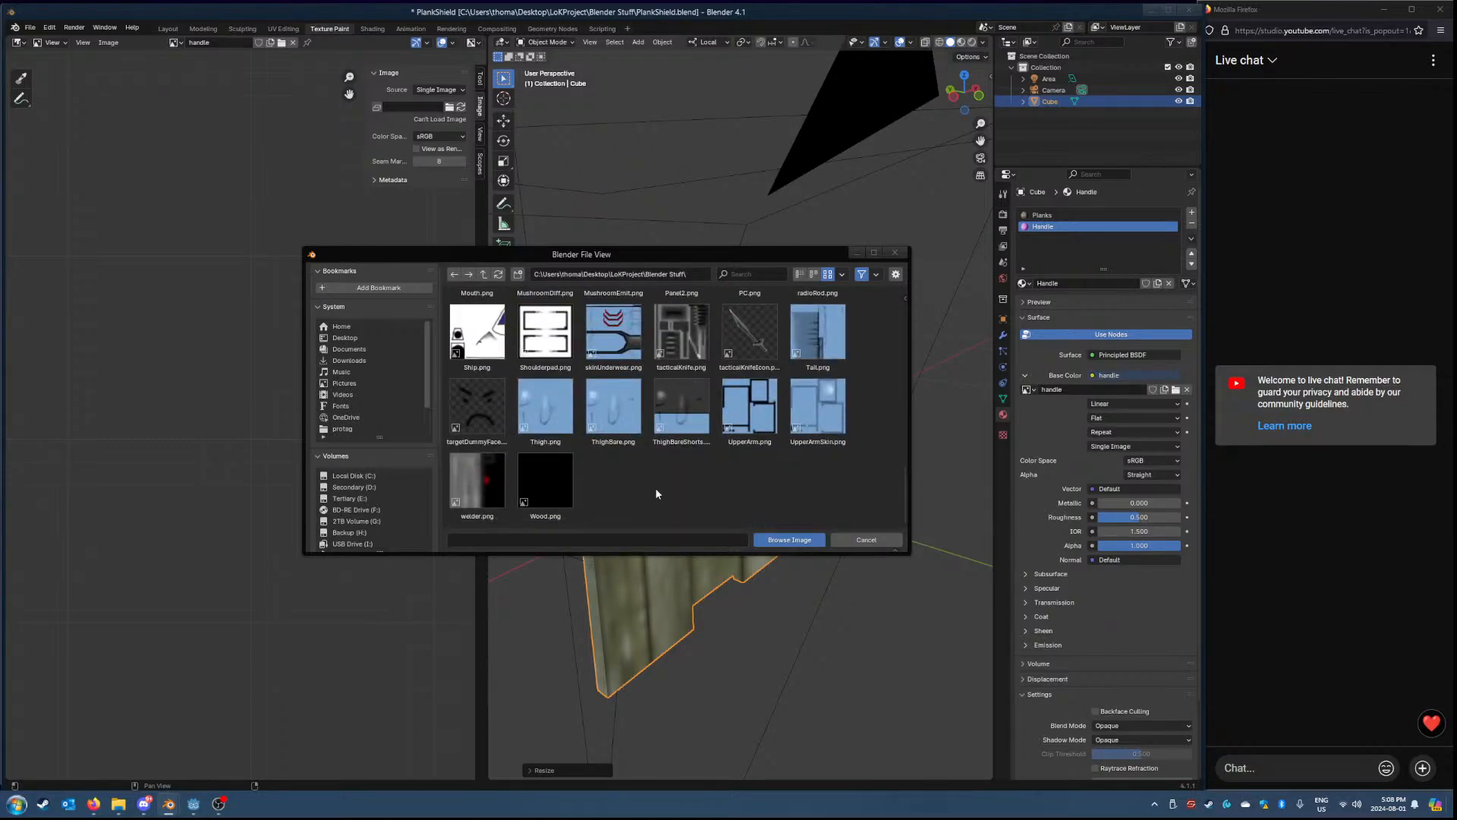
pyautogui.moveTo(906, 503); pyautogui.dragTo(895, 275)
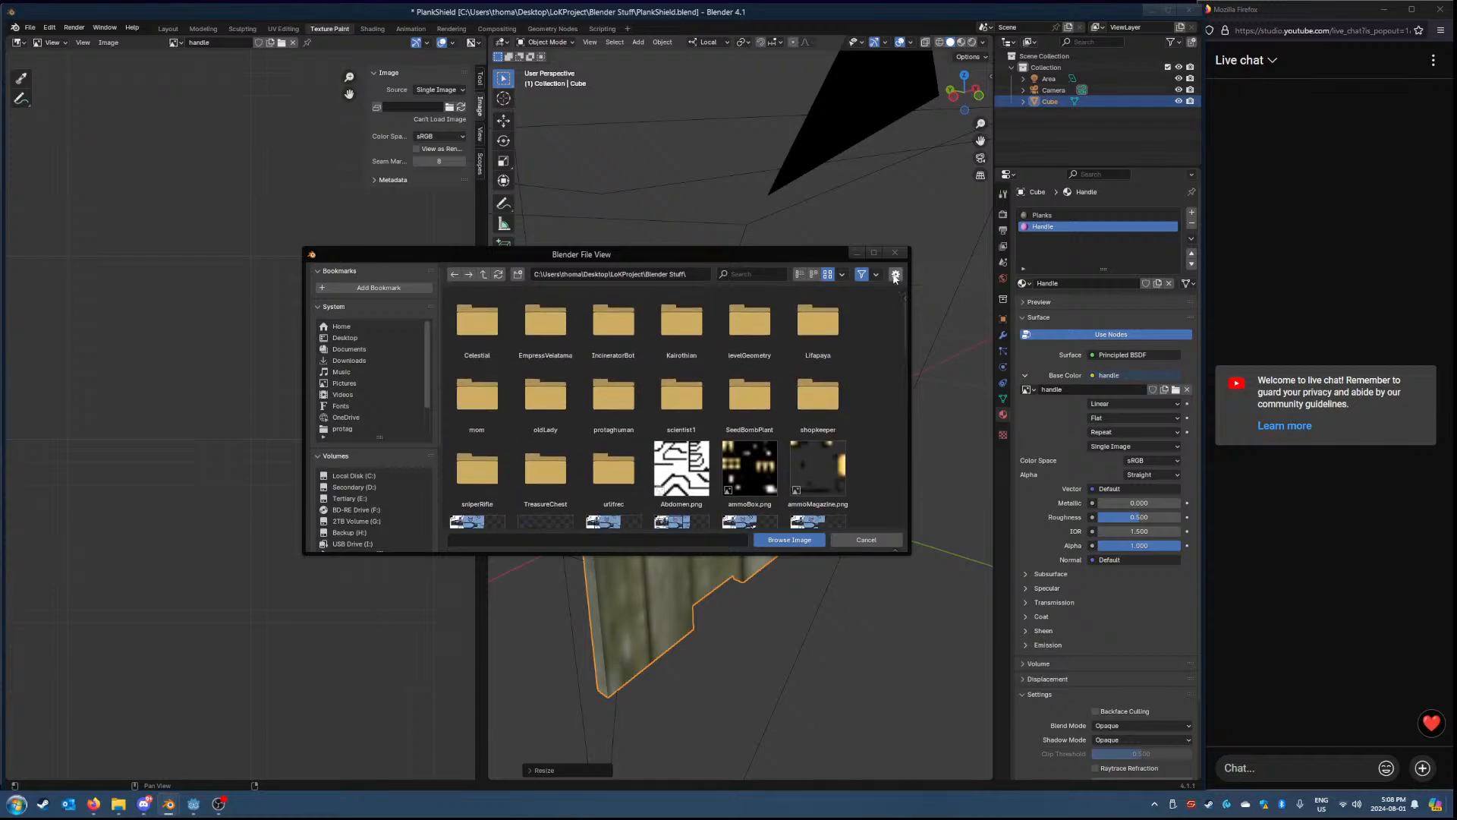
pyautogui.click(866, 539)
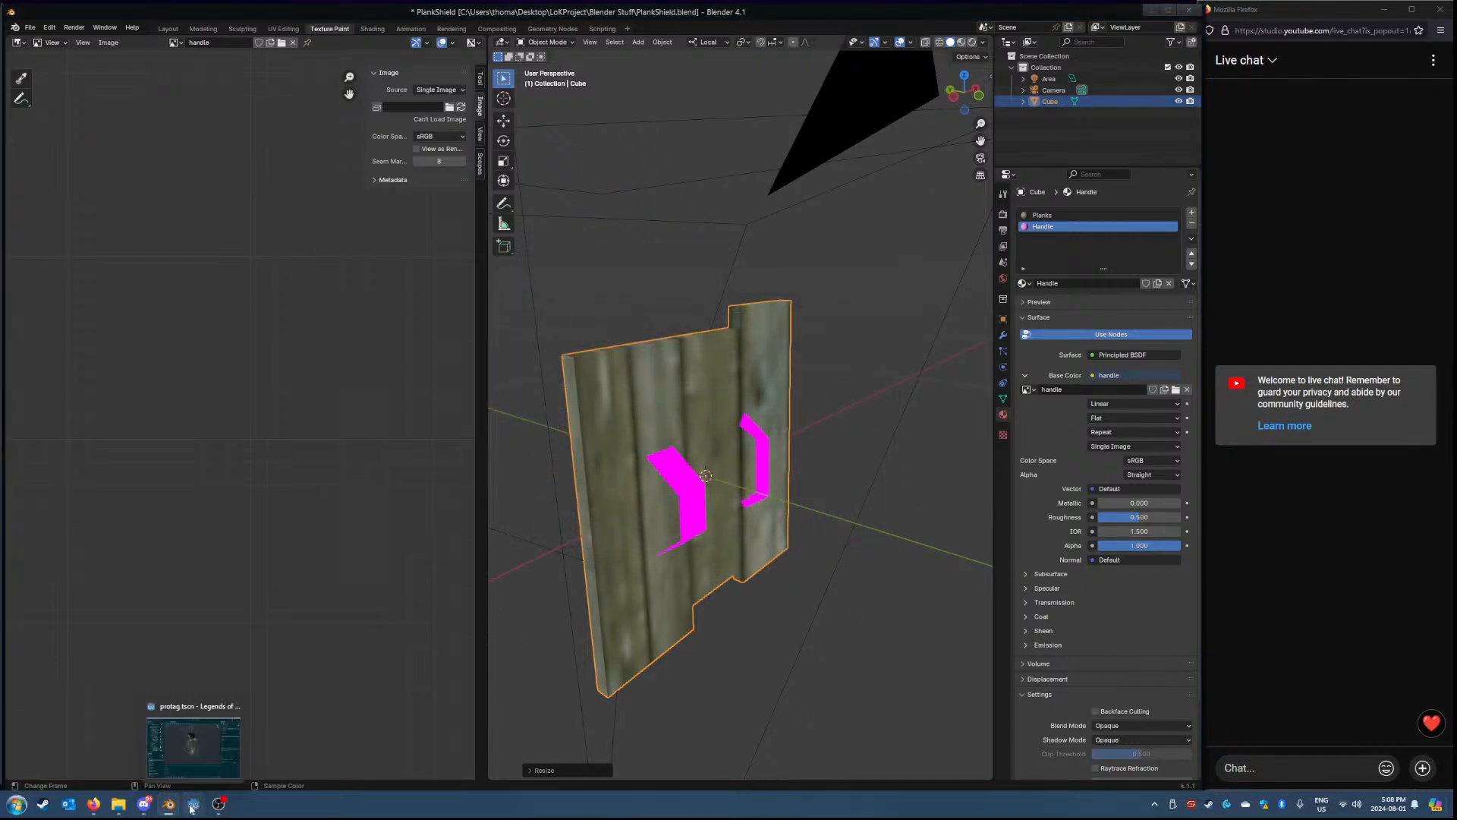
pyautogui.moveTo(93, 806)
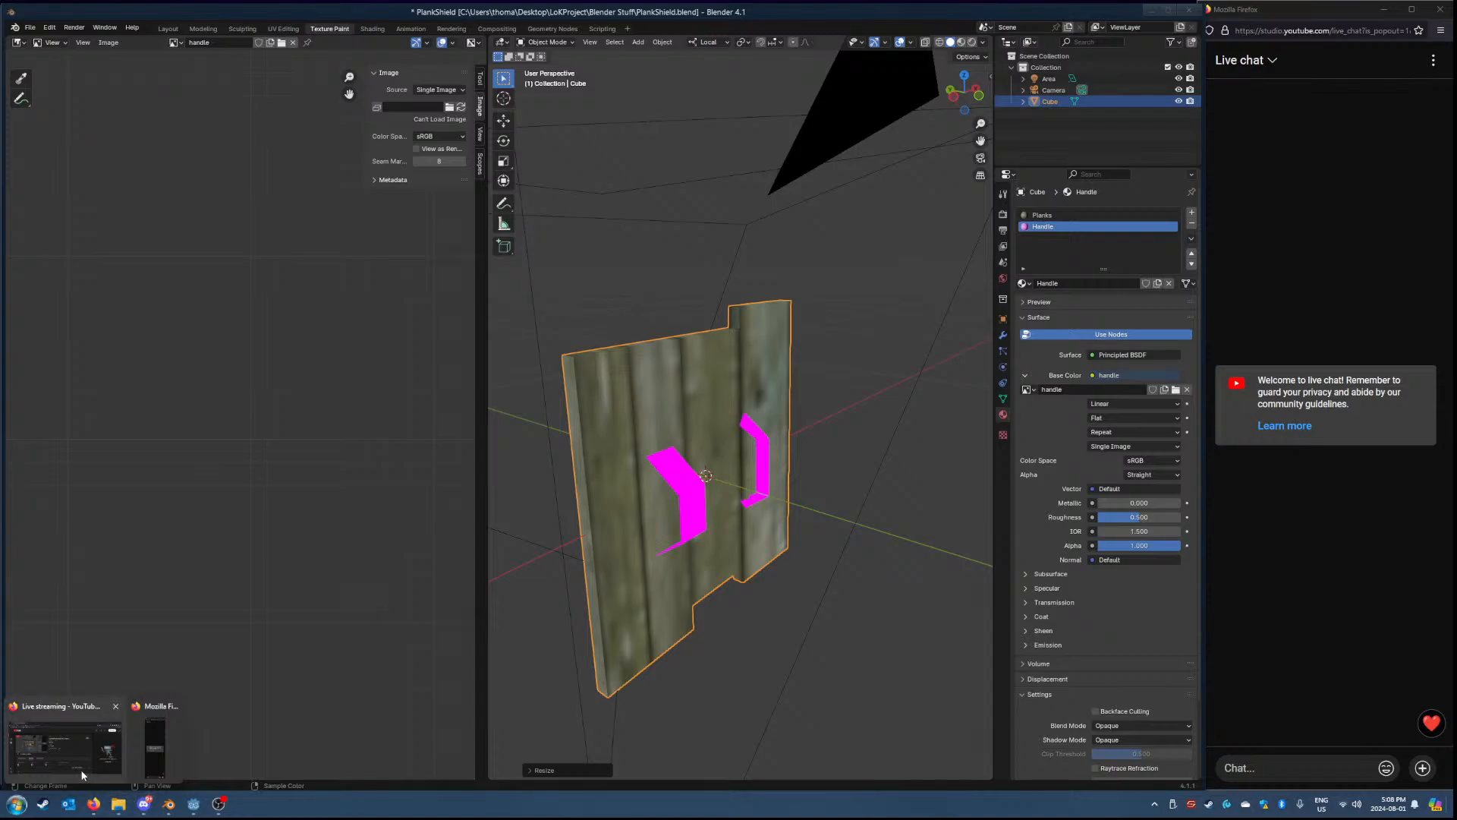
pyautogui.click(91, 772)
pyautogui.moveTo(478, 713); pyautogui.dragTo(489, 684)
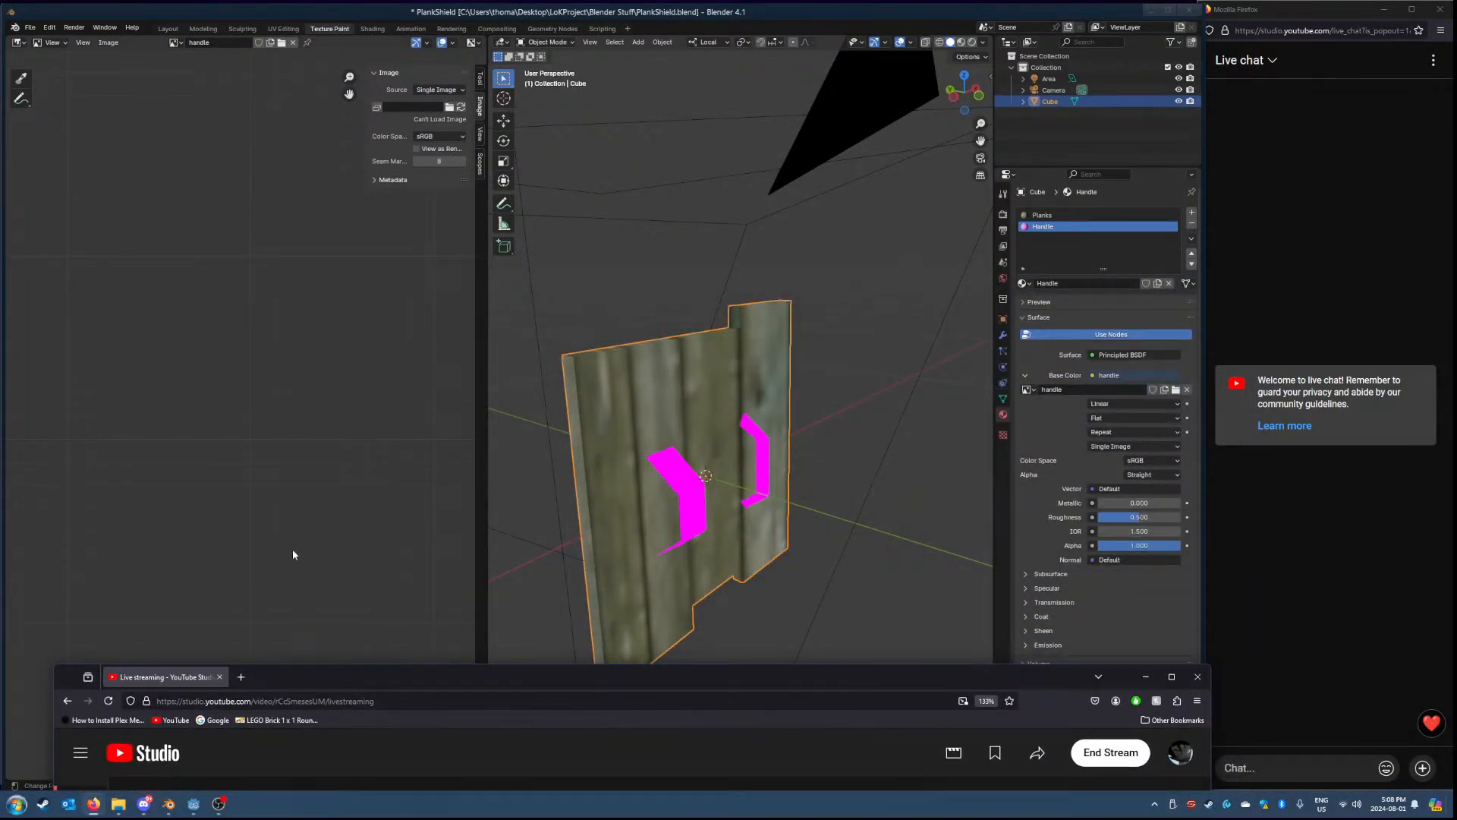
pyautogui.click(293, 554)
pyautogui.moveTo(142, 807)
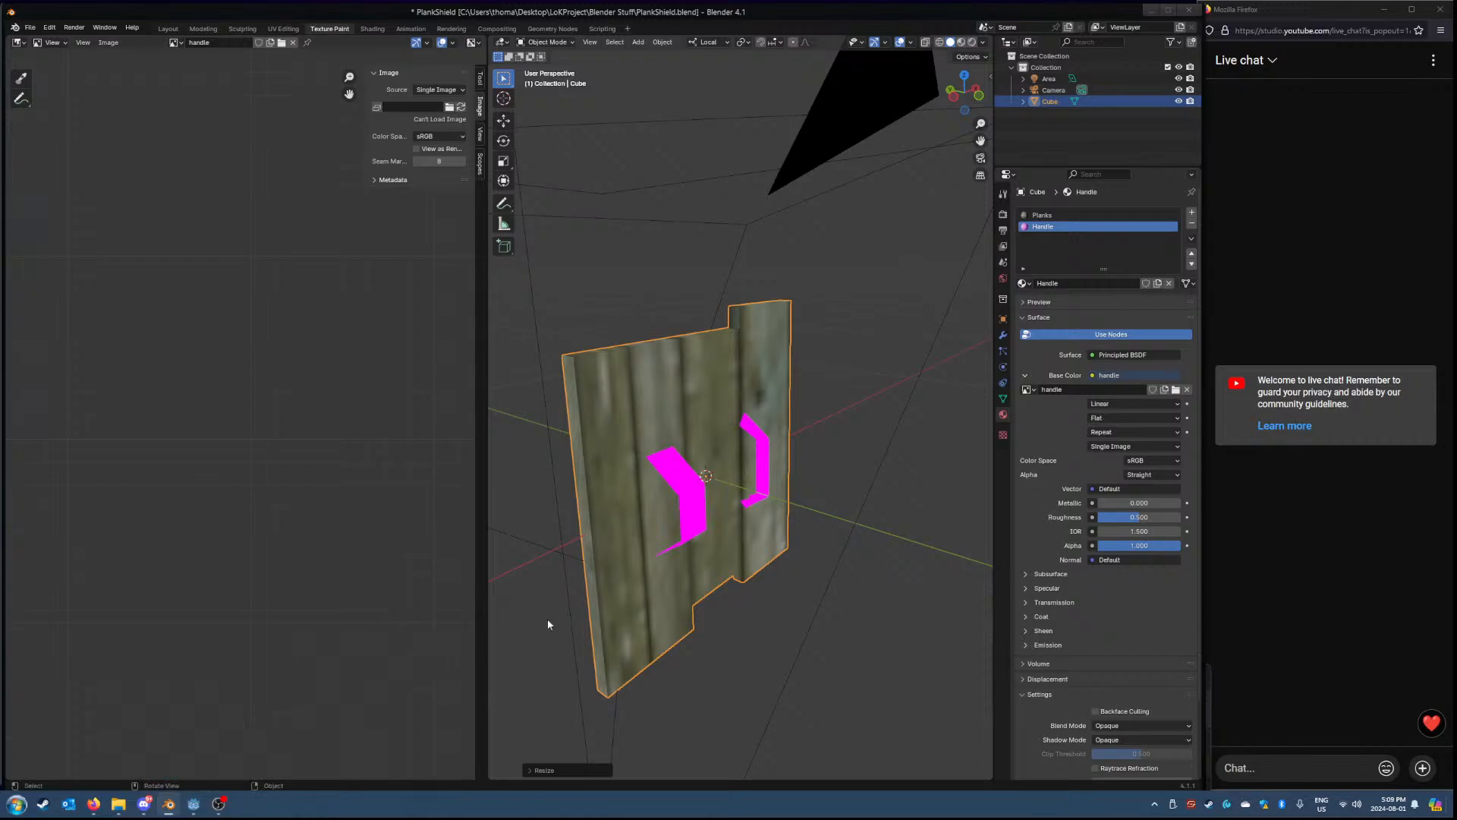
# - Switch to Godot and open the plankShield scene from the sheathed shield instance on the character's back
pyautogui.moveTo(548, 618); pyautogui.dragTo(501, 585, button='middle')
pyautogui.click(194, 804)
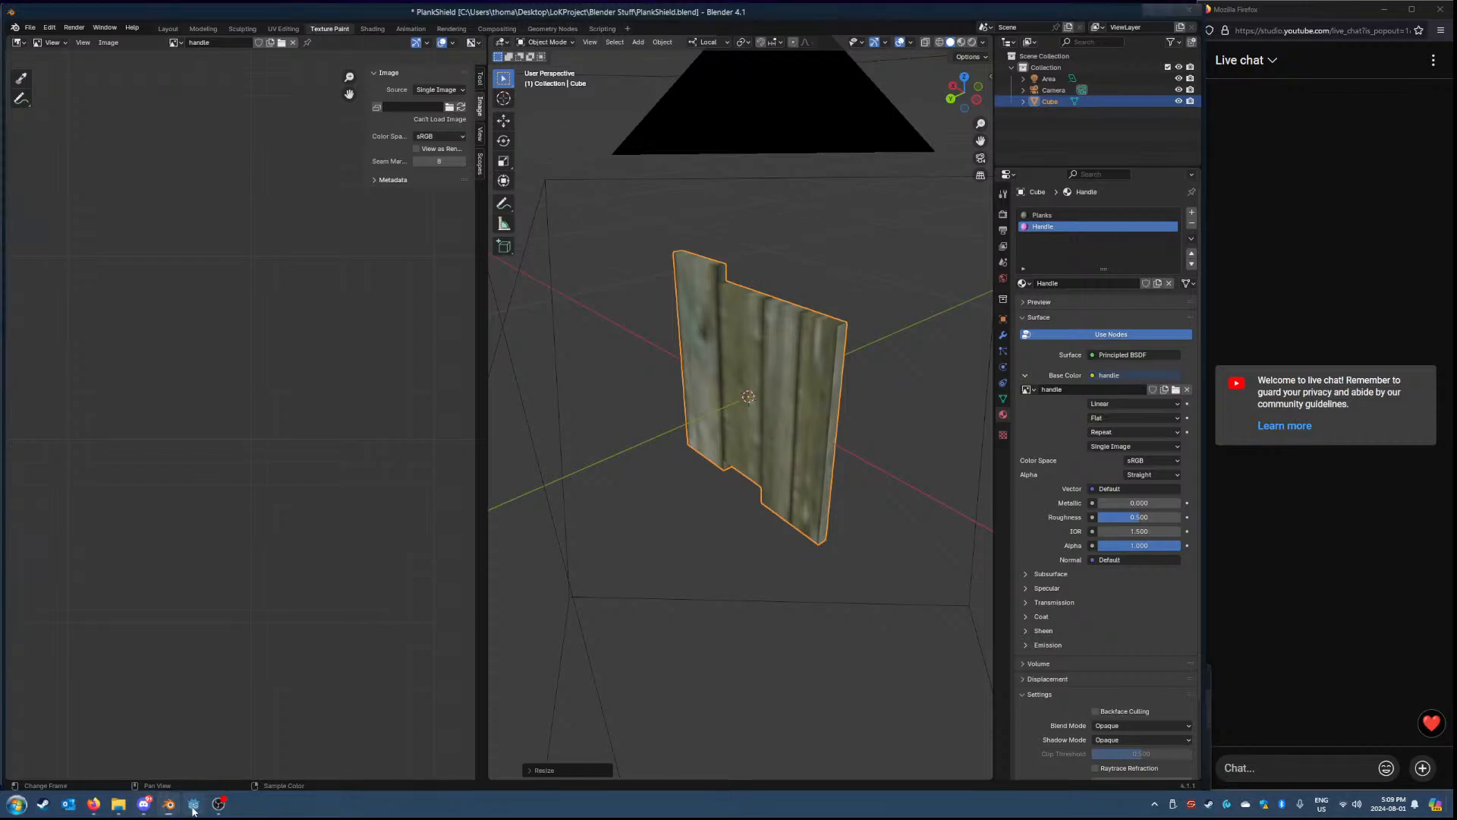
pyautogui.moveTo(596, 400); pyautogui.dragTo(425, 380, button='middle')
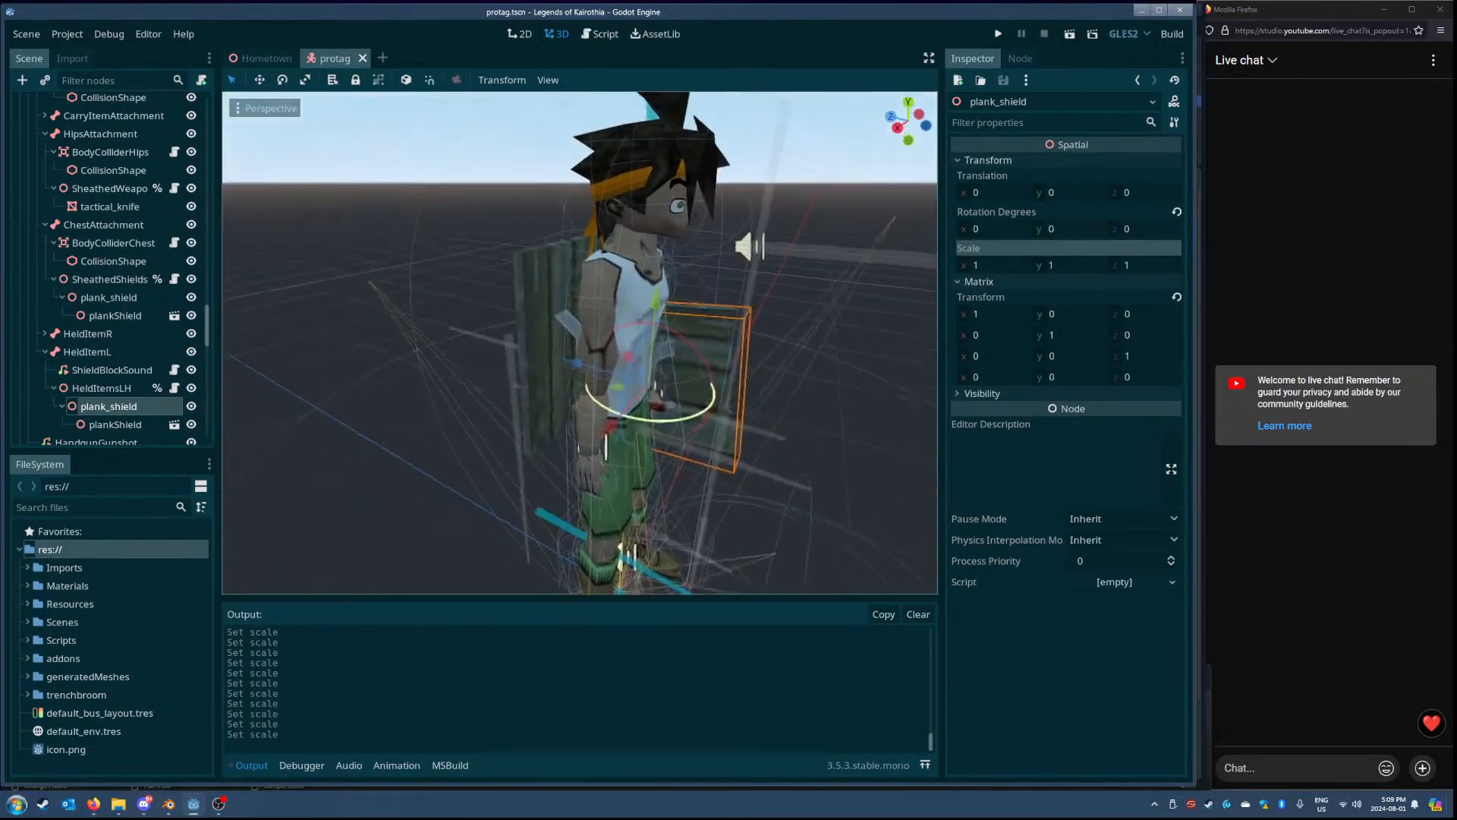
pyautogui.scroll(7, 650, 425)
pyautogui.moveTo(637, 425); pyautogui.dragTo(680, 431, button='middle')
pyautogui.click(557, 360)
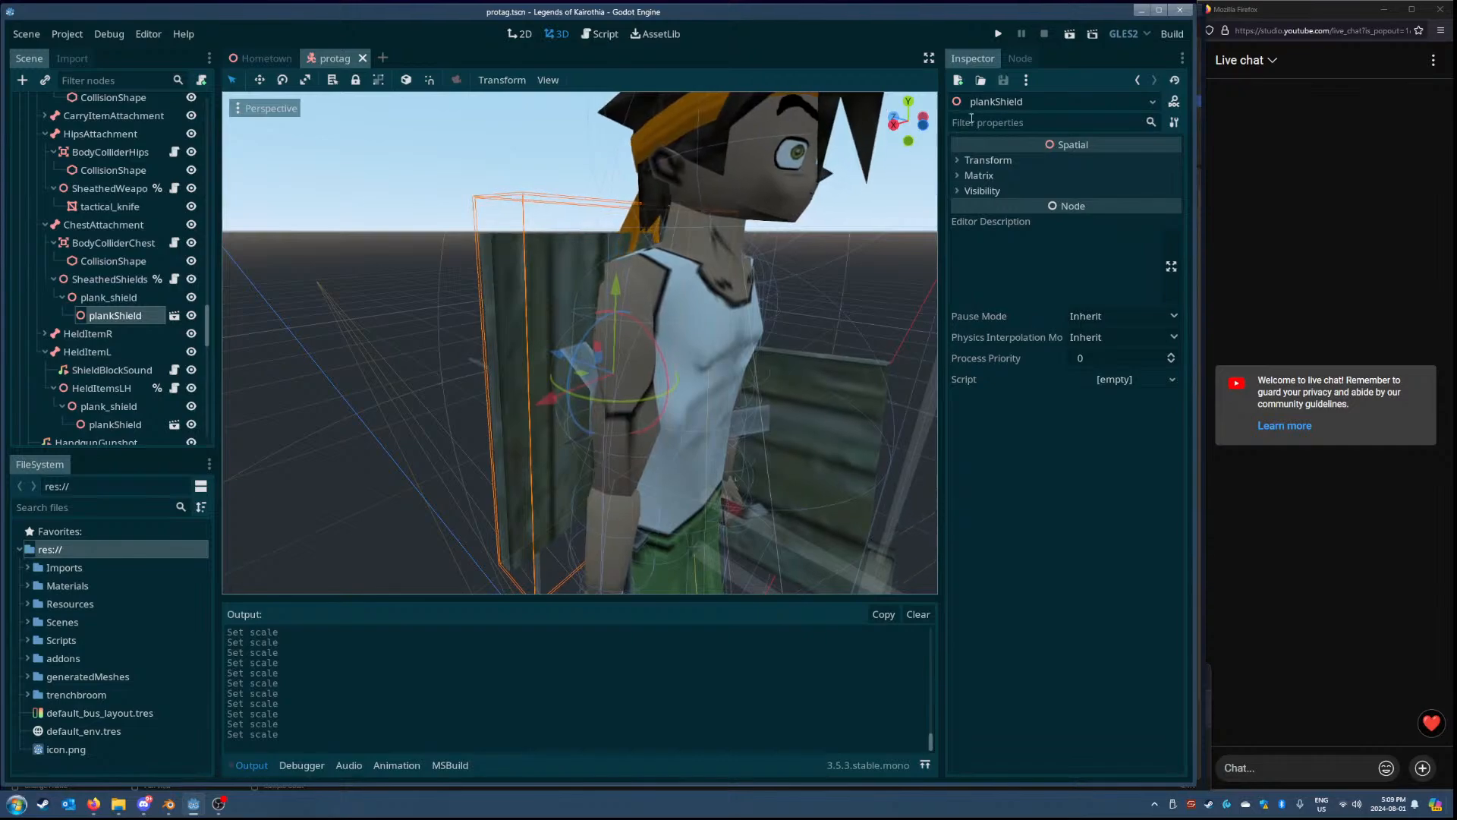
pyautogui.click(174, 315)
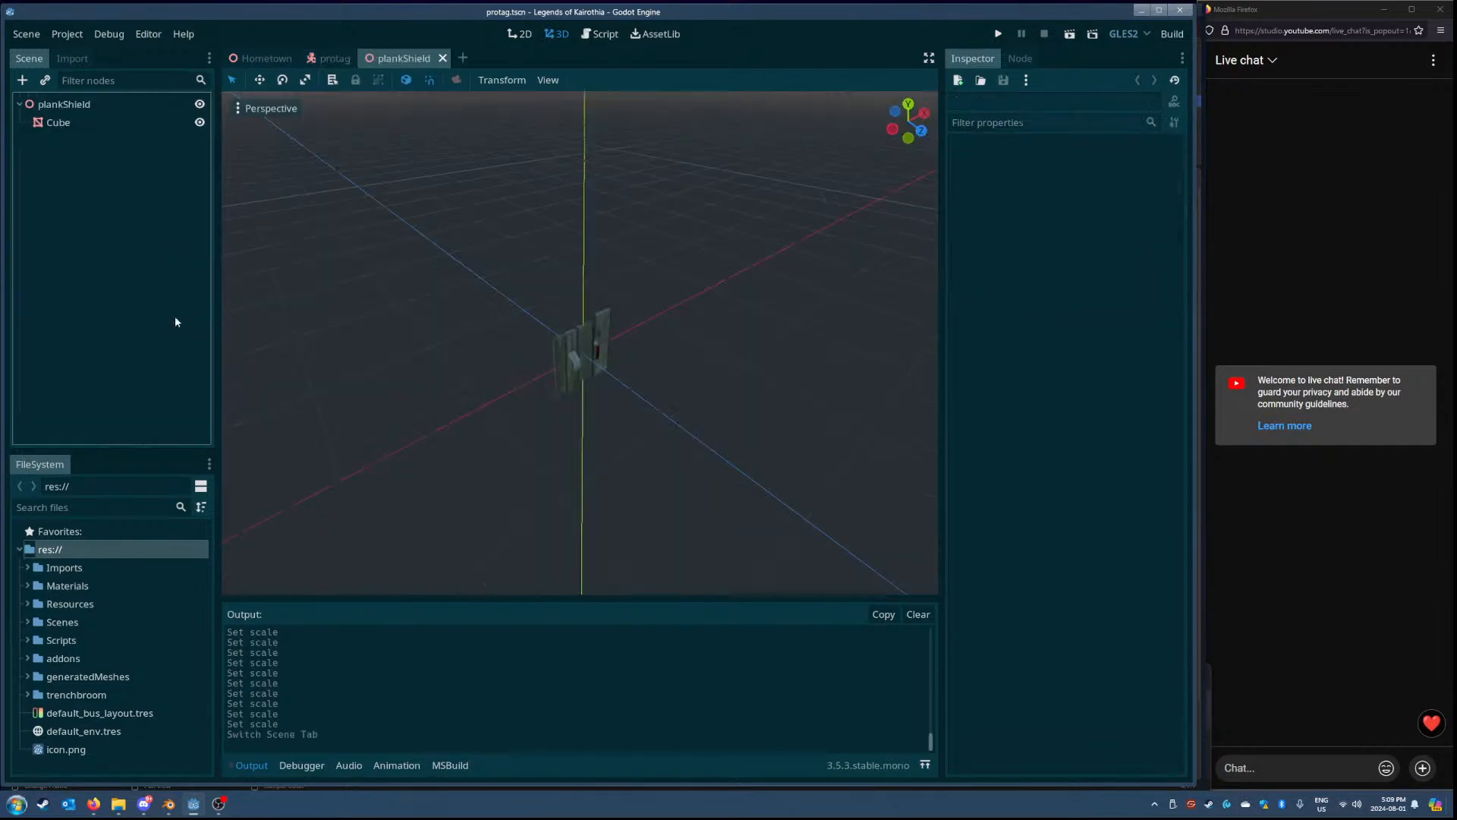
# - Select the Cube mesh, open its Surface 2 Handle material and expand the albedo texture
pyautogui.click(140, 124)
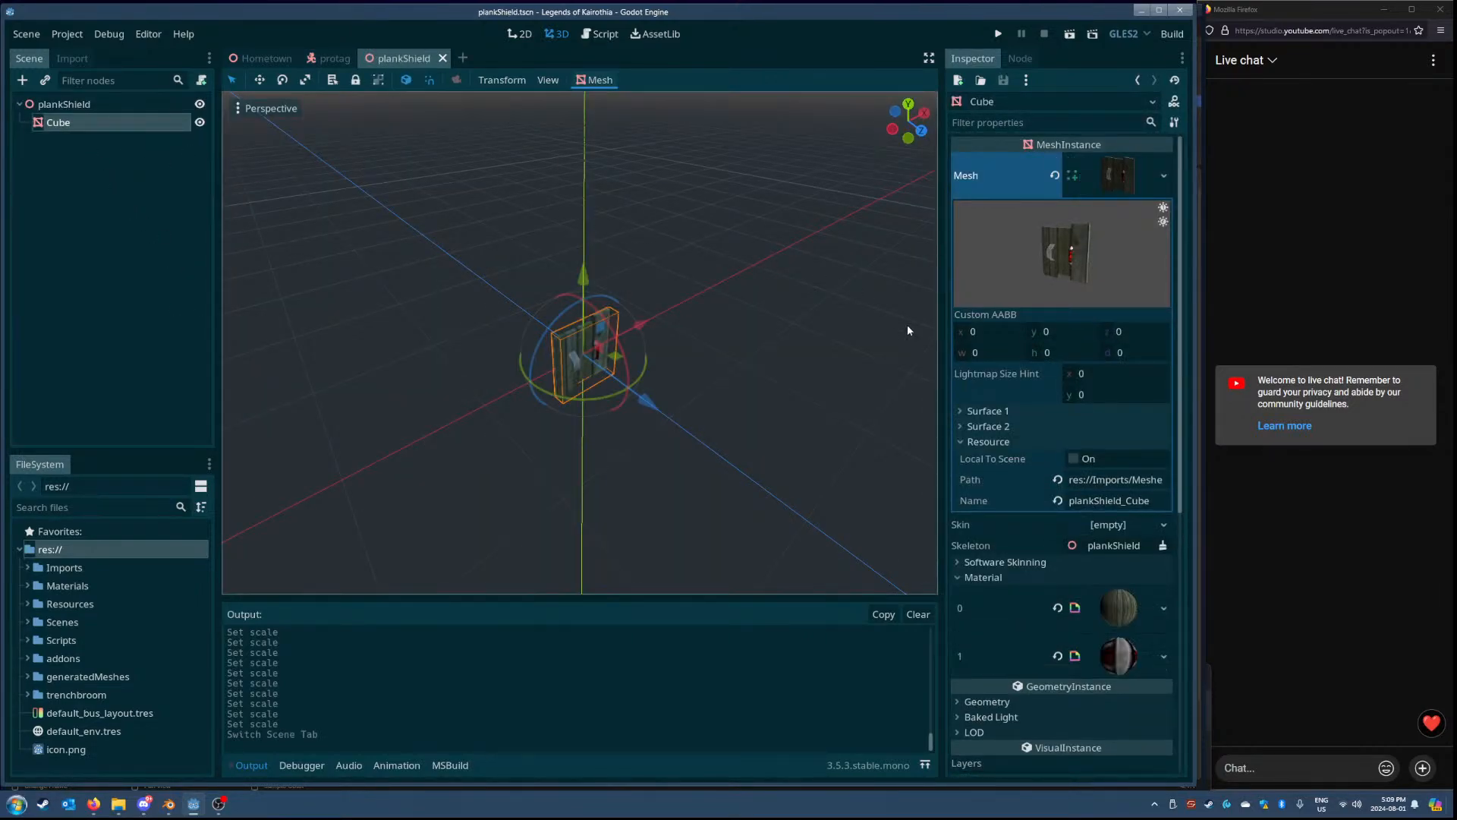
pyautogui.click(979, 411)
pyautogui.click(976, 493)
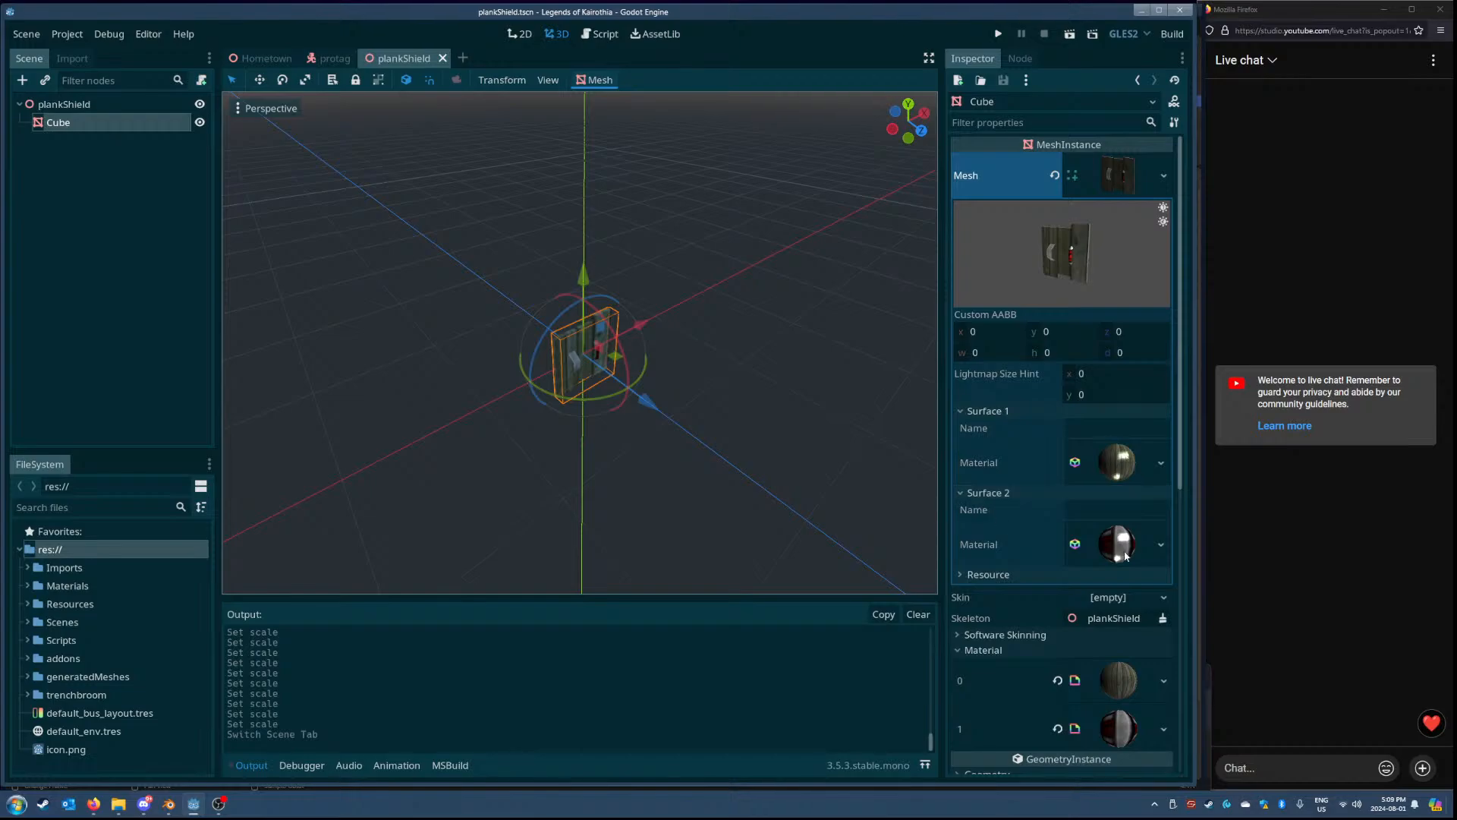
pyautogui.click(1118, 493)
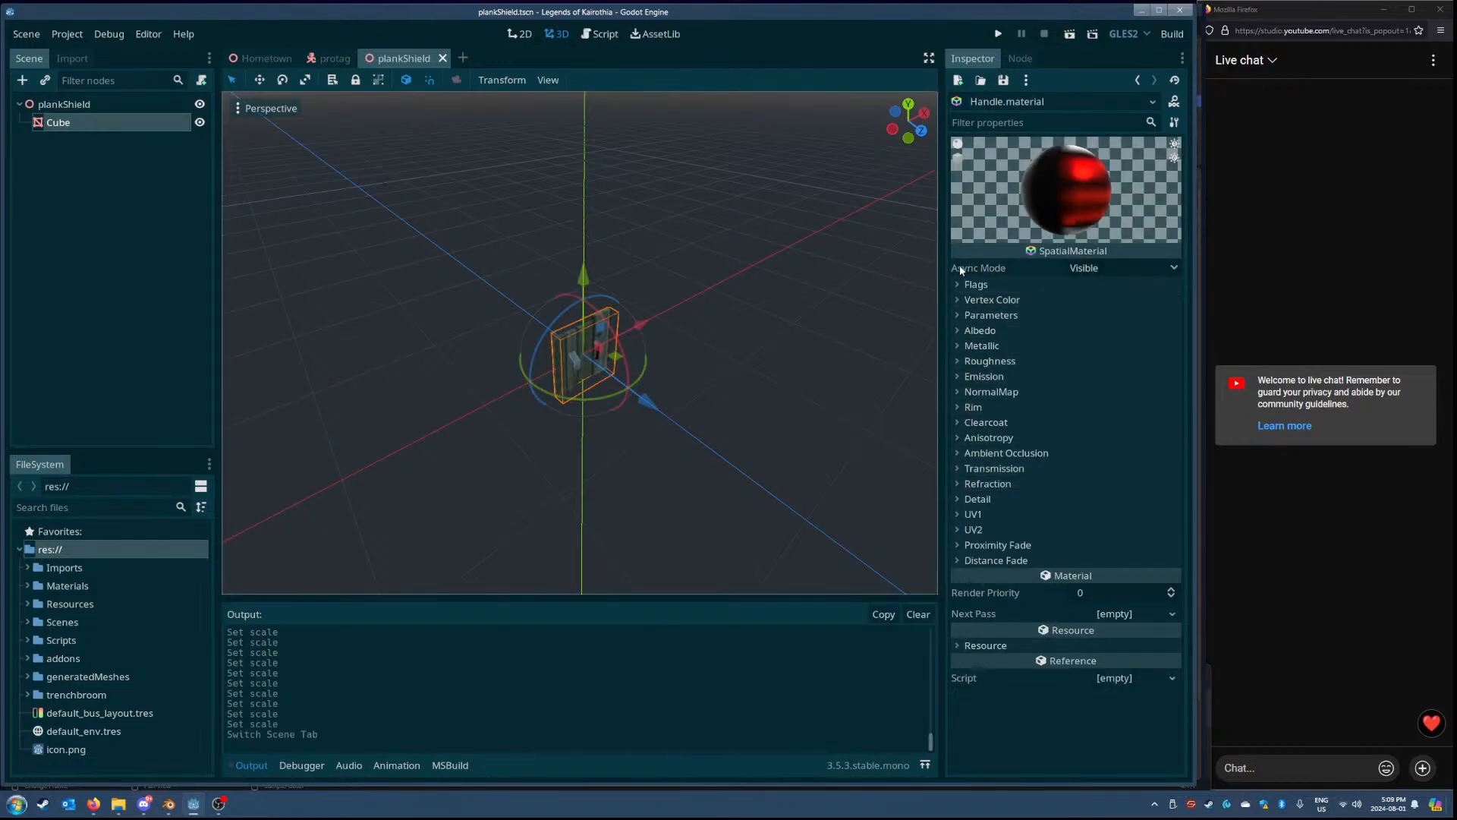
pyautogui.click(979, 331)
pyautogui.click(1117, 368)
pyautogui.click(1117, 367)
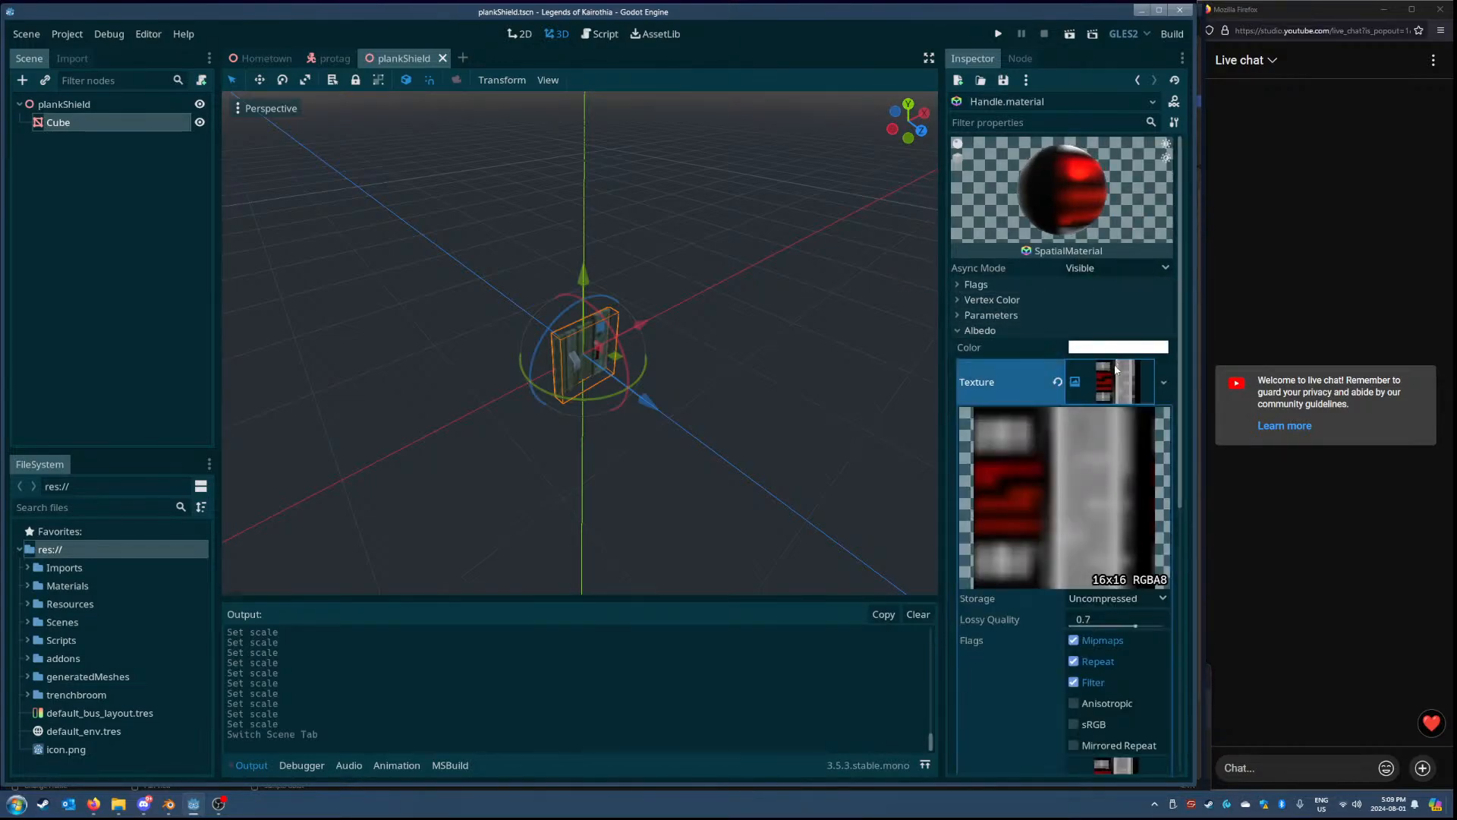
# - Try to save the handle's albedo texture, dismiss the warning, and make the texture unique
pyautogui.click(1164, 382)
pyautogui.click(1113, 707)
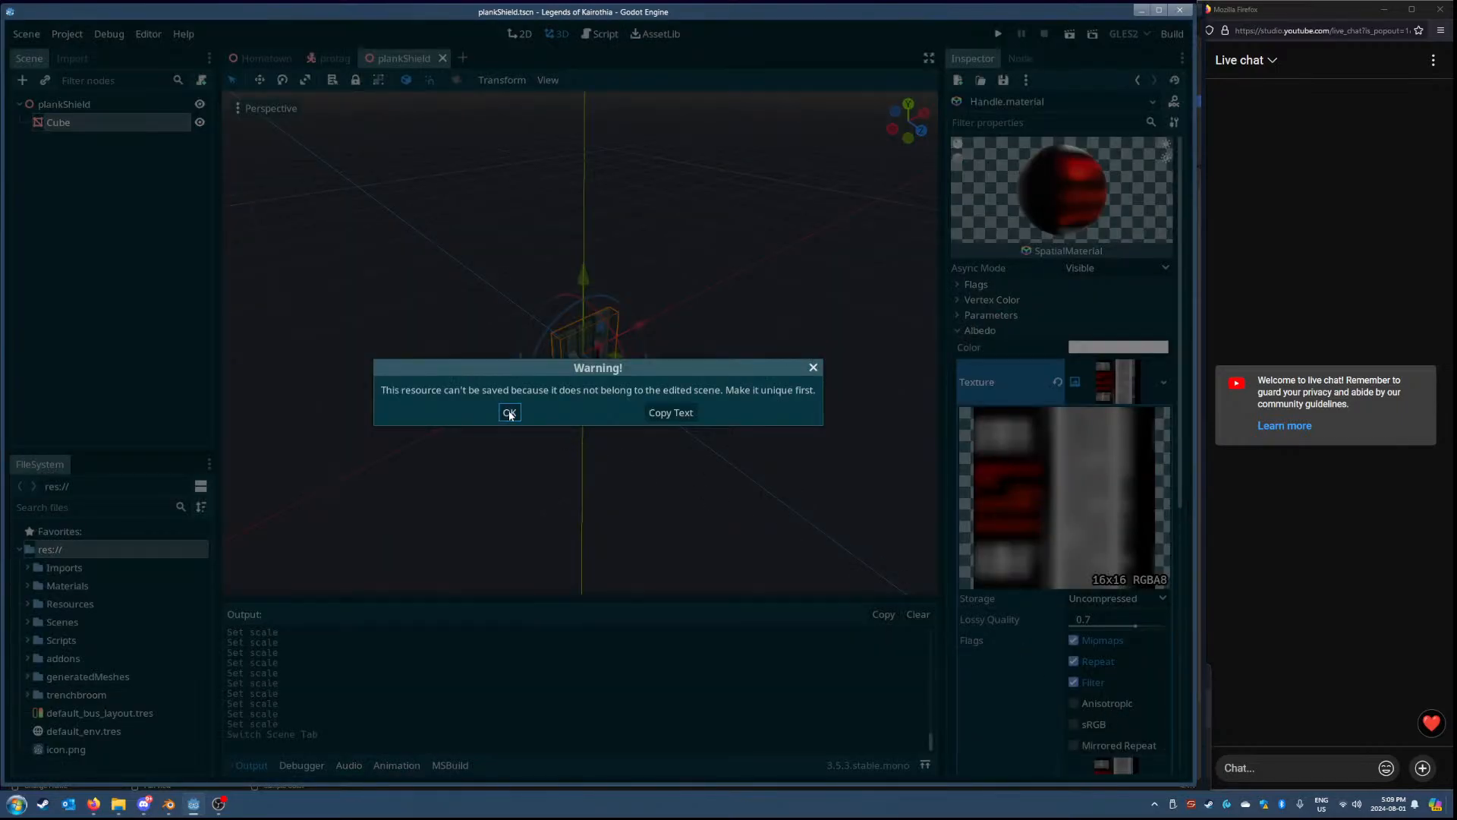
pyautogui.click(509, 413)
pyautogui.click(1164, 382)
pyautogui.click(1096, 692)
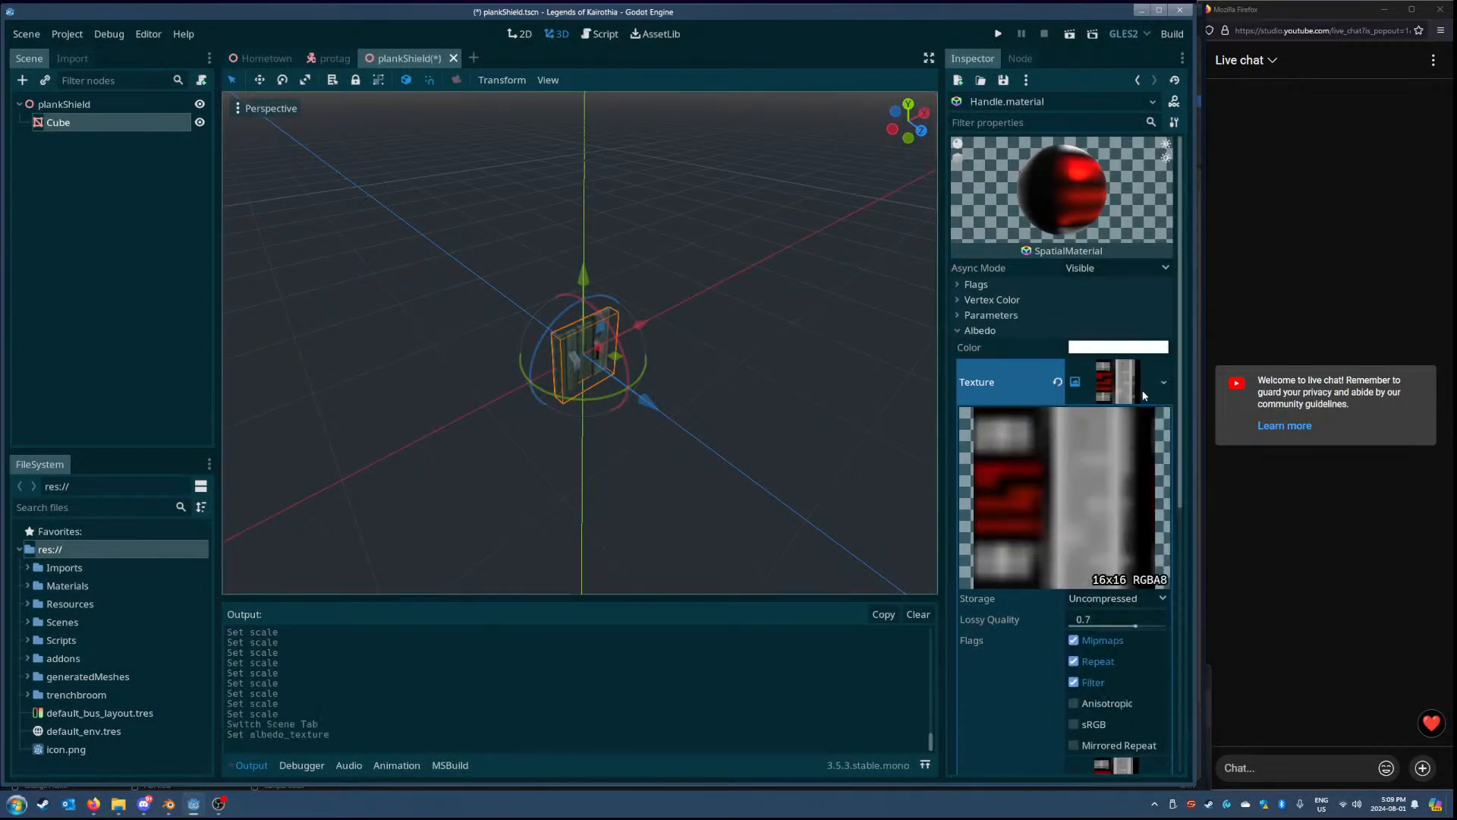
# - Start saving the handle's albedo texture under the file name plankShieldHandle
pyautogui.click(1164, 382)
pyautogui.click(1114, 709)
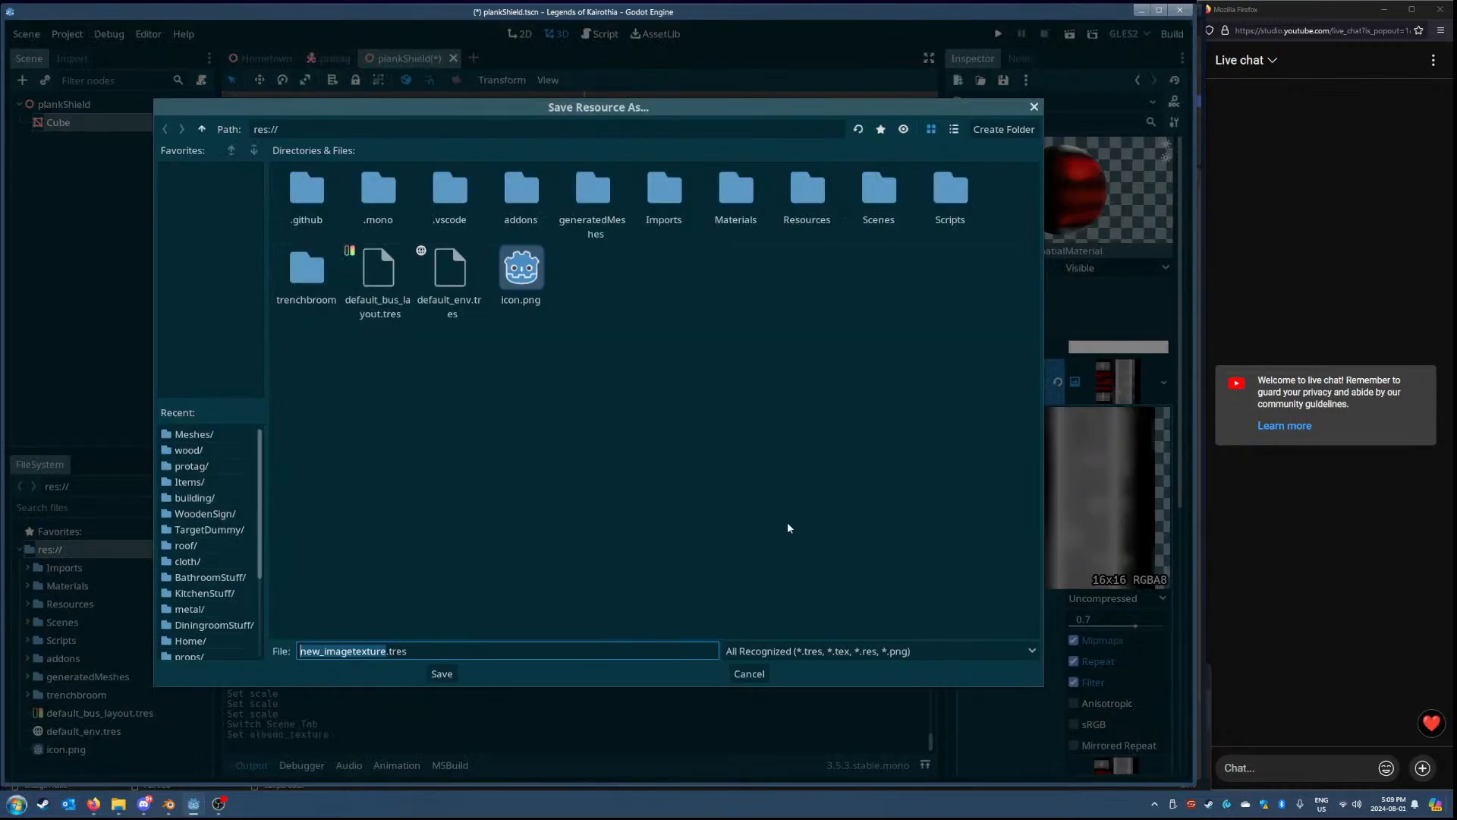
pyautogui.click(388, 651)
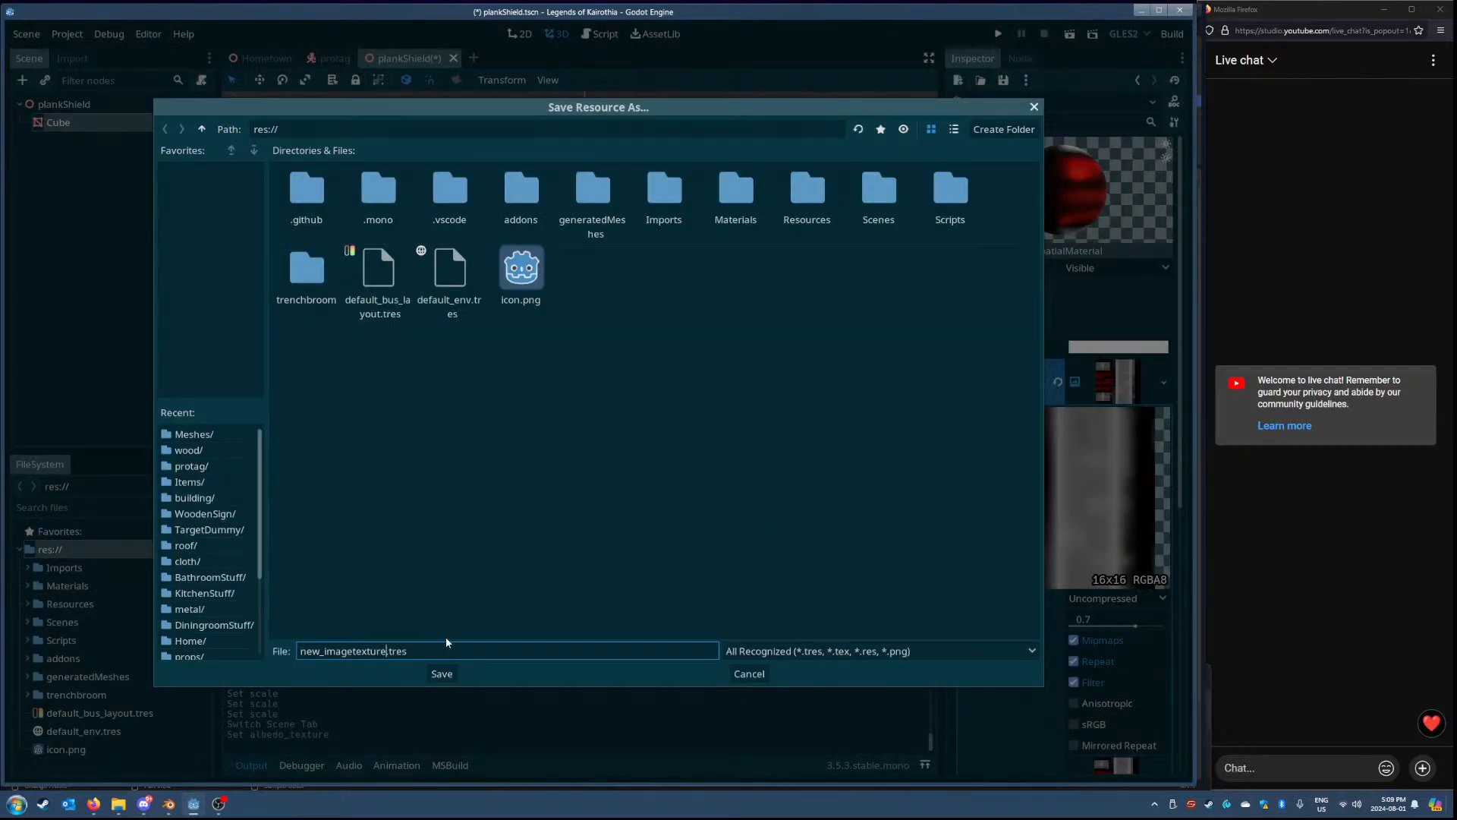
pyautogui.press('BackSpace')
pyautogui.press('BackSpace')
pyautogui.press('BackSpace')
pyautogui.press('BackSpace')
pyautogui.press('BackSpace')
pyautogui.press('BackSpace')
pyautogui.press('BackSpace')
pyautogui.press('BackSpace')
pyautogui.press('BackSpace')
pyautogui.press('BackSpace')
pyautogui.press('BackSpace')
pyautogui.press('BackSpace')
pyautogui.press('BackSpace')
pyautogui.press('BackSpace')
pyautogui.press('BackSpace')
pyautogui.press('BackSpace')
pyautogui.write('shield')
pyautogui.press('BackSpace')
pyautogui.press('BackSpace')
pyautogui.press('BackSpace')
pyautogui.press('BackSpace')
pyautogui.press('BackSpace')
pyautogui.press('BackSpace')
pyautogui.write('plankShieldHandle')
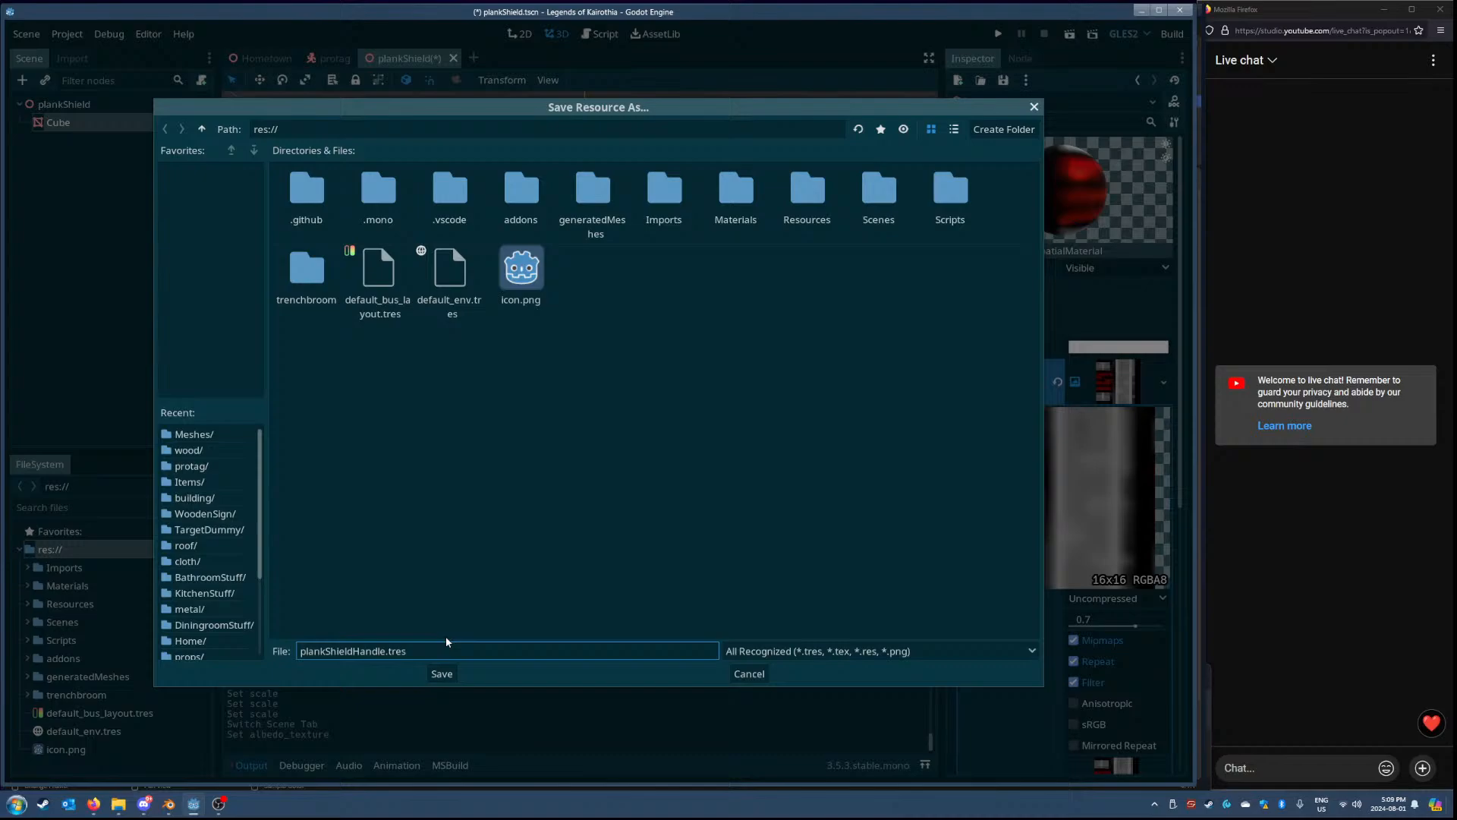
# - Choose the PNG format and the res://Imports/Textures folder for the texture file, and try to create a new folder there
pyautogui.click(785, 653)
pyautogui.click(786, 740)
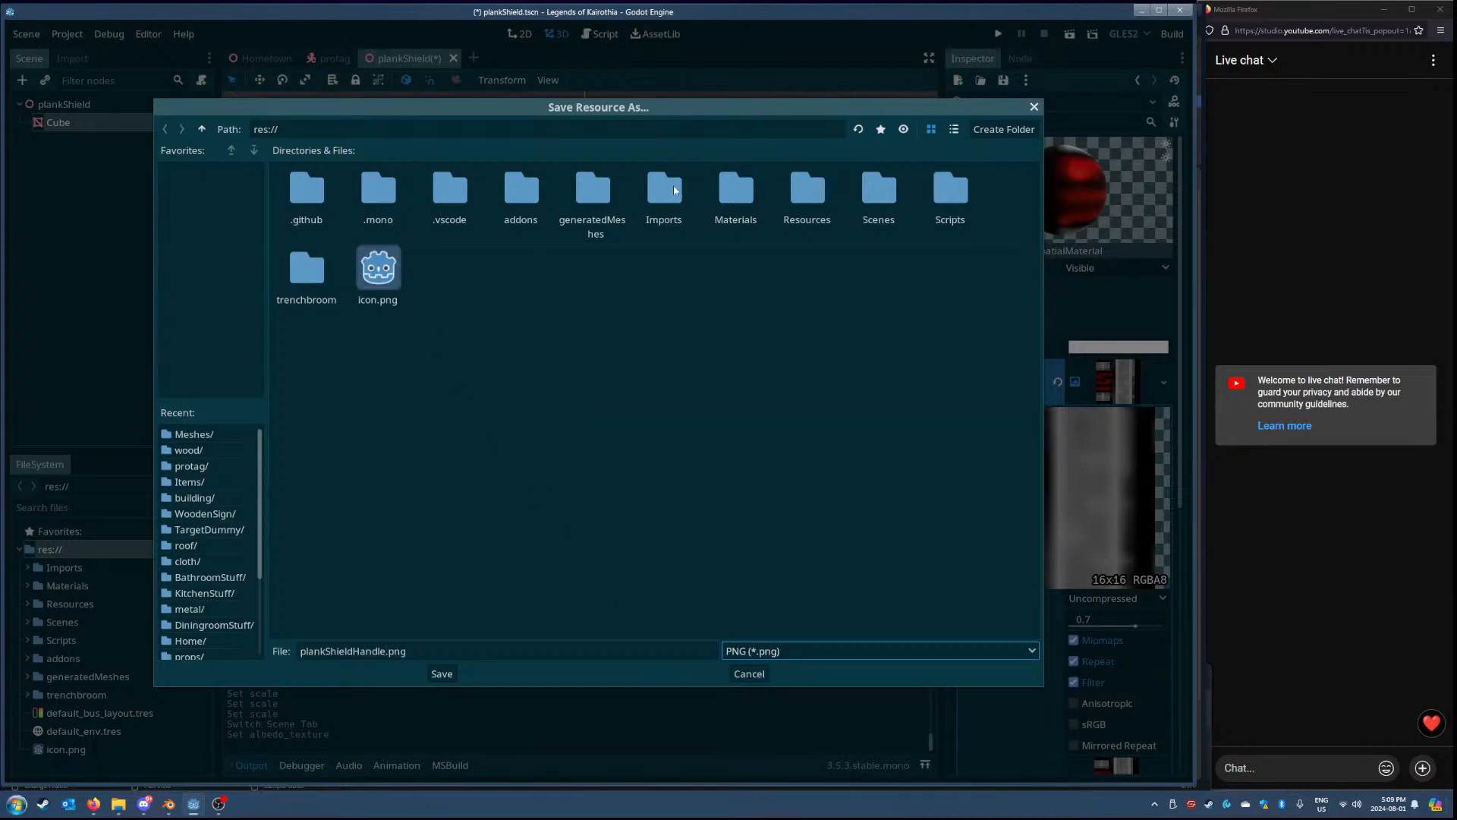
pyautogui.doubleClick(670, 206)
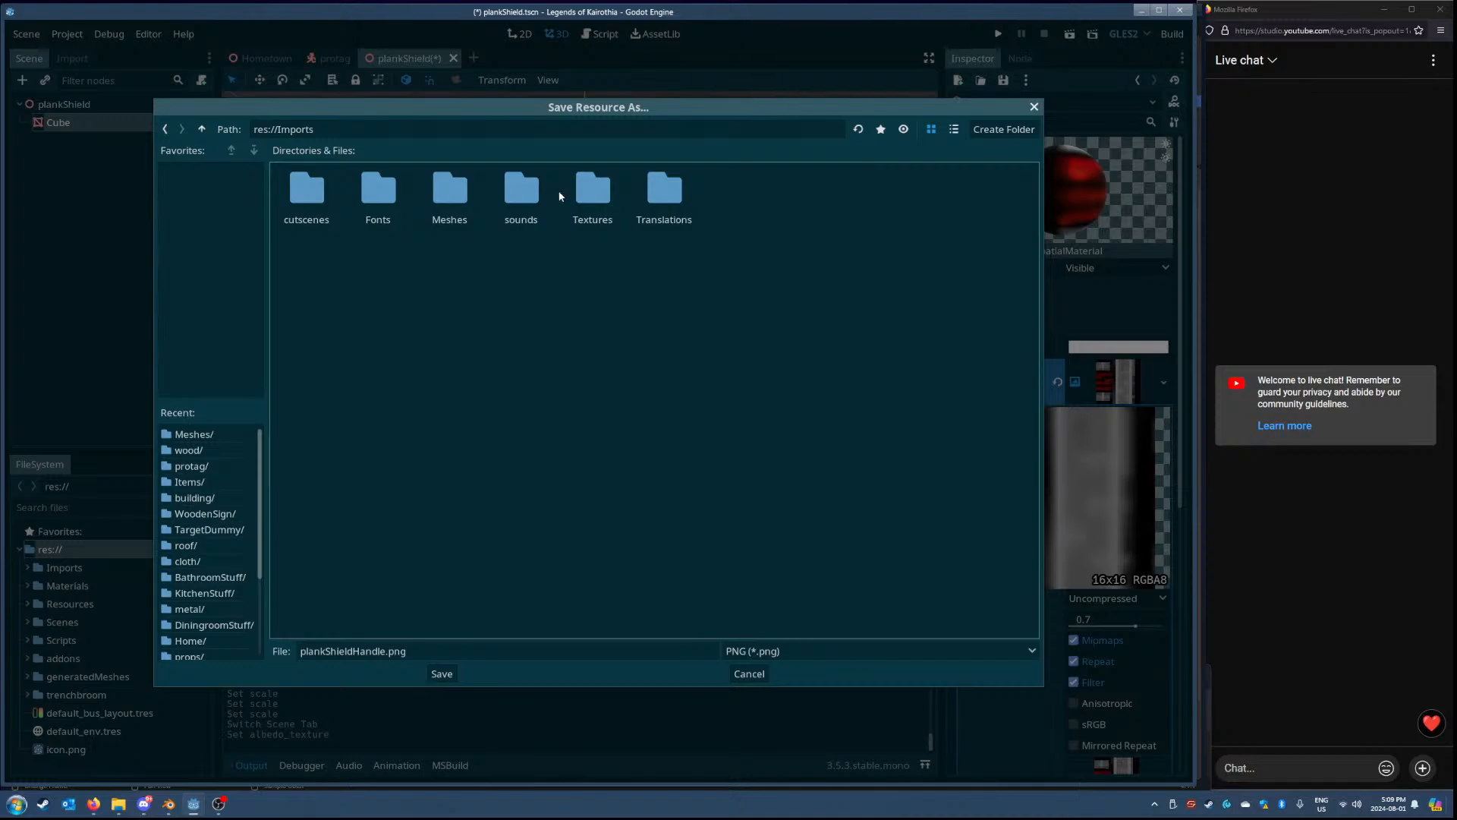
pyautogui.doubleClick(592, 192)
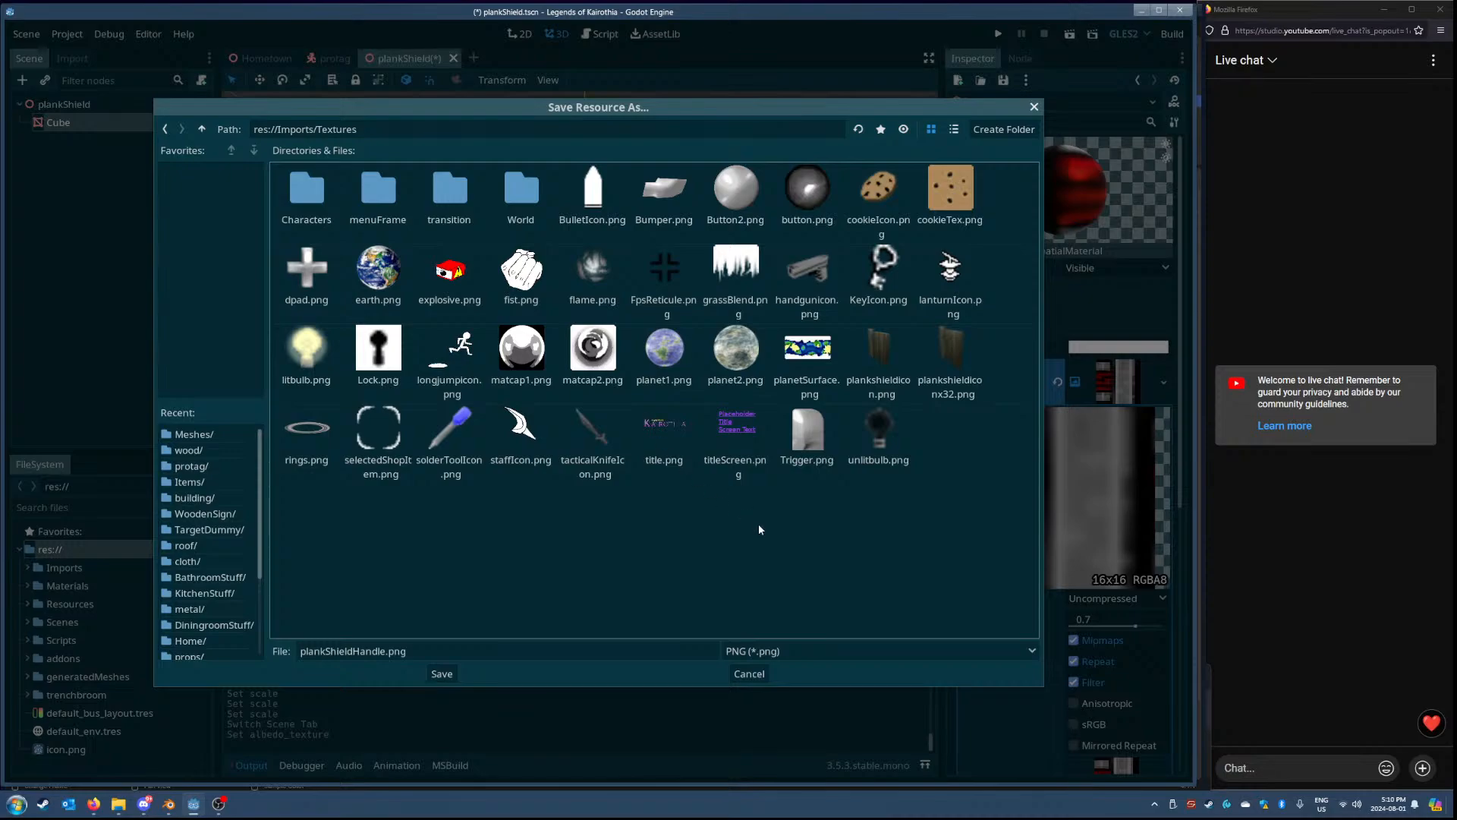
pyautogui.rightClick(625, 521)
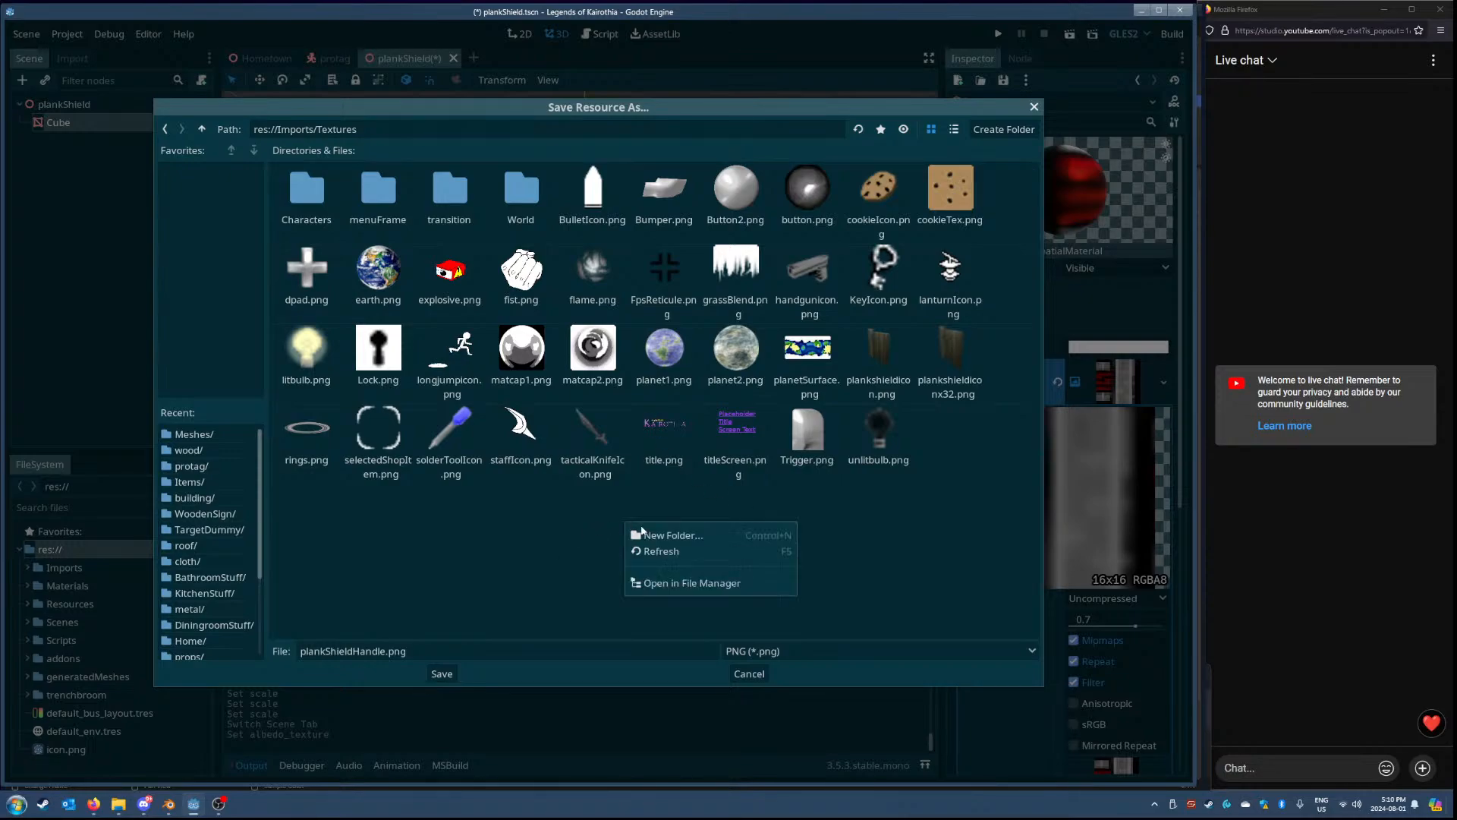
pyautogui.click(649, 533)
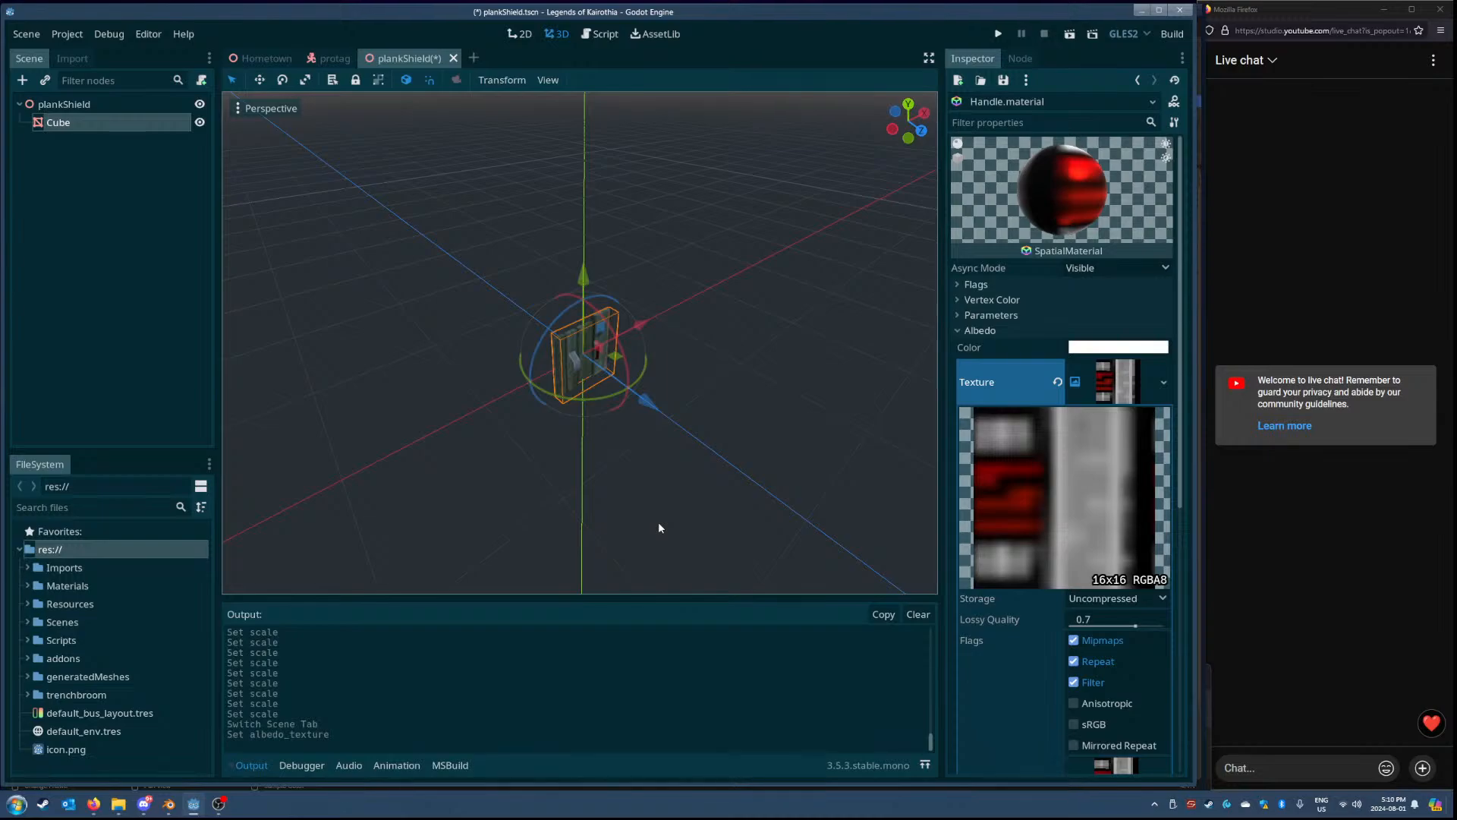
# - Start saving the handle's albedo texture as a resource in the res://Imports/Textures/World folder
pyautogui.rightClick(1099, 440)
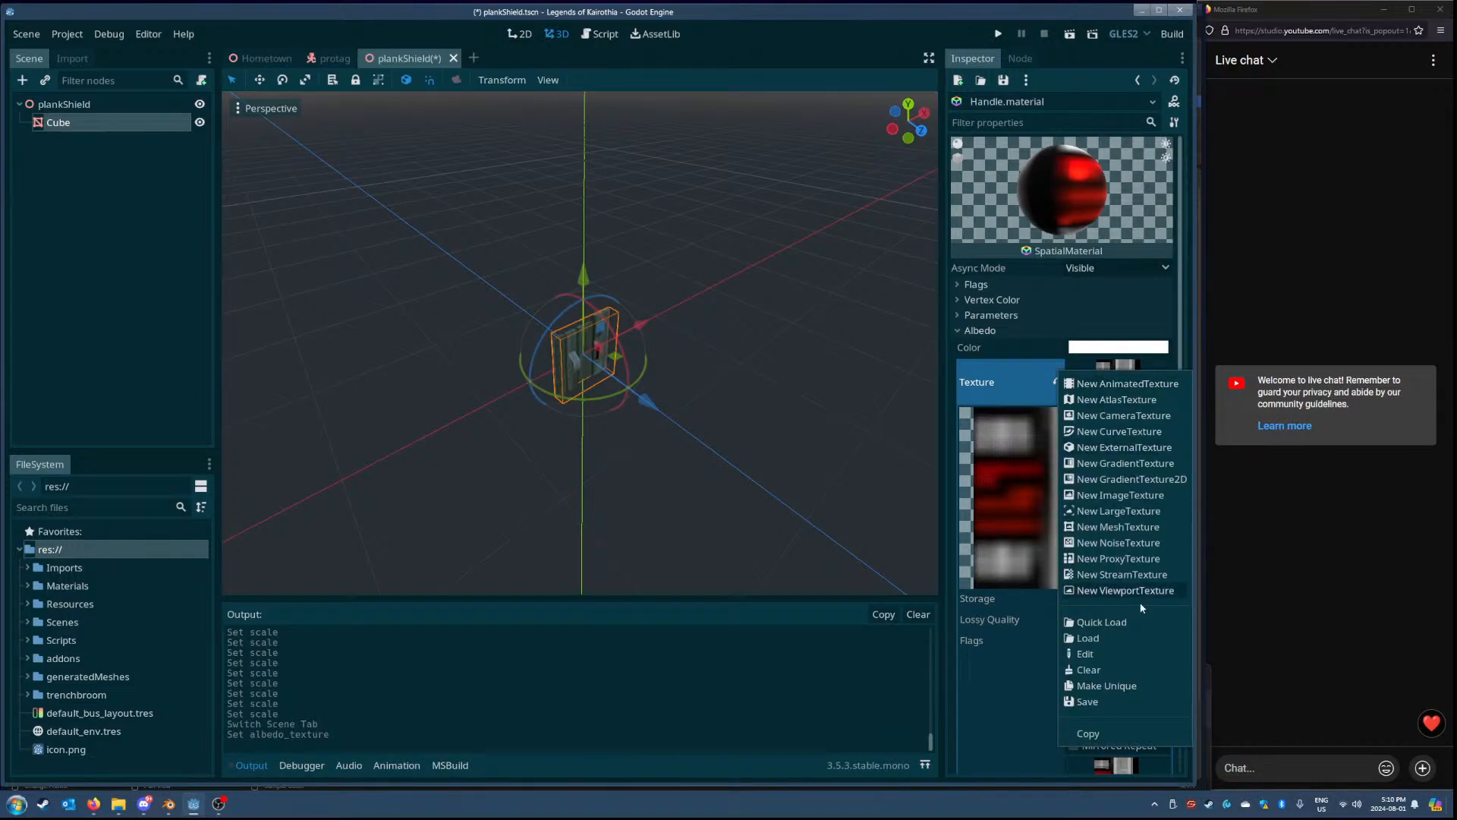
pyautogui.click(1134, 703)
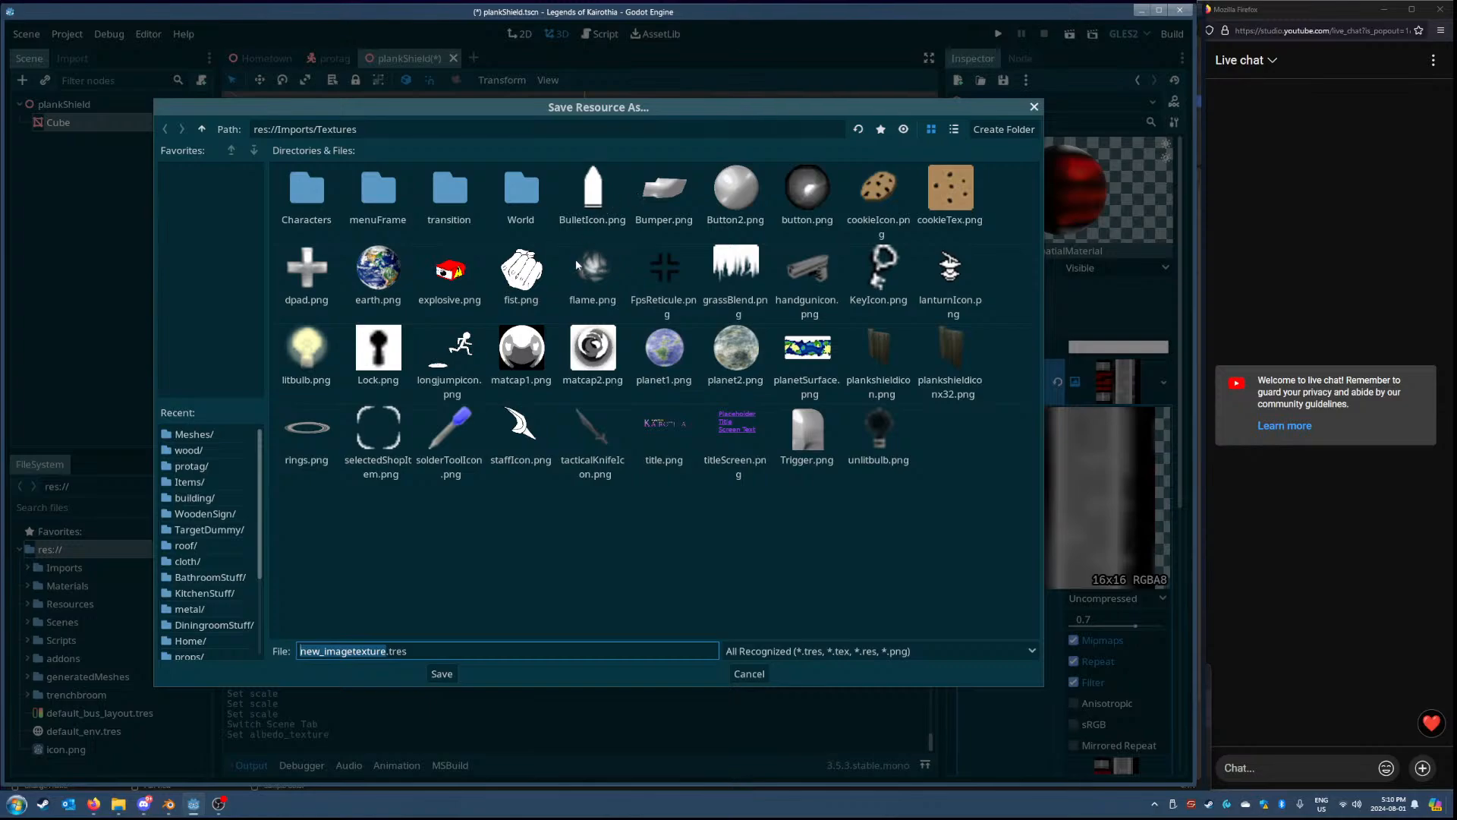
pyautogui.doubleClick(534, 186)
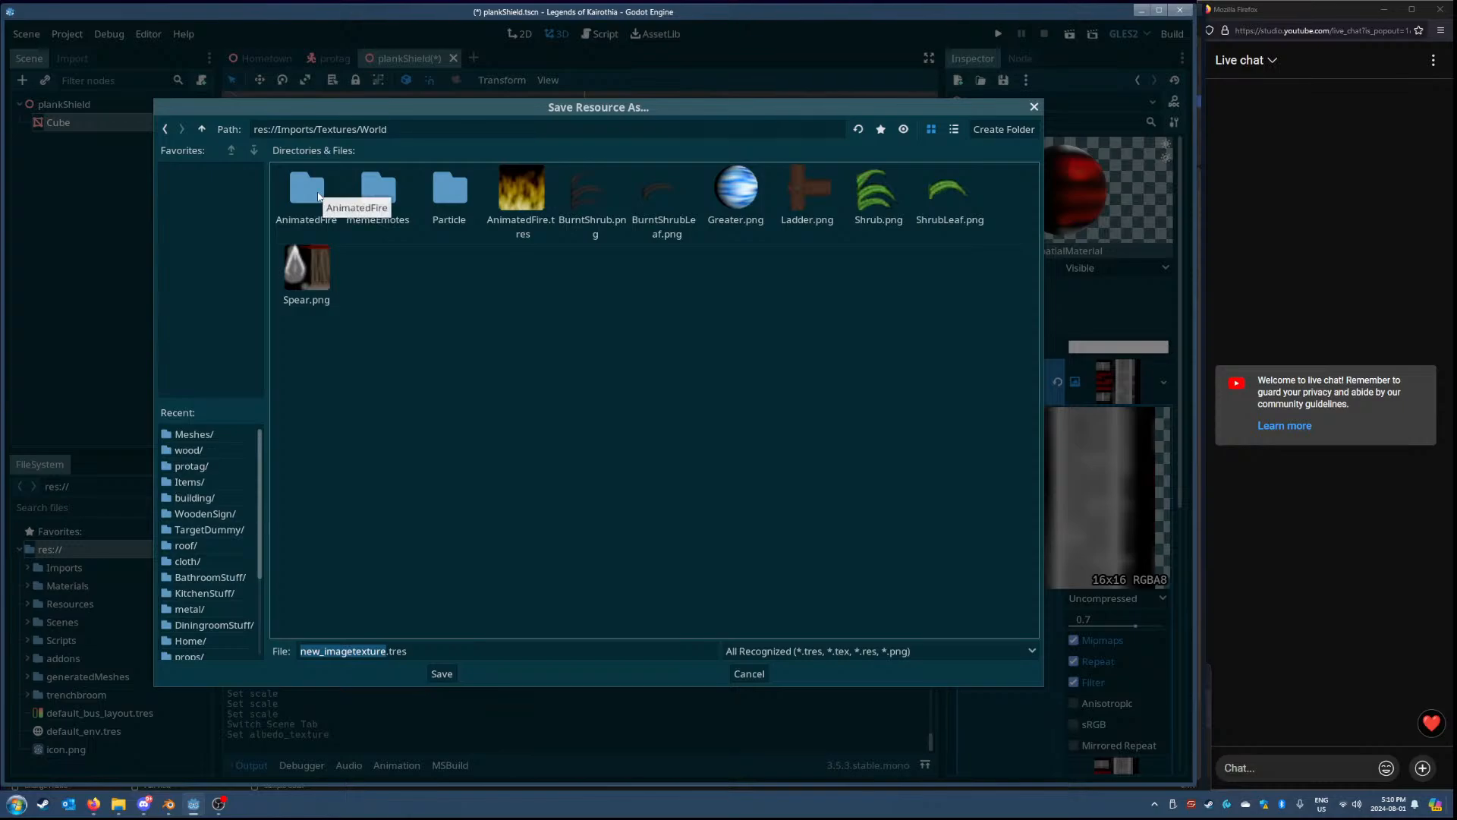
# - Name the texture file PlankShieldHandle, choose the PNG format and save it
pyautogui.click(375, 650)
pyautogui.moveTo(387, 652); pyautogui.dragTo(293, 647)
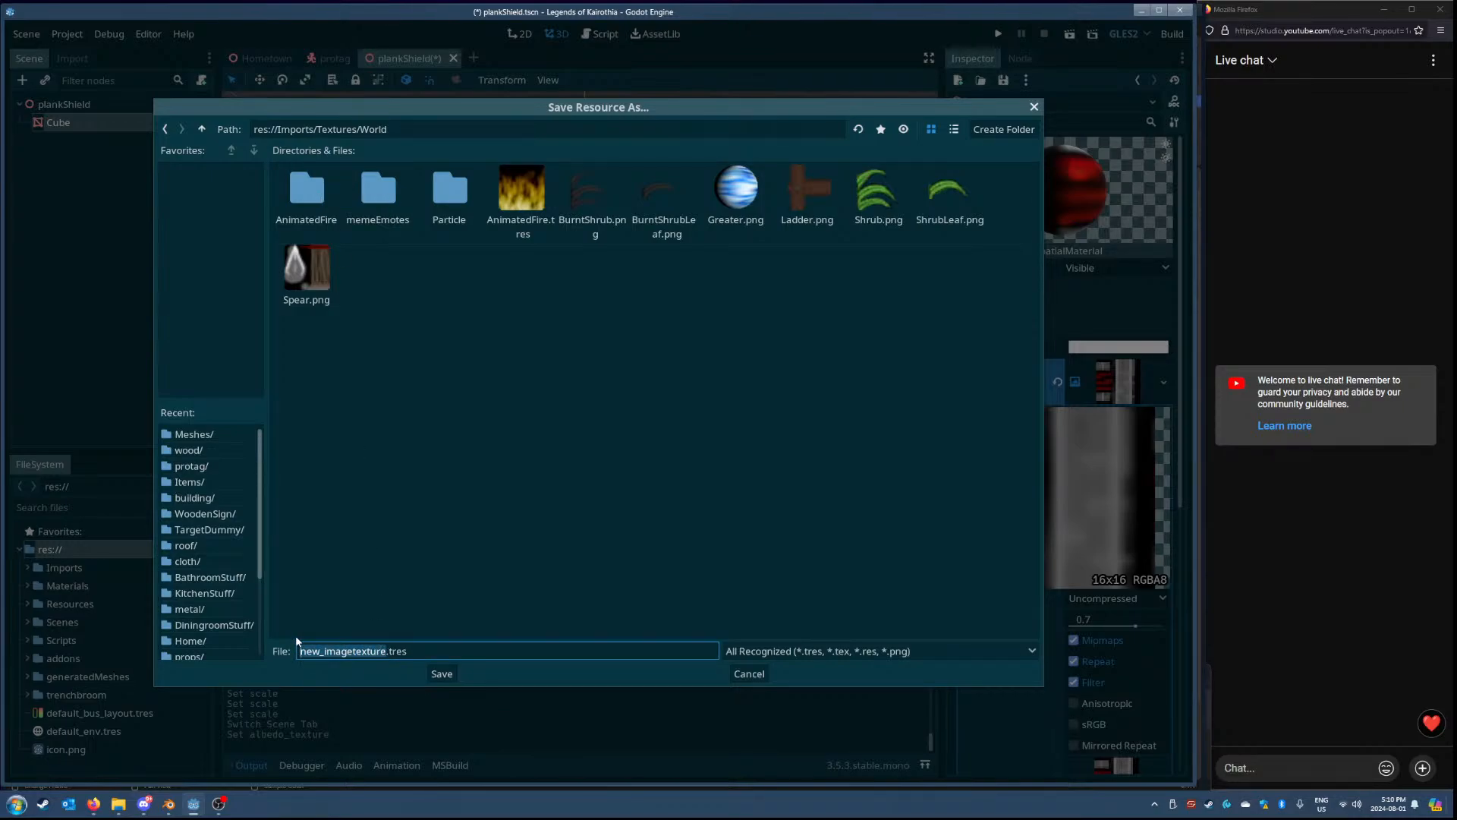
pyautogui.press('BackSpace')
pyautogui.write('shield_')
pyautogui.write('PlankShieldHandle')
pyautogui.click(733, 651)
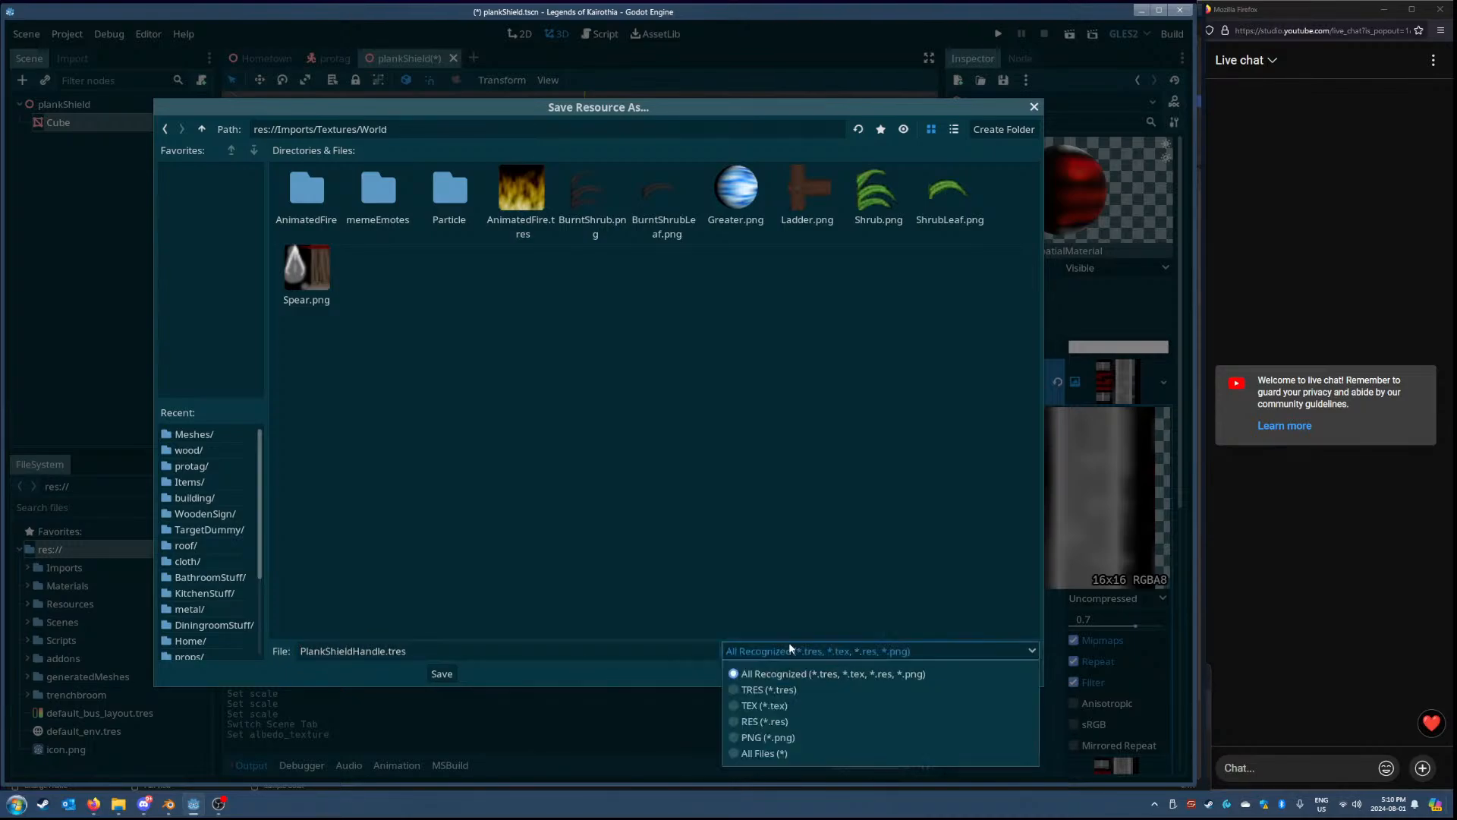
pyautogui.click(740, 740)
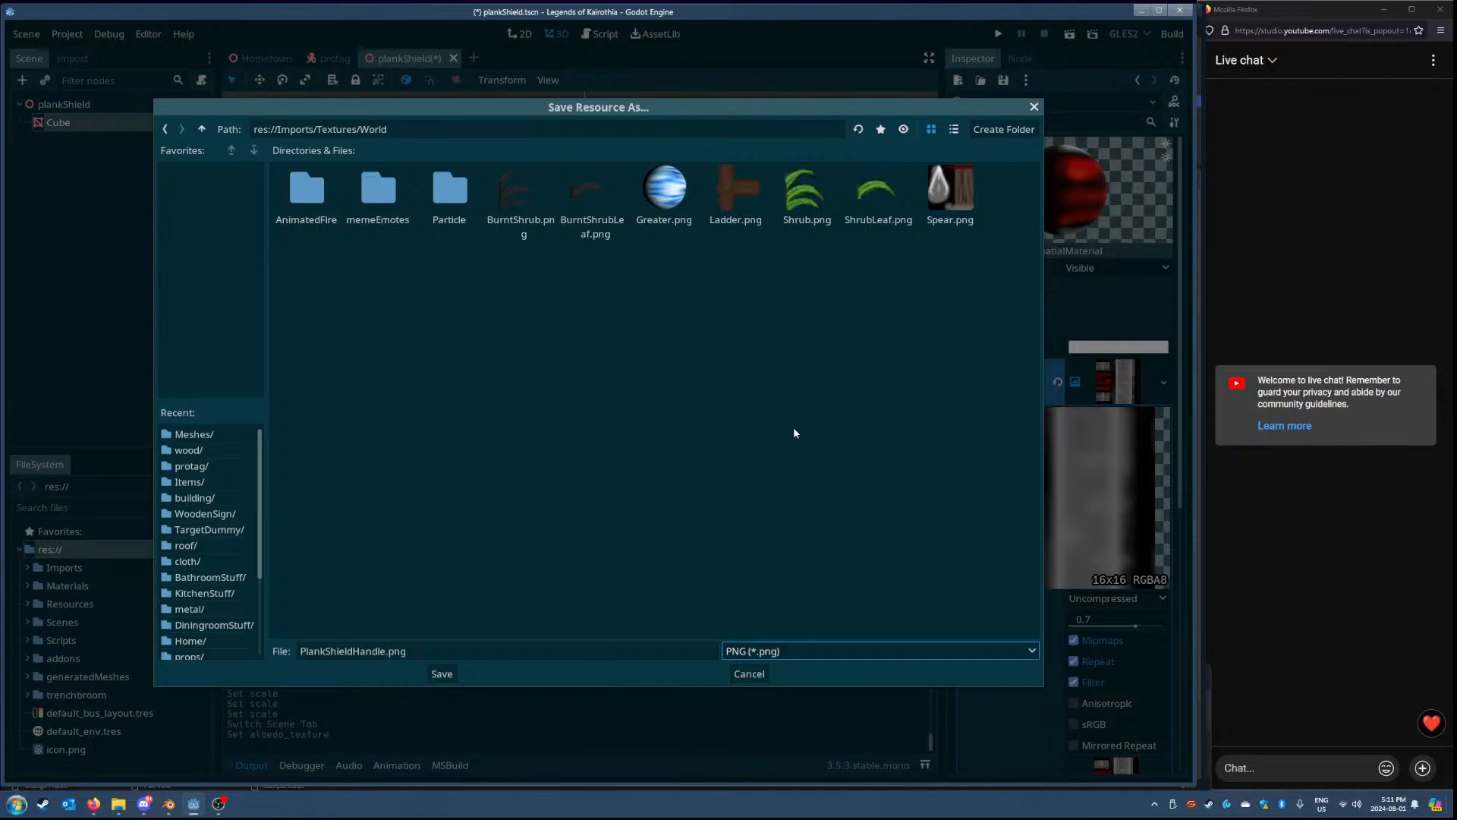
pyautogui.click(443, 670)
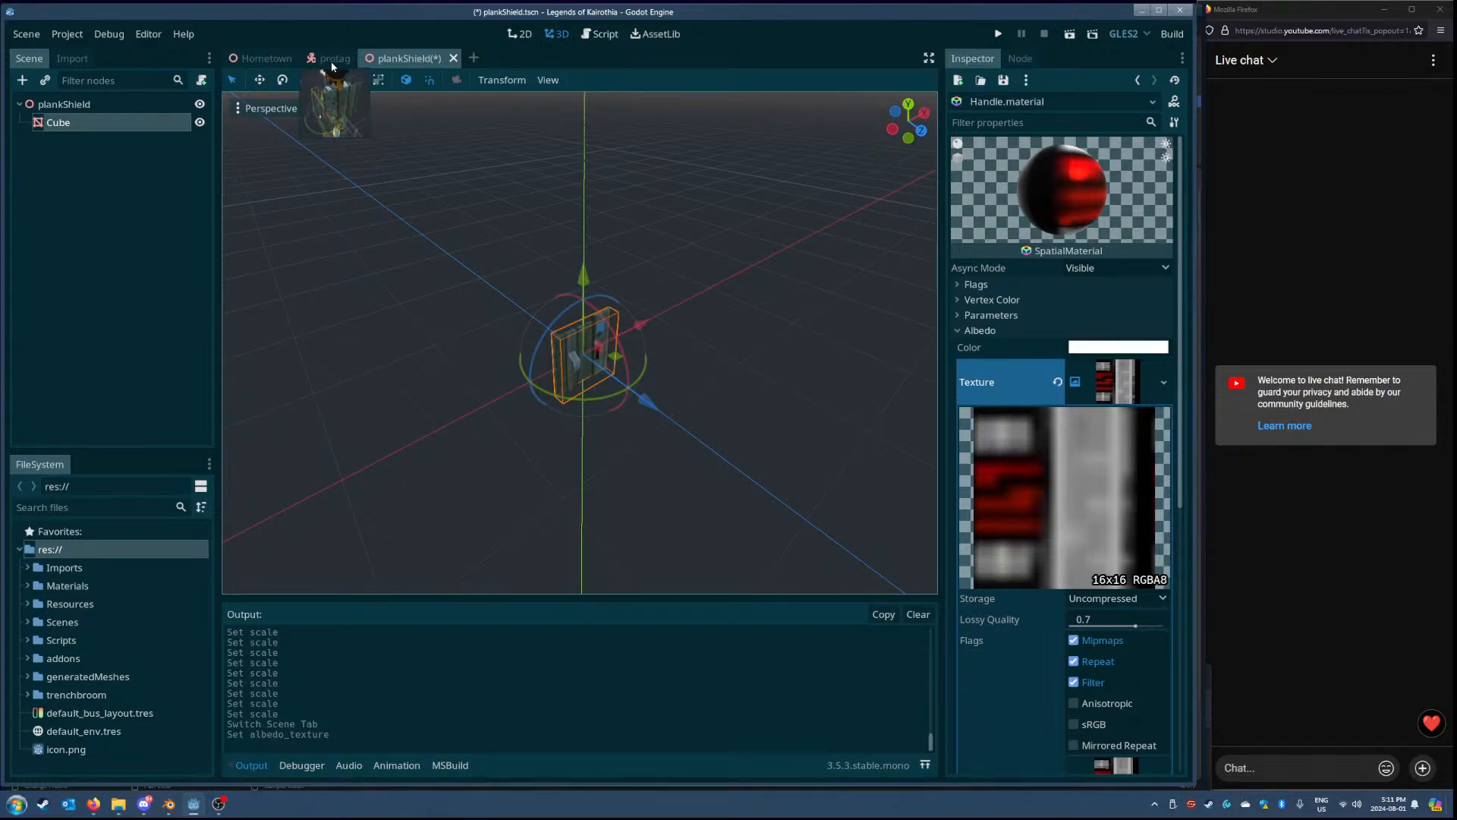
# - Switch to Blender and load PlankShieldHandle.png from the Godot project's Imports/Textures/World folder as the source of the handle image
pyautogui.click(173, 805)
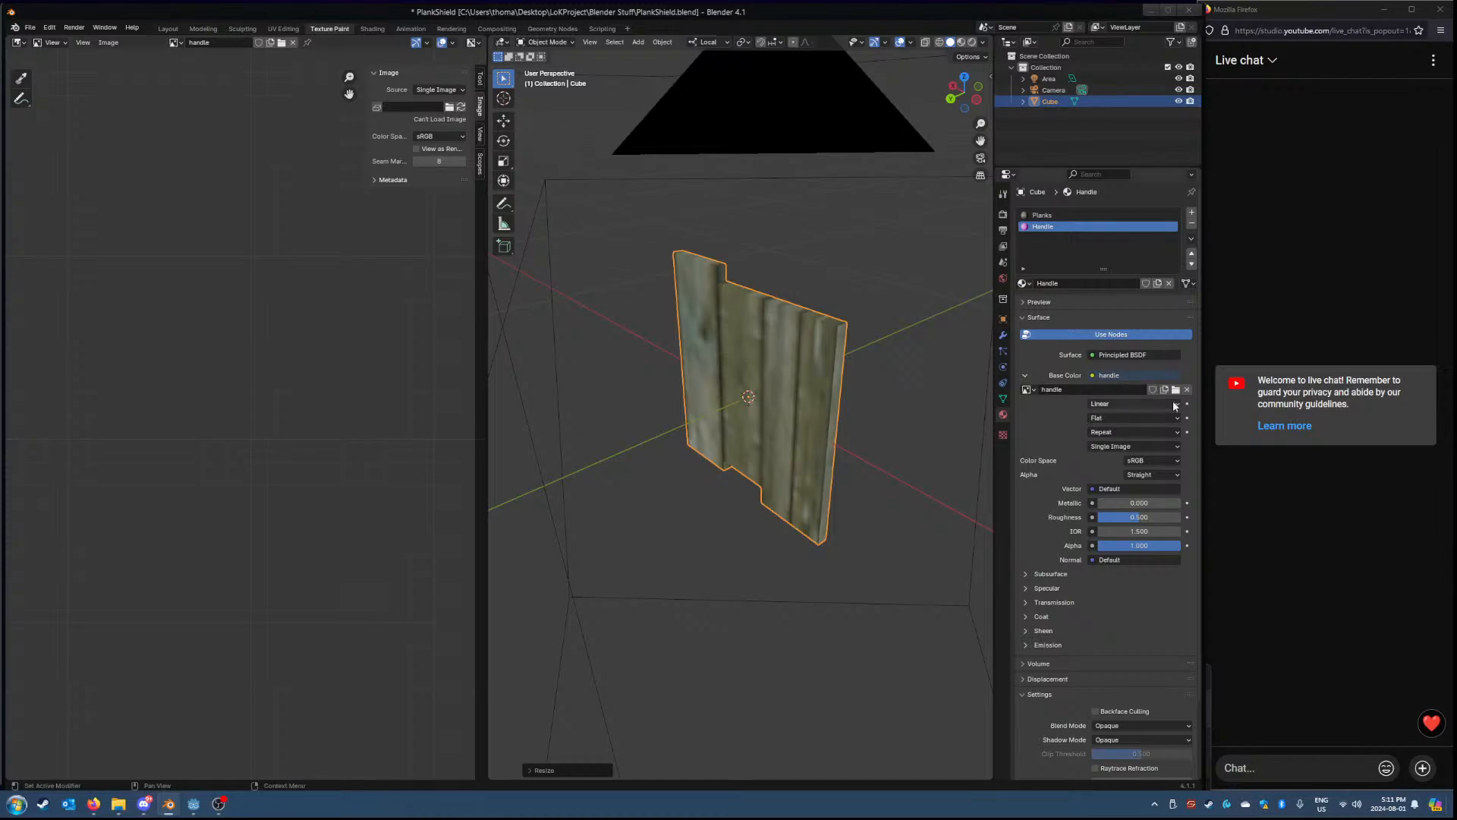
pyautogui.click(449, 107)
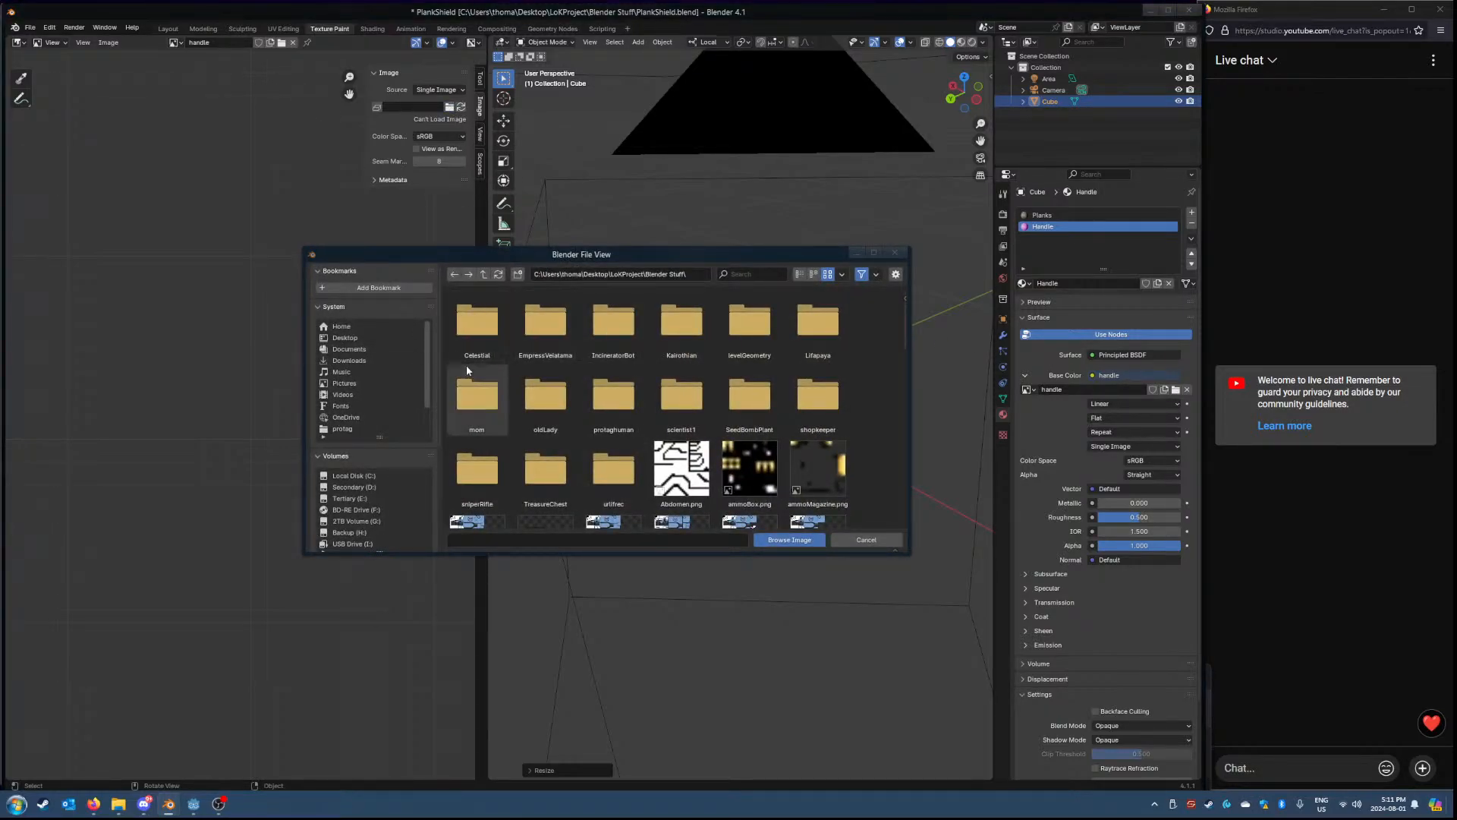
pyautogui.click(484, 275)
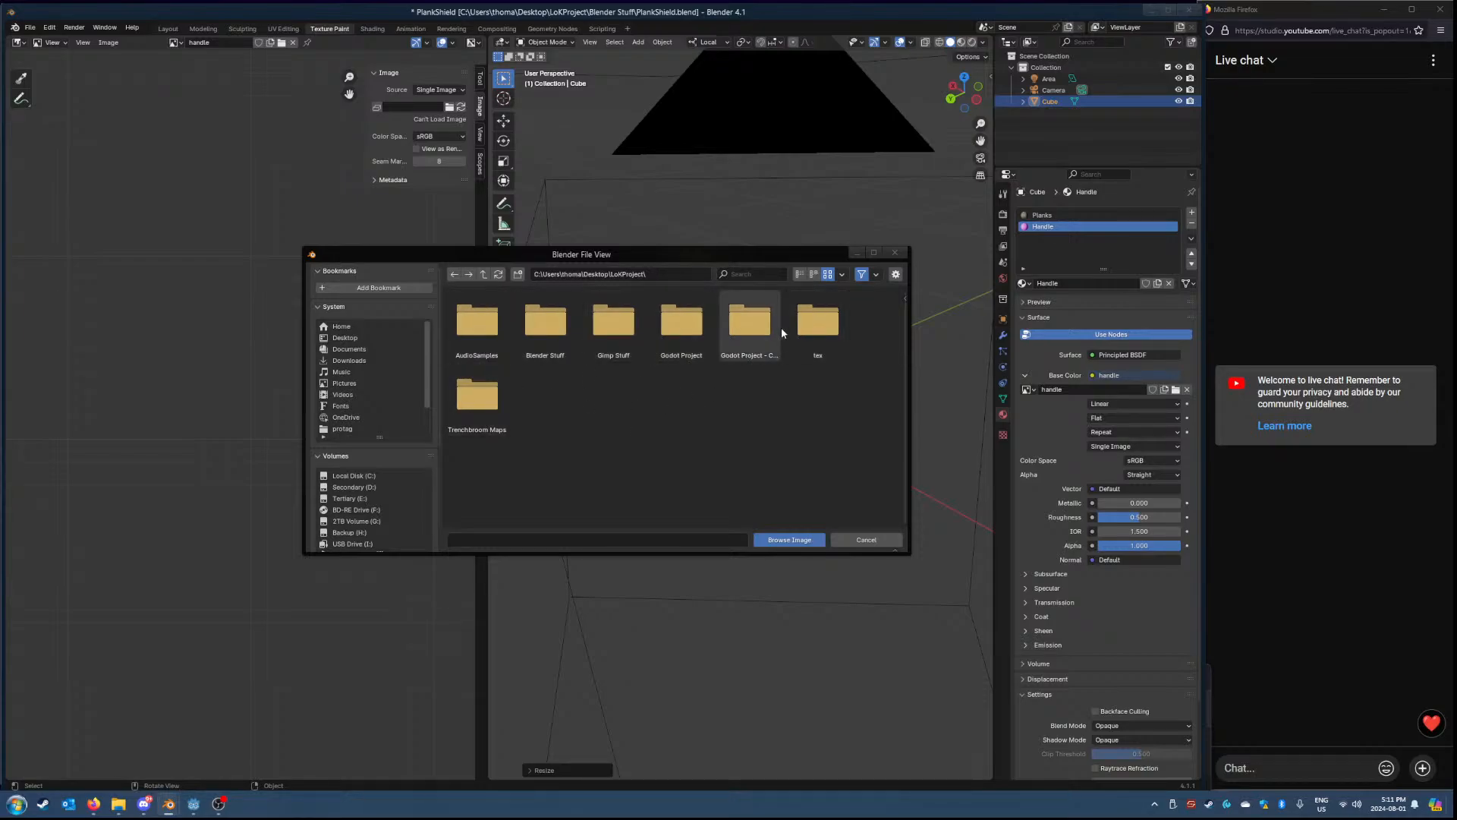
pyautogui.click(682, 322)
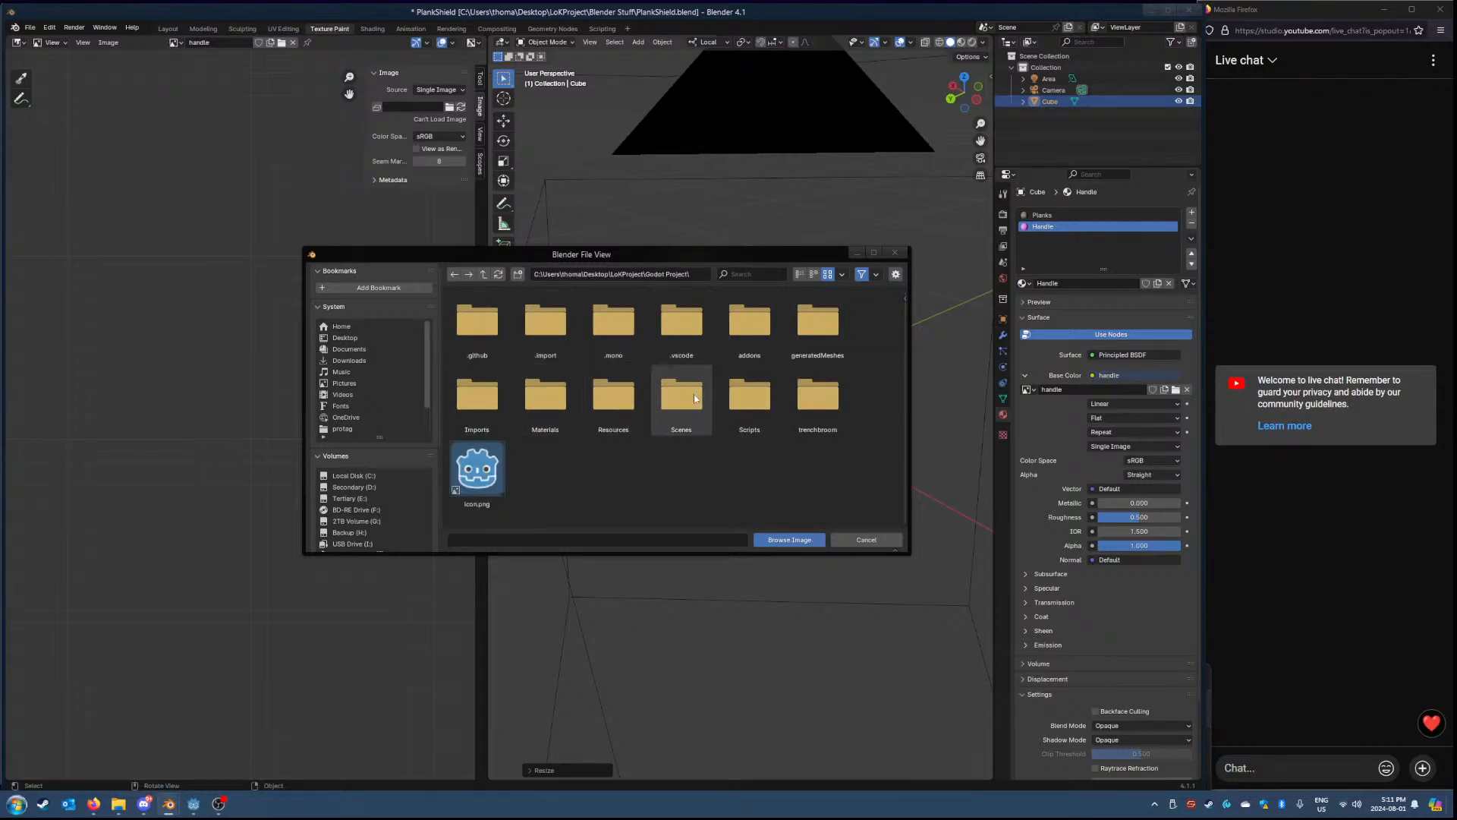
pyautogui.click(478, 410)
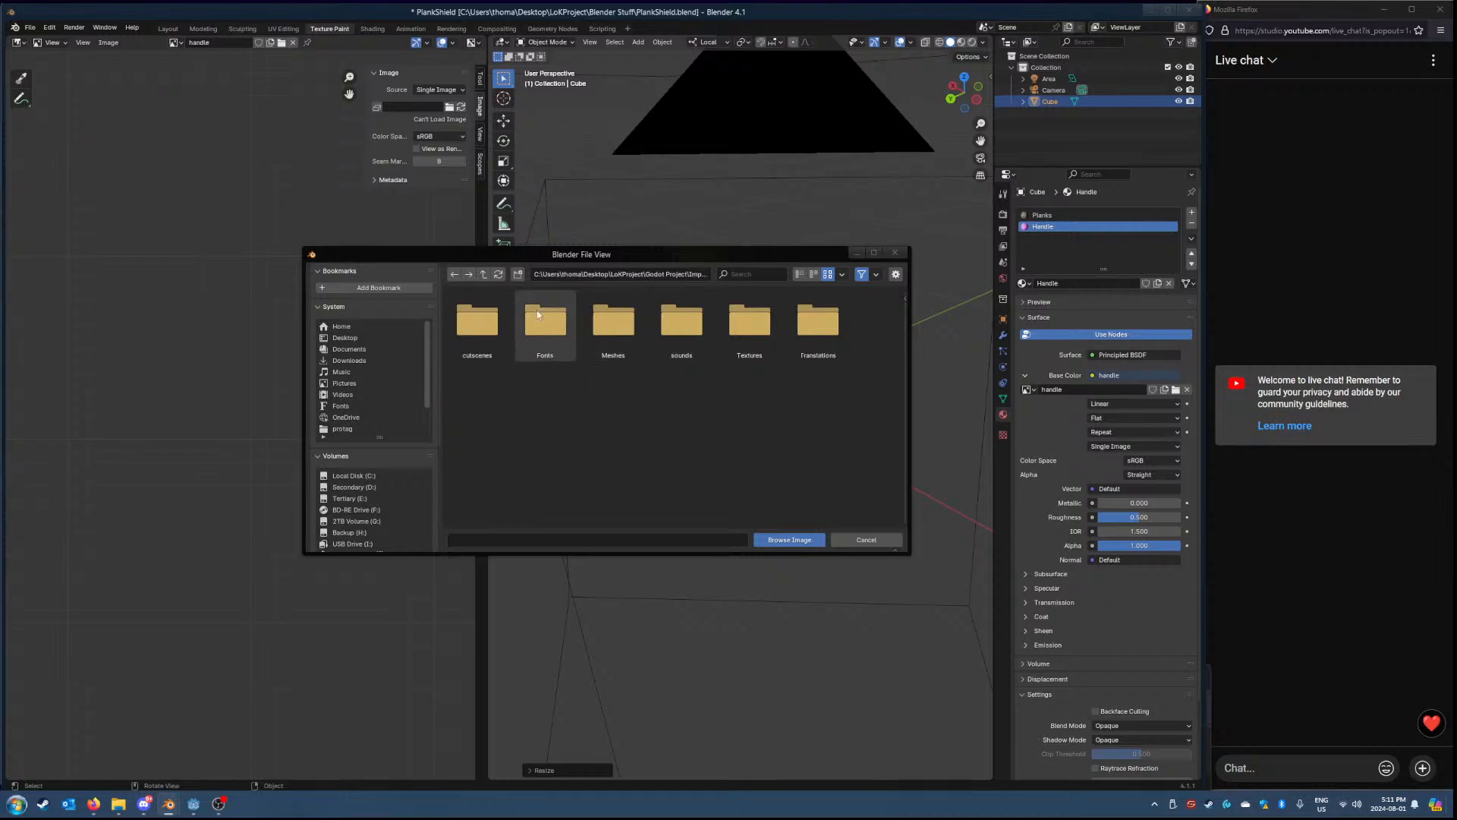
pyautogui.click(725, 331)
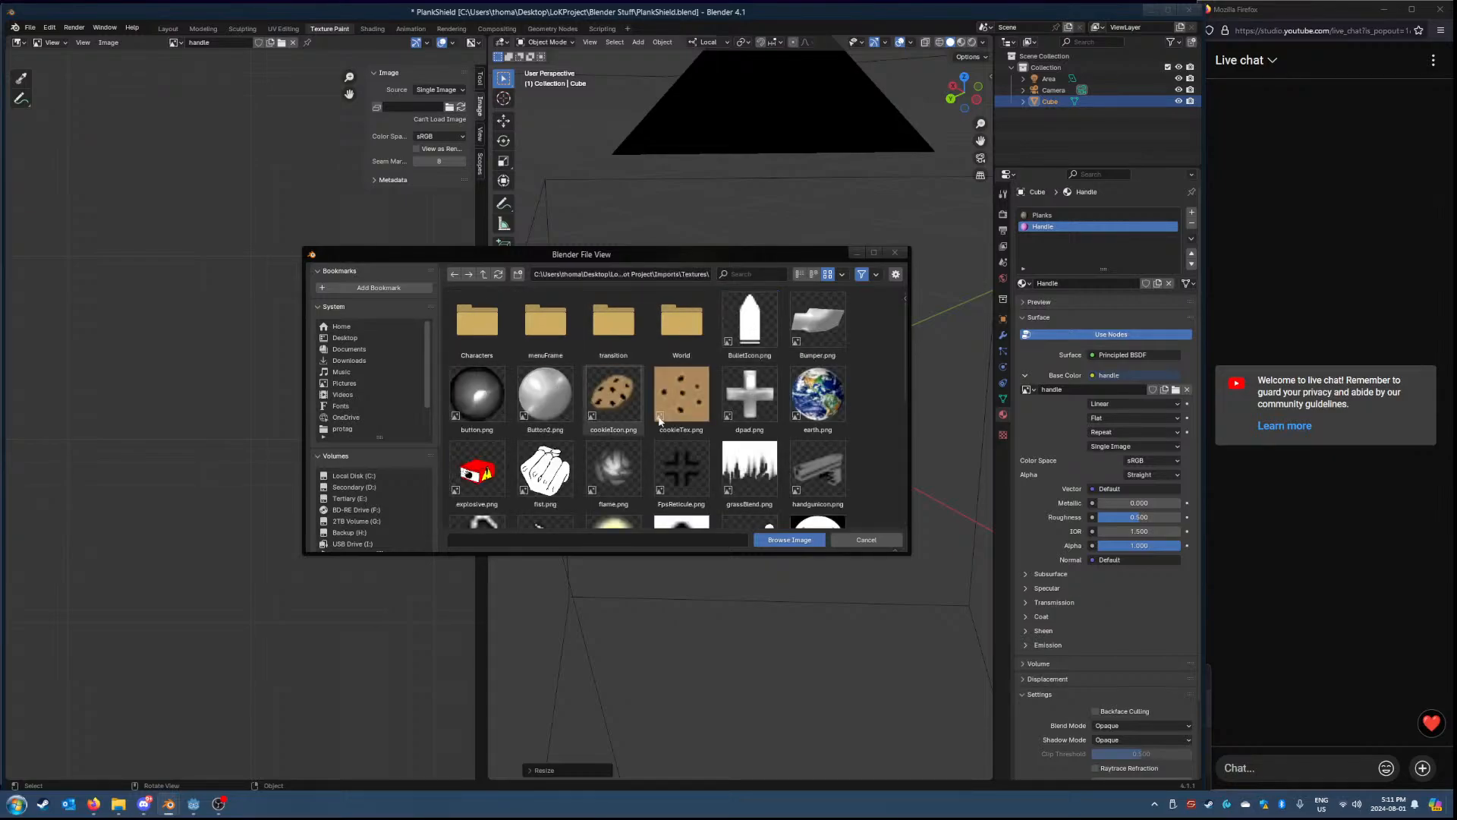
pyautogui.scroll(-2, 706, 330)
pyautogui.scroll(2, 676, 330)
pyautogui.click(676, 329)
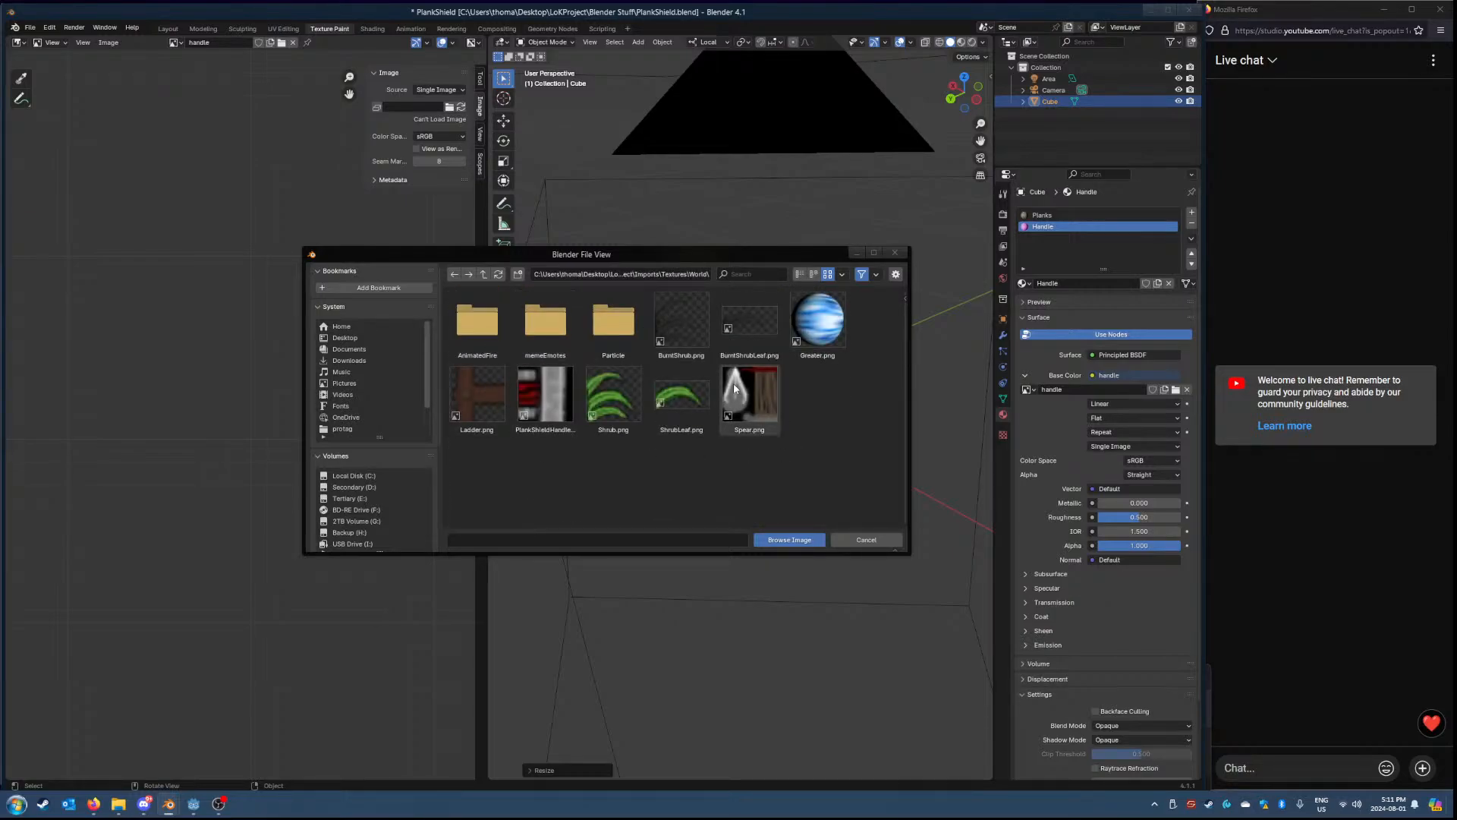
pyautogui.click(548, 402)
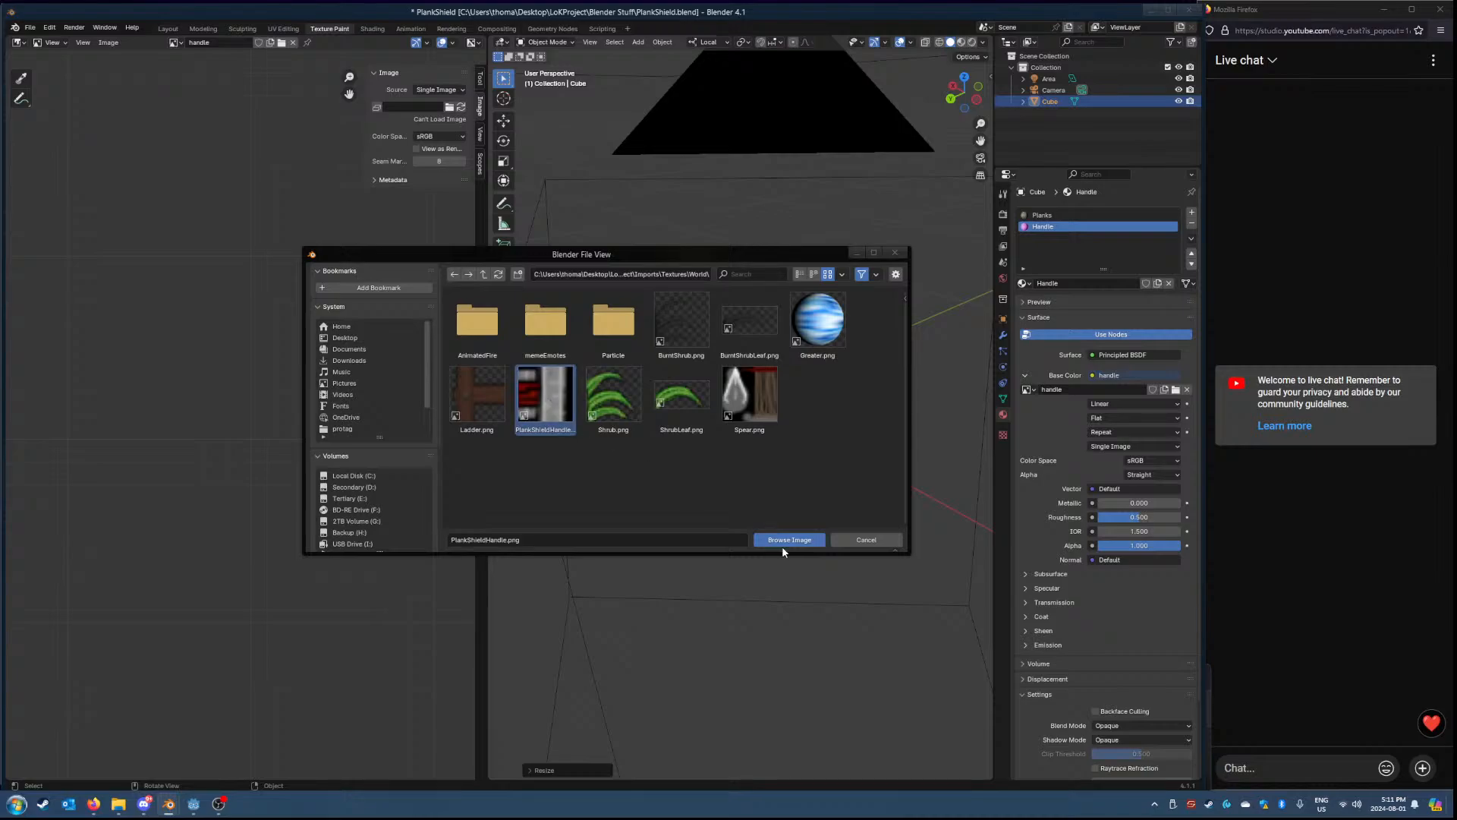
pyautogui.click(786, 539)
# - Save the PlankShield.blend file with the restored handle image
pyautogui.moveTo(723, 478); pyautogui.dragTo(884, 448, button='middle')
pyautogui.scroll(-4, 823, 453)
pyautogui.click(30, 27)
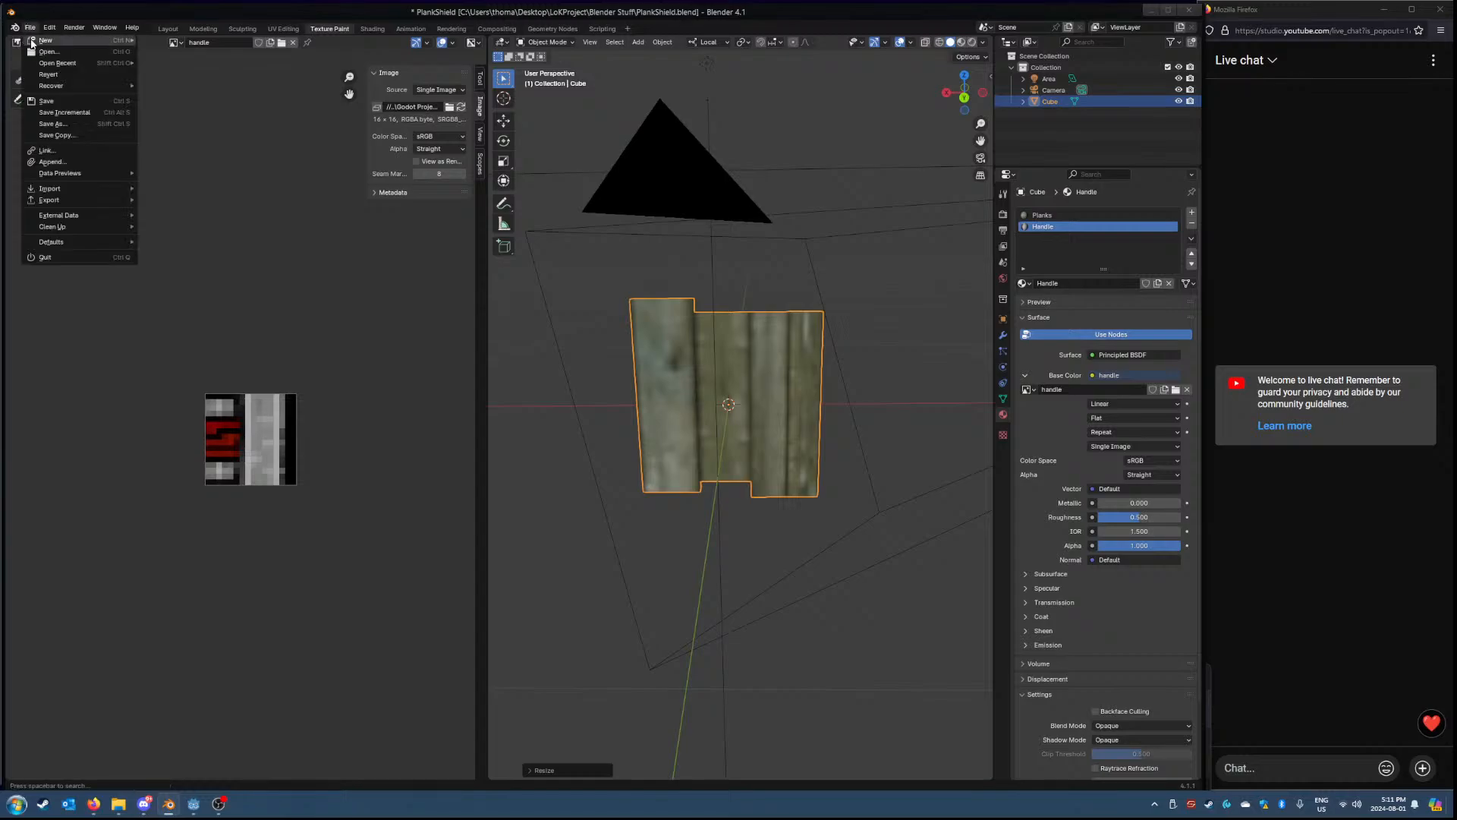
pyautogui.hotkey('ctrl', 's')
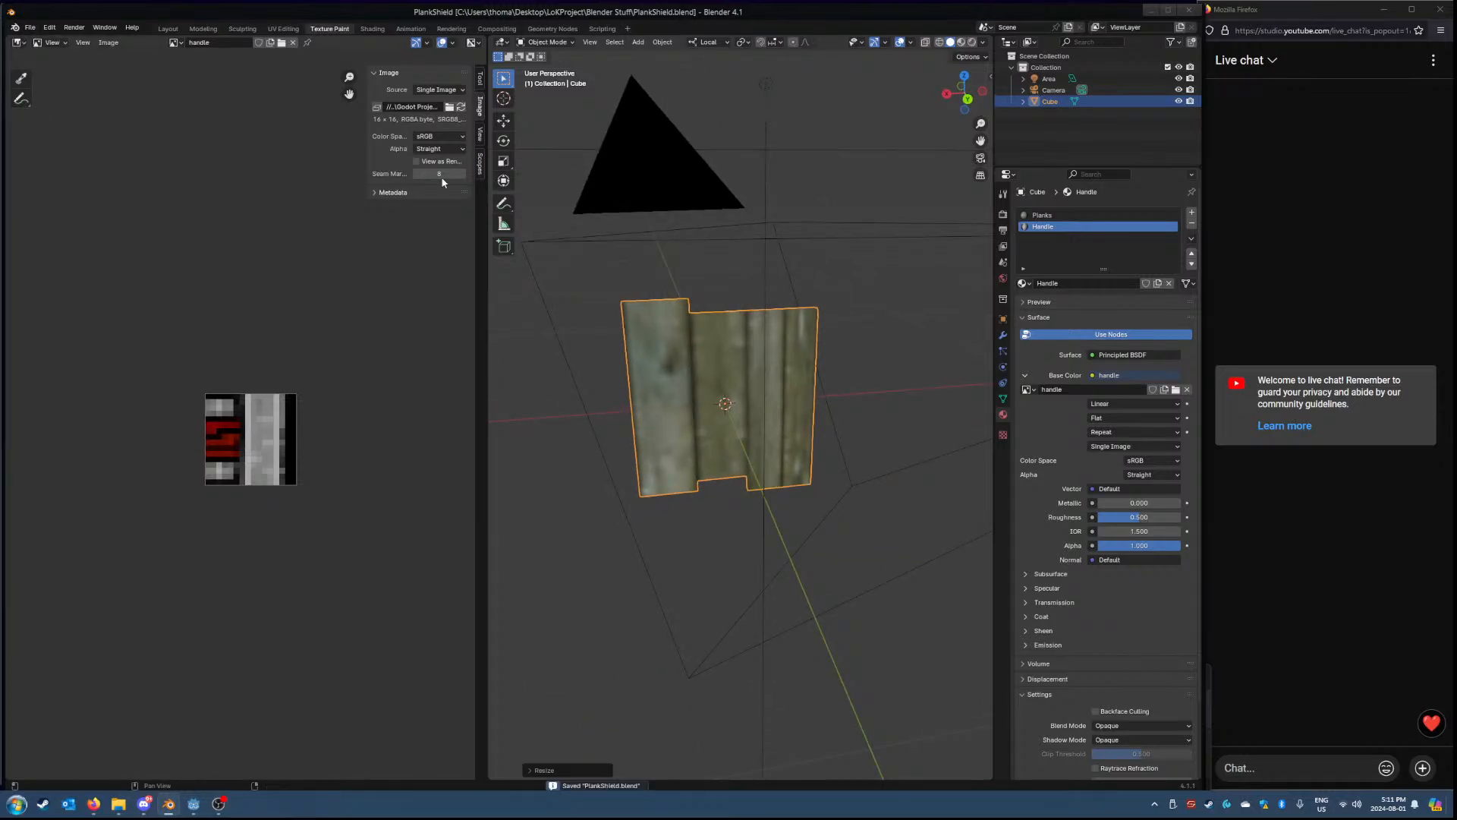
# - Start a glTF 2.0 export of the shield, check the Include options, and enable remembering the export settings
pyautogui.click(30, 28)
pyautogui.moveTo(76, 200)
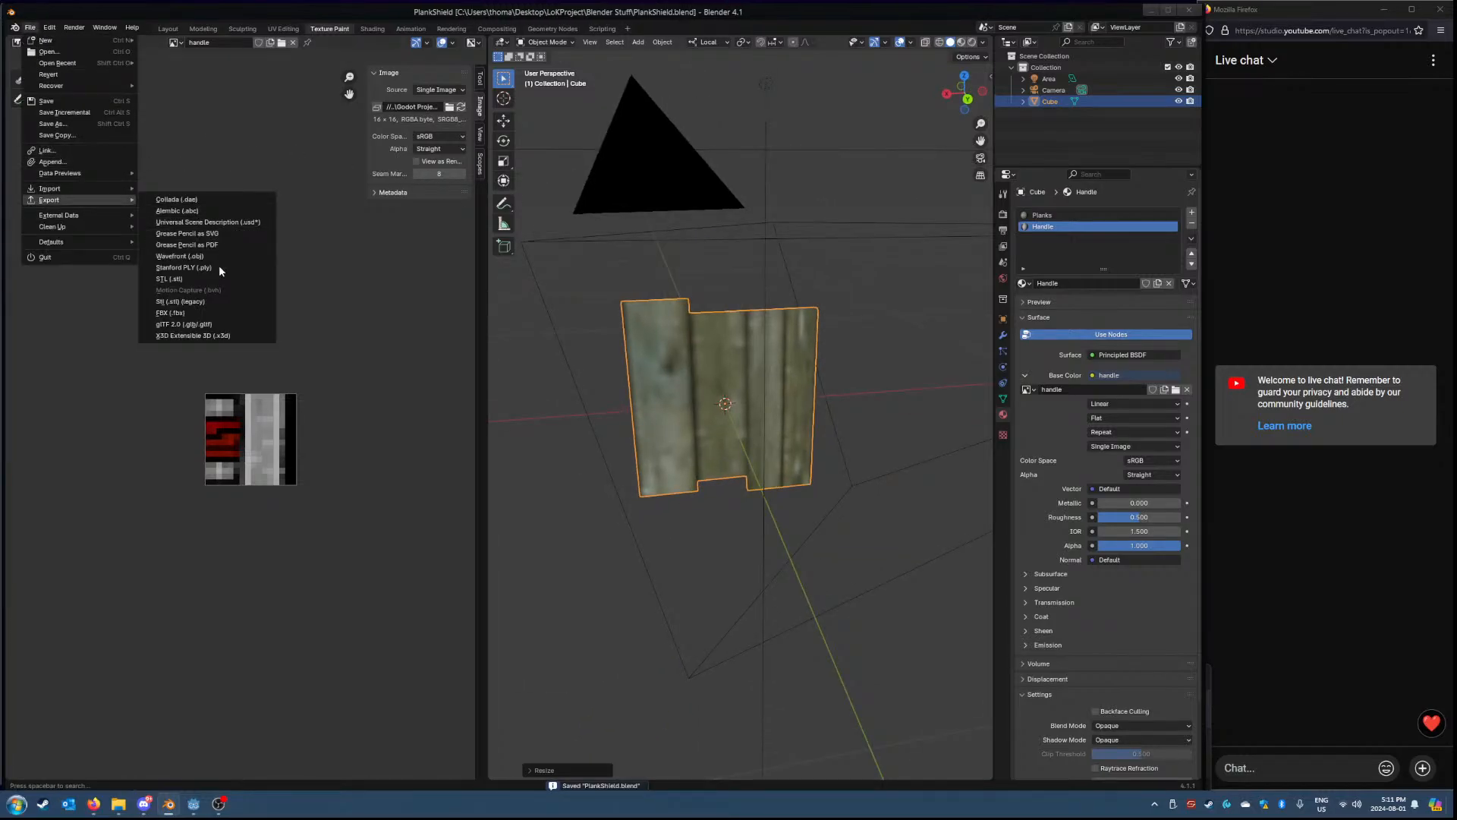
pyautogui.click(190, 324)
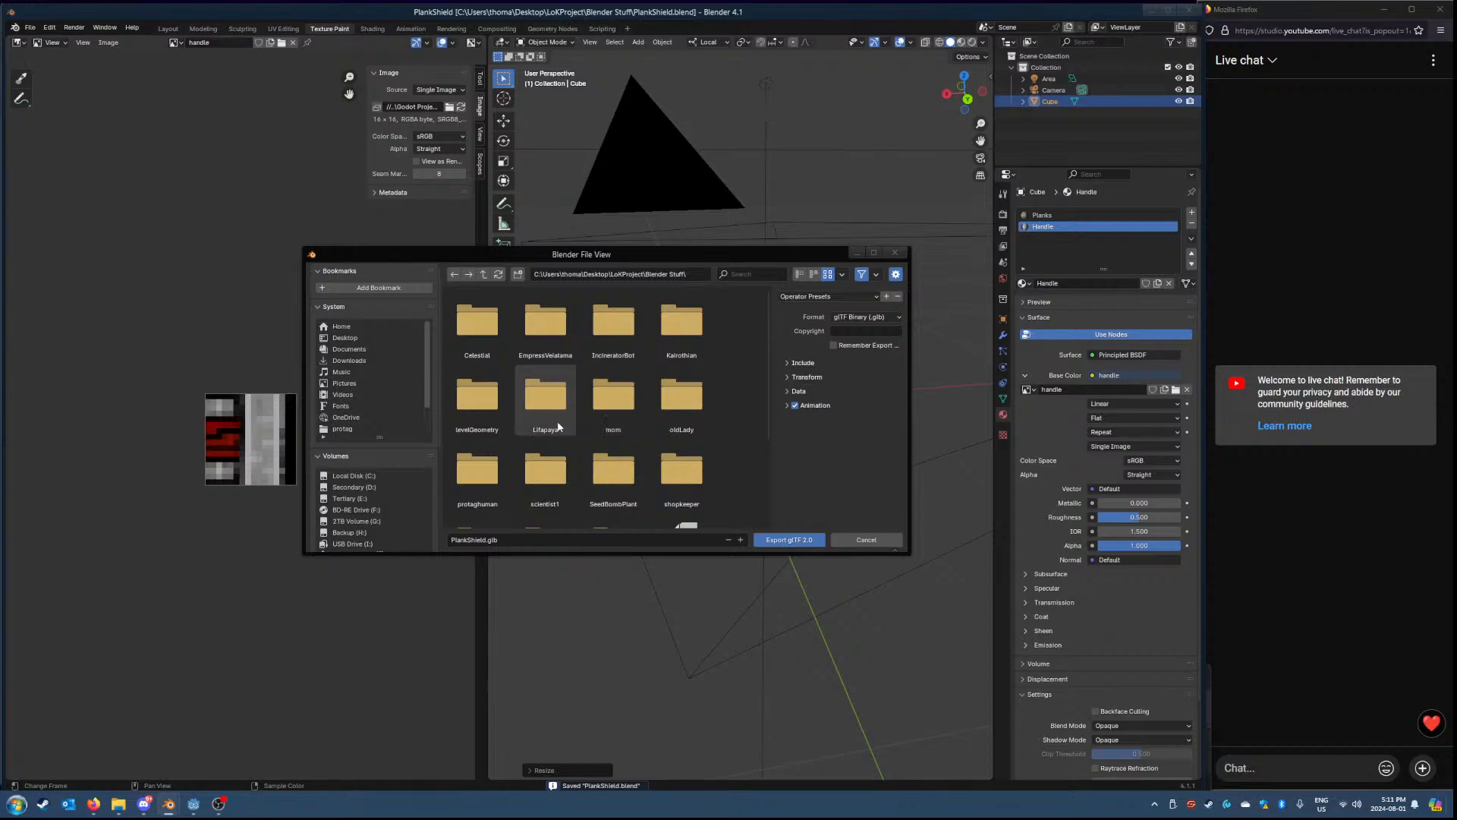
pyautogui.scroll(-1, 601, 422)
pyautogui.scroll(-1, 619, 434)
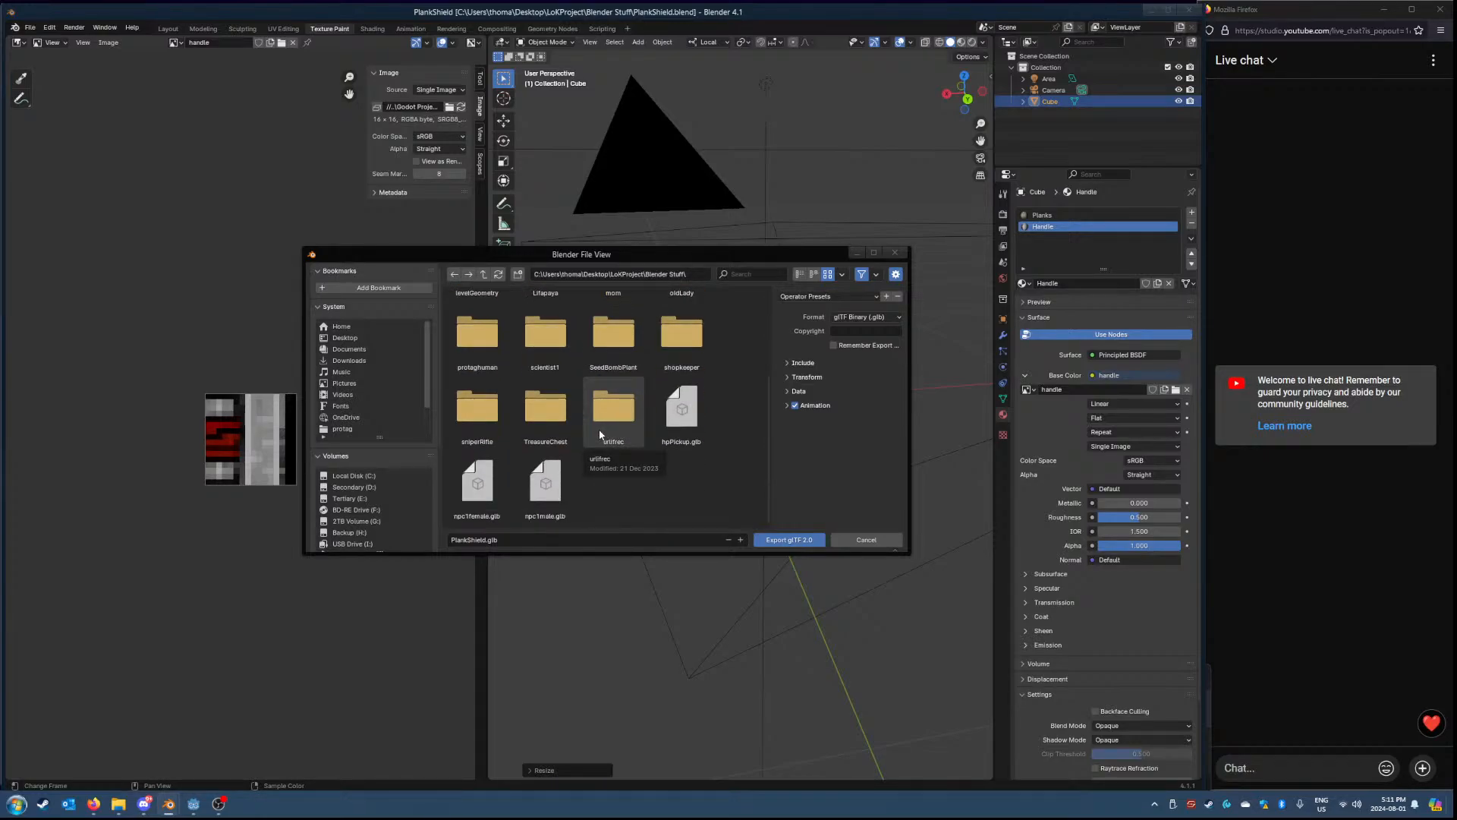
pyautogui.click(802, 362)
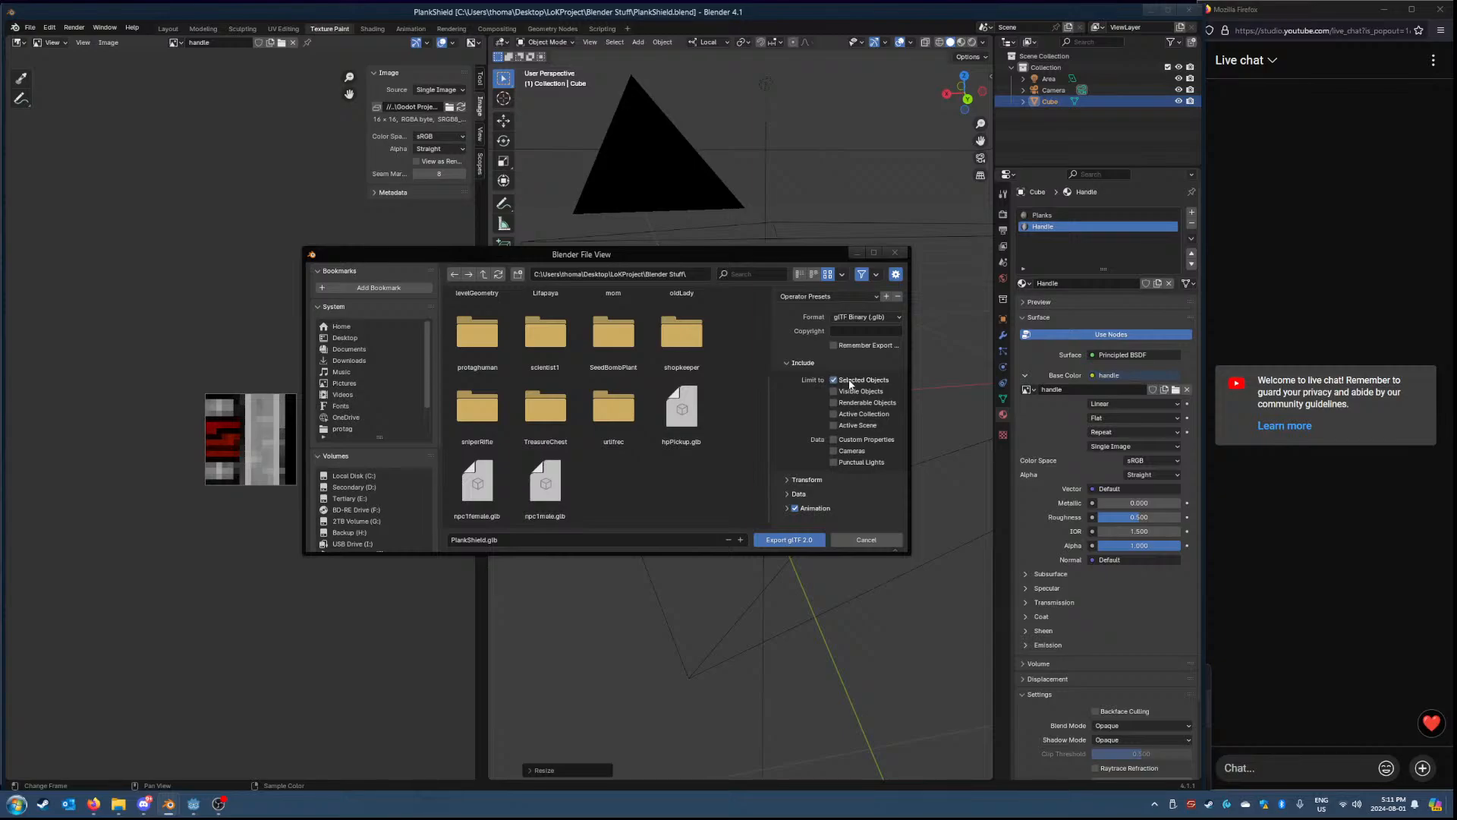
pyautogui.click(795, 364)
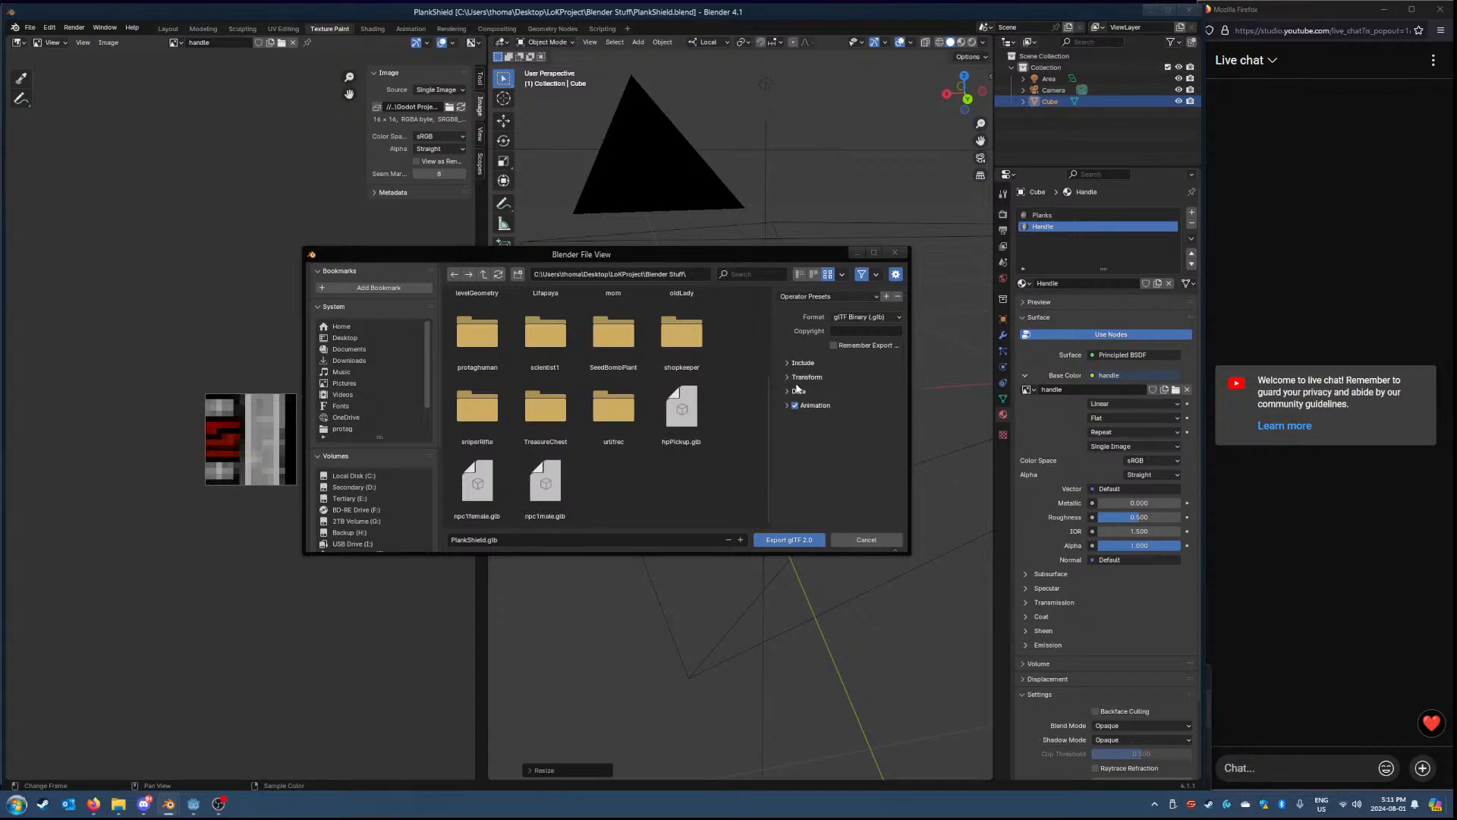
pyautogui.click(864, 347)
# - Export the shield as PlankShield.glb into the Godot project's Imports/Meshes folder, overwriting the existing file
pyautogui.click(483, 274)
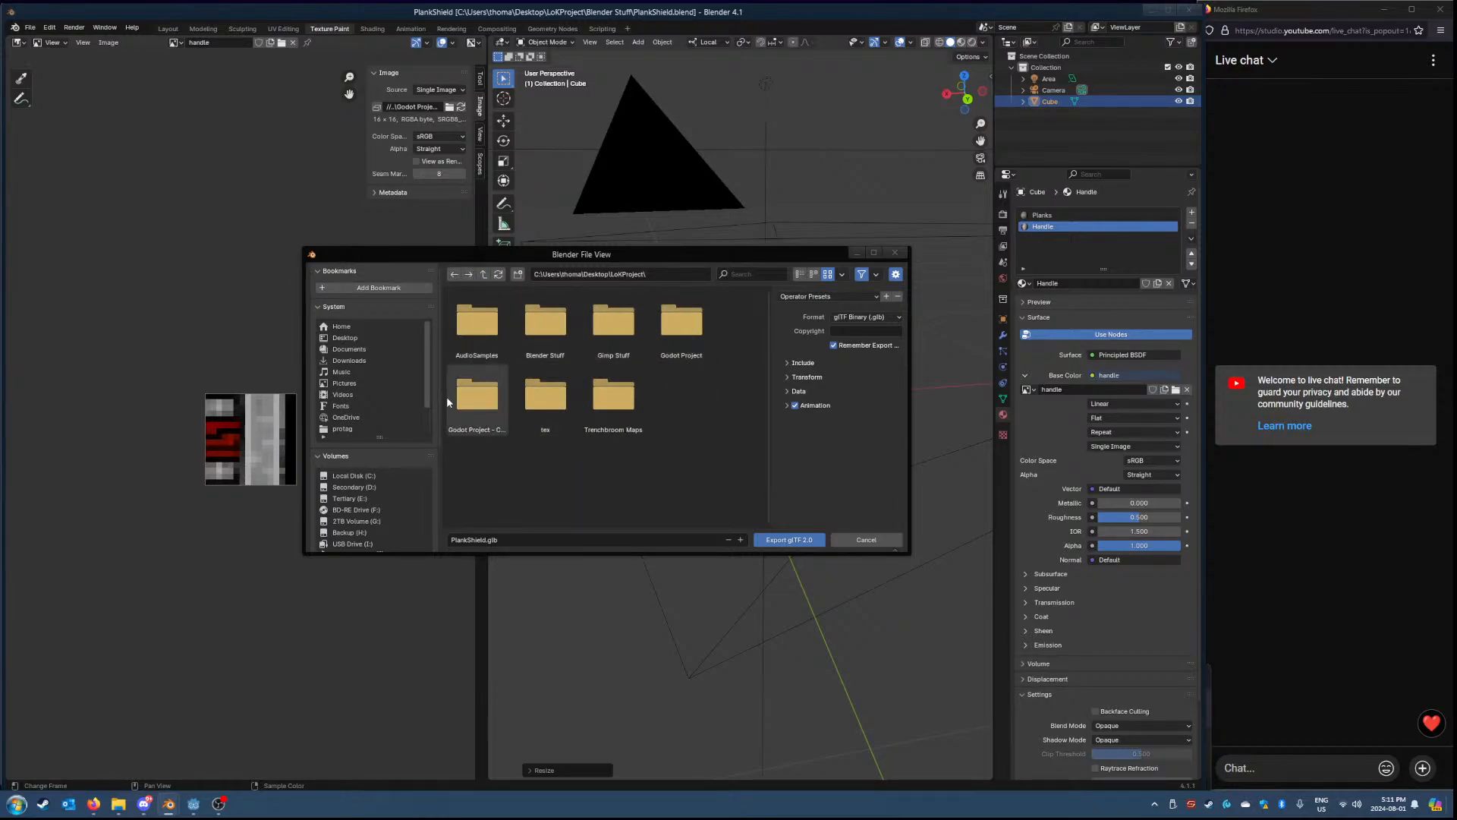
pyautogui.doubleClick(681, 322)
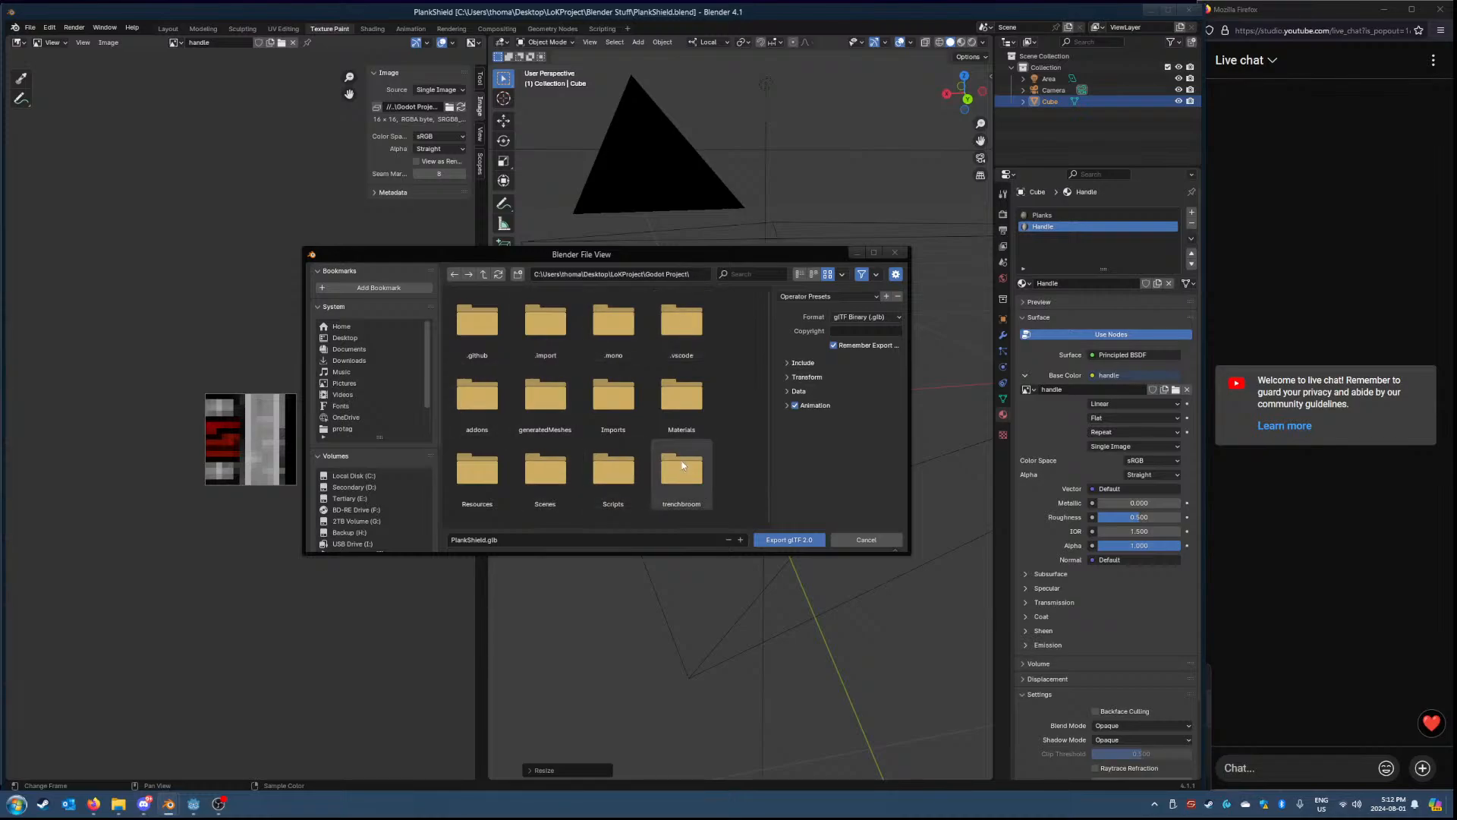
pyautogui.click(624, 396)
pyautogui.doubleClick(624, 396)
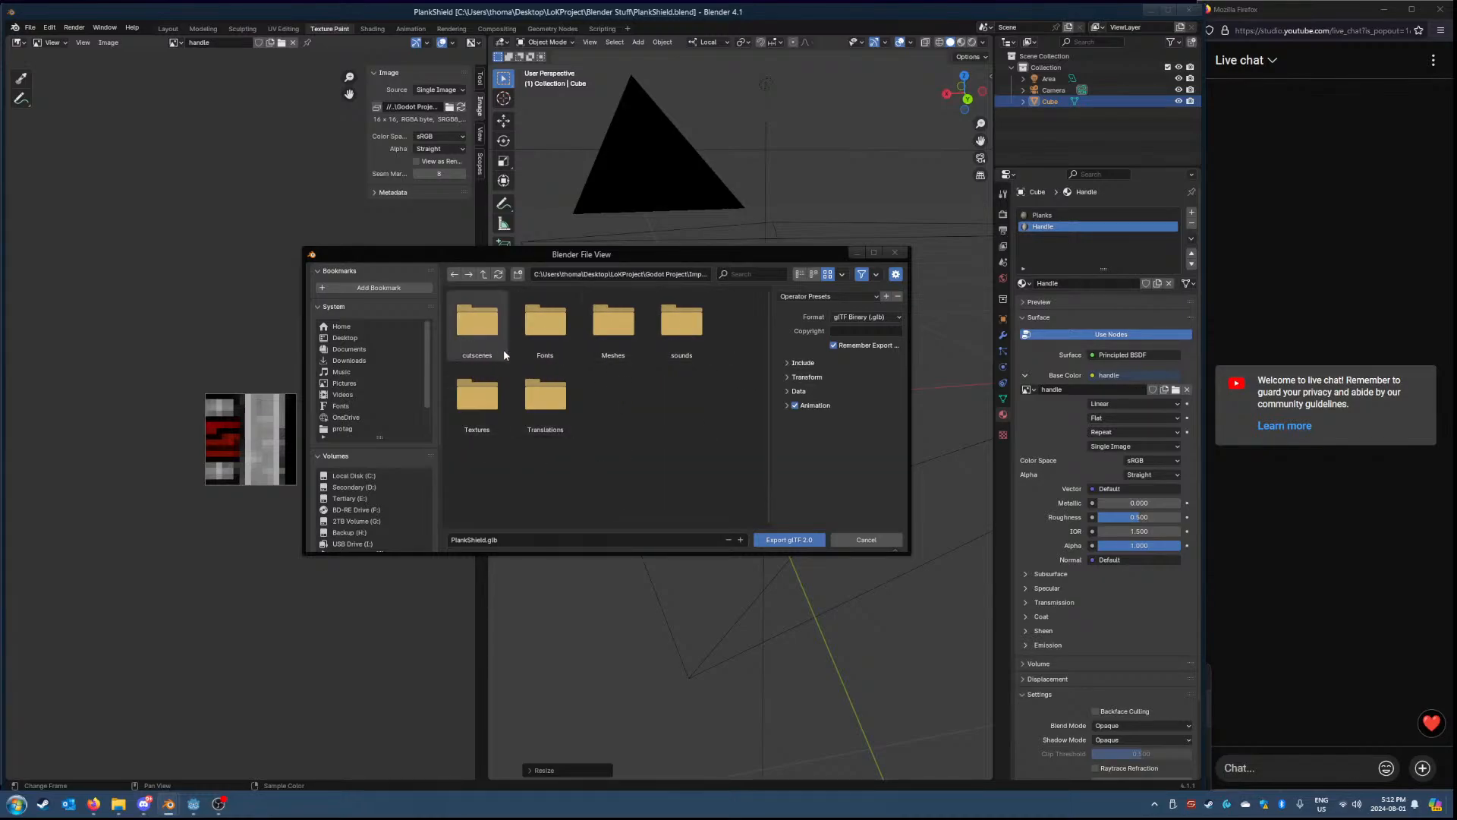
pyautogui.doubleClick(612, 321)
pyautogui.doubleClick(597, 318)
pyautogui.click(495, 274)
pyautogui.scroll(-3, 699, 405)
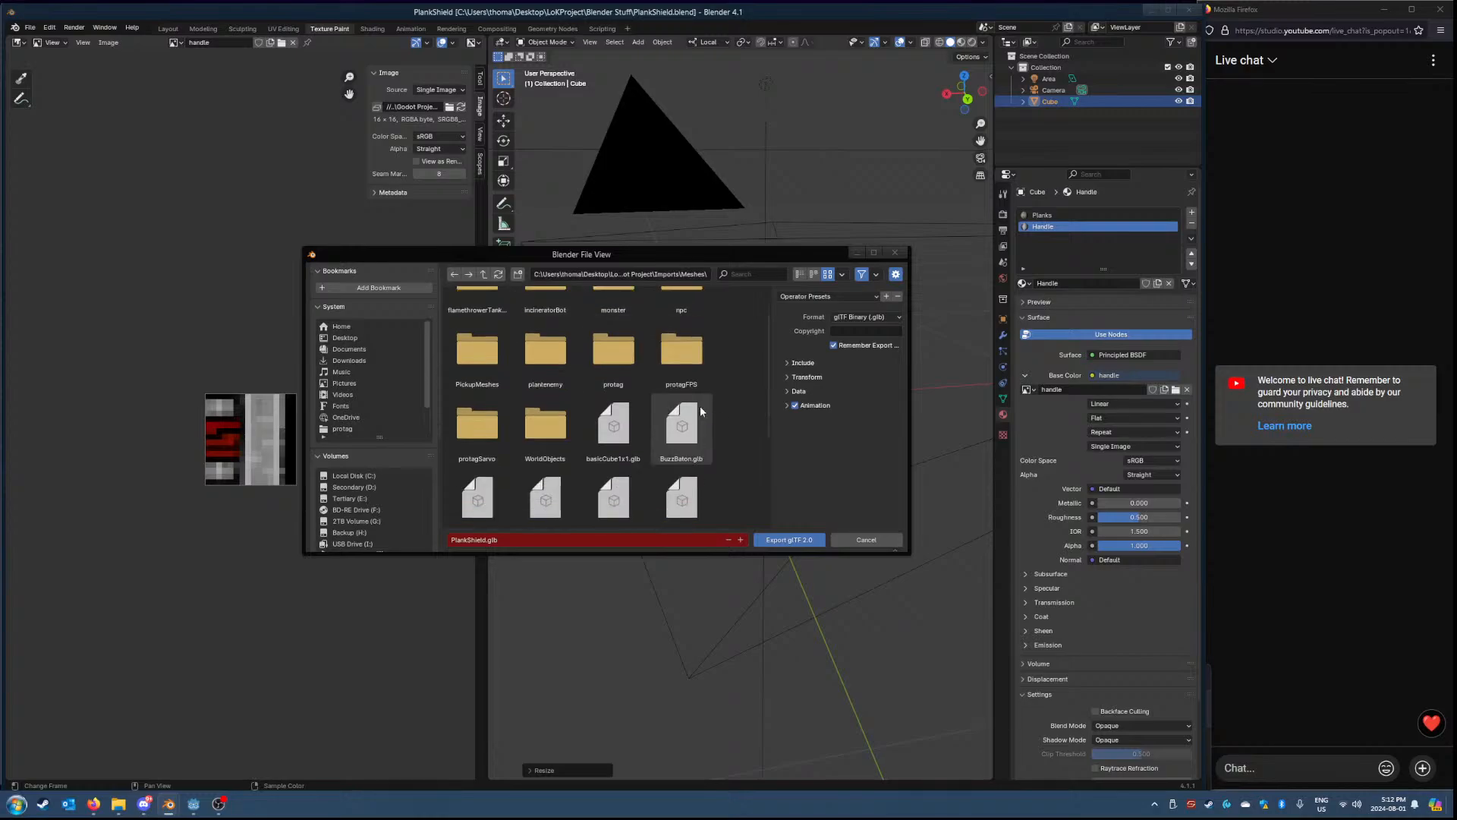
pyautogui.scroll(-1, 654, 404)
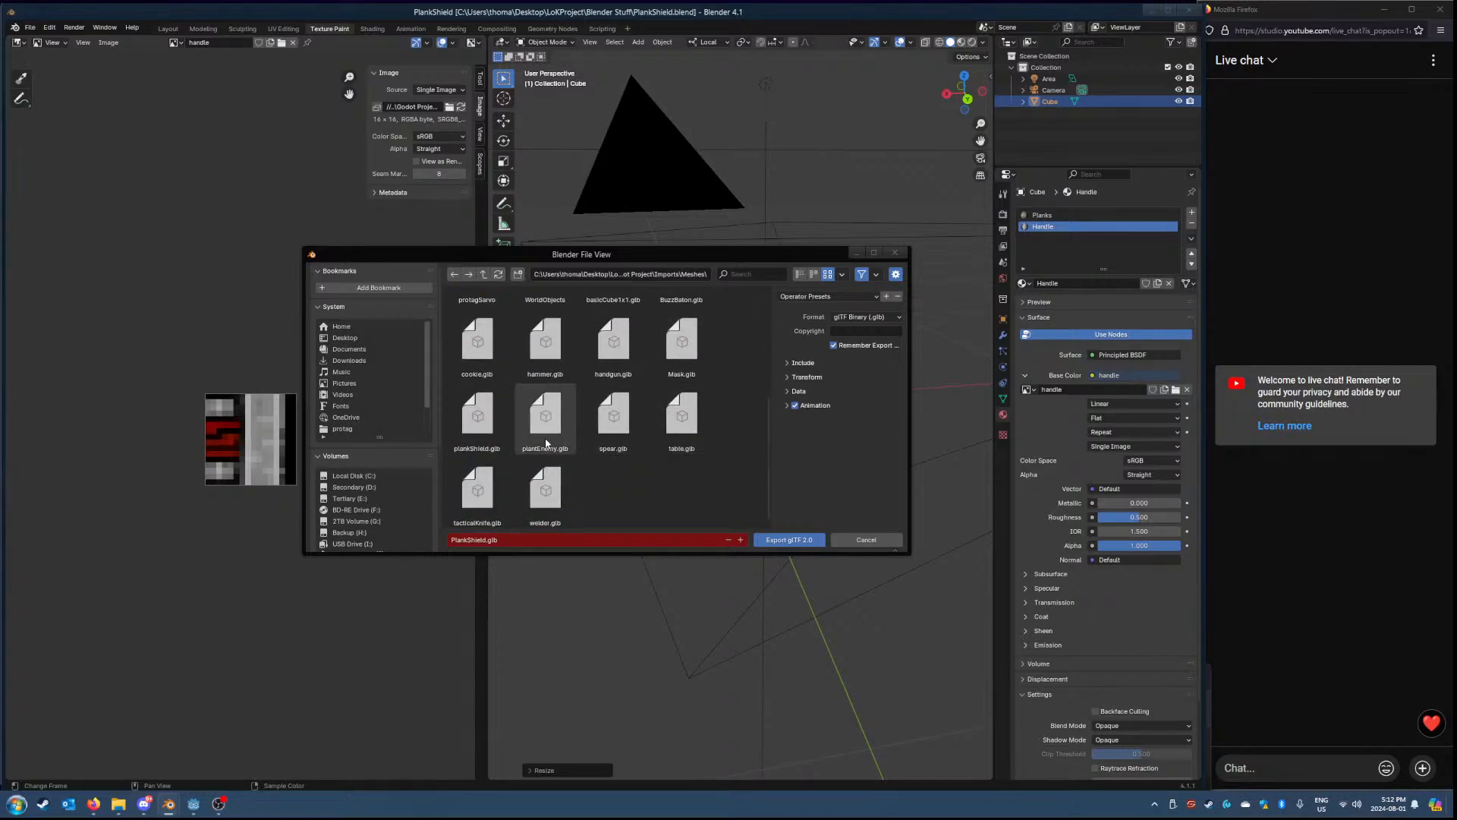
pyautogui.click(789, 539)
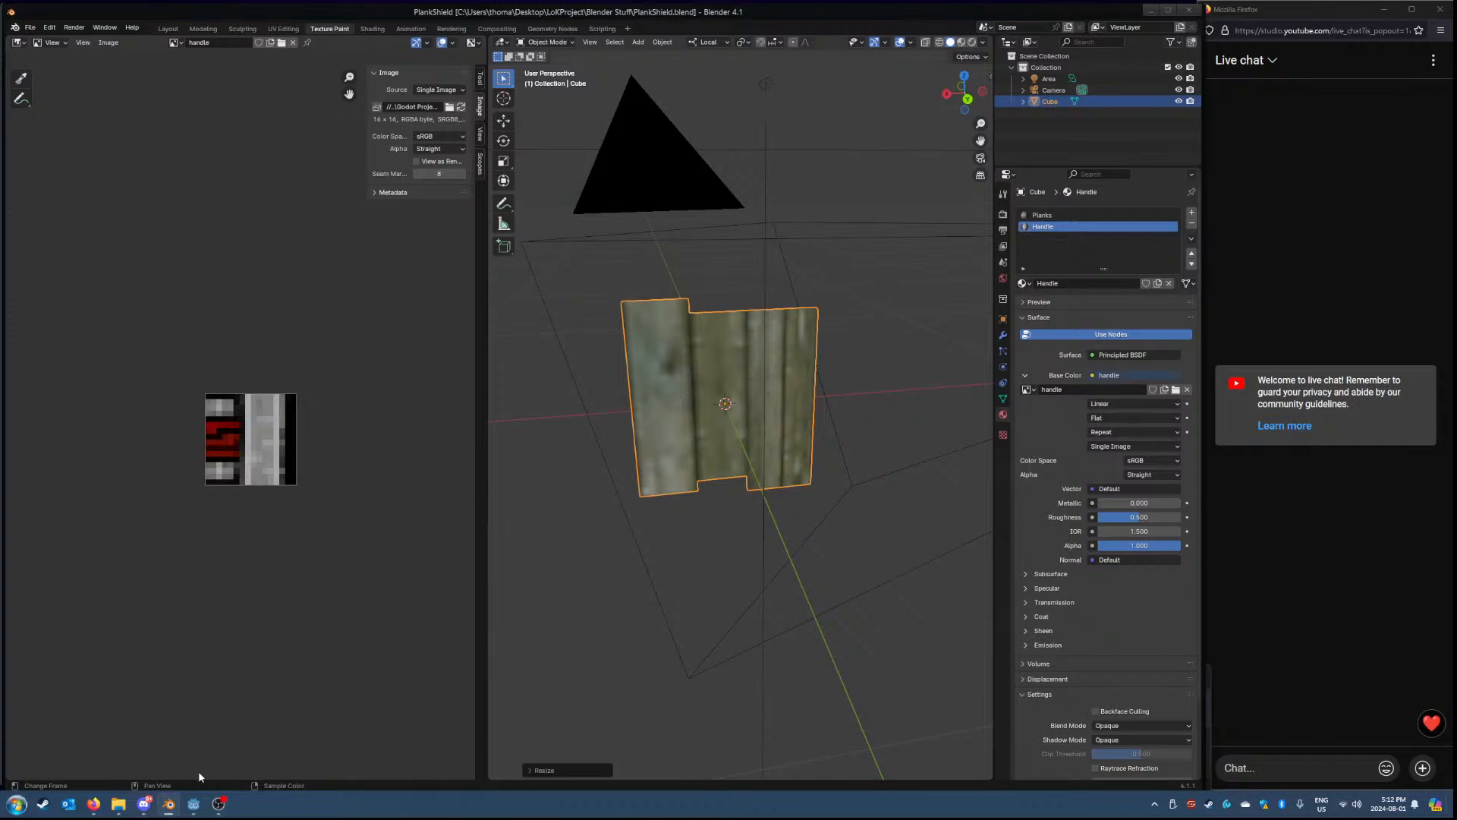
# - Switch back to Godot and close the modified plankShield scene, returning to the protag scene
pyautogui.click(193, 804)
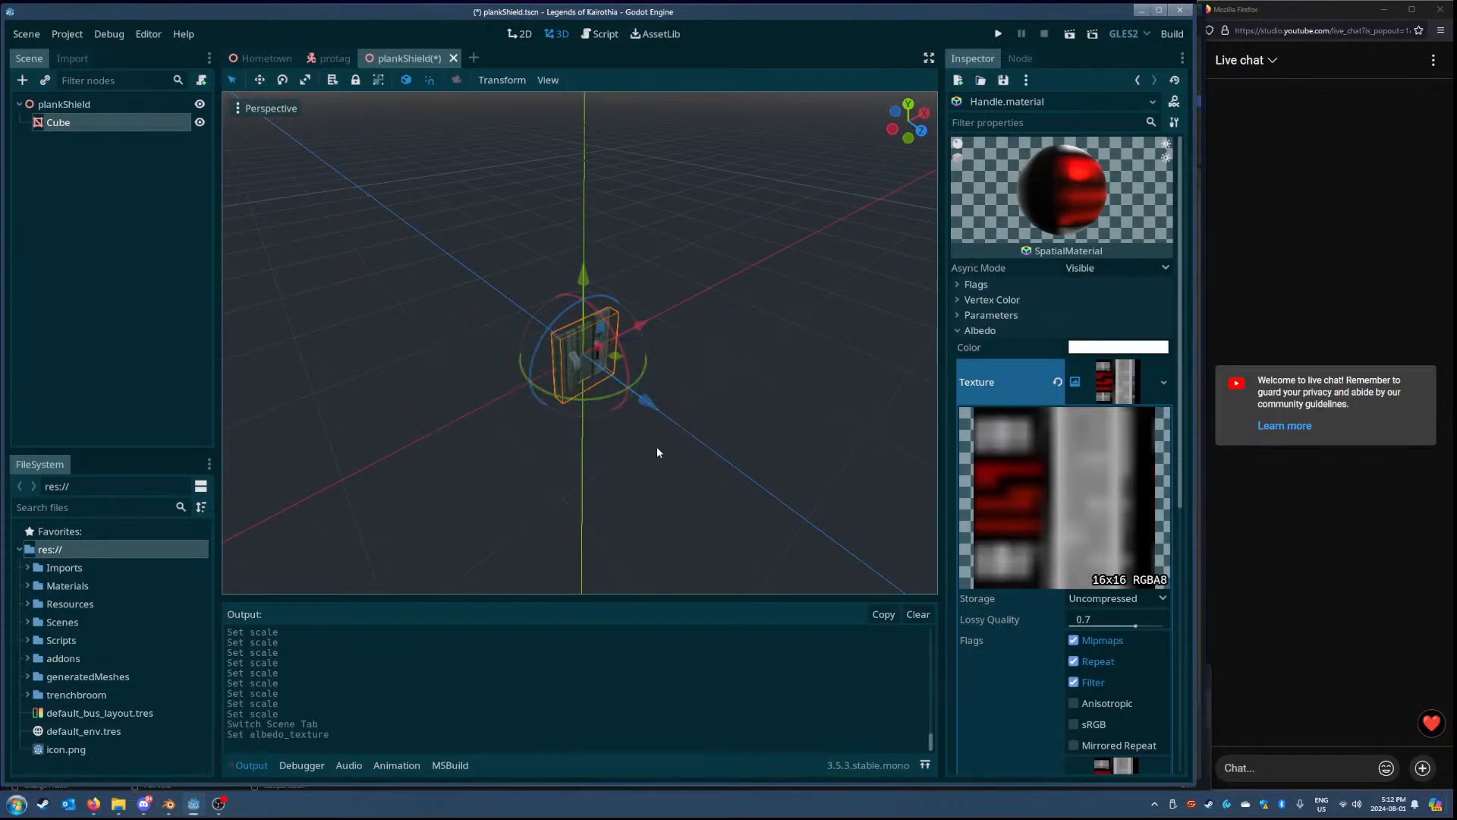
pyautogui.moveTo(735, 406); pyautogui.dragTo(677, 386, button='middle')
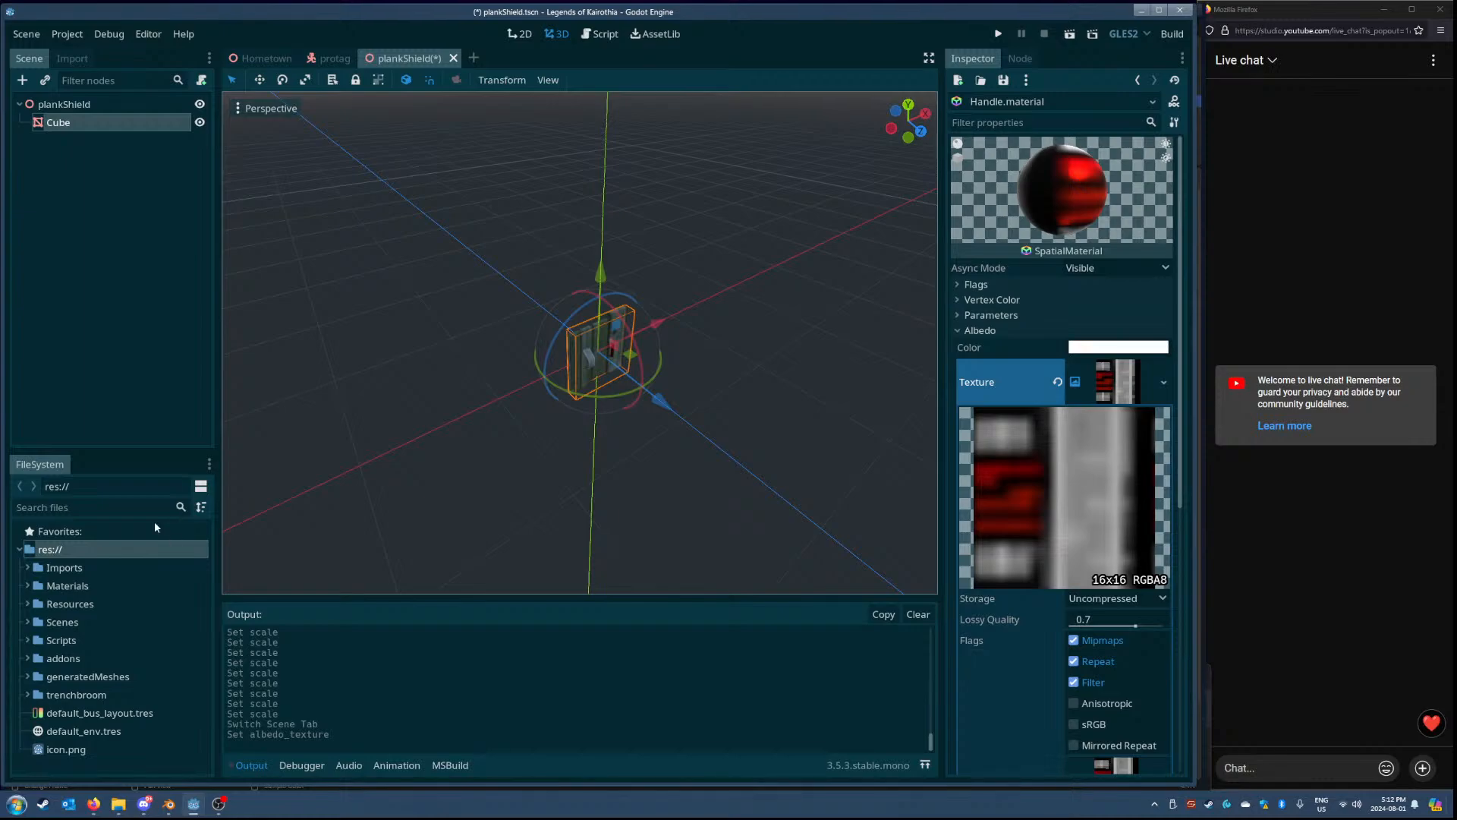
pyautogui.click(453, 59)
pyautogui.click(687, 413)
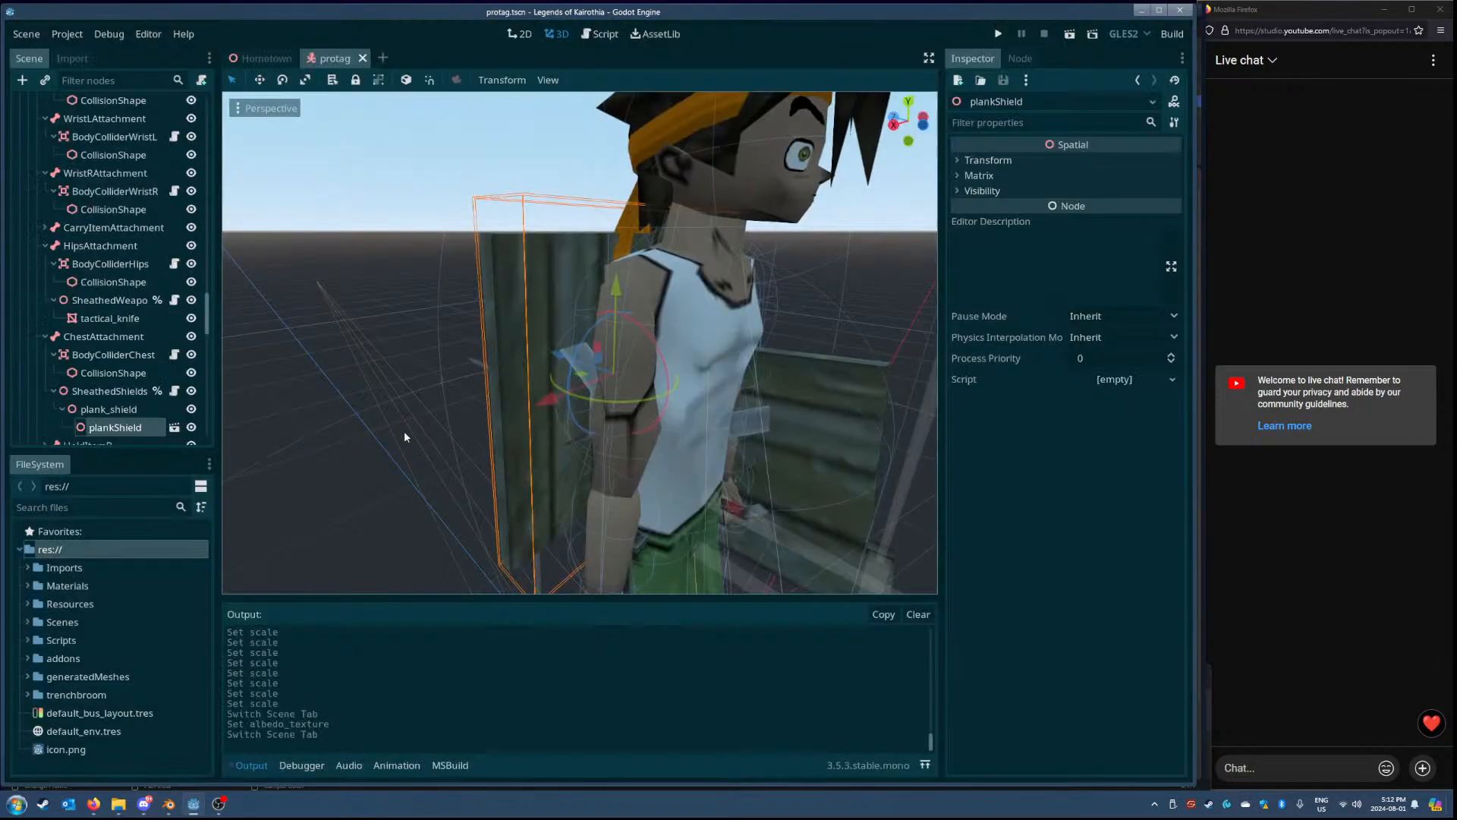
pyautogui.moveTo(540, 361); pyautogui.dragTo(512, 376, button='middle')
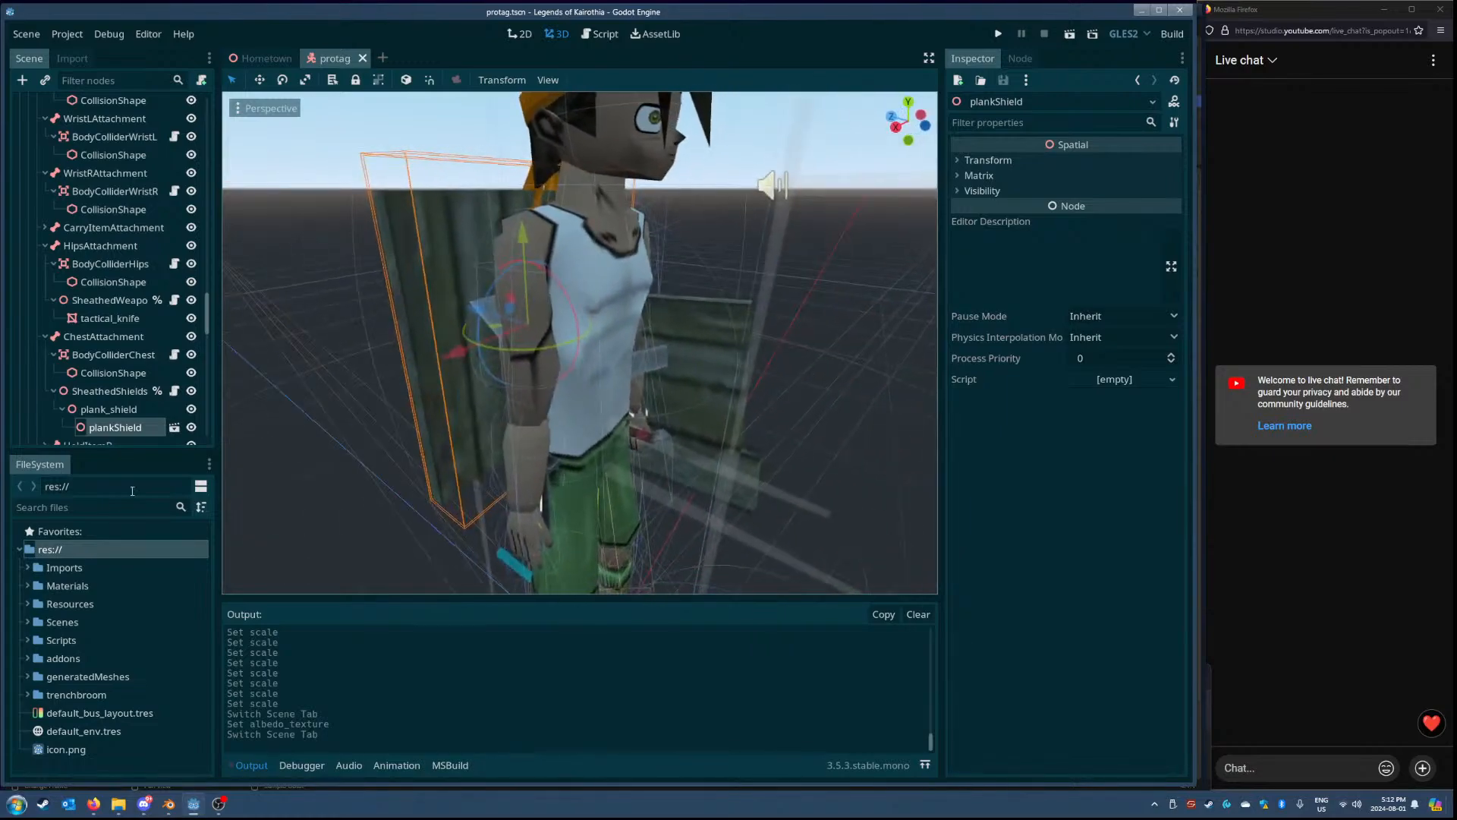
# - Open plankShield.glb from the project's Imports/Meshes folder as a scene
pyautogui.click(27, 570)
pyautogui.click(37, 621)
pyautogui.scroll(-2, 67, 628)
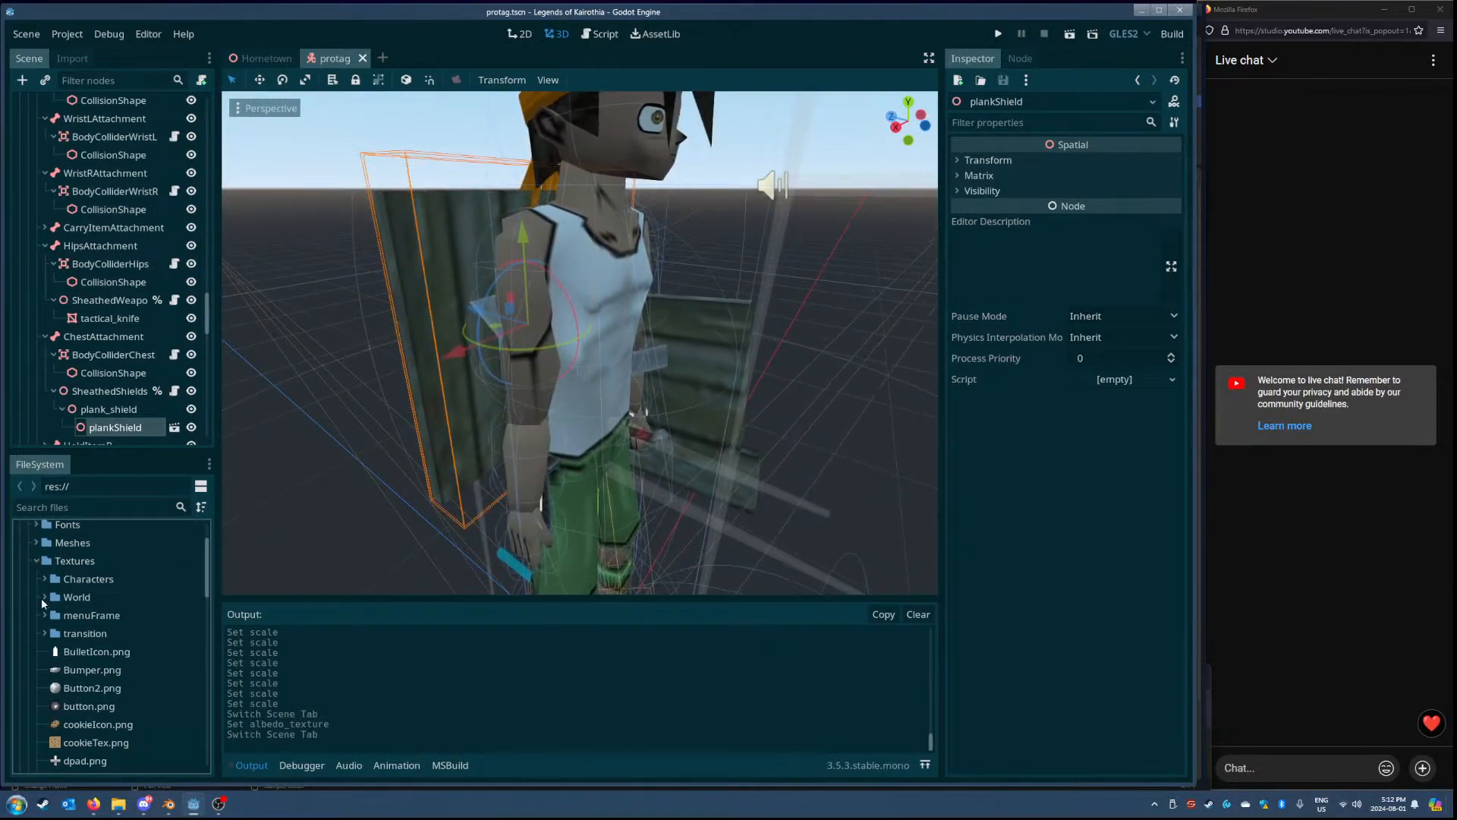
pyautogui.click(37, 560)
pyautogui.scroll(2, 53, 600)
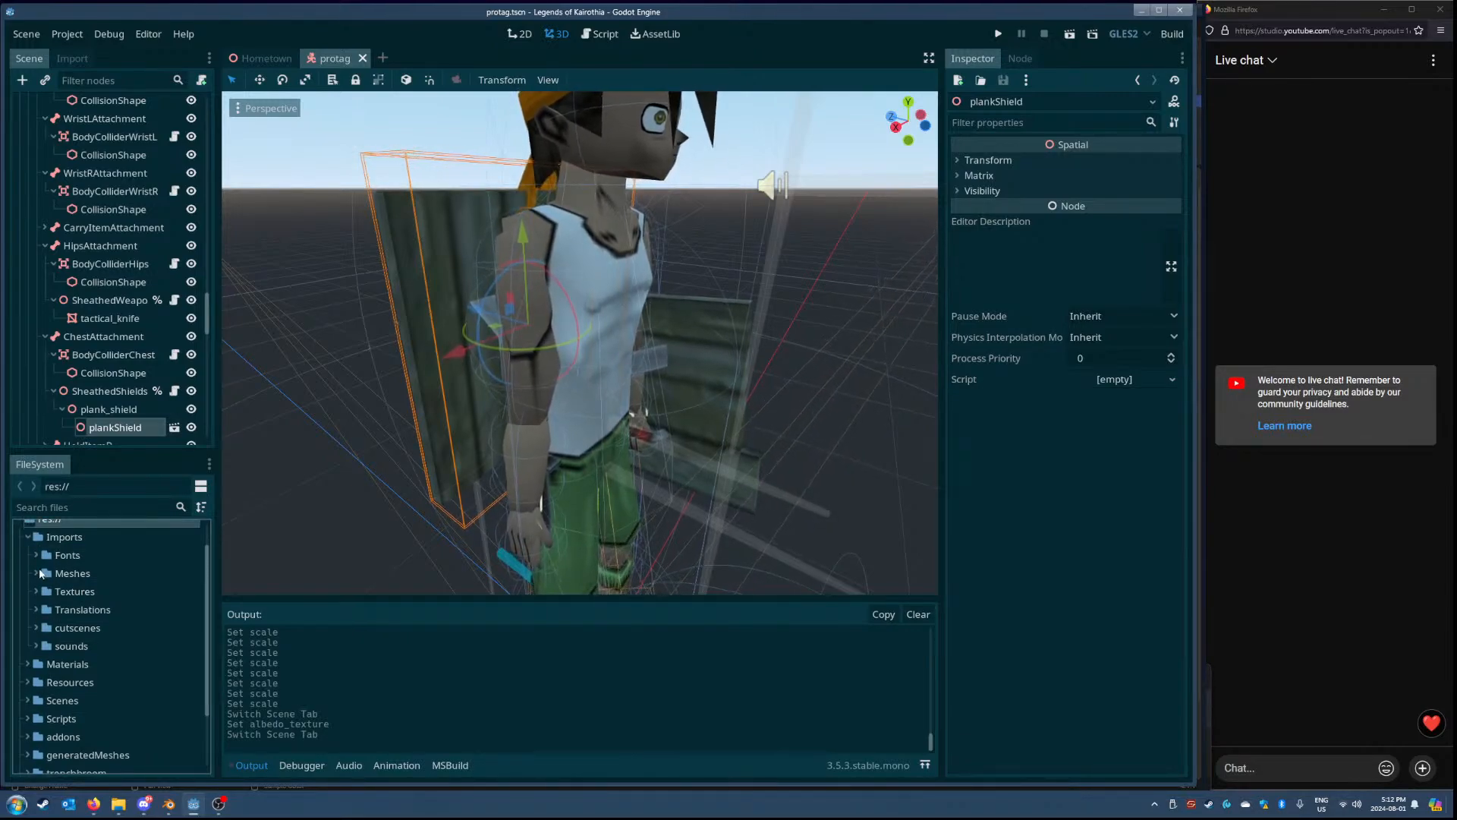
pyautogui.click(36, 574)
pyautogui.scroll(-10, 83, 581)
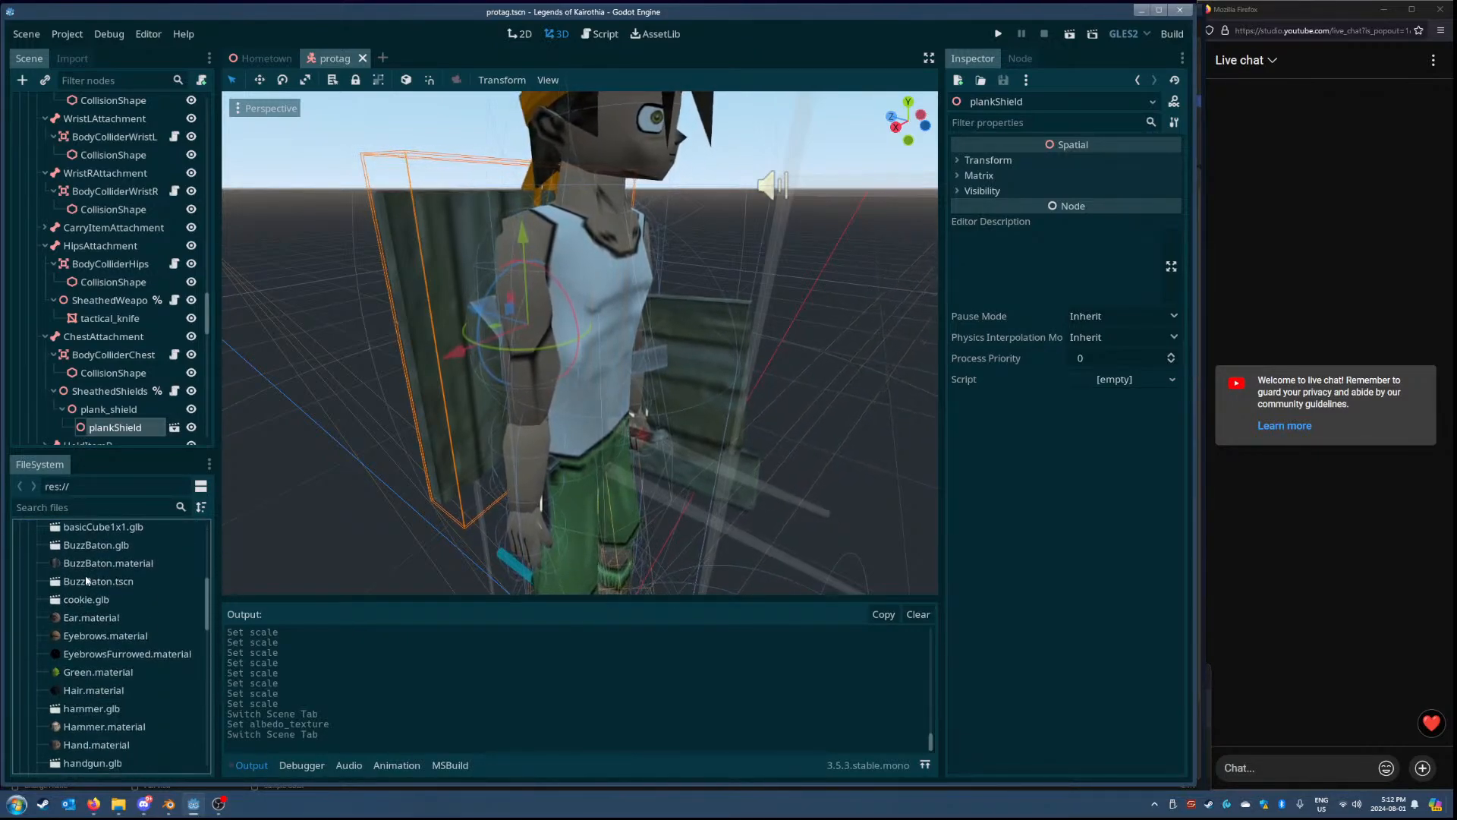
pyautogui.scroll(-2, 87, 592)
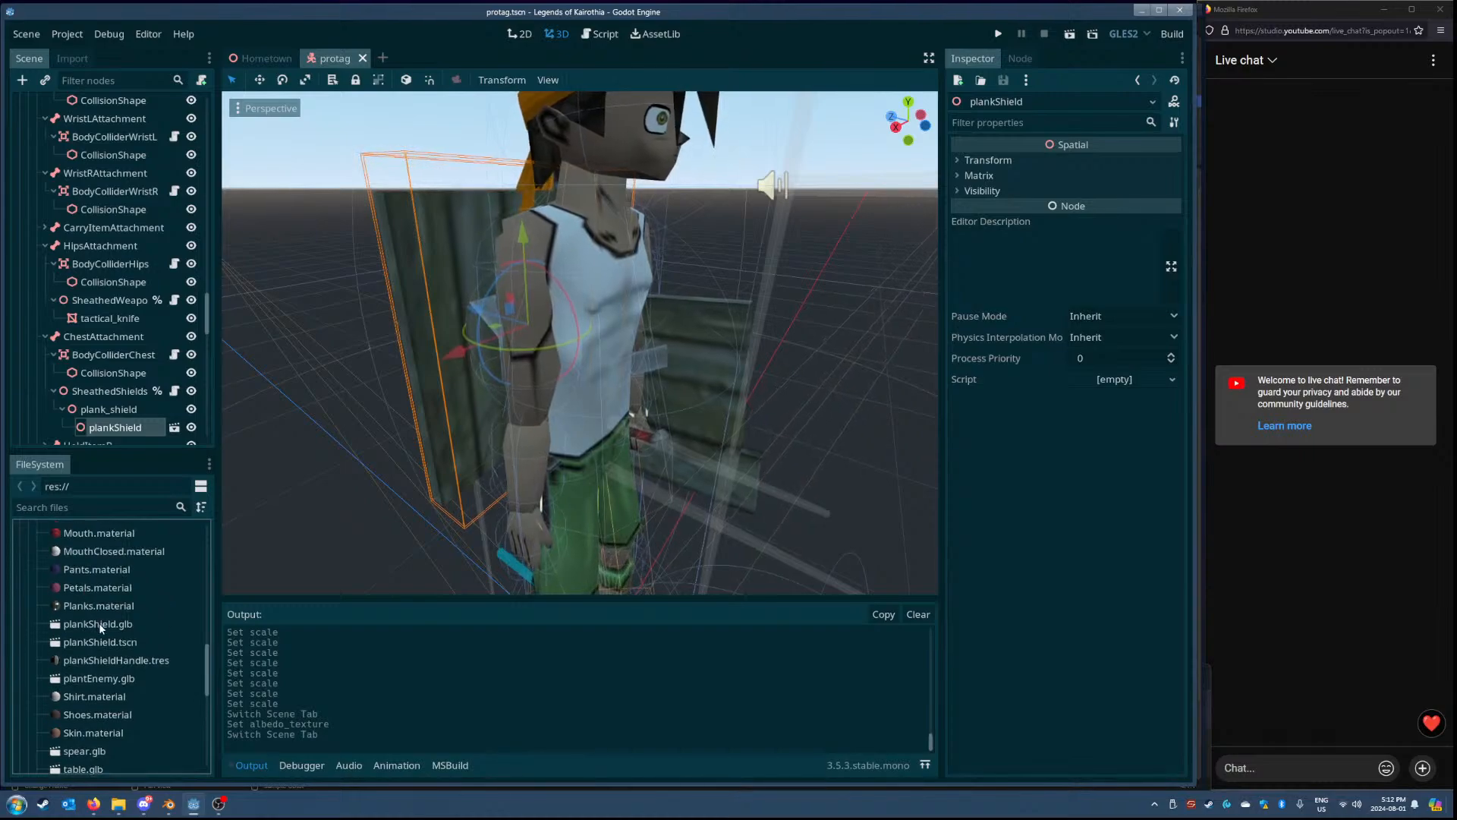
pyautogui.doubleClick(99, 624)
pyautogui.click(615, 421)
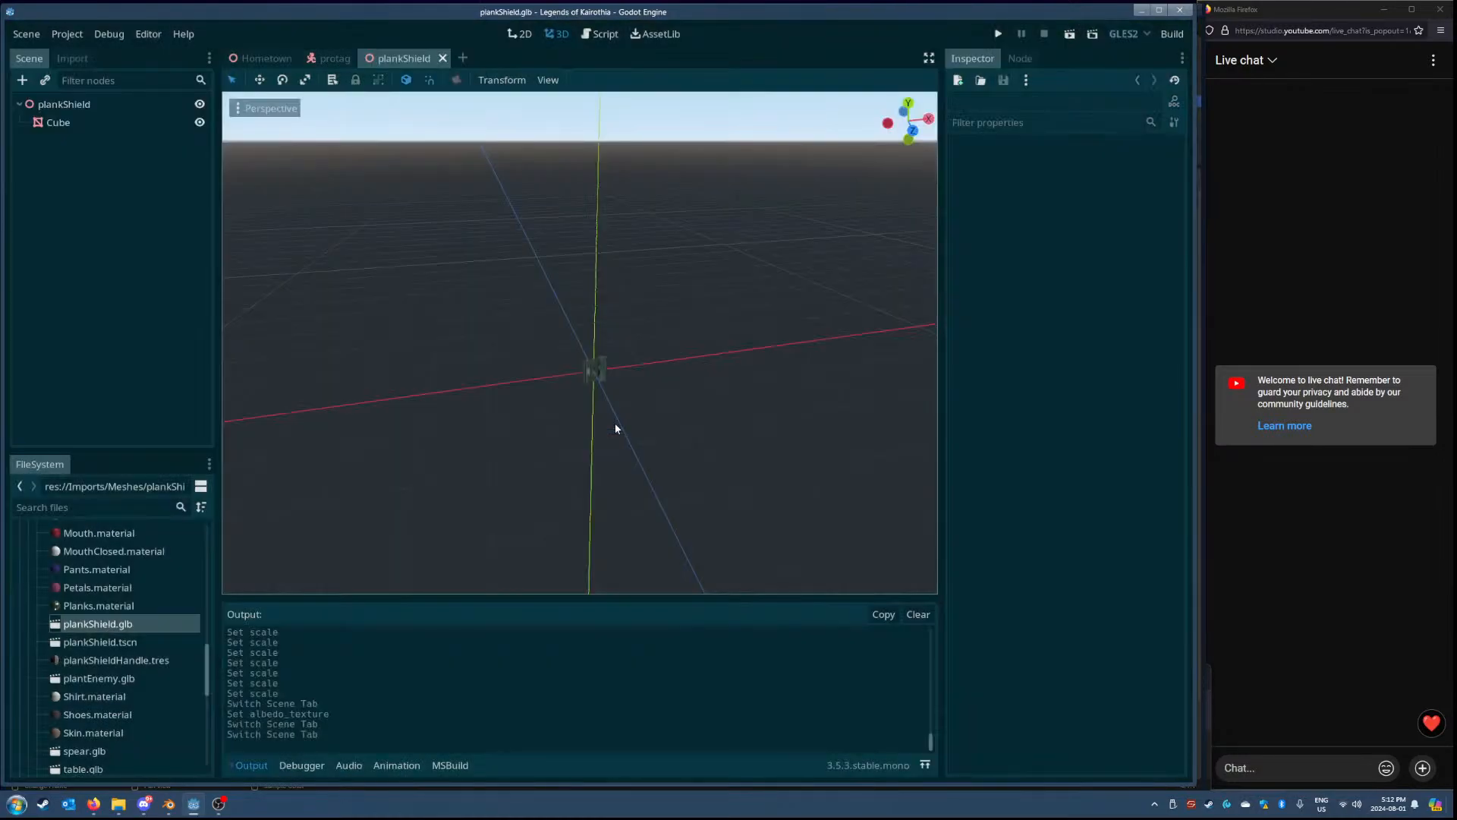
# - Copy the Cube's mesh from plankShield.glb and paste it into the Cube's mesh in plankShield.tscn
pyautogui.click(84, 123)
pyautogui.click(75, 104)
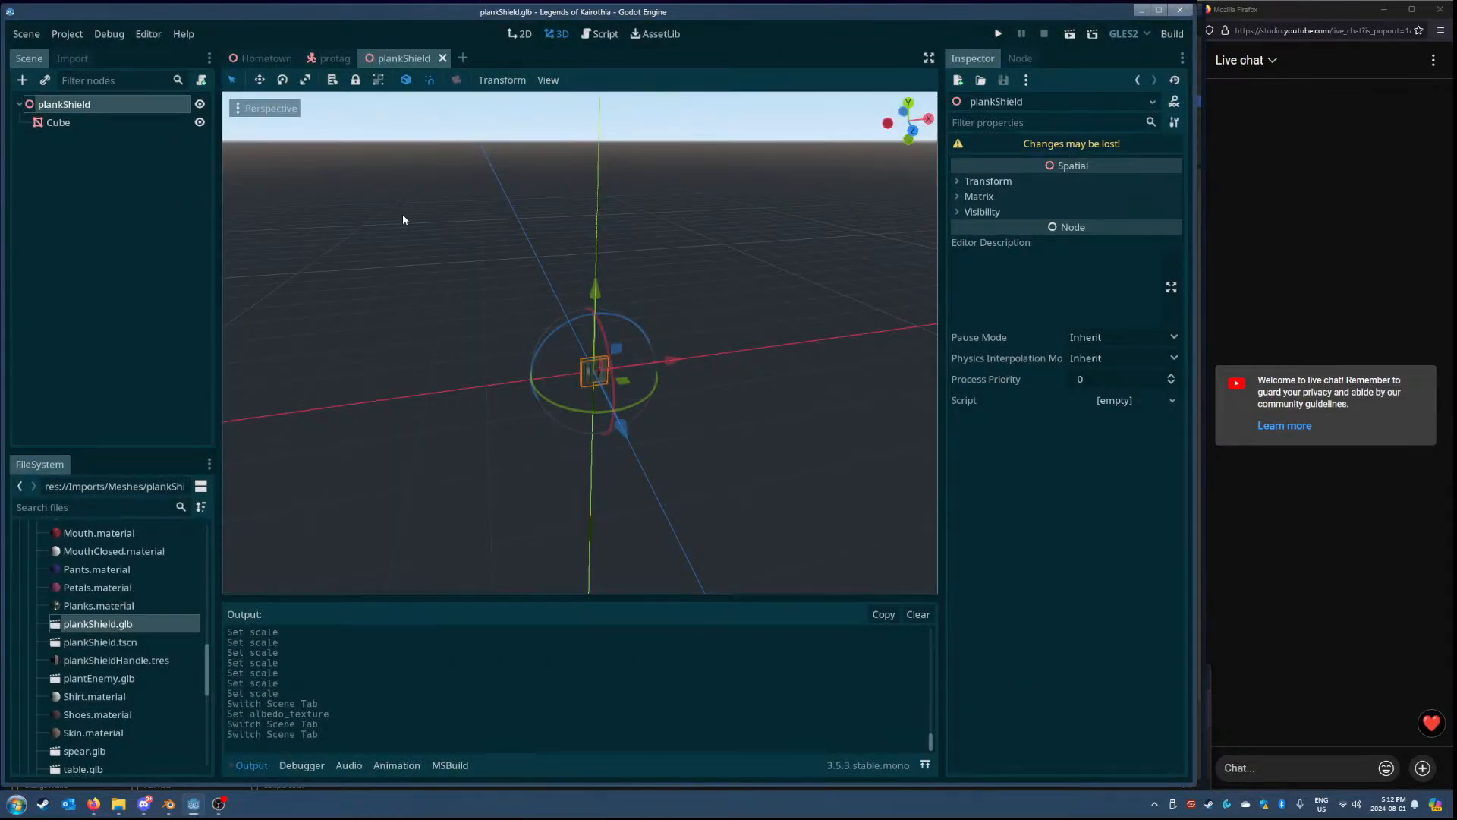
pyautogui.click(67, 125)
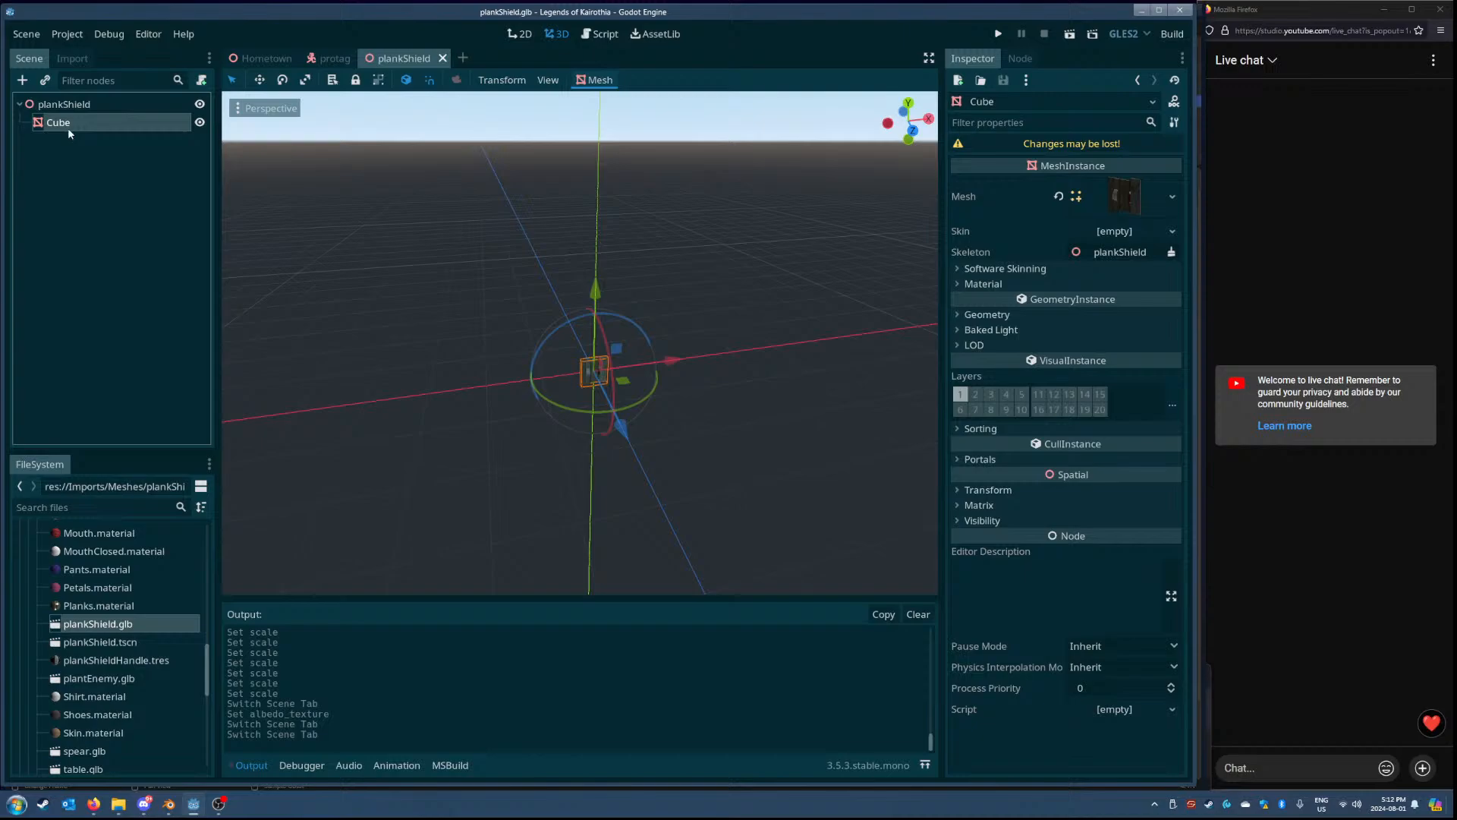
pyautogui.rightClick(1082, 202)
pyautogui.click(1095, 504)
pyautogui.click(114, 642)
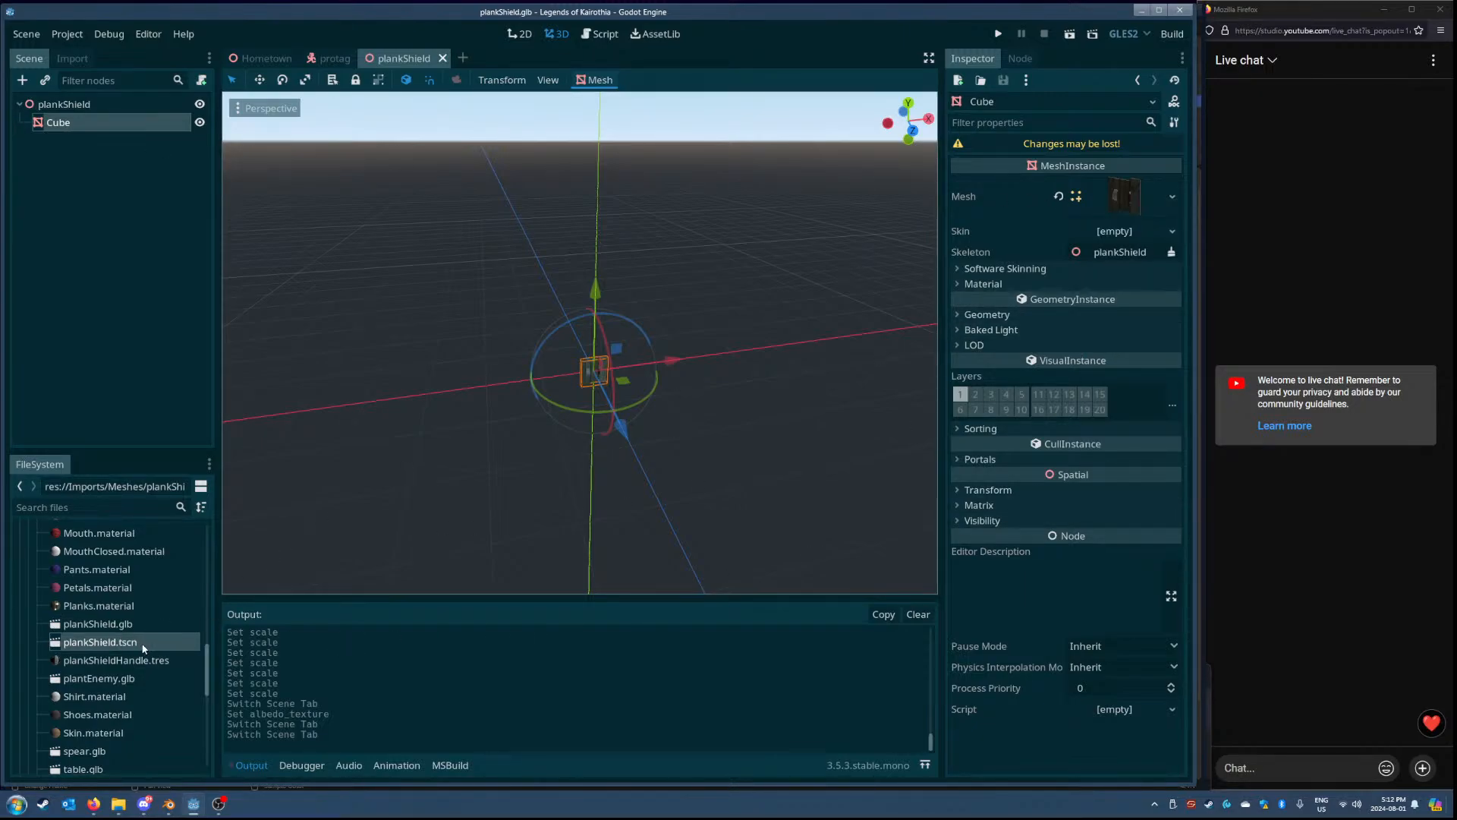
pyautogui.doubleClick(143, 646)
pyautogui.click(83, 122)
pyautogui.rightClick(1109, 177)
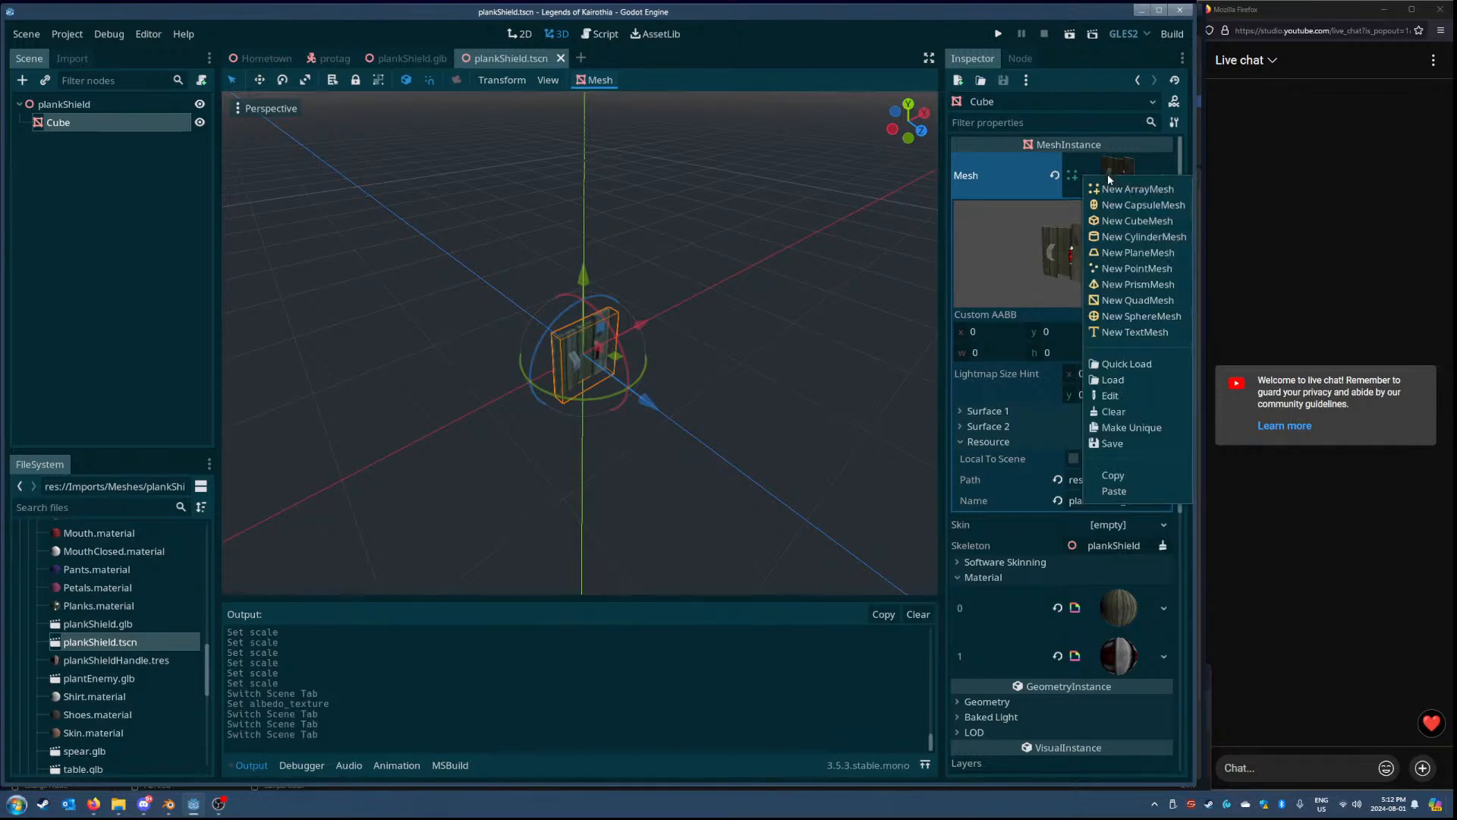
pyautogui.click(1105, 491)
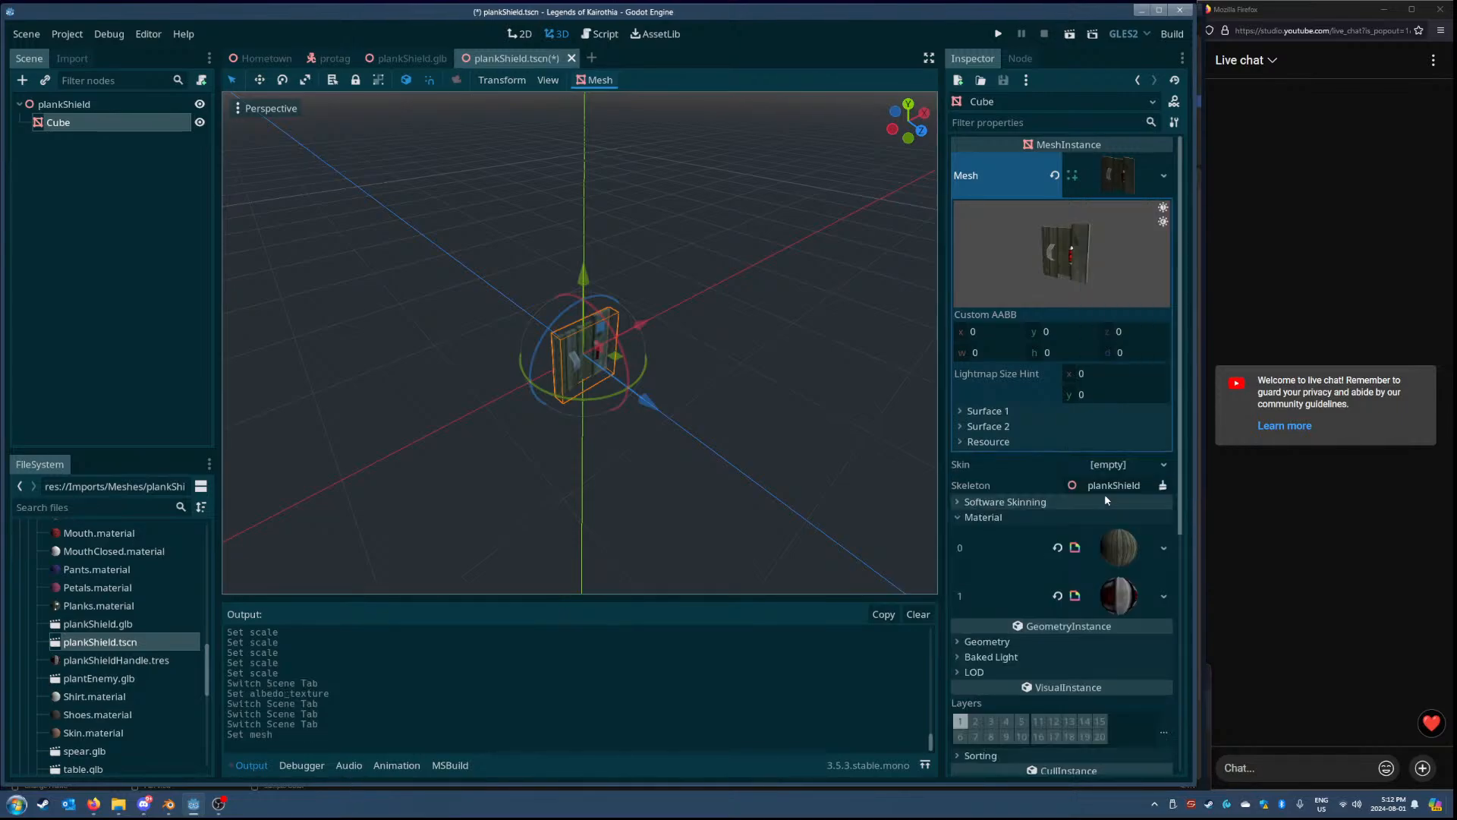
# - Switch to Blender and apply the rotation and scale of the shield object
pyautogui.click(169, 804)
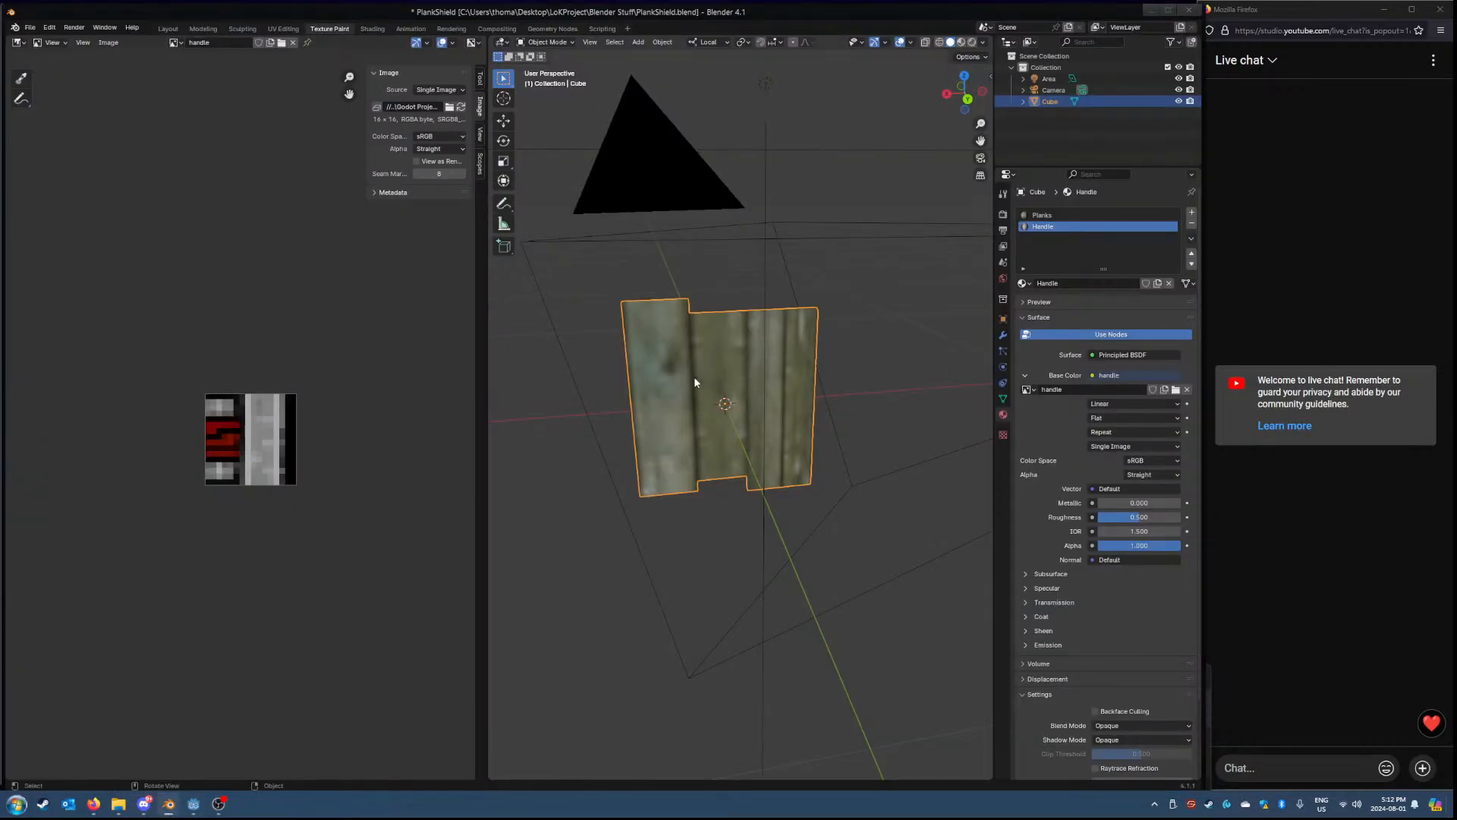
pyautogui.moveTo(693, 377); pyautogui.dragTo(754, 371, button='middle')
pyautogui.click(661, 41)
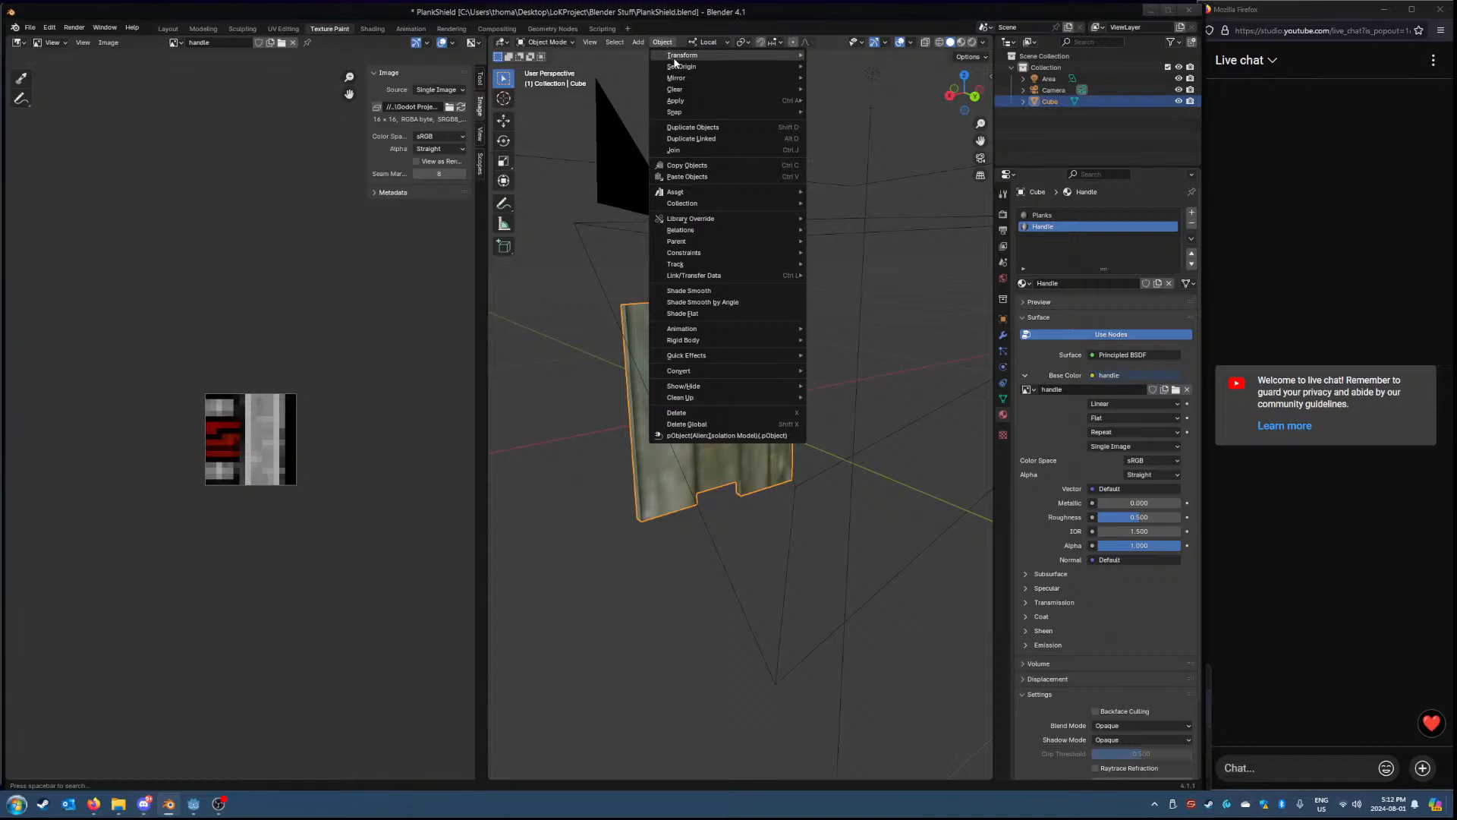
pyautogui.moveTo(686, 98)
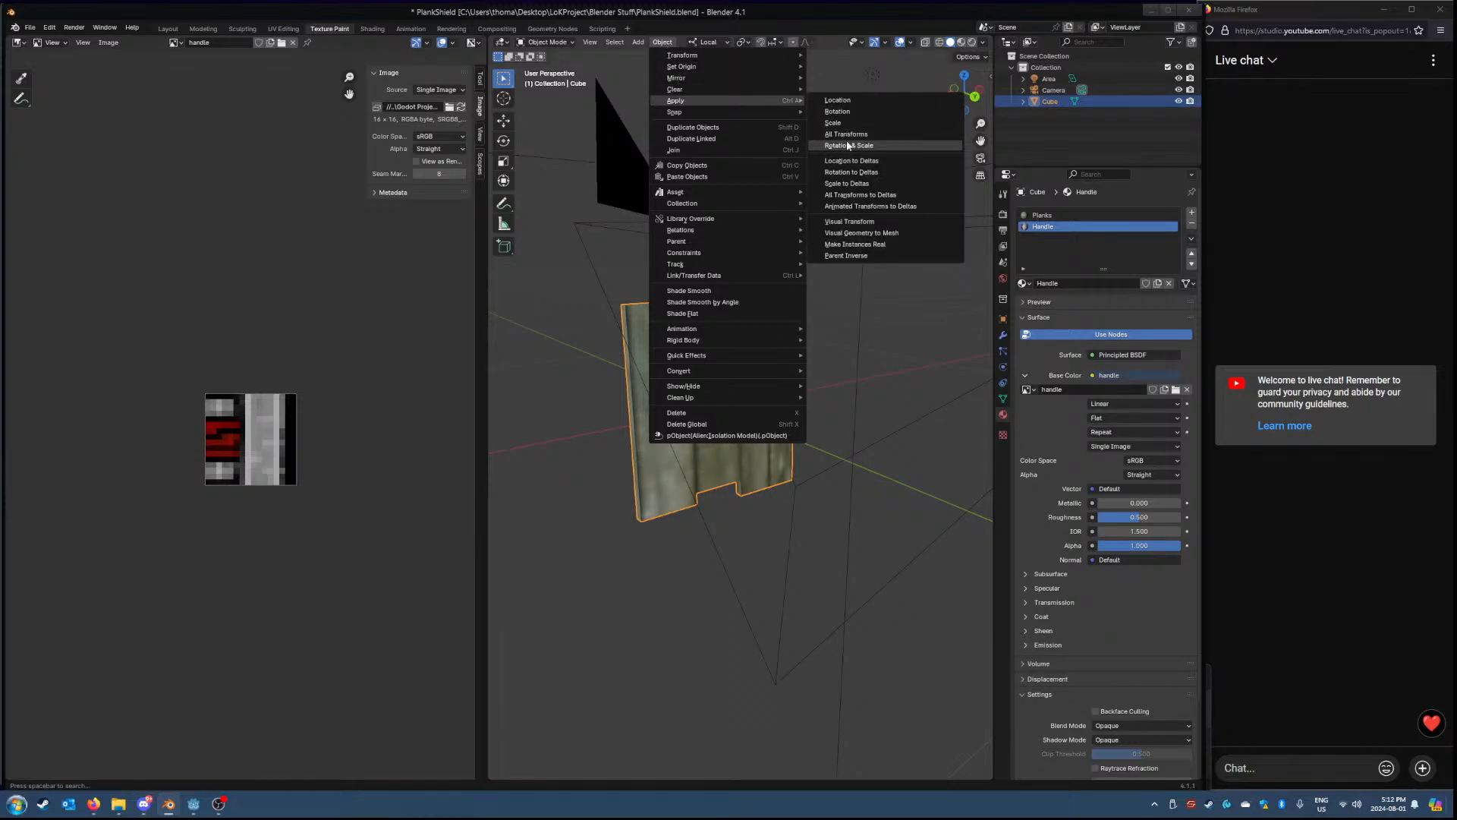
pyautogui.click(848, 145)
# - Export the shield again as glTF 2.0 over the existing plankShield.glb
pyautogui.click(30, 27)
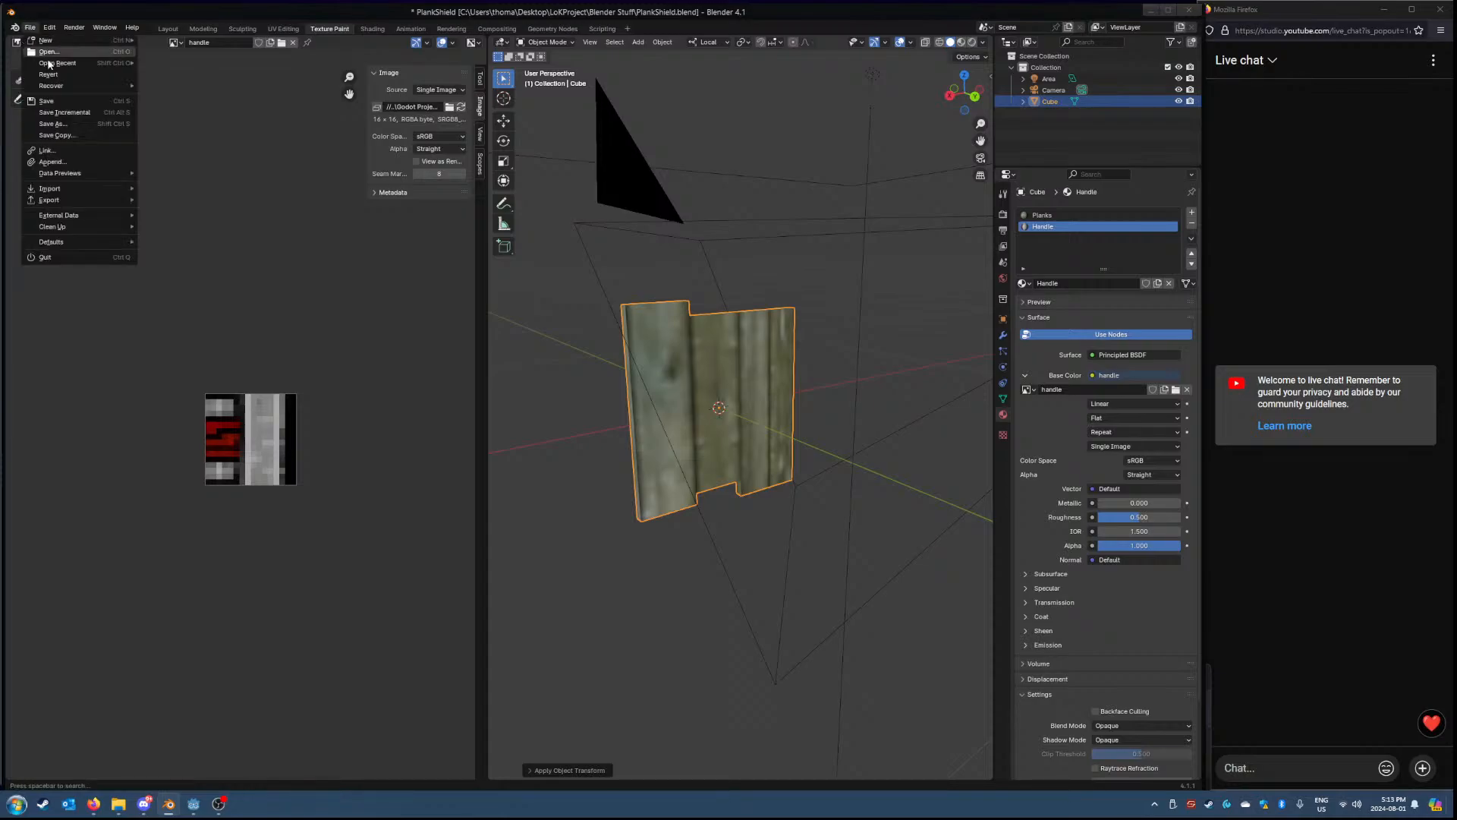
pyautogui.moveTo(76, 199)
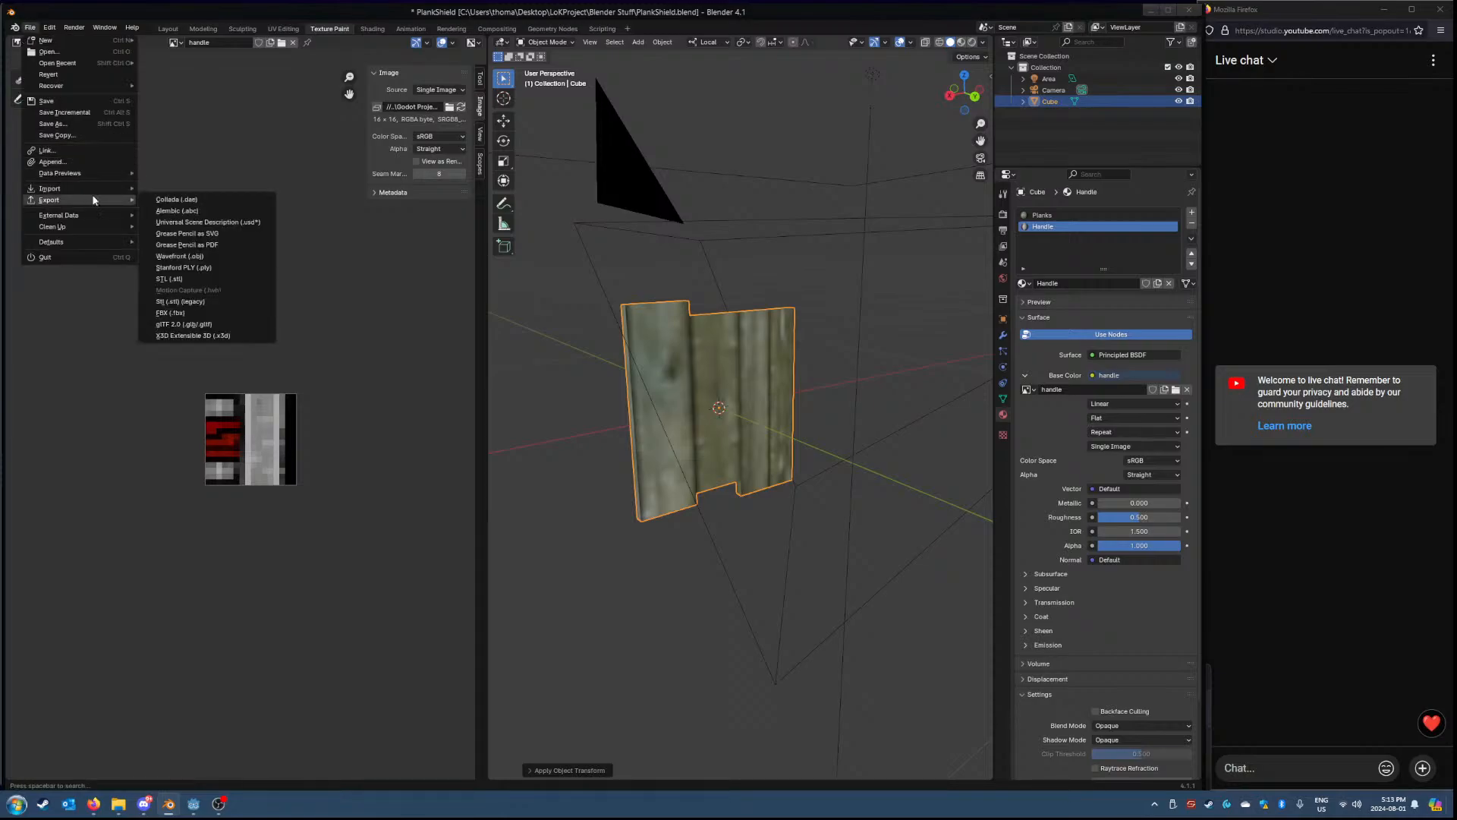
pyautogui.click(225, 325)
pyautogui.click(775, 539)
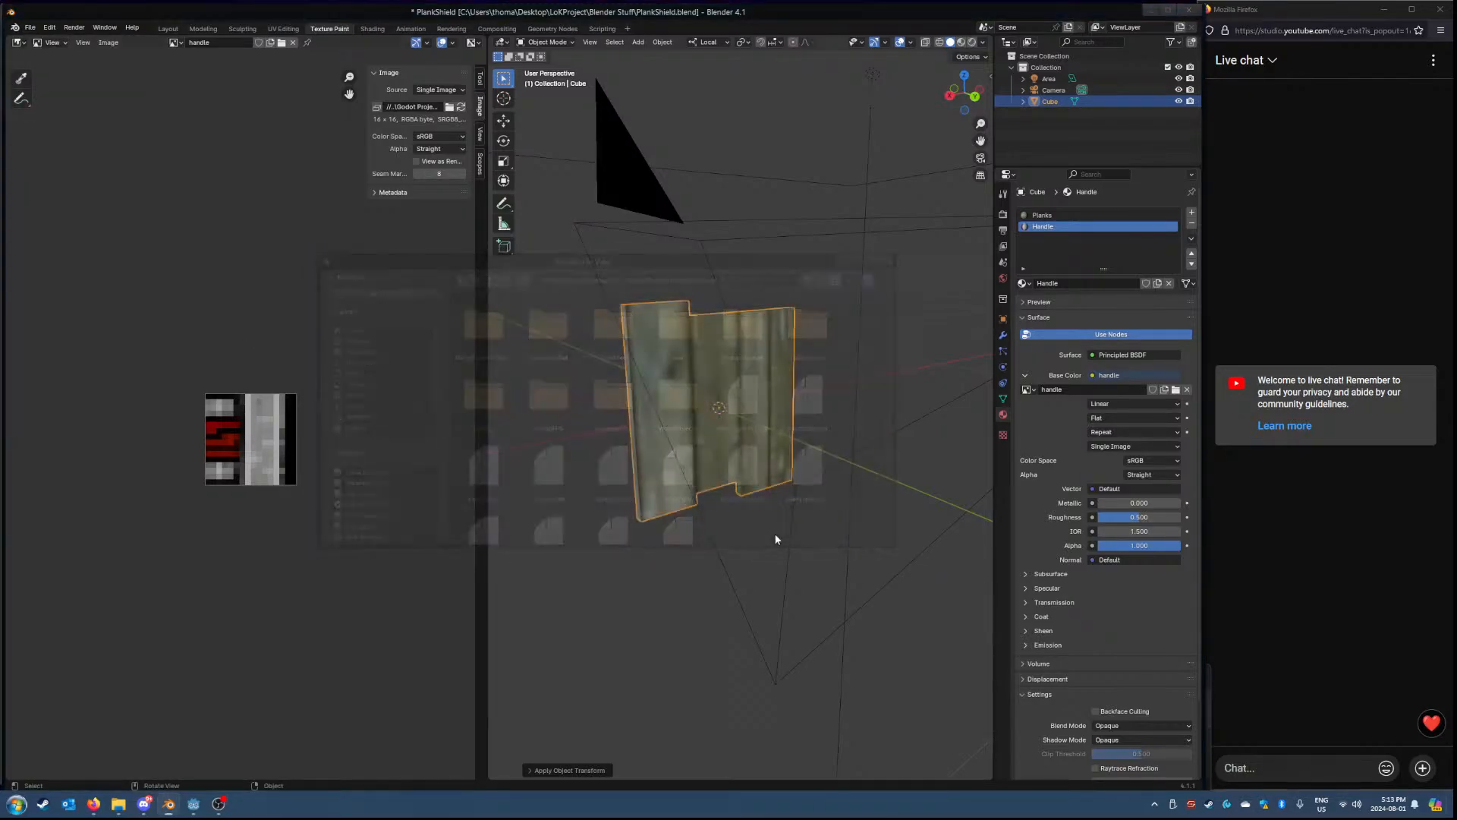
# - Switch back to Godot and reload the newer plankShield.glb from disk
pyautogui.click(193, 804)
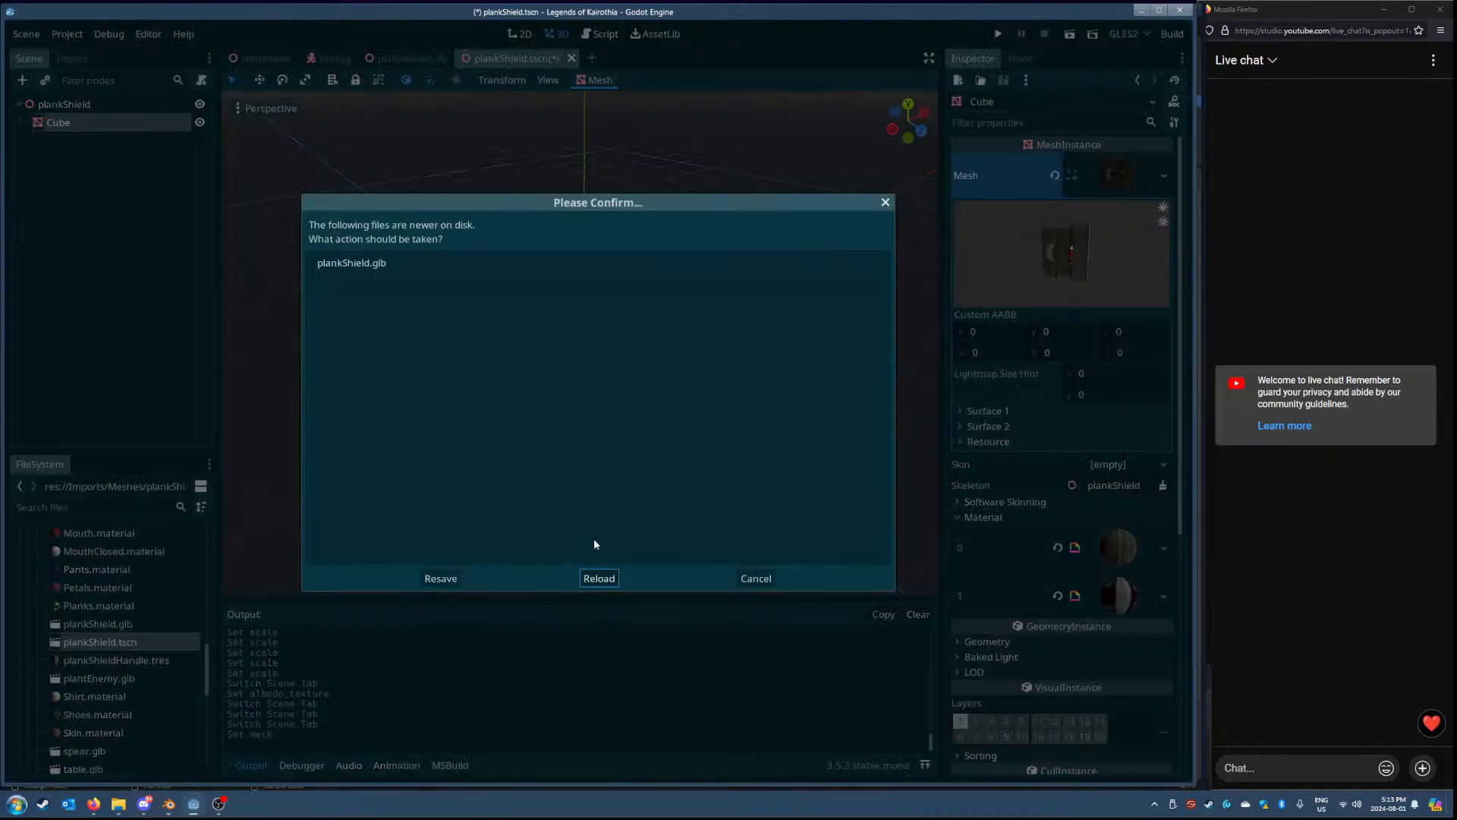
pyautogui.click(596, 577)
pyautogui.click(592, 372)
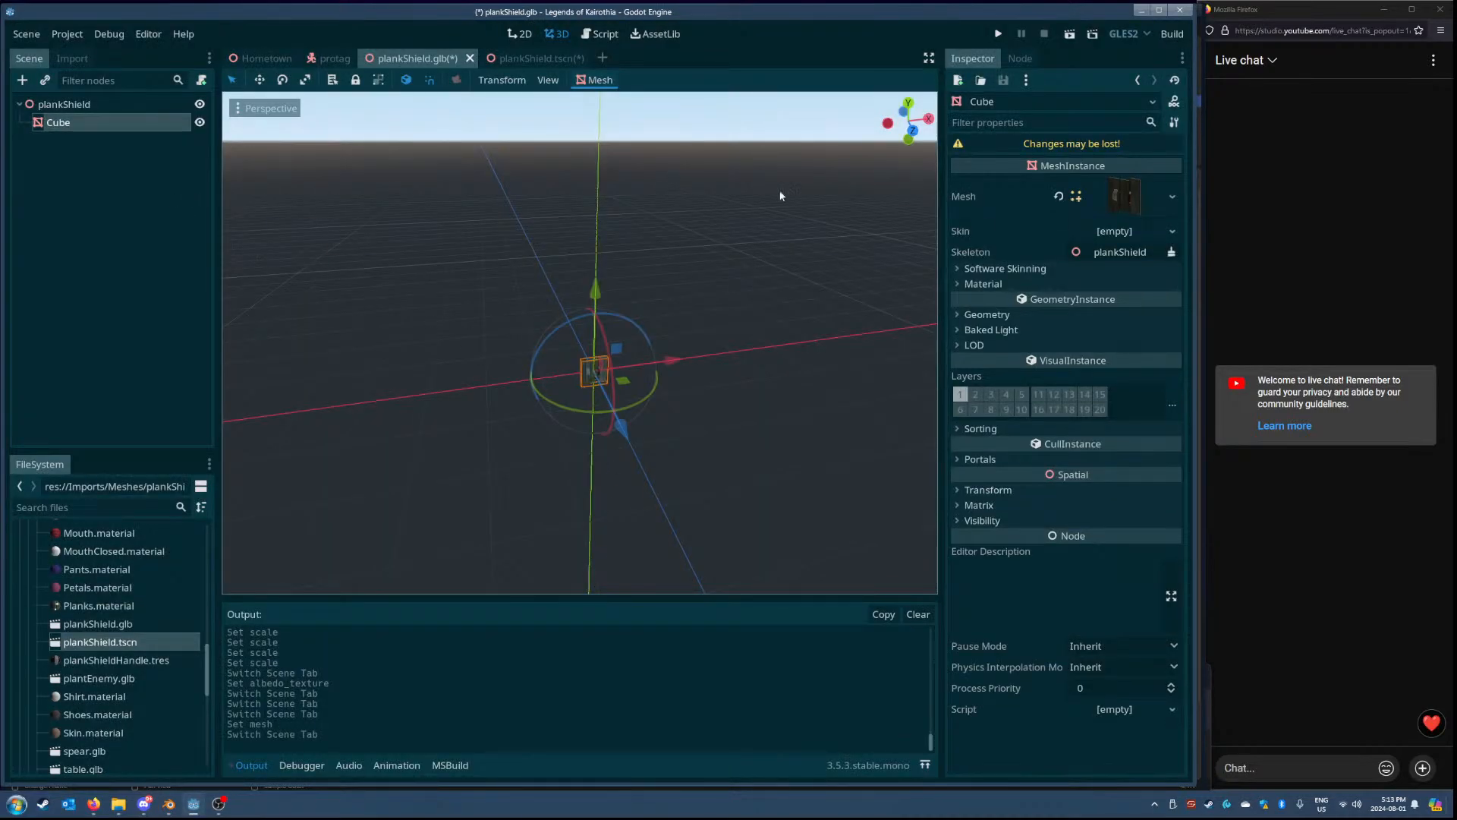
# - Copy the reloaded Cube mesh from plankShield.glb into the Cube of plankShield.tscn and save the scene
pyautogui.rightClick(1109, 195)
pyautogui.click(1115, 494)
pyautogui.click(531, 58)
pyautogui.rightClick(1140, 182)
pyautogui.click(1133, 497)
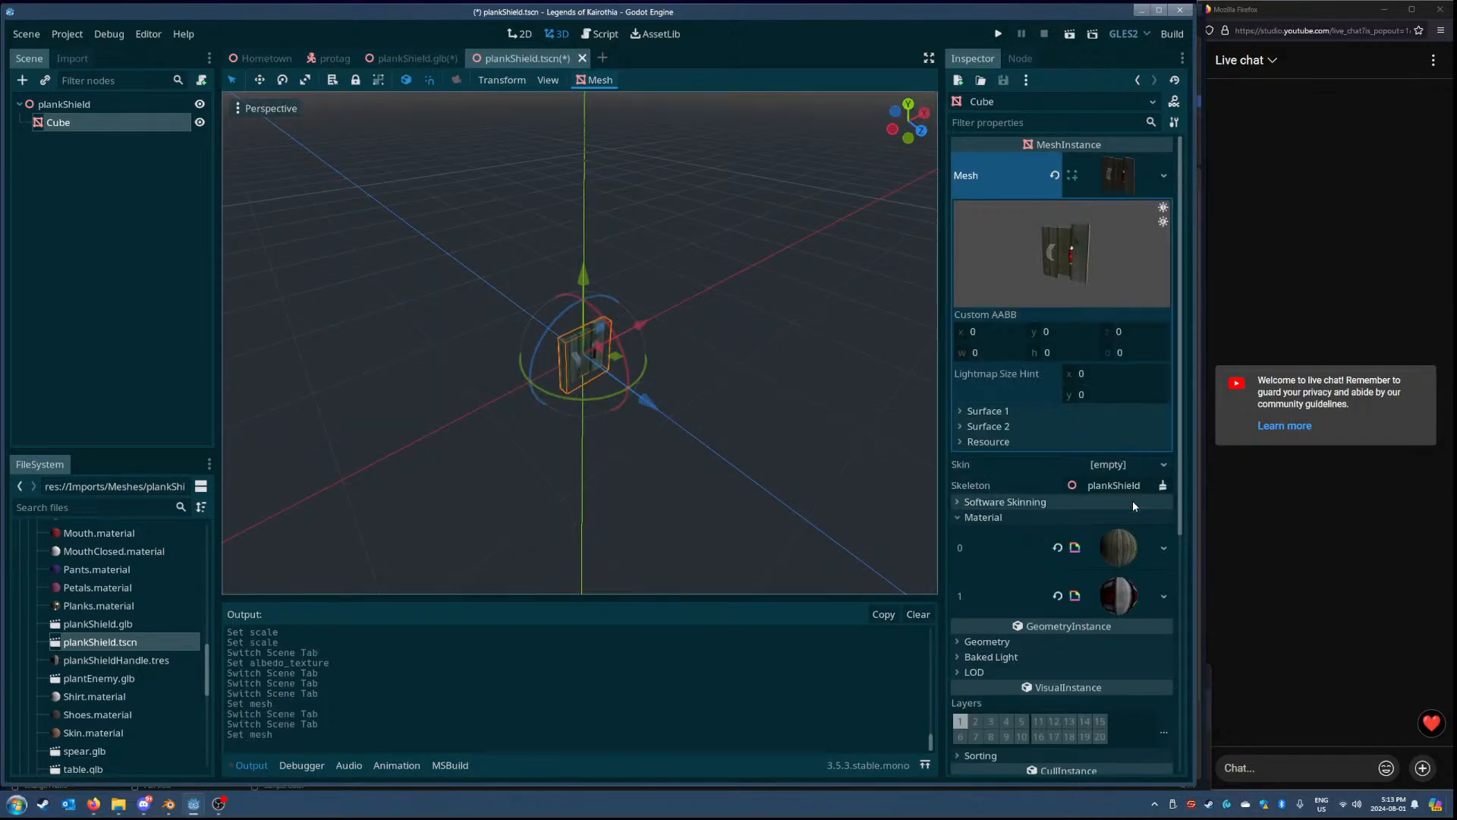
pyautogui.hotkey('ctrl', 's')
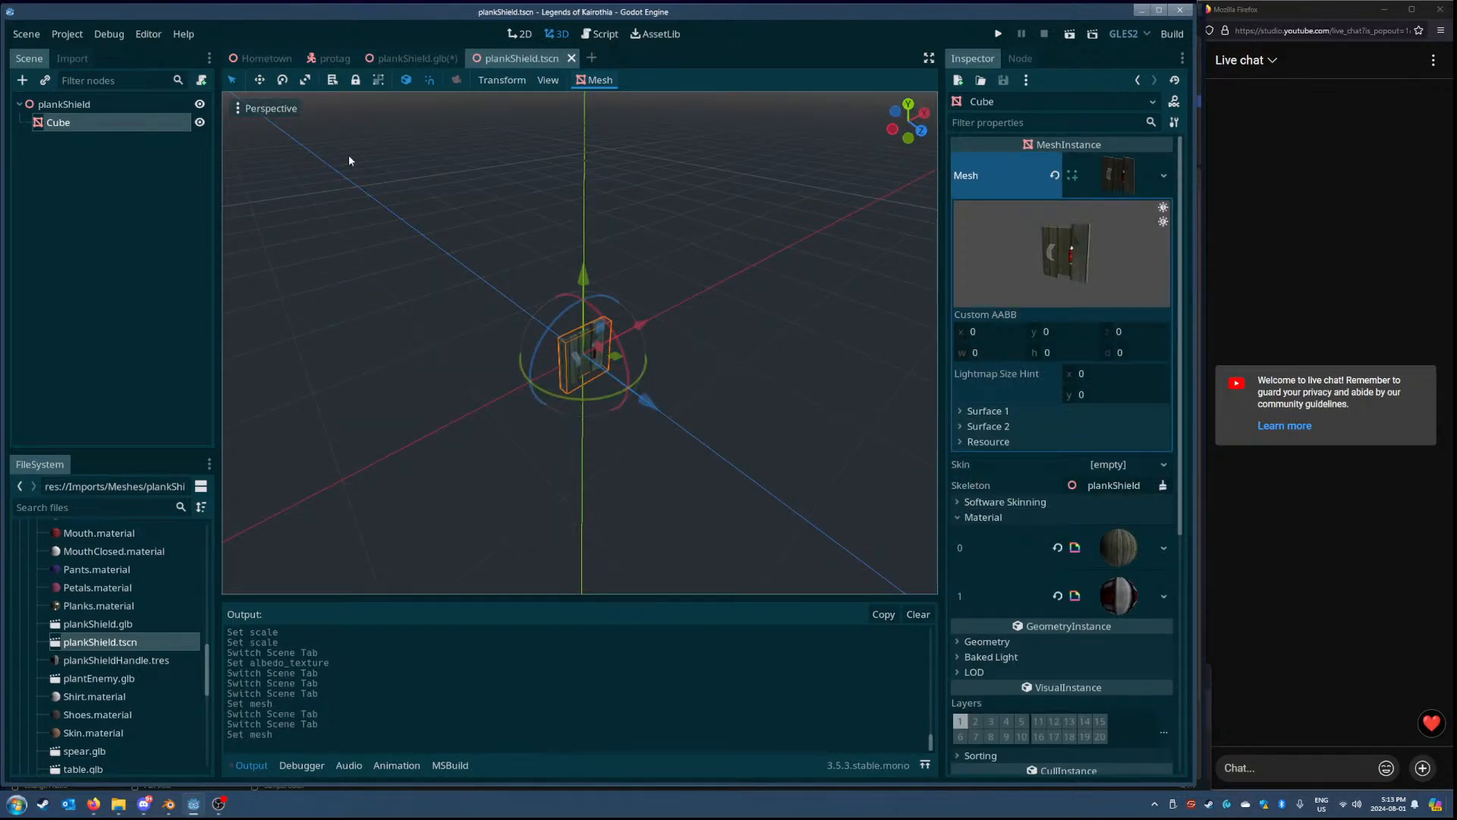
# - Open the scene of the plankShield under HeldItemsLH in protag and paste the copied mesh into its Cube again
pyautogui.click(336, 59)
pyautogui.scroll(-3, 141, 342)
pyautogui.click(114, 424)
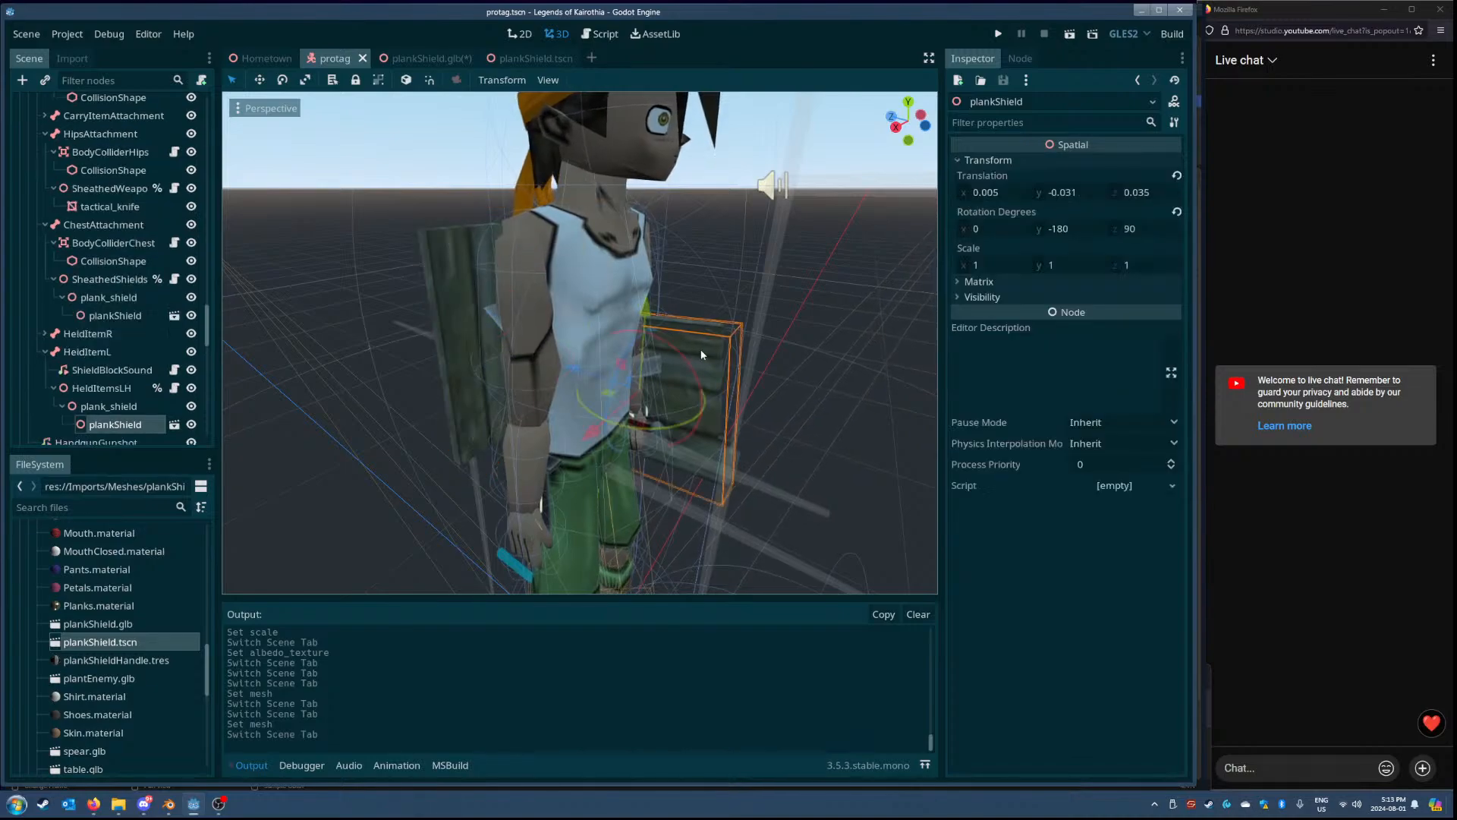
pyautogui.click(174, 424)
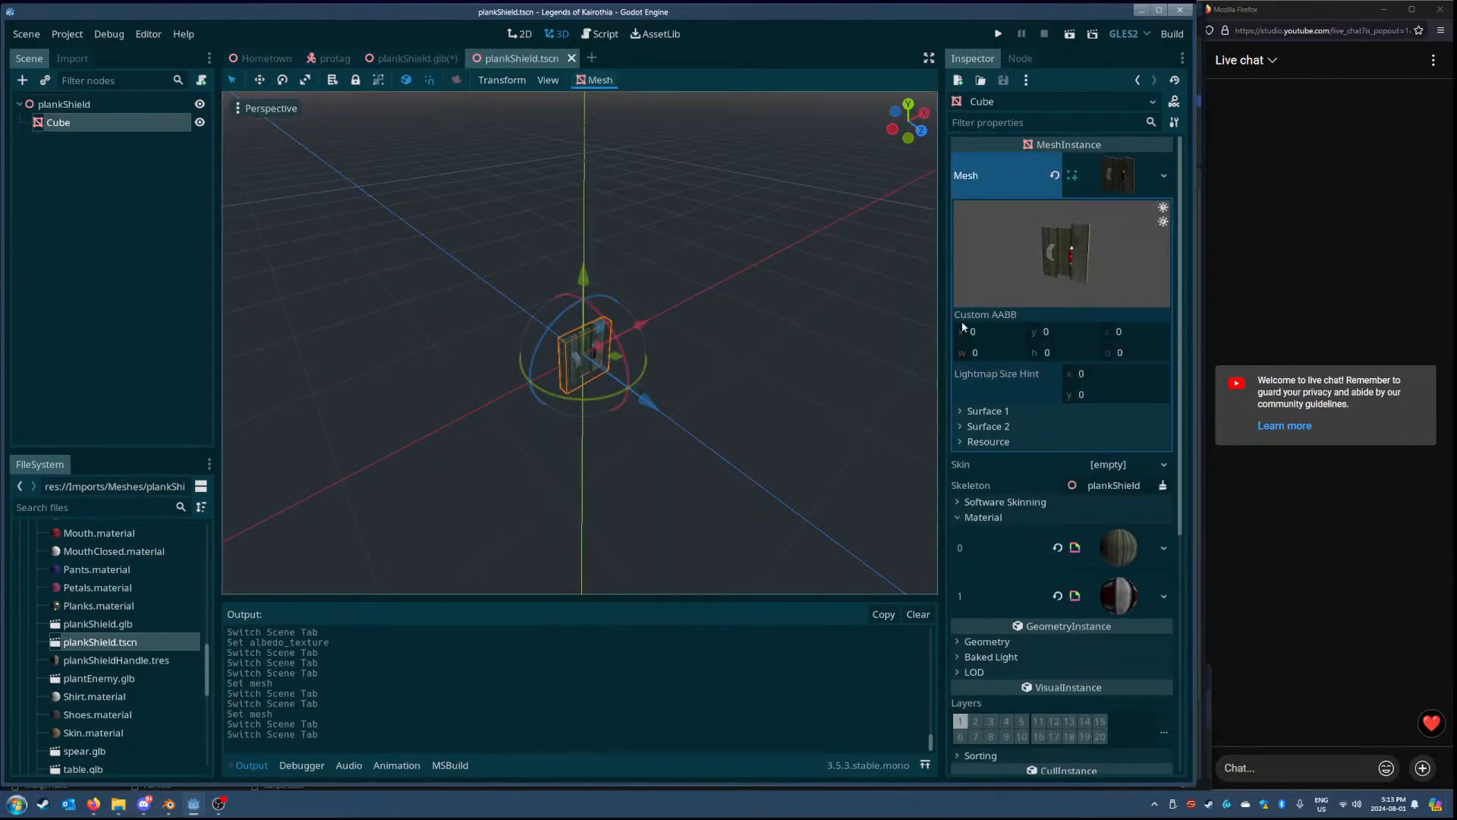
pyautogui.rightClick(1119, 173)
pyautogui.click(1108, 487)
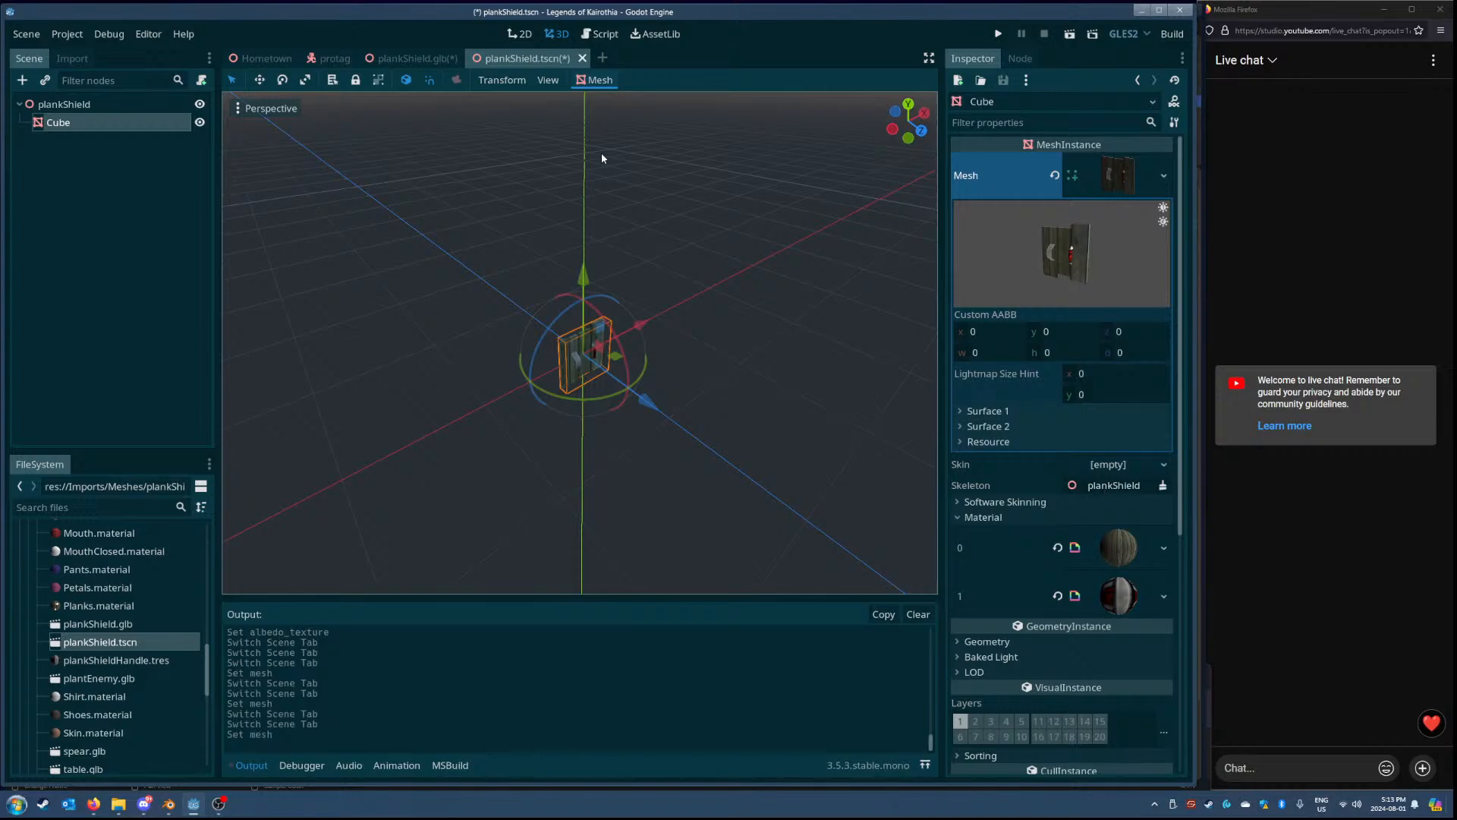
# - Compare the shield in the plankShield.glb scene with the one in plankShield.tscn
pyautogui.click(427, 61)
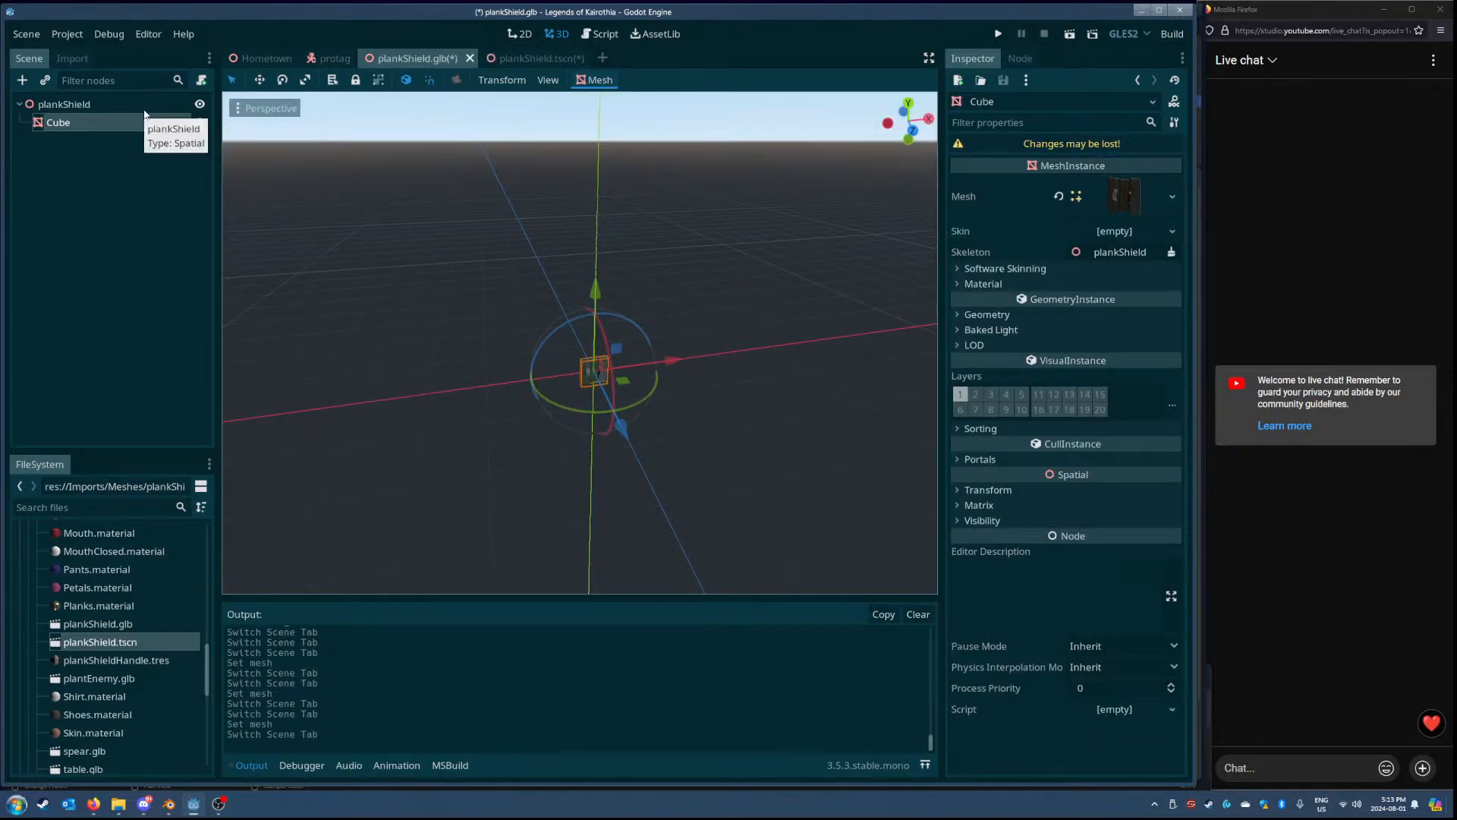
pyautogui.click(531, 59)
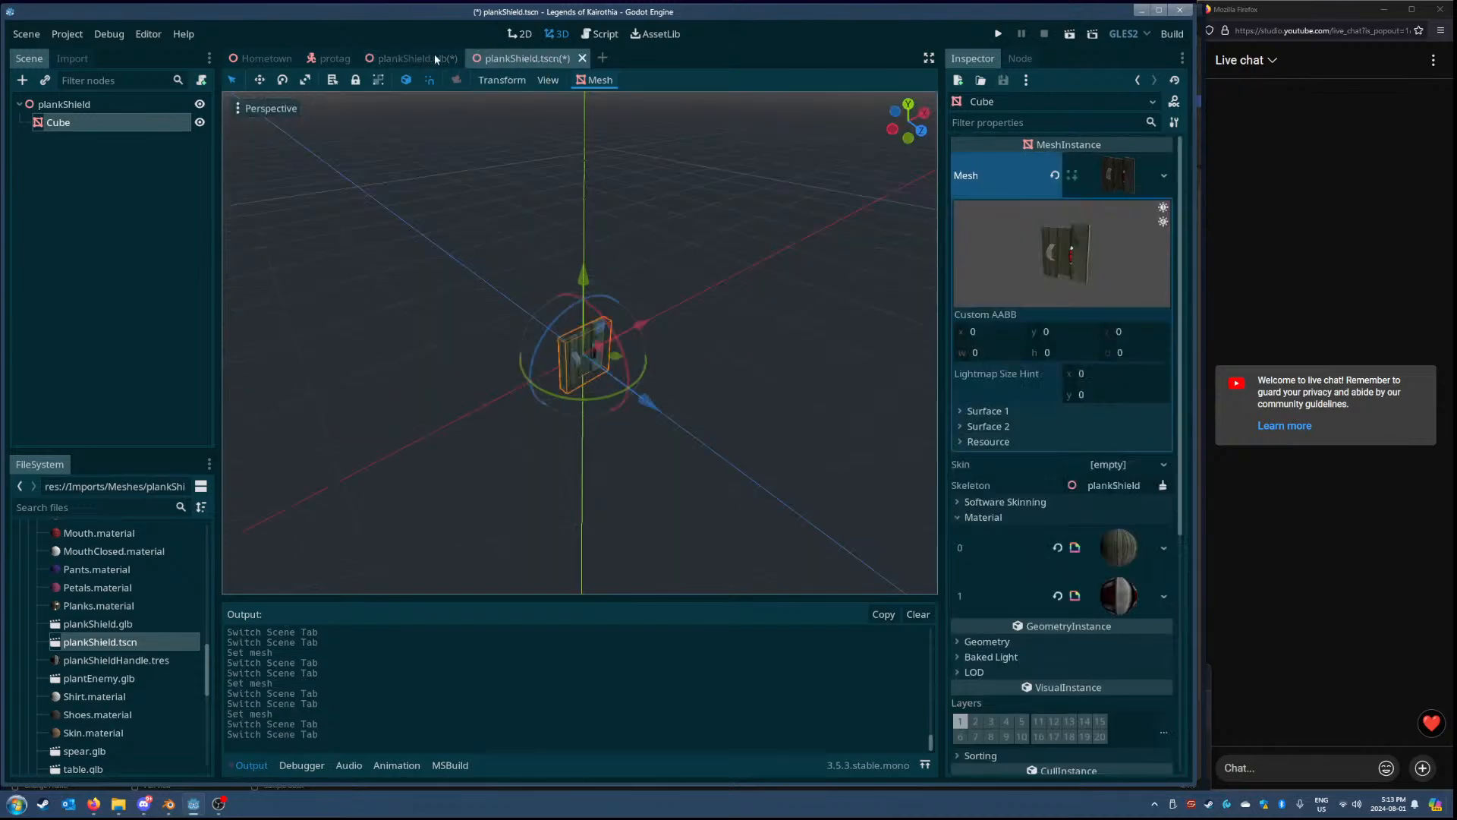
pyautogui.click(418, 59)
# - Save and close the protag scene, then reopen it from the protag instance in Hometown
pyautogui.click(332, 58)
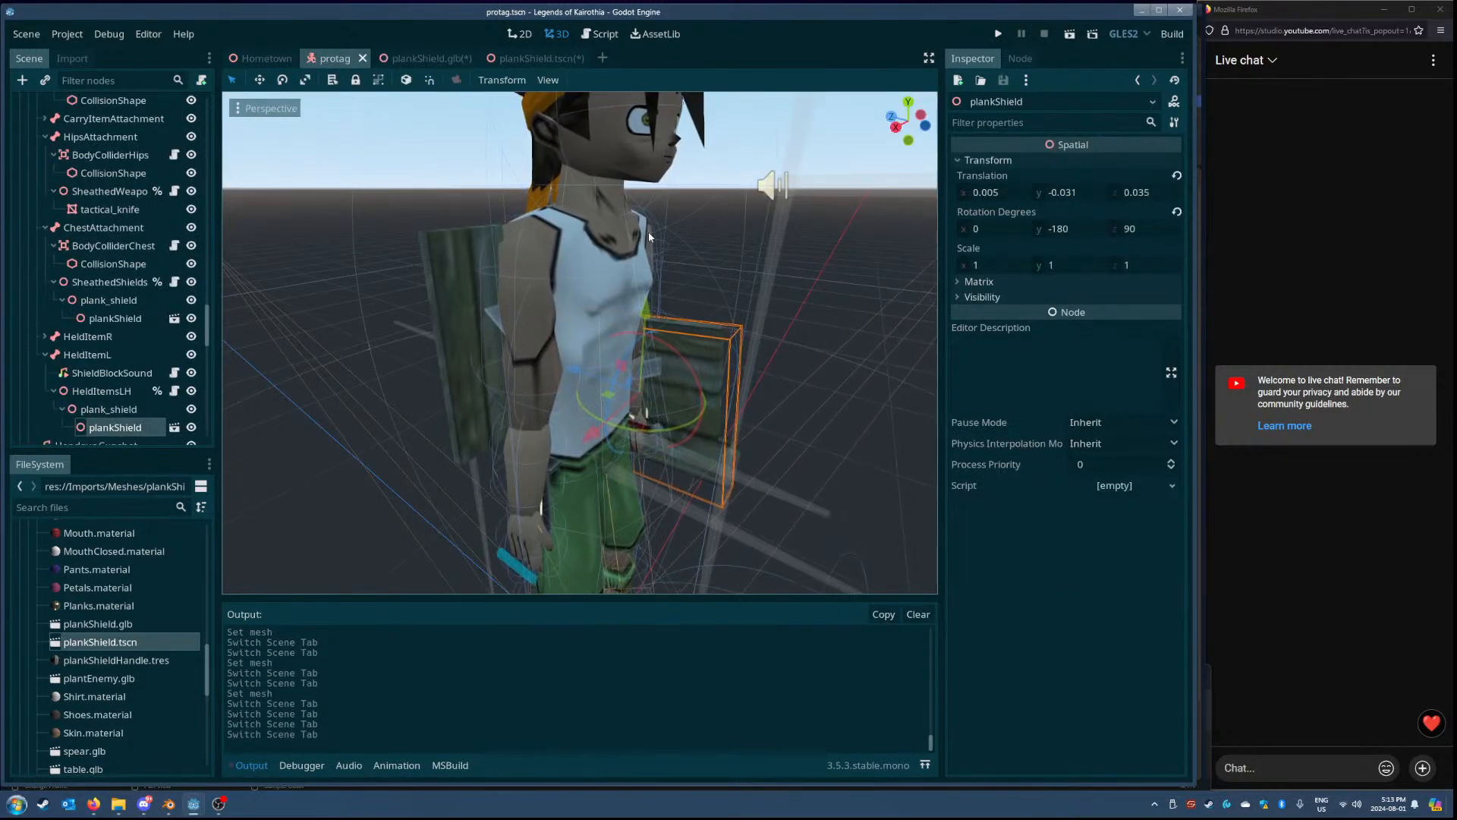
pyautogui.hotkey('ctrl', 's')
pyautogui.moveTo(616, 304)
pyautogui.mouseDown(button='middle')
pyautogui.moveTo(637, 311)
pyautogui.moveTo(617, 309)
pyautogui.mouseUp(button='middle')
pyautogui.click(362, 59)
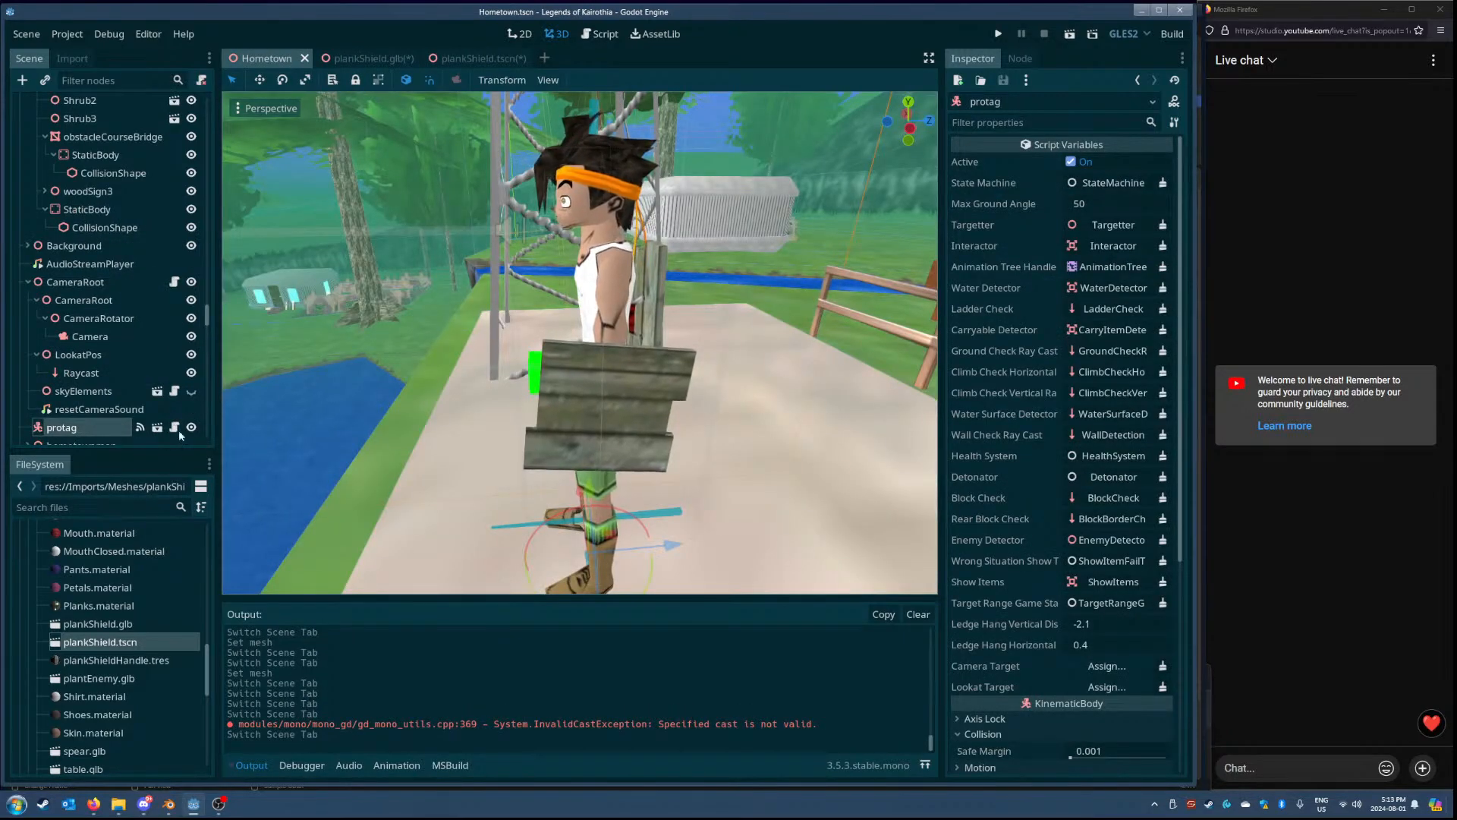
pyautogui.click(161, 428)
# - Hide the plank_shield nodes under SheathedShields and HeldItemsLH, then save the protag scene
pyautogui.moveTo(547, 384); pyautogui.dragTo(235, 362, button='middle')
pyautogui.moveTo(342, 379); pyautogui.dragTo(585, 408, button='middle')
pyautogui.scroll(-7, 382, 384)
pyautogui.scroll(12, 580, 343)
pyautogui.scroll(-10, 580, 342)
pyautogui.scroll(7, 579, 343)
pyautogui.moveTo(683, 364); pyautogui.dragTo(562, 363, button='middle')
pyautogui.click(662, 309)
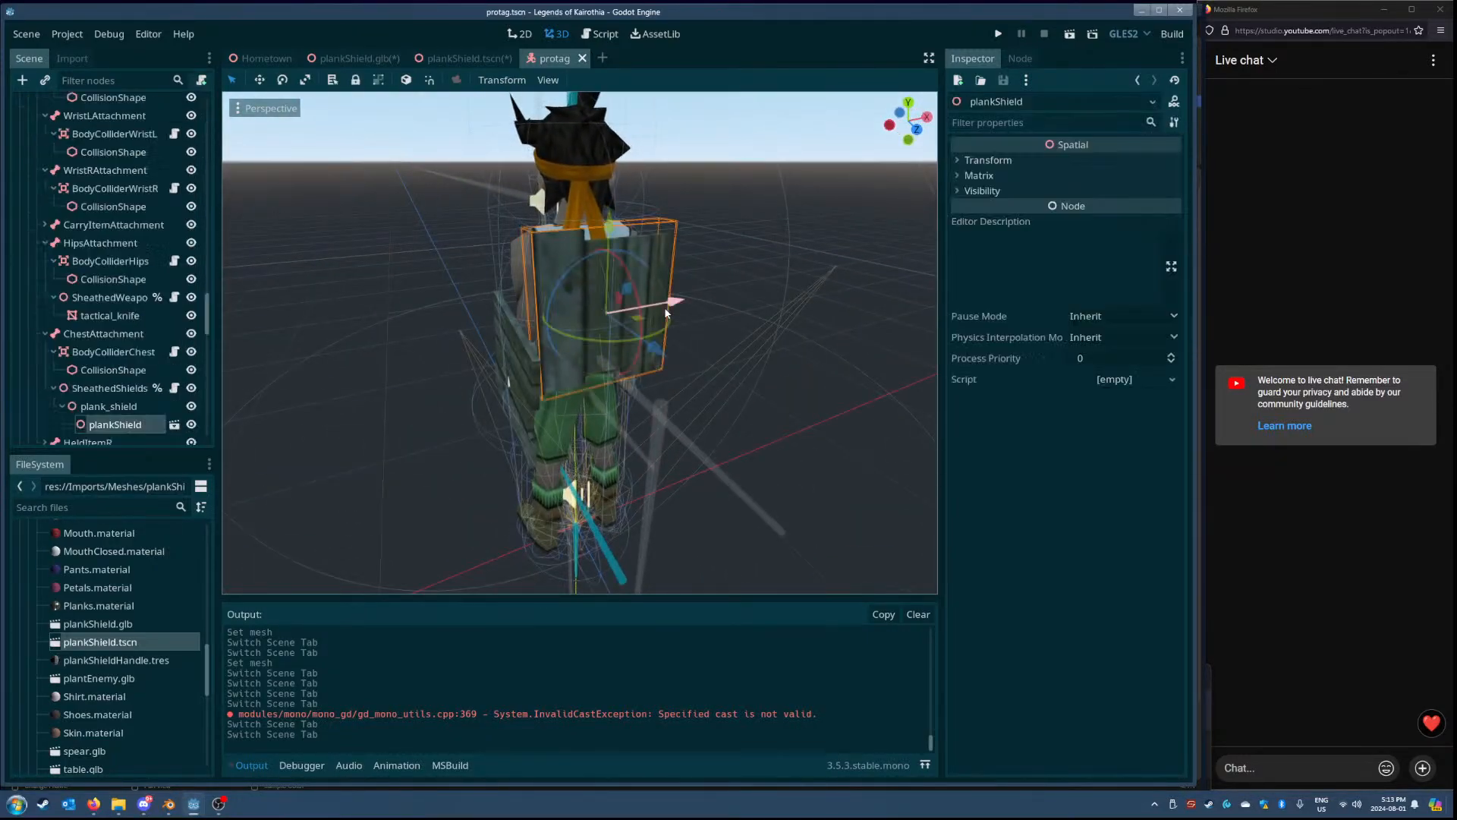
pyautogui.click(191, 406)
pyautogui.click(535, 366)
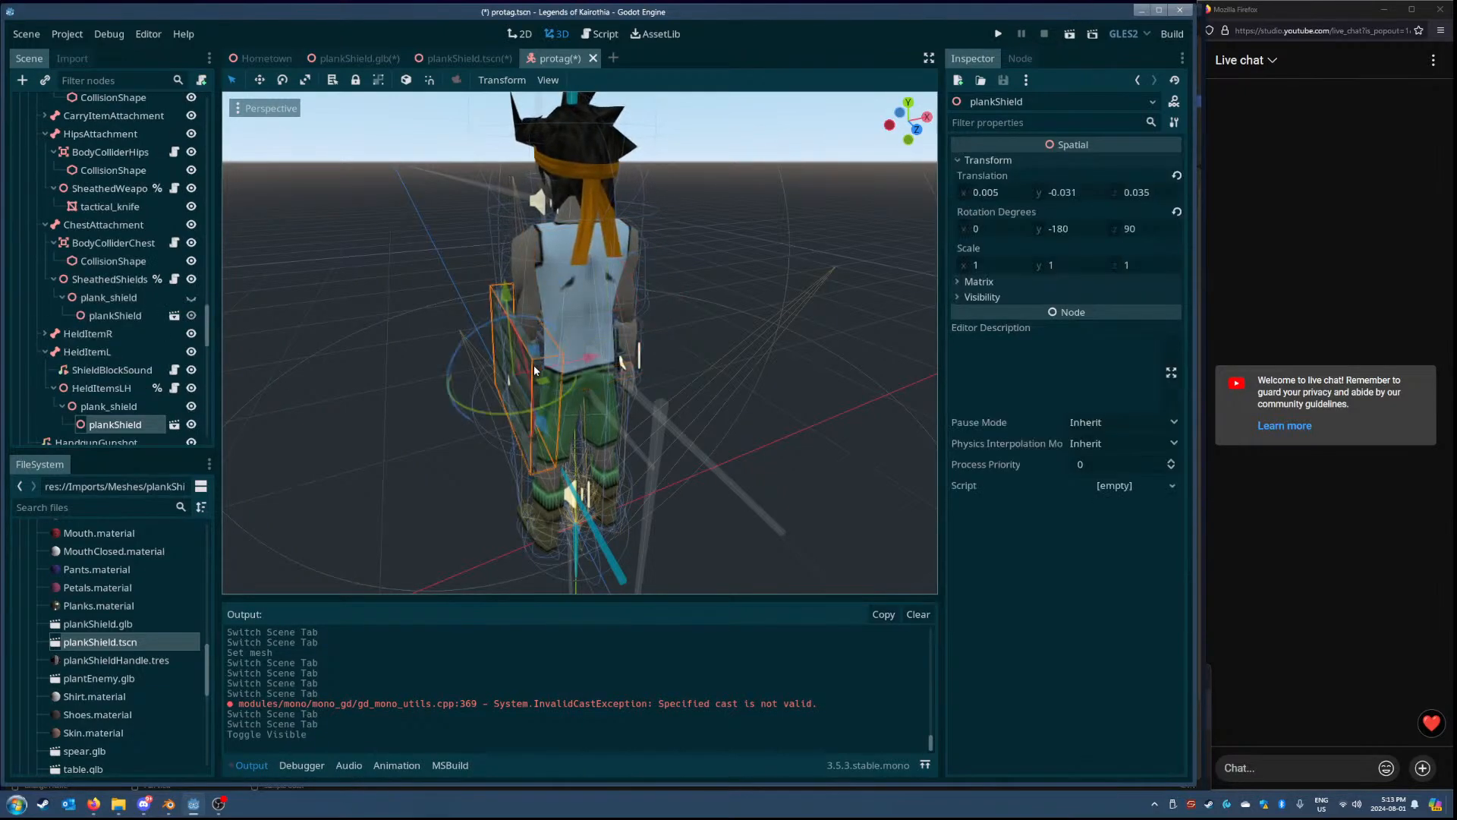
pyautogui.click(192, 406)
pyautogui.hotkey('ctrl', 's')
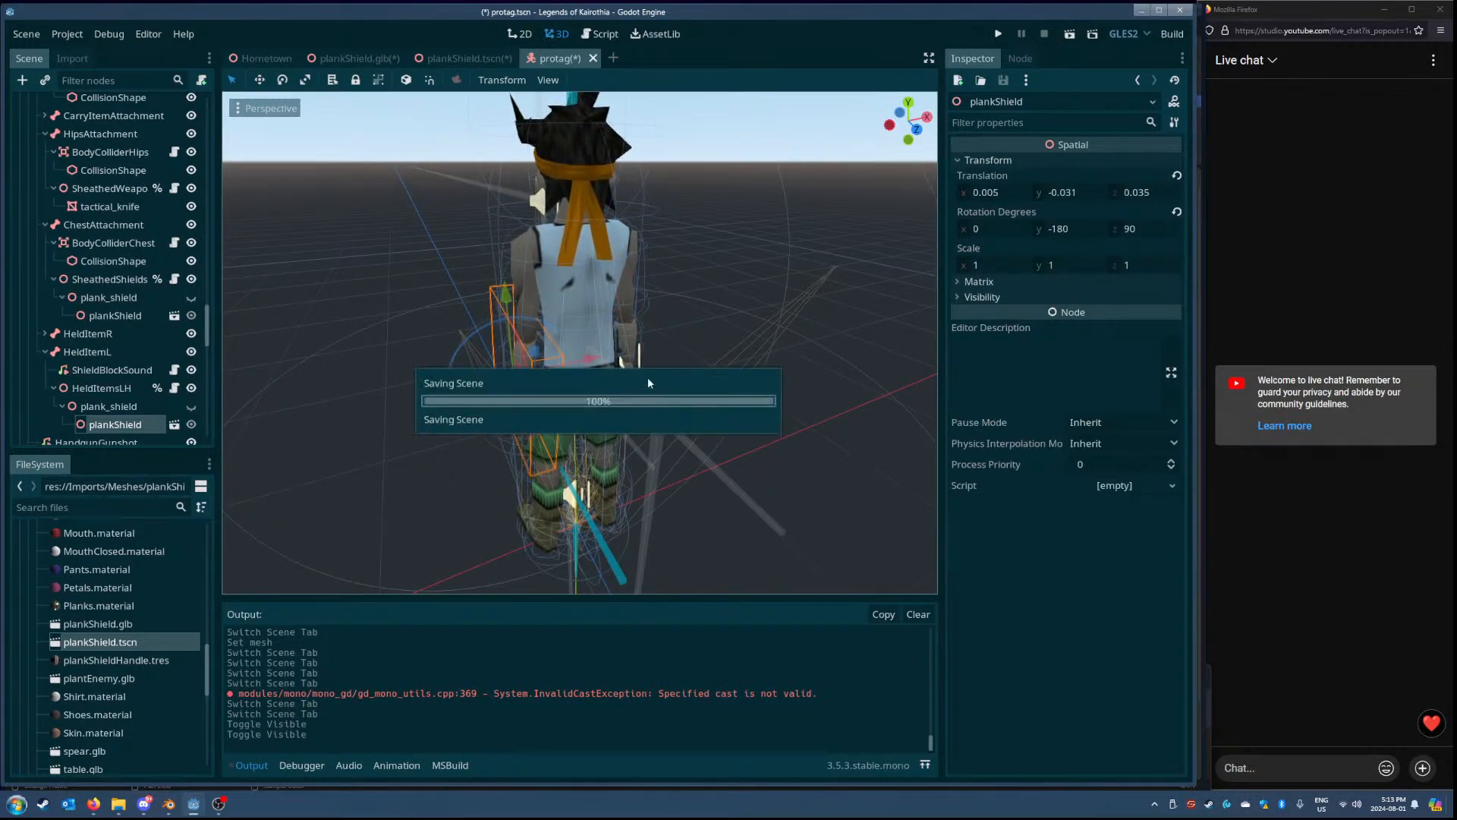
# - Close the modified plankShield.glb scene and save the plankShield.tscn scene
pyautogui.click(385, 58)
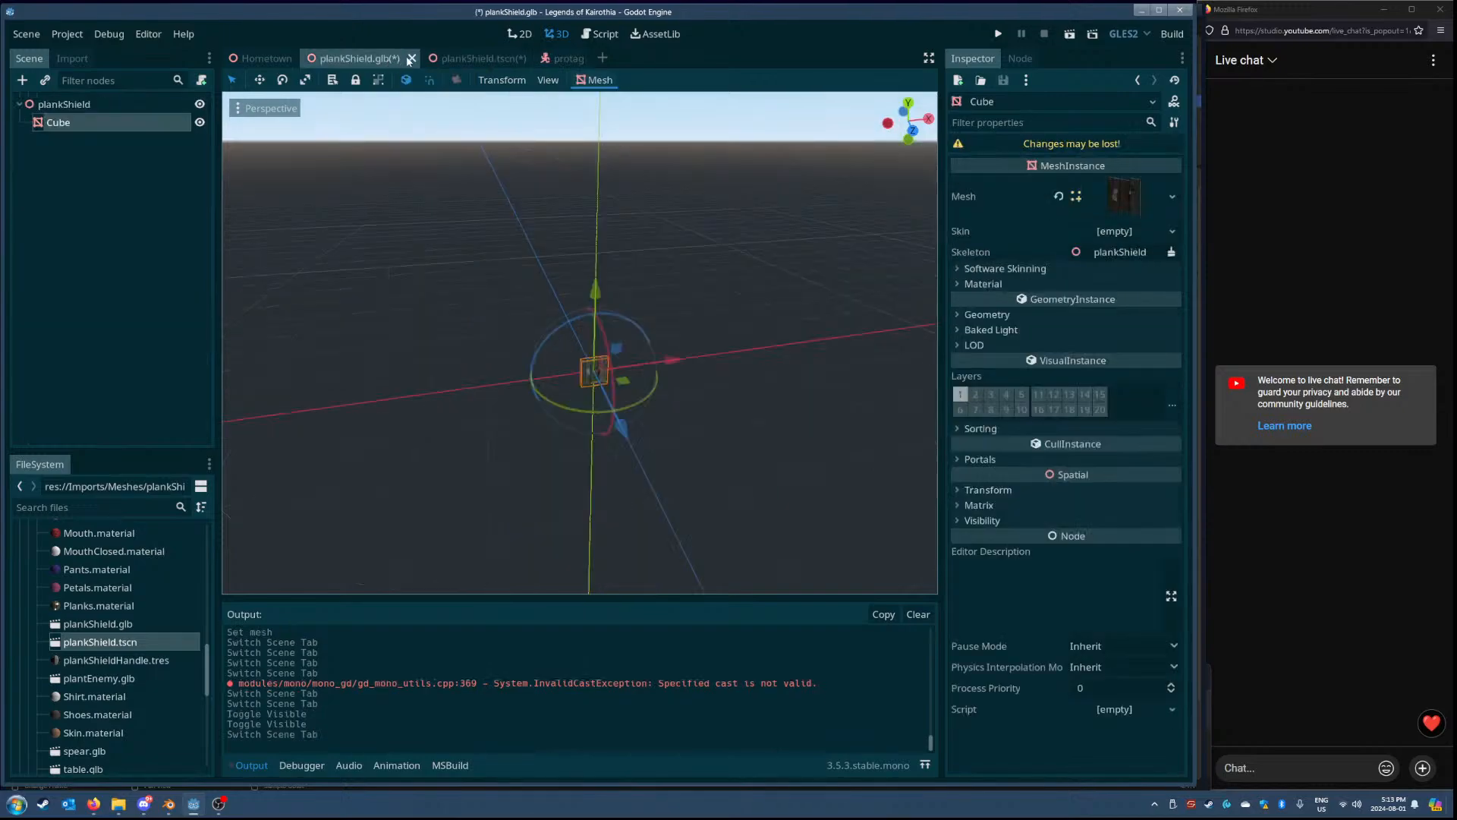
pyautogui.click(412, 58)
pyautogui.click(691, 410)
pyautogui.click(373, 51)
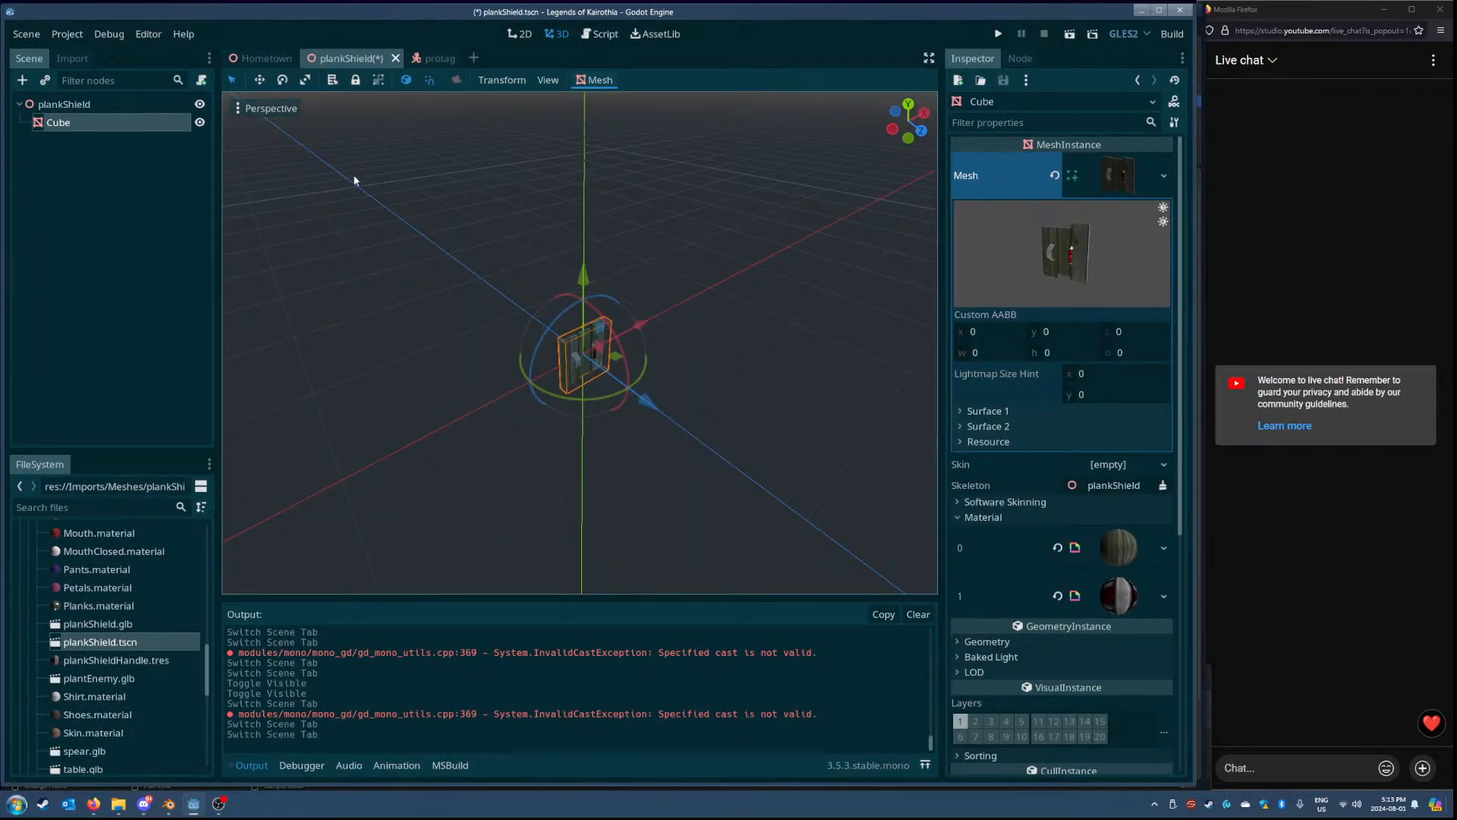
pyautogui.hotkey('ctrl', 's')
# - Run the Hometown scene and enlarge the game window to test the shield in play
pyautogui.click(262, 58)
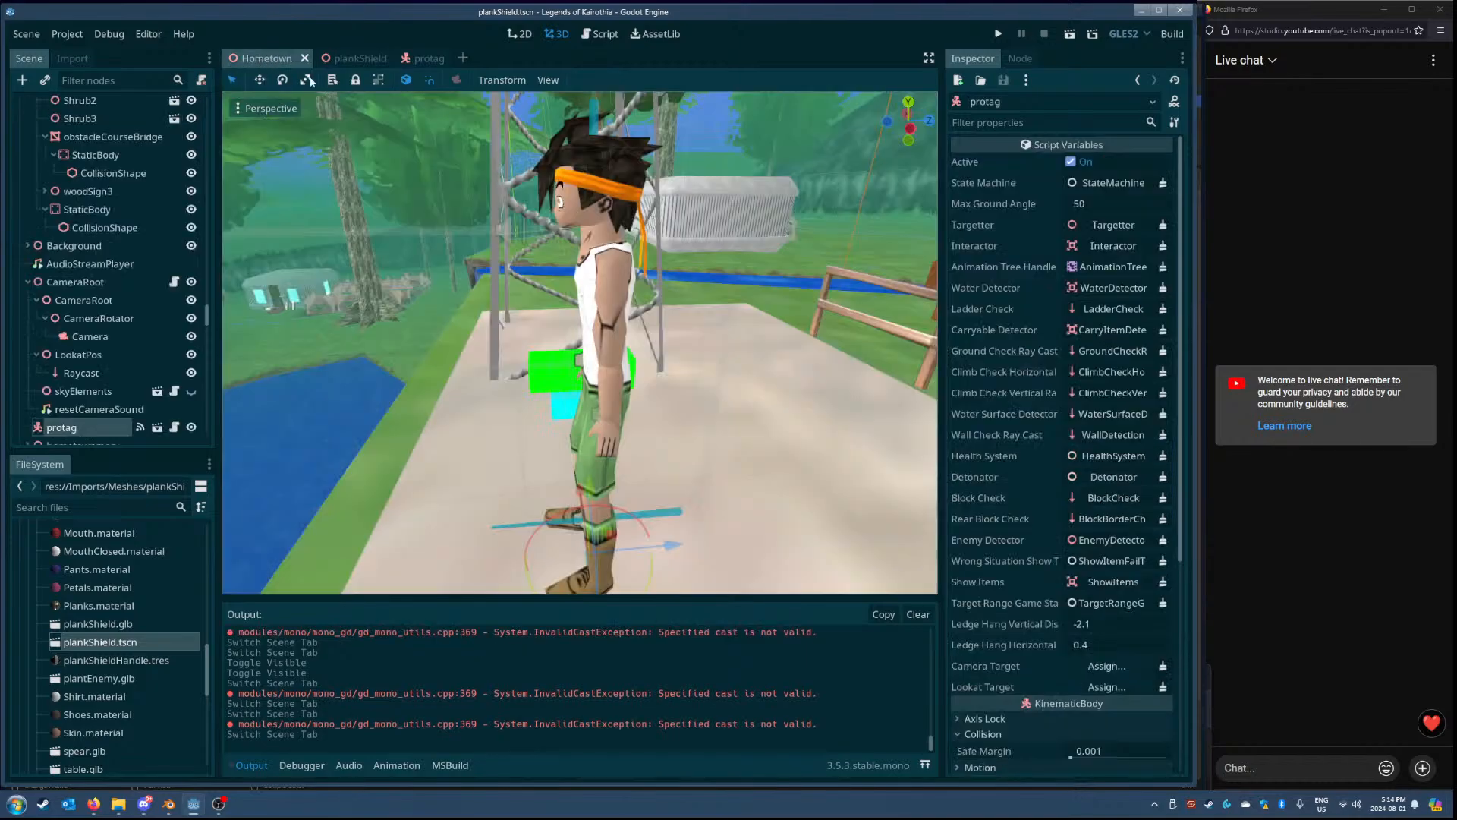
pyautogui.click(1065, 36)
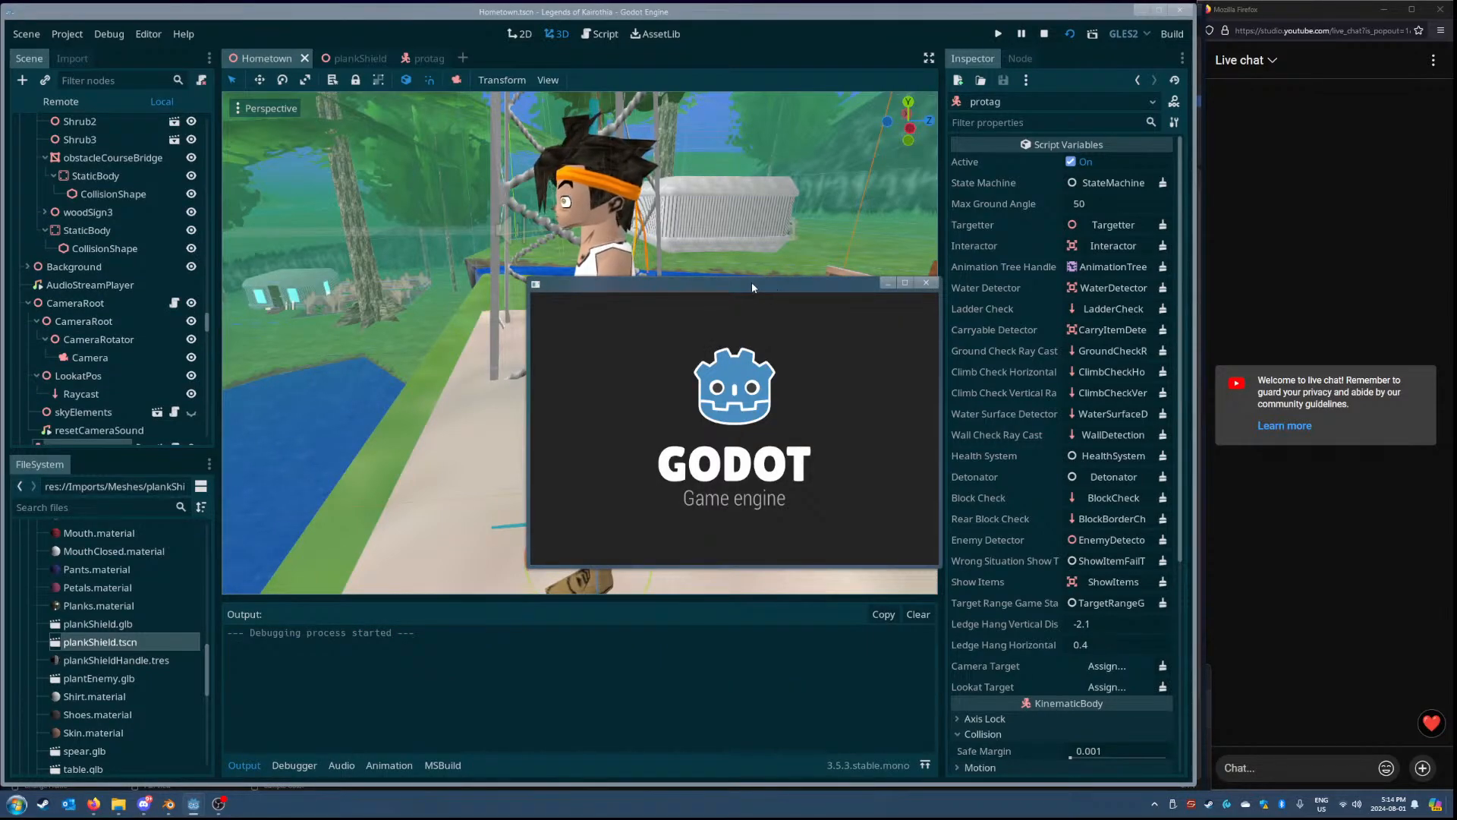
pyautogui.moveTo(743, 284); pyautogui.dragTo(408, 85)
pyautogui.moveTo(585, 367); pyautogui.dragTo(1065, 600)
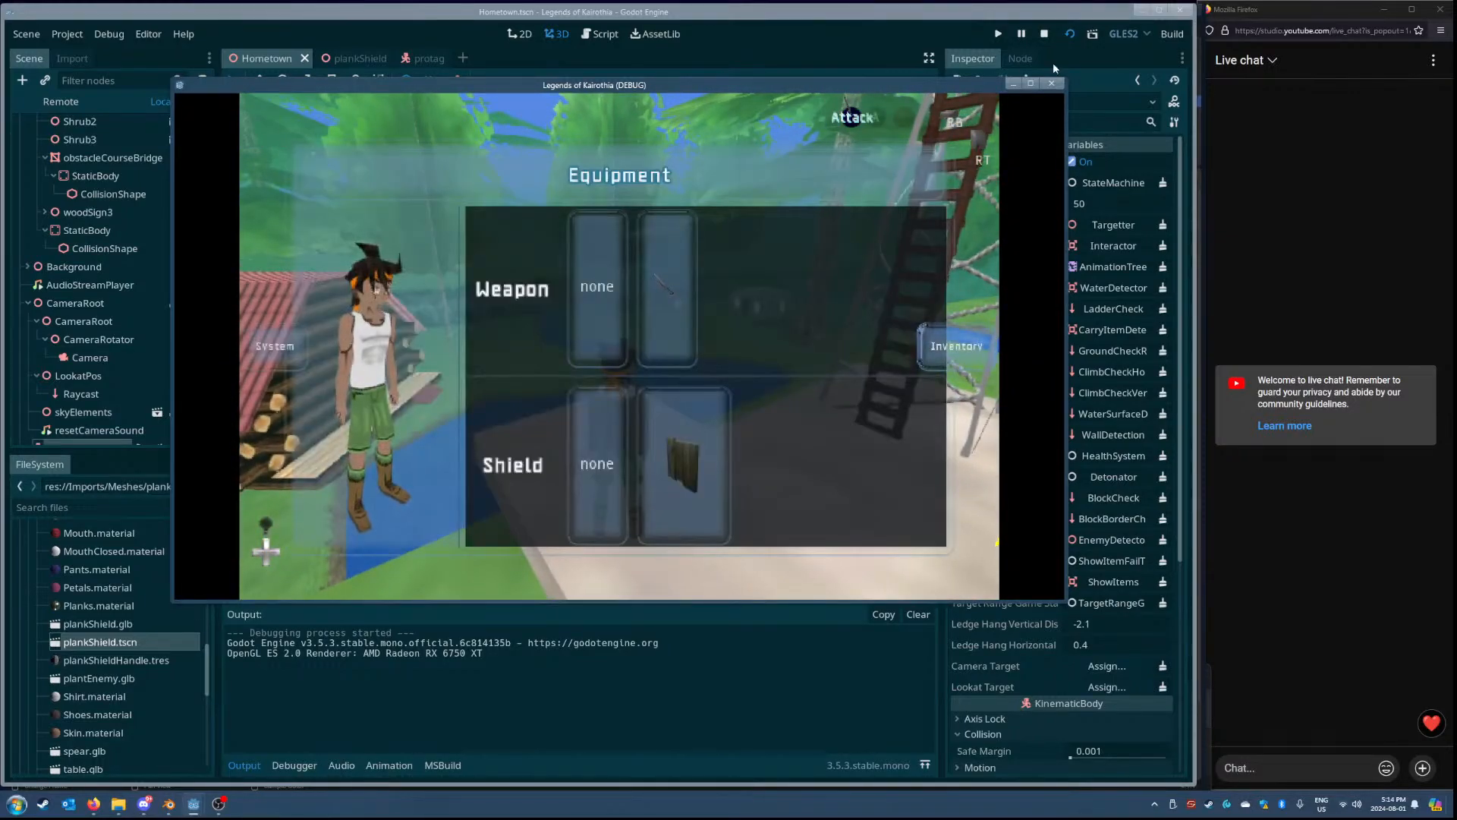
# - Close the running game and go back to the protag scene
pyautogui.click(1052, 83)
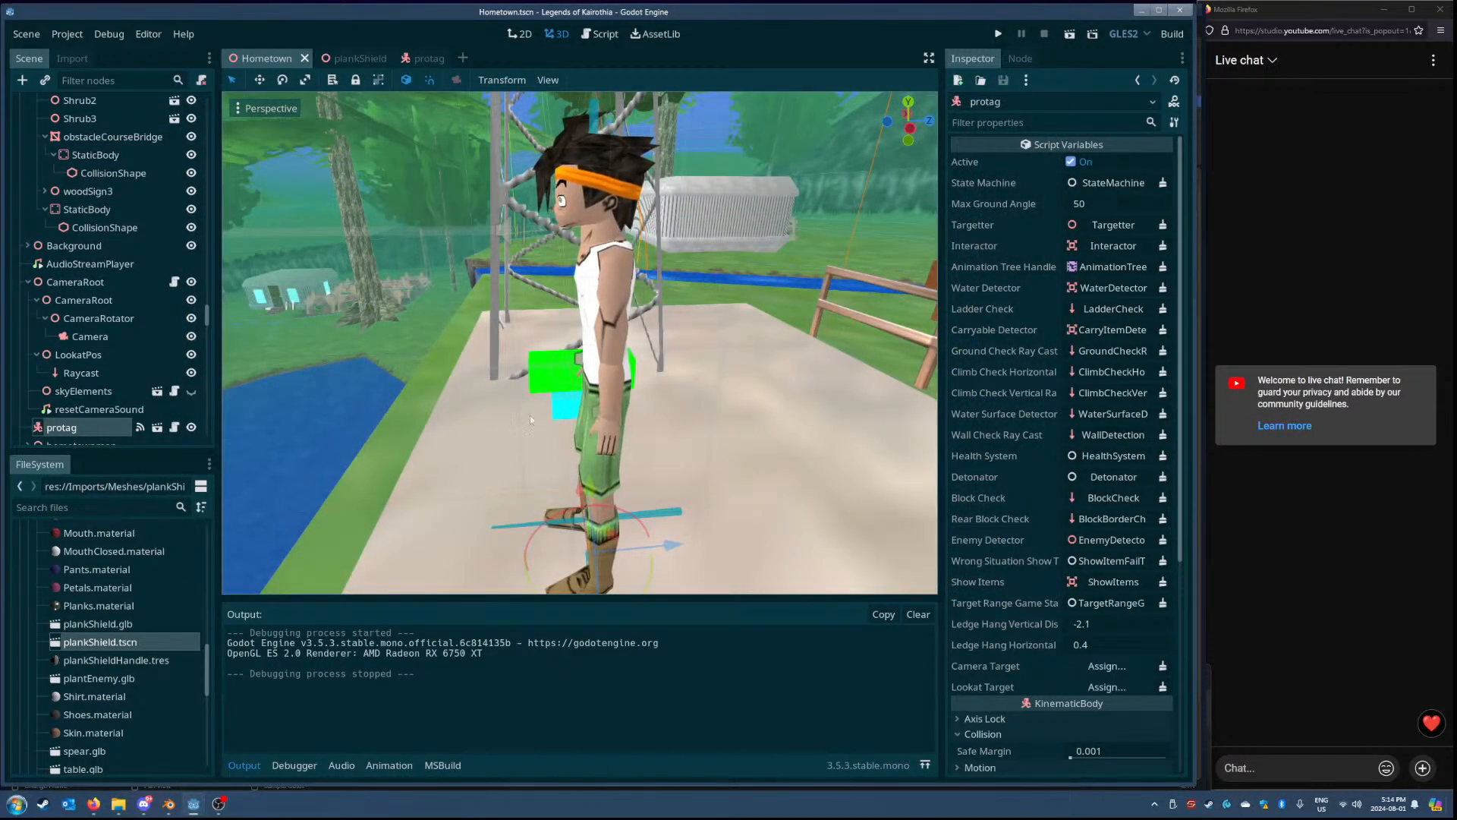
pyautogui.click(354, 58)
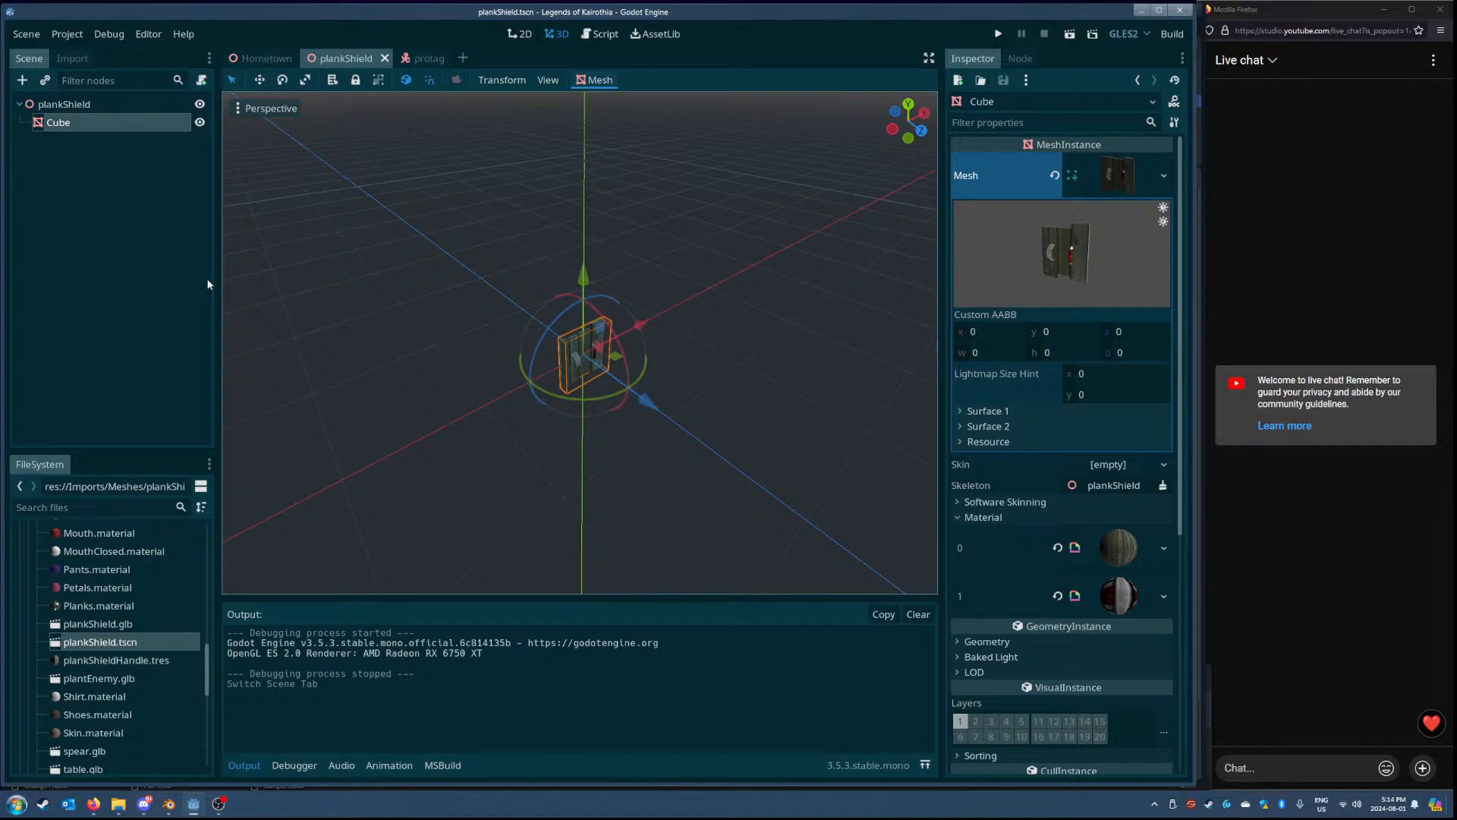
pyautogui.click(425, 59)
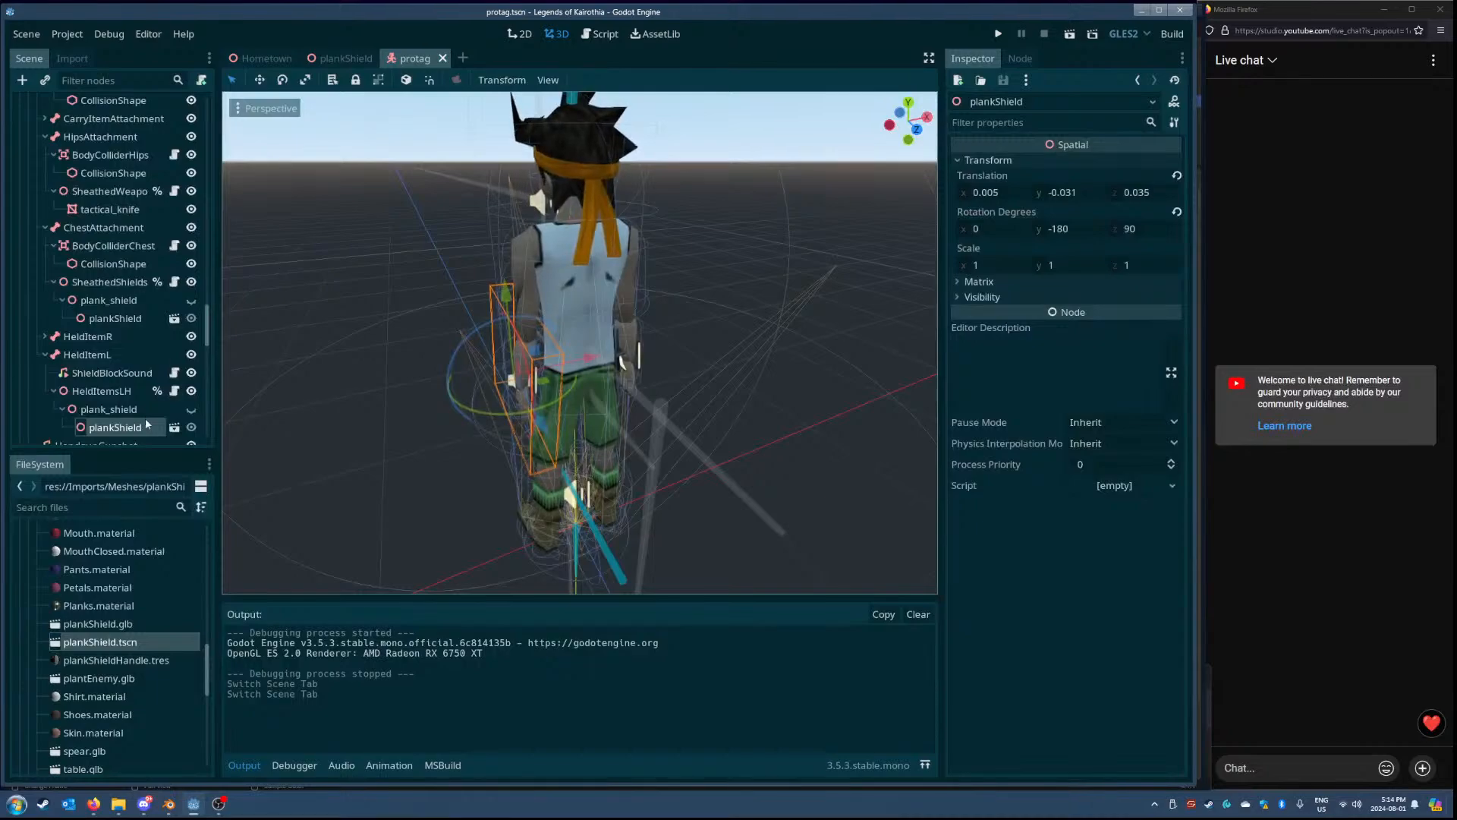
# - Add an Area node as a child of plank_shield under HeldItemsLH
pyautogui.scroll(-2, 114, 379)
pyautogui.rightClick(99, 324)
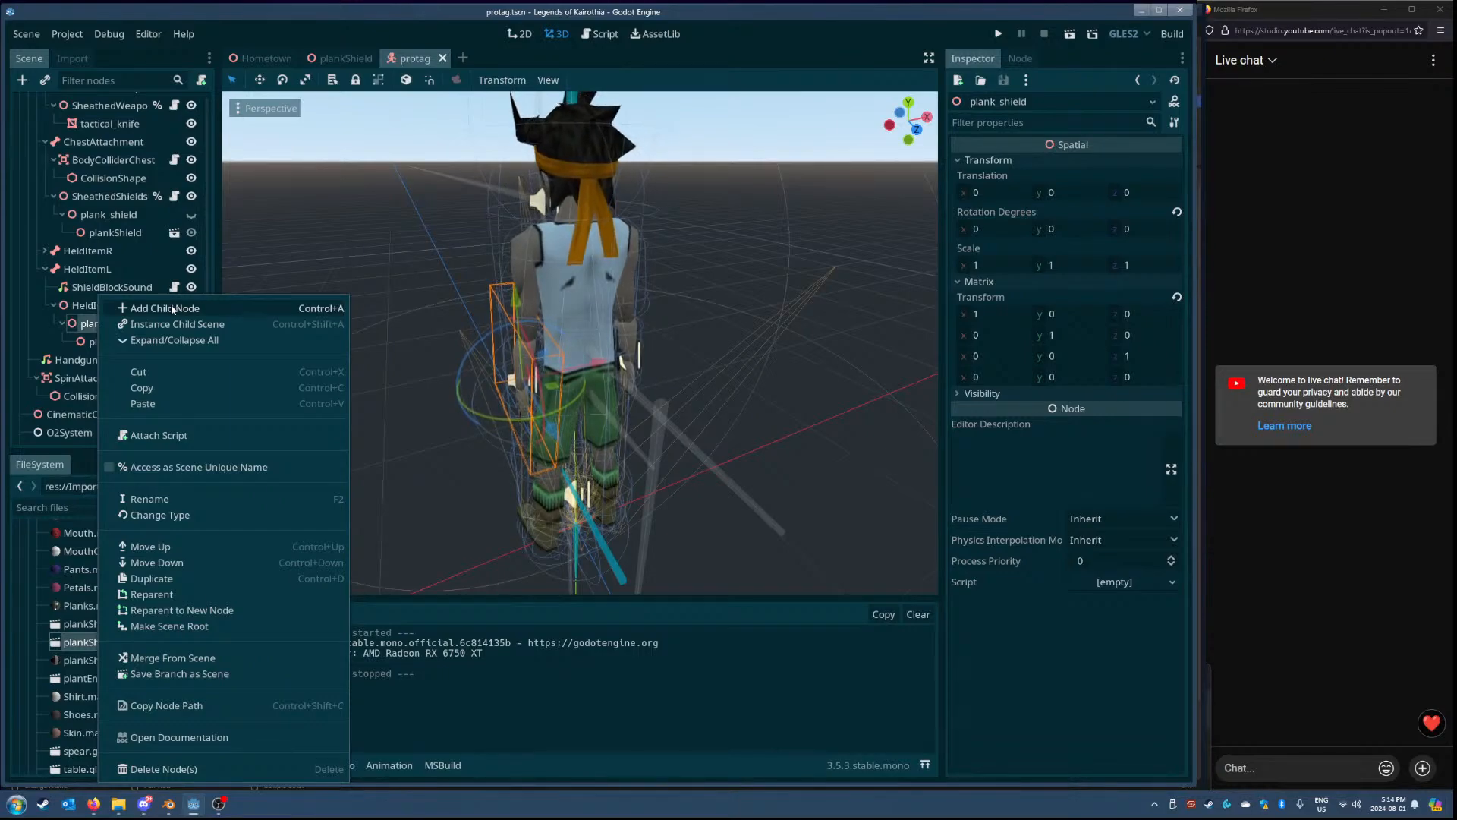
pyautogui.click(168, 310)
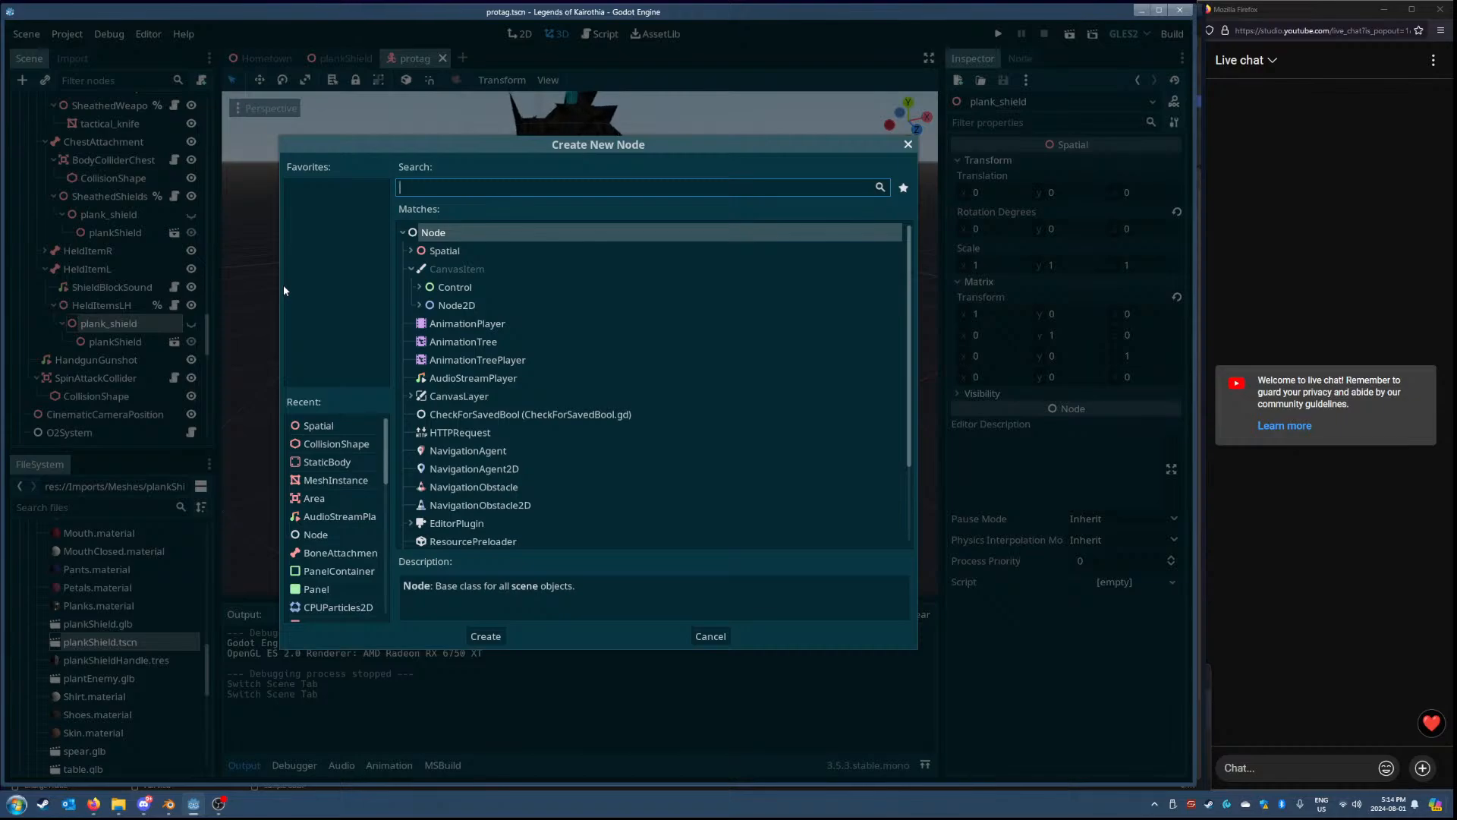
pyautogui.write('area')
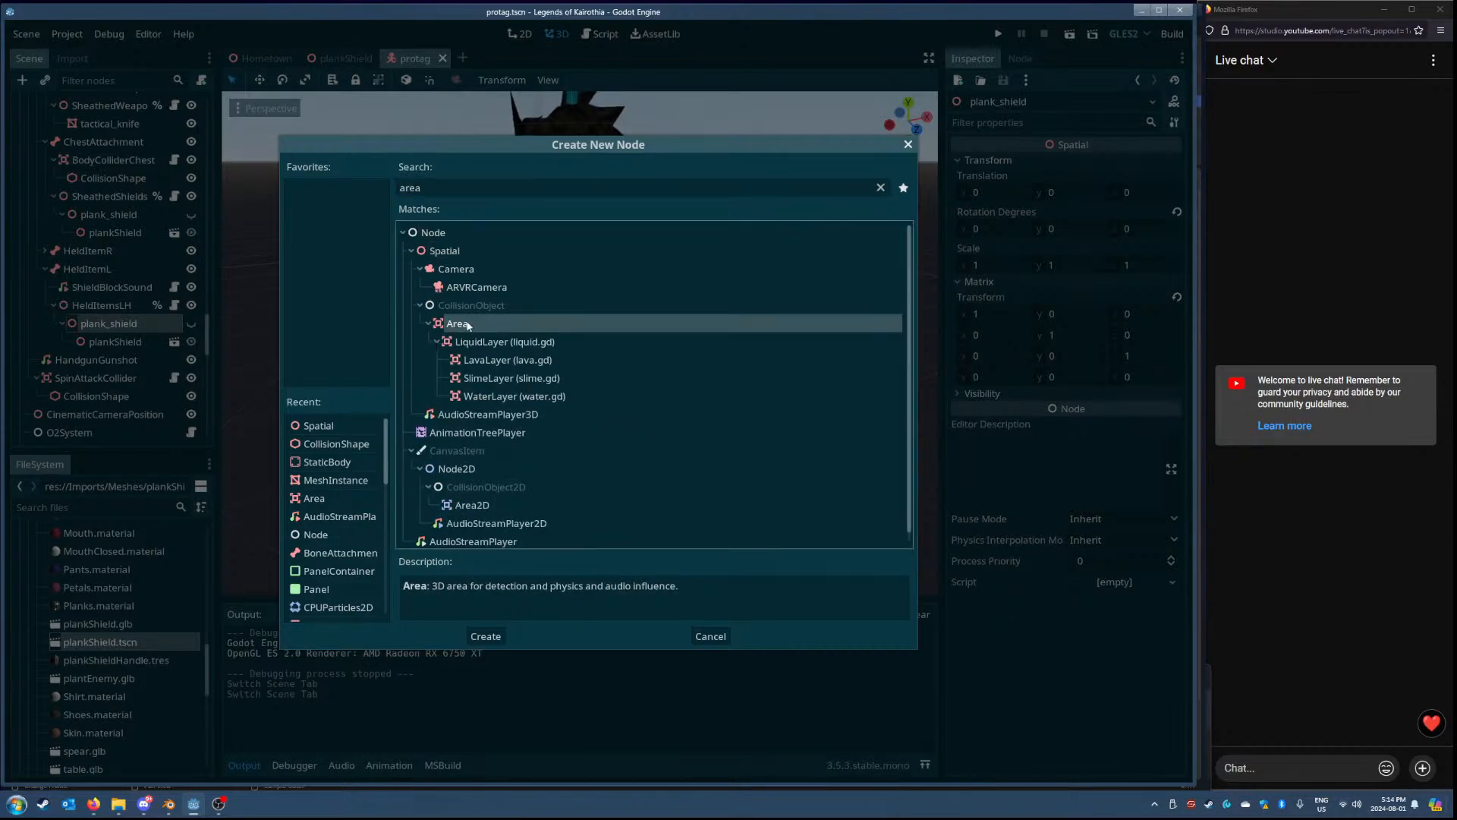
pyautogui.doubleClick(459, 325)
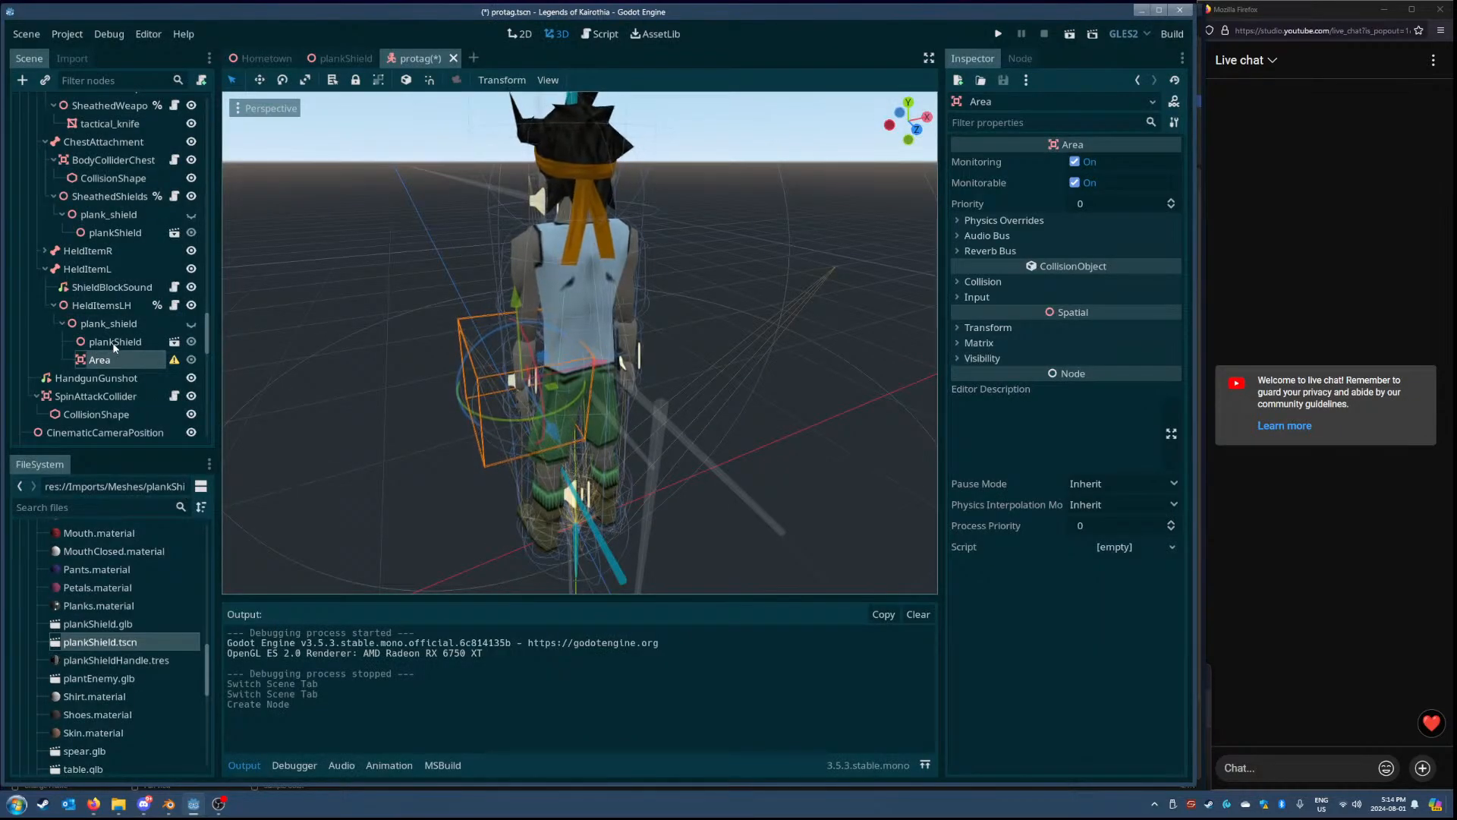
# - Rename the new Area node as blockerCollider
pyautogui.doubleClick(125, 360)
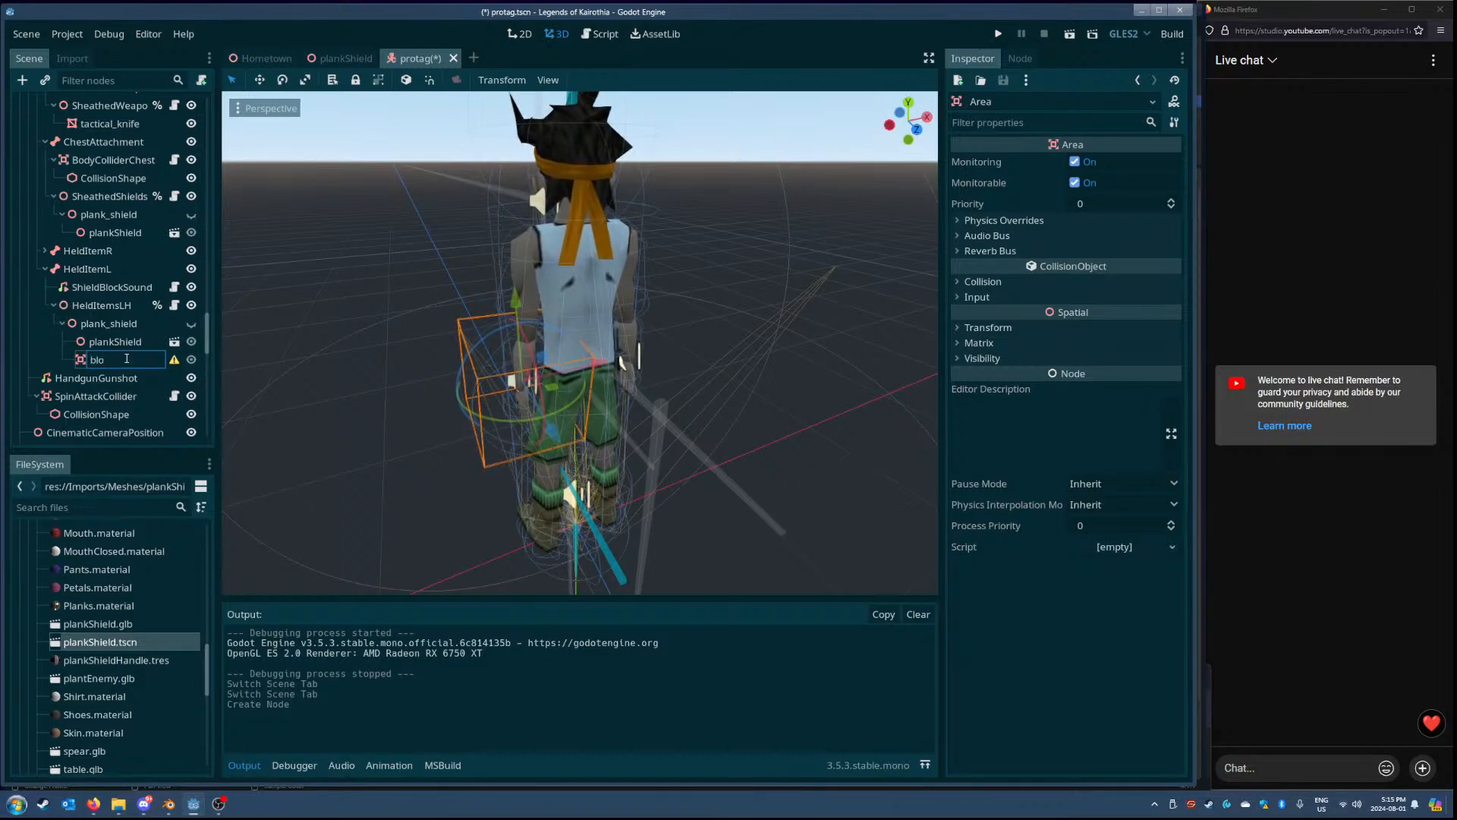
pyautogui.write('bloc')
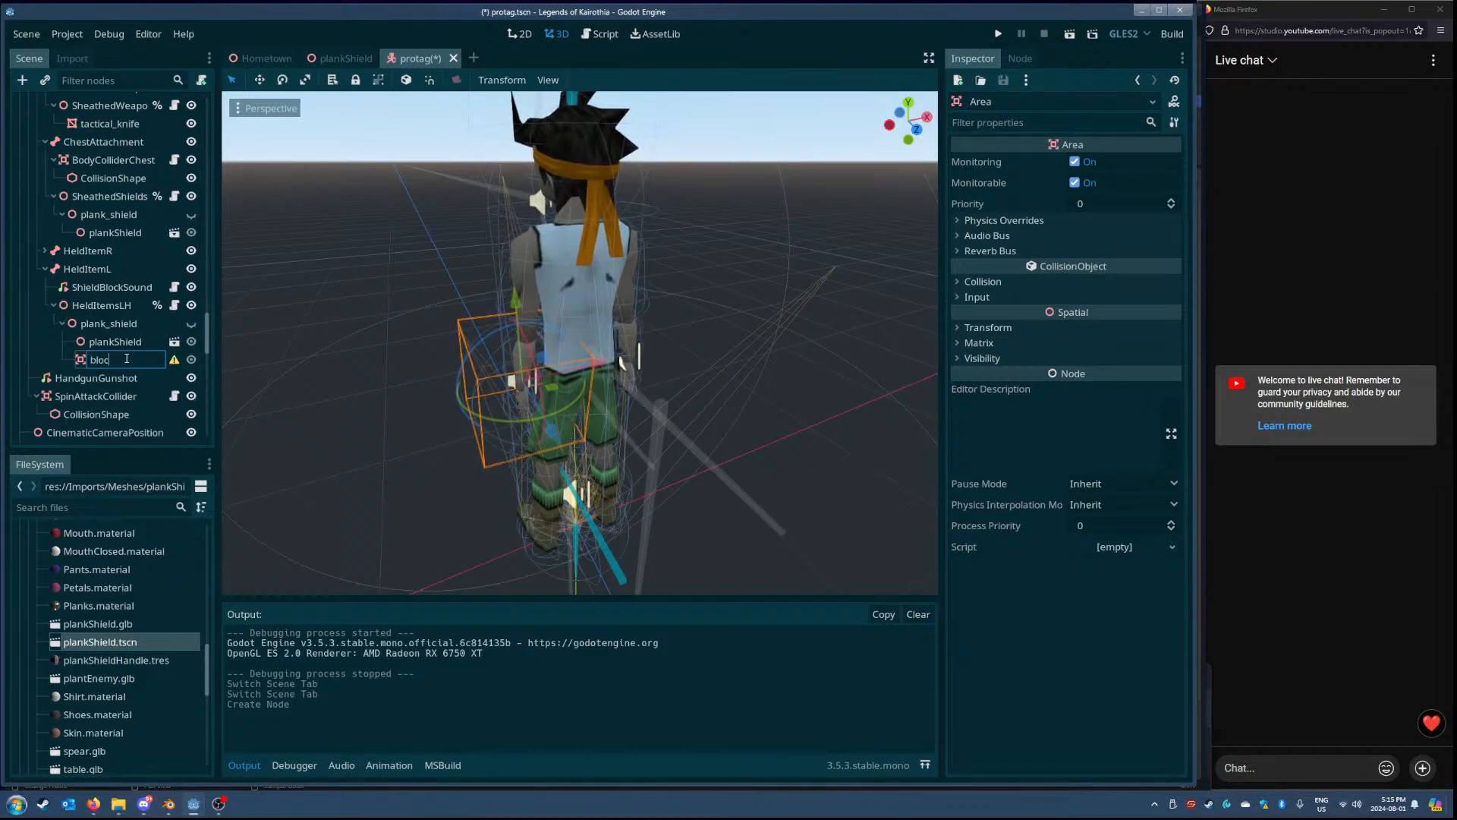
pyautogui.write('kerCol')
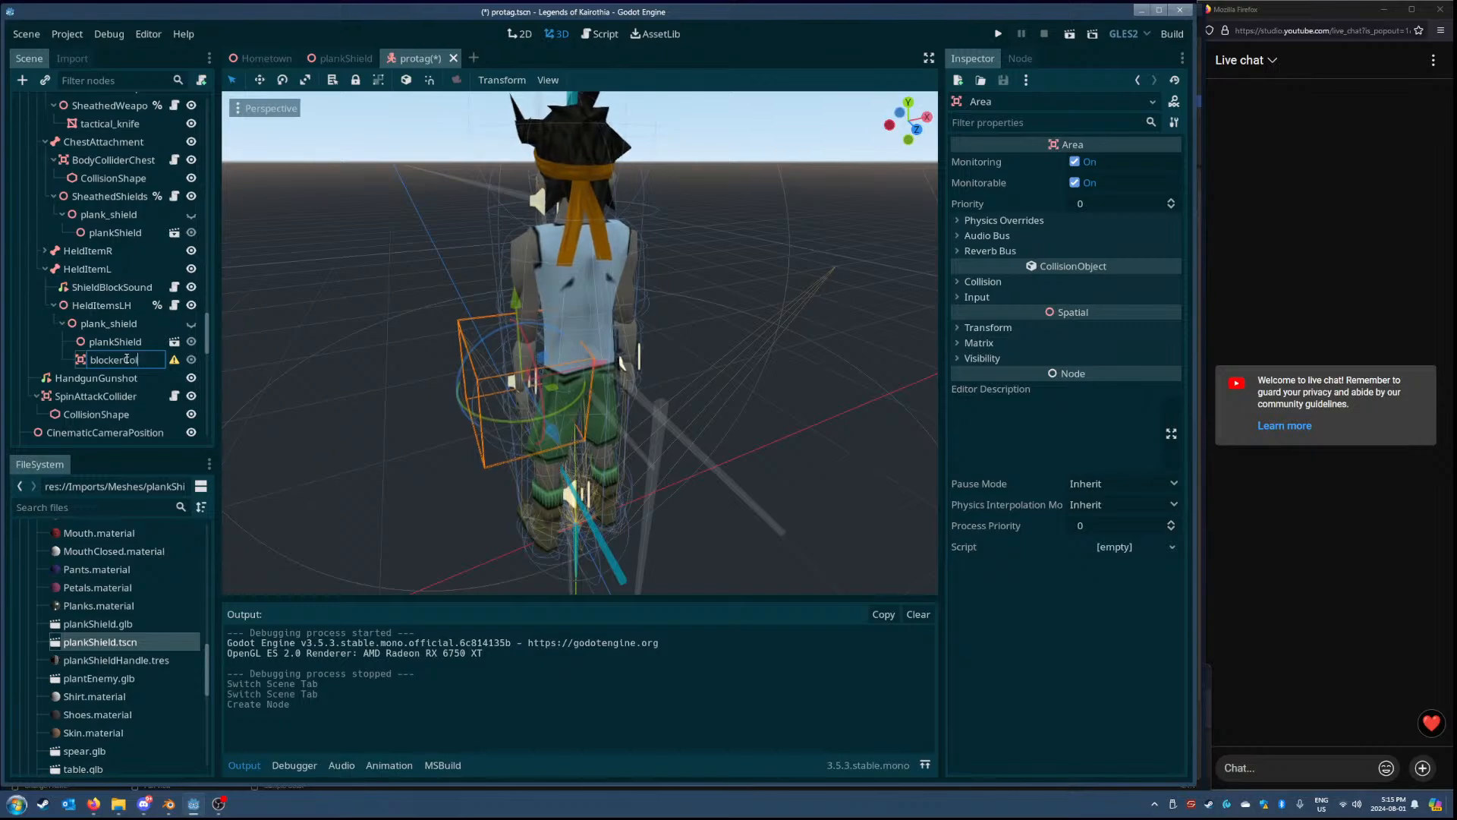
pyautogui.write('lider')
pyautogui.press('Return')
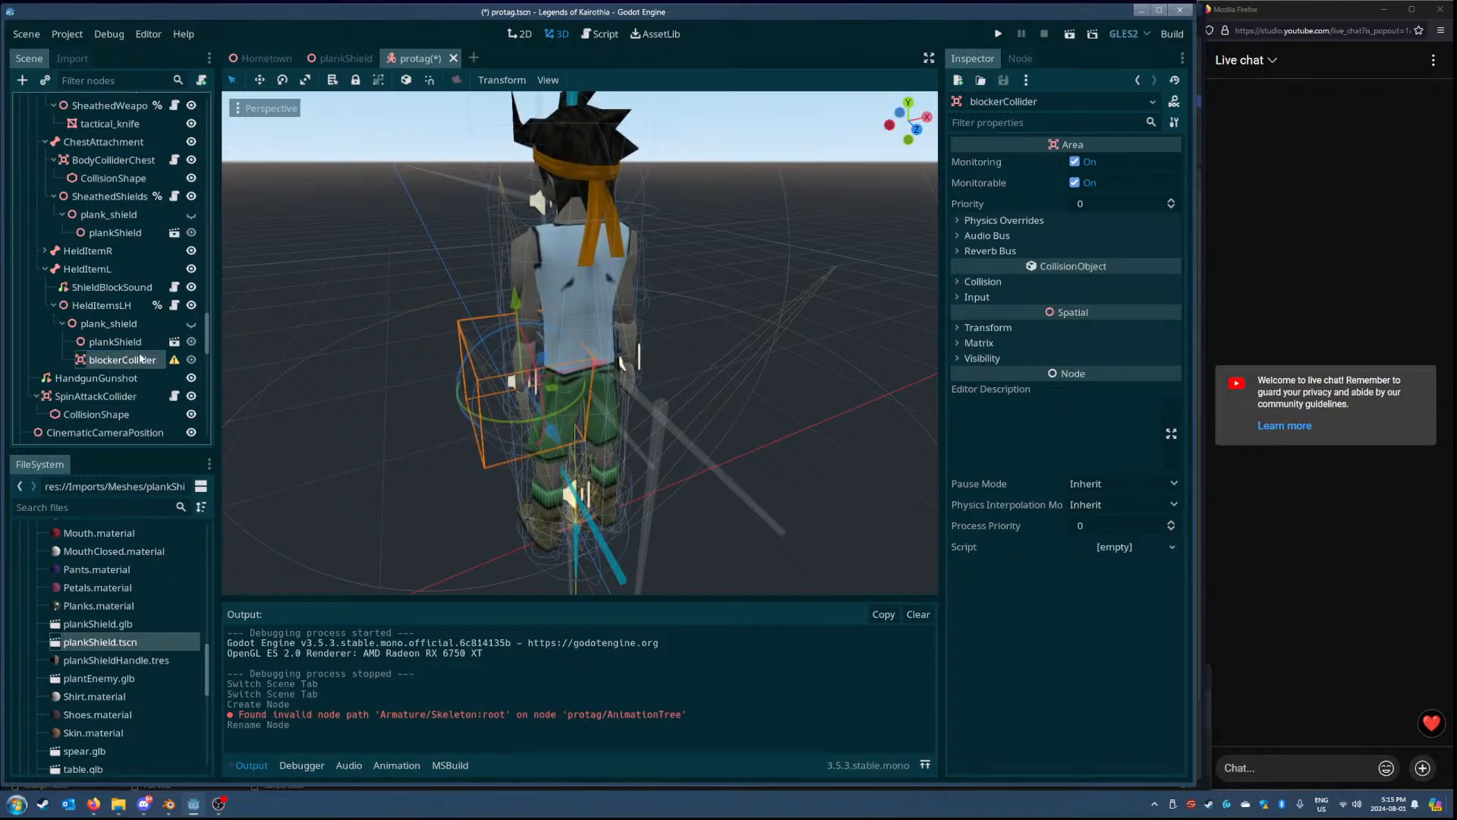
# - Find the BodyCollider.cs script among the project files and attach it to blockerCollider
pyautogui.click(137, 343)
pyautogui.click(134, 358)
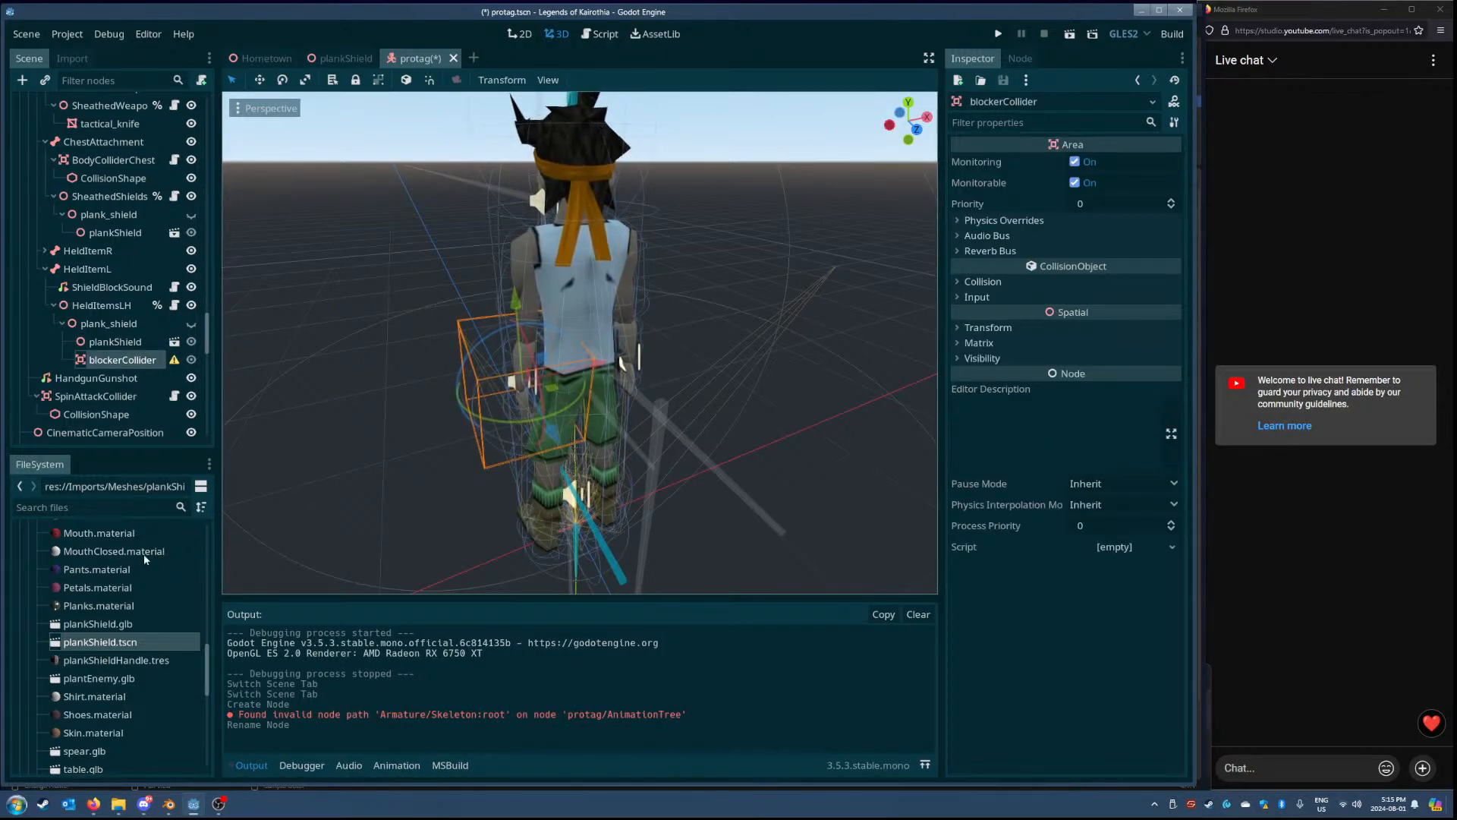
pyautogui.click(135, 508)
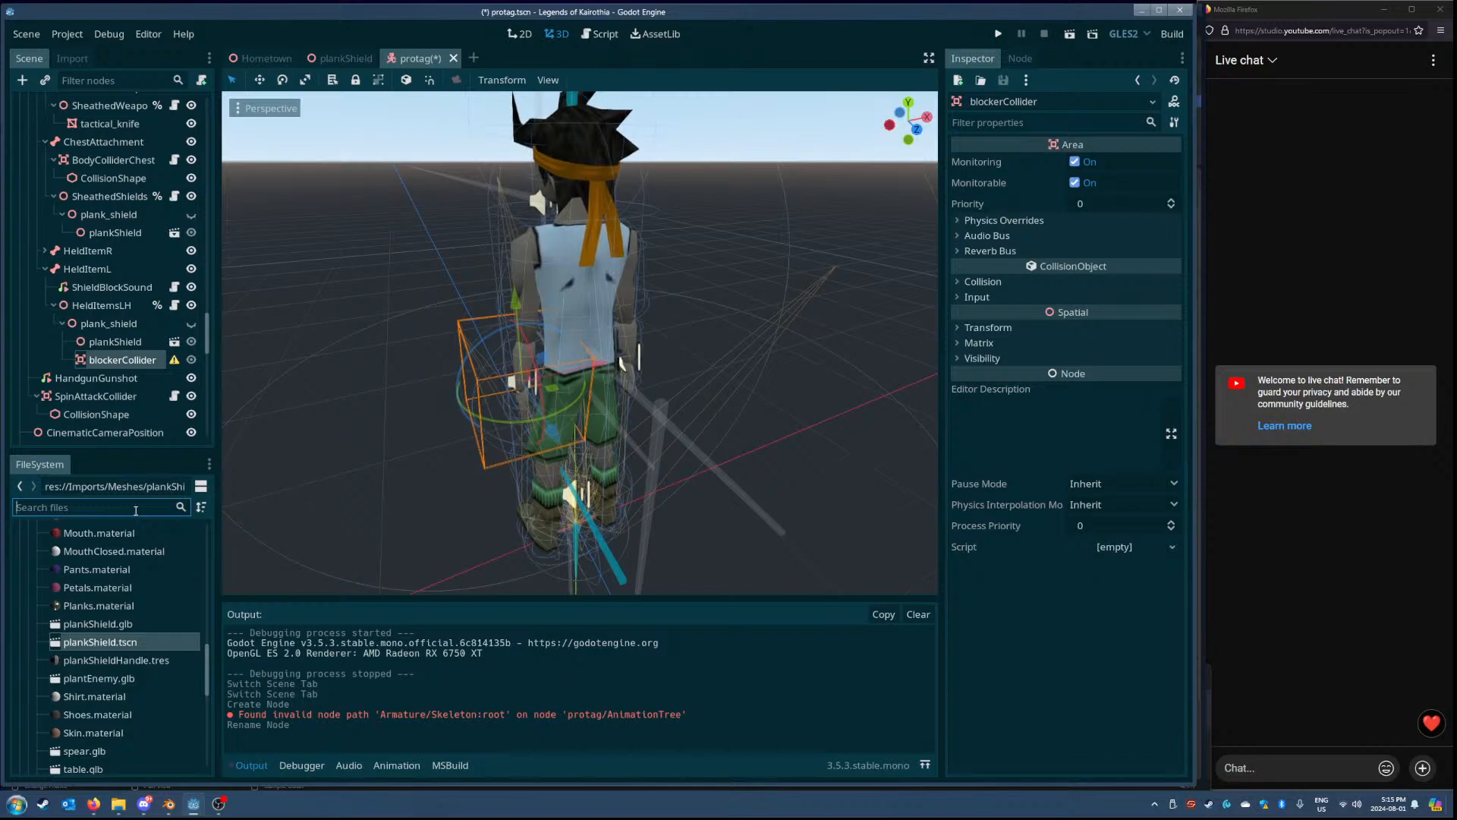
pyautogui.write('bodyc')
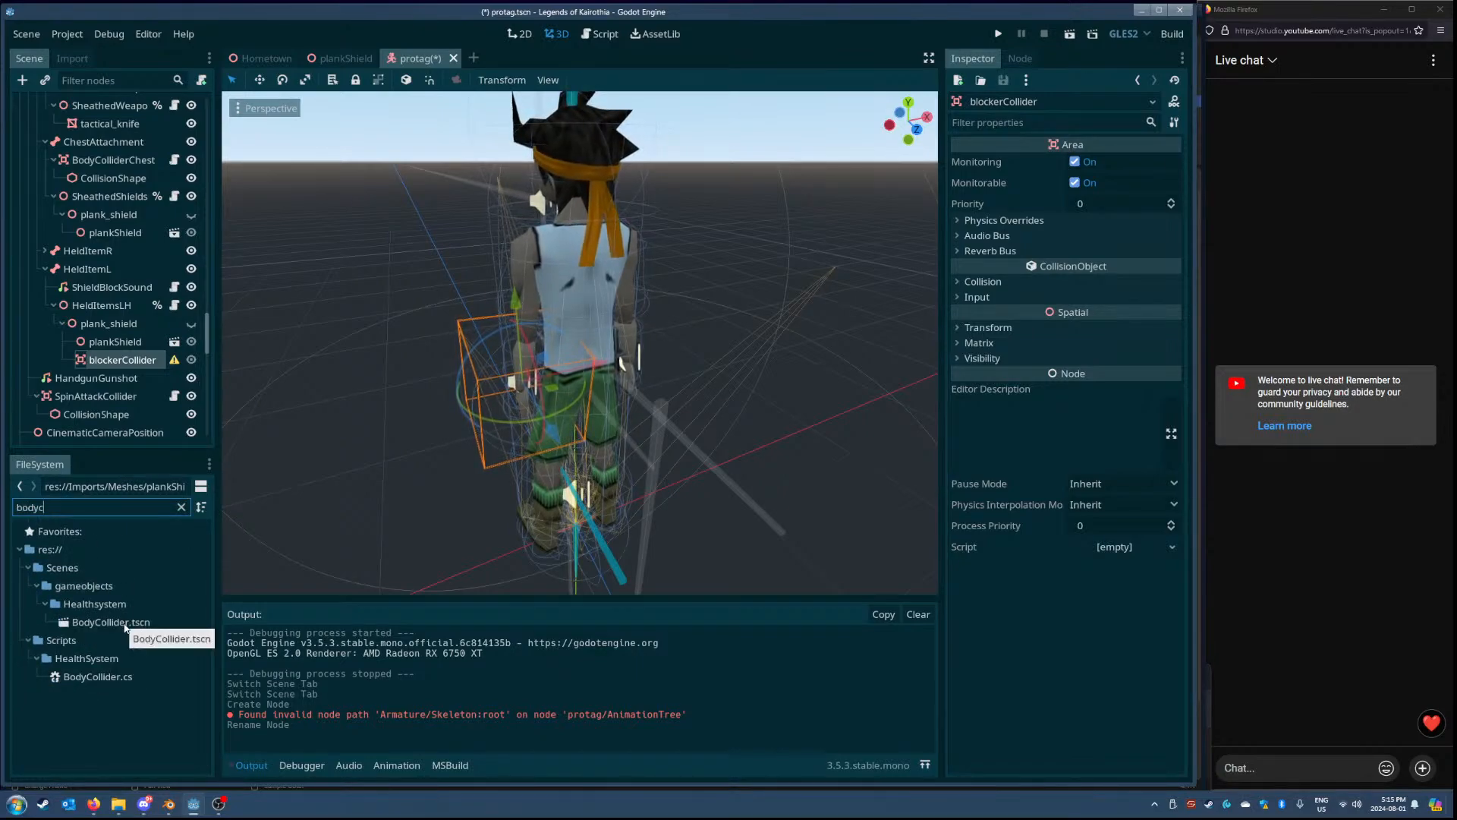
pyautogui.moveTo(97, 676); pyautogui.dragTo(1114, 547)
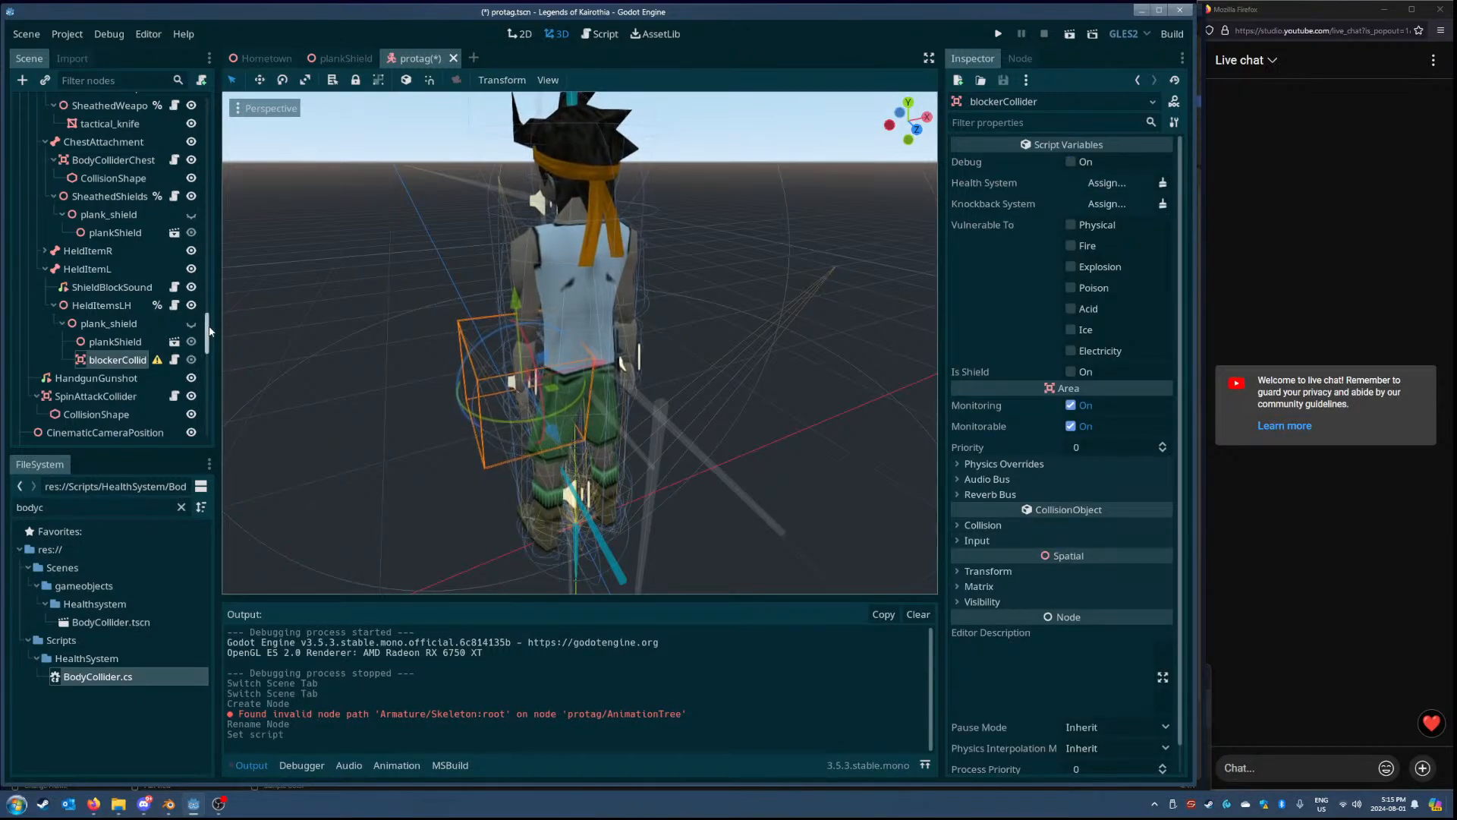
# - Assign the HealthSystem and KnockbackSystem nodes to the matching script variables of blockerCollider
pyautogui.moveTo(210, 331); pyautogui.dragTo(203, 135)
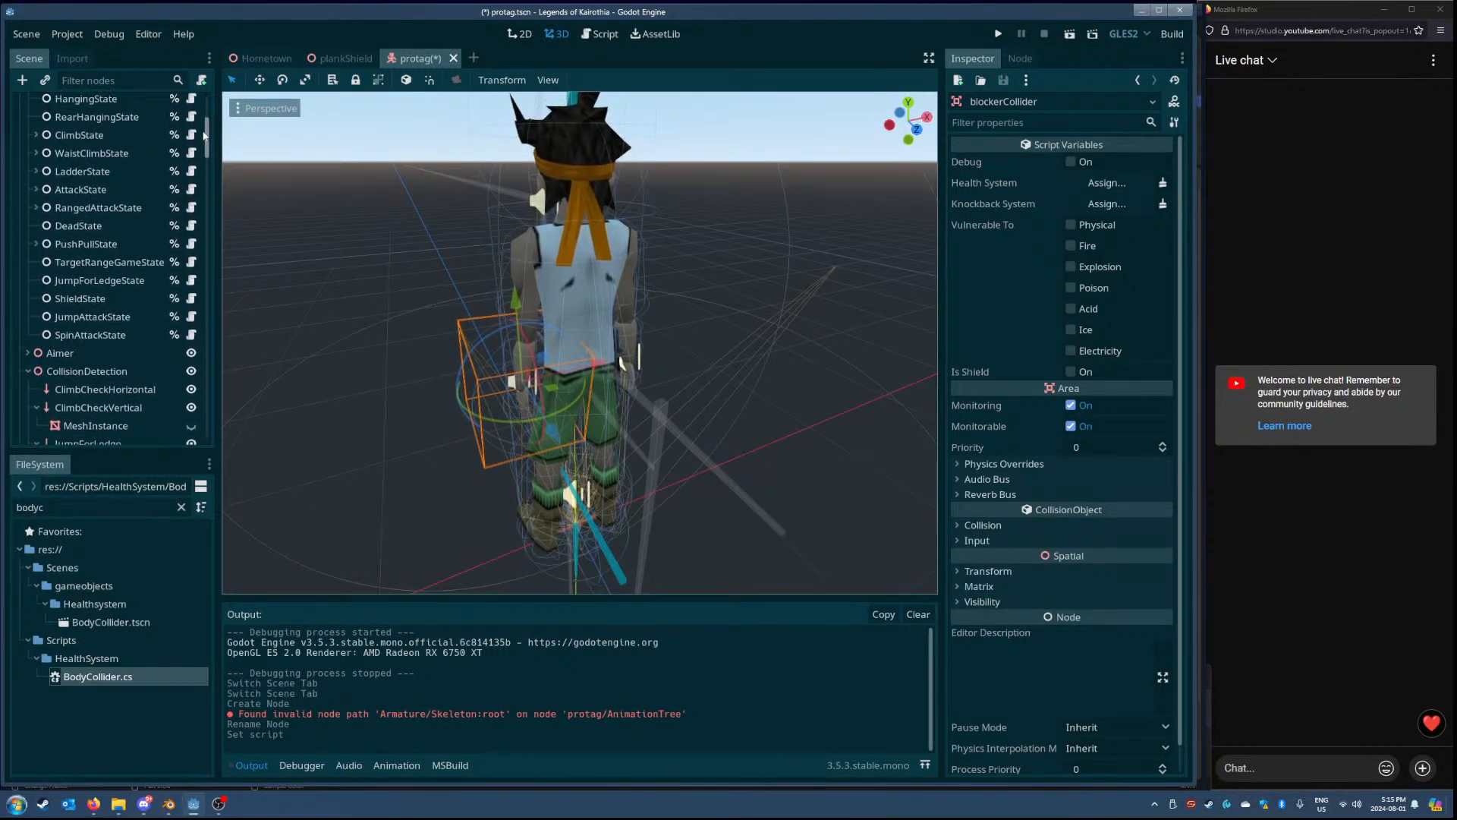
pyautogui.scroll(-6, 130, 236)
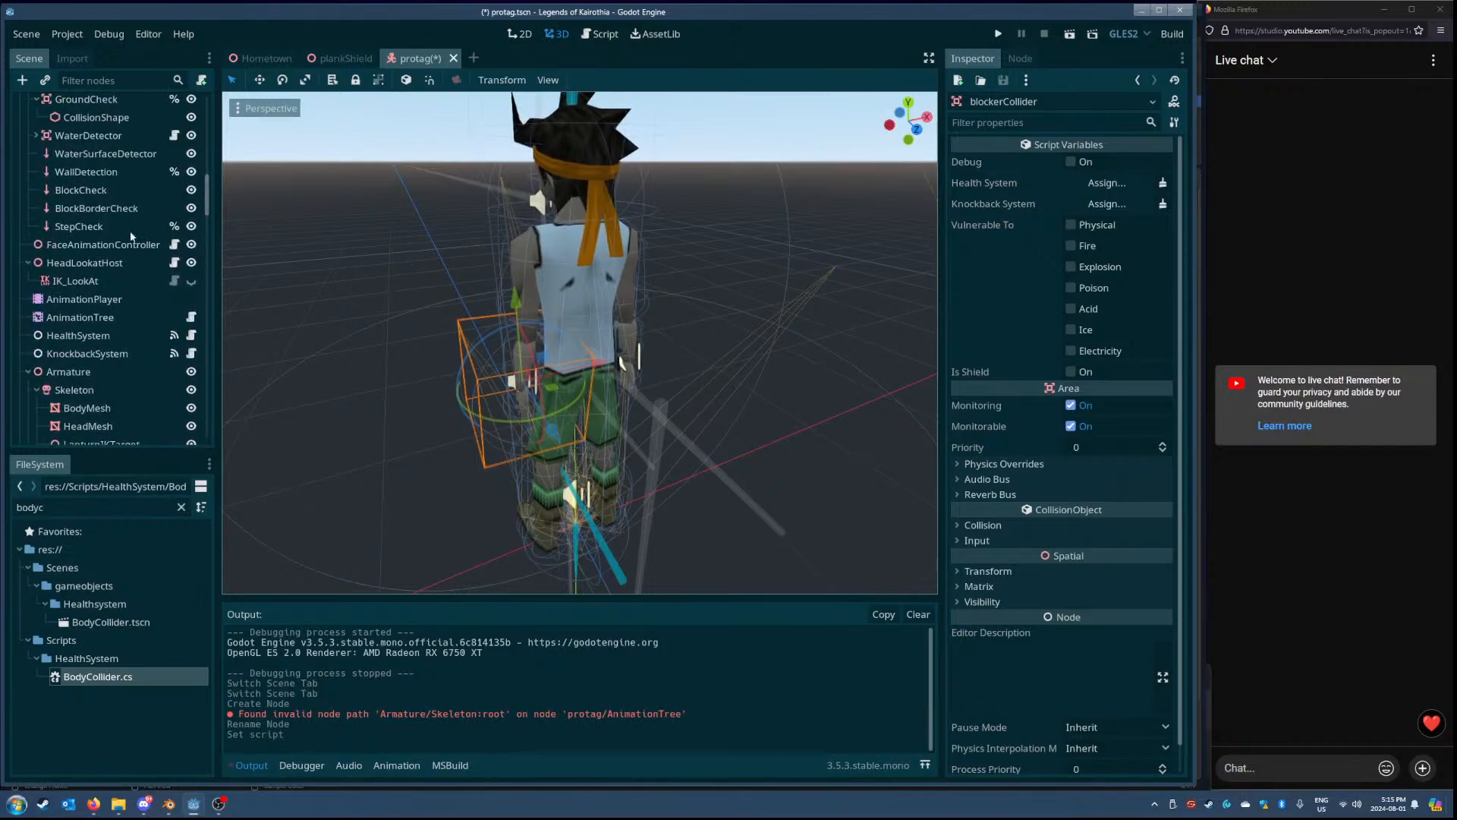
pyautogui.moveTo(59, 338)
pyautogui.mouseDown()
pyautogui.moveTo(1093, 227)
pyautogui.moveTo(1107, 182)
pyautogui.mouseUp()
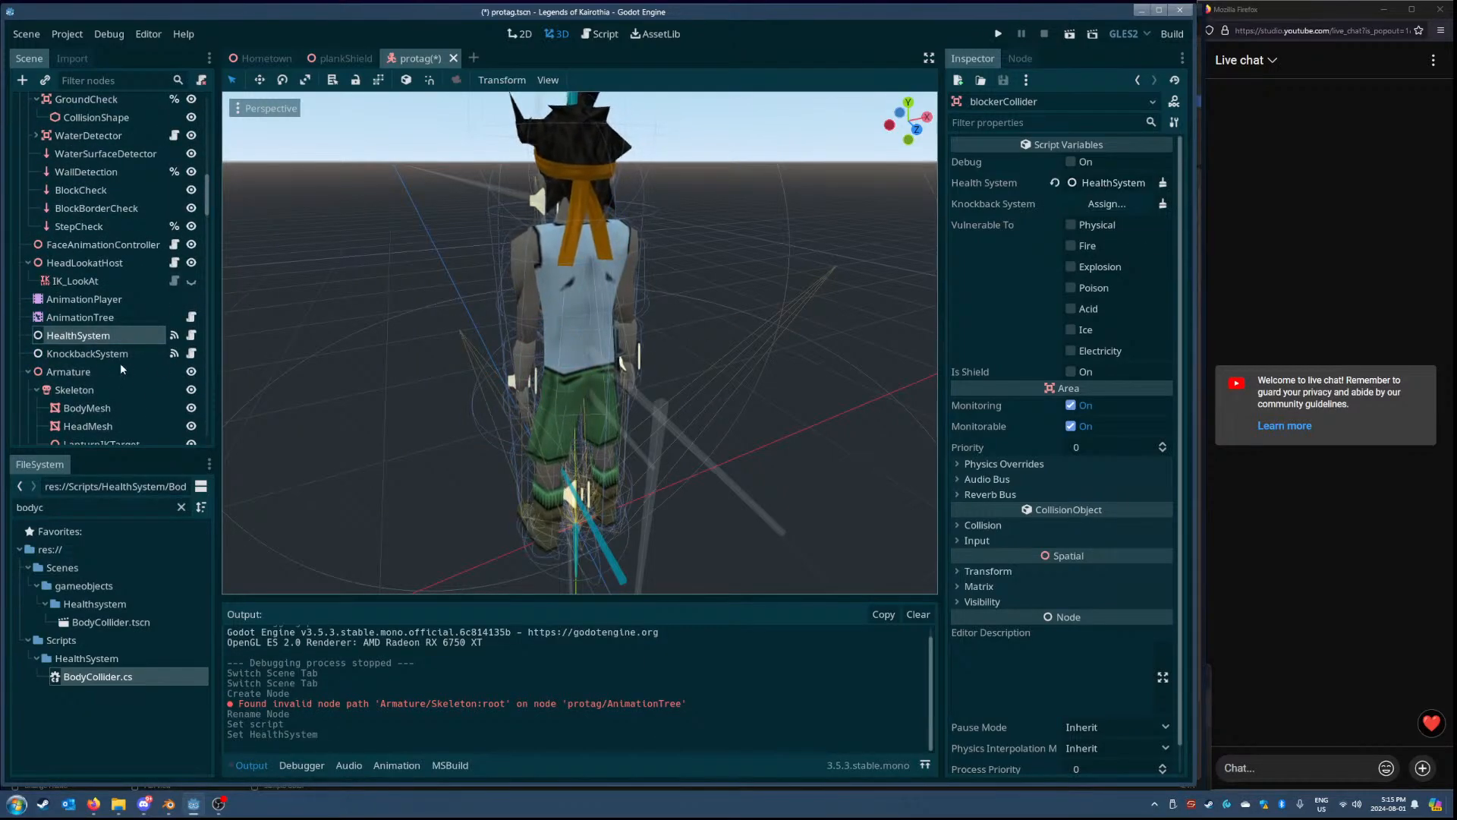
pyautogui.moveTo(114, 354)
pyautogui.mouseDown()
pyautogui.moveTo(851, 316)
pyautogui.moveTo(1108, 203)
pyautogui.mouseUp()
# - Make blockerCollider a shield vulnerable to Physical, Explosion, Poison, Acid, Ice and Electricity but not Fire, and save the protag scene
pyautogui.click(1070, 225)
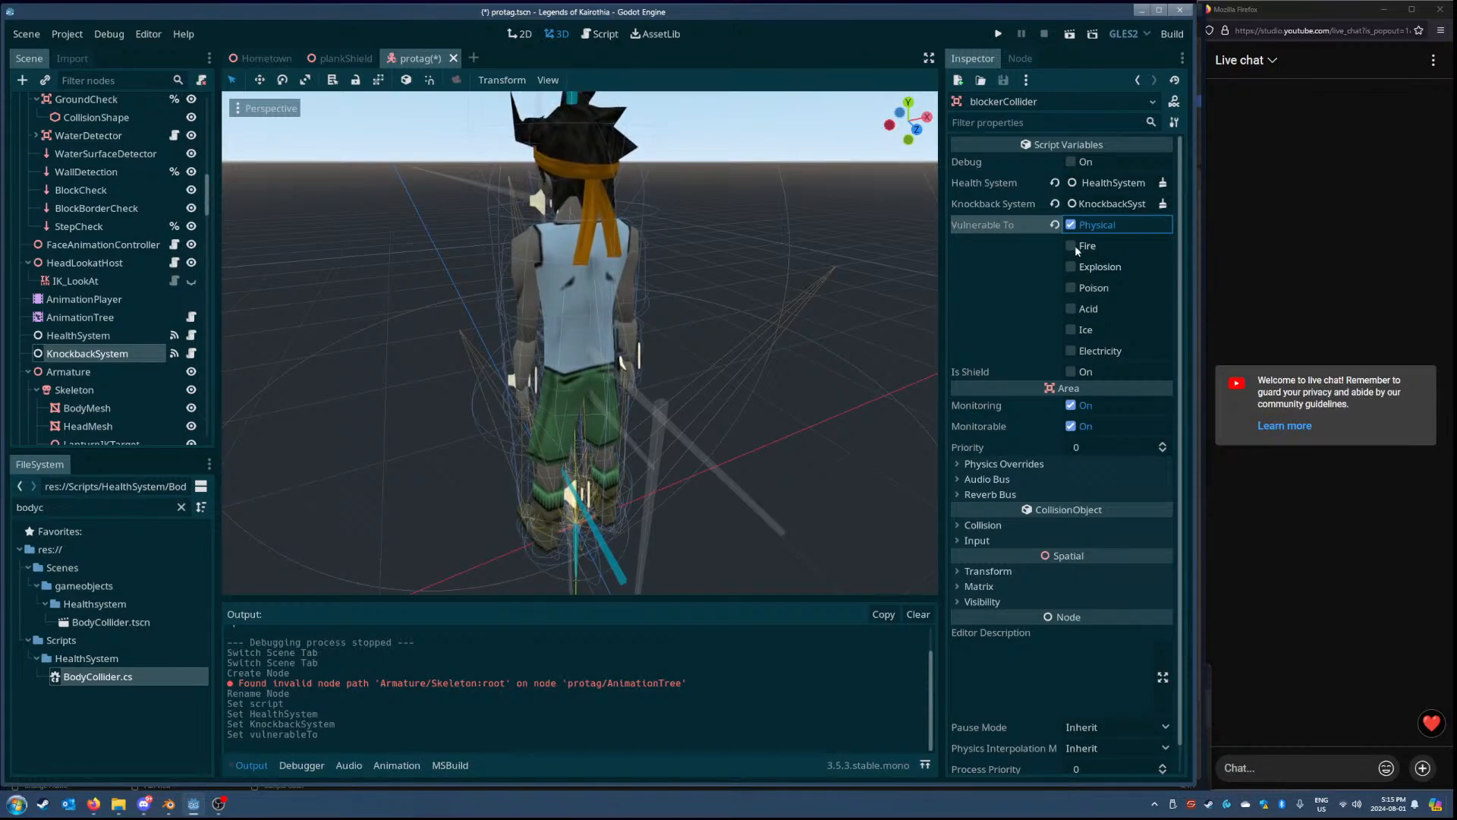
pyautogui.click(1071, 371)
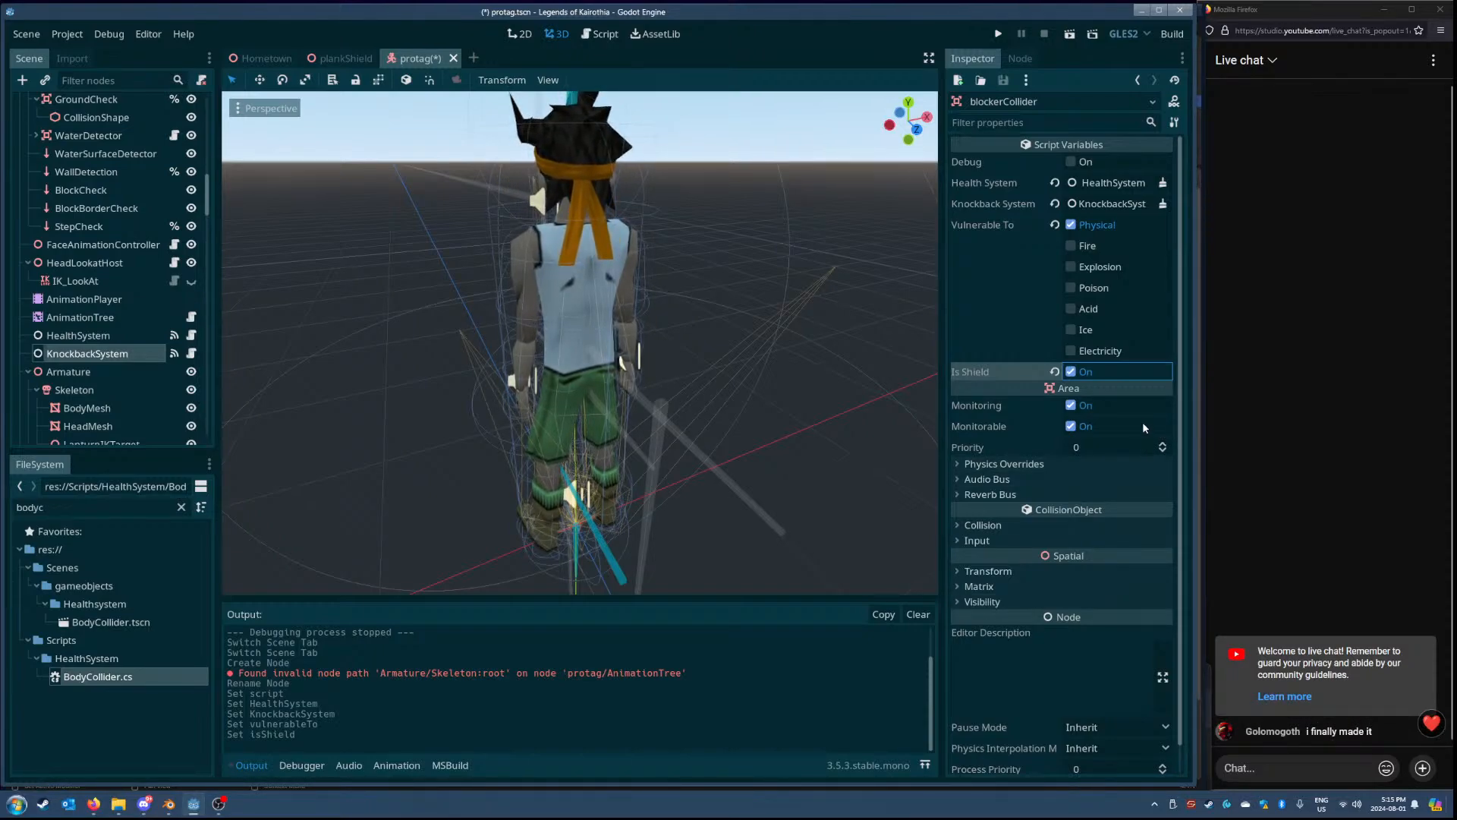
pyautogui.click(1071, 267)
pyautogui.click(1072, 288)
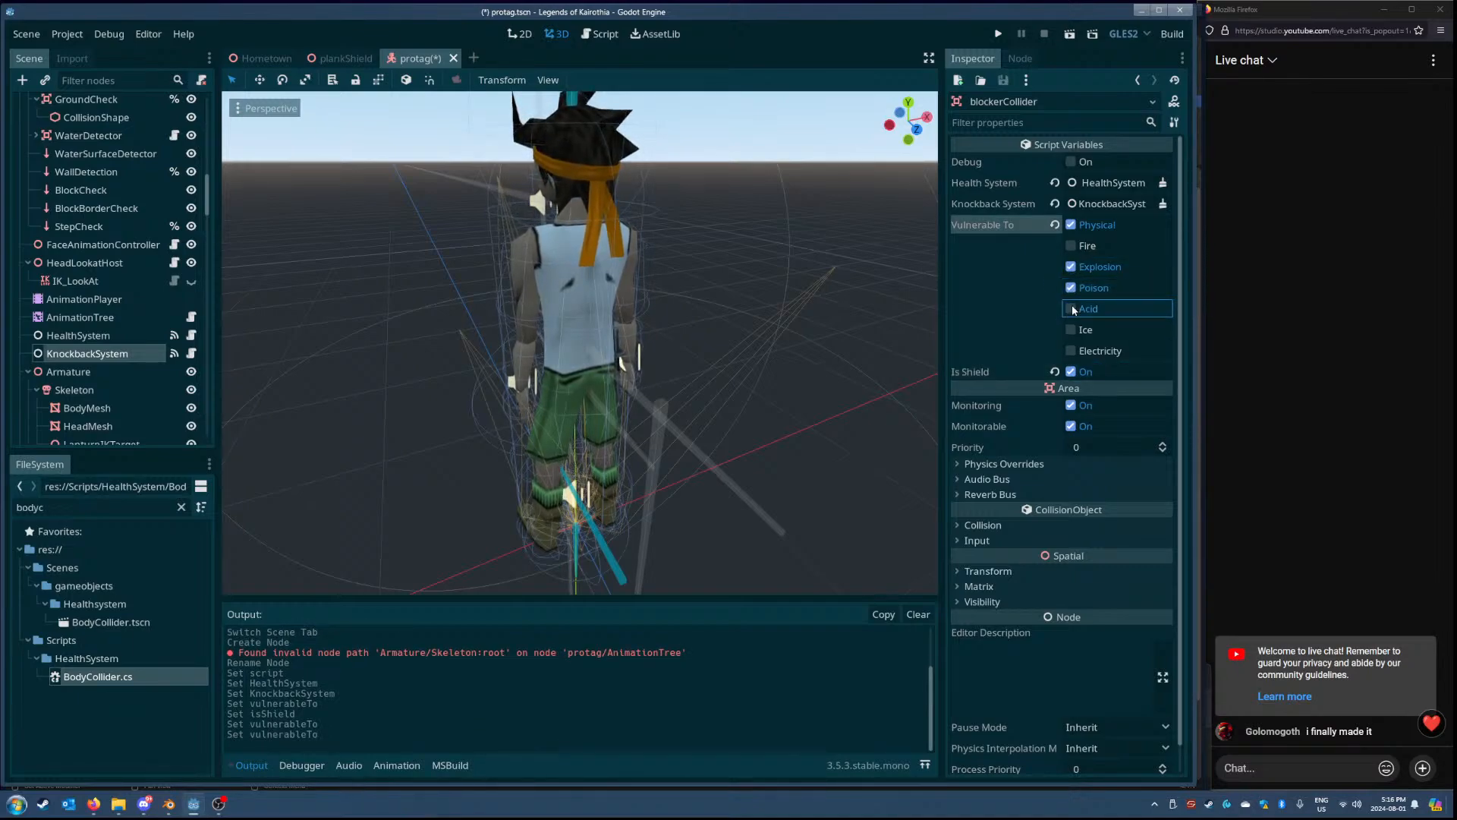
pyautogui.click(1072, 309)
pyautogui.click(1072, 330)
pyautogui.click(1072, 351)
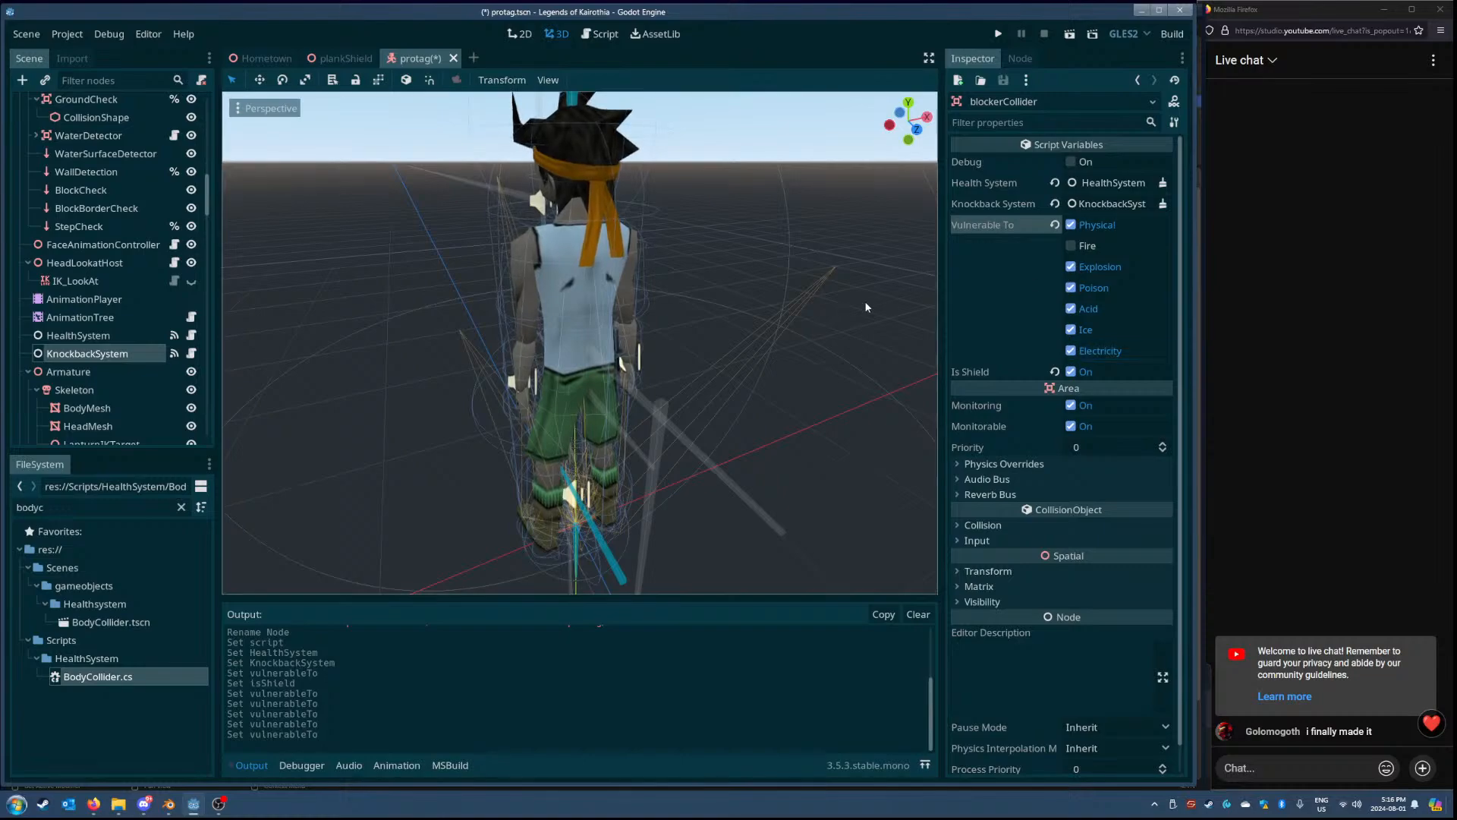
pyautogui.moveTo(866, 308); pyautogui.dragTo(829, 307, button='middle')
pyautogui.hotkey('ctrl', 's')
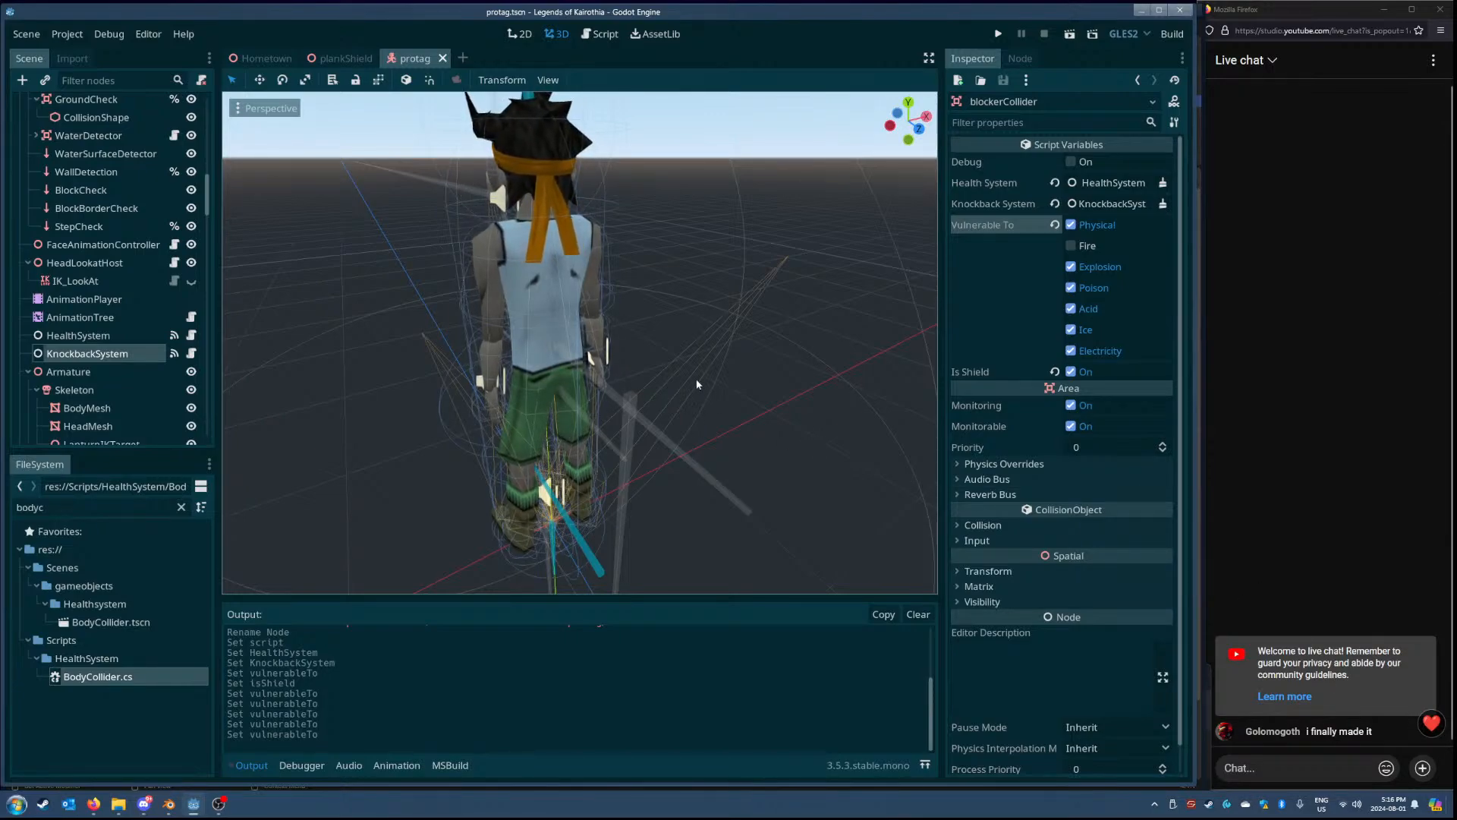
# - Examine the character from several angles and check the shield model in the plankShield scene
pyautogui.moveTo(706, 381); pyautogui.dragTo(796, 371, button='right')
pyautogui.press('a')
pyautogui.press('a')
pyautogui.press('d')
pyautogui.press('a')
pyautogui.press('a')
pyautogui.moveTo(580, 342); pyautogui.dragTo(501, 380, button='right')
pyautogui.press('d')
pyautogui.press('a')
pyautogui.press('e')
pyautogui.press('a')
pyautogui.click(354, 63)
pyautogui.scroll(8, 579, 387)
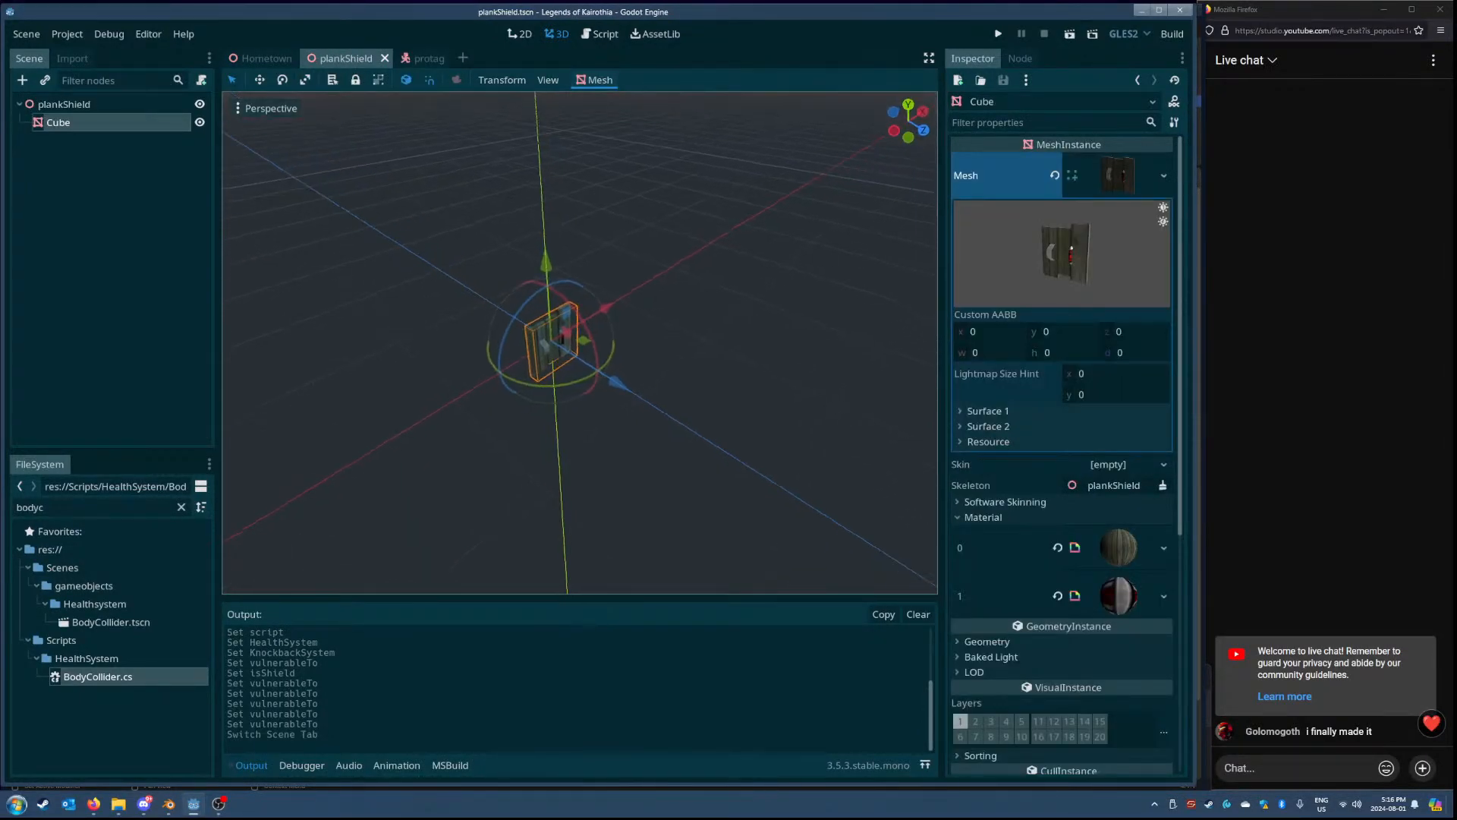
pyautogui.scroll(-3, 606, 310)
pyautogui.click(425, 60)
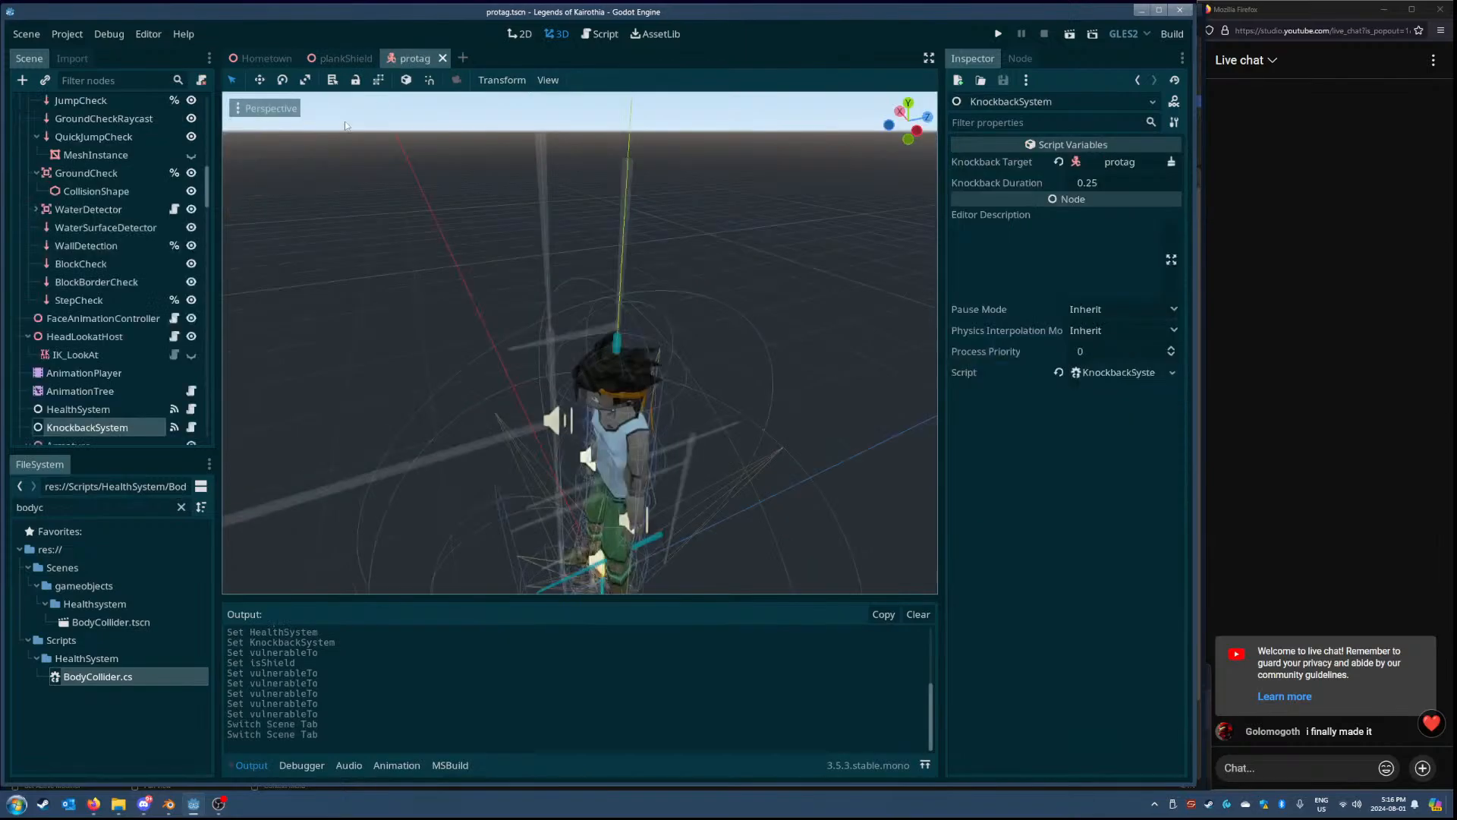
# - Examine the character's left hand up close and inspect the collision shape around it
pyautogui.scroll(-9, 108, 423)
pyautogui.press('d')
pyautogui.moveTo(374, 420); pyautogui.dragTo(279, 402, button='right')
pyautogui.moveTo(602, 341); pyautogui.dragTo(573, 341, button='right')
pyautogui.click(556, 348)
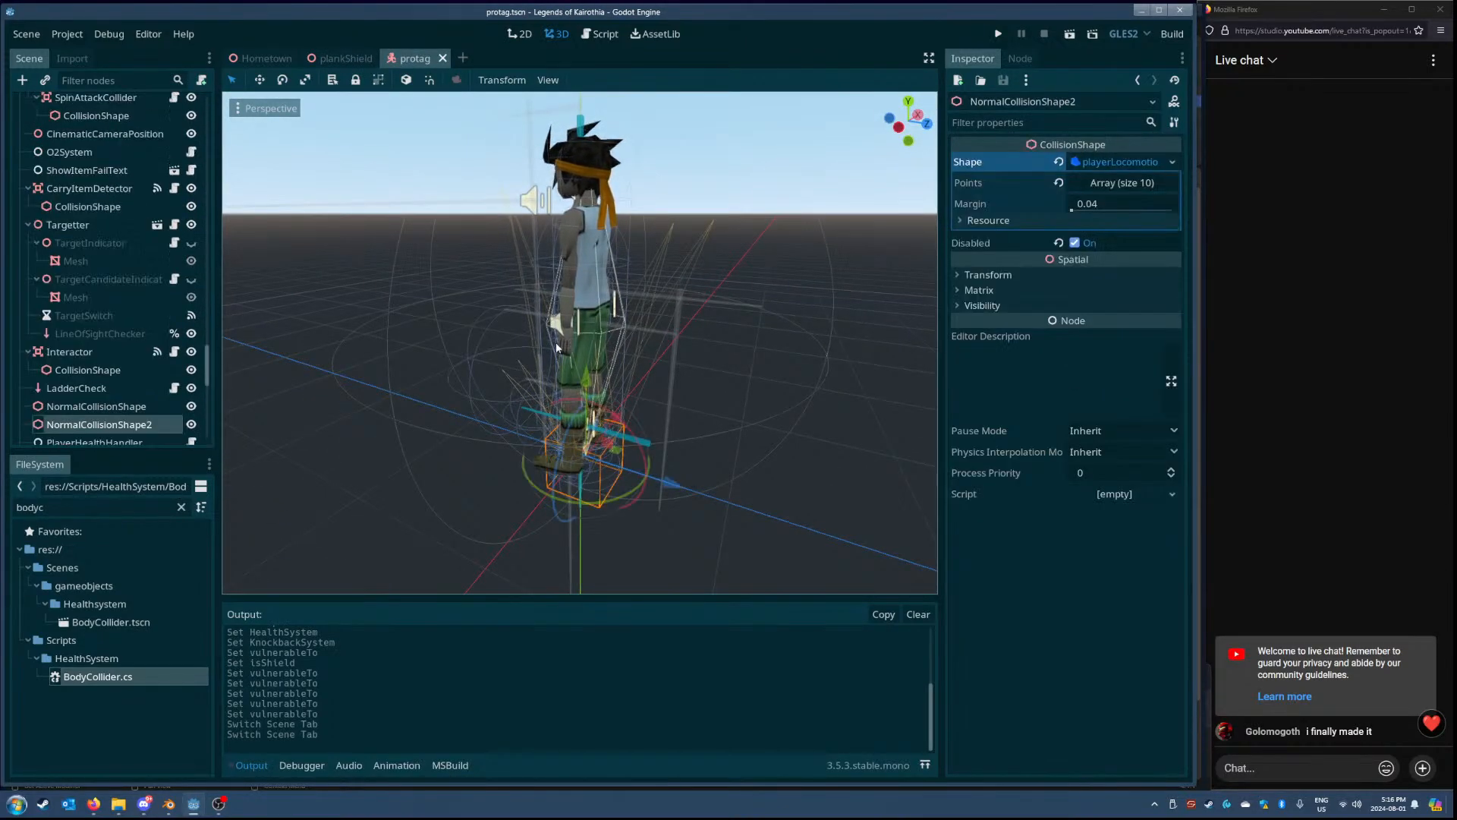
pyautogui.press('d')
pyautogui.press('w')
pyautogui.moveTo(344, 396); pyautogui.dragTo(227, 393, button='right')
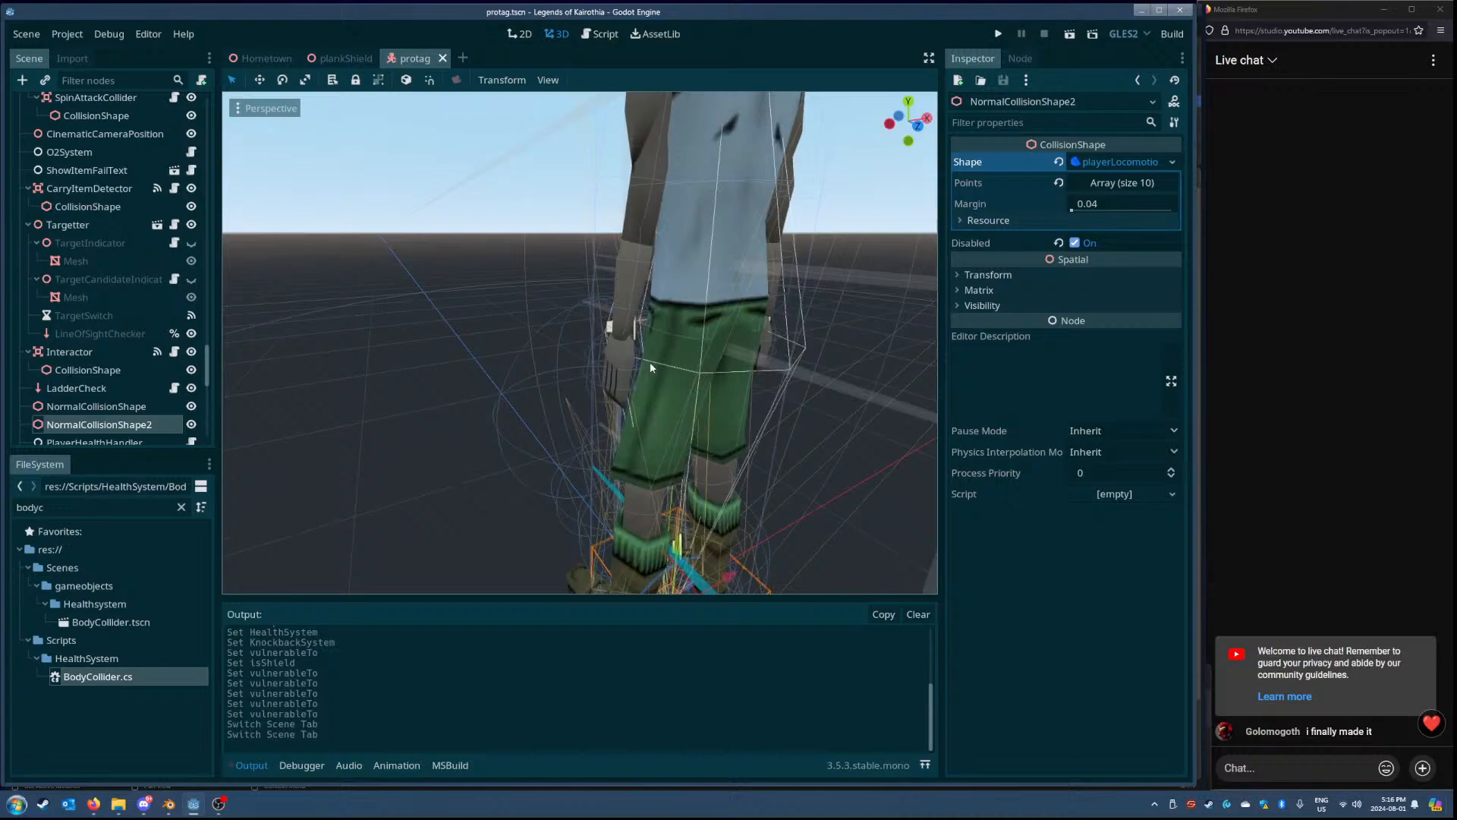
pyautogui.click(596, 378)
pyautogui.click(597, 378)
pyautogui.scroll(3, 104, 243)
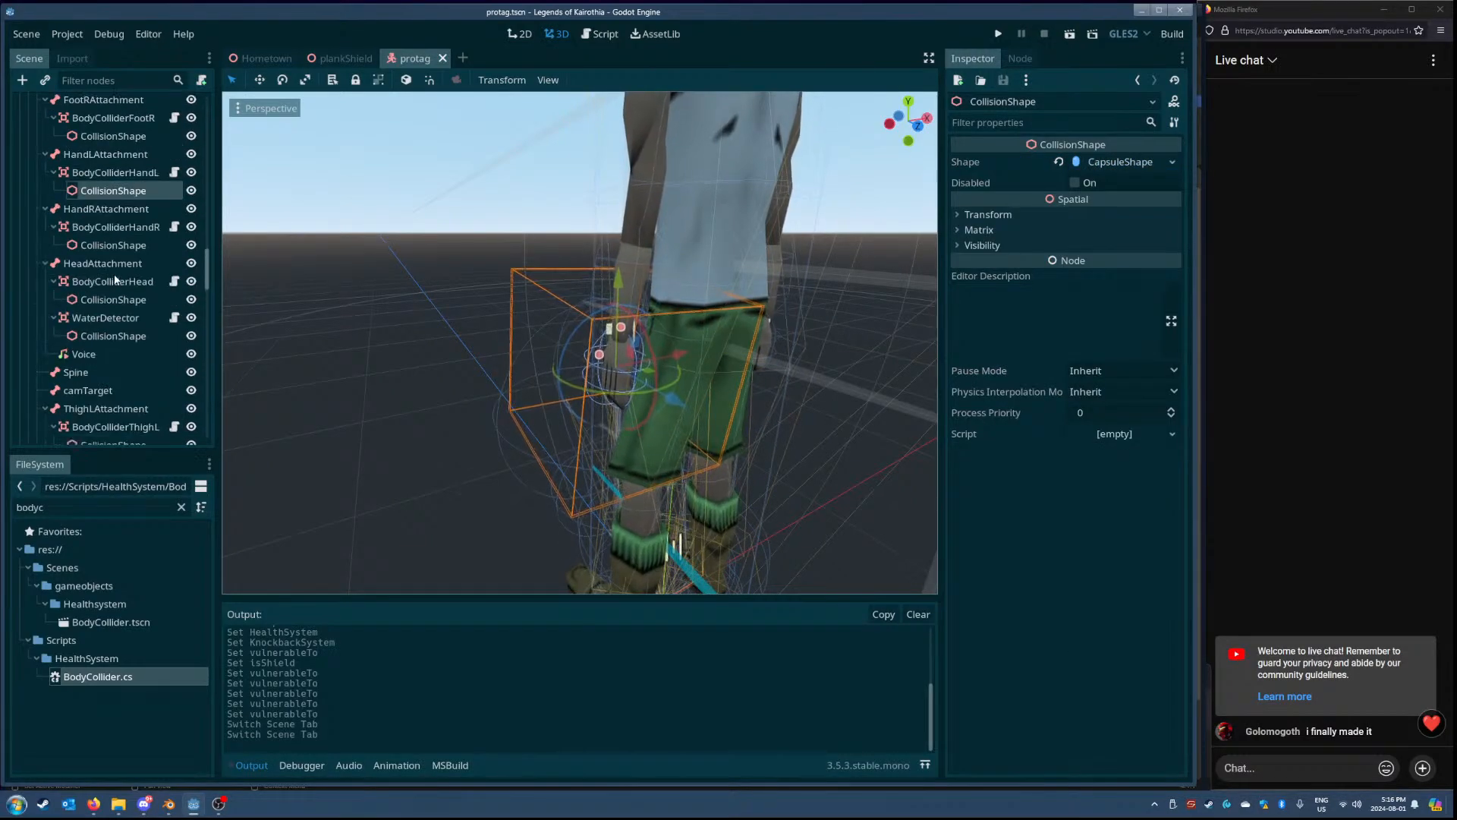
pyautogui.moveTo(443, 319); pyautogui.dragTo(458, 329, button='right')
# - Add a CollisionShape node under blockerCollider and give it a new BoxShape
pyautogui.scroll(-5, 129, 293)
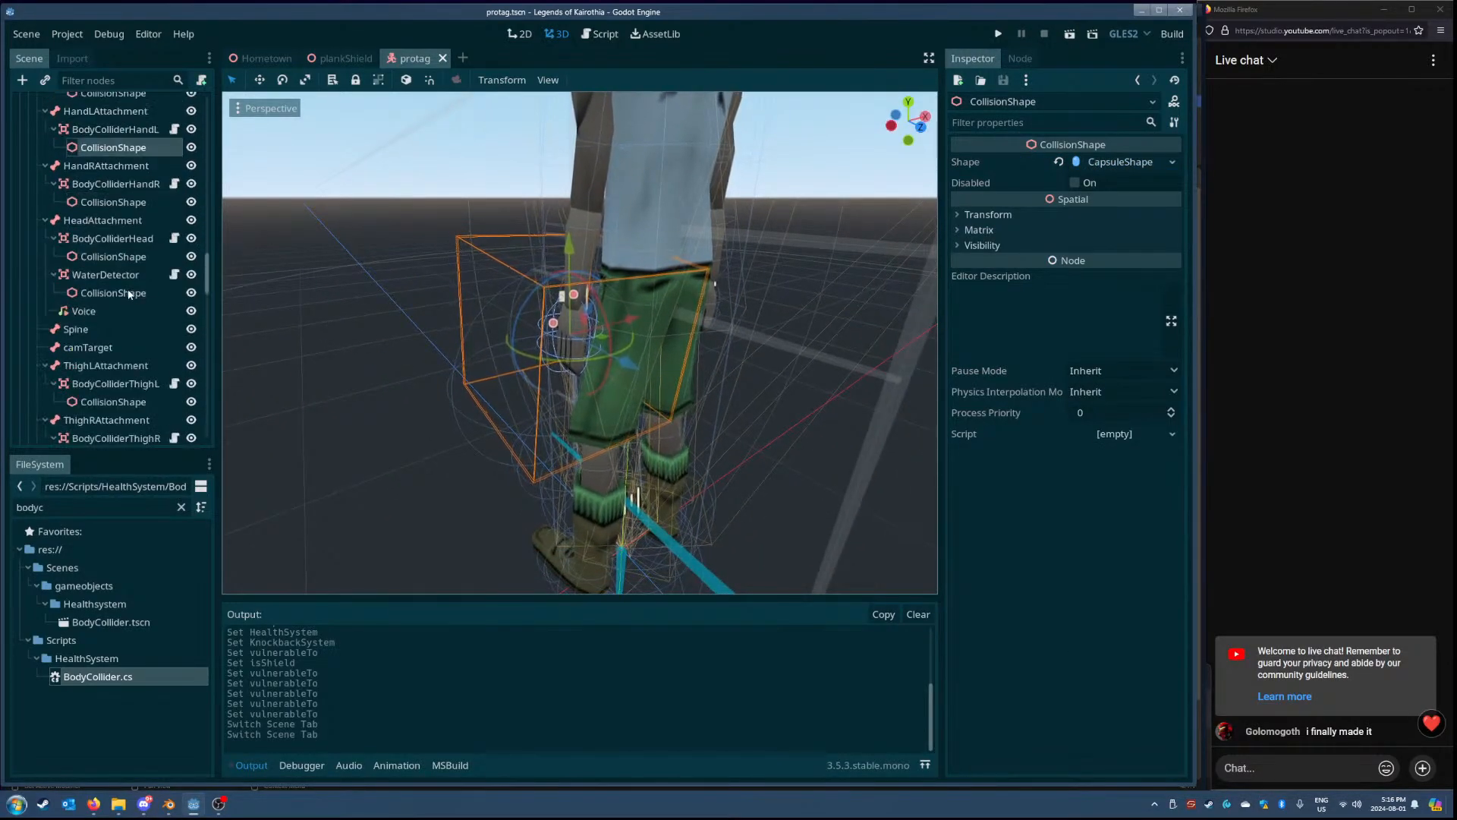
pyautogui.scroll(-6, 121, 281)
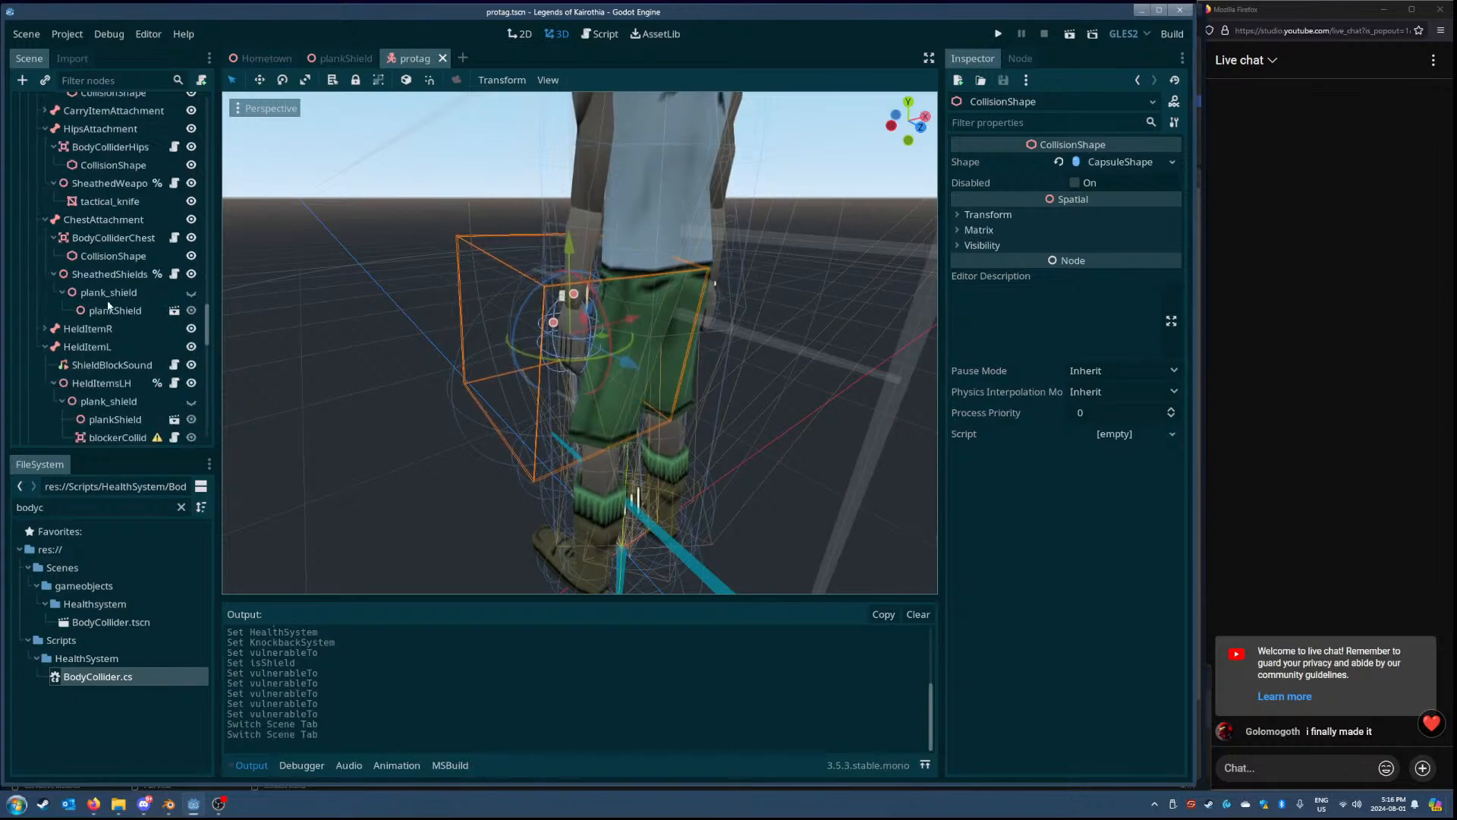
pyautogui.click(114, 352)
pyautogui.rightClick(123, 351)
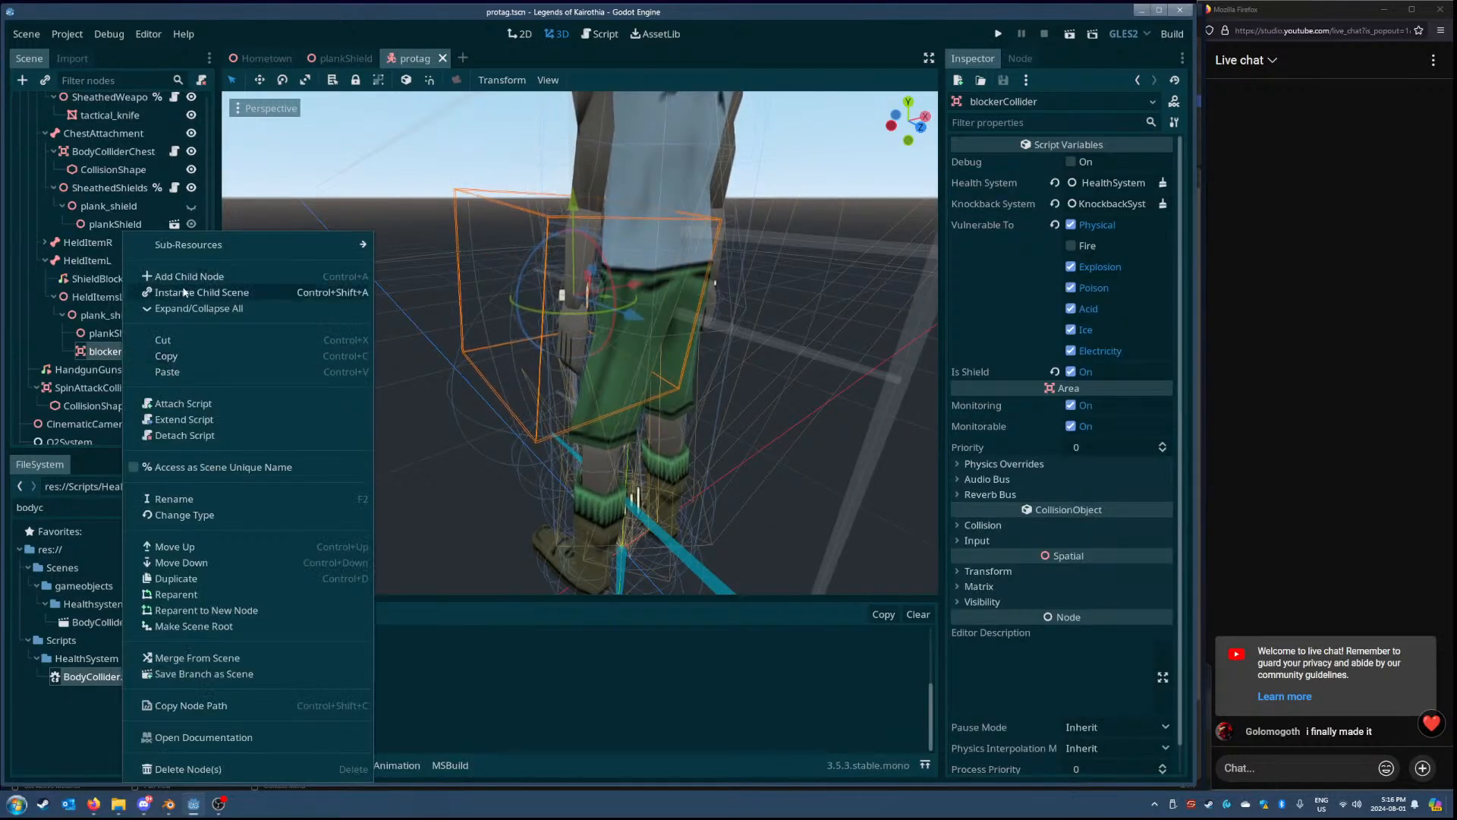
pyautogui.click(201, 276)
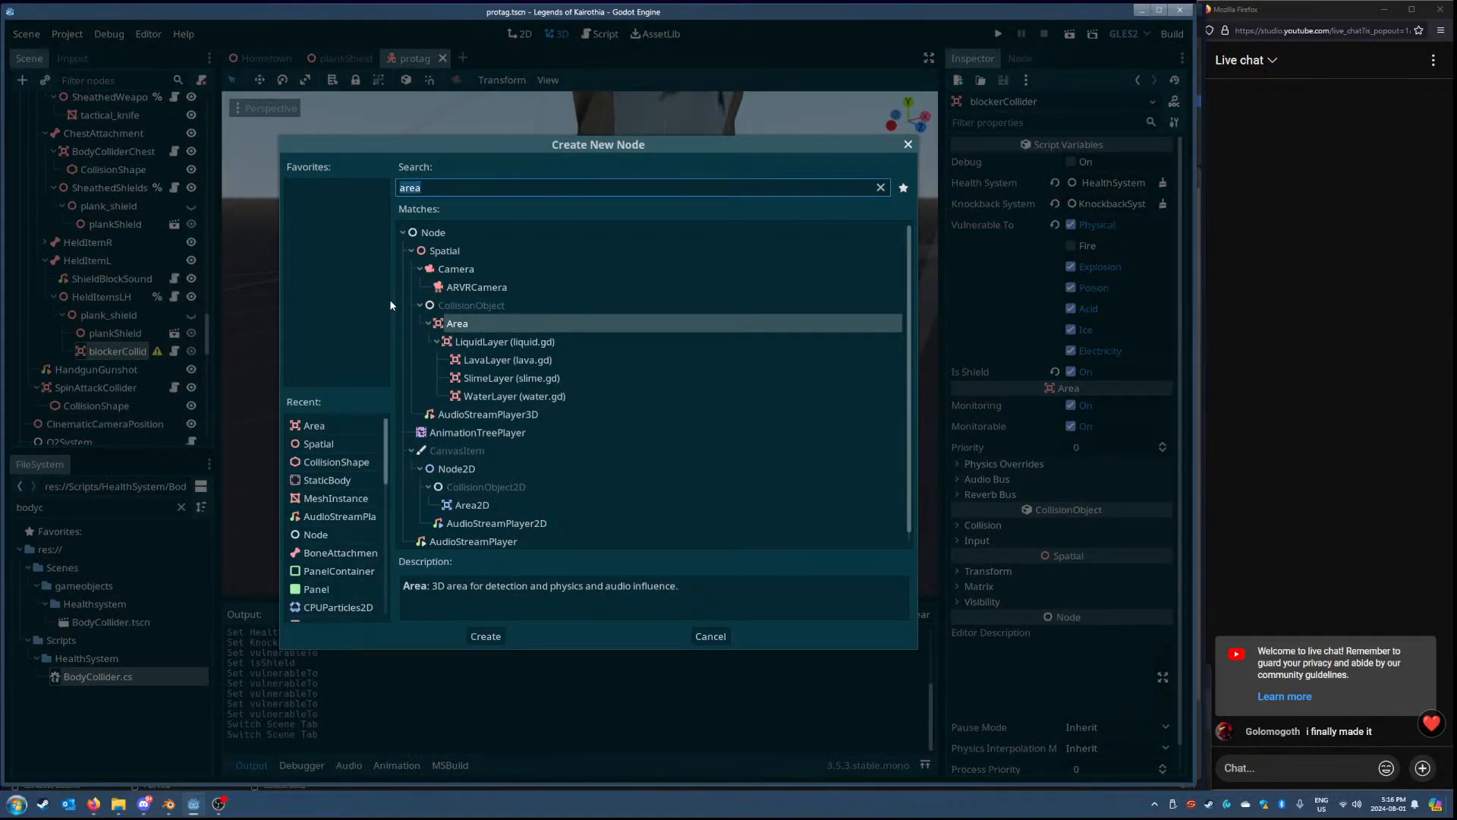
pyautogui.write('shape')
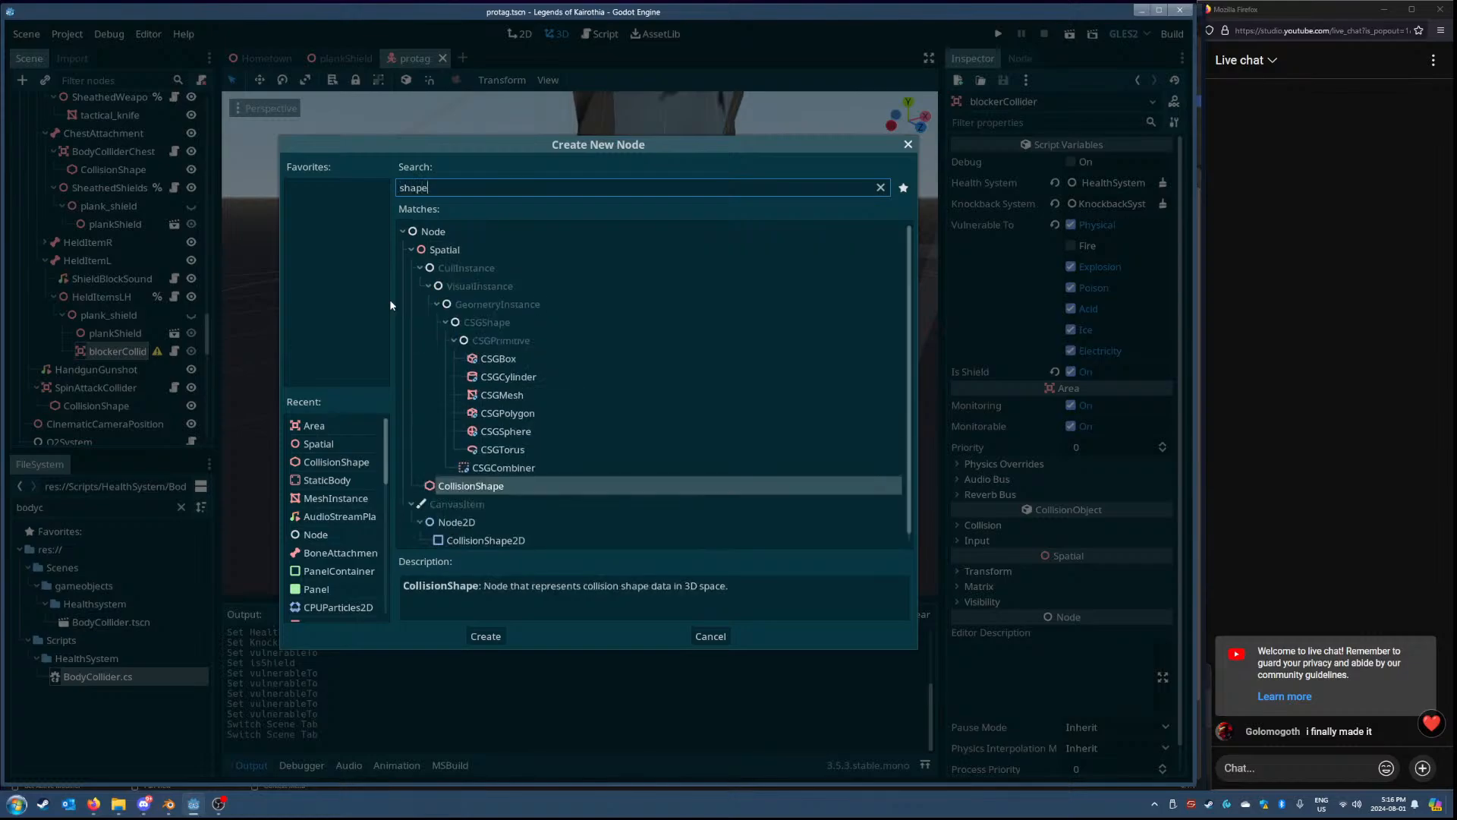
pyautogui.press('Return')
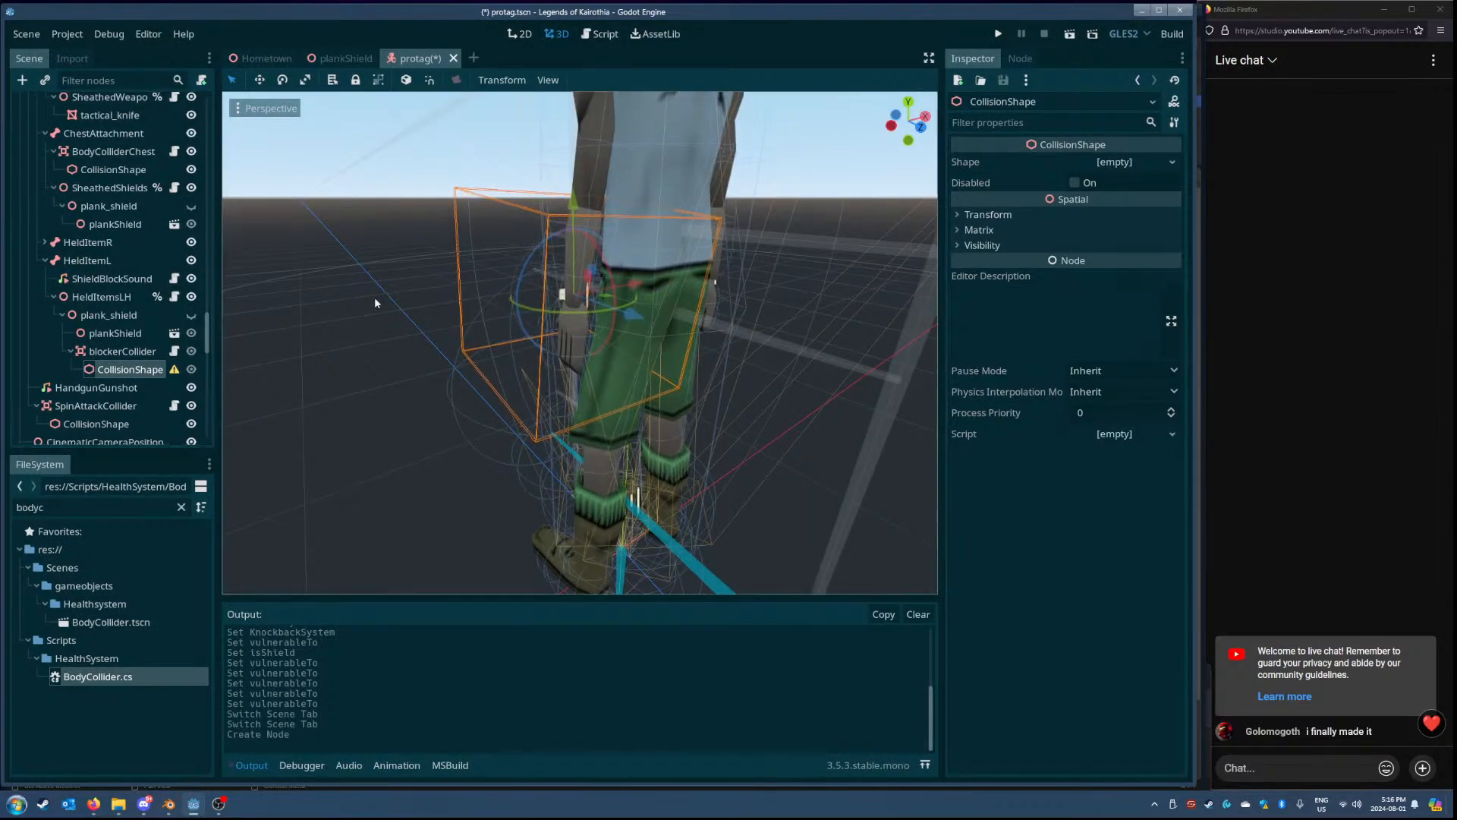
pyautogui.click(1172, 161)
pyautogui.click(1122, 180)
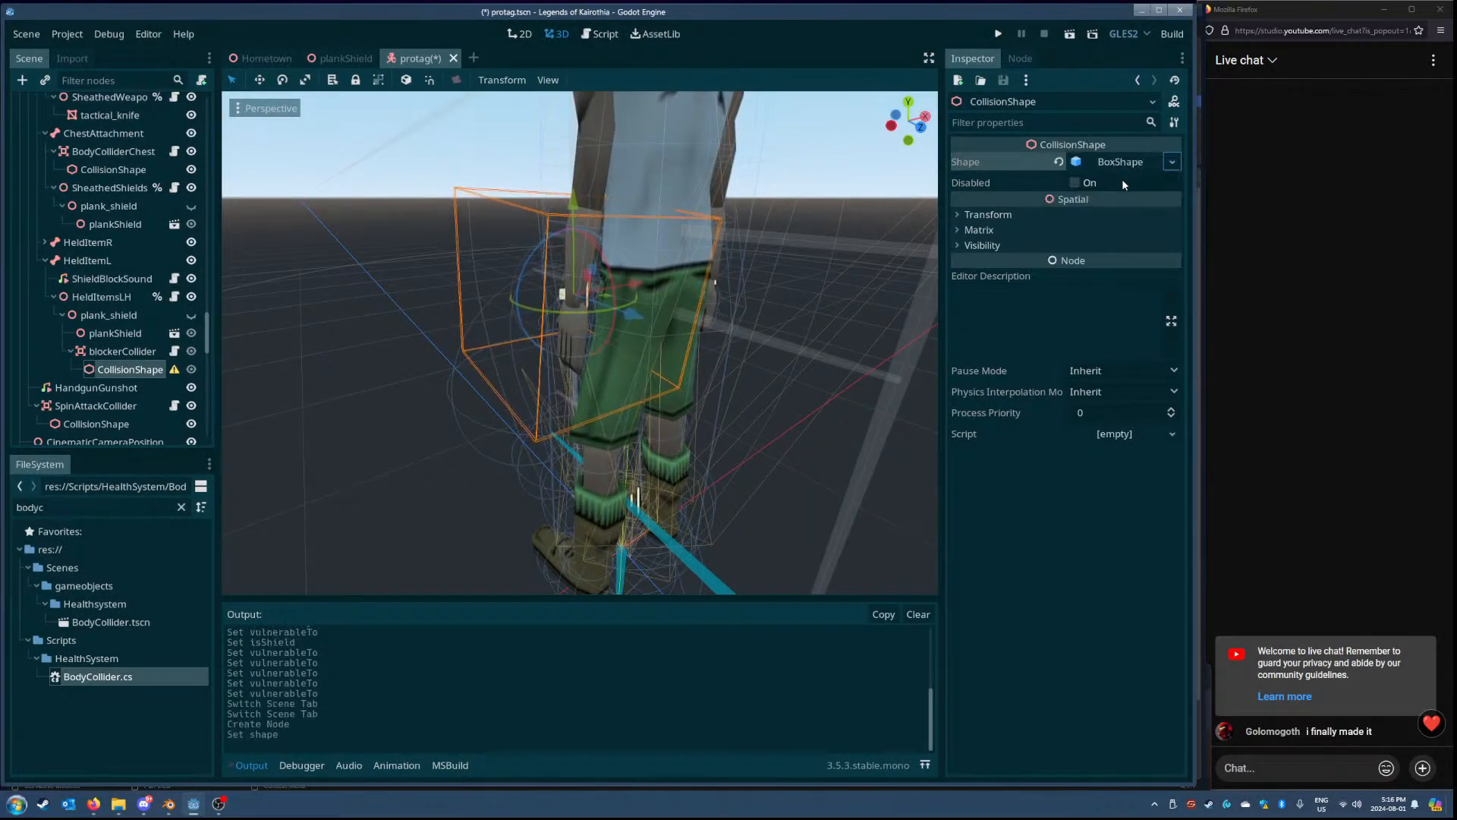
# - Make the held plank_shield under HeldItemsLH visible and view the character from the shield's side
pyautogui.click(191, 315)
pyautogui.moveTo(448, 327); pyautogui.dragTo(508, 326, button='middle')
pyautogui.scroll(-3, 509, 327)
pyautogui.scroll(-4, 307, 320)
pyautogui.moveTo(307, 320); pyautogui.dragTo(363, 324, button='middle')
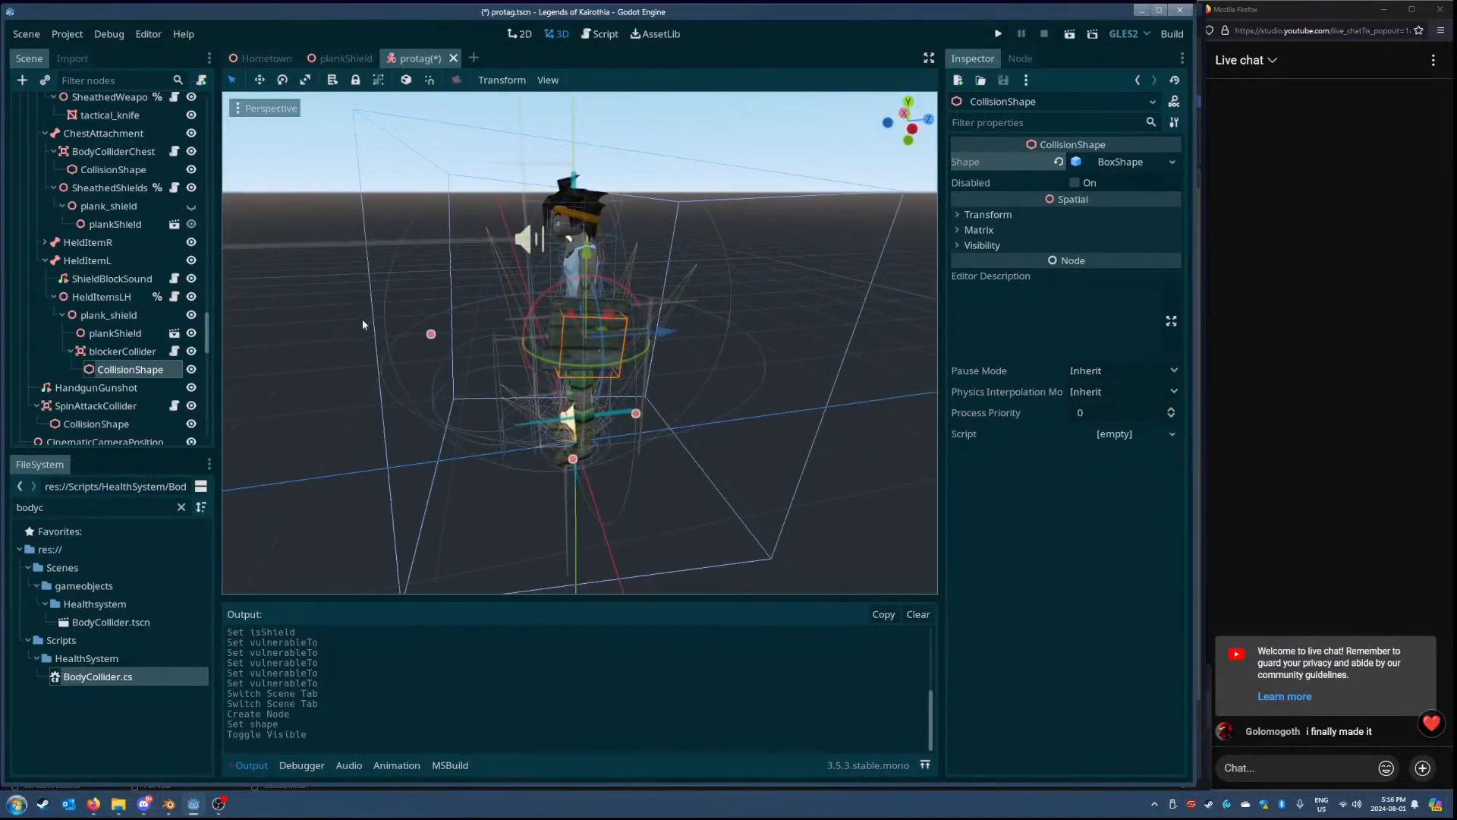
# - Roughly fit the blockerCollider's box shape to the held plank shield by resizing its extents and moving it onto the shield
pyautogui.moveTo(431, 334); pyautogui.dragTo(551, 335)
pyautogui.moveTo(551, 334)
pyautogui.mouseDown(button='middle')
pyautogui.moveTo(554, 384)
pyautogui.moveTo(572, 348)
pyautogui.mouseUp(button='middle')
pyautogui.moveTo(645, 346); pyautogui.dragTo(565, 331)
pyautogui.scroll(5, 547, 354)
pyautogui.moveTo(565, 331); pyautogui.dragTo(622, 338, button='middle')
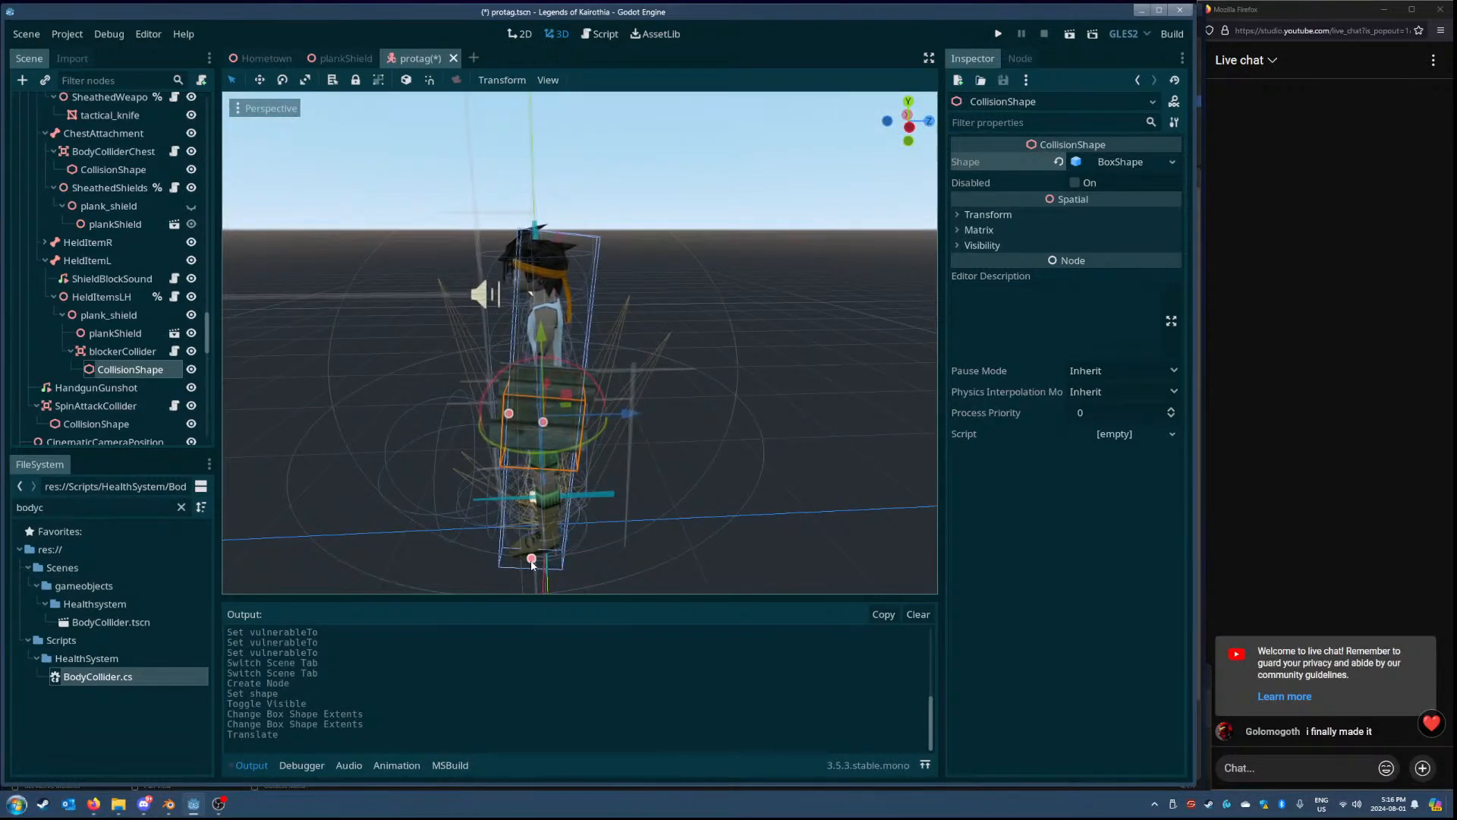
pyautogui.moveTo(558, 463); pyautogui.dragTo(559, 466)
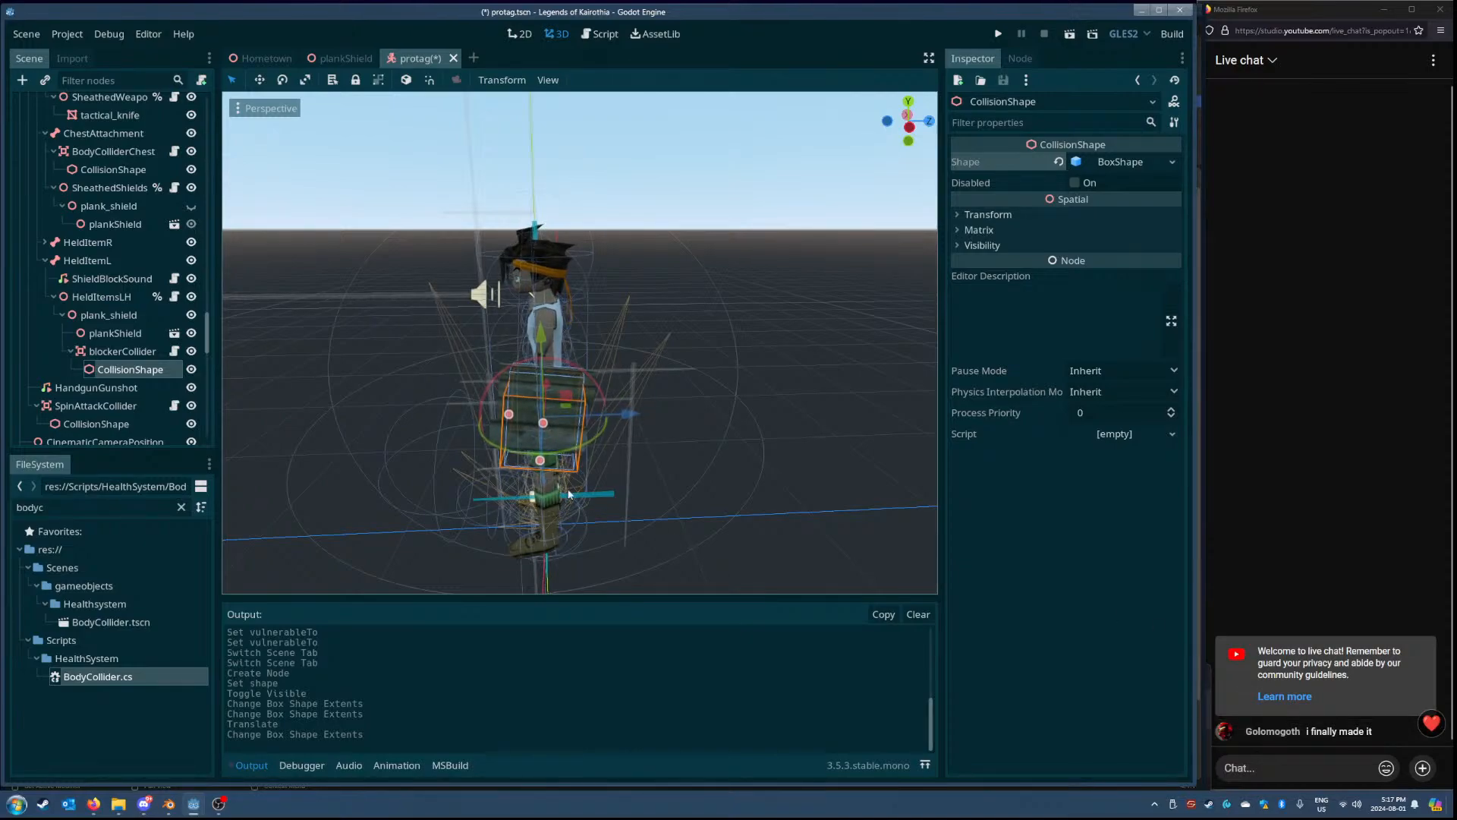
pyautogui.moveTo(492, 416); pyautogui.dragTo(493, 416)
pyautogui.moveTo(492, 416); pyautogui.dragTo(561, 343, button='right')
pyautogui.press('w')
pyautogui.press('a')
pyautogui.press('q')
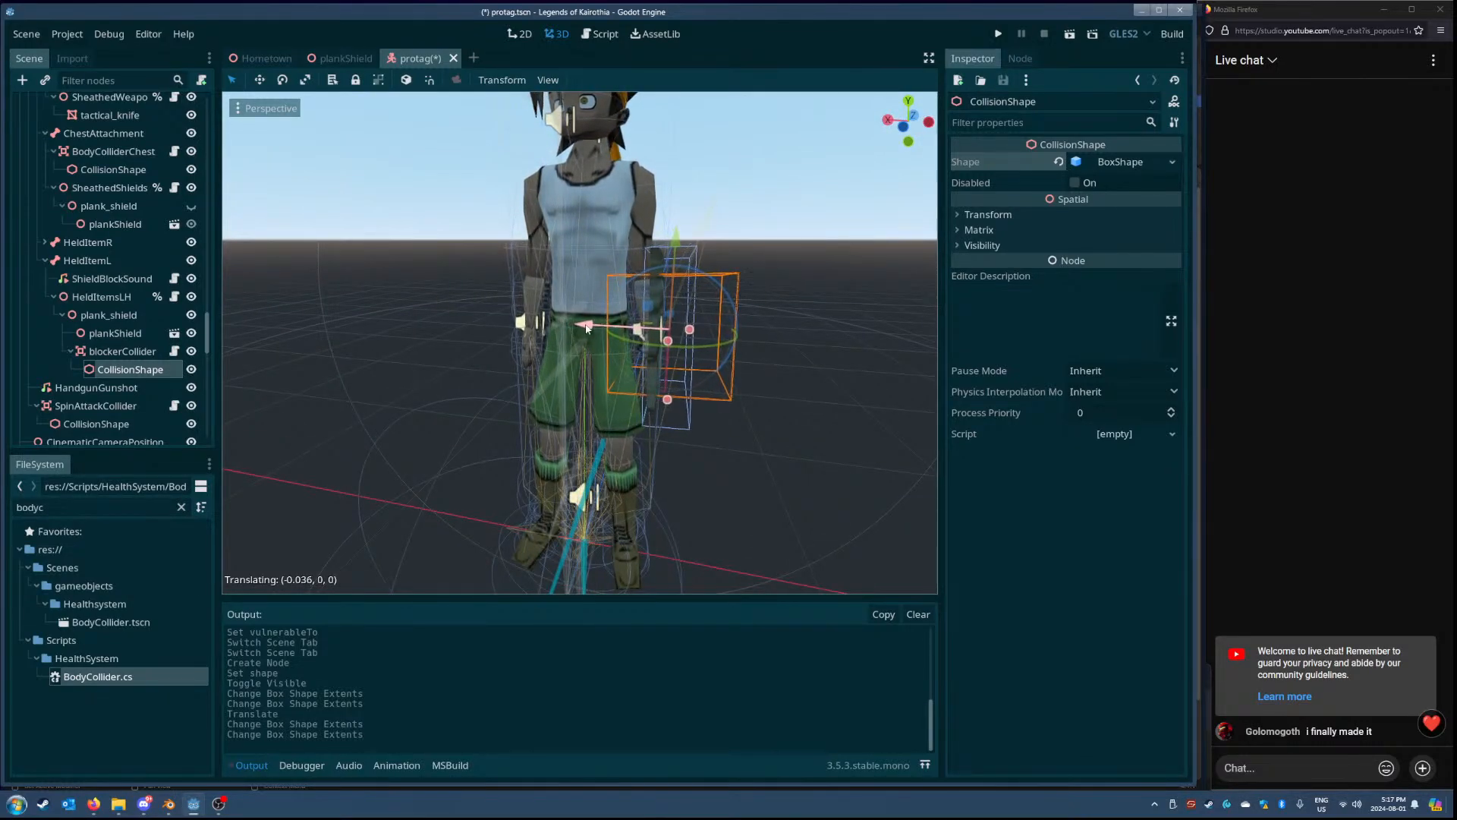
pyautogui.moveTo(587, 328); pyautogui.dragTo(591, 329)
# - Set the collision shape's translation to X 0, Y 0 and Z 0.1
pyautogui.click(986, 215)
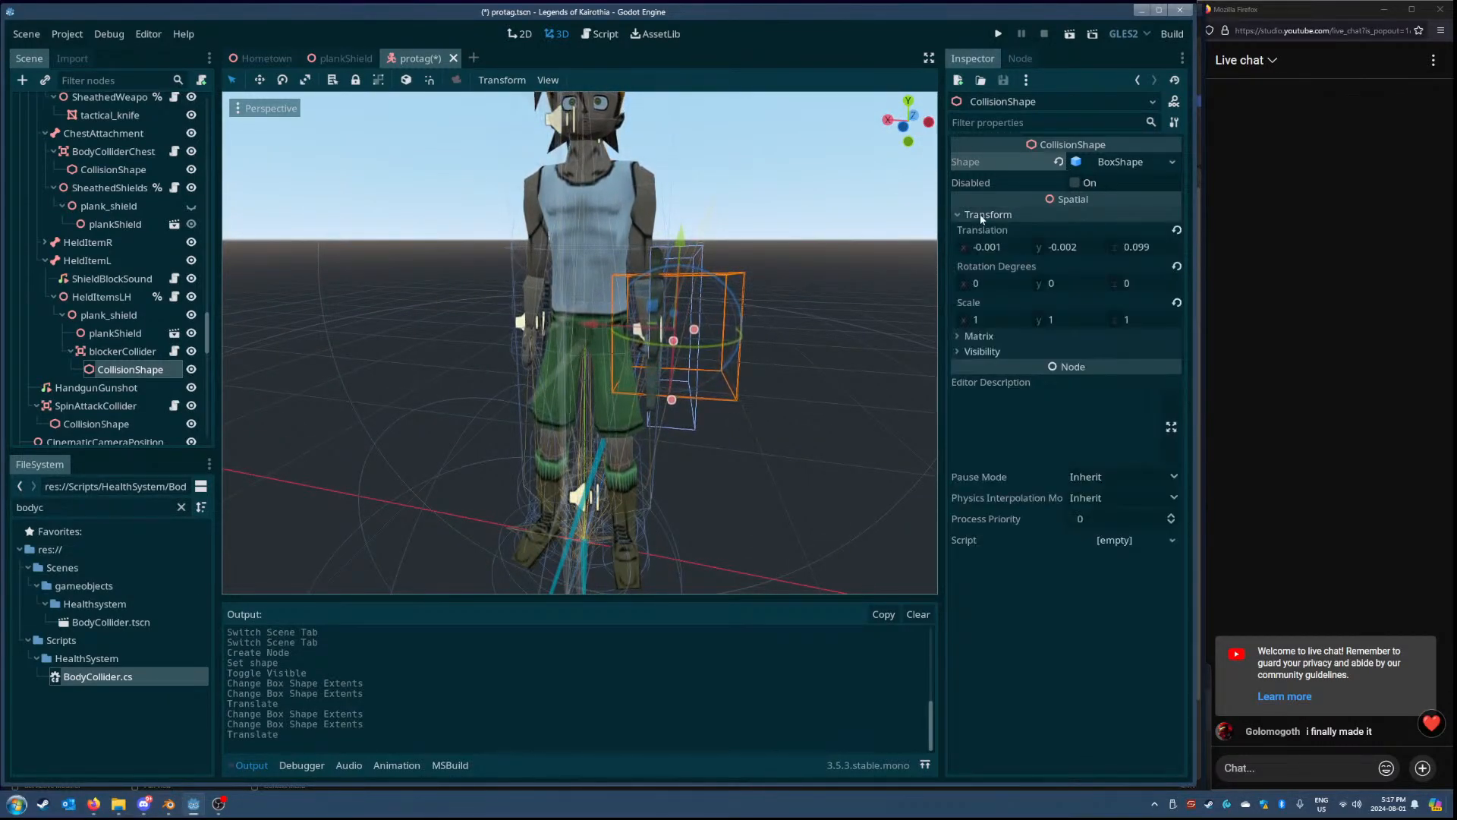
pyautogui.click(1016, 245)
pyautogui.write('0')
pyautogui.click(1077, 252)
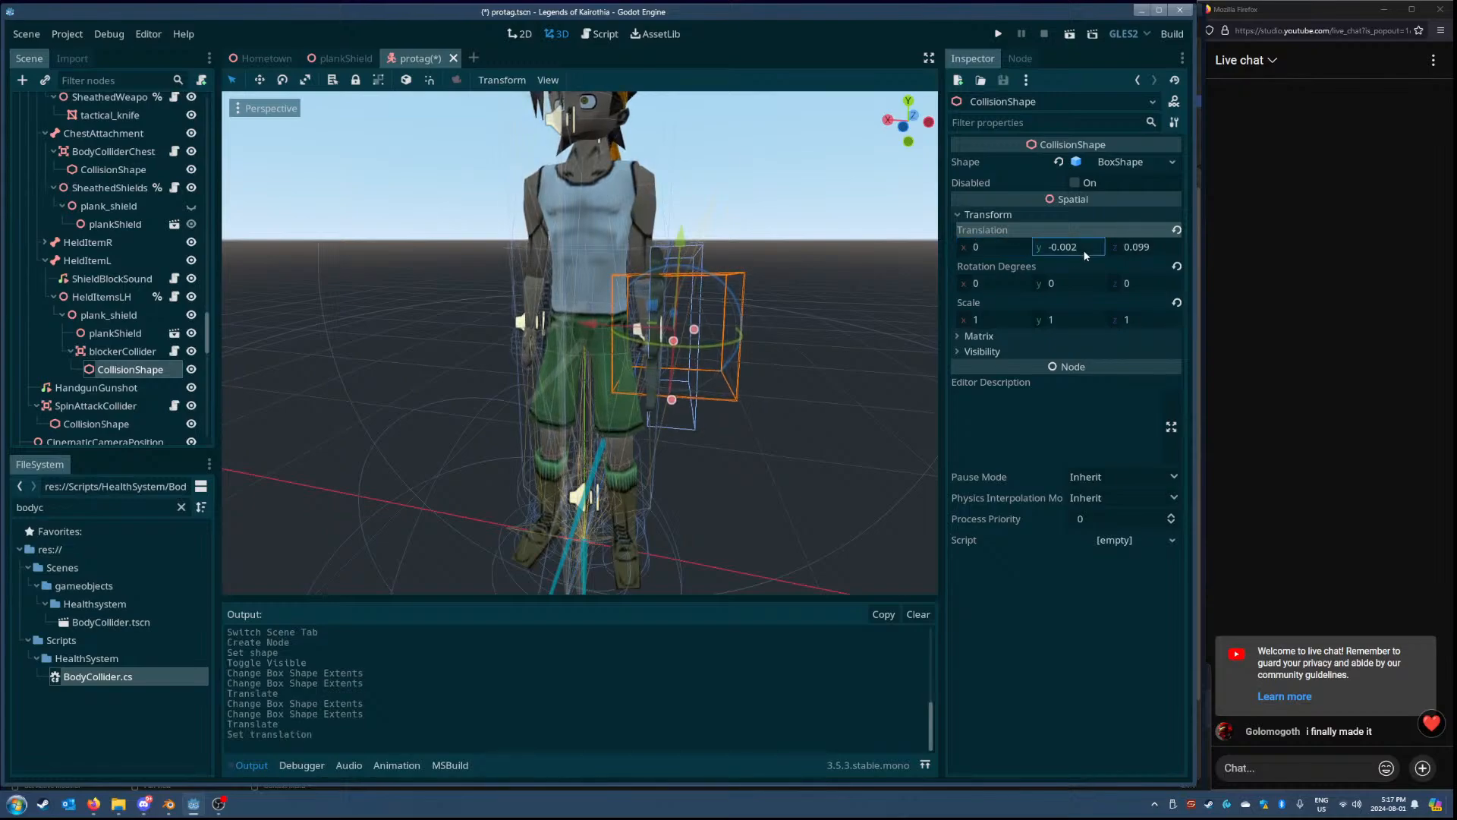
pyautogui.write('0')
pyautogui.click(1158, 248)
pyautogui.write('0.1')
pyautogui.press('Return')
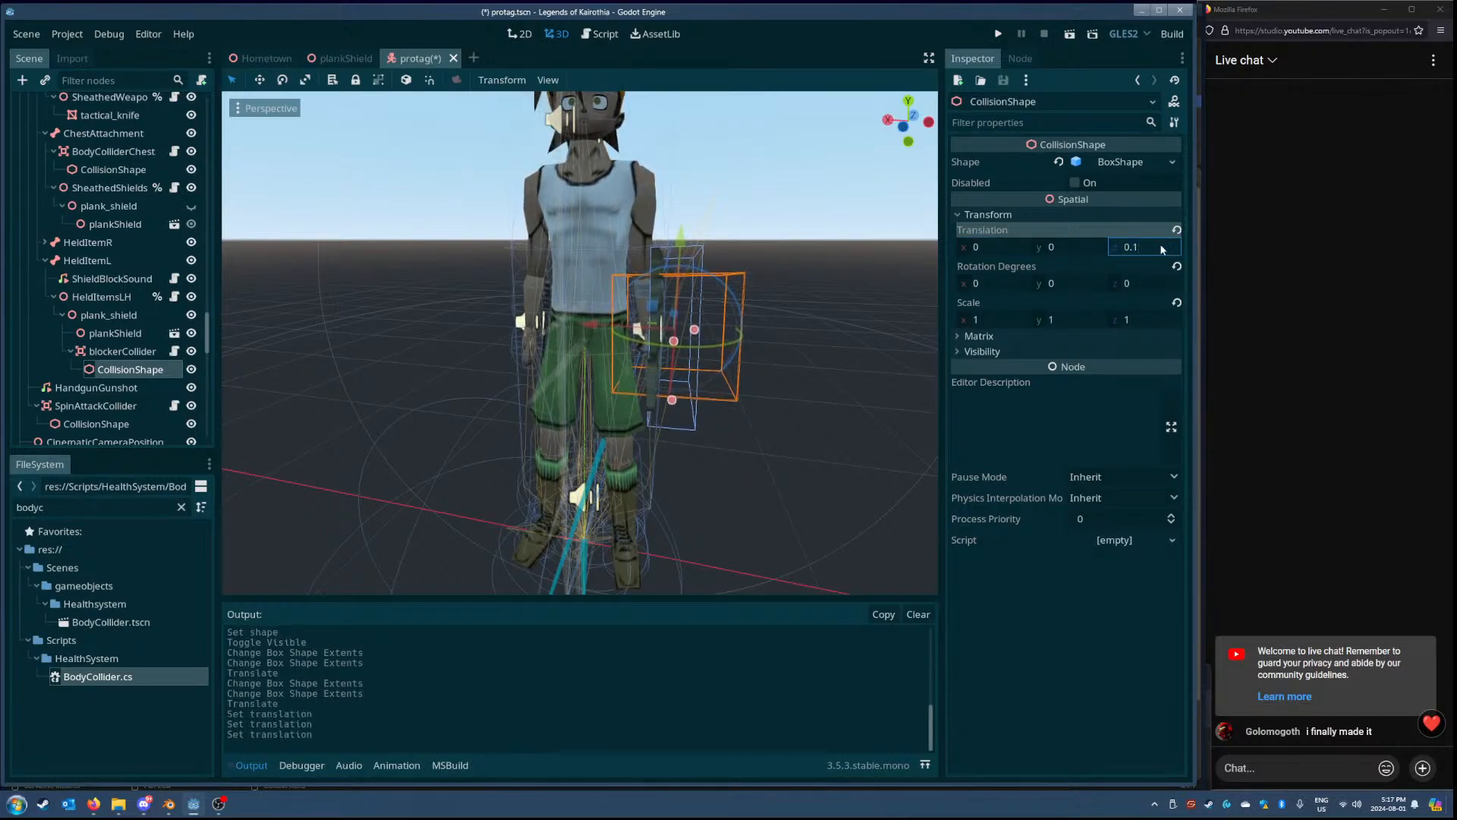
# - Set the BoxShape's extents to X 0.25, Y 0.25 and Z 0.1
pyautogui.click(1122, 164)
pyautogui.click(1012, 205)
pyautogui.write('0.')
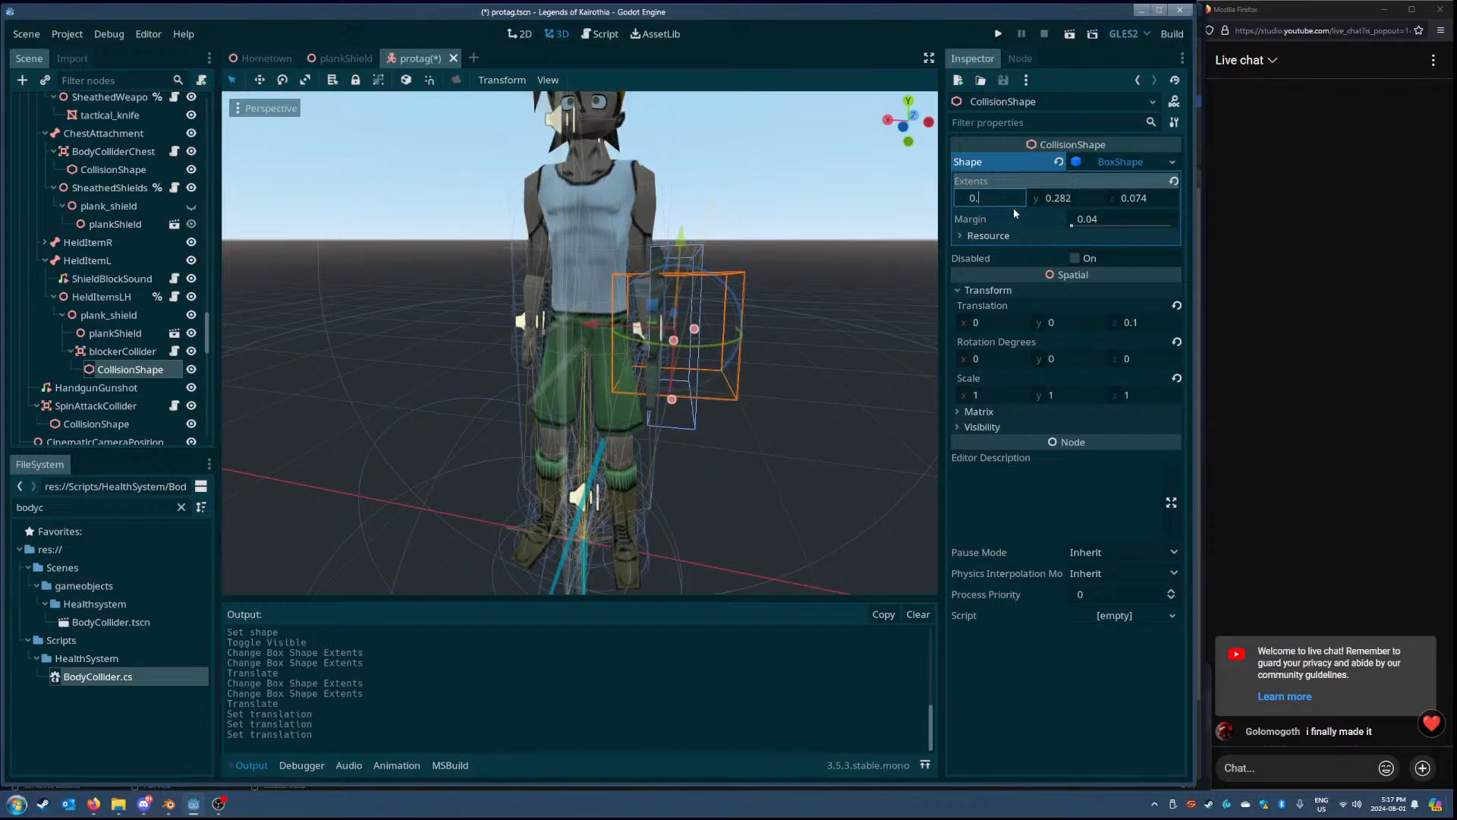
pyautogui.write('25')
pyautogui.click(1084, 199)
pyautogui.write('0.')
pyautogui.click(1152, 202)
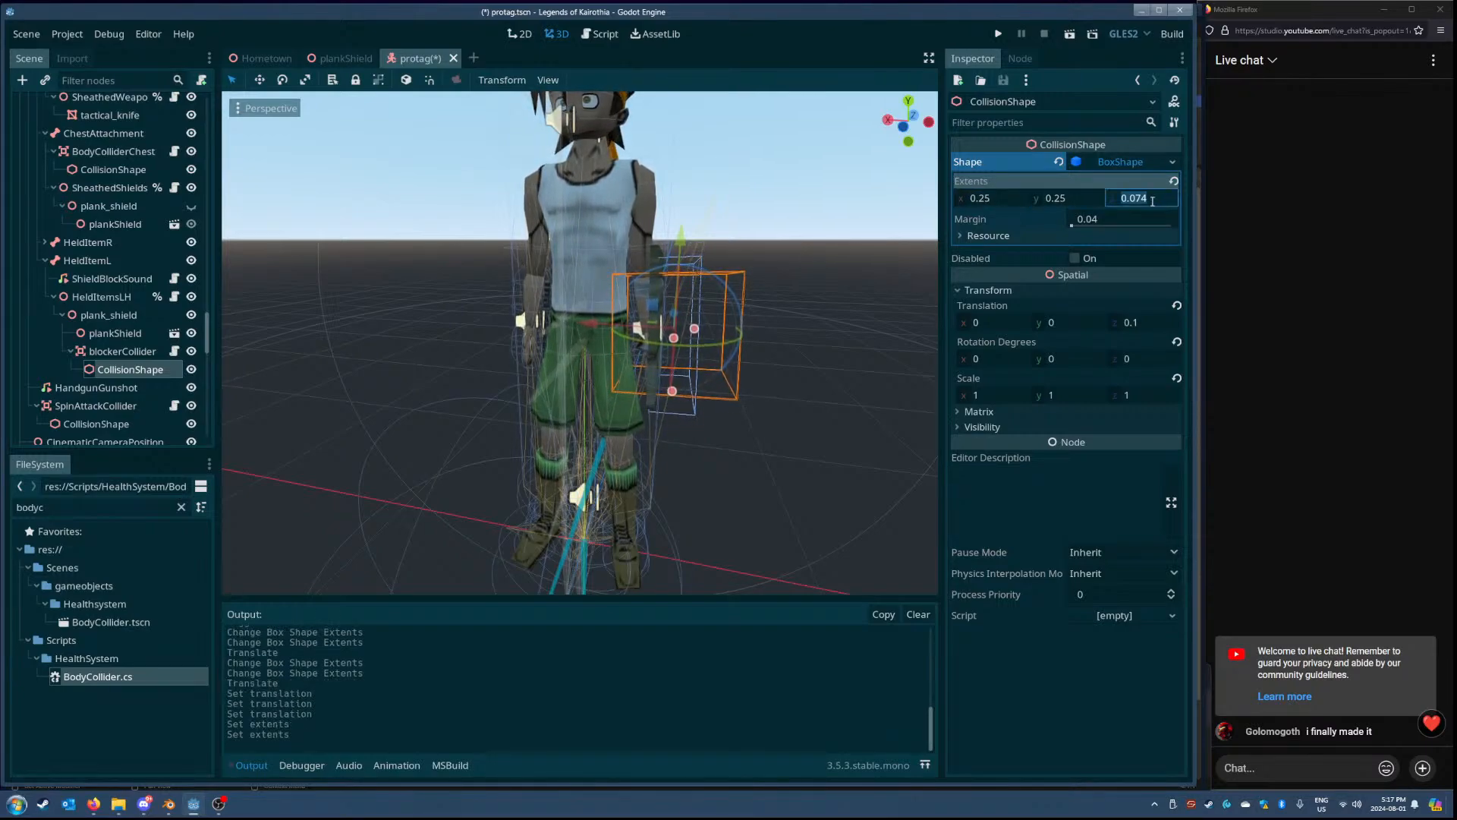
pyautogui.write('0.1')
pyautogui.press('Return')
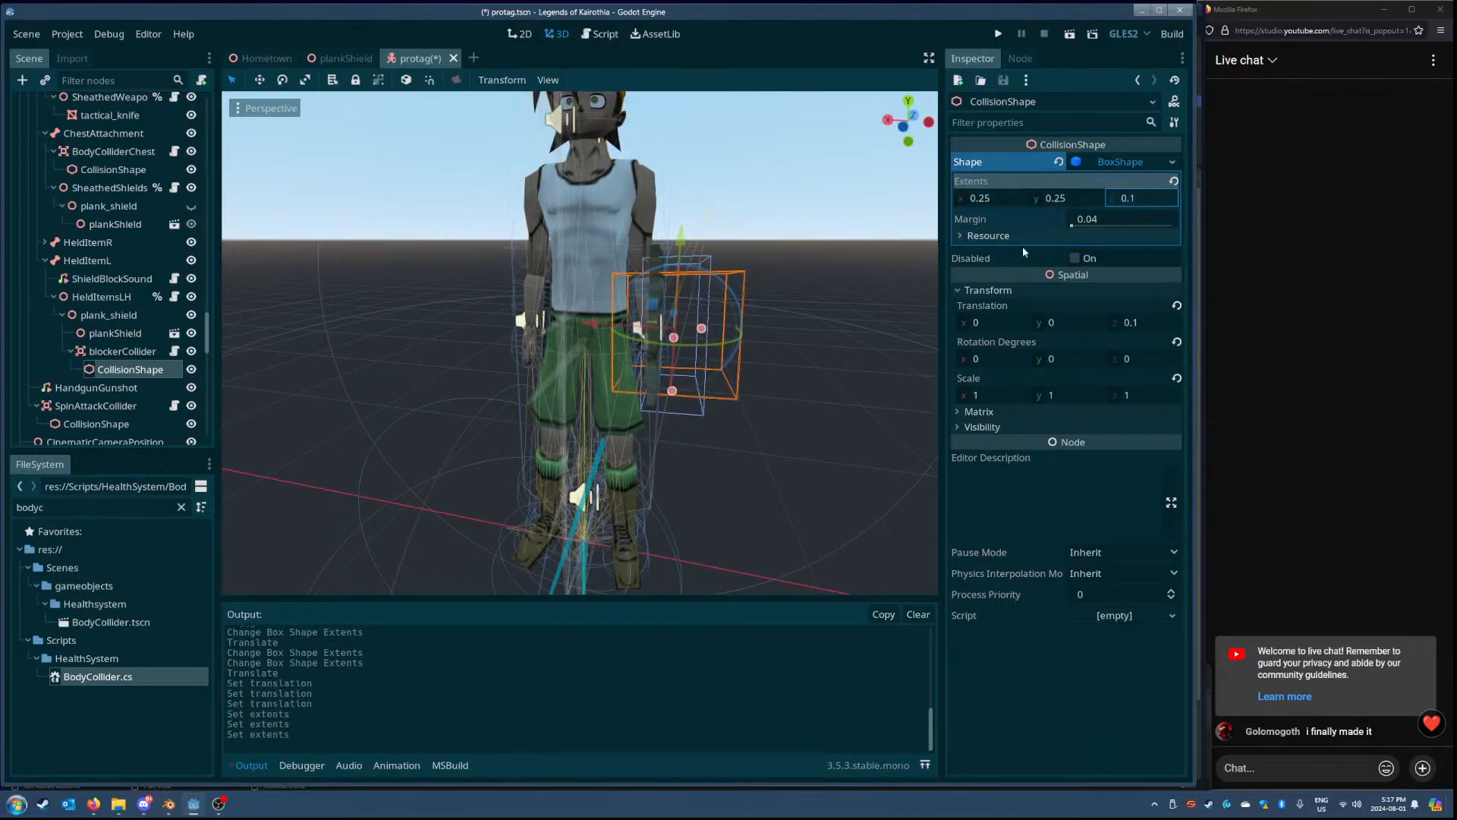
# - Try a Z extent of 0.2 and some thinner values on the BoxShape, and set it back to 0.1
pyautogui.click(1149, 198)
pyautogui.write('0.')
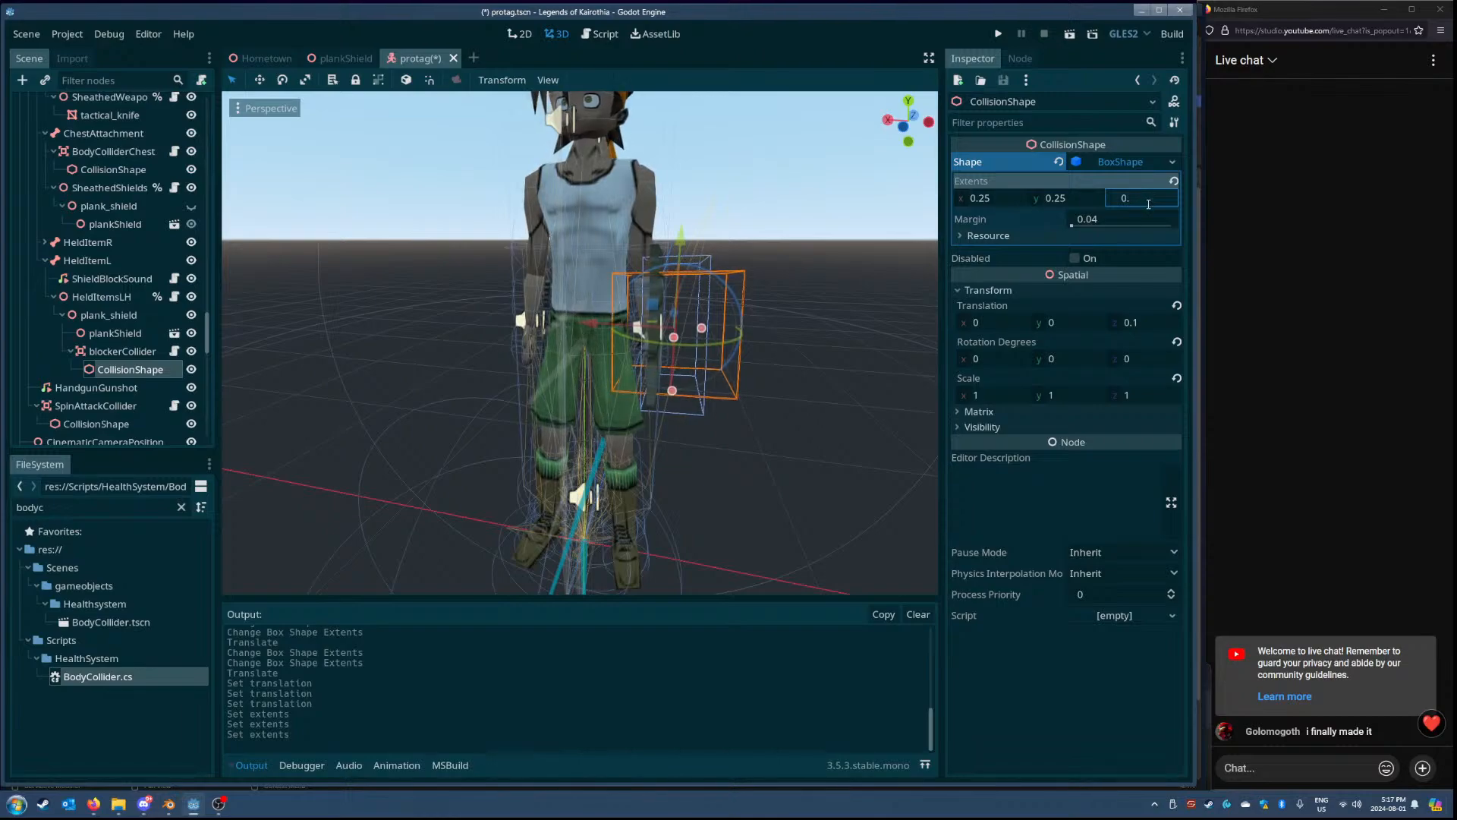
pyautogui.write('2')
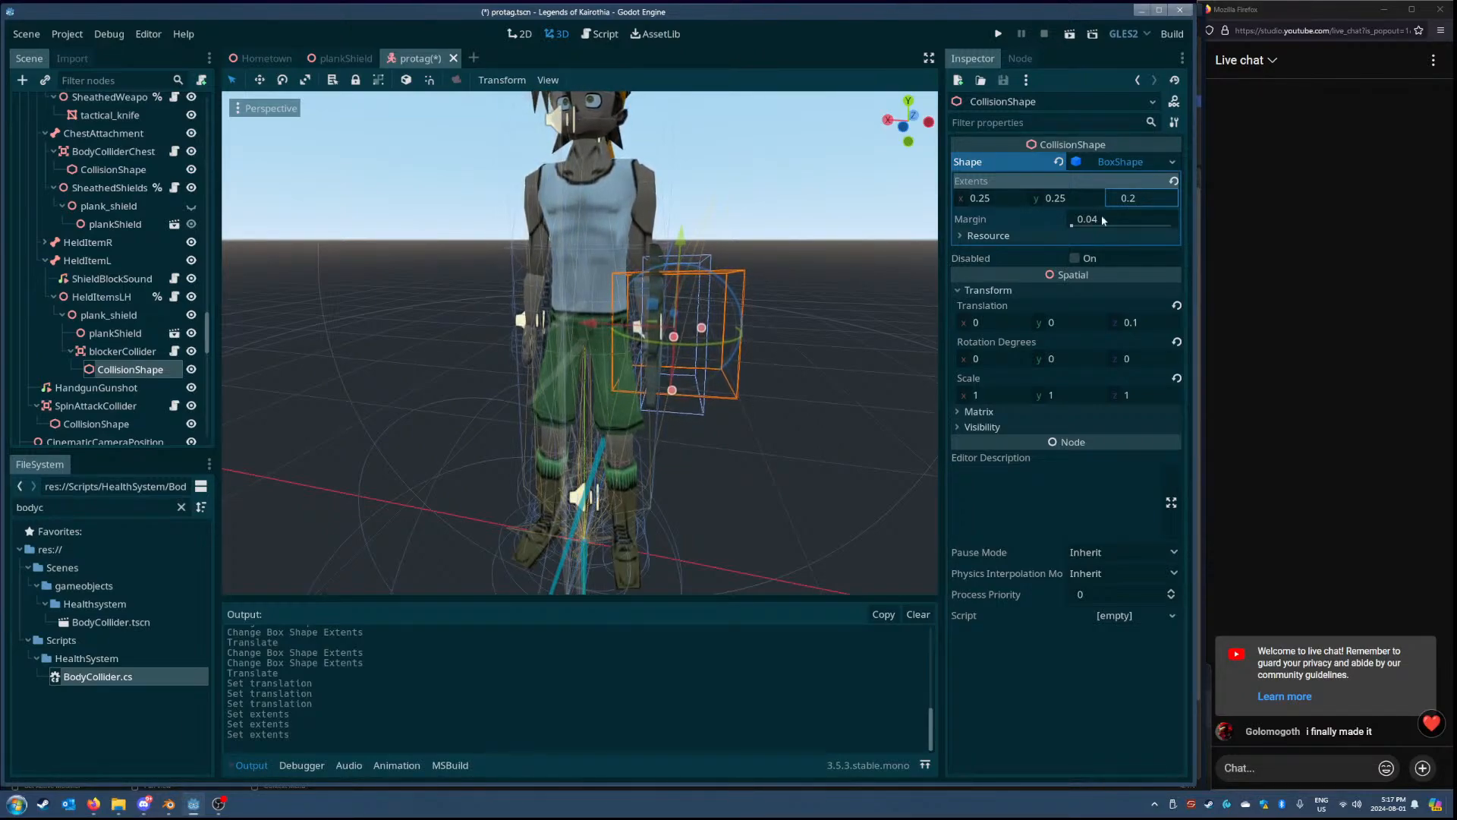
pyautogui.moveTo(1114, 199); pyautogui.dragTo(1058, 198)
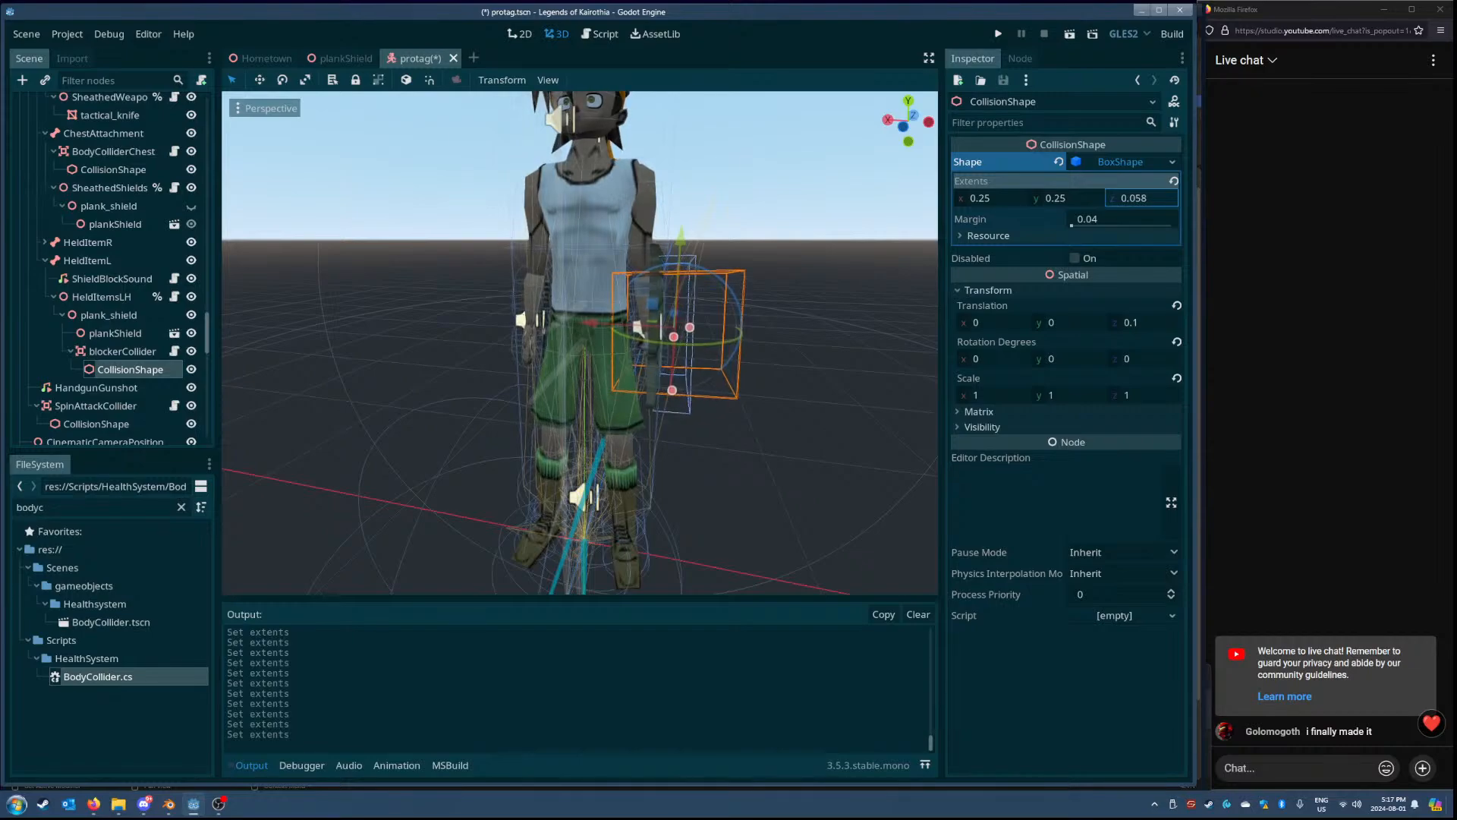
pyautogui.click(1149, 198)
pyautogui.write('0.1')
pyautogui.press('Return')
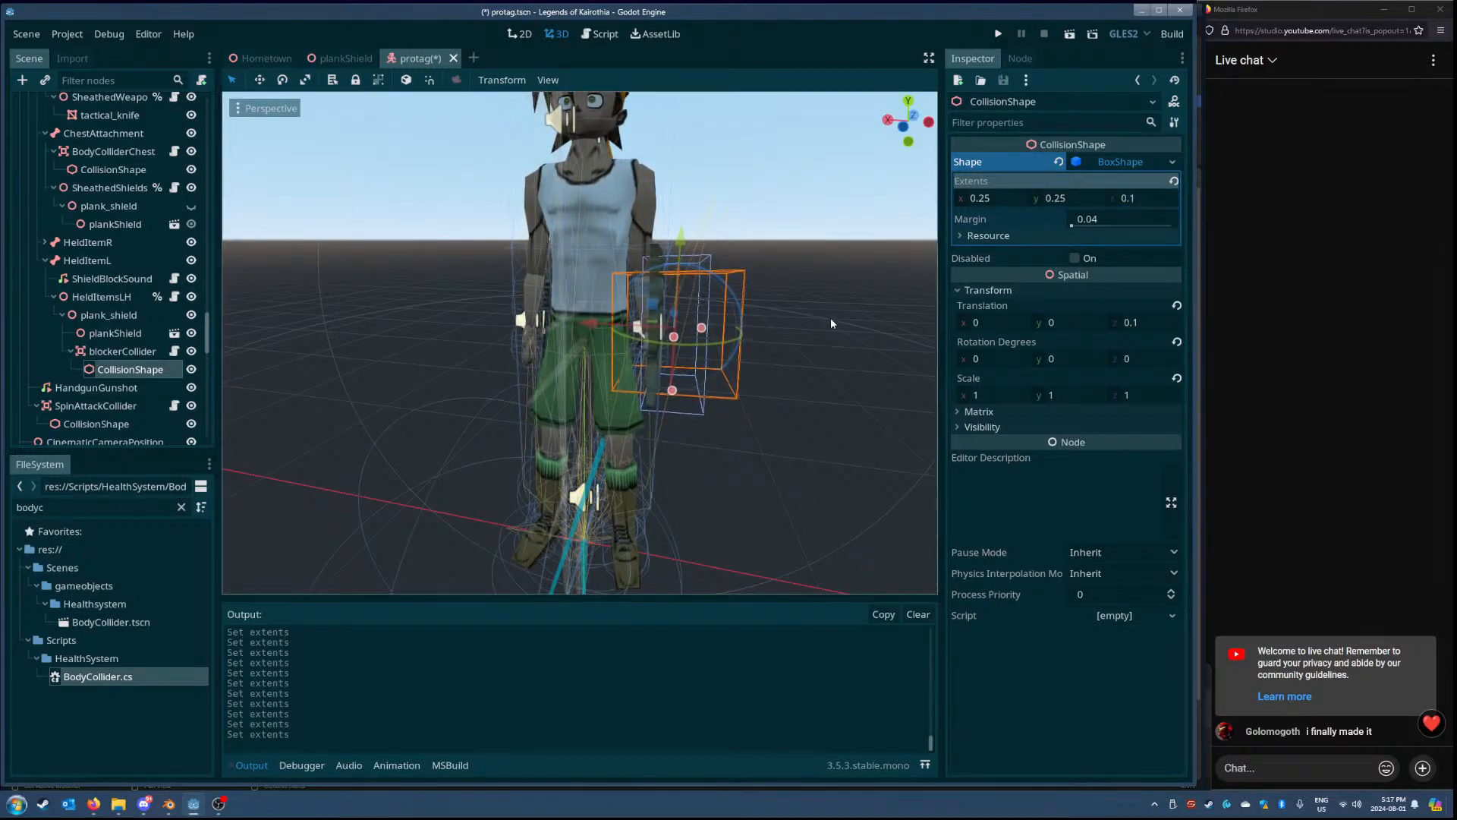
# - Enlarge the BoxShape's X and Y extents to 0.3 and thin its Z extent to 0.05
pyautogui.moveTo(830, 324); pyautogui.dragTo(702, 398, button='right')
pyautogui.click(1019, 202)
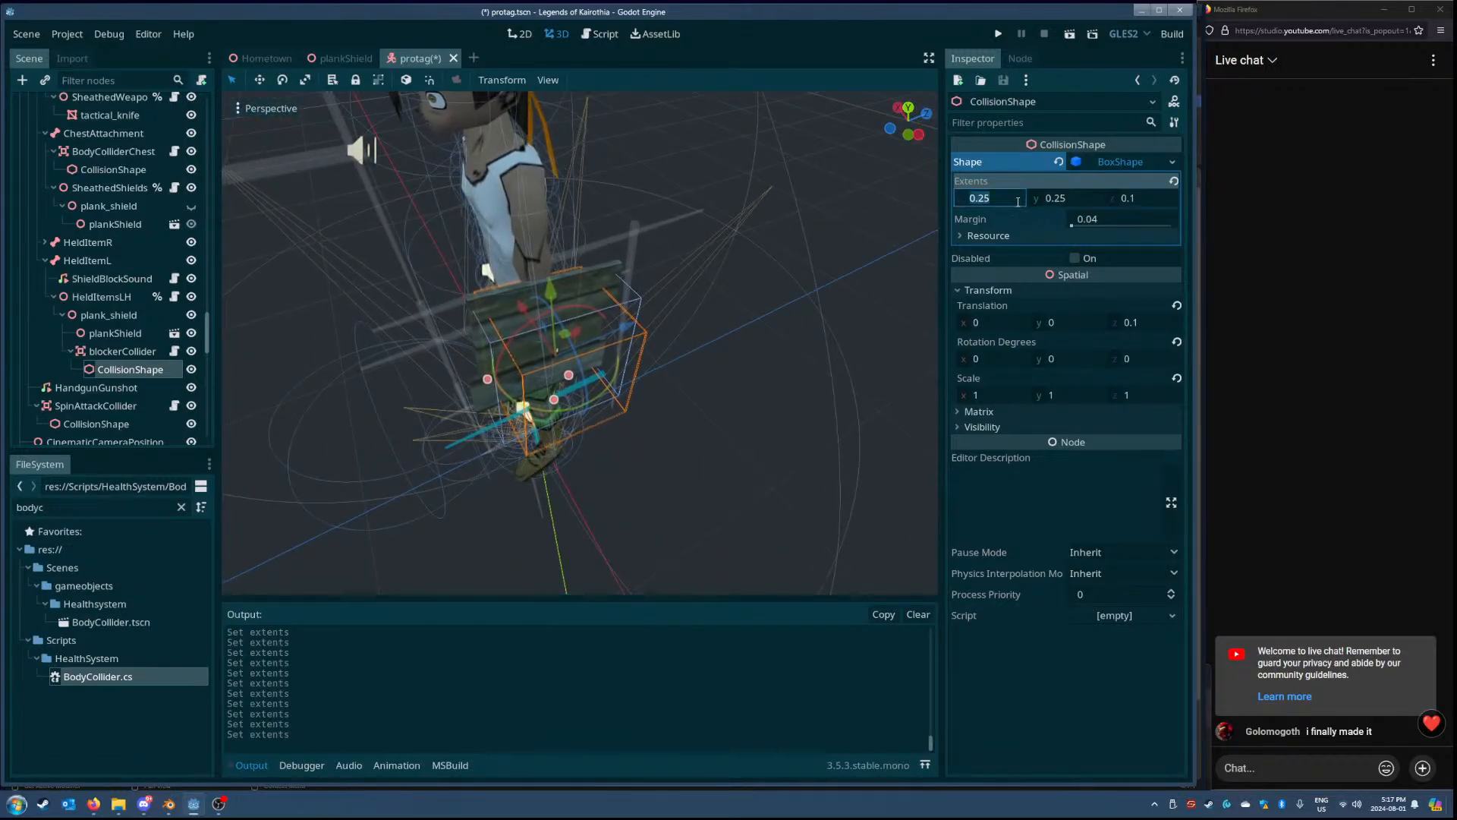
pyautogui.write('0.3')
pyautogui.click(1086, 199)
pyautogui.write('0.3')
pyautogui.press('Return')
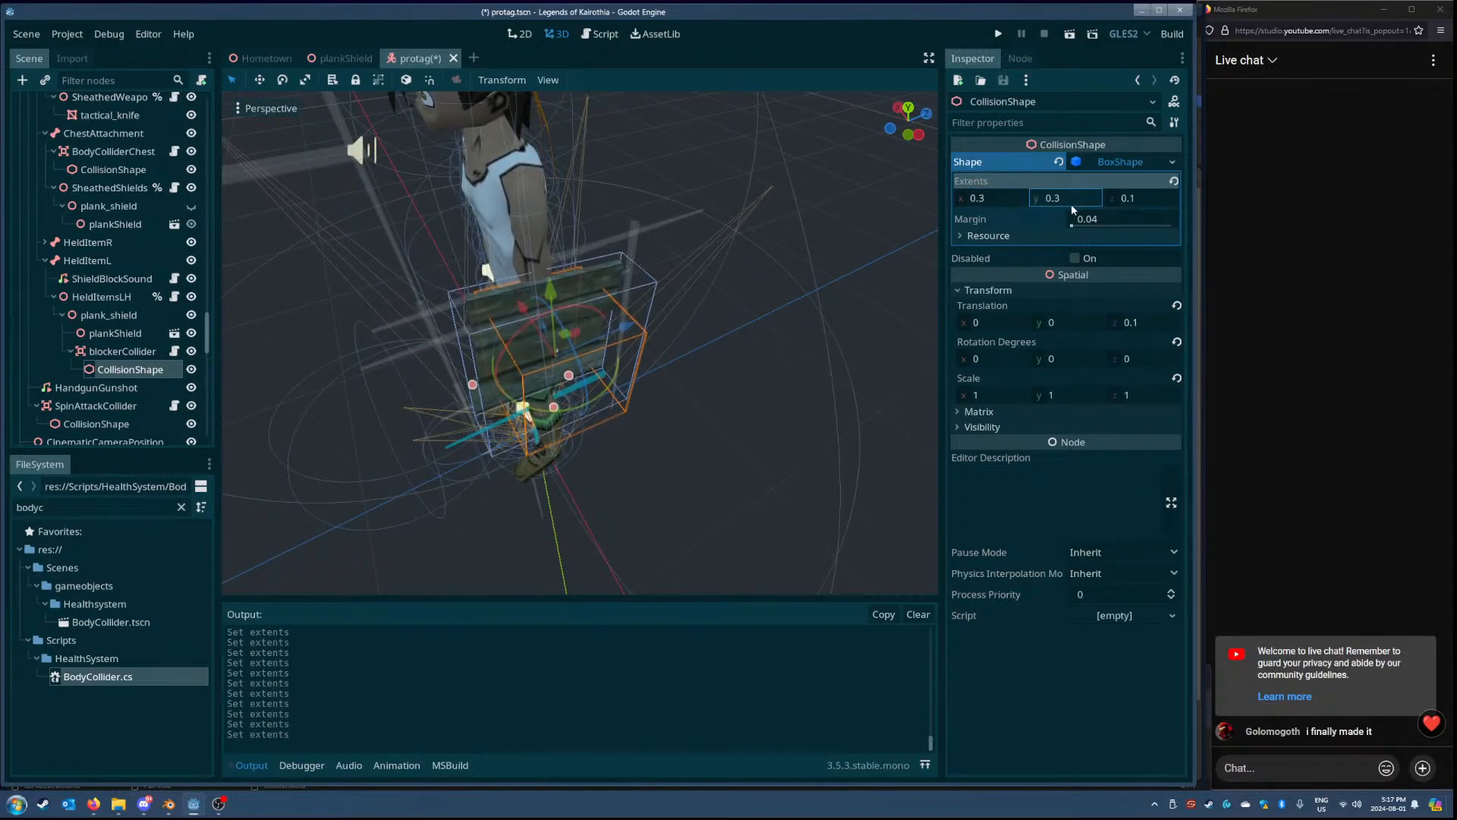
pyautogui.moveTo(820, 339); pyautogui.dragTo(607, 319, button='right')
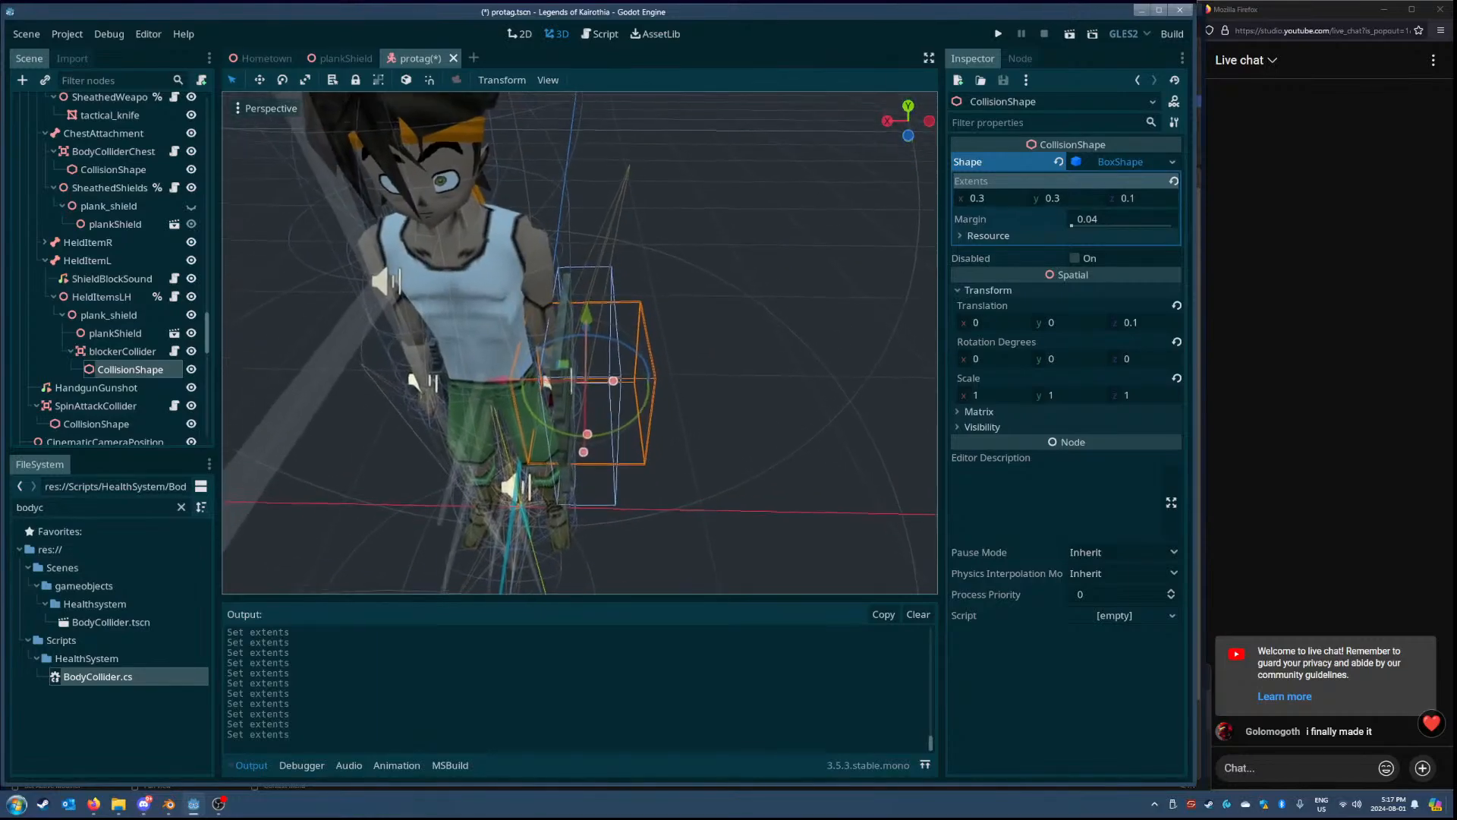
pyautogui.moveTo(1146, 197); pyautogui.dragTo(1109, 197)
pyautogui.click(1149, 199)
pyautogui.write('0.05')
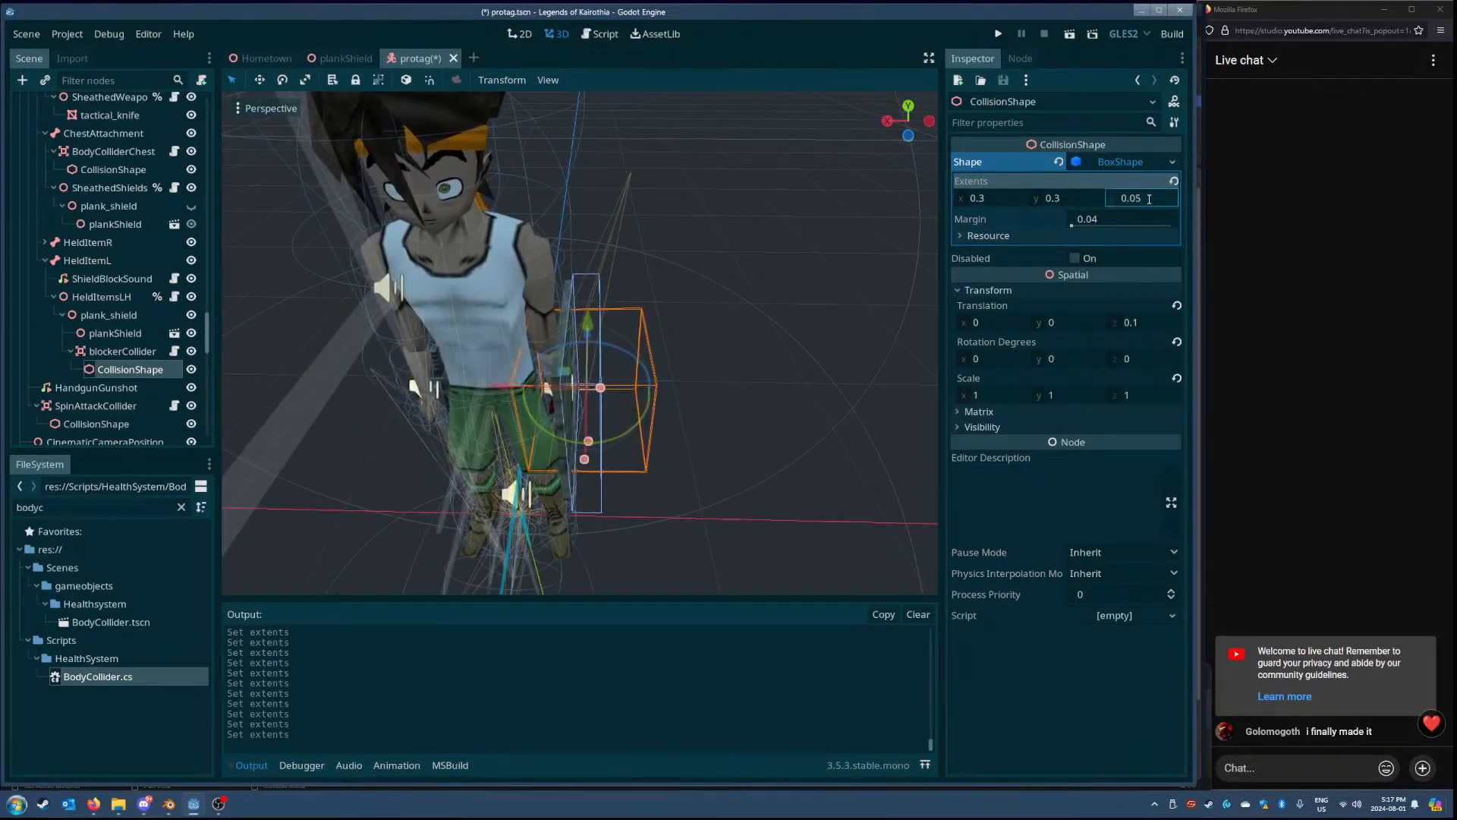
# - Move the collision shape closer to the arm, to about 0.071 on Z, and save the protag scene
pyautogui.moveTo(499, 387); pyautogui.dragTo(486, 387)
pyautogui.moveTo(485, 387); pyautogui.dragTo(243, 258, button='middle')
pyautogui.scroll(8, 580, 343)
pyautogui.scroll(-8, 580, 342)
pyautogui.moveTo(524, 436); pyautogui.dragTo(552, 446, button='middle')
pyautogui.hotkey('ctrl', 's')
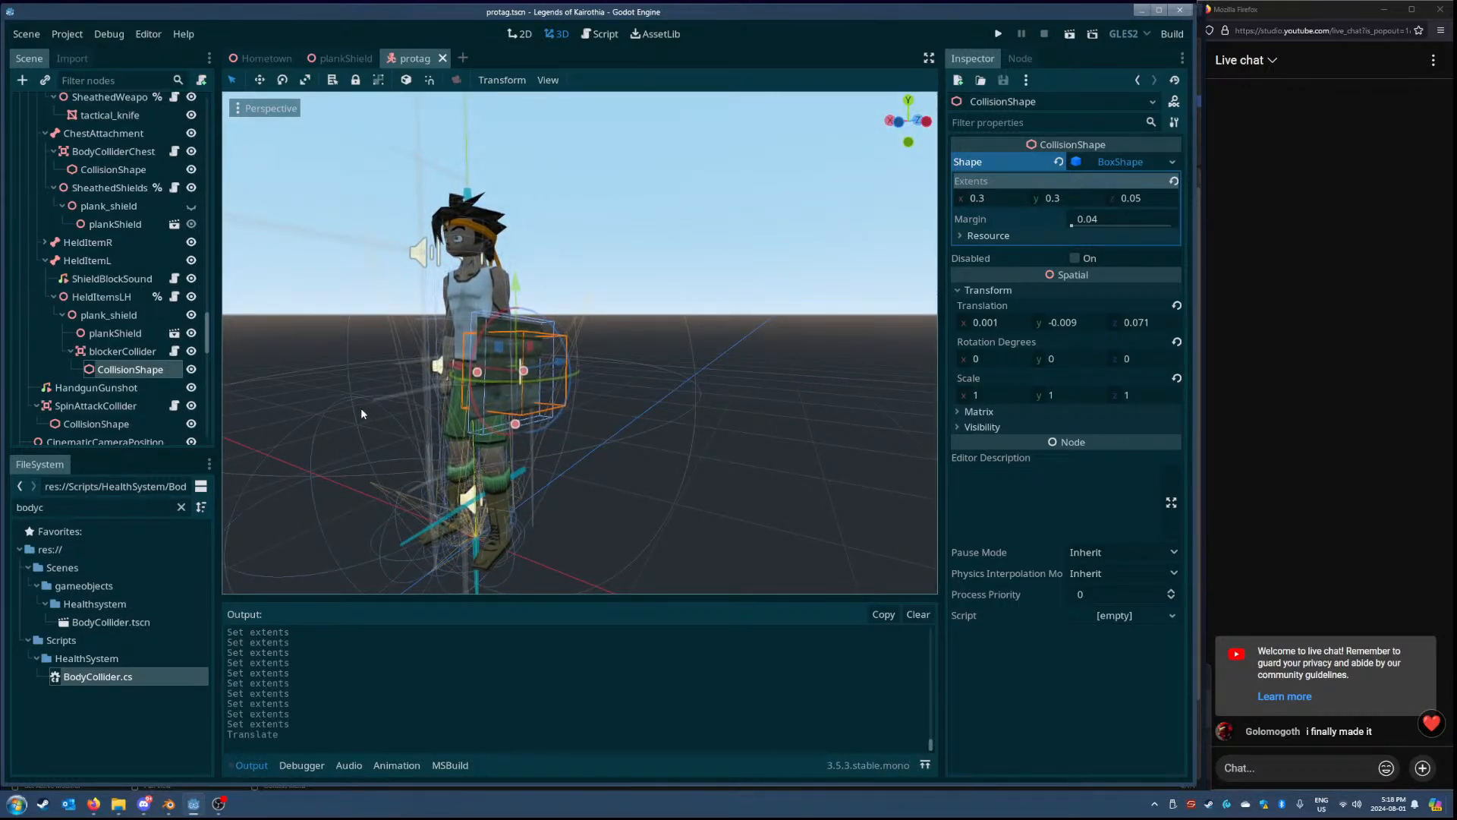
# - Switch the shield CollisionShape's Disabled option on and off several times, leaving it off
pyautogui.scroll(-5, 167, 399)
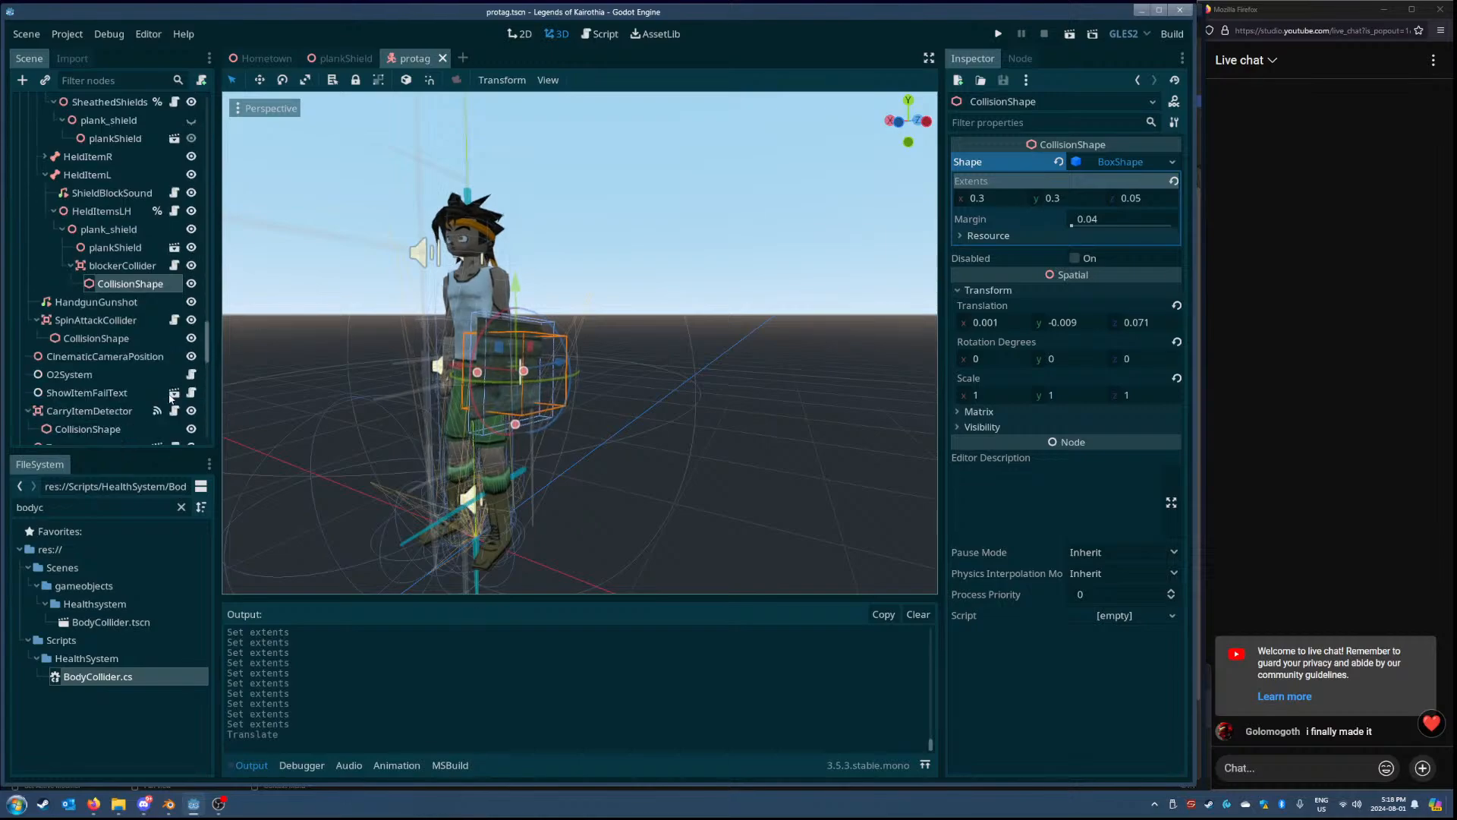
pyautogui.scroll(8, 165, 398)
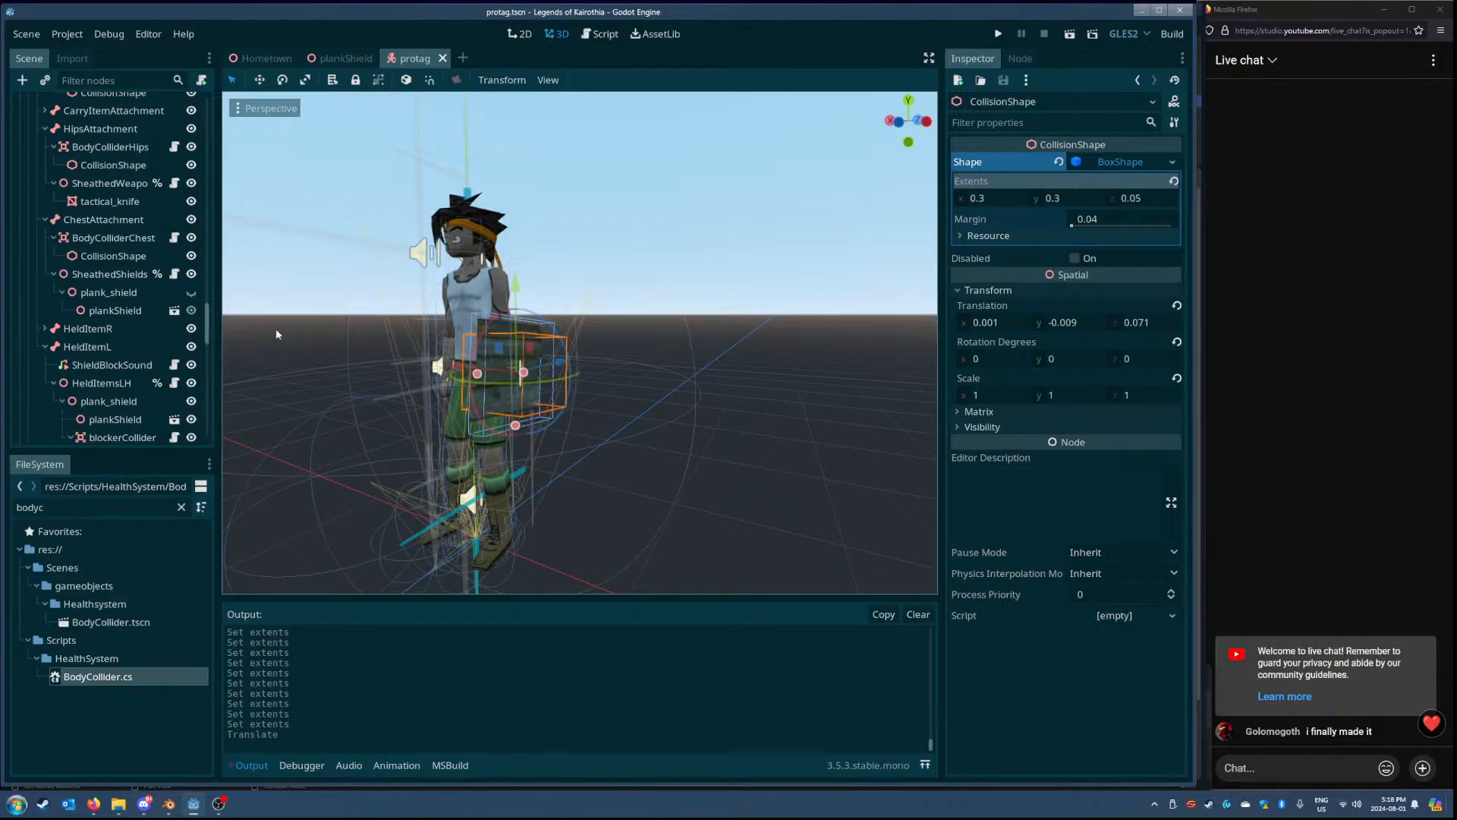
pyautogui.scroll(-5, 209, 343)
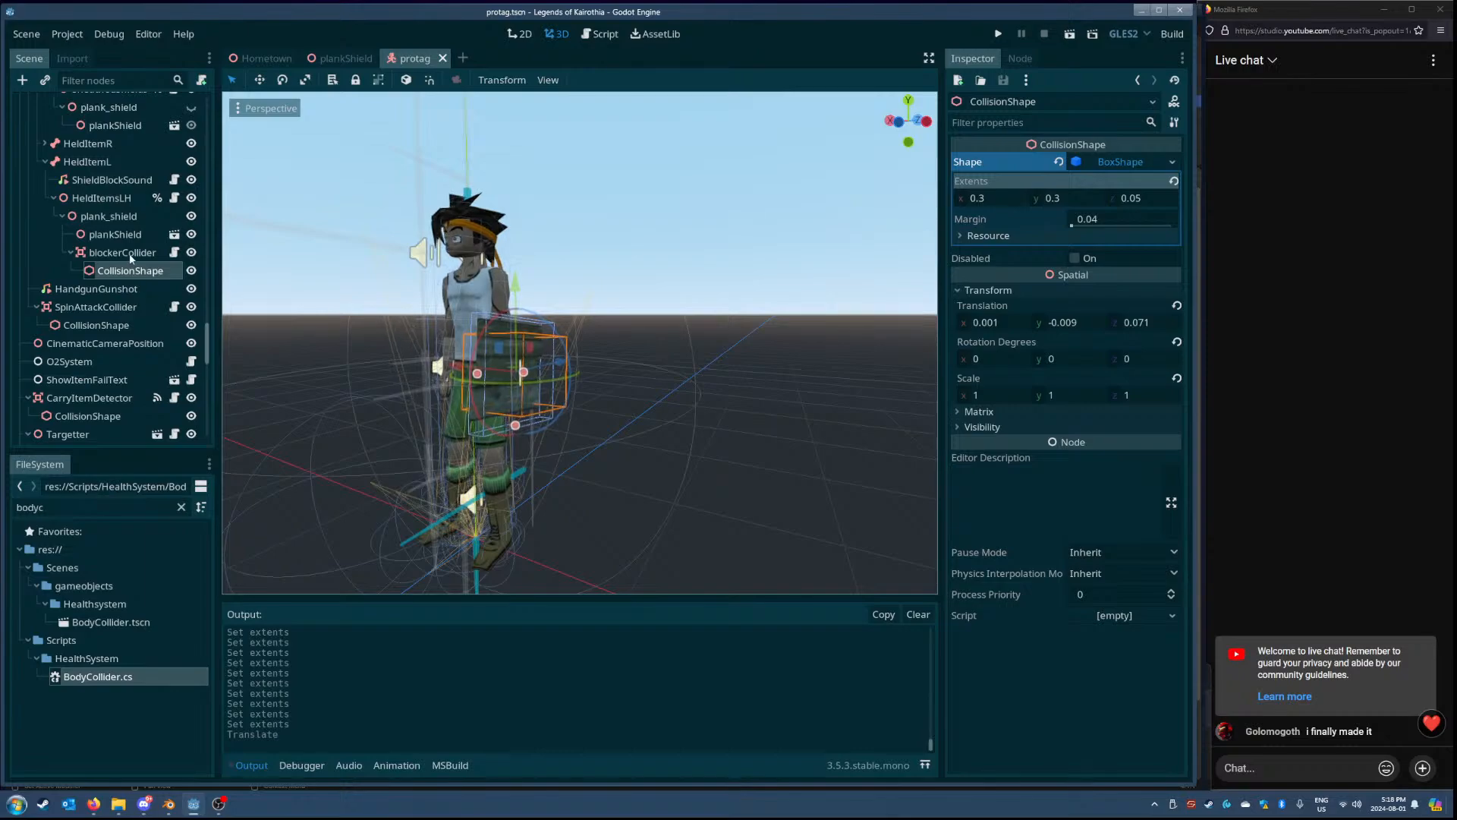
pyautogui.click(1075, 258)
pyautogui.tripleClick(1075, 258)
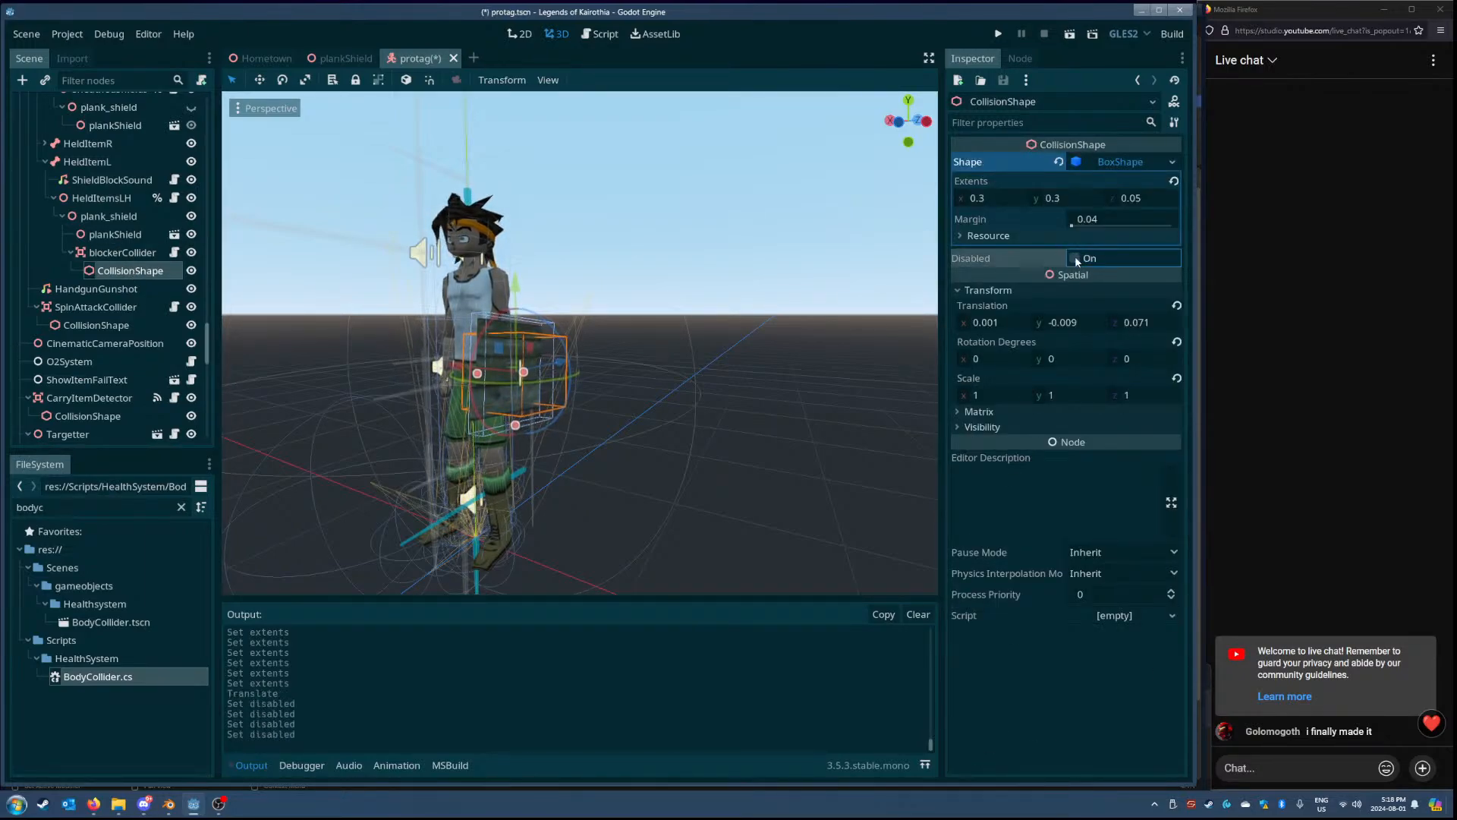
pyautogui.doubleClick(1075, 258)
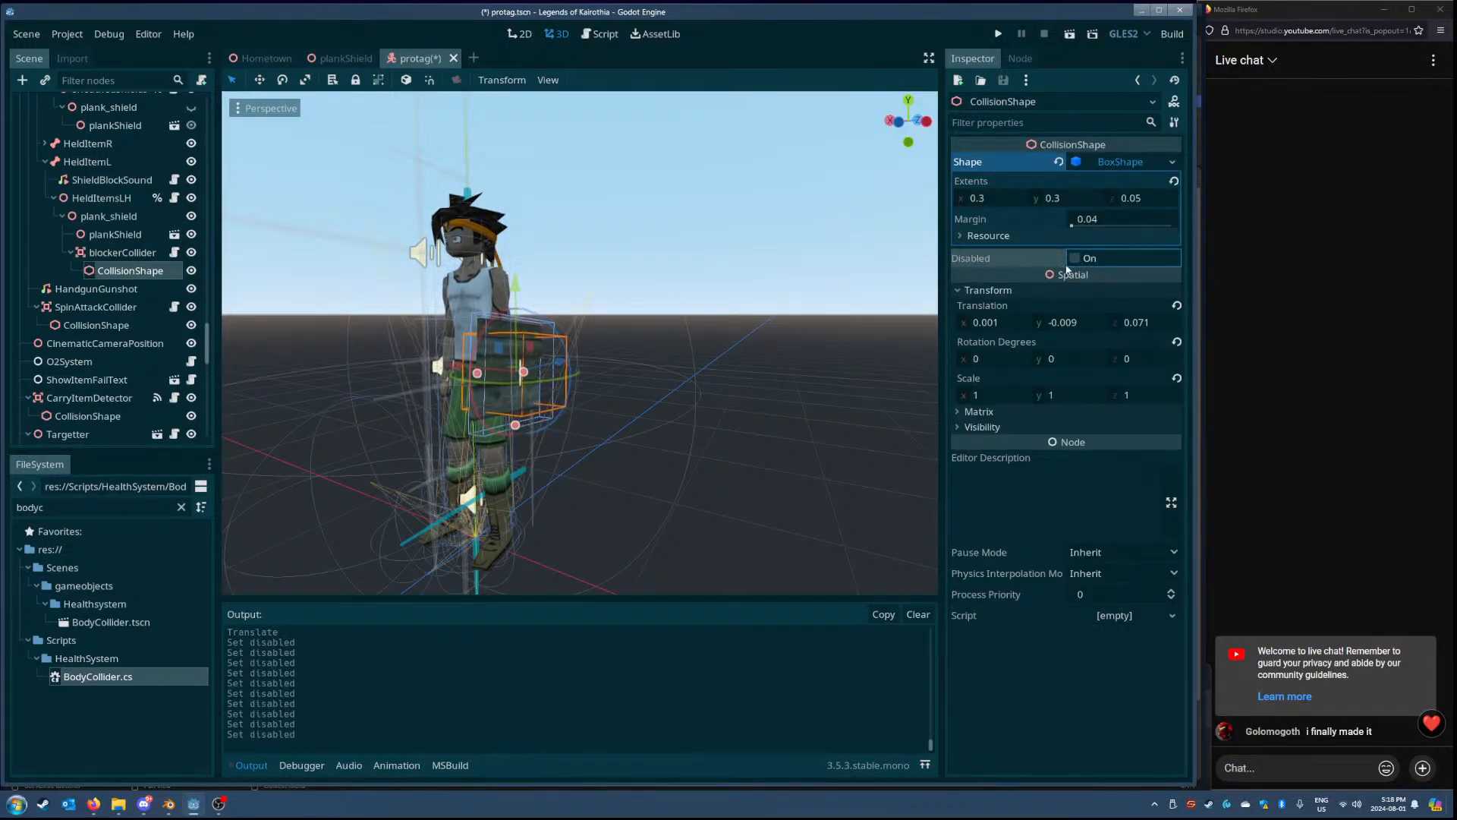
pyautogui.click(1074, 259)
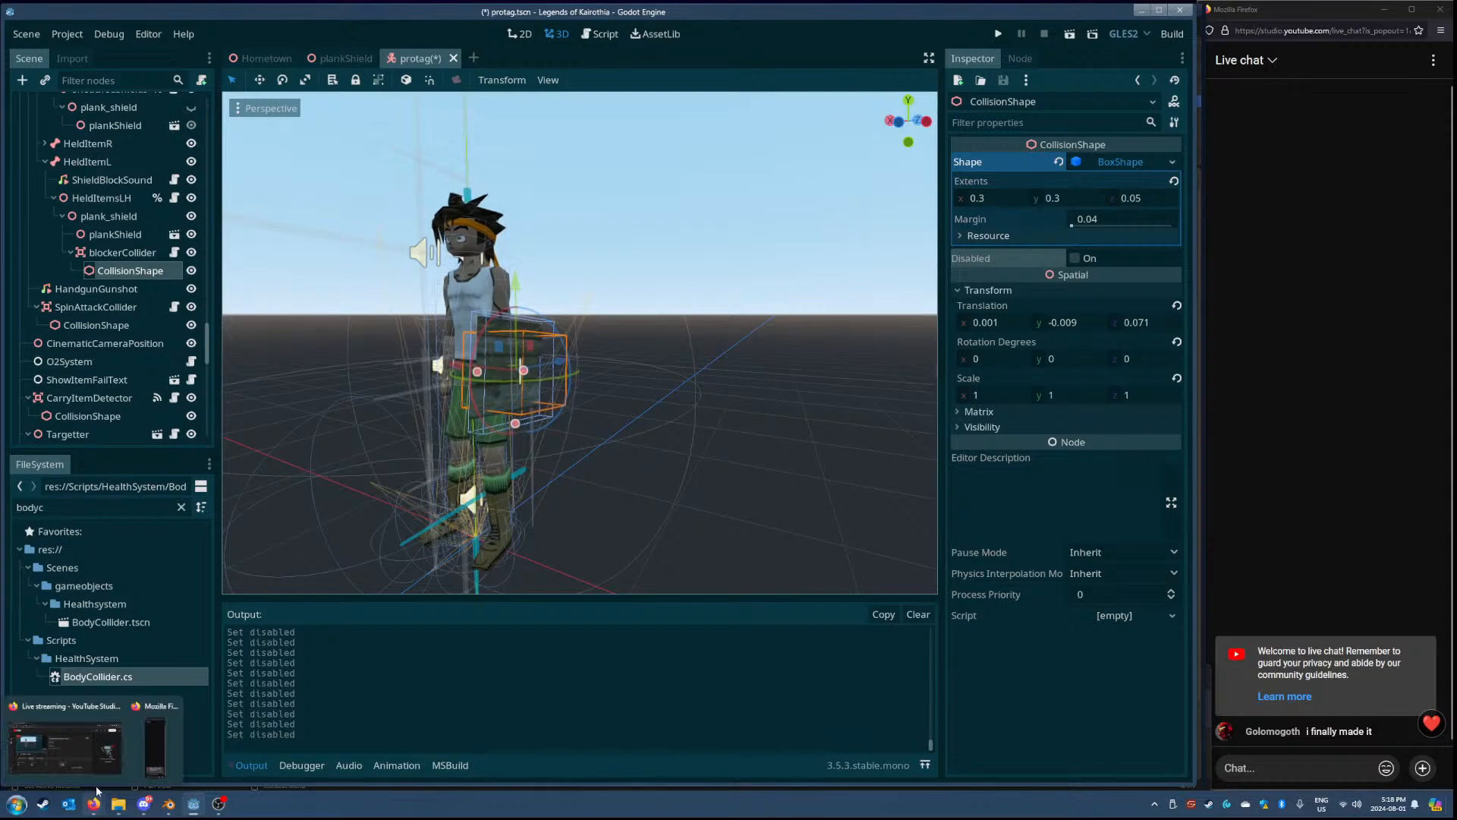
# - Bring up the YouTube Studio live streaming window in Firefox, move it down, and return to the Godot scene
pyautogui.click(94, 782)
pyautogui.moveTo(511, 674)
pyautogui.mouseDown()
pyautogui.moveTo(506, 319)
pyautogui.moveTo(524, 696)
pyautogui.mouseUp()
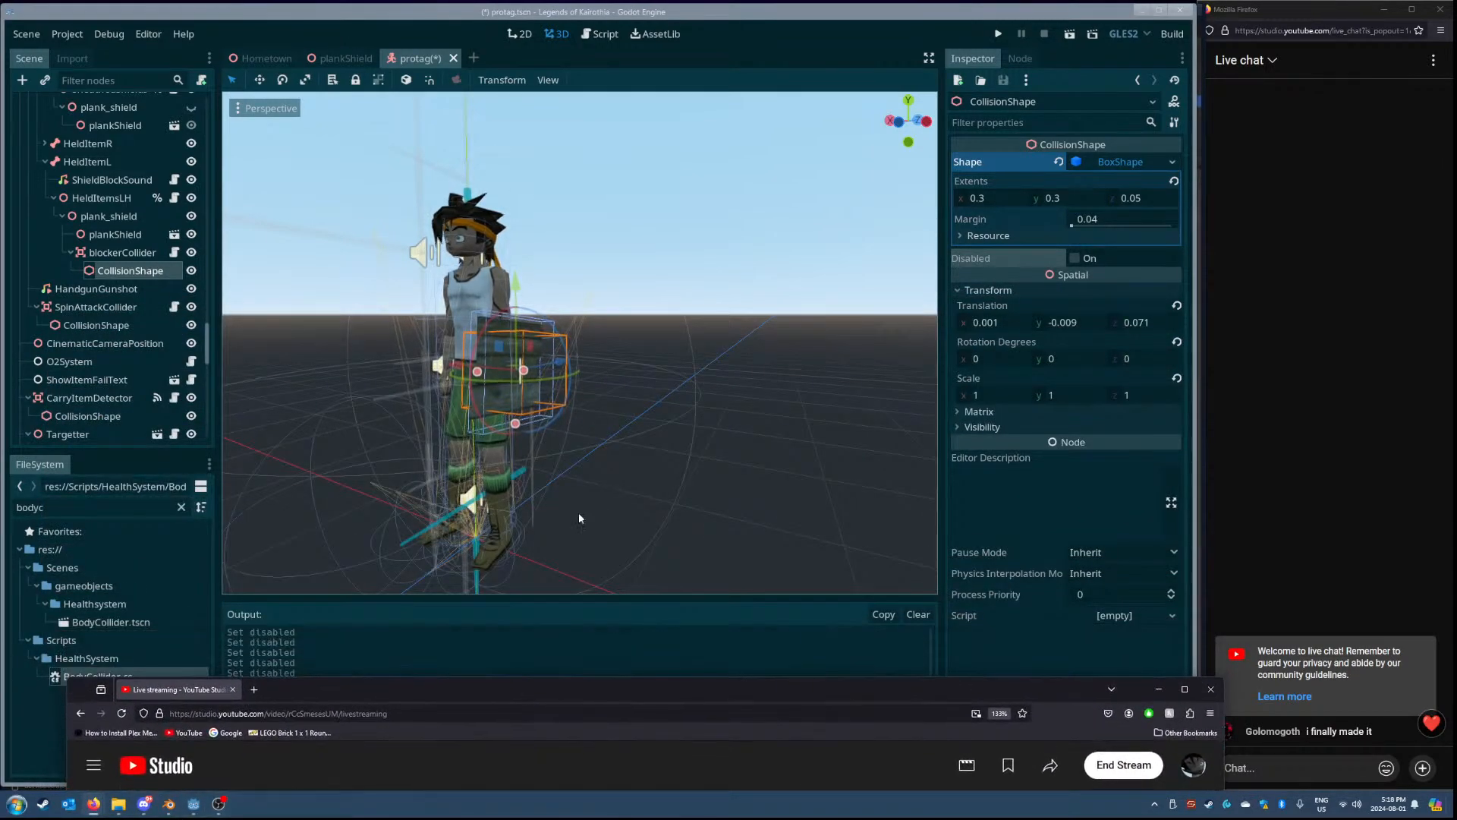
pyautogui.click(578, 511)
pyautogui.moveTo(726, 481); pyautogui.dragTo(712, 501, button='right')
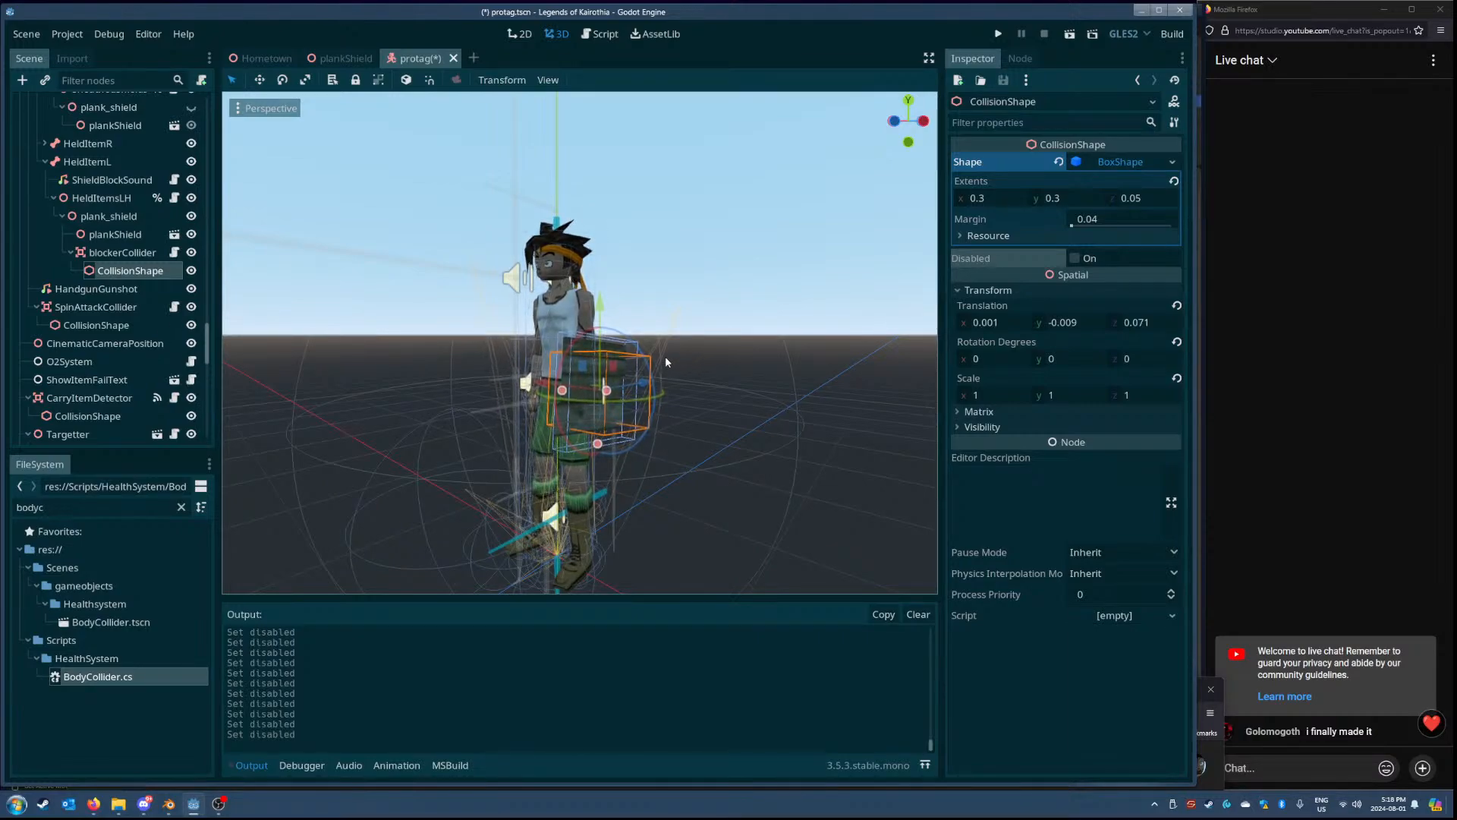
# - Select the protag's AnimationPlayer node and enlarge the animation editor to show more tracks
pyautogui.scroll(10, 195, 210)
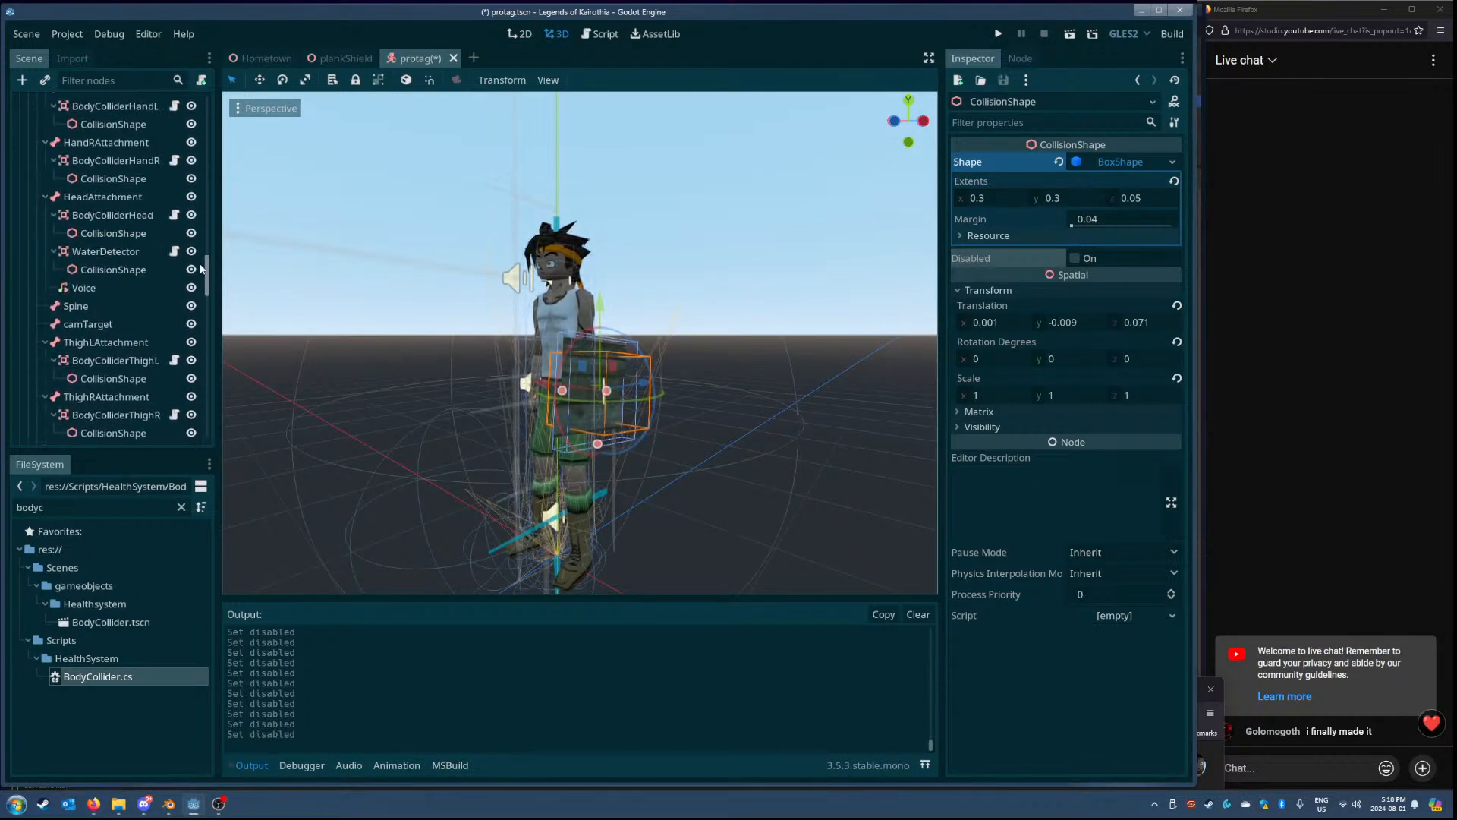
pyautogui.scroll(5, 195, 201)
pyautogui.click(85, 299)
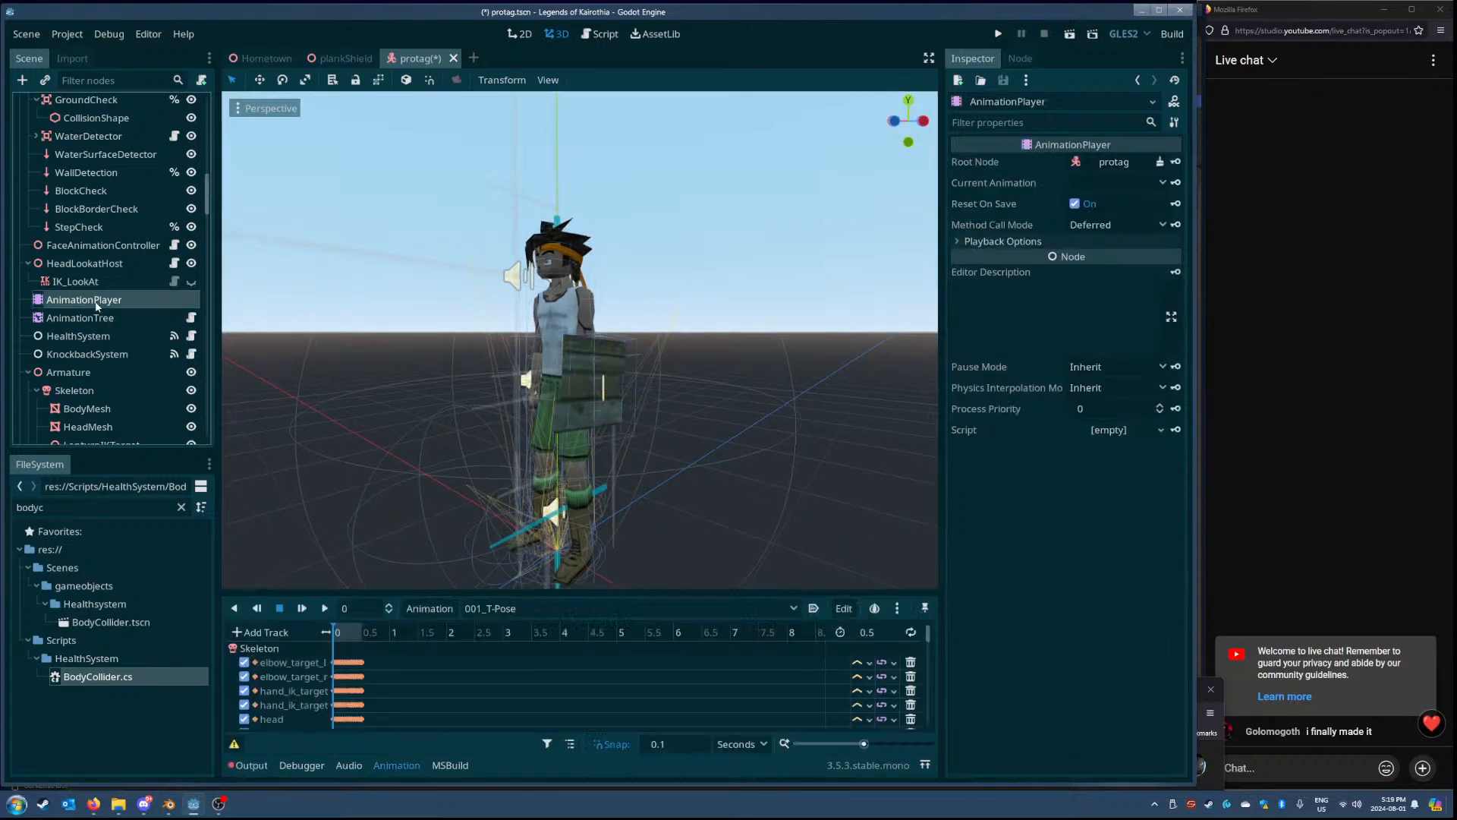
pyautogui.moveTo(564, 585); pyautogui.dragTo(564, 332)
# - Find the shield animations in the AnimationPlayer and load 002_usingShieldDown
pyautogui.click(549, 350)
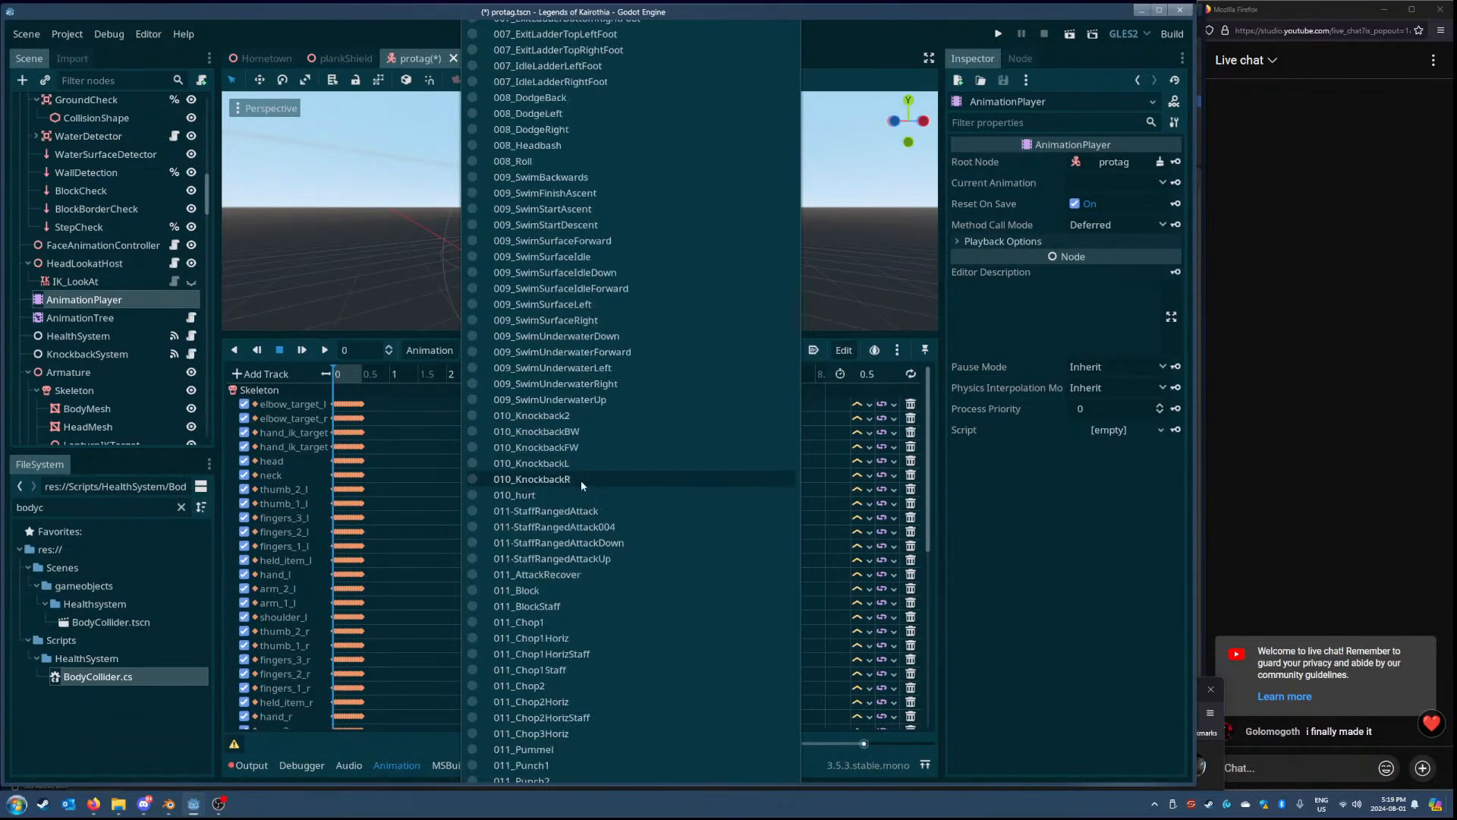
pyautogui.scroll(-10, 583, 516)
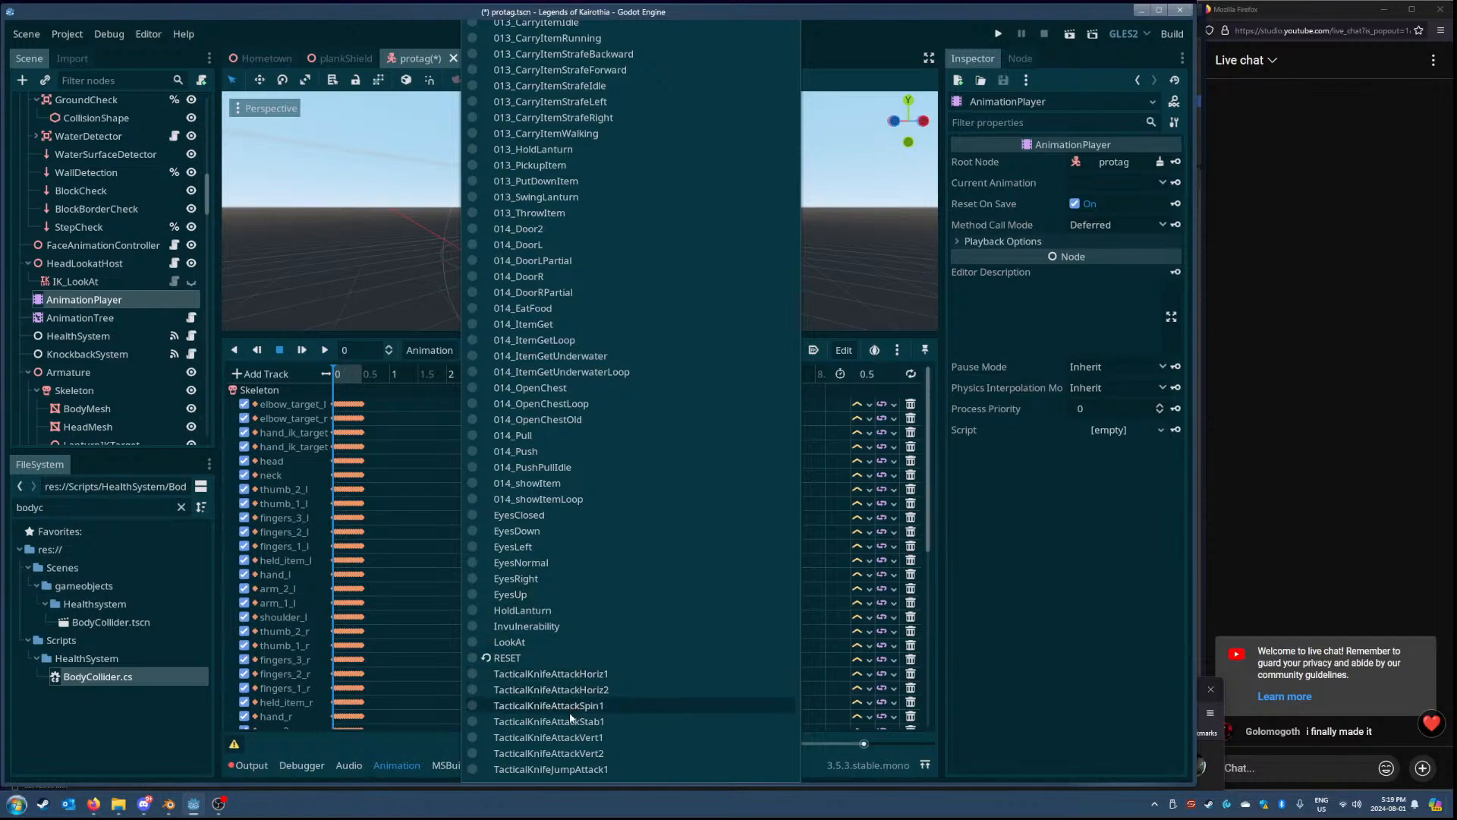
pyautogui.scroll(7, 576, 592)
pyautogui.scroll(5, 576, 594)
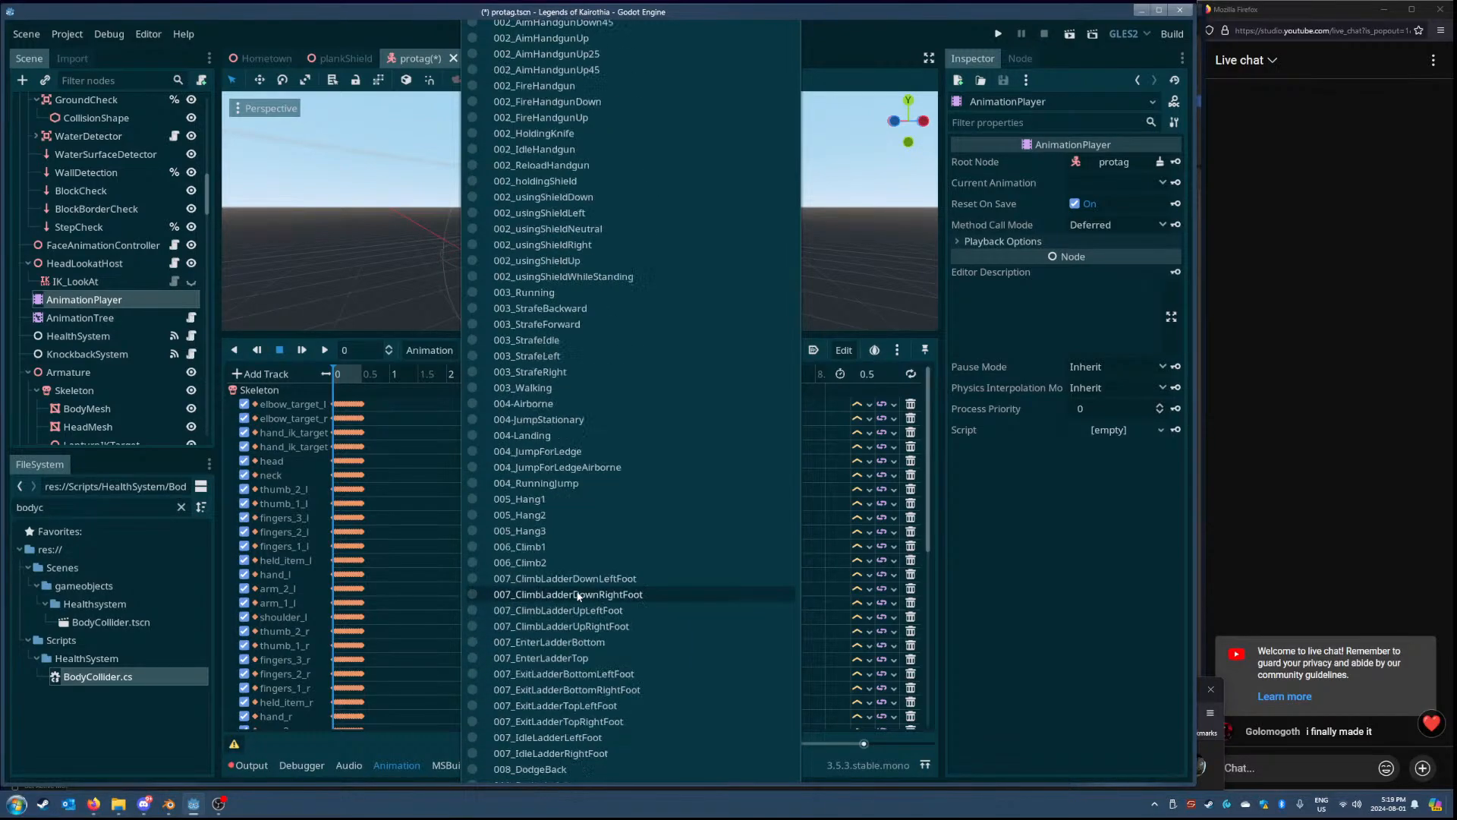
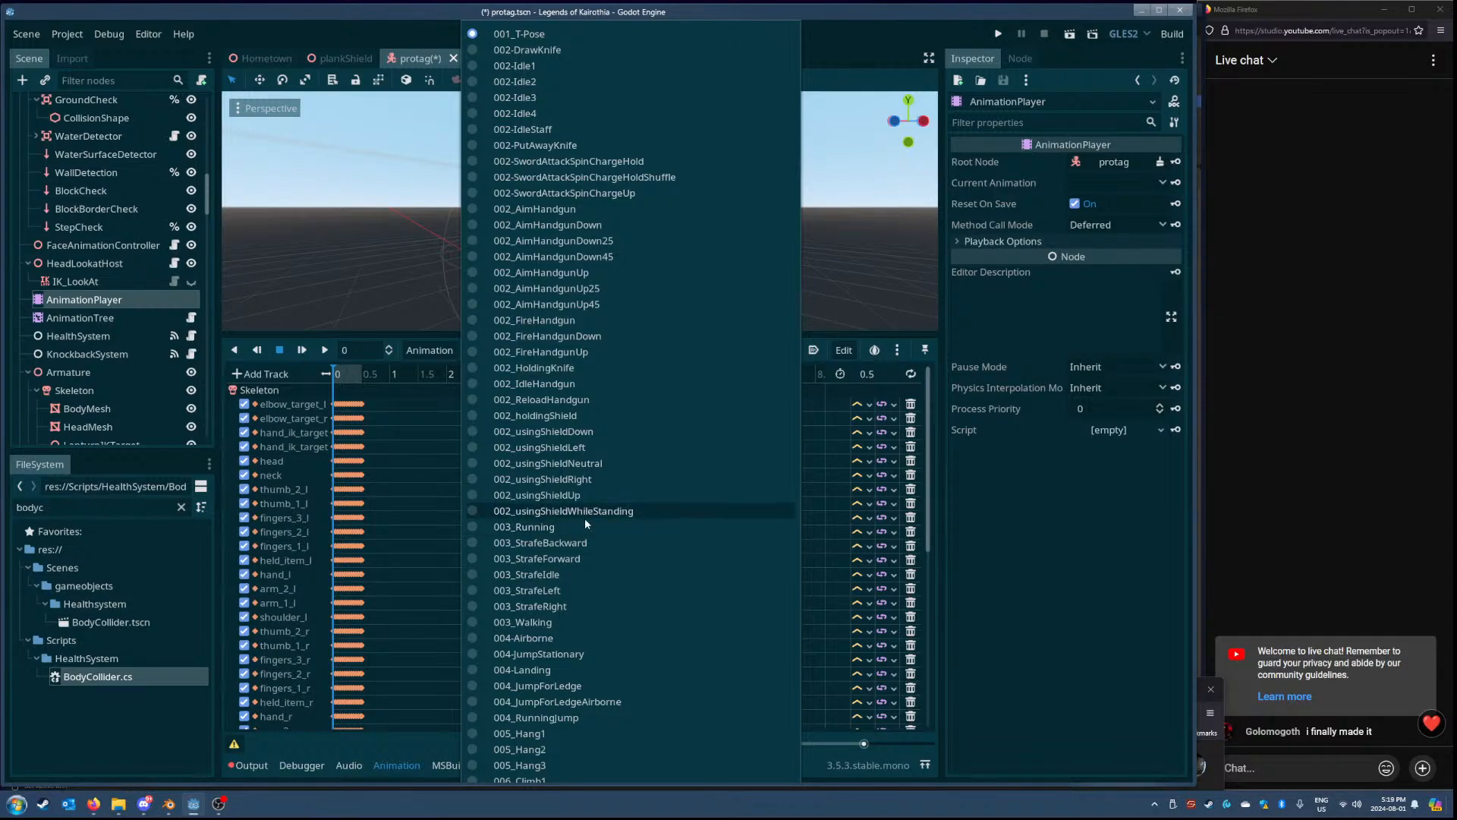
pyautogui.click(564, 433)
pyautogui.scroll(5, 551, 519)
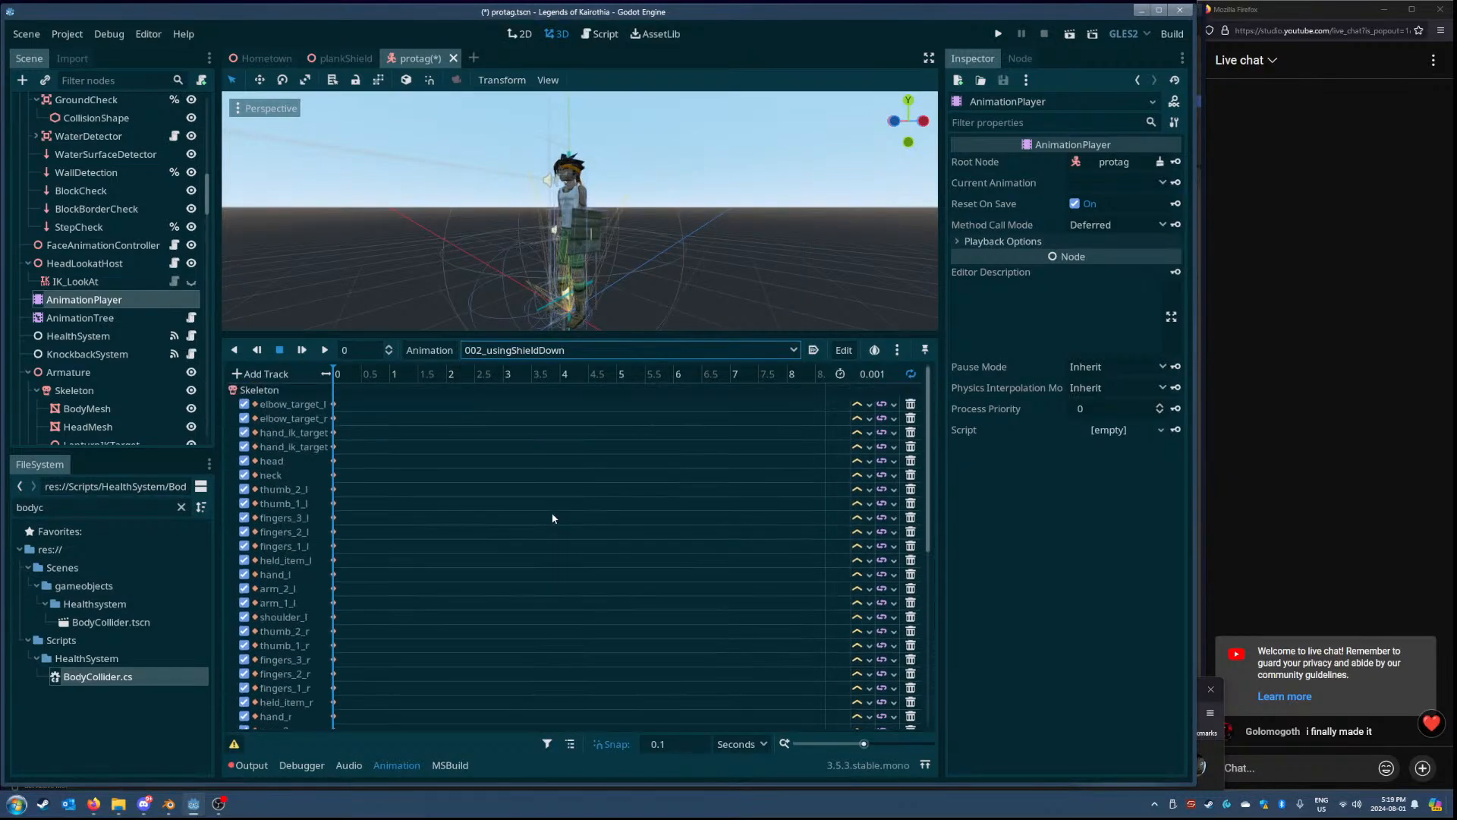
pyautogui.click(519, 351)
pyautogui.scroll(-20, 562, 455)
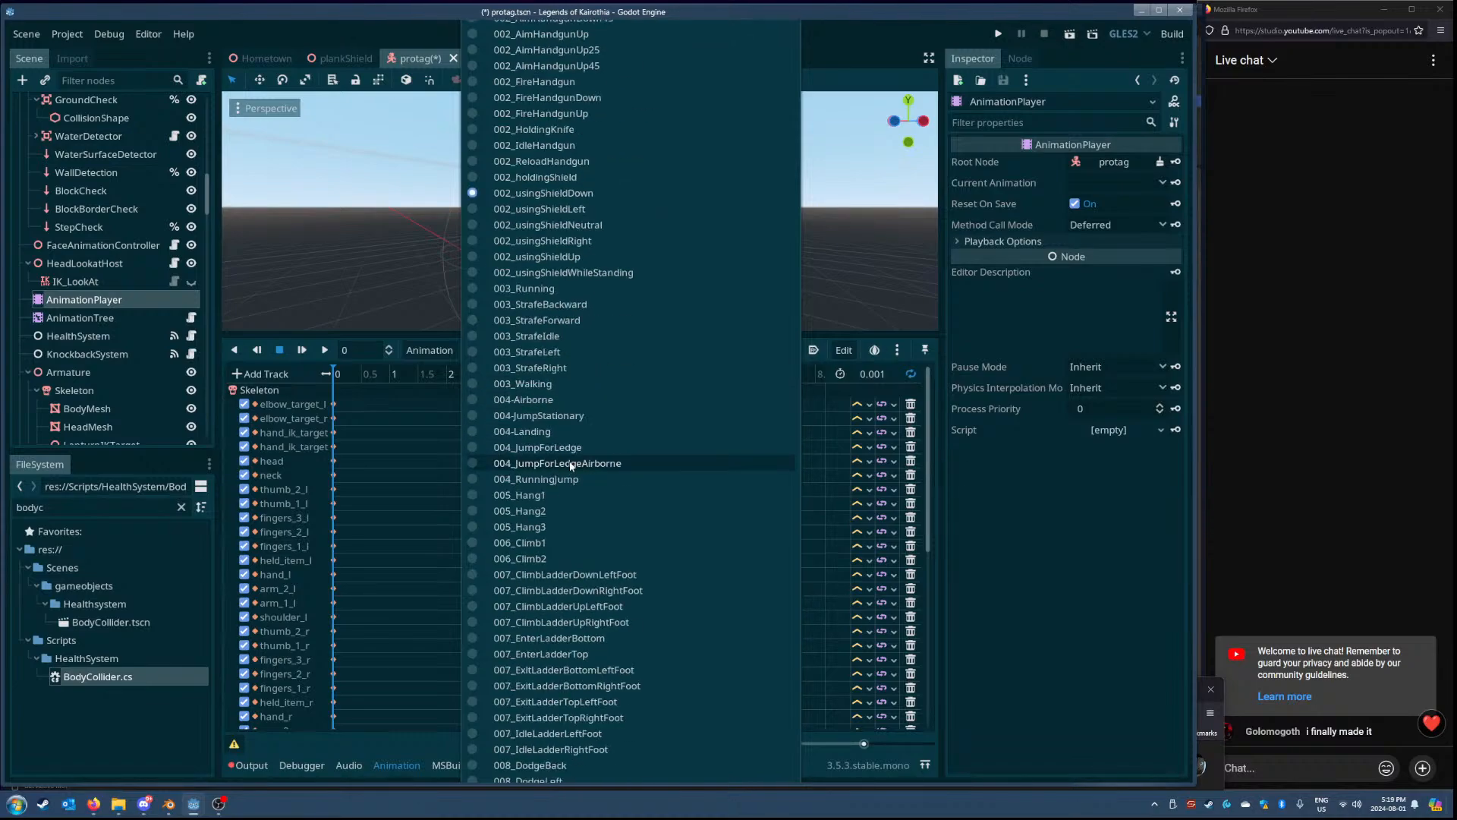
pyautogui.scroll(-6, 607, 554)
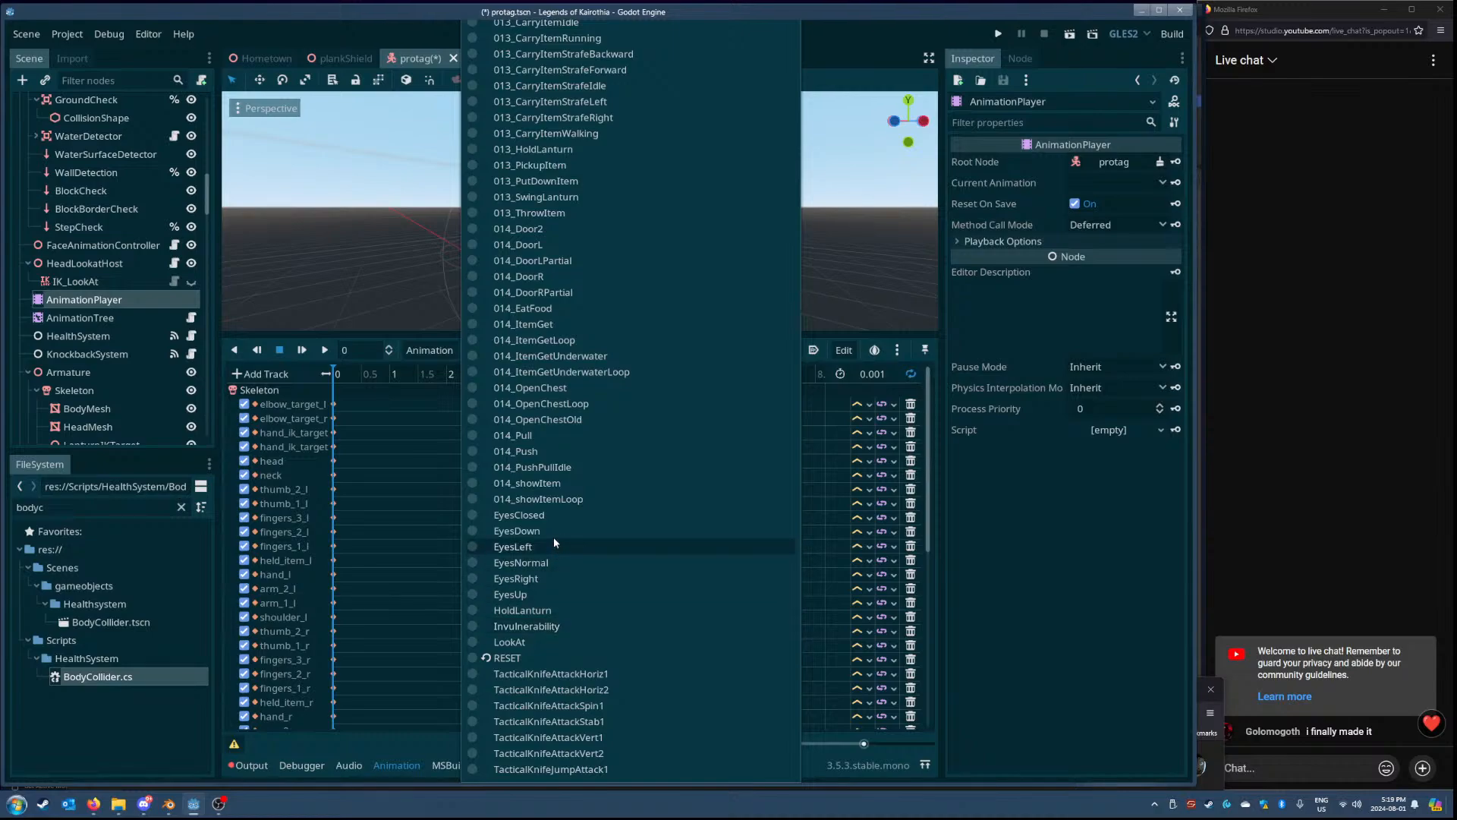
pyautogui.click(92, 321)
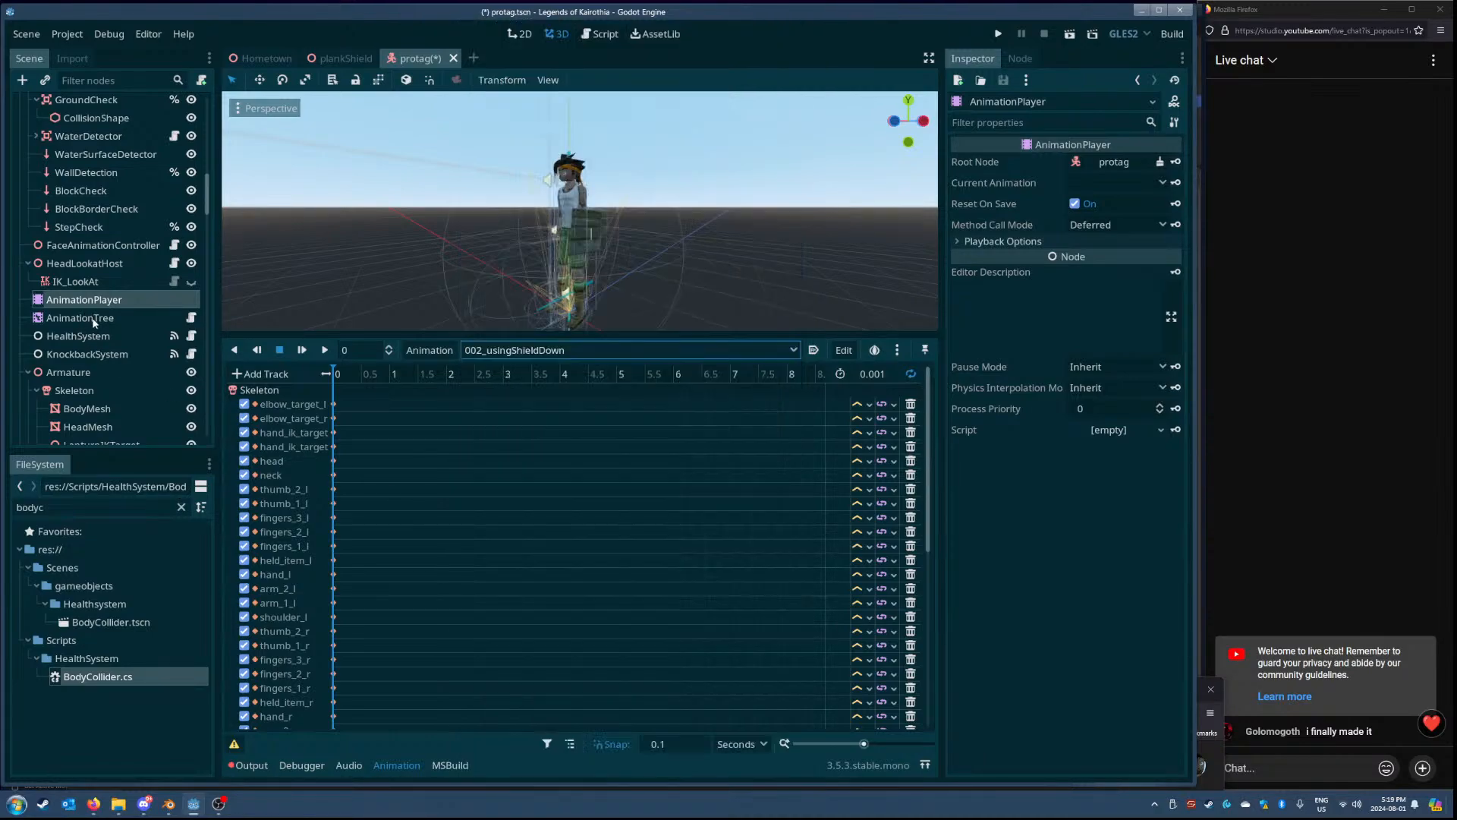
# - Open the protag's AnimationTree and locate the using_shield and using_shield_standing blend nodes in its graph
pyautogui.click(110, 319)
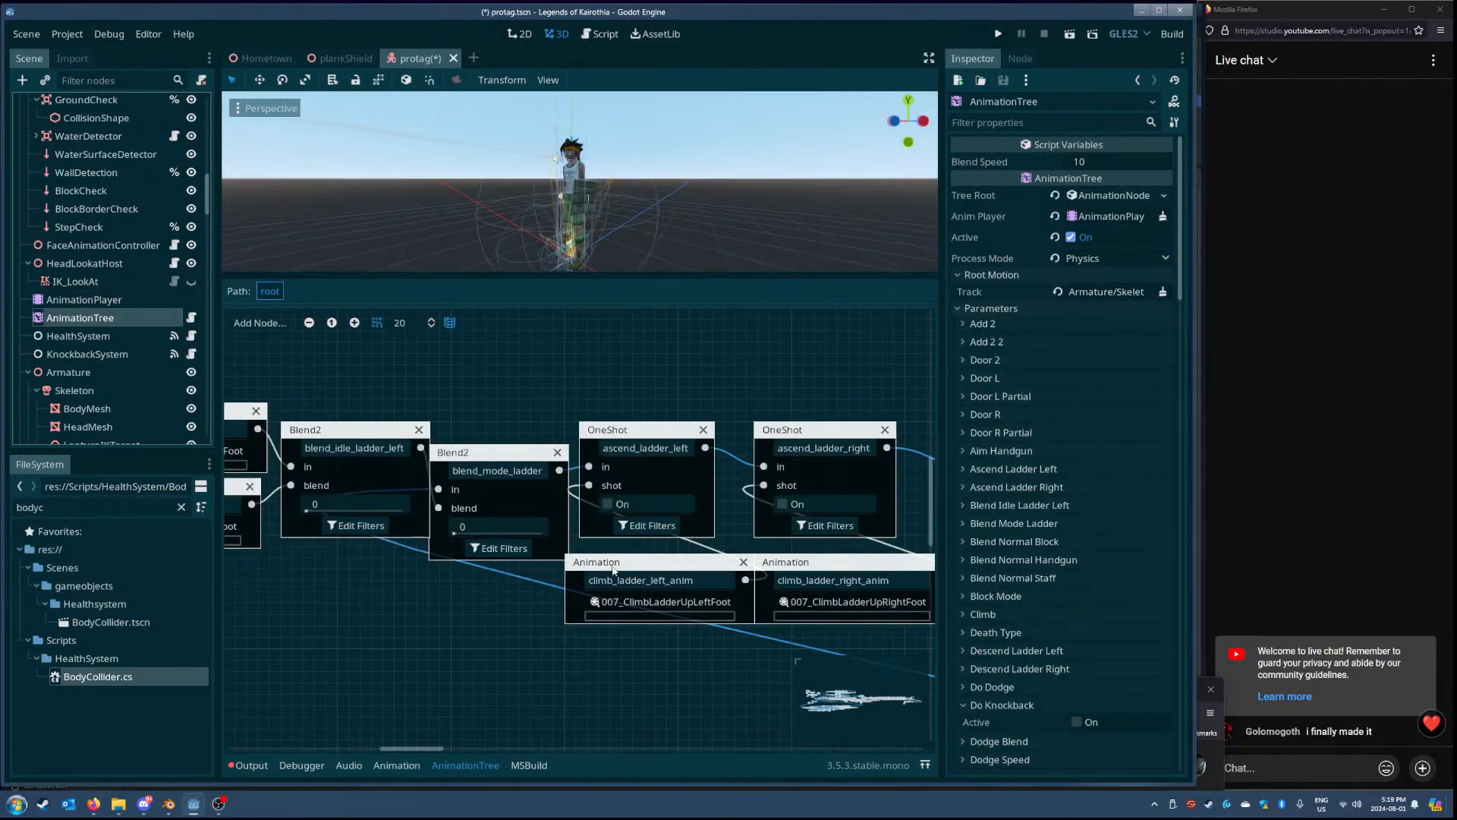
pyautogui.moveTo(743, 653); pyautogui.dragTo(498, 695, button='middle')
pyautogui.keyDown('ctrl'); pyautogui.scroll(-5, 645, 590); pyautogui.keyUp('ctrl')
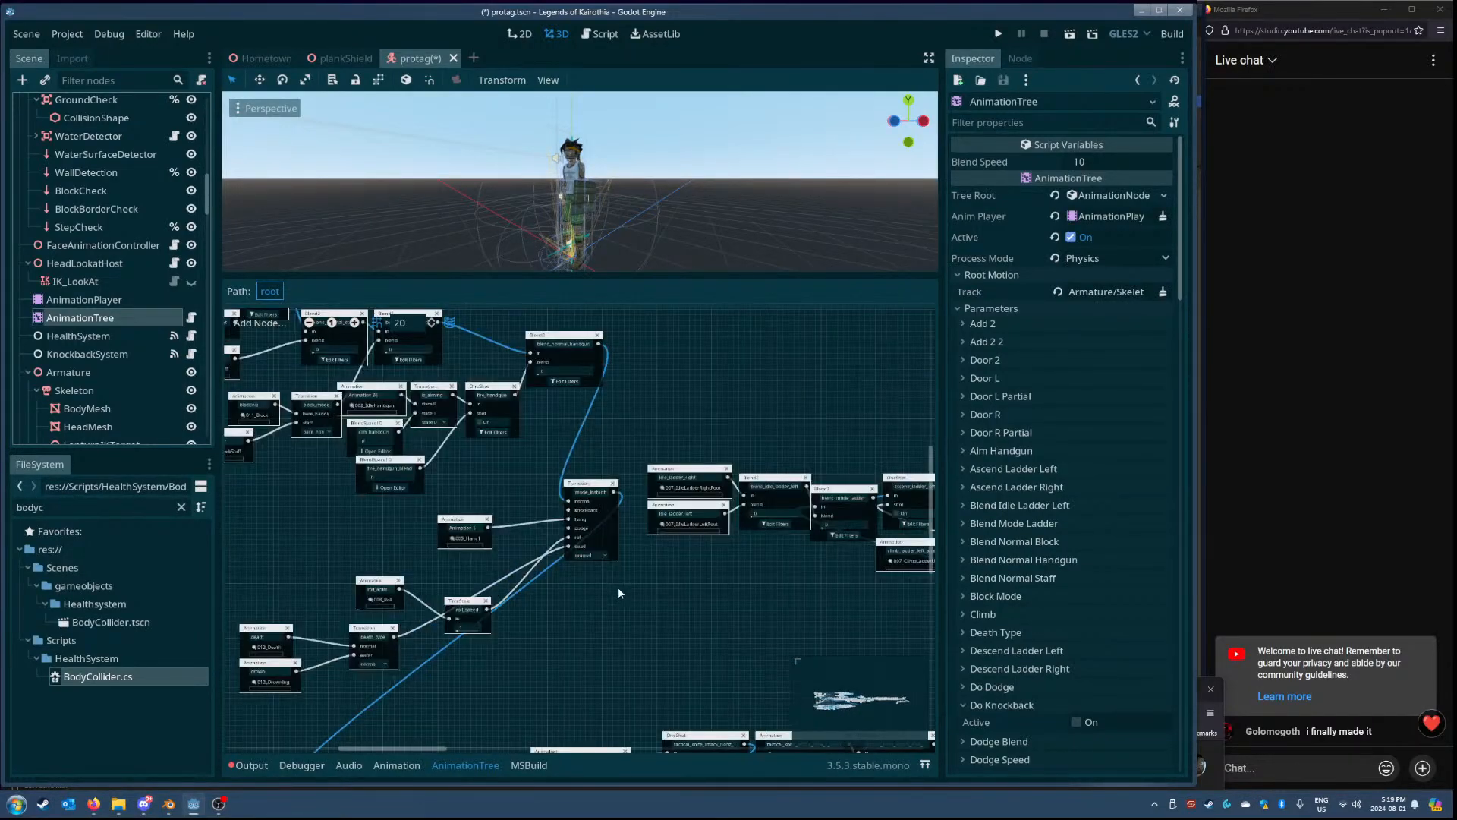
pyautogui.keyDown('ctrl'); pyautogui.scroll(5, 686, 549); pyautogui.keyUp('ctrl')
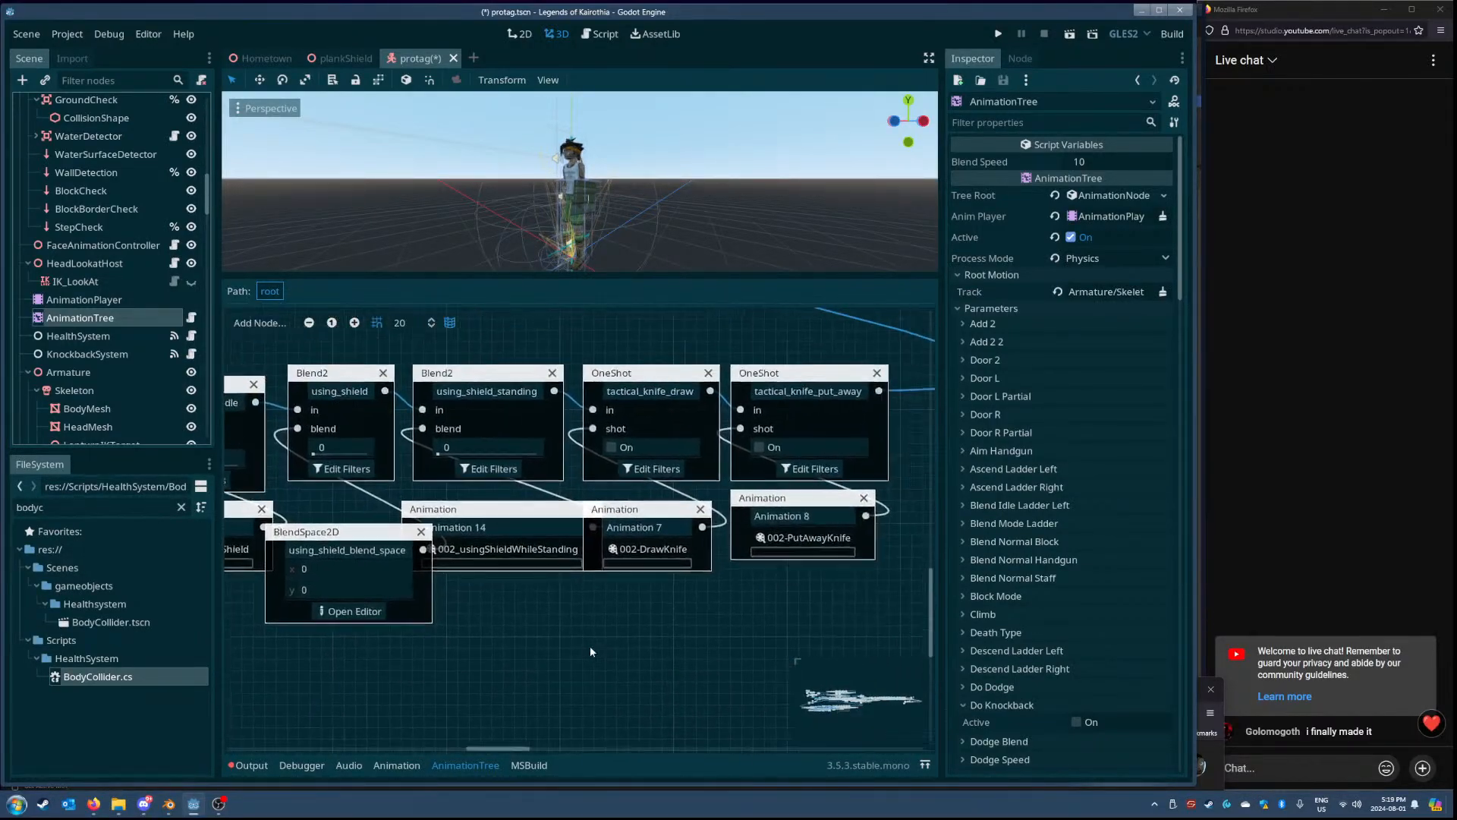
pyautogui.keyDown('ctrl'); pyautogui.scroll(2, 542, 642); pyautogui.keyUp('ctrl')
pyautogui.moveTo(542, 642); pyautogui.dragTo(749, 695, button='middle')
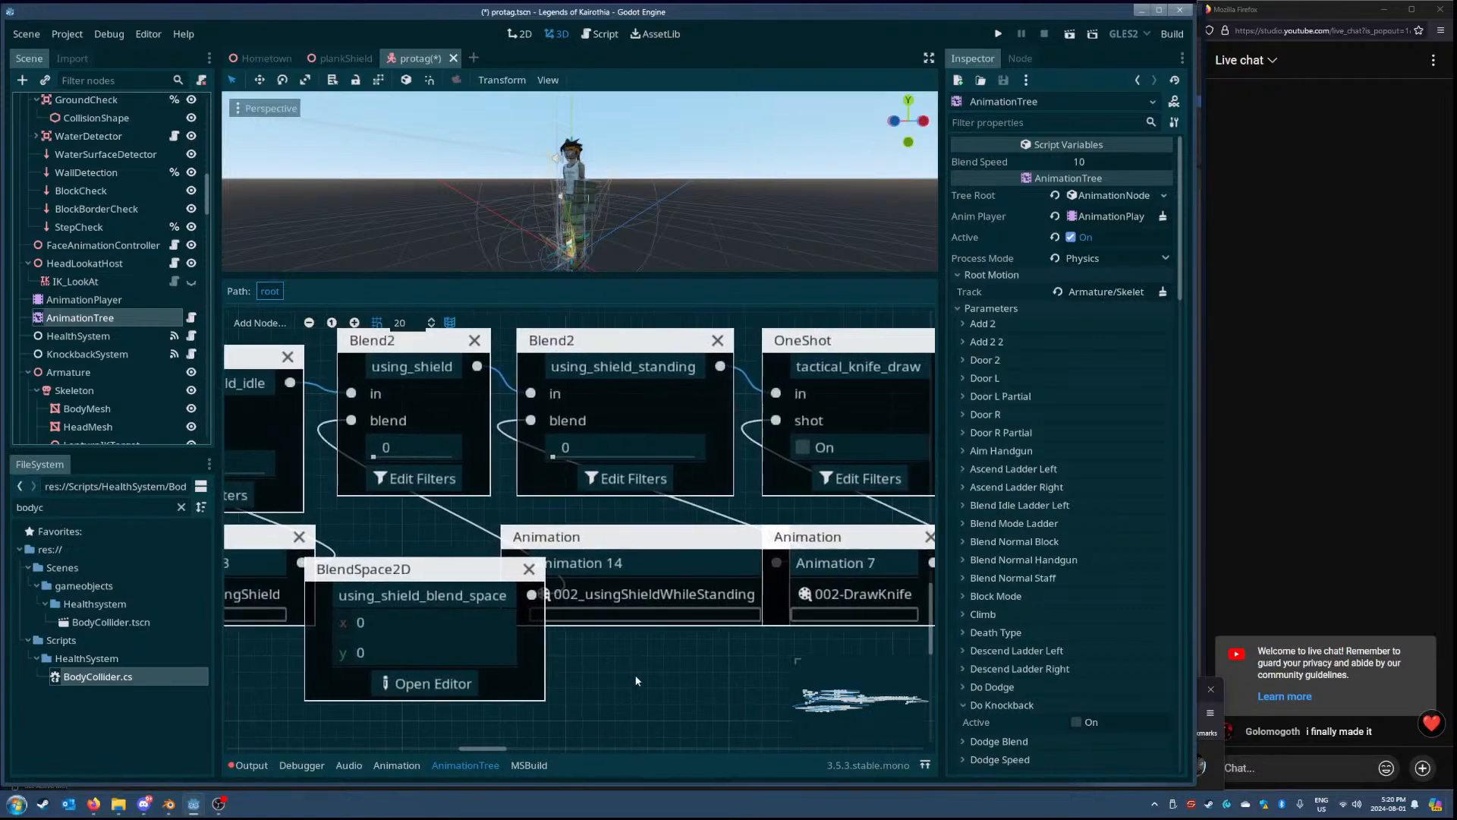
# - Preview the using_shield_standing and using_shield blends one at a time at 1, returning each to 0
pyautogui.keyDown('ctrl'); pyautogui.scroll(-2, 770, 691); pyautogui.keyUp('ctrl')
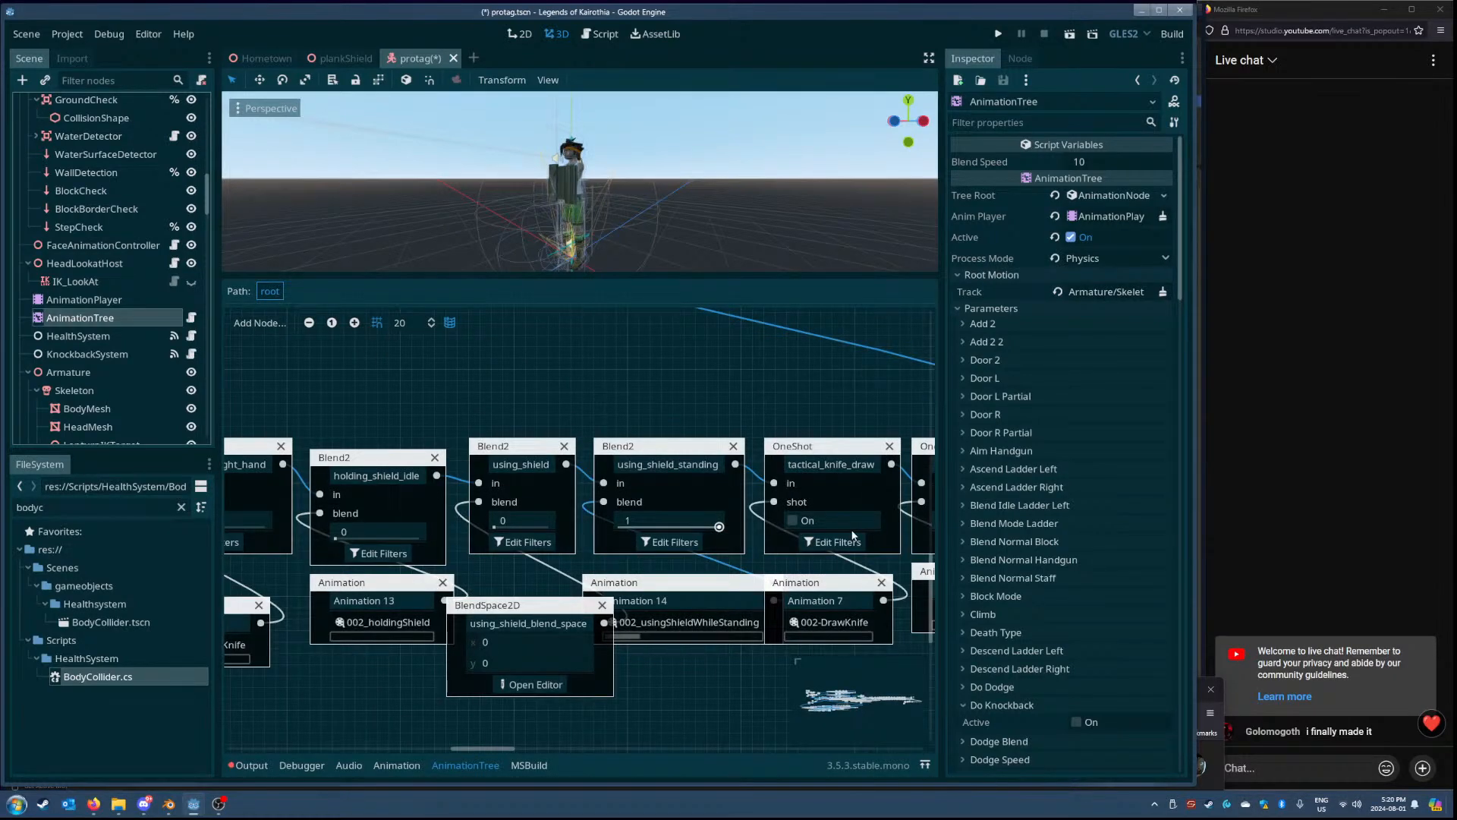
pyautogui.moveTo(719, 526); pyautogui.dragTo(662, 537)
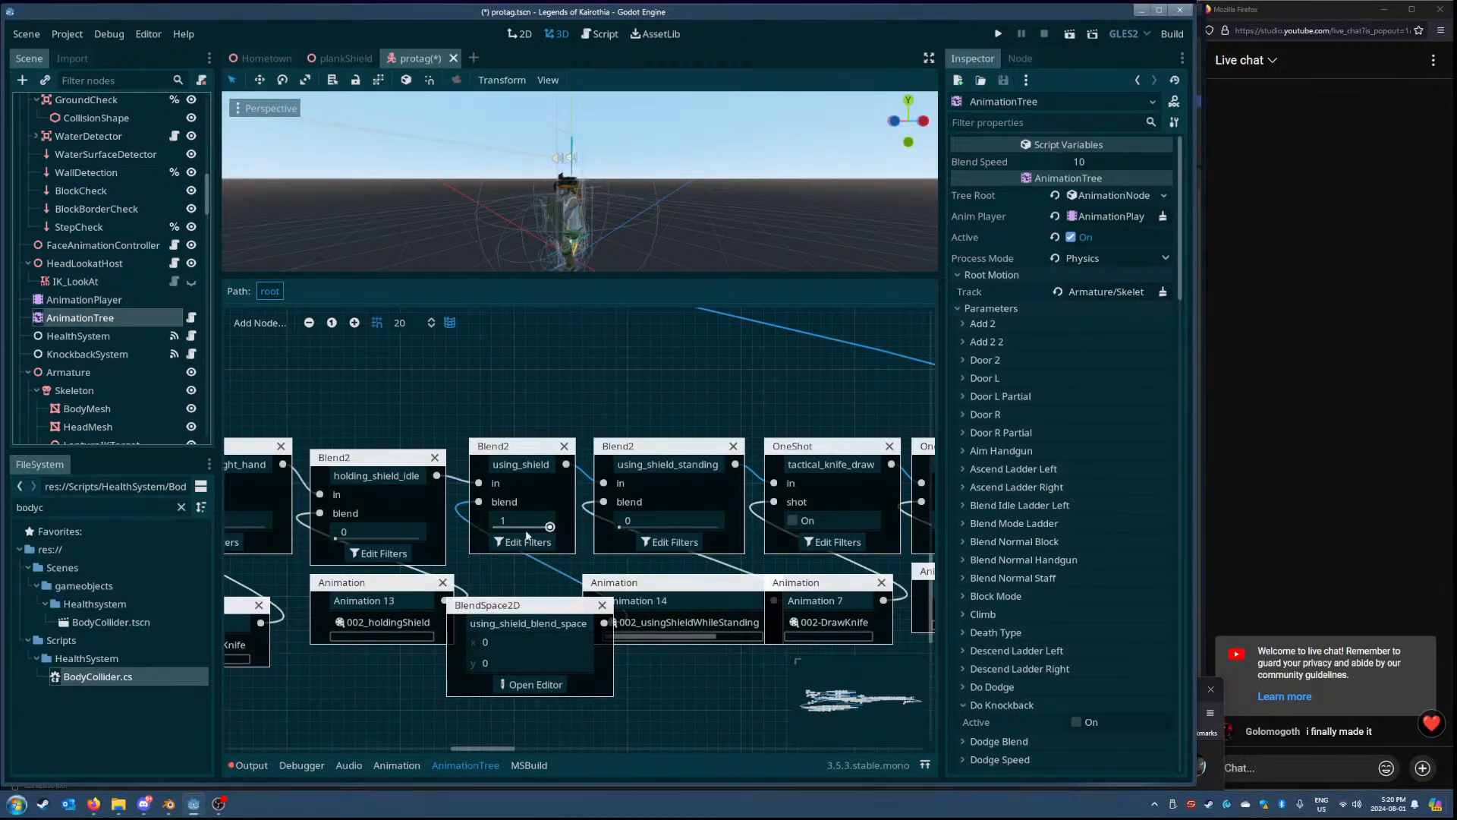
pyautogui.moveTo(528, 531); pyautogui.dragTo(490, 533)
pyautogui.moveTo(493, 565); pyautogui.dragTo(343, 572, button='middle')
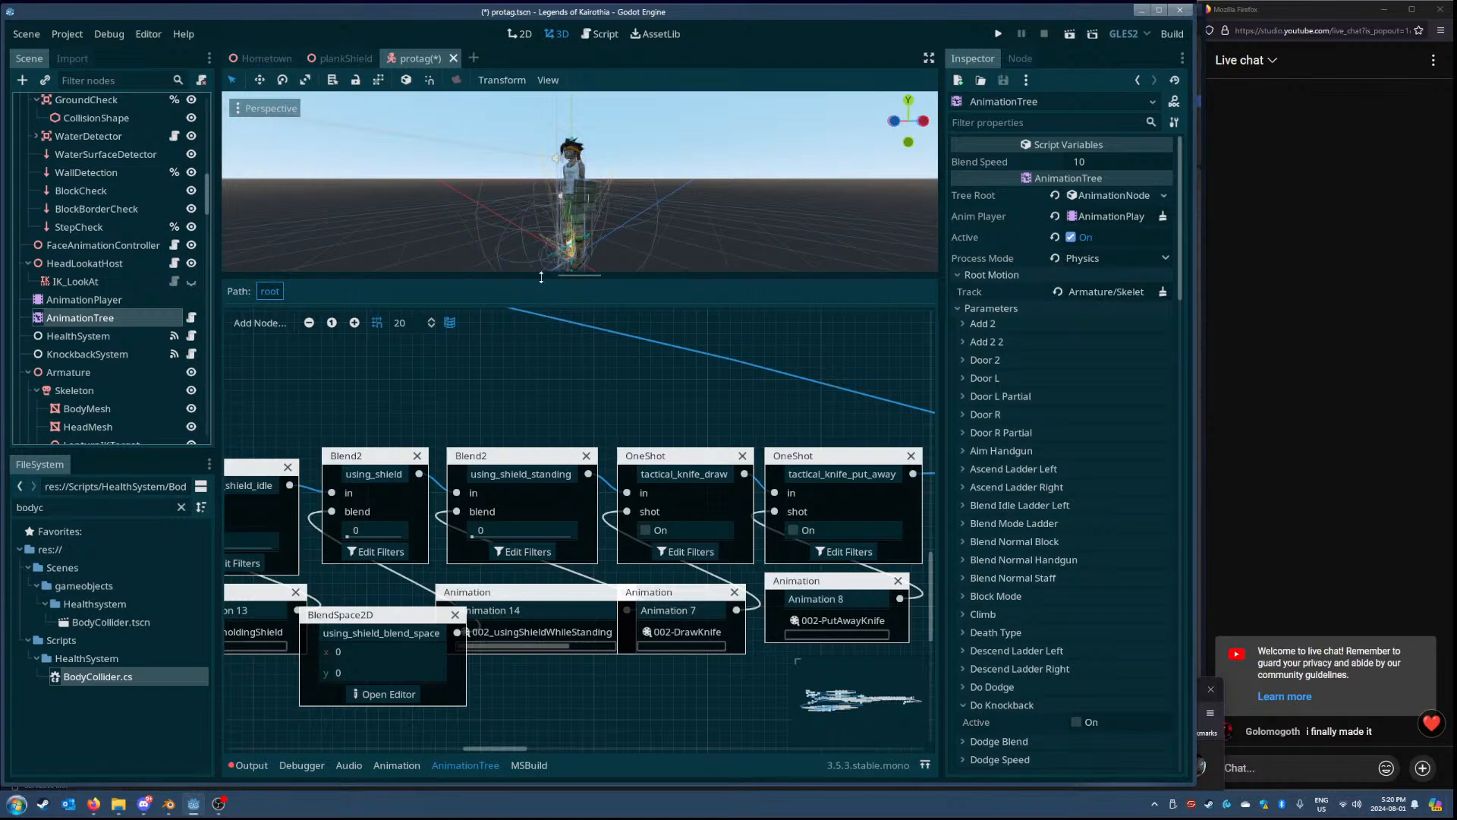
# - Enlarge the 3D view, select the CollisionShape under the held shield's blockerCollider, and turn on its Disabled option
pyautogui.moveTo(541, 277); pyautogui.dragTo(577, 424)
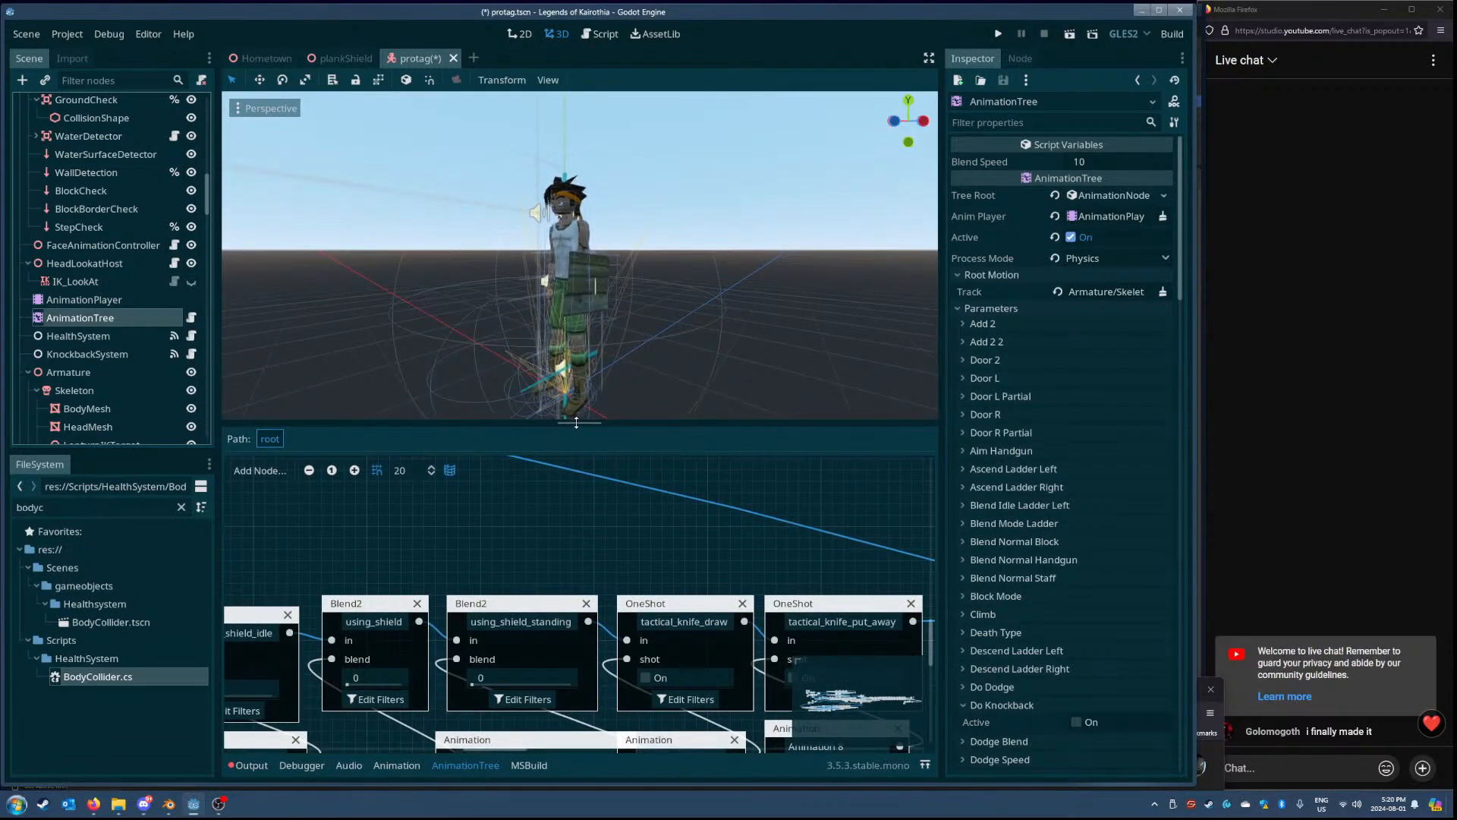
pyautogui.click(607, 277)
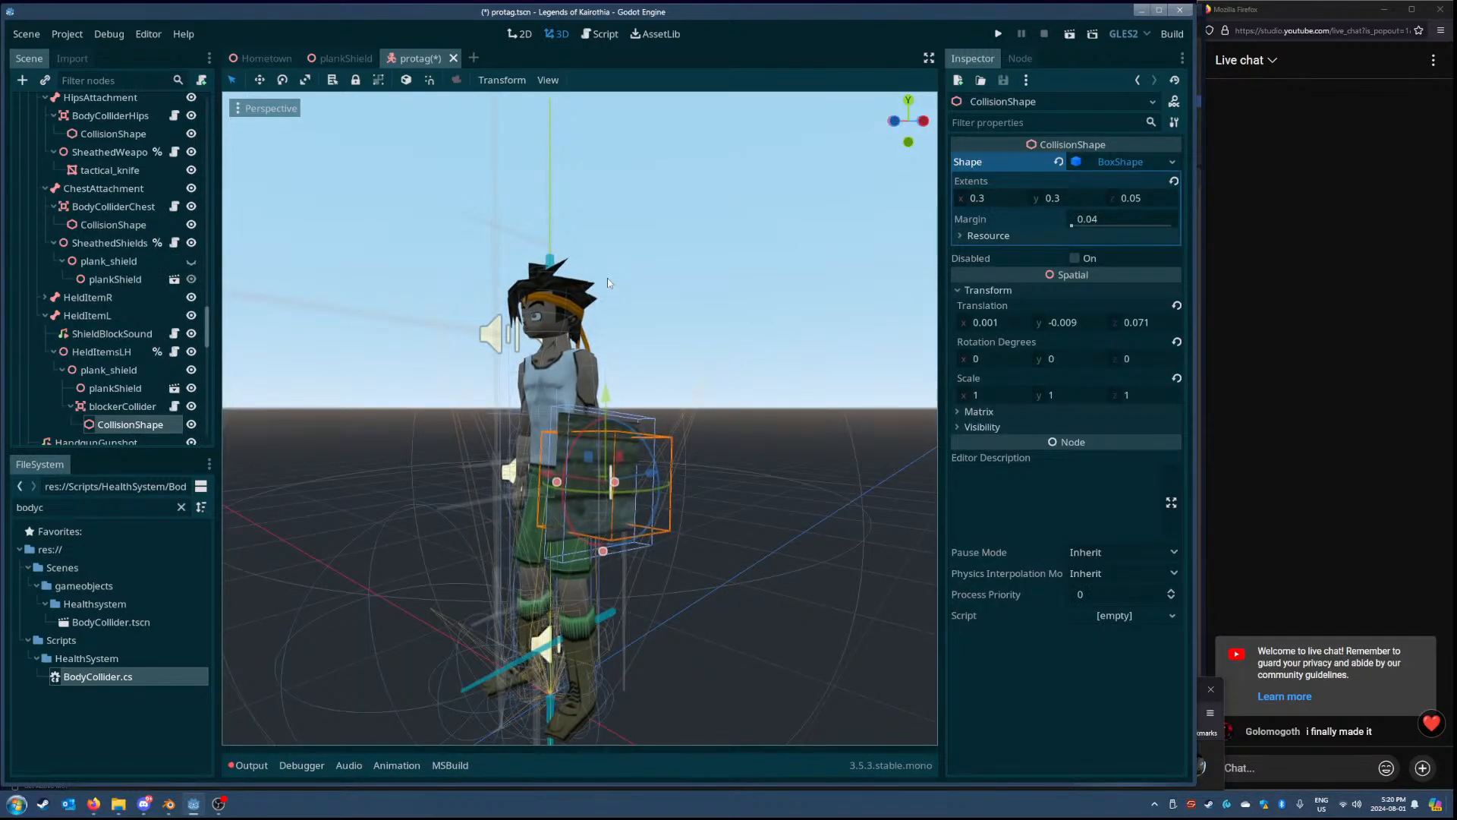
pyautogui.scroll(5, 689, 416)
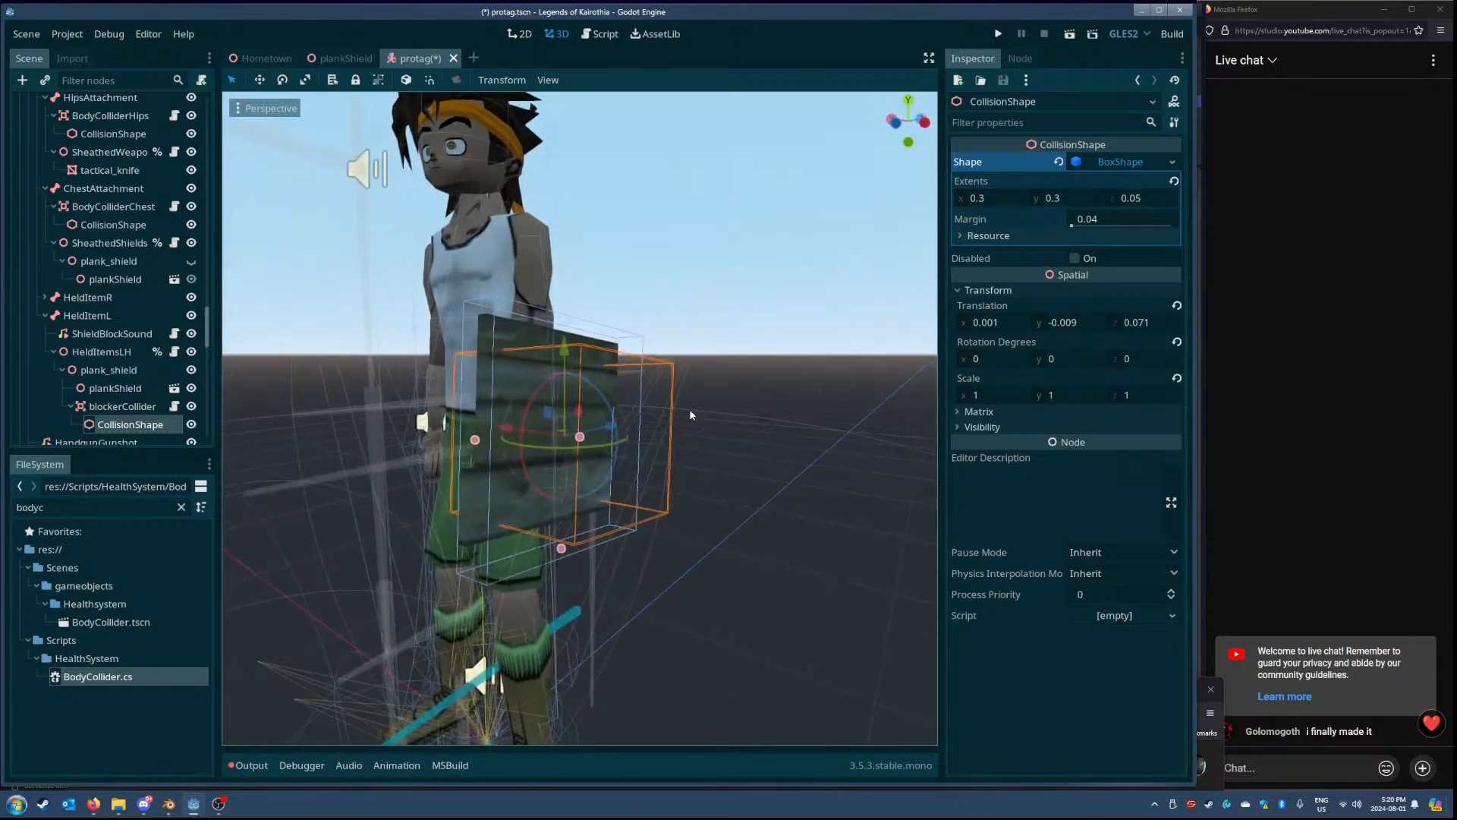
pyautogui.click(106, 406)
pyautogui.click(106, 423)
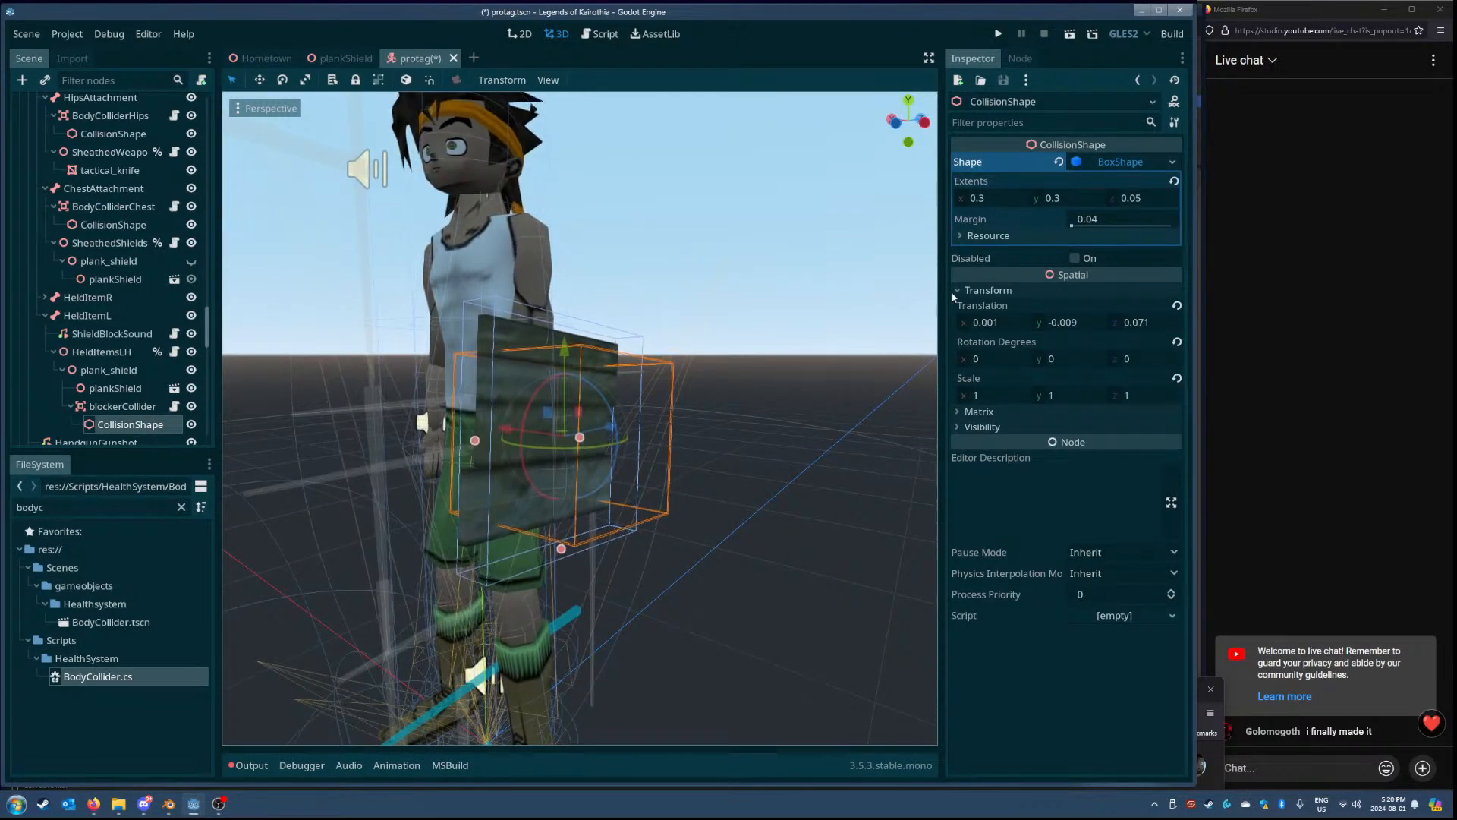
pyautogui.click(1075, 259)
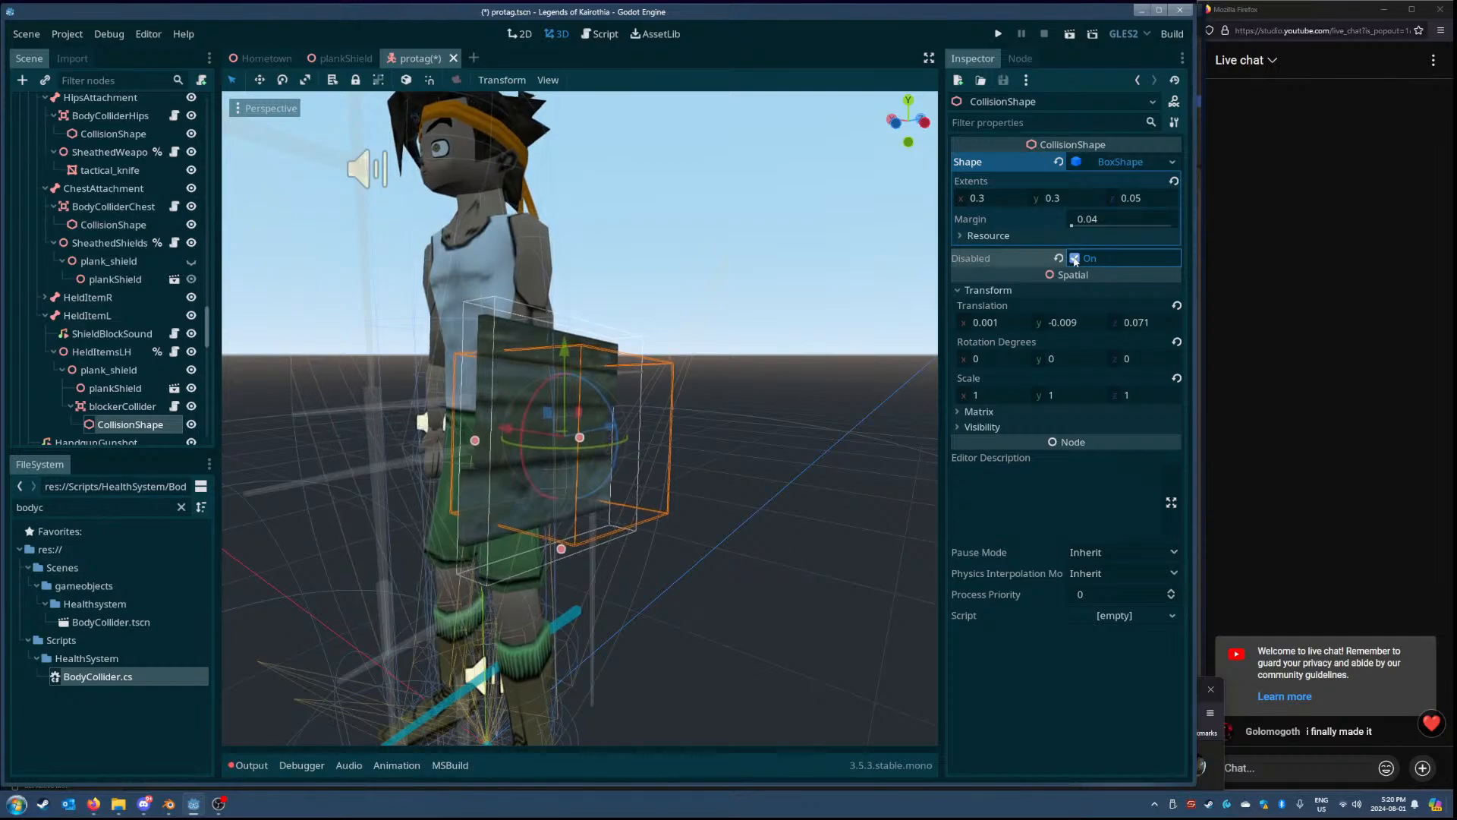
pyautogui.click(1074, 258)
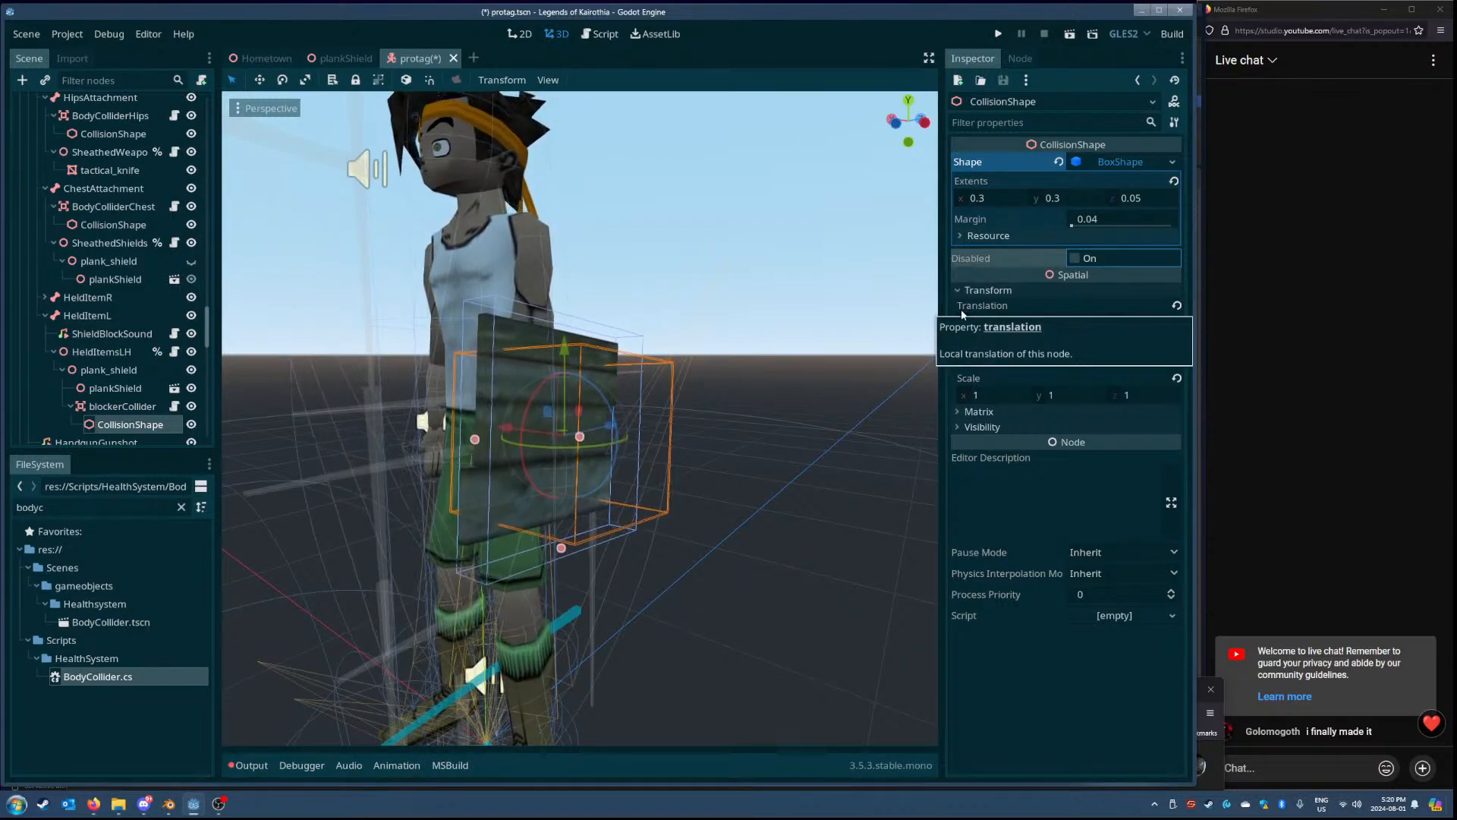
pyautogui.click(1074, 258)
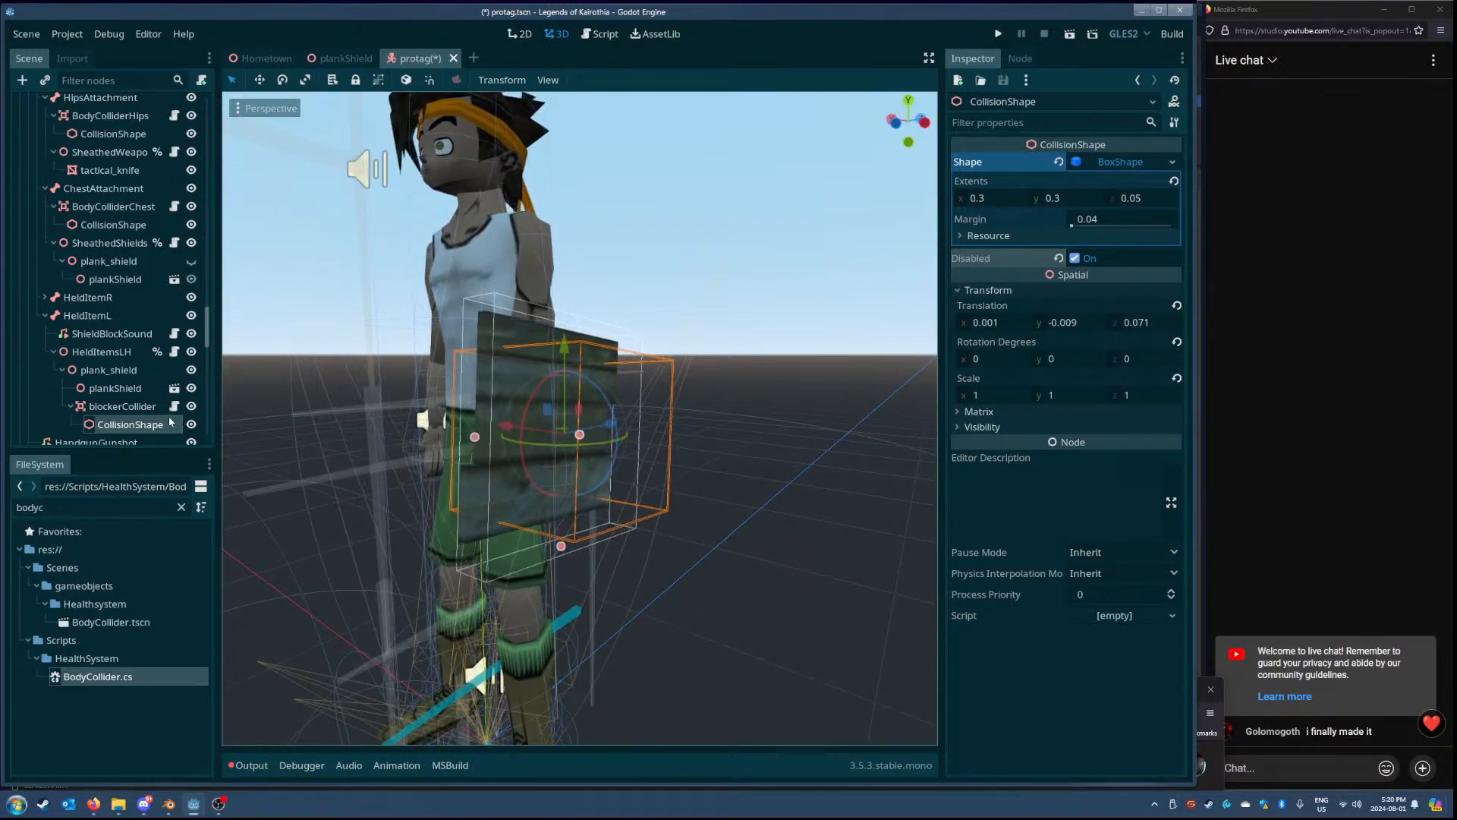
pyautogui.click(113, 353)
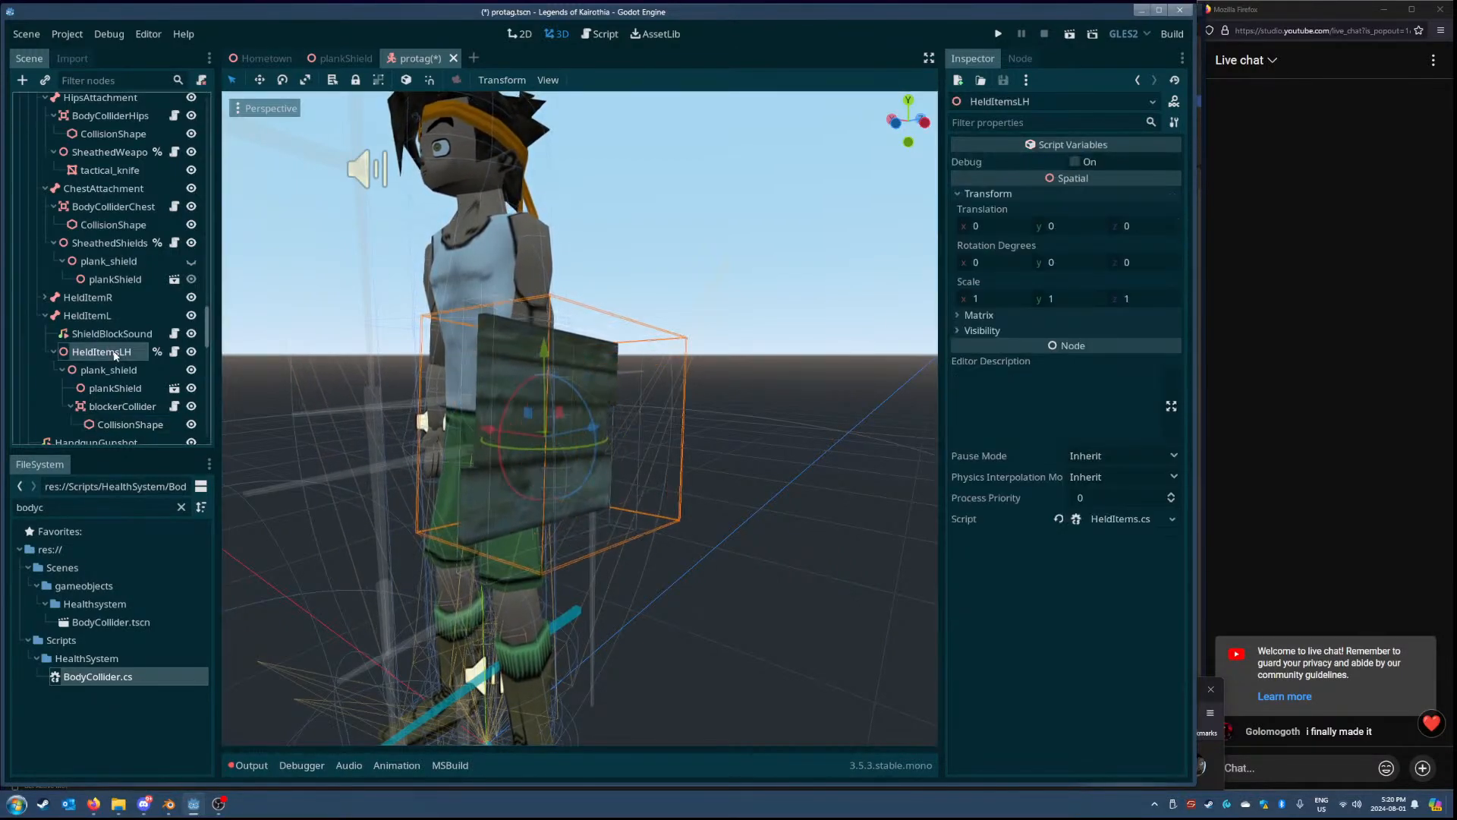
pyautogui.click(131, 427)
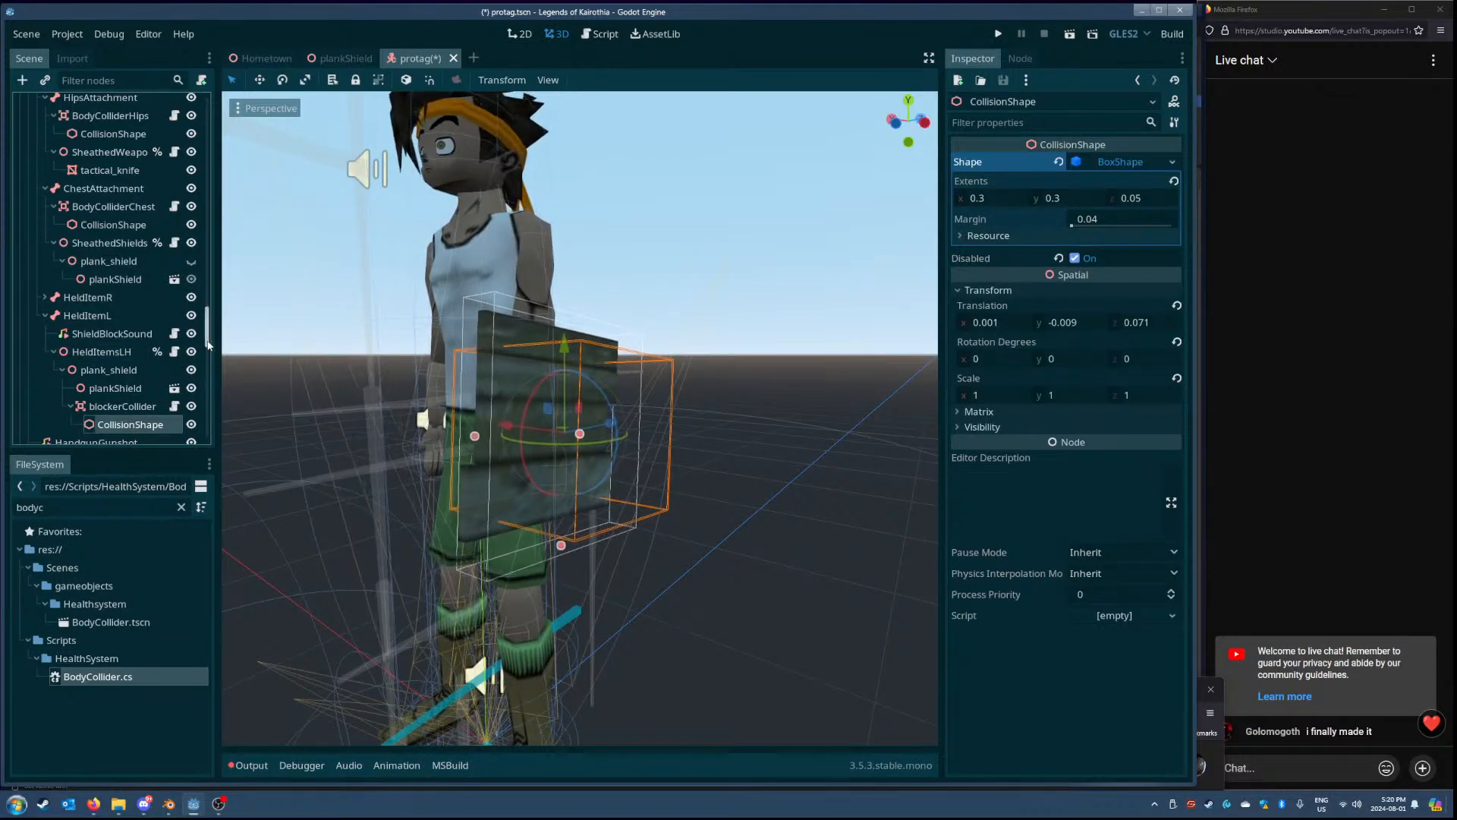
# - Clear the FileSystem search filter and open the script attached to the protag's AnimationTree node
pyautogui.moveTo(204, 341)
pyautogui.mouseDown()
pyautogui.moveTo(204, 132)
pyautogui.moveTo(231, 367)
pyautogui.moveTo(224, 347)
pyautogui.mouseUp()
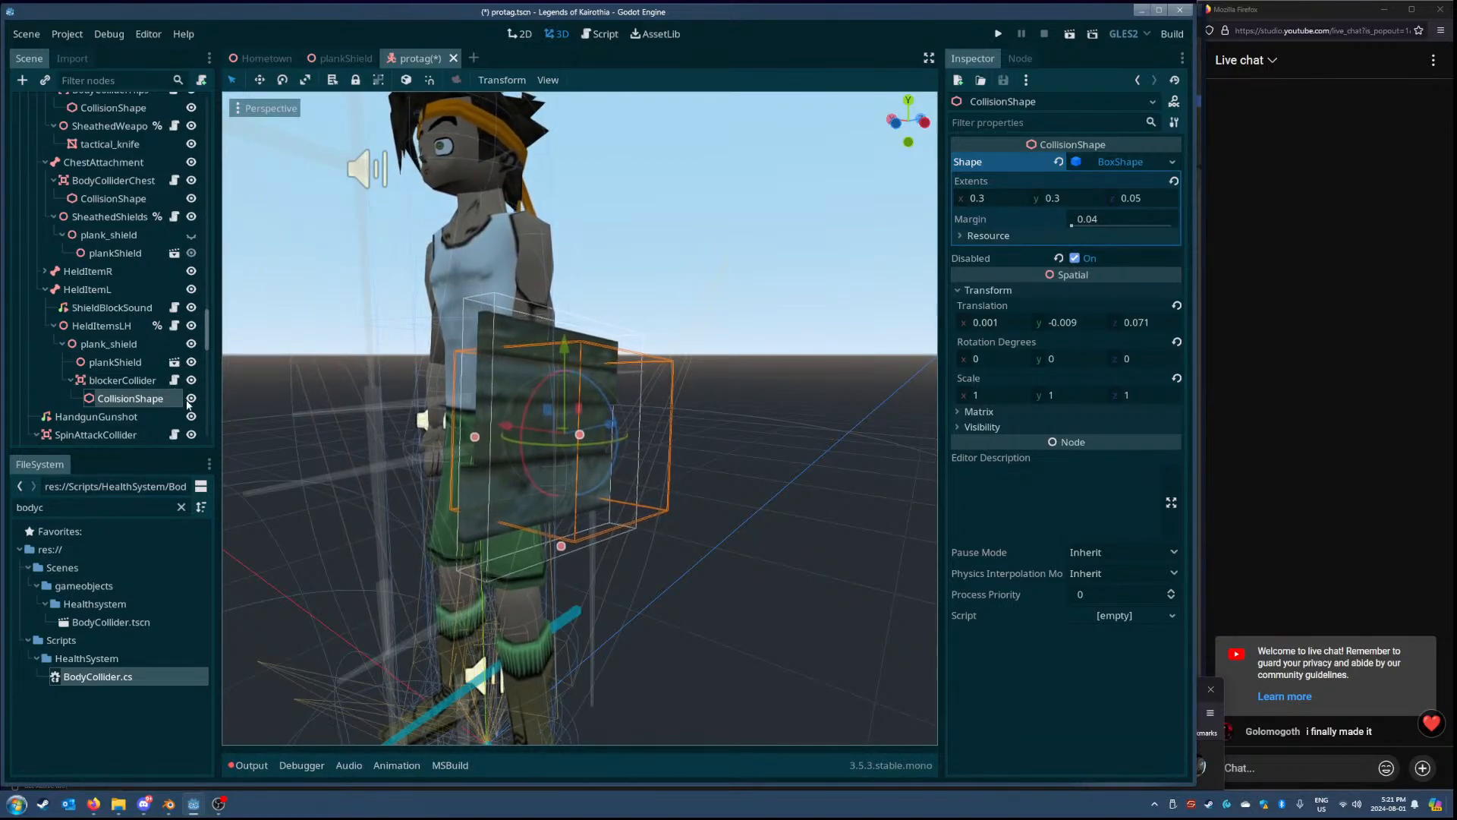
pyautogui.click(181, 506)
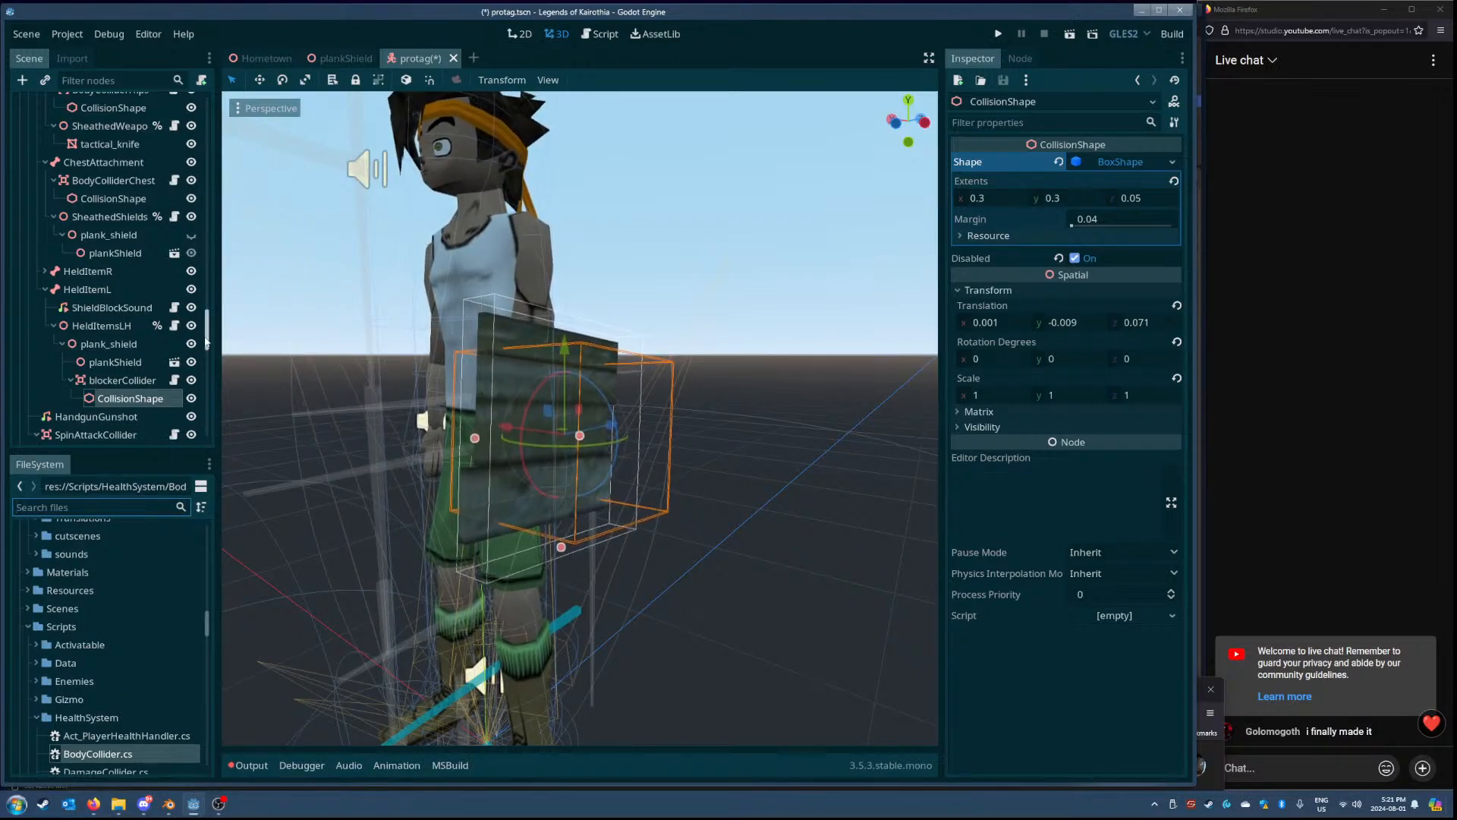
pyautogui.moveTo(207, 328); pyautogui.dragTo(217, 432)
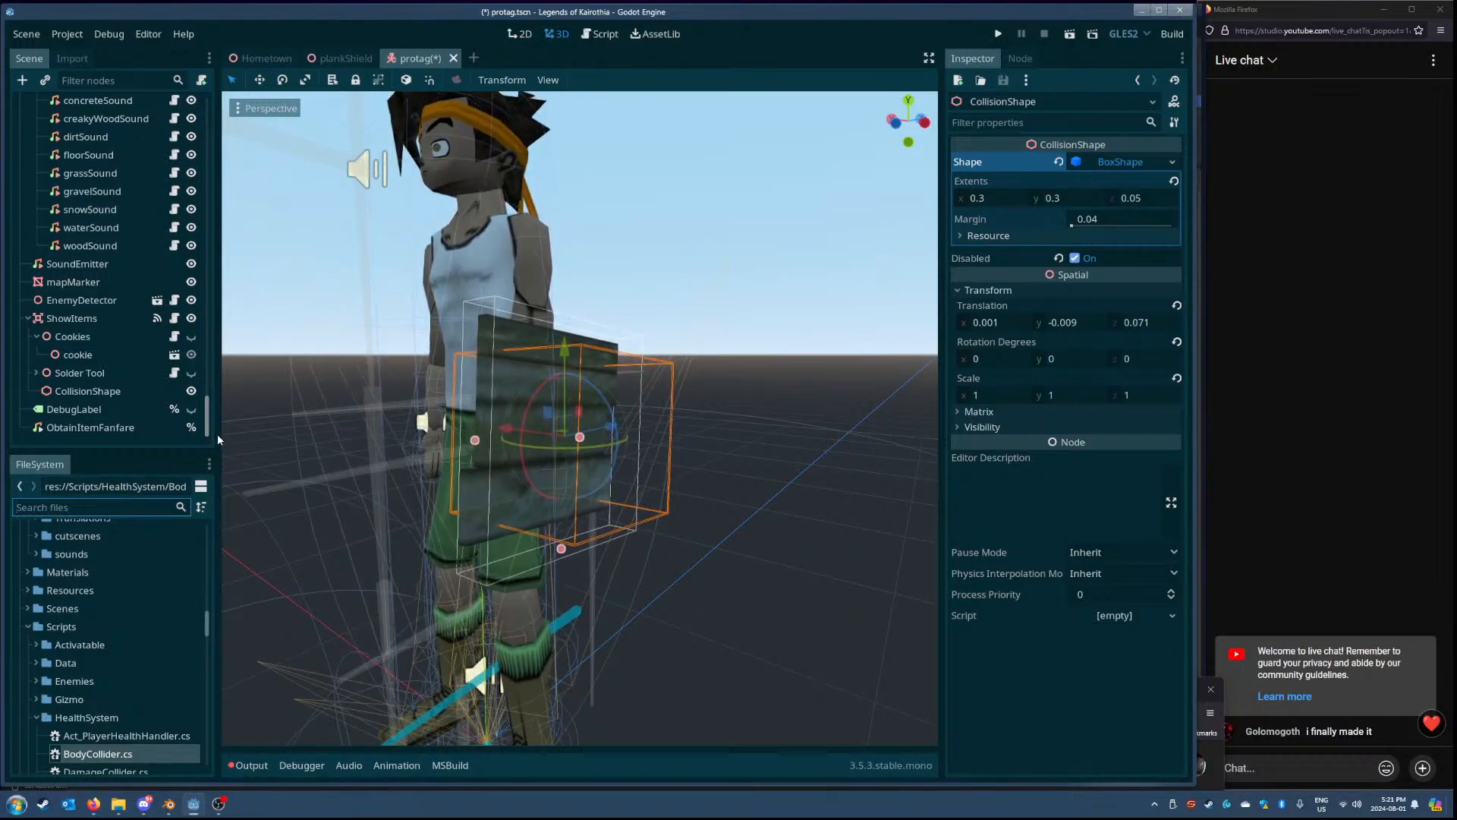
pyautogui.scroll(2, 208, 409)
pyautogui.moveTo(208, 410); pyautogui.dragTo(209, 329)
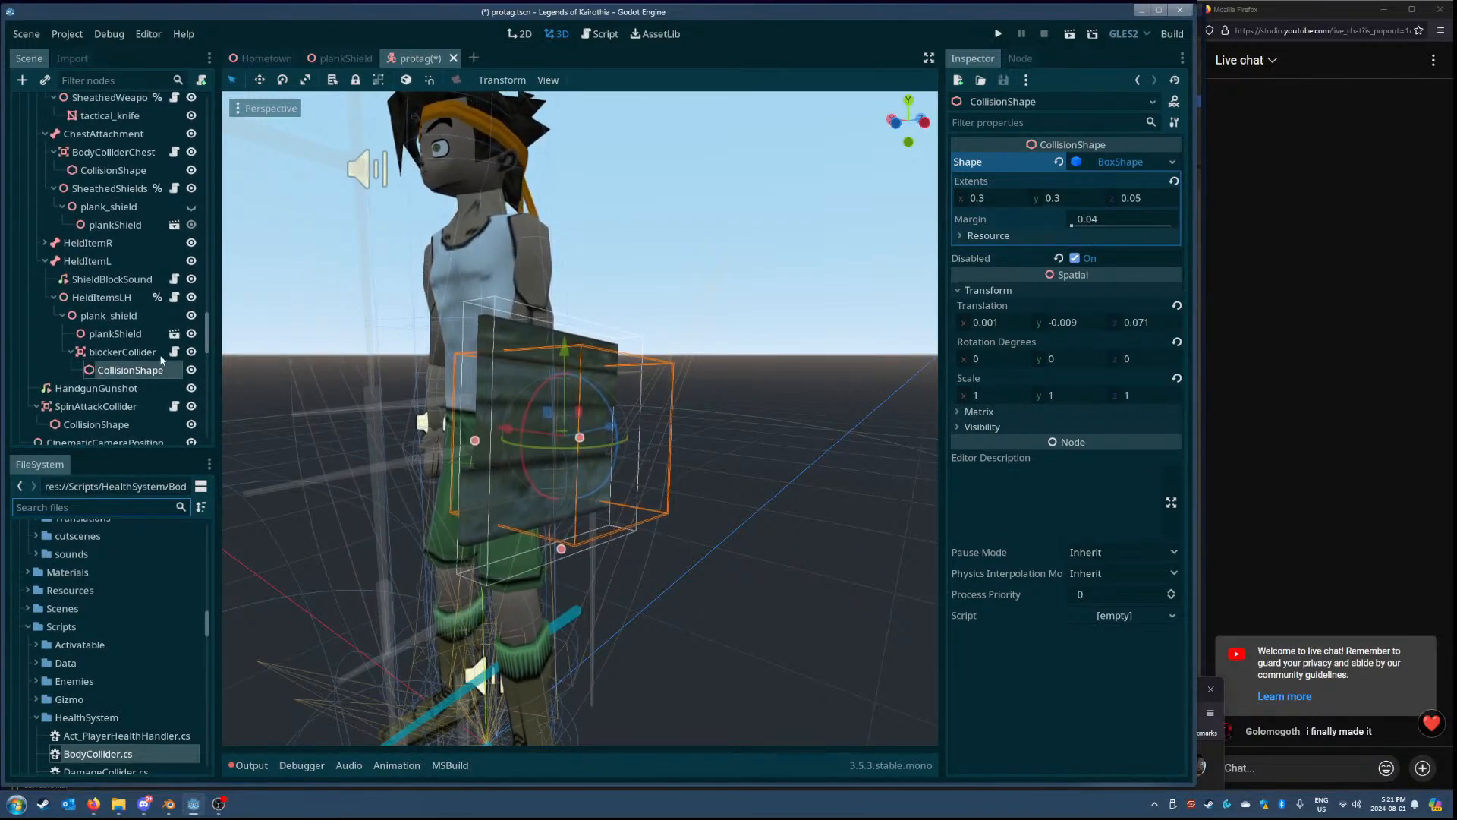
pyautogui.scroll(6, 160, 346)
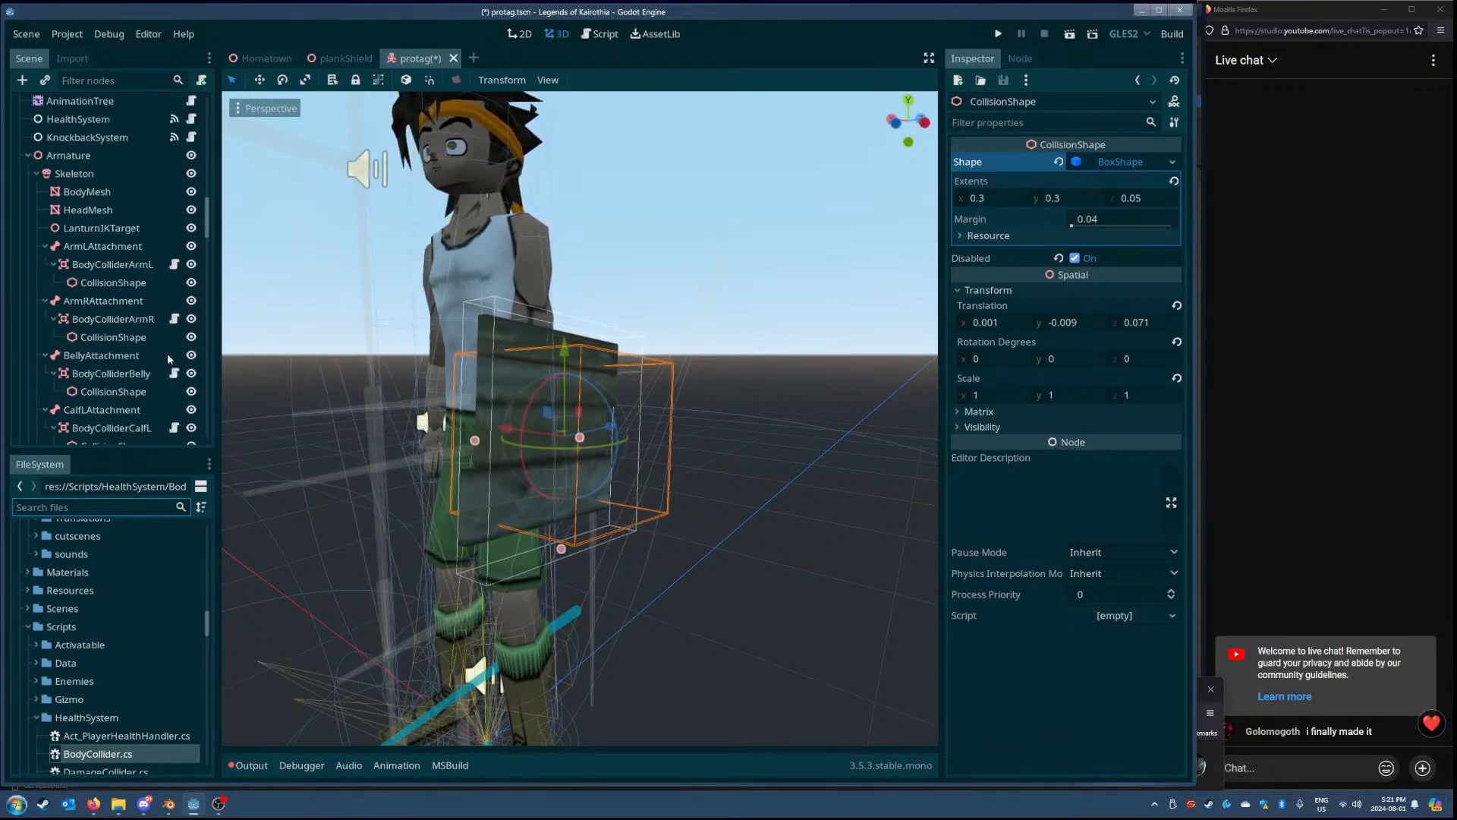
pyautogui.scroll(-5, 167, 353)
pyautogui.click(191, 401)
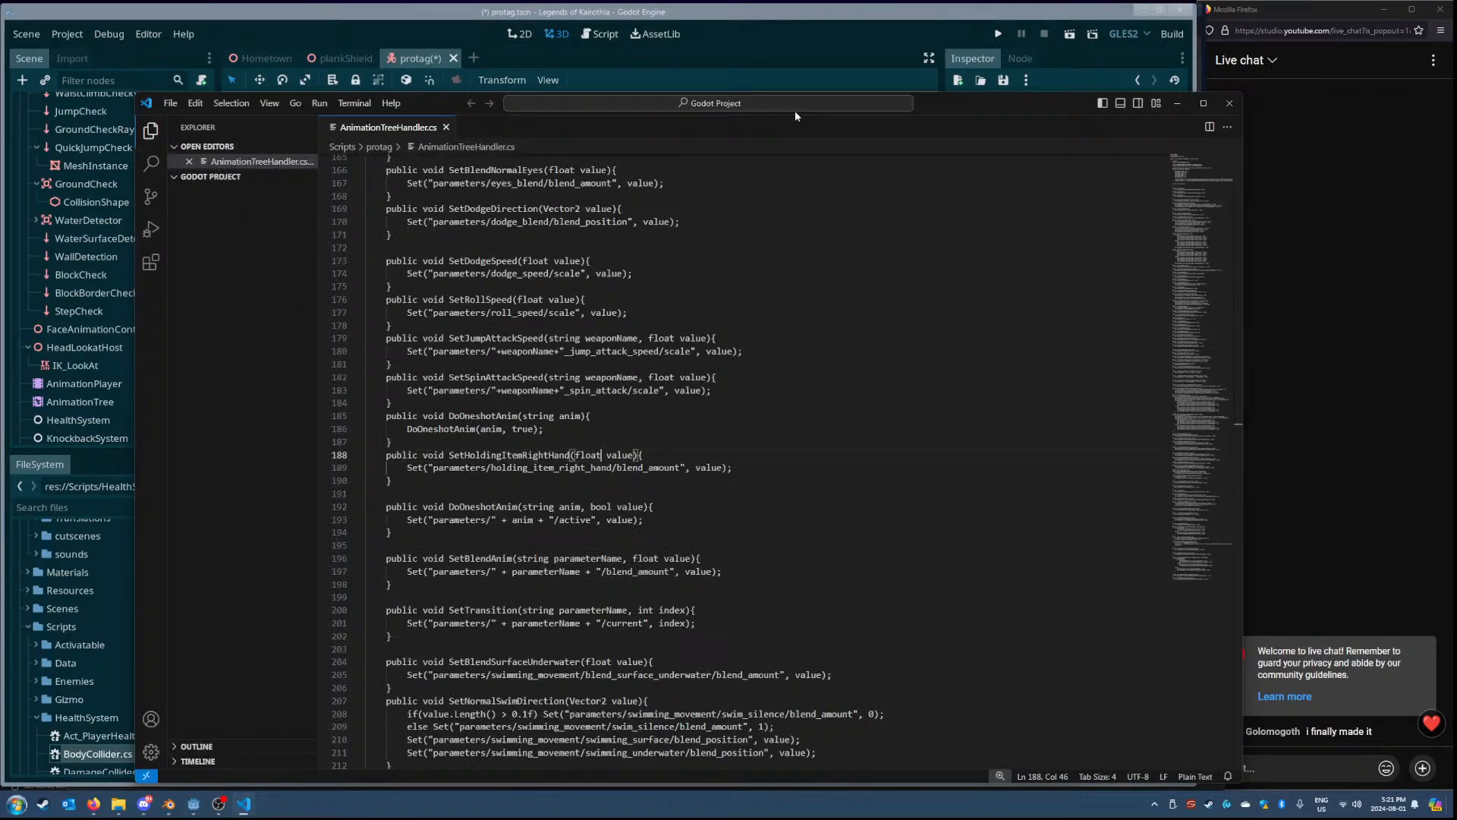
# - Search AnimationTreeHandler.cs for "shield" and examine the using_shield blend parameters in the SetUsingShield method
pyautogui.moveTo(962, 110); pyautogui.dragTo(842, 77)
pyautogui.click(1057, 293)
pyautogui.hotkey('ctrl', 'f')
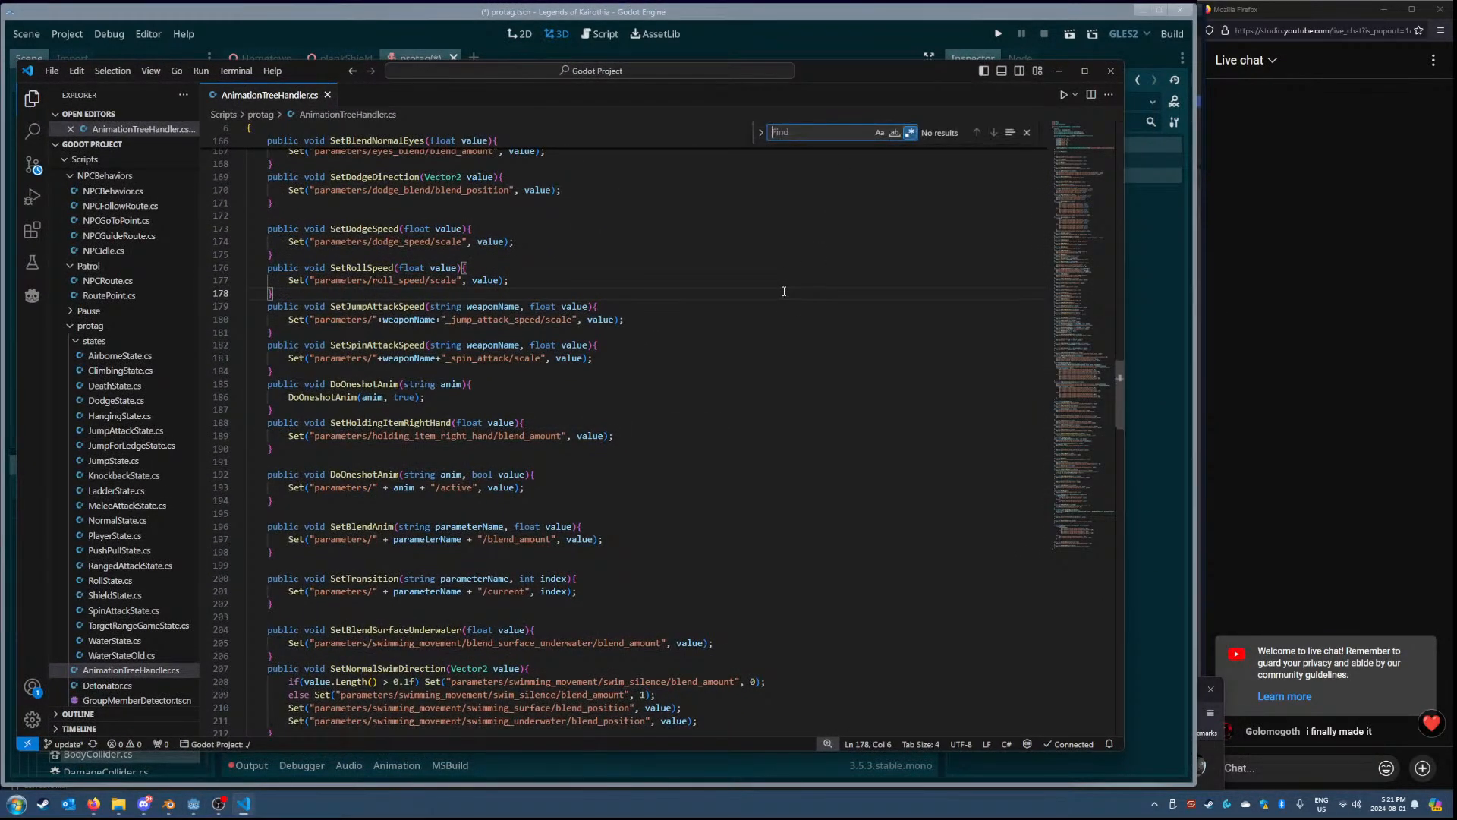
pyautogui.write('shield')
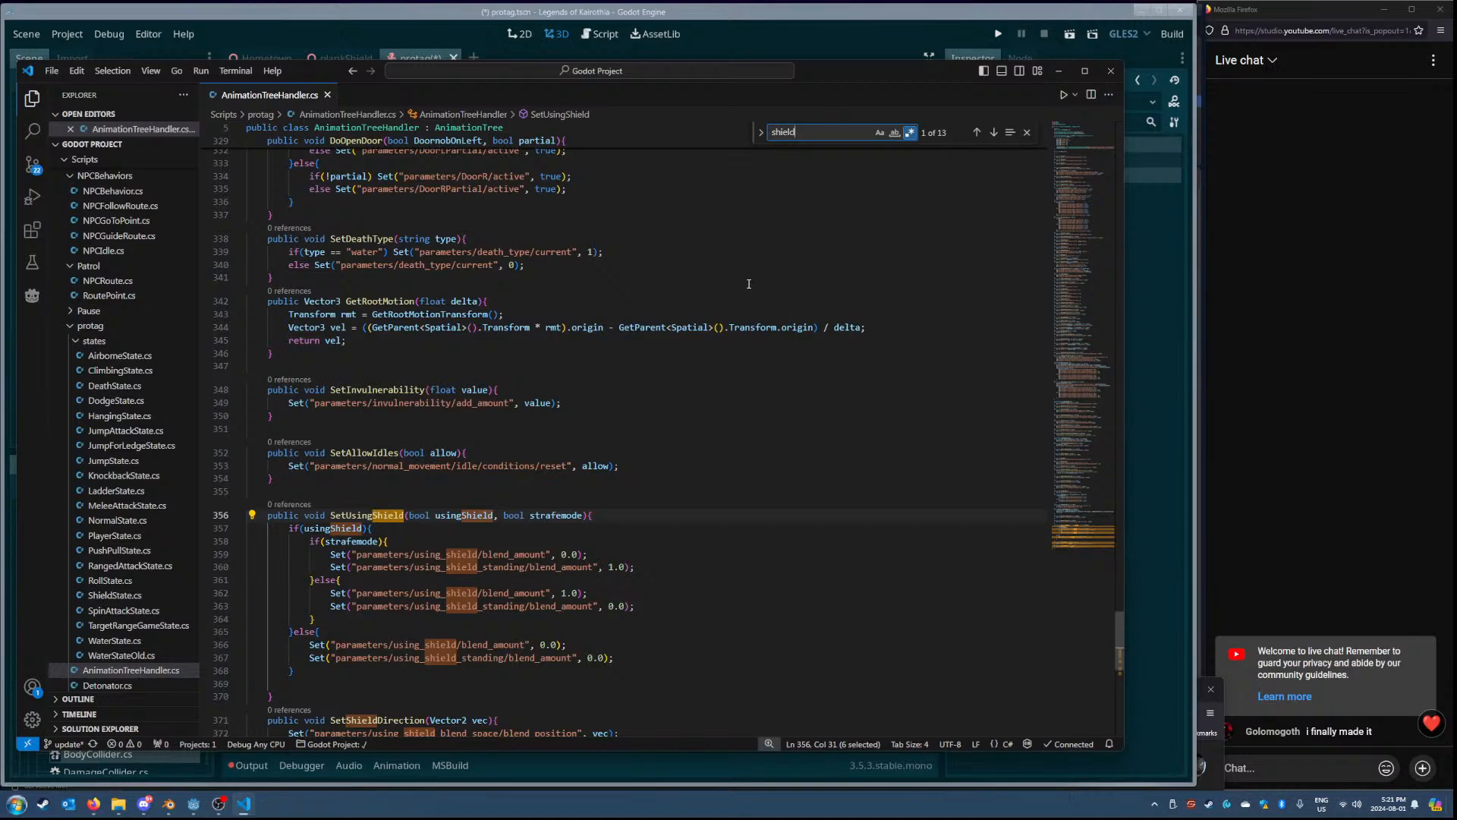
pyautogui.scroll(-5, 670, 395)
pyautogui.scroll(3, 669, 396)
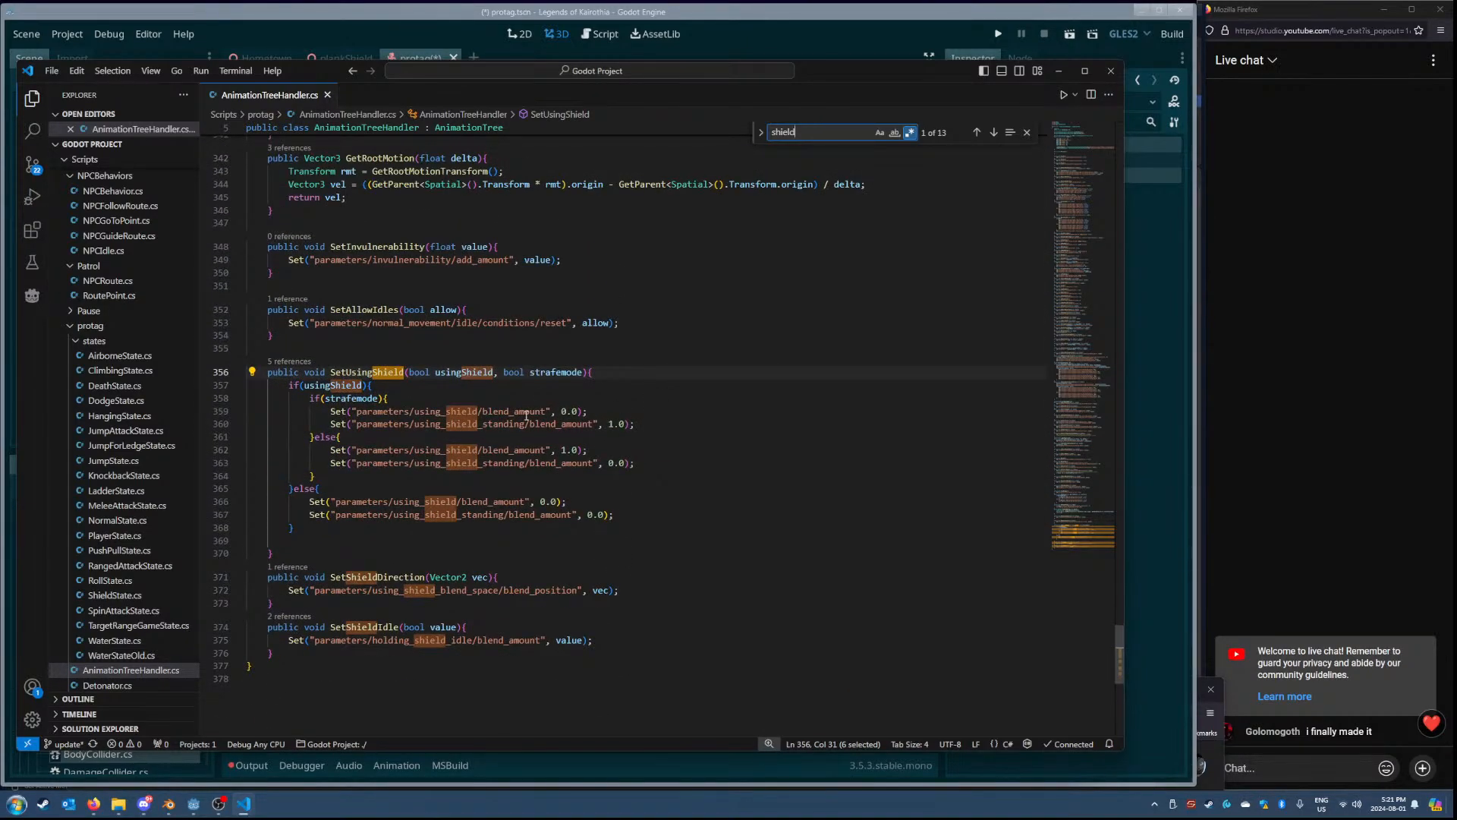
pyautogui.doubleClick(506, 411)
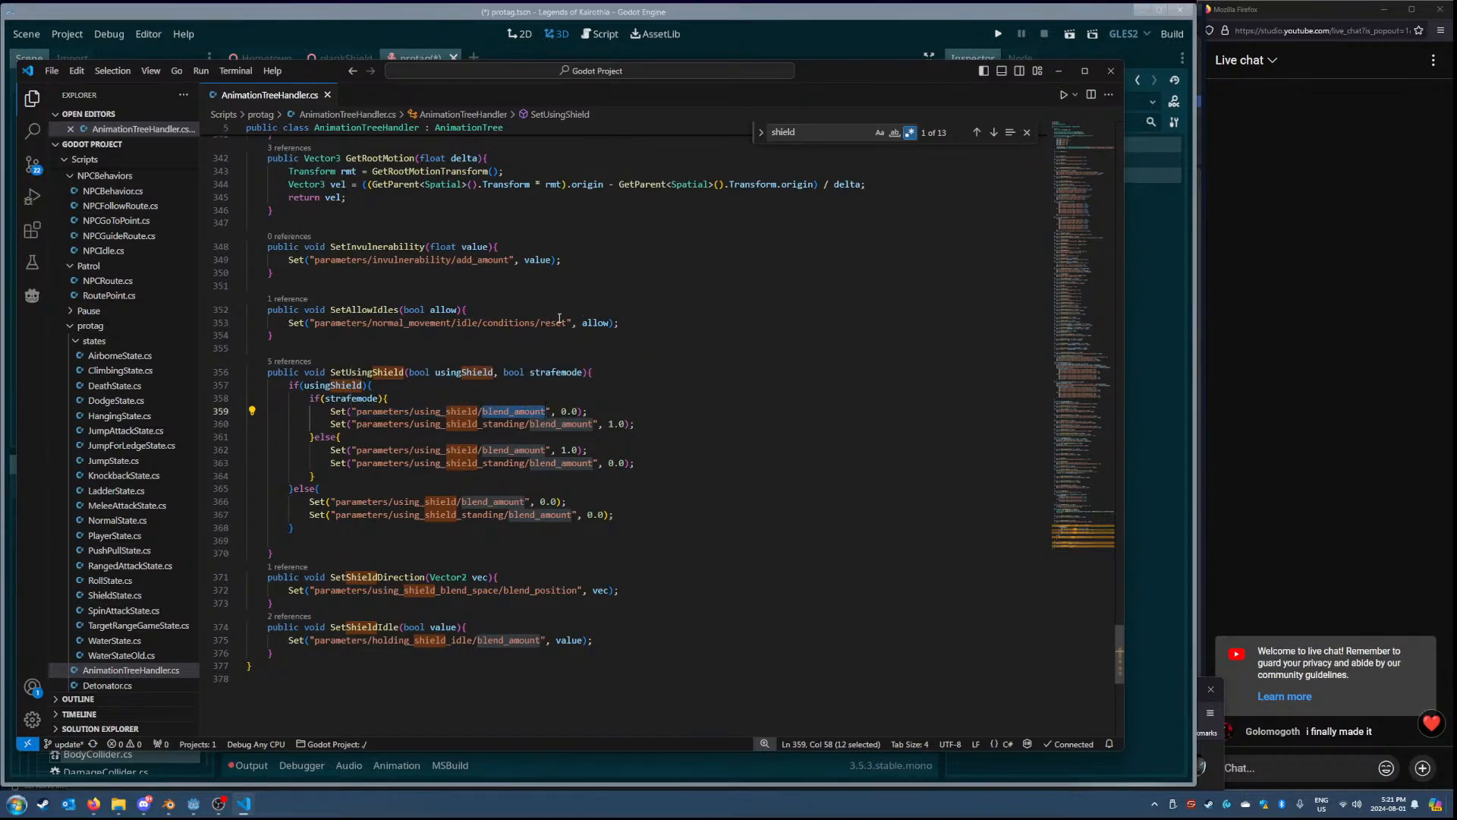
pyautogui.doubleClick(476, 411)
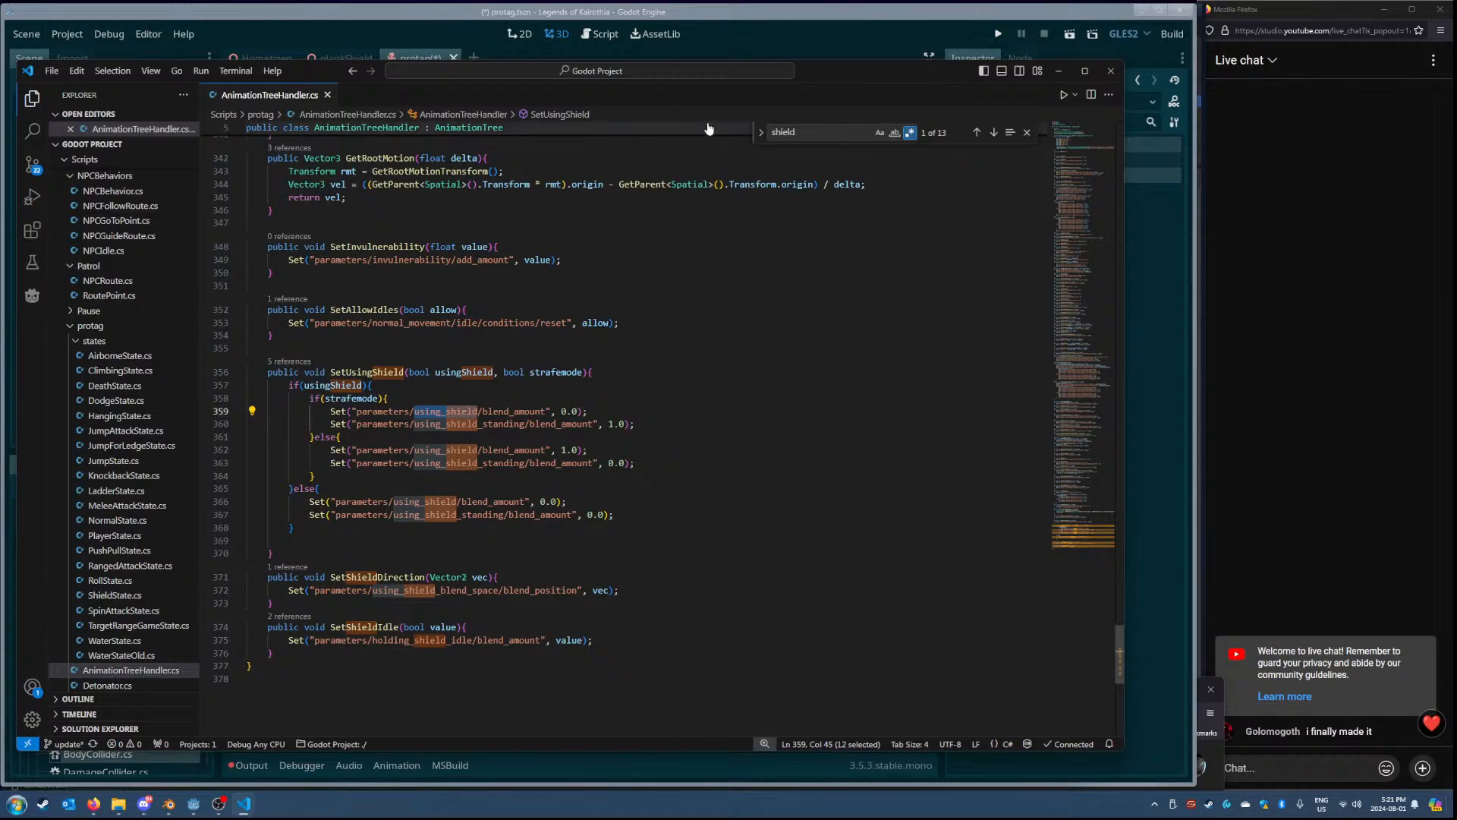
# - Back in Godot's AnimationTree, move using_shield_blend_space's blend position to about x 0.041, y -0.032 and return to the root graph
pyautogui.click(768, 49)
pyautogui.click(106, 402)
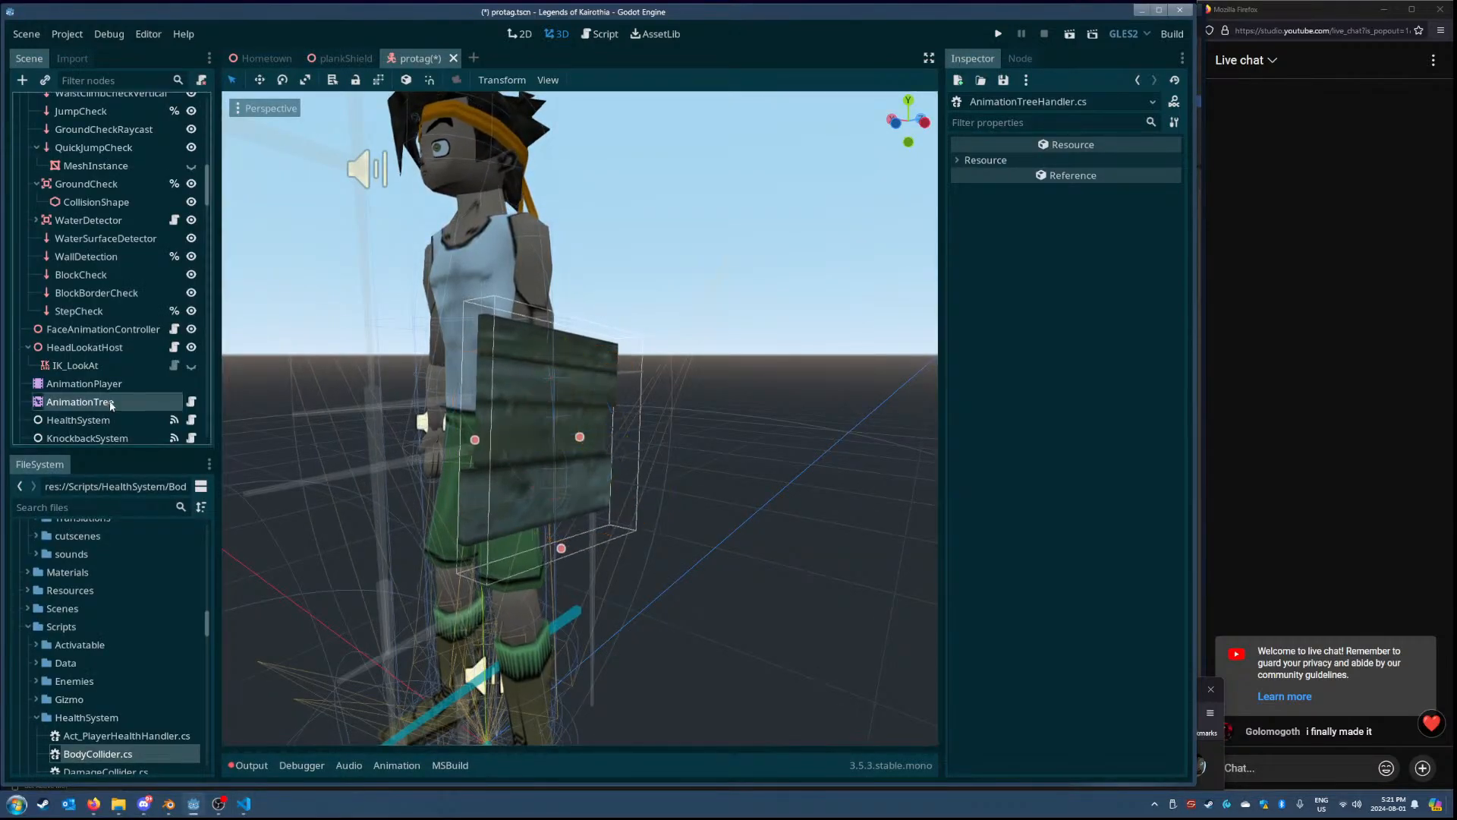
pyautogui.moveTo(630, 476); pyautogui.dragTo(630, 473, button='middle')
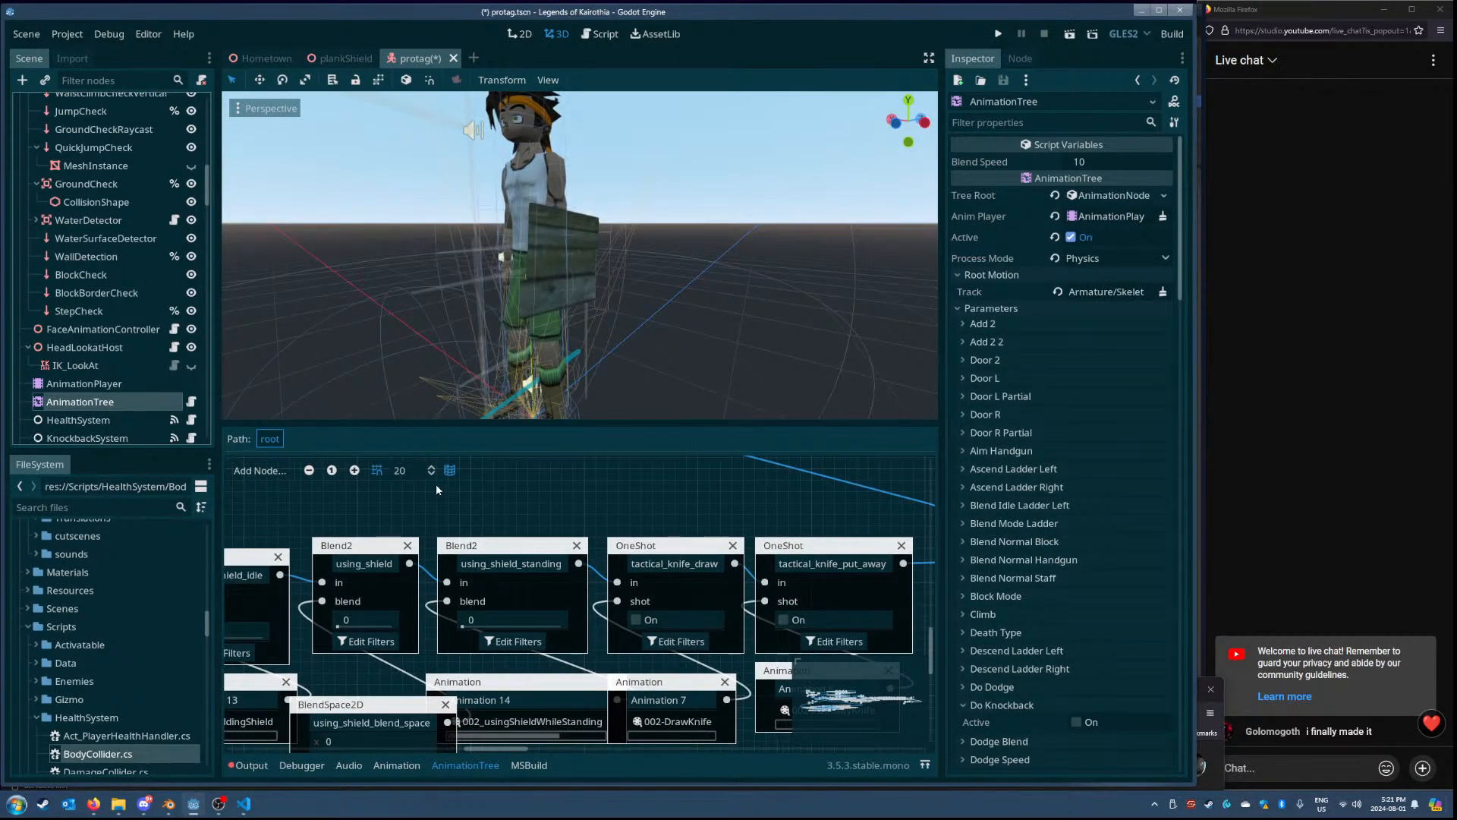
pyautogui.moveTo(436, 485); pyautogui.dragTo(481, 399, button='middle')
pyautogui.click(384, 617)
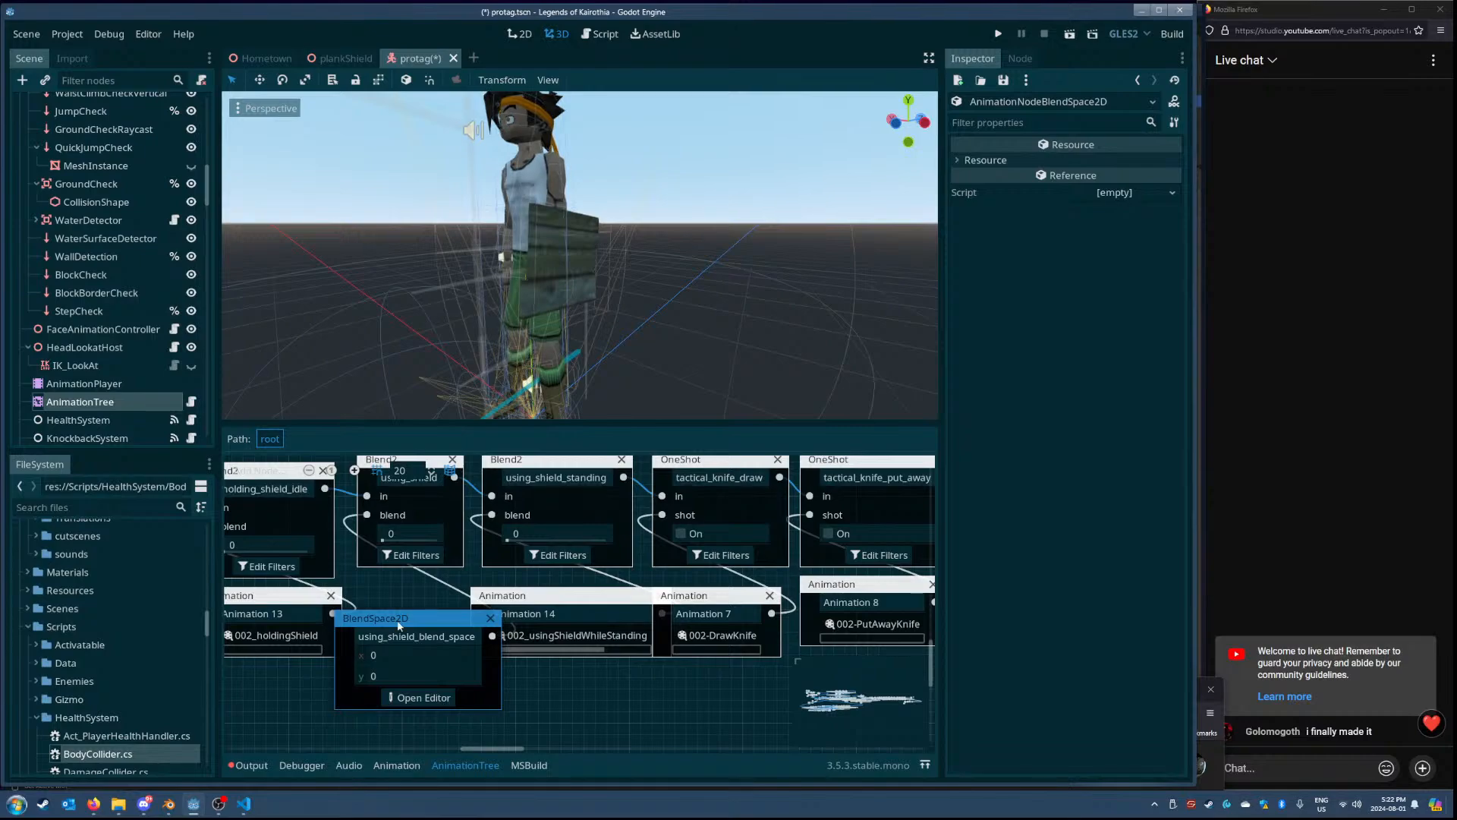
pyautogui.click(422, 697)
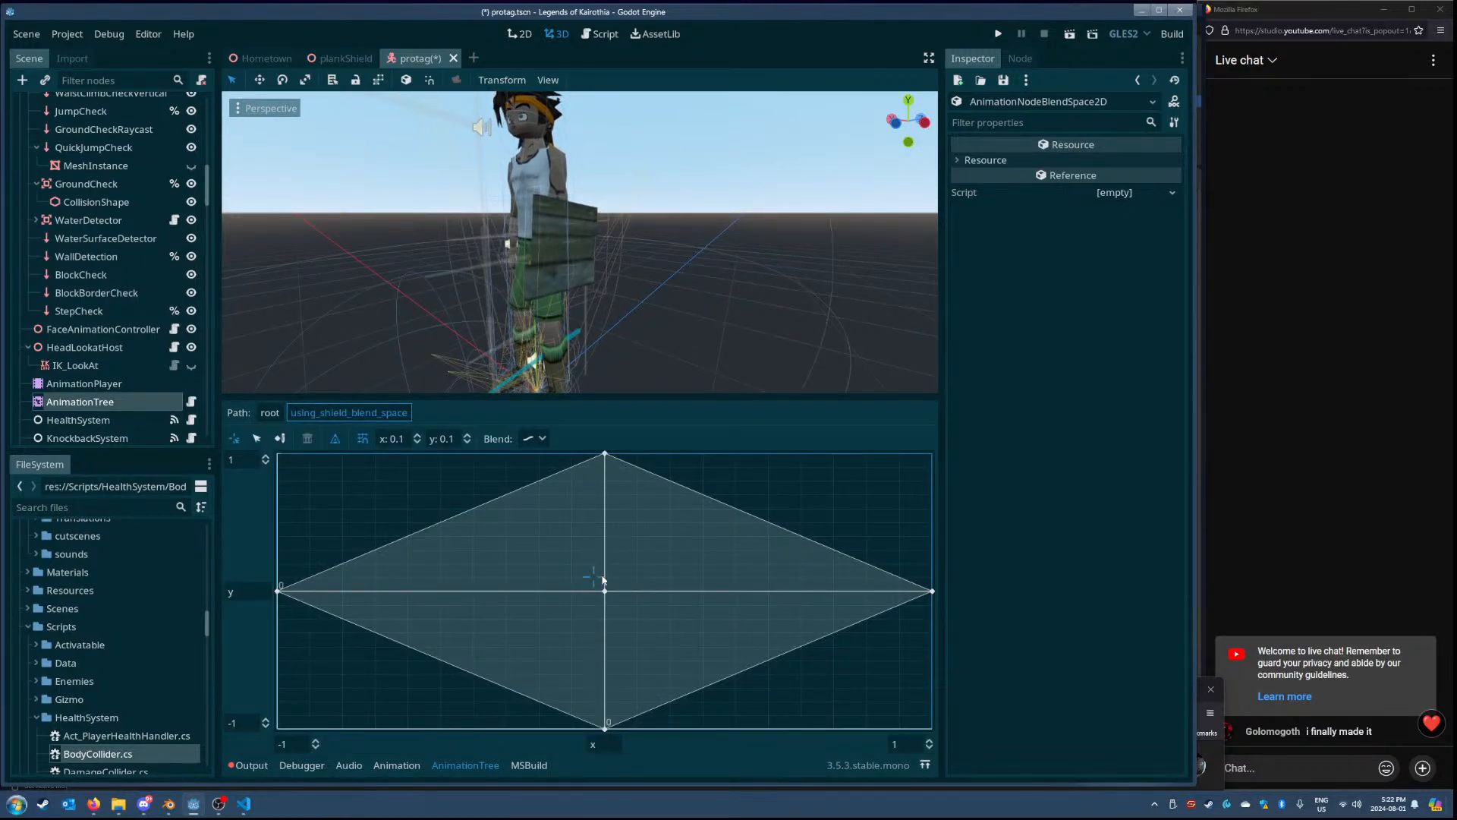
pyautogui.click(271, 413)
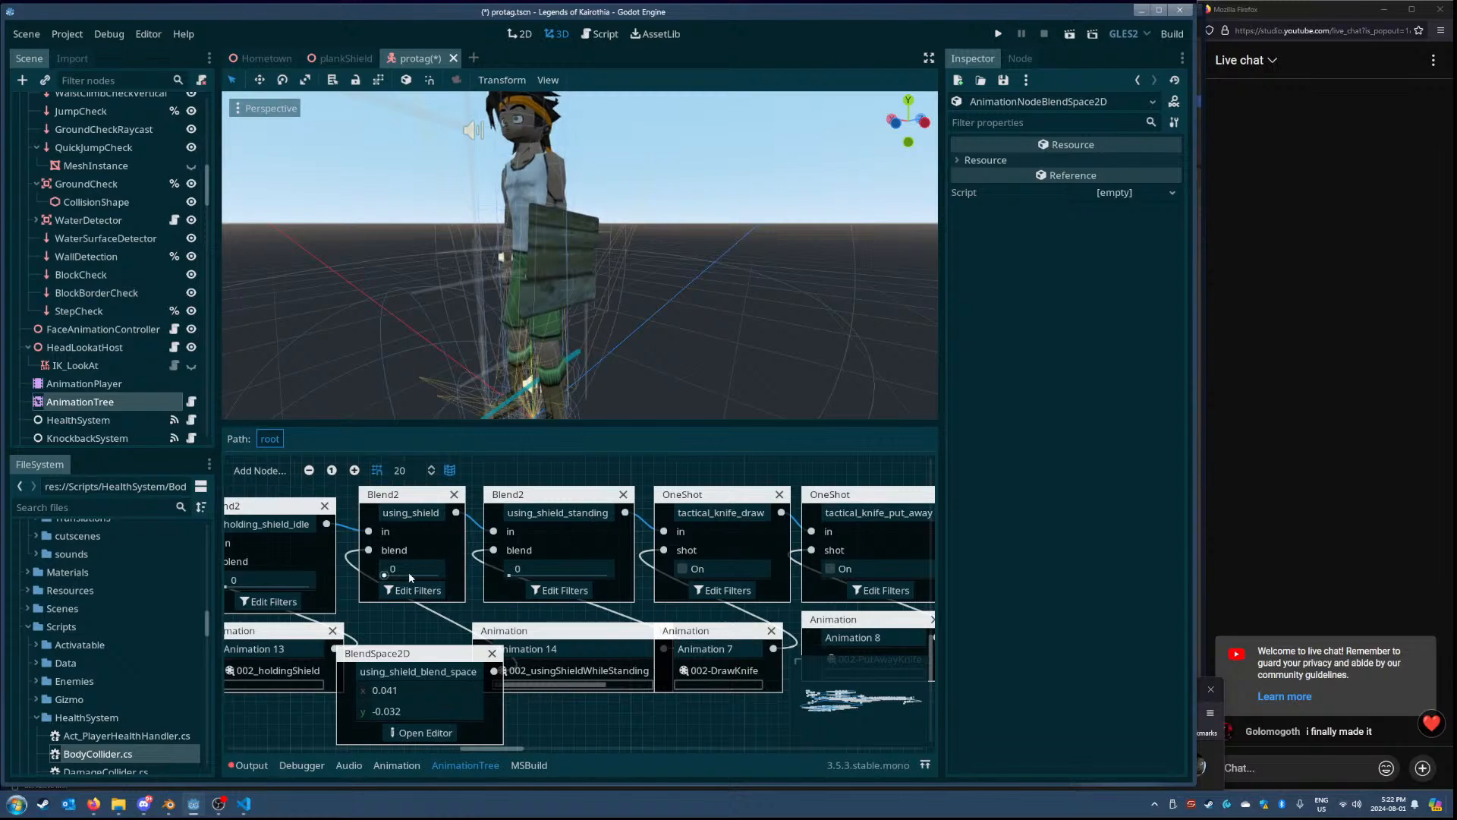
# - Move the tactical_knife_draw and tactical_knife_put_away nodes with their animations away from using_shield_standing to leave a gap in the blend tree
pyautogui.moveTo(476, 603); pyautogui.dragTo(540, 589, button='middle')
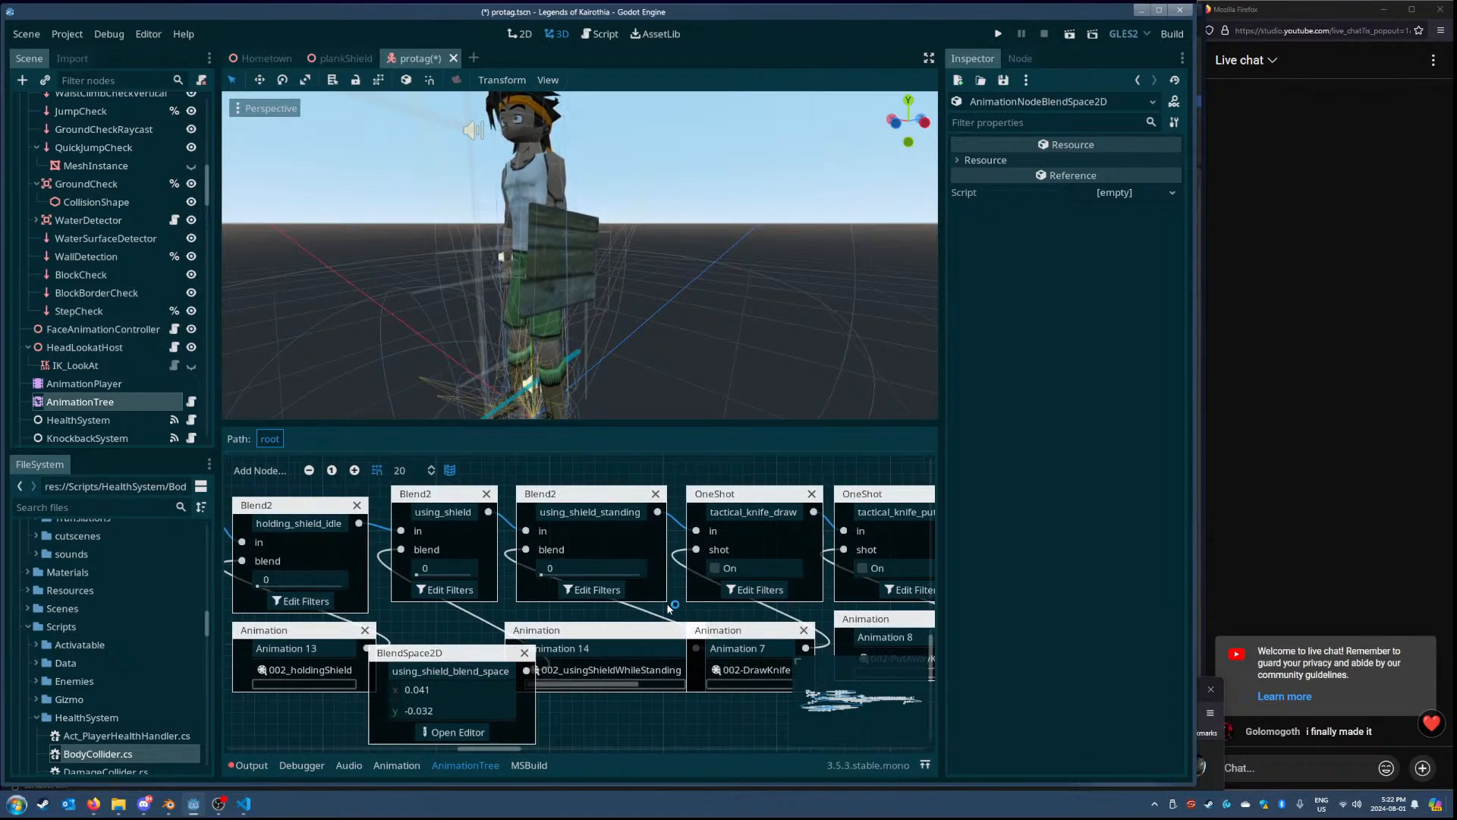
pyautogui.click(488, 502)
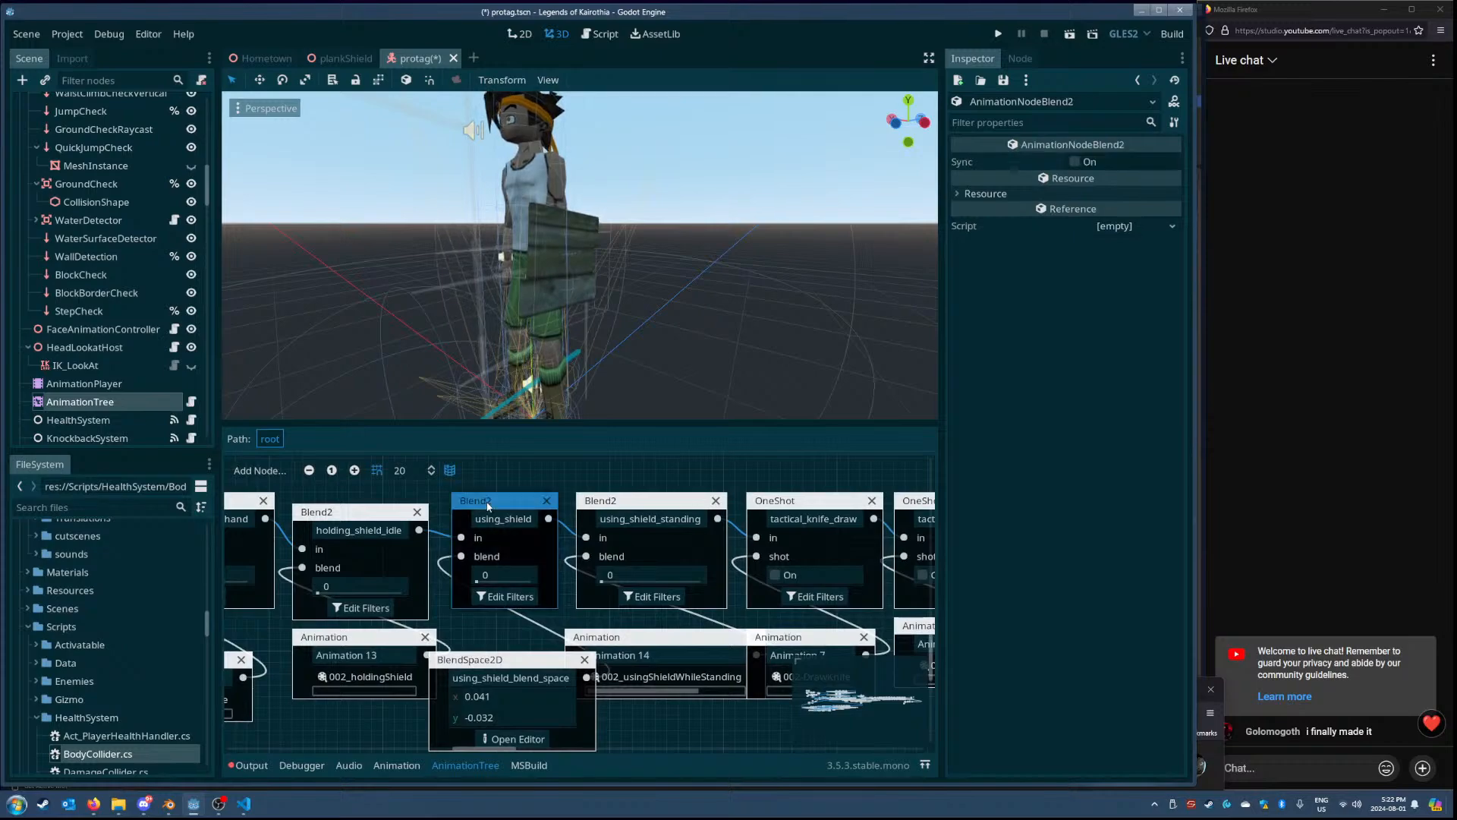
pyautogui.moveTo(437, 527); pyautogui.dragTo(323, 518, button='middle')
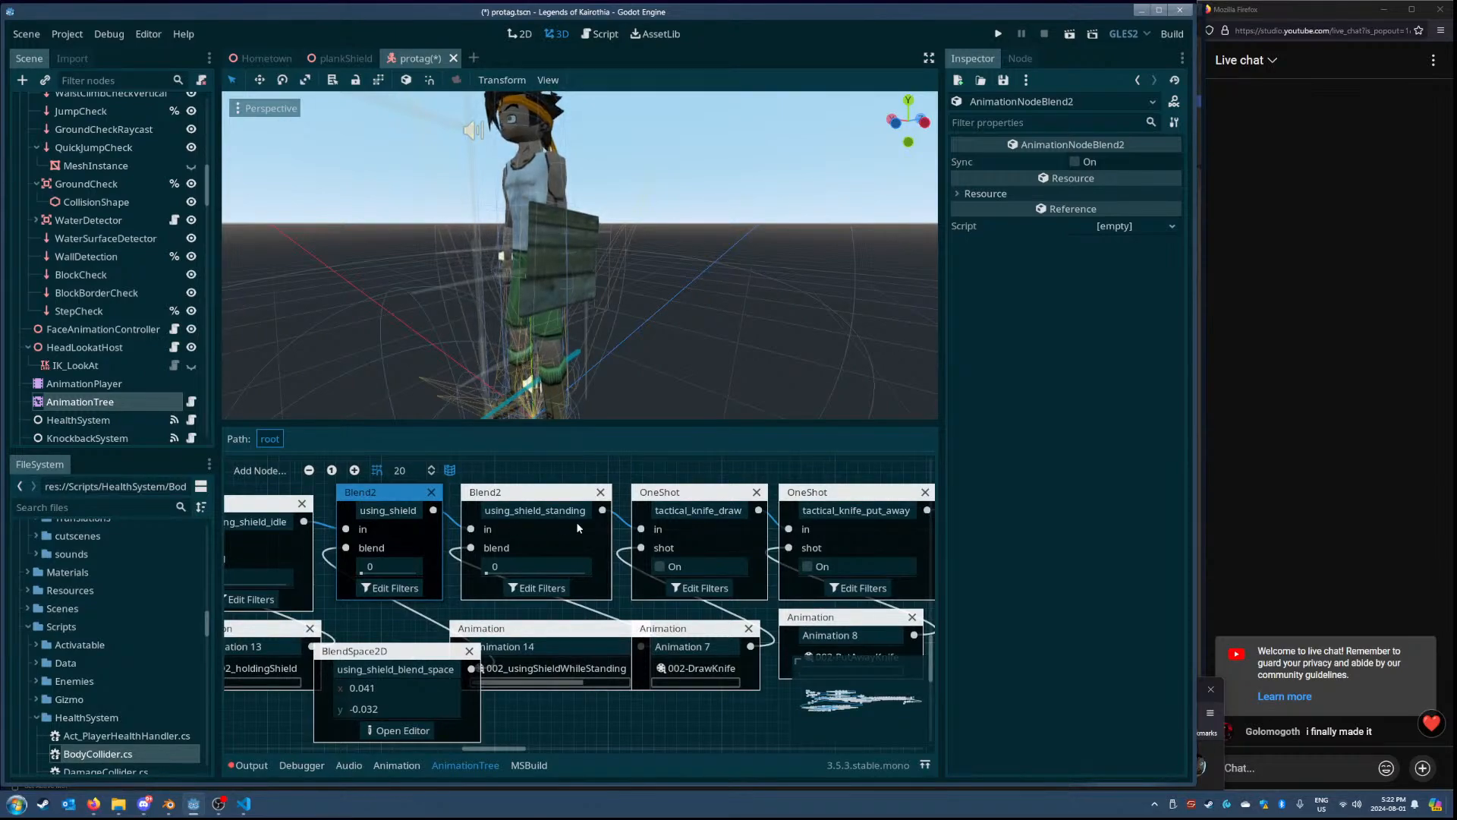
pyautogui.moveTo(625, 527); pyautogui.dragTo(475, 521, button='middle')
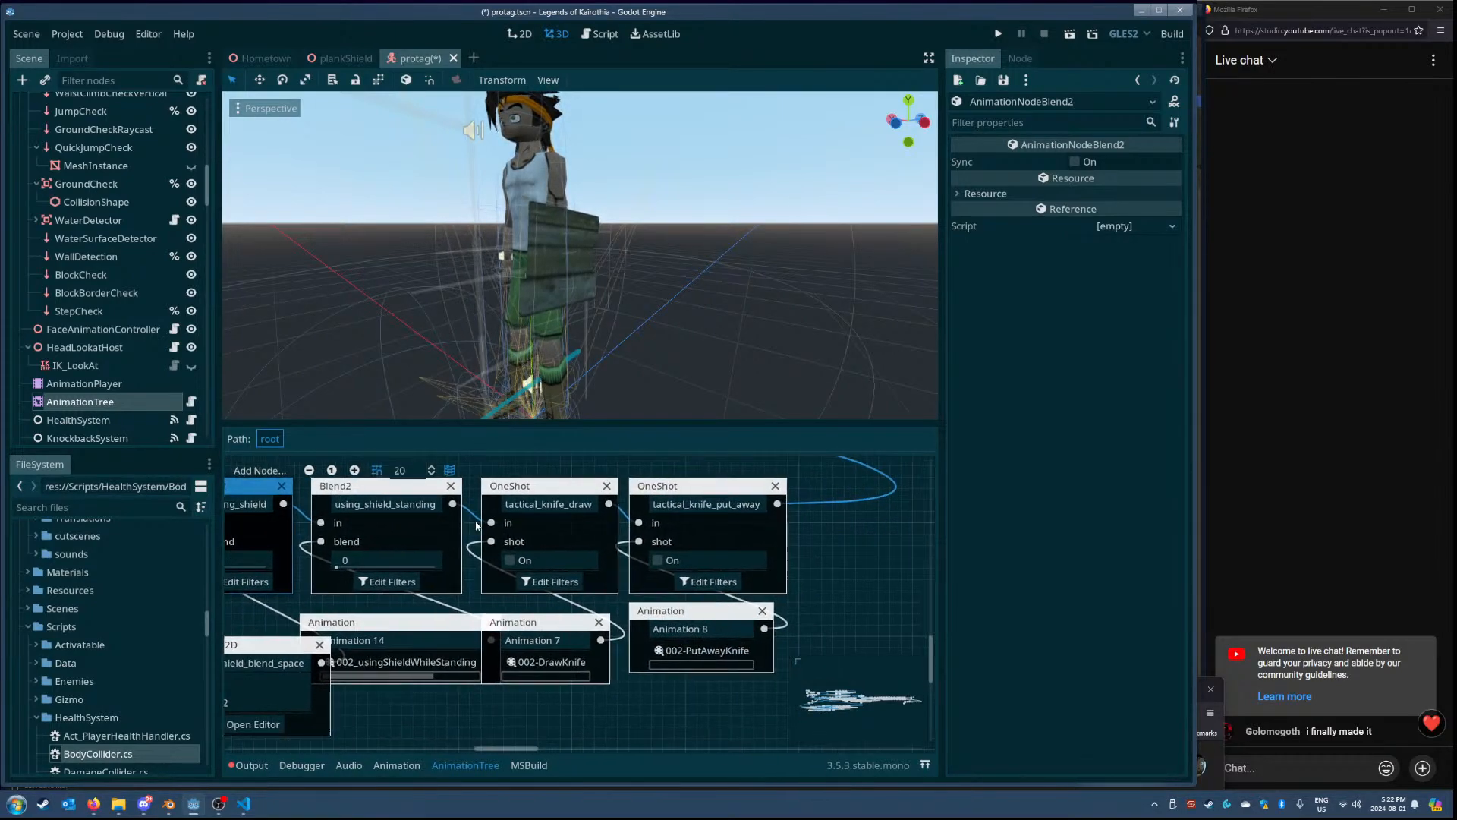
pyautogui.moveTo(844, 475); pyautogui.dragTo(516, 690)
pyautogui.moveTo(528, 480); pyautogui.dragTo(710, 480)
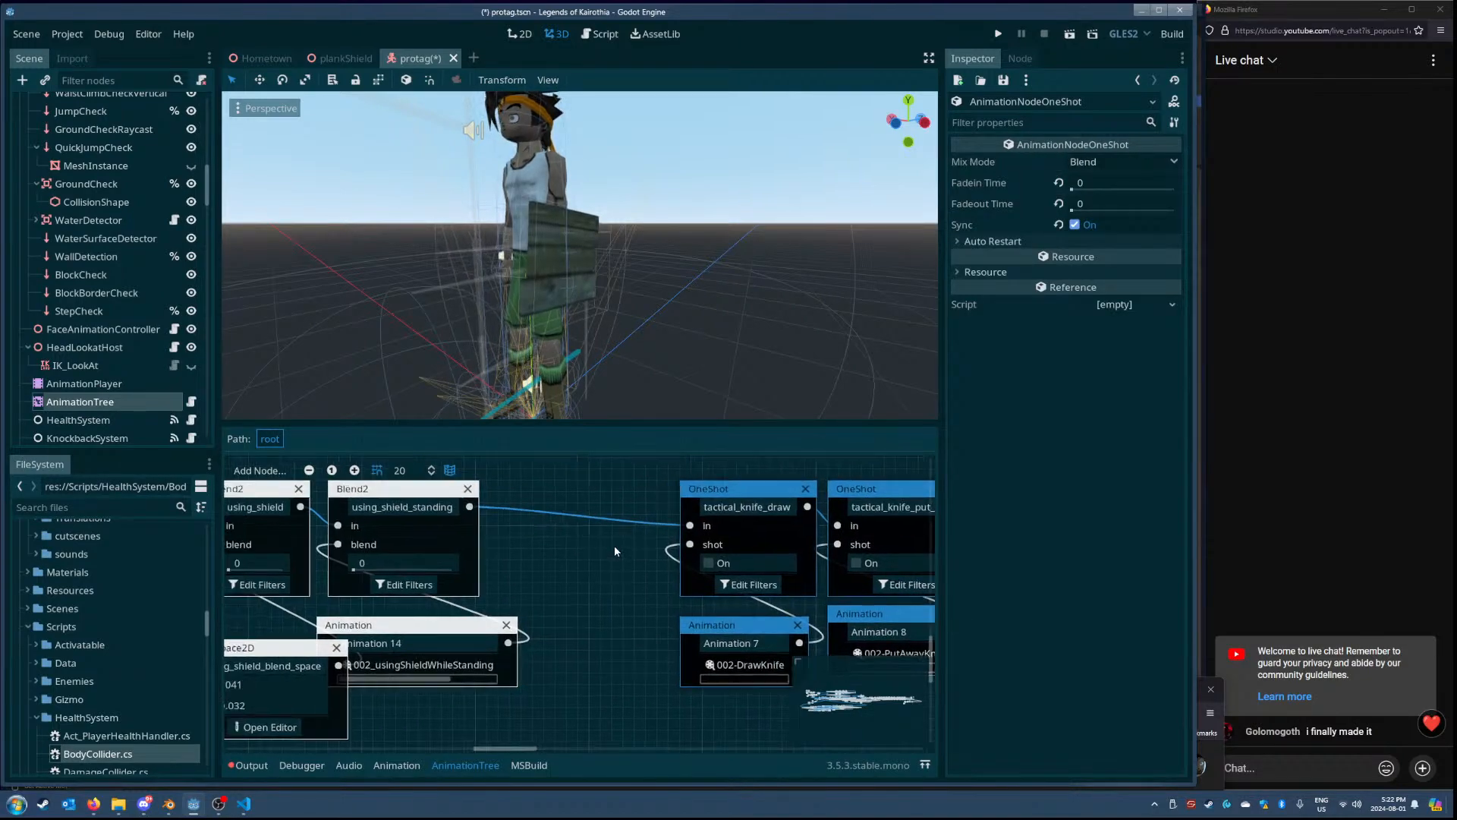
pyautogui.click(595, 543)
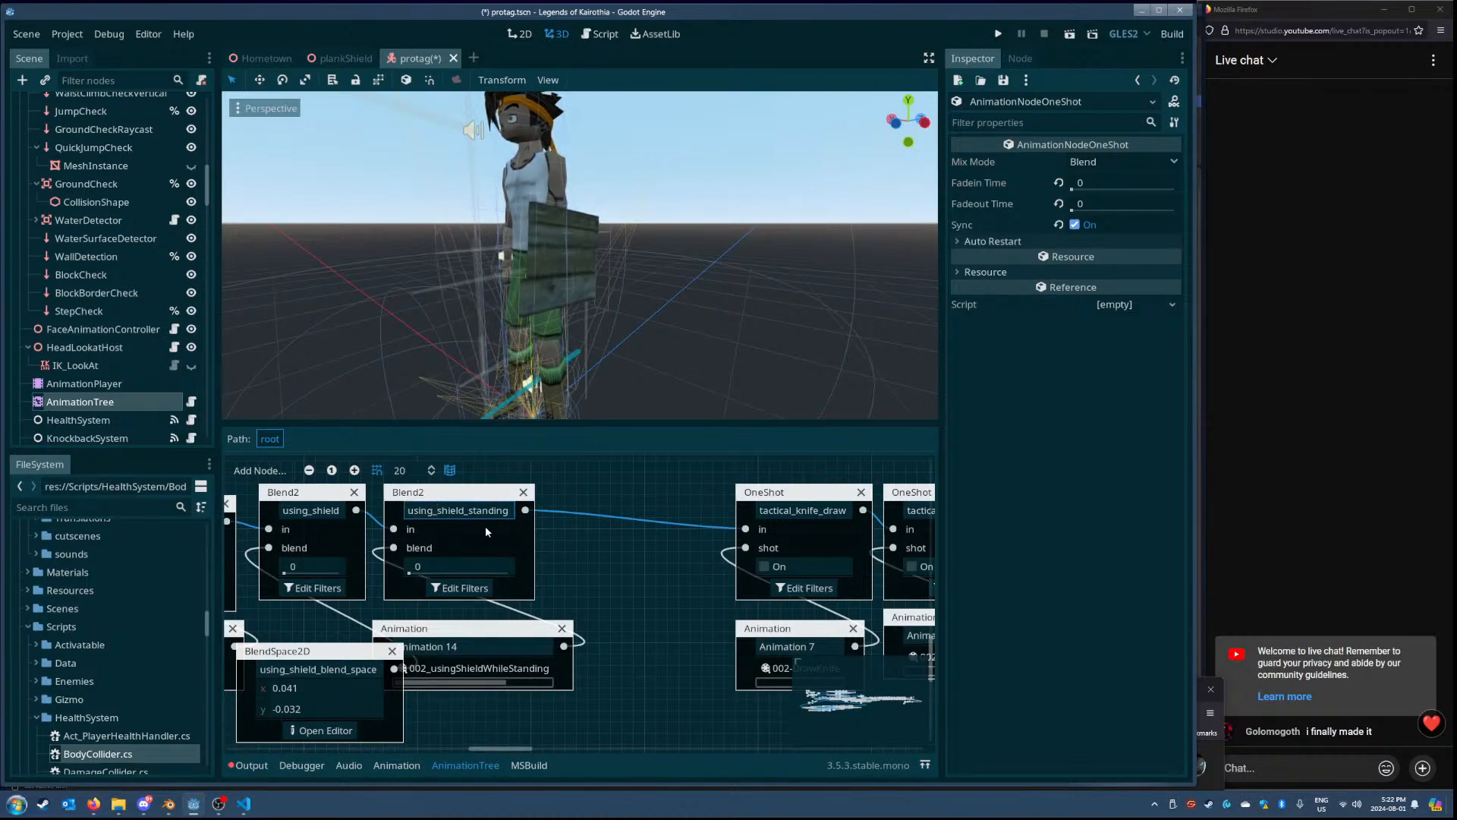
# - Switch to VS Code, examine how SetUsingShield uses its usingShield parameter, and close the text search
pyautogui.click(243, 803)
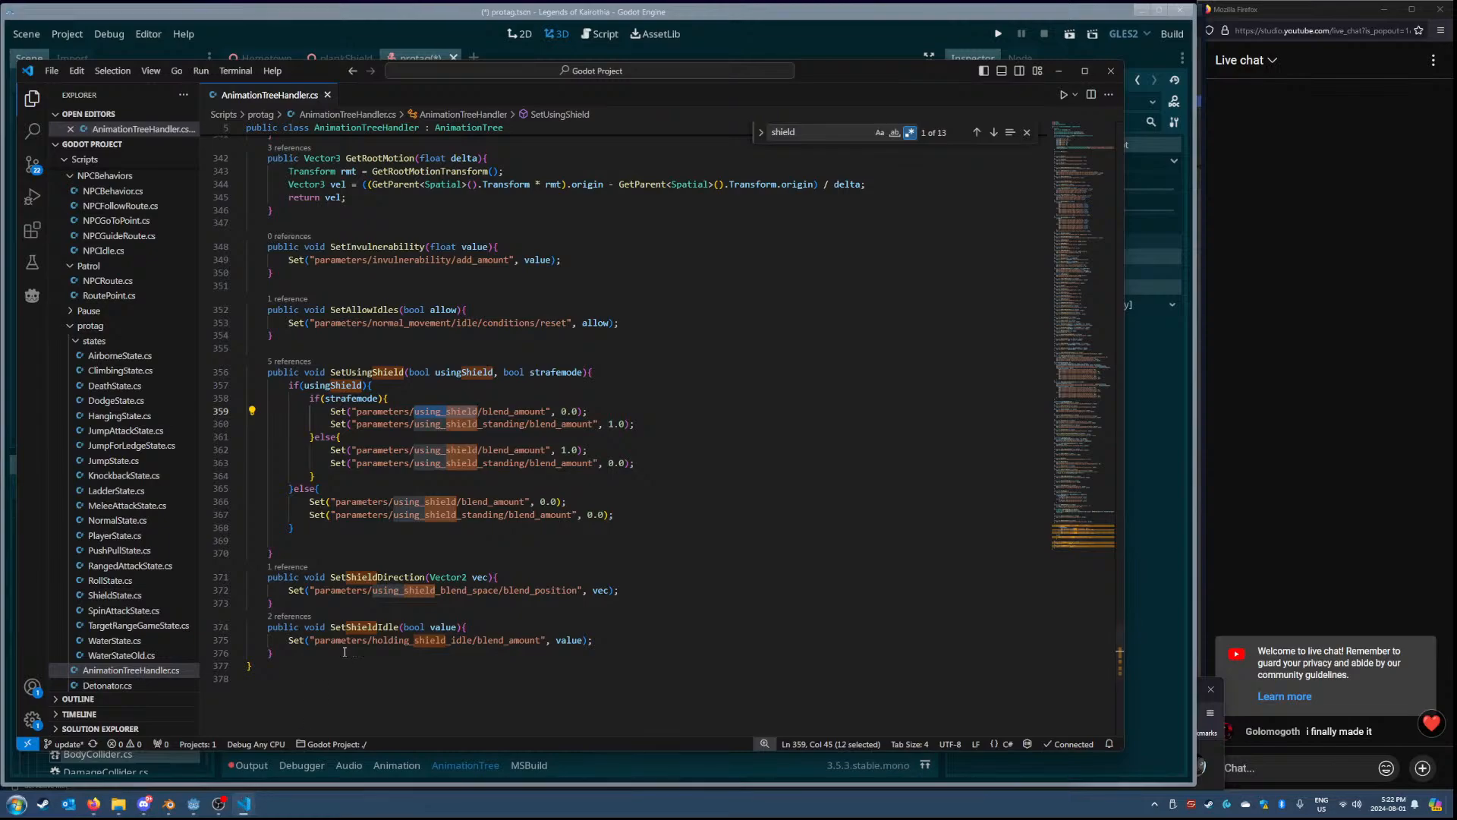
pyautogui.doubleClick(470, 372)
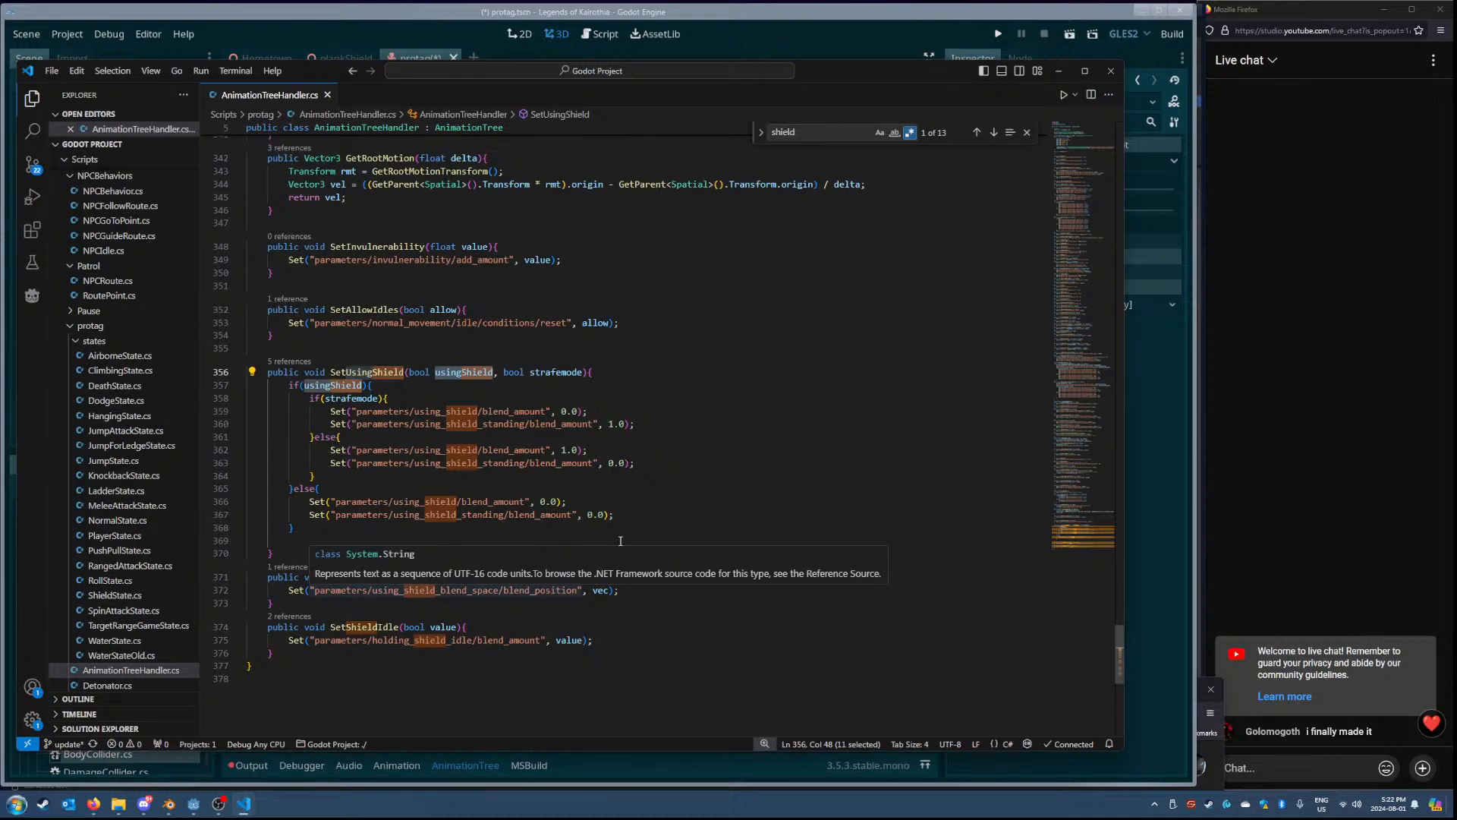
pyautogui.doubleClick(326, 386)
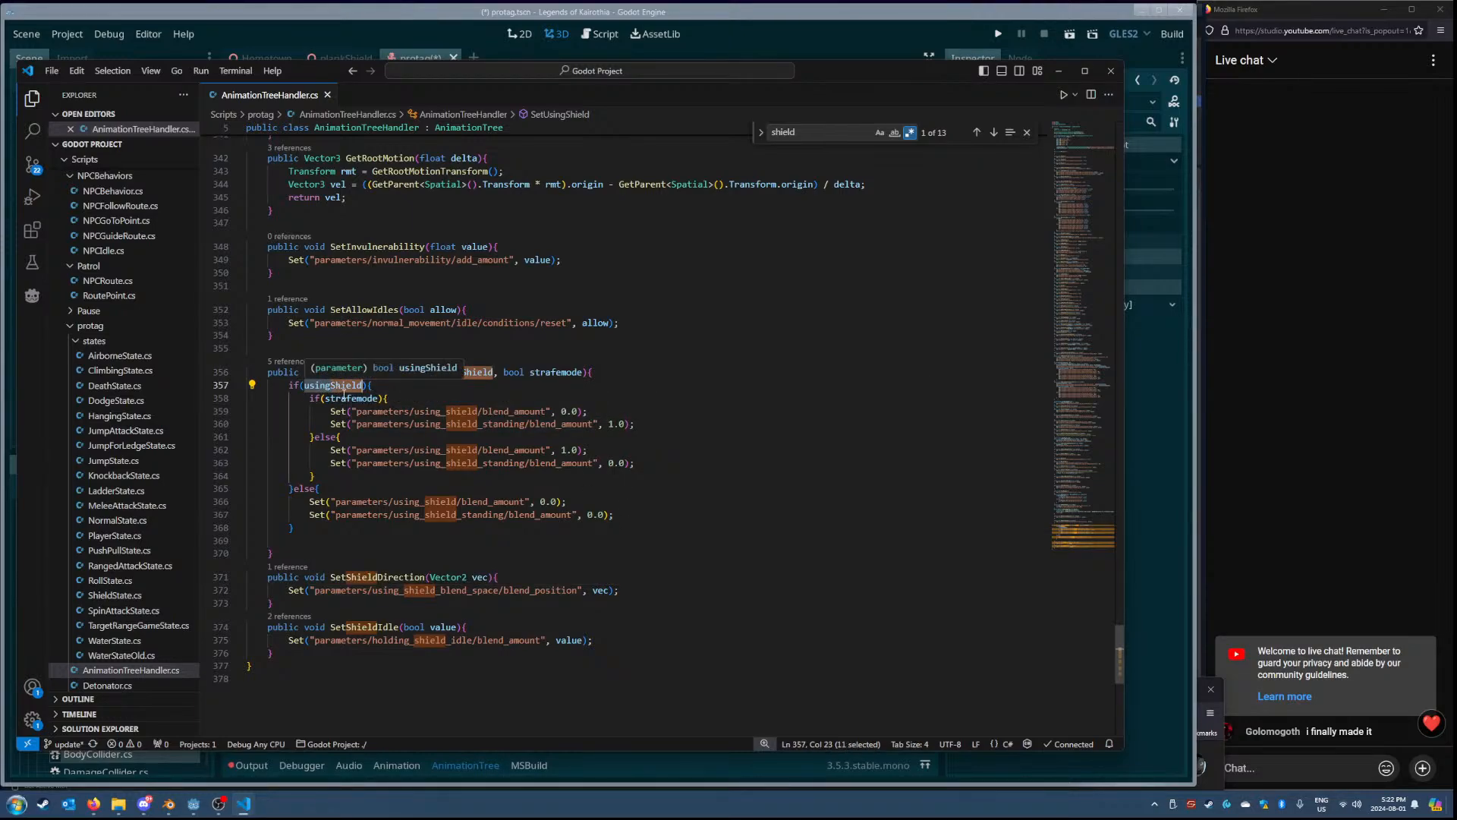
pyautogui.click(395, 430)
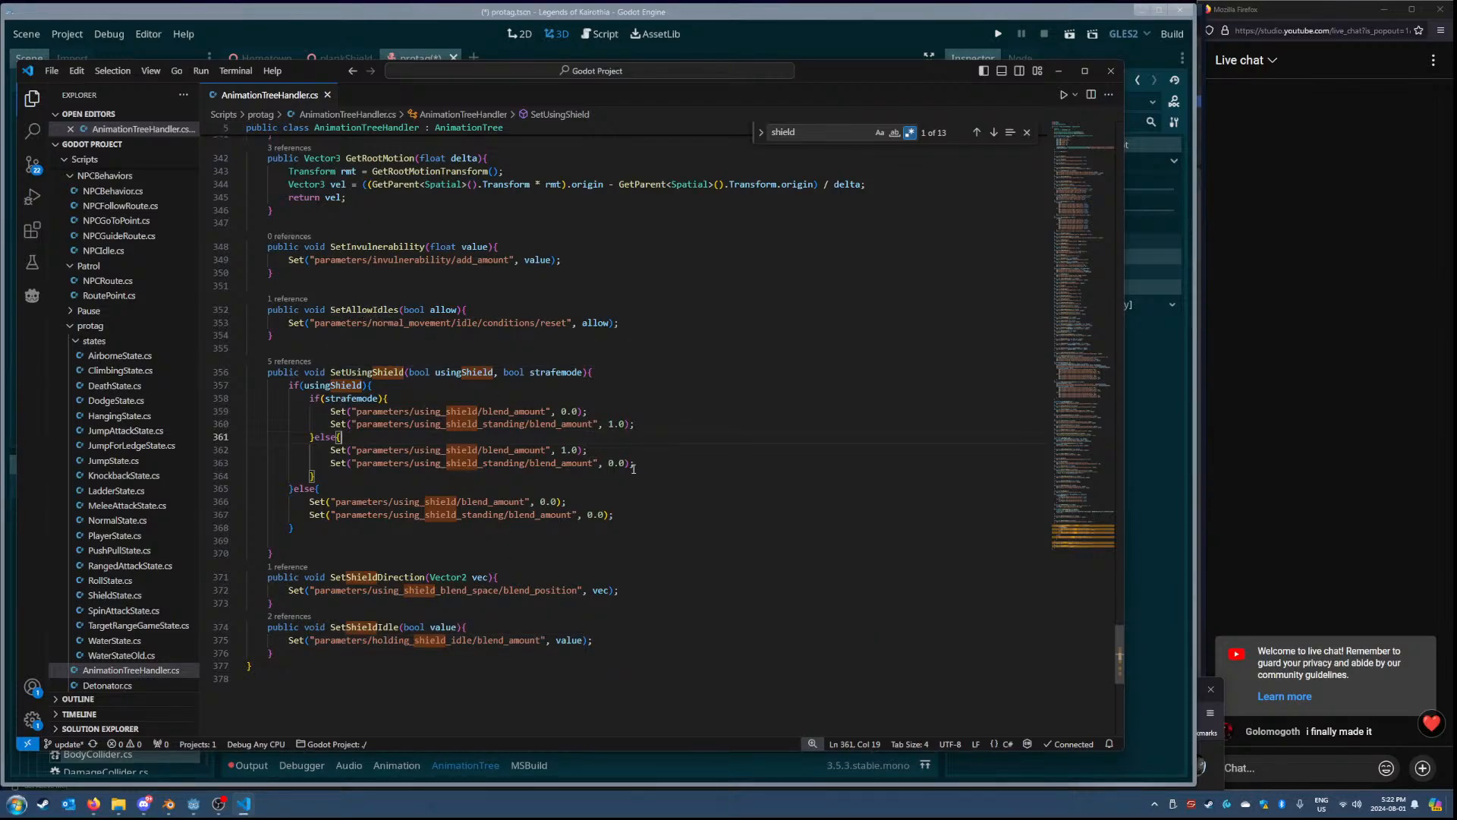
pyautogui.scroll(-1, 660, 506)
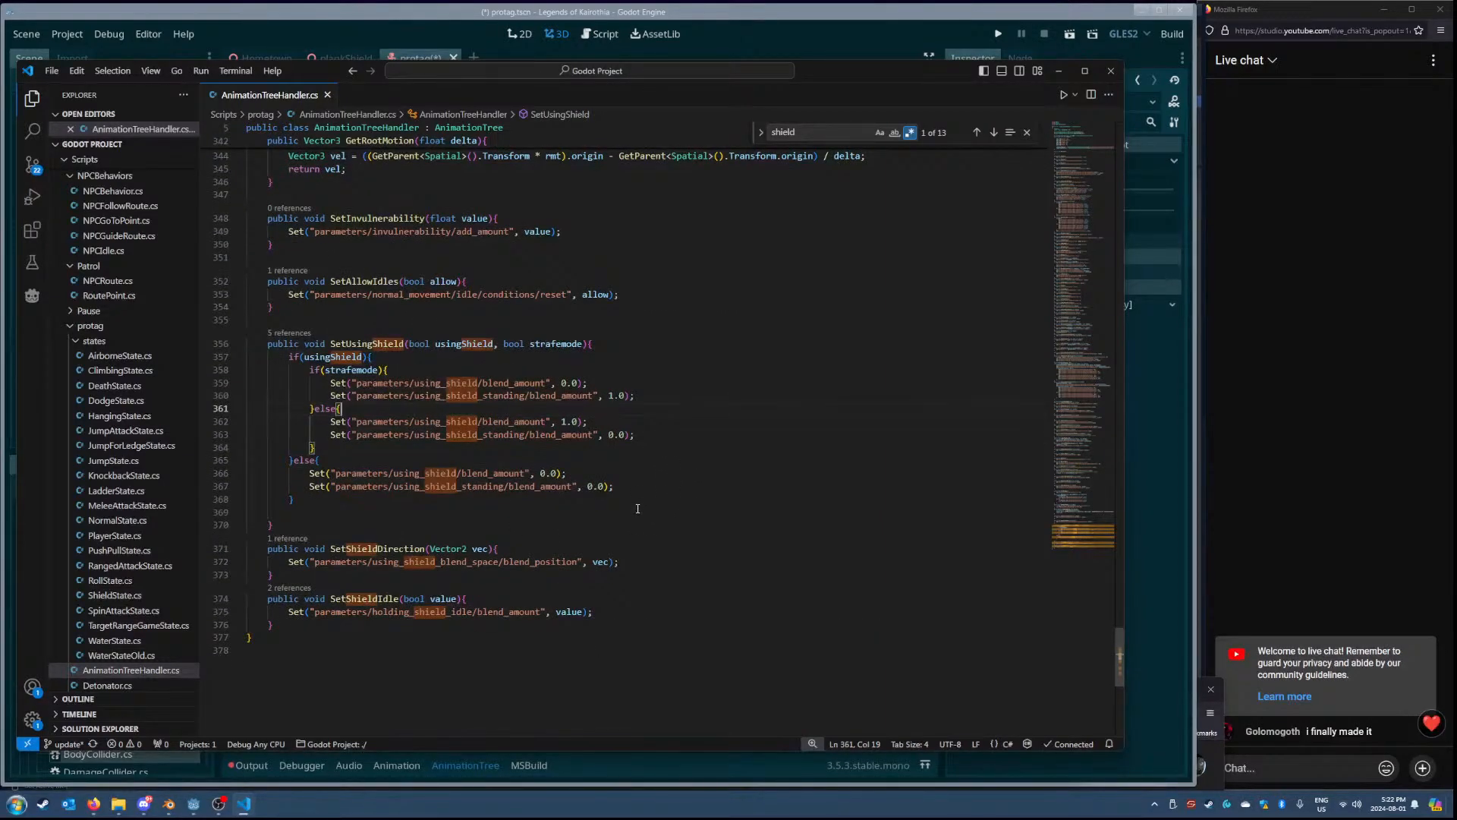
pyautogui.click(1026, 132)
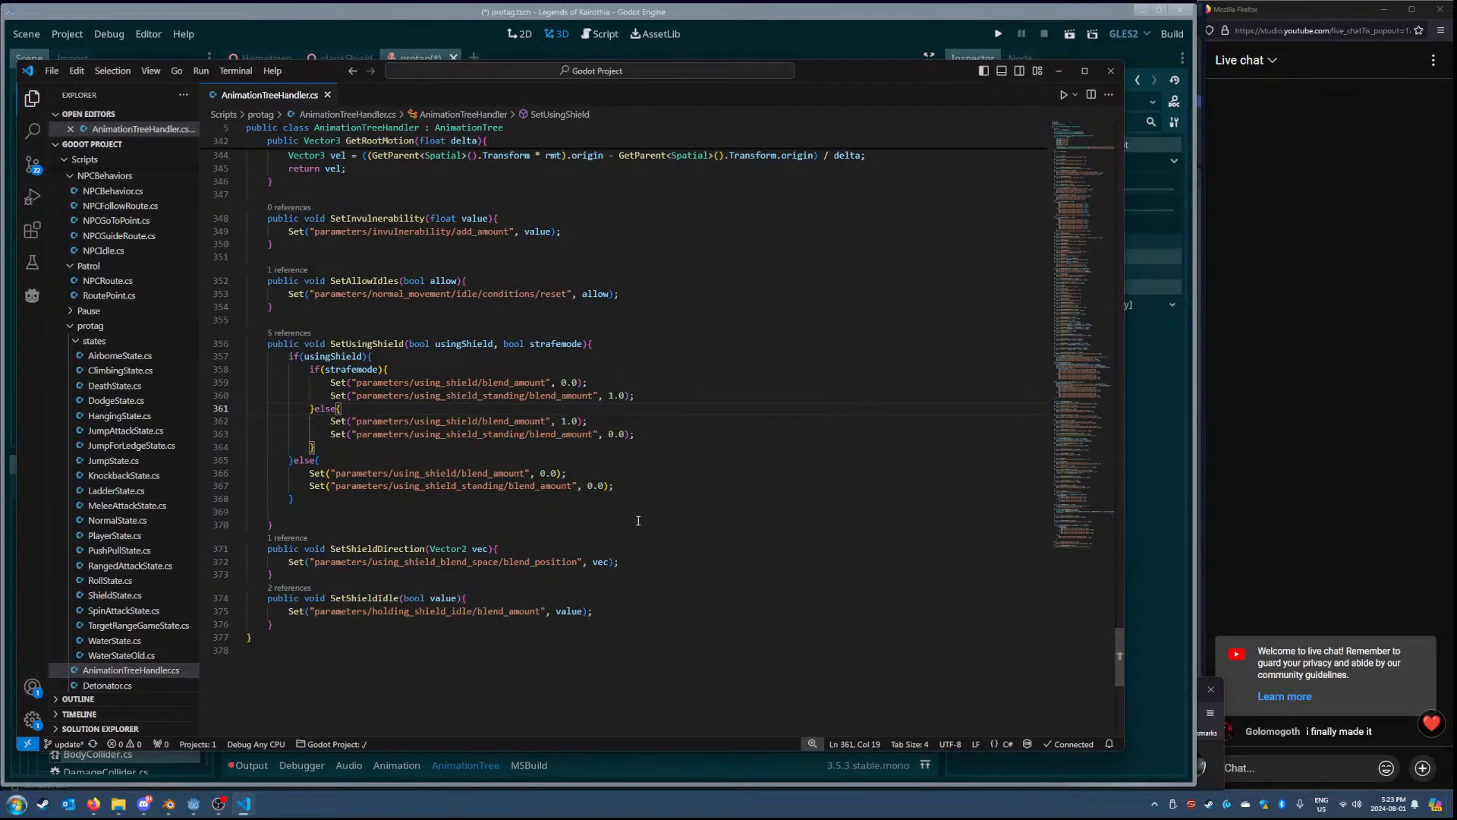
# - Delete the empty line before the closing brace of the SetUsingShield method in AnimationTreeHandler.cs
pyautogui.click(425, 510)
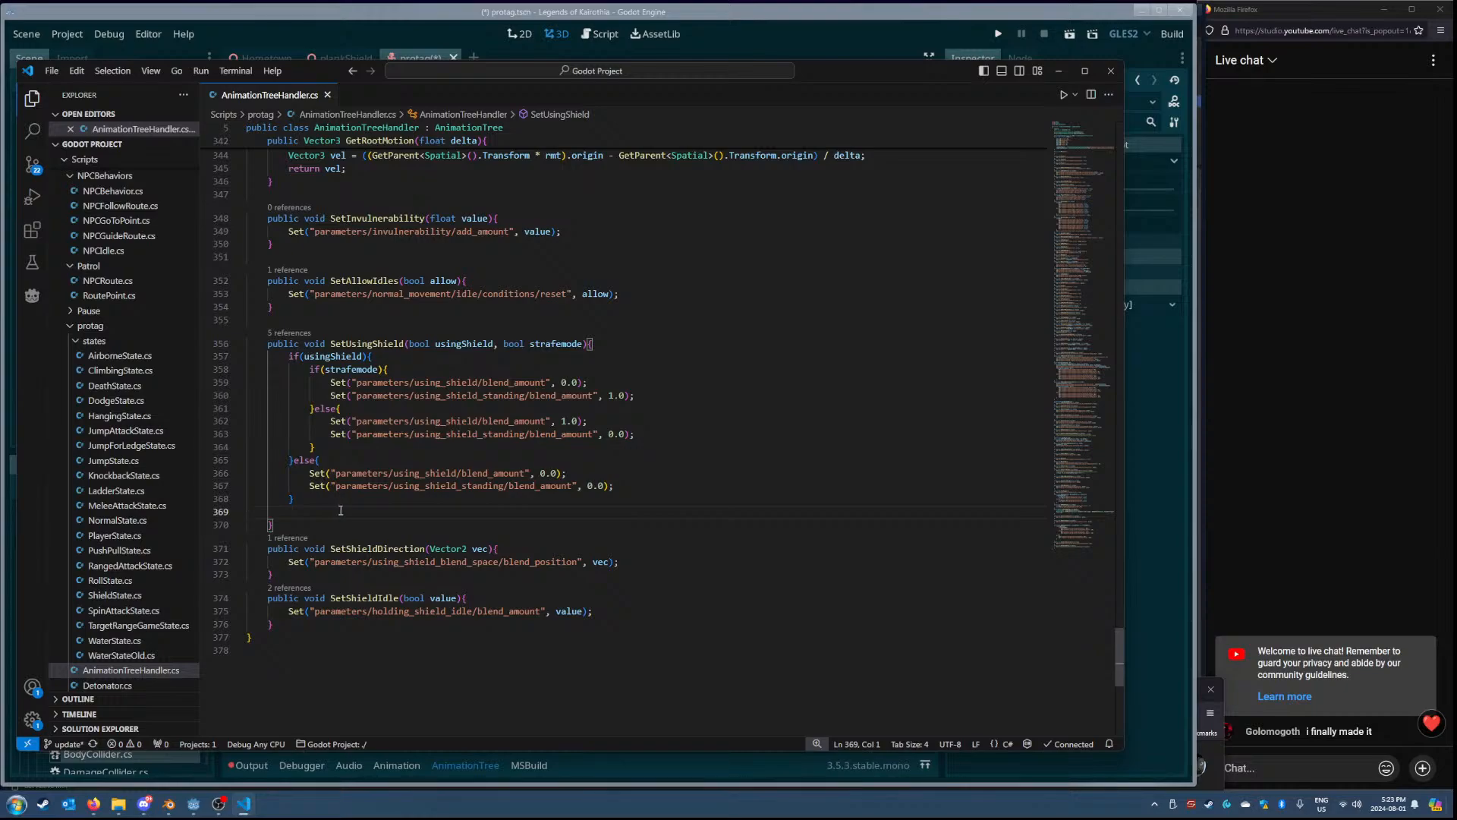
pyautogui.press('BackSpace')
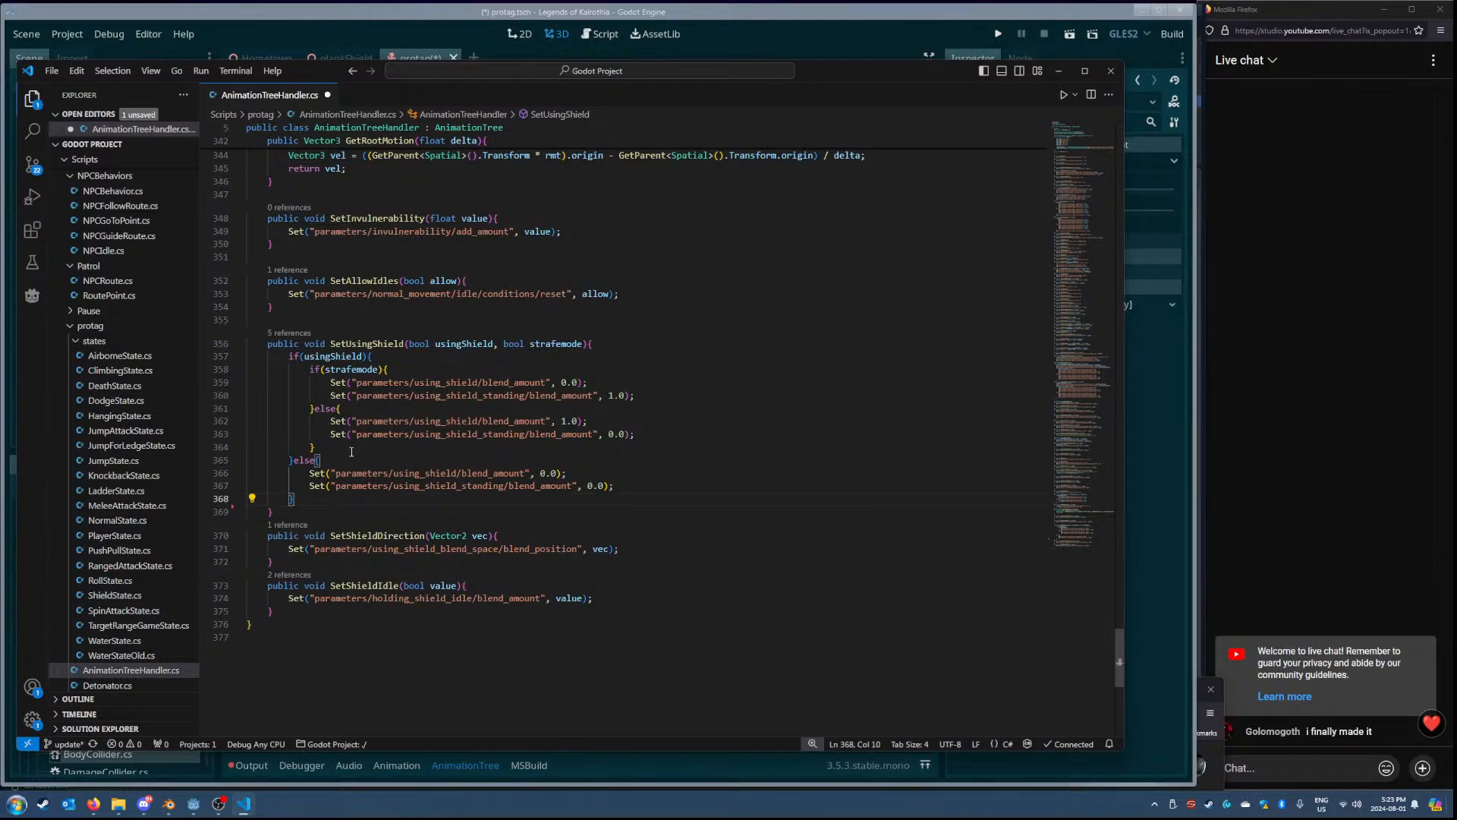
pyautogui.click(336, 326)
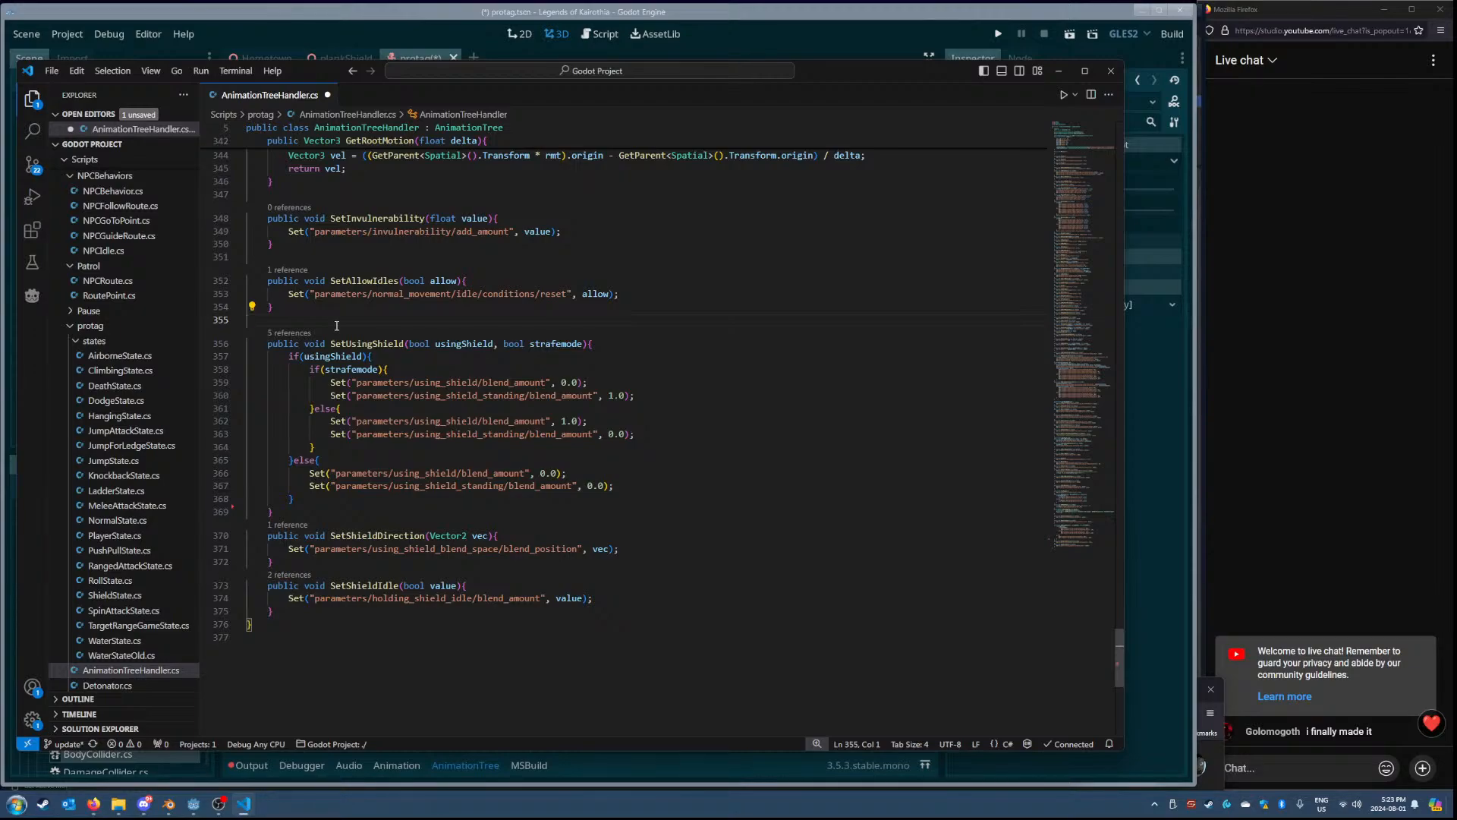
# - In Godot, enlarge the AnimationPlayer's track list and examine the tracks of 002_usingShieldDown, 002_holdingShield, 002_usingShieldWhileStanding and 002_usingShieldUp
pyautogui.click(581, 778)
pyautogui.click(84, 383)
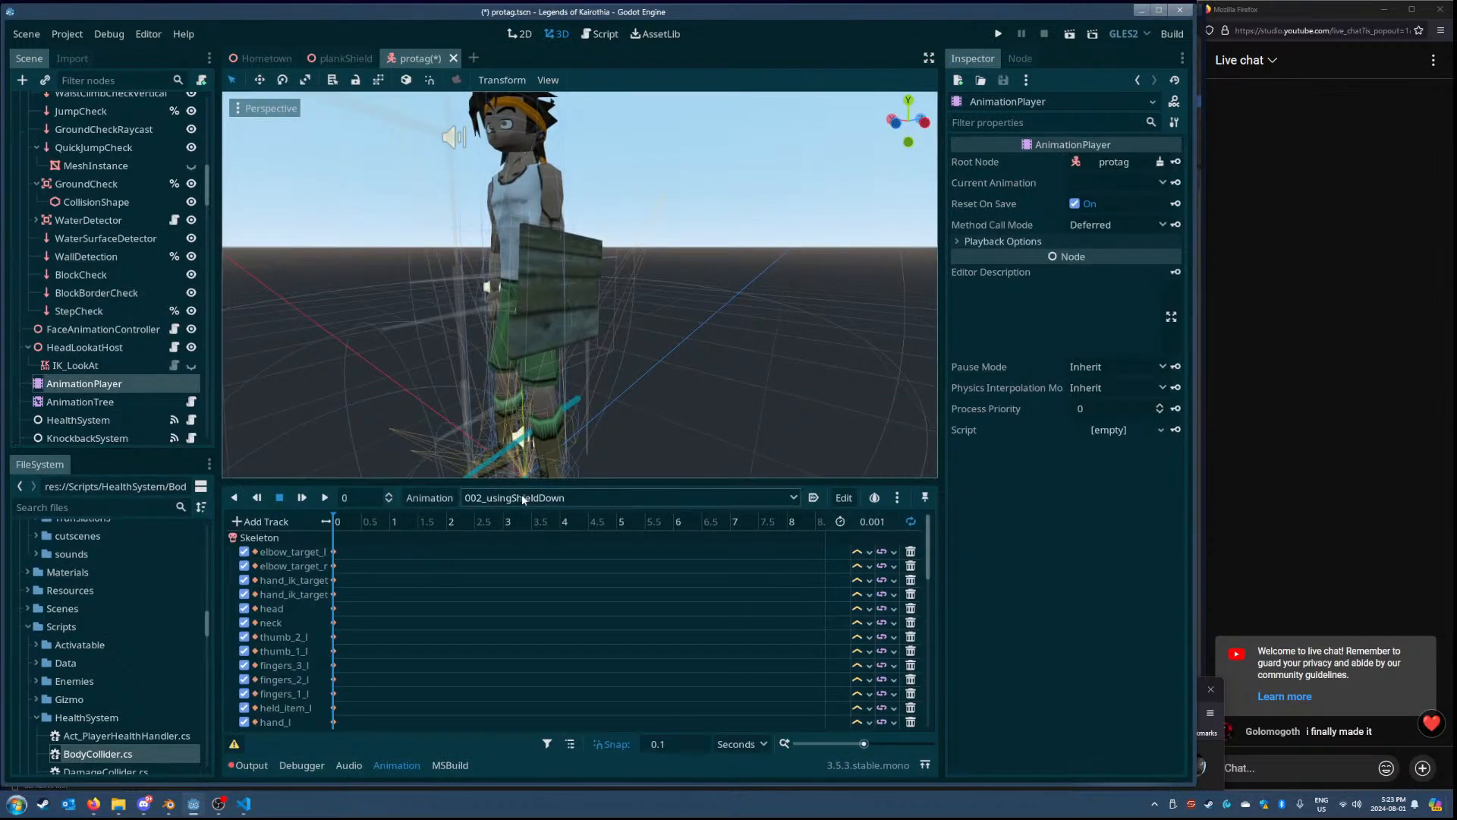
pyautogui.moveTo(521, 481); pyautogui.dragTo(504, 232)
pyautogui.scroll(-5, 497, 561)
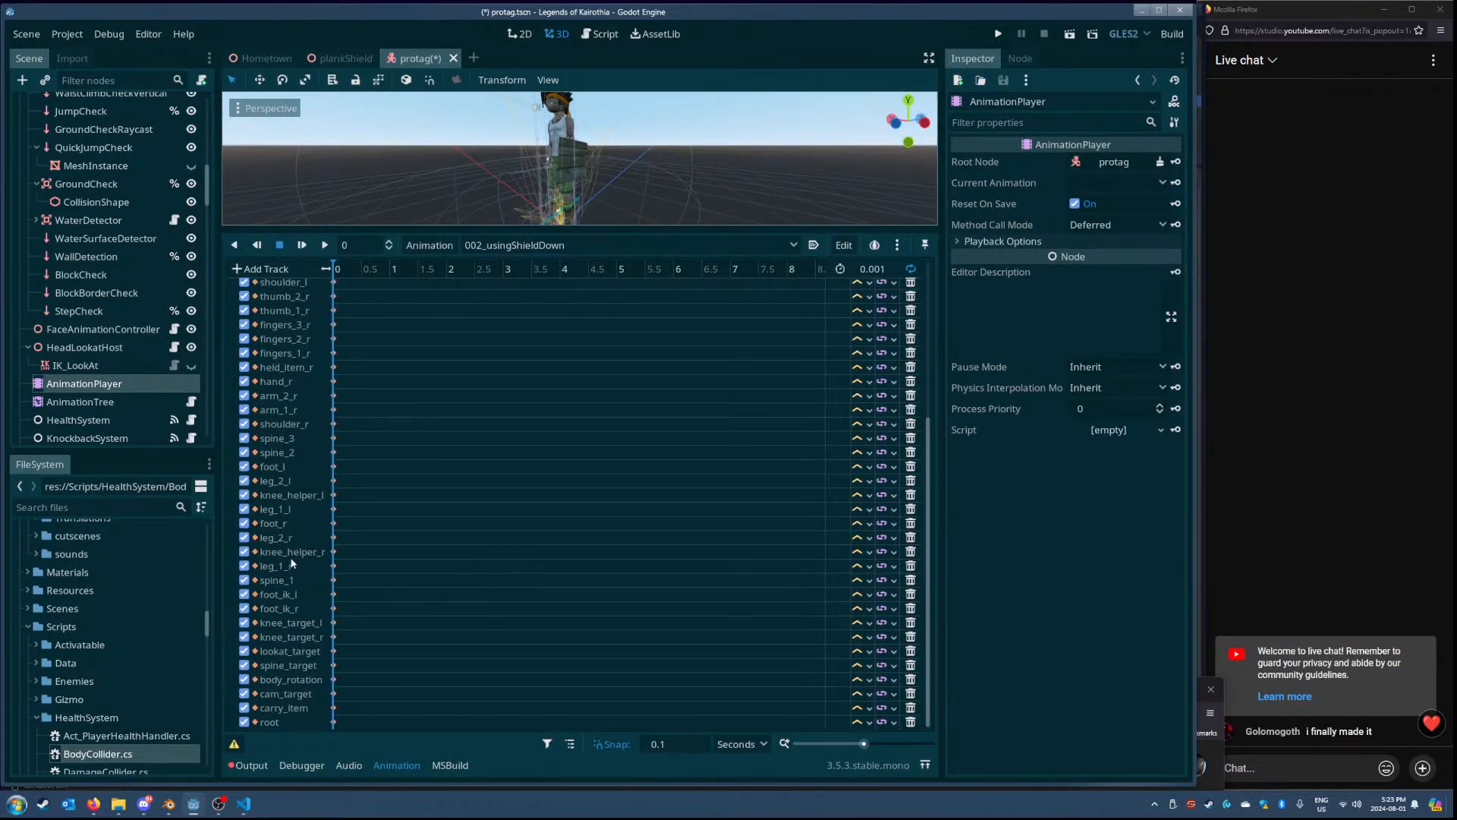
pyautogui.scroll(3, 306, 524)
pyautogui.scroll(-3, 307, 523)
pyautogui.click(528, 245)
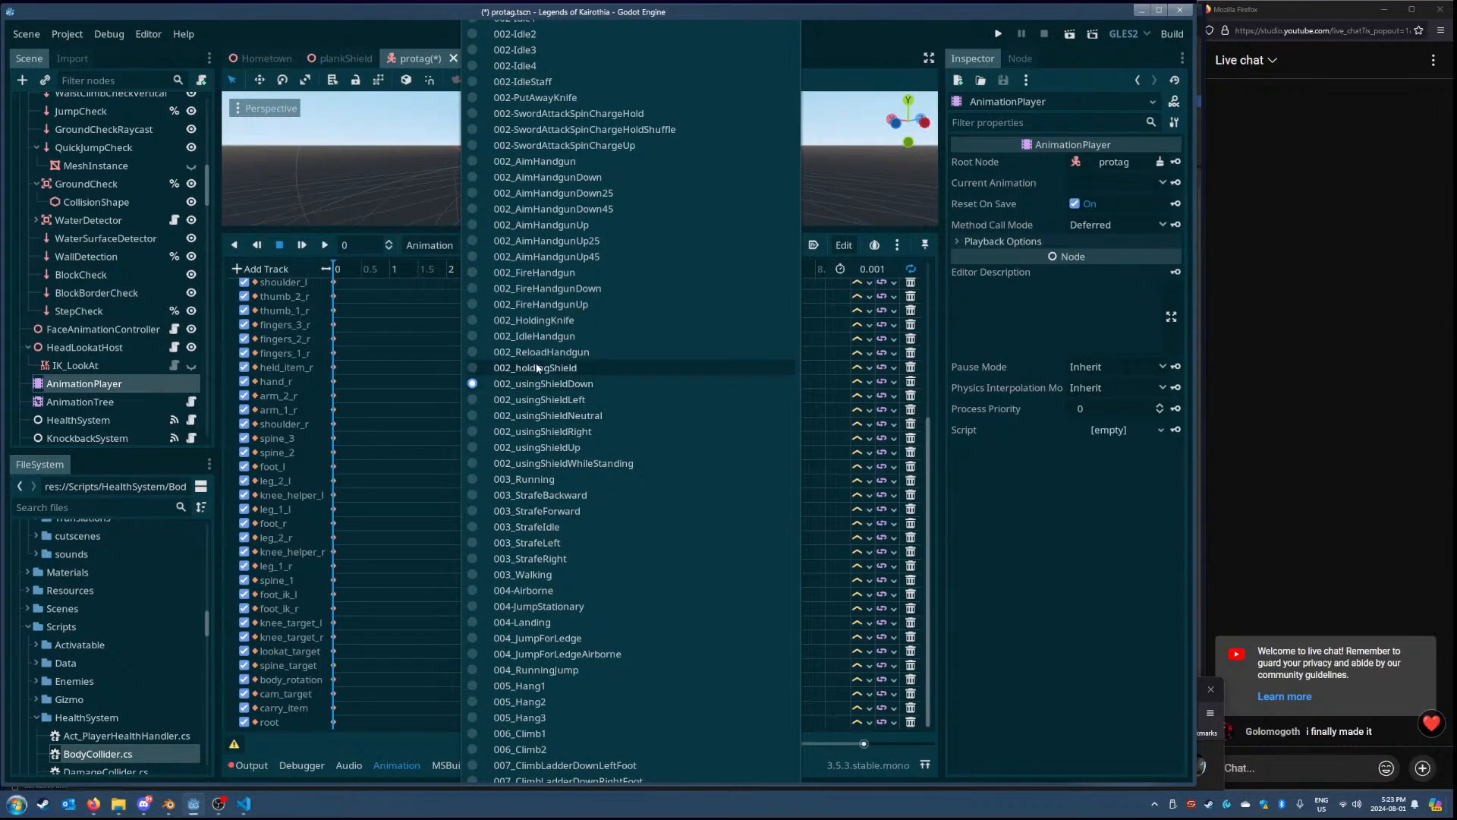
pyautogui.click(536, 369)
pyautogui.click(528, 246)
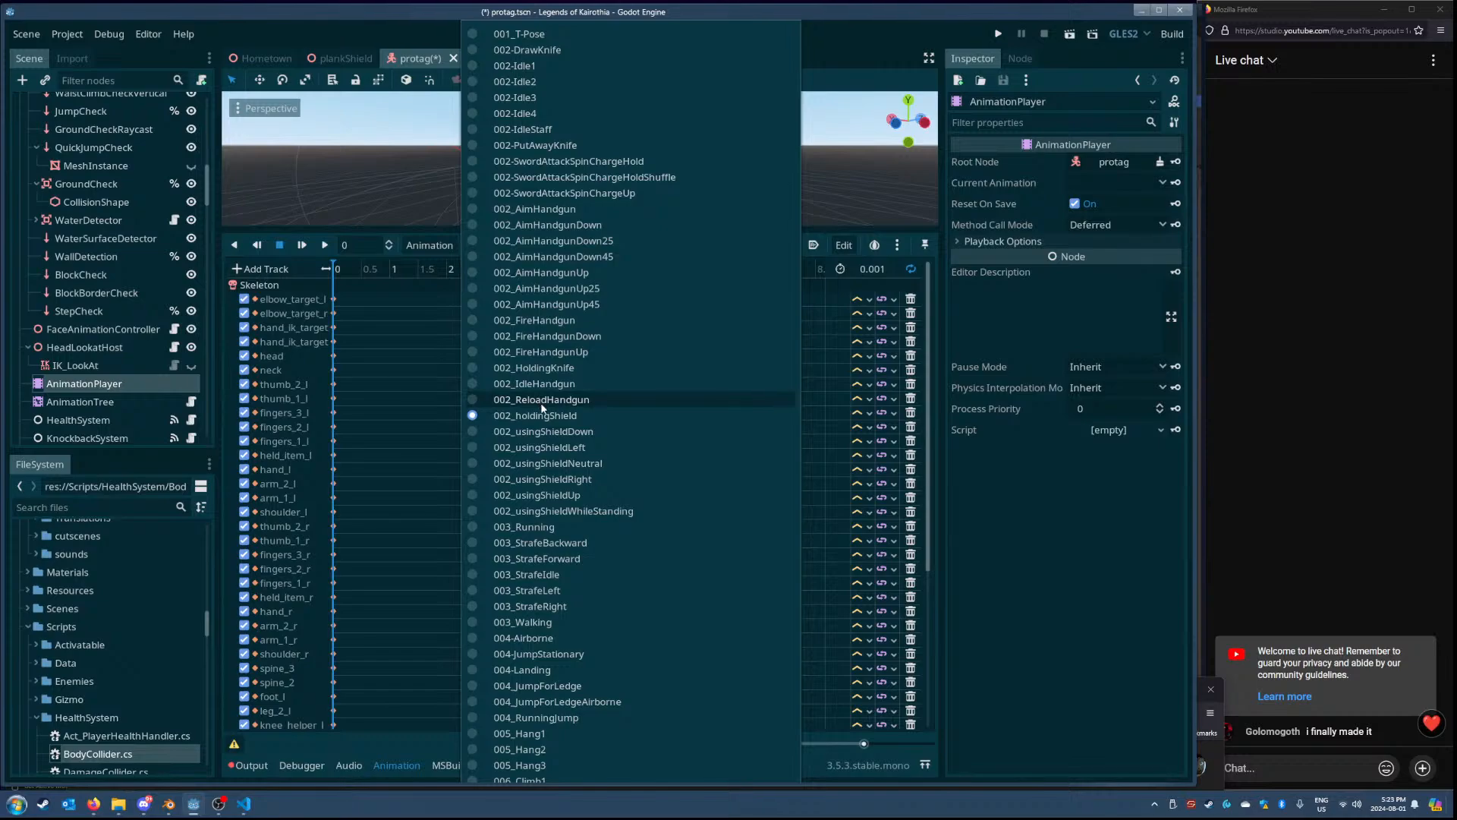
pyautogui.scroll(-3, 542, 413)
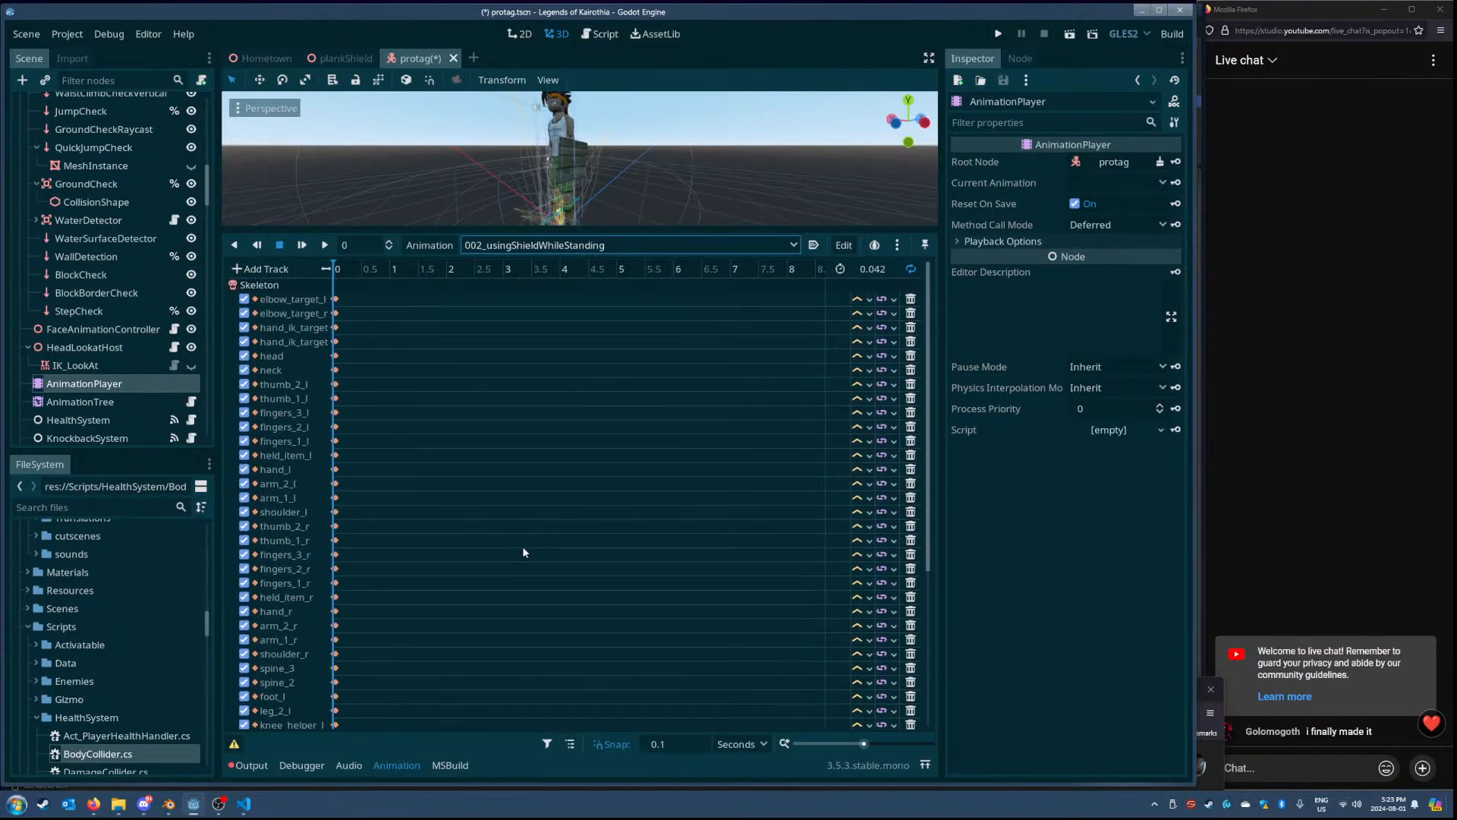
pyautogui.click(547, 245)
pyautogui.click(574, 529)
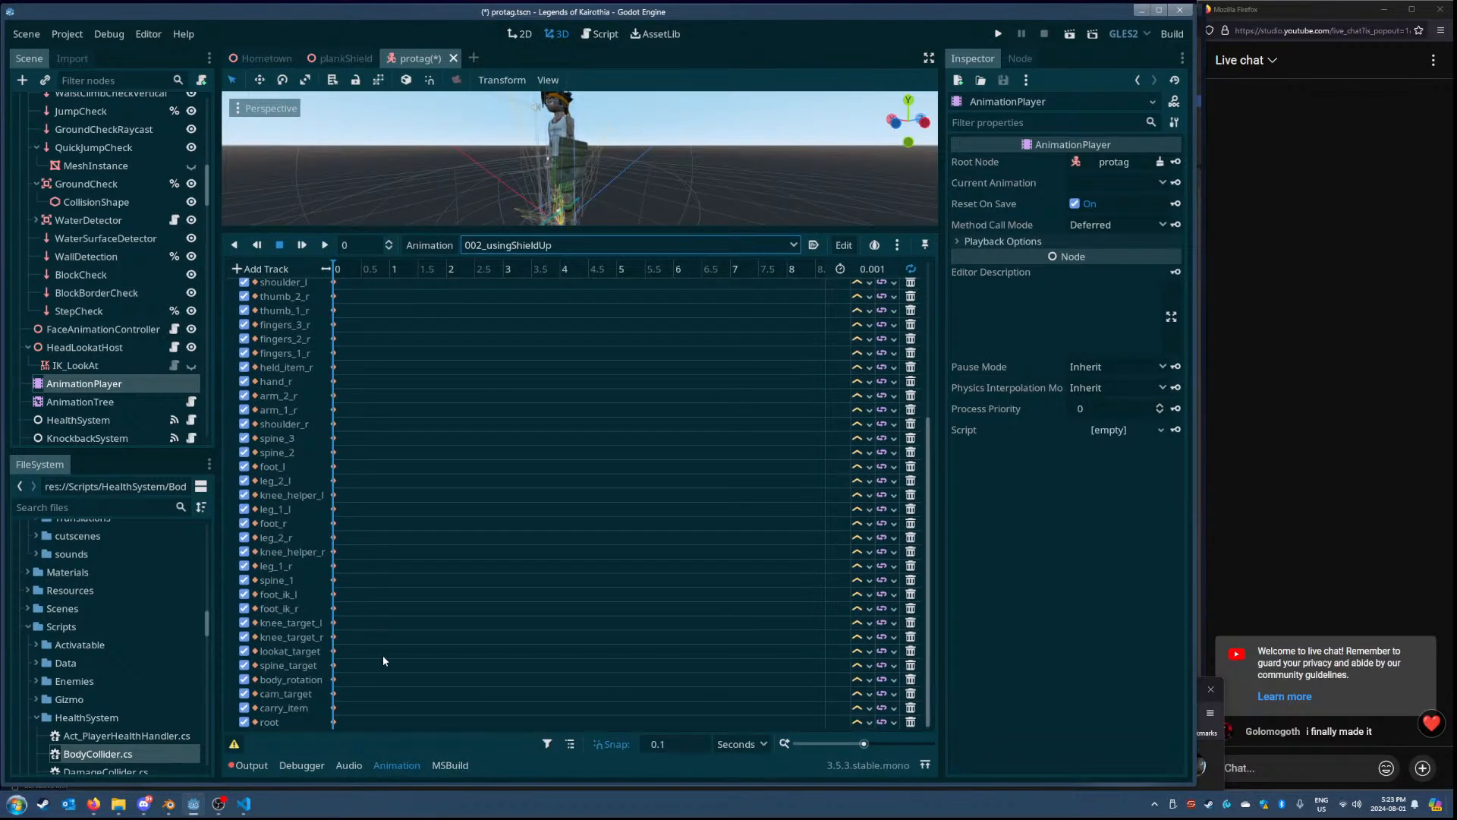
# - Read back through the Output log to its first entries for messages about the AnimationTree
pyautogui.click(258, 764)
pyautogui.scroll(5, 402, 676)
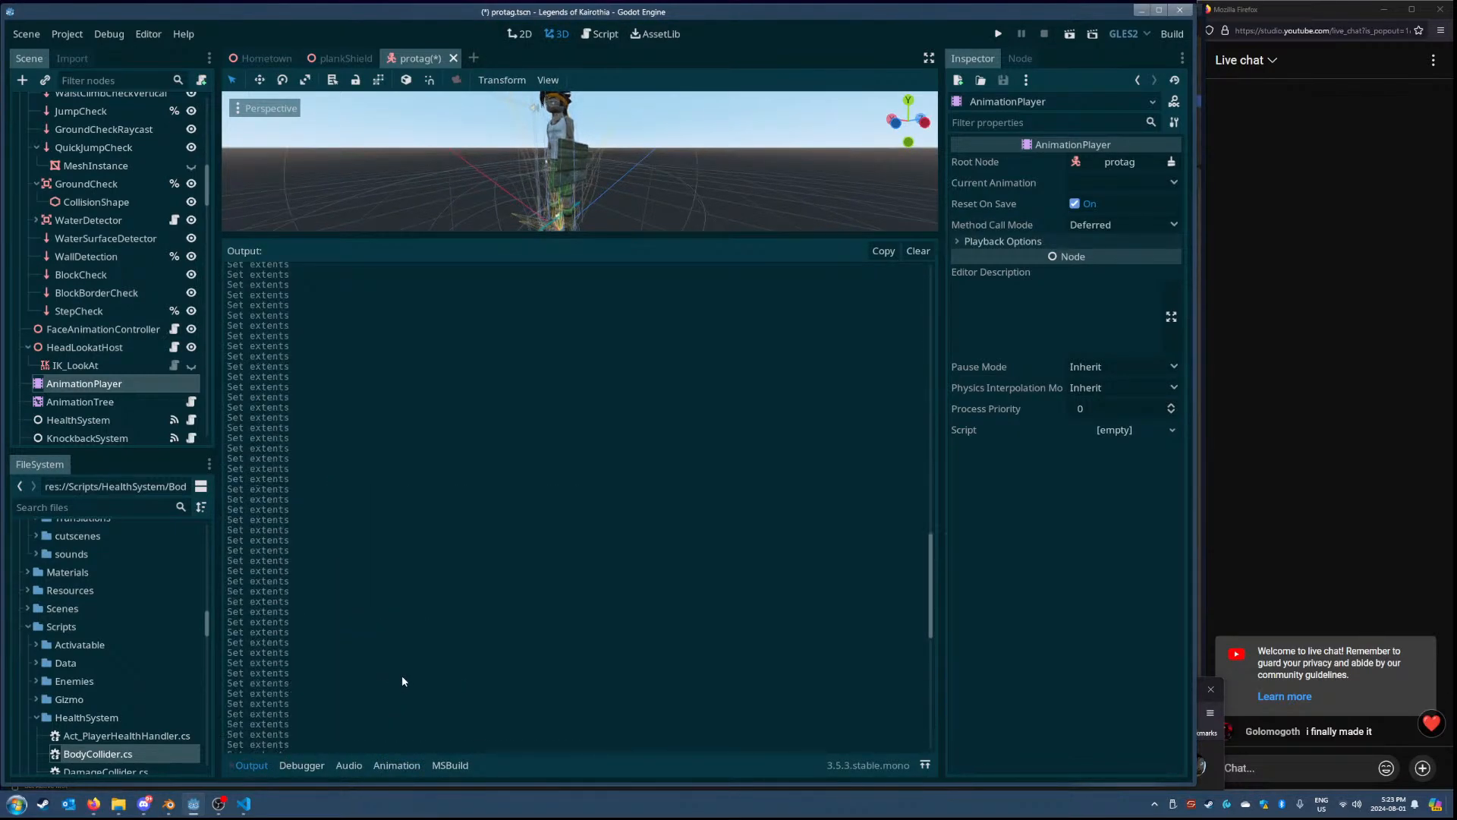
pyautogui.scroll(5, 413, 676)
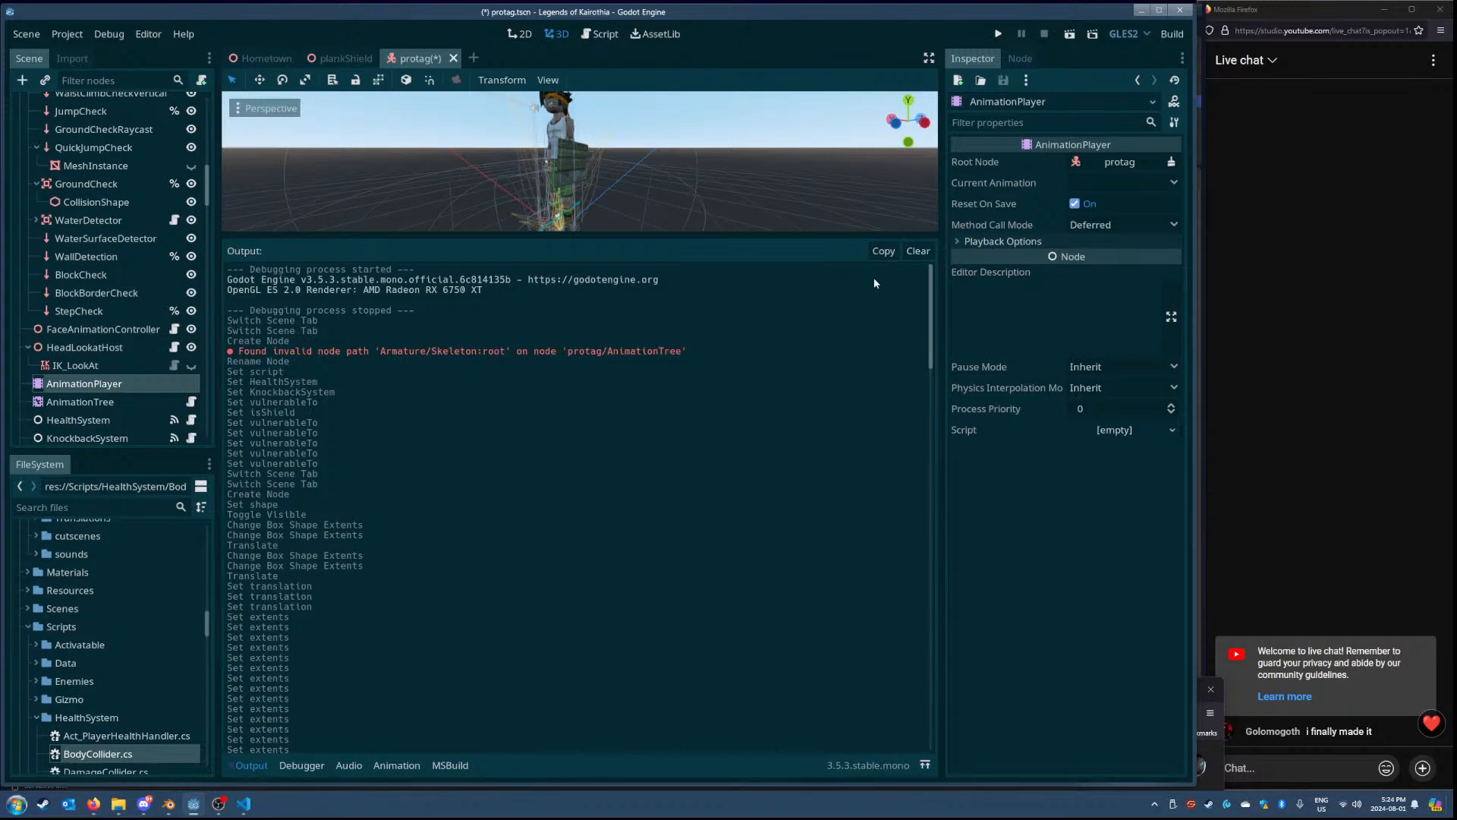
# - Check the AnimationTree graph again, return to the AnimationPlayer, and load its RESET animation
pyautogui.click(82, 401)
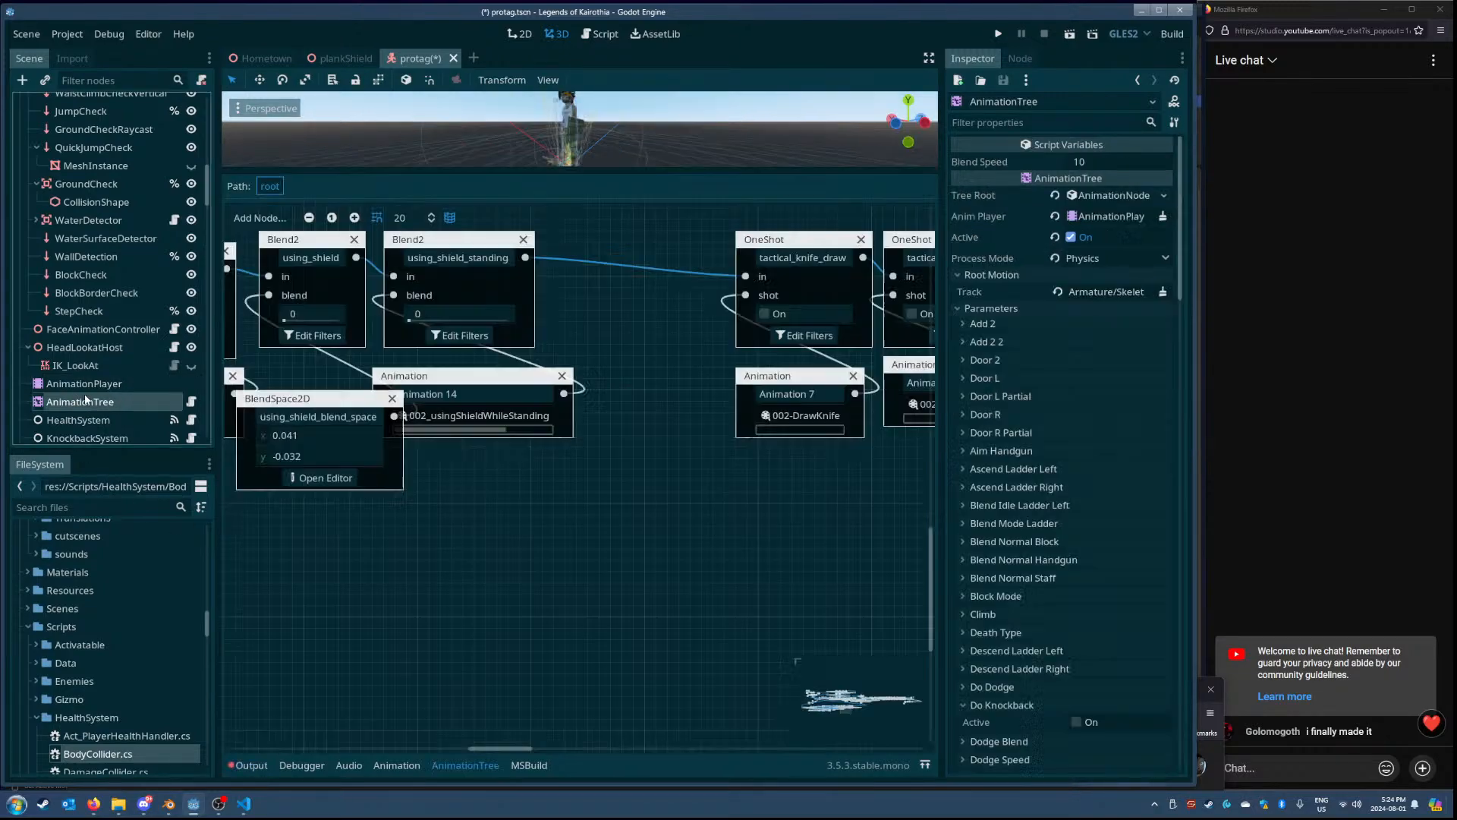
pyautogui.click(83, 384)
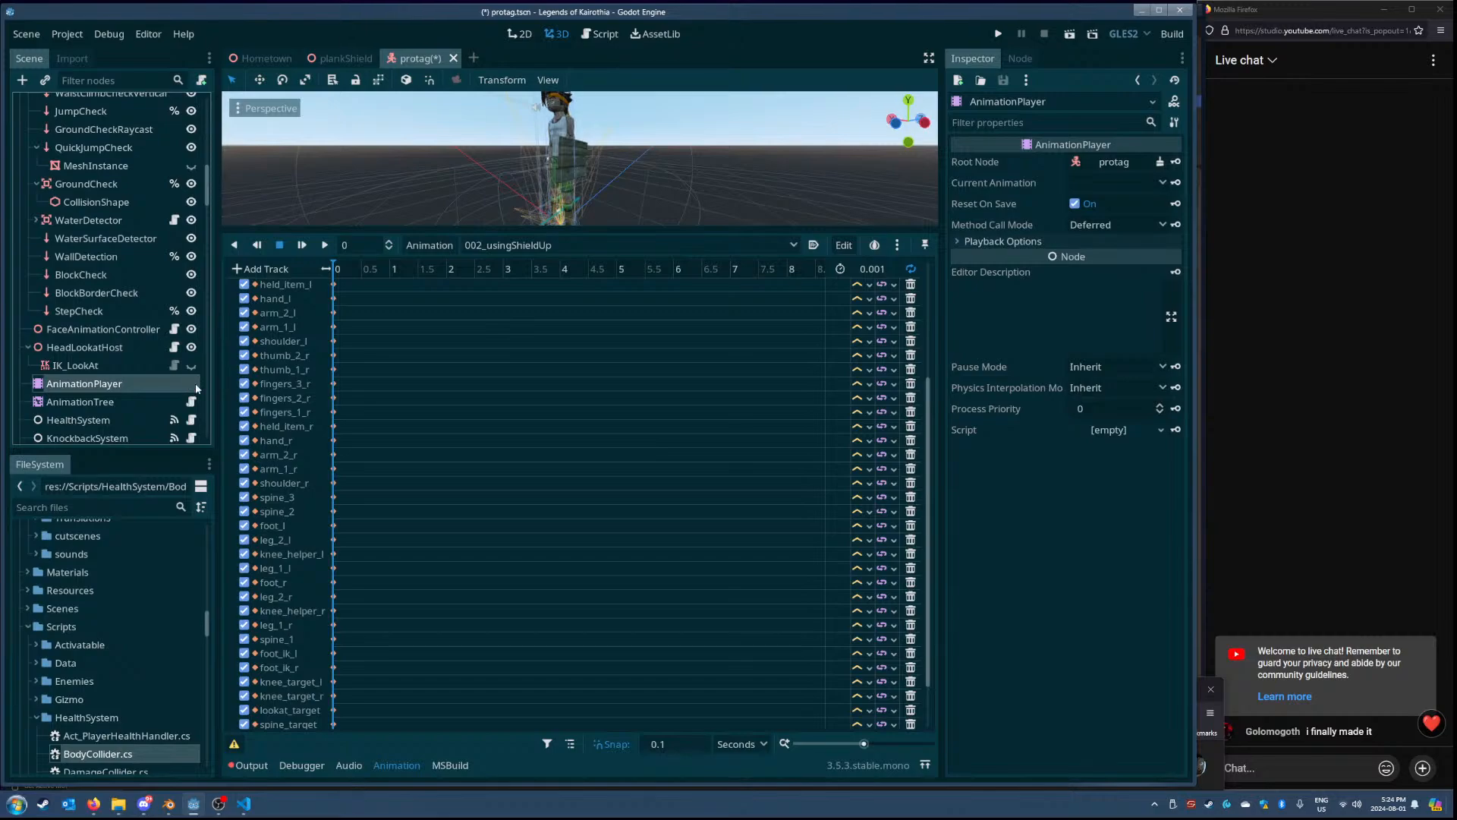
pyautogui.click(563, 246)
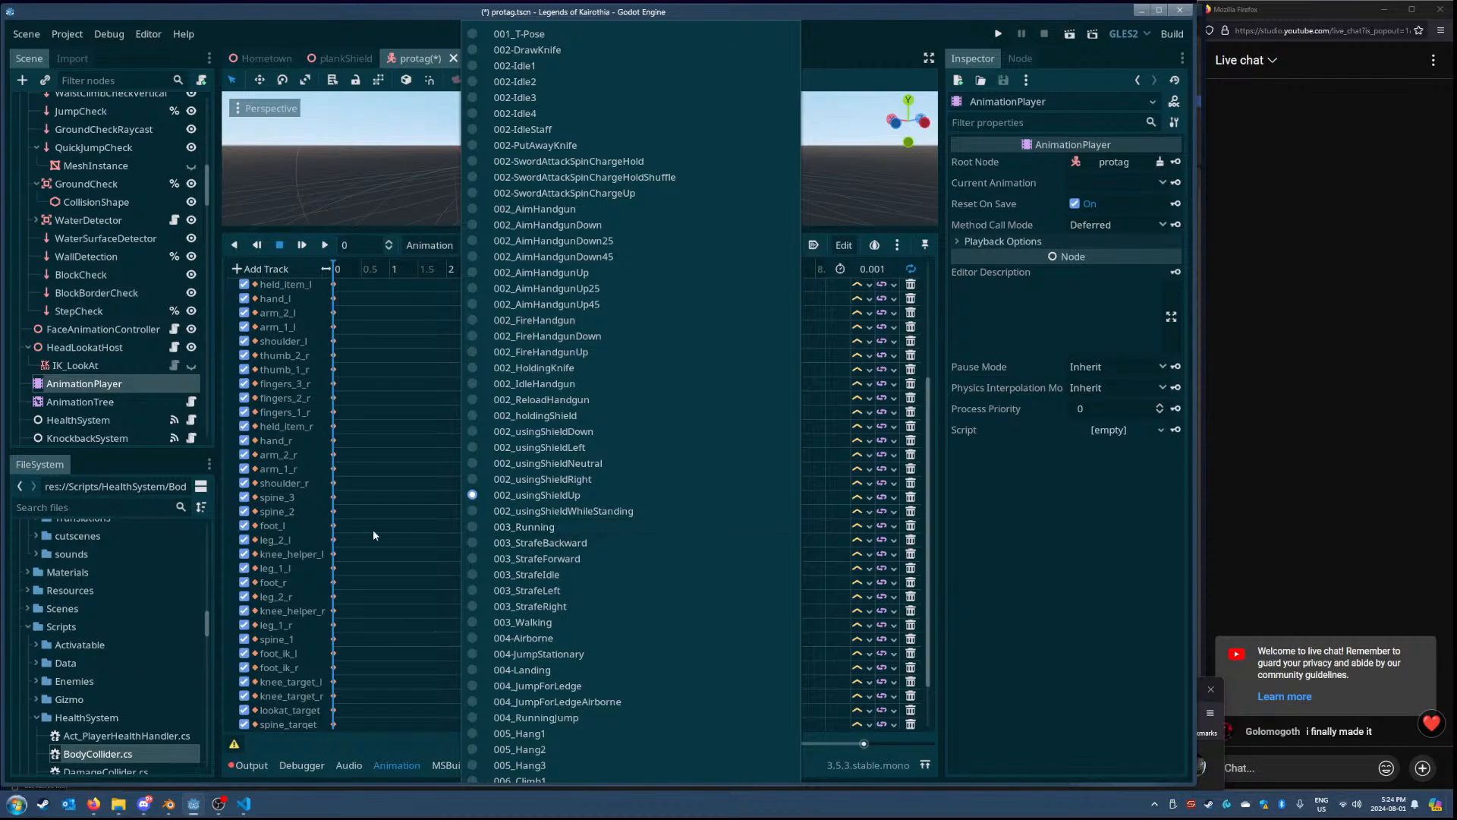
pyautogui.scroll(-10, 620, 375)
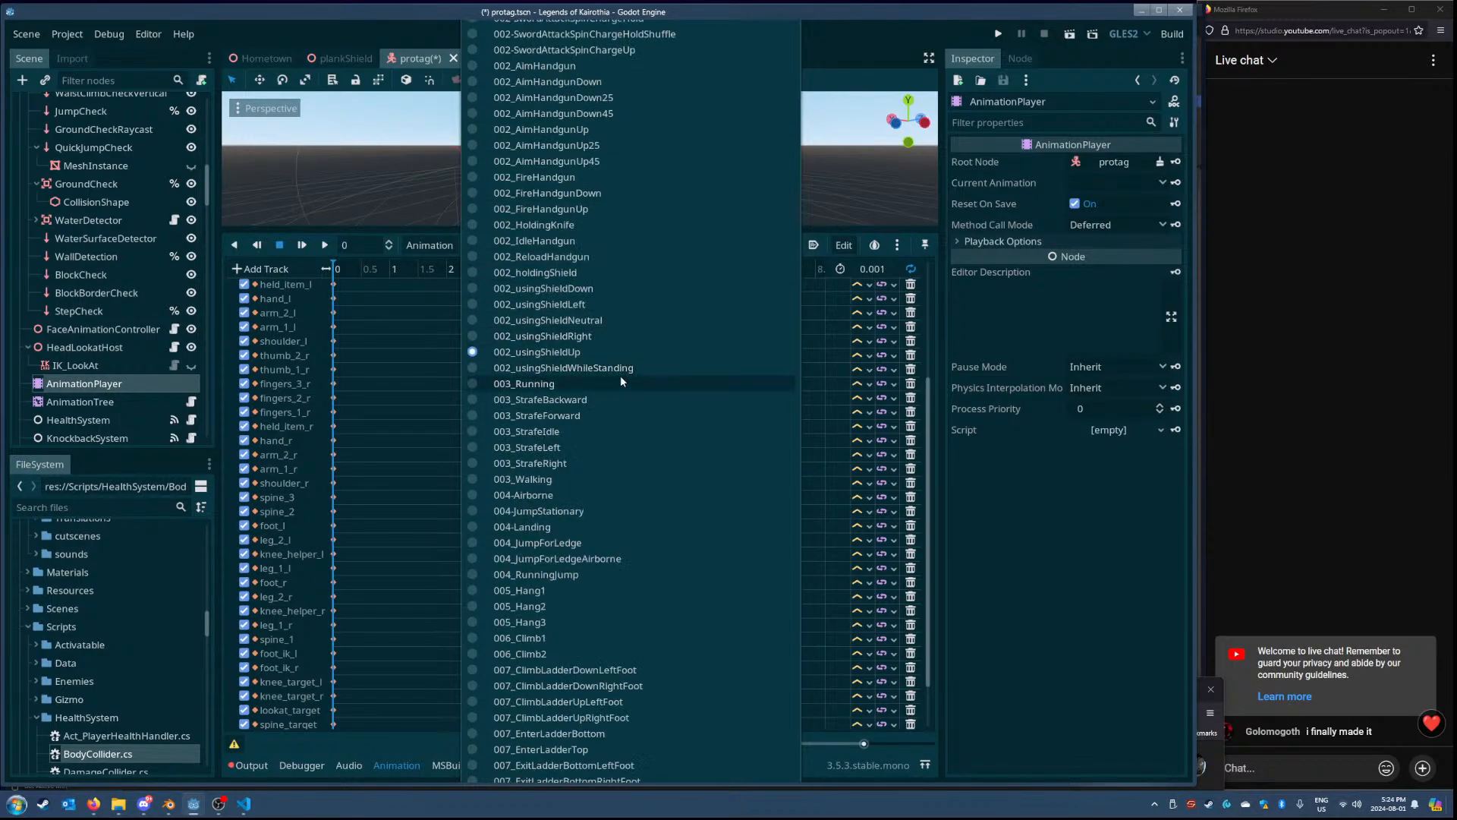
pyautogui.scroll(-5, 658, 532)
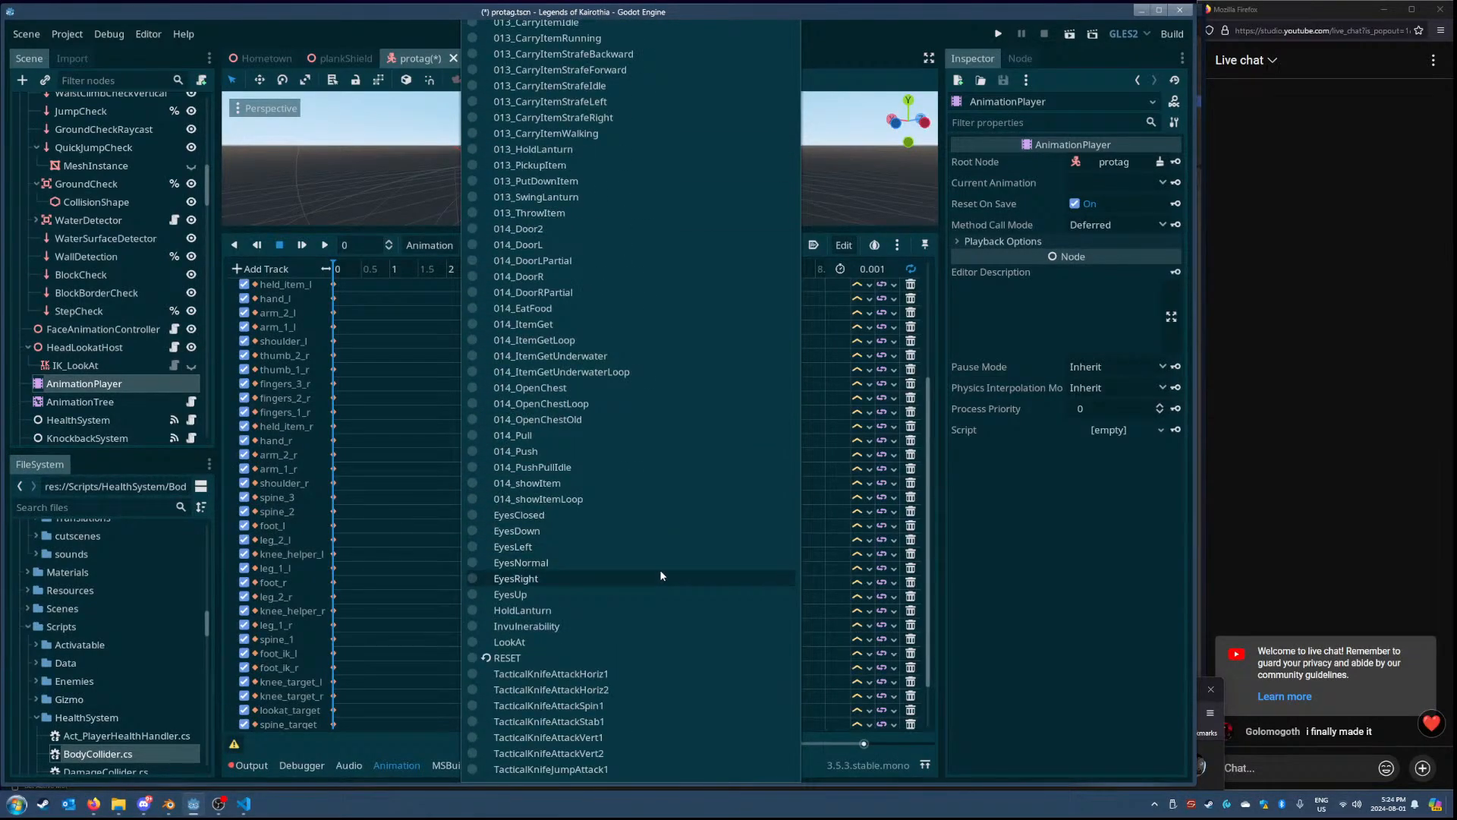
pyautogui.click(584, 657)
# - Inspect the node paths of the RESET animation's tracks, from the last CollisionShape's disabled track up to the second CollisionShape's
pyautogui.doubleClick(273, 568)
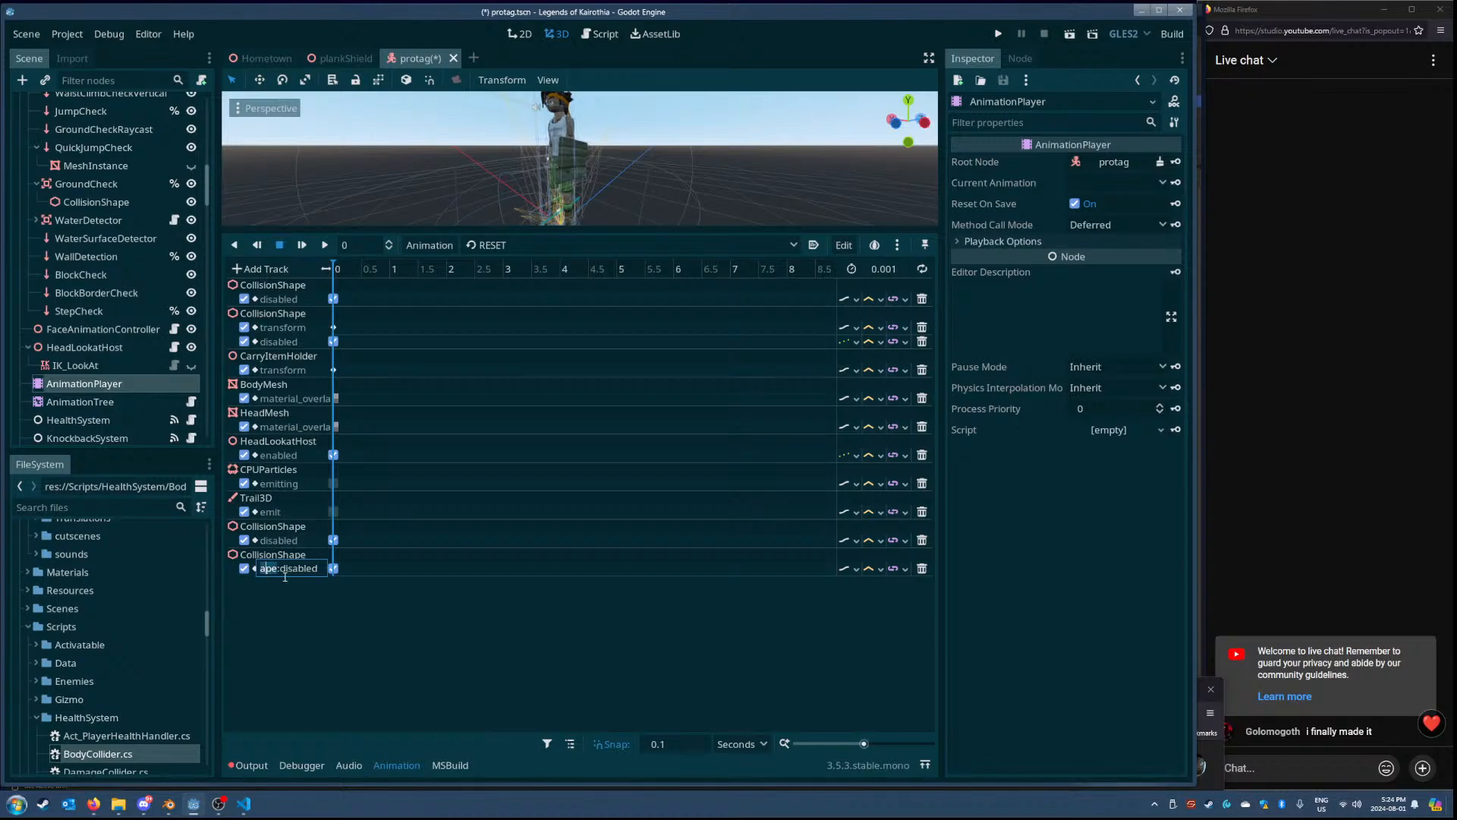
pyautogui.click(292, 569)
pyautogui.click(293, 569)
pyautogui.press('Return')
pyautogui.click(294, 569)
pyautogui.moveTo(296, 569); pyautogui.dragTo(275, 544)
pyautogui.click(286, 539)
pyautogui.click(285, 510)
pyautogui.click(289, 482)
pyautogui.click(286, 454)
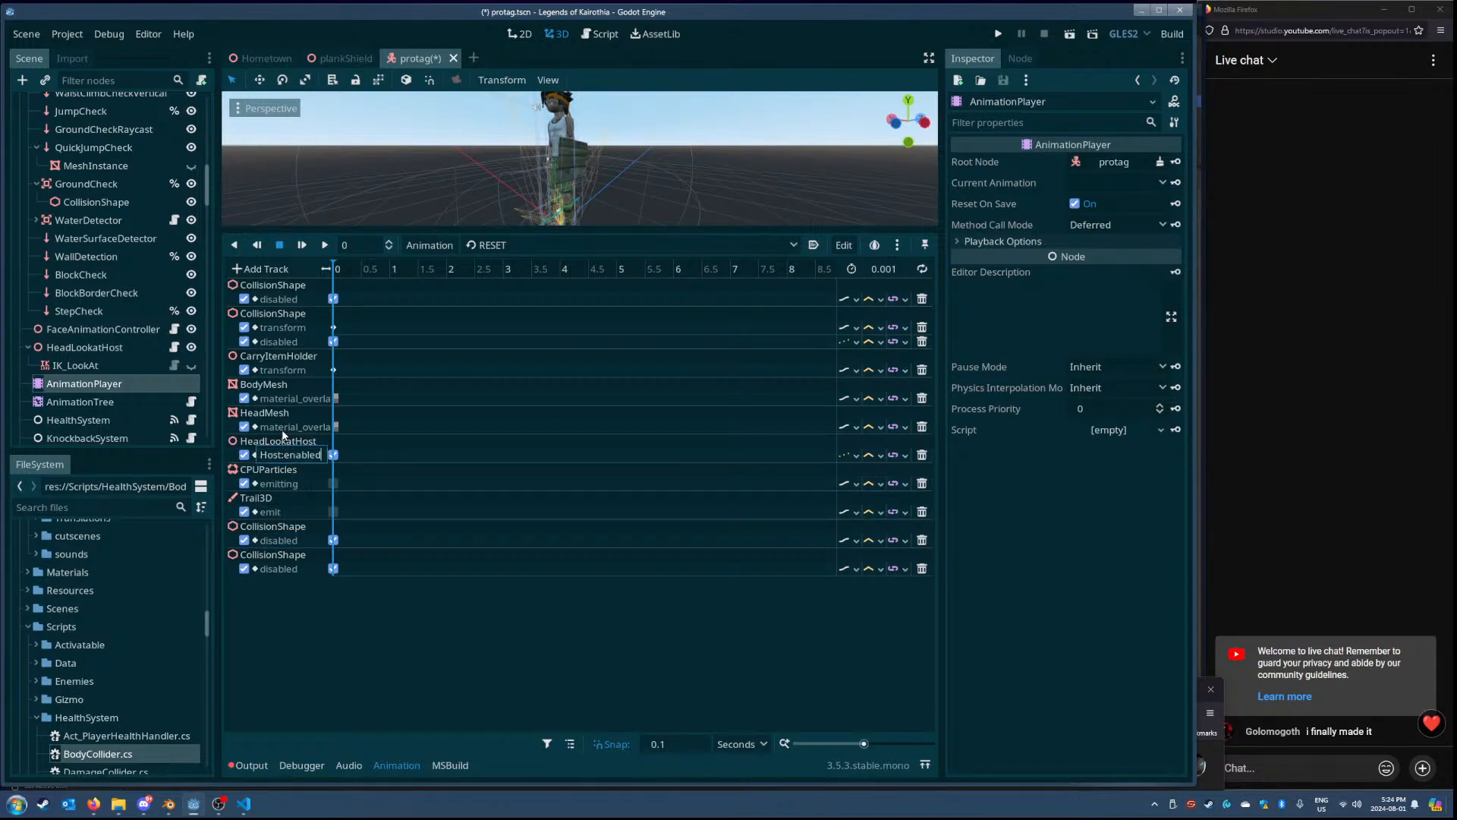
pyautogui.click(282, 426)
pyautogui.click(279, 397)
pyautogui.click(280, 369)
pyautogui.click(281, 340)
pyautogui.click(378, 622)
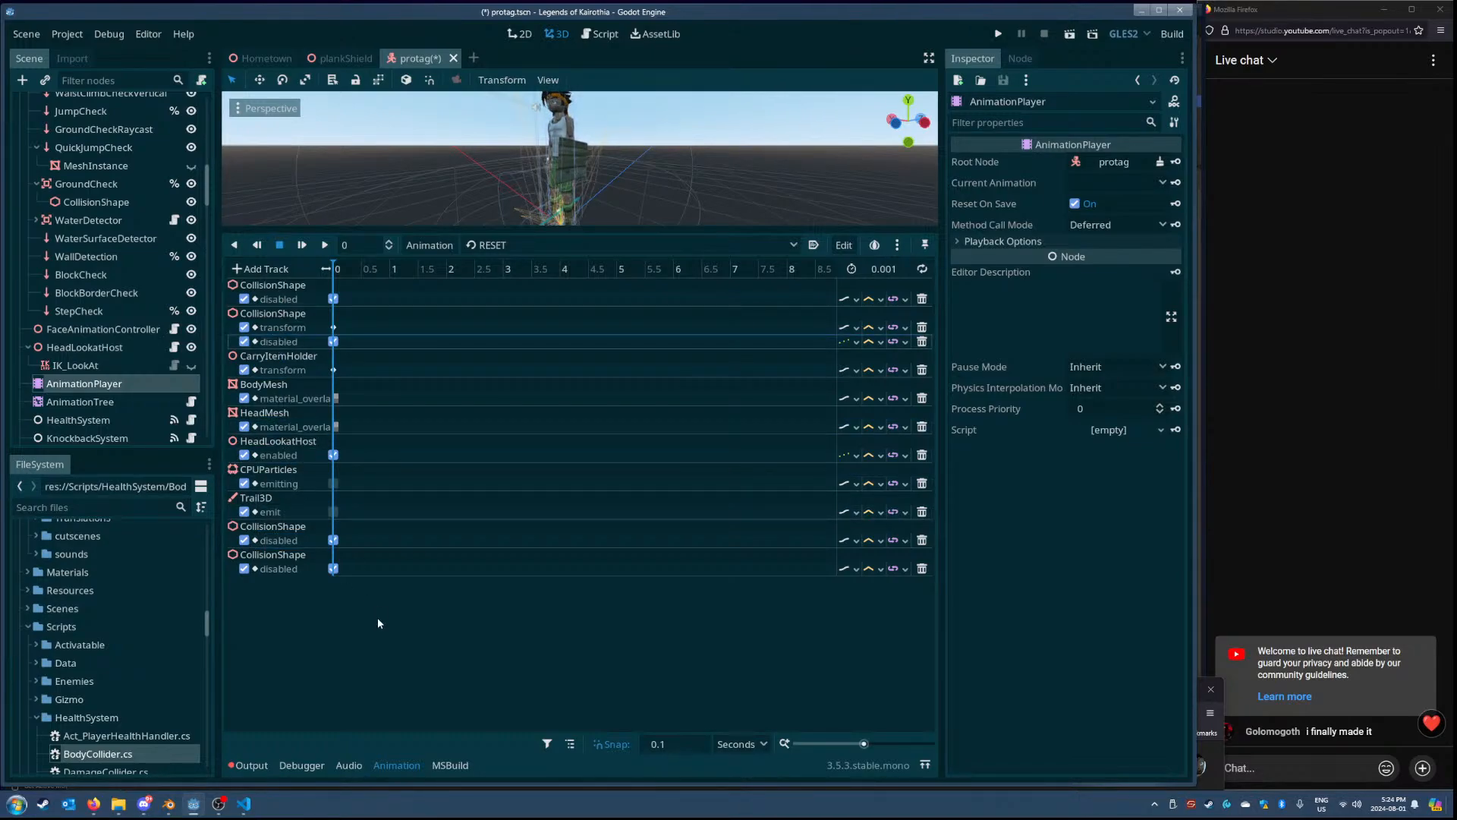
pyautogui.click(492, 247)
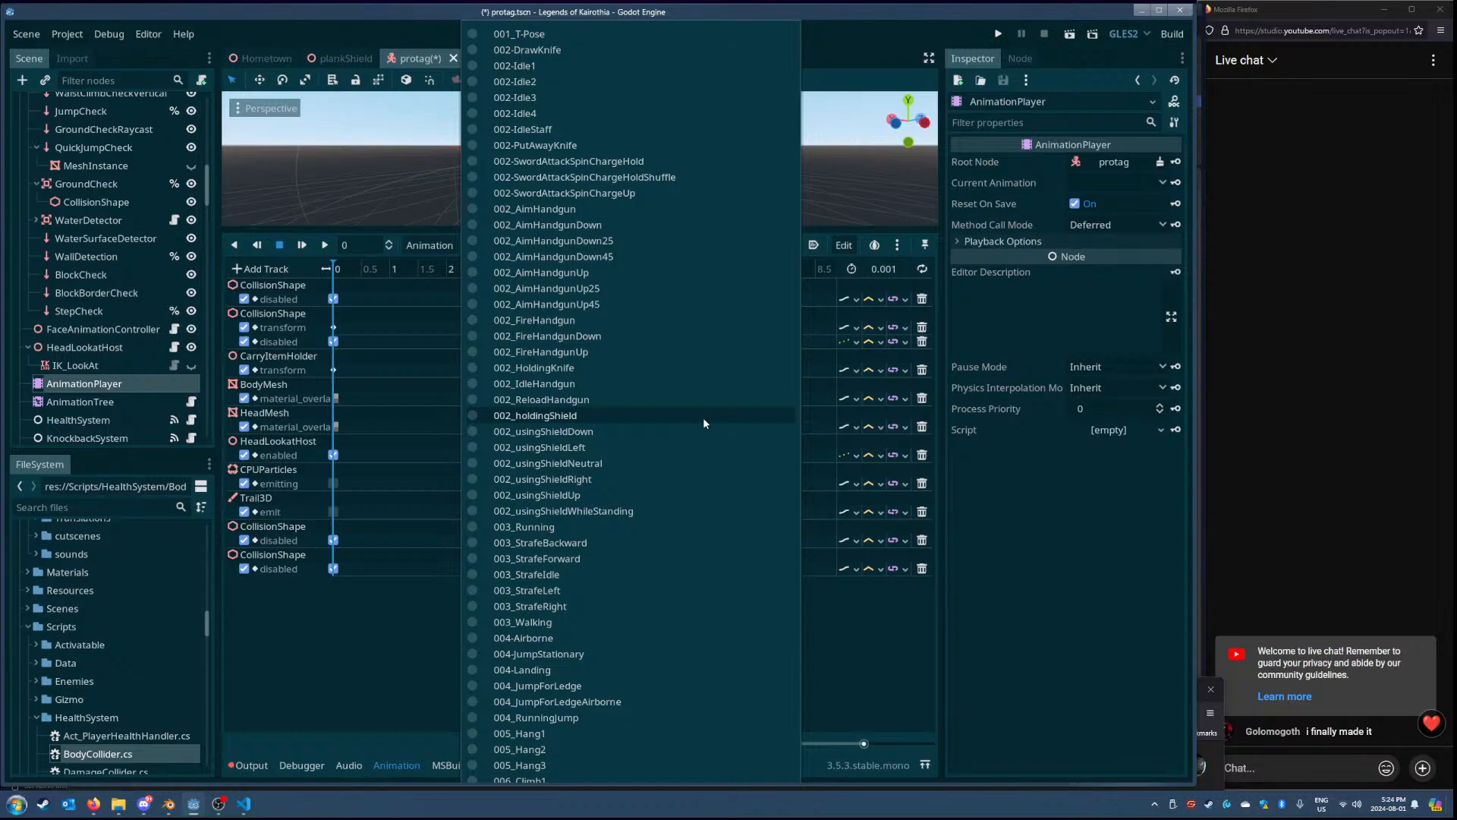
pyautogui.click(344, 639)
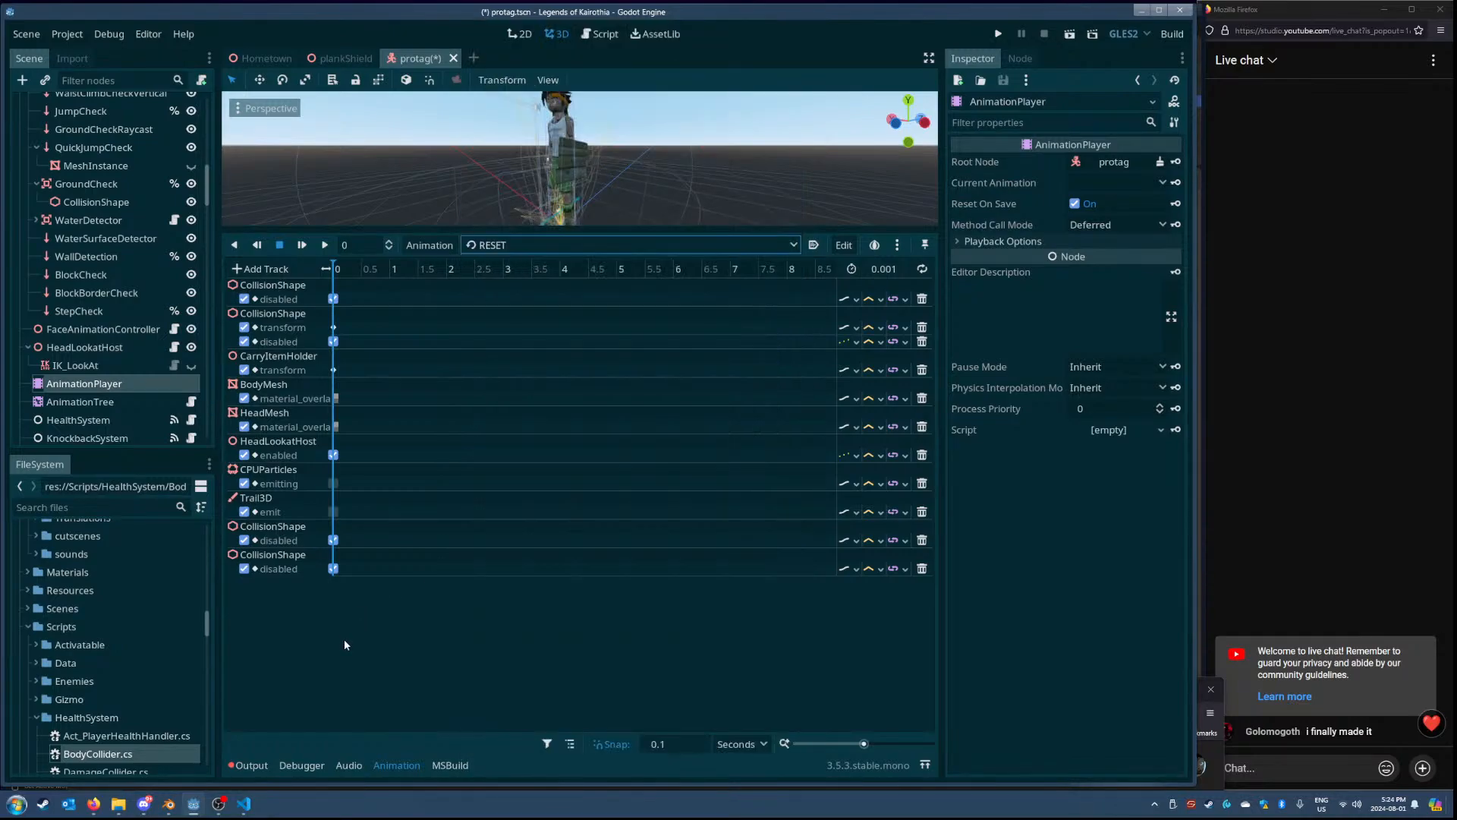
# - Switch to VS Code and save AnimationTreeHandler.cs
pyautogui.click(244, 804)
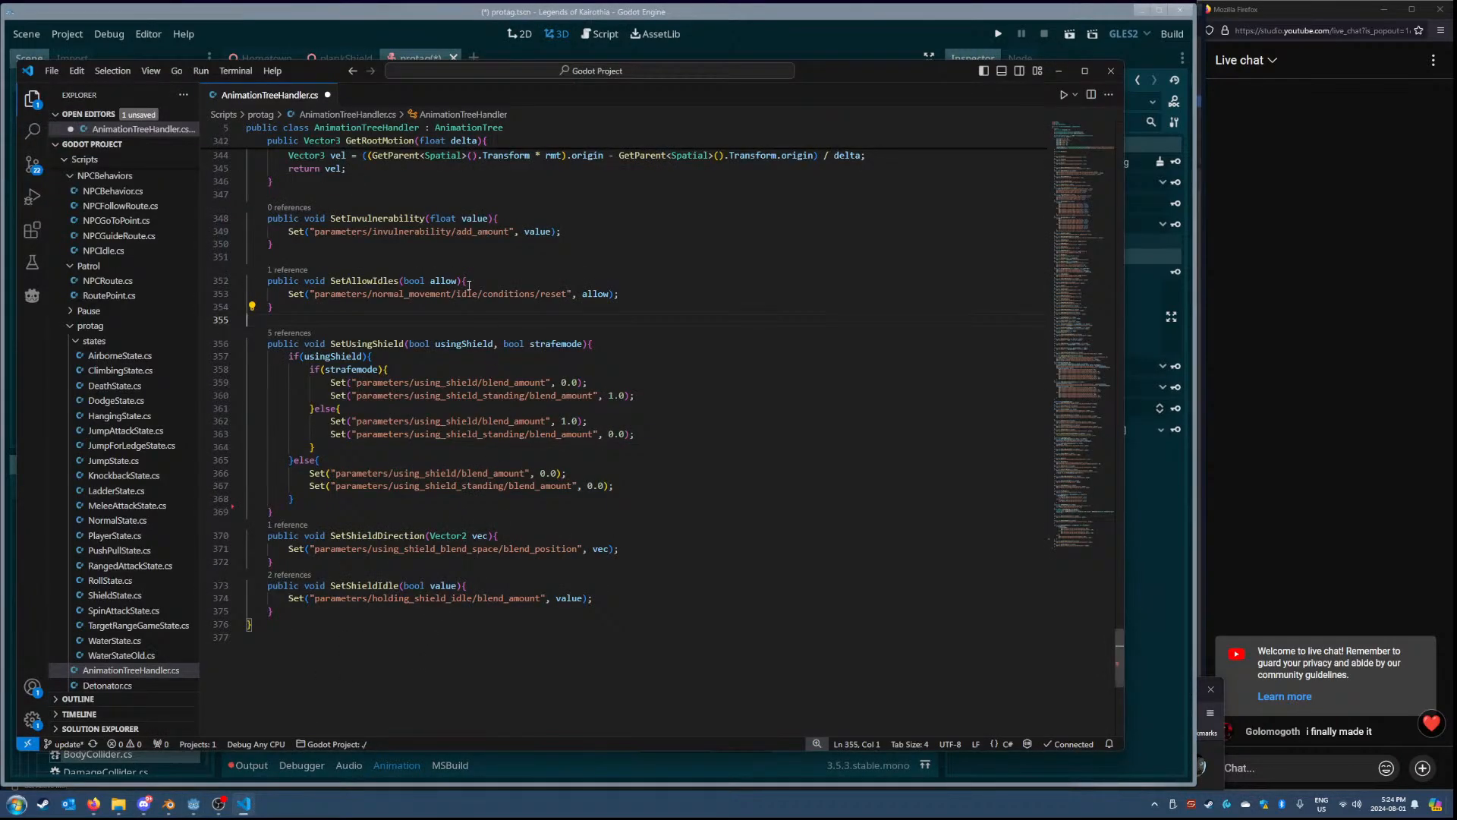
pyautogui.hotkey('ctrl', 's')
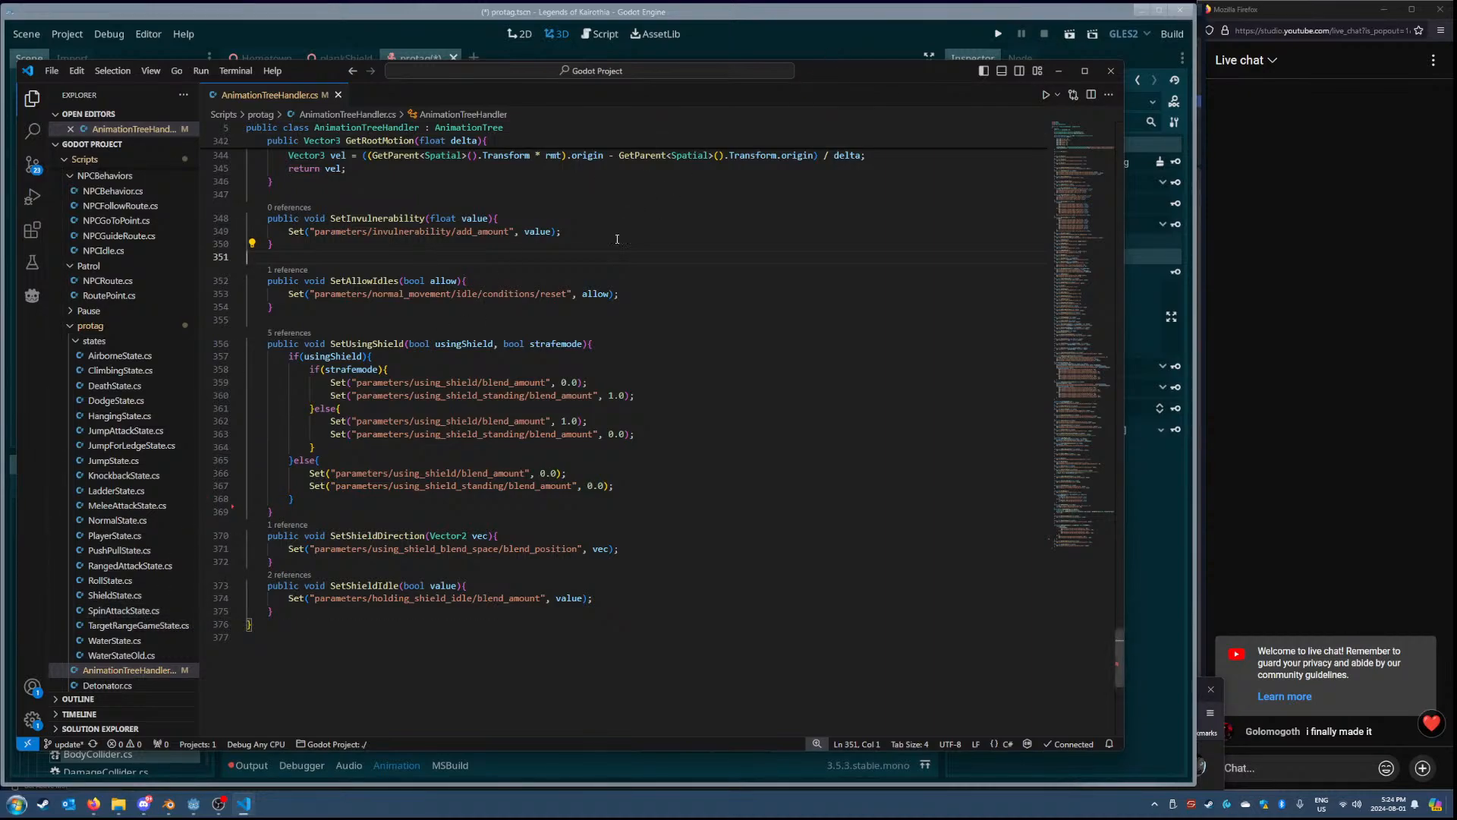
# - Open NormalState.cs and search it for "shield", going as far as the CheckIfShouldUseShield method definition
pyautogui.click(114, 520)
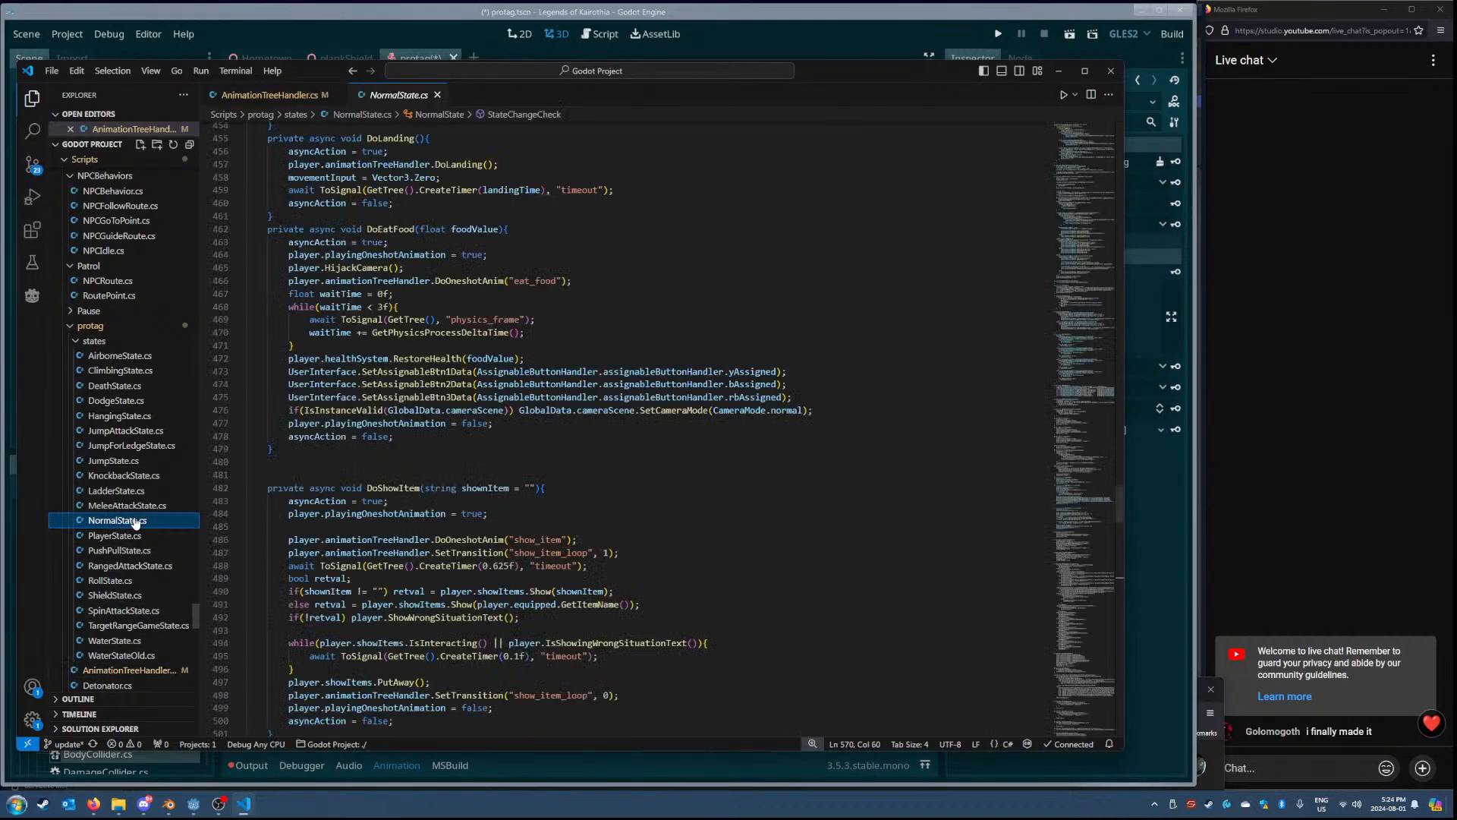
pyautogui.click(519, 469)
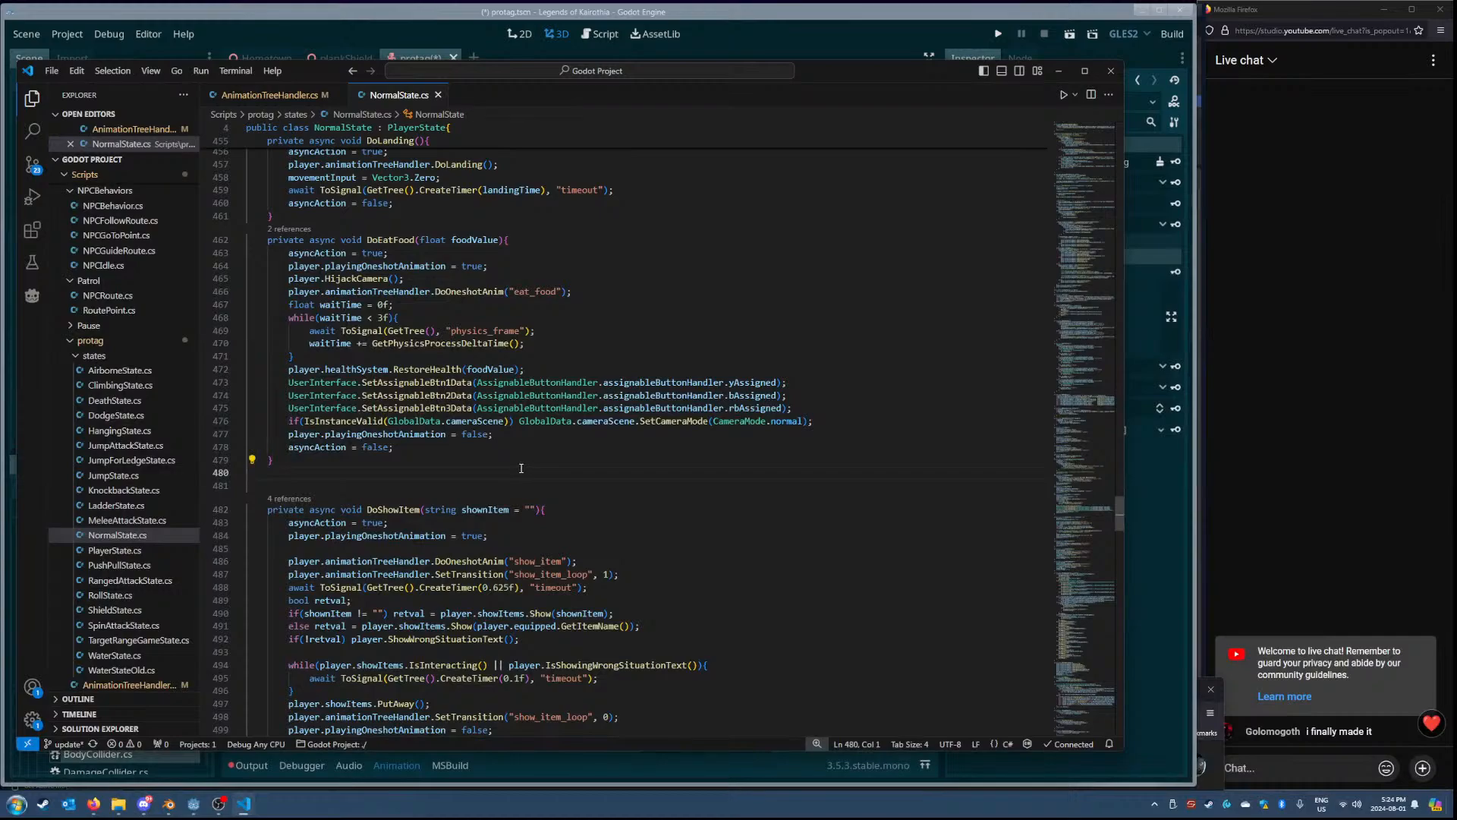
pyautogui.hotkey('ctrl', 'f')
pyautogui.press('Return')
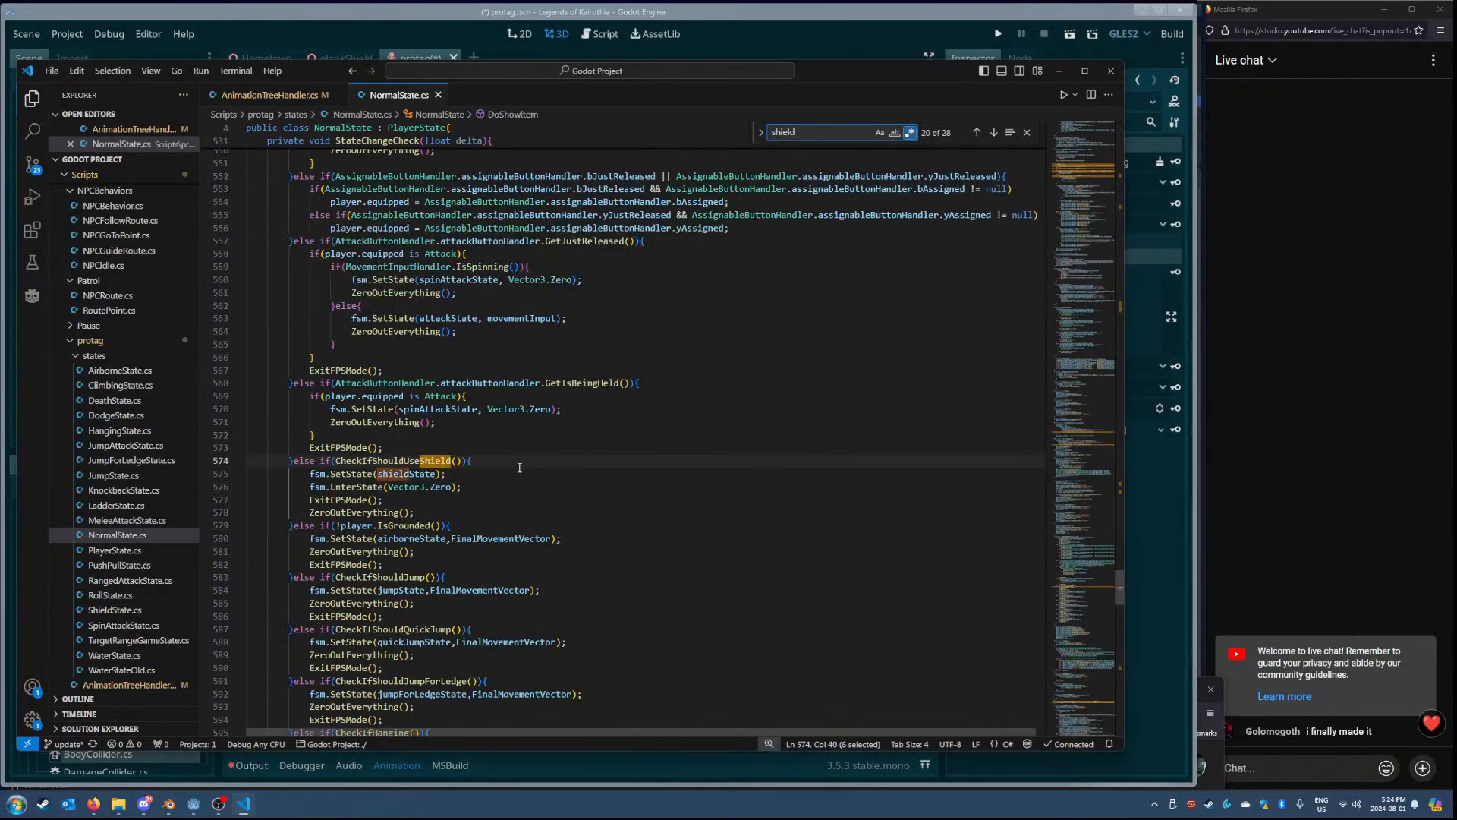
pyautogui.press('Return')
pyautogui.press('Return')
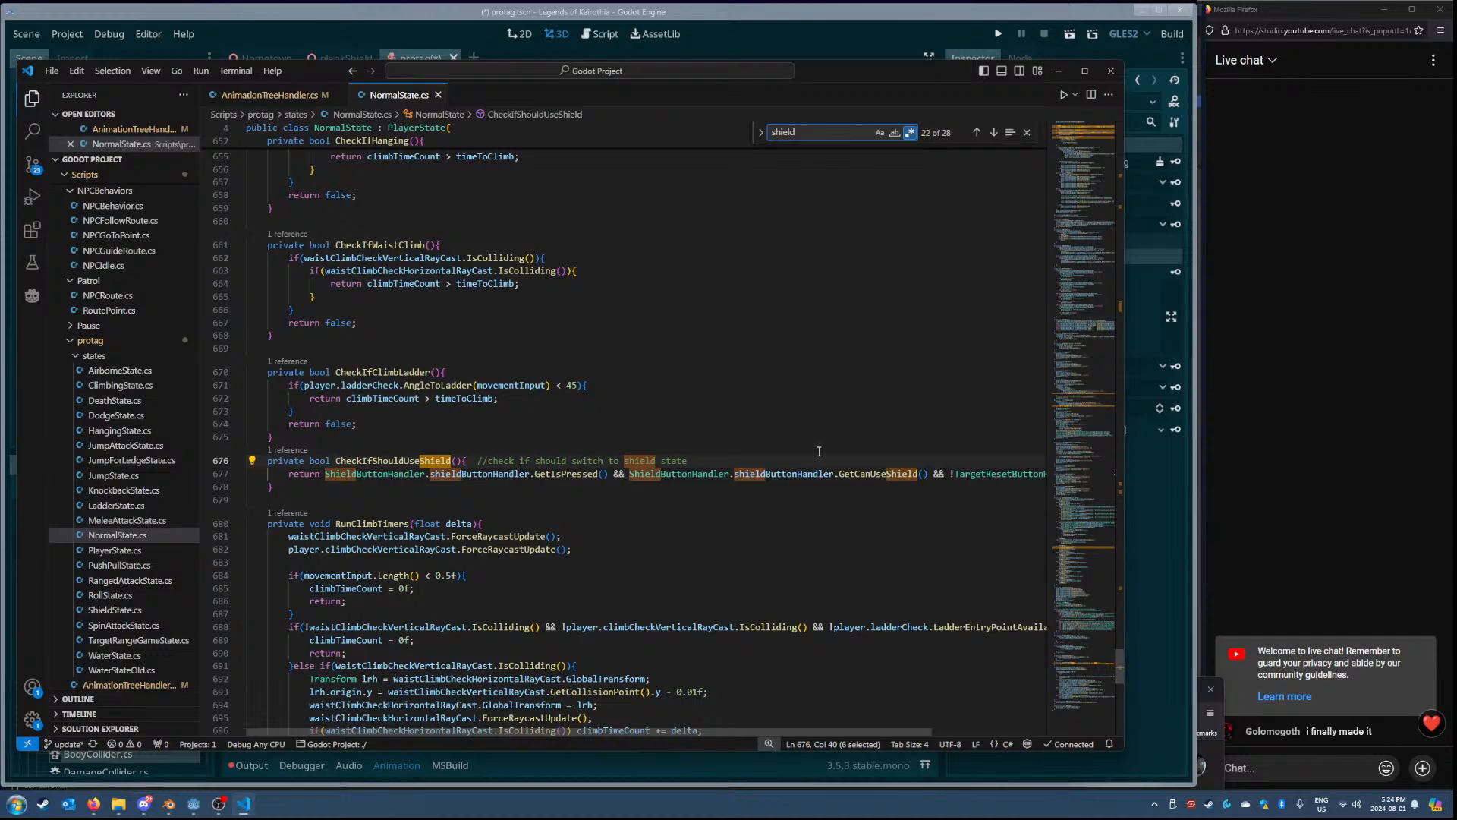
# - Go on through the "shield" matches, wrapping past the file's start, to the "shield stuff" block in SetAnimParameters
pyautogui.click(993, 133)
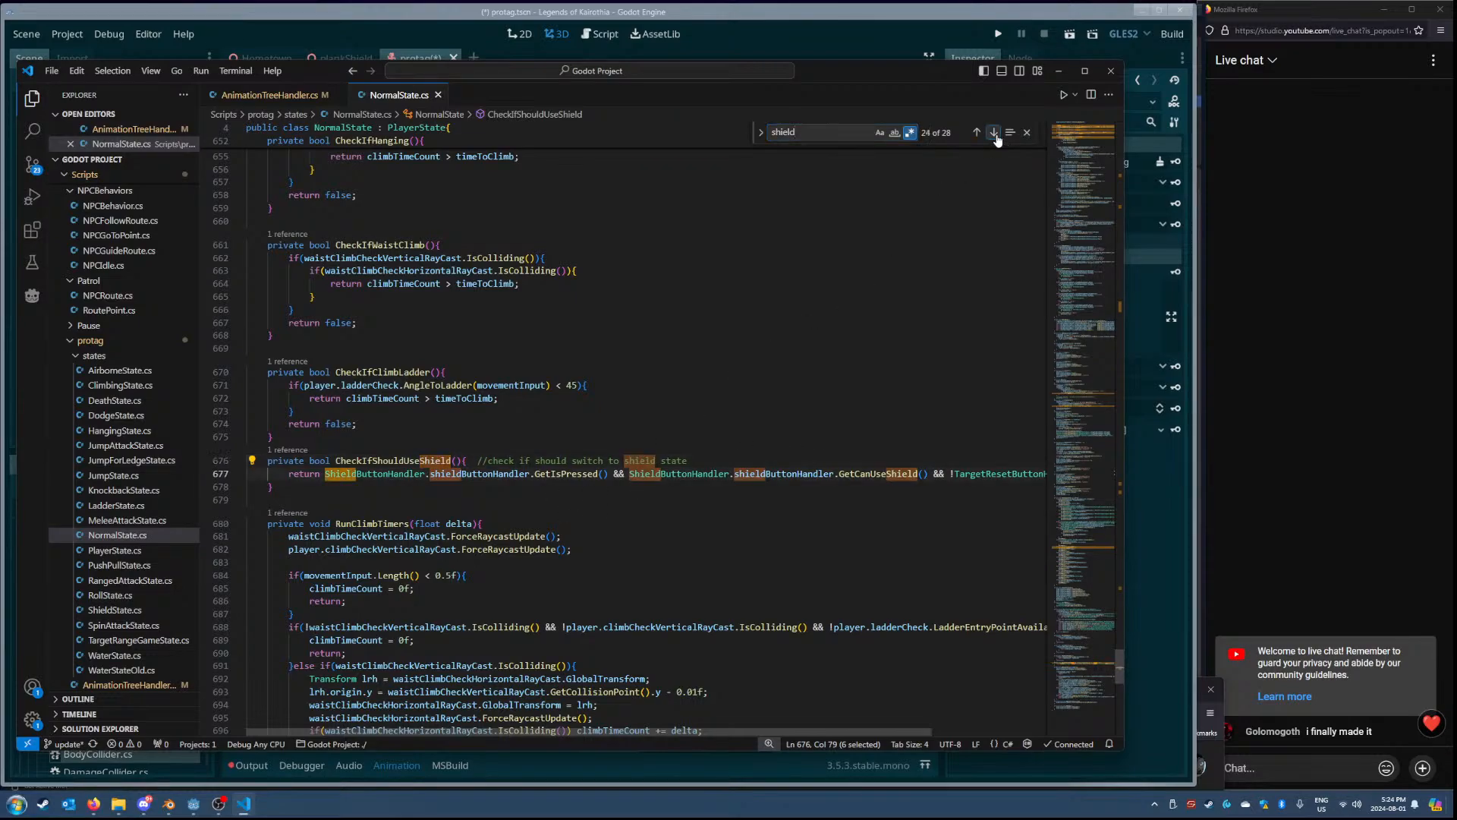
pyautogui.click(993, 133)
pyautogui.click(993, 133)
pyautogui.click(994, 133)
pyautogui.click(993, 133)
pyautogui.click(994, 133)
pyautogui.click(994, 132)
pyautogui.click(994, 133)
pyautogui.click(994, 133)
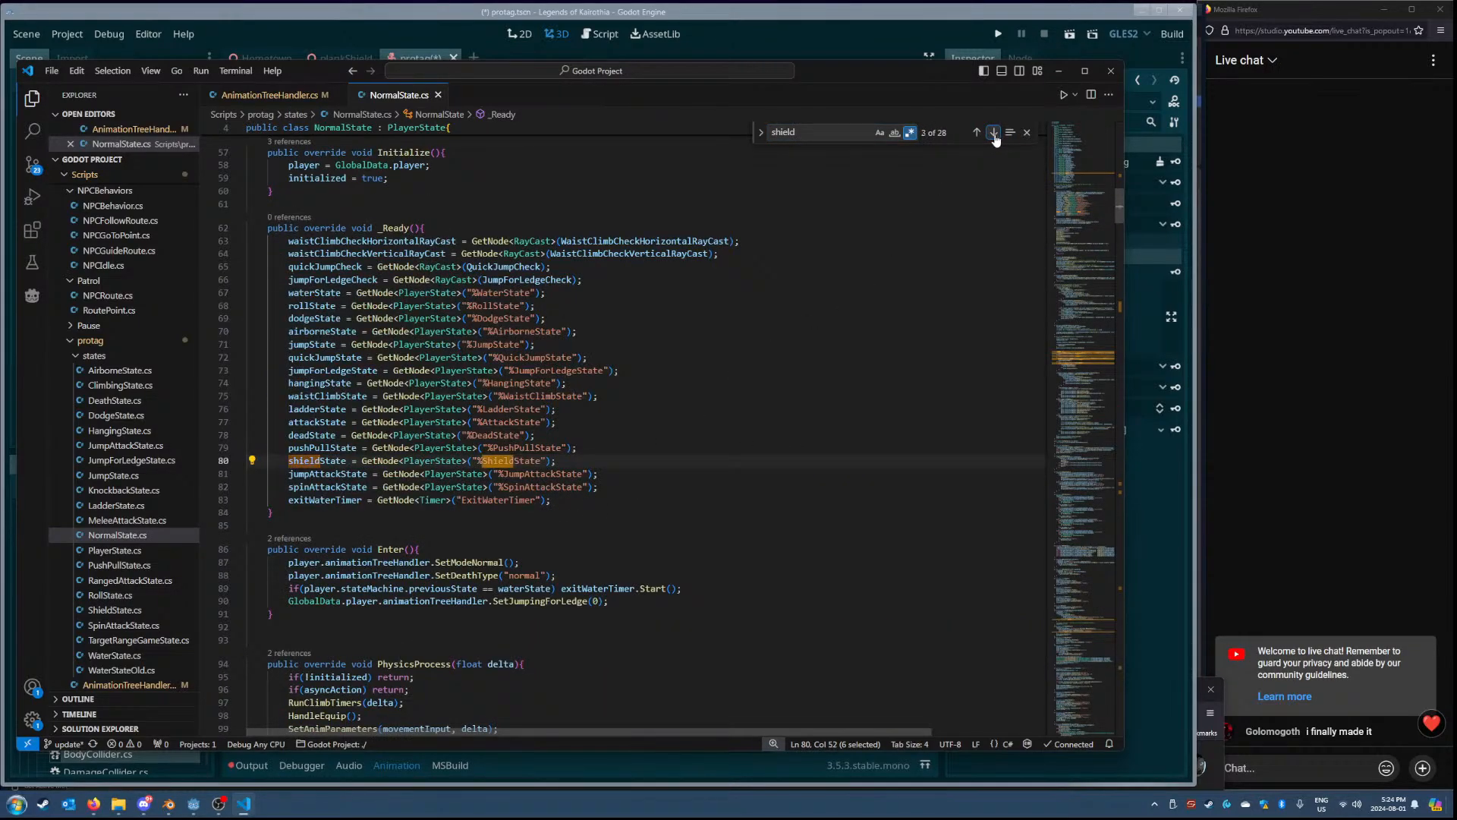
pyautogui.click(993, 132)
pyautogui.click(994, 133)
pyautogui.click(993, 133)
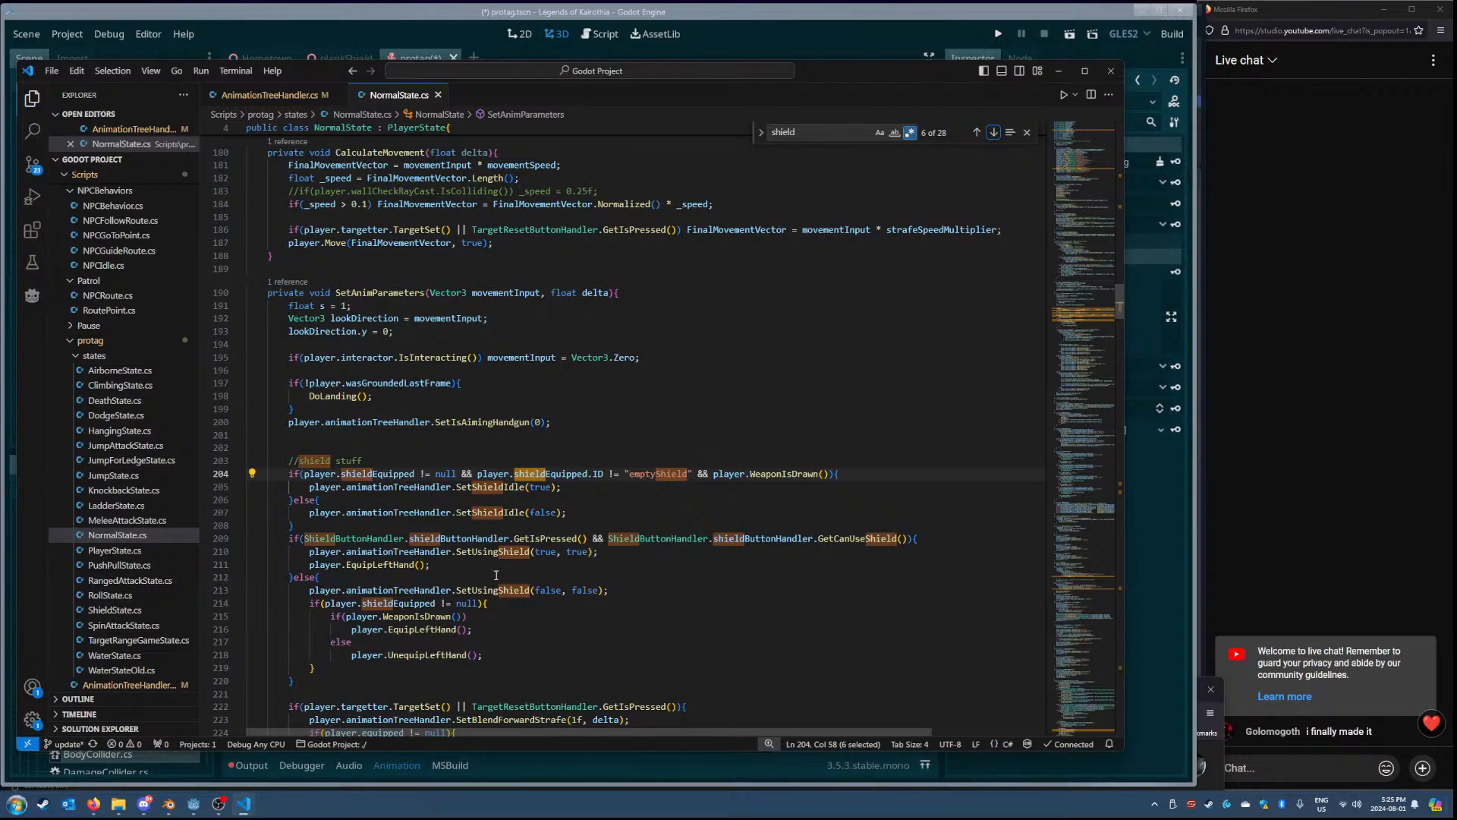
# - Examine the SetUsingShield and EquipLeftHand calls in SetAnimParameters and go to the definition of SetUsingShield
pyautogui.doubleClick(382, 565)
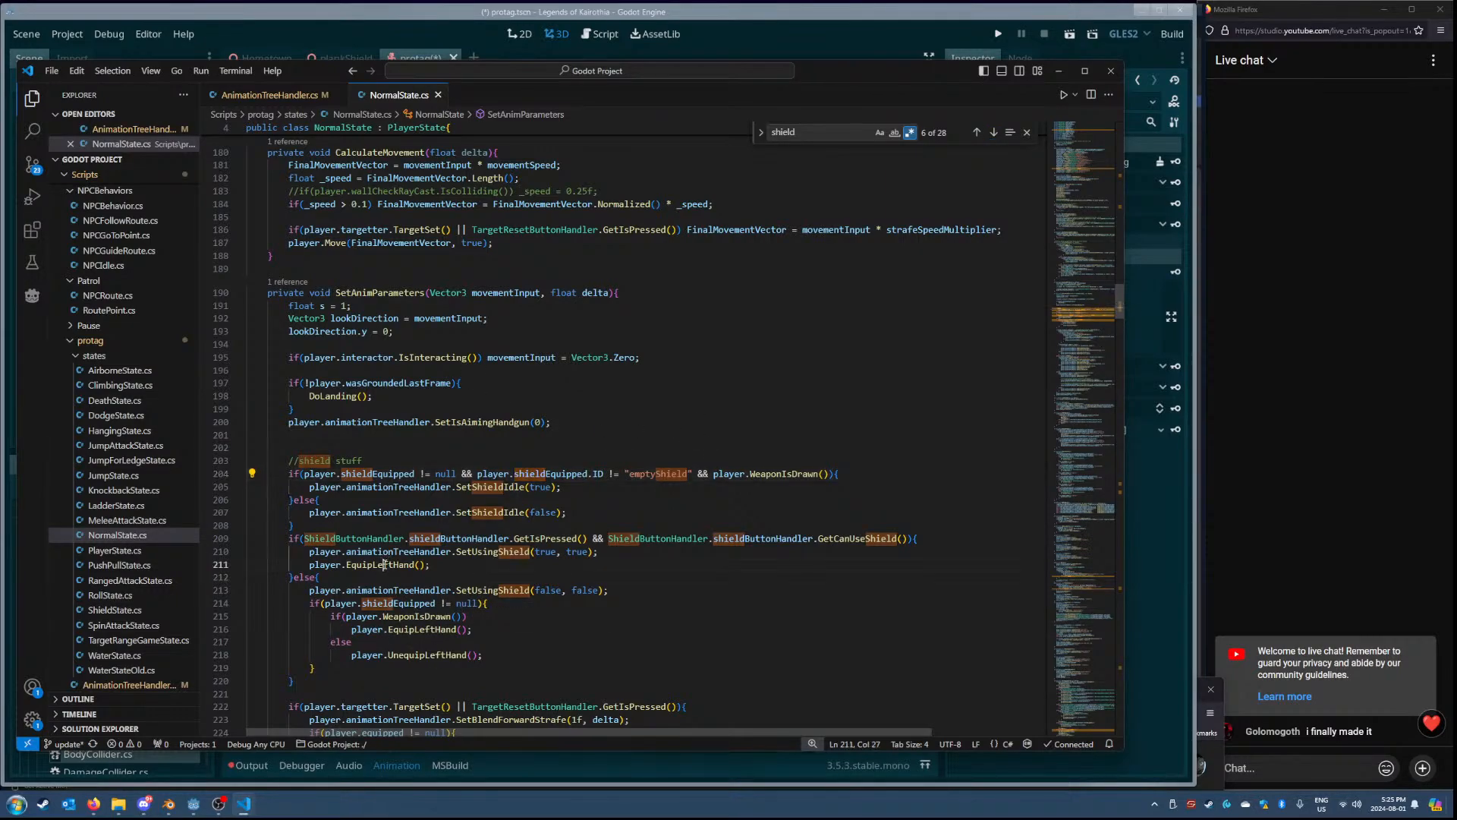
pyautogui.doubleClick(478, 552)
pyautogui.doubleClick(493, 590)
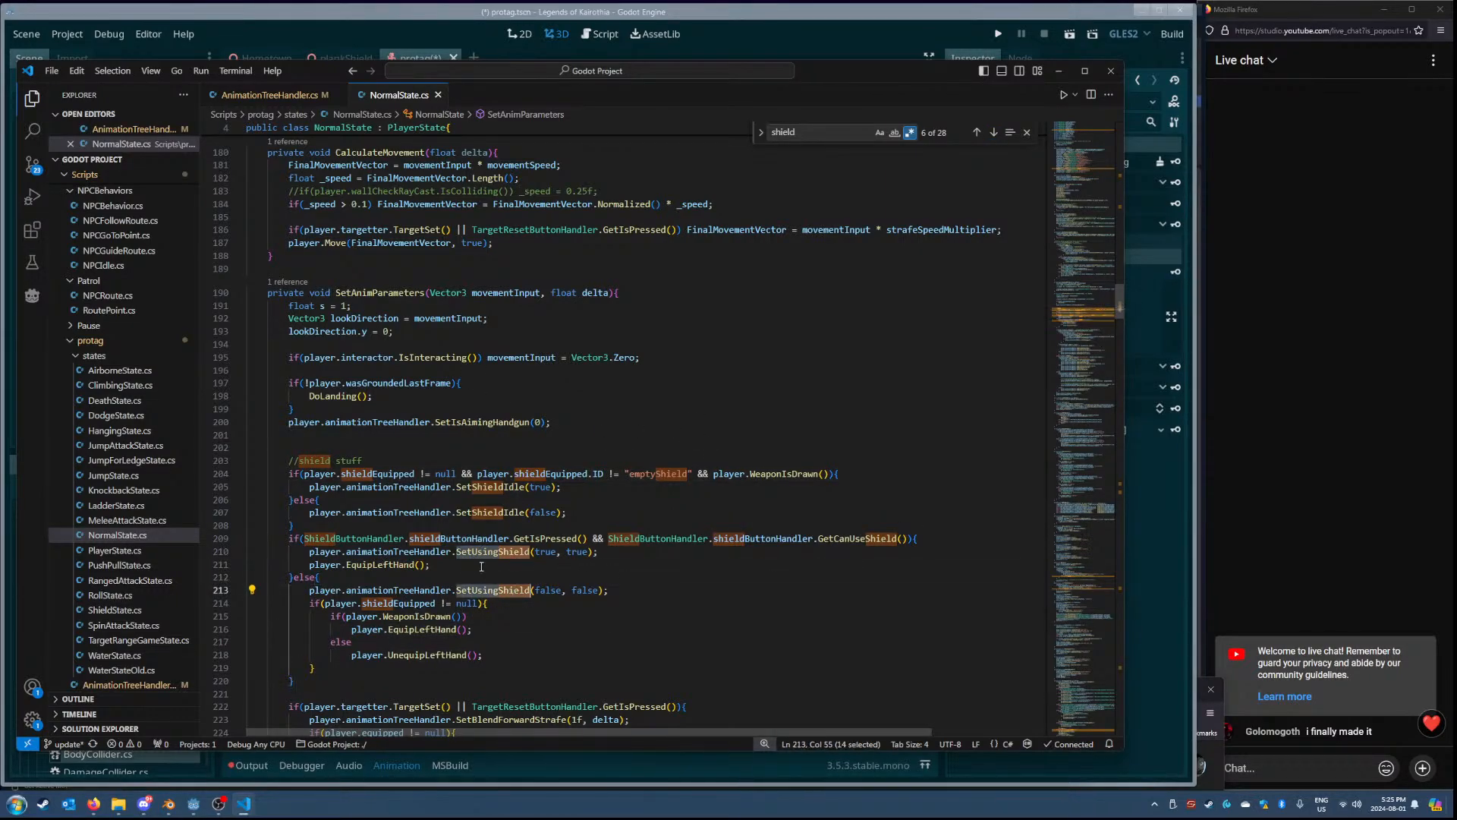
pyautogui.rightClick(493, 554)
pyautogui.click(553, 241)
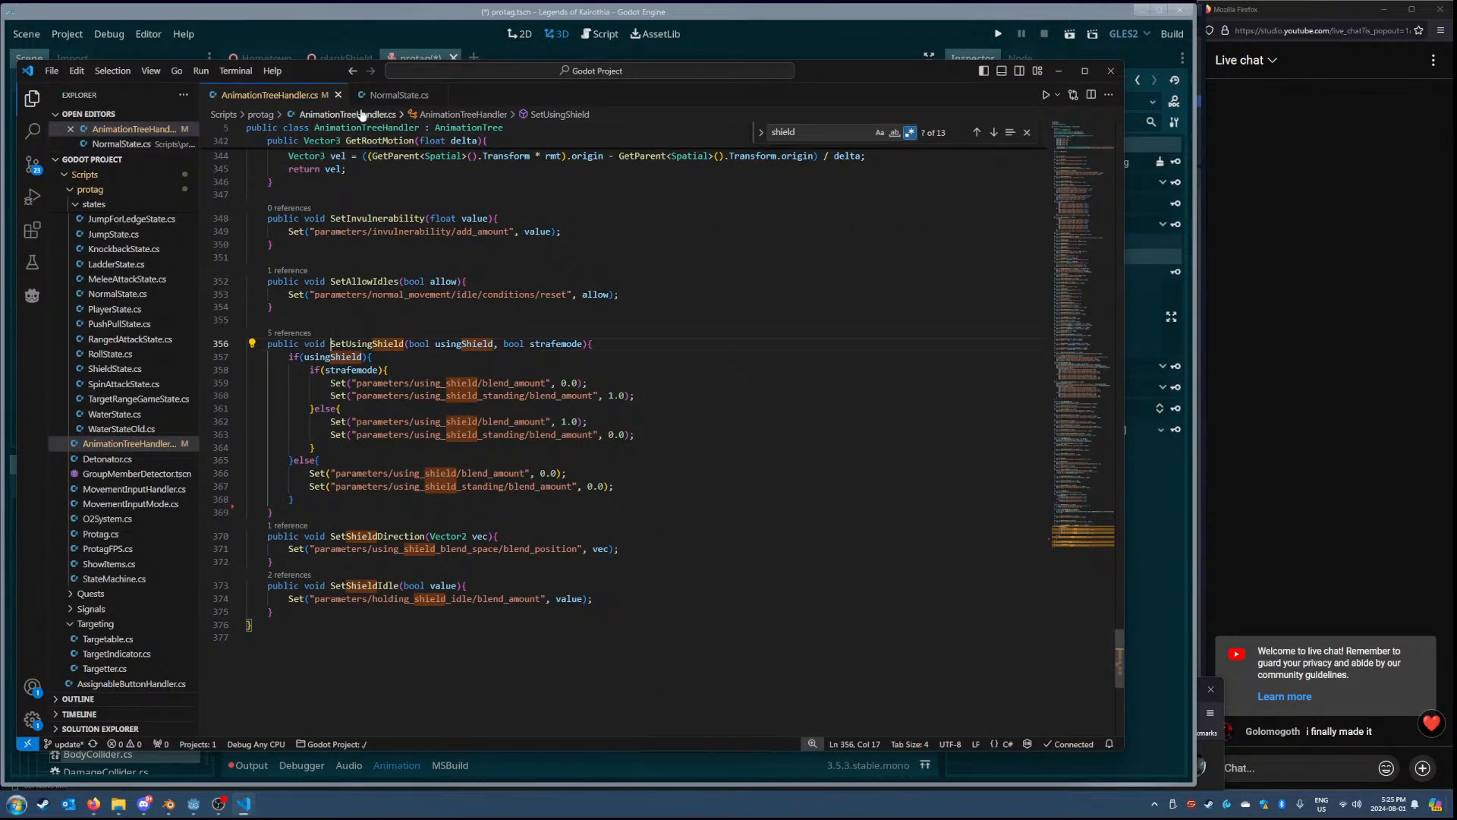
# - Return to NormalState.cs, check the GetCanUseShield condition and go to the definition of EquipLeftHand
pyautogui.click(400, 95)
pyautogui.scroll(-1, 470, 524)
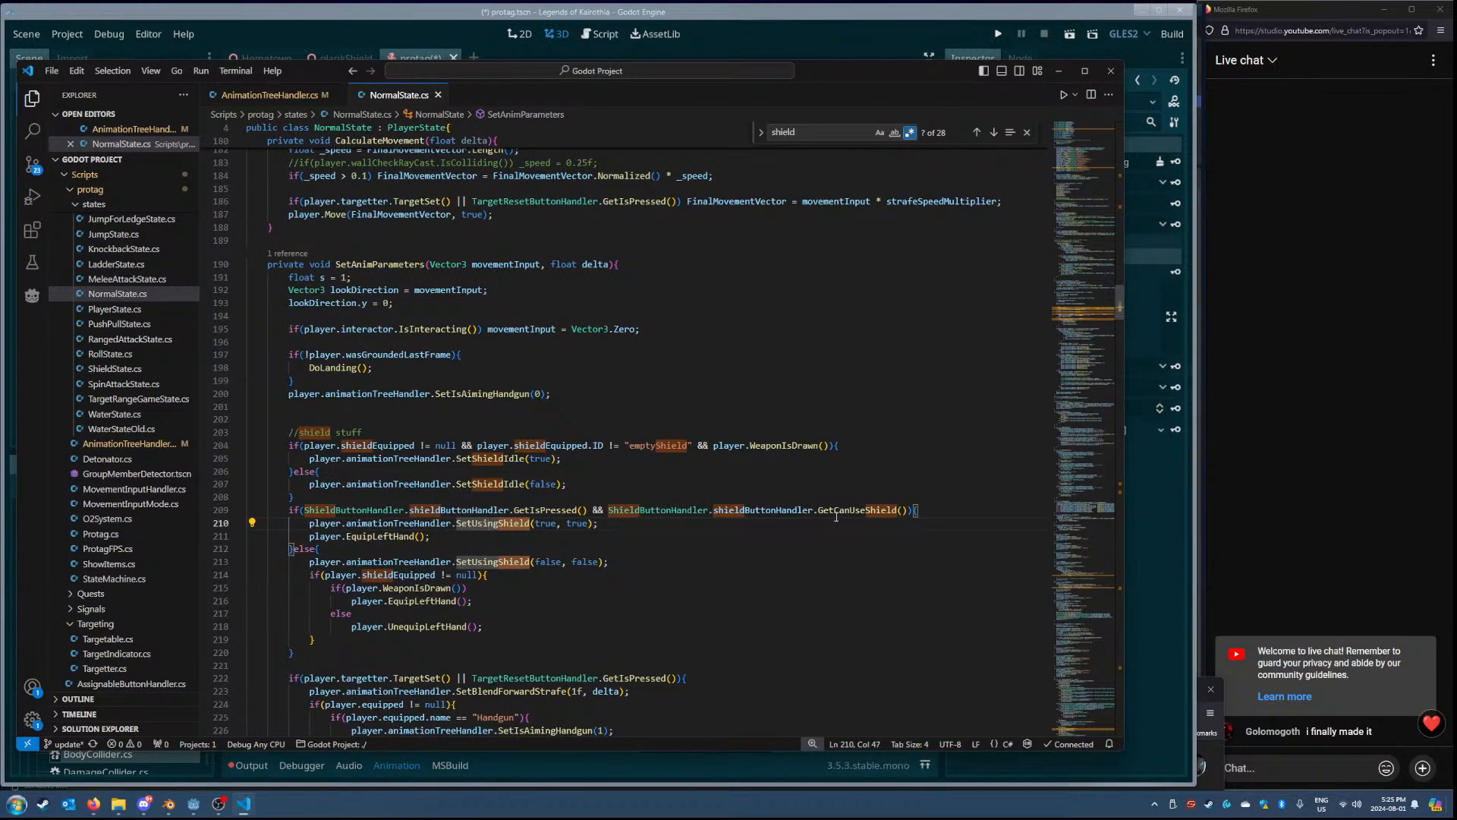
pyautogui.click(861, 510)
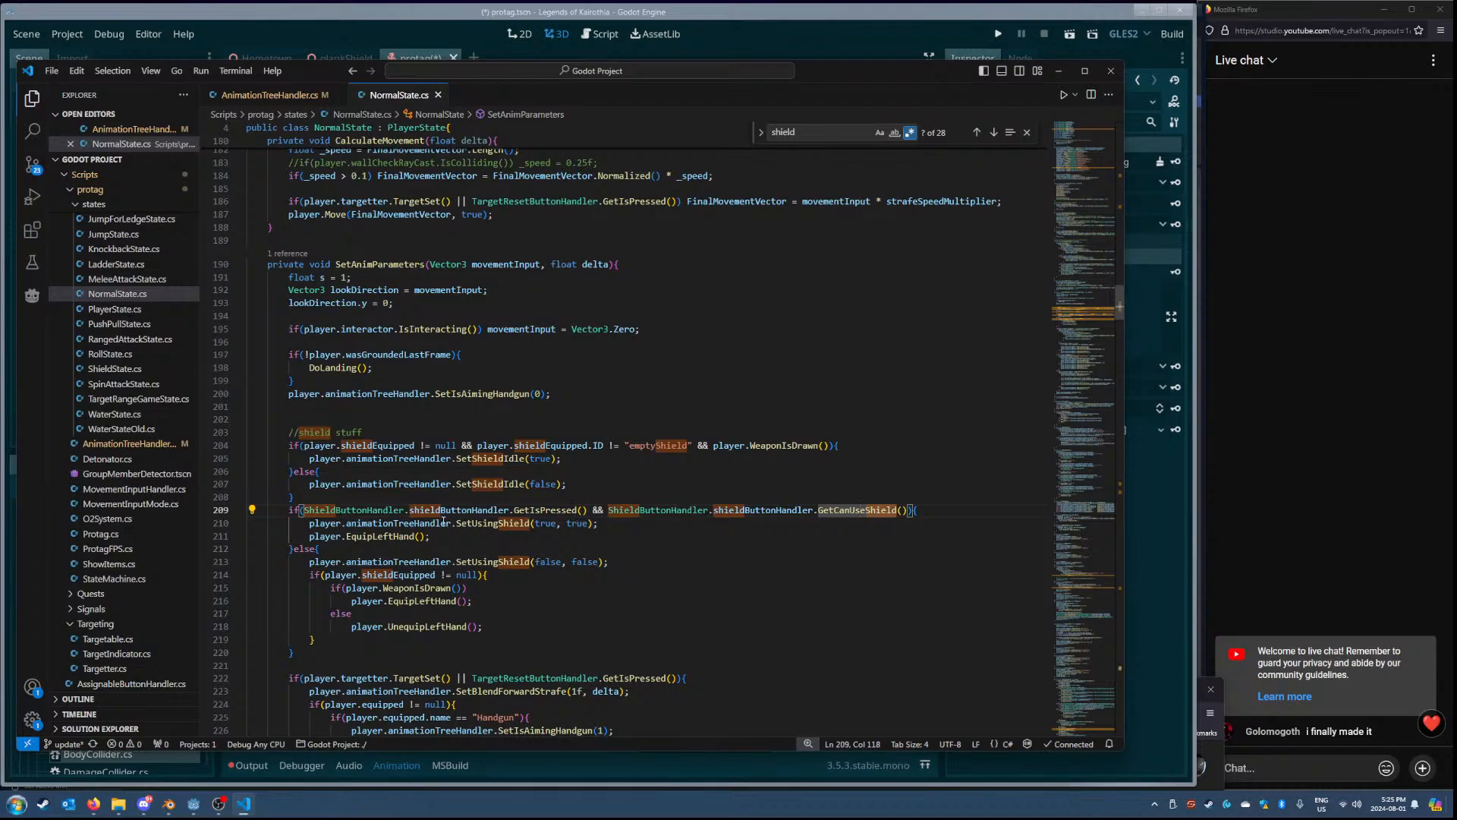
pyautogui.doubleClick(379, 536)
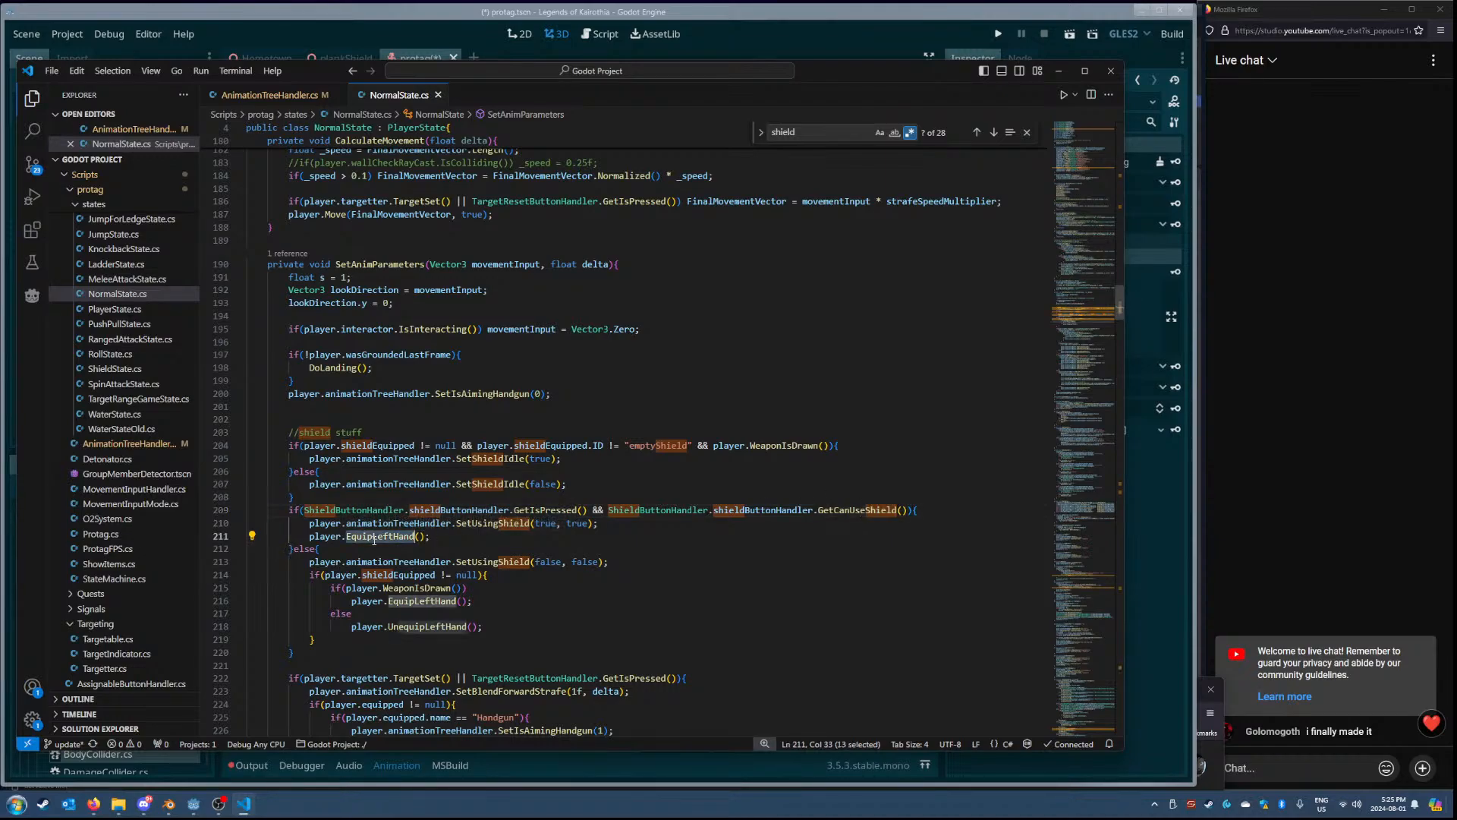
pyautogui.rightClick(375, 537)
pyautogui.click(416, 226)
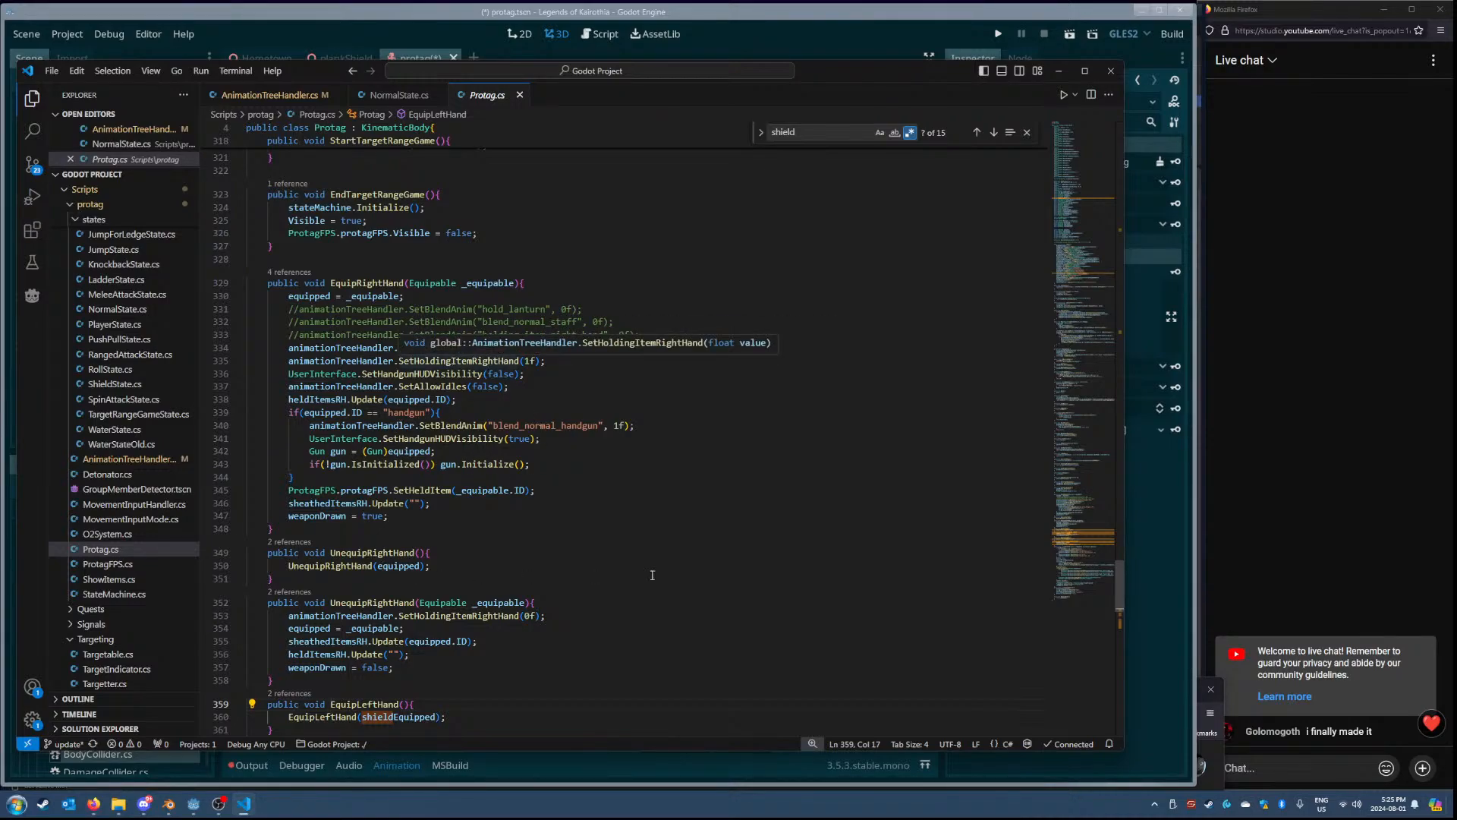
# - Review the equip and unequip hand methods in Protag.cs and go to the definition of the Update method called on heldItemsLH
pyautogui.scroll(-3, 652, 574)
pyautogui.scroll(1, 652, 513)
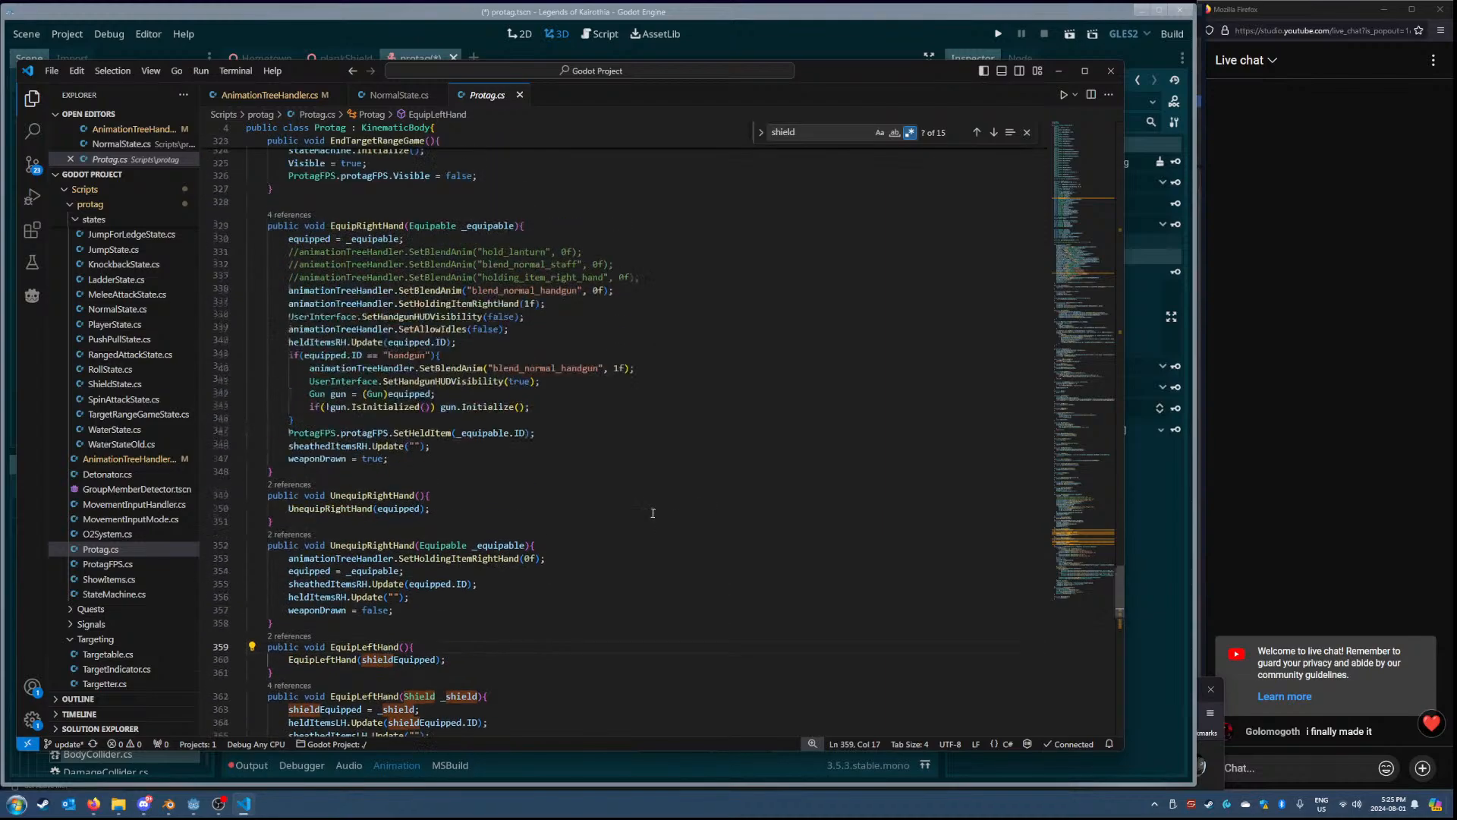
pyautogui.scroll(1, 481, 368)
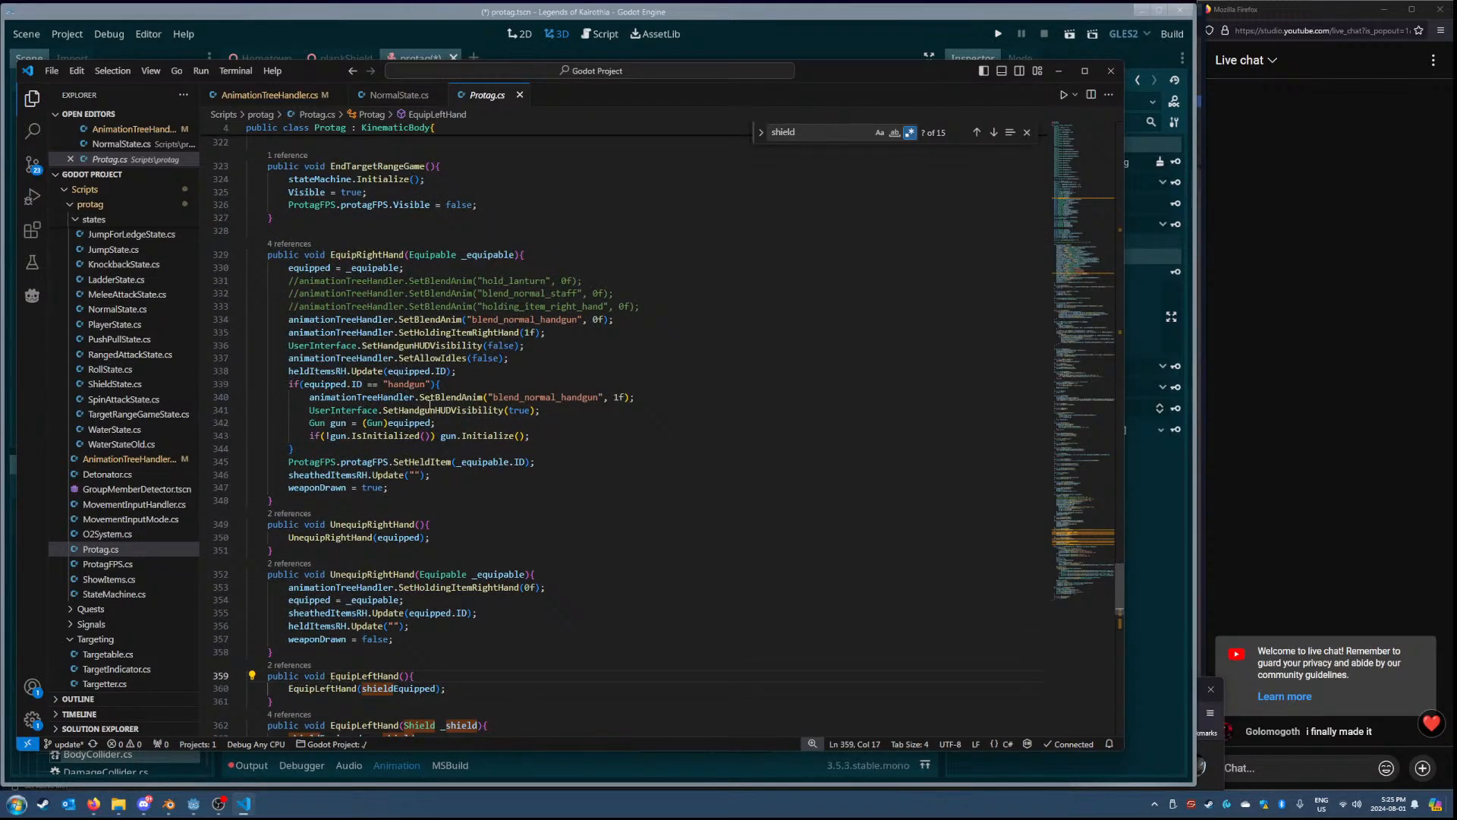
pyautogui.scroll(-5, 429, 484)
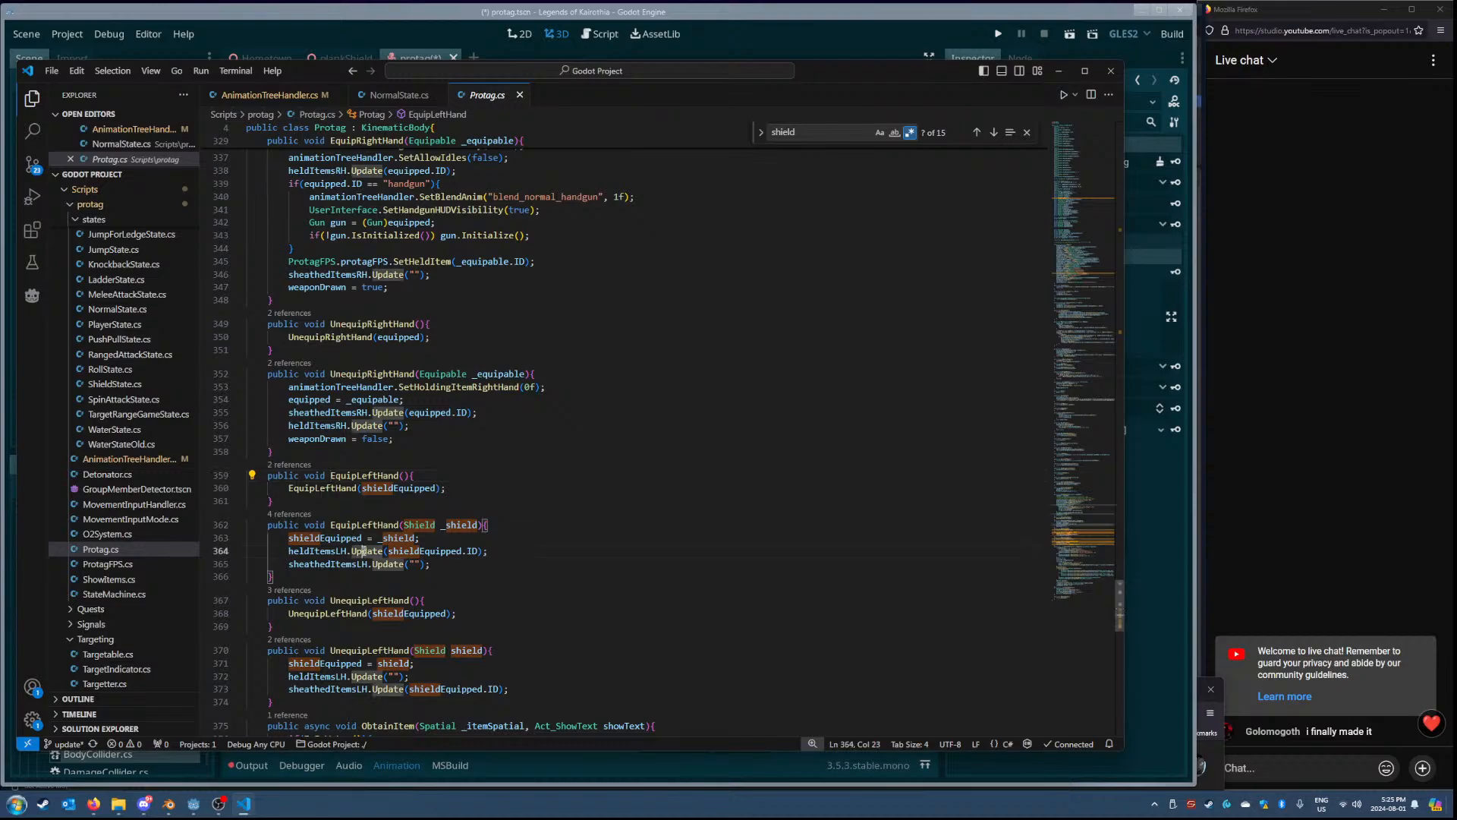
pyautogui.rightClick(364, 551)
pyautogui.click(433, 218)
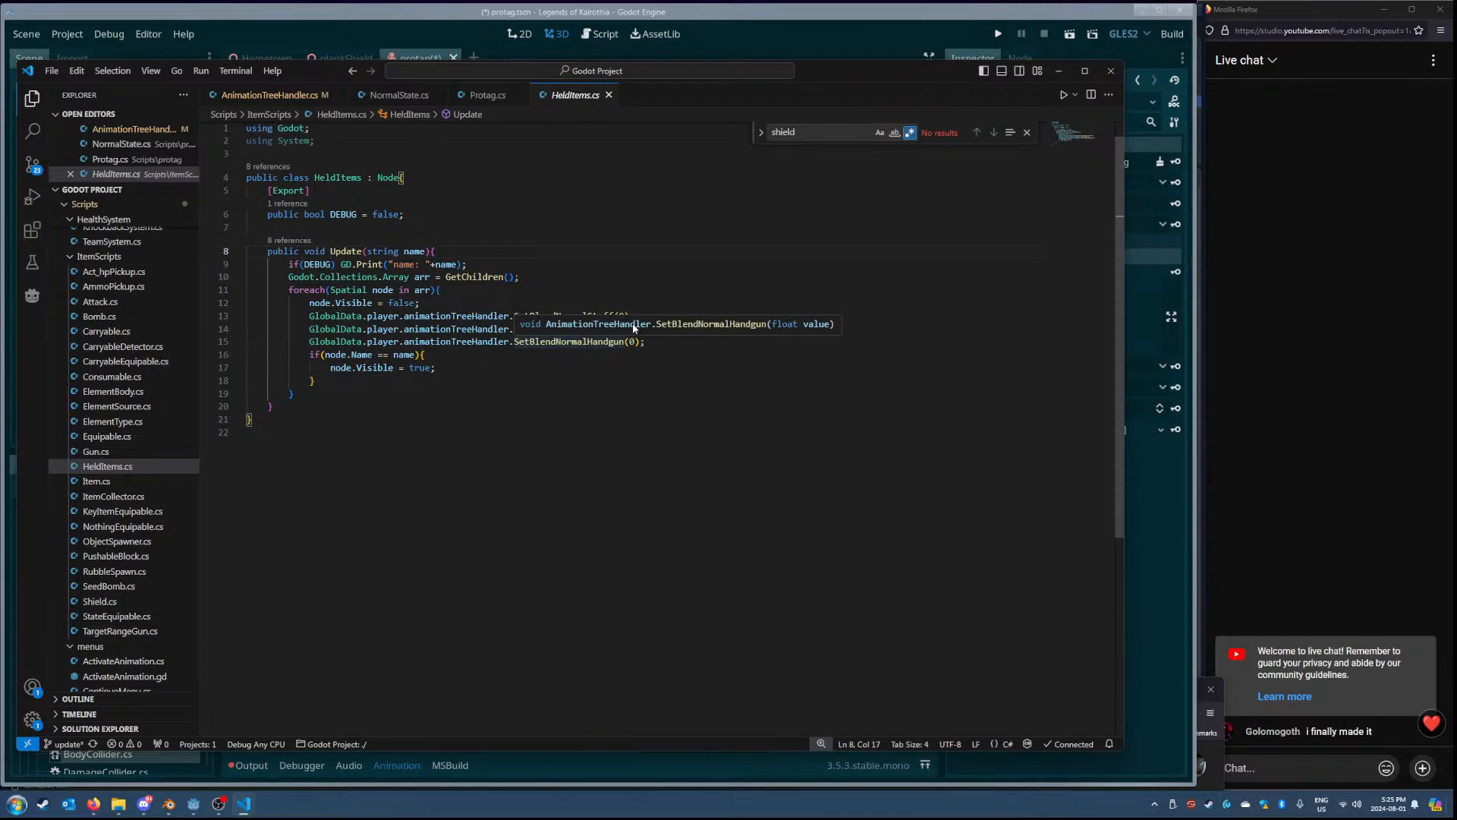
# - Switch to the Godot editor and examine the shield blend nodes in the AnimationTree graph
pyautogui.click(790, 46)
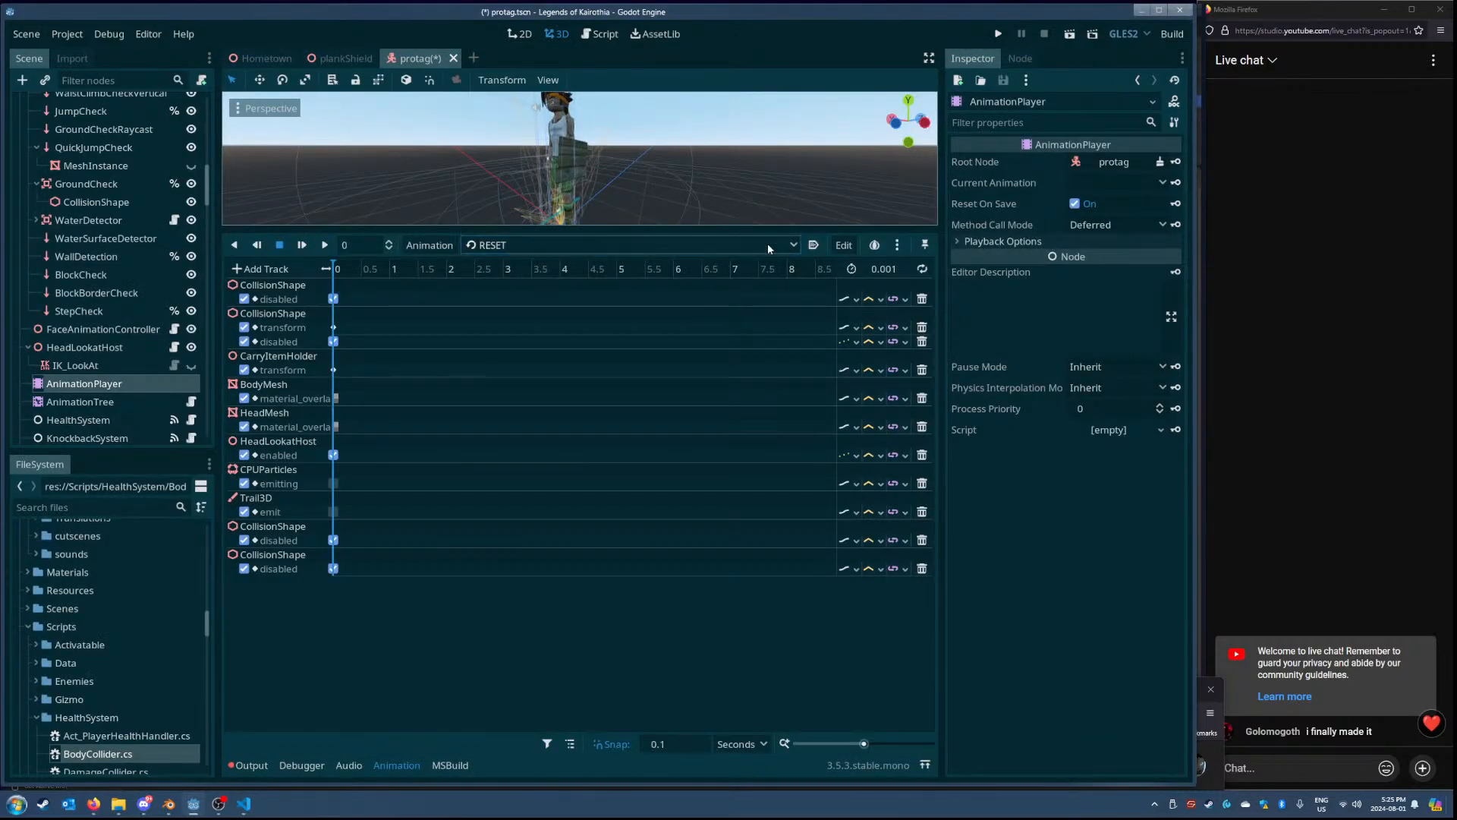
pyautogui.moveTo(752, 231); pyautogui.dragTo(659, 429)
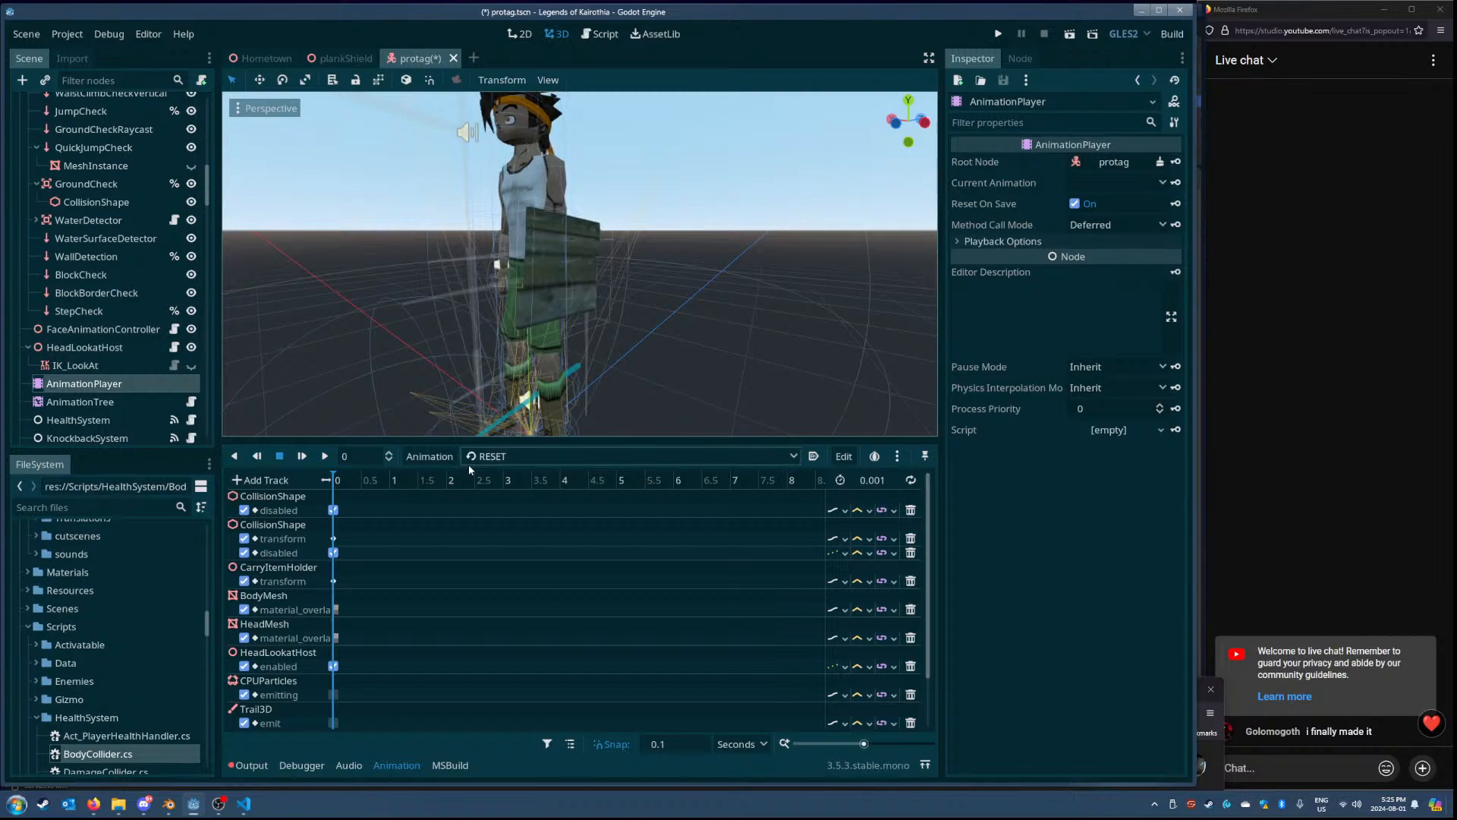
pyautogui.click(166, 397)
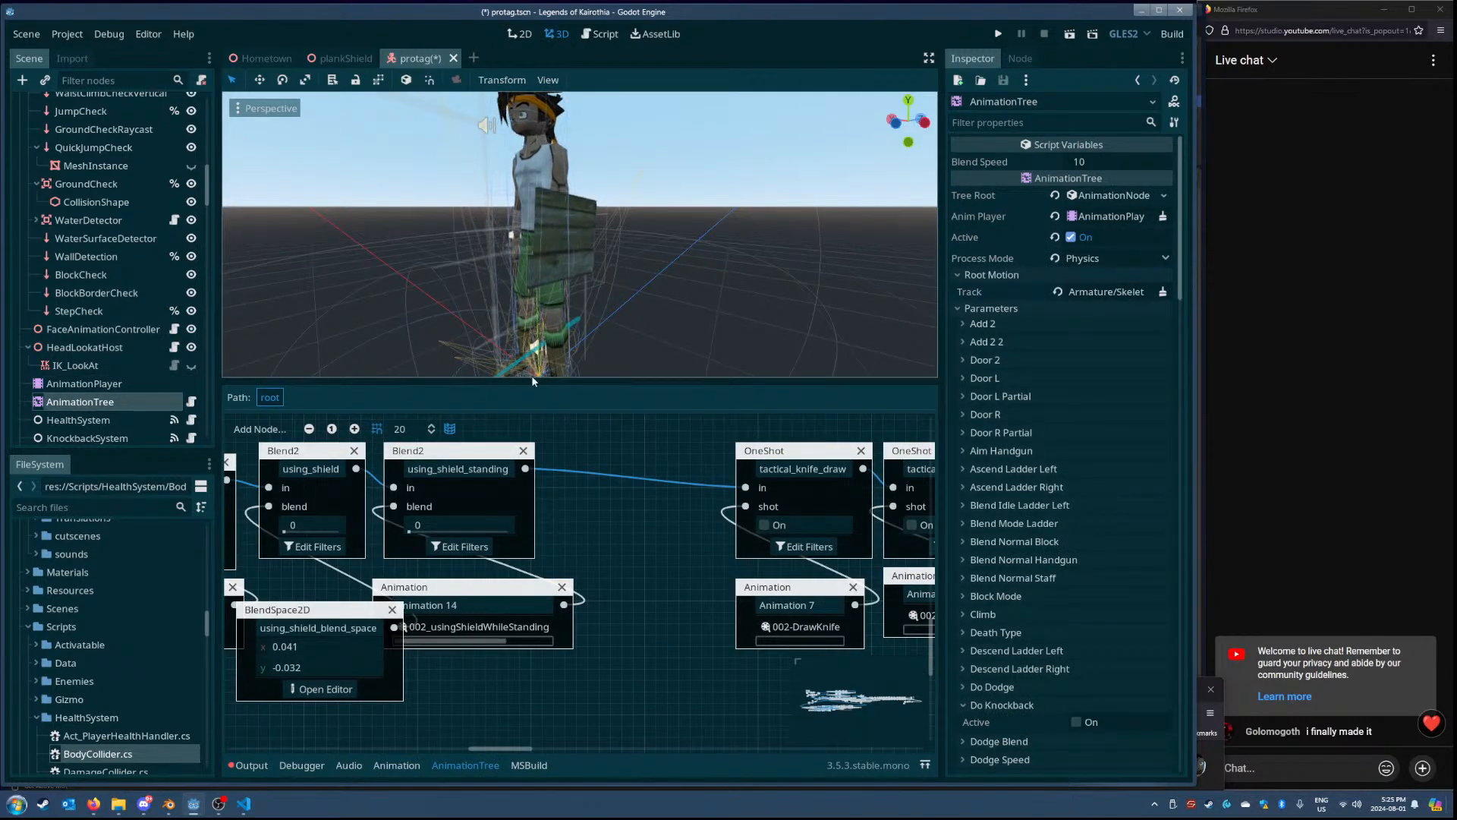
pyautogui.moveTo(538, 380); pyautogui.dragTo(536, 426)
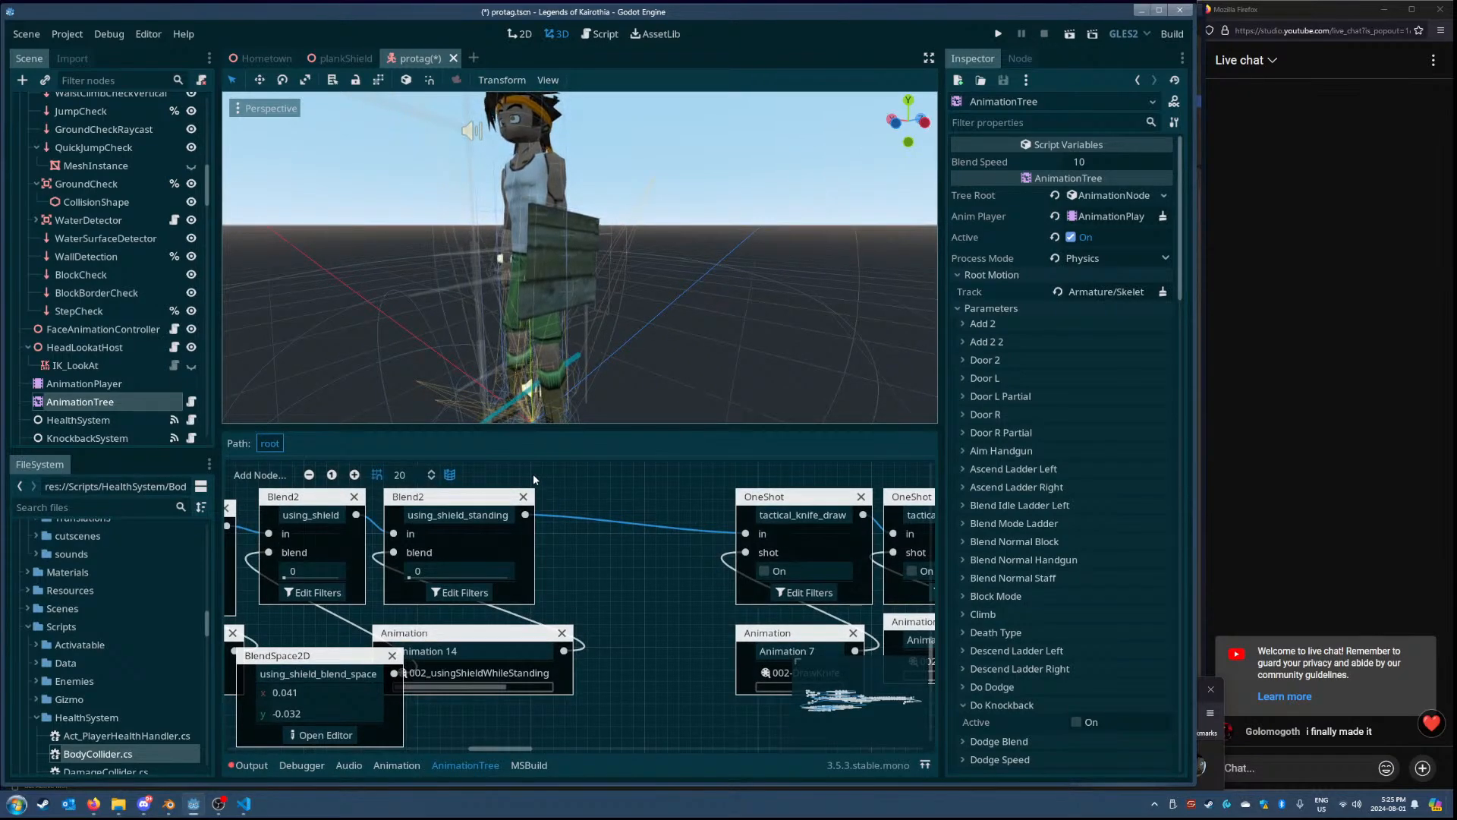
pyautogui.moveTo(537, 429); pyautogui.dragTo(538, 389)
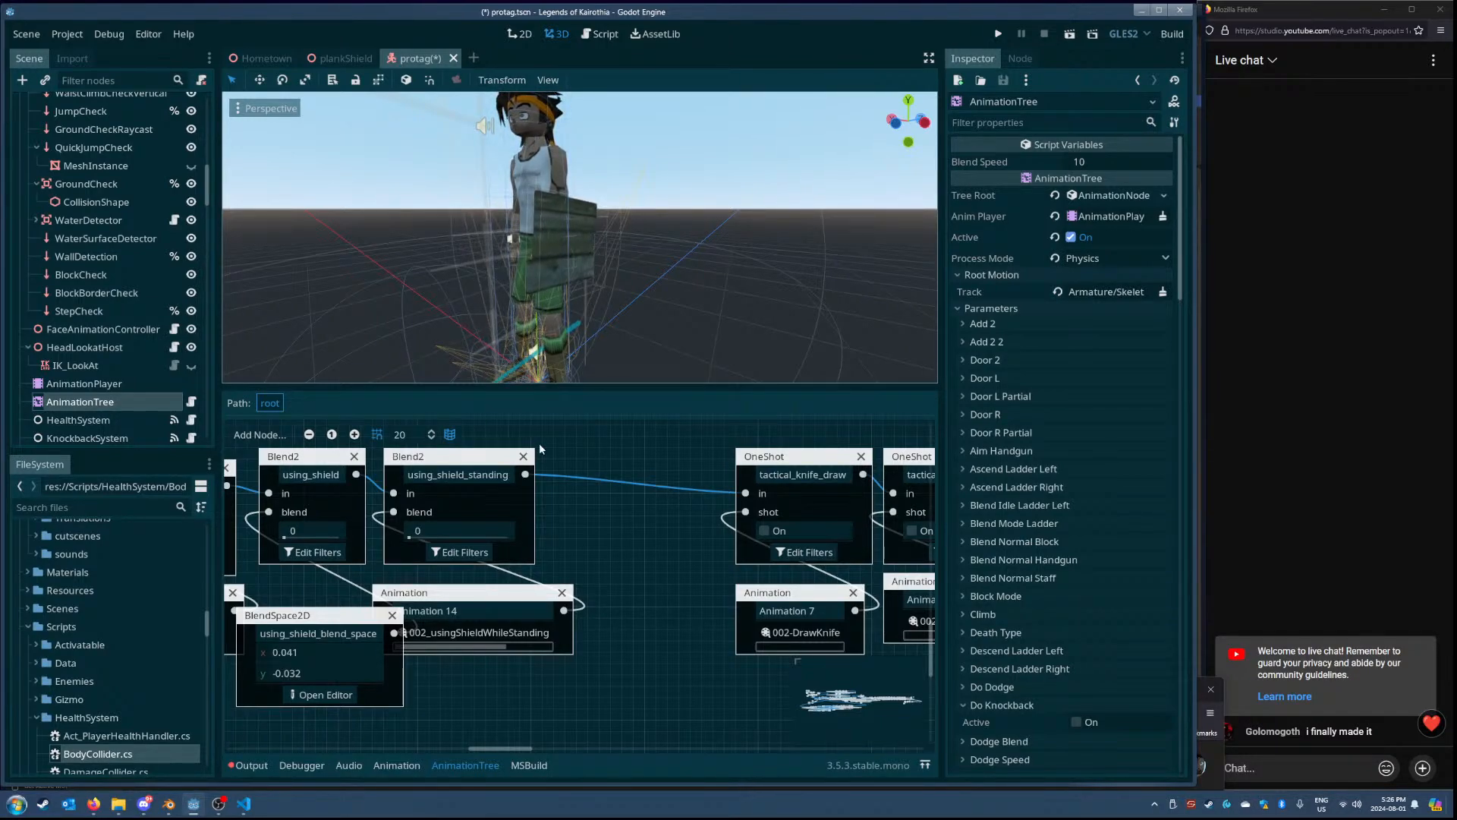
pyautogui.hscroll(-3, 539, 443)
pyautogui.hscroll(-3, 548, 449)
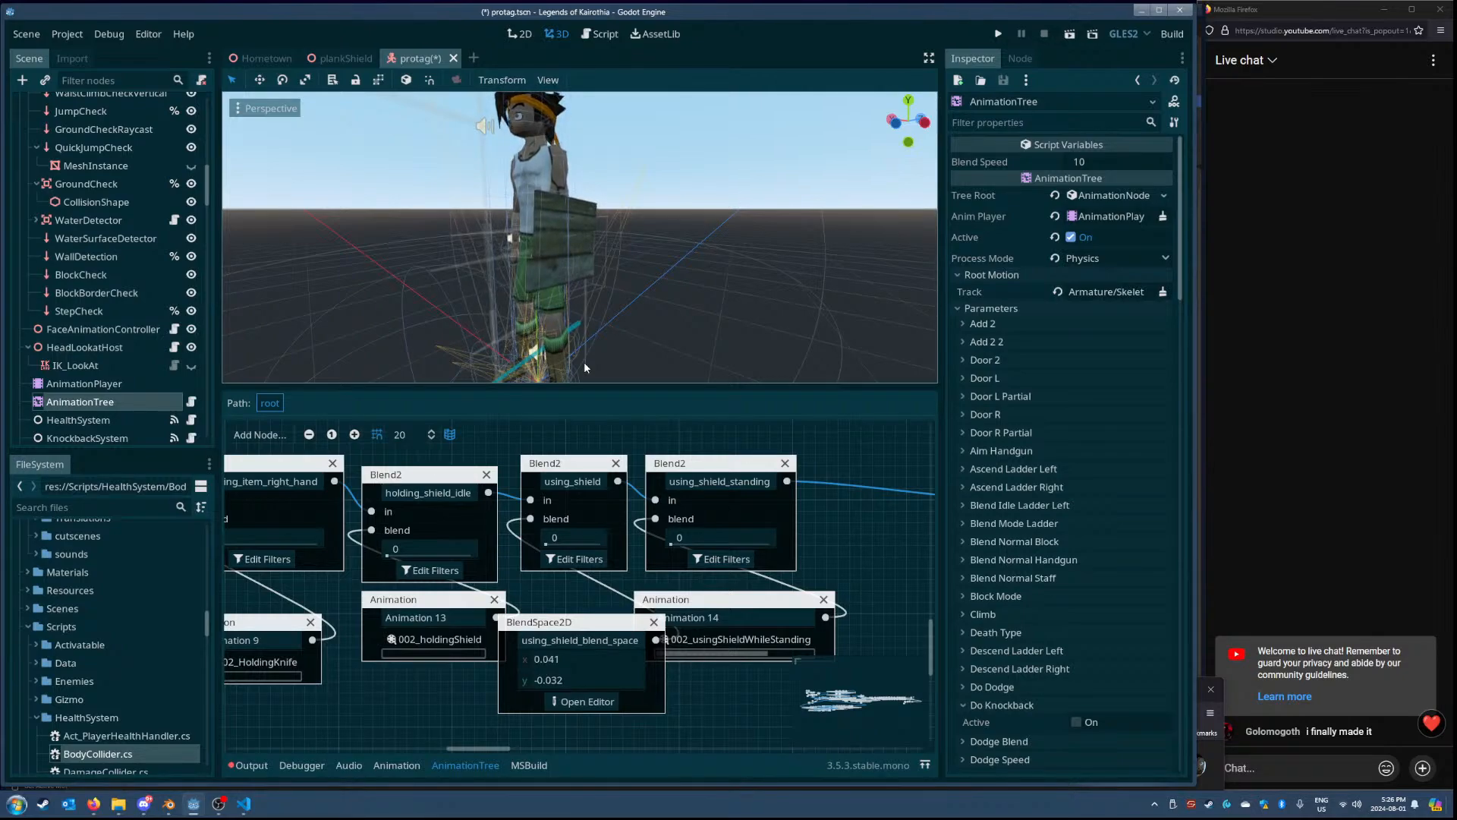
# - Check the AnimationPlayer's tracks and animation list, and return to the shield blend nodes of the AnimationTree
pyautogui.click(95, 385)
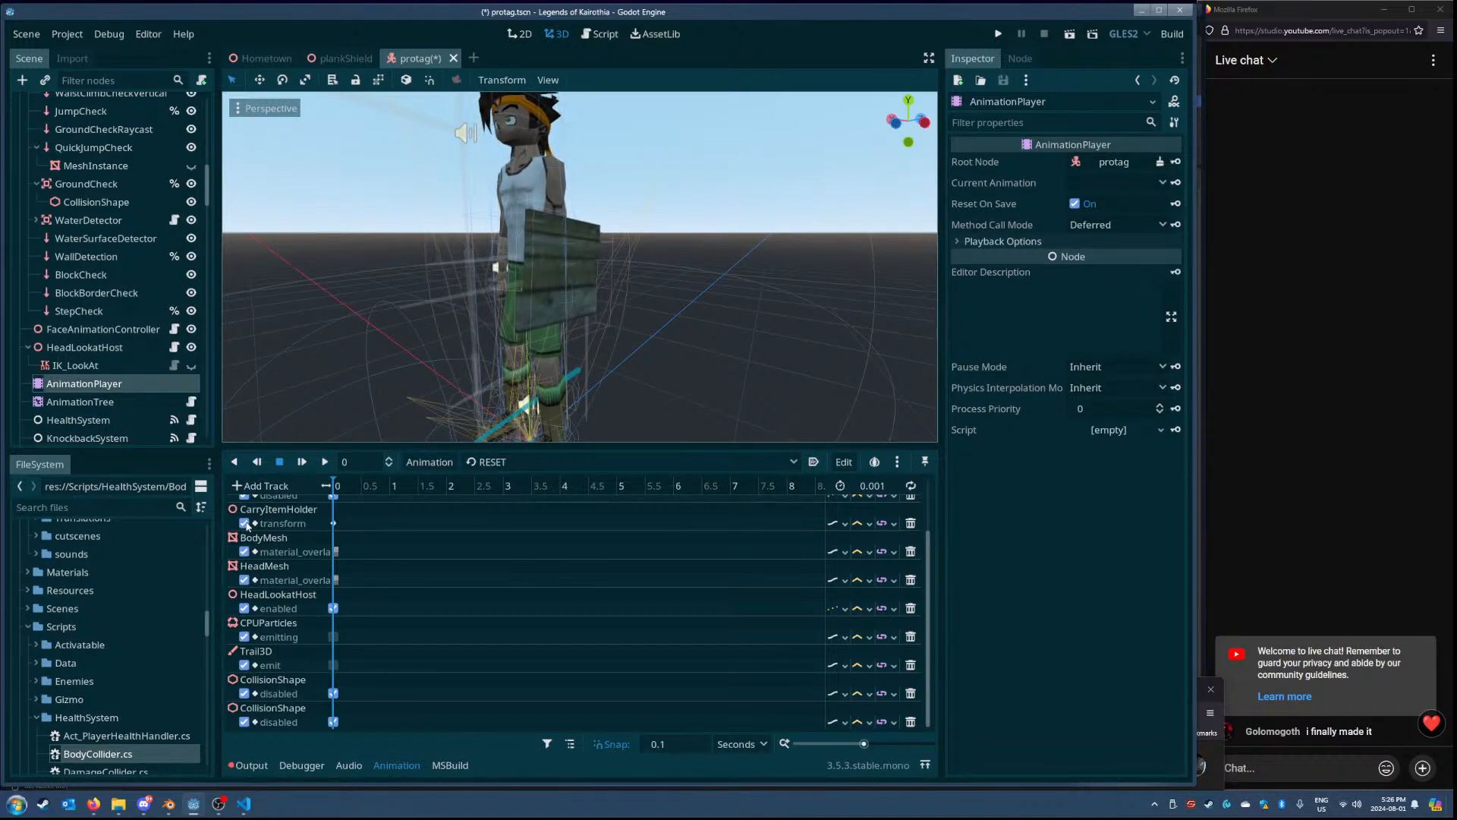
pyautogui.click(106, 402)
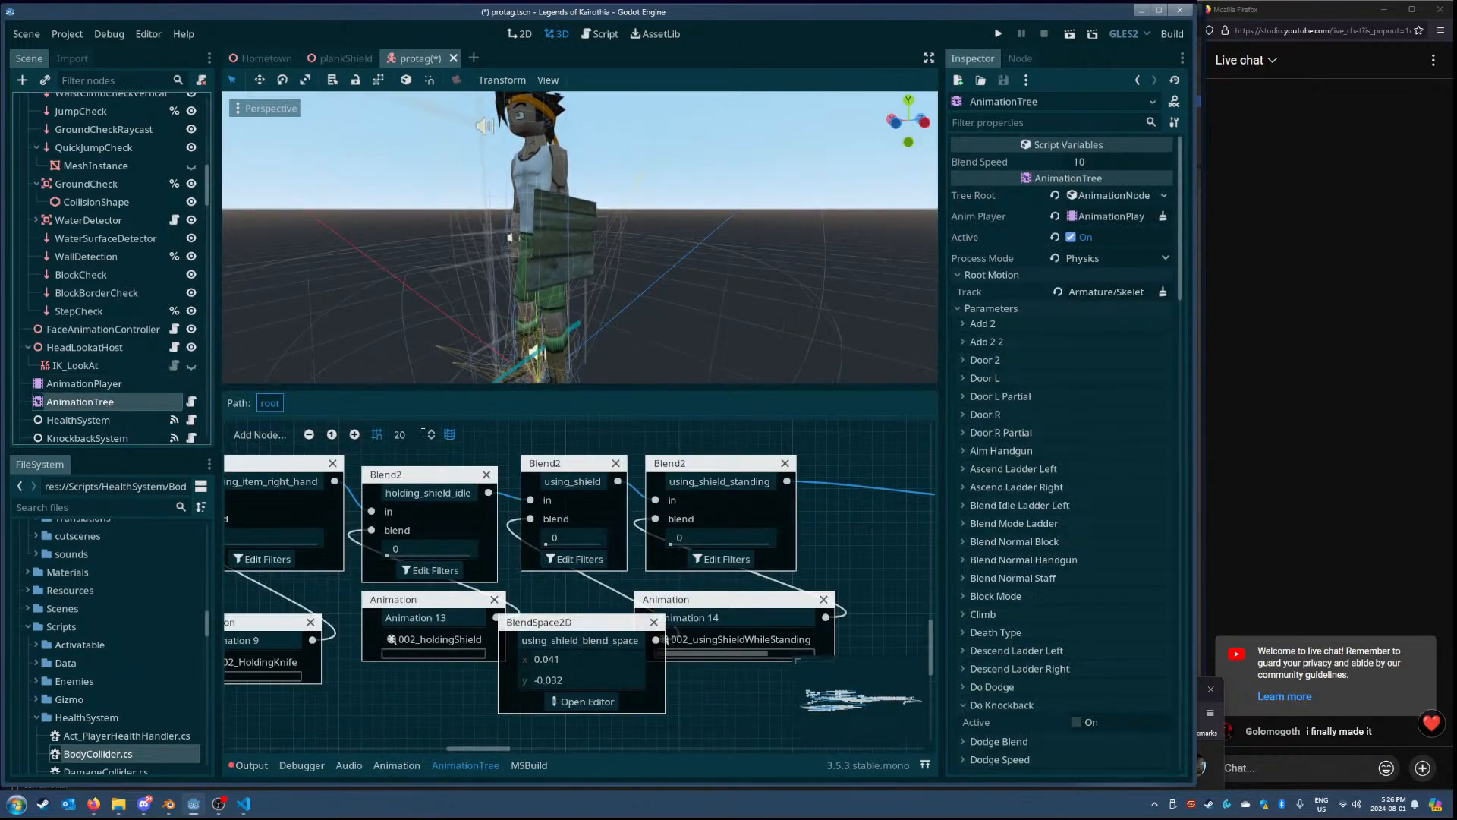
pyautogui.click(97, 383)
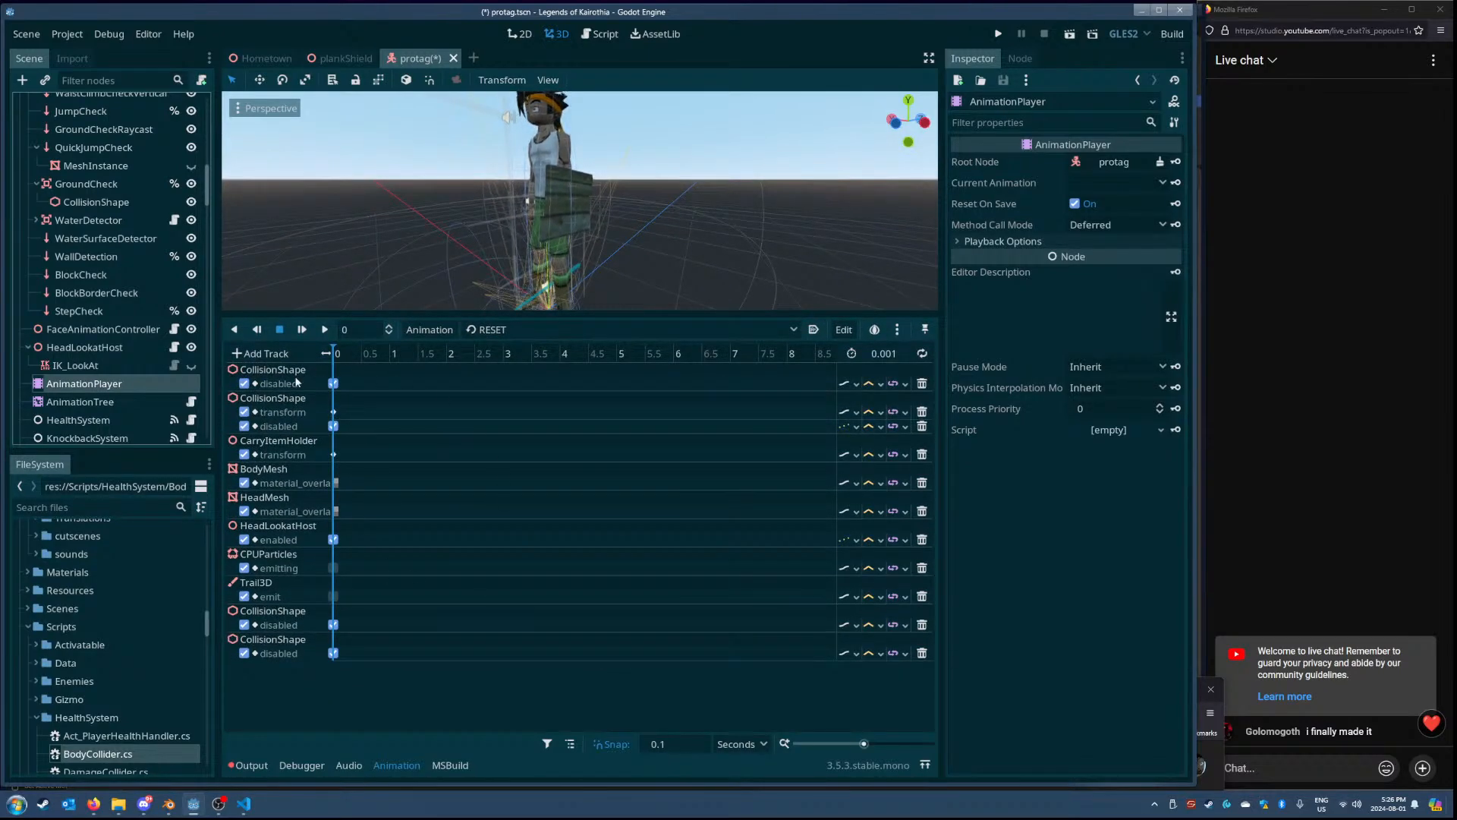
pyautogui.click(554, 329)
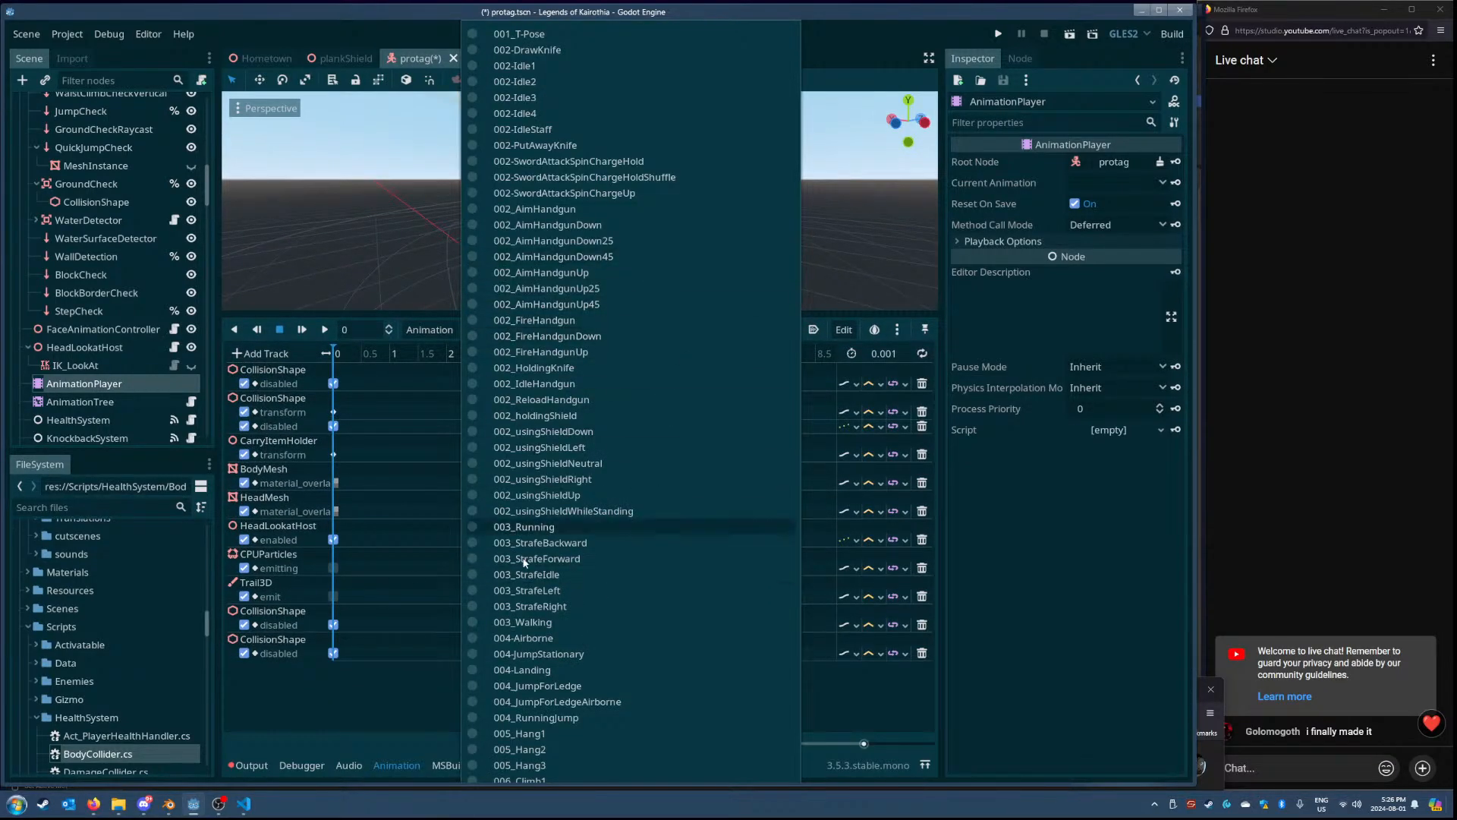
pyautogui.click(93, 400)
pyautogui.click(93, 400)
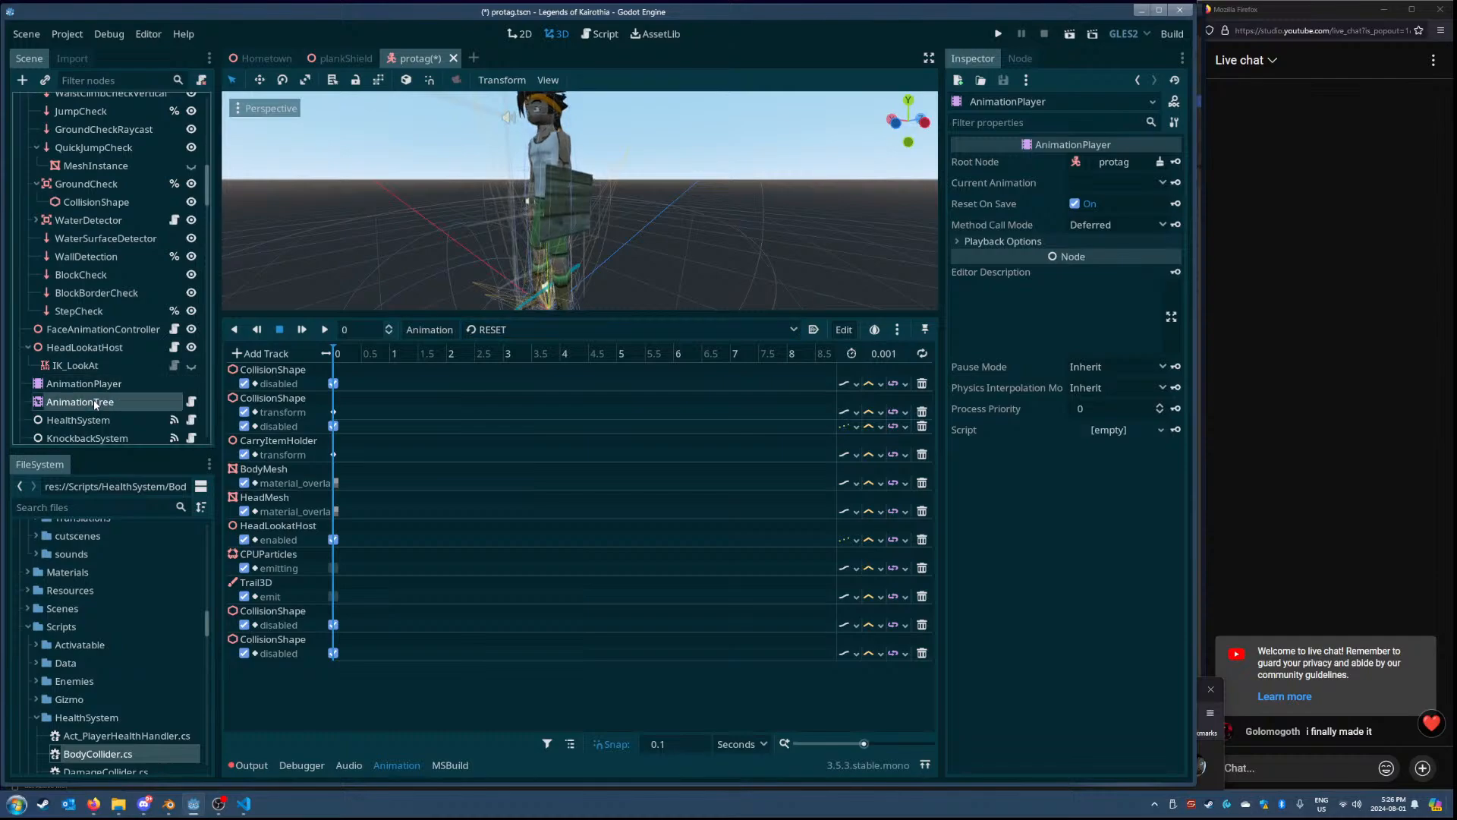
pyautogui.moveTo(528, 255); pyautogui.dragTo(532, 376)
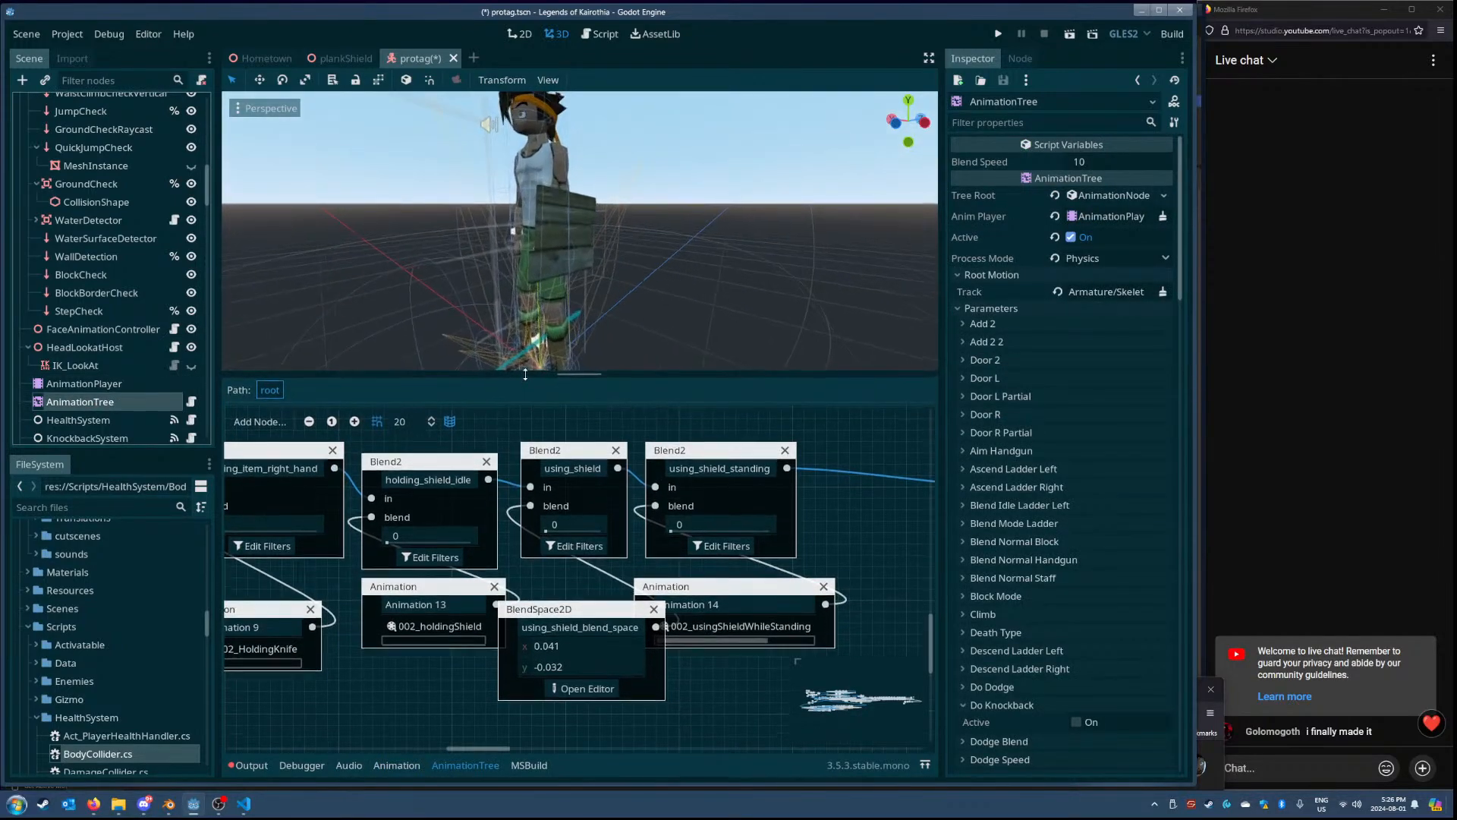
pyautogui.moveTo(531, 435); pyautogui.dragTo(580, 471, button='middle')
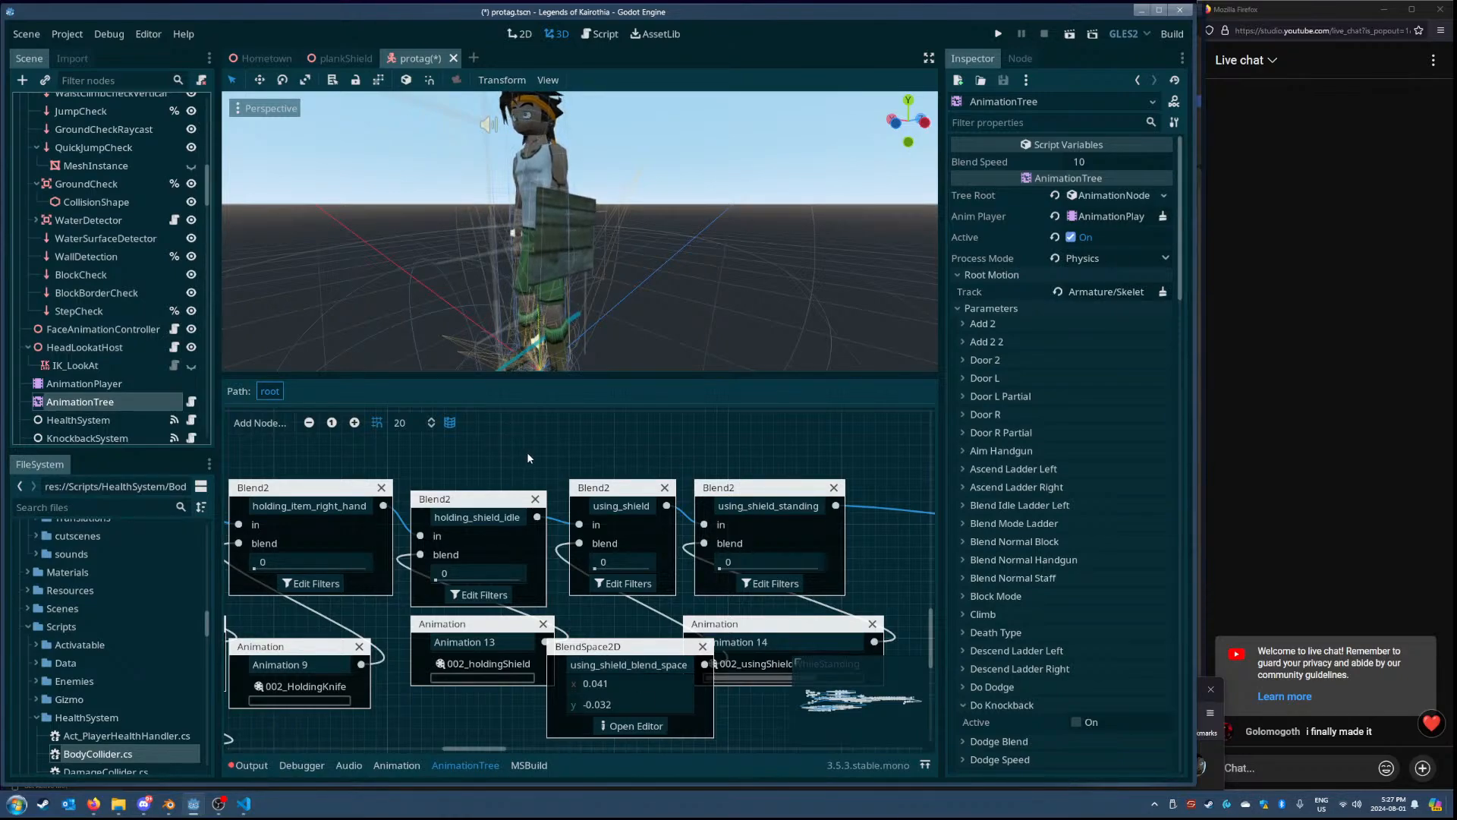
# - Select the blockerCollider under the held plank_shield and toggle its Is Shield option off and back on
pyautogui.click(529, 291)
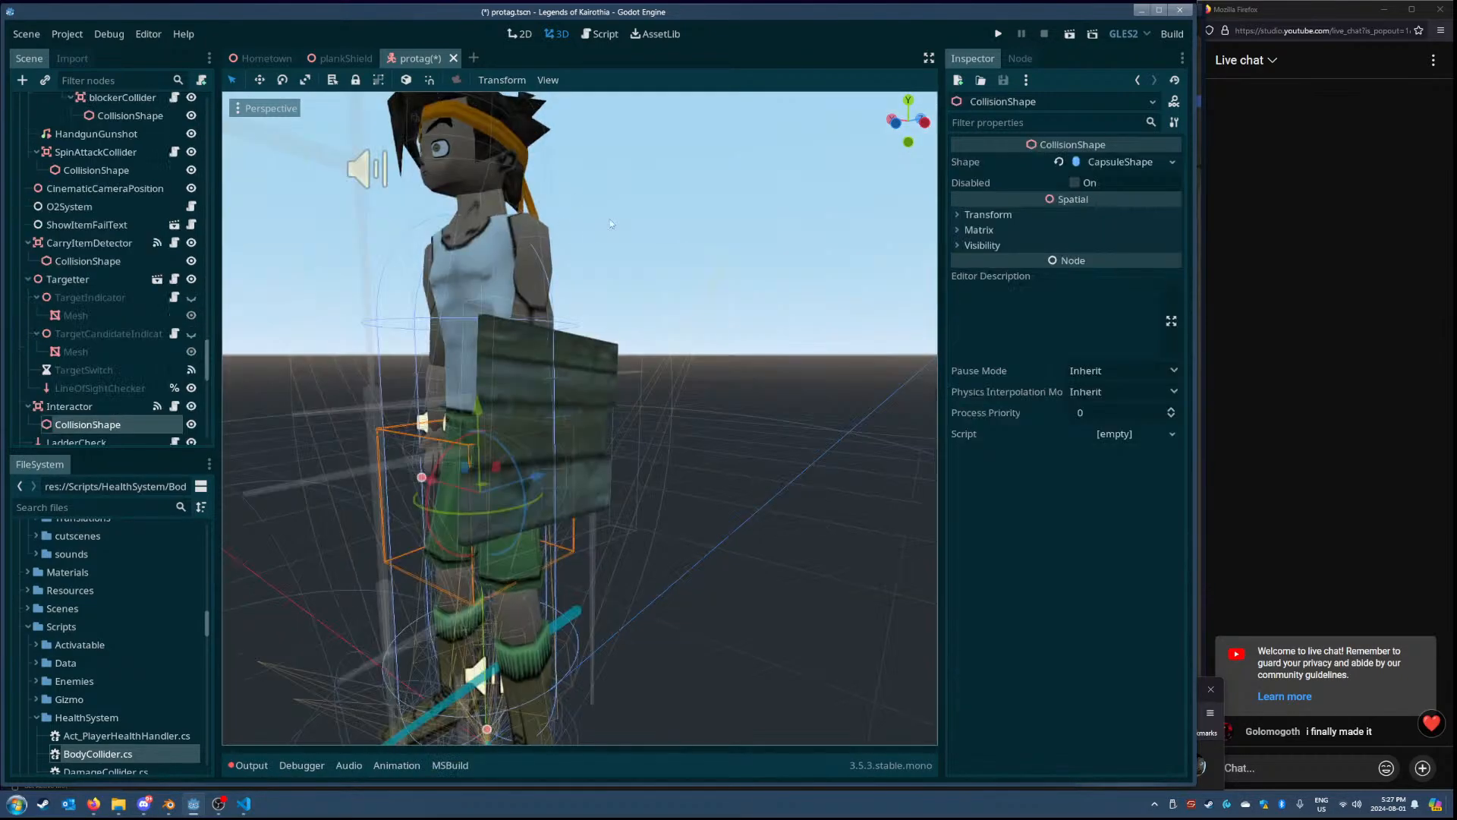
pyautogui.click(561, 379)
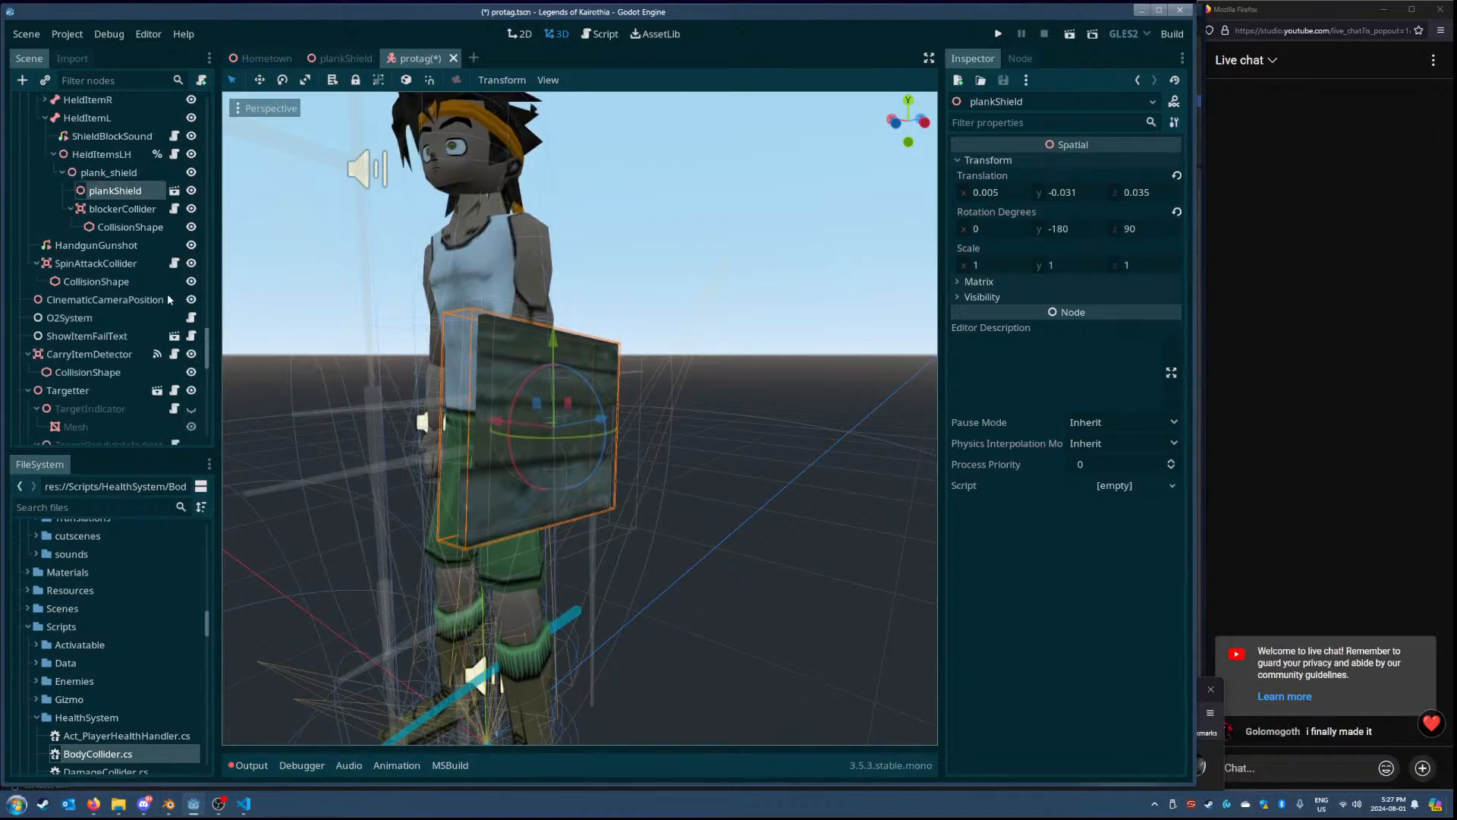
pyautogui.click(121, 252)
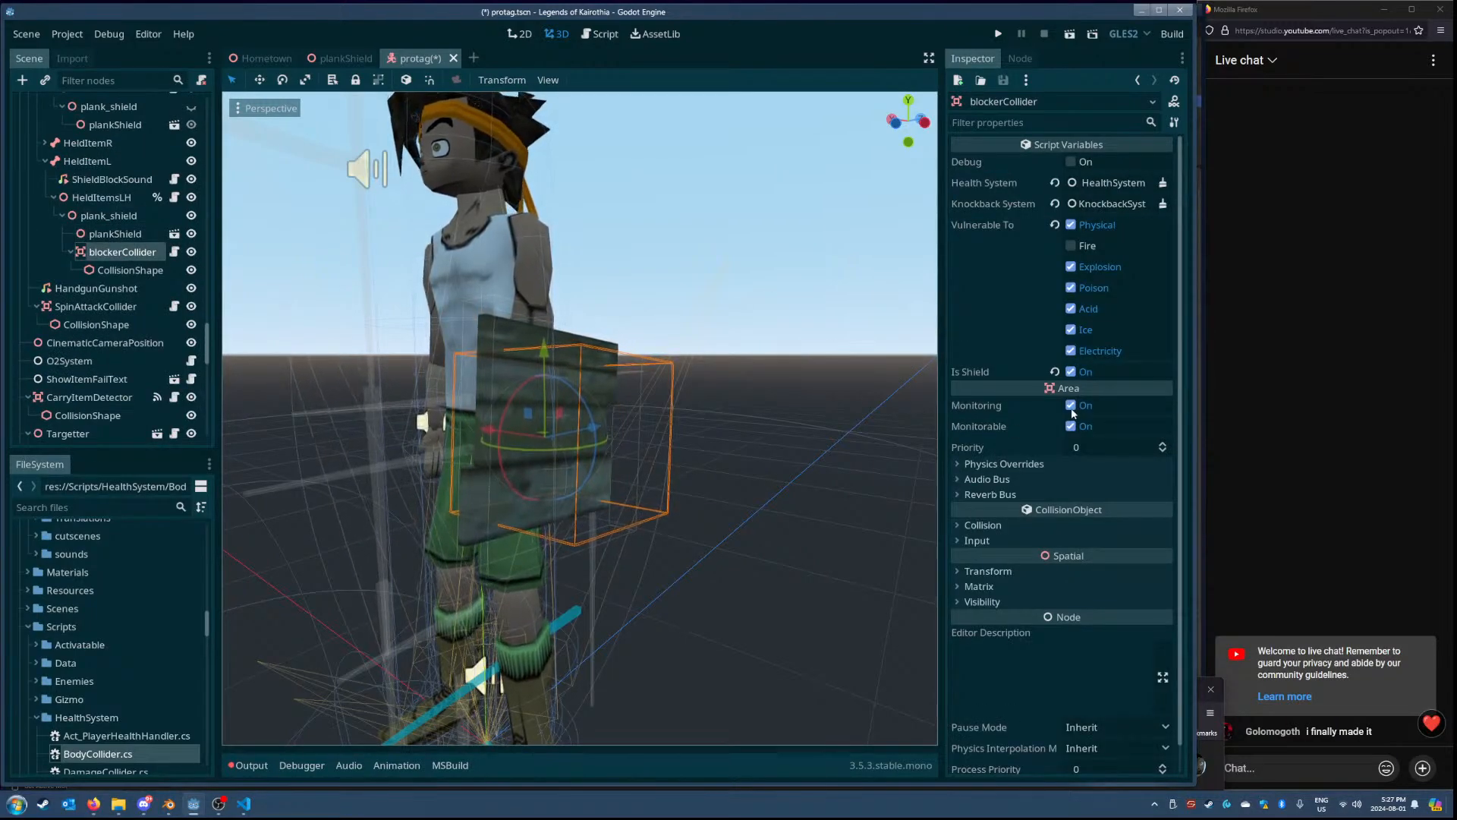
pyautogui.click(1072, 372)
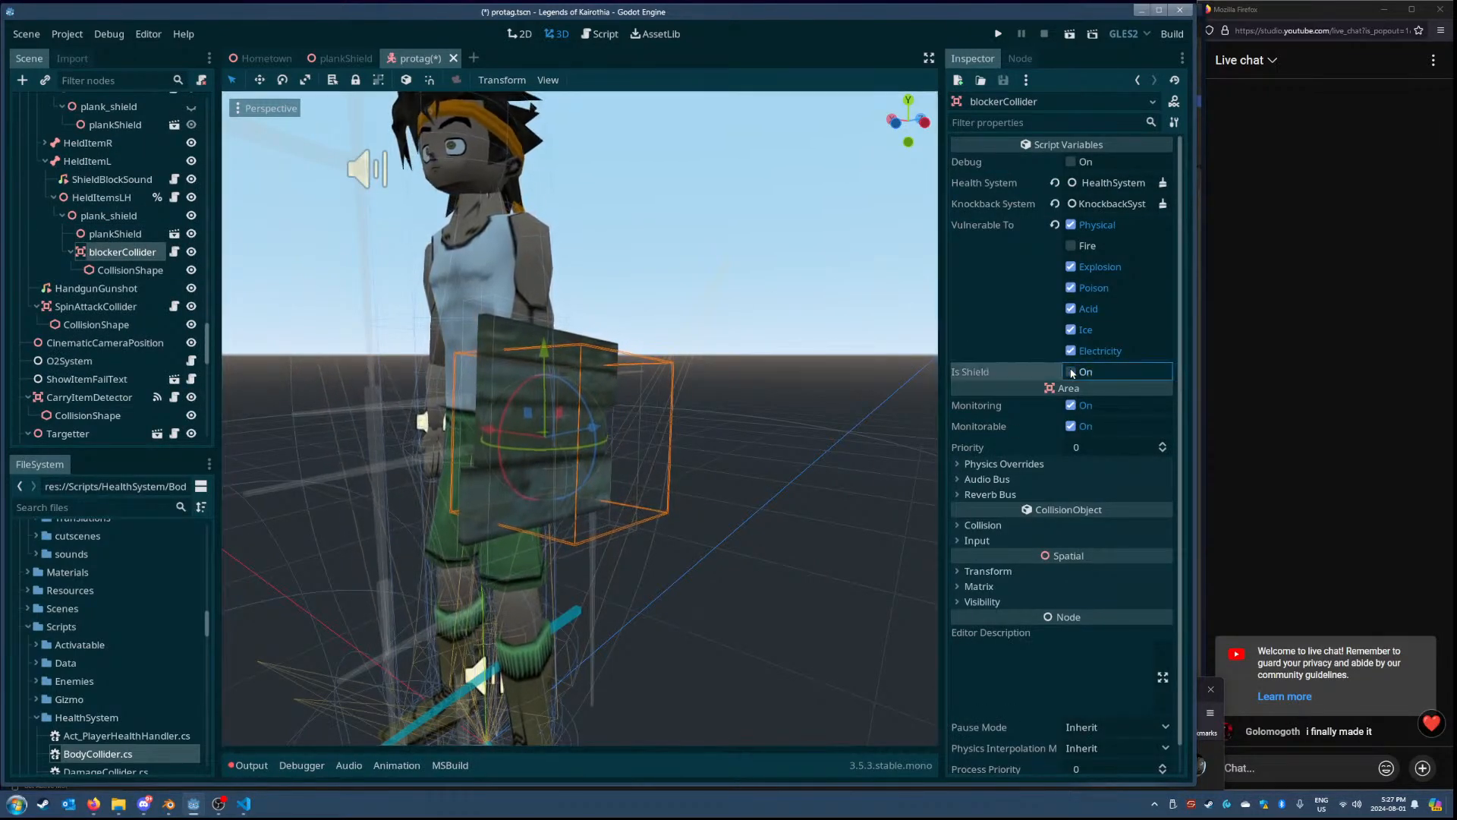
pyautogui.click(1072, 372)
pyautogui.click(1072, 372)
pyautogui.click(1071, 372)
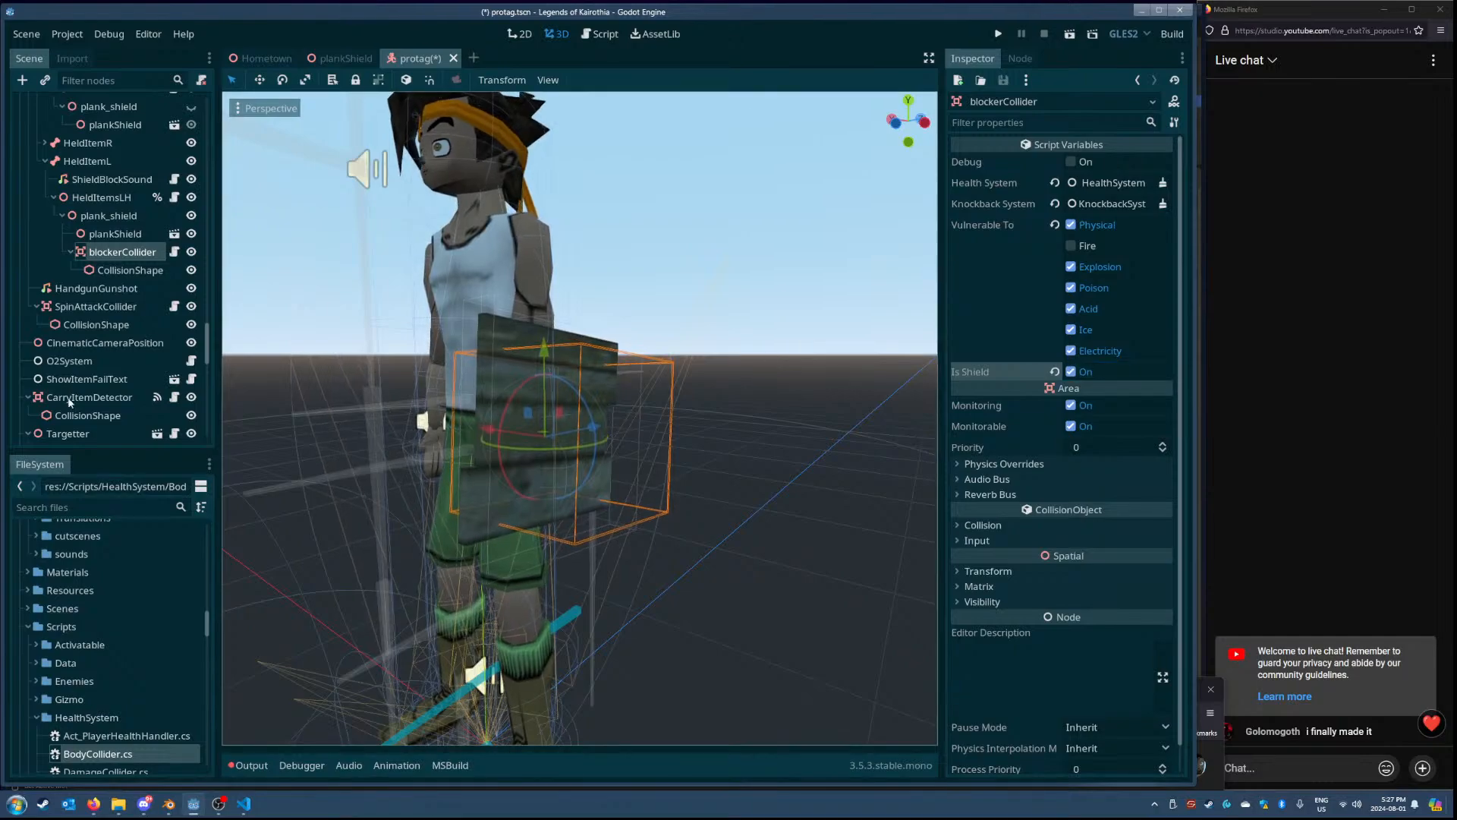
# - Toggle the Disabled option of the blockerCollider's CollisionShape repeatedly, leave it off, and reselect the blockerCollider
pyautogui.click(110, 272)
pyautogui.click(1072, 259)
pyautogui.click(1072, 259)
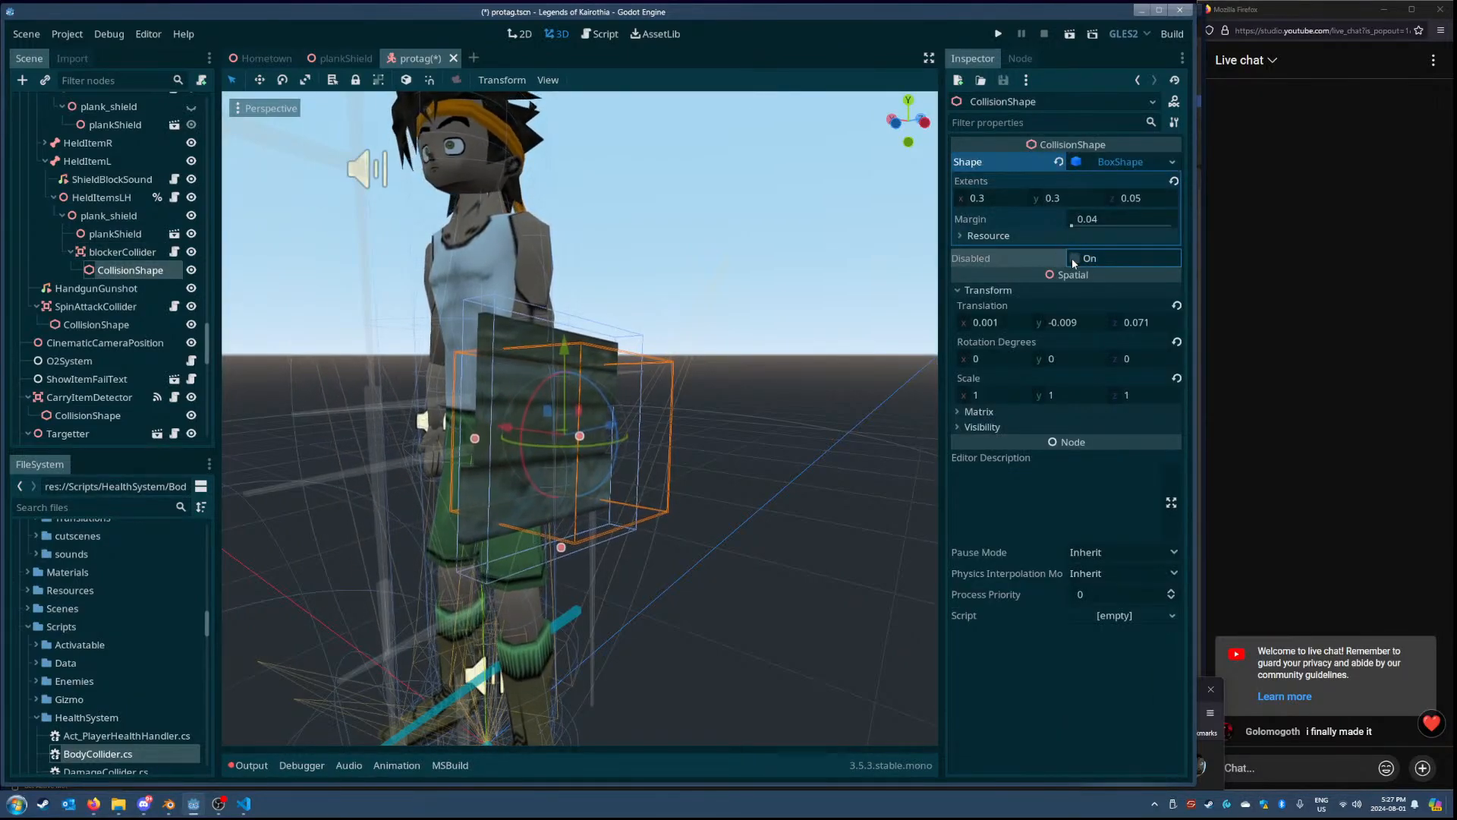
pyautogui.click(1072, 259)
pyautogui.click(1072, 259)
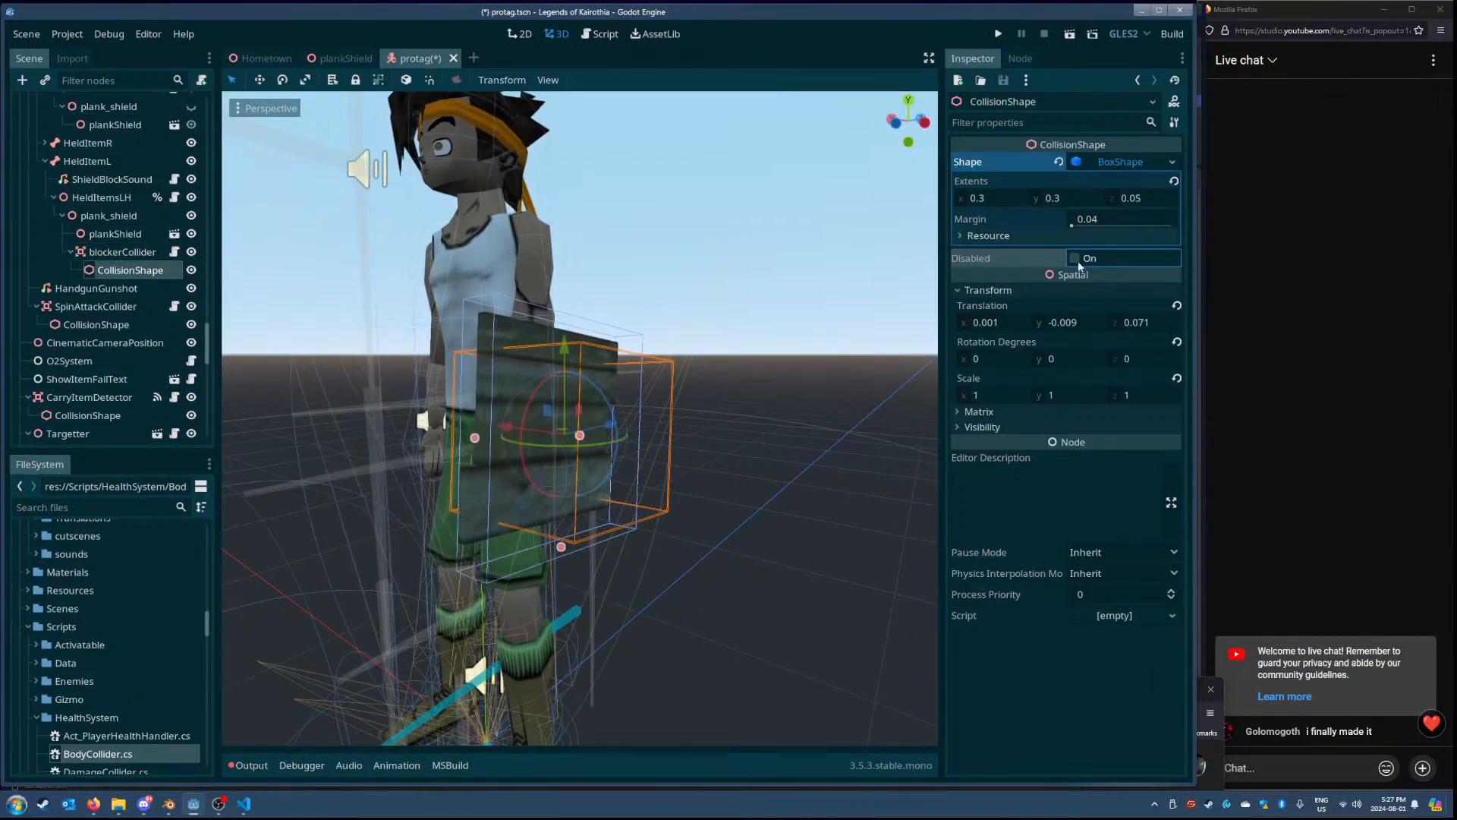
pyautogui.click(1074, 259)
pyautogui.click(1074, 259)
pyautogui.click(1074, 260)
pyautogui.click(1075, 260)
pyautogui.click(1075, 260)
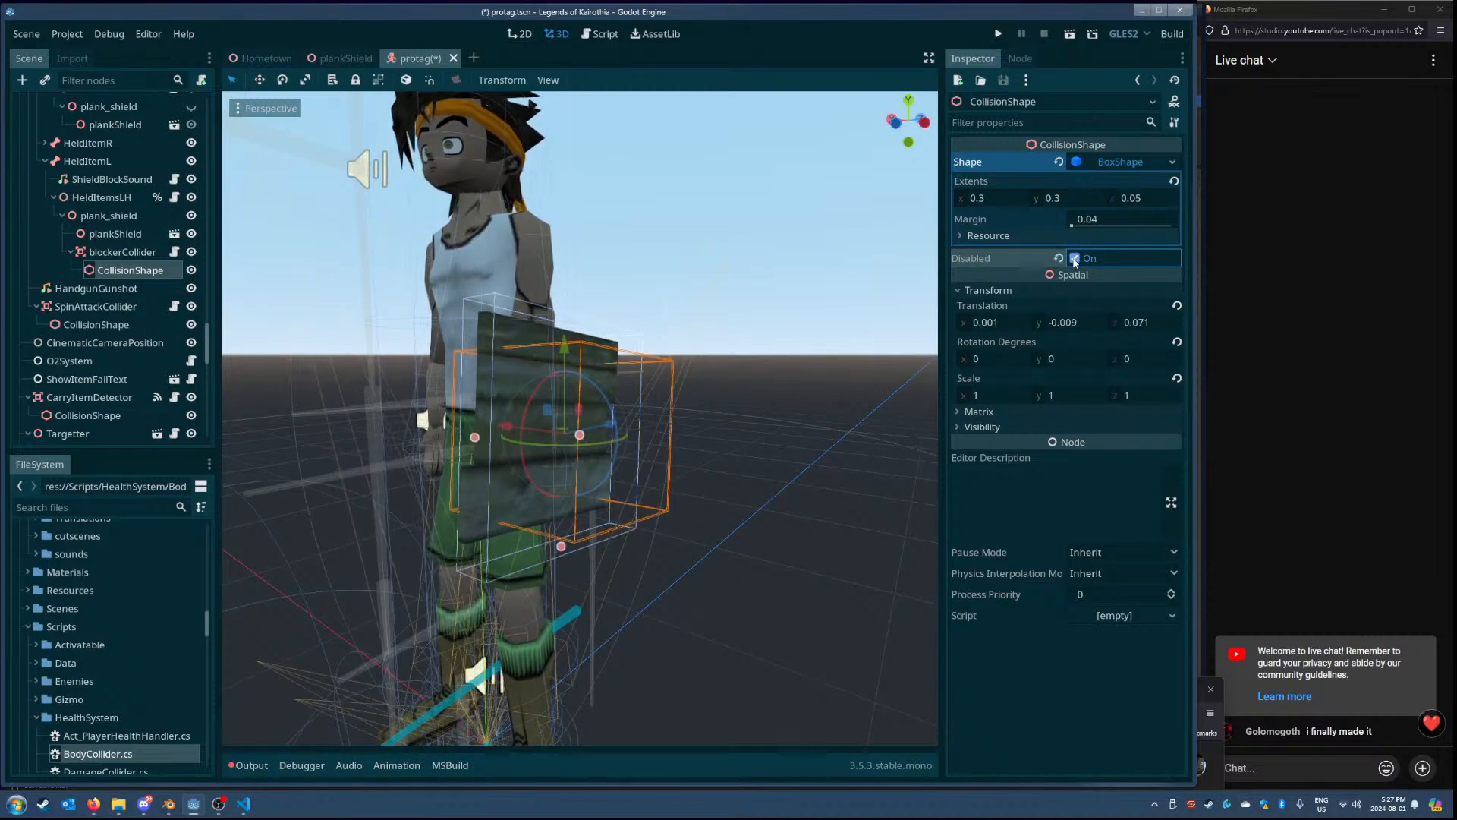
pyautogui.click(1074, 260)
pyautogui.click(1075, 260)
pyautogui.click(1074, 260)
pyautogui.click(1074, 259)
pyautogui.click(1075, 260)
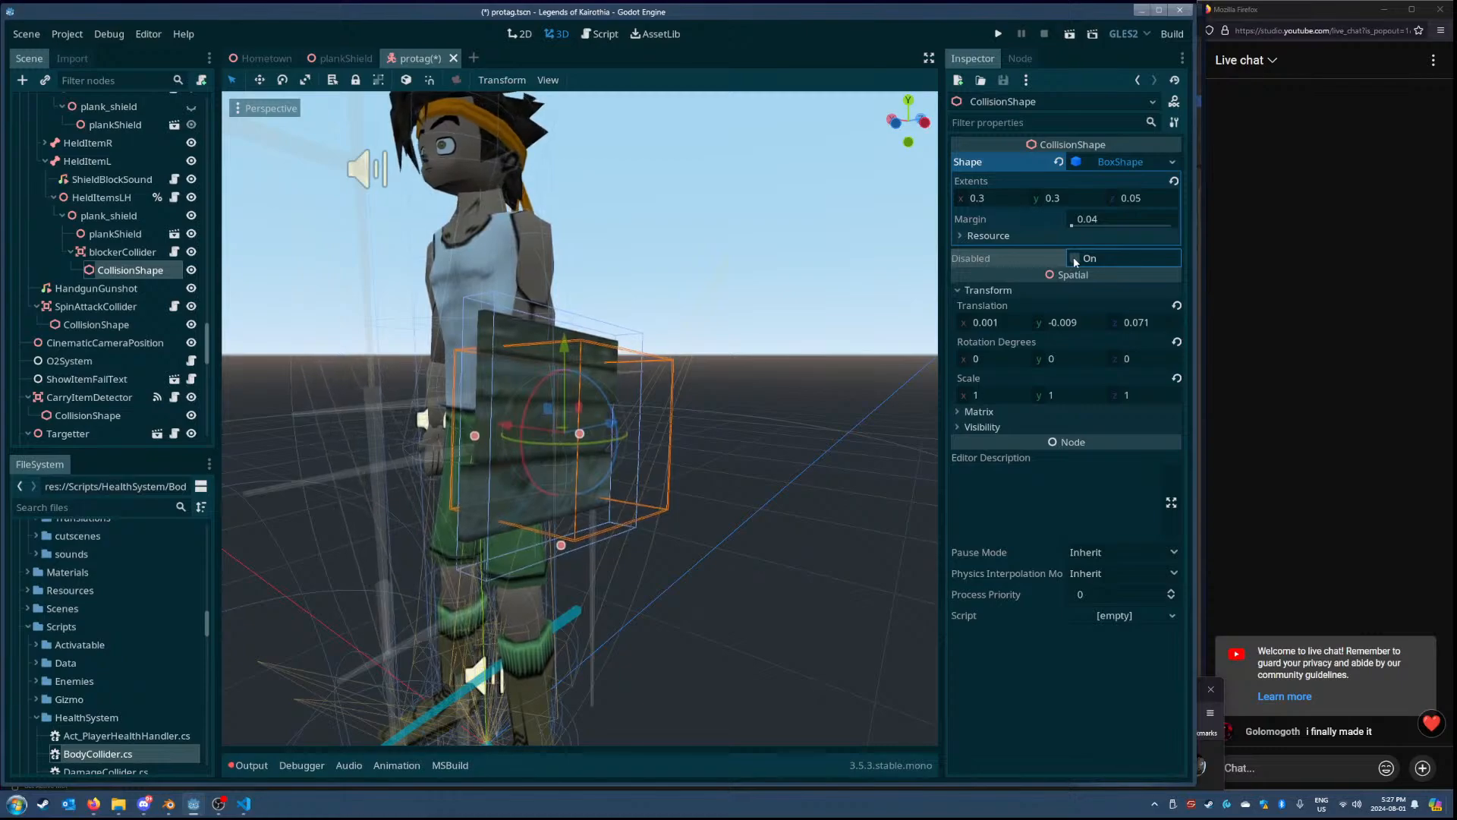
pyautogui.click(1075, 260)
pyautogui.click(1074, 259)
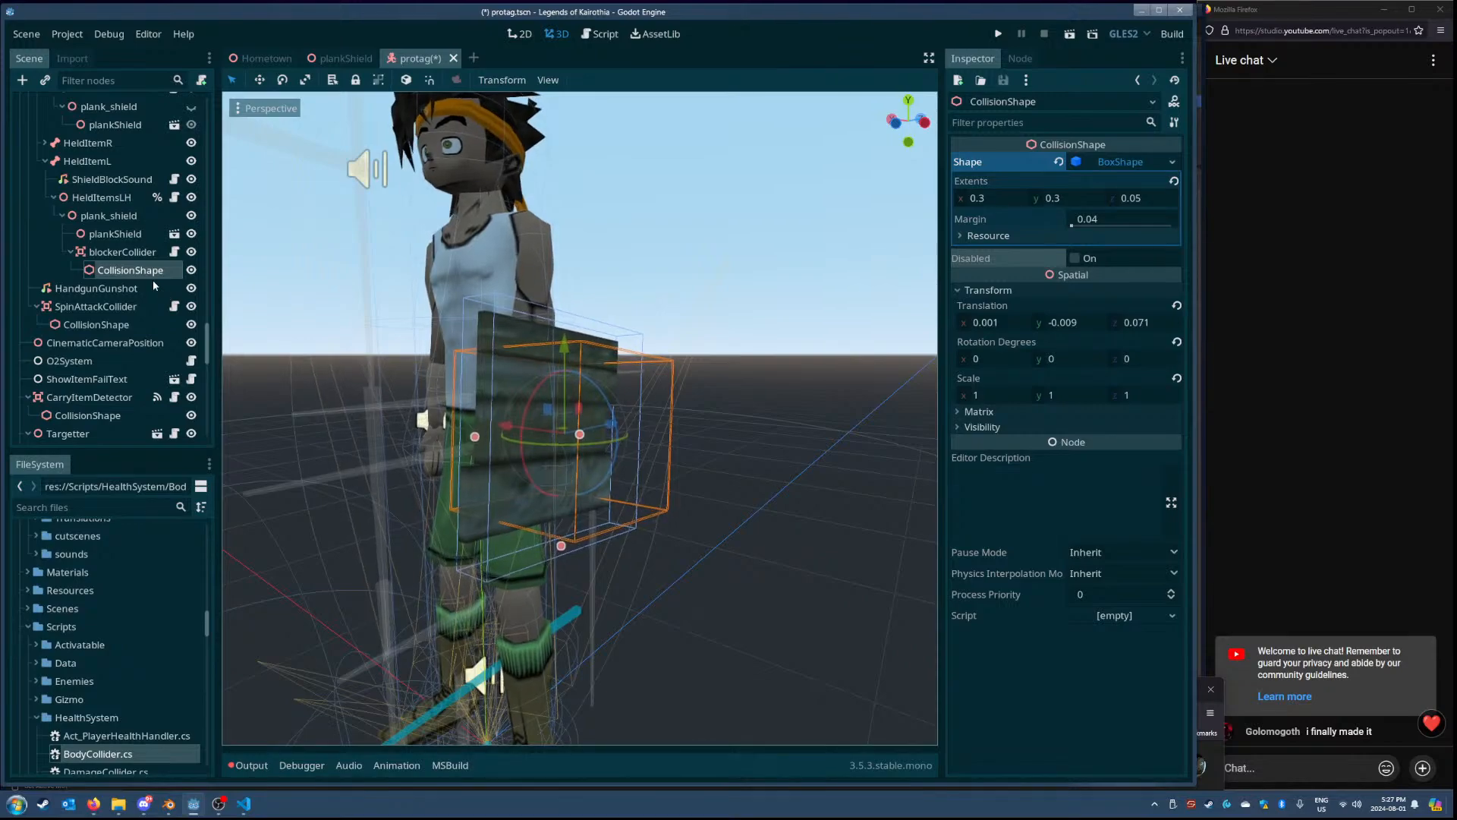
pyautogui.click(107, 253)
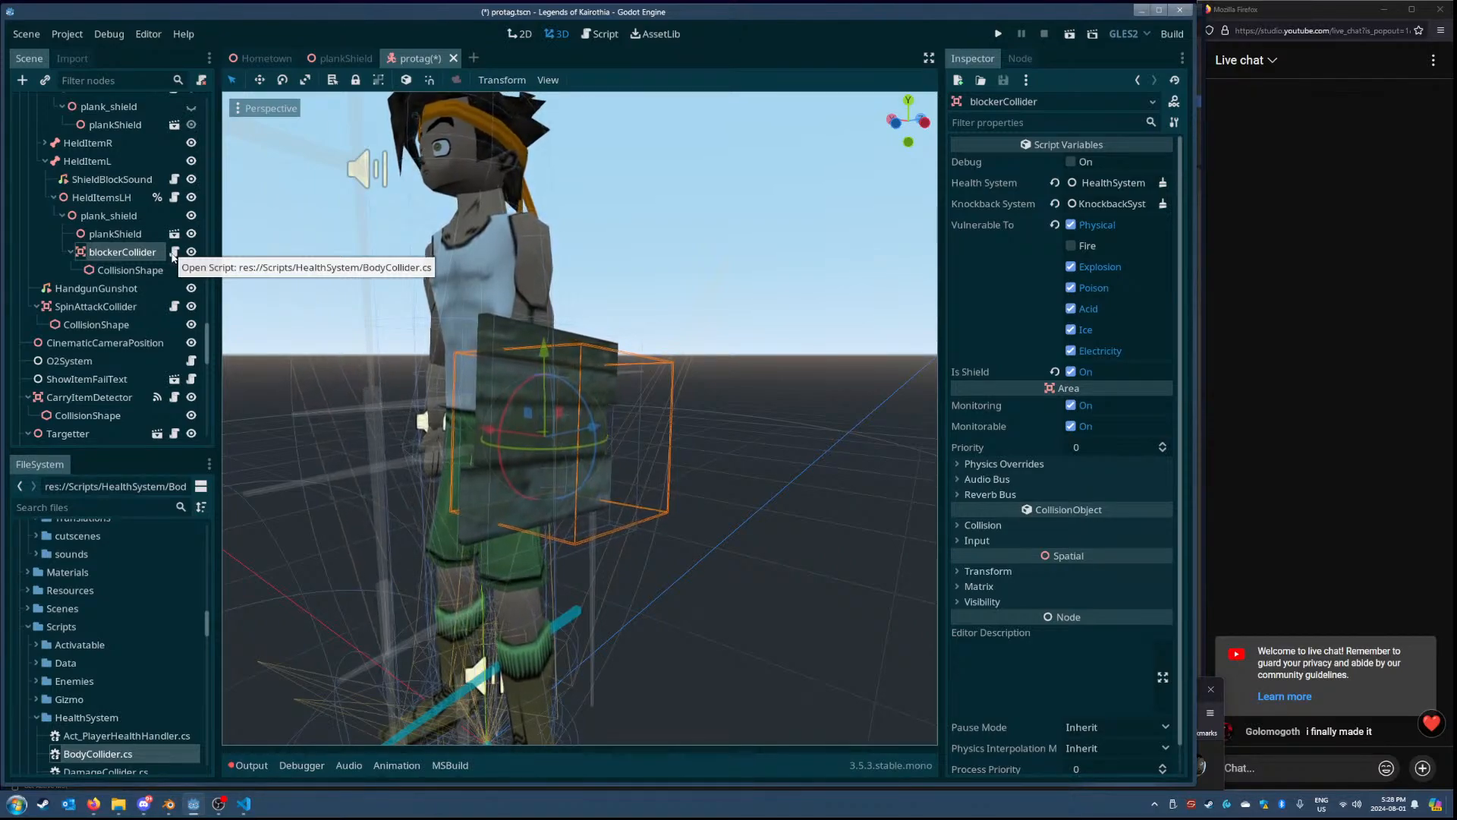
# - Compare the inspector properties of the held plank_shield's blockerCollider with those of its child CollisionShape
pyautogui.click(156, 270)
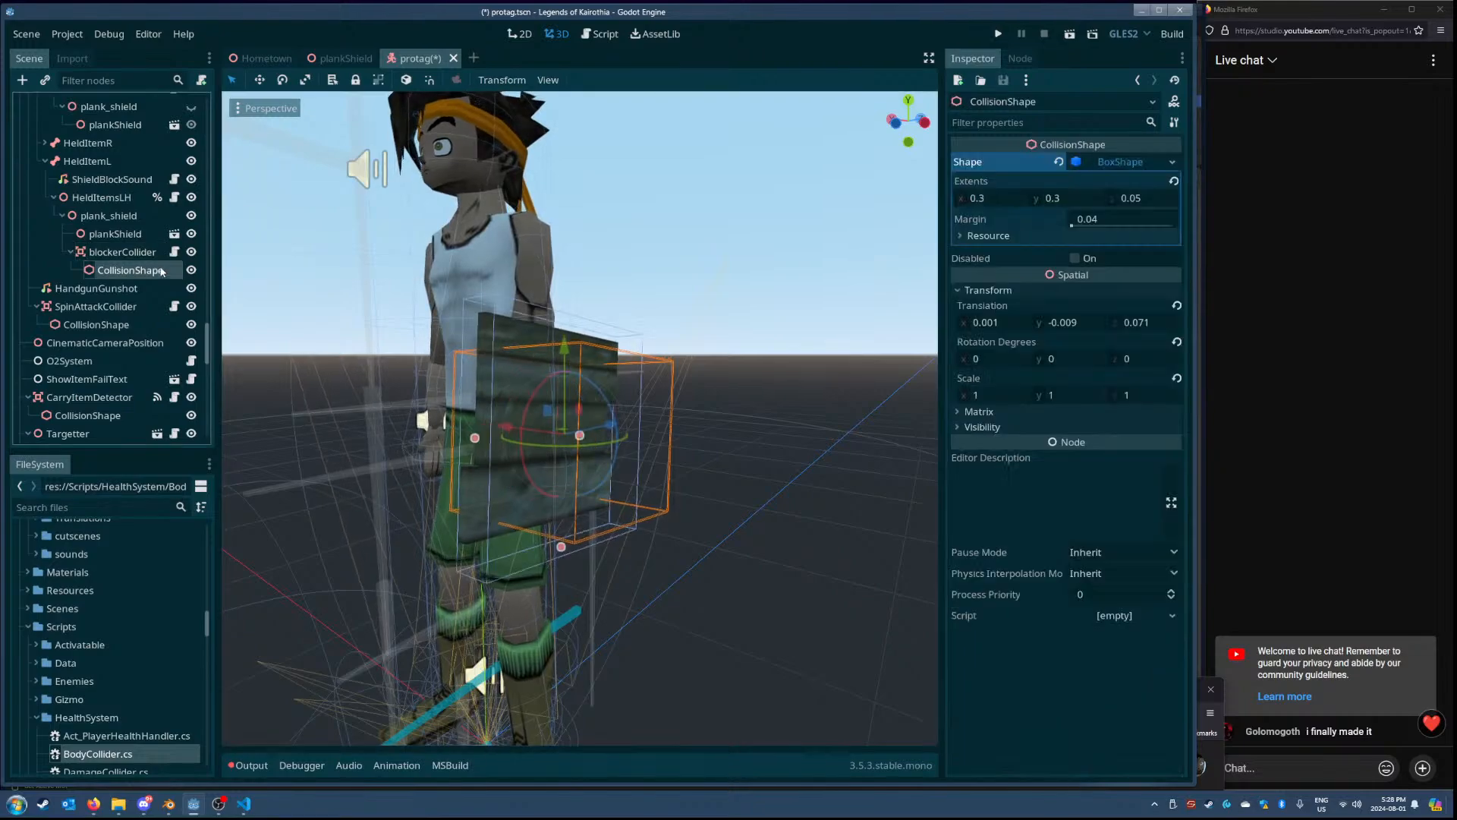
pyautogui.click(154, 258)
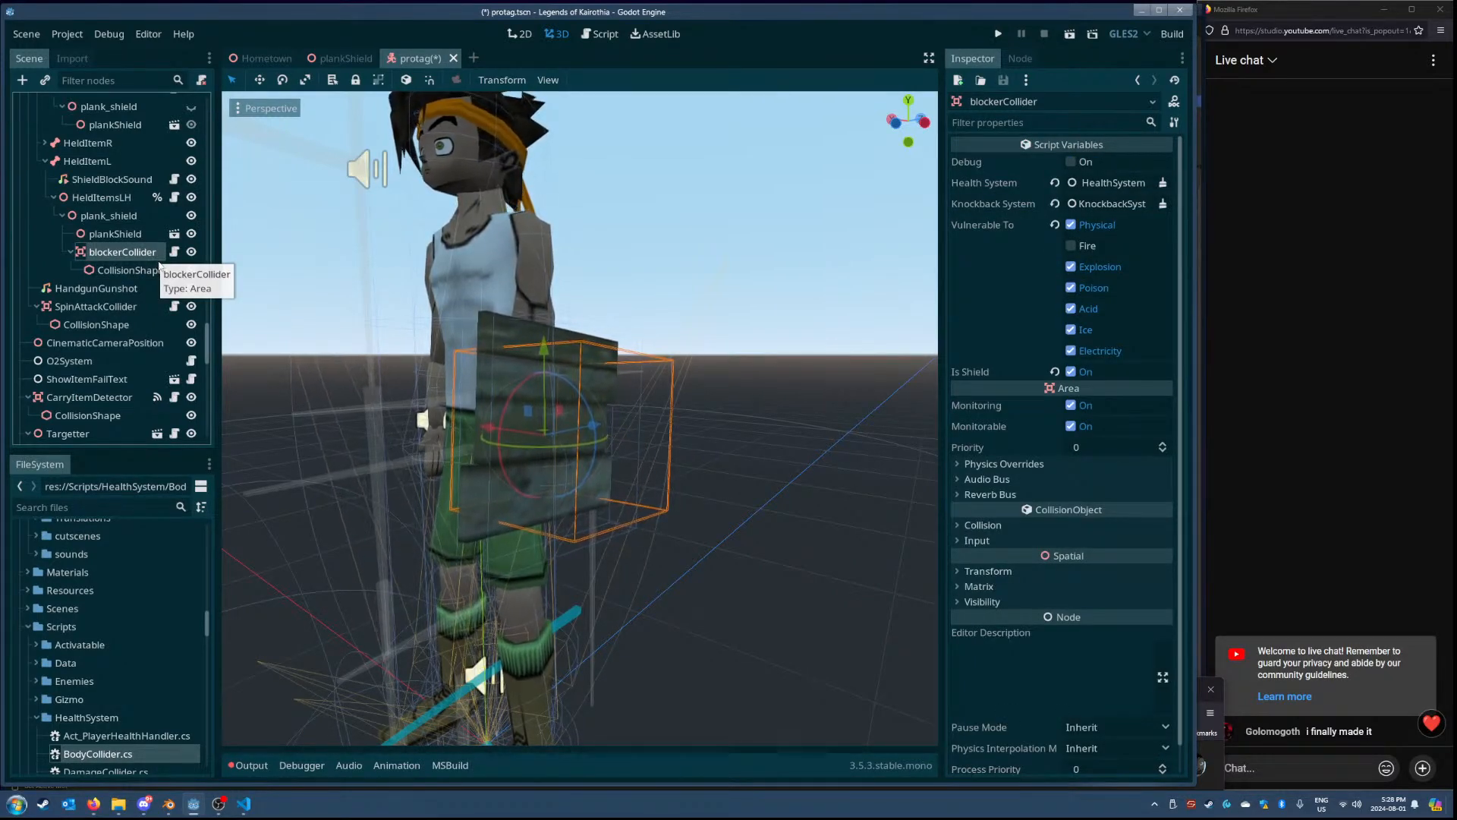
pyautogui.click(161, 268)
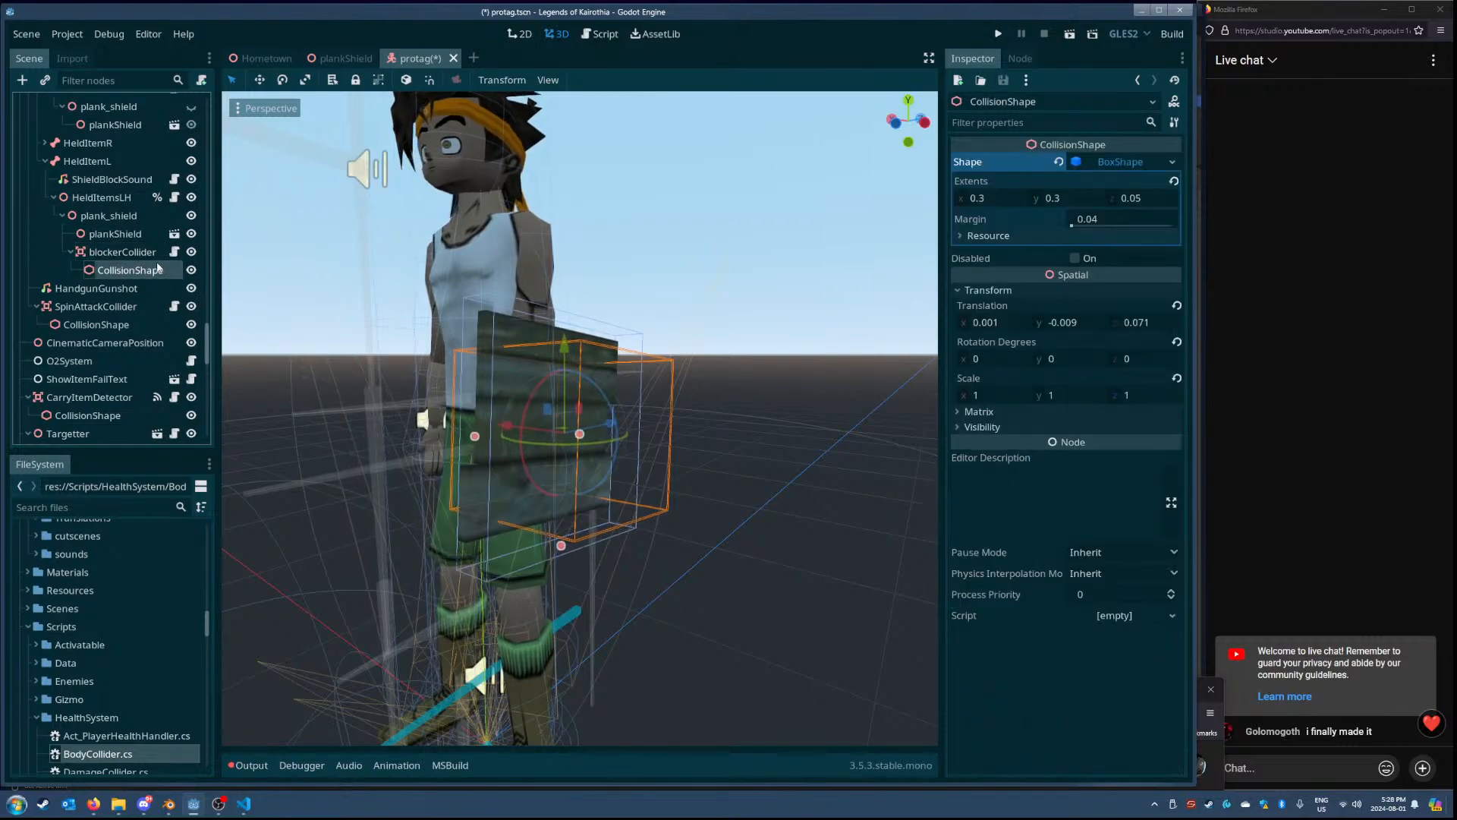
pyautogui.click(159, 258)
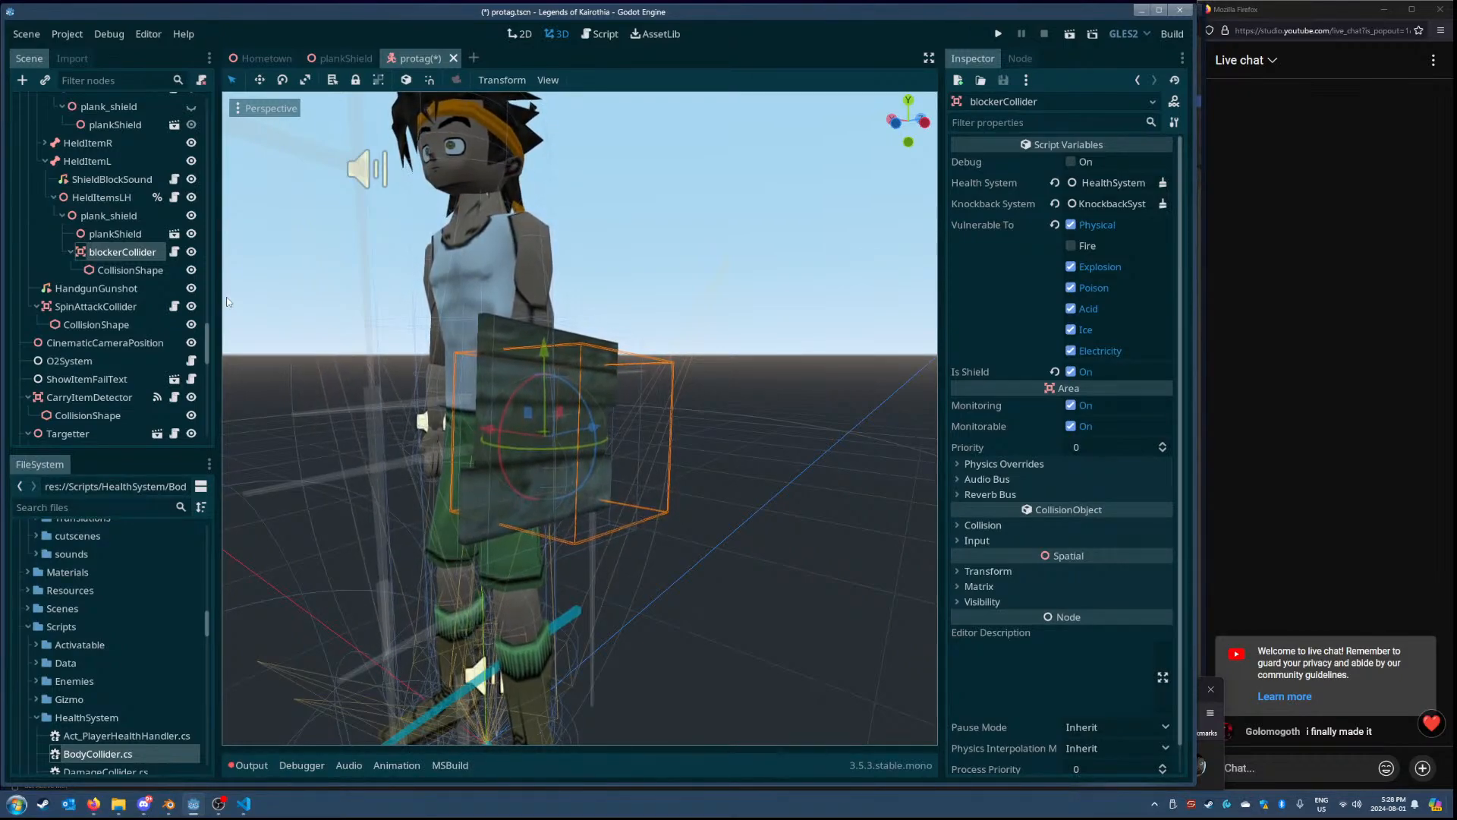
pyautogui.click(114, 271)
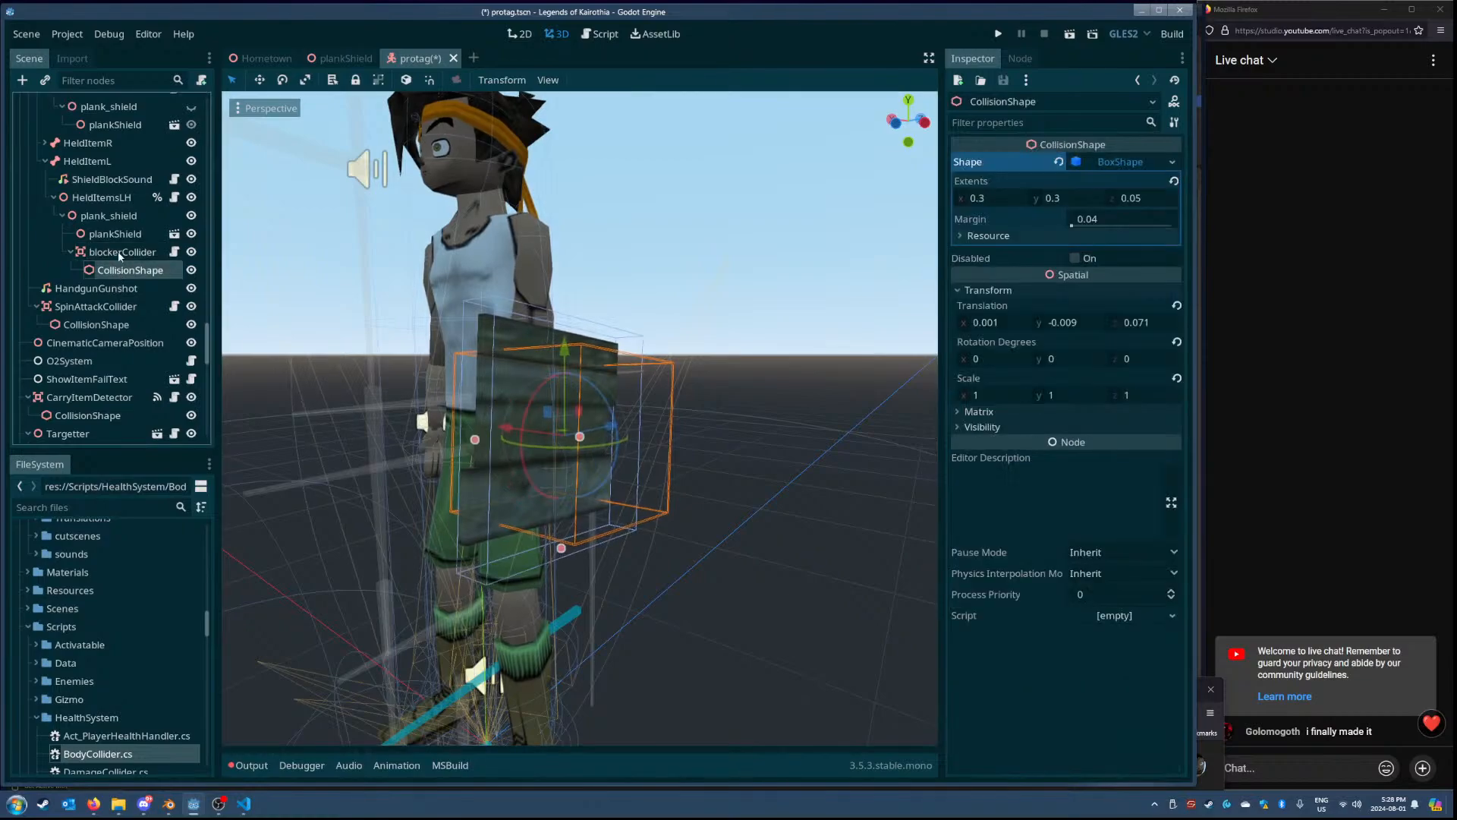
pyautogui.click(118, 253)
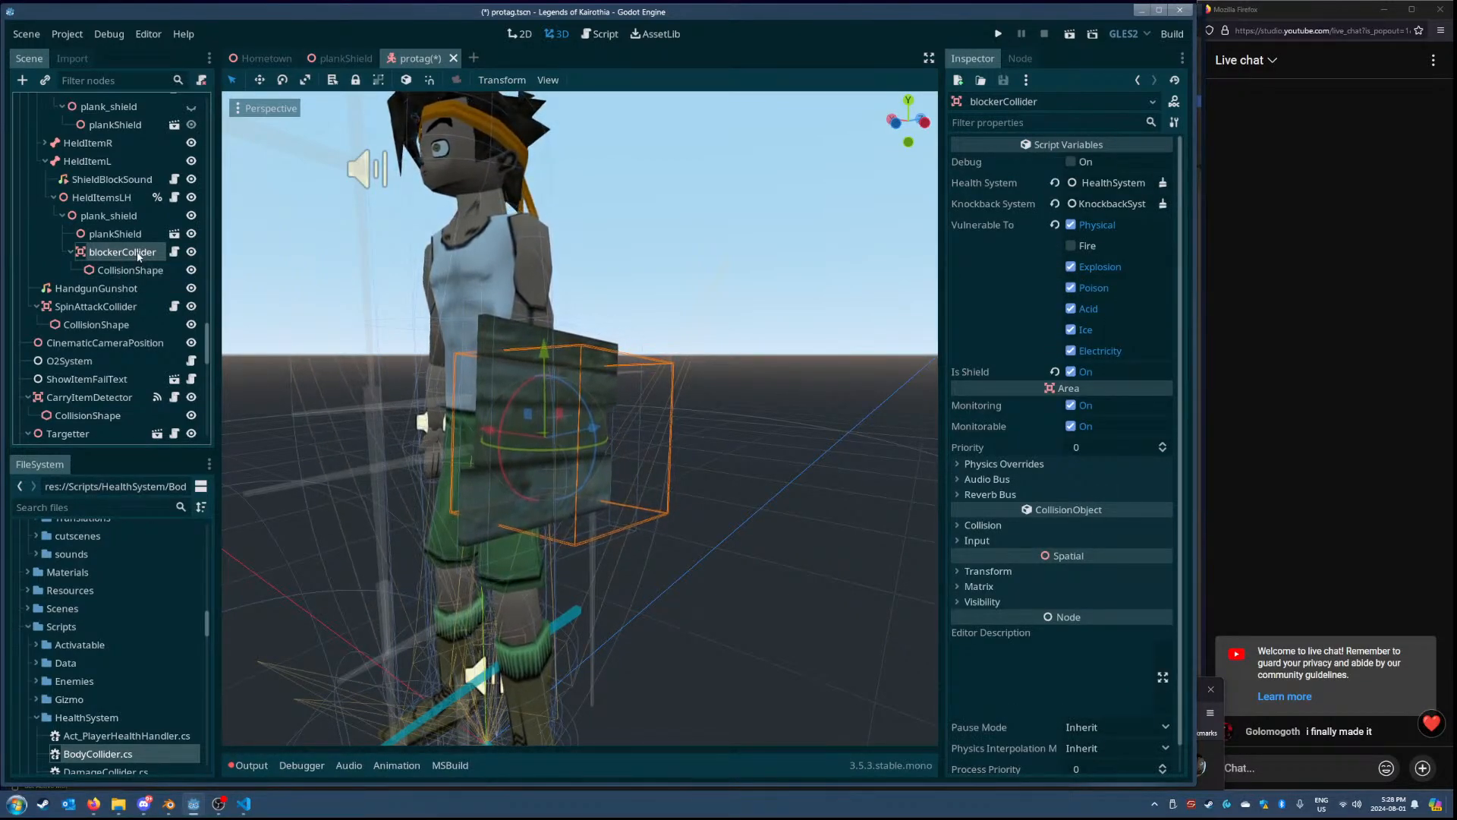
# - Open the blockerCollider's BodyCollider.cs script in VS Code, examine the isShield declaration, and dismiss the leftover text search
pyautogui.click(175, 254)
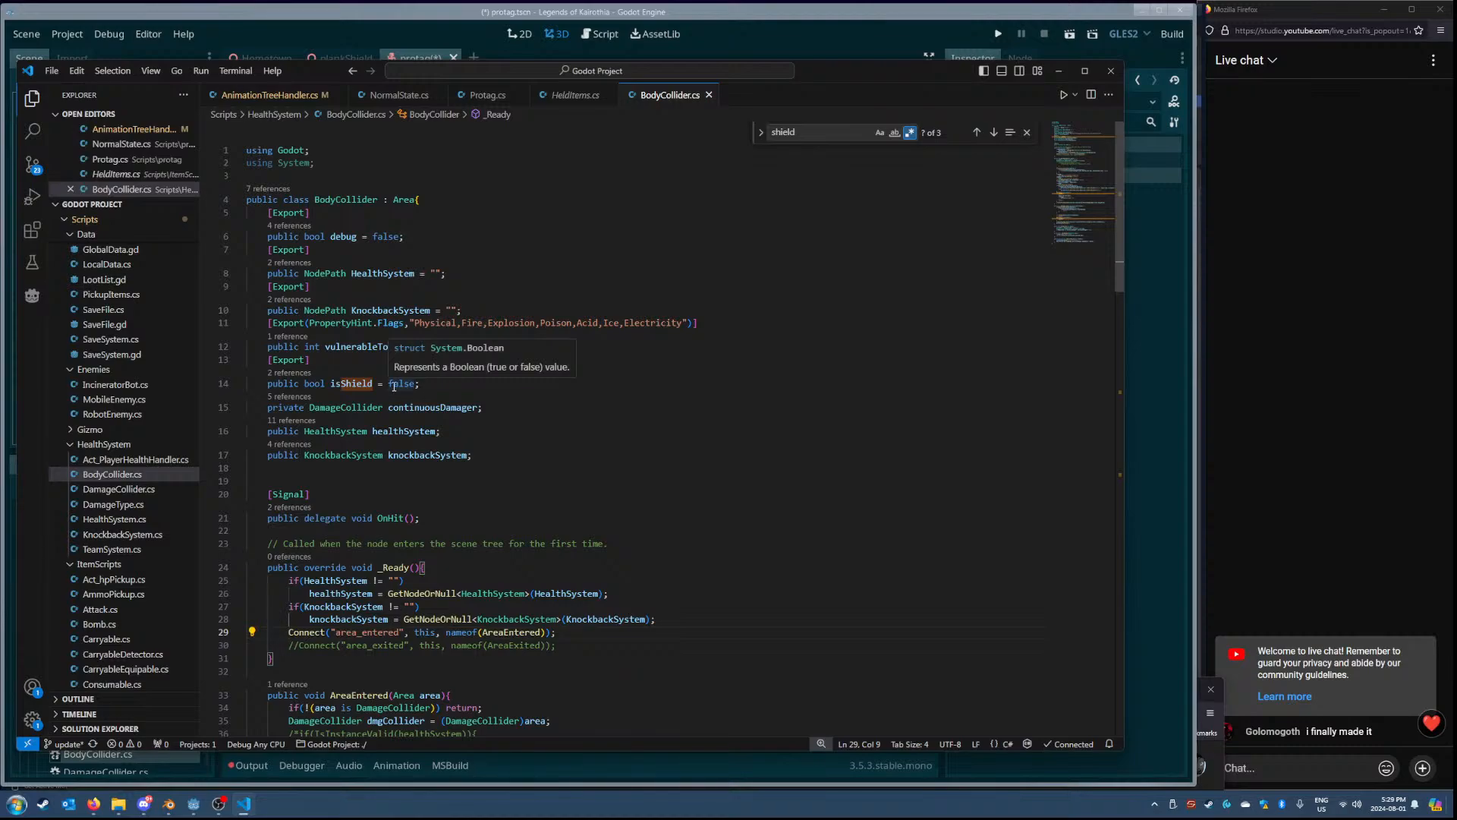
pyautogui.click(352, 360)
pyautogui.click(412, 349)
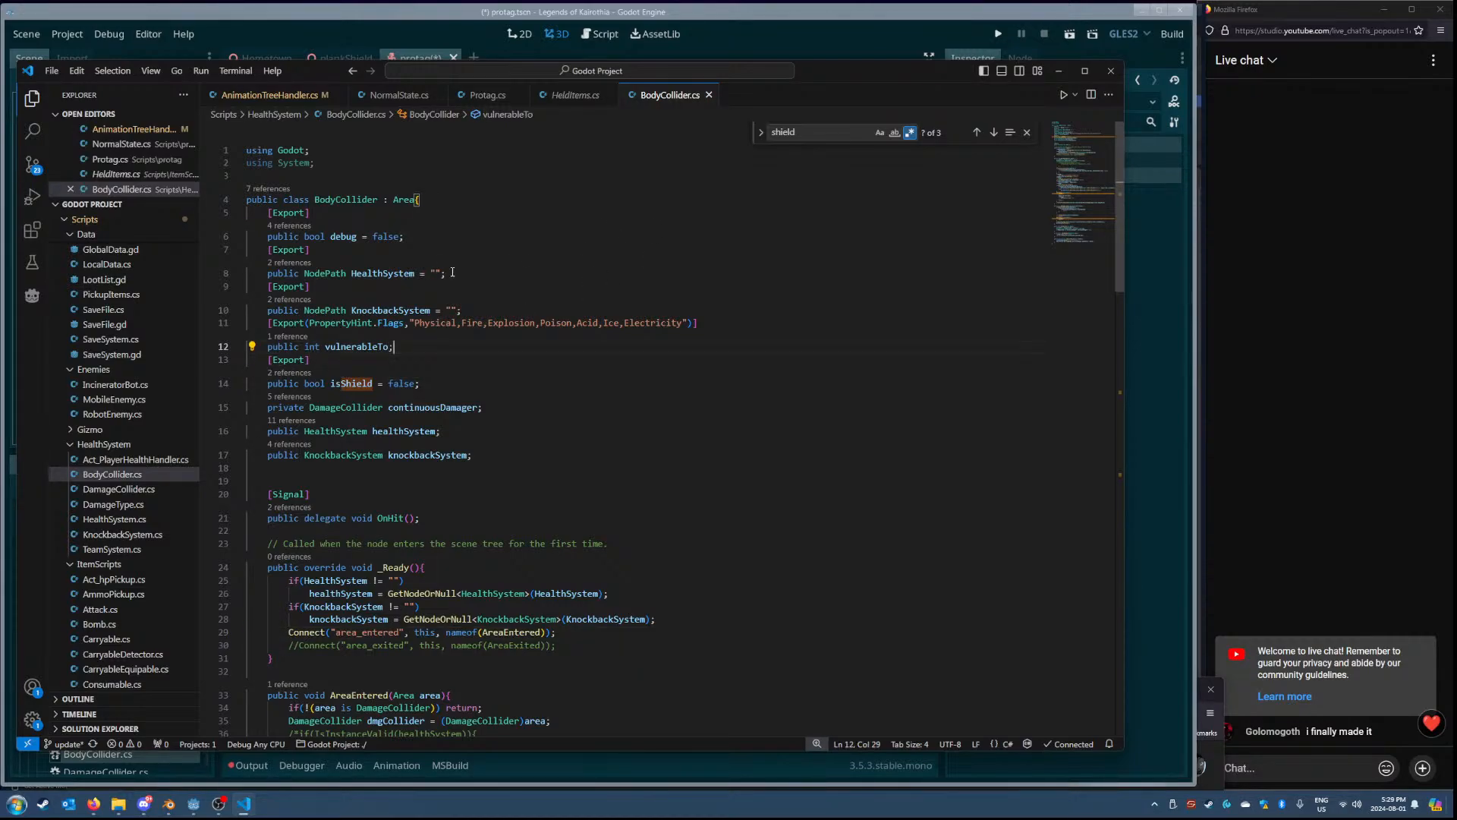
pyautogui.doubleClick(343, 382)
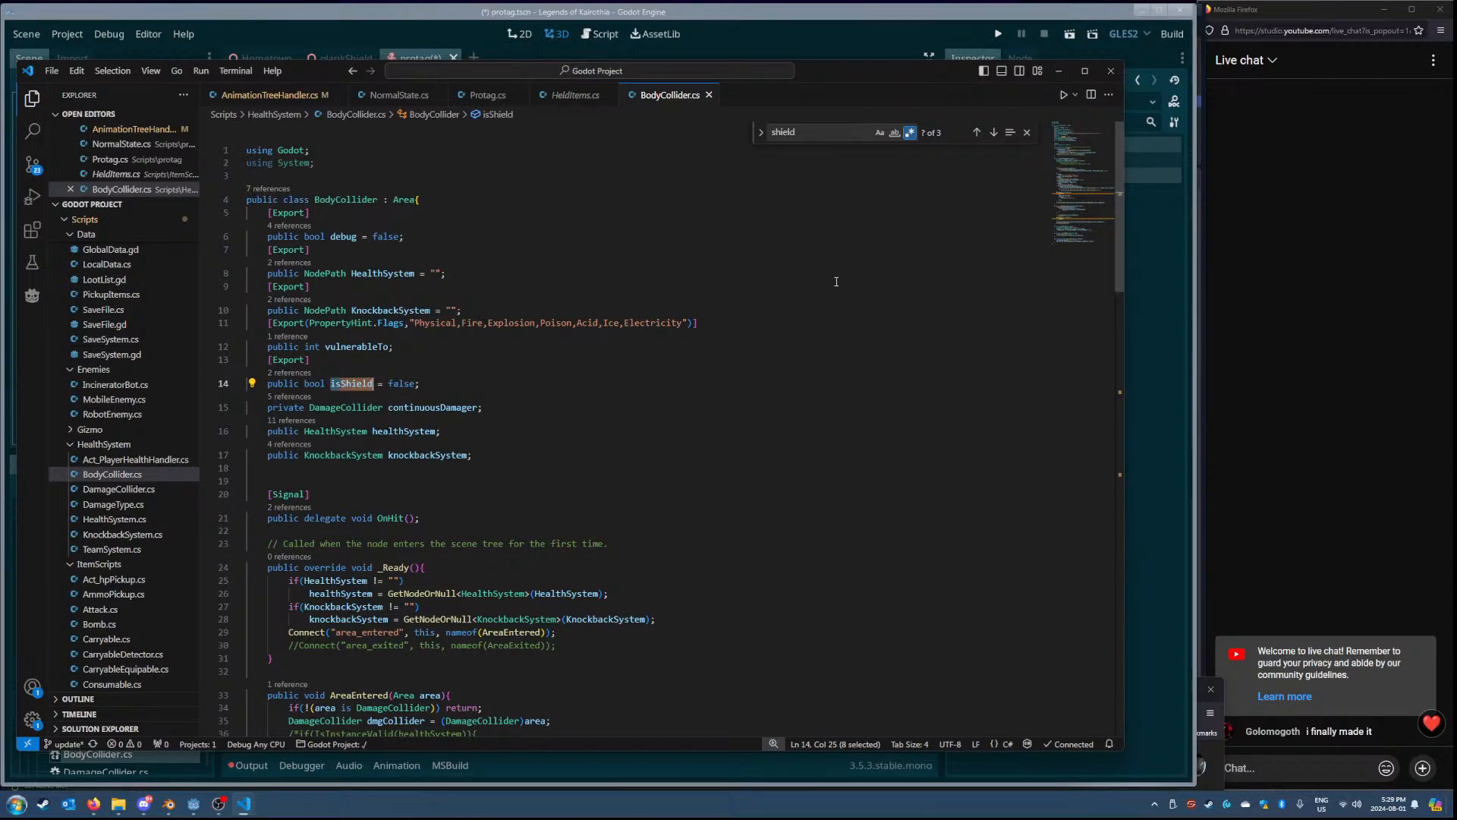
pyautogui.click(1027, 132)
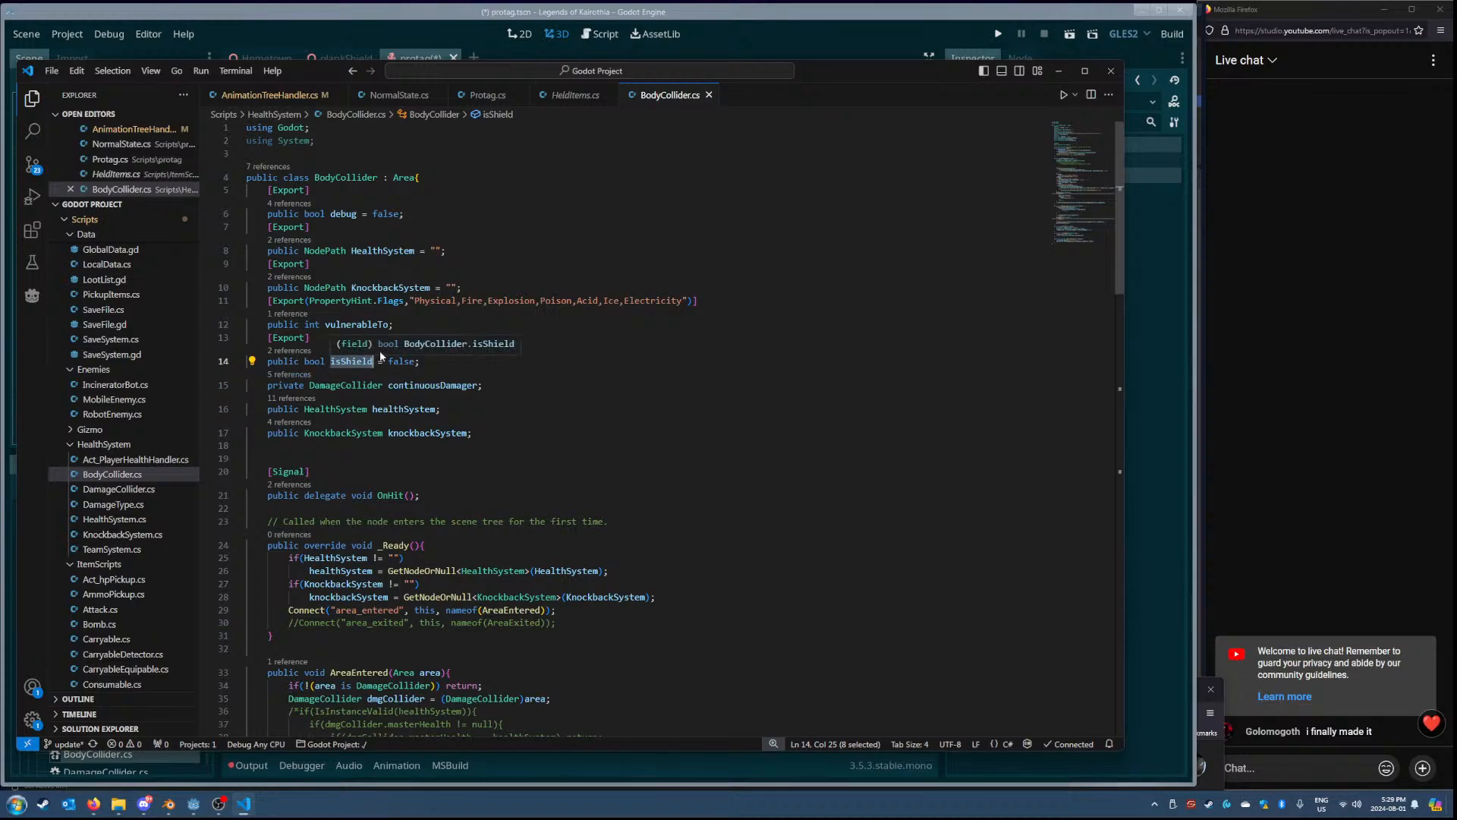
# - Examine the OnHit signal, the isShield check and the damage call at the end of AreaEntered
pyautogui.scroll(-12, 354, 370)
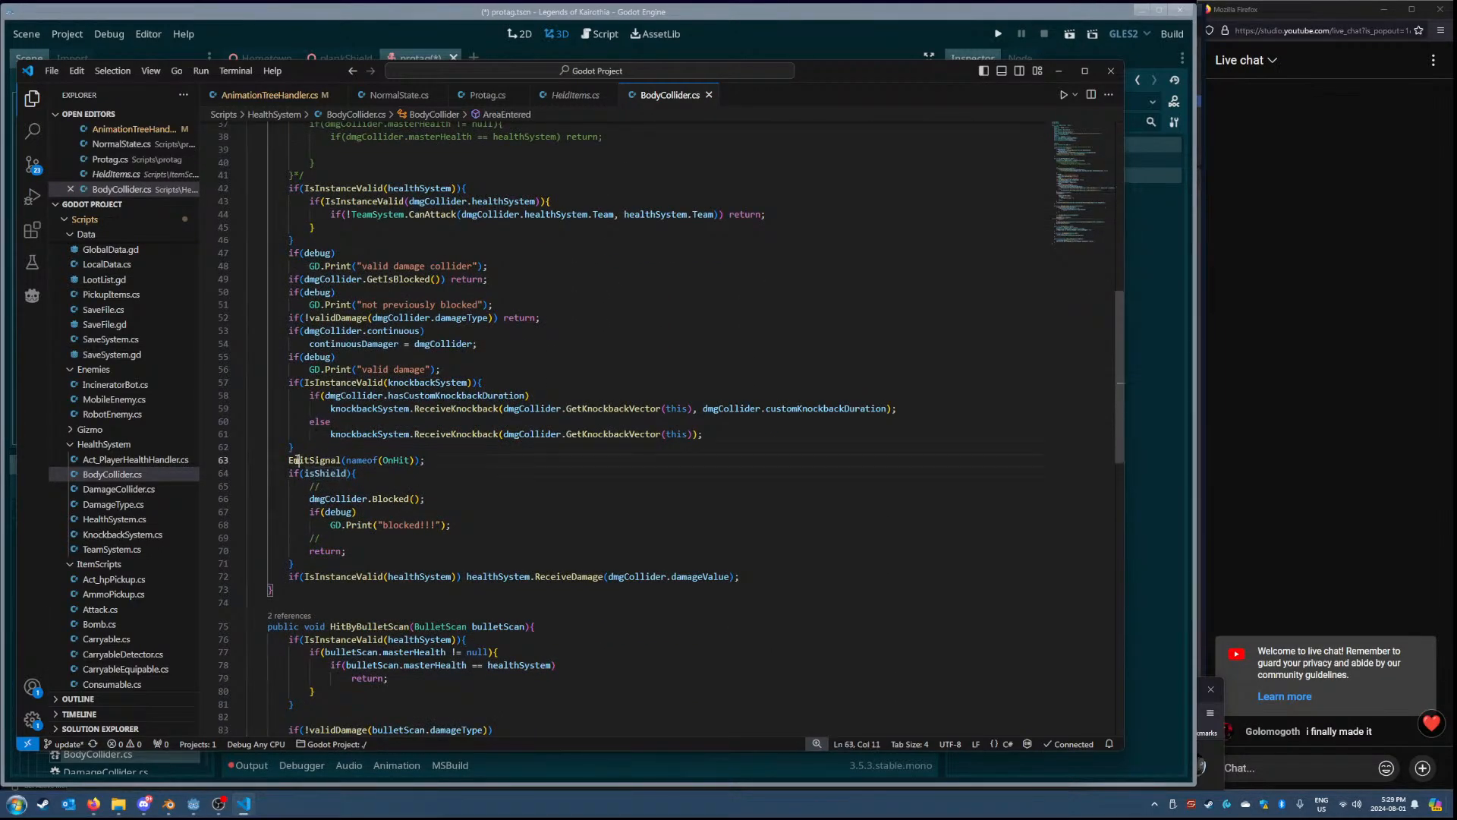
pyautogui.moveTo(335, 458); pyautogui.dragTo(770, 574)
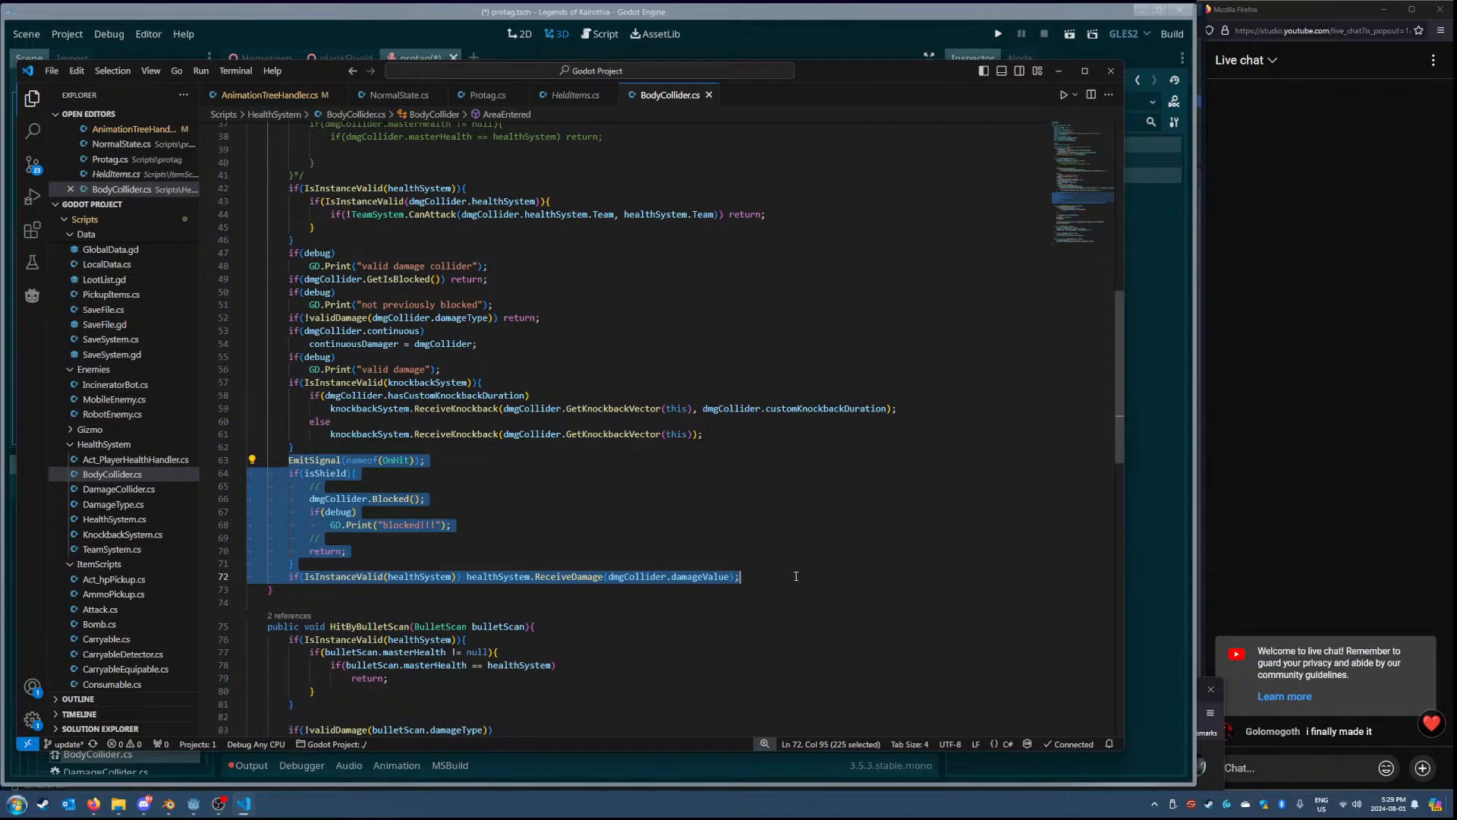
pyautogui.click(455, 563)
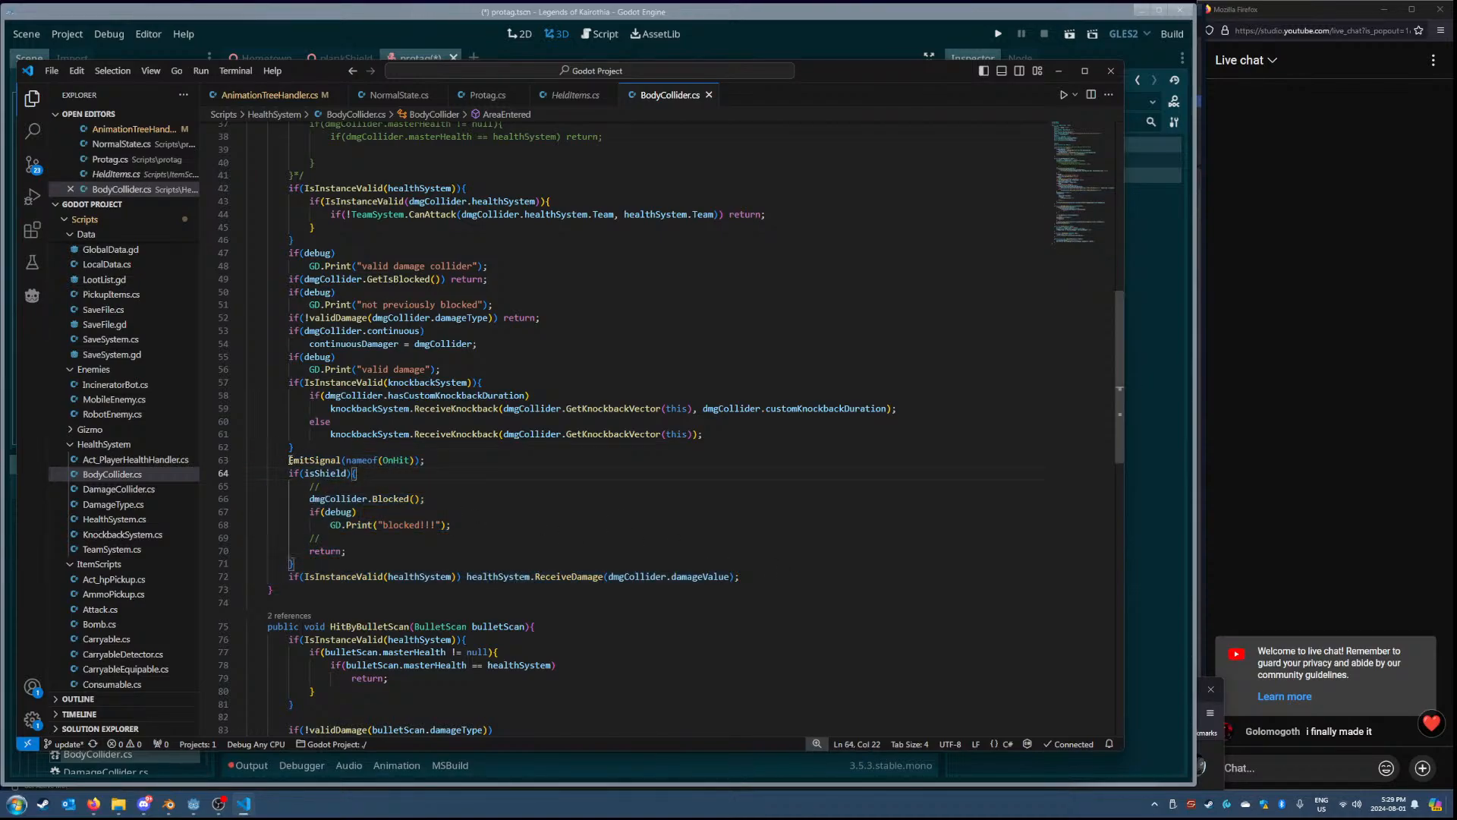
pyautogui.moveTo(289, 460); pyautogui.dragTo(809, 574)
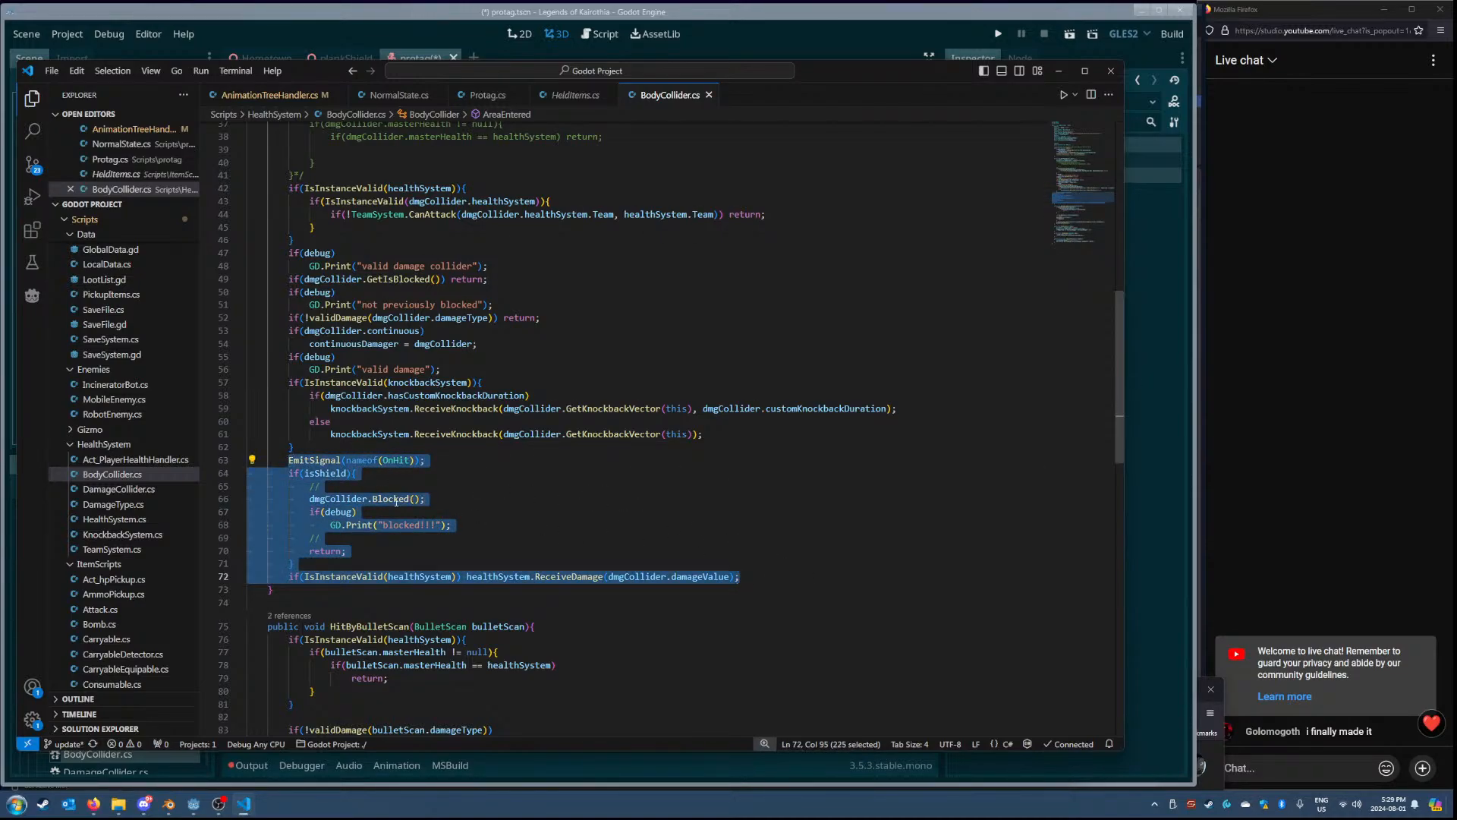
pyautogui.doubleClick(324, 473)
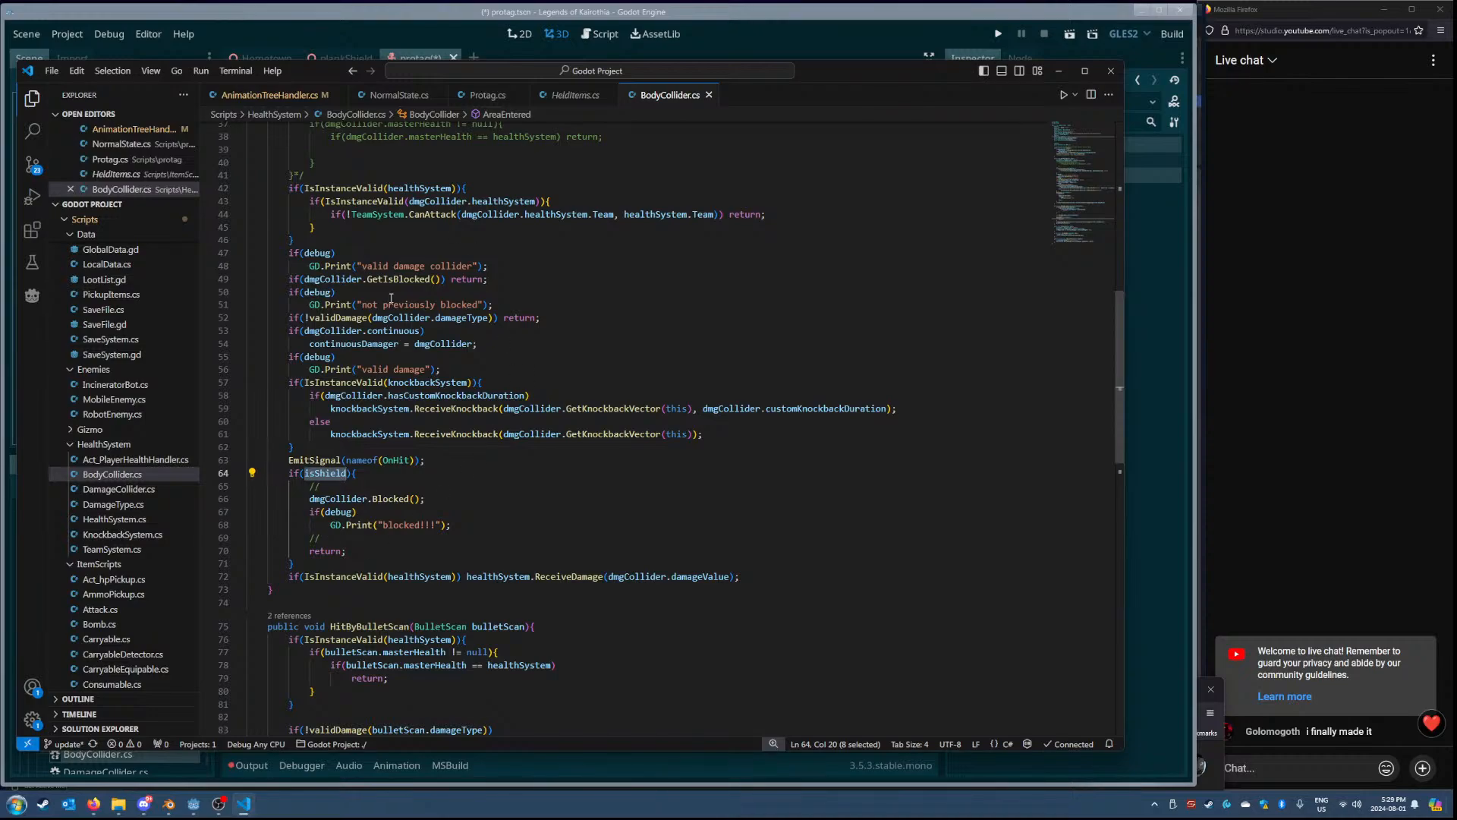
# - Review AreaEntered from its declaration down, comparing the isShield blocking code with the knockbackSystem block
pyautogui.scroll(5, 391, 297)
pyautogui.doubleClick(357, 273)
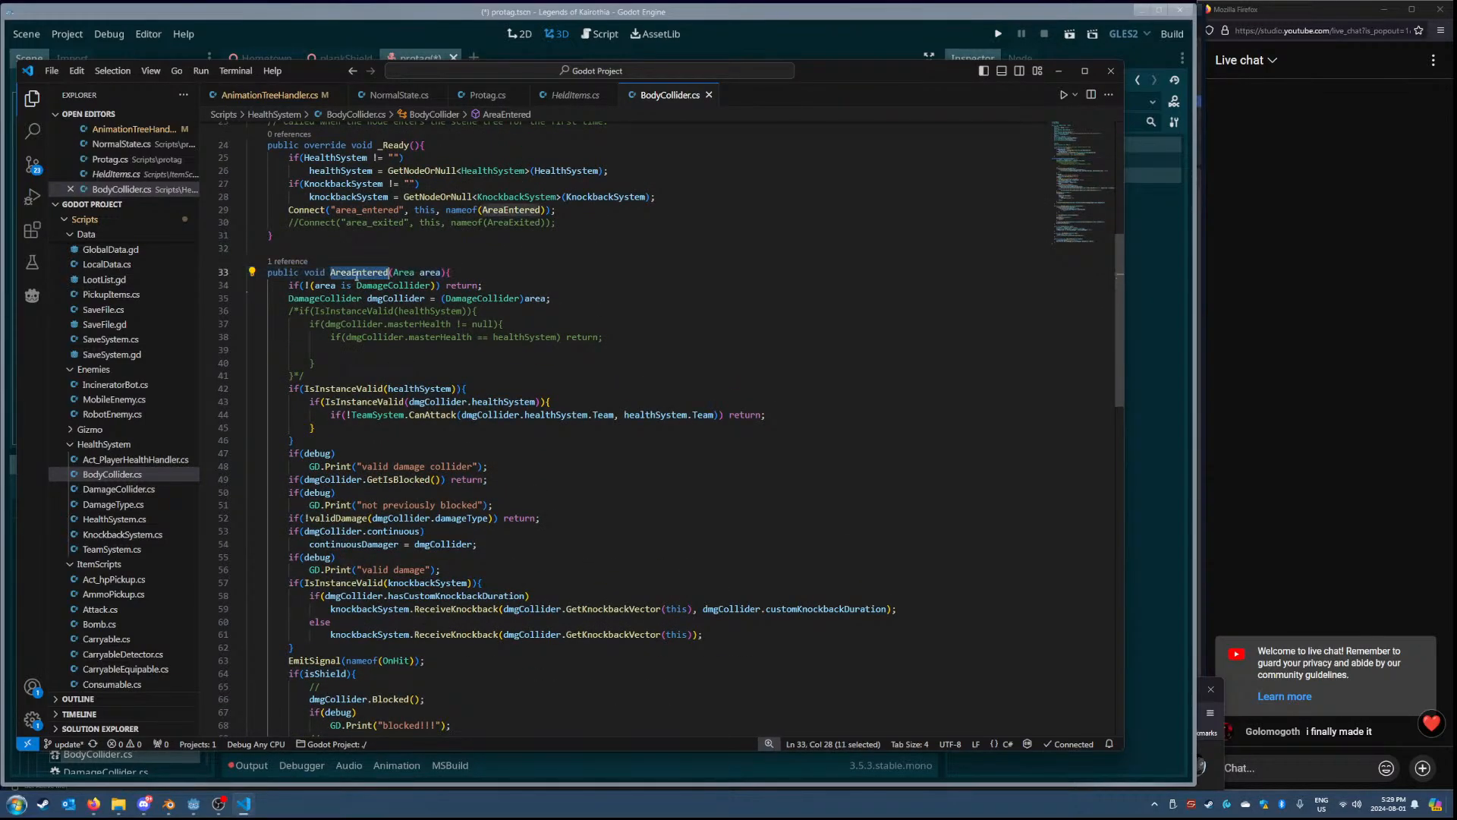
pyautogui.scroll(2, 356, 275)
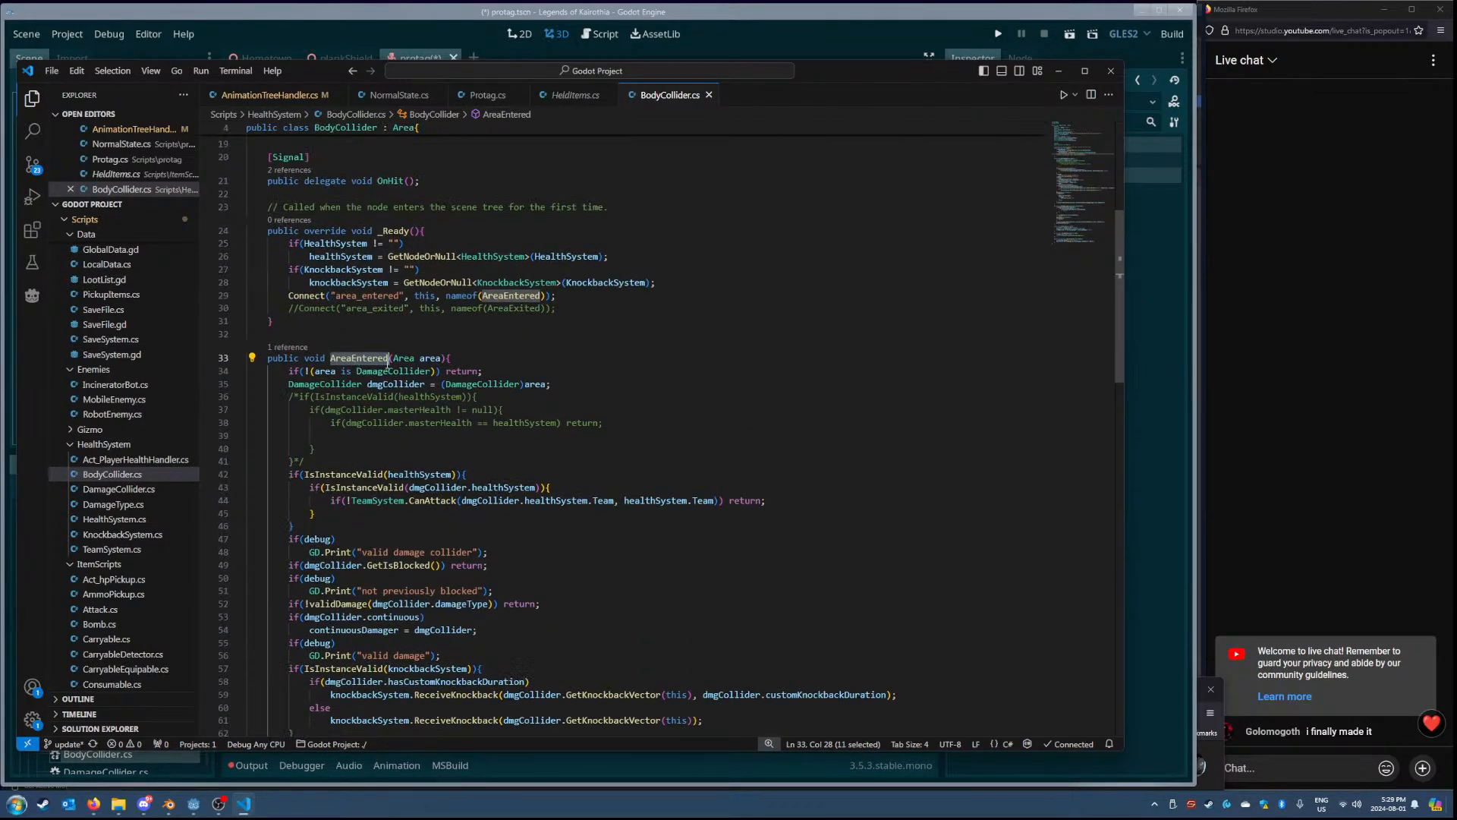
pyautogui.scroll(-5, 357, 358)
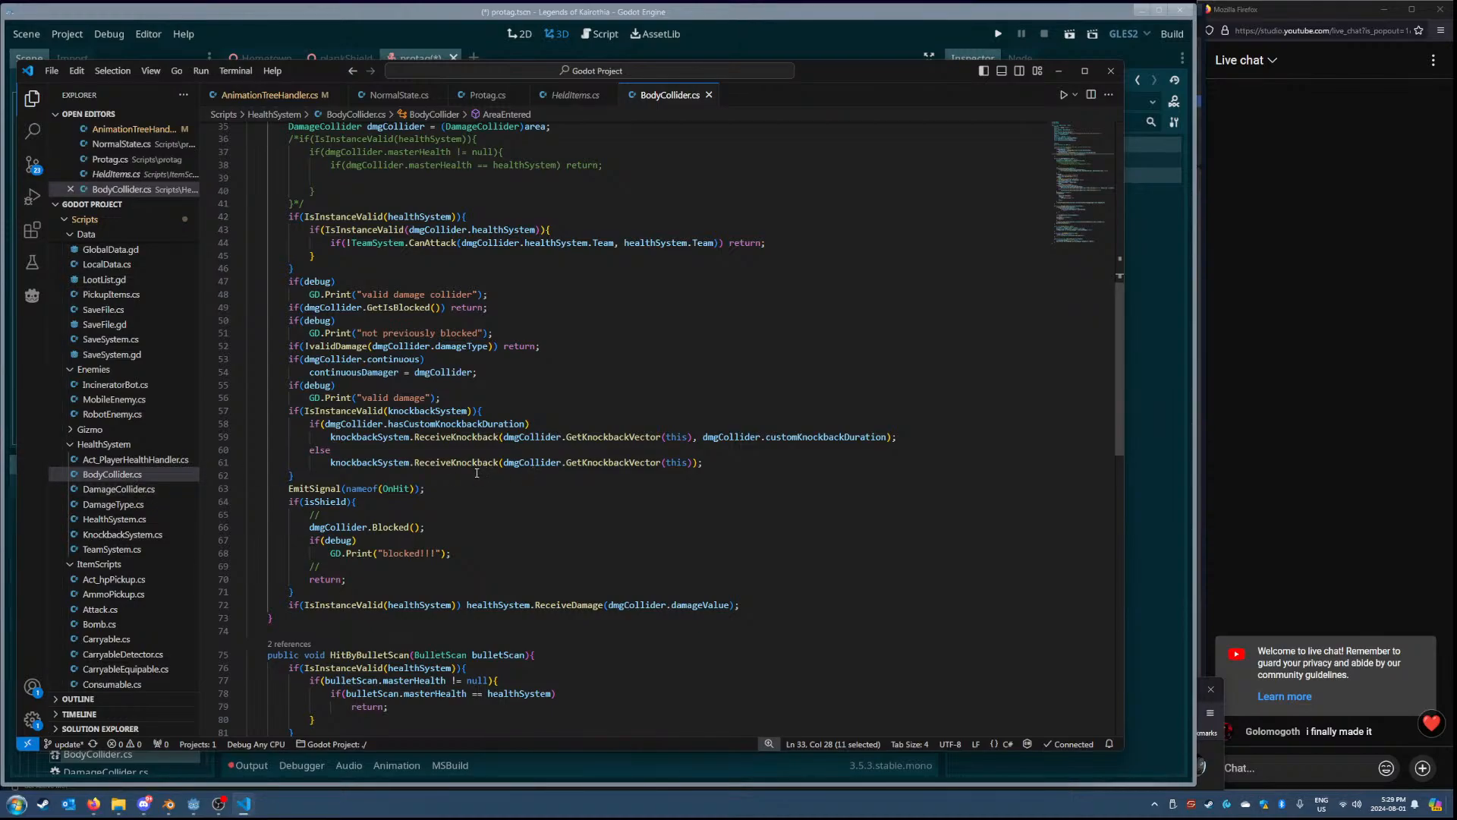
pyautogui.moveTo(290, 489); pyautogui.dragTo(683, 598)
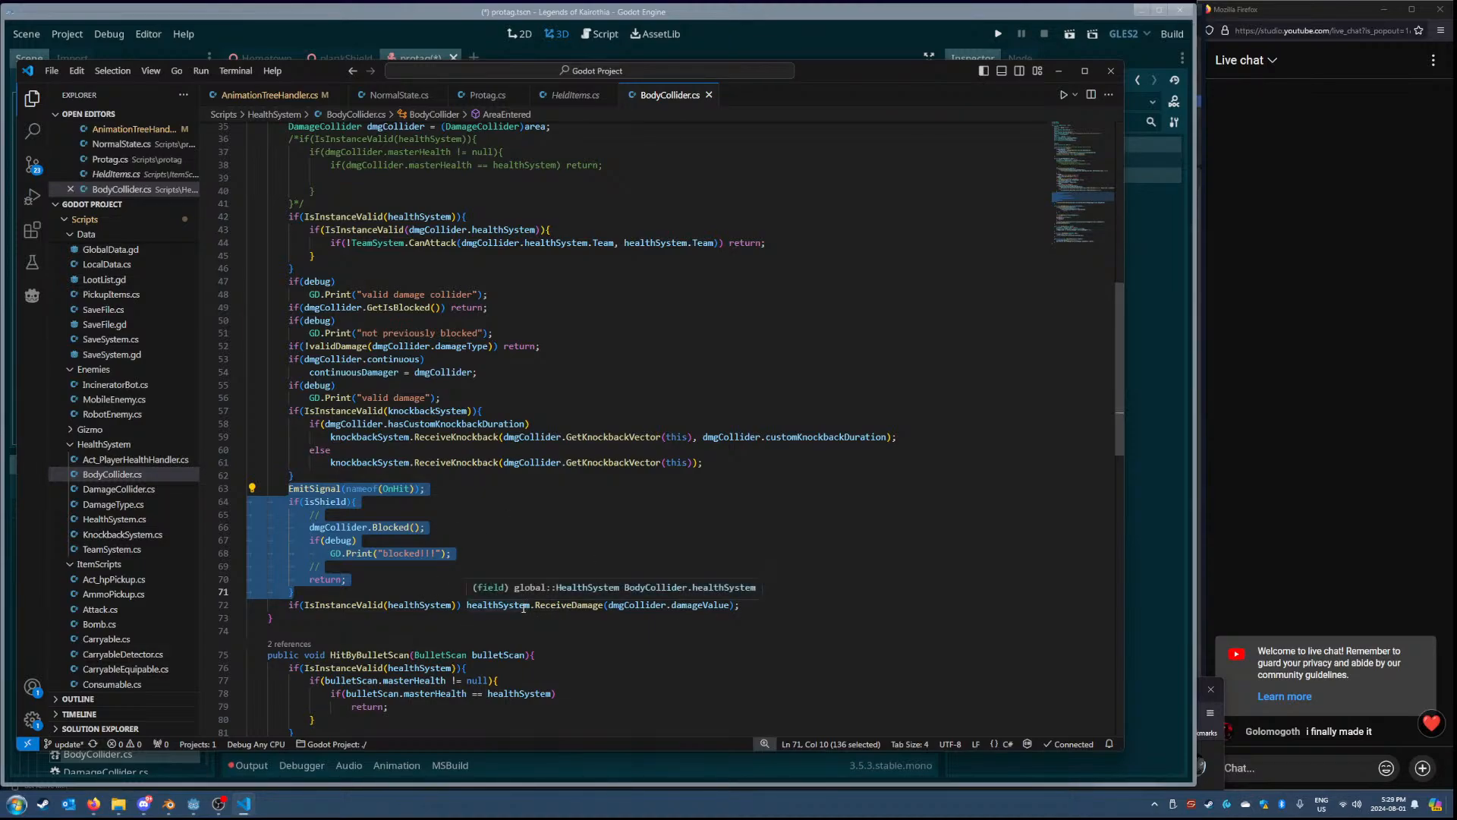
pyautogui.moveTo(289, 410); pyautogui.dragTo(488, 481)
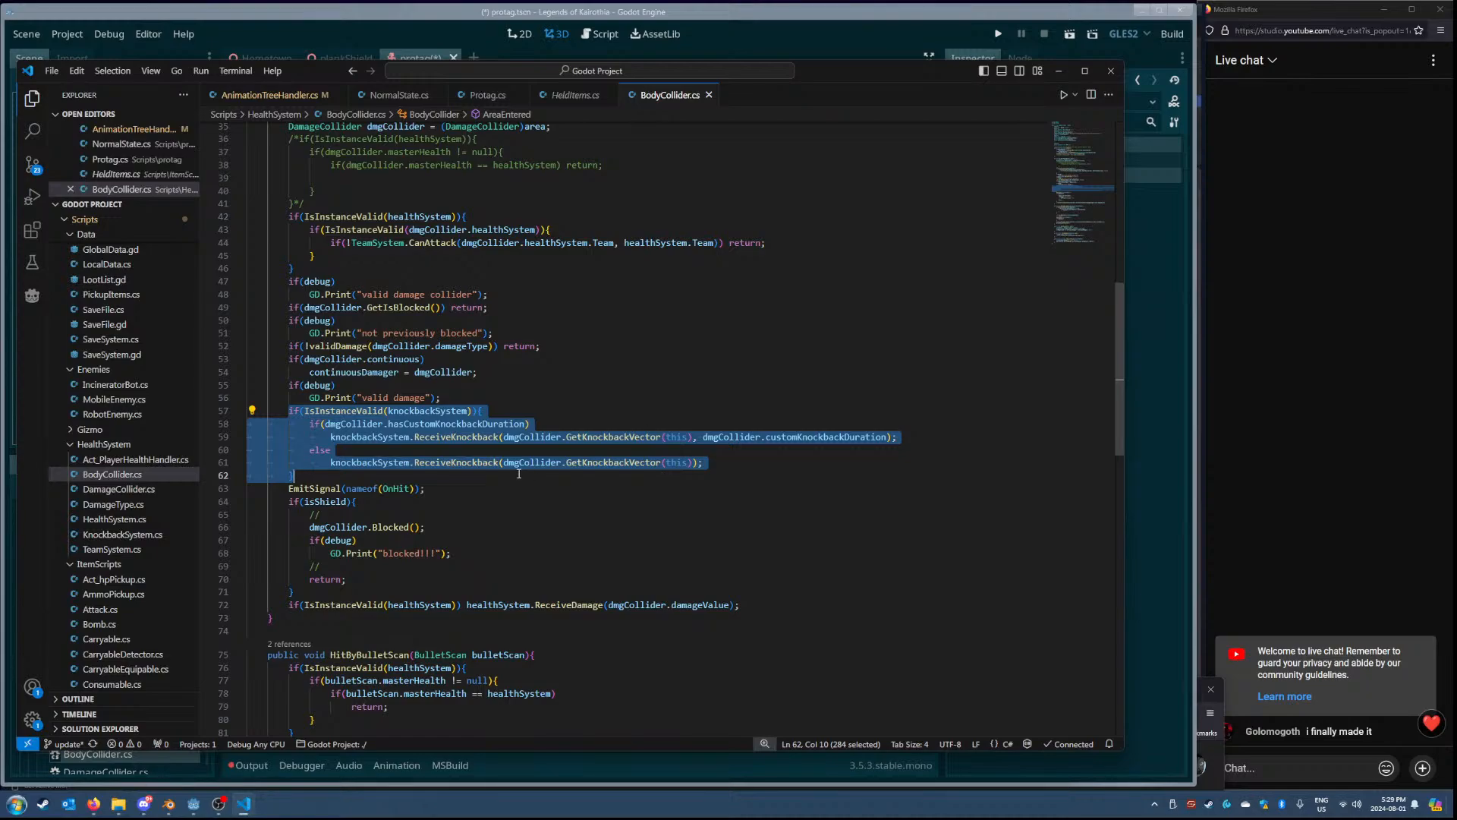
pyautogui.click(319, 472)
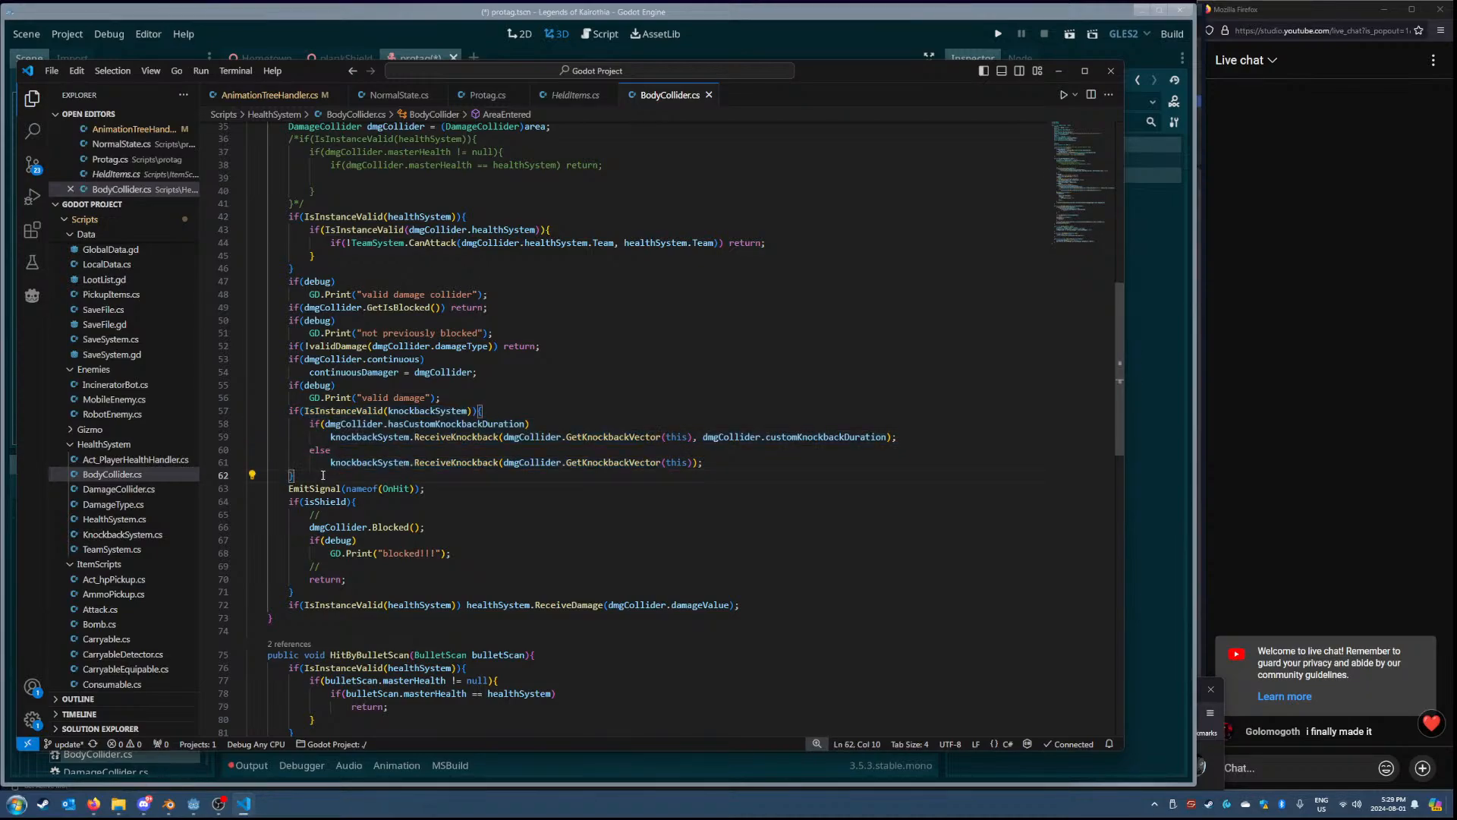
# - Add a "//knockback stuff" comment above the knockbackSystem check in AreaEntered, with a blank line before it
pyautogui.click(494, 397)
pyautogui.press('Return')
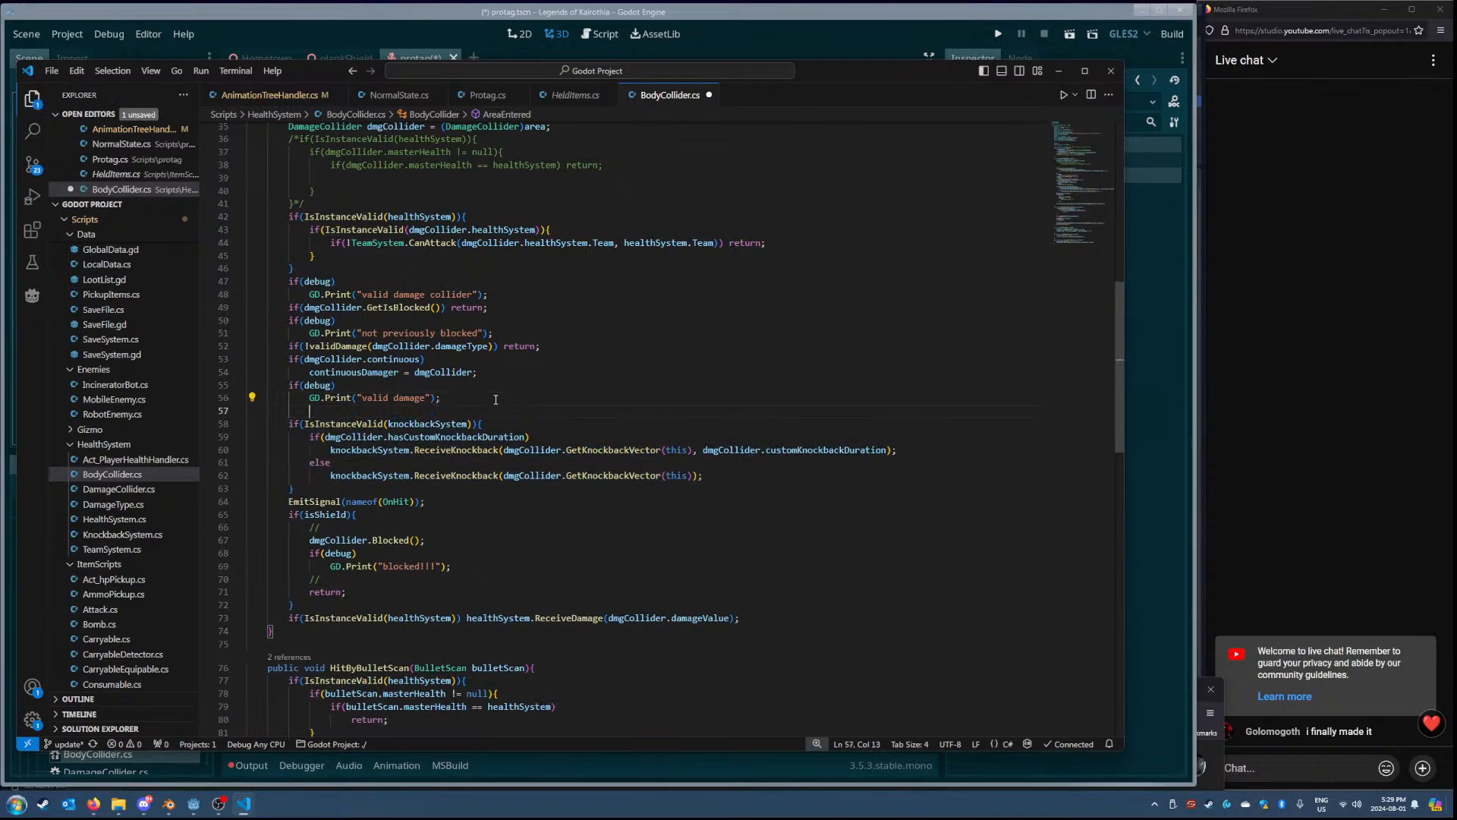
pyautogui.write('//knockback stuff')
pyautogui.click(496, 397)
pyautogui.press('Return')
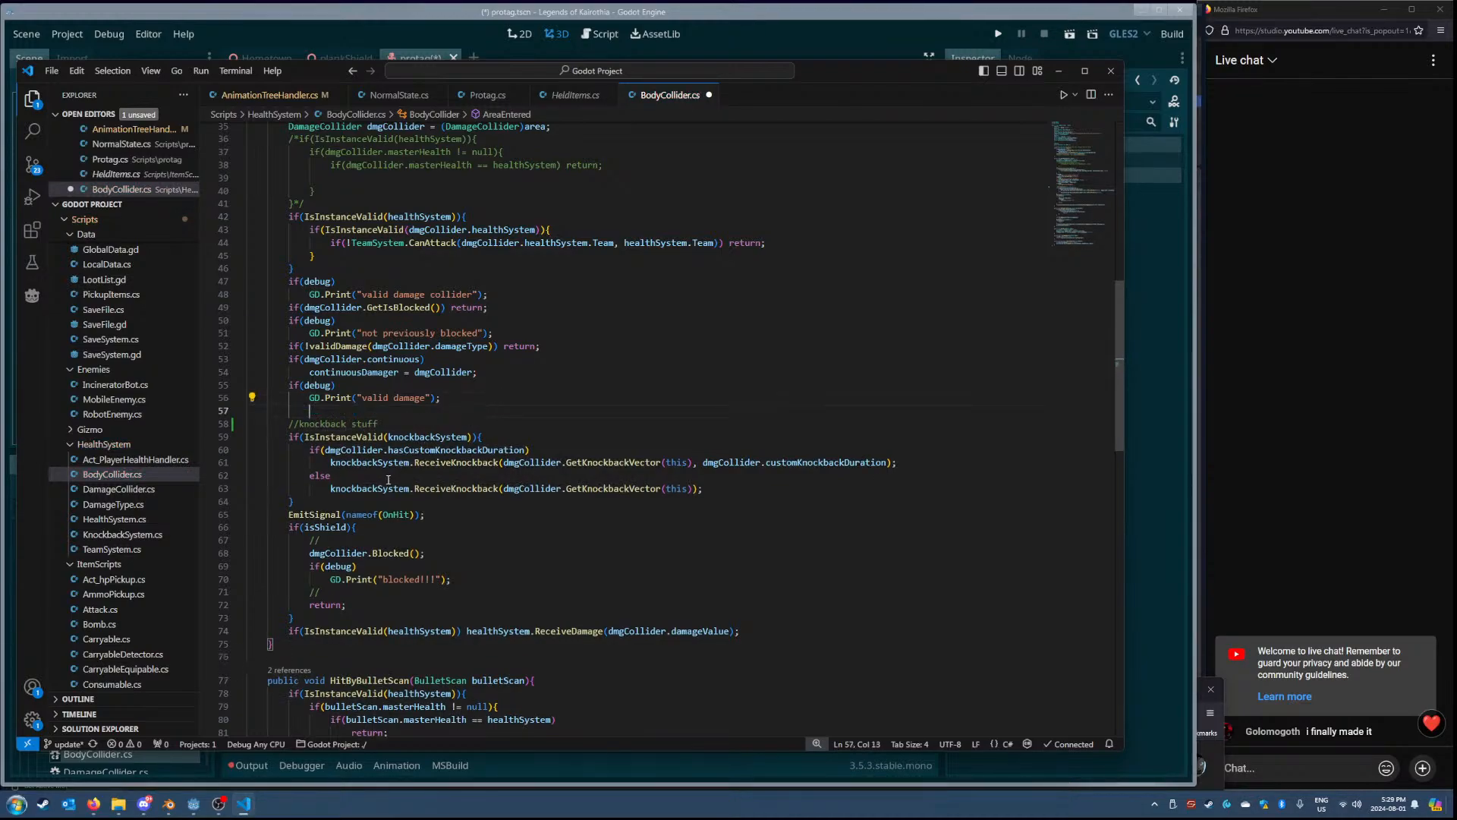
# - Insert a blank line between the knockback block and the OnHit EmitSignal call, and save BodyCollider.cs
pyautogui.click(396, 501)
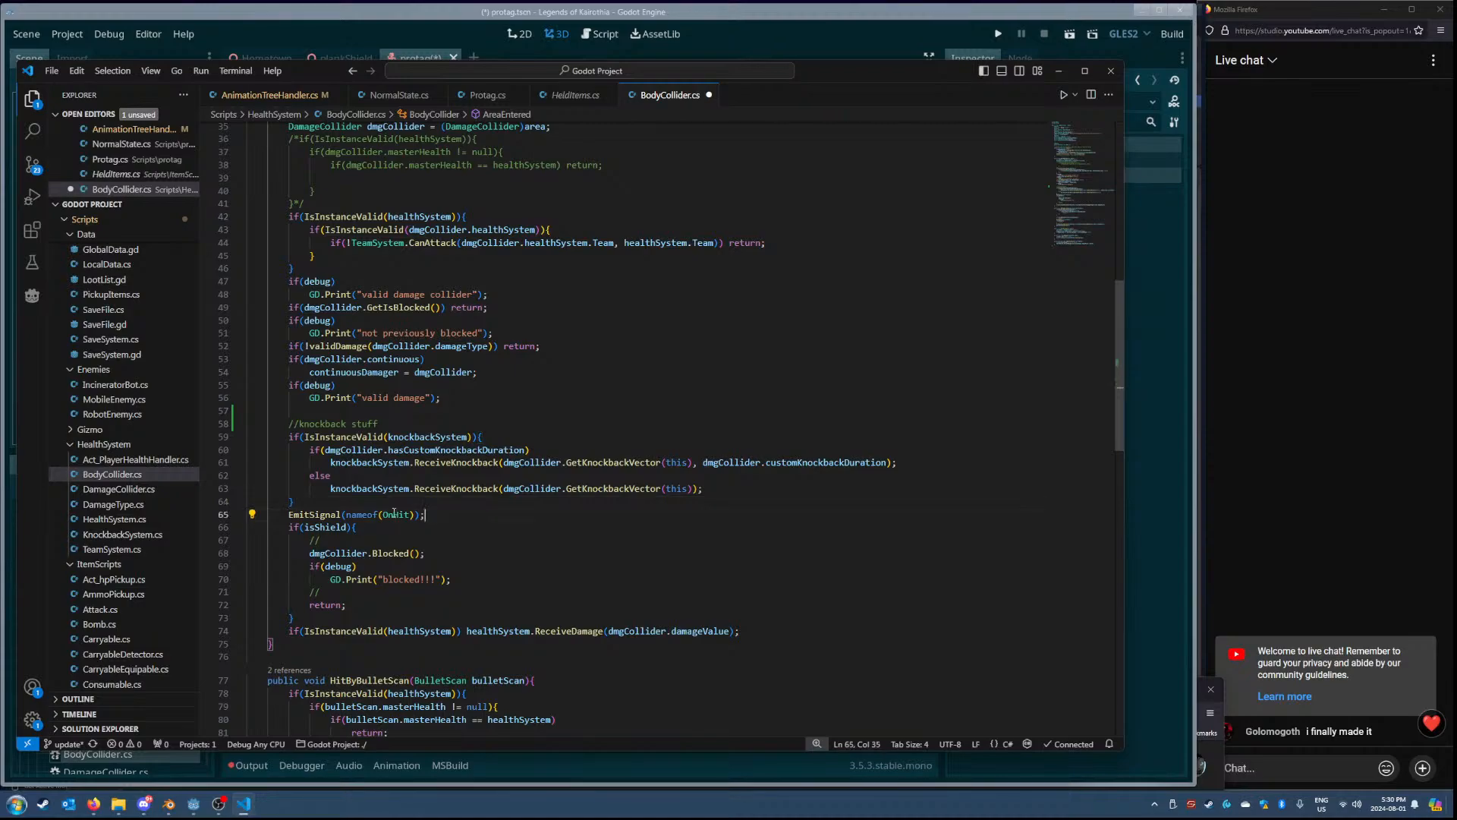
pyautogui.press('Return')
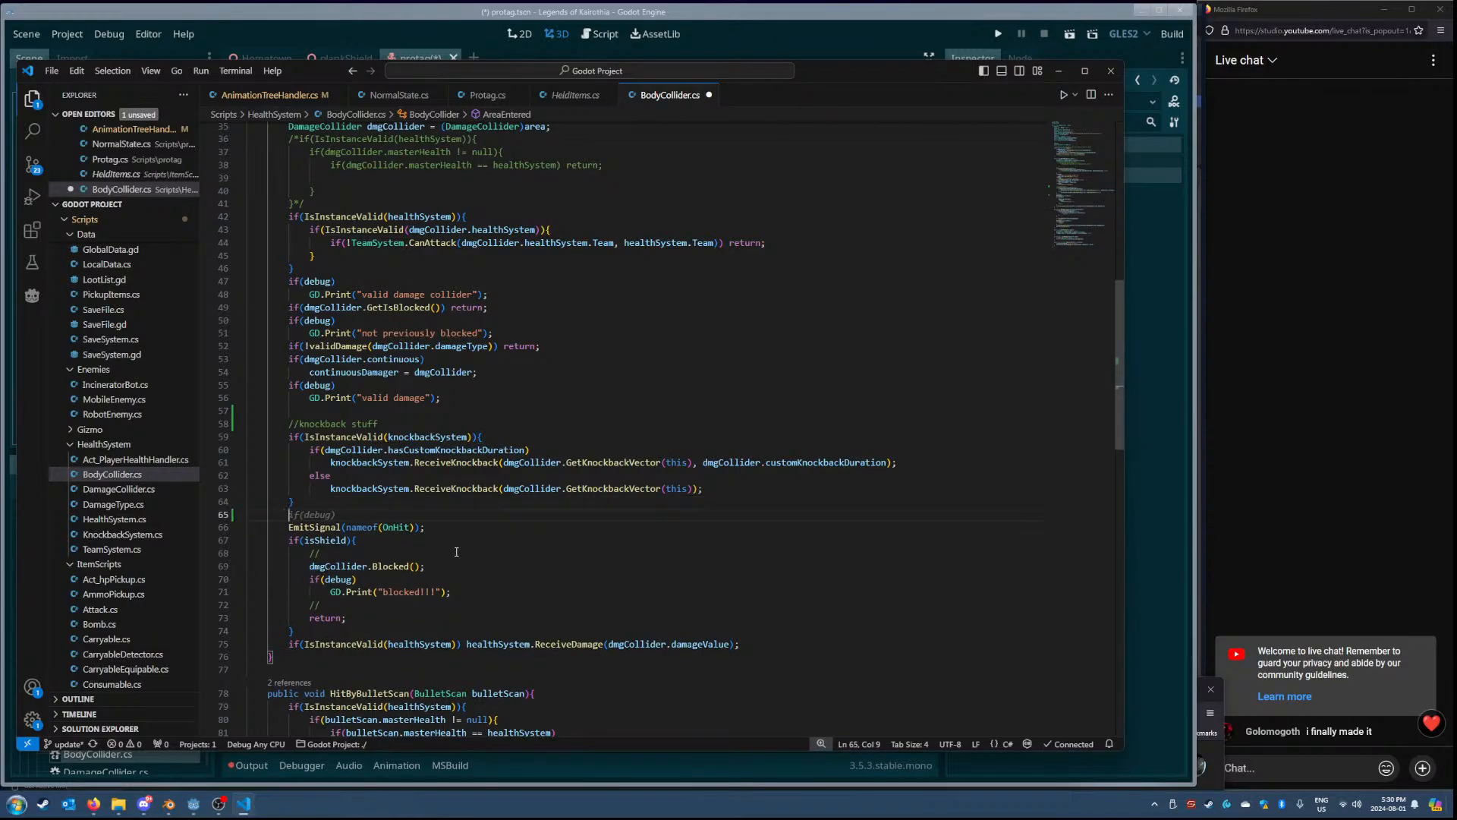
pyautogui.click(475, 528)
pyautogui.hotkey('ctrl', 's')
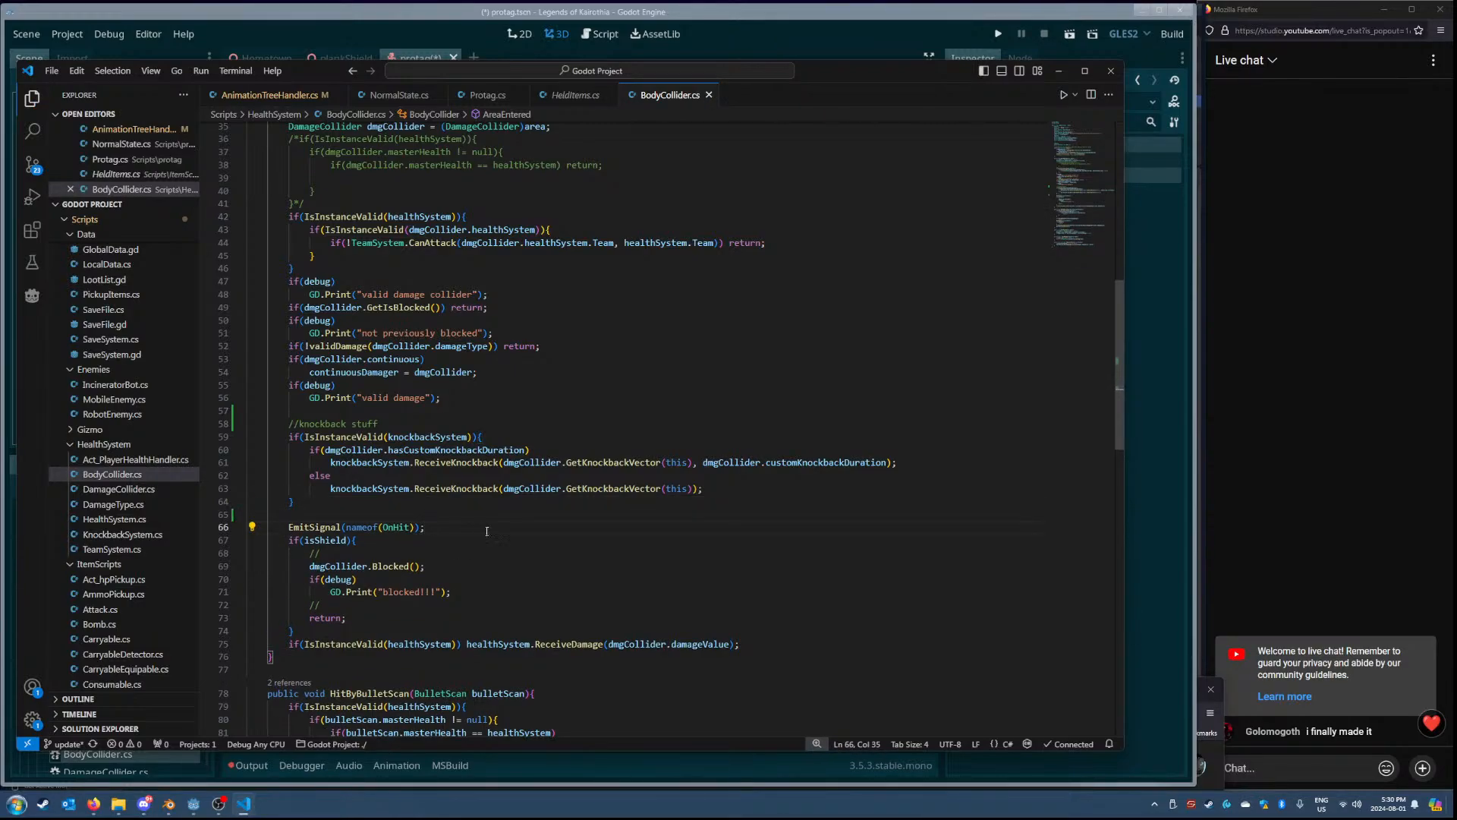
# - Re-examine the BodyCollider class declaration and isShield field, and read through AreaEntered's damage, knockback and blocking code
pyautogui.scroll(14, 533, 554)
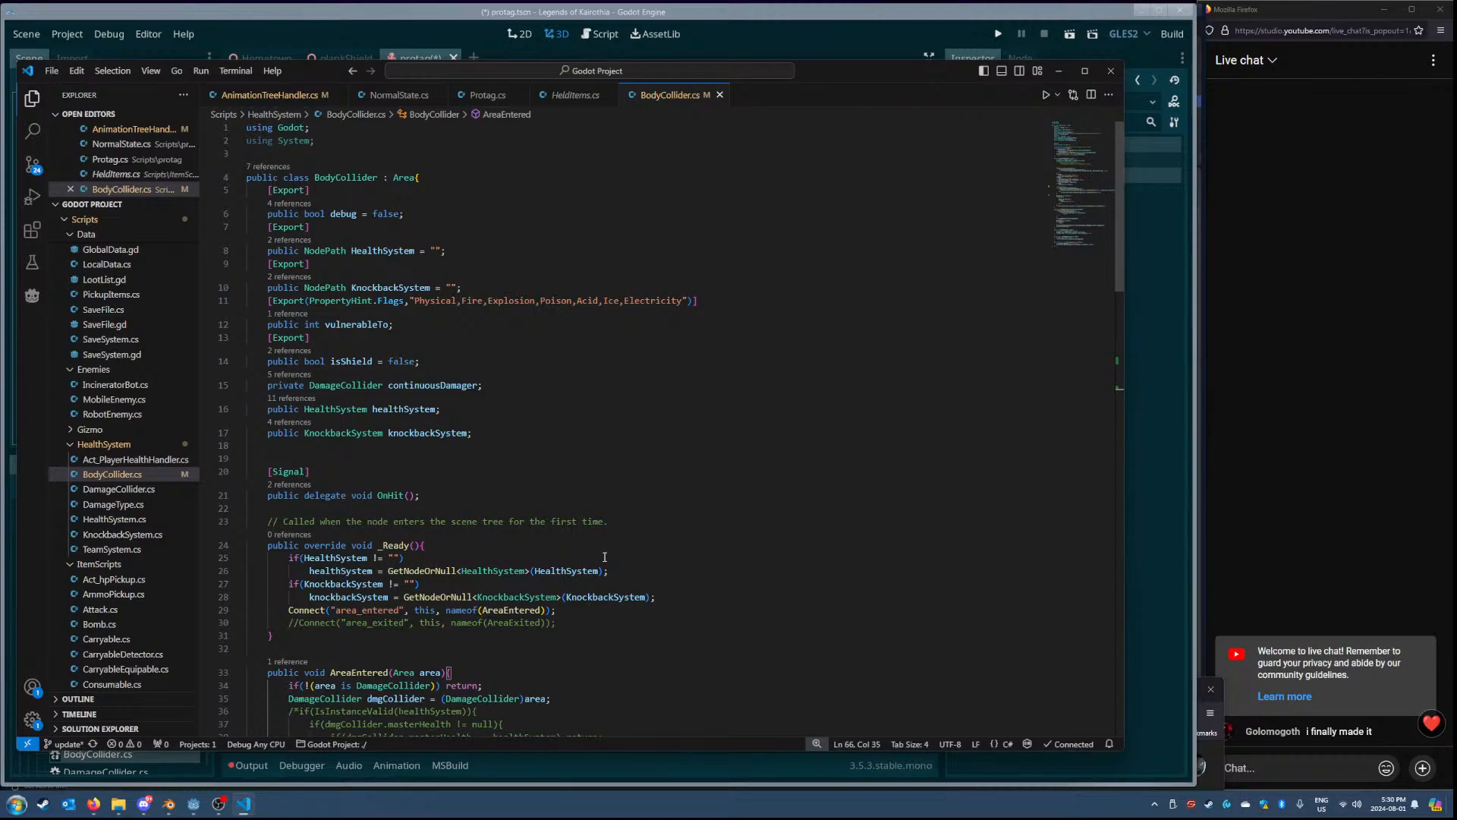
pyautogui.doubleClick(349, 362)
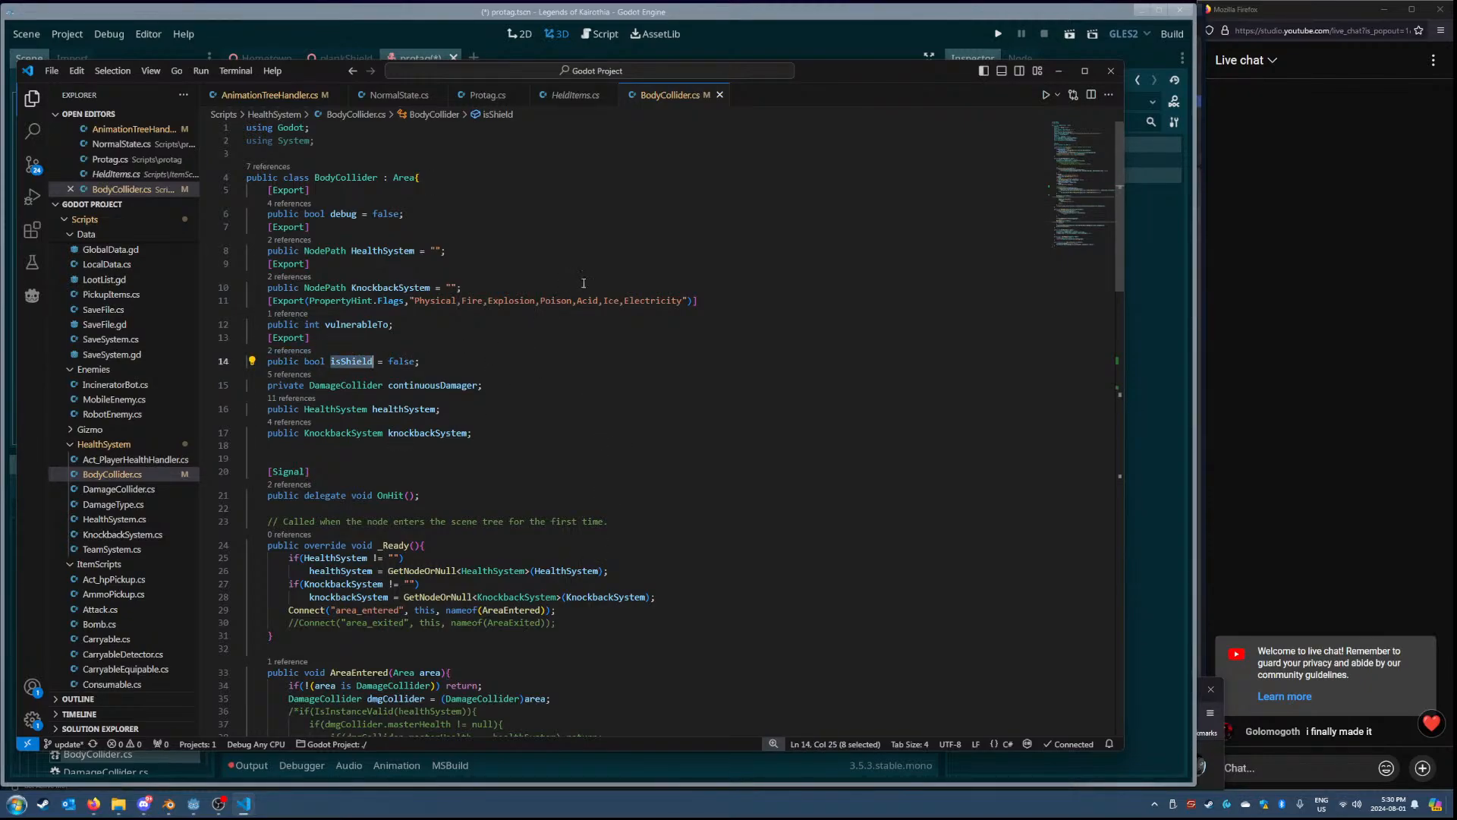
pyautogui.doubleClick(347, 179)
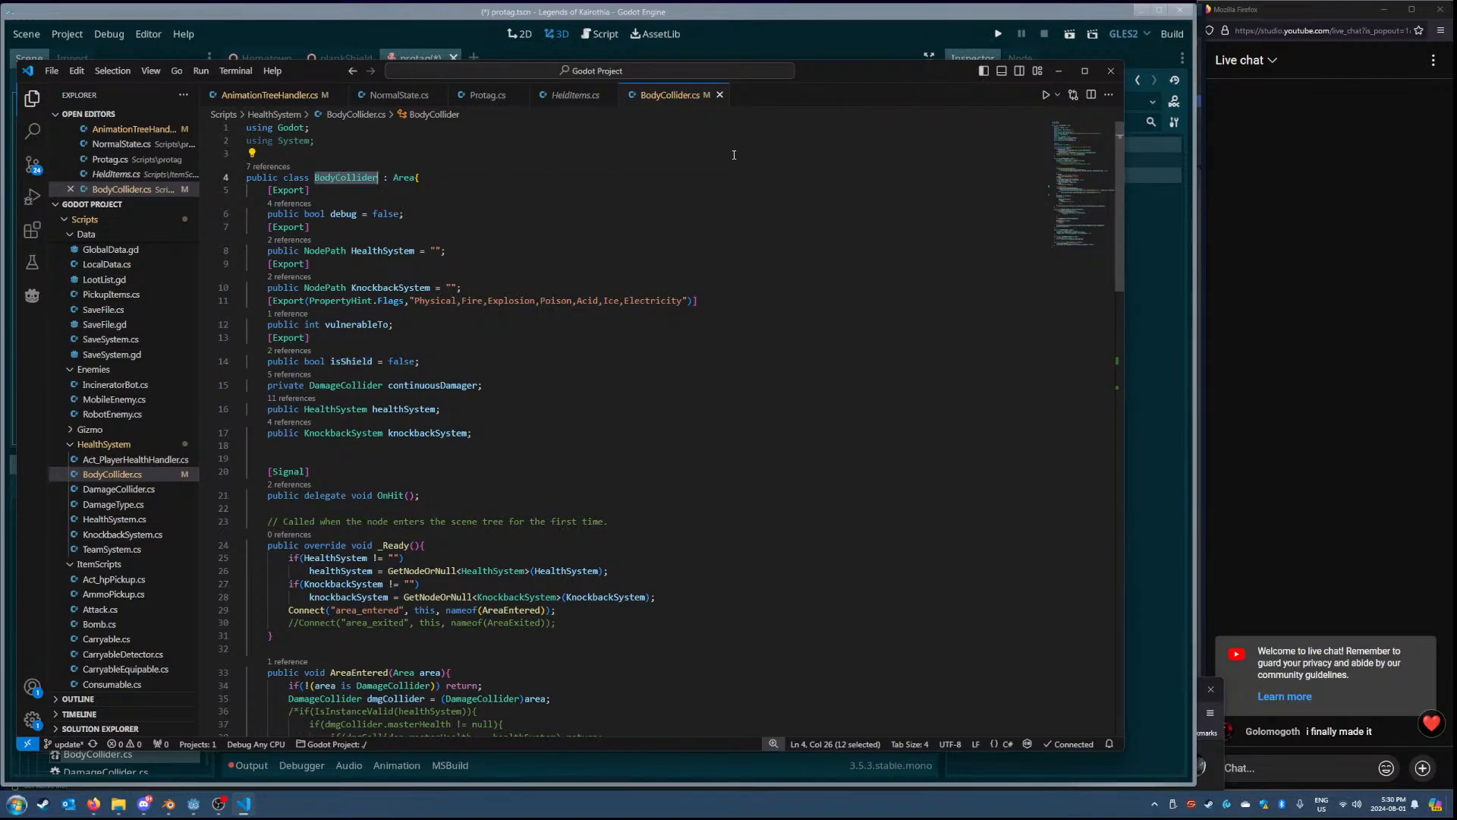
pyautogui.scroll(-5, 583, 427)
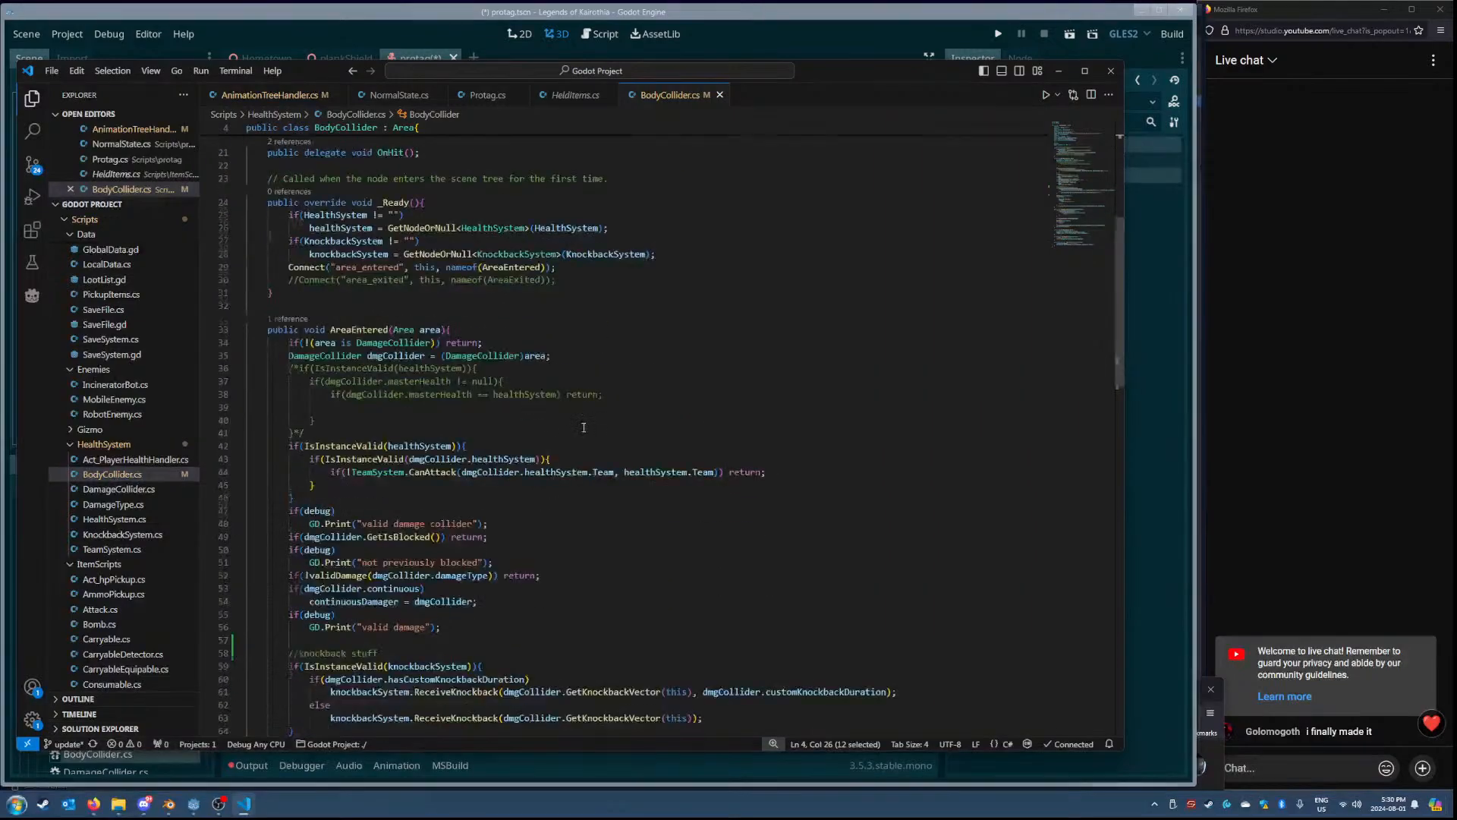
pyautogui.scroll(-5, 584, 428)
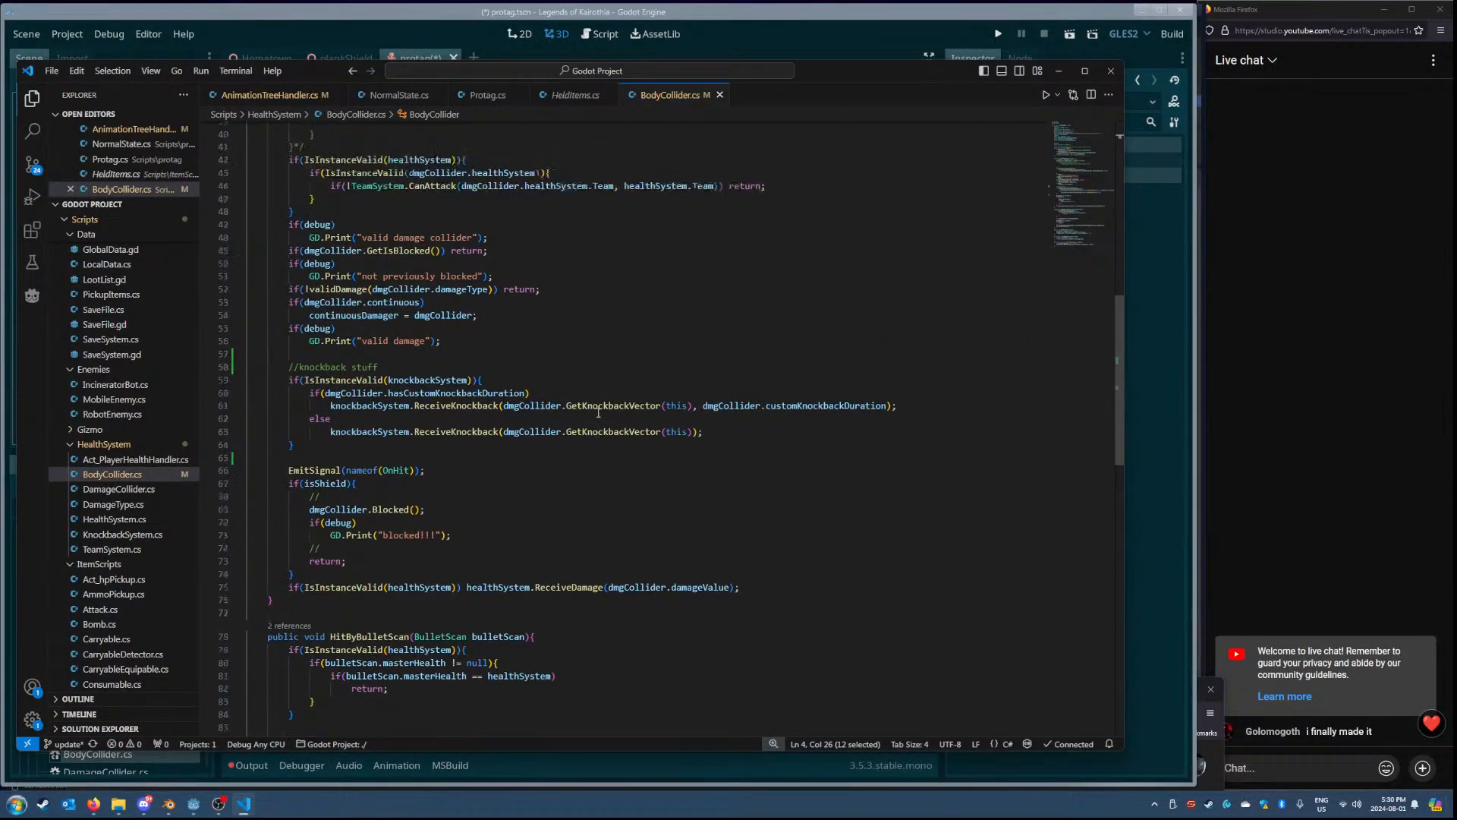
pyautogui.scroll(2, 391, 469)
pyautogui.scroll(-3, 631, 452)
pyautogui.scroll(5, 630, 452)
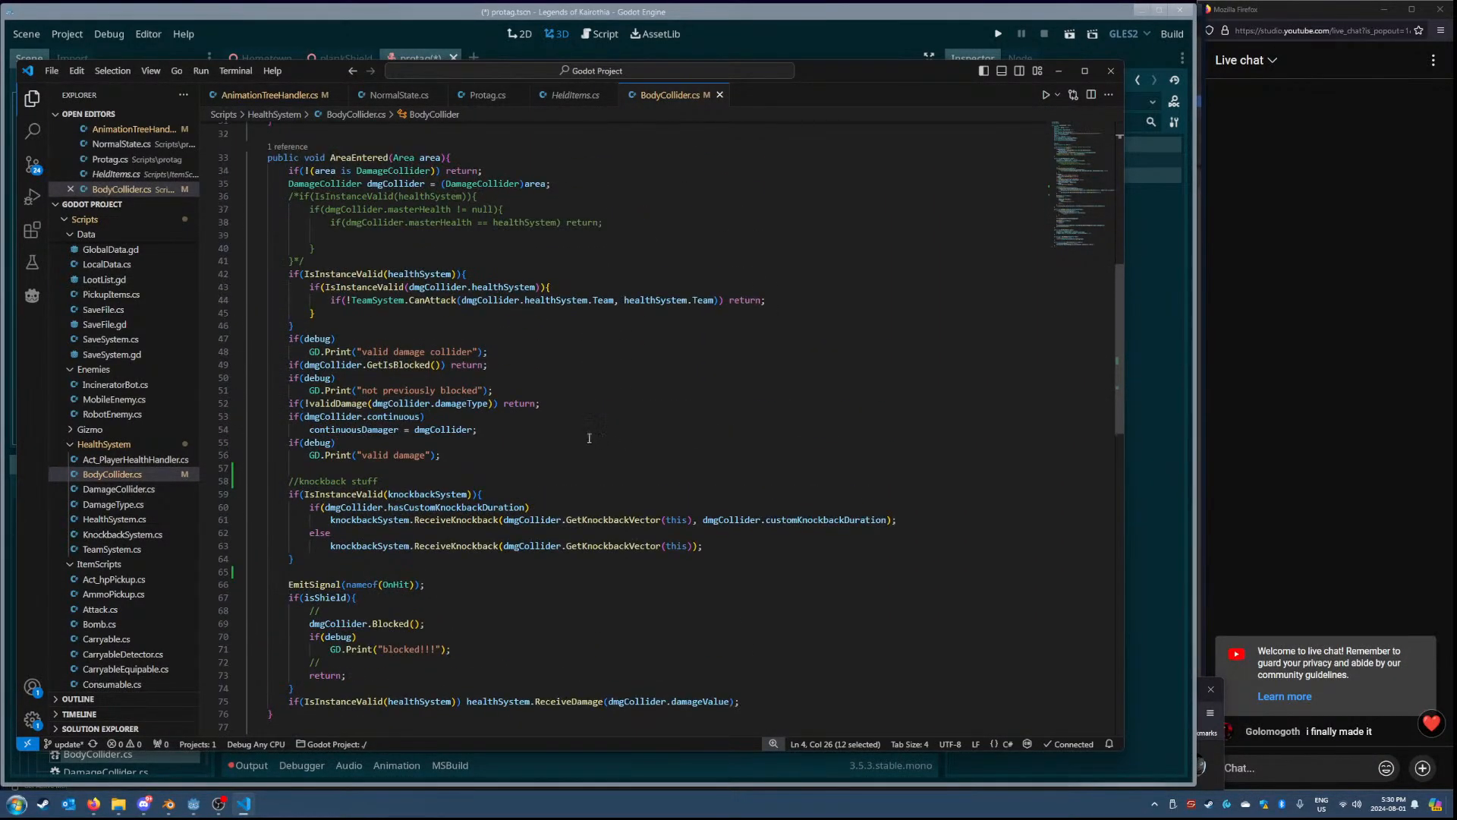
# - Highlight the AreaEntered method name and its opening lines to study how collisions are handled
pyautogui.doubleClick(361, 245)
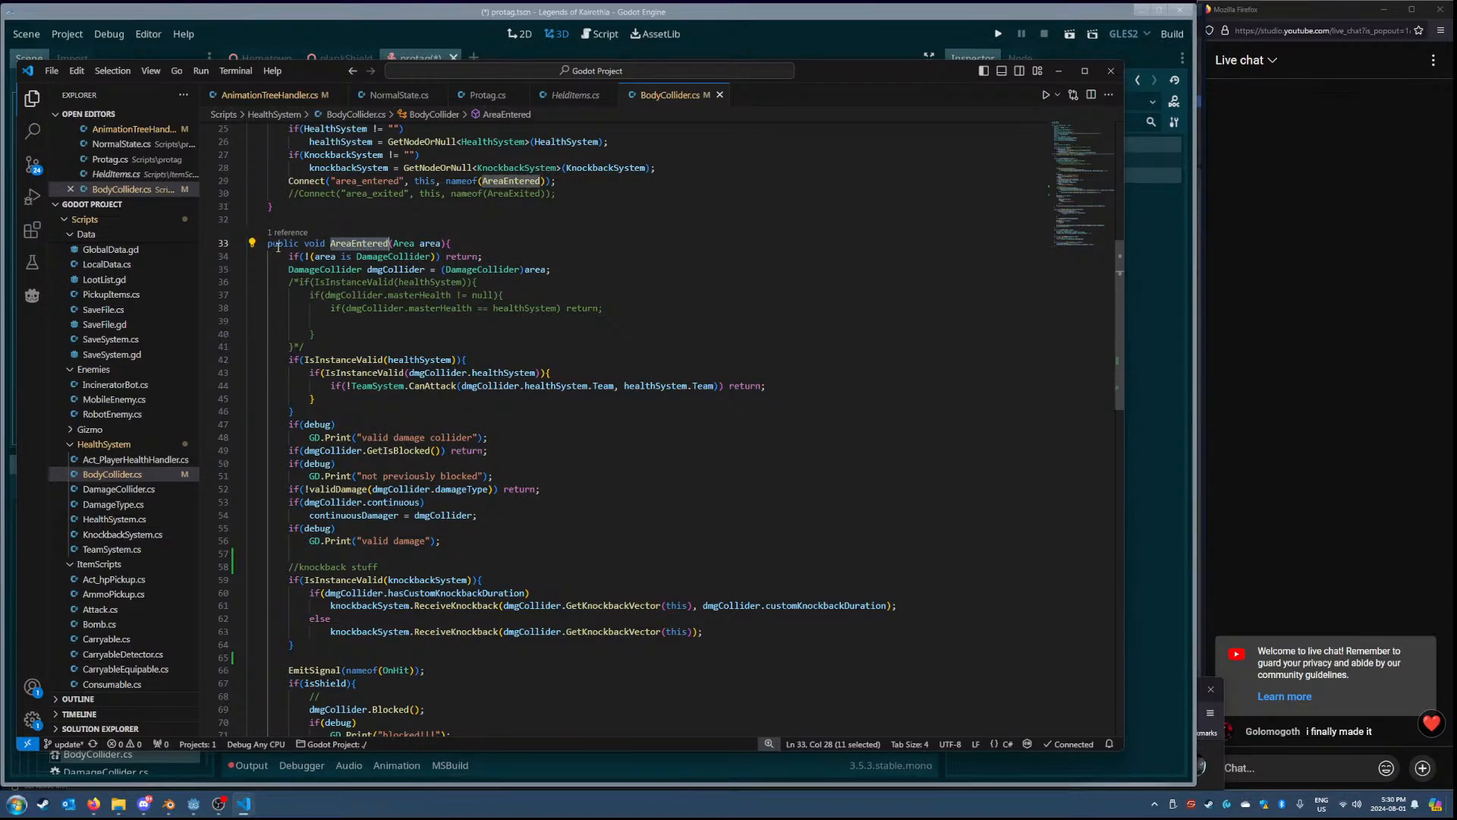
pyautogui.moveTo(267, 243); pyautogui.dragTo(511, 278)
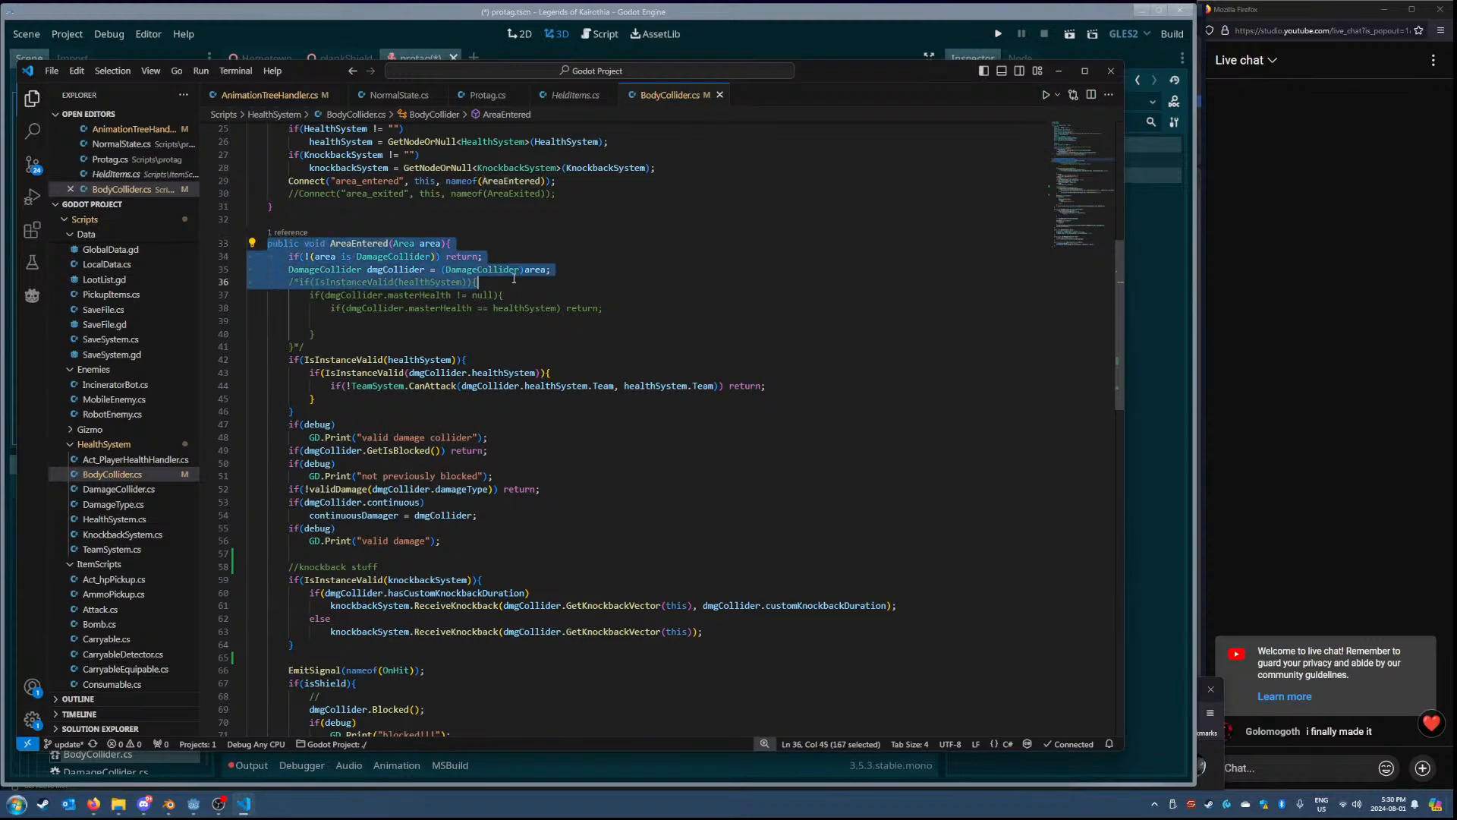
pyautogui.click(487, 246)
pyautogui.moveTo(267, 243); pyautogui.dragTo(531, 300)
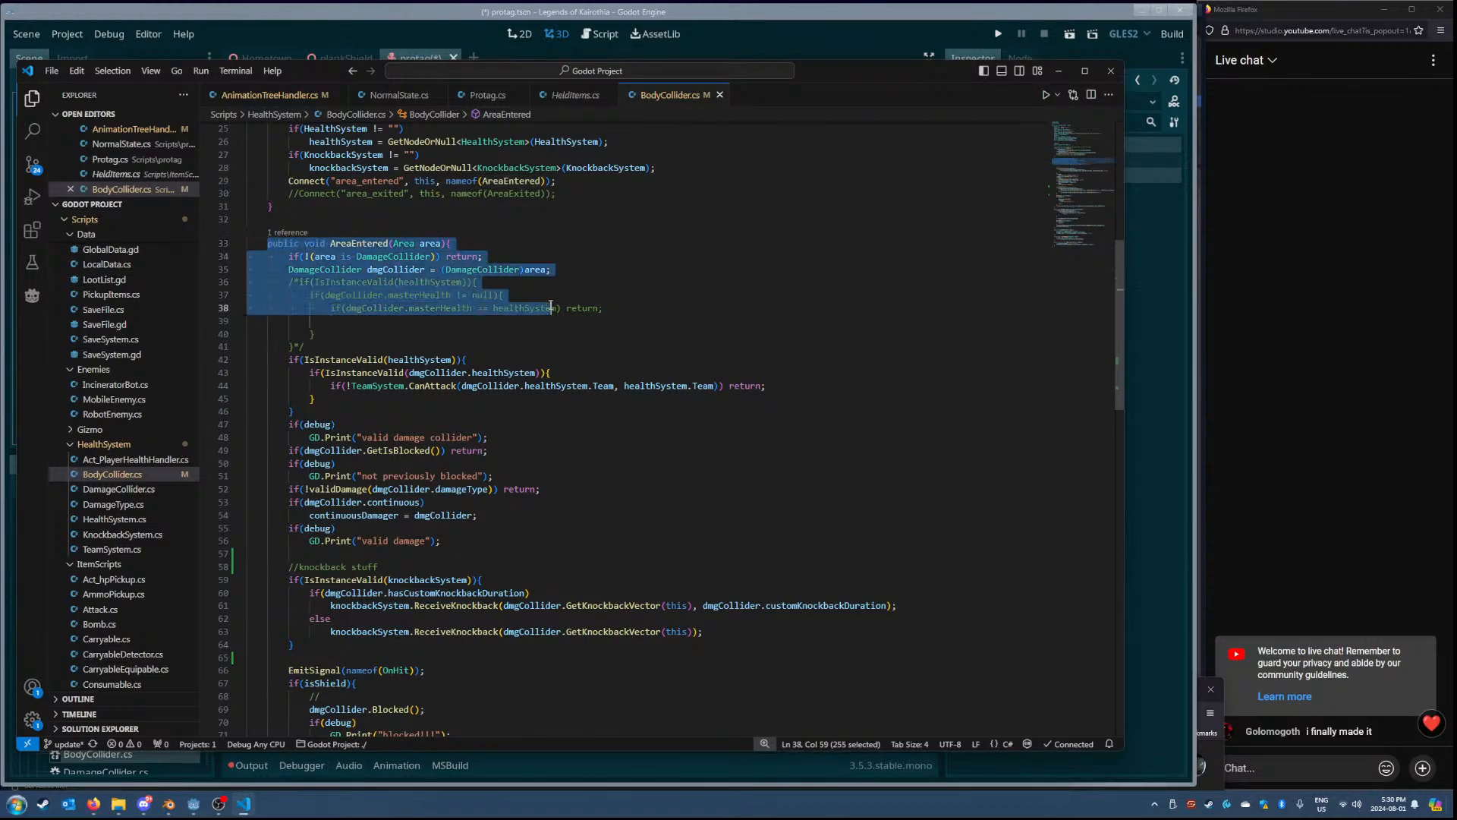
# - Make the AreaEntered method in BodyCollider.cs virtual
pyautogui.click(516, 244)
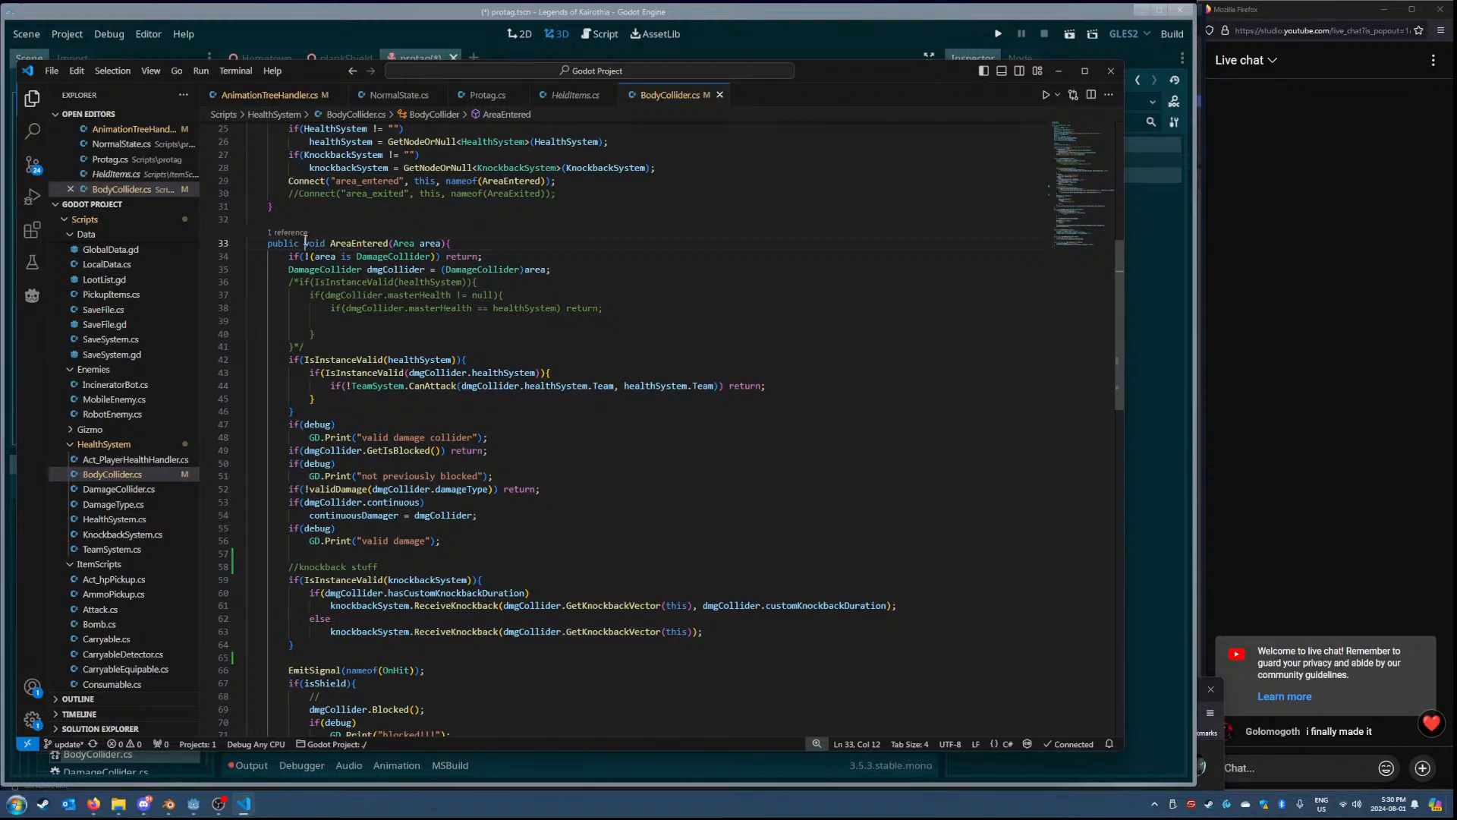
pyautogui.write('virtual')
pyautogui.click(407, 244)
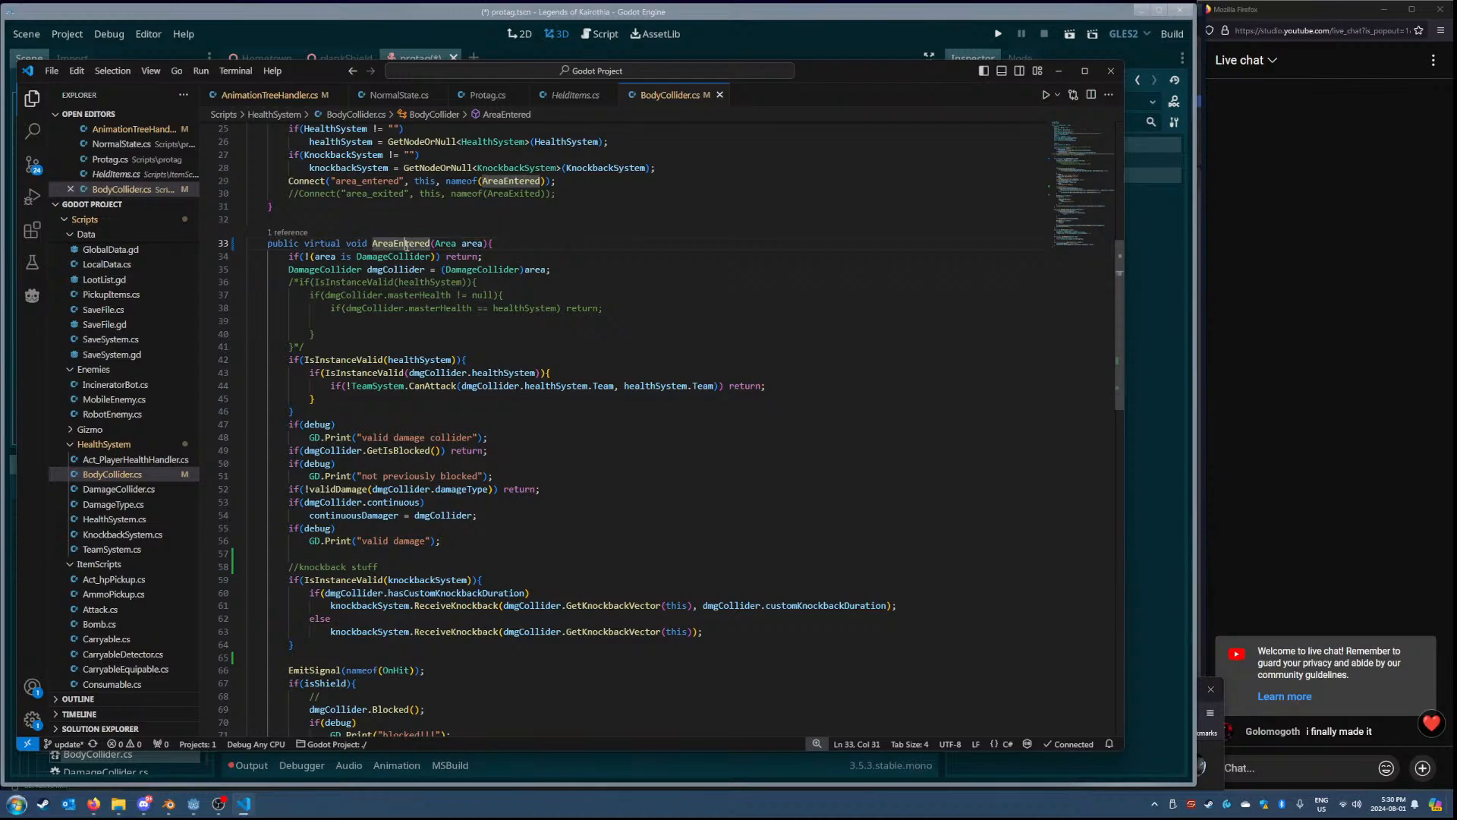
pyautogui.doubleClick(407, 244)
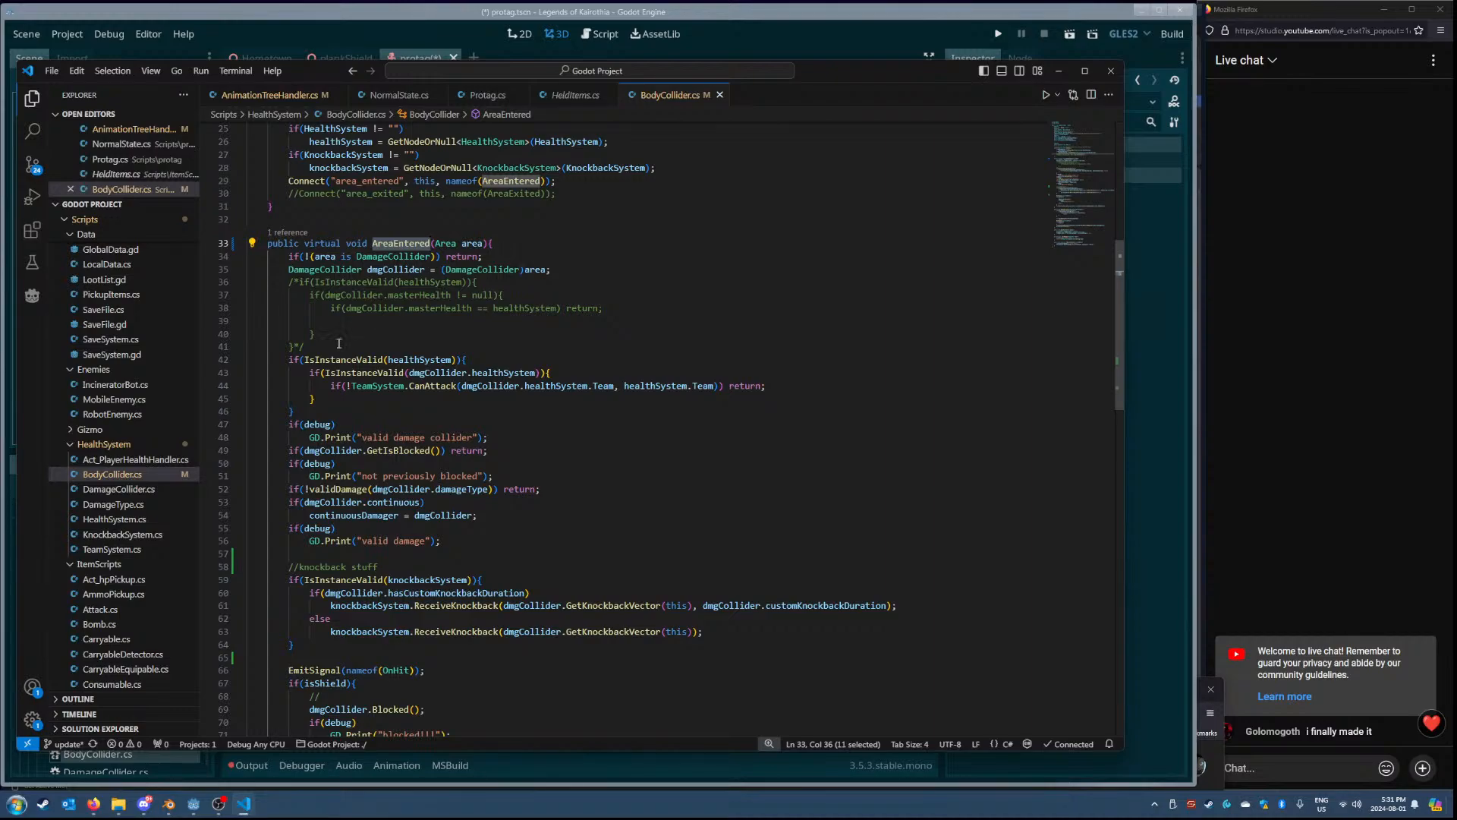
# - Create a new script file named ShieldCollider.cs in the HealthSystem folder
pyautogui.rightClick(104, 444)
pyautogui.click(205, 113)
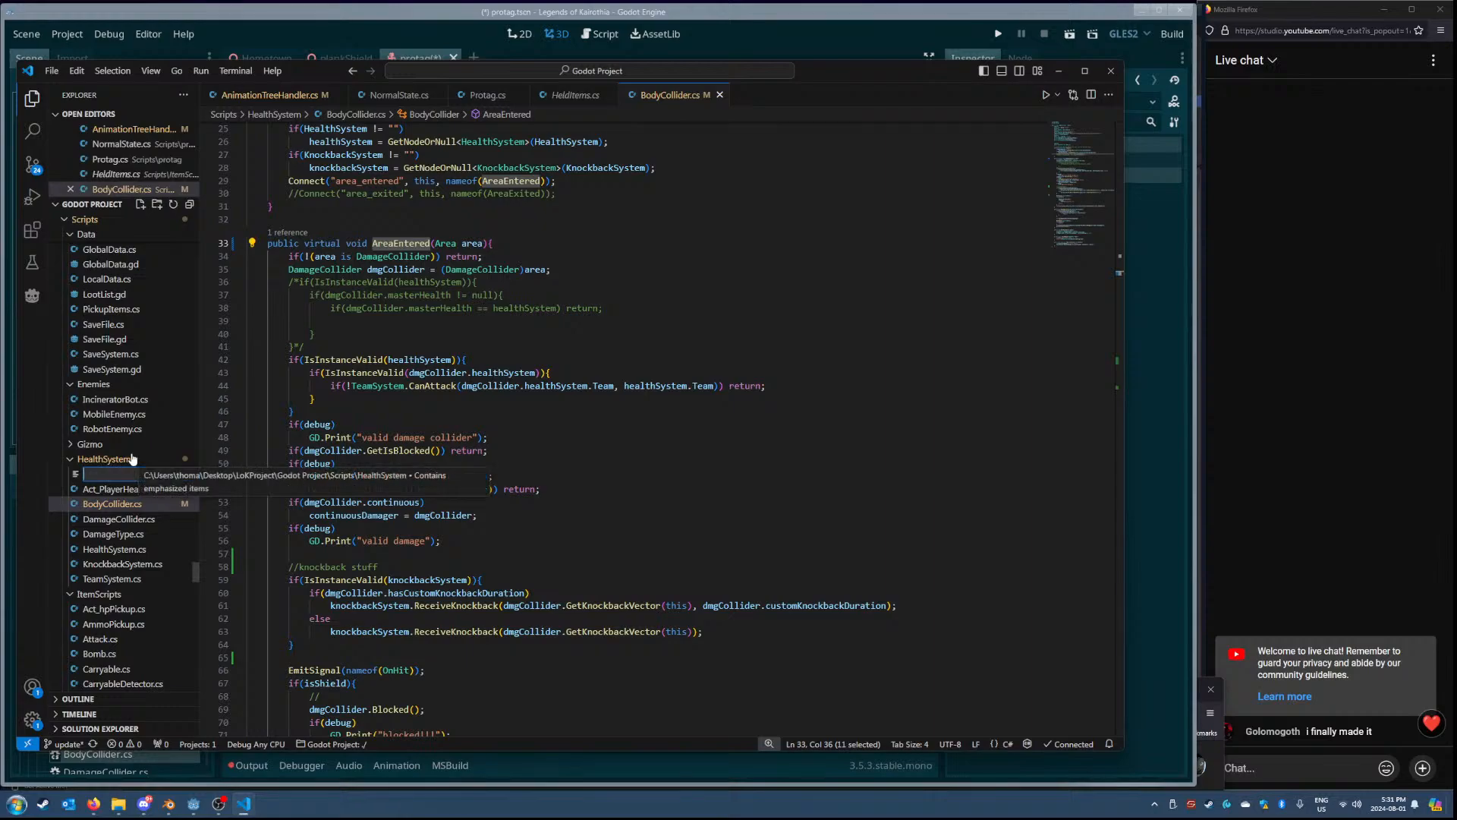
pyautogui.write('ShieldColl')
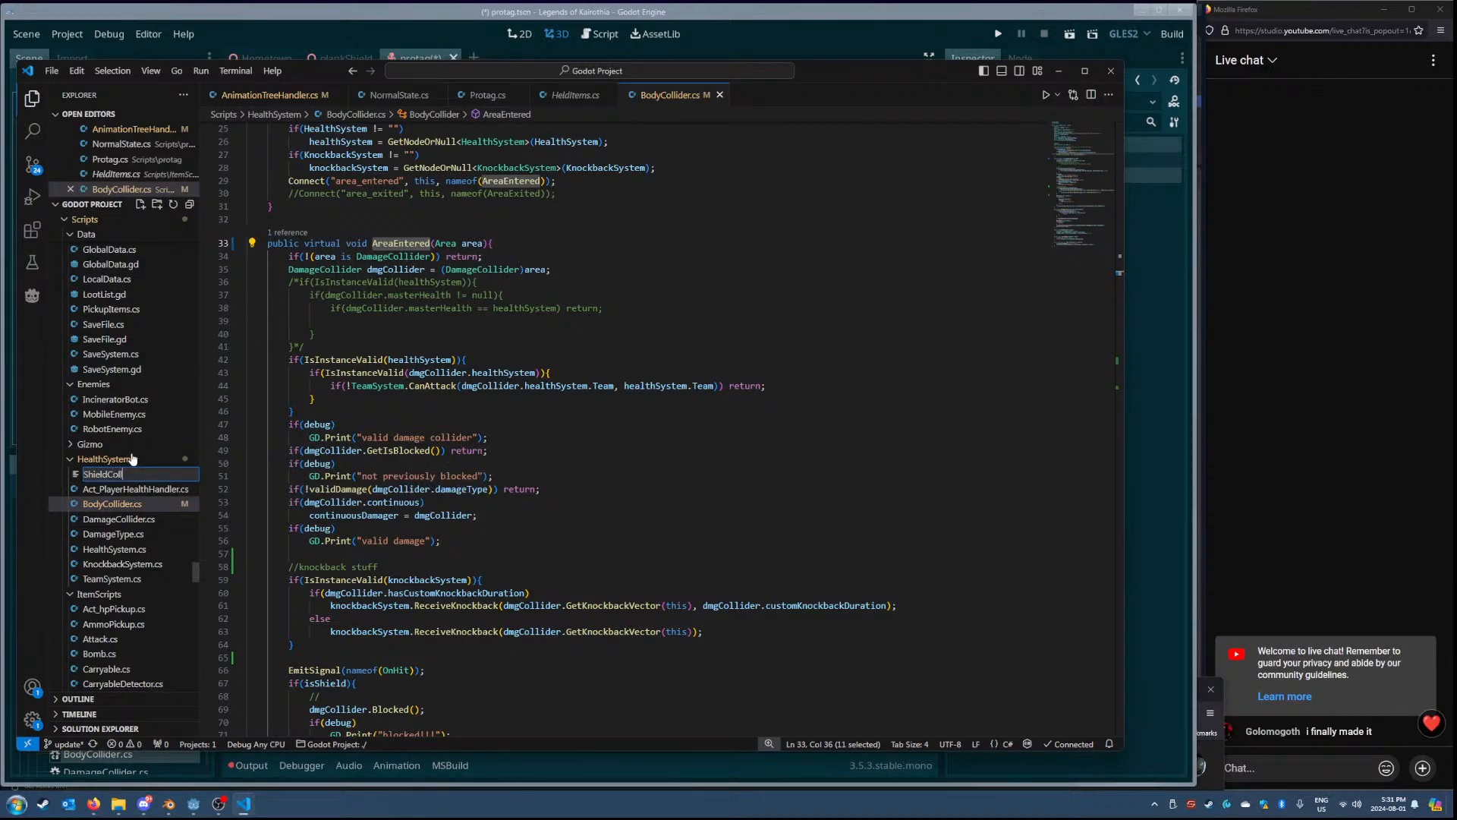
pyautogui.write('ider.cs')
pyautogui.press('Return')
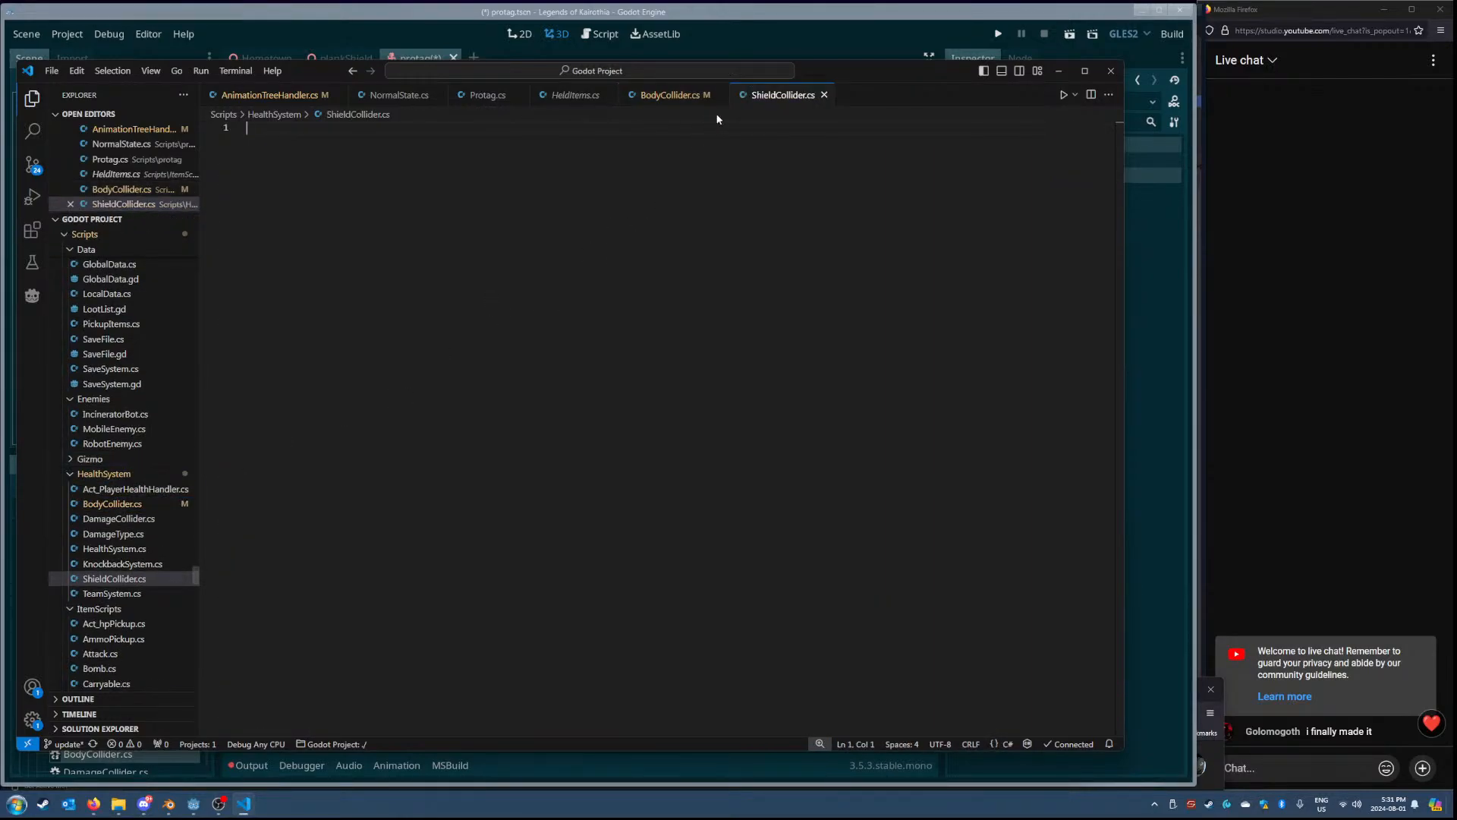
# - Place ShieldCollider.cs in a split editor beside BodyCollider.cs, with BodyCollider's field declarations in view
pyautogui.moveTo(781, 97); pyautogui.dragTo(1070, 287)
pyautogui.scroll(8, 519, 378)
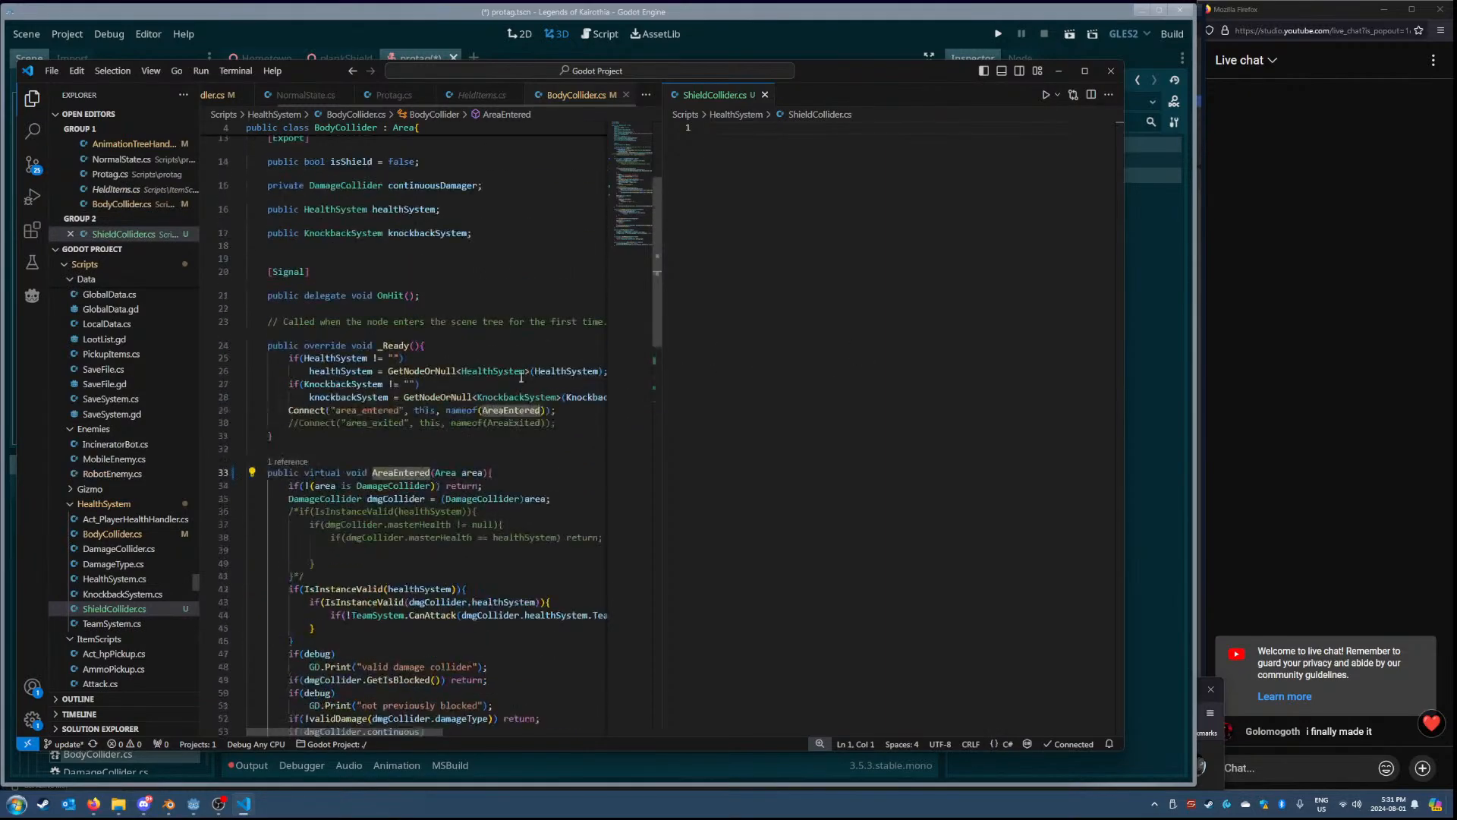
pyautogui.click(562, 409)
pyautogui.click(759, 531)
# - Convert ShieldCollider.cs's indentation to tabs, add "using Godot;" as its first line and save the file
pyautogui.click(902, 743)
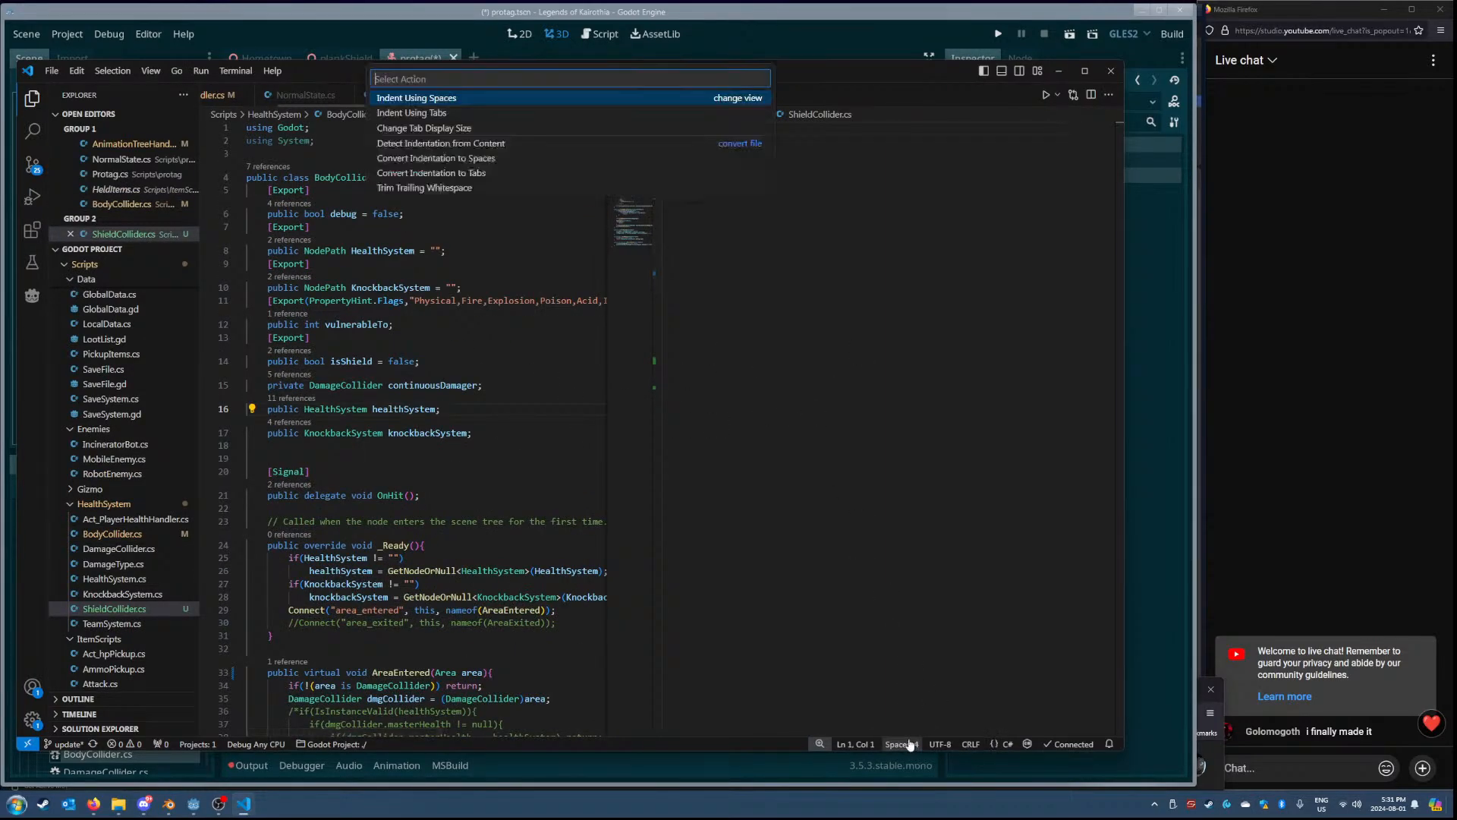
pyautogui.click(523, 173)
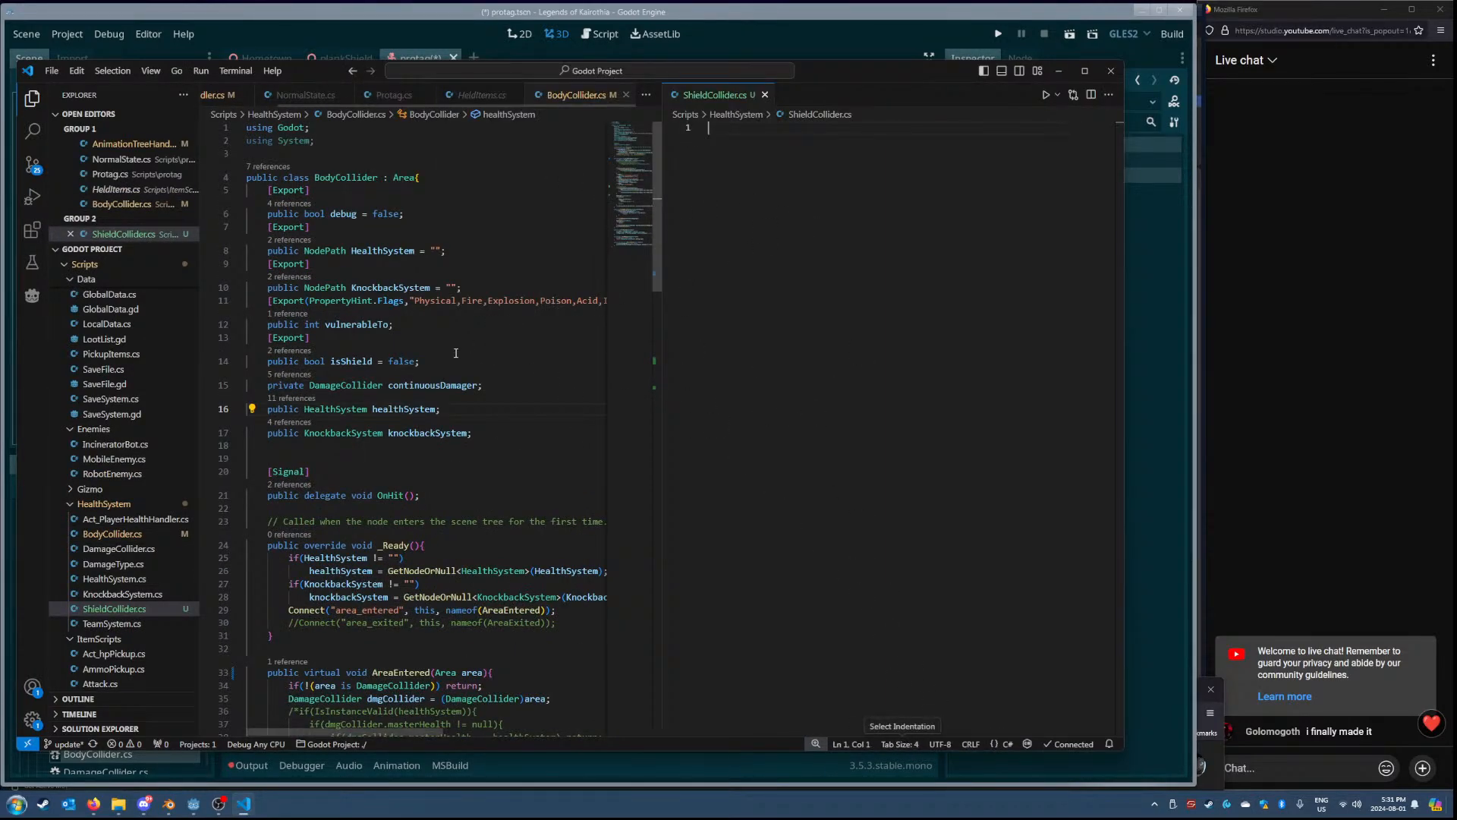
pyautogui.write('using Godot;')
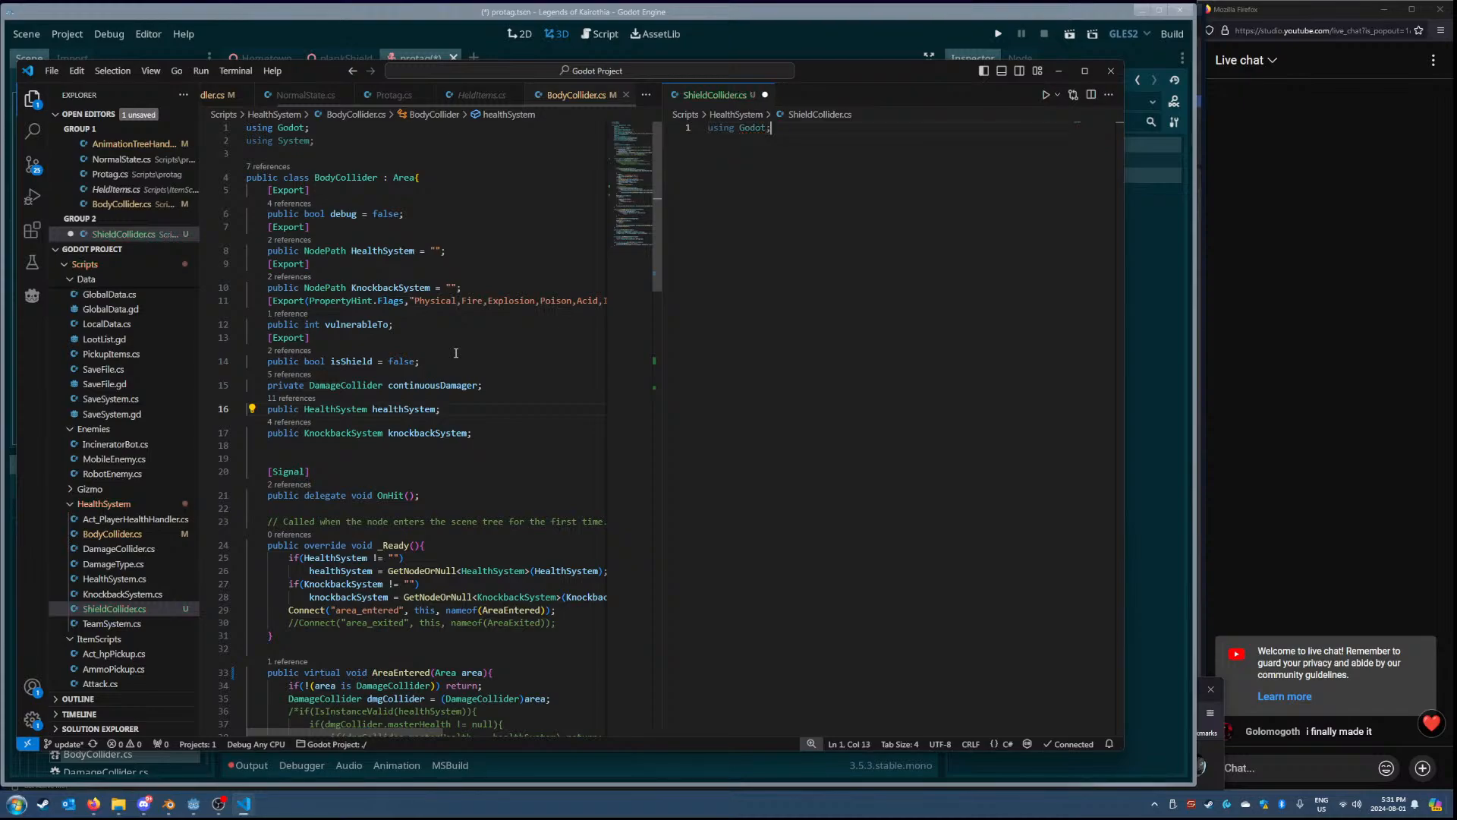
pyautogui.hotkey('ctrl', 's')
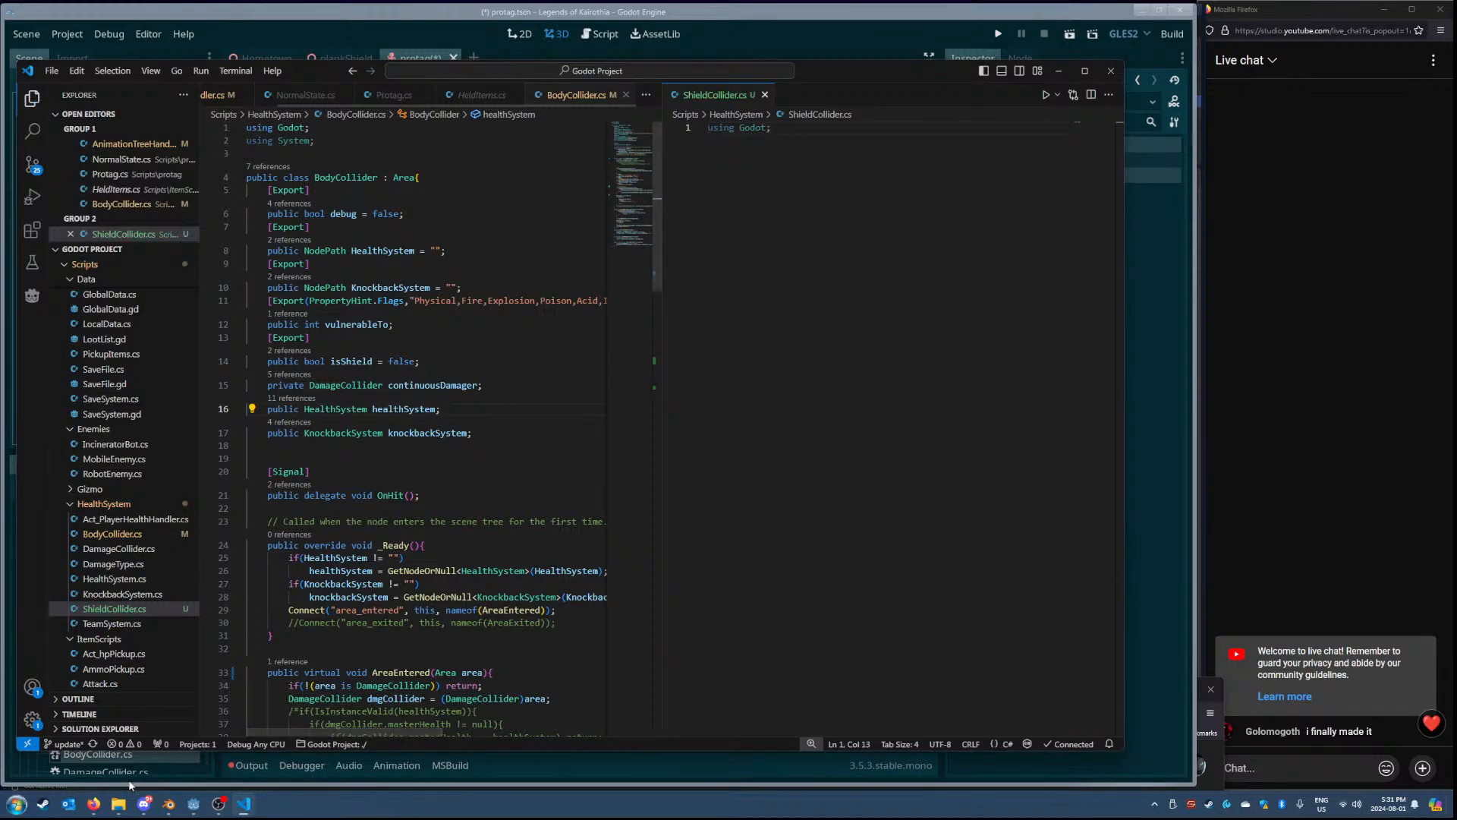
# - Switch to the YouTube Studio live streaming page in Firefox to check the stream's status, and move its window out of the way
pyautogui.moveTo(93, 803)
pyautogui.click(64, 747)
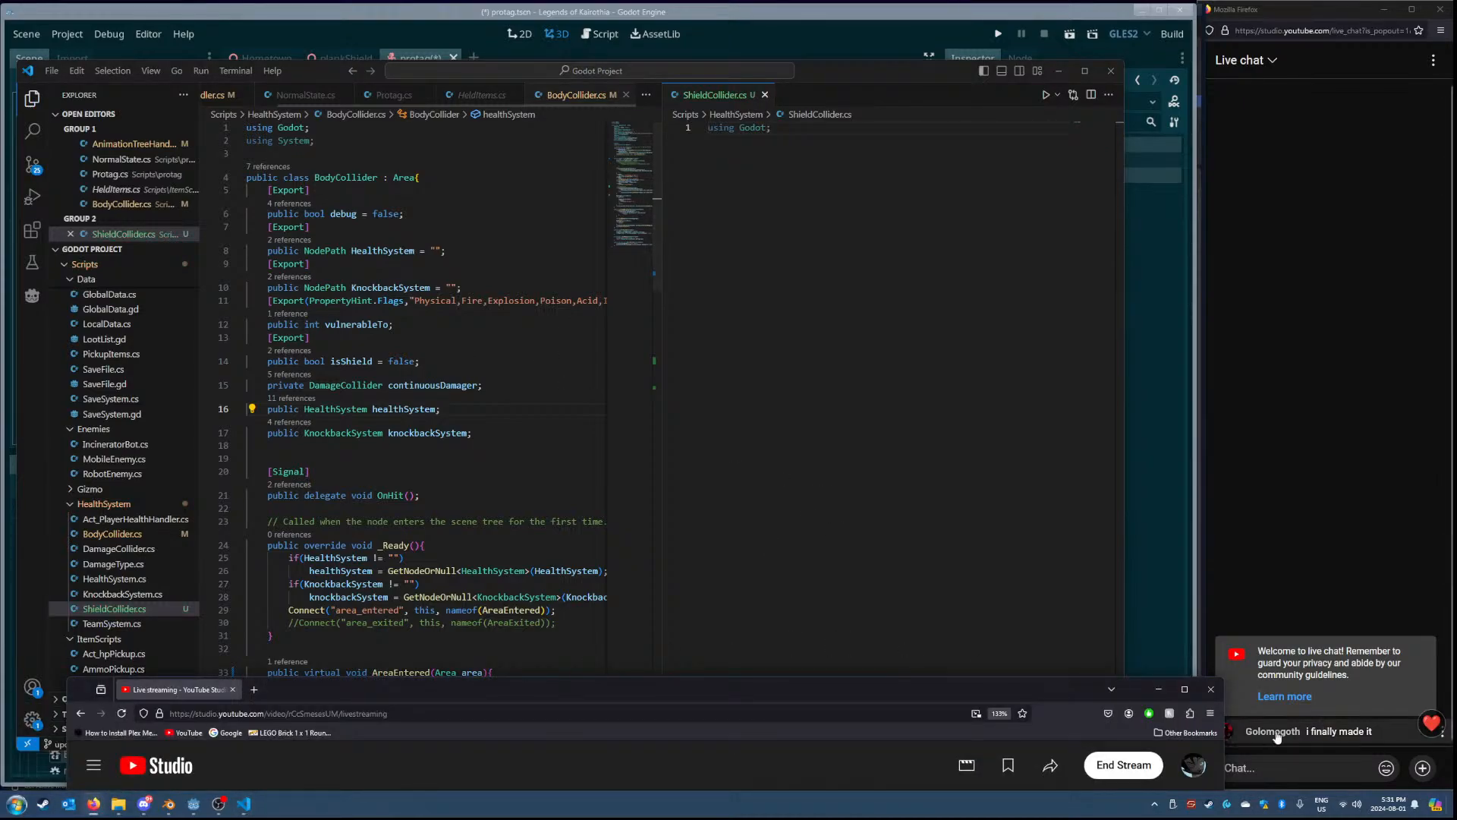
pyautogui.moveTo(1021, 689); pyautogui.dragTo(899, 254)
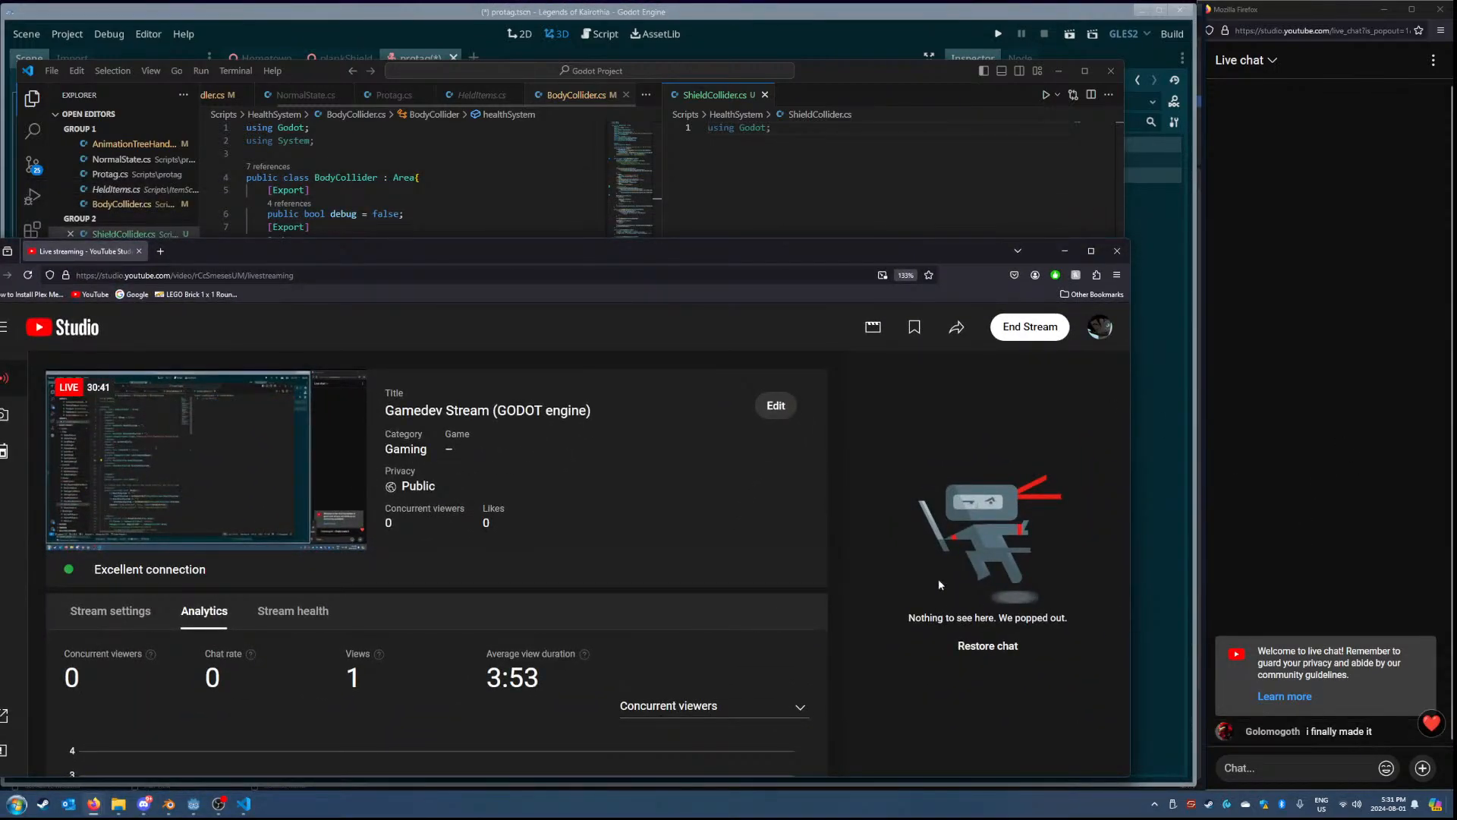
pyautogui.moveTo(531, 255); pyautogui.dragTo(527, 264)
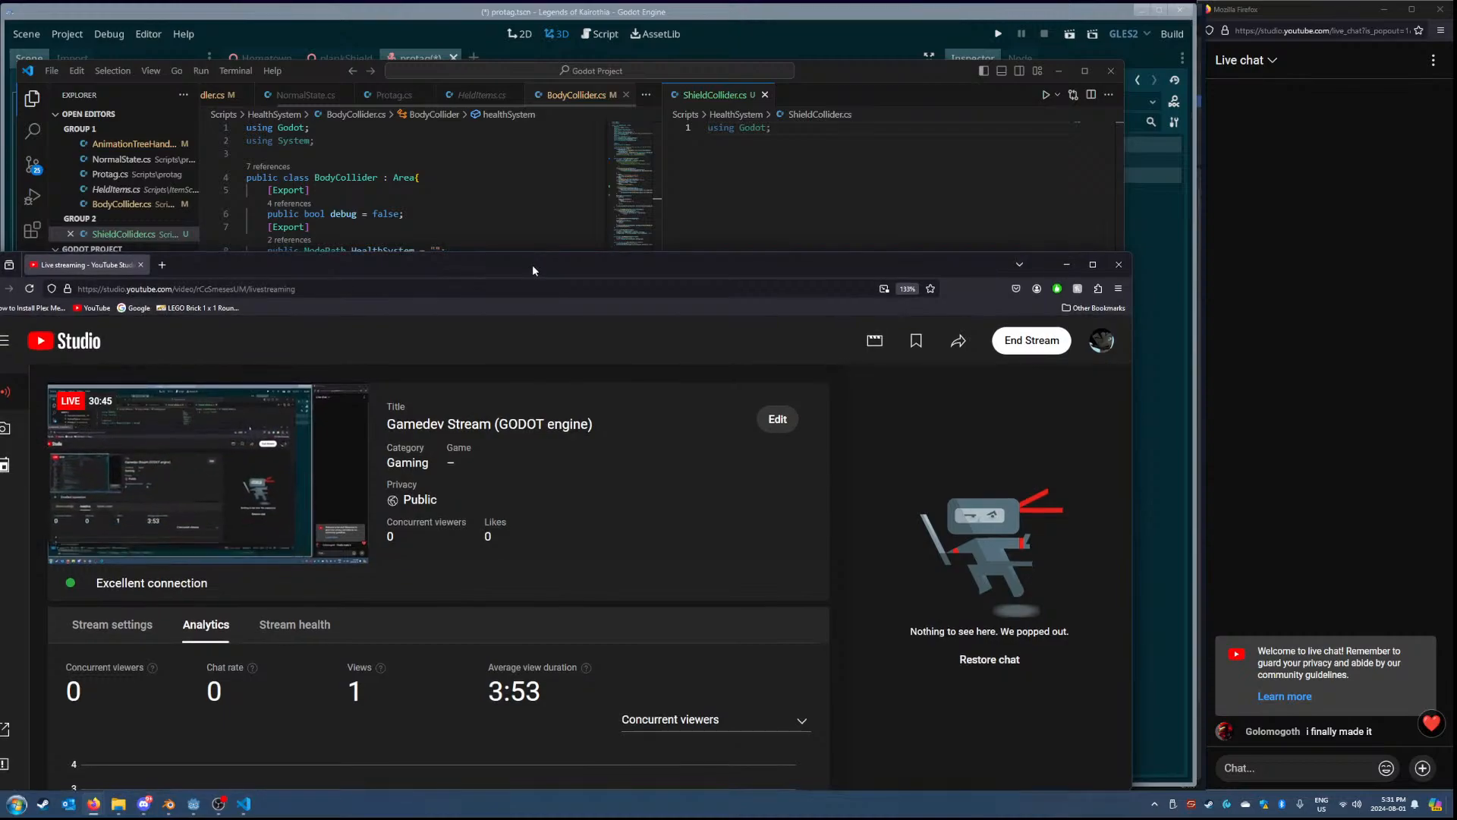
pyautogui.moveTo(533, 268); pyautogui.dragTo(614, 751)
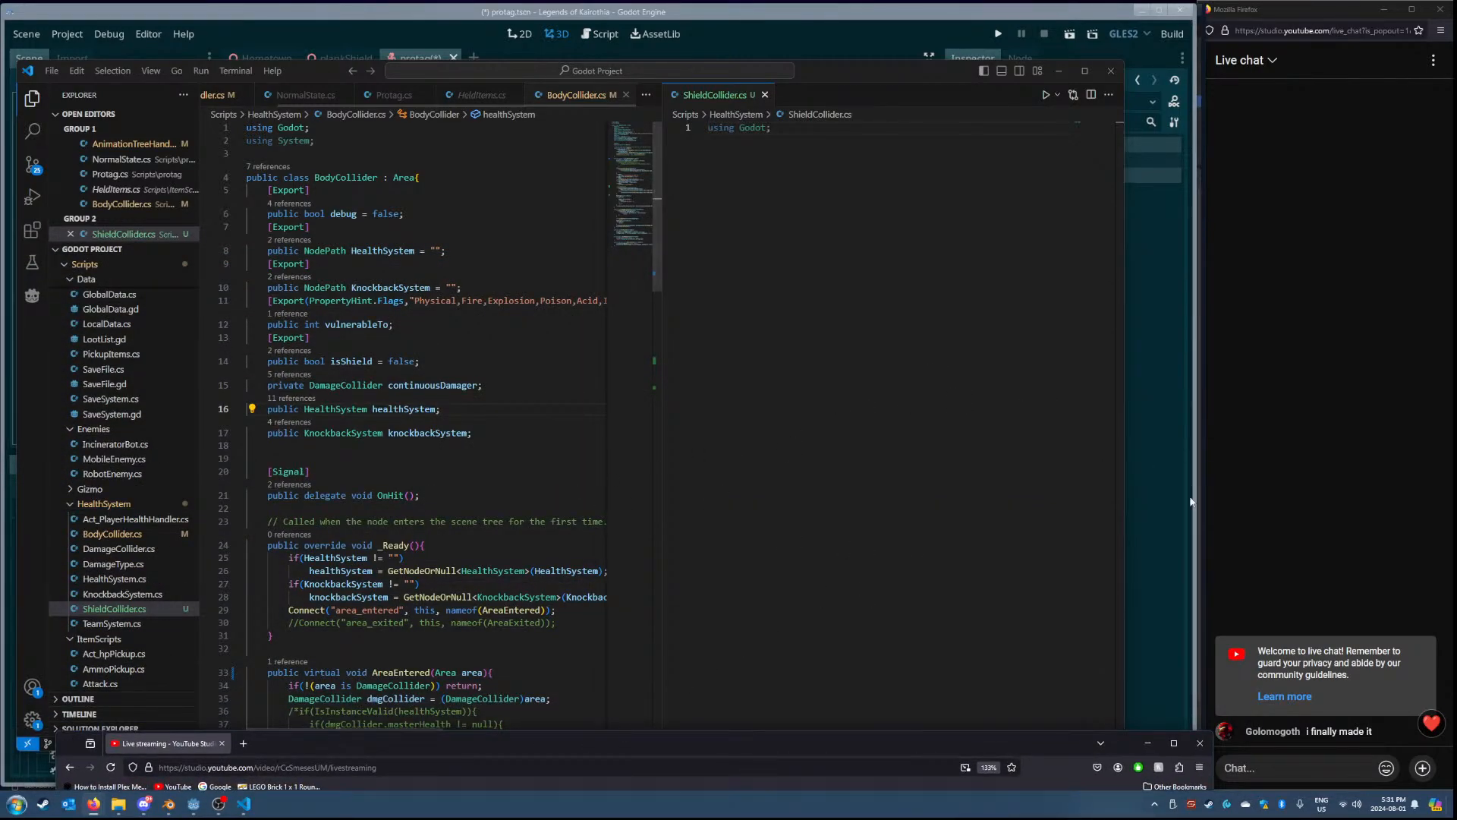
# - Declare a public class ShieldCollider inheriting from BodyCollider with an empty body in ShieldCollider.cs, and save it
pyautogui.click(787, 403)
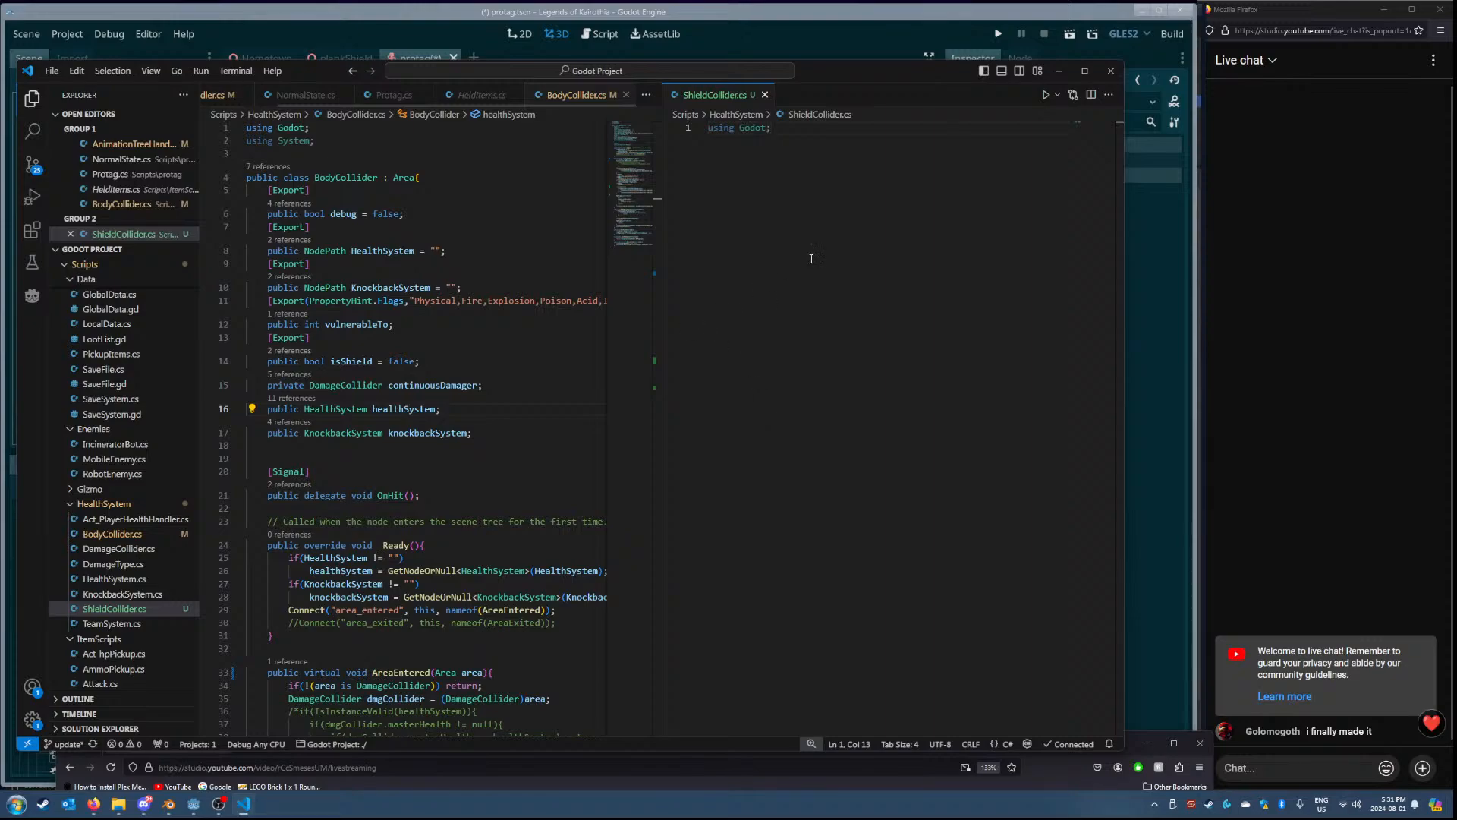
pyautogui.press('Return')
pyautogui.press('Return')
pyautogui.write('p')
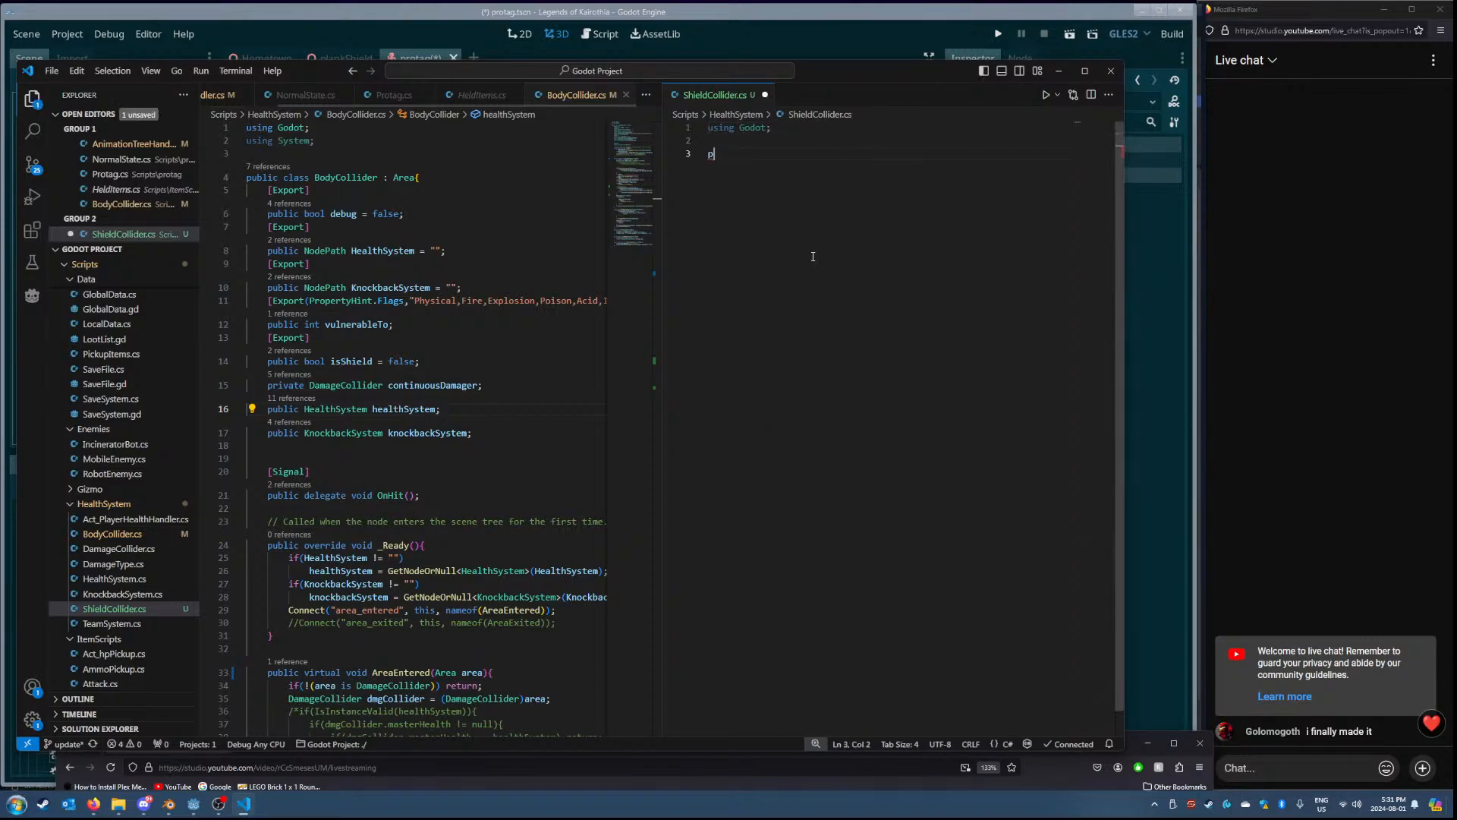
pyautogui.write('ublic class ShieldCollid')
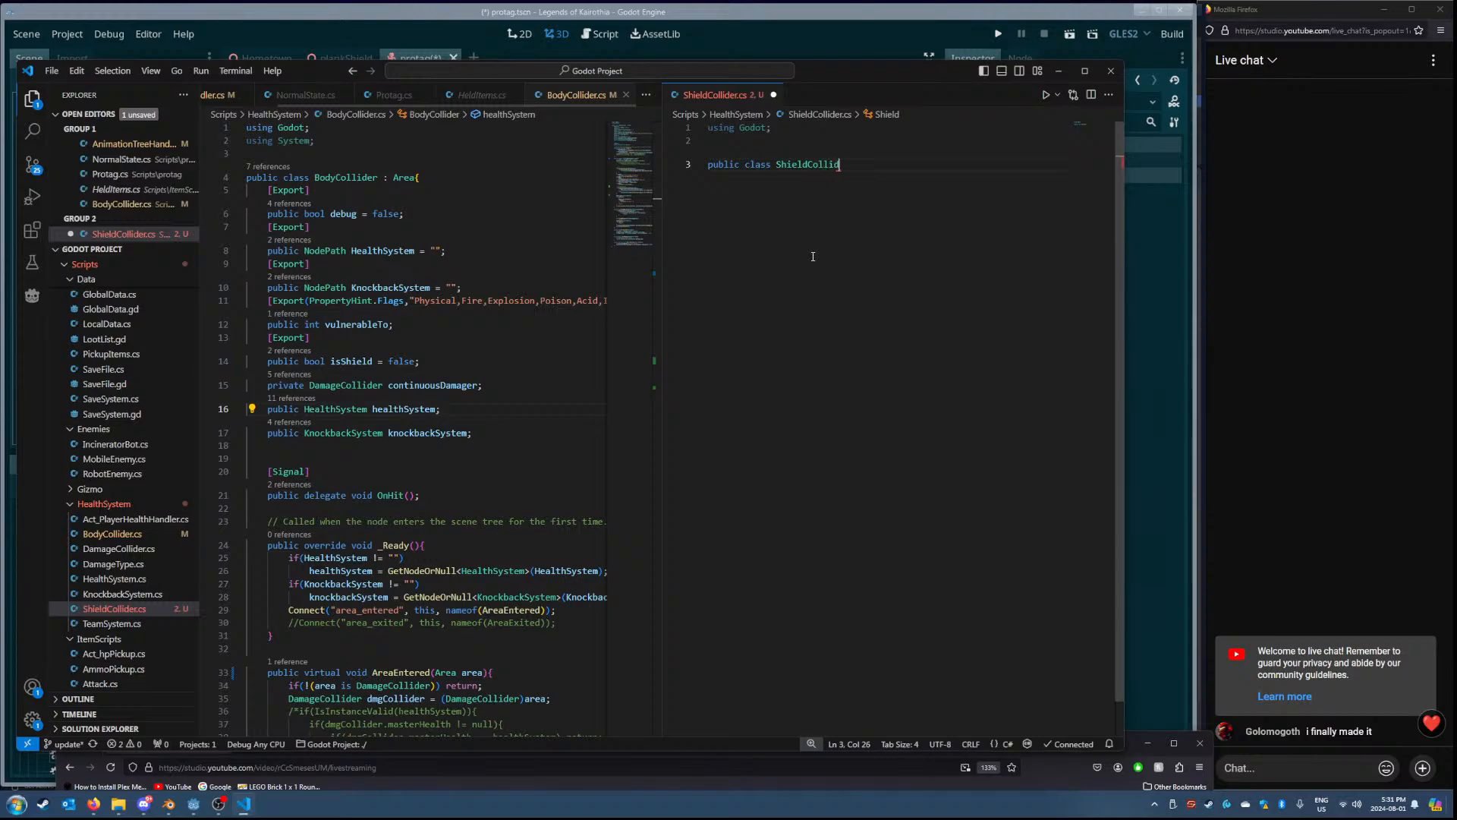
pyautogui.write('er :')
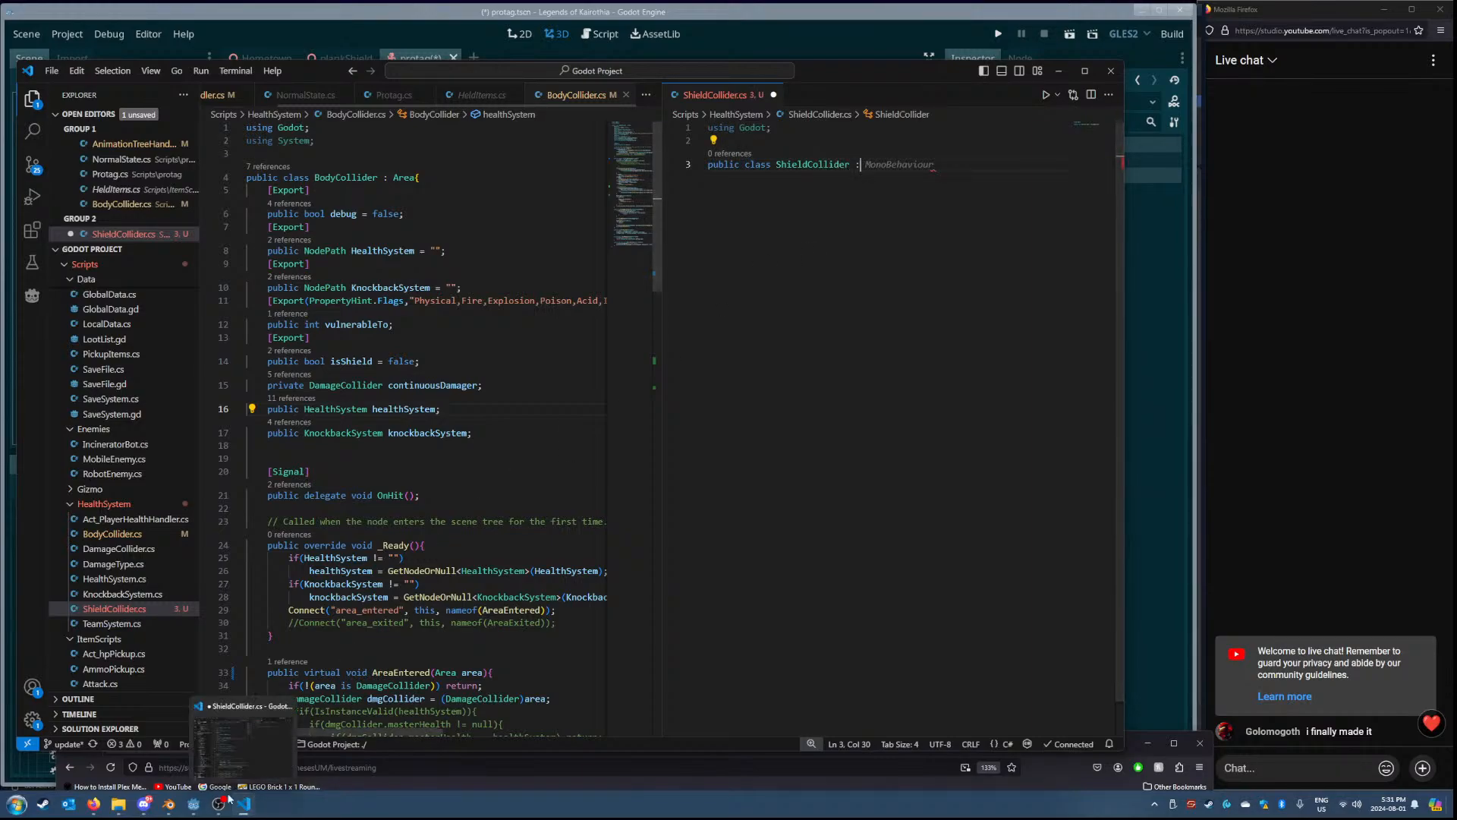
pyautogui.moveTo(787, 729); pyautogui.dragTo(770, 759)
pyautogui.click(916, 265)
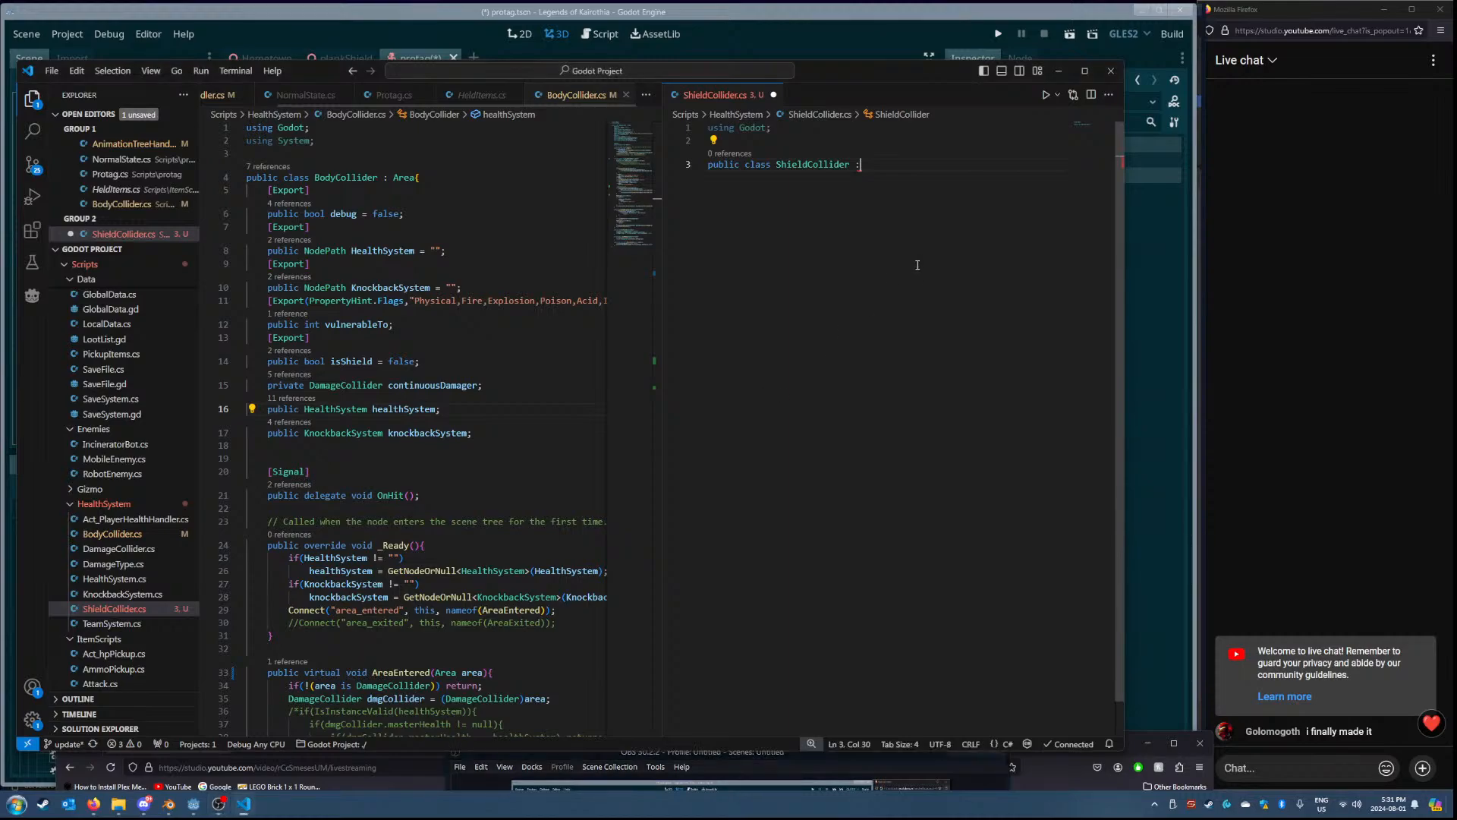
pyautogui.write('Body')
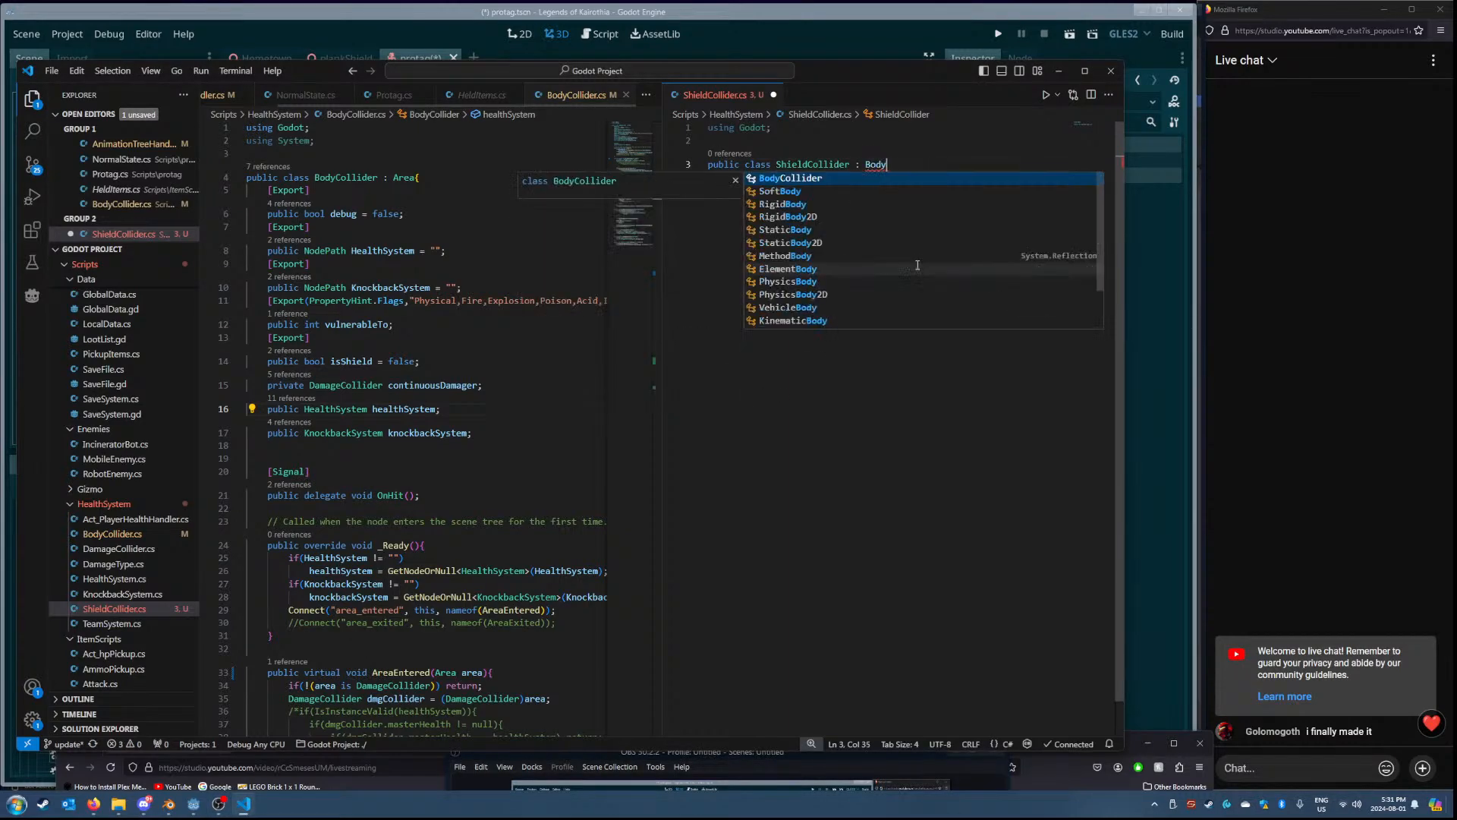
pyautogui.press('Tab')
pyautogui.write('{')
pyautogui.press('Return')
pyautogui.hotkey('ctrl', 's')
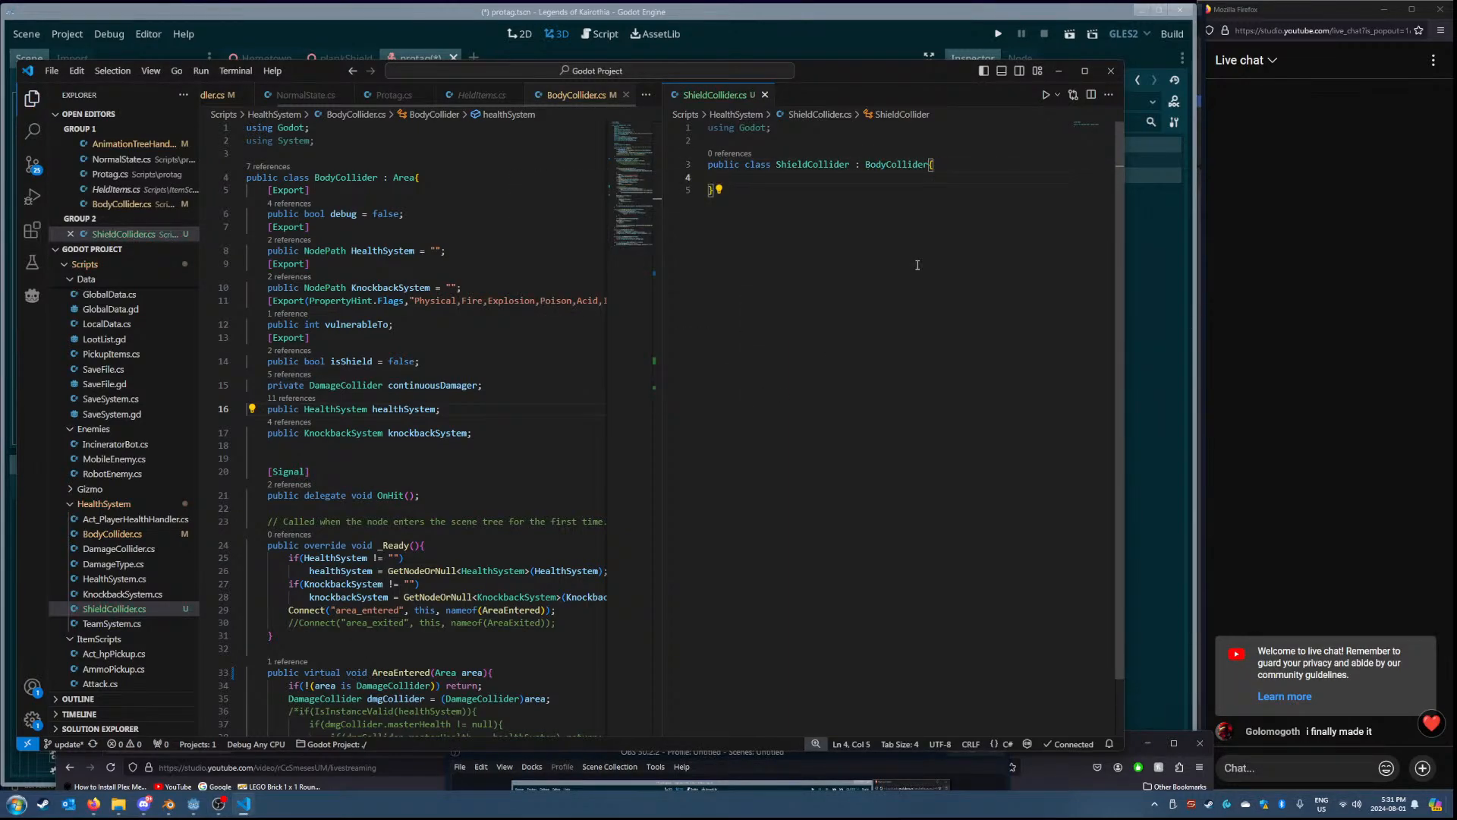
# - Comment out the exported isShield field in BodyCollider.cs with a block comment and save the file
pyautogui.click(267, 361)
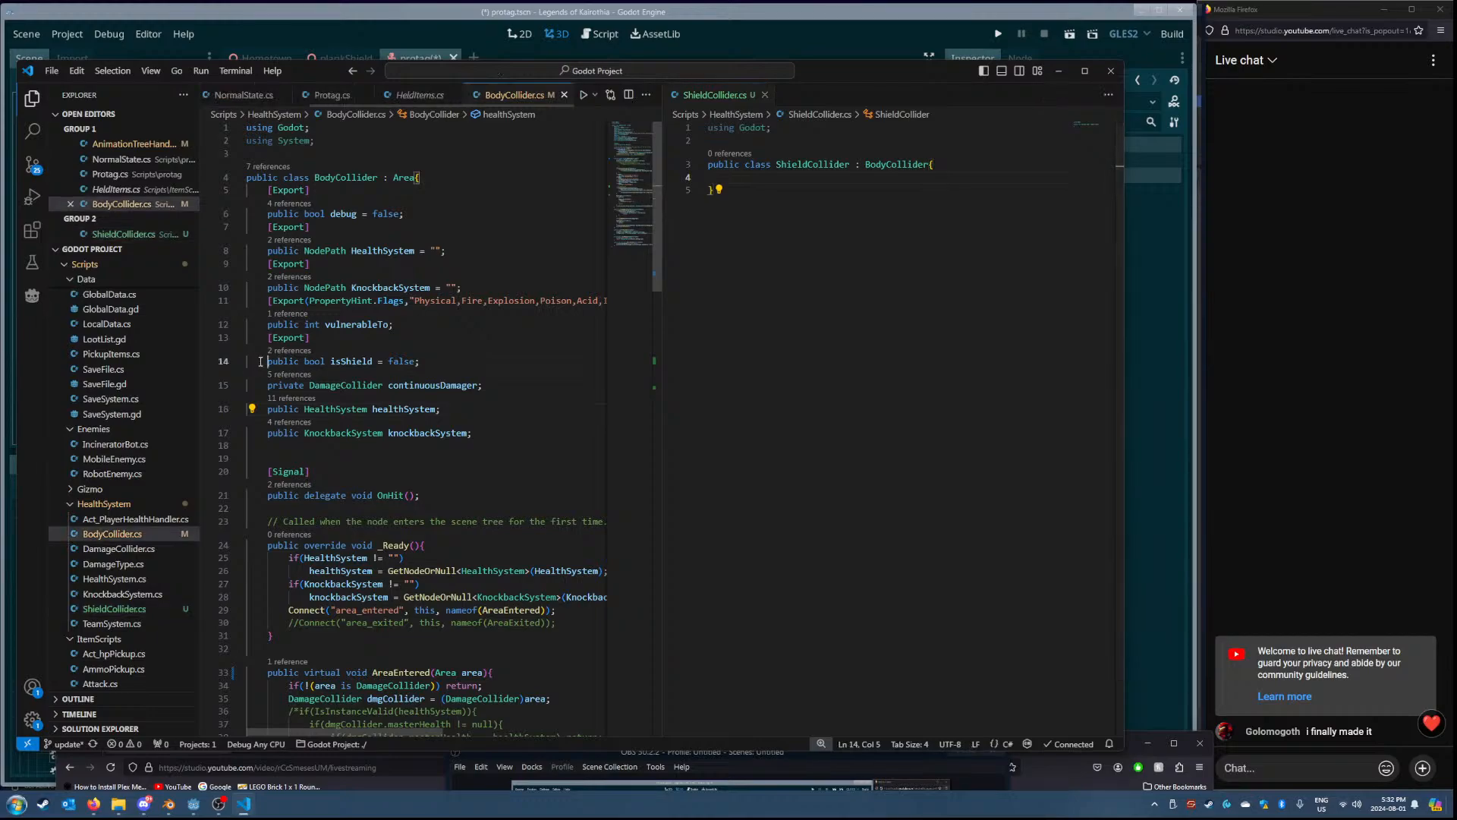
pyautogui.click(266, 338)
pyautogui.write('/*')
pyautogui.click(441, 363)
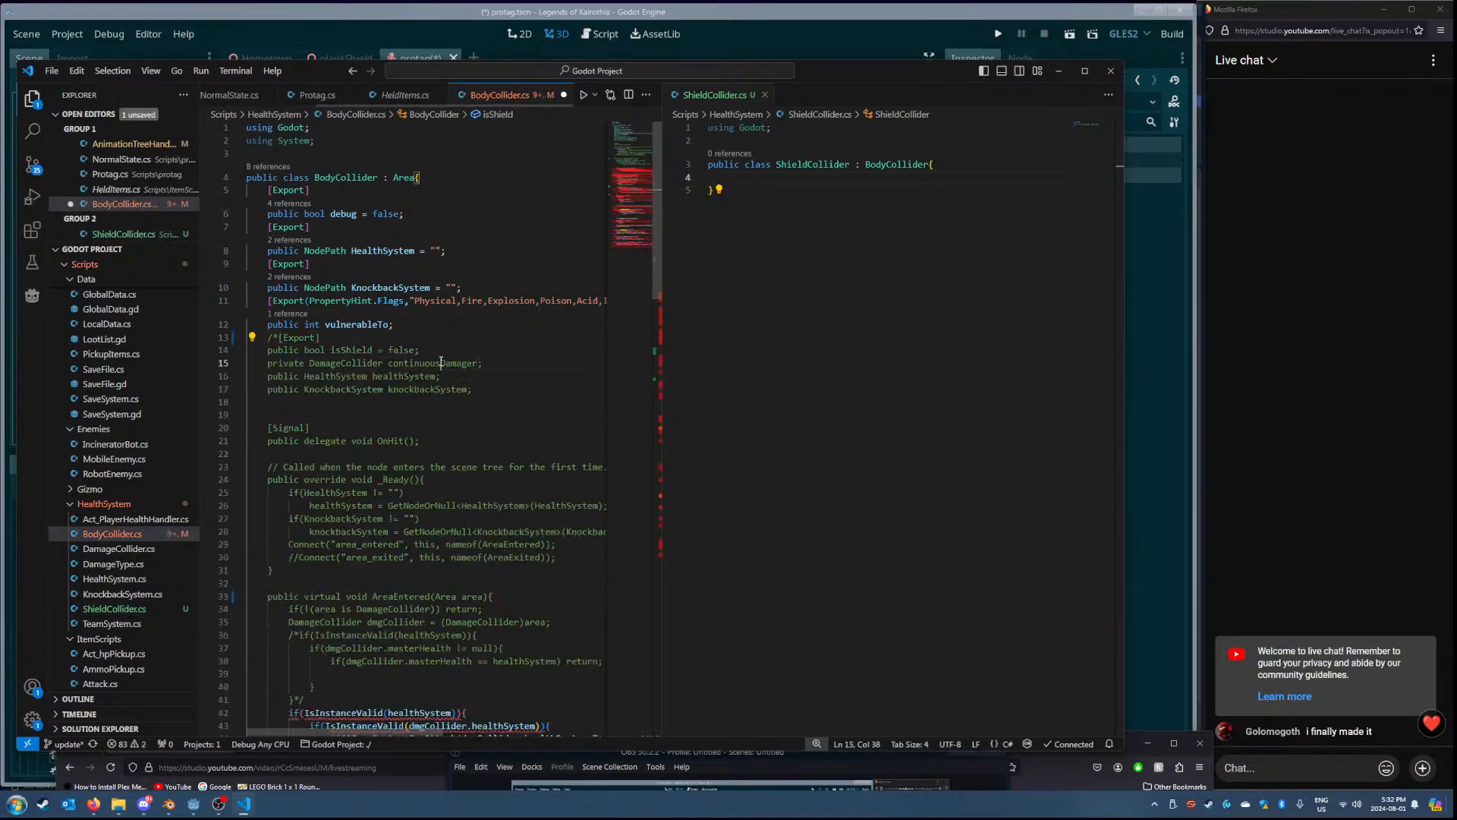
pyautogui.write('*/')
pyautogui.hotkey('ctrl', 's')
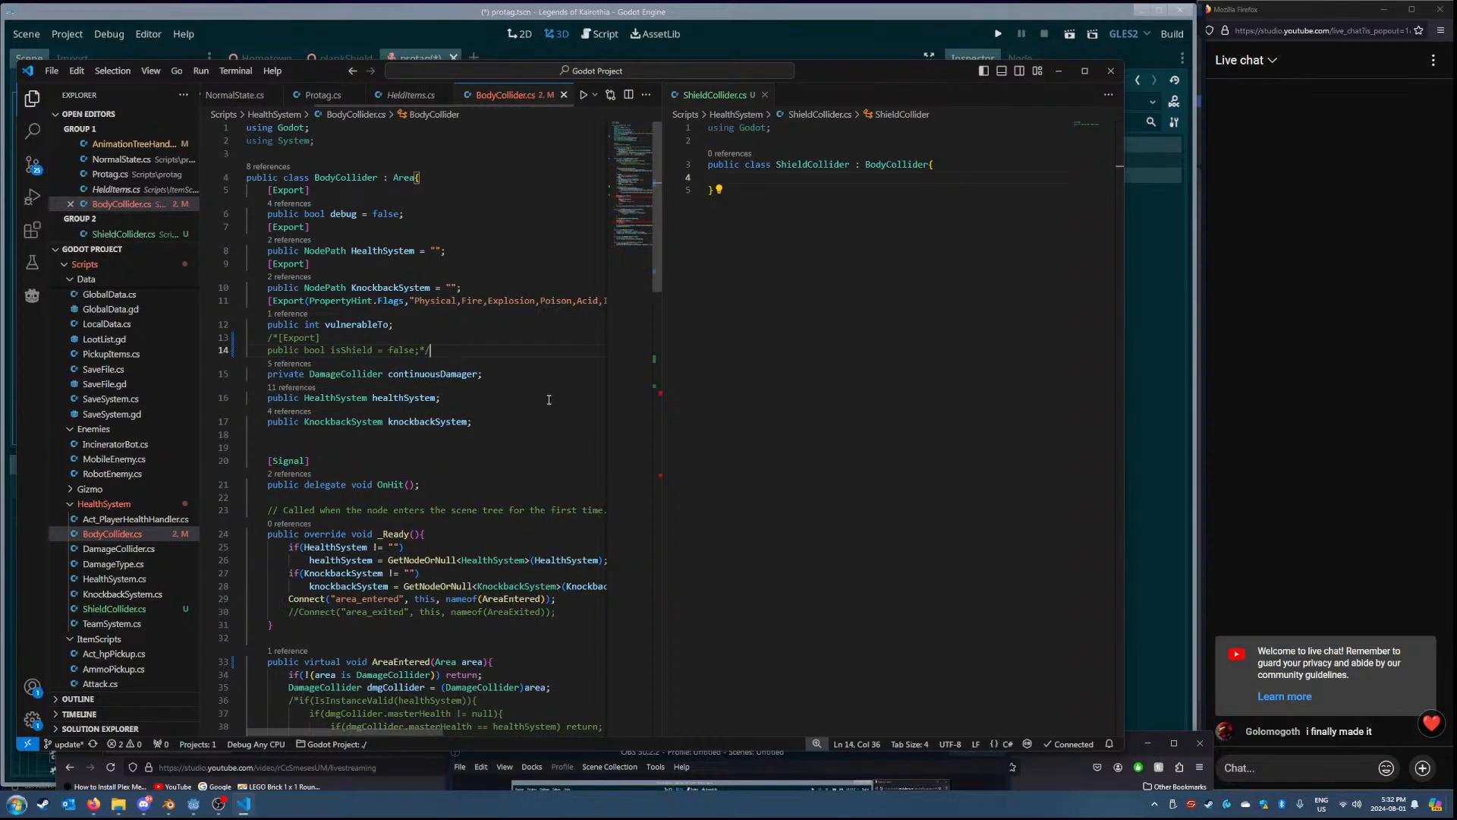
# - Make the HitByBulletScan method in BodyCollider.cs virtual and save the file
pyautogui.moveTo(648, 146); pyautogui.dragTo(656, 207)
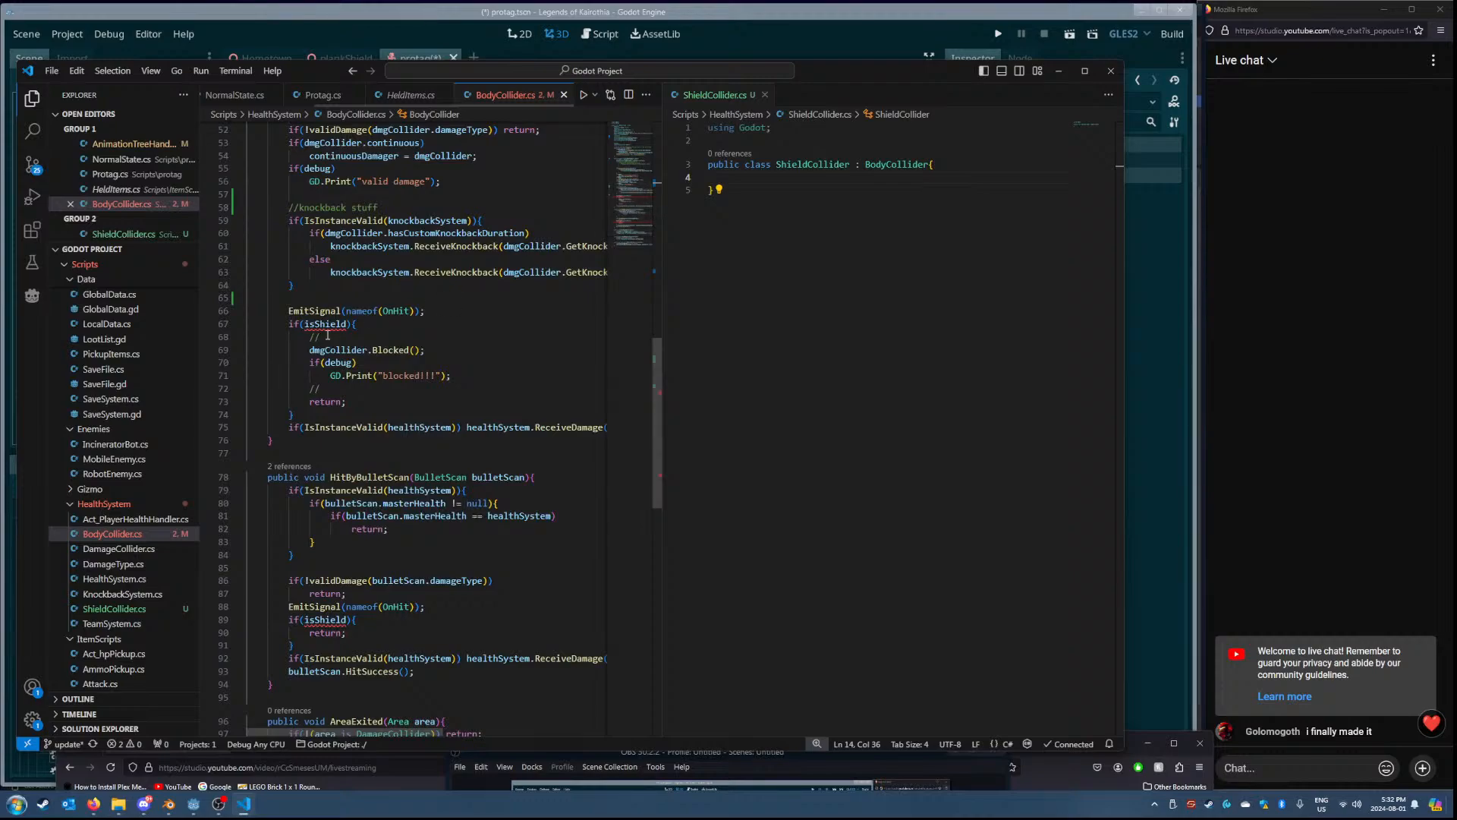
pyautogui.click(293, 323)
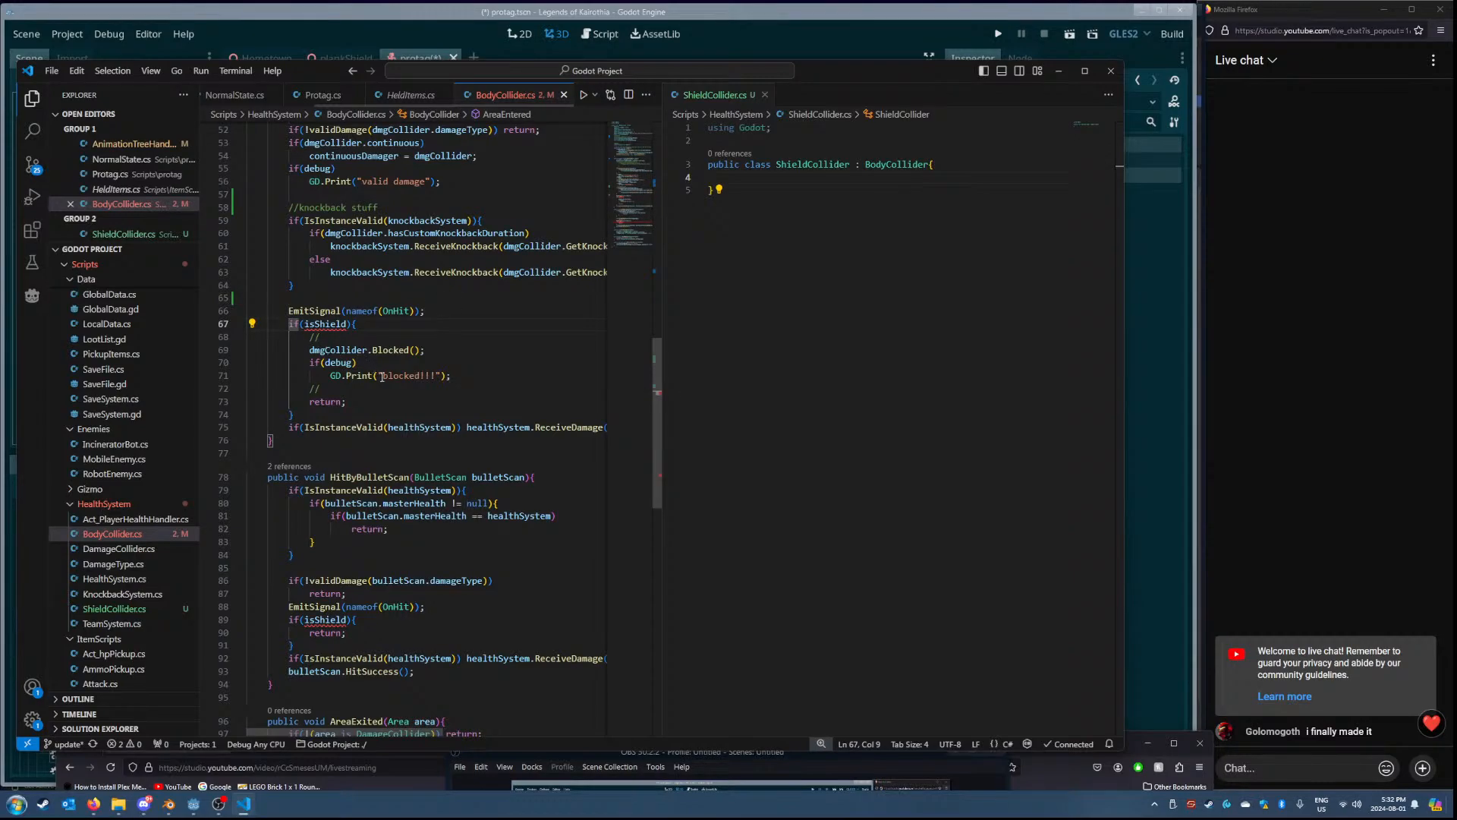
pyautogui.click(301, 476)
pyautogui.write('virtual')
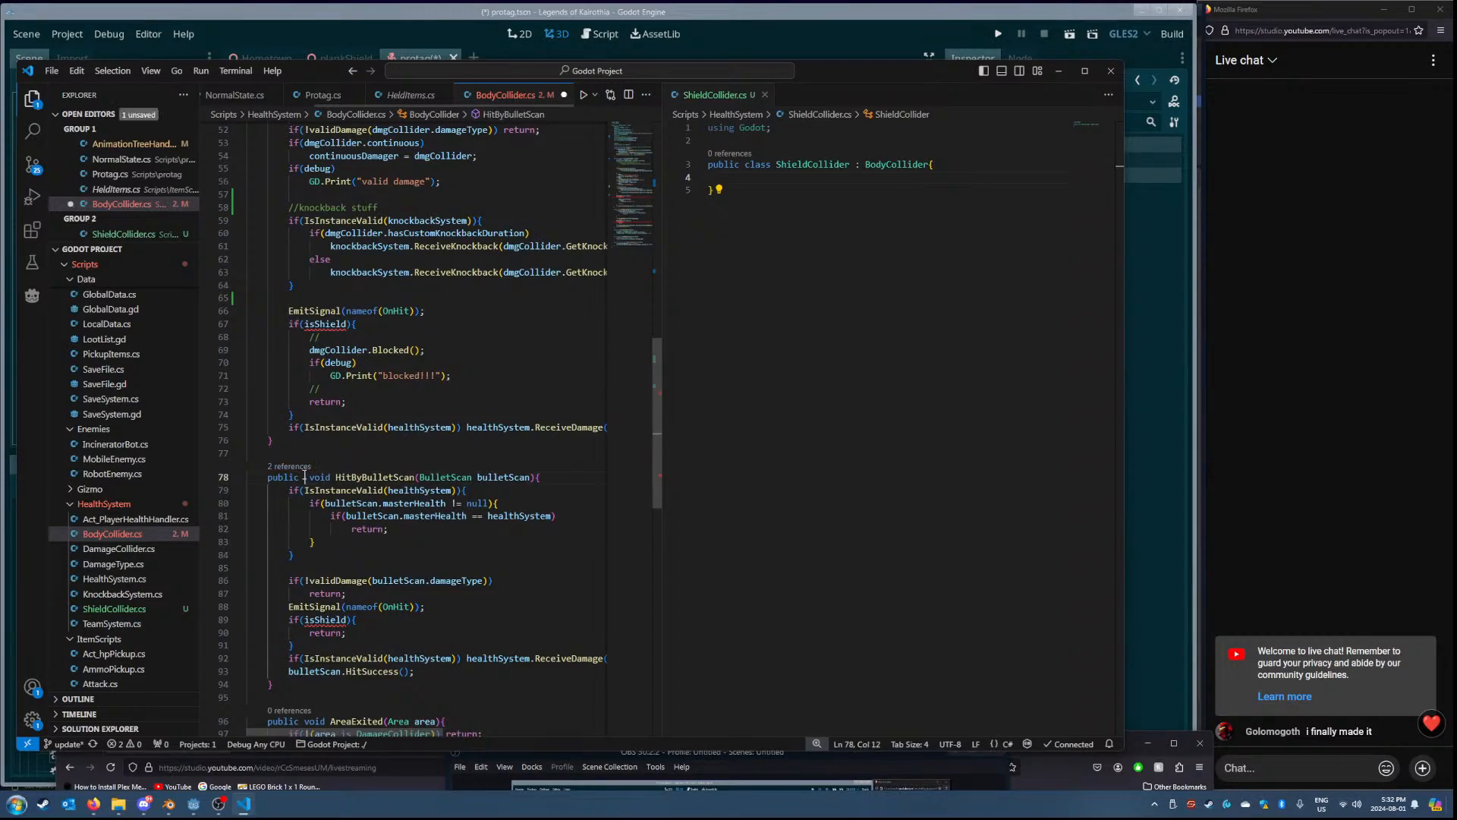
pyautogui.hotkey('ctrl', 's')
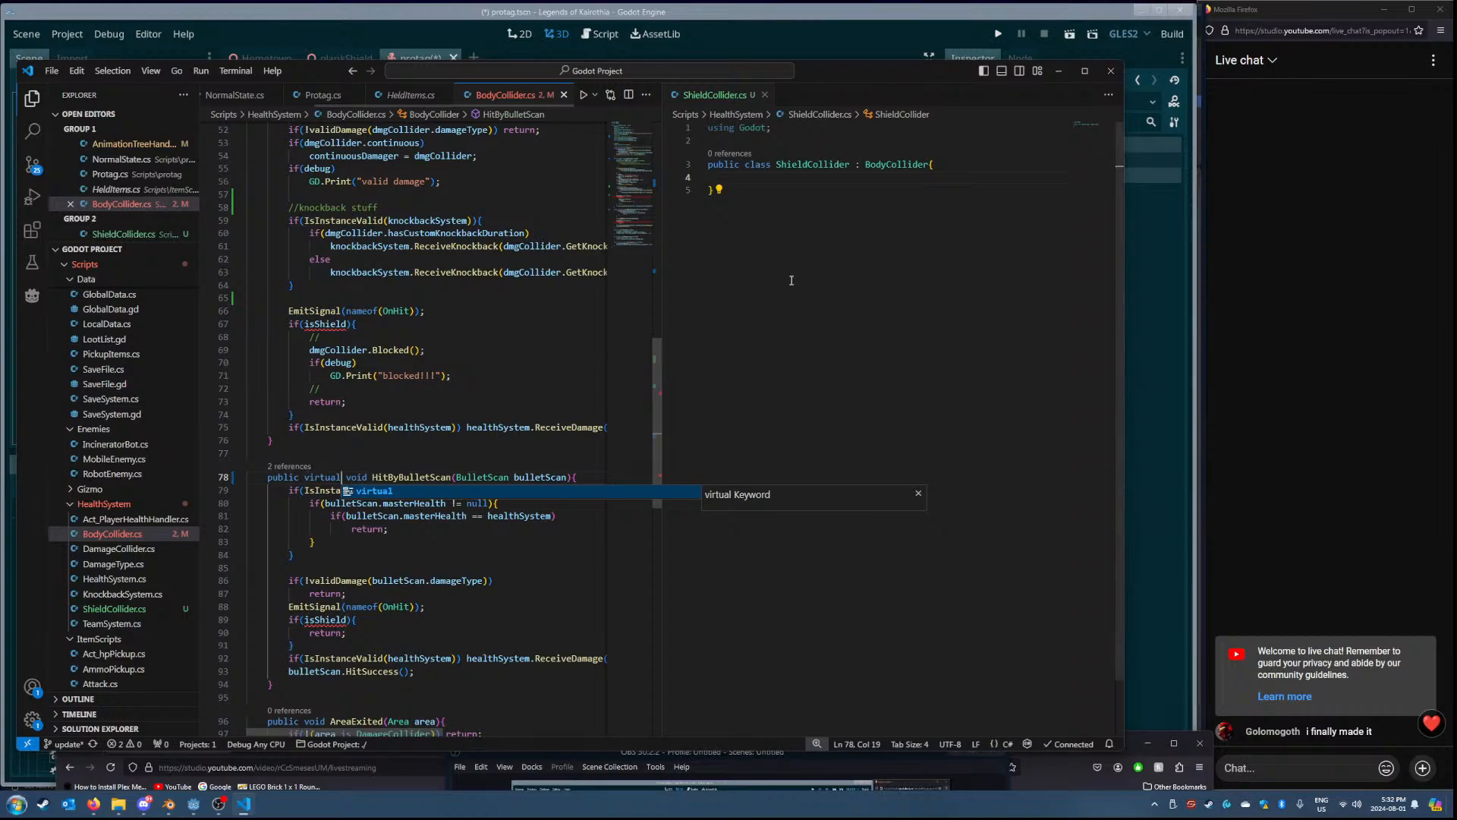
# - Comment out the if(isShield) block in HitByBulletScan with a block comment
pyautogui.click(834, 176)
pyautogui.click(323, 645)
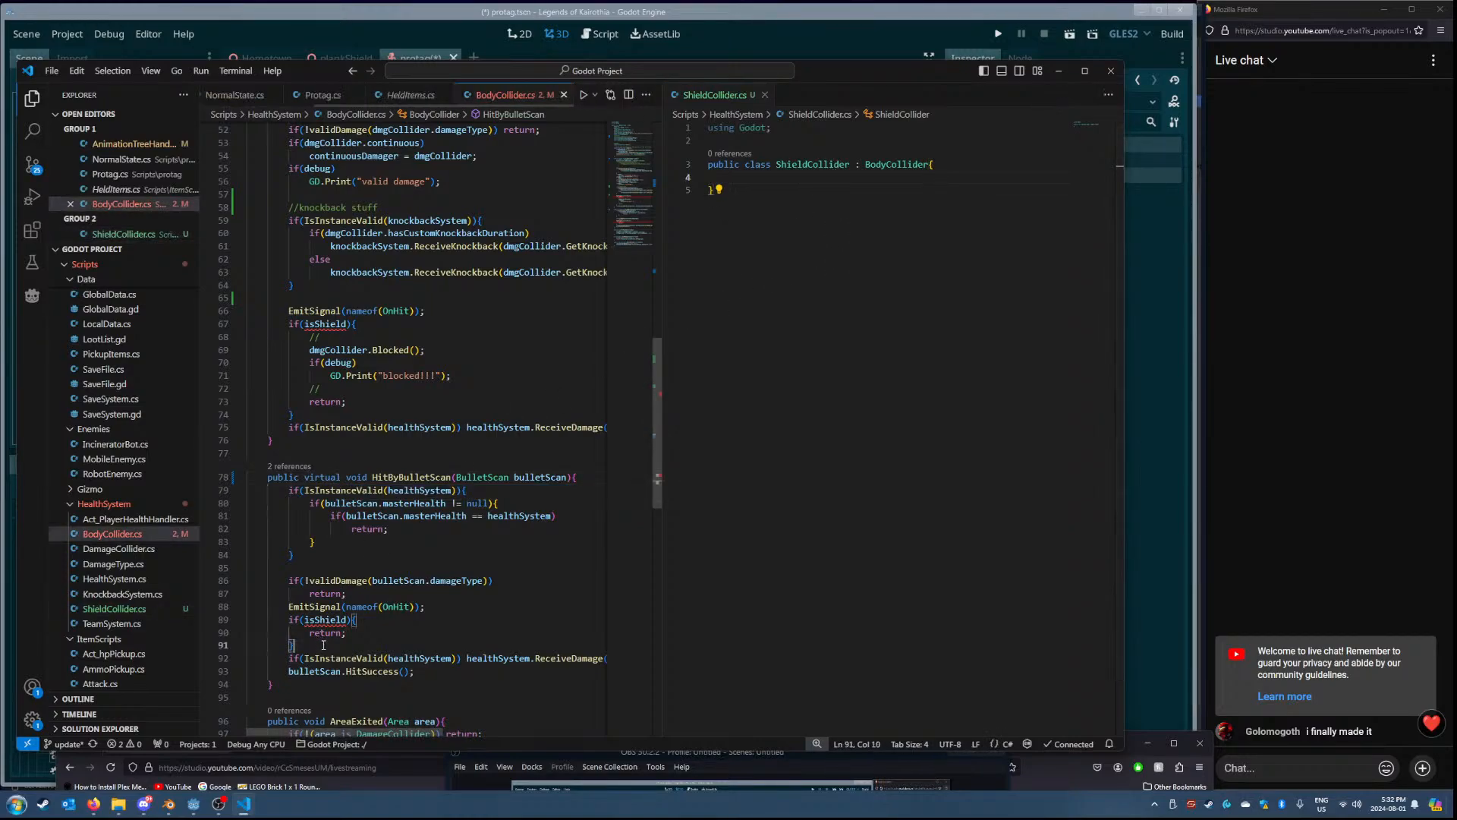
pyautogui.write('*/')
pyautogui.click(289, 620)
pyautogui.write('/*')
pyautogui.click(328, 642)
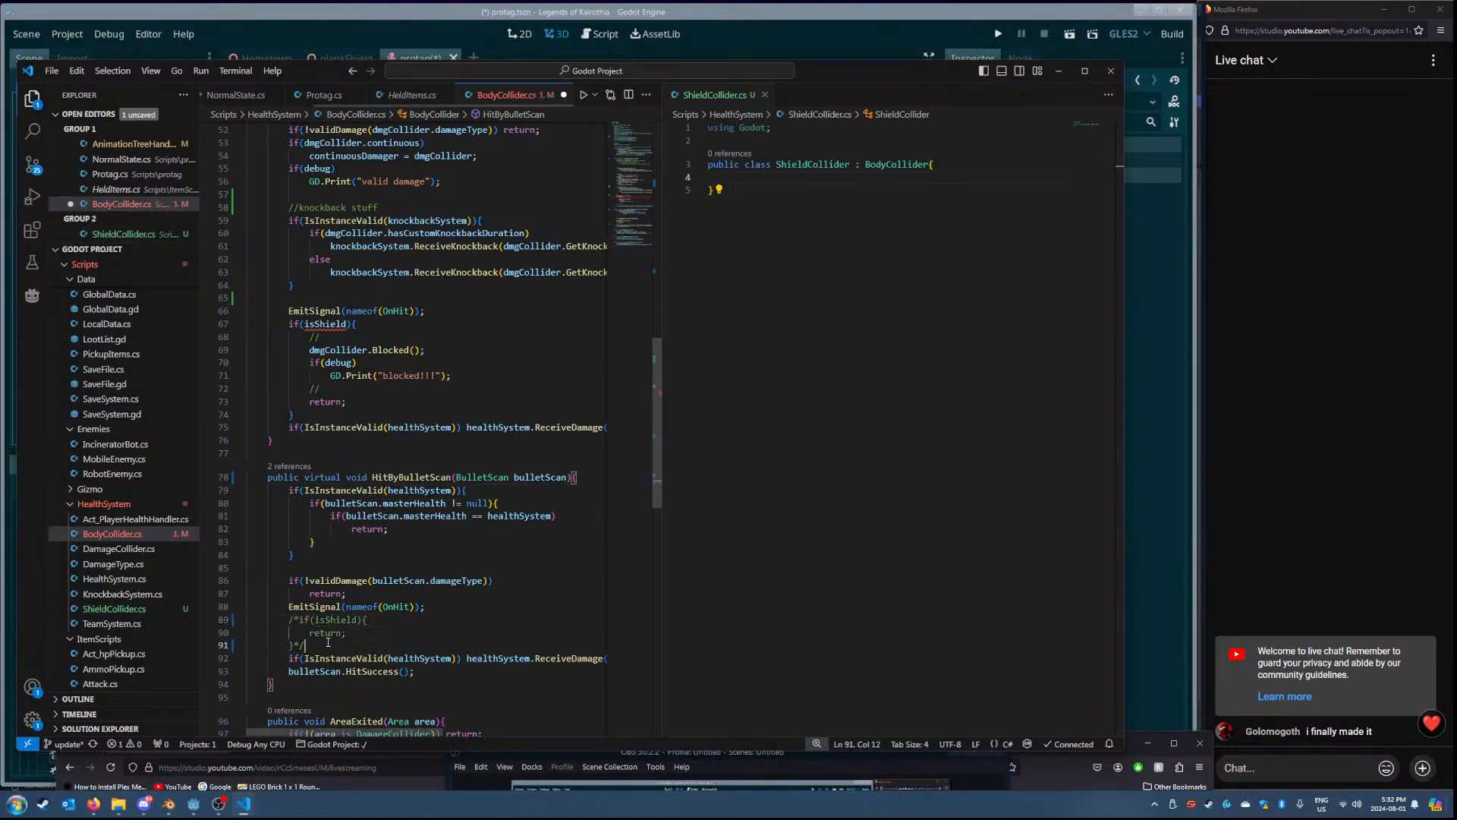
# - Comment out the if(isShield) block in AreaEntered with a block comment and save BodyCollider.cs
pyautogui.click(294, 414)
pyautogui.write('*/')
pyautogui.click(289, 324)
pyautogui.write('/*')
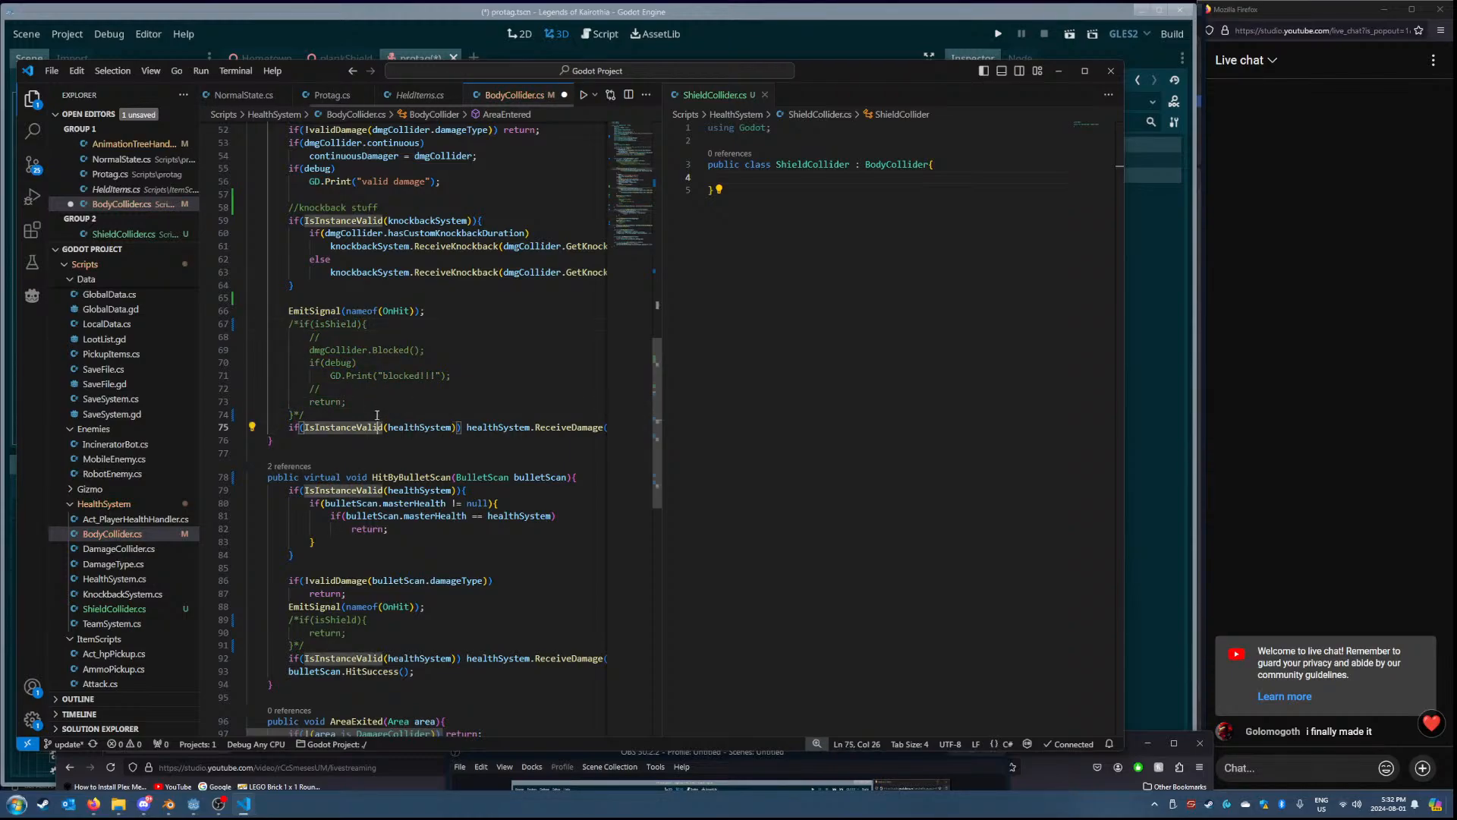
pyautogui.hotkey('ctrl', 's')
# - Add a public override of the AreaEntered(Area area) method inside the ShieldCollider class
pyautogui.click(817, 181)
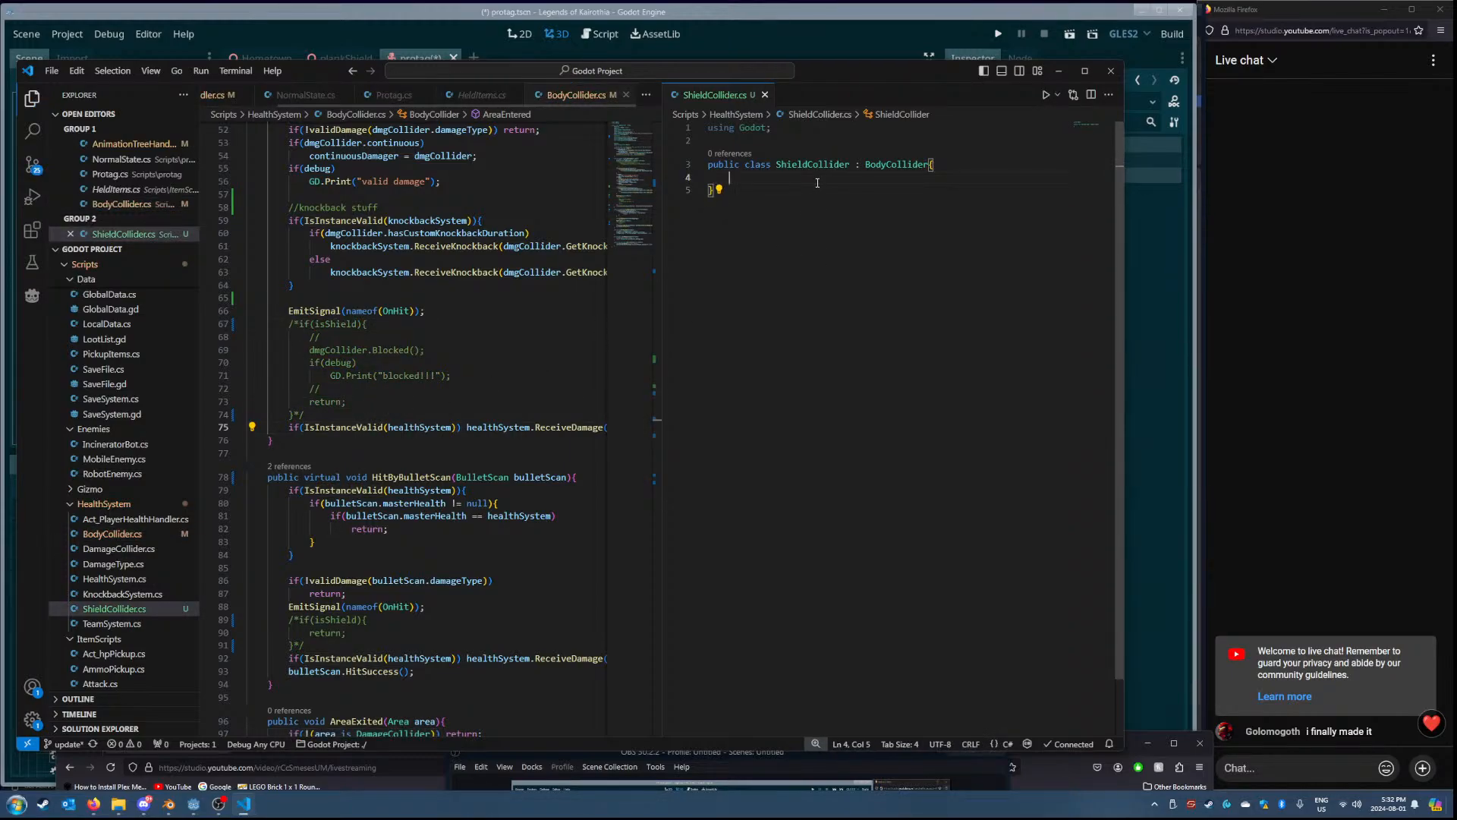
pyautogui.scroll(10, 486, 375)
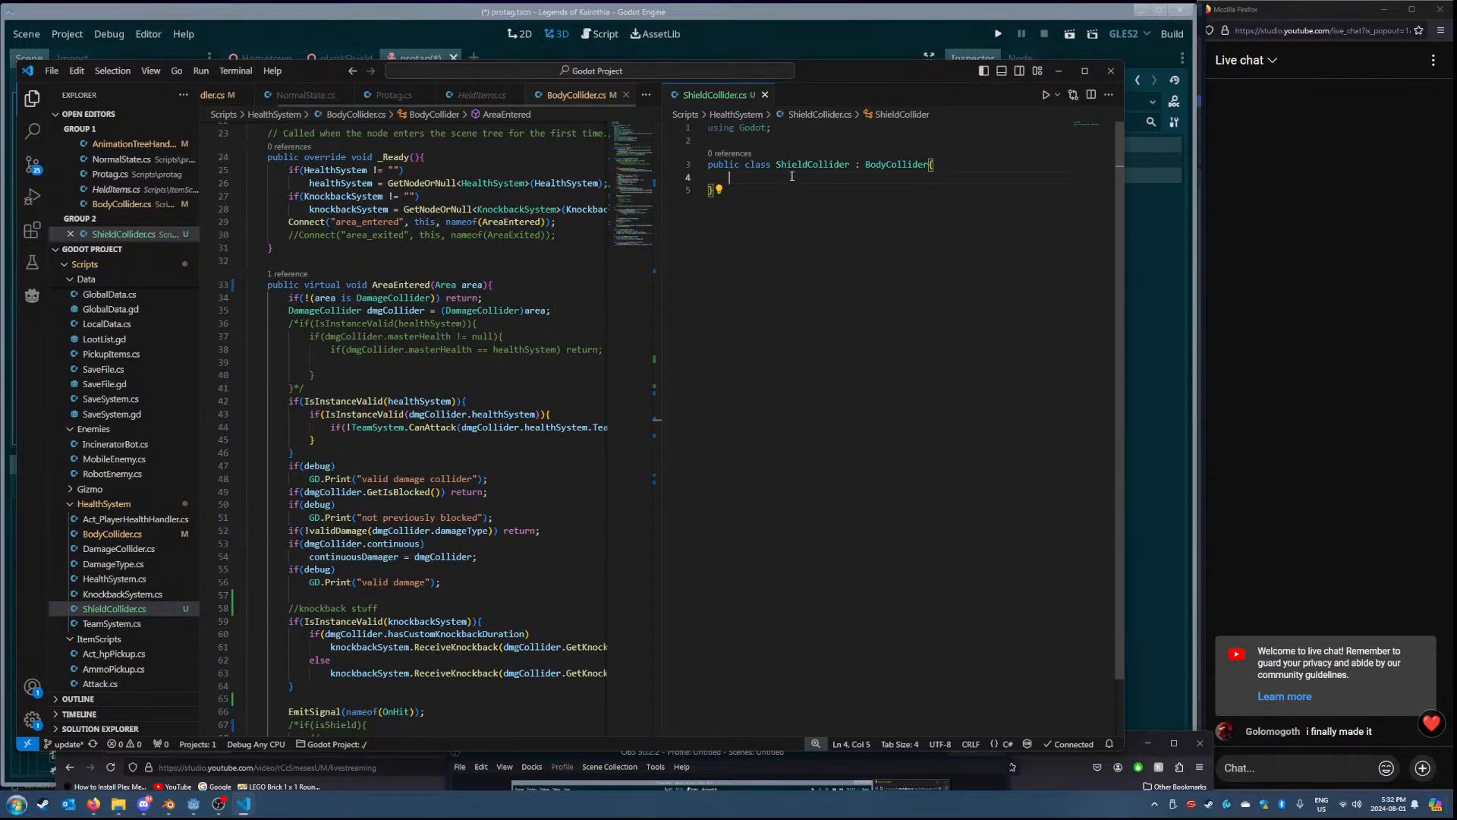
pyautogui.write('public override ')
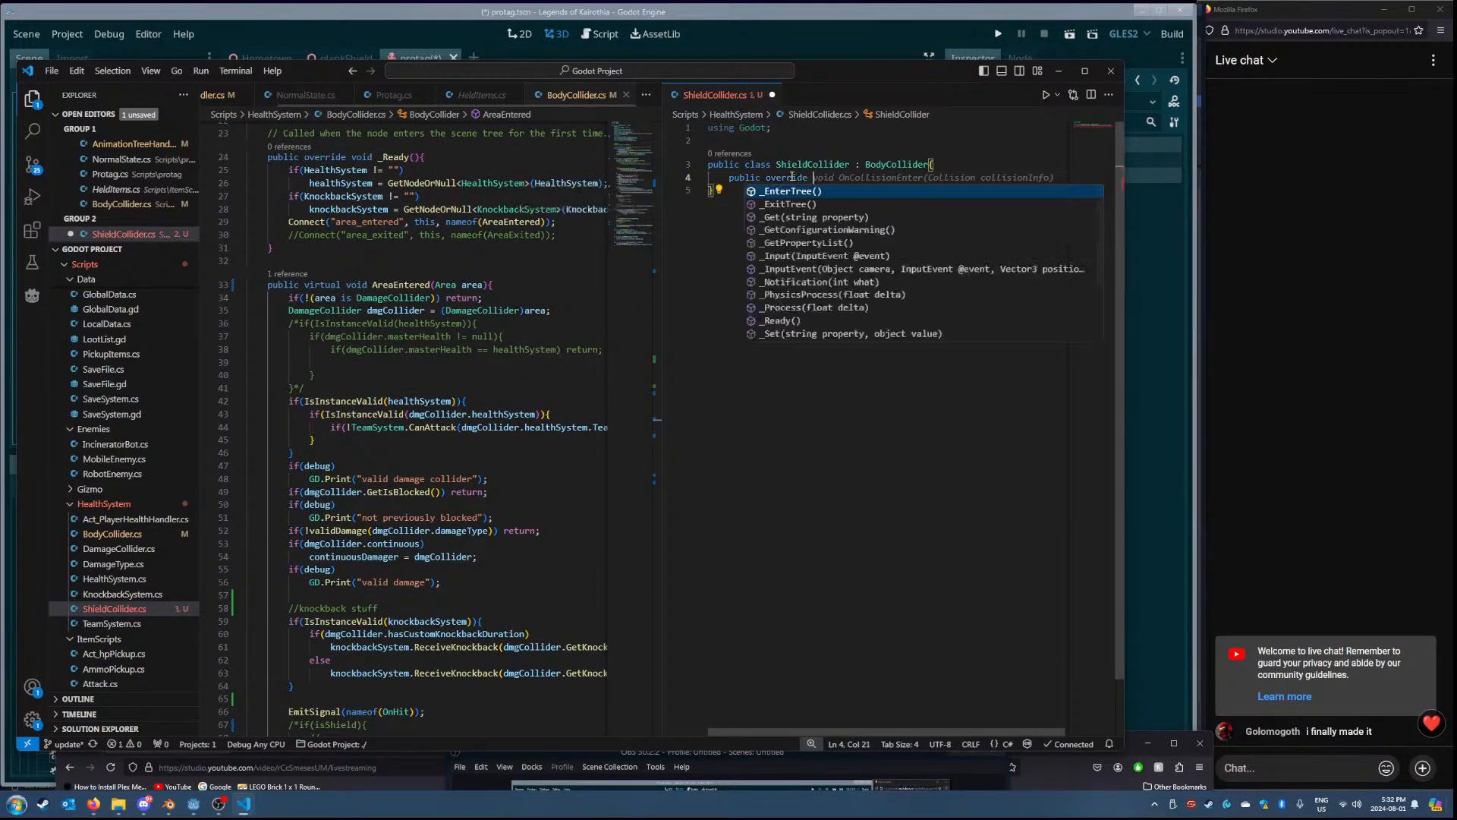
pyautogui.write('void Area')
pyautogui.press('Return')
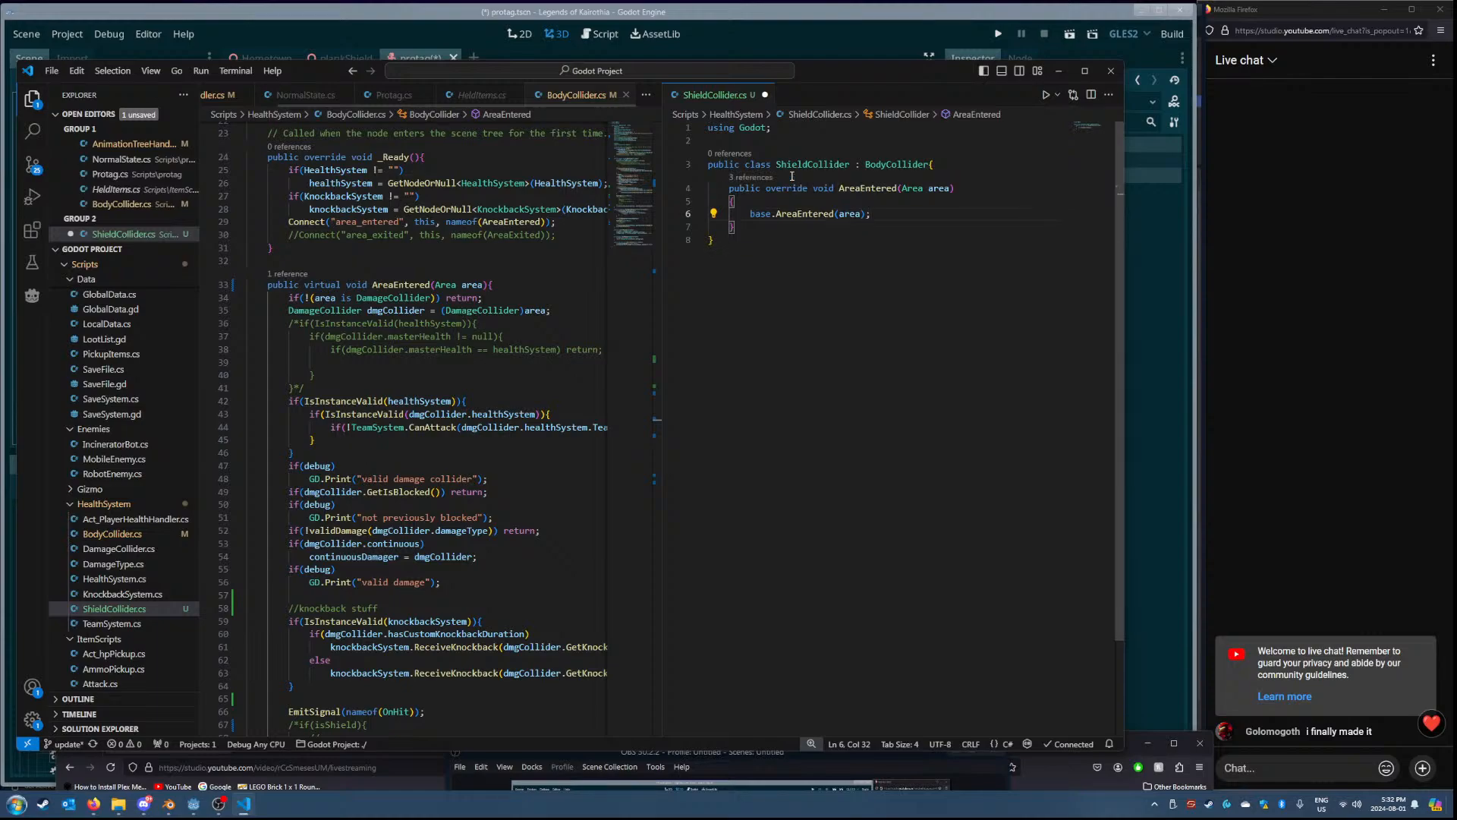
# - Remove the base.AreaEntered(area) call from the override, move its opening brace onto the signature line, and save ShieldCollider.cs
pyautogui.press('BackSpace')
pyautogui.press('BackSpace')
pyautogui.press('BackSpace')
pyautogui.press('BackSpace')
pyautogui.press('BackSpace')
pyautogui.press('BackSpace')
pyautogui.press('BackSpace')
pyautogui.press('BackSpace')
pyautogui.press('BackSpace')
pyautogui.press('BackSpace')
pyautogui.press('BackSpace')
pyautogui.press('BackSpace')
pyautogui.press('BackSpace')
pyautogui.press('BackSpace')
pyautogui.press('BackSpace')
pyautogui.press('BackSpace')
pyautogui.press('BackSpace')
pyautogui.press('BackSpace')
pyautogui.press('BackSpace')
pyautogui.press('BackSpace')
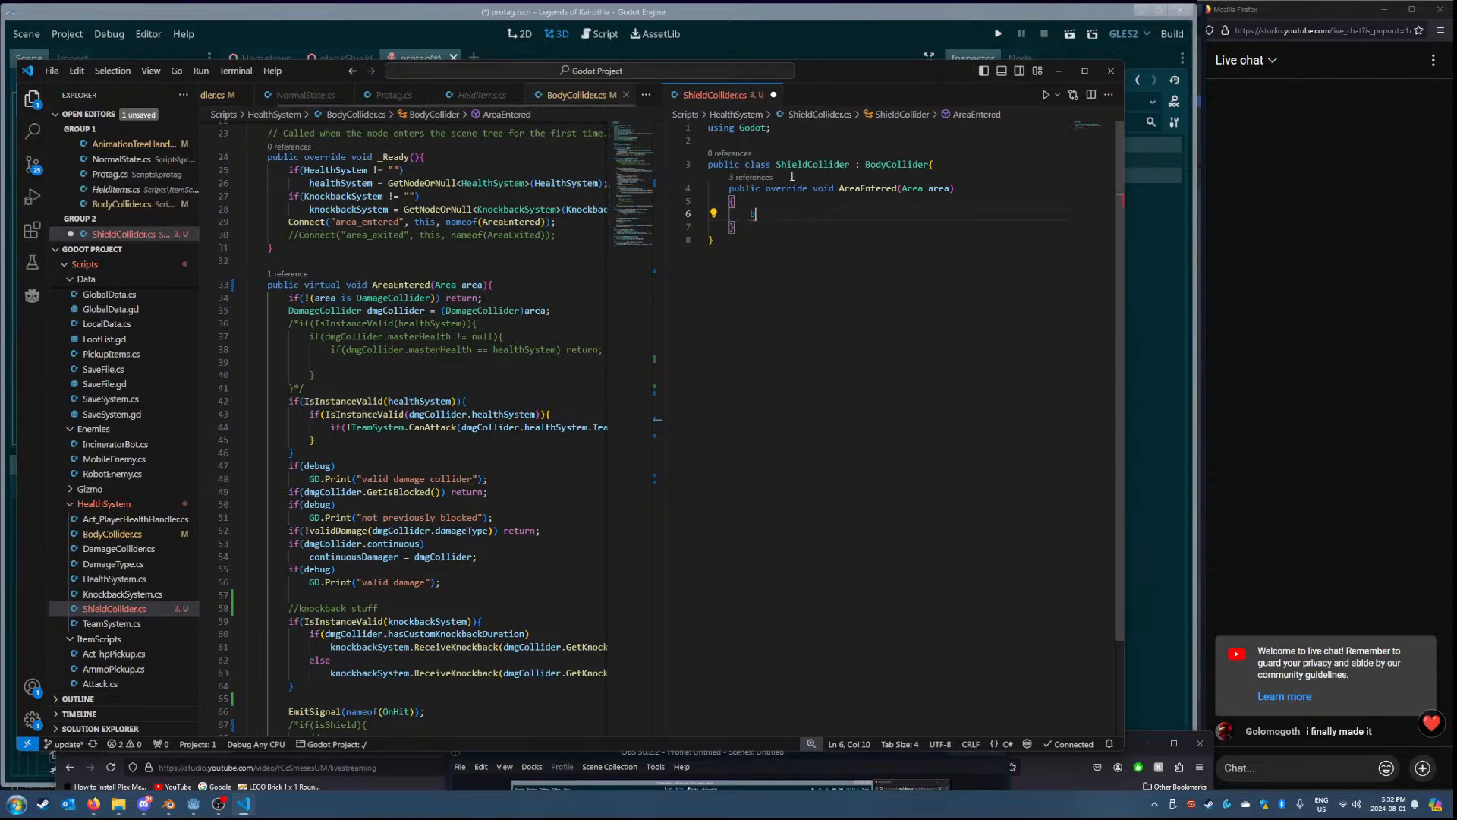
pyautogui.press('BackSpace')
pyautogui.press('Up')
pyautogui.press('Left')
pyautogui.press('BackSpace')
pyautogui.press('BackSpace')
pyautogui.hotkey('ctrl', 's')
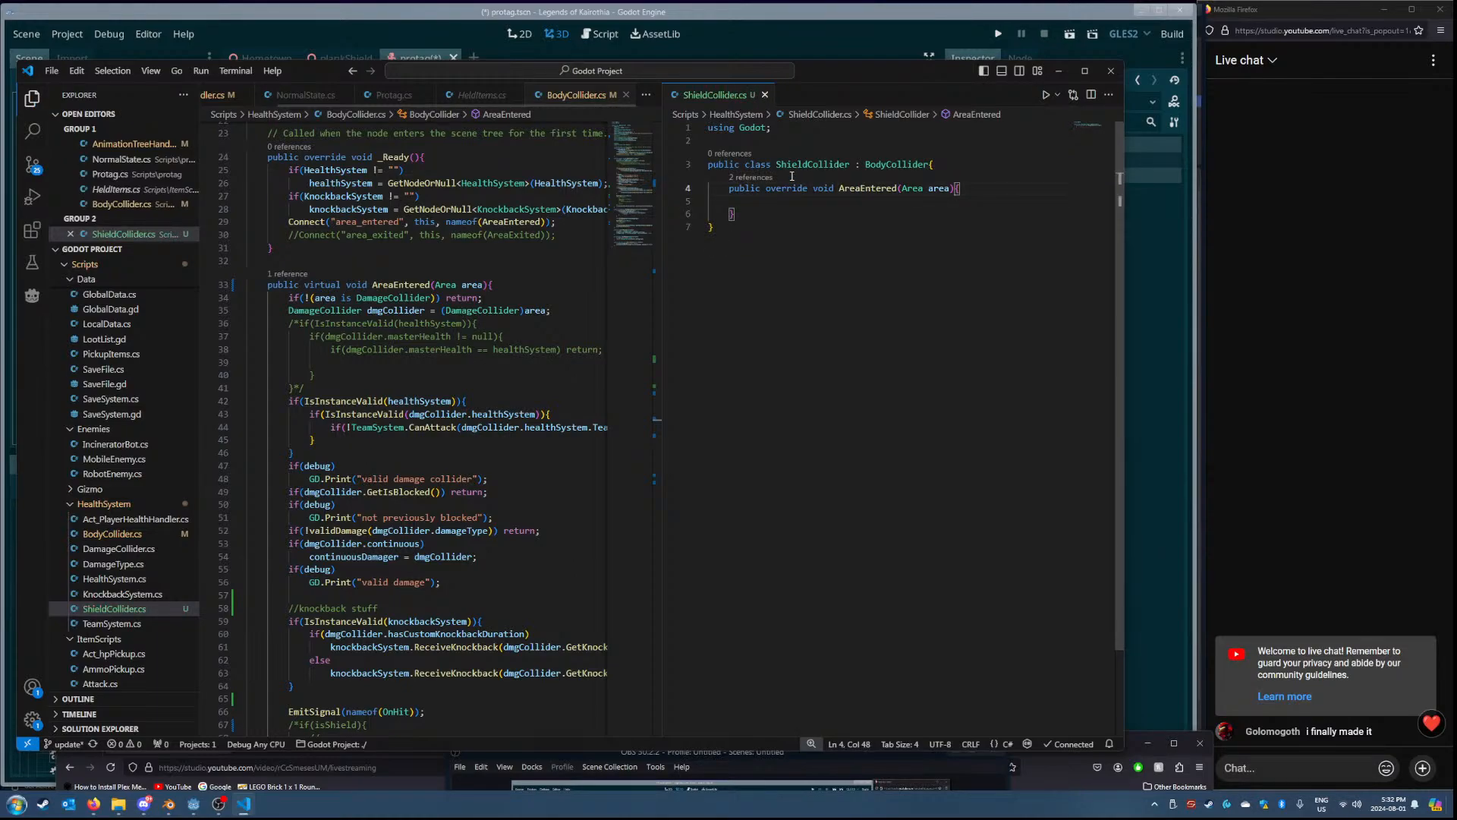
# - Examine the area_entered Connect call in _Ready and the body of AreaEntered in BodyCollider.cs
pyautogui.scroll(4, 382, 334)
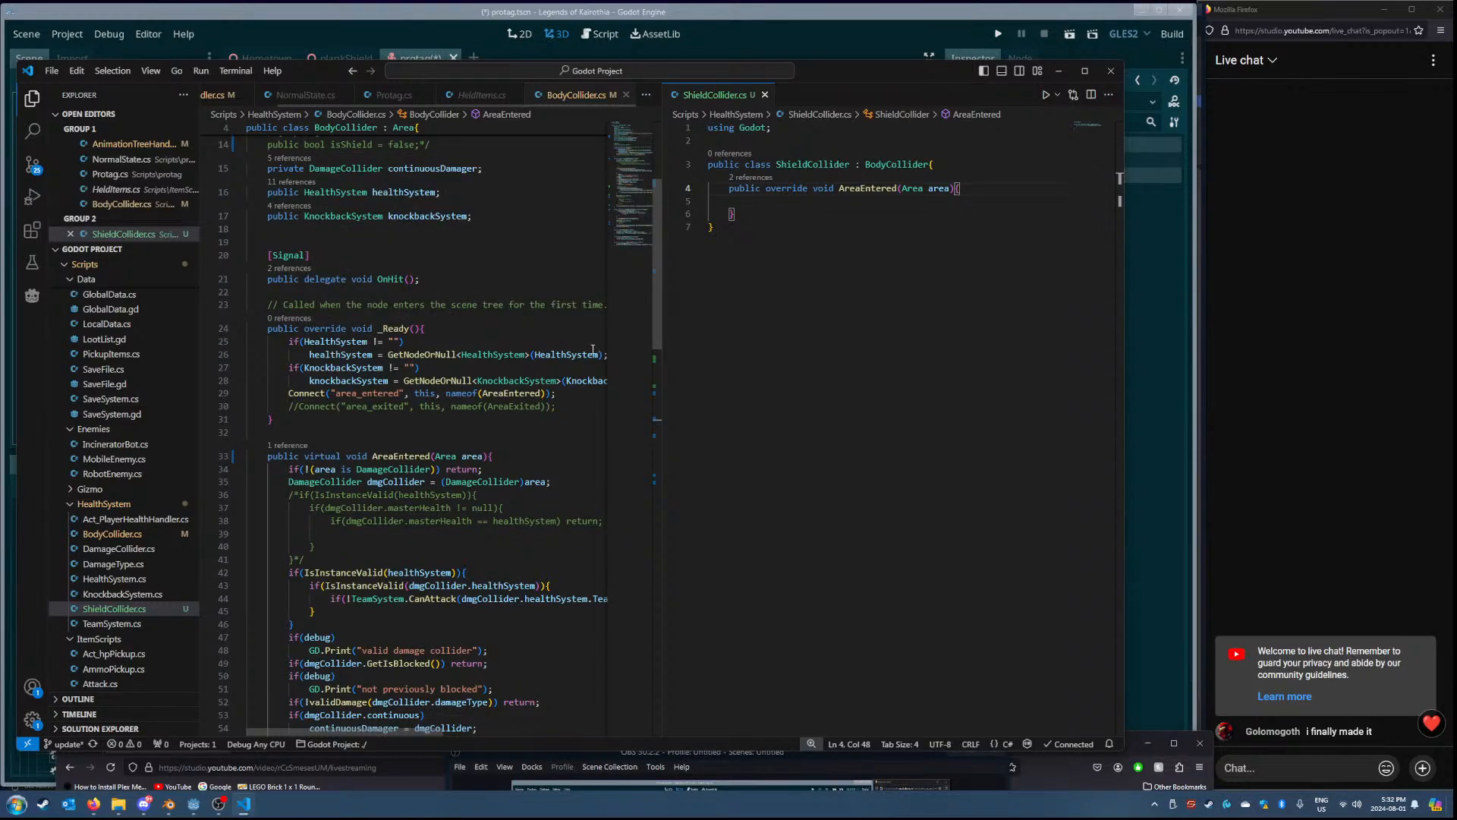
pyautogui.tripleClick(448, 393)
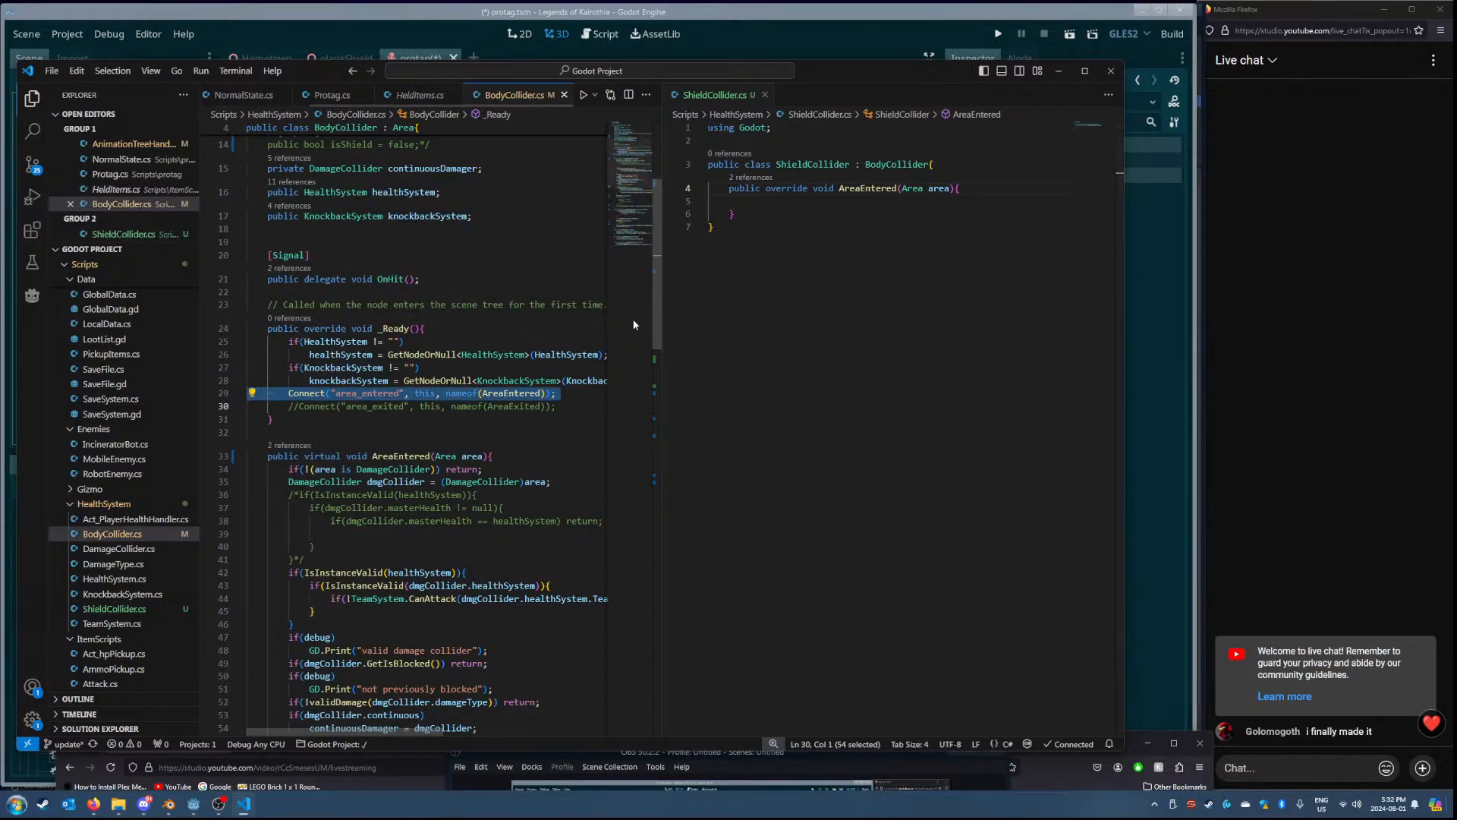
pyautogui.click(830, 202)
pyautogui.scroll(1, 325, 359)
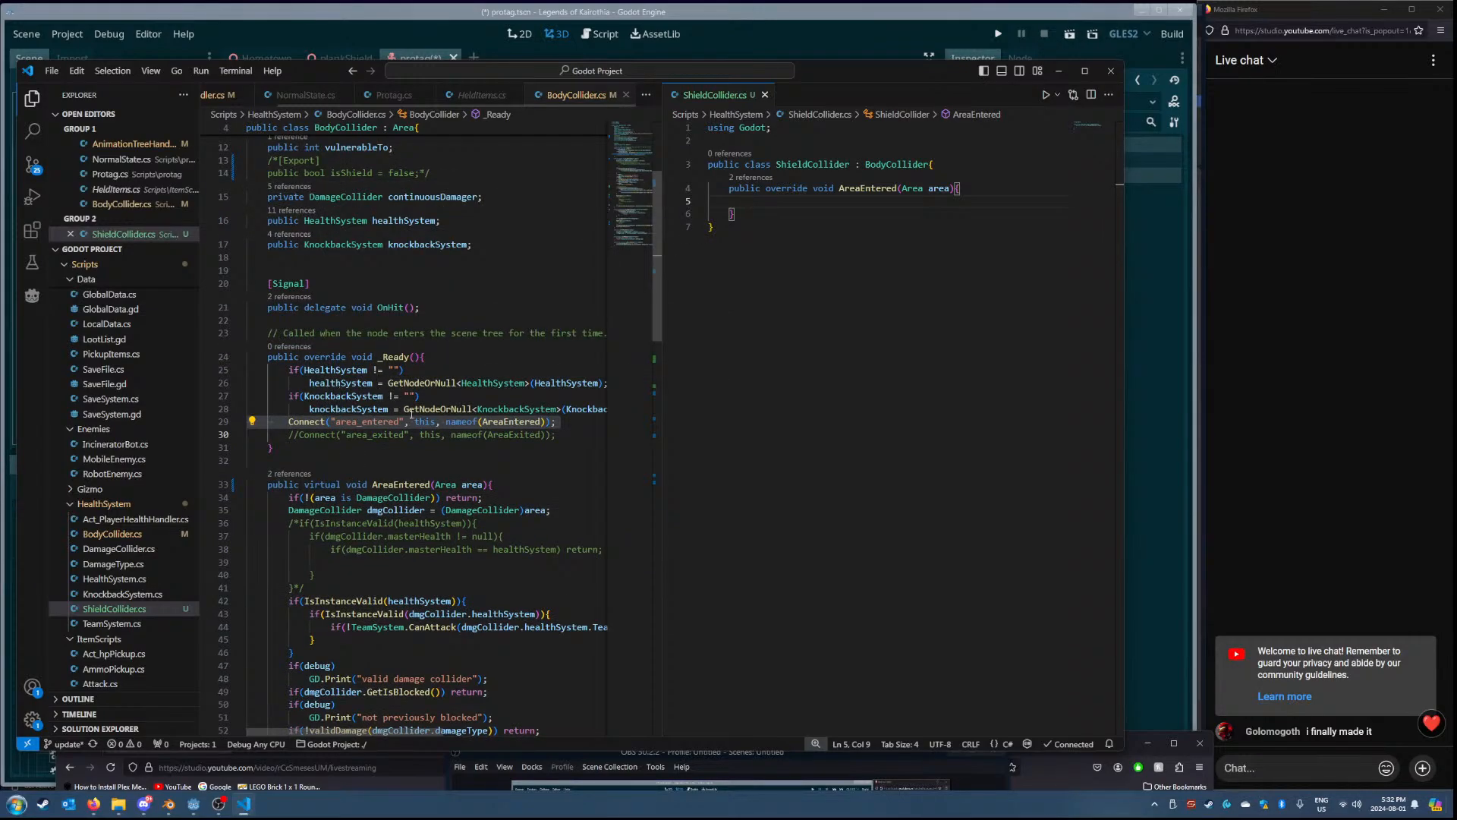
pyautogui.scroll(-2, 413, 417)
pyautogui.scroll(-7, 402, 404)
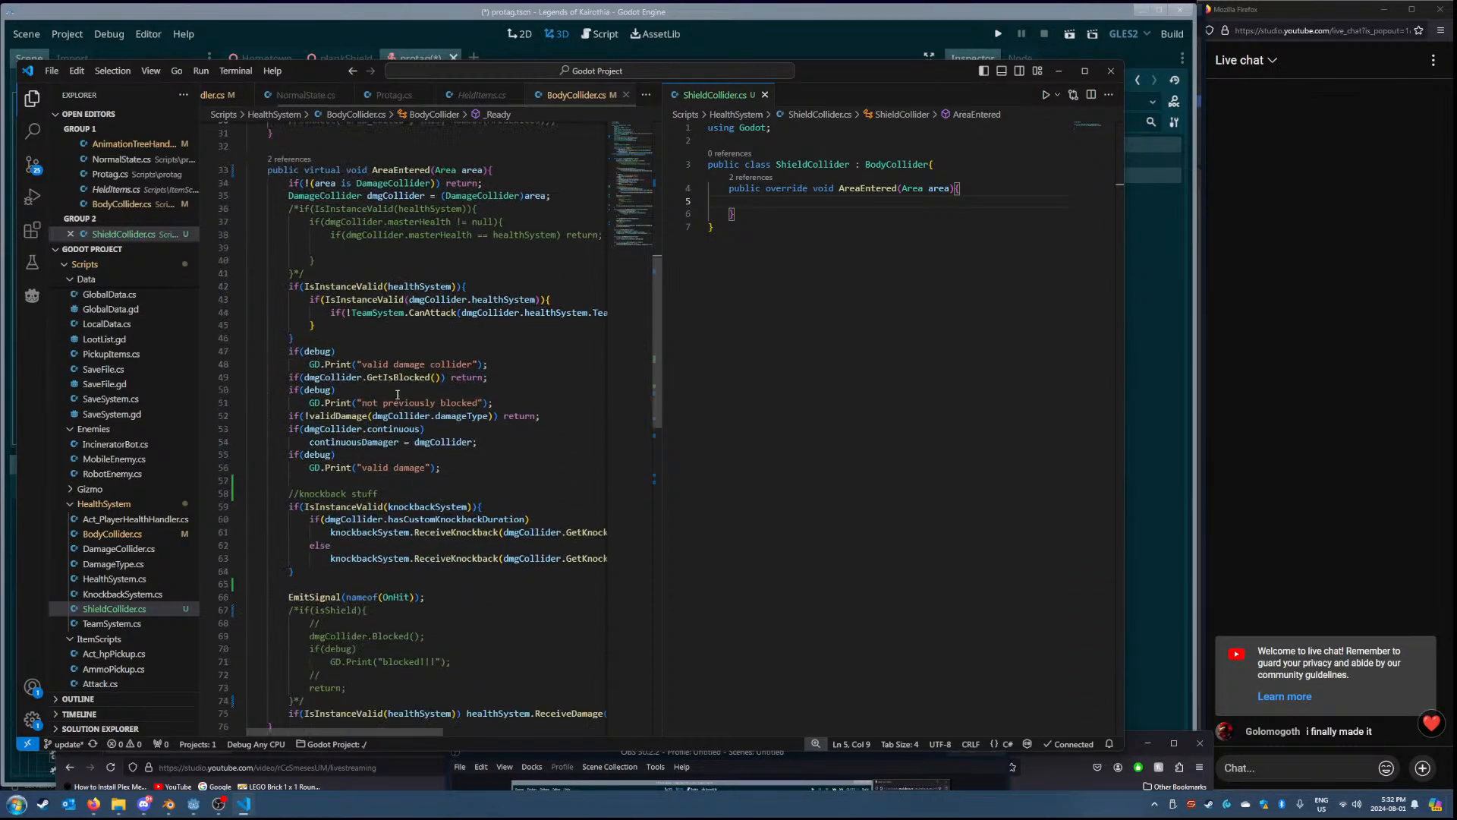
pyautogui.scroll(3, 413, 405)
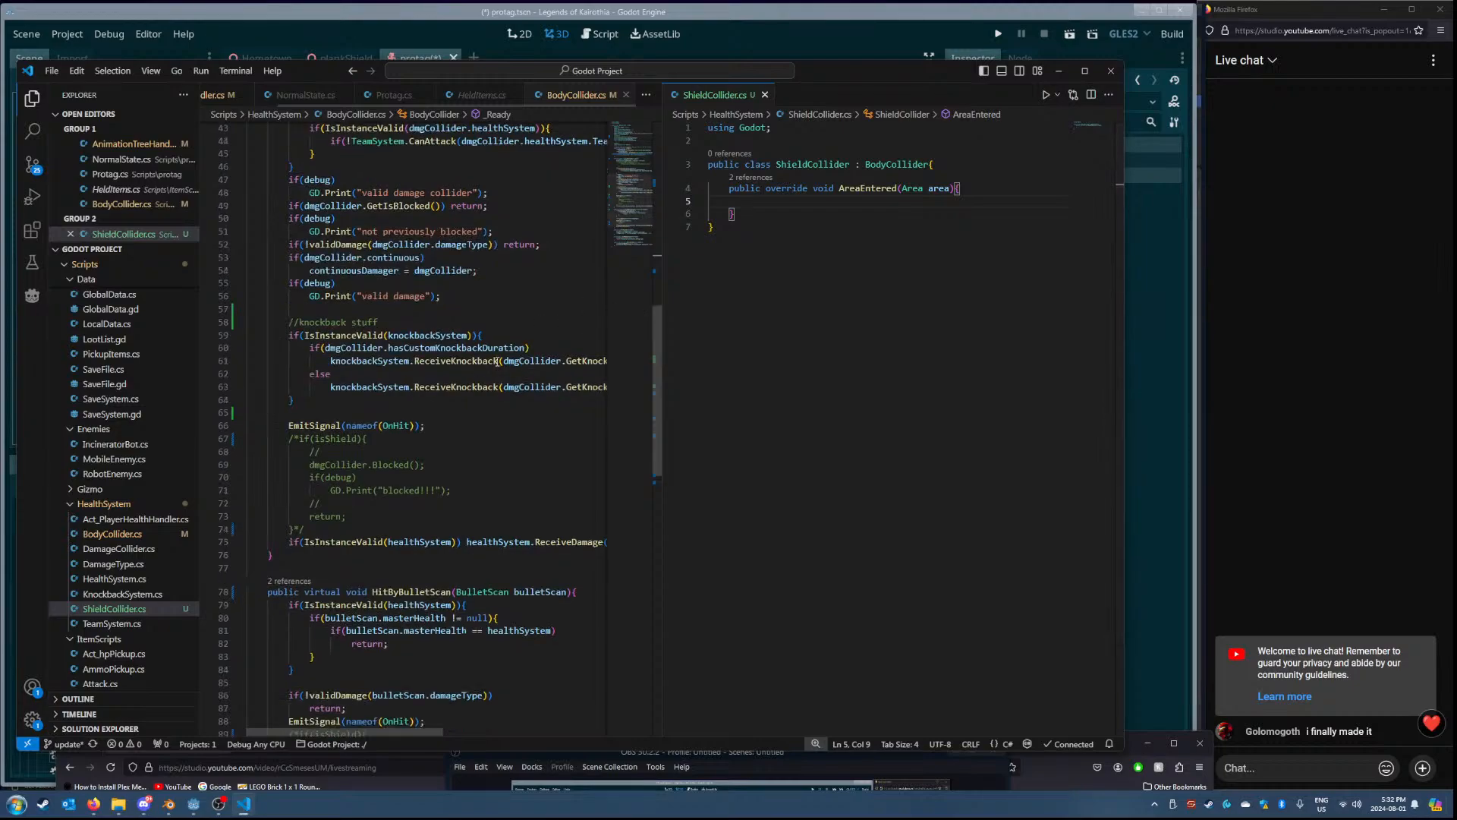
pyautogui.scroll(2, 413, 405)
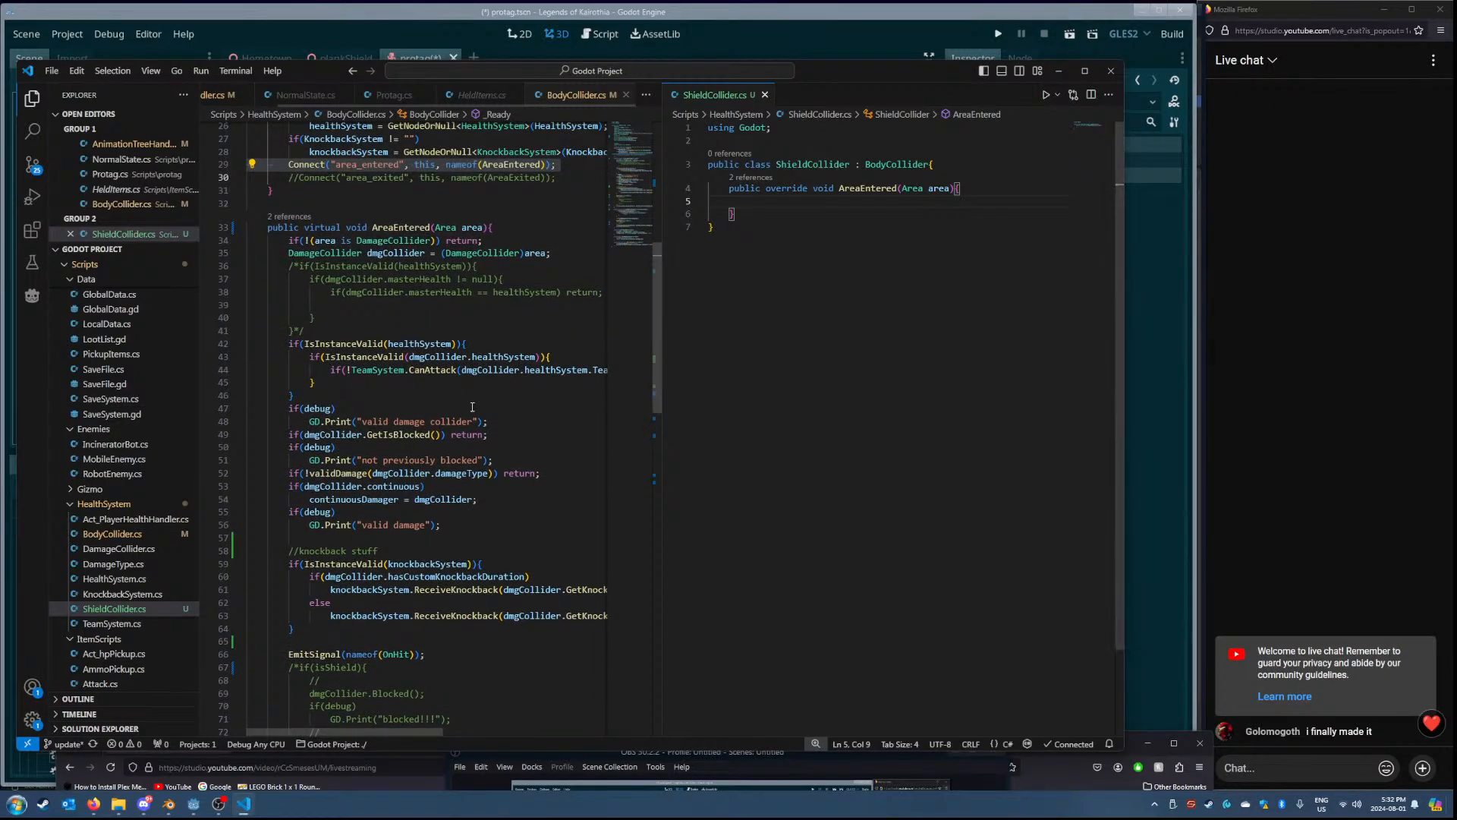
pyautogui.scroll(-5, 540, 399)
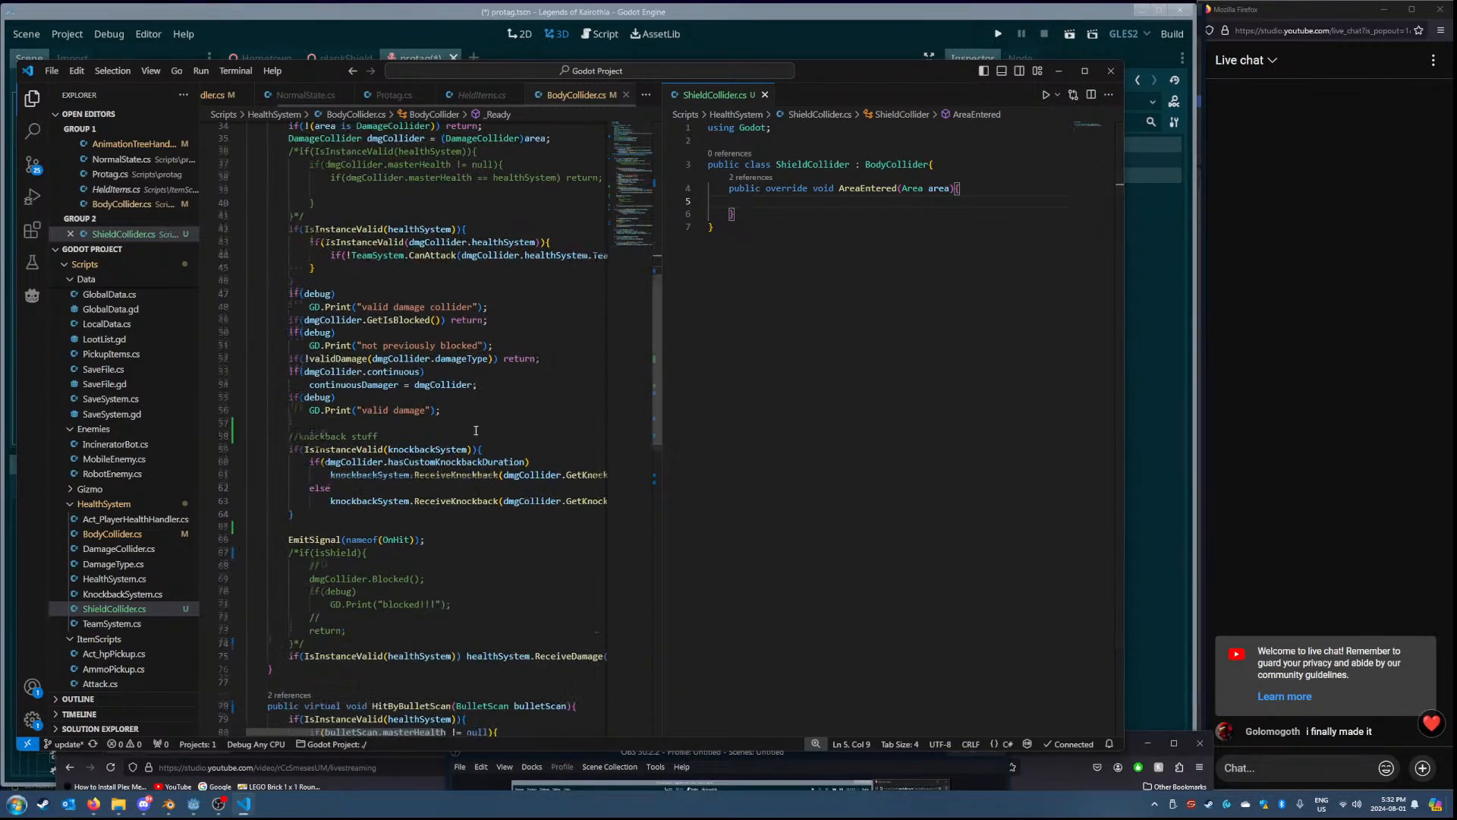
pyautogui.scroll(5, 468, 444)
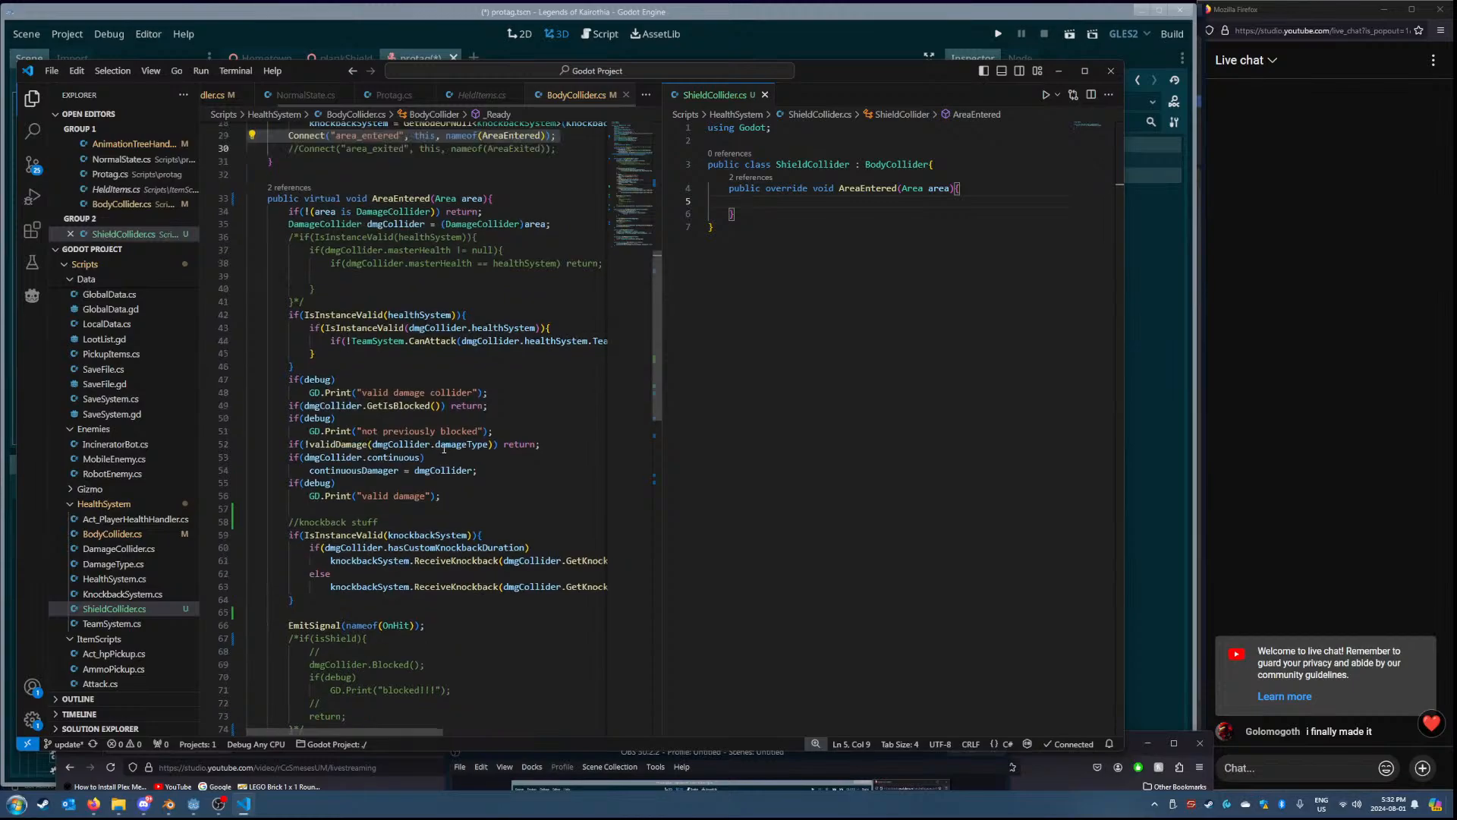
pyautogui.scroll(-2, 313, 354)
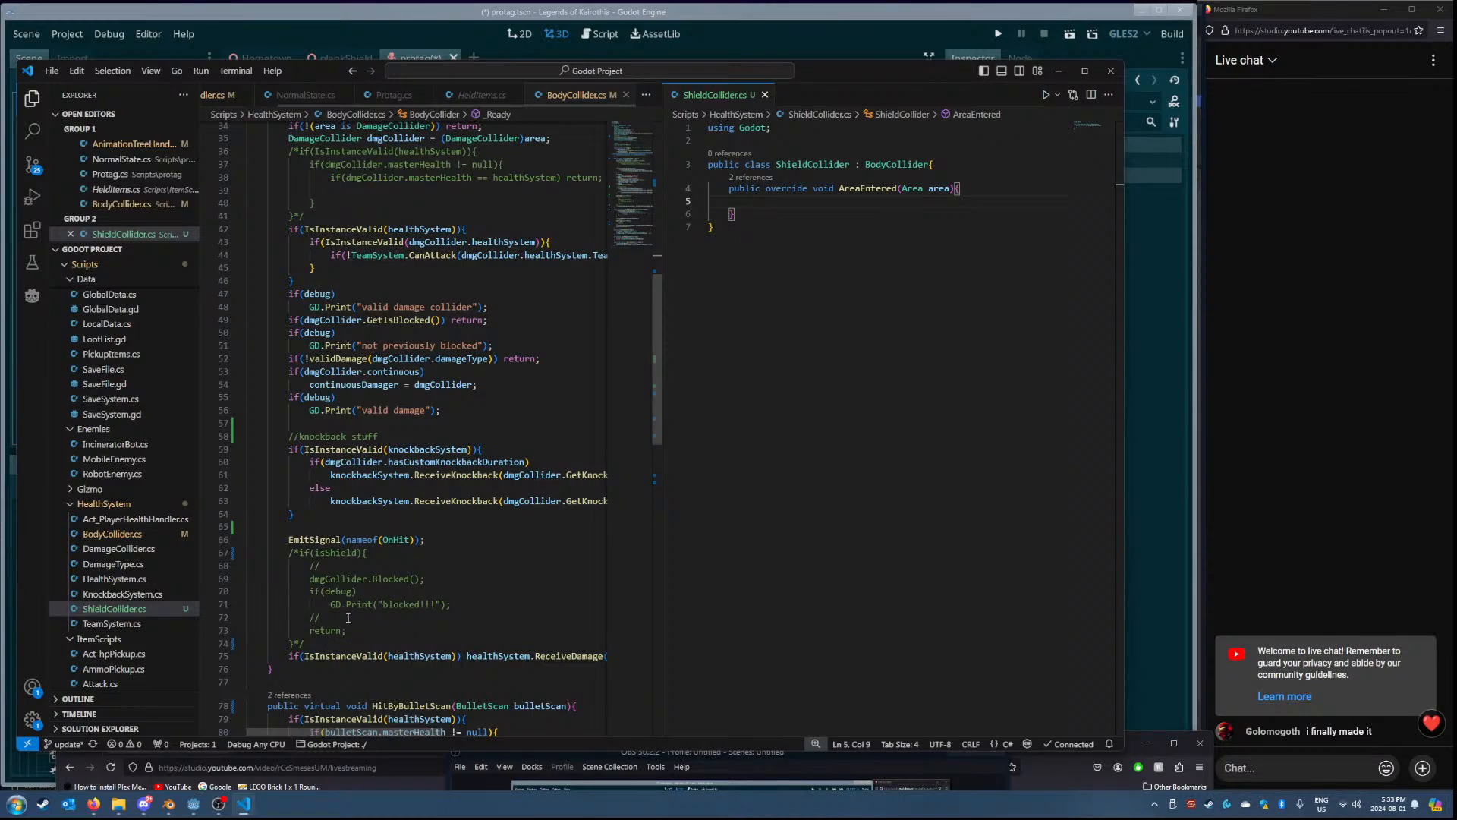
# - Copy the AreaEntered body from BodyCollider.cs, through the commented-out isShield block, into ShieldCollider's override, fix the first line's indentation and save
pyautogui.doubleClick(338, 578)
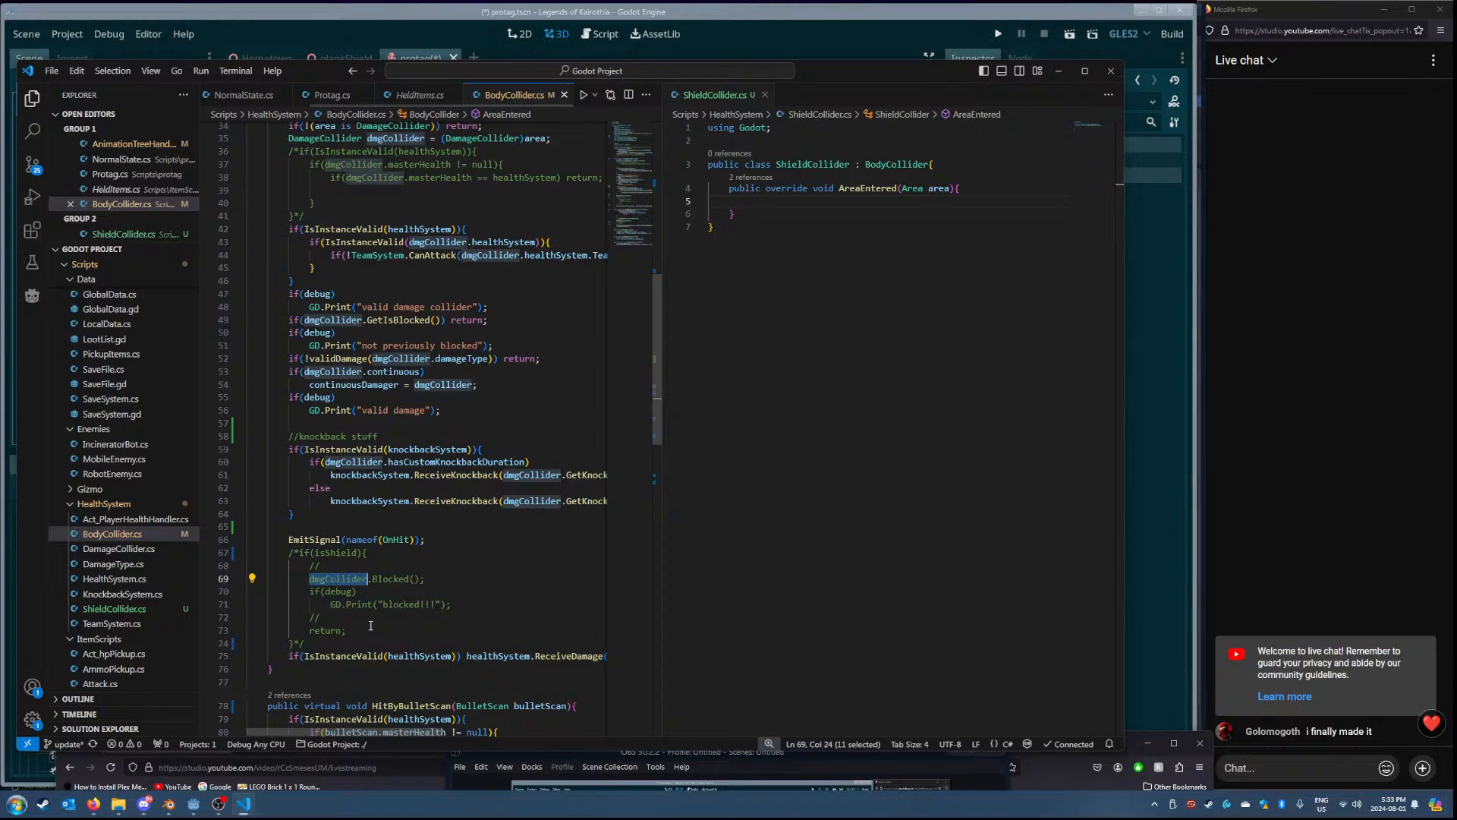
pyautogui.moveTo(436, 630); pyautogui.dragTo(302, 563)
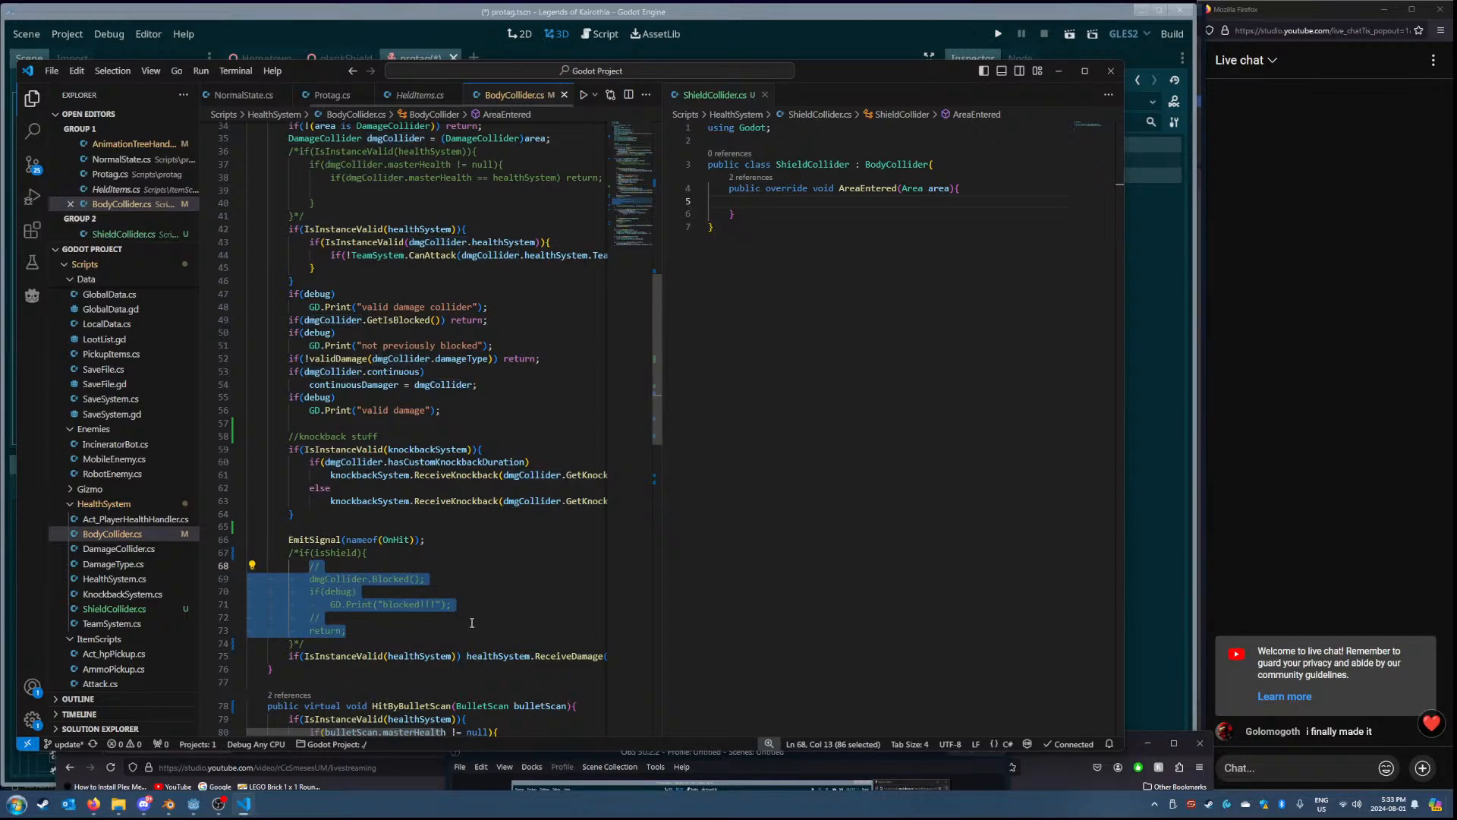
pyautogui.moveTo(305, 643); pyautogui.dragTo(172, 214)
pyautogui.scroll(2, 250, 384)
pyautogui.hotkey('ctrl', 'c')
pyautogui.click(914, 202)
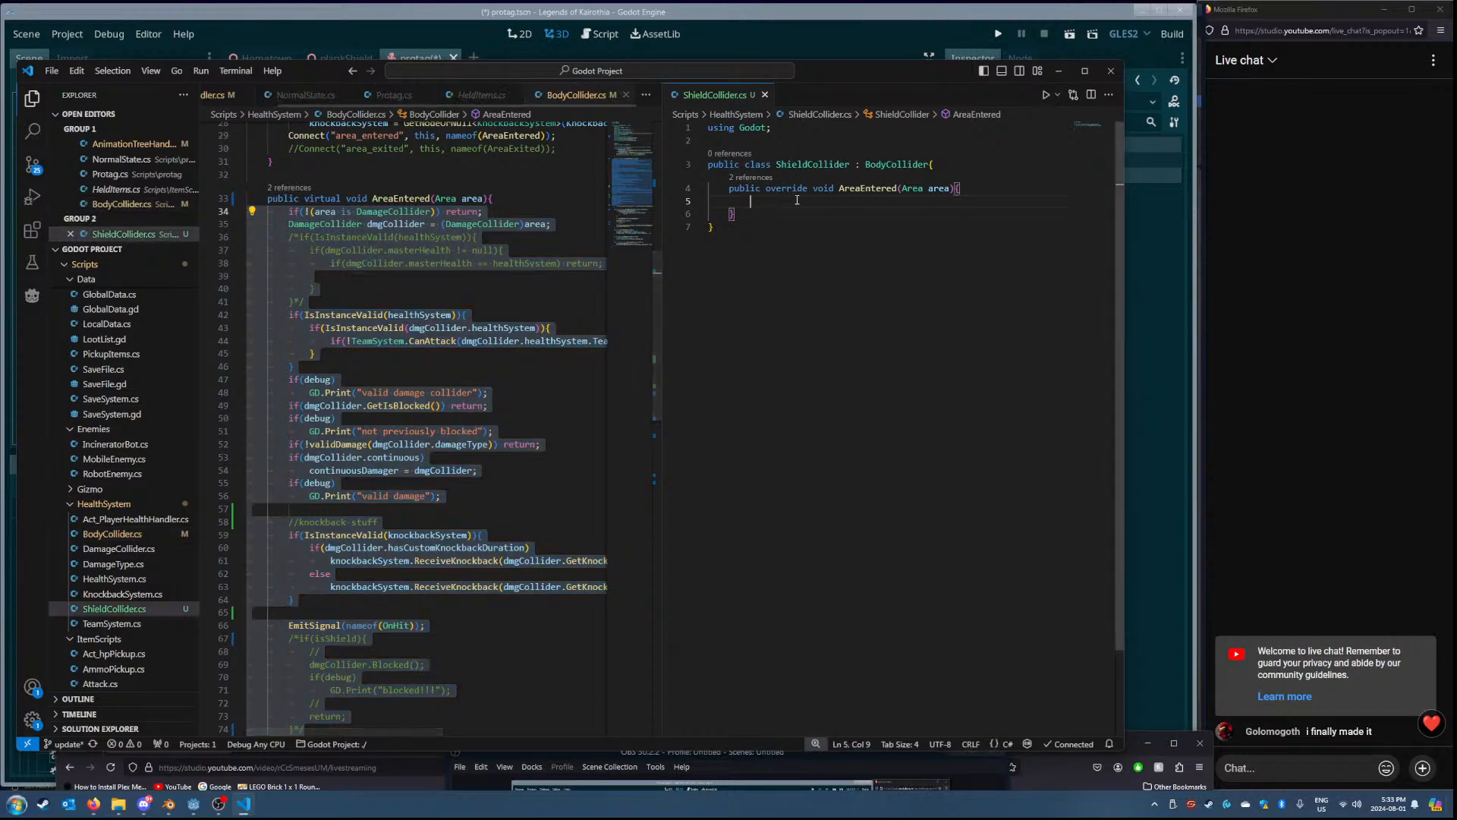
pyautogui.hotkey('ctrl', 'v')
pyautogui.click(801, 199)
pyautogui.hotkey('shift', 'Tab')
pyautogui.hotkey('shift', 'Tab')
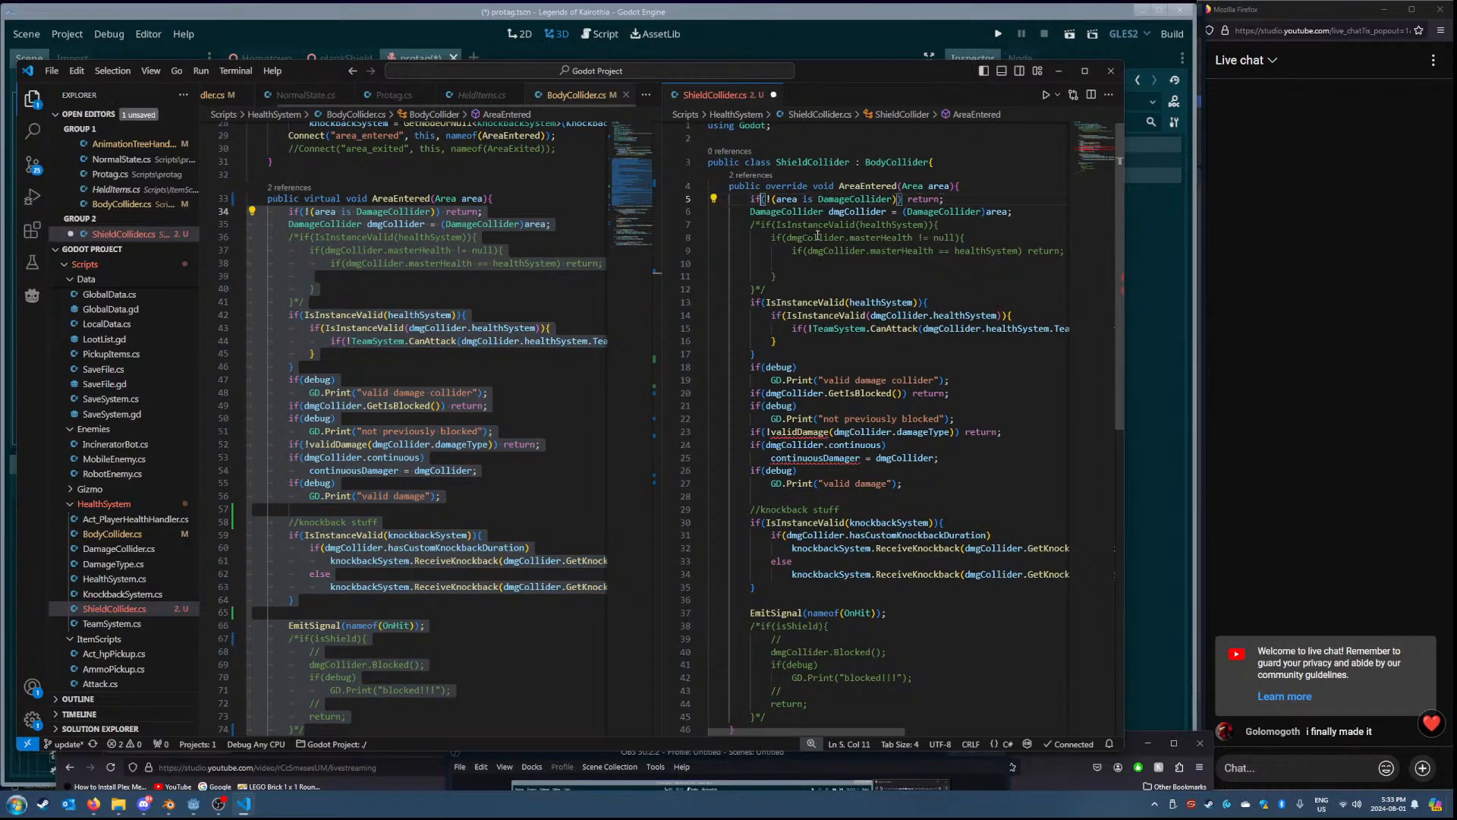
pyautogui.hotkey('ctrl', 's')
# - Add the static modifier to the private validDamage method in BodyCollider.cs and save the file
pyautogui.doubleClick(799, 431)
pyautogui.scroll(-8, 438, 494)
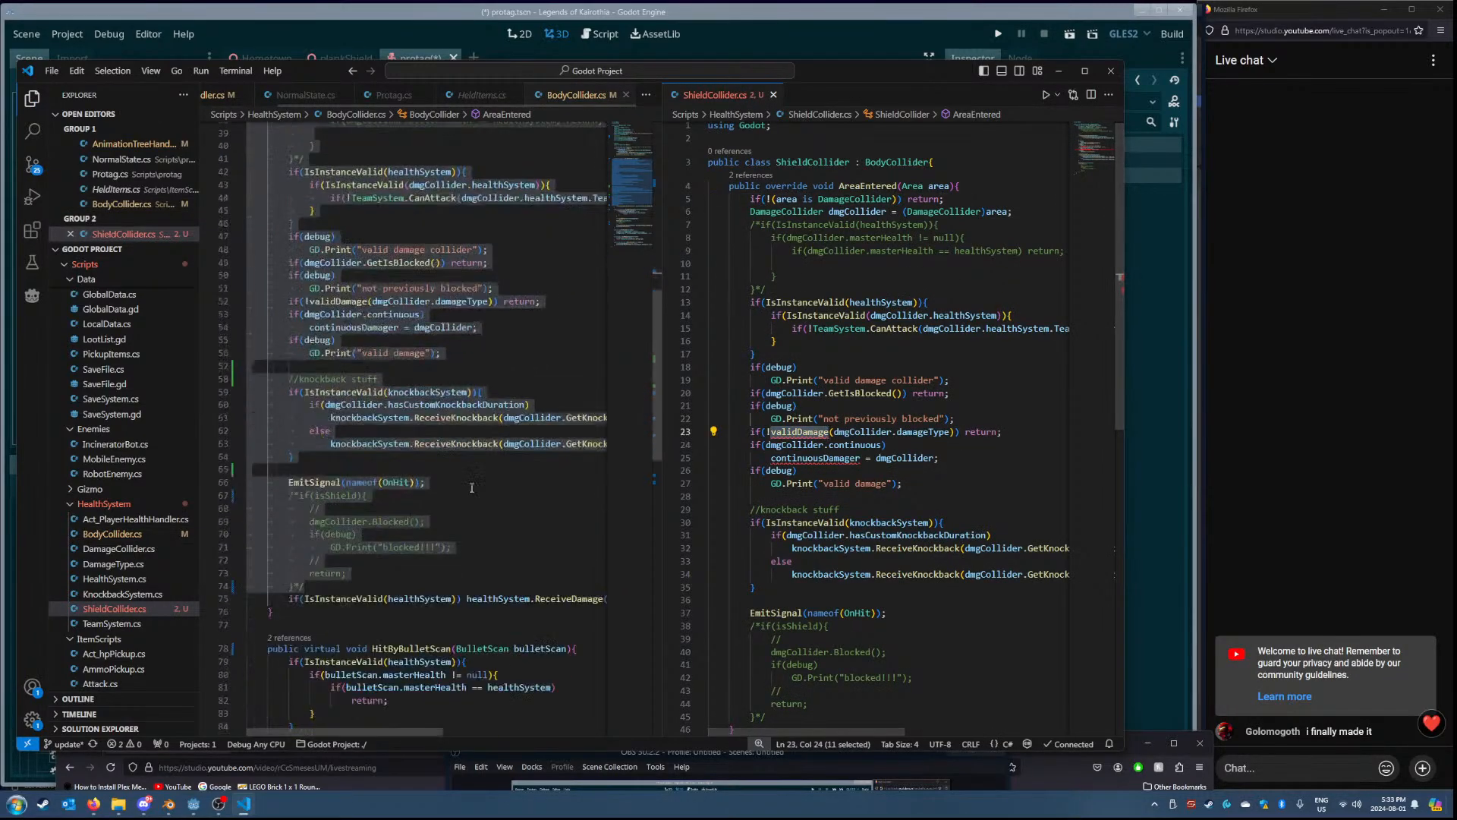
pyautogui.scroll(-8, 438, 494)
pyautogui.doubleClick(362, 439)
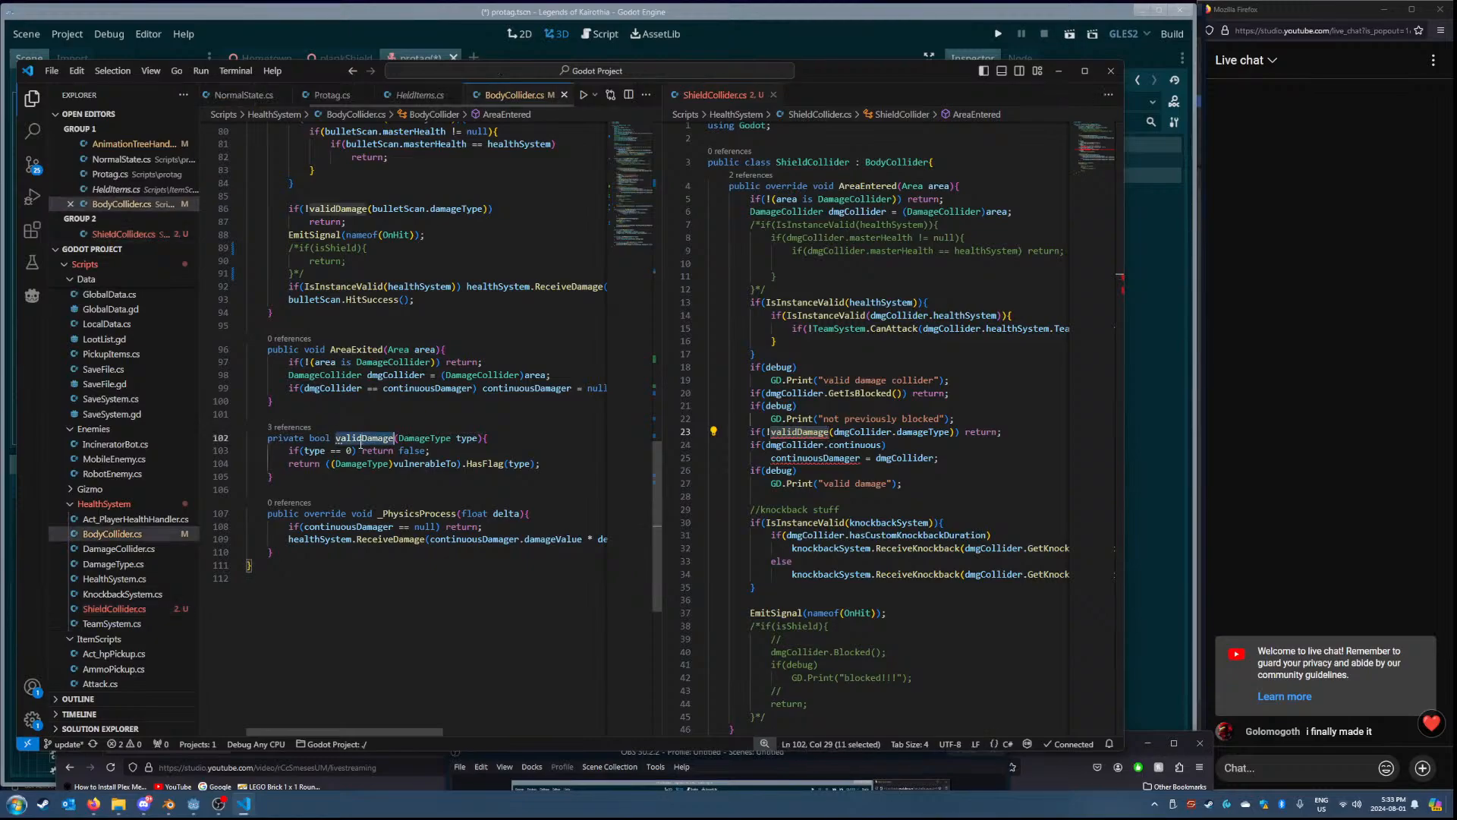
pyautogui.click(309, 439)
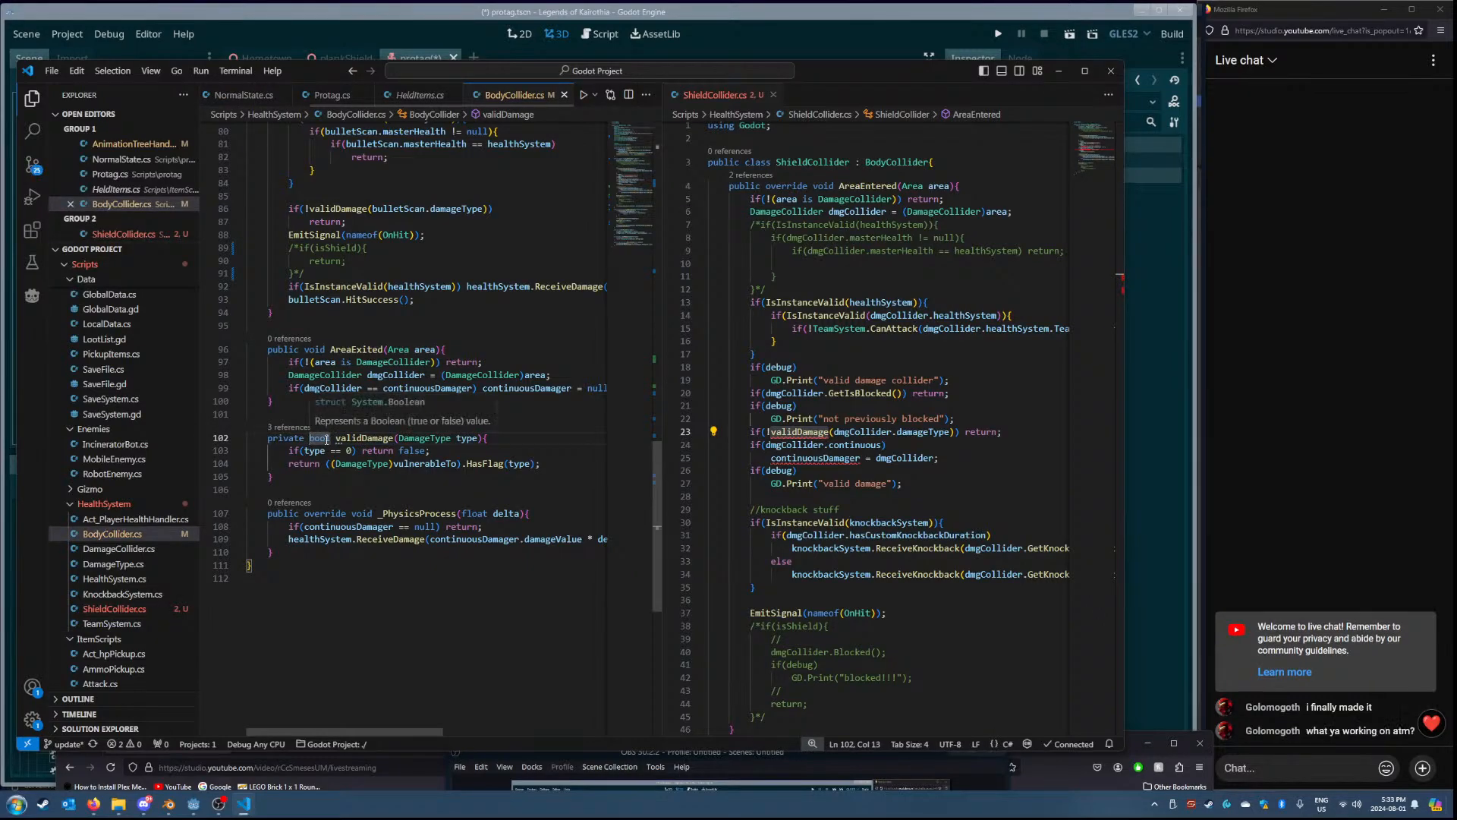
pyautogui.write('static')
pyautogui.hotkey('ctrl', 's')
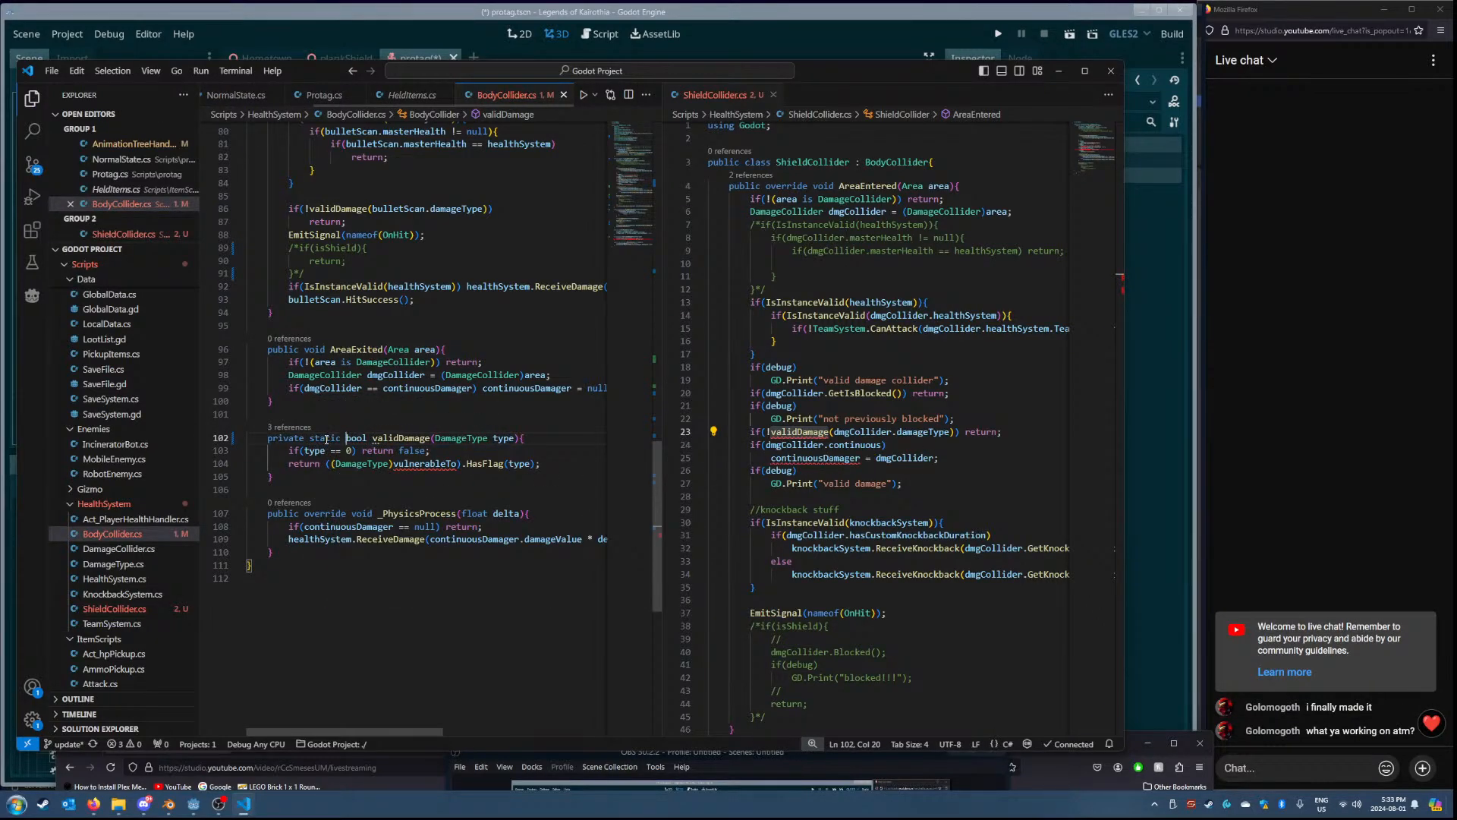
# - Look up the declaration of vulnerableTo, which validDamage uses, among the fields of BodyCollider.cs
pyautogui.doubleClick(423, 464)
pyautogui.scroll(19, 429, 466)
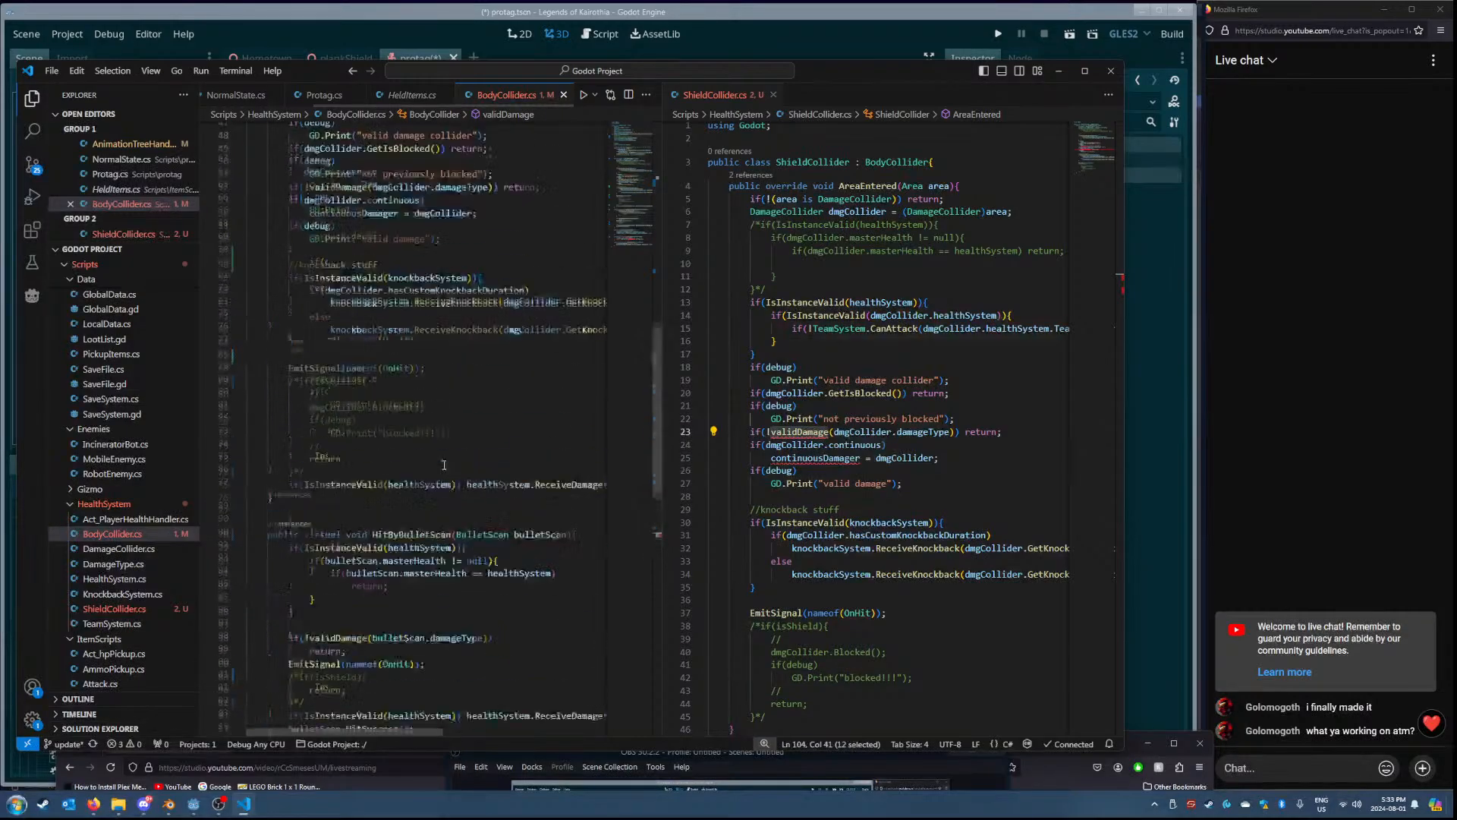
pyautogui.scroll(7, 444, 465)
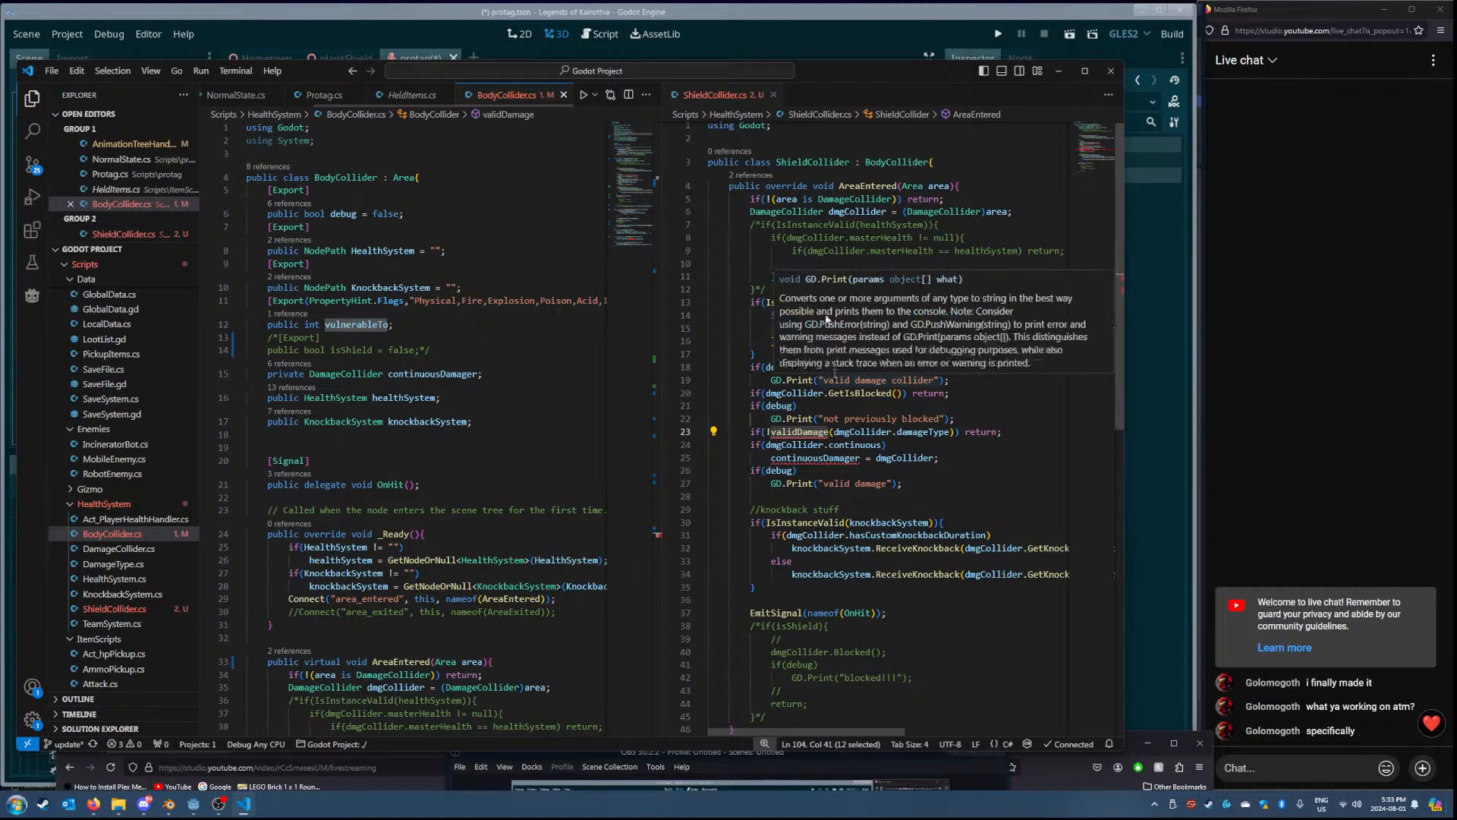
# - Switch to the Godot editor and open the protag scene's AnimationPlayer node for animation editing
pyautogui.click(762, 53)
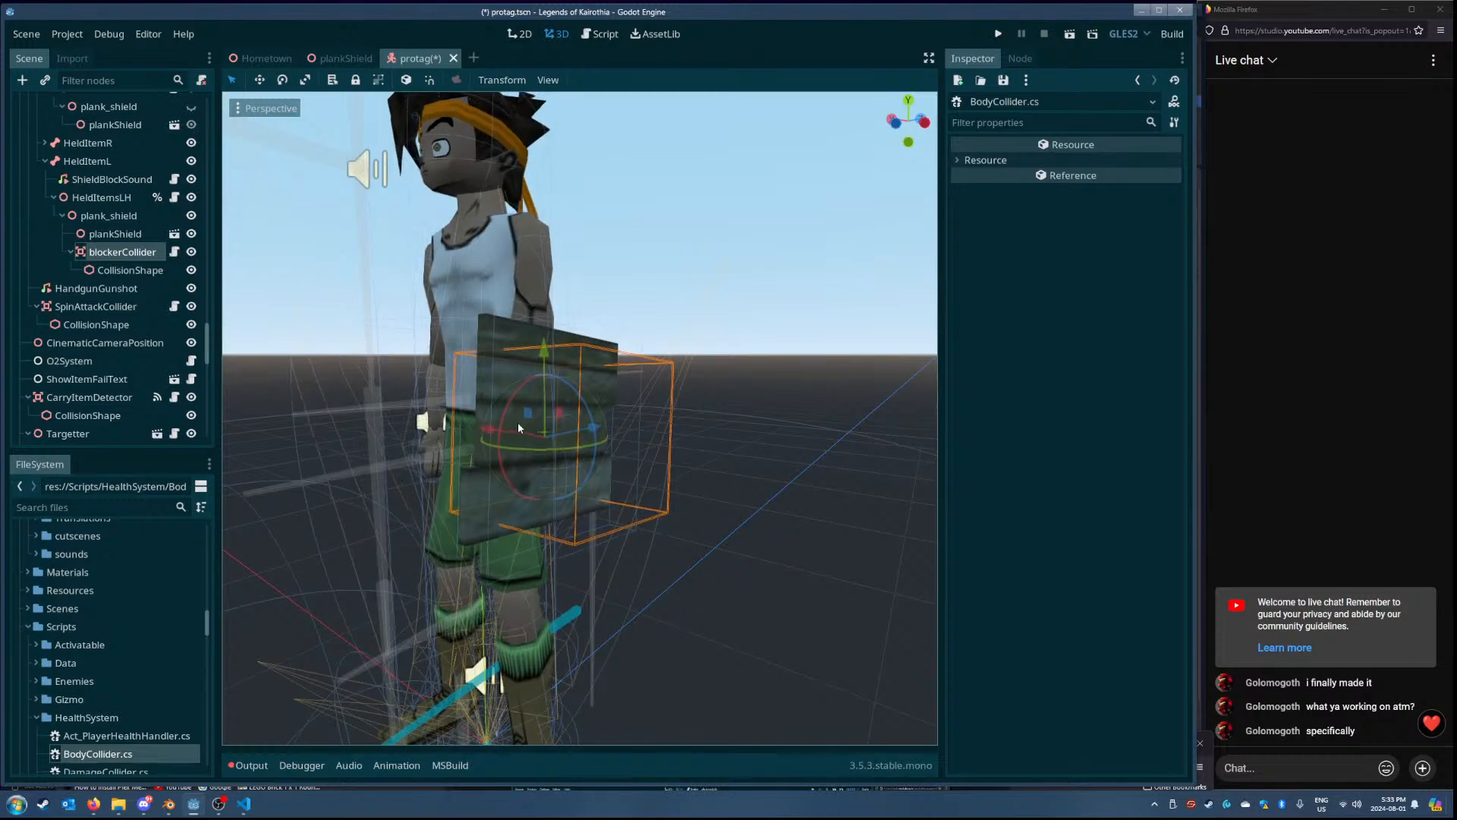
pyautogui.scroll(10, 141, 371)
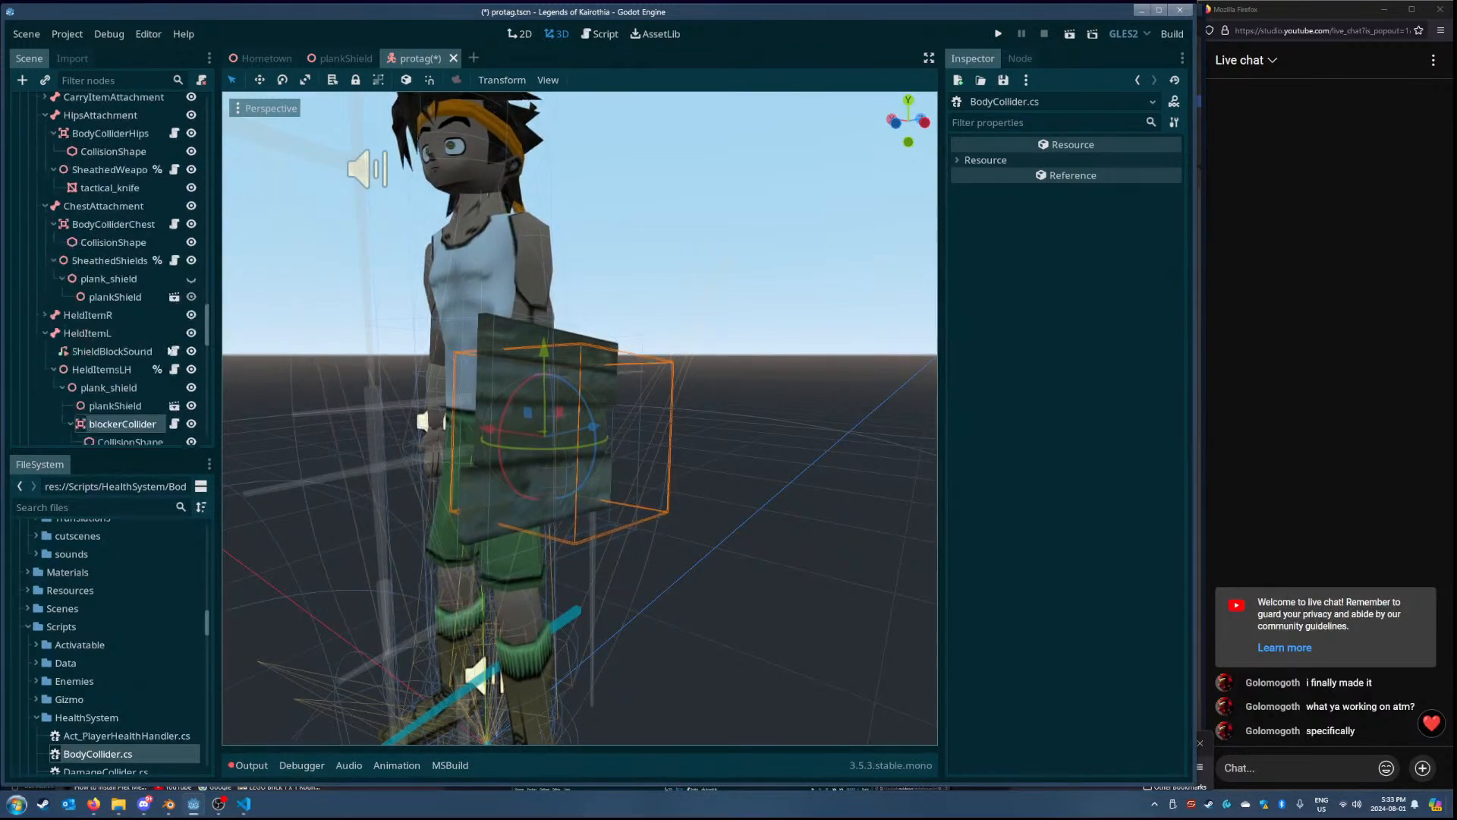
pyautogui.scroll(6, 206, 240)
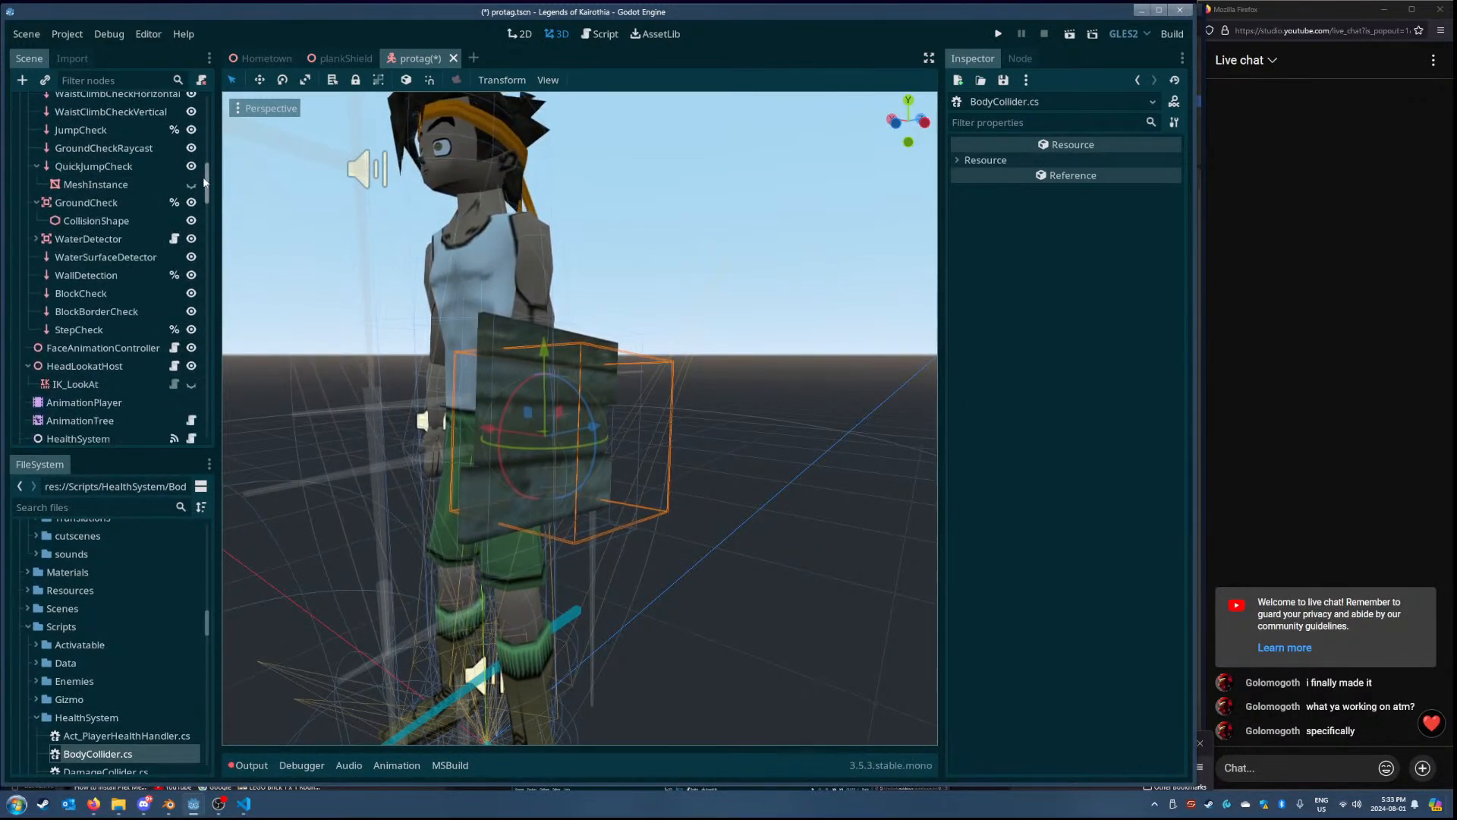
pyautogui.click(106, 319)
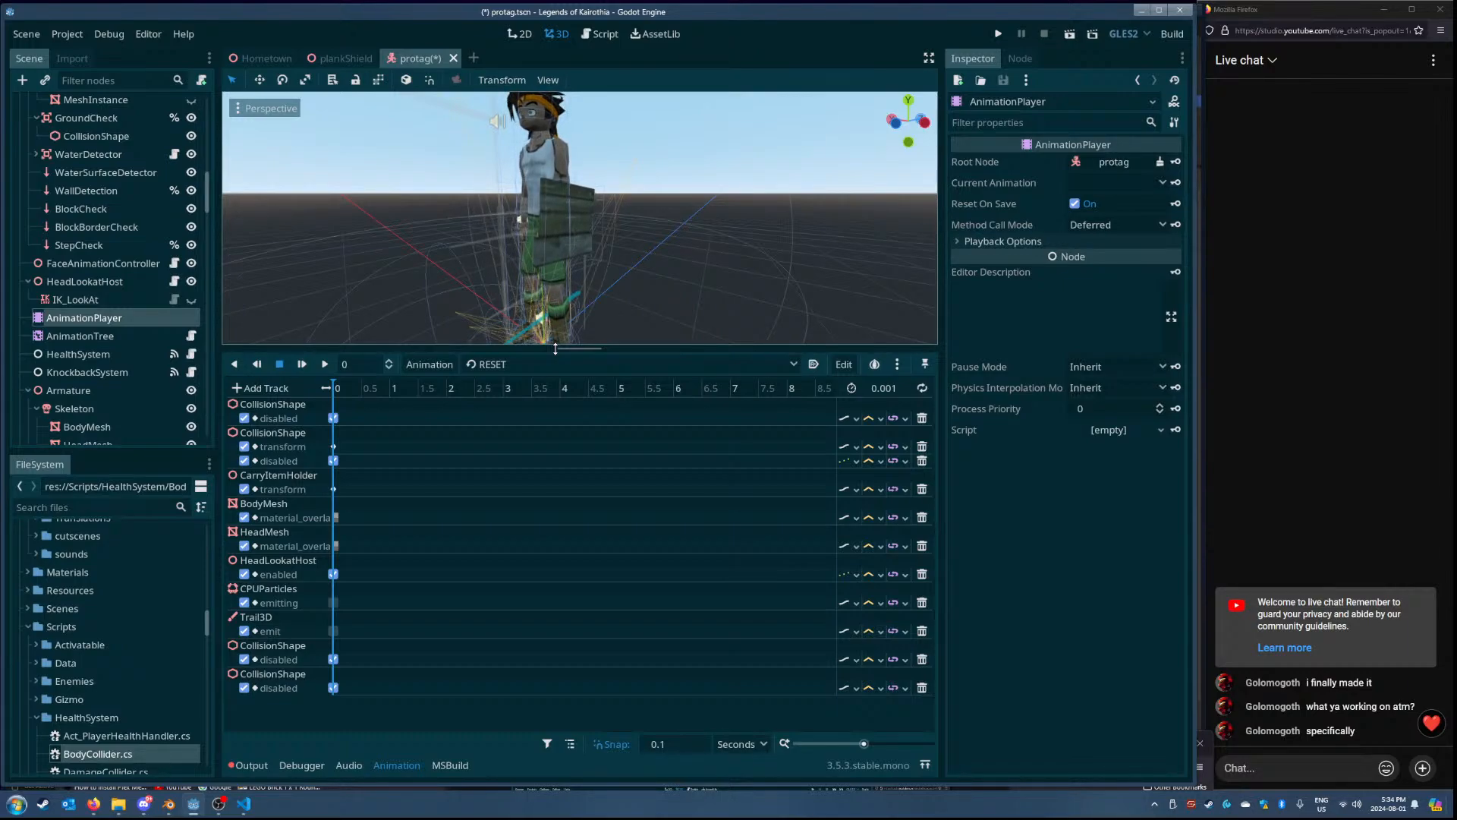
# - Turn on Disabled for the CollisionShape under the held plank_shield's blockerCollider
pyautogui.click(592, 214)
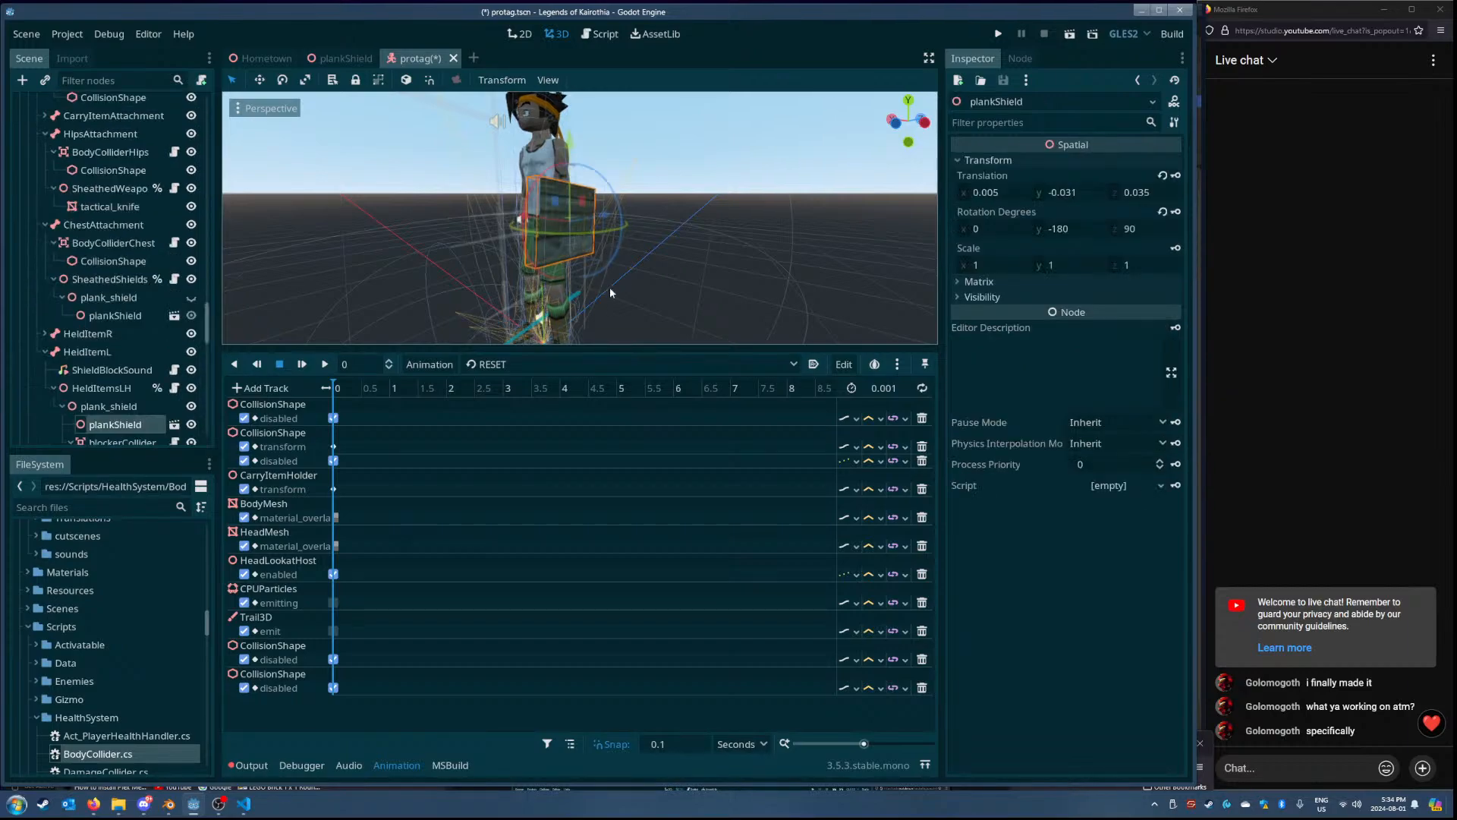
pyautogui.scroll(-3, 165, 423)
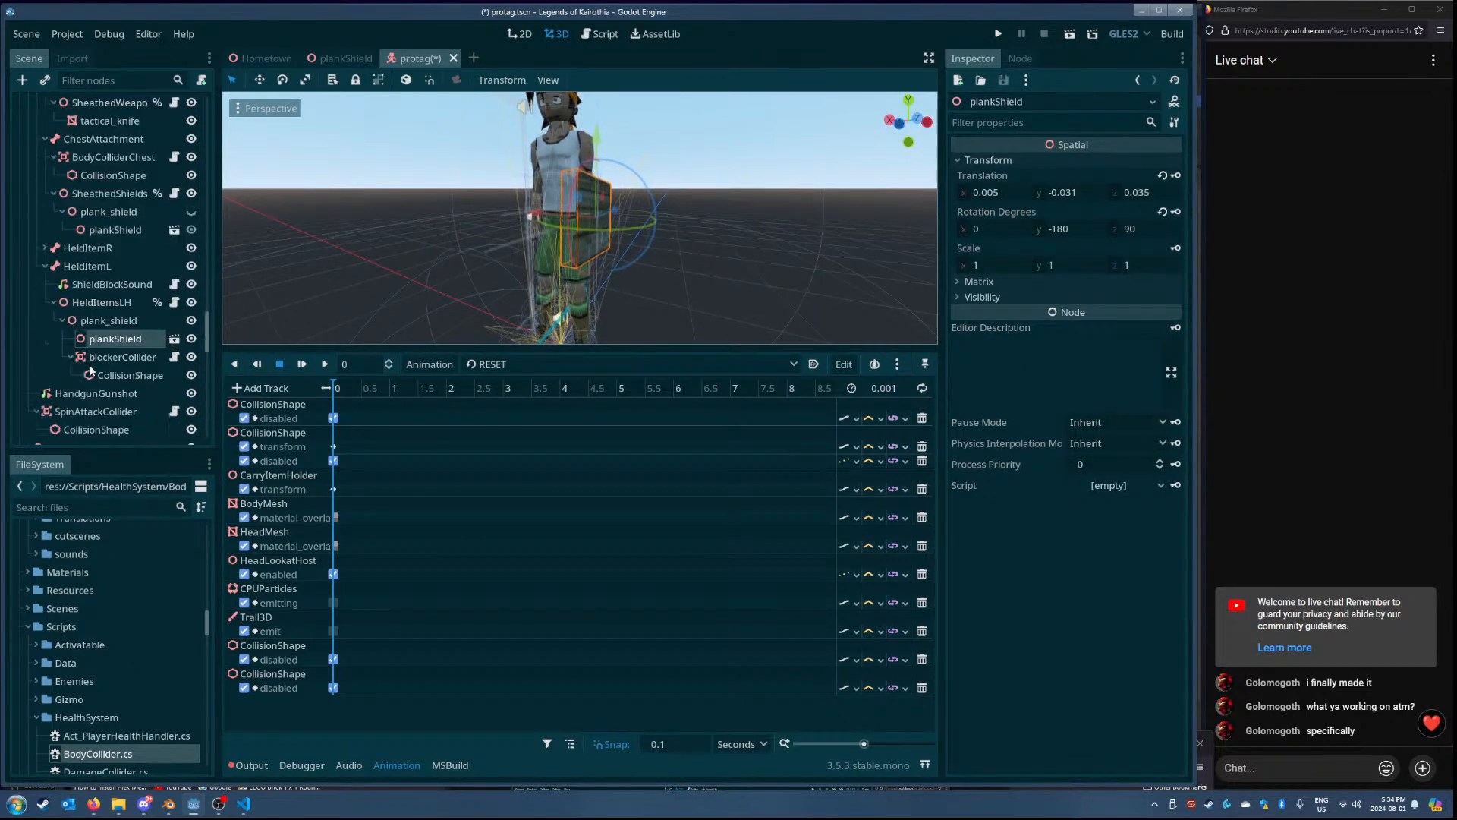
pyautogui.click(130, 375)
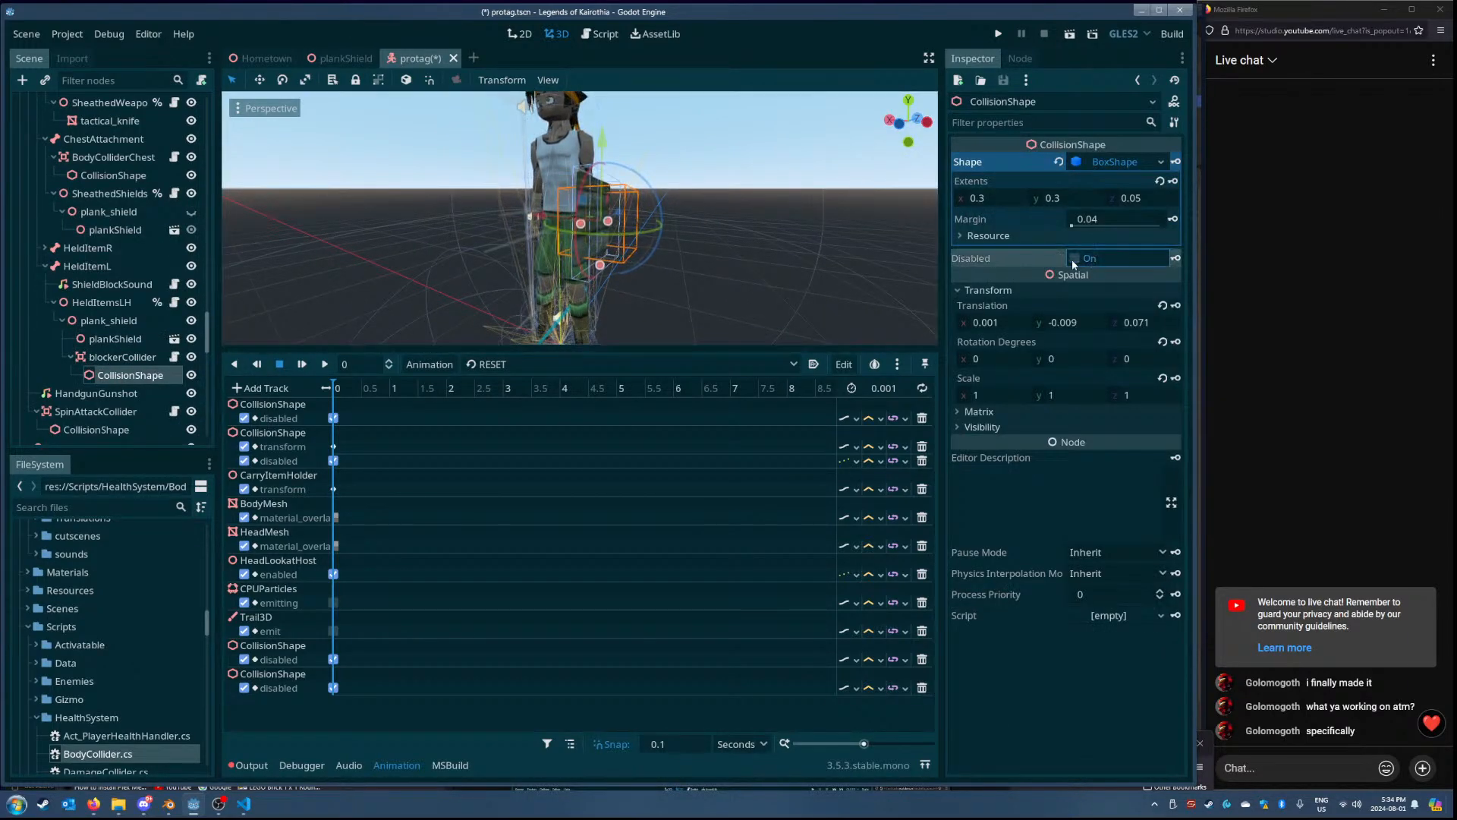
pyautogui.click(1073, 258)
pyautogui.scroll(12, 708, 259)
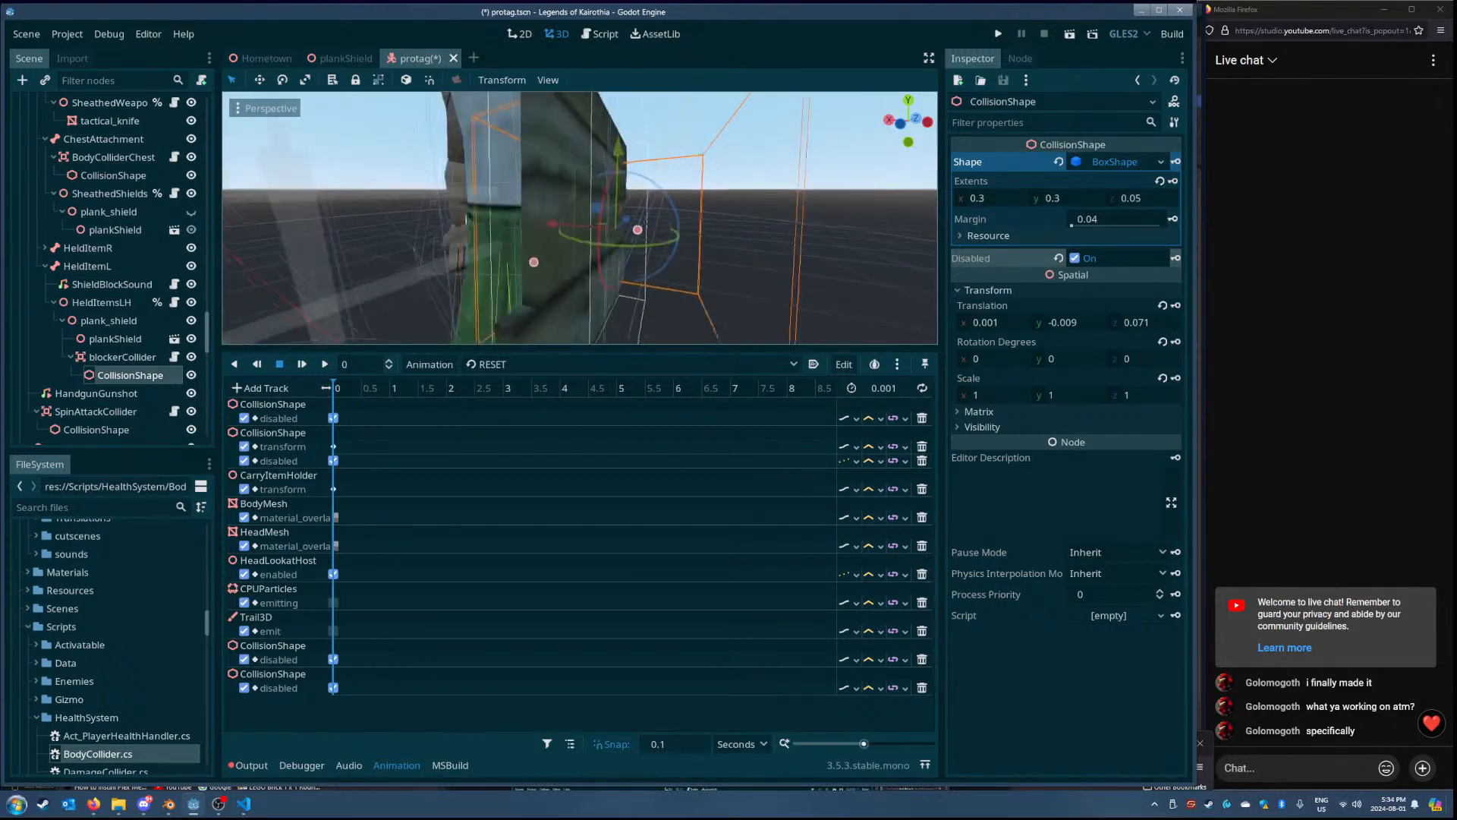
pyautogui.moveTo(708, 260); pyautogui.dragTo(707, 275, button='middle')
pyautogui.scroll(-6, 707, 276)
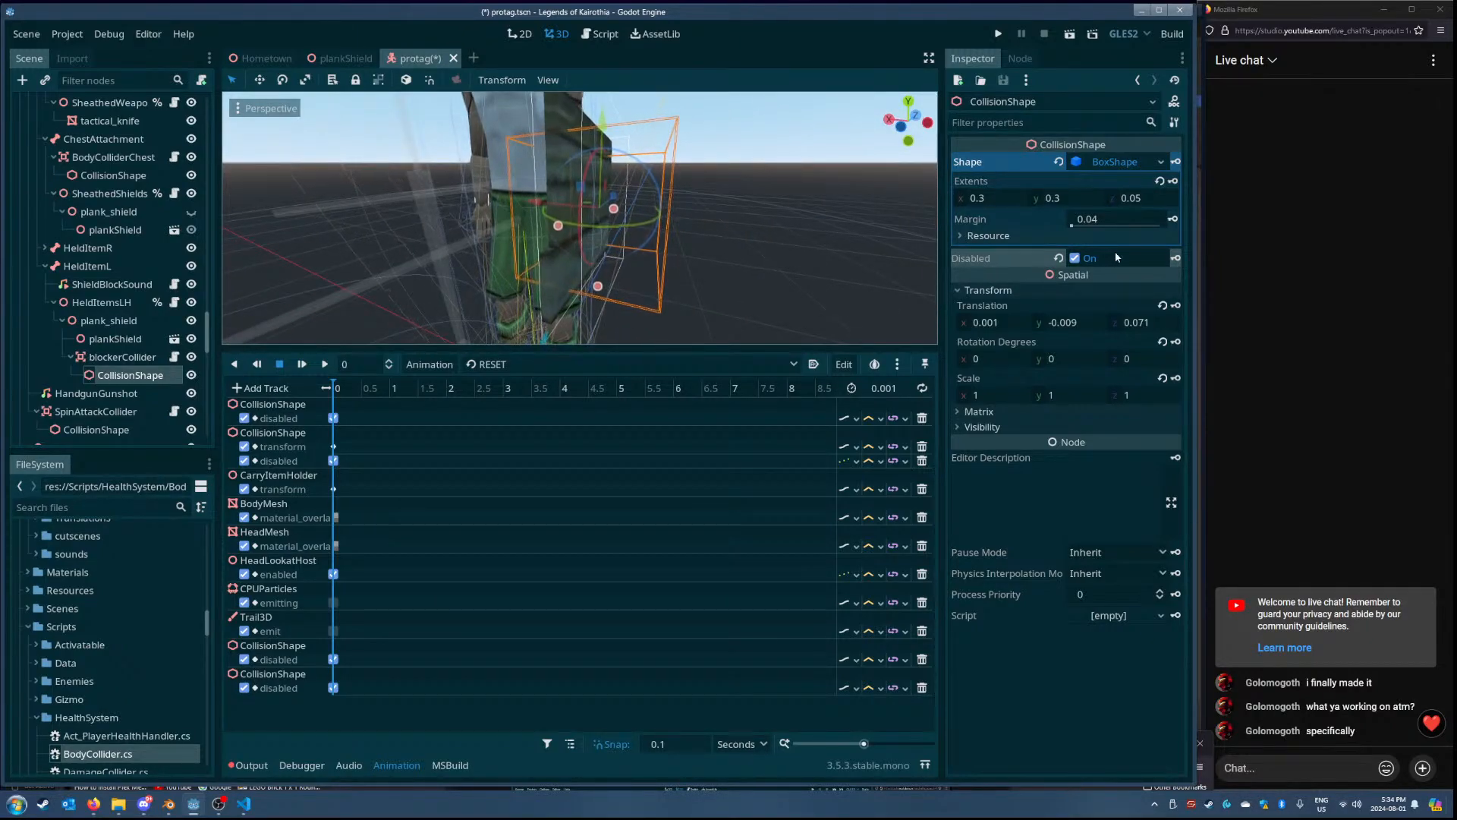
pyautogui.click(1074, 258)
pyautogui.click(1074, 258)
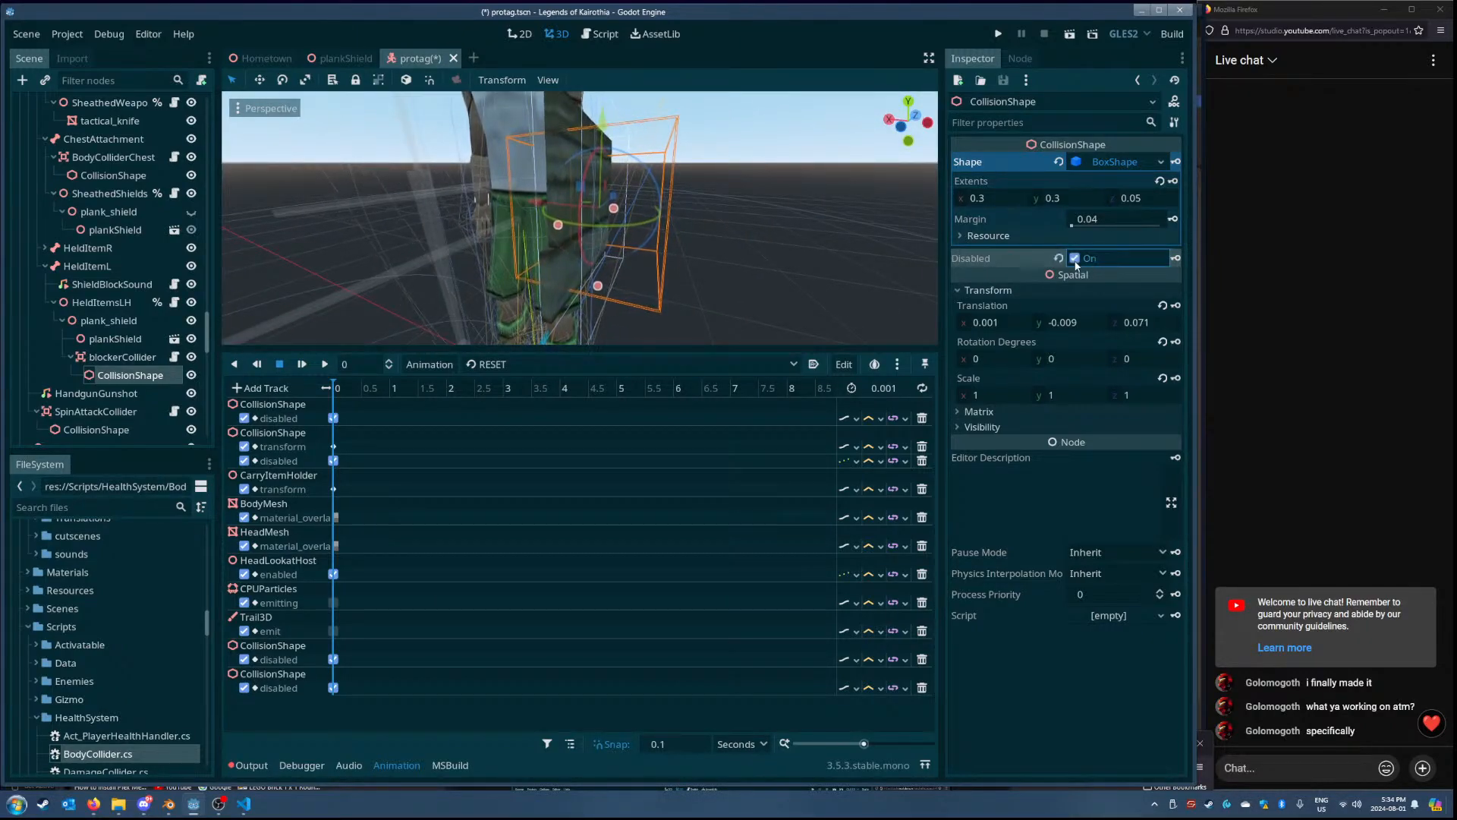
# - Turn off Disabled for the CollisionShape under the held plank_shield's blockerCollider
pyautogui.click(1075, 258)
pyautogui.click(1075, 259)
pyautogui.click(1075, 258)
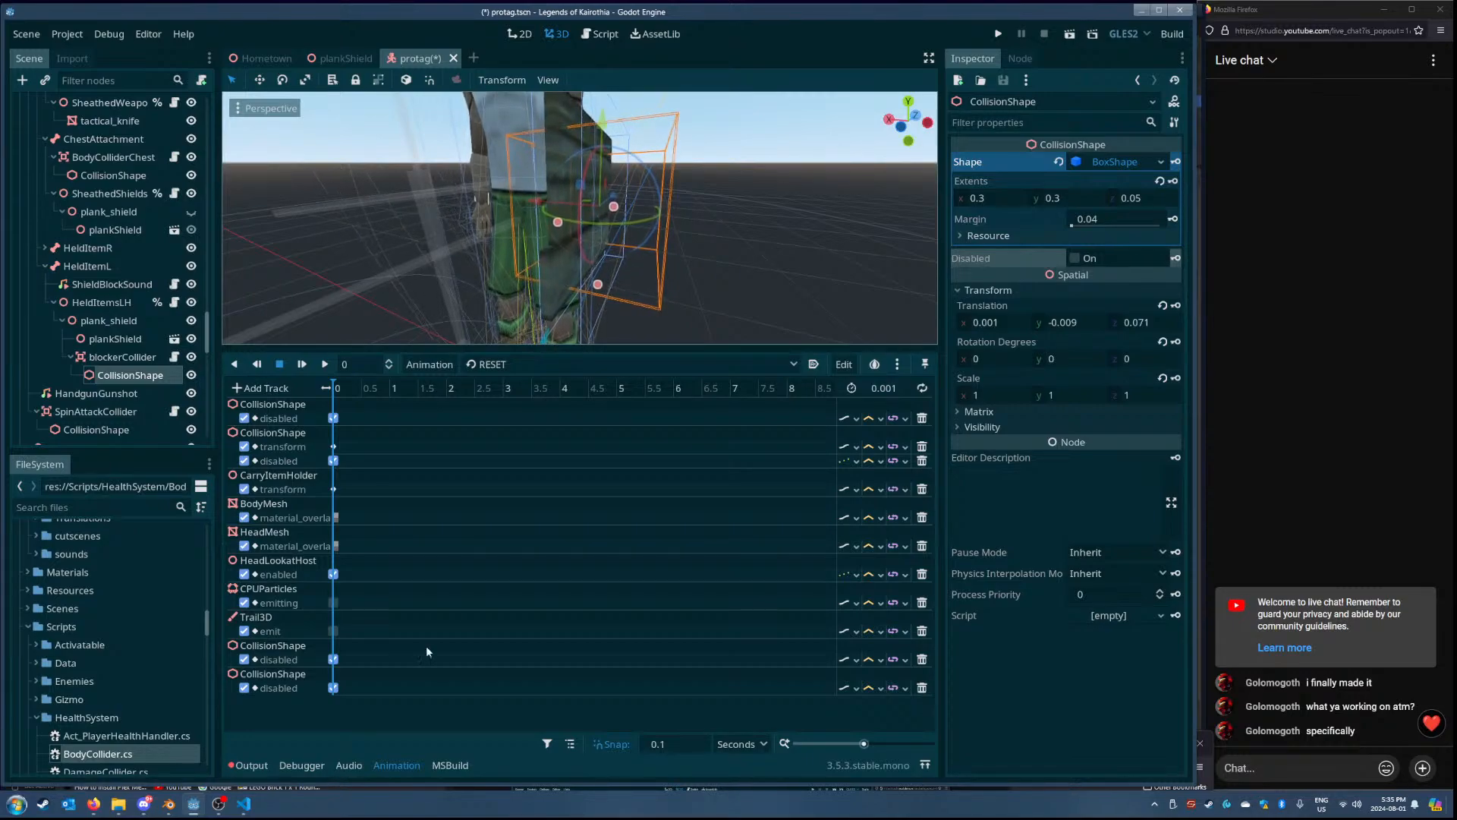
# - Switch to Visual Studio Code, remove the static modifier from the validDamage method in BodyCollider.cs and save the file
pyautogui.click(243, 804)
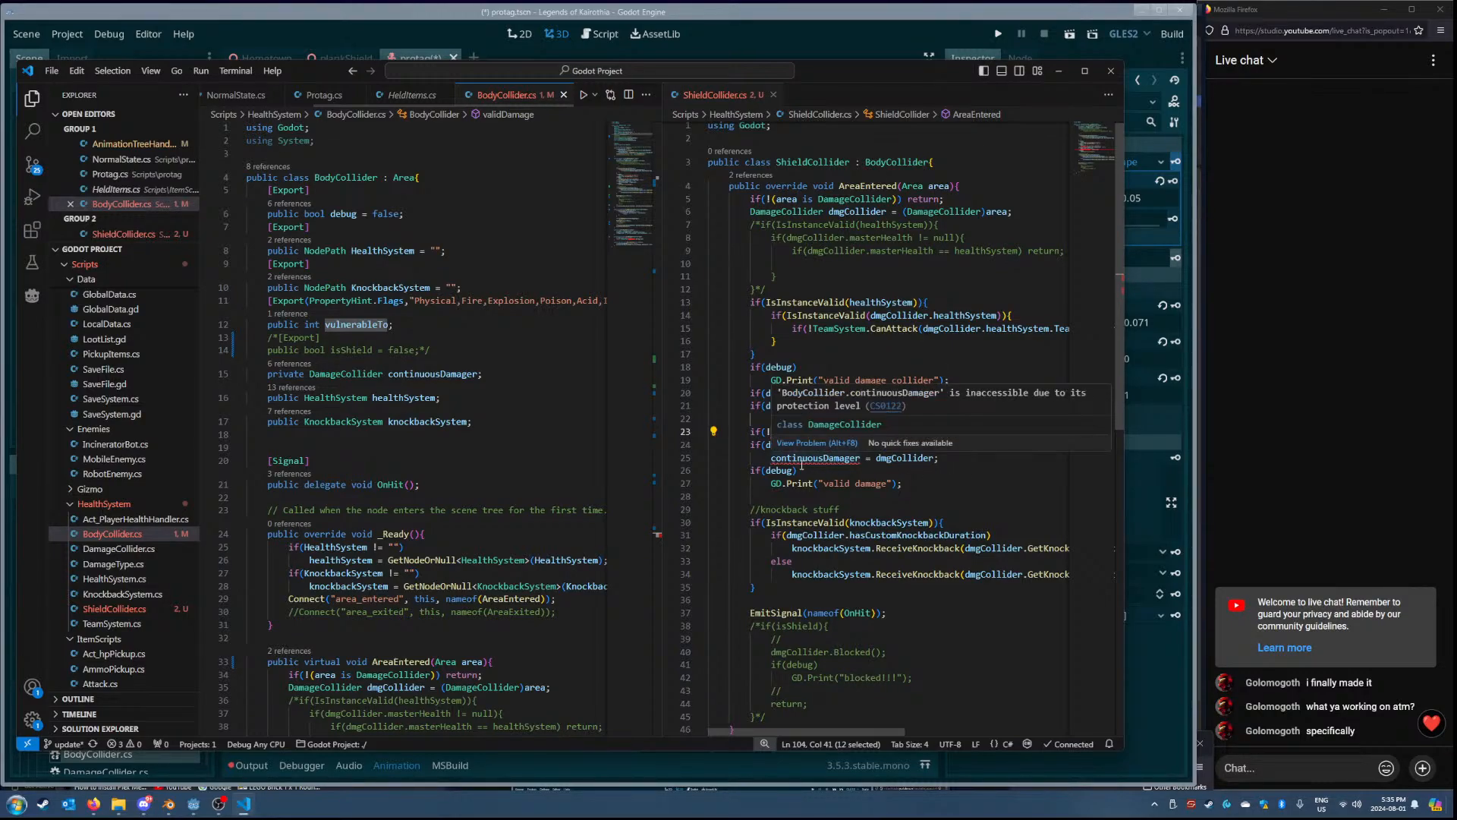
pyautogui.scroll(-18, 525, 530)
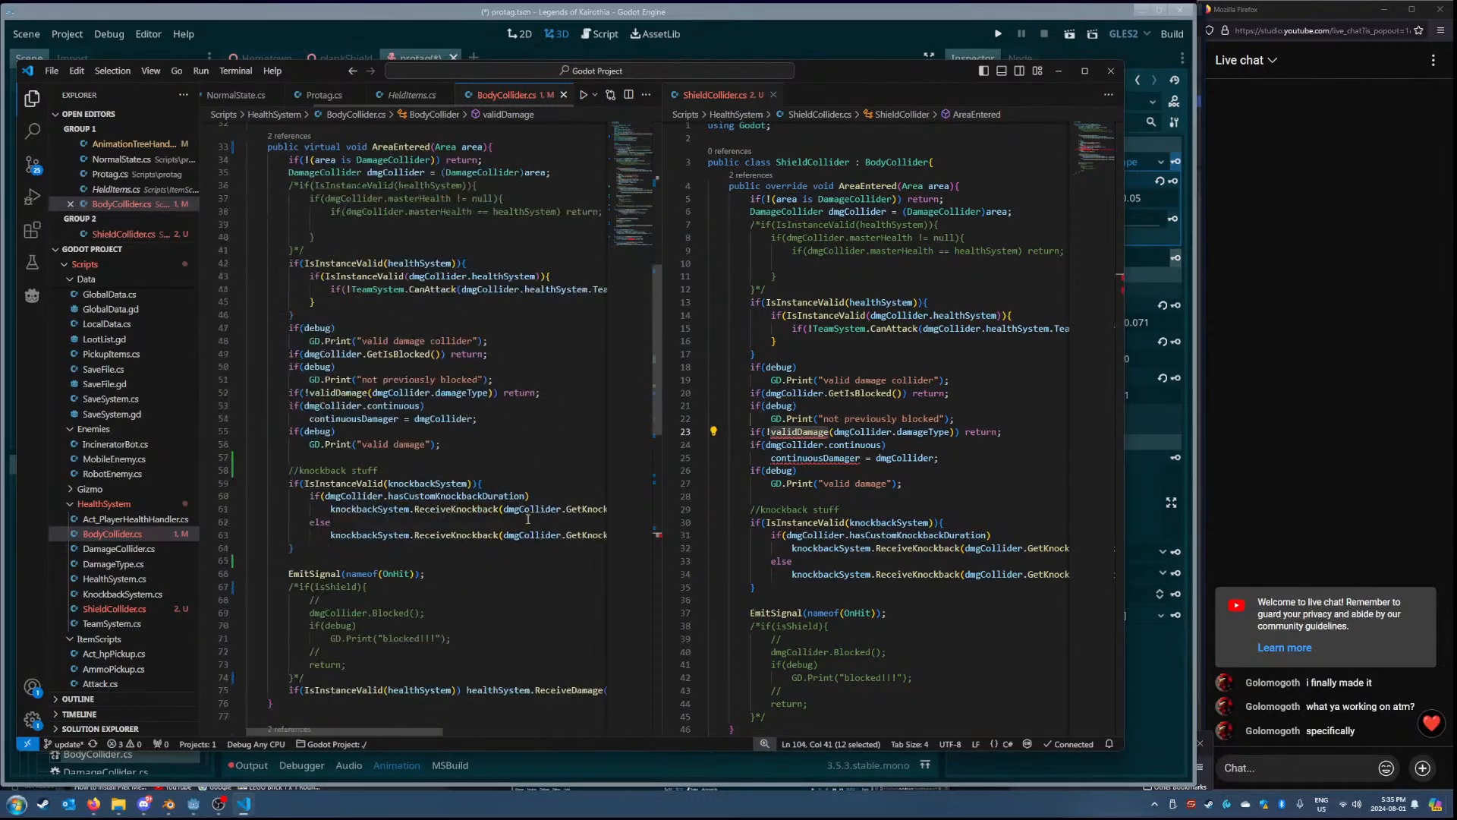
pyautogui.scroll(-7, 525, 530)
pyautogui.click(433, 526)
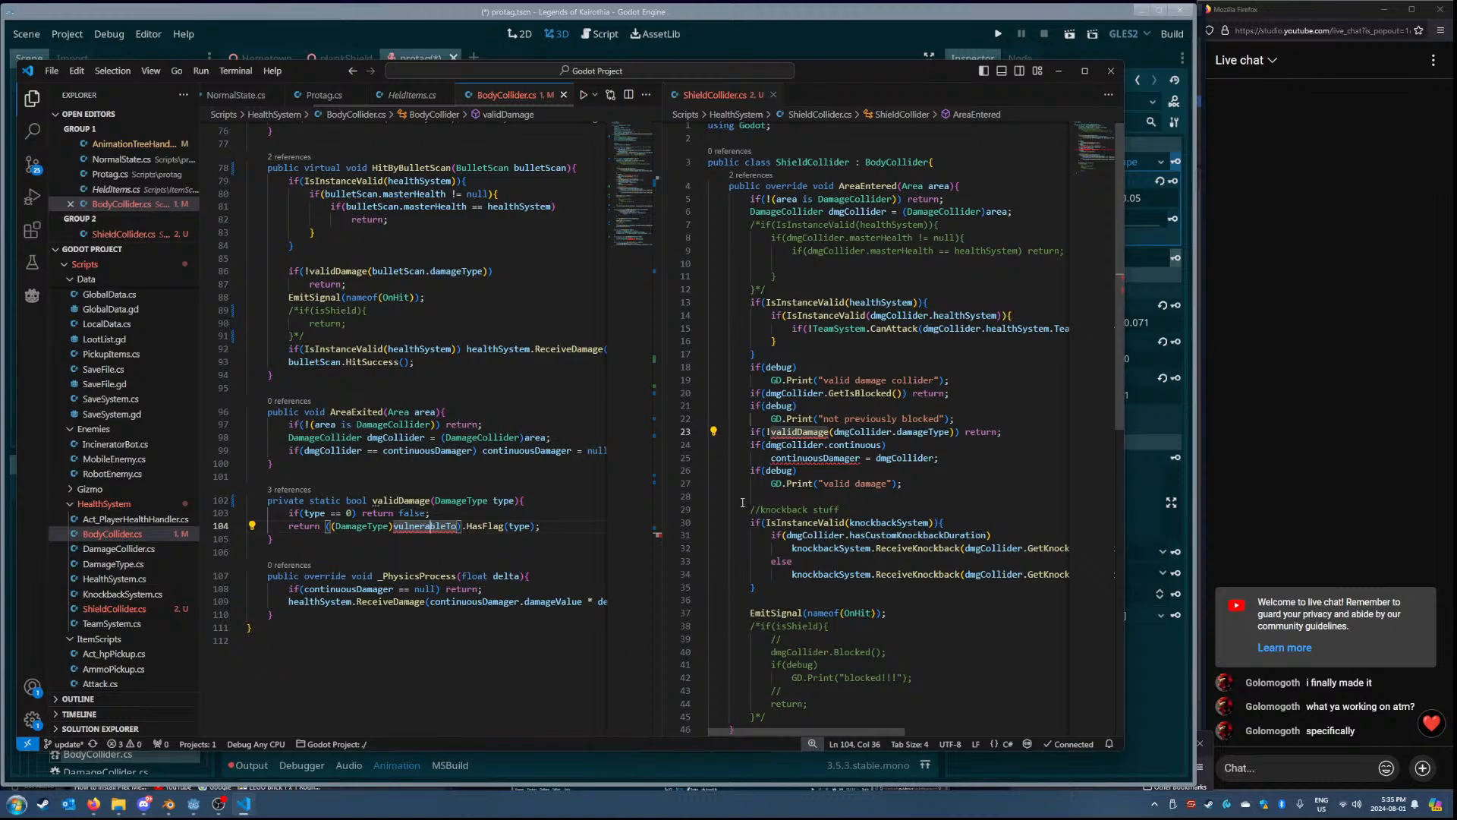
pyautogui.scroll(2, 428, 527)
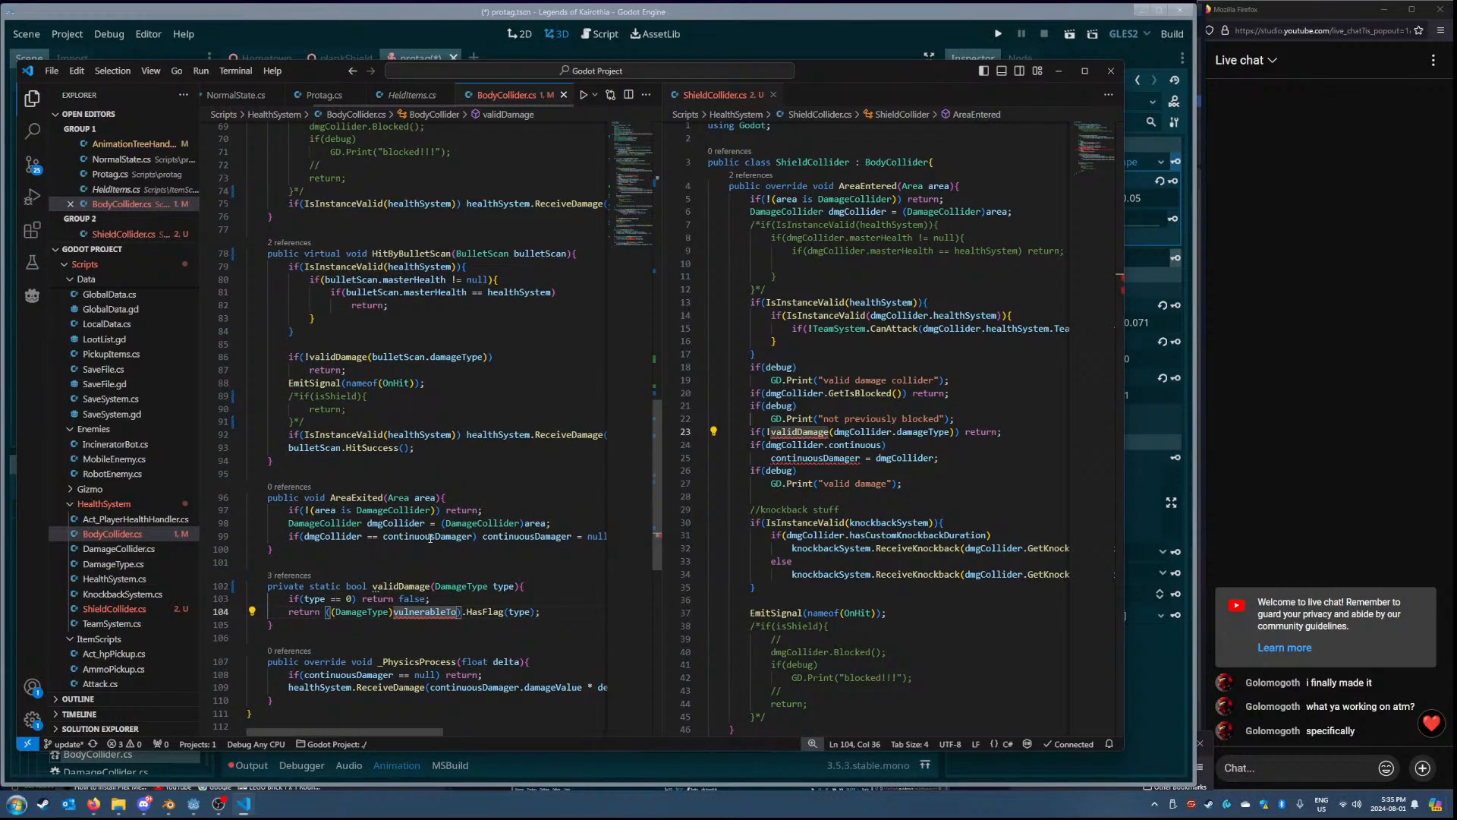
pyautogui.doubleClick(426, 612)
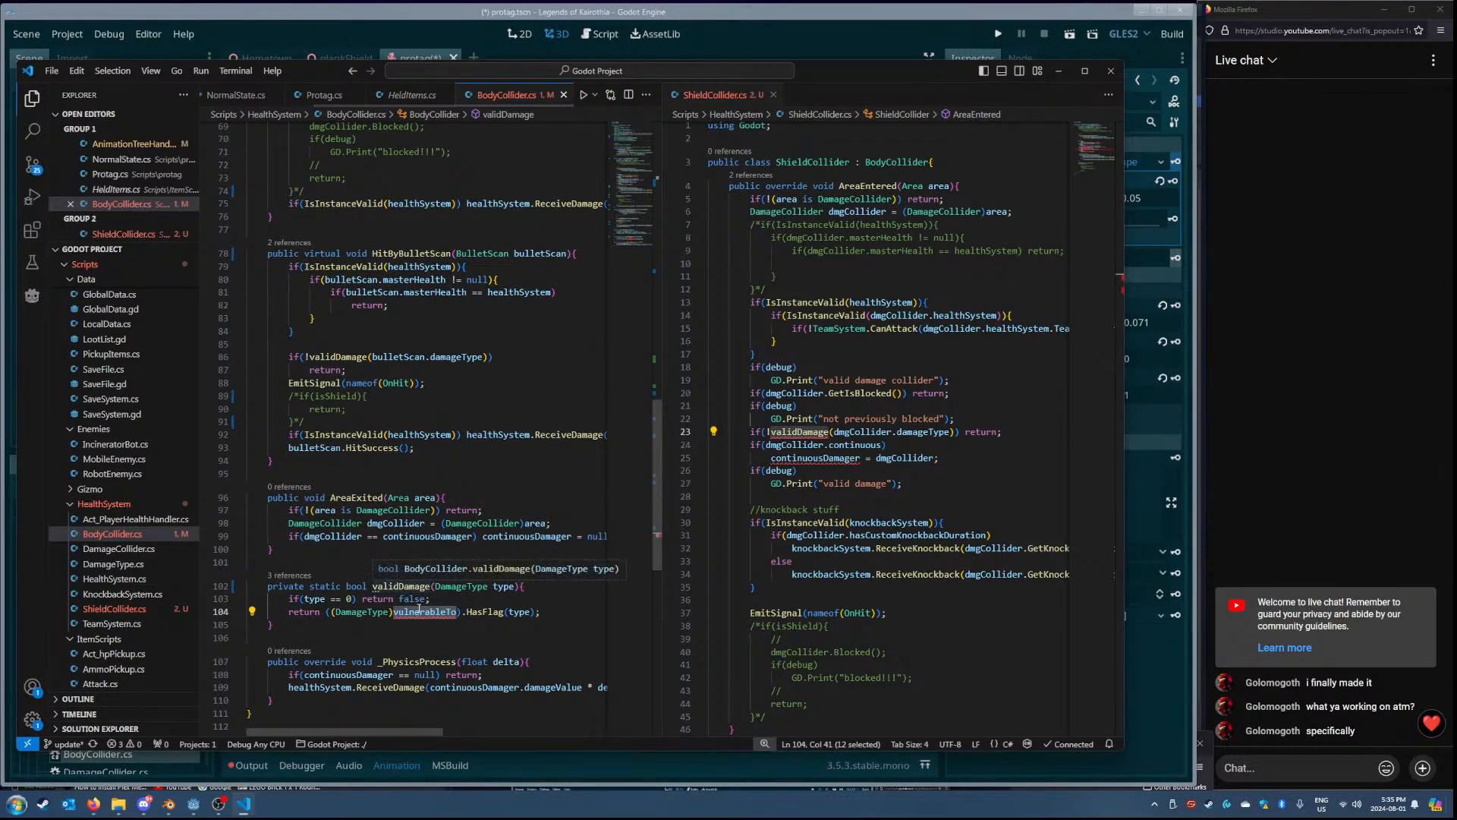
pyautogui.moveTo(423, 615)
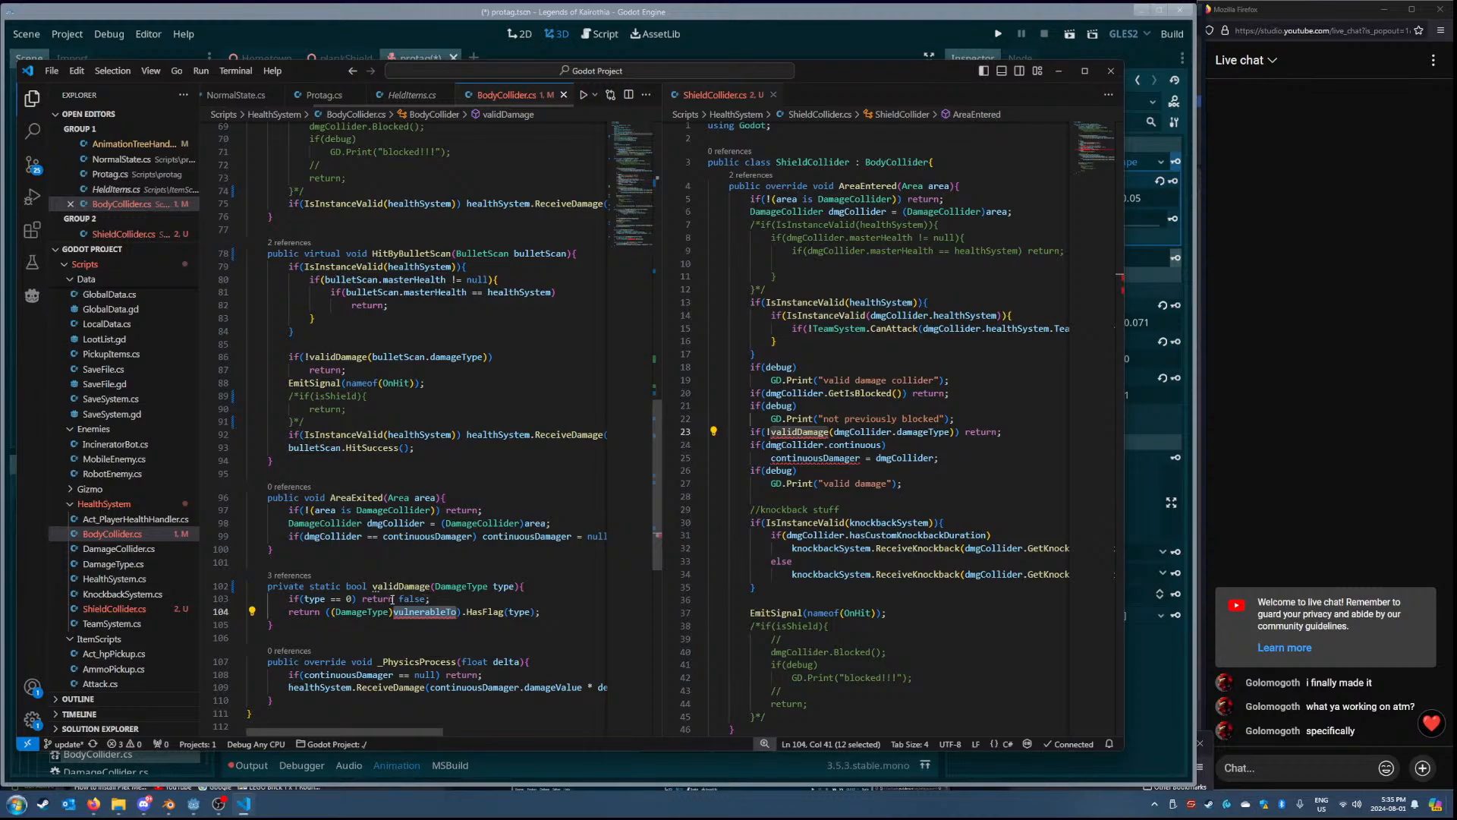
pyautogui.click(494, 579)
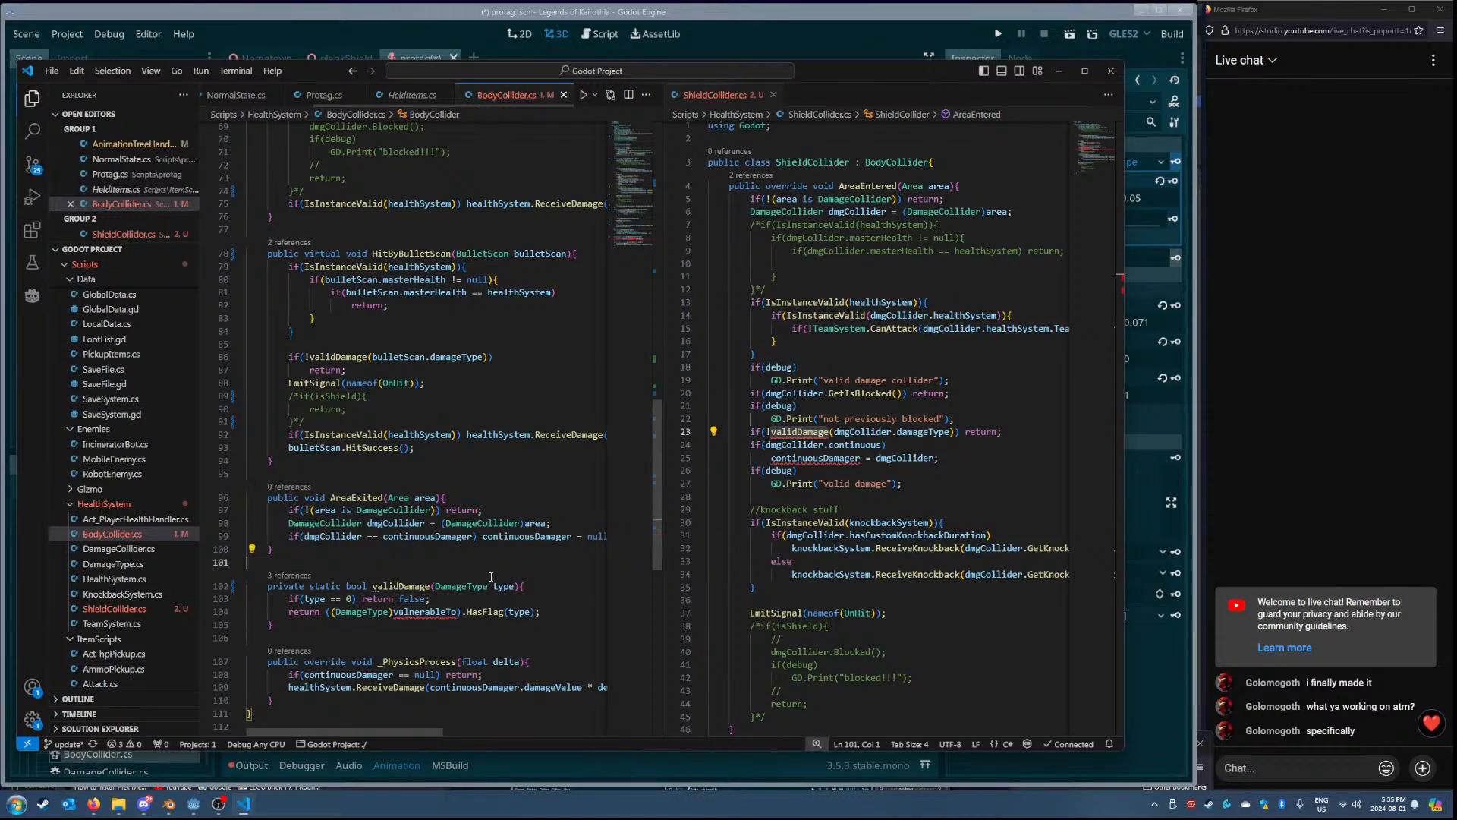
pyautogui.hotkey('ctrl', 'Left')
pyautogui.hotkey('ctrl', 'Left')
pyautogui.hotkey('ctrl', 'Left')
pyautogui.hotkey('ctrl', 'Left')
pyautogui.press('BackSpace')
pyautogui.hotkey('ctrl', 'BackSpace')
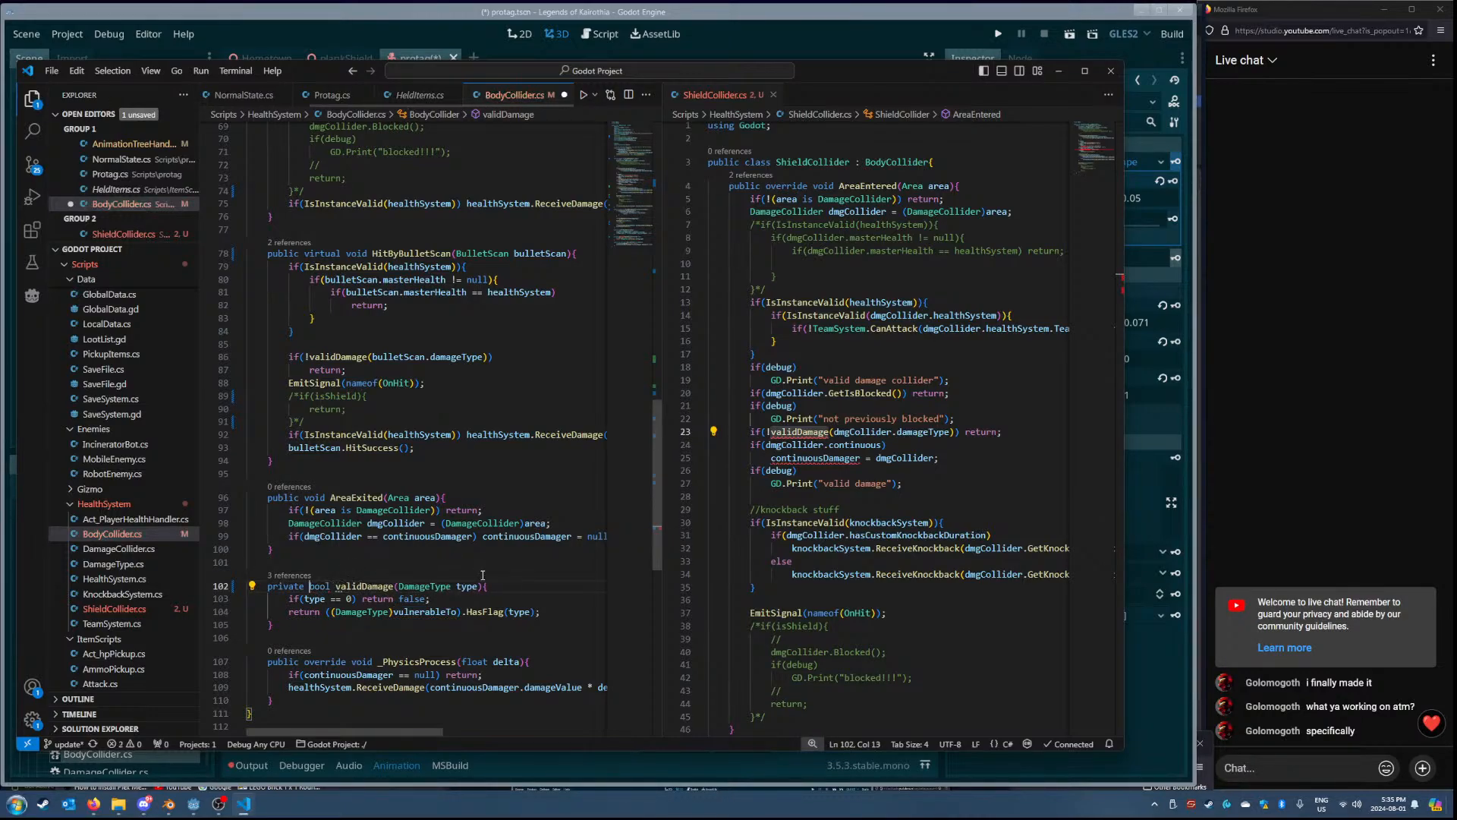
pyautogui.hotkey('ctrl', 's')
# - Change the access modifier of validDamage in BodyCollider.cs to internal and save the file
pyautogui.doubleClick(302, 585)
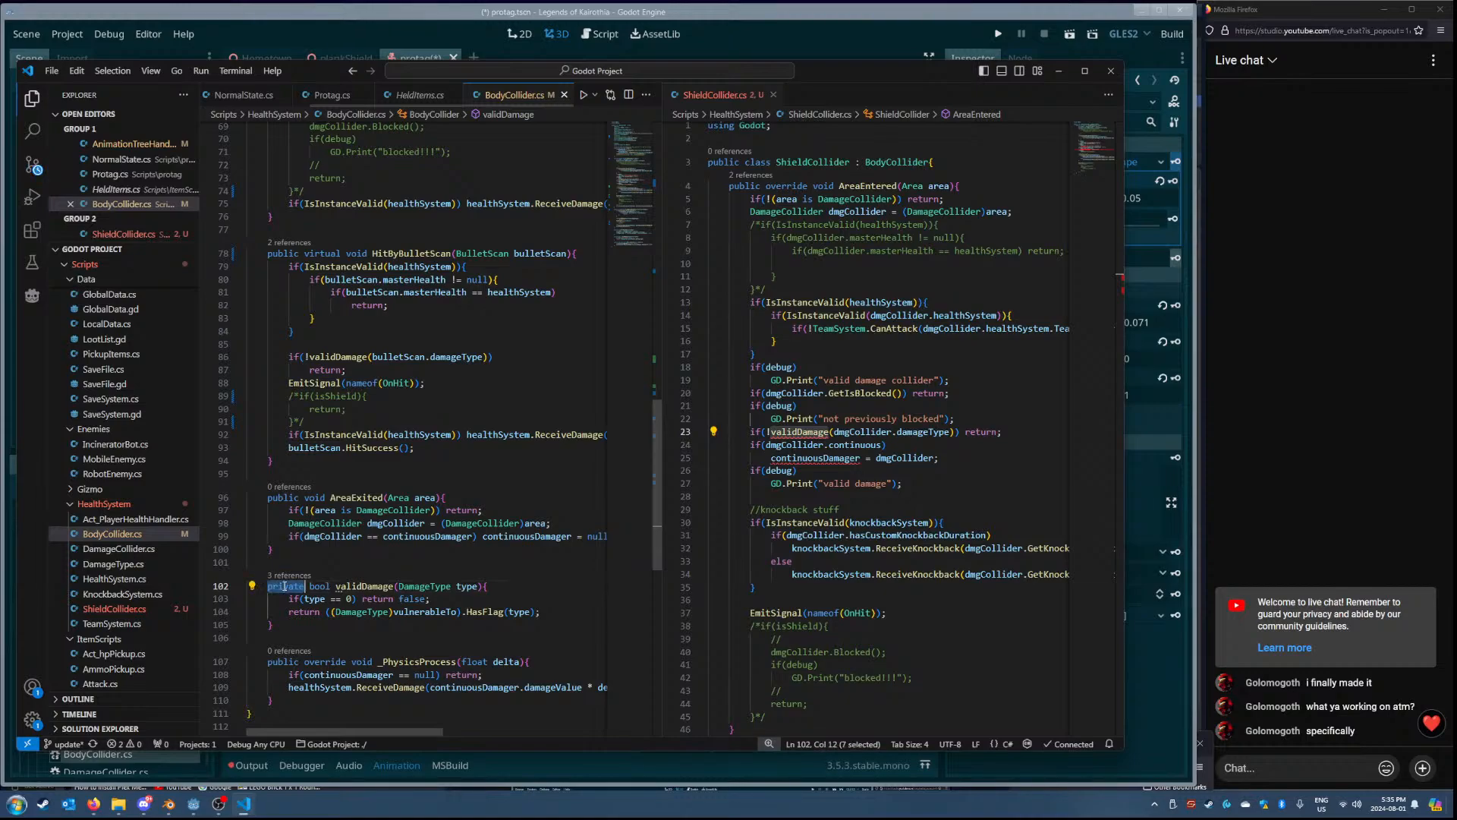
pyautogui.click(281, 598)
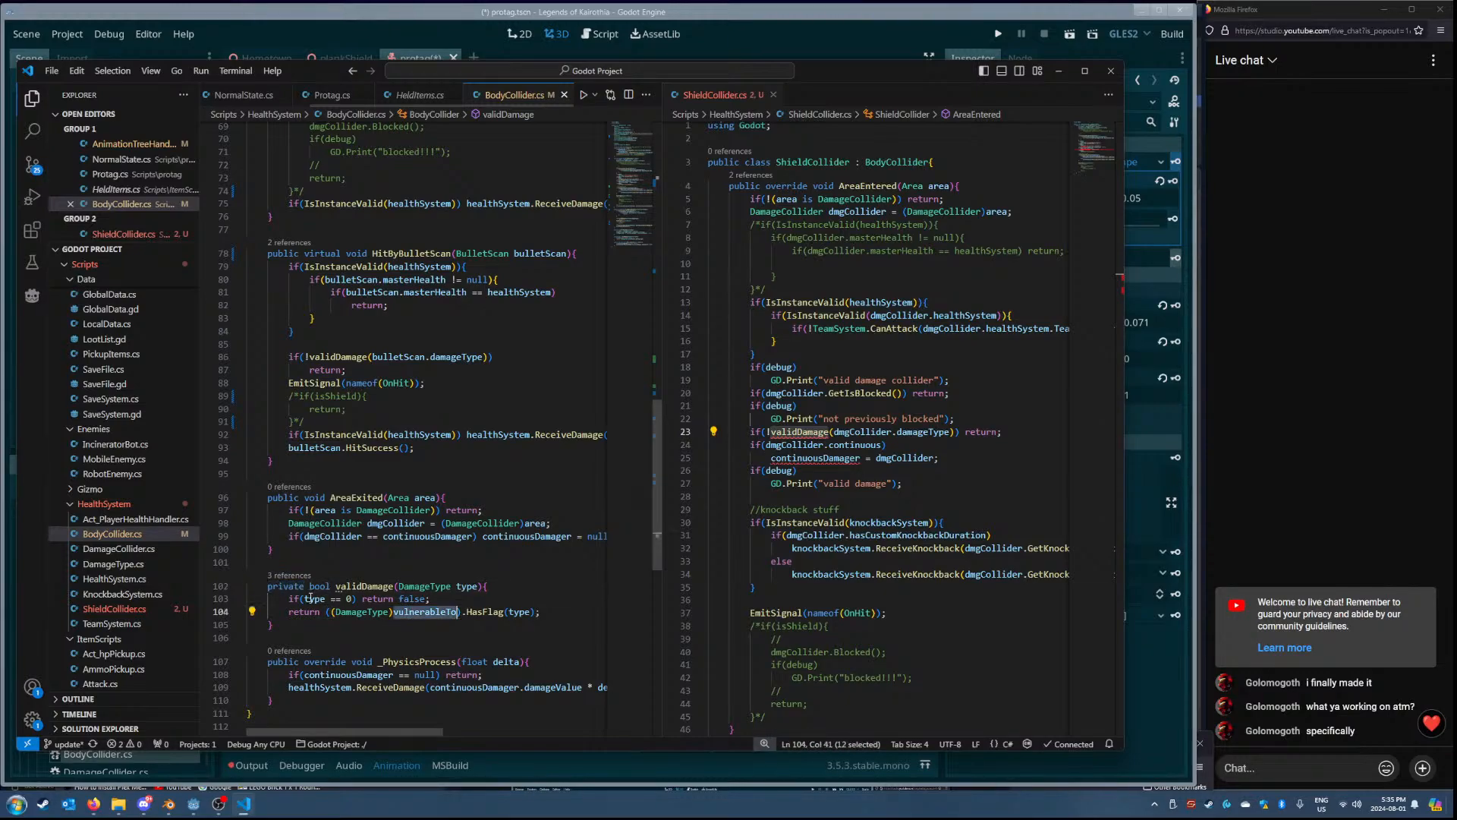
pyautogui.doubleClick(283, 588)
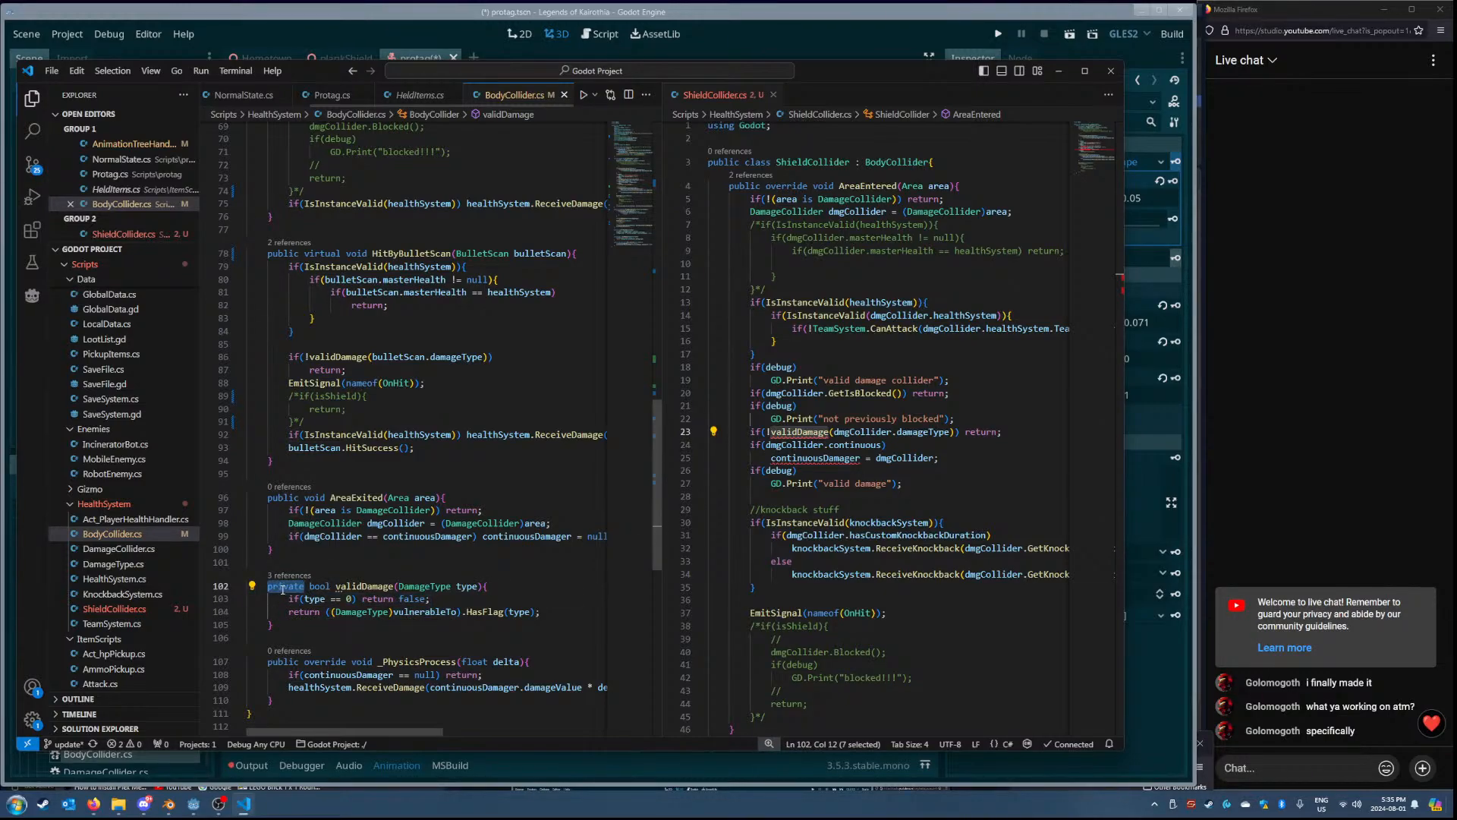
pyautogui.write('internal')
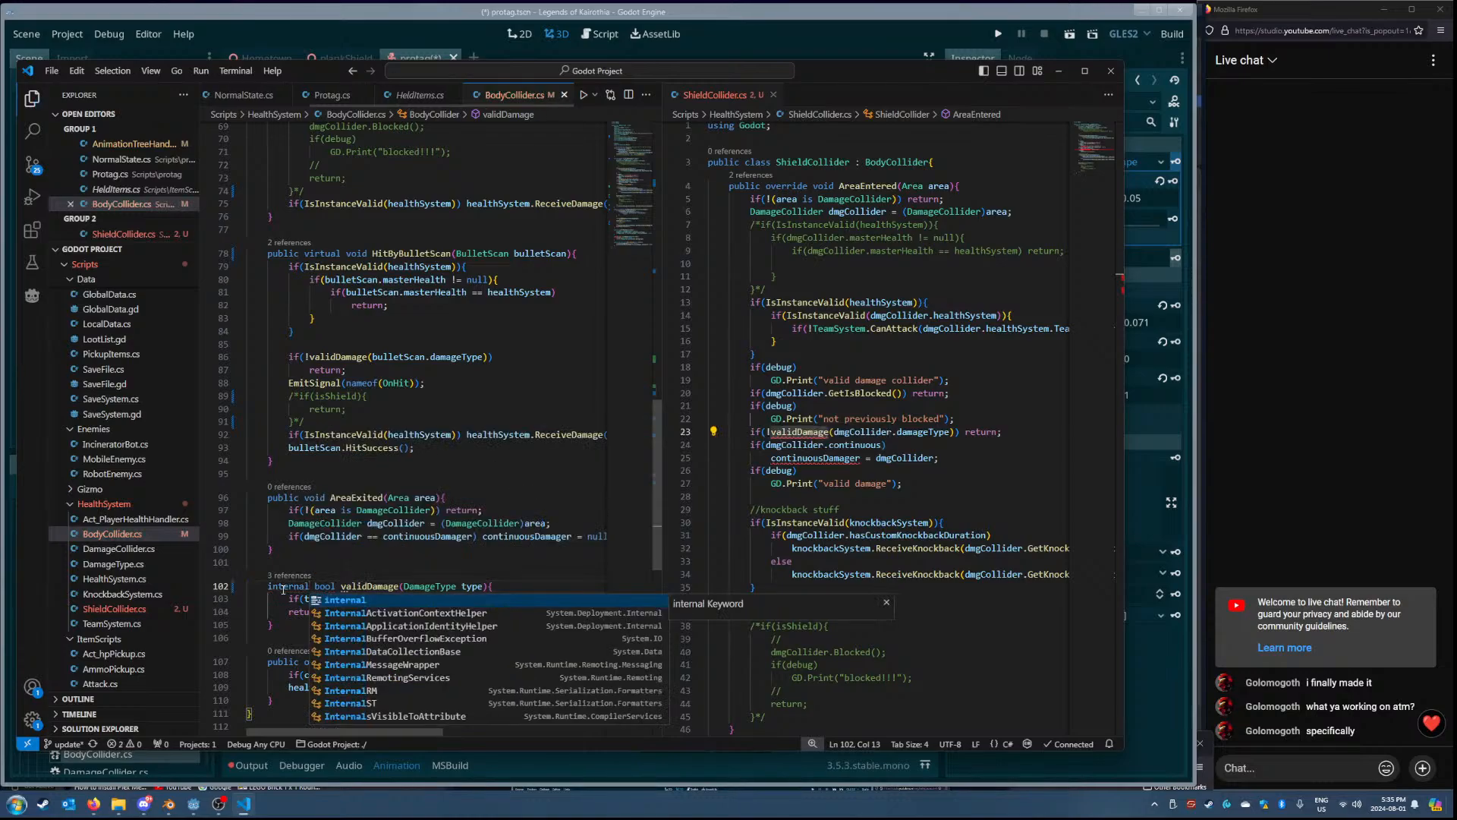
pyautogui.press('Escape')
# - Examine how BodyCollider.cs declares and uses continuousDamager, comparing it with the assignment in ShieldCollider.cs
pyautogui.doubleClick(794, 431)
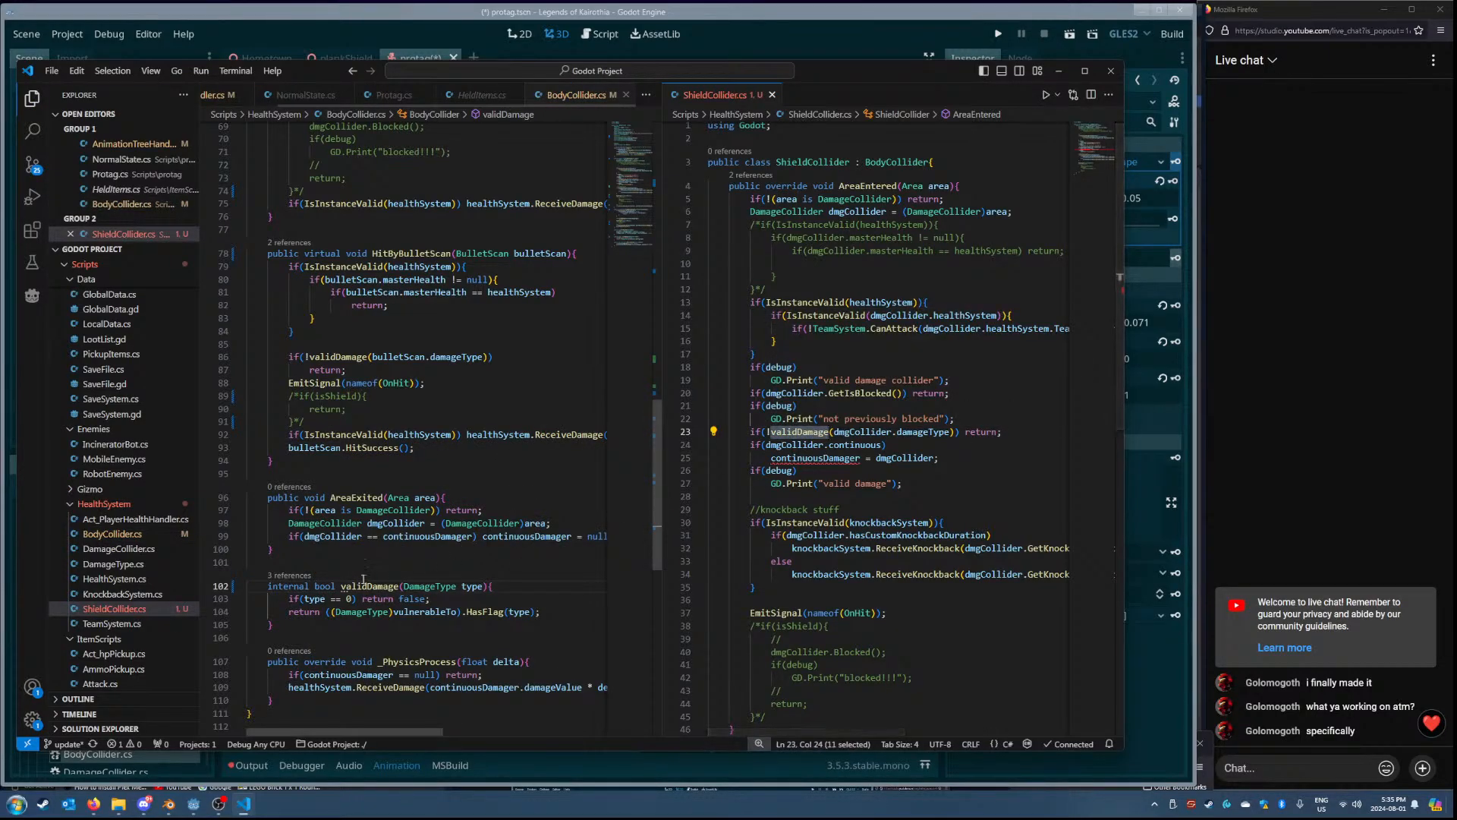
pyautogui.scroll(20, 363, 579)
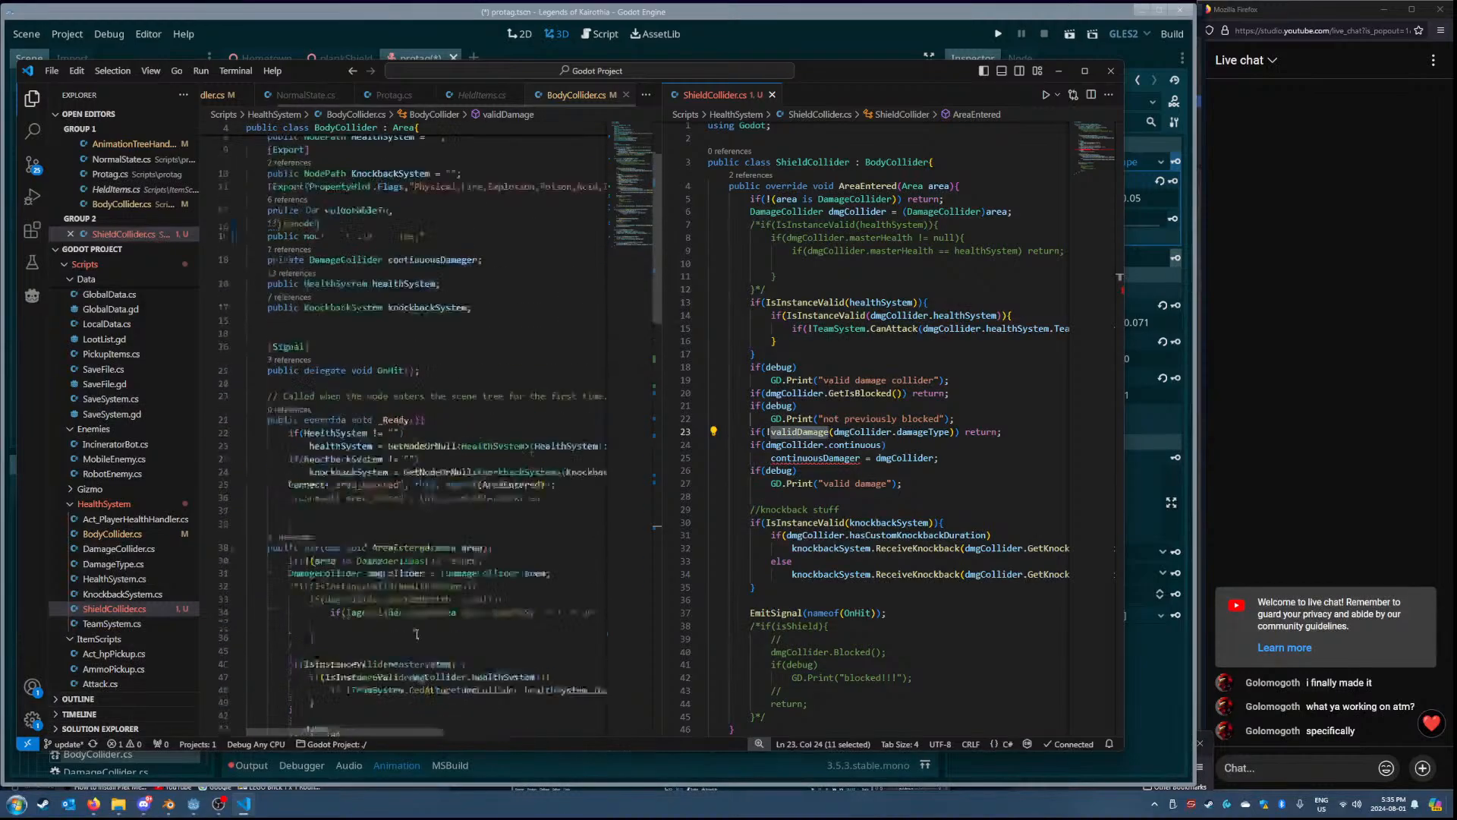
pyautogui.click(635, 269)
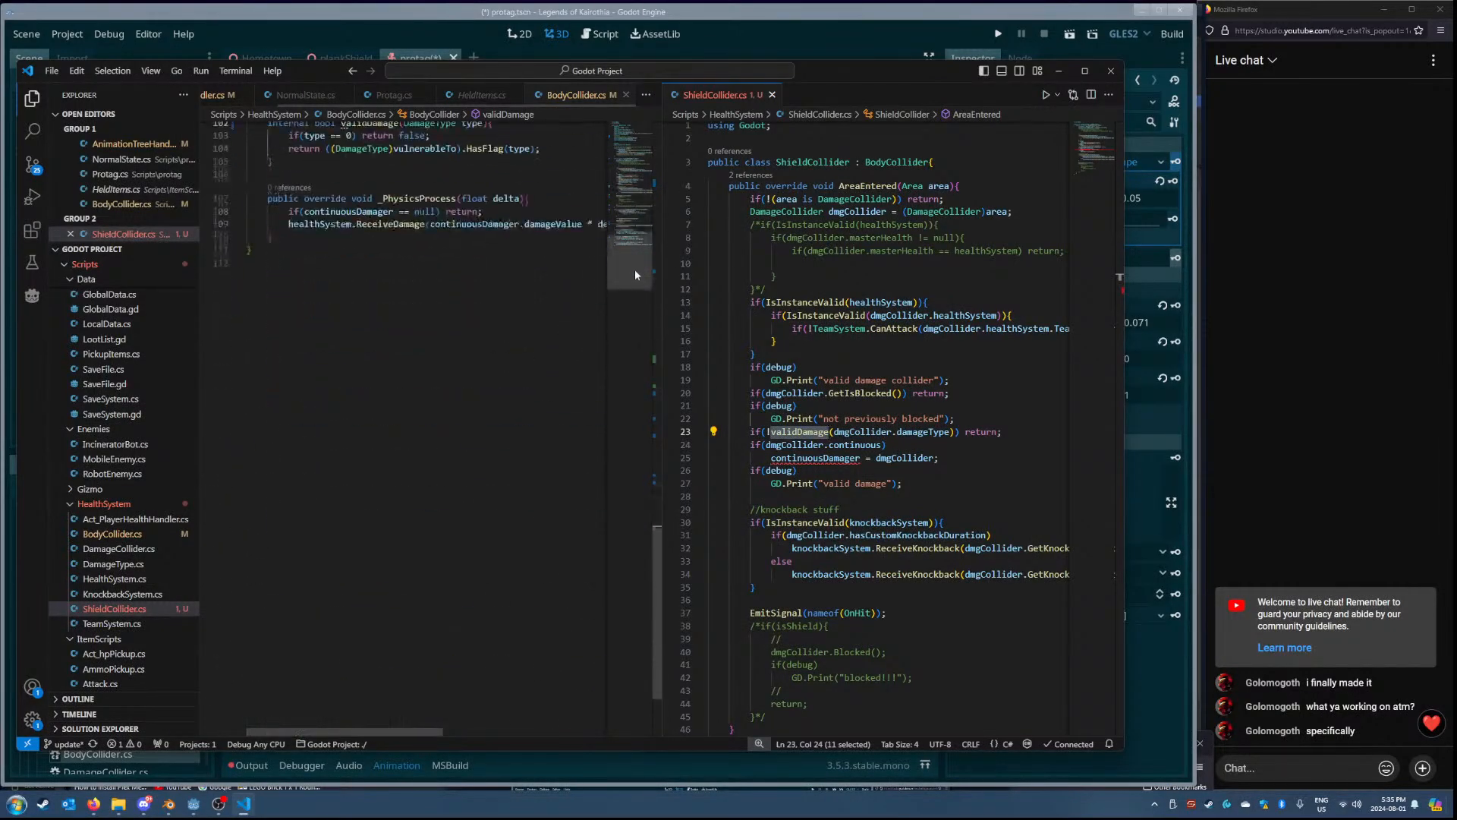
pyautogui.moveTo(634, 270); pyautogui.dragTo(633, 245)
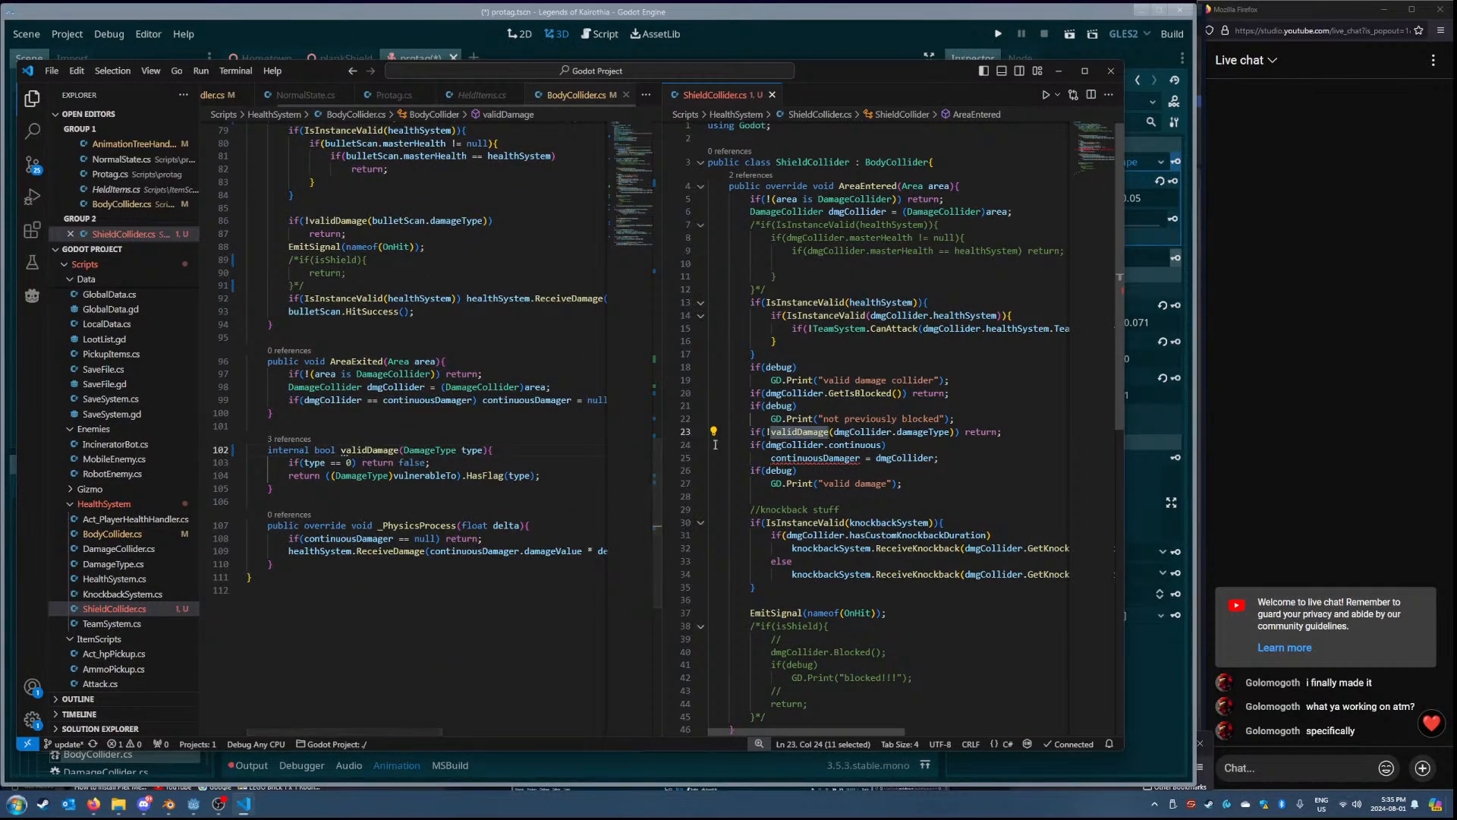
pyautogui.moveTo(821, 461)
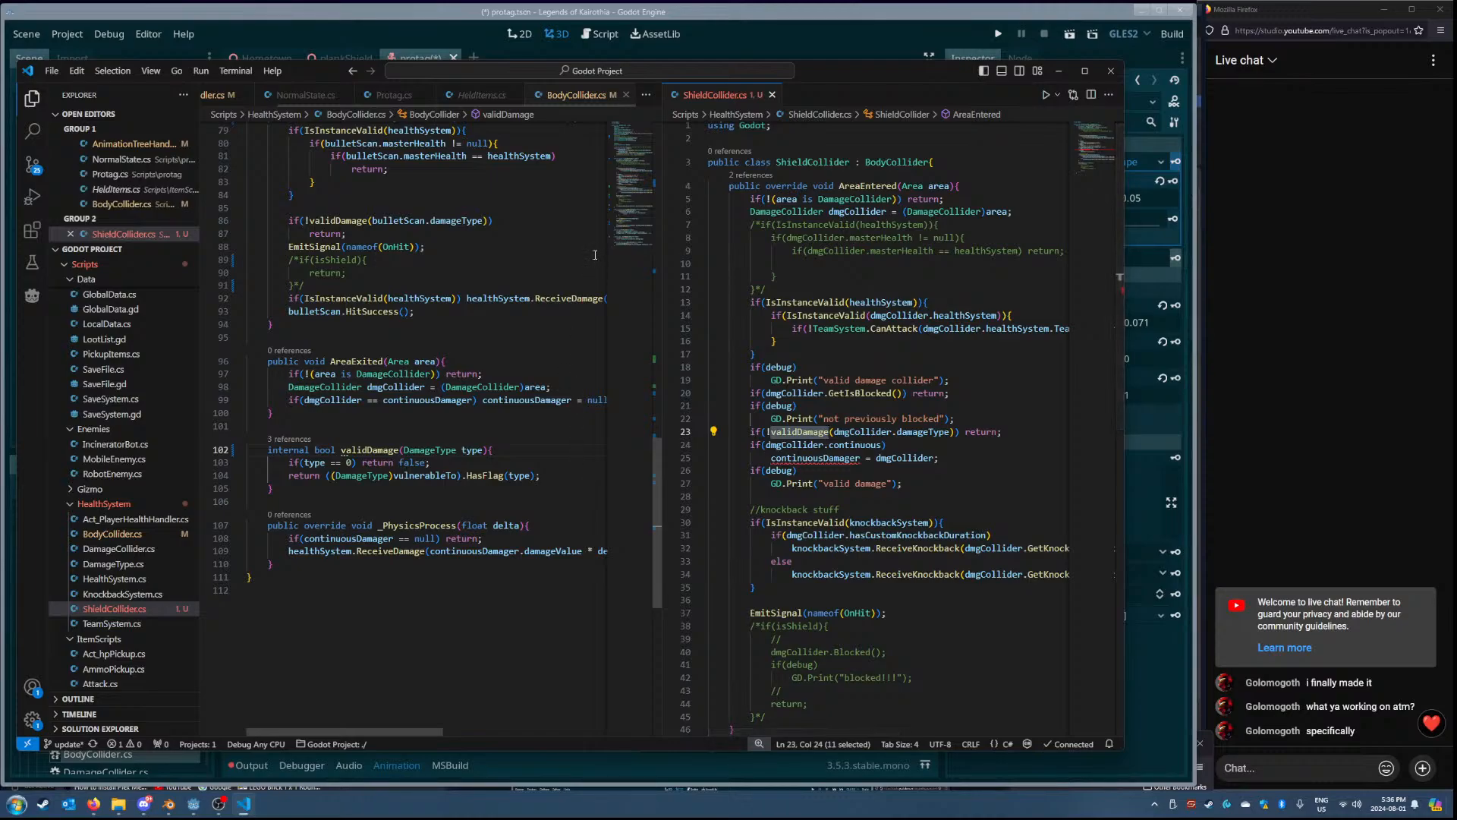
pyautogui.moveTo(629, 247)
pyautogui.mouseDown()
pyautogui.moveTo(627, 190)
pyautogui.moveTo(632, 242)
pyautogui.mouseUp()
pyautogui.scroll(20, 576, 208)
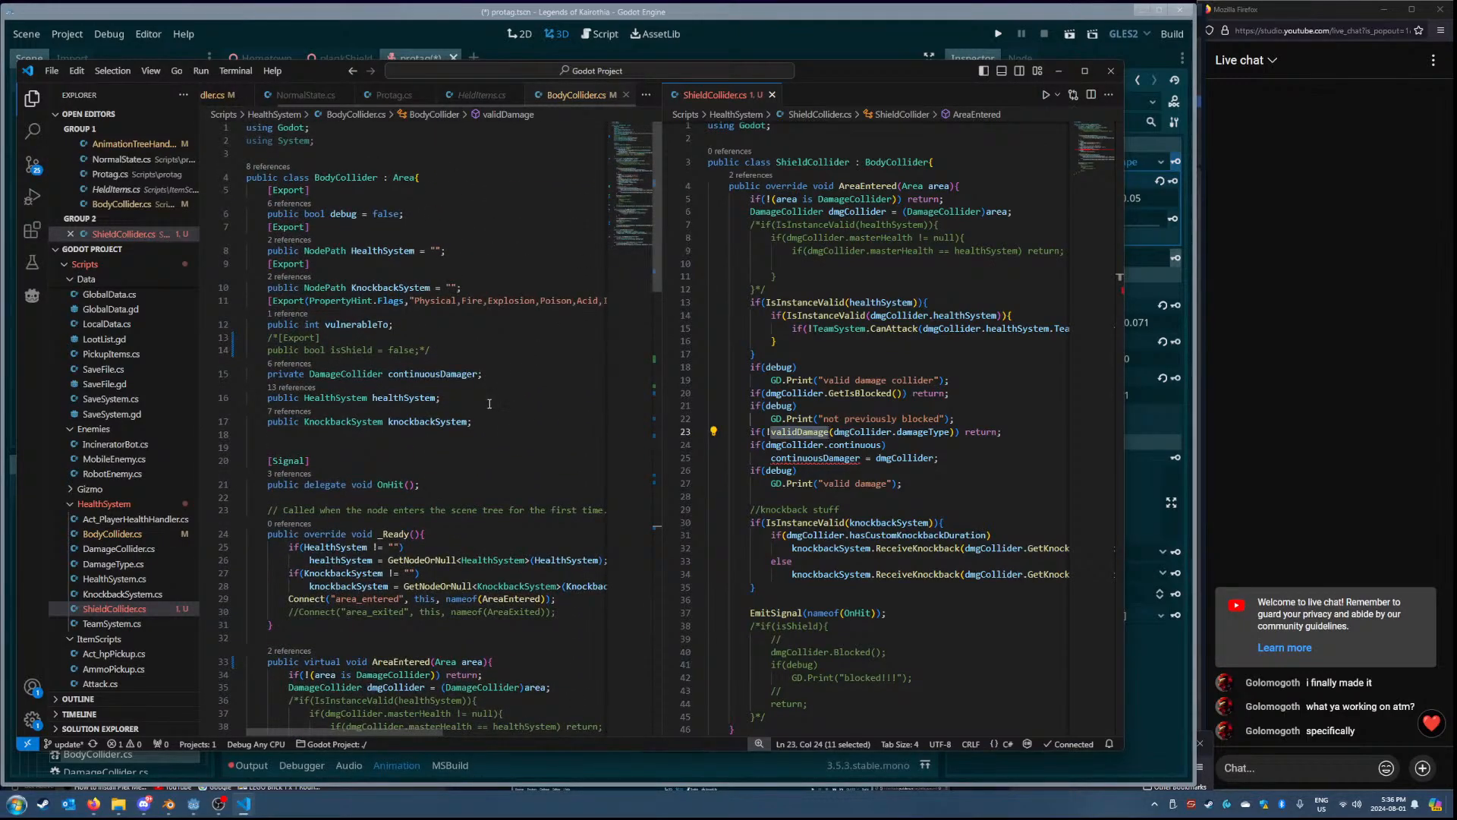
pyautogui.scroll(-2, 491, 593)
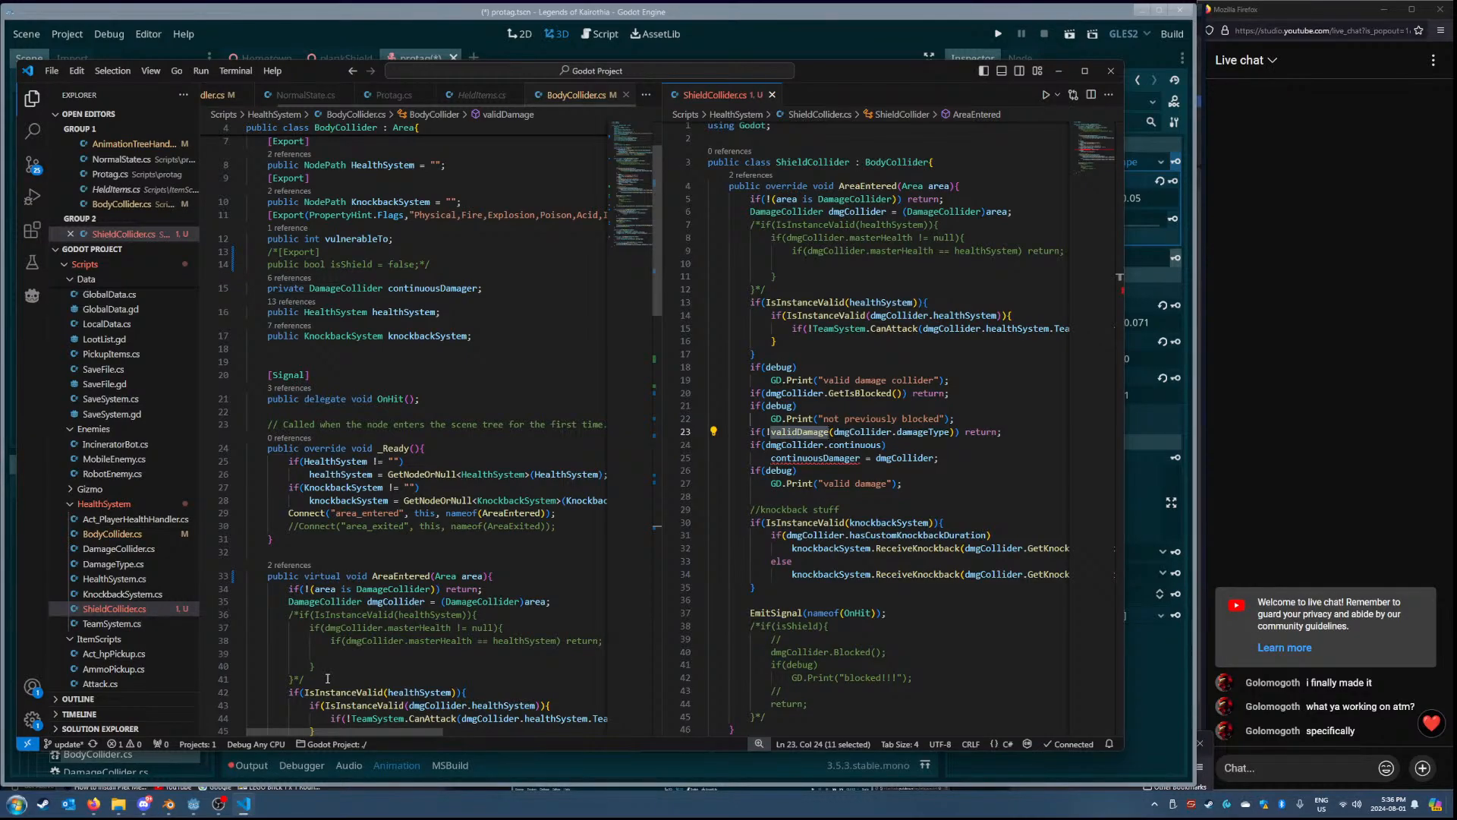
pyautogui.doubleClick(815, 458)
pyautogui.scroll(-5, 409, 562)
pyautogui.scroll(-2, 409, 561)
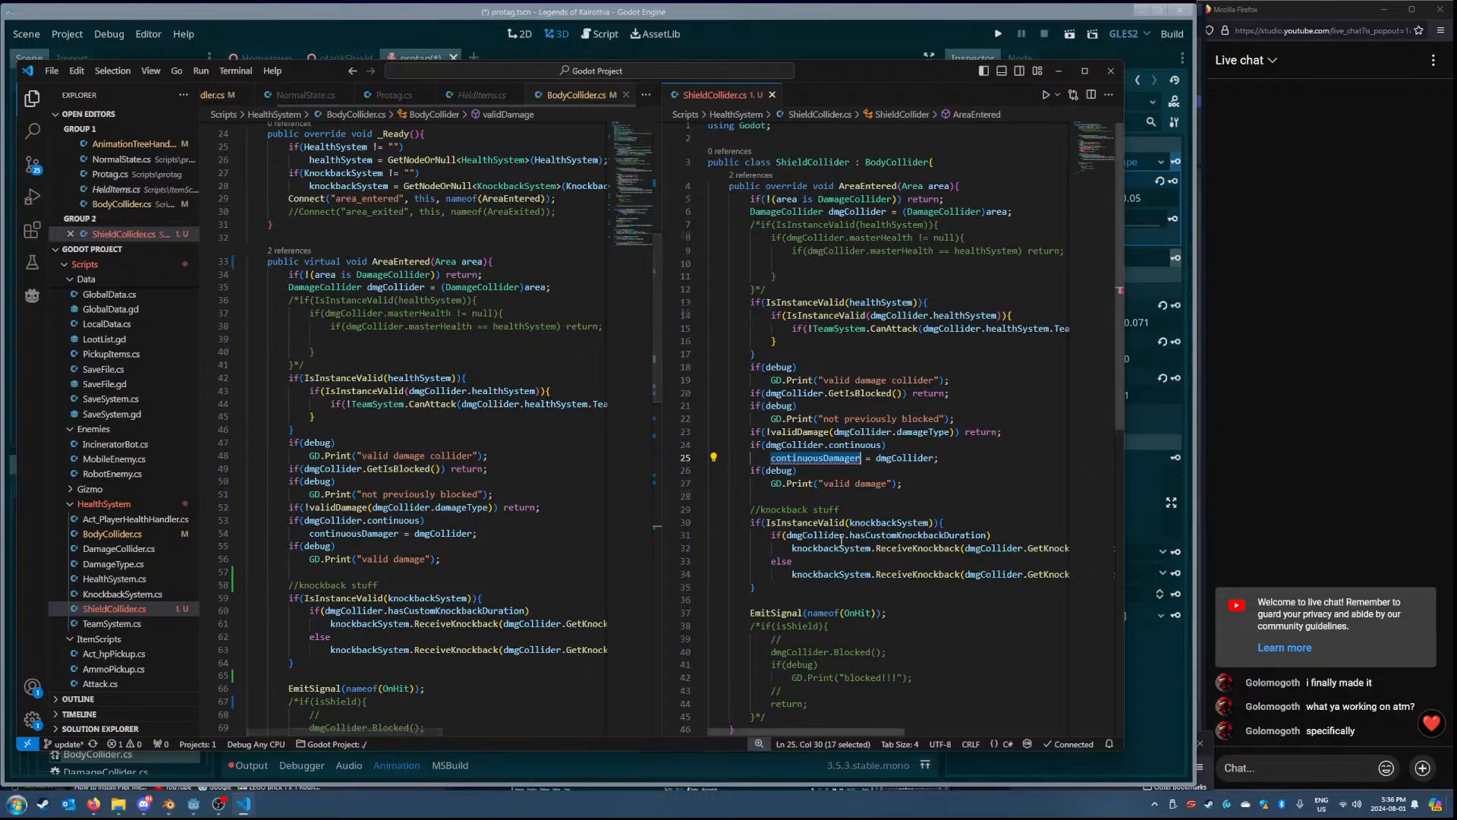
# - Uncomment the isShield block at the end of AreaEntered in ShieldCollider.cs
pyautogui.scroll(-3, 820, 575)
pyautogui.click(767, 602)
pyautogui.press('BackSpace')
pyautogui.press('BackSpace')
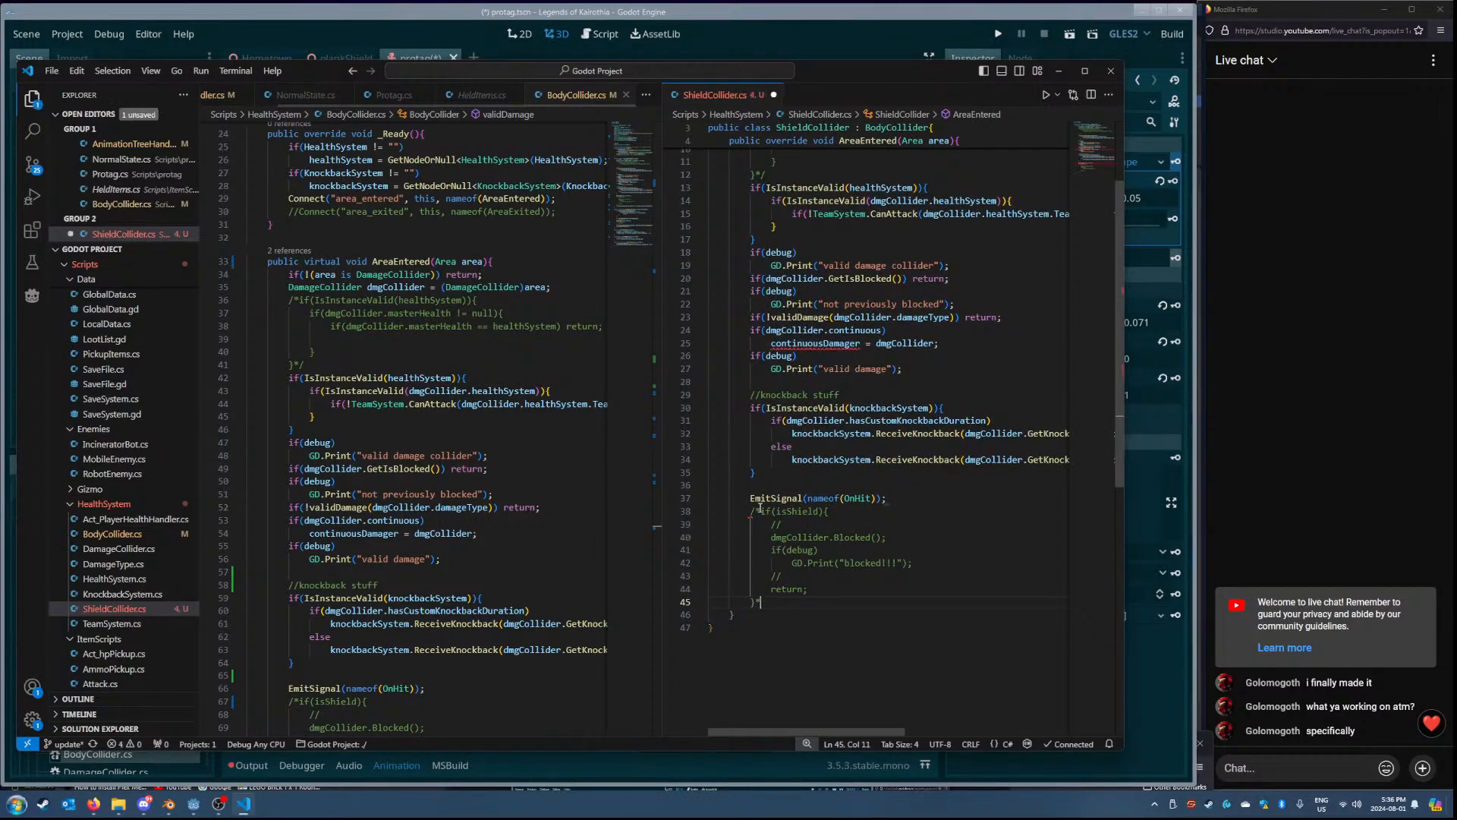
pyautogui.click(760, 511)
pyautogui.press('BackSpace')
pyautogui.press('BackSpace')
pyautogui.scroll(10, 463, 459)
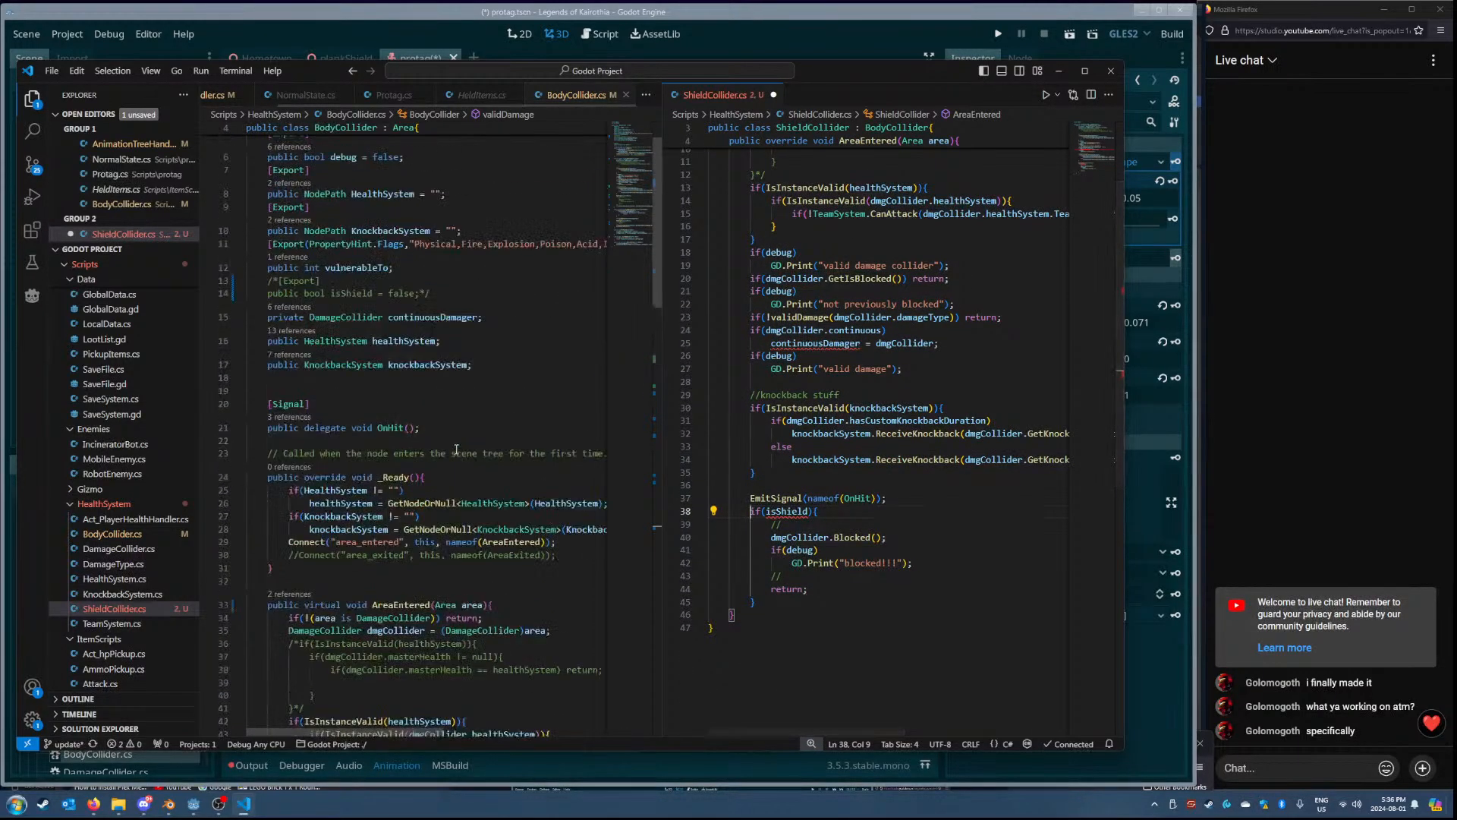
# - Remove the if(isShield) condition and its closing brace from AreaEntered in ShieldCollider.cs, keeping the statements inside
pyautogui.tripleClick(777, 511)
pyautogui.press('BackSpace')
pyautogui.click(771, 589)
pyautogui.press('BackSpace')
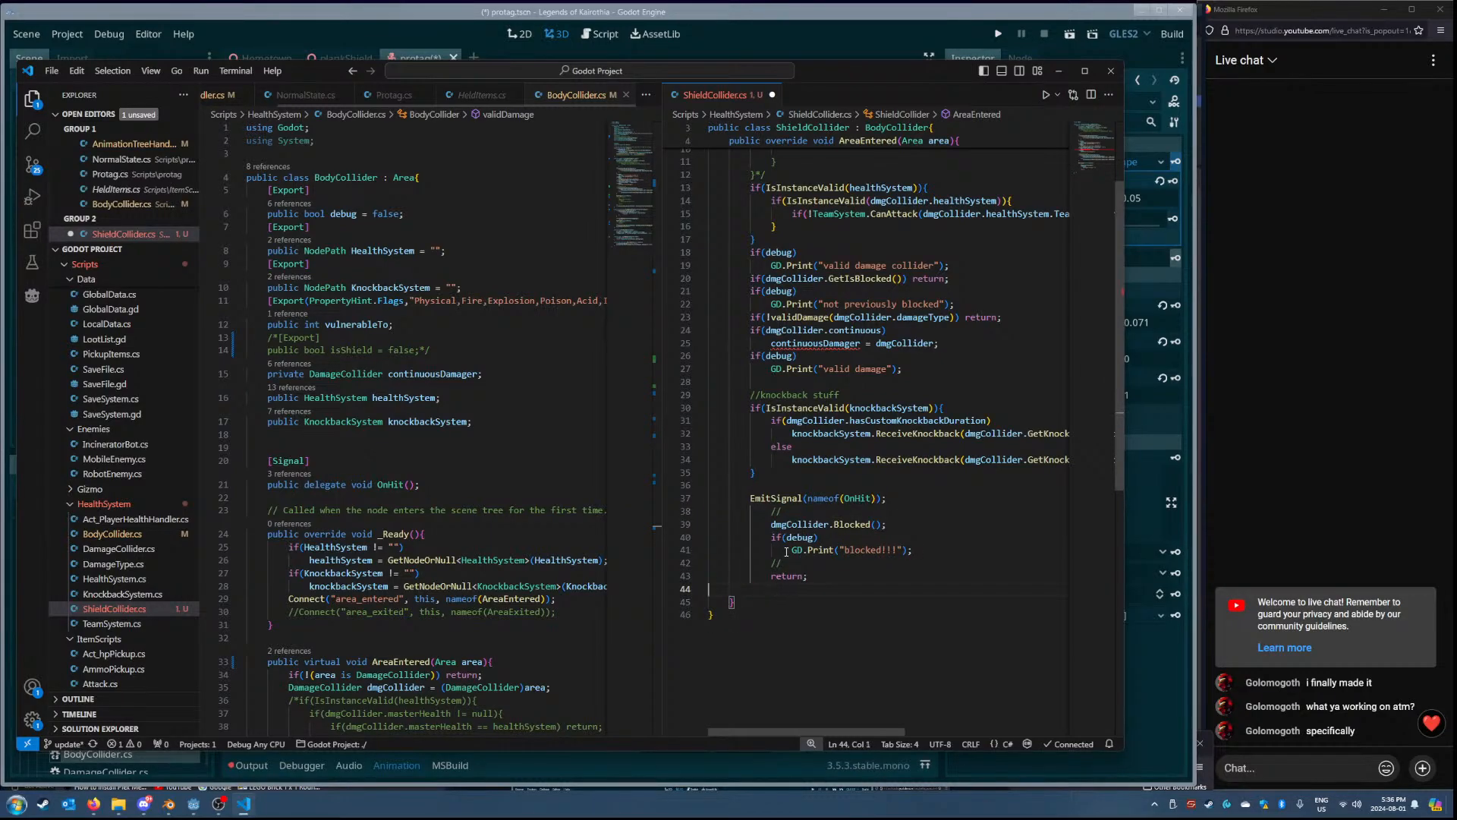
# - Outdent the Blocked call, the debug check with its "blocked!!!" print, and the return statement by one level in ShieldCollider.cs
pyautogui.click(771, 525)
pyautogui.press('BackSpace')
pyautogui.click(770, 536)
pyautogui.press('BackSpace')
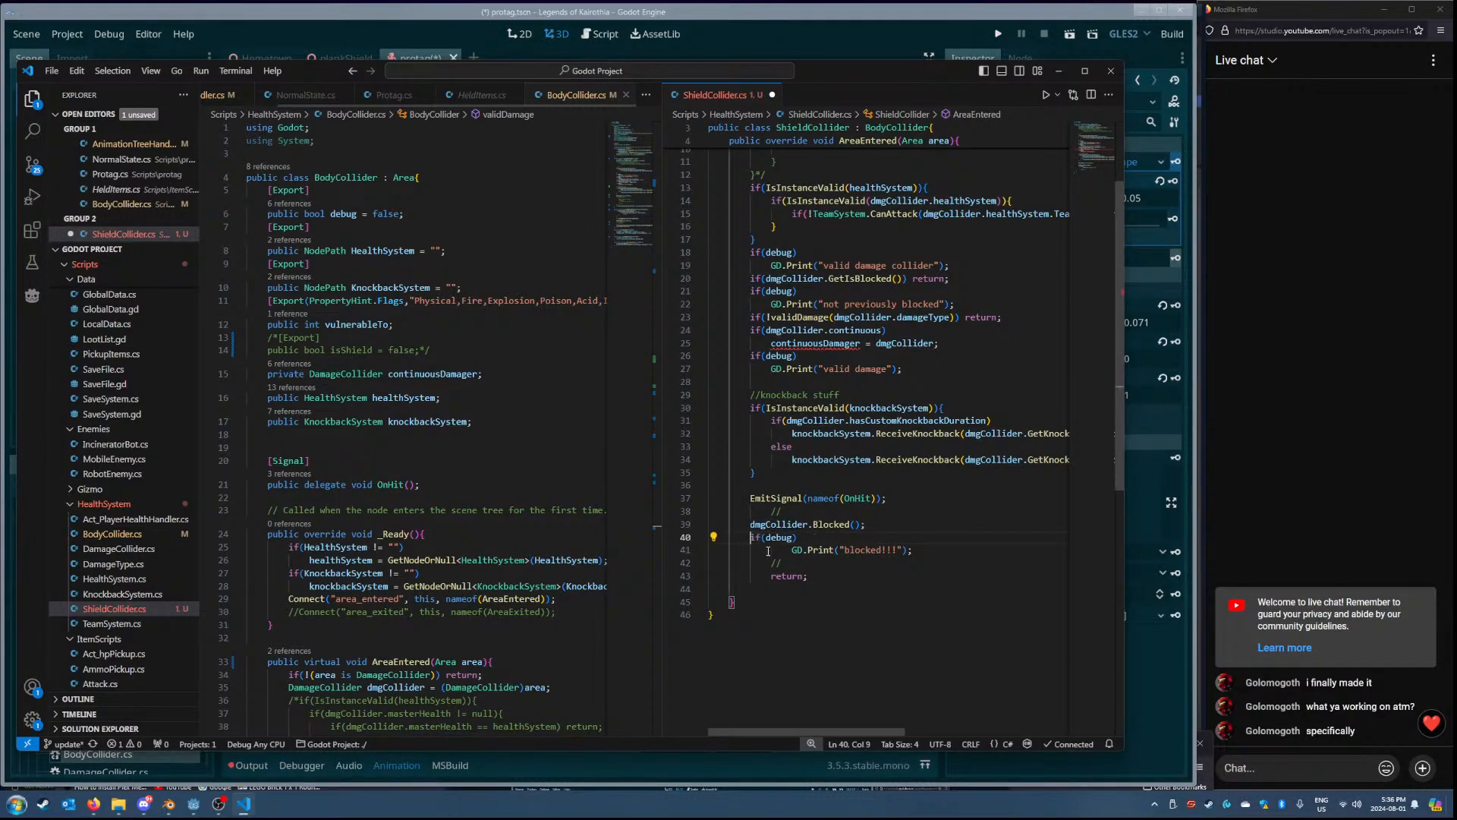
pyautogui.click(768, 551)
pyautogui.press('BackSpace')
pyautogui.click(770, 574)
pyautogui.press('BackSpace')
# - Delete the leftover empty comment lines and blank line around the blocking code in ShieldCollider.cs and save the file
pyautogui.click(803, 576)
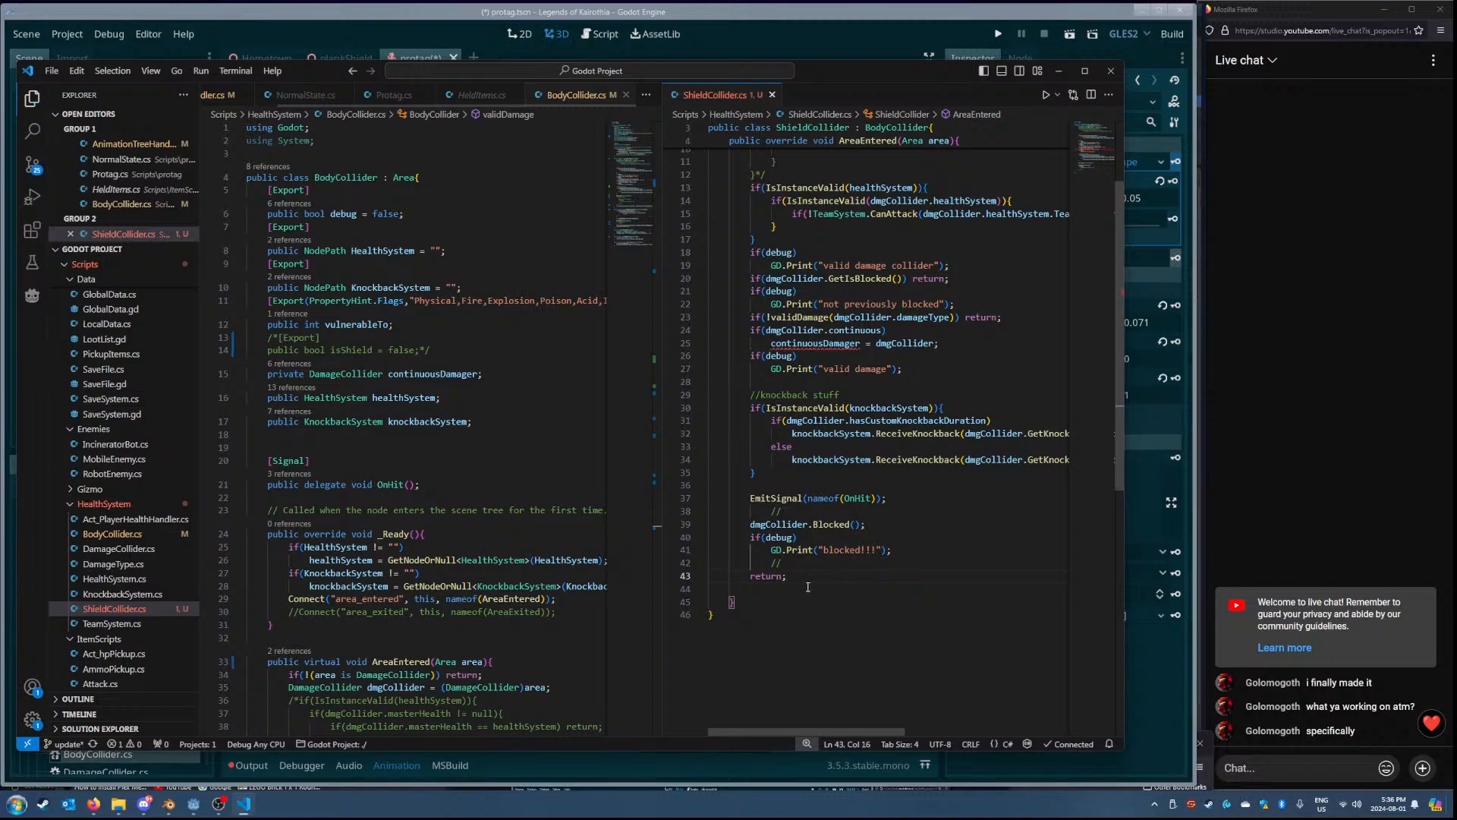
pyautogui.press('Delete')
pyautogui.click(793, 564)
pyautogui.press('BackSpace')
pyautogui.hotkey('ctrl', 'shift', 'k')
pyautogui.click(814, 511)
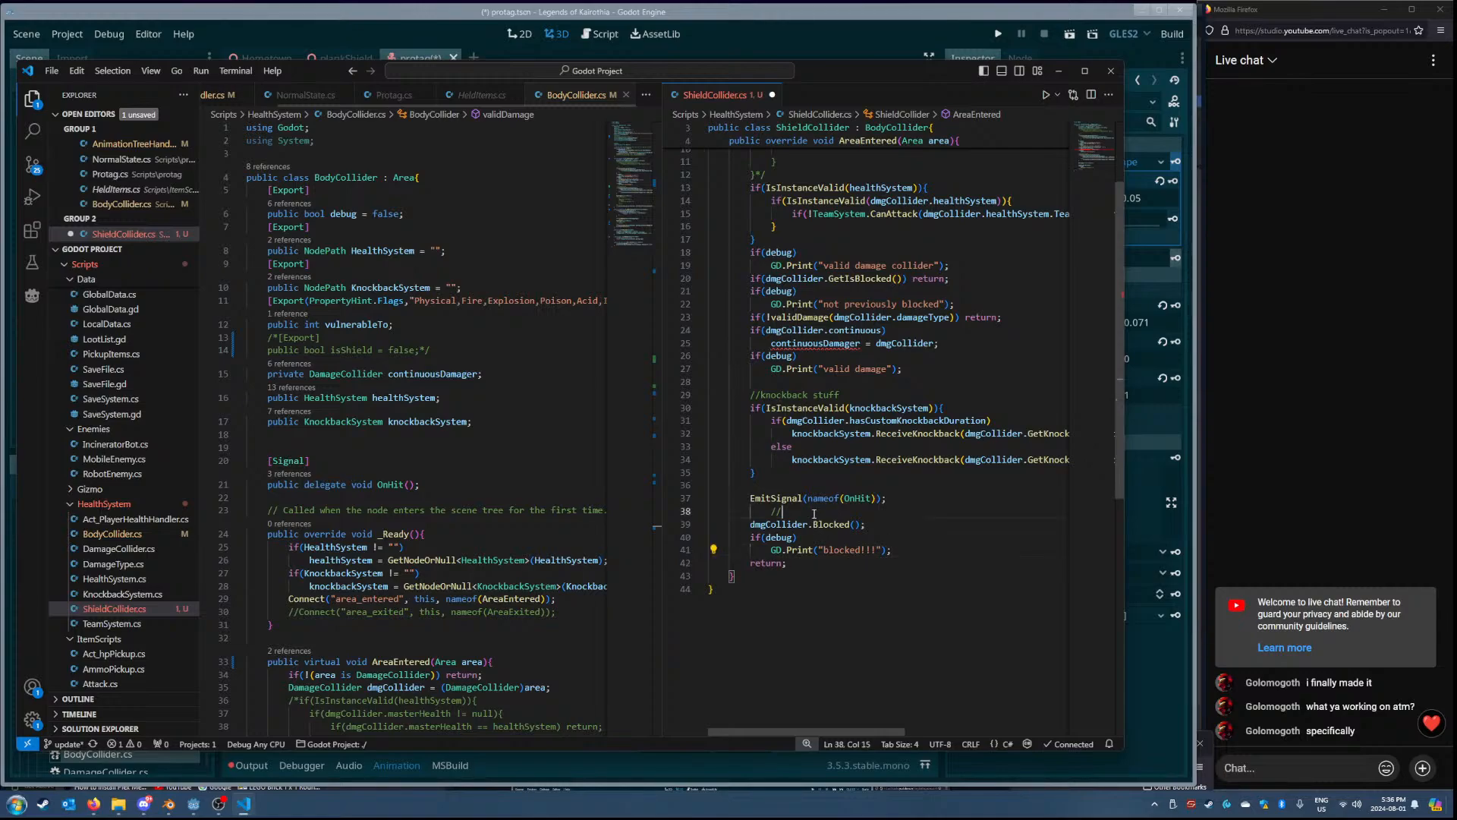
pyautogui.press('BackSpace')
pyautogui.press('BackSpace')
pyautogui.press('BackSpace')
pyautogui.press('BackSpace')
pyautogui.press('BackSpace')
pyautogui.press('BackSpace')
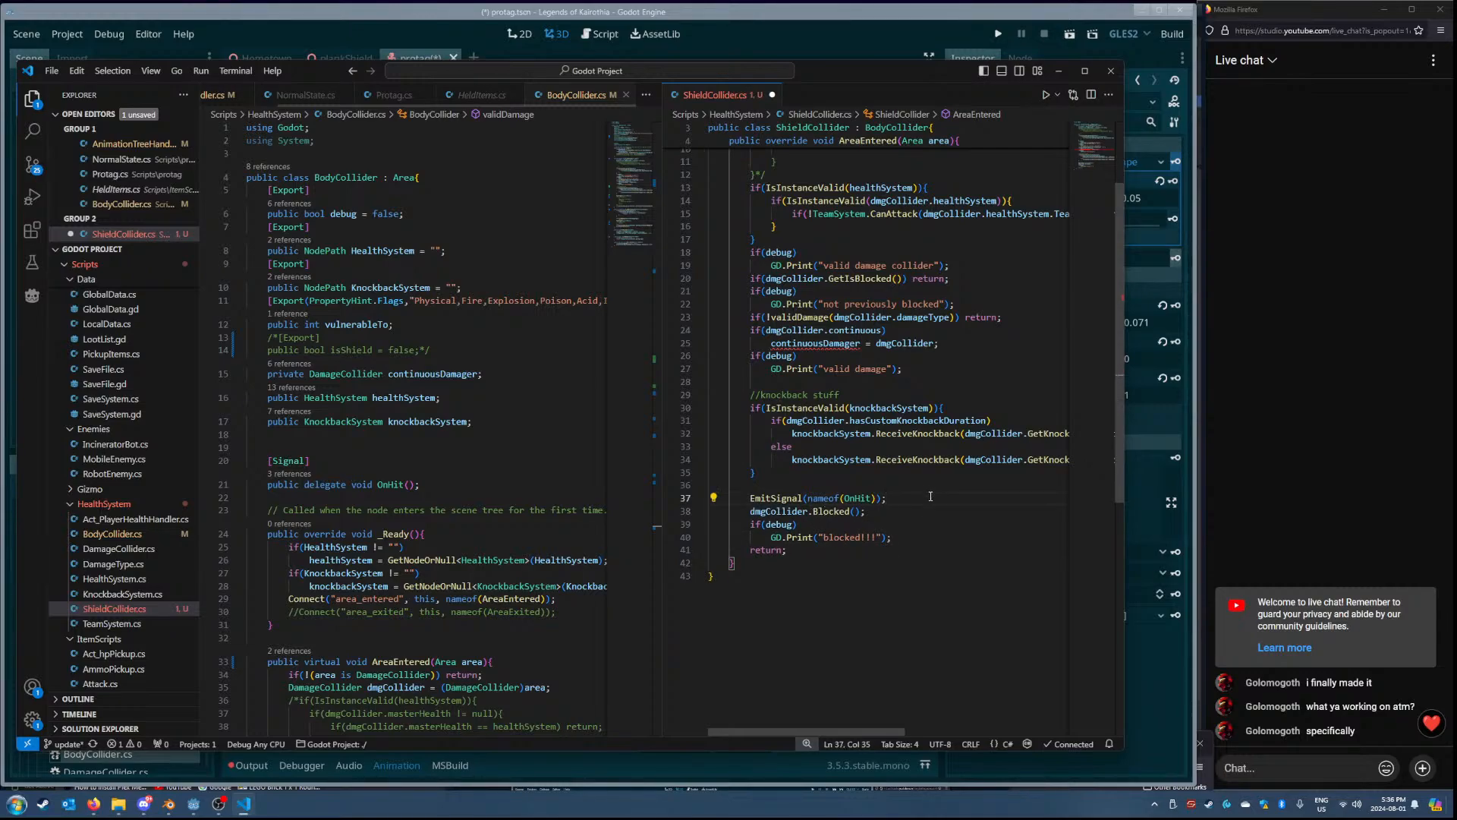
pyautogui.hotkey('ctrl', 's')
# - Look up the declaration of continuousDamager in BodyCollider.cs from its assignment in ShieldCollider.cs
pyautogui.click(786, 486)
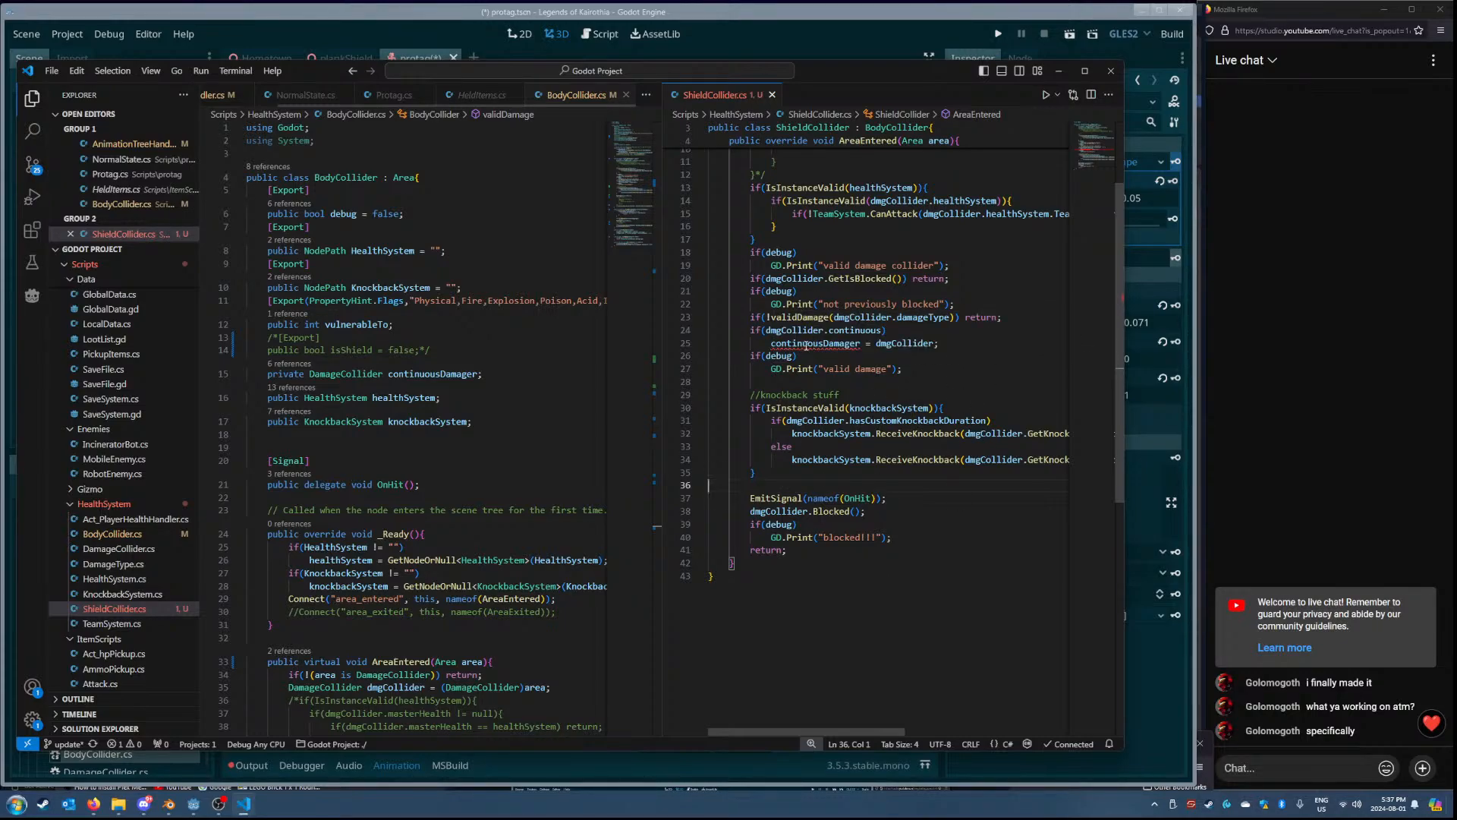
pyautogui.moveTo(806, 343)
pyautogui.scroll(-5, 486, 493)
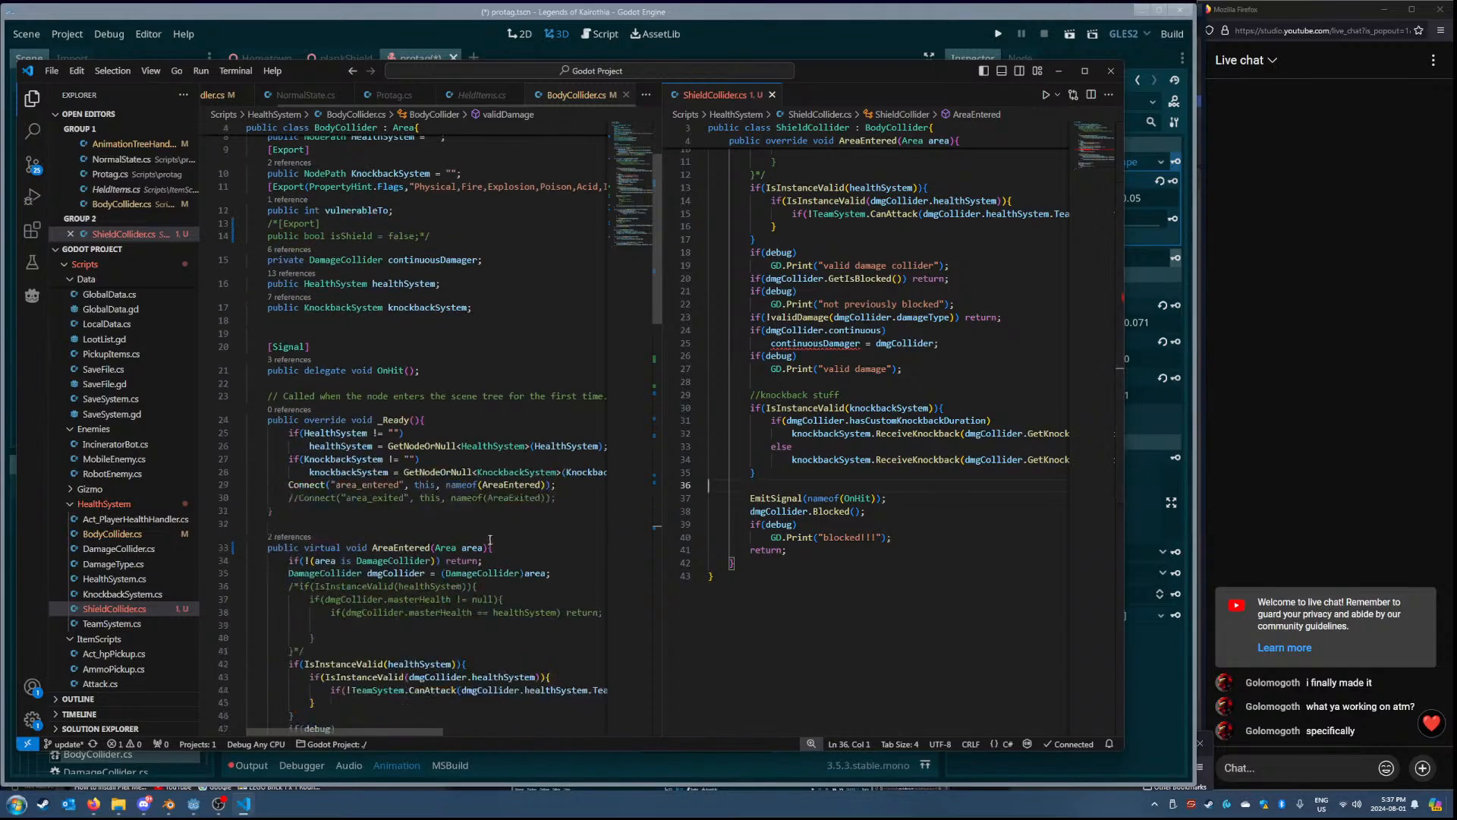
pyautogui.scroll(5, 491, 538)
pyautogui.doubleClick(816, 343)
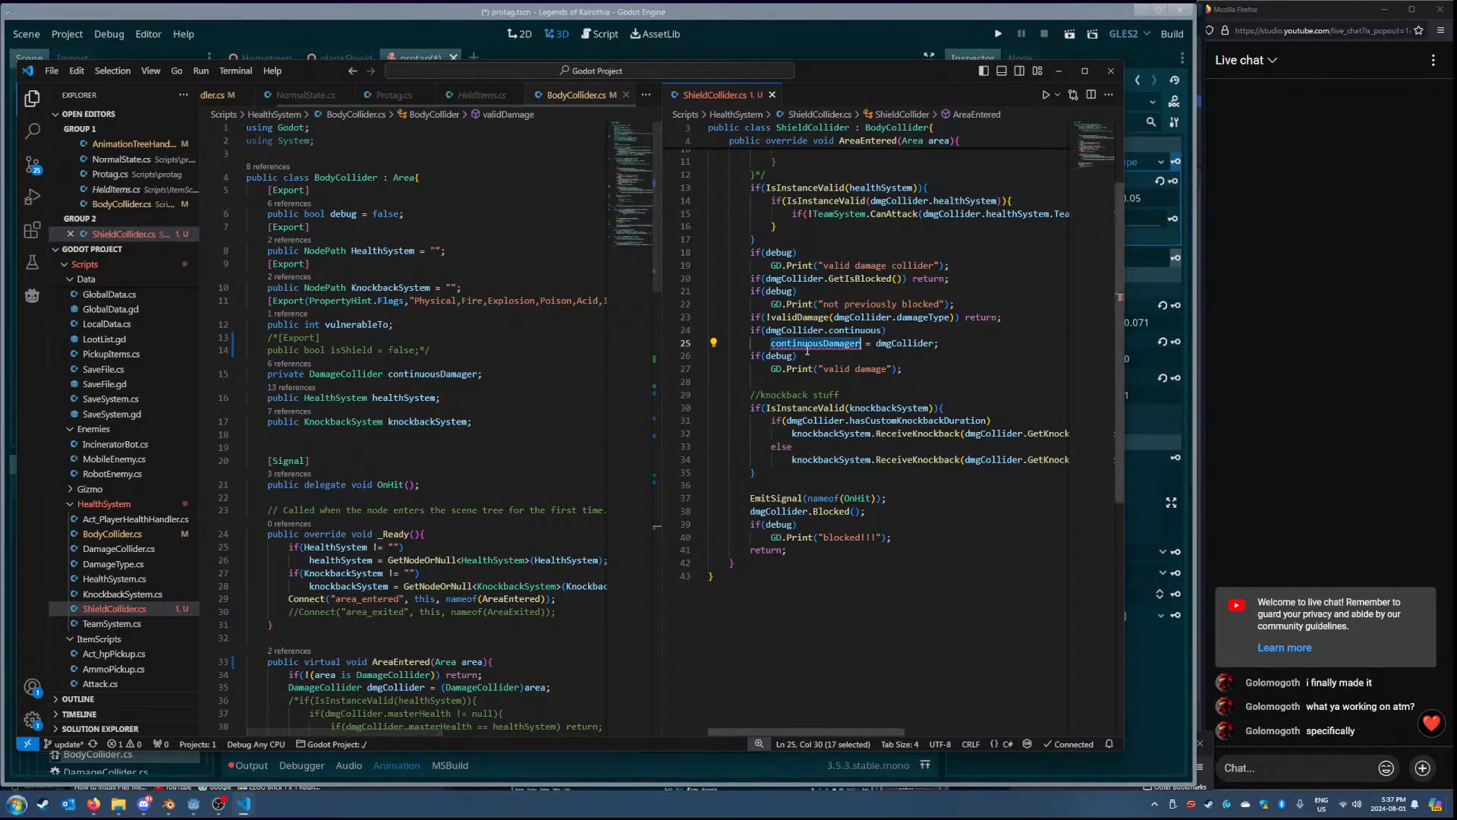
pyautogui.click(965, 344)
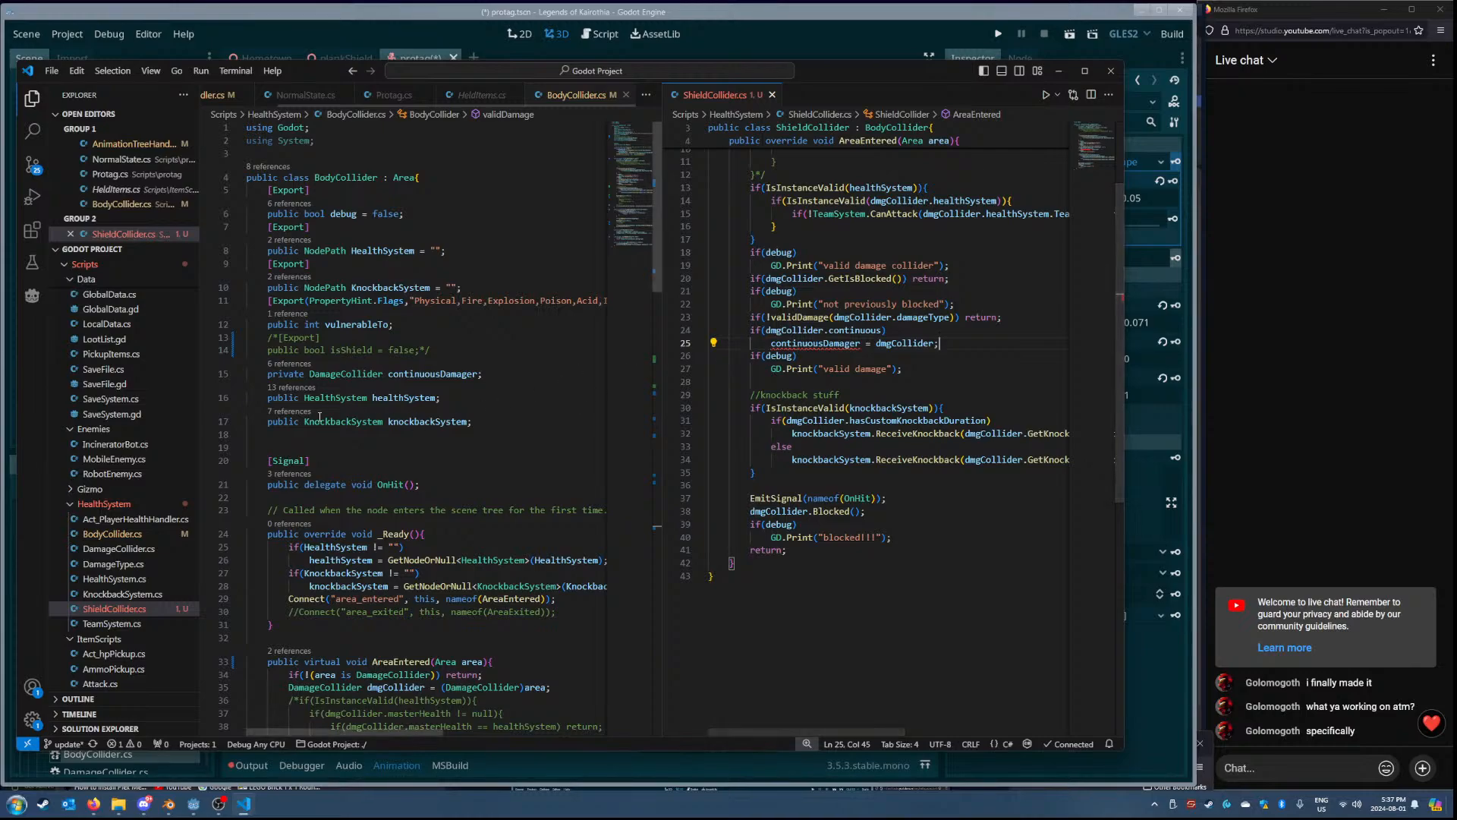
pyautogui.keyDown('ctrl'); pyautogui.click(821, 343); pyautogui.keyUp('ctrl')
pyautogui.doubleClick(905, 344)
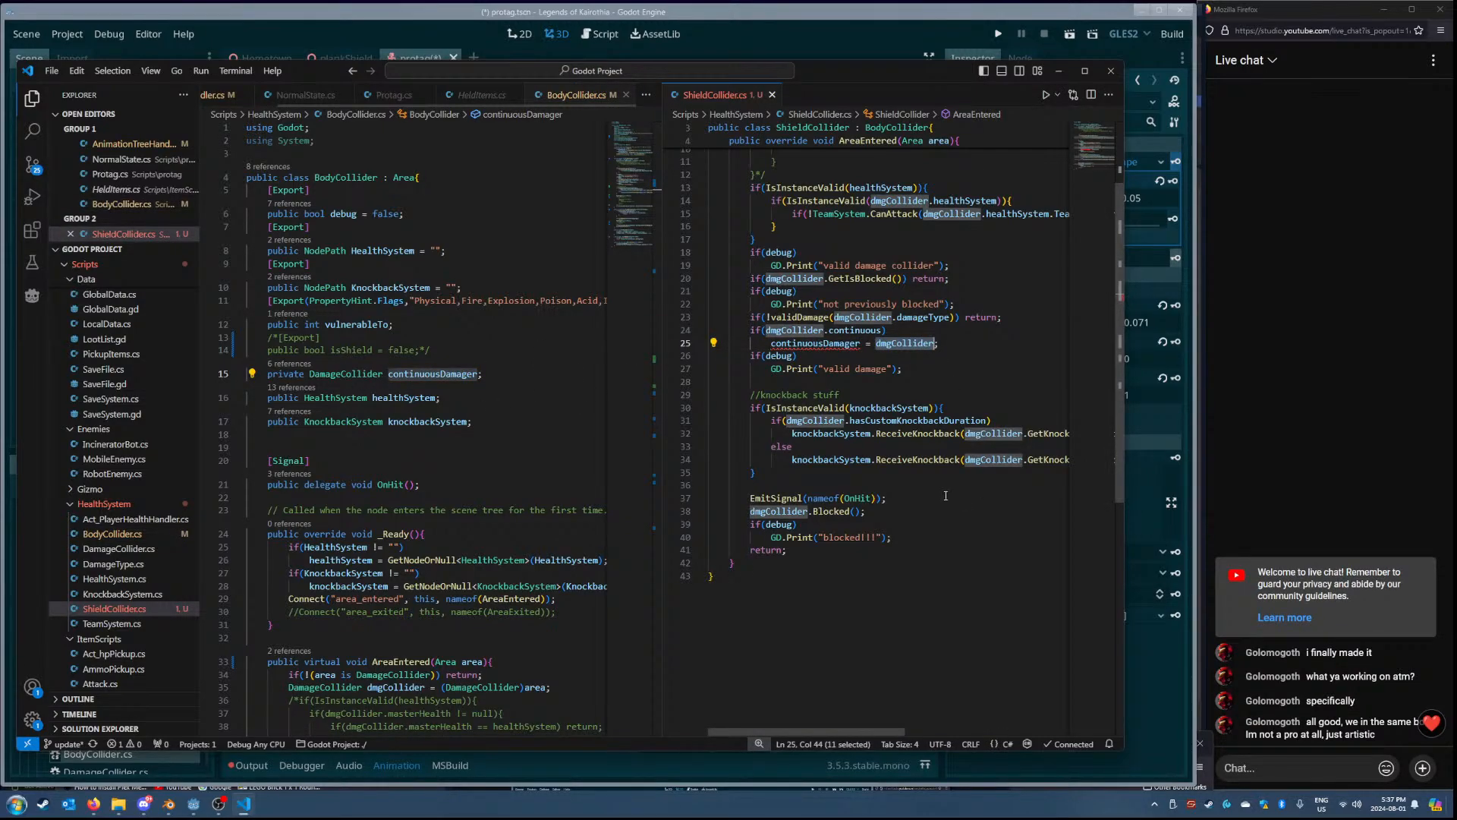
# - Comment out the dmgCollider.continuous condition and its continuousDamager assignment in ShieldCollider.cs and save the file
pyautogui.click(964, 350)
pyautogui.write('*/')
pyautogui.press('Up')
pyautogui.press('Home')
pyautogui.write('/*')
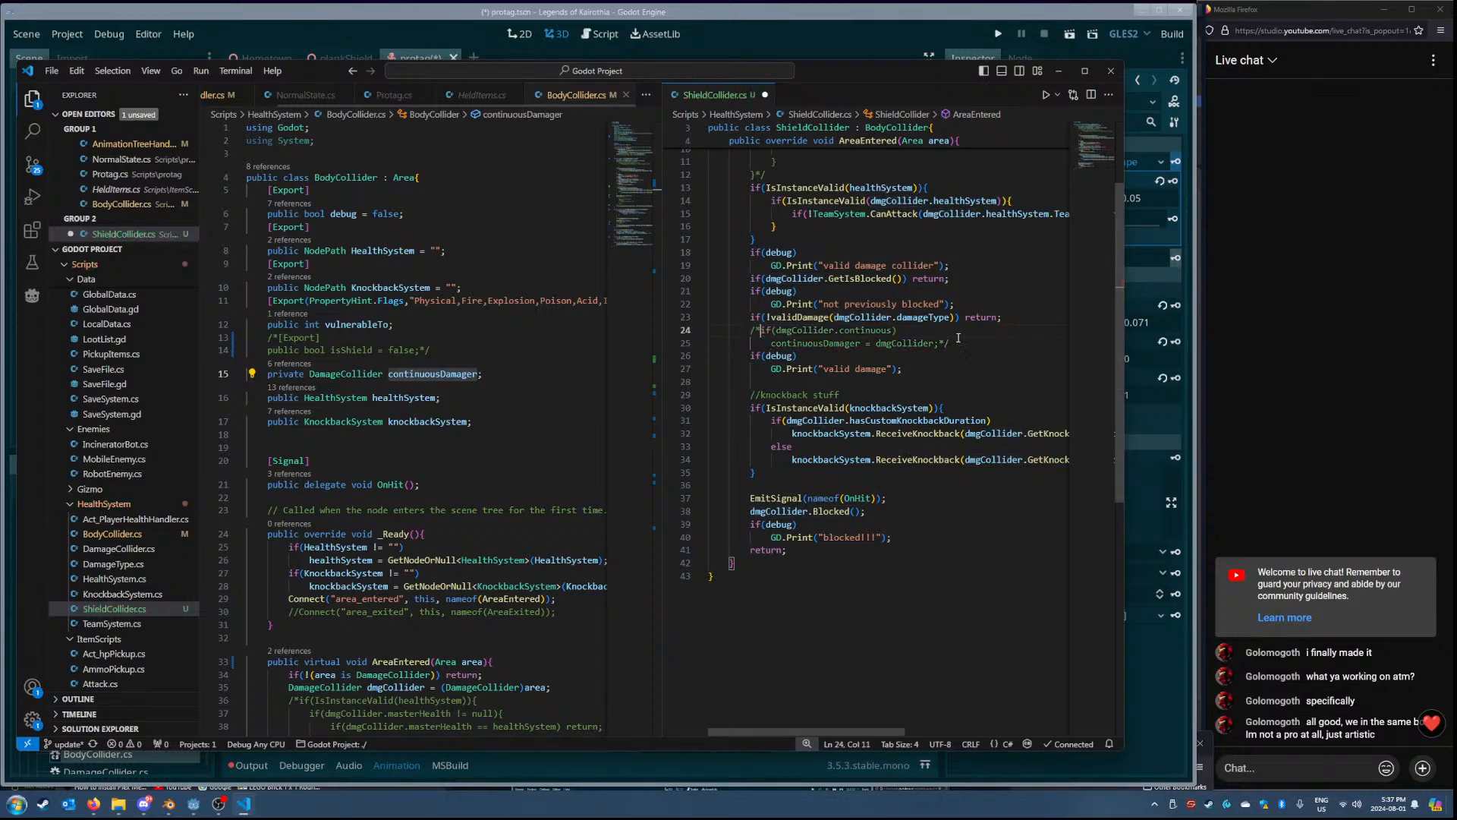
pyautogui.press('Down')
pyautogui.press('End')
pyautogui.hotkey('ctrl', 's')
pyautogui.scroll(3, 883, 427)
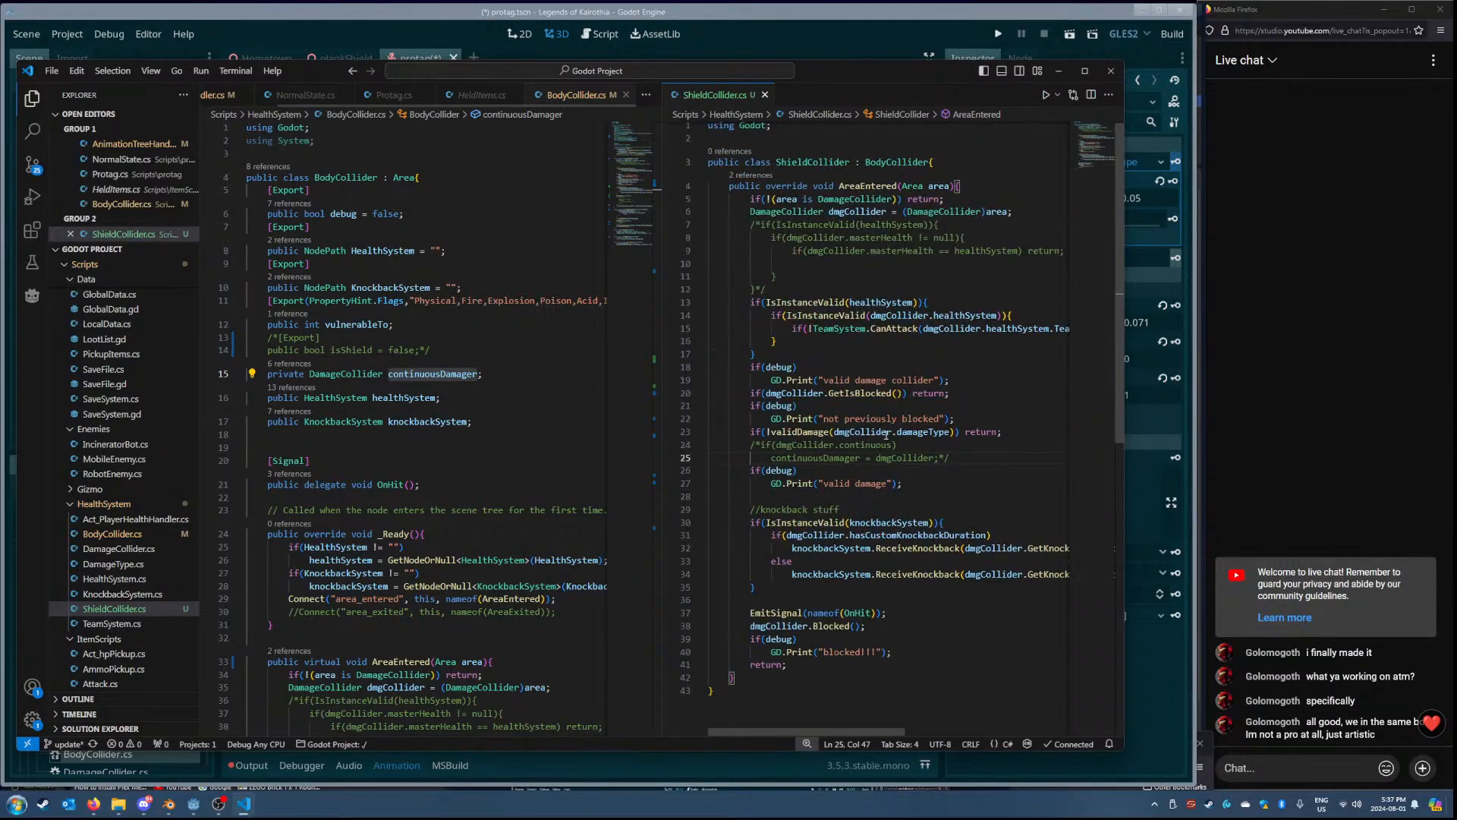
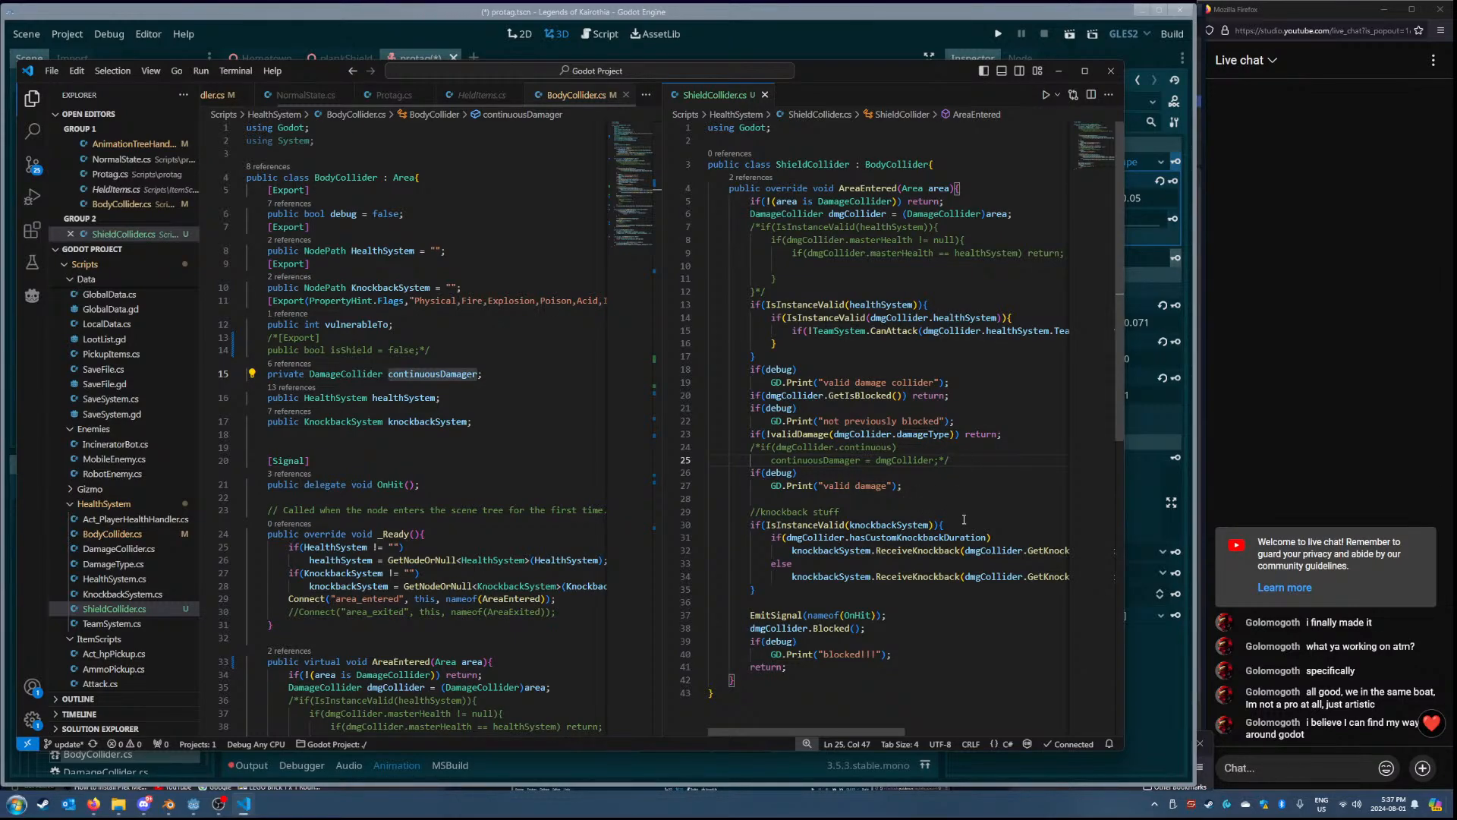
# - Delete the commented-out masterHealth check at the start of AreaEntered in ShieldCollider.cs
pyautogui.doubleClick(849, 227)
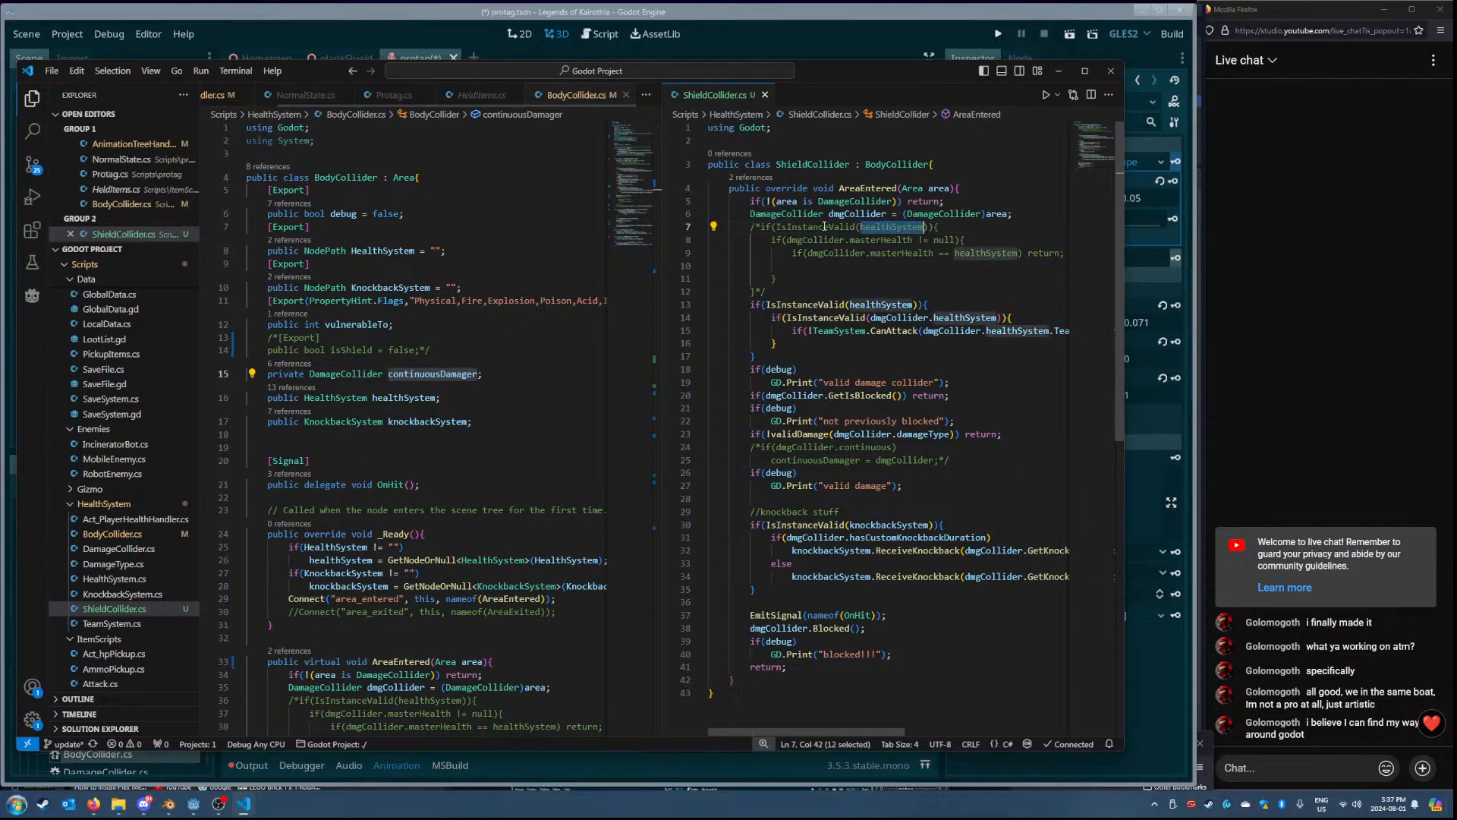
pyautogui.doubleClick(902, 240)
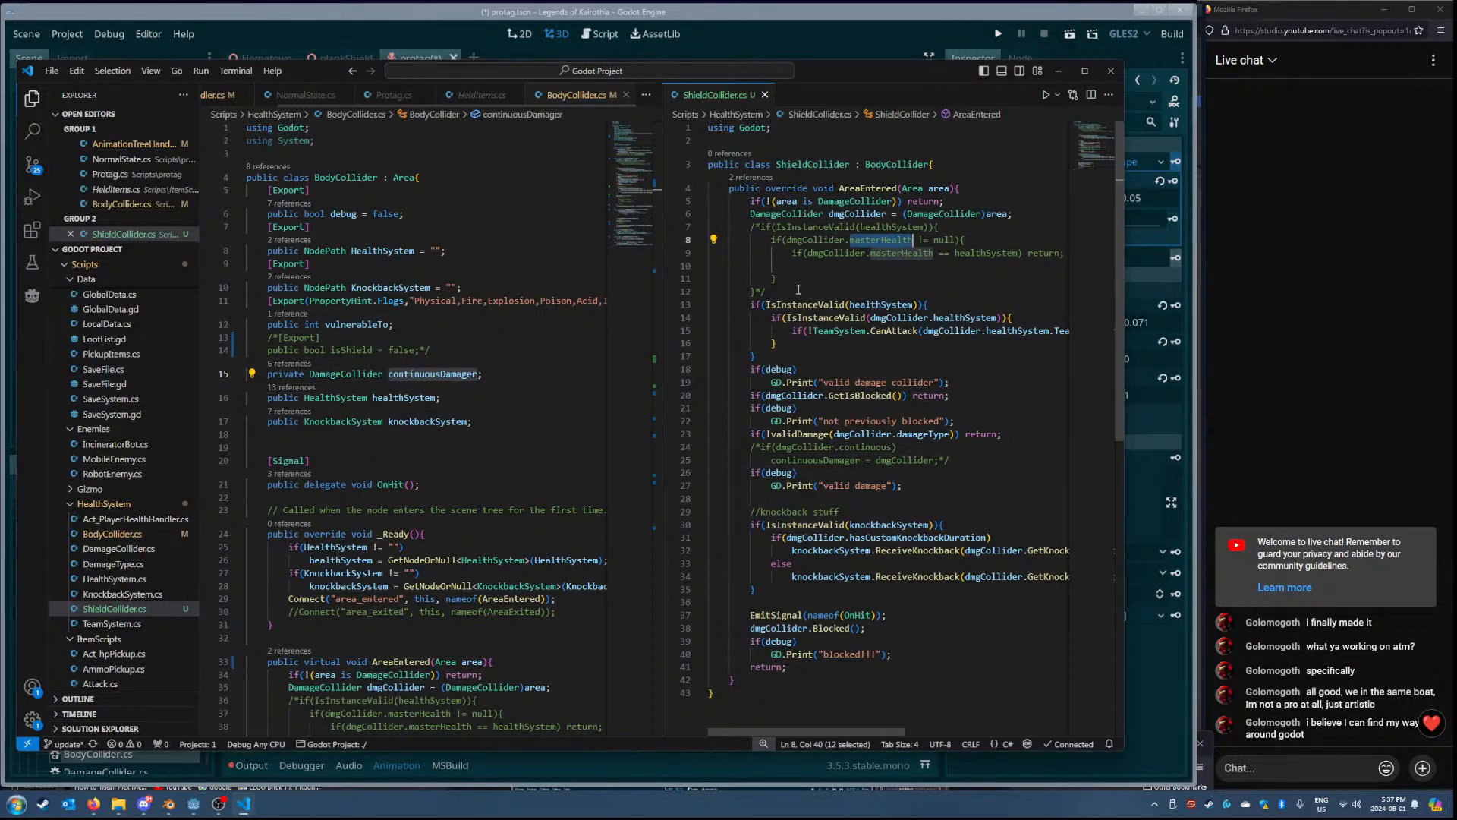
pyautogui.moveTo(790, 294); pyautogui.dragTo(660, 226)
pyautogui.press('Delete')
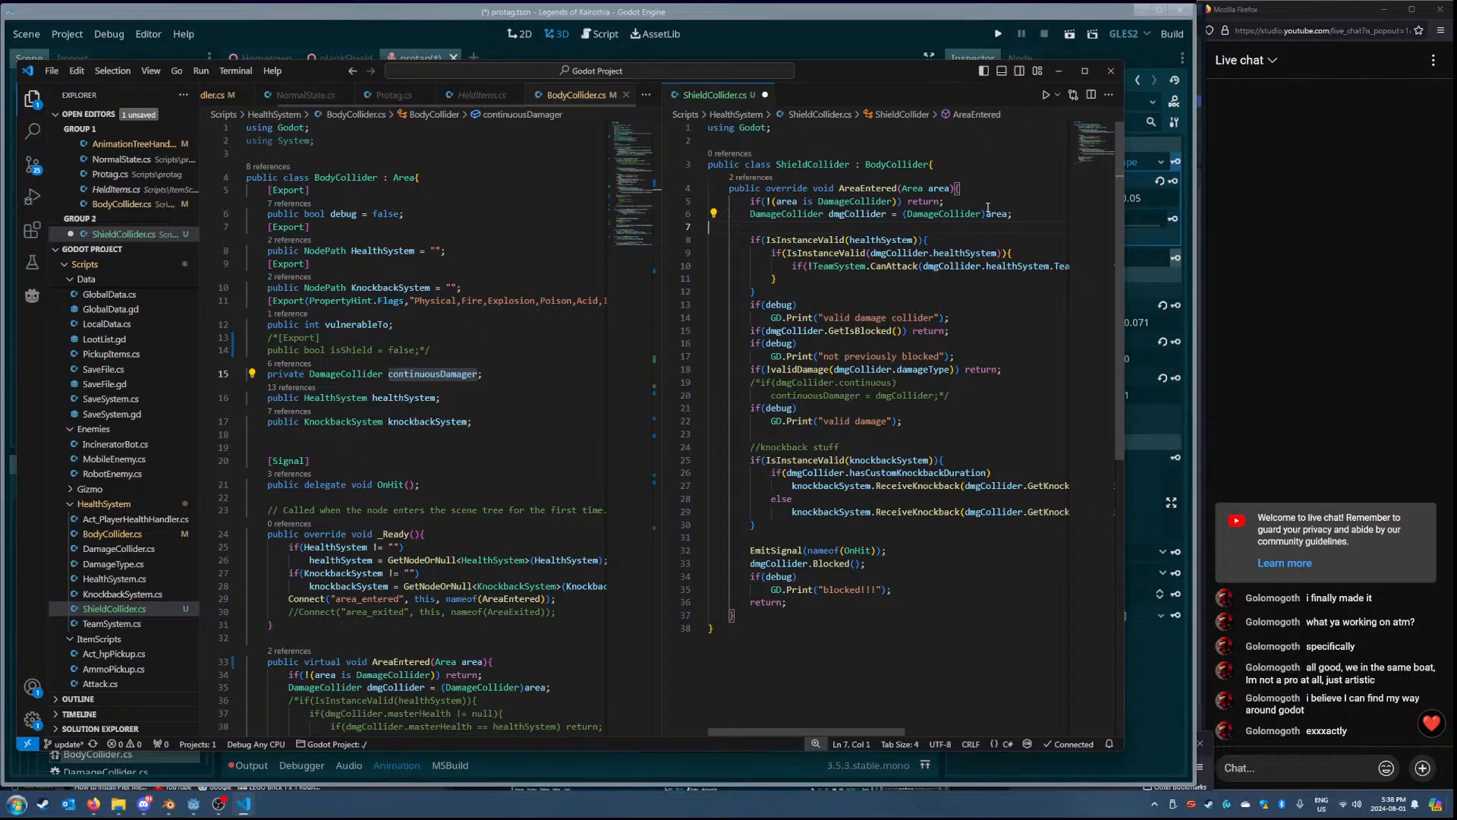
# - Insert two blank lines after the GetIsBlocked check in ShieldCollider.cs and save the file
pyautogui.click(868, 201)
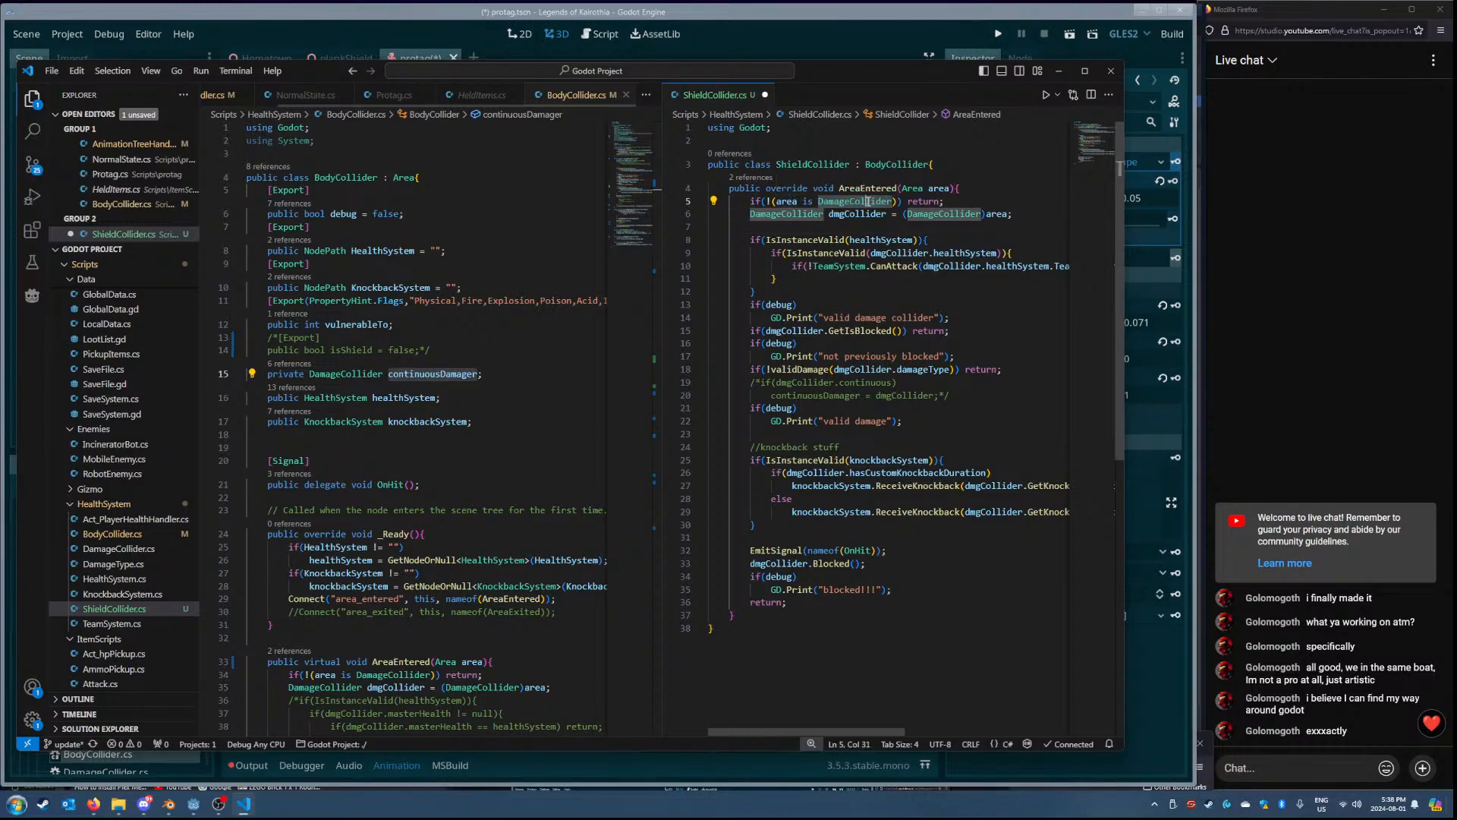
pyautogui.doubleClick(868, 201)
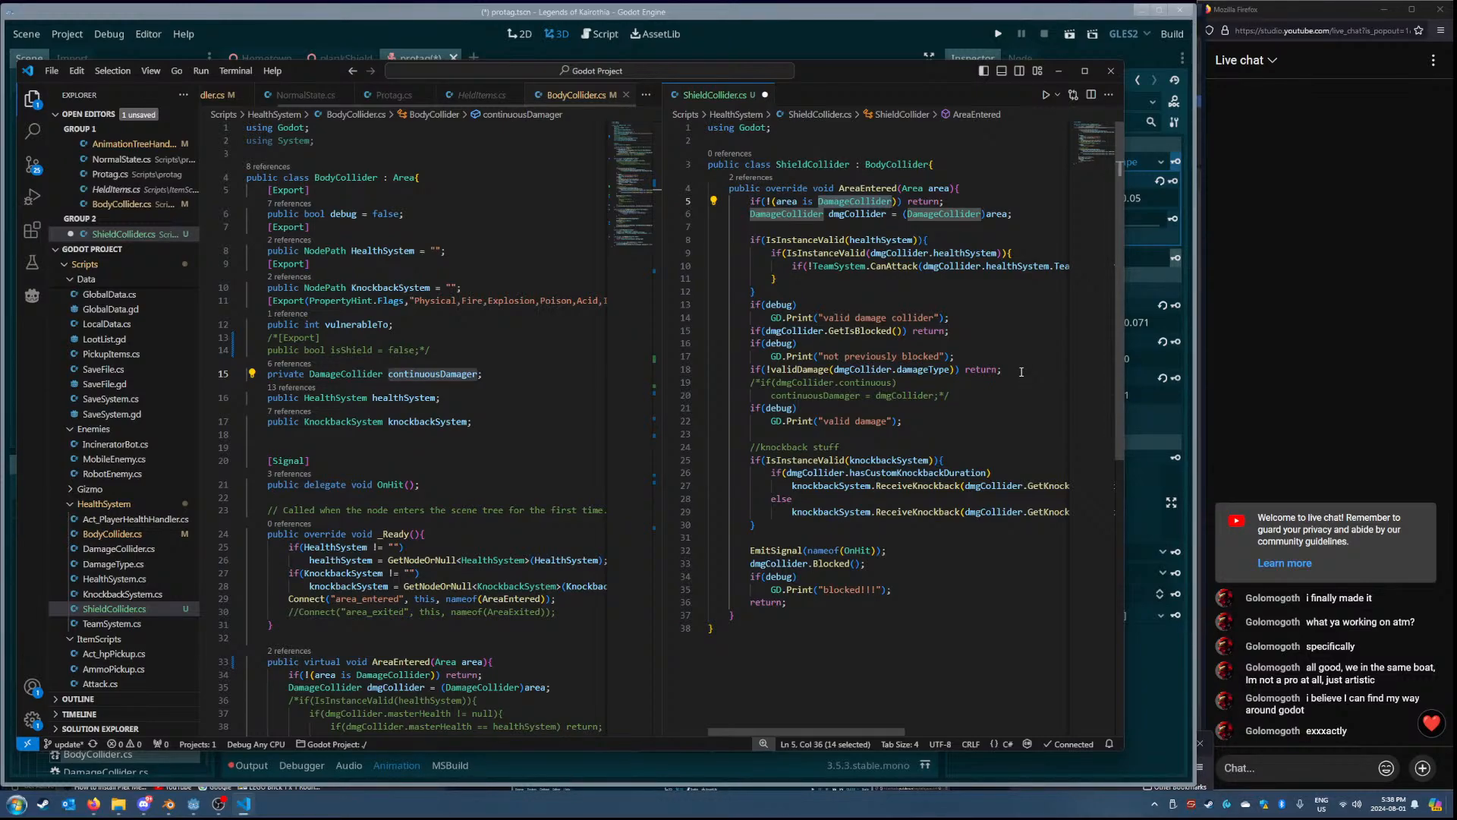
pyautogui.click(975, 358)
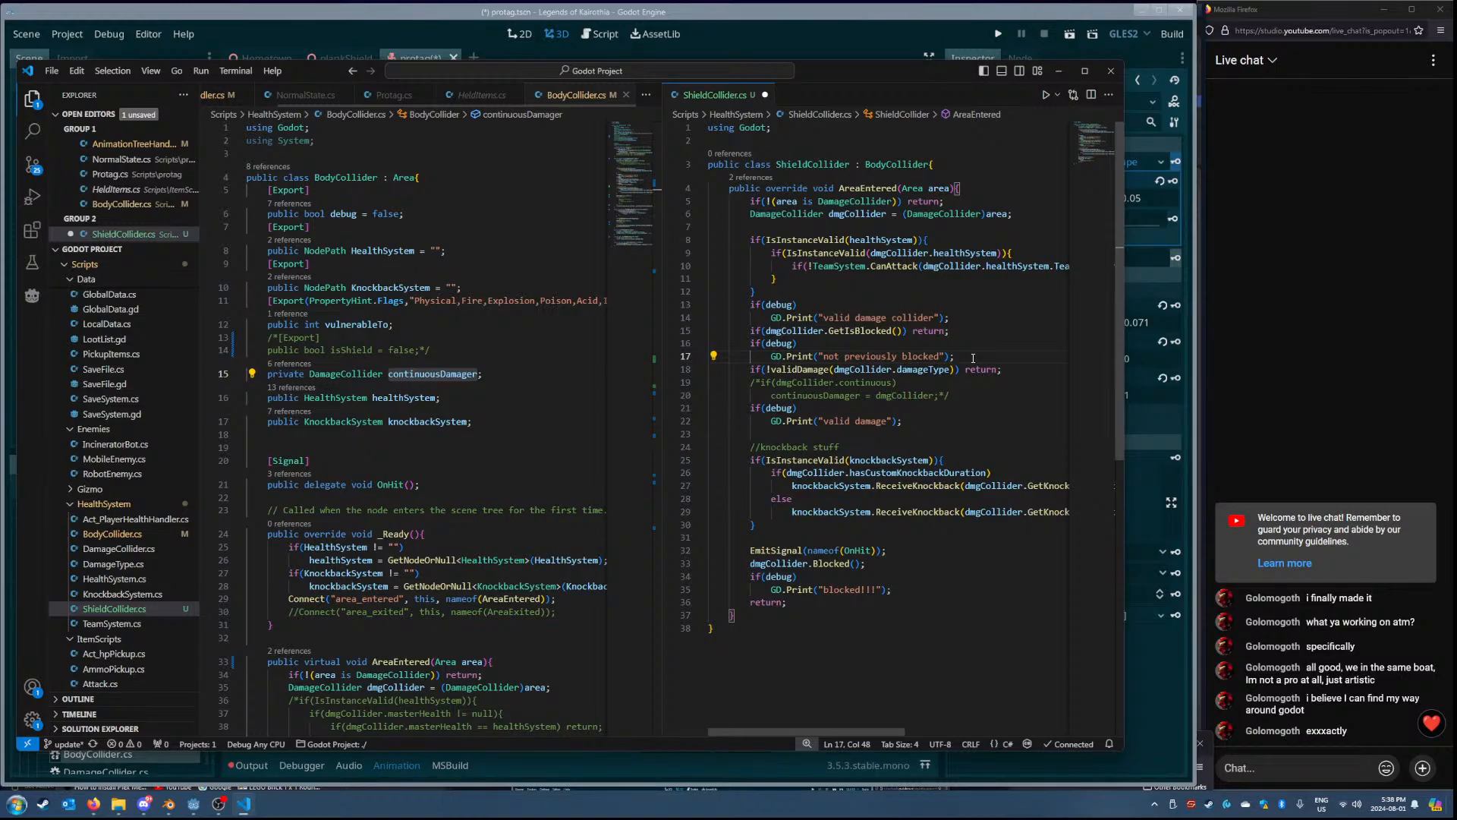
pyautogui.click(964, 330)
pyautogui.press('Return')
pyautogui.press('Return')
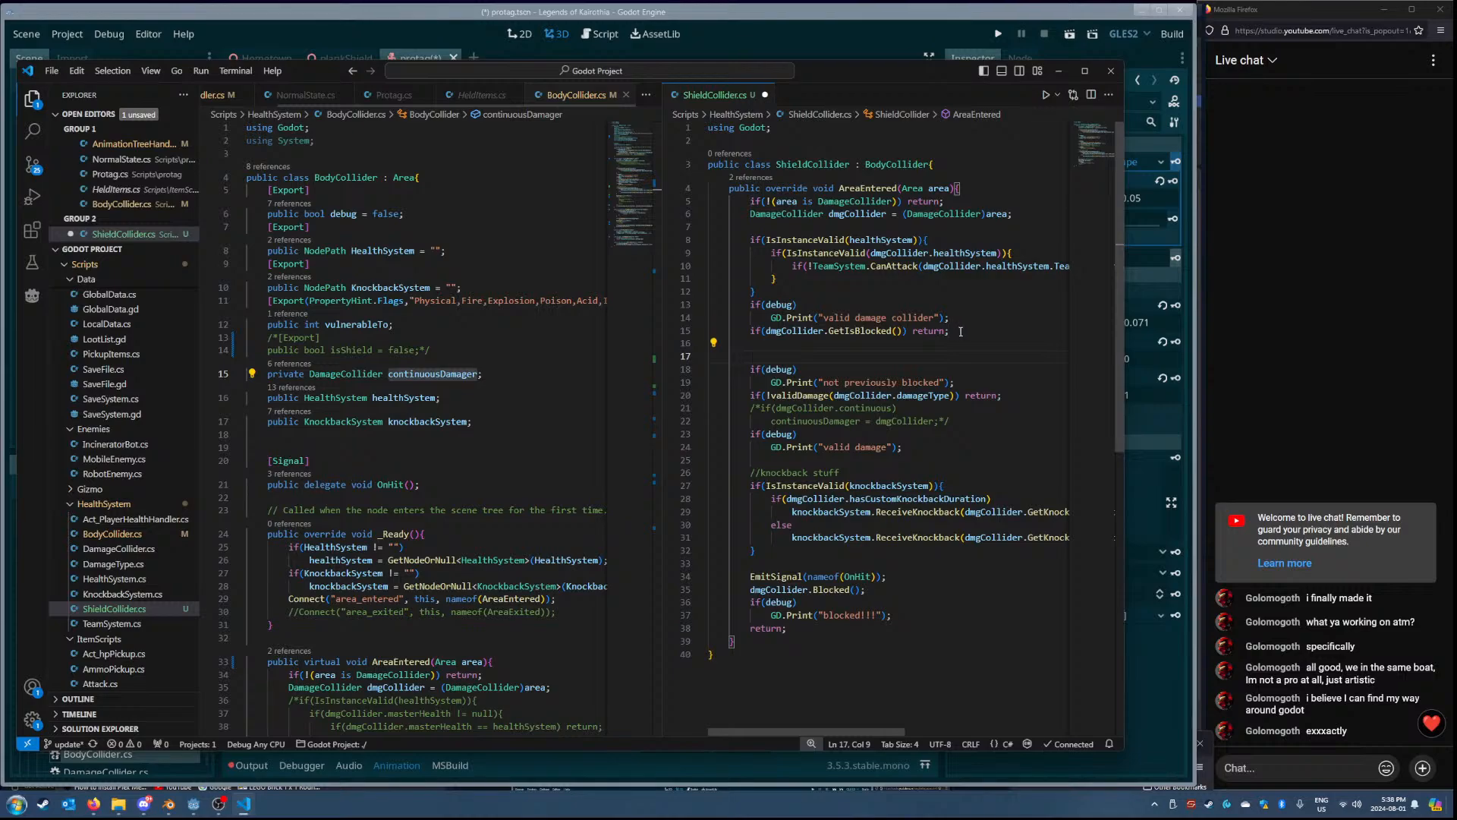
pyautogui.hotkey('ctrl', 's')
# - Review the DamageCollider type check and the dmgCollider cast at the start of AreaEntered in ShieldCollider.cs
pyautogui.click(867, 188)
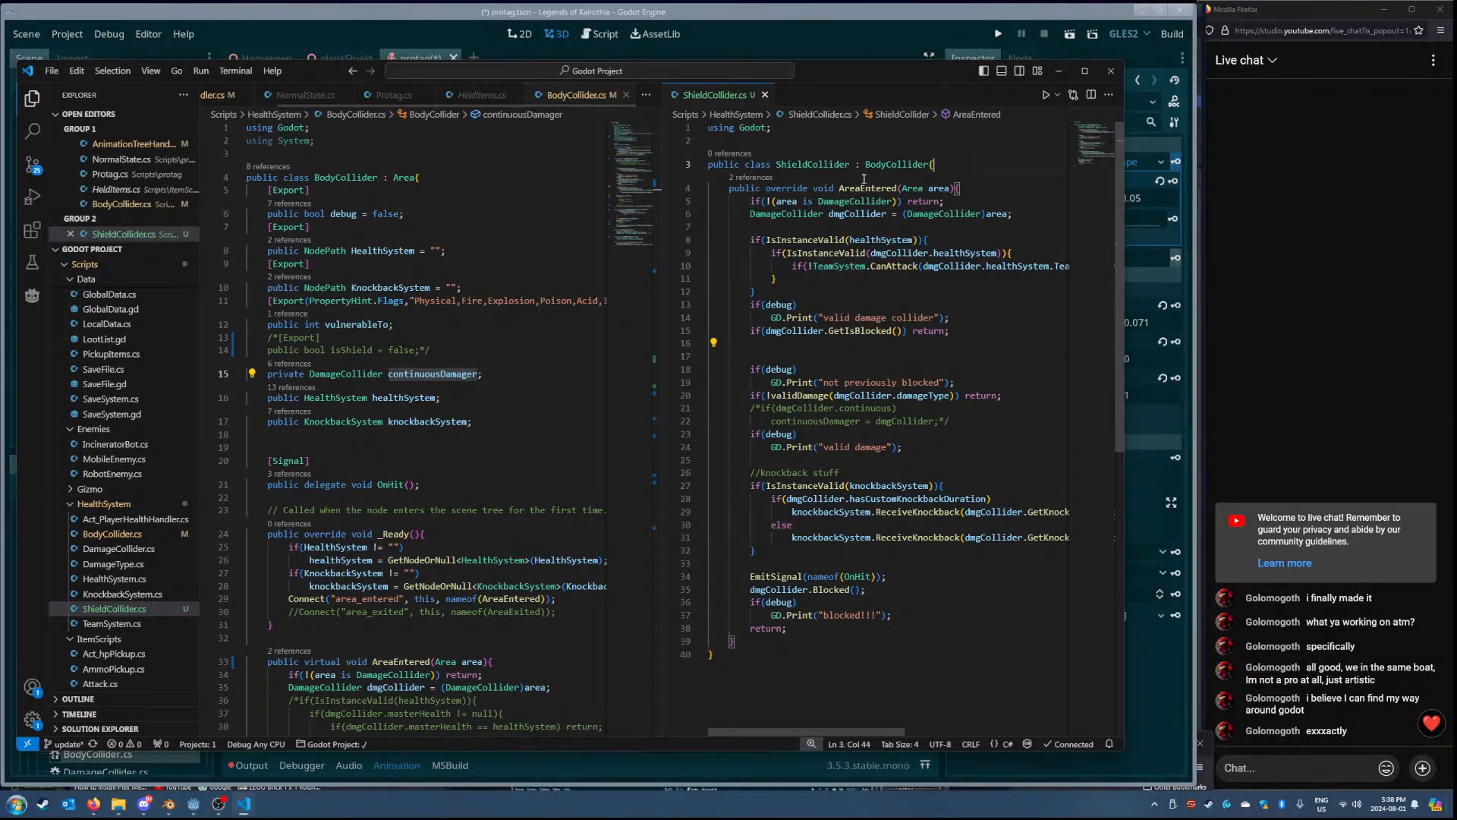
pyautogui.moveTo(751, 201); pyautogui.dragTo(1014, 214)
pyautogui.click(781, 204)
pyautogui.moveTo(750, 201); pyautogui.dragTo(1015, 214)
pyautogui.click(818, 214)
pyautogui.click(844, 214)
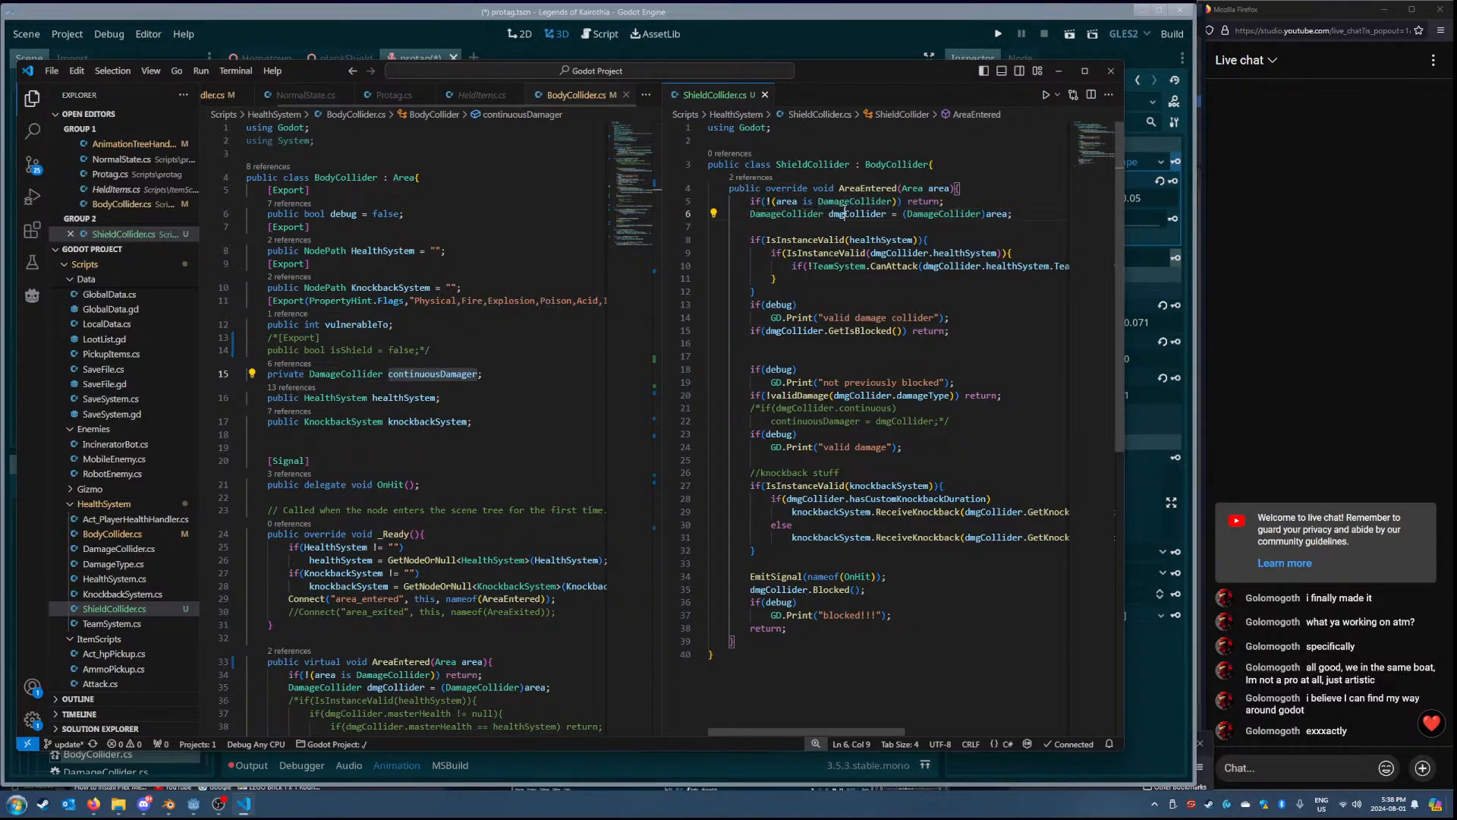
pyautogui.click(772, 214)
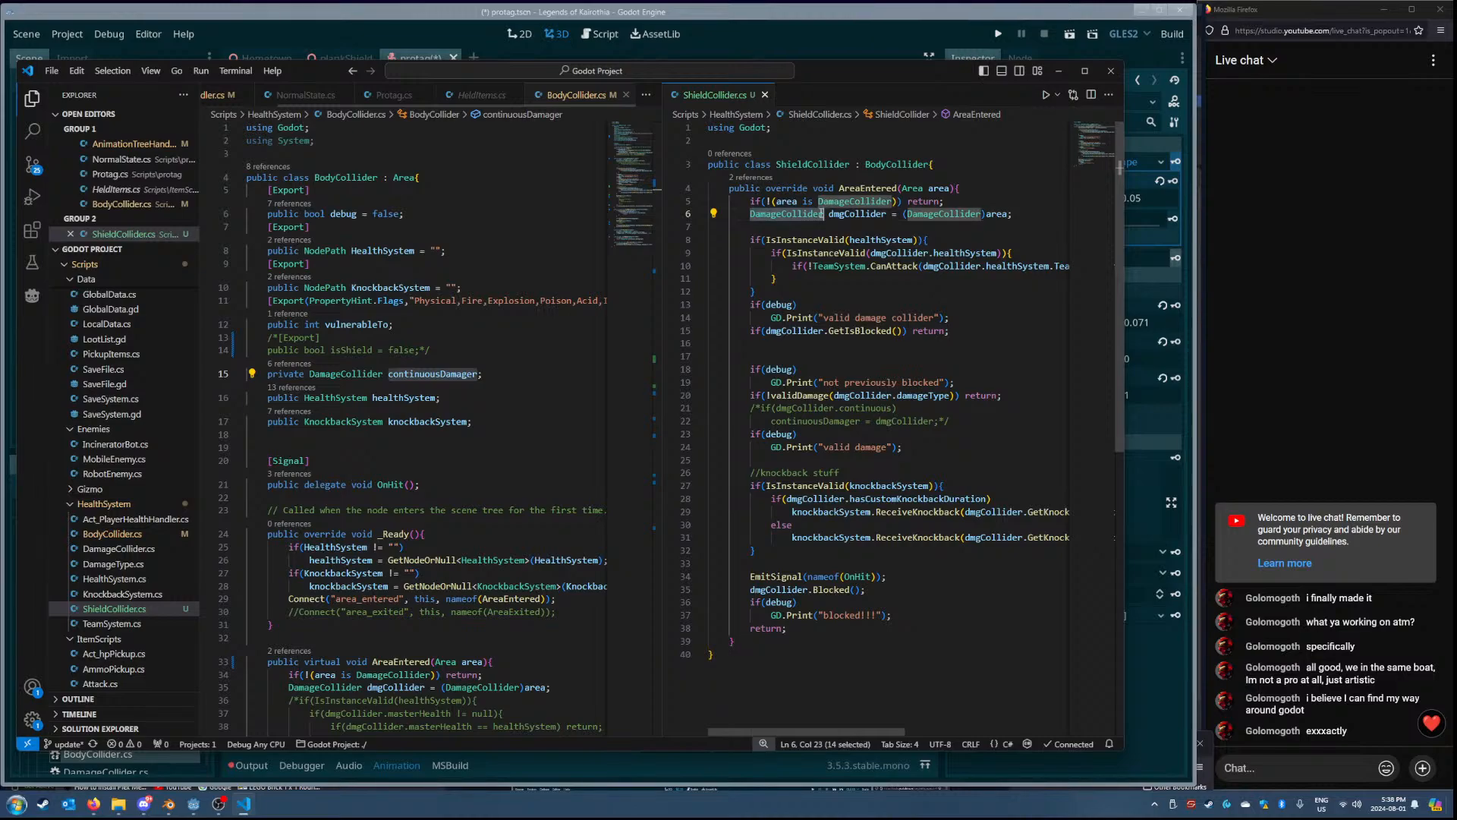
pyautogui.hotkey('ctrl', 'Right')
pyautogui.hotkey('ctrl', 'Right')
pyautogui.hotkey('ctrl', 'Left')
pyautogui.hotkey('ctrl', 'Left')
pyautogui.click(853, 214)
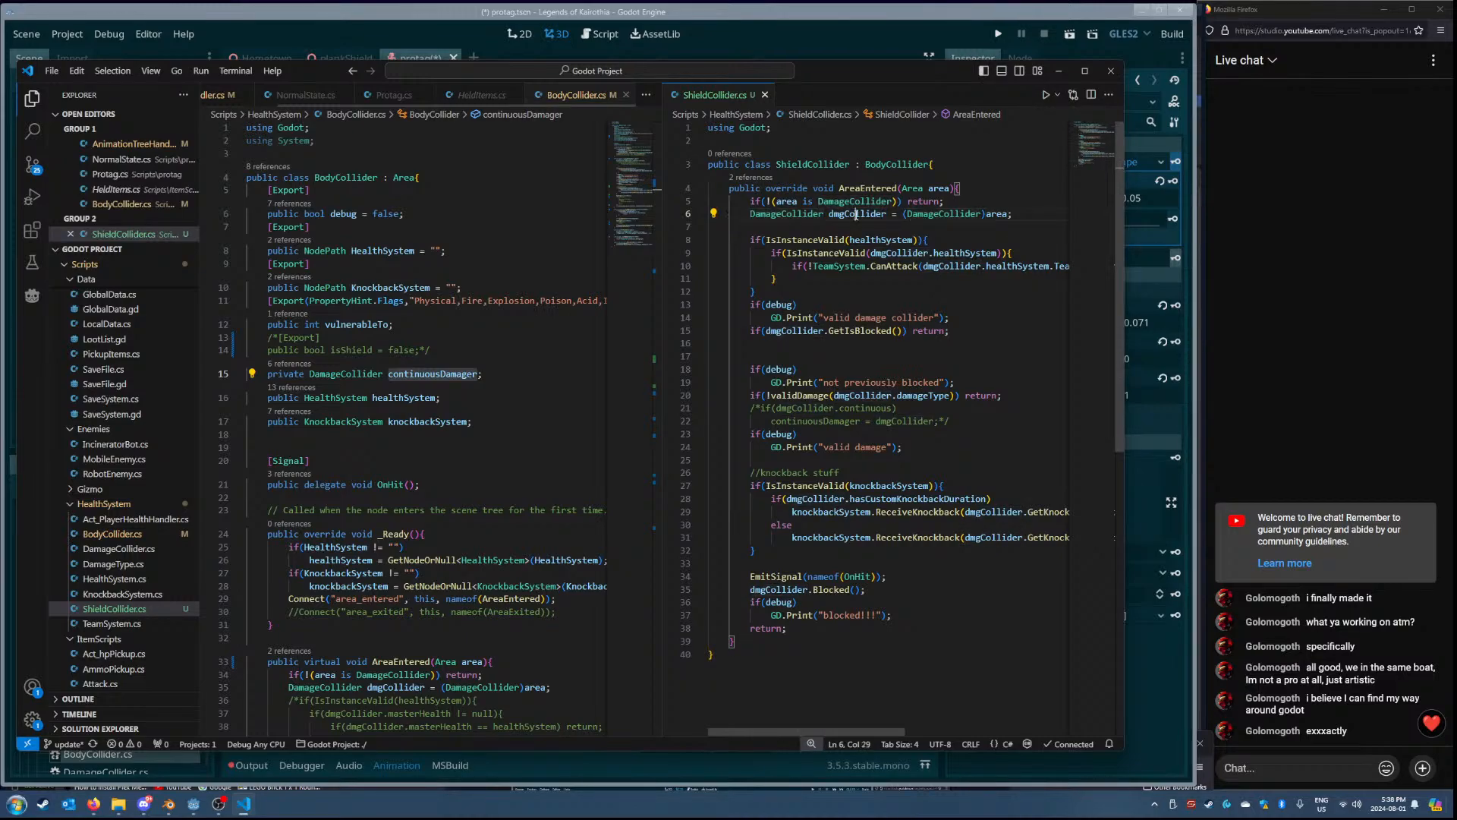
# - Review the health-system team check and the closing "blocked!!!" debug print and return in ShieldCollider.cs
pyautogui.doubleClick(912, 188)
pyautogui.moveTo(750, 214); pyautogui.dragTo(1012, 216)
pyautogui.press('Down')
pyautogui.press('Down')
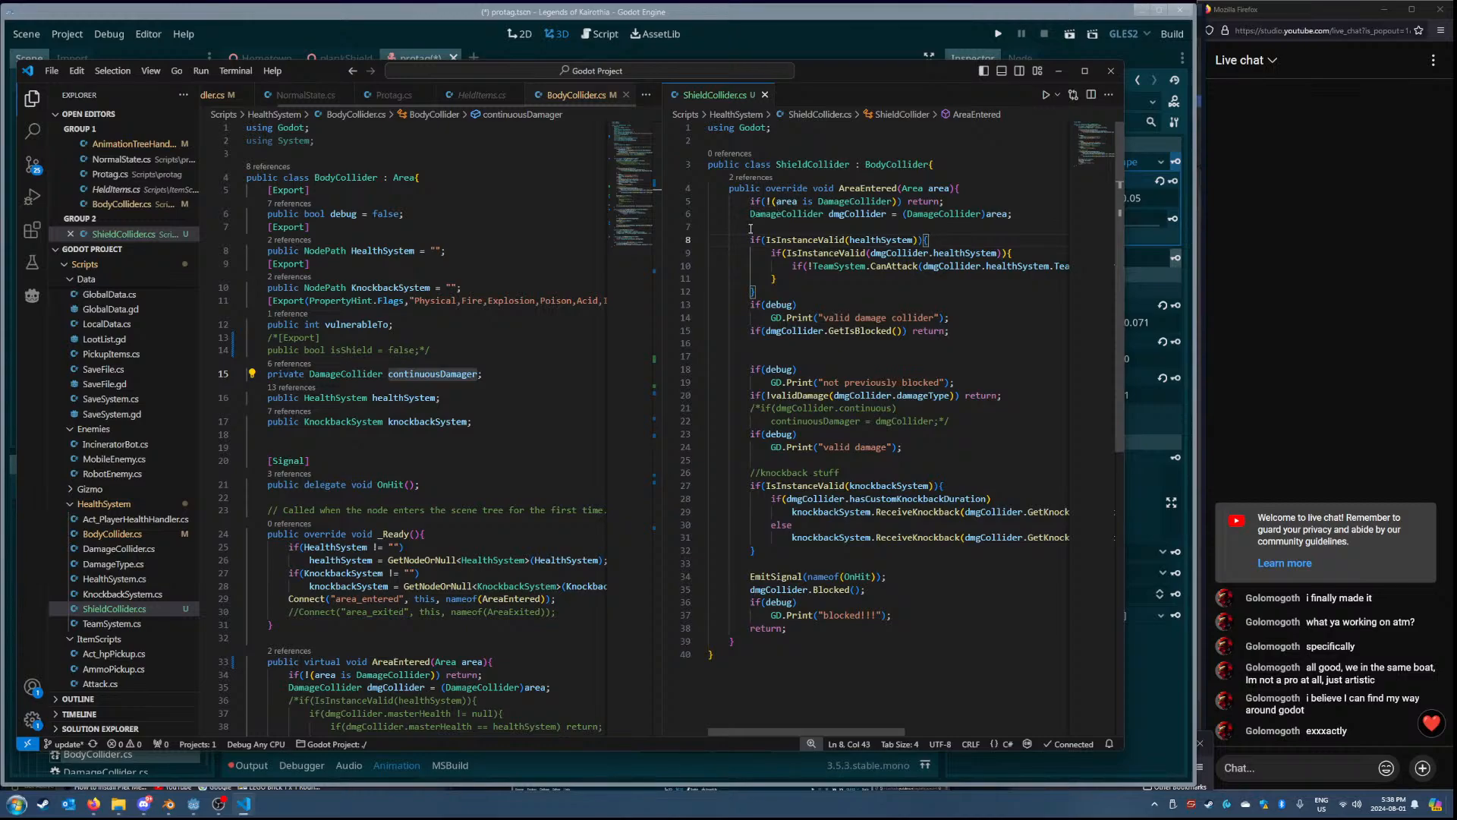
pyautogui.moveTo(751, 236)
pyautogui.mouseDown()
pyautogui.moveTo(777, 280)
pyautogui.moveTo(711, 275)
pyautogui.moveTo(751, 240)
pyautogui.mouseUp()
pyautogui.click(799, 282)
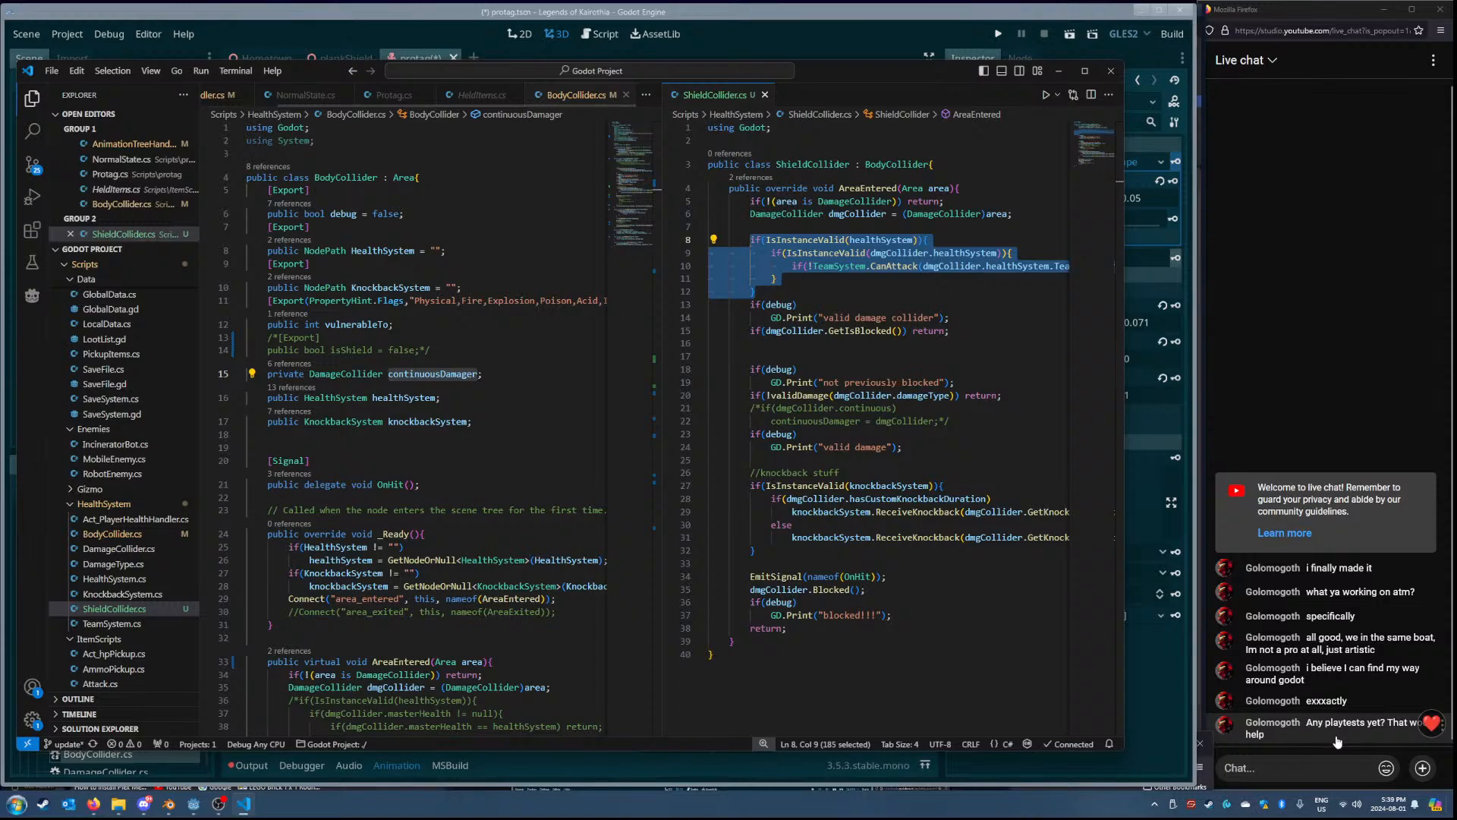
pyautogui.moveTo(803, 629); pyautogui.dragTo(708, 602)
pyautogui.click(810, 624)
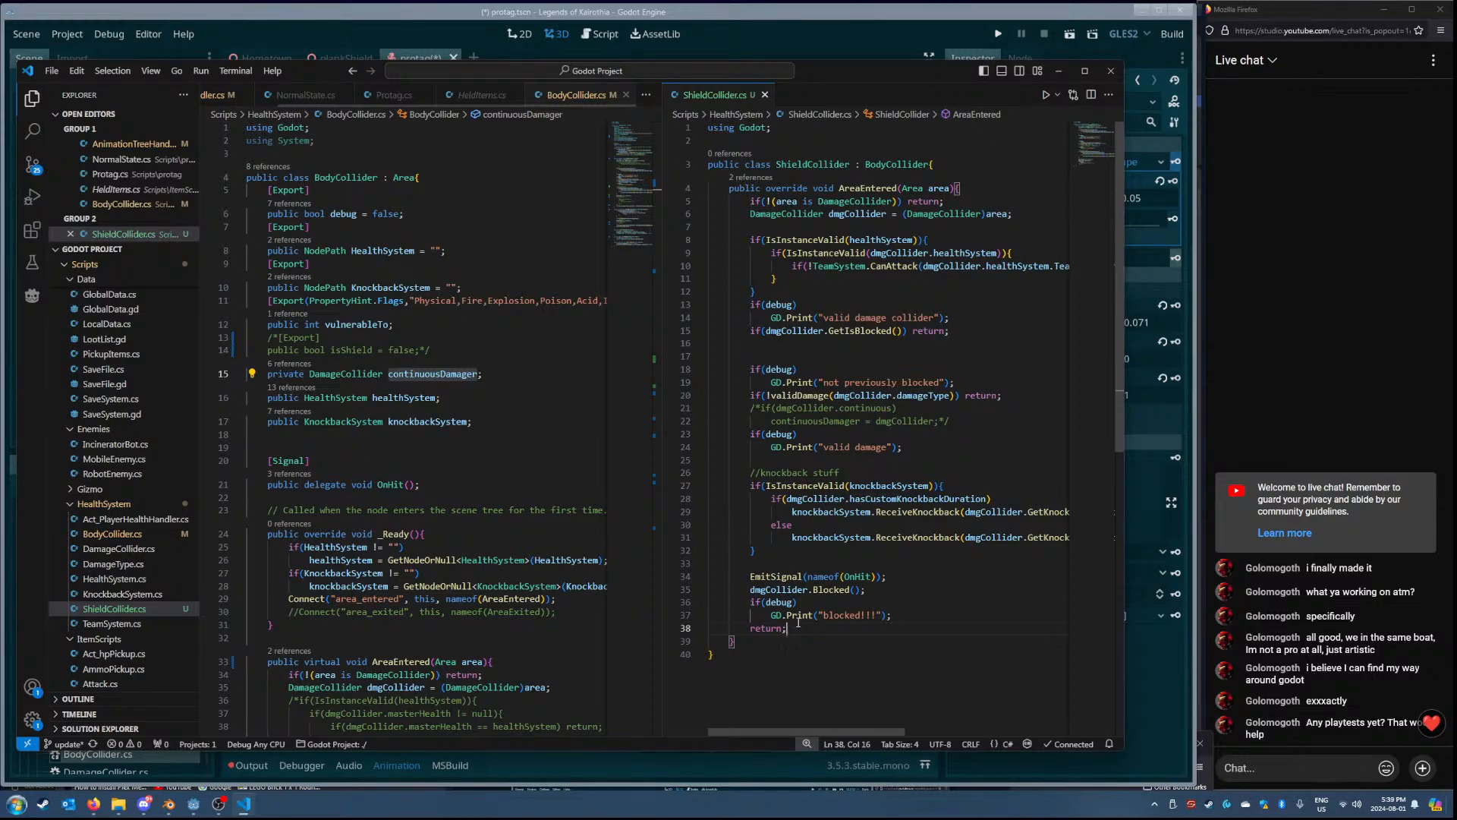
pyautogui.moveTo(799, 622); pyautogui.dragTo(711, 601)
pyautogui.click(800, 621)
# - Switch to Godot, bring up the Hometown scene and enlarge its 3D viewport
pyautogui.click(782, 35)
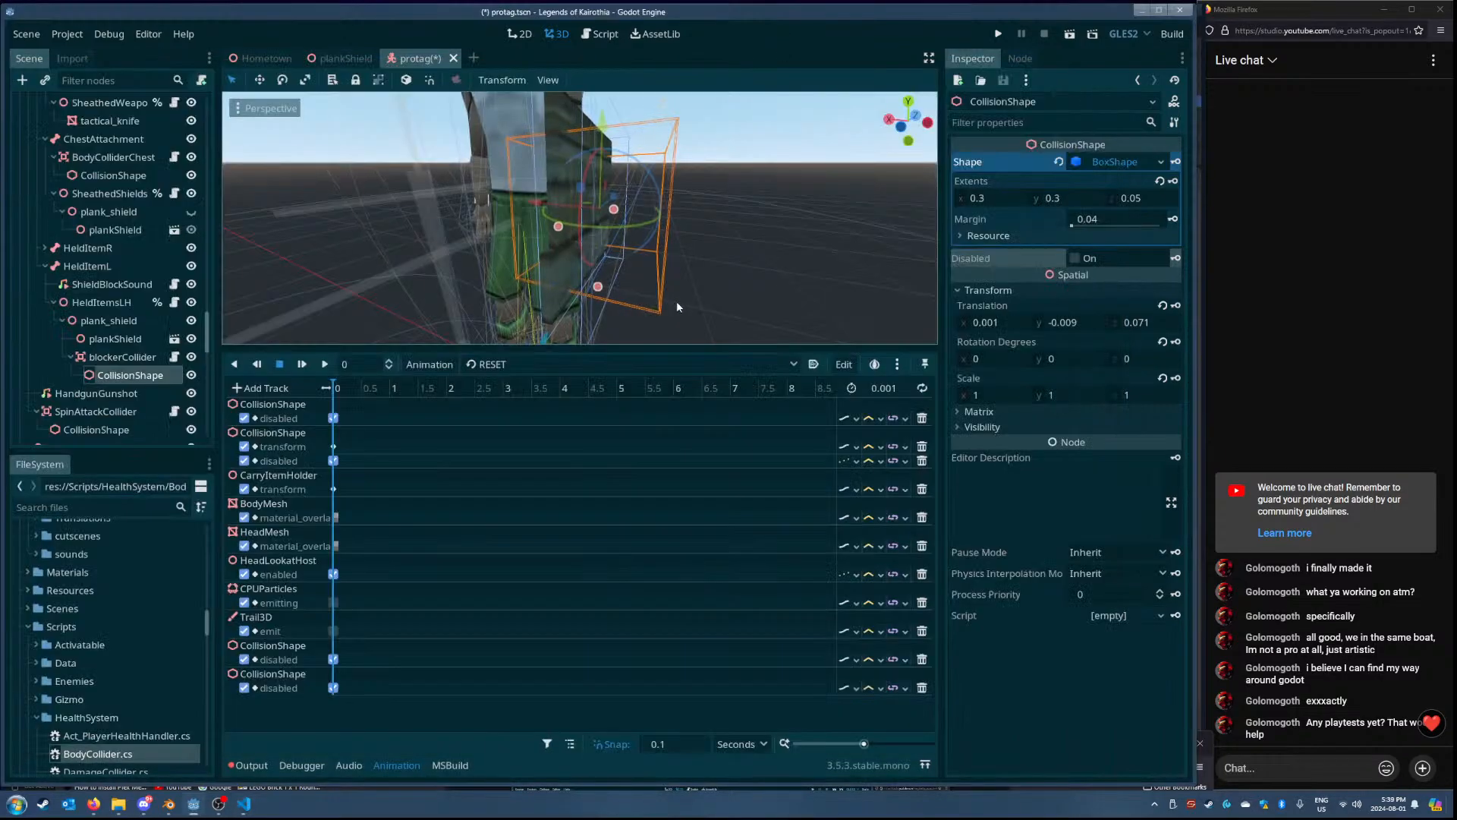
pyautogui.click(257, 59)
pyautogui.moveTo(664, 270); pyautogui.dragTo(713, 262, button='right')
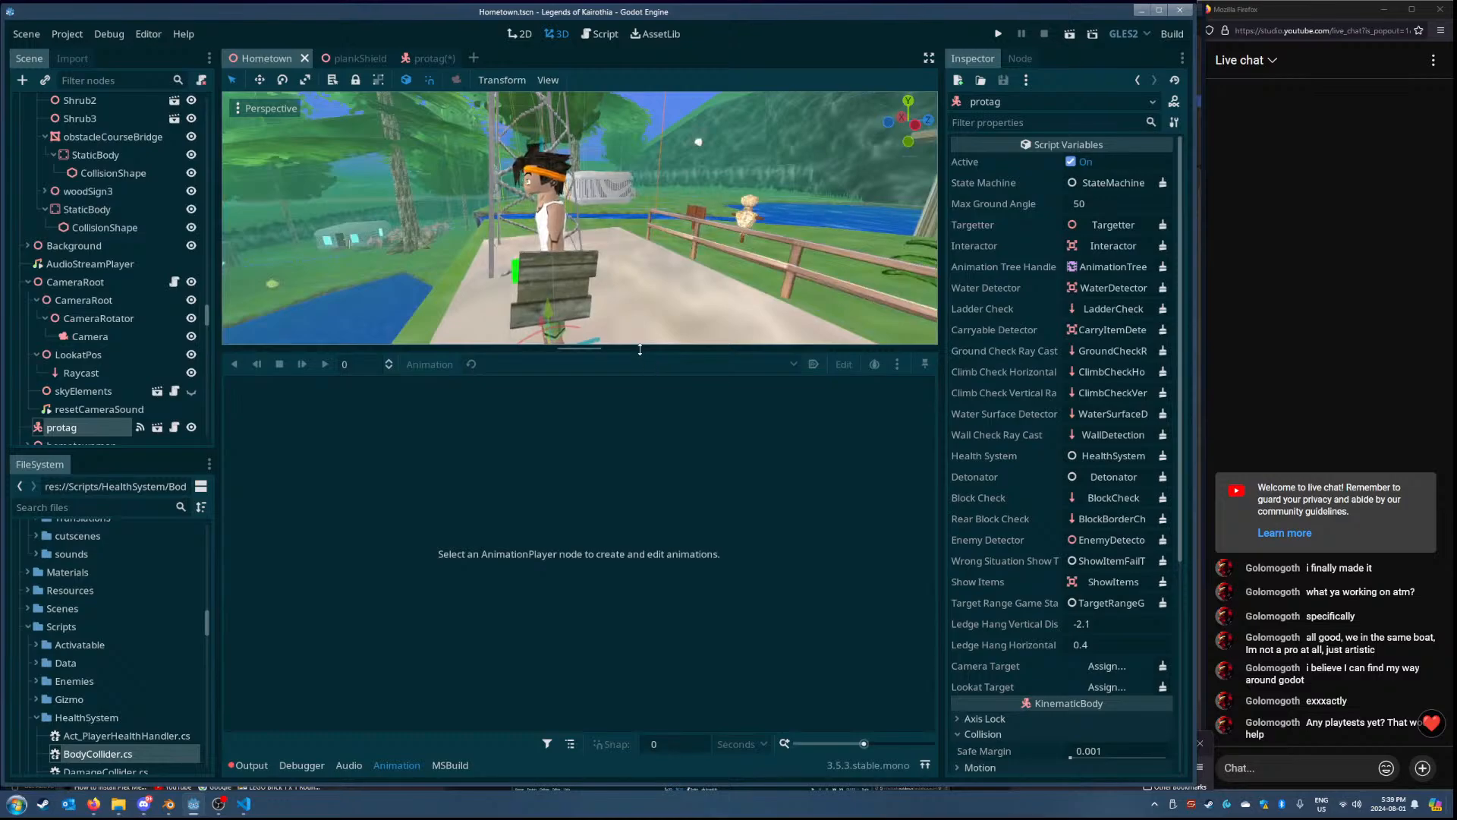
pyautogui.moveTo(653, 348); pyautogui.dragTo(654, 554)
# - Examine the Hometown map from above and close up around the white building and dirt patch
pyautogui.moveTo(660, 516); pyautogui.dragTo(455, 524, button='right')
pyautogui.moveTo(580, 320); pyautogui.dragTo(356, 403, button='right')
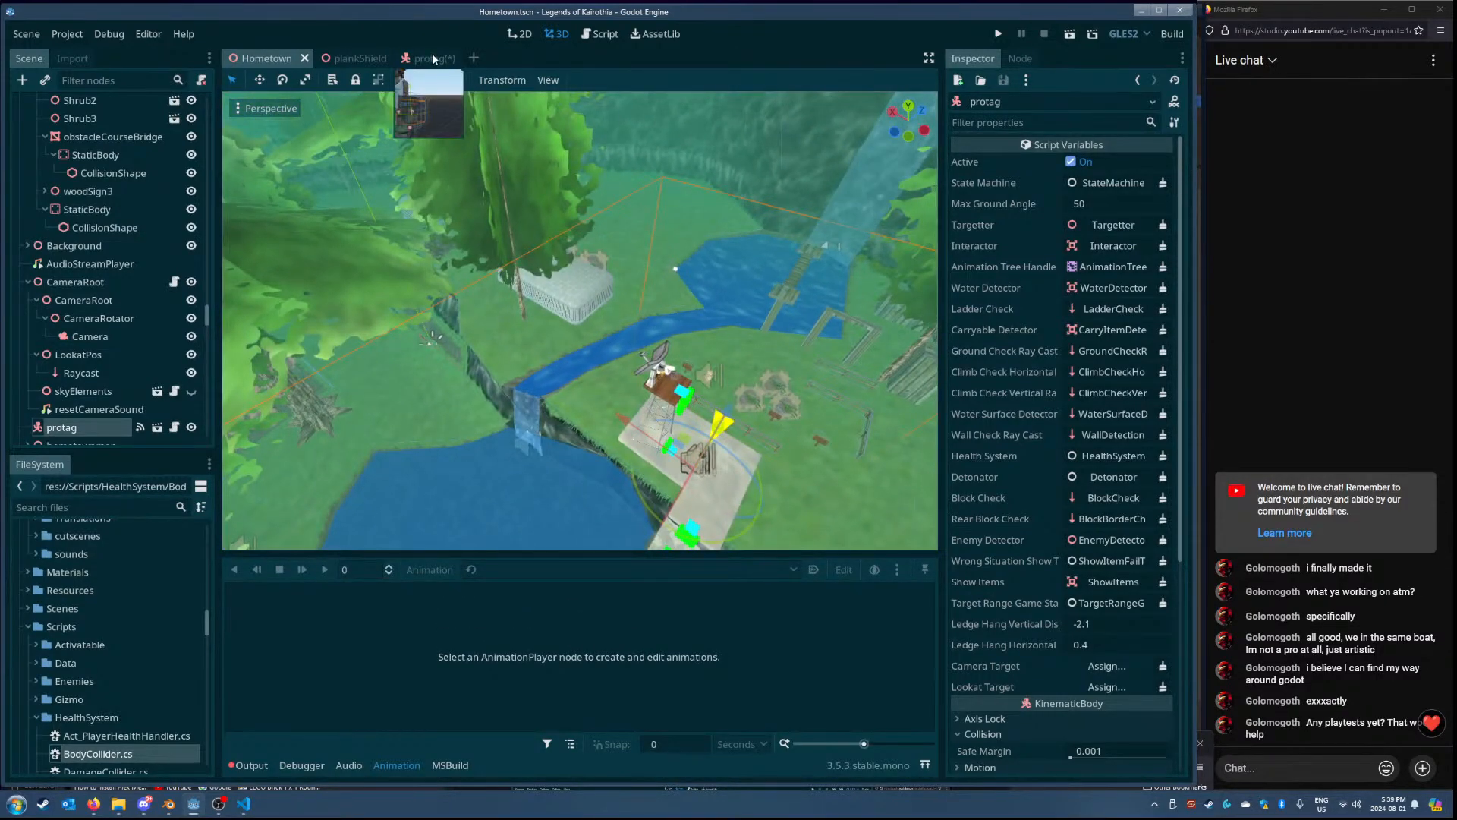
pyautogui.moveTo(658, 297); pyautogui.dragTo(613, 329, button='right')
pyautogui.press('q')
pyautogui.press('w')
pyautogui.moveTo(608, 267); pyautogui.dragTo(933, 281, button='right')
pyautogui.press('w')
pyautogui.moveTo(534, 444); pyautogui.dragTo(644, 394, button='right')
pyautogui.press('w')
pyautogui.press('s')
pyautogui.press('w')
pyautogui.press('w')
pyautogui.press('e')
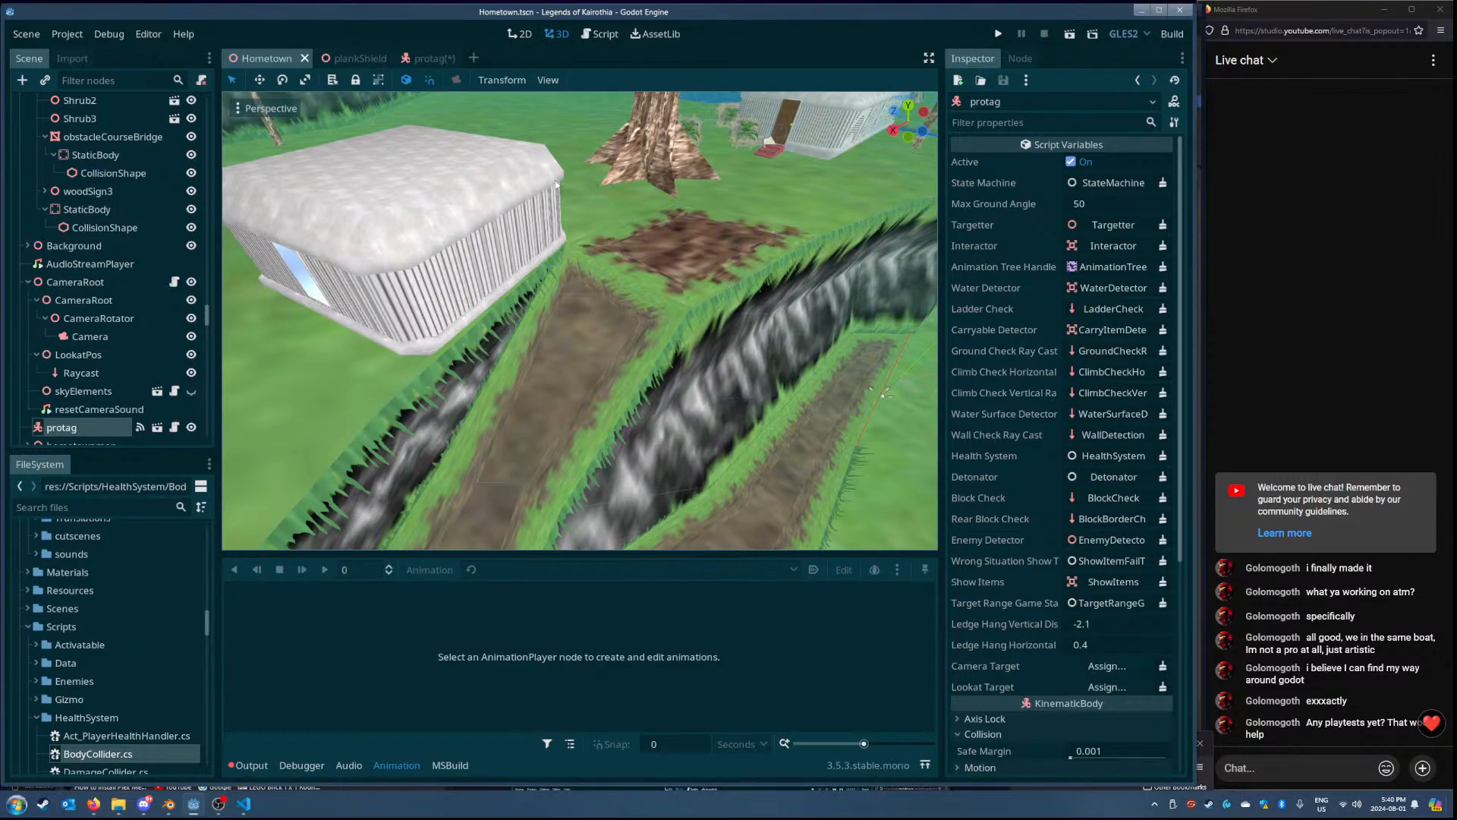
# - Examine the dirt paths, cliff edge, stone platforms and tower area of the Hometown scene
pyautogui.moveTo(701, 227); pyautogui.dragTo(696, 280, button='right')
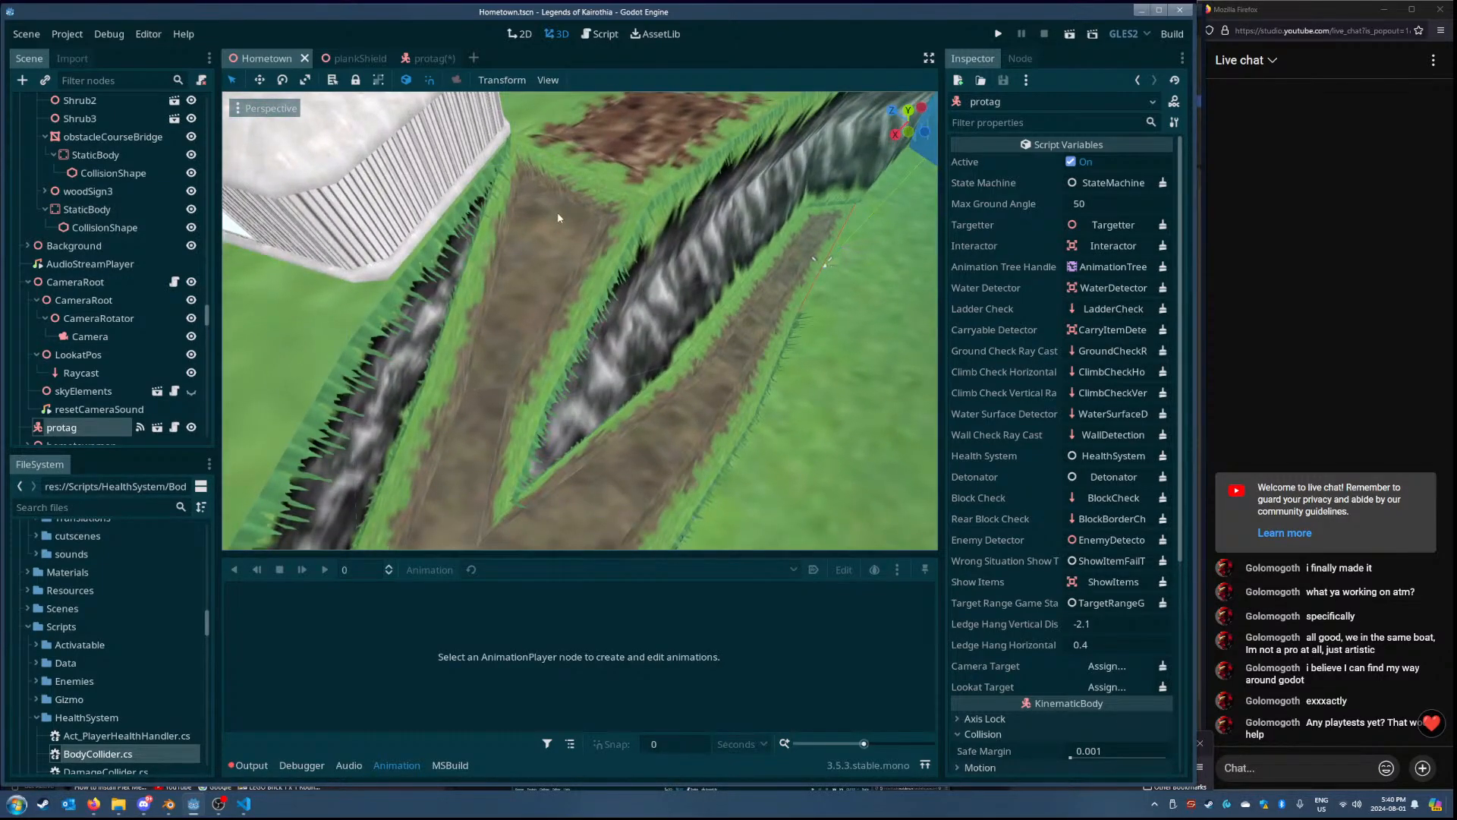
pyautogui.moveTo(557, 218)
pyautogui.mouseDown(button='right')
pyautogui.moveTo(545, 136)
pyautogui.moveTo(566, 122)
pyautogui.moveTo(516, 114)
pyautogui.moveTo(444, 133)
pyautogui.moveTo(448, 220)
pyautogui.moveTo(341, 198)
pyautogui.moveTo(493, 227)
pyautogui.moveTo(613, 424)
pyautogui.mouseUp(button='right')
pyautogui.press('w')
pyautogui.press('w')
pyautogui.press('w')
pyautogui.press('a')
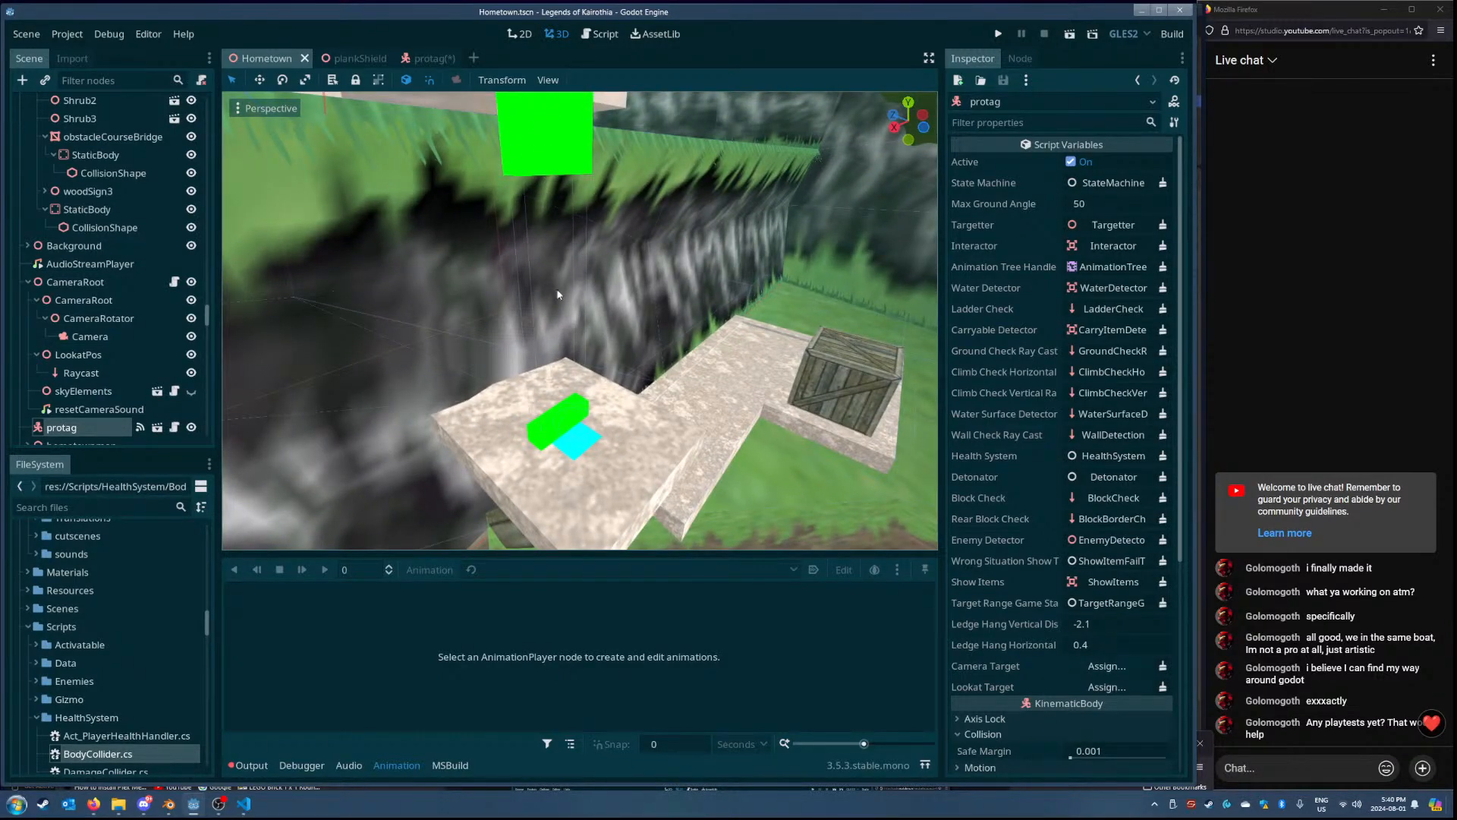
pyautogui.moveTo(558, 295)
pyautogui.mouseDown(button='right')
pyautogui.moveTo(550, 273)
pyautogui.moveTo(540, 303)
pyautogui.mouseUp(button='right')
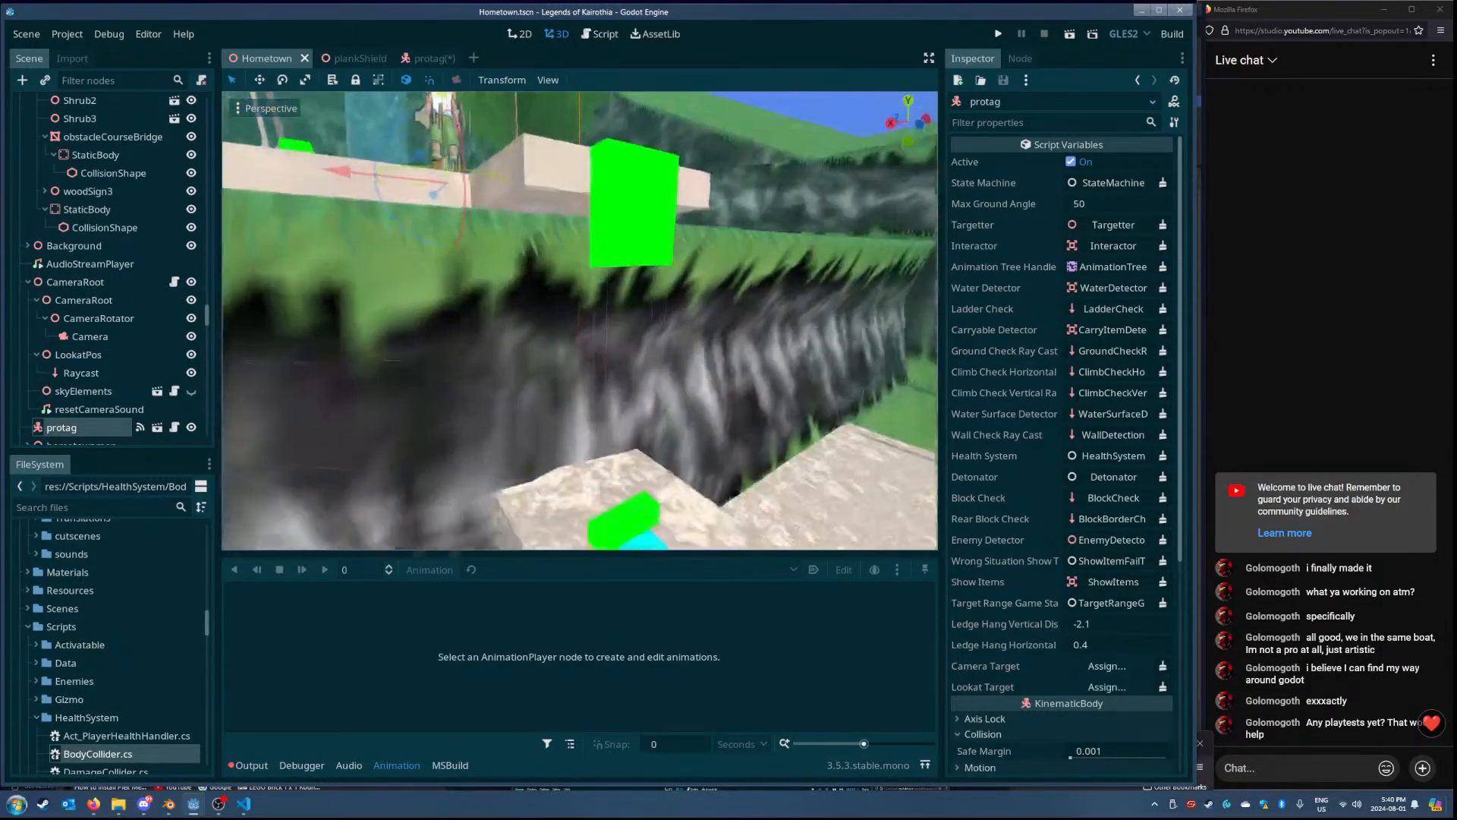
pyautogui.moveTo(579, 320)
pyautogui.mouseDown(button='right')
pyautogui.moveTo(600, 288)
pyautogui.moveTo(599, 320)
pyautogui.mouseUp(button='right')
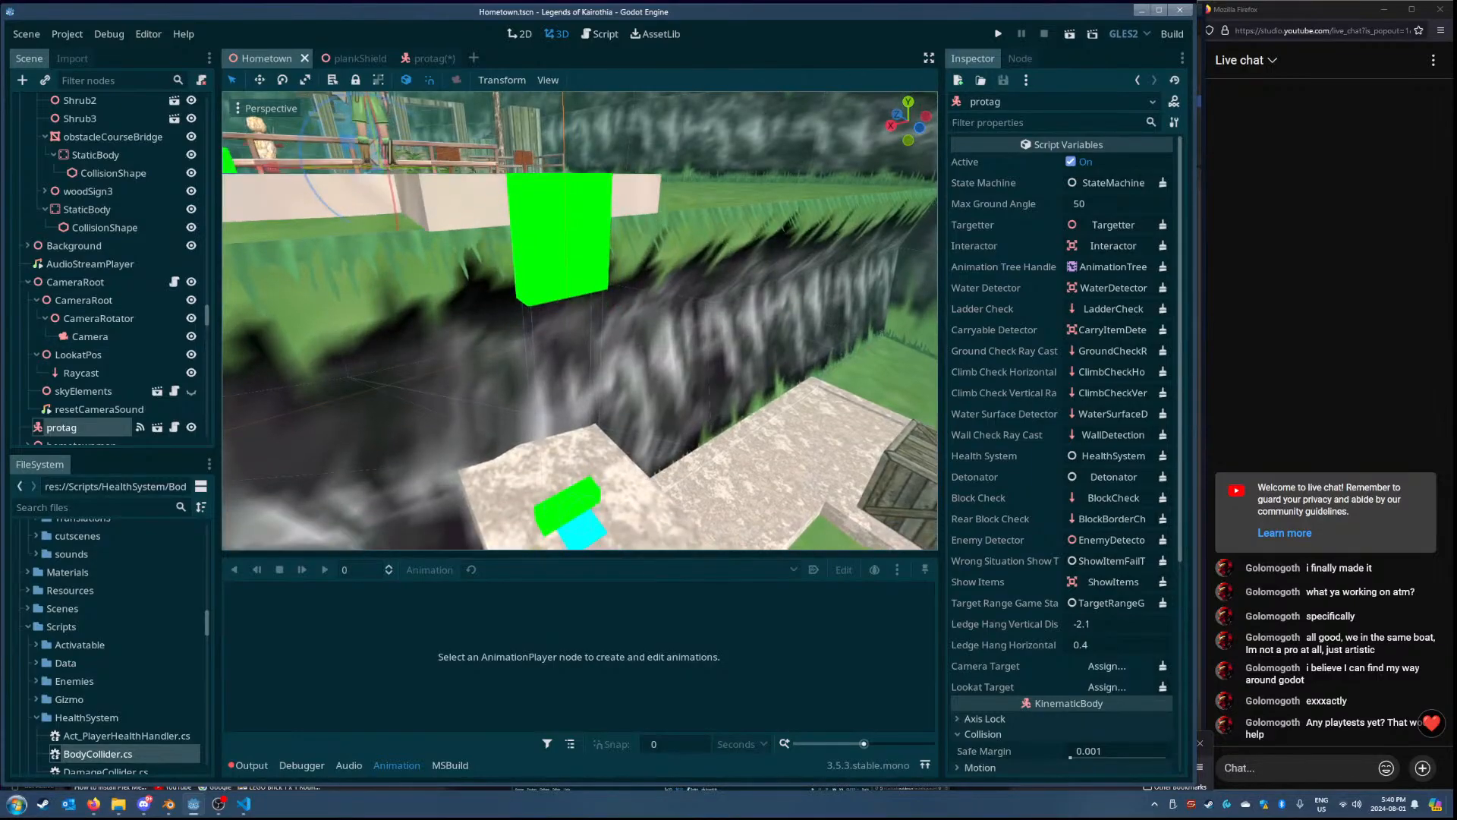
pyautogui.moveTo(712, 328); pyautogui.dragTo(706, 382, button='right')
pyautogui.press('s')
pyautogui.press('w')
pyautogui.press('w')
pyautogui.press('e')
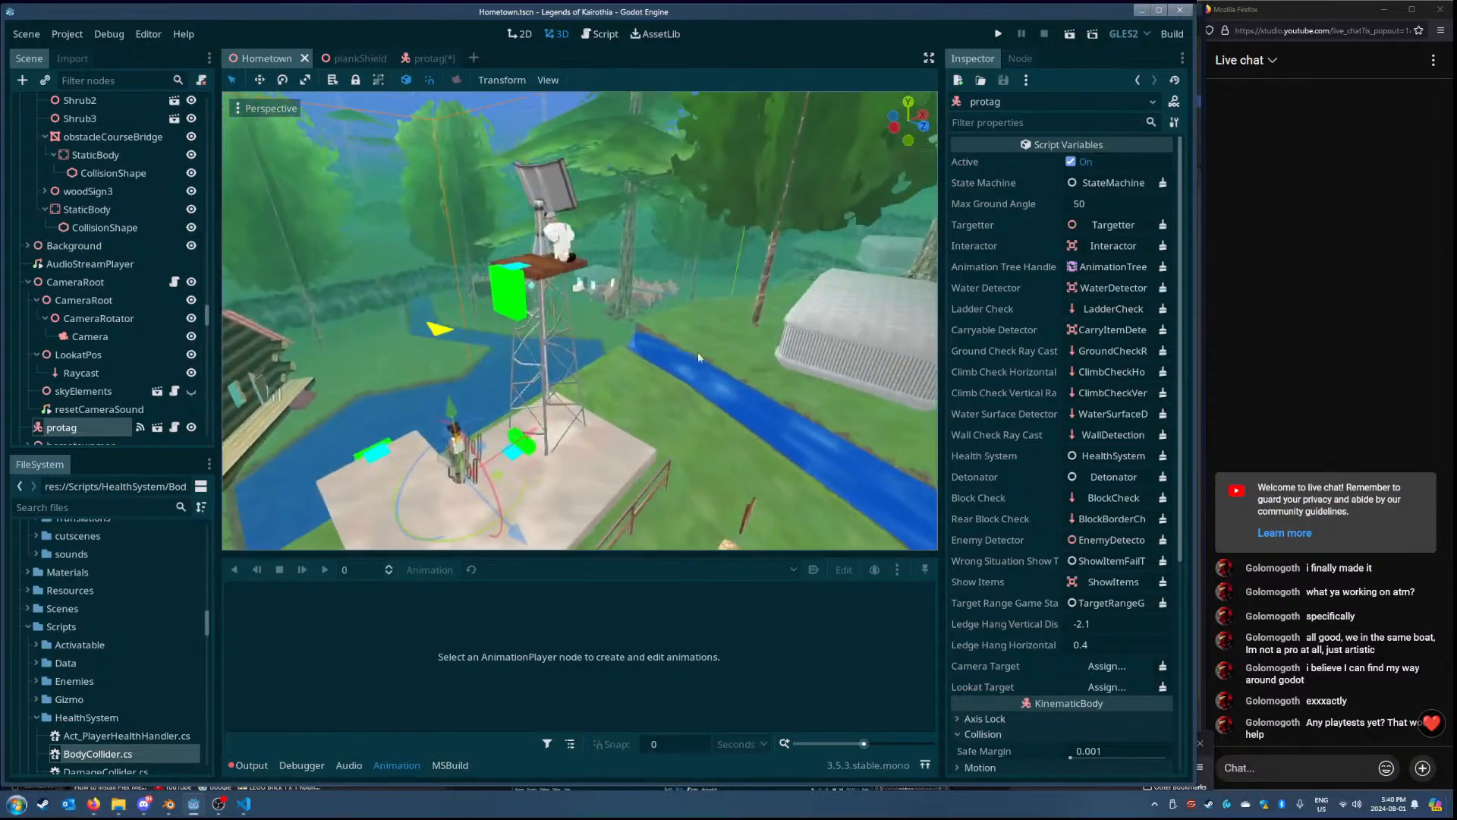
# - Select the tower mesh and examine the surroundings and the wooden obstacle course in the Hometown scene
pyautogui.click(552, 323)
pyautogui.moveTo(552, 323); pyautogui.dragTo(589, 341, button='right')
pyautogui.moveTo(583, 377); pyautogui.dragTo(884, 421)
pyautogui.moveTo(884, 421); pyautogui.dragTo(935, 425, button='right')
pyautogui.moveTo(592, 348); pyautogui.dragTo(429, 441)
pyautogui.moveTo(430, 441); pyautogui.dragTo(342, 441, button='right')
pyautogui.moveTo(585, 396); pyautogui.dragTo(725, 368)
pyautogui.moveTo(725, 368); pyautogui.dragTo(683, 288, button='right')
pyautogui.hotkey('ctrl', 'z')
pyautogui.hotkey('ctrl', 'z')
pyautogui.hotkey('ctrl', 'z')
pyautogui.press('w')
pyautogui.press('s')
pyautogui.press('w')
pyautogui.press('w')
pyautogui.press('s')
pyautogui.press('s')
pyautogui.press('w')
pyautogui.press('w')
pyautogui.press('s')
pyautogui.press('w')
pyautogui.press('s')
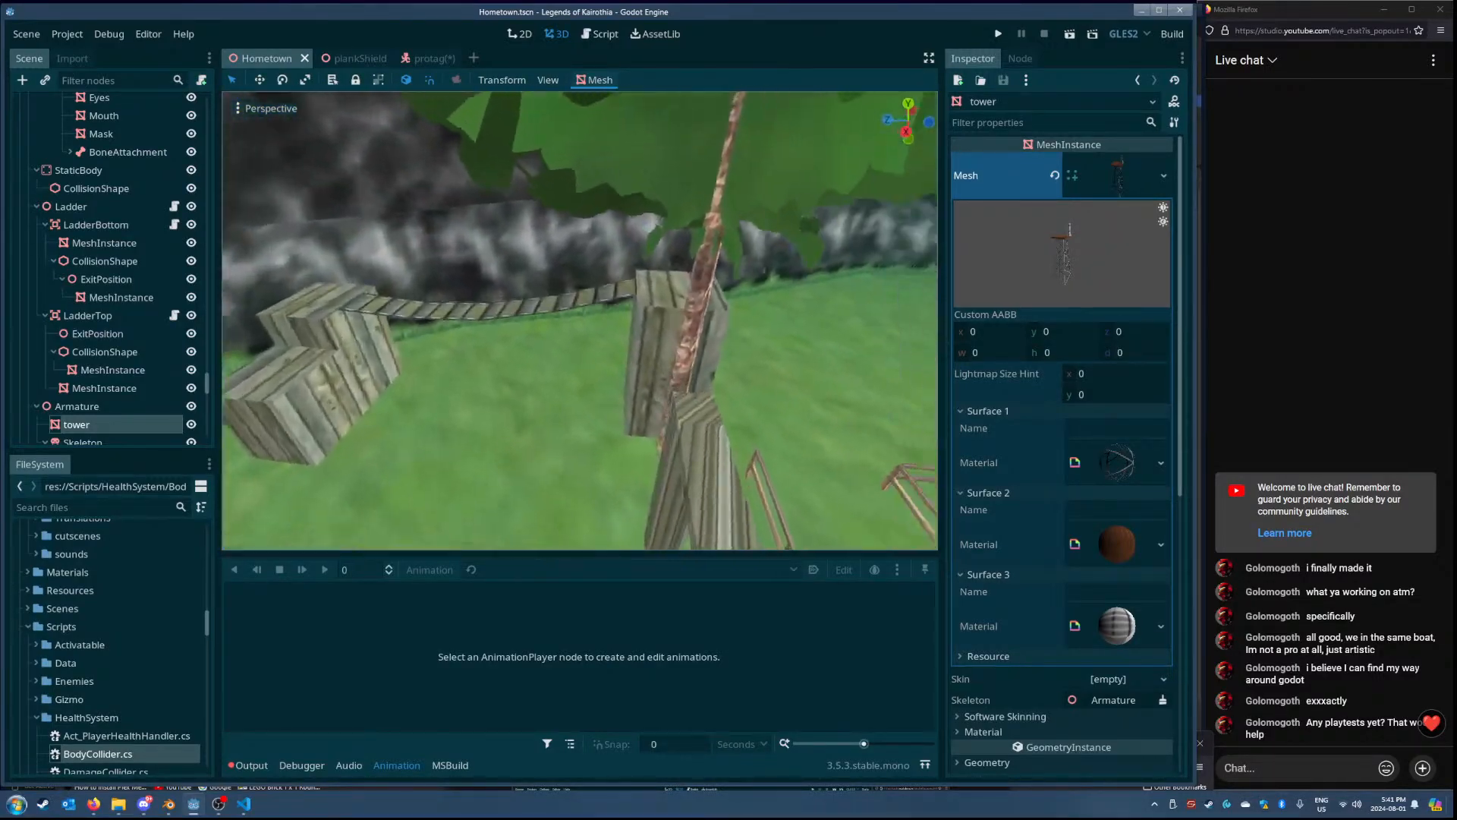
# - Select tree11 and examine the ground around the large tree, dirt patch, trench and pond in the Hometown scene
pyautogui.click(608, 371)
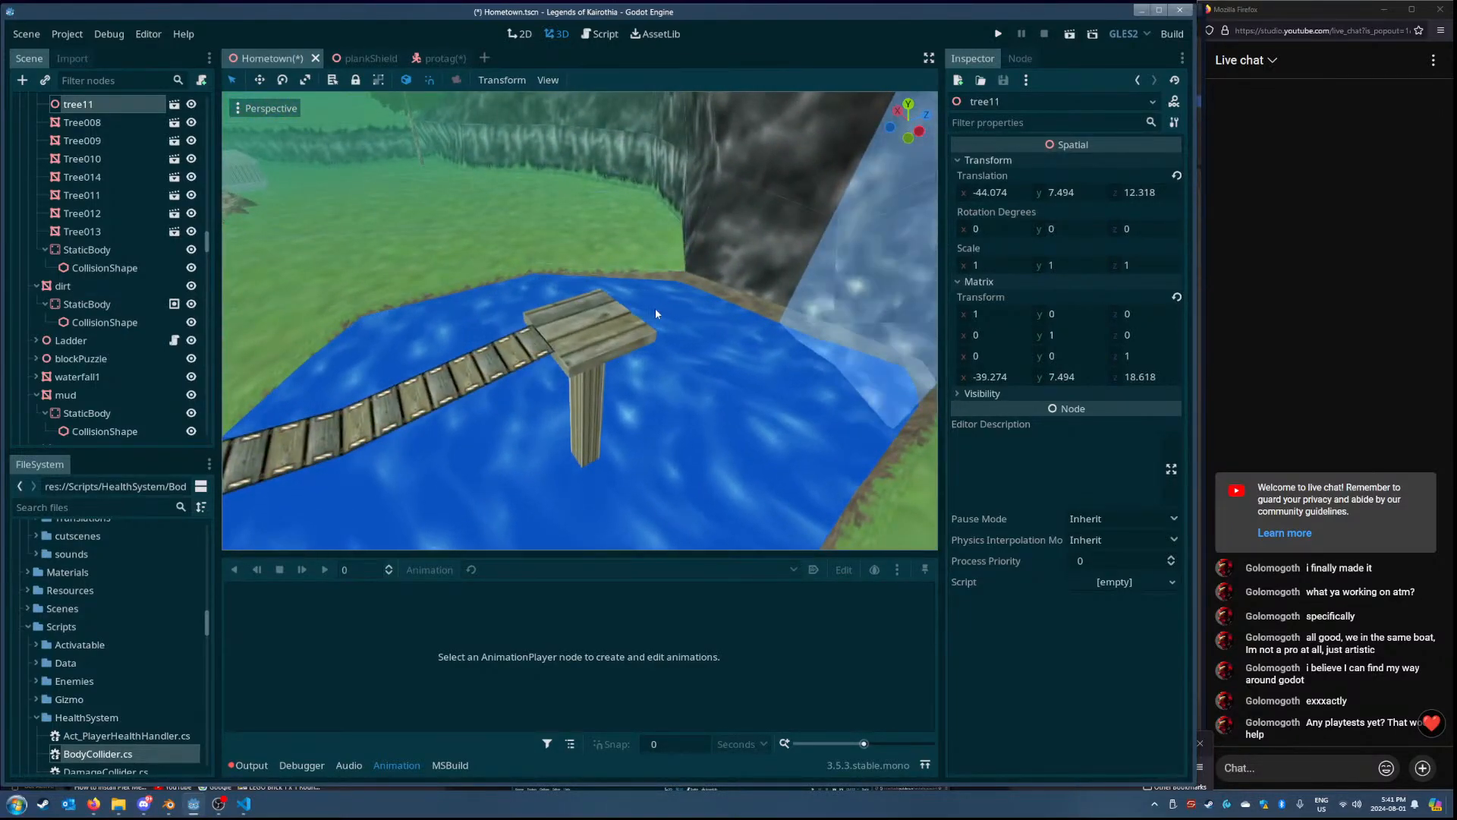
pyautogui.moveTo(655, 314); pyautogui.dragTo(479, 311, button='right')
pyautogui.press('w')
pyautogui.press('w')
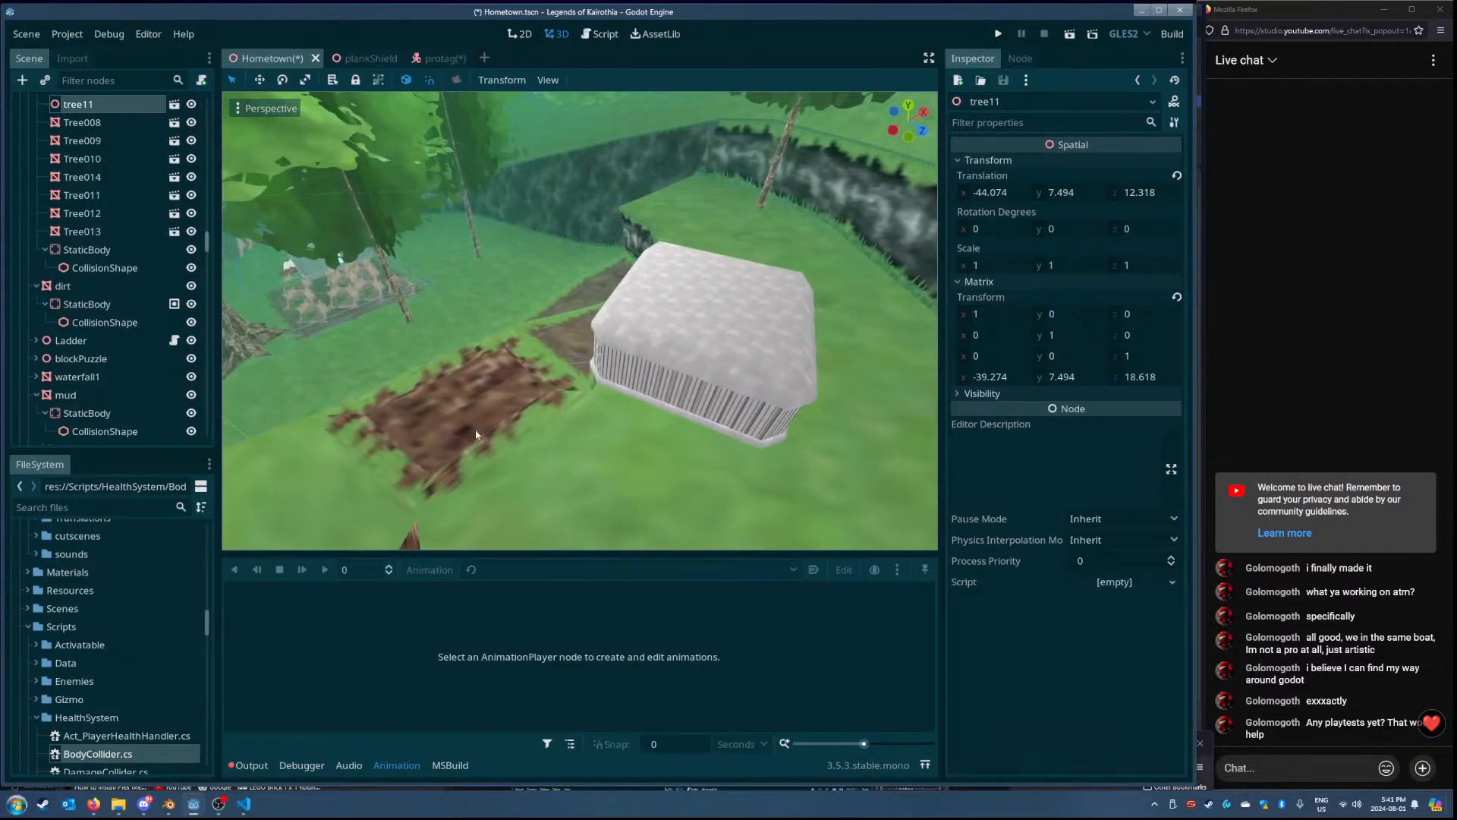
pyautogui.moveTo(475, 435); pyautogui.dragTo(668, 229, button='right')
pyautogui.press('w')
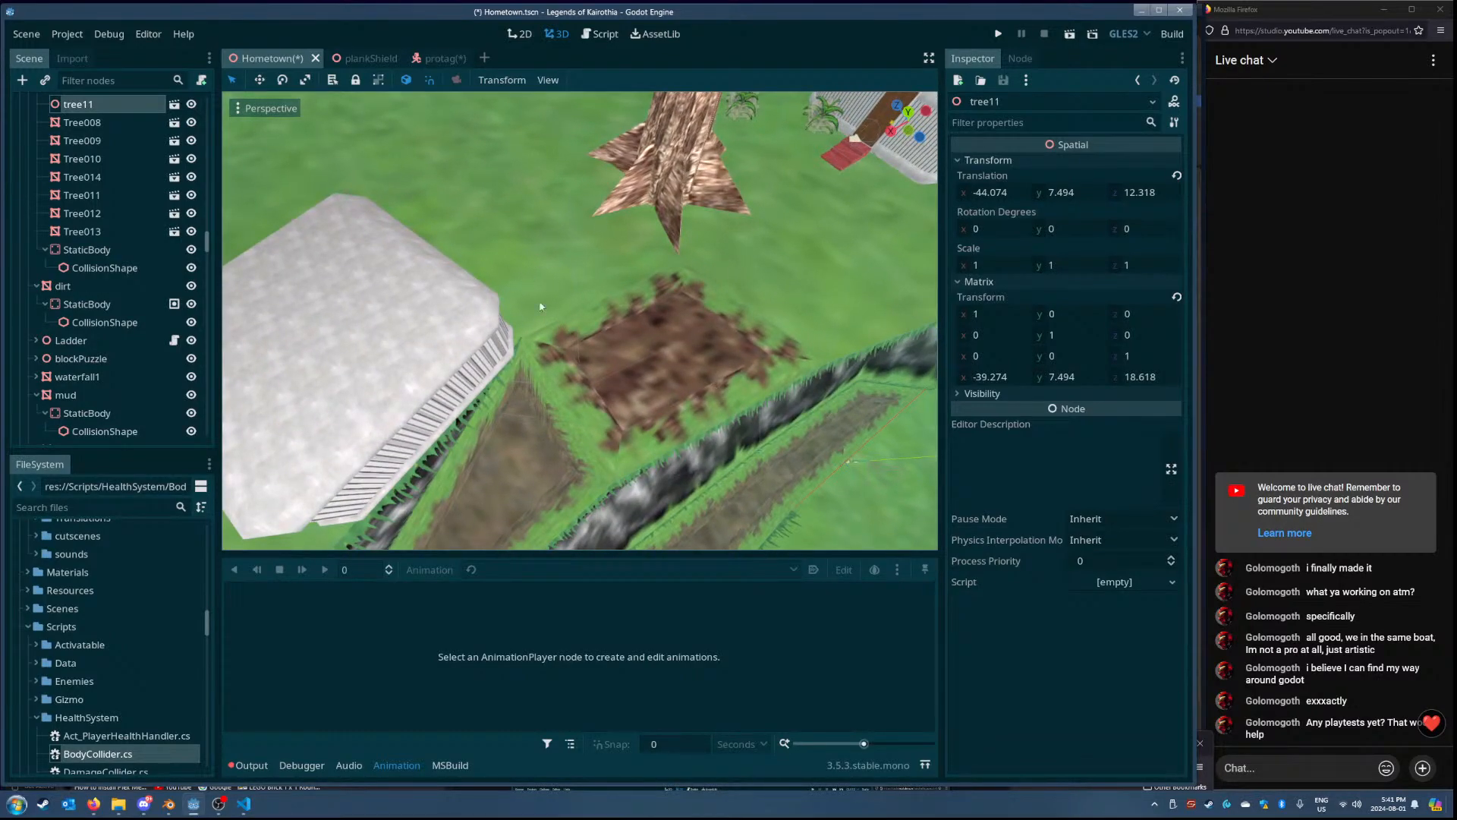
pyautogui.moveTo(753, 341); pyautogui.dragTo(780, 339, button='right')
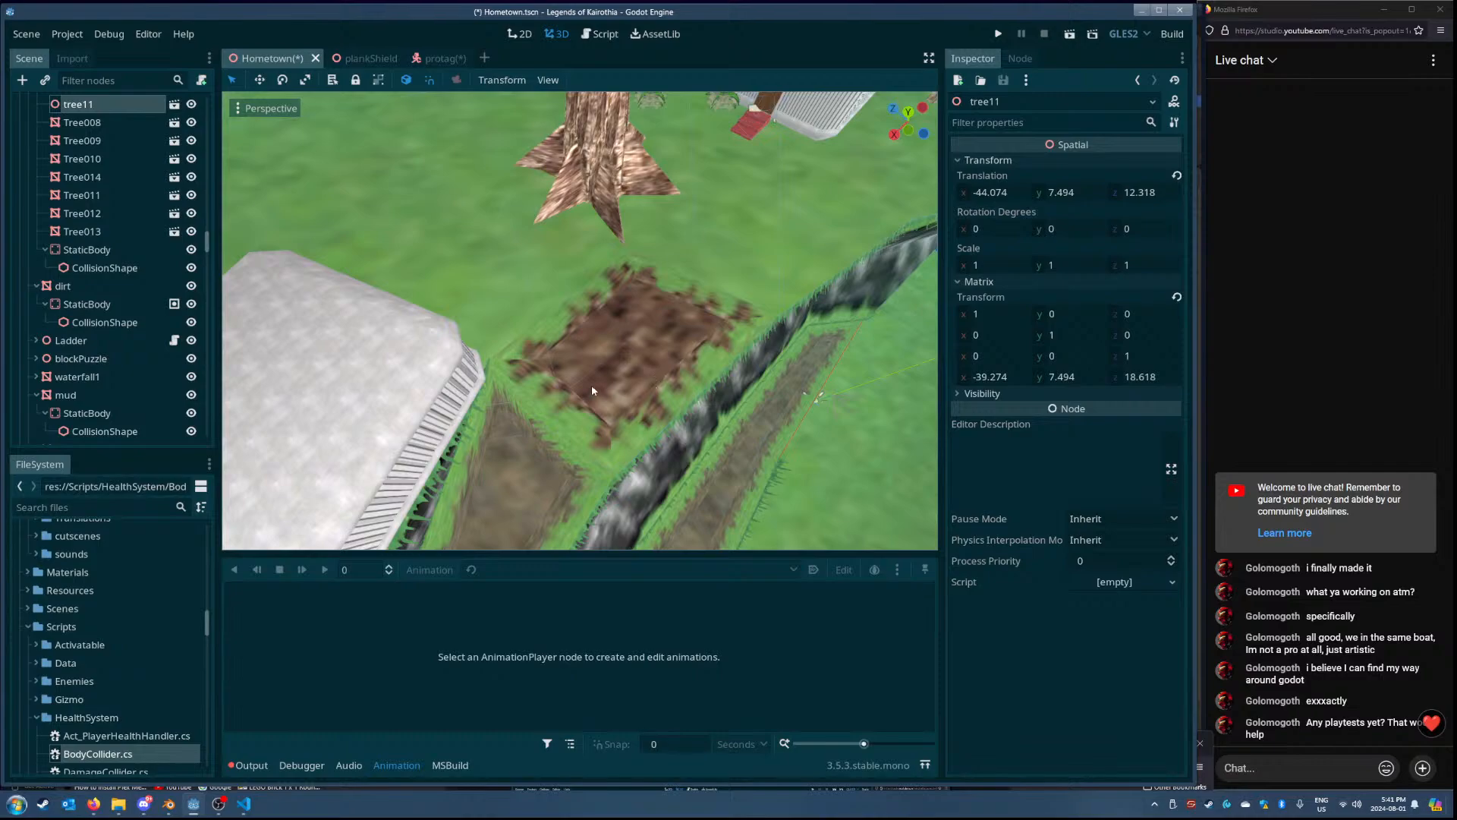
pyautogui.moveTo(672, 316); pyautogui.dragTo(575, 267, button='right')
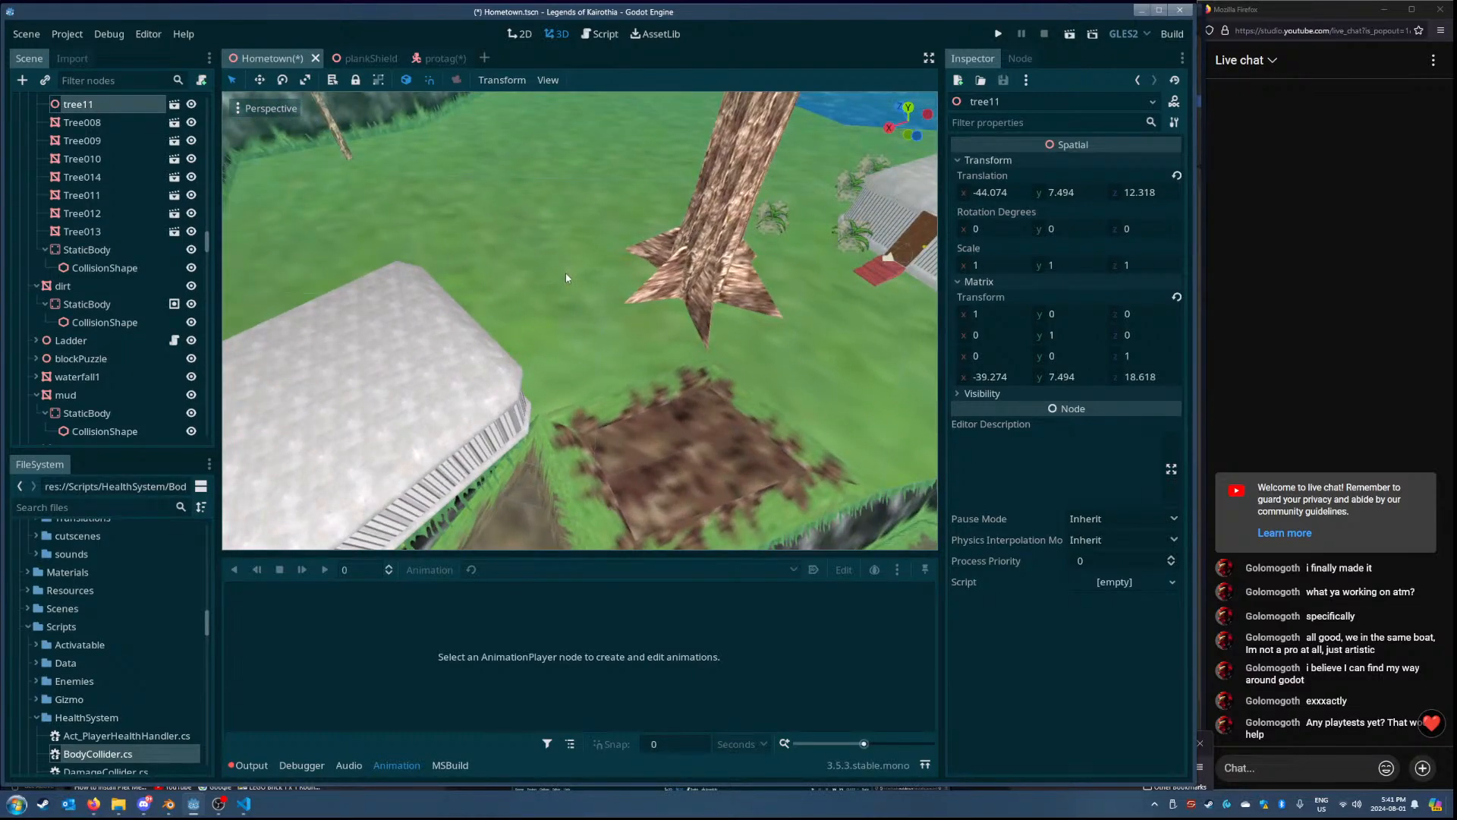
pyautogui.moveTo(507, 214); pyautogui.dragTo(404, 173, button='right')
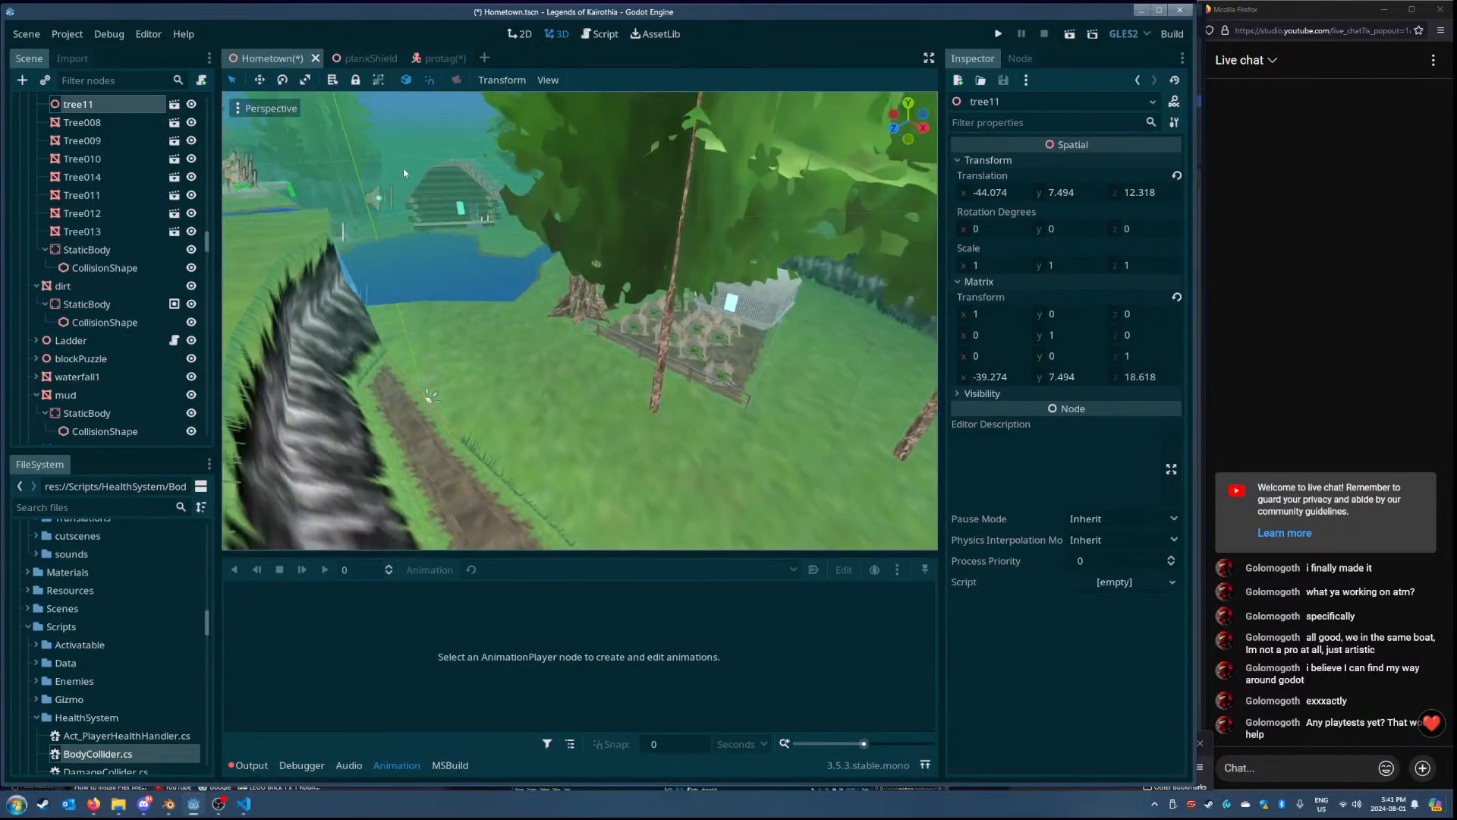
# - Switch back to Visual Studio Code and compare AreaEntered in BodyCollider.cs with the ShieldCollider.cs override
pyautogui.click(242, 804)
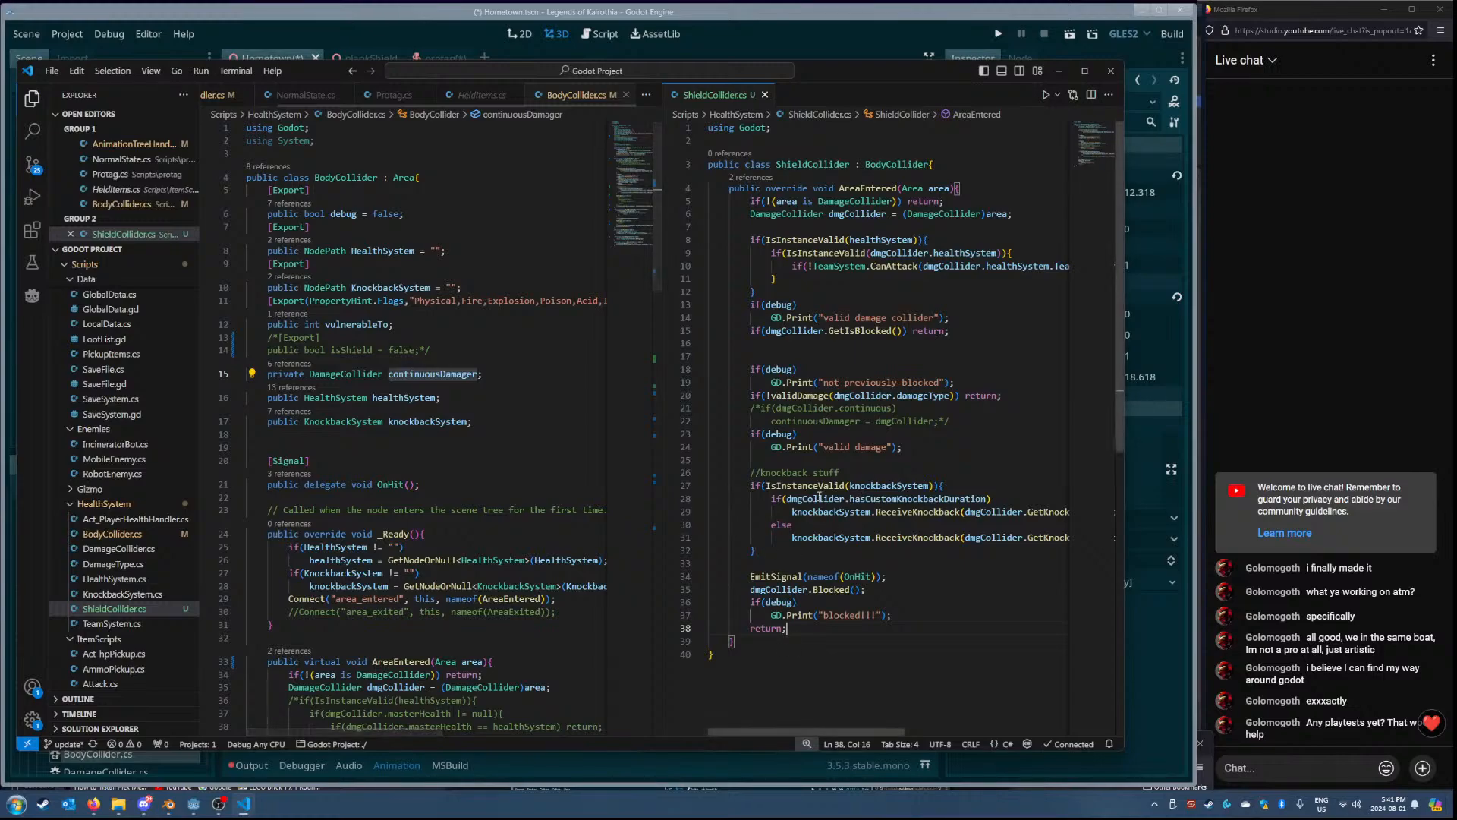
pyautogui.scroll(-5, 495, 512)
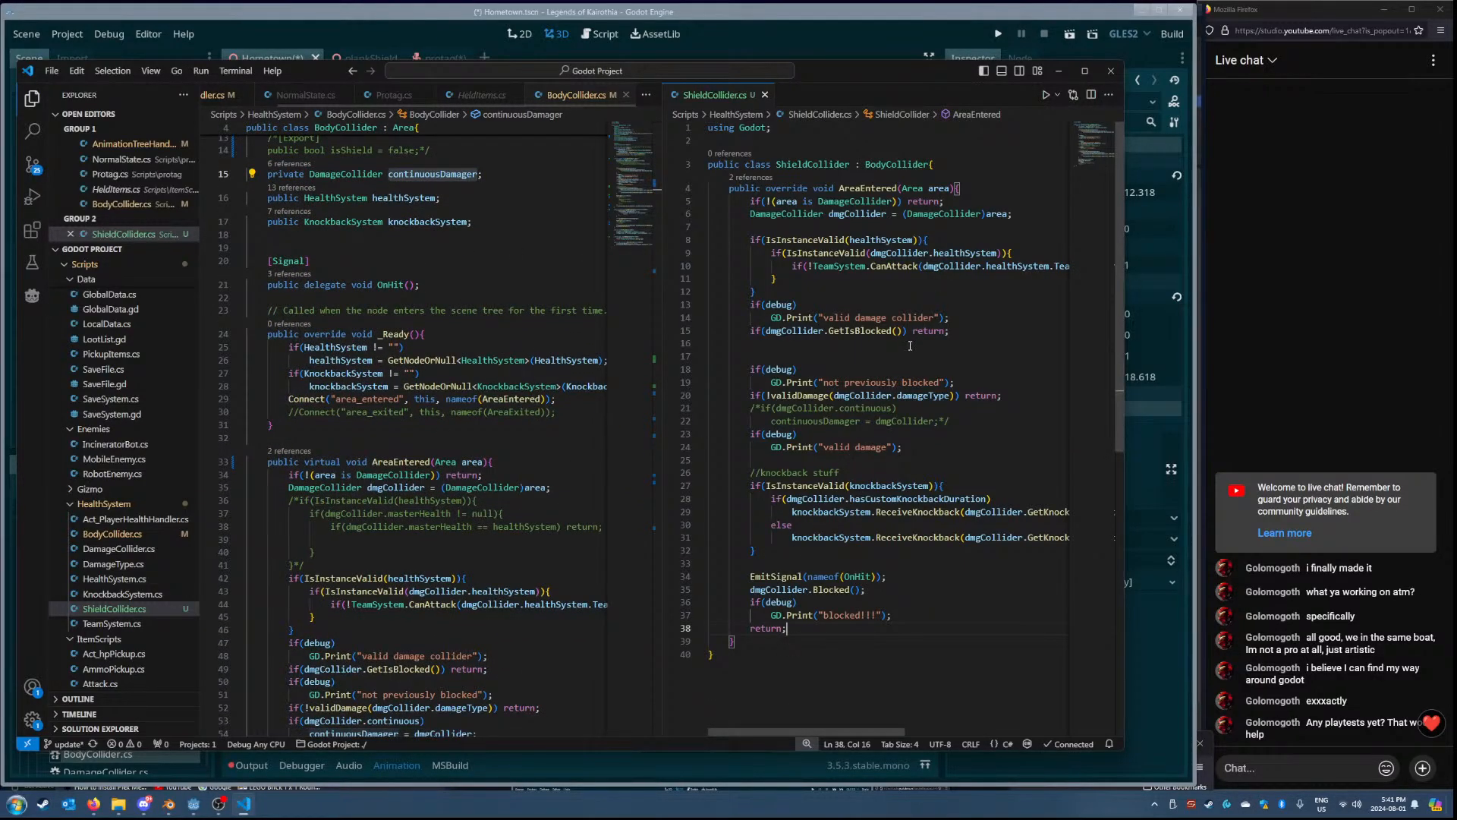
pyautogui.scroll(-2, 909, 345)
pyautogui.scroll(-7, 508, 499)
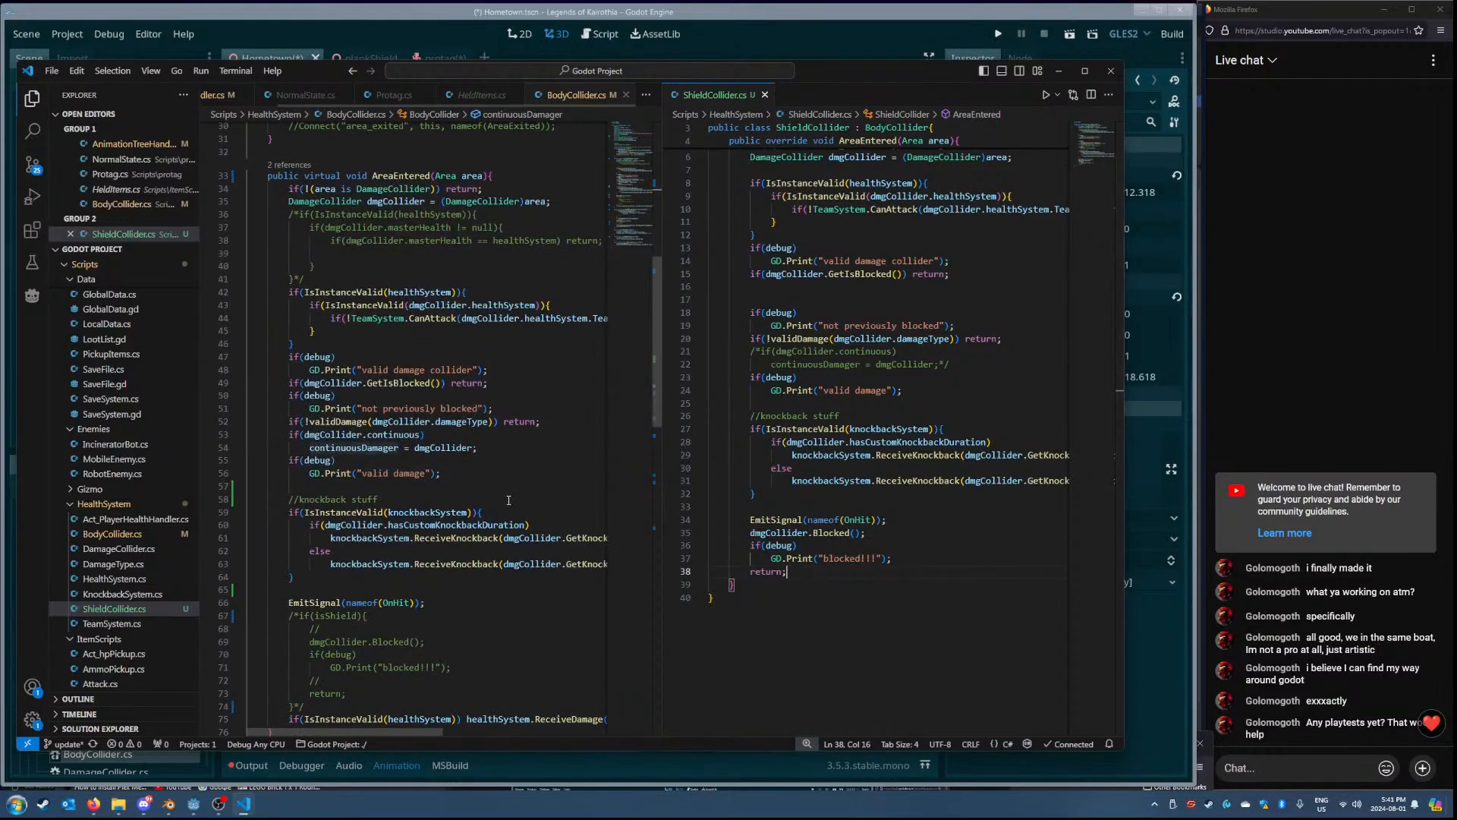
pyautogui.scroll(-4, 508, 499)
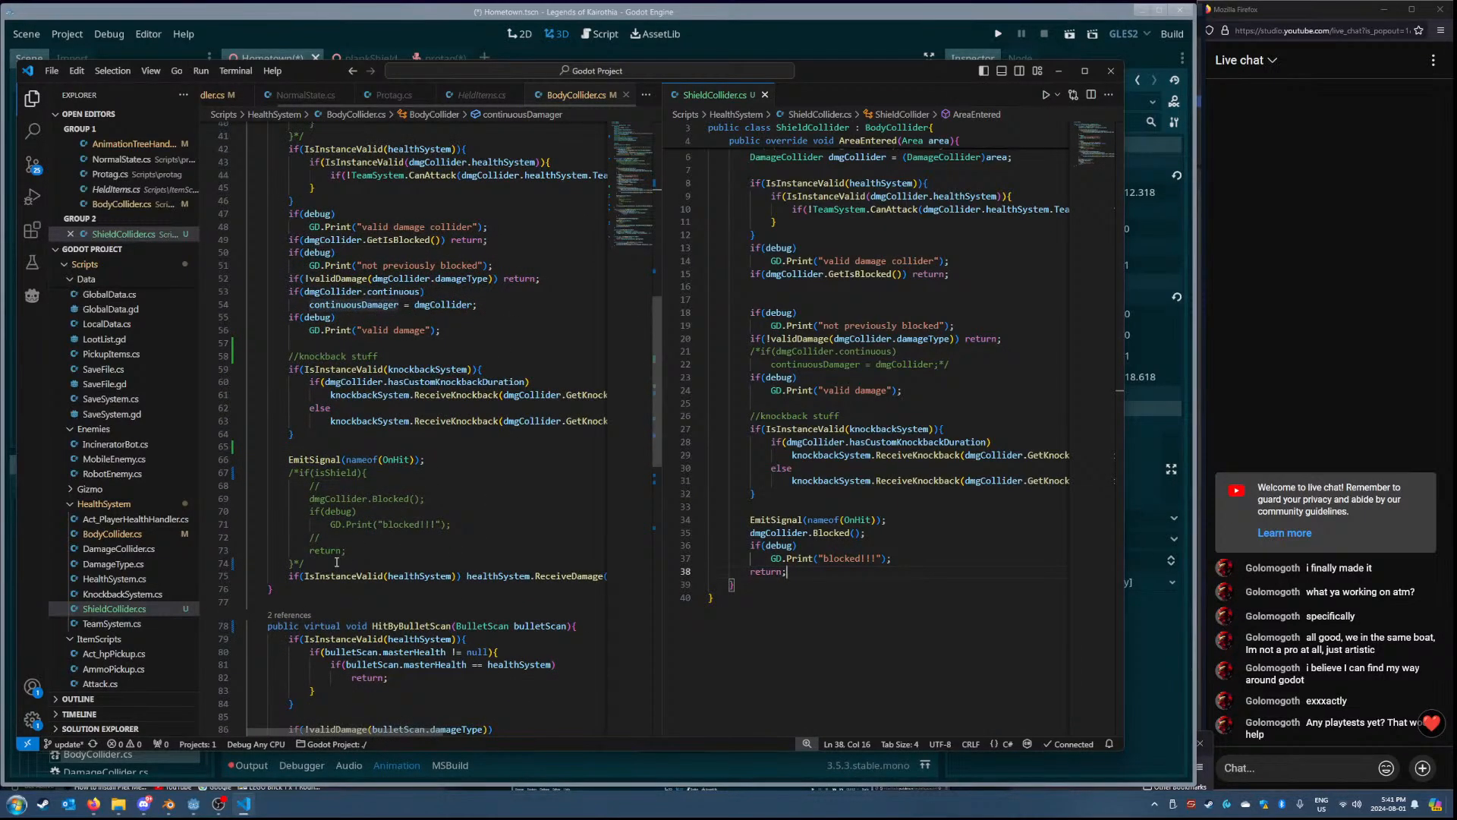
# - Delete the commented-out isShield blocks from AreaEntered and HitByBulletScan in BodyCollider.cs, saving after the AreaEntered removal
pyautogui.moveTo(339, 564); pyautogui.dragTo(426, 460)
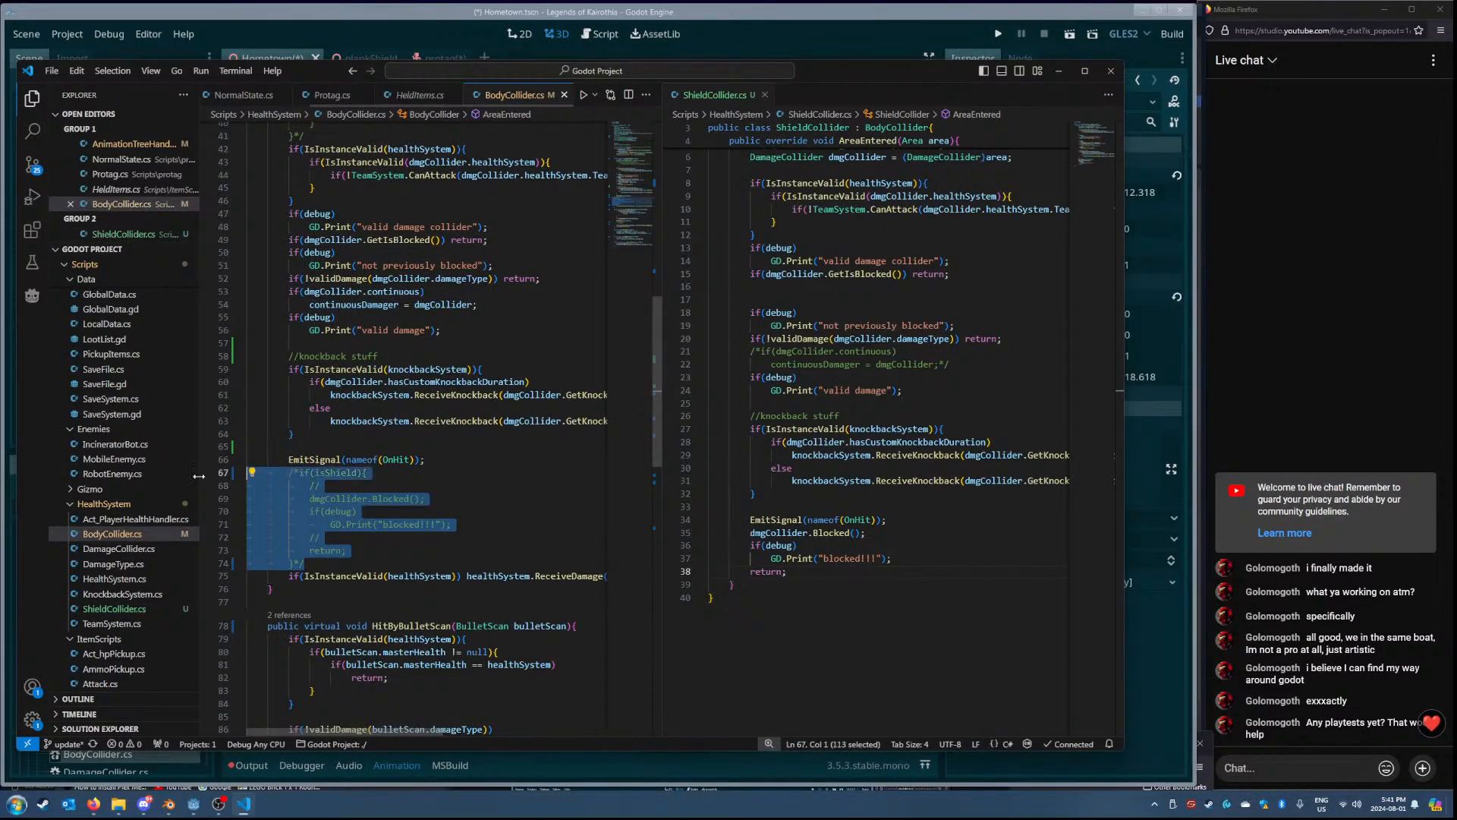
pyautogui.press('BackSpace')
pyautogui.hotkey('ctrl', 's')
pyautogui.scroll(-2, 465, 496)
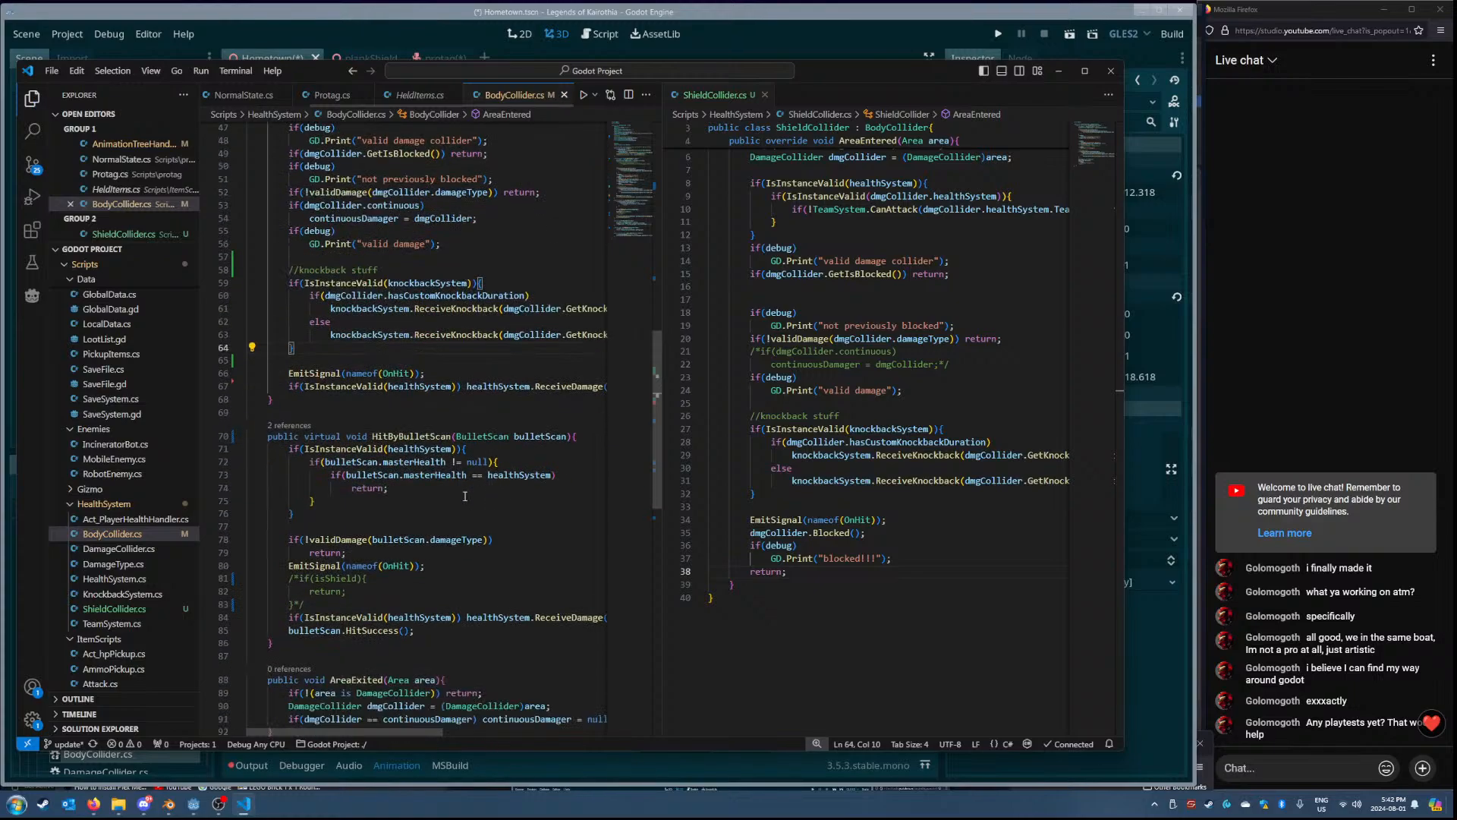
pyautogui.moveTo(332, 611); pyautogui.dragTo(222, 579)
pyautogui.press('BackSpace')
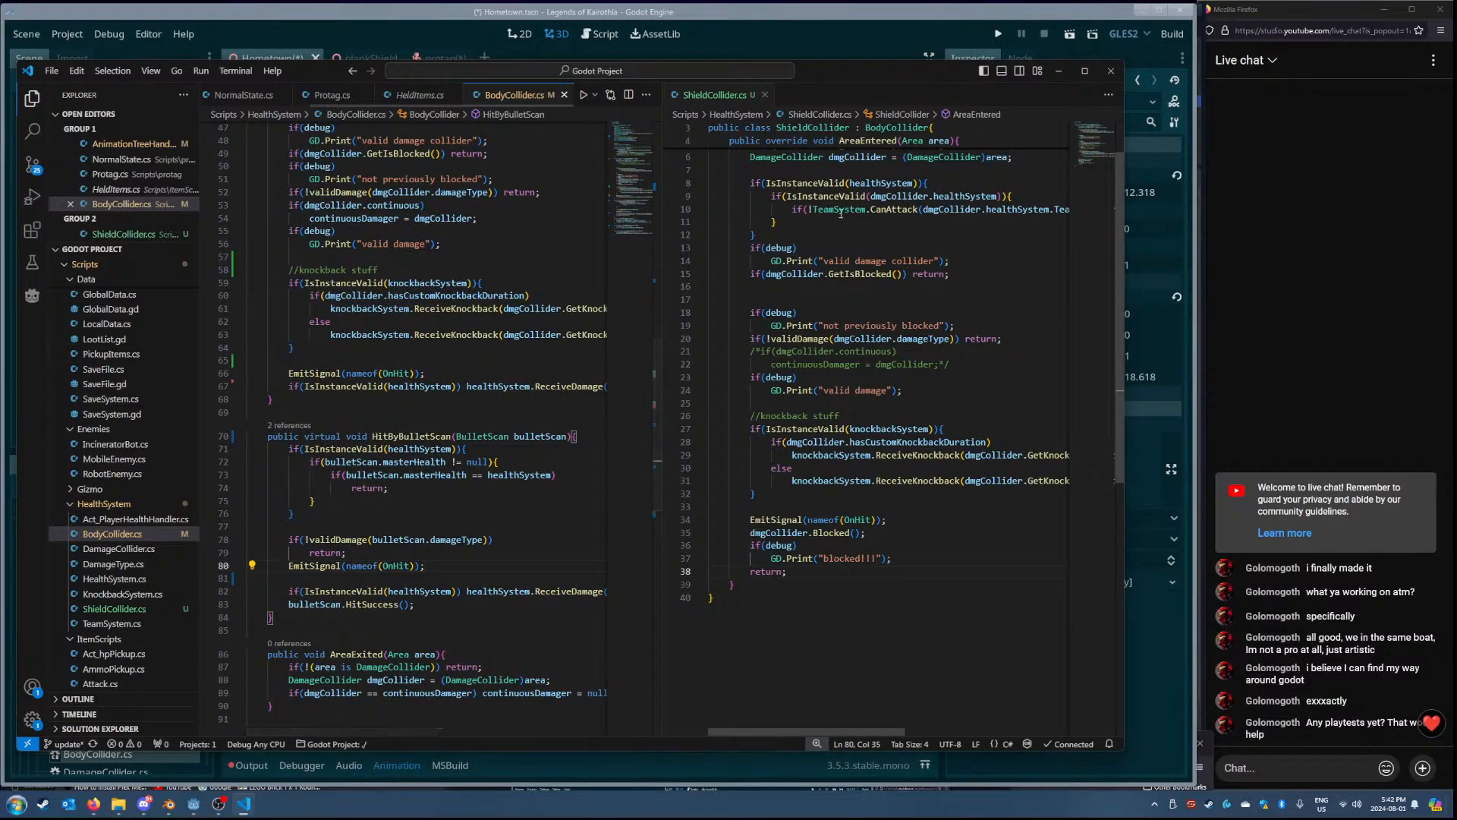
# - Uncomment the dmgCollider.continuous check and continuousDamager assignment in ShieldCollider.cs, and save the file
pyautogui.scroll(2, 853, 262)
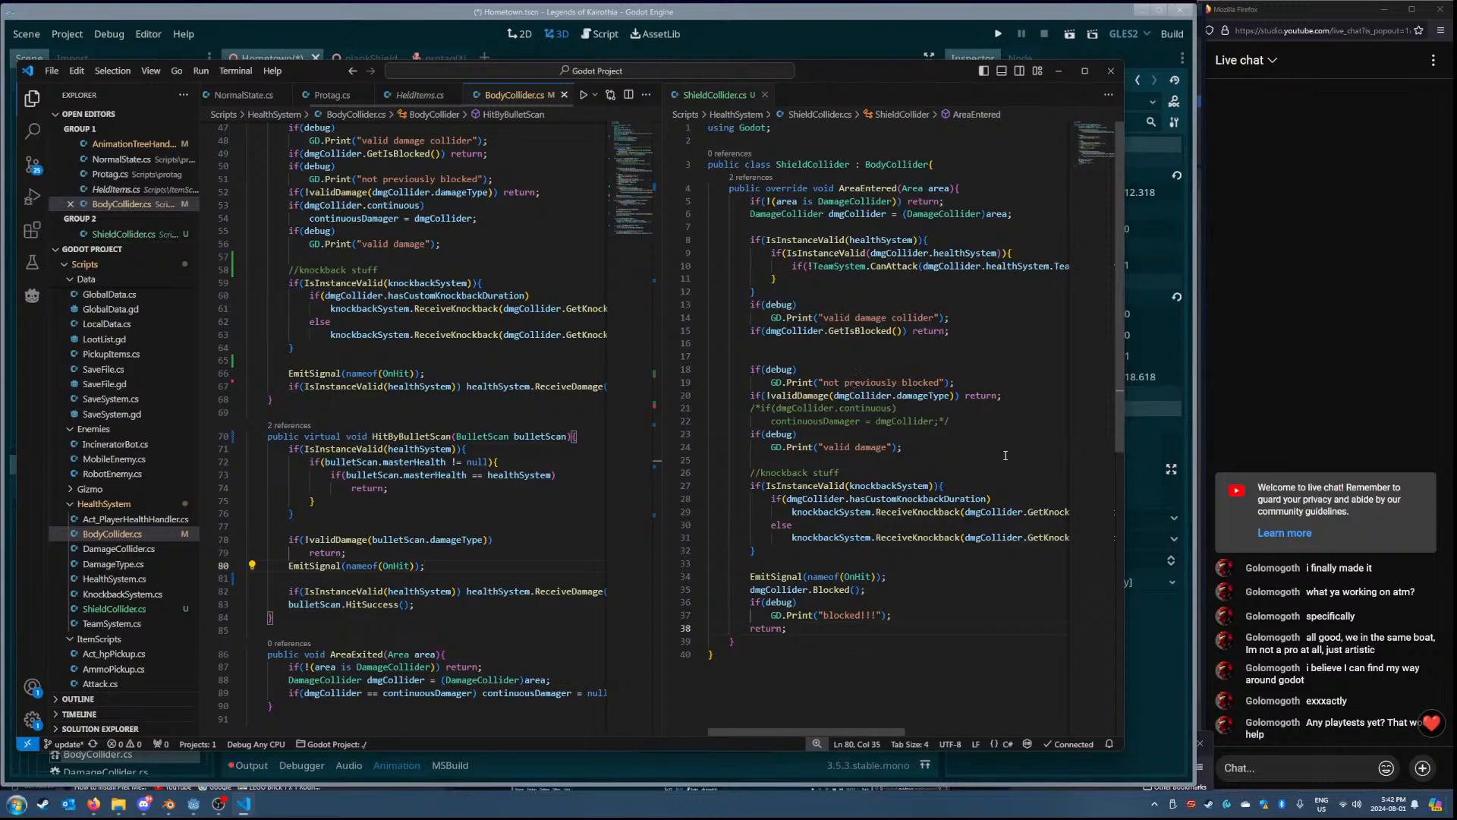
pyautogui.doubleClick(798, 408)
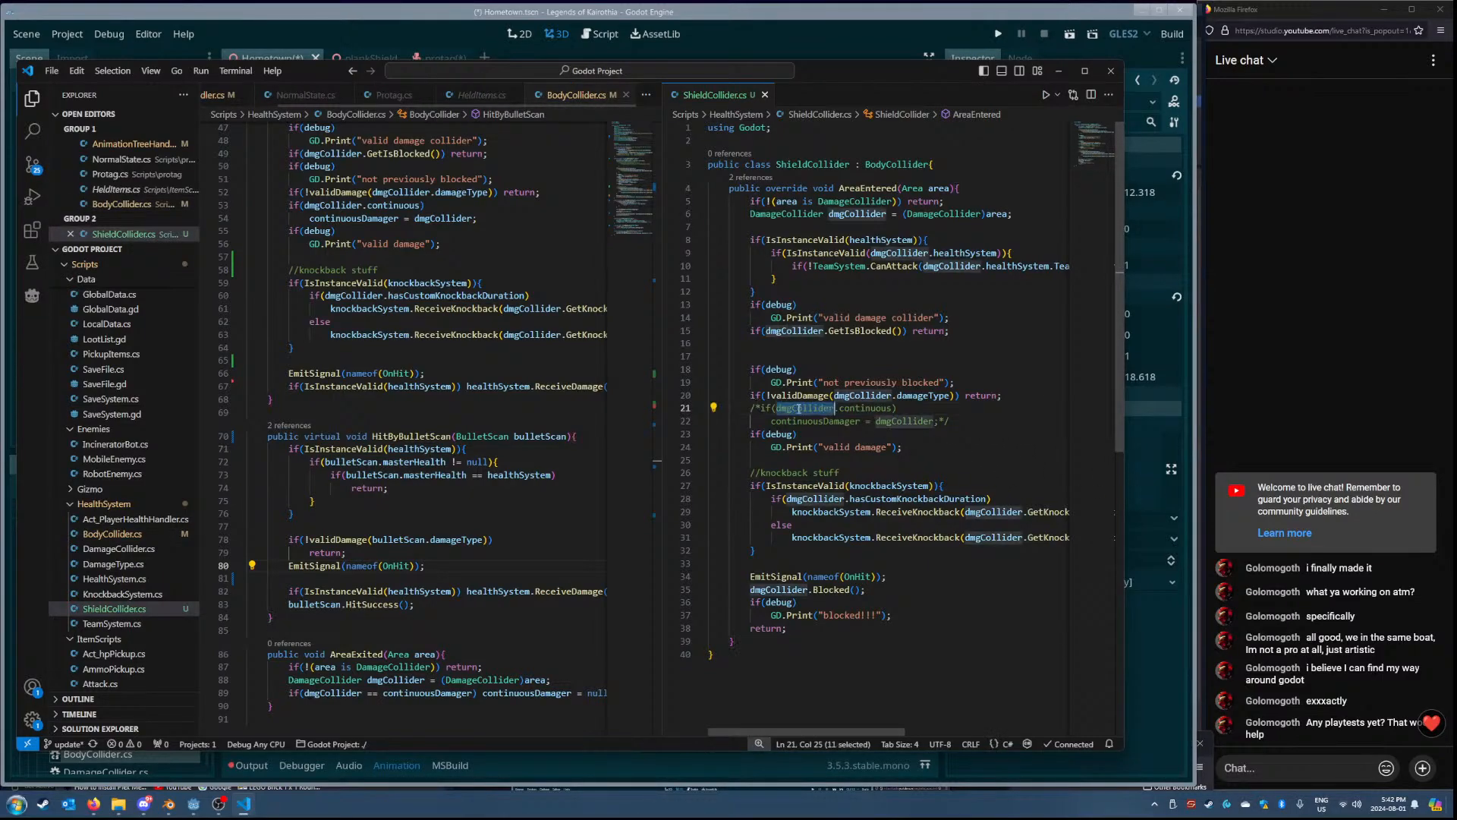
pyautogui.press('Down')
pyautogui.press('End')
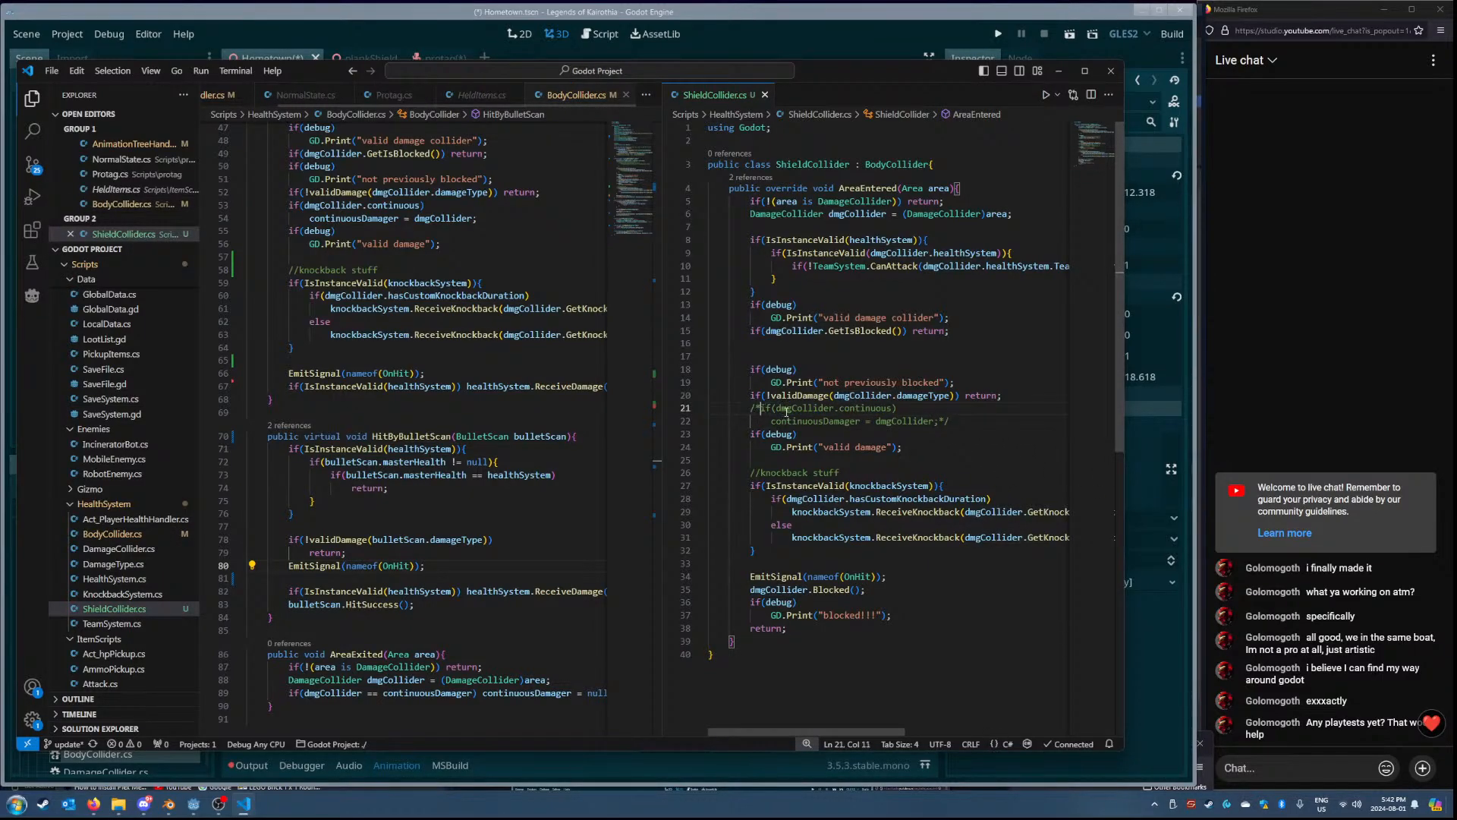
pyautogui.doubleClick(840, 409)
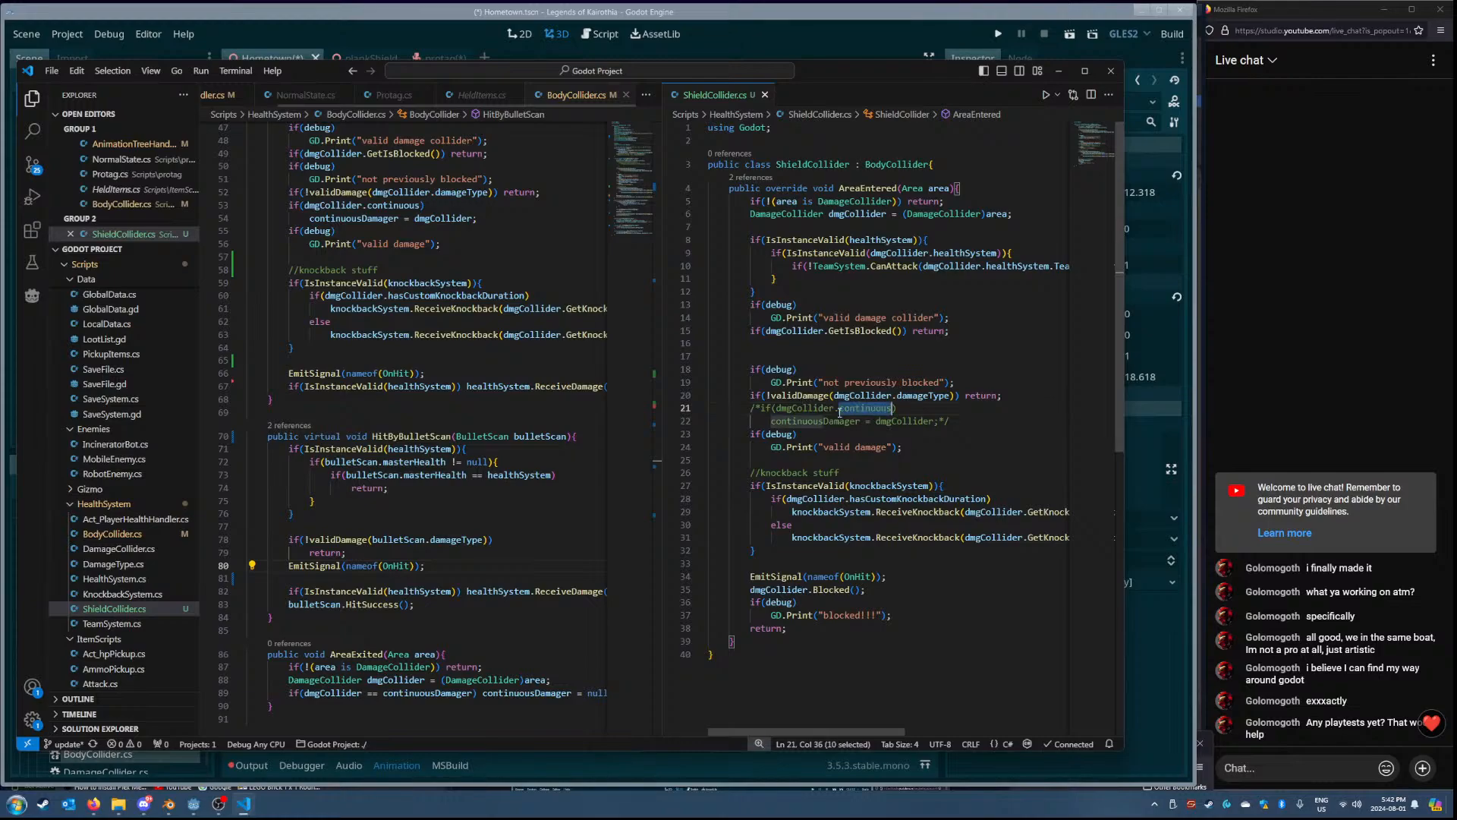
pyautogui.tripleClick(866, 410)
pyautogui.doubleClick(861, 410)
pyautogui.click(761, 409)
pyautogui.press('BackSpace')
pyautogui.press('BackSpace')
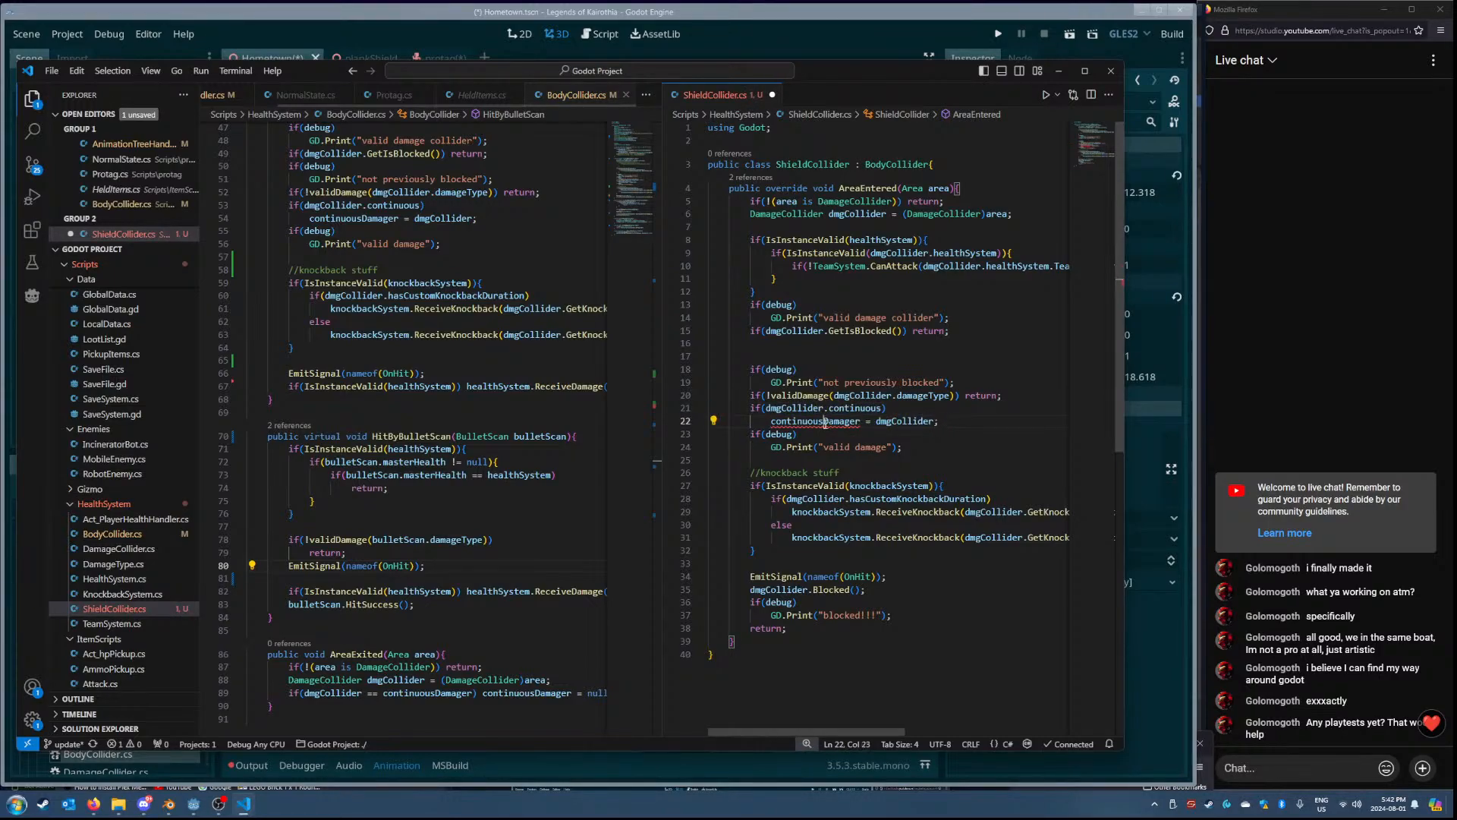
pyautogui.hotkey('ctrl', 's')
# - Change the continuousDamager field's access modifier to internal in BodyCollider.cs and save the file
pyautogui.doubleClick(807, 423)
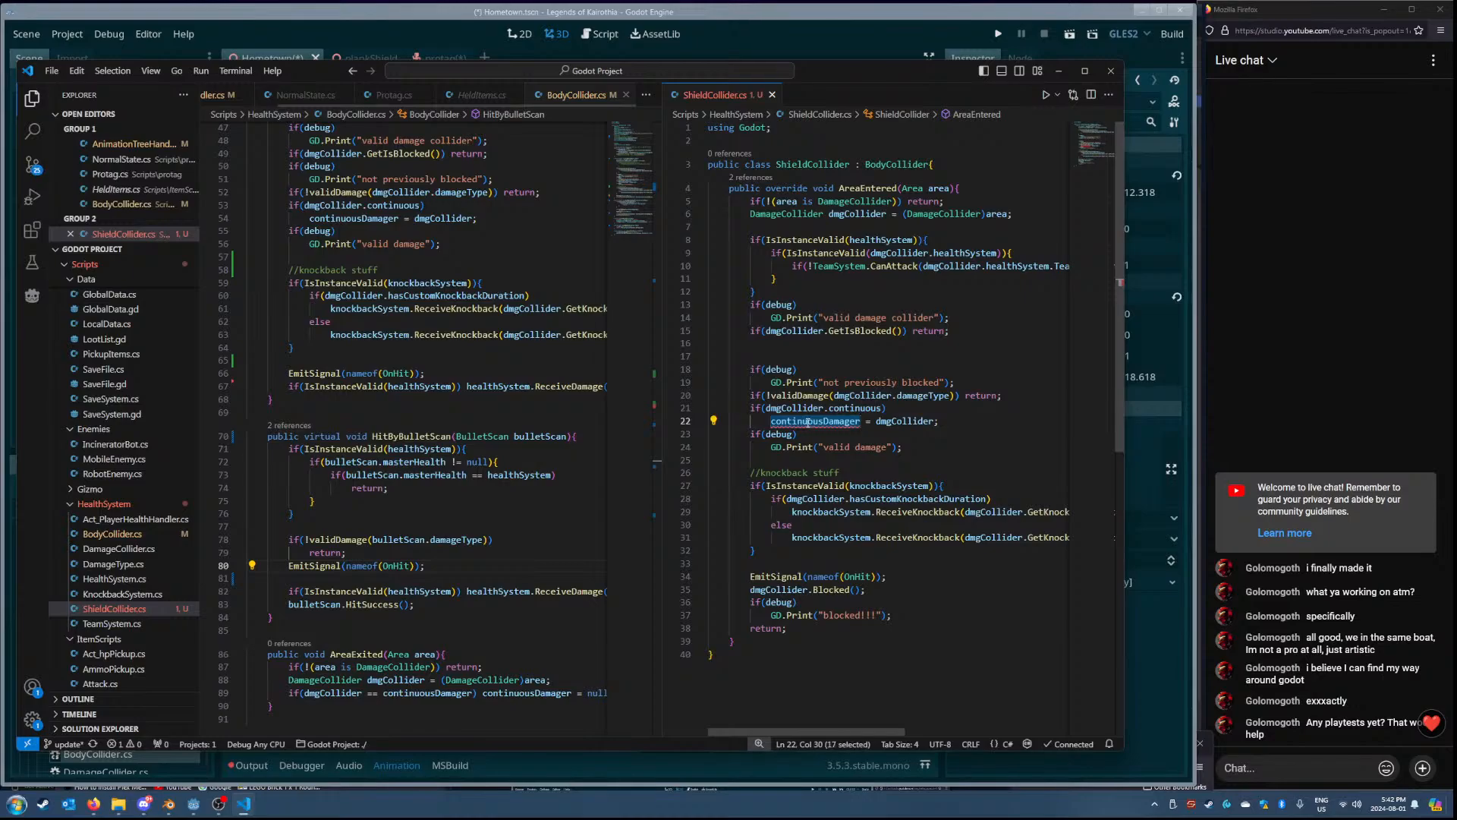
pyautogui.scroll(10, 476, 425)
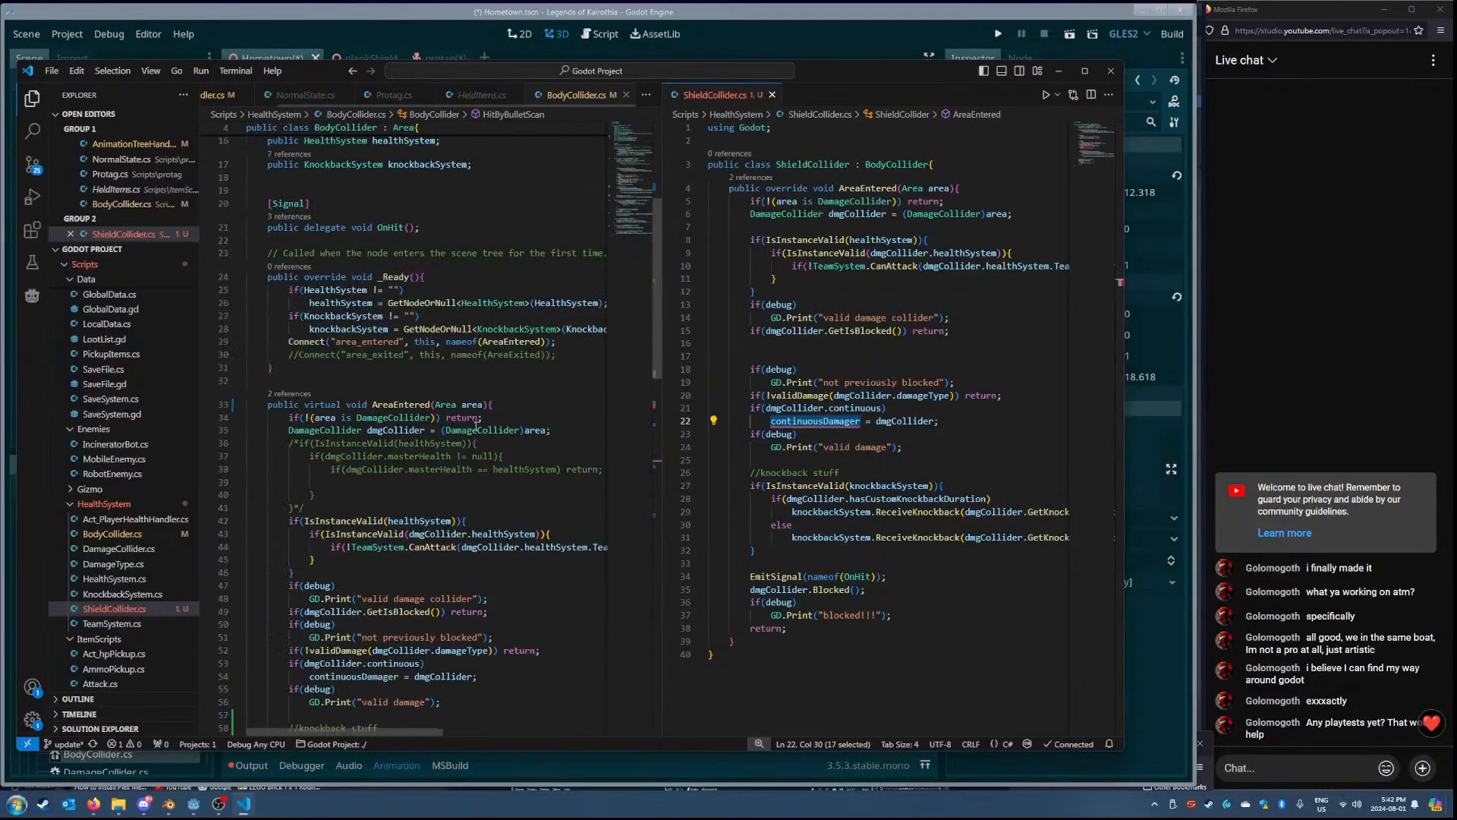
pyautogui.scroll(5, 476, 423)
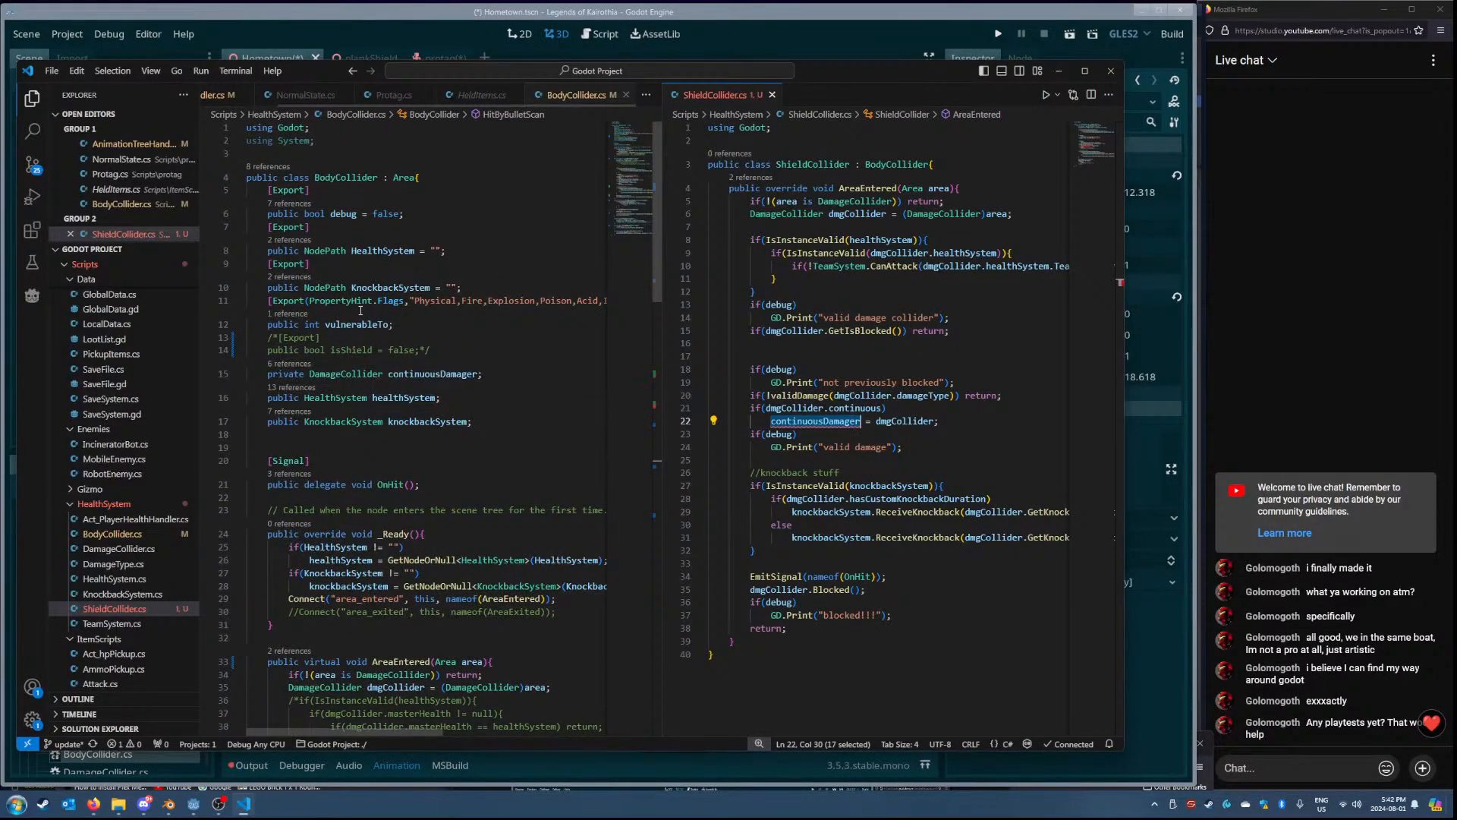
pyautogui.click(306, 374)
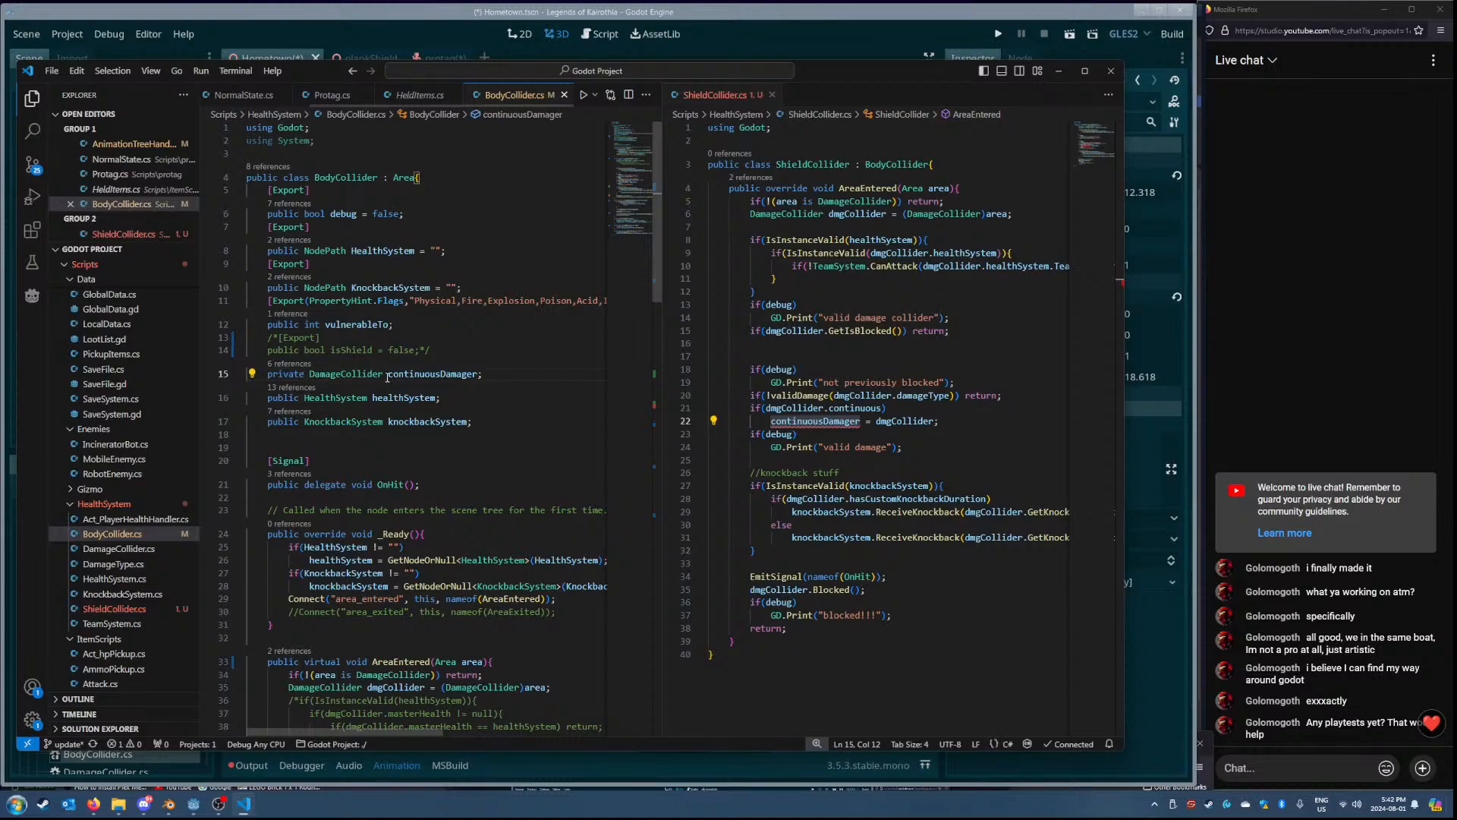
pyautogui.moveTo(367, 377)
pyautogui.press('BackSpace')
pyautogui.press('BackSpace')
pyautogui.press('BackSpace')
pyautogui.press('BackSpace')
pyautogui.press('BackSpace')
pyautogui.press('BackSpace')
pyautogui.press('BackSpace')
pyautogui.write('inter')
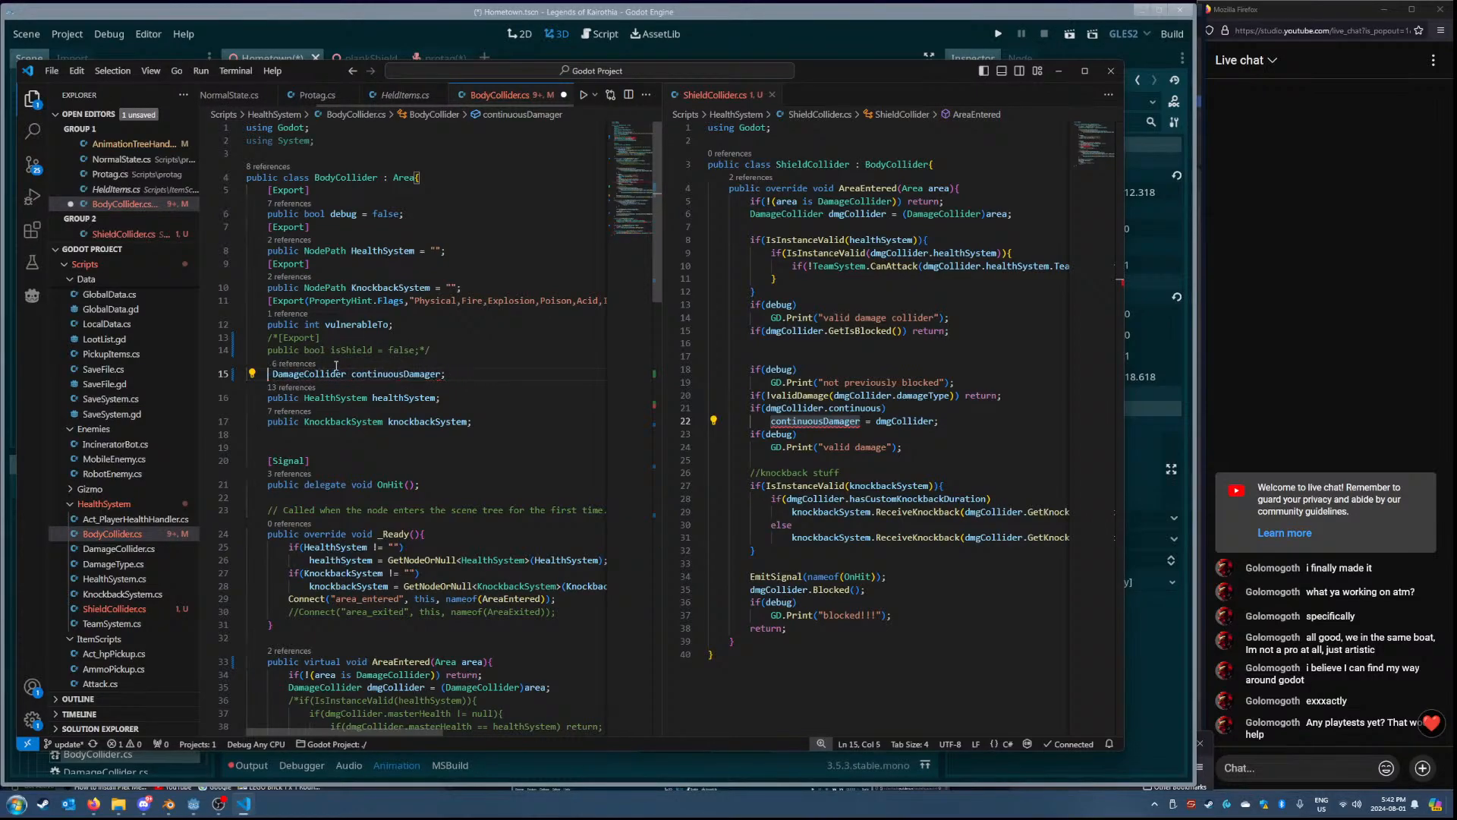
pyautogui.write('nal')
pyautogui.hotkey('ctrl', 's')
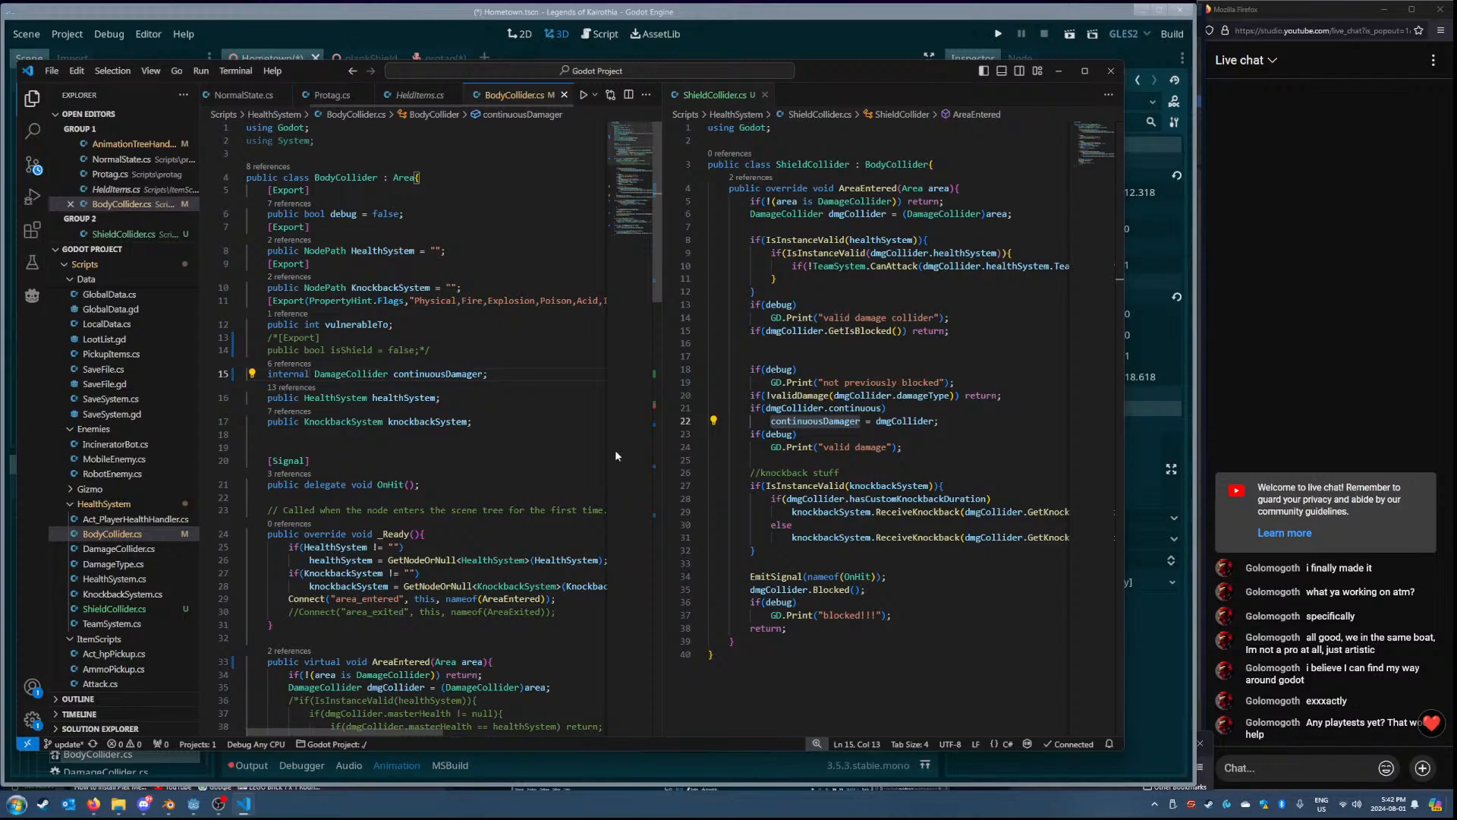
# - Examine the ShieldCollider class declaration and look up the definition of its BodyCollider base class
pyautogui.moveTo(424, 423)
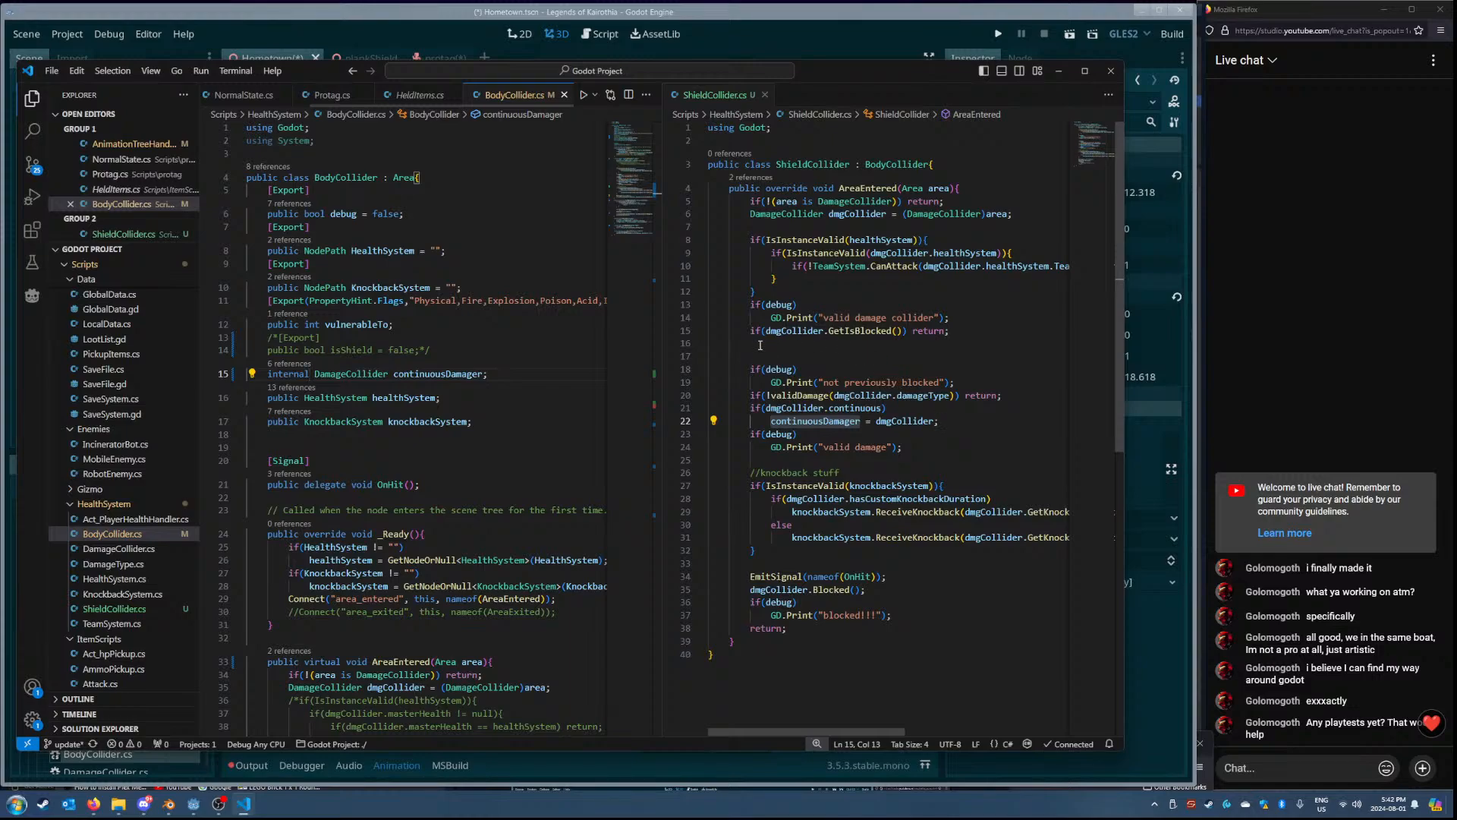
pyautogui.moveTo(866, 380)
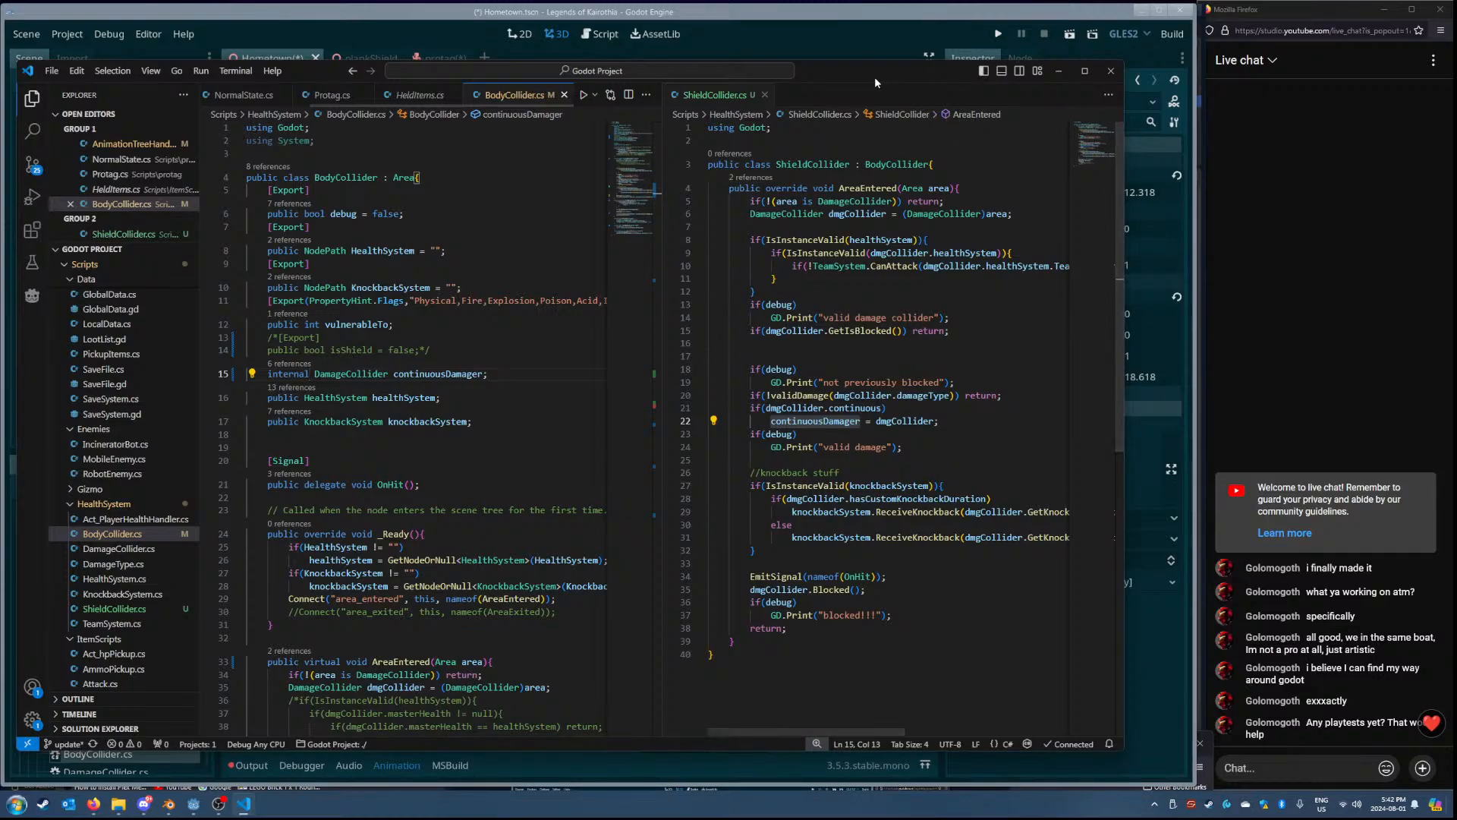
pyautogui.doubleClick(798, 164)
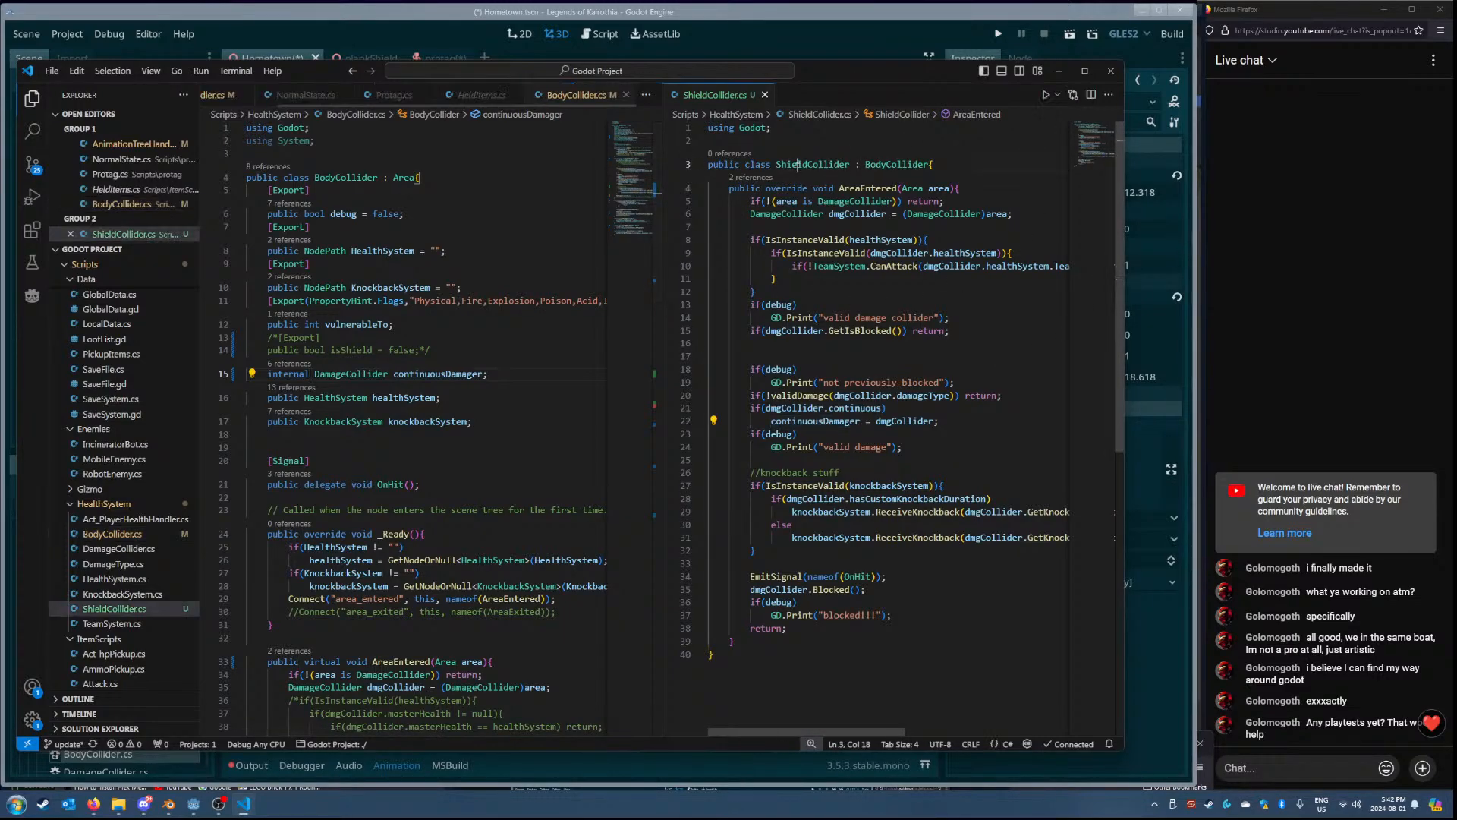
pyautogui.click(925, 164)
pyautogui.doubleClick(803, 164)
pyautogui.click(934, 164)
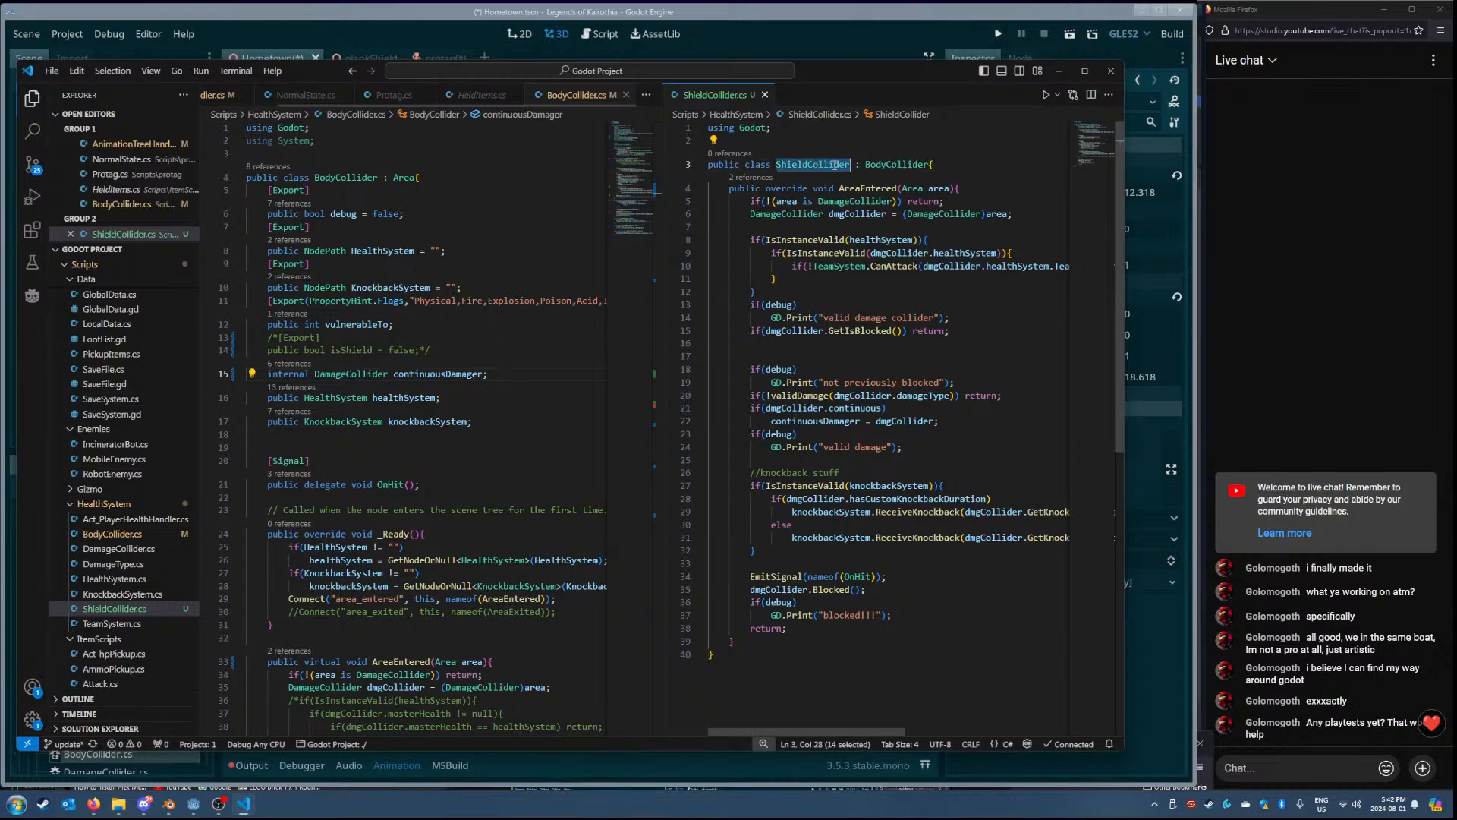
pyautogui.doubleClick(887, 164)
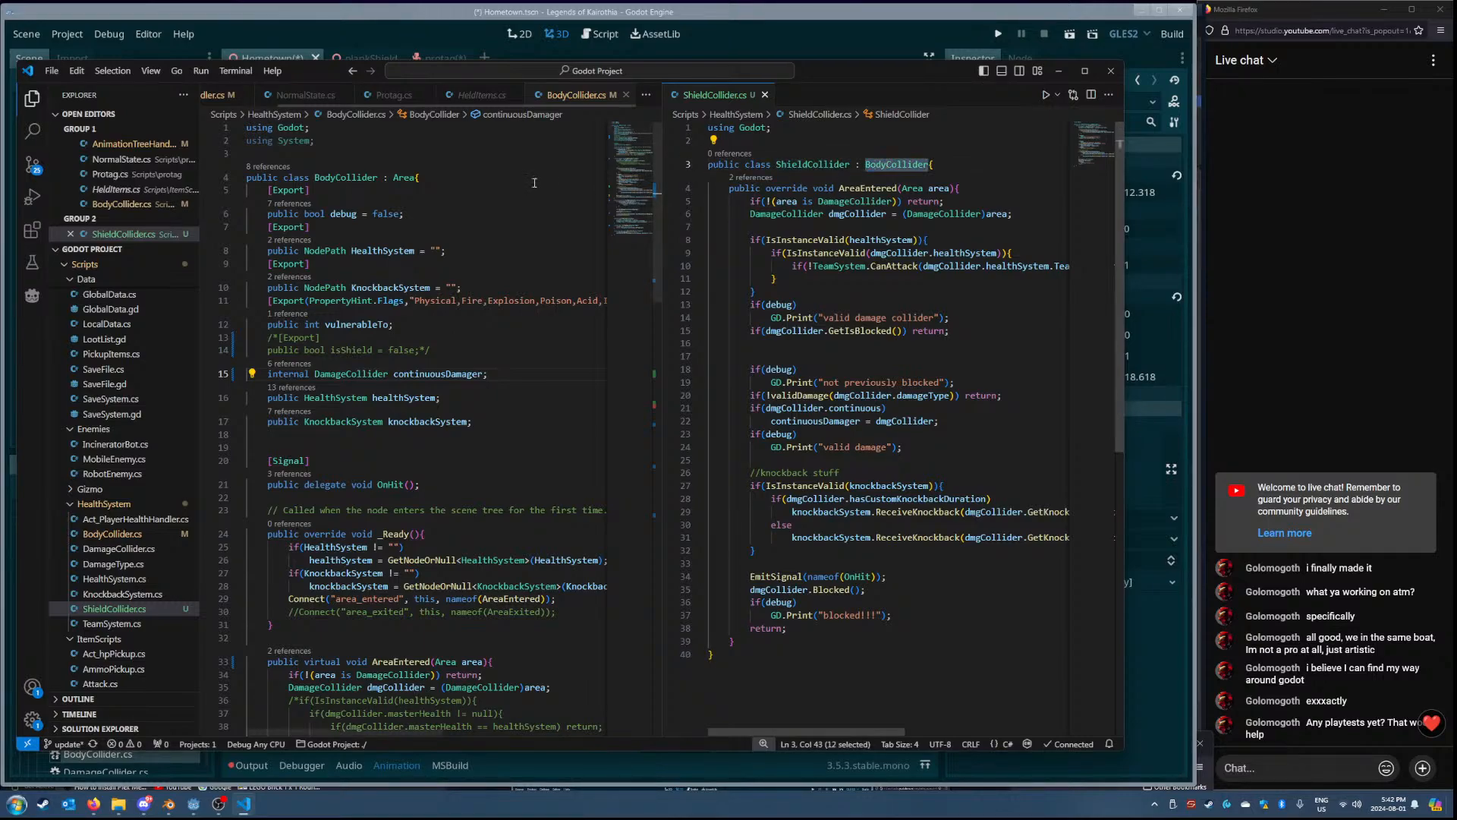
pyautogui.press('F12')
pyautogui.doubleClick(813, 164)
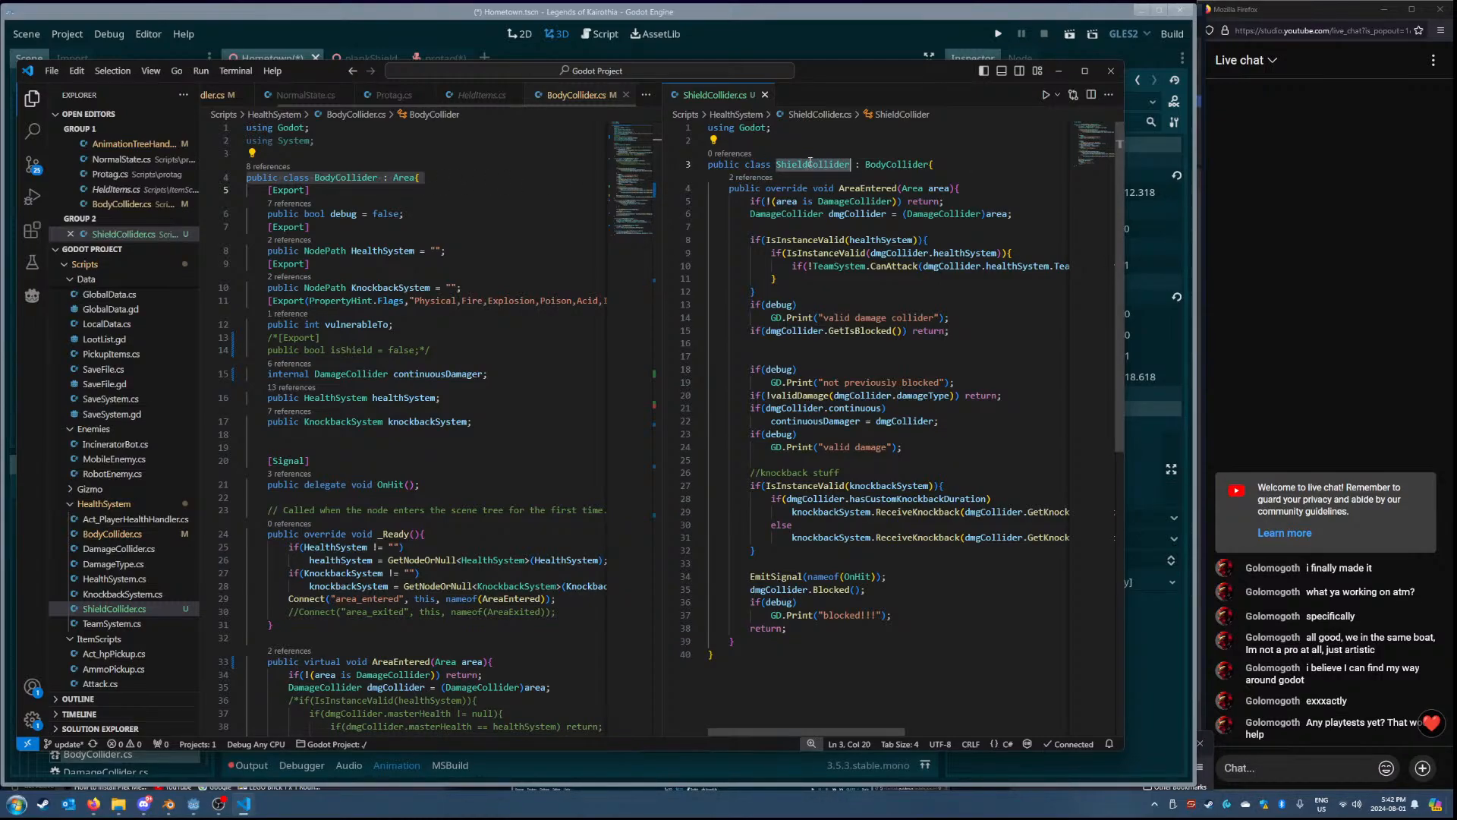
# - Compare the ReceiveDamage call ending AreaEntered in BodyCollider.cs with the blocked debug print and return ending the ShieldCollider.cs override
pyautogui.scroll(-10, 610, 463)
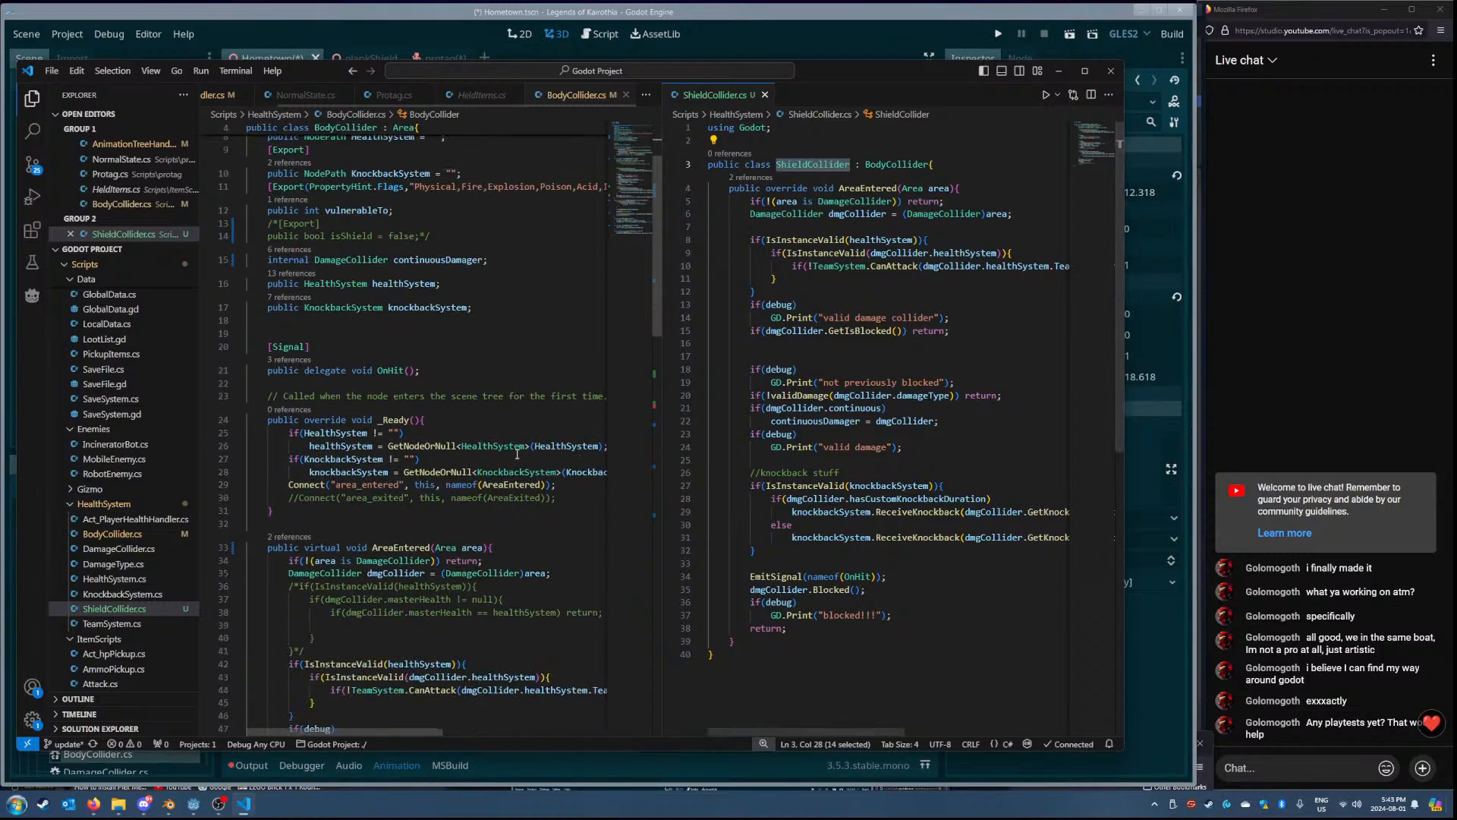
pyautogui.scroll(-4, 787, 459)
pyautogui.scroll(-2, 476, 441)
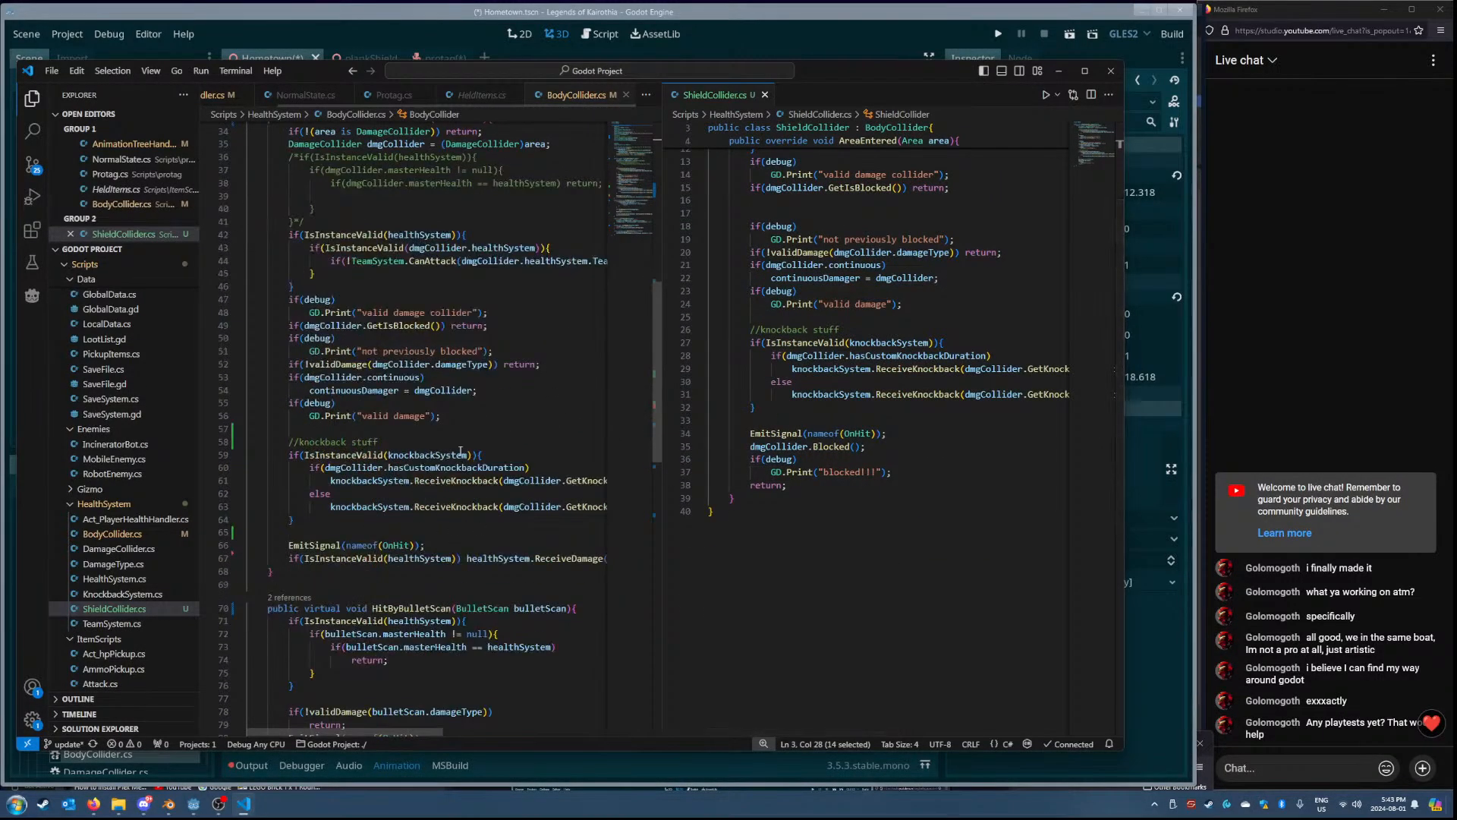
pyautogui.scroll(3, 476, 441)
pyautogui.scroll(2, 869, 205)
pyautogui.scroll(3, 869, 205)
pyautogui.scroll(-3, 367, 545)
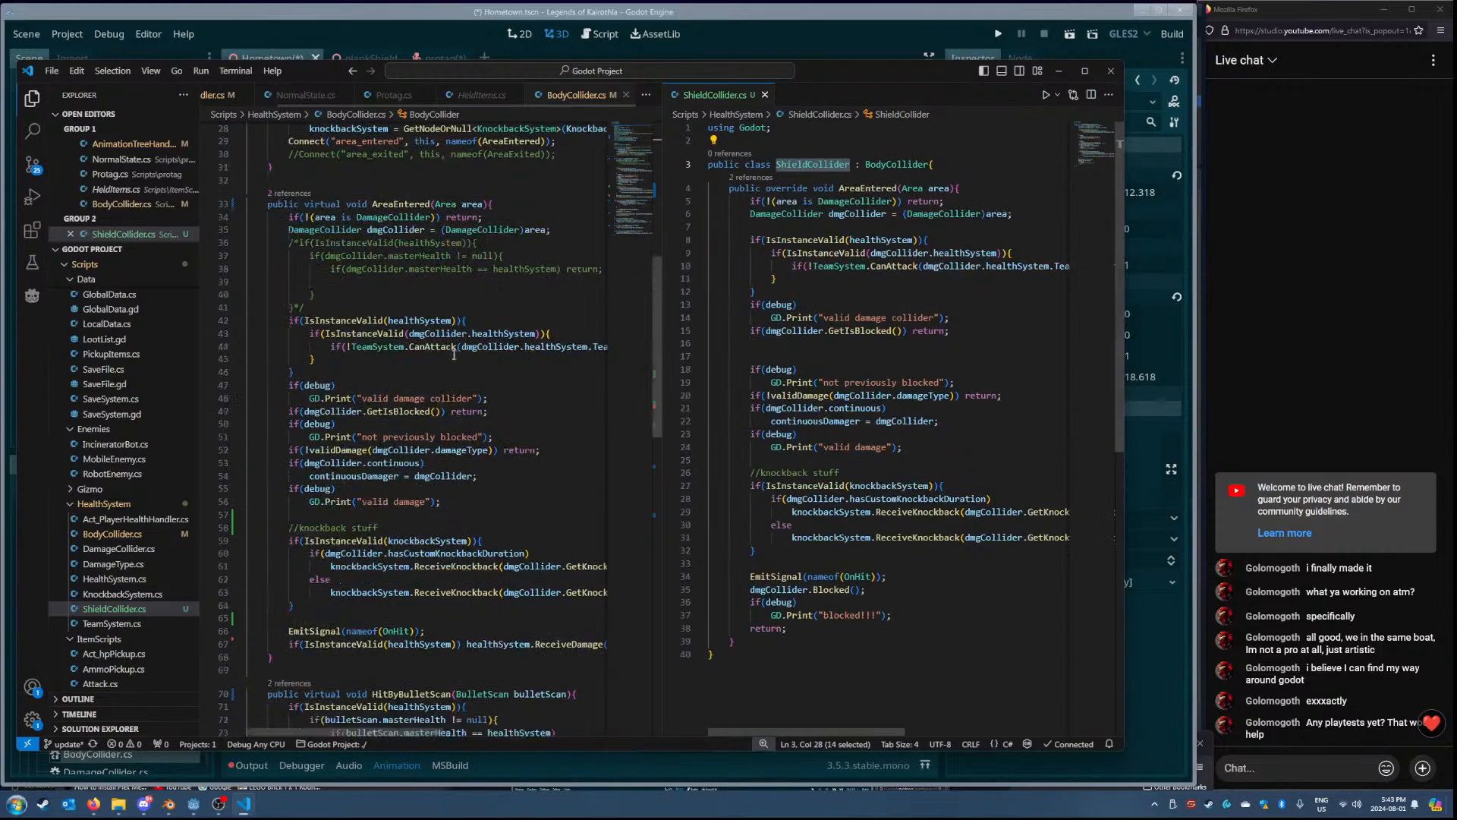
pyautogui.click(491, 551)
pyautogui.keyDown('shift'); pyautogui.hscroll(3, 485, 554); pyautogui.keyUp('shift')
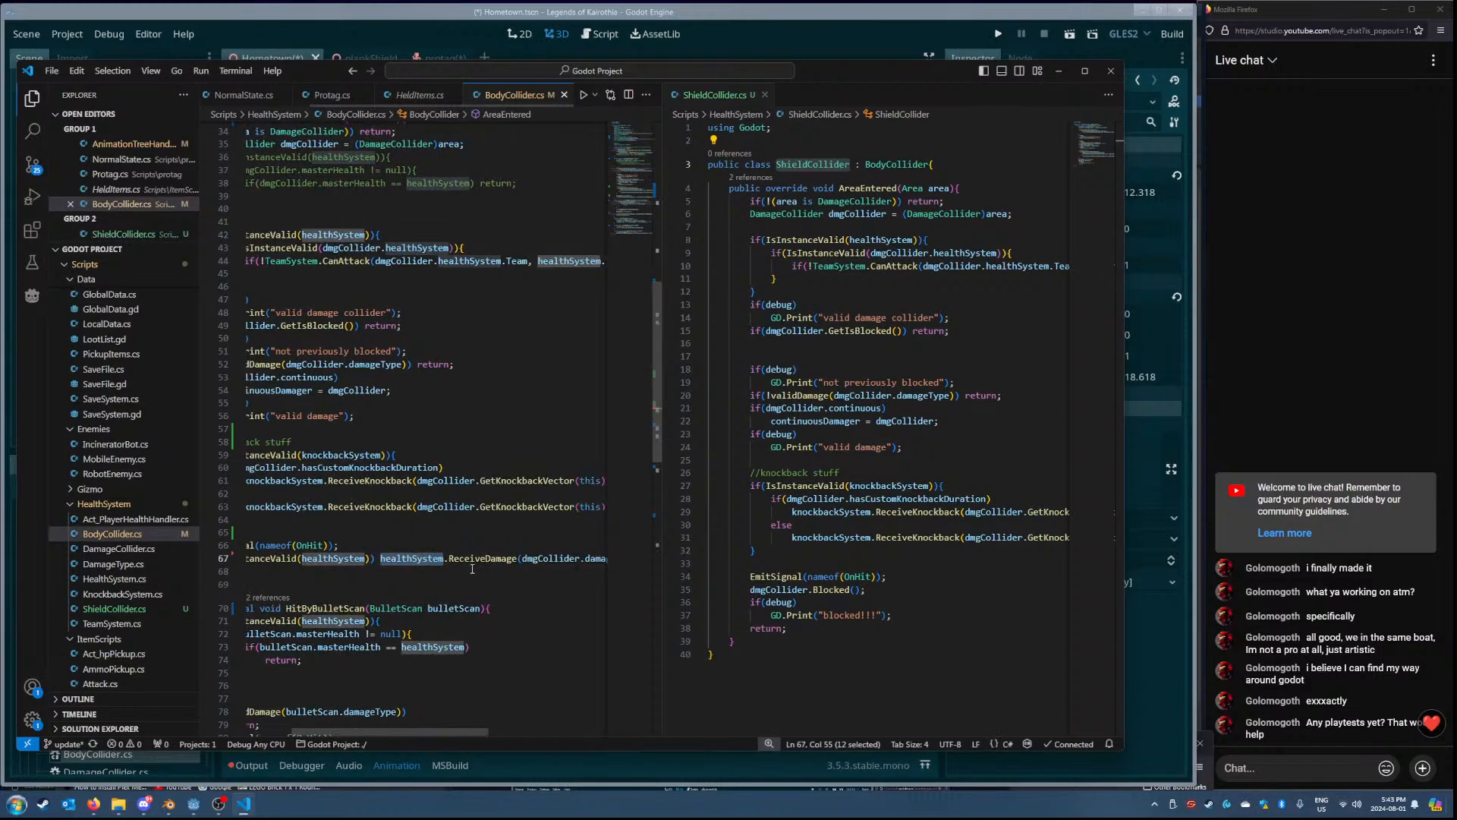
pyautogui.doubleClick(478, 559)
pyautogui.keyDown('shift'); pyautogui.hscroll(2, 429, 558); pyautogui.keyUp('shift')
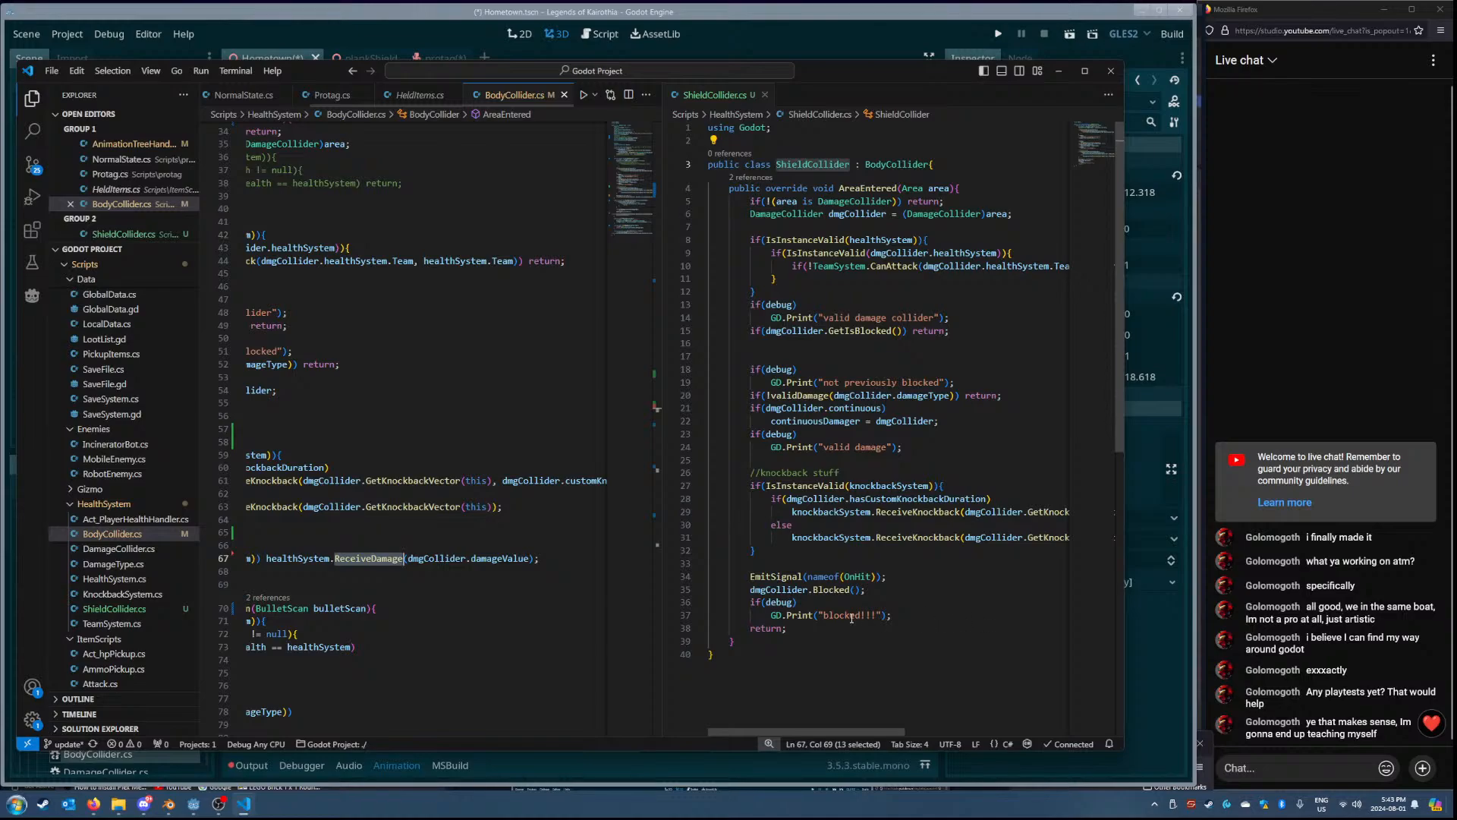
pyautogui.click(821, 628)
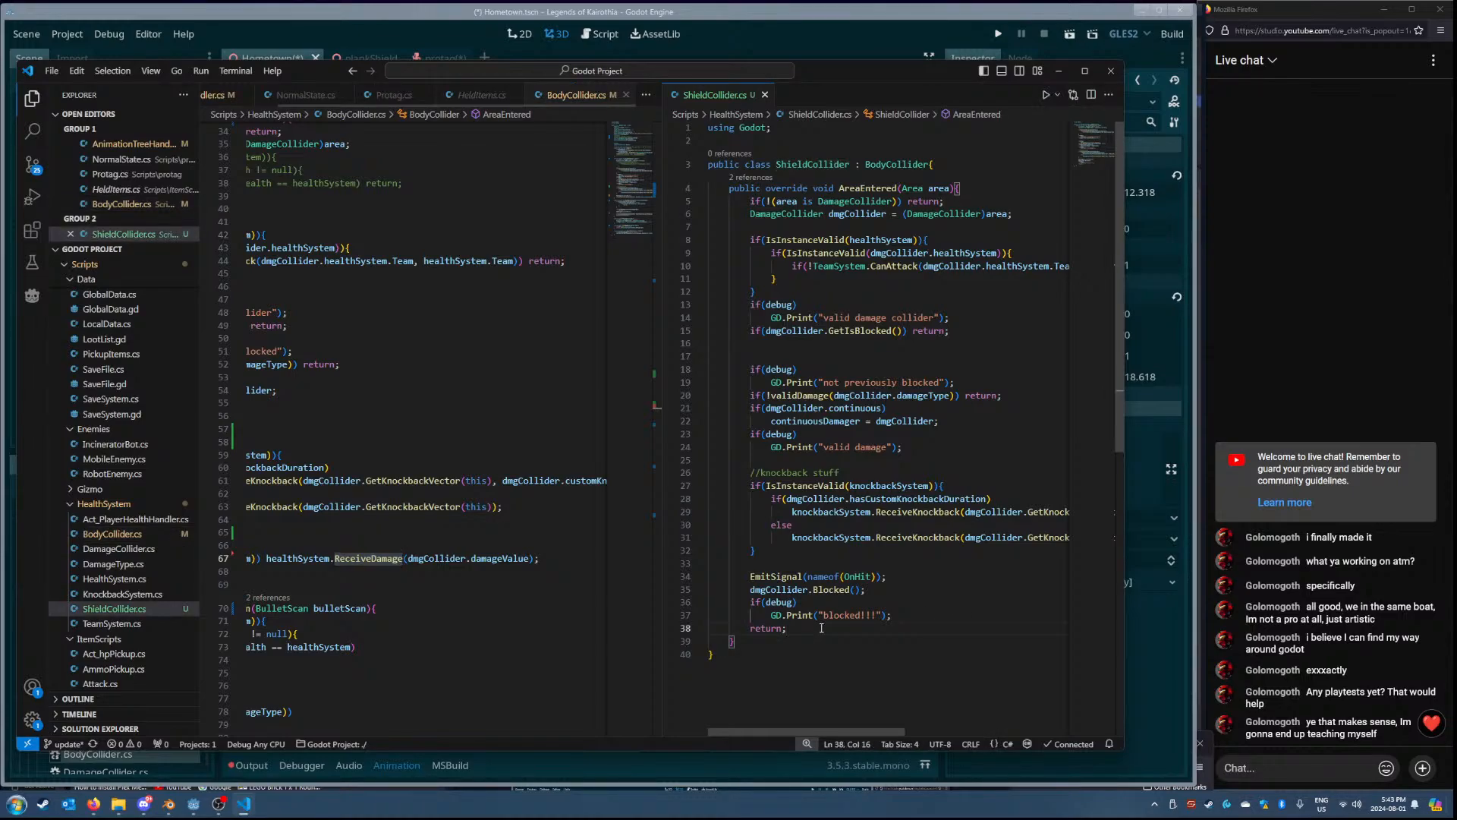
pyautogui.moveTo(821, 628); pyautogui.dragTo(751, 604)
pyautogui.click(819, 629)
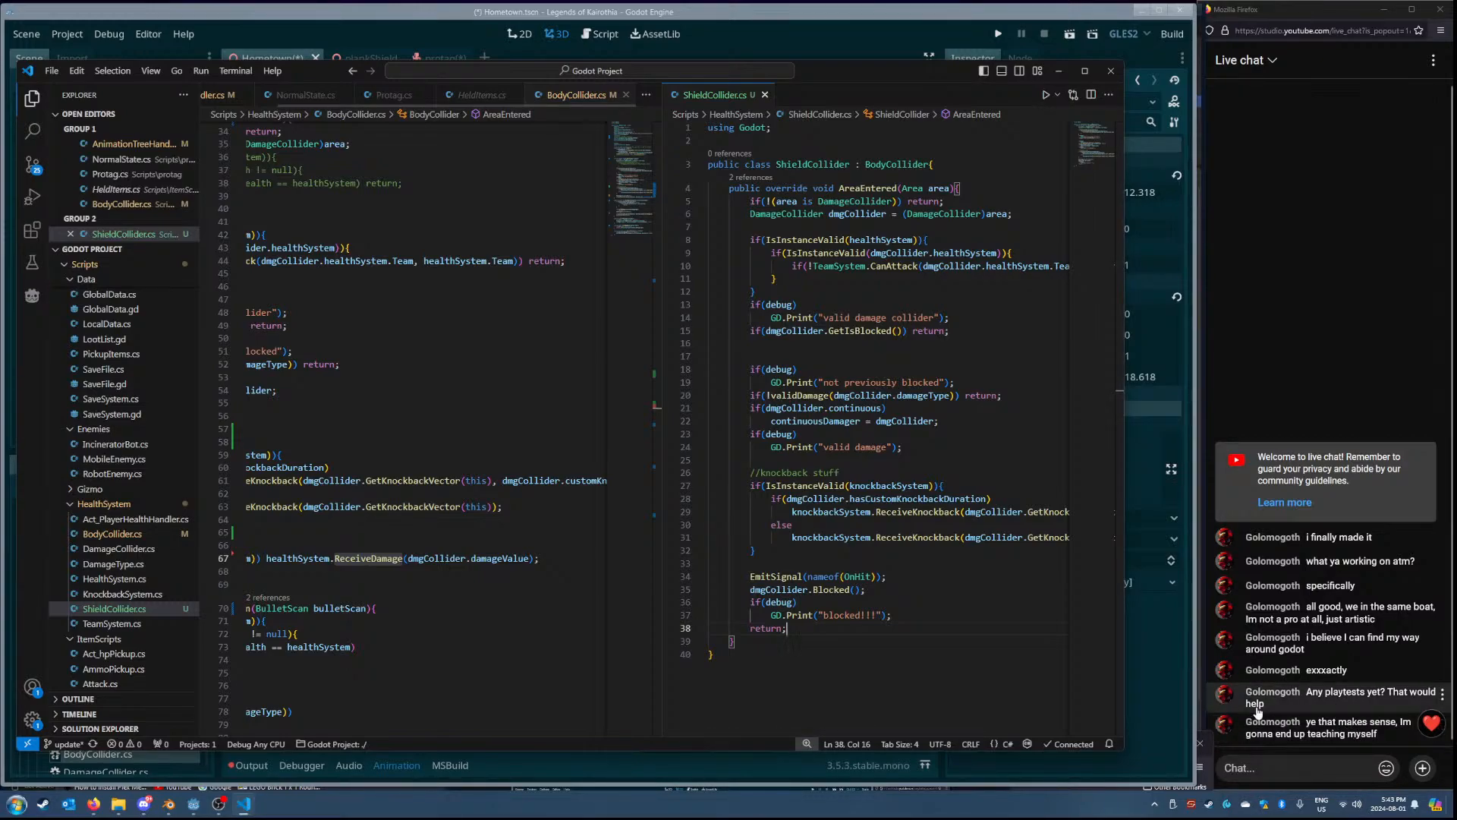
pyautogui.moveTo(816, 625); pyautogui.dragTo(710, 603)
pyautogui.click(843, 628)
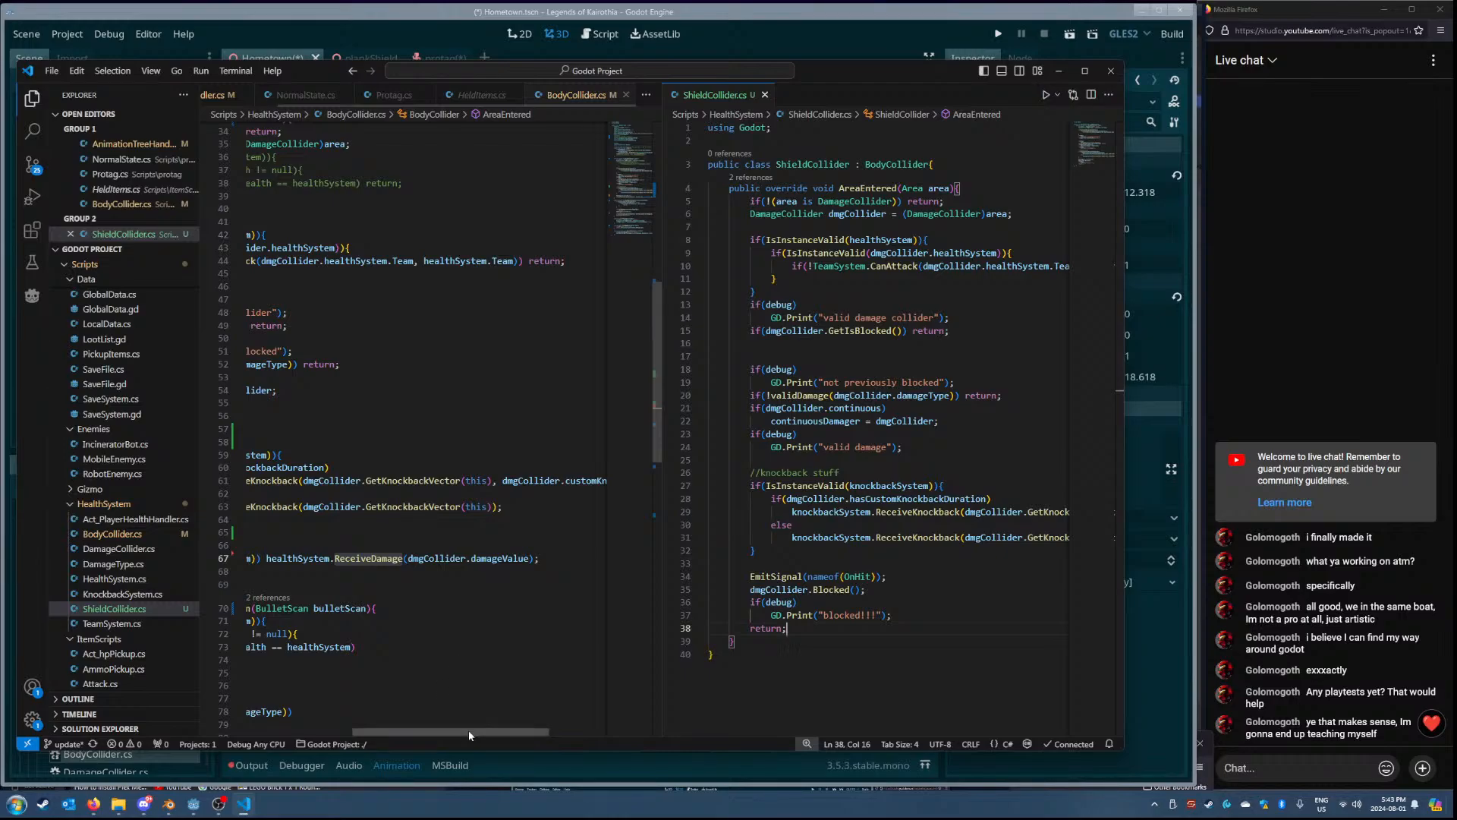
# - Review BodyCollider.cs from AreaEntered up to the internal continuousDamager field, and check the ShieldCollider class name against it
pyautogui.moveTo(467, 730); pyautogui.dragTo(362, 730)
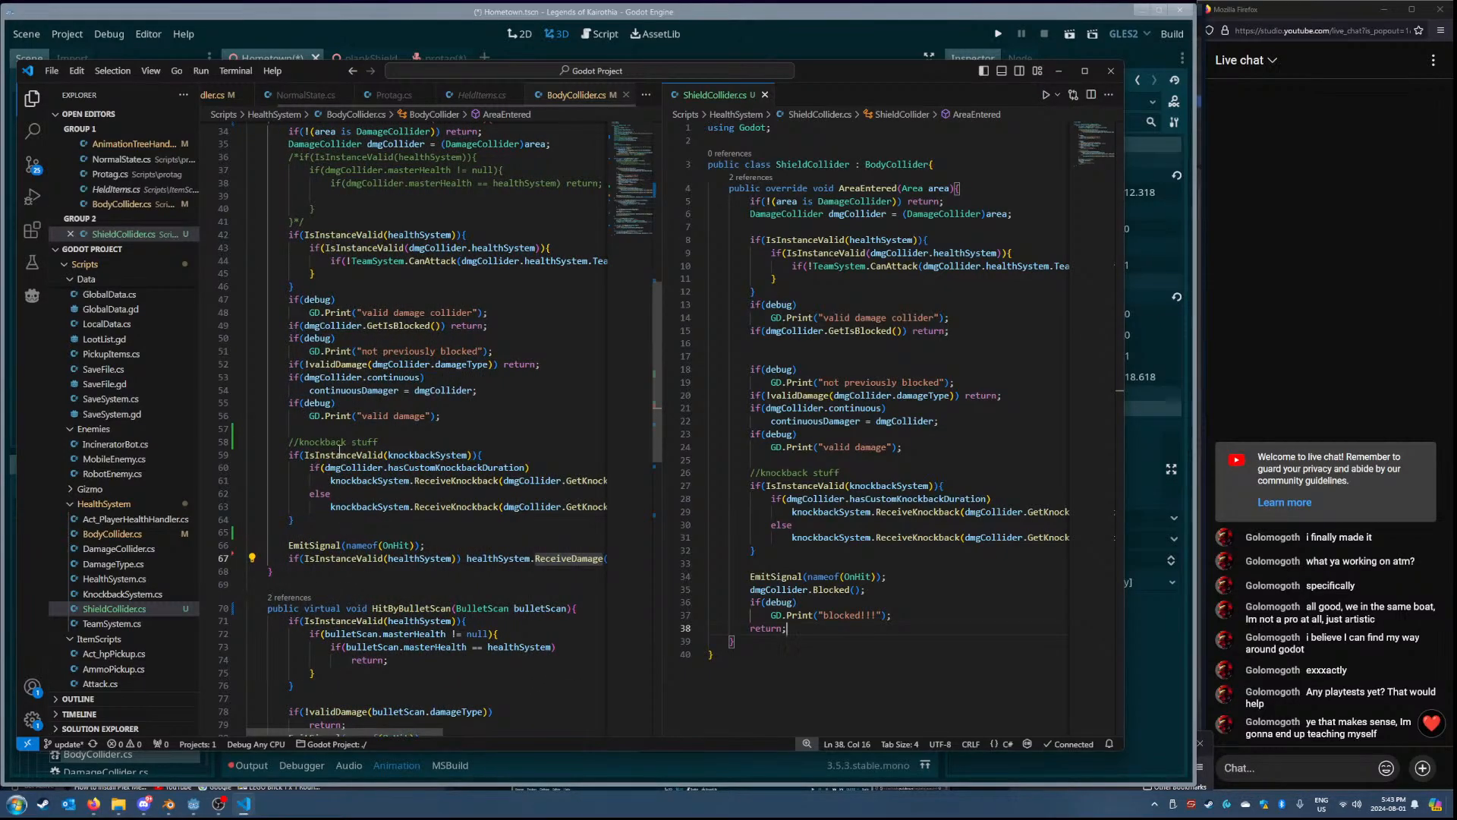
pyautogui.scroll(2, 400, 474)
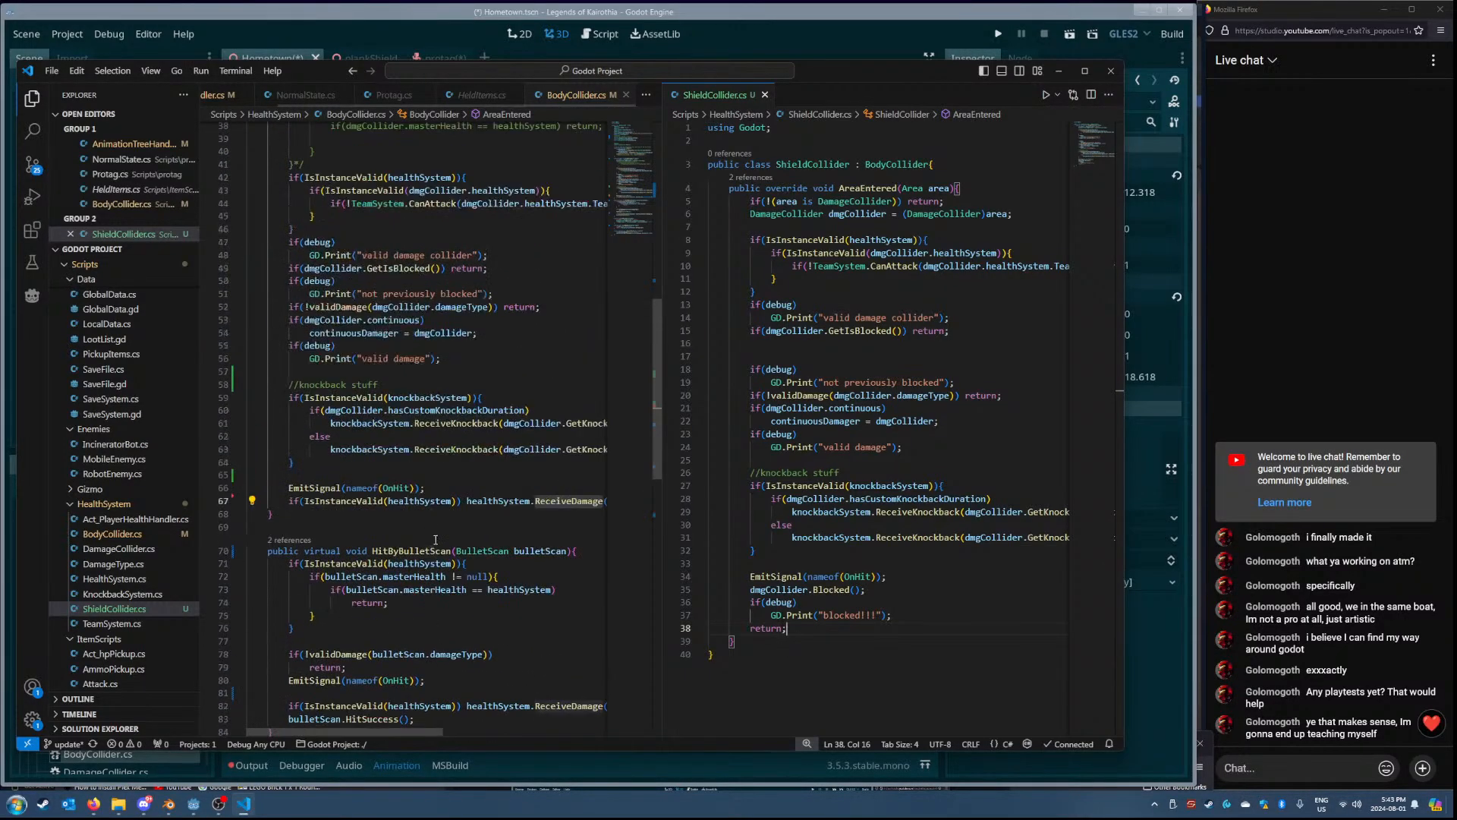
pyautogui.scroll(4, 631, 197)
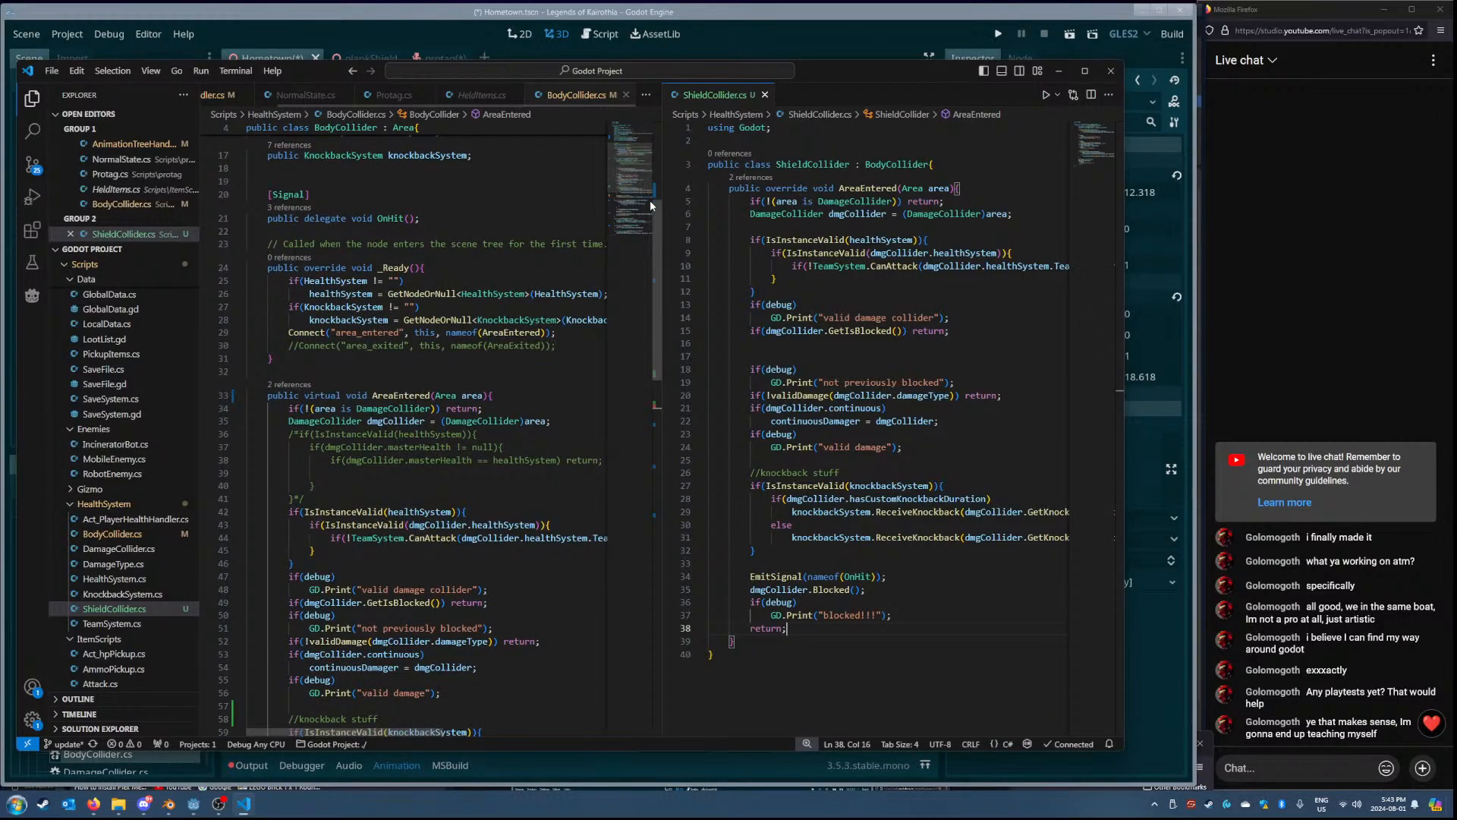
pyautogui.scroll(5, 466, 327)
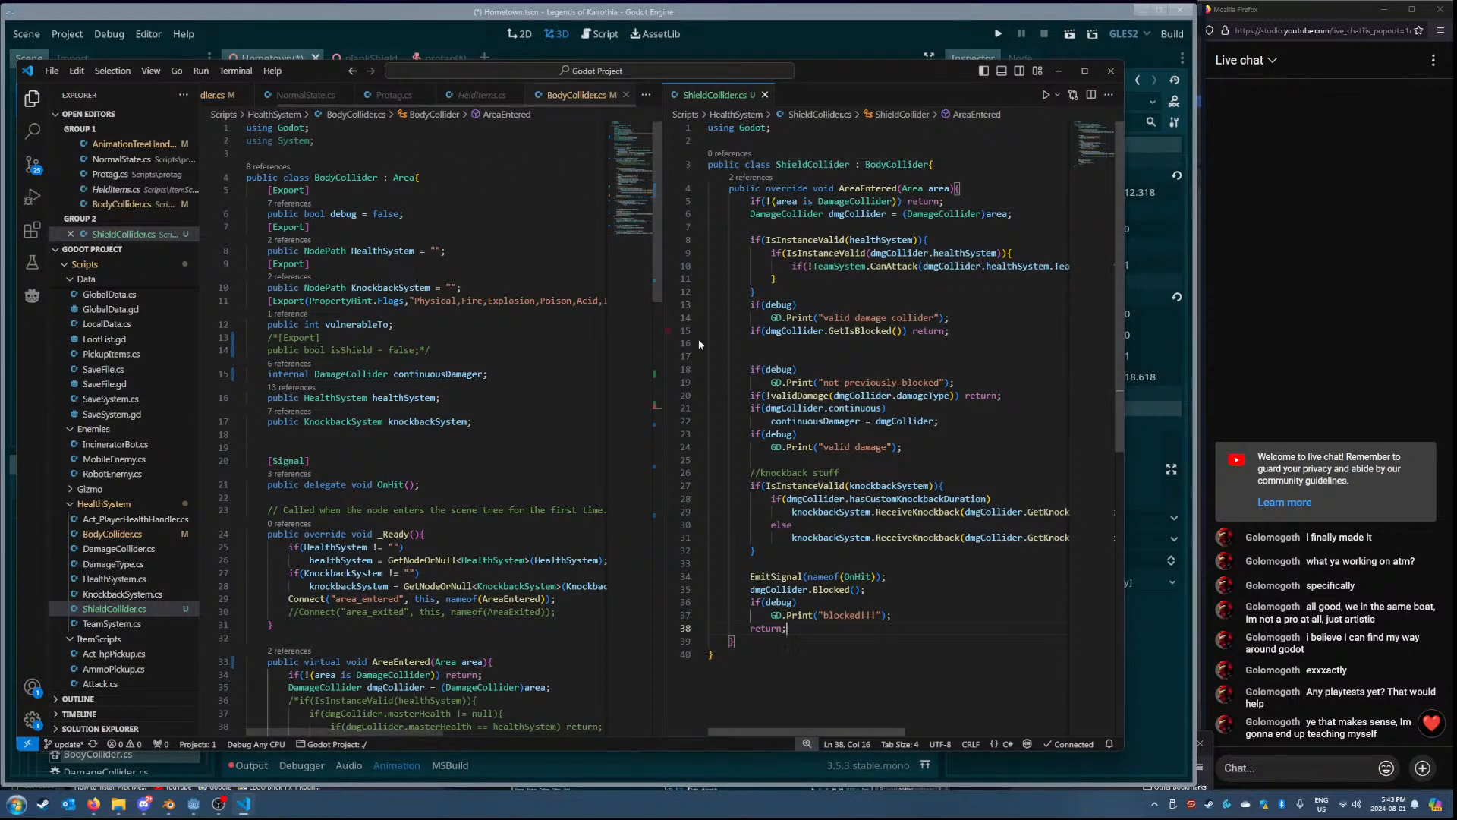
pyautogui.click(298, 371)
pyautogui.doubleClick(299, 372)
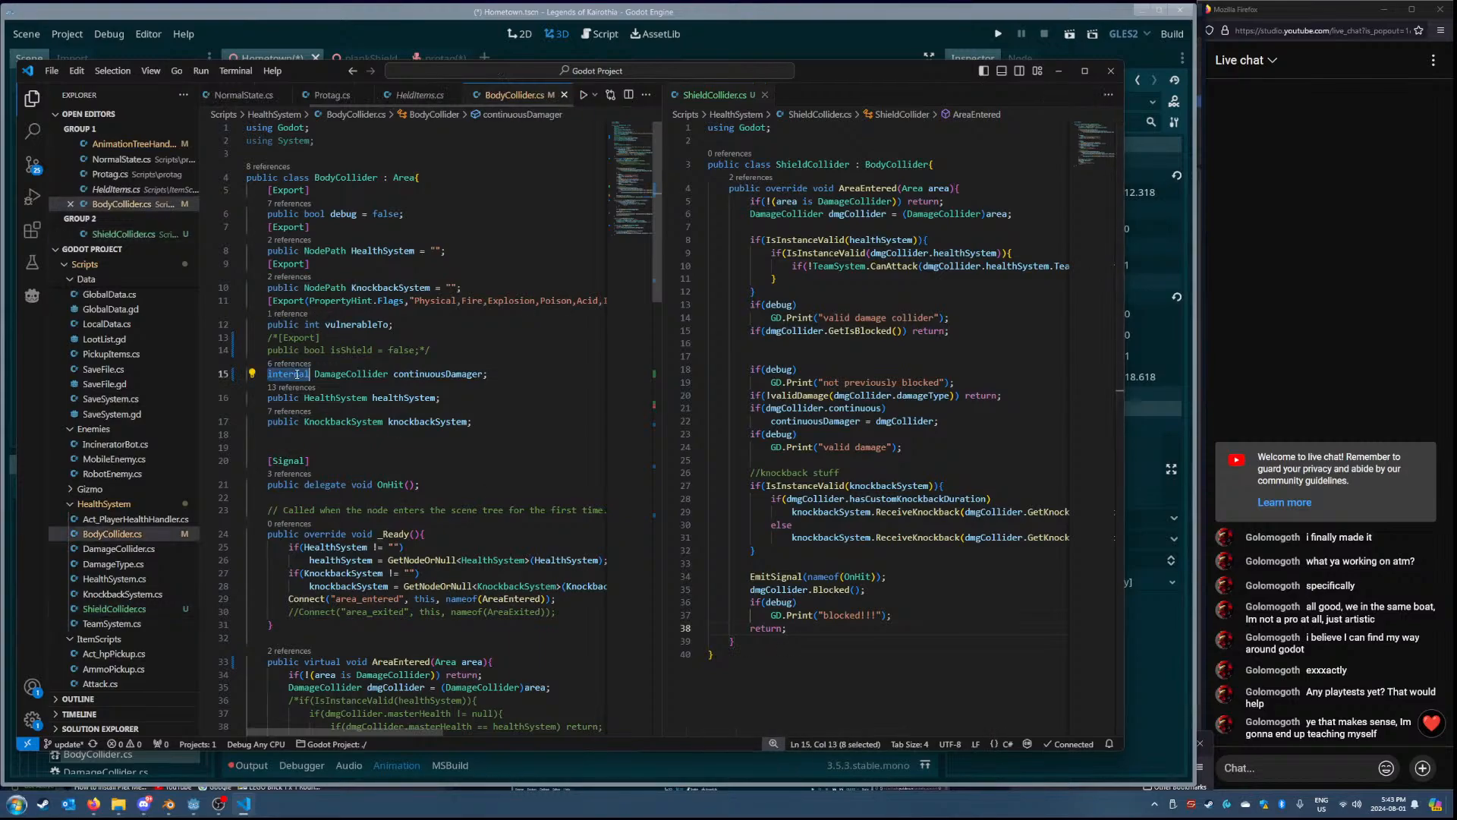
pyautogui.doubleClick(818, 165)
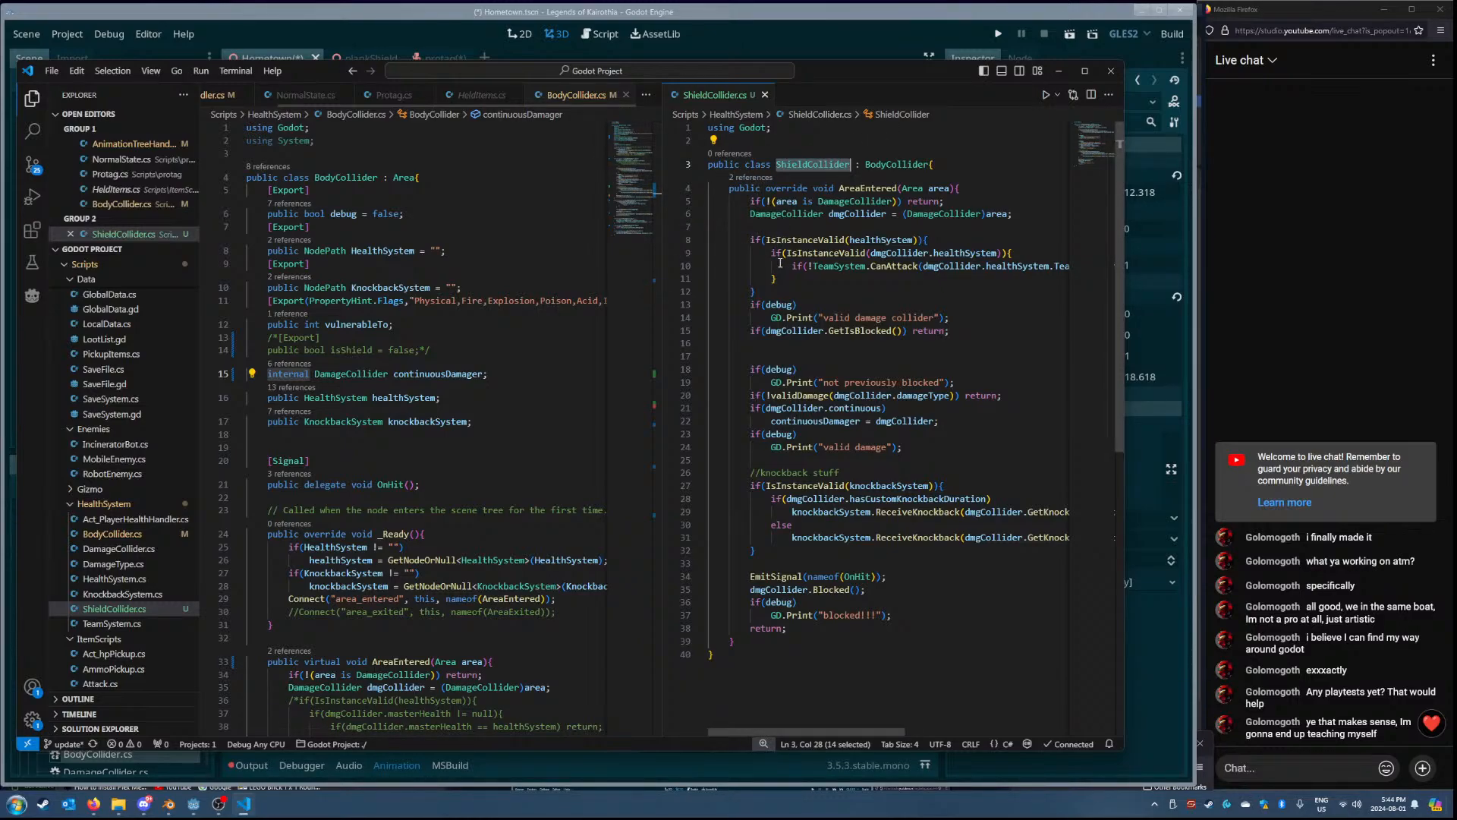
pyautogui.scroll(-3, 467, 491)
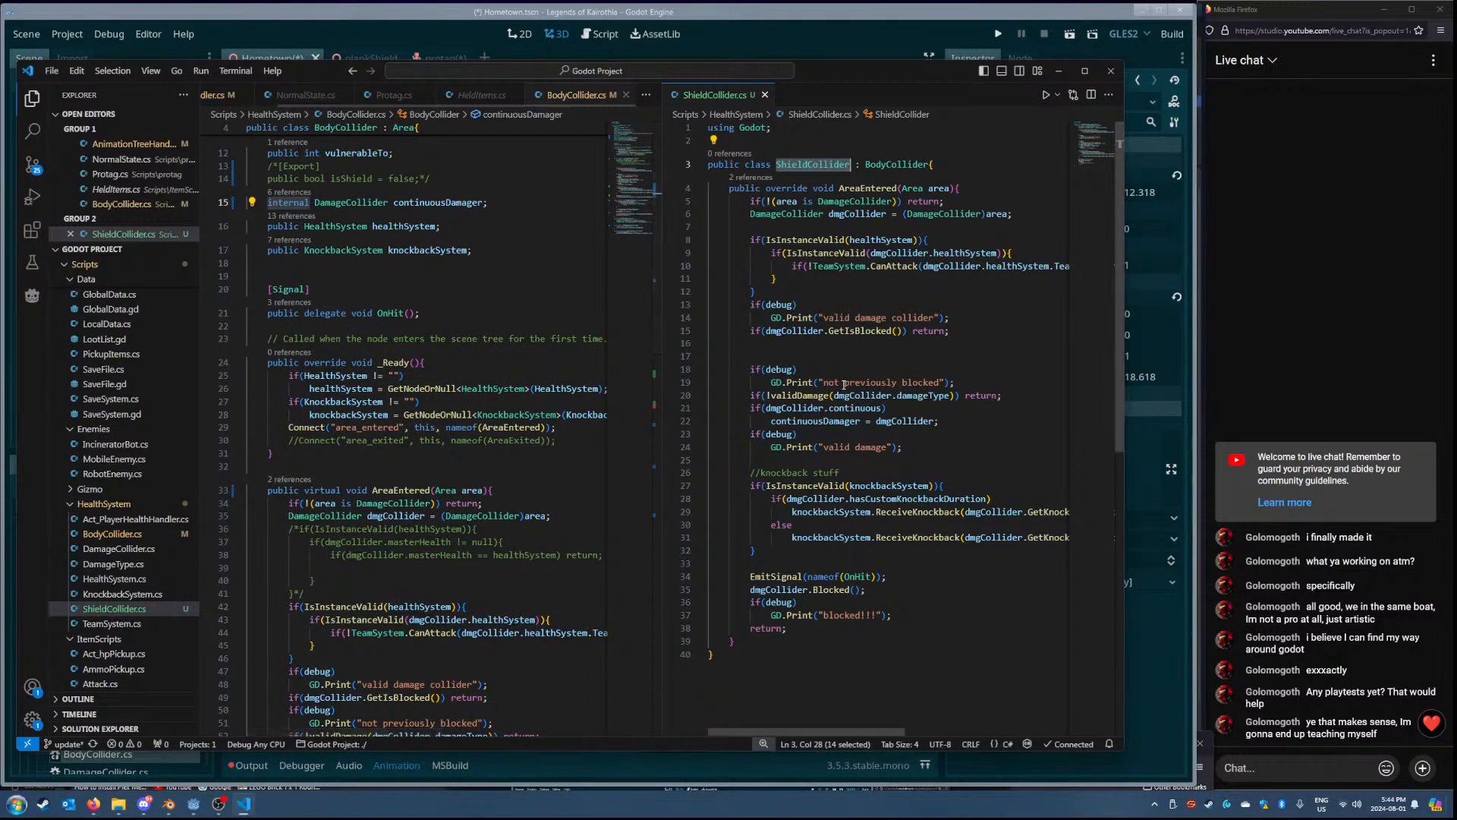
pyautogui.rightClick(106, 503)
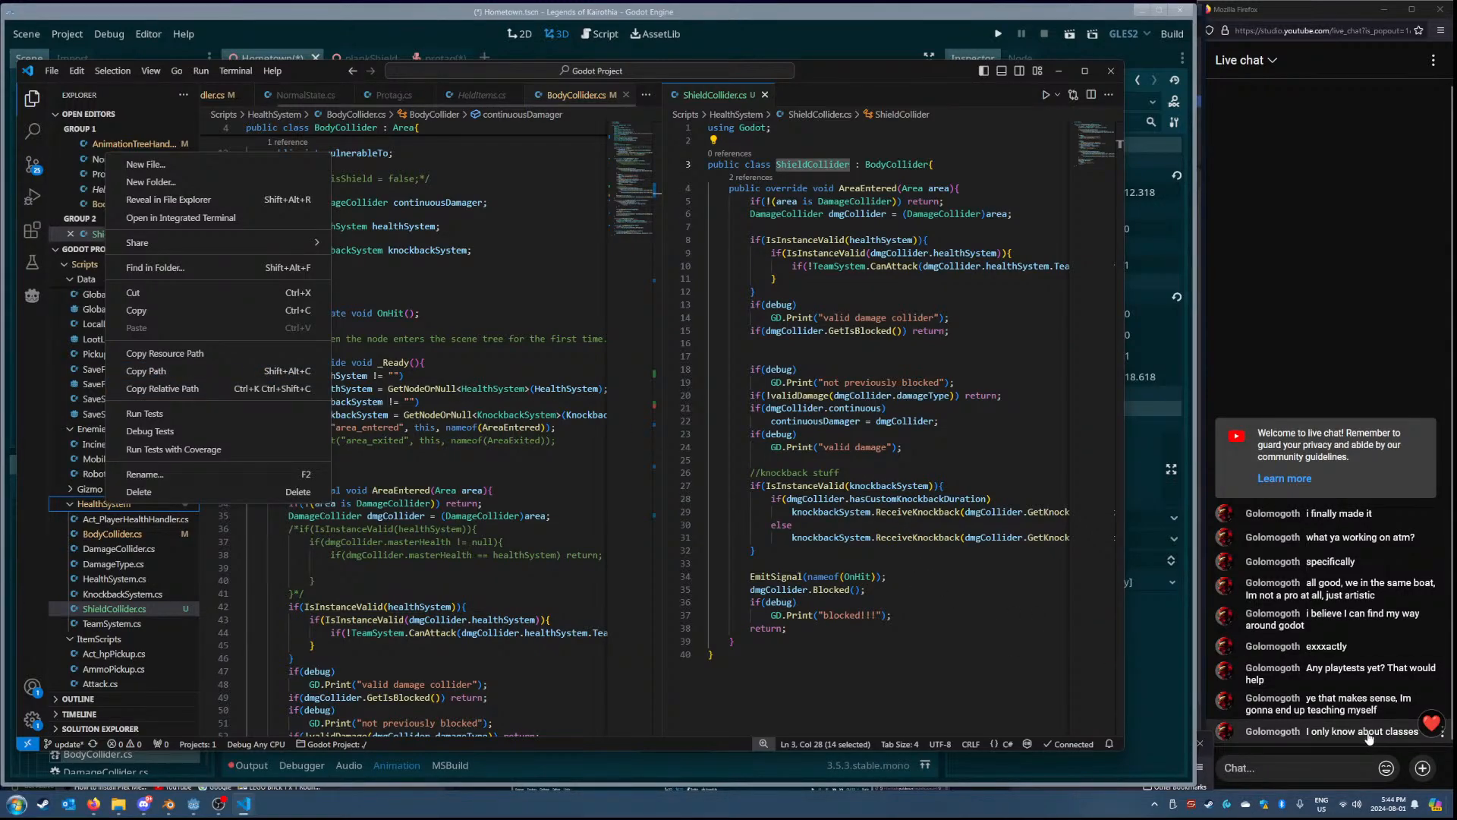
pyautogui.click(941, 598)
pyautogui.click(887, 617)
pyautogui.click(814, 633)
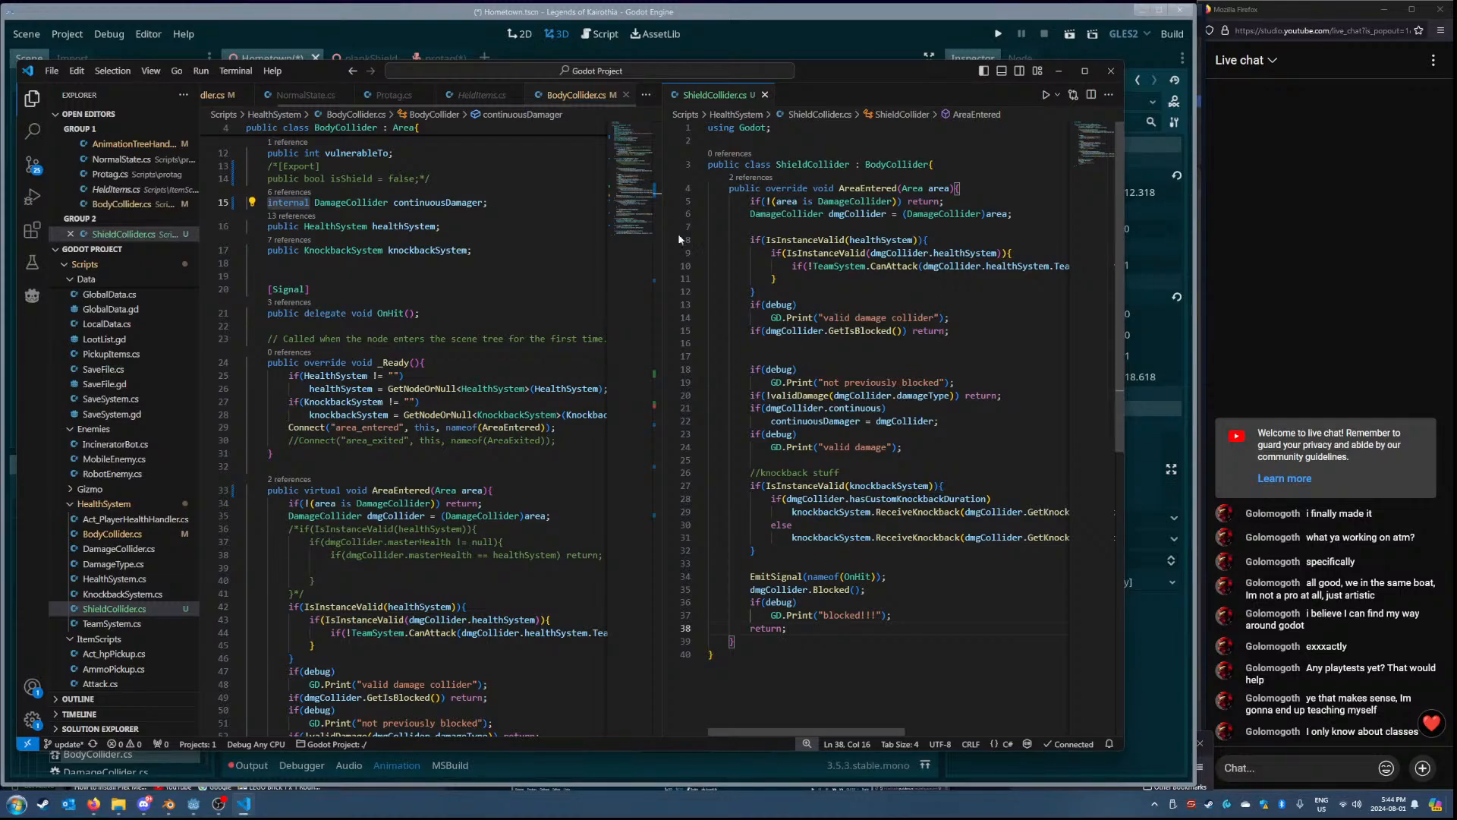
# - Look up the BodyCollider base class from ShieldCollider's declaration and read the documentation of the Area class it extends
pyautogui.scroll(4, 520, 374)
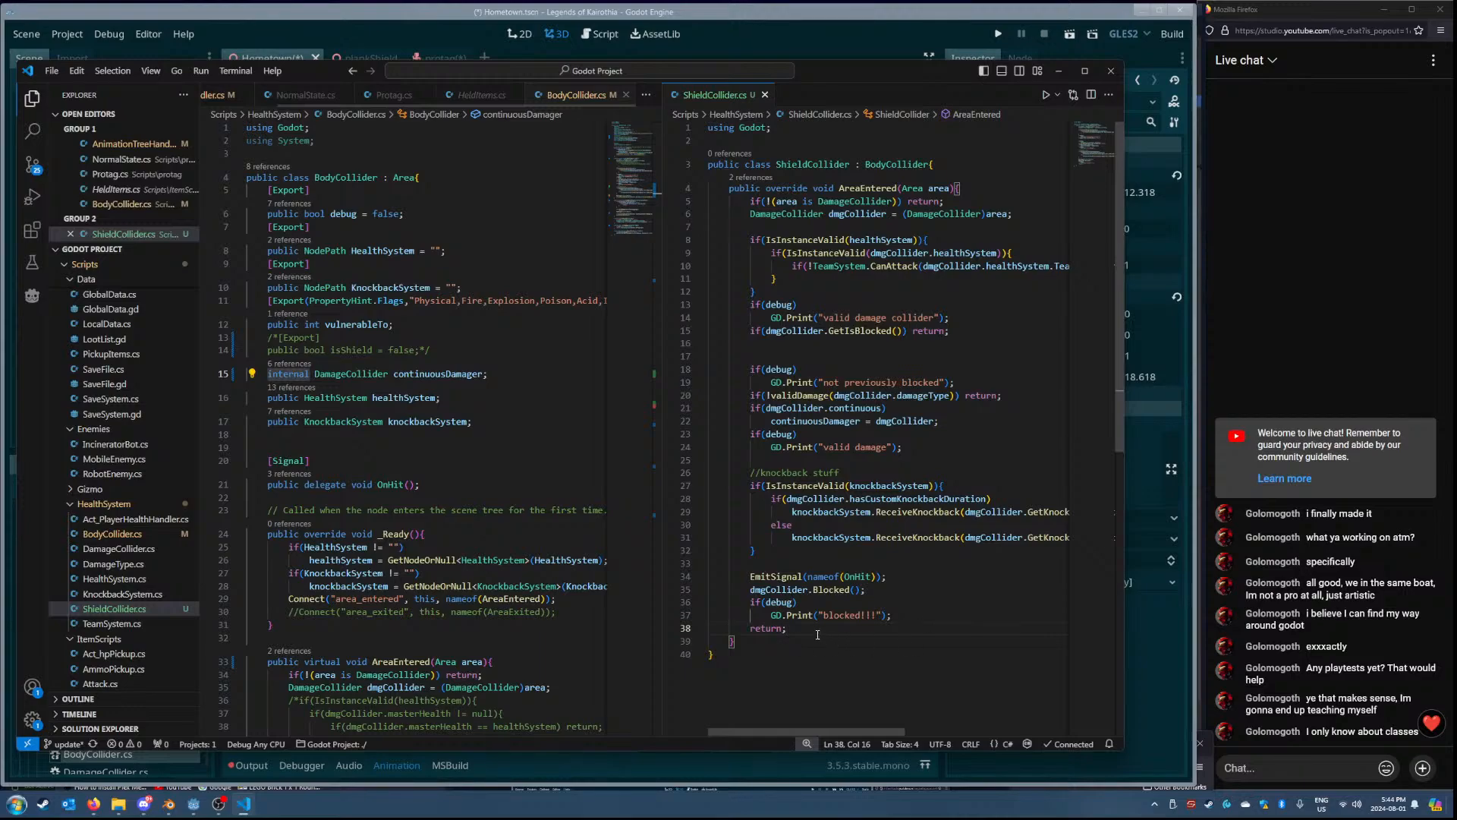
pyautogui.doubleClick(816, 164)
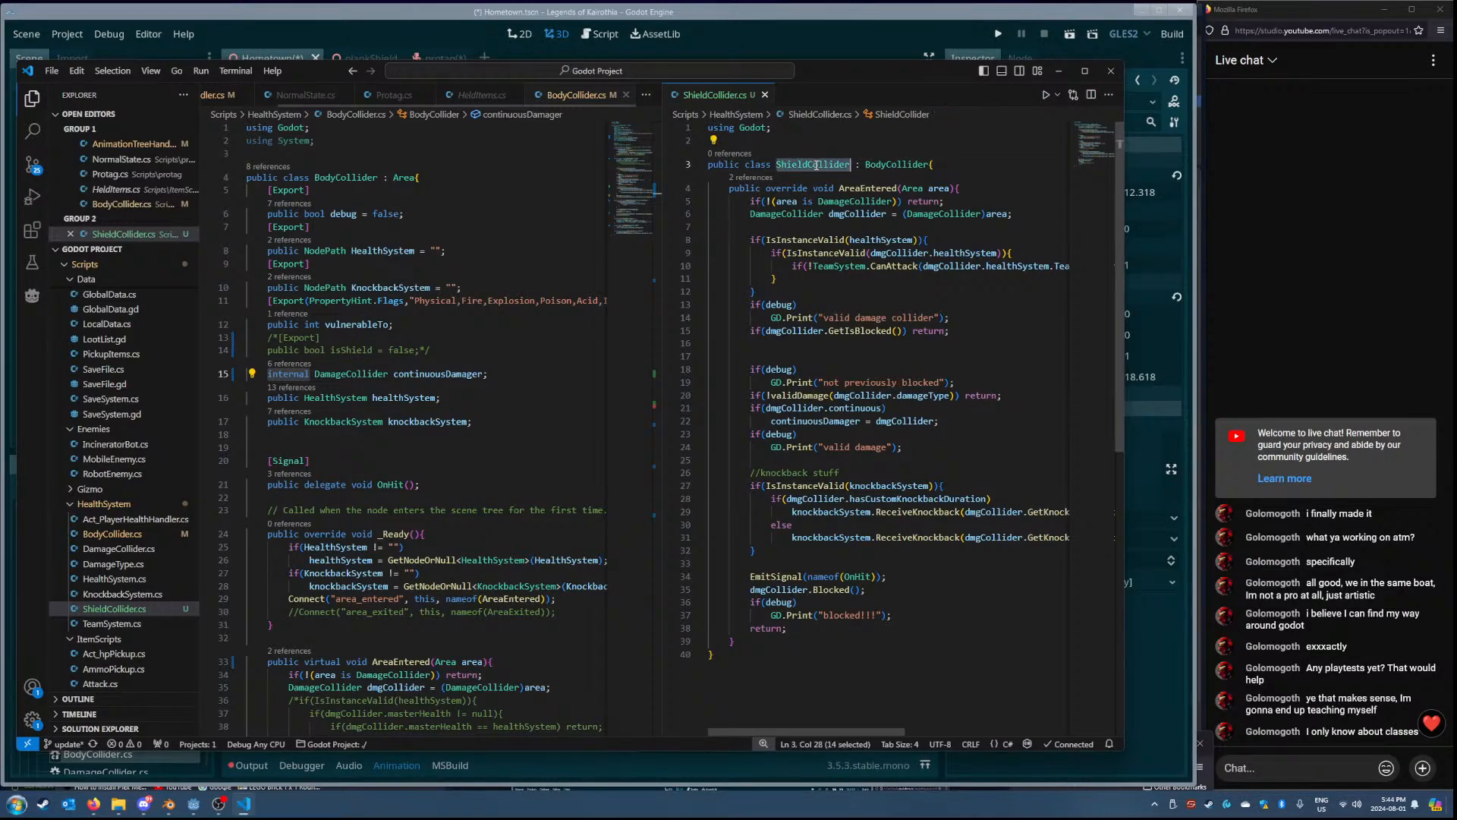
pyautogui.keyDown('ctrl'); pyautogui.click(888, 165); pyautogui.keyUp('ctrl')
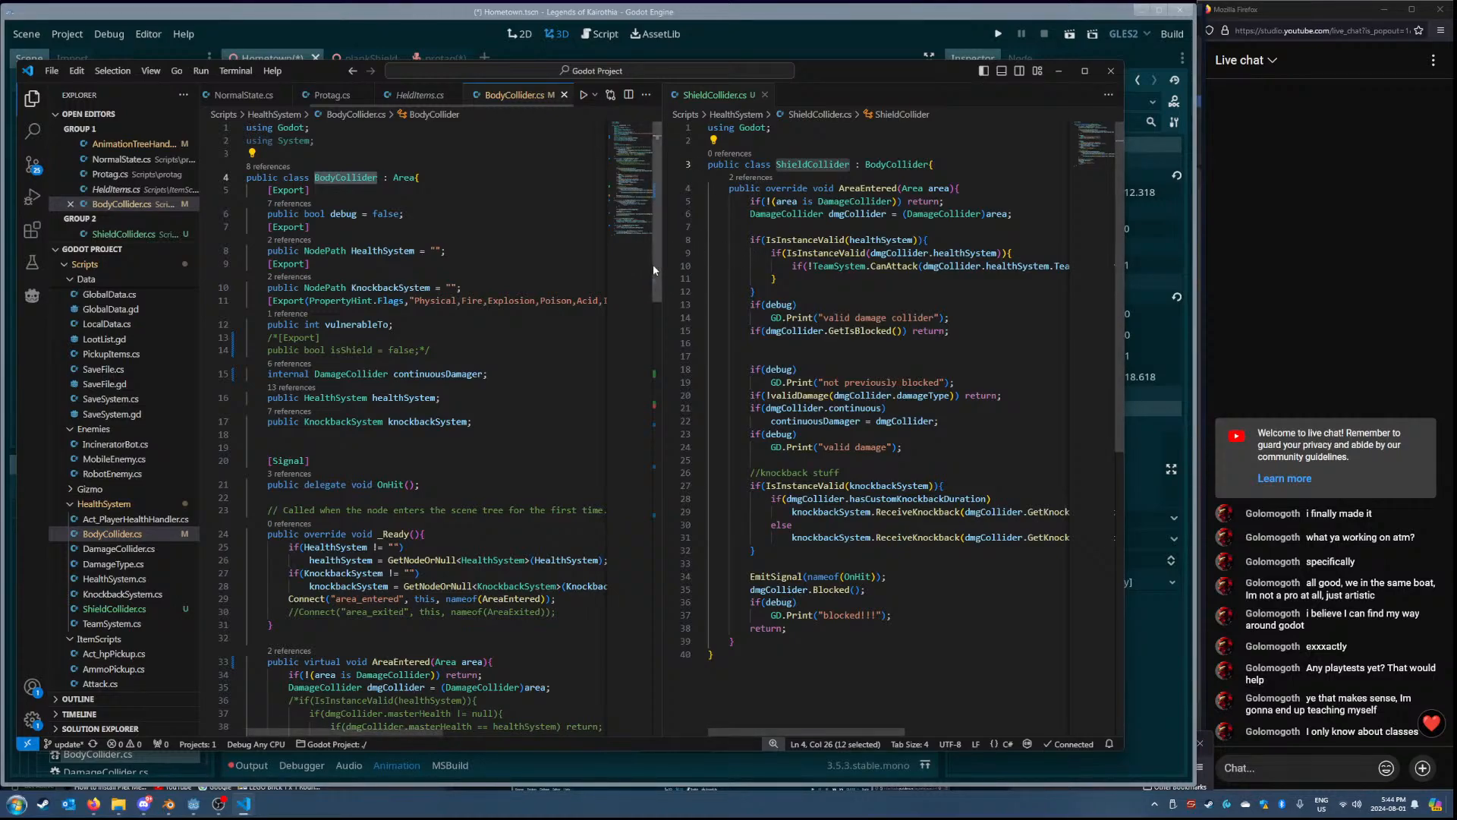
pyautogui.click(393, 178)
pyautogui.doubleClick(404, 178)
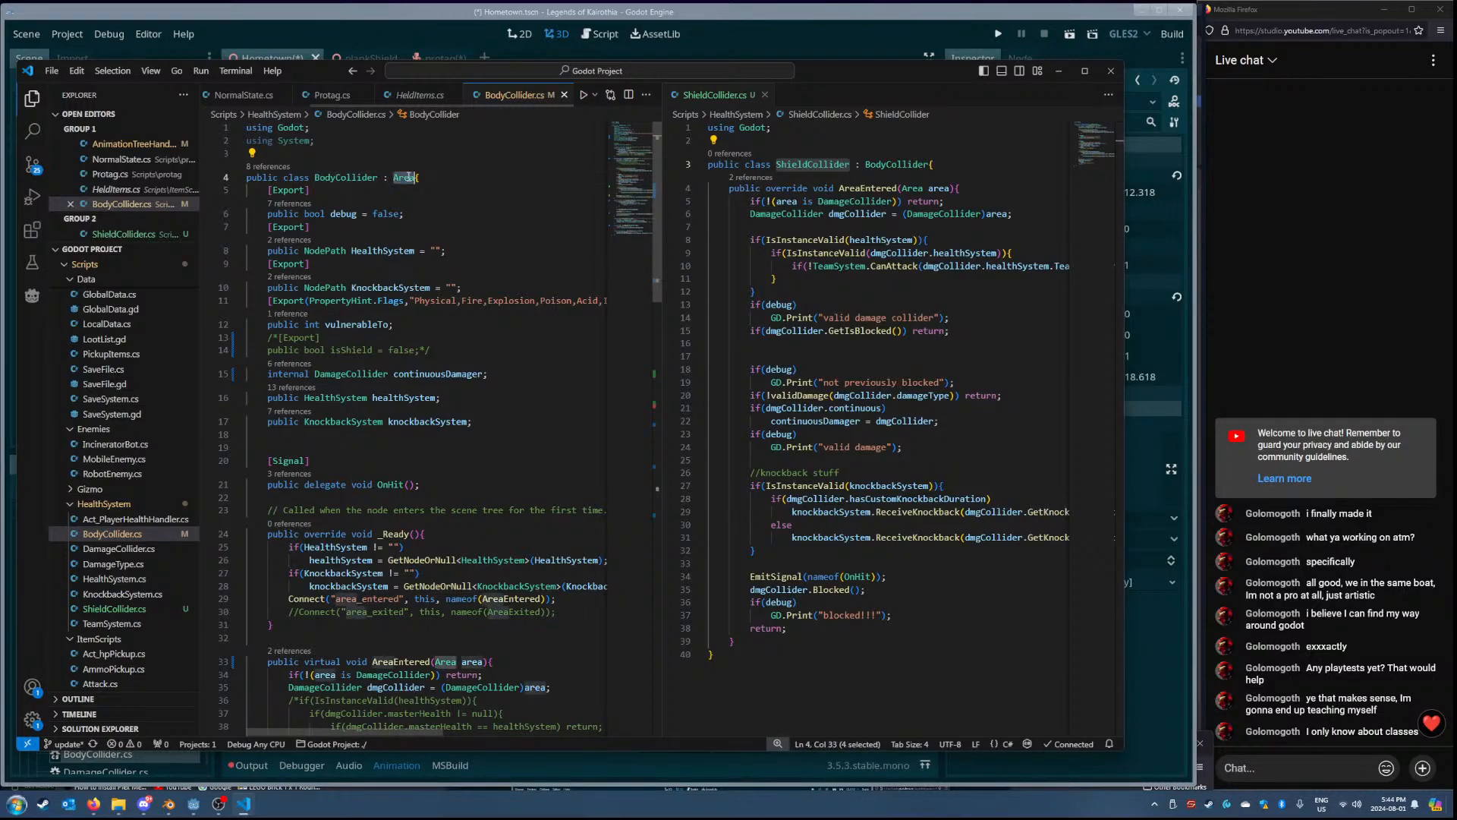
pyautogui.moveTo(403, 178)
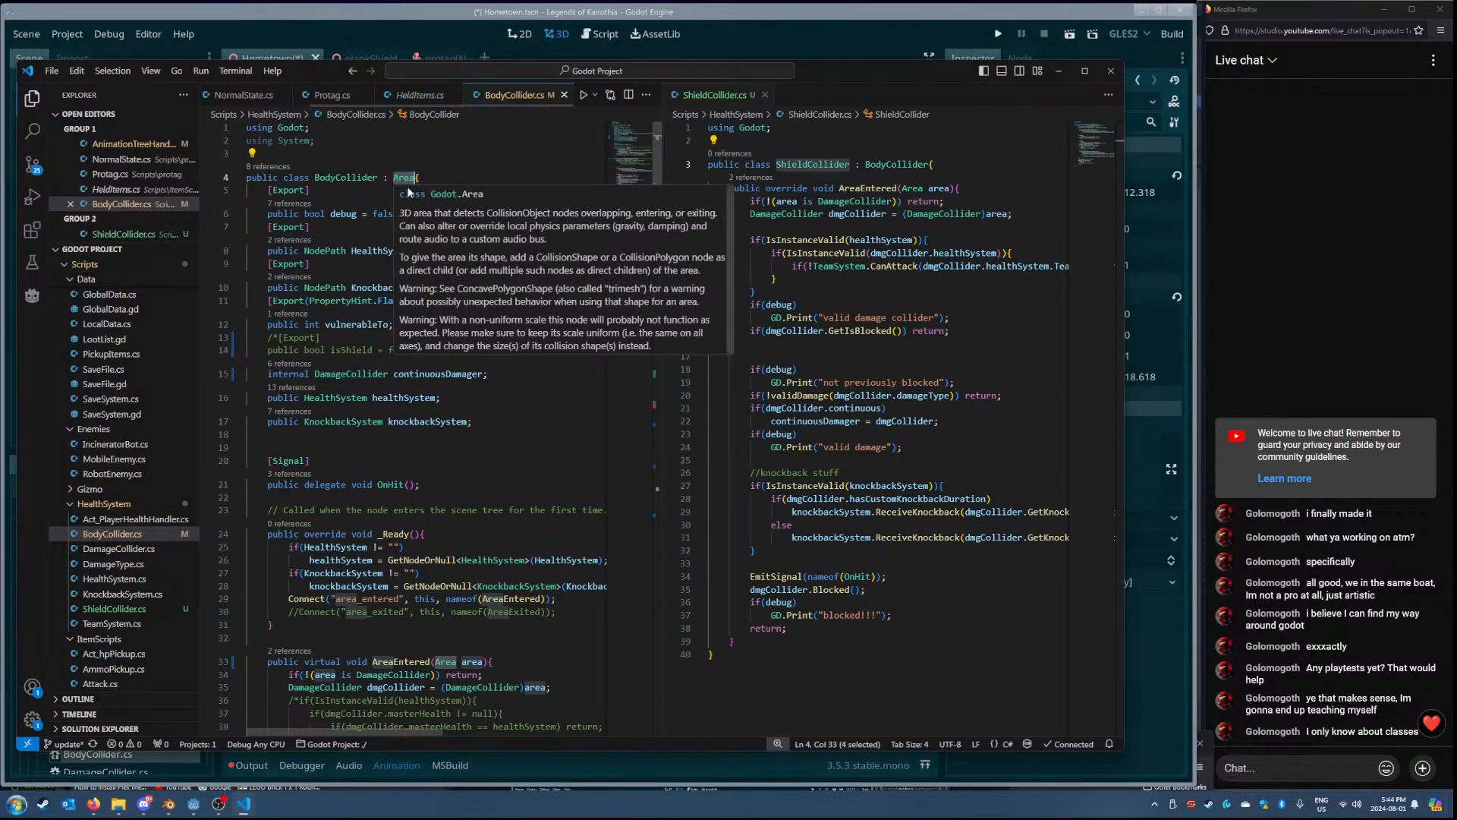
pyautogui.doubleClick(365, 177)
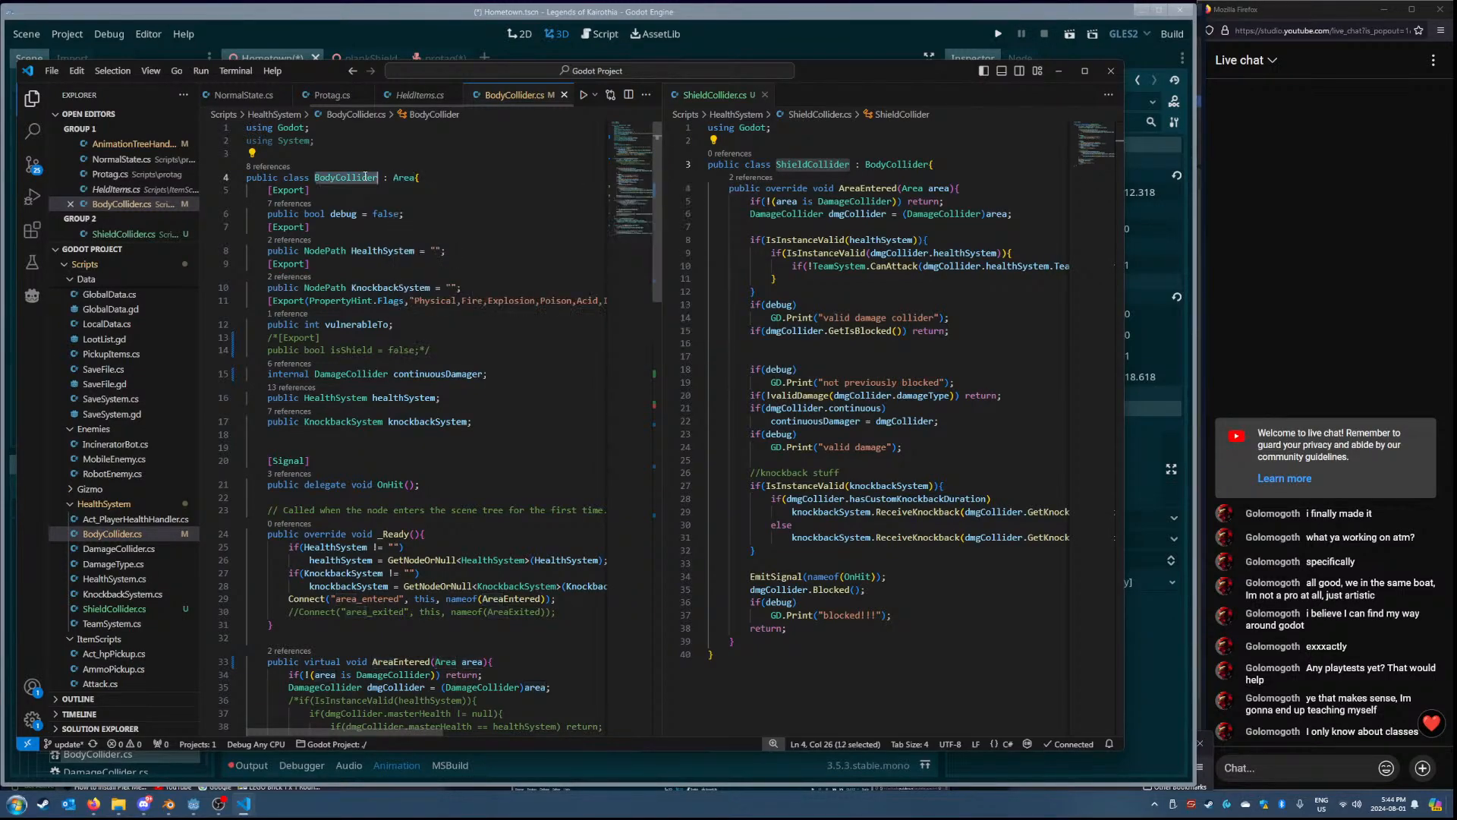
pyautogui.doubleClick(404, 178)
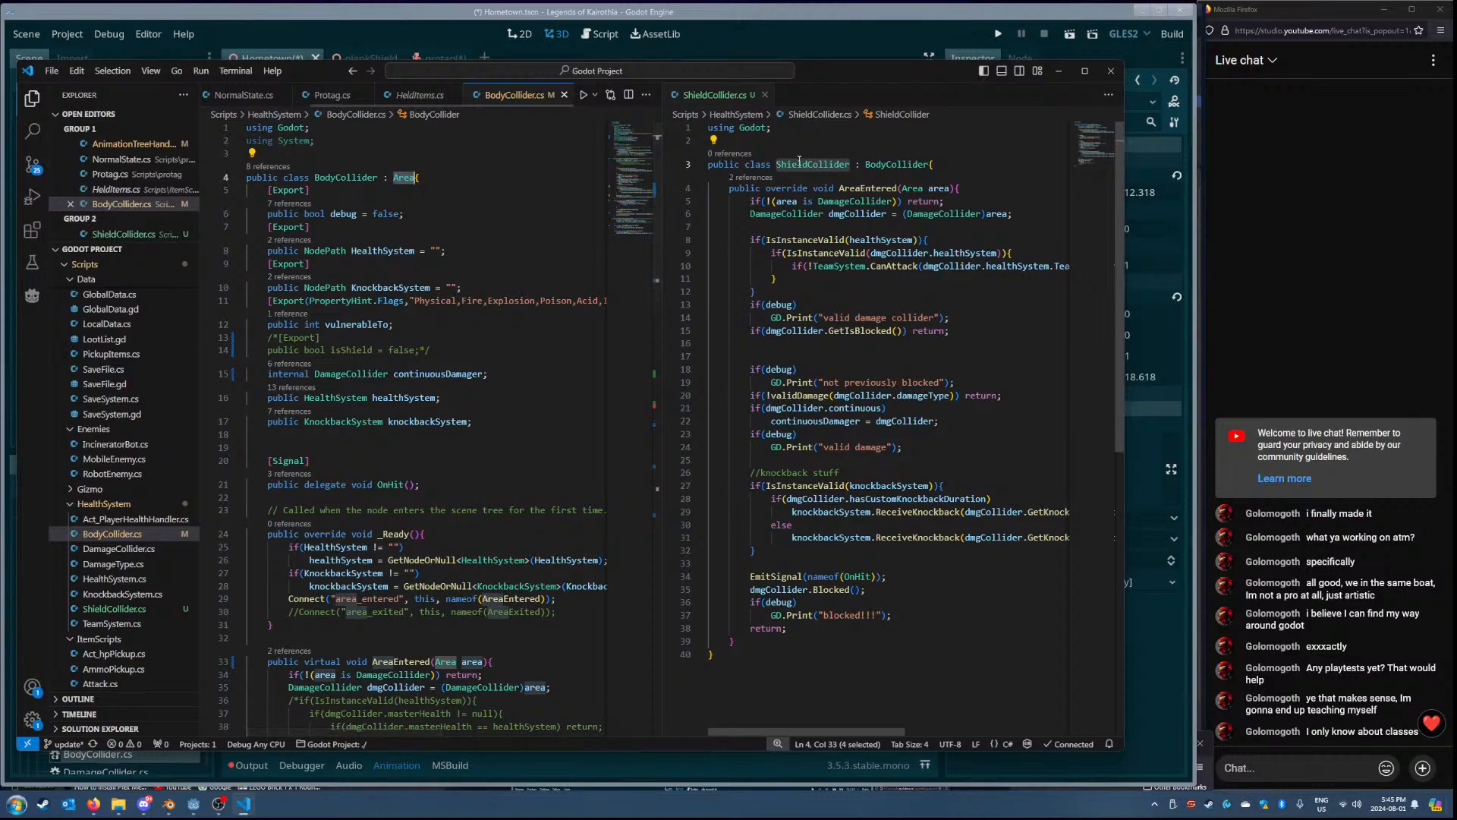
pyautogui.doubleClick(345, 178)
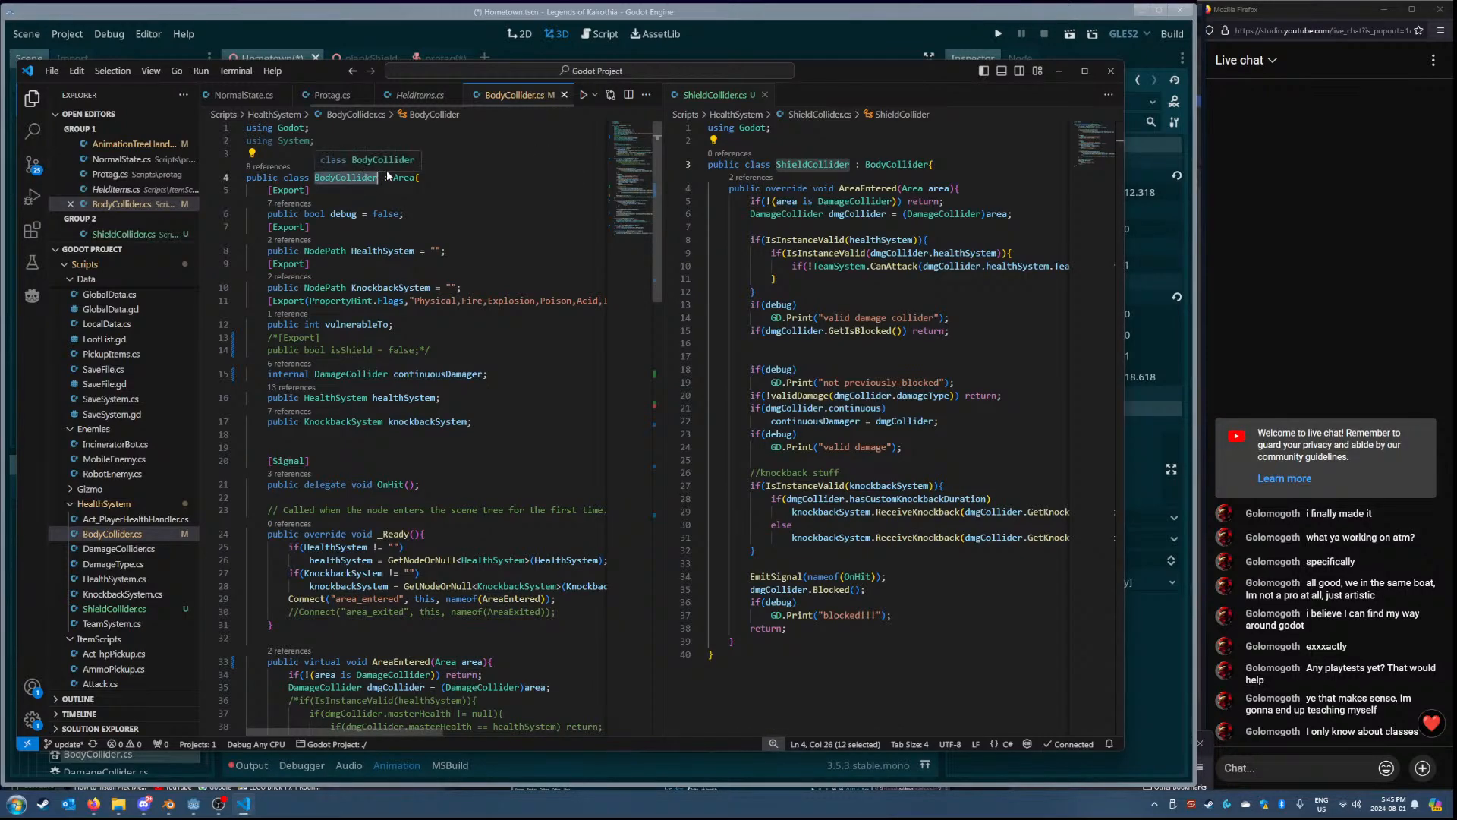
# - Trace the inheritance between Area, BodyCollider and ShieldCollider in the two class declarations
pyautogui.tripleClick(816, 167)
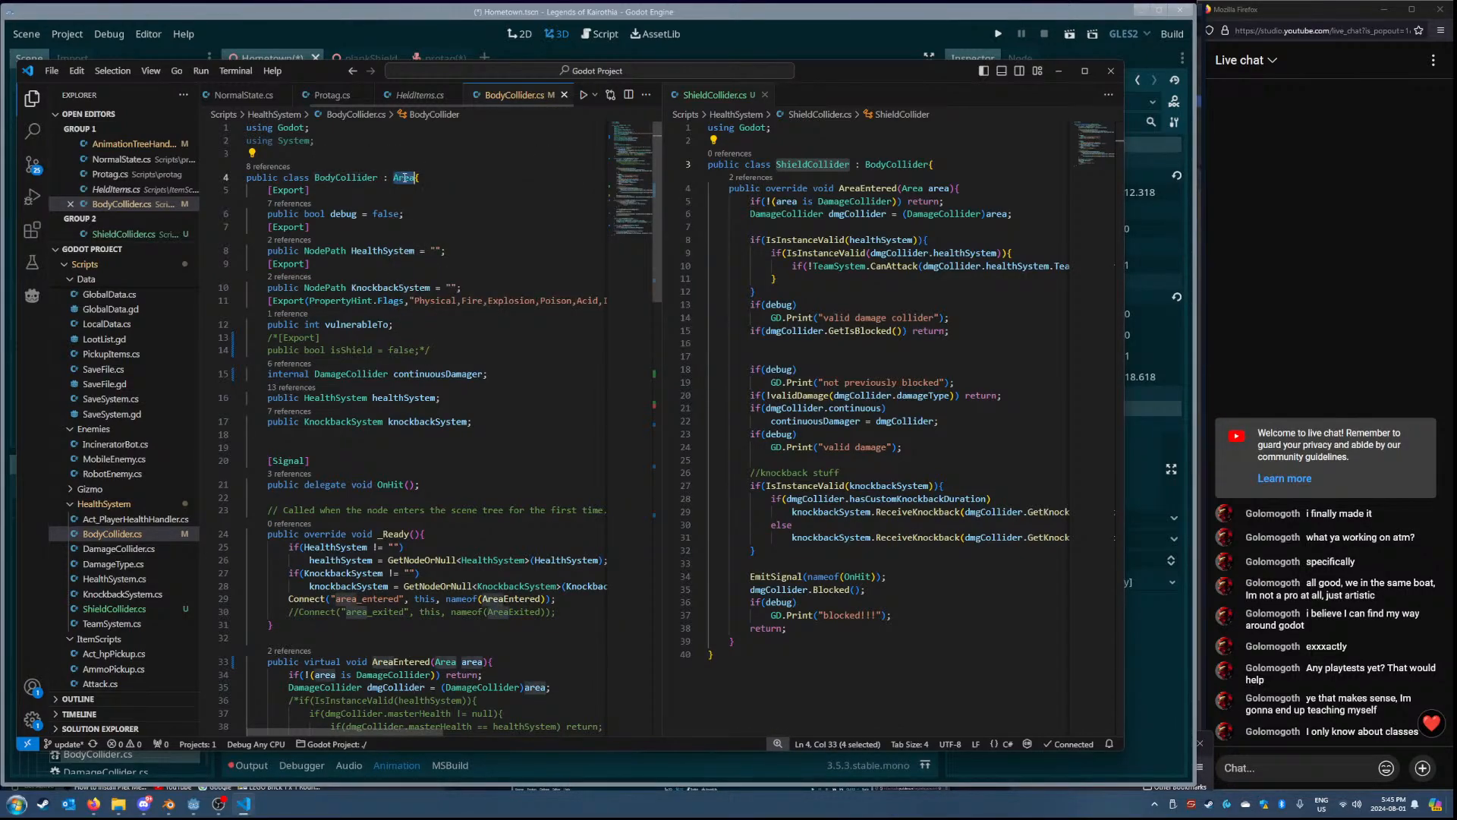
pyautogui.doubleClick(816, 168)
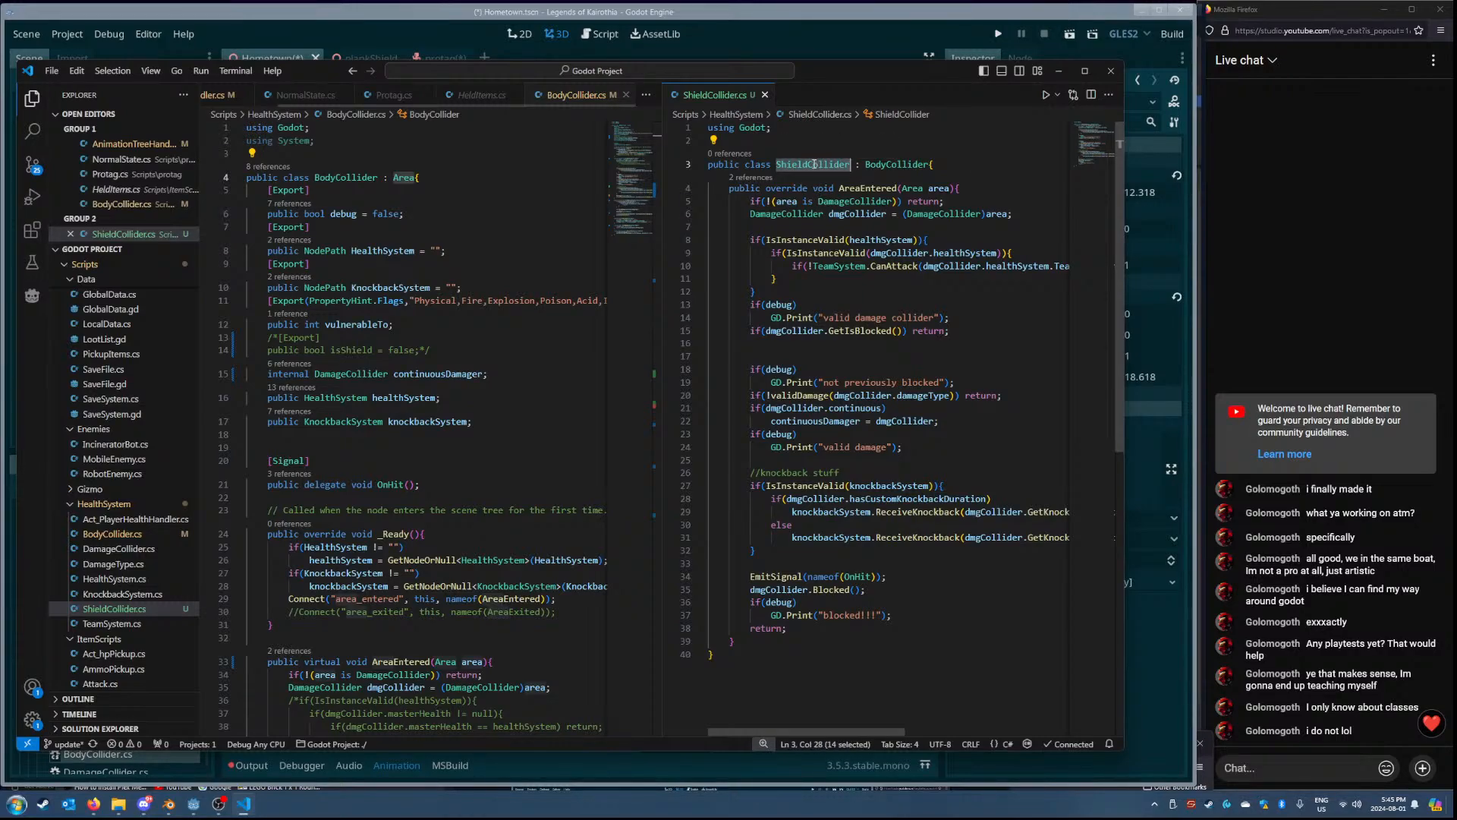
pyautogui.doubleClick(893, 165)
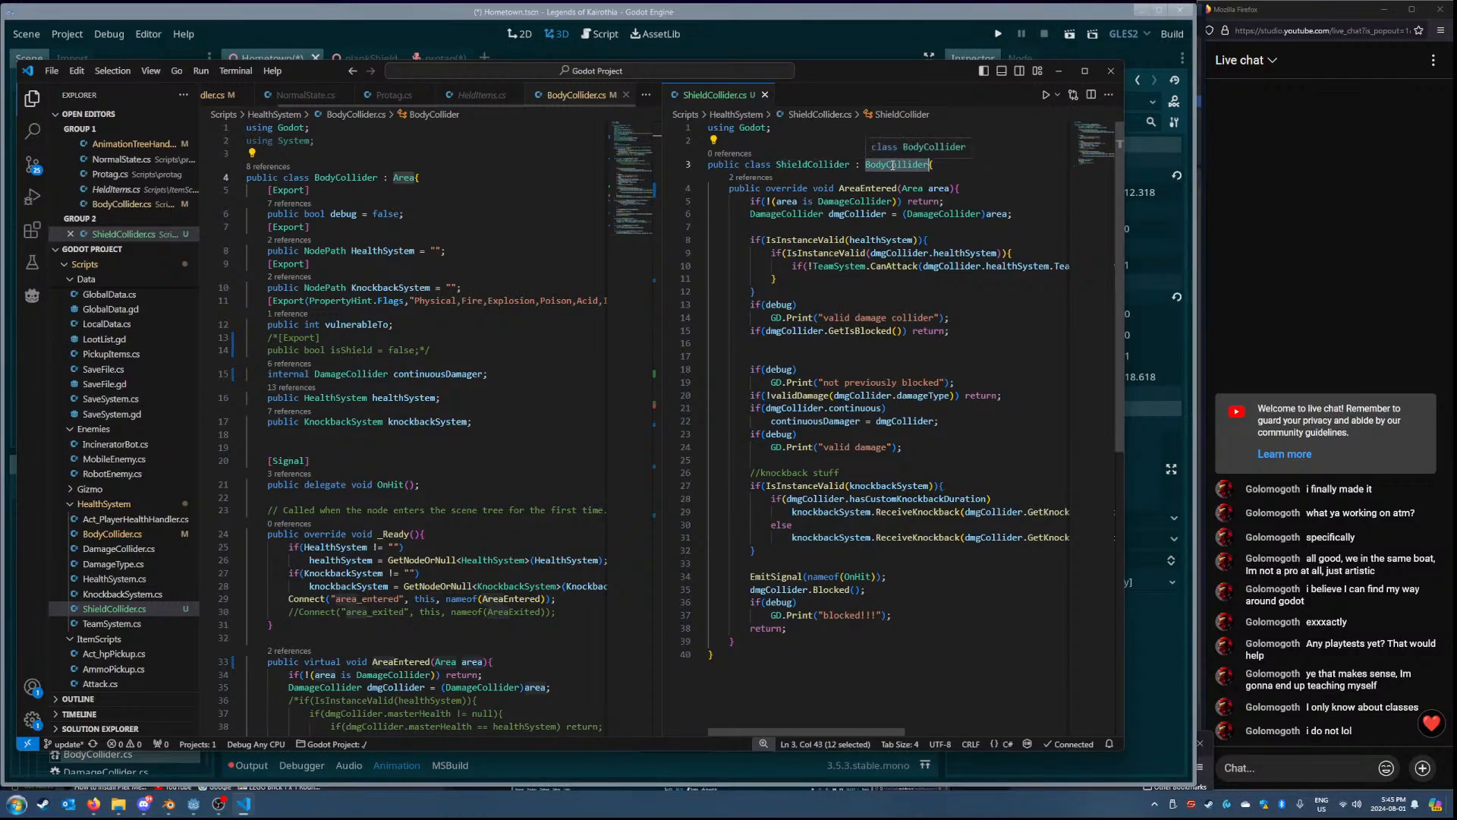
pyautogui.doubleClick(812, 164)
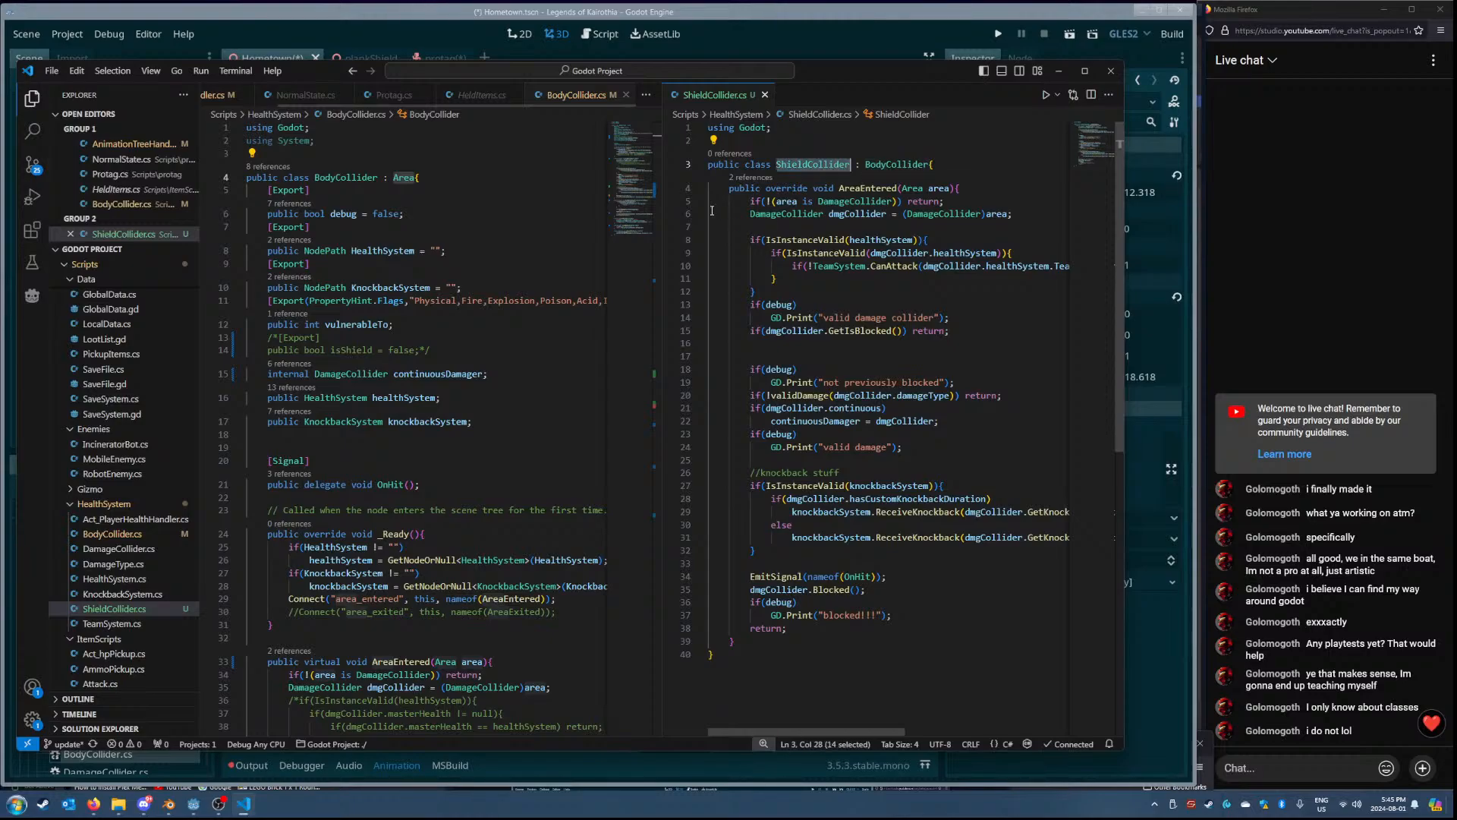
pyautogui.doubleClick(881, 166)
# - Compare the BodyCollider class body, including HitByBulletScan and AreaExited, with the single AreaEntered override in ShieldCollider.cs
pyautogui.moveTo(246, 177); pyautogui.dragTo(553, 650)
pyautogui.scroll(-3, 503, 406)
pyautogui.scroll(-12, 502, 406)
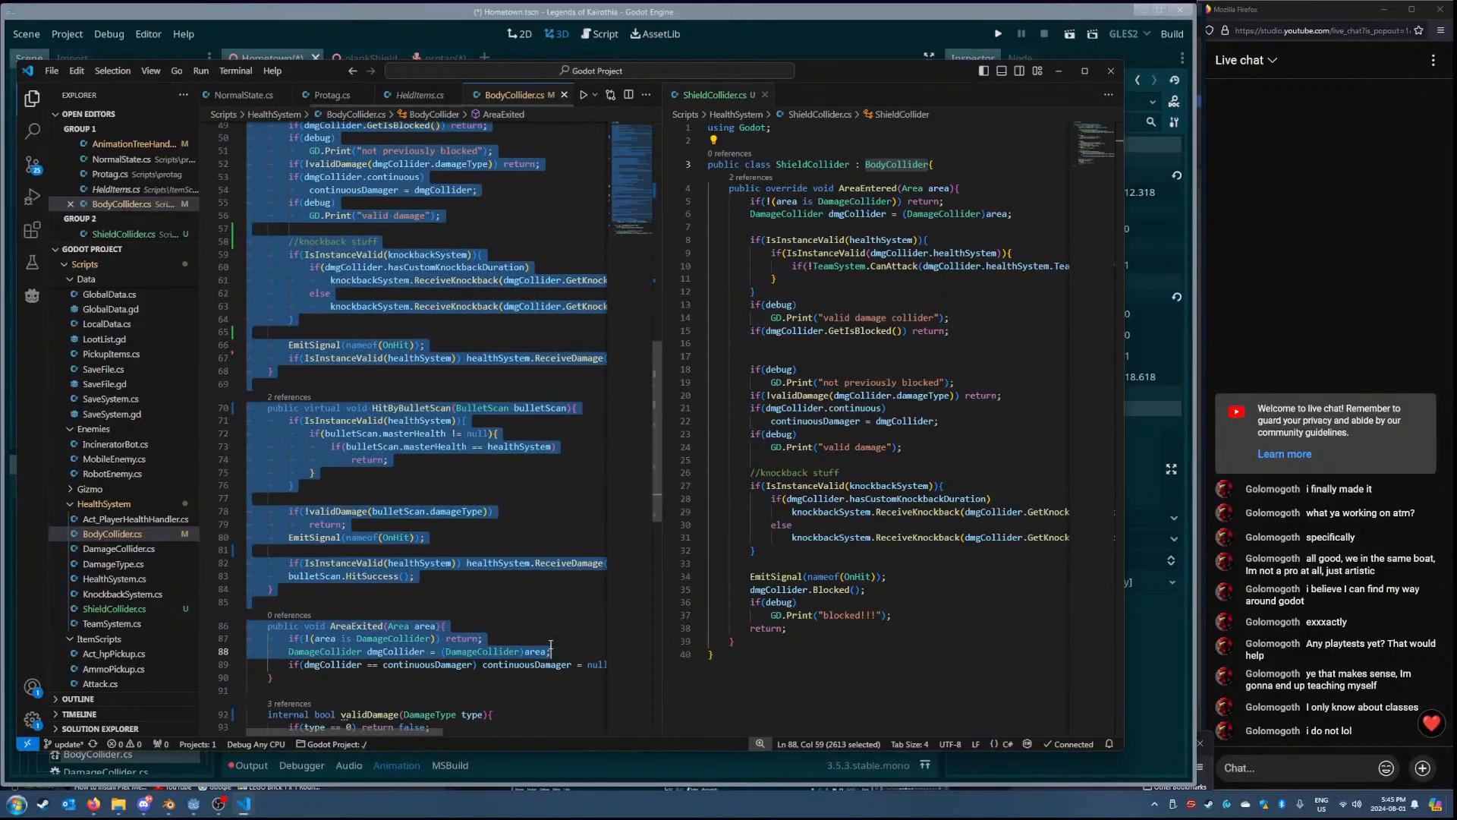
pyautogui.click(554, 639)
pyautogui.moveTo(709, 187); pyautogui.dragTo(1018, 640)
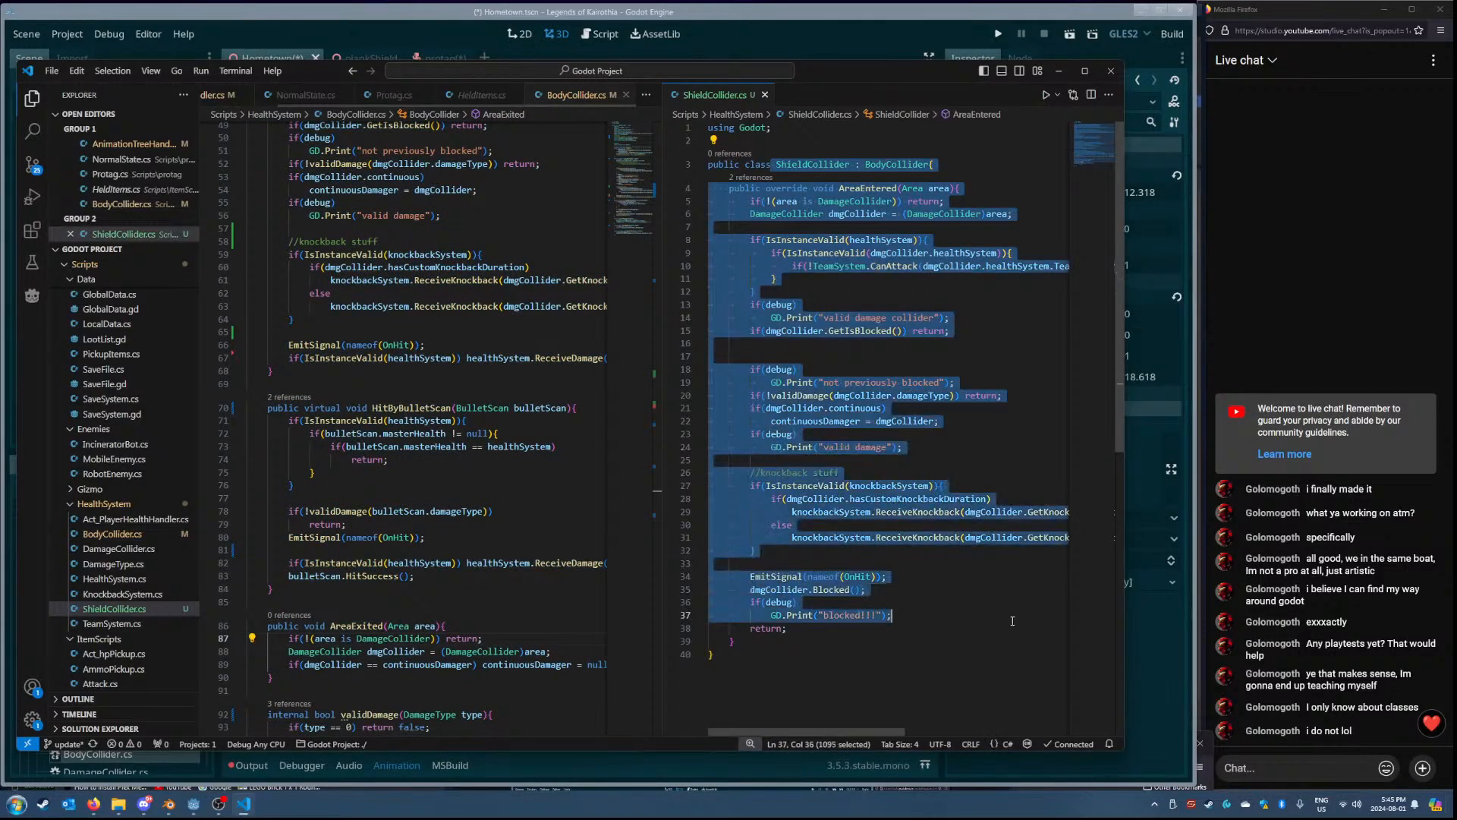
pyautogui.click(1018, 640)
pyautogui.scroll(7, 592, 372)
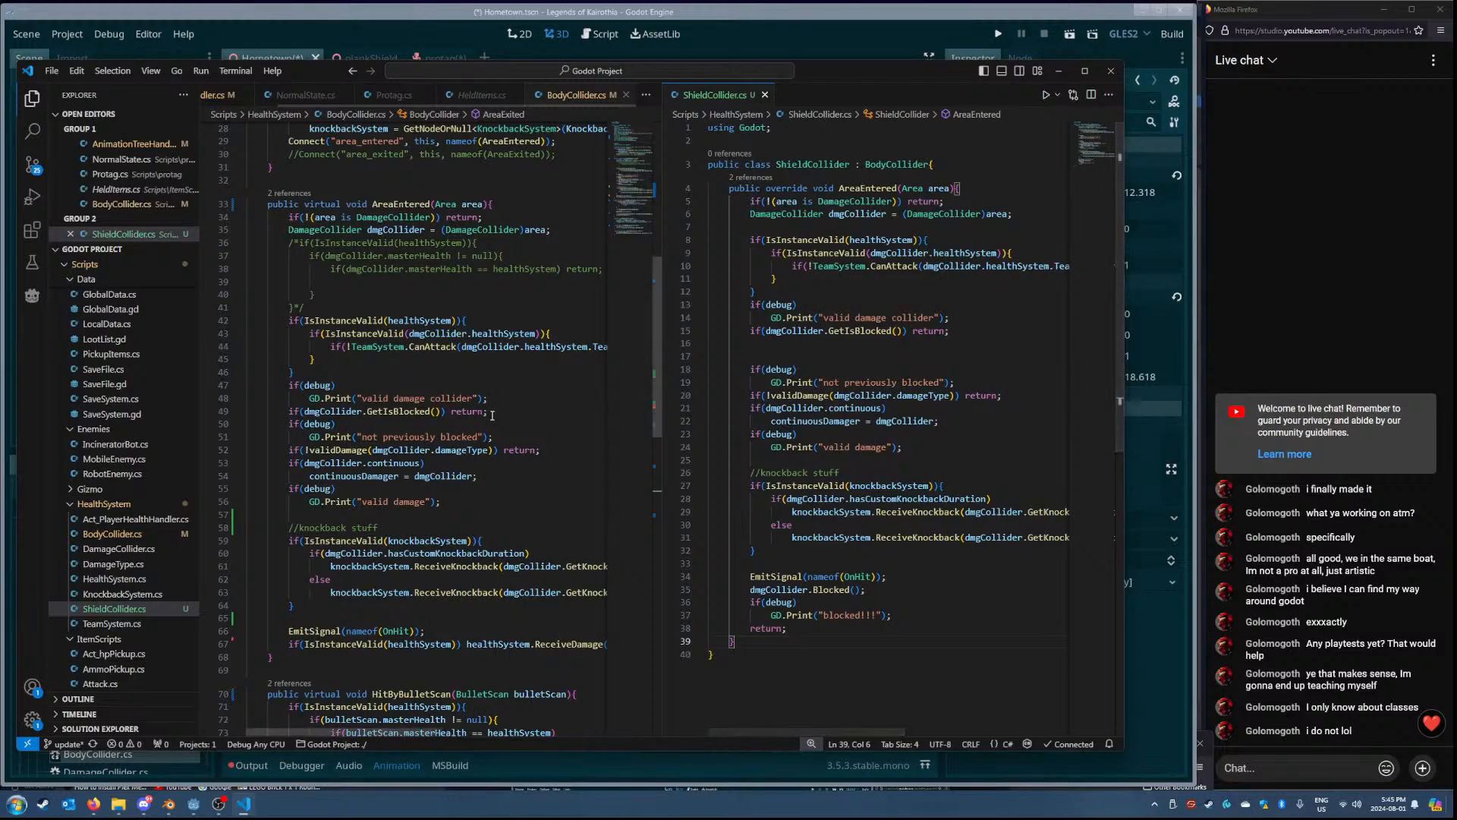
pyautogui.scroll(9, 495, 389)
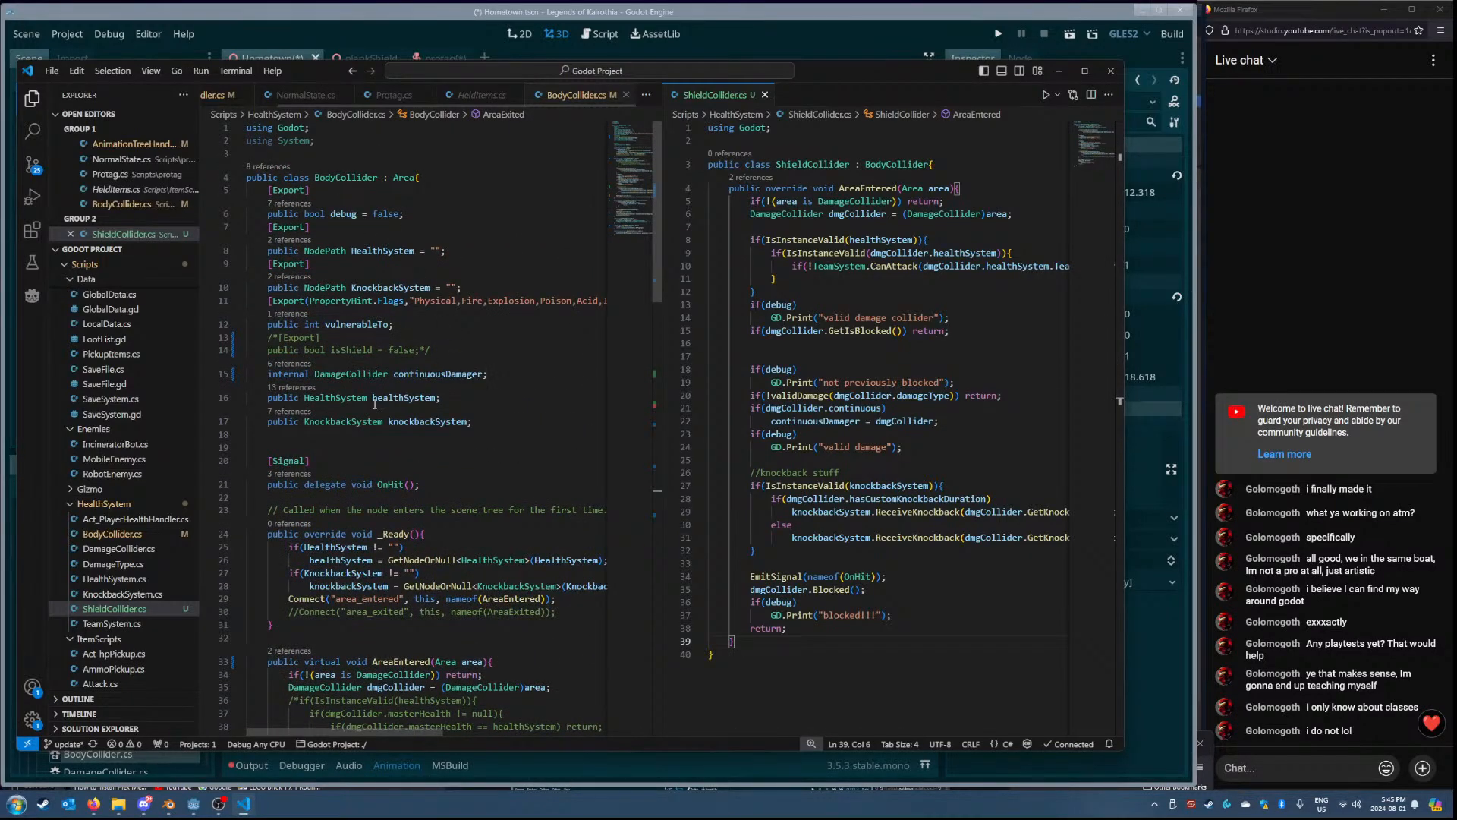
# - Hide the file explorer and trace AreaEntered from ShieldCollider.cs to BodyCollider.cs and its area_entered signal connection in _Ready
pyautogui.doubleClick(867, 188)
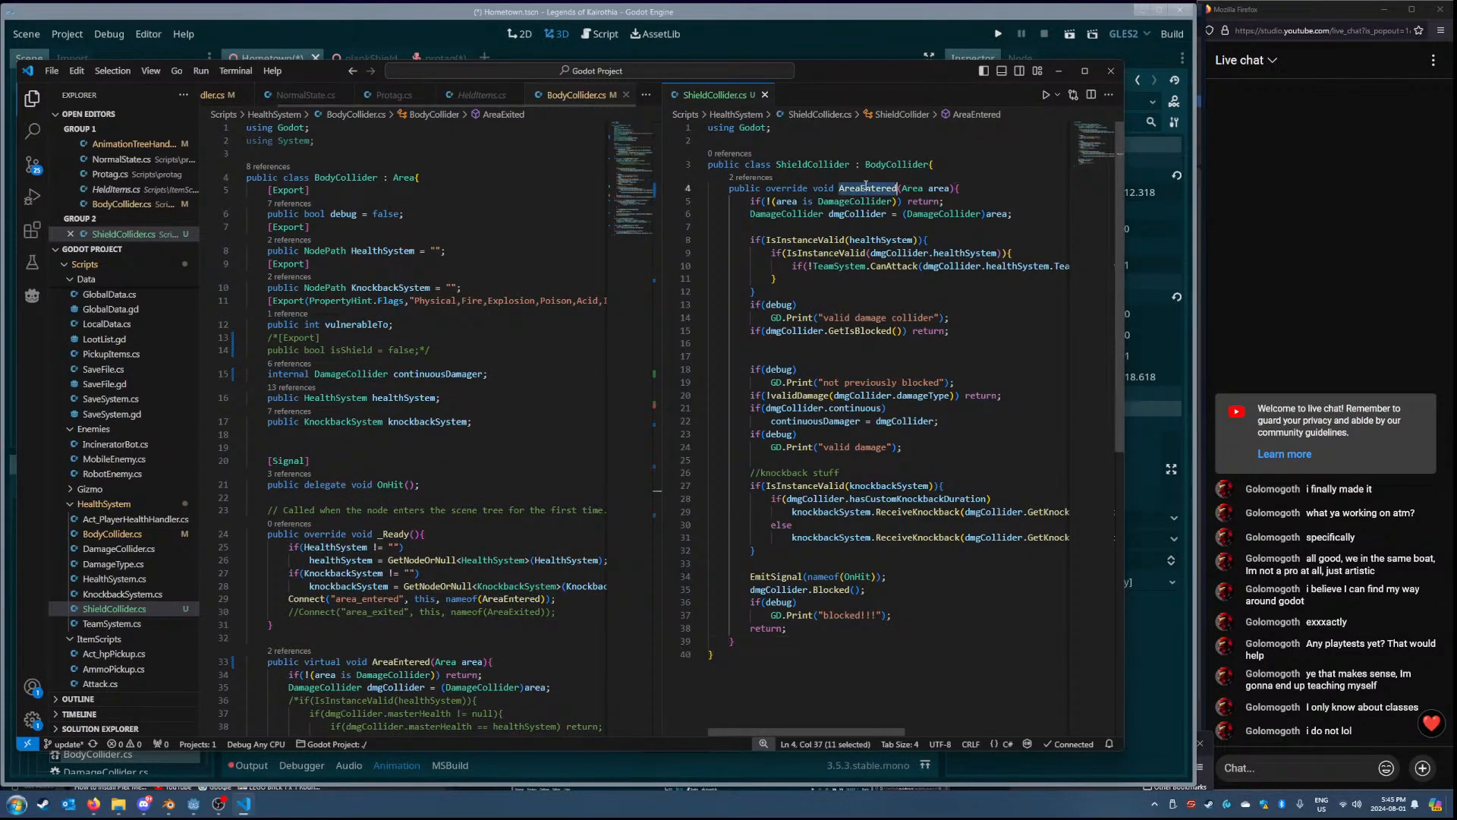
pyautogui.scroll(-5, 396, 331)
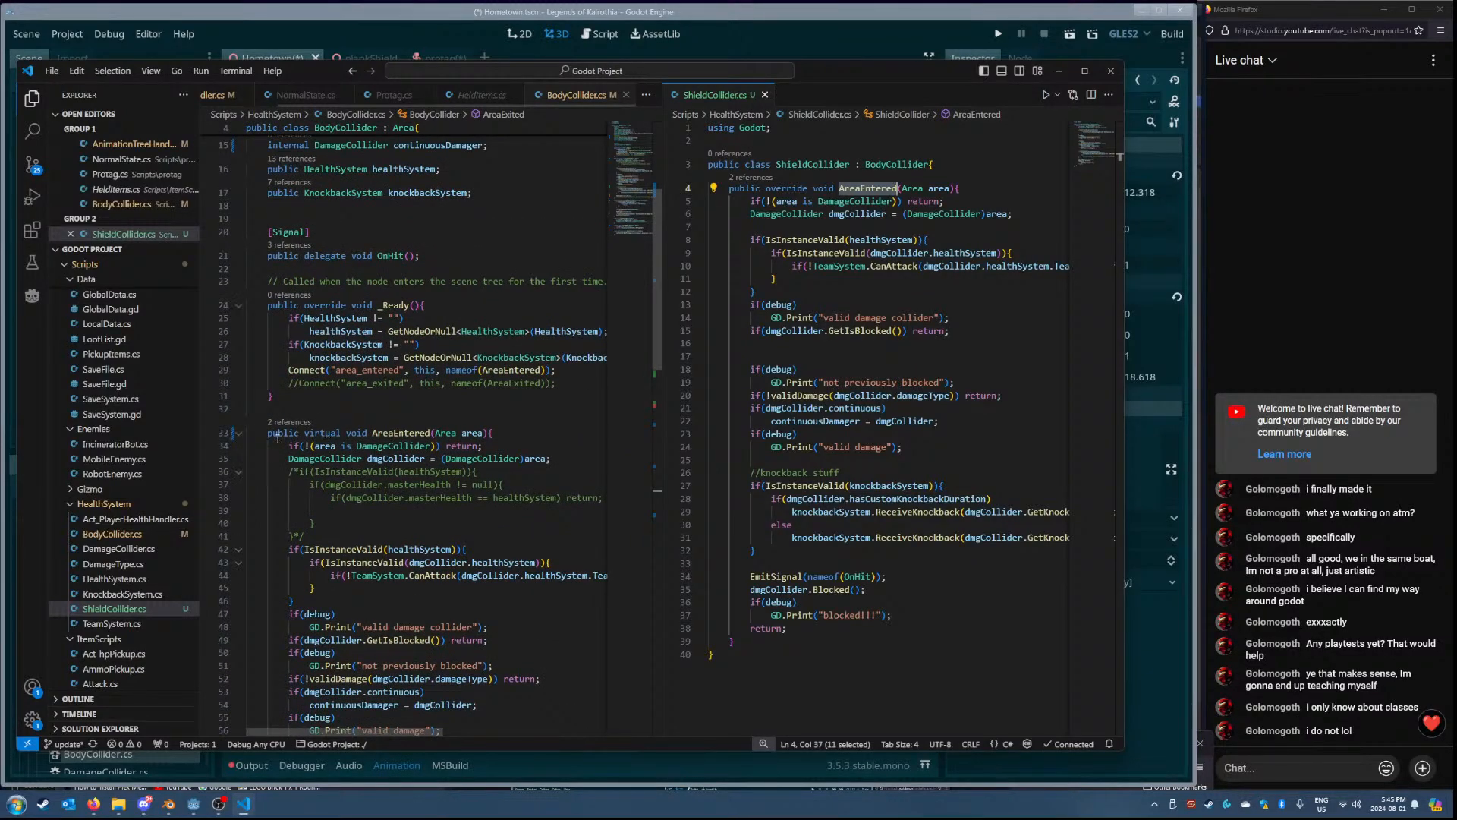
pyautogui.moveTo(199, 444); pyautogui.dragTo(80, 446)
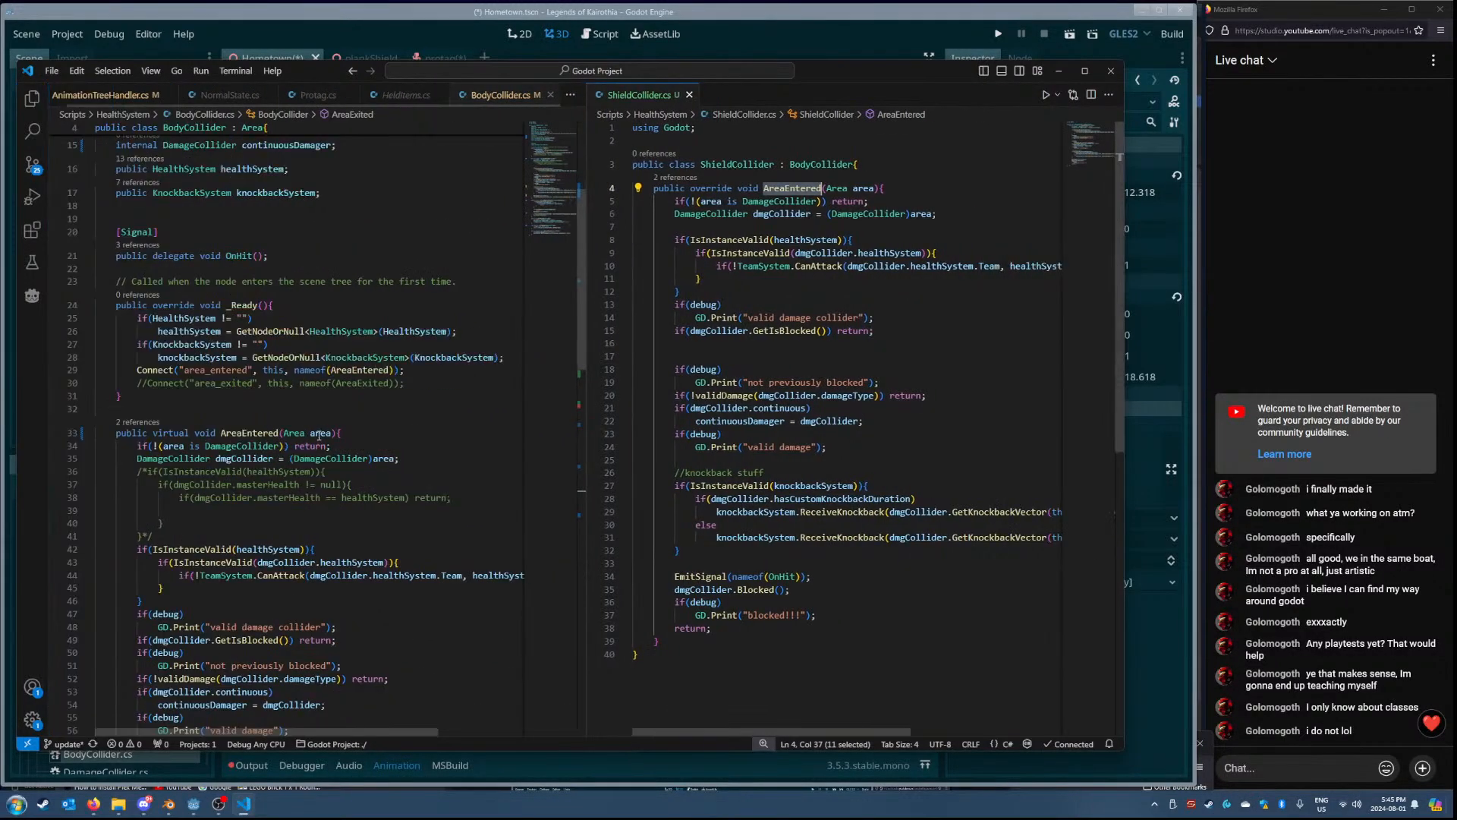
pyautogui.doubleClick(241, 432)
pyautogui.scroll(-1, 266, 443)
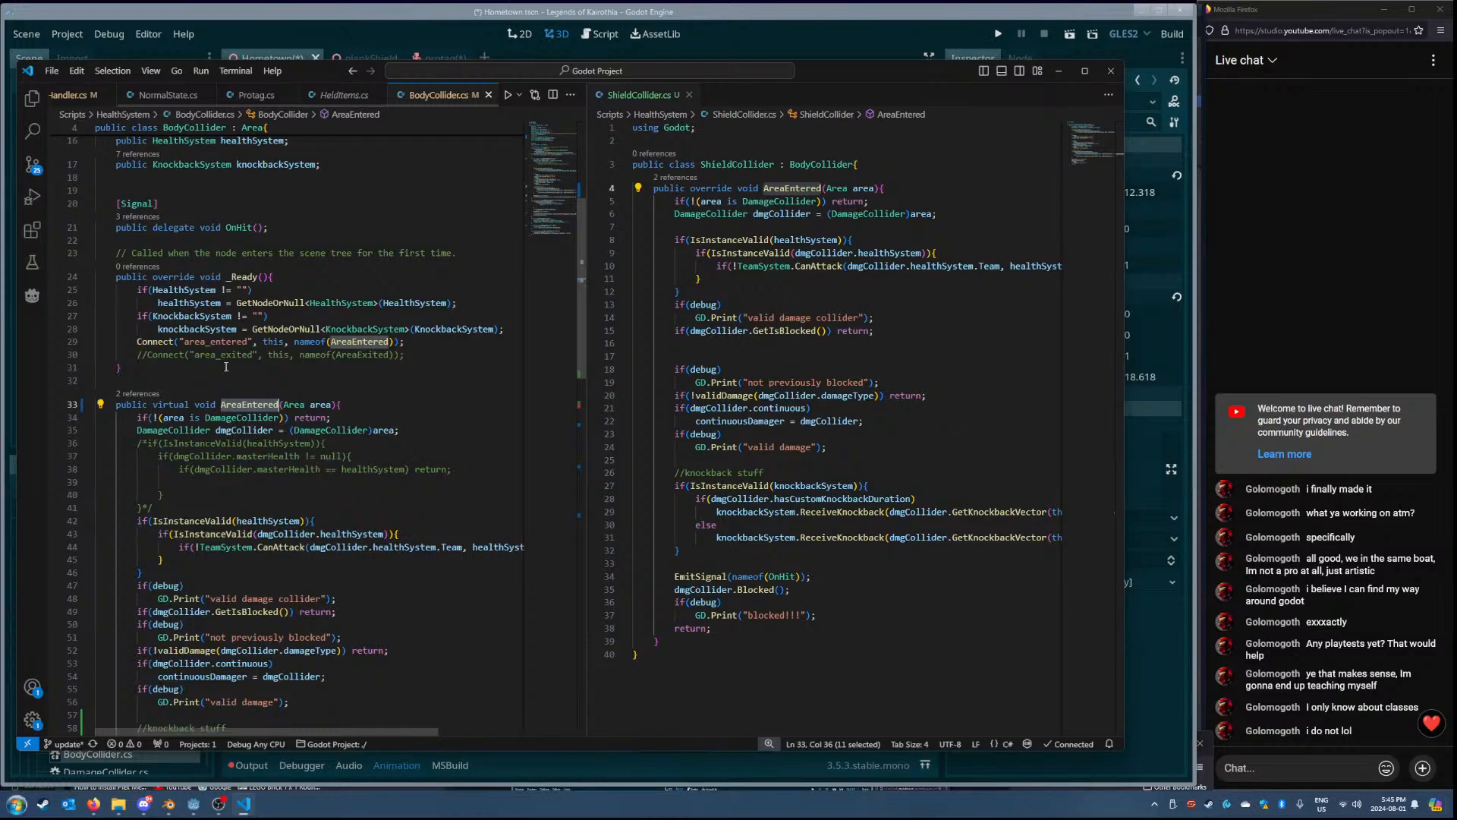
pyautogui.moveTo(135, 341); pyautogui.dragTo(387, 330)
# - Compare the virtual modifier on AreaEntered in BodyCollider.cs with the complete override method in ShieldCollider.cs
pyautogui.doubleClick(244, 404)
pyautogui.doubleClick(173, 404)
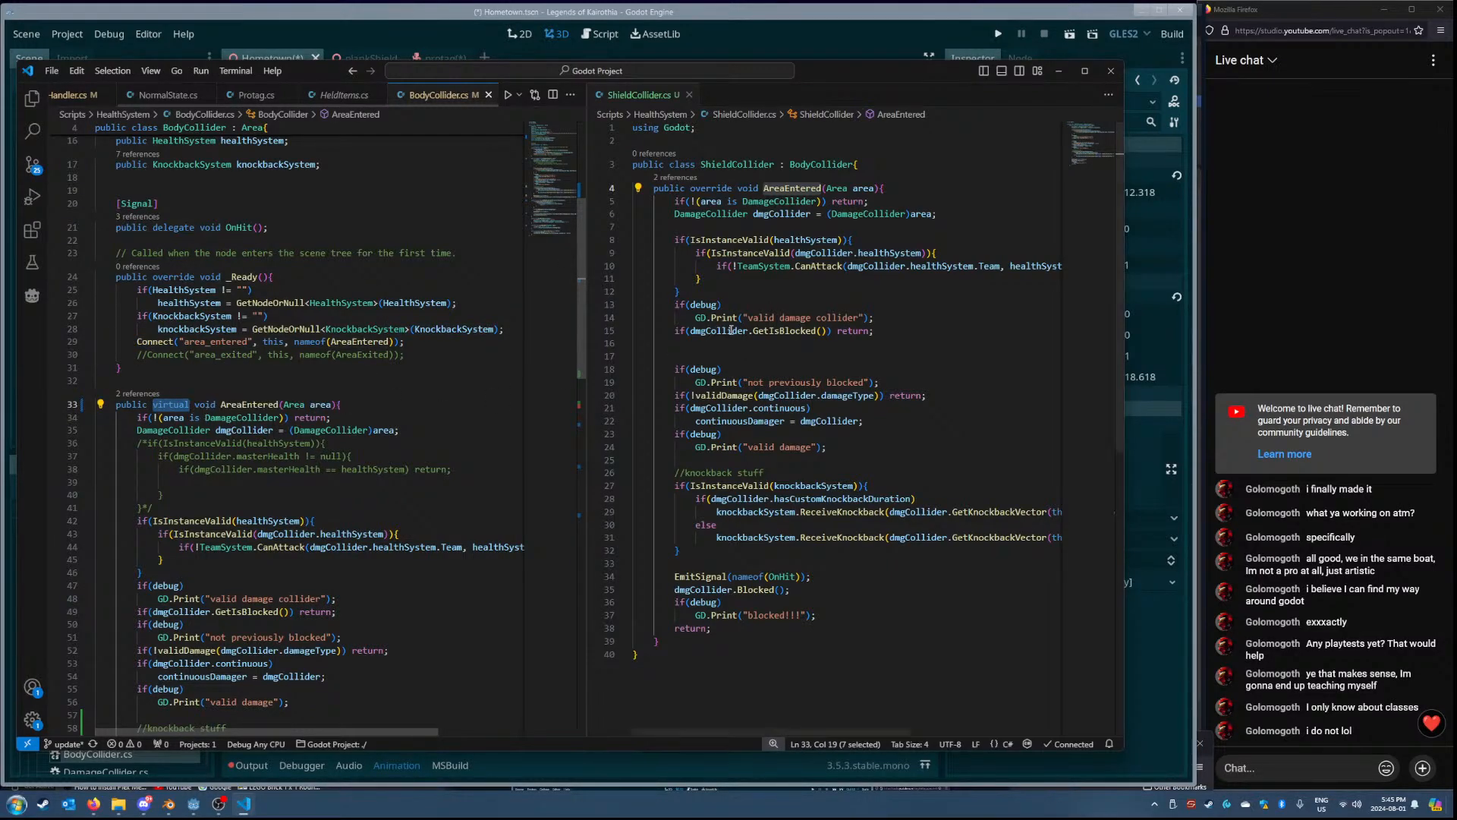
pyautogui.click(763, 188)
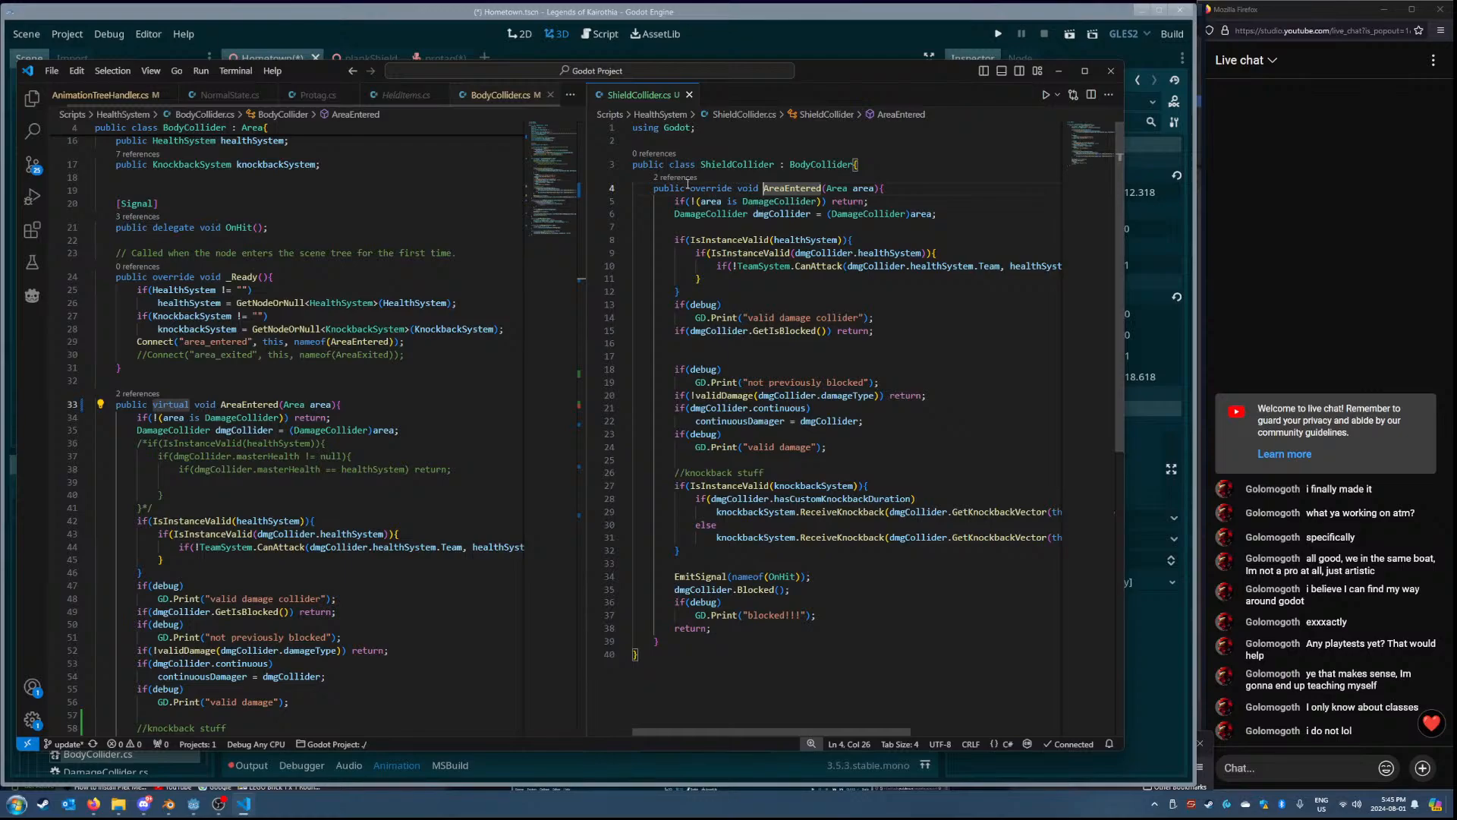
pyautogui.moveTo(687, 184); pyautogui.dragTo(907, 645)
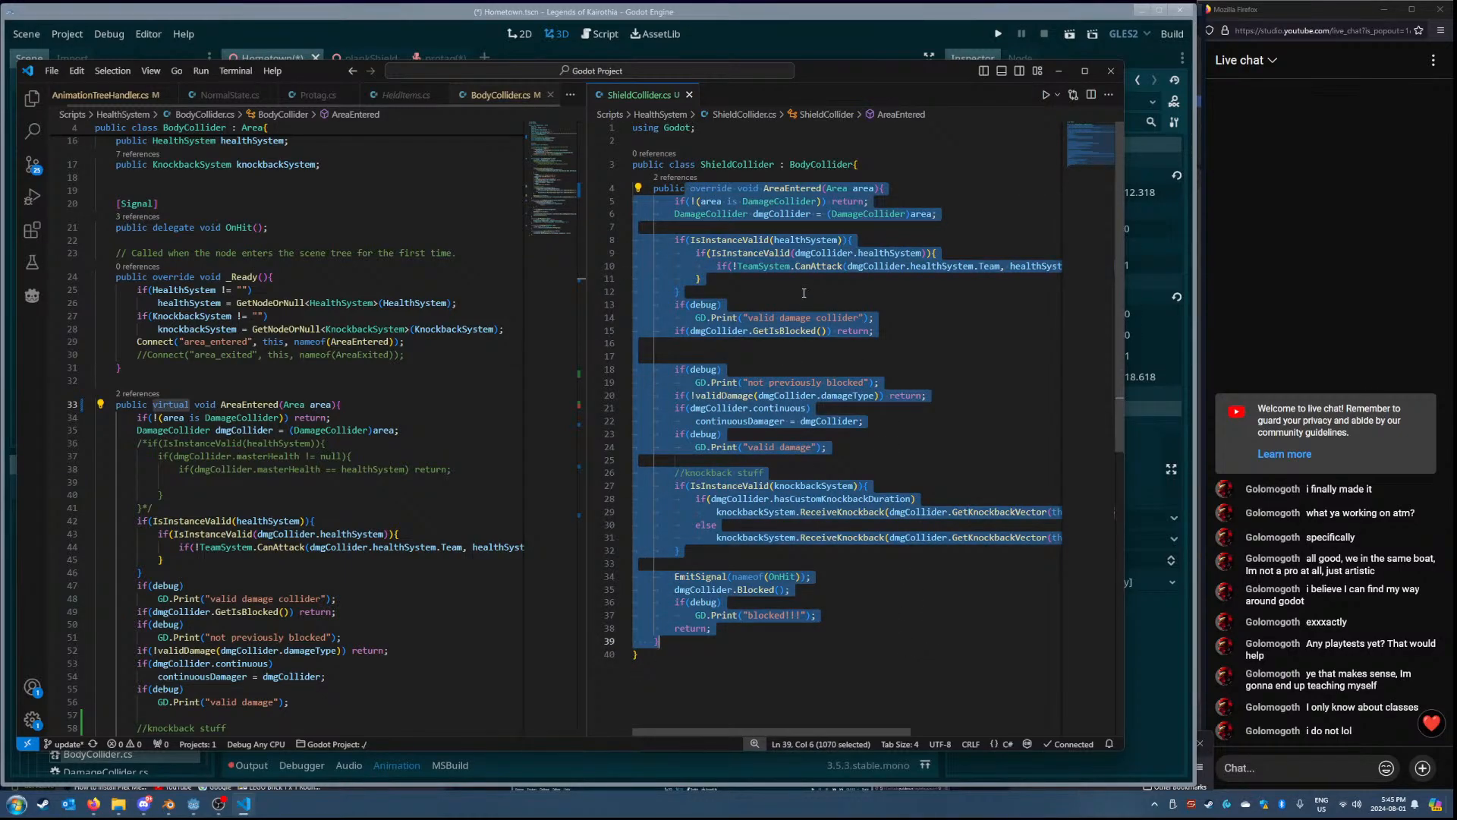
pyautogui.click(922, 191)
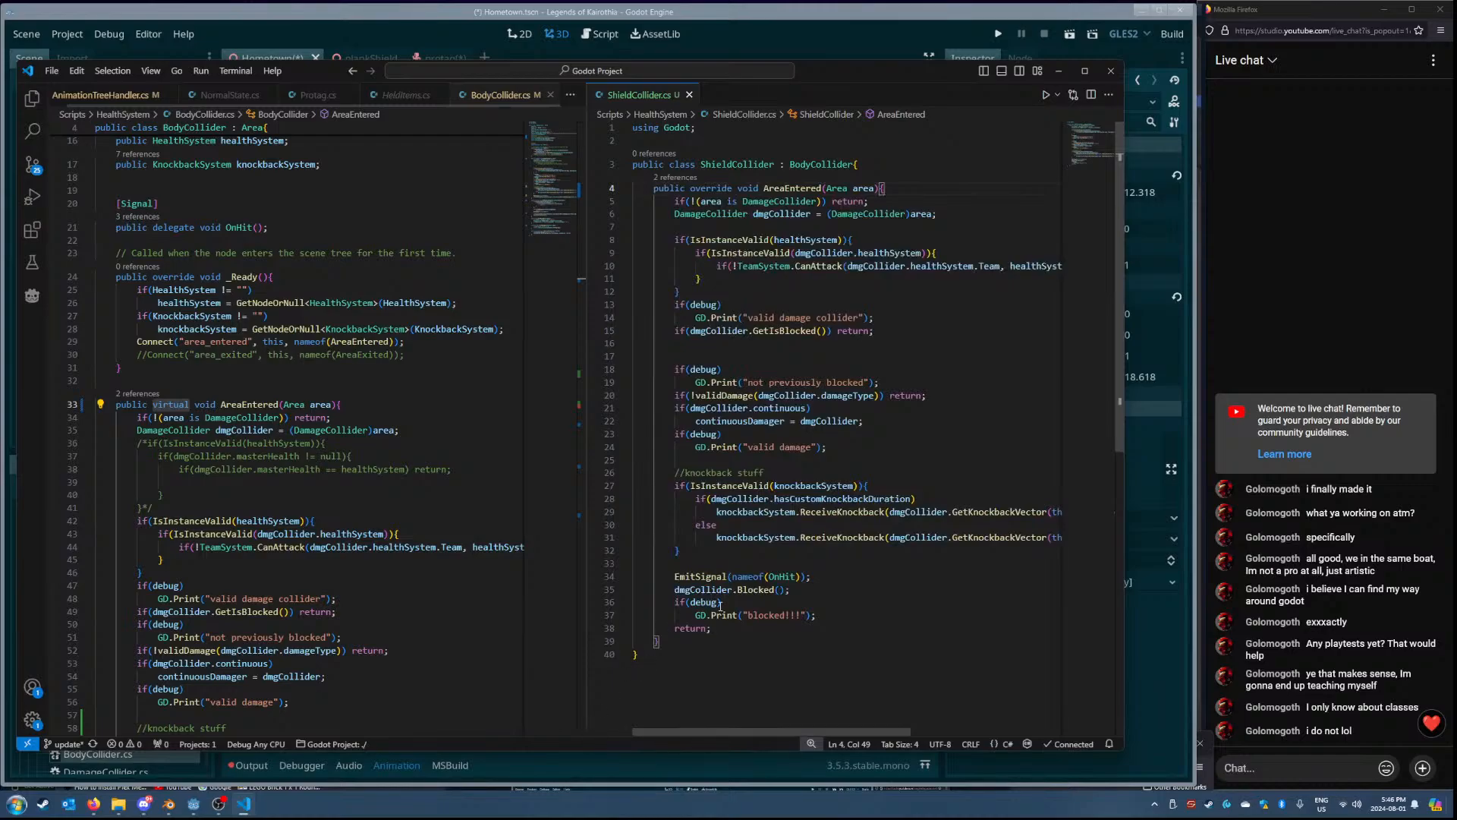
# - Check the ShieldCollider class name, and match the AreaEntered method in BodyCollider.cs with the one in ShieldCollider.cs
pyautogui.moveTo(562, 171); pyautogui.dragTo(556, 138)
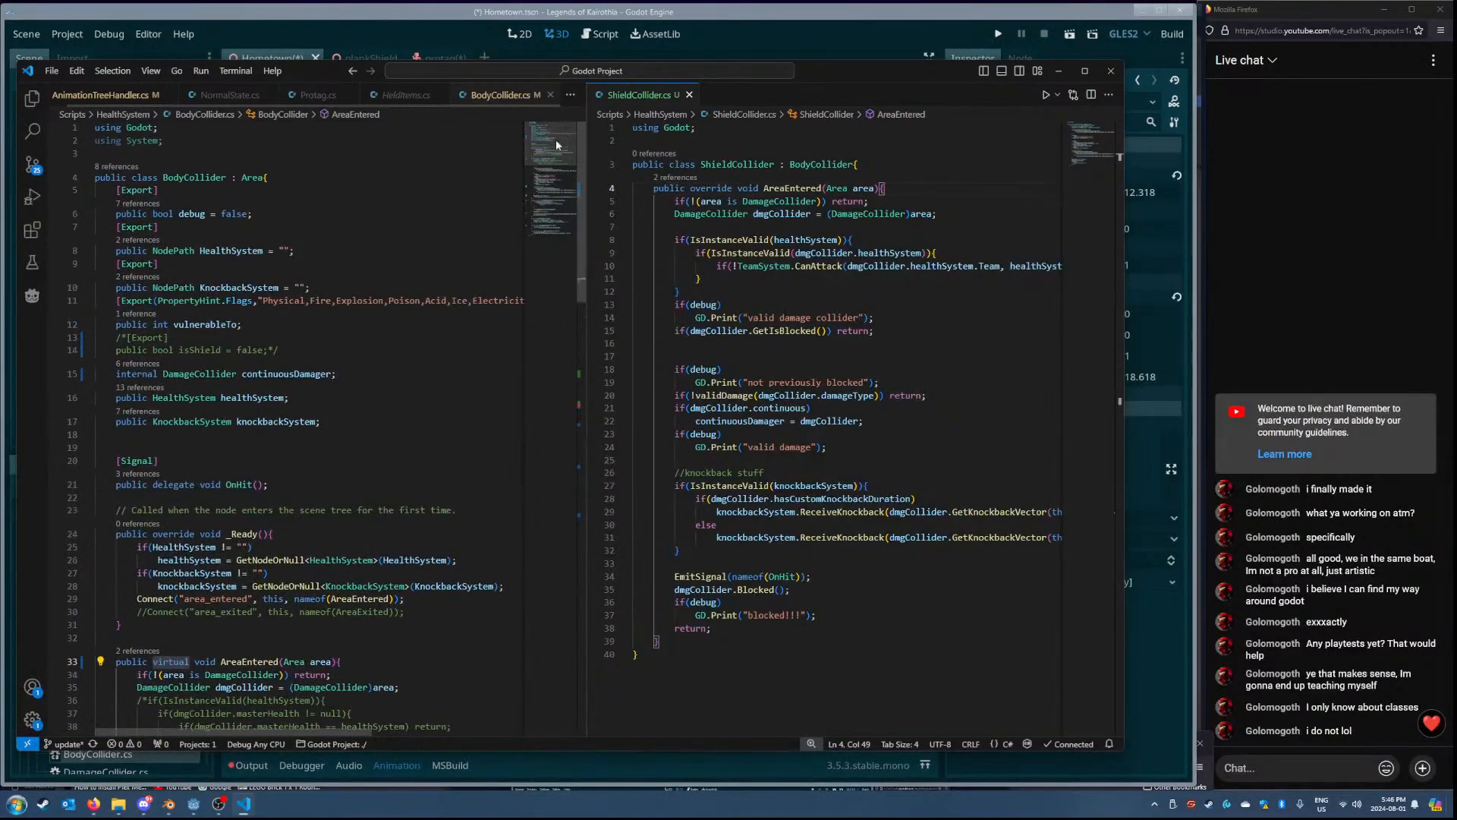
pyautogui.doubleClick(753, 163)
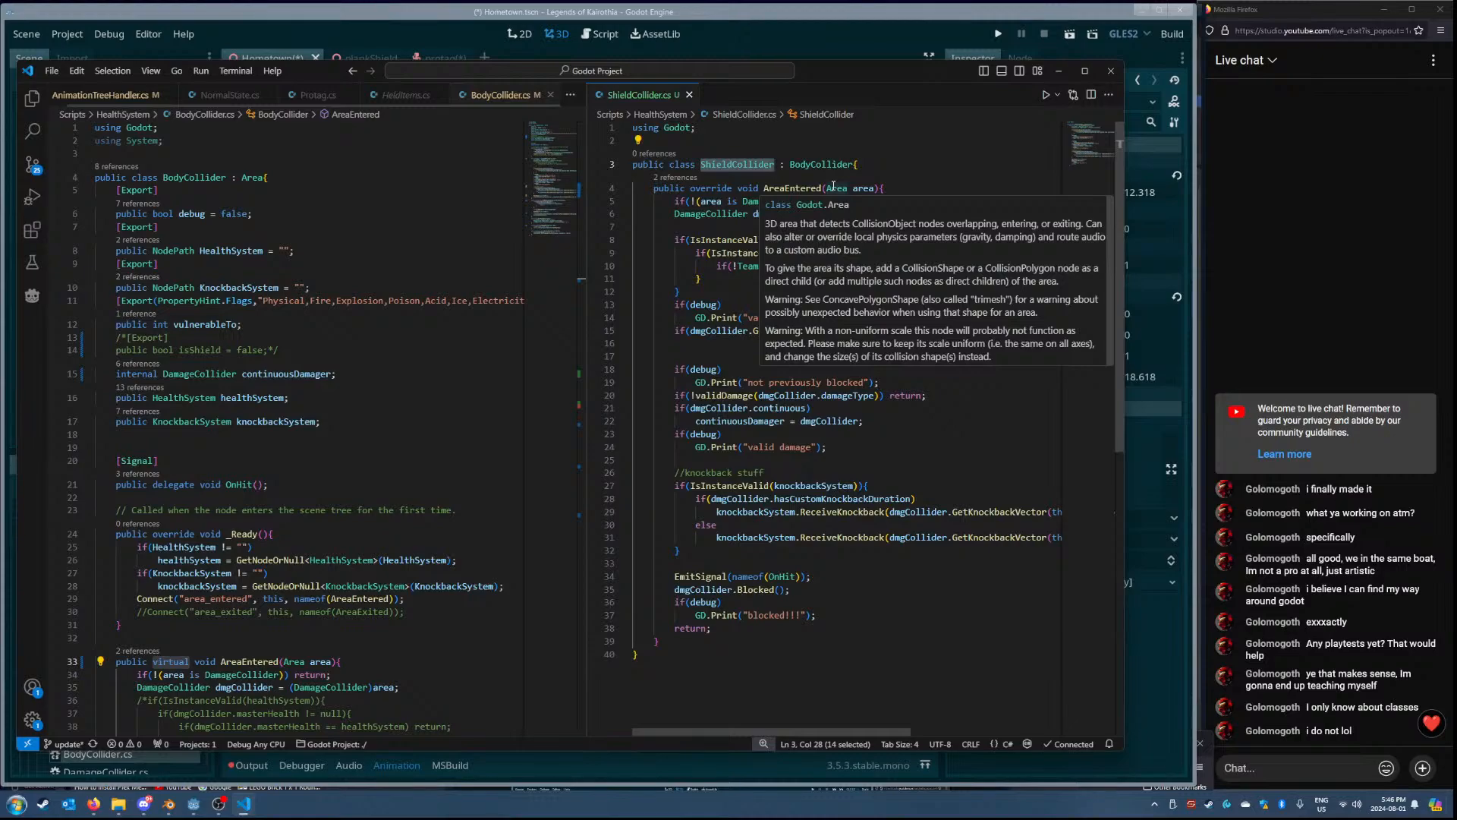
pyautogui.scroll(-5, 283, 570)
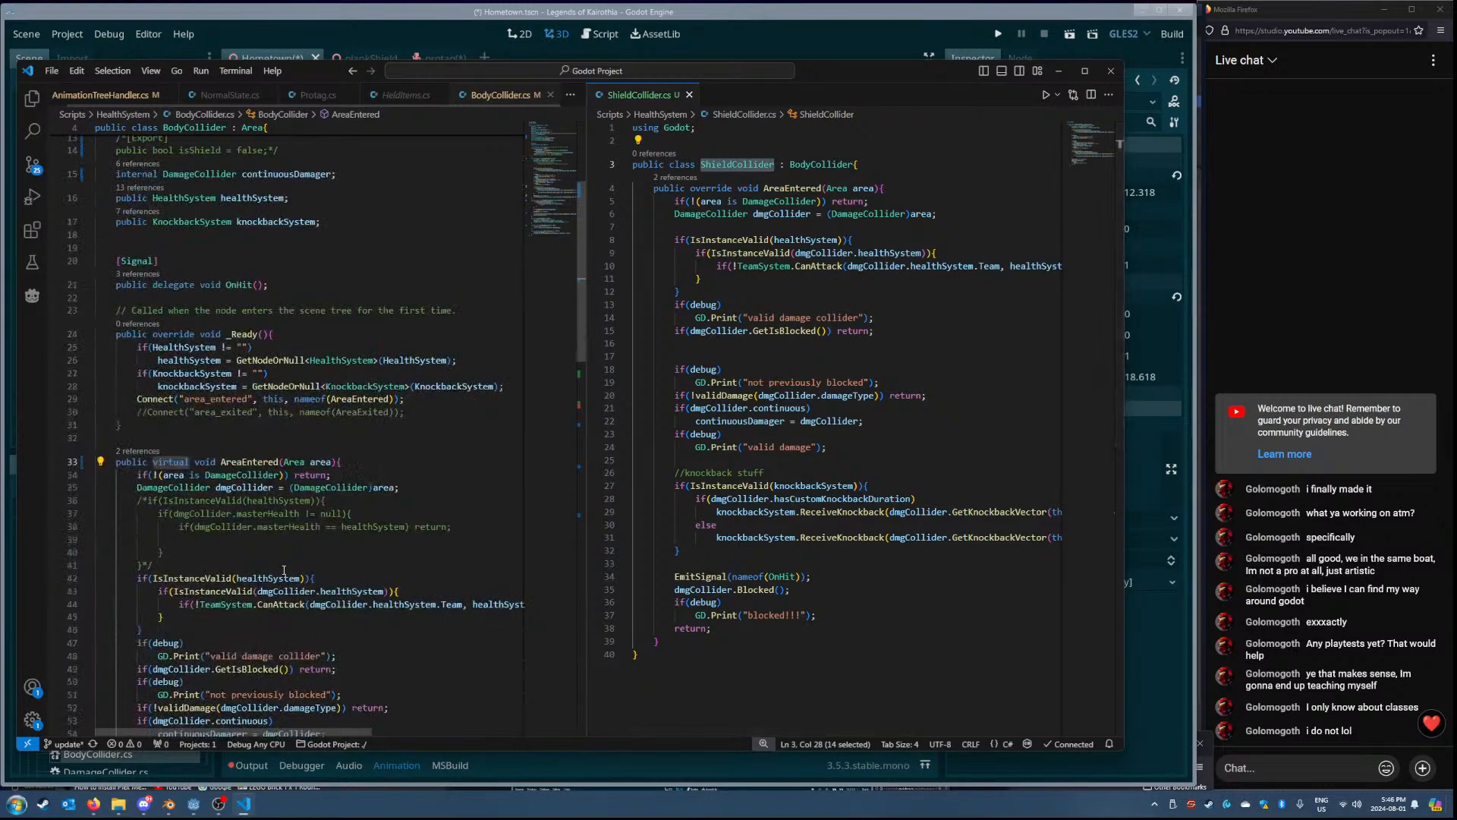
pyautogui.doubleClick(249, 461)
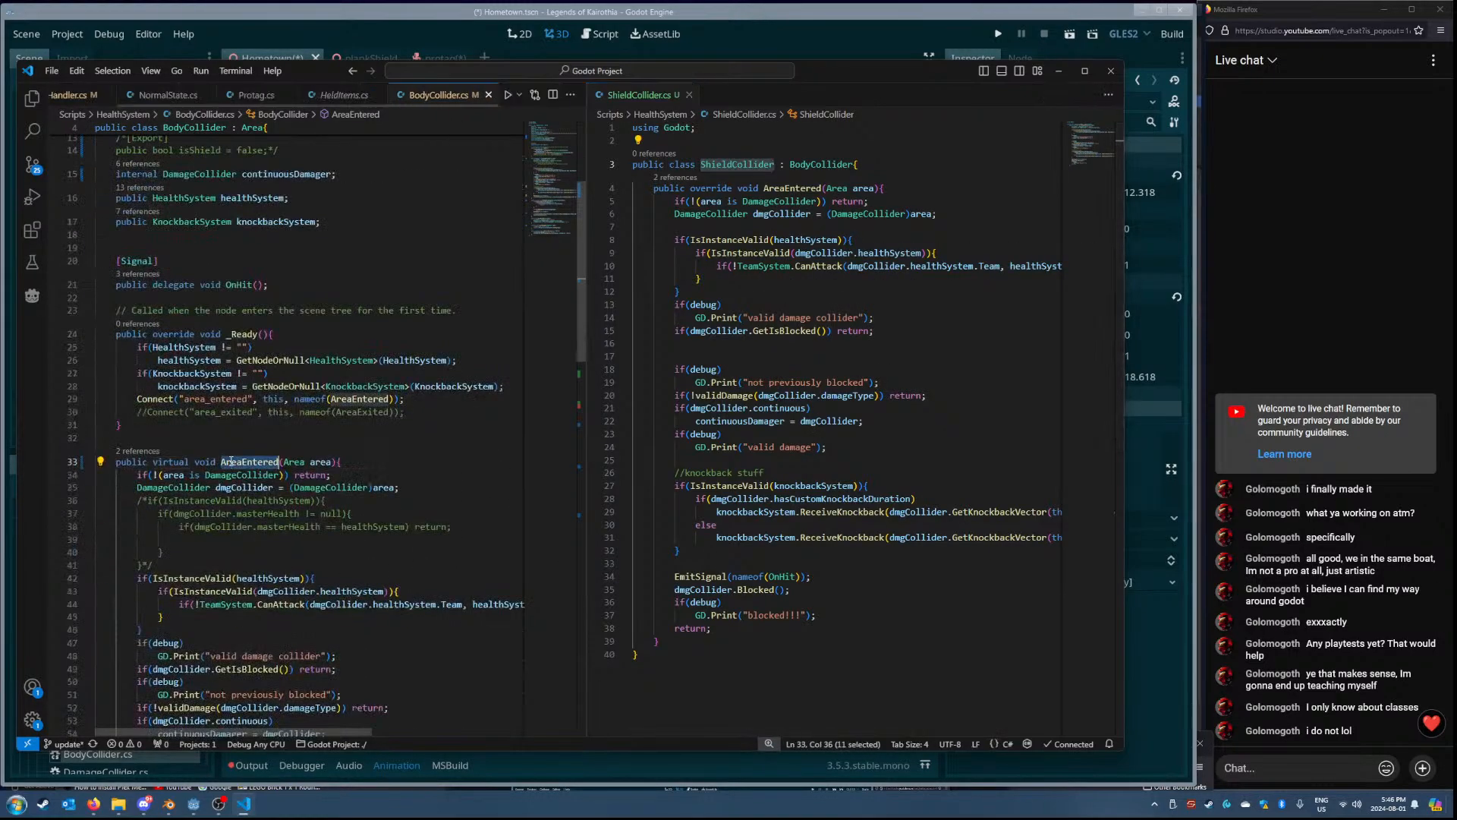
pyautogui.doubleClick(792, 187)
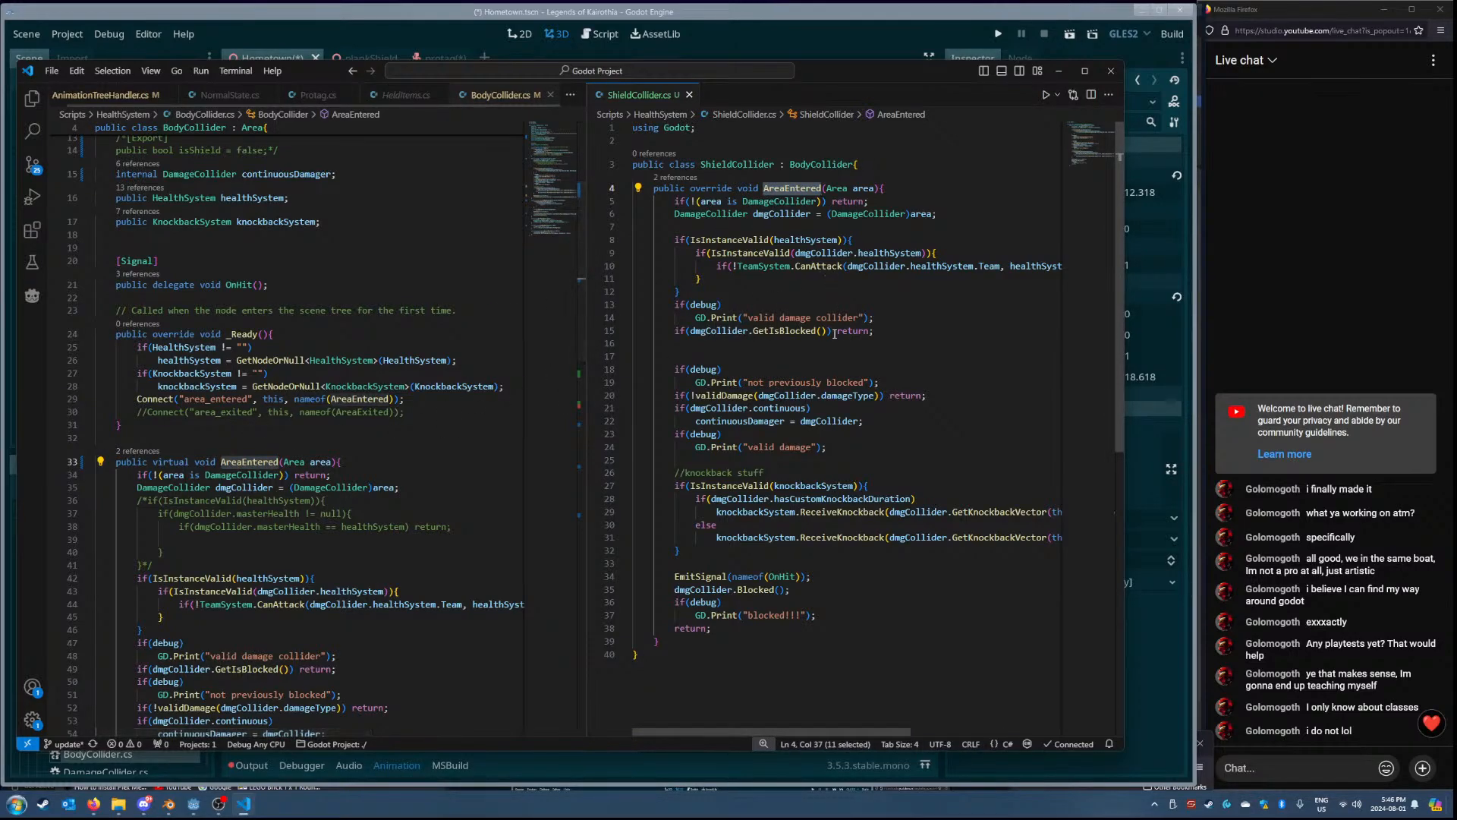
# - Check the BodyCollider class name against ShieldCollider and review the BodyCollider.cs members down to AreaEntered
pyautogui.scroll(5, 395, 396)
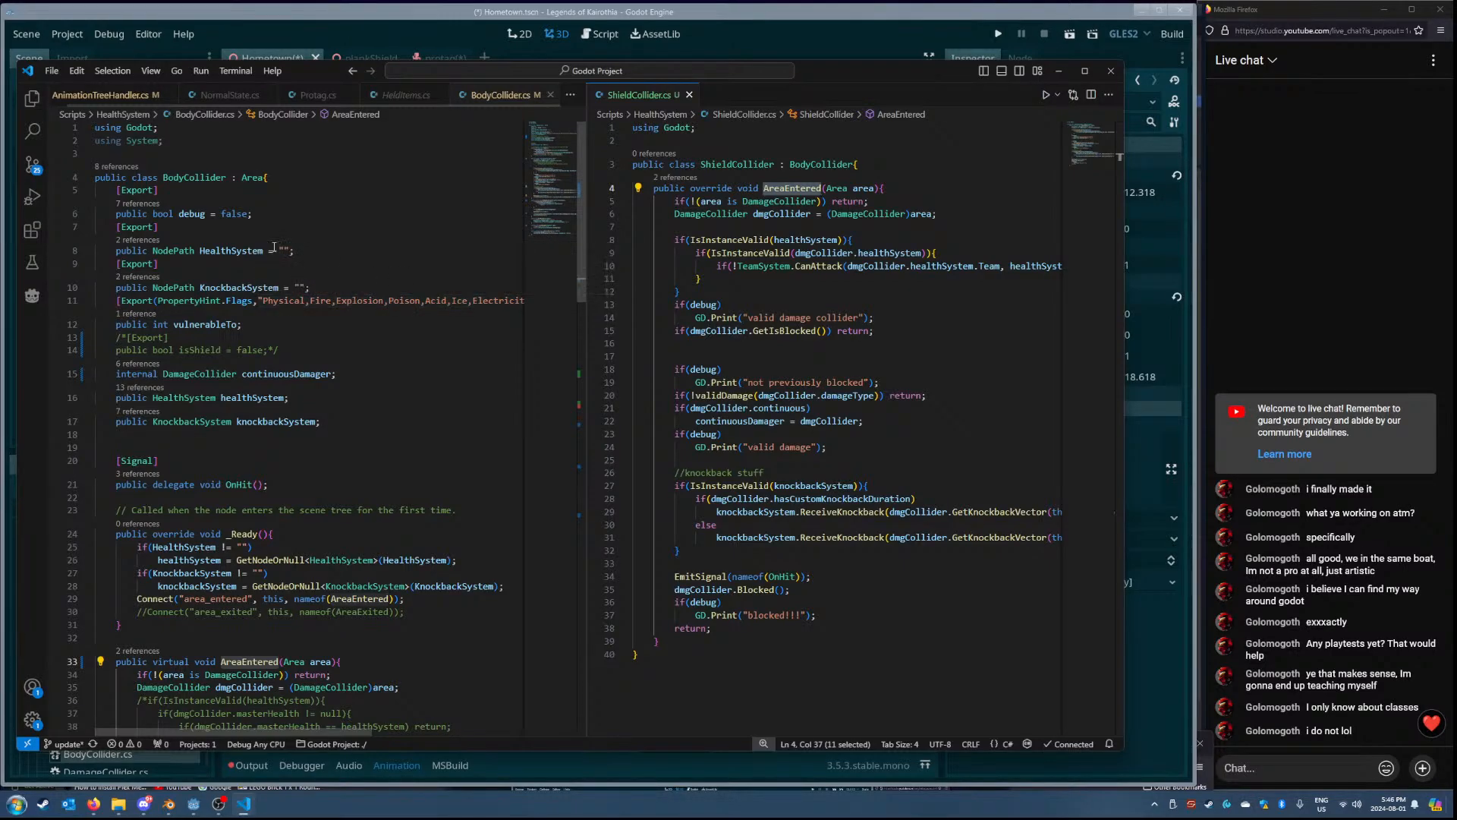
pyautogui.doubleClick(201, 178)
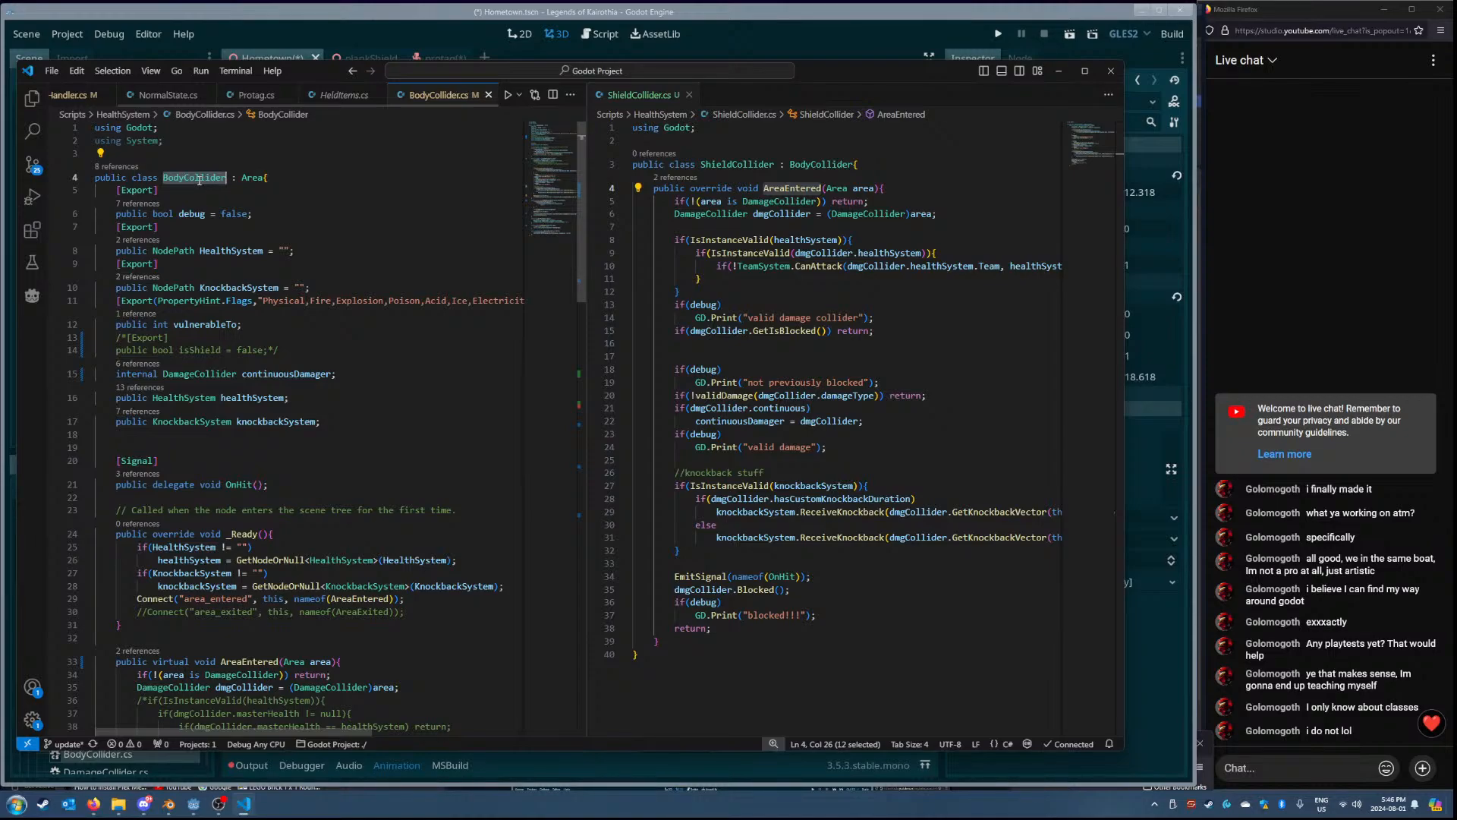
pyautogui.doubleClick(746, 166)
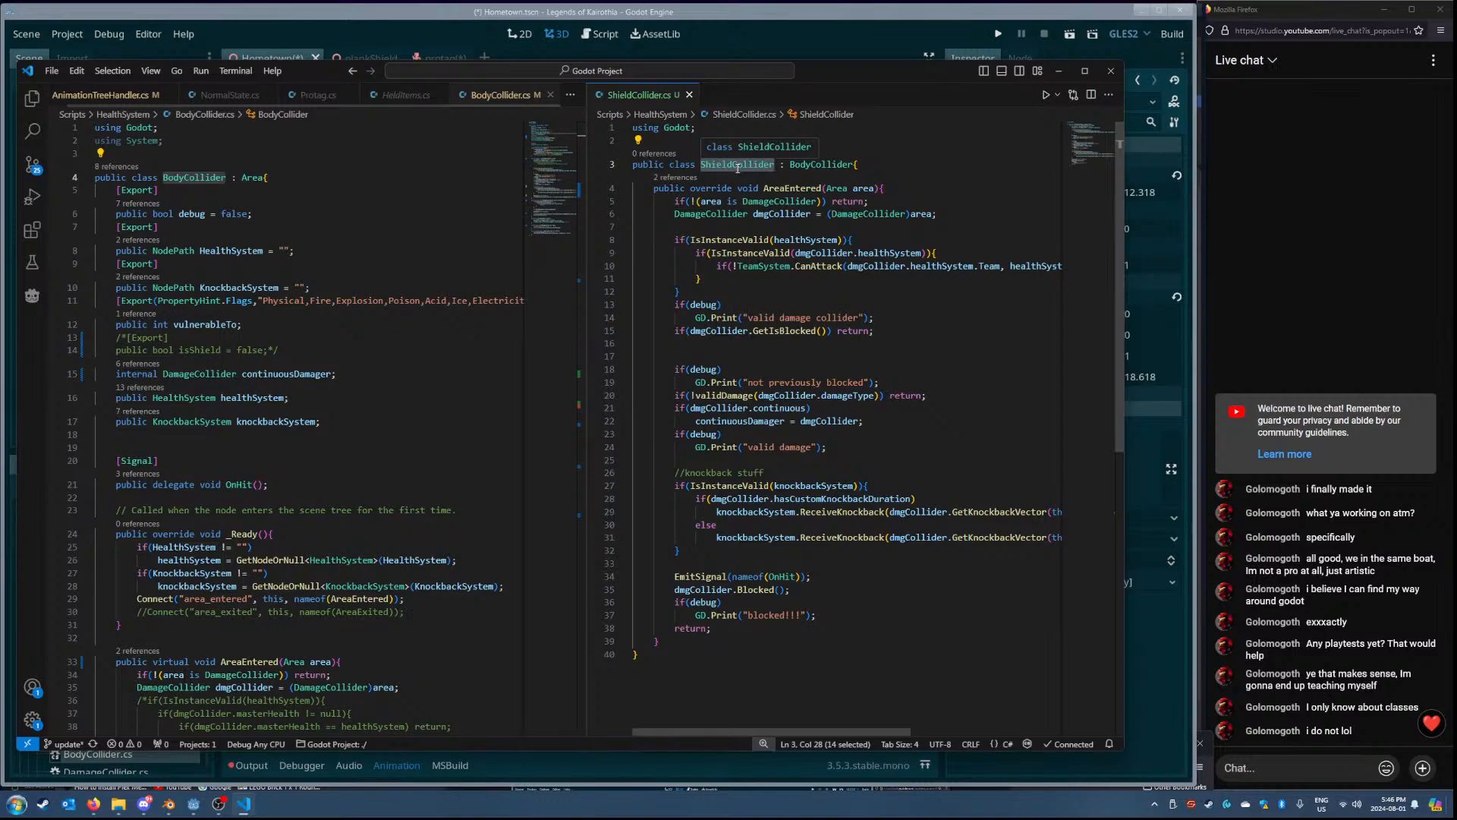
pyautogui.scroll(-8, 516, 311)
pyautogui.scroll(5, 410, 357)
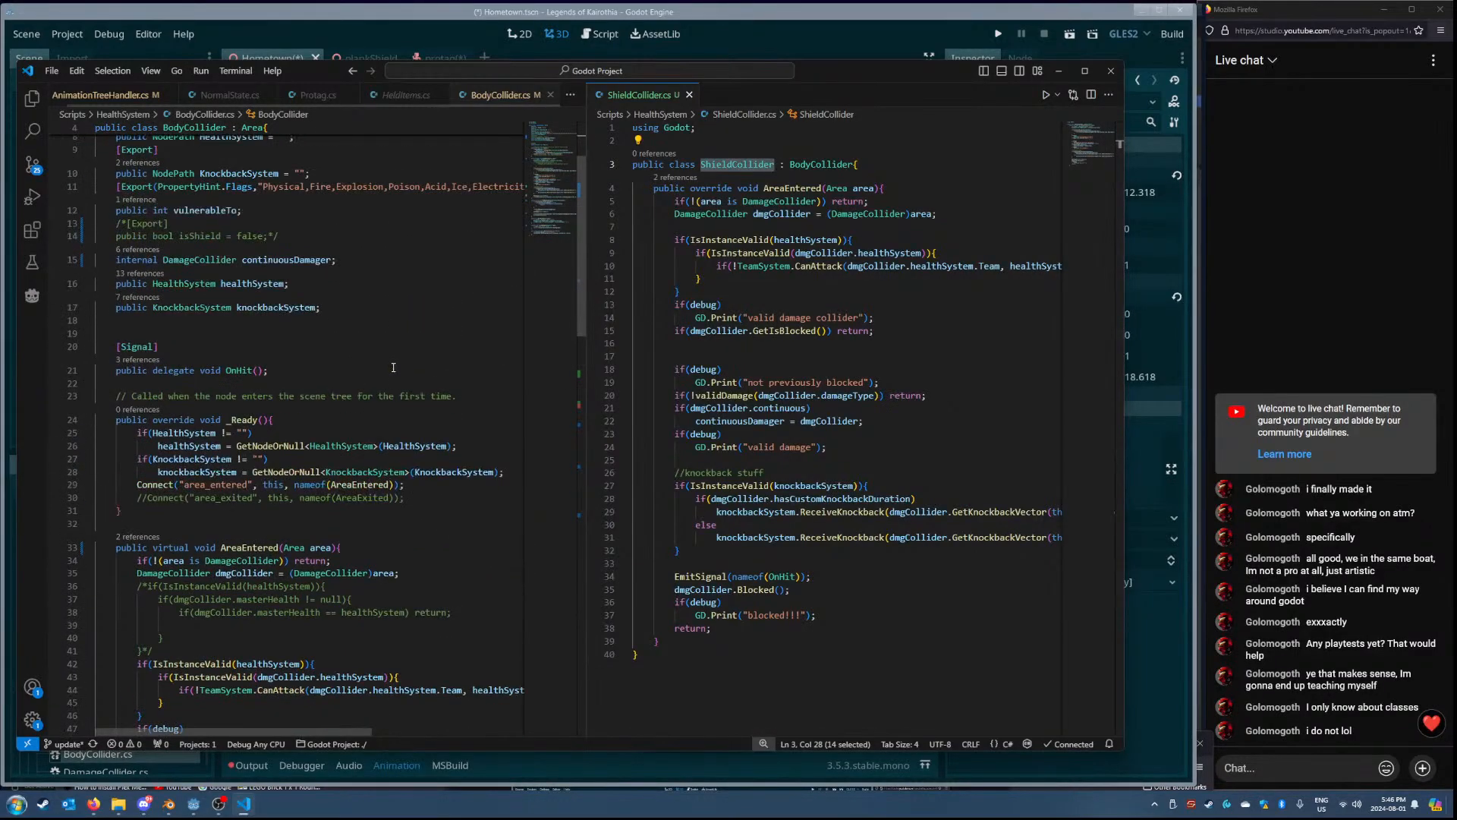
# - Compare the Area parameter and DamageCollider cast of AreaEntered in ShieldCollider.cs with the Area base class of BodyCollider
pyautogui.scroll(3, 233, 244)
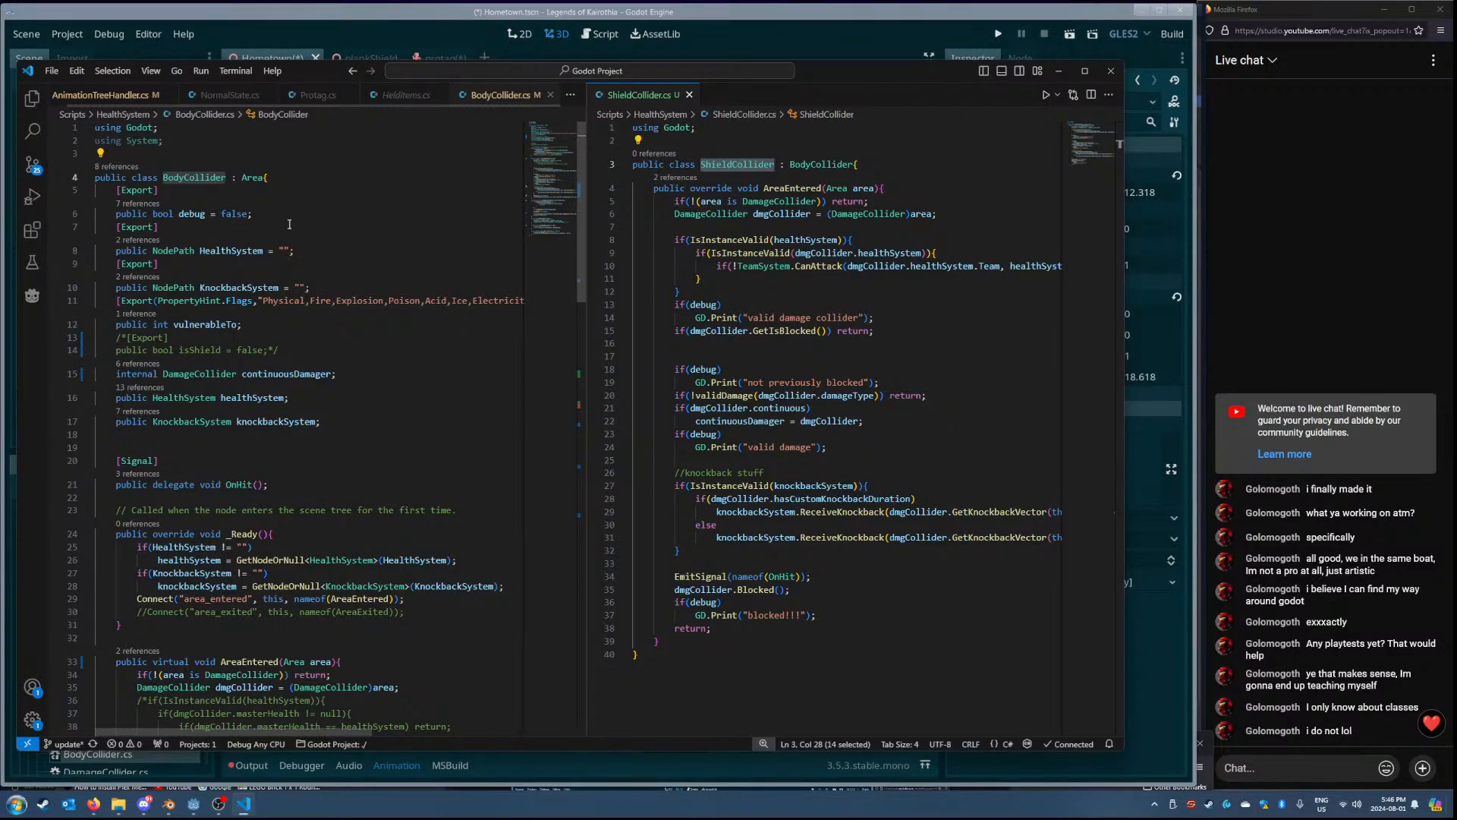
pyautogui.doubleClick(836, 189)
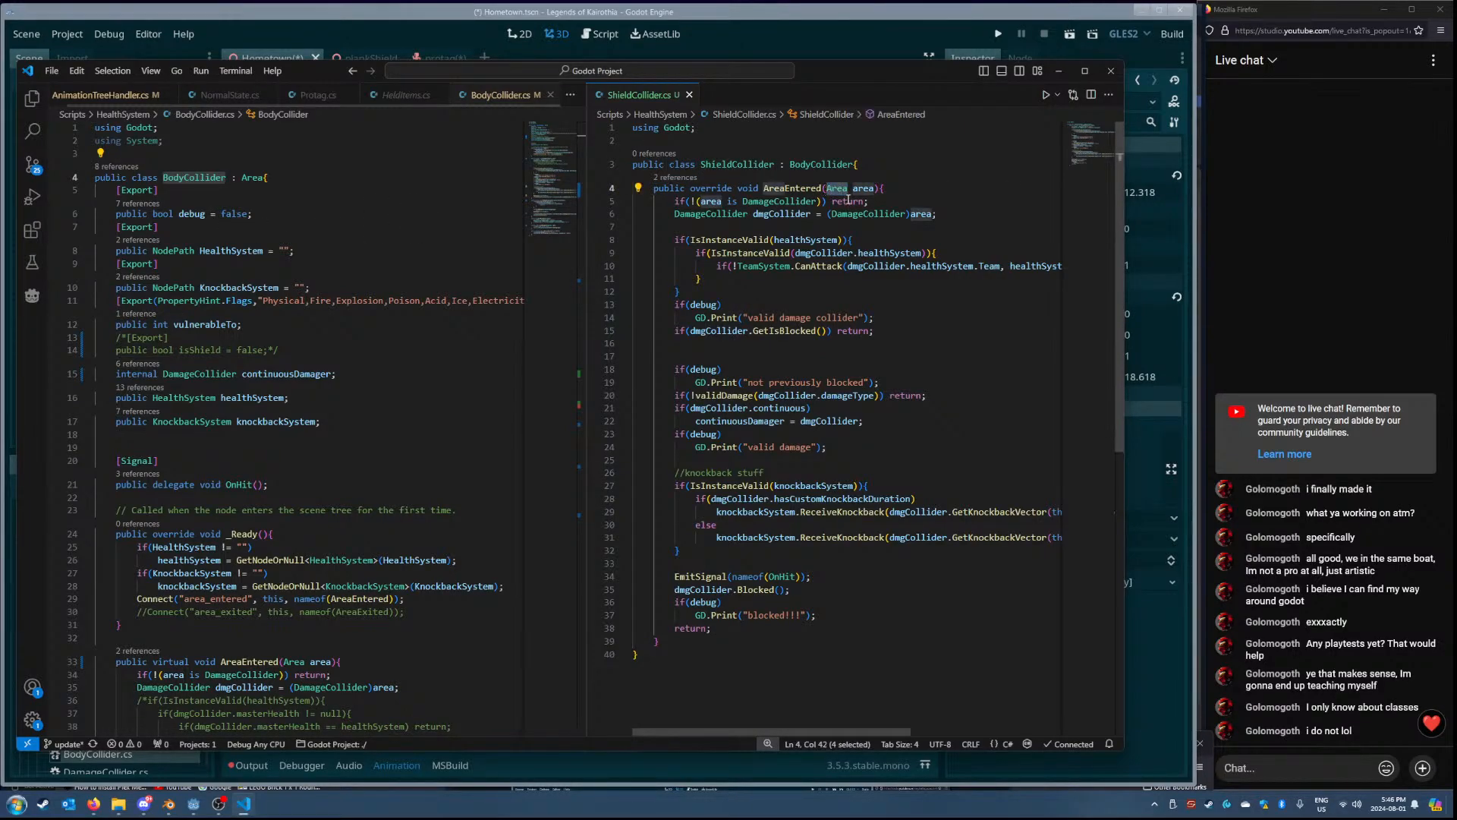
pyautogui.moveTo(673, 201); pyautogui.dragTo(968, 215)
pyautogui.doubleClick(725, 215)
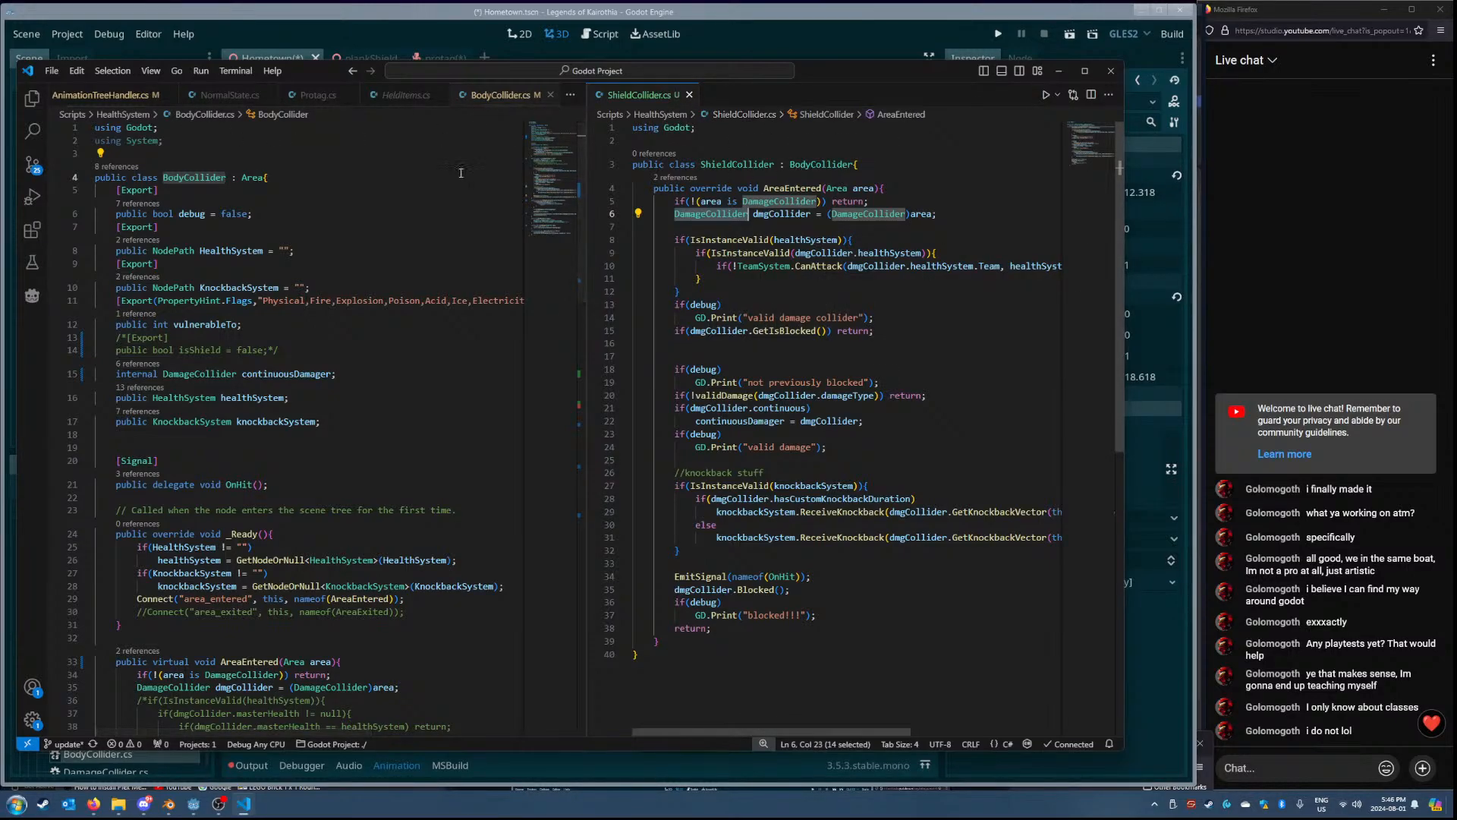
pyautogui.doubleClick(252, 176)
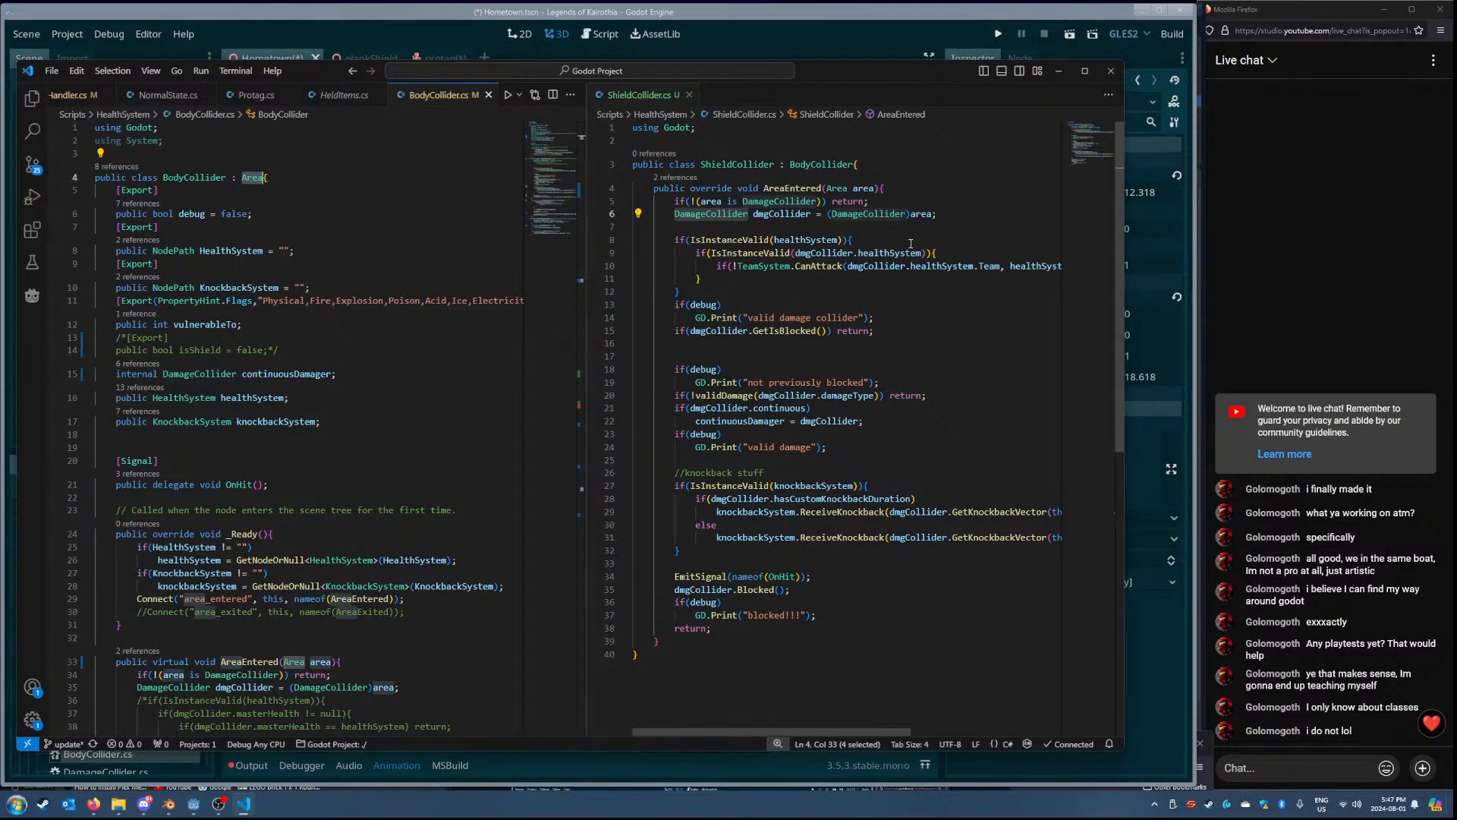
# - Review the AreaEntered and _Ready methods in BodyCollider.cs alongside the blocking code in ShieldCollider.cs
pyautogui.click(714, 355)
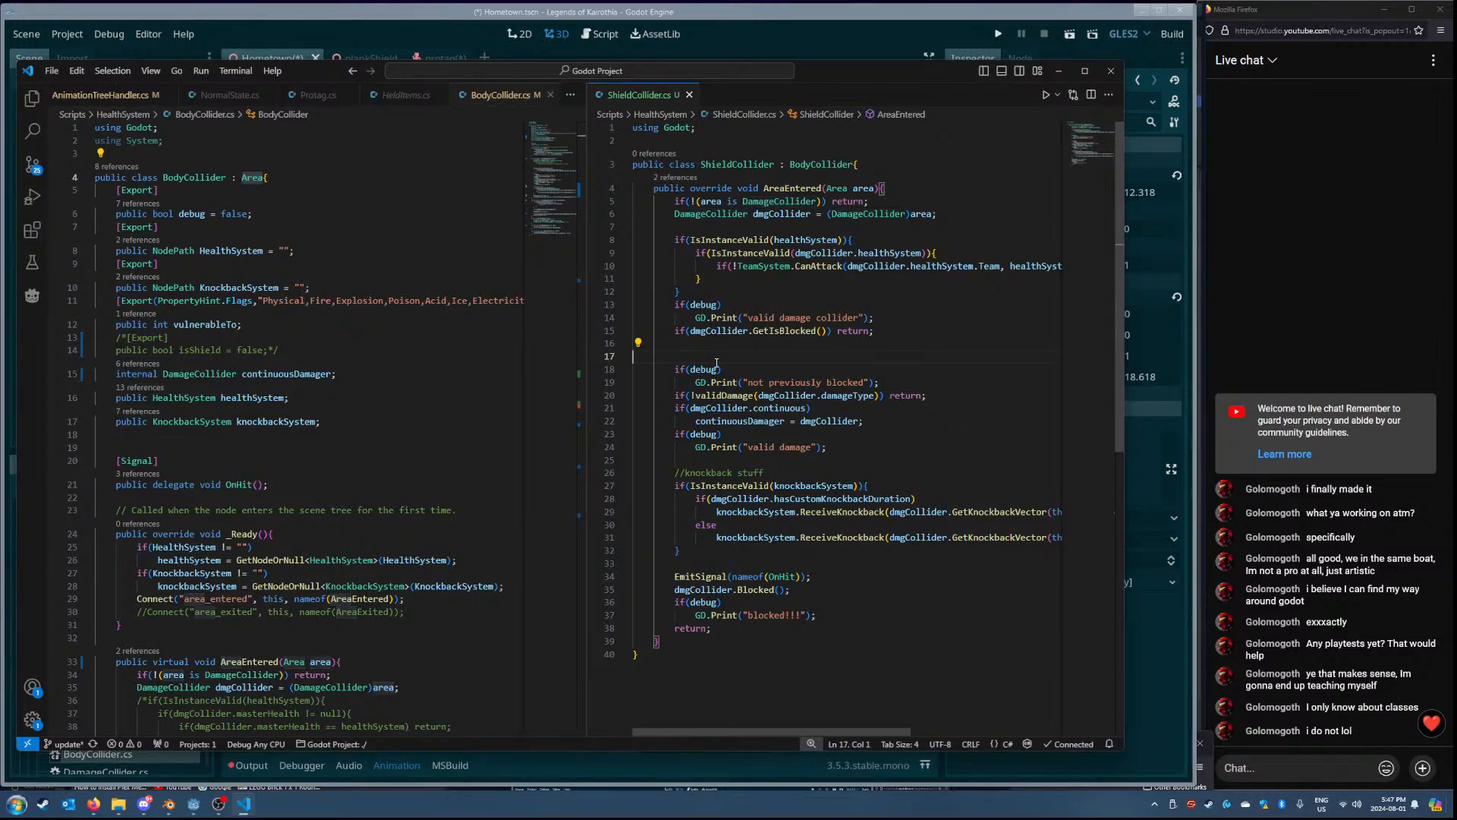
pyautogui.scroll(-5, 245, 470)
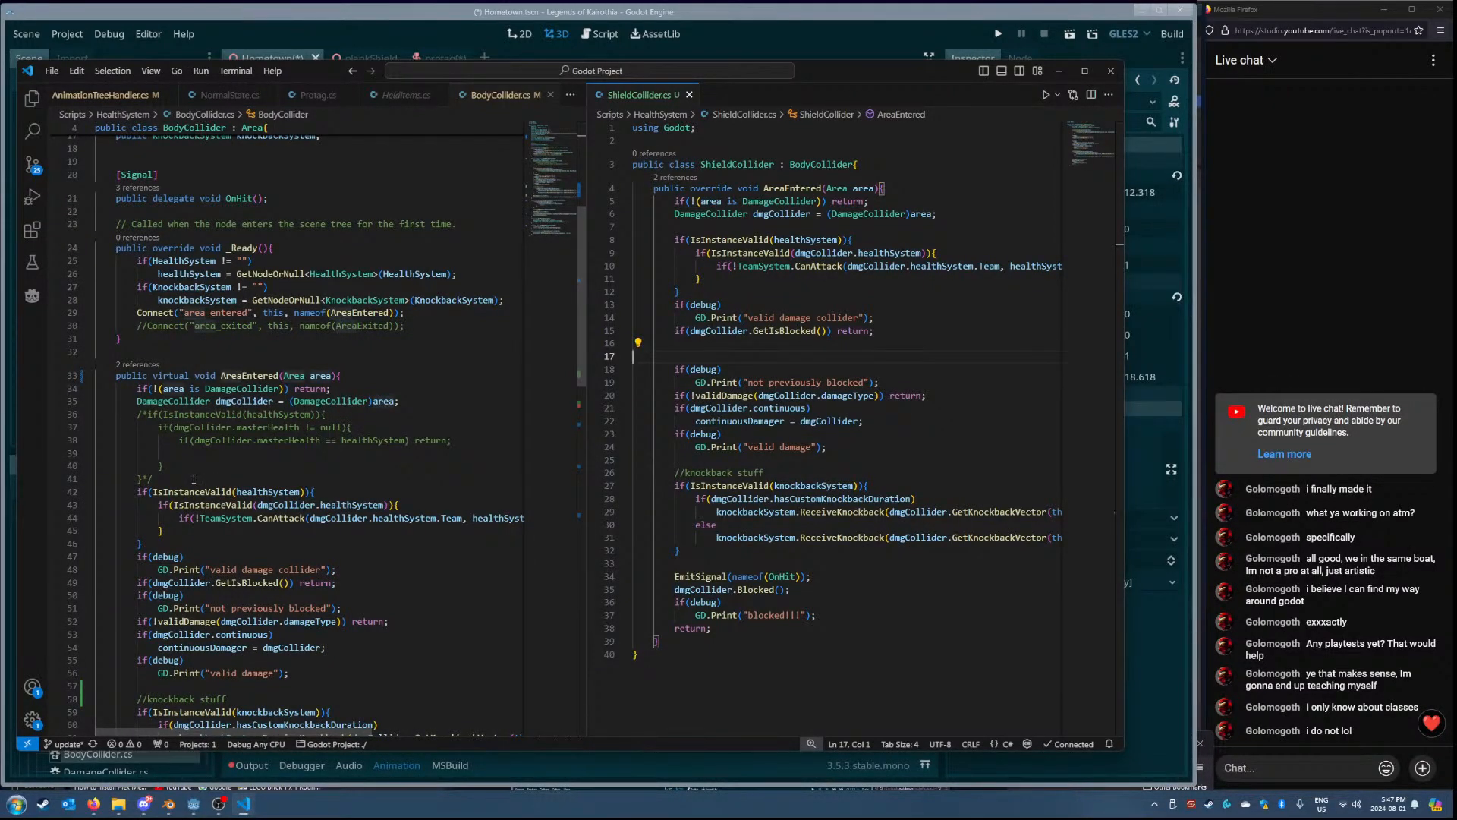
pyautogui.scroll(3, 194, 479)
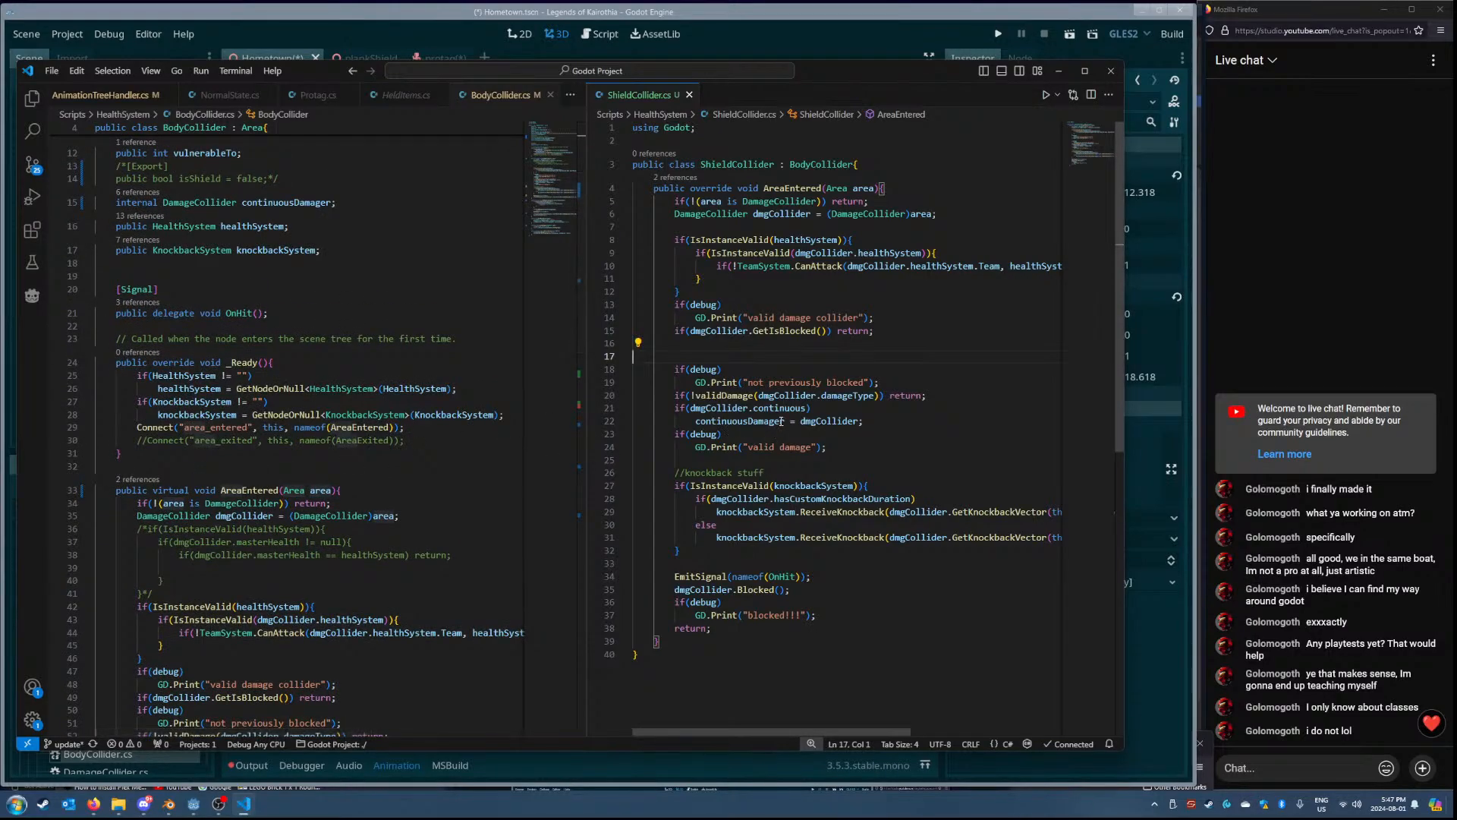
pyautogui.scroll(3, 393, 335)
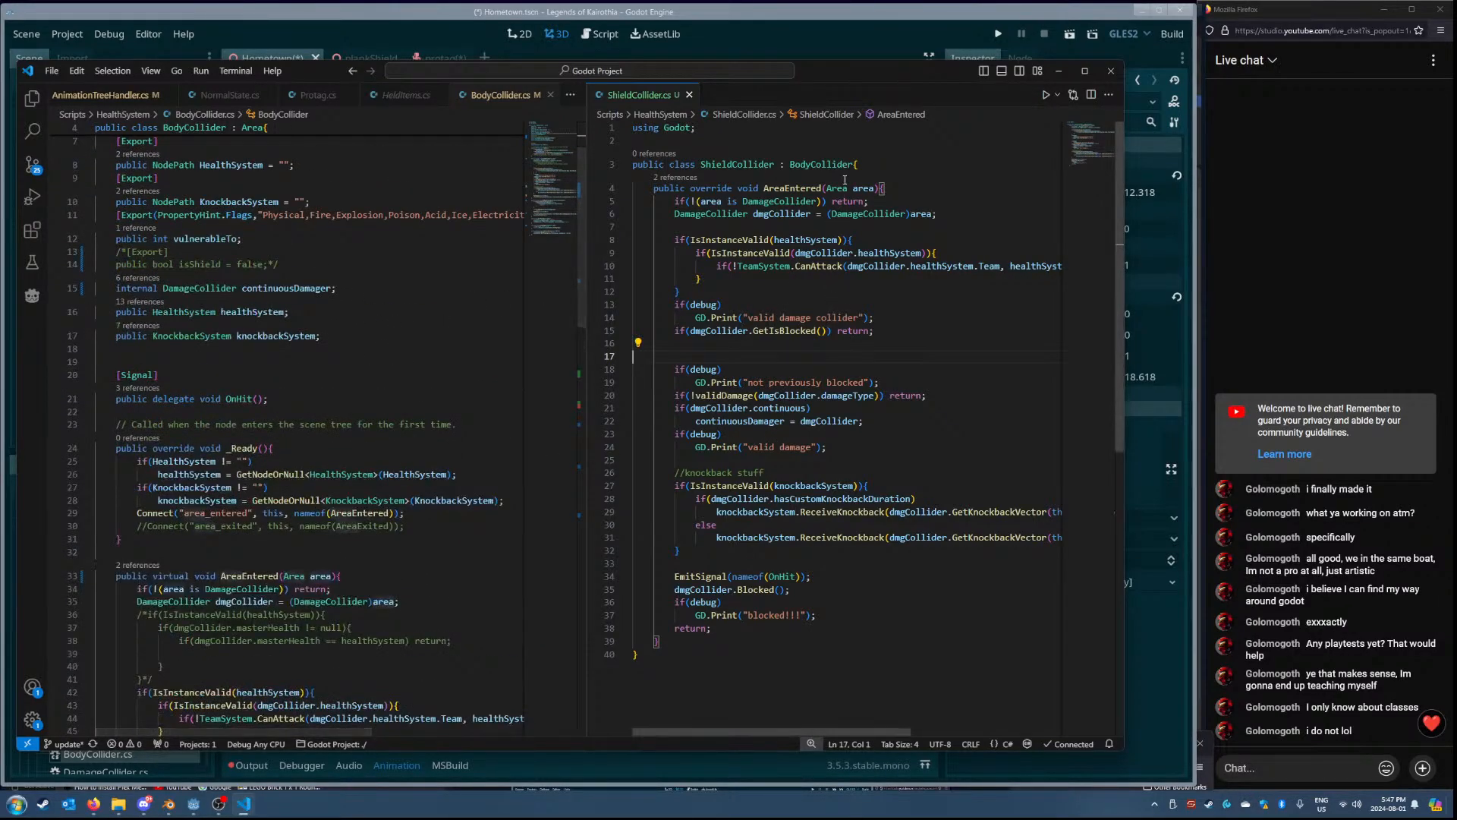
# - Insert blank lines below the dmgCollider declaration in the AreaEntered method of ShieldCollider.cs
pyautogui.click(917, 194)
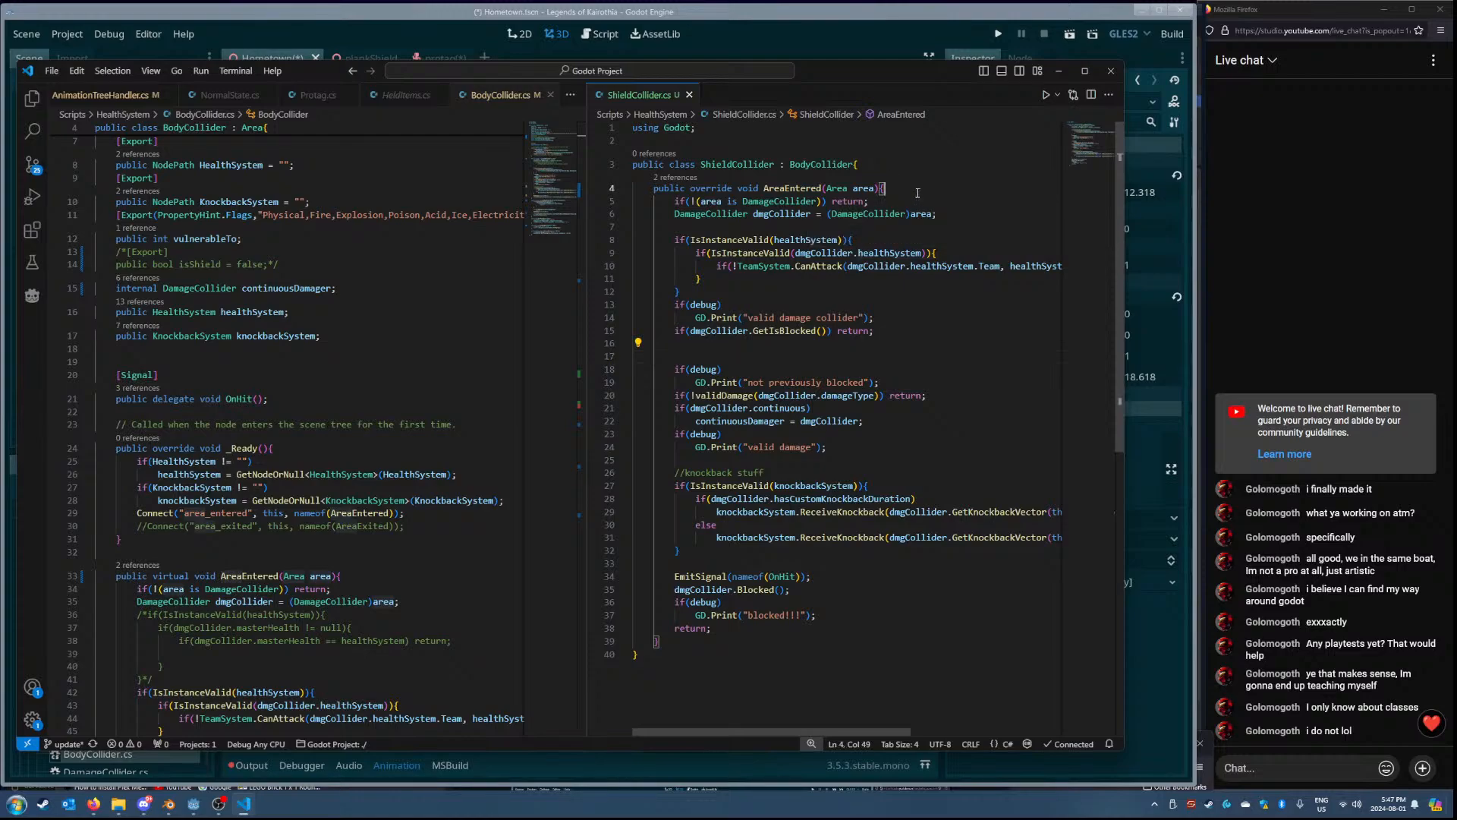
pyautogui.click(978, 213)
pyautogui.press('Return')
pyautogui.press('Return')
# - Begin an if condition on a TargetResetButtonHandler member on the new line in AreaEntered
pyautogui.write('if(')
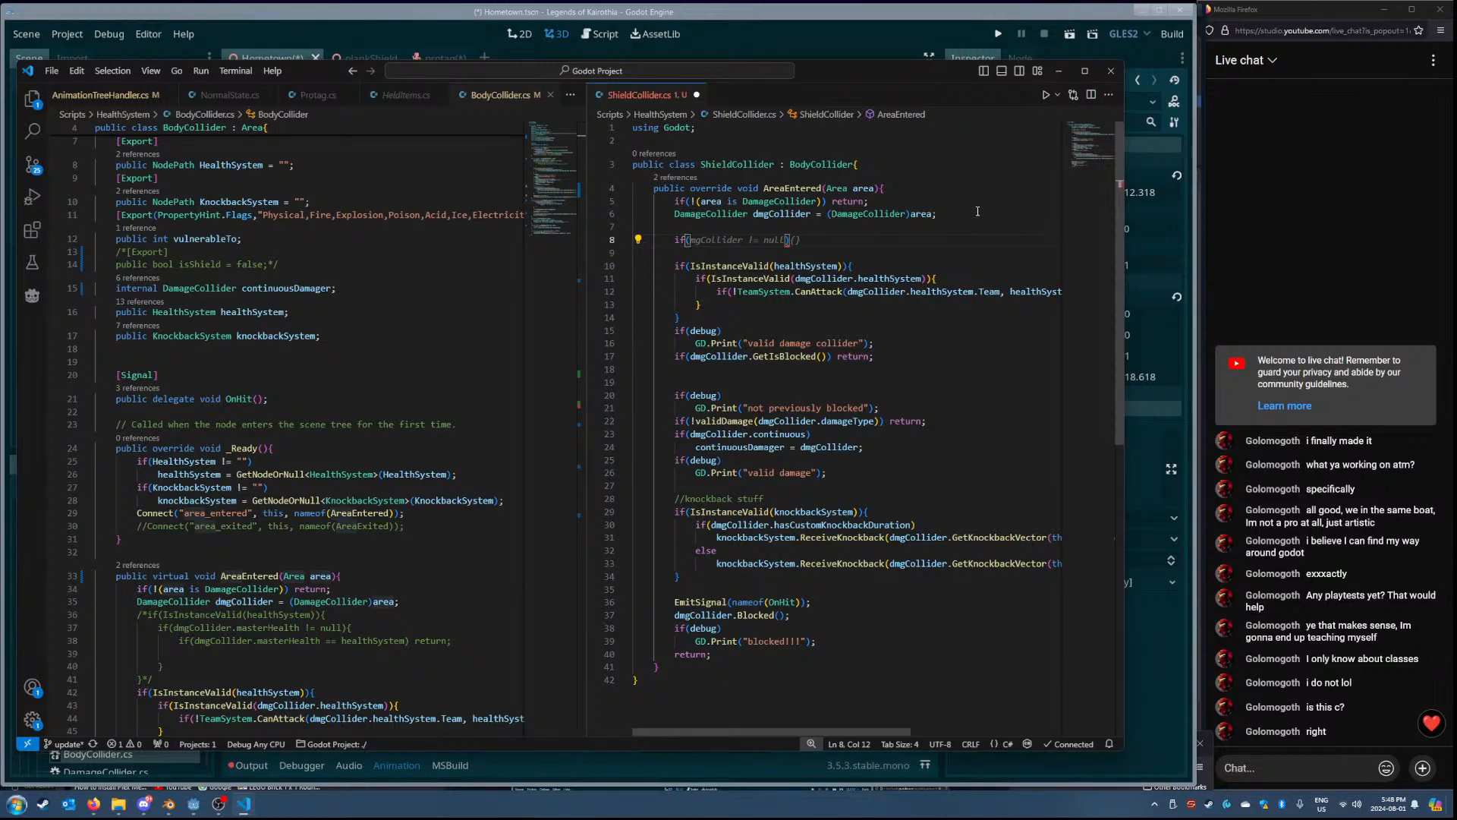
pyautogui.write('Target')
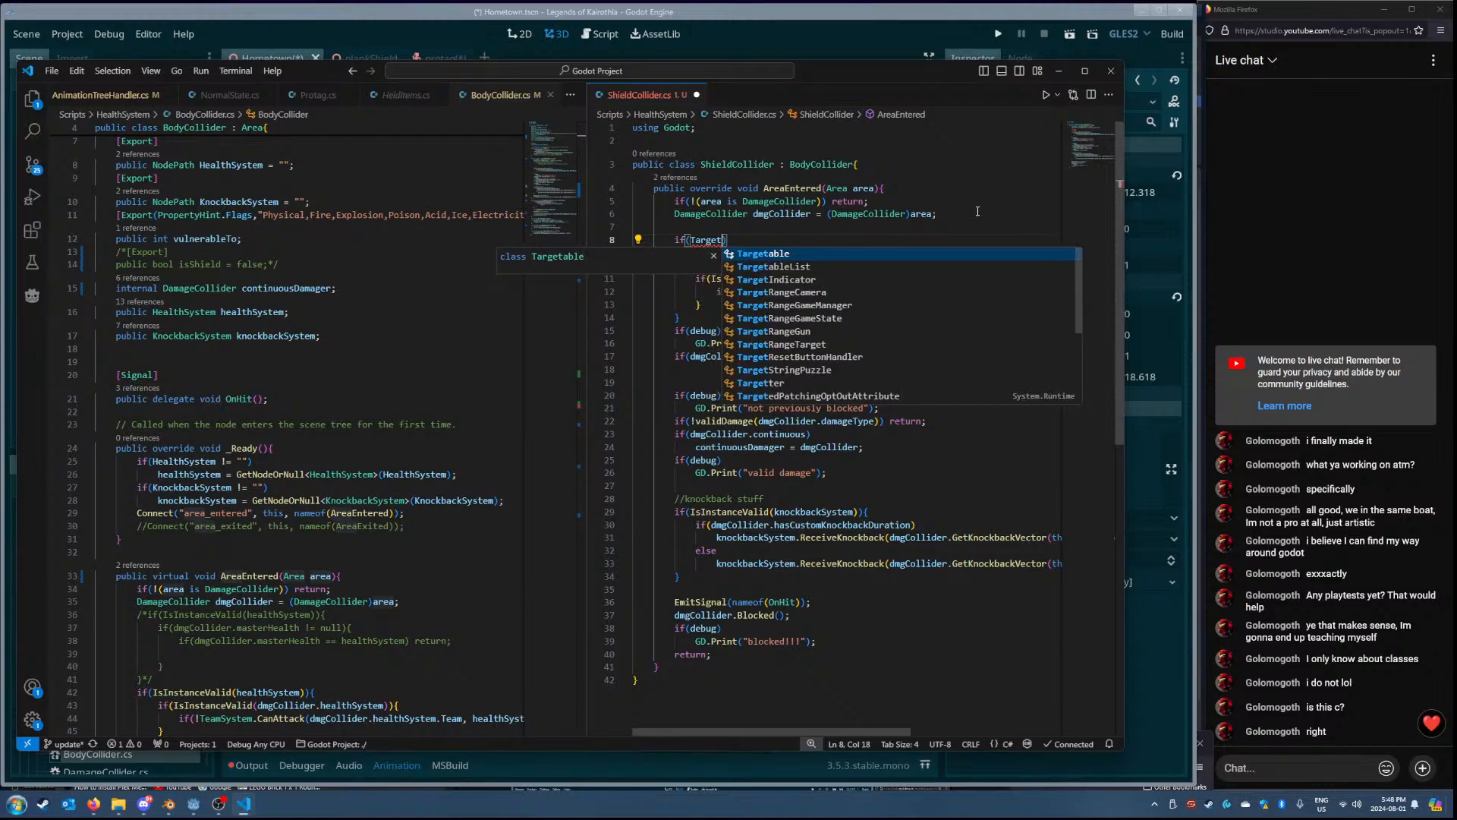
pyautogui.write('Re')
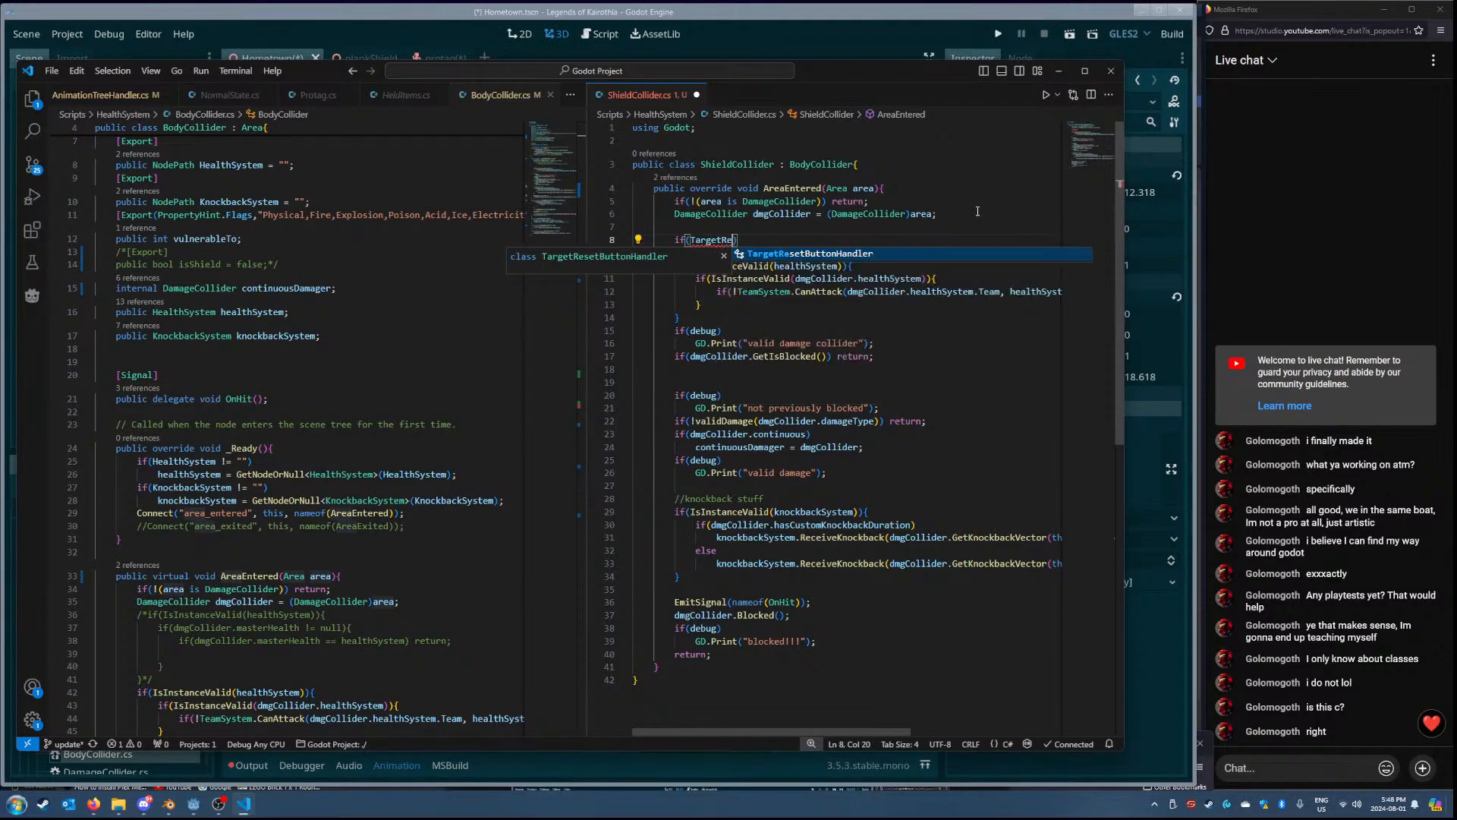
pyautogui.press('Return')
pyautogui.write('.is')
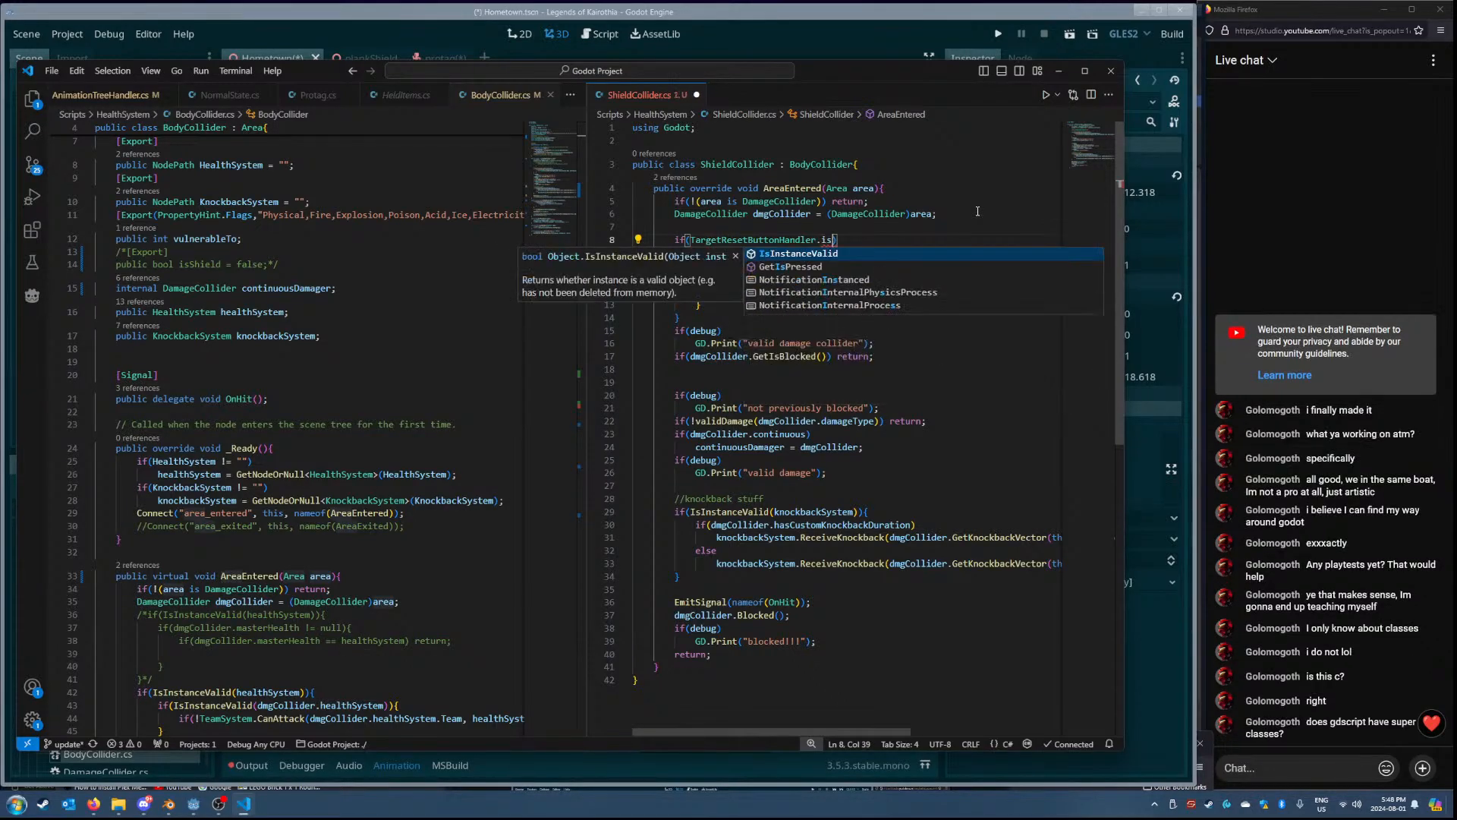
pyautogui.press('BackSpace')
pyautogui.press('BackSpace')
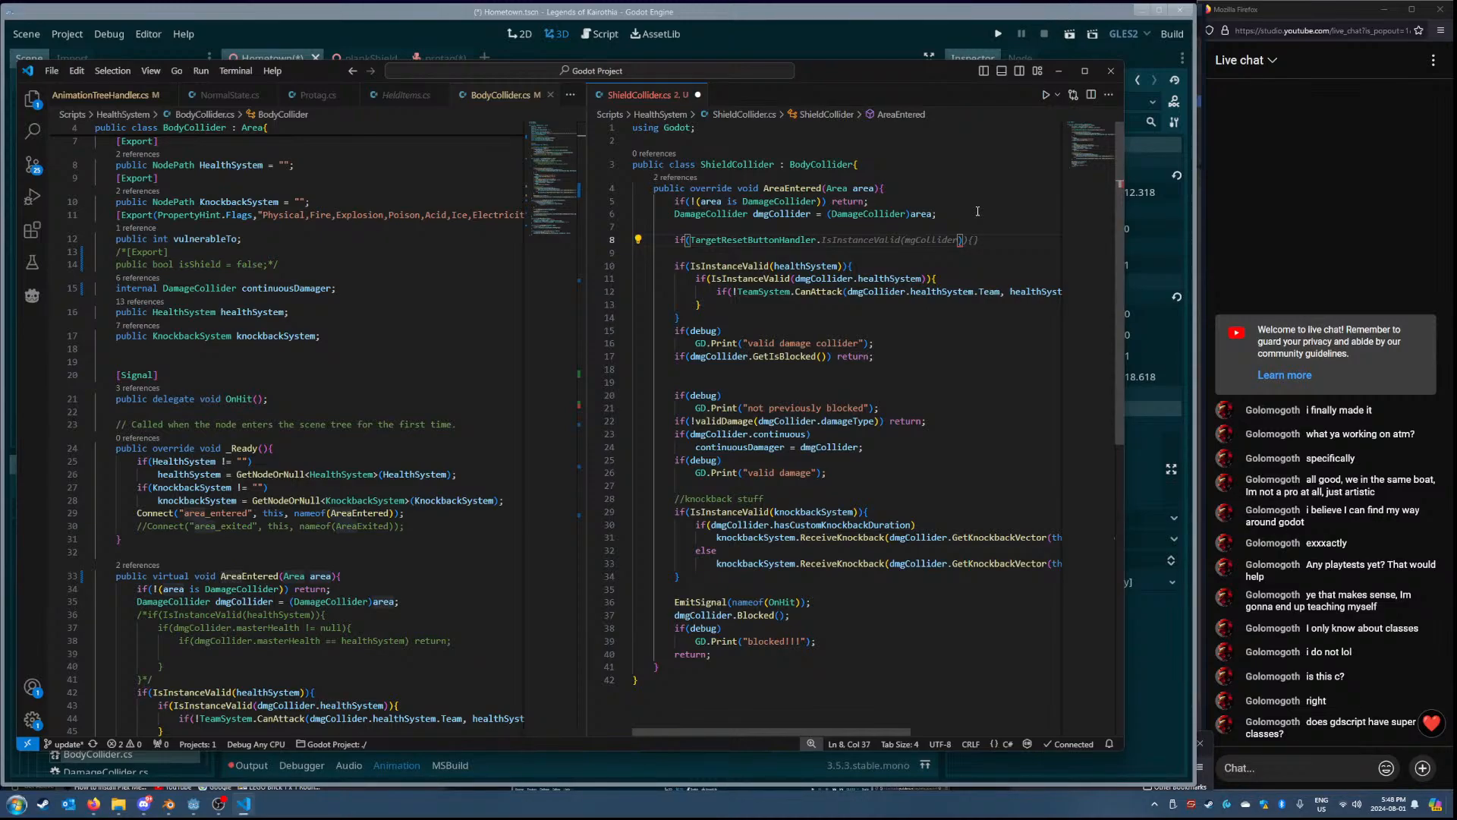
pyautogui.write('Is')
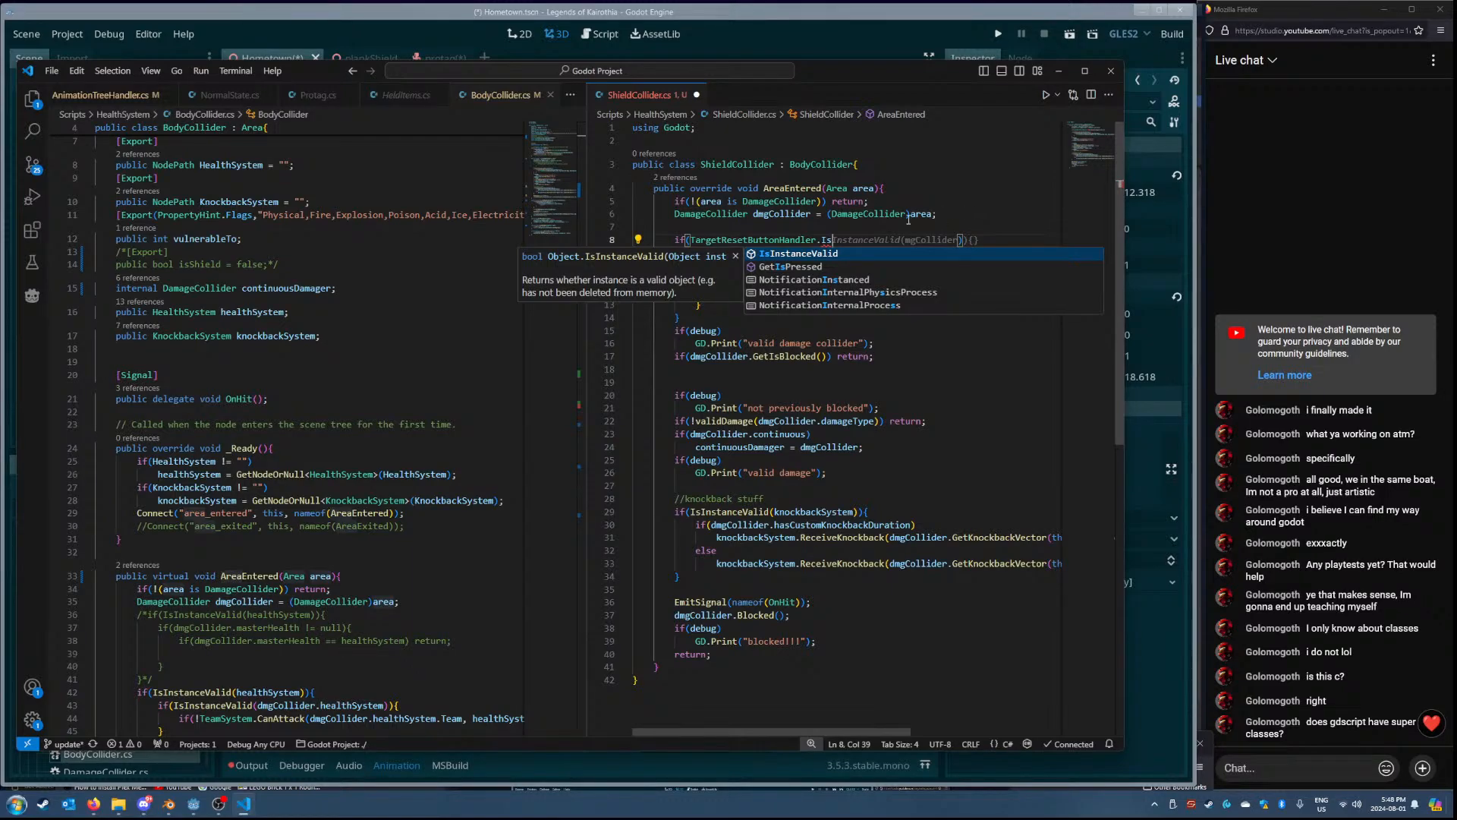
# - Switch to Godot, inspect the Ladder node's properties in the Hometown scene, and return to ShieldCollider.cs in VS Code
pyautogui.scroll(2, 357, 319)
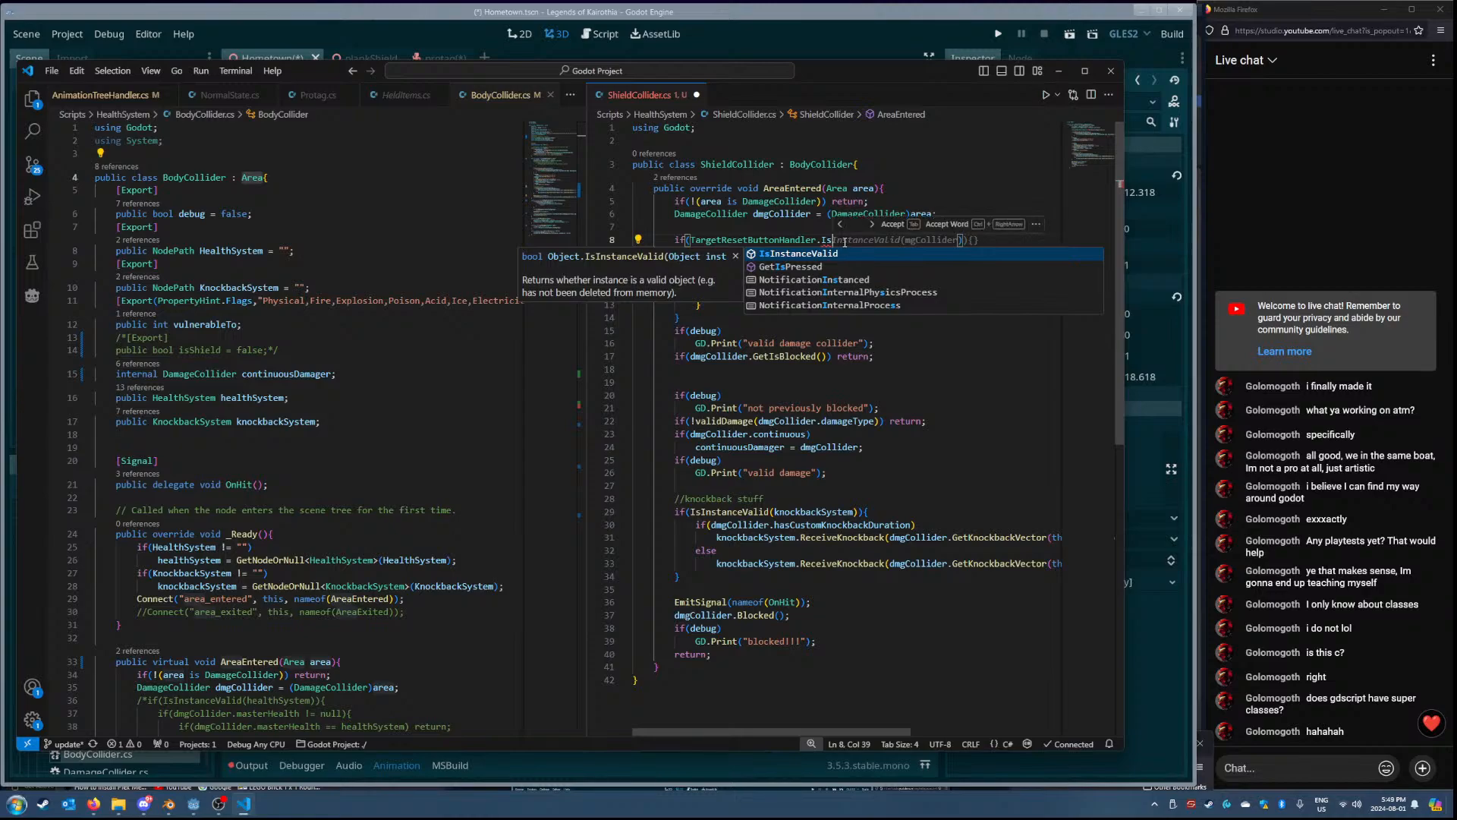
pyautogui.click(764, 38)
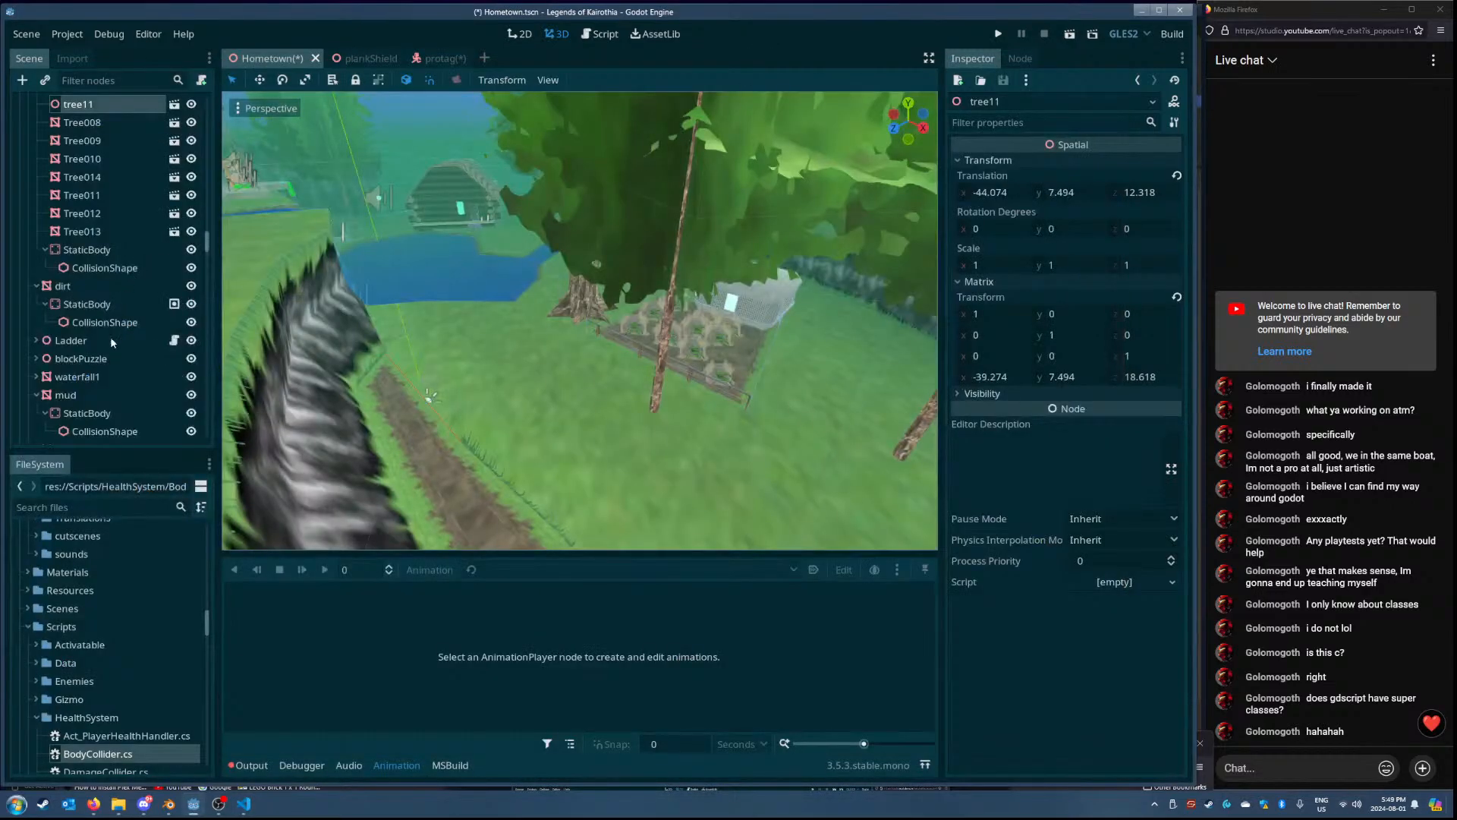
pyautogui.click(88, 342)
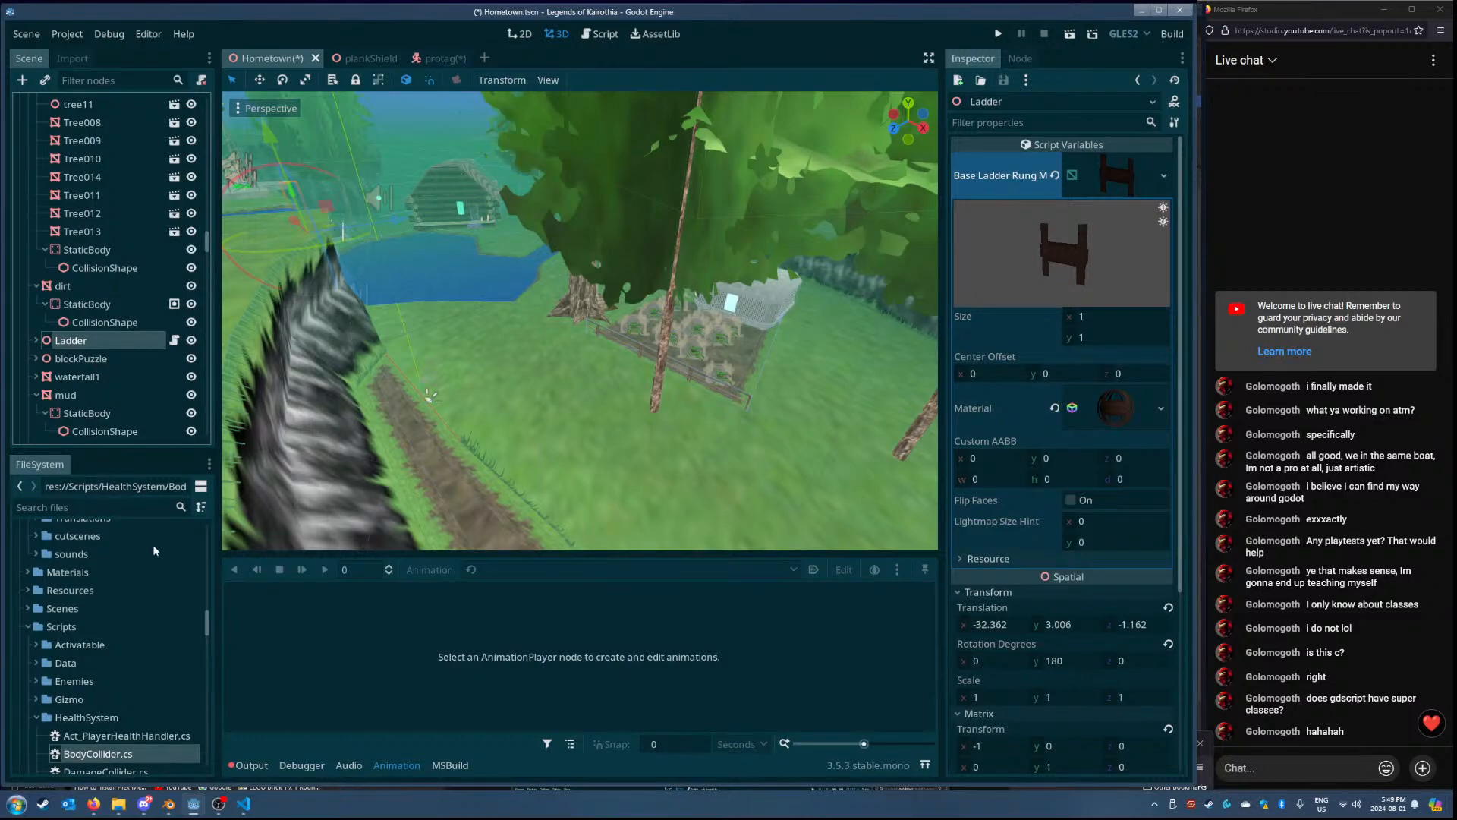
pyautogui.click(243, 803)
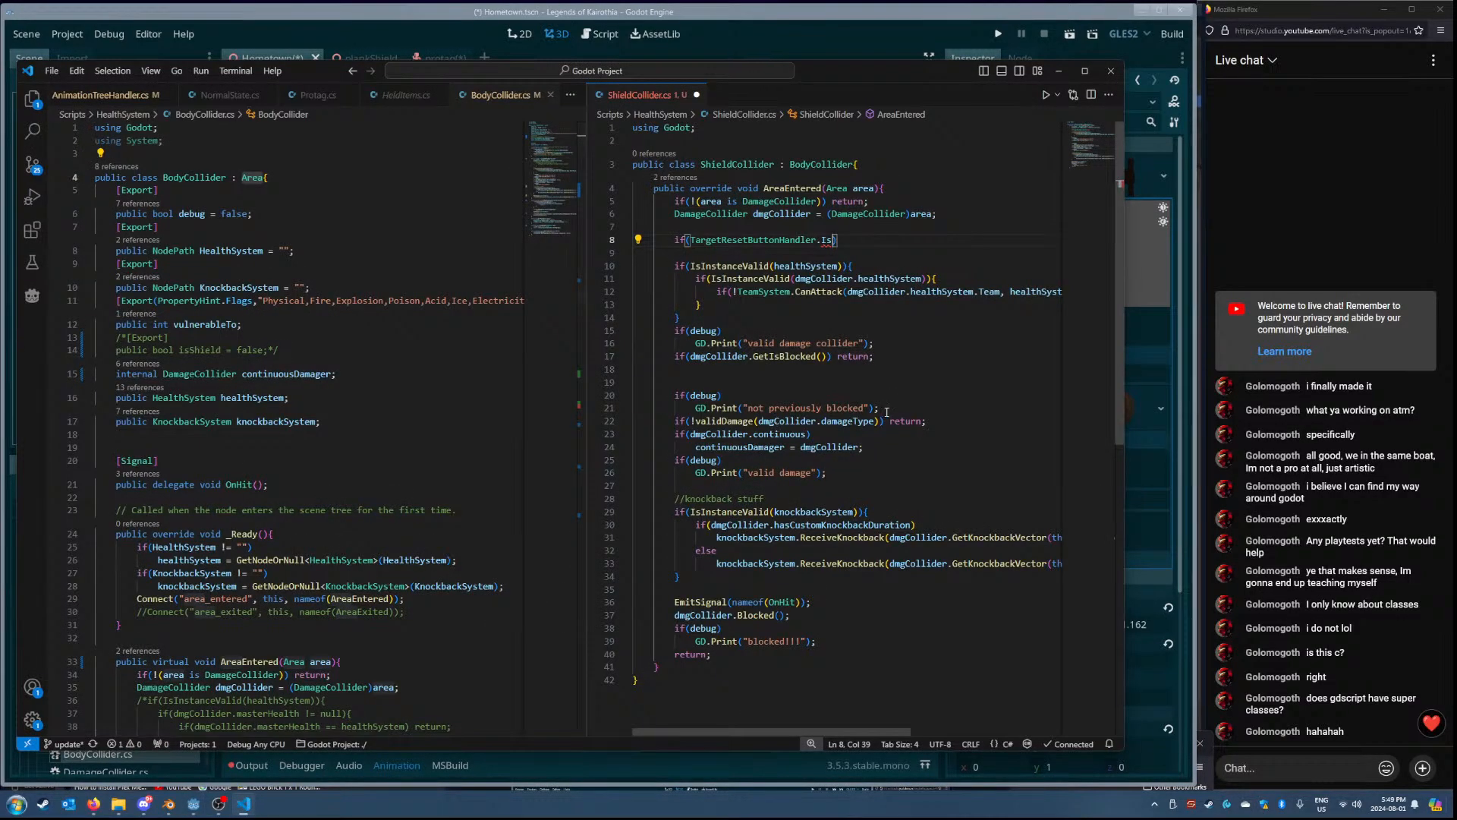
pyautogui.click(694, 409)
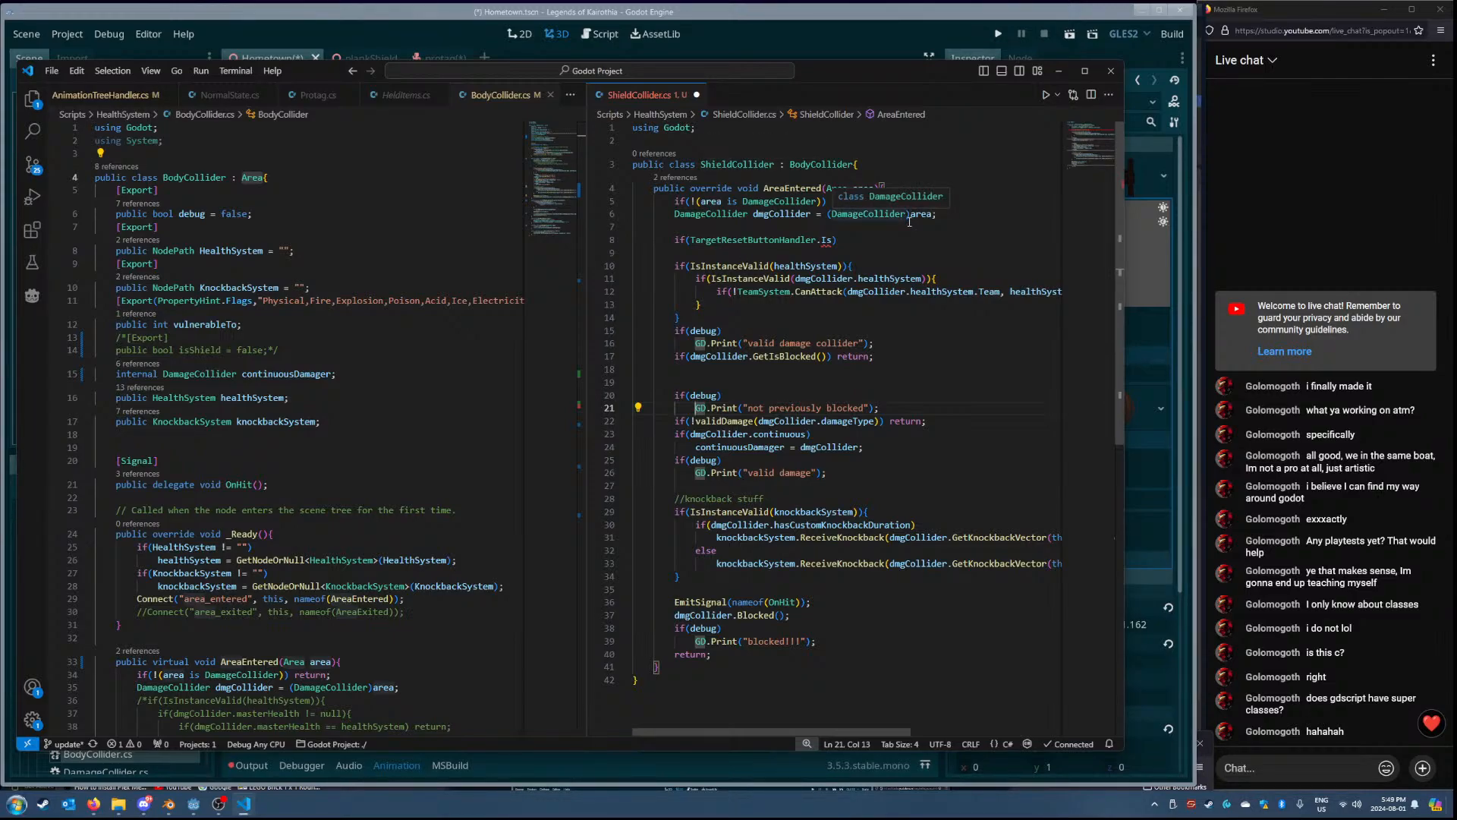
# - Change the if condition to TargetResetButtonHandler.GetIsPressed() && Visible and save ShieldCollider.cs
pyautogui.click(832, 240)
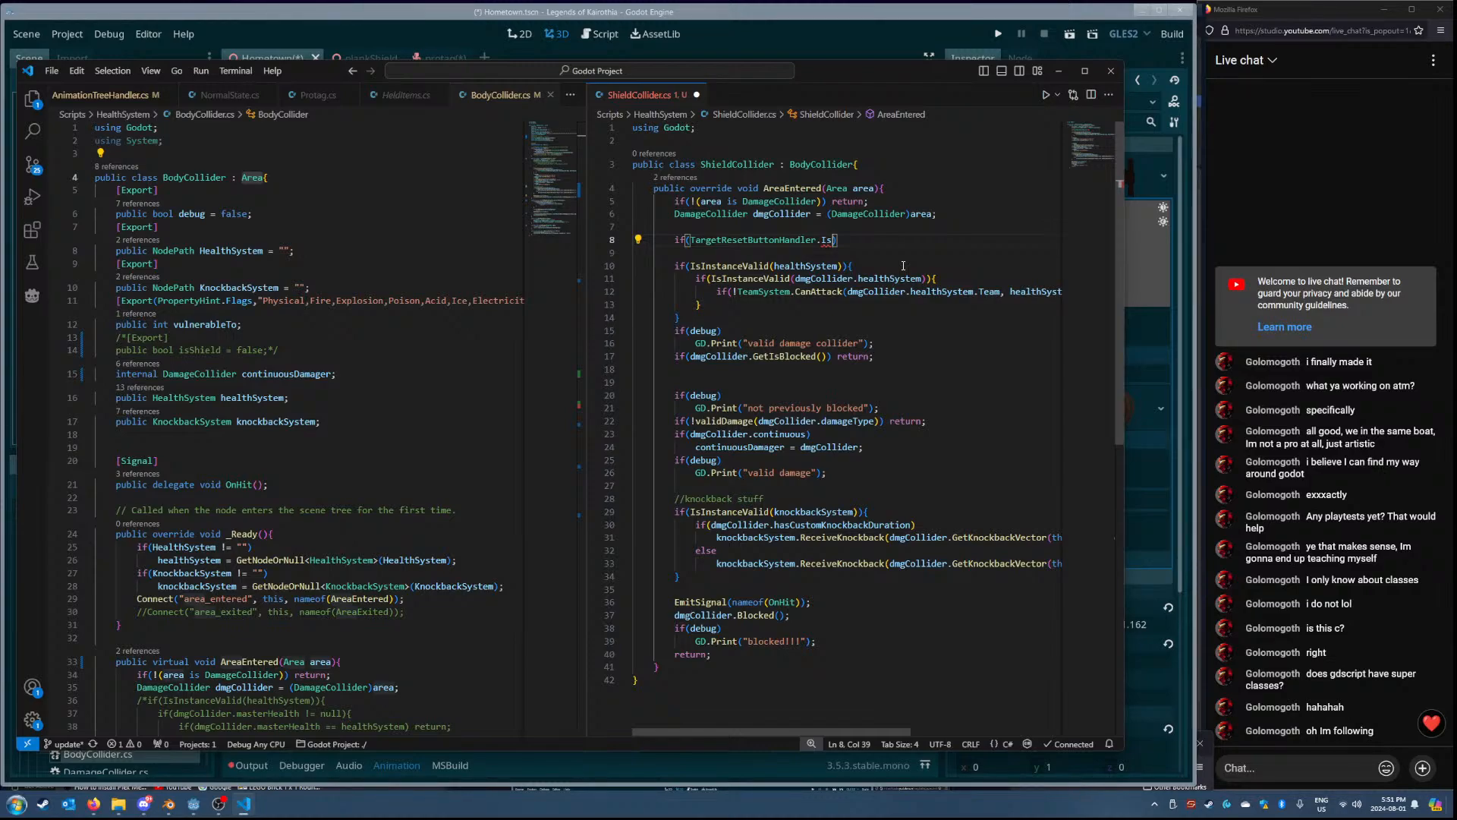
pyautogui.write('Being')
pyautogui.press('BackSpace')
pyautogui.press('BackSpace')
pyautogui.press('BackSpace')
pyautogui.press('BackSpace')
pyautogui.press('BackSpace')
pyautogui.press('BackSpace')
pyautogui.press('BackSpace')
pyautogui.press('BackSpace')
pyautogui.write('.GetIsPressed()')
pyautogui.write(' && ')
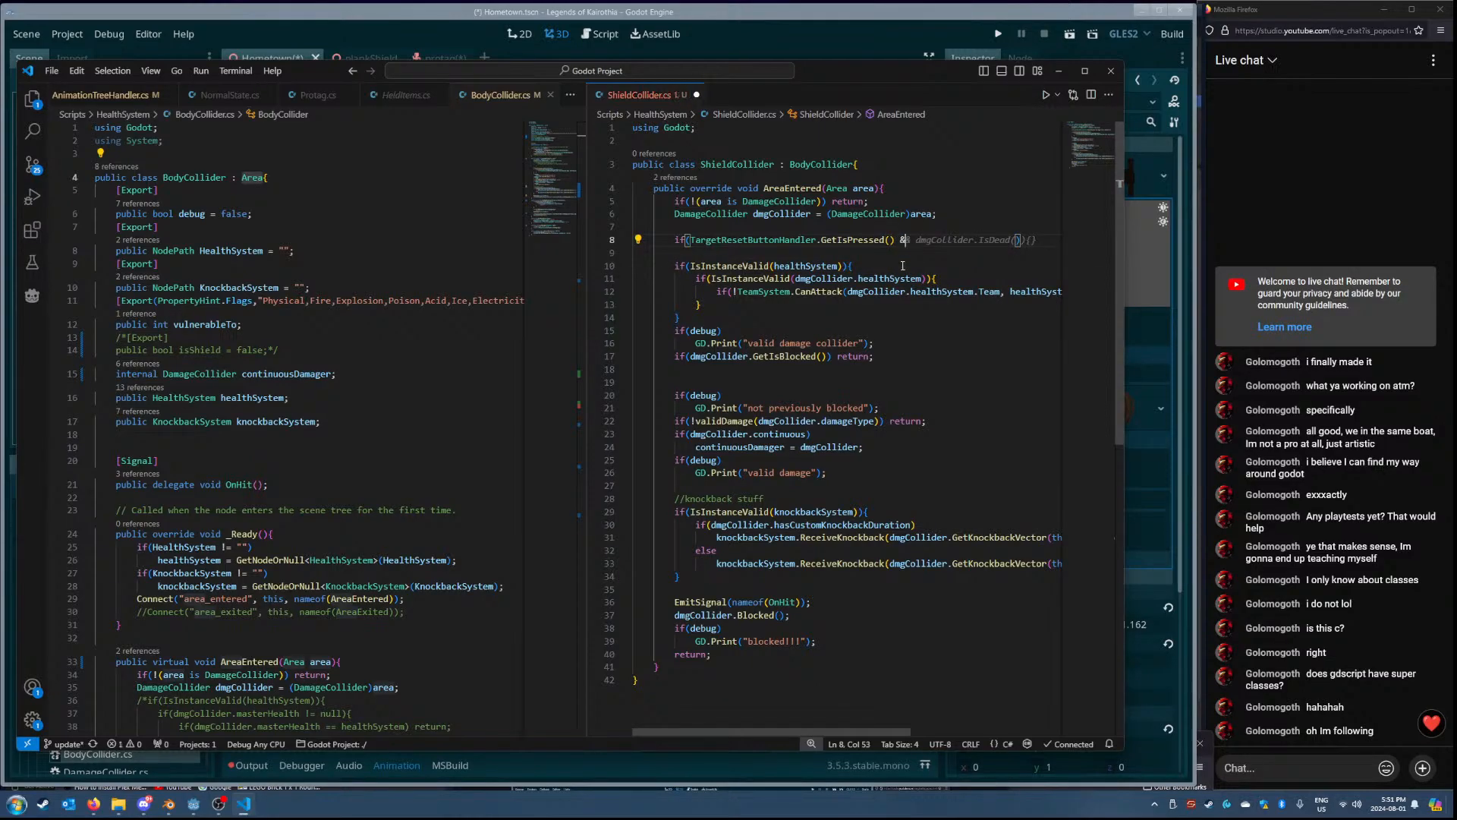
pyautogui.write('visib')
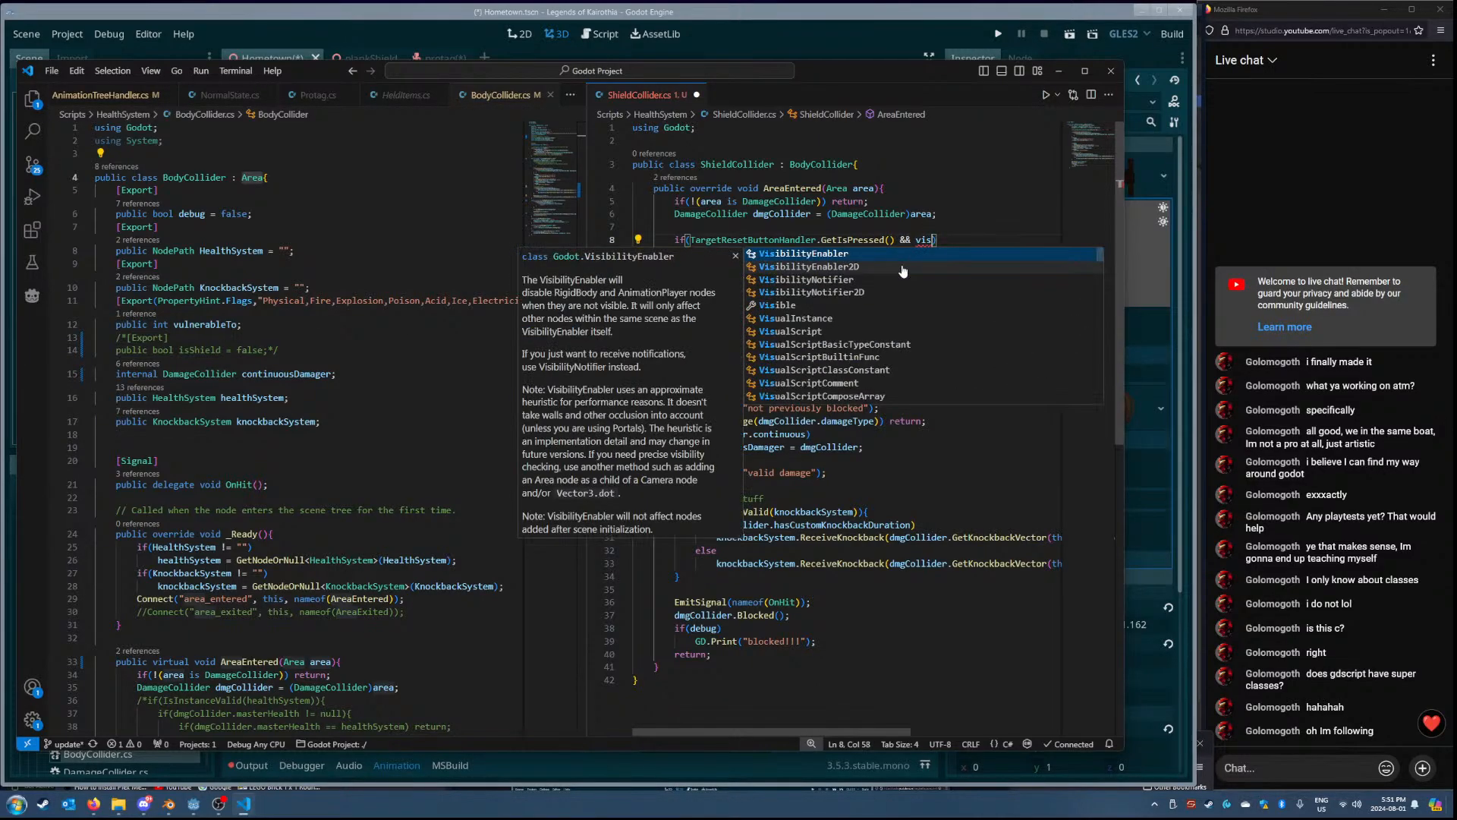
pyautogui.write('le')
pyautogui.press('Tab')
pyautogui.hotkey('ctrl', 's')
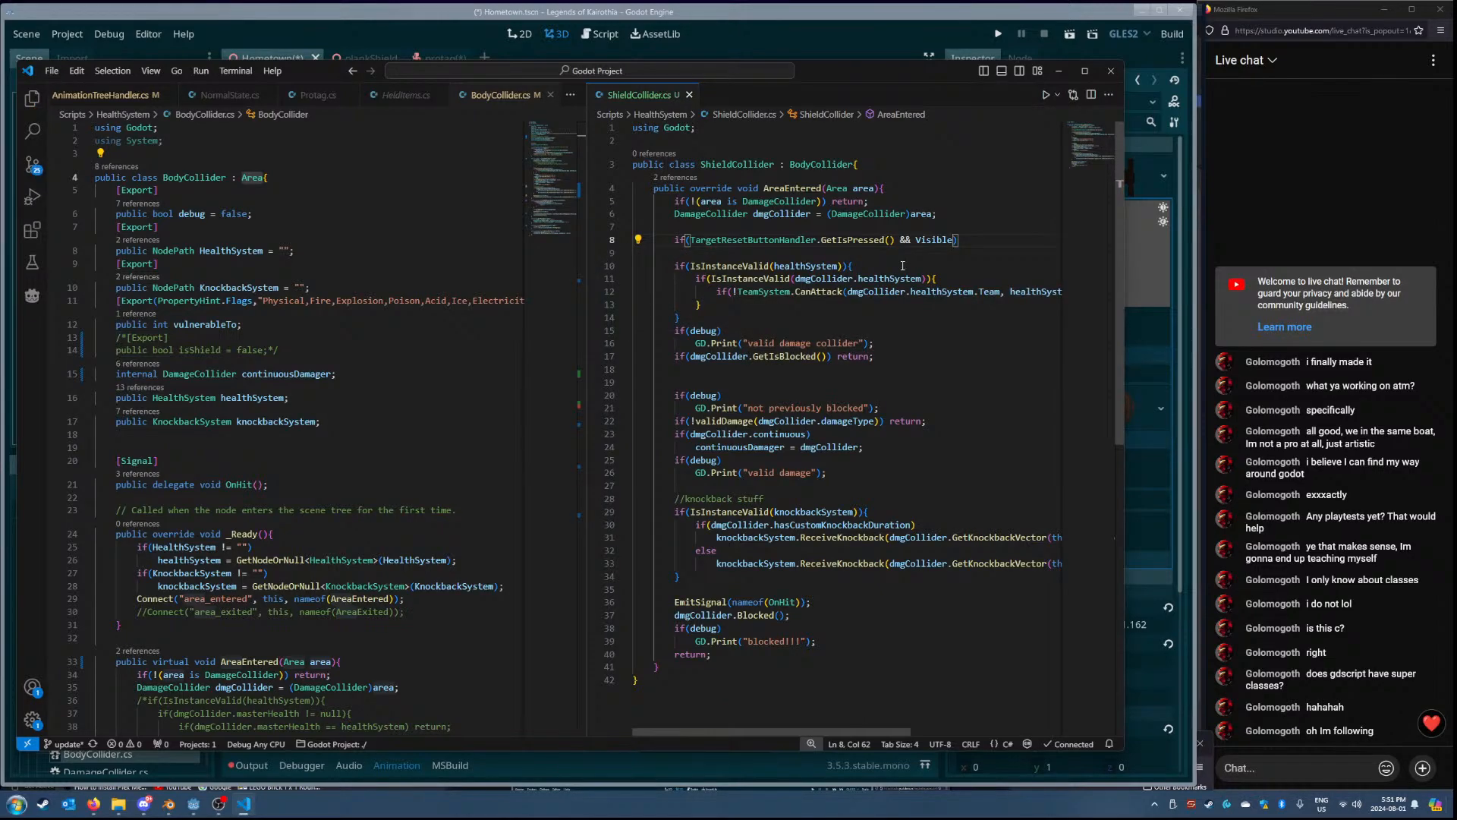
# - Delete the TargetResetButtonHandler if condition from the AreaEntered method
pyautogui.press('Left')
pyautogui.press('Left')
pyautogui.press('Left')
pyautogui.press('Left')
pyautogui.press('Left')
pyautogui.press('Left')
pyautogui.press('Left')
pyautogui.press('Left')
pyautogui.press('Left')
pyautogui.press('Left')
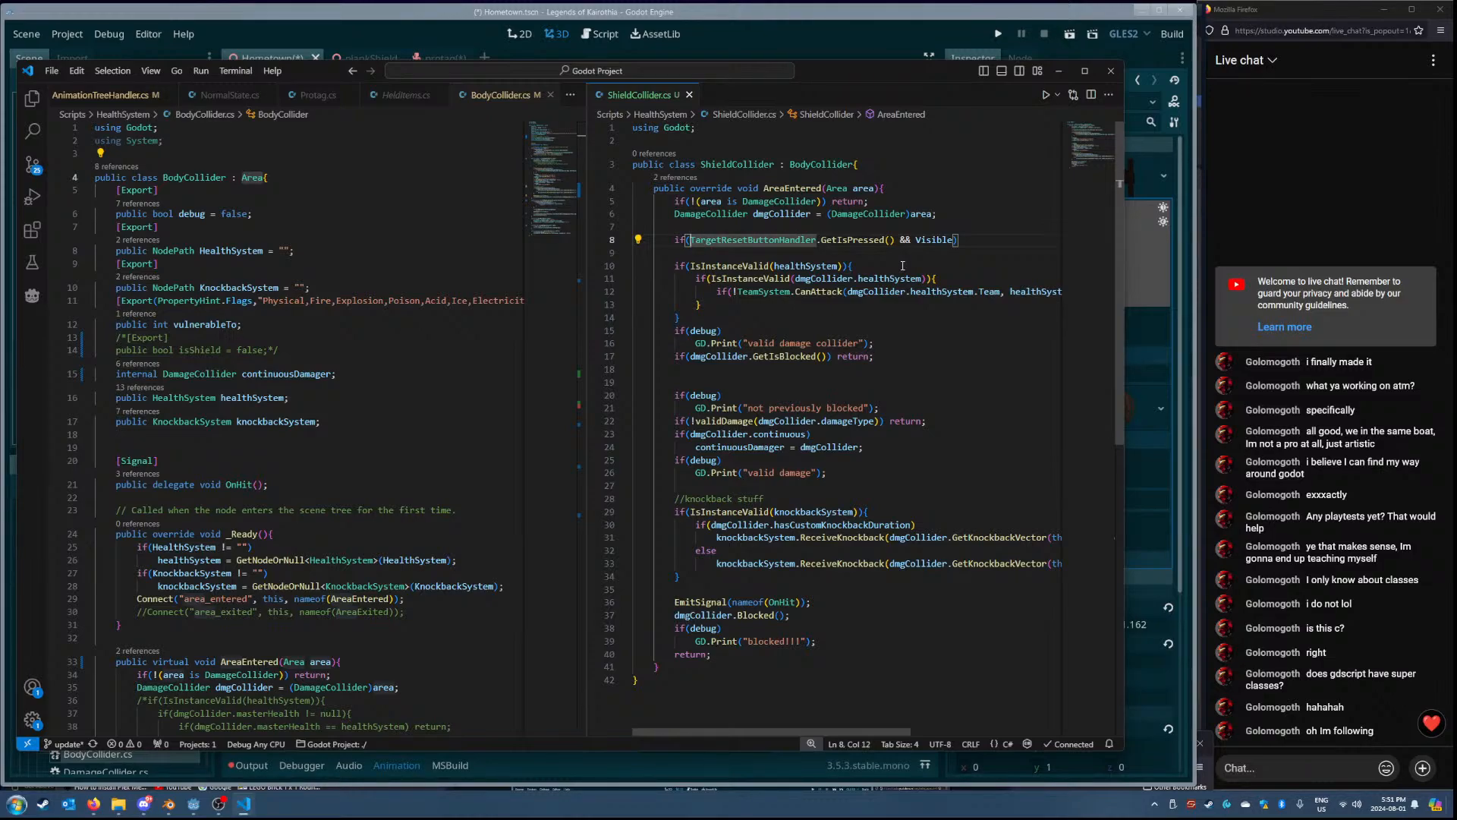
pyautogui.moveTo(956, 239); pyautogui.dragTo(677, 240)
pyautogui.press('BackSpace')
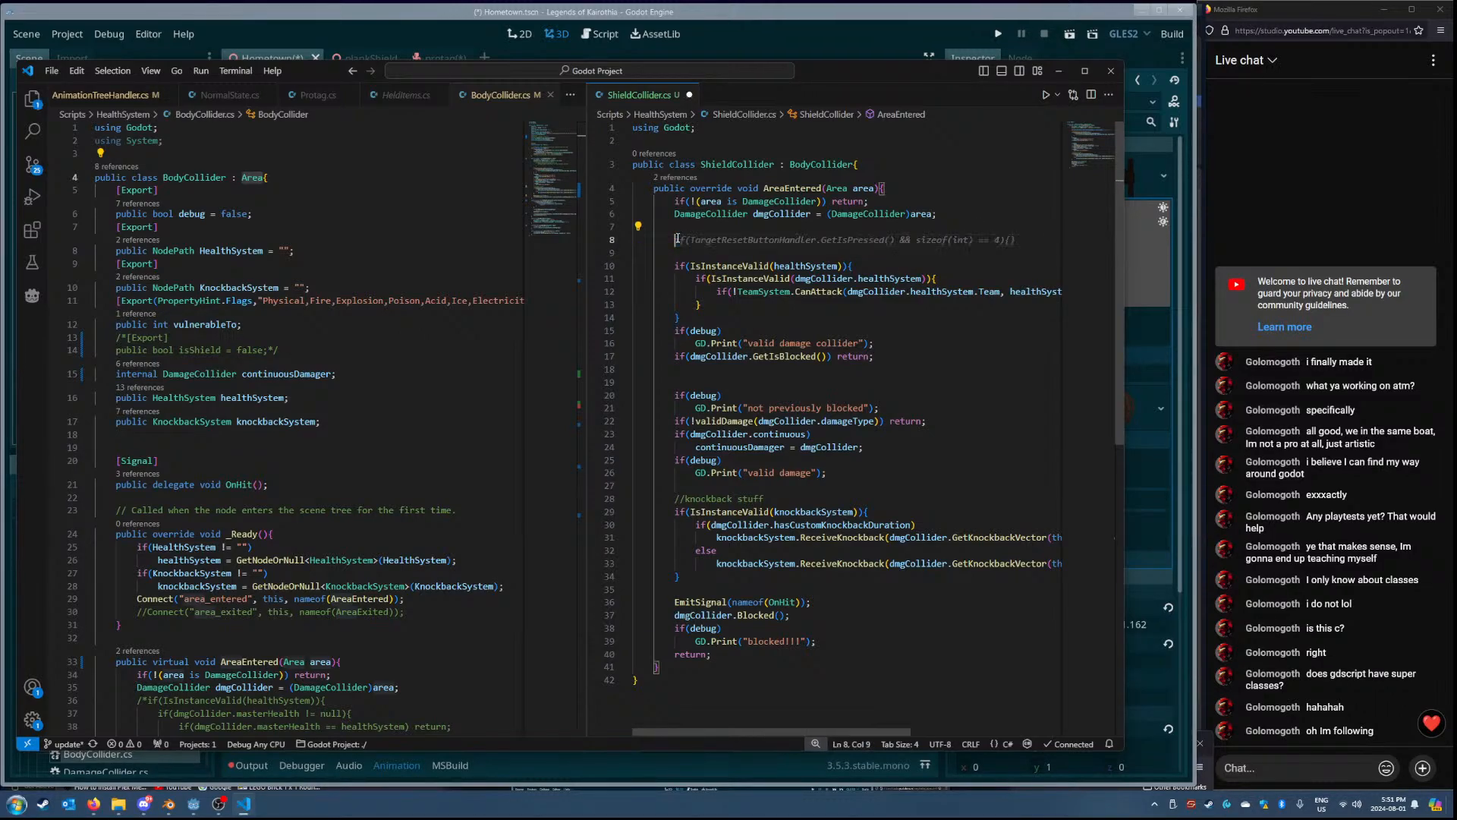
# - Add the early exit if(!Visible) return; below the dmgCollider declaration in AreaEntered and save ShieldCollider.cs
pyautogui.write('if(')
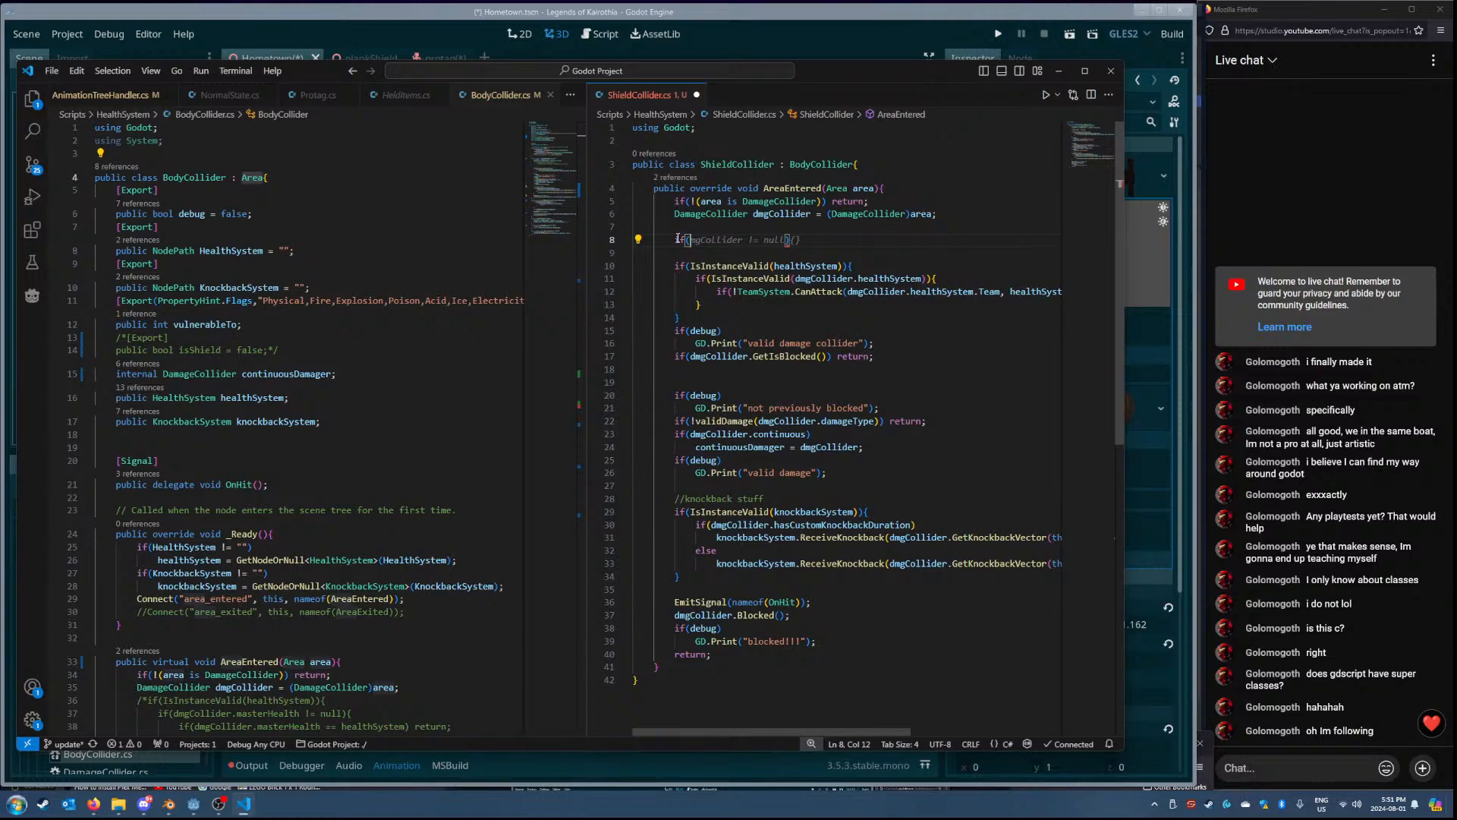
pyautogui.write('!Vi')
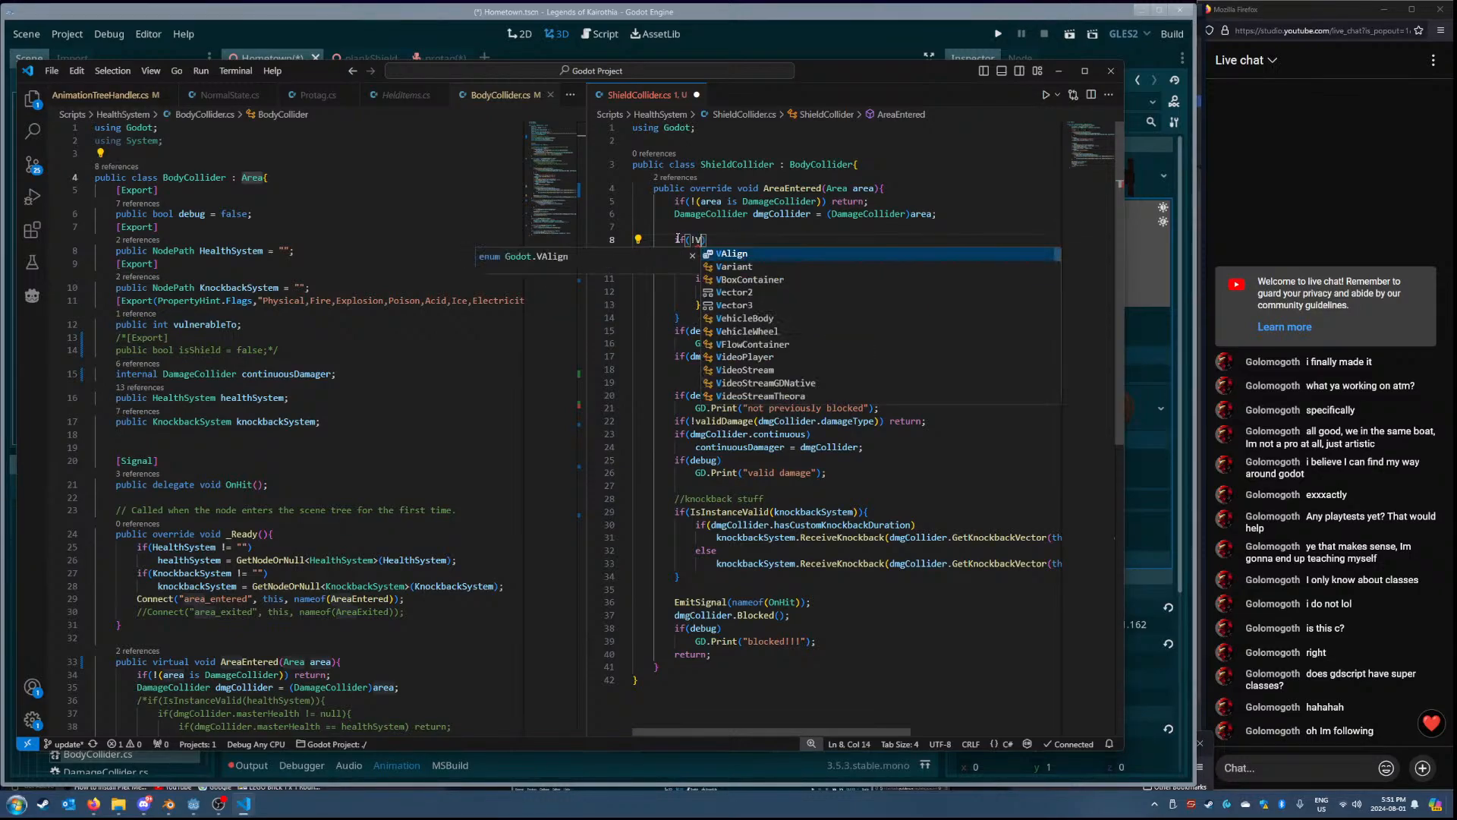
pyautogui.write('sible')
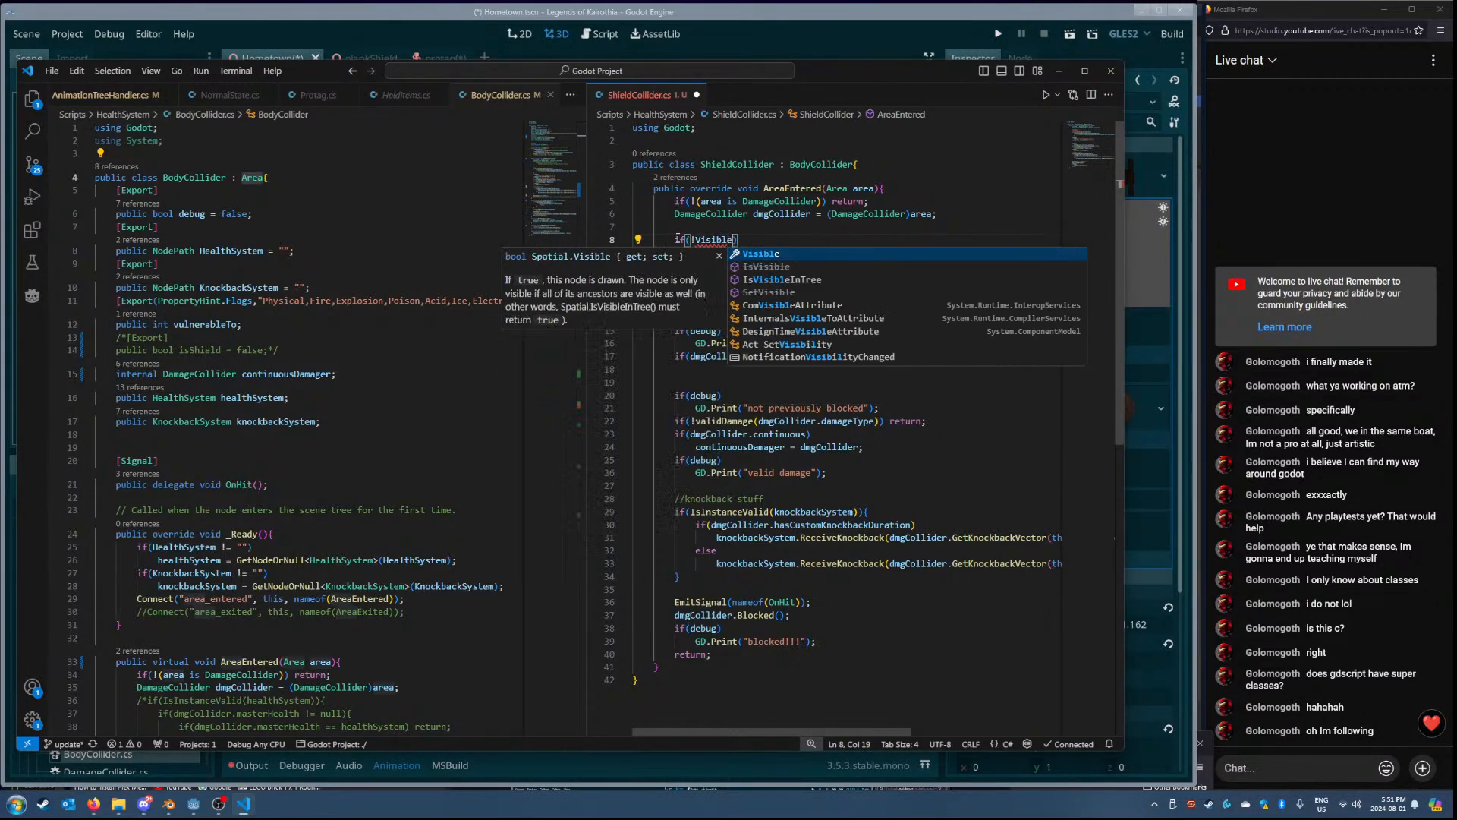
pyautogui.press('Escape')
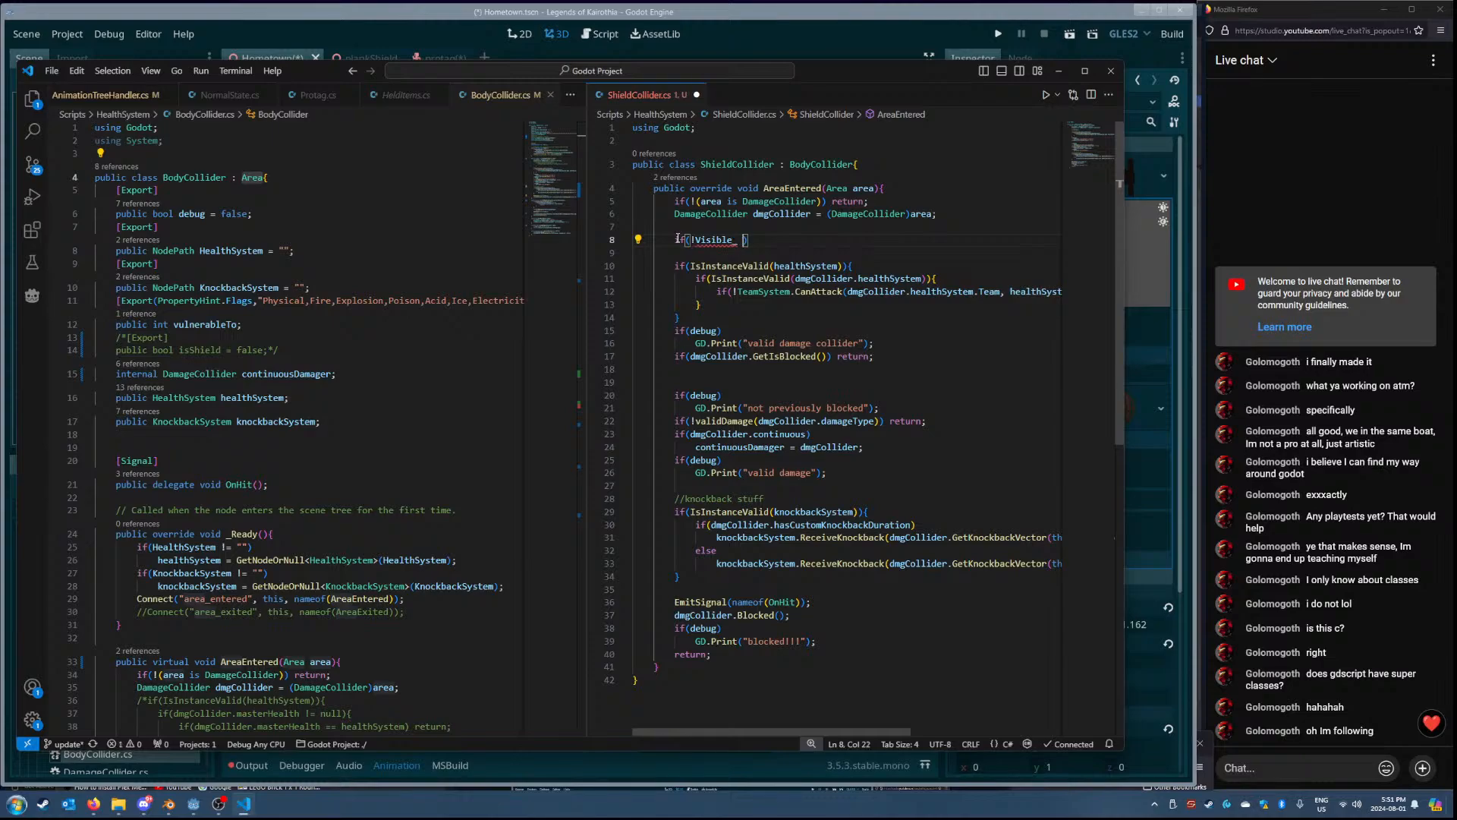
pyautogui.write('return;')
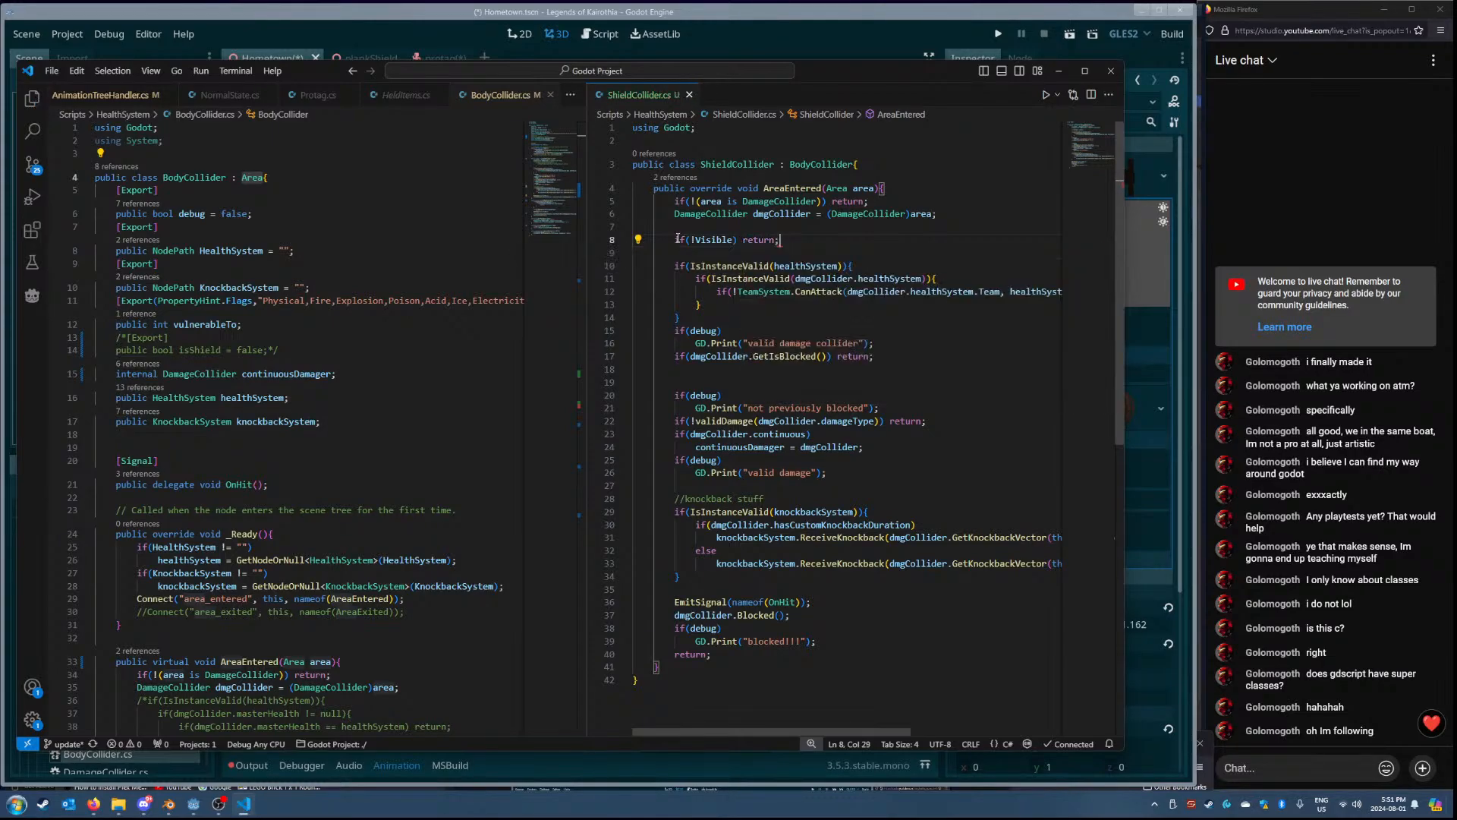
# - Add an if condition on ShieldButtonHandler.shieldButtonHandler.GetIsPressed() below the Visible check in ShieldCollider's AreaEntered
pyautogui.press('Return')
pyautogui.write('if(')
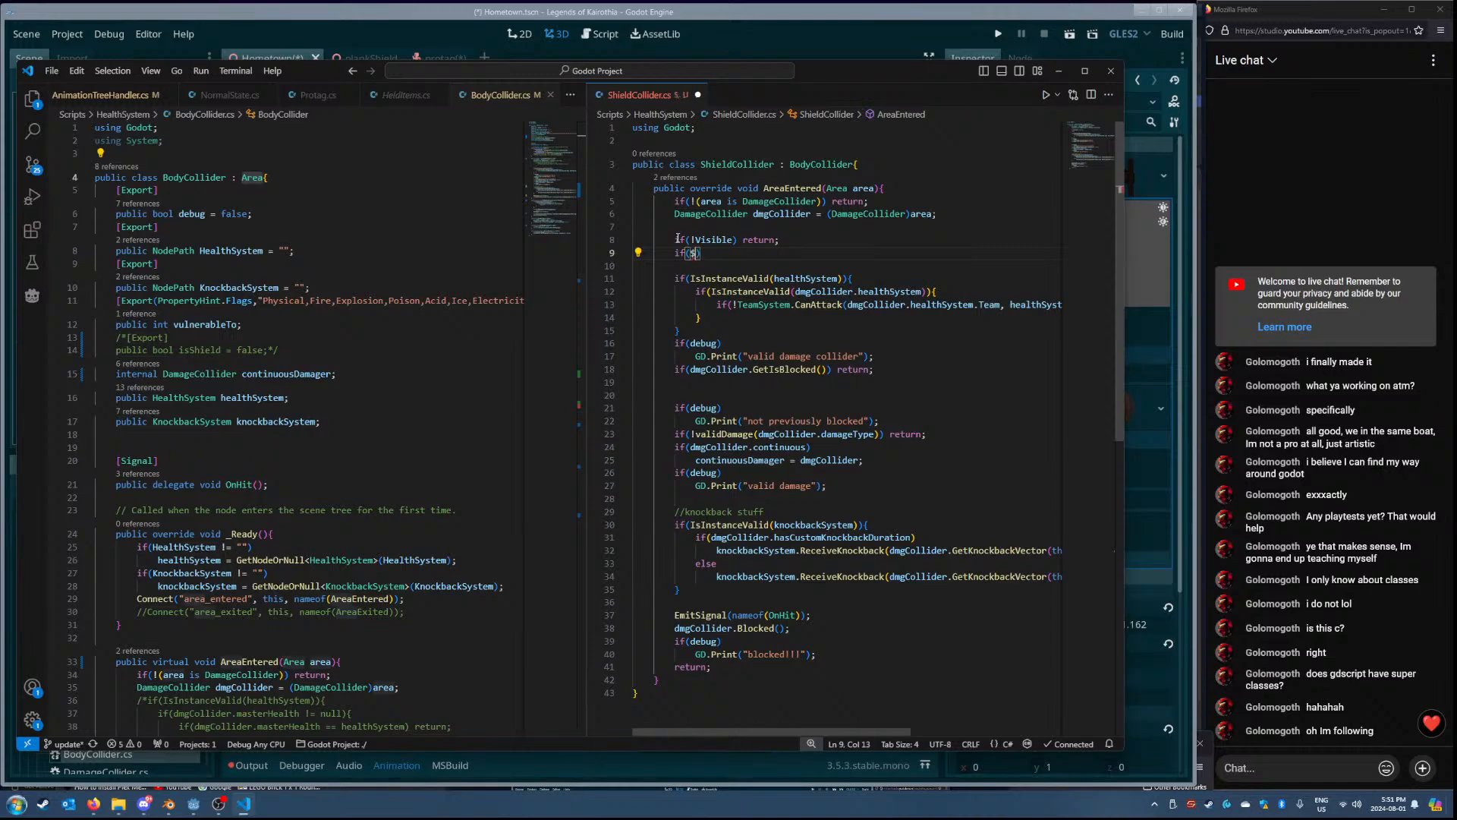
pyautogui.write('T')
pyautogui.press('BackSpace')
pyautogui.write('ShieldButtonHandler')
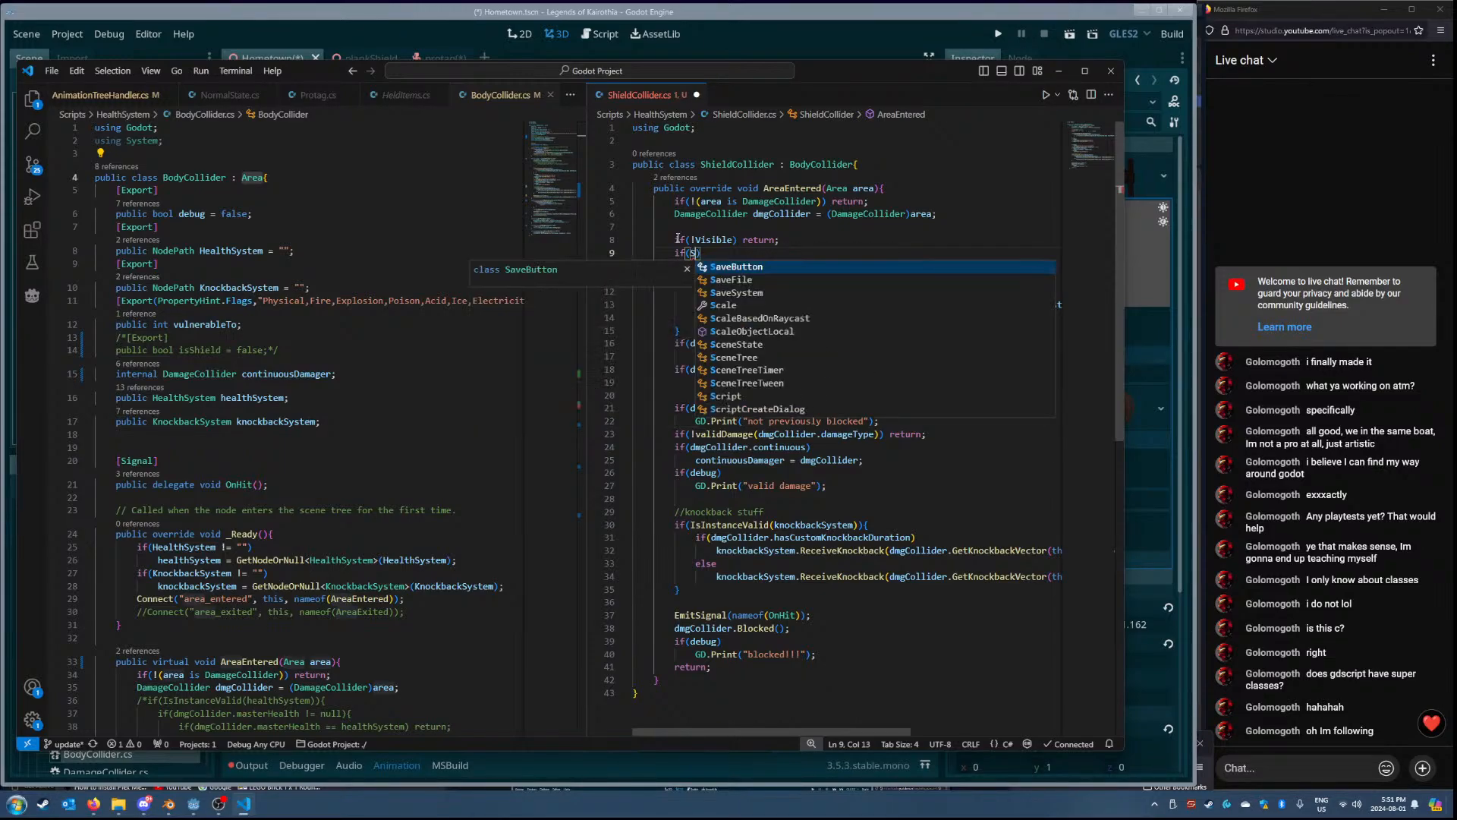
pyautogui.press('Tab')
pyautogui.write('.shieldButtonHandler')
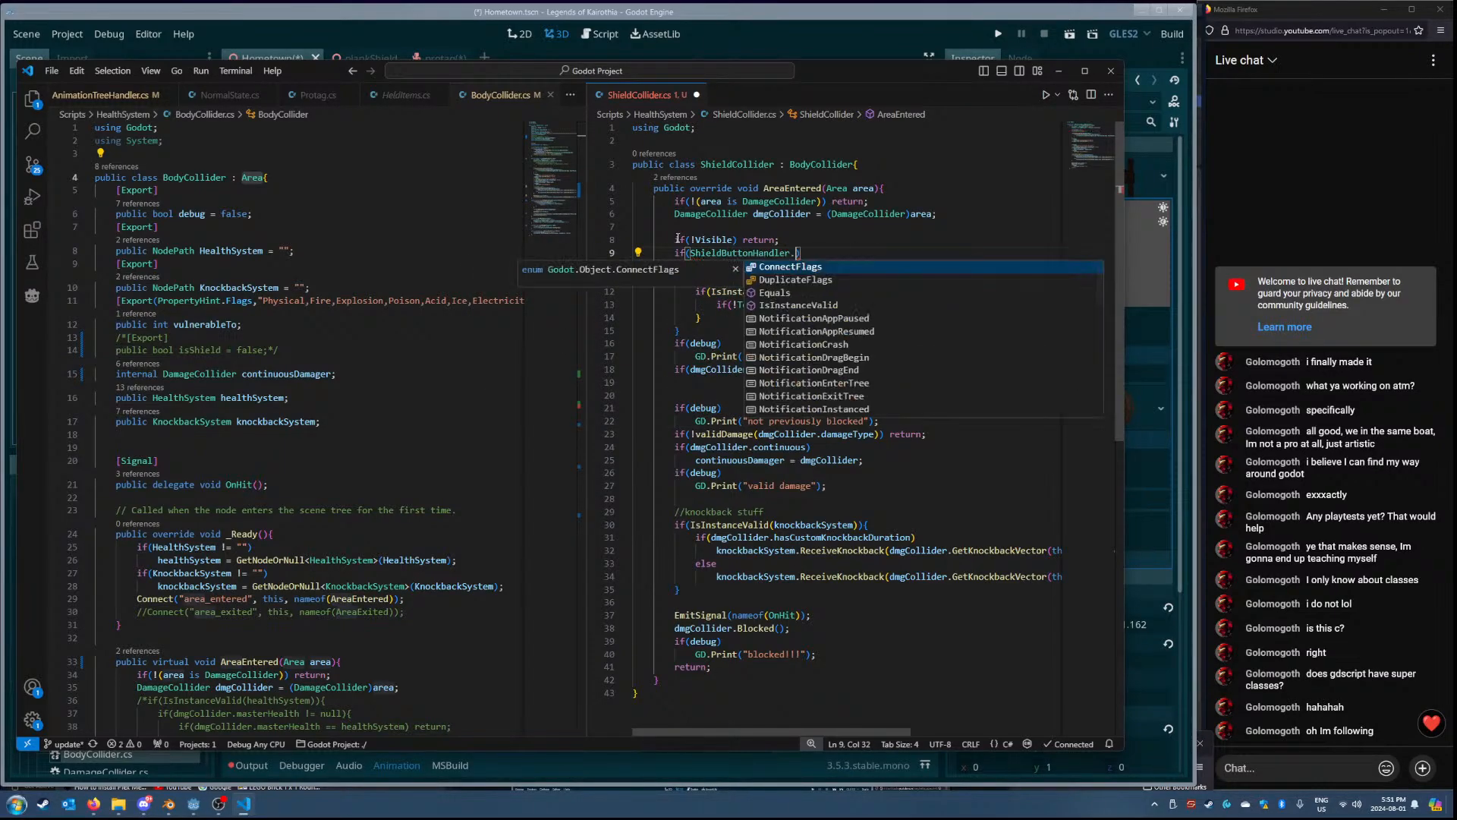
pyautogui.write('.getis')
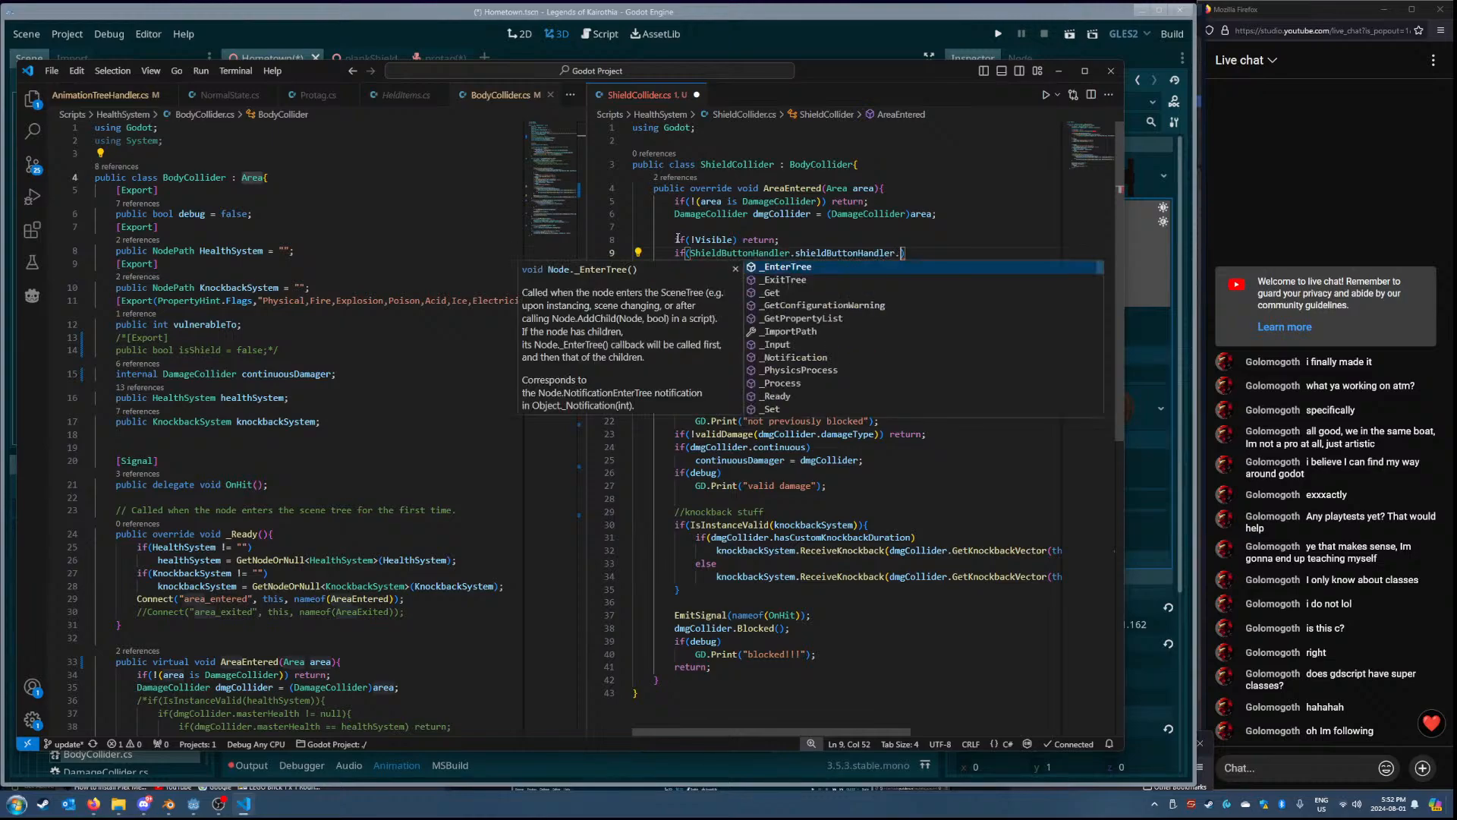
pyautogui.press('Tab')
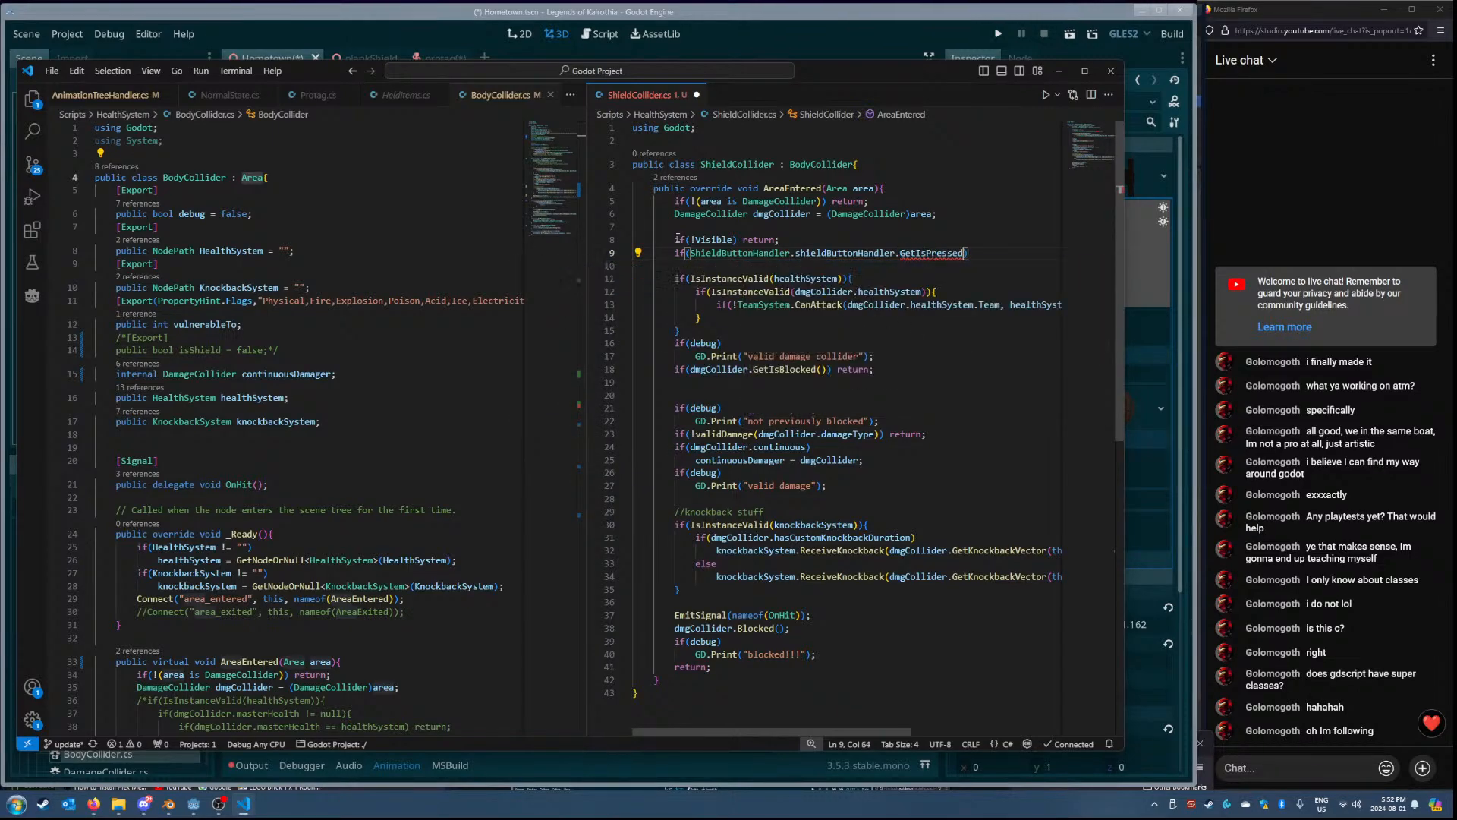
pyautogui.write('())')
# - Negate the GetIsPressed() condition with !, complete the line with return; and save ShieldCollider.cs
pyautogui.press('Home')
pyautogui.press('Right')
pyautogui.press('Right')
pyautogui.press('Right')
pyautogui.write('!')
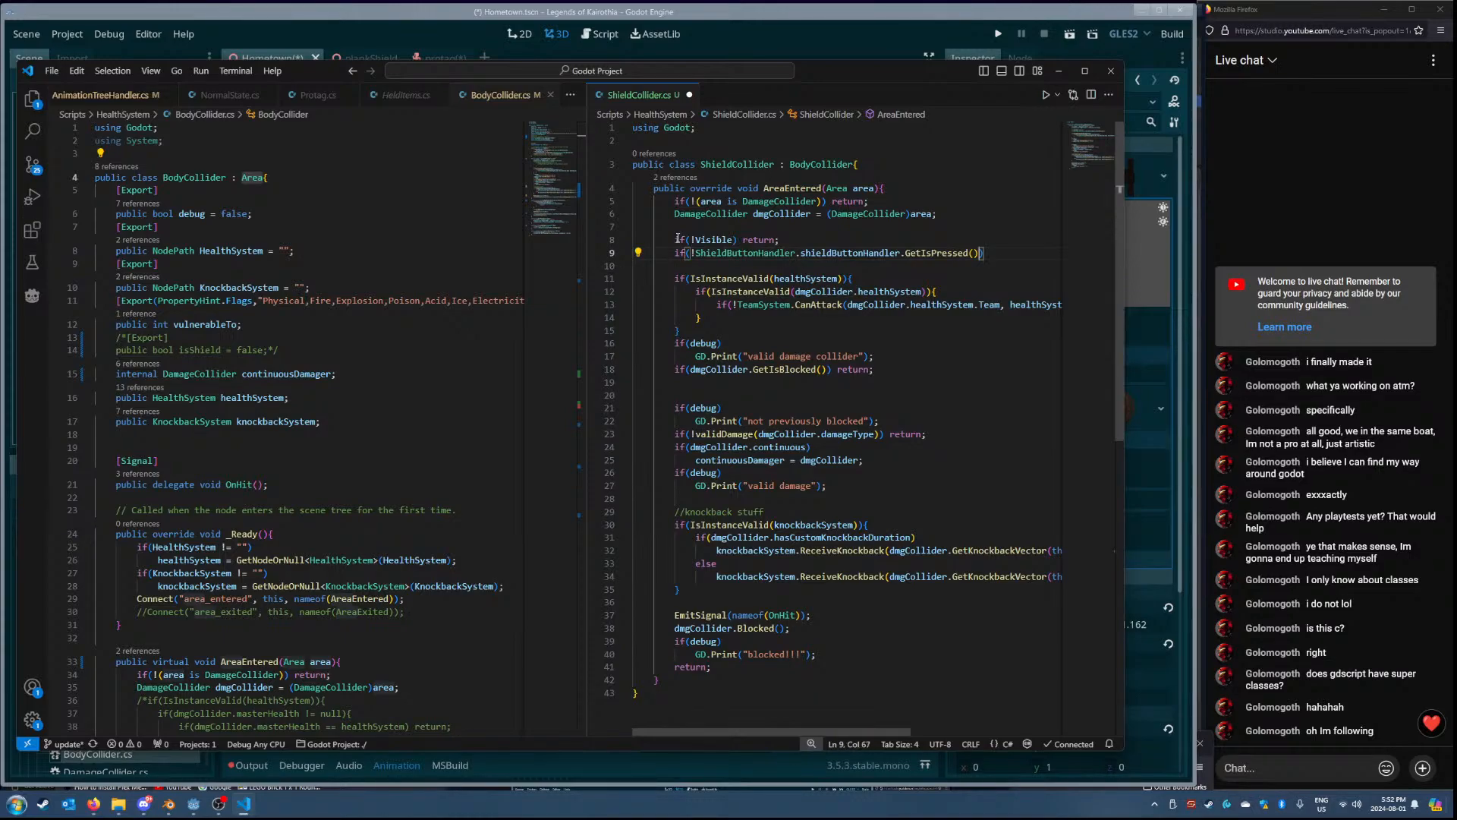
pyautogui.write(' return;')
pyautogui.hotkey('ctrl', 's')
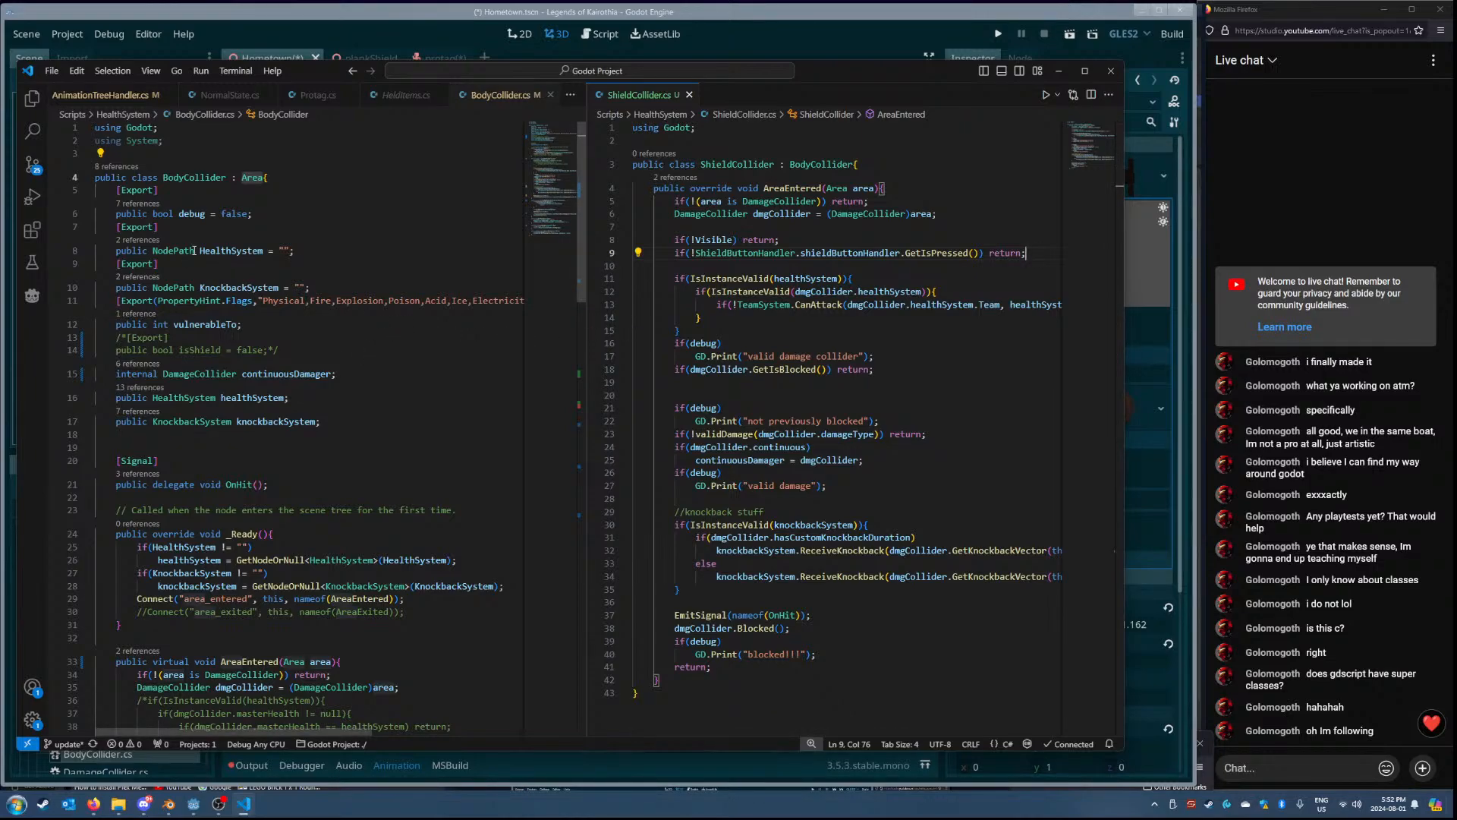
# - Compare the BodyCollider class declaration and methods with the ShieldCollider class that inherits from it
pyautogui.click(205, 179)
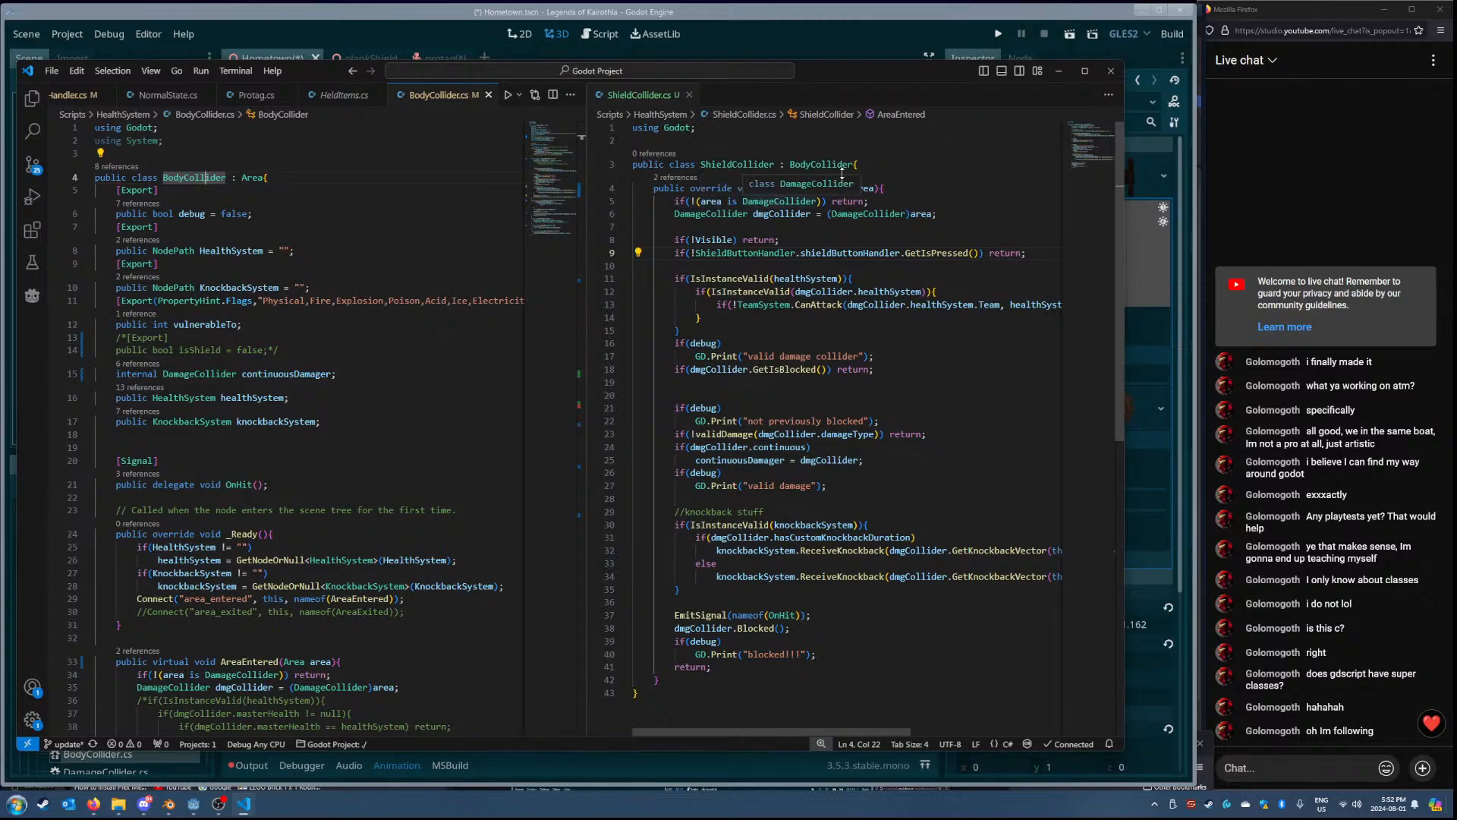
pyautogui.click(862, 164)
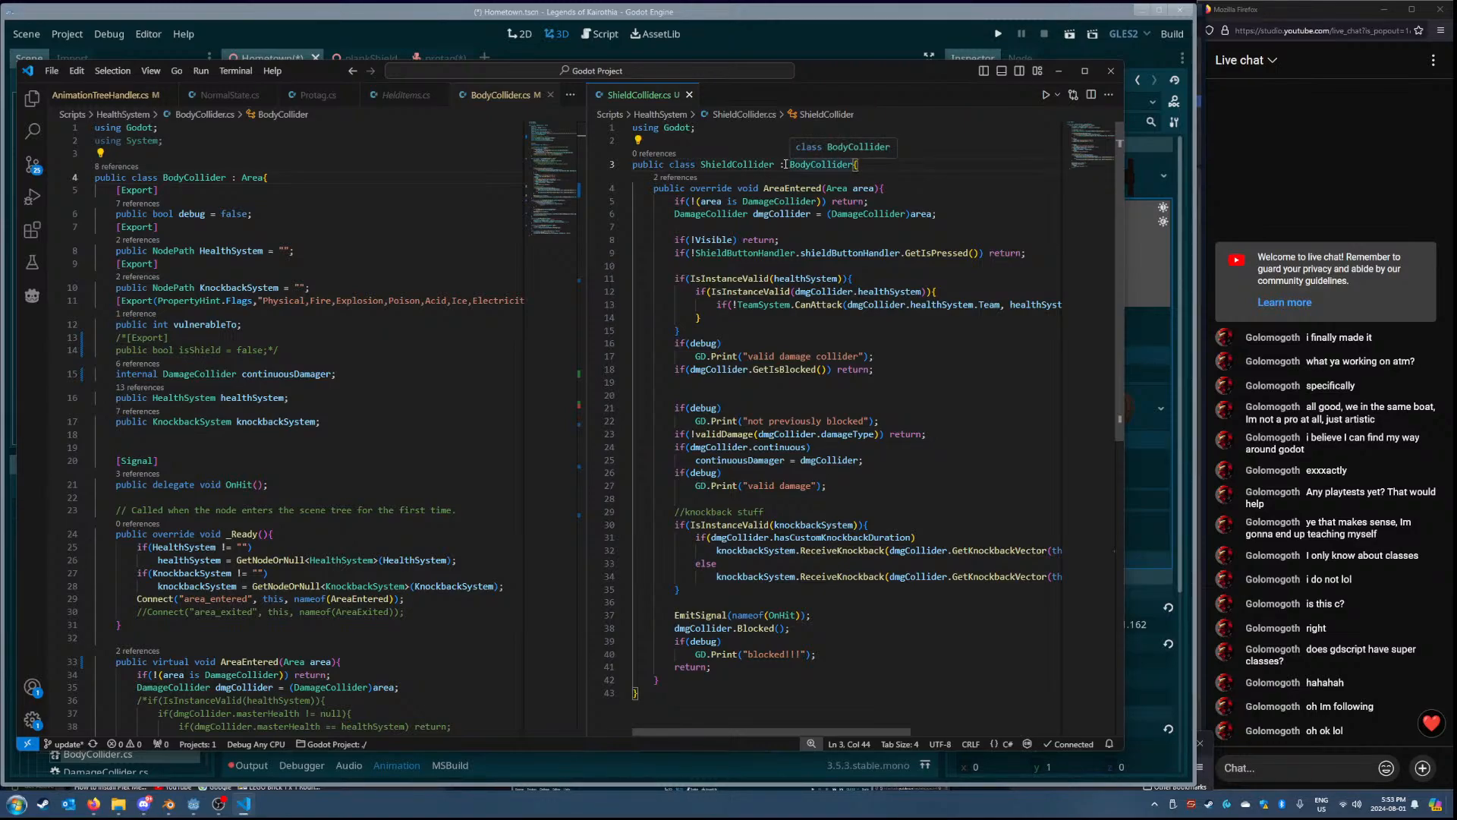
pyautogui.moveTo(786, 163); pyautogui.dragTo(899, 304)
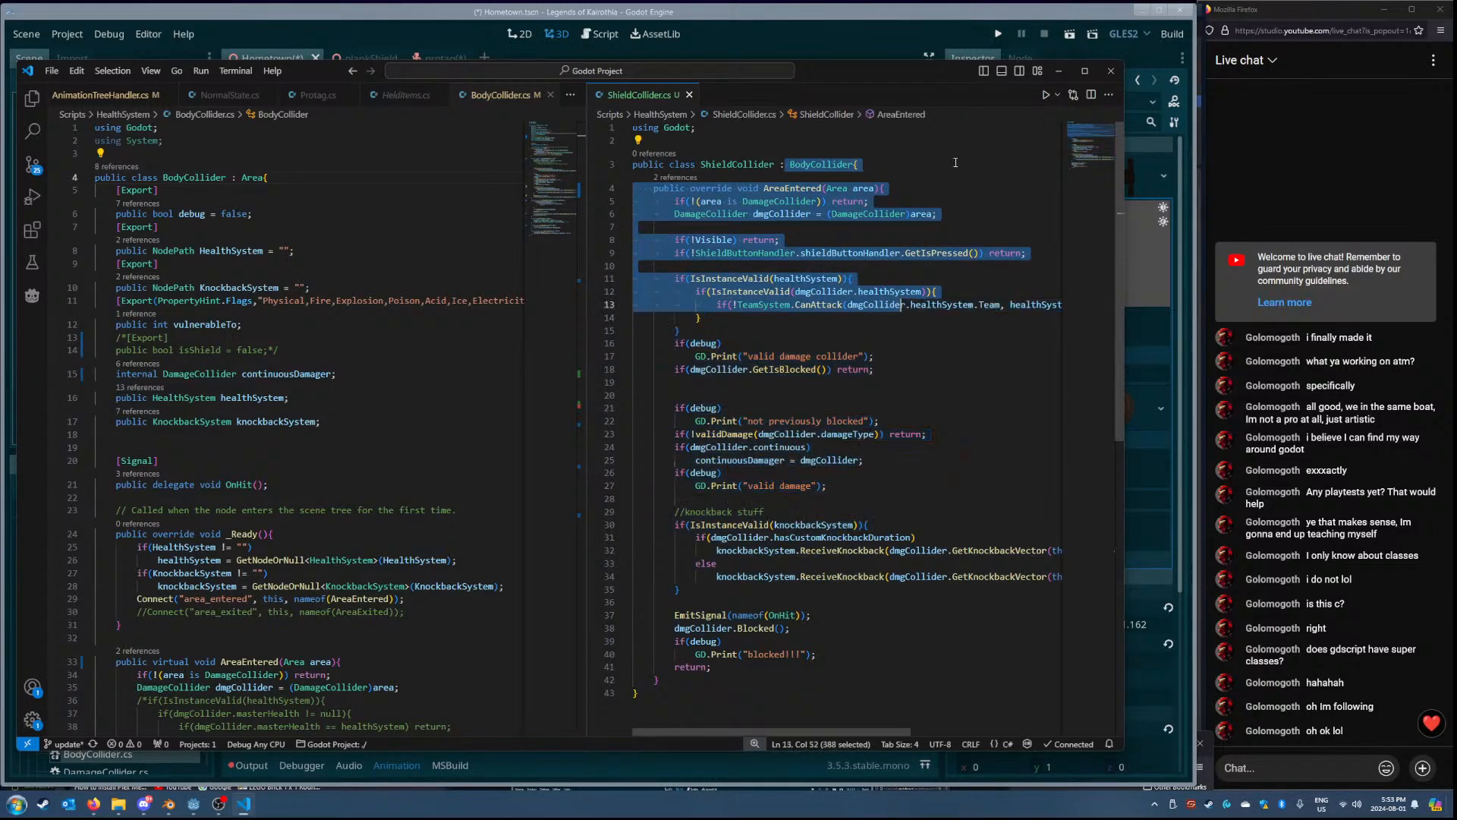
pyautogui.click(914, 146)
pyautogui.click(914, 162)
pyautogui.scroll(-2, 757, 265)
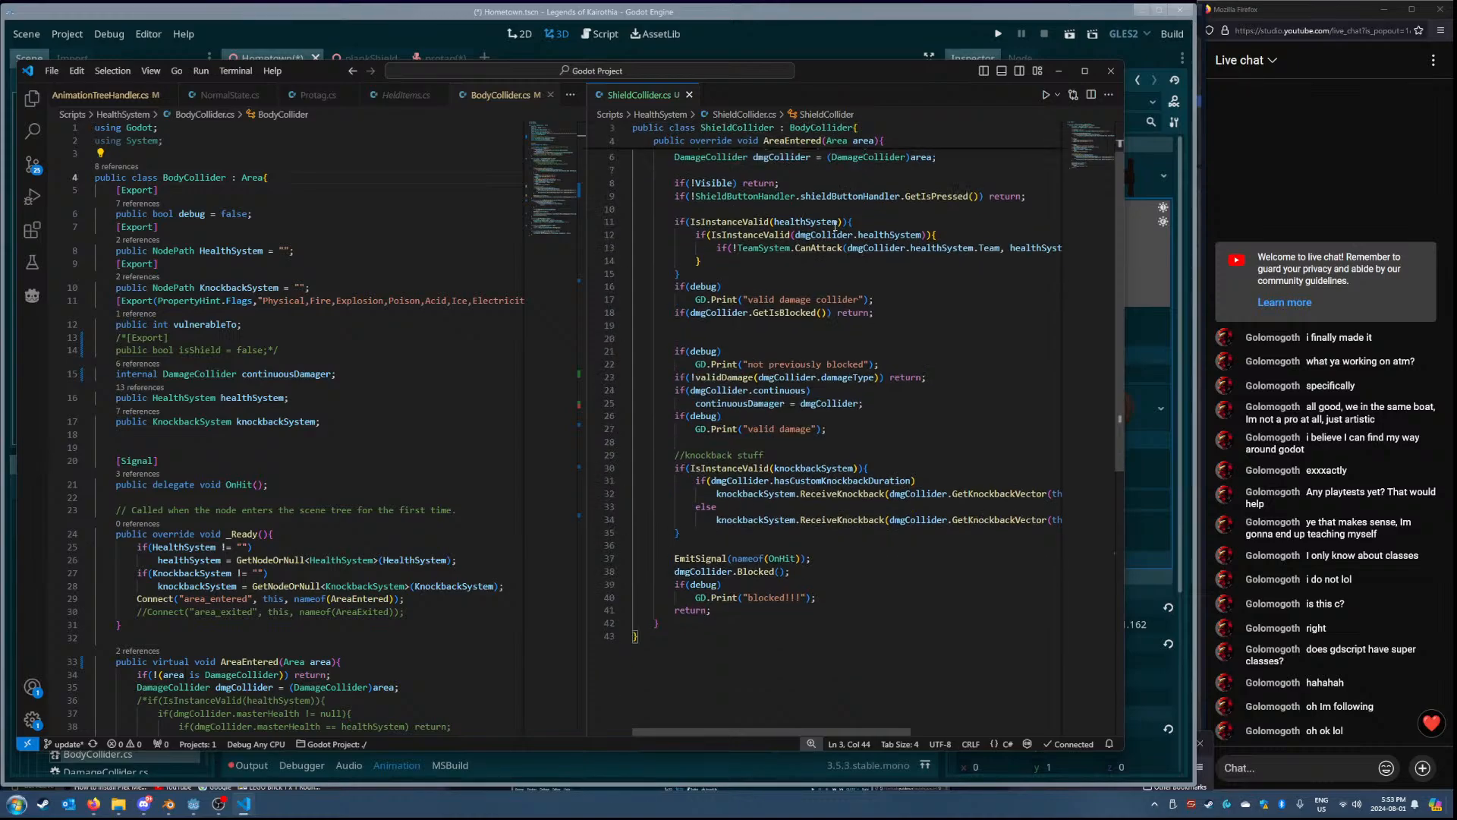
pyautogui.scroll(2, 758, 265)
pyautogui.scroll(-9, 353, 501)
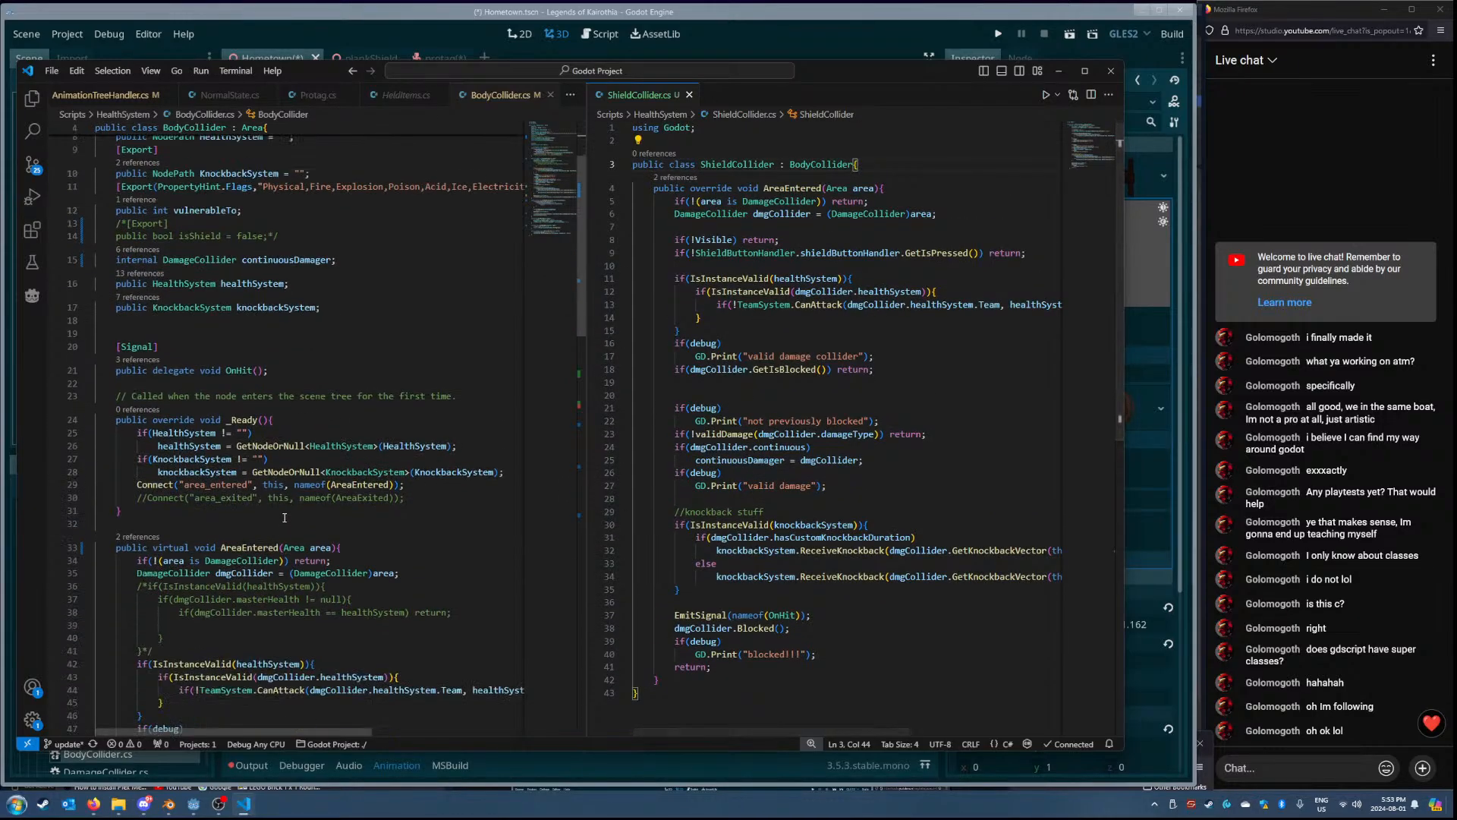
pyautogui.scroll(-5, 353, 502)
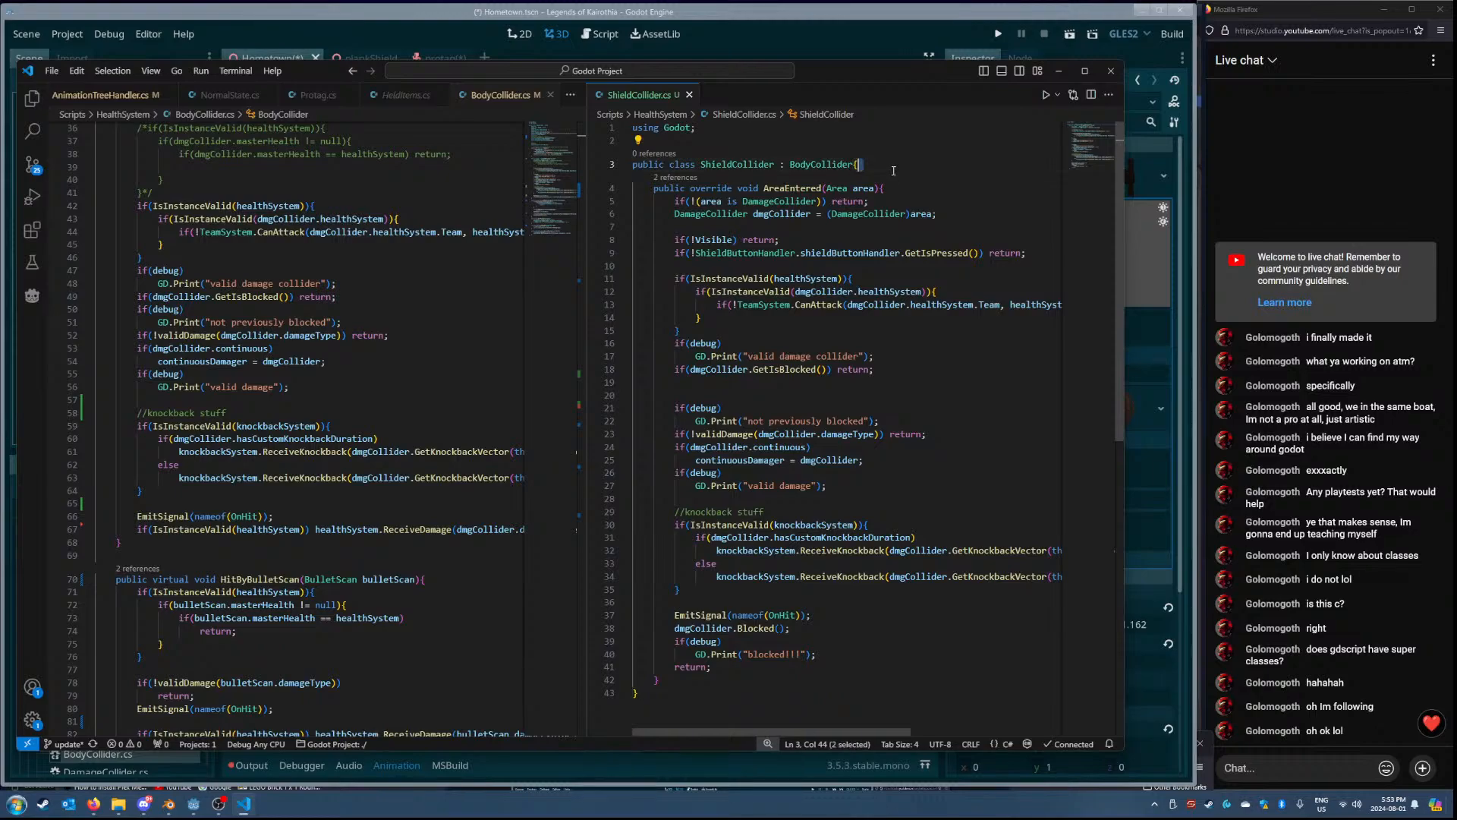
# - Review ShieldCollider's AreaEntered override, including the knockback section, the OnHit signal and the dmgCollider.Blocked() call
pyautogui.moveTo(634, 188); pyautogui.dragTo(895, 682)
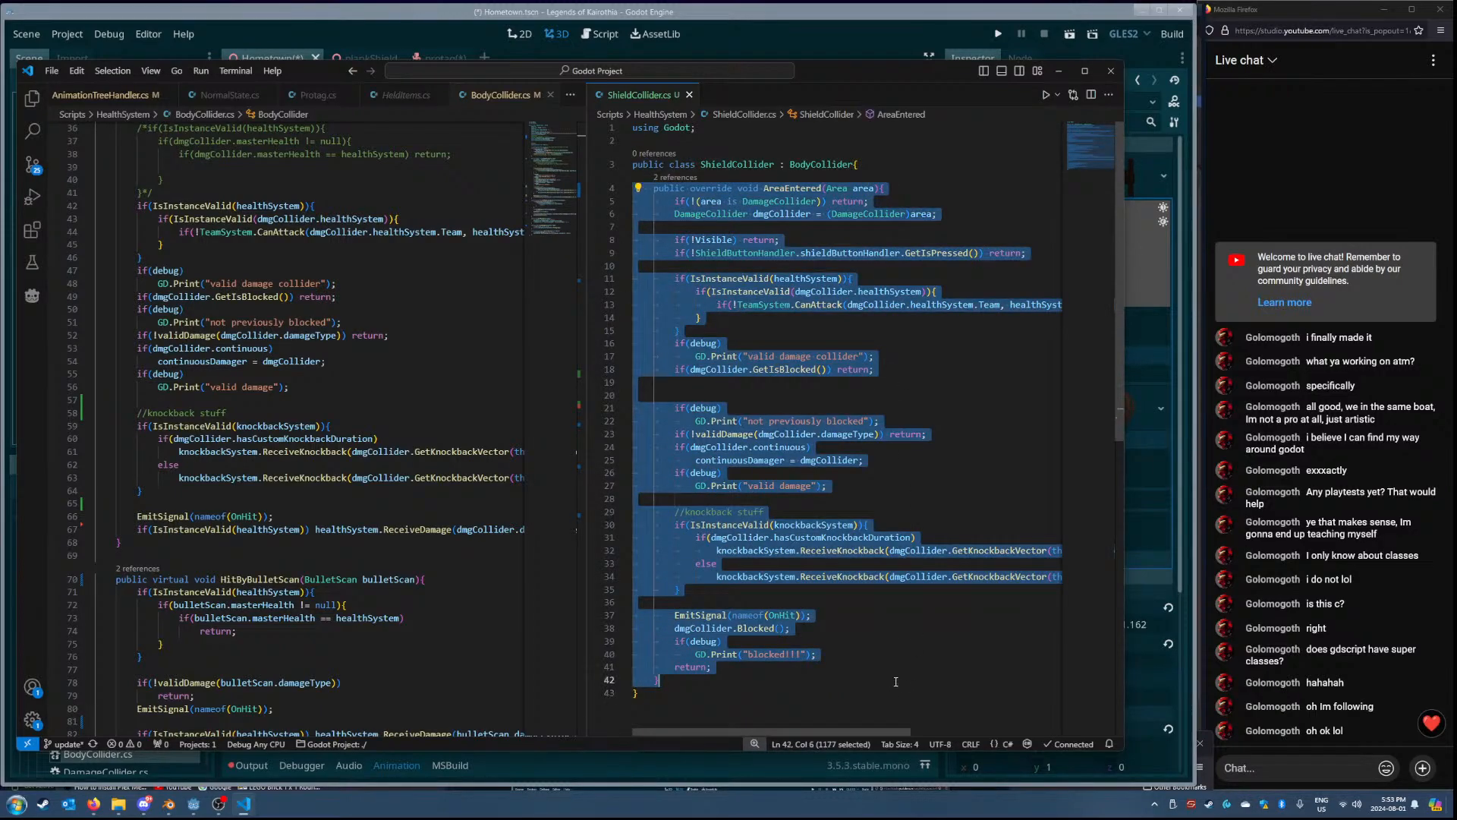
pyautogui.click(853, 617)
pyautogui.doubleClick(718, 514)
pyautogui.click(795, 516)
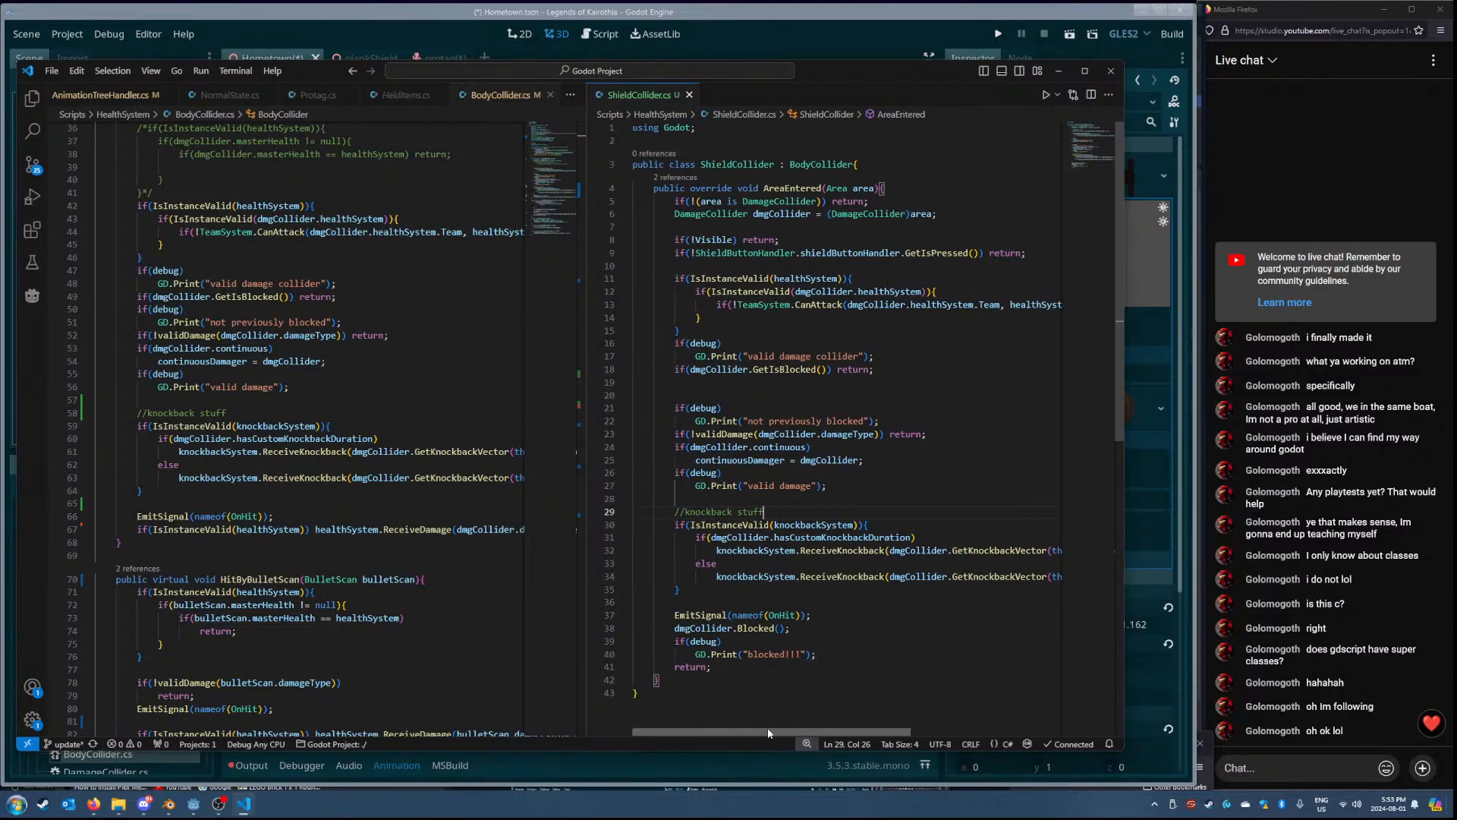
pyautogui.doubleClick(700, 615)
pyautogui.doubleClick(701, 629)
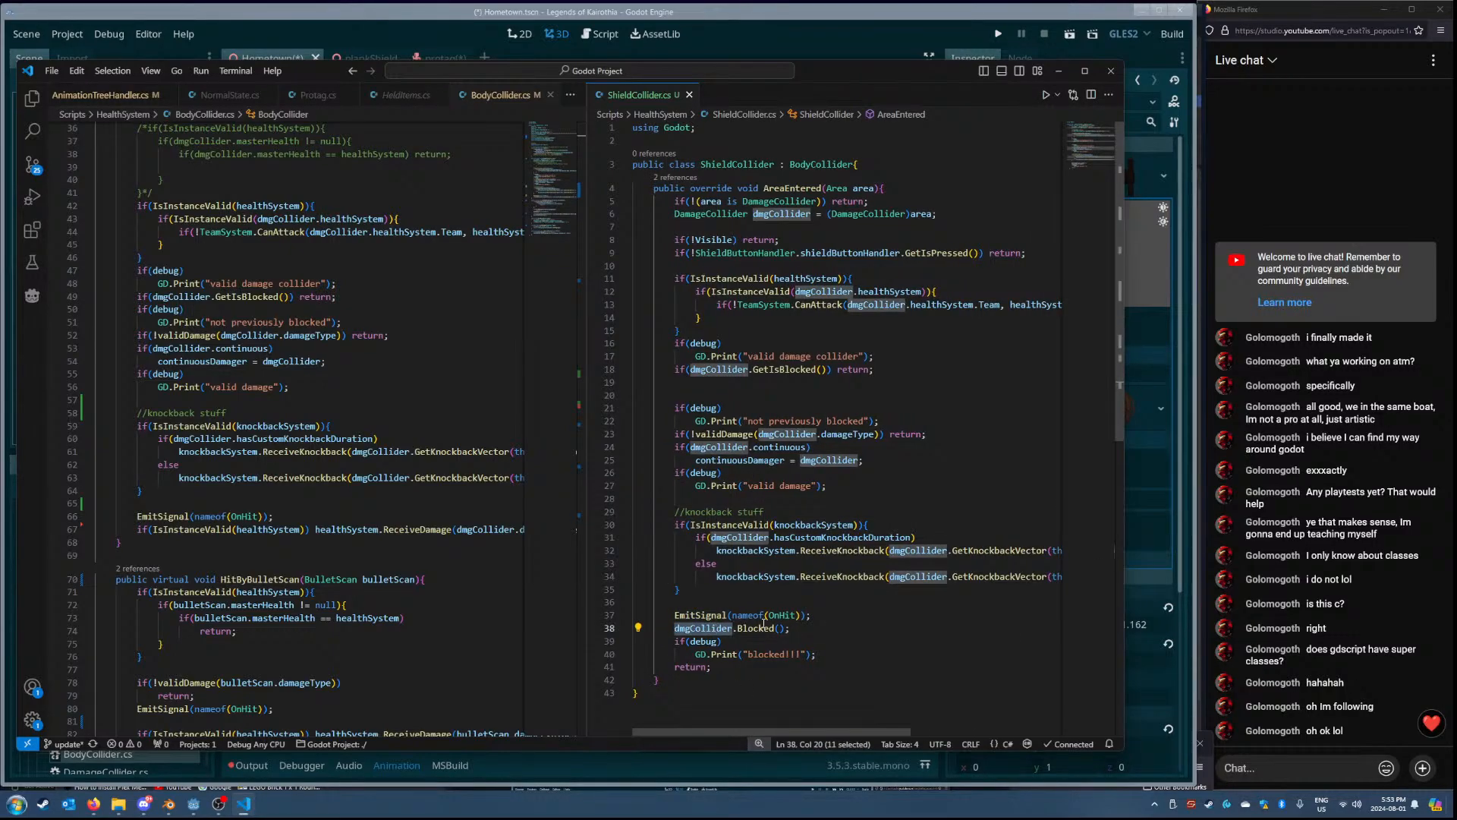
# - Search BodyCollider.cs for "blocked" and examine the GetIsBlocked() check in its AreaEntered method
pyautogui.scroll(-4, 298, 536)
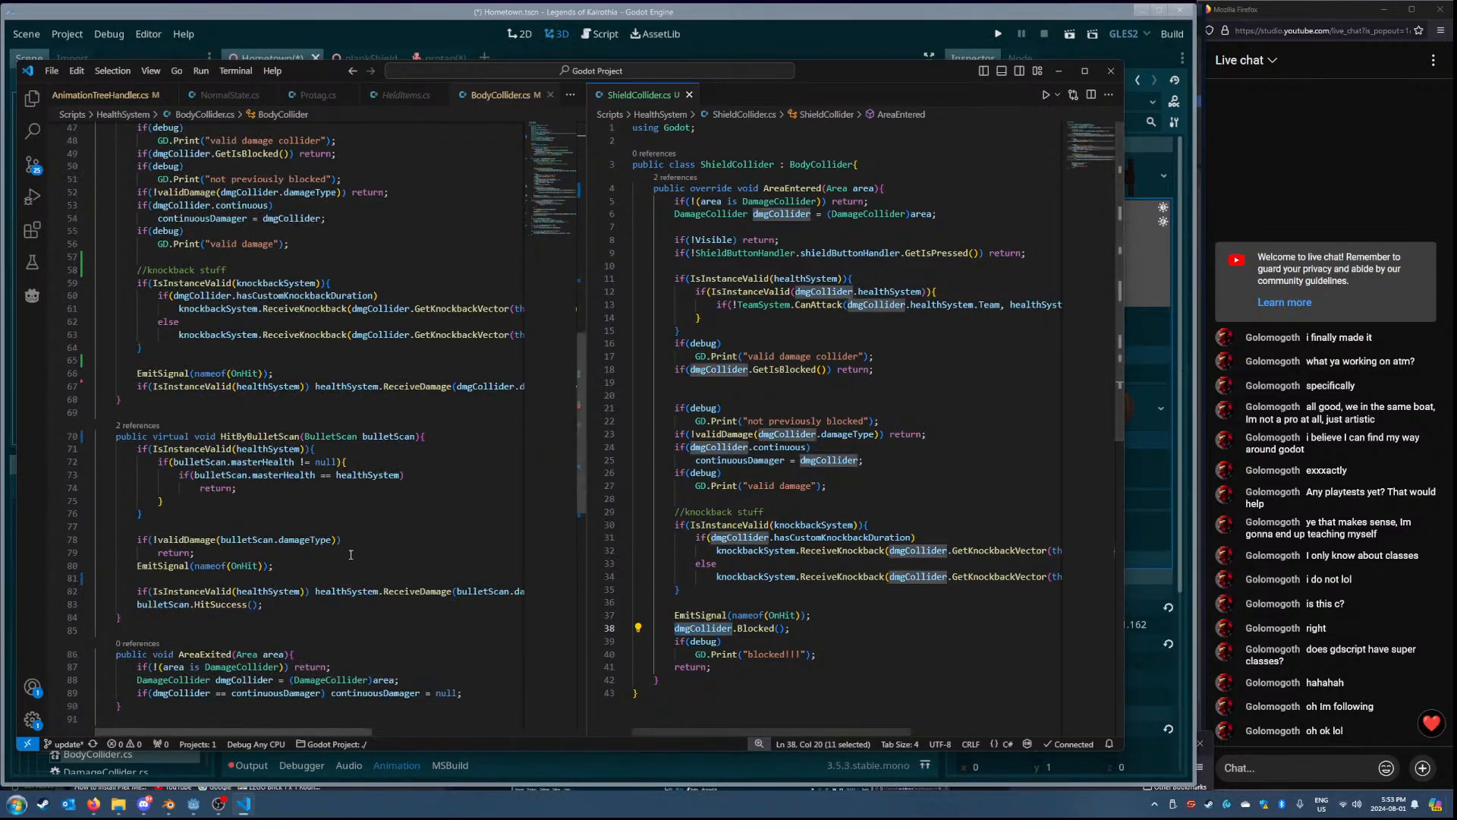
pyautogui.click(297, 536)
pyautogui.hotkey('ctrl', 'f')
pyautogui.write('b')
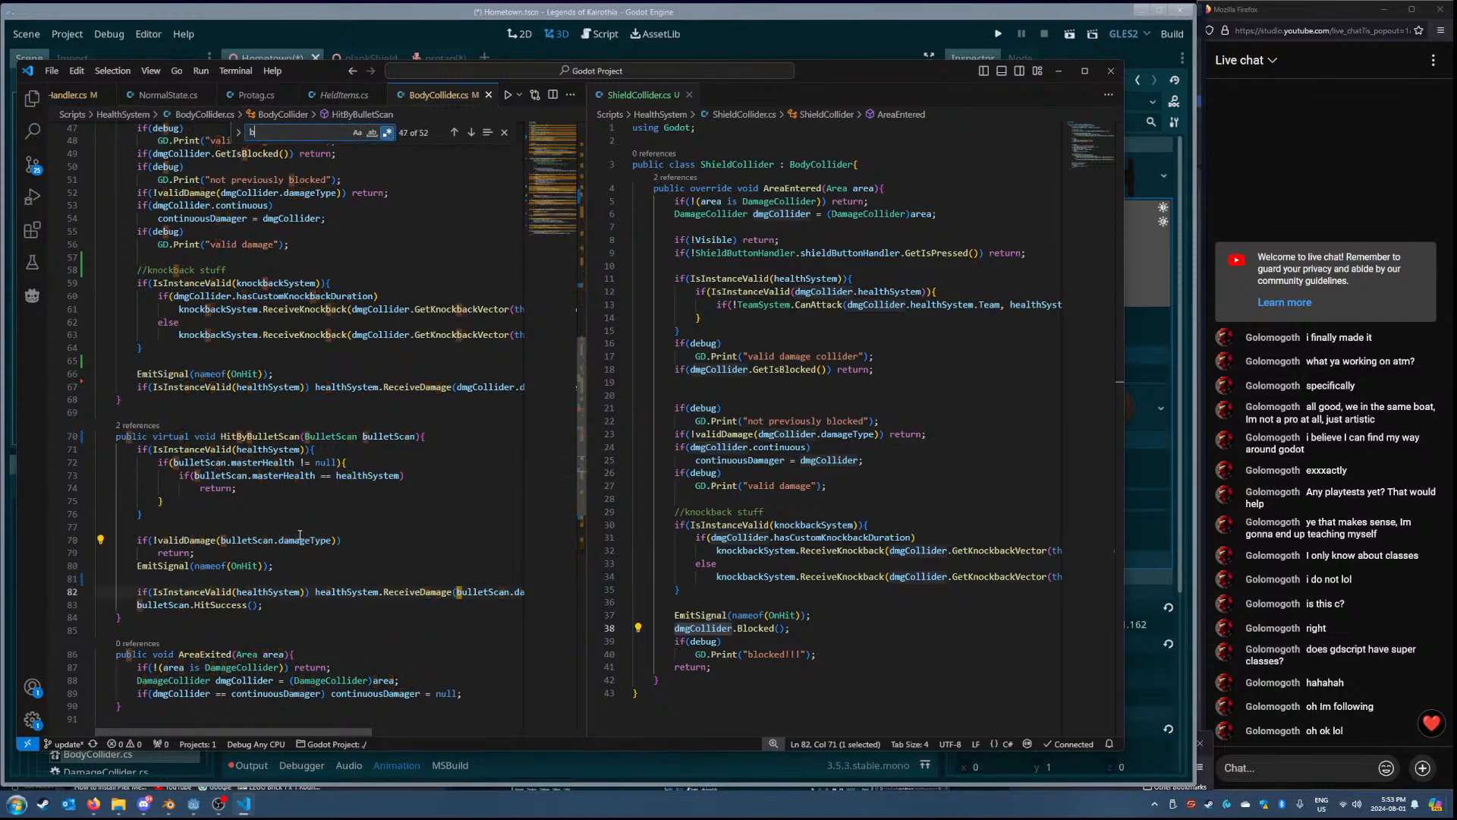
pyautogui.write('locked')
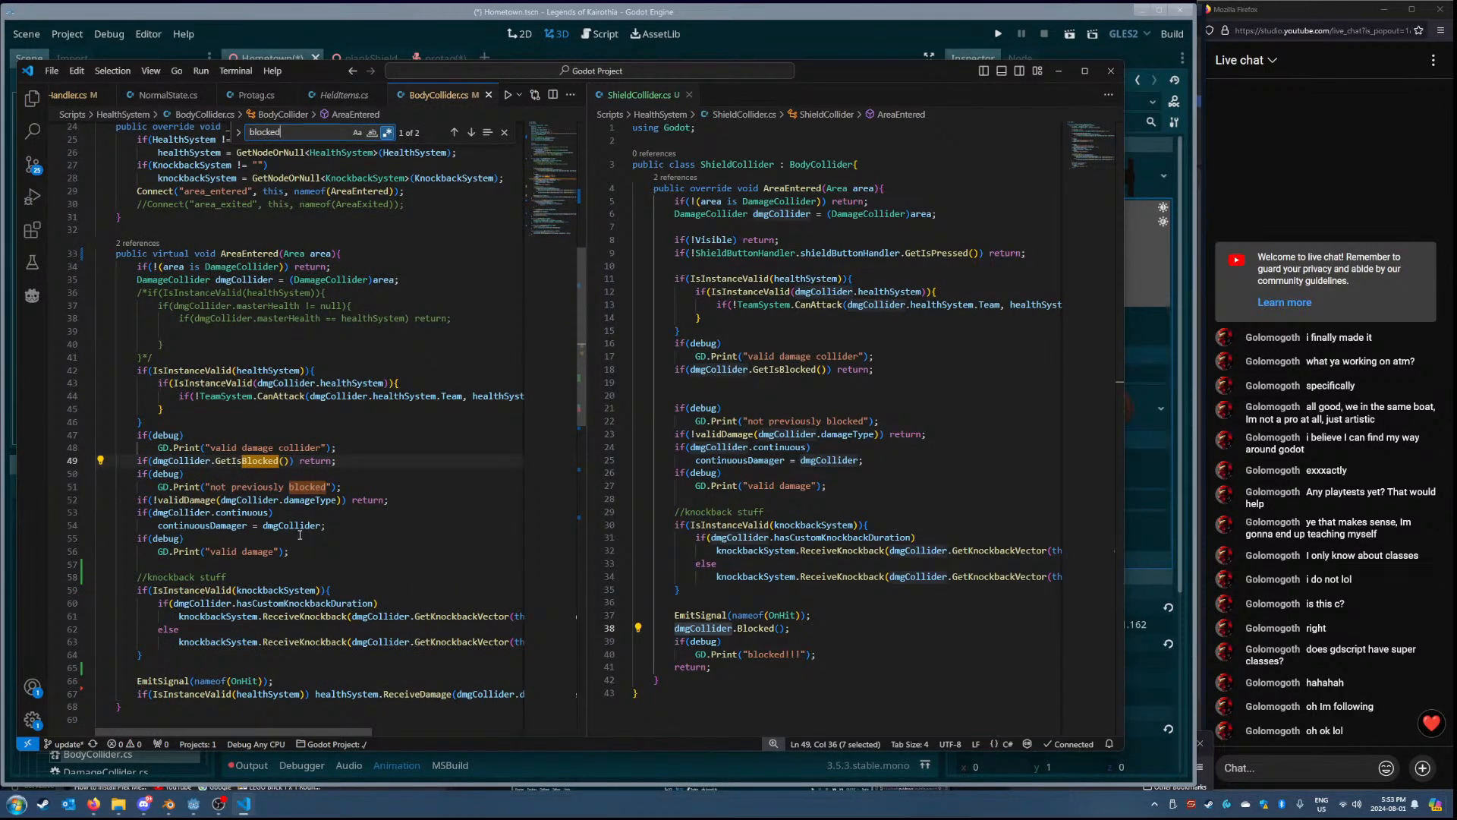
pyautogui.doubleClick(247, 461)
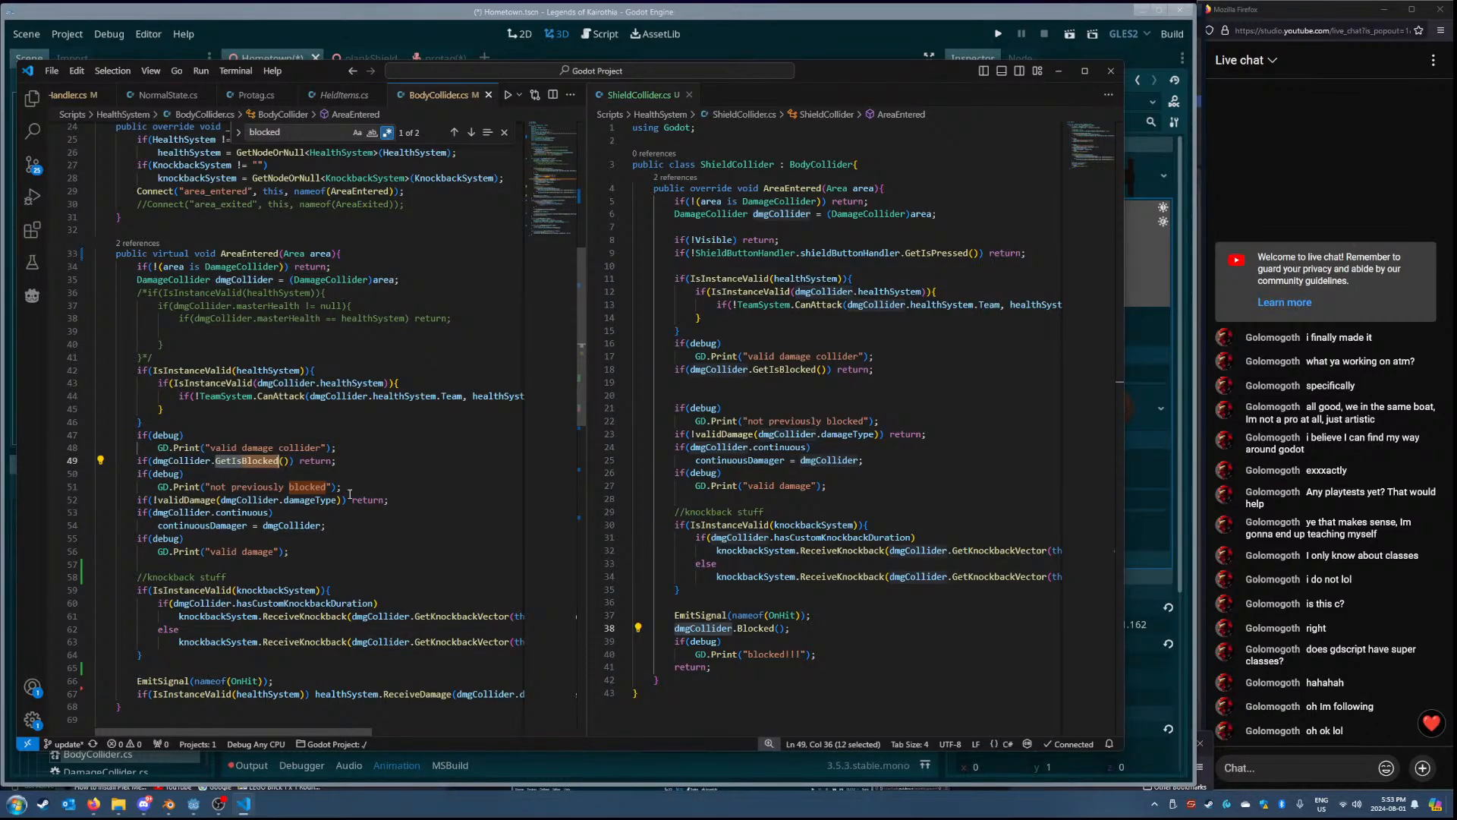
pyautogui.scroll(2, 349, 494)
pyautogui.scroll(-4, 371, 365)
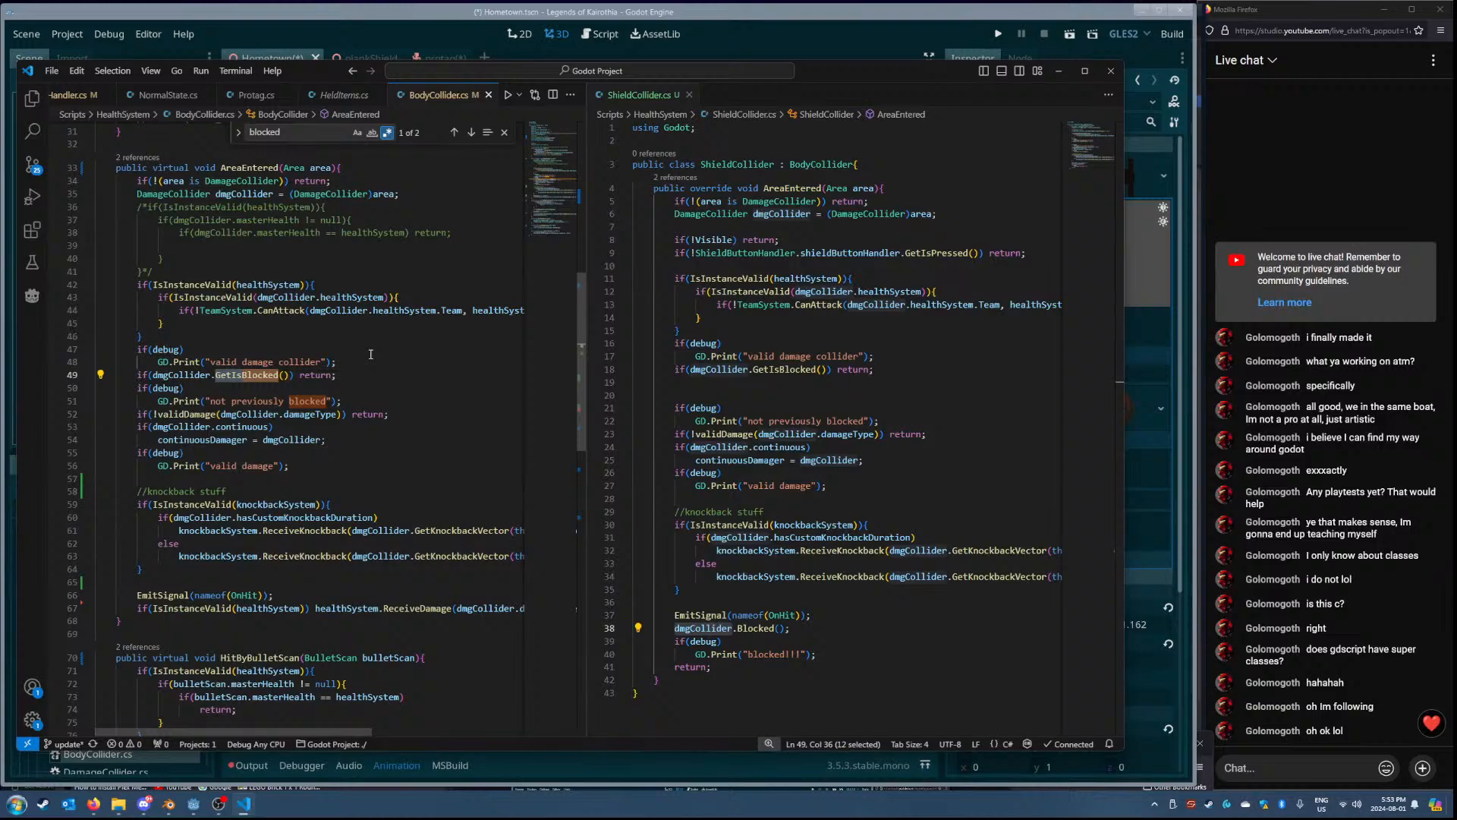
pyautogui.click(727, 408)
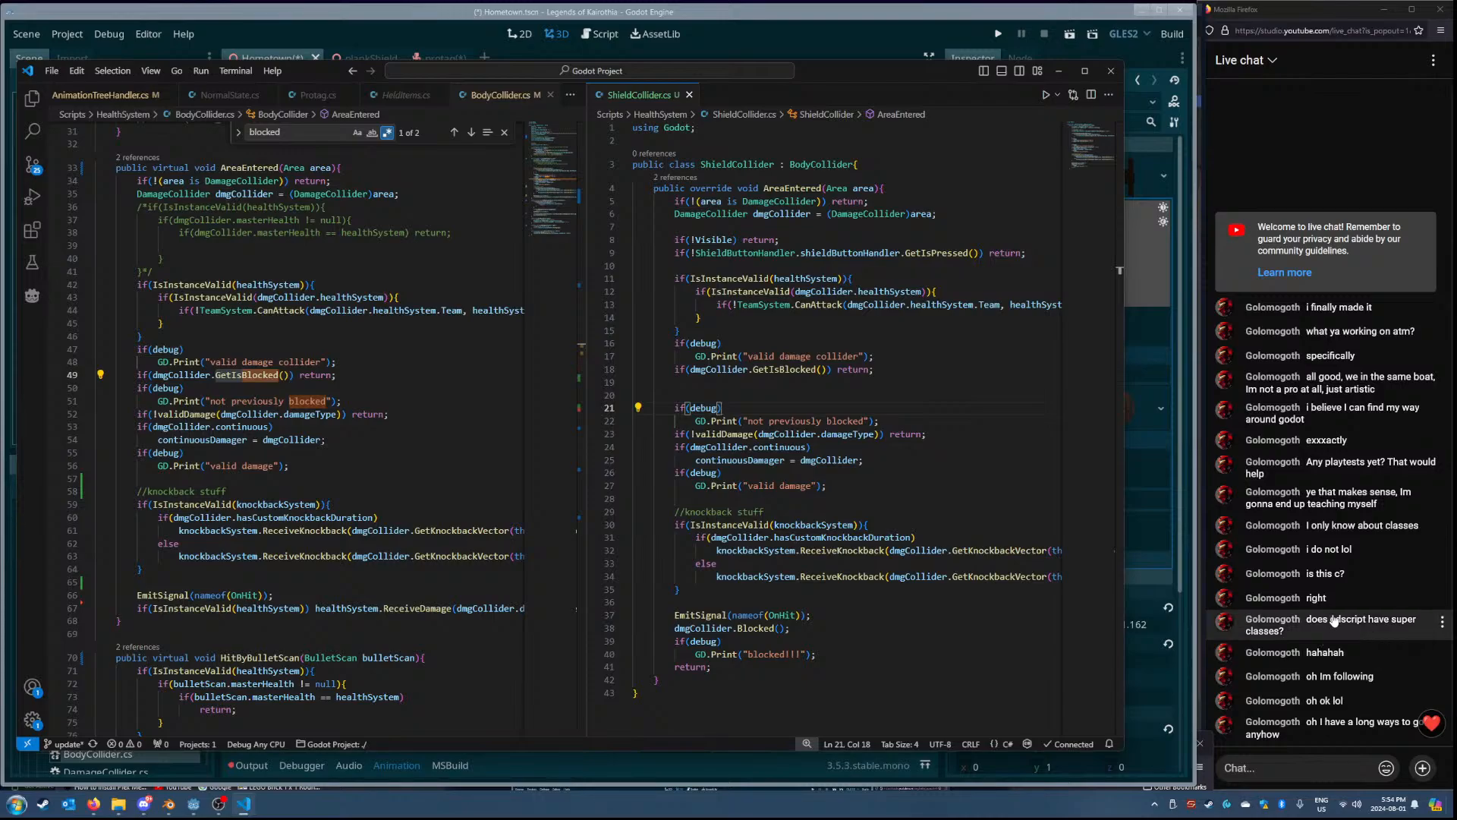
# - Copy the HitByBulletScan method from BodyCollider.cs and paste it below AreaEntered in ShieldCollider.cs
pyautogui.scroll(-6, 373, 586)
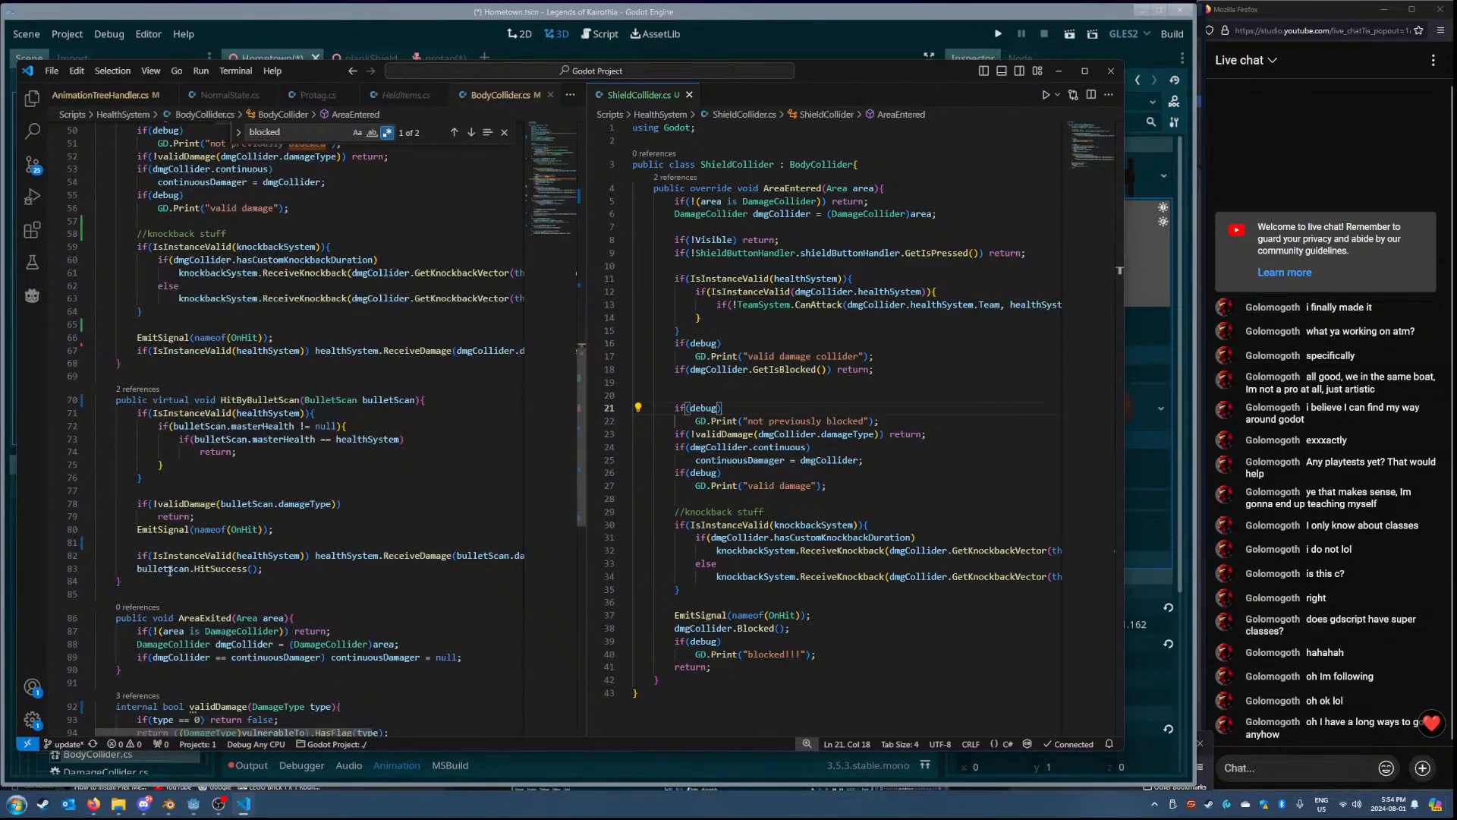
pyautogui.moveTo(123, 582); pyautogui.dragTo(97, 400)
pyautogui.hotkey('ctrl', 'c')
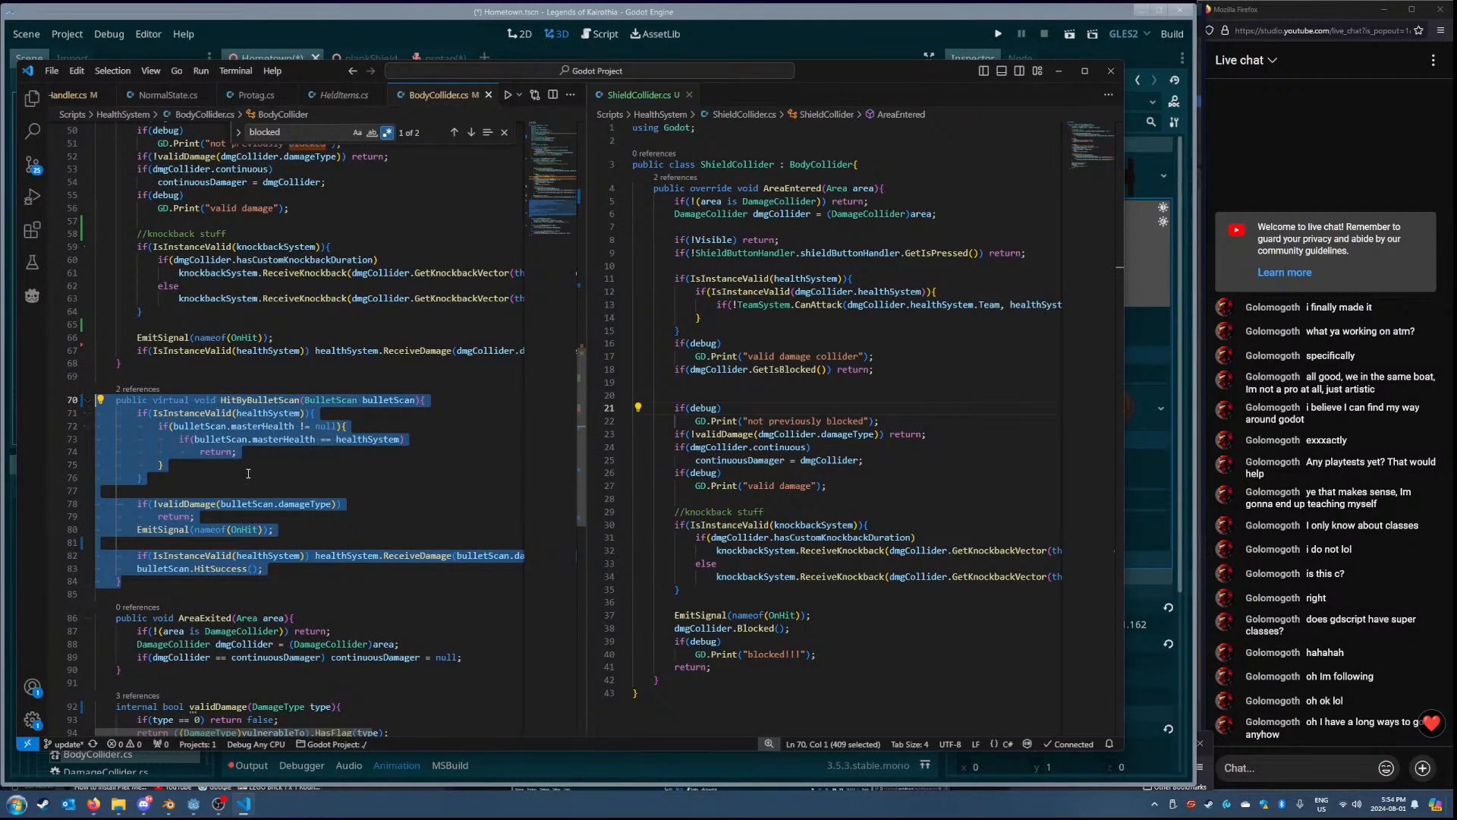
pyautogui.scroll(-2, 729, 531)
pyautogui.click(729, 599)
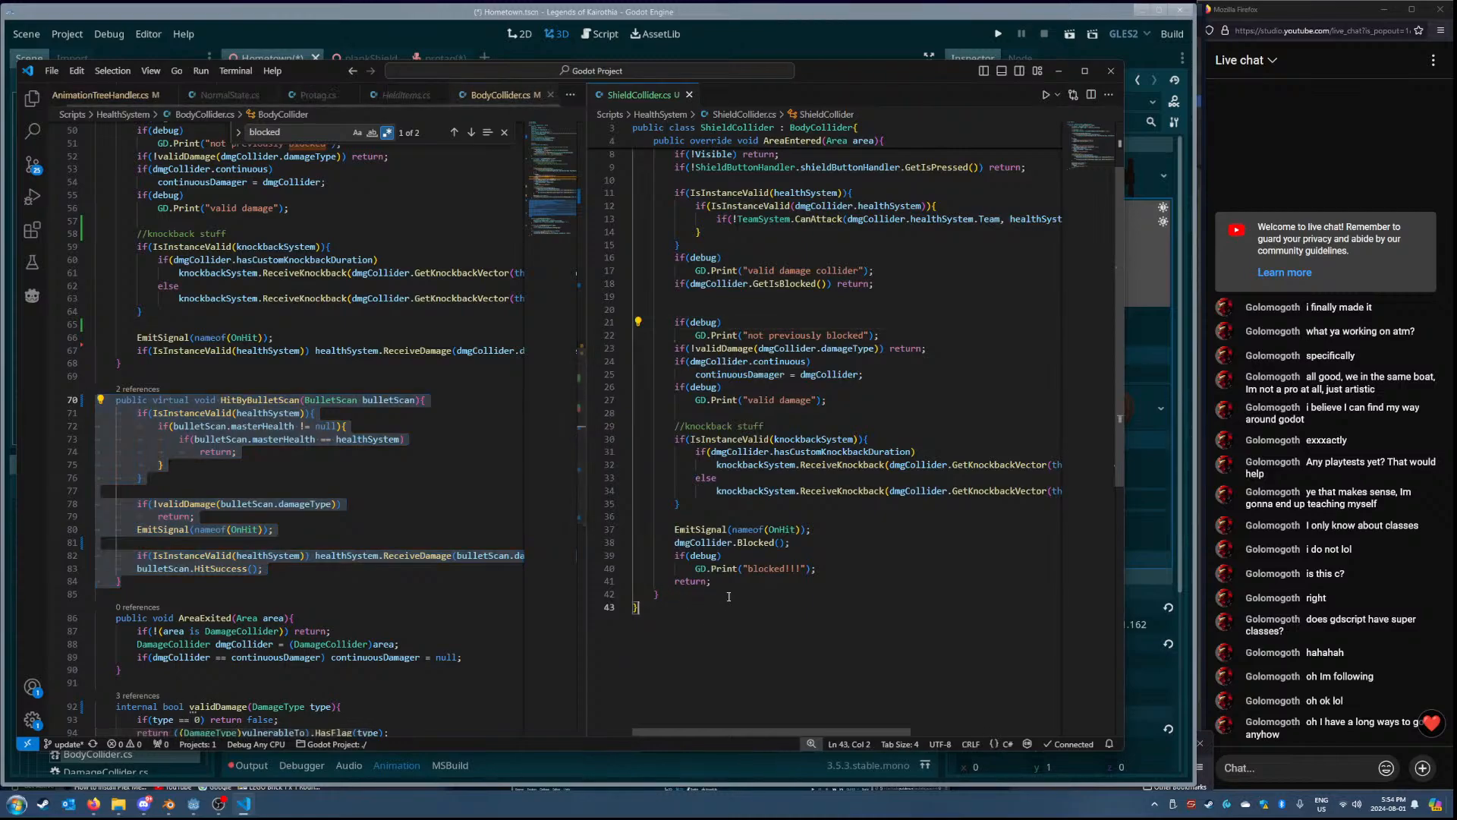
pyautogui.press('Return')
pyautogui.press('Return')
pyautogui.hotkey('ctrl', 'v')
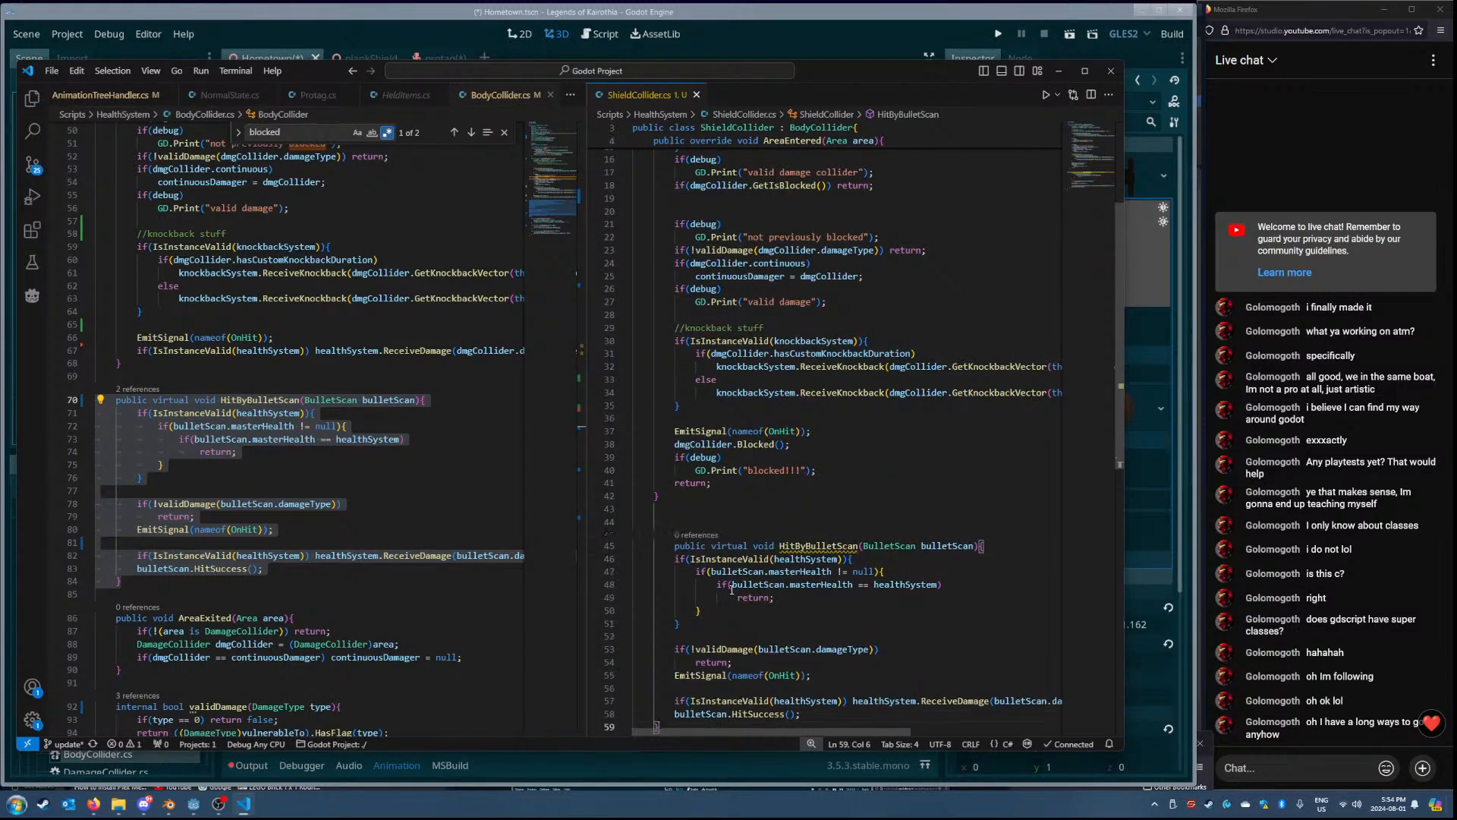
# - Unindent the pasted HitByBulletScan declaration by one level, change virtual to override and save ShieldCollider.cs
pyautogui.click(675, 545)
pyautogui.press('BackSpace')
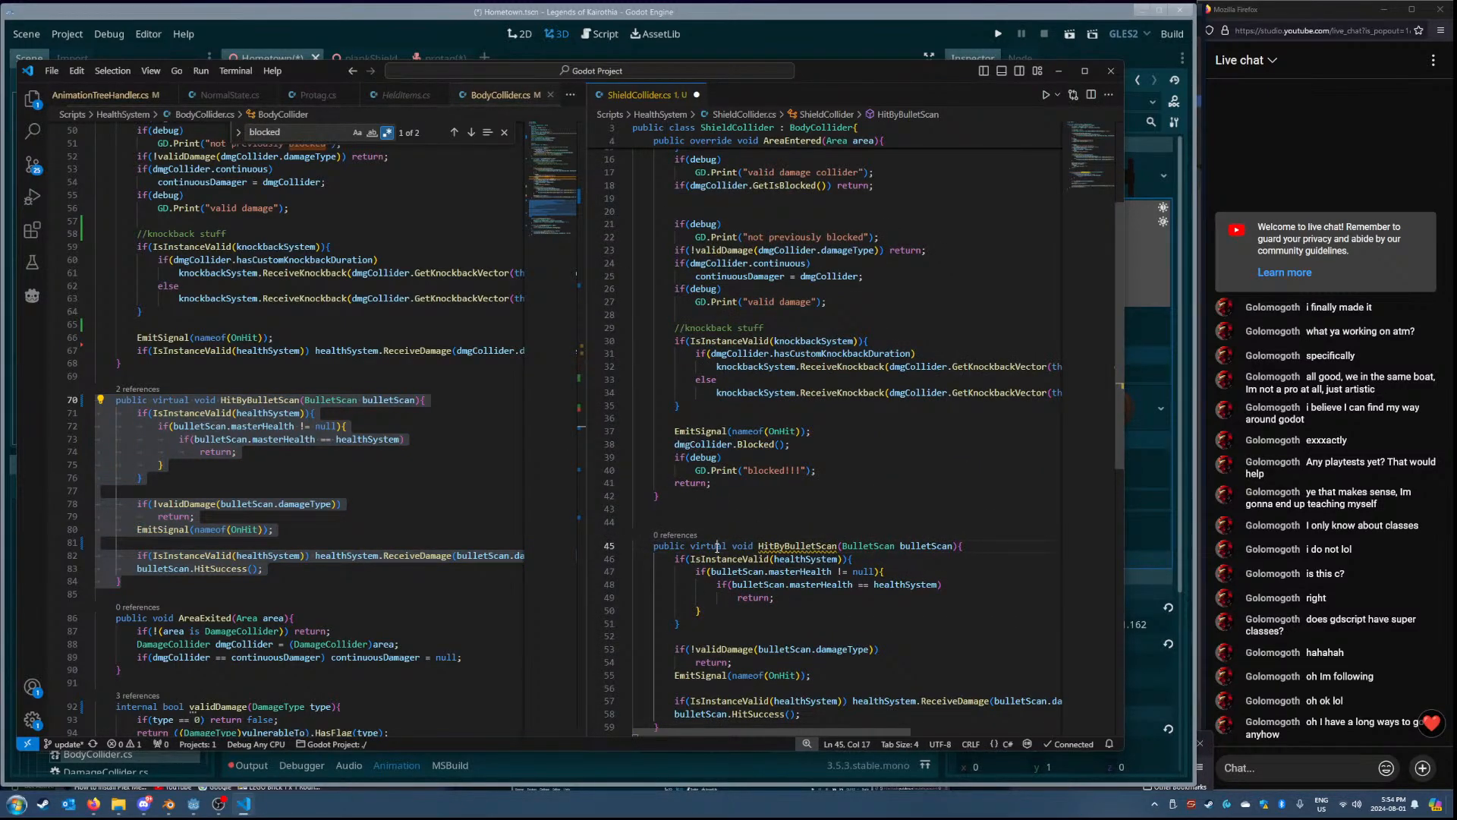
pyautogui.doubleClick(717, 547)
pyautogui.write('override')
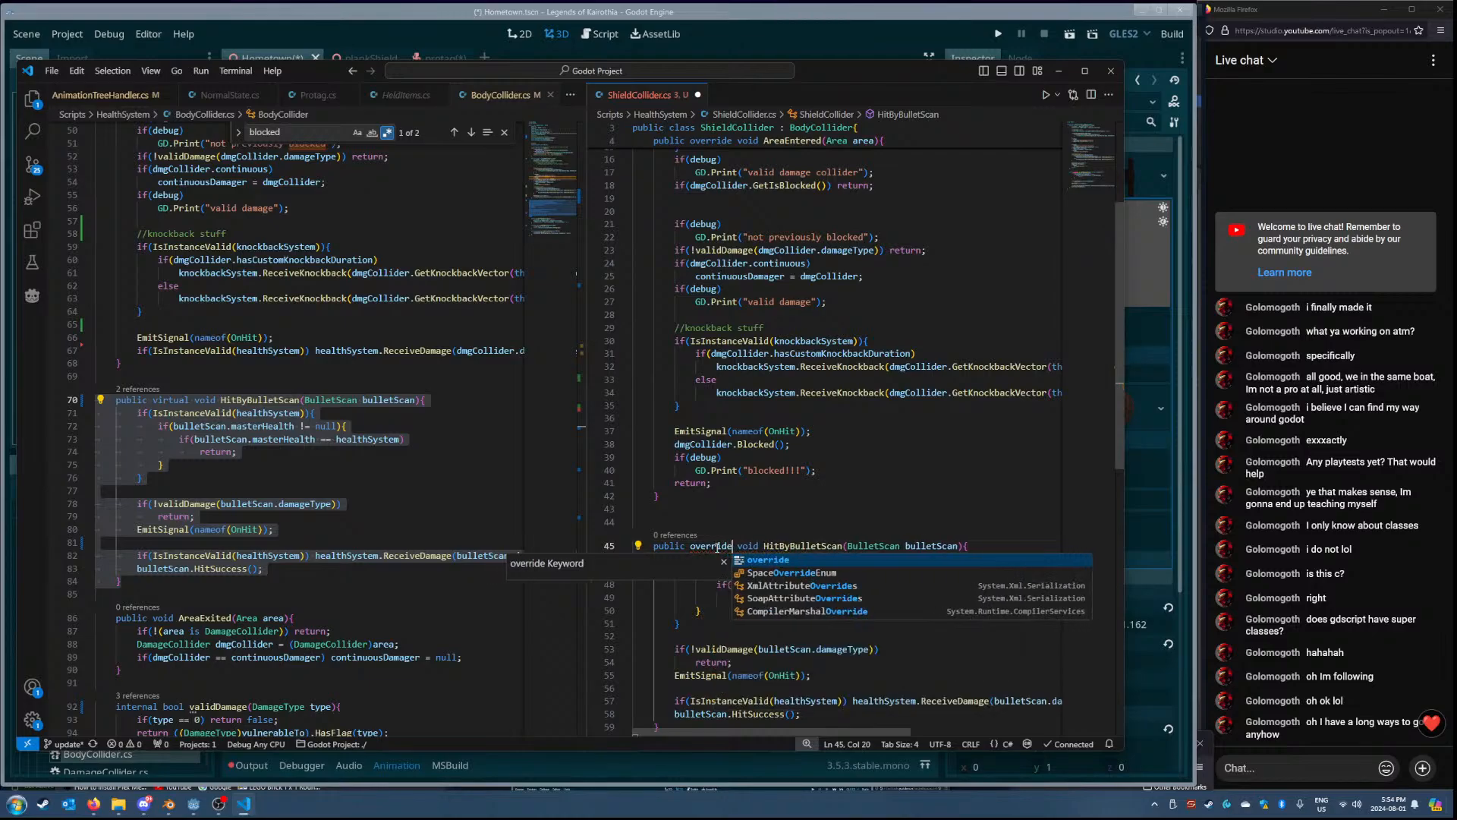
pyautogui.hotkey('ctrl', 's')
# - Compare the HitByBulletScan override with the AreaEntered override and with the virtual version in BodyCollider.cs
pyautogui.scroll(4, 776, 484)
pyautogui.scroll(1, 776, 483)
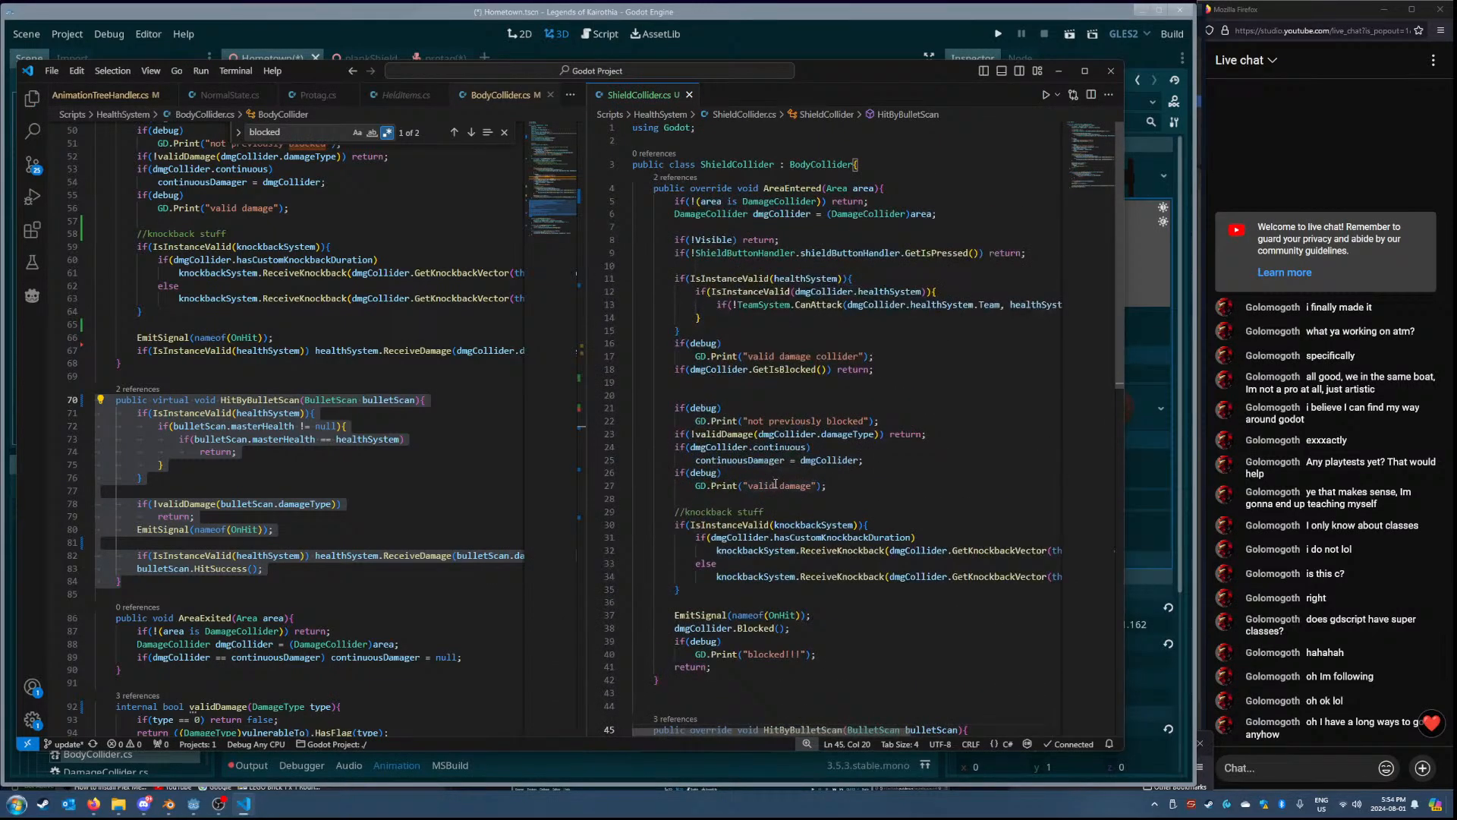
pyautogui.doubleClick(709, 188)
pyautogui.scroll(-4, 844, 344)
pyautogui.scroll(-4, 844, 345)
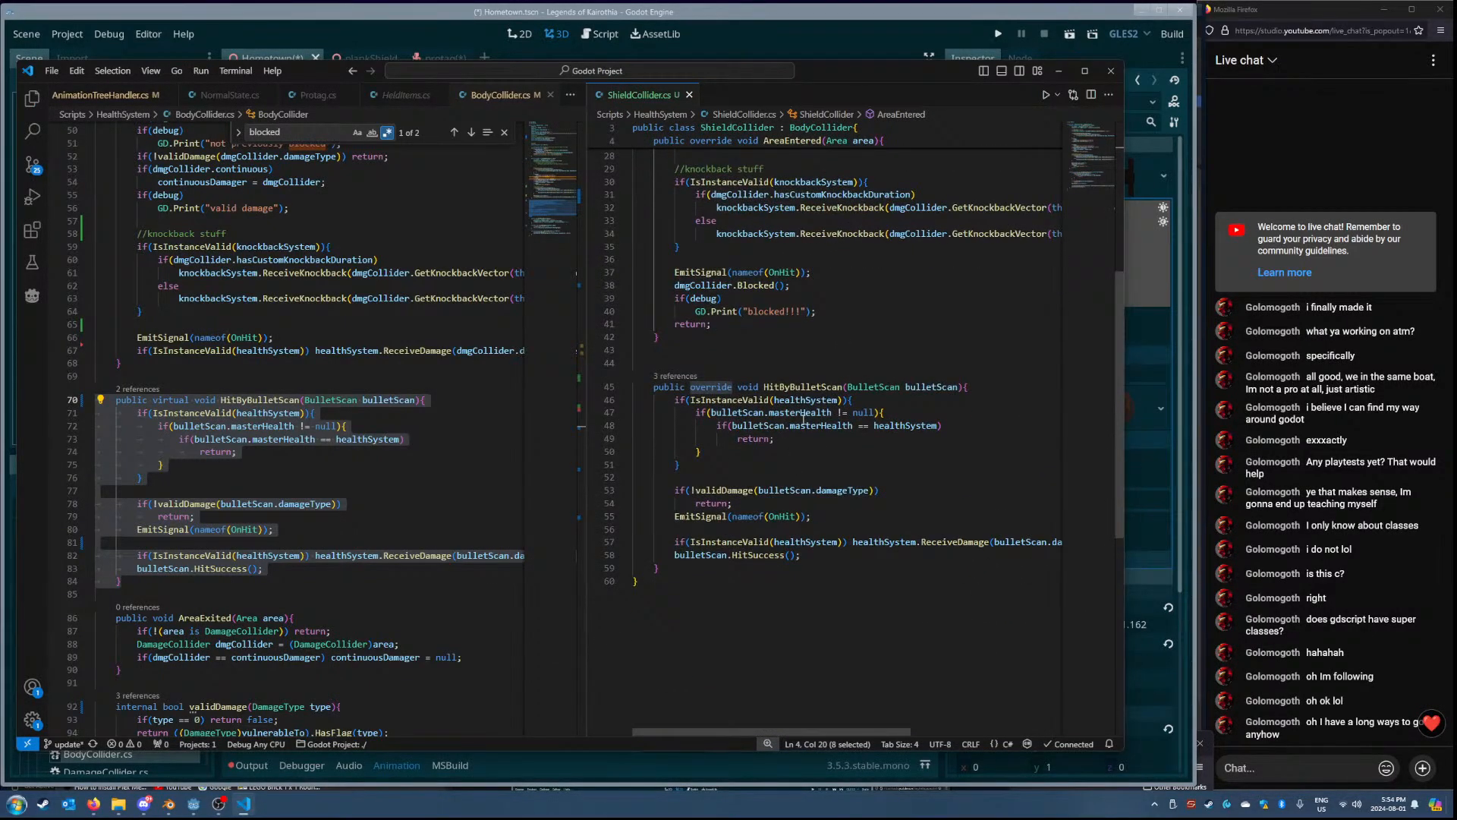
pyautogui.click(190, 490)
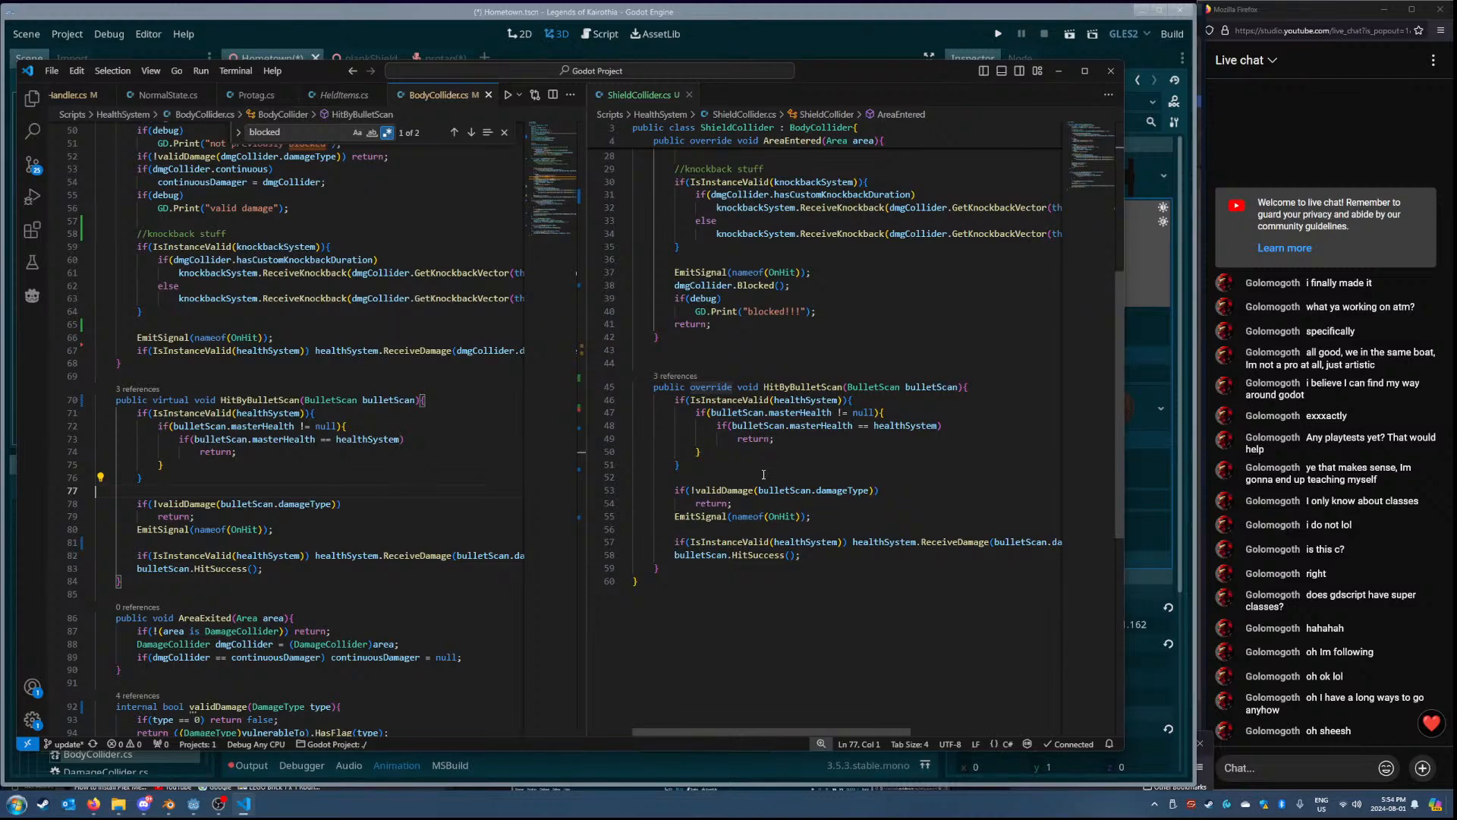
pyautogui.click(742, 400)
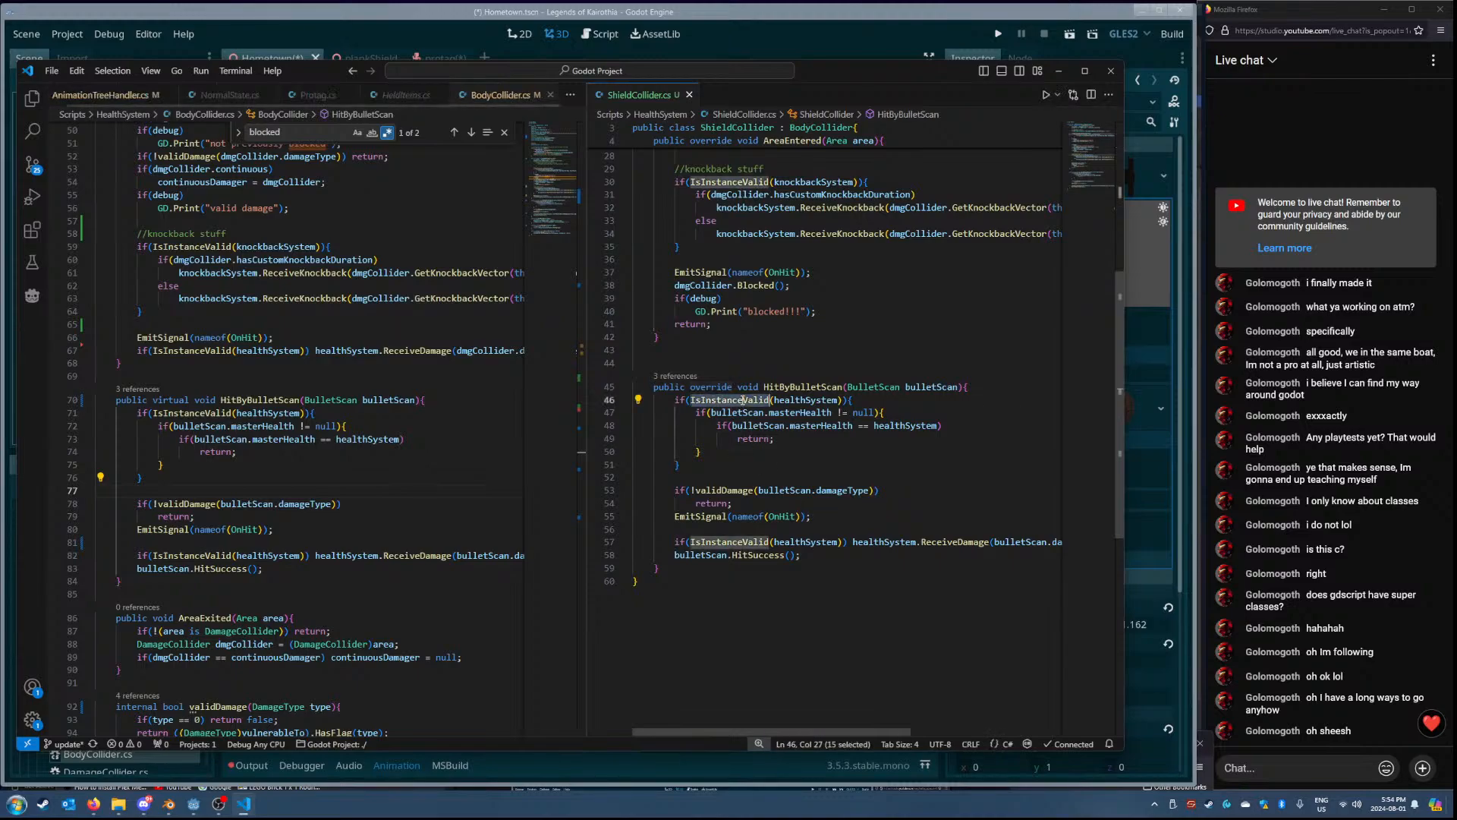
# - Delete the bulletScan.HitSuccess(); line from the HitByBulletScan override in ShieldCollider.cs
pyautogui.doubleClick(732, 555)
pyautogui.click(730, 555)
pyautogui.press('Delete')
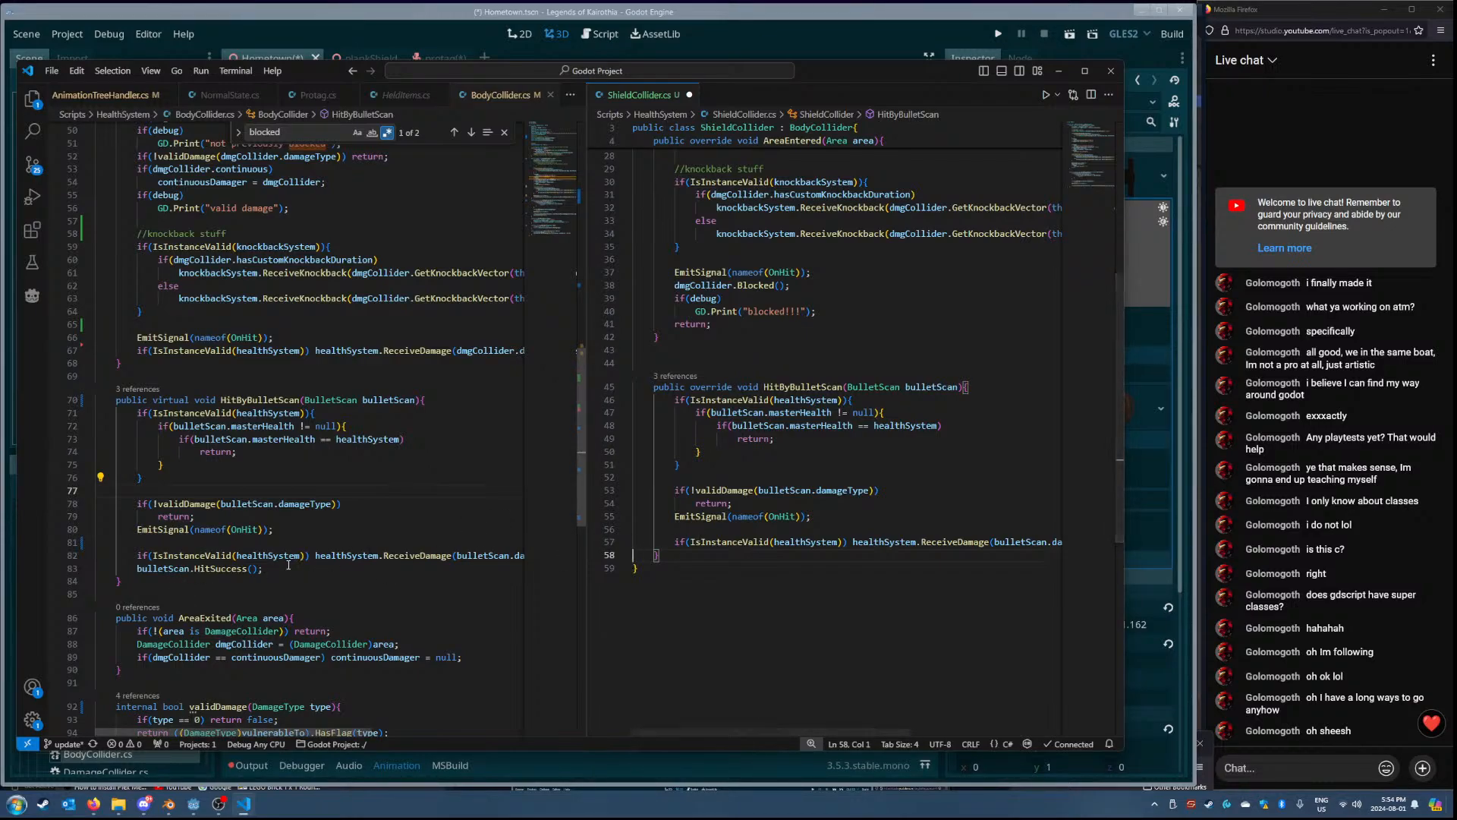
pyautogui.click(742, 559)
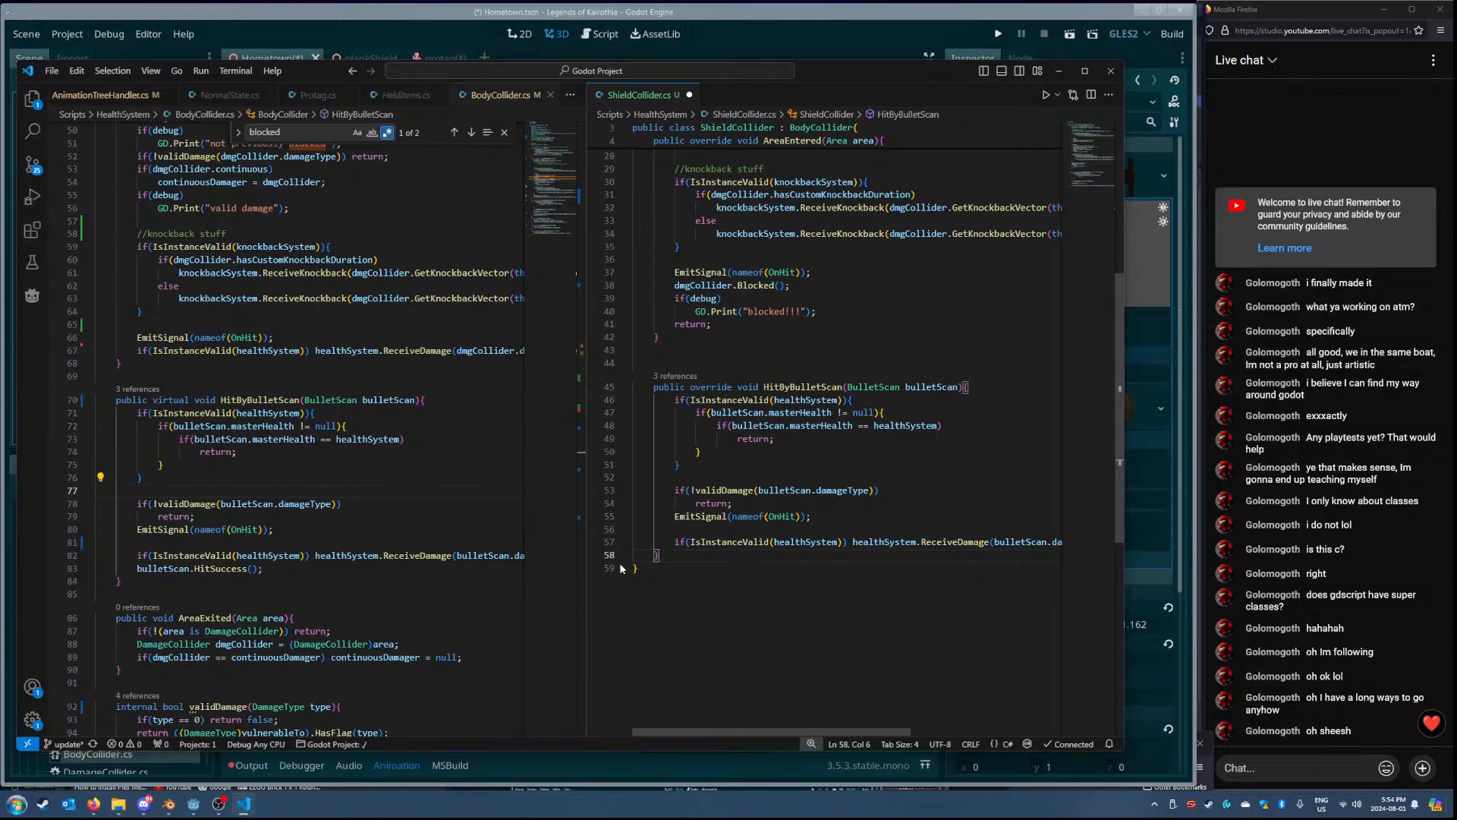
# - Undo recent edits in BodyCollider.cs back to the commented-out isShield block in HitByBulletScan
pyautogui.click(450, 568)
pyautogui.hotkey('ctrl', 'z')
pyautogui.scroll(-7, 450, 555)
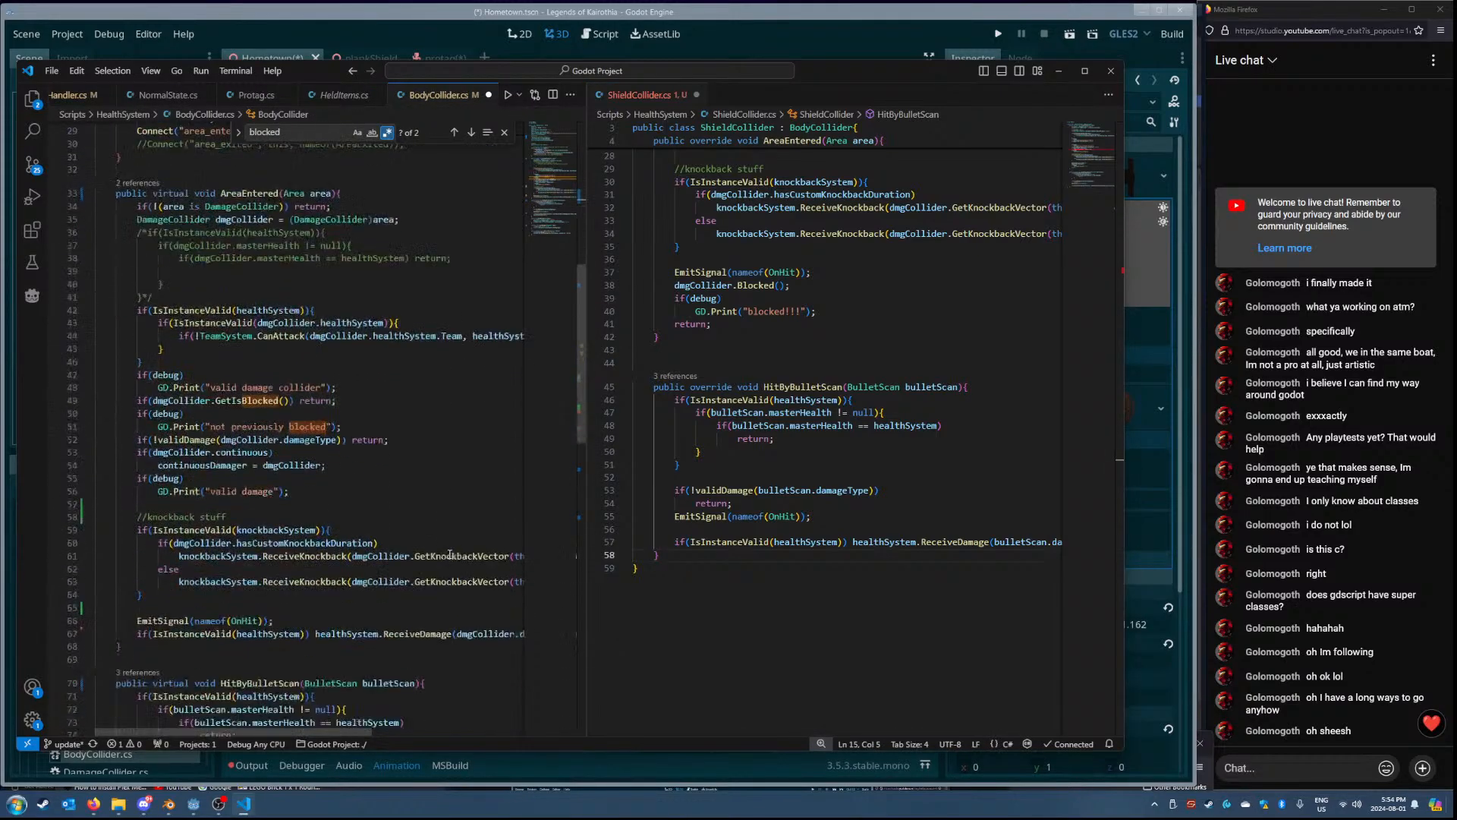
pyautogui.scroll(-5, 455, 536)
pyautogui.hotkey('ctrl', 'z')
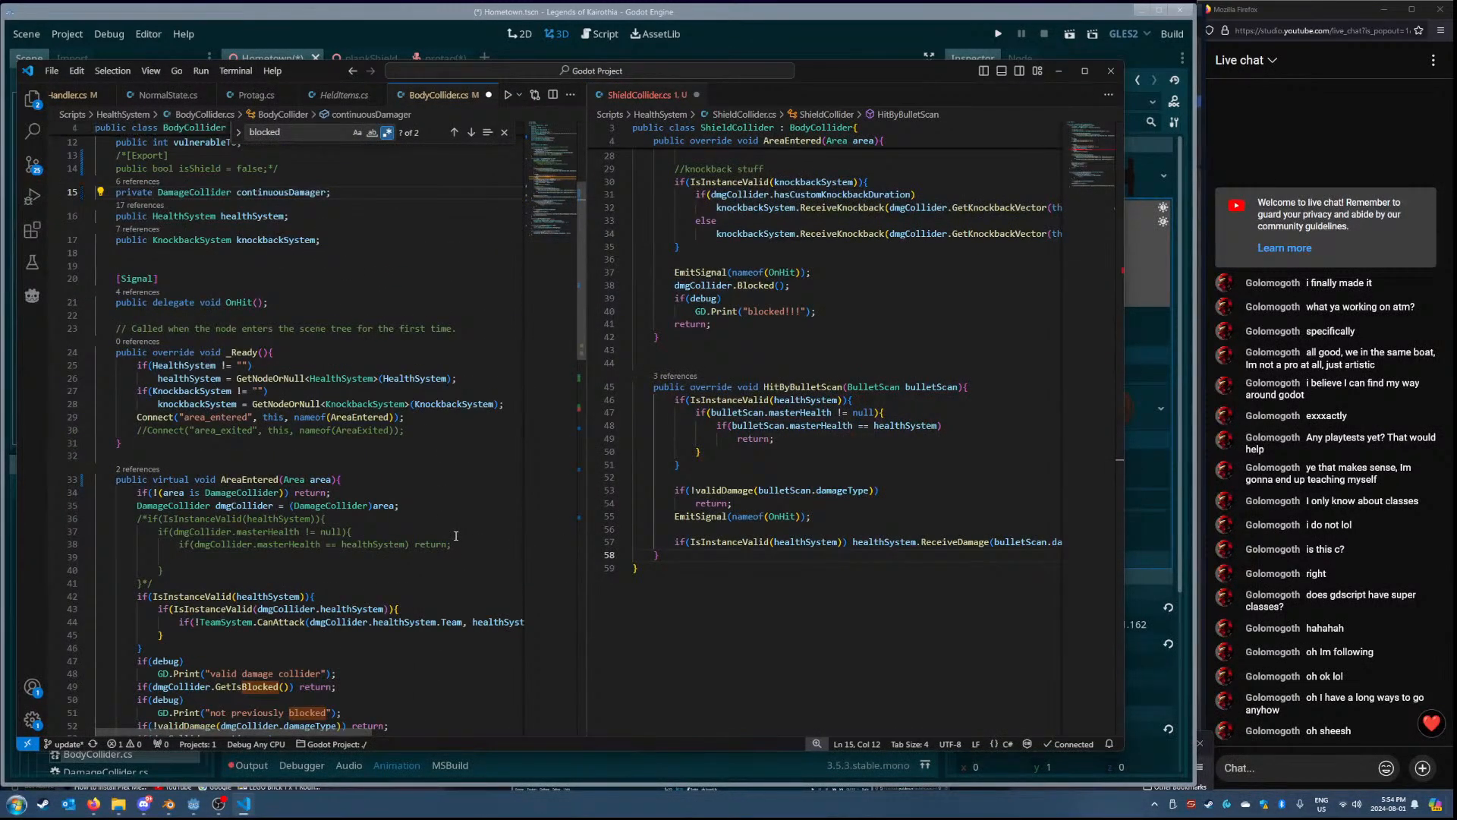
pyautogui.scroll(-5, 455, 536)
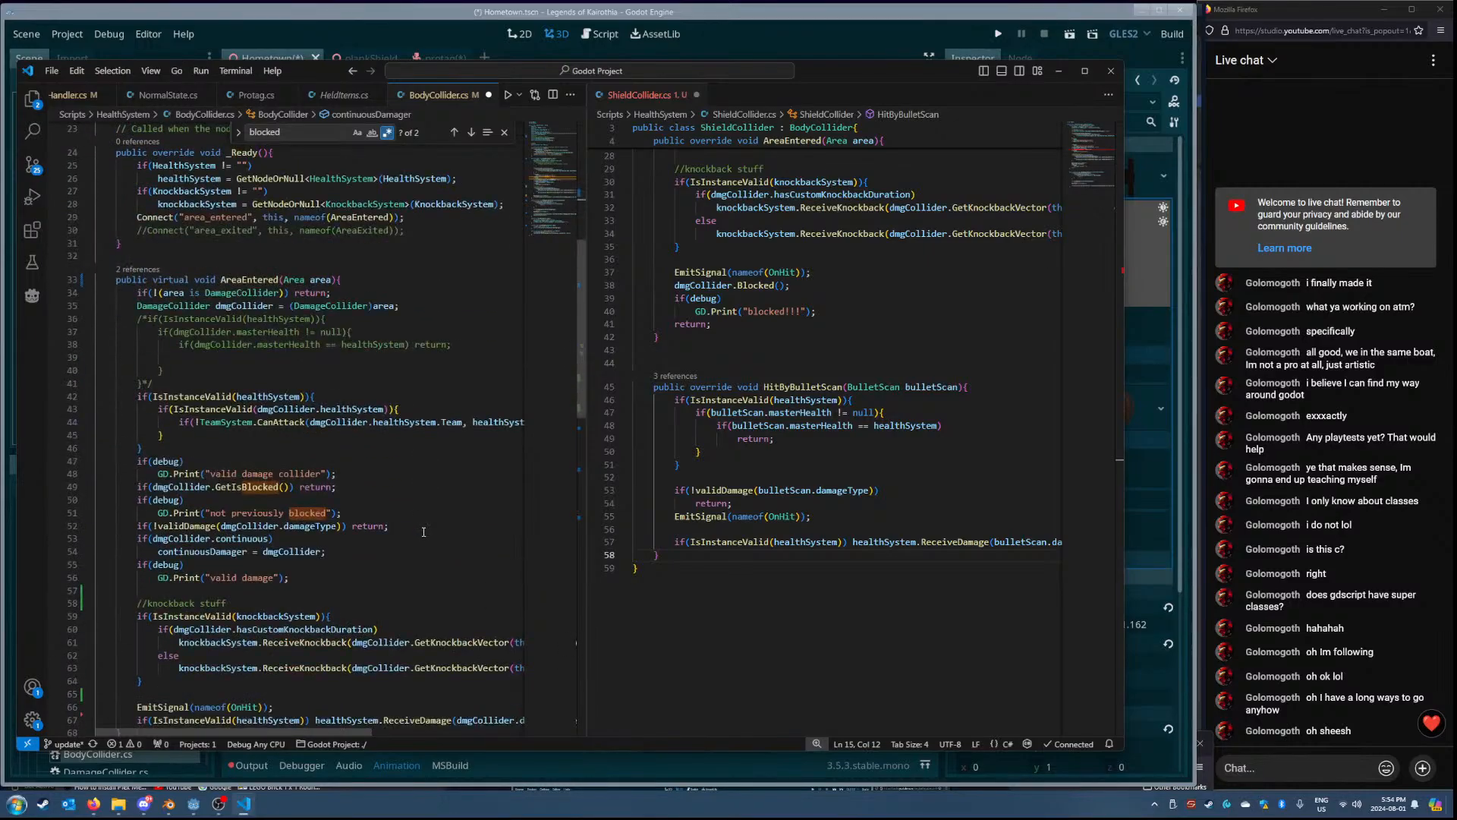
pyautogui.scroll(-8, 423, 531)
pyautogui.hotkey('ctrl', 'z')
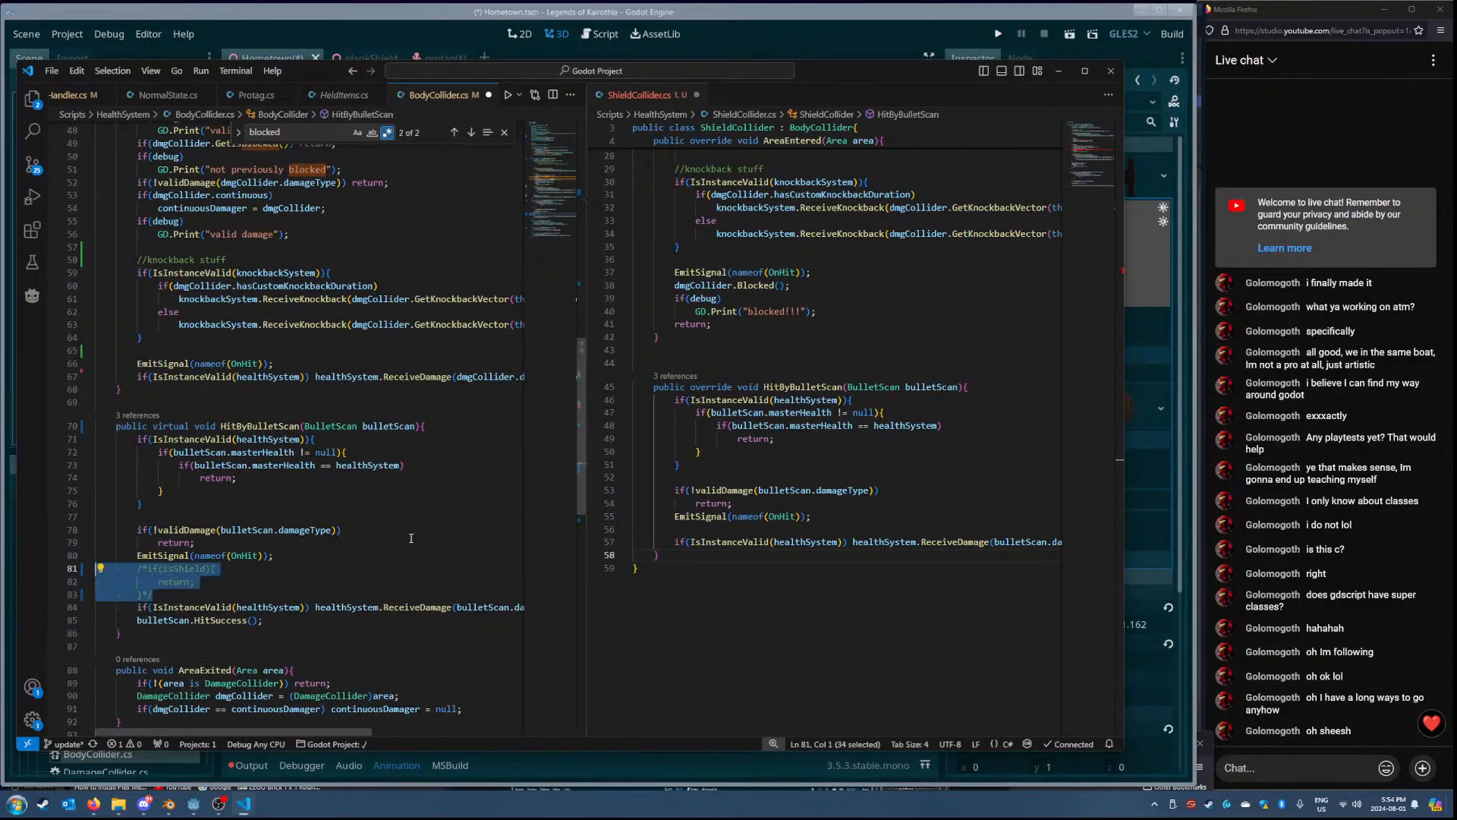
# - Delete the ReceiveDamage line and the blank line above it from HitByBulletScan in ShieldCollider.cs
pyautogui.click(189, 569)
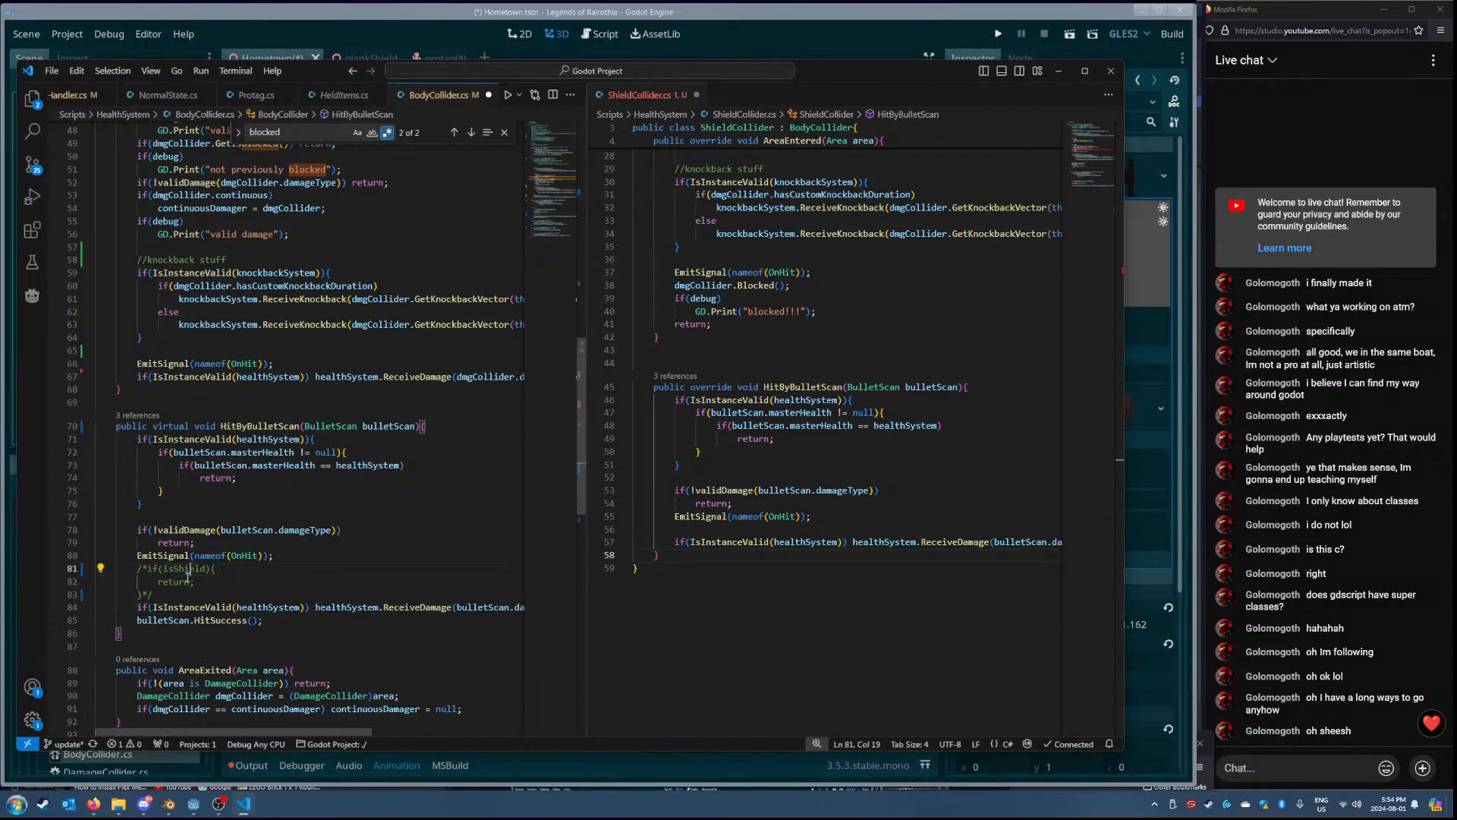
pyautogui.tripleClick(771, 540)
pyautogui.press('BackSpace')
pyautogui.click(753, 530)
pyautogui.press('BackSpace')
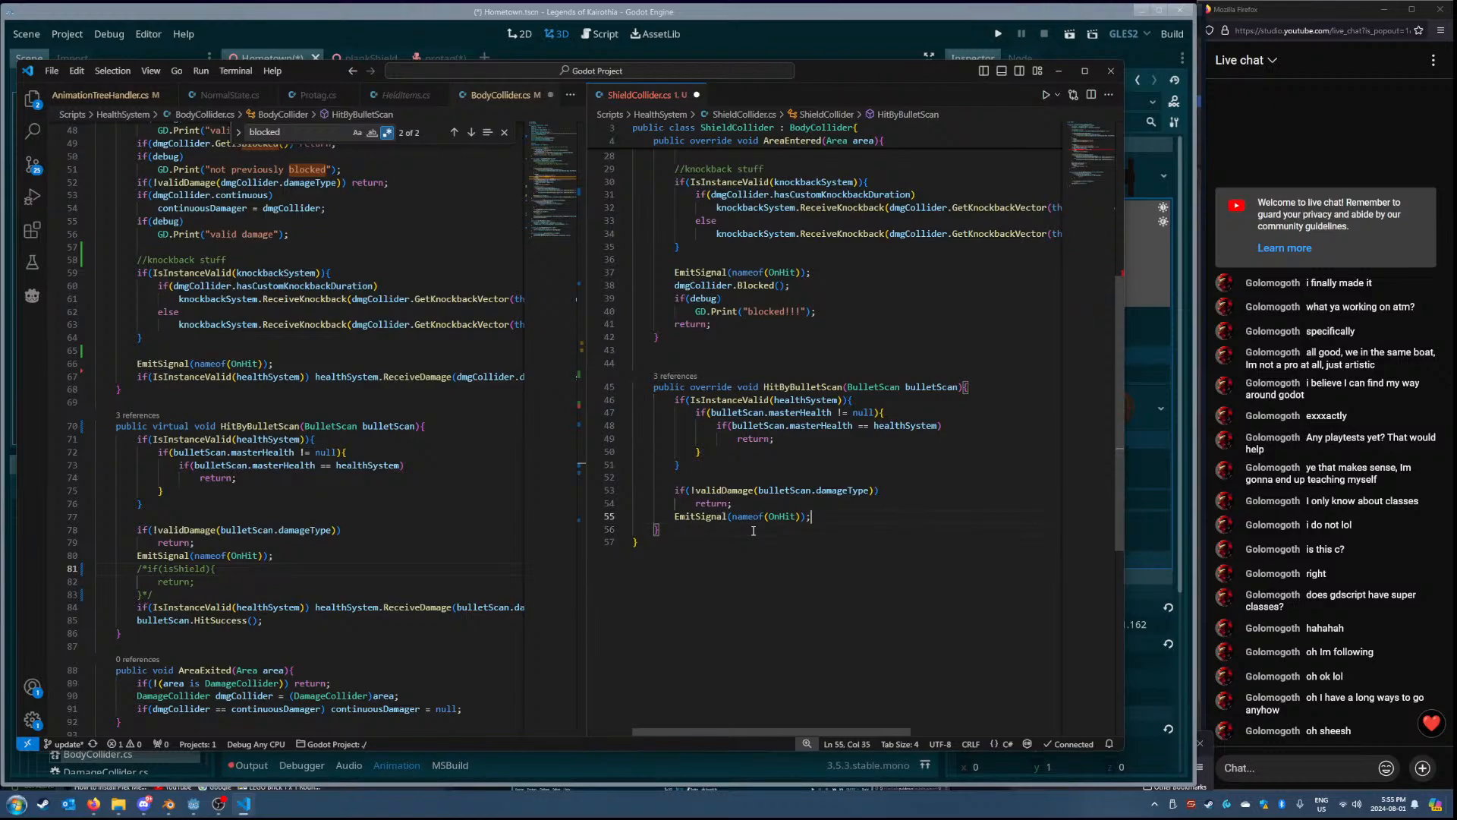
# - Save both BodyCollider.cs and ShieldCollider.cs
pyautogui.click(781, 477)
pyautogui.click(422, 545)
pyautogui.hotkey('ctrl', 's')
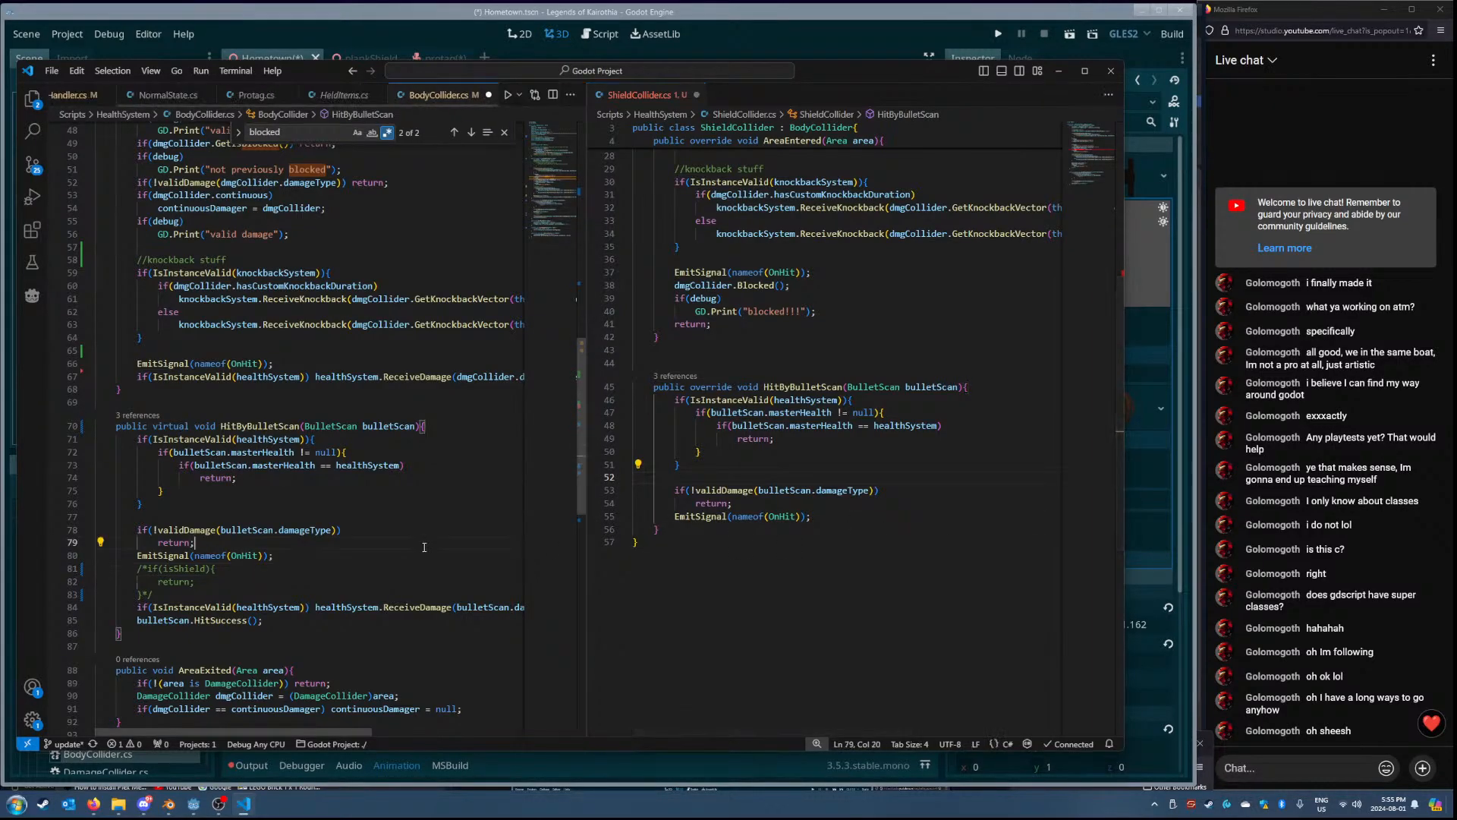
pyautogui.click(735, 541)
pyautogui.hotkey('ctrl', 's')
# - Examine the validDamage method in BodyCollider.cs and its use inside HitByBulletScan
pyautogui.scroll(-4, 309, 559)
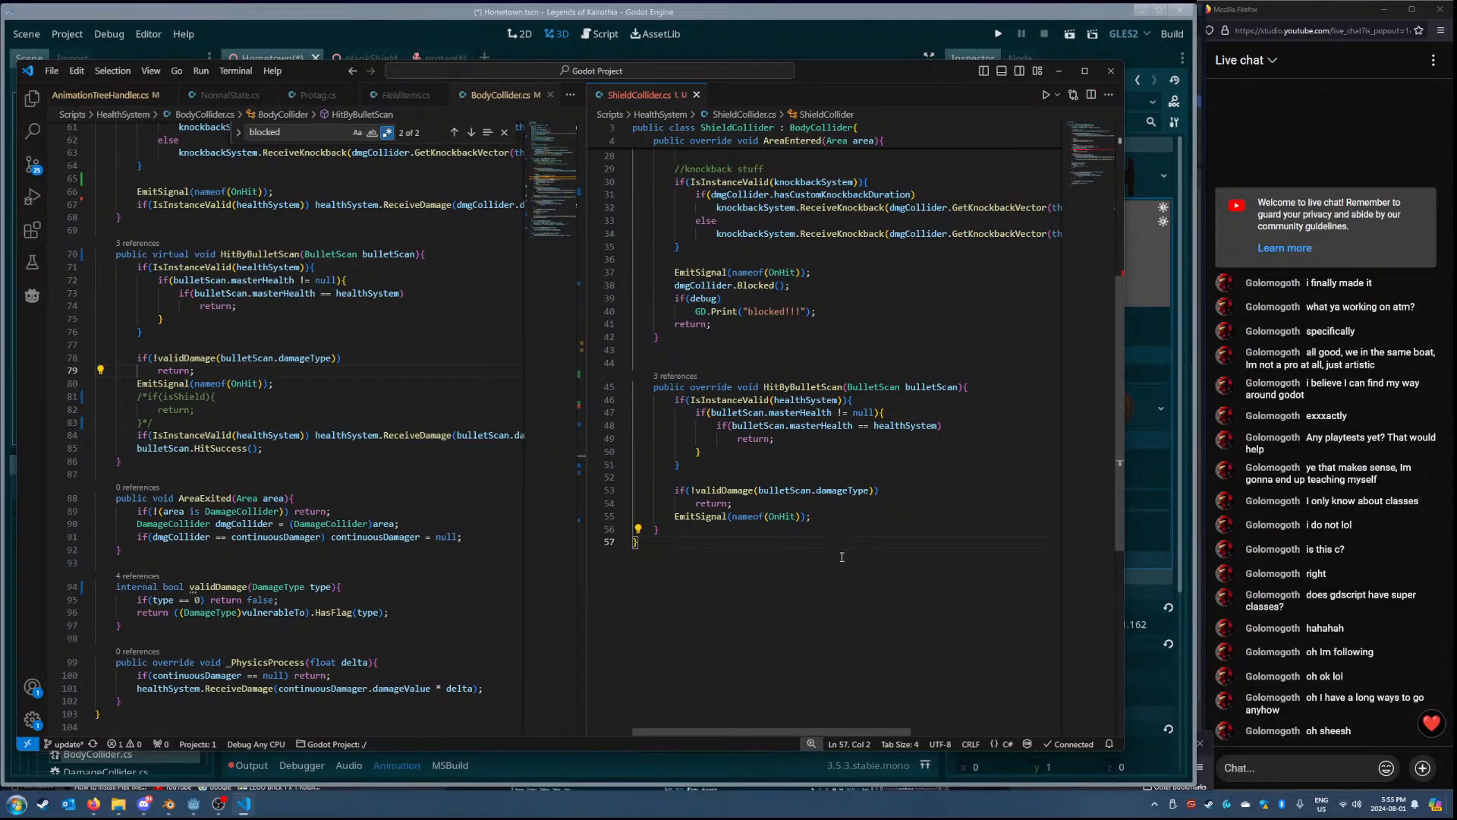
pyautogui.doubleClick(240, 587)
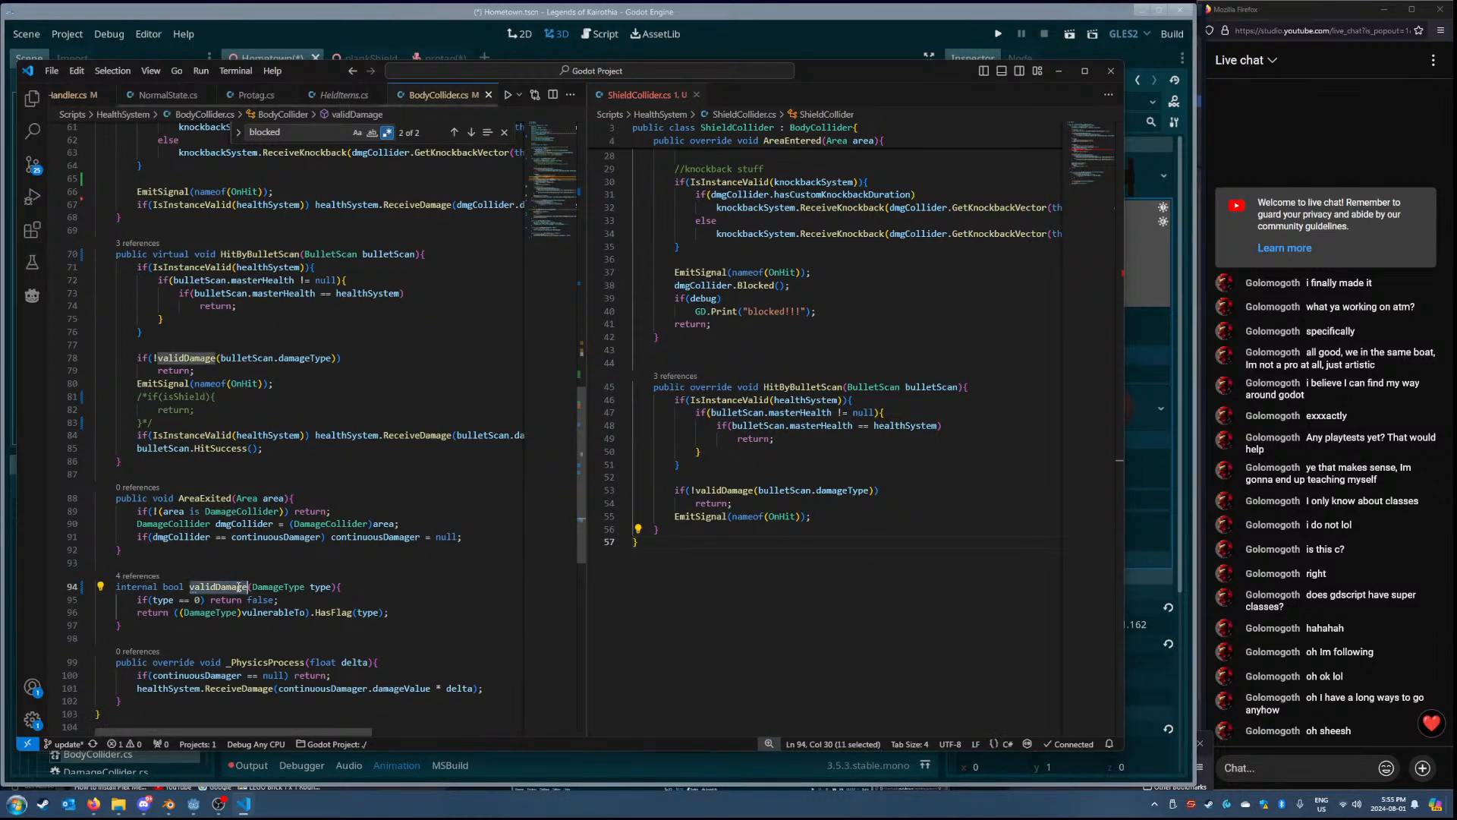
pyautogui.scroll(-1, 224, 433)
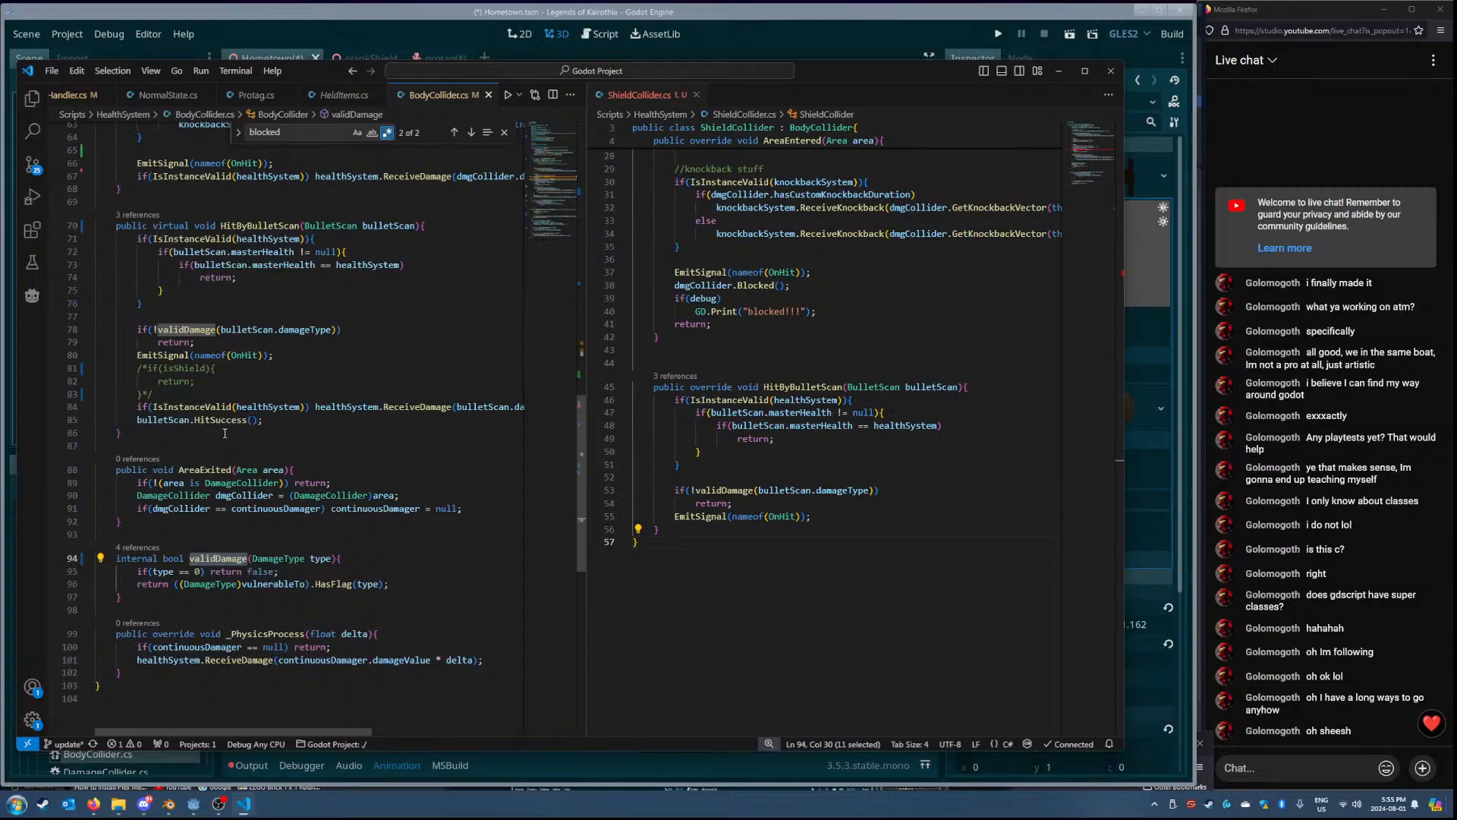
pyautogui.doubleClick(189, 328)
pyautogui.doubleClick(221, 558)
pyautogui.moveTo(135, 594); pyautogui.dragTo(115, 558)
pyautogui.click(212, 595)
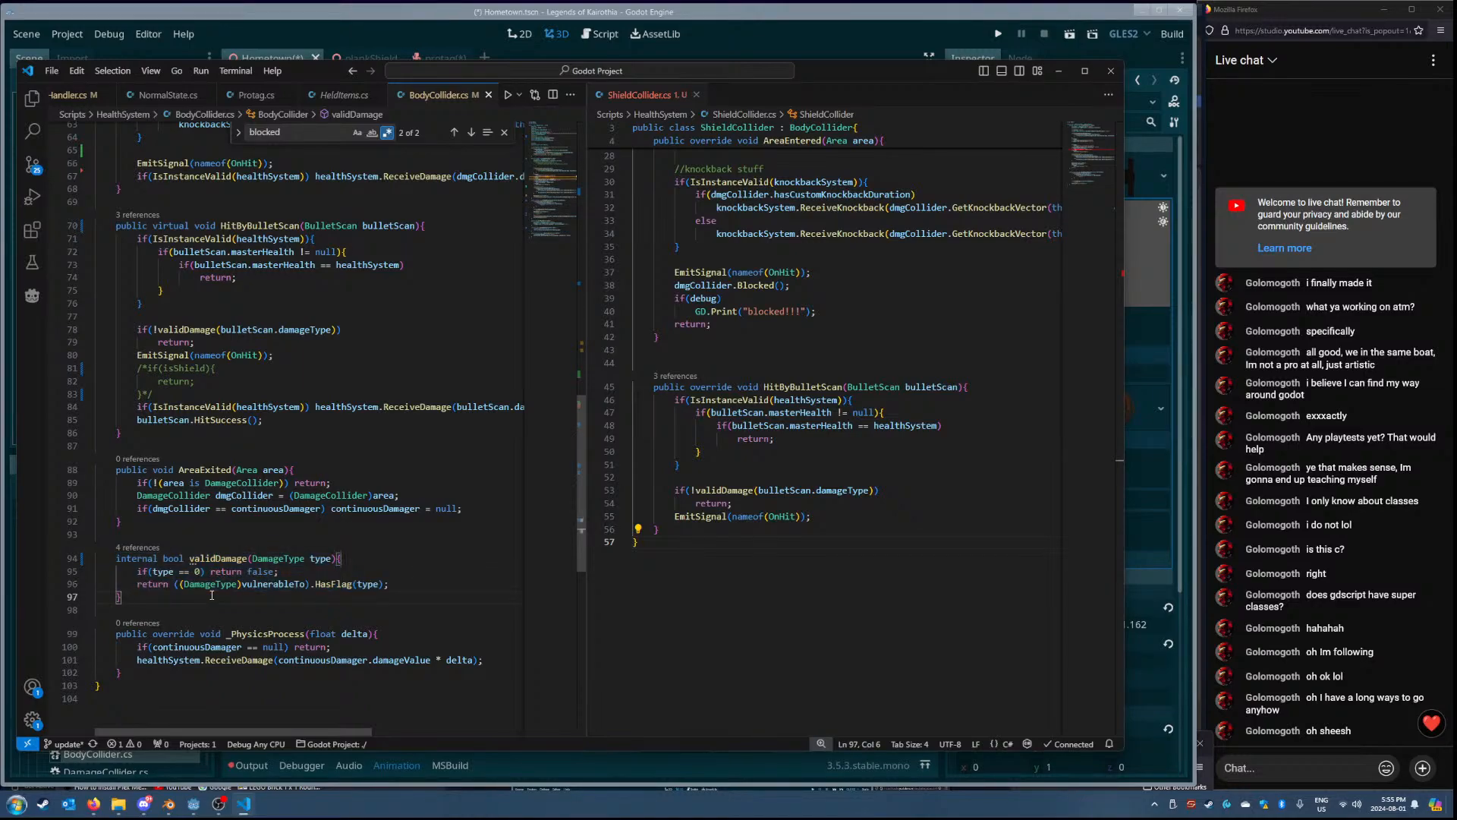
pyautogui.click(336, 584)
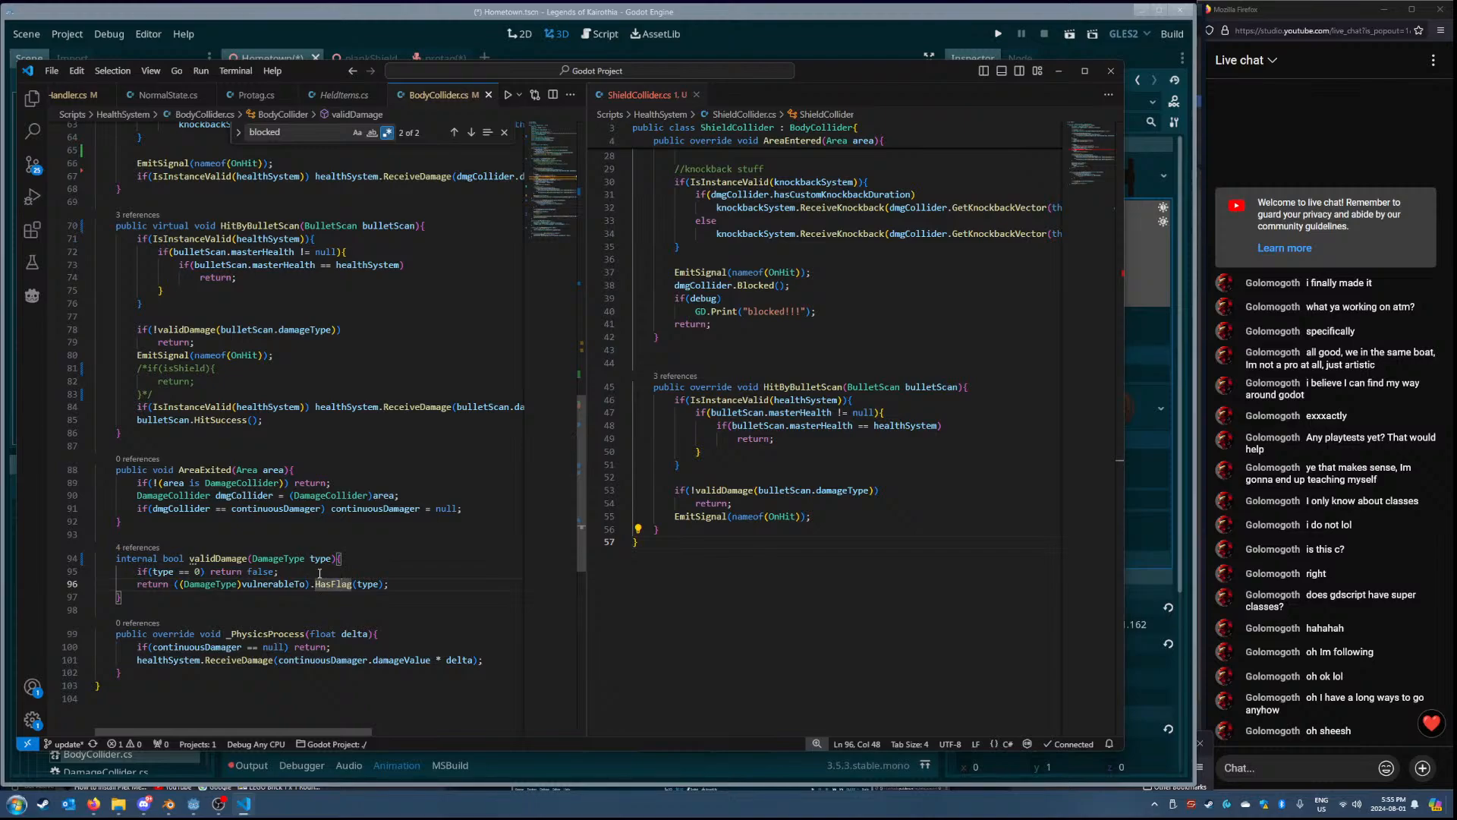
pyautogui.click(418, 588)
pyautogui.click(778, 579)
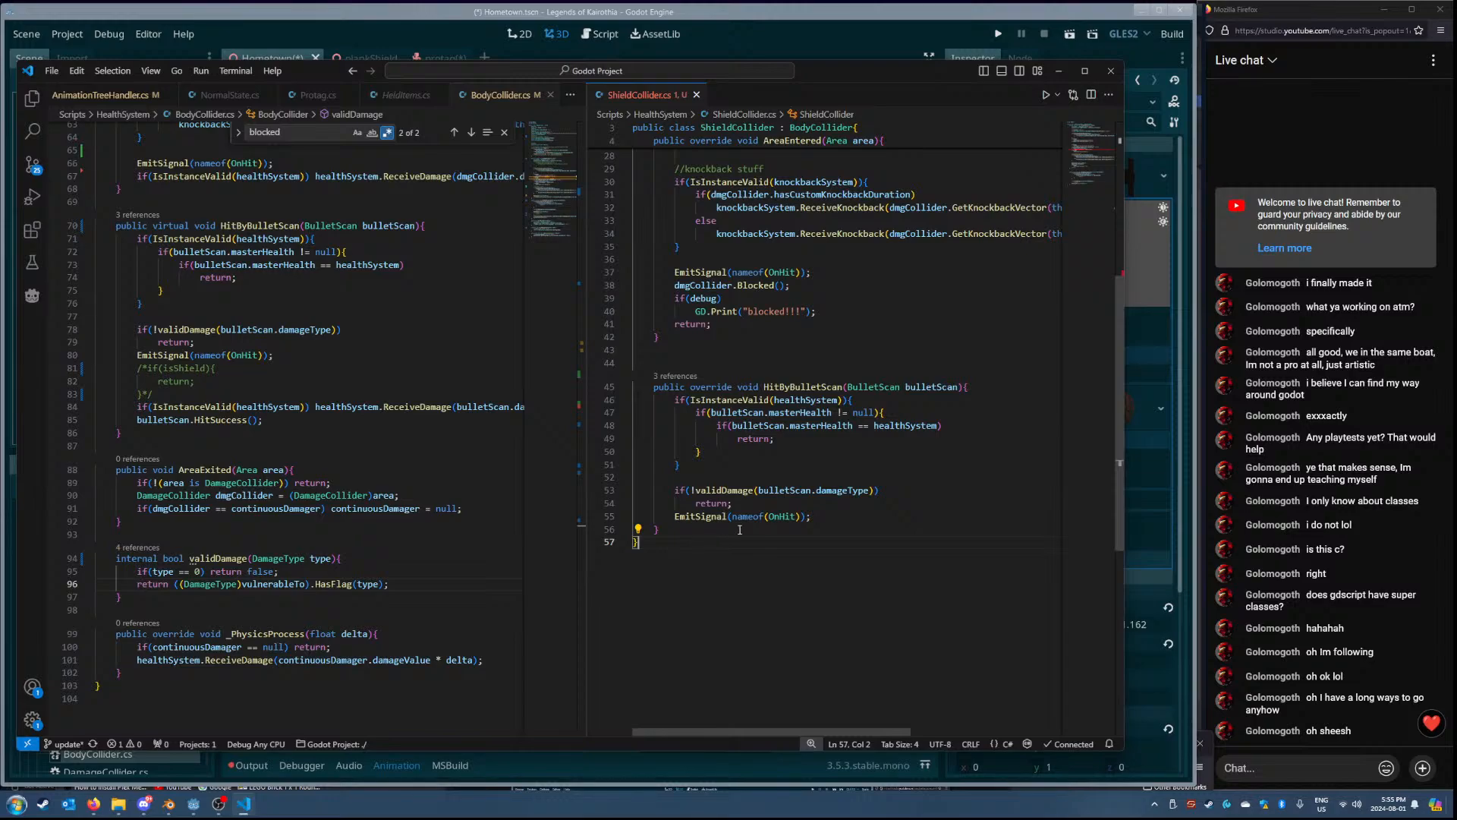
# - Go to the BulletScan class definition from the HitByBulletScan parameter, read through its methods, and return to ShieldCollider.cs
pyautogui.doubleClick(821, 386)
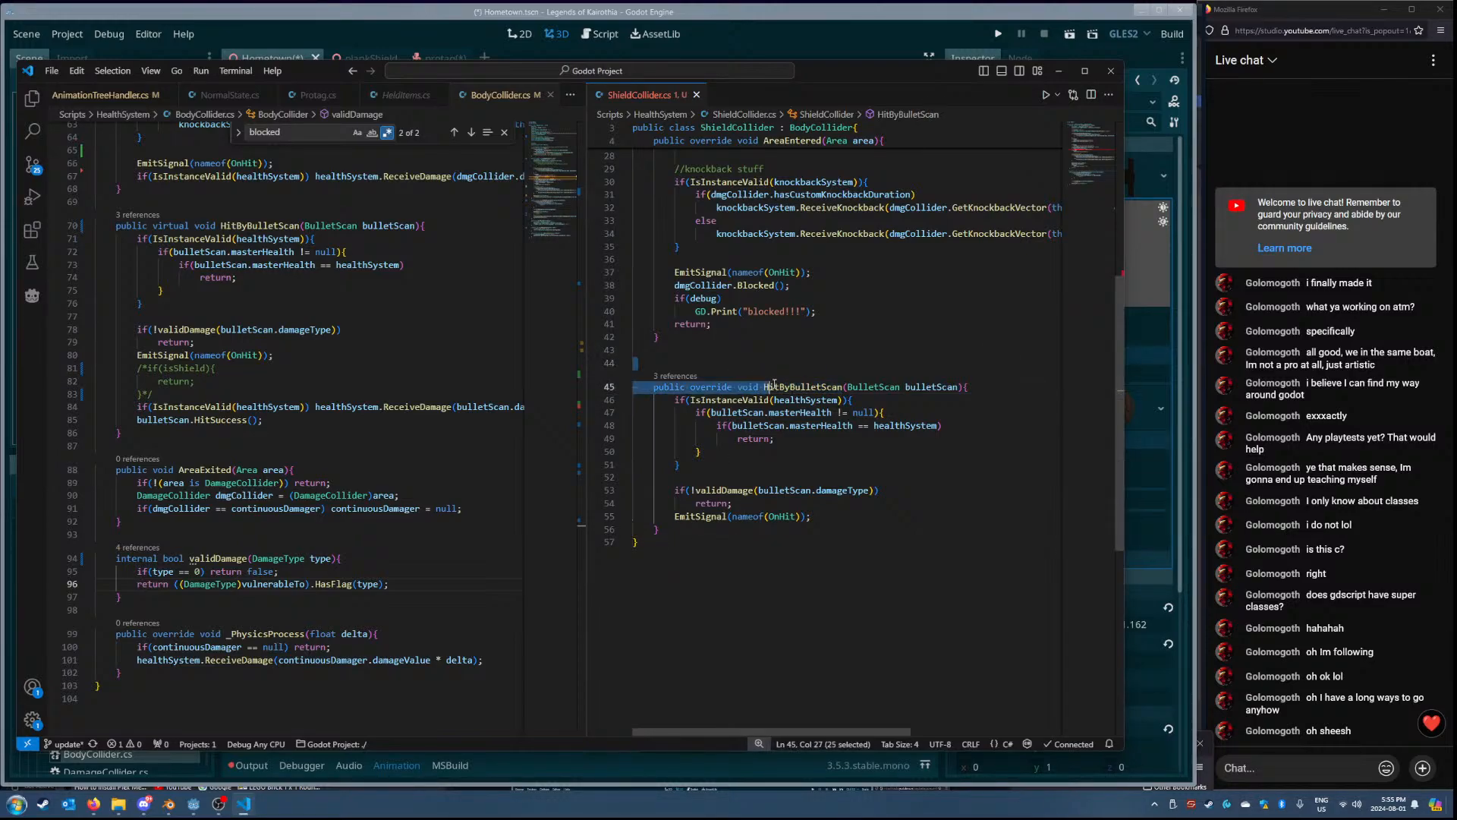
pyautogui.doubleClick(874, 387)
pyautogui.rightClick(874, 387)
pyautogui.click(930, 397)
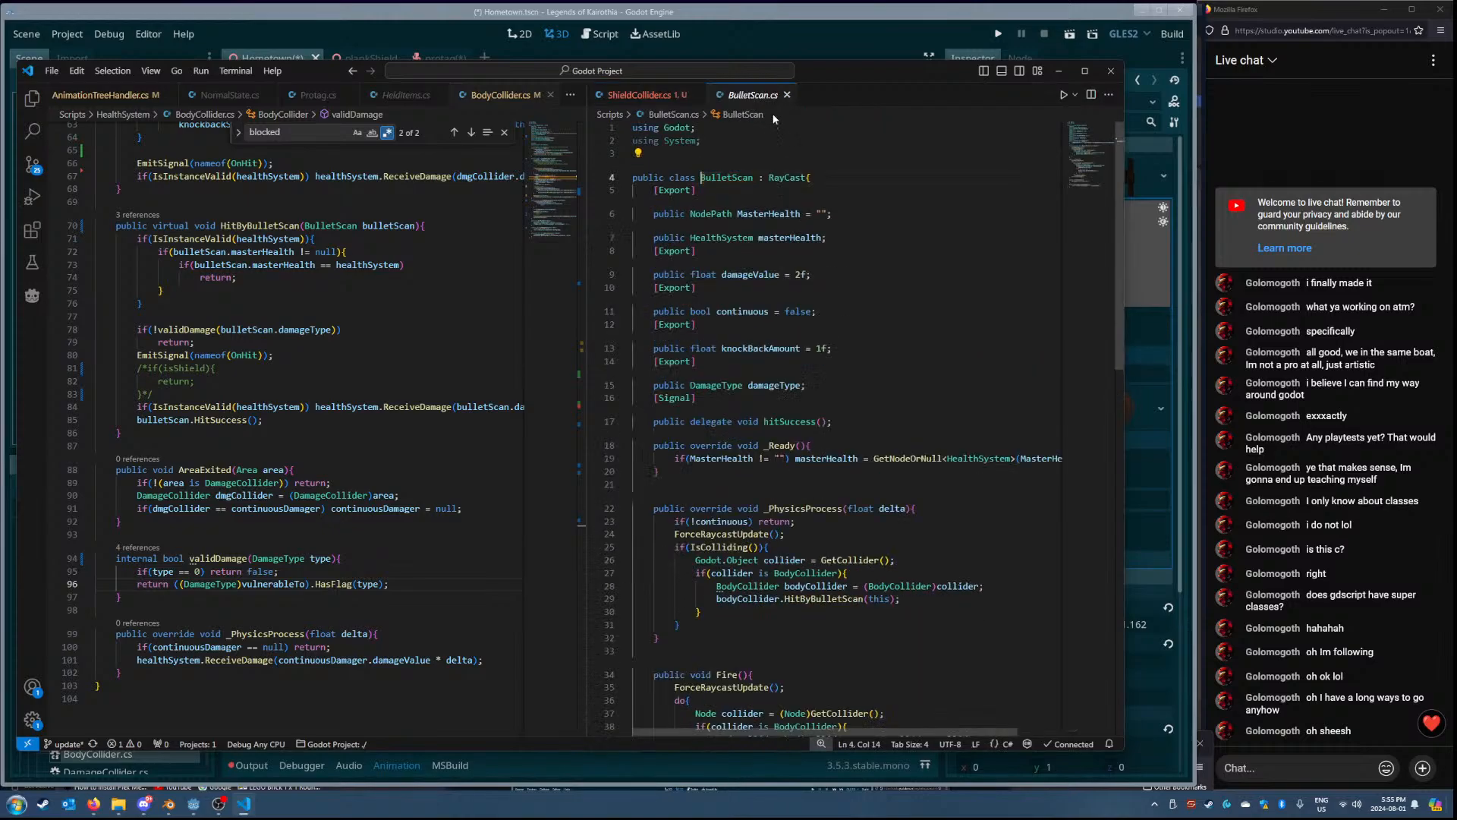
pyautogui.scroll(-5, 725, 224)
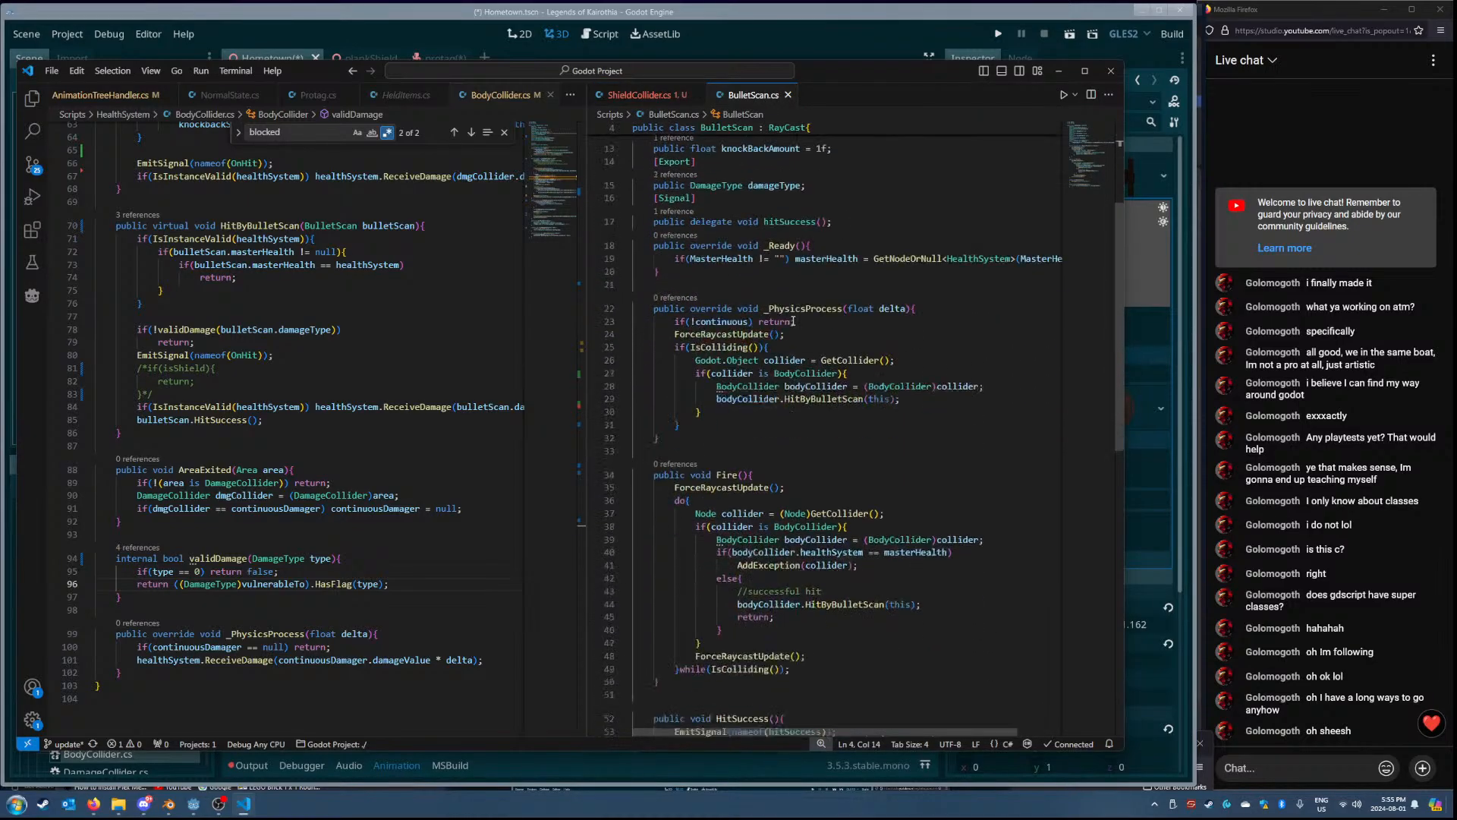
pyautogui.click(660, 114)
pyautogui.click(645, 97)
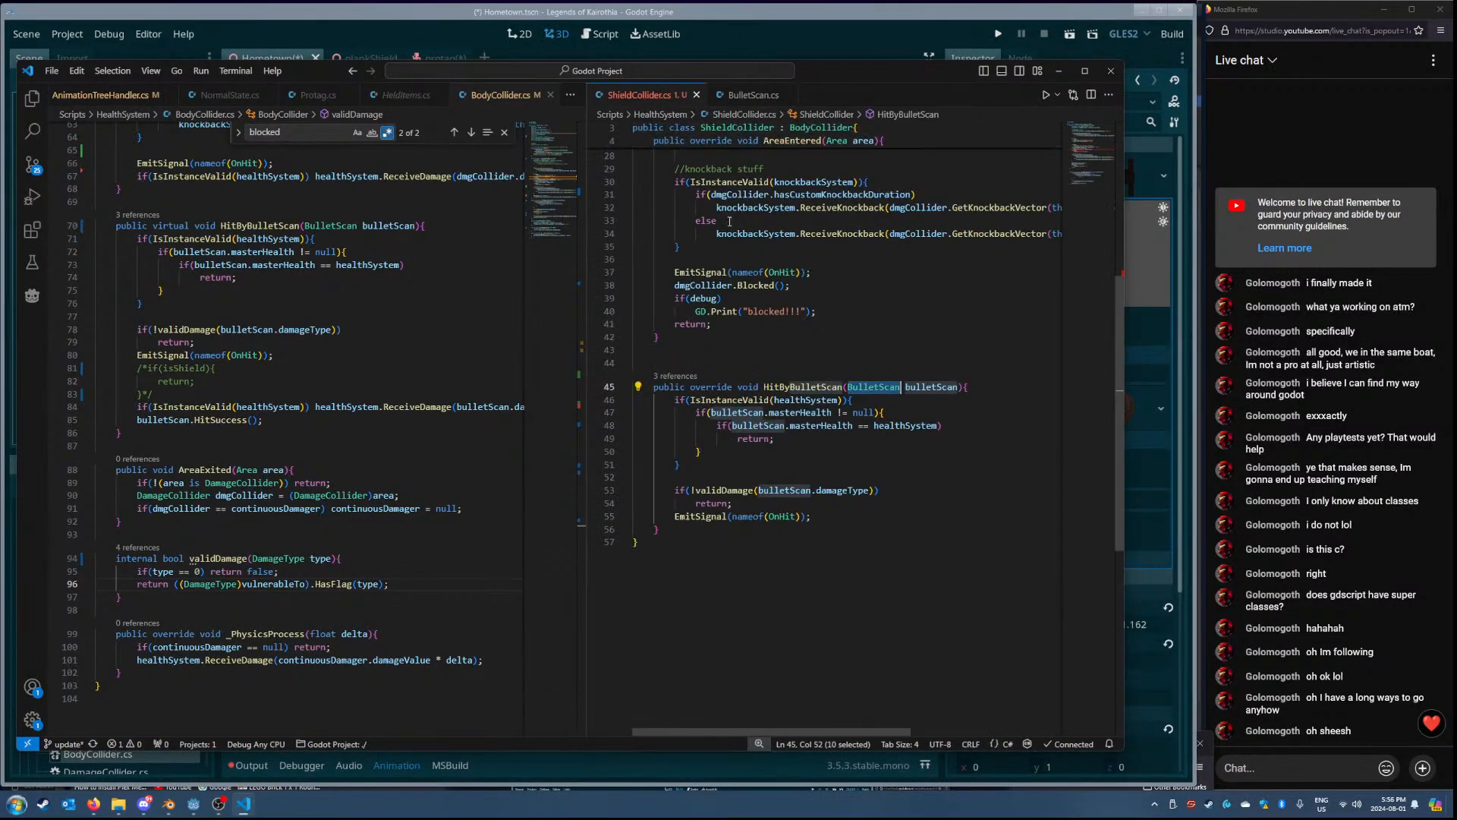
# - Make the continuousDamager field used by ShieldCollider internal in BodyCollider.cs, and save the file
pyautogui.scroll(2, 994, 394)
pyautogui.scroll(-2, 994, 394)
pyautogui.scroll(5, 775, 392)
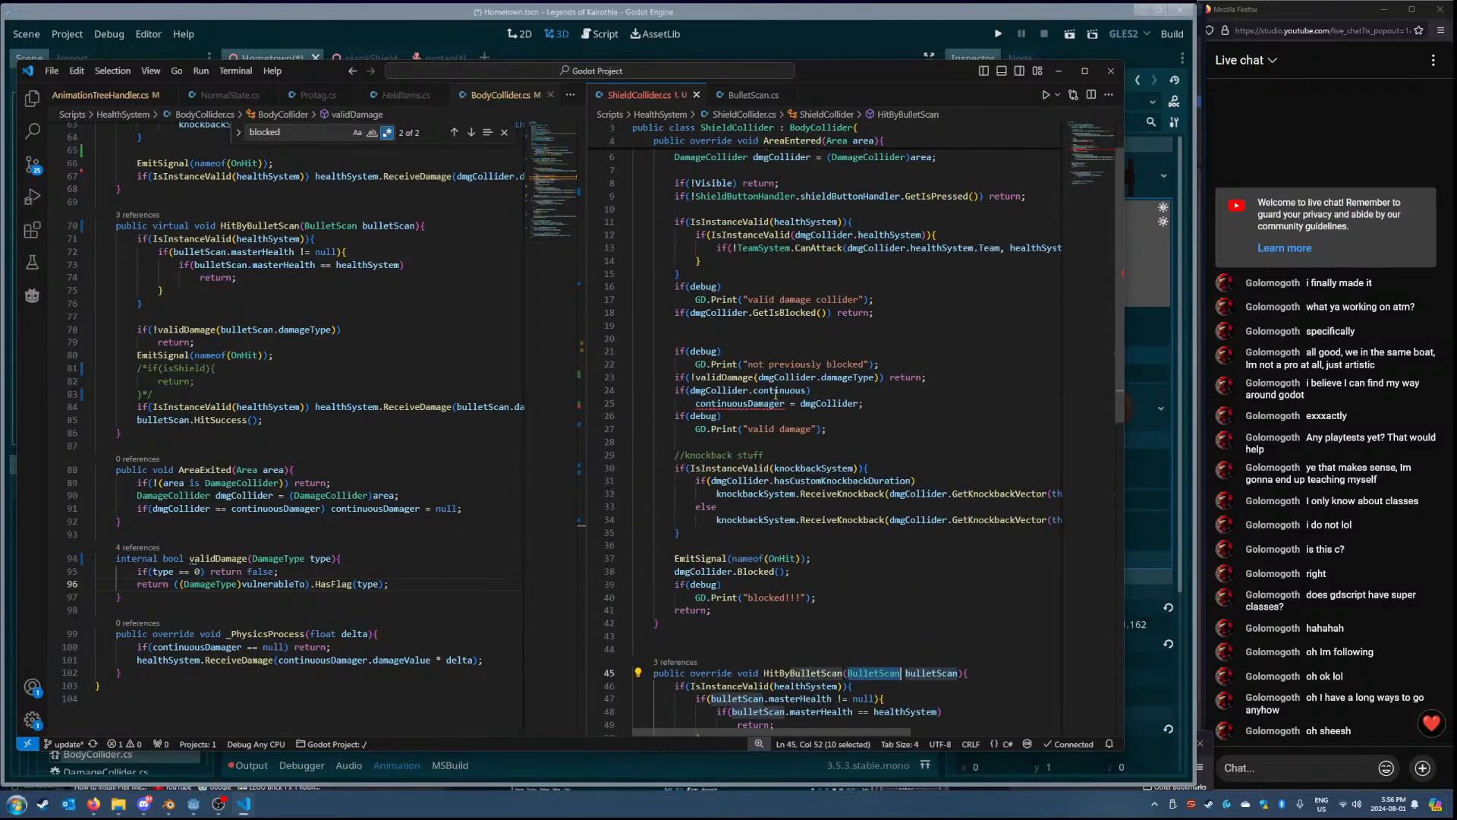
pyautogui.doubleClick(752, 404)
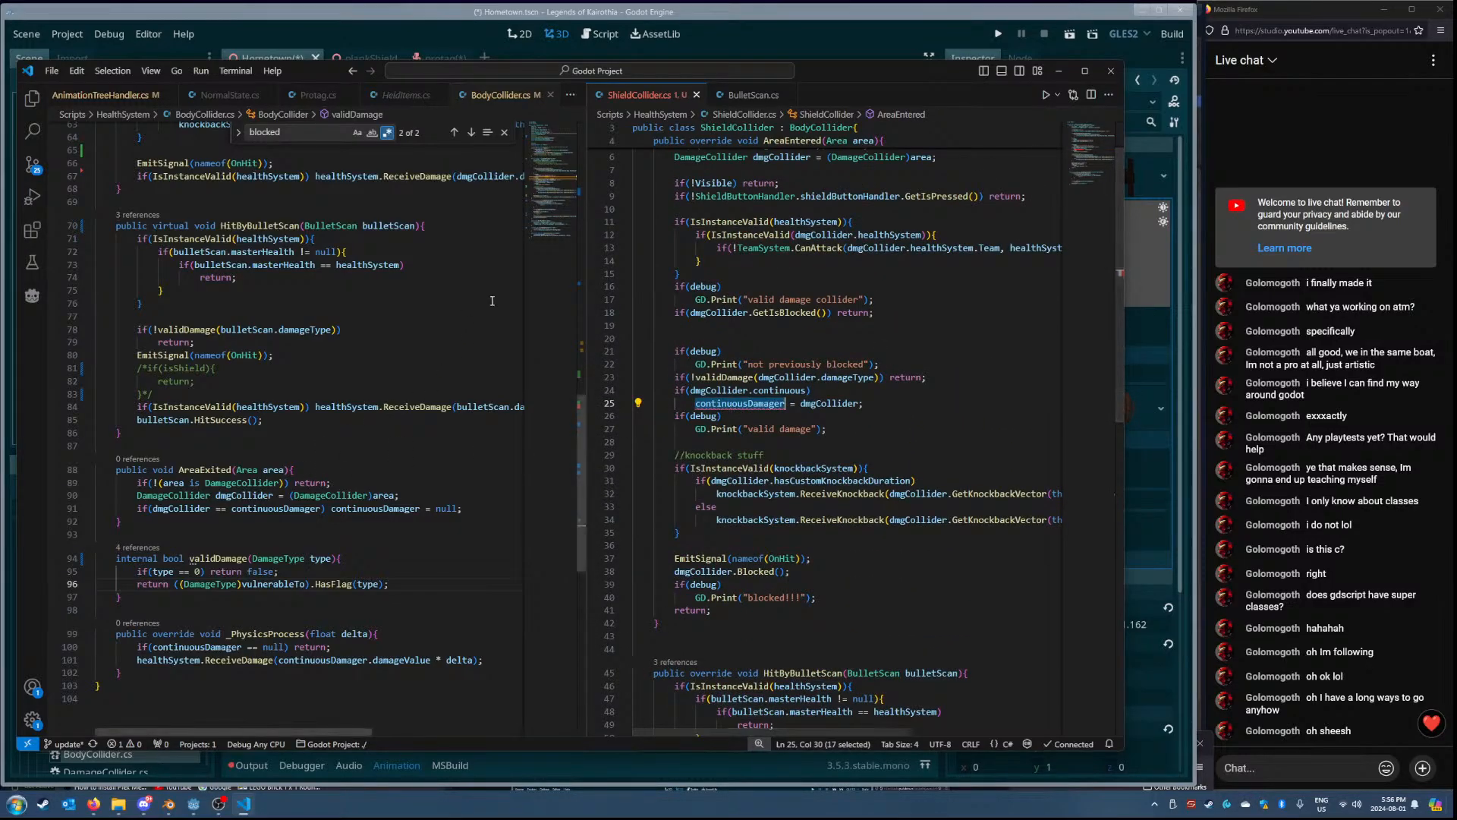
pyautogui.scroll(9, 548, 234)
pyautogui.scroll(11, 572, 293)
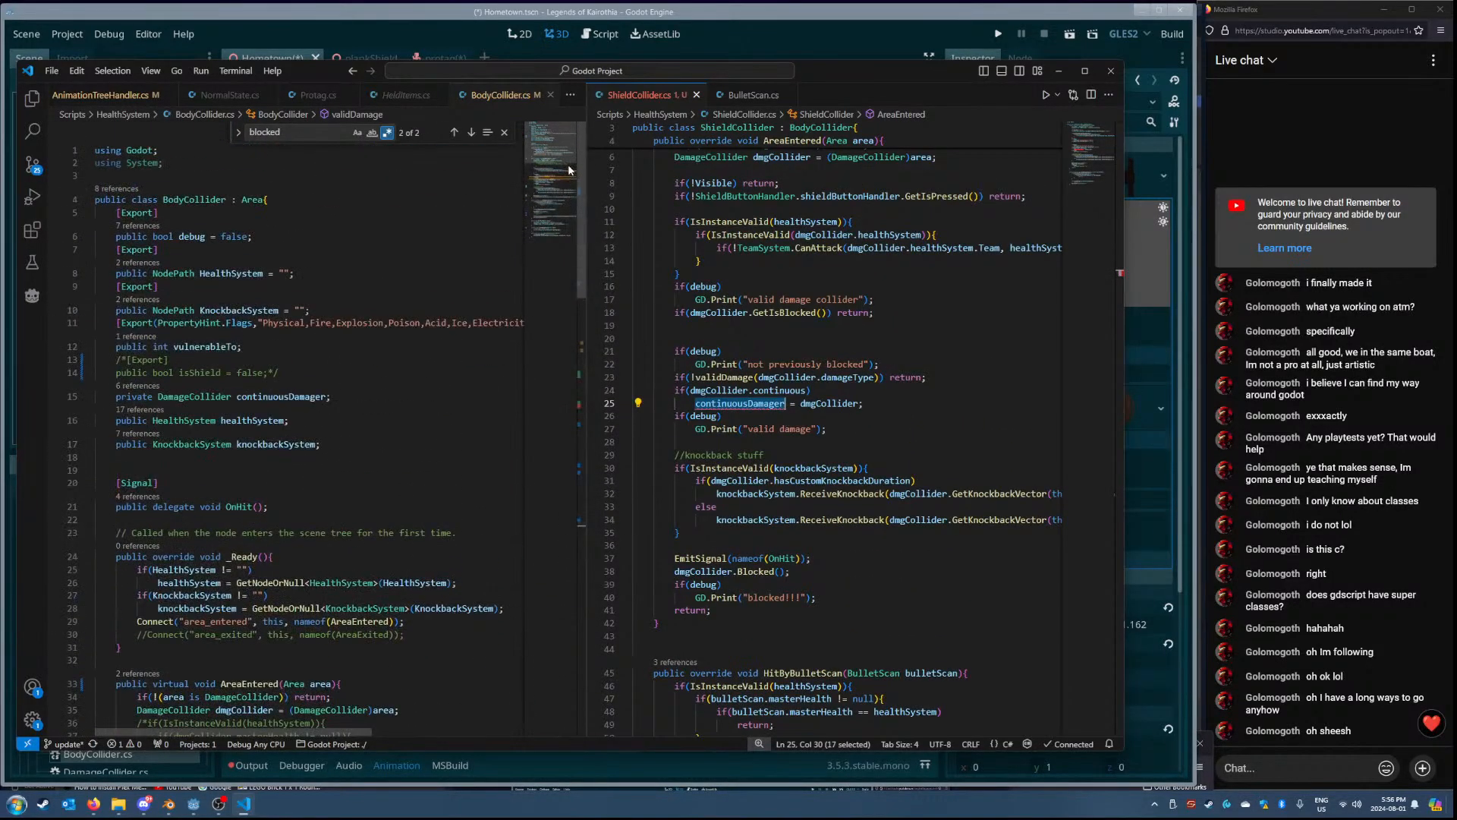
pyautogui.keyDown('ctrl'); pyautogui.click(776, 402); pyautogui.keyUp('ctrl')
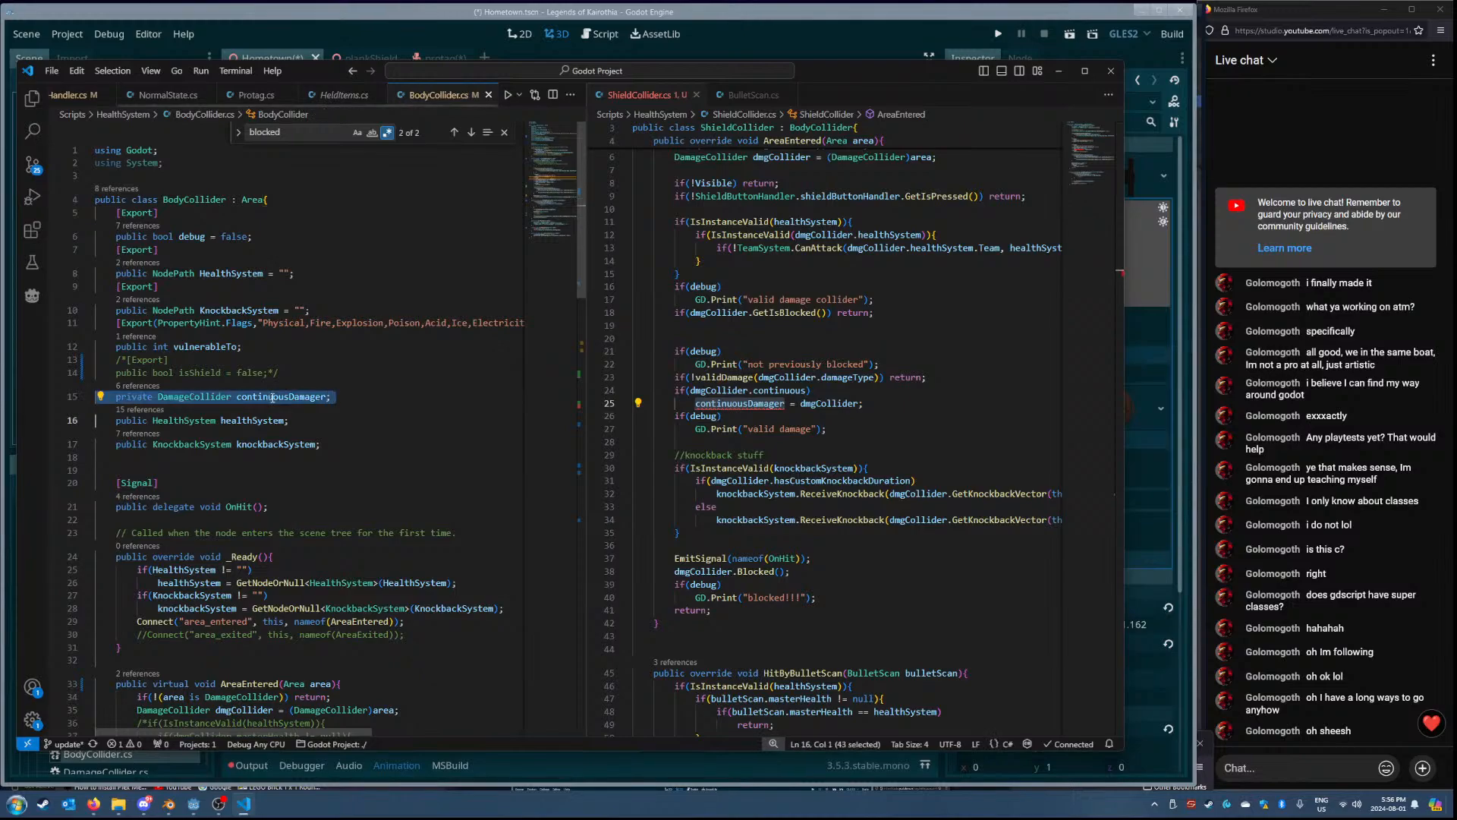
pyautogui.scroll(2, 770, 392)
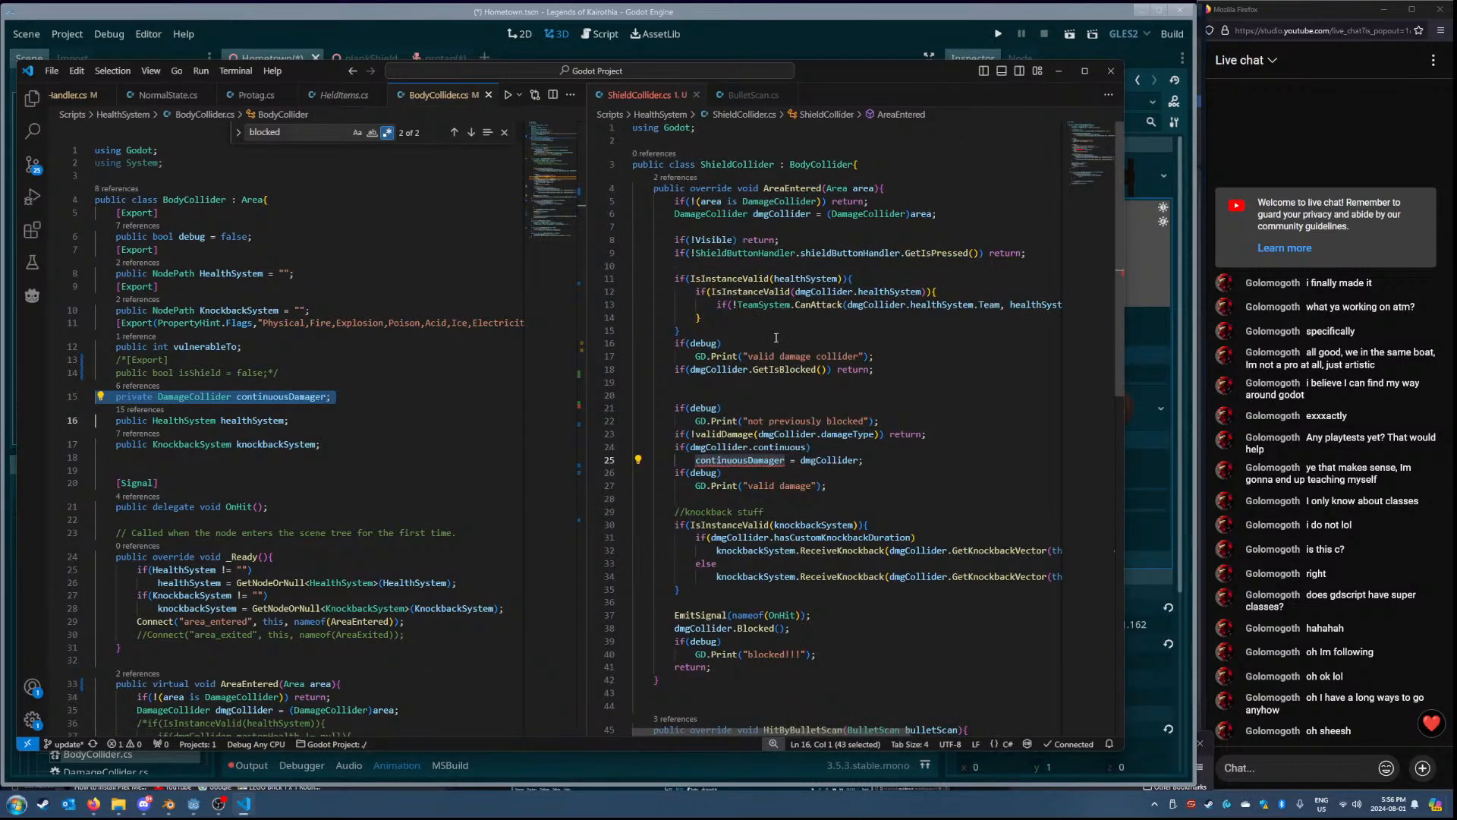
pyautogui.click(237, 397)
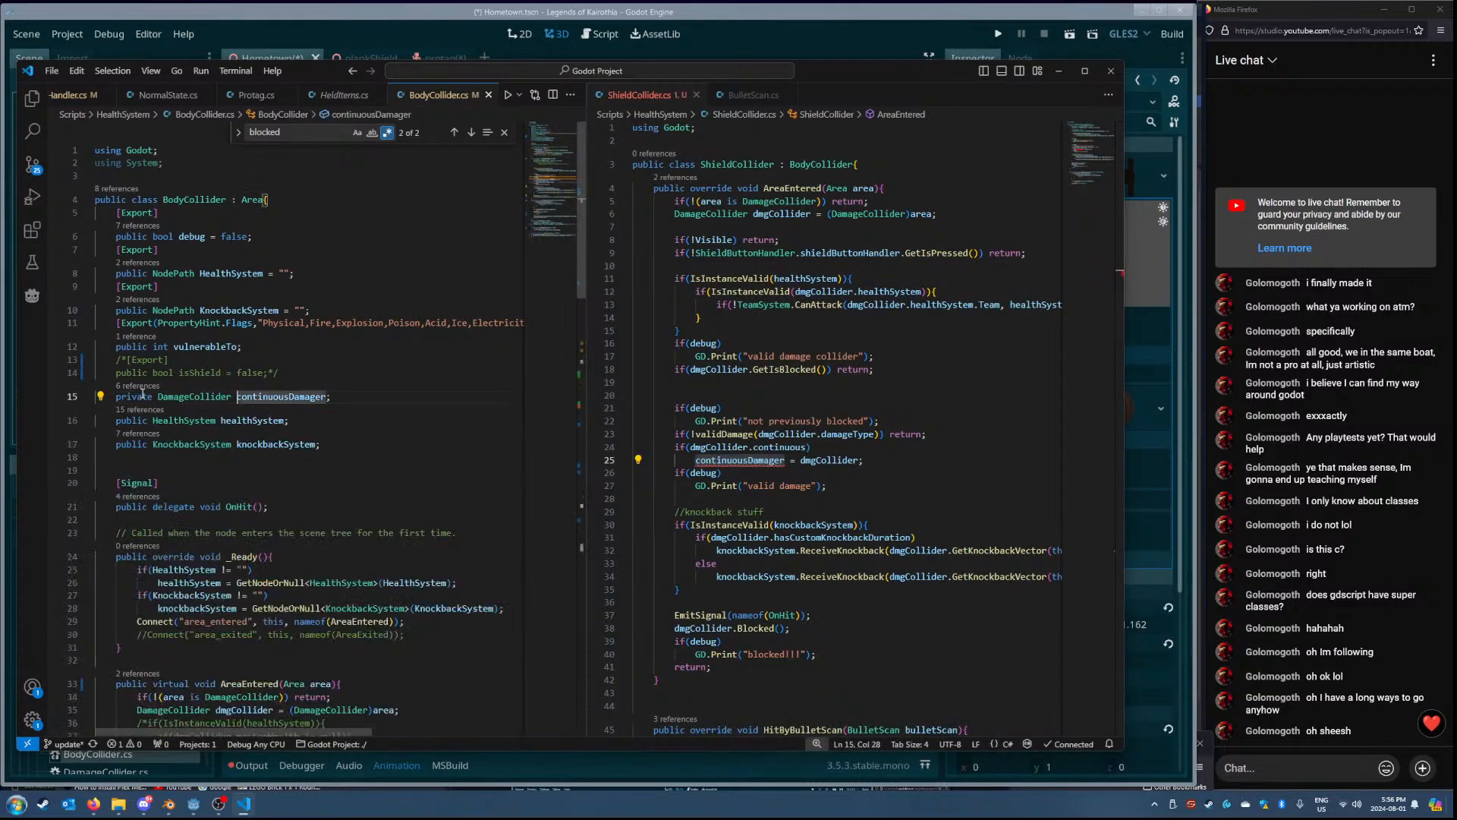
pyautogui.doubleClick(142, 396)
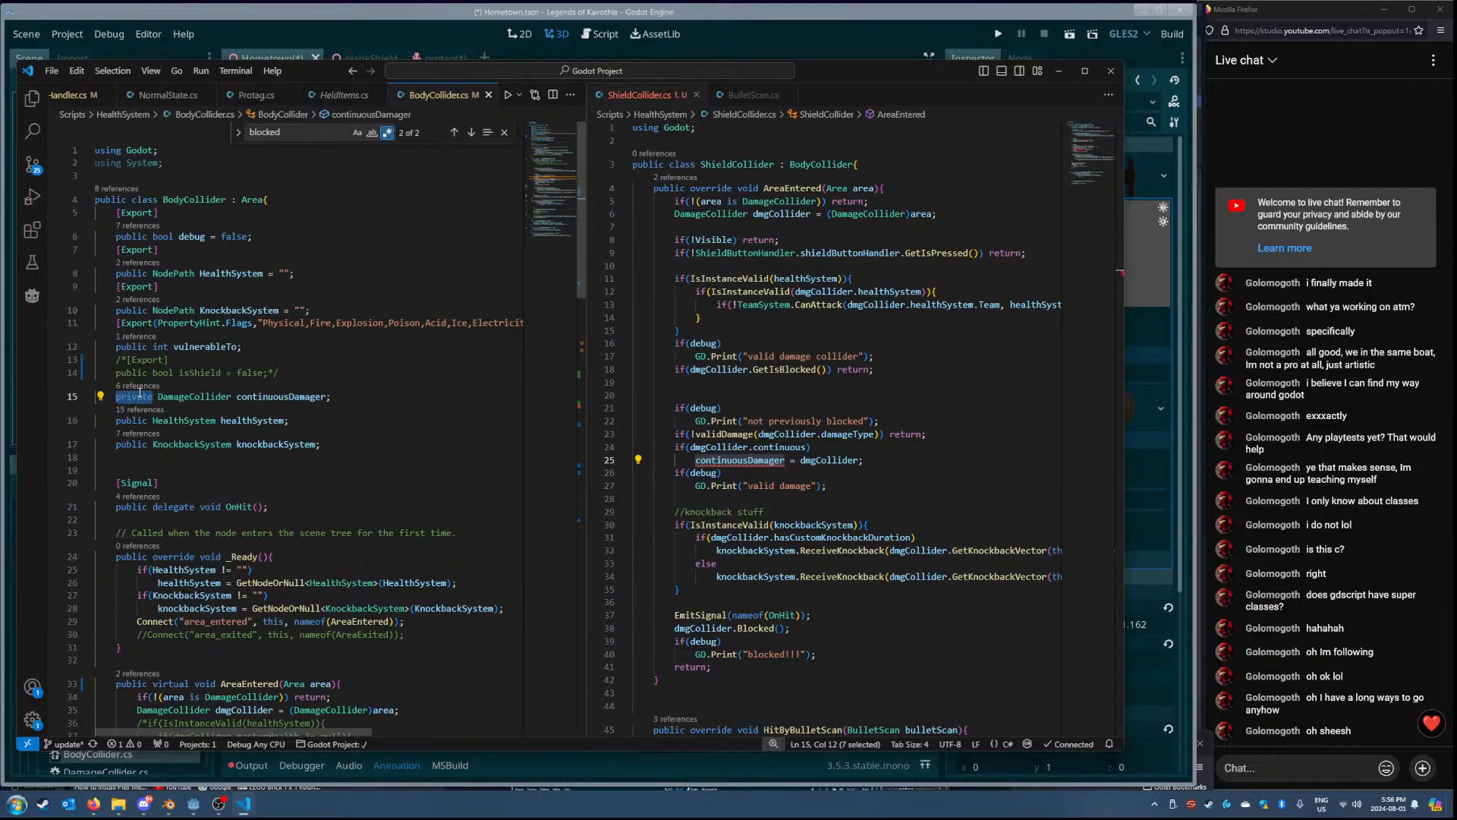
pyautogui.write('internal')
pyautogui.hotkey('ctrl', 's')
# - Examine the commented-out isShield code and the AreaExited method in BodyCollider.cs
pyautogui.click(288, 361)
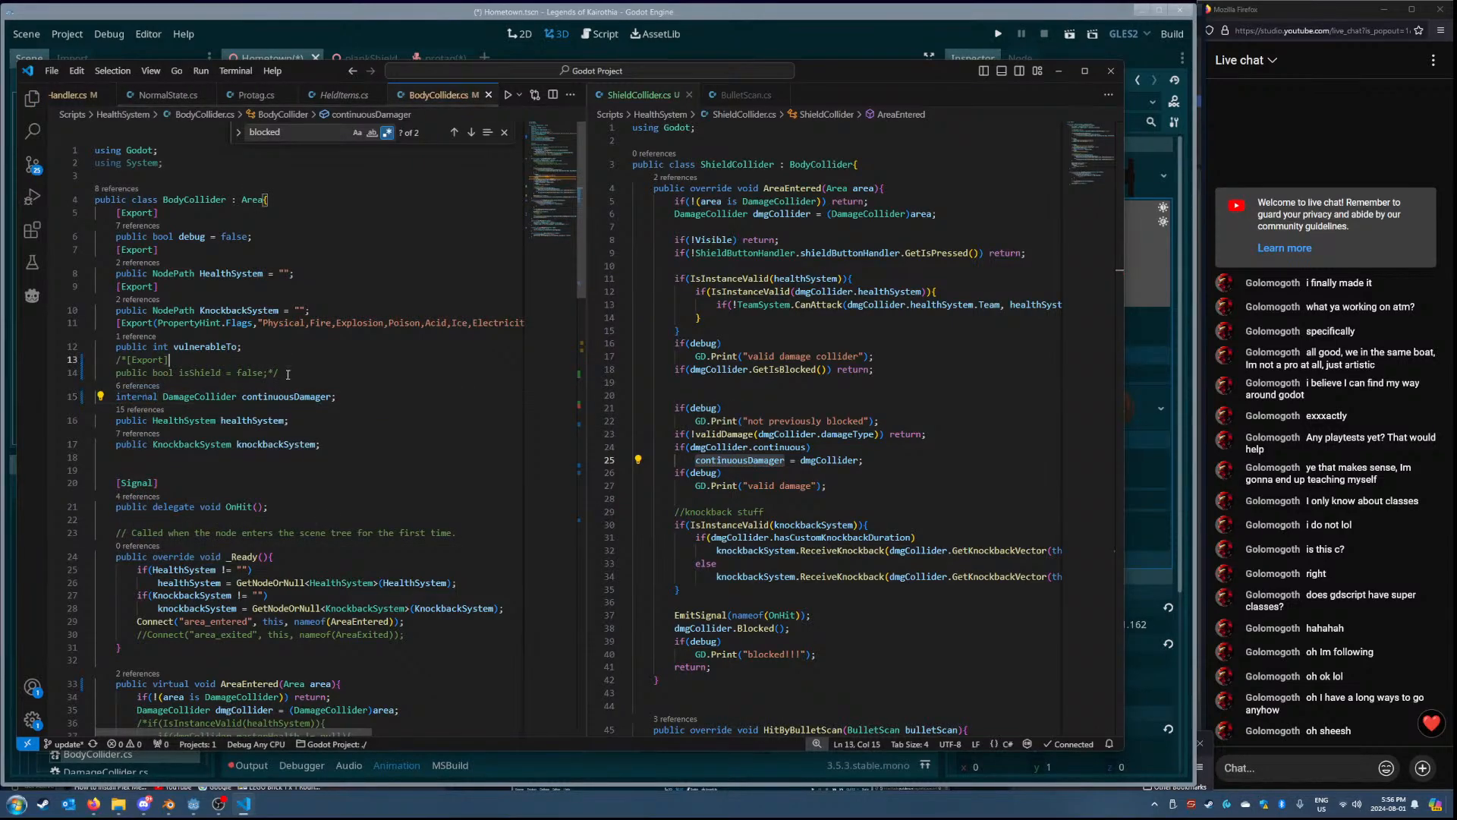
pyautogui.moveTo(287, 374); pyautogui.dragTo(46, 363)
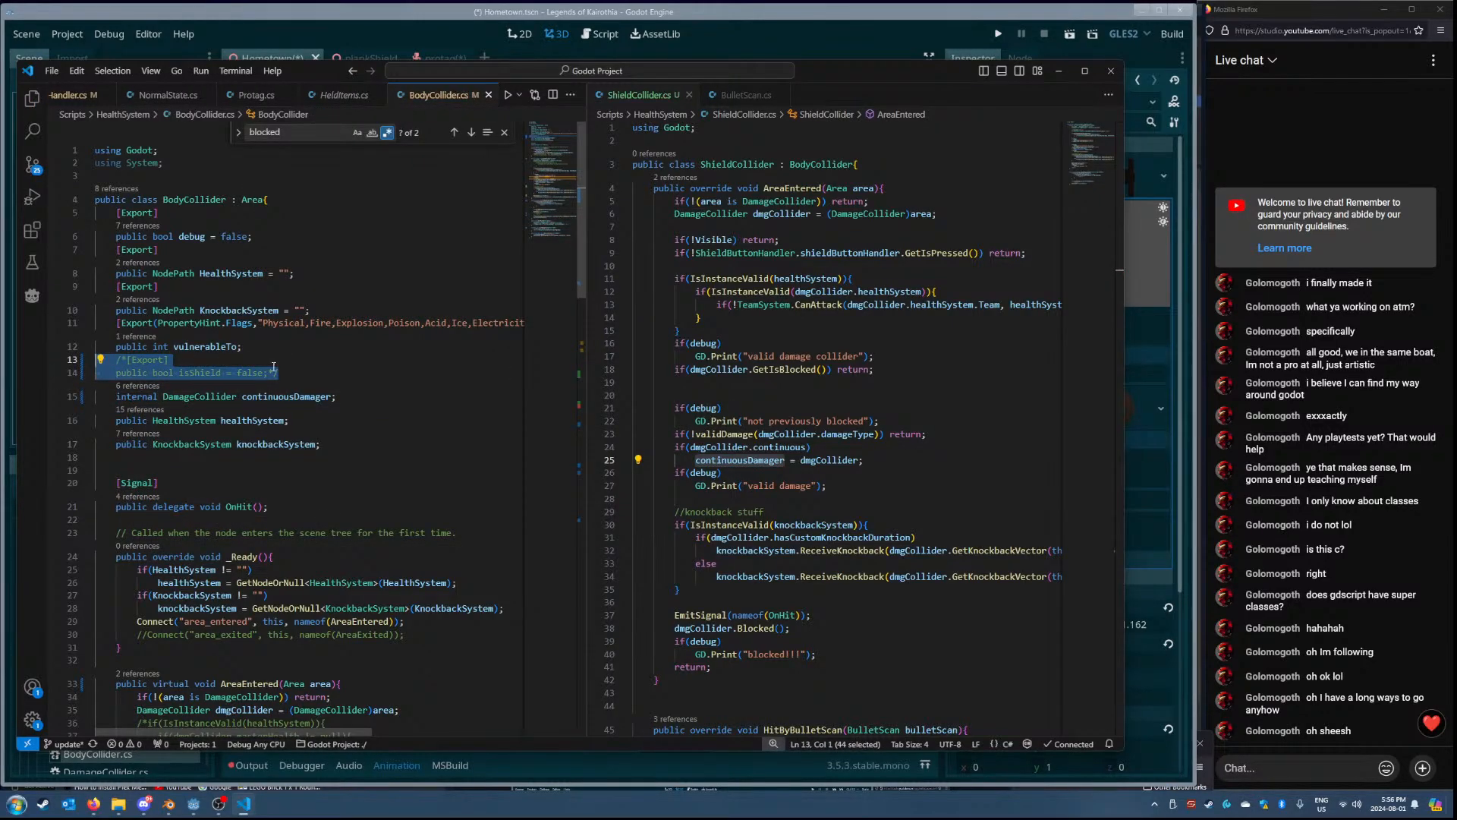
pyautogui.click(301, 376)
pyautogui.scroll(-20, 323, 381)
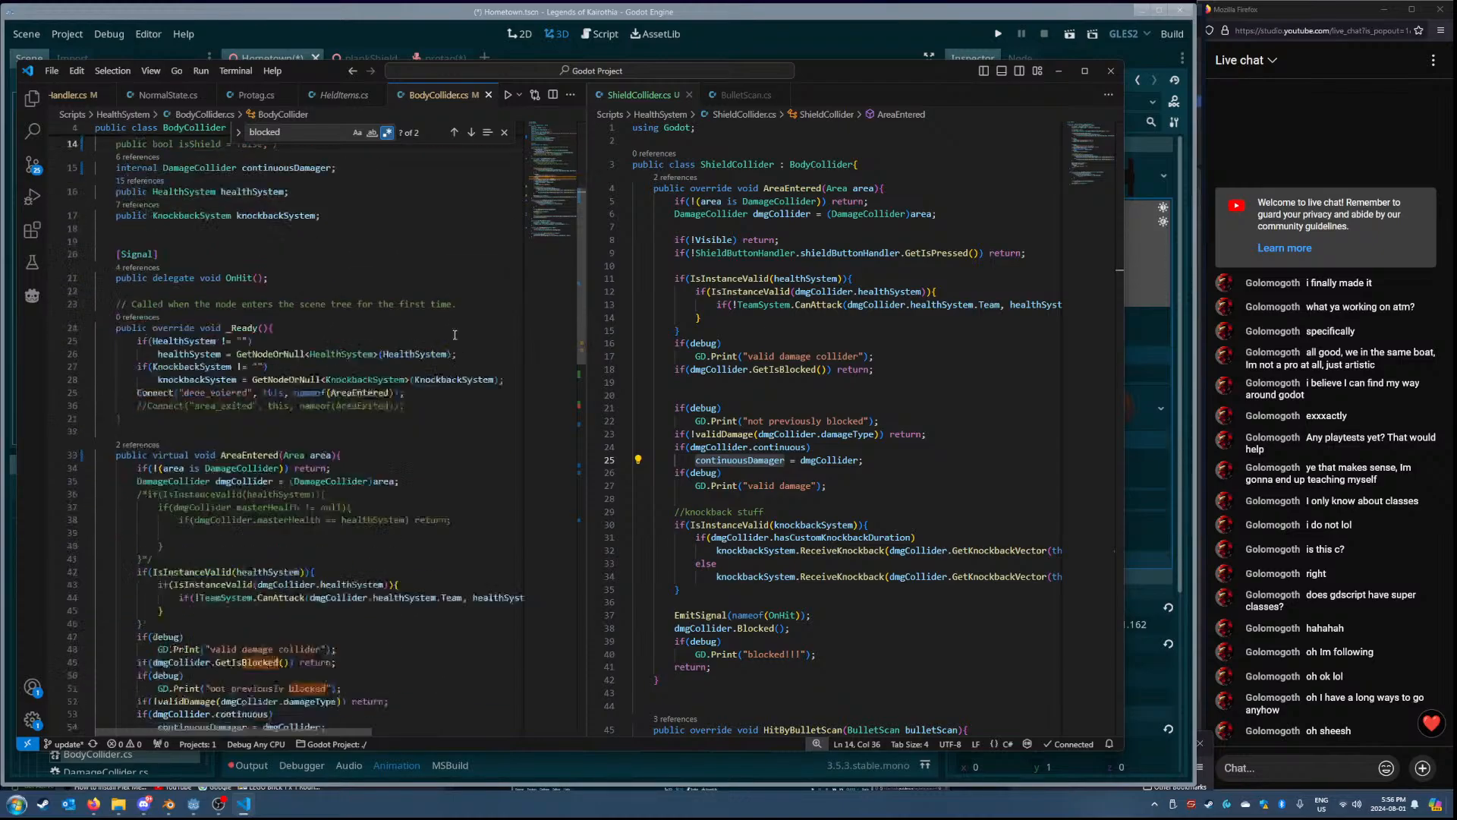
pyautogui.scroll(-6, 484, 421)
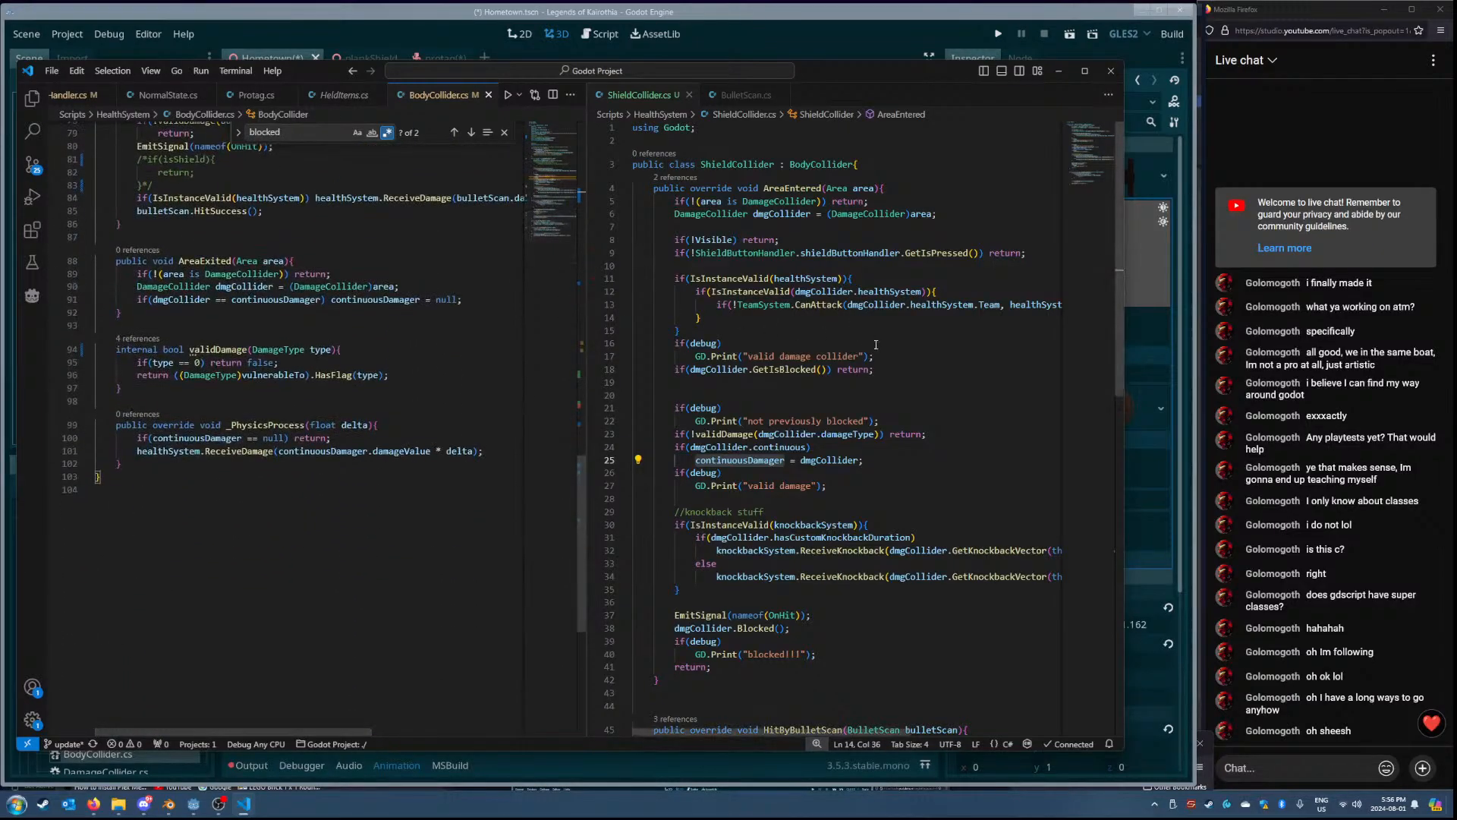
pyautogui.scroll(5, 484, 421)
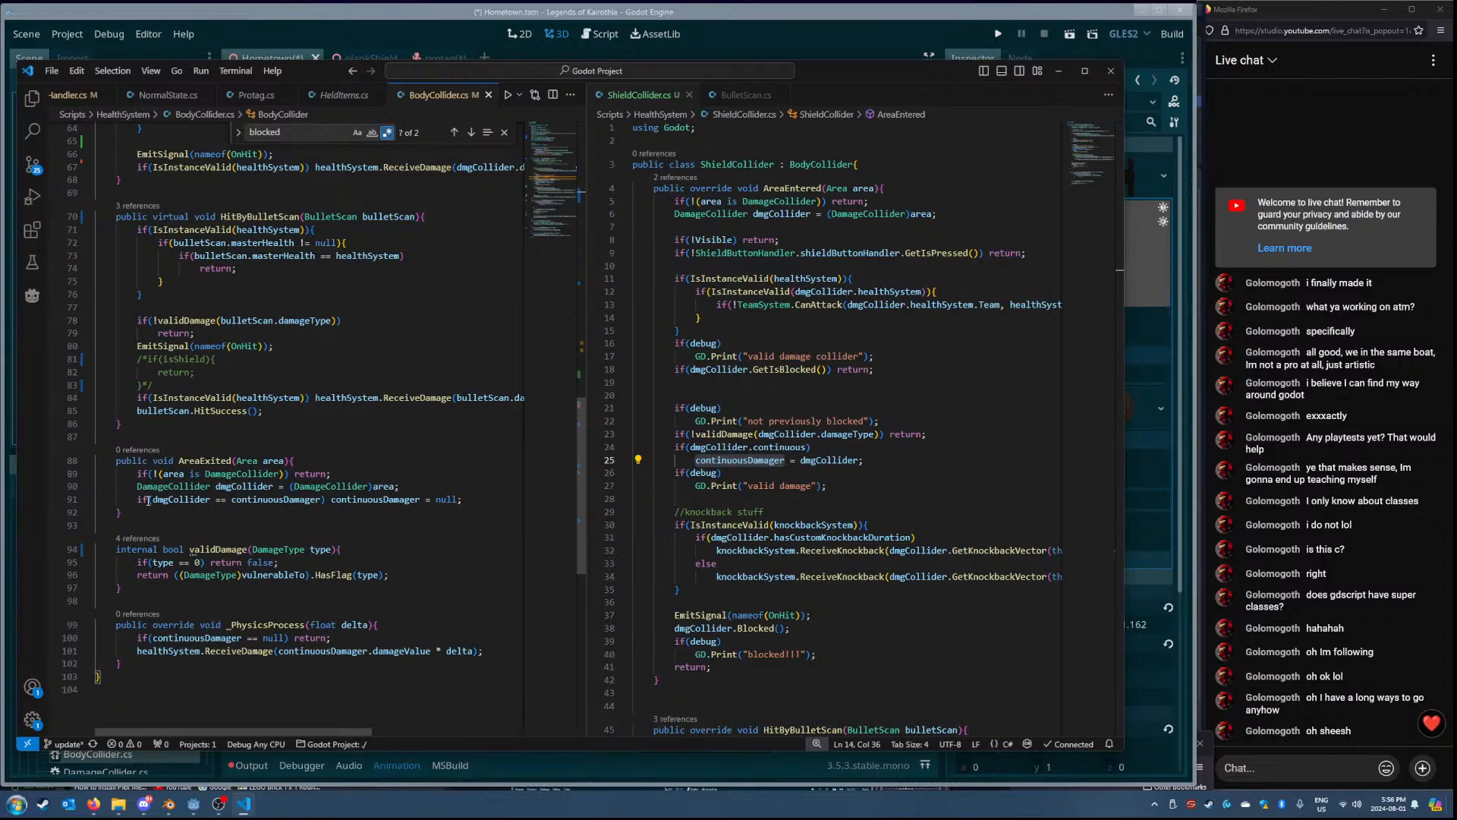
pyautogui.doubleClick(198, 461)
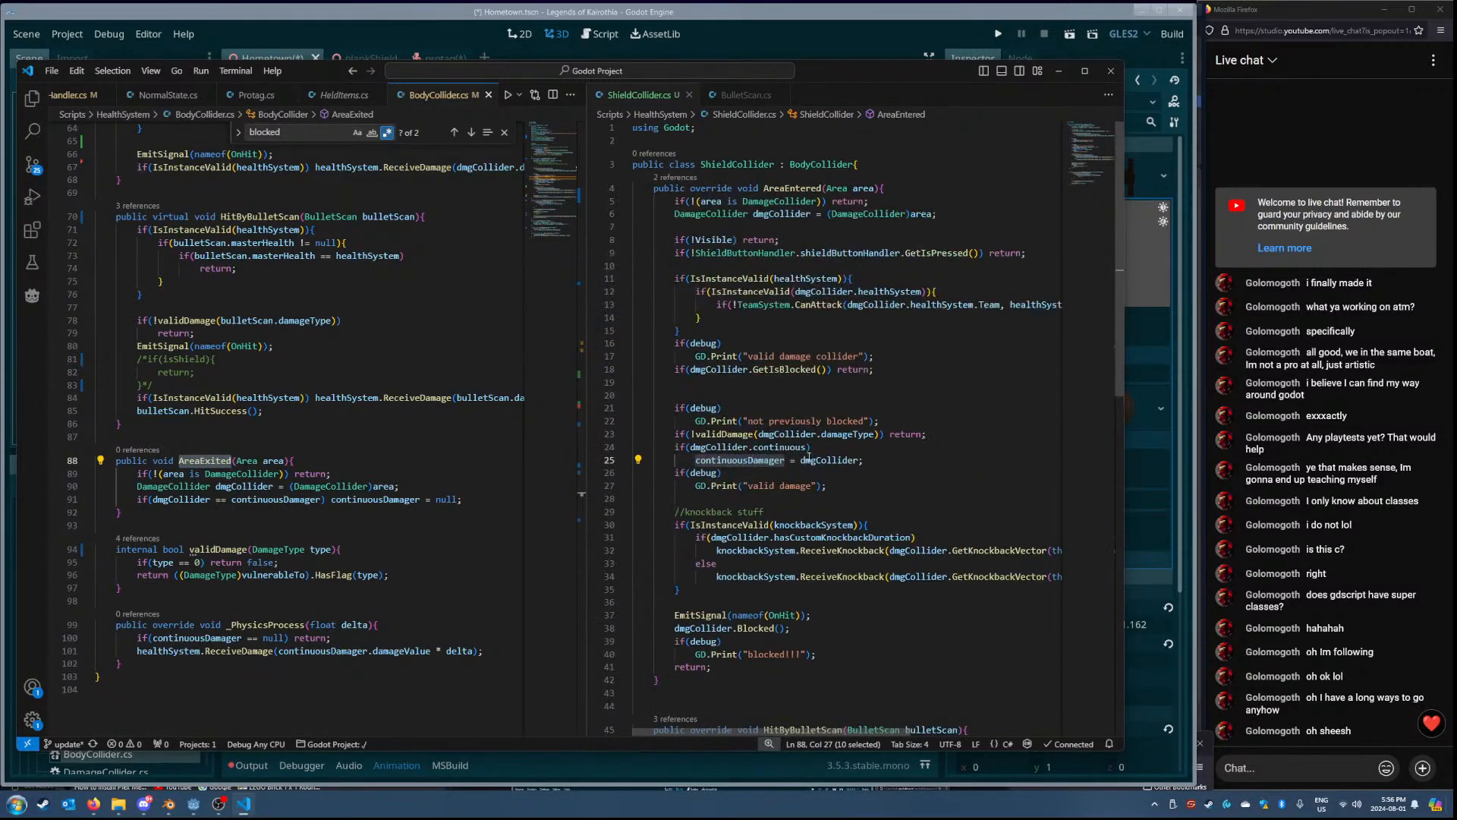
# - Check ShieldCollider's AreaEntered and HitByBulletScan overrides against the methods of its BodyCollider base class
pyautogui.click(773, 160)
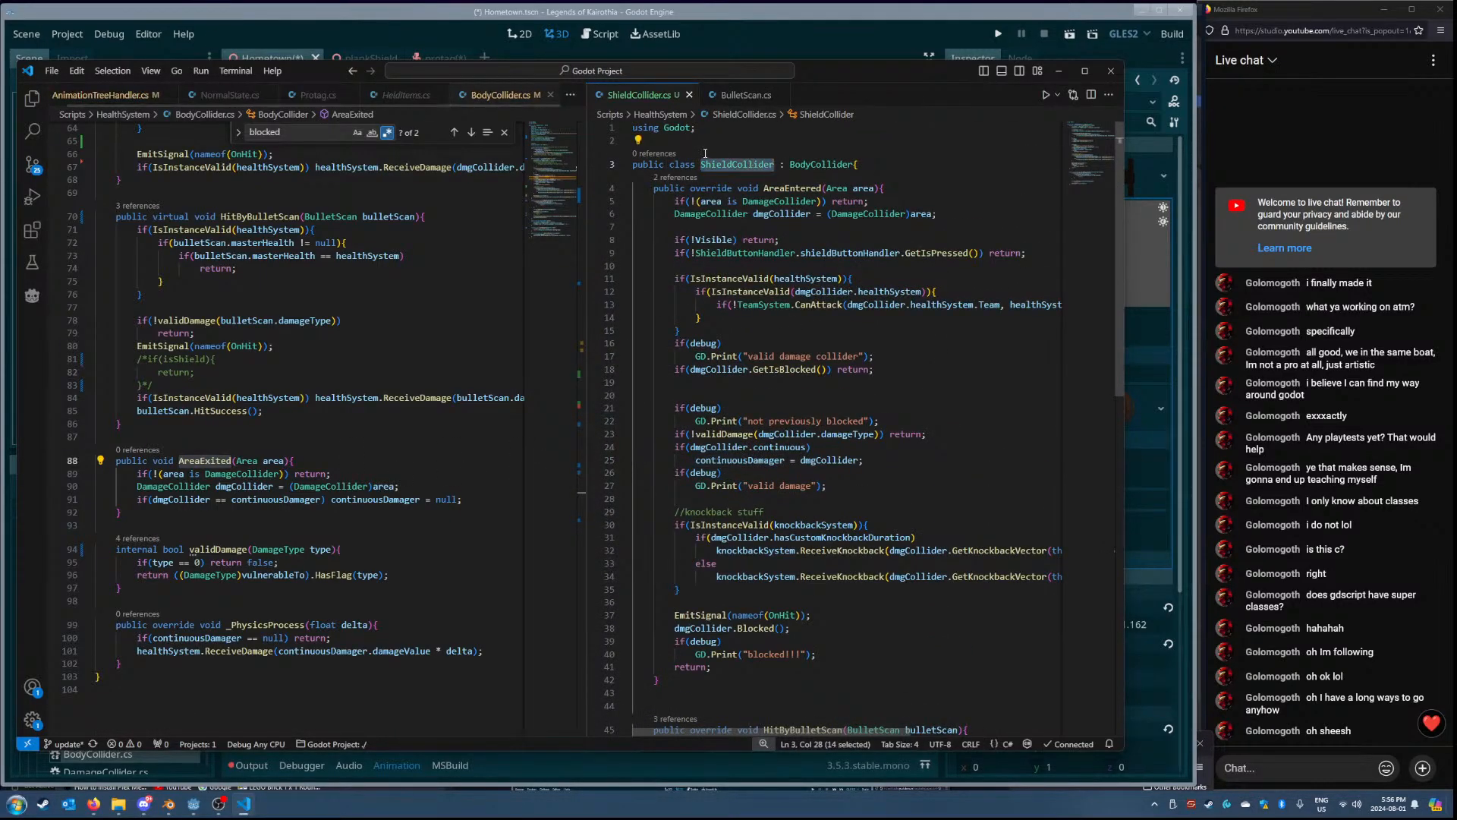
pyautogui.tripleClick(261, 230)
pyautogui.click(164, 461)
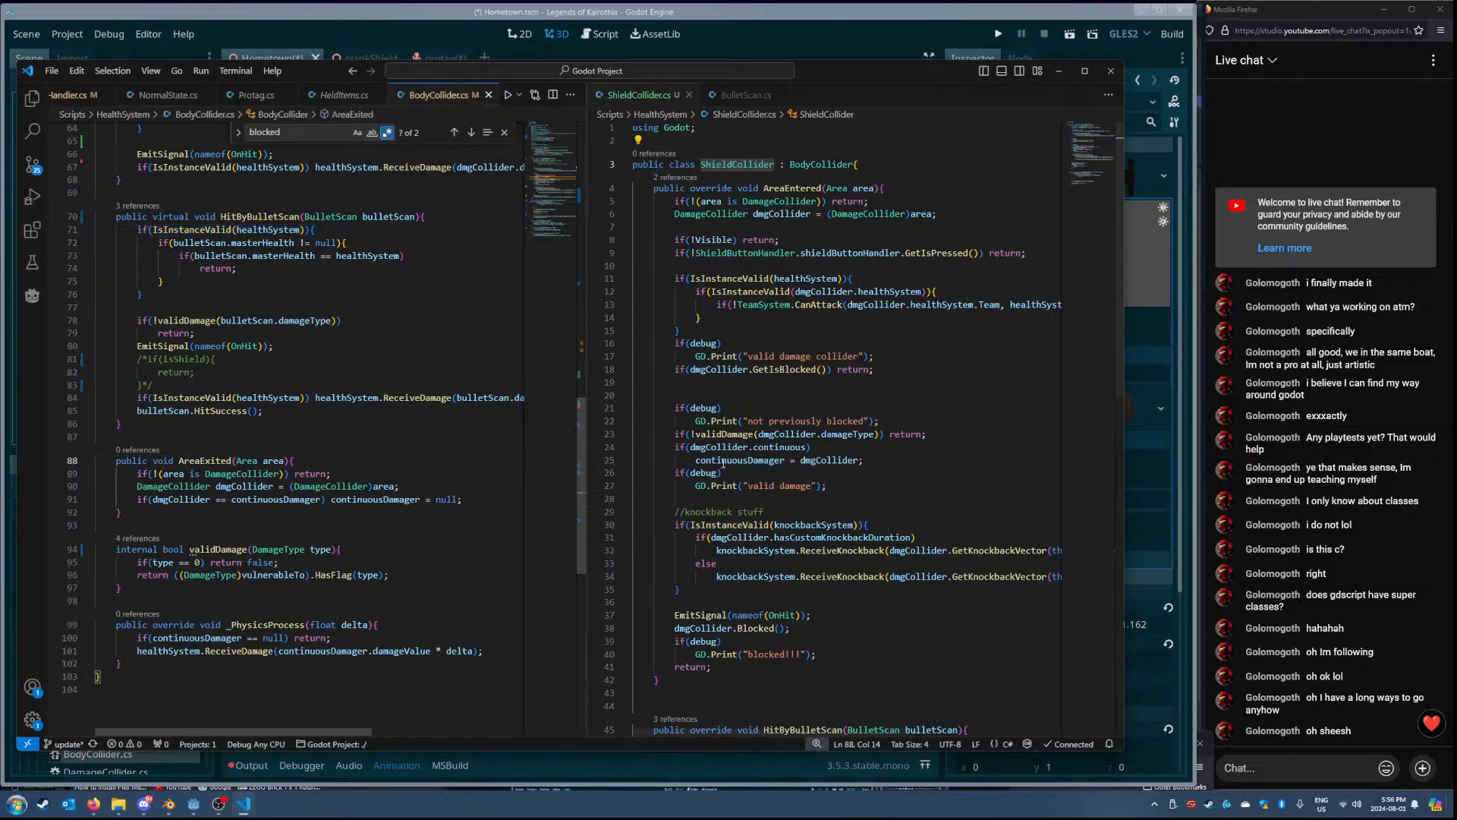
pyautogui.doubleClick(793, 188)
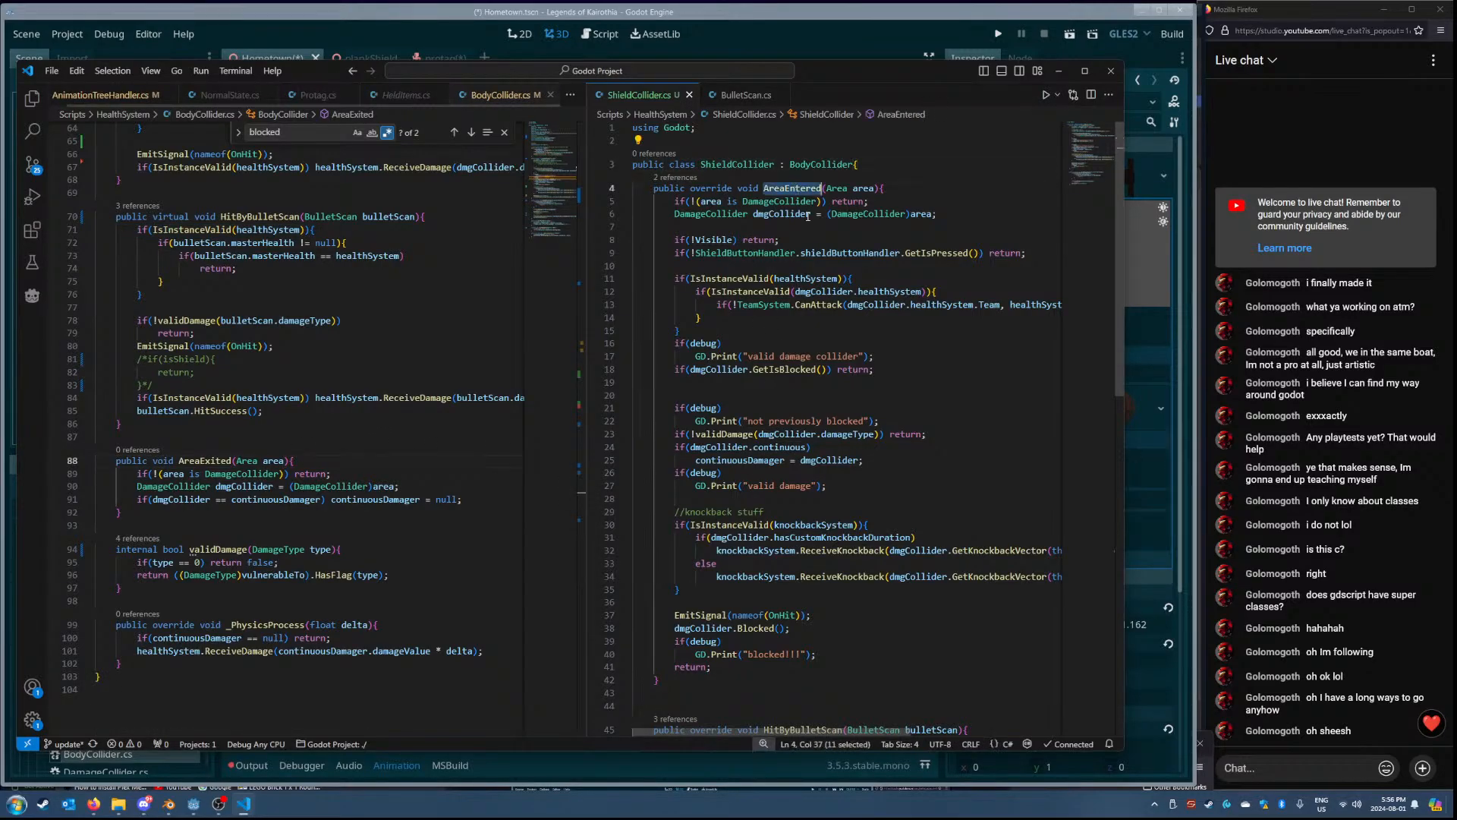
pyautogui.scroll(-5, 809, 442)
pyautogui.doubleClick(809, 442)
pyautogui.scroll(5, 793, 409)
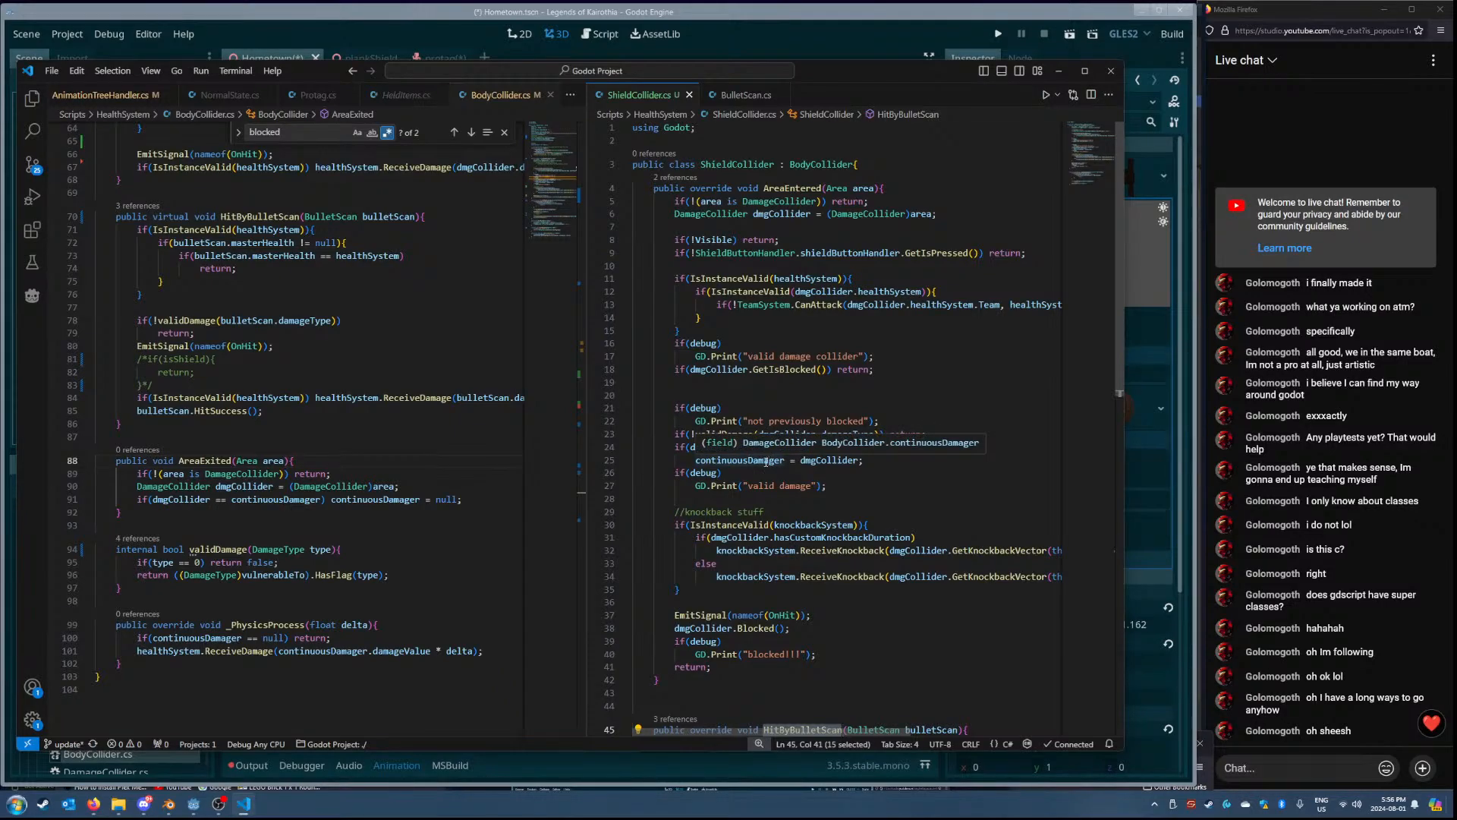
pyautogui.scroll(-2, 789, 501)
pyautogui.scroll(1, 813, 489)
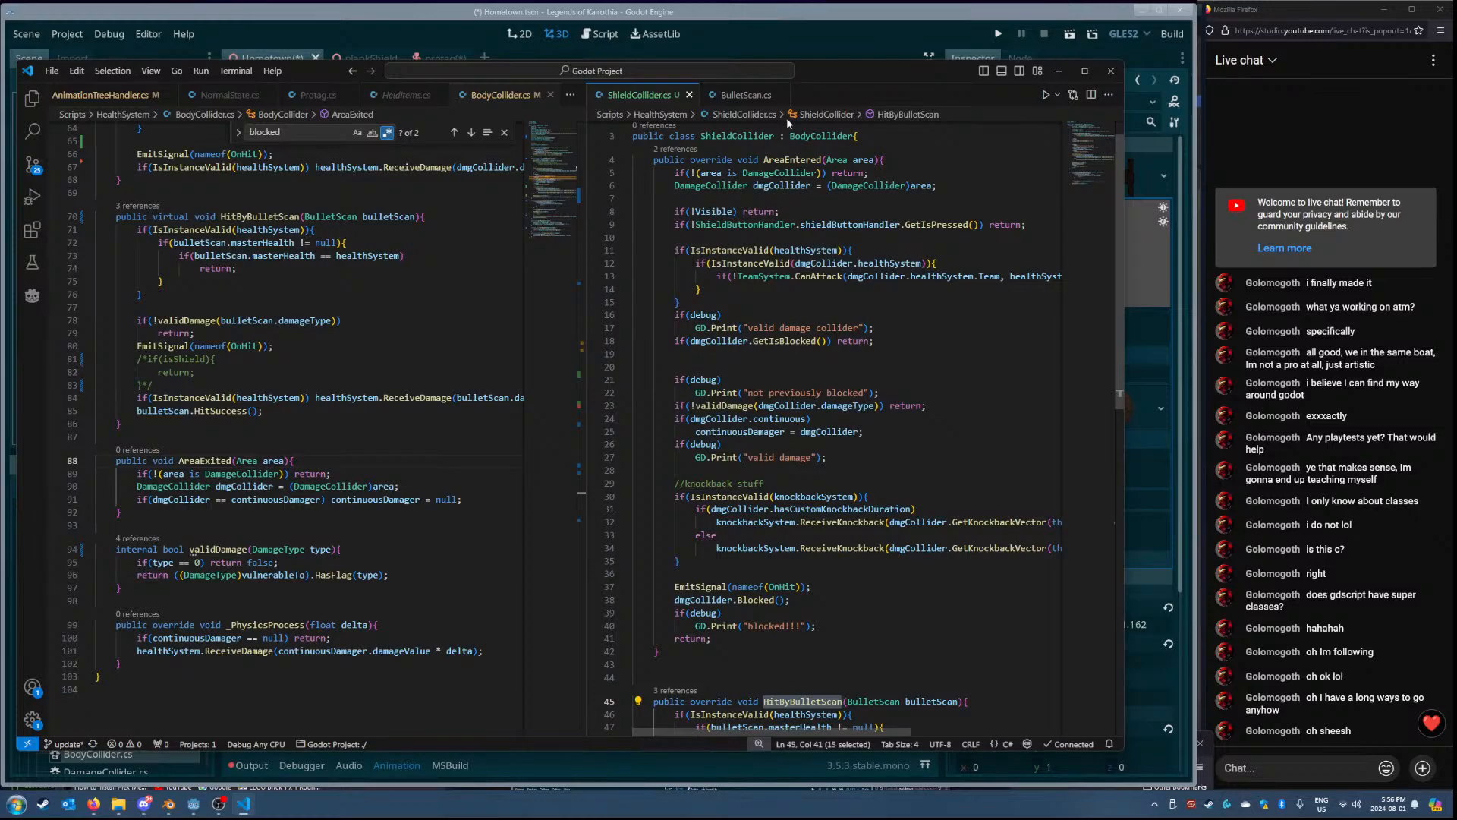
# - Switch to the protag scene in Godot and build the C# project
pyautogui.click(783, 51)
pyautogui.click(451, 61)
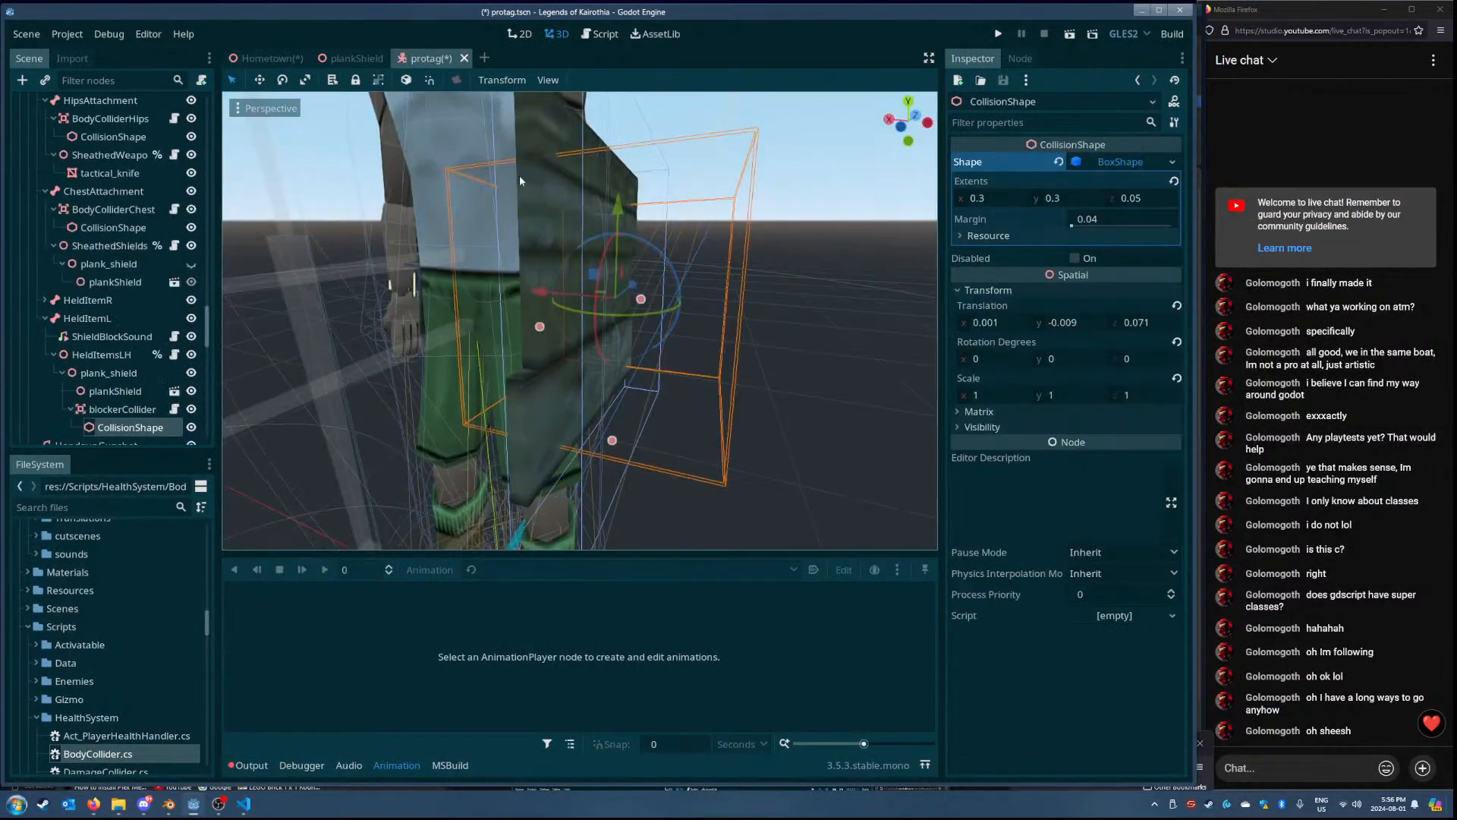
pyautogui.click(1170, 34)
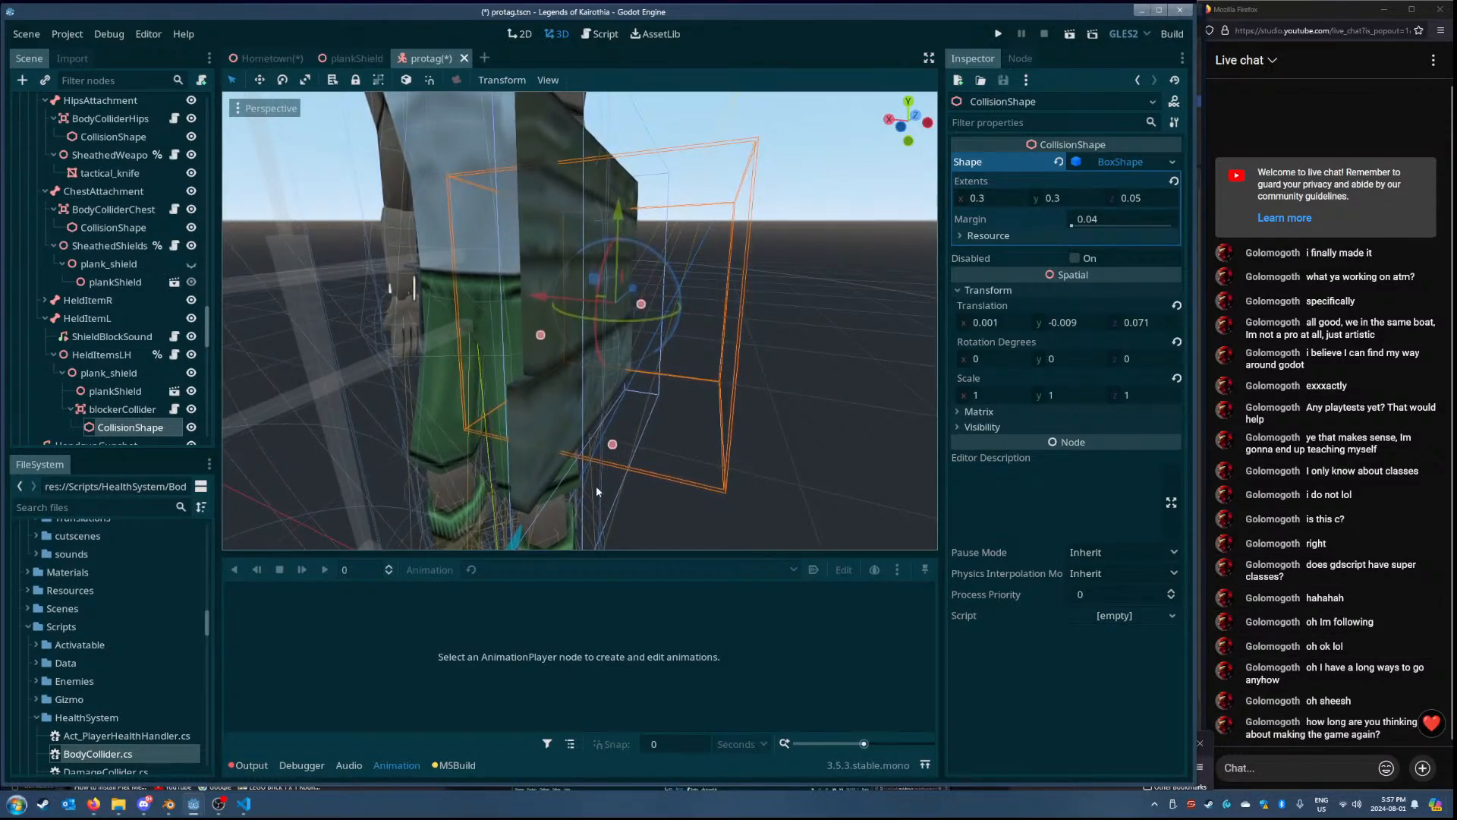
# - Replace the script on the held plank shield's blockerCollider with ShieldCollider.cs, and save the protag scene
pyautogui.click(109, 408)
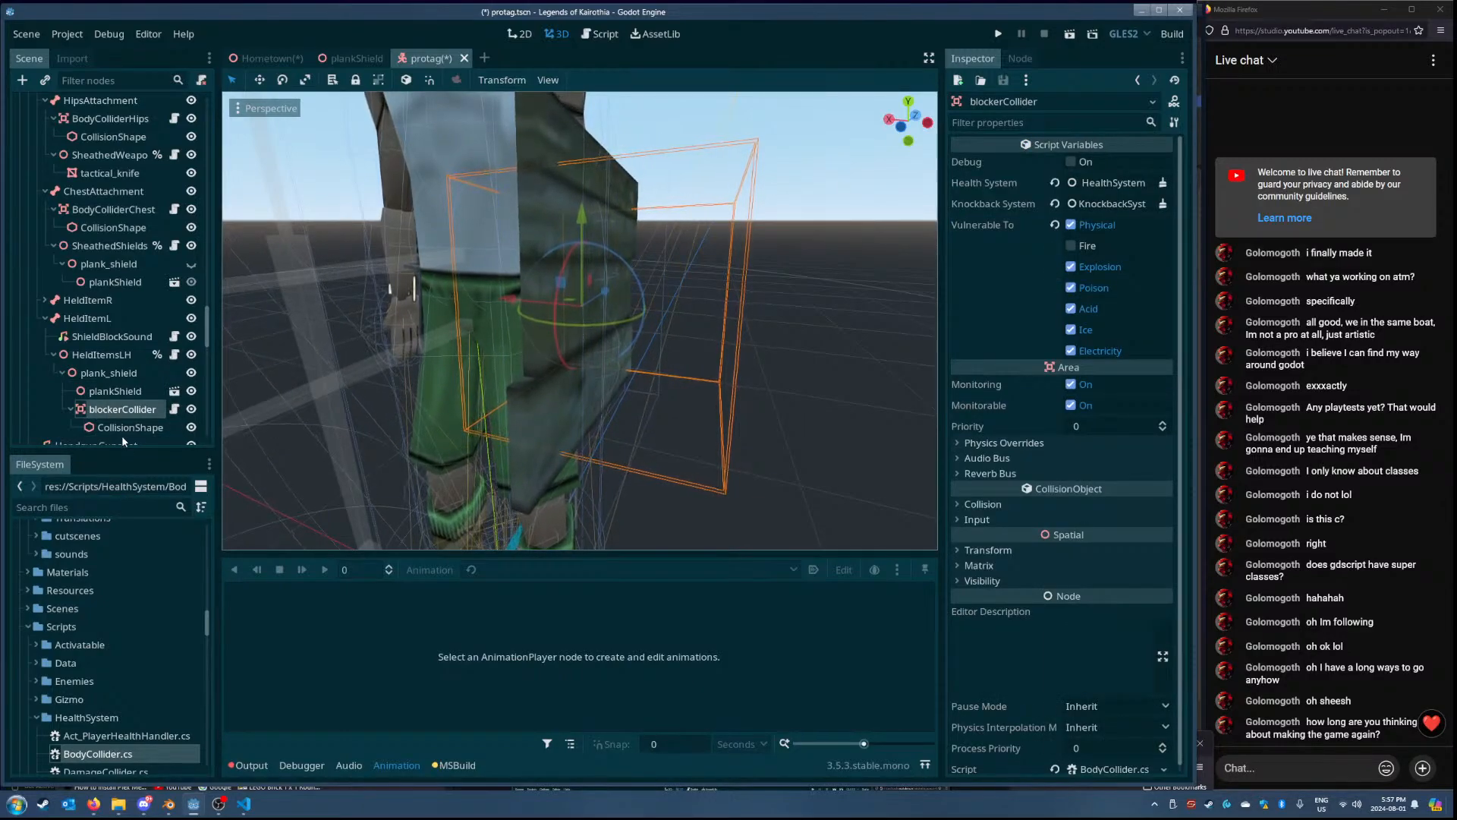
pyautogui.click(171, 393)
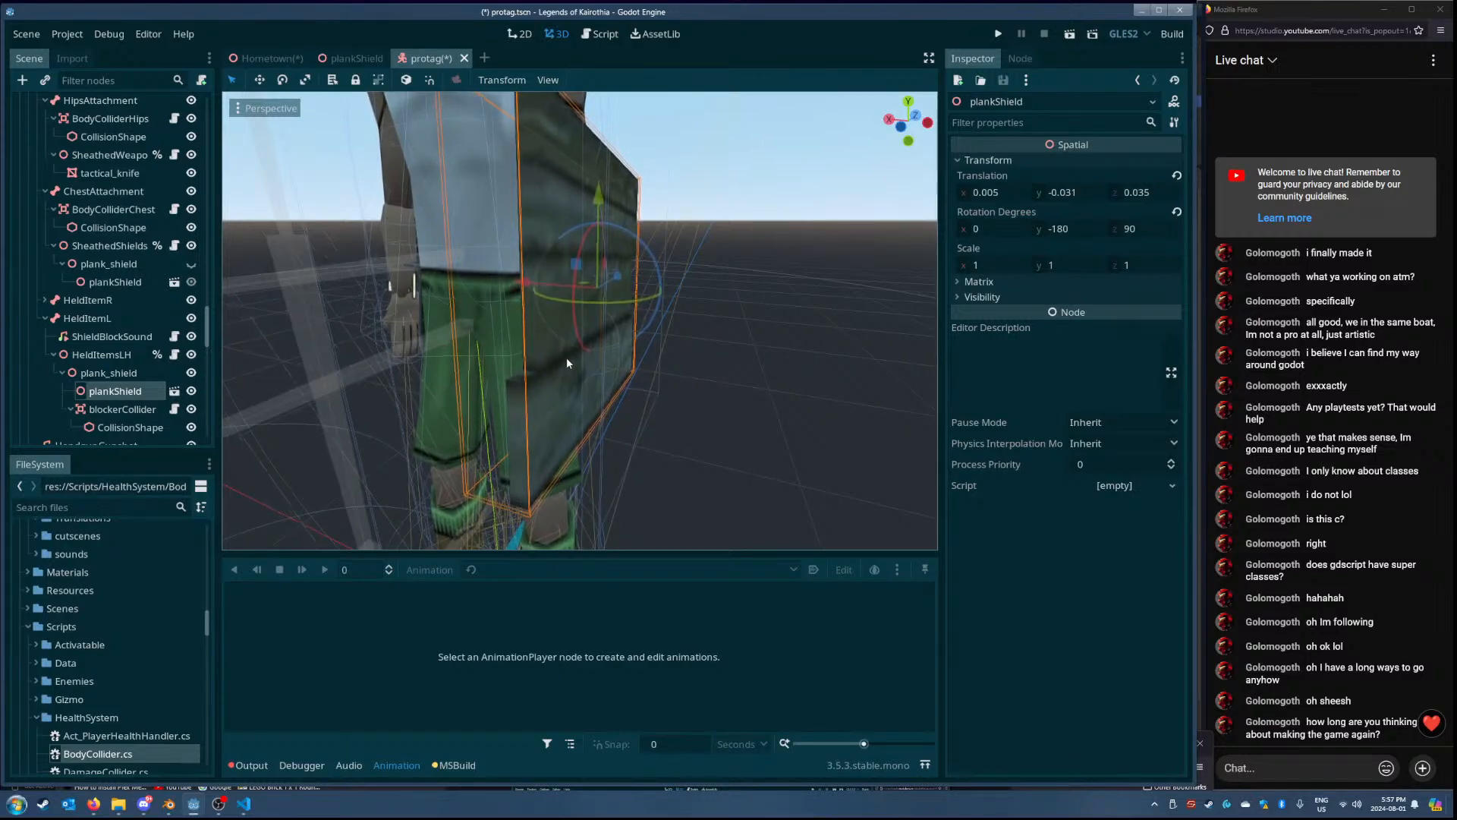
pyautogui.click(129, 283)
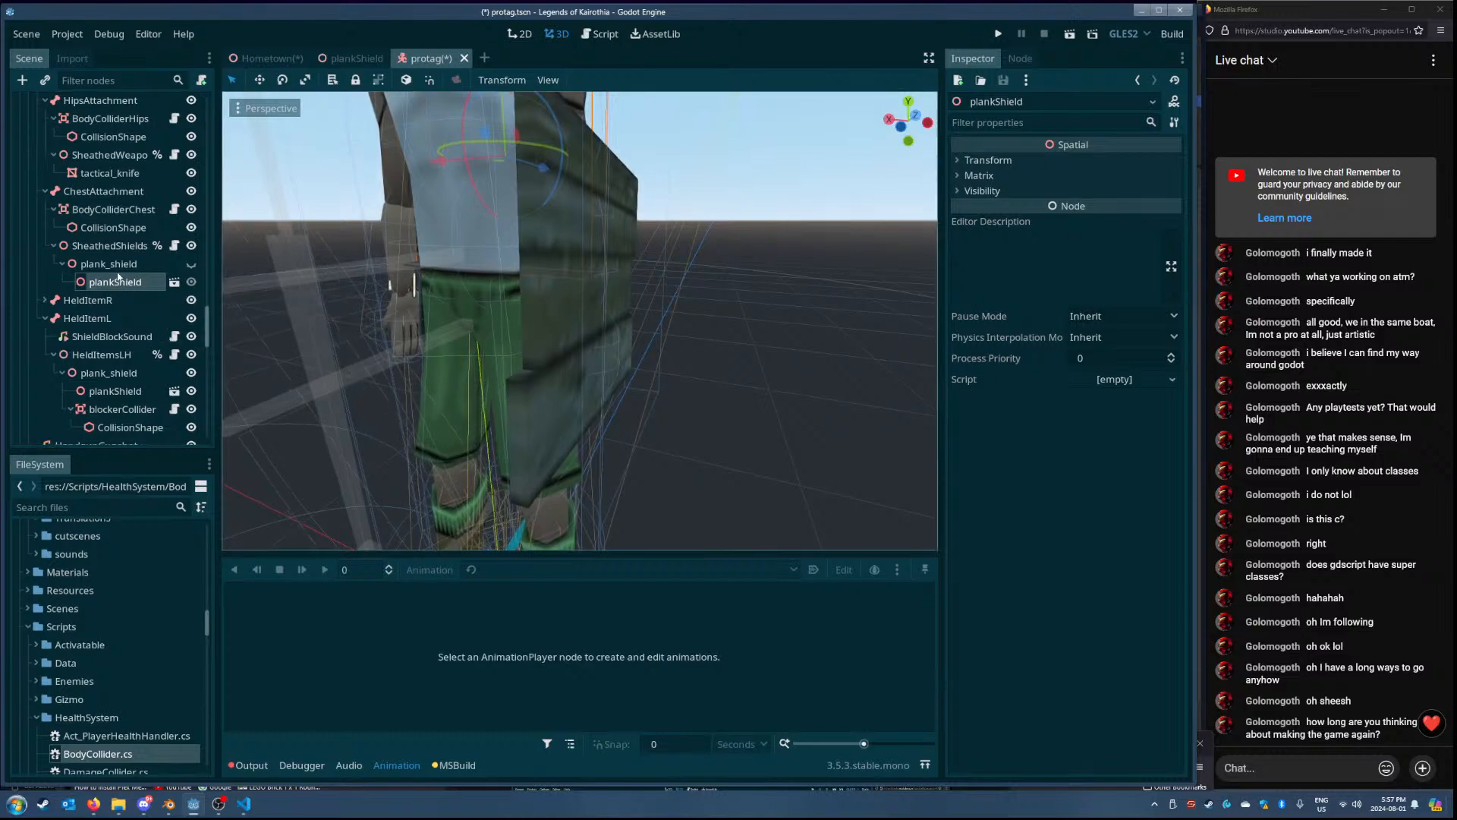
pyautogui.click(113, 266)
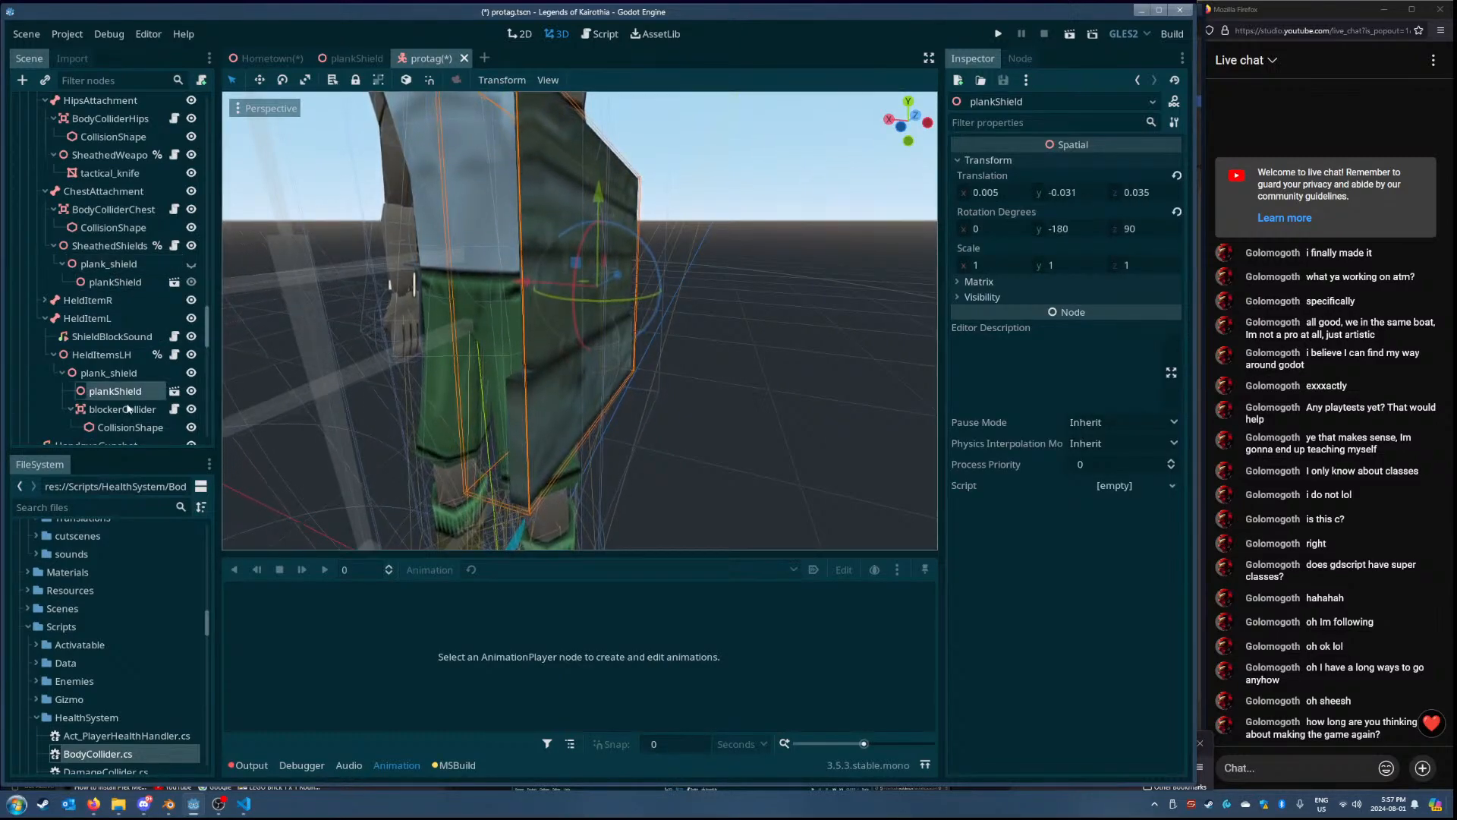
pyautogui.click(599, 367)
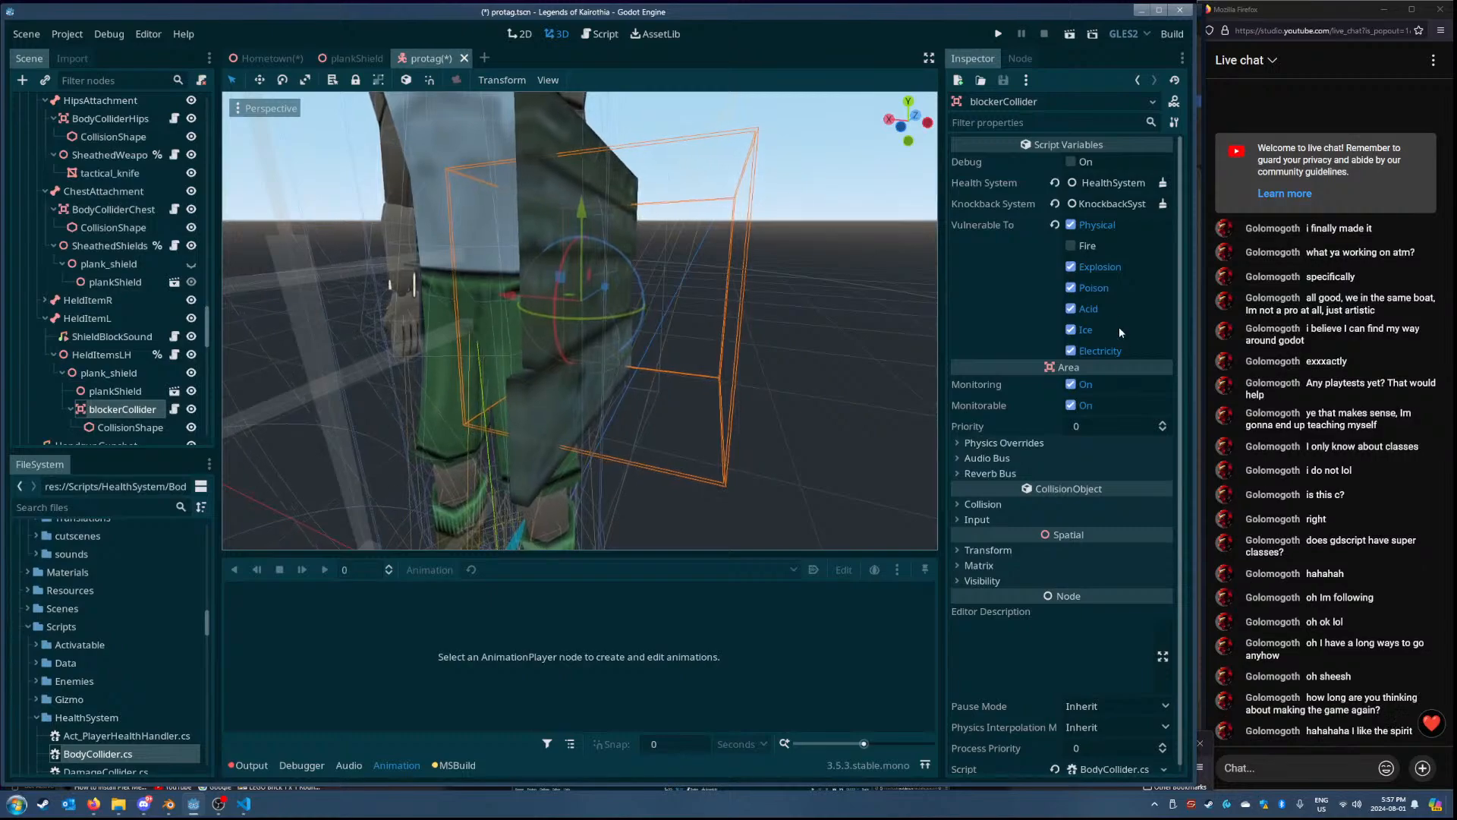
pyautogui.scroll(-1, 1085, 425)
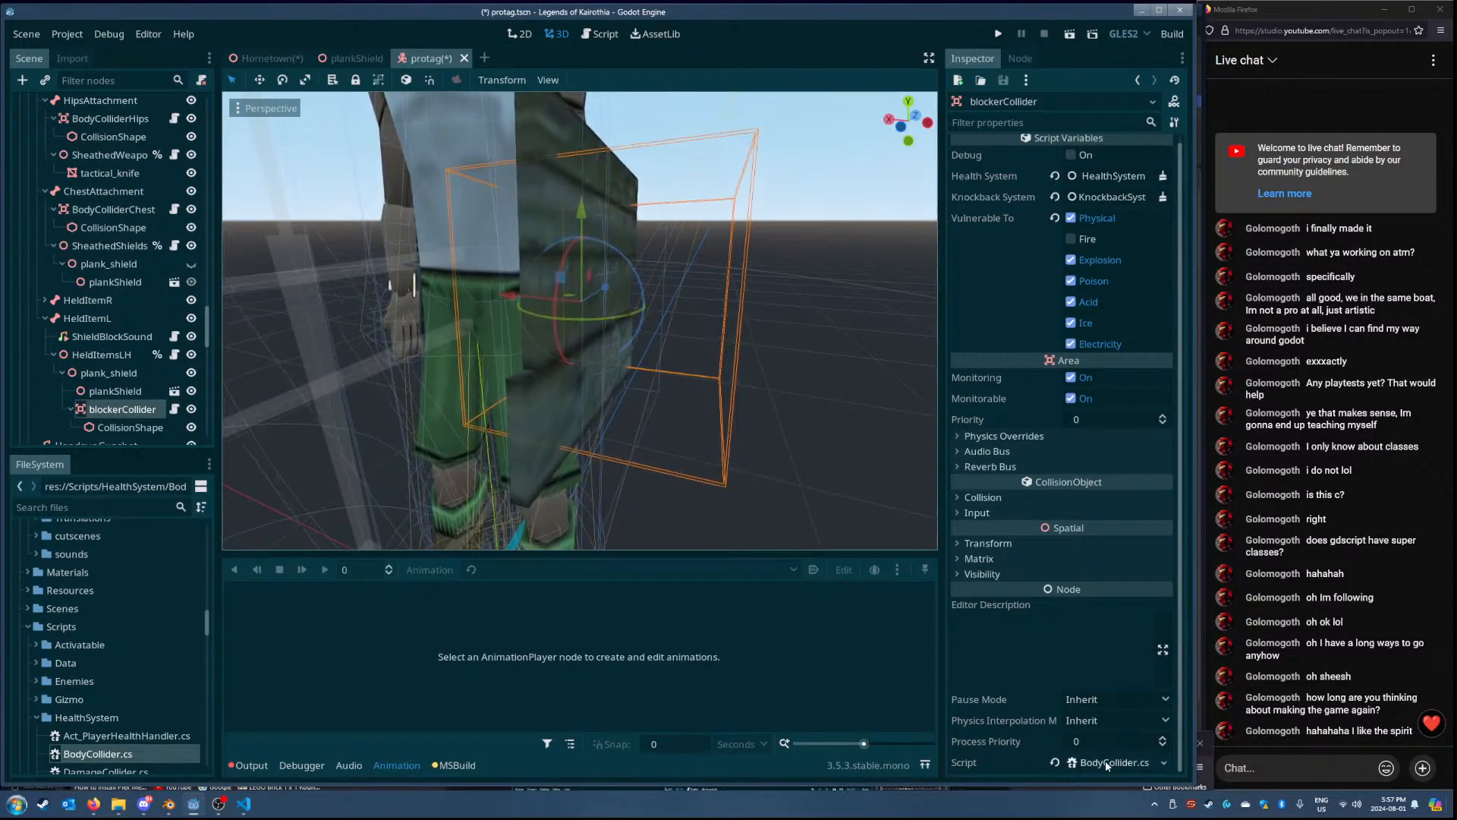
pyautogui.click(1164, 762)
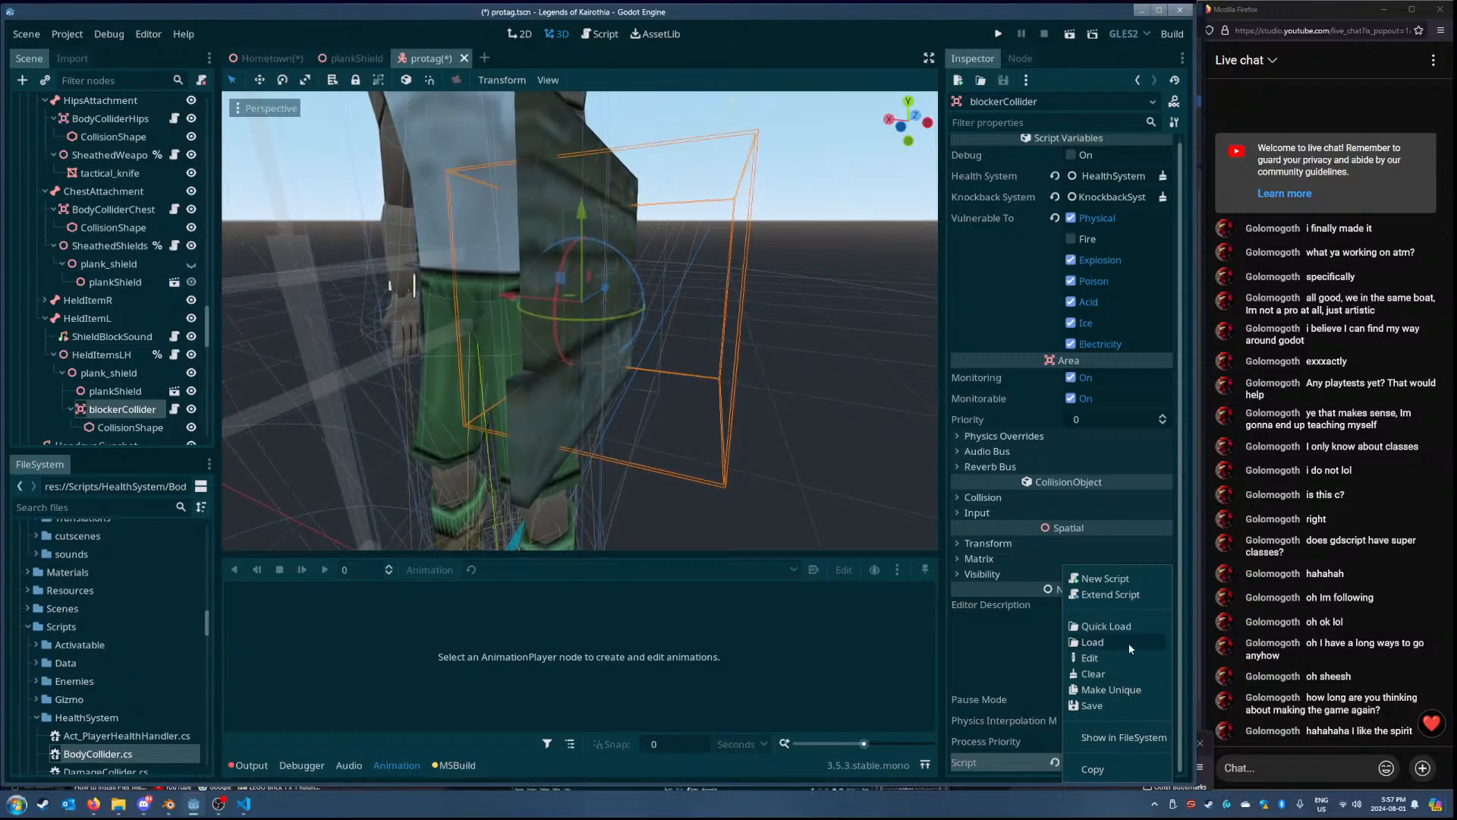
pyautogui.click(1118, 626)
pyautogui.write('shieldc')
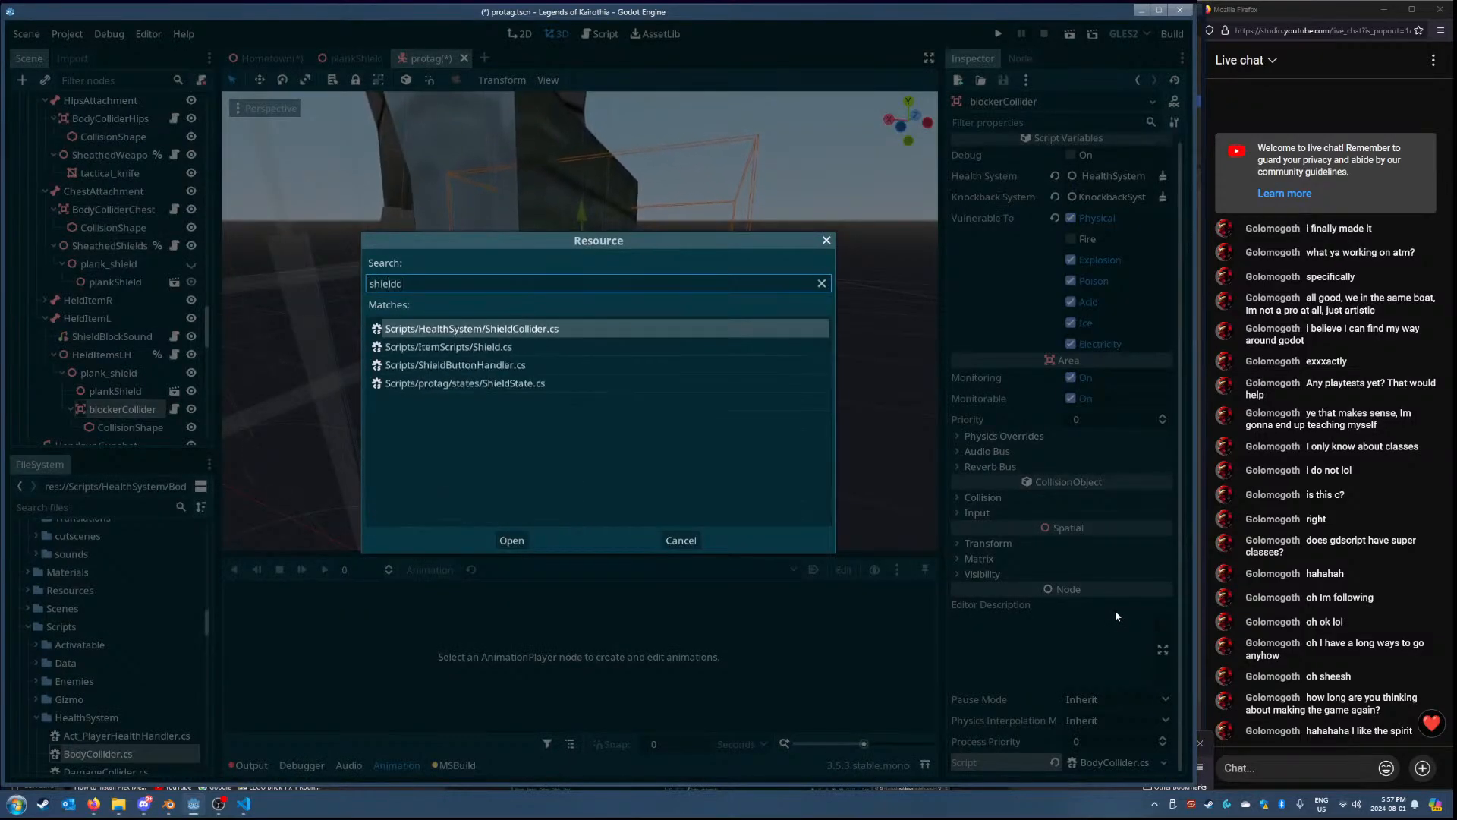
pyautogui.press('Return')
pyautogui.hotkey('ctrl', 's')
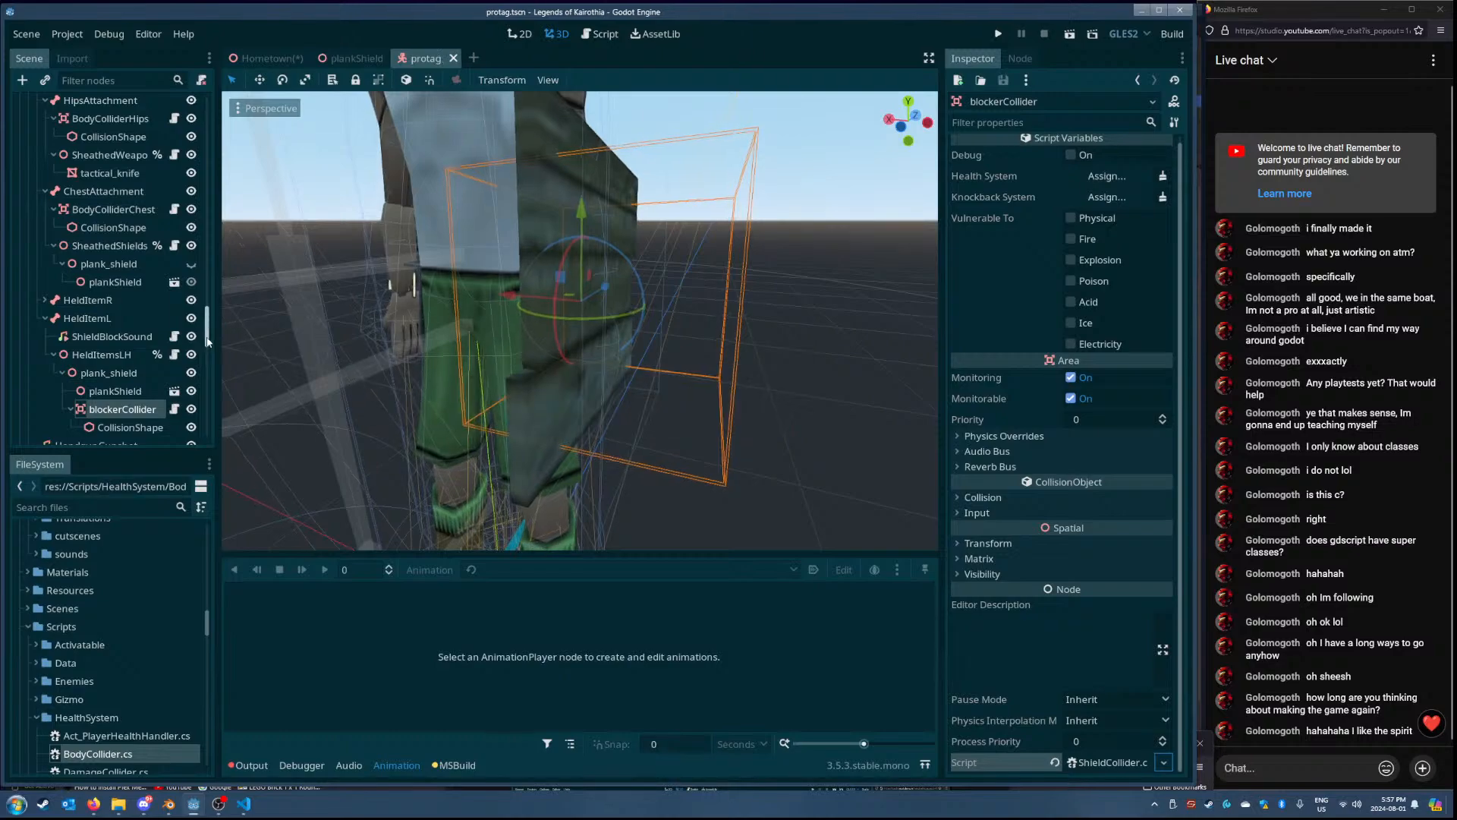
# - Assign the HealthSystem and KnockbackSystem nodes to blockerCollider's matching script variables, and save the scene
pyautogui.moveTo(205, 340); pyautogui.dragTo(194, 106)
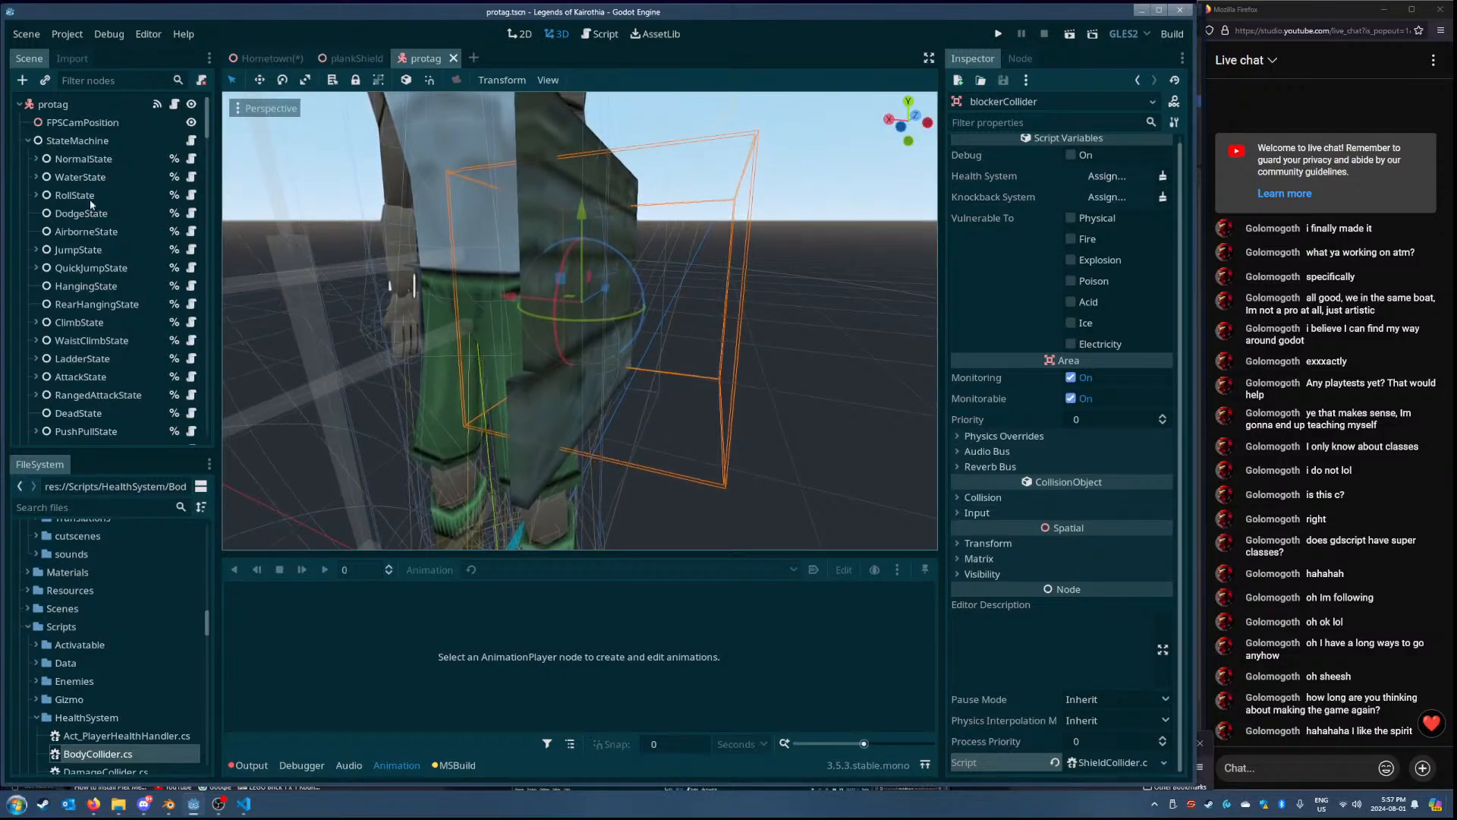
pyautogui.scroll(-6, 89, 199)
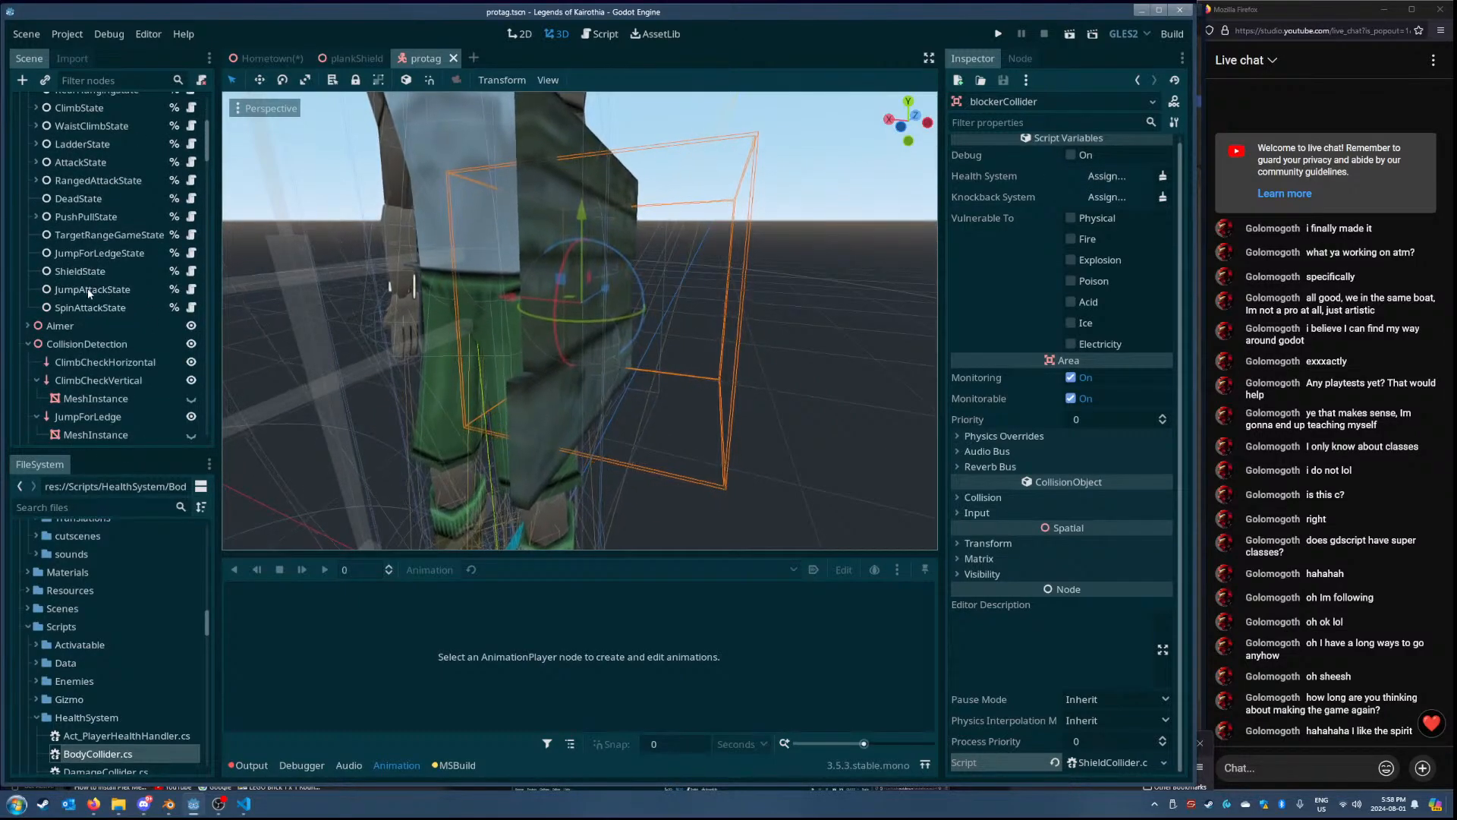
pyautogui.scroll(-5, 88, 288)
pyautogui.scroll(-10, 88, 296)
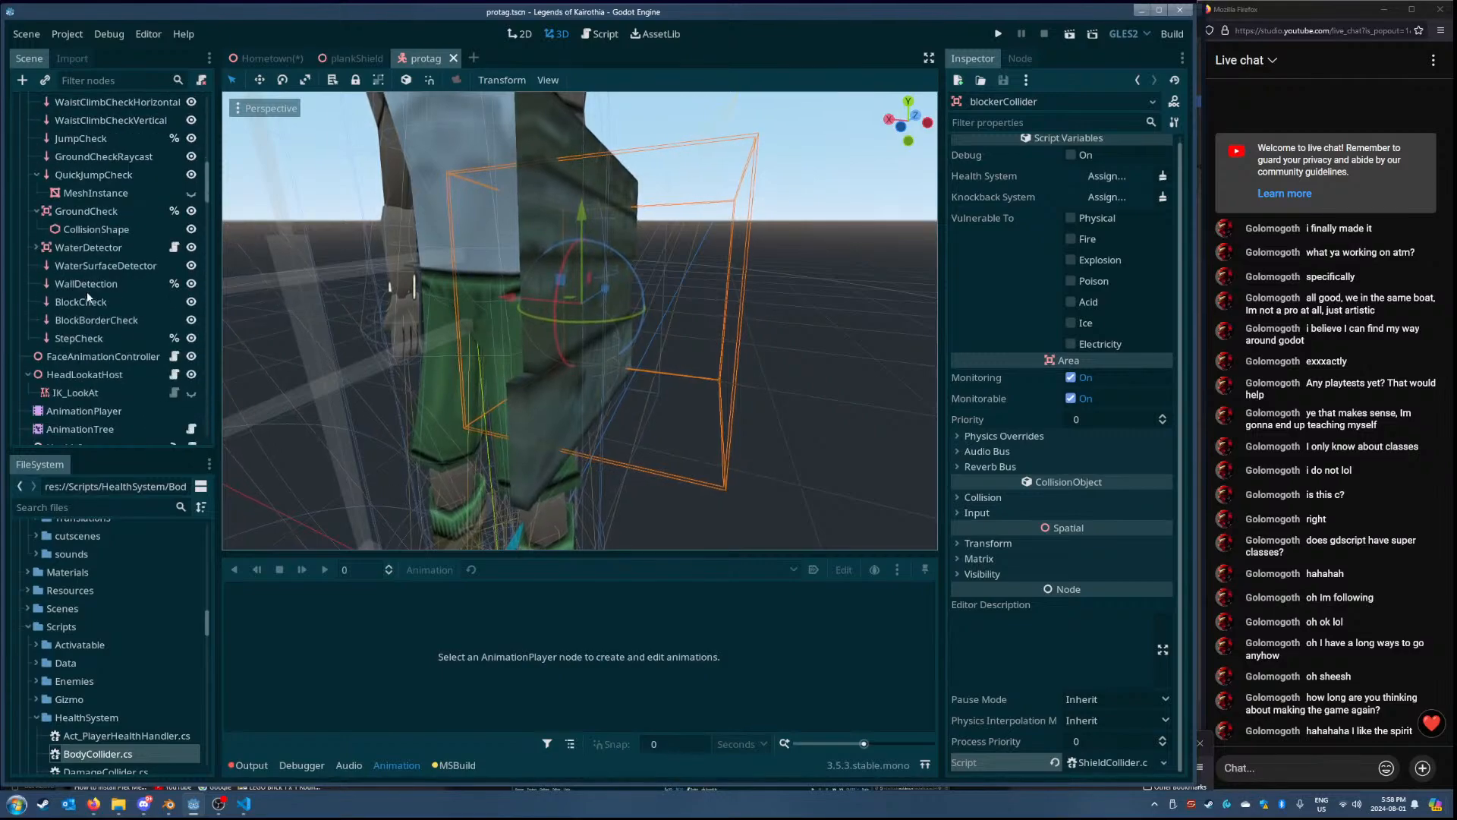
pyautogui.moveTo(78, 318)
pyautogui.mouseDown()
pyautogui.moveTo(1090, 197)
pyautogui.moveTo(1106, 176)
pyautogui.mouseUp()
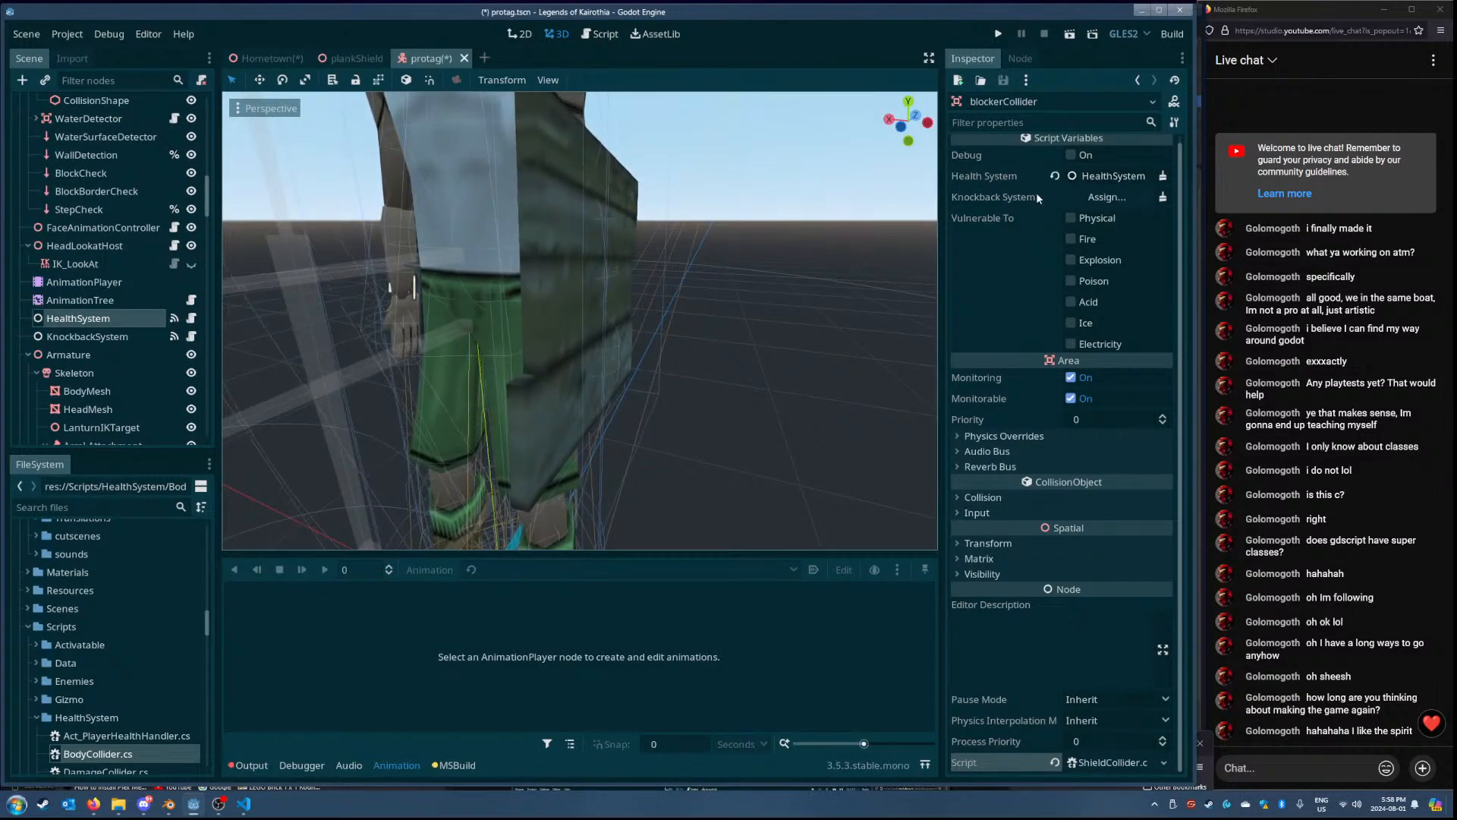
pyautogui.moveTo(60, 334); pyautogui.dragTo(1116, 197)
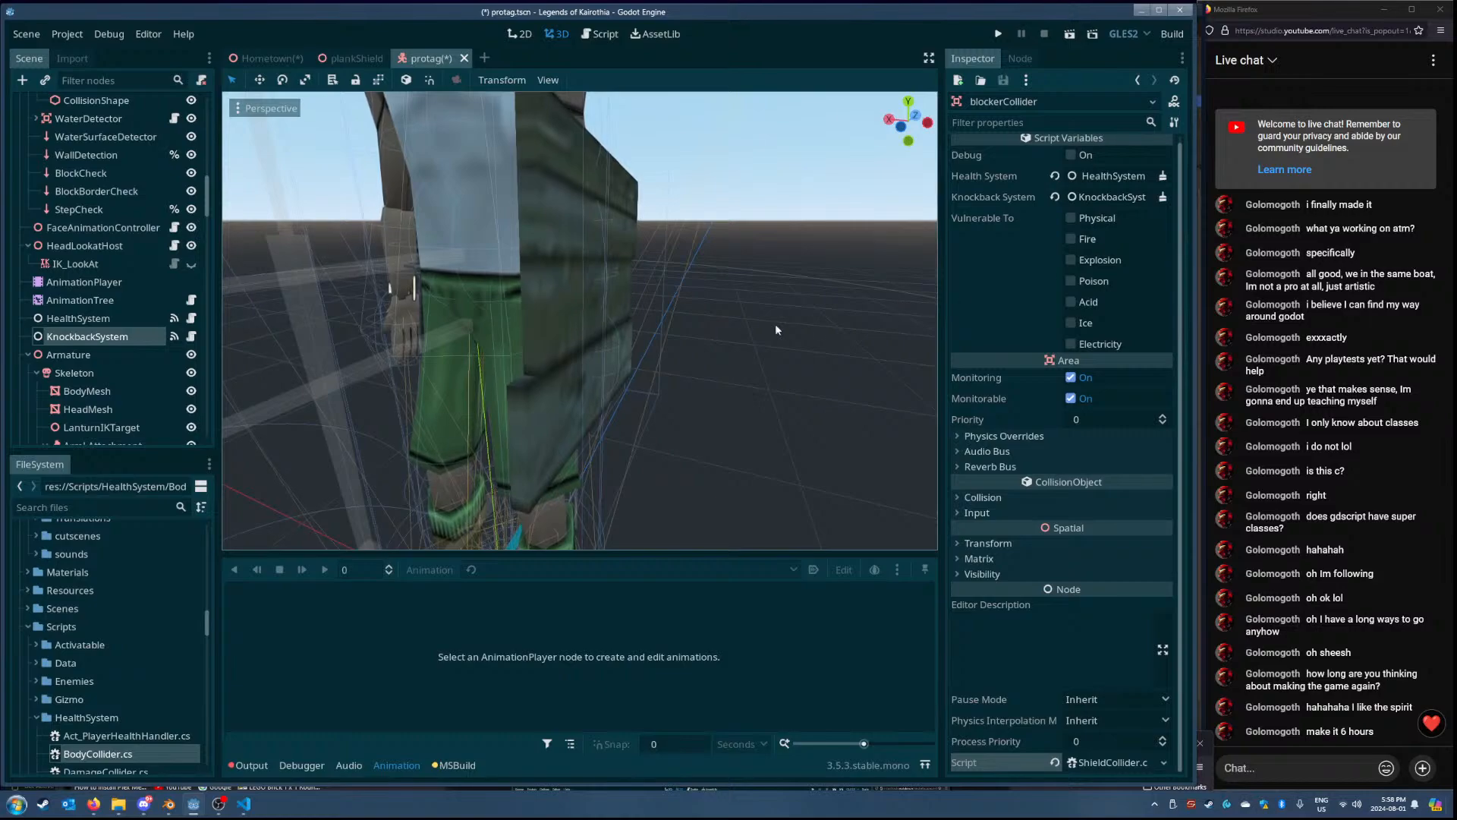
pyautogui.hotkey('ctrl', 's')
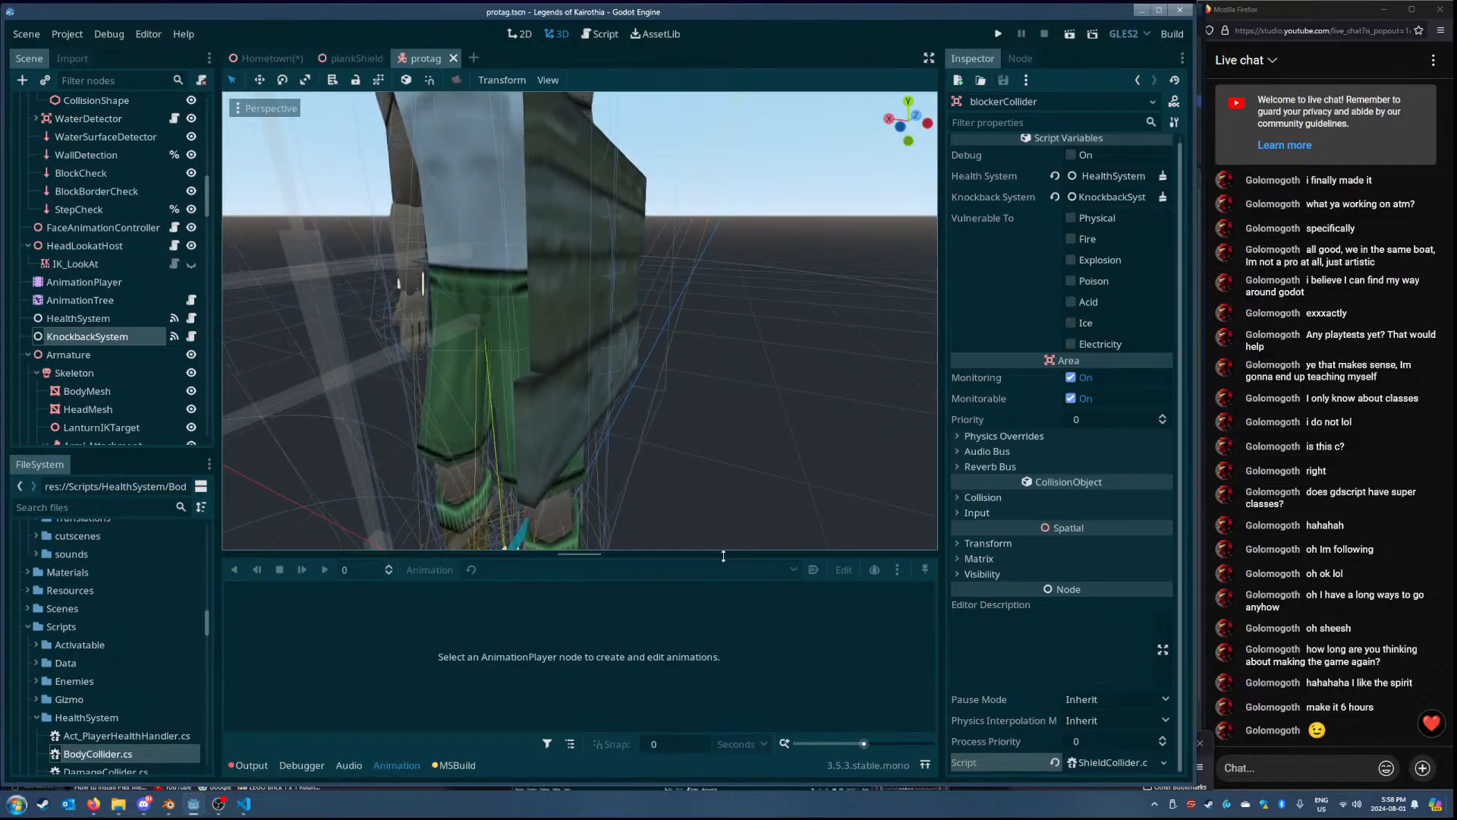
# - Switch to the Hometown scene, run it, and close the game window
pyautogui.moveTo(722, 556); pyautogui.dragTo(722, 617)
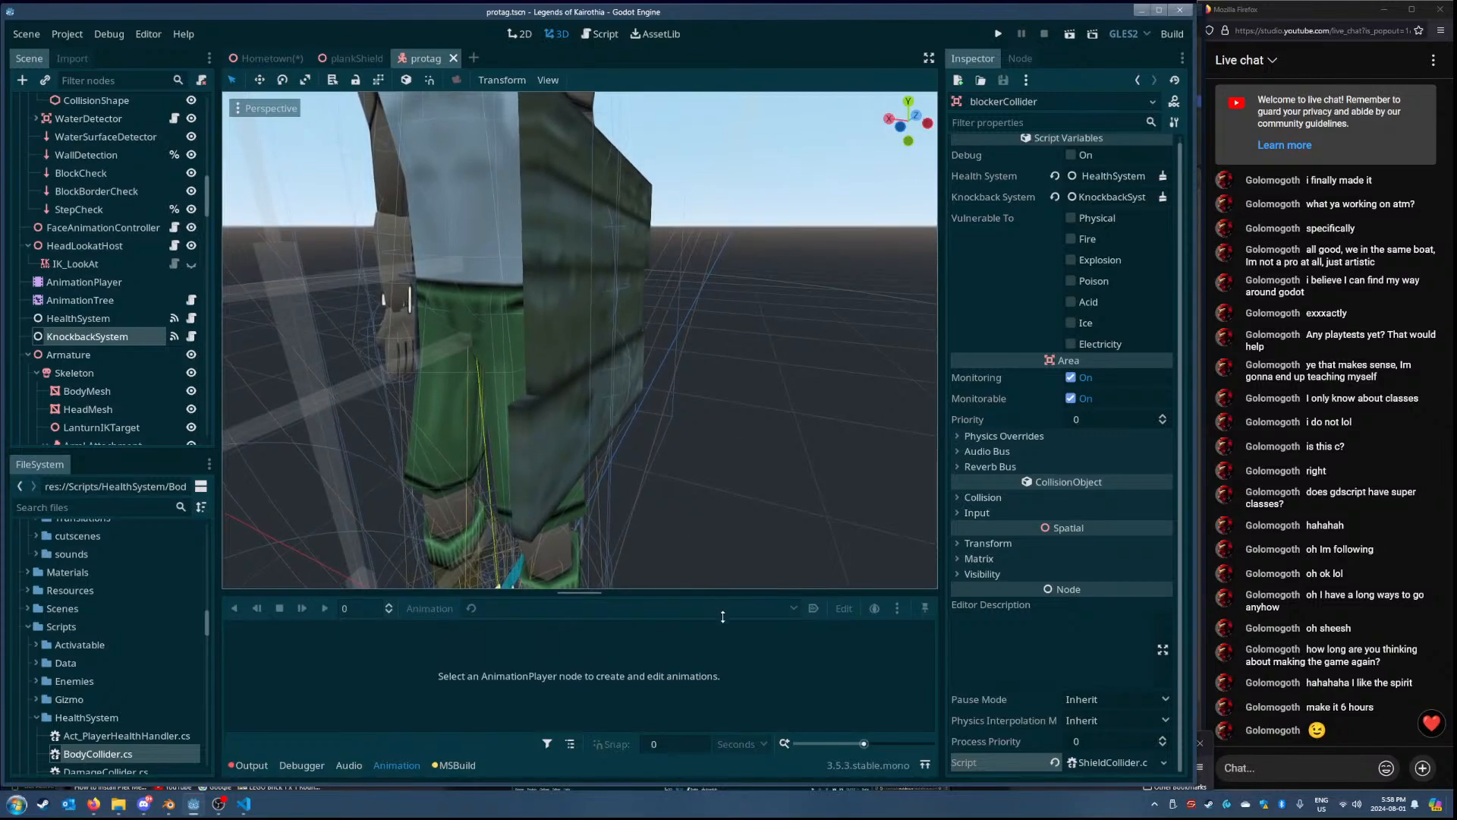
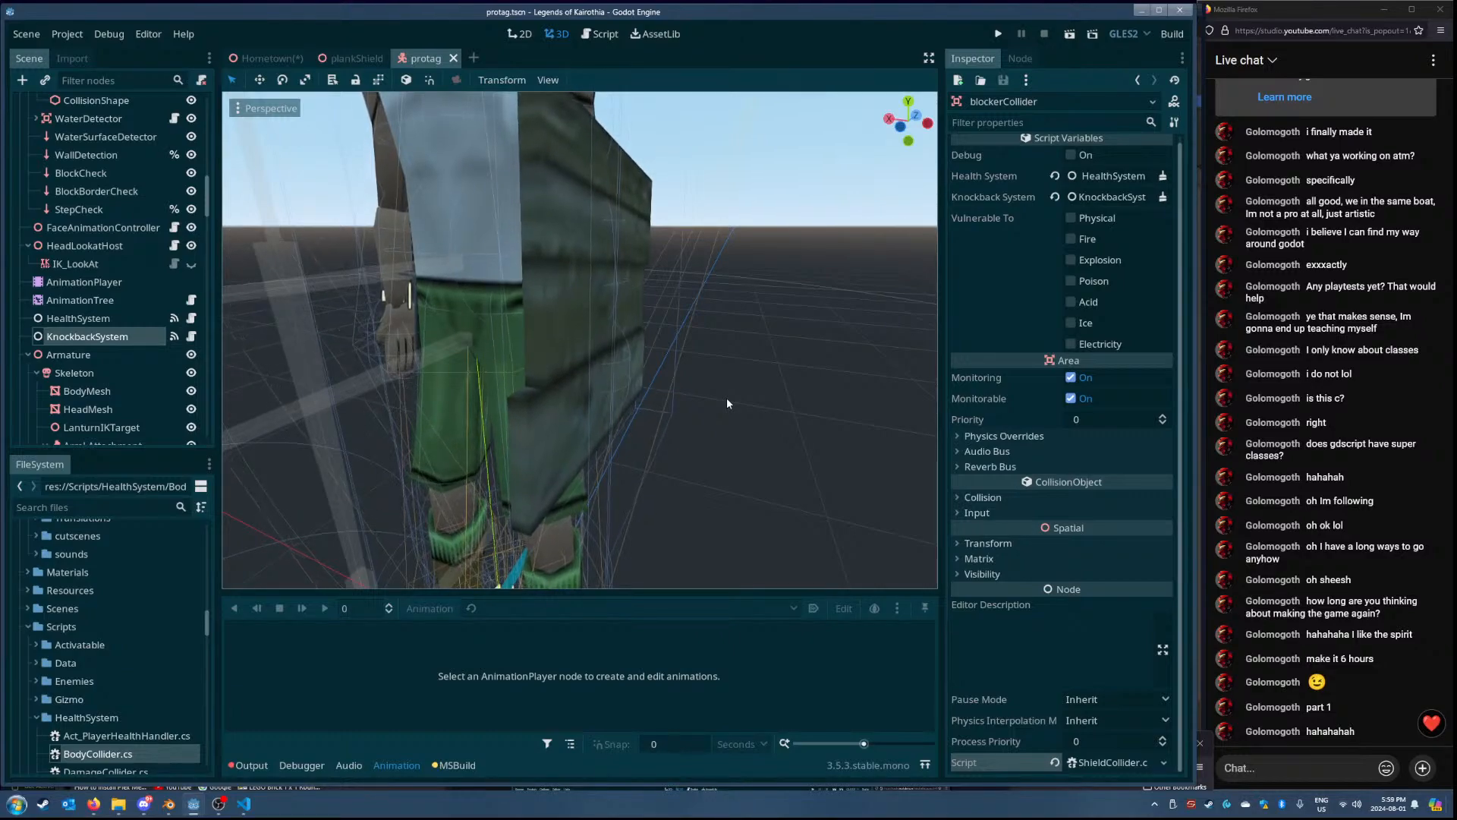
pyautogui.click(271, 59)
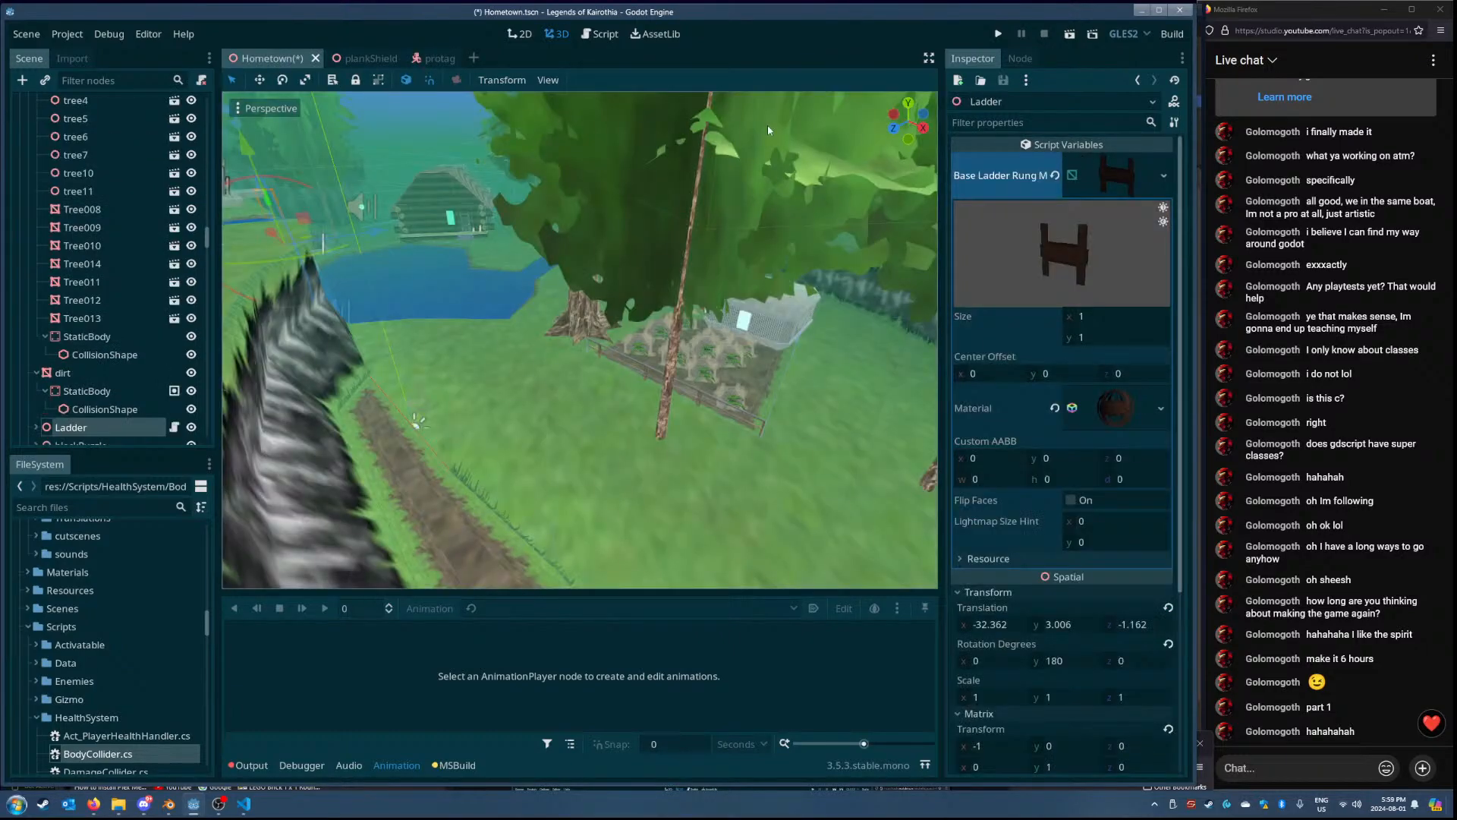
pyautogui.click(1071, 35)
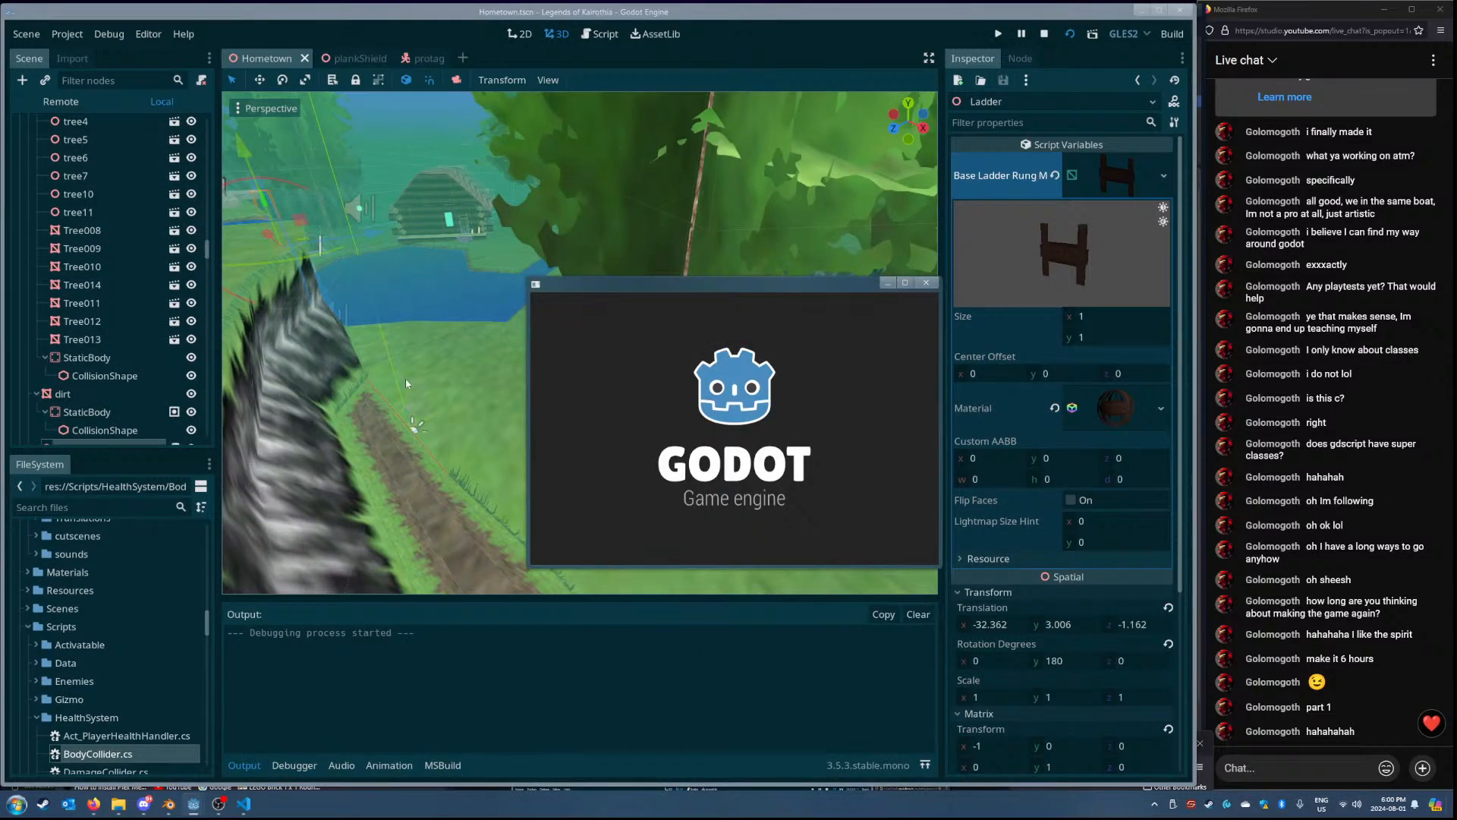
pyautogui.click(926, 283)
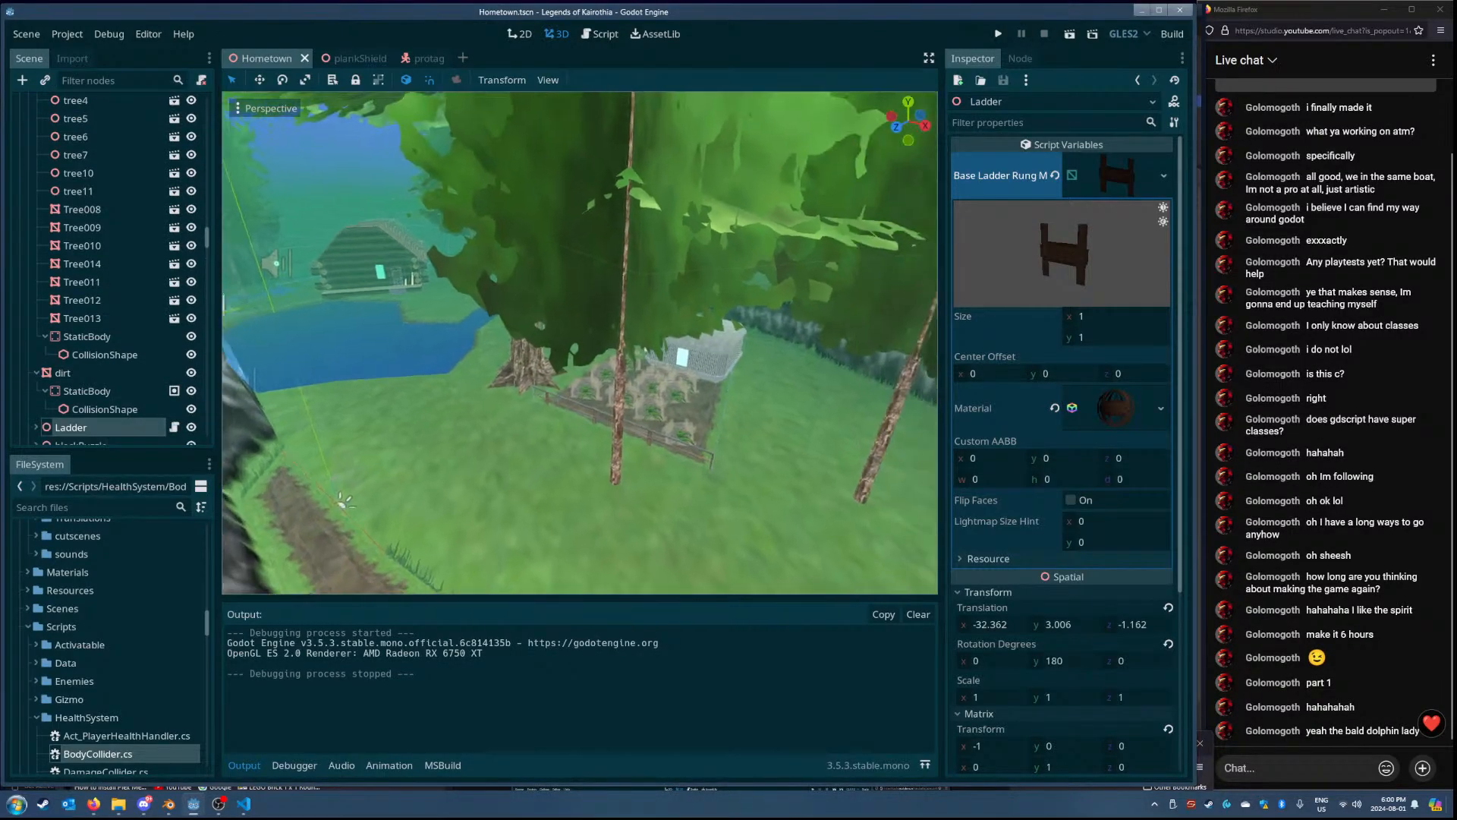
# - Find plantEnemy.tscn in the project files, place an instance on the platform by the ladder tower, and save the scene
pyautogui.moveTo(580, 342); pyautogui.dragTo(471, 304, button='right')
pyautogui.press('w')
pyautogui.press('w')
pyautogui.press('a')
pyautogui.press('a')
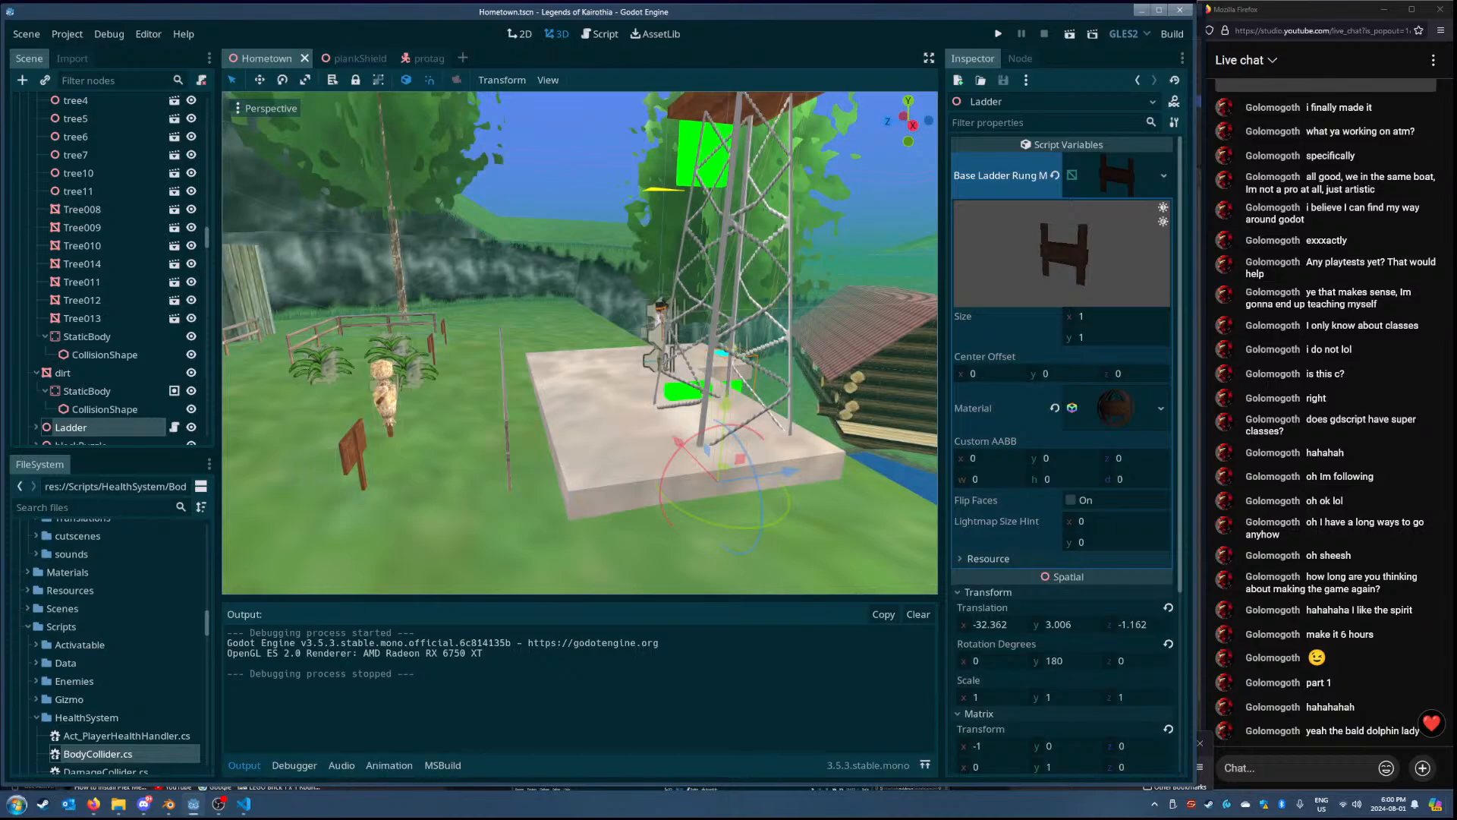
pyautogui.moveTo(559, 435); pyautogui.dragTo(547, 431, button='right')
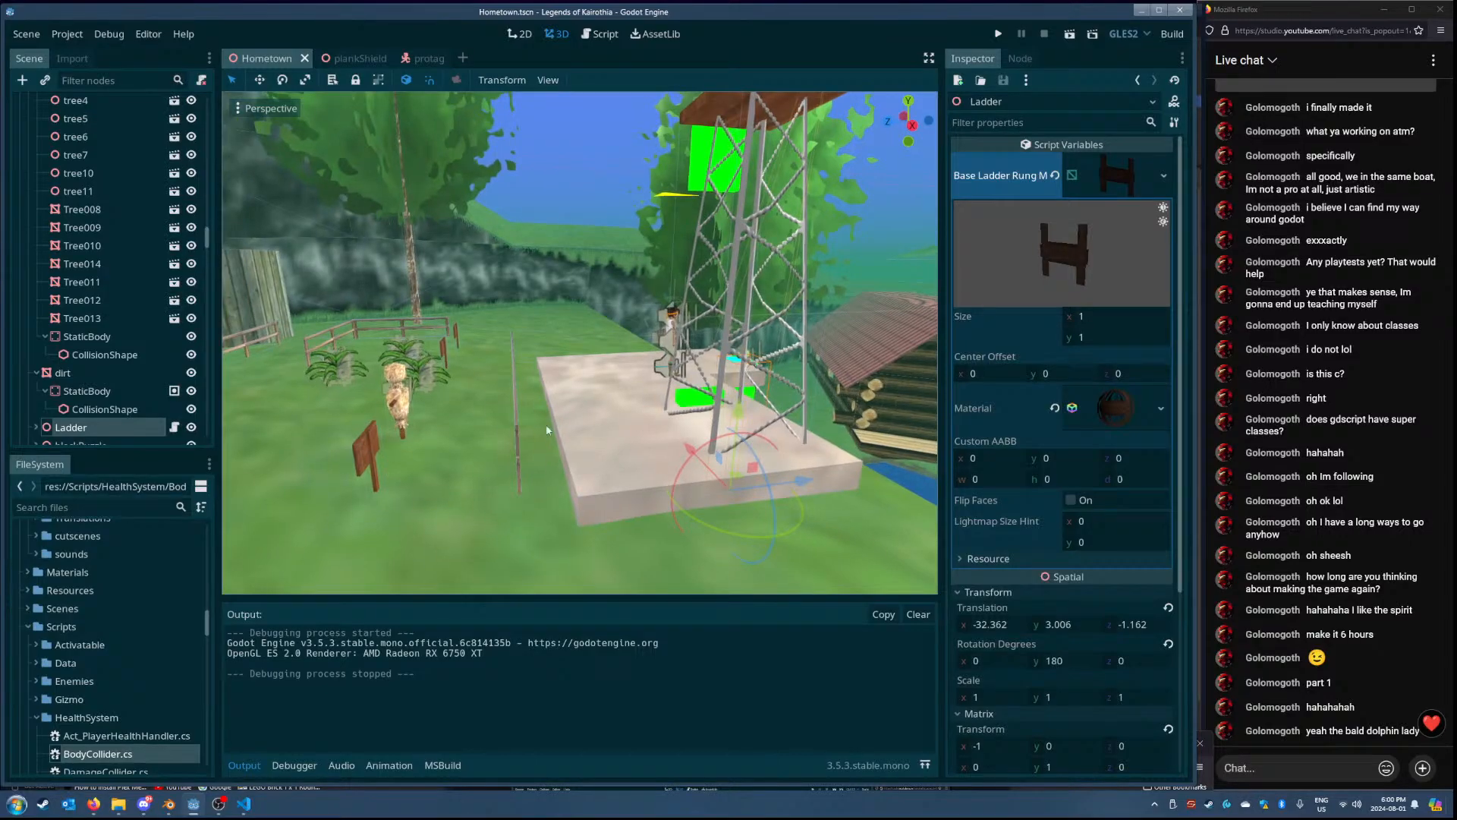
pyautogui.click(105, 506)
pyautogui.write('plantene')
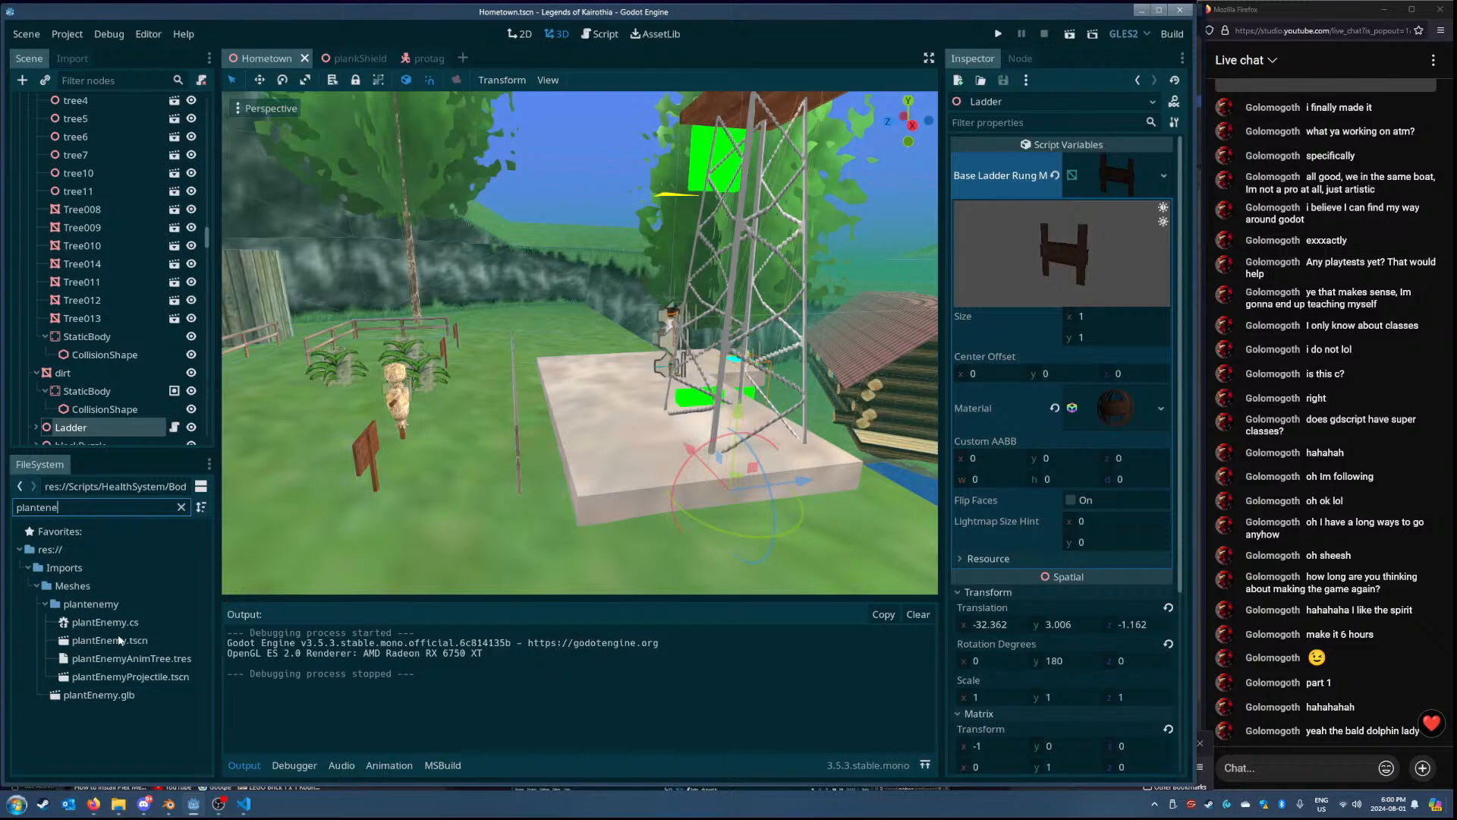
pyautogui.moveTo(119, 641); pyautogui.dragTo(573, 381)
pyautogui.hotkey('ctrl', 's')
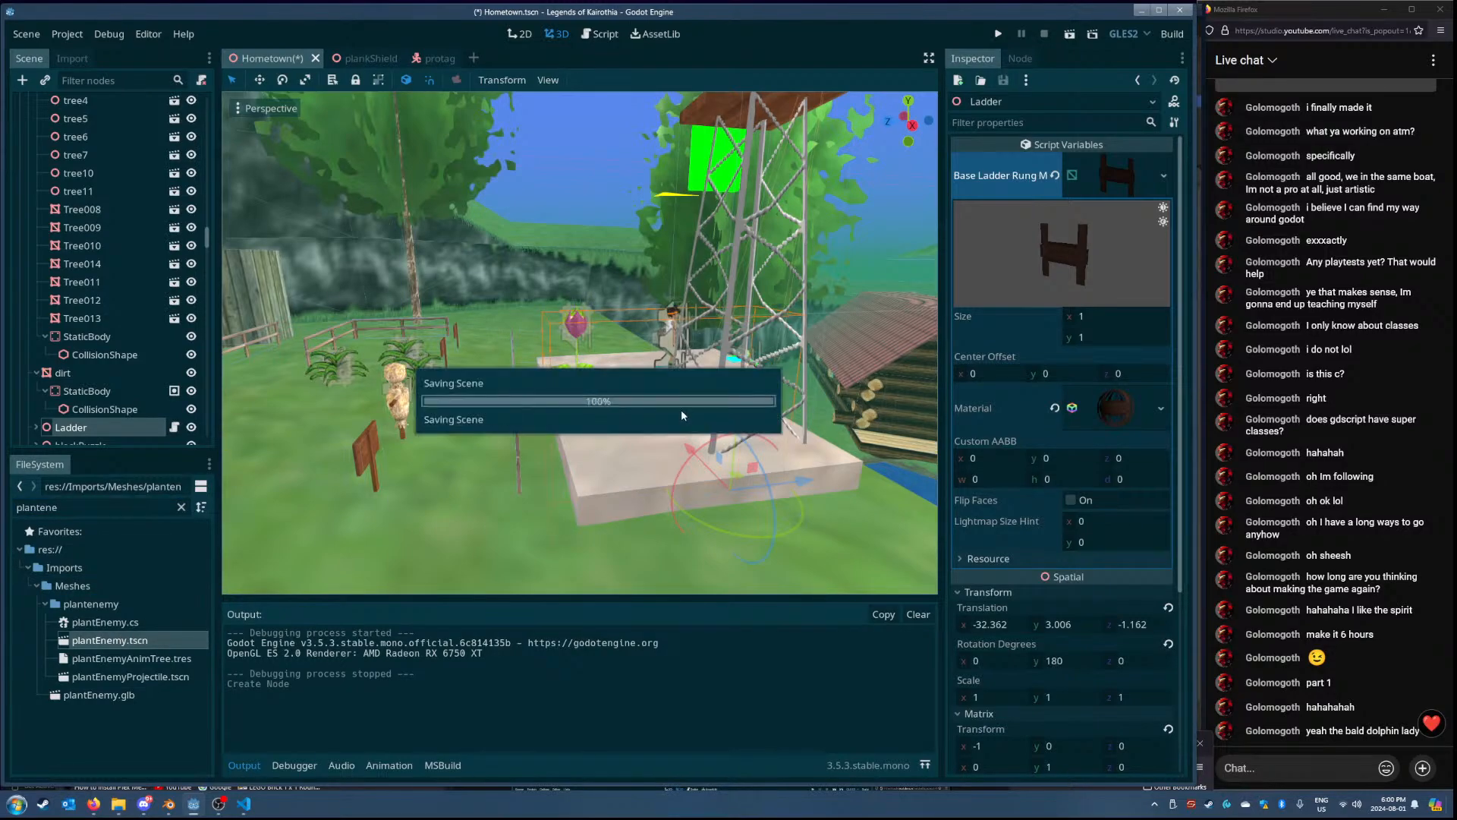
# - Move the plantEnemy node out of Ladder to sit directly above it in the scene tree
pyautogui.scroll(-1, 91, 414)
pyautogui.click(36, 384)
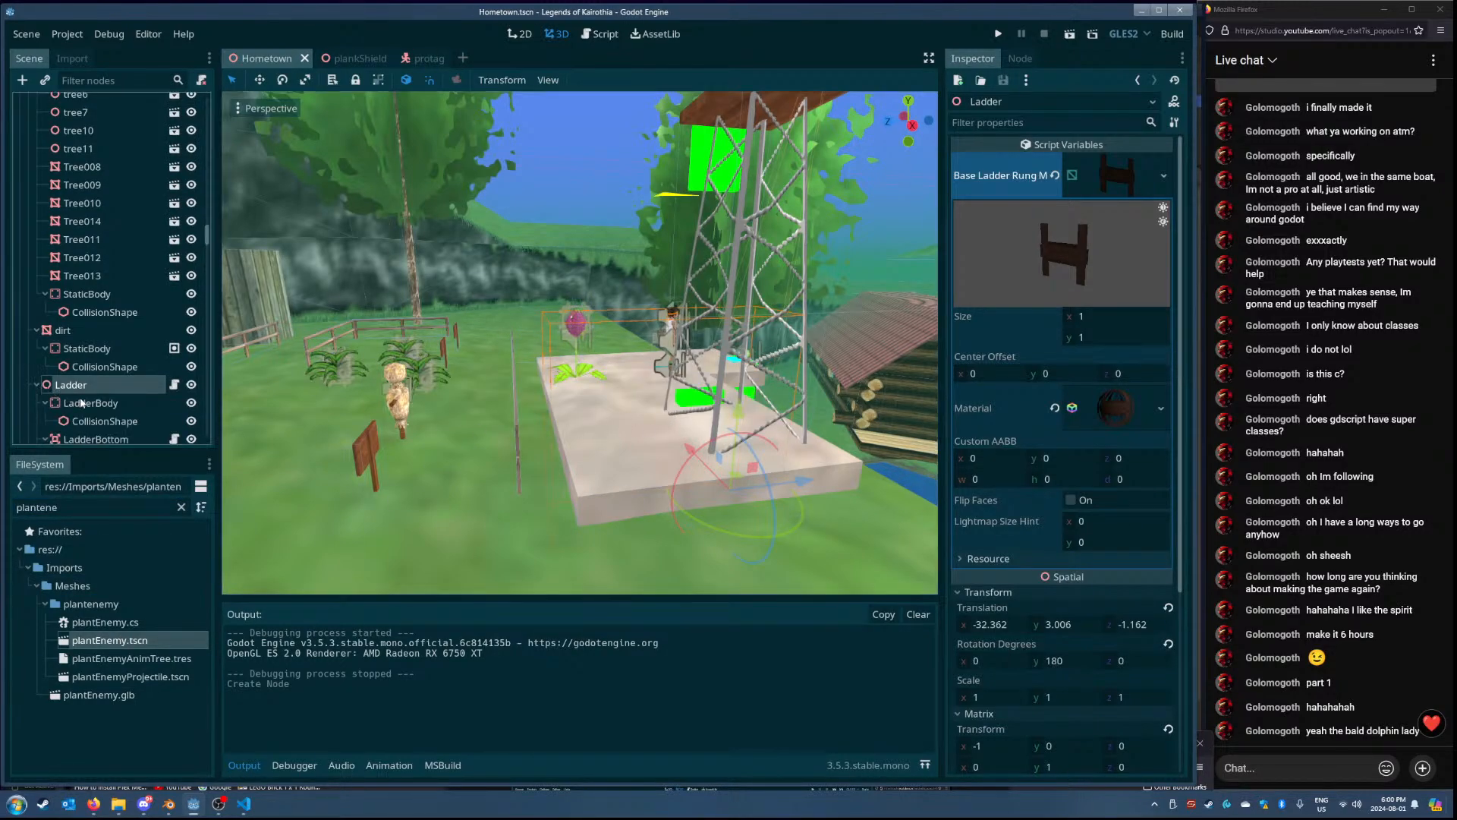
pyautogui.scroll(-5, 76, 387)
pyautogui.moveTo(82, 403); pyautogui.dragTo(56, 165)
pyautogui.click(36, 187)
pyautogui.click(54, 170)
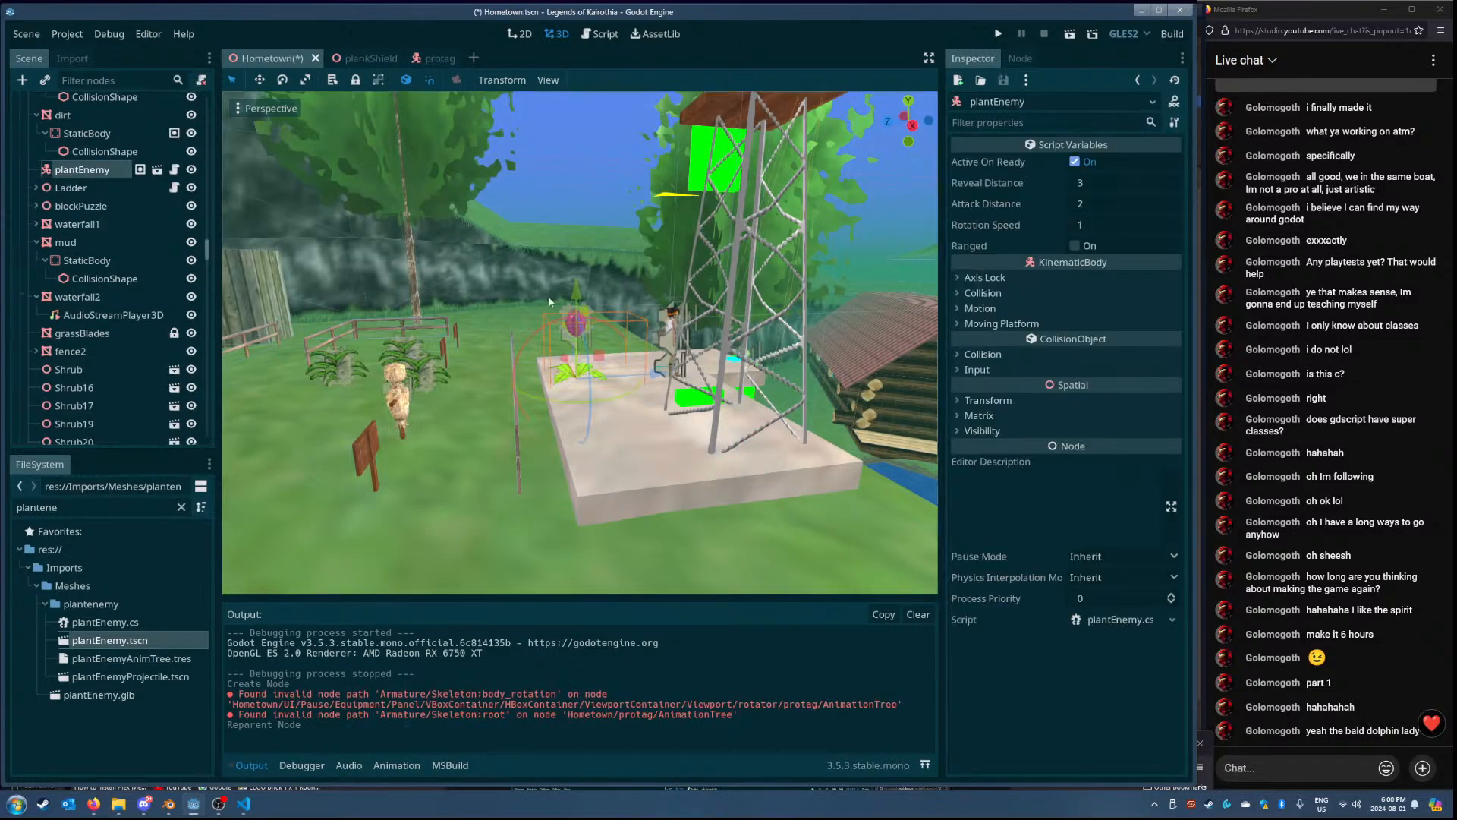
# - Reposition plantEnemy on the platform near the end of the wooden fence, and save the Hometown scene
pyautogui.moveTo(486, 341); pyautogui.dragTo(581, 341, button='middle')
pyautogui.press('f')
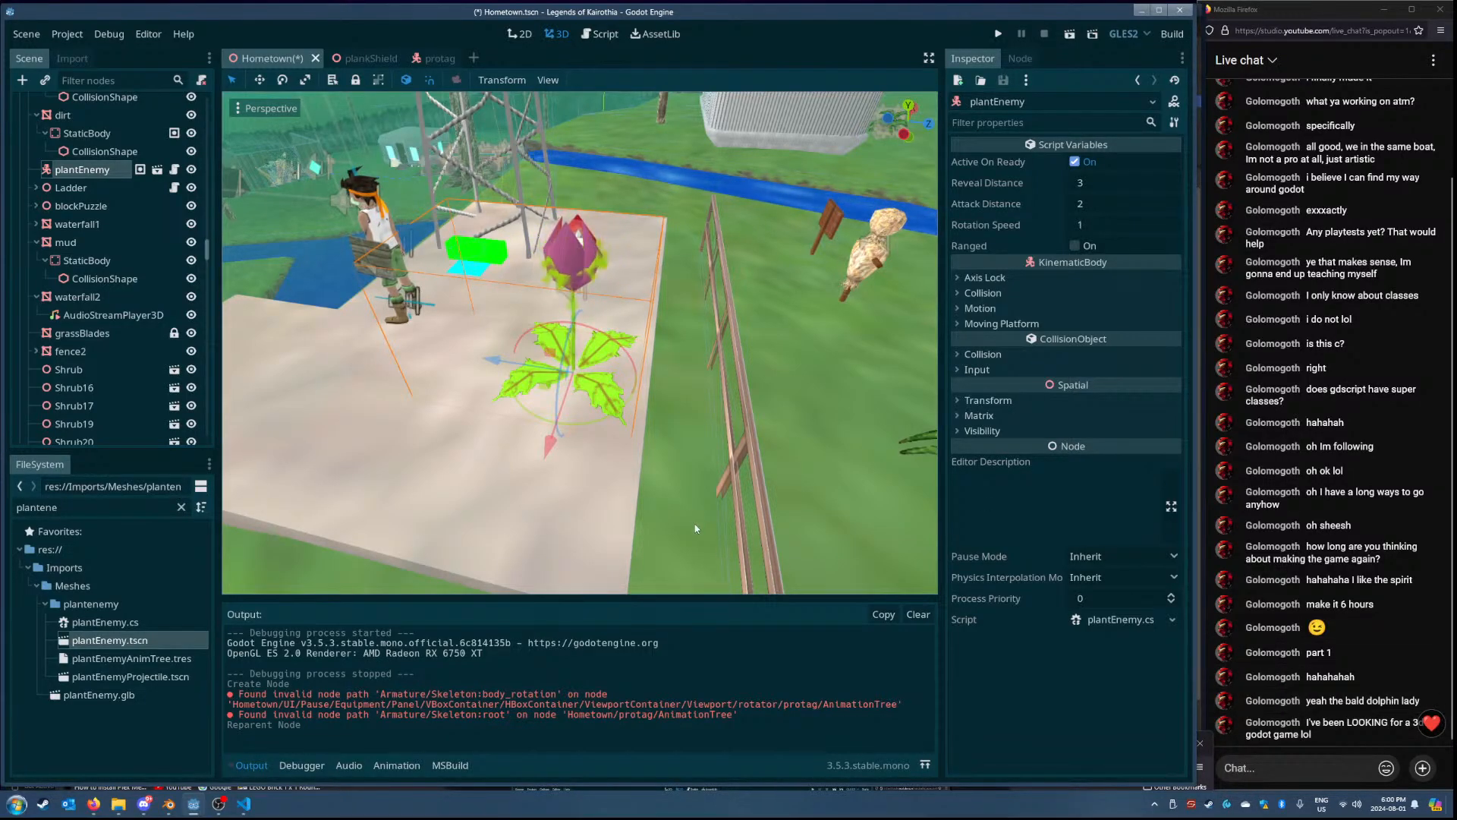
pyautogui.moveTo(696, 527); pyautogui.dragTo(759, 528, button='middle')
pyautogui.moveTo(541, 439); pyautogui.dragTo(661, 471, button='middle')
pyautogui.moveTo(672, 375); pyautogui.dragTo(785, 413)
pyautogui.hotkey('ctrl', 's')
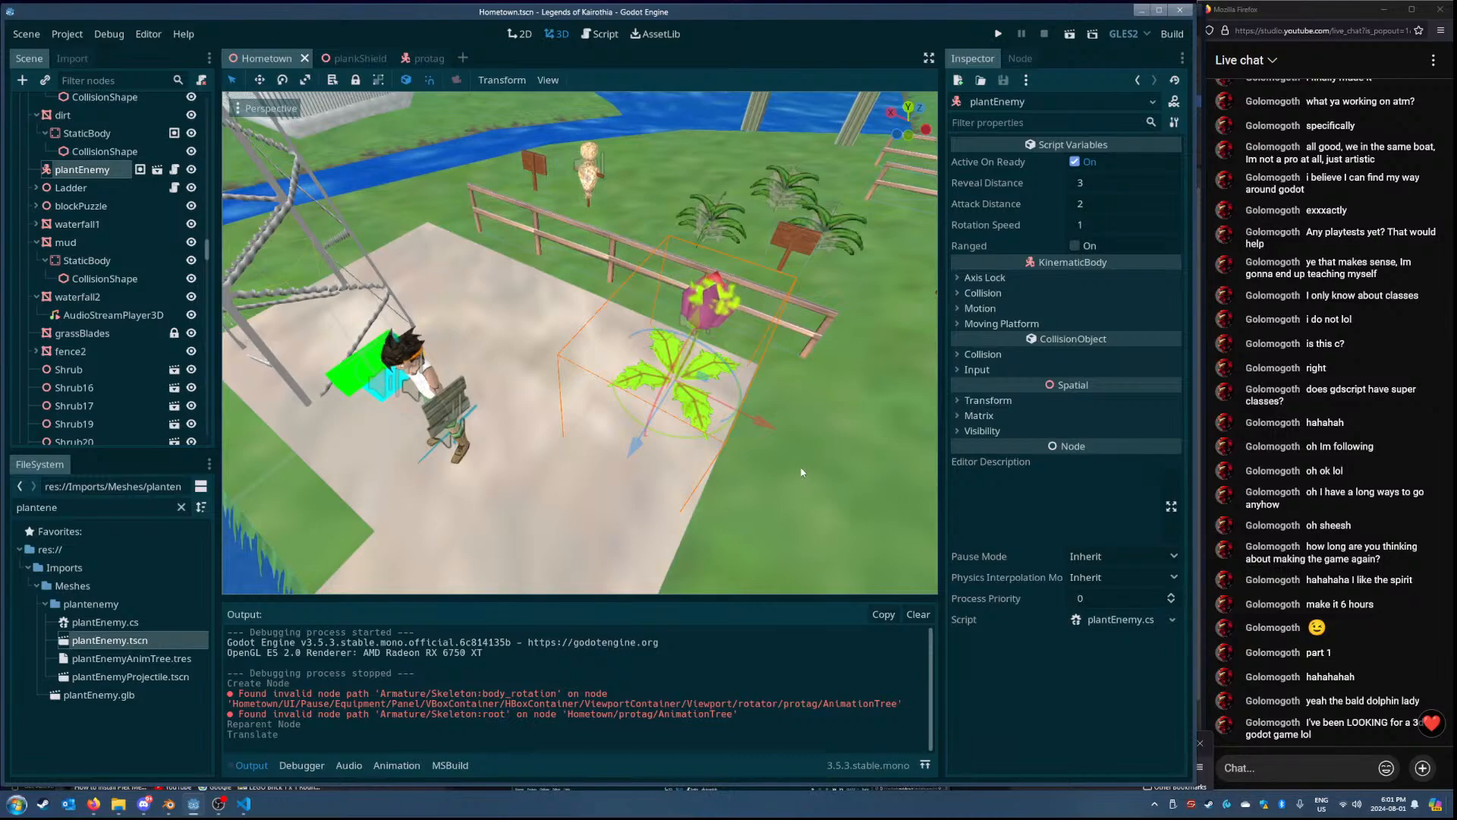
pyautogui.moveTo(800, 470)
pyautogui.mouseDown(button='right')
pyautogui.moveTo(839, 470)
pyautogui.moveTo(826, 466)
pyautogui.mouseUp(button='right')
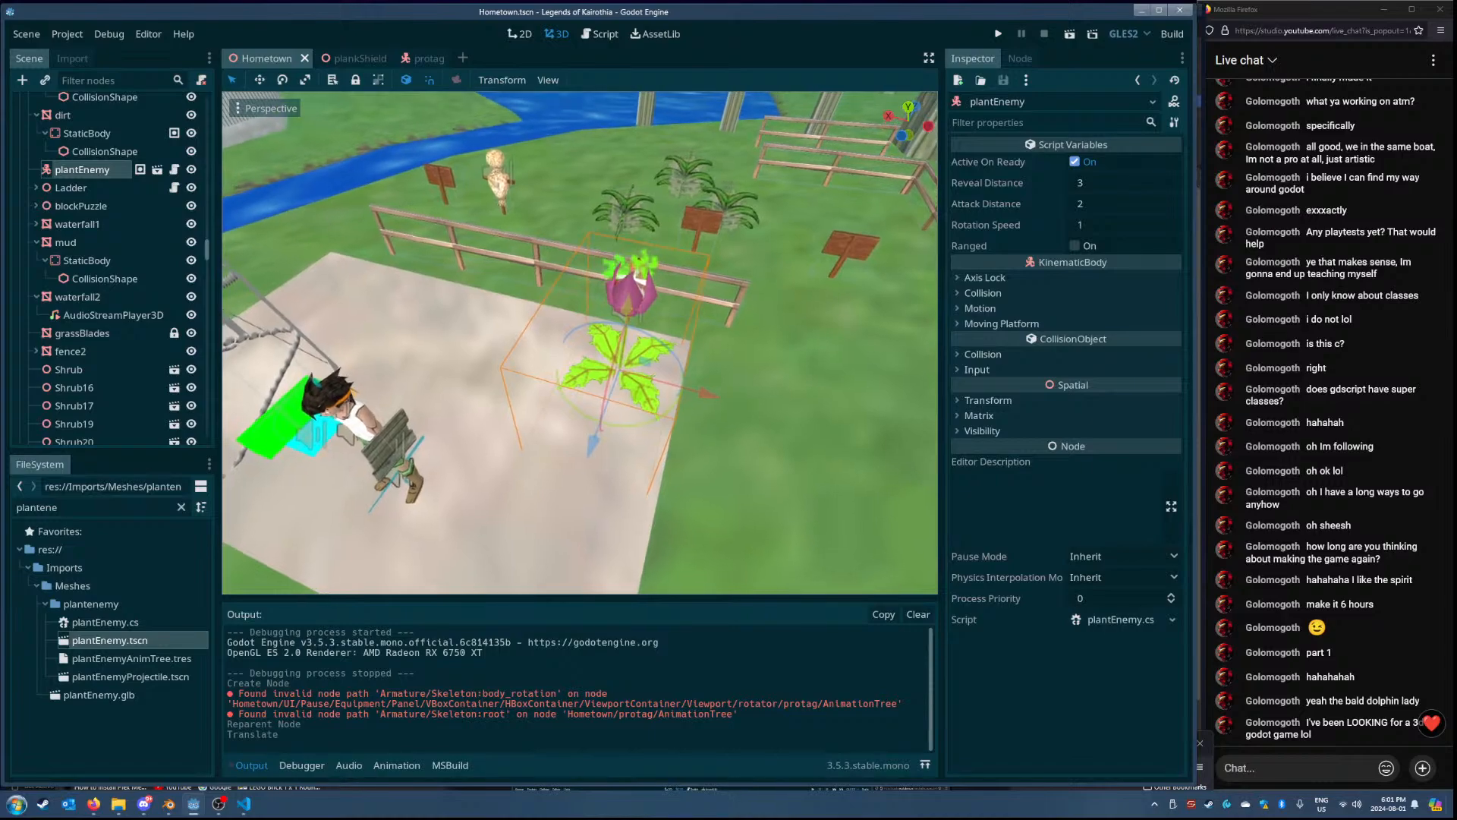
pyautogui.moveTo(918, 213); pyautogui.dragTo(919, 208, button='right')
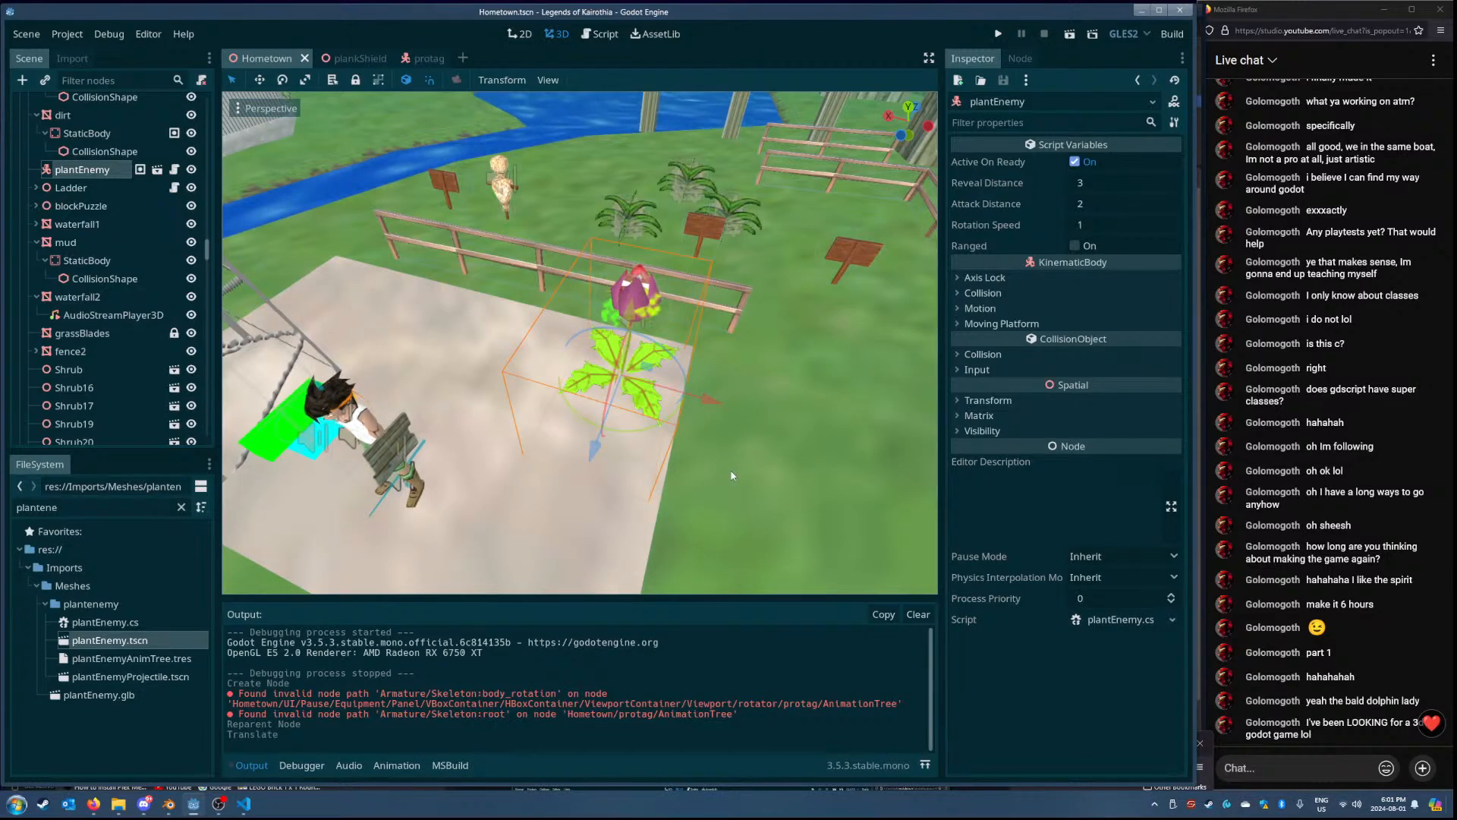
pyautogui.moveTo(751, 479); pyautogui.dragTo(751, 475, button='right')
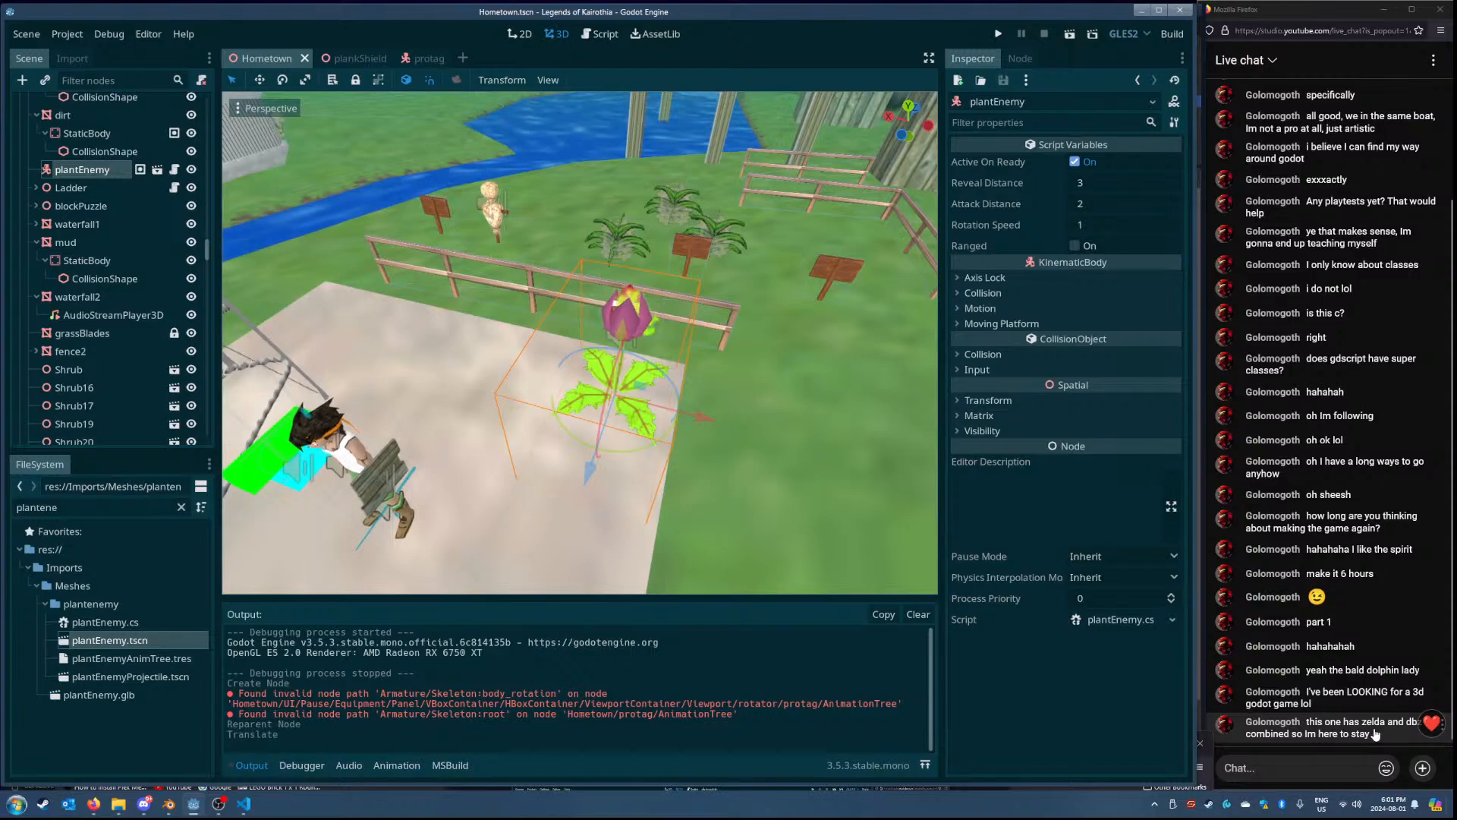
# - Test-run the Hometown scene in an enlarged game window, walking the protagonist up to the plant enemy, and close the game
pyautogui.click(1074, 35)
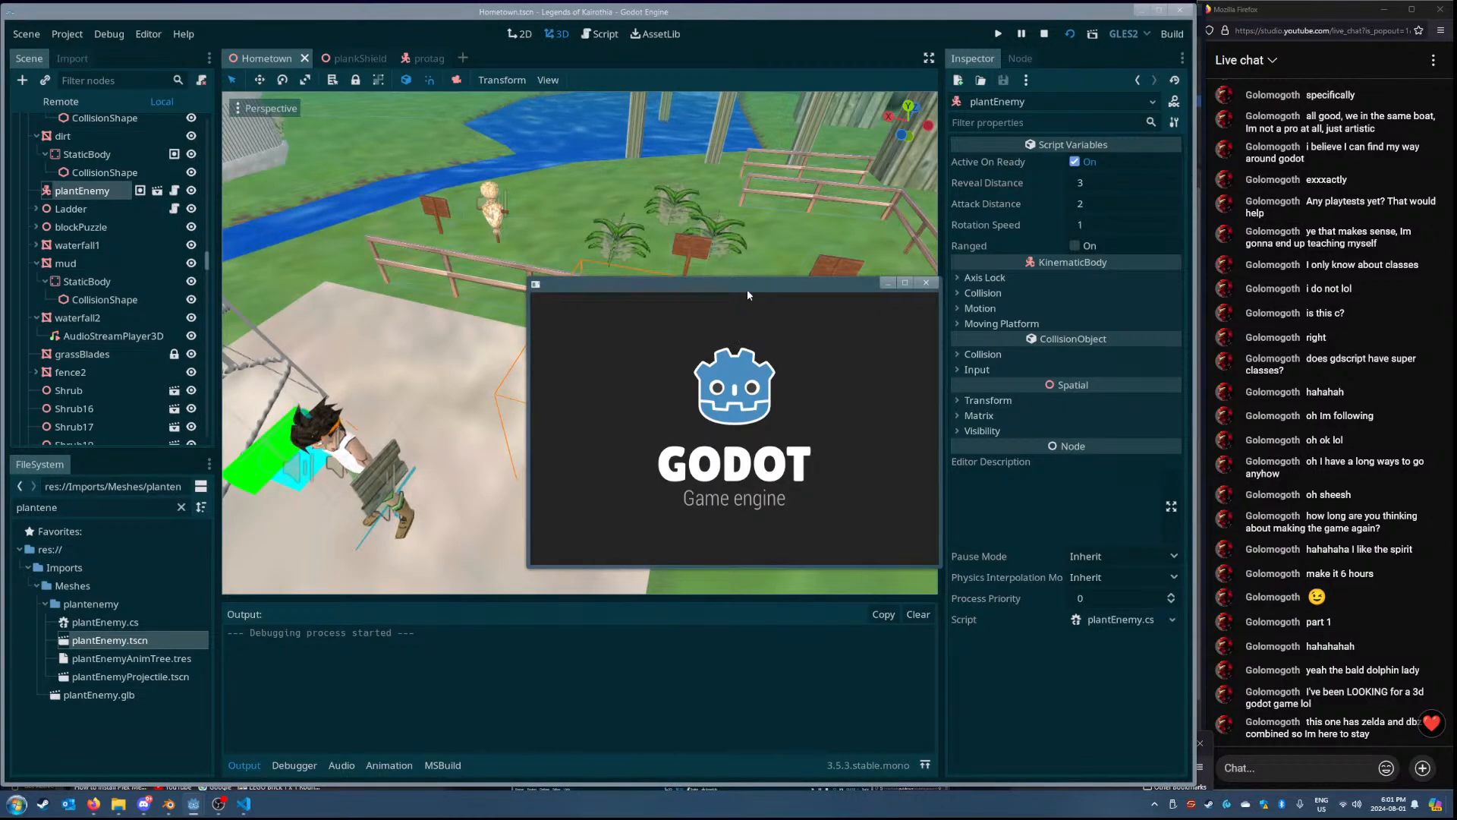
pyautogui.moveTo(732, 287); pyautogui.dragTo(256, 16)
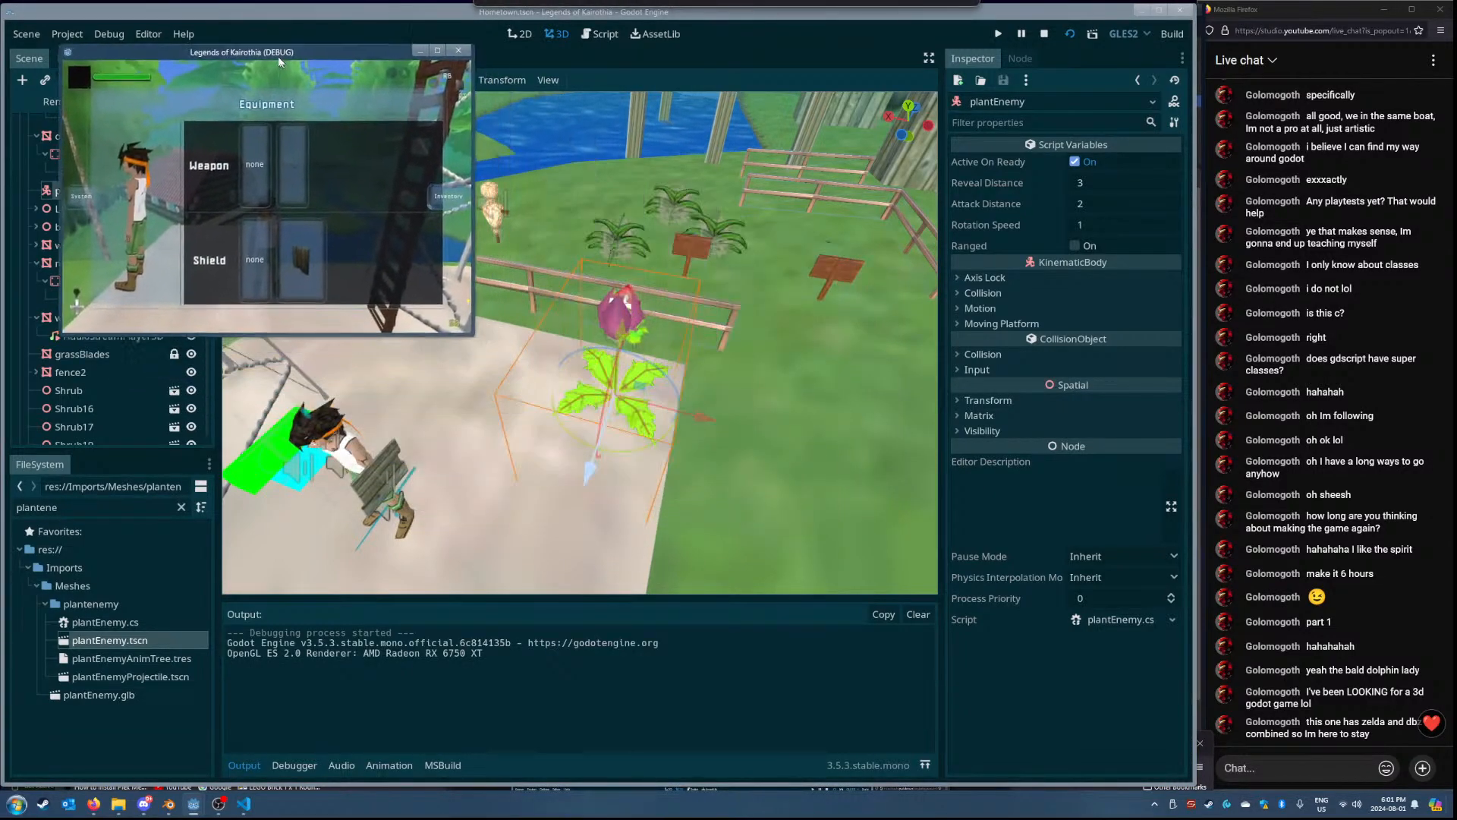
pyautogui.moveTo(454, 296); pyautogui.dragTo(1130, 642)
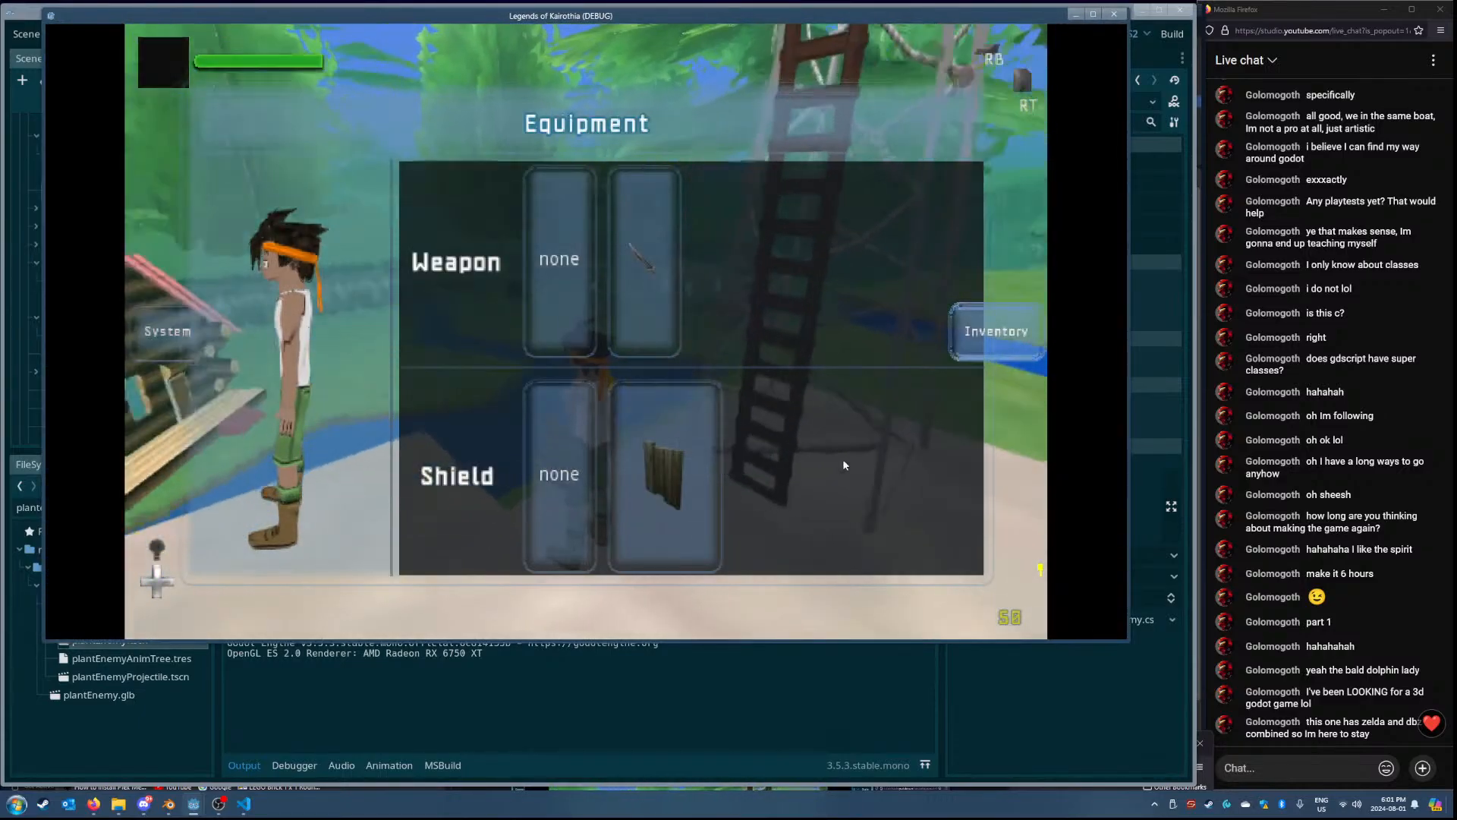
pyautogui.press('Escape')
pyautogui.press('s')
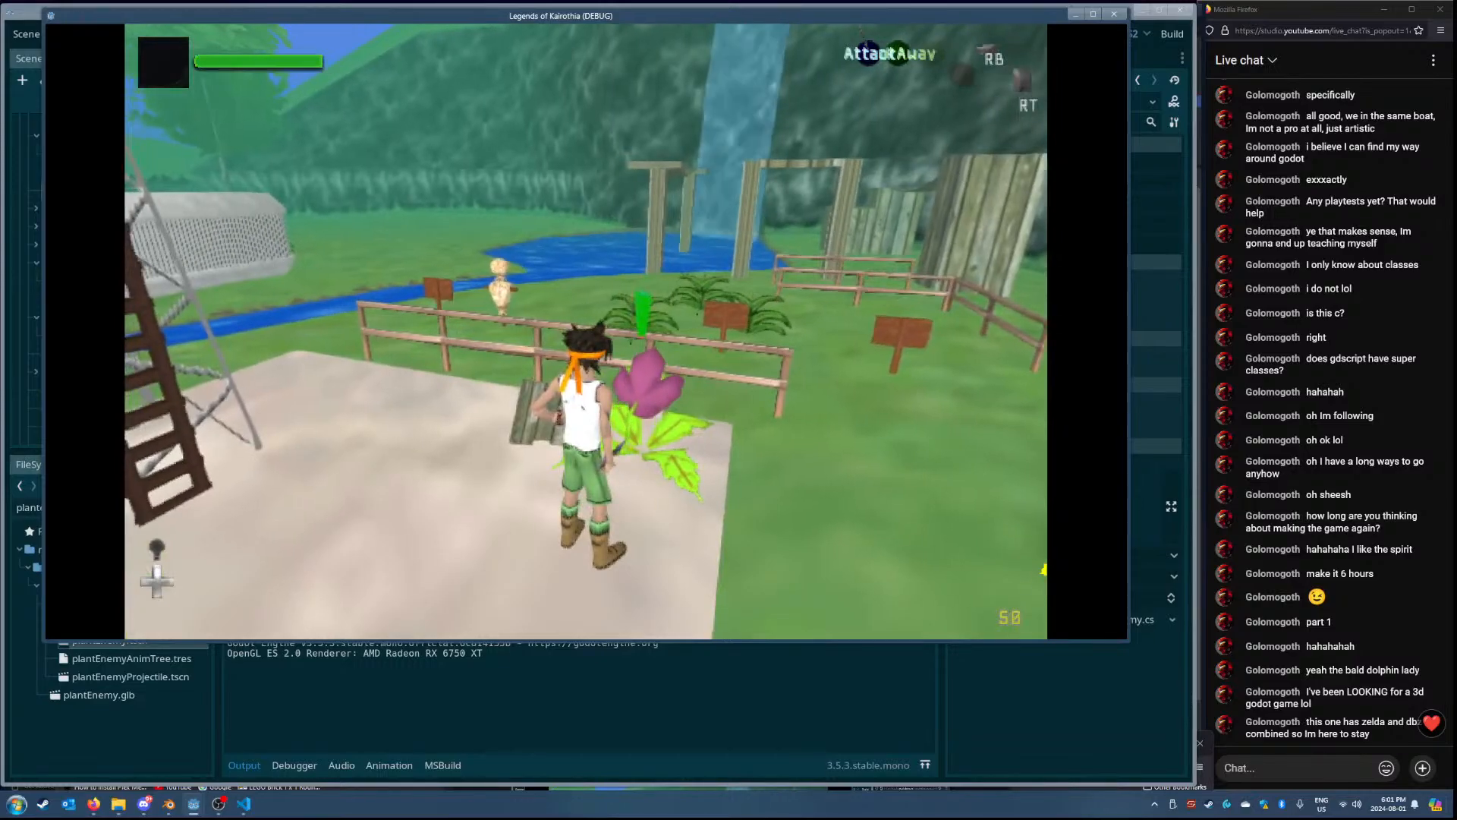
pyautogui.press('Escape')
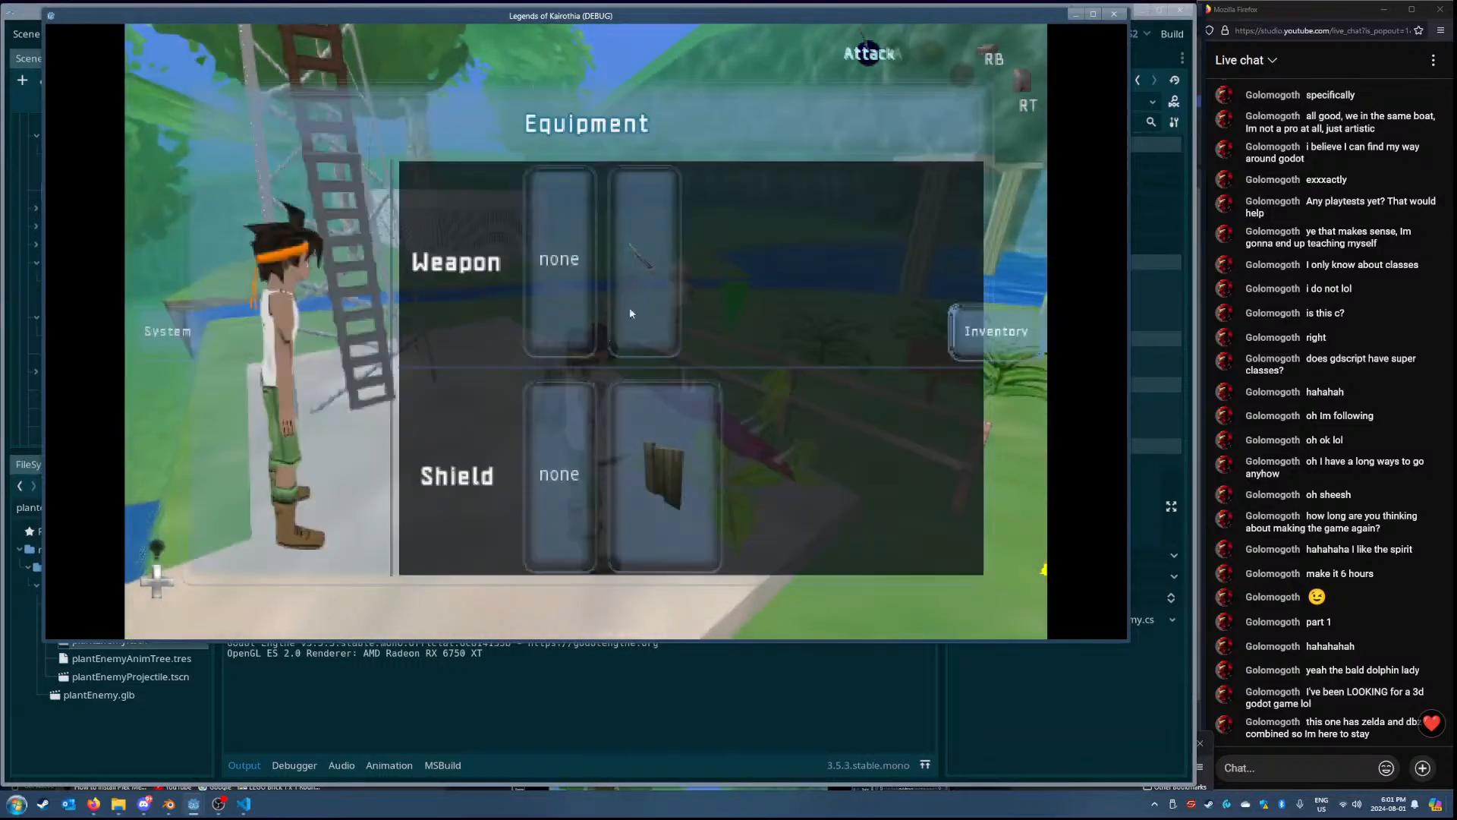
pyautogui.click(1114, 14)
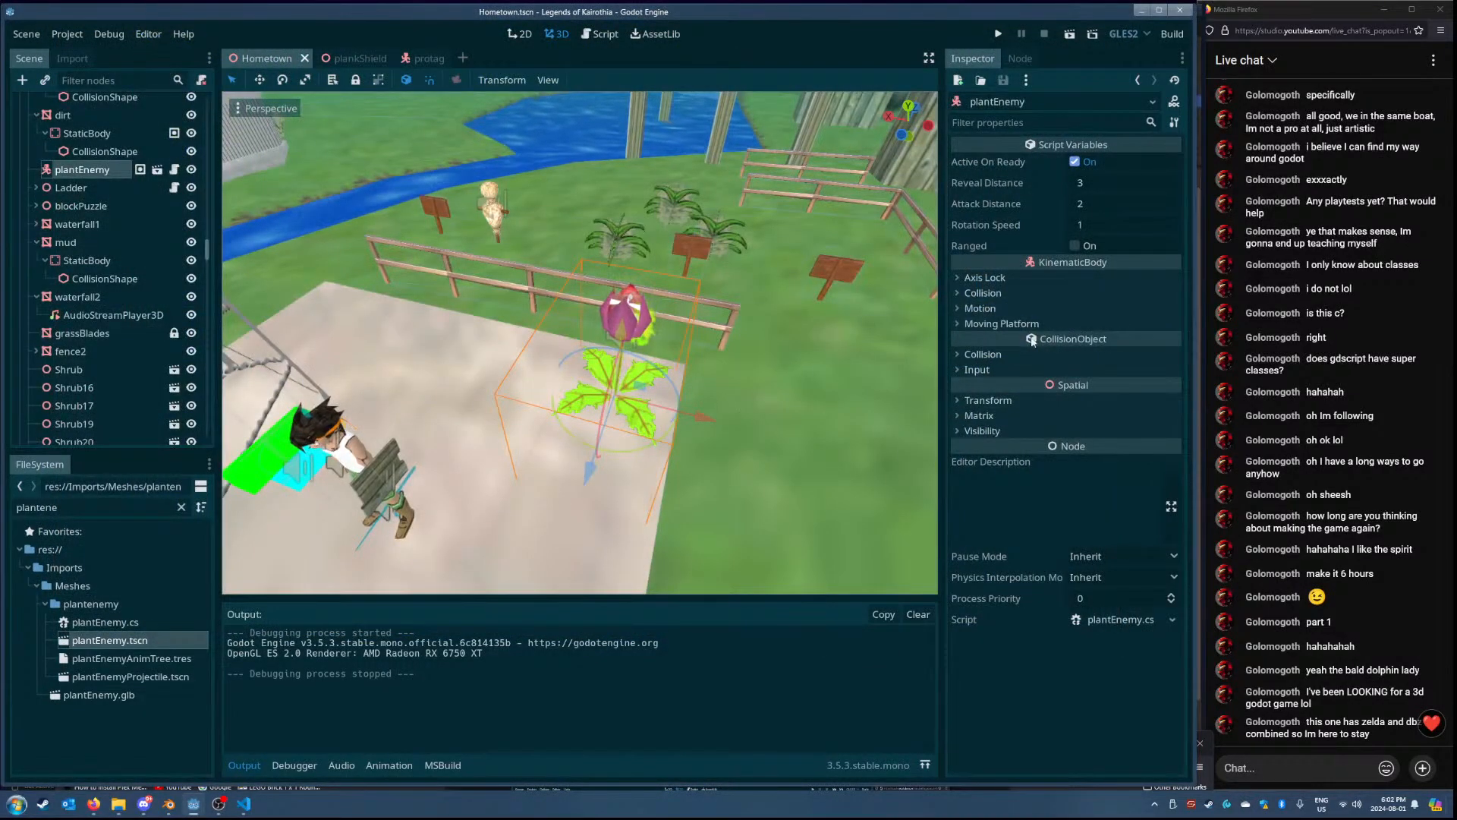
# - Set plantEnemy's Y rotation to 0 degrees and save the Hometown scene
pyautogui.click(987, 400)
pyautogui.click(1069, 468)
pyautogui.write('0')
pyautogui.press('Return')
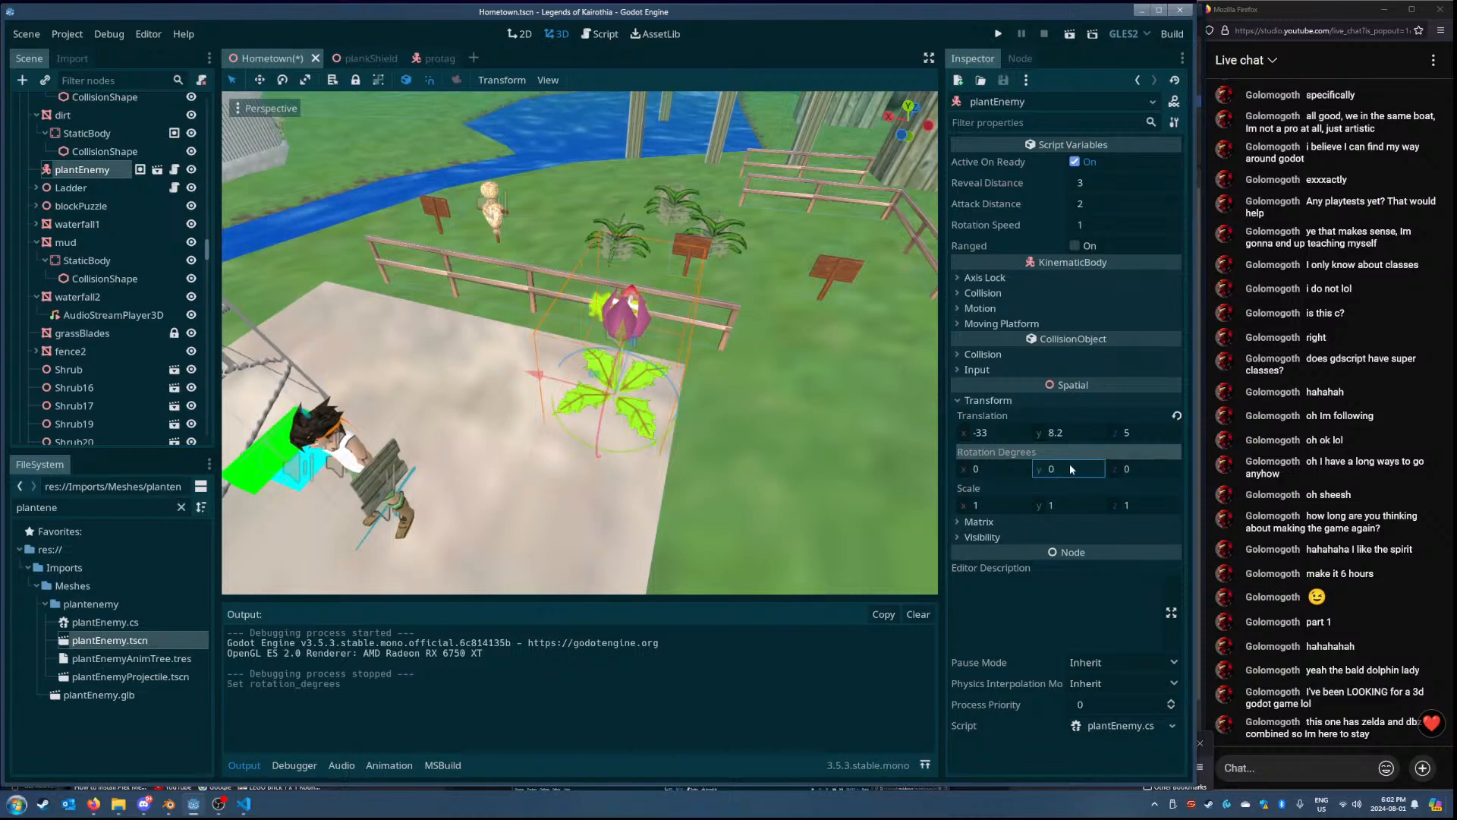
pyautogui.hotkey('ctrl', 's')
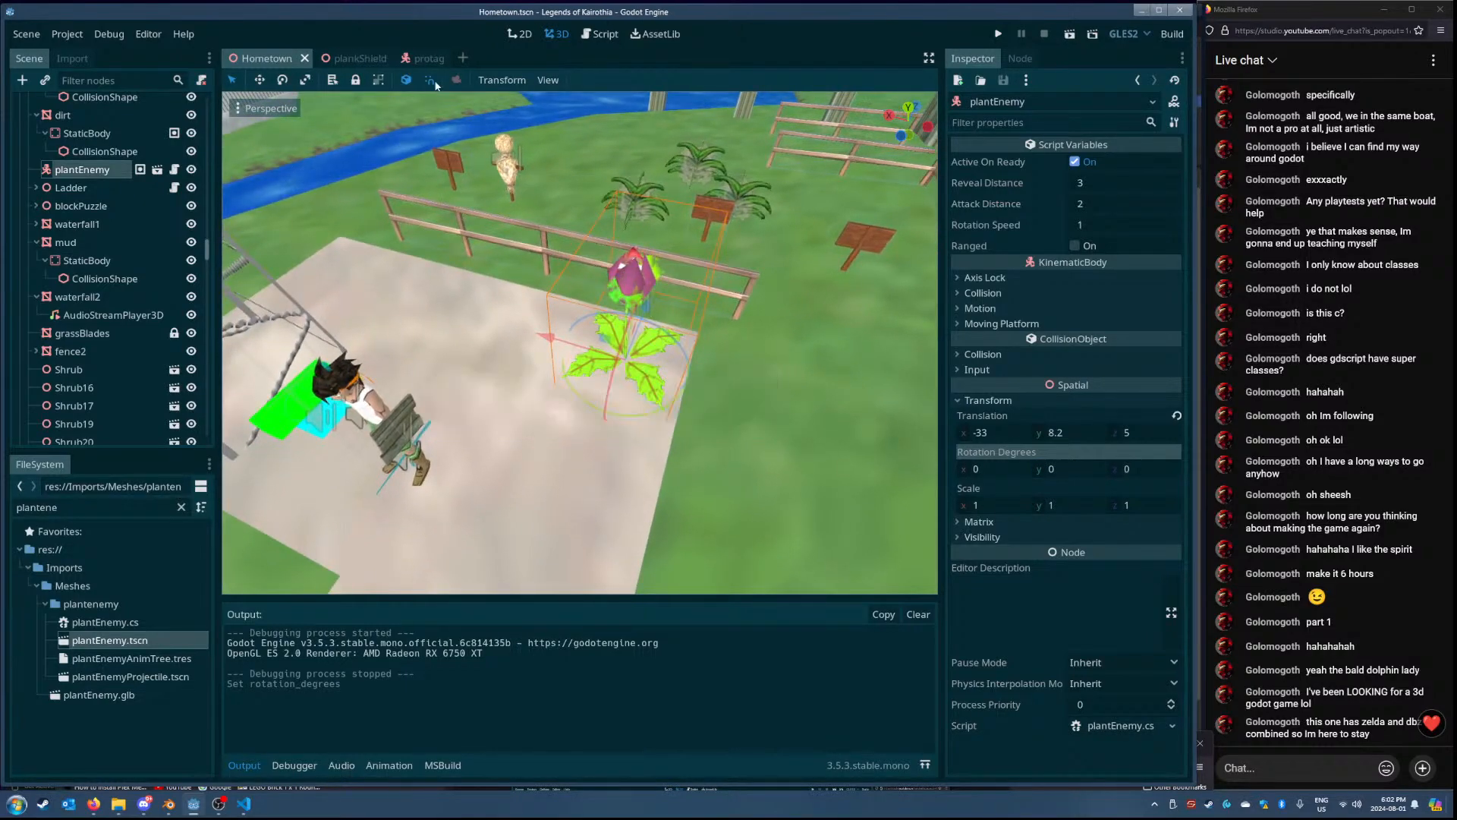
pyautogui.click(1068, 469)
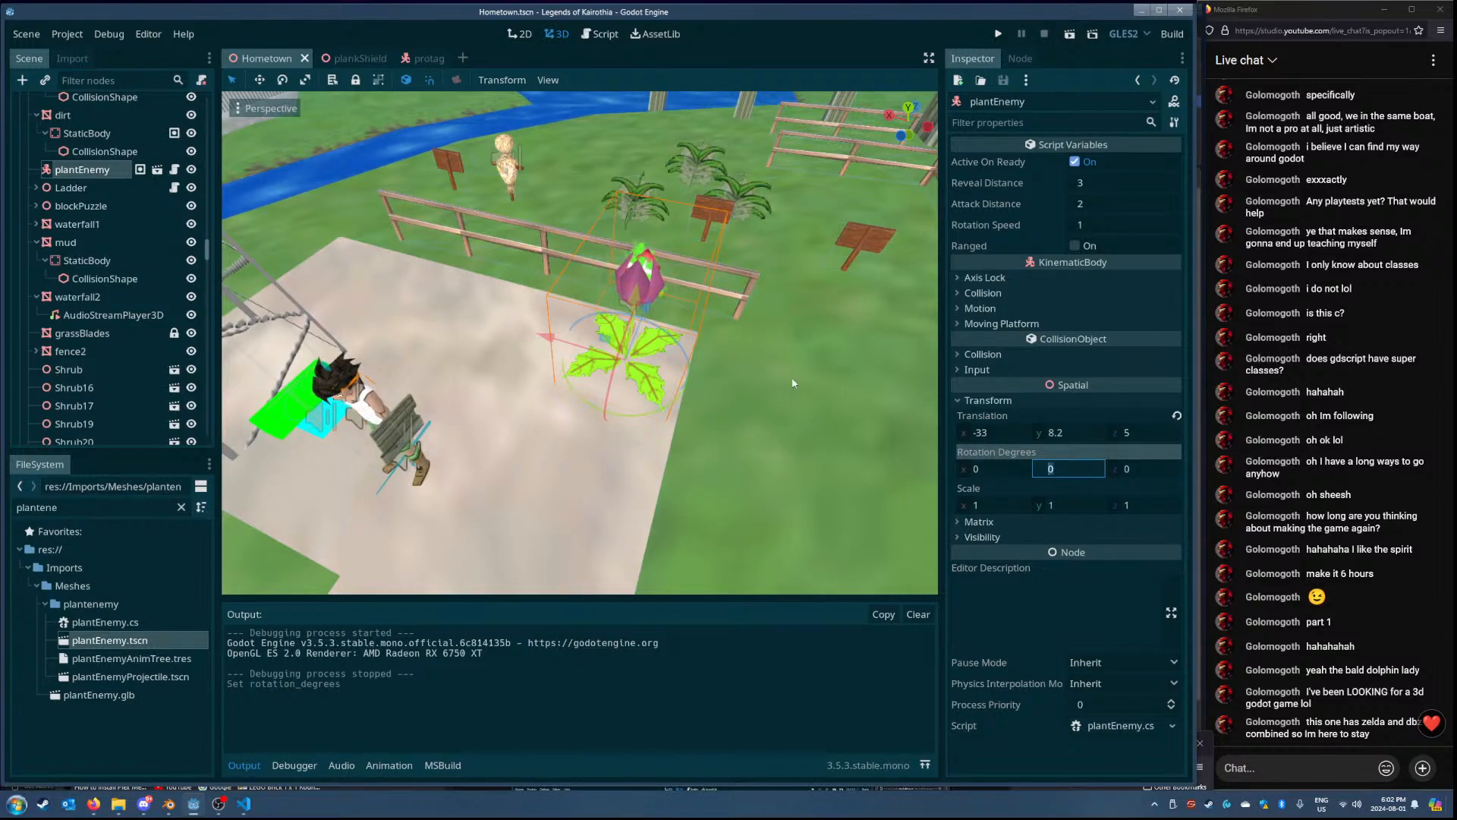
# - Run the Hometown scene again with the protagonist's shield, and close the game window
pyautogui.hotkey('ctrl', 's')
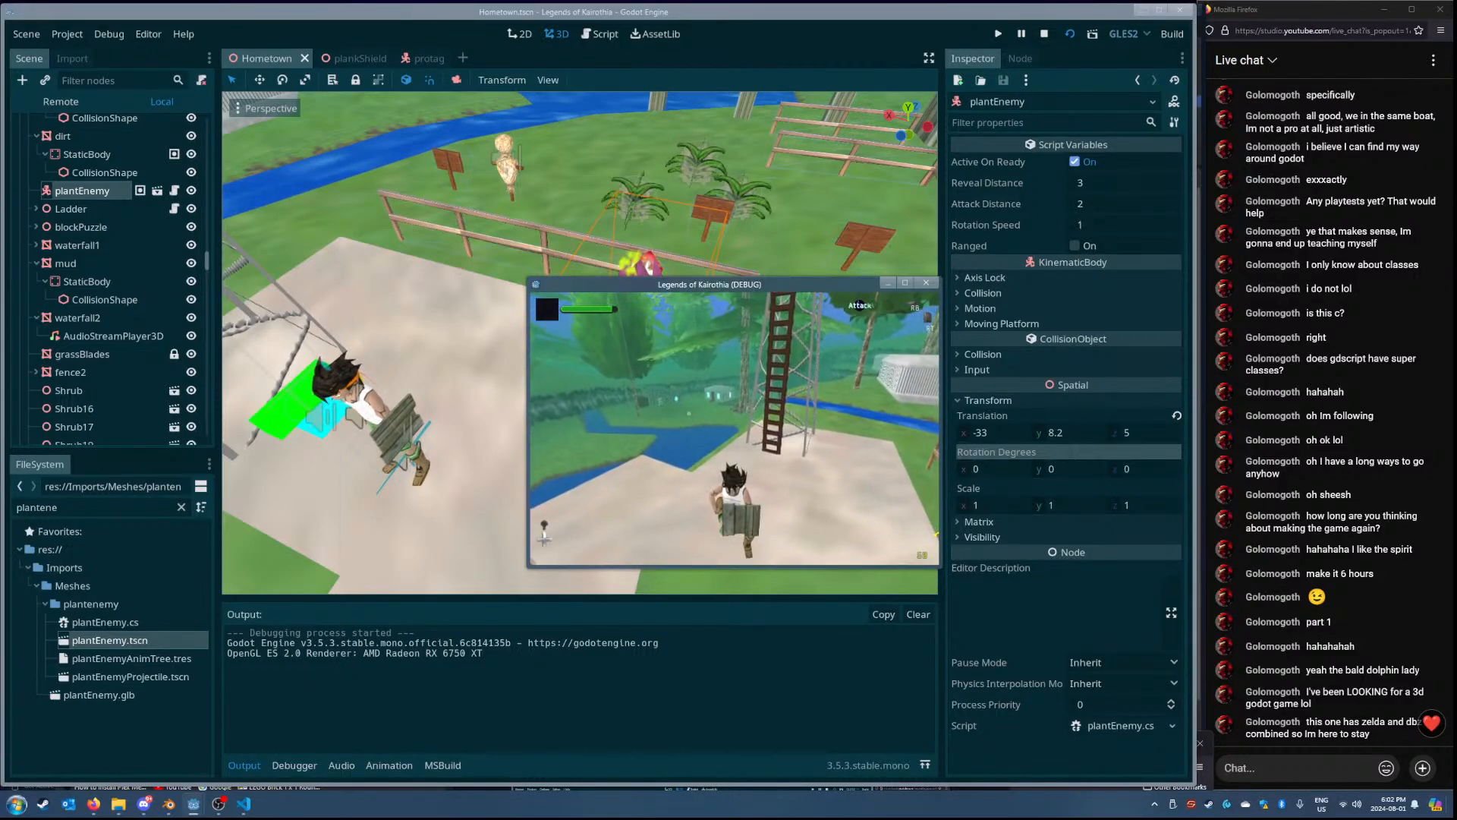
pyautogui.press('Escape')
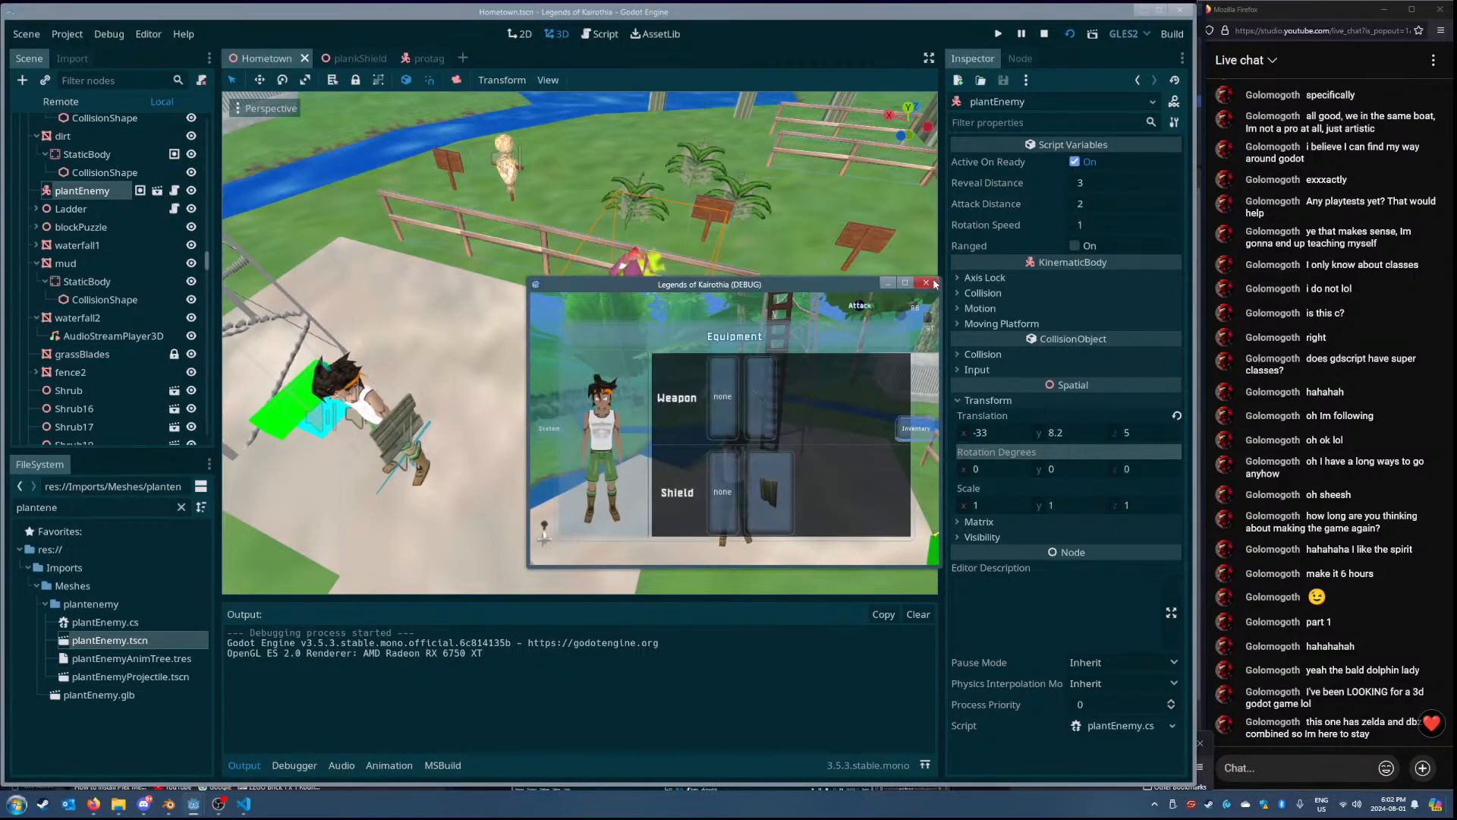
pyautogui.click(887, 281)
# - Review the AreaEntered code in ShieldCollider.cs in Visual Studio Code and check the protag scene's nodes in Godot
pyautogui.hotkey('alt', 'Tab')
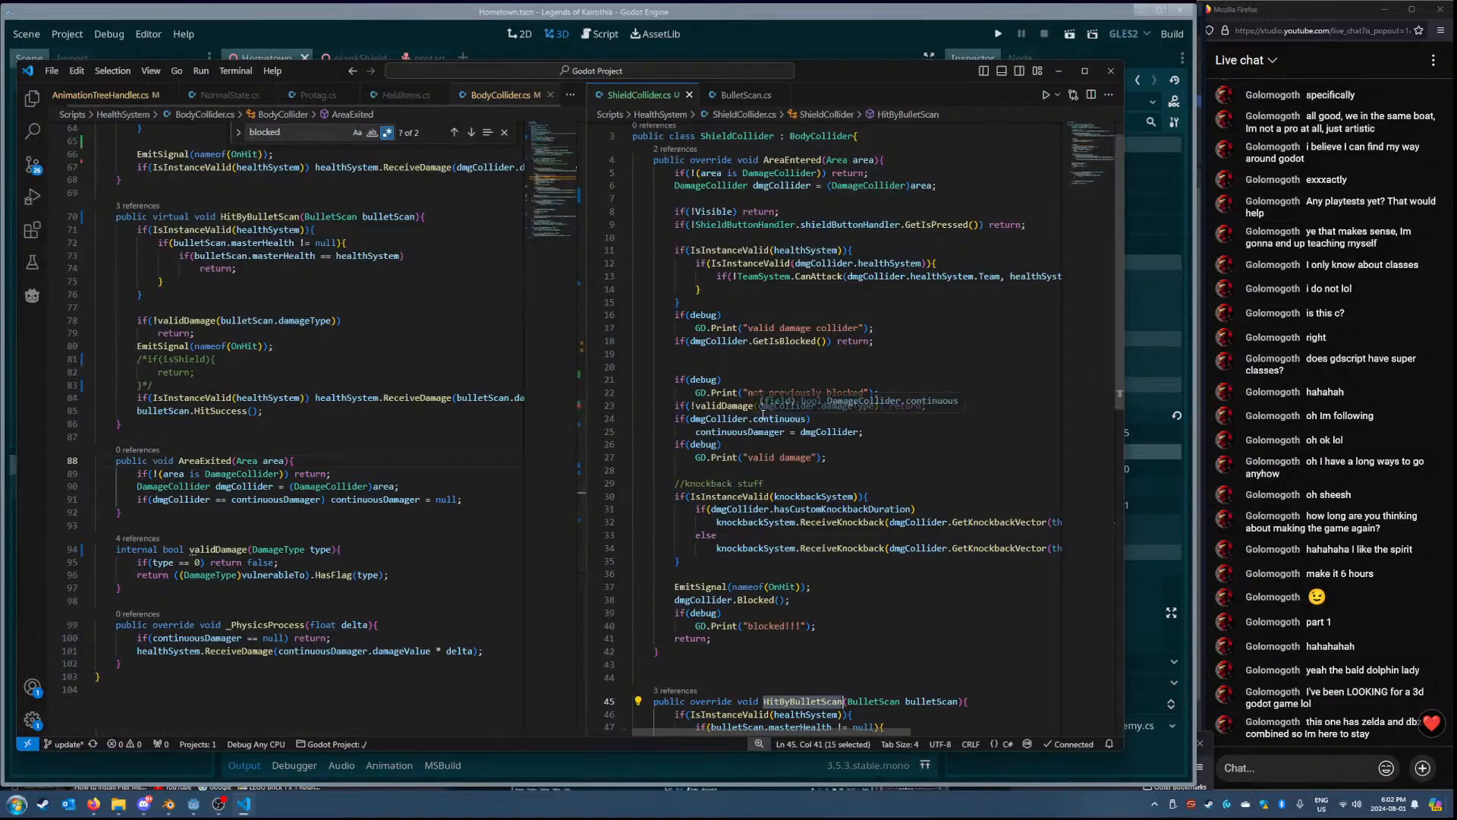
pyautogui.scroll(1, 812, 461)
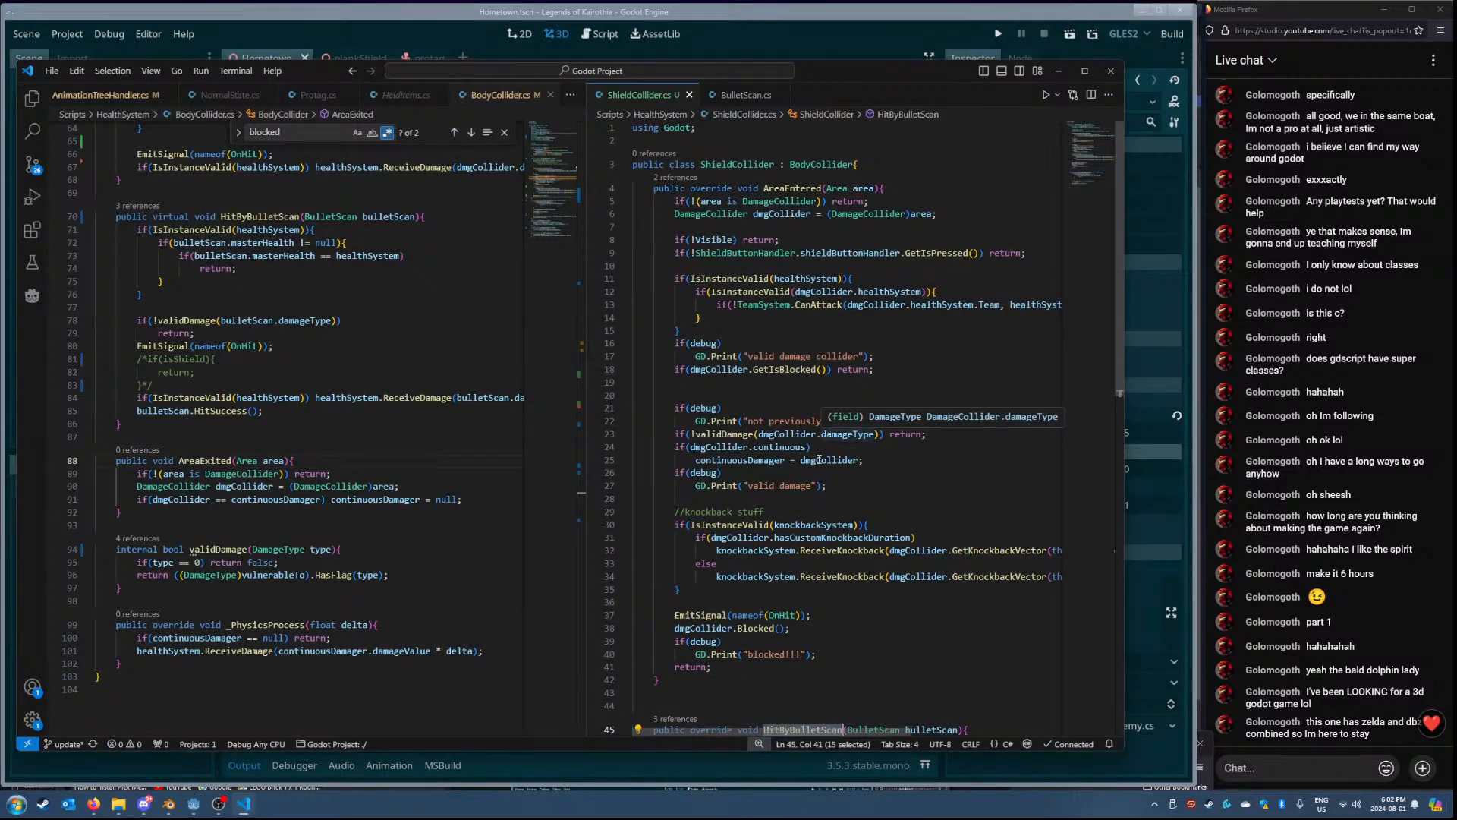
pyautogui.click(872, 45)
pyautogui.click(416, 58)
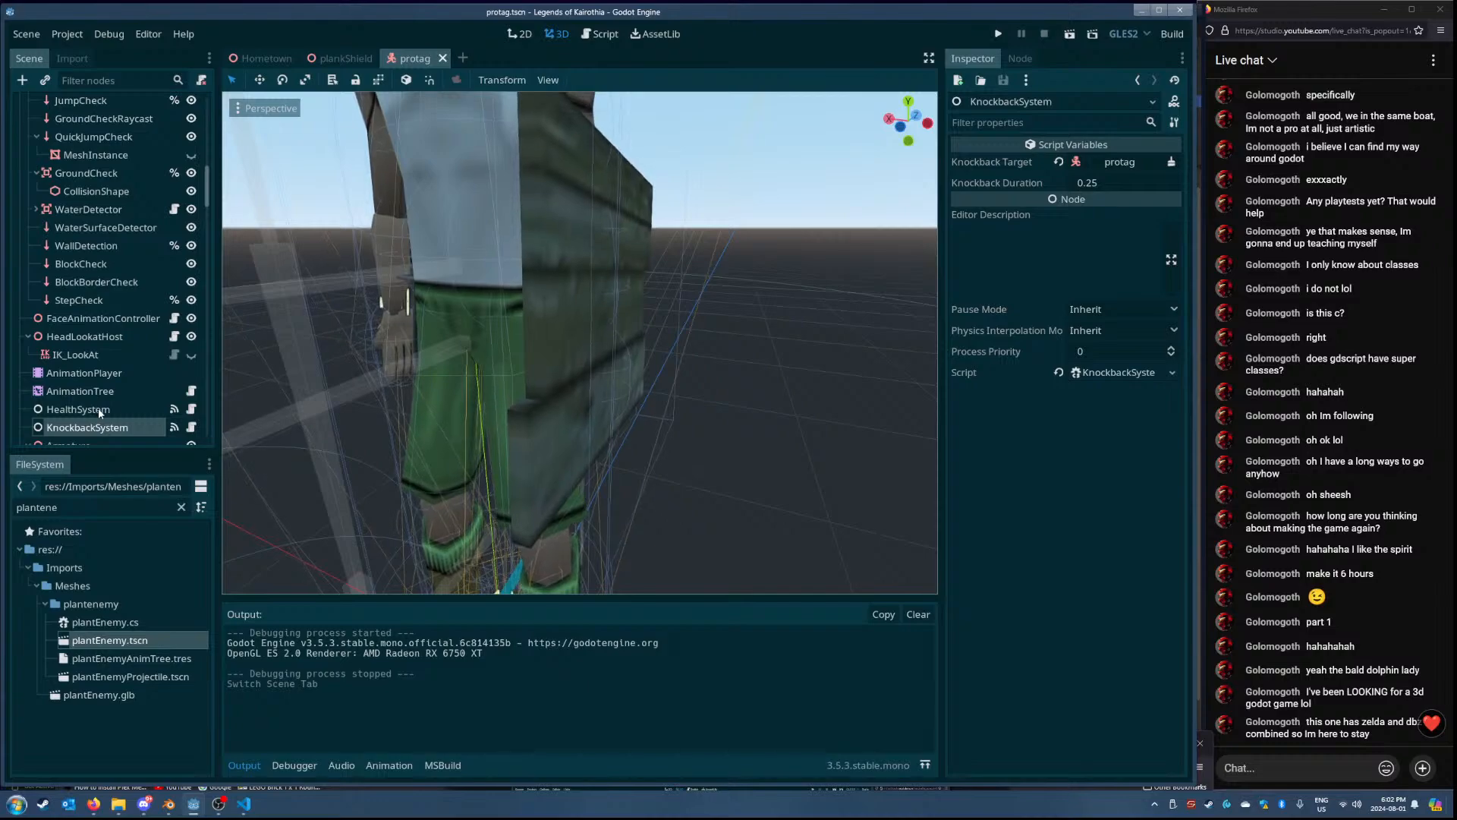
pyautogui.hotkey('alt', 'Tab')
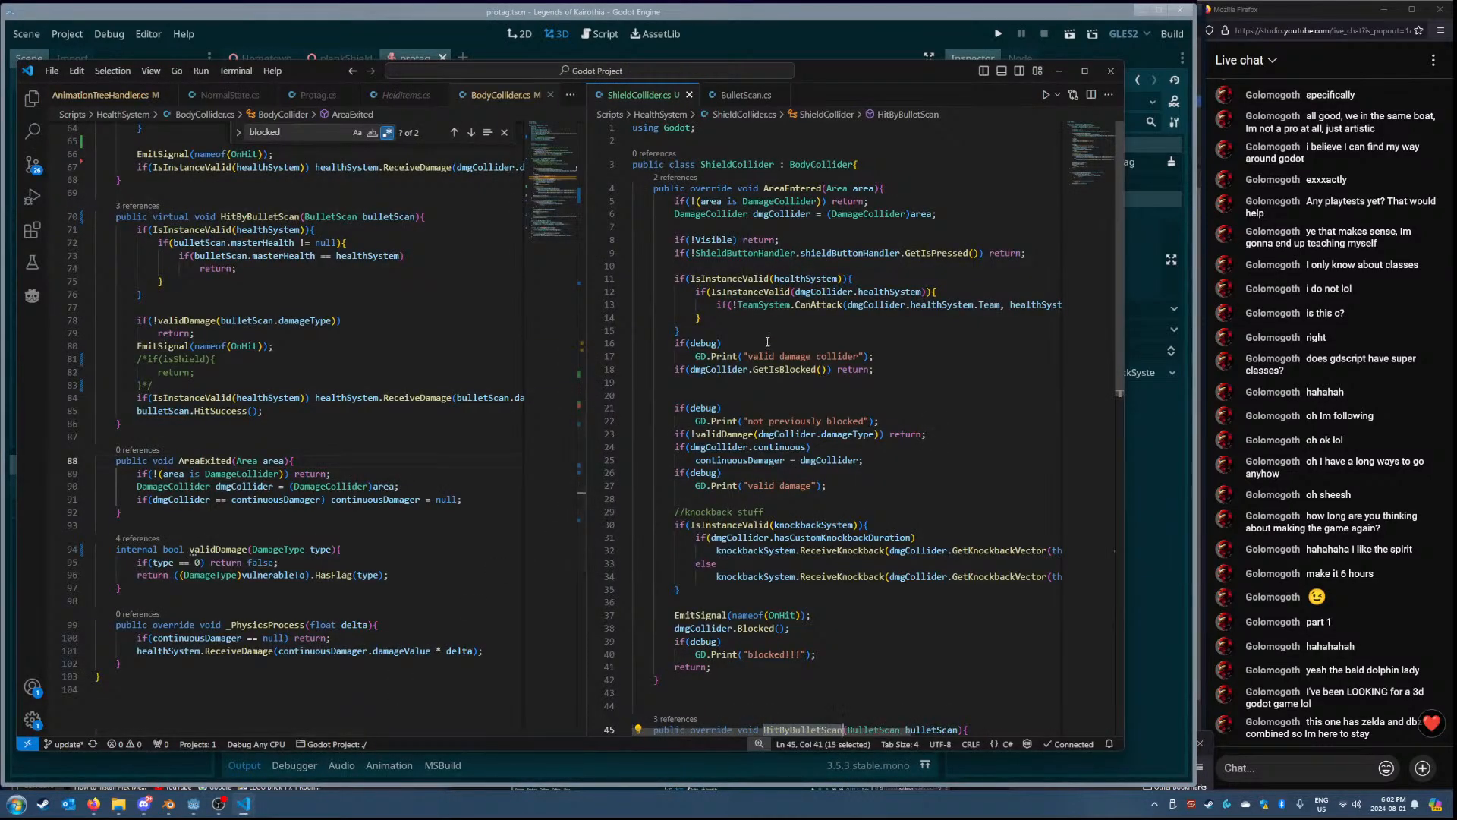
# - Add a _Ready override that calls base._Ready() at the start of the ShieldCollider class, with its opening brace on the signature line
pyautogui.click(891, 168)
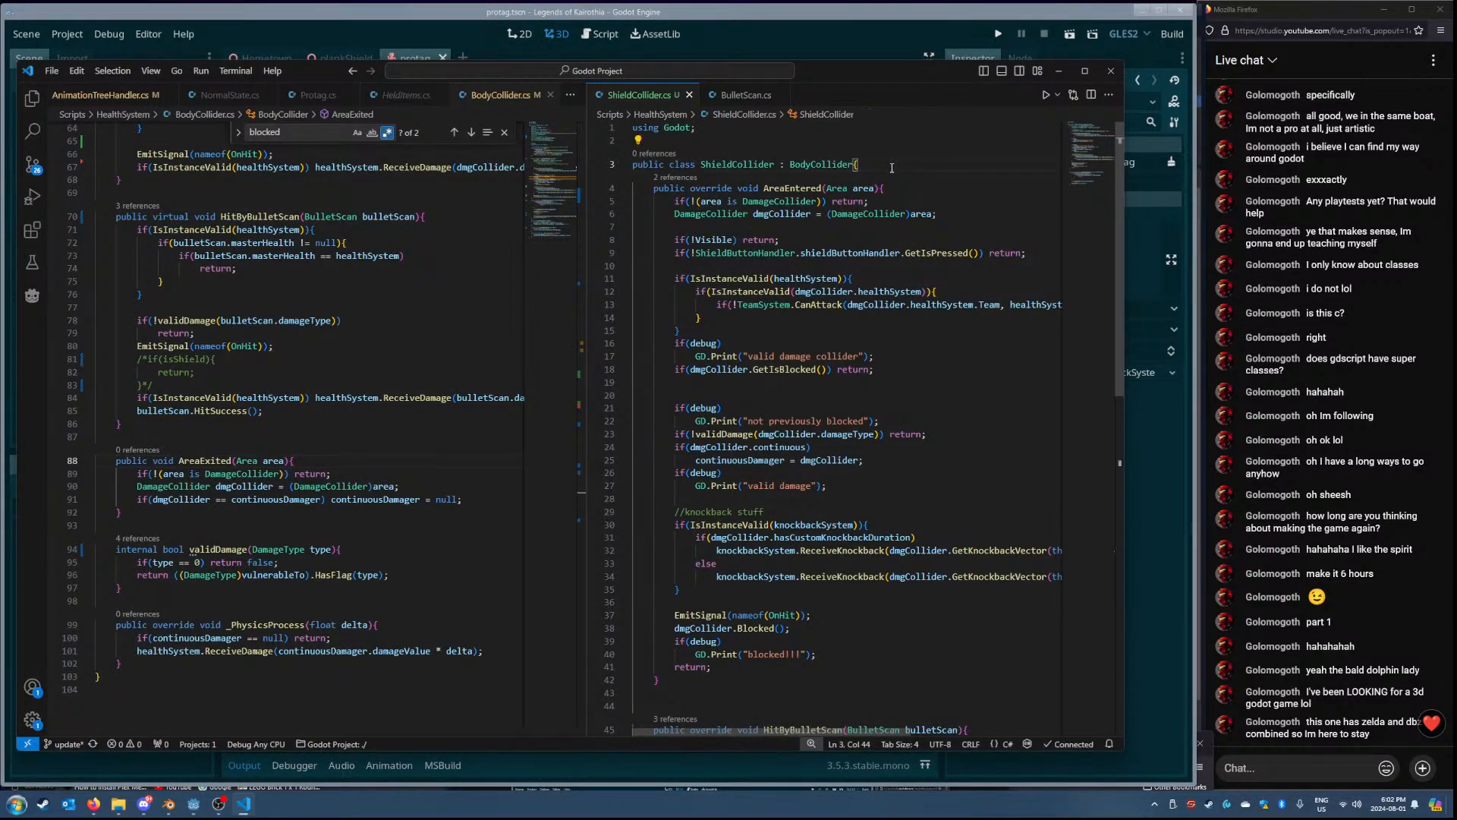
pyautogui.press('Return')
pyautogui.press('Return')
pyautogui.write('publi')
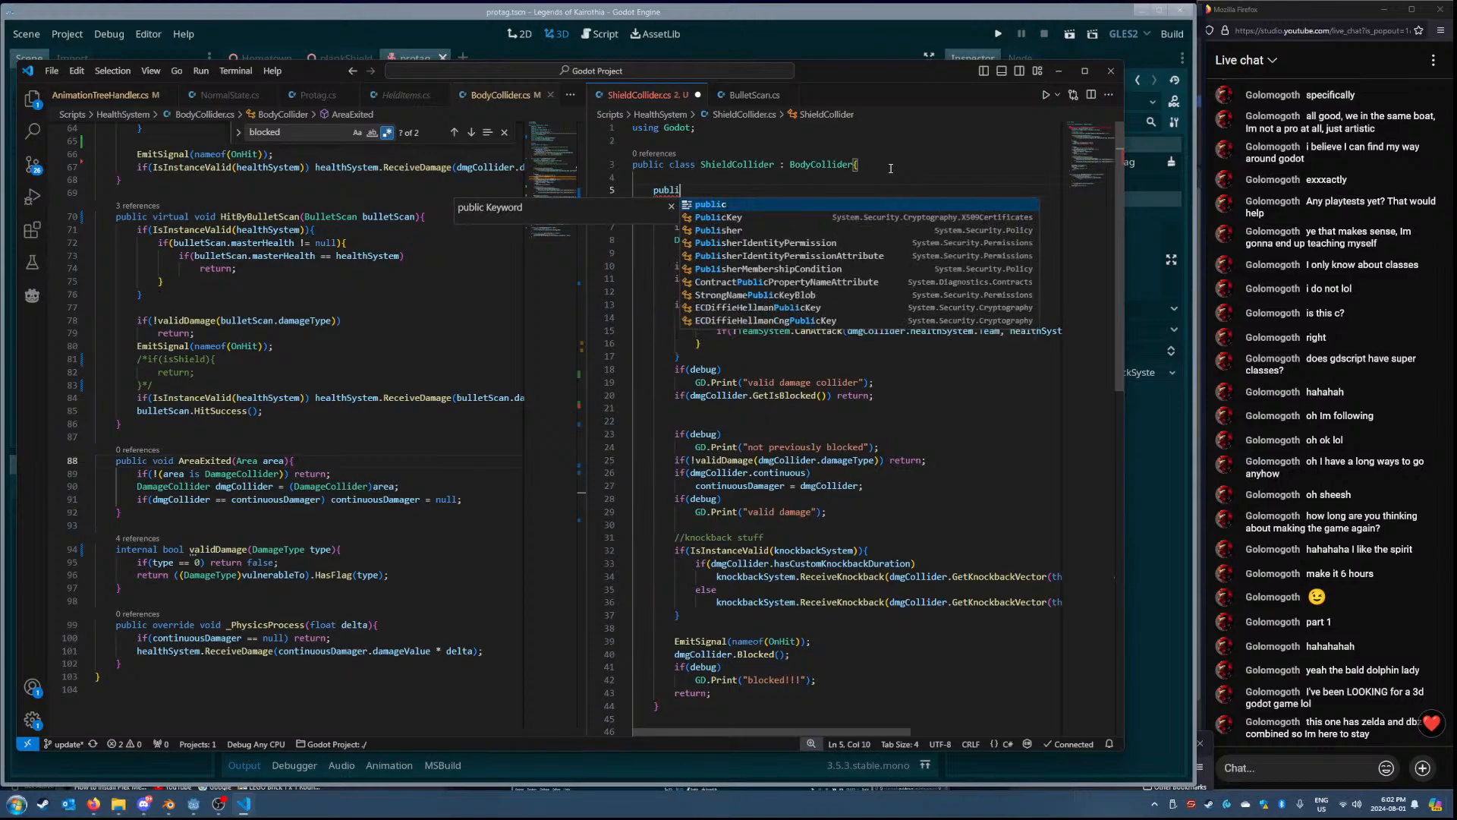
pyautogui.write('c overr')
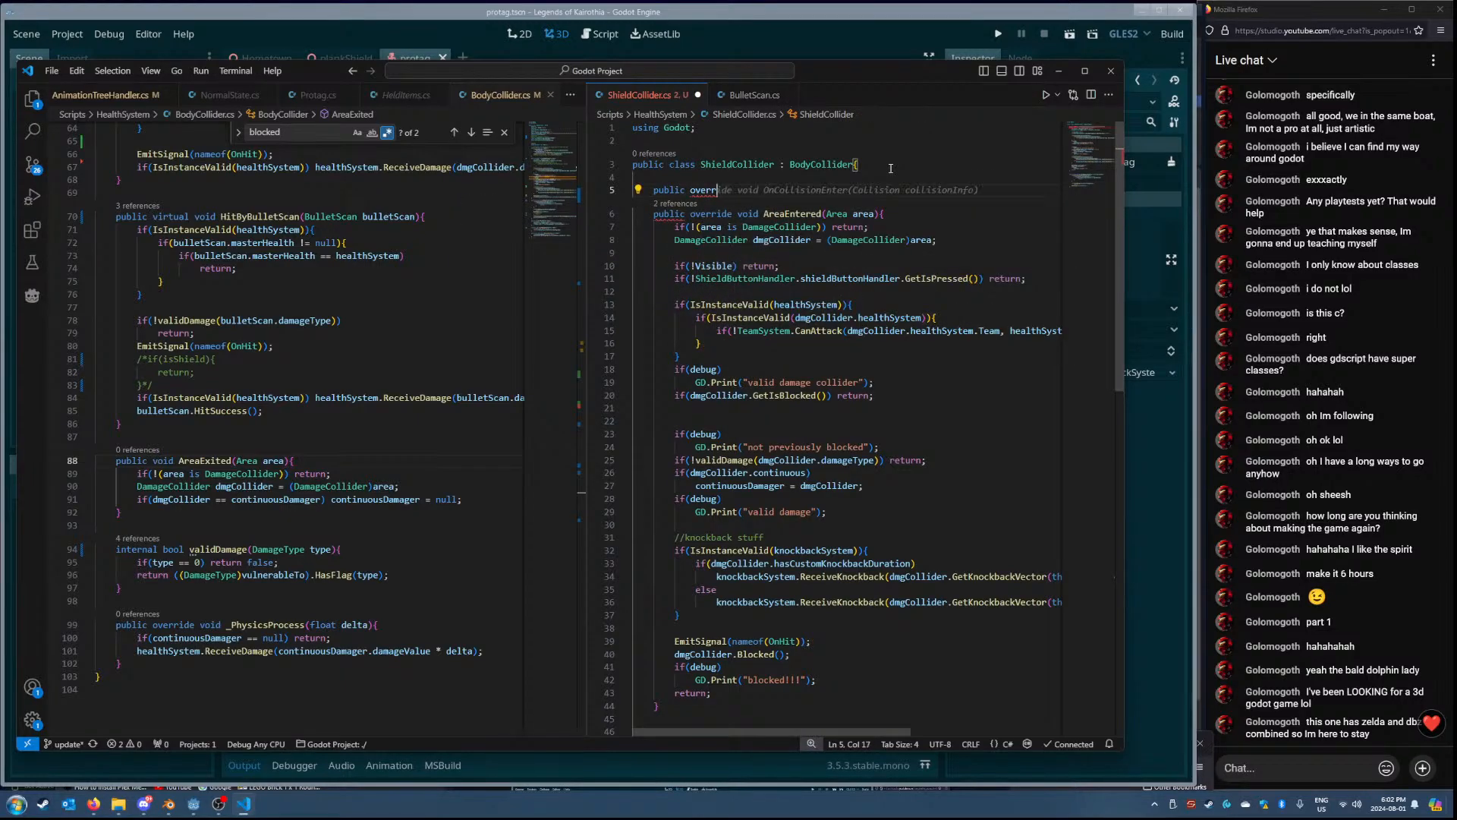
pyautogui.write('ride void ')
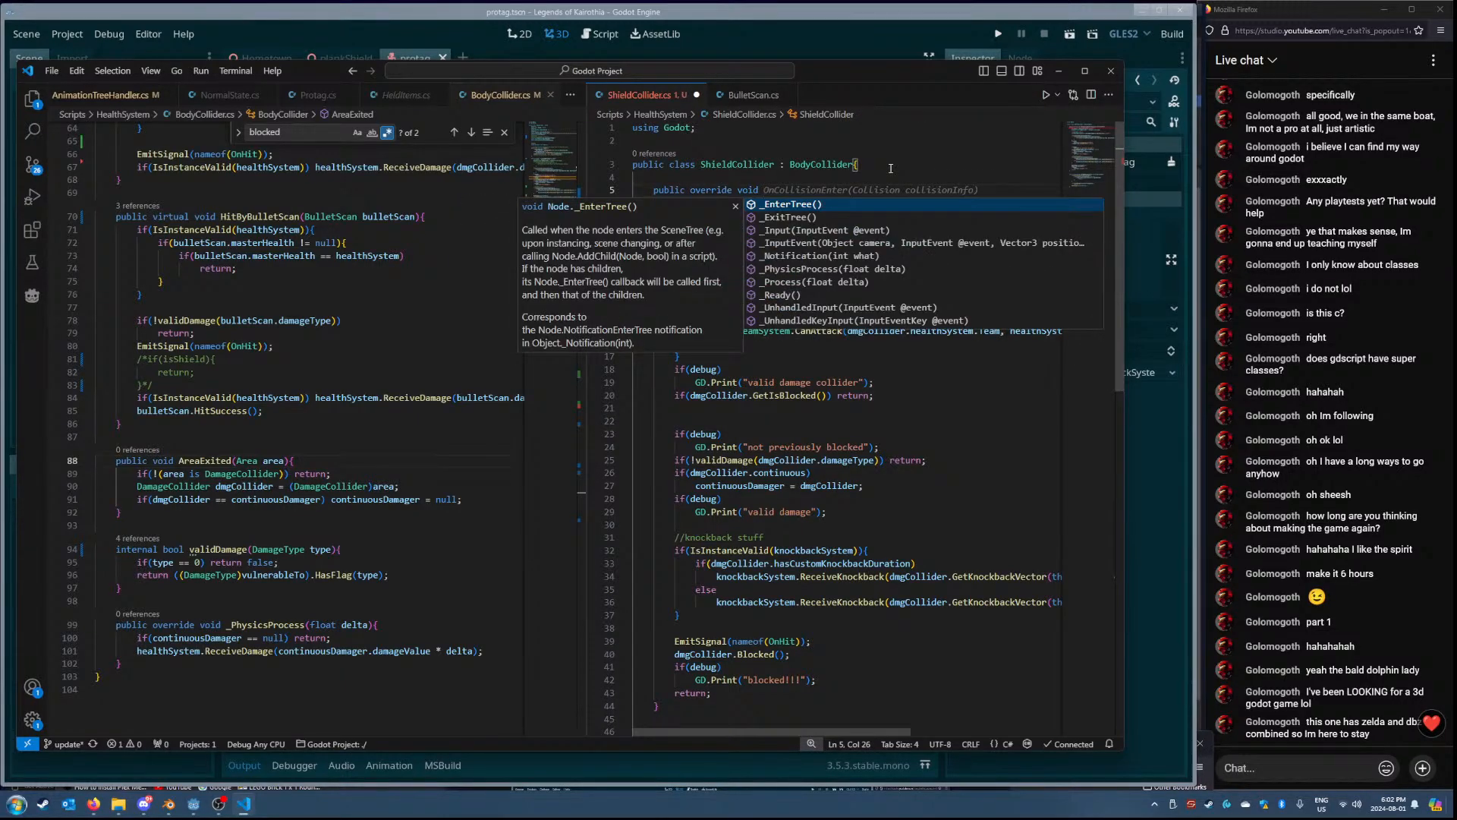
pyautogui.write('_Ready()')
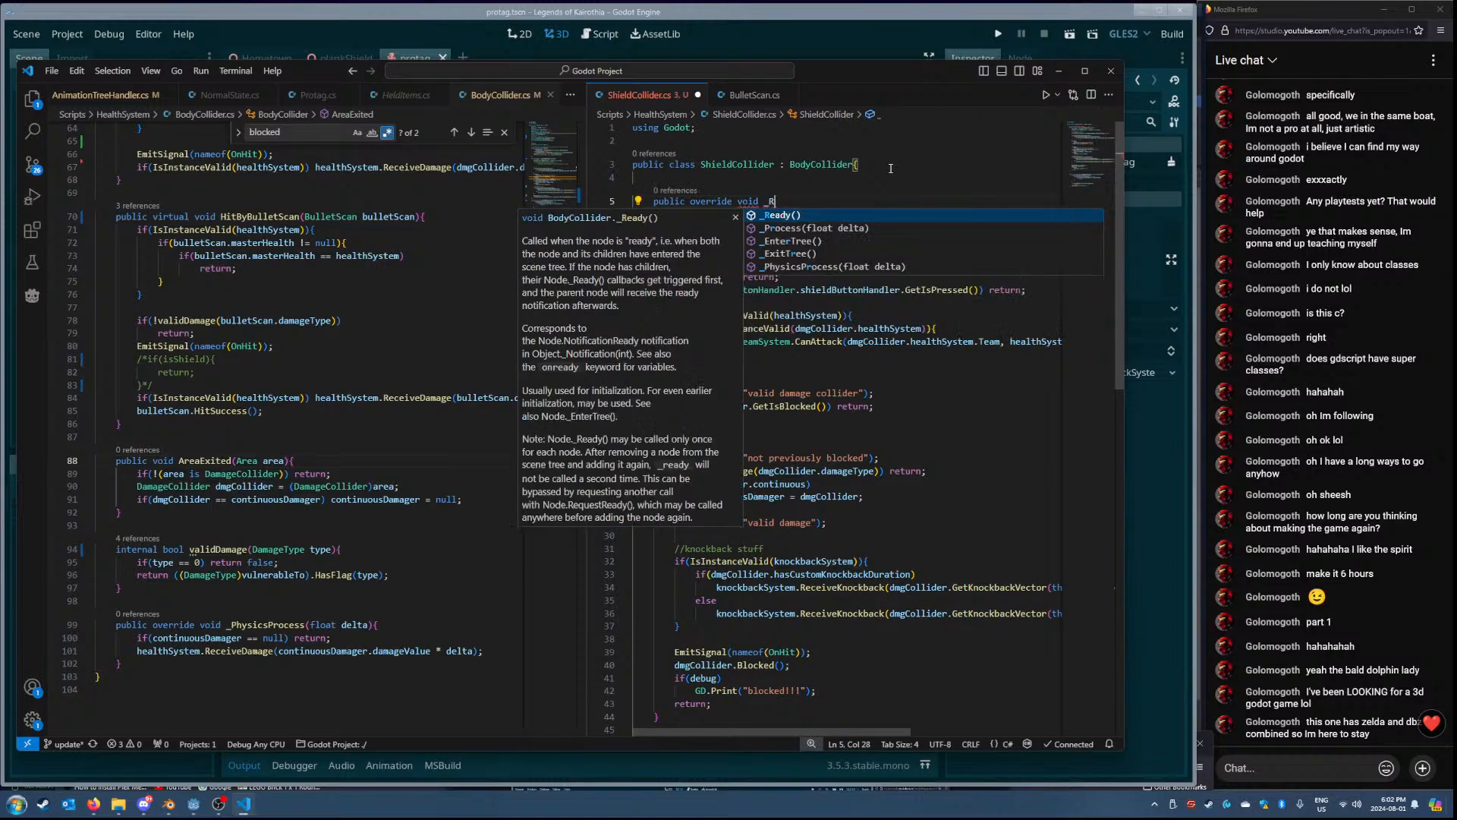
pyautogui.press('Tab')
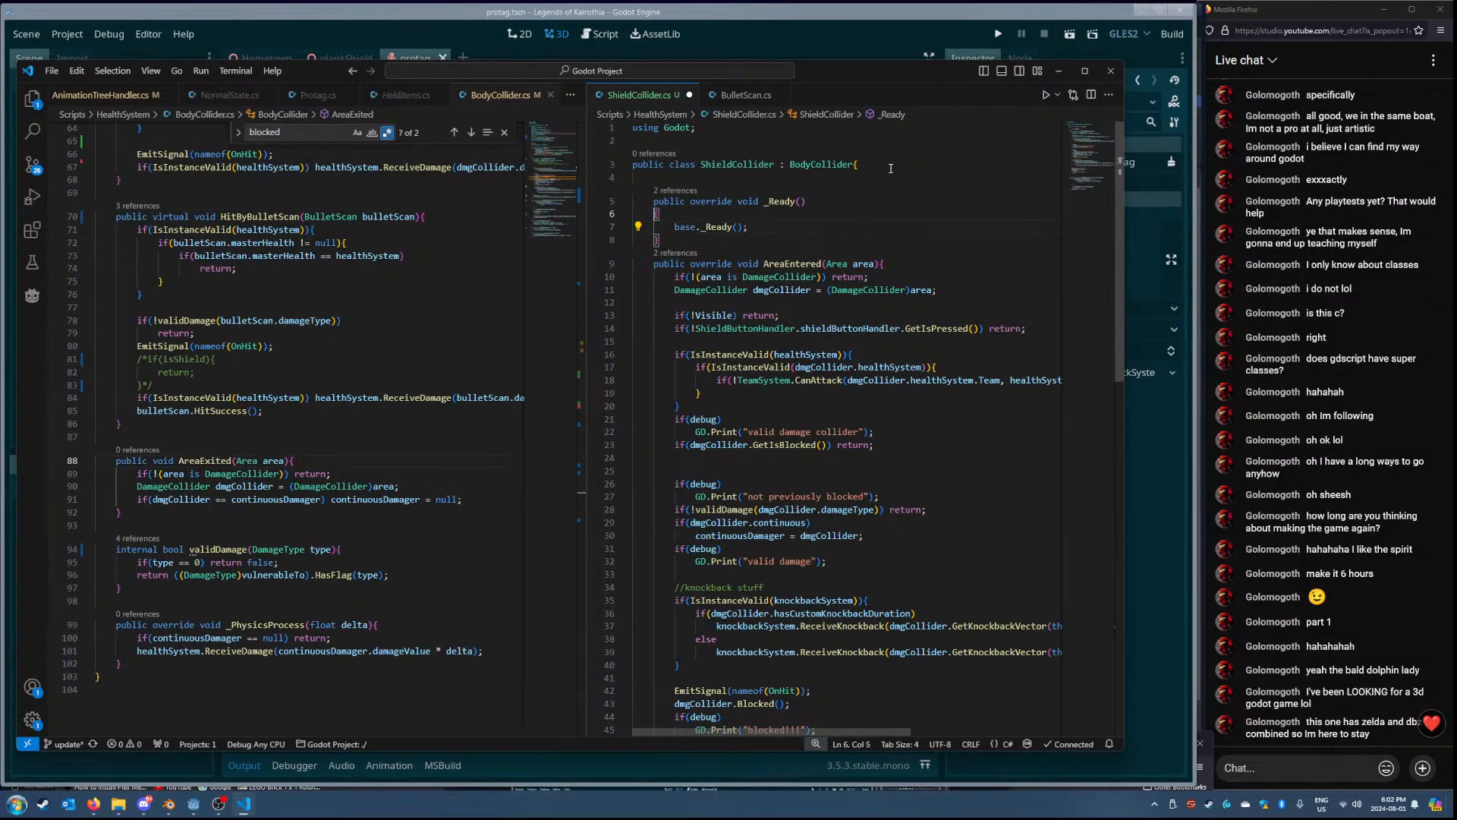
pyautogui.press('BackSpace')
pyautogui.press('BackSpace')
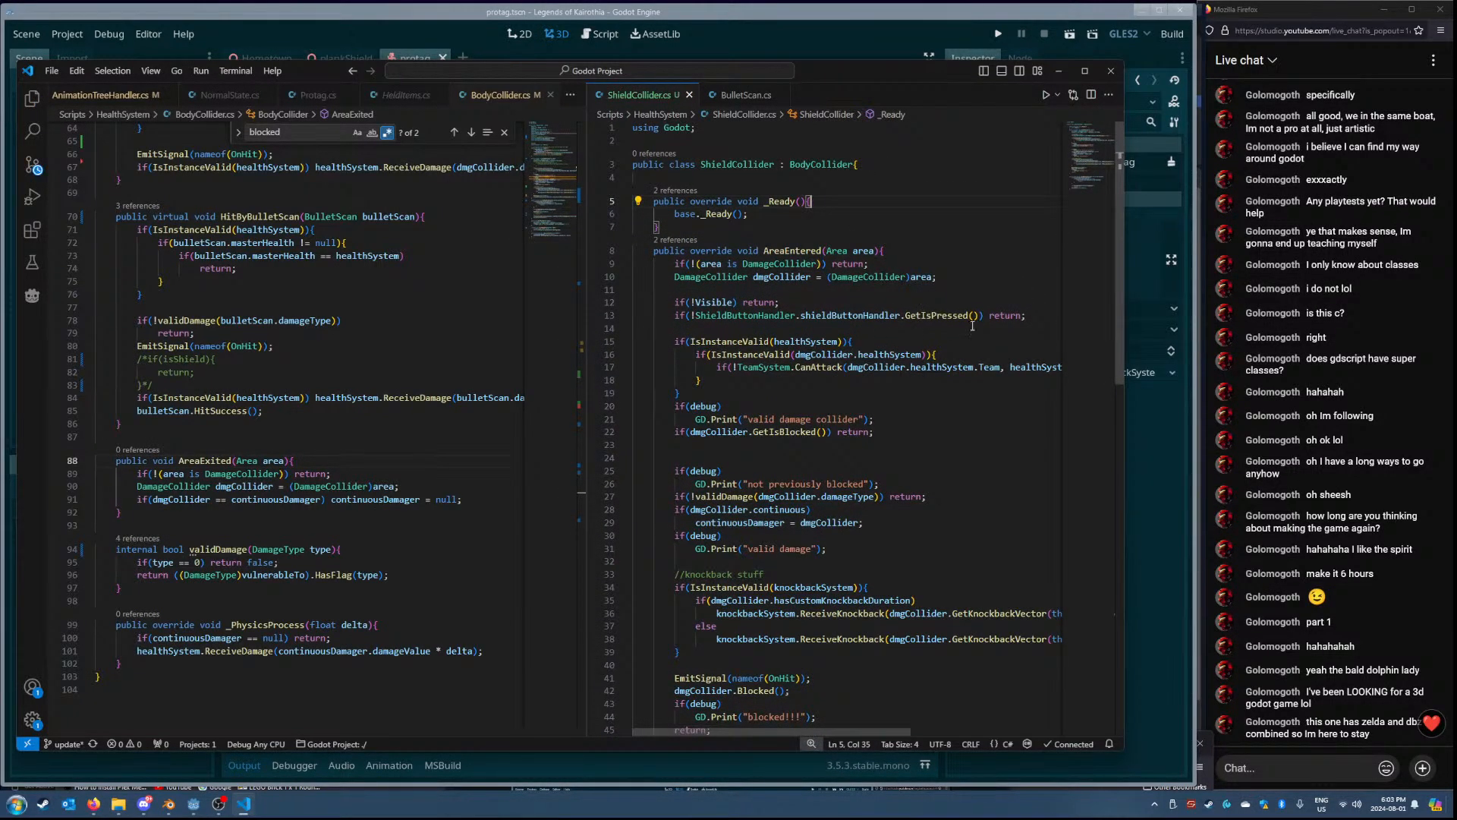
# - Try removing the Visible and shieldButtonHandler checks from AreaEntered, and delete the _Ready override from ShieldCollider
pyautogui.moveTo(1024, 315); pyautogui.dragTo(633, 302)
pyautogui.press('BackSpace')
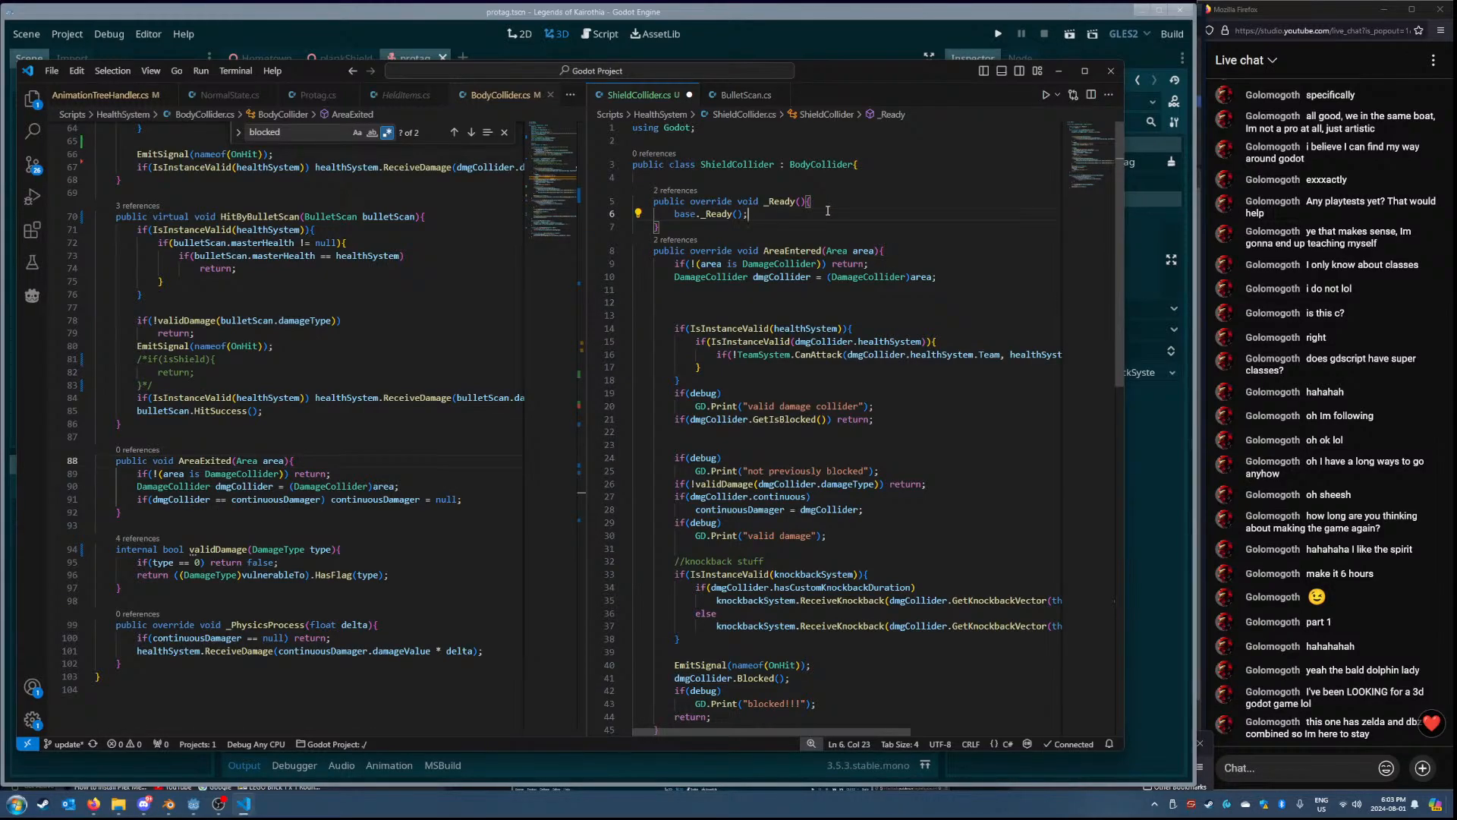
pyautogui.hotkey('ctrl', 'z')
pyautogui.hotkey('ctrl', 'z')
pyautogui.moveTo(747, 246); pyautogui.dragTo(691, 191)
pyautogui.press('BackSpace')
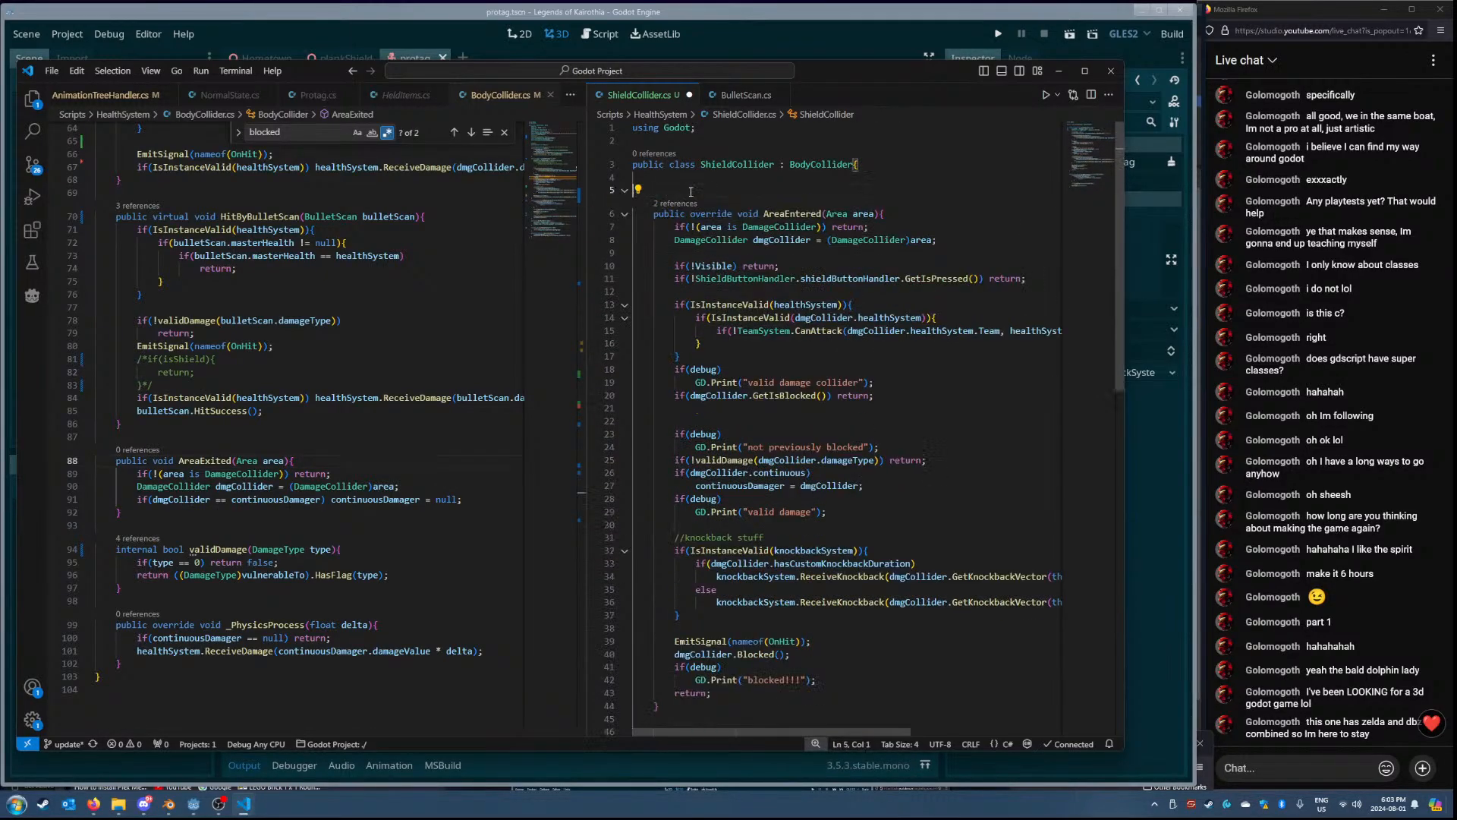
# - Add a _PhysicsProcess(float delta) override with an empty body above AreaEntered in ShieldCollider, removing its base call
pyautogui.write('pub')
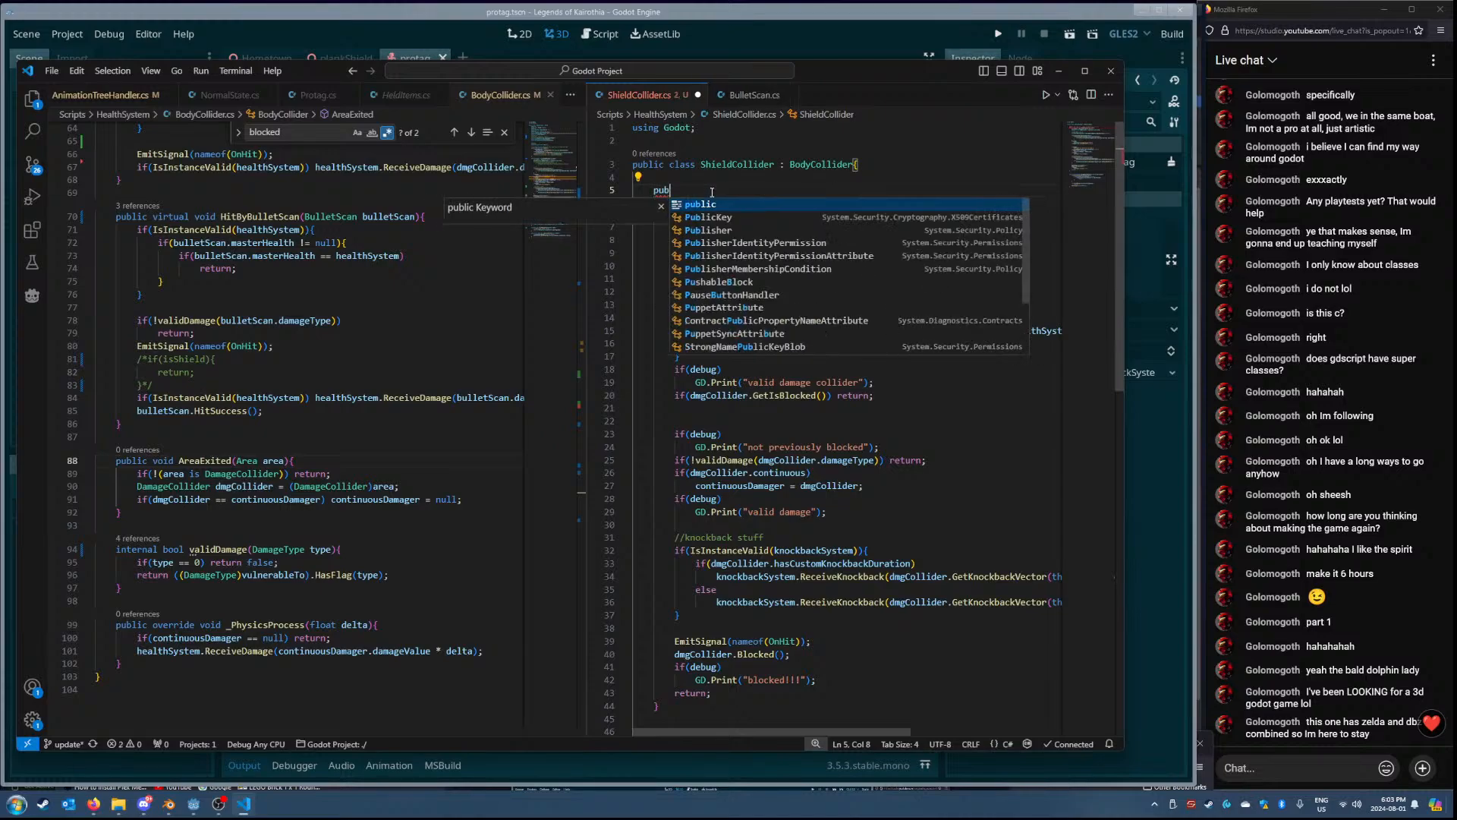
pyautogui.write('lic override void')
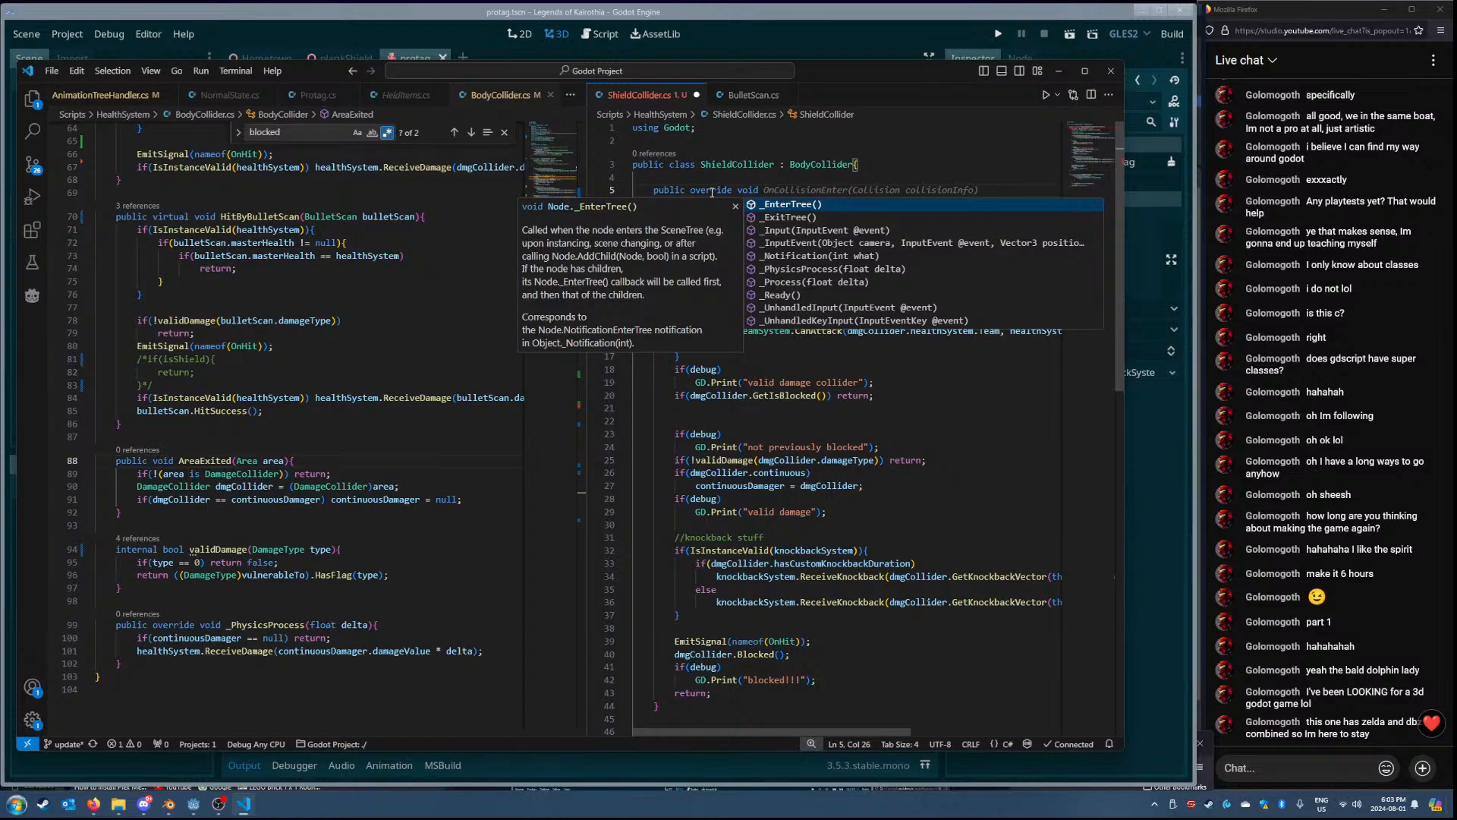
pyautogui.press('Down')
pyautogui.press('Down')
pyautogui.press('Down')
pyautogui.press('Down')
pyautogui.press('Down')
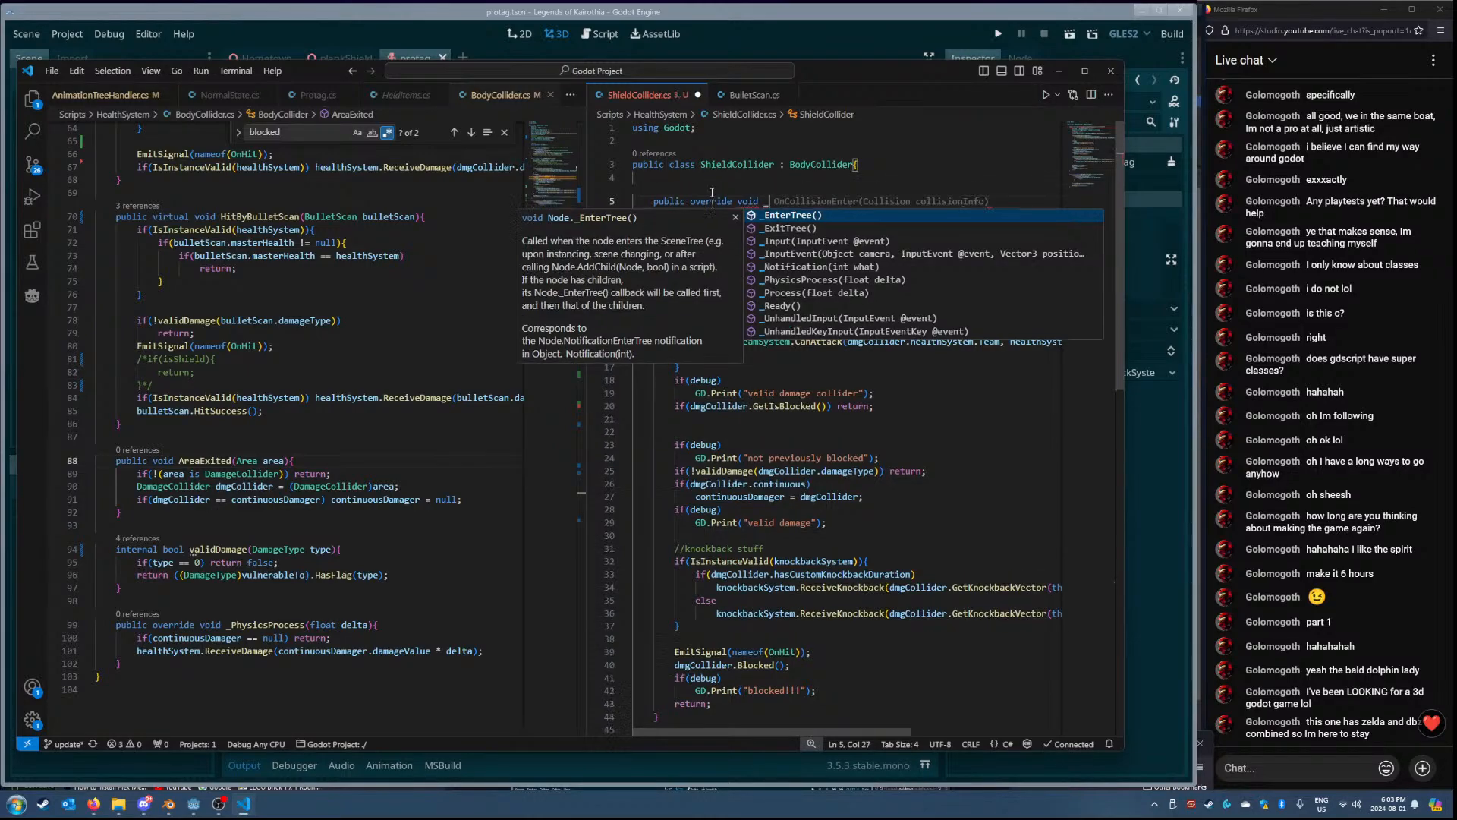
pyautogui.press('Return')
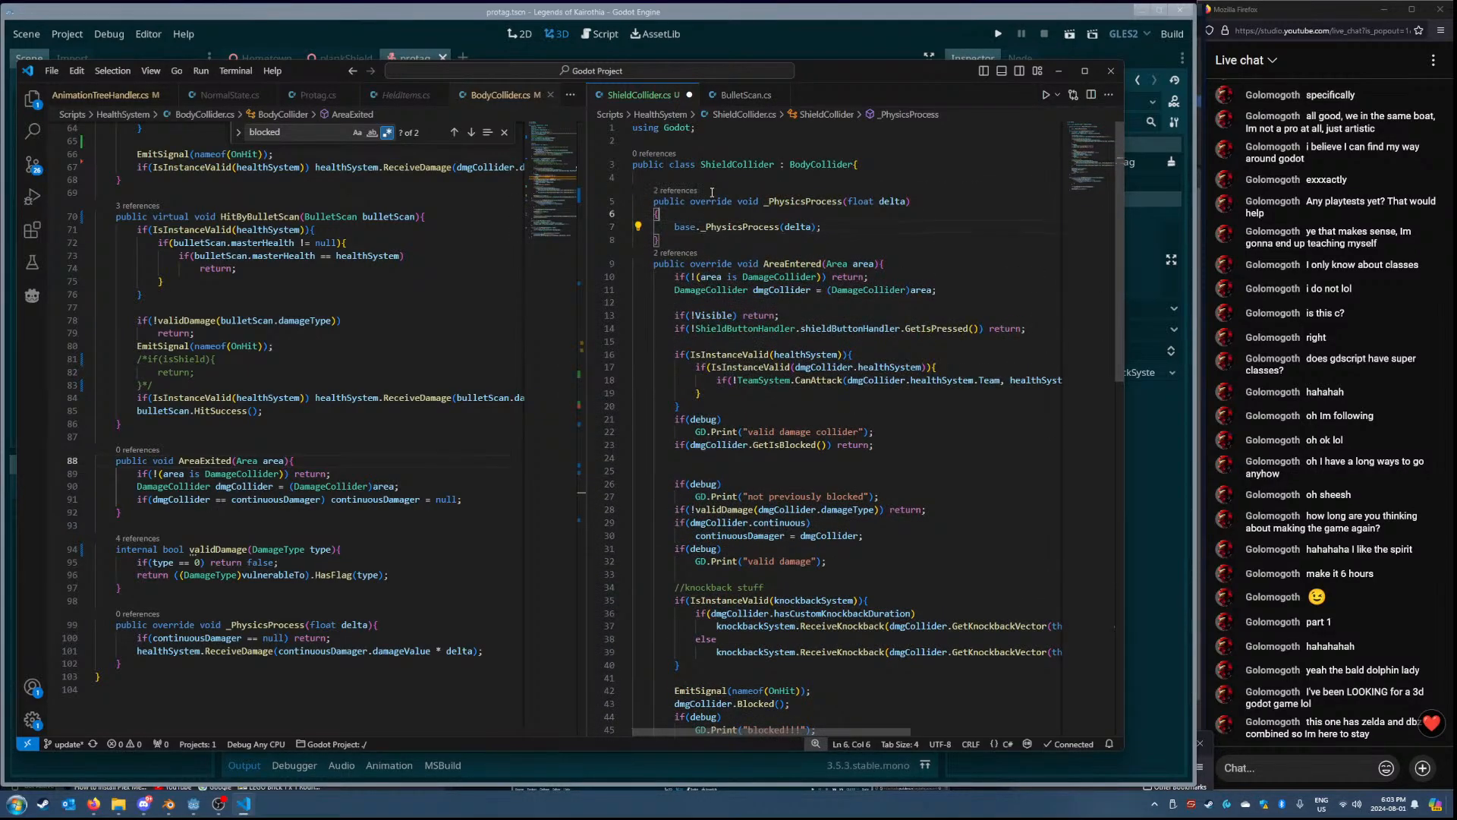
pyautogui.hotkey('ctrl', 'shift', 'k')
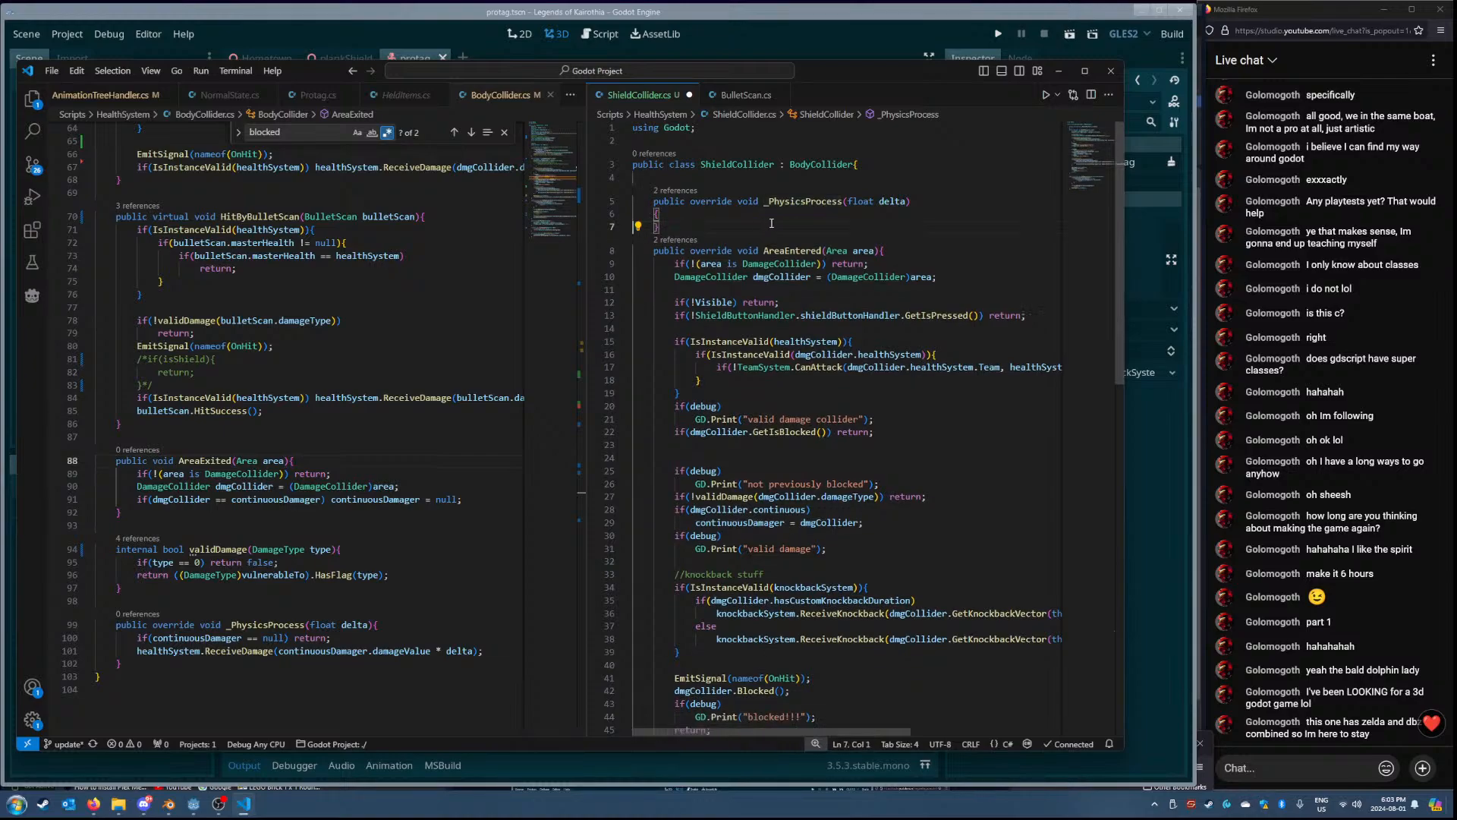
pyautogui.press('Return')
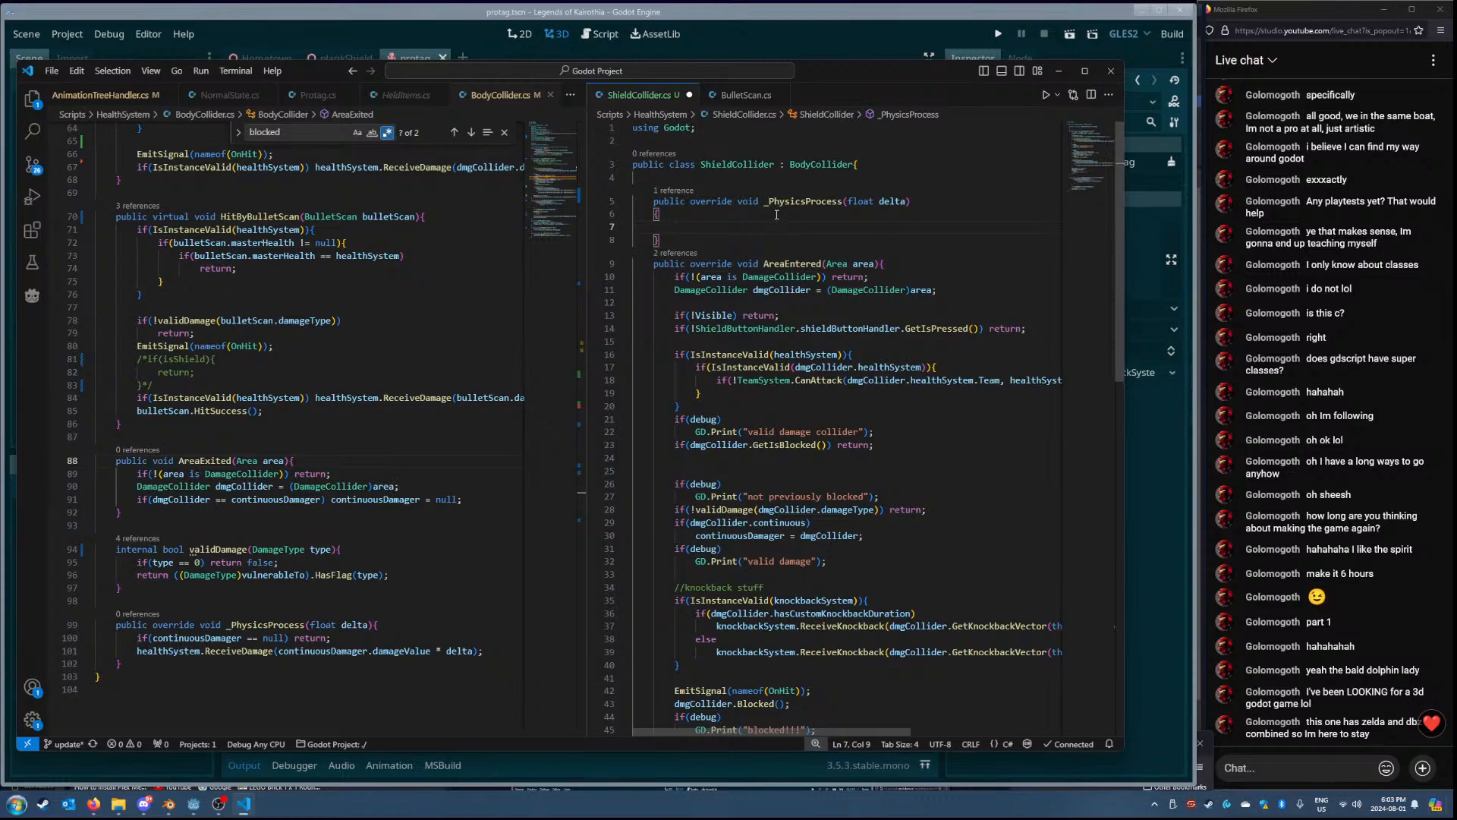
# - Try to reference a disabled property inside ShieldCollider's _PhysicsProcess body, and clear the line again
pyautogui.write('Disabled')
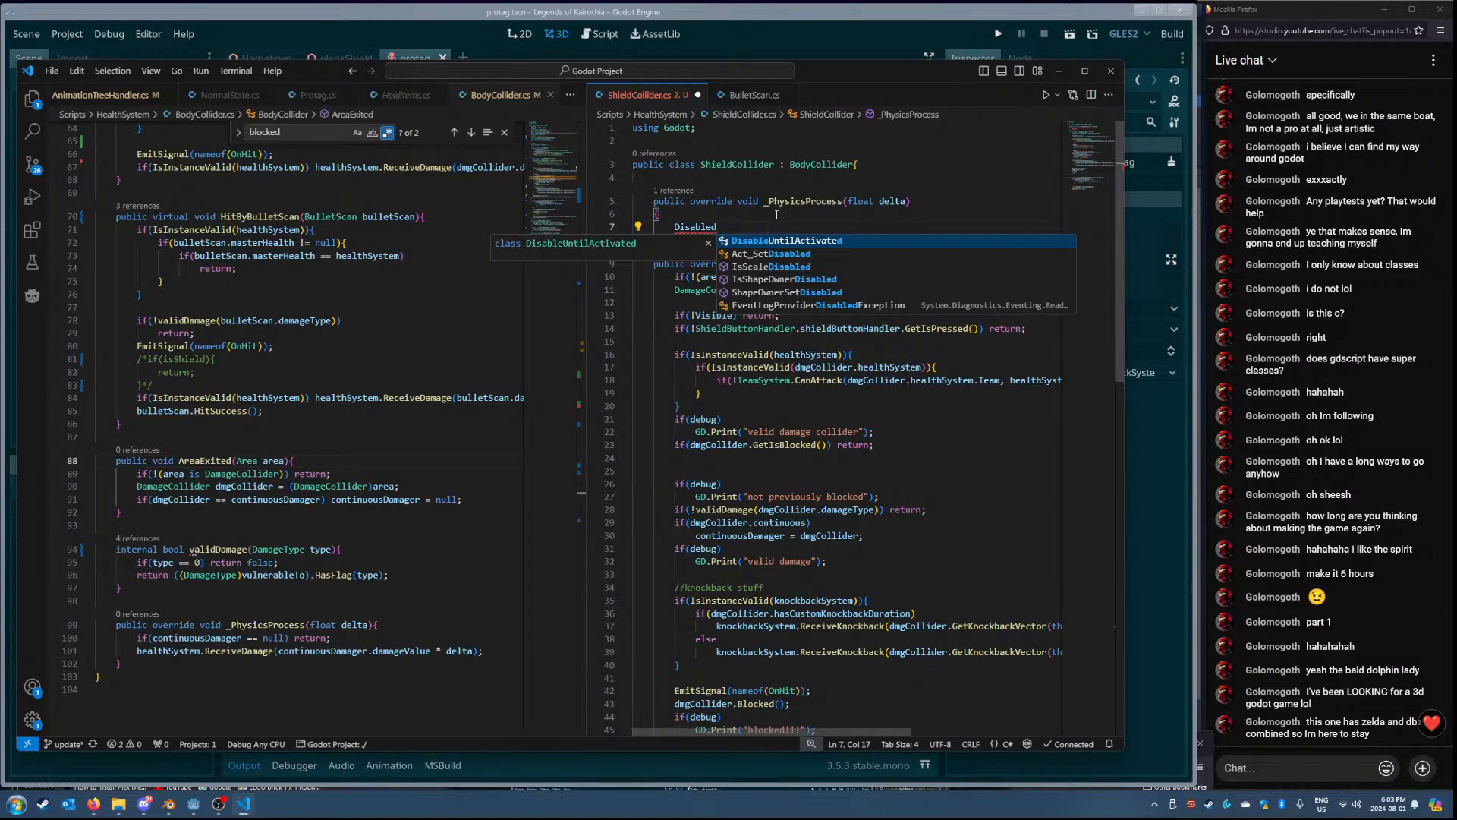
pyautogui.press('BackSpace')
pyautogui.press('BackSpace')
pyautogui.press('BackSpace')
pyautogui.press('BackSpace')
pyautogui.press('BackSpace')
pyautogui.press('BackSpace')
pyautogui.press('BackSpace')
pyautogui.press('BackSpace')
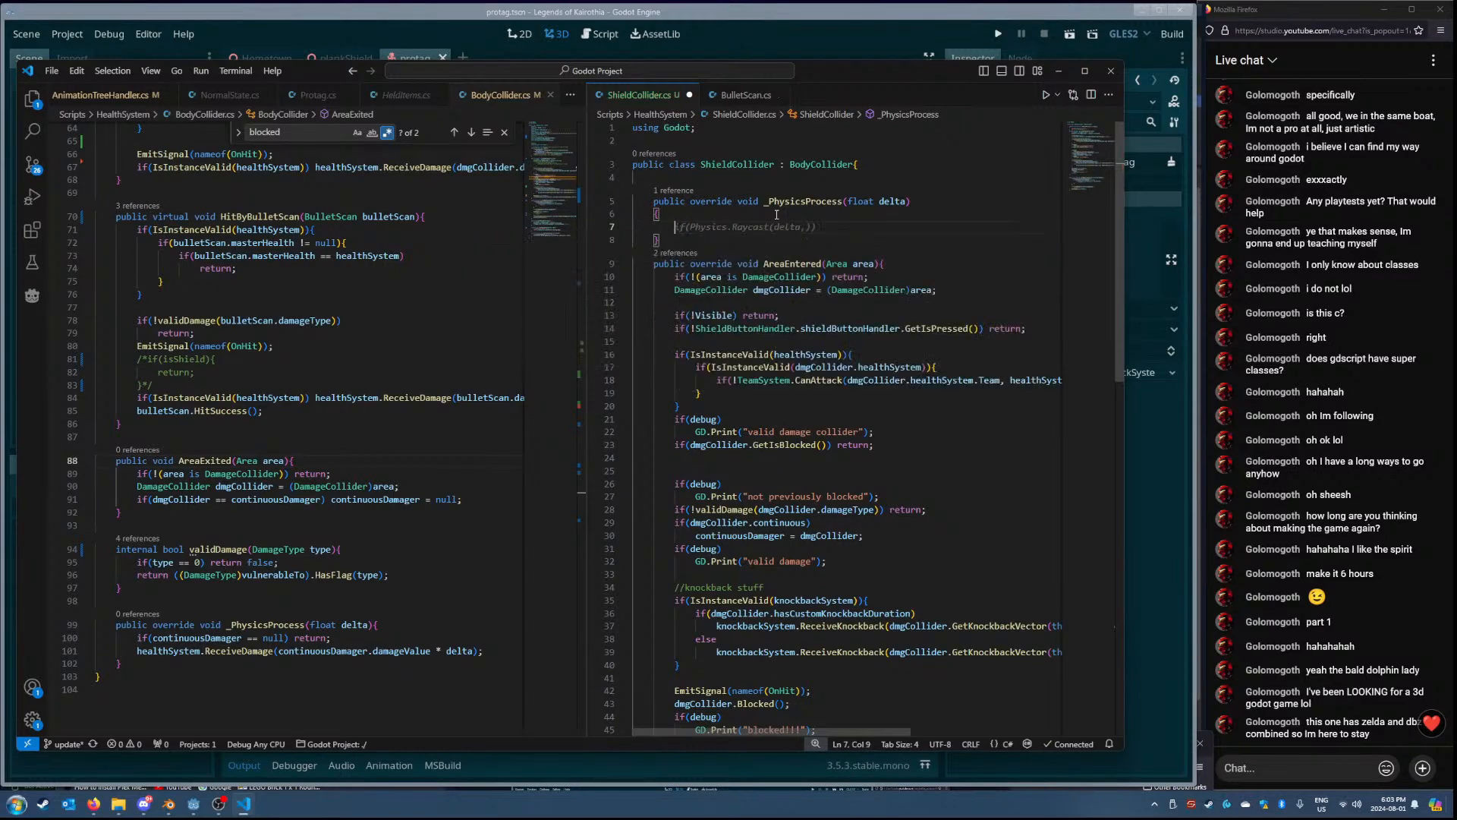
pyautogui.write('disabled')
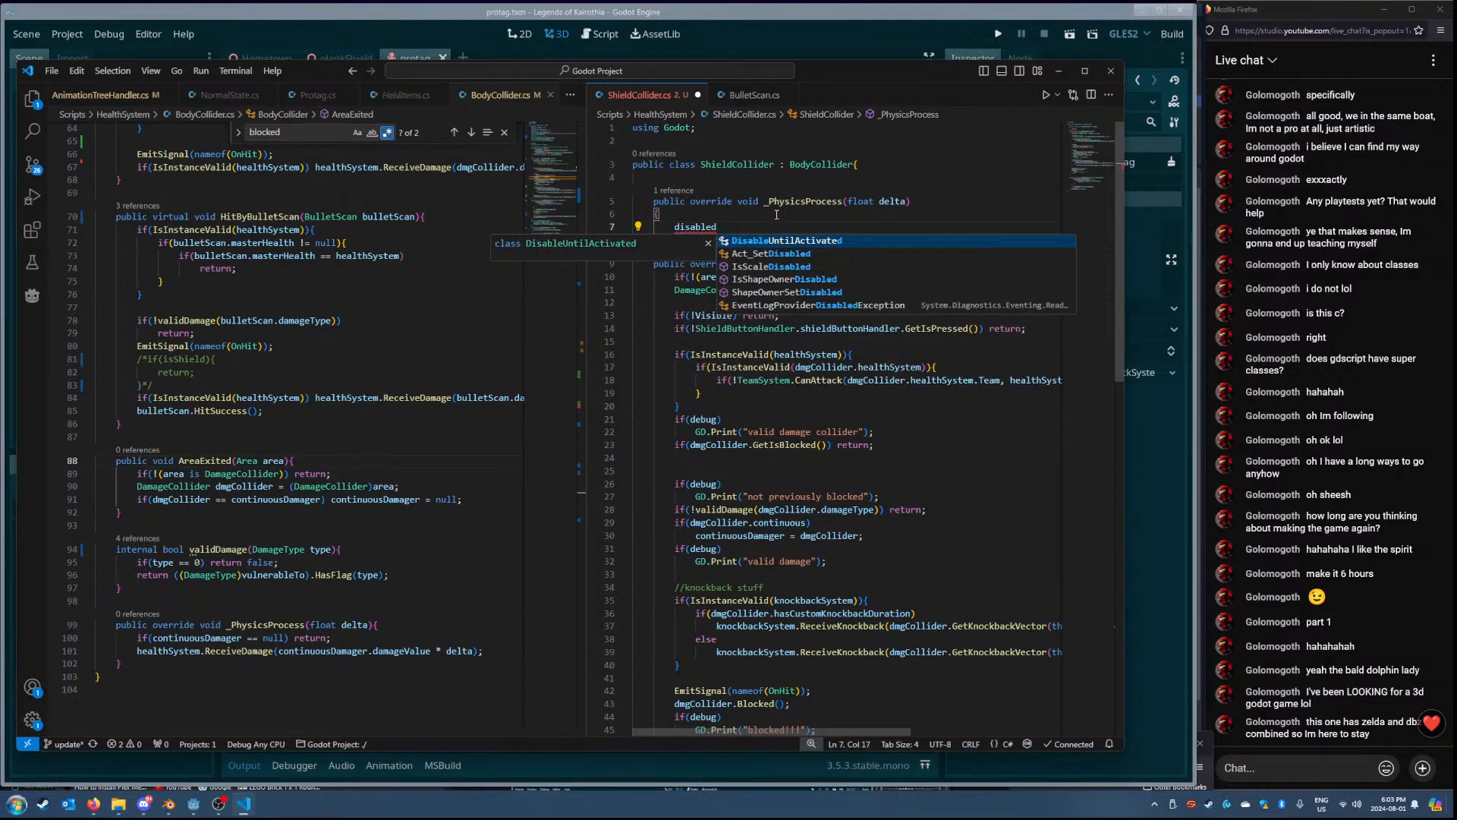
pyautogui.press('BackSpace')
pyautogui.press('BackSpace')
pyautogui.press('BackSpace')
pyautogui.press('BackSpace')
pyautogui.press('BackSpace')
pyautogui.press('BackSpace')
pyautogui.press('BackSpace')
pyautogui.press('BackSpace')
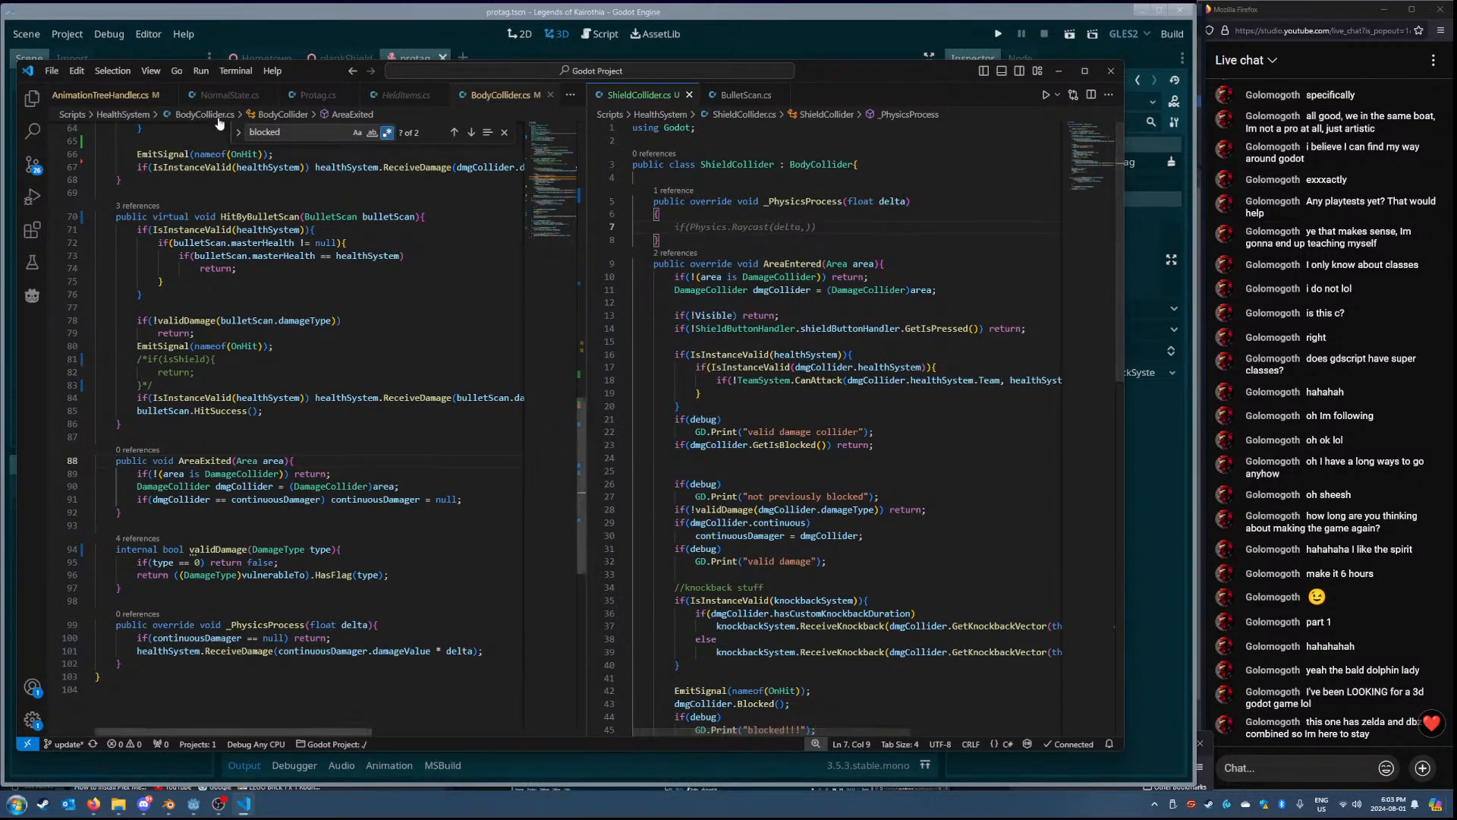
pyautogui.scroll(1, 261, 104)
pyautogui.scroll(-1, 413, 103)
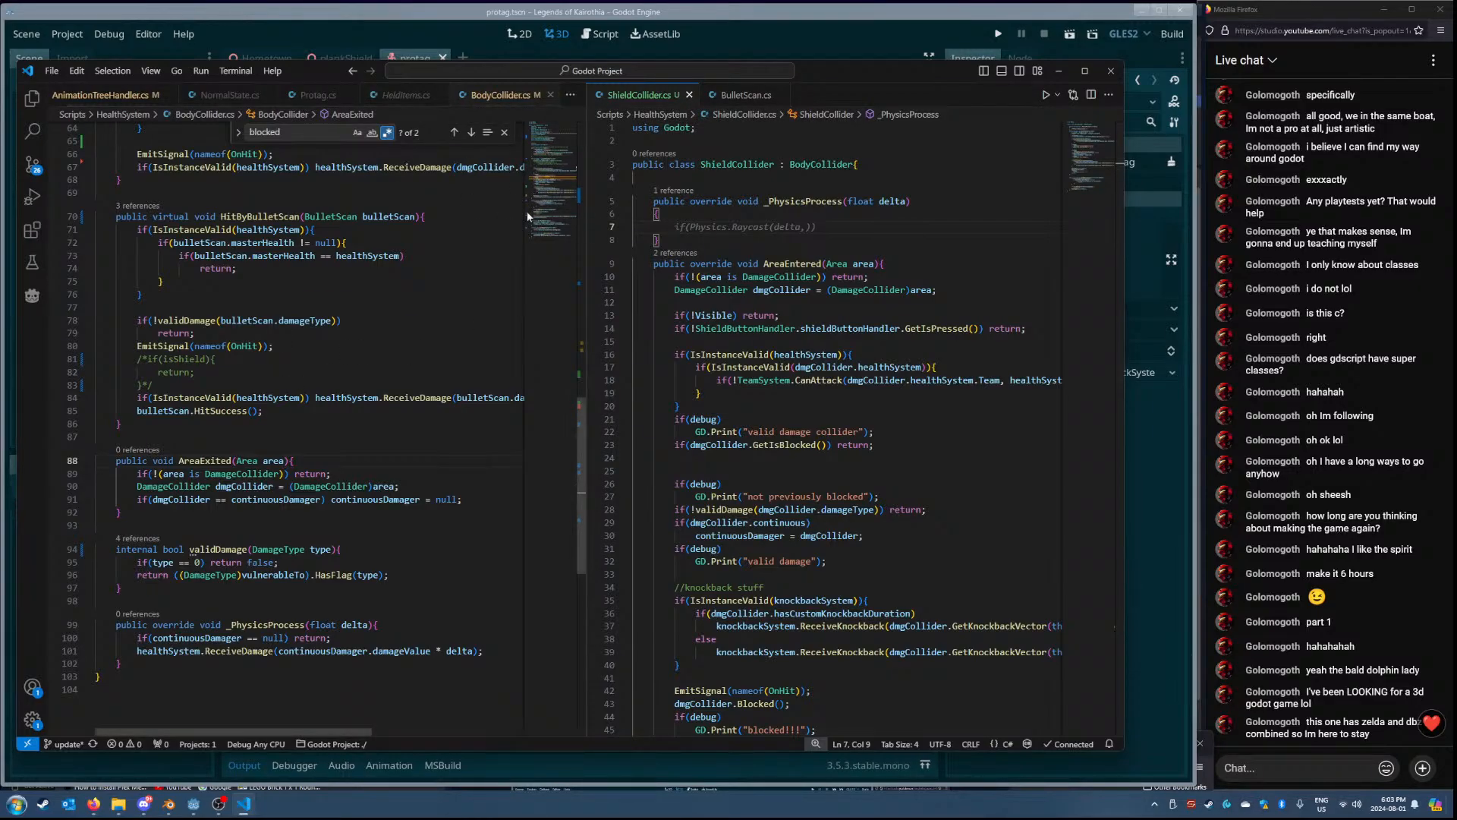
# - Open DamageCollider.cs from the HealthSystem scripts in the editor group beside ShieldCollider and go to its collisionShape fields and _Ready method
pyautogui.click(32, 98)
pyautogui.click(122, 443)
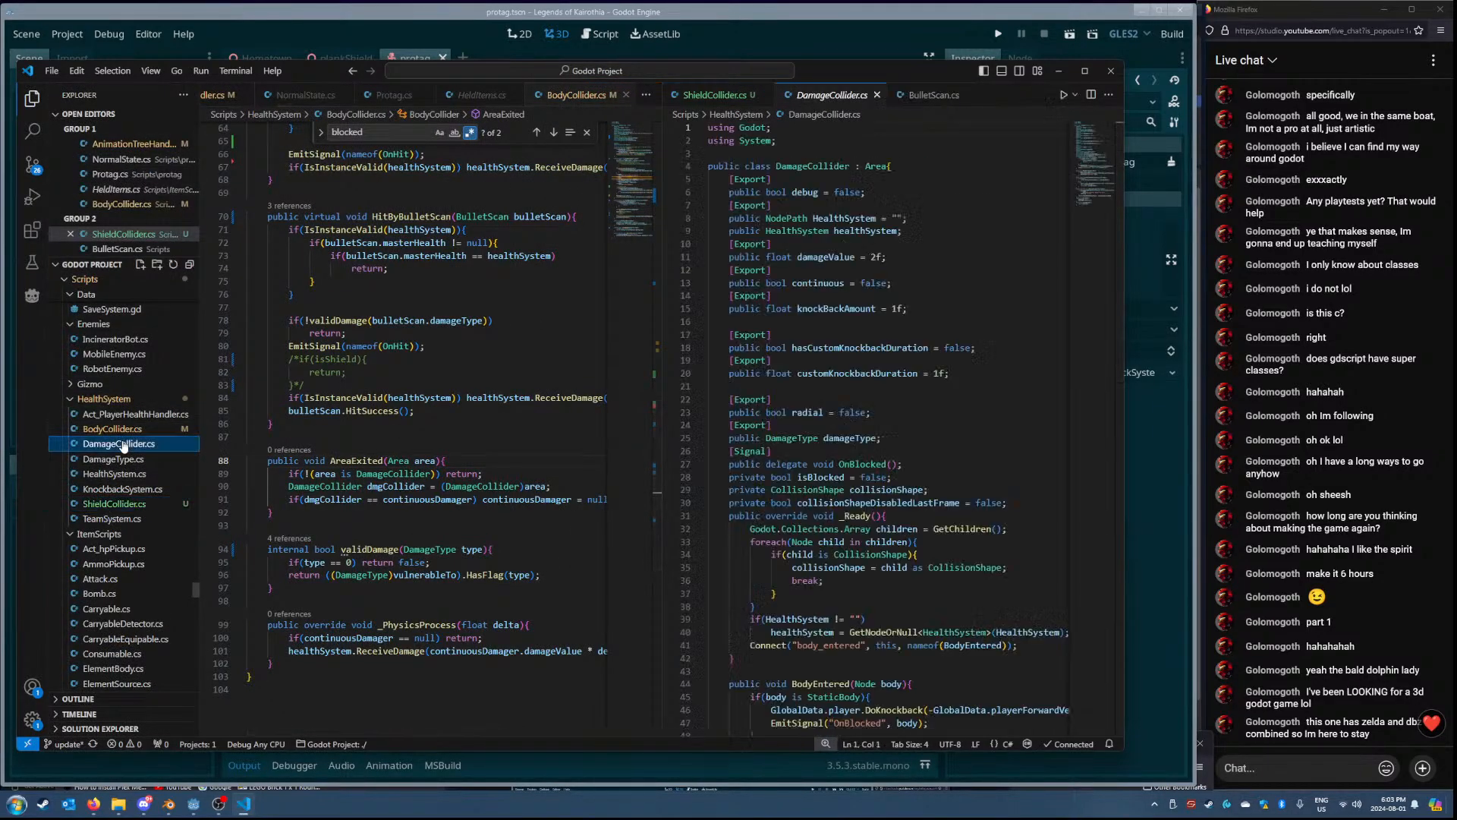
pyautogui.moveTo(813, 94); pyautogui.dragTo(228, 99)
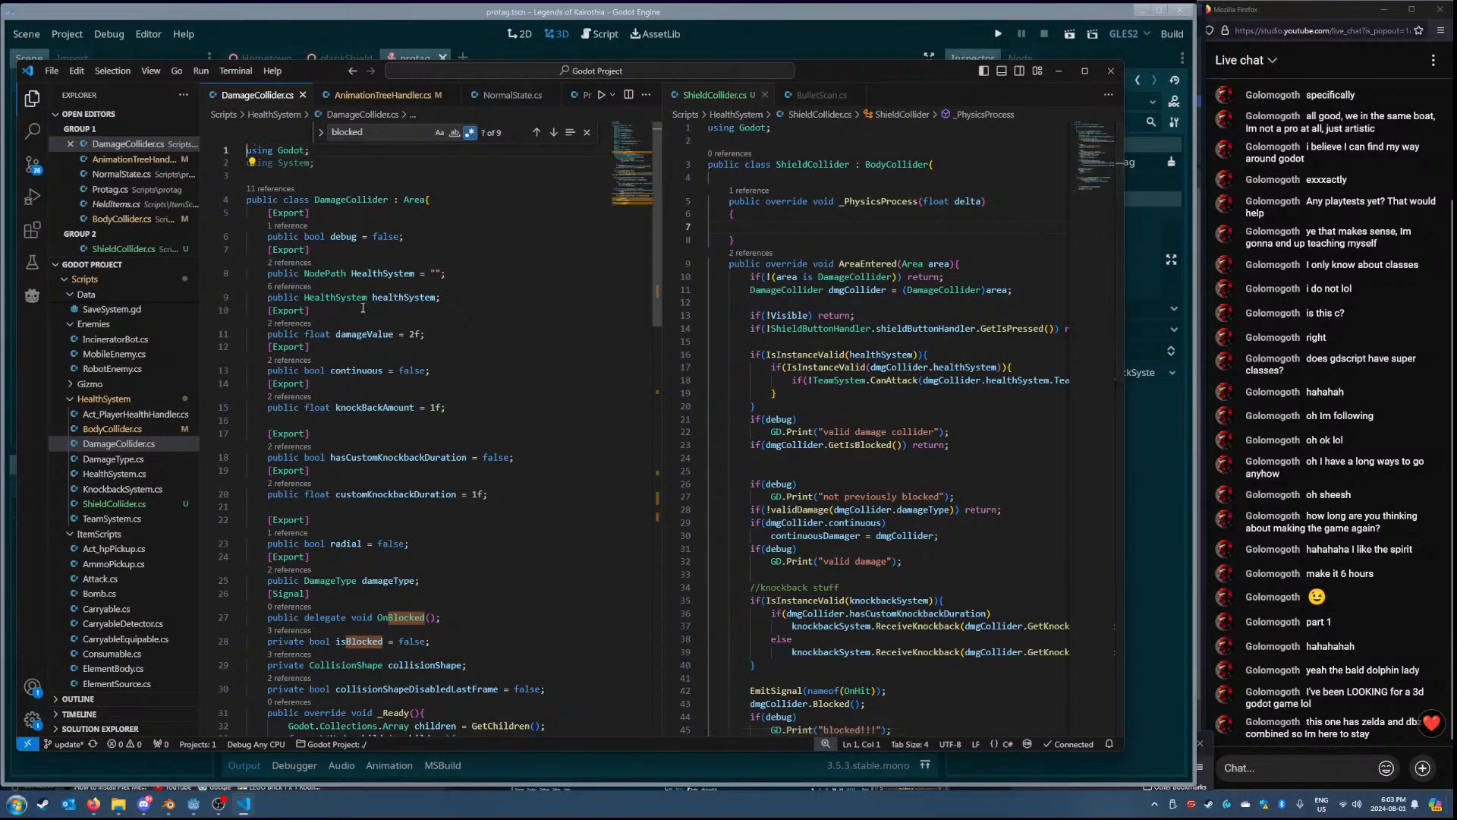
pyautogui.click(357, 333)
pyautogui.scroll(-5, 453, 436)
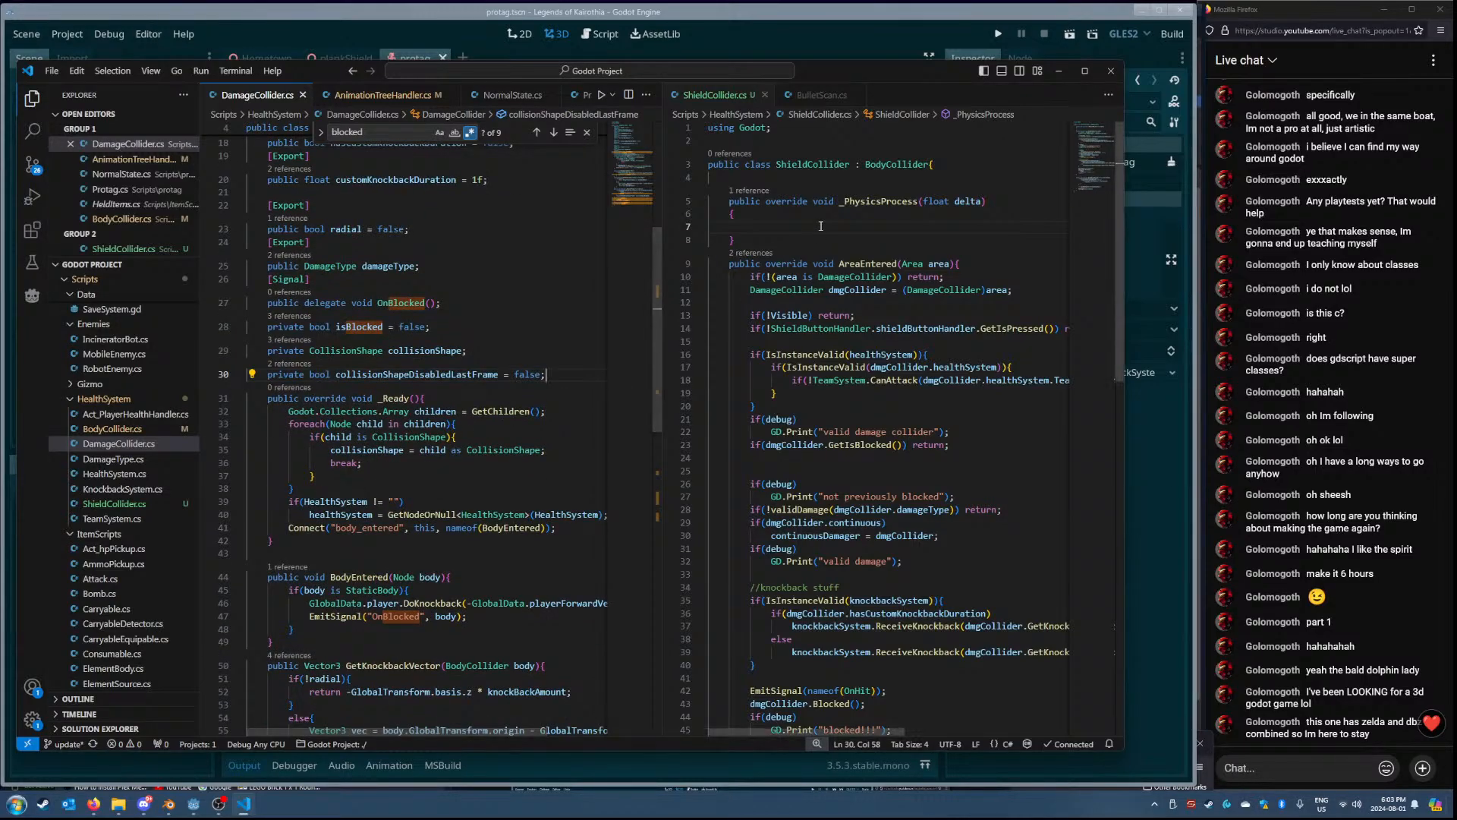
# - Add a _Ready override containing base._Ready() above _PhysicsProcess in ShieldCollider
pyautogui.click(825, 179)
pyautogui.press('Tab')
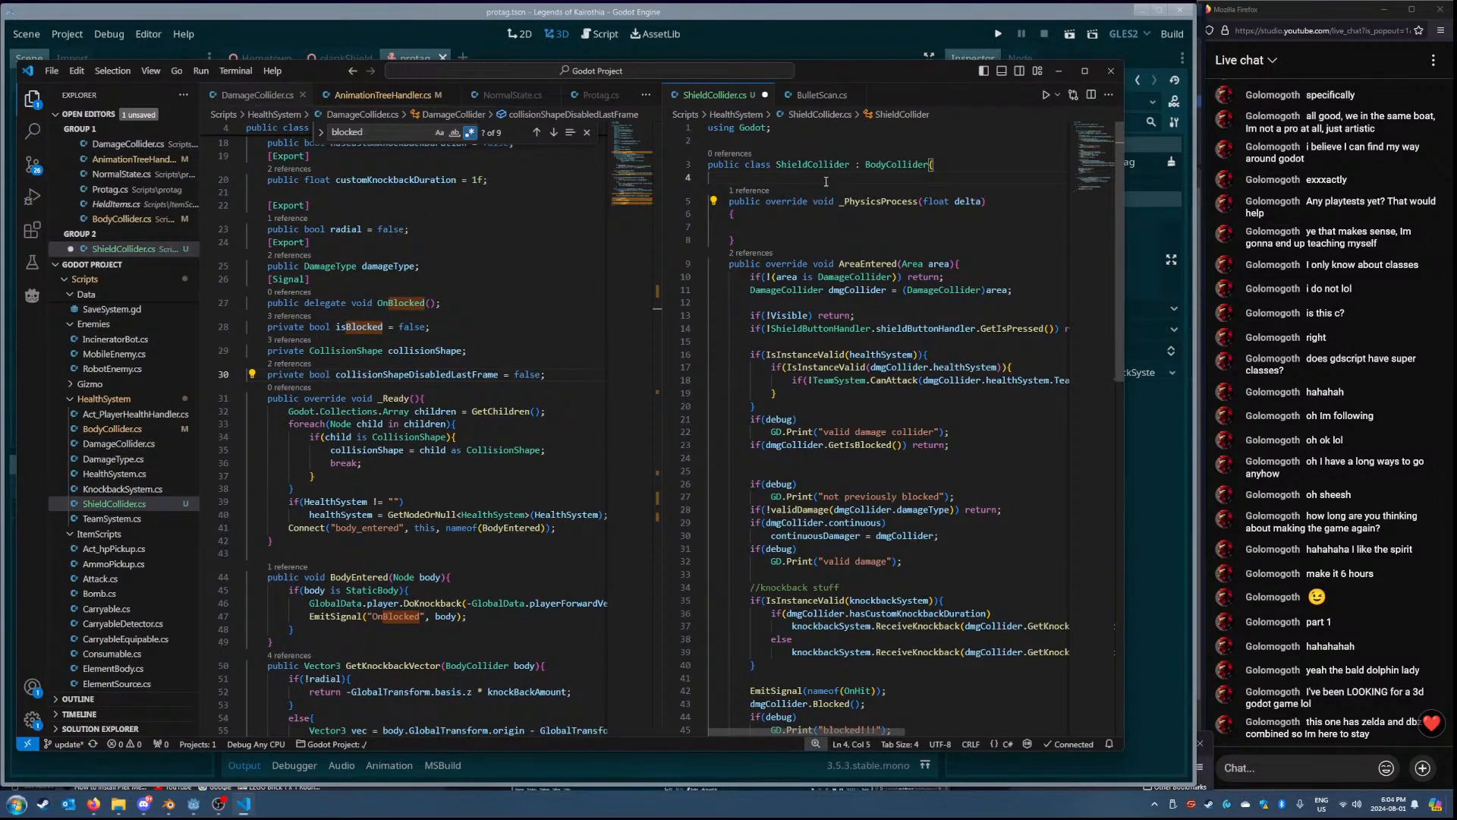
pyautogui.press('Return')
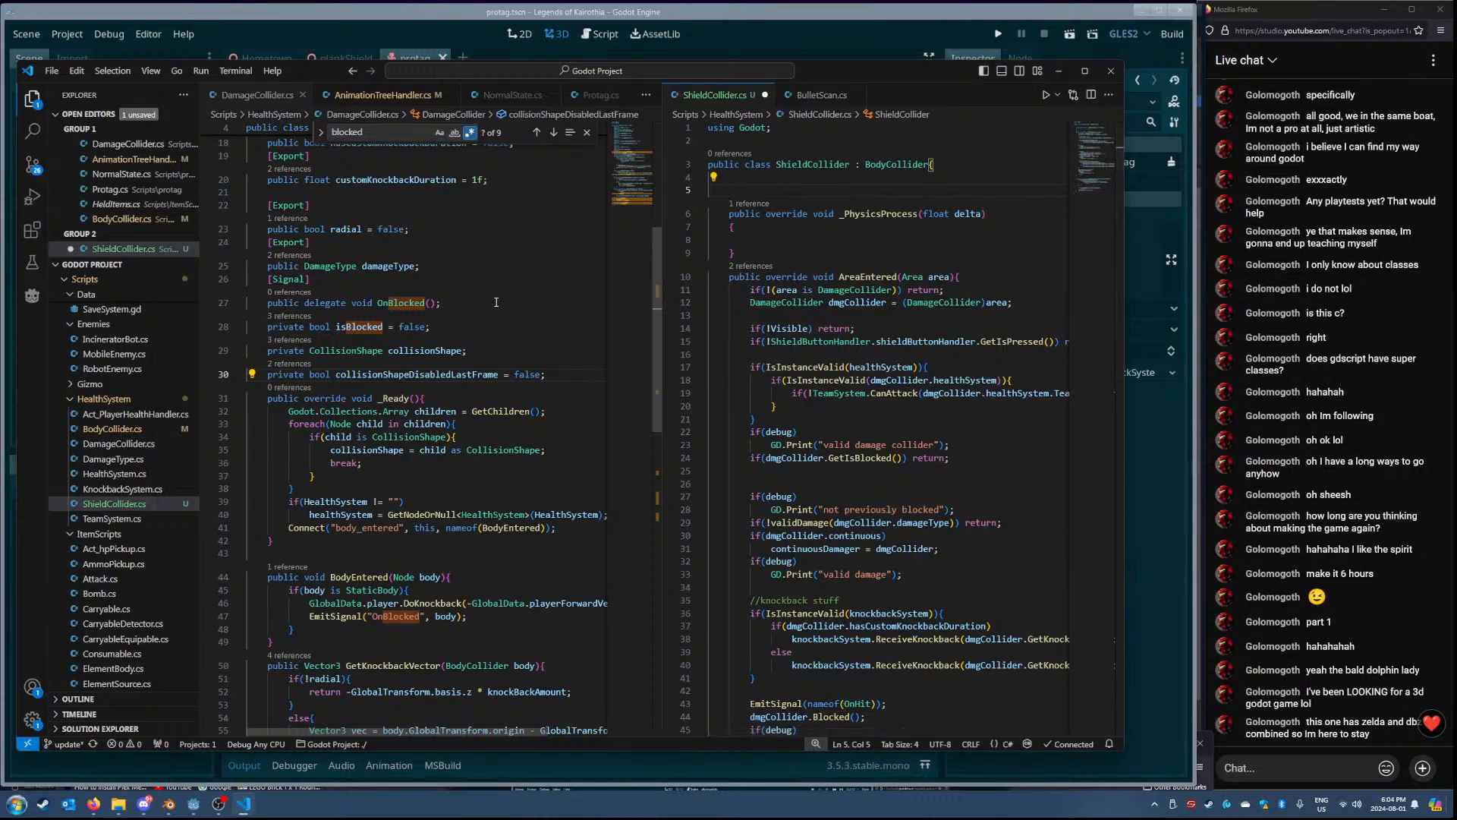
pyautogui.write('public oveerr')
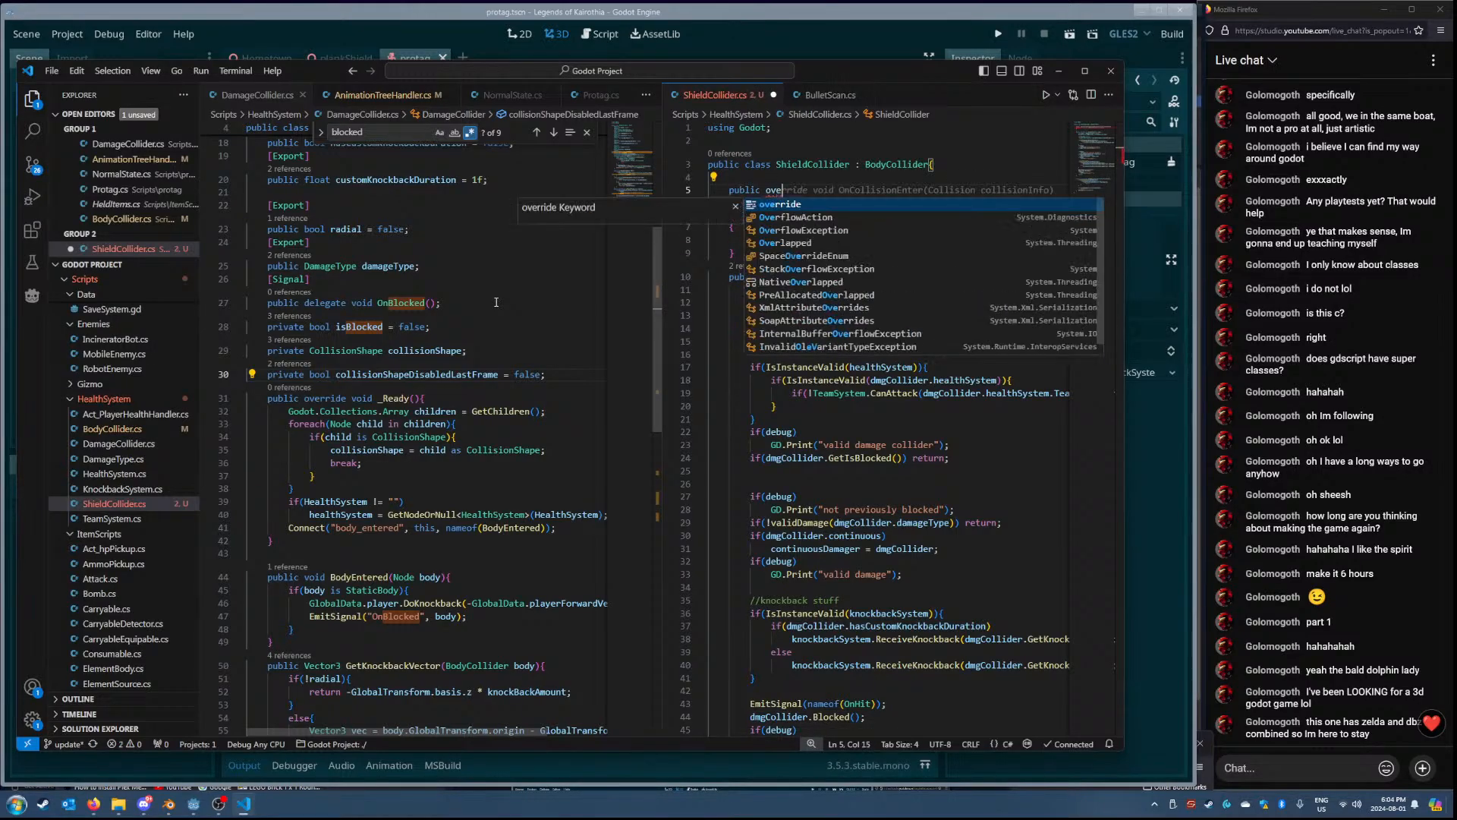
pyautogui.press('BackSpace')
pyautogui.press('BackSpace')
pyautogui.write('rride v')
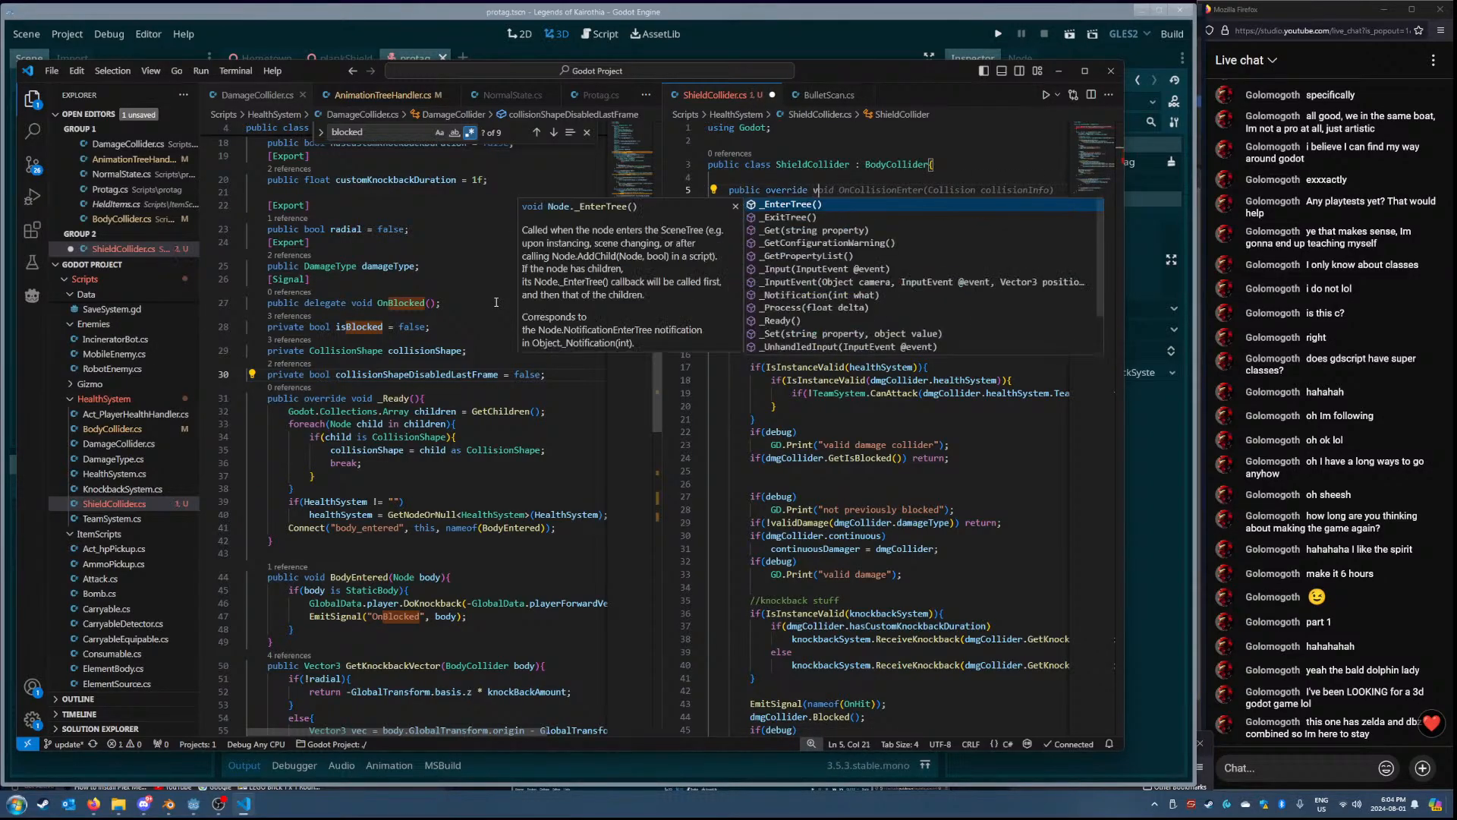
pyautogui.write('oid _Ready')
pyautogui.press('Tab')
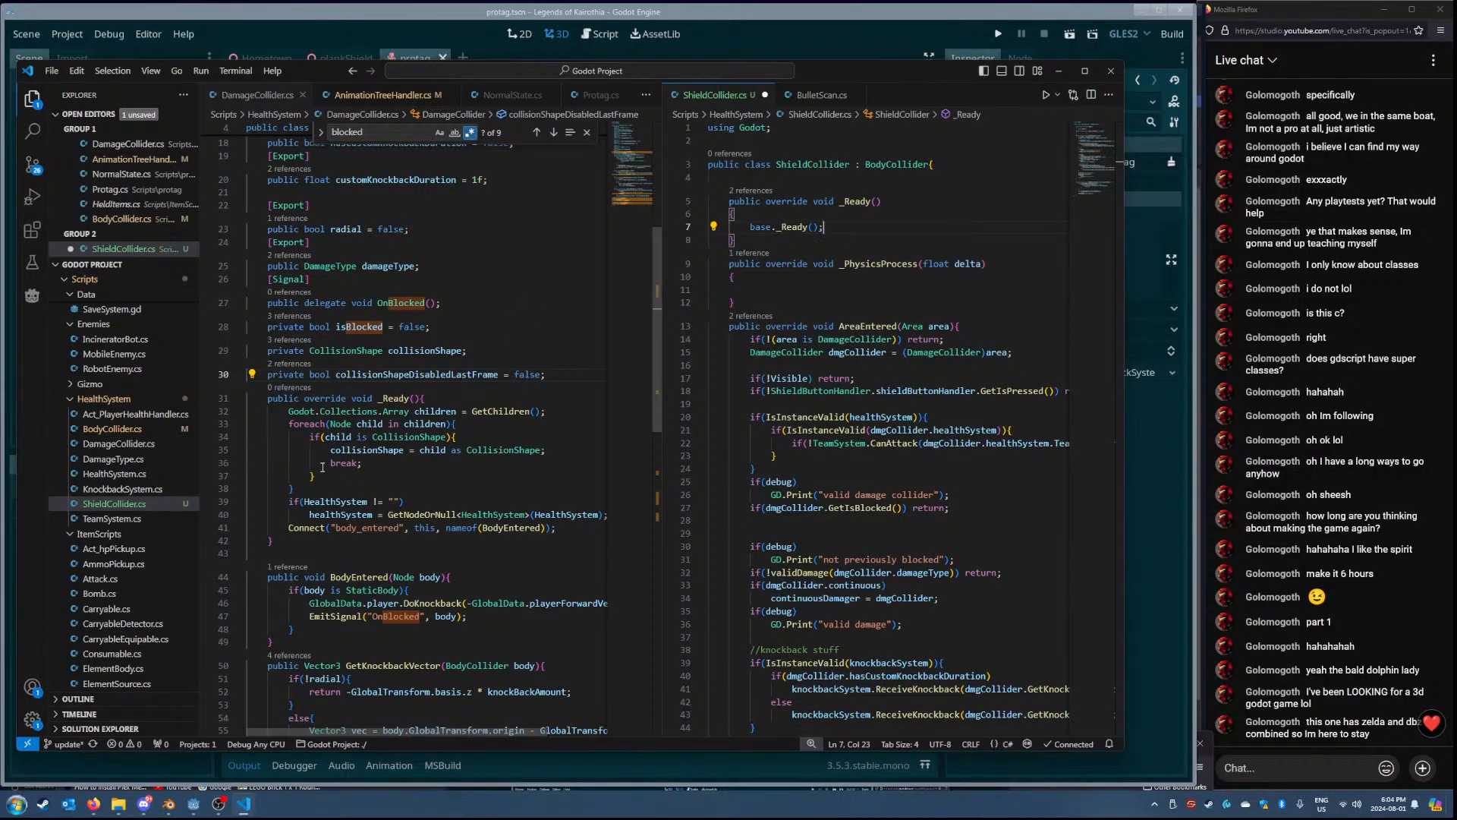
# - Replace the base call in ShieldCollider's _Ready with DamageCollider's GetChildren loop that finds the CollisionShape, remove the trailing extra brace, and save
pyautogui.moveTo(316, 492); pyautogui.dragTo(247, 411)
pyautogui.hotkey('ctrl', 'c')
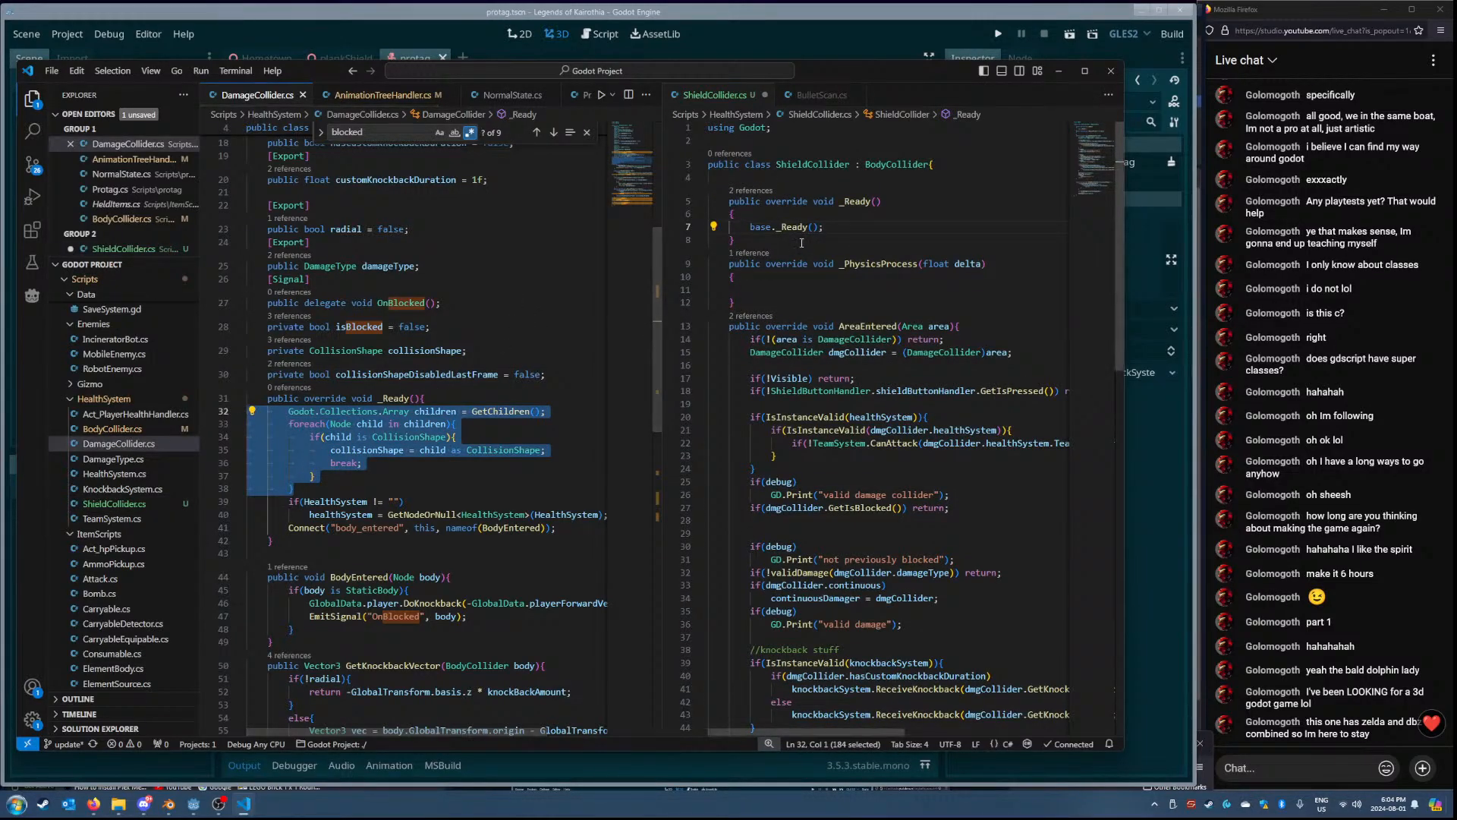
pyautogui.click(809, 227)
pyautogui.tripleClick(809, 228)
pyautogui.hotkey('ctrl', 'v')
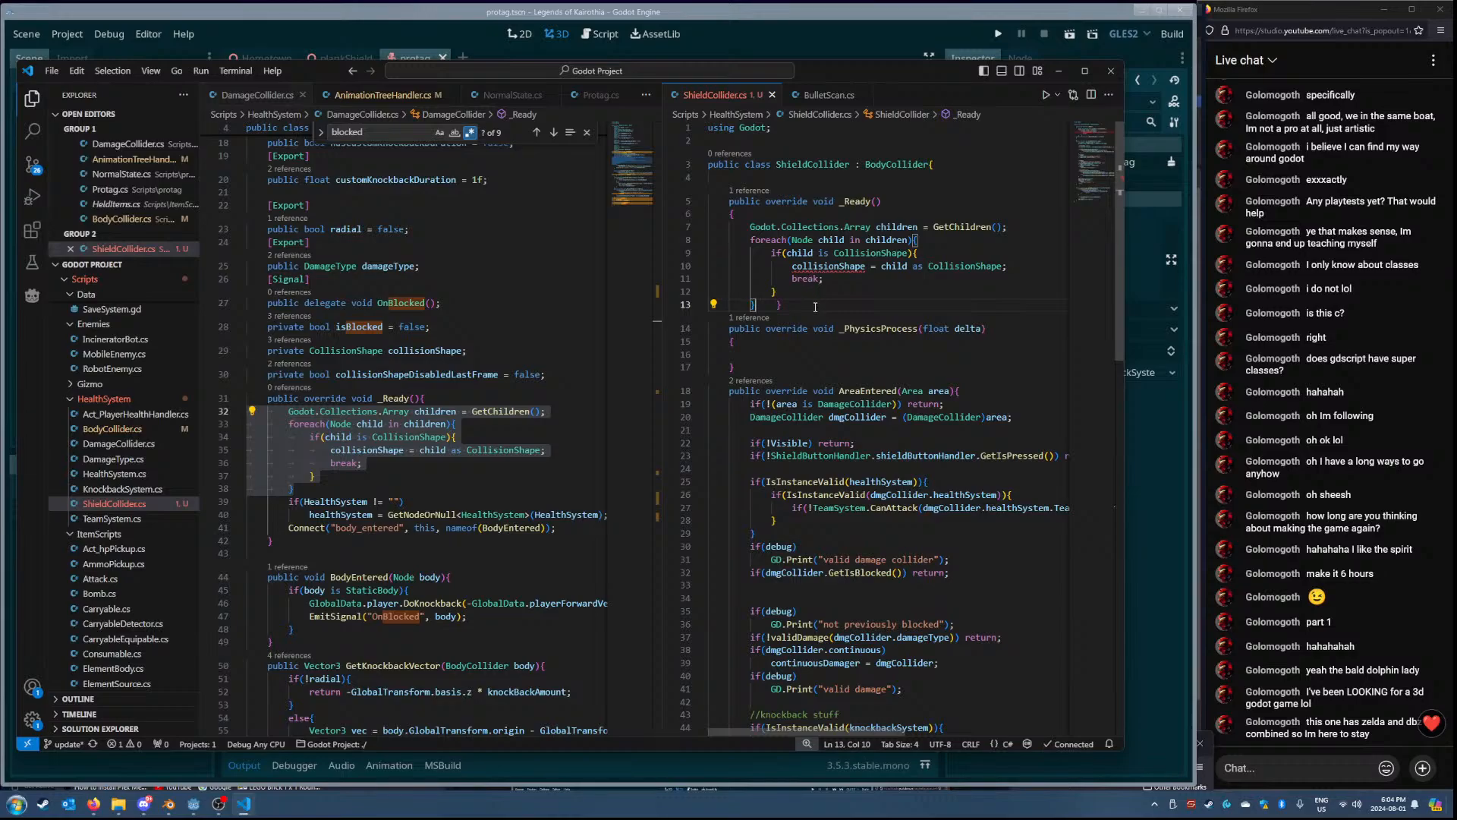
pyautogui.click(815, 306)
pyautogui.press('BackSpace')
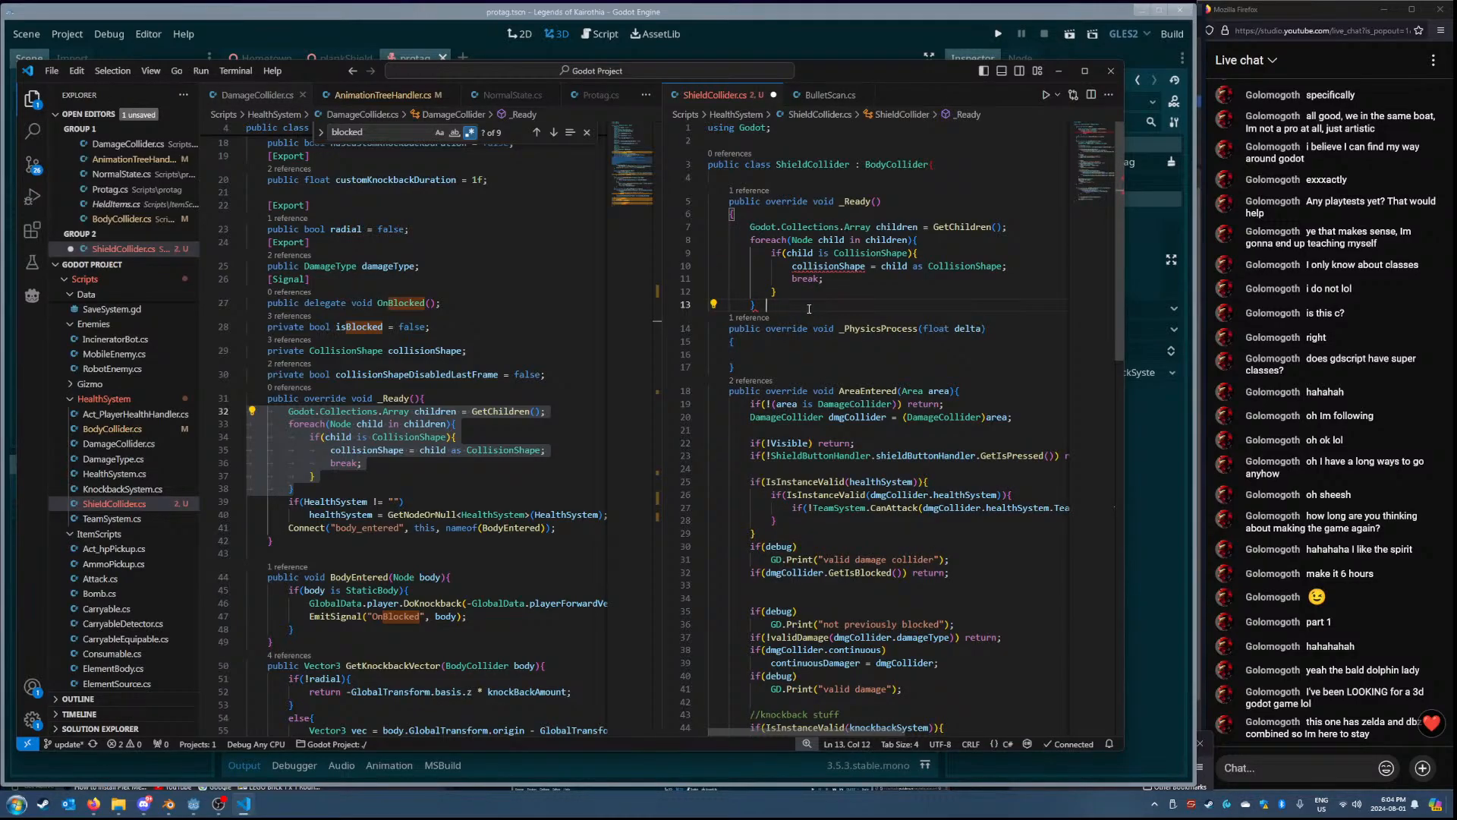
pyautogui.click(812, 296)
pyautogui.hotkey('ctrl', 's')
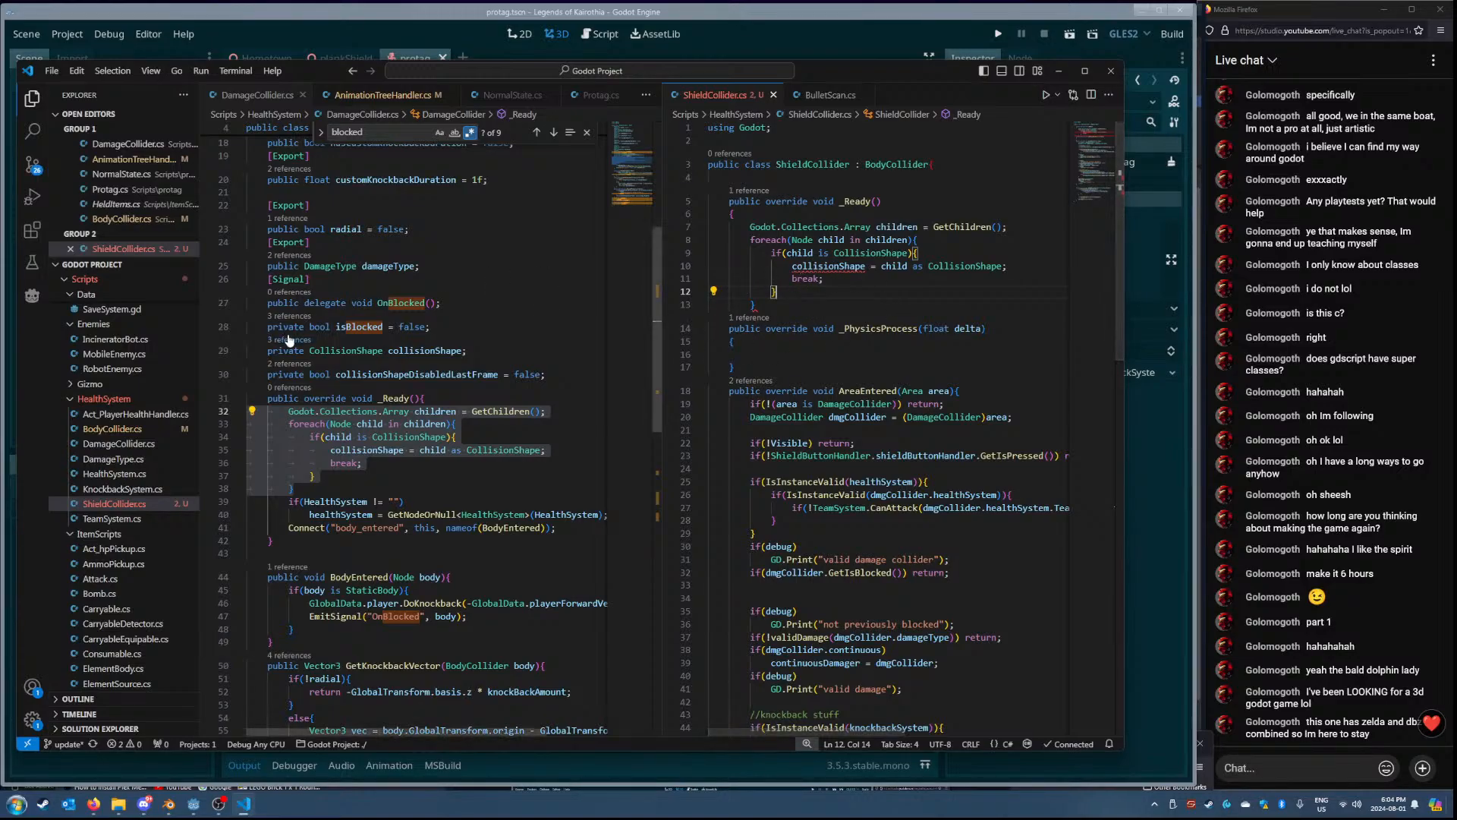
# - Copy the private CollisionShape collisionShape field from DamageCollider to the start of the ShieldCollider class and save
pyautogui.doubleClick(849, 269)
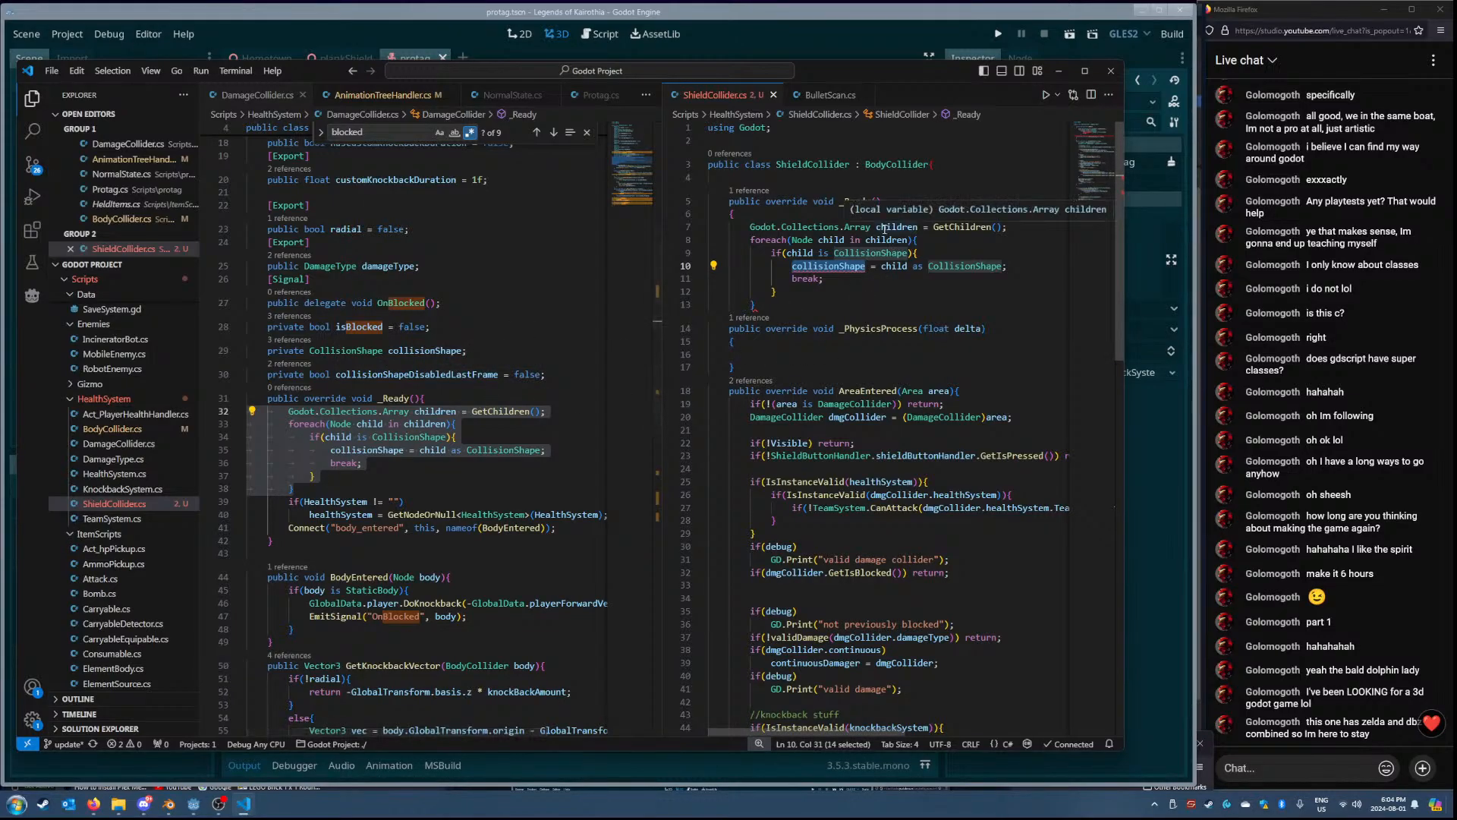
pyautogui.tripleClick(420, 351)
pyautogui.hotkey('ctrl', 'c')
pyautogui.click(835, 182)
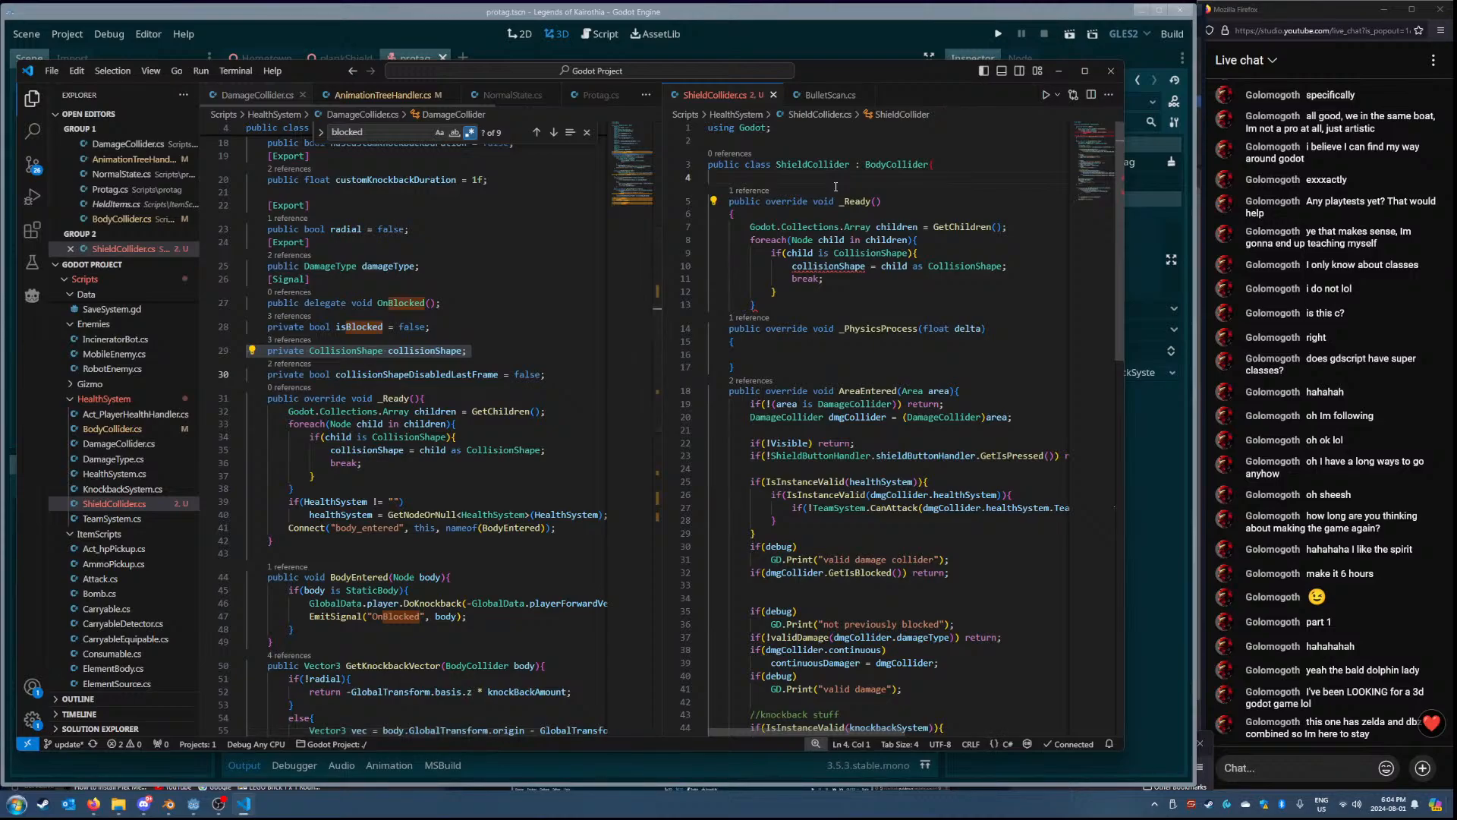
pyautogui.press('Return')
pyautogui.hotkey('ctrl', 'v')
pyautogui.hotkey('ctrl', 's')
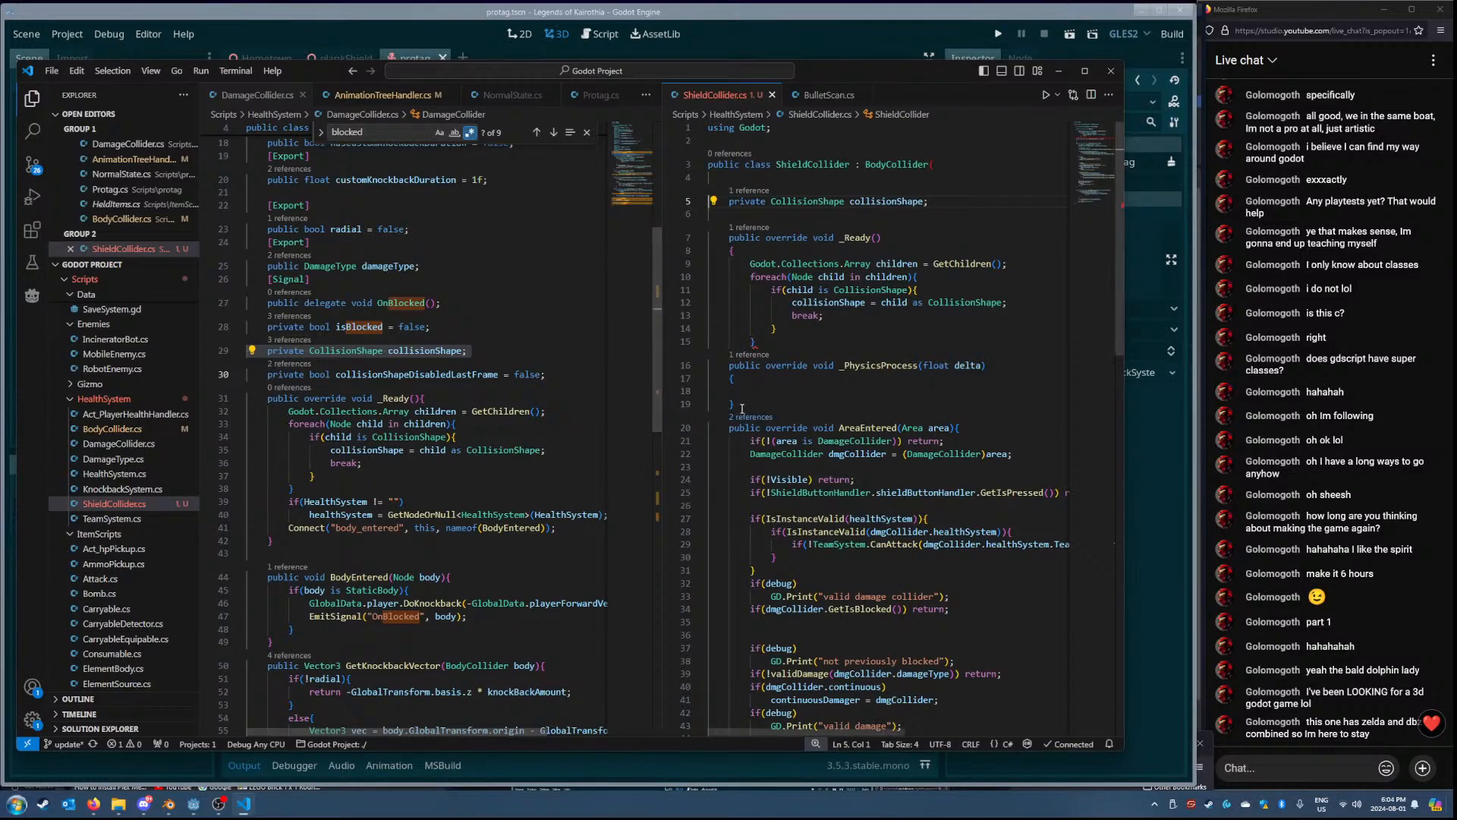
# - Repair the closing braces of the if block, foreach loop and _Ready method in ShieldCollider, and save
pyautogui.click(758, 341)
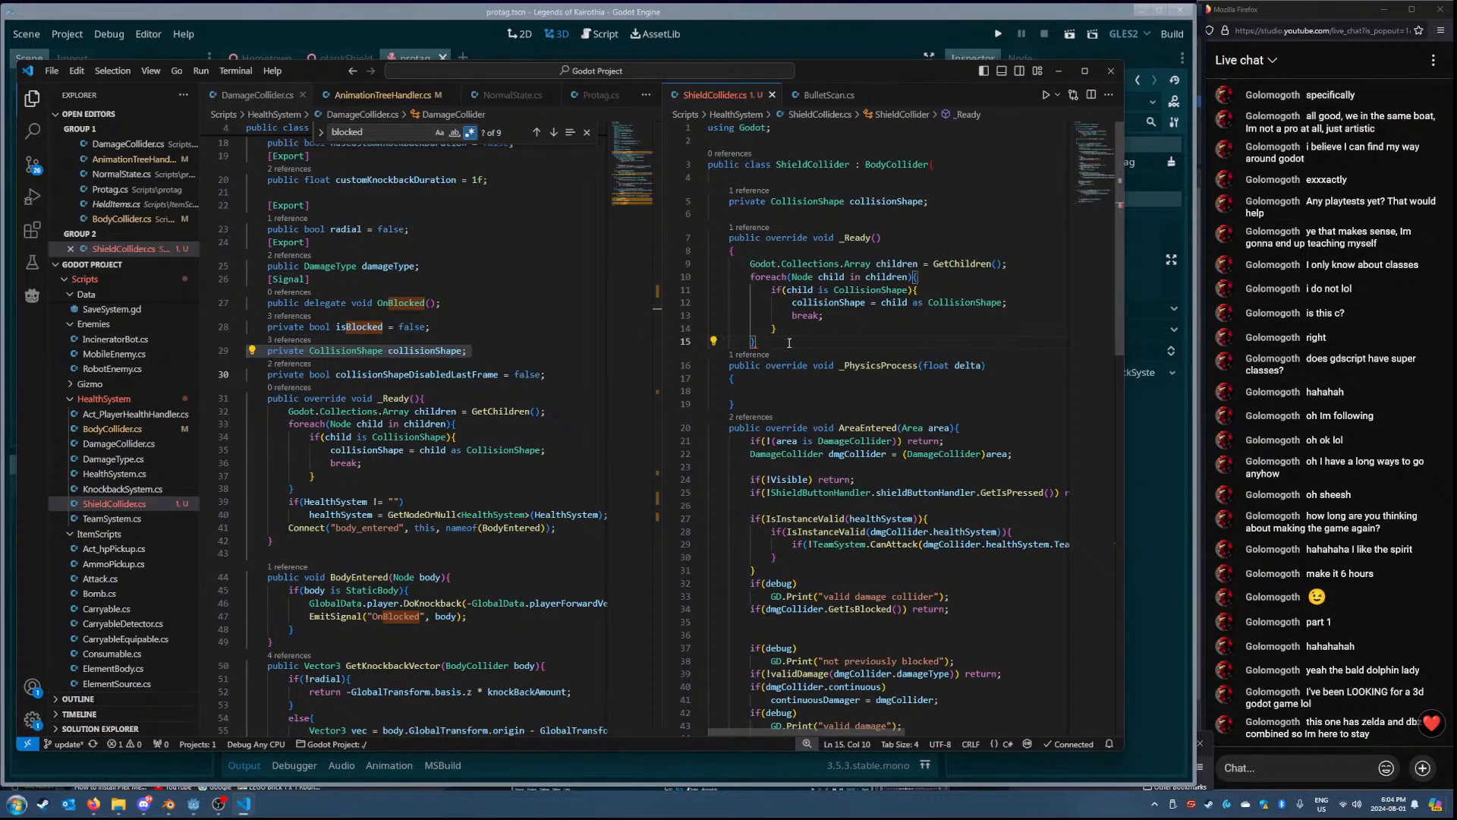
pyautogui.press('Left')
pyautogui.press('BackSpace')
pyautogui.click(833, 329)
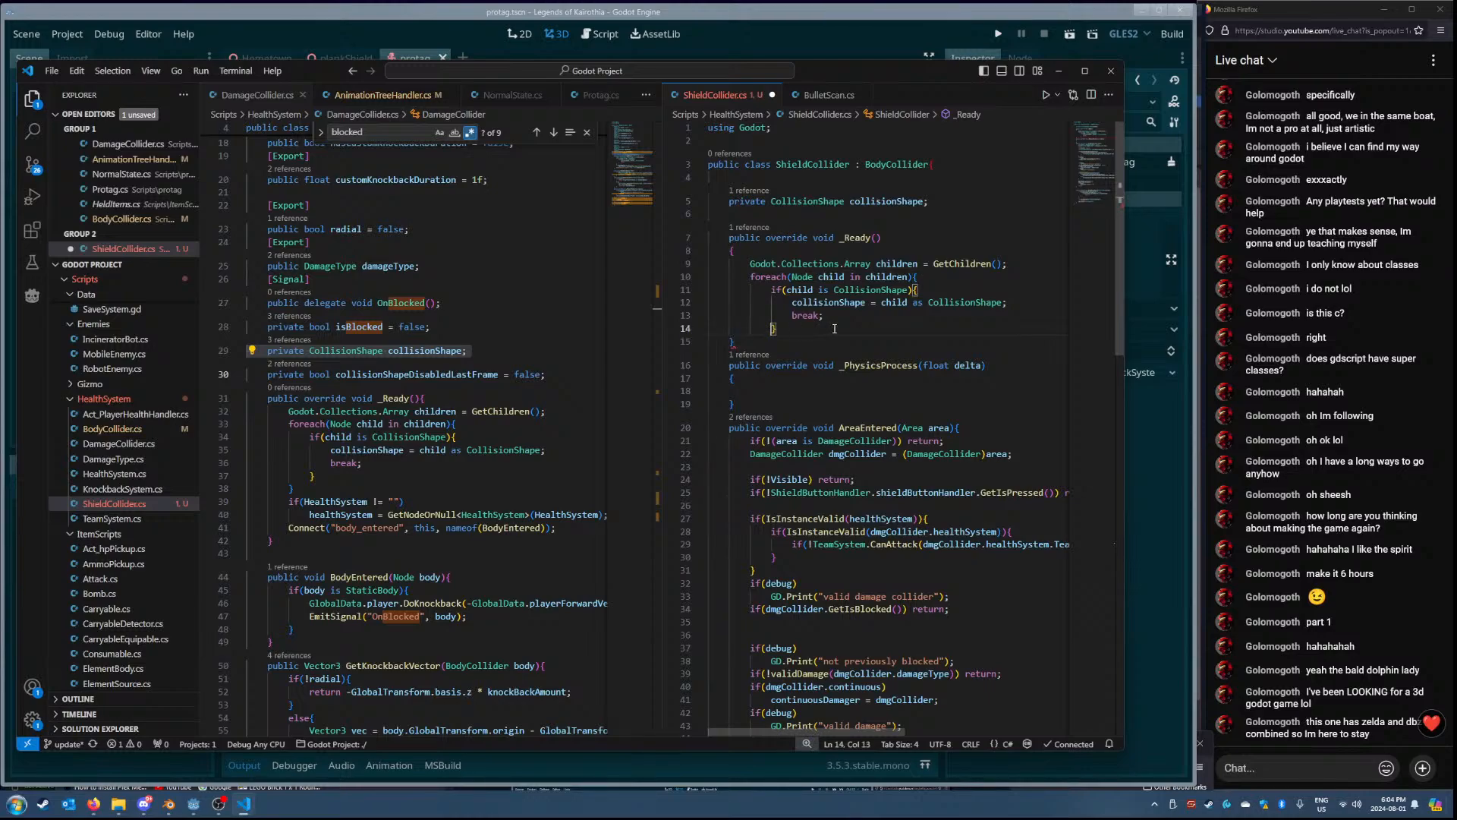
pyautogui.press('Left')
pyautogui.press('BackSpace')
pyautogui.click(851, 318)
pyautogui.press('Return')
pyautogui.write('}')
pyautogui.hotkey('ctrl', 's')
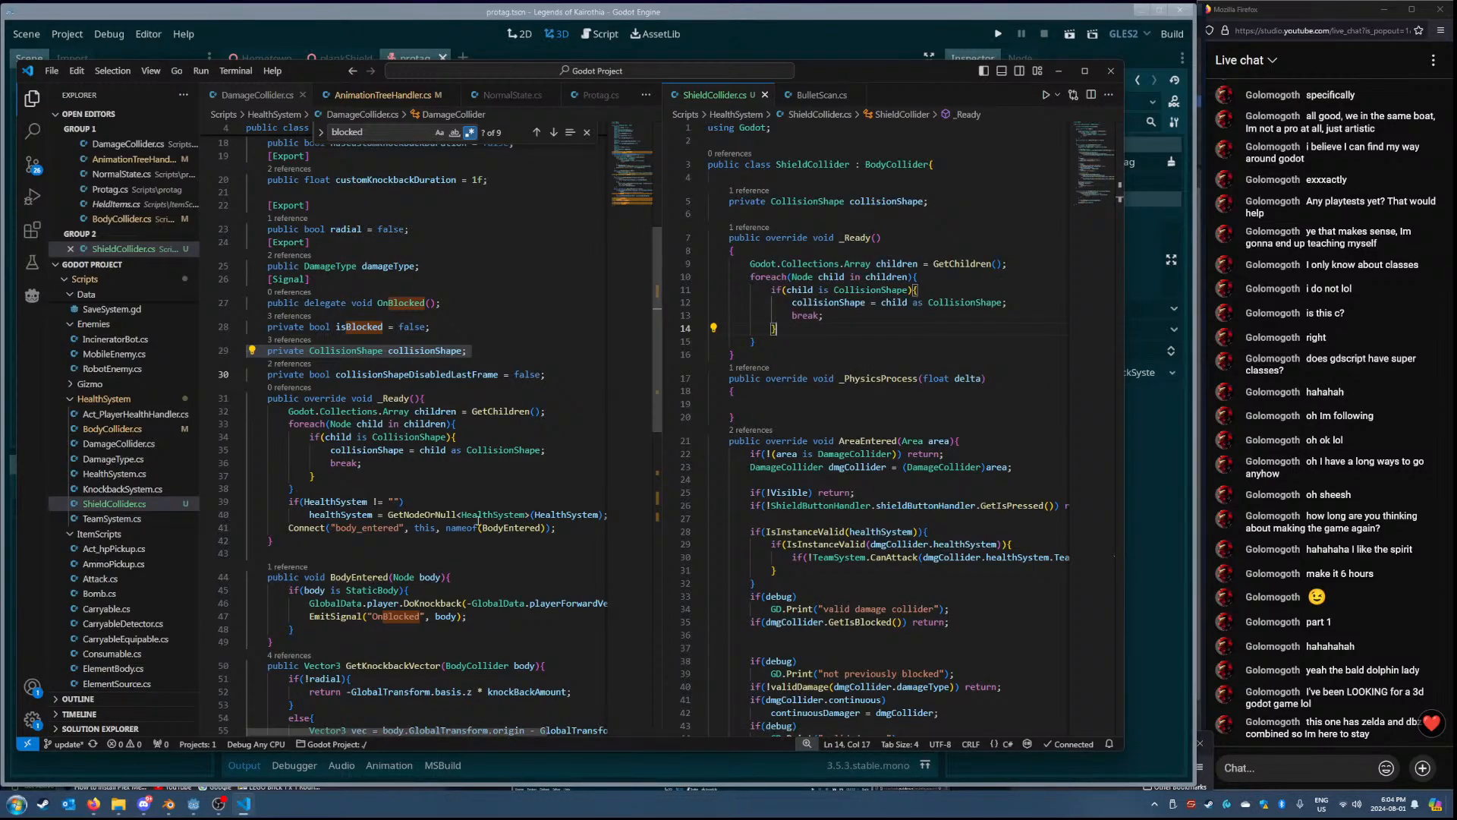
# - Add collisionShape.Disabled = true; as the first statement of ShieldCollider's _PhysicsProcess
pyautogui.doubleClick(835, 303)
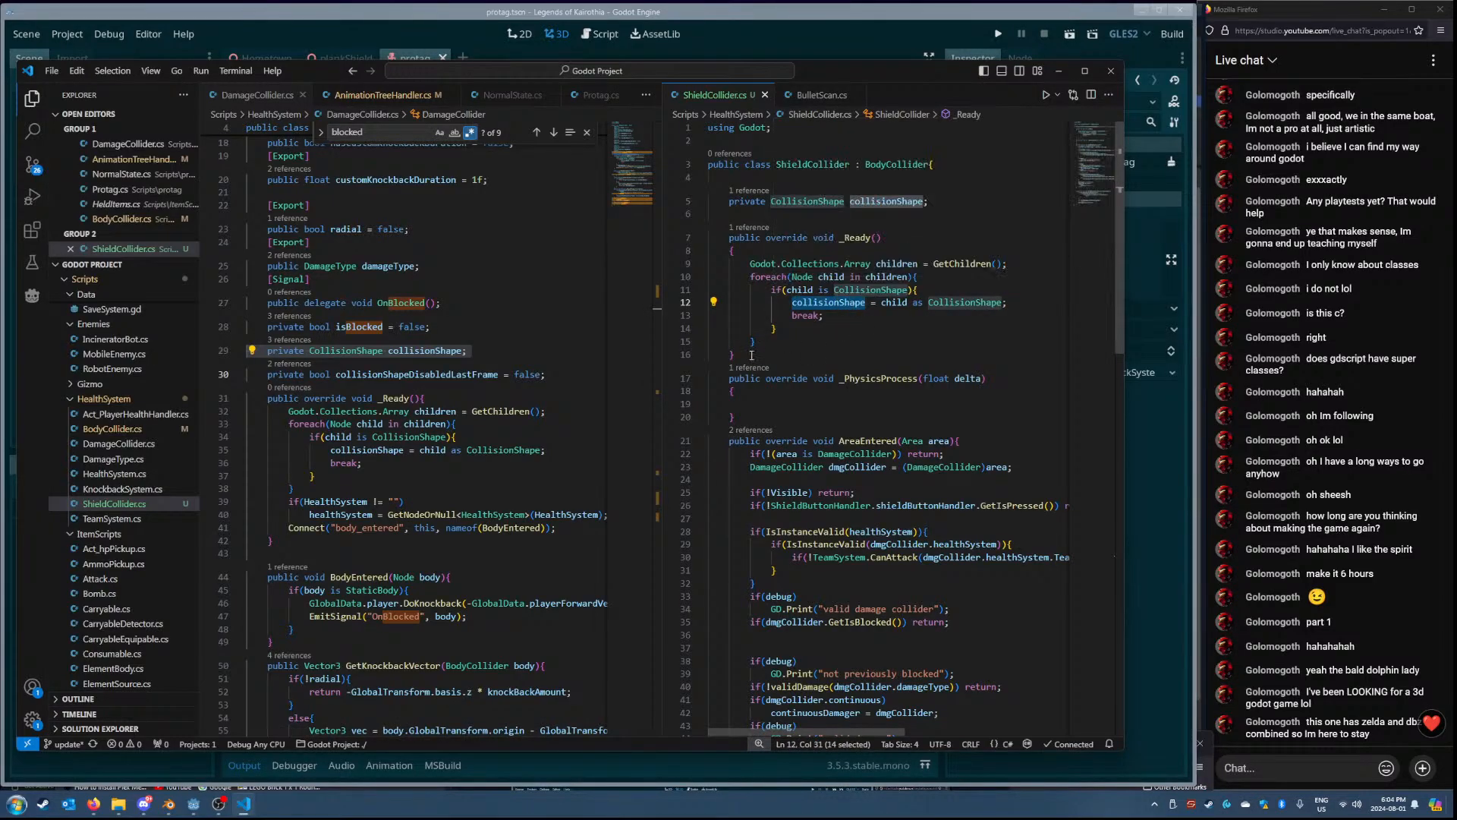
pyautogui.click(836, 392)
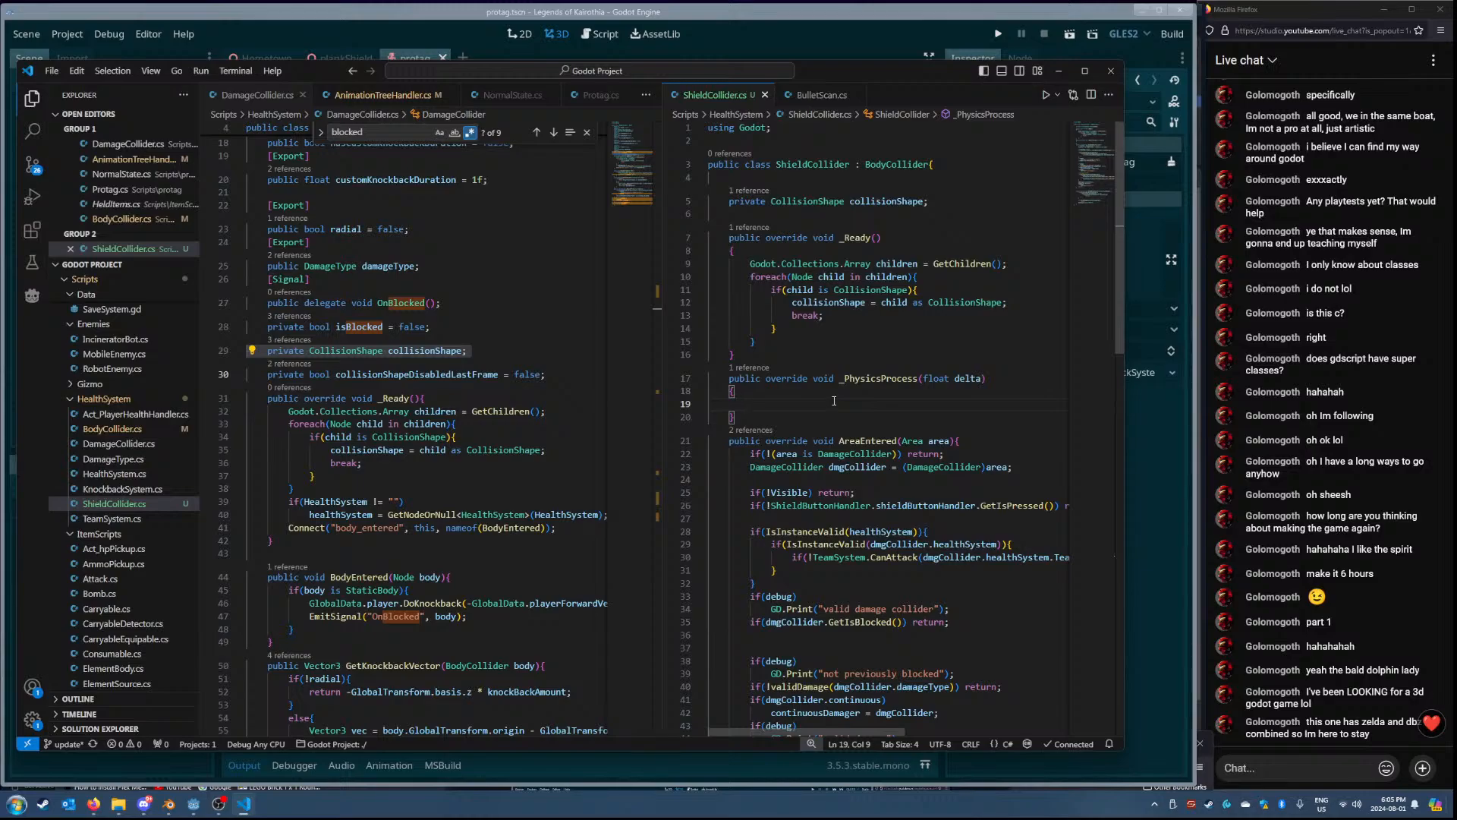
pyautogui.write('collisionShape.dis')
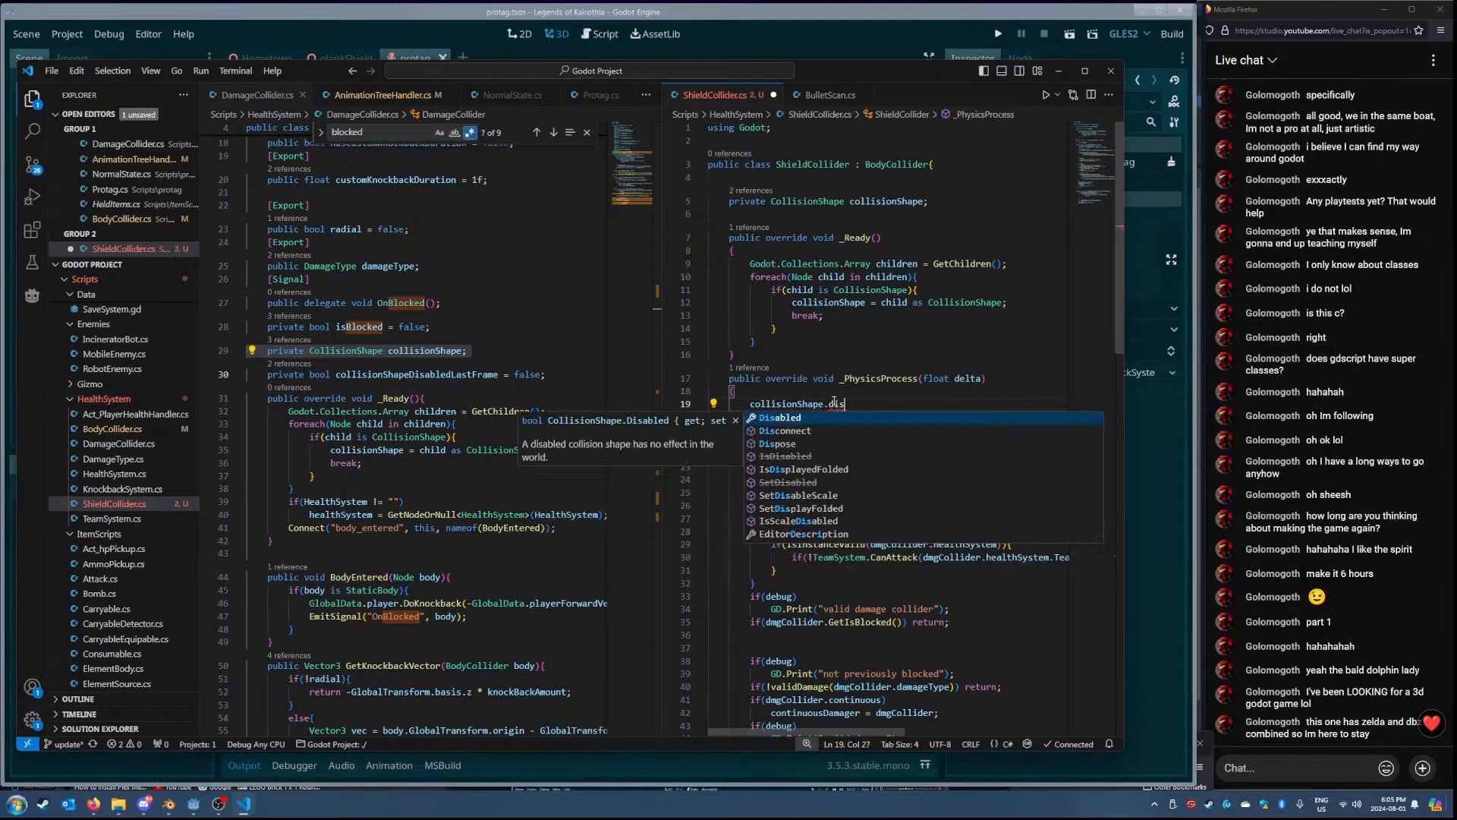
pyautogui.press('Tab')
pyautogui.write('= true')
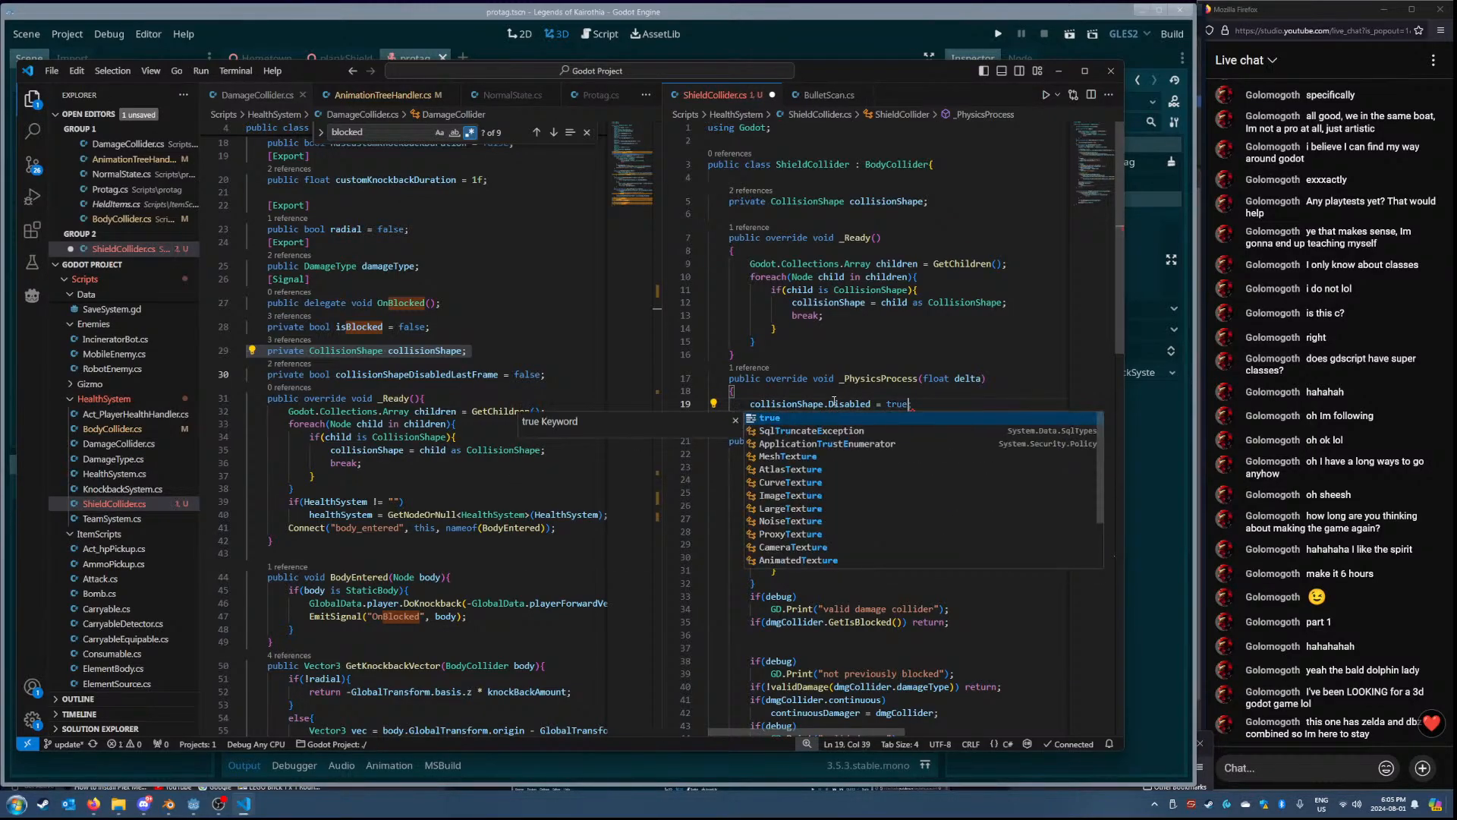
pyautogui.write(';')
pyautogui.press('Return')
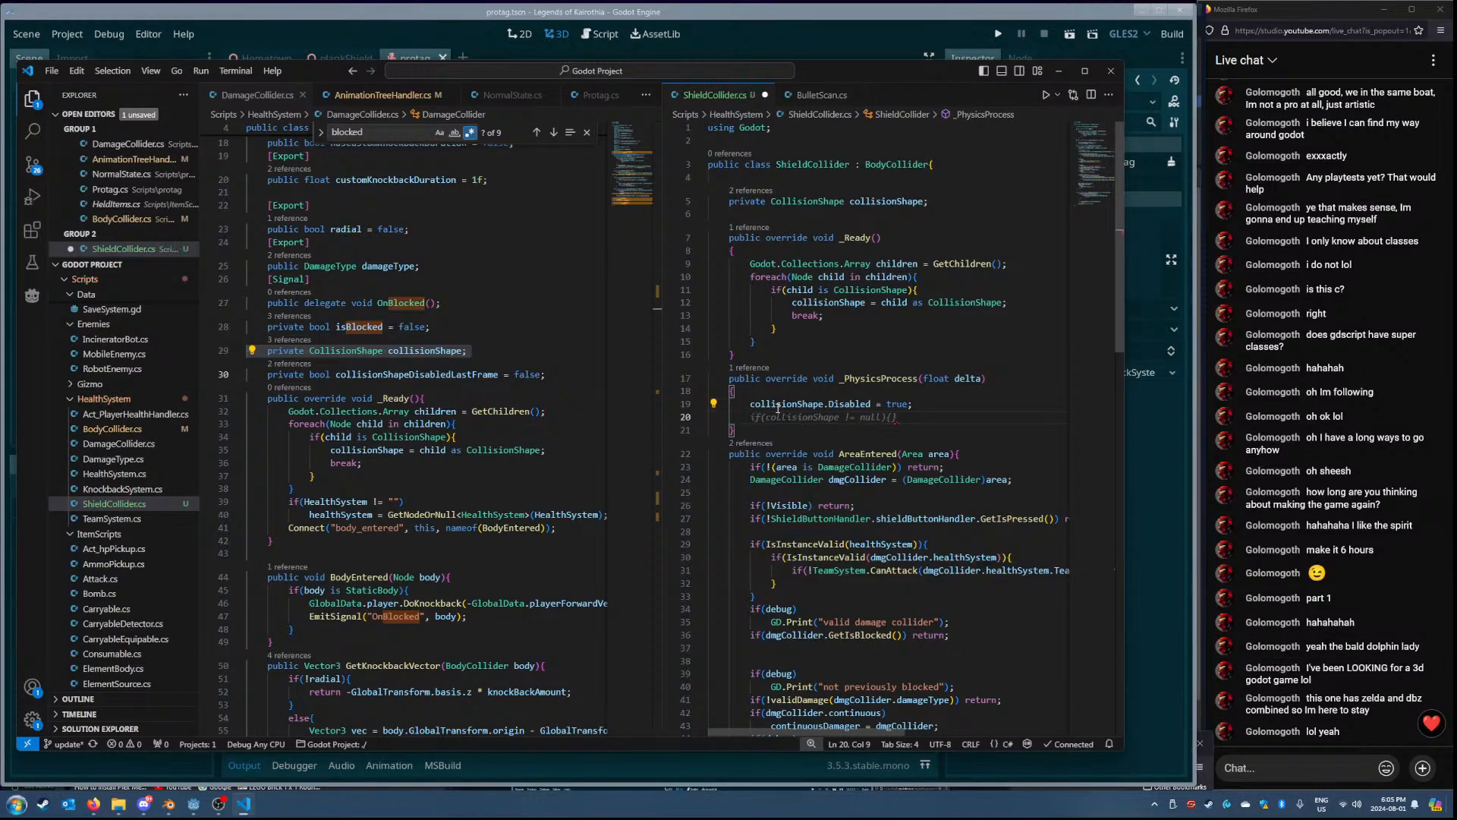
# - Start an if statement that checks Visible below the collisionShape.Disabled line in _PhysicsProcess
pyautogui.write('if(V')
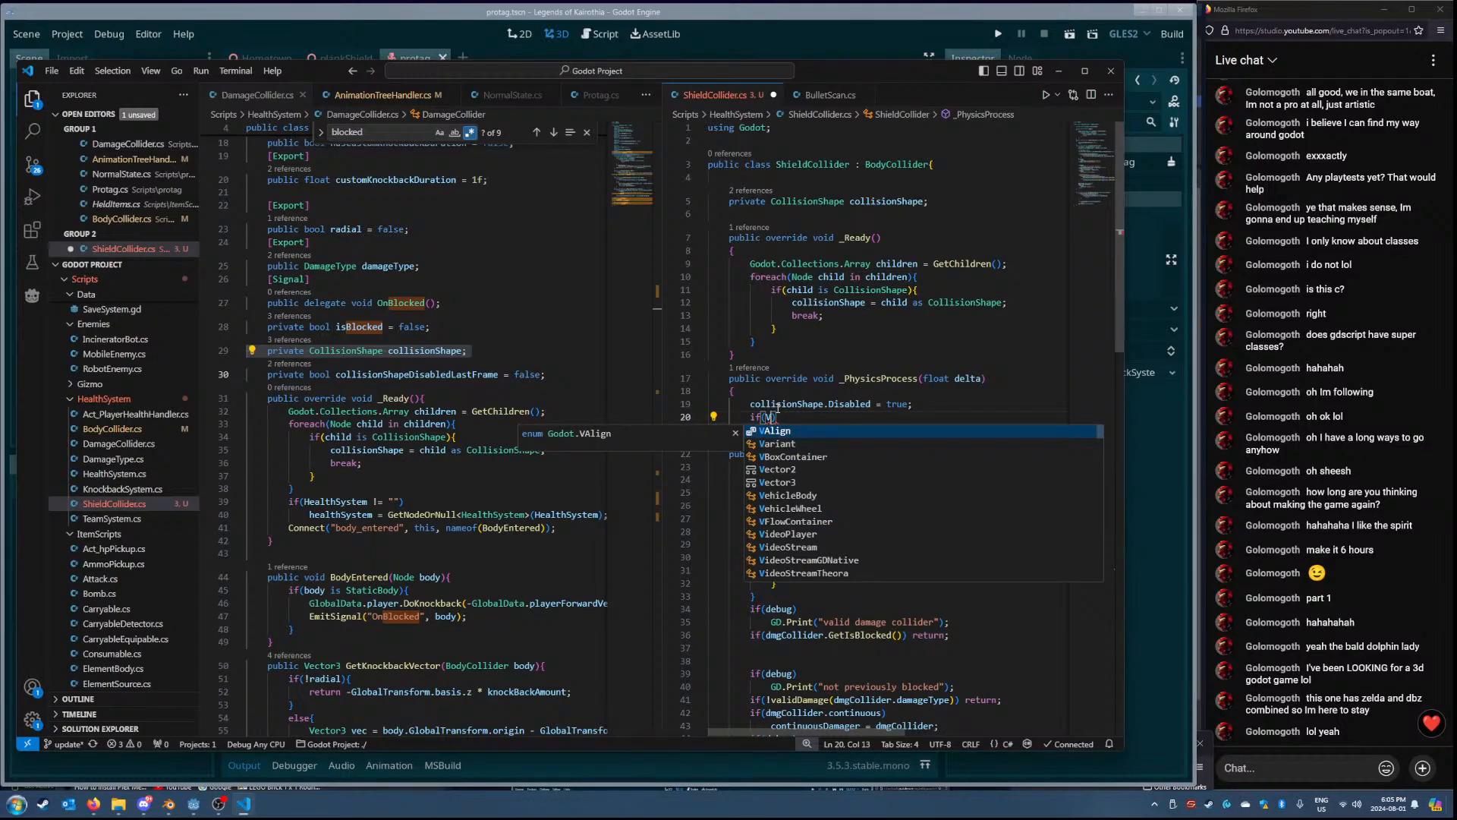
pyautogui.write('is')
pyautogui.write('iv')
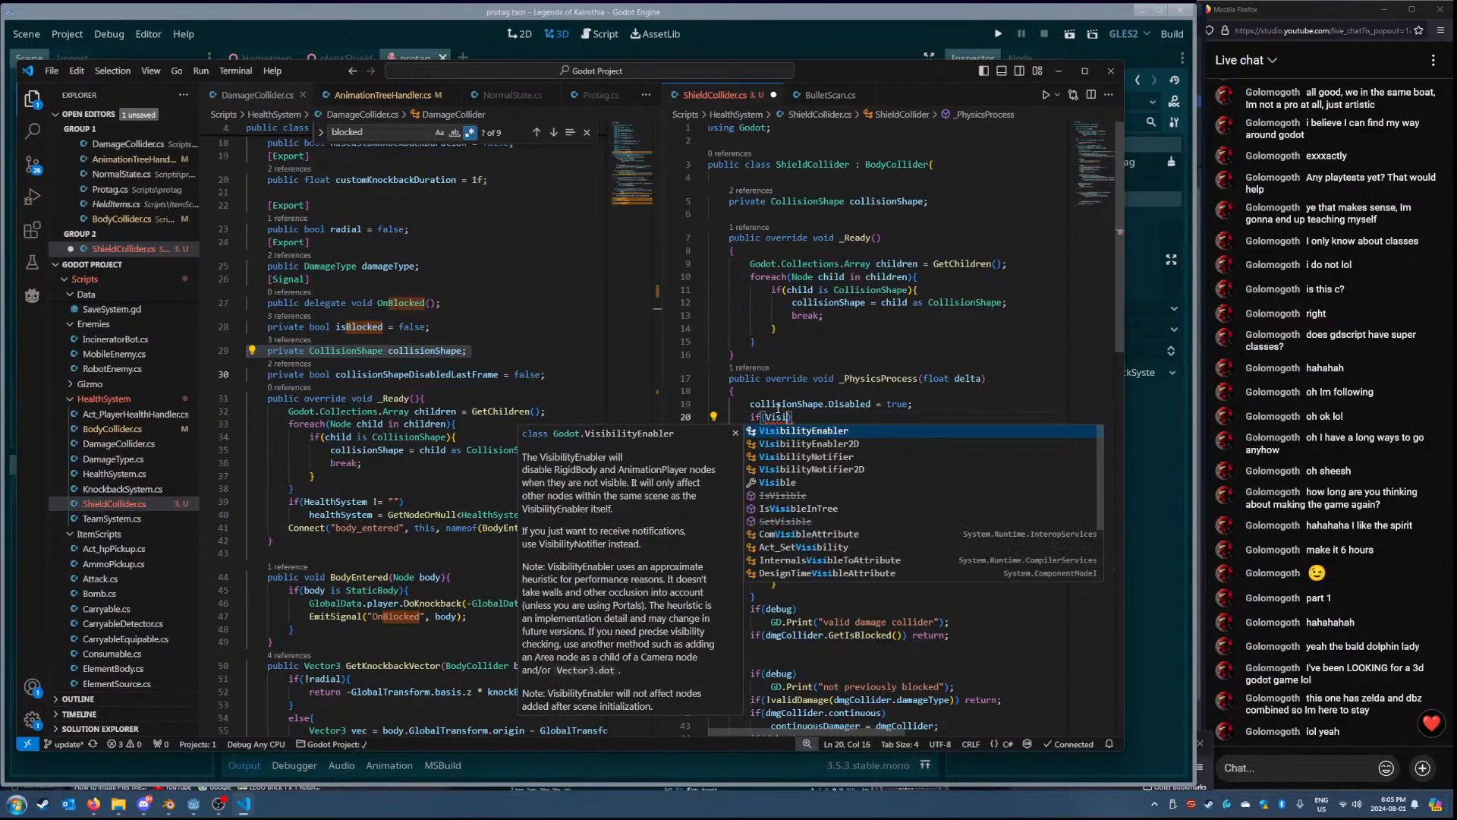
pyautogui.press('BackSpace')
pyautogui.press('Escape')
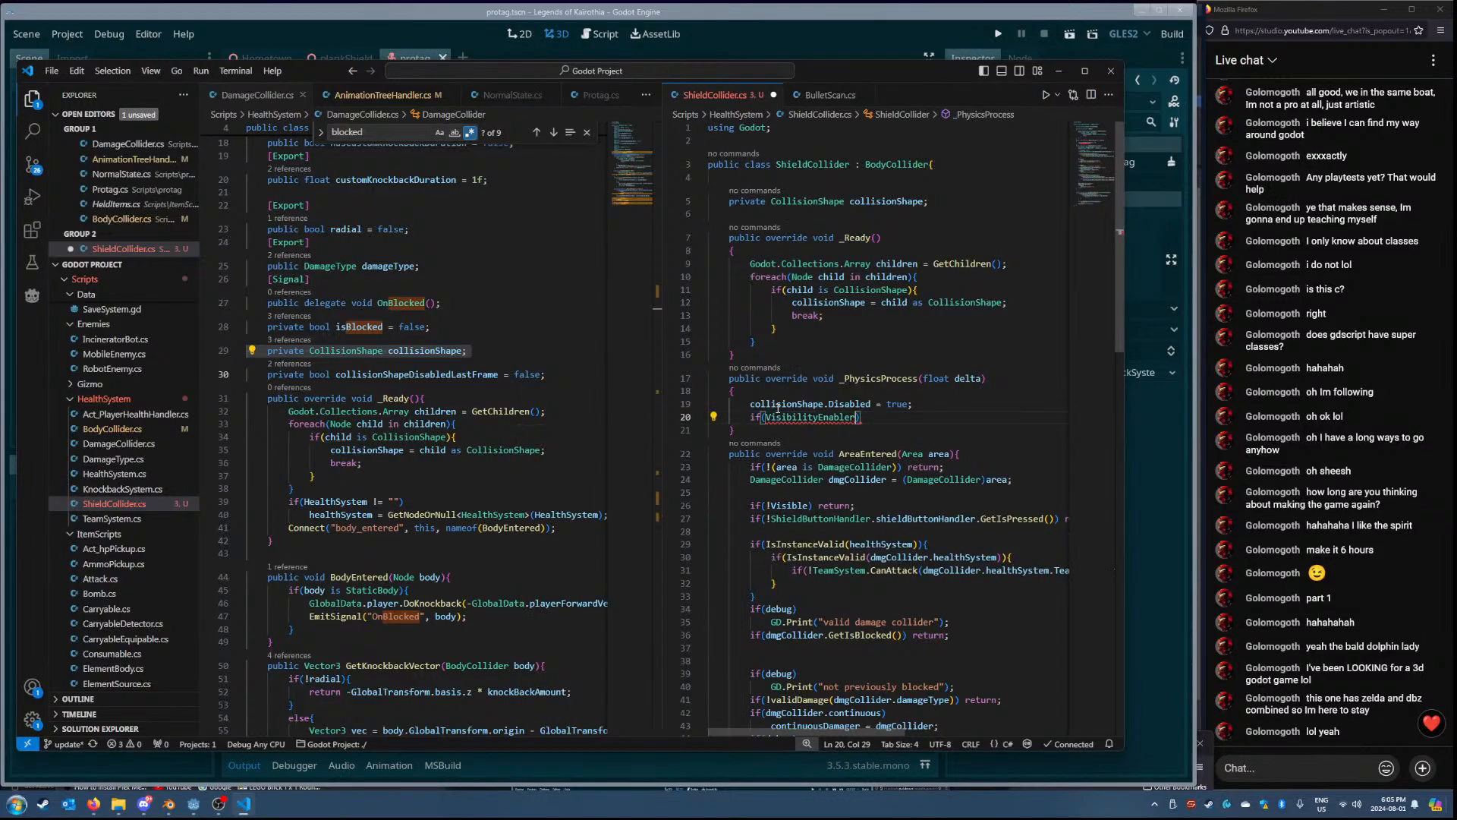
pyautogui.write('ble')
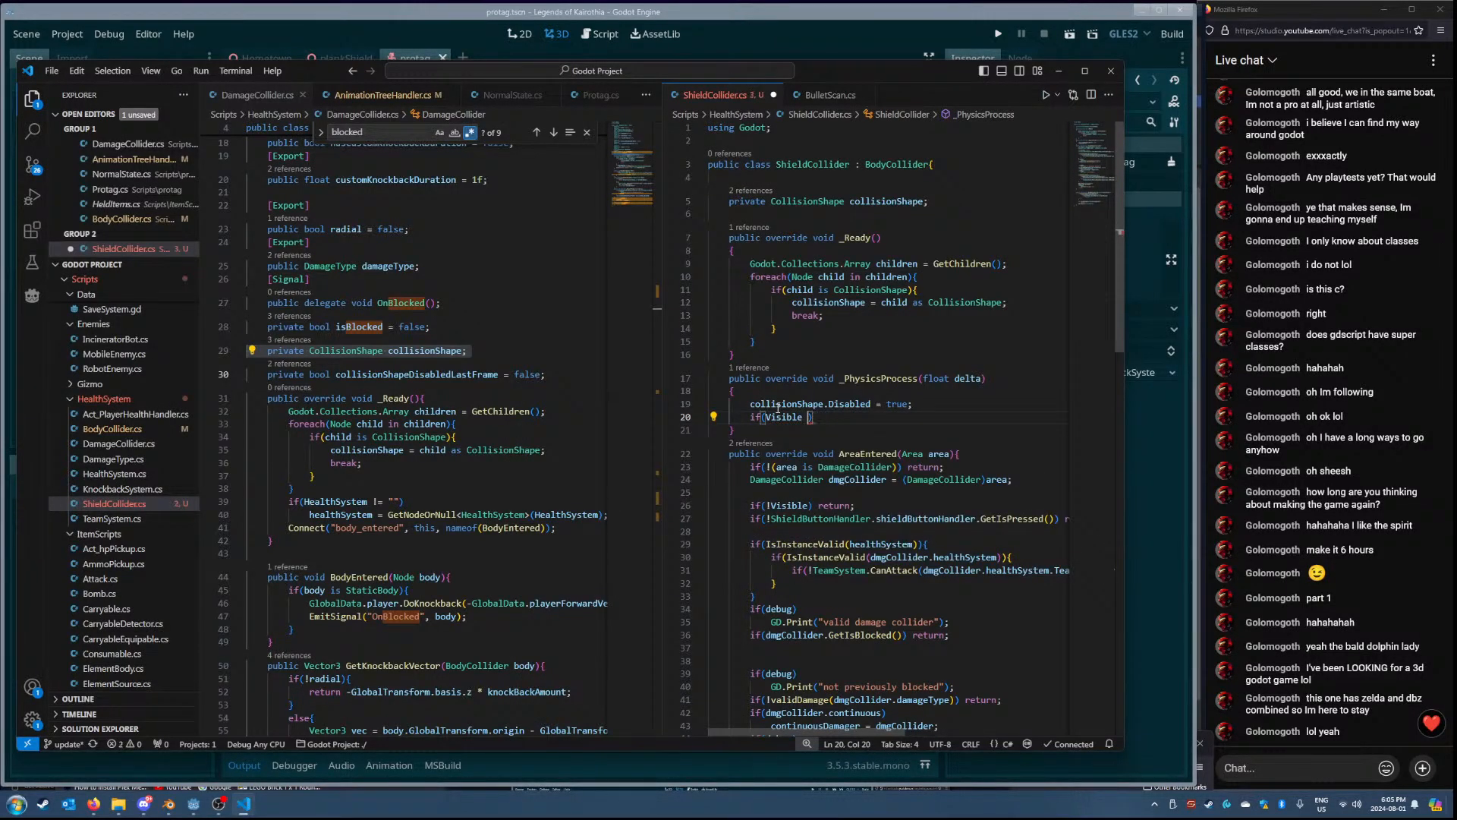
# - Extend the Visible condition with && TargetResetButtonHandler.GetIsPressed() and save ShieldCollider.cs
pyautogui.write(' &&')
pyautogui.write('&')
pyautogui.press('BackSpace')
pyautogui.press('BackSpace')
pyautogui.write('&& TargetR')
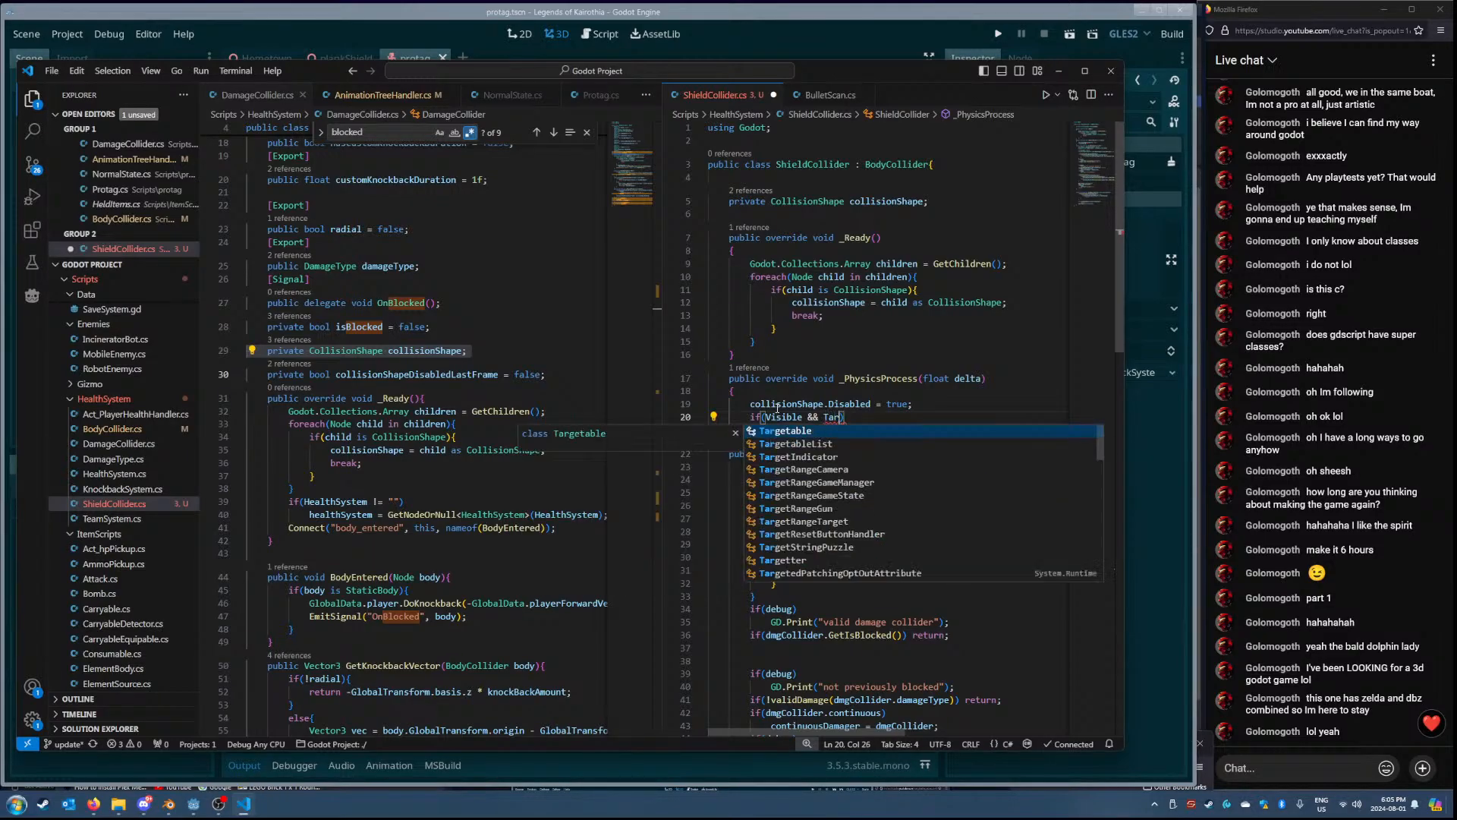
pyautogui.press('Tab')
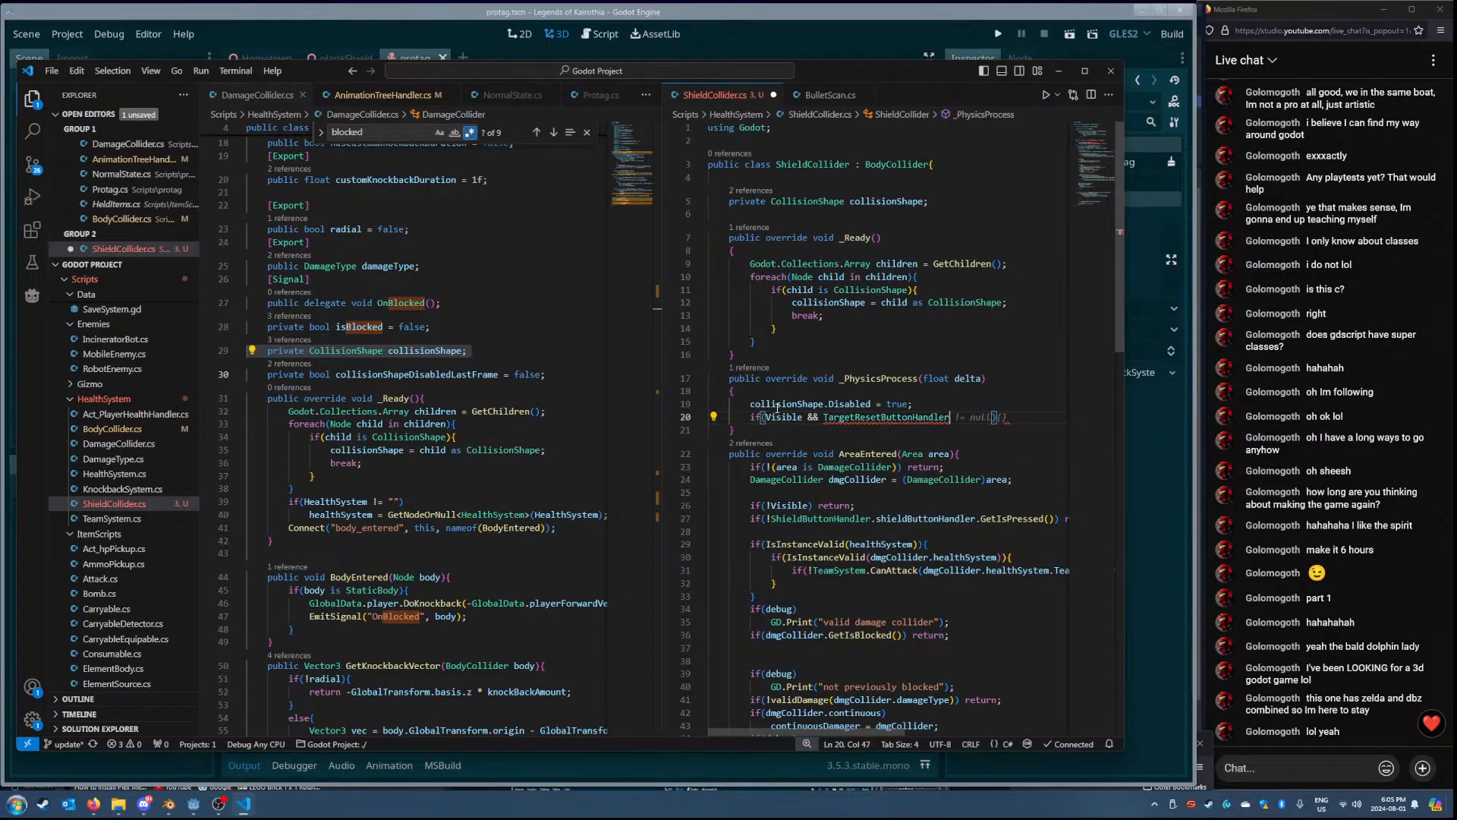
pyautogui.write('.ta')
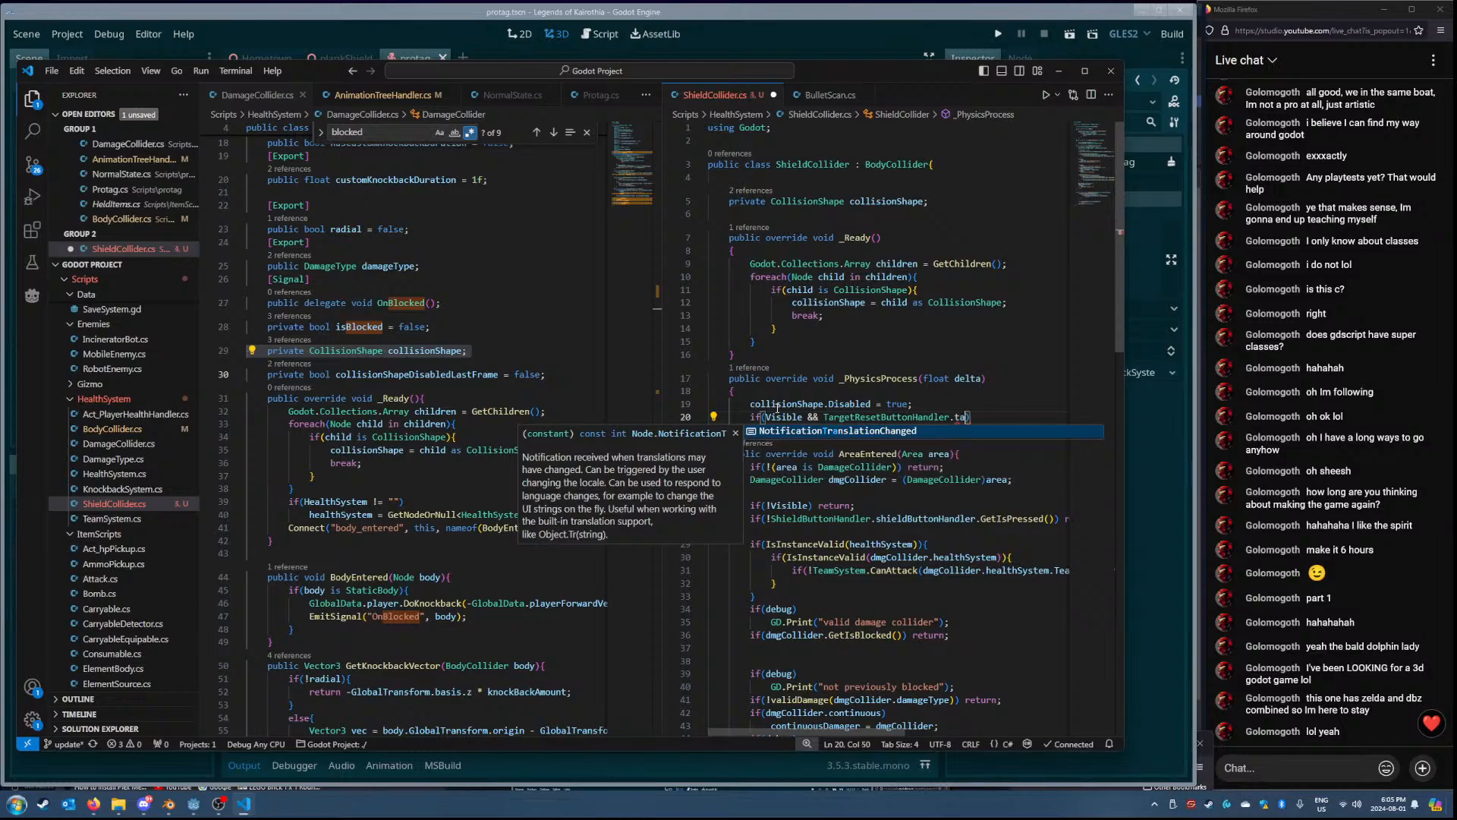
pyautogui.press('BackSpace')
pyautogui.press('BackSpace')
pyautogui.press('BackSpace')
pyautogui.write('.')
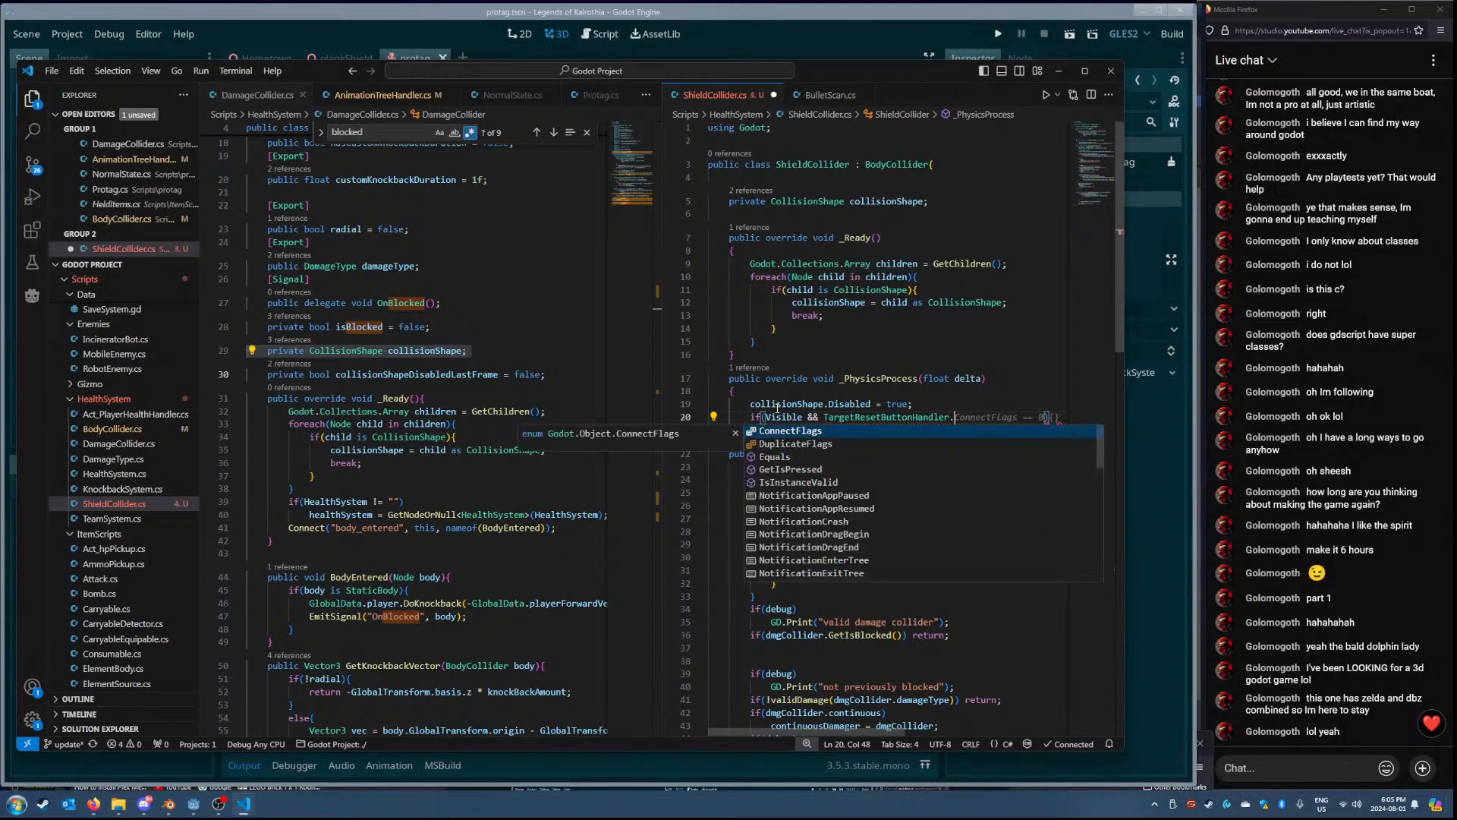
pyautogui.write('GetIsPressed')
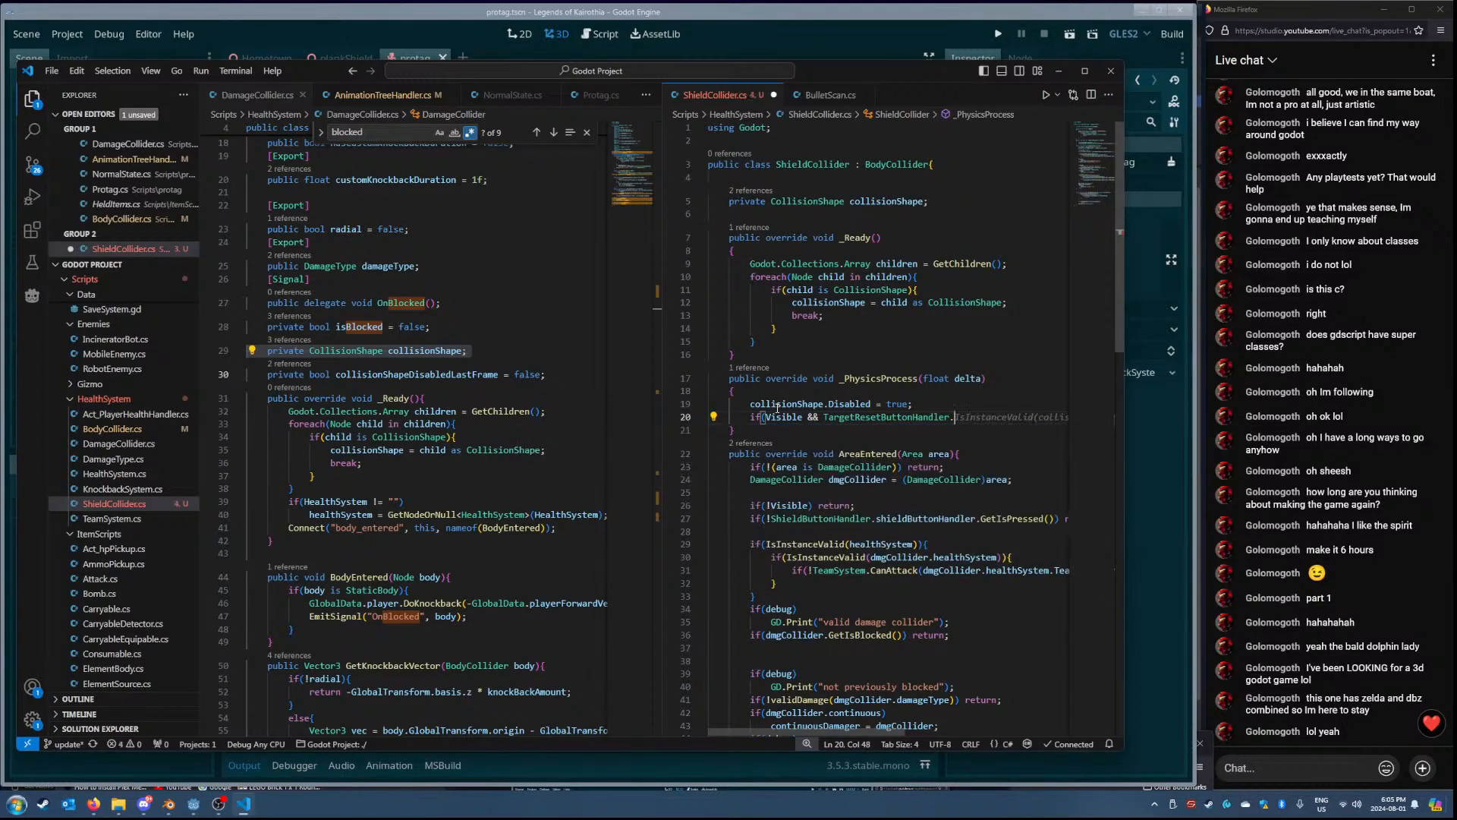
pyautogui.write('()')
pyautogui.hotkey('ctrl', 's')
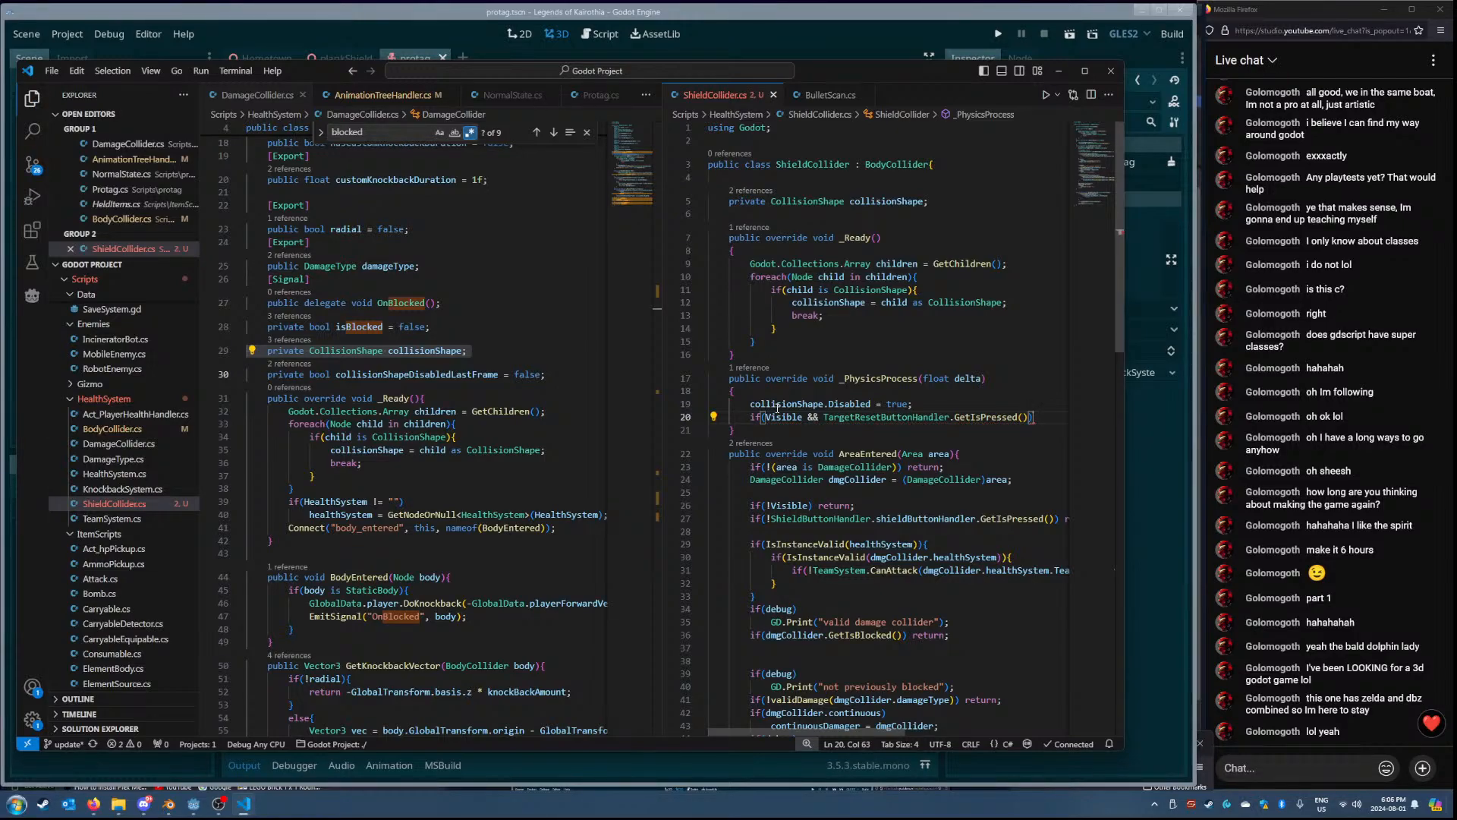
# - Complete the Visible && TargetResetButtonHandler.GetIsPressed() if statement with collisionShape.Disabled = false; as its body, and save ShieldCollider.cs
pyautogui.write(')')
pyautogui.press('Return')
pyautogui.write('col')
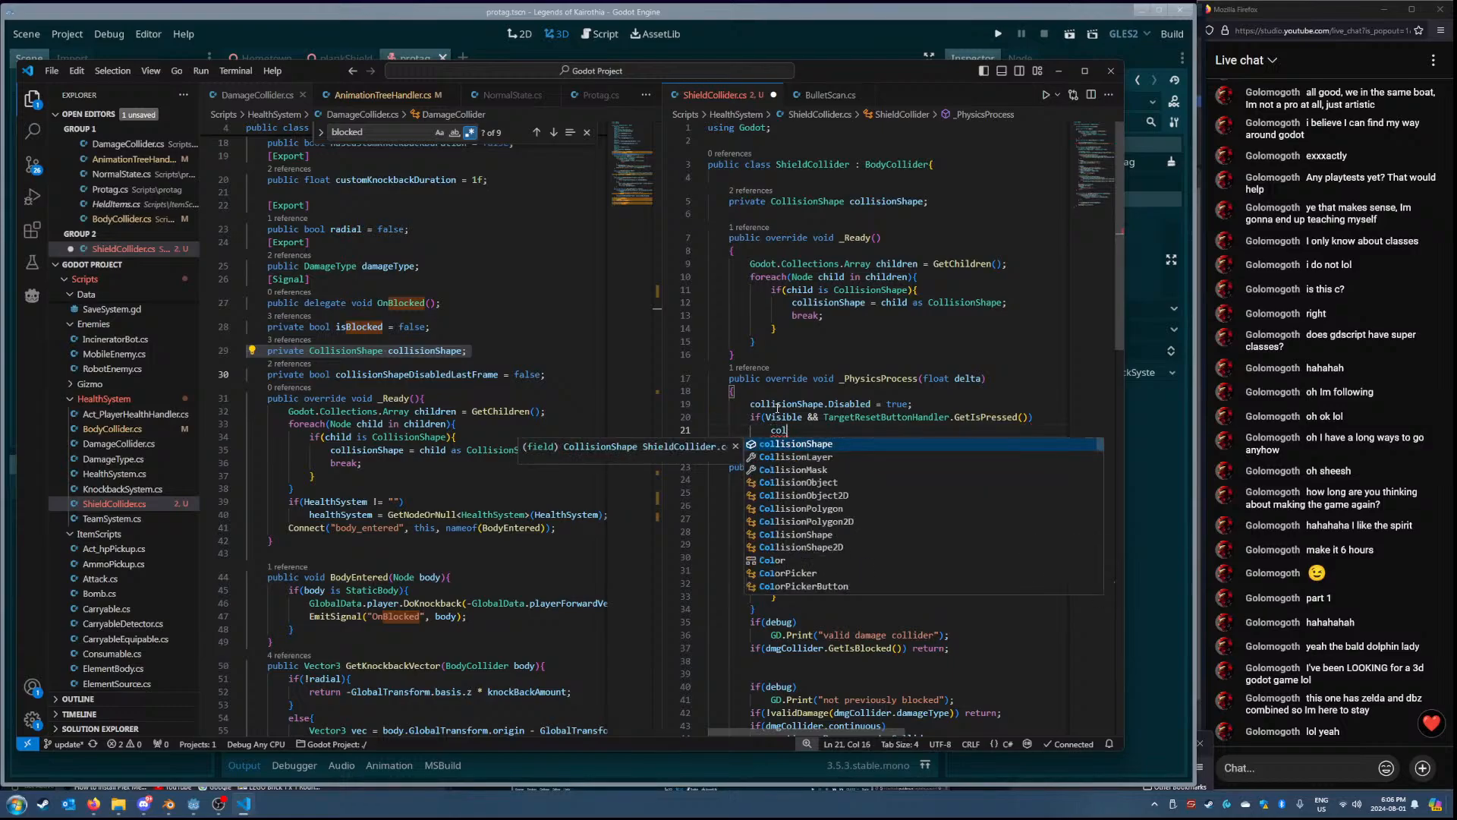
pyautogui.write('lisionShape.Disabled')
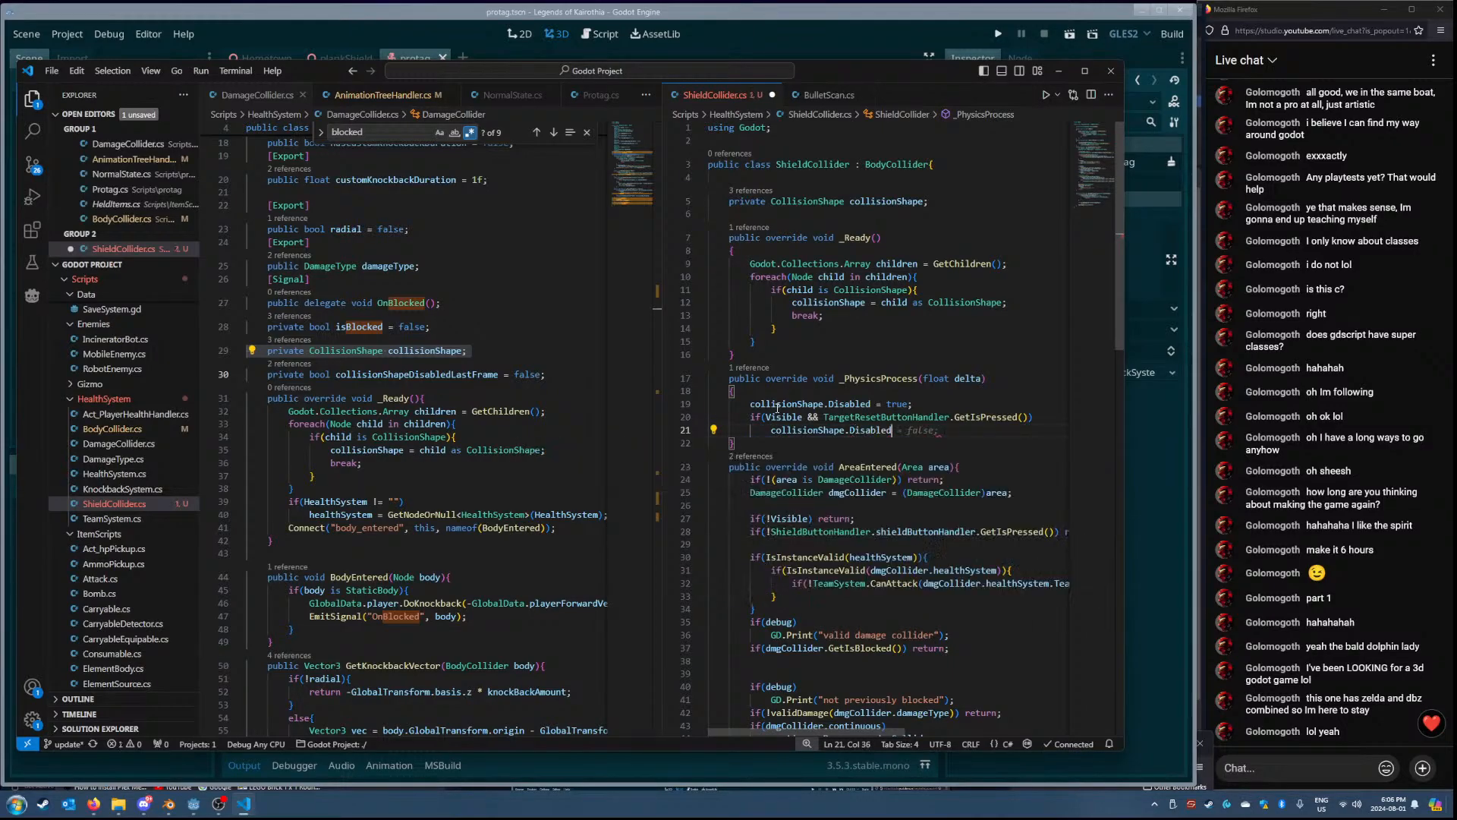
pyautogui.press('Tab')
pyautogui.hotkey('ctrl', 's')
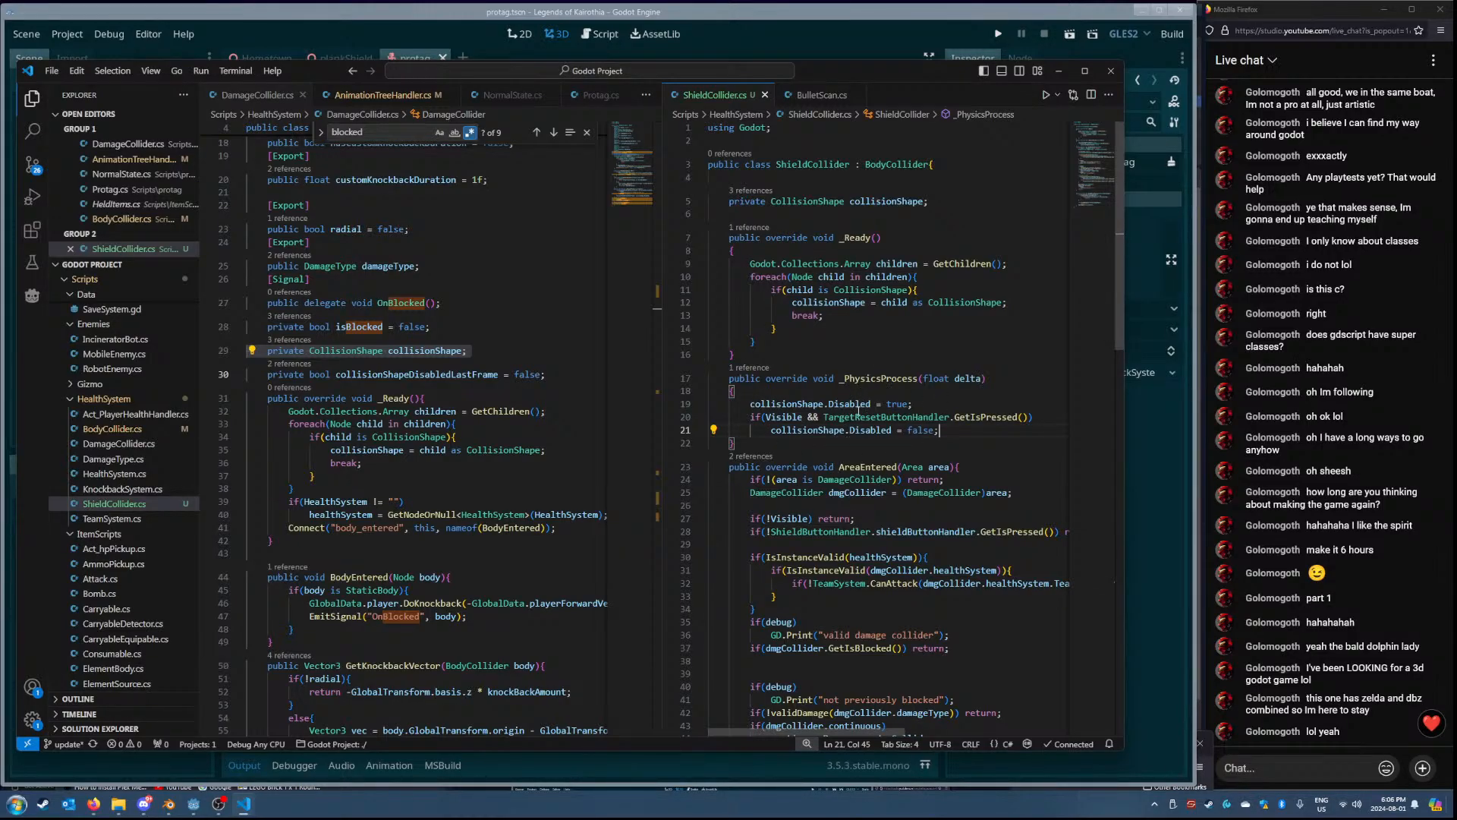
# - Switch to Godot, run the Hometown scene, and move and enlarge the game window
pyautogui.click(738, 49)
pyautogui.click(277, 60)
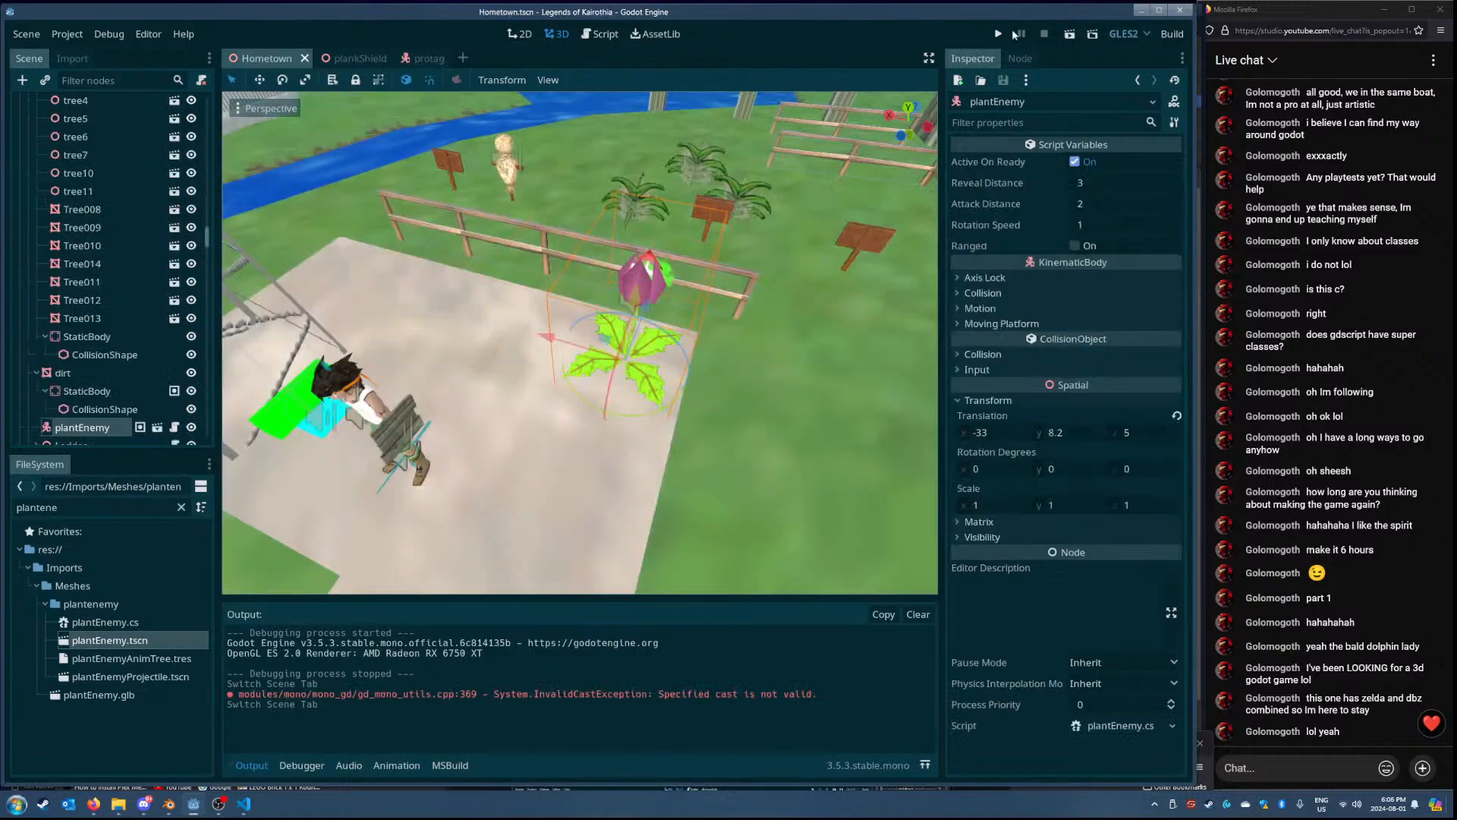
pyautogui.click(1067, 36)
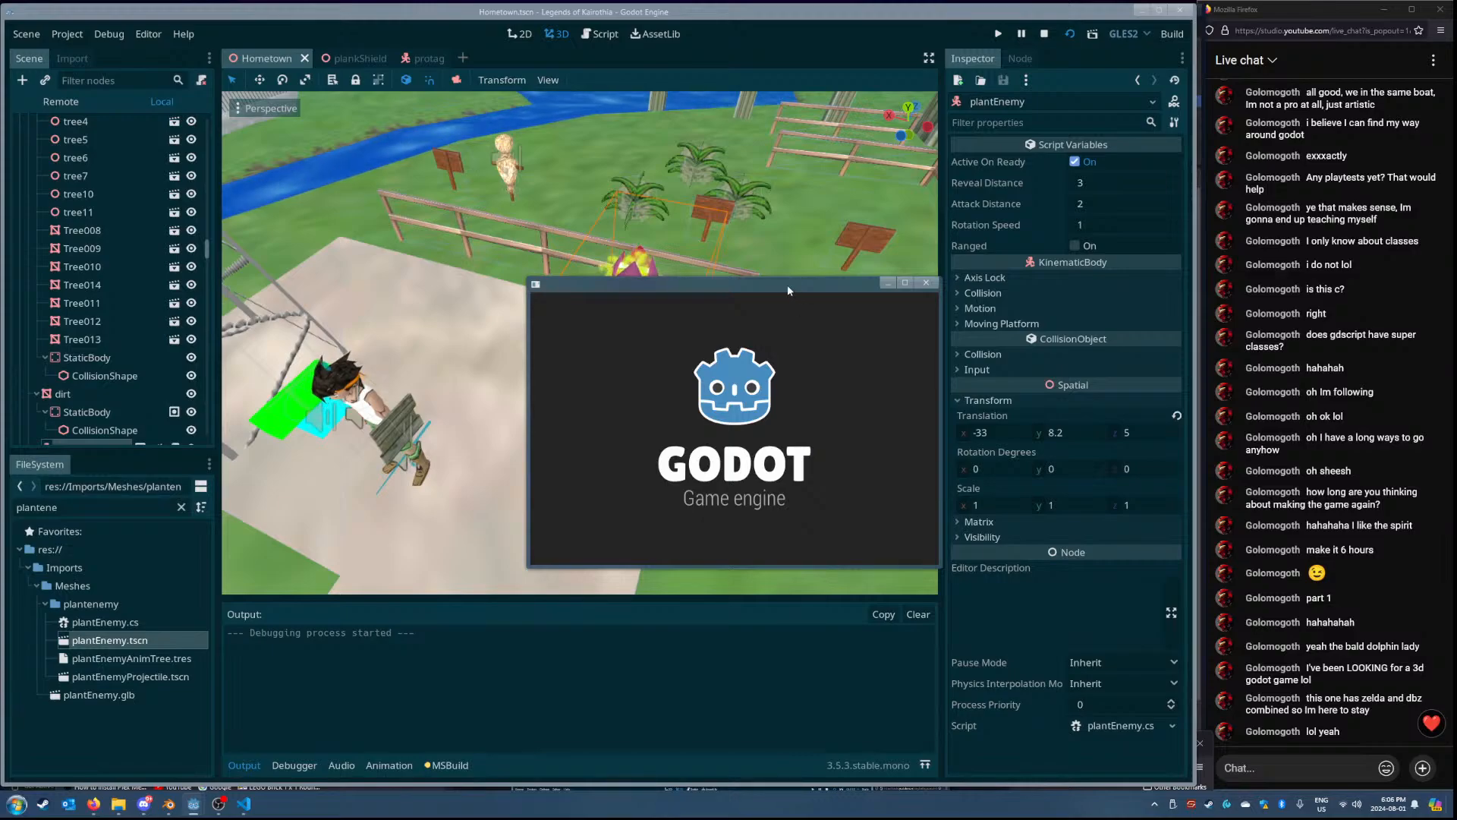
pyautogui.moveTo(768, 280); pyautogui.dragTo(436, 78)
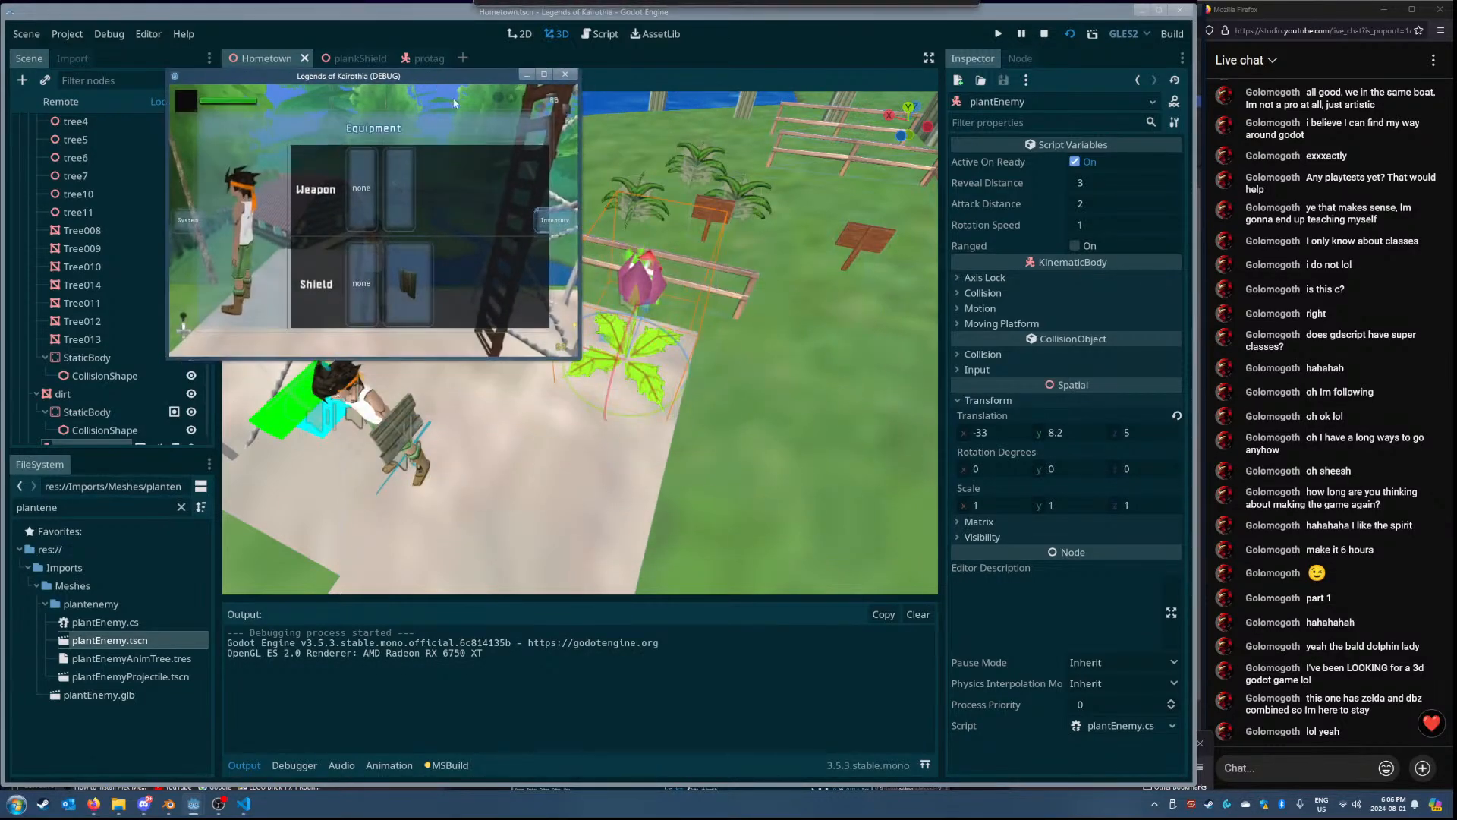
pyautogui.moveTo(582, 357); pyautogui.dragTo(954, 571)
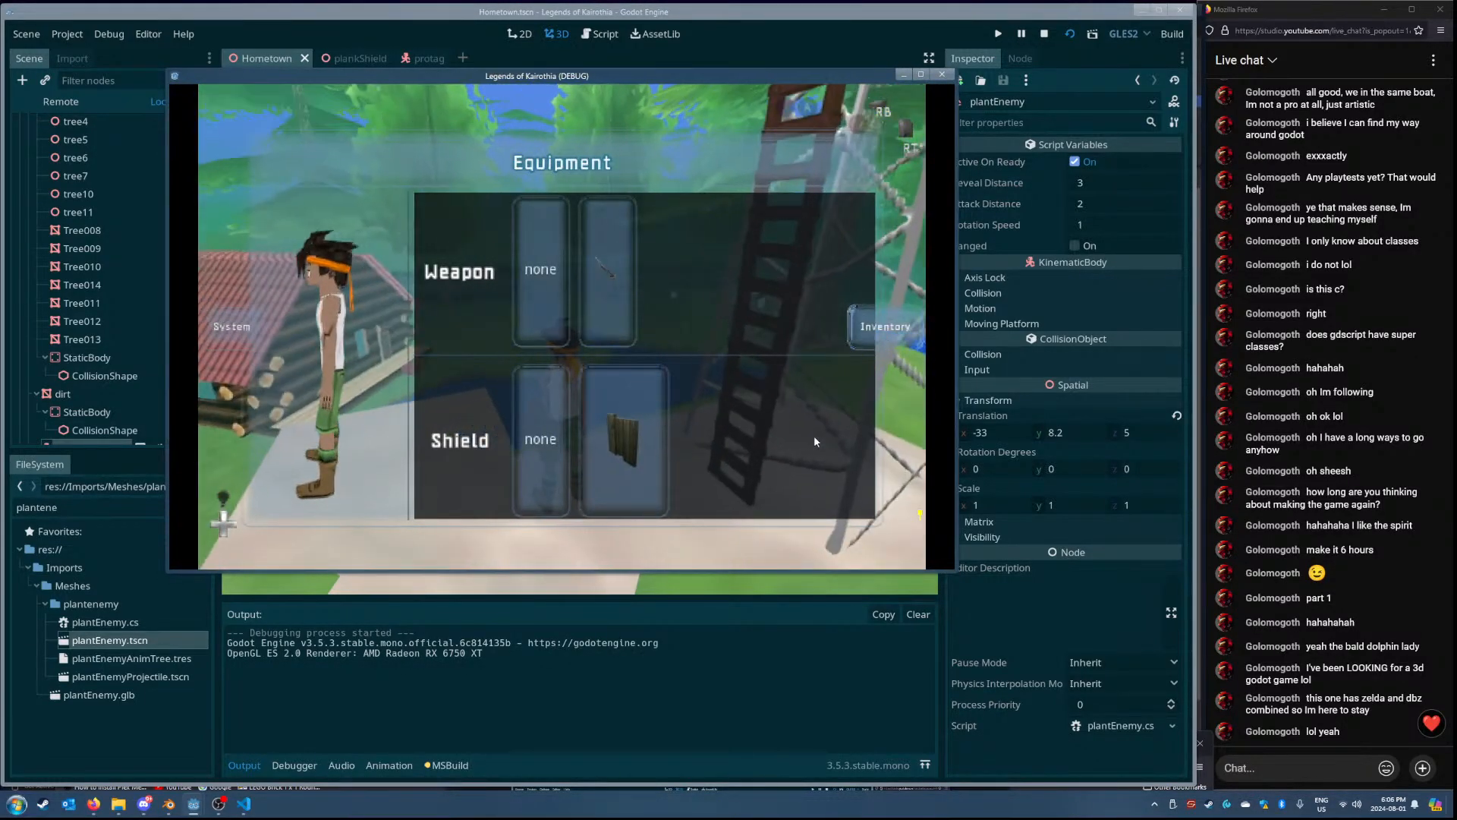
# - Leave the equipment screen, test the plank shield against the plant enemy, and close the game
pyautogui.press('Left')
pyautogui.press('Escape')
pyautogui.press('s')
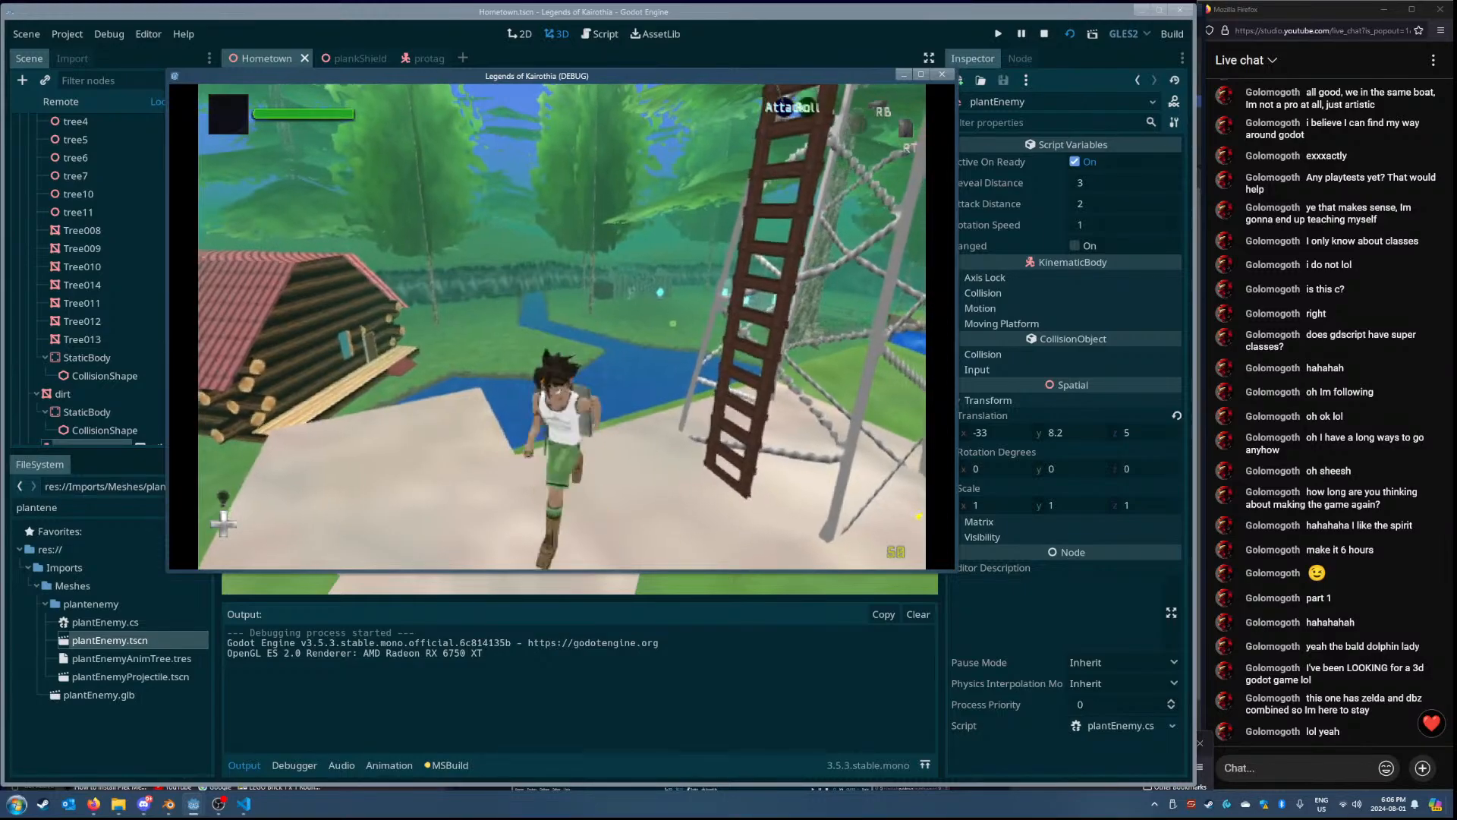
pyautogui.press('w')
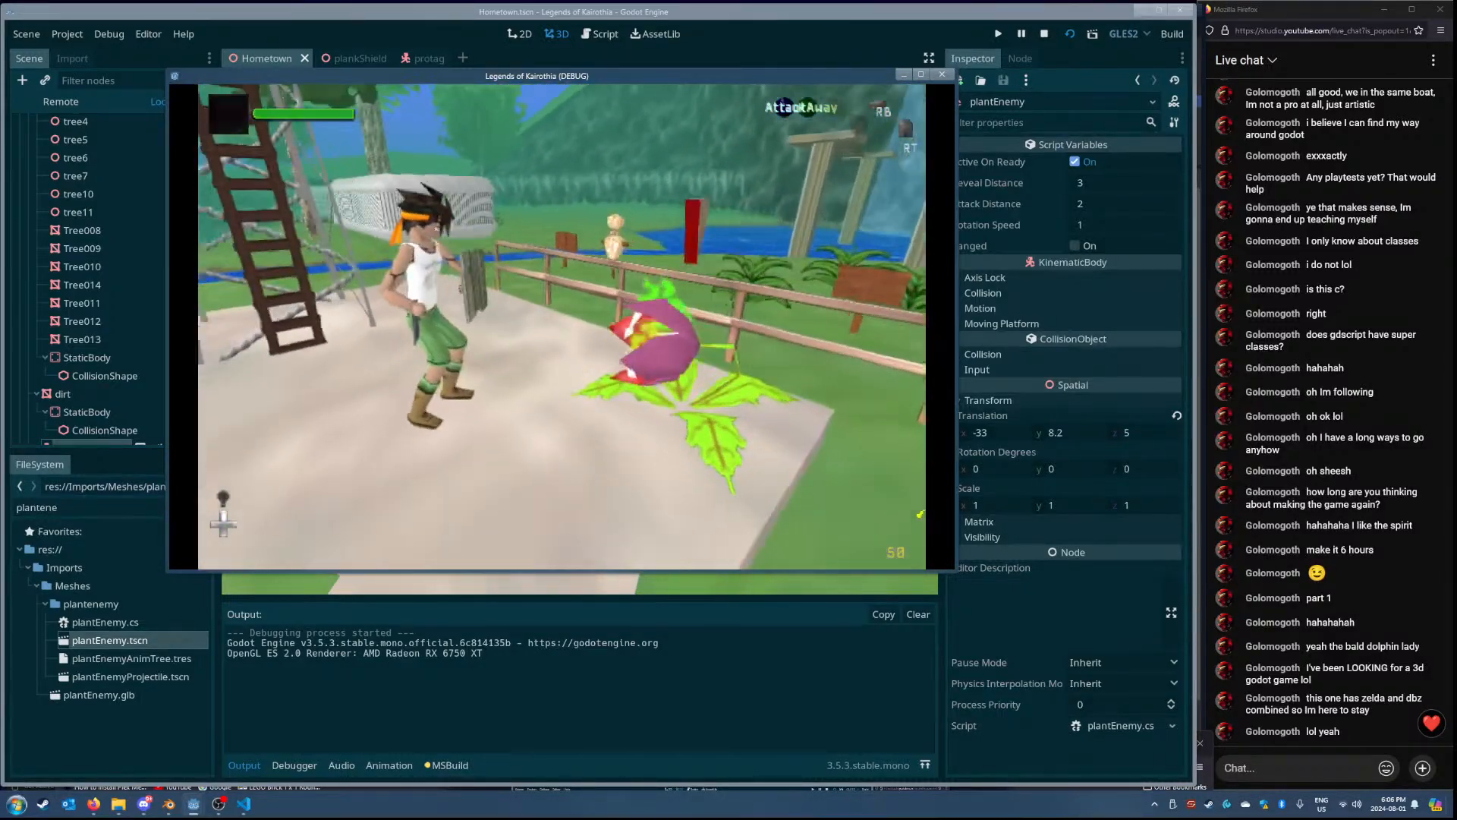
pyautogui.press('s')
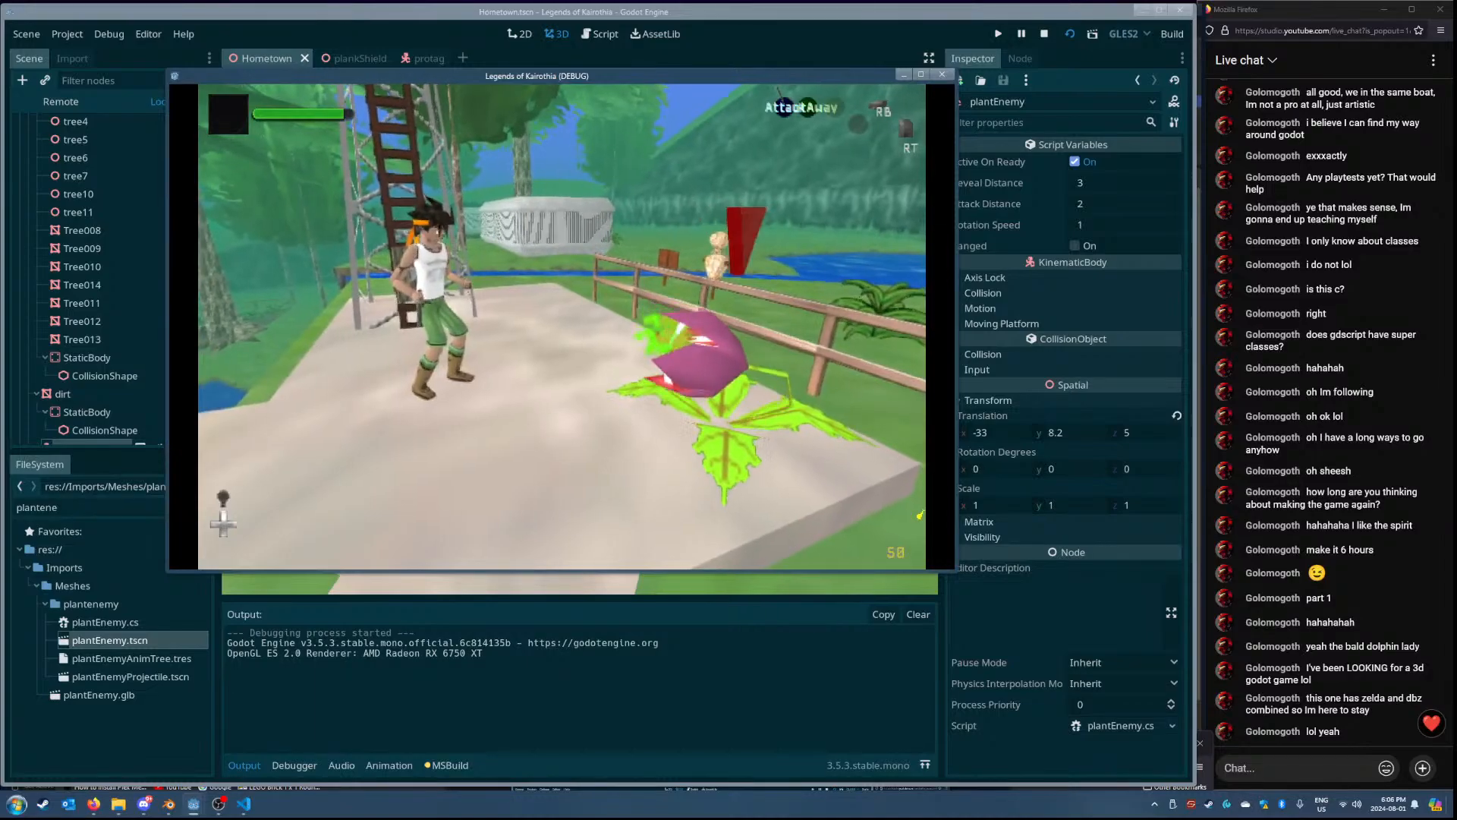
pyautogui.press('Escape')
pyautogui.click(942, 74)
# - In the protag scene, put the held plank_shield's blockerCollider on collision layer 8 (HitDetection) only, clear its mask, and save
pyautogui.click(423, 58)
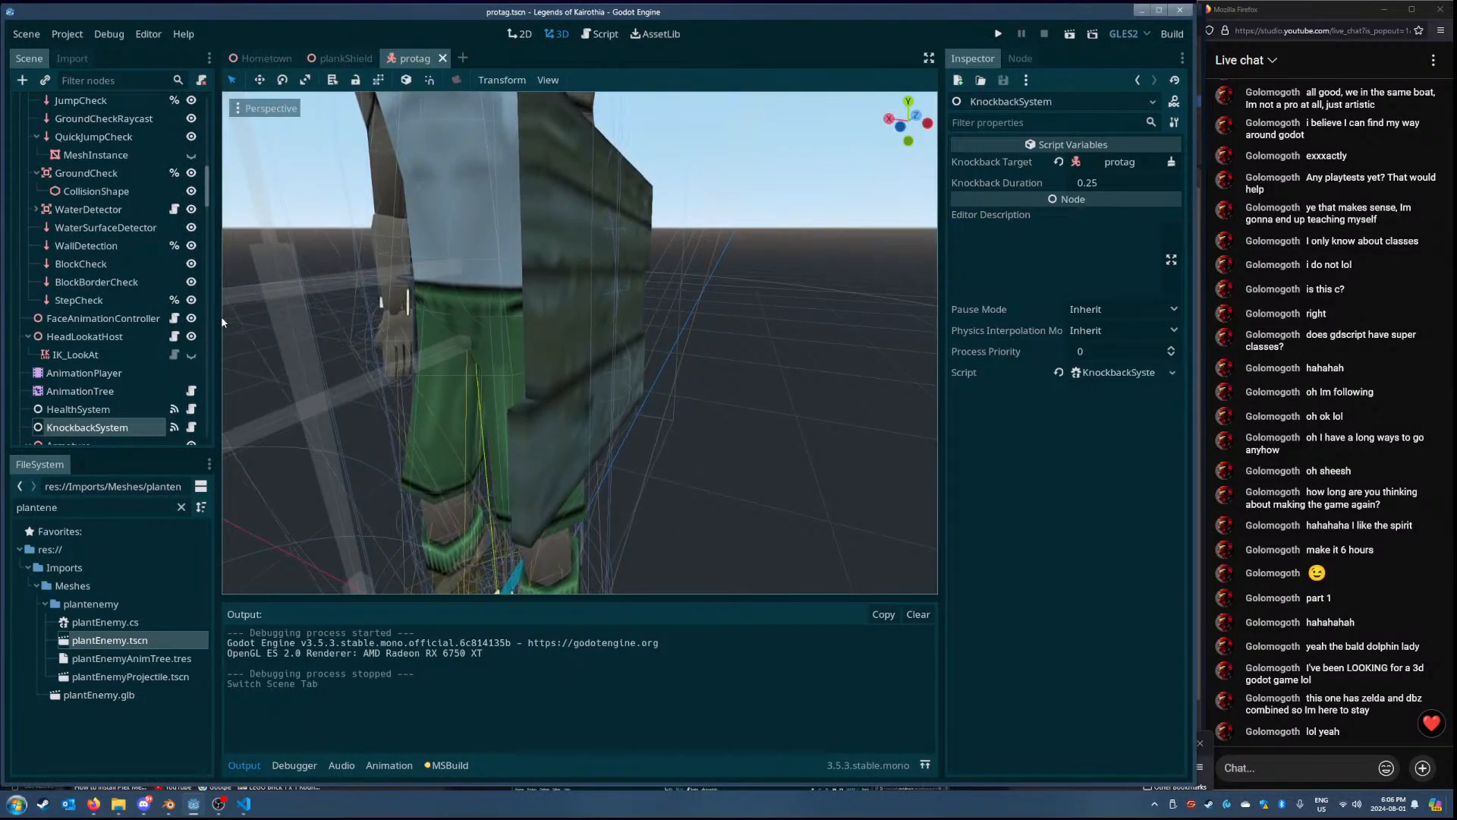
pyautogui.scroll(5, 152, 316)
pyautogui.scroll(-5, 152, 317)
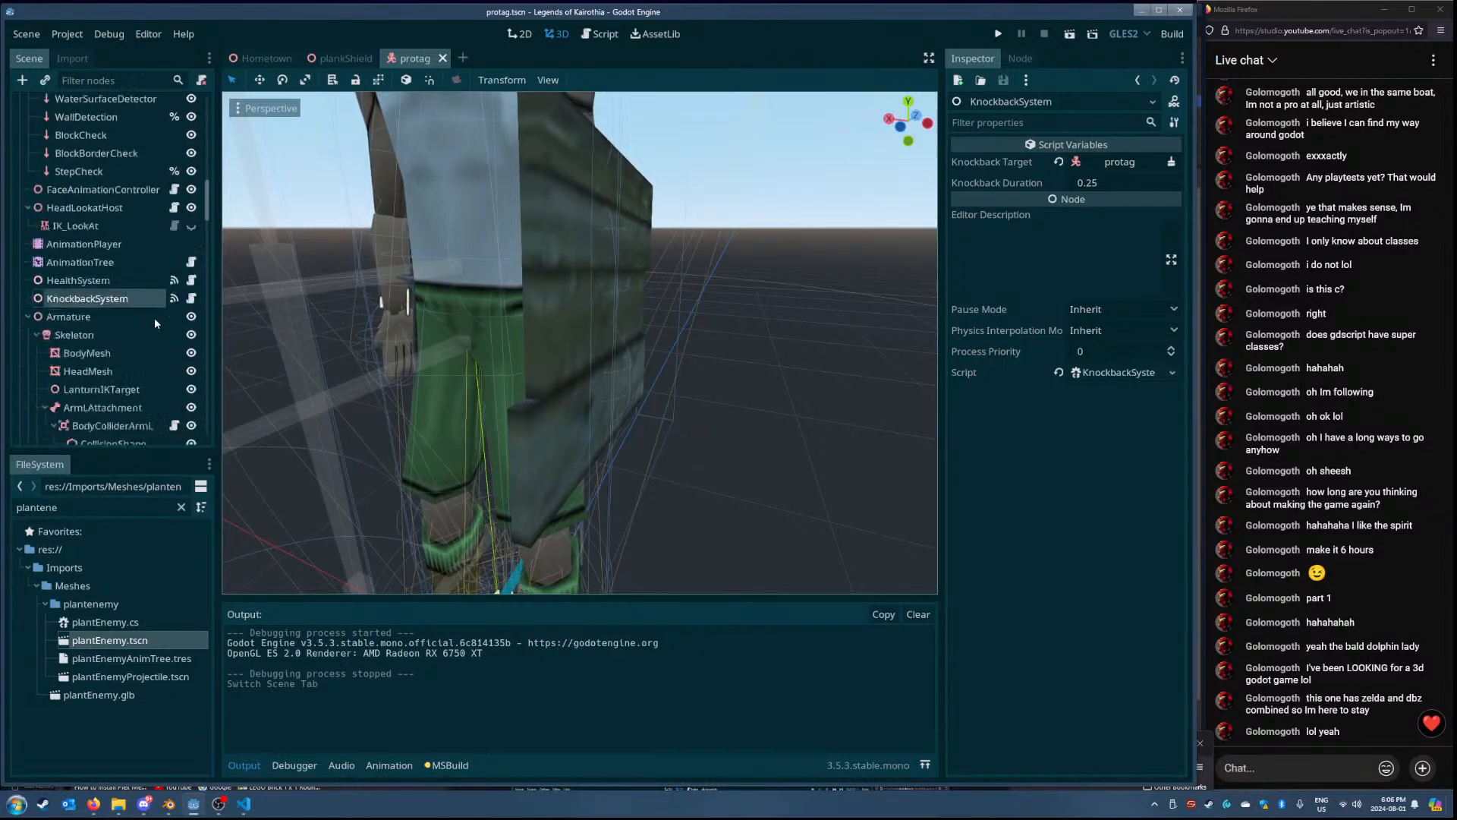
pyautogui.scroll(-10, 129, 321)
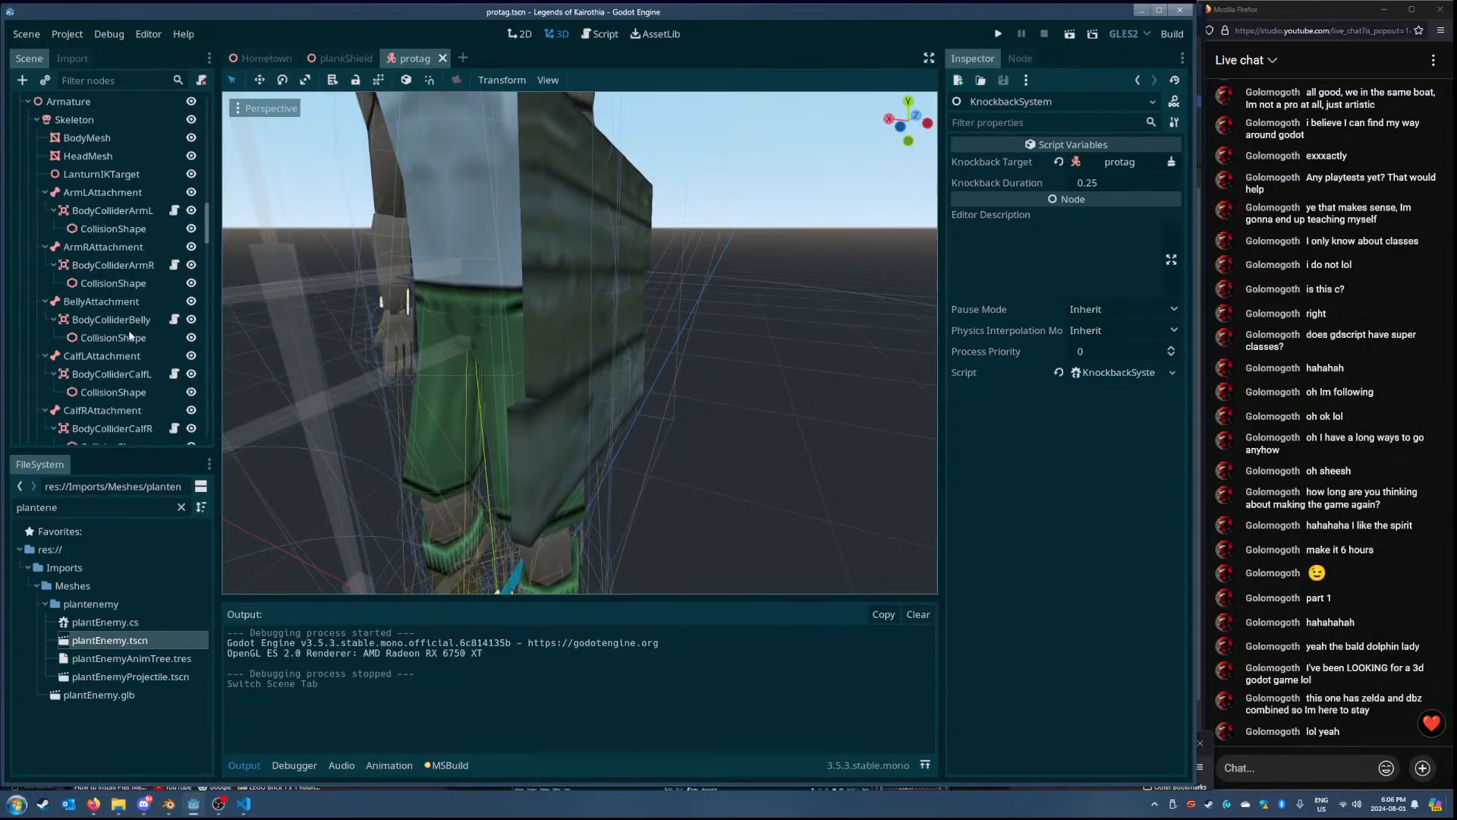
pyautogui.click(580, 343)
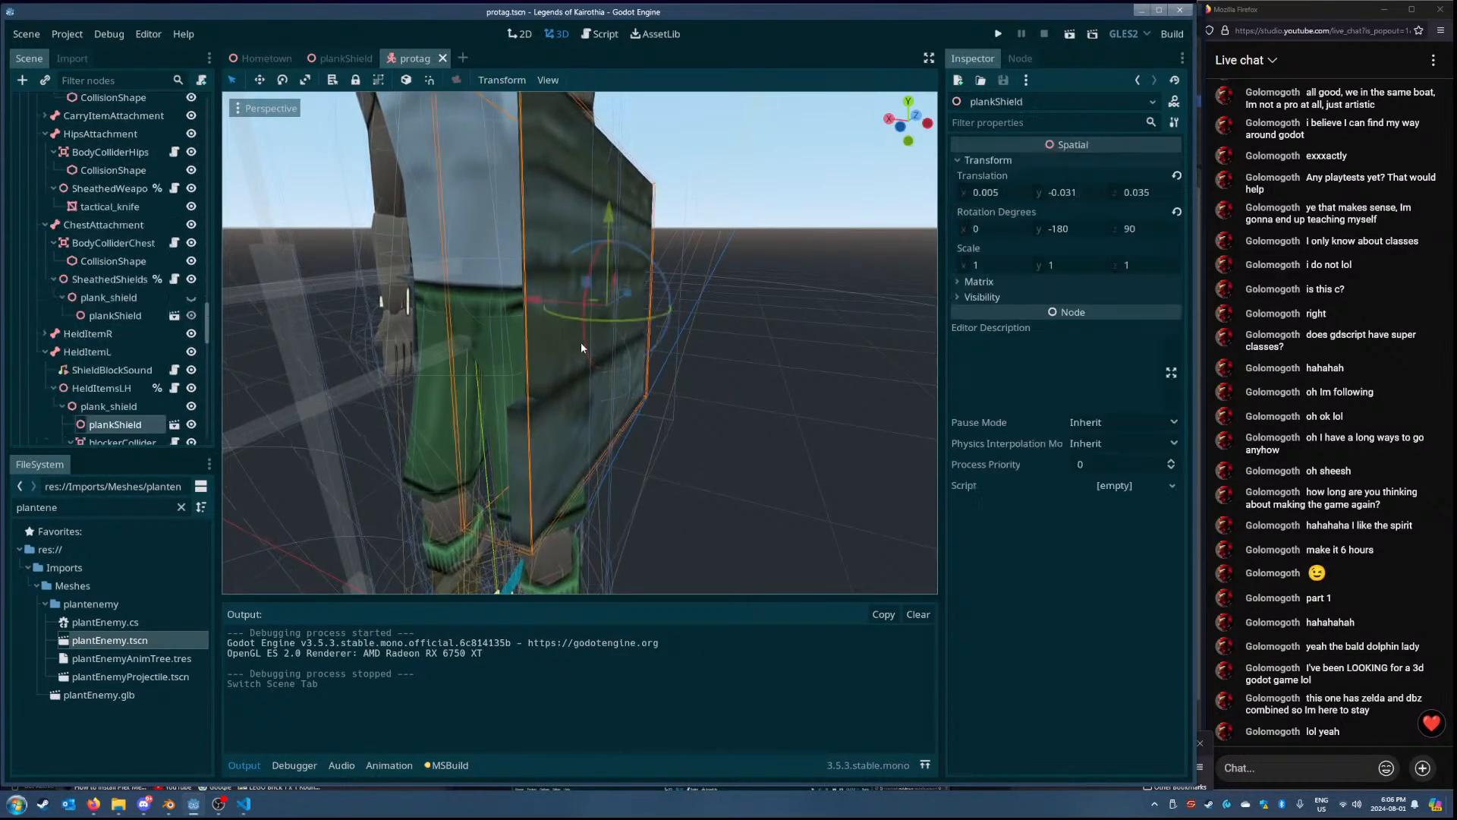
pyautogui.click(107, 399)
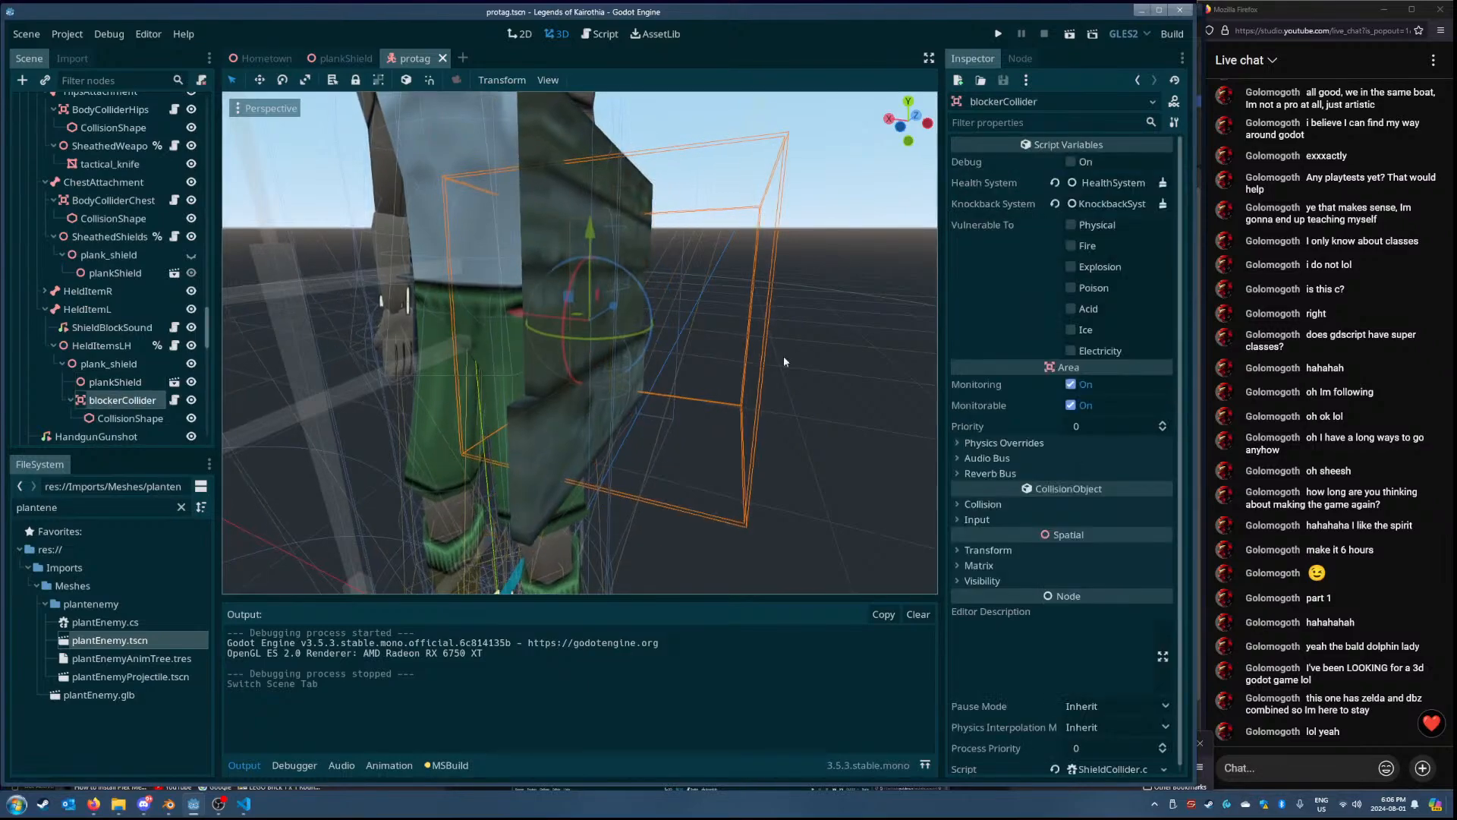
pyautogui.click(1009, 506)
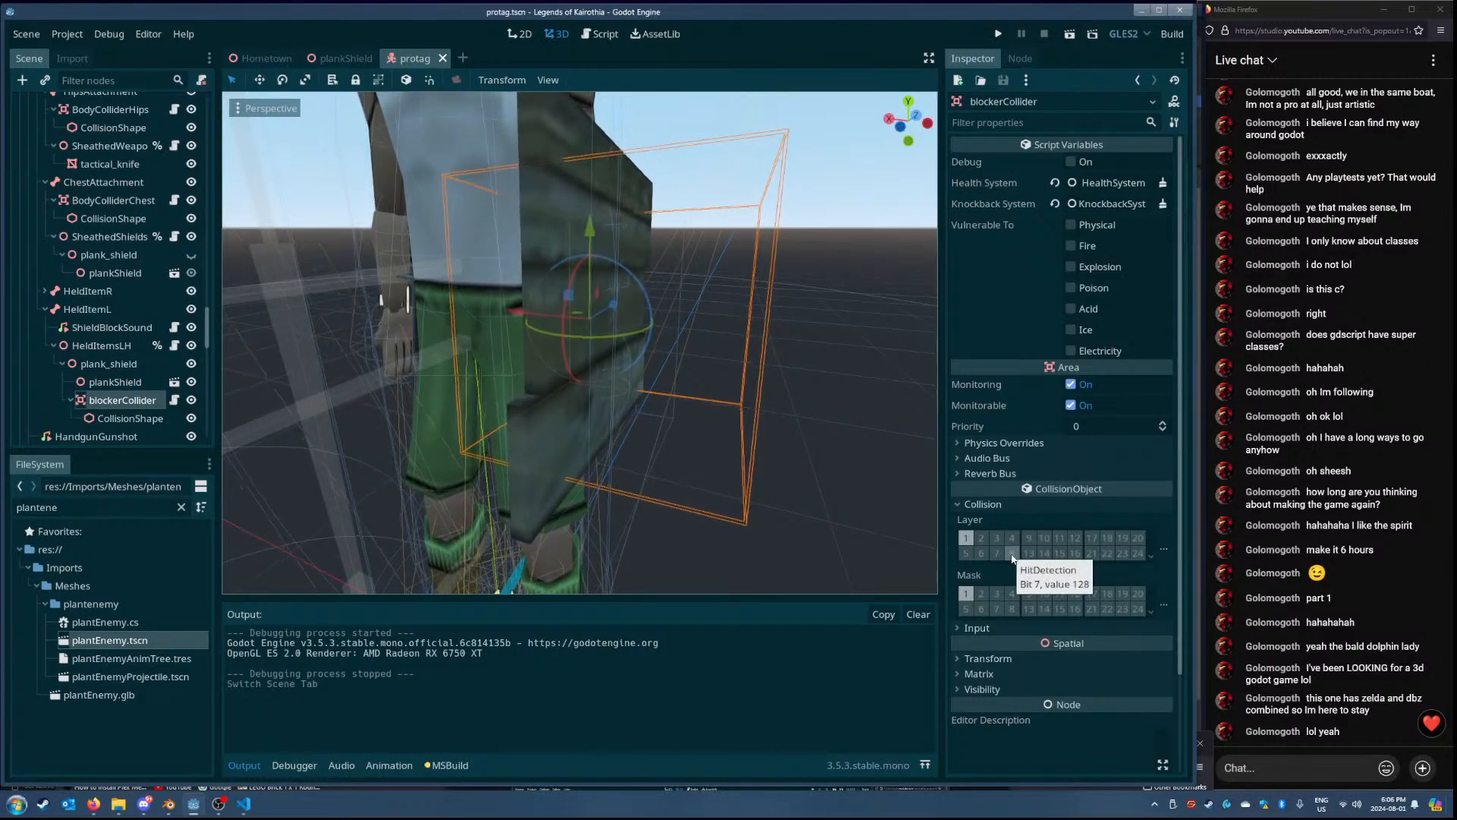
pyautogui.click(1013, 553)
pyautogui.click(965, 592)
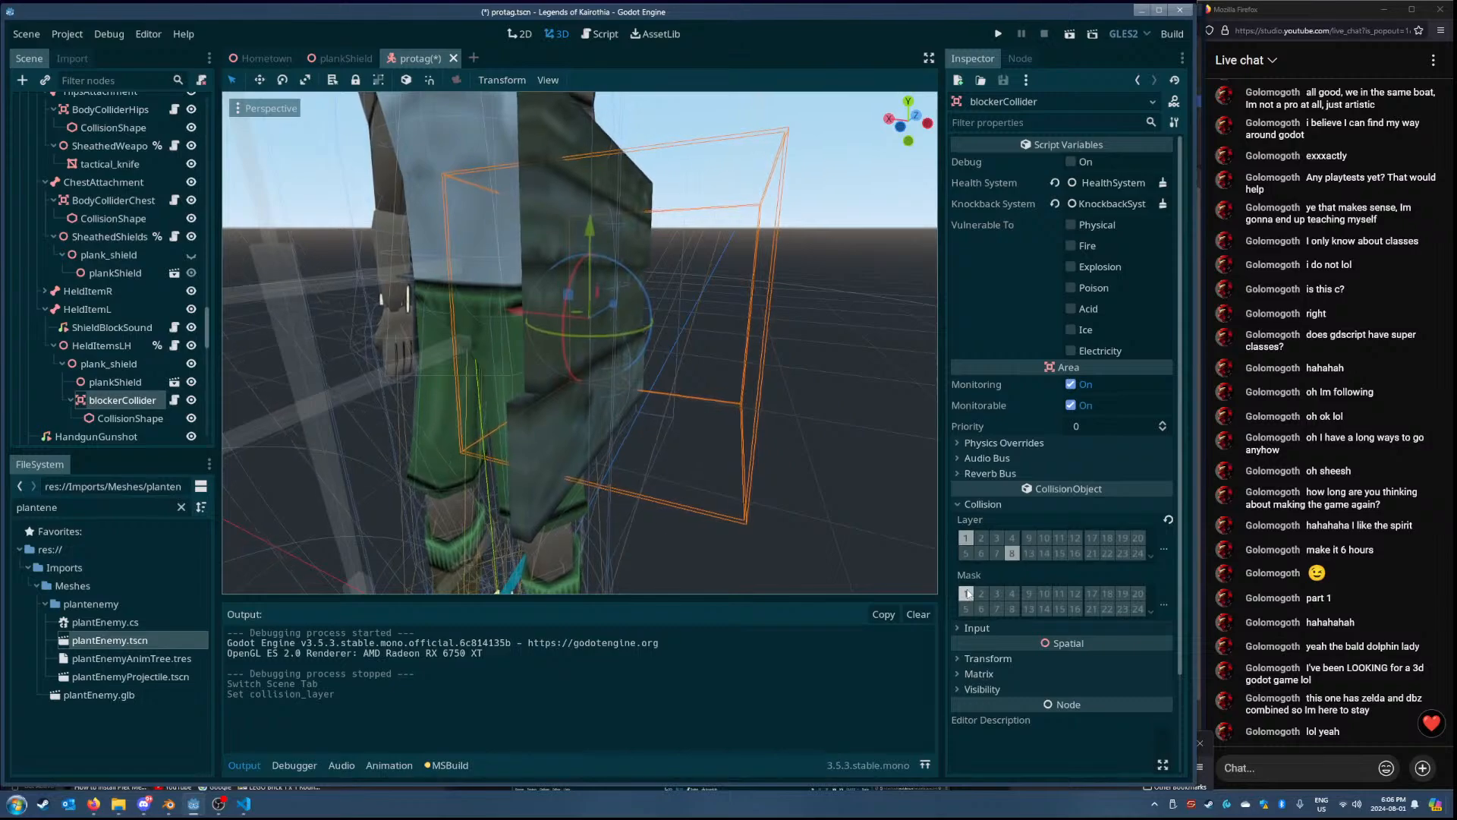
pyautogui.click(965, 537)
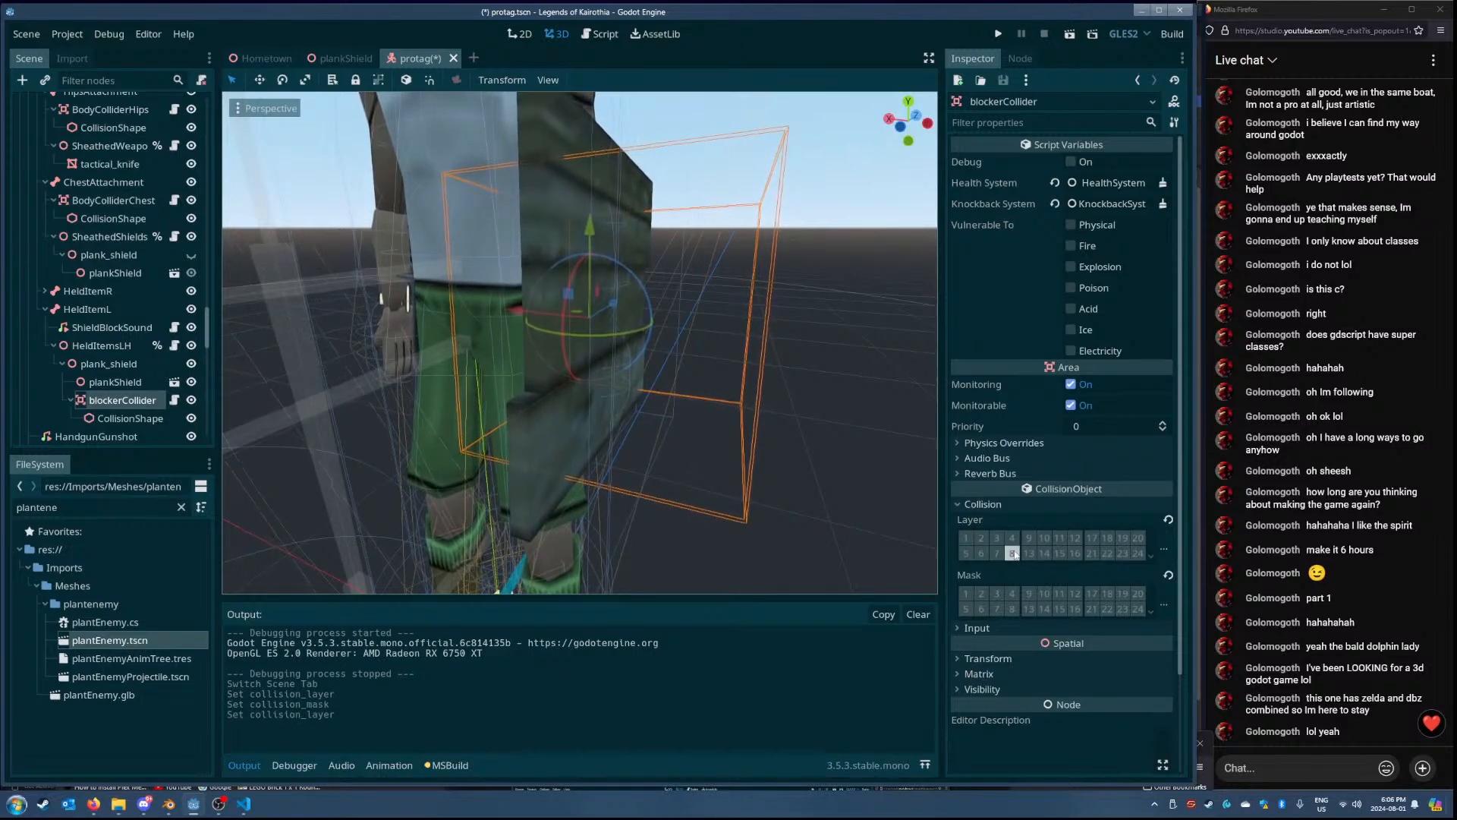
pyautogui.hotkey('ctrl', 's')
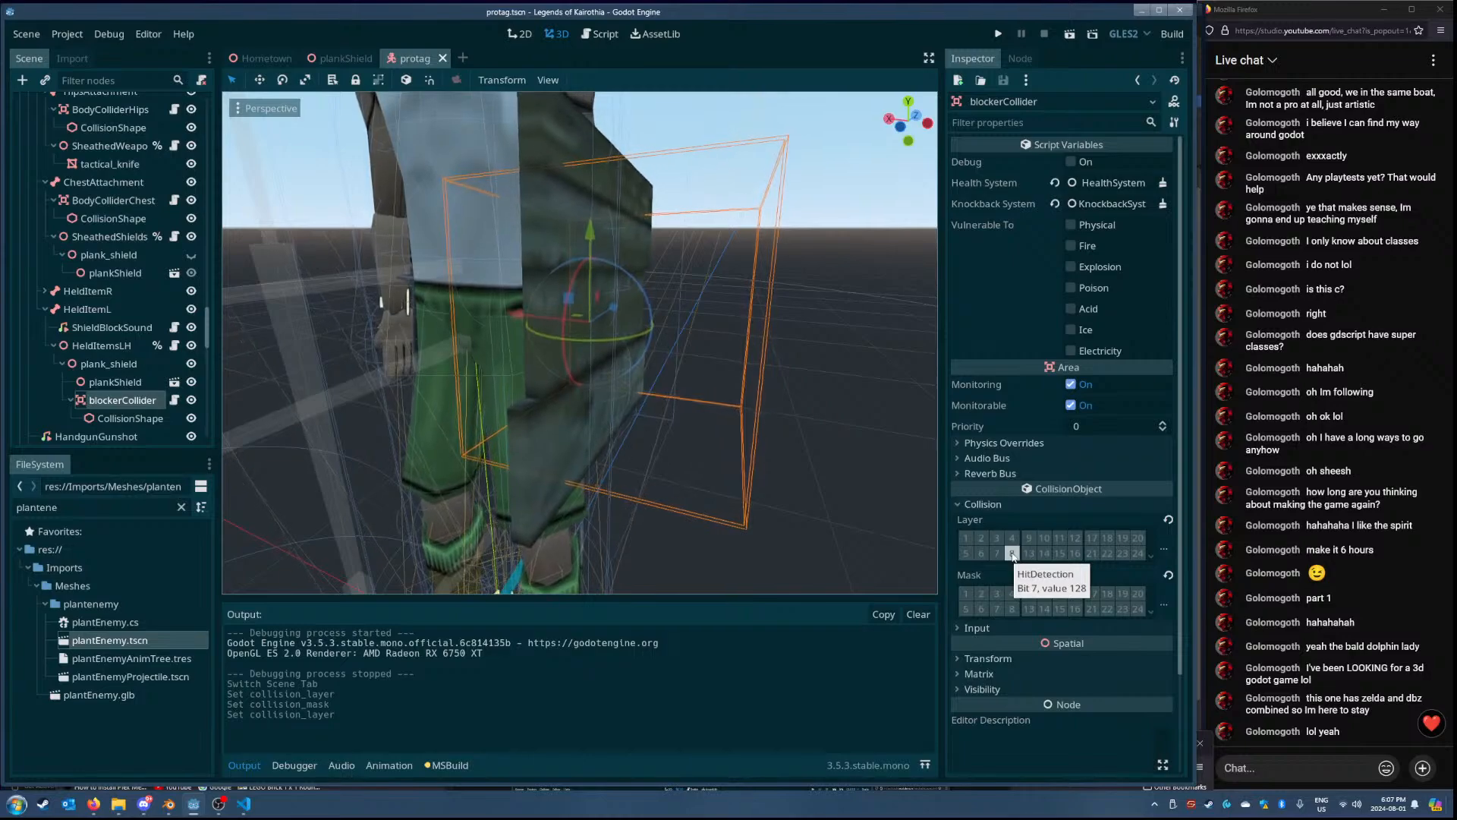
pyautogui.click(1012, 553)
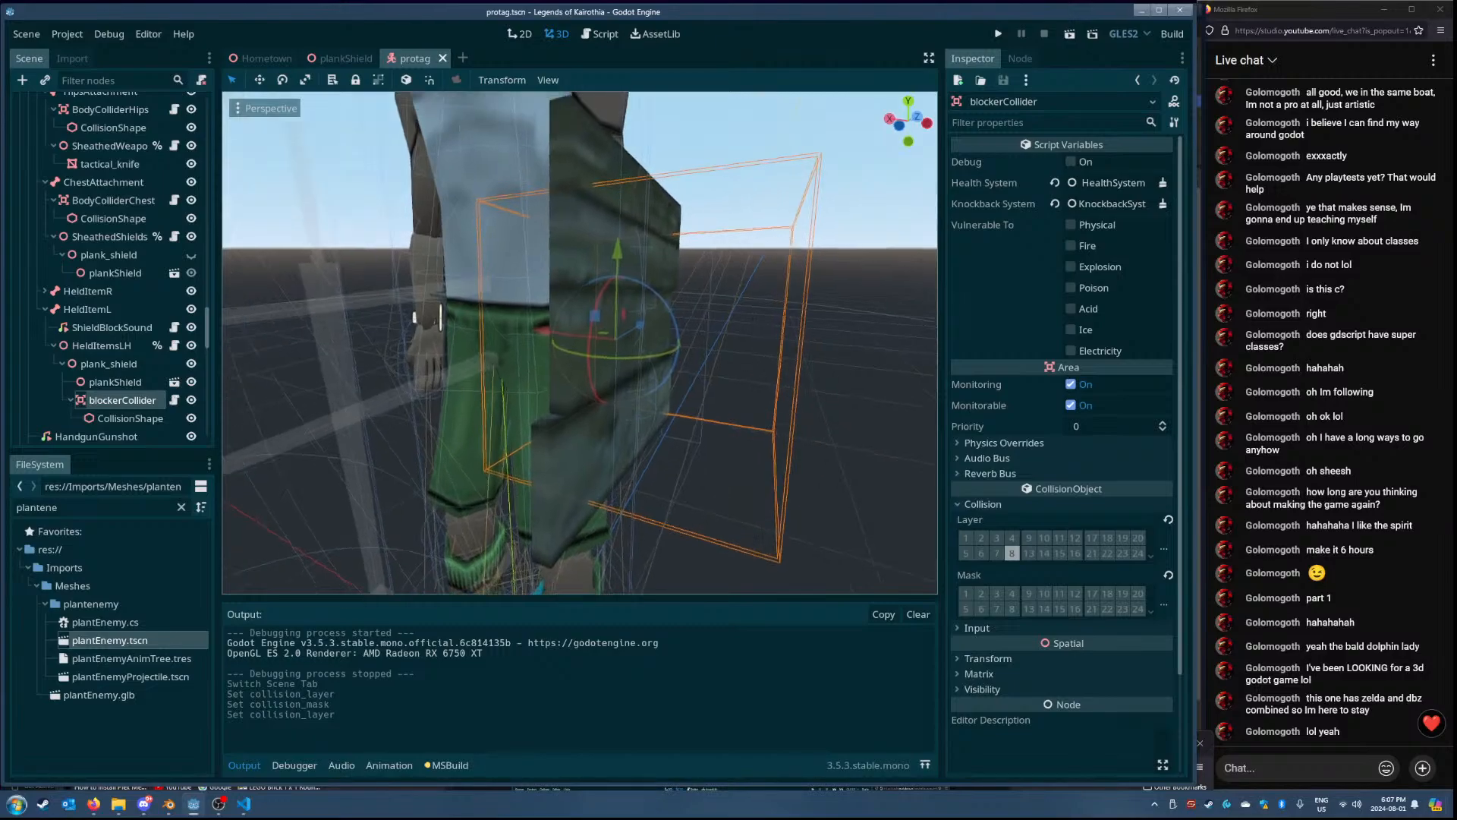
# - Run the Hometown scene to retest shield blocking with the new collision layer, and close the game
pyautogui.click(1069, 34)
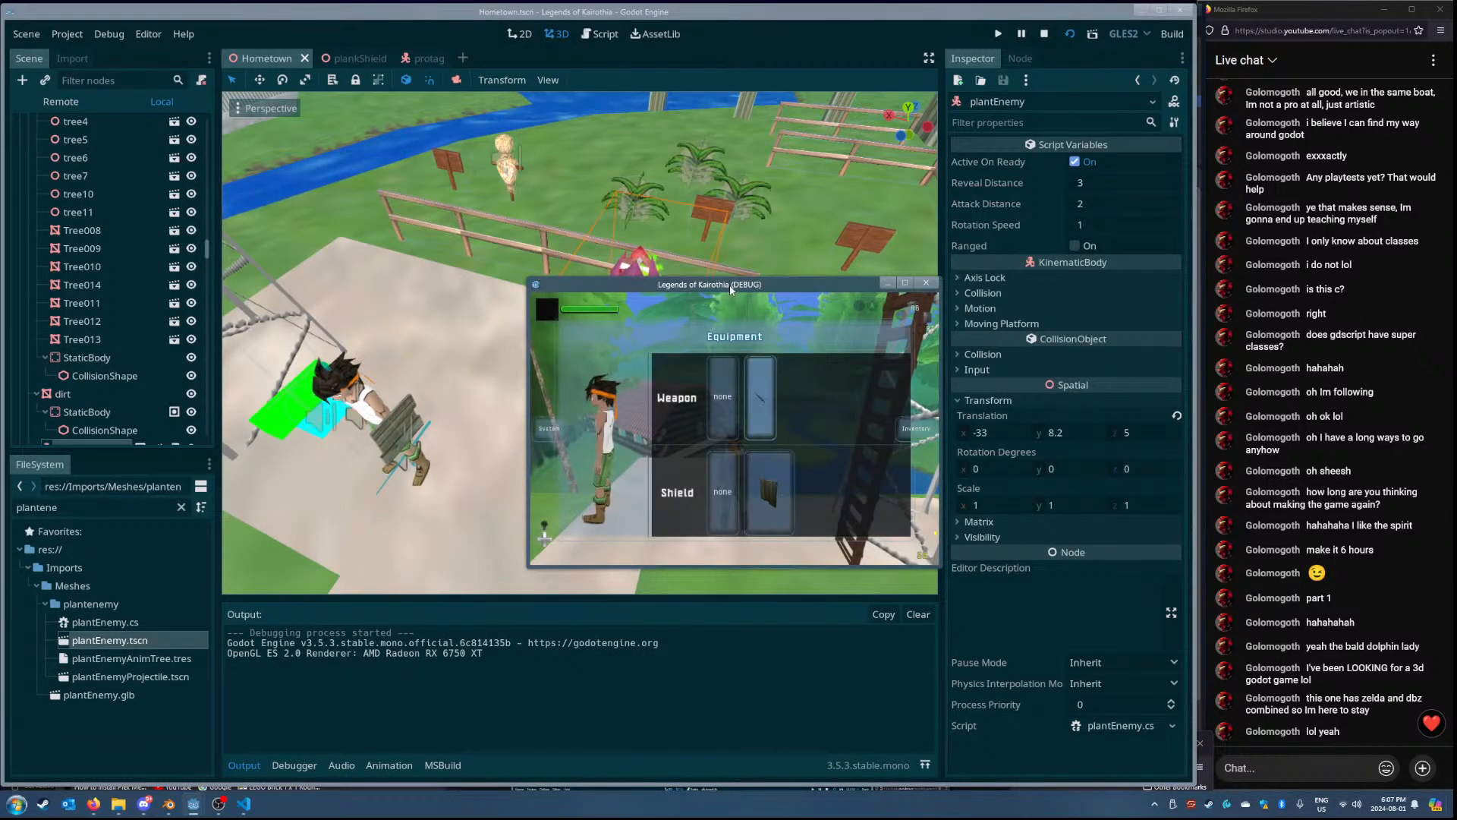
pyautogui.press('Escape')
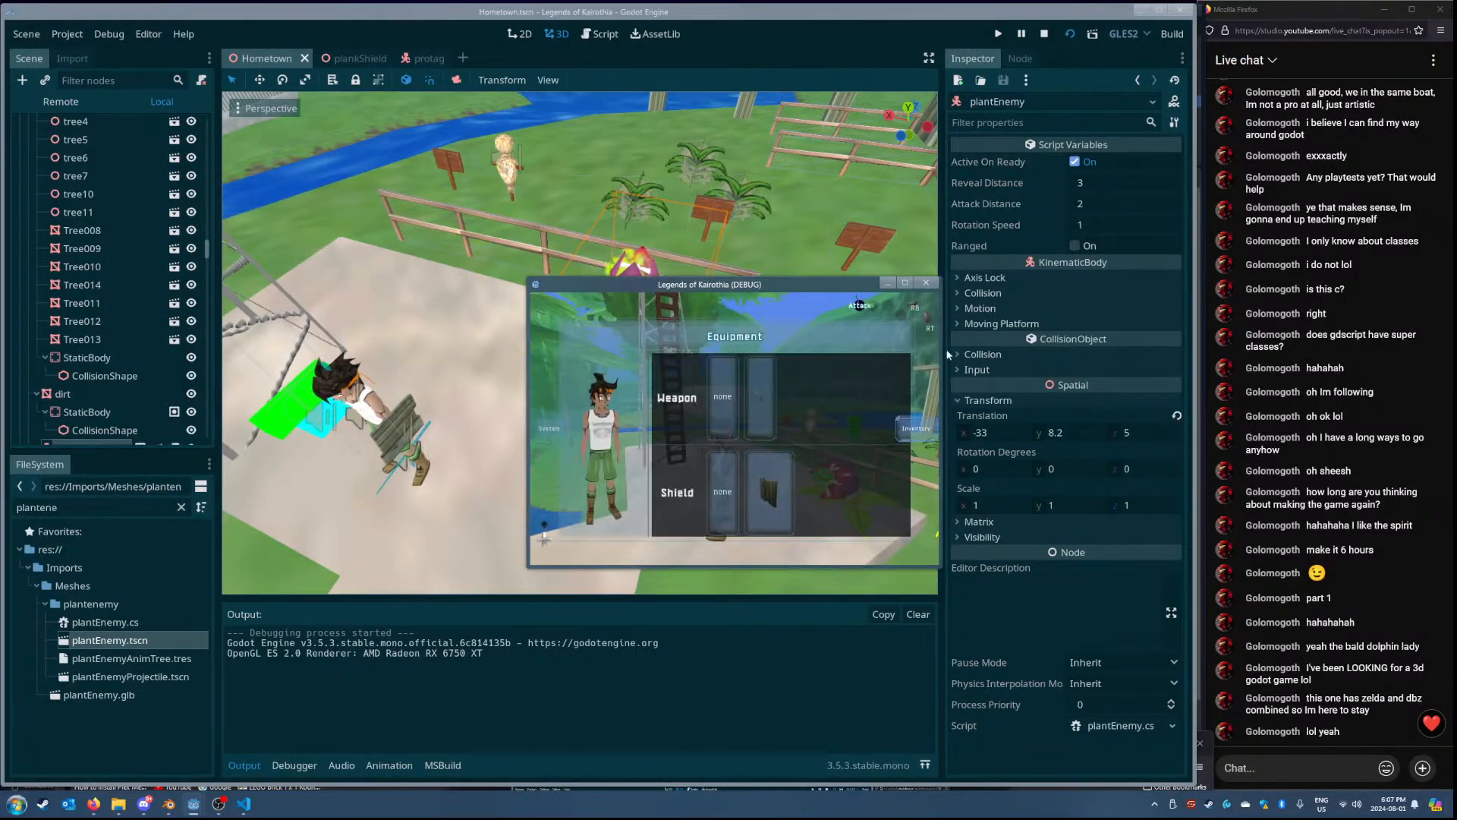
pyautogui.click(930, 281)
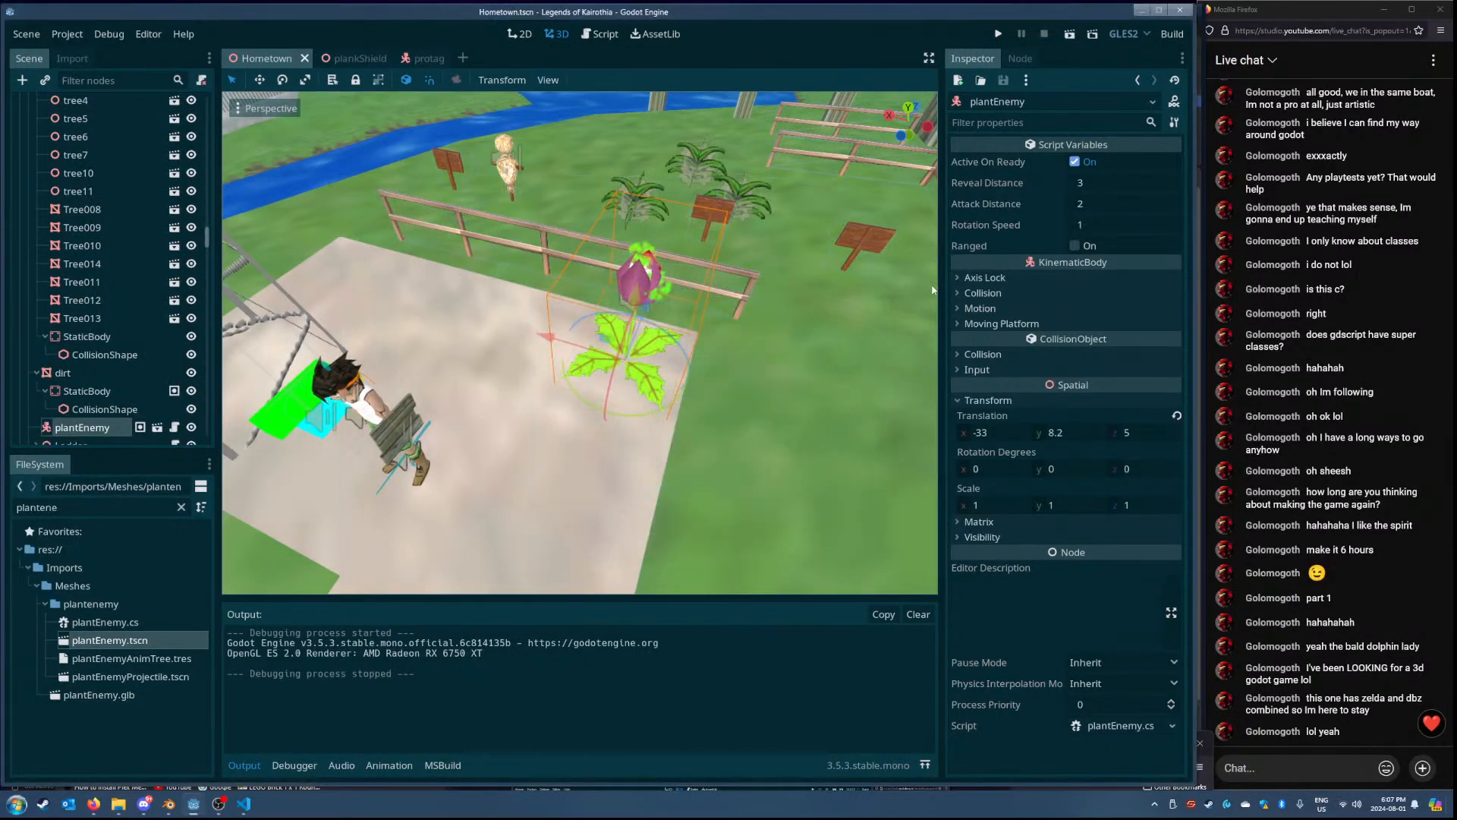
# - In ShieldCollider.cs in VS Code, add GD.Print(collisionShape.Disabled); after the if statement in _PhysicsProcess
pyautogui.click(244, 804)
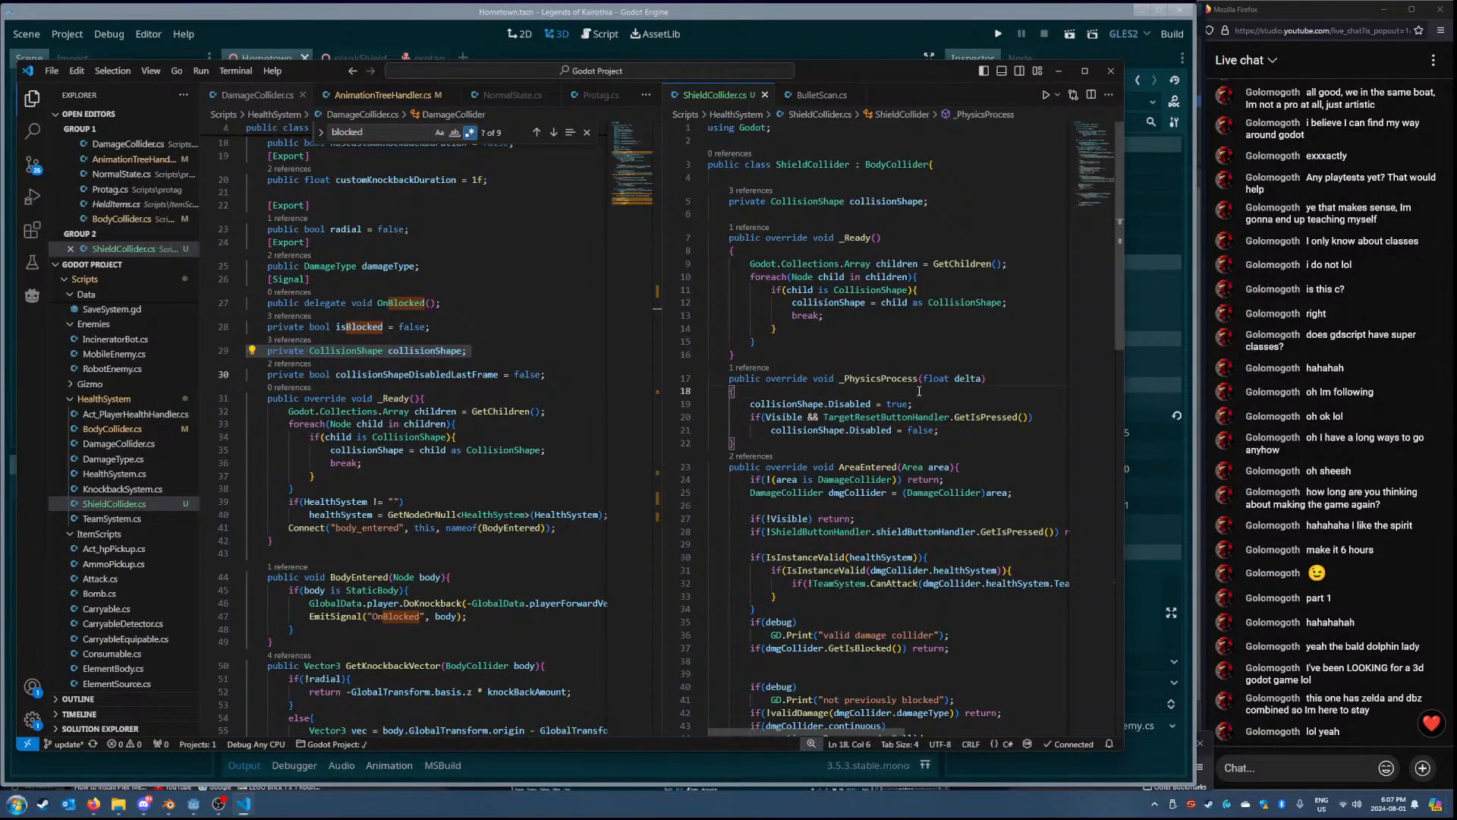
pyautogui.press('Up')
pyautogui.press('End')
pyautogui.press('Return')
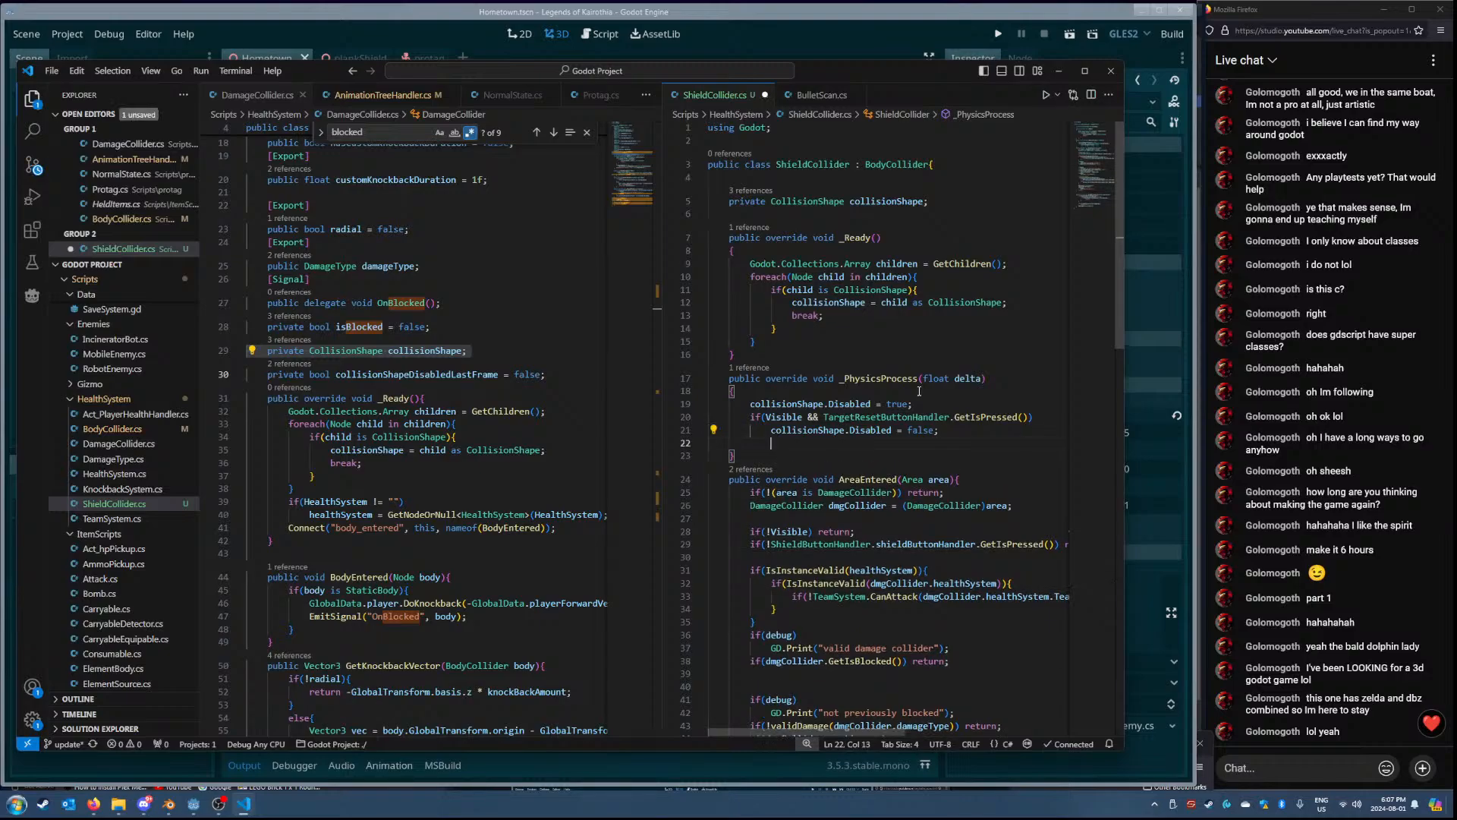
pyautogui.write('Gd')
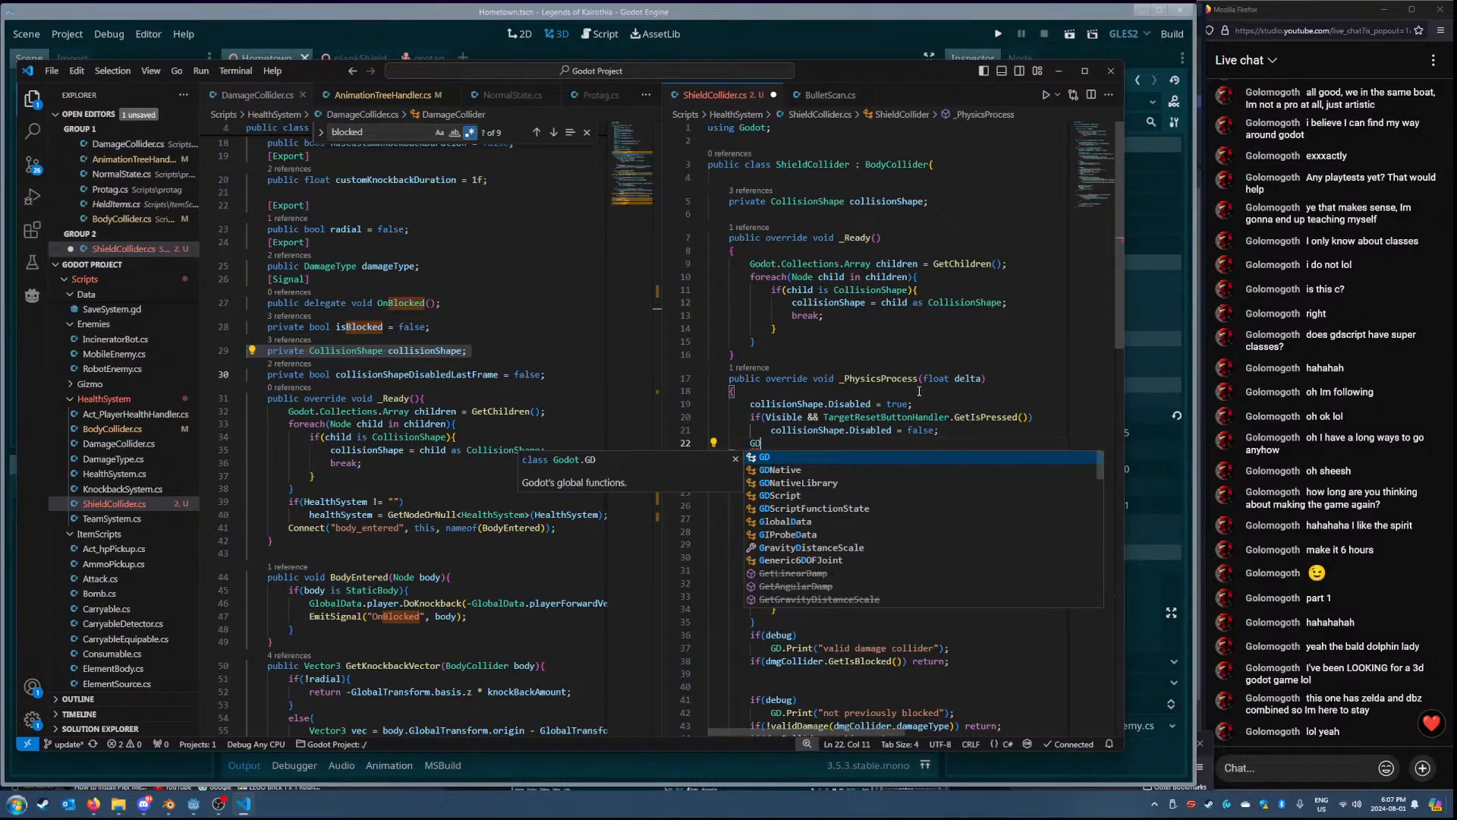
pyautogui.write('.Pri')
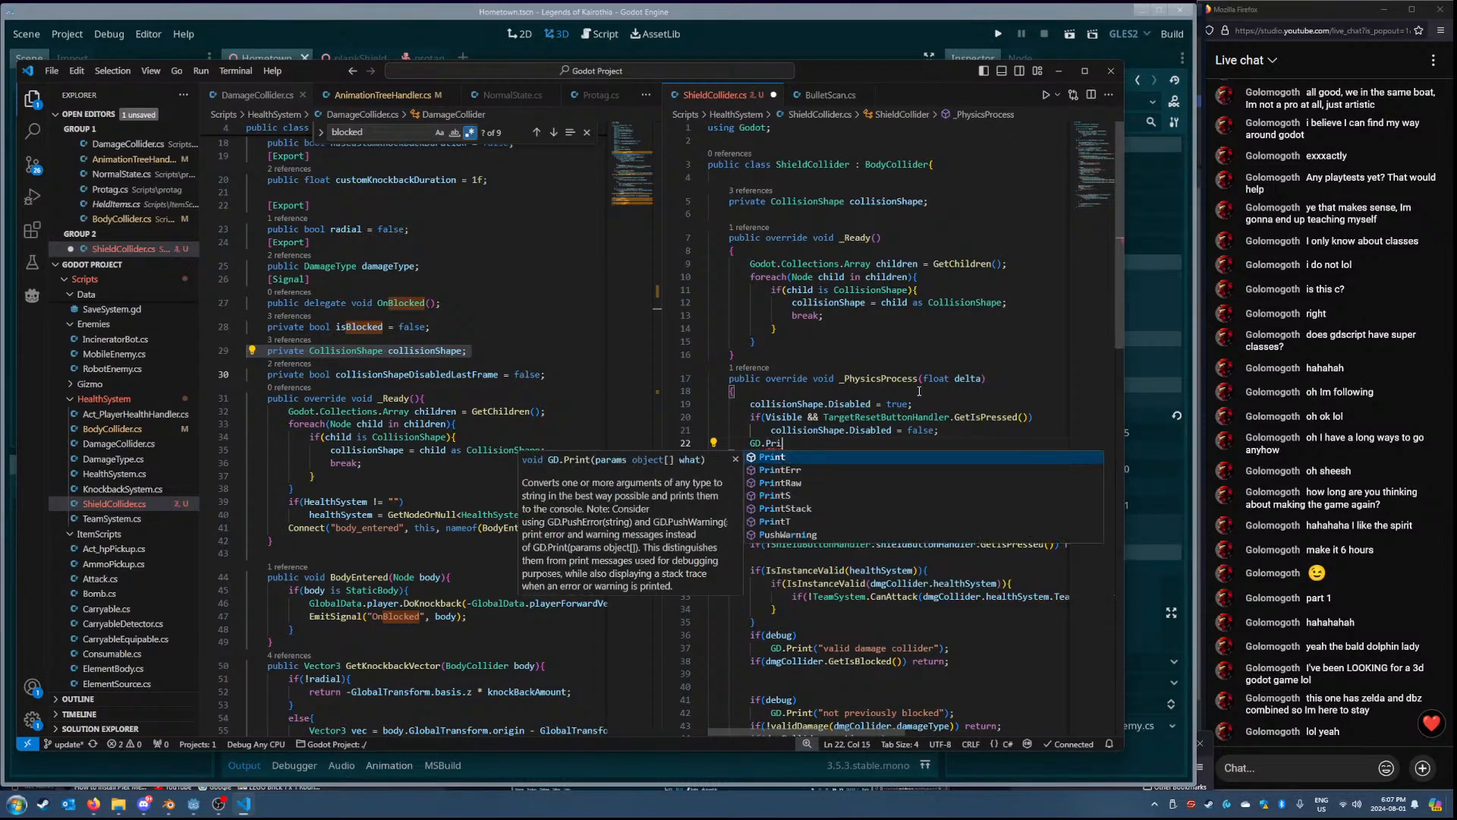
pyautogui.press('Tab')
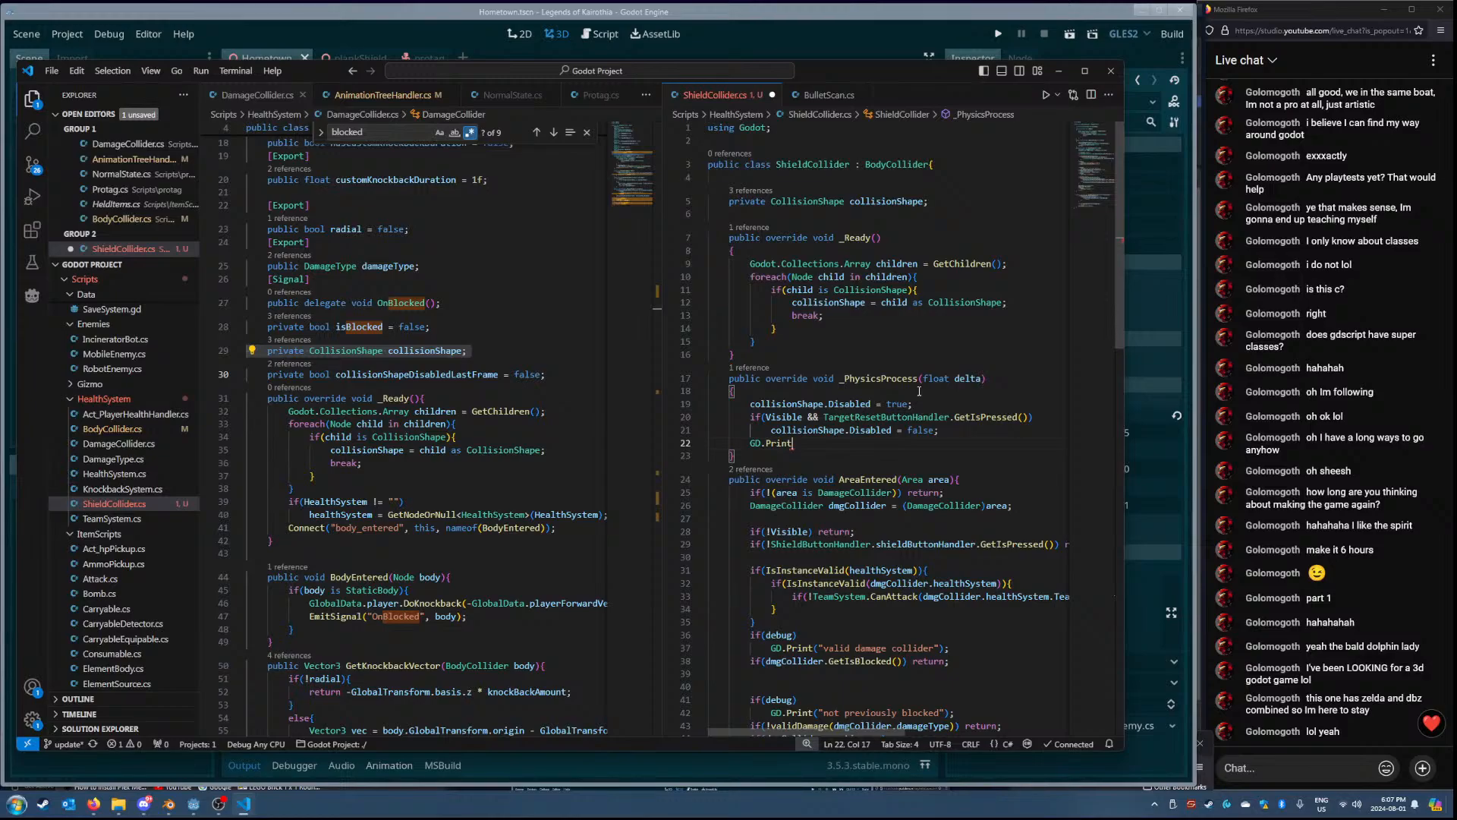
pyautogui.write('(')
pyautogui.scroll(-4, 959, 563)
pyautogui.scroll(-2, 409, 524)
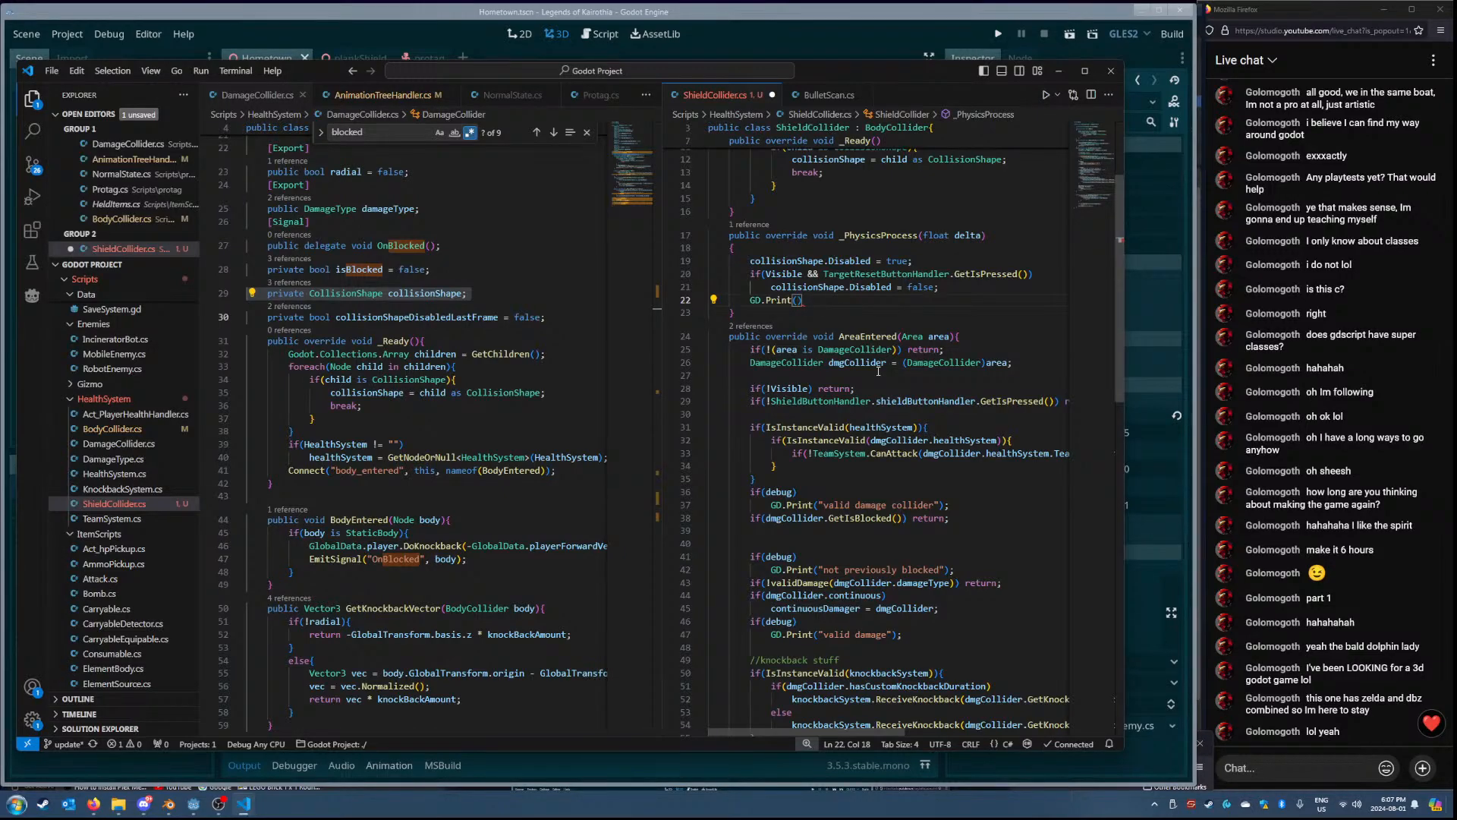
pyautogui.write('collisionShape.Disabled')
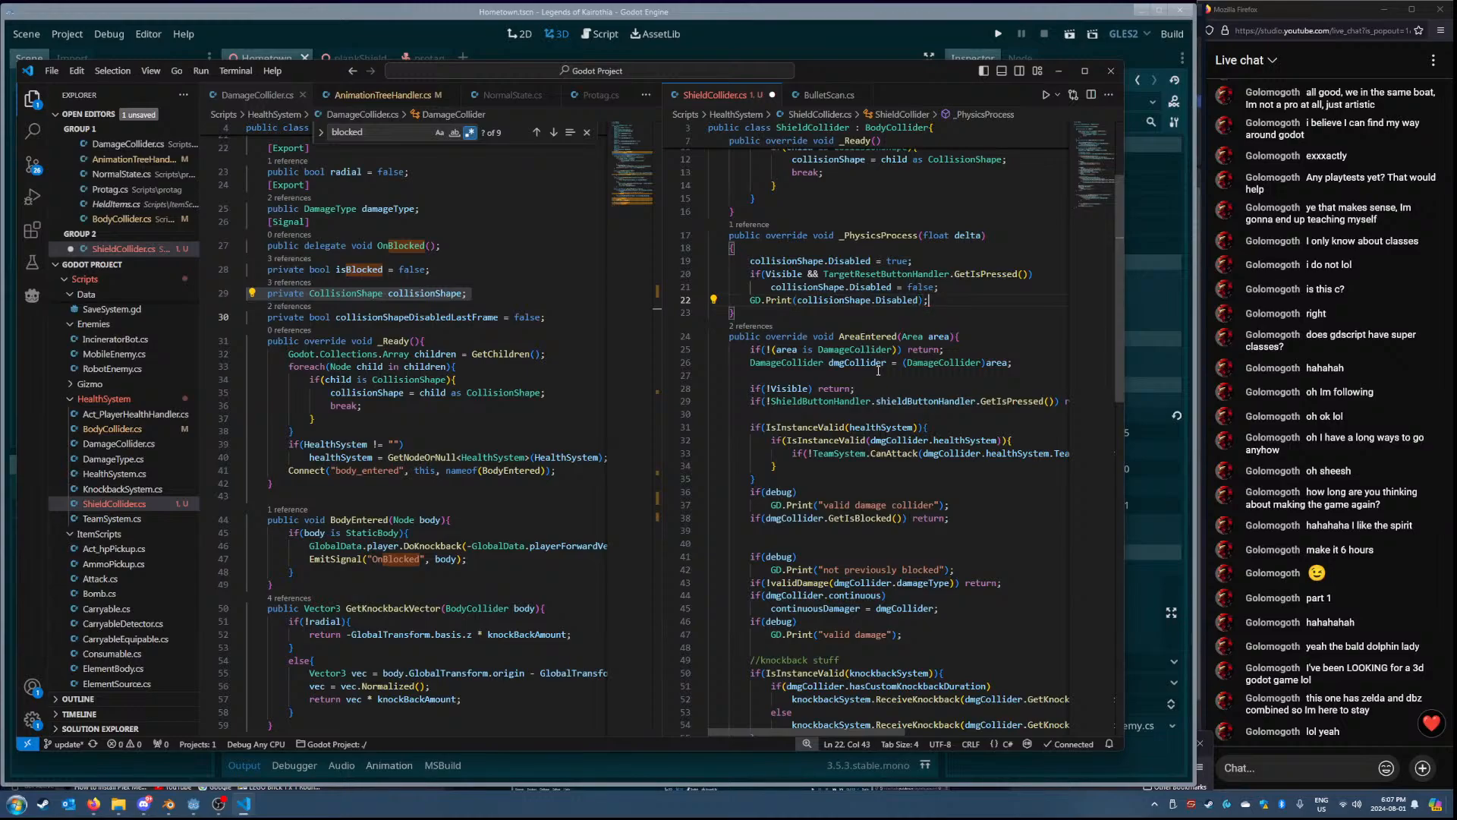
# - Run the Hometown scene in Godot to check the printed Disabled state while shielding, close the game, and return to _PhysicsProcess in VS Code
pyautogui.click(853, 34)
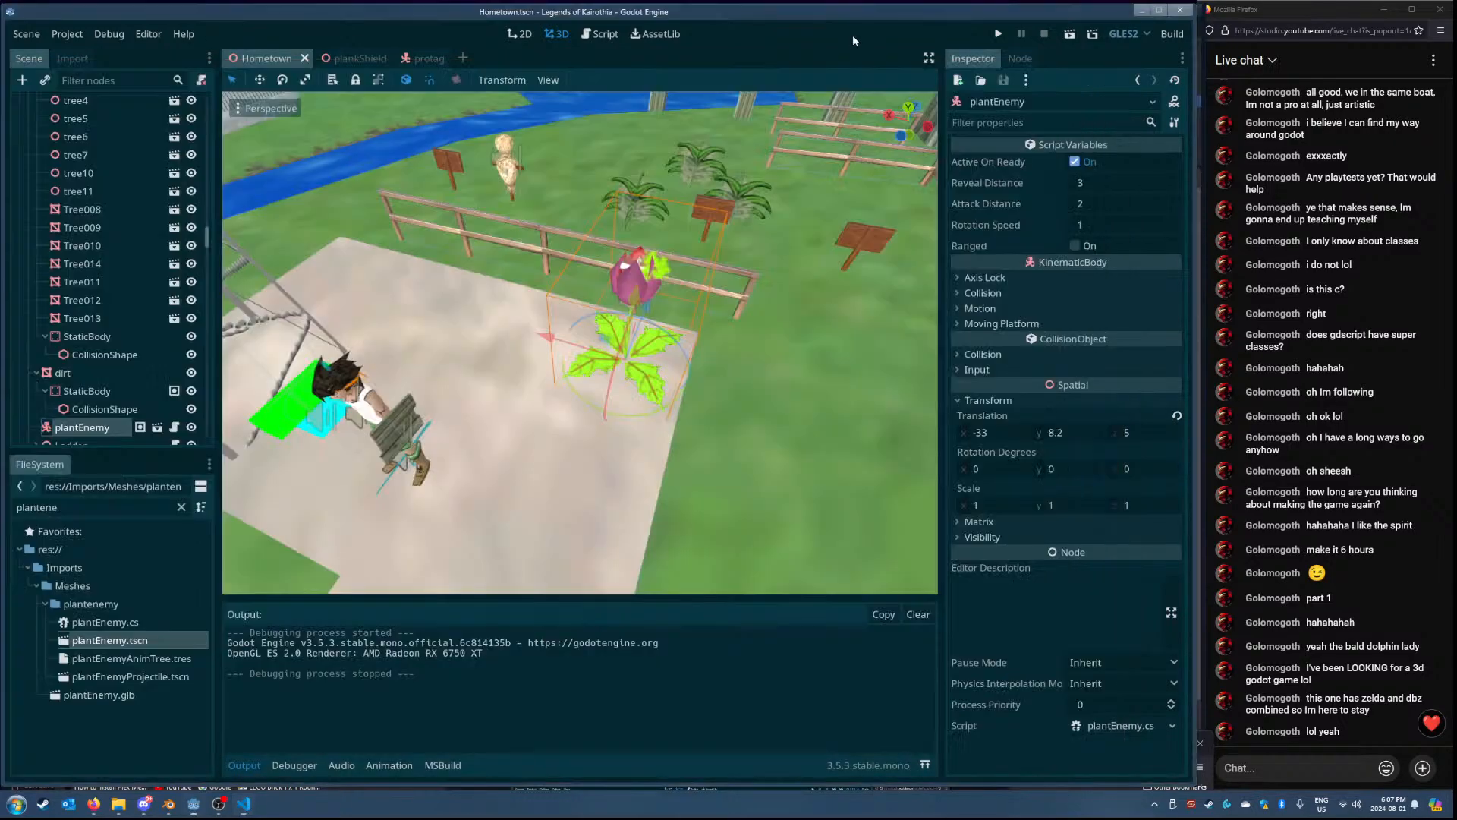
pyautogui.click(1070, 34)
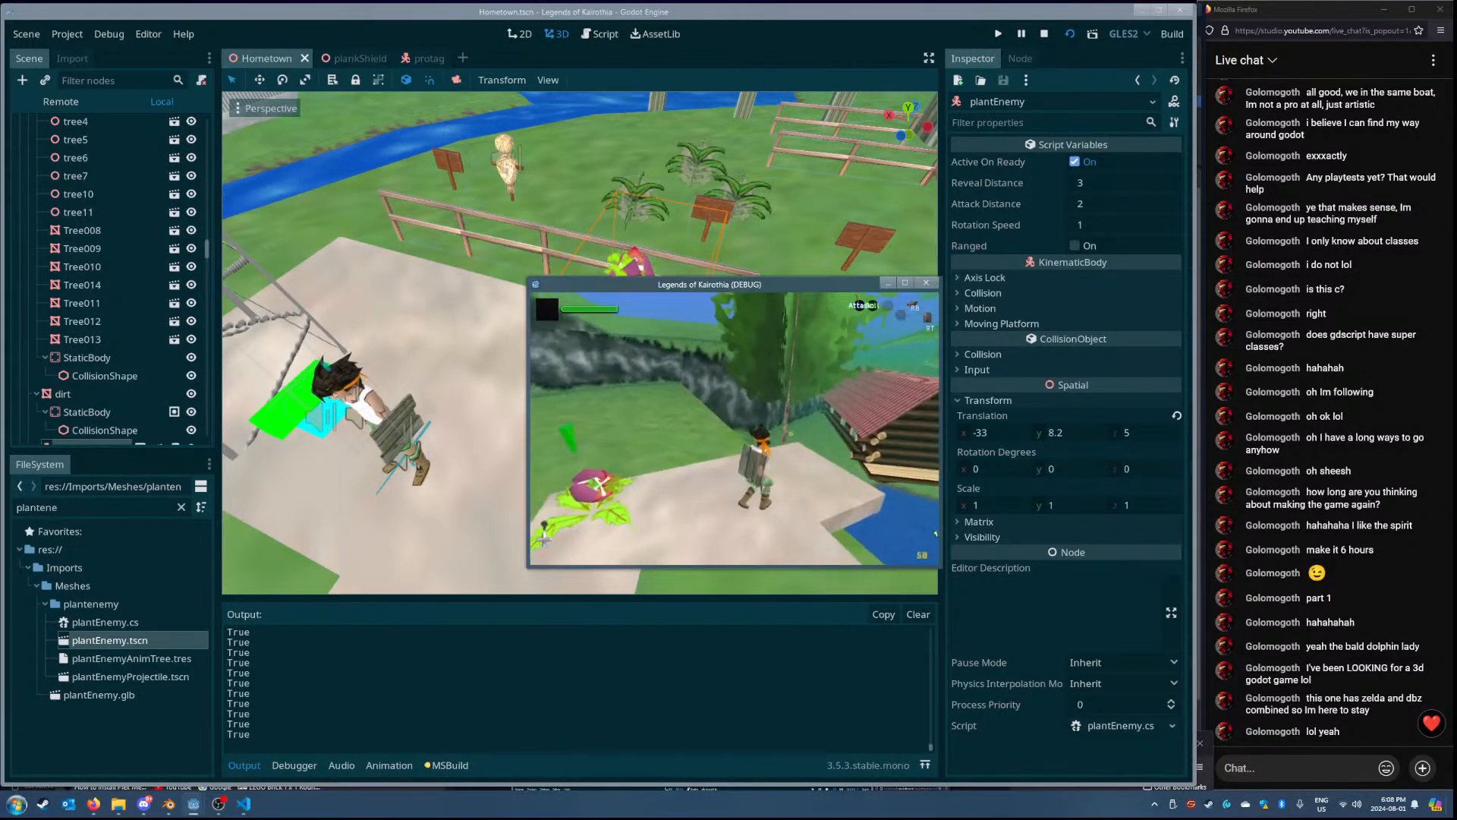
pyautogui.press('Escape')
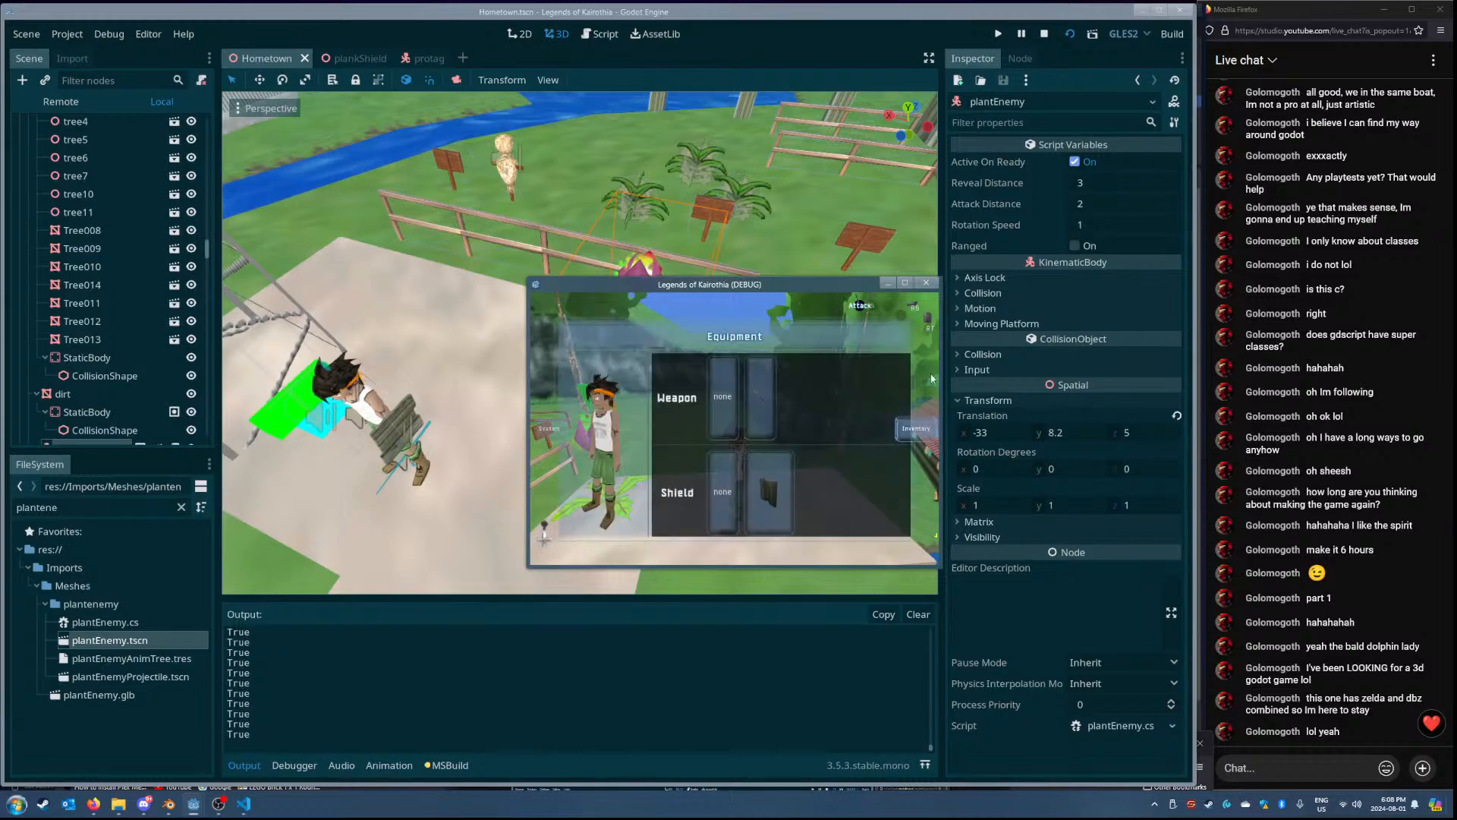
pyautogui.click(927, 282)
pyautogui.hotkey('alt', 'Tab')
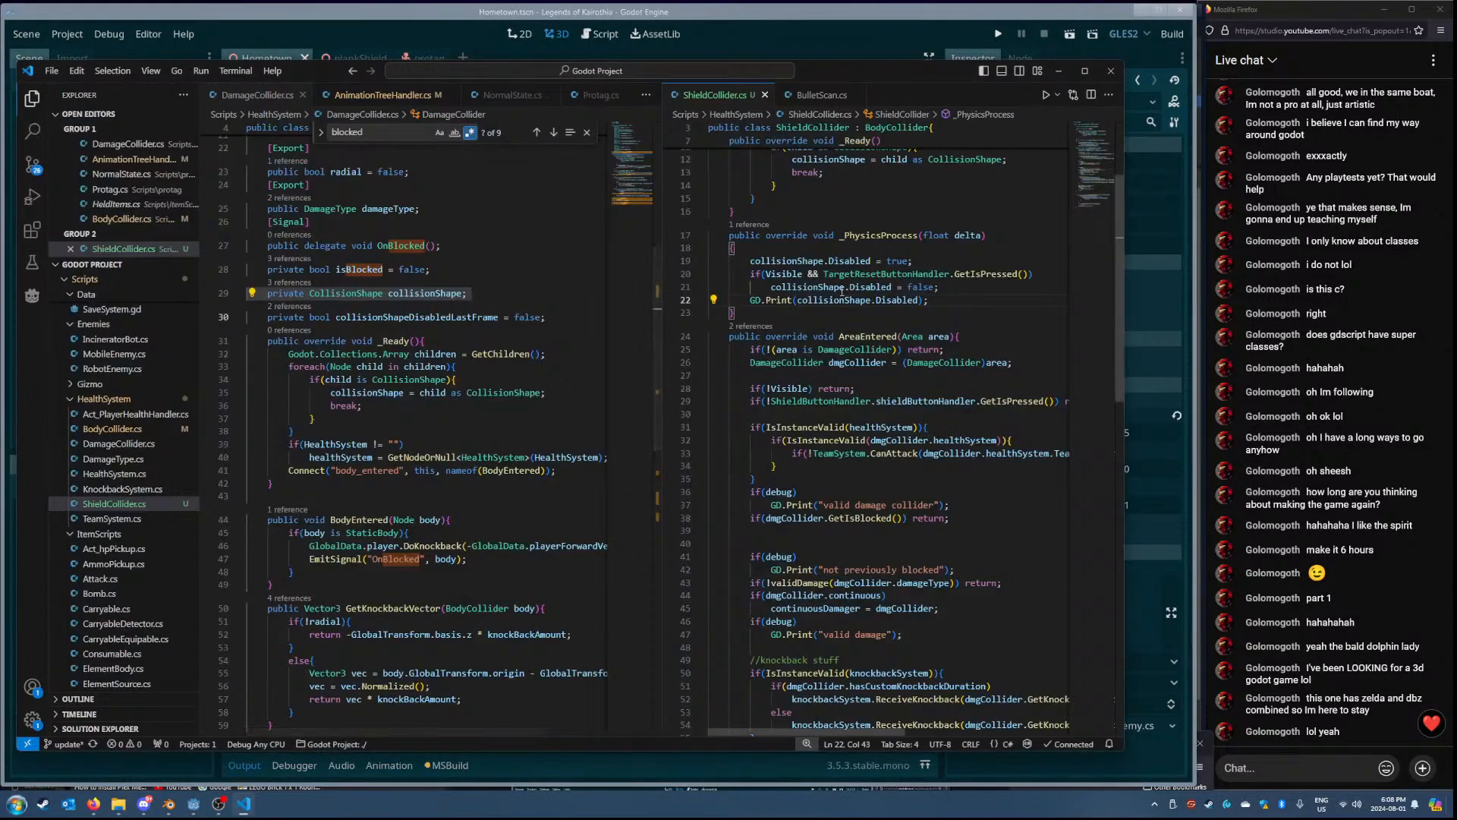
pyautogui.scroll(2, 1093, 383)
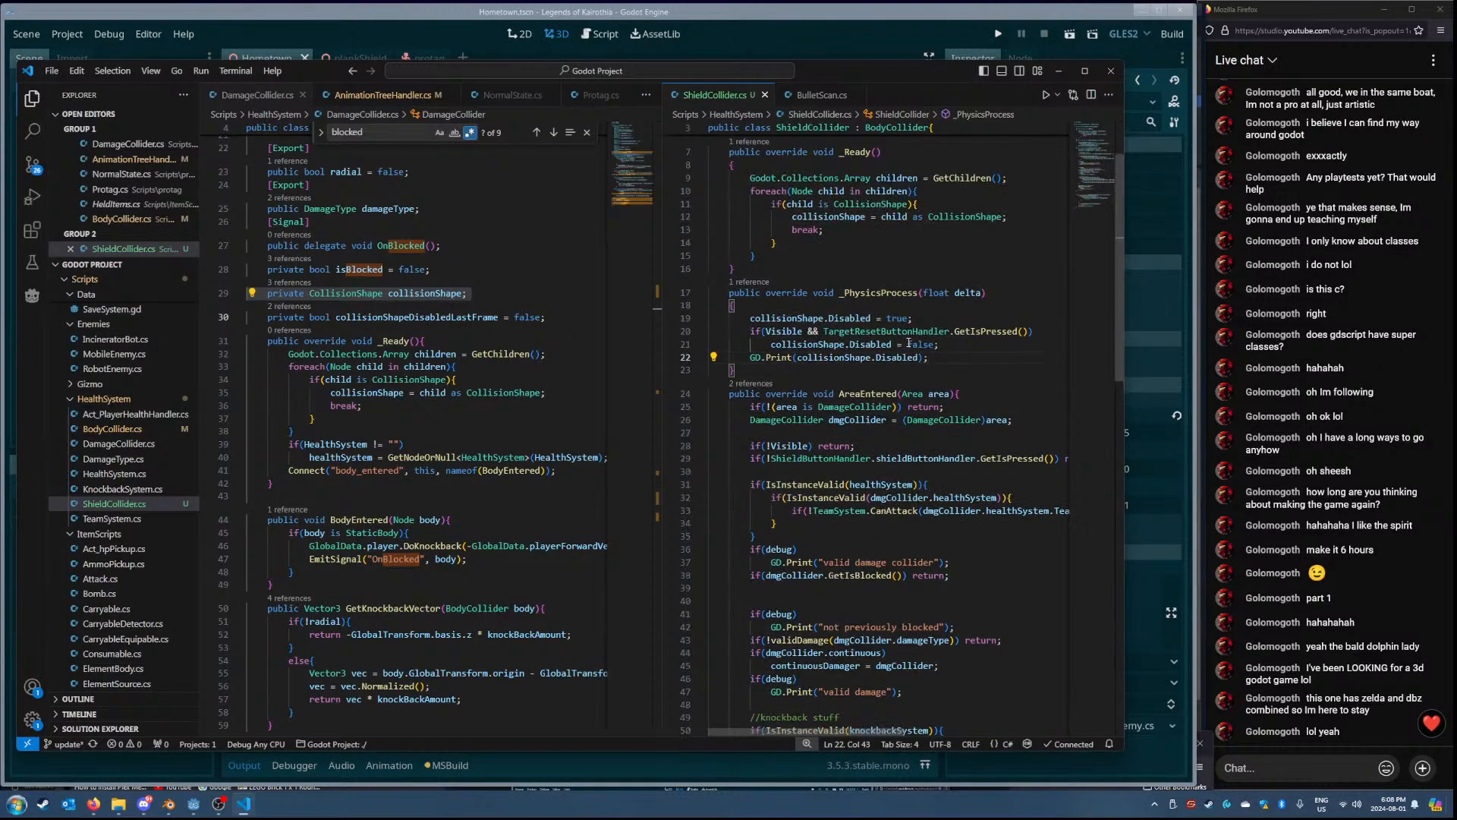
# - Delete the early-return checks for !Visible and the unpressed shield button from AreaEntered in ShieldCollider.cs, and save
pyautogui.doubleClick(908, 334)
pyautogui.doubleClick(794, 332)
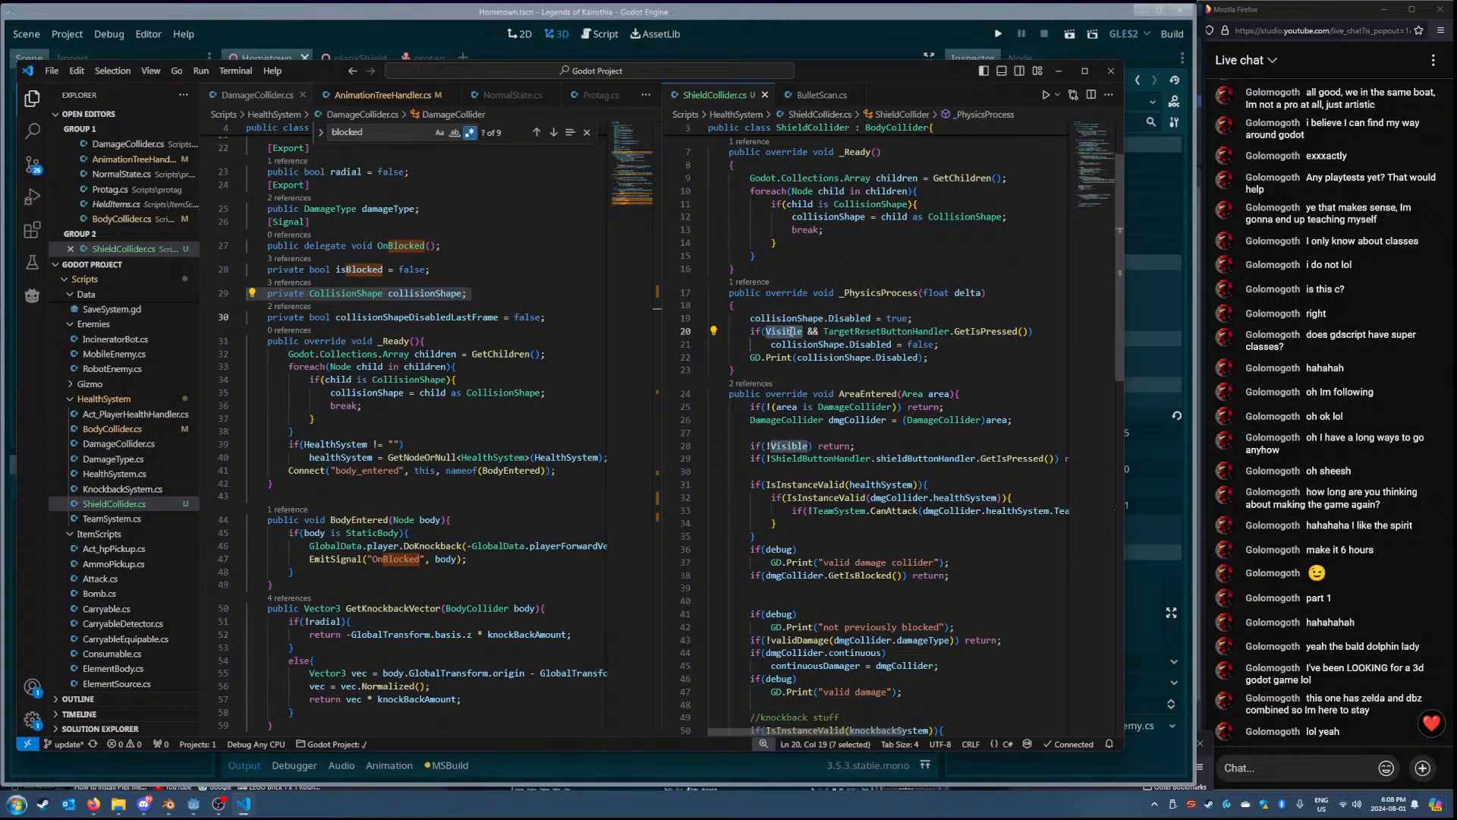
pyautogui.moveTo(790, 332)
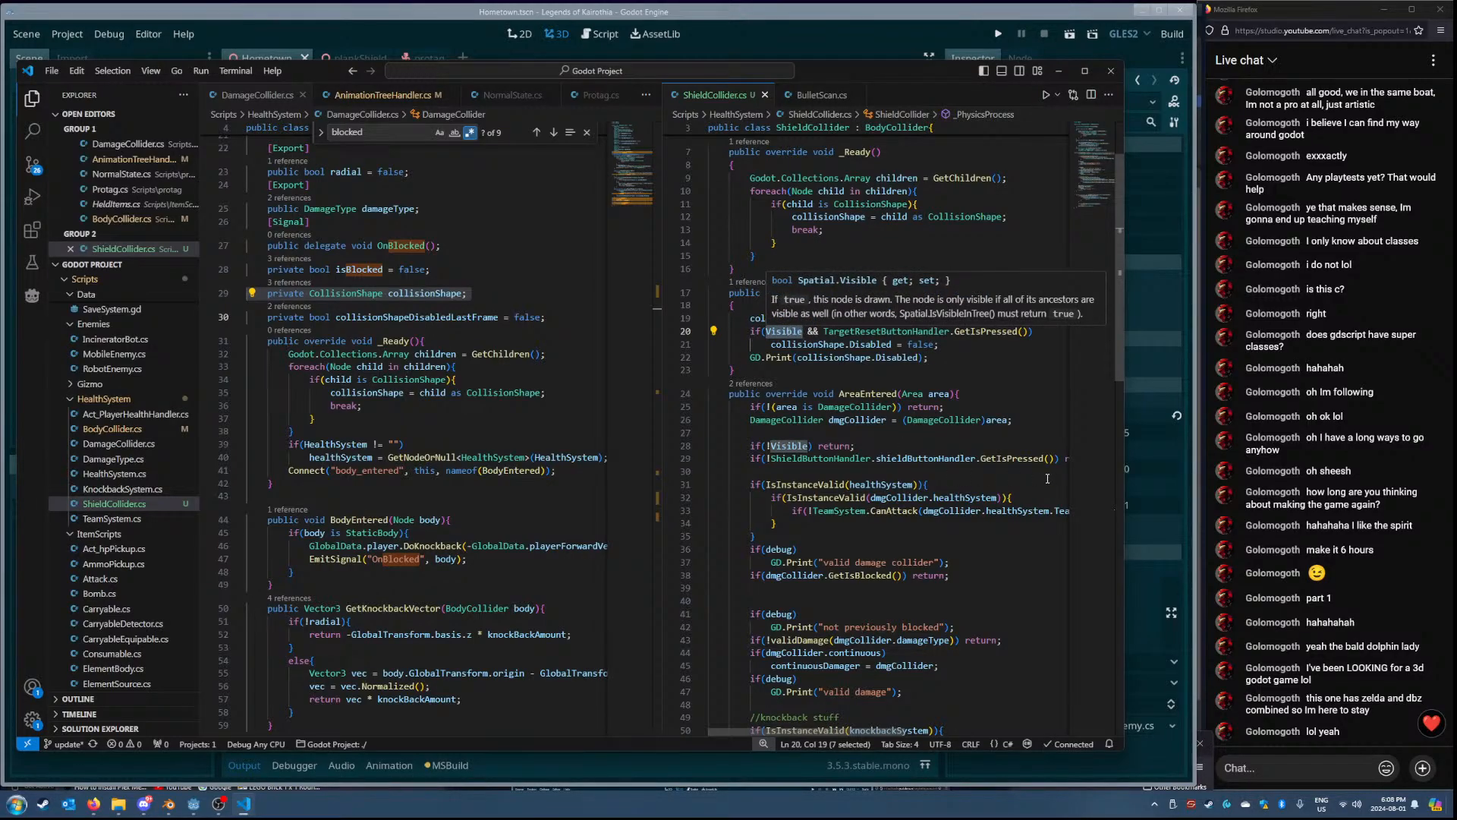
pyautogui.hscroll(2, 1050, 462)
pyautogui.moveTo(1050, 460); pyautogui.dragTo(616, 442)
pyautogui.press('BackSpace')
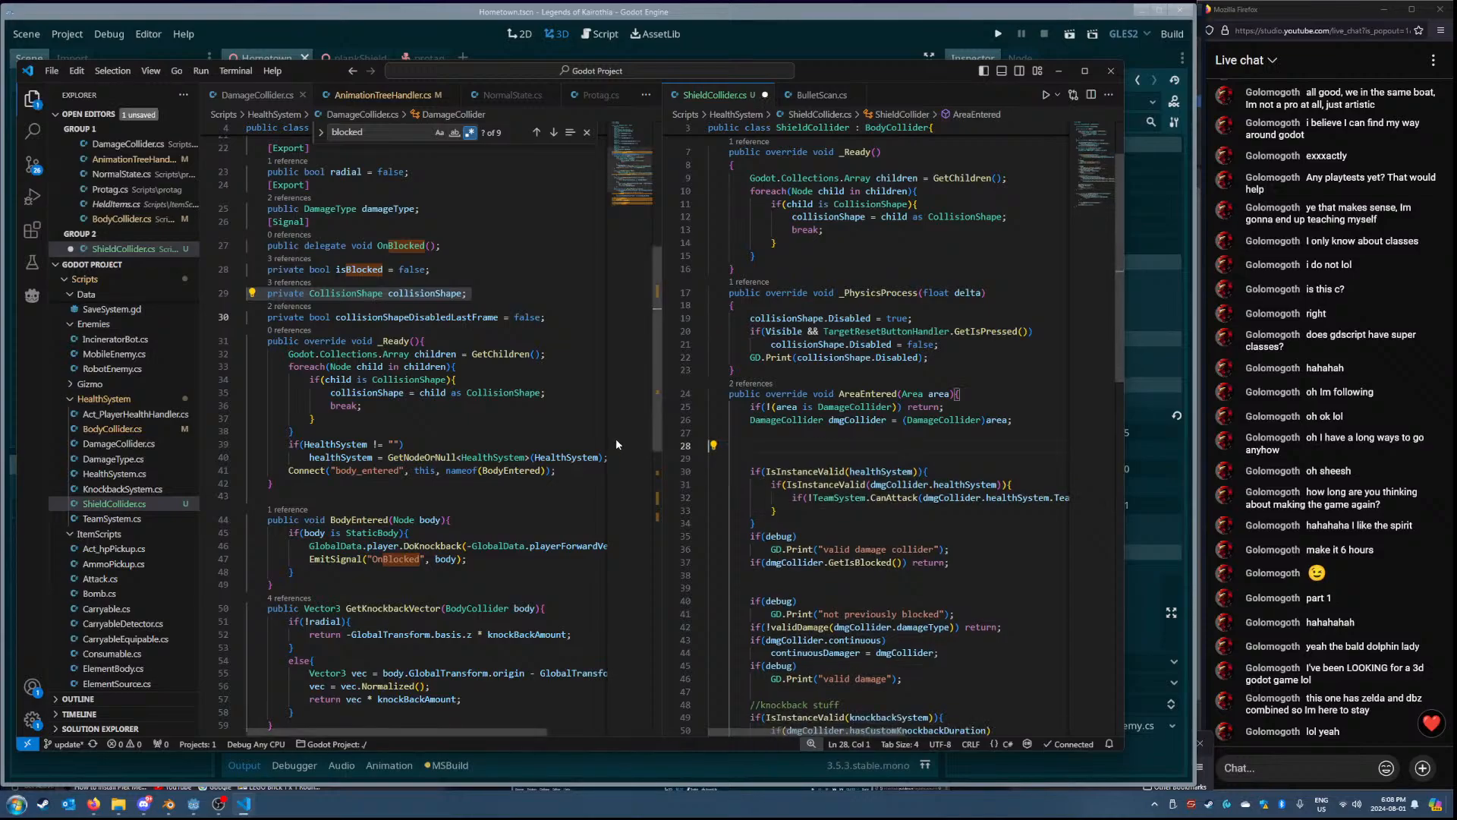
pyautogui.press('BackSpace')
pyautogui.click(954, 407)
pyautogui.hotkey('ctrl', 's')
# - Examine the collisionShape.Disabled assignments and the Visible condition in _PhysicsProcess
pyautogui.doubleClick(833, 356)
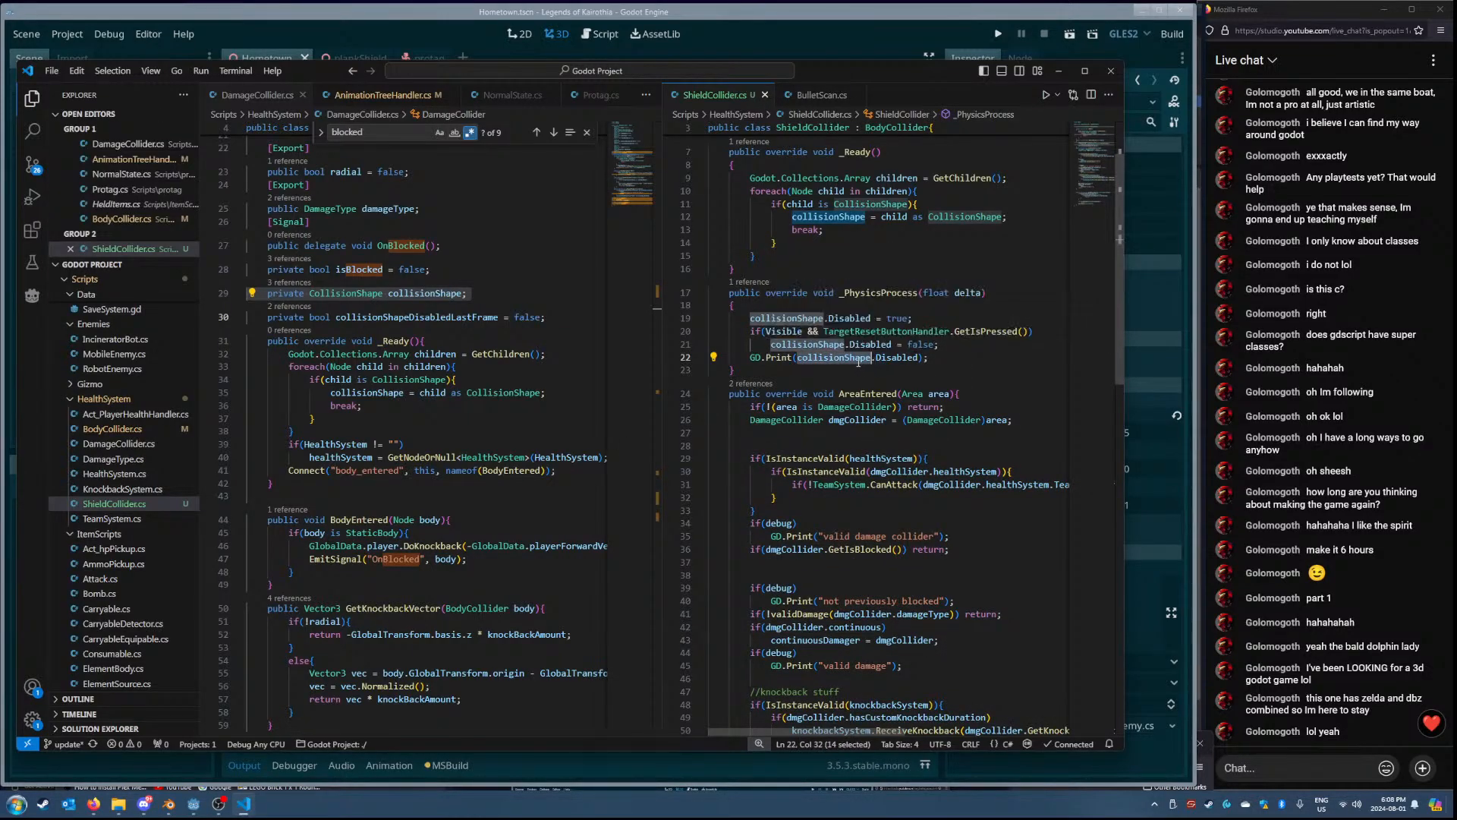
pyautogui.doubleClick(851, 319)
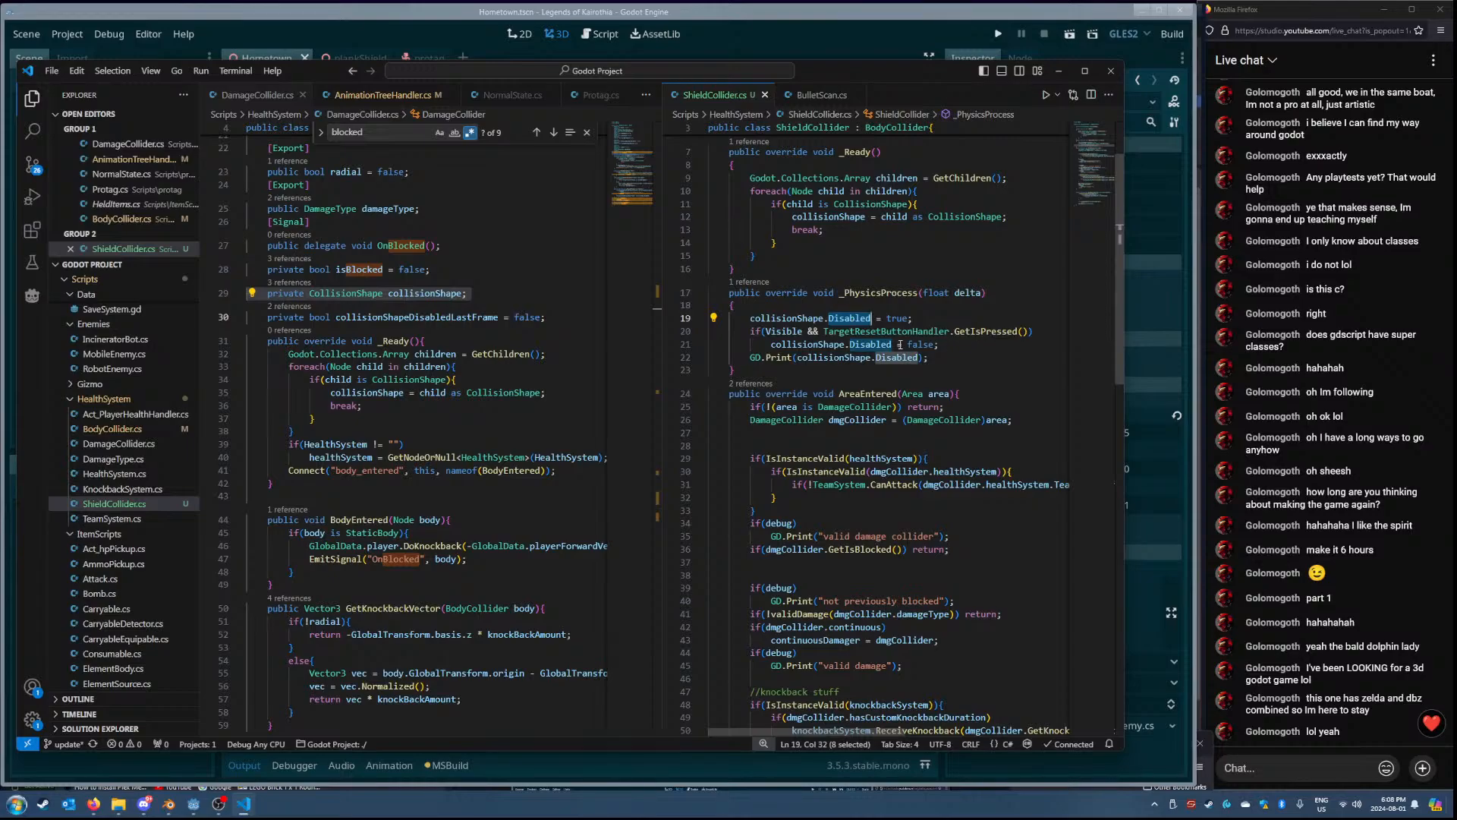
pyautogui.doubleClick(925, 346)
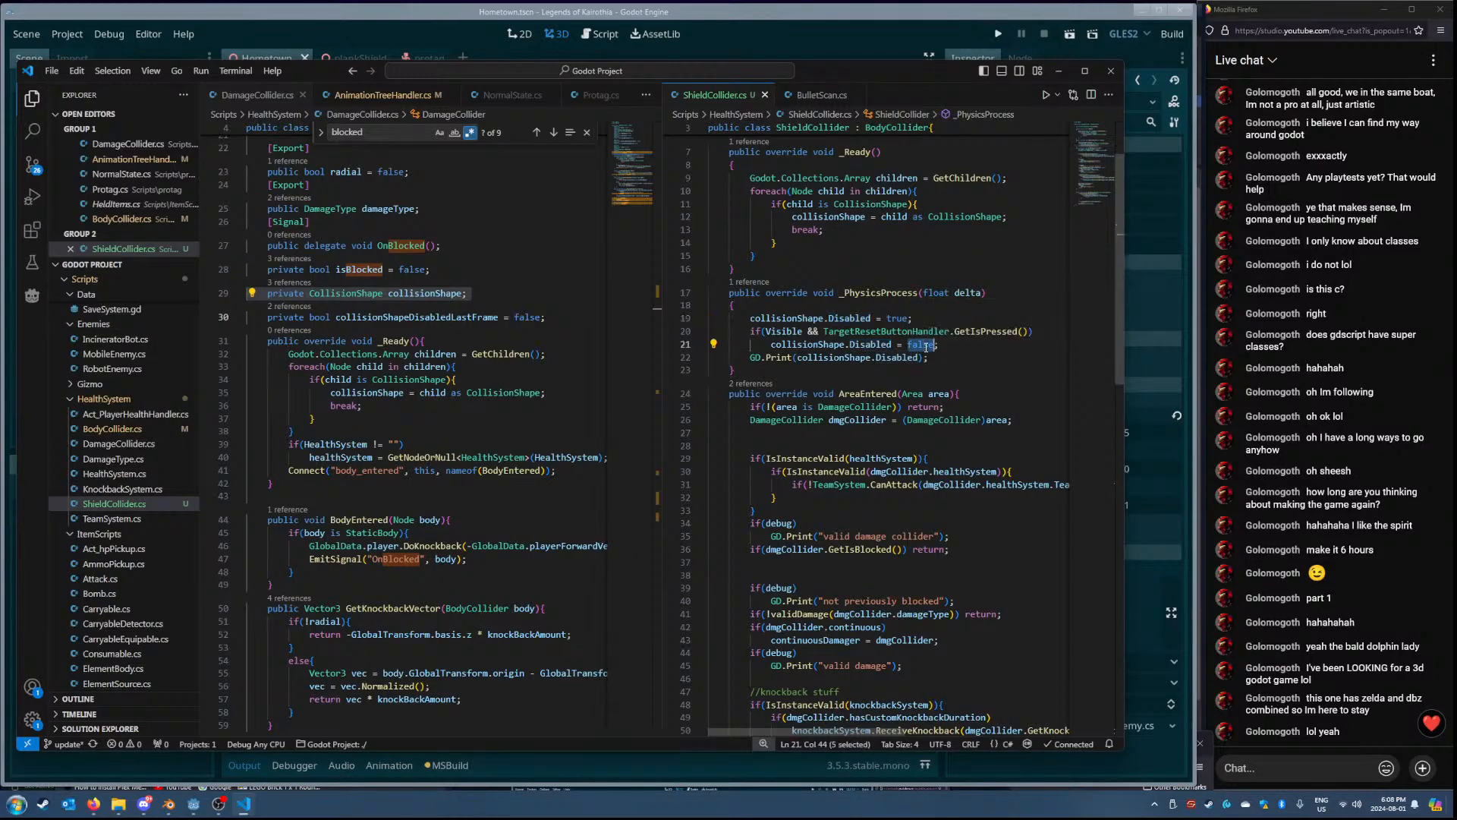
pyautogui.doubleClick(884, 345)
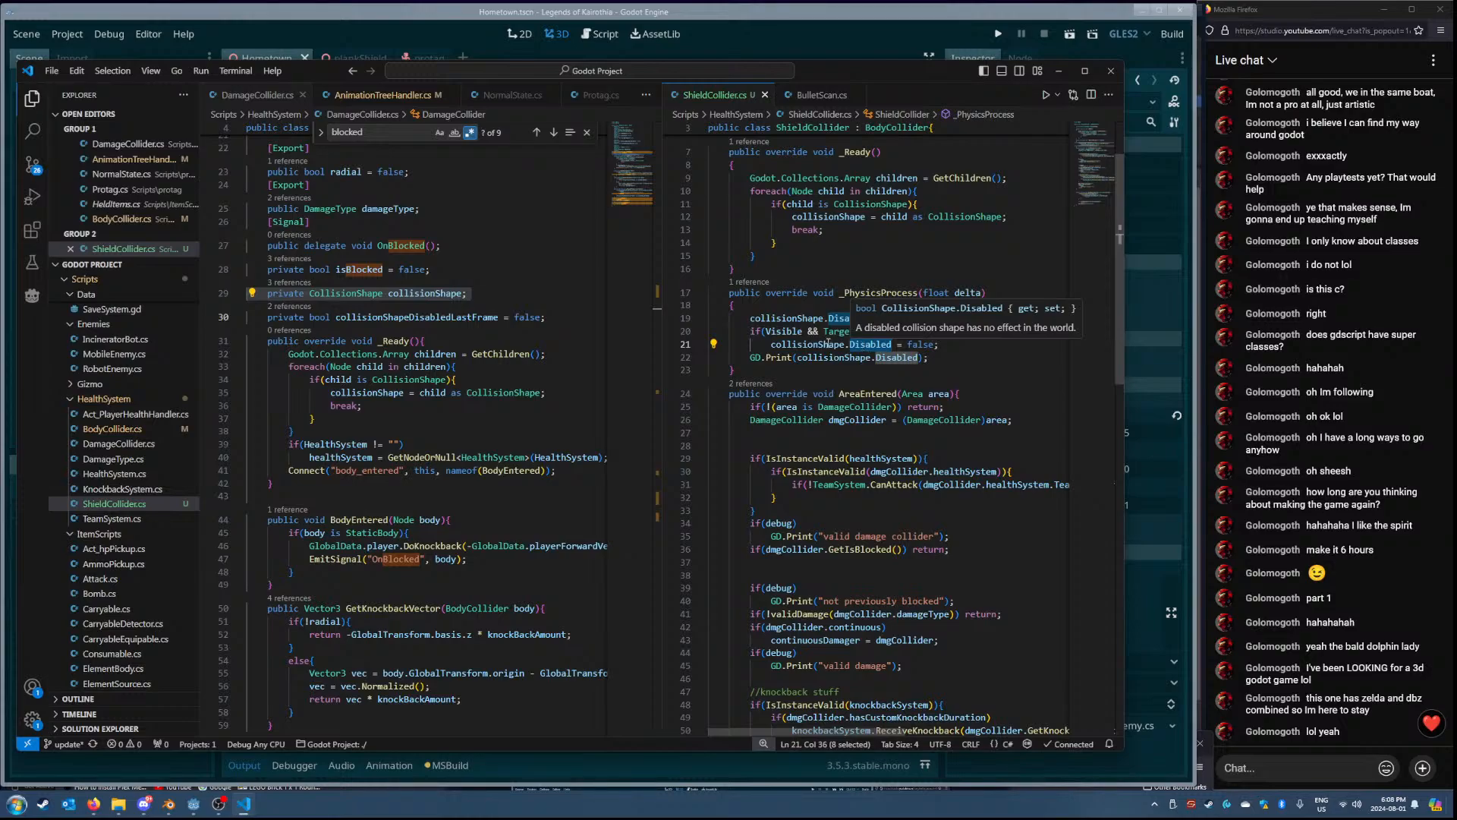
pyautogui.click(917, 346)
pyautogui.moveTo(940, 344); pyautogui.dragTo(783, 346)
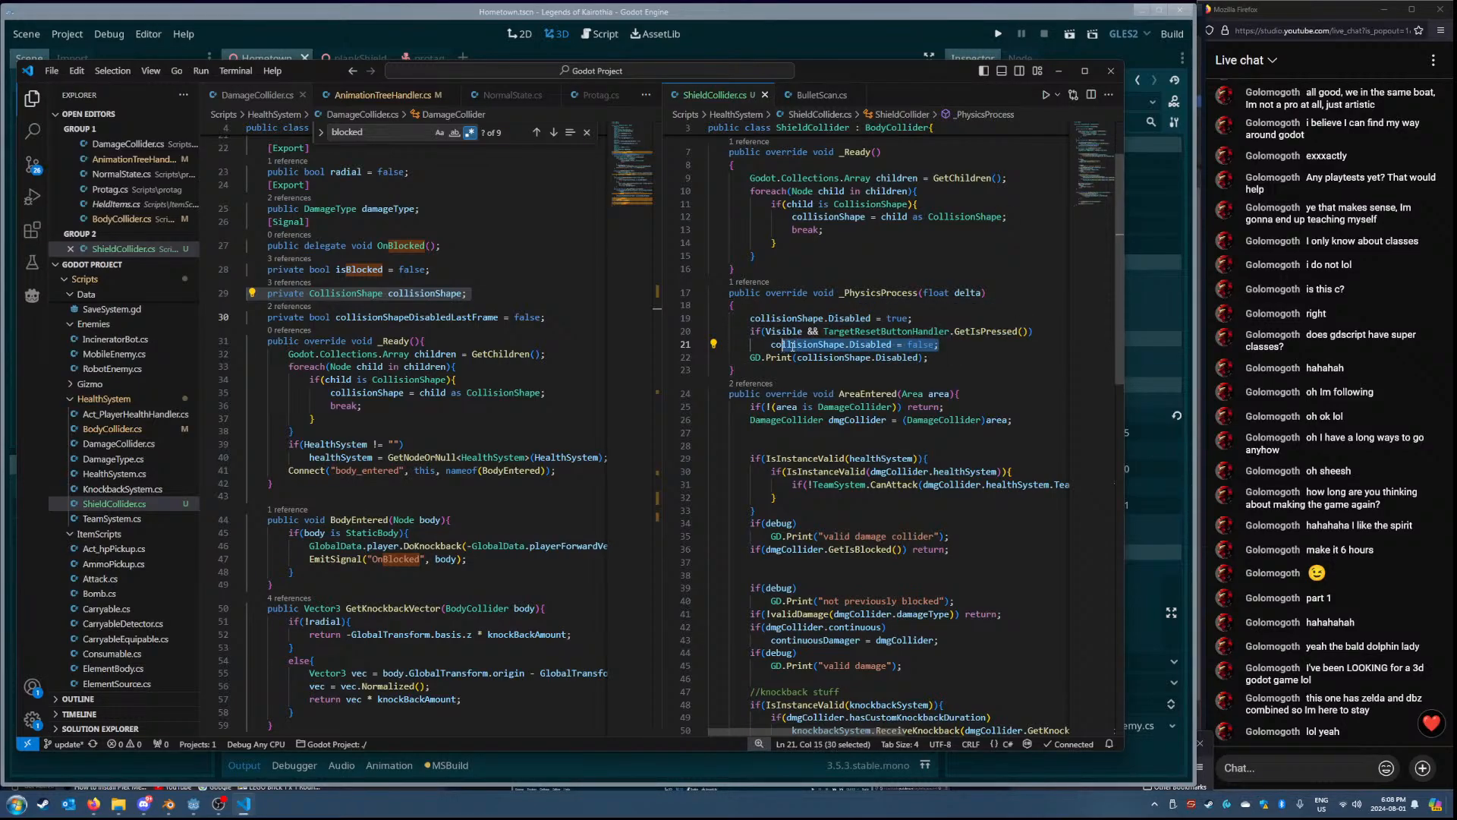
pyautogui.doubleClick(856, 347)
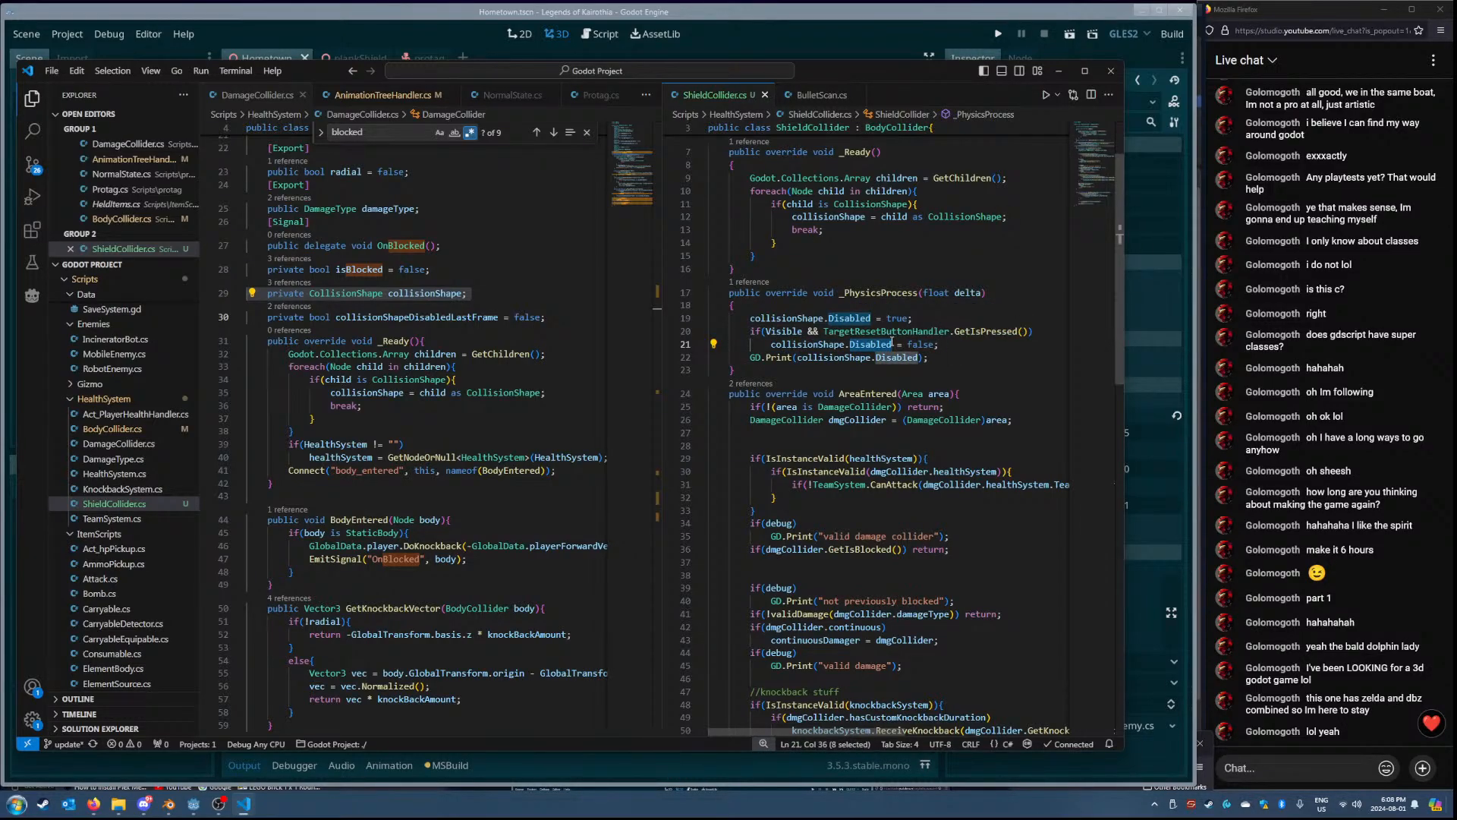
pyautogui.click(778, 333)
pyautogui.moveTo(779, 333)
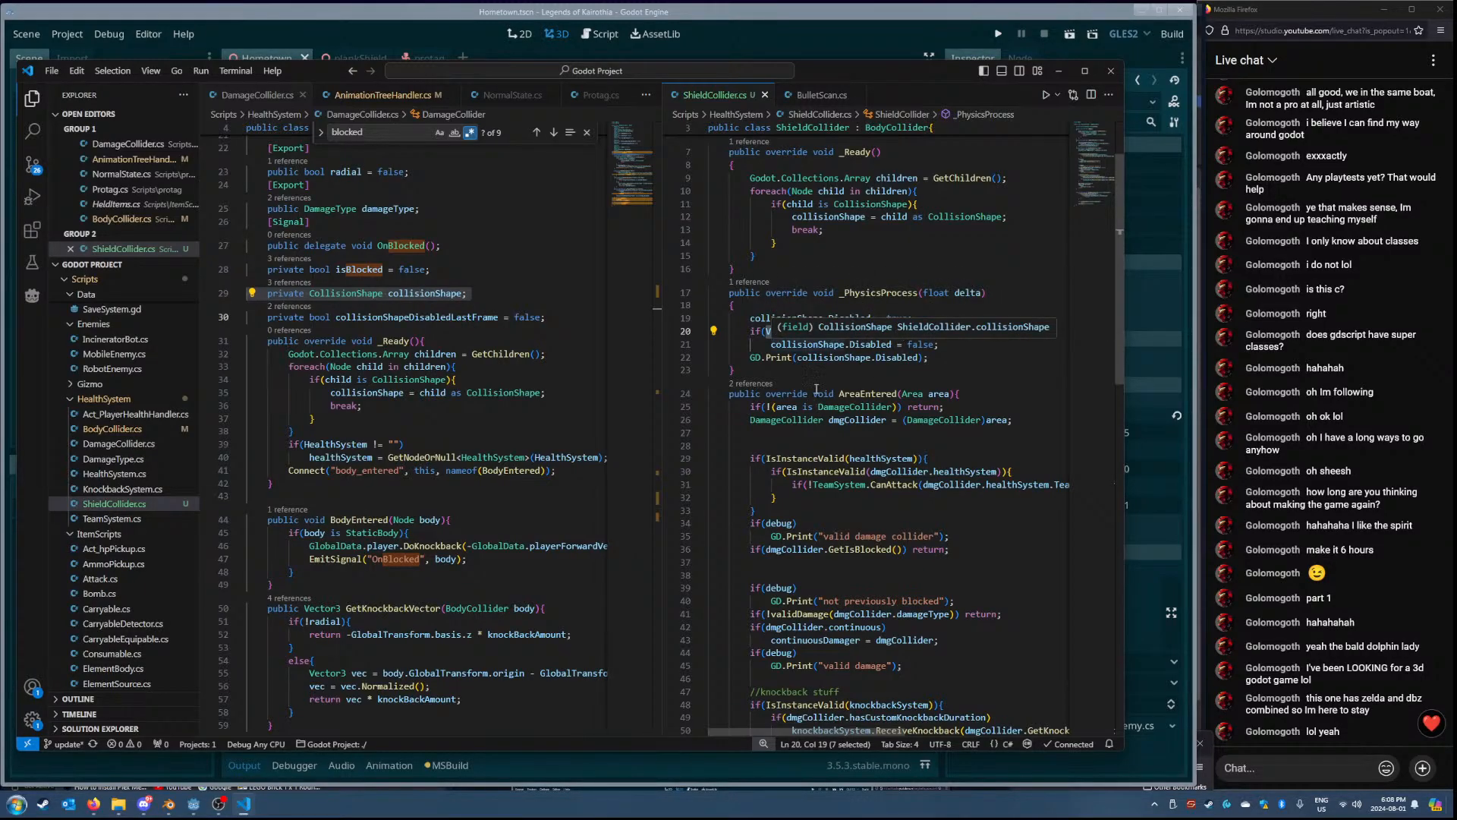
pyautogui.click(962, 358)
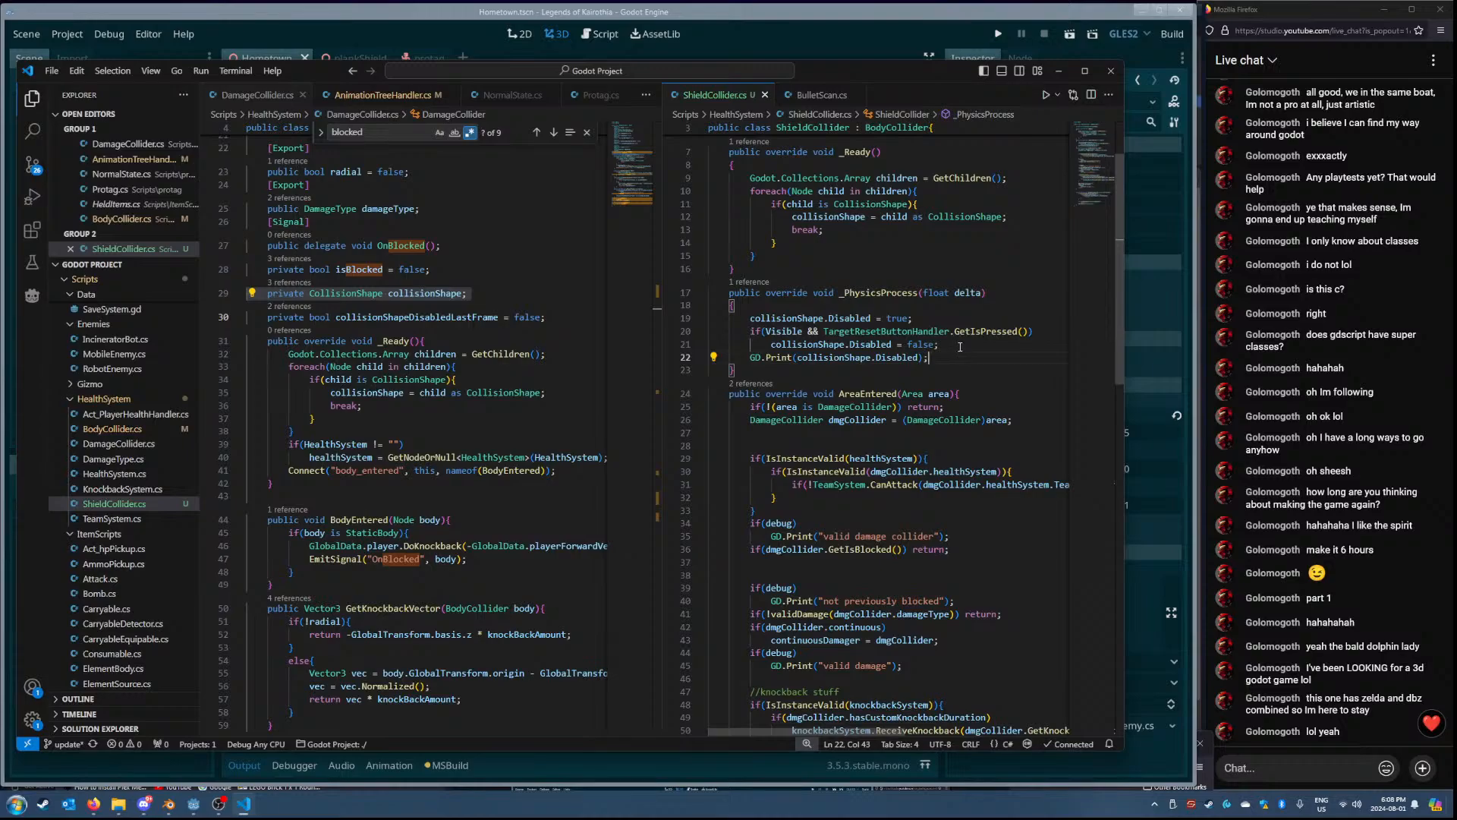
# - In the _PhysicsProcess condition, replace the TargetResetButtonHandler call with ShieldButtonHandler.shieldButtonHandler.GetIsPressed() and save
pyautogui.click(977, 332)
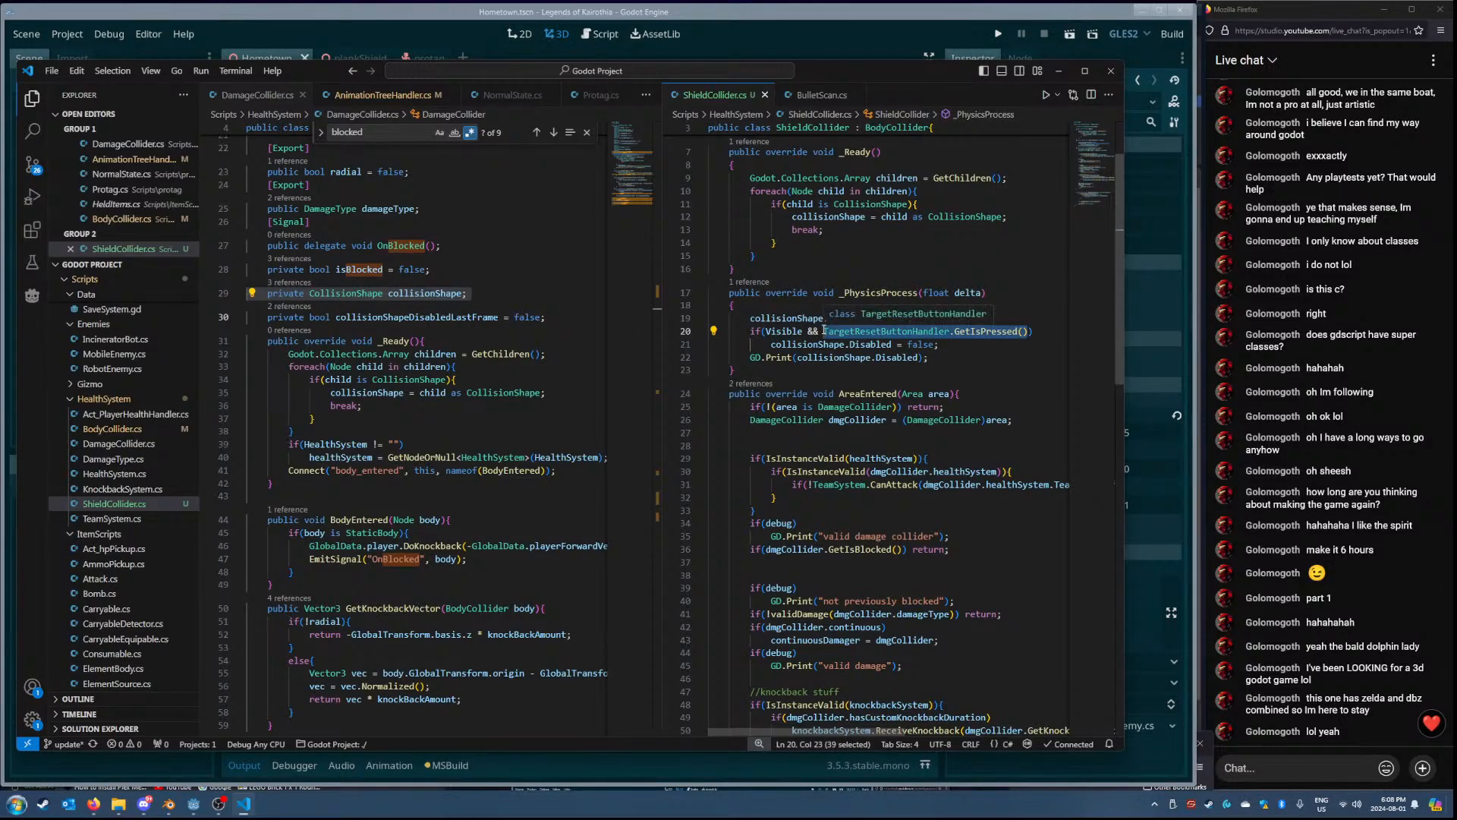
pyautogui.write('Shield')
pyautogui.press('Down')
pyautogui.press('Return')
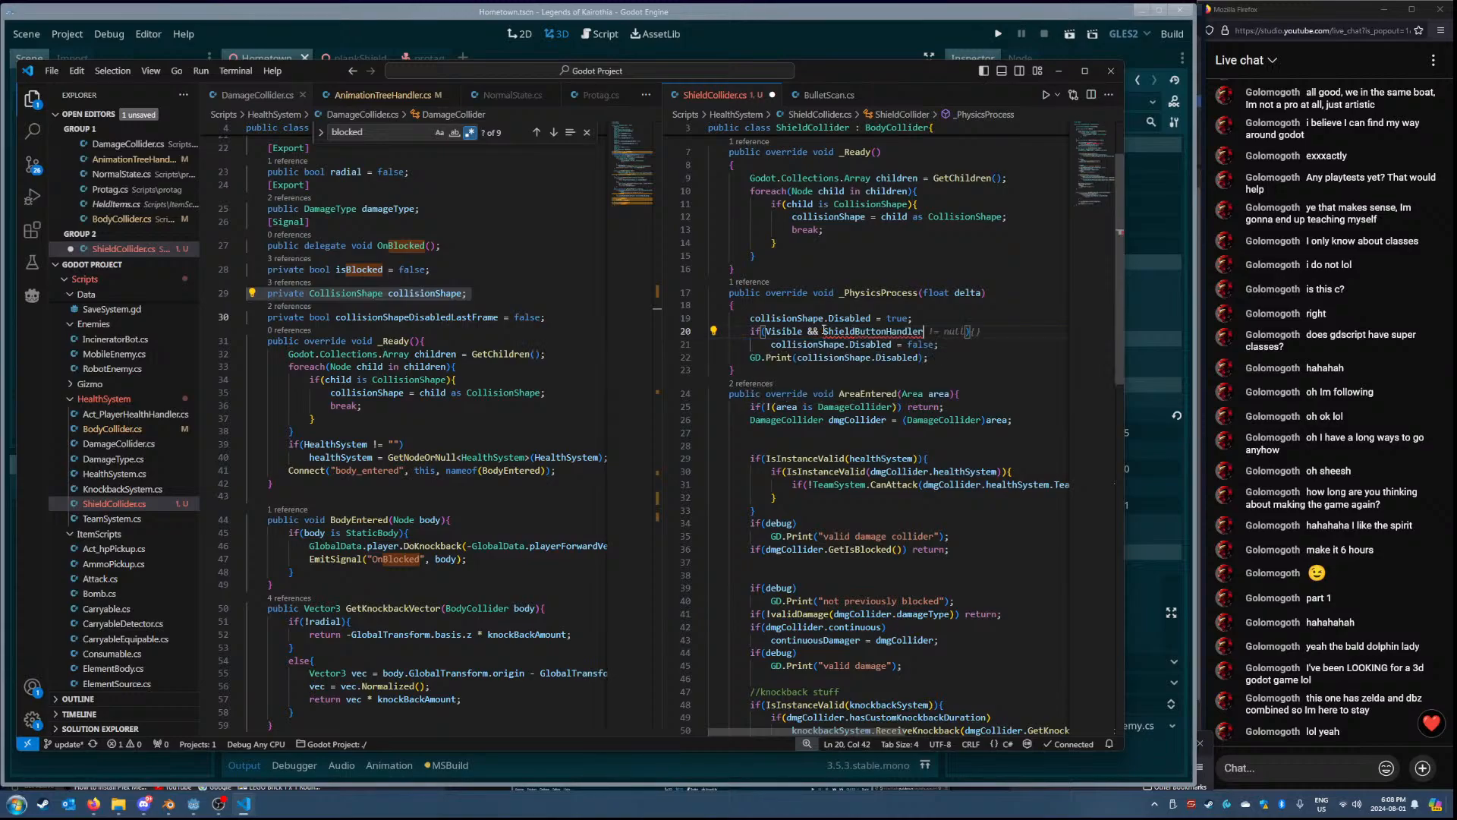
pyautogui.write('.')
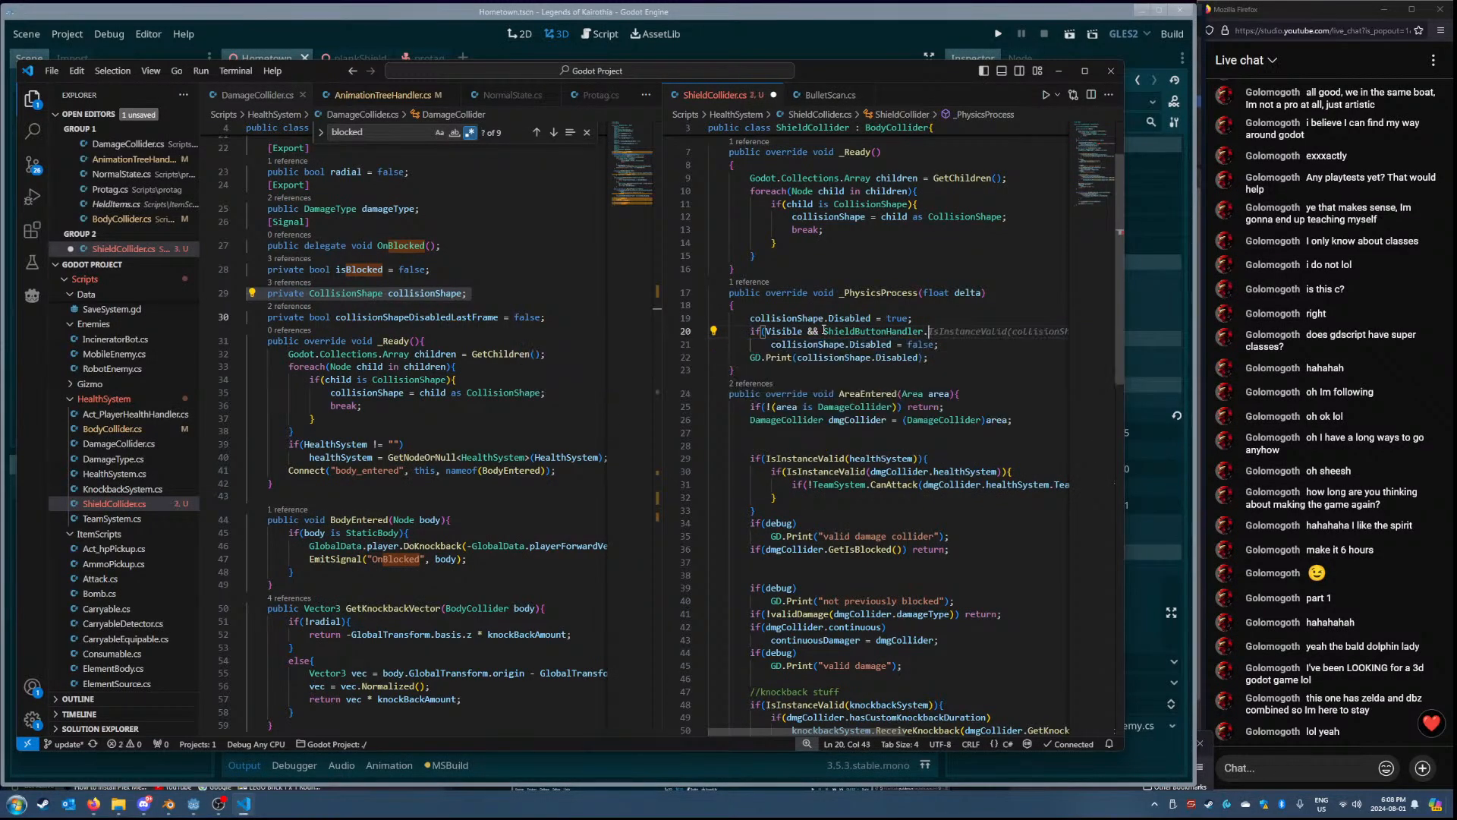
pyautogui.write('shieldButtonHandler.IsAParentOf(')
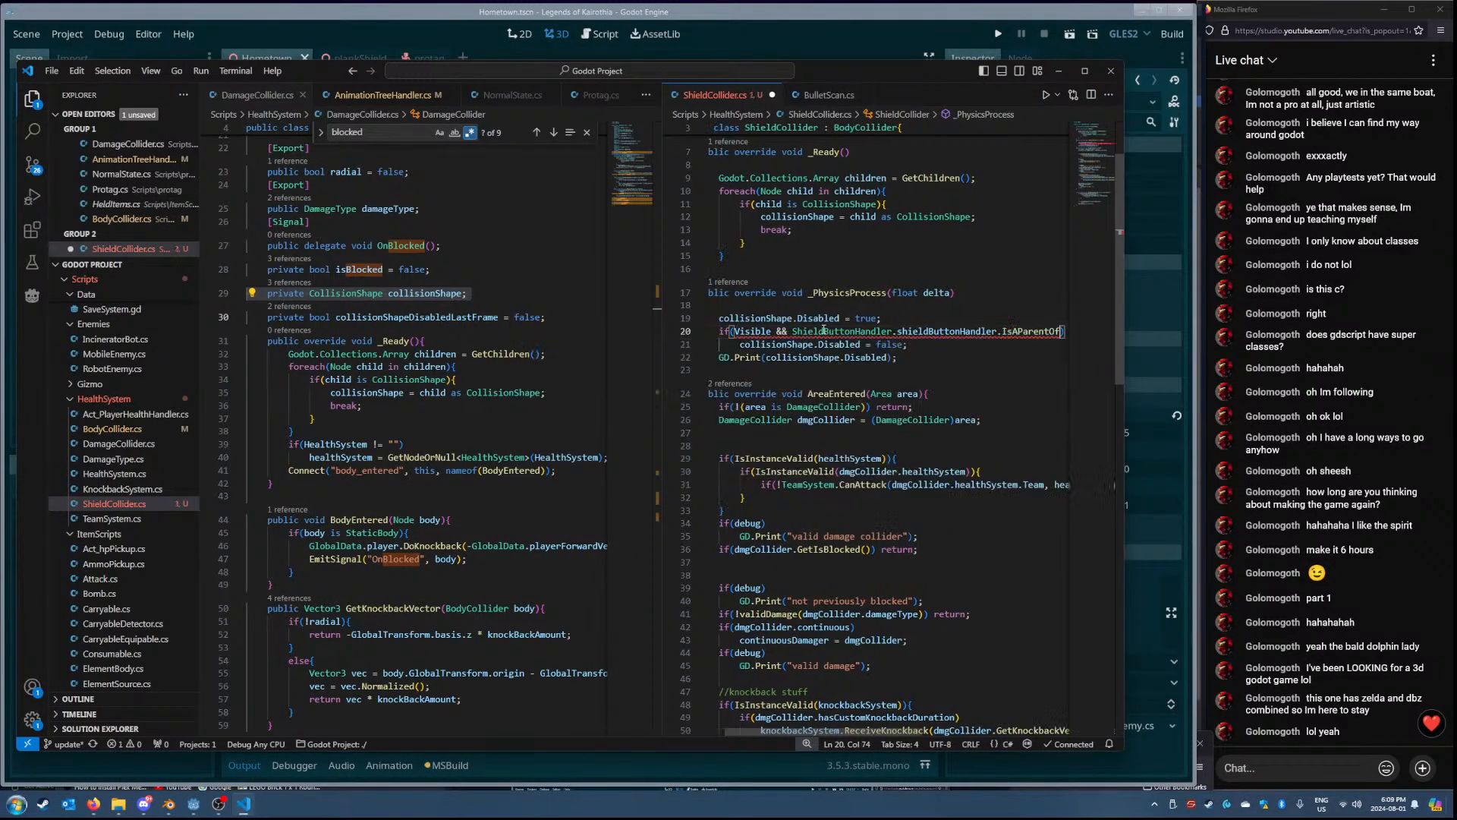
pyautogui.write('pres')
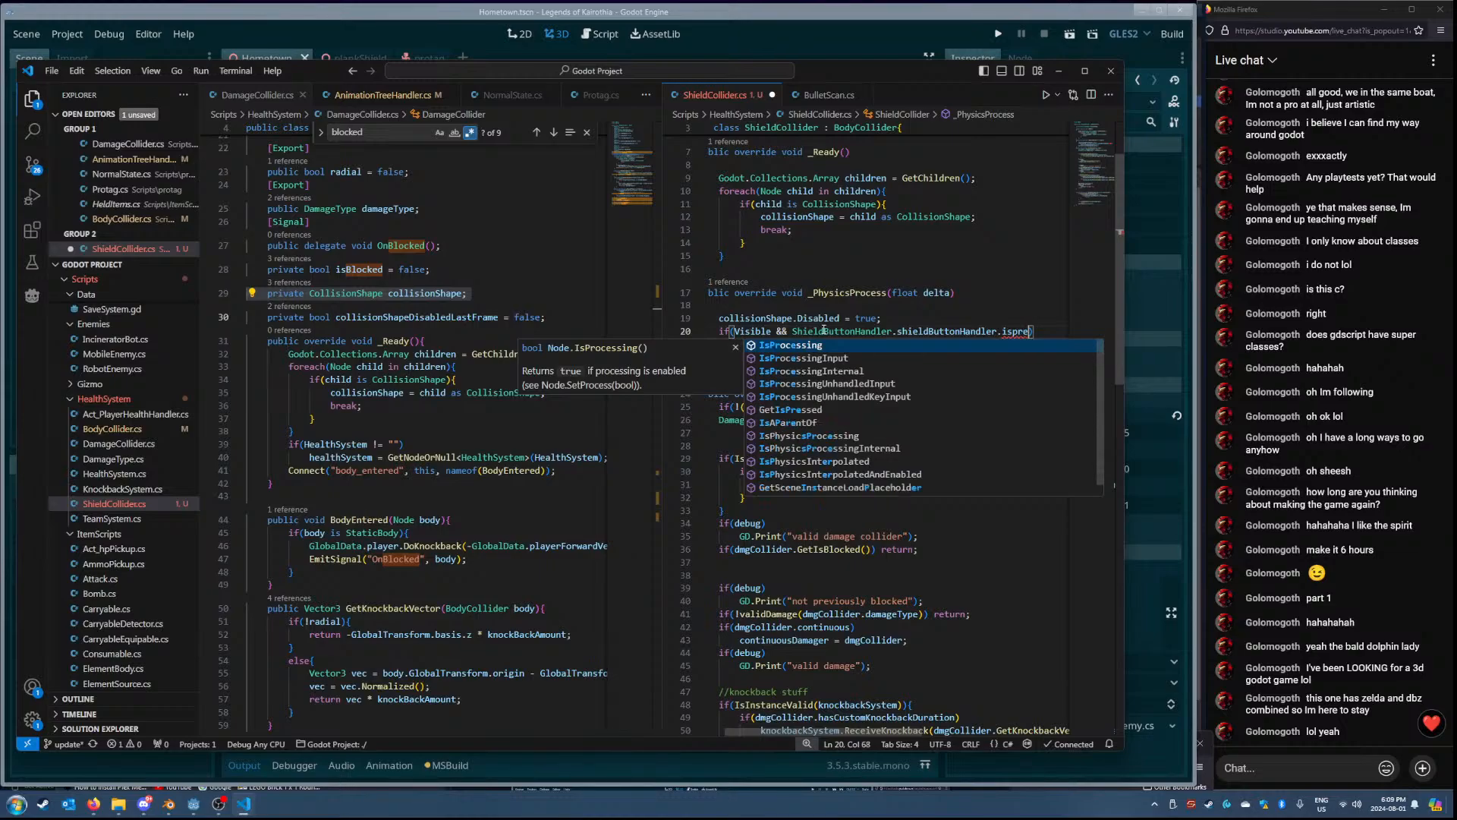
pyautogui.press('Down')
pyautogui.press('Down')
pyautogui.press('Down')
pyautogui.press('Down')
pyautogui.press('Down')
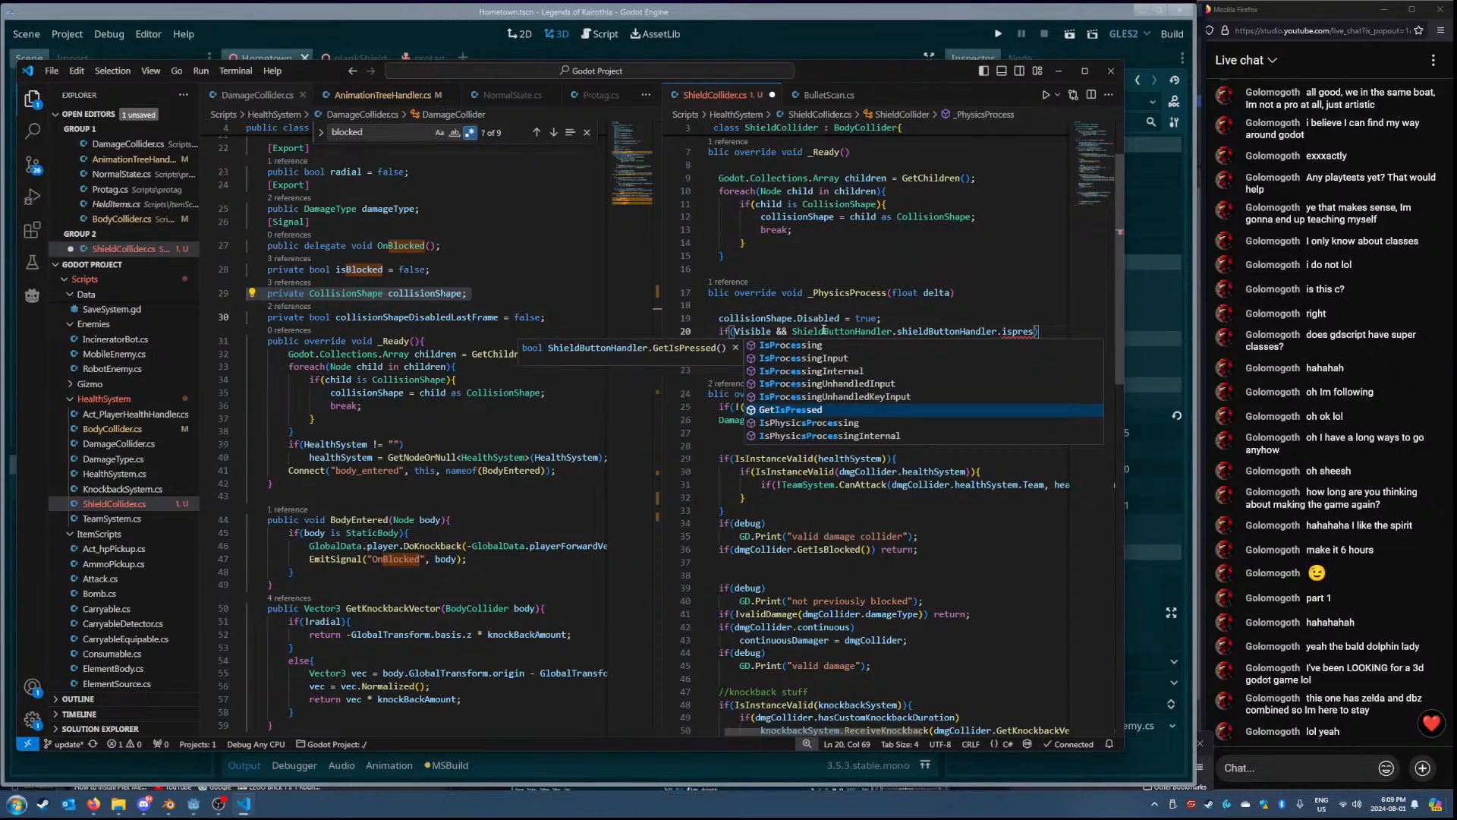
pyautogui.press('Return')
pyautogui.write('()')
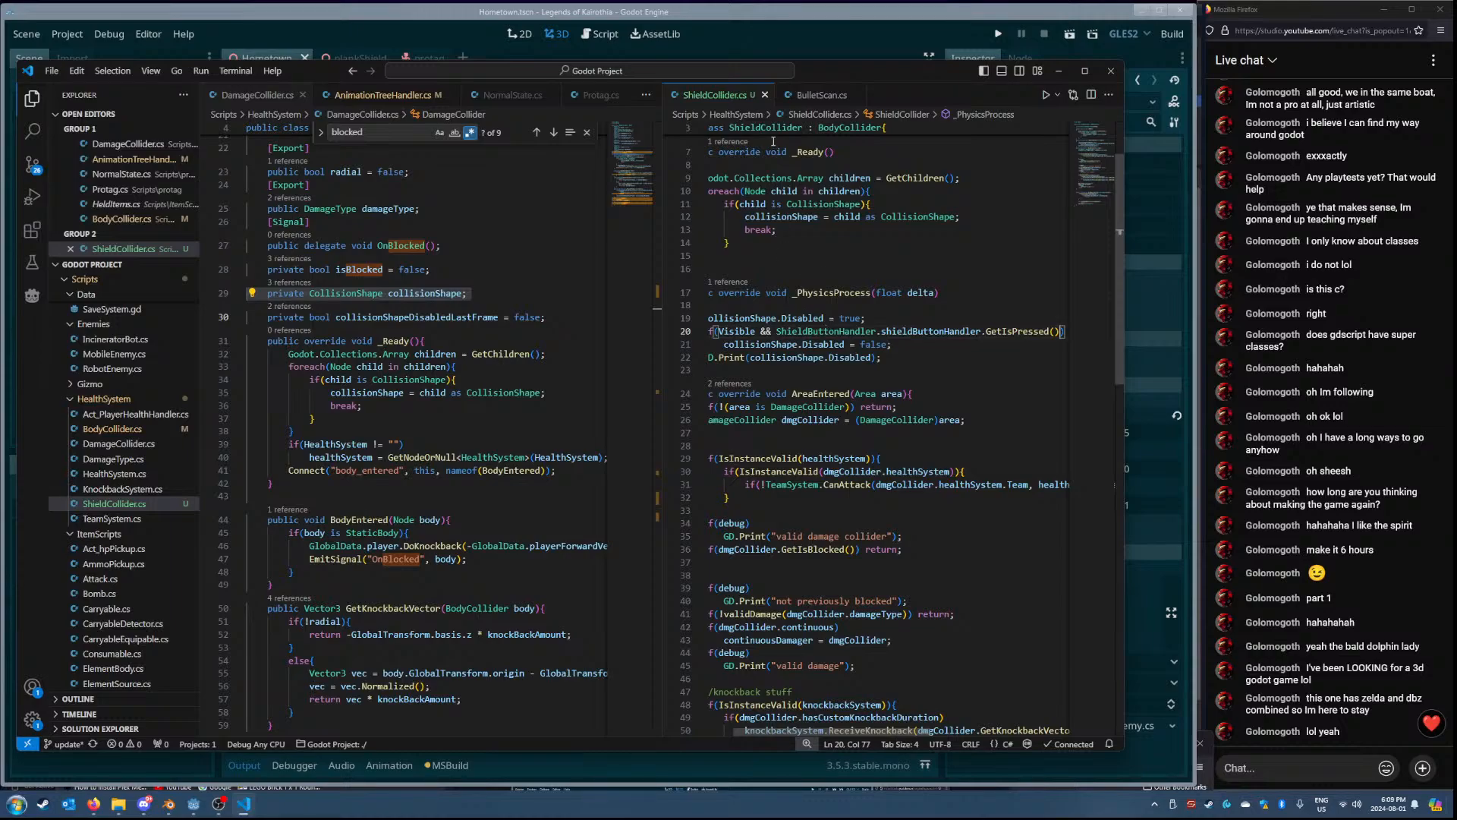
# - Switch to Godot, run the Hometown scene, and enlarge the game window with the output still in view
pyautogui.click(777, 52)
pyautogui.click(1067, 35)
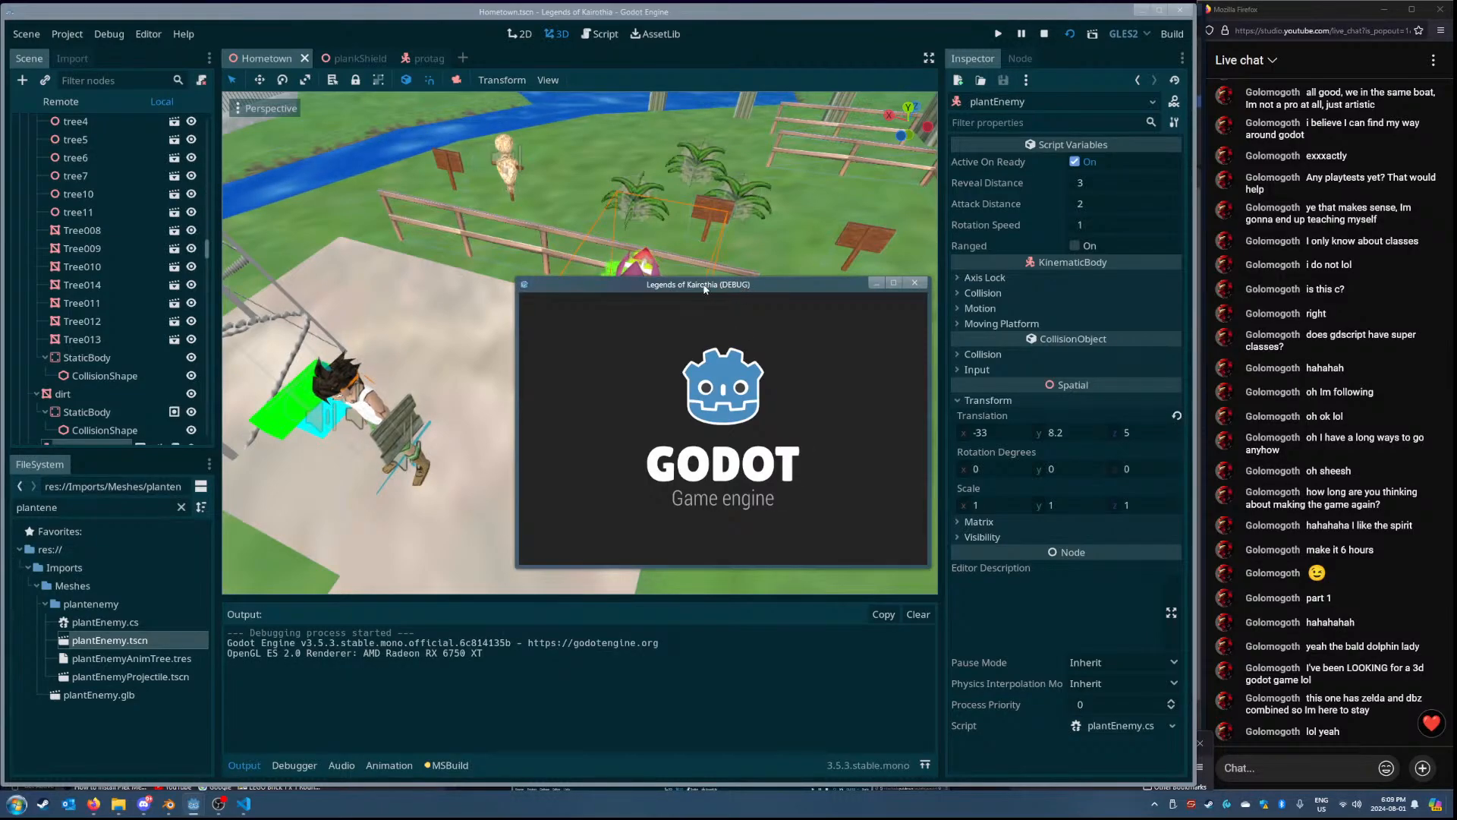
pyautogui.moveTo(745, 285); pyautogui.dragTo(328, 59)
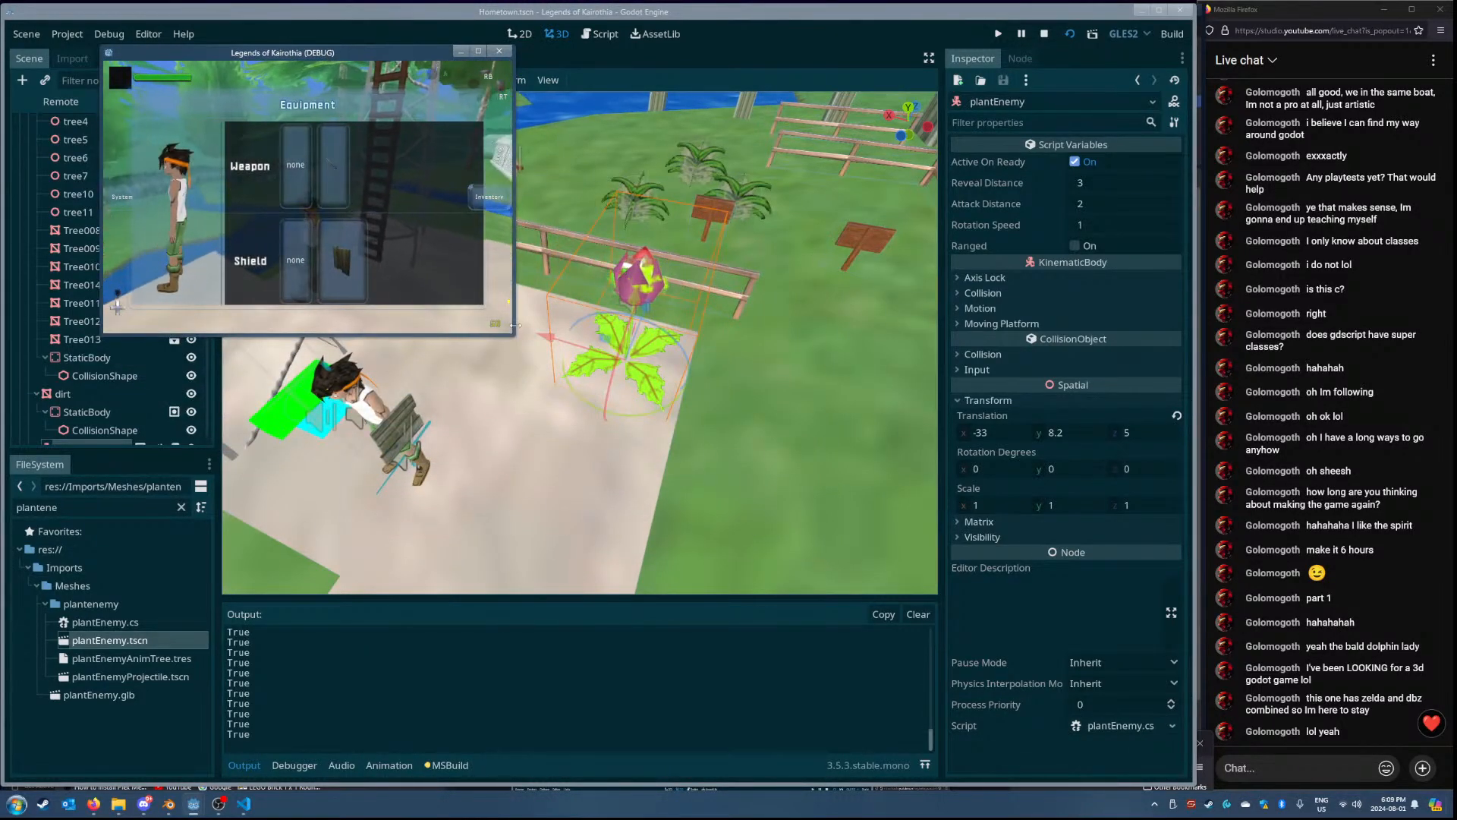
pyautogui.moveTo(515, 336); pyautogui.dragTo(1062, 573)
# - Leave the equipment menu, test shield blocking against the plant enemy while watching the printed Disabled state, and close the game
pyautogui.press('Left')
pyautogui.press('Up')
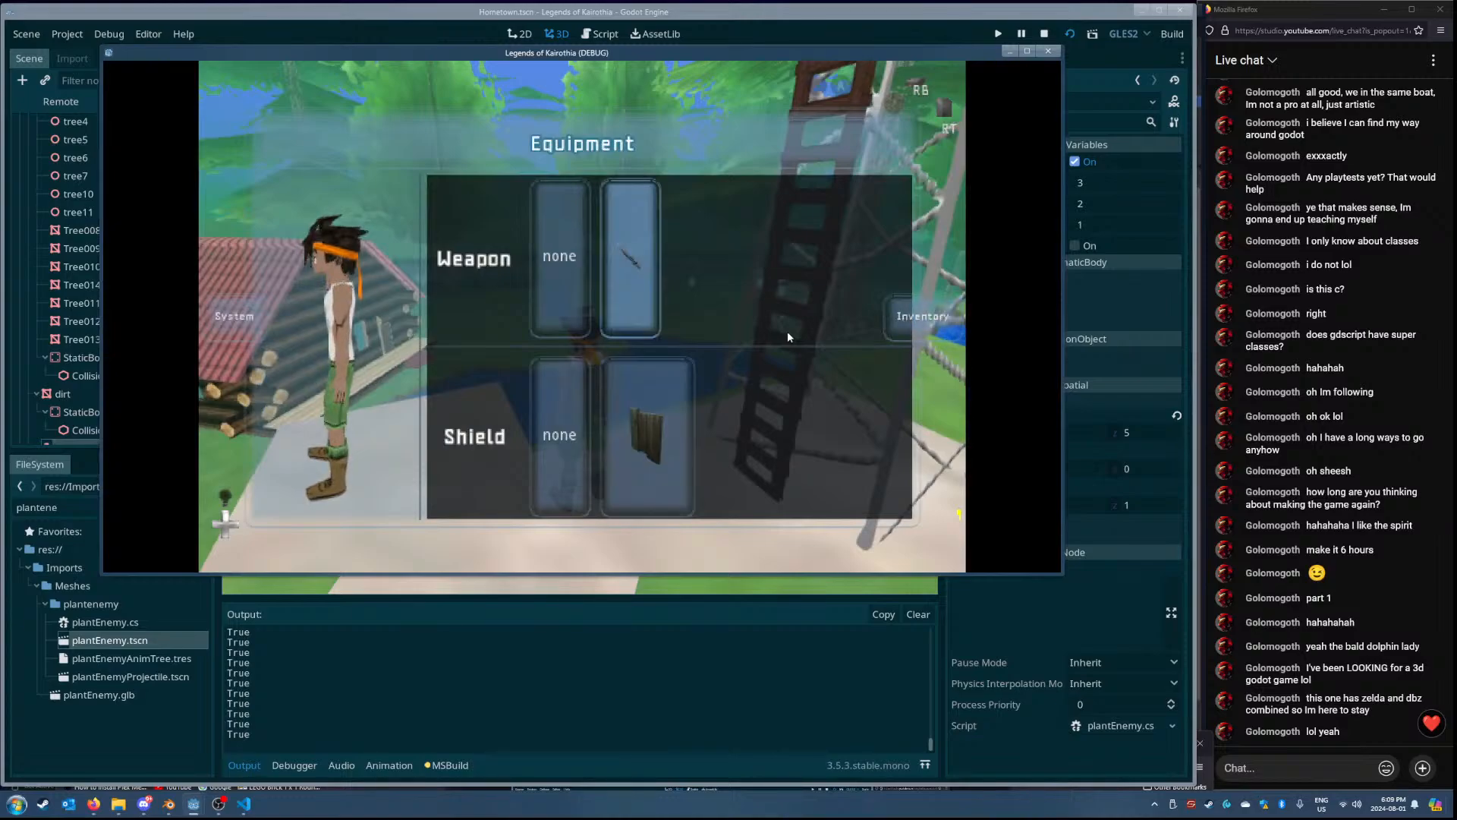
pyautogui.press('Escape')
pyautogui.press('s')
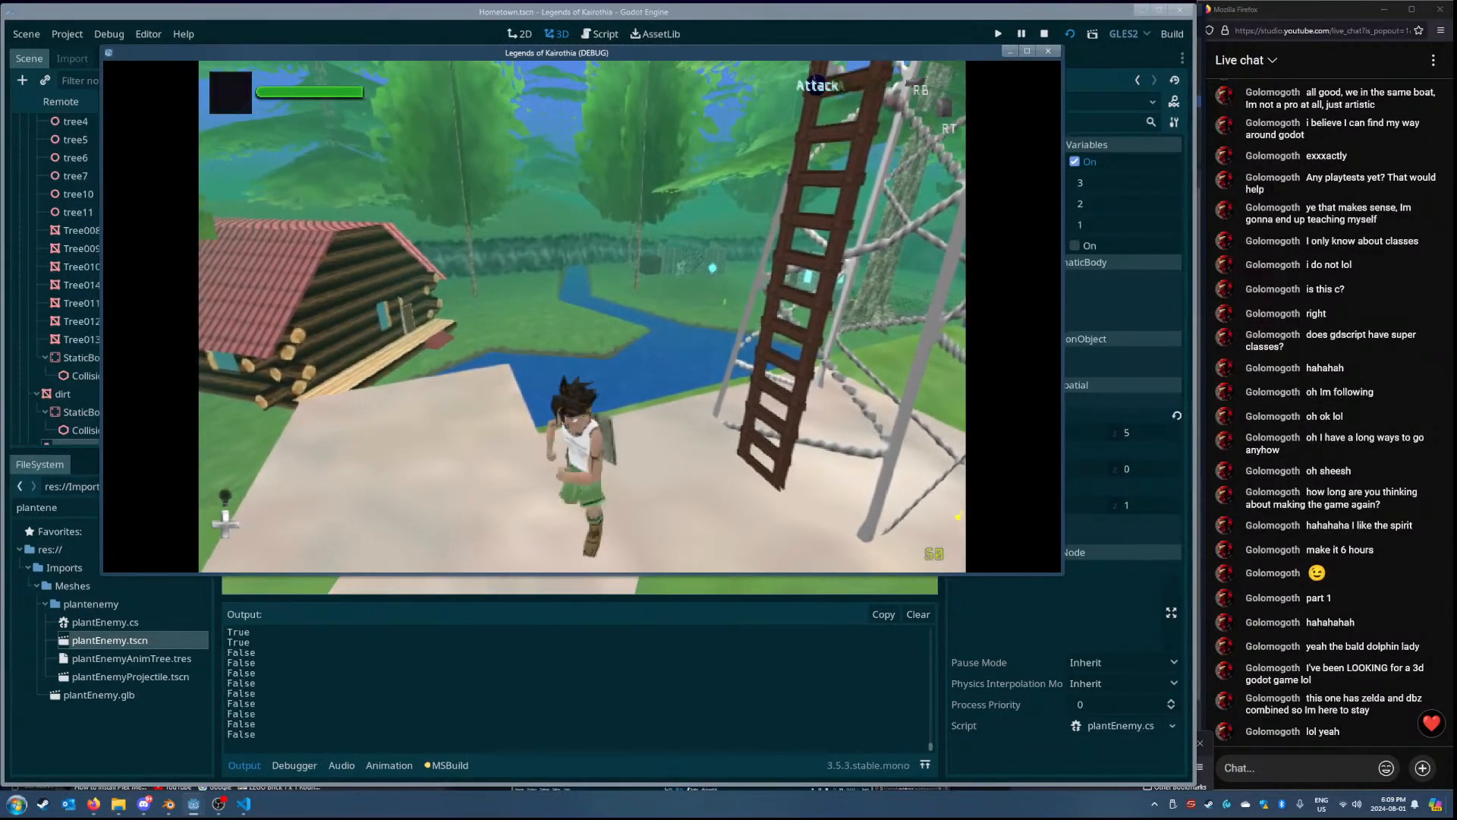
pyautogui.press('Escape')
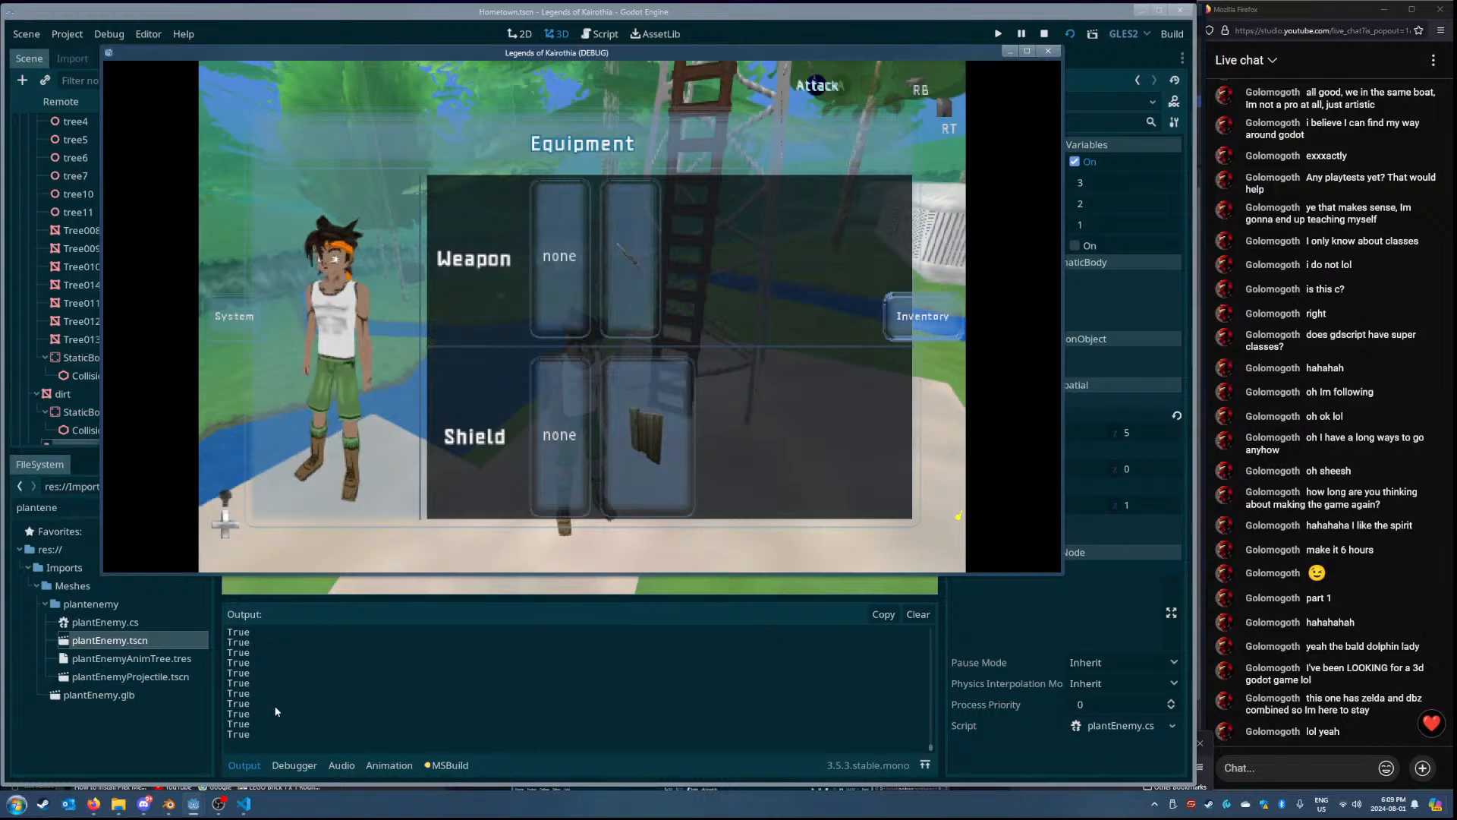
pyautogui.press('Escape')
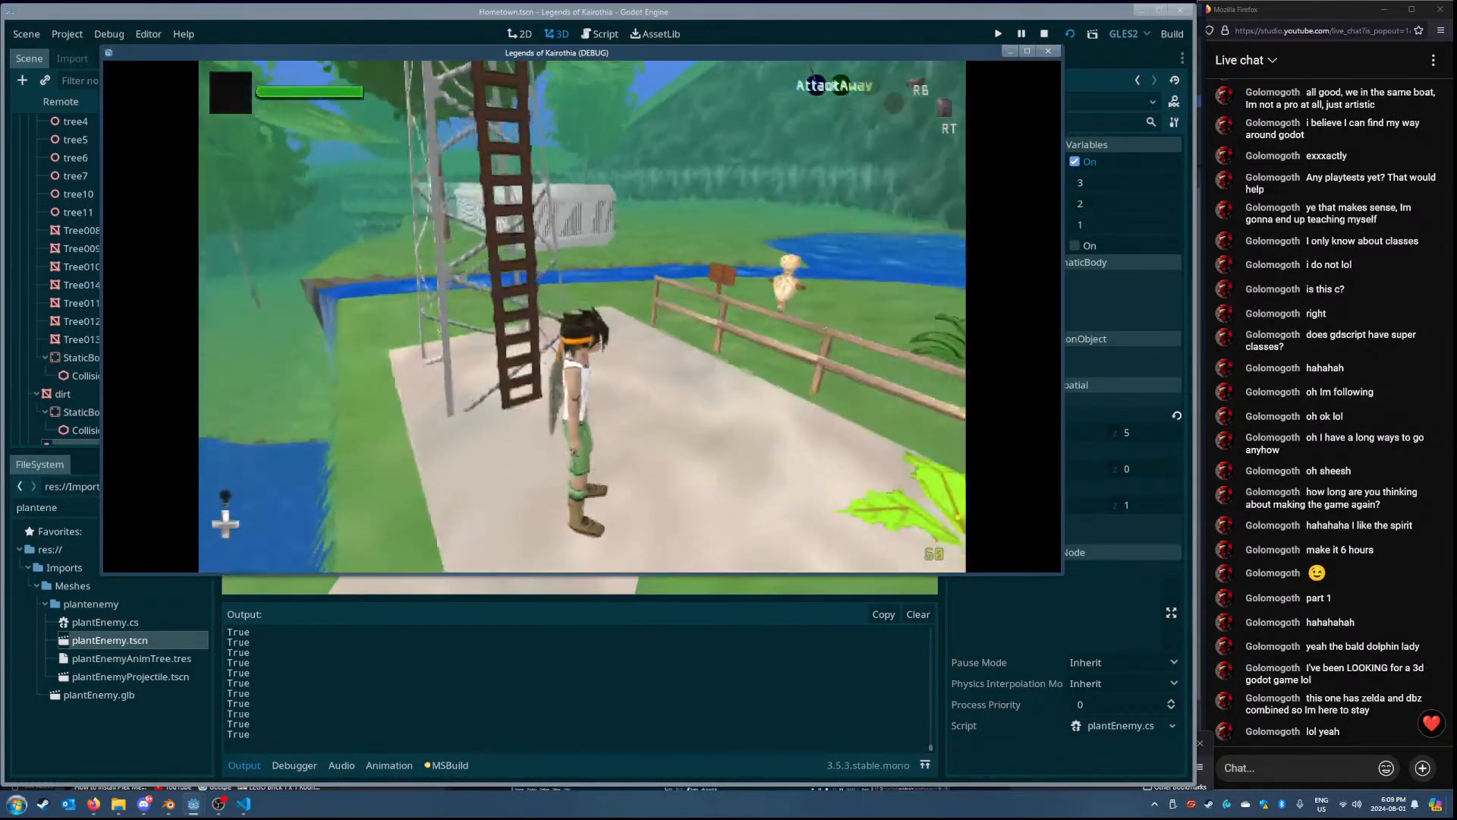
pyautogui.press('d')
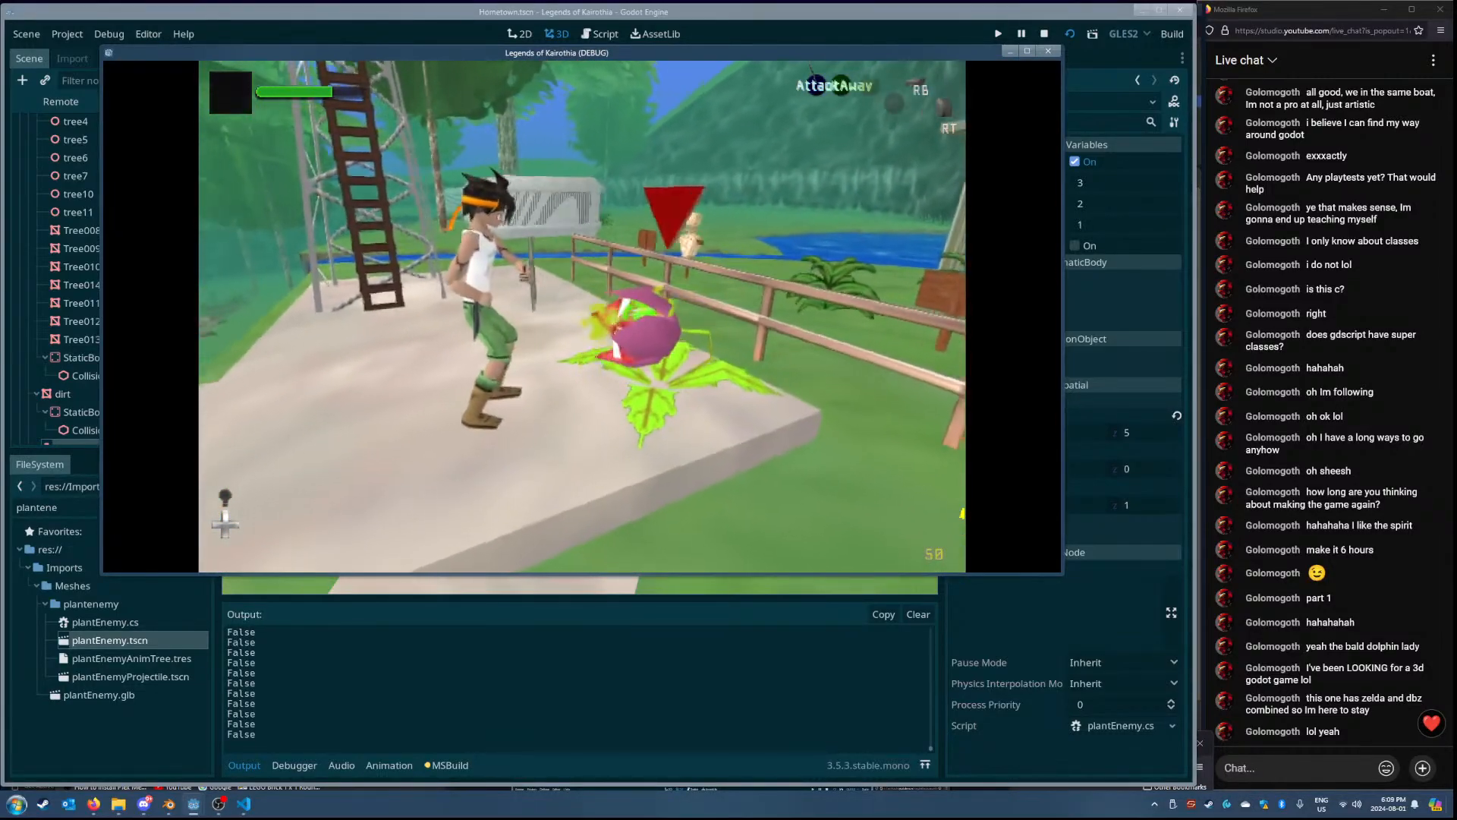
pyautogui.press('Escape')
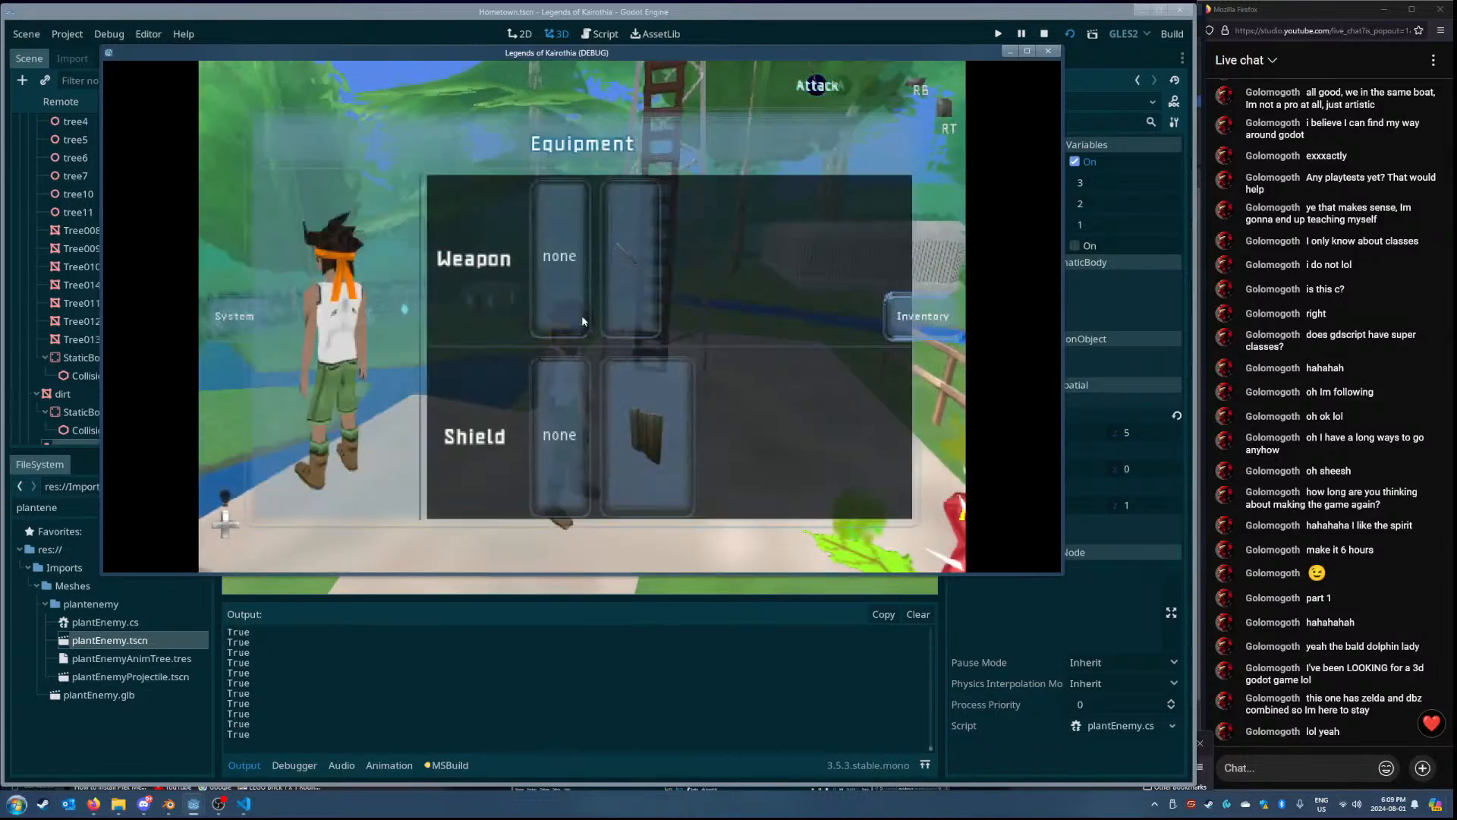
pyautogui.click(1048, 51)
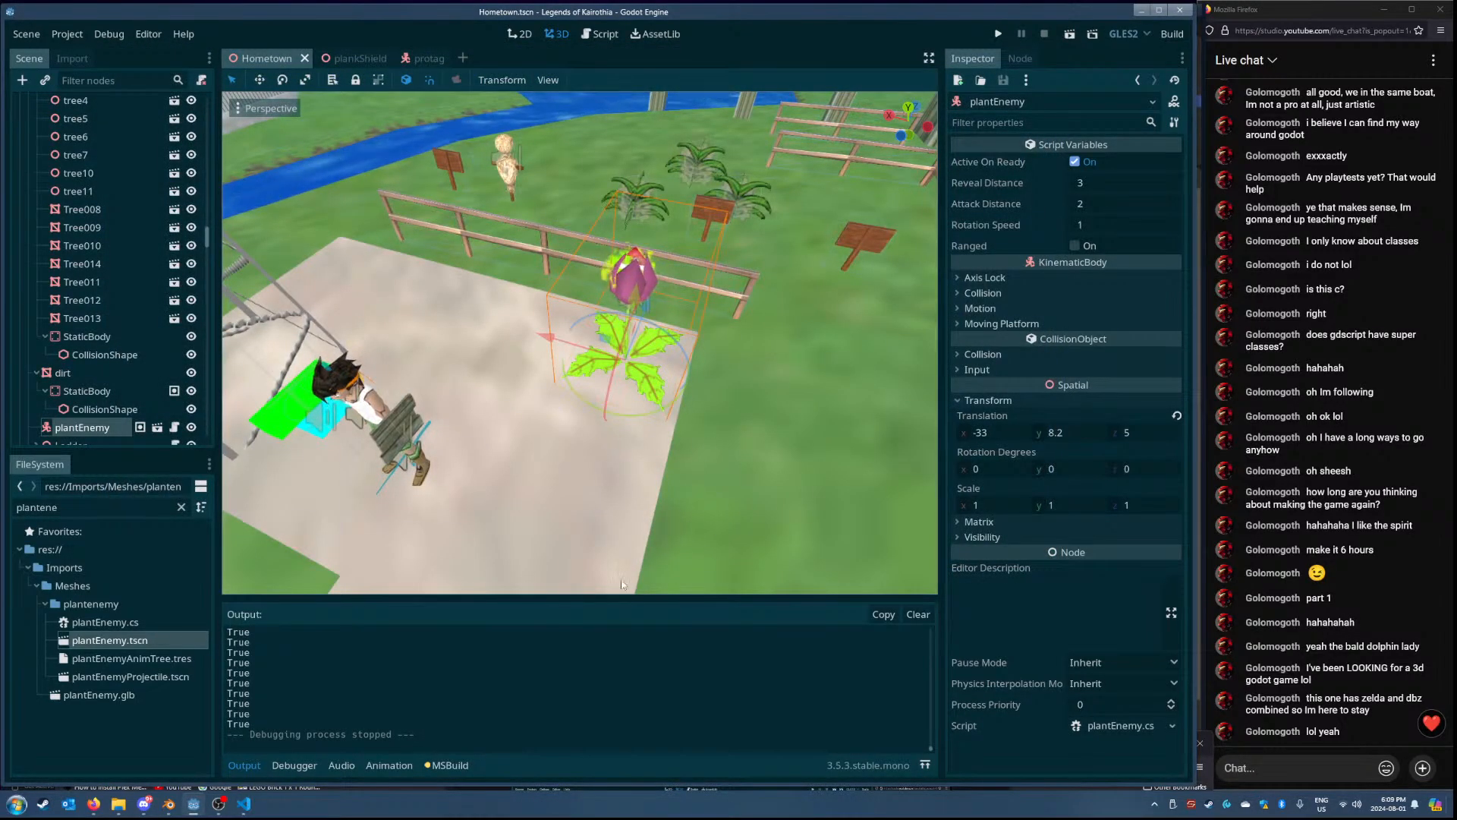
# - Return to VS Code and delete the GD.Print(collisionShape.Disabled); line from _PhysicsProcess in ShieldCollider.cs
pyautogui.click(247, 803)
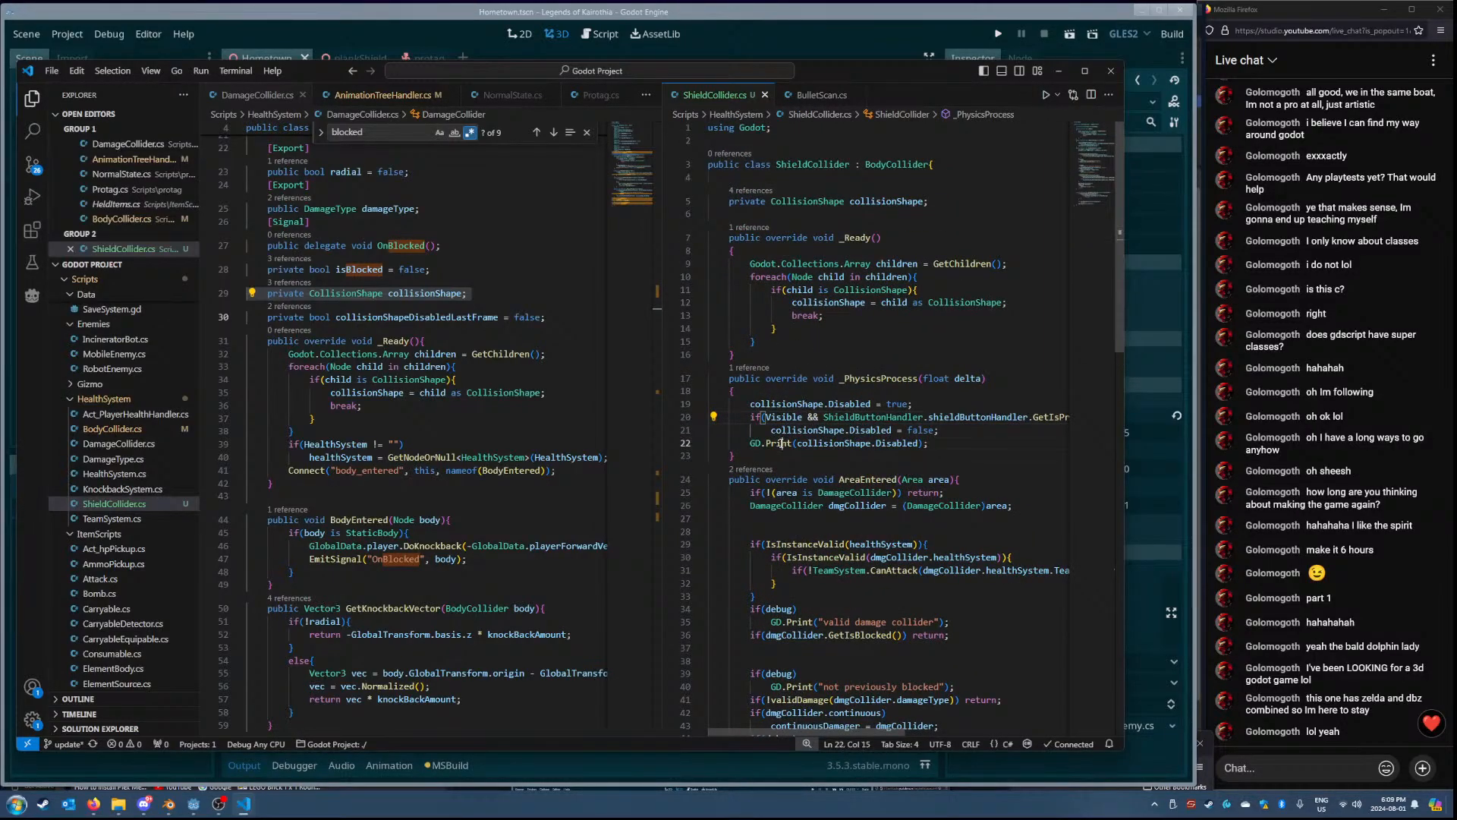
pyautogui.tripleClick(781, 444)
pyautogui.press('BackSpace')
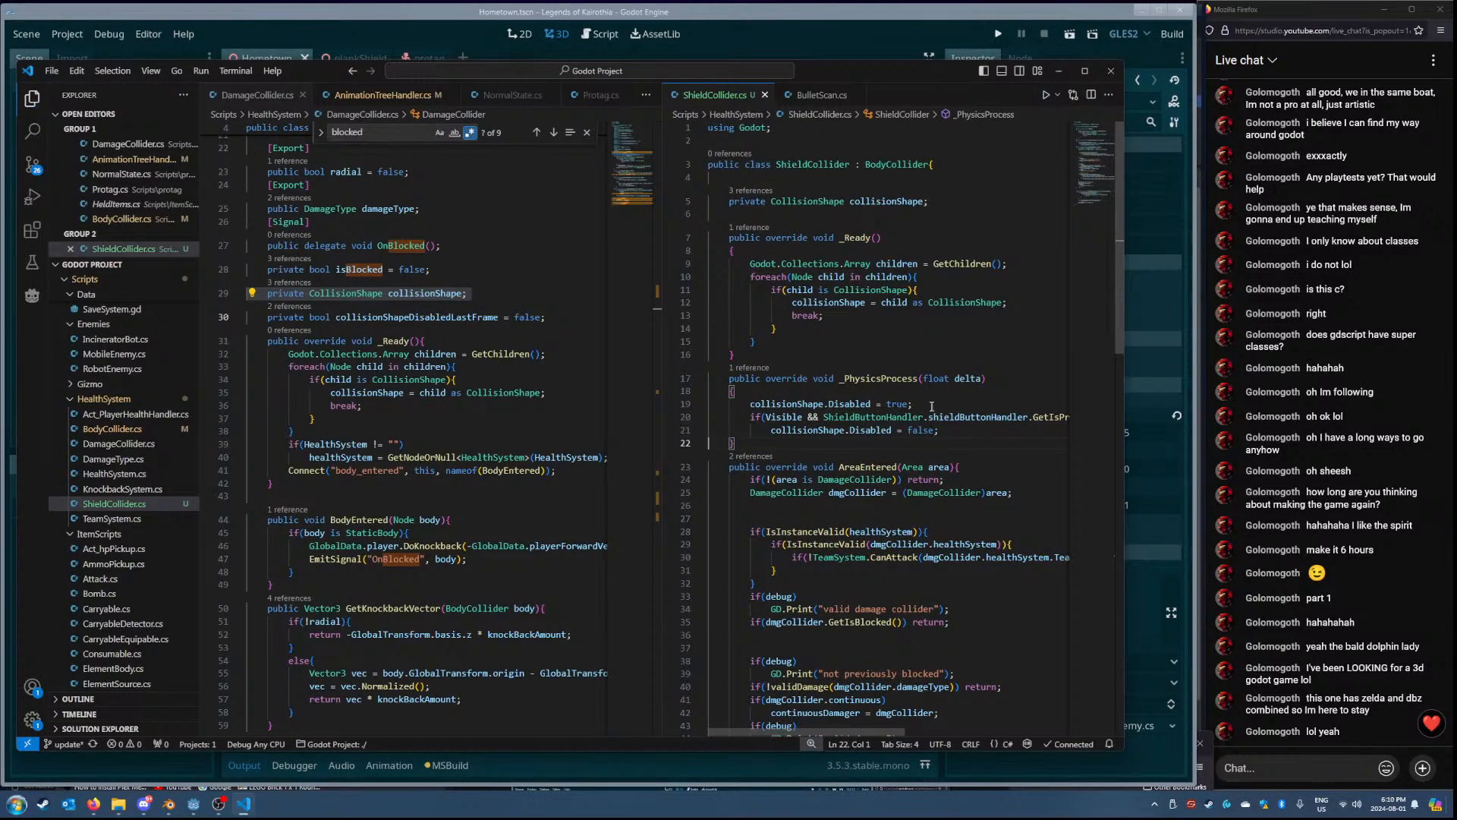
pyautogui.moveTo(714, 390); pyautogui.dragTo(936, 431)
pyautogui.press('Escape')
pyautogui.hotkey('ctrl', 'z')
pyautogui.hotkey('ctrl', 'z')
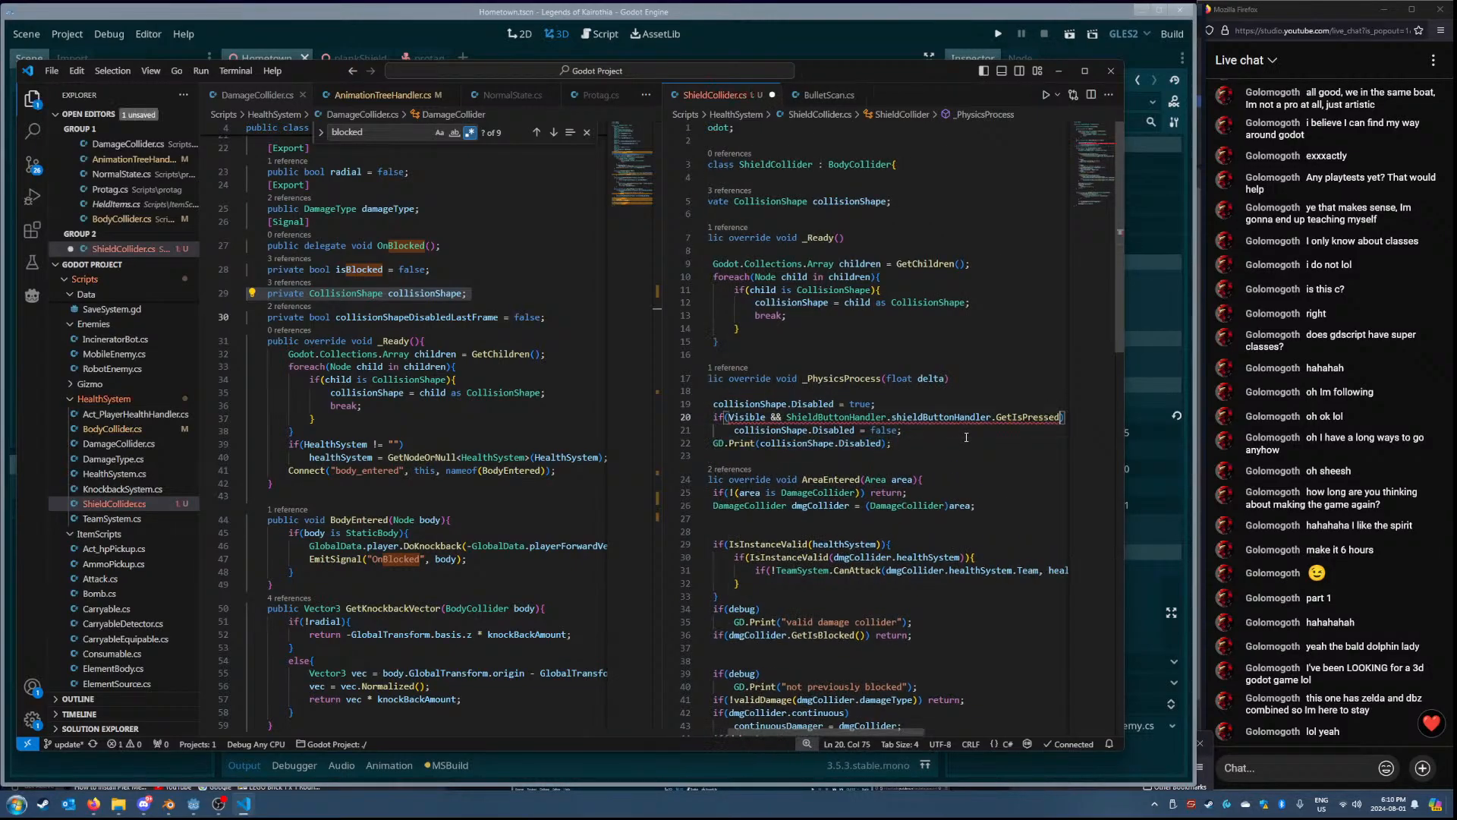
pyautogui.hotkey('ctrl', 'y')
pyautogui.hotkey('ctrl', 'y')
# - Check the debug condition around the "blocked!!!" print in AreaEntered, then turn on Debug for blockerCollider in Godot's protag scene and save
pyautogui.scroll(-6, 951, 475)
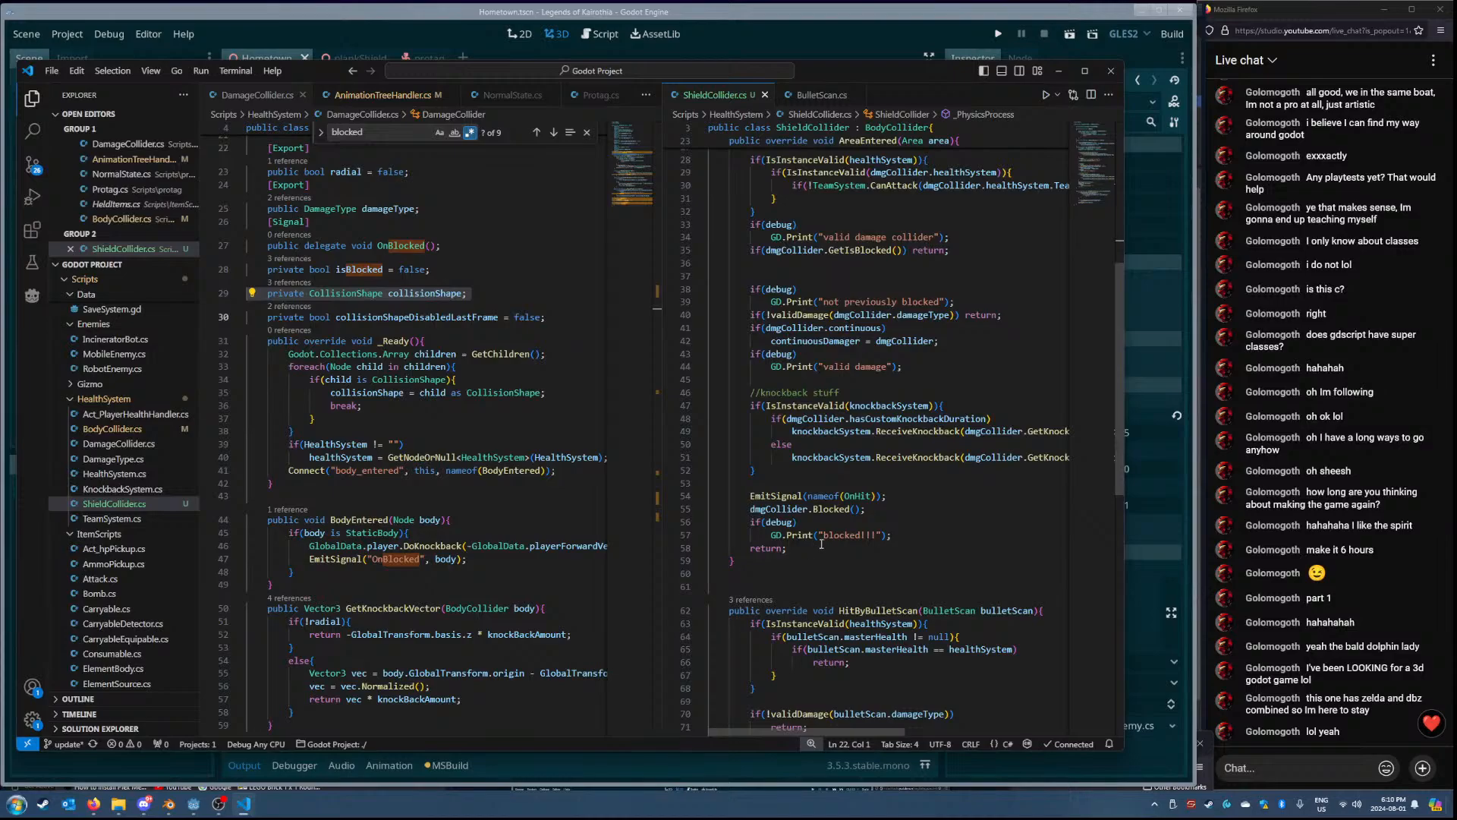
pyautogui.doubleClick(780, 523)
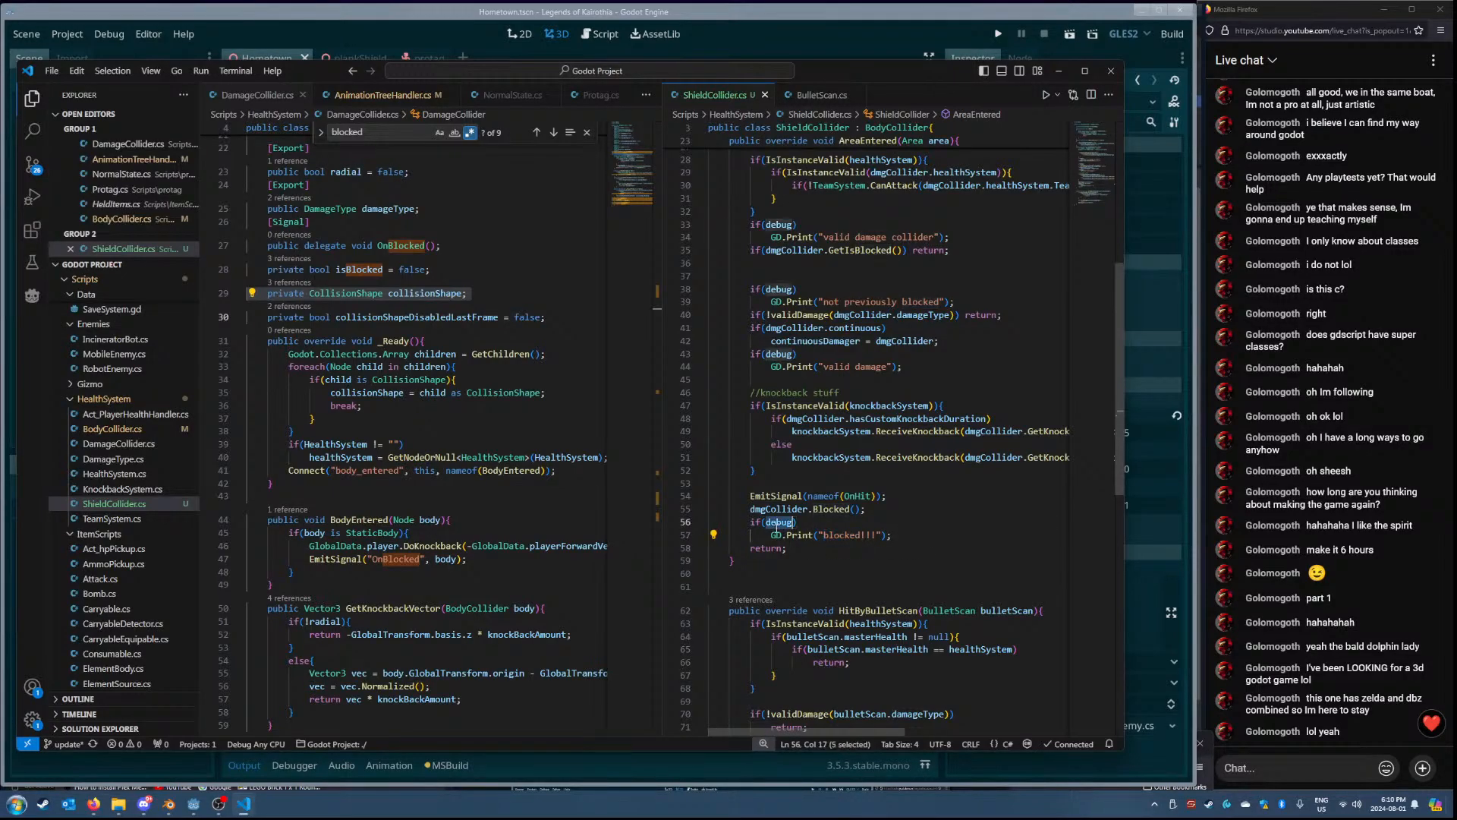
pyautogui.click(840, 30)
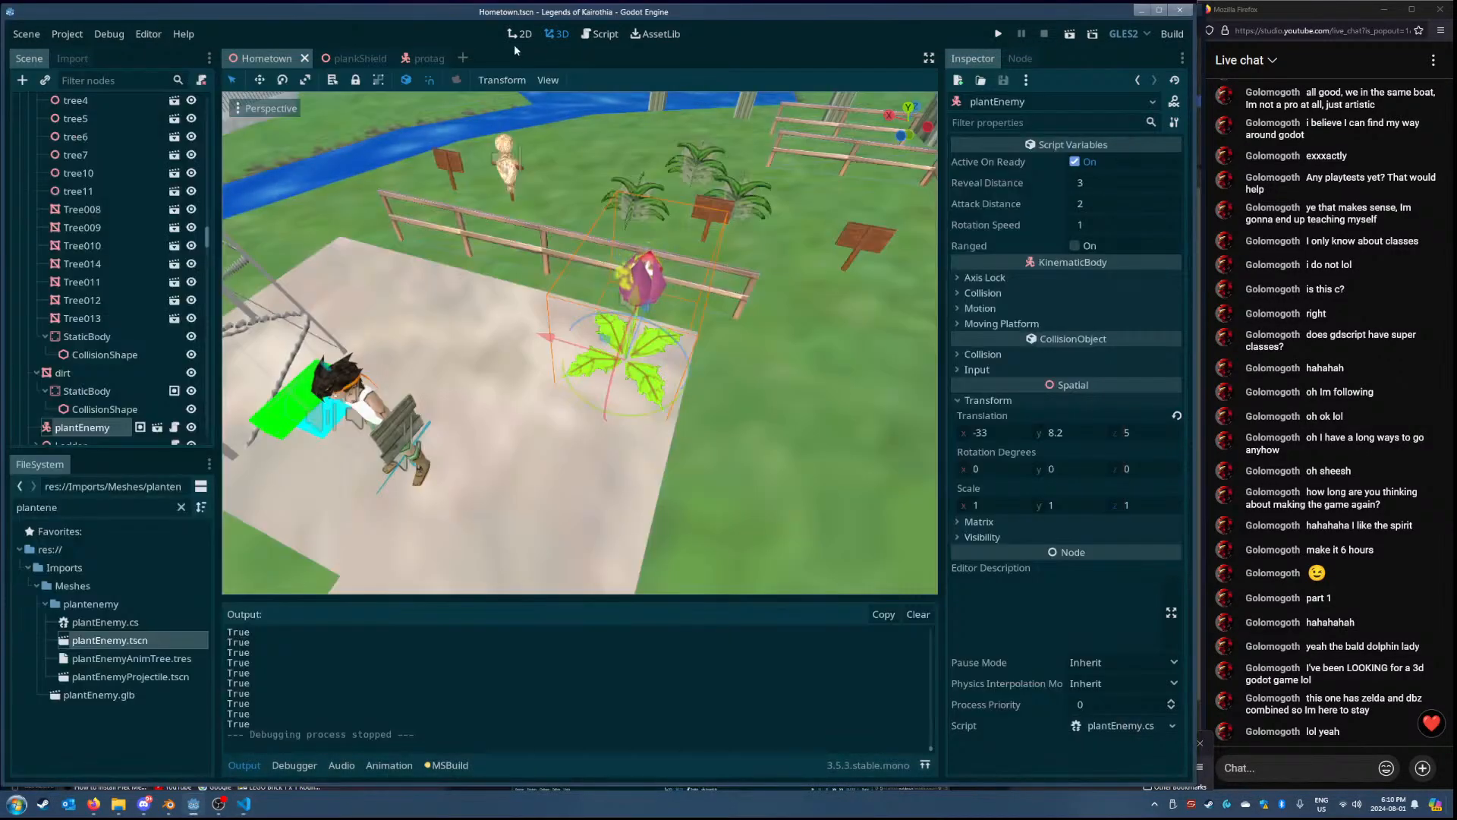
pyautogui.click(426, 58)
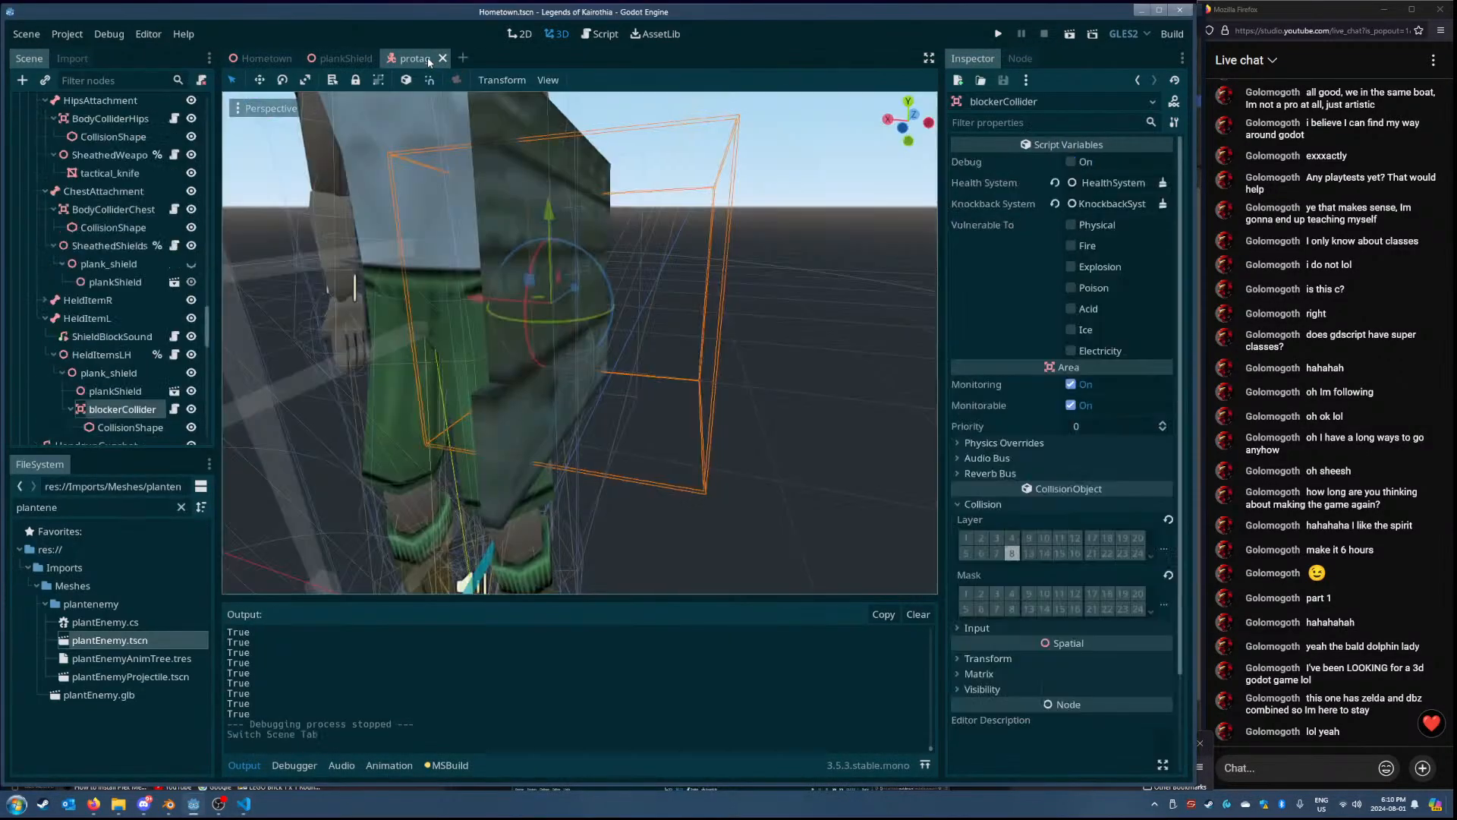
pyautogui.click(1070, 161)
pyautogui.hotkey('ctrl', 's')
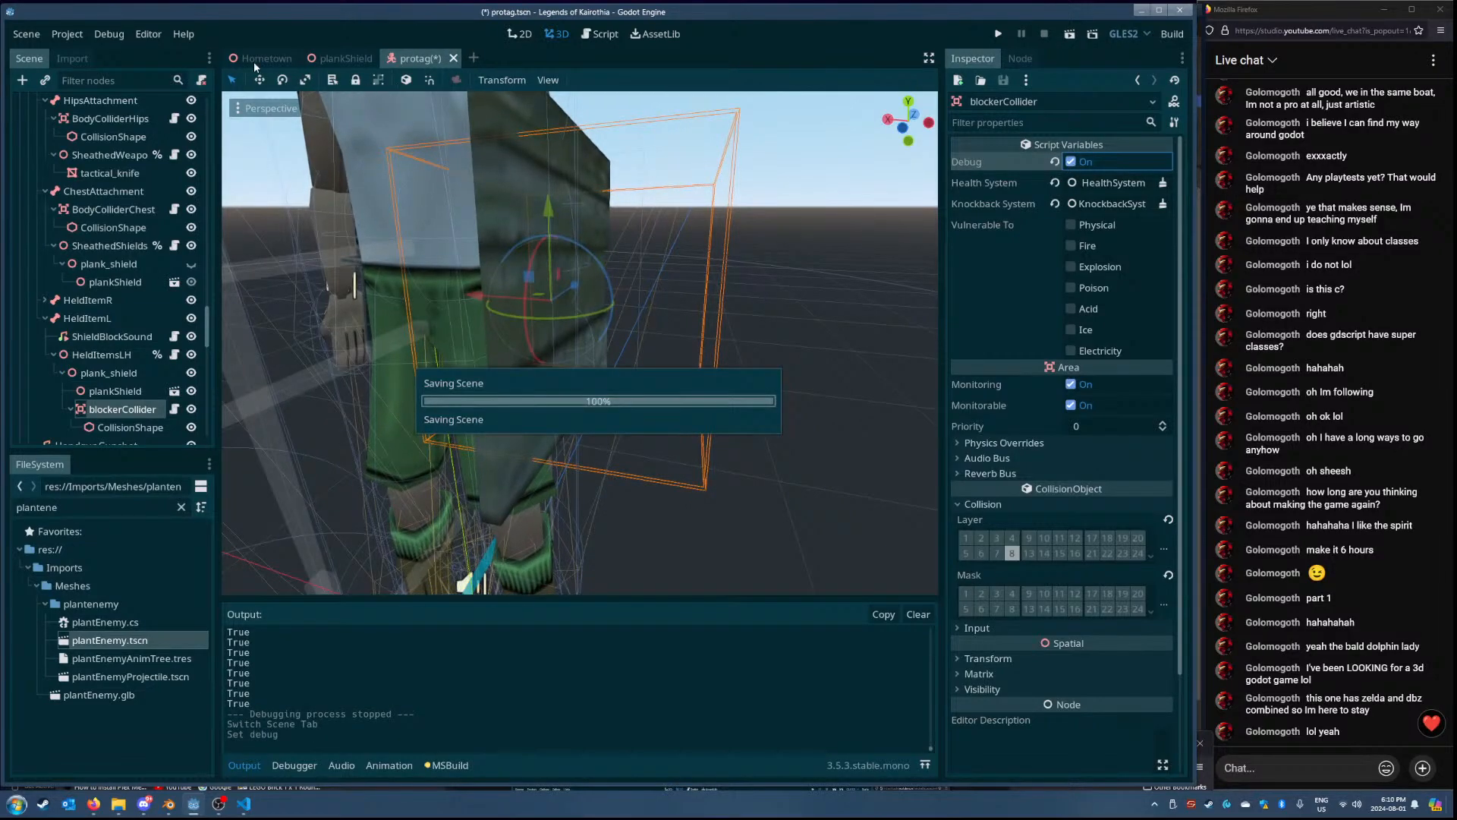
# - Run the Hometown scene, reposition the game window, leave the equipment menu to test shield blocking, and stop the game
pyautogui.click(254, 61)
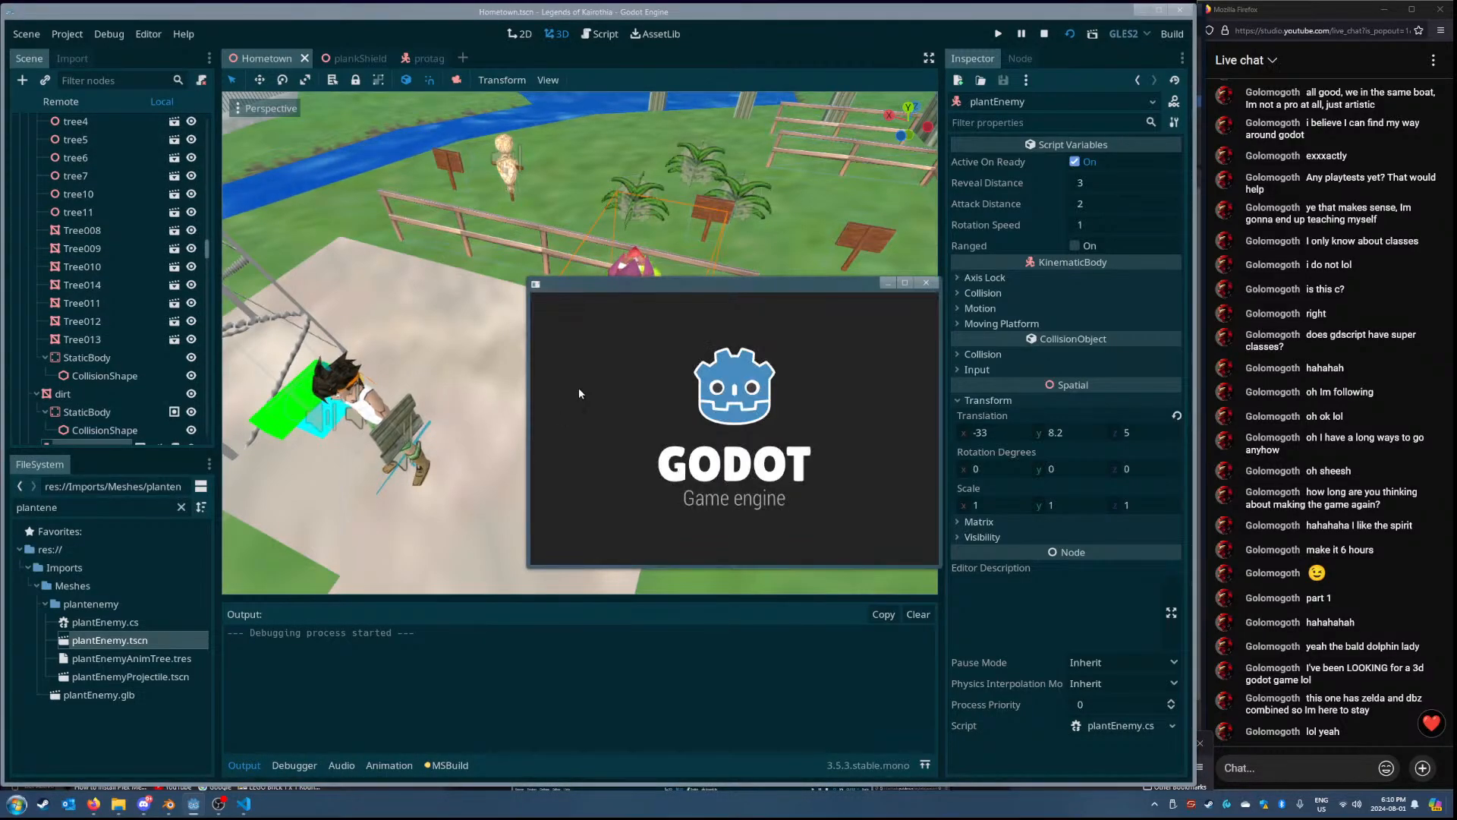
pyautogui.moveTo(666, 284); pyautogui.dragTo(613, 240)
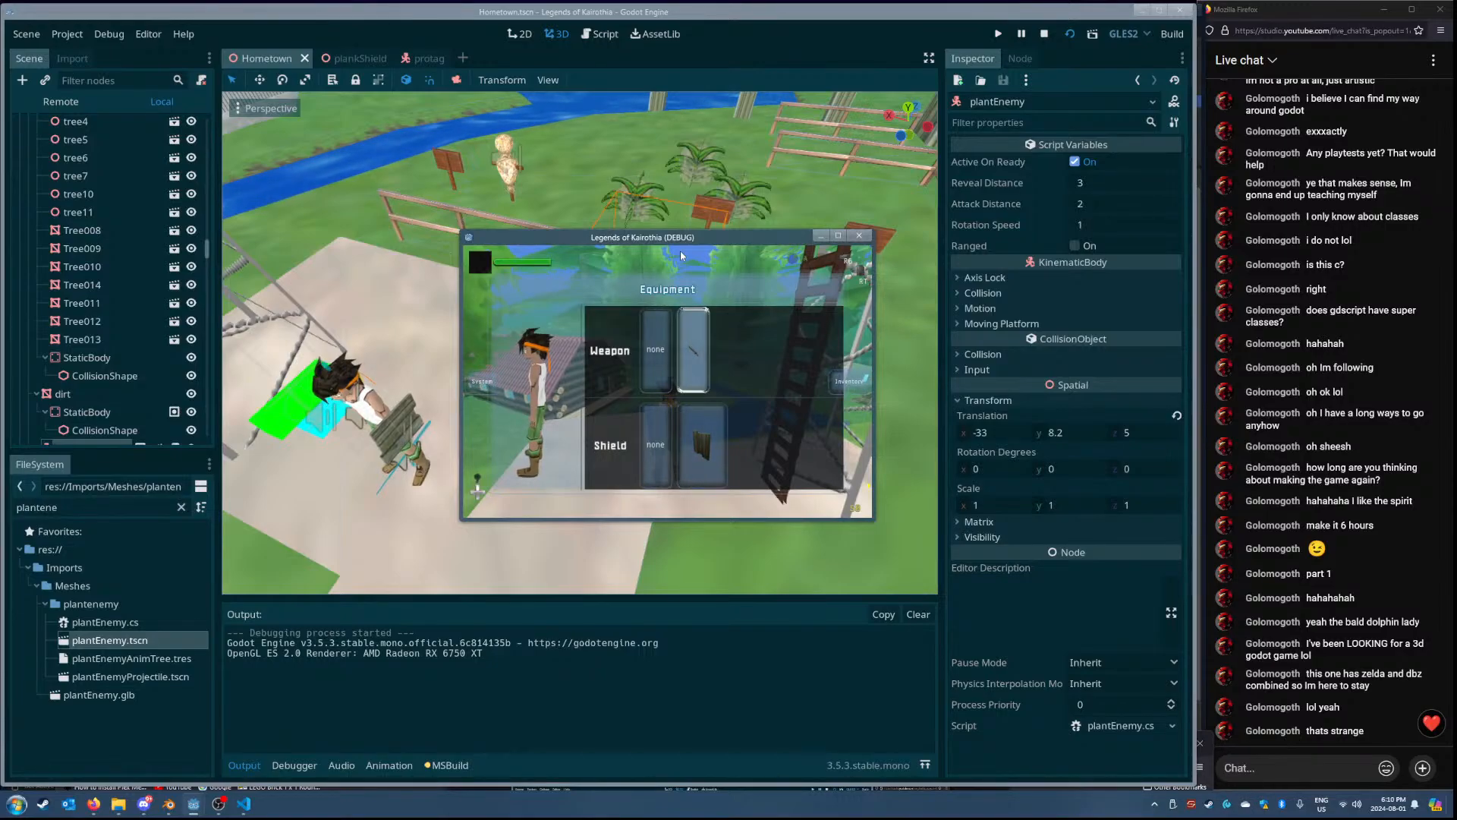
pyautogui.press('Escape')
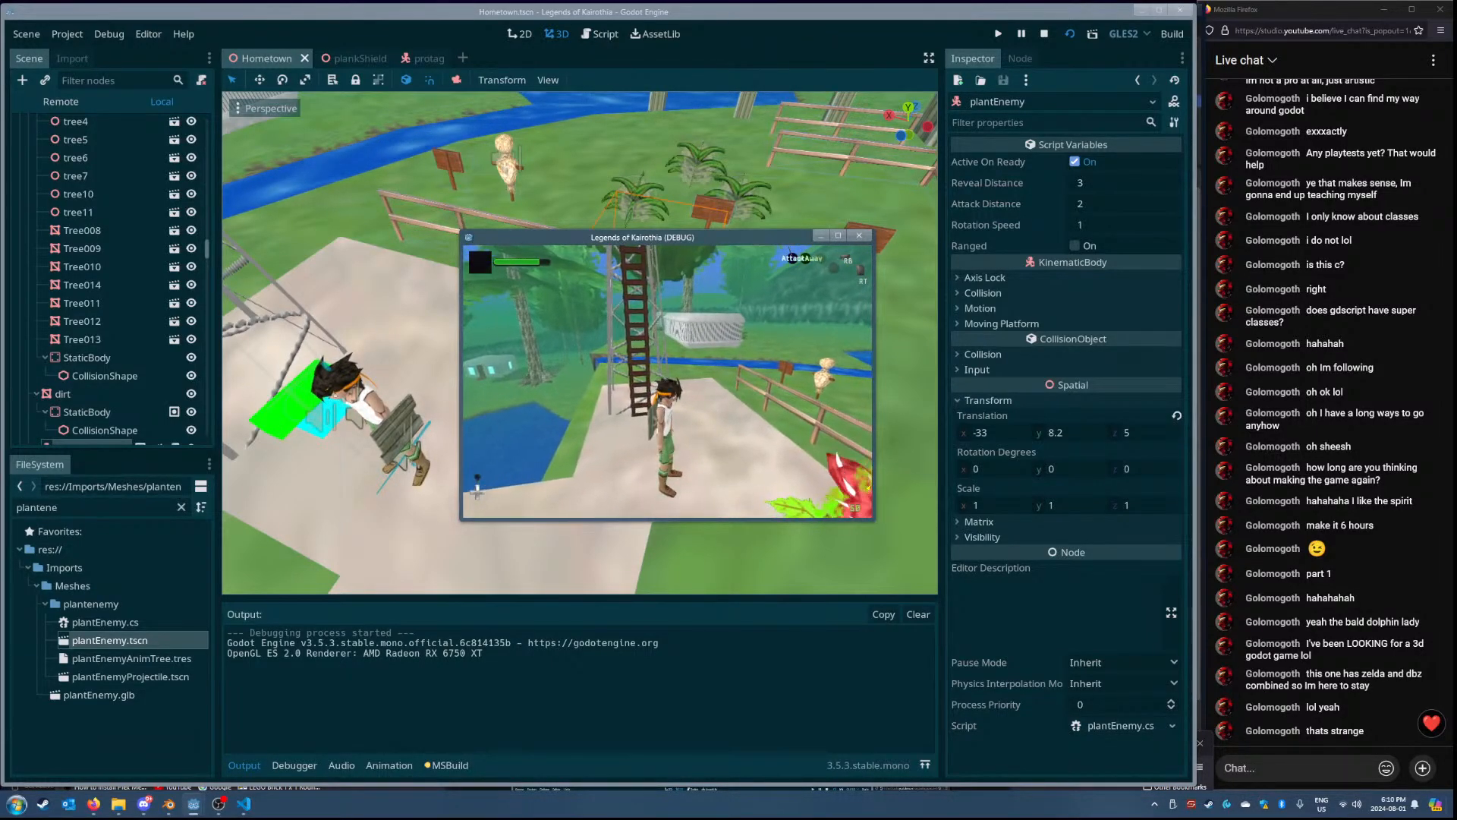
pyautogui.press('Escape')
pyautogui.press('F8')
# - Return to the protag scene and enable the HitDetection bit in blockerCollider's collision mask
pyautogui.click(245, 806)
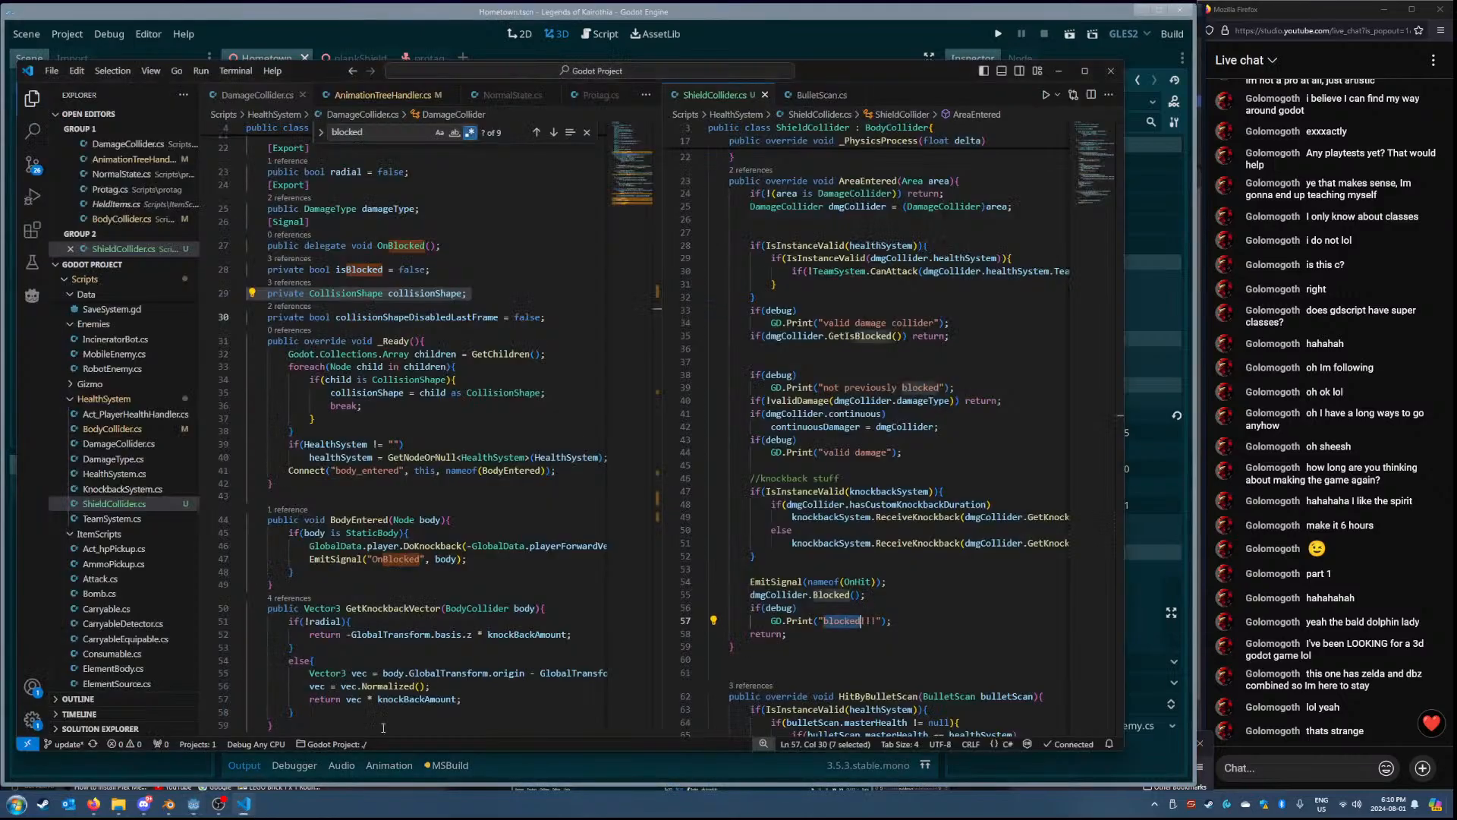
pyautogui.click(800, 61)
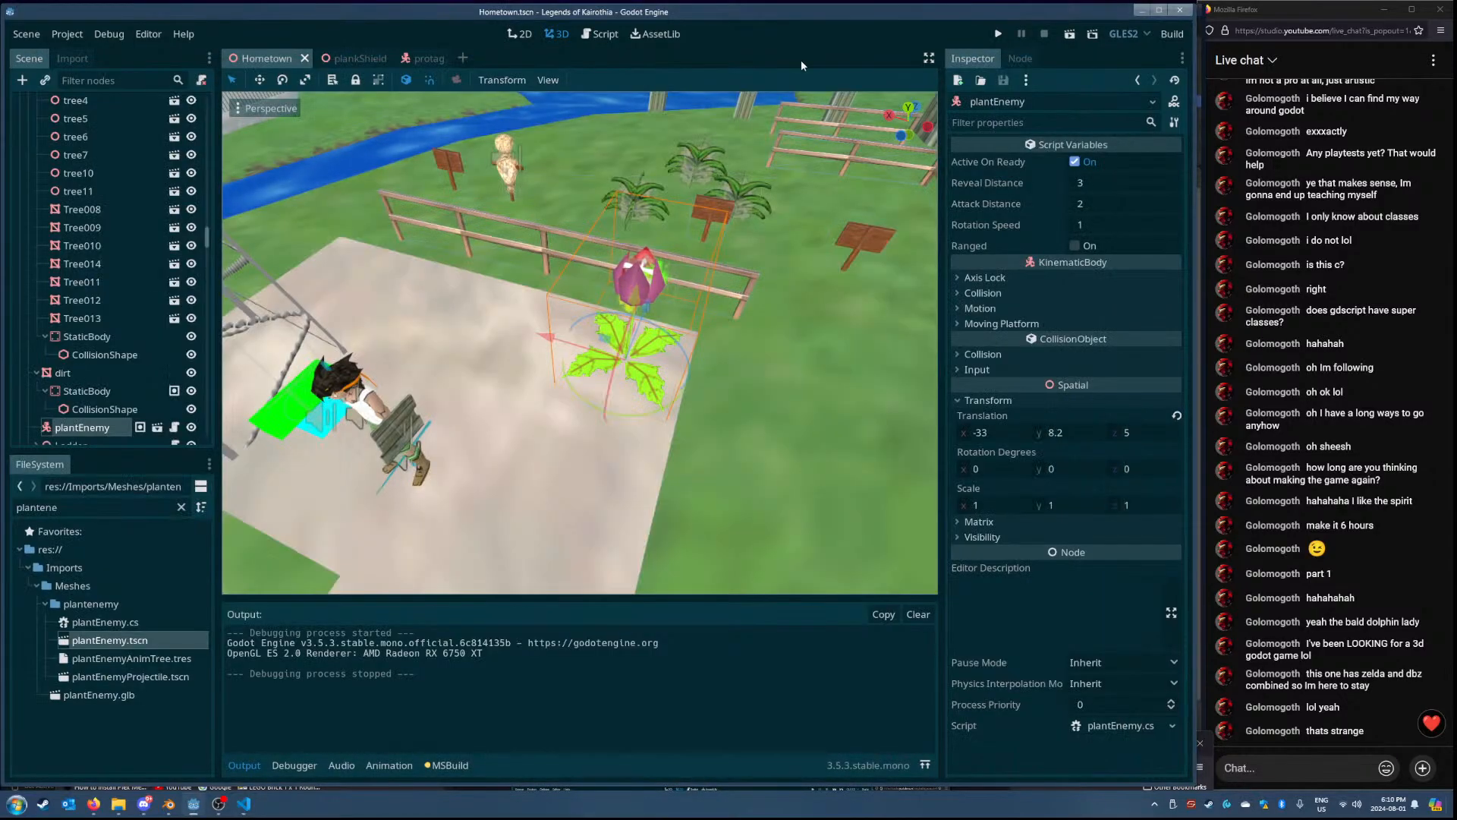
pyautogui.click(354, 57)
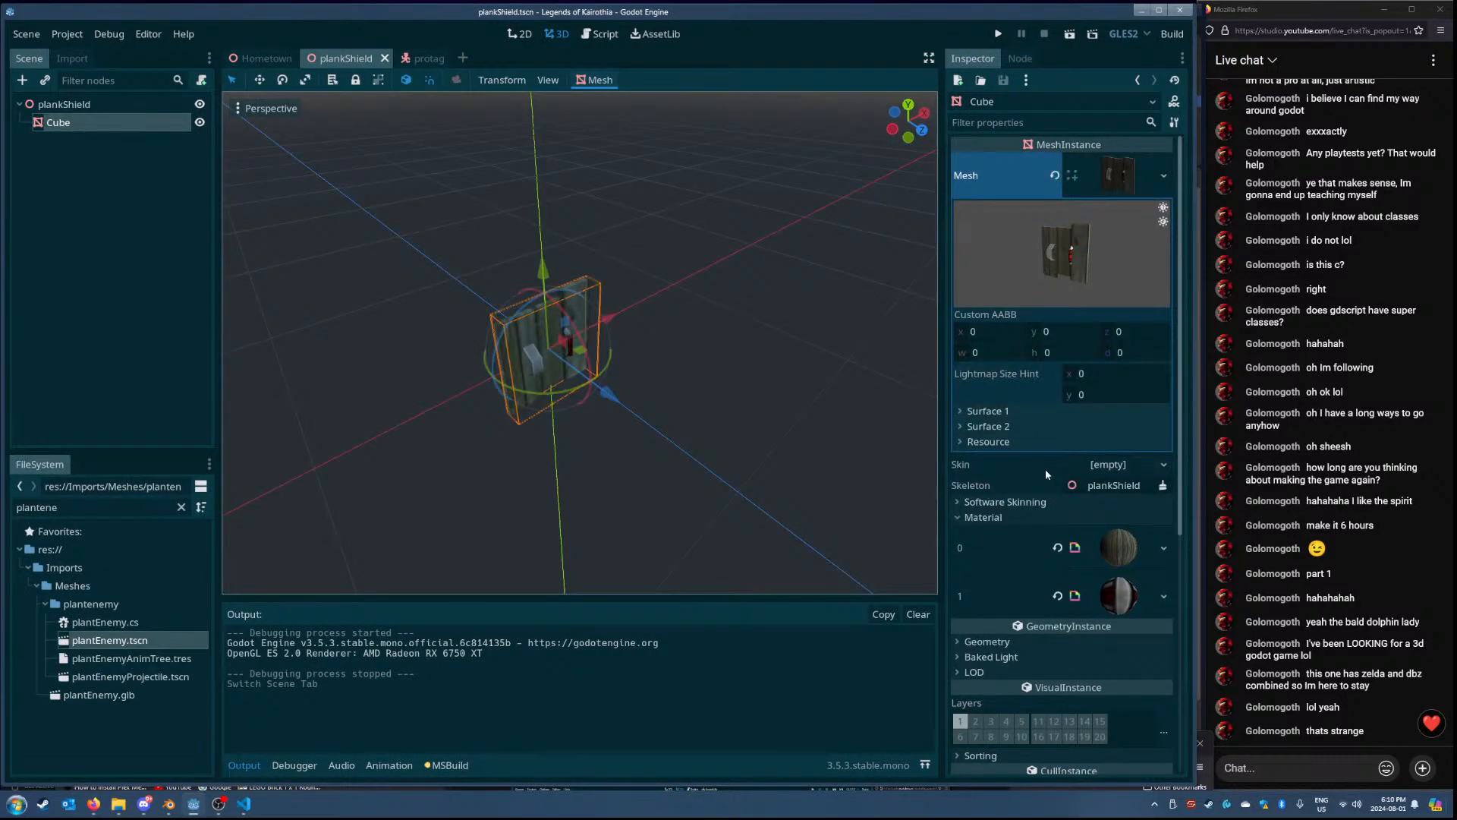
pyautogui.click(421, 56)
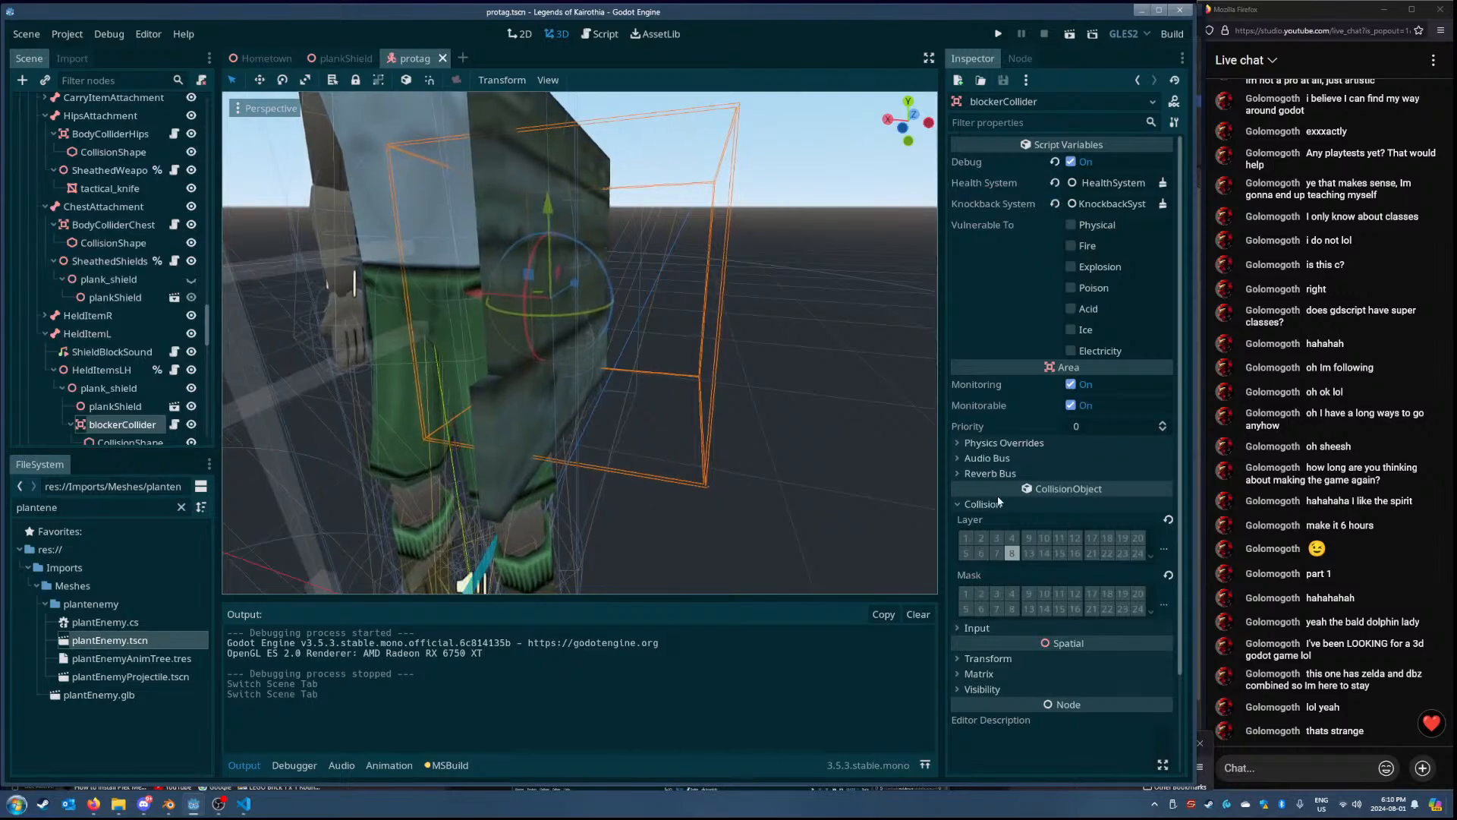
pyautogui.click(1012, 610)
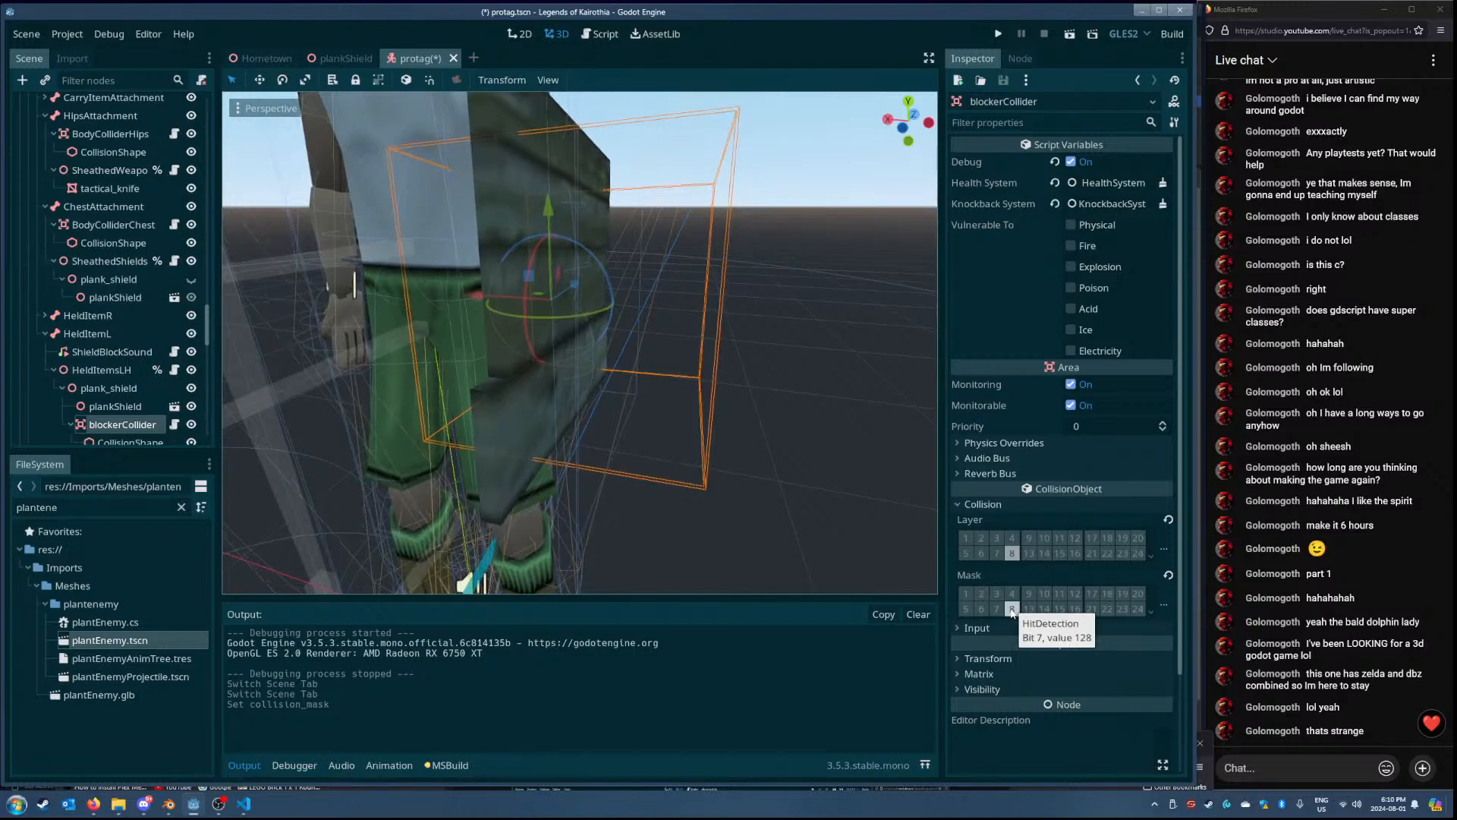
# - Make blockerCollider vulnerable to Physical, Fire, Explosion, Poison, Acid, Ice and Electricity, and save the protag scene
pyautogui.click(1071, 225)
pyautogui.click(1070, 246)
pyautogui.click(1070, 266)
pyautogui.click(1070, 288)
pyautogui.click(1070, 309)
pyautogui.click(1071, 331)
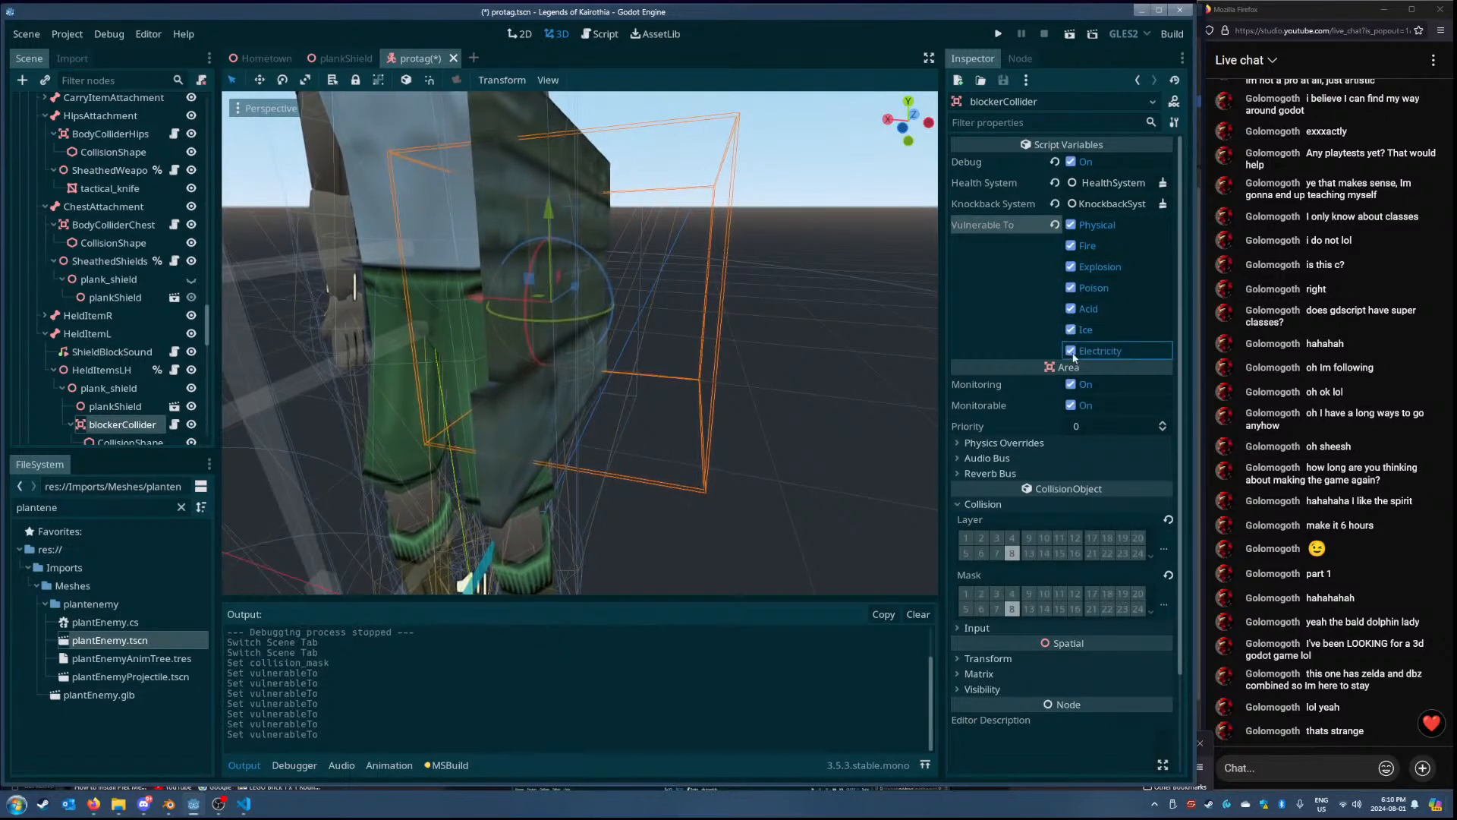
pyautogui.hotkey('ctrl', 's')
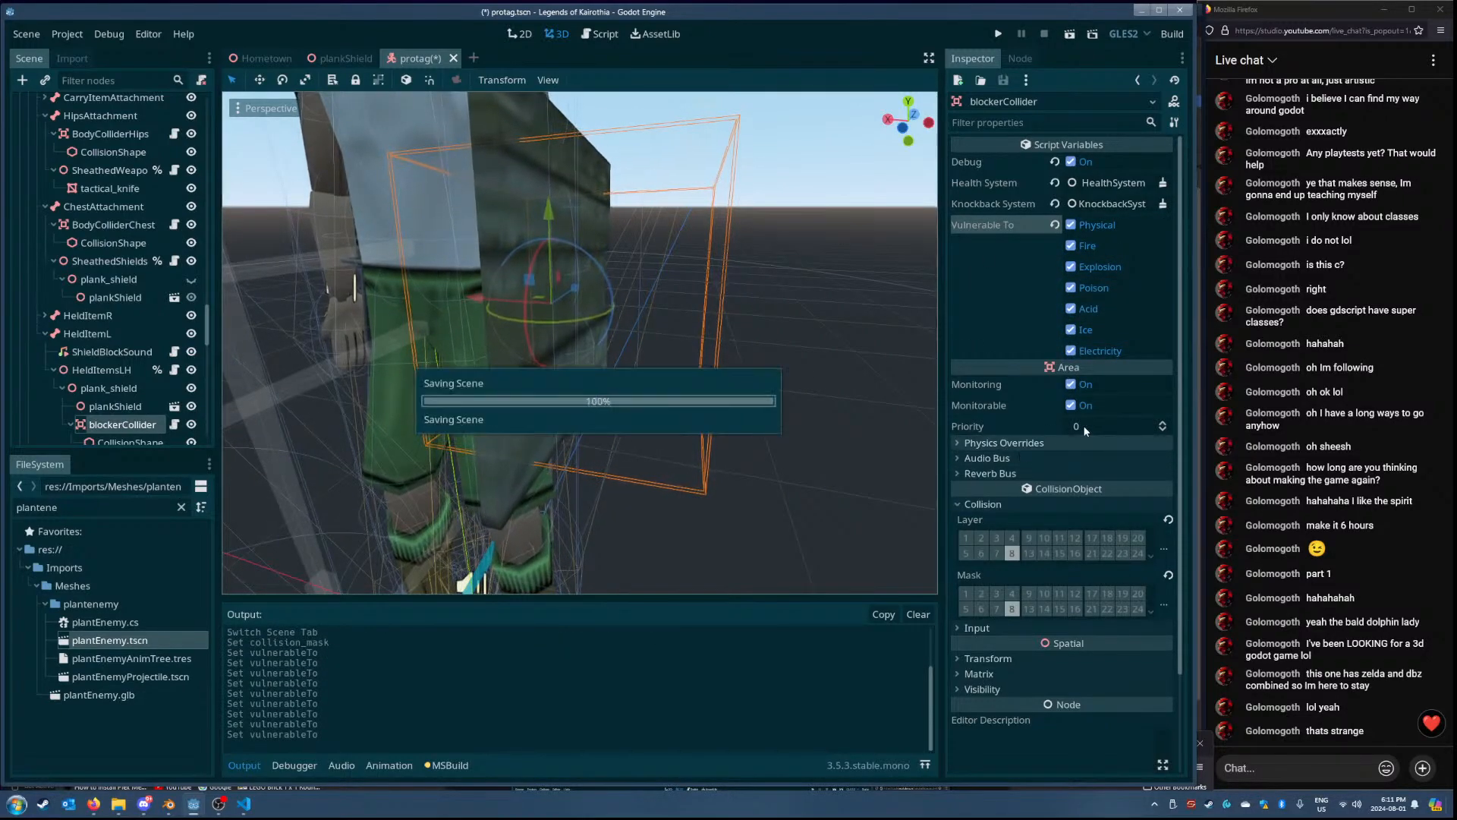
# - Turn off HitDetection in blockerCollider's collision mask and clear all of its Vulnerable To damage types
pyautogui.click(1012, 609)
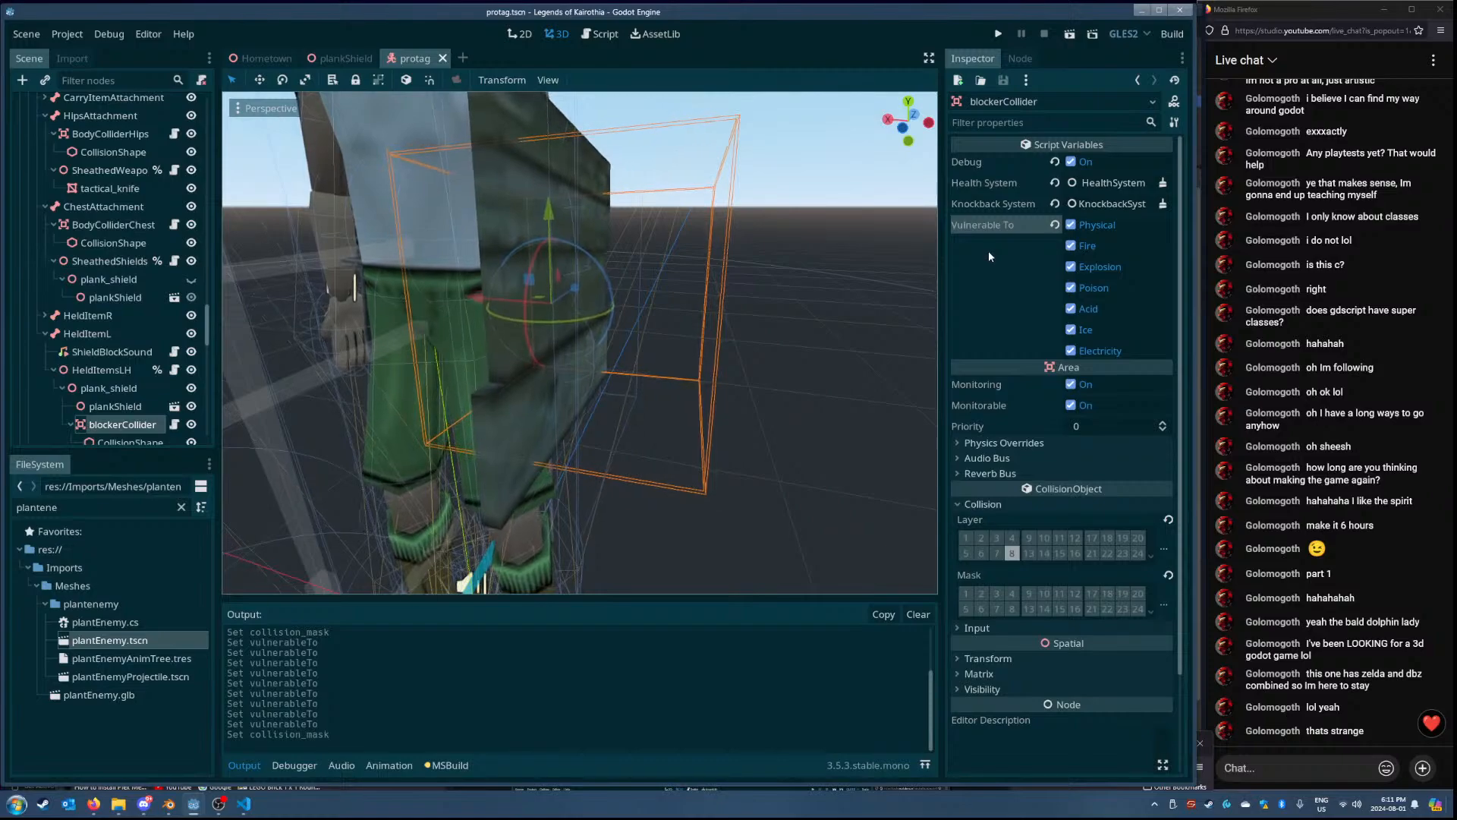
pyautogui.click(1071, 225)
pyautogui.click(1071, 245)
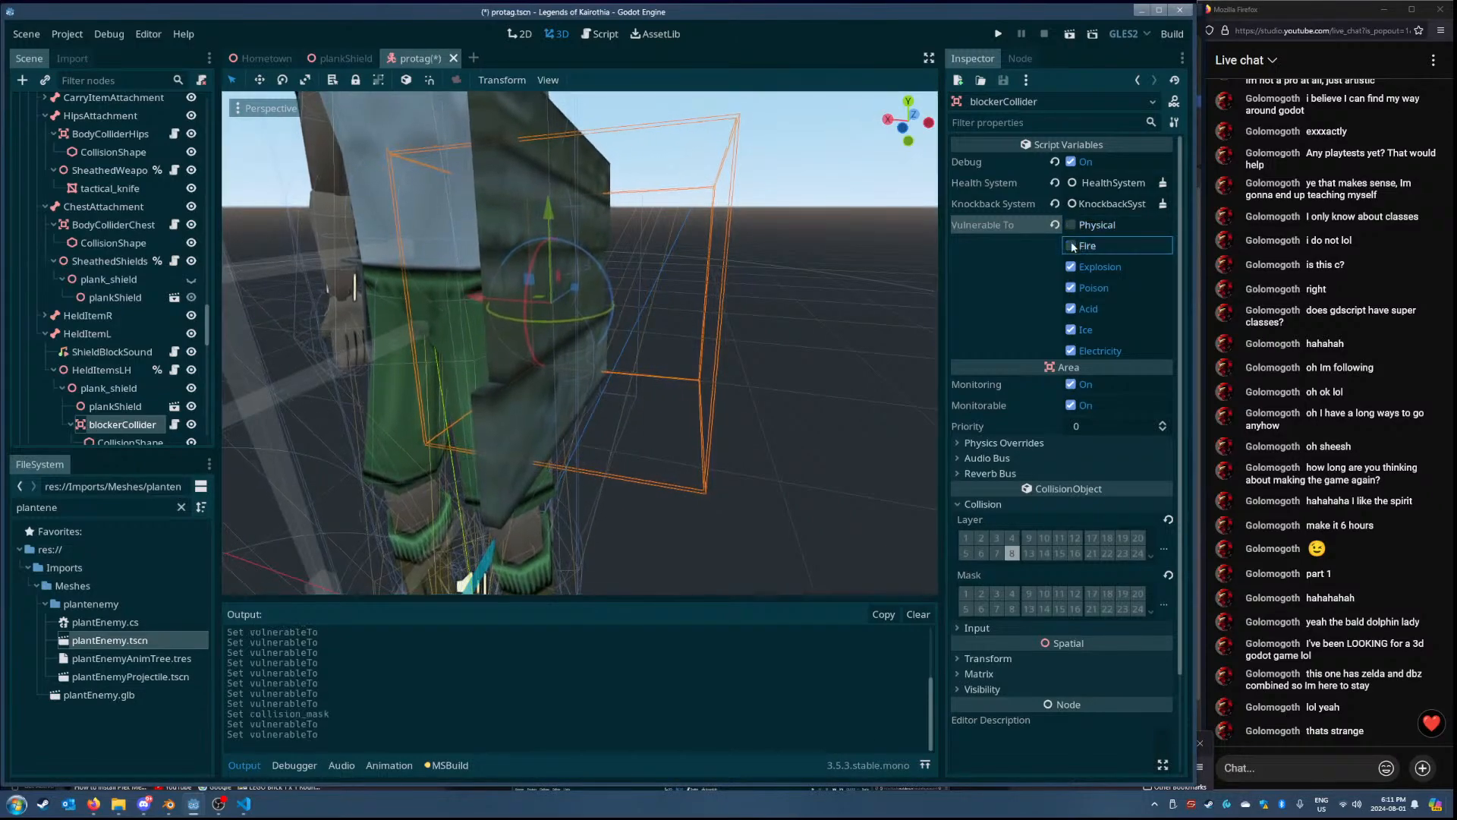
pyautogui.click(1070, 266)
pyautogui.click(1071, 289)
pyautogui.click(1071, 308)
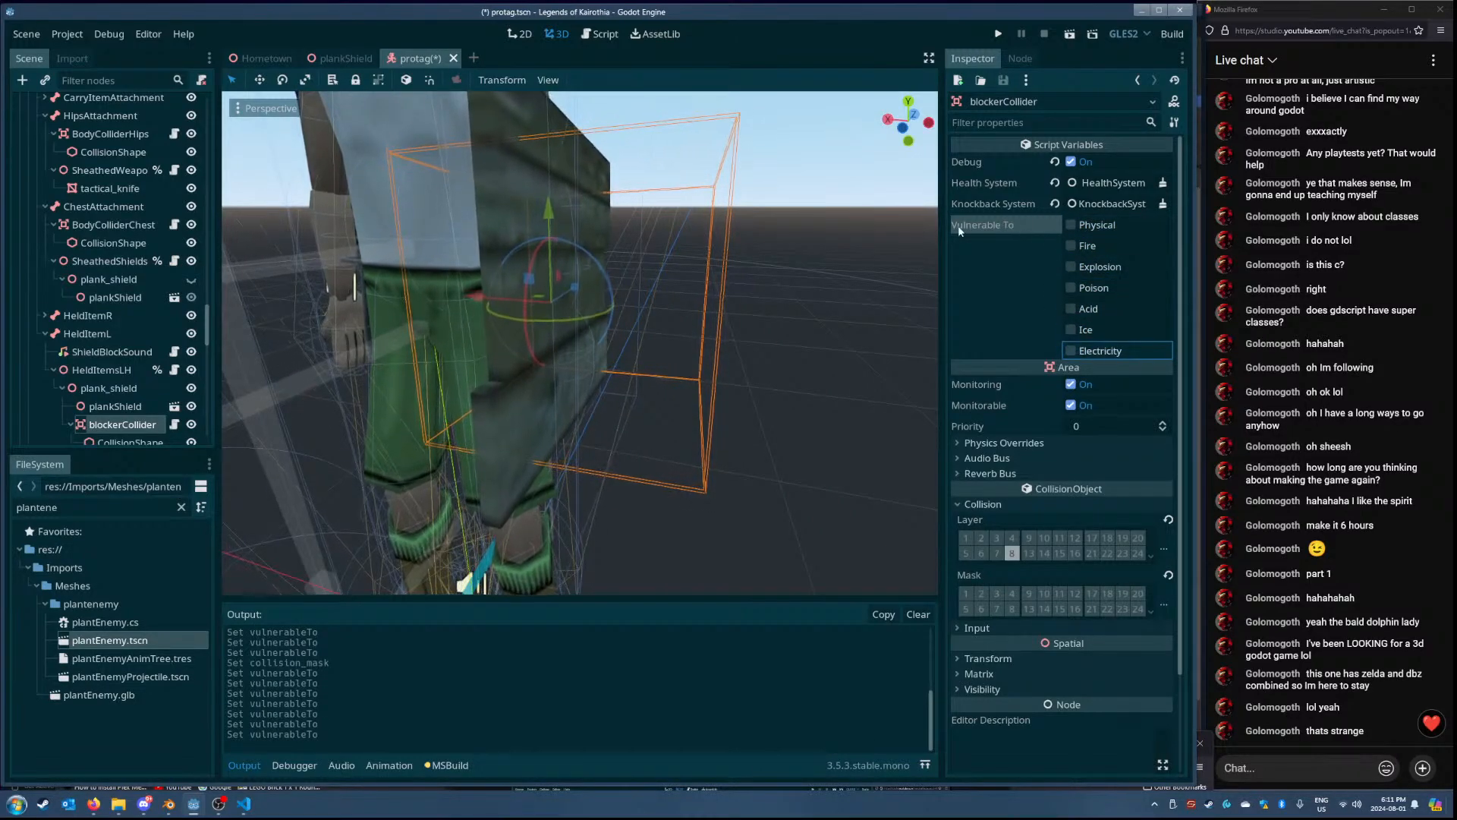
# - Re-enable all seven Vulnerable To damage types on blockerCollider, from Physical through Electricity
pyautogui.click(1071, 224)
pyautogui.click(1071, 245)
pyautogui.click(1071, 267)
pyautogui.click(1071, 288)
pyautogui.click(1071, 308)
pyautogui.click(1071, 329)
pyautogui.click(1071, 350)
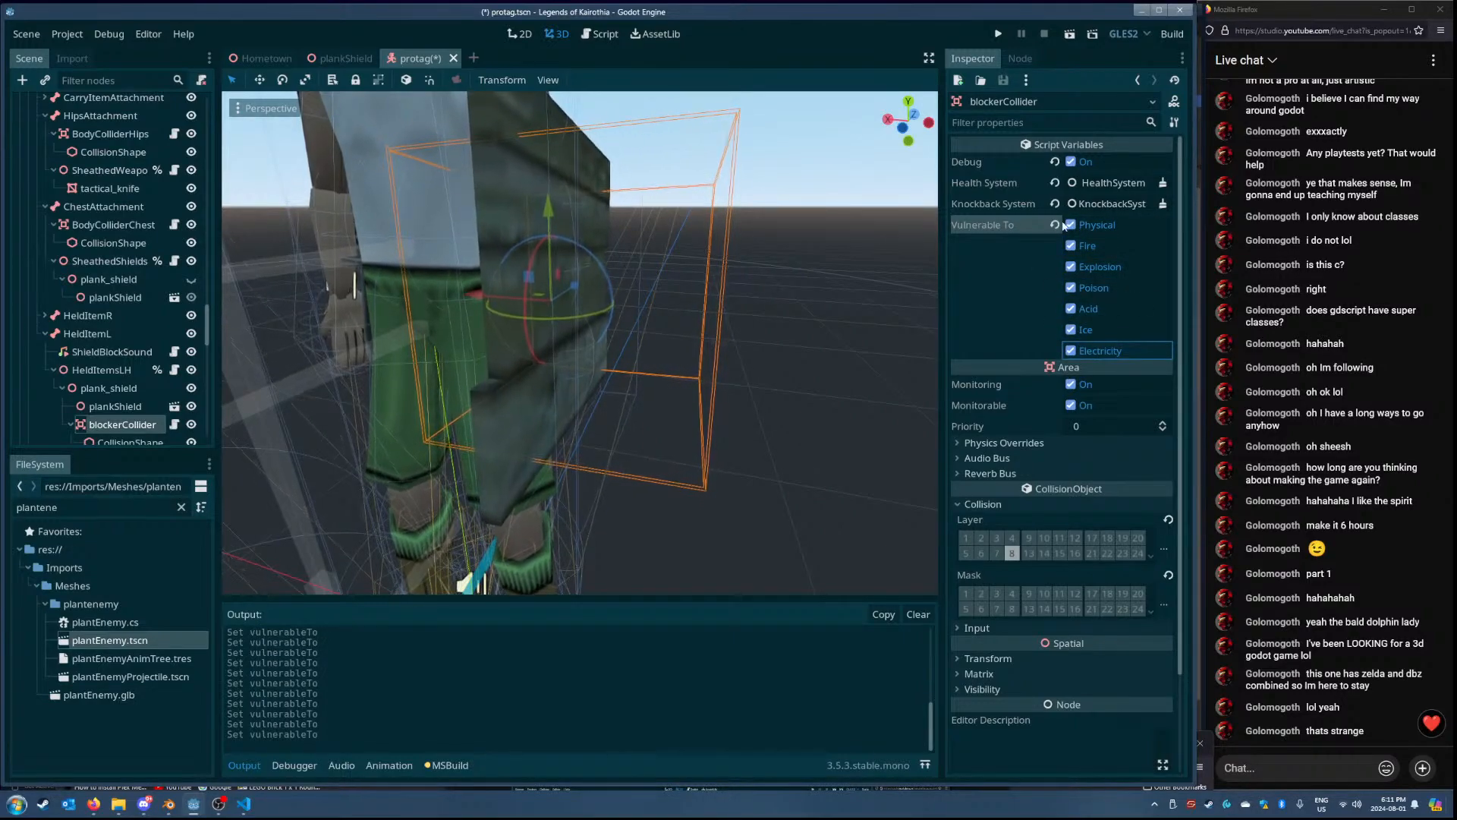
# - Run the Hometown scene and enlarge the game window while keeping the output log in view
pyautogui.click(273, 58)
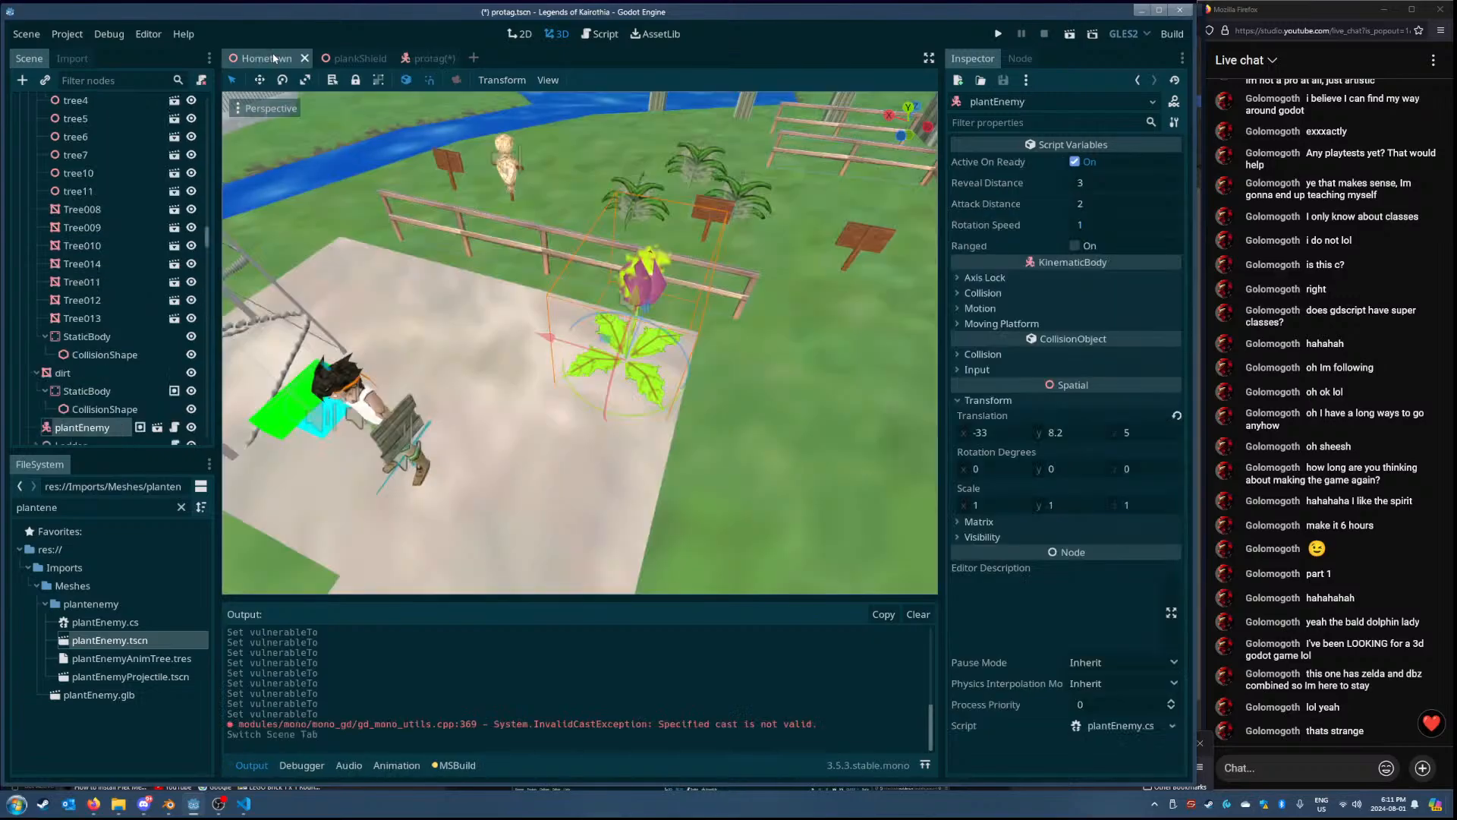
pyautogui.click(1063, 38)
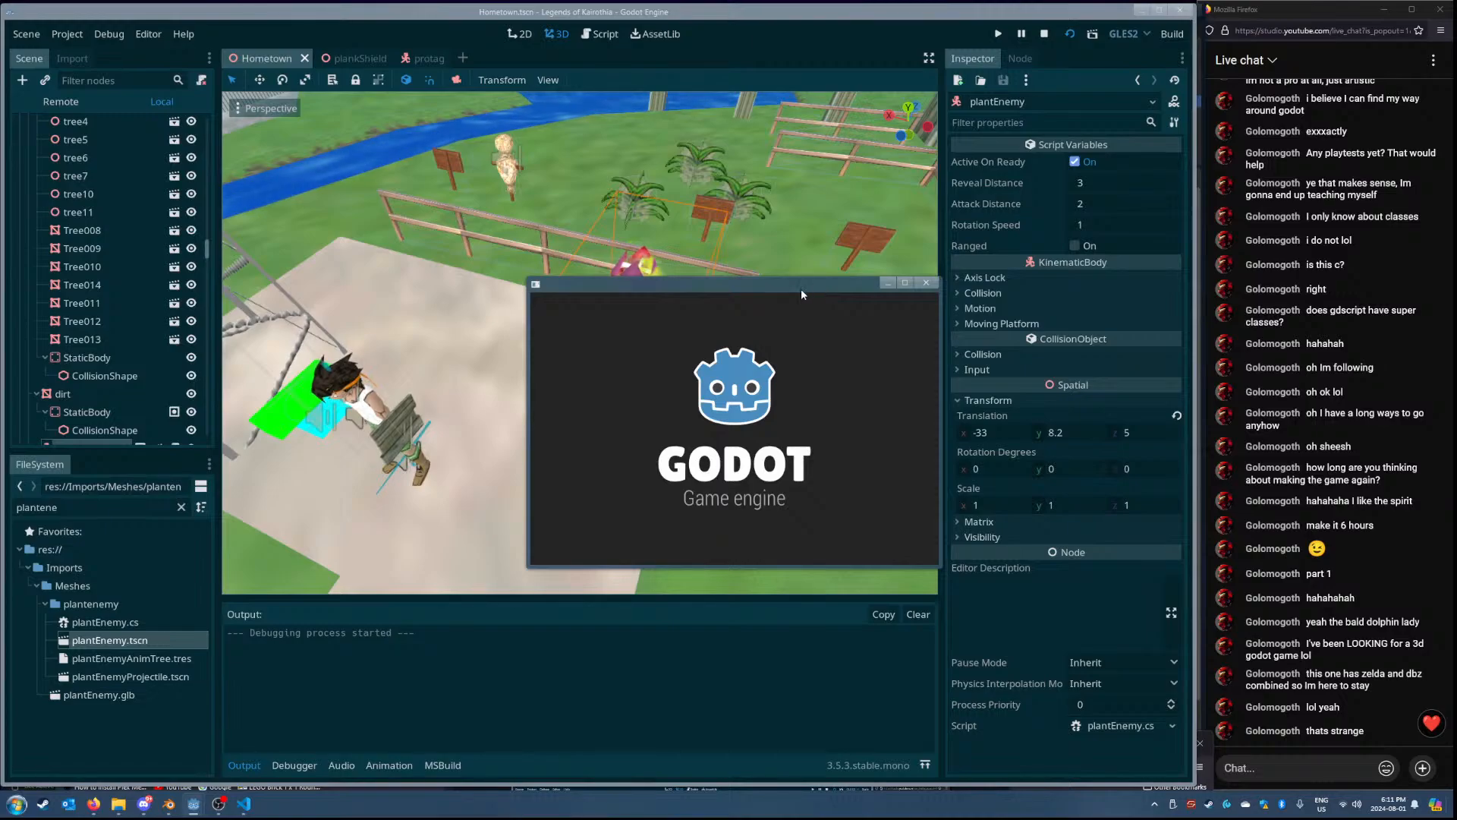
pyautogui.moveTo(800, 288); pyautogui.dragTo(463, 75)
pyautogui.moveTo(611, 362); pyautogui.dragTo(999, 610)
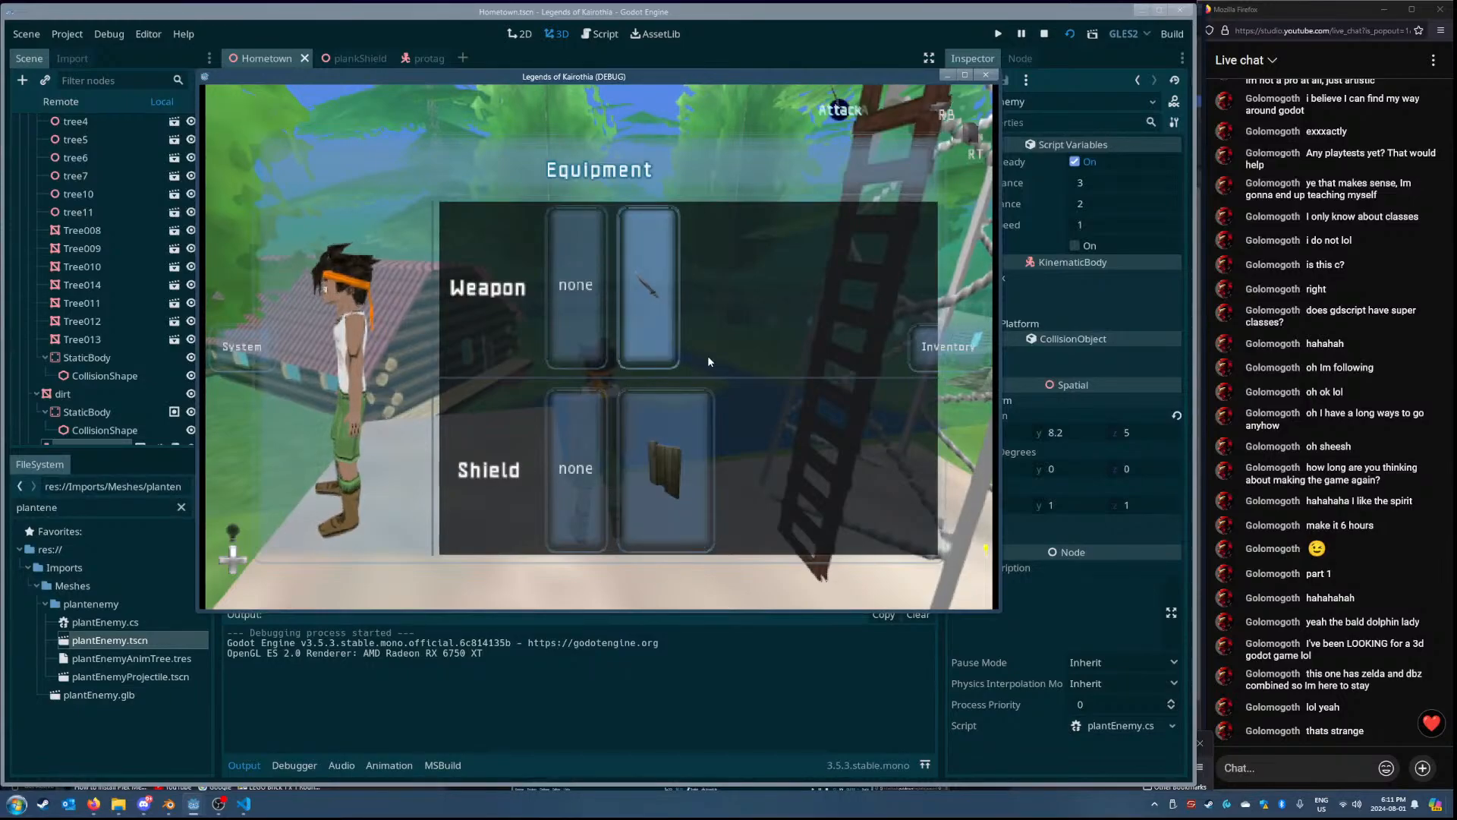
# - Leave the equipment menu, test shield blocking against the plant enemy while watching the output, and close the game
pyautogui.press('Escape')
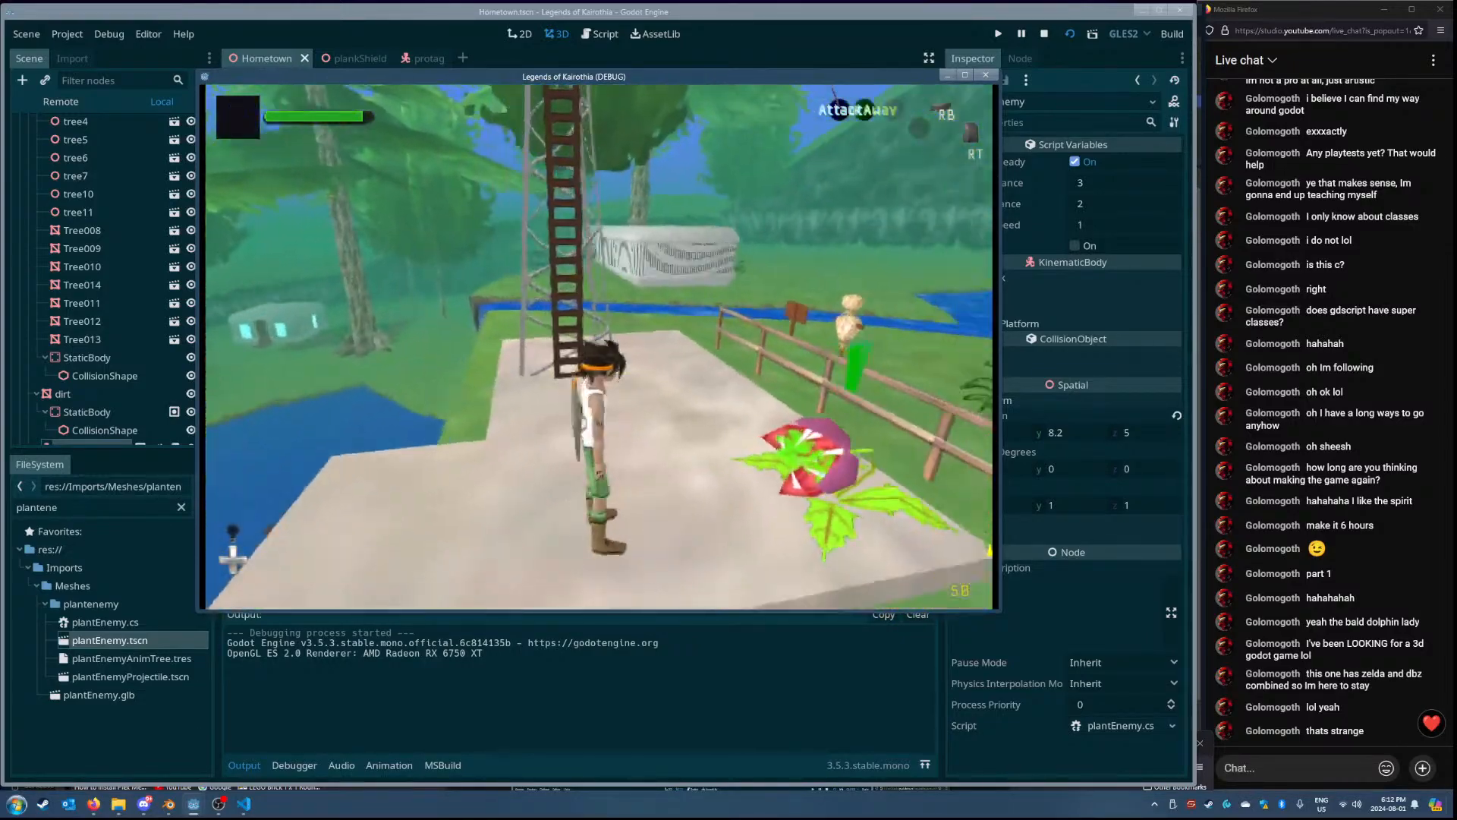
pyautogui.press('Escape')
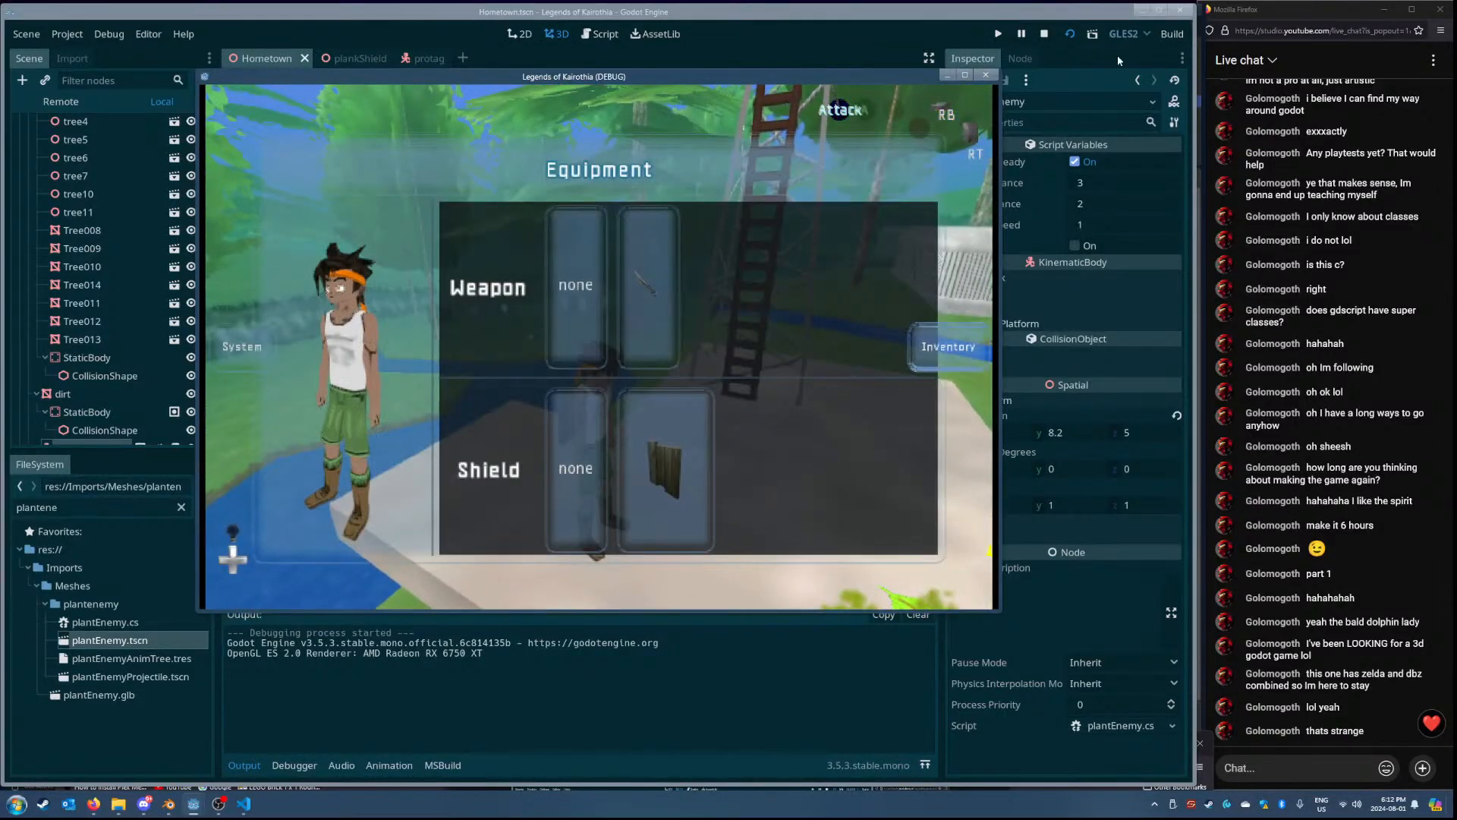
pyautogui.click(985, 74)
# - Turn HitDetection back on in blockerCollider's collision mask in the protag scene and save
pyautogui.click(243, 804)
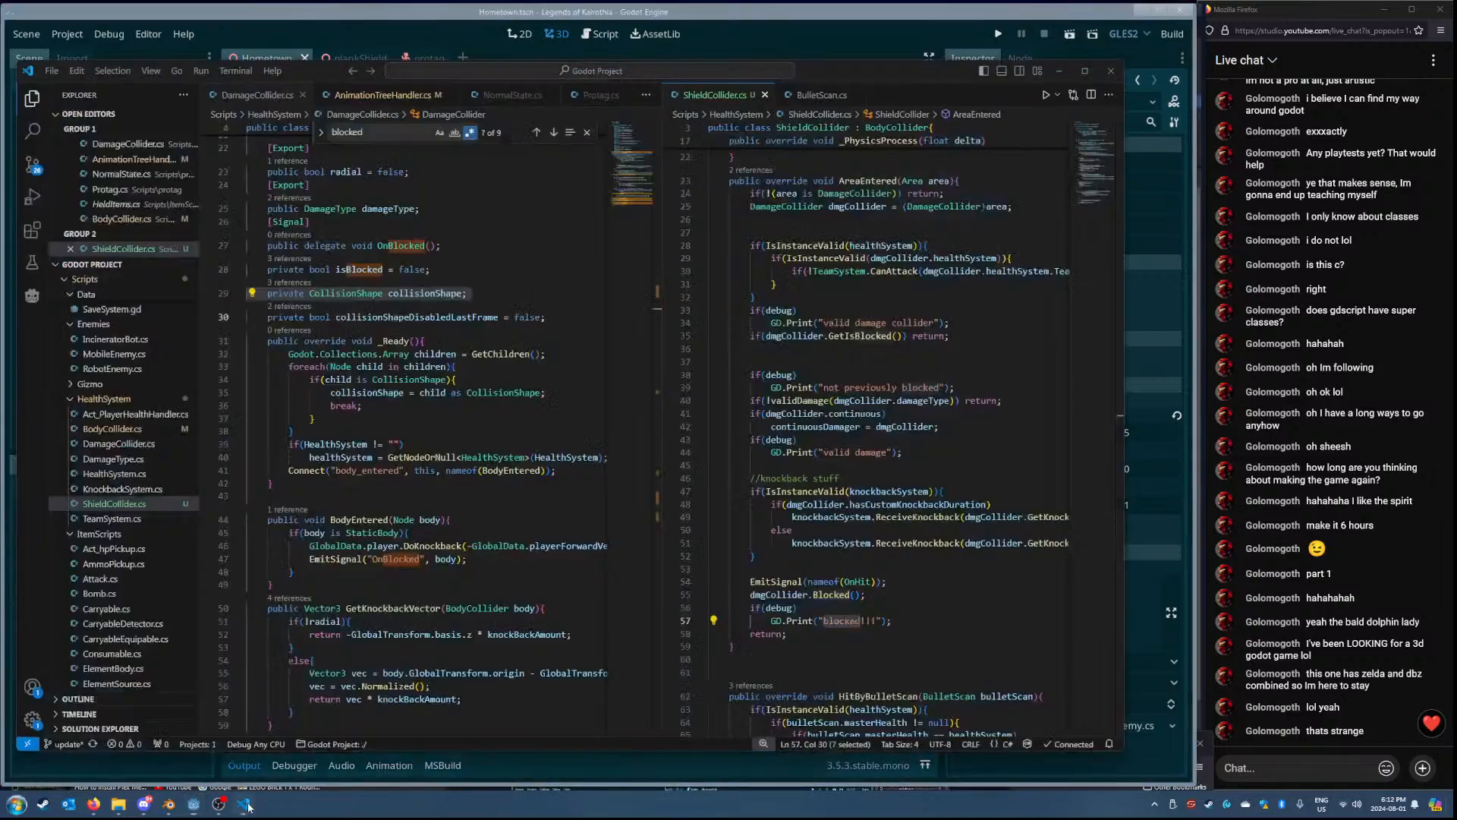
pyautogui.click(1189, 389)
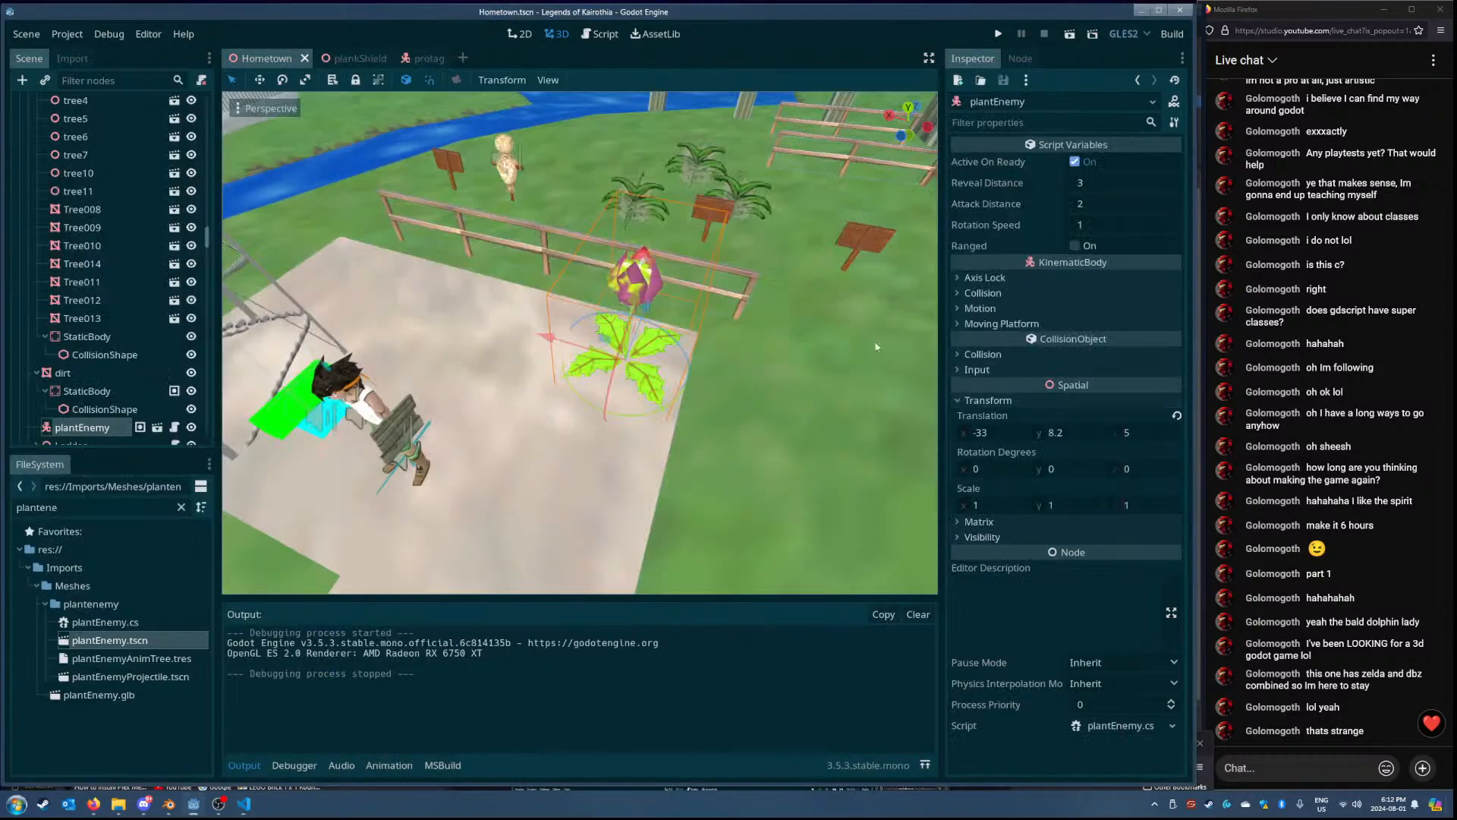
pyautogui.click(419, 59)
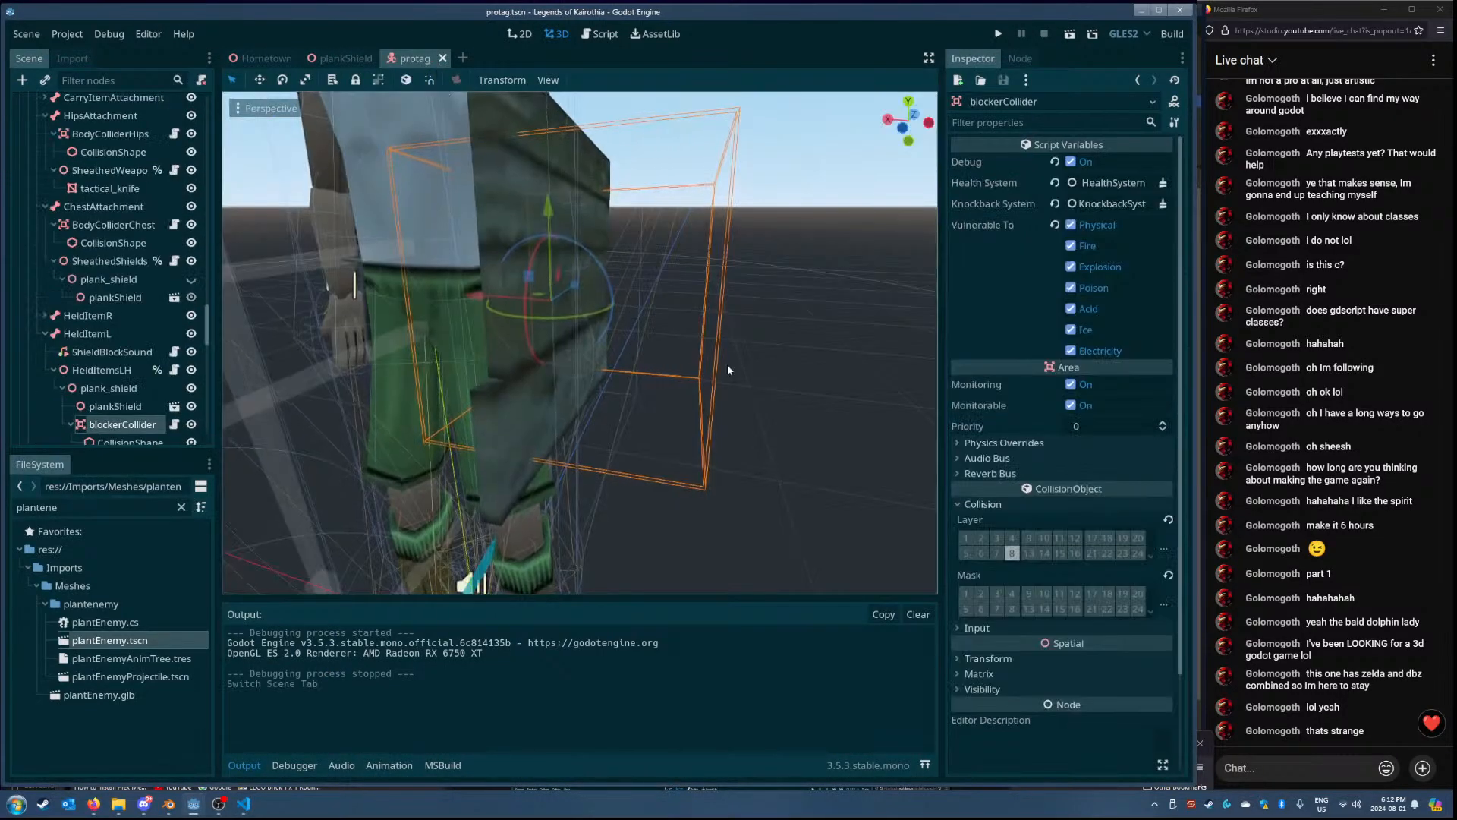
pyautogui.click(1012, 609)
pyautogui.hotkey('ctrl', 's')
# - Run Hometown again with the updated collision mask, test the shield outside the equipment menu, and close the game
pyautogui.click(267, 58)
pyautogui.click(1069, 37)
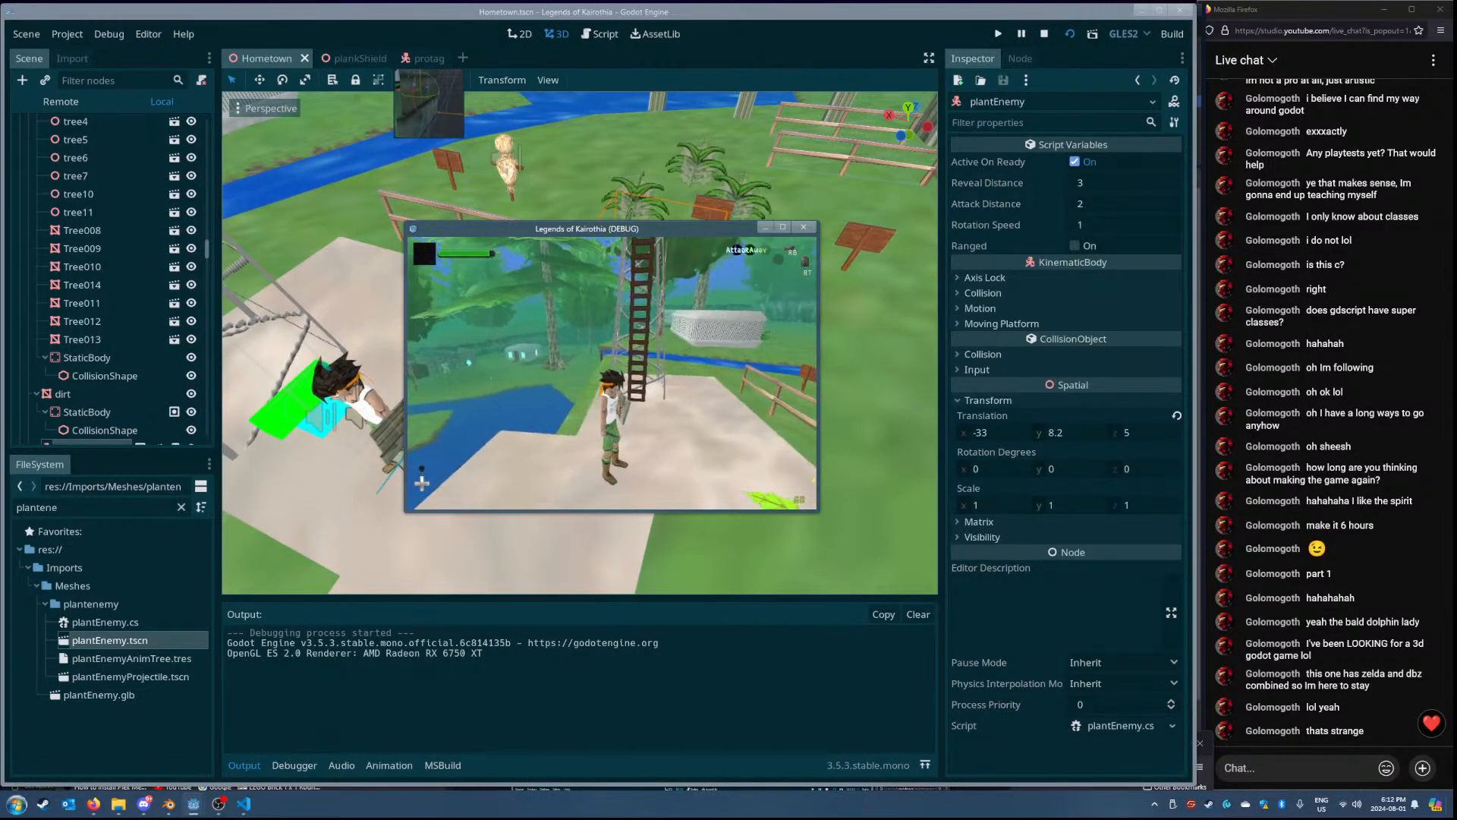
pyautogui.press('Escape')
pyautogui.click(803, 226)
# - Switch to VS Code, add GD.Print("asfda;flkej;lkfdsa;lfjdas;k"); as the first line of AreaEntered in ShieldCollider.cs, and save
pyautogui.hotkey('alt', 'Tab')
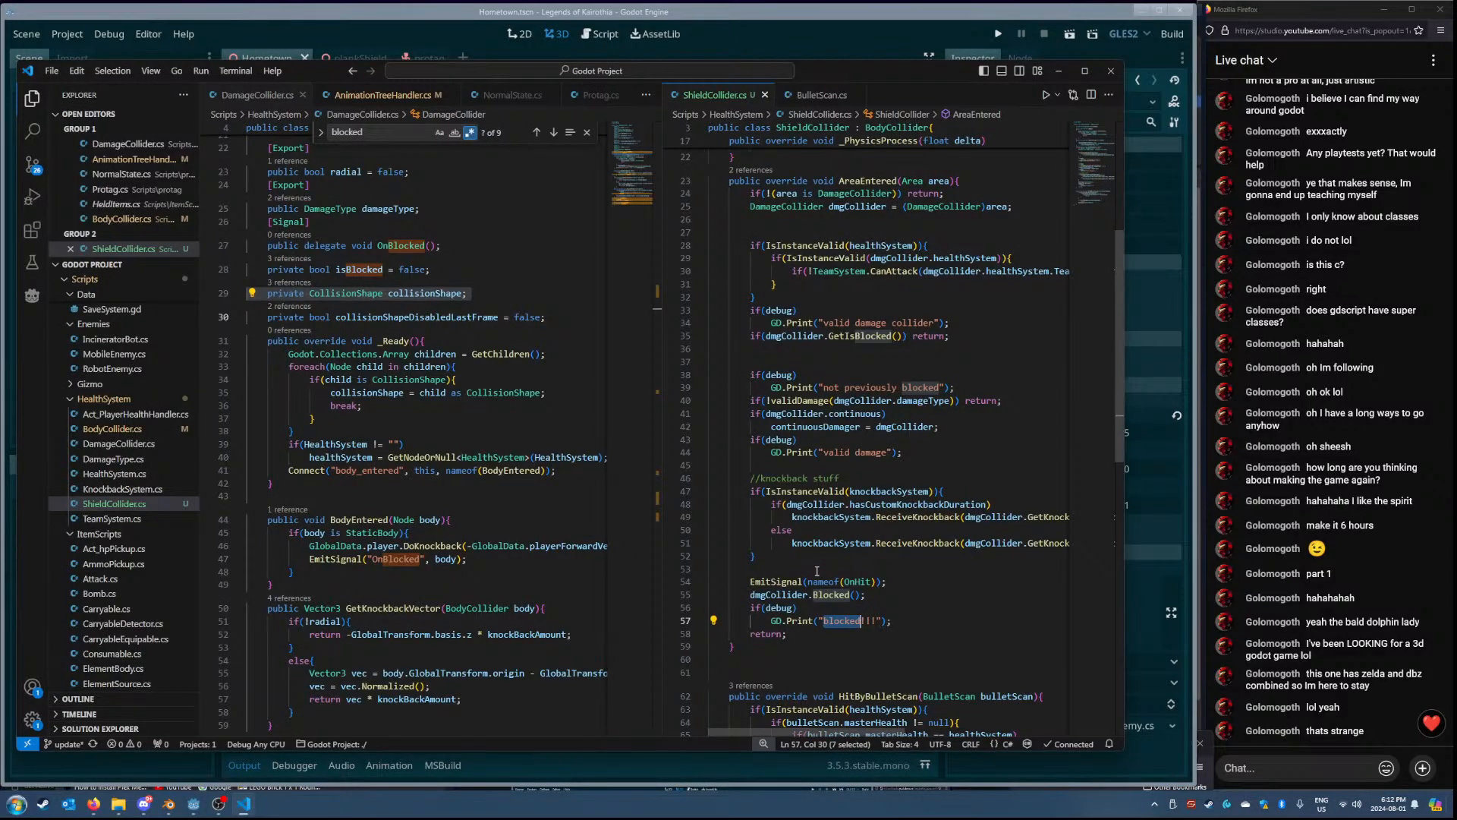
pyautogui.scroll(3, 816, 571)
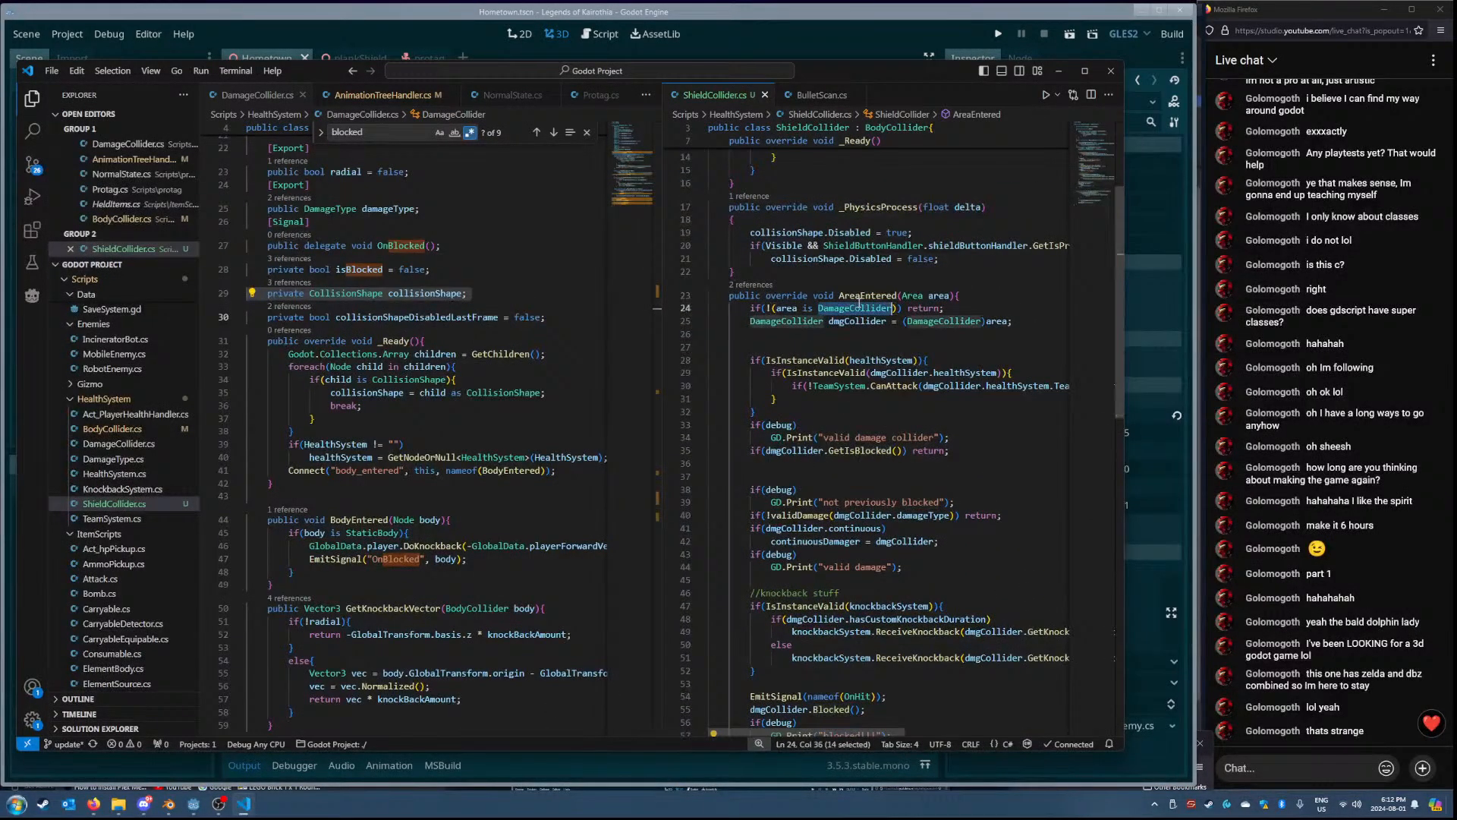
pyautogui.doubleClick(869, 295)
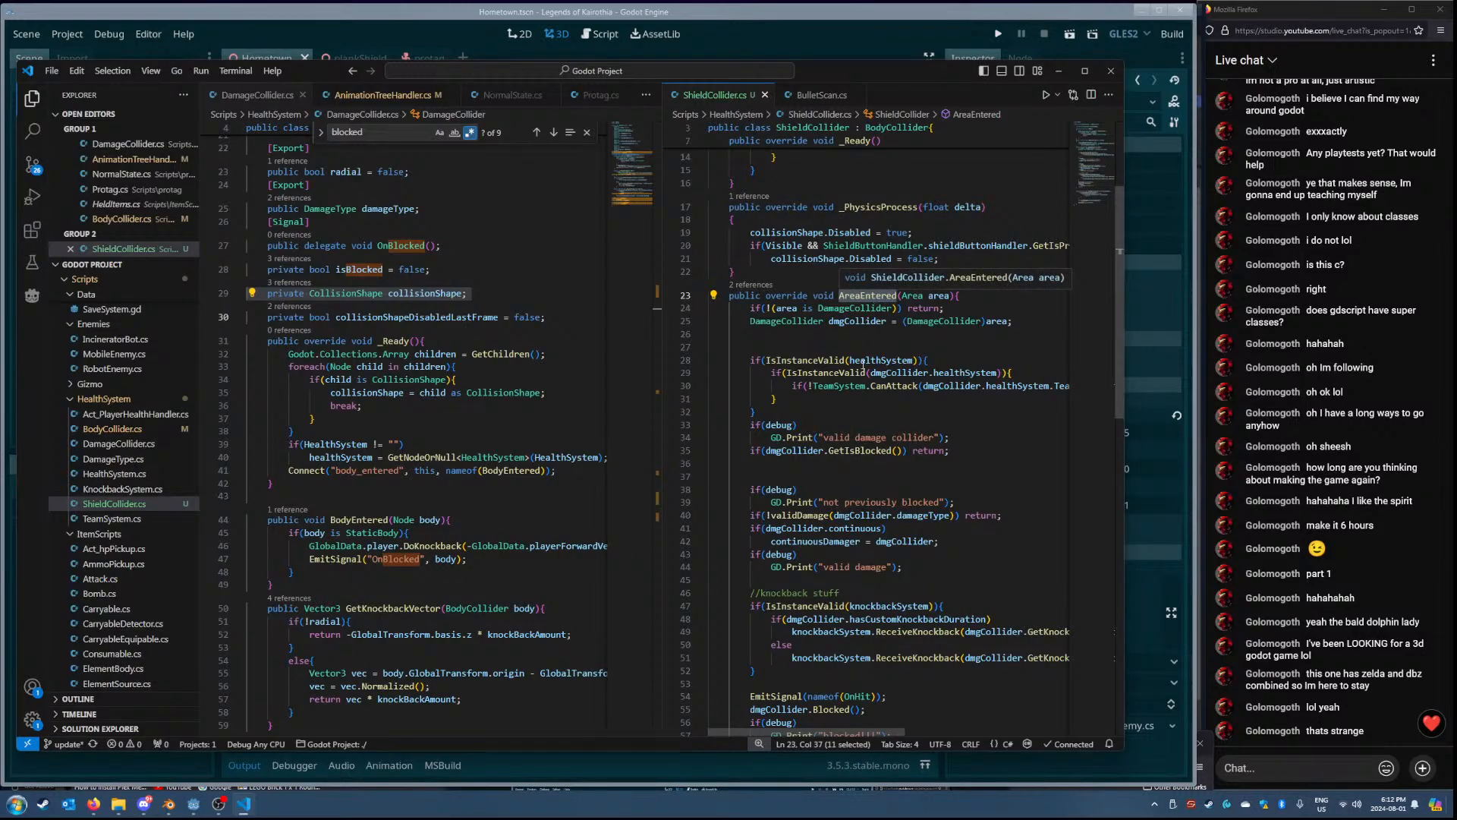
pyautogui.scroll(4, 858, 439)
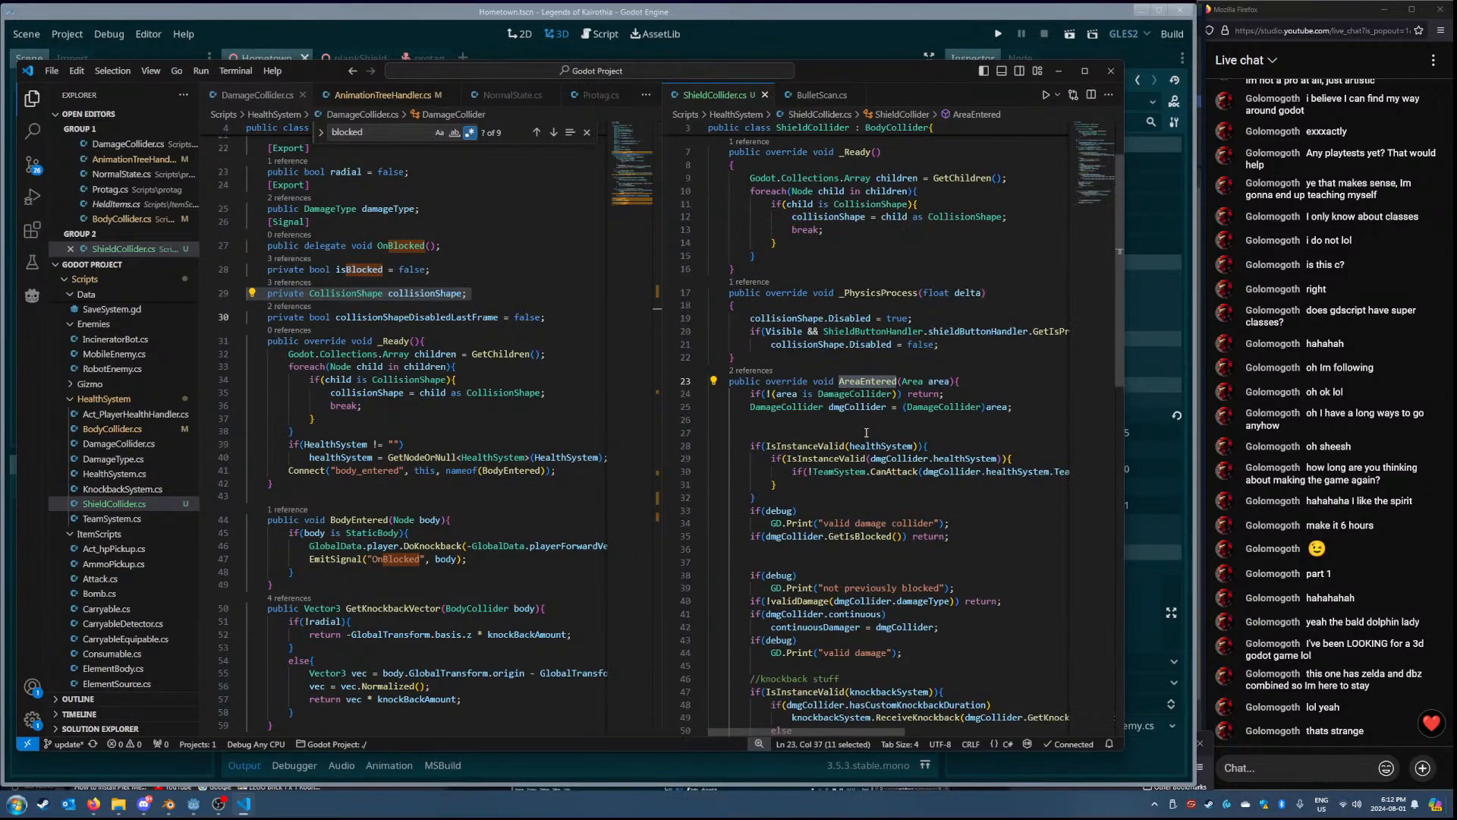
pyautogui.scroll(-2, 861, 415)
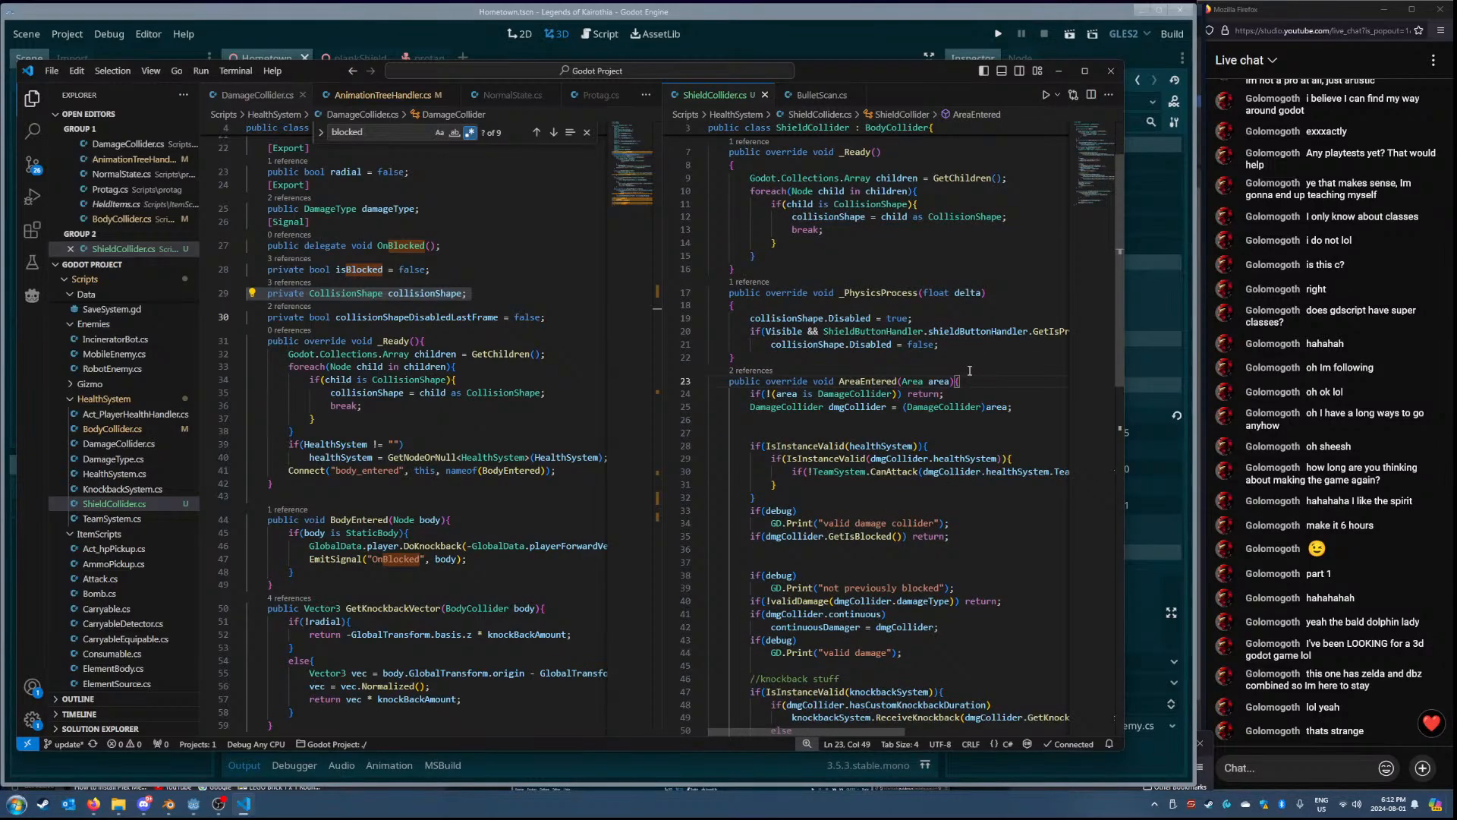
pyautogui.press('Return')
pyautogui.write('GD.')
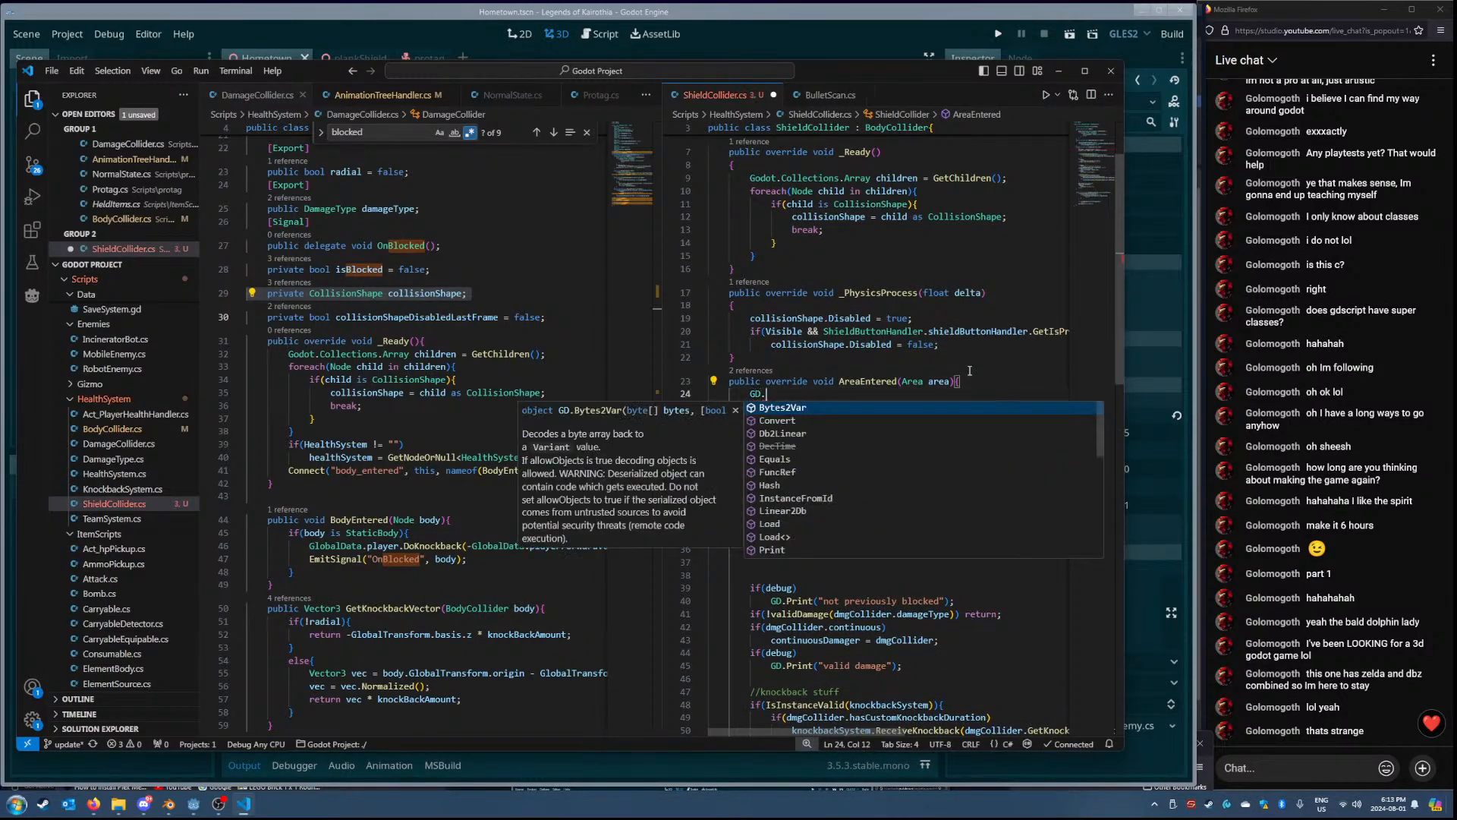
pyautogui.write('Print("asfda')
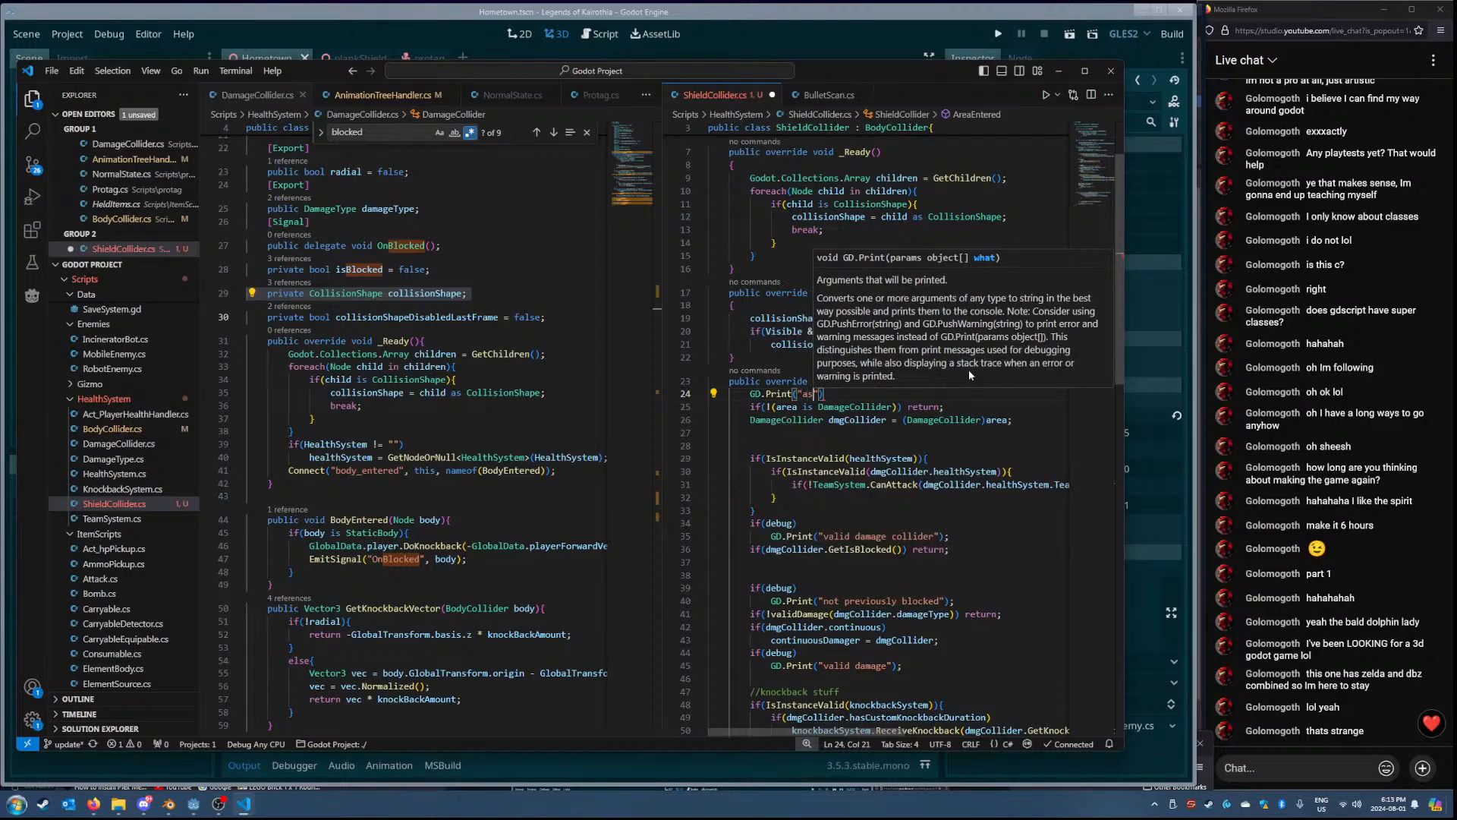
pyautogui.write(';flkaj;lkfdsa;lfjdas;k");')
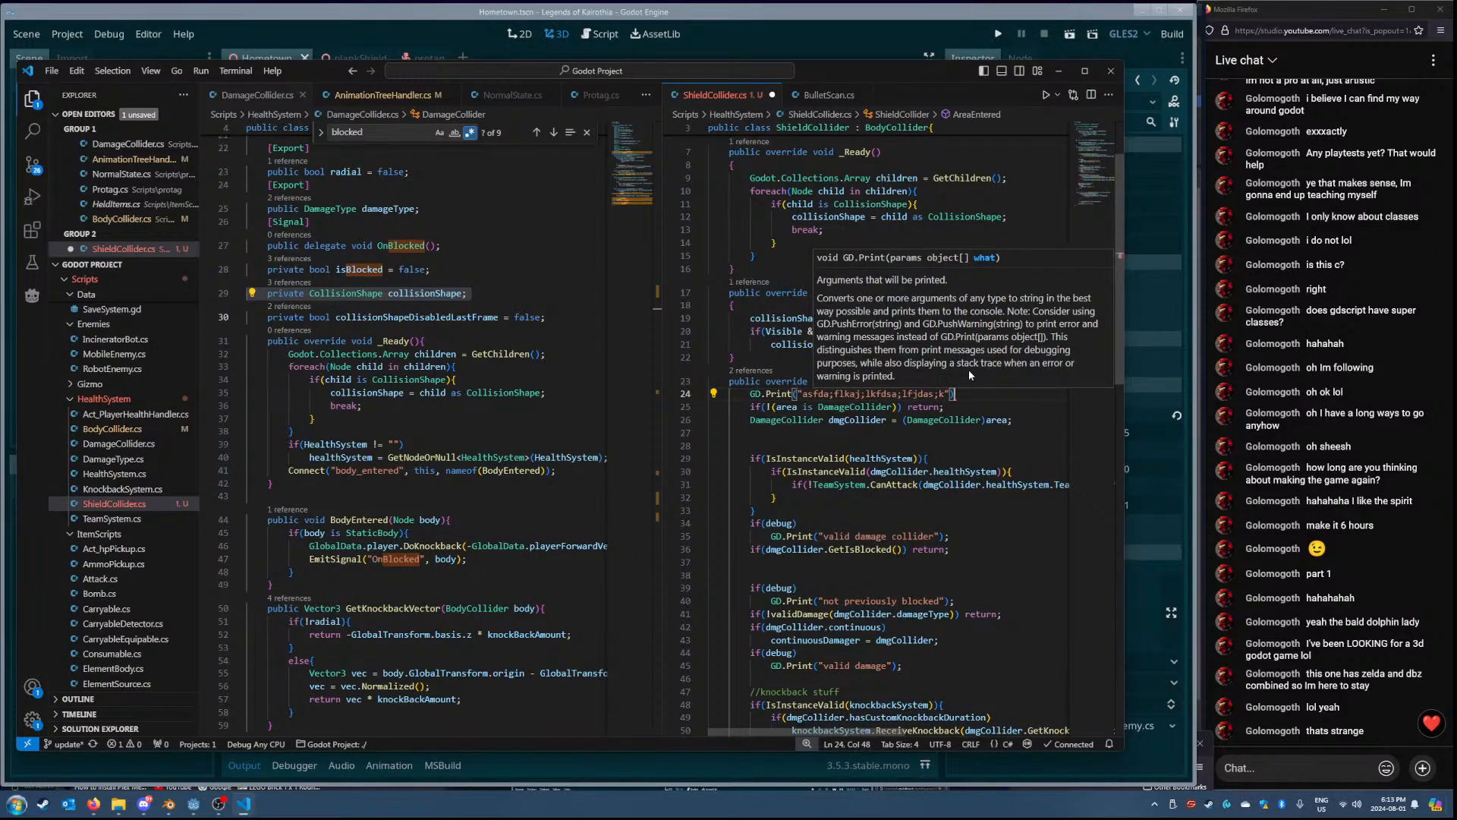
pyautogui.hotkey('ctrl', 's')
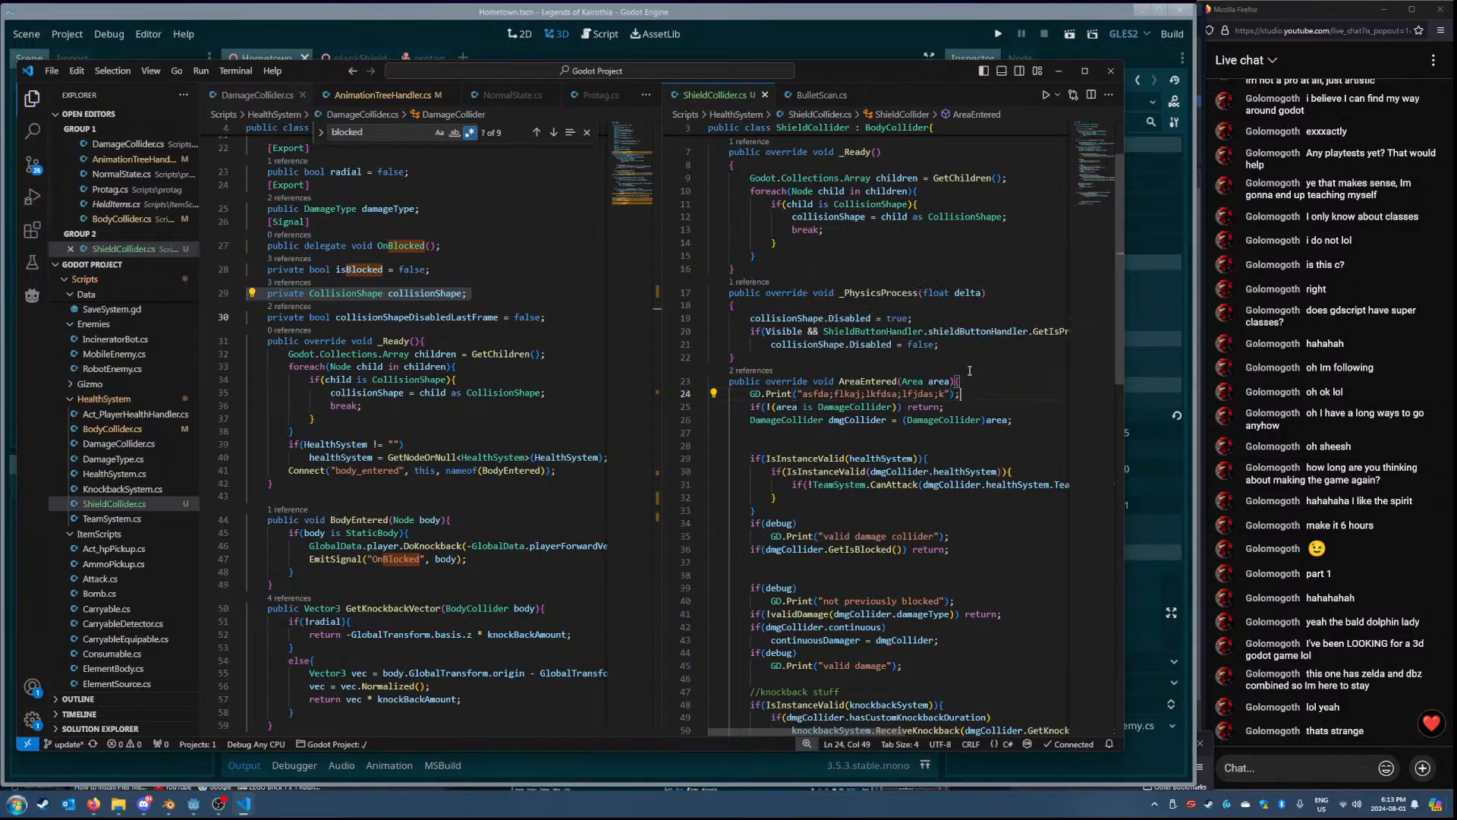
# - Return to Godot's protag scene and check which script is assigned to blockerCollider
pyautogui.click(830, 30)
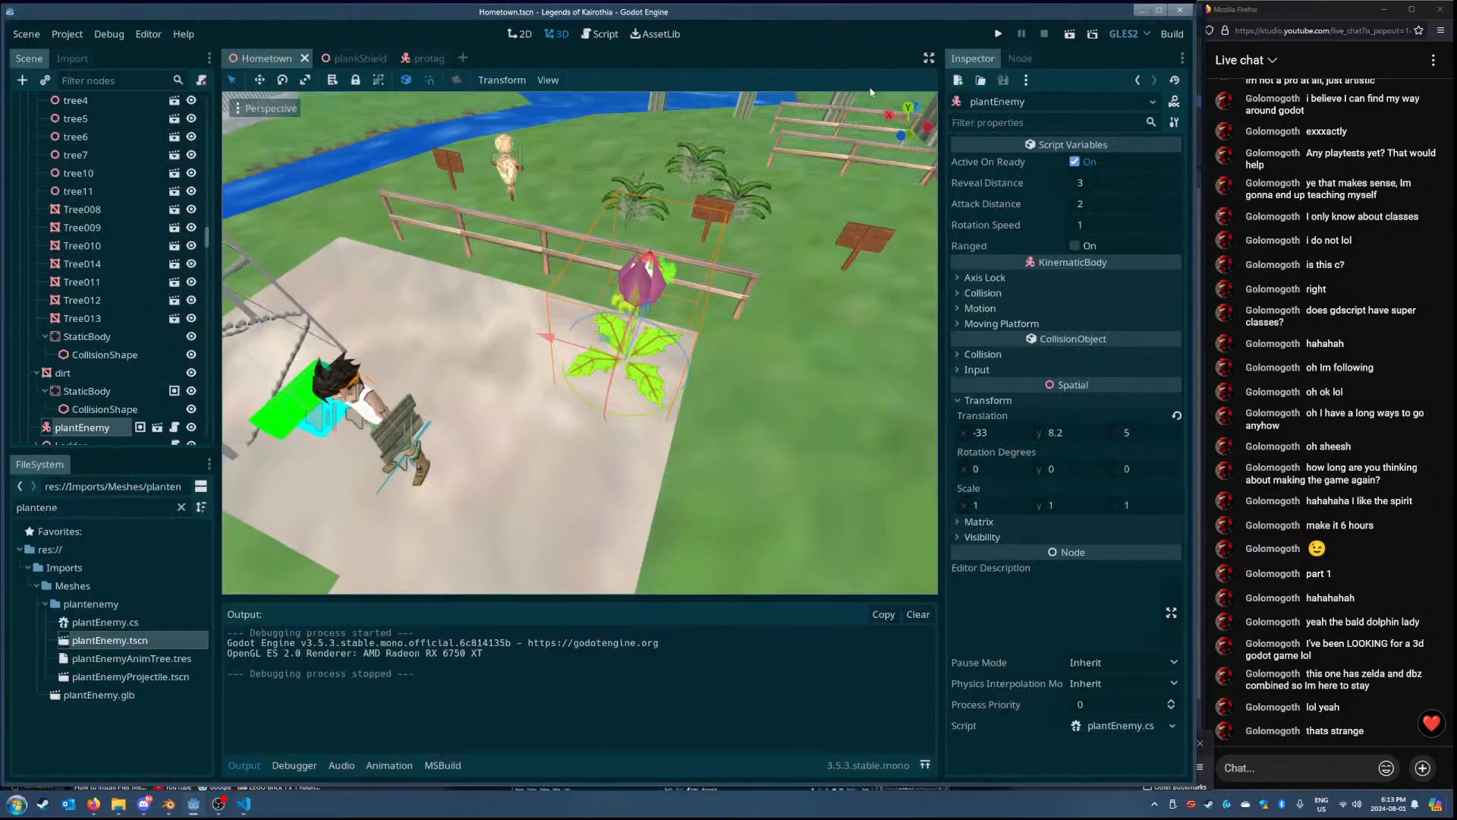
pyautogui.click(437, 58)
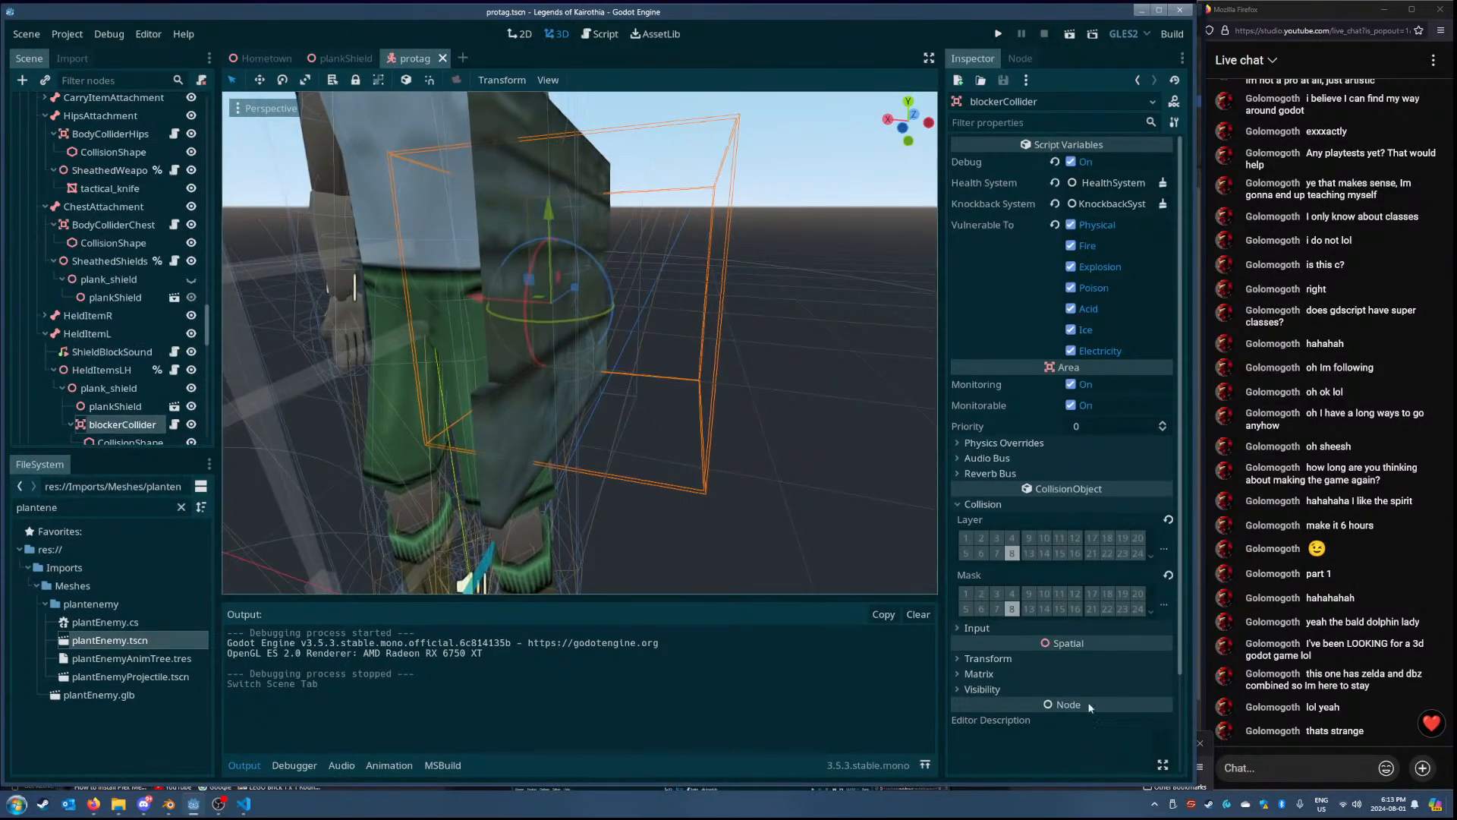
pyautogui.scroll(-3, 1052, 574)
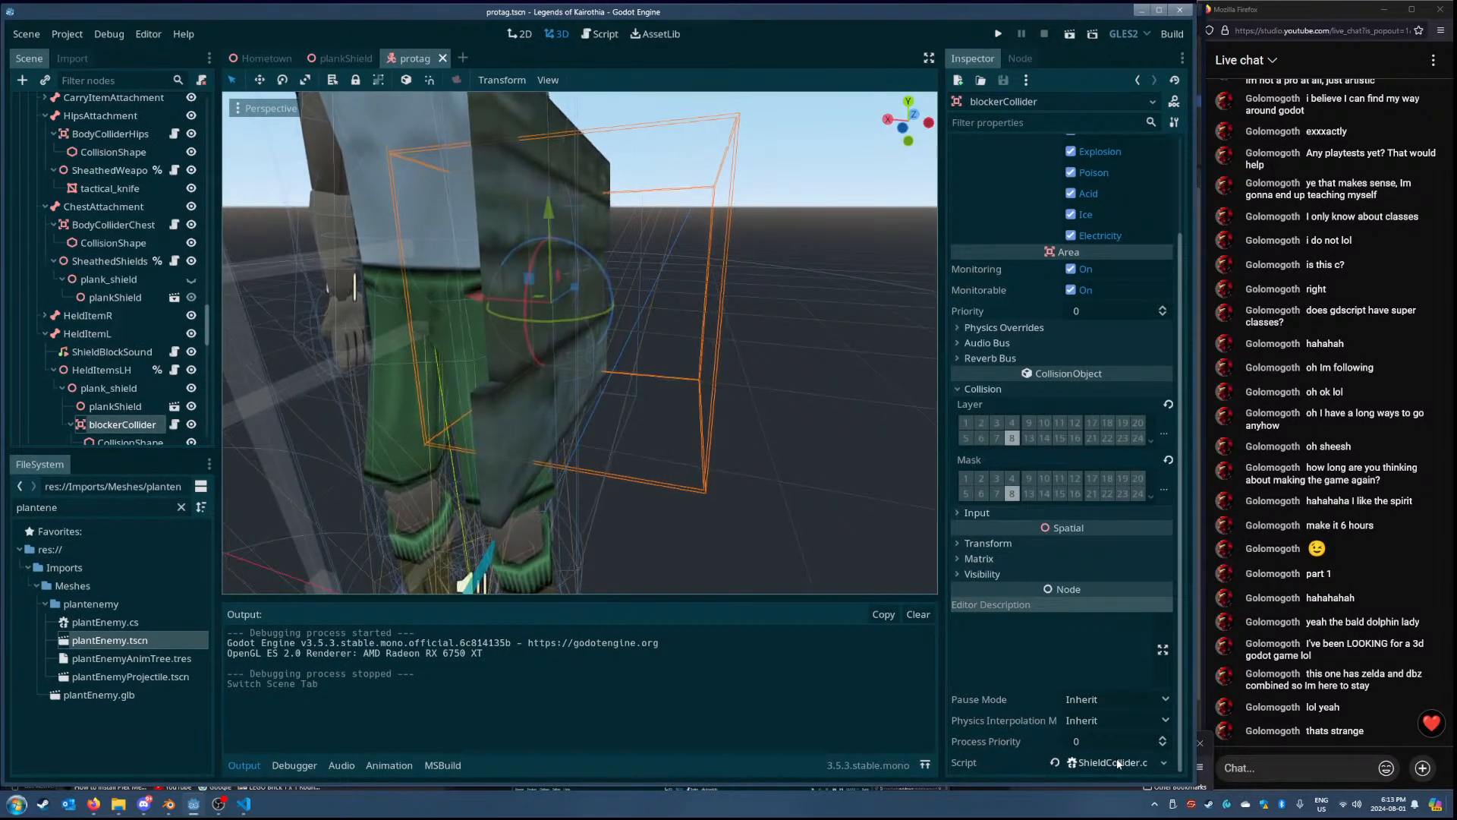
# - Inspect the box shape under blockerCollider and the collider's own settings and placement on the character
pyautogui.scroll(-2, 125, 405)
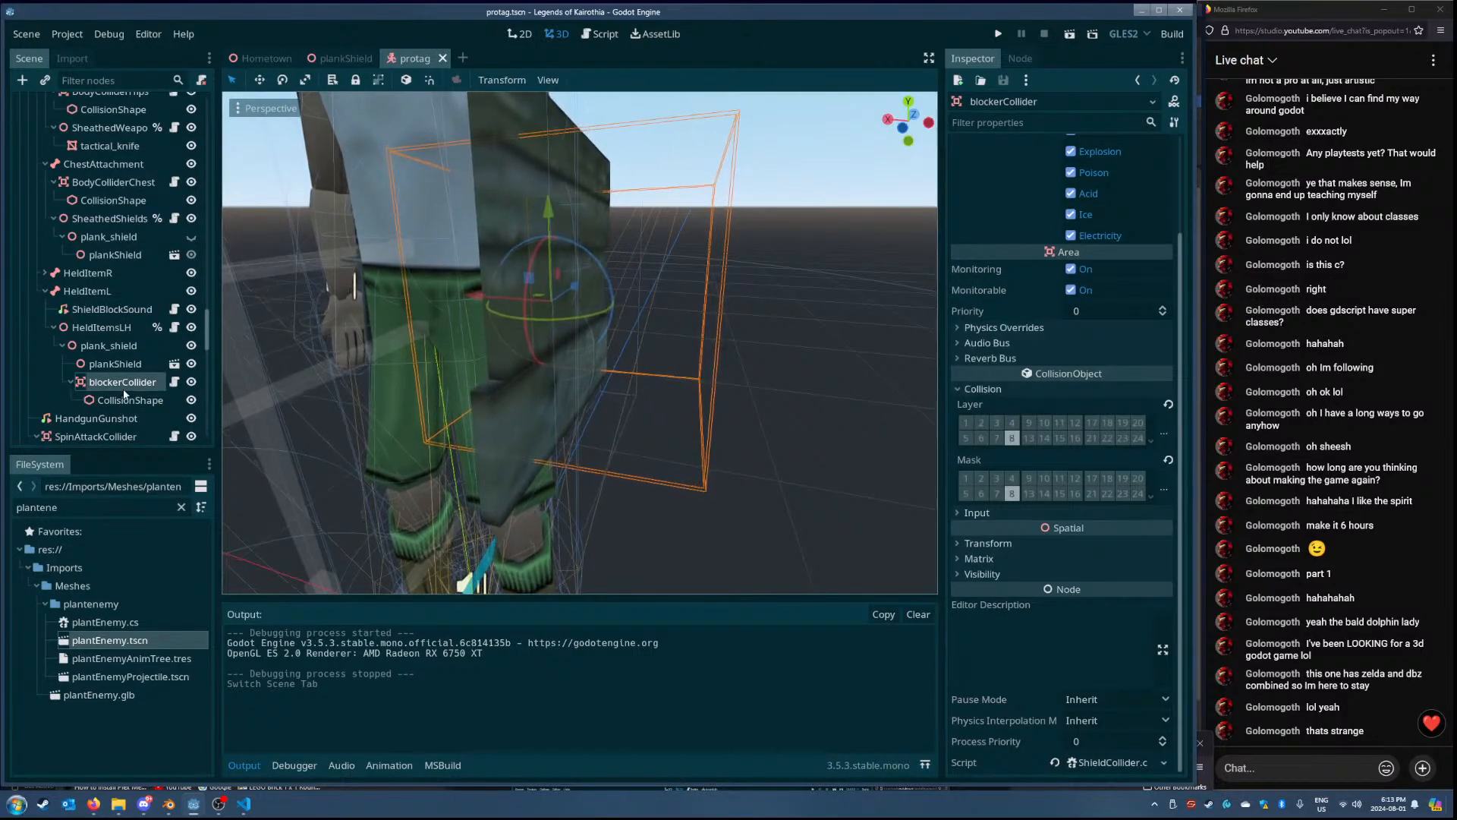
pyautogui.scroll(3, 1008, 387)
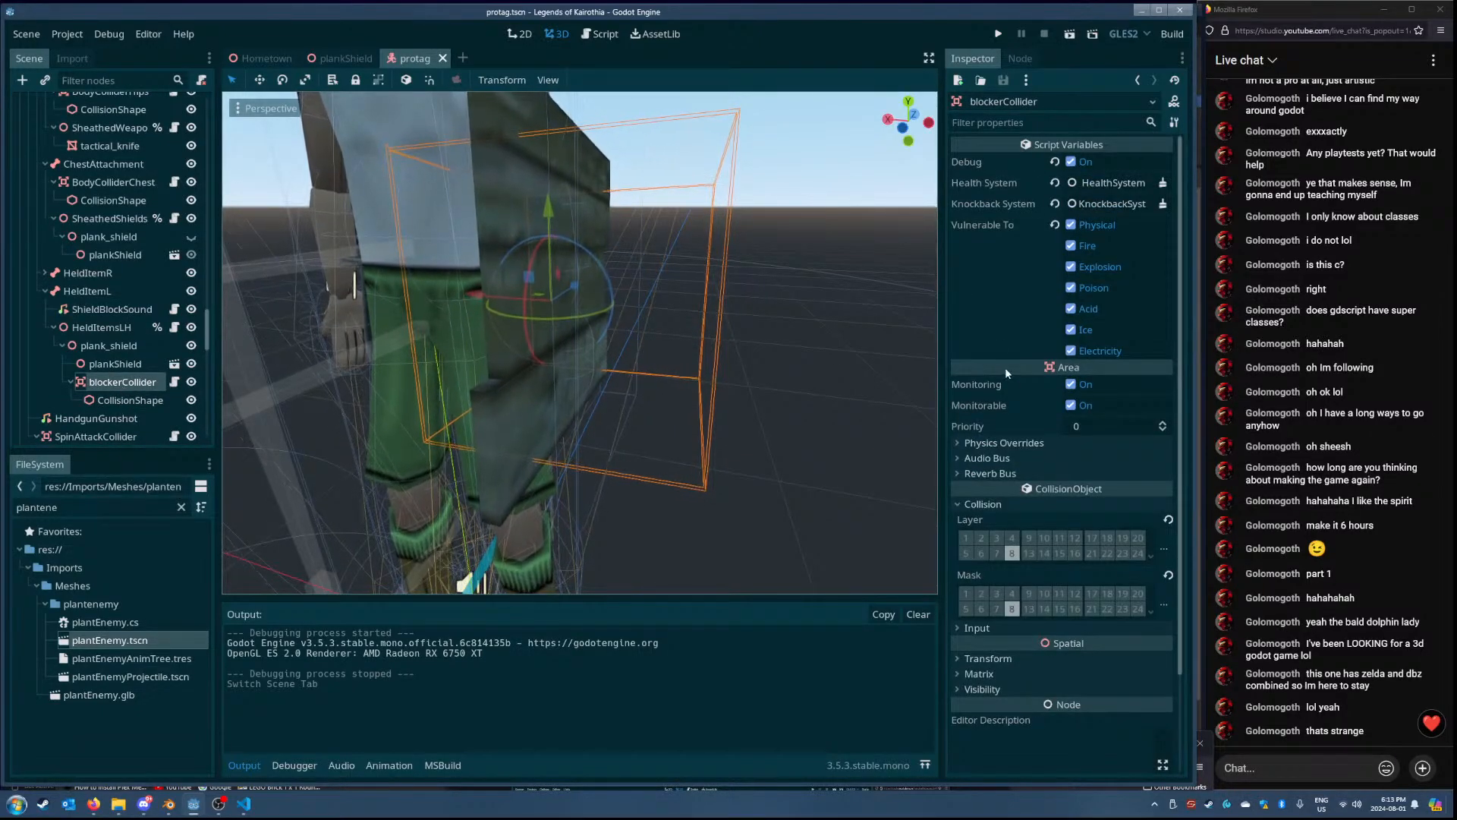
pyautogui.click(126, 400)
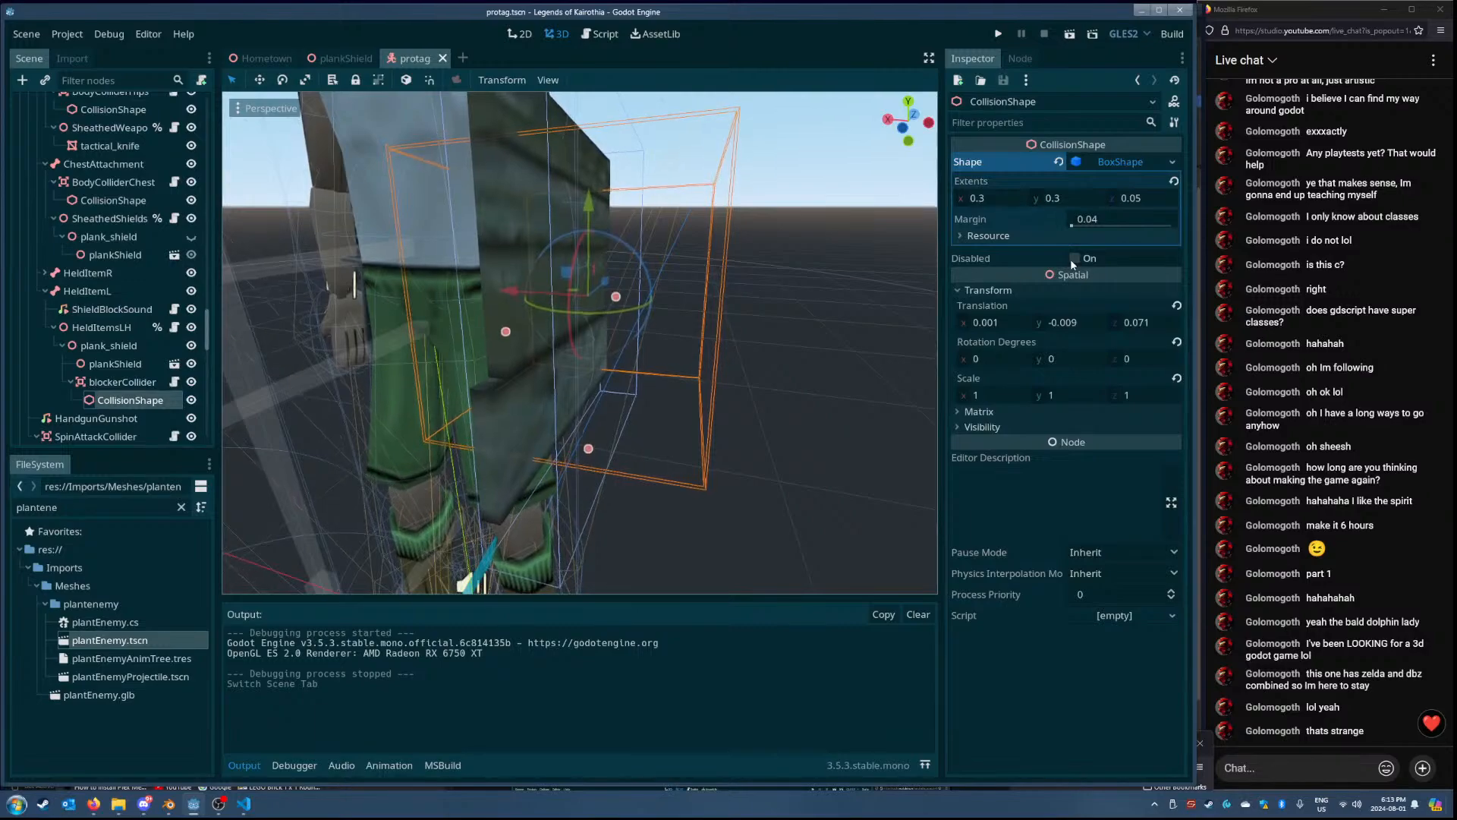
pyautogui.click(155, 380)
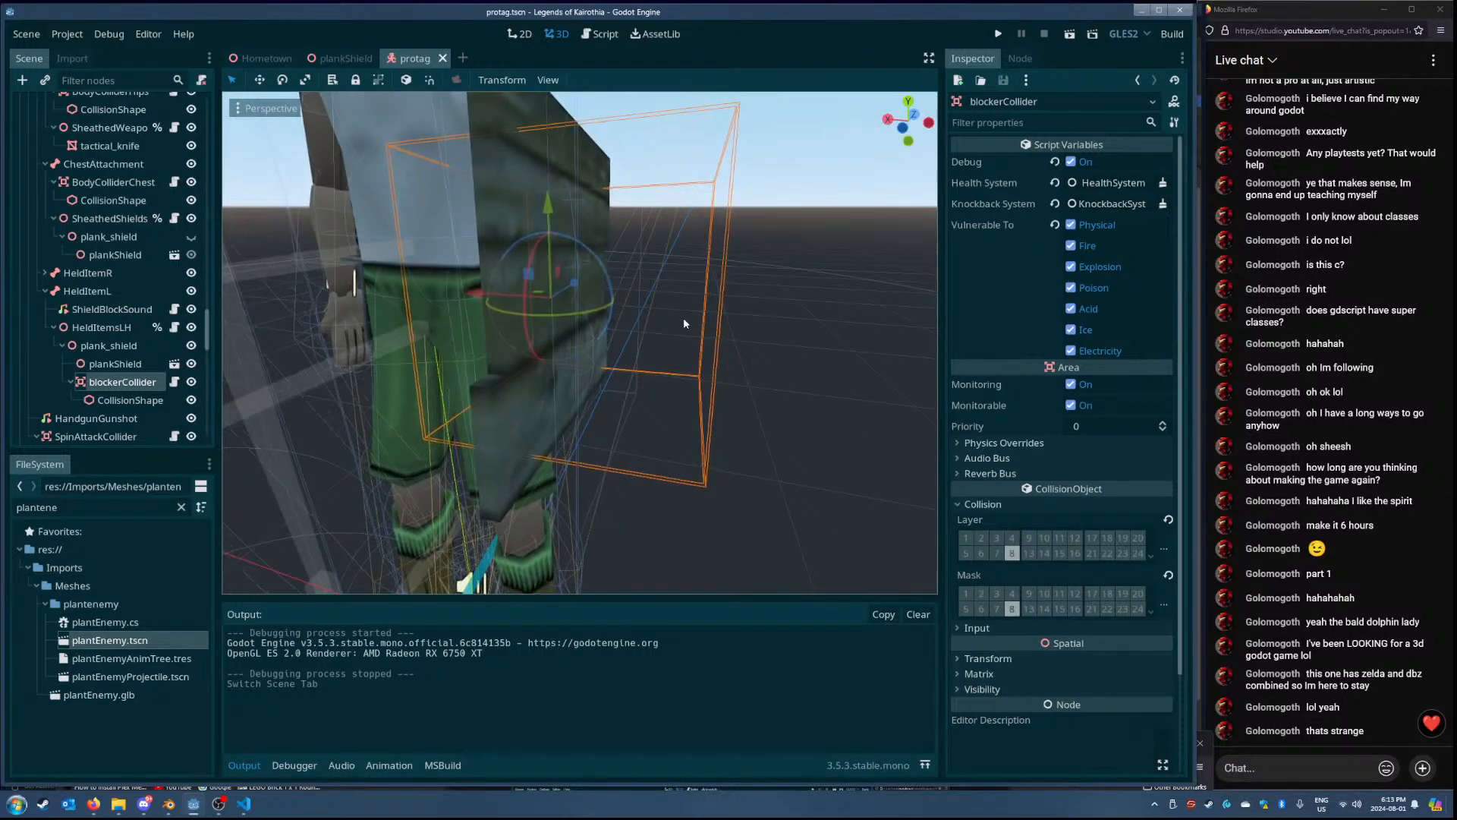
pyautogui.scroll(-14, 429, 236)
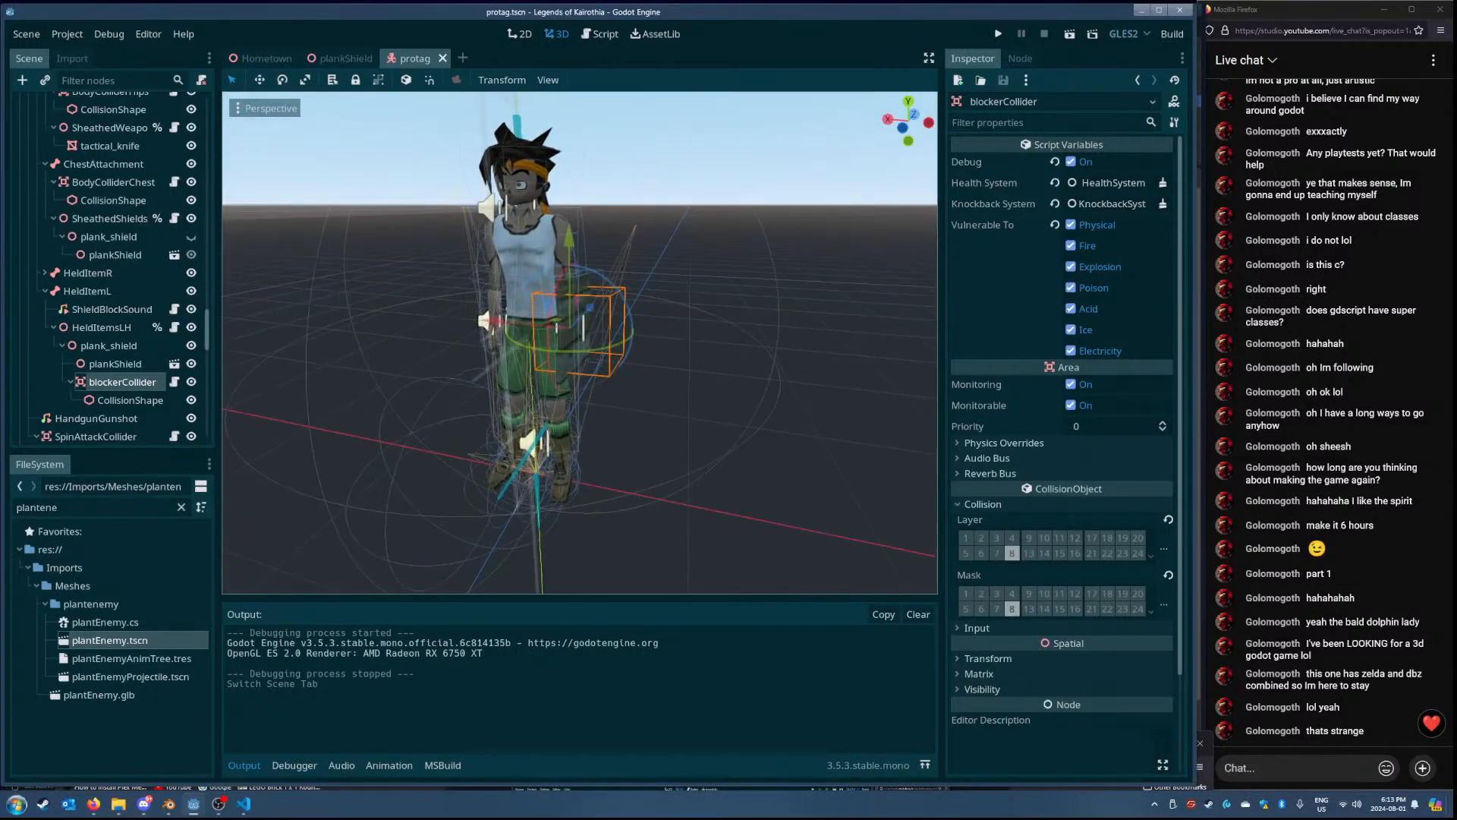
pyautogui.scroll(12, 689, 270)
pyautogui.moveTo(689, 283); pyautogui.dragTo(690, 270, button='middle')
# - Run the Hometown scene, test shield blocking against the plant enemy, and close the game
pyautogui.click(264, 58)
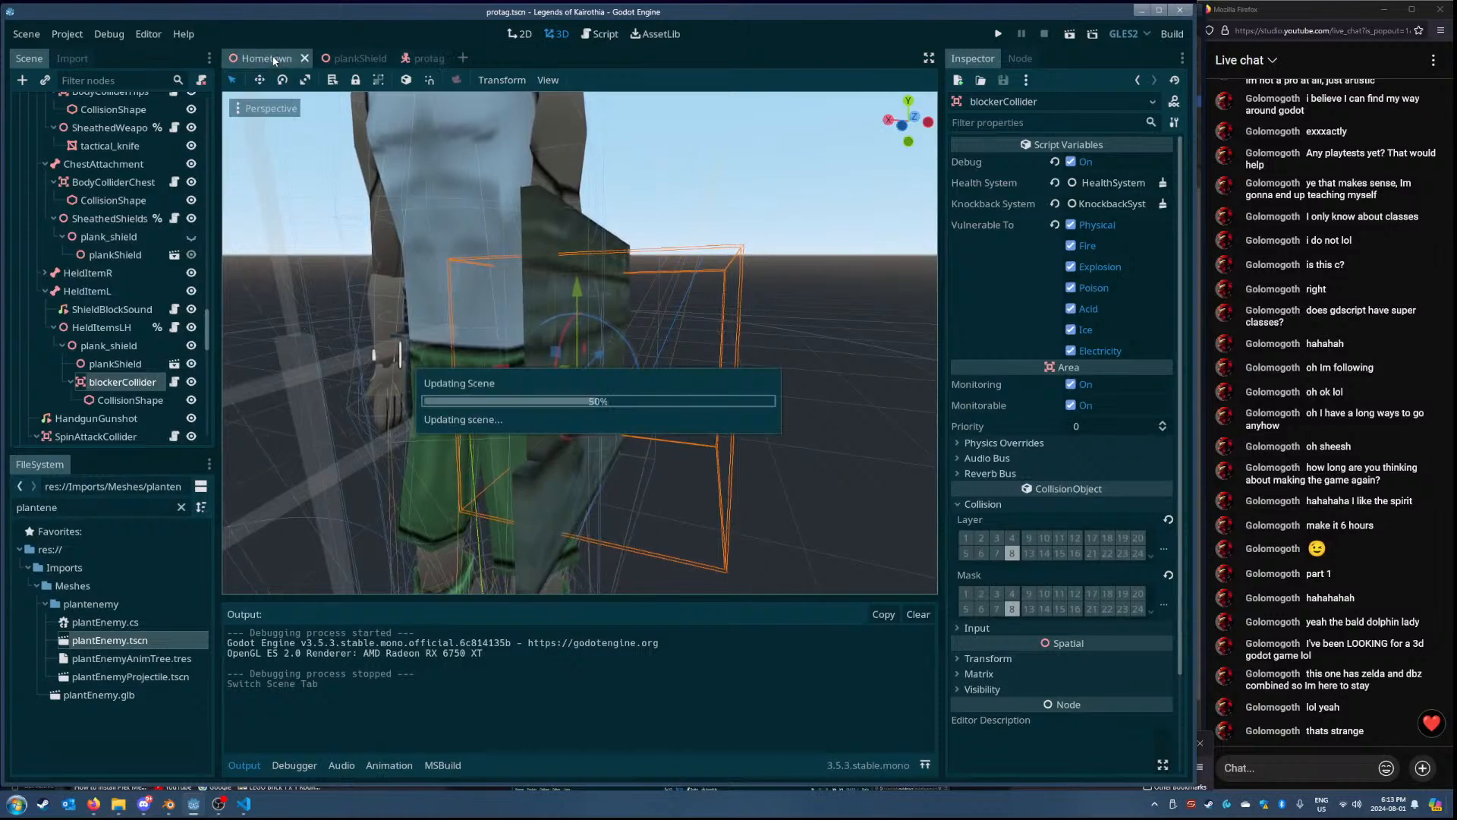
pyautogui.click(1066, 34)
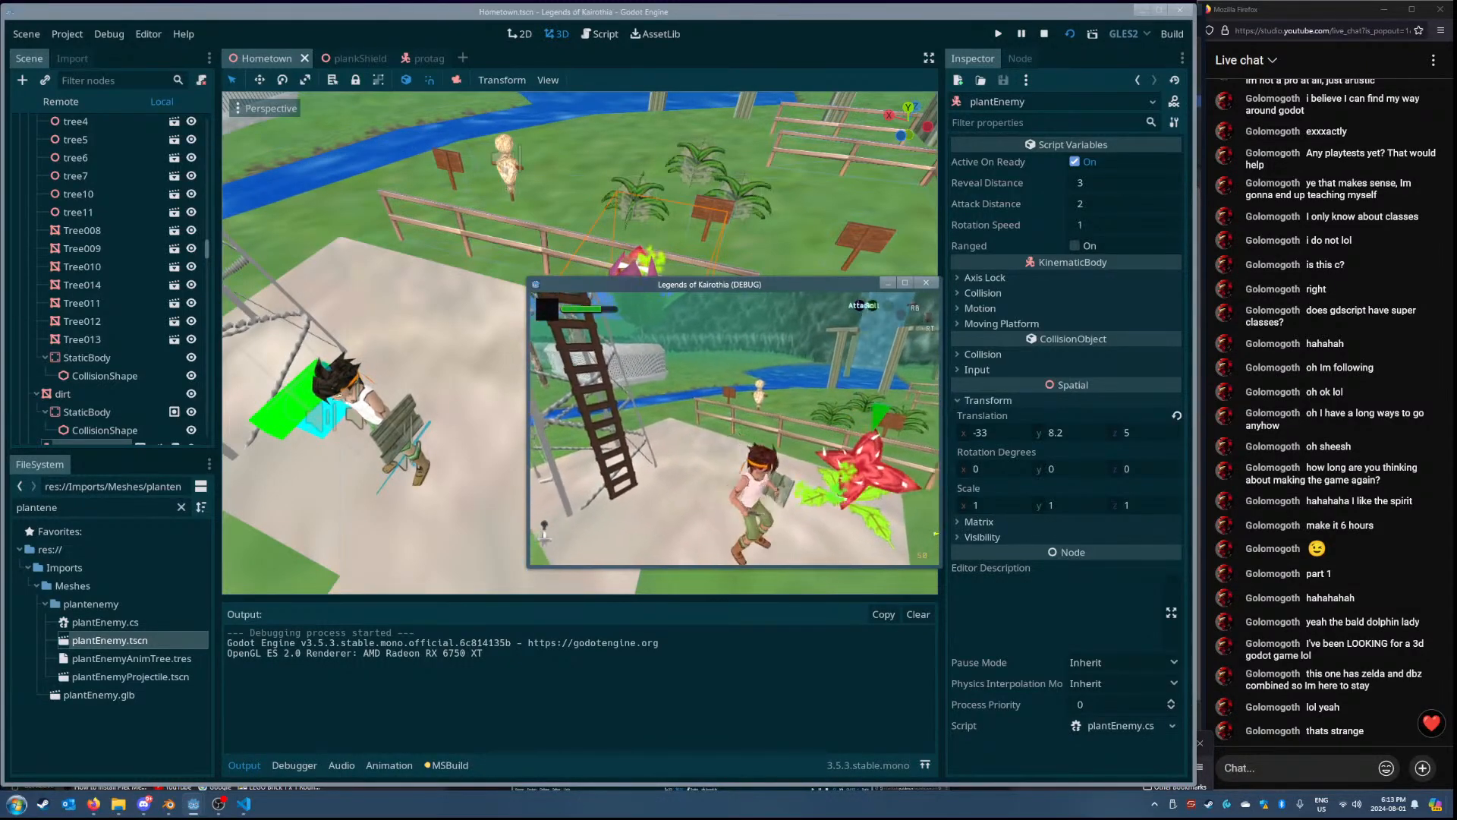
pyautogui.press('Escape')
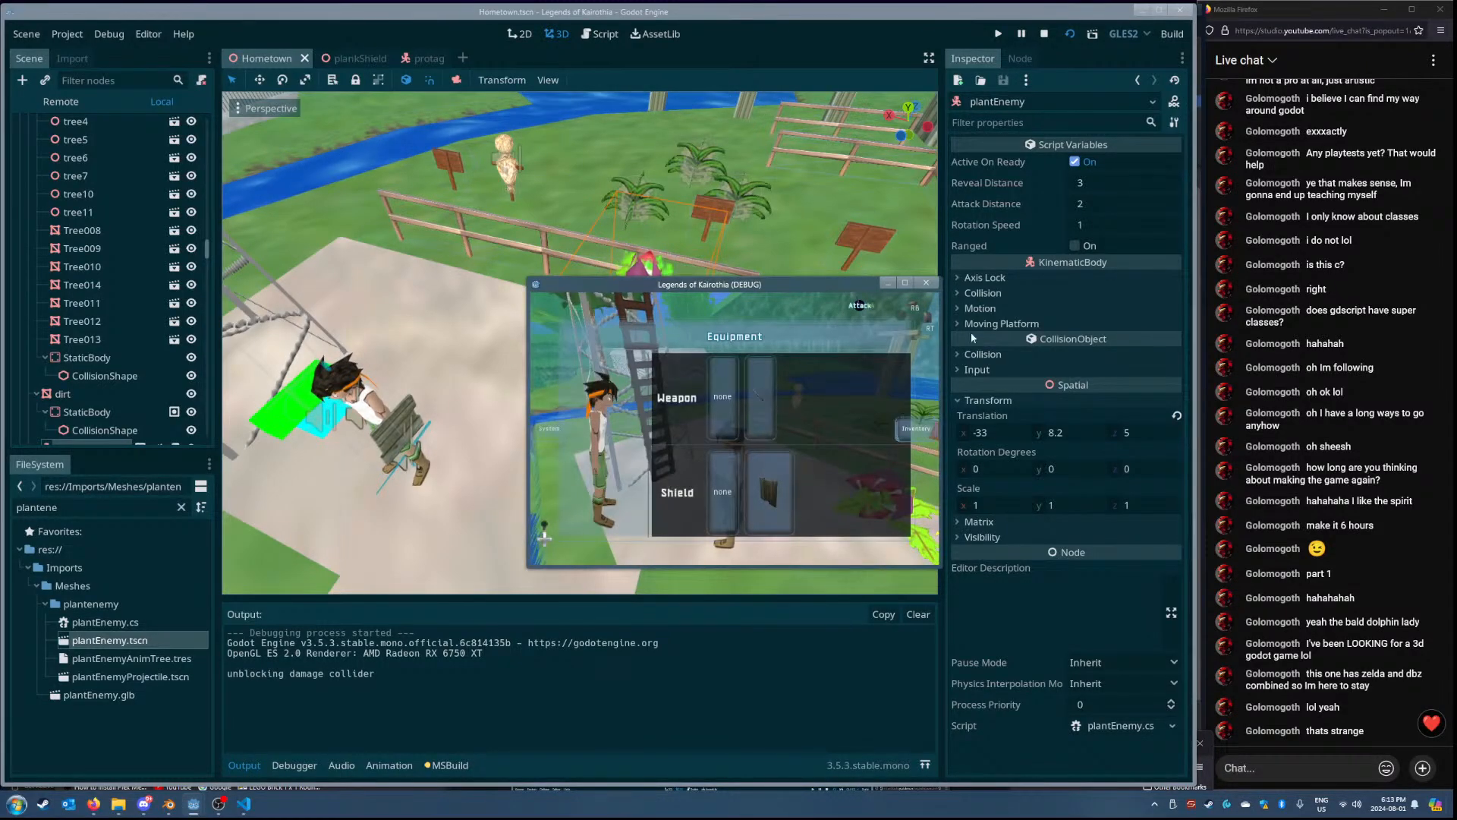
pyautogui.click(925, 282)
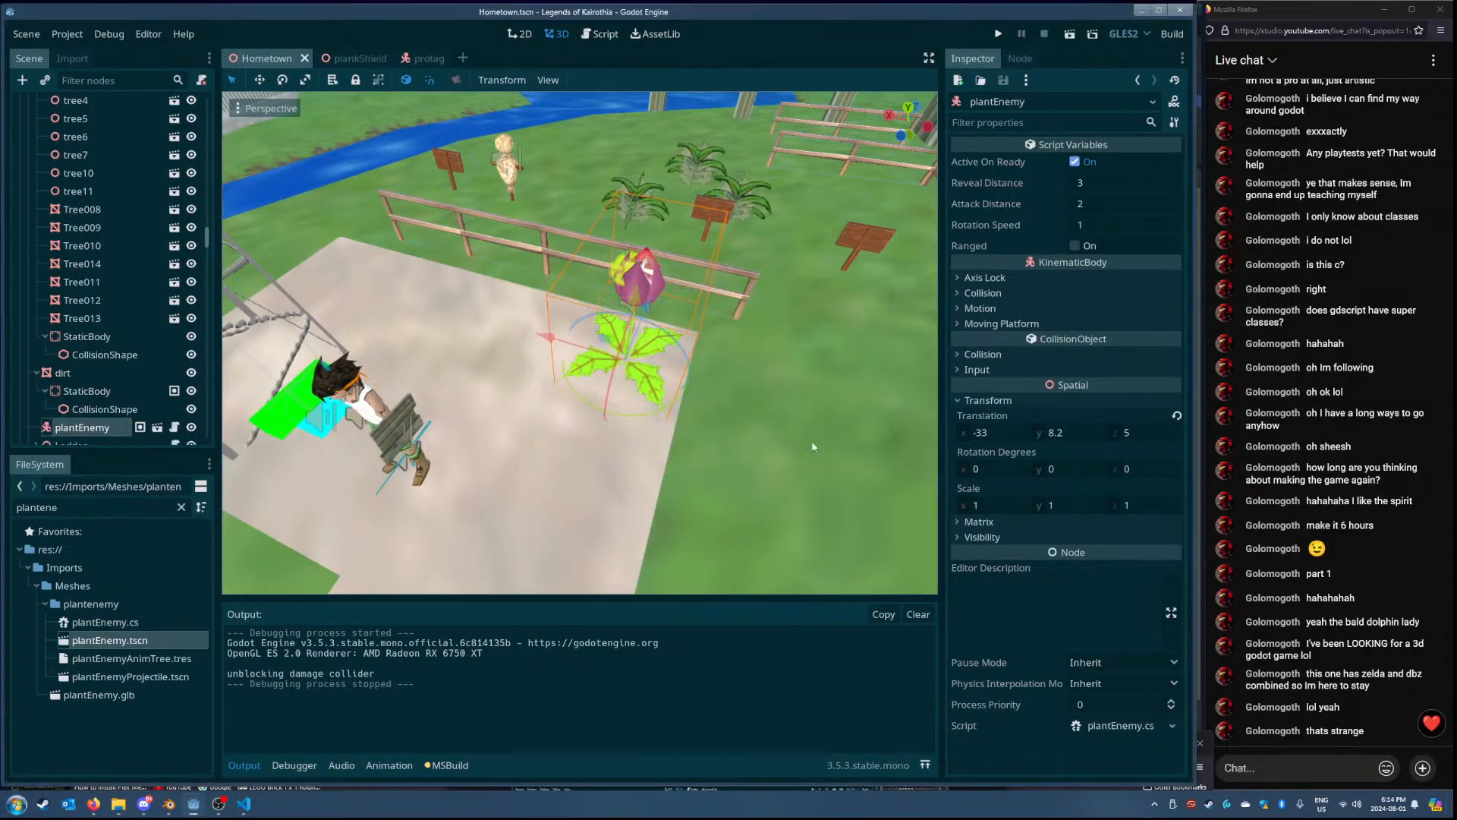
# - Switch to VS Code and delete the test GD.Print line and a spare blank line from AreaEntered in ShieldCollider.cs
pyautogui.click(242, 804)
pyautogui.doubleClick(871, 536)
pyautogui.scroll(-5, 880, 540)
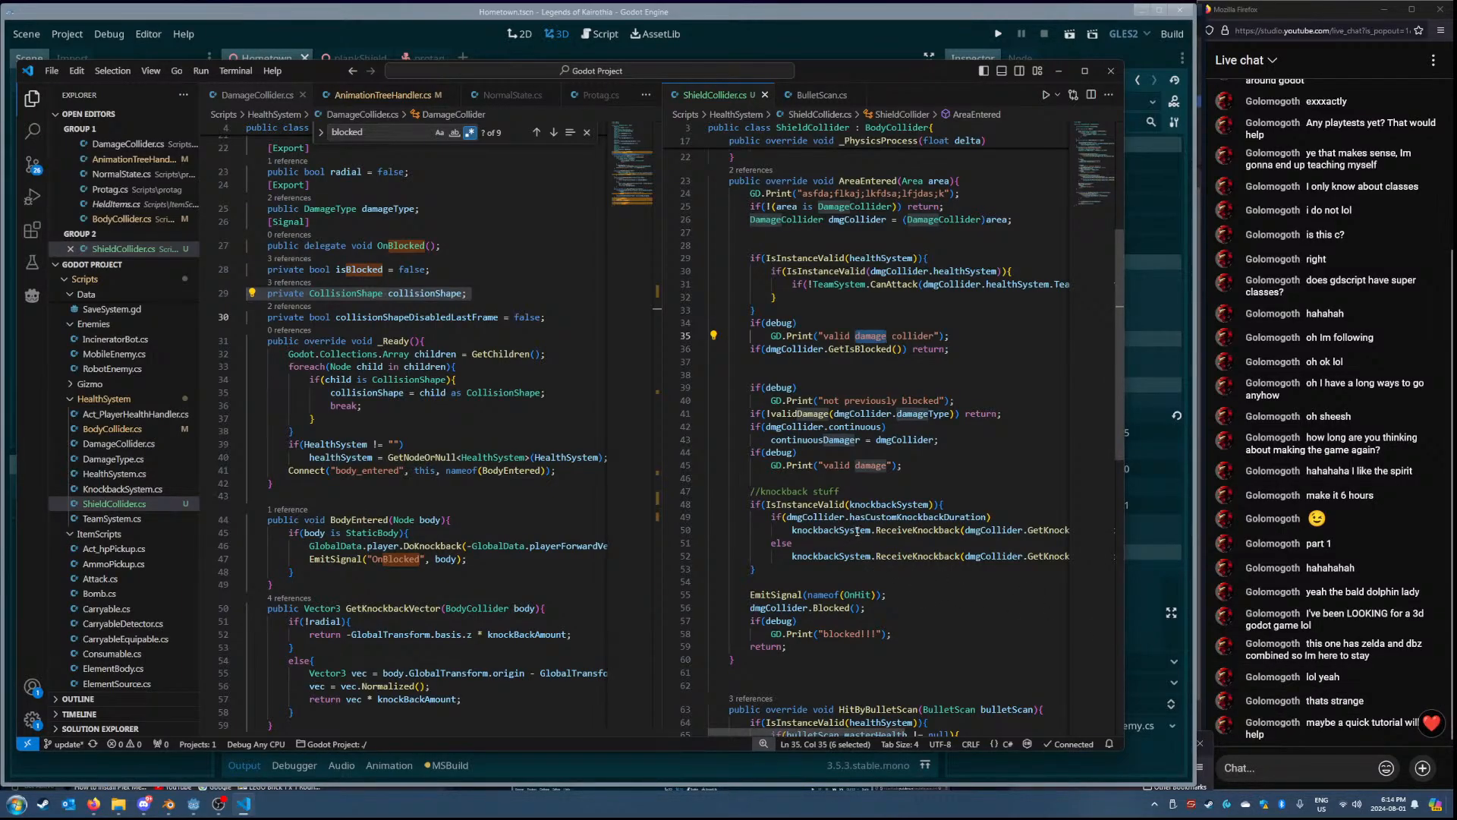
pyautogui.scroll(4, 856, 531)
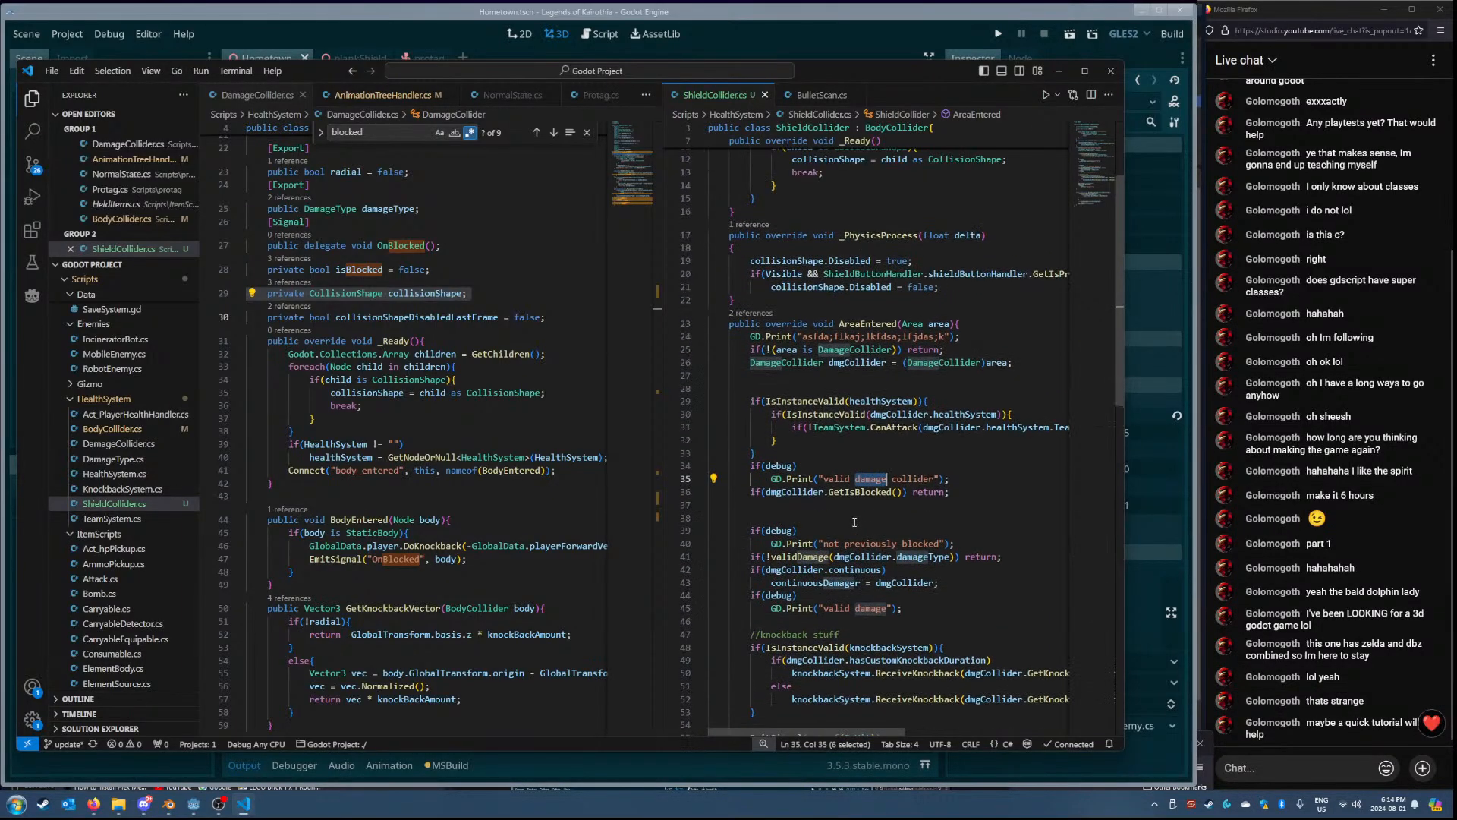
pyautogui.tripleClick(771, 338)
pyautogui.press('BackSpace')
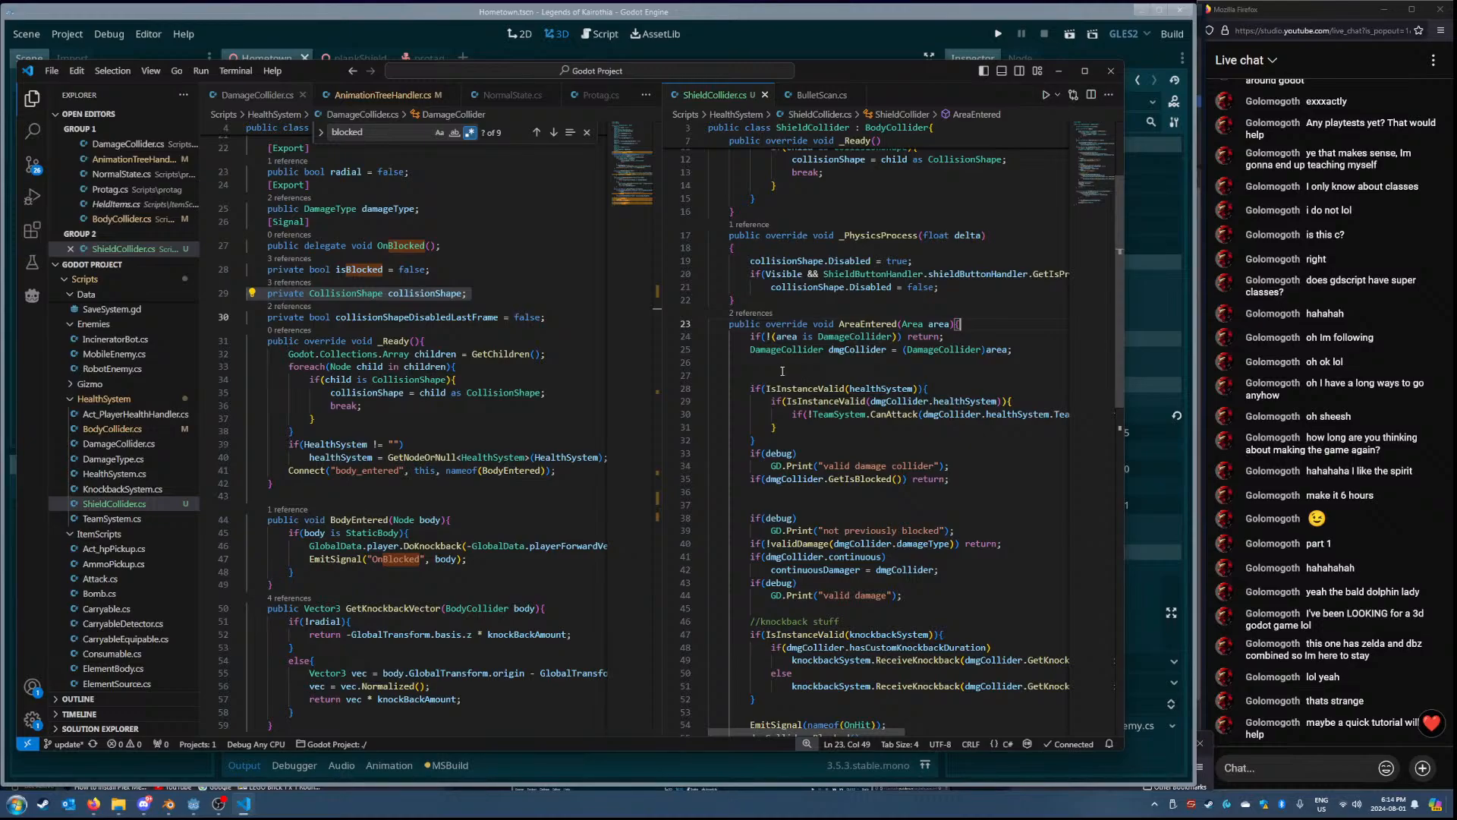
pyautogui.press('BackSpace')
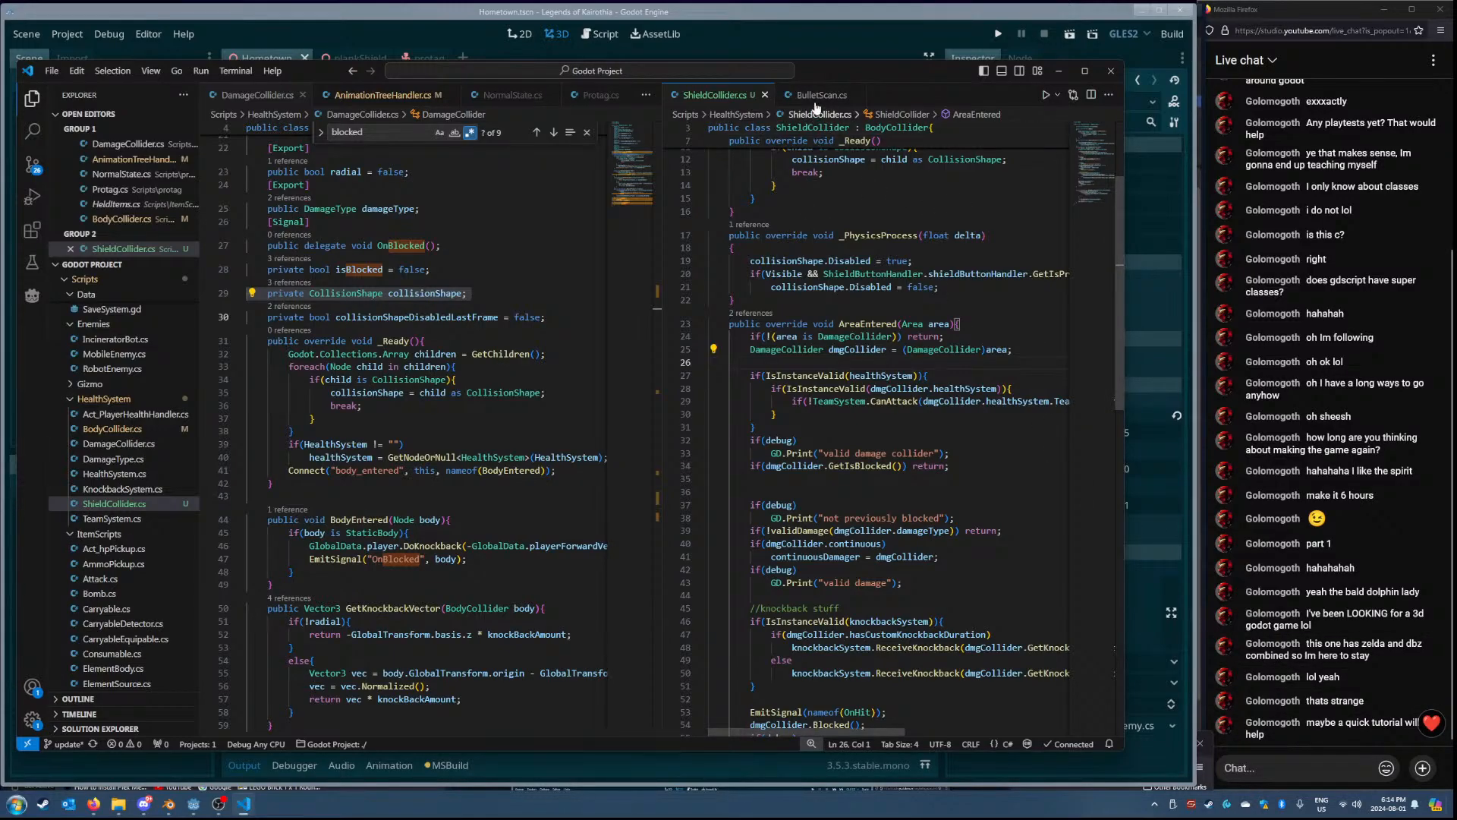
# - In Godot's protag scene, thicken blockerCollider's box shape to a Z extent of 0.16, move it outward to Z translation 0.204, and save
pyautogui.click(816, 38)
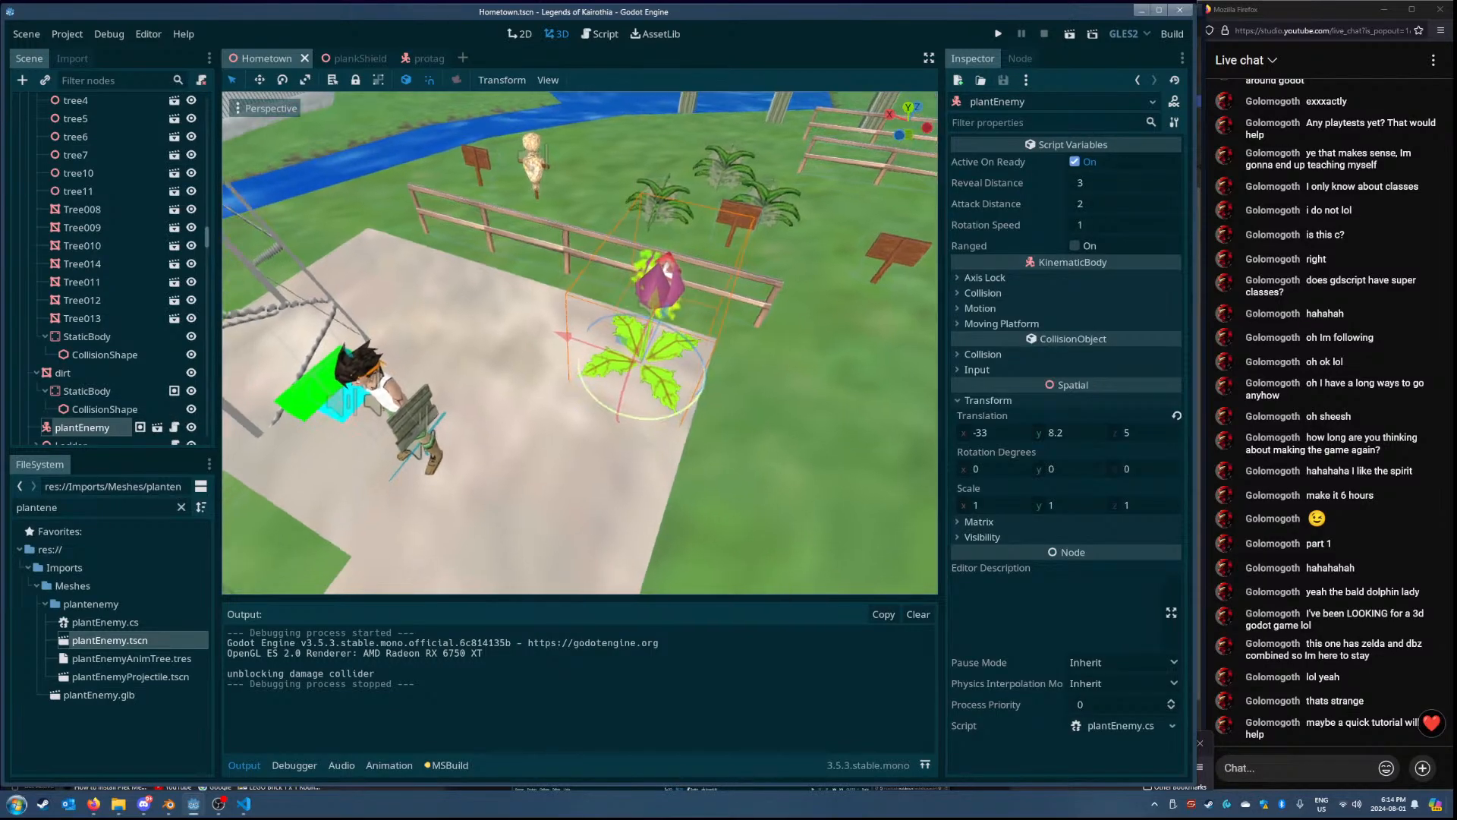
pyautogui.click(415, 57)
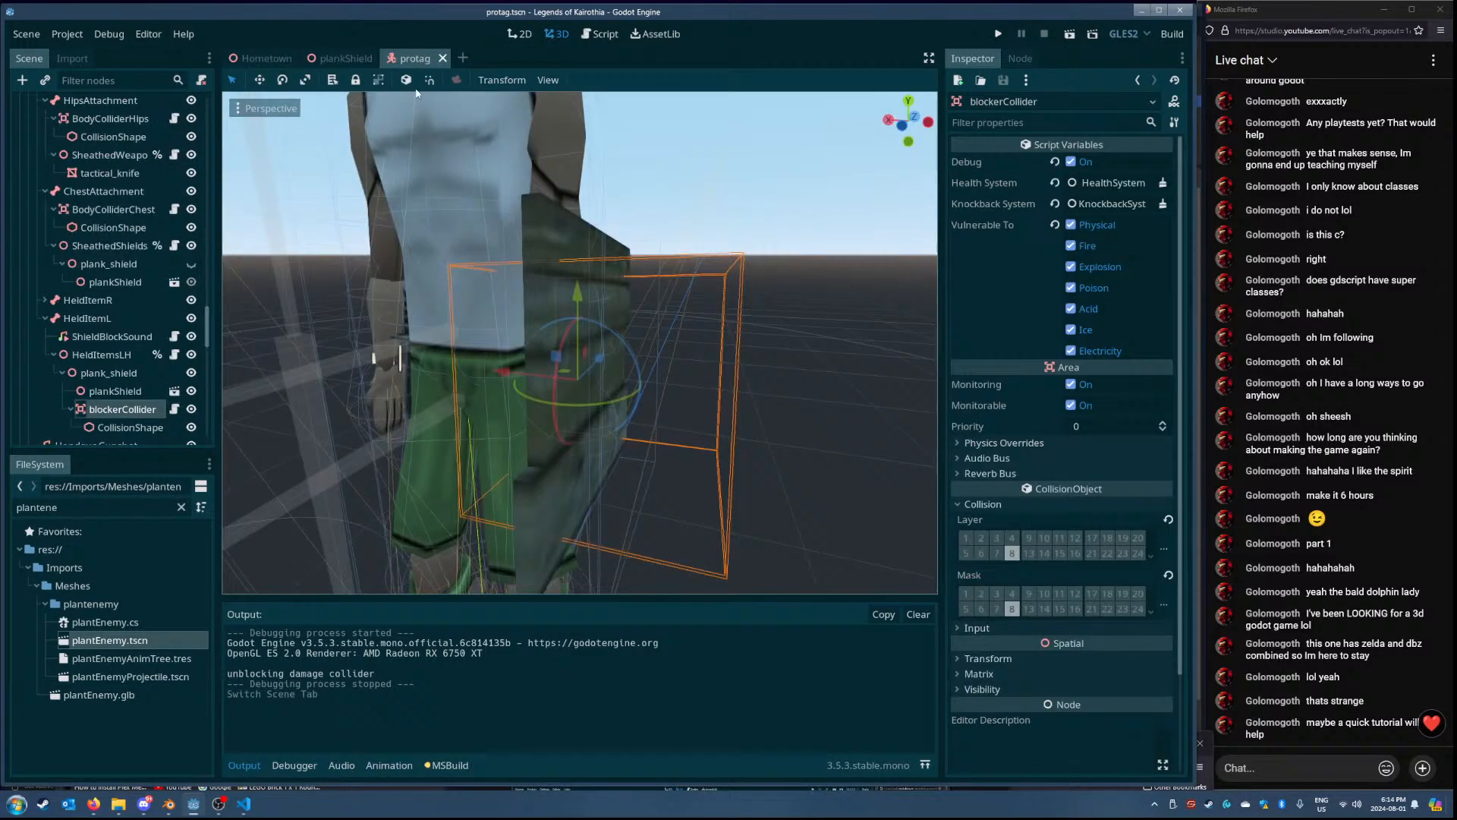
pyautogui.click(121, 391)
pyautogui.click(124, 409)
pyautogui.click(134, 427)
pyautogui.moveTo(580, 342); pyautogui.dragTo(702, 374, button='right')
pyautogui.press('s')
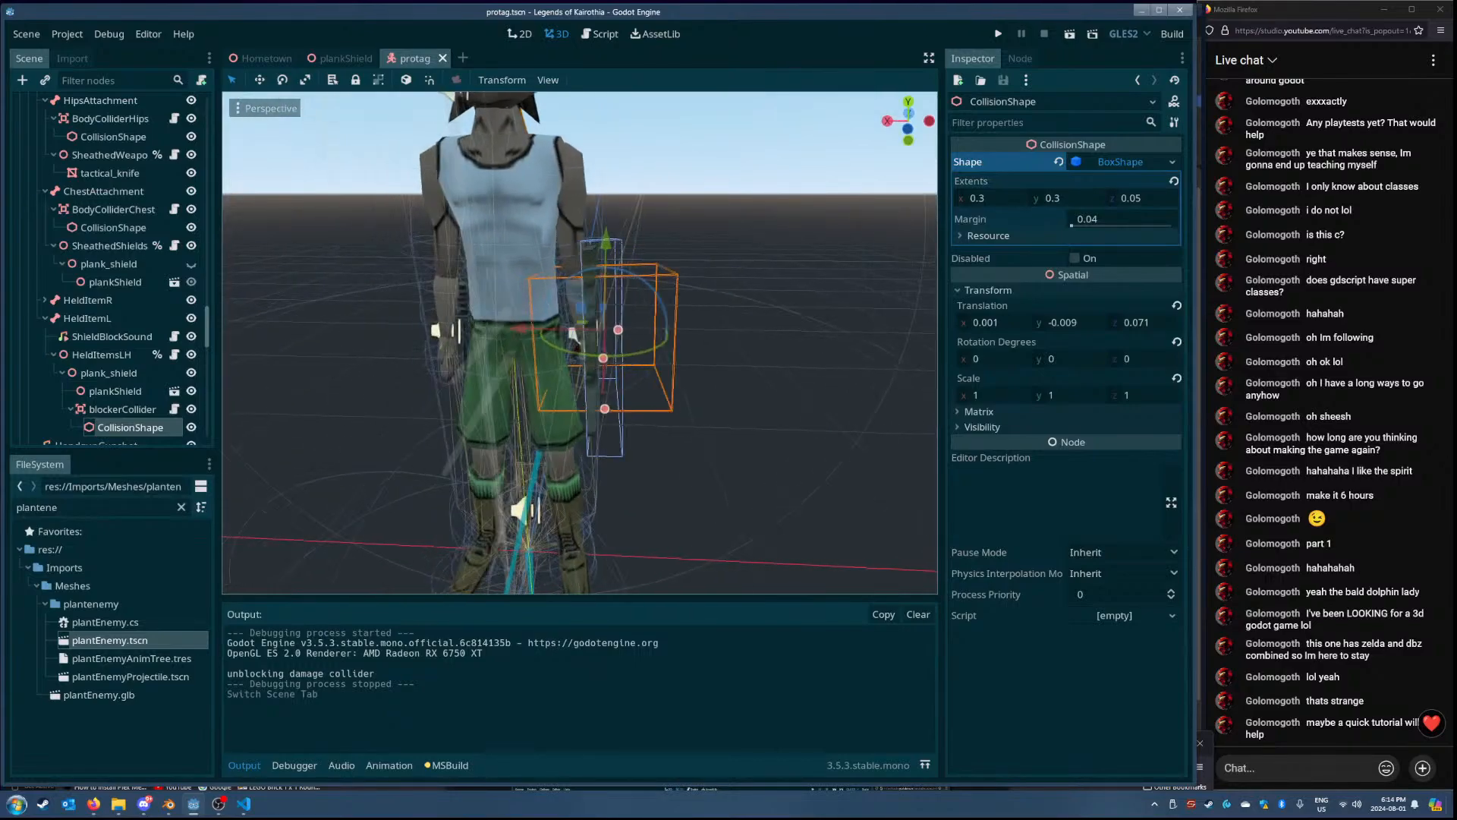
pyautogui.moveTo(618, 332); pyautogui.dragTo(650, 333)
pyautogui.moveTo(519, 335); pyautogui.dragTo(573, 336)
pyautogui.hotkey('ctrl', 's')
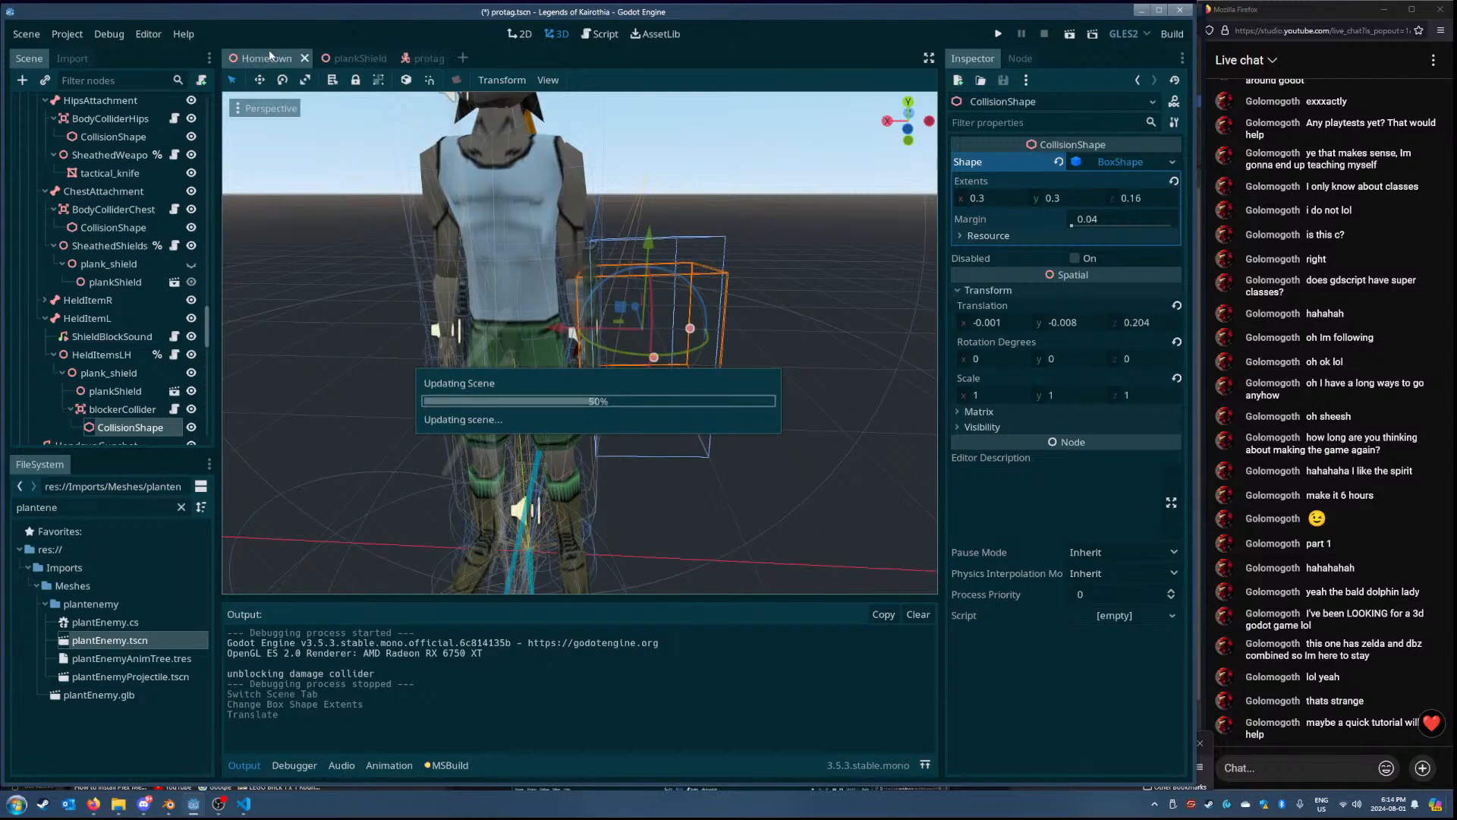
# - Compare blockerCollider's script variables, collision layer and mask with those of BodyColliderChest, and check its assigned script
pyautogui.click(269, 59)
pyautogui.click(418, 60)
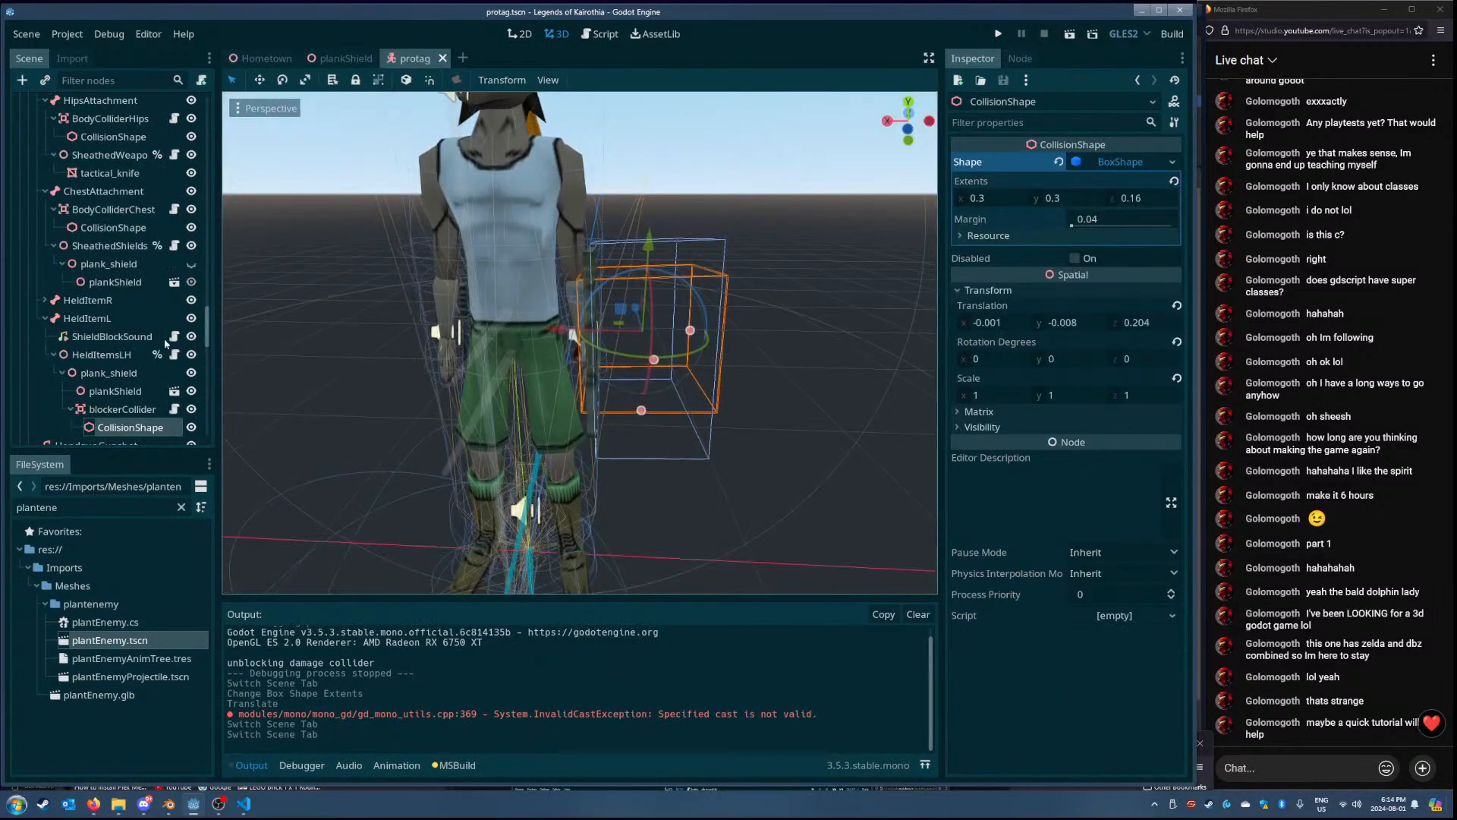
pyautogui.click(130, 410)
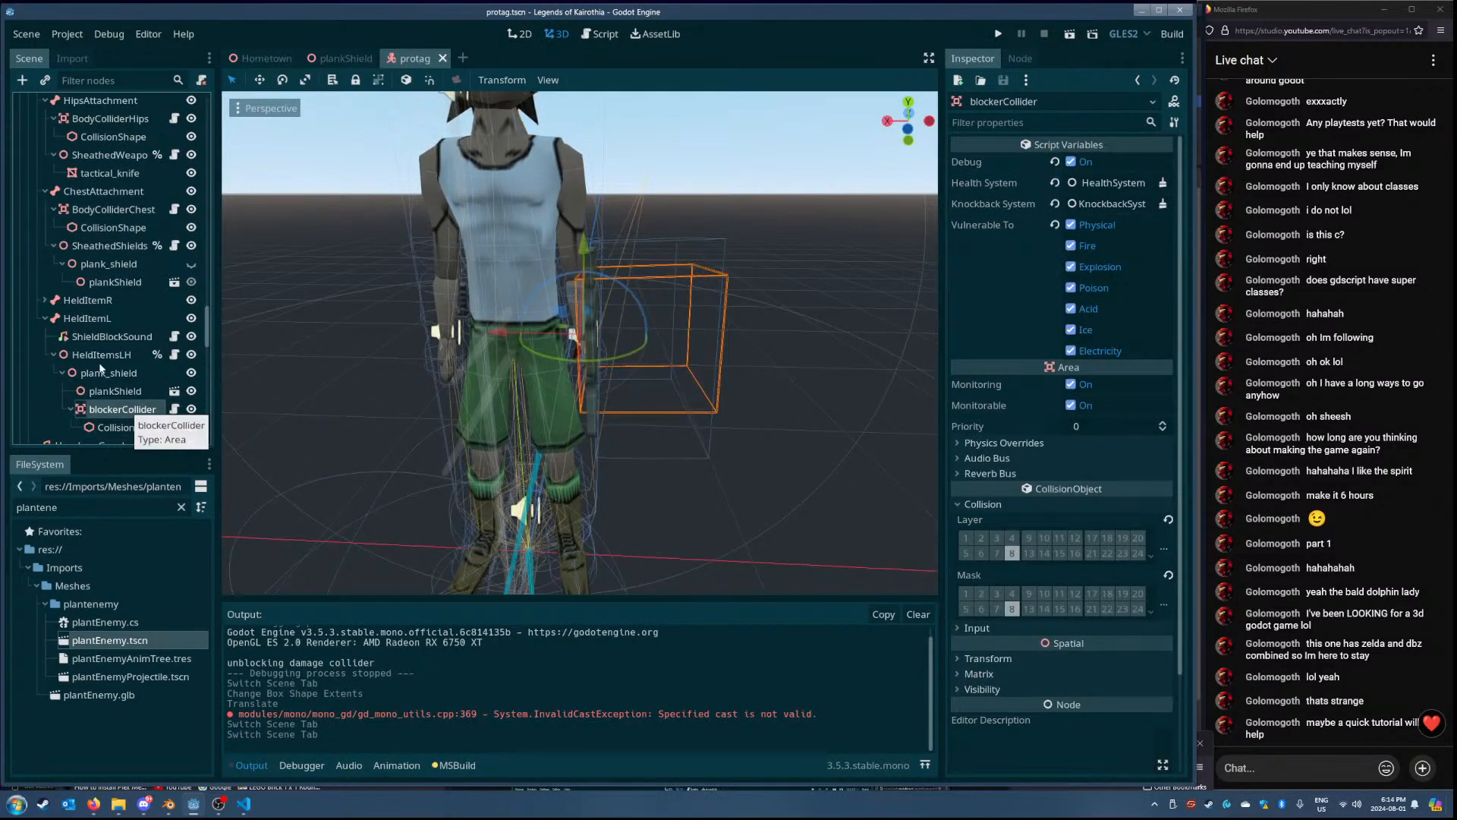
pyautogui.click(101, 210)
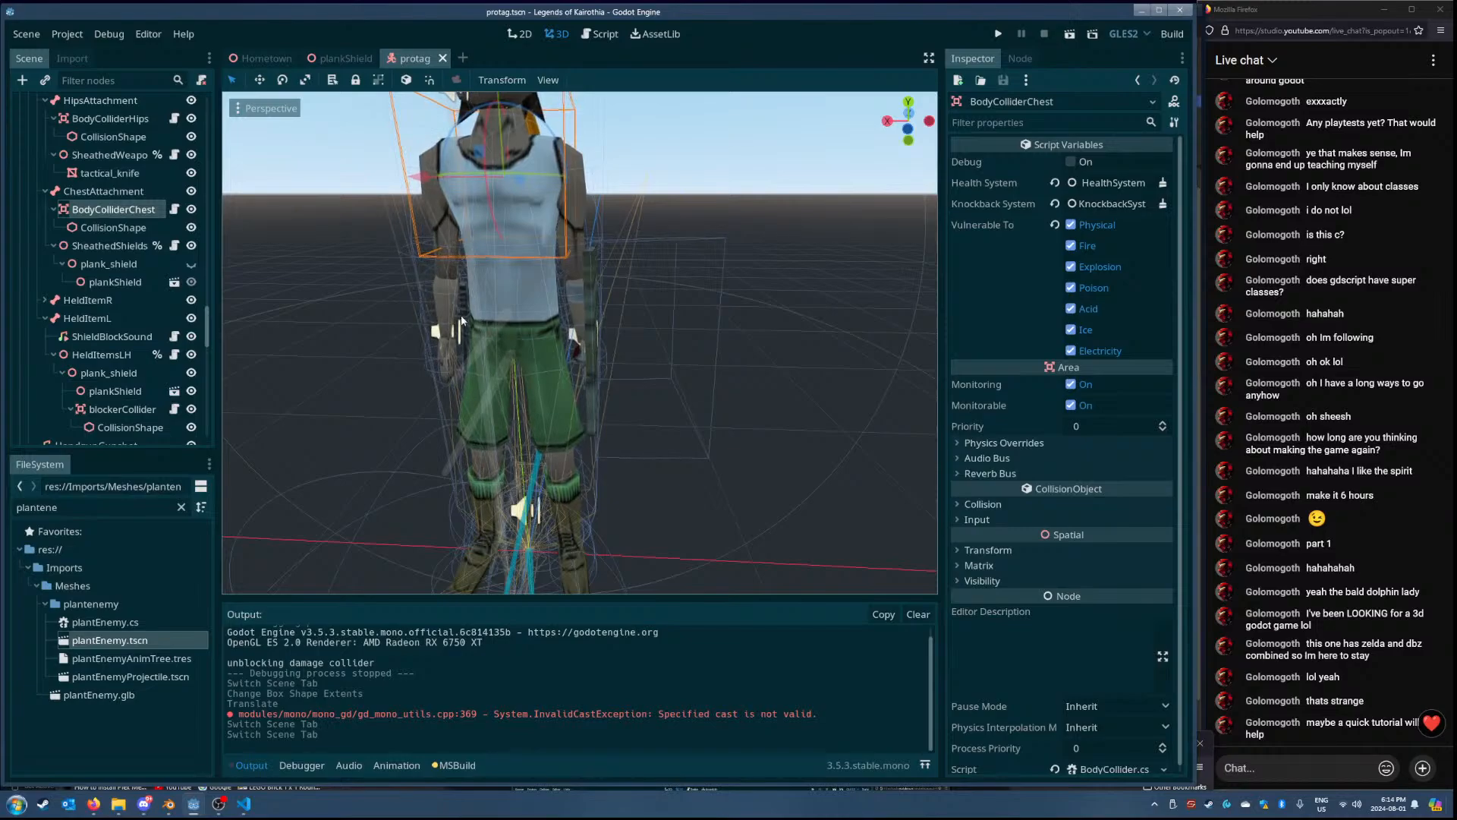
pyautogui.click(122, 410)
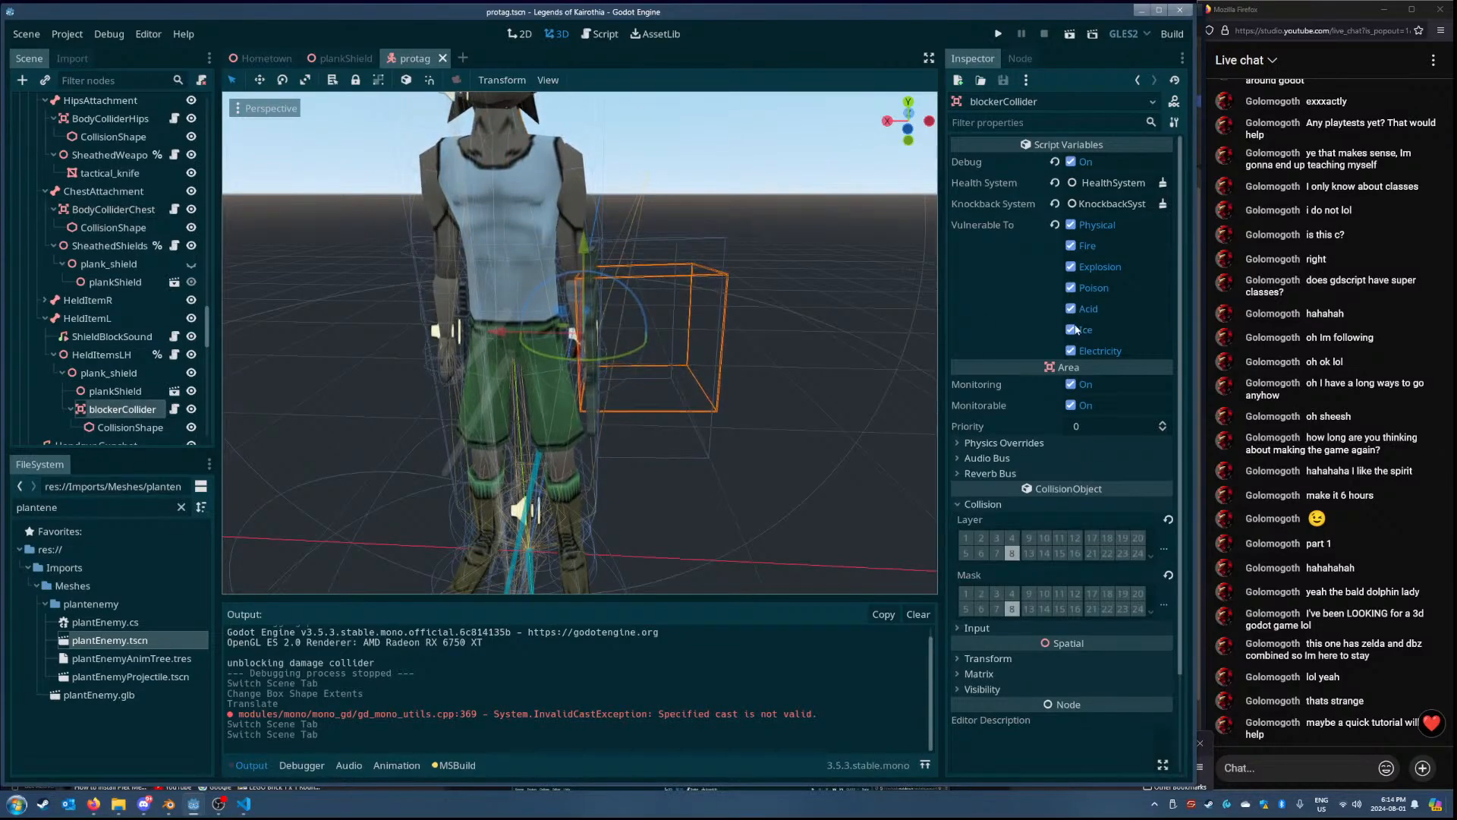
pyautogui.click(95, 191)
pyautogui.click(110, 209)
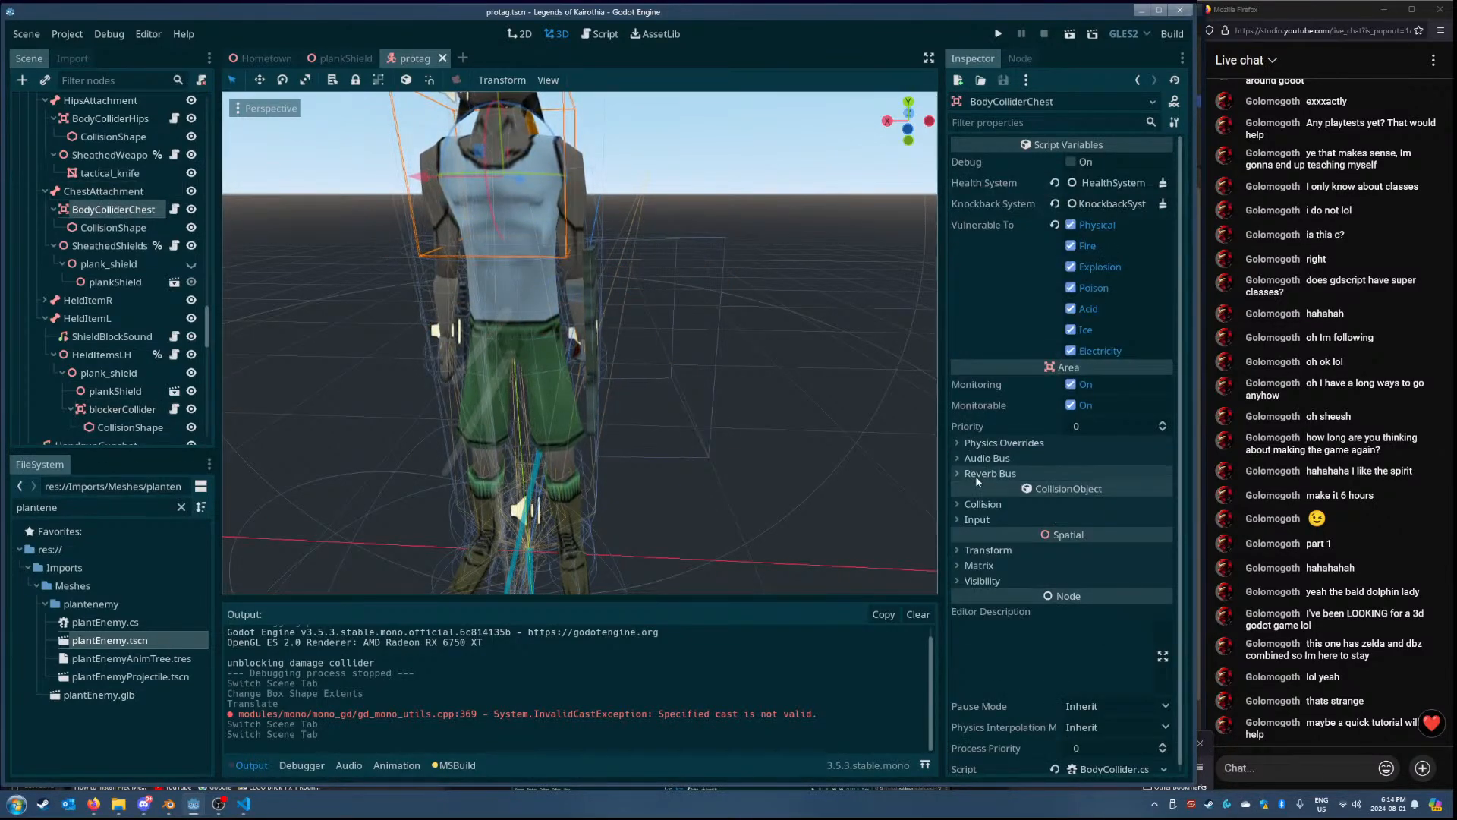
pyautogui.click(979, 505)
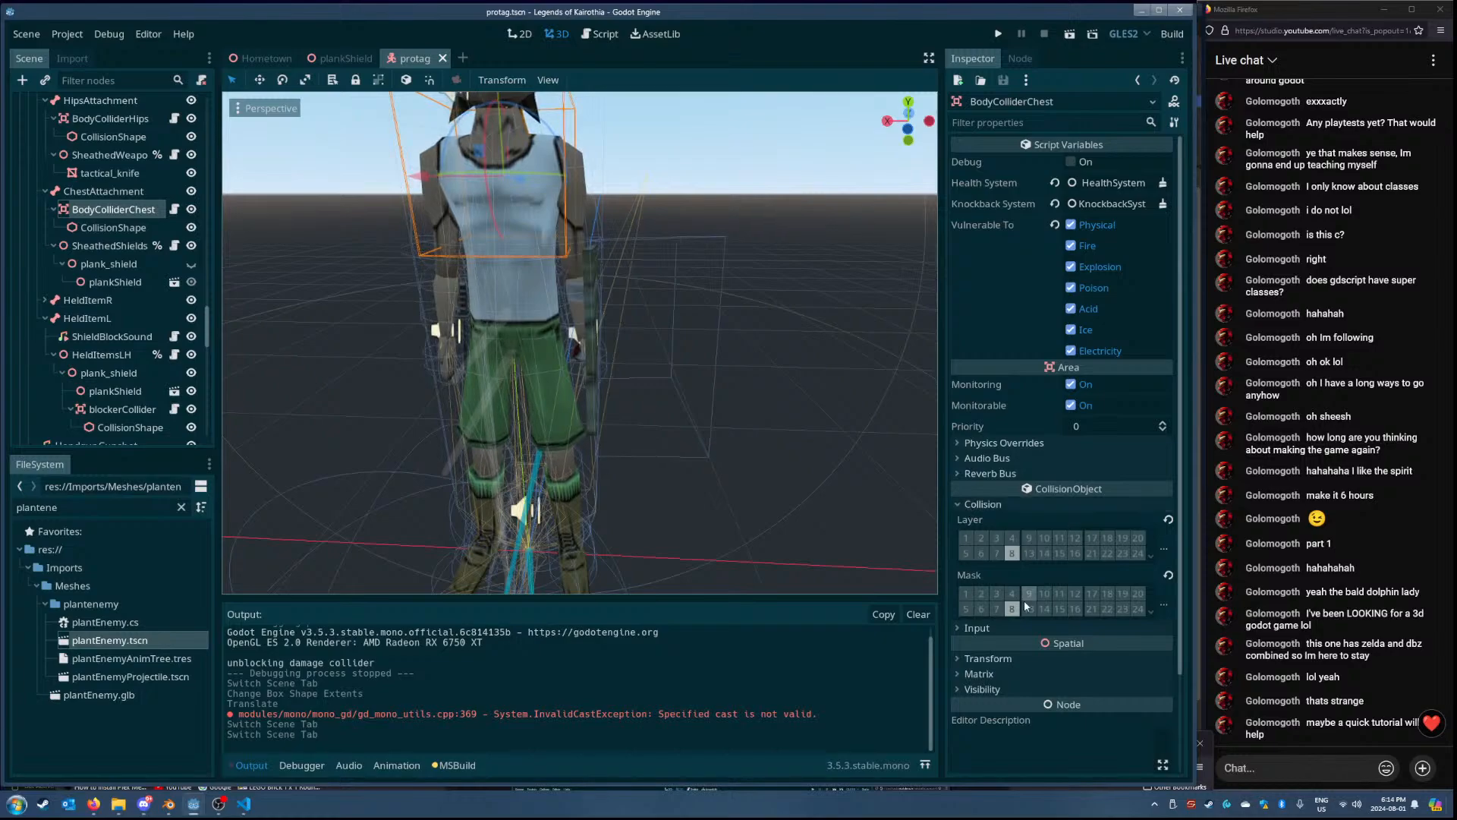
pyautogui.click(589, 392)
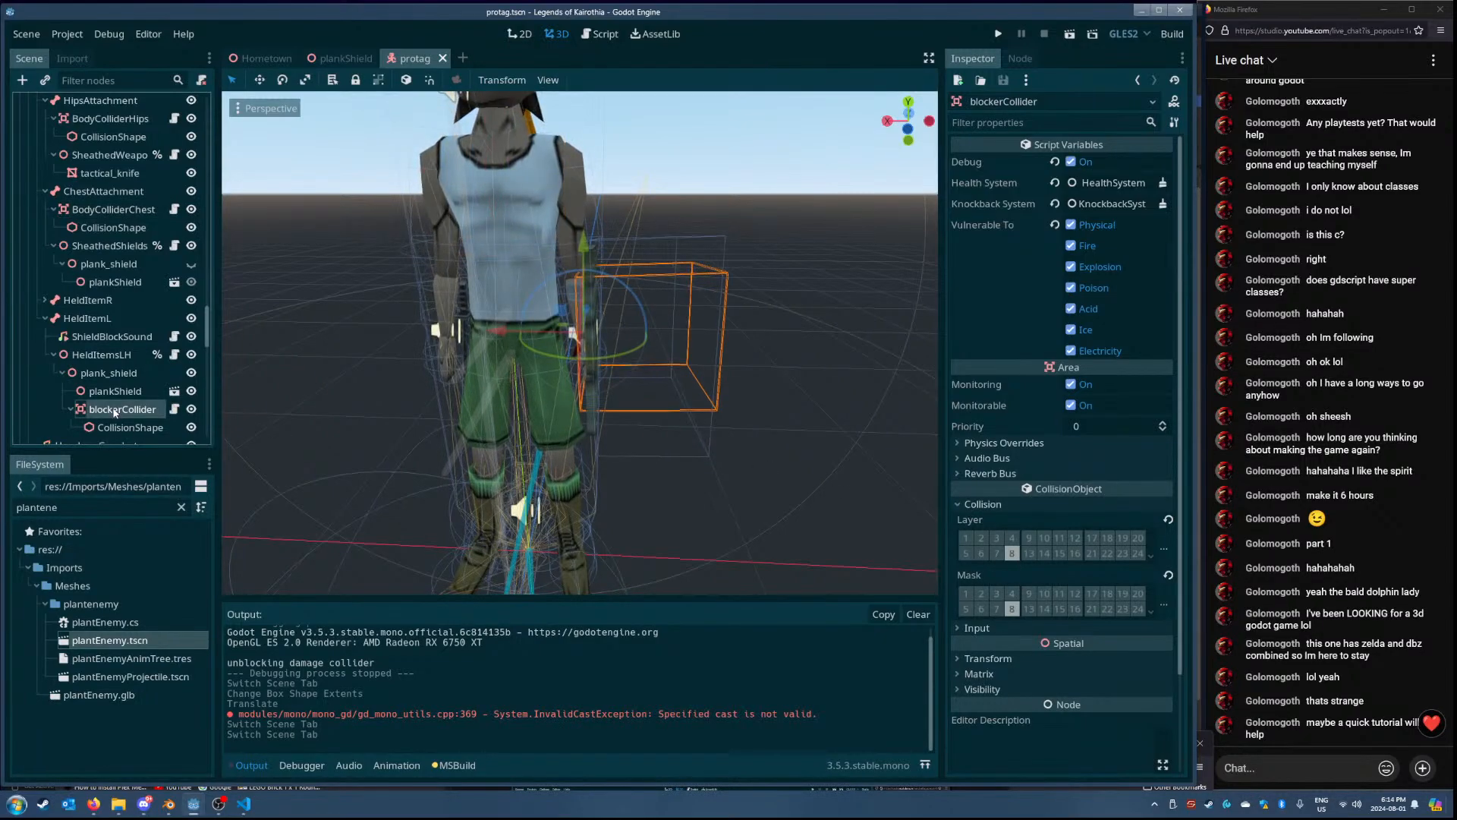
pyautogui.scroll(-3, 1054, 584)
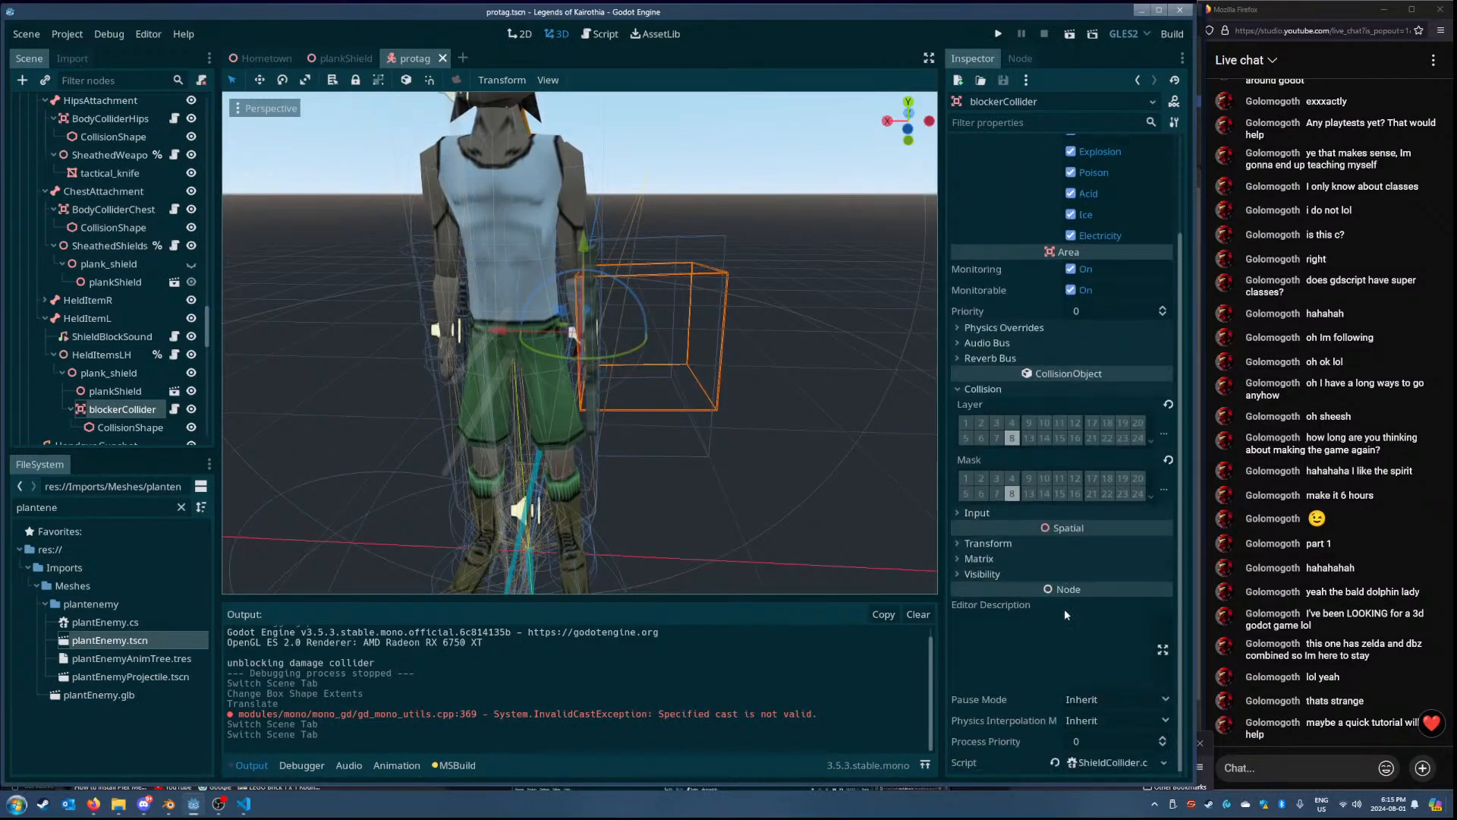
# - Run Hometown again with the enlarged shield collision box, test blocking near the plant enemy, and close the game
pyautogui.click(266, 58)
pyautogui.click(1070, 34)
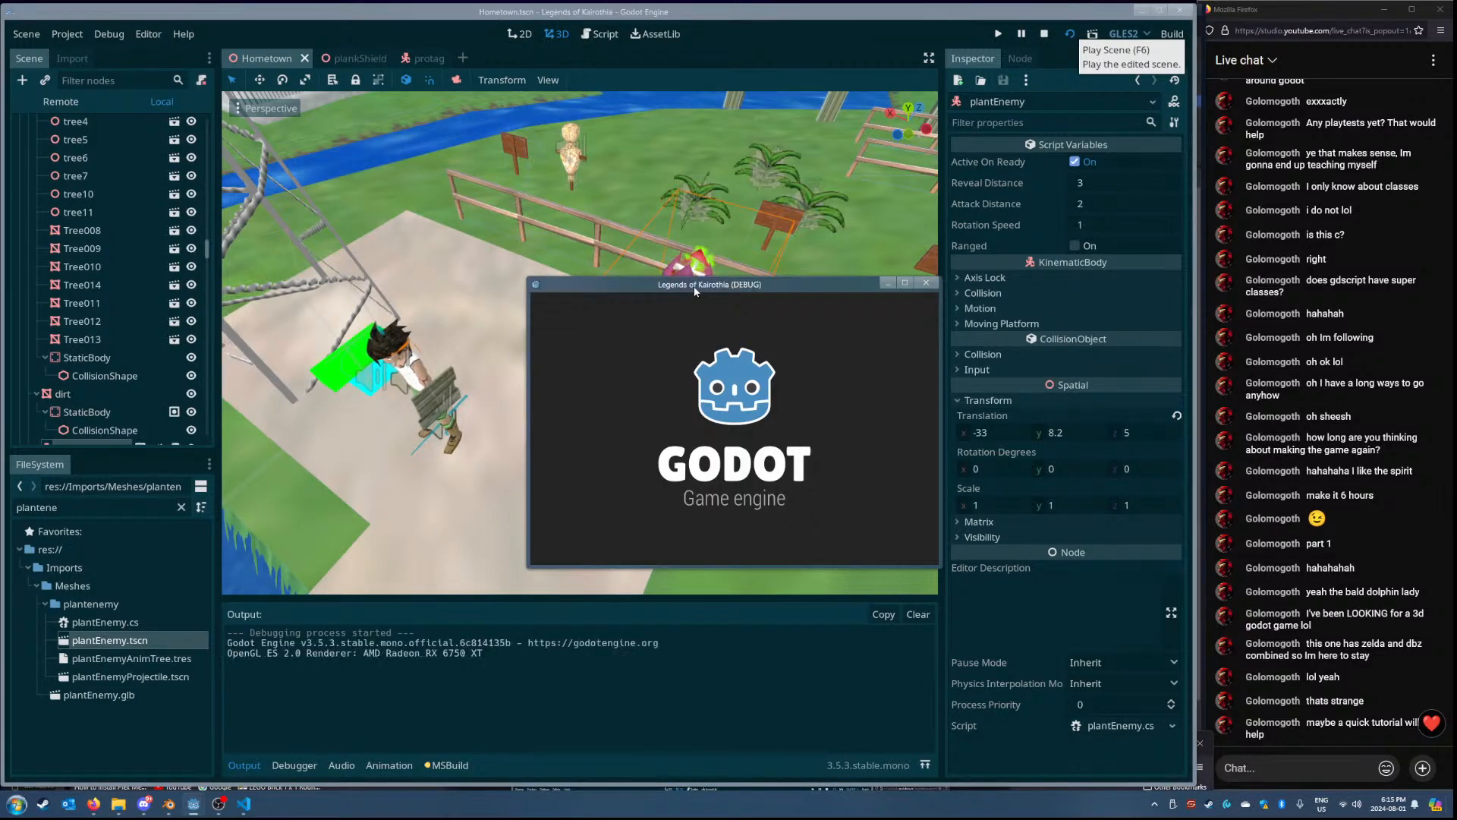
pyautogui.press('Escape')
pyautogui.press('Escape')
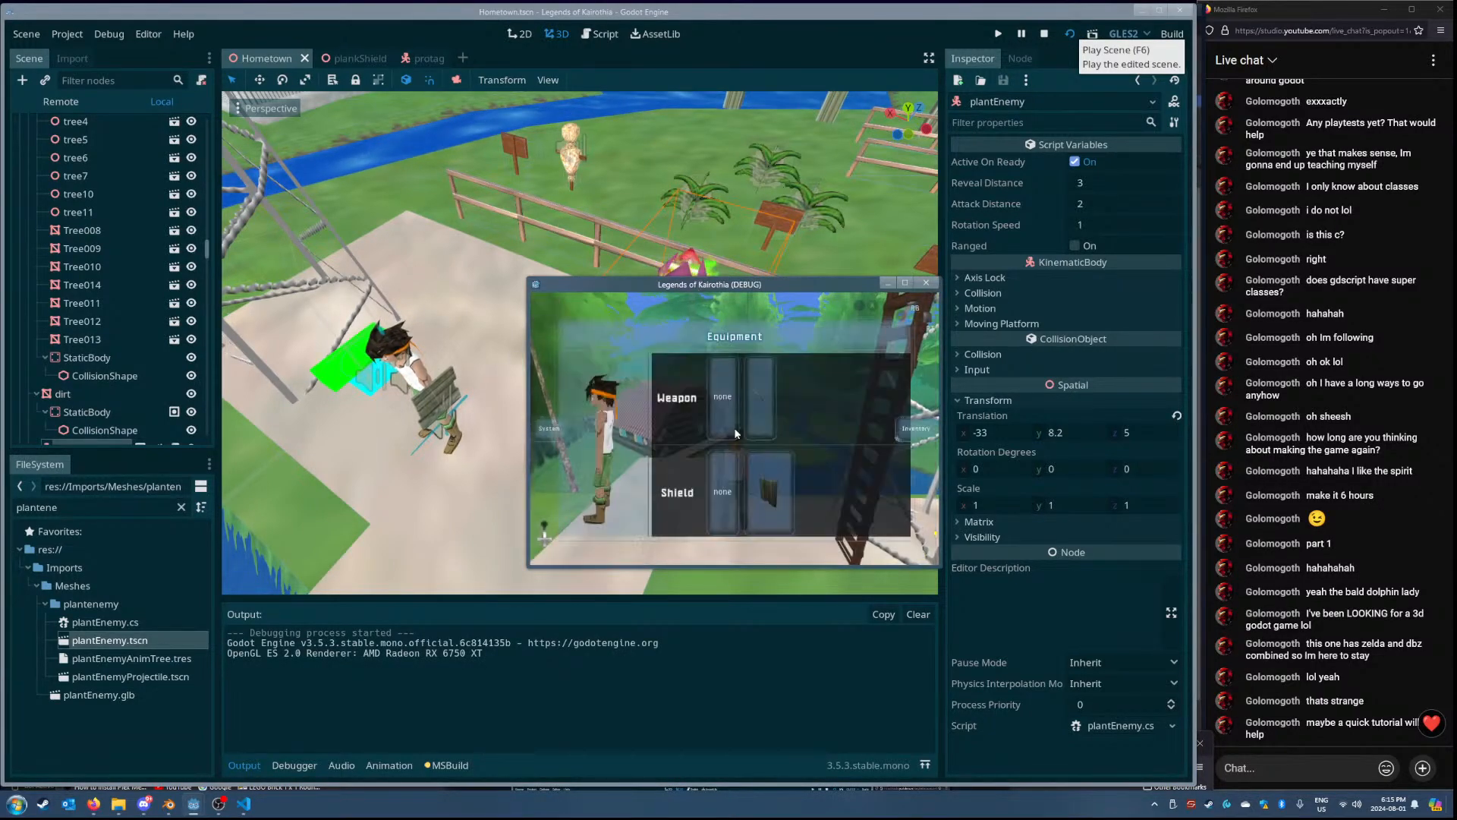
pyautogui.press('Escape')
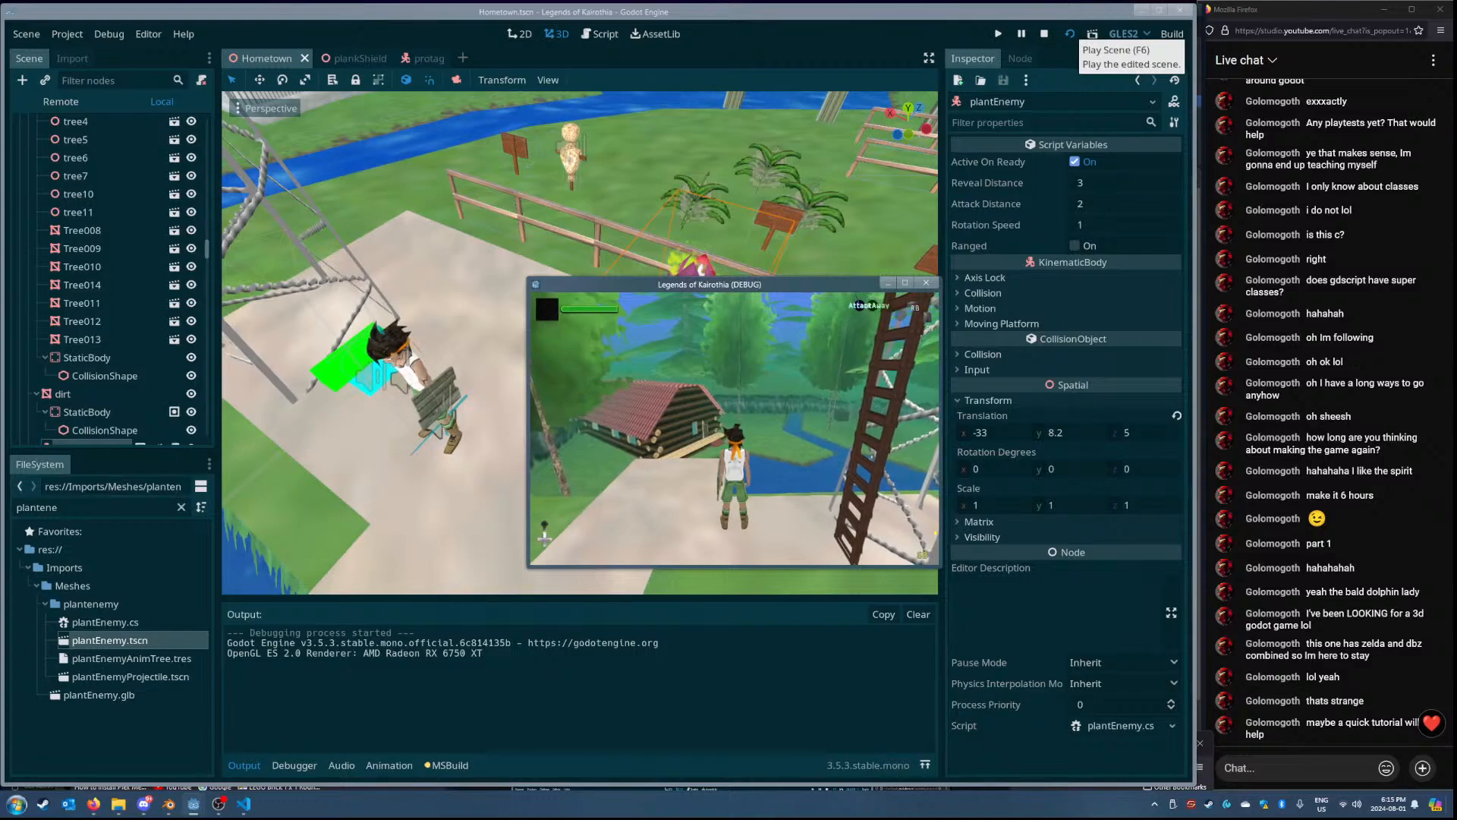
pyautogui.press('Escape')
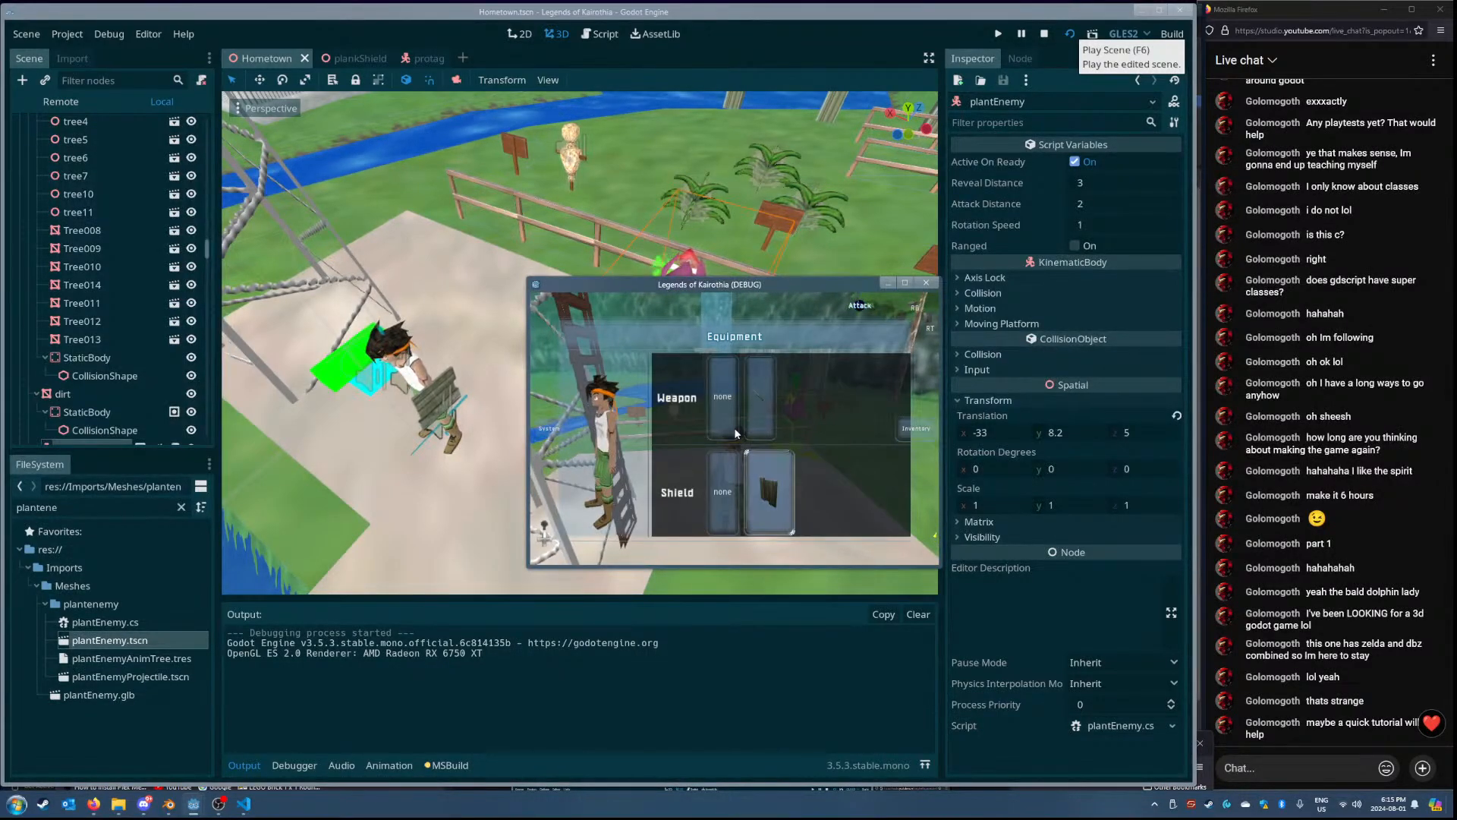
pyautogui.press('Escape')
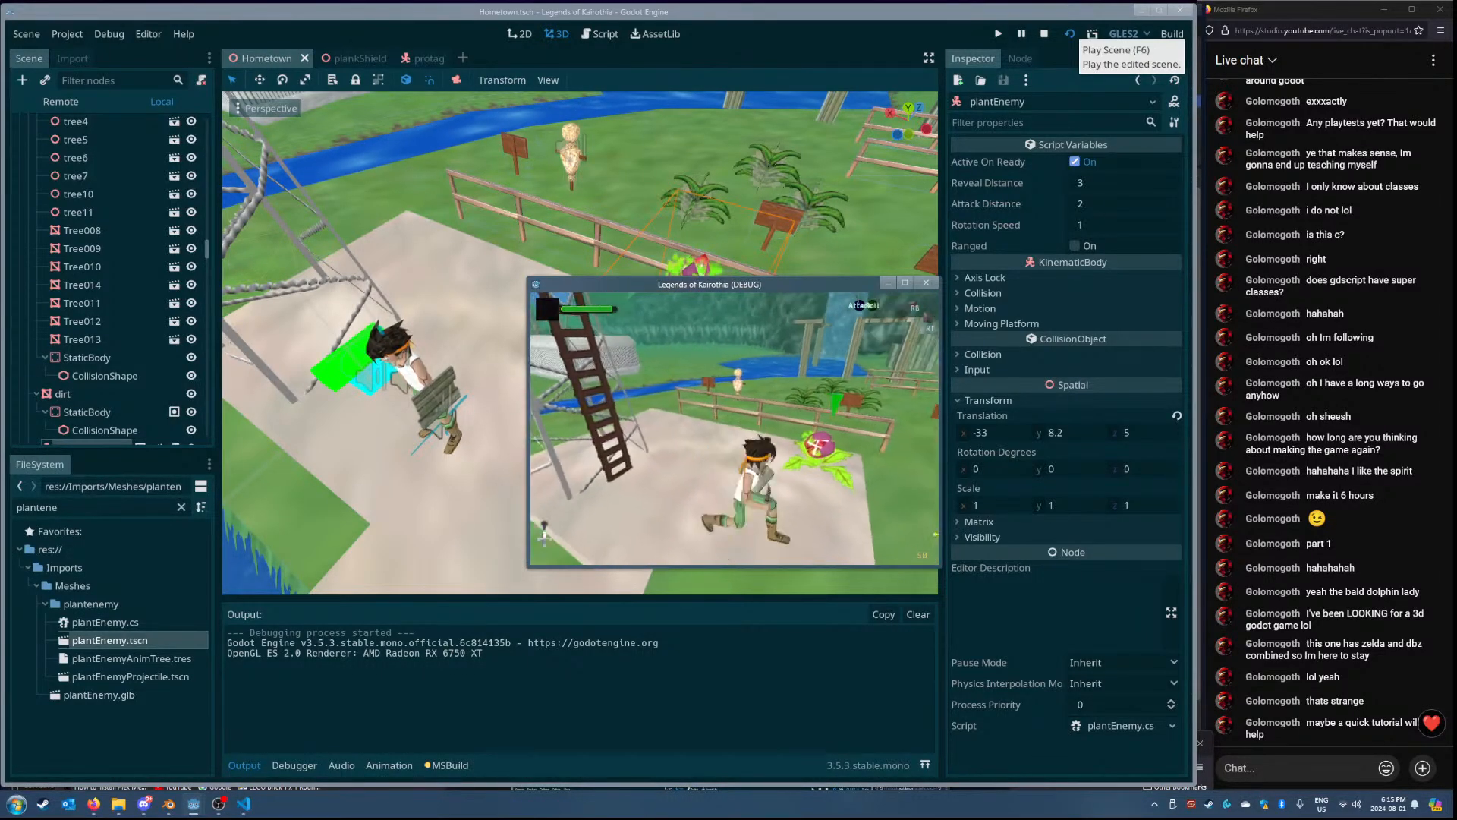
pyautogui.press('Escape')
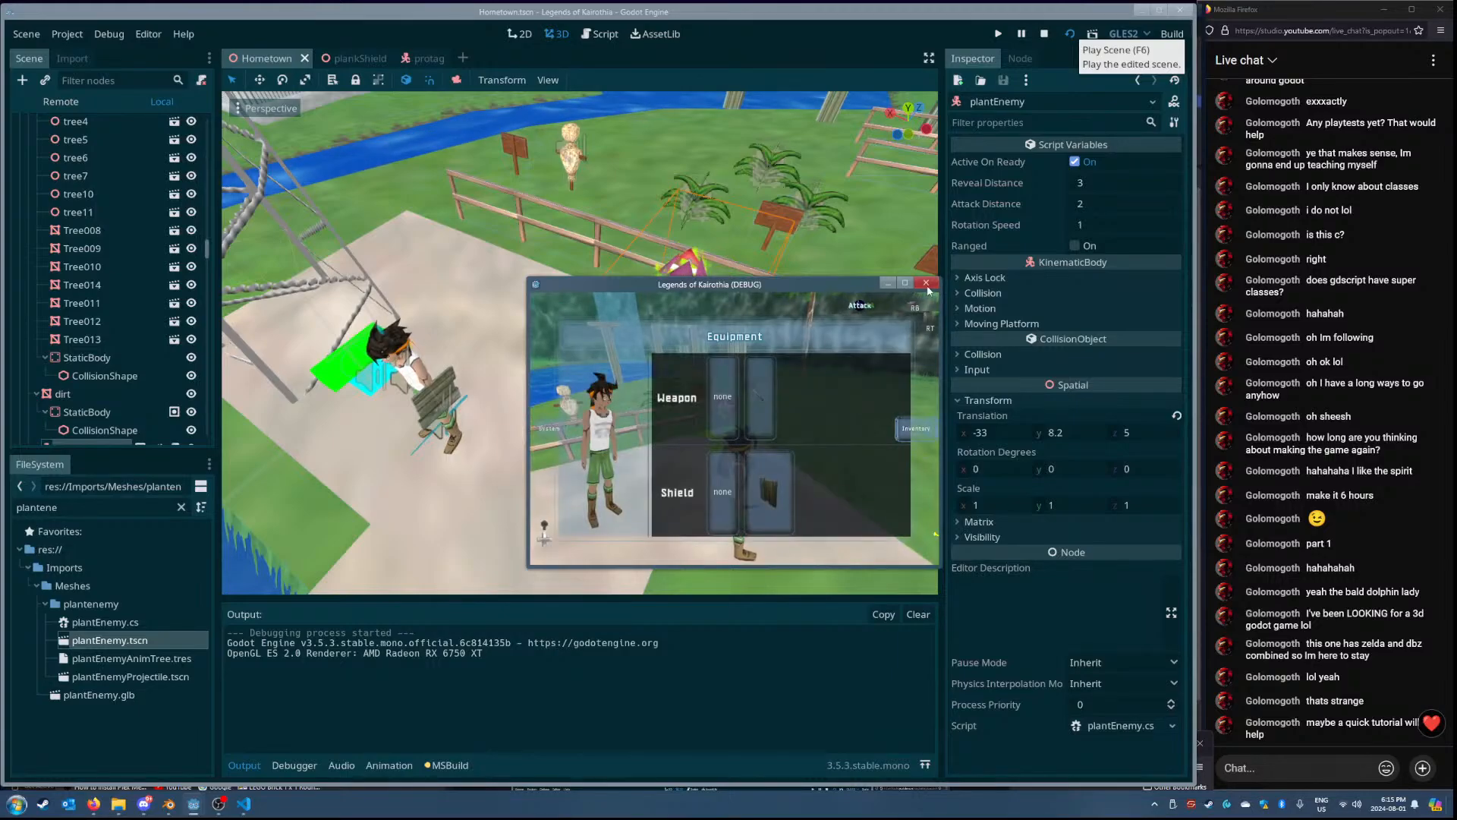
pyautogui.click(926, 284)
# - In VS Code, open BodyCollider.cs and compare its _Ready method with the override in ShieldCollider.cs
pyautogui.click(243, 805)
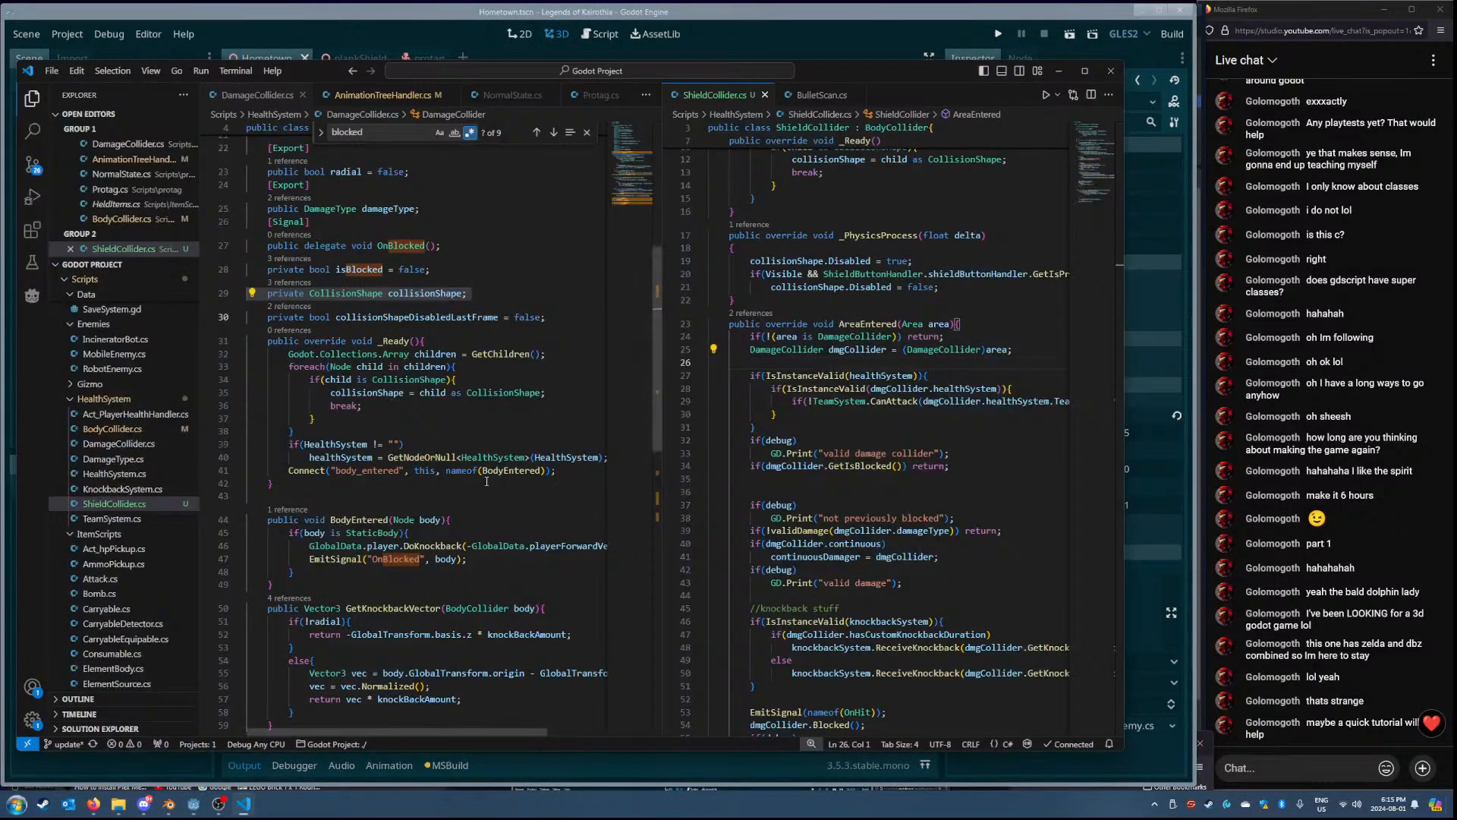
pyautogui.scroll(4, 888, 358)
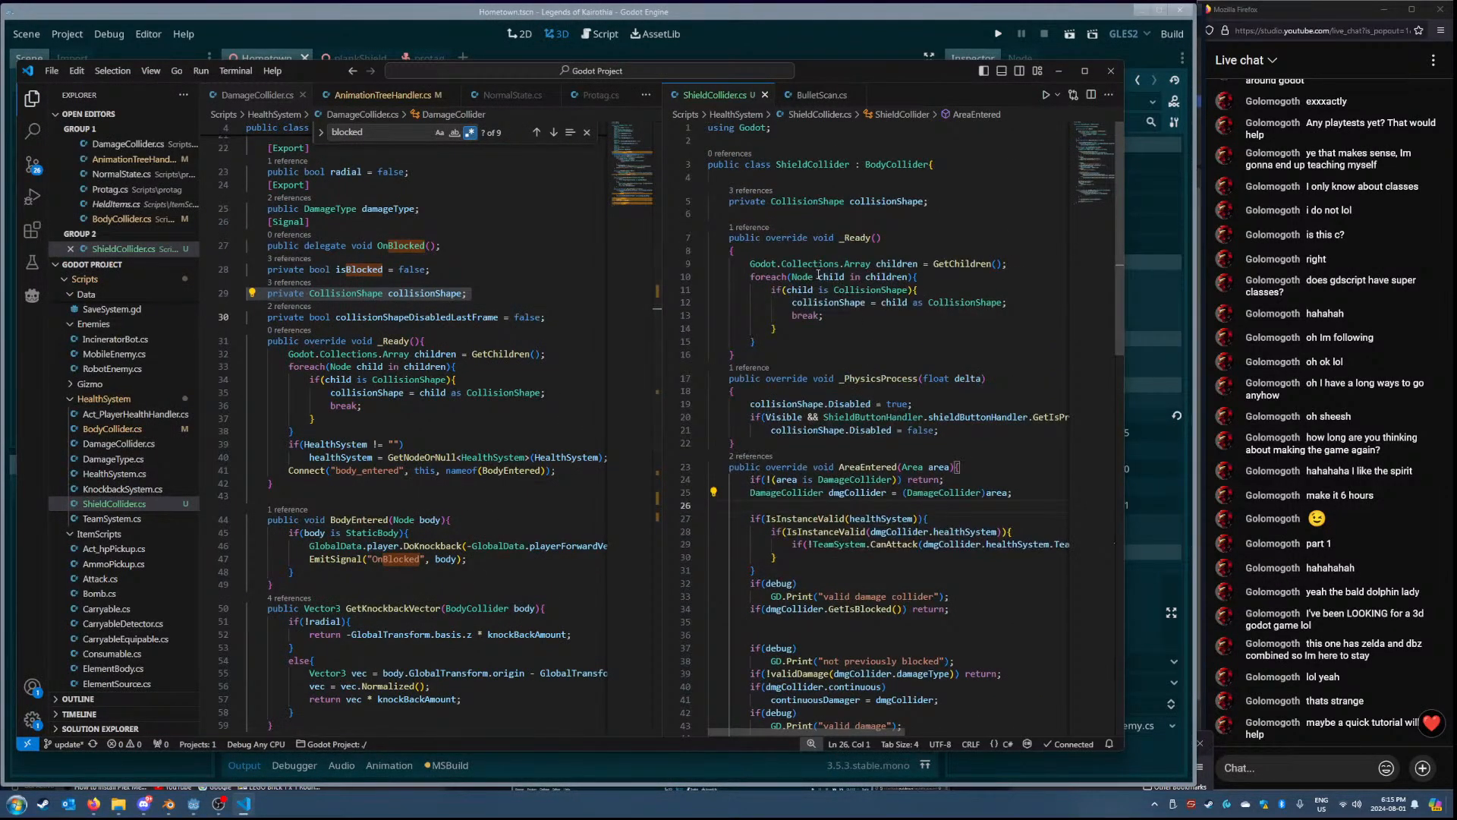
pyautogui.scroll(1, 468, 395)
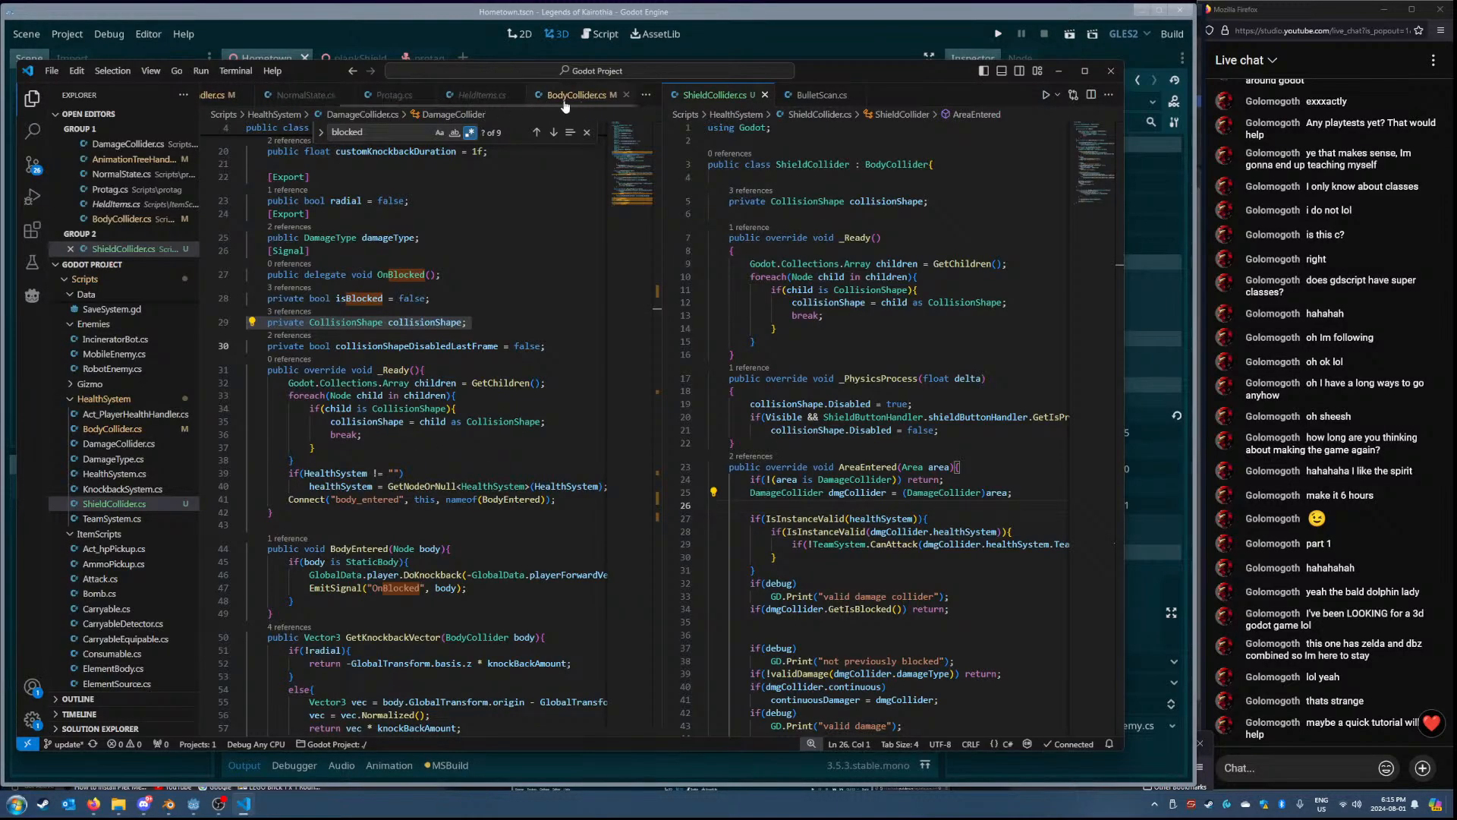
pyautogui.click(563, 98)
pyautogui.scroll(15, 465, 297)
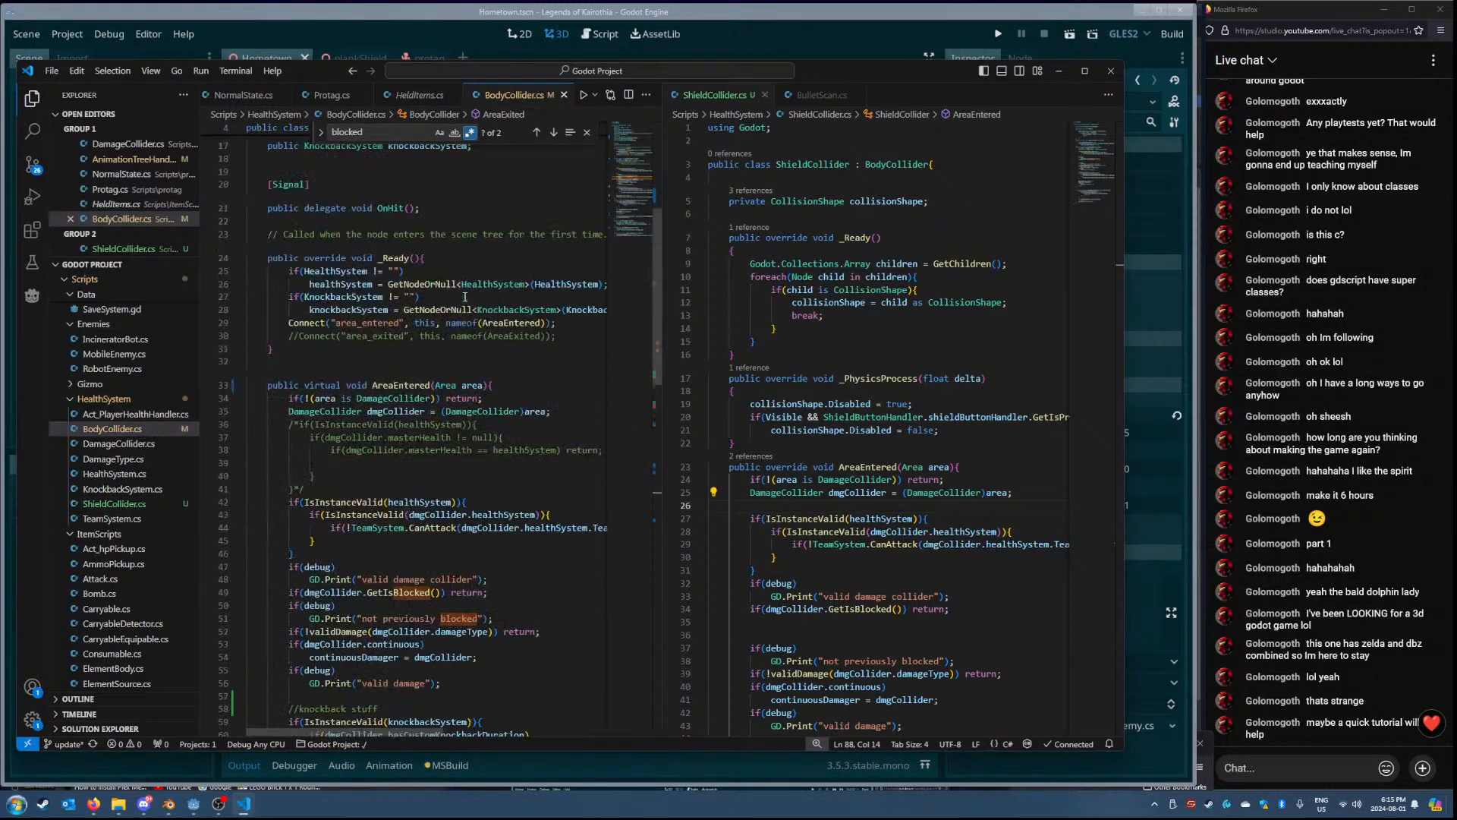
# - Add a base._Ready(); call at the end of ShieldCollider.cs's _Ready override, save, and check it against BodyCollider's _Ready method
pyautogui.scroll(3, 429, 467)
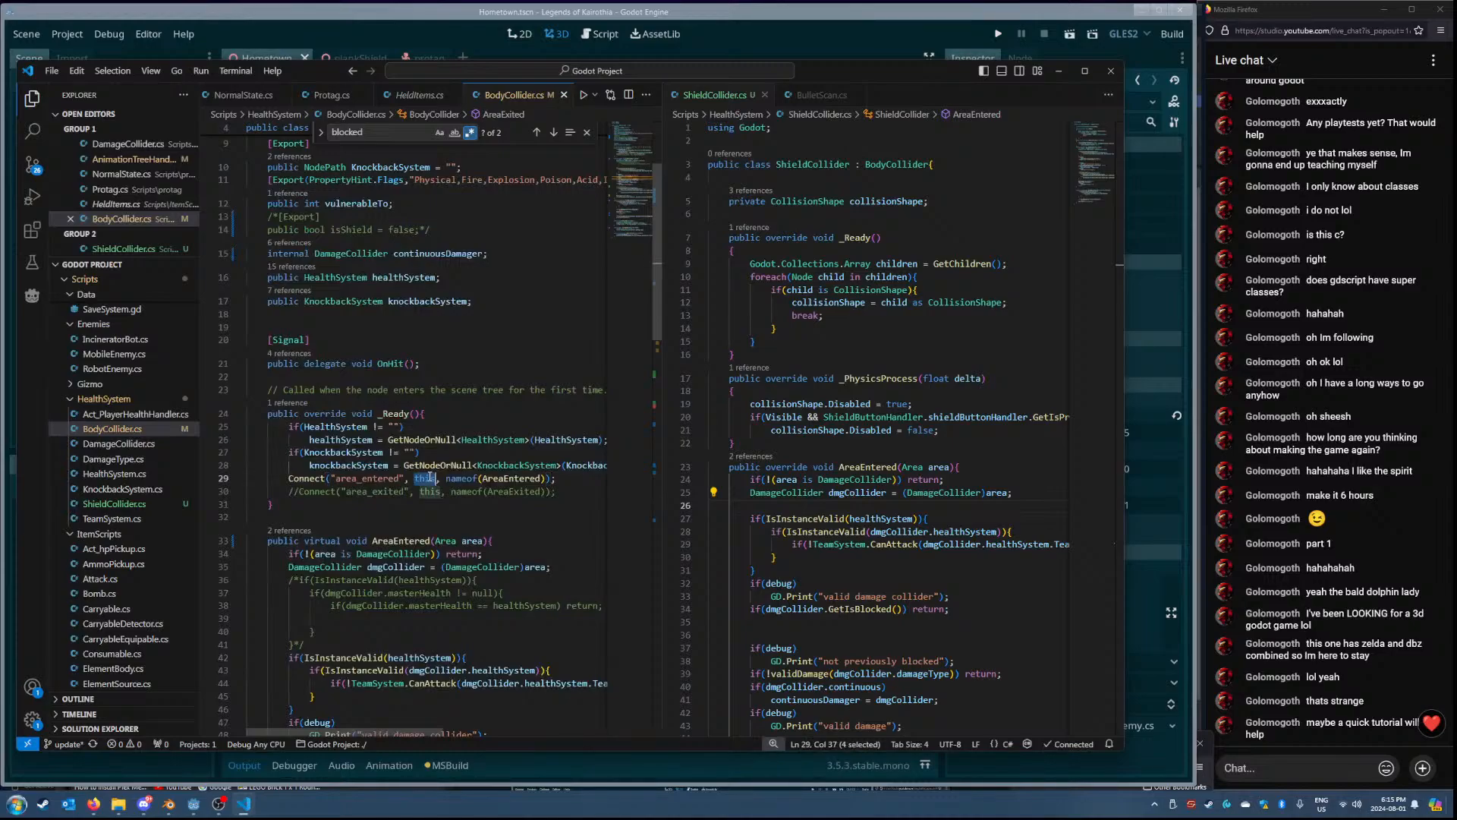
pyautogui.tripleClick(430, 477)
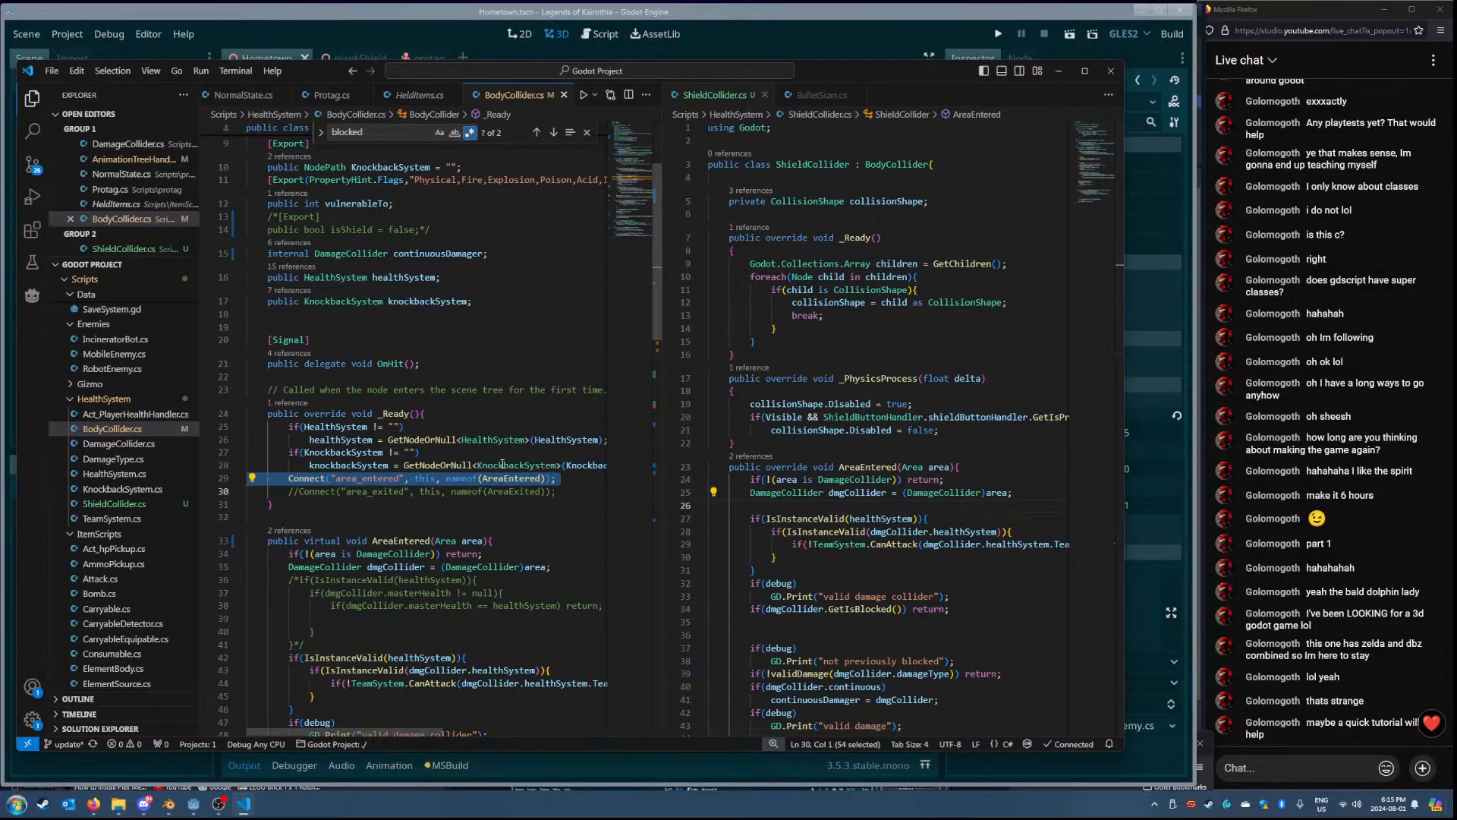
pyautogui.click(779, 343)
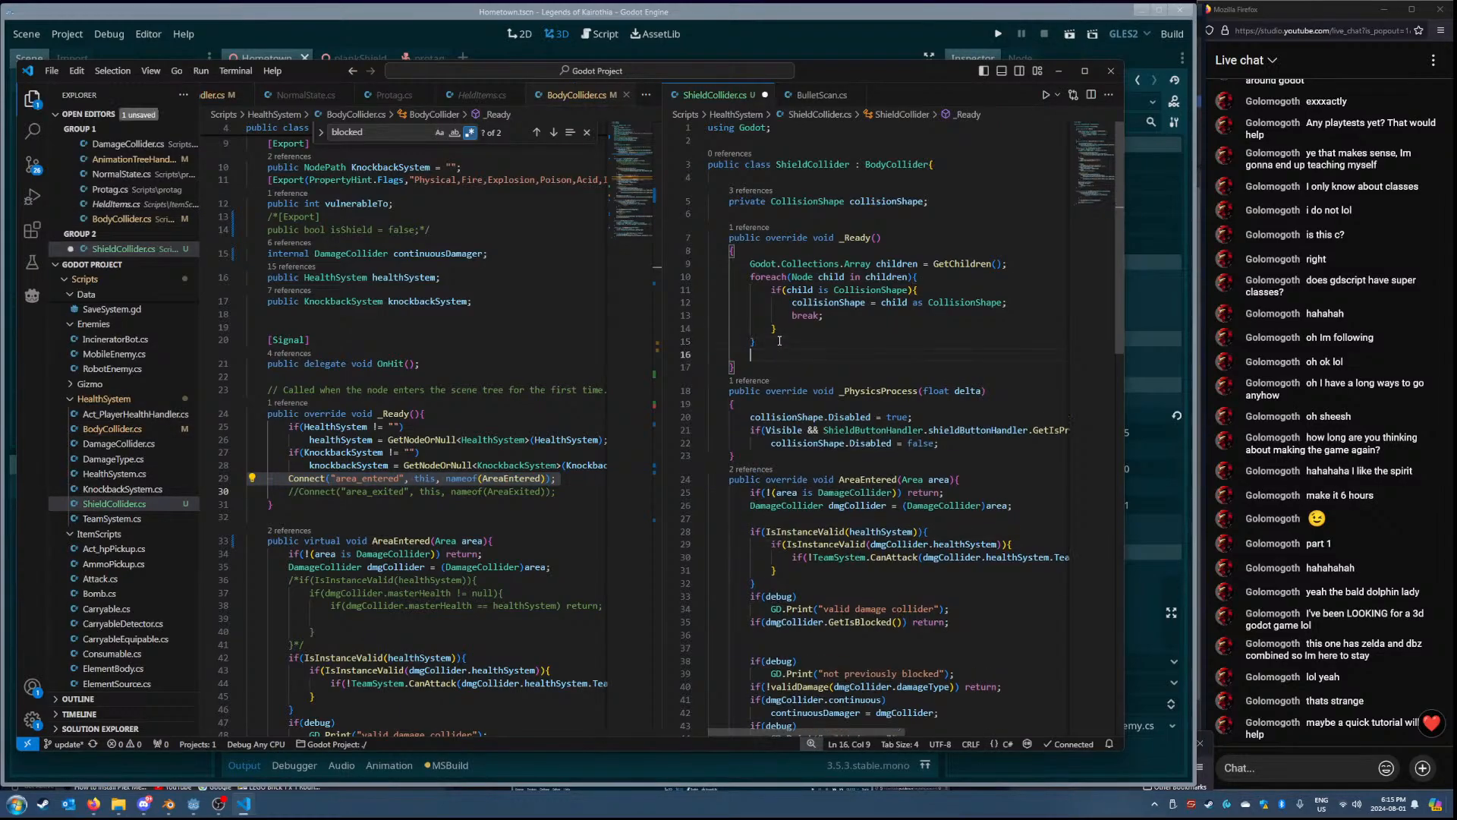
pyautogui.press('Return')
pyautogui.write('o')
pyautogui.press('BackSpace')
pyautogui.write('base._Ready')
pyautogui.press('Tab')
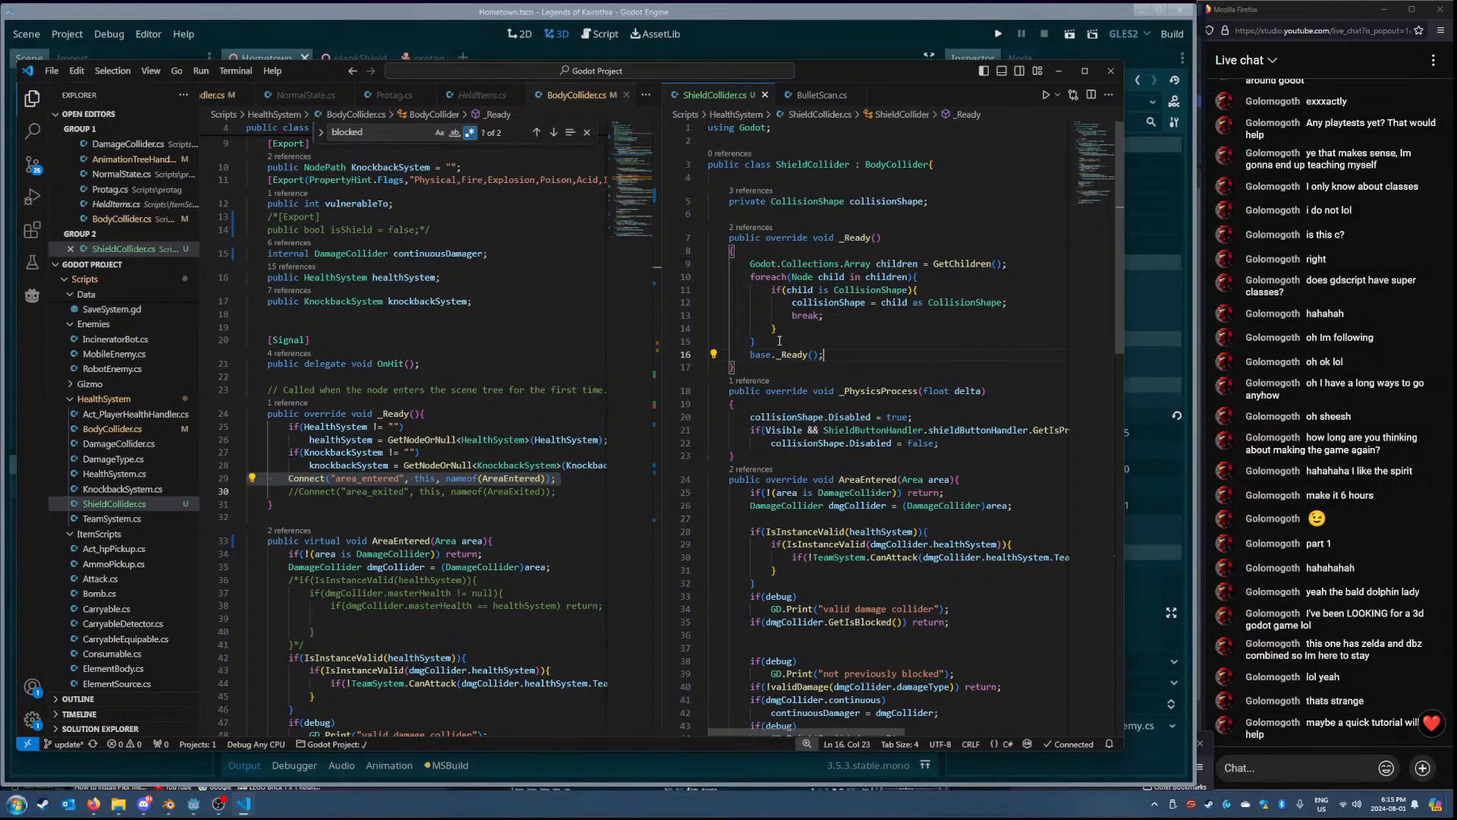
pyautogui.moveTo(557, 478); pyautogui.dragTo(219, 430)
pyautogui.doubleClick(394, 413)
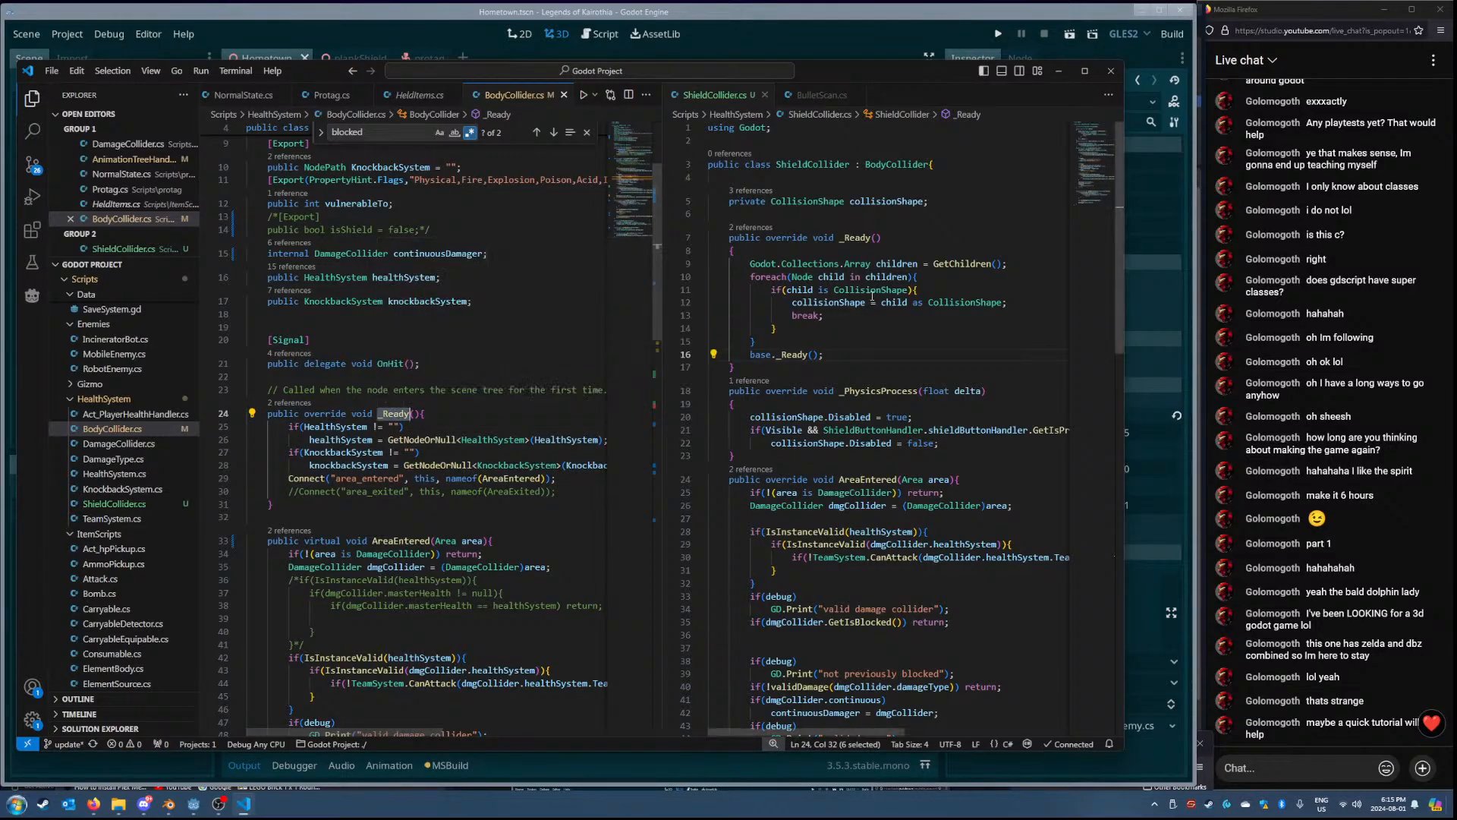
pyautogui.click(863, 238)
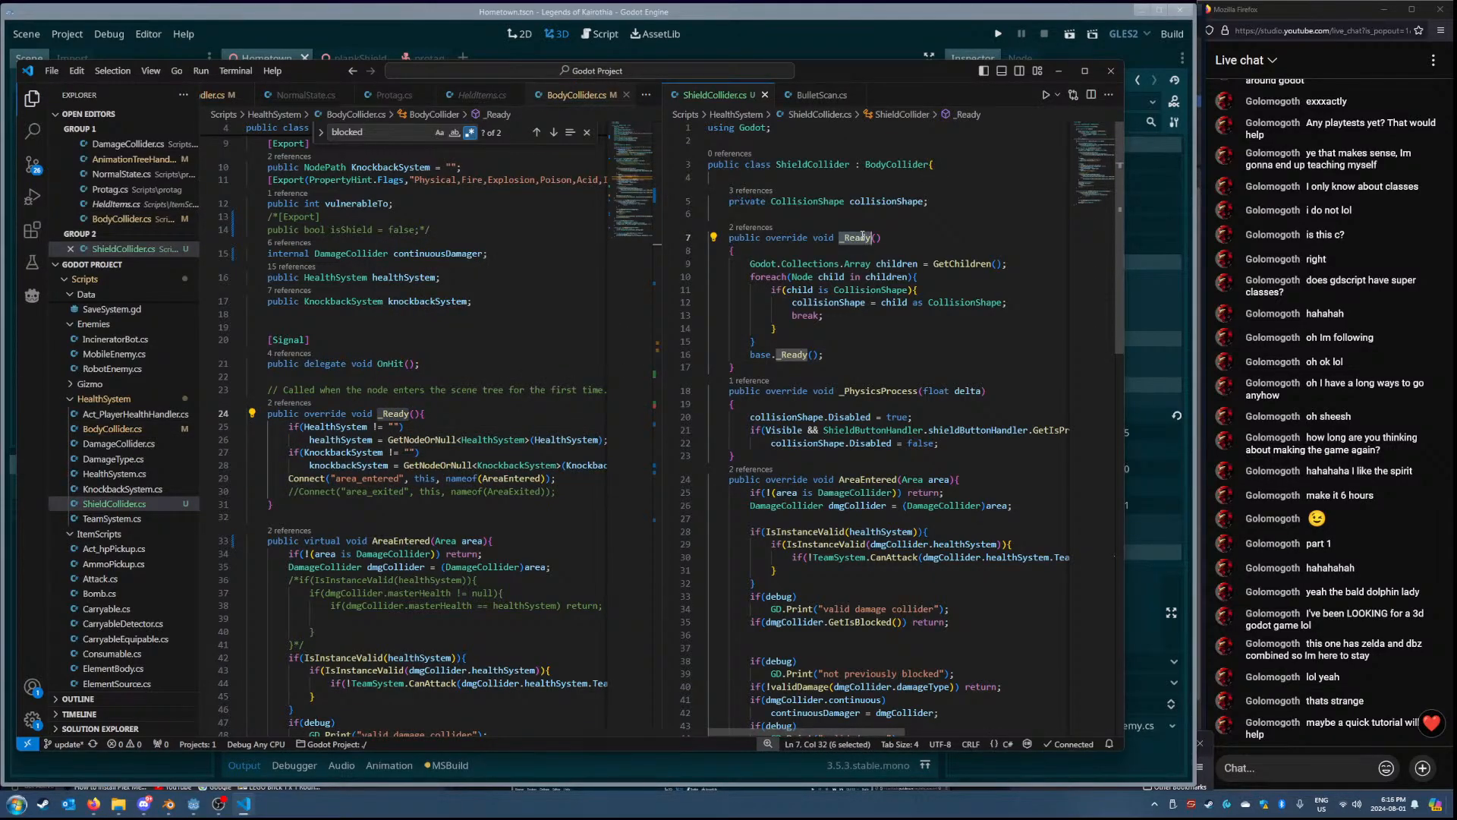
# - Switch to Godot, run the Hometown scene, test shield blocking against the plant enemy, close the game, and check the blocking messages in the output
pyautogui.click(504, 44)
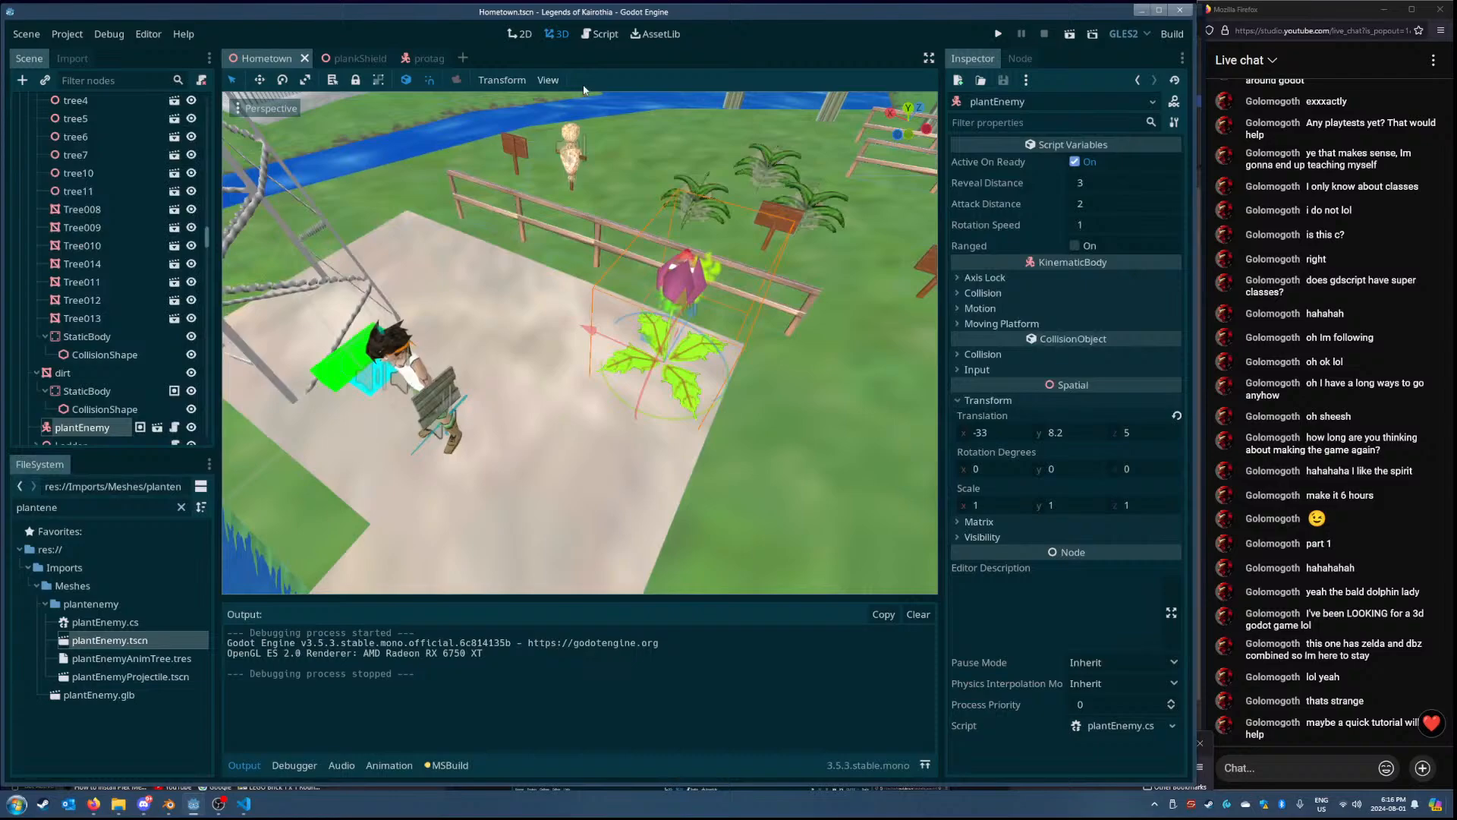
pyautogui.click(1071, 38)
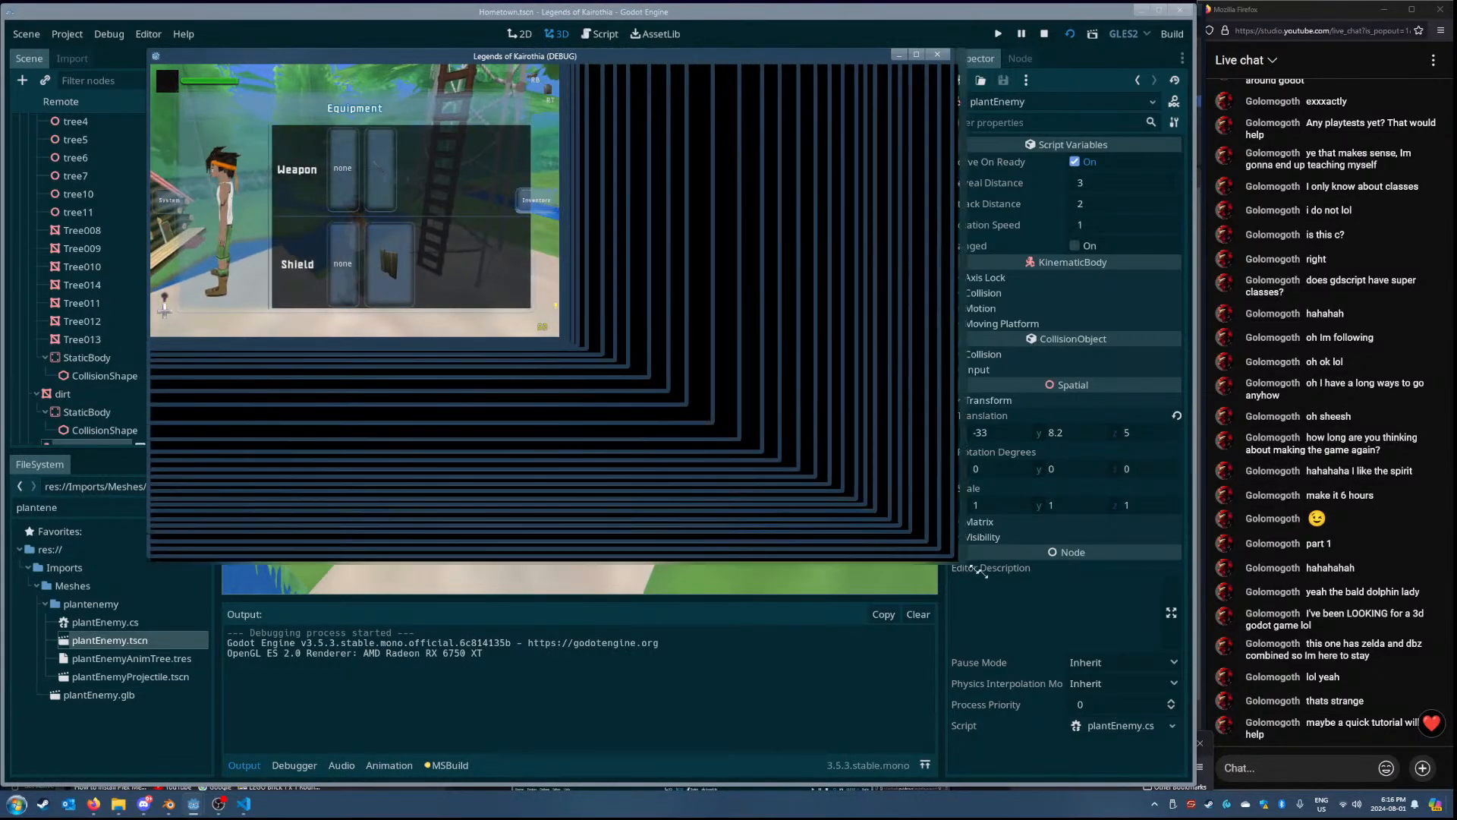
pyautogui.press('Left')
pyautogui.press('Up')
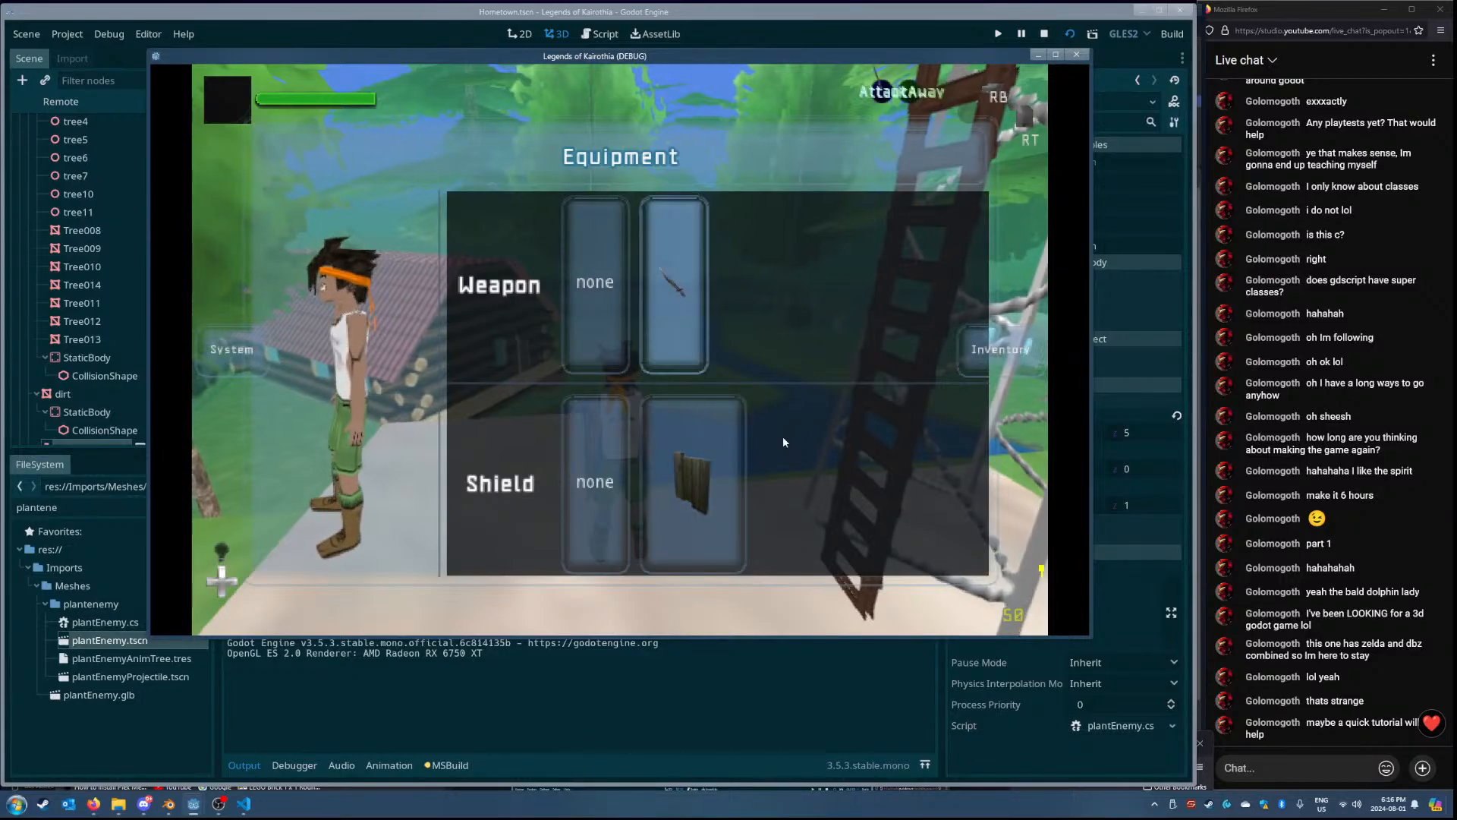
pyautogui.press('Escape')
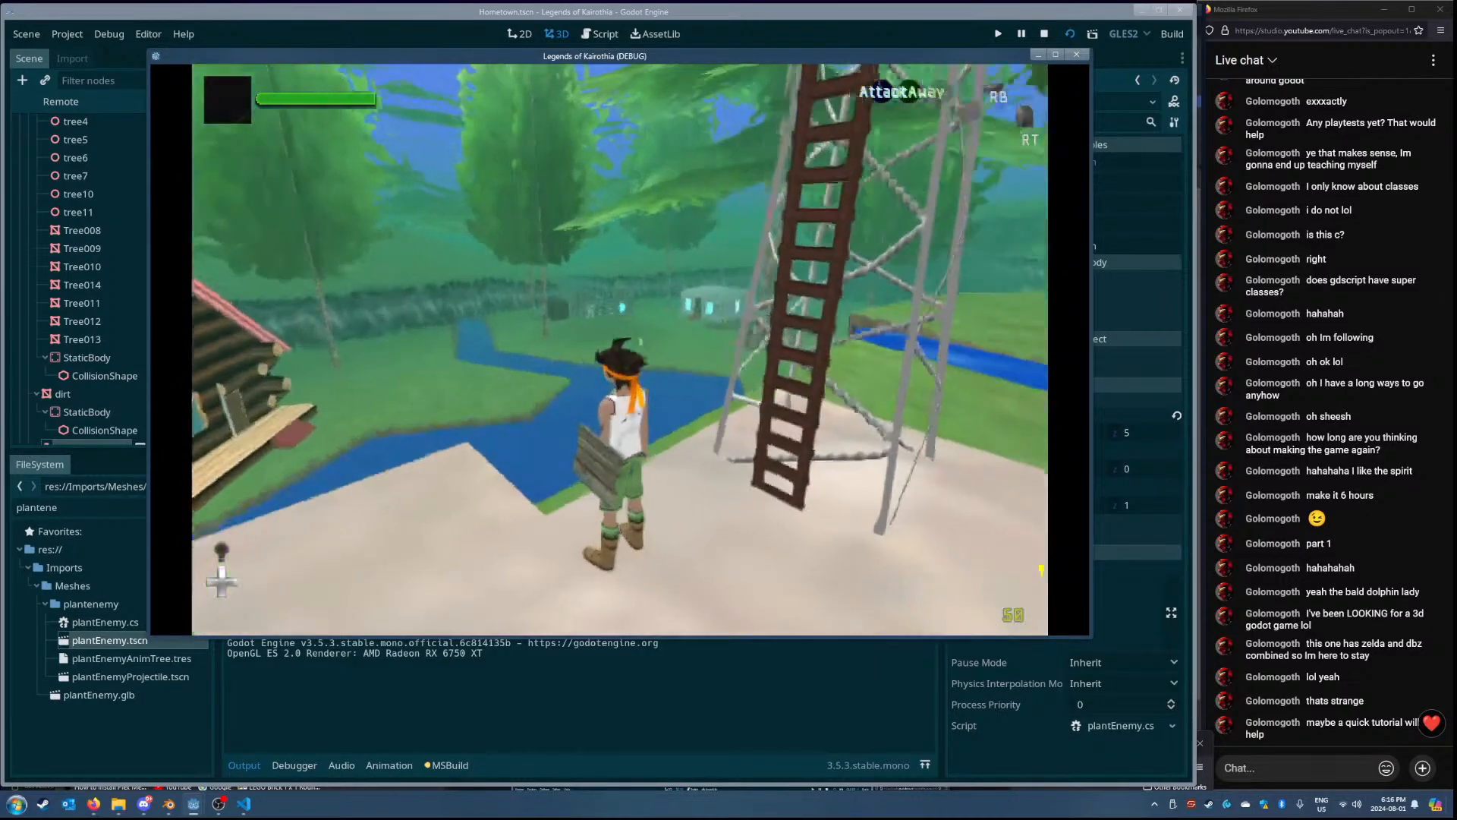
pyautogui.press('Escape')
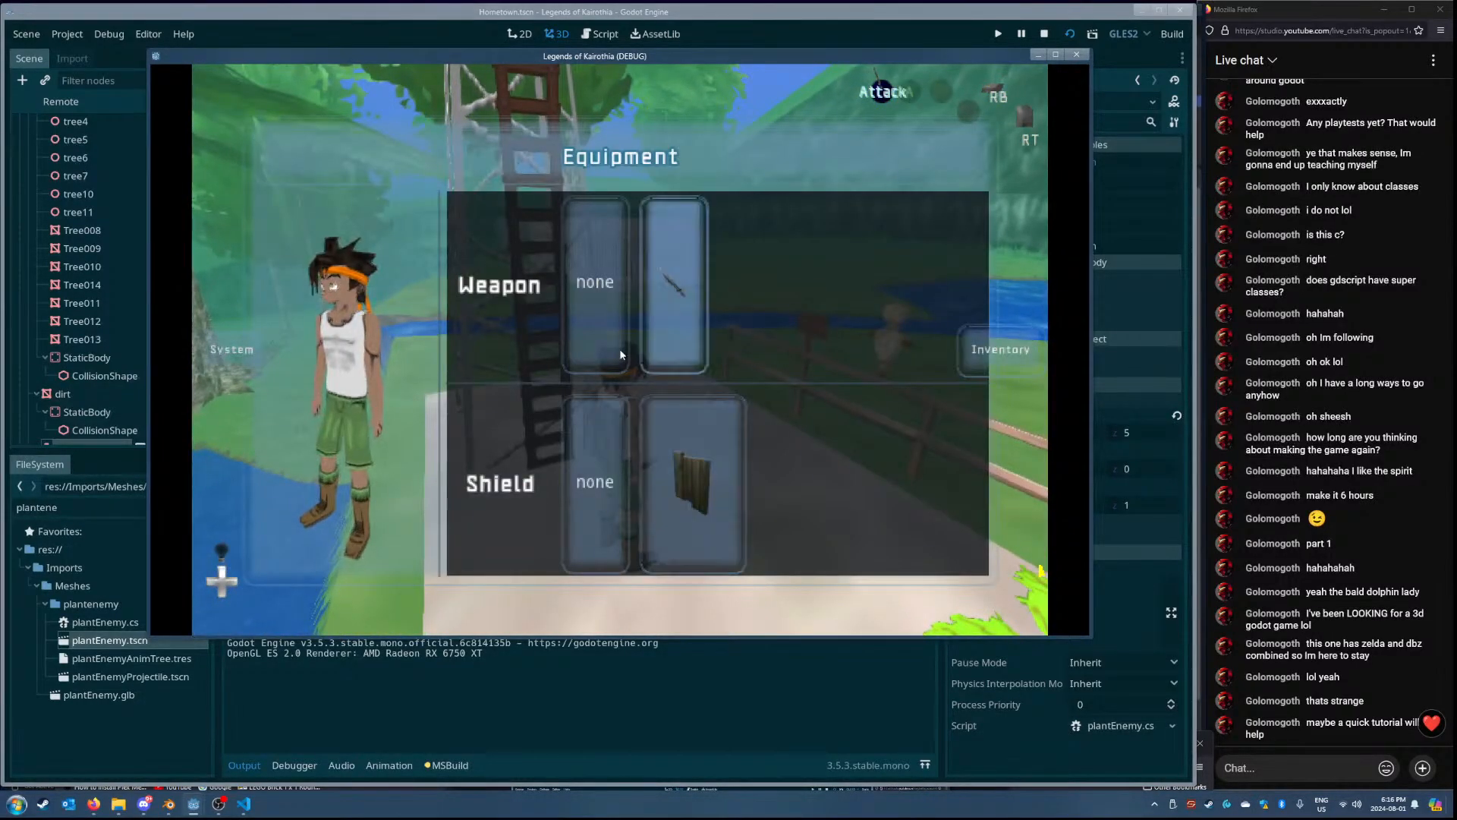
pyautogui.press('Escape')
pyautogui.press('w')
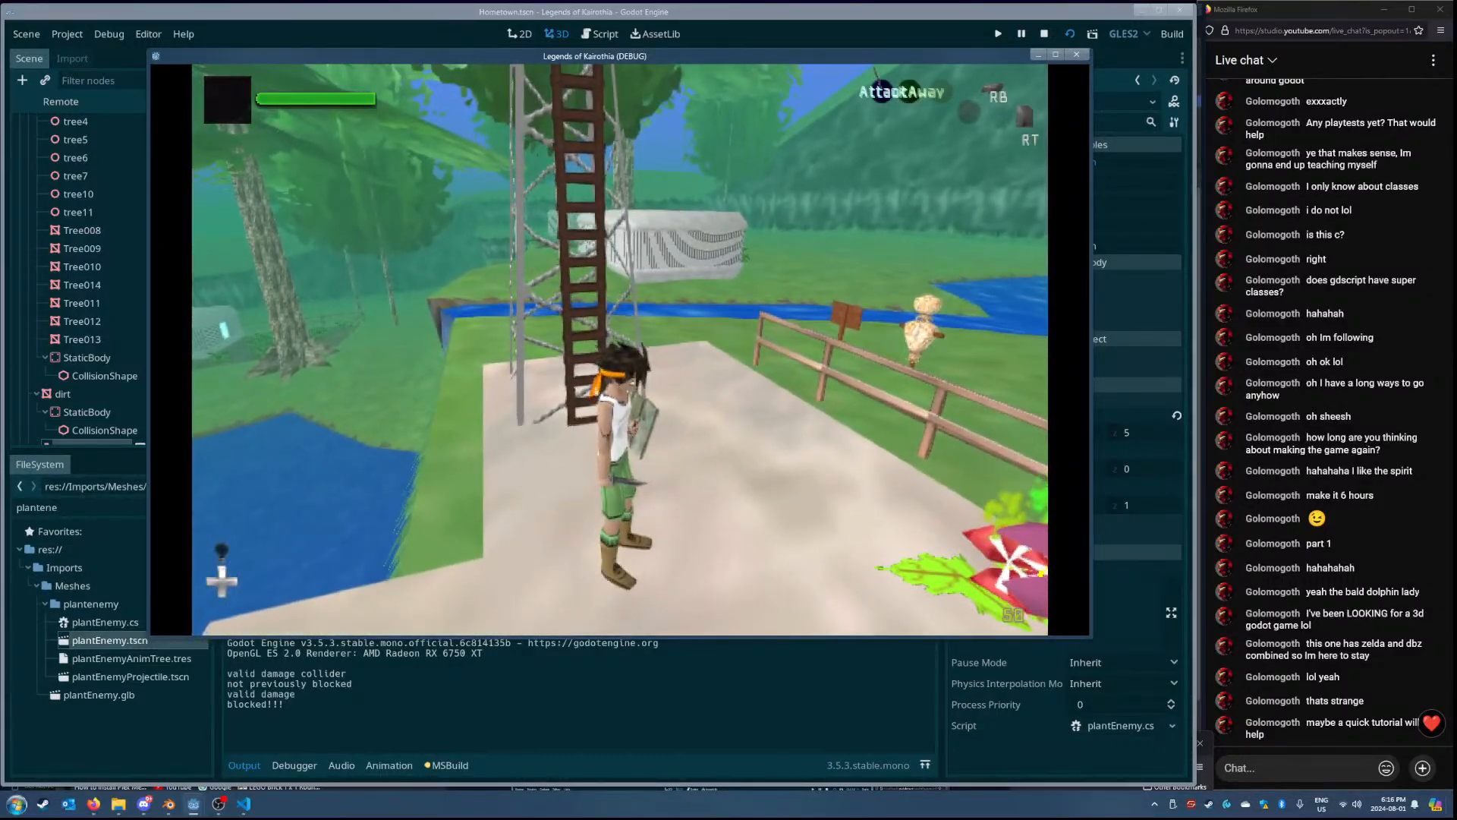
pyautogui.press('Escape')
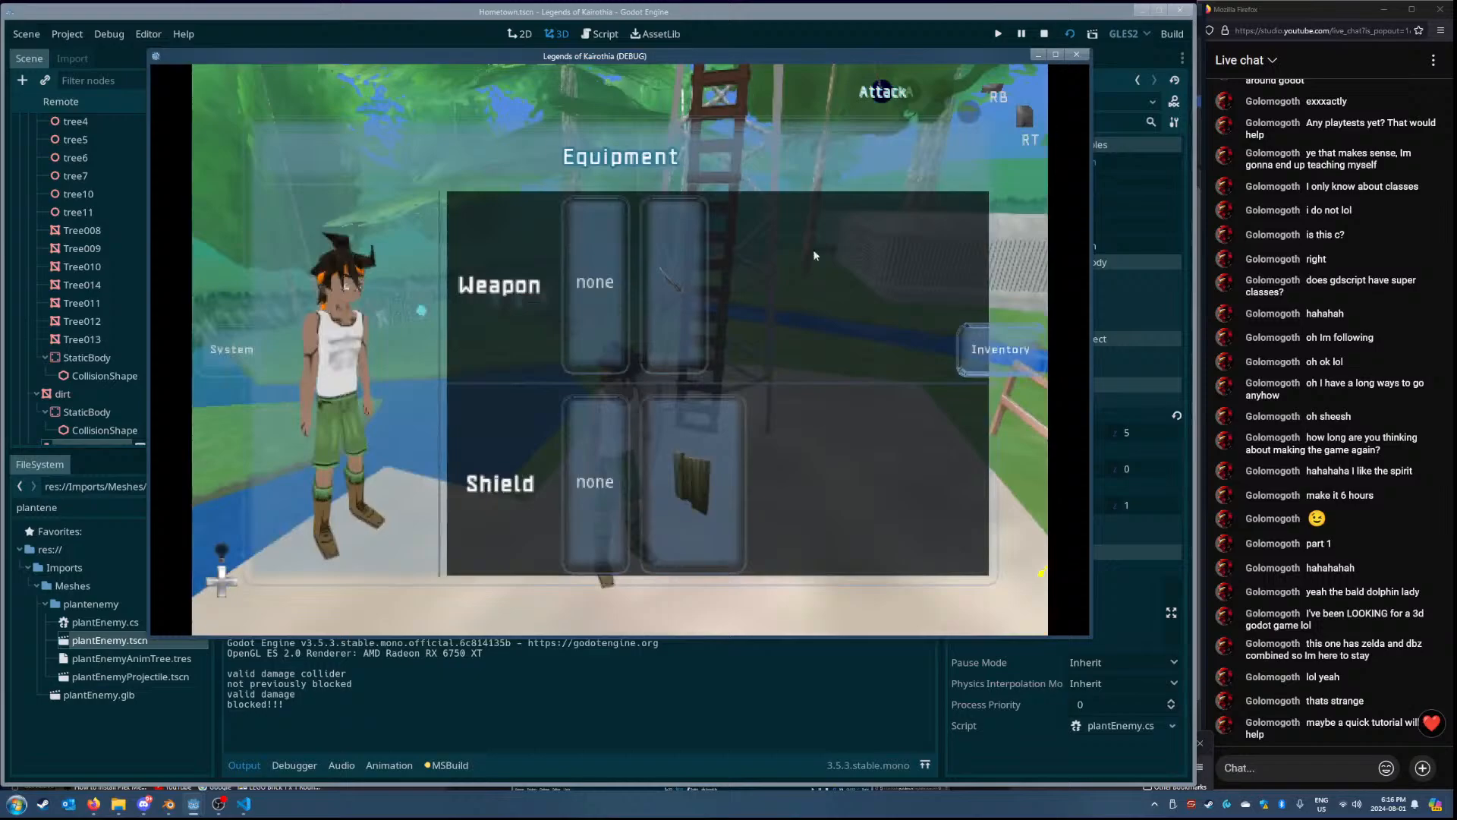
pyautogui.click(1075, 54)
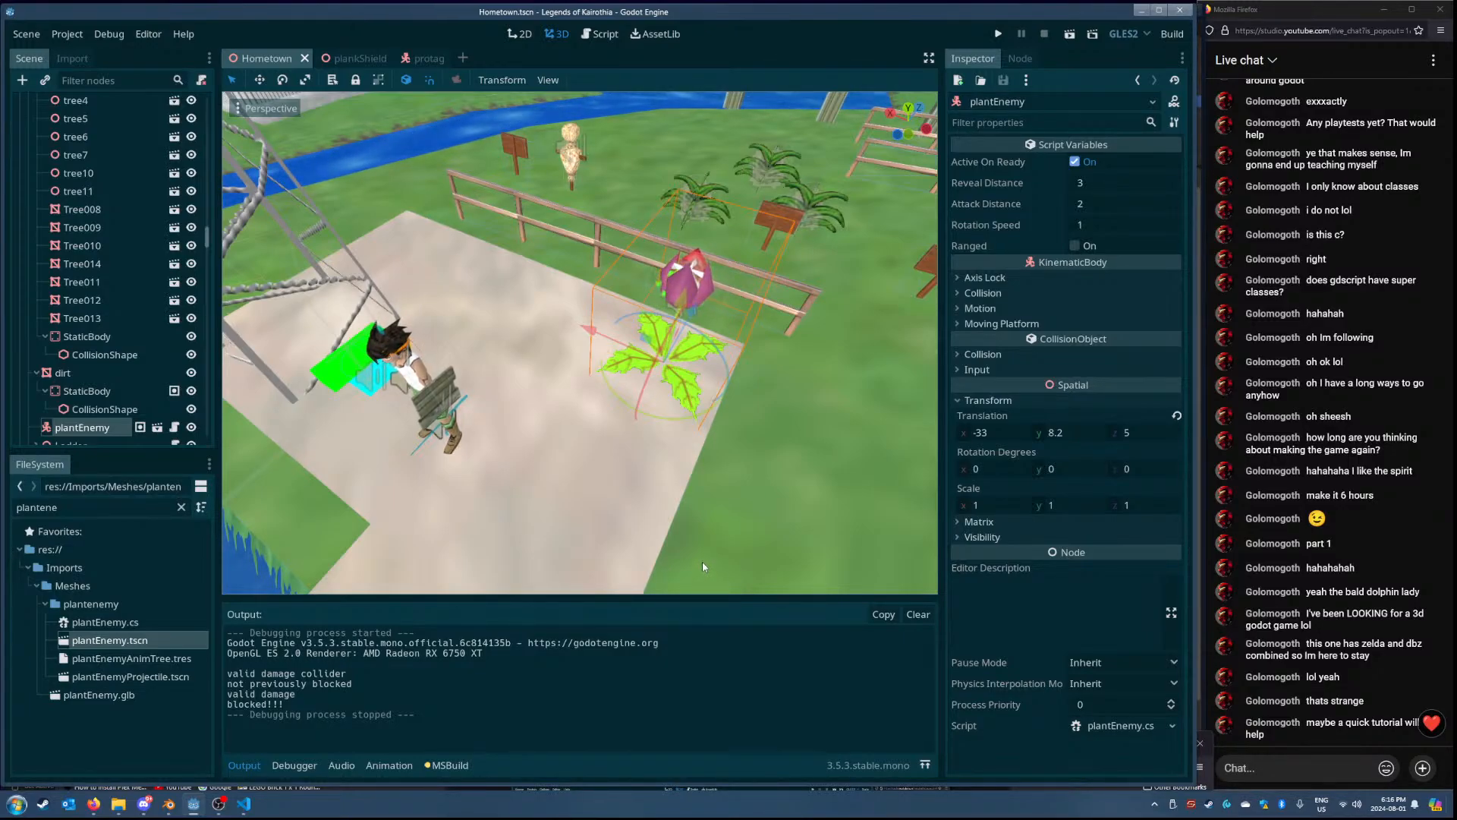
pyautogui.moveTo(228, 674); pyautogui.dragTo(352, 684)
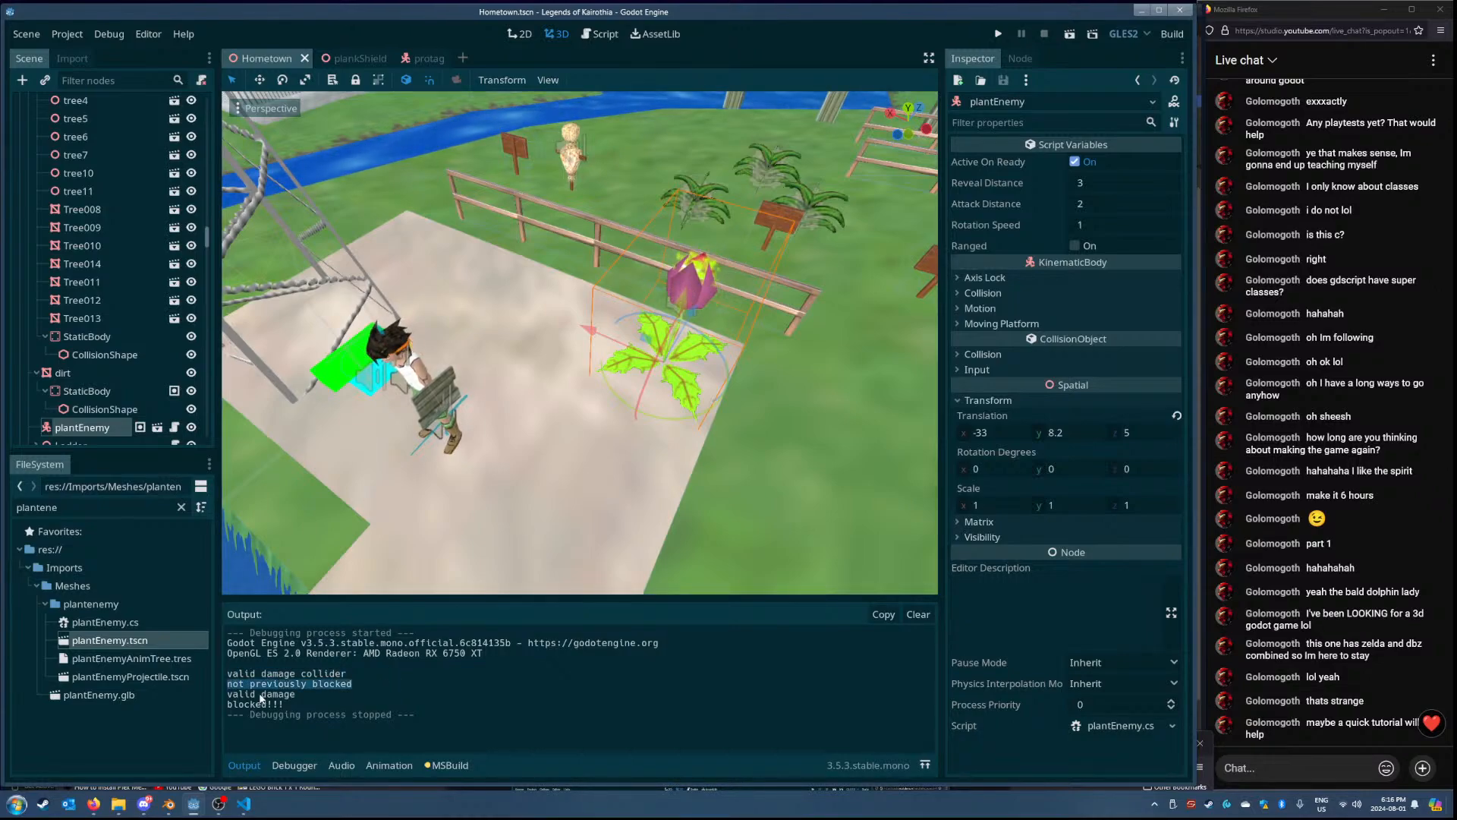
pyautogui.click(229, 704)
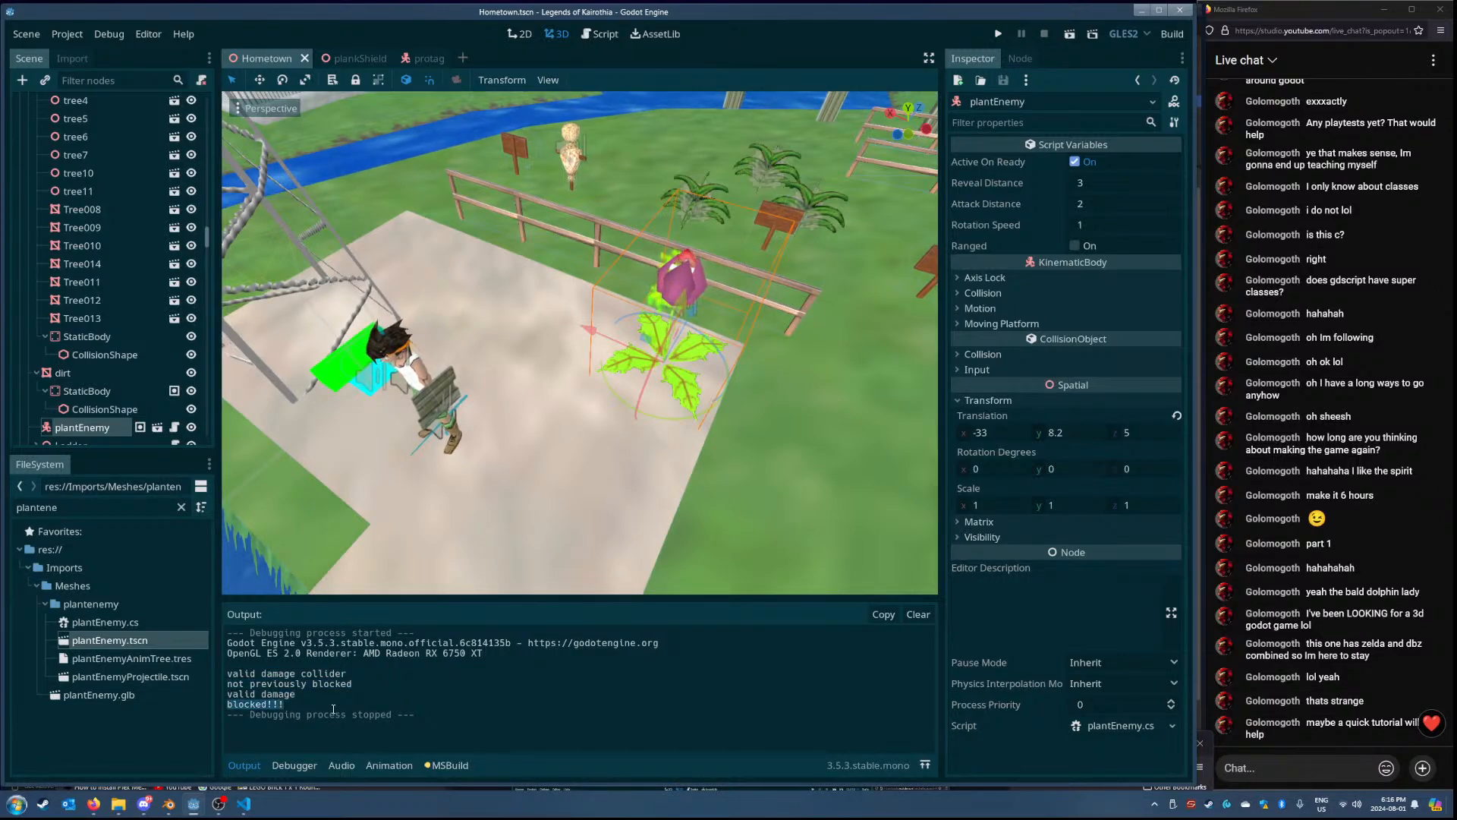
# - In Godot's protag scene, turn off Debug on blockerCollider and save the scene
pyautogui.hotkey('alt', 'Tab')
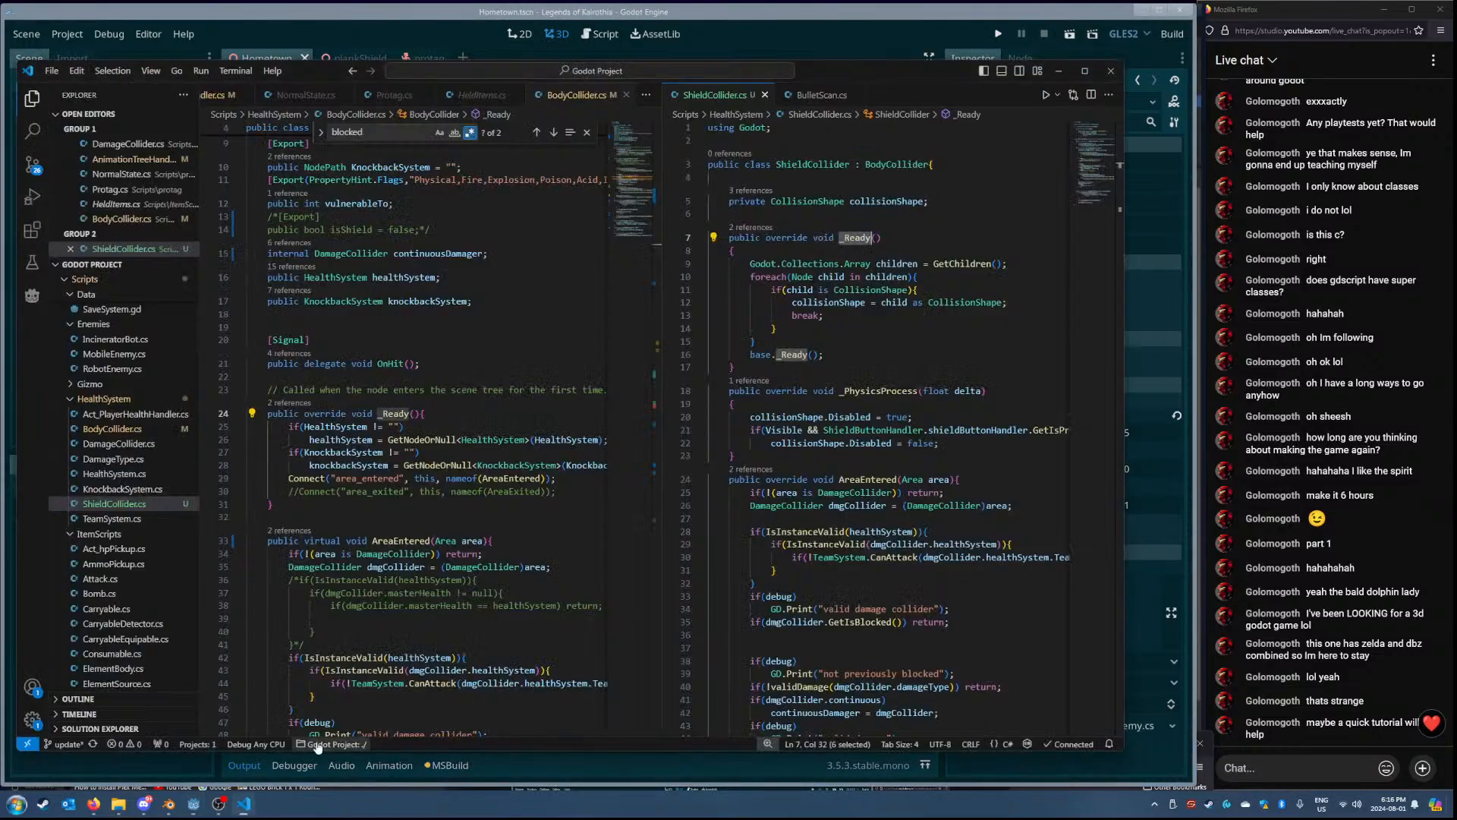
pyautogui.click(425, 34)
pyautogui.click(425, 59)
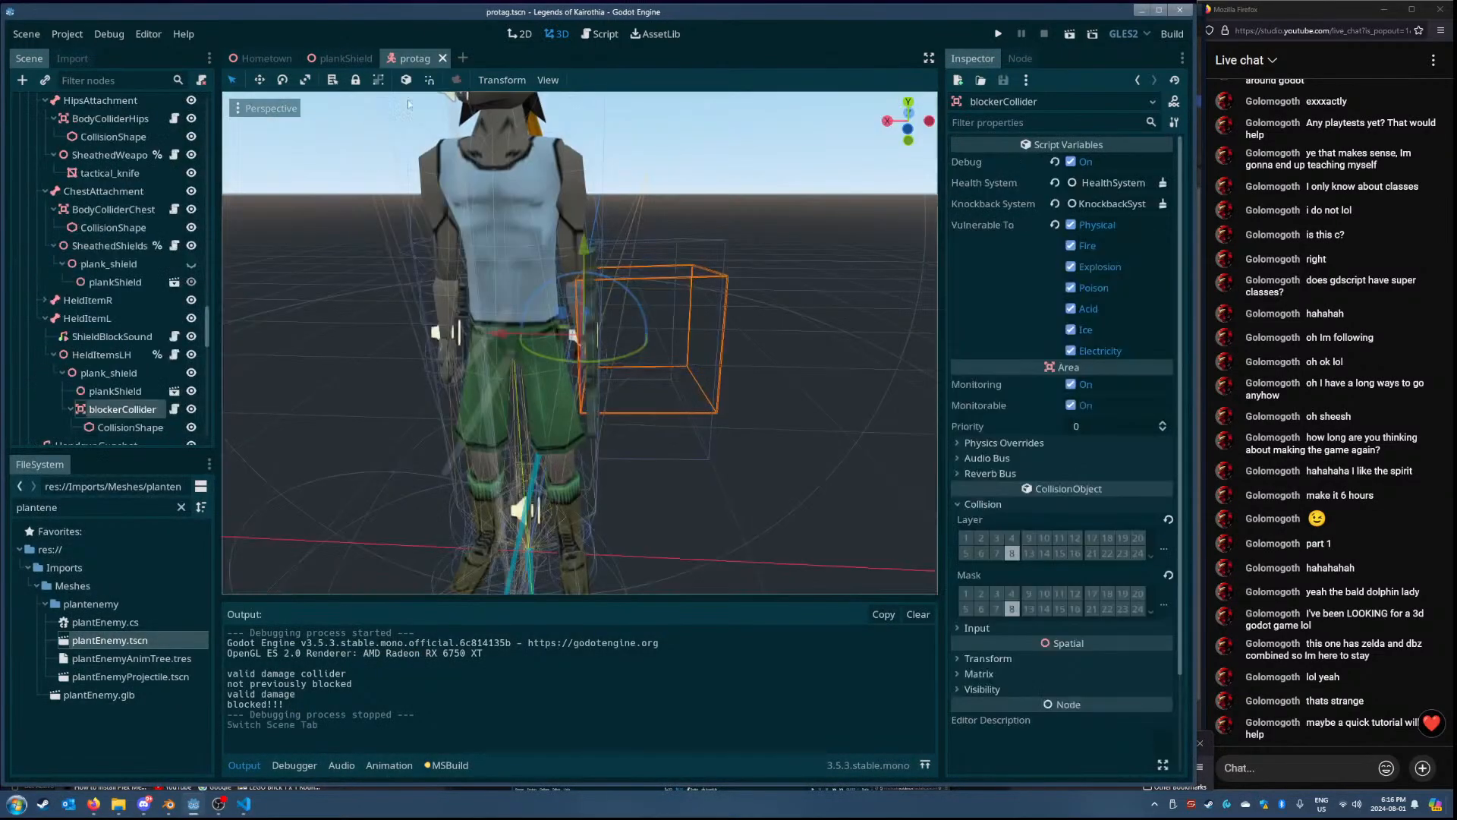
pyautogui.click(1071, 162)
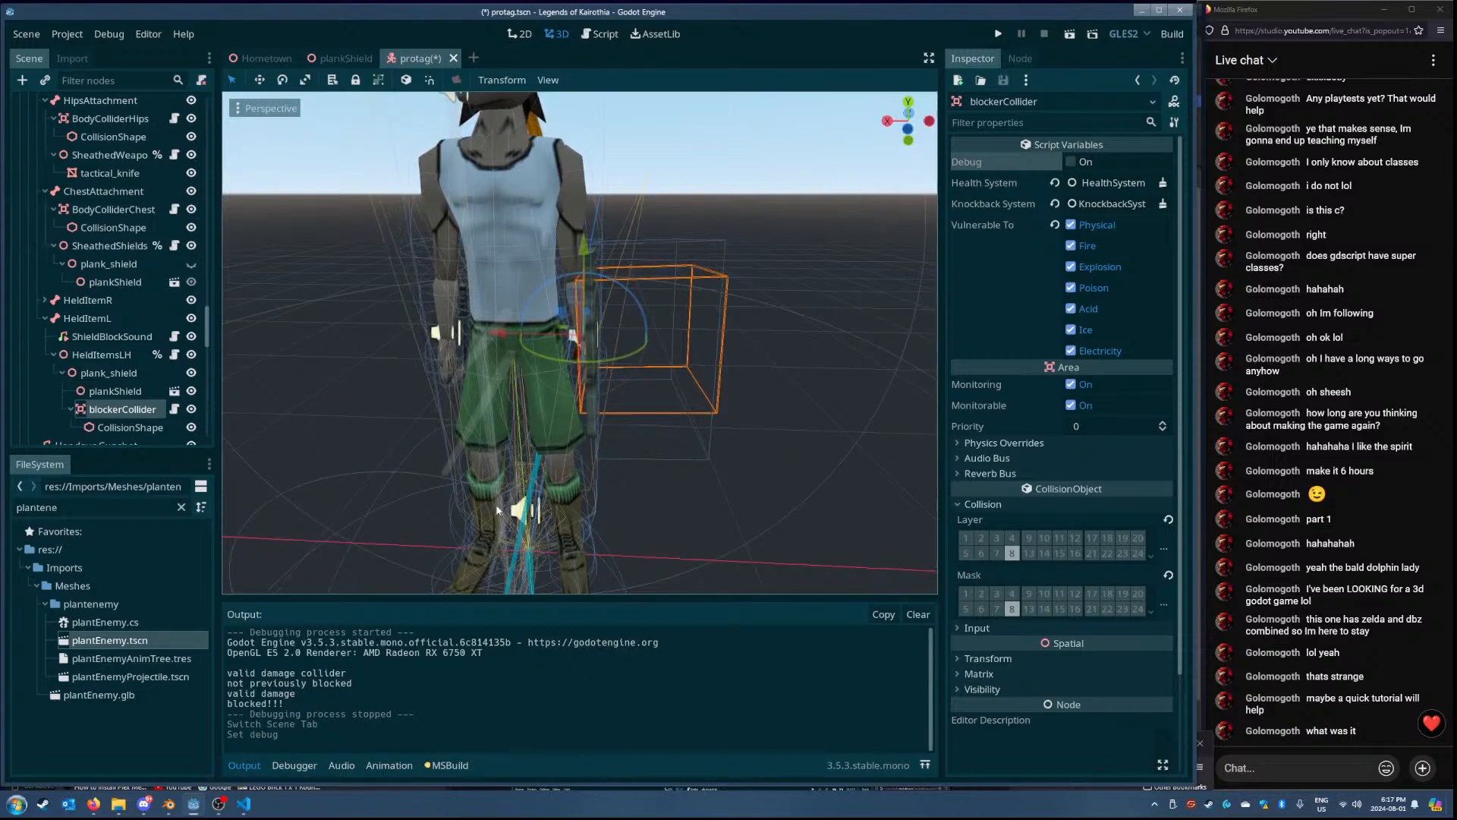
pyautogui.hotkey('ctrl', 's')
# - In VS Code, trace how ShieldCollider's base._Ready() call leads to BodyCollider's area_entered connection and the overridden AreaEntered method
pyautogui.click(243, 804)
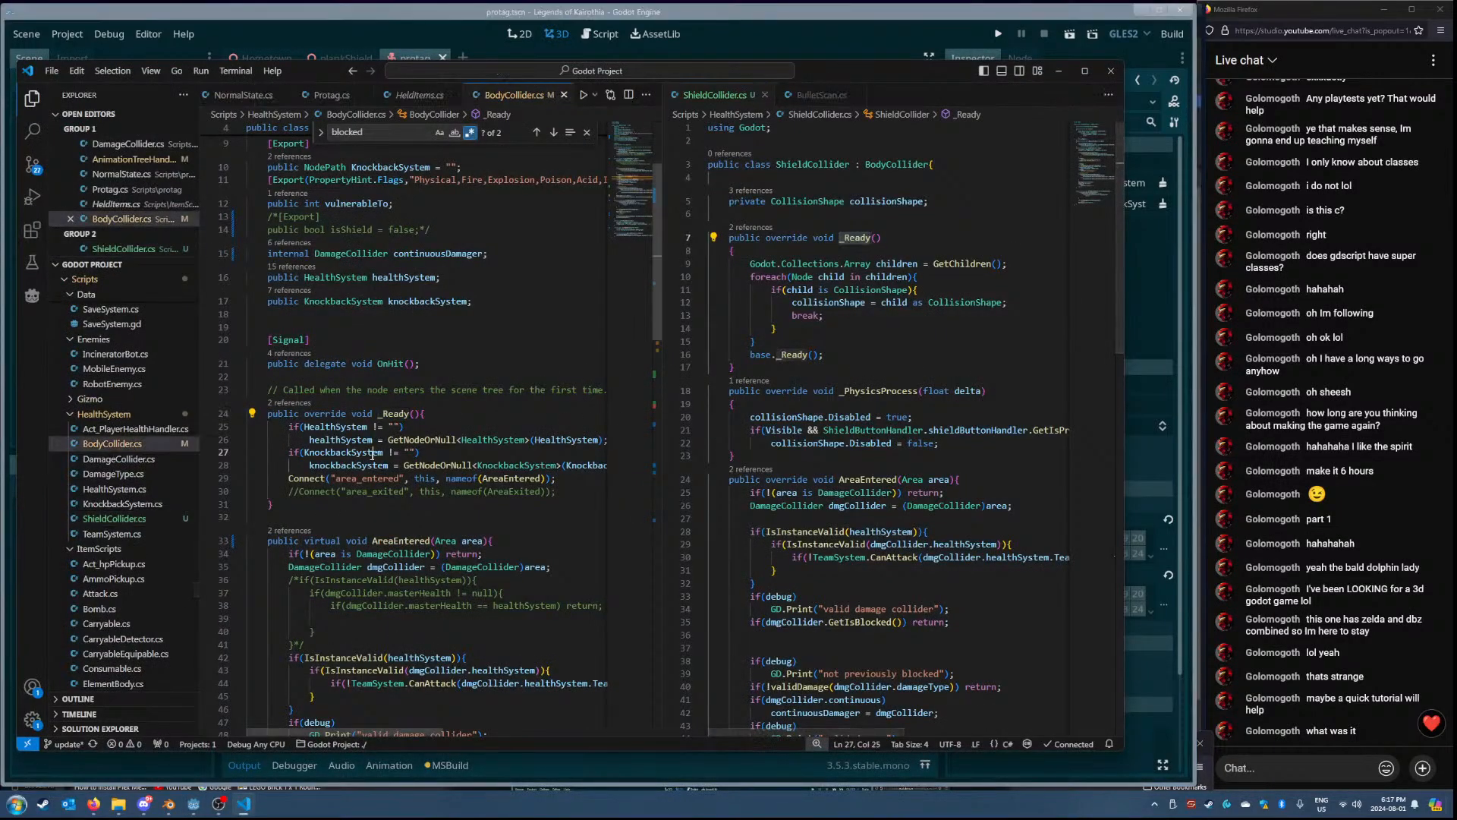
pyautogui.doubleClick(793, 354)
pyautogui.click(294, 453)
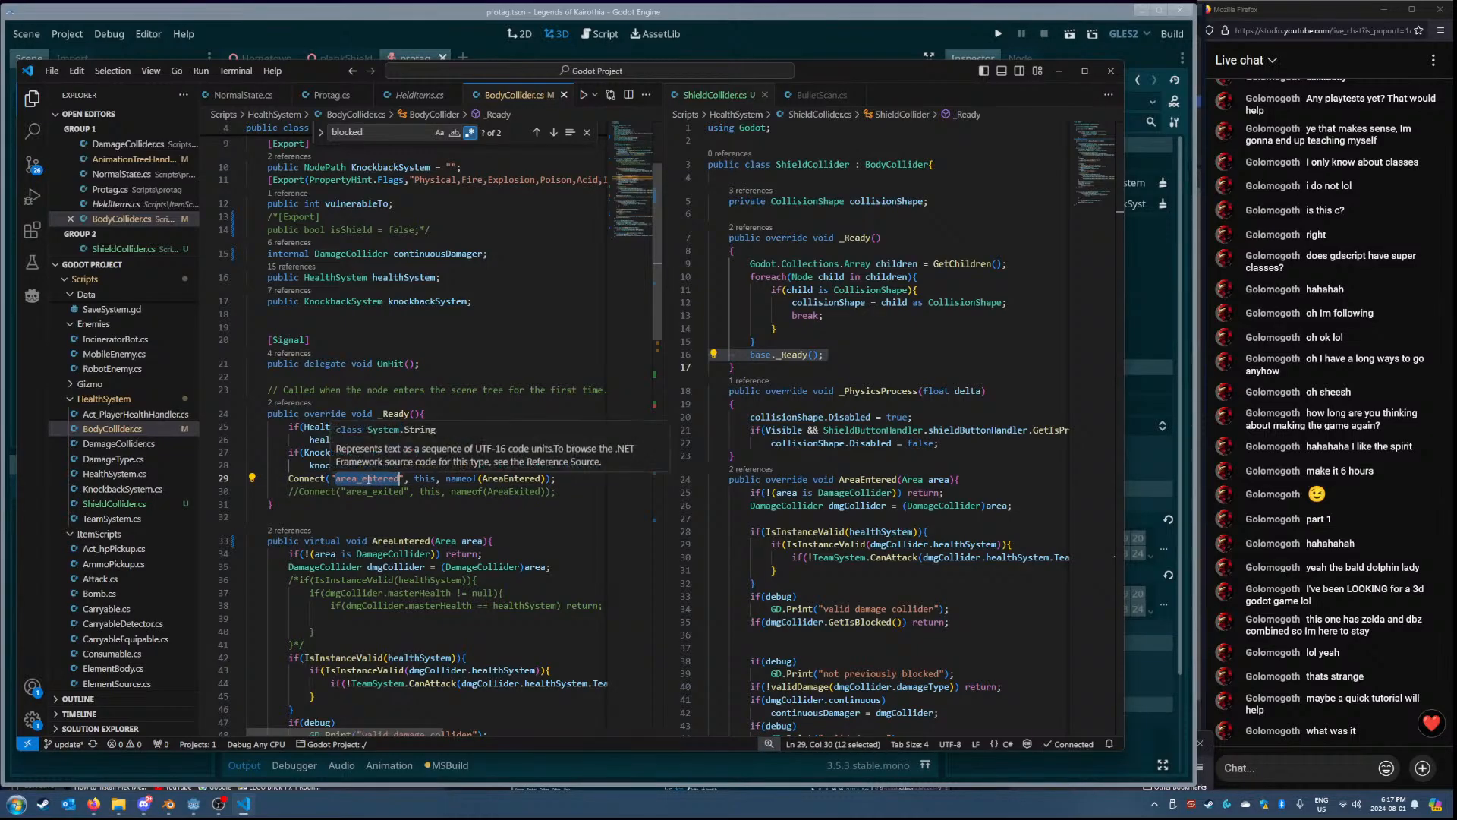
pyautogui.scroll(-1, 459, 482)
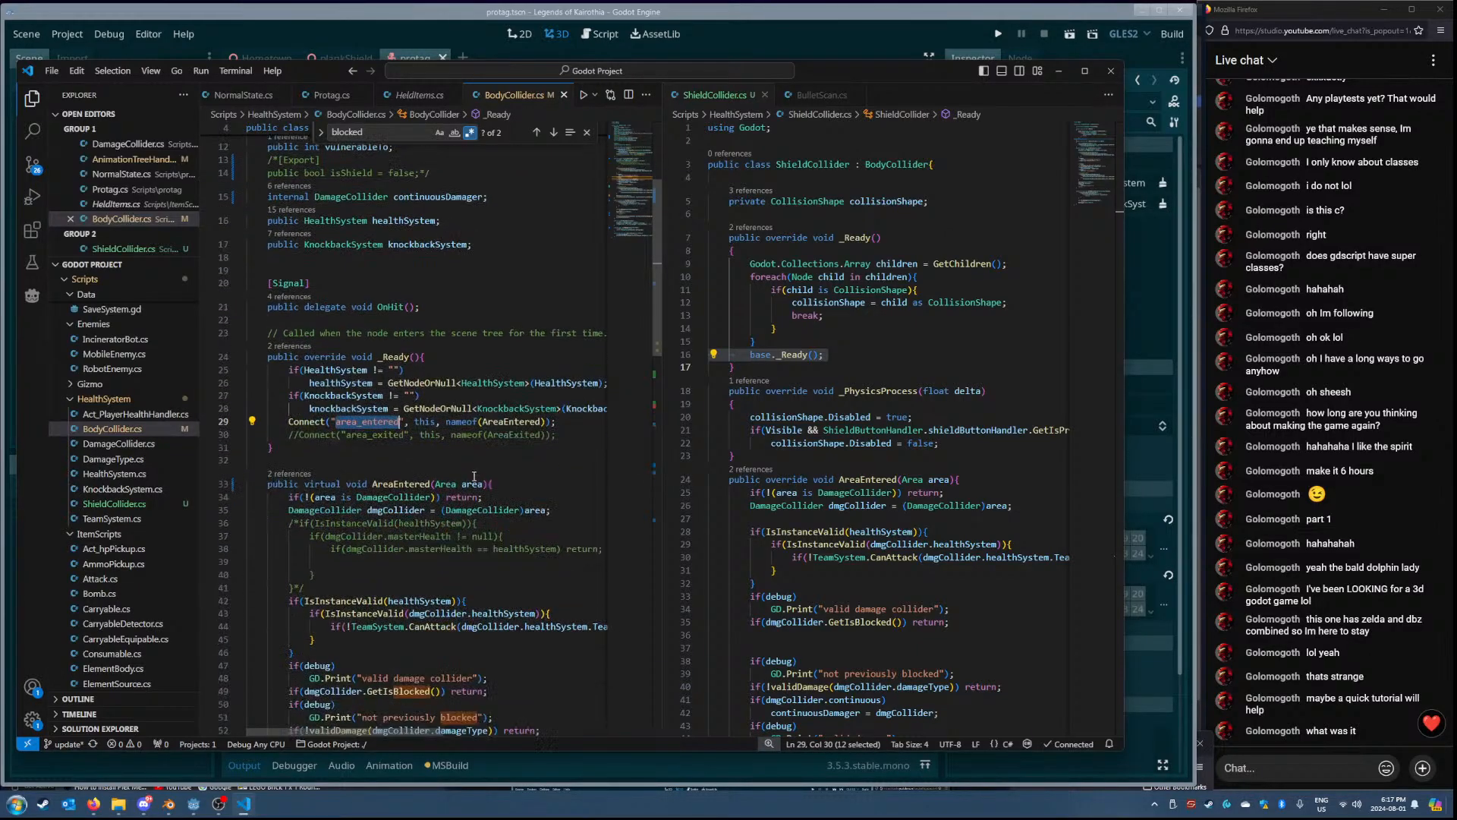
pyautogui.scroll(-1, 866, 426)
pyautogui.doubleClick(866, 423)
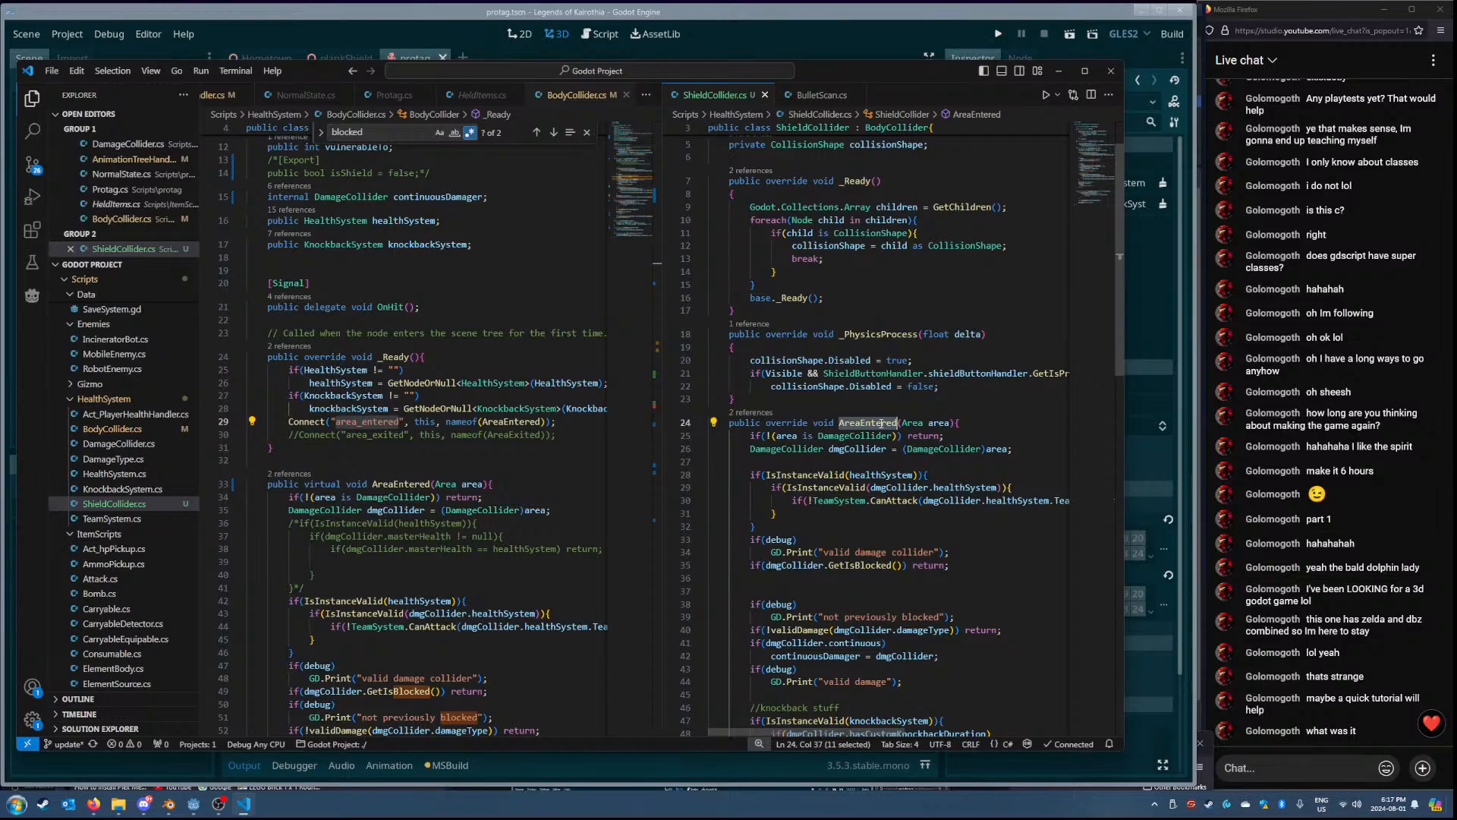
pyautogui.scroll(2, 858, 243)
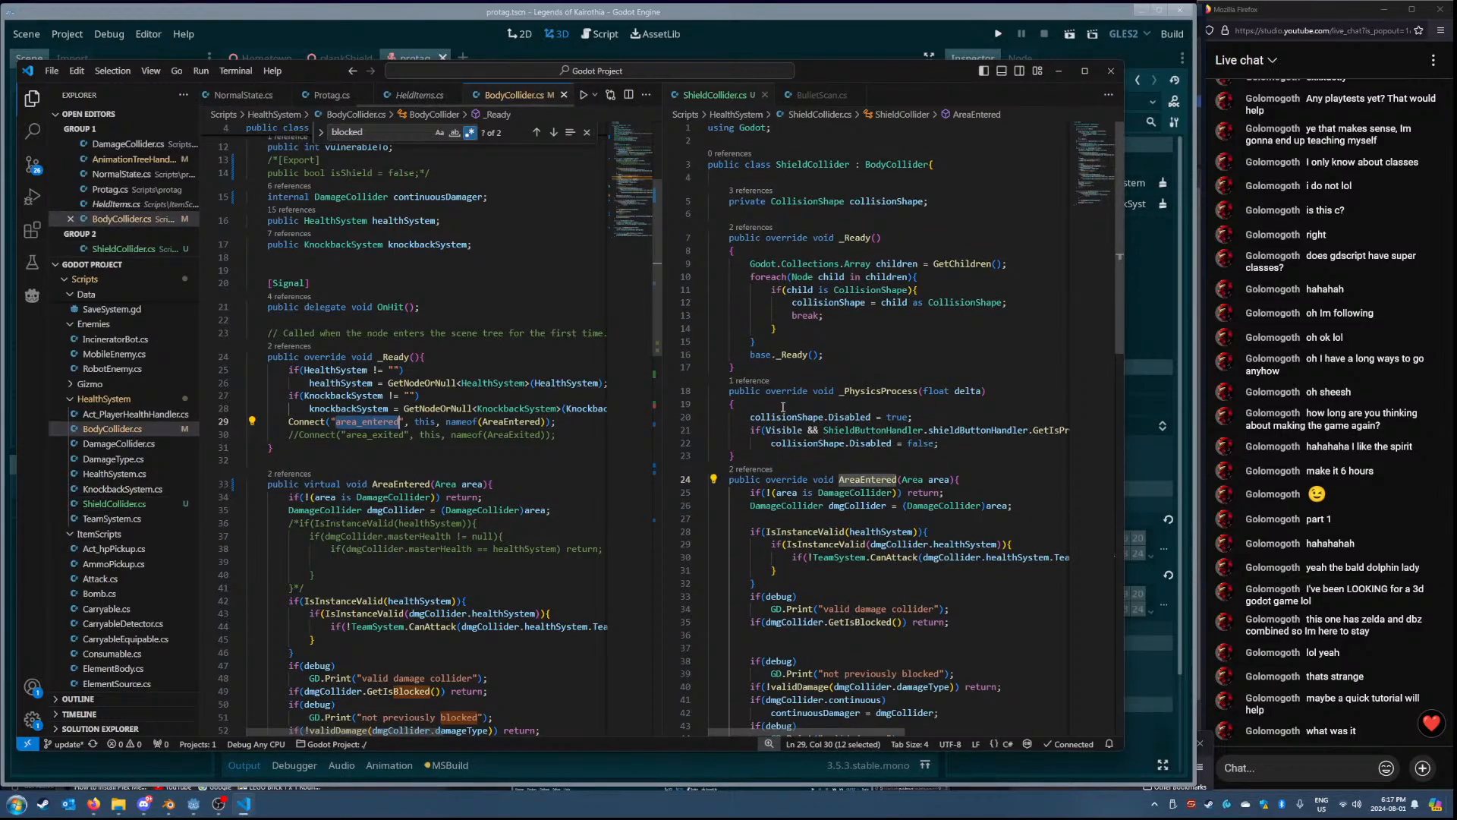
pyautogui.doubleClick(859, 238)
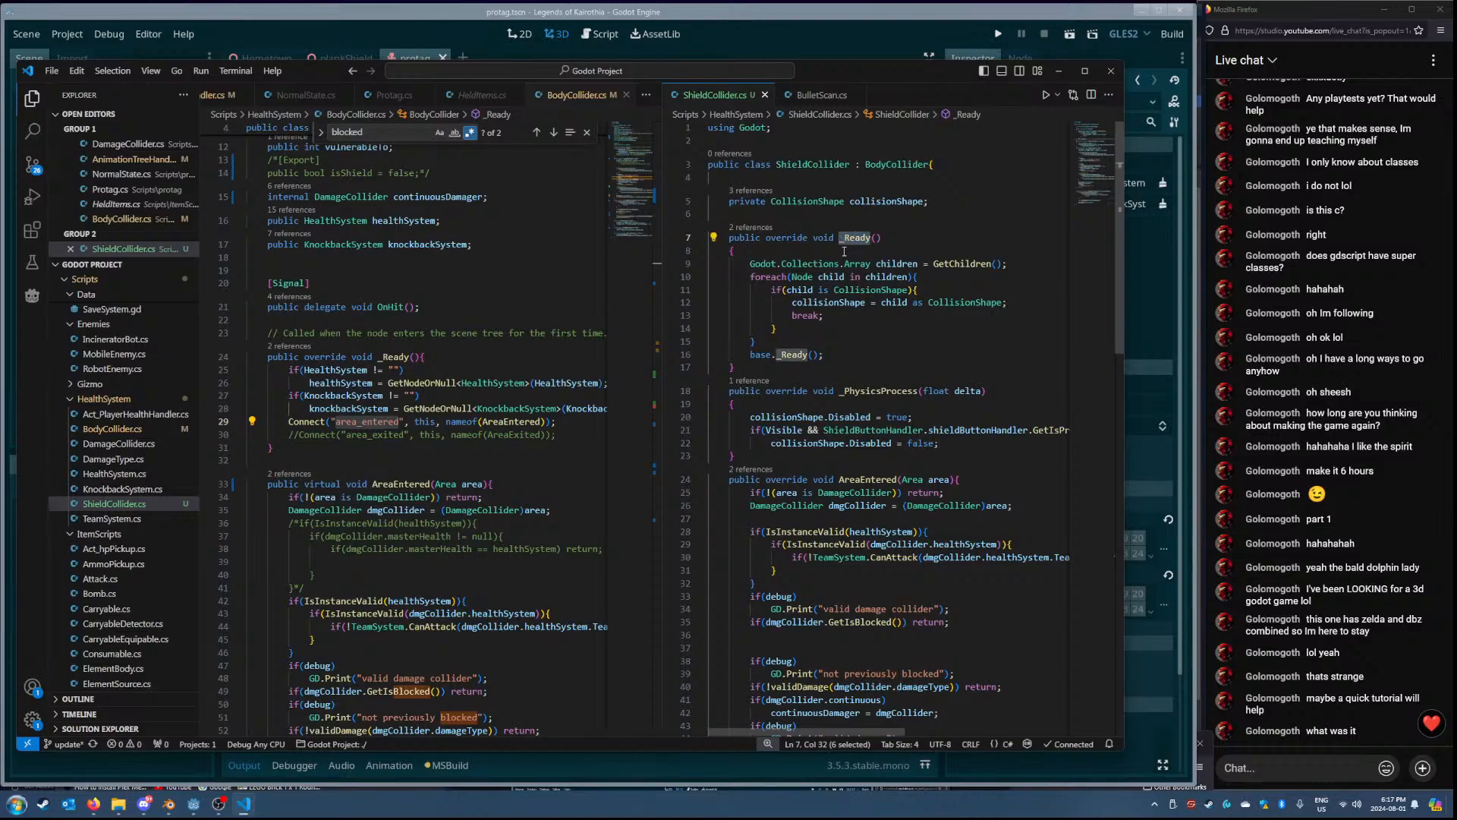
pyautogui.moveTo(855, 237)
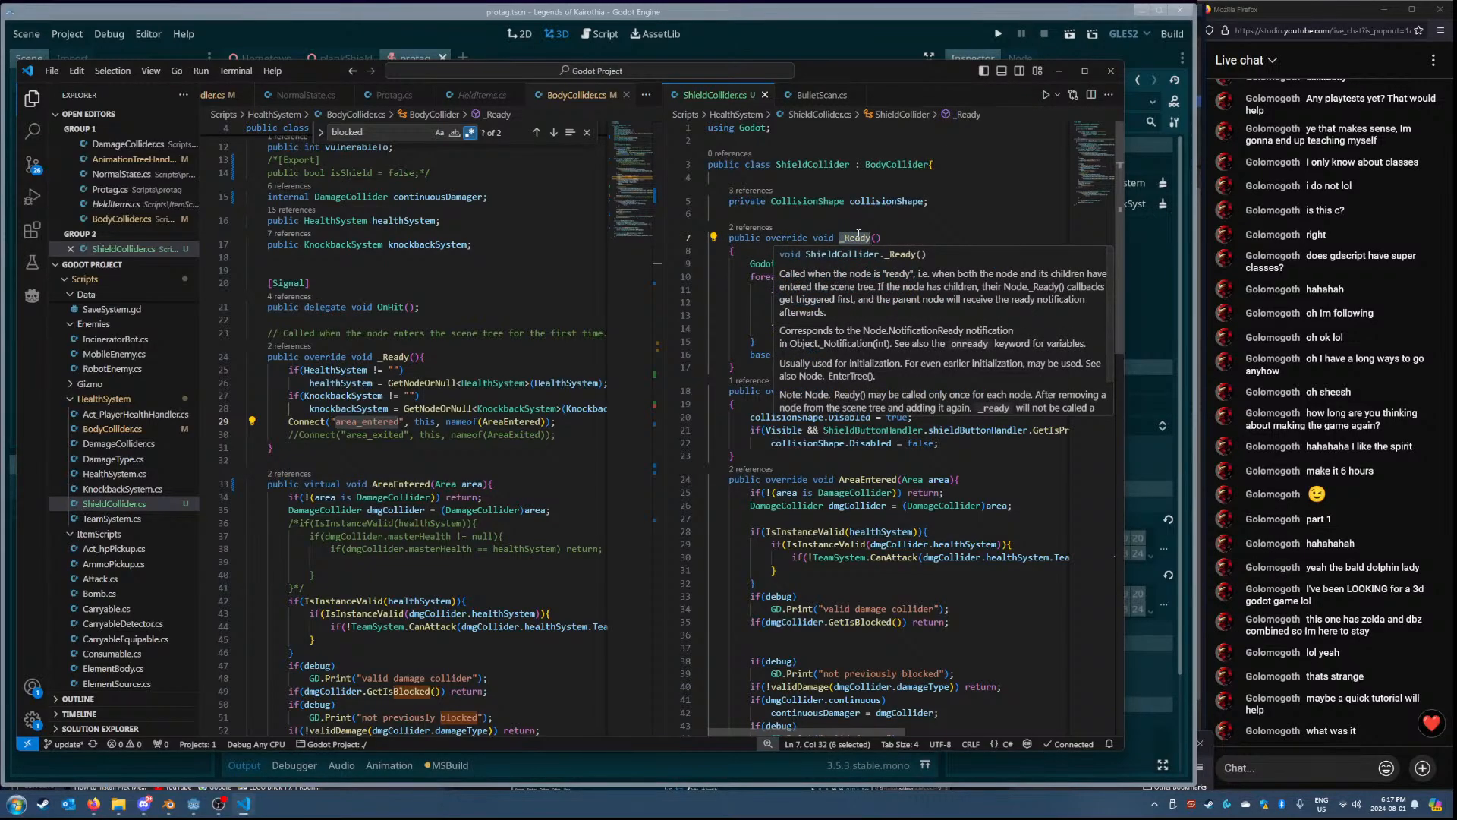
pyautogui.doubleClick(795, 354)
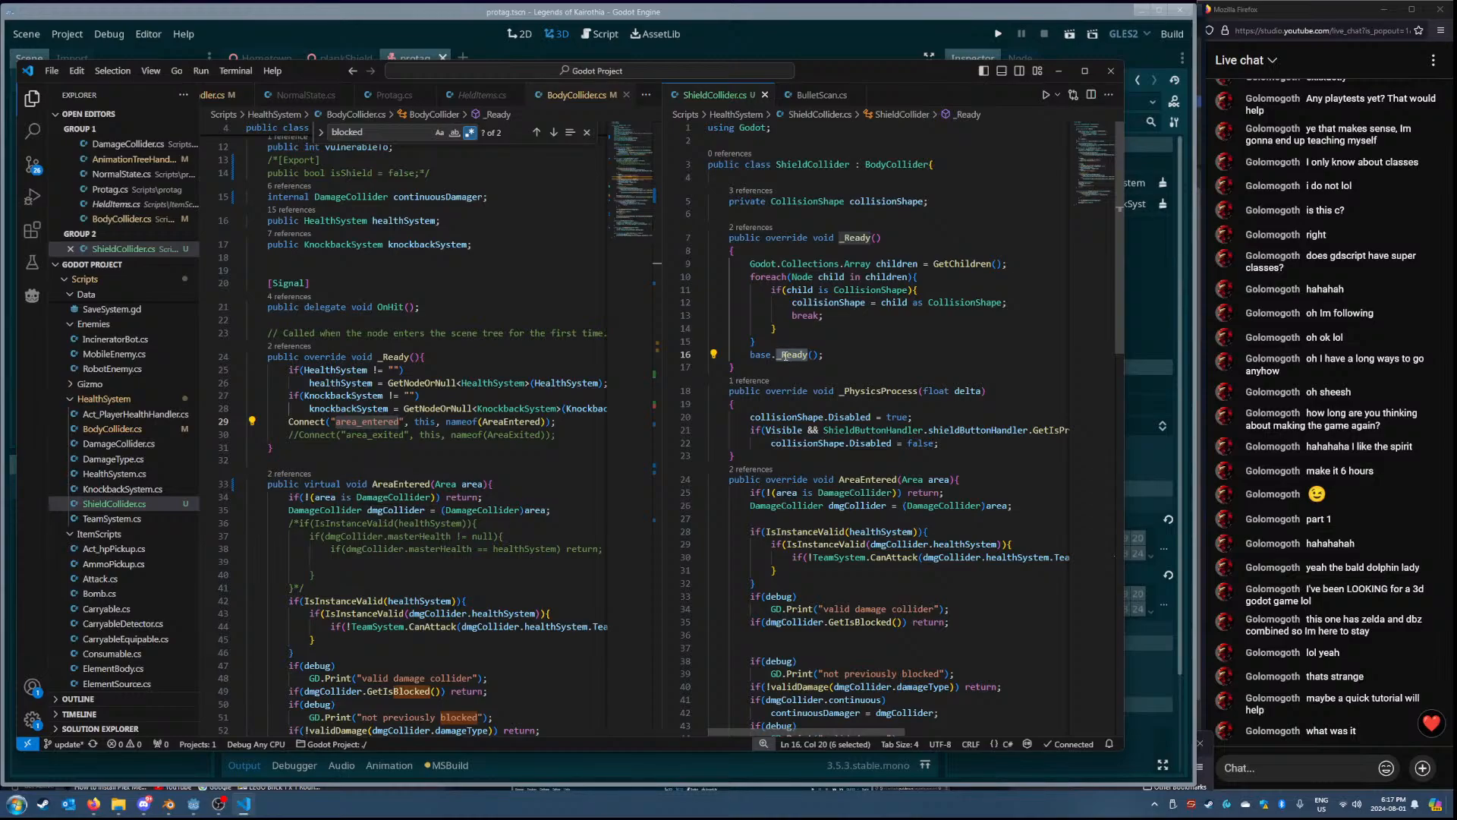
pyautogui.click(755, 355)
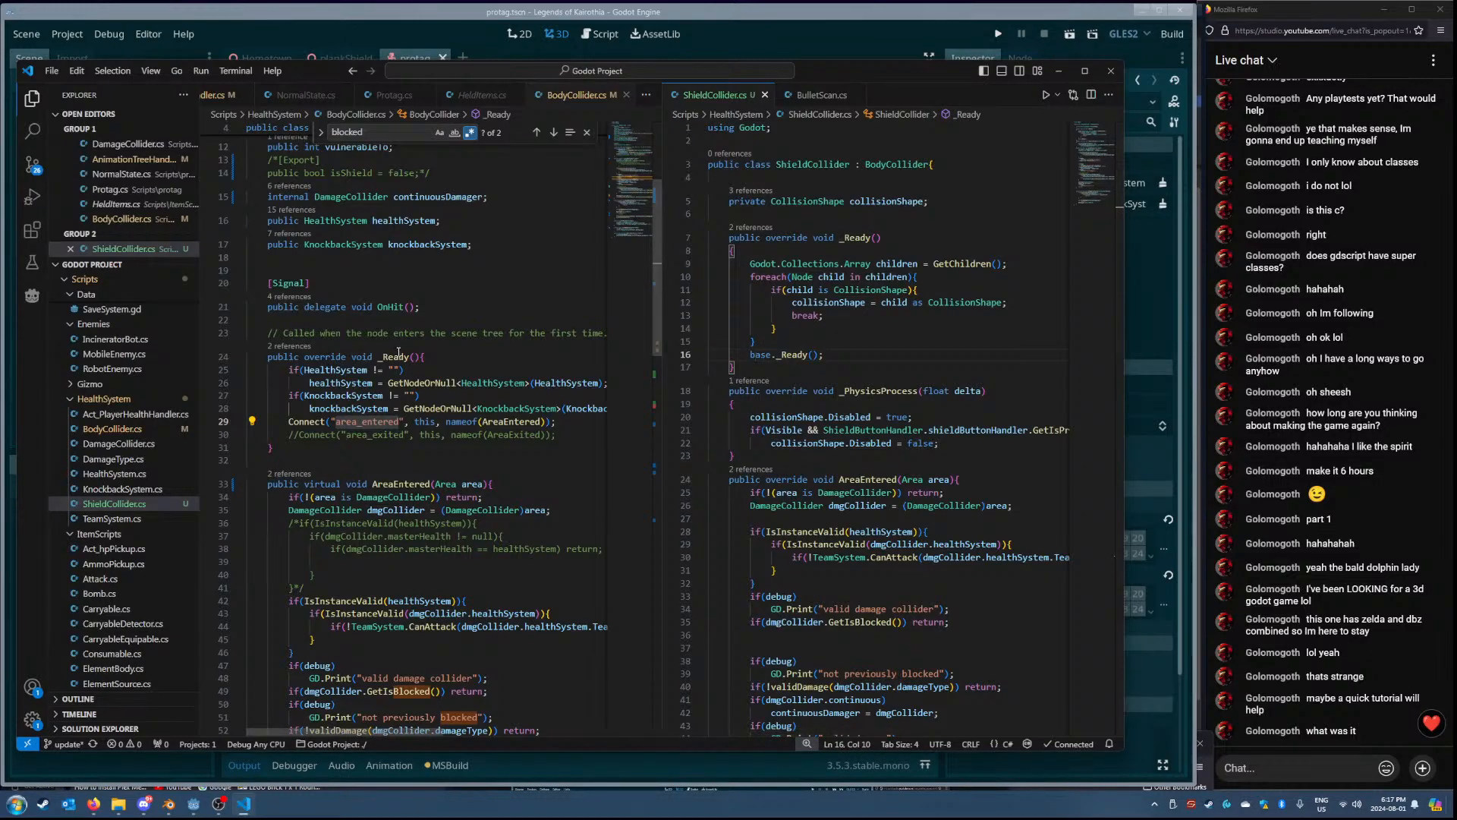
pyautogui.click(280, 424)
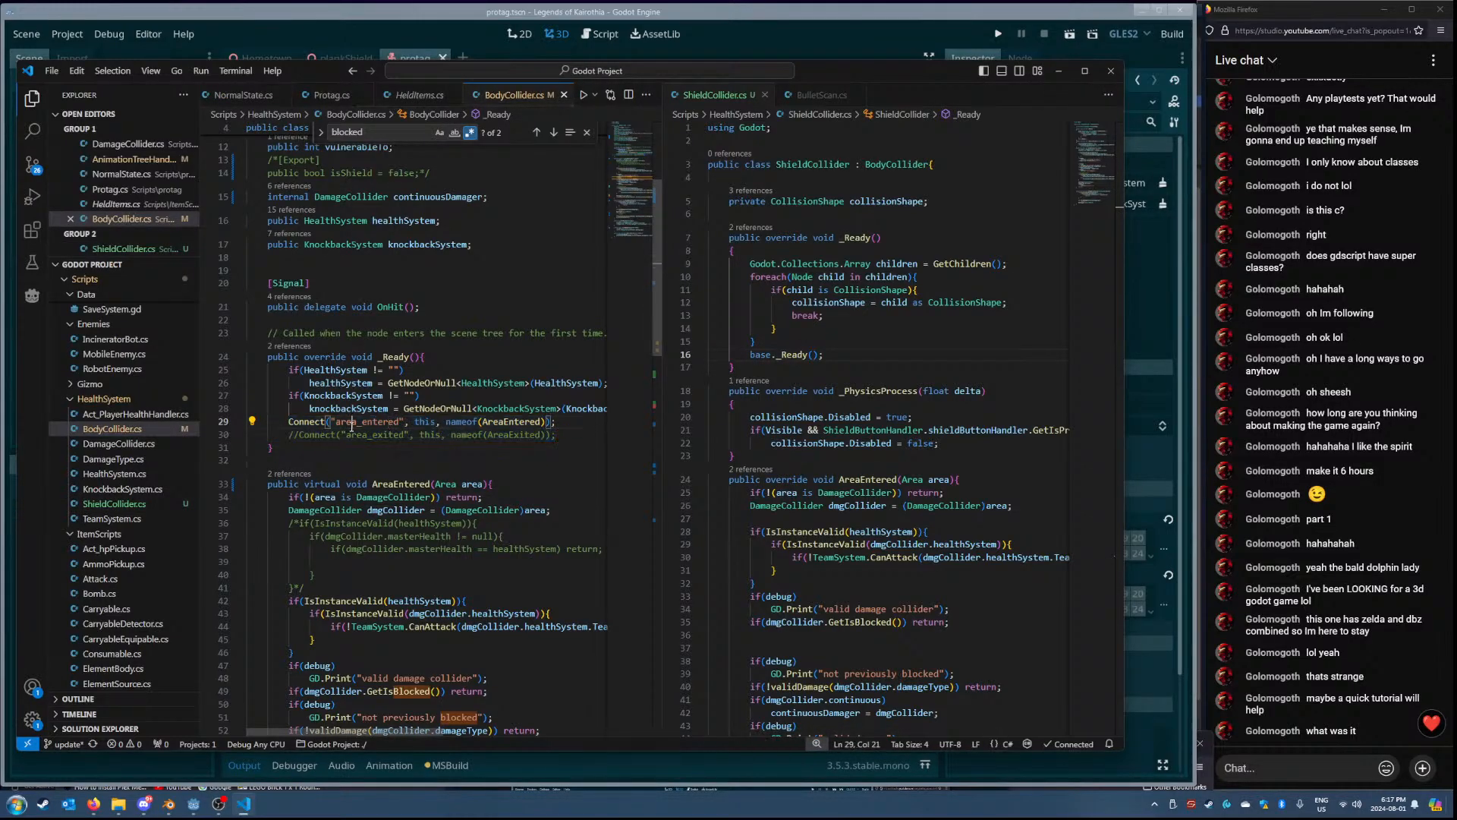
pyautogui.doubleClick(352, 423)
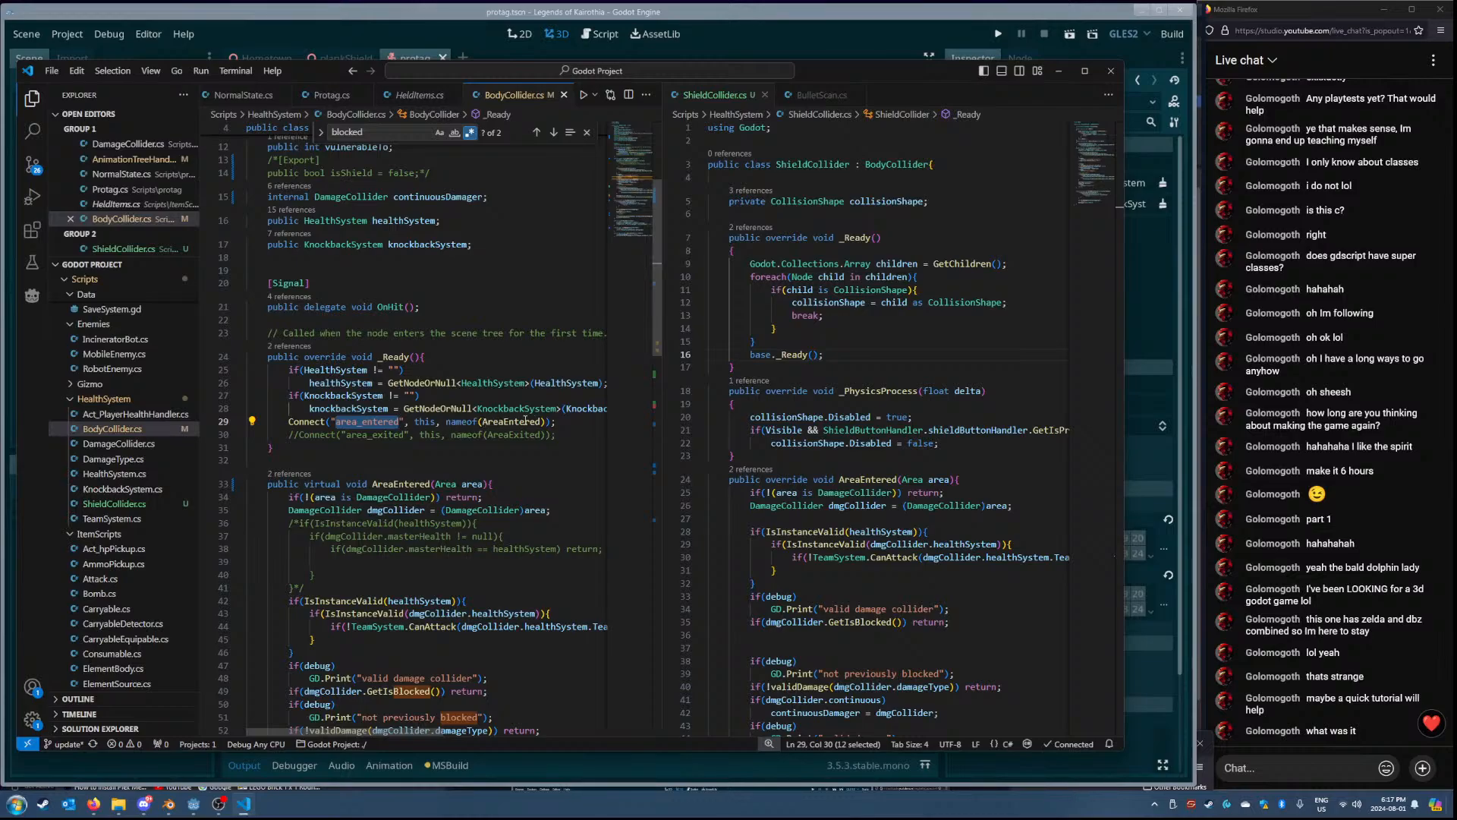
pyautogui.doubleClick(850, 481)
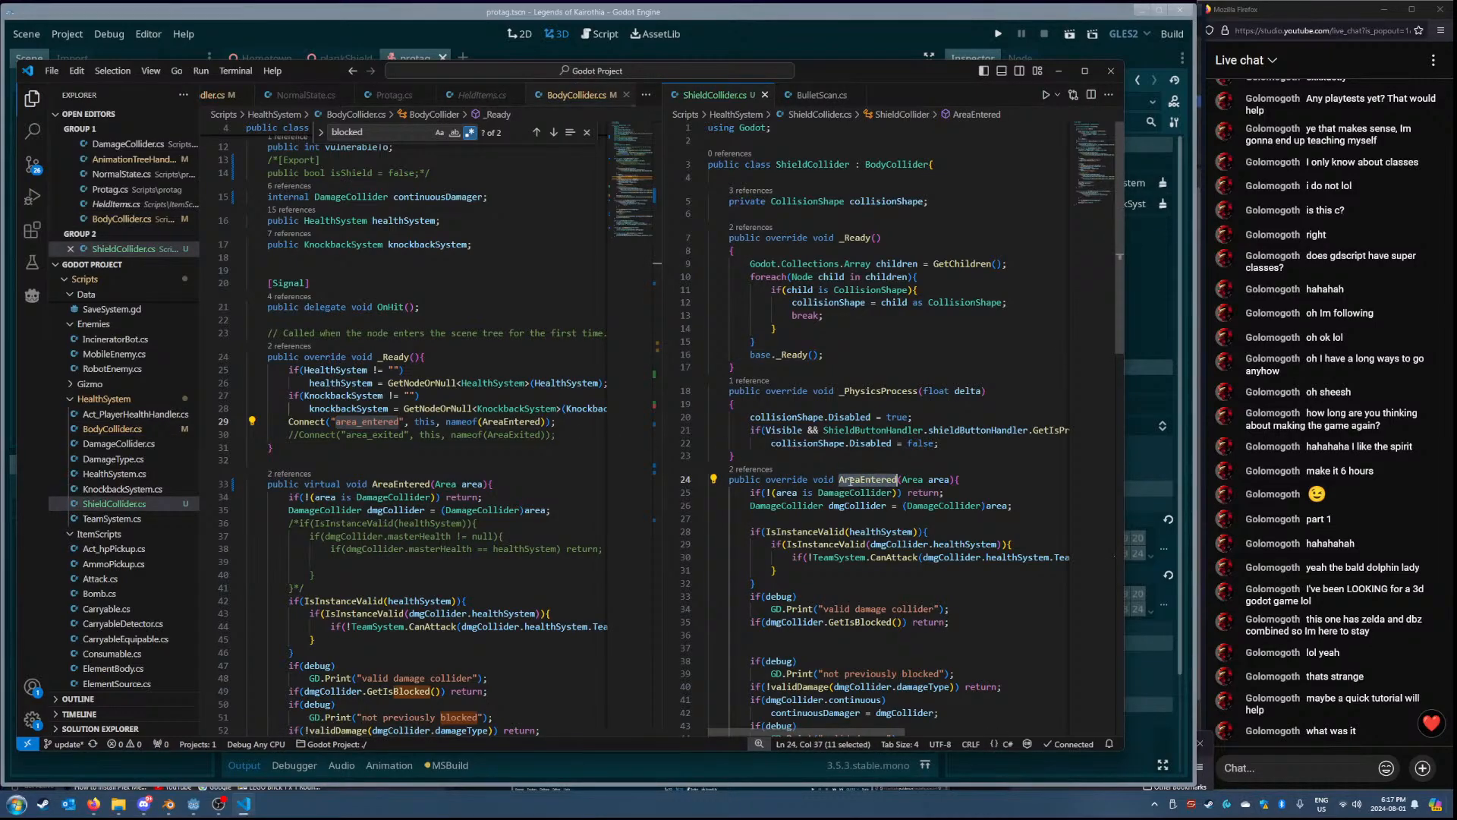
pyautogui.doubleClick(372, 423)
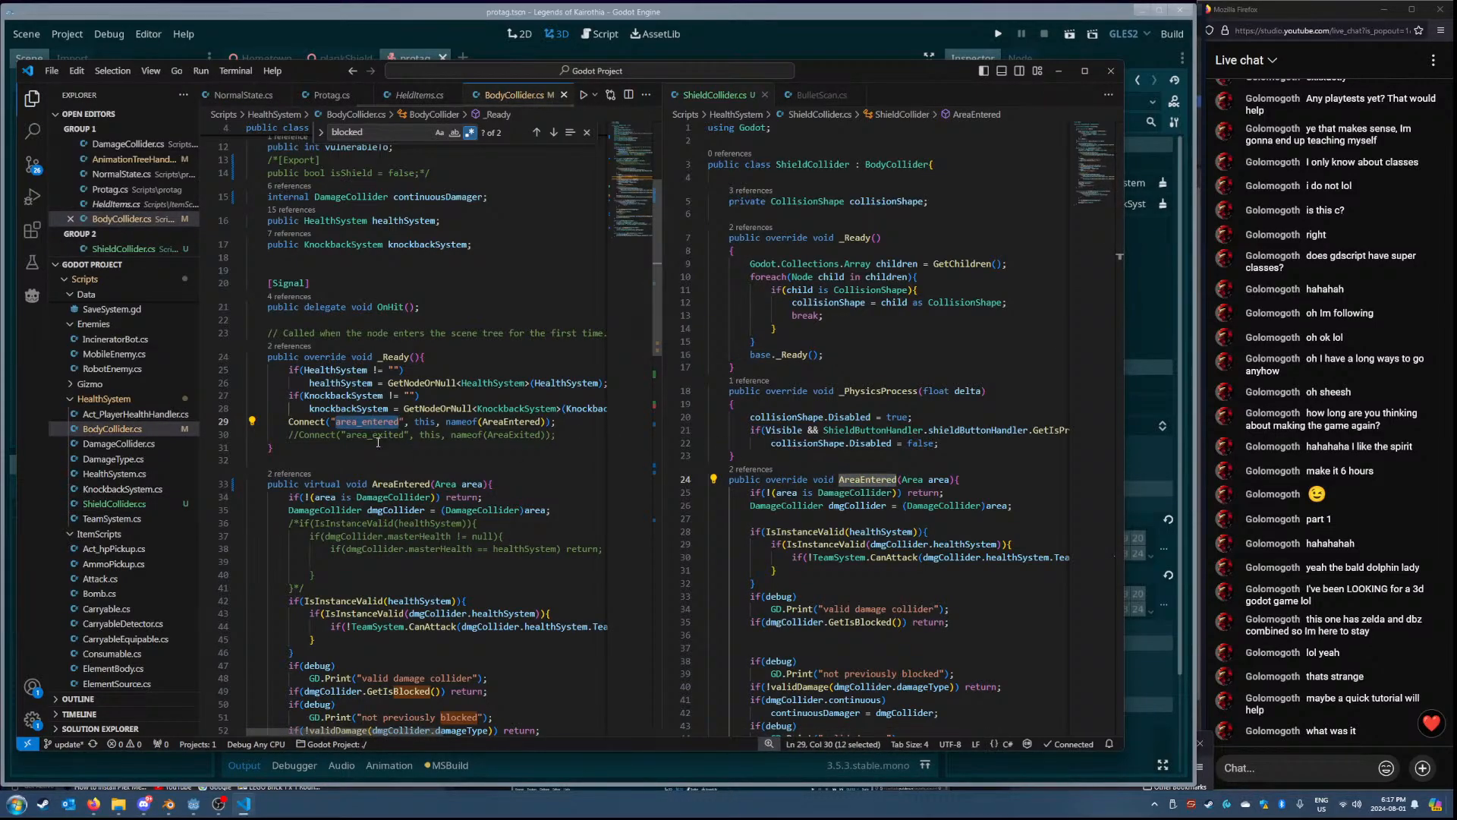
# - Switch to Godot, show blockerCollider's signals, and view the connection dialog for area_entered without connecting it
pyautogui.click(806, 34)
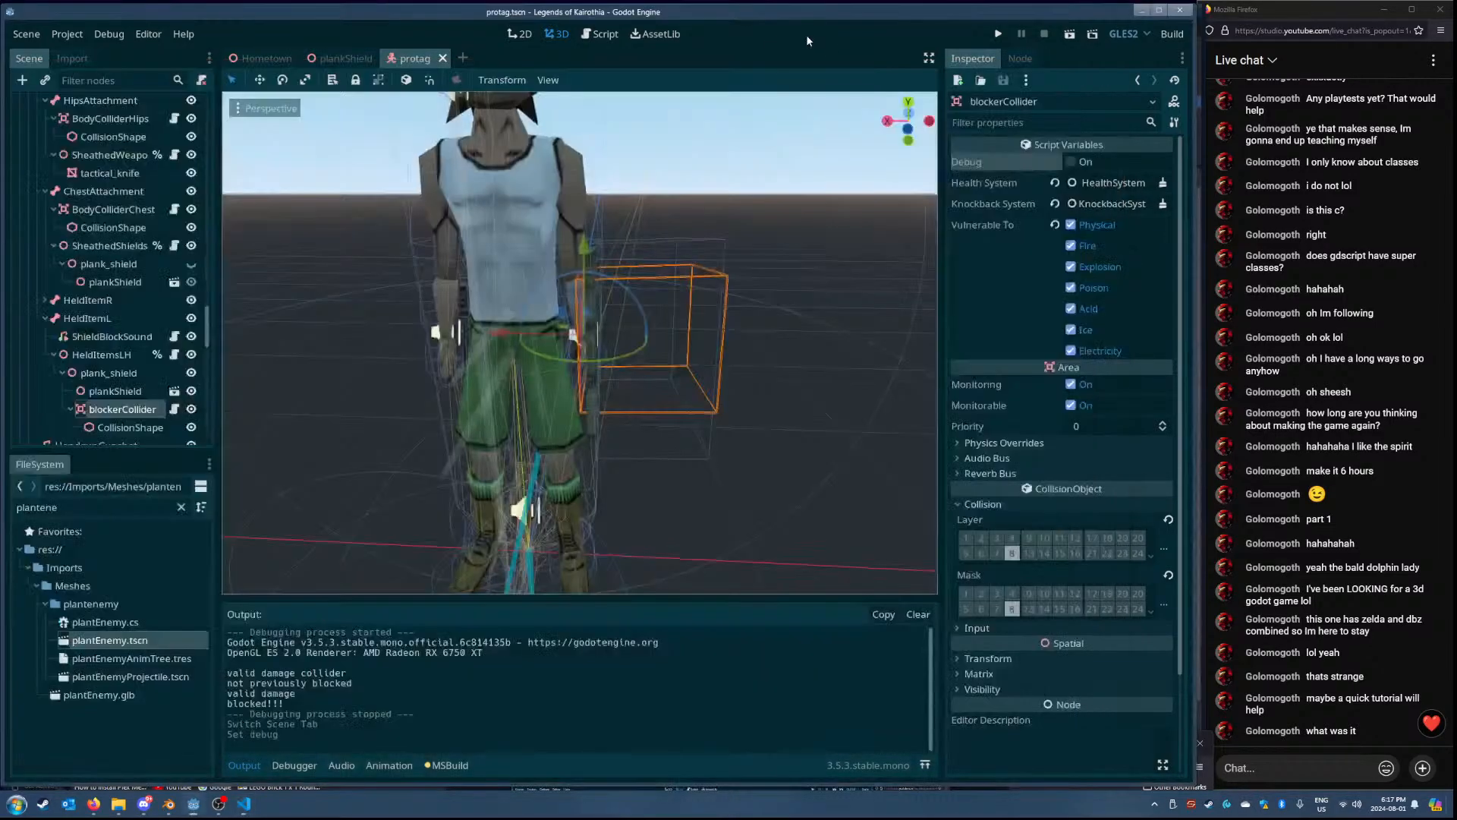
pyautogui.click(110, 391)
pyautogui.click(113, 410)
pyautogui.click(1020, 58)
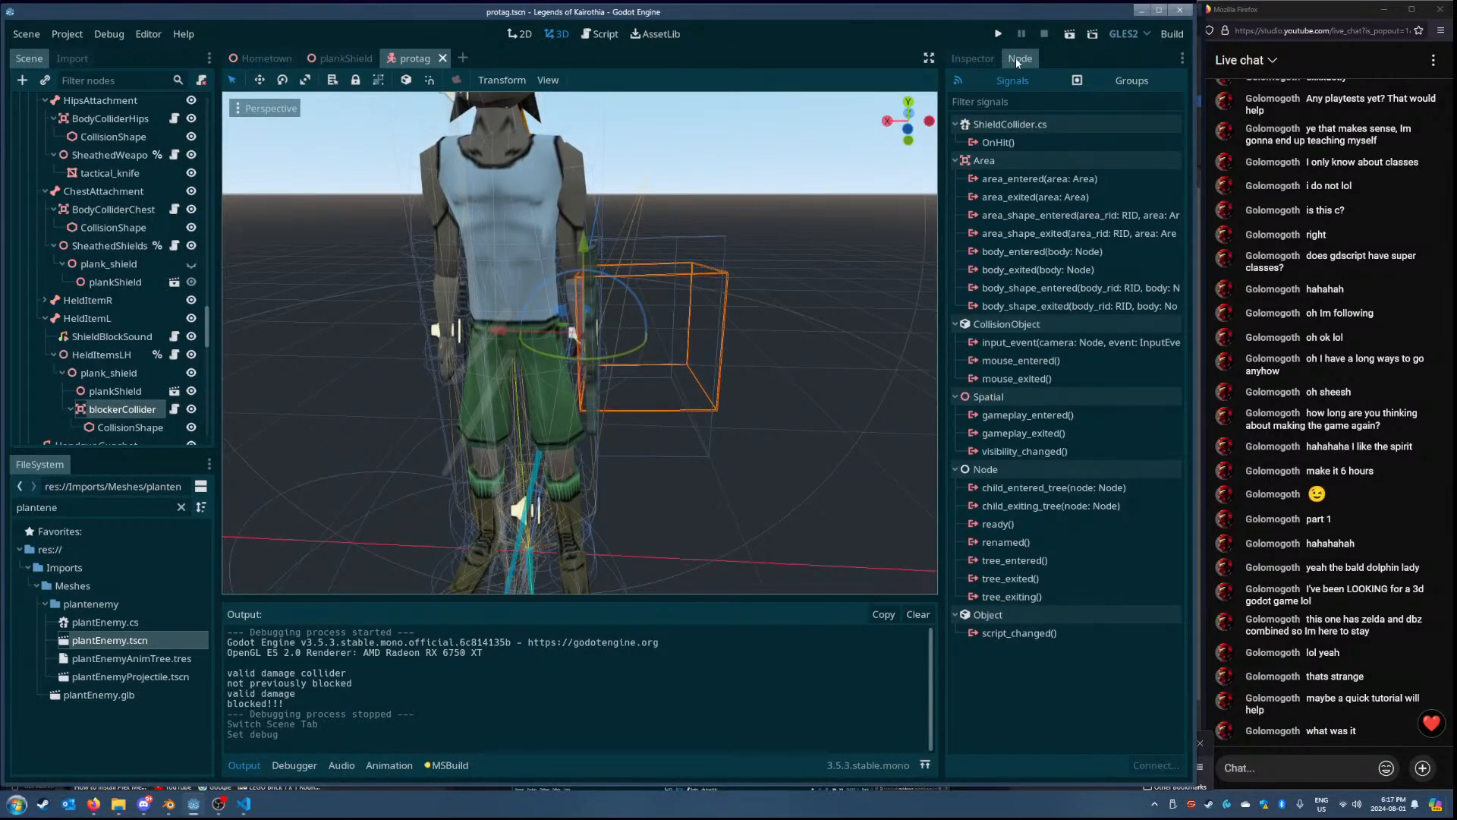
pyautogui.doubleClick(1022, 179)
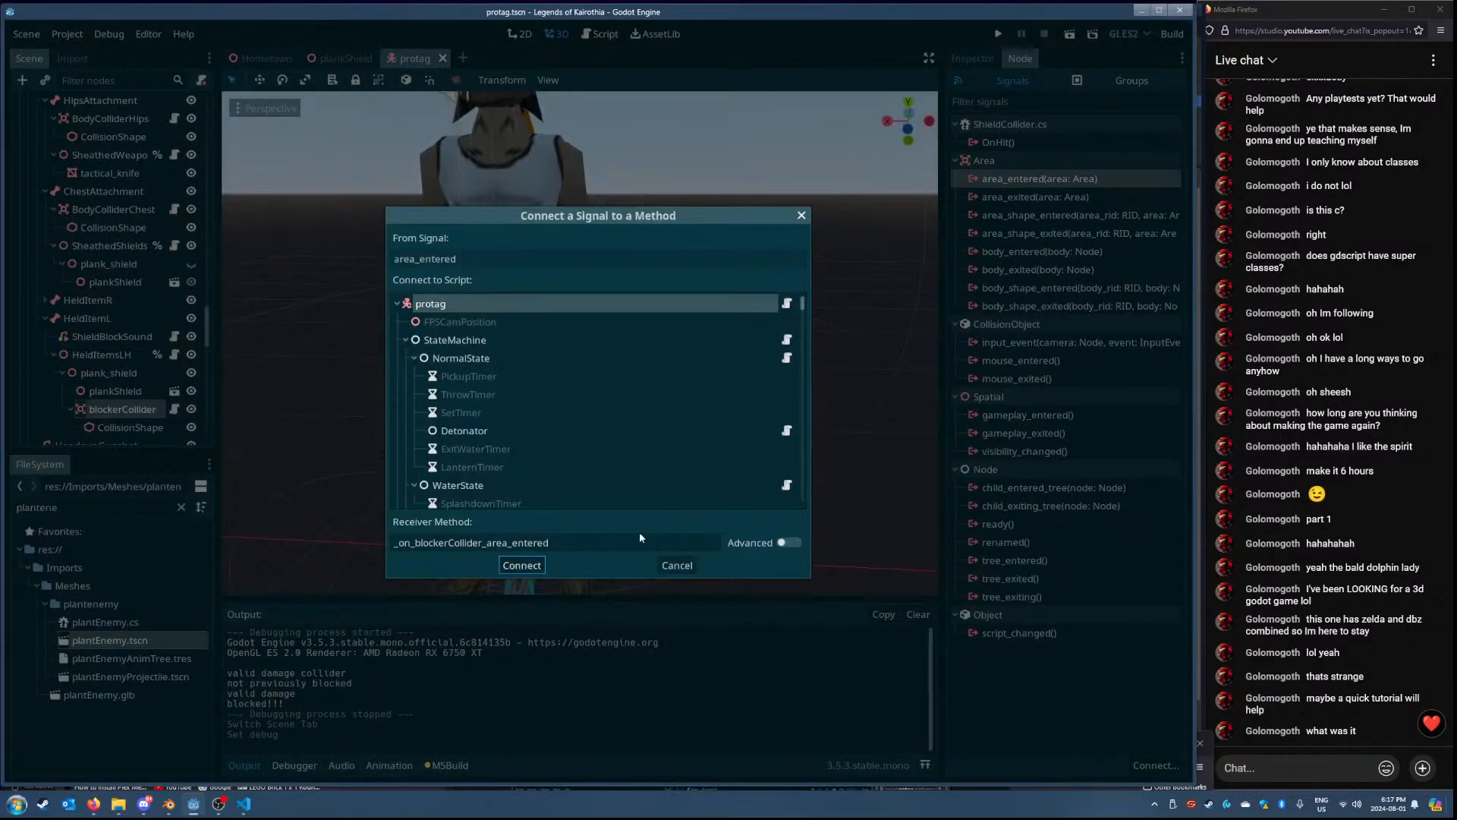
pyautogui.click(676, 563)
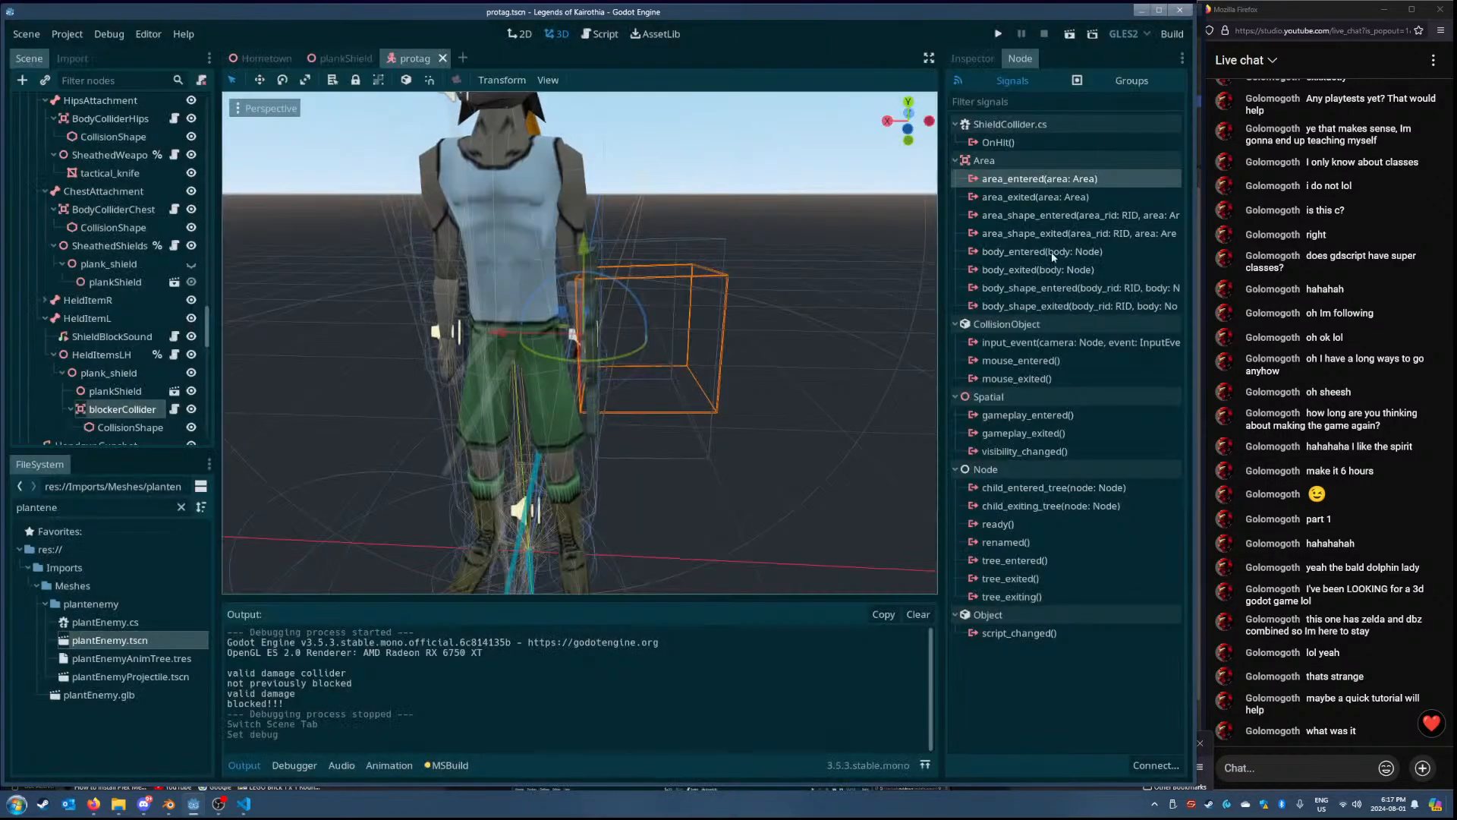
pyautogui.rightClick(1053, 182)
pyautogui.click(1081, 196)
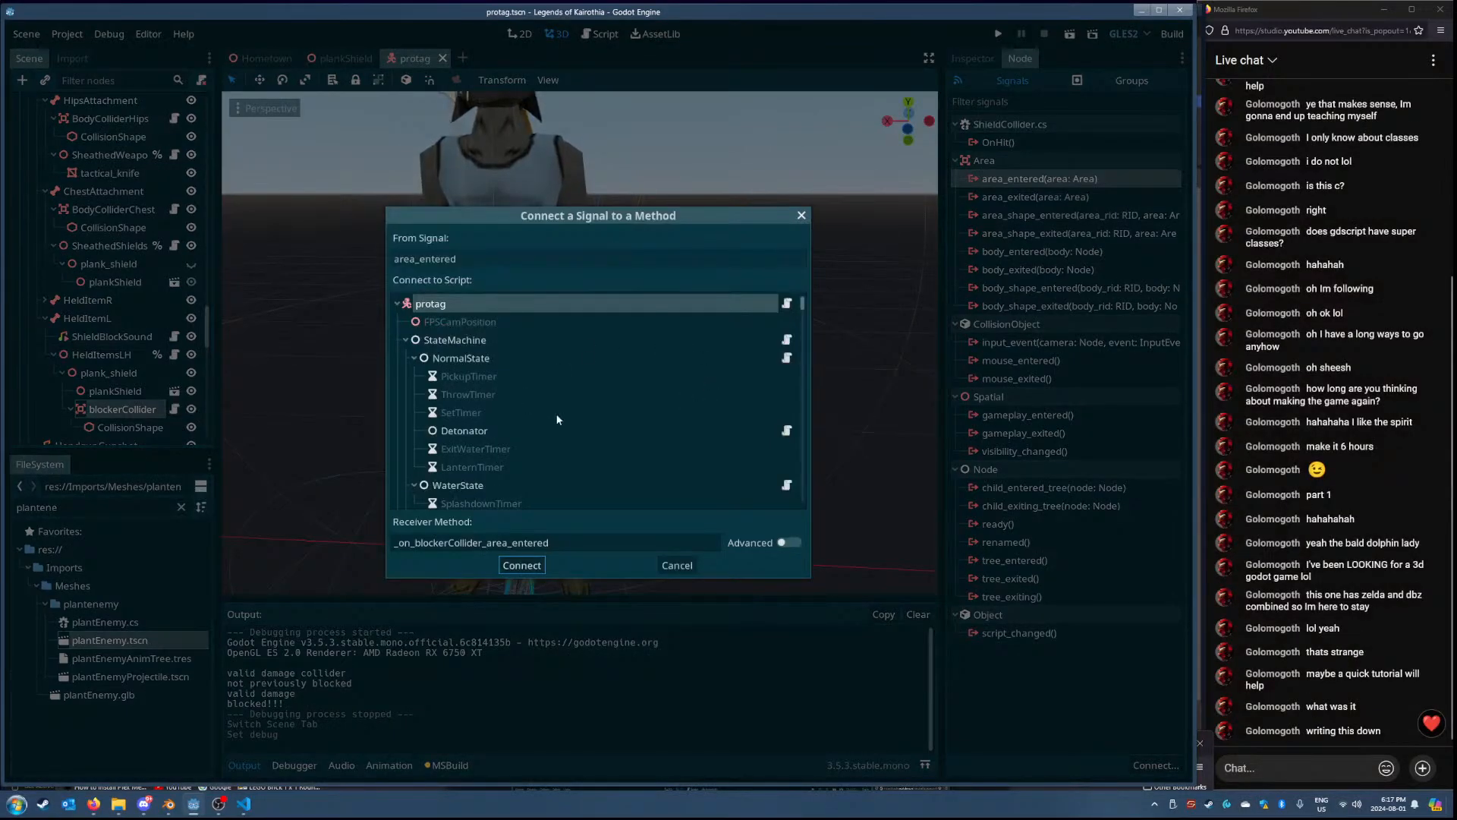
pyautogui.click(677, 565)
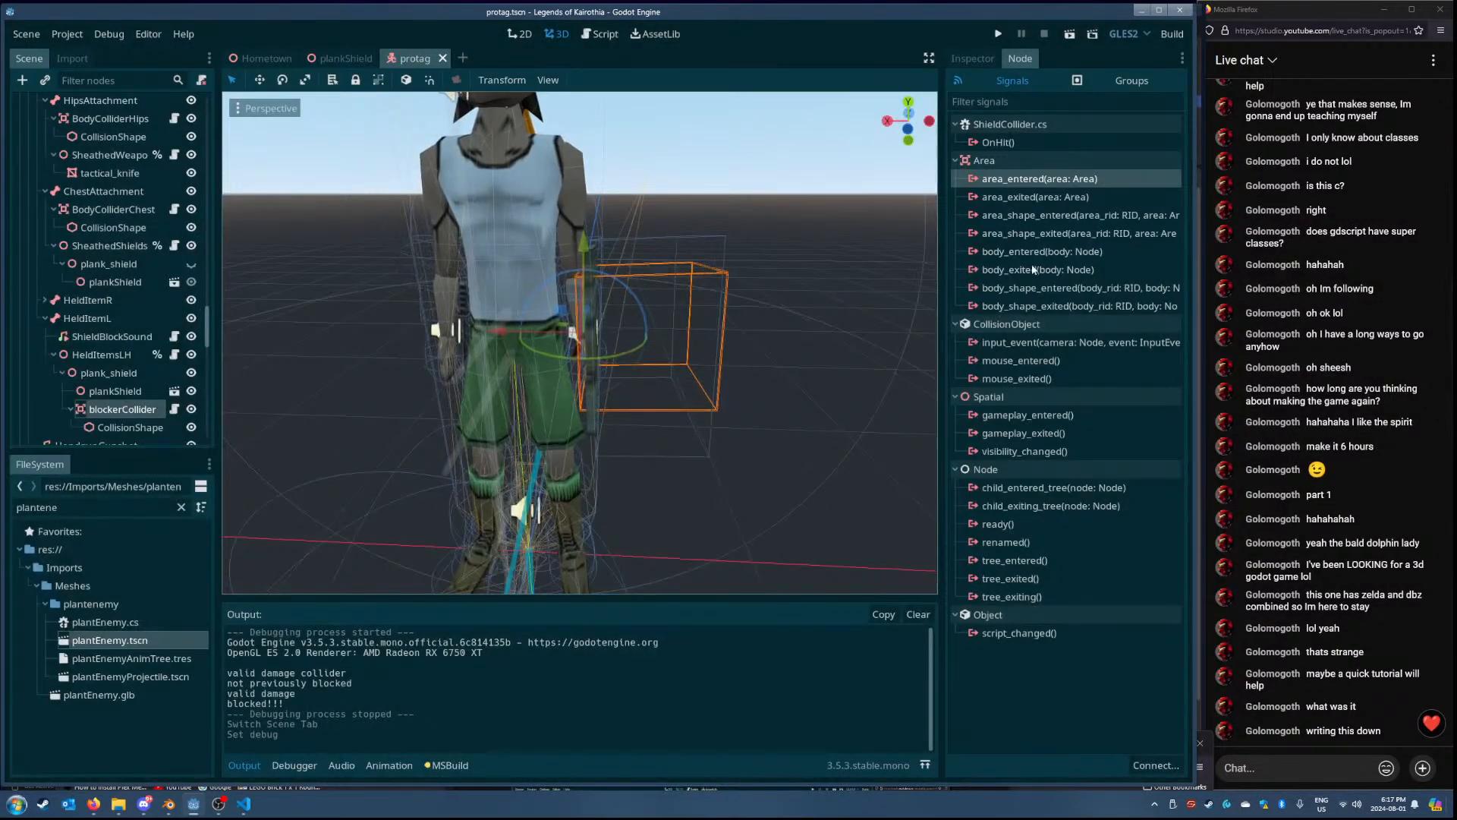
# - Switch to VS Code and examine the Connect call in BodyCollider's _Ready method
pyautogui.hotkey('alt', 'Tab')
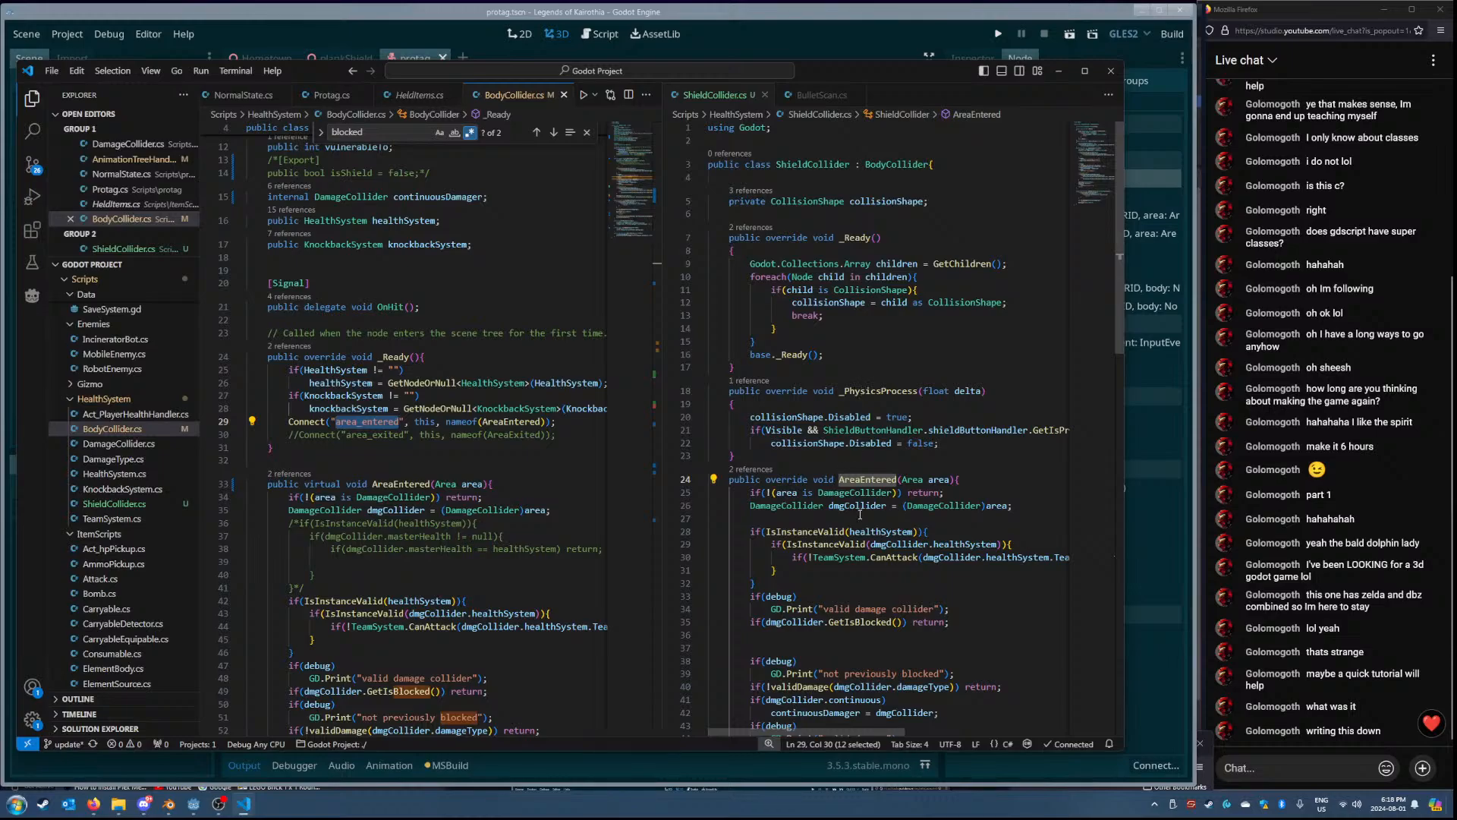
pyautogui.click(807, 400)
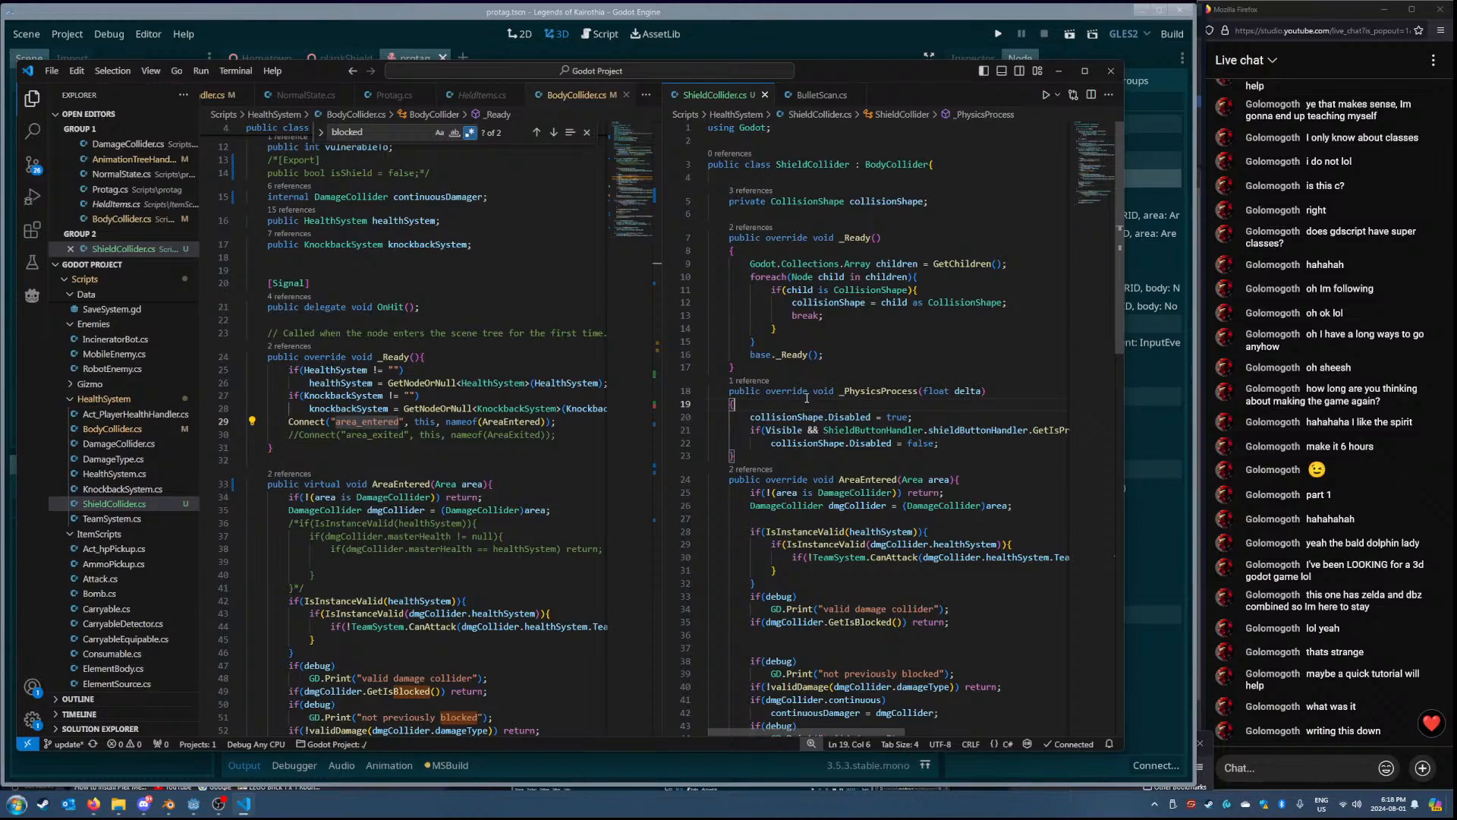
pyautogui.moveTo(806, 397)
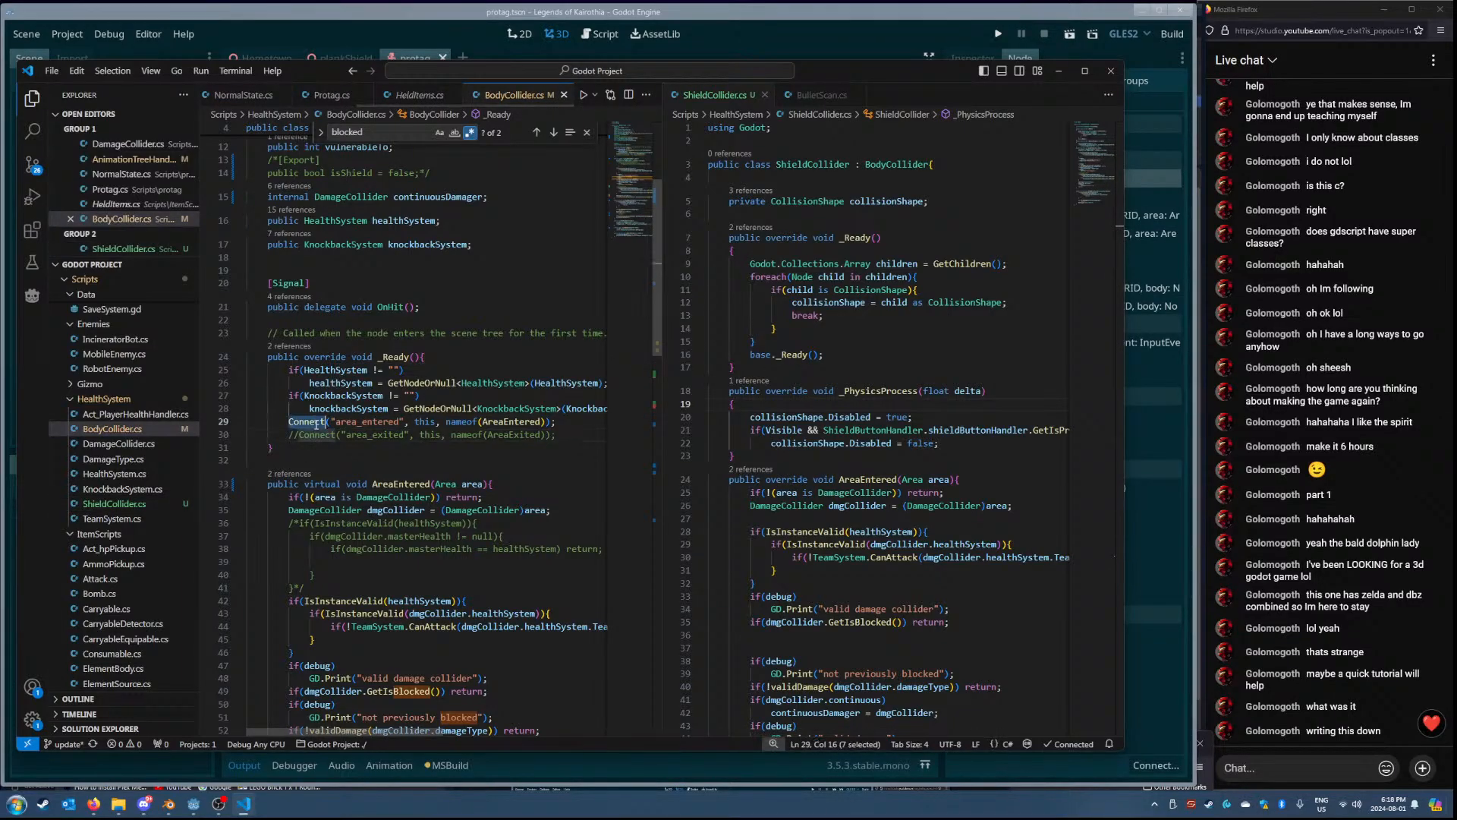
# - Return to Godot, look through blockerCollider's available signals, and review the receiver nodes offered for area_entered, leaving it unconnected
pyautogui.click(881, 16)
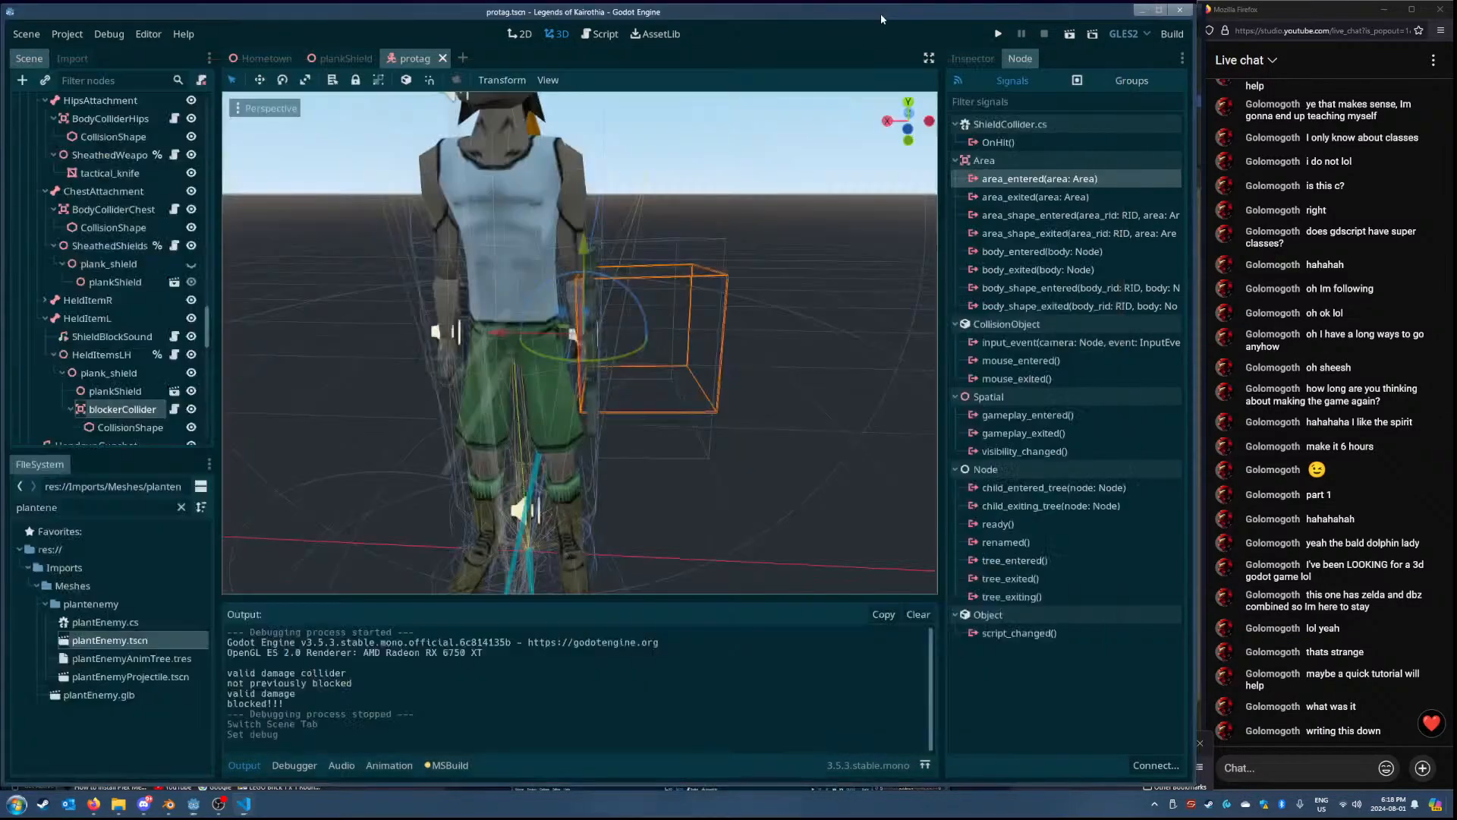
pyautogui.click(1017, 216)
pyautogui.click(1014, 253)
pyautogui.click(1002, 342)
pyautogui.click(985, 416)
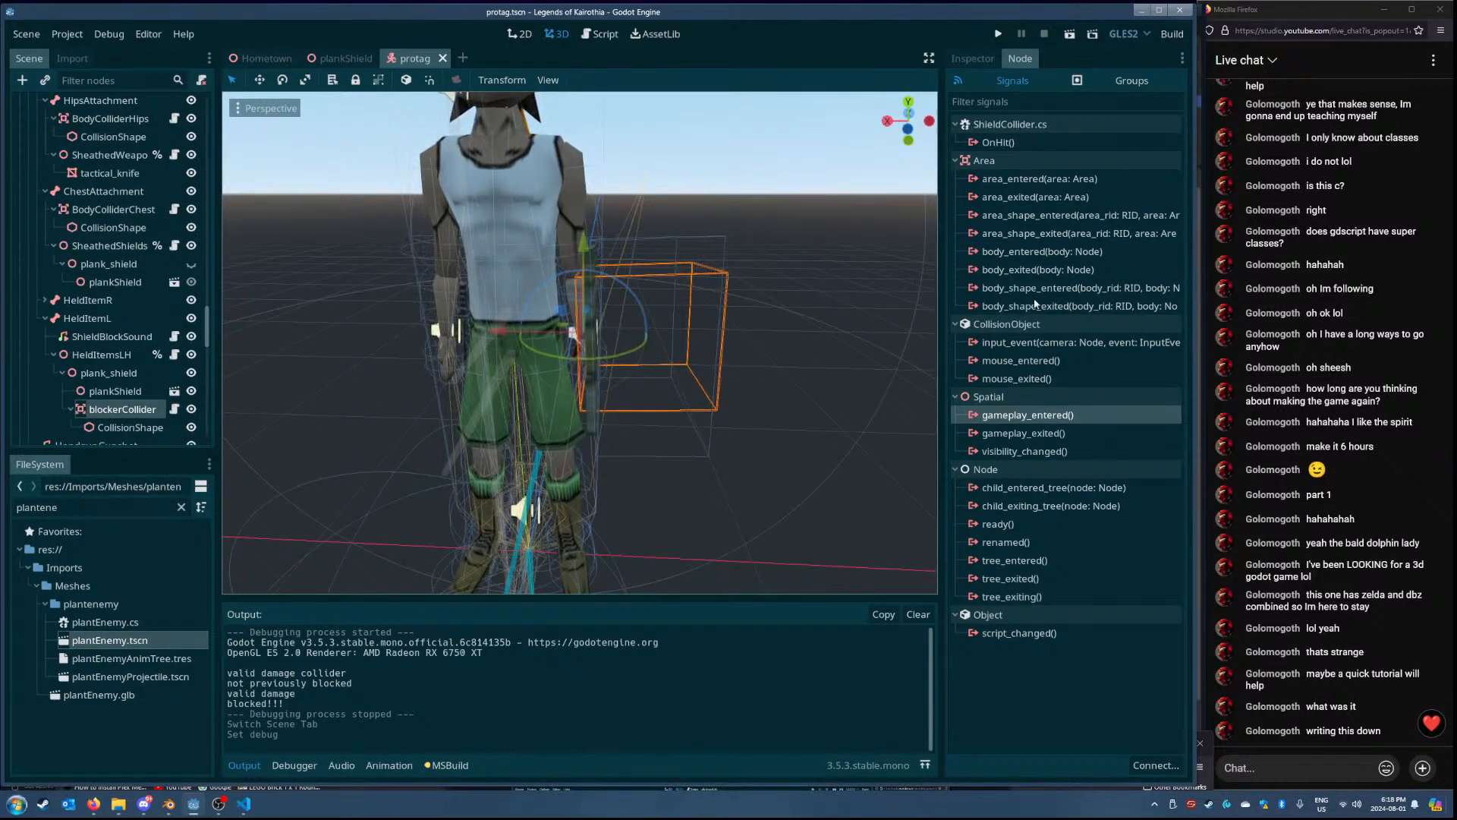
pyautogui.click(1035, 143)
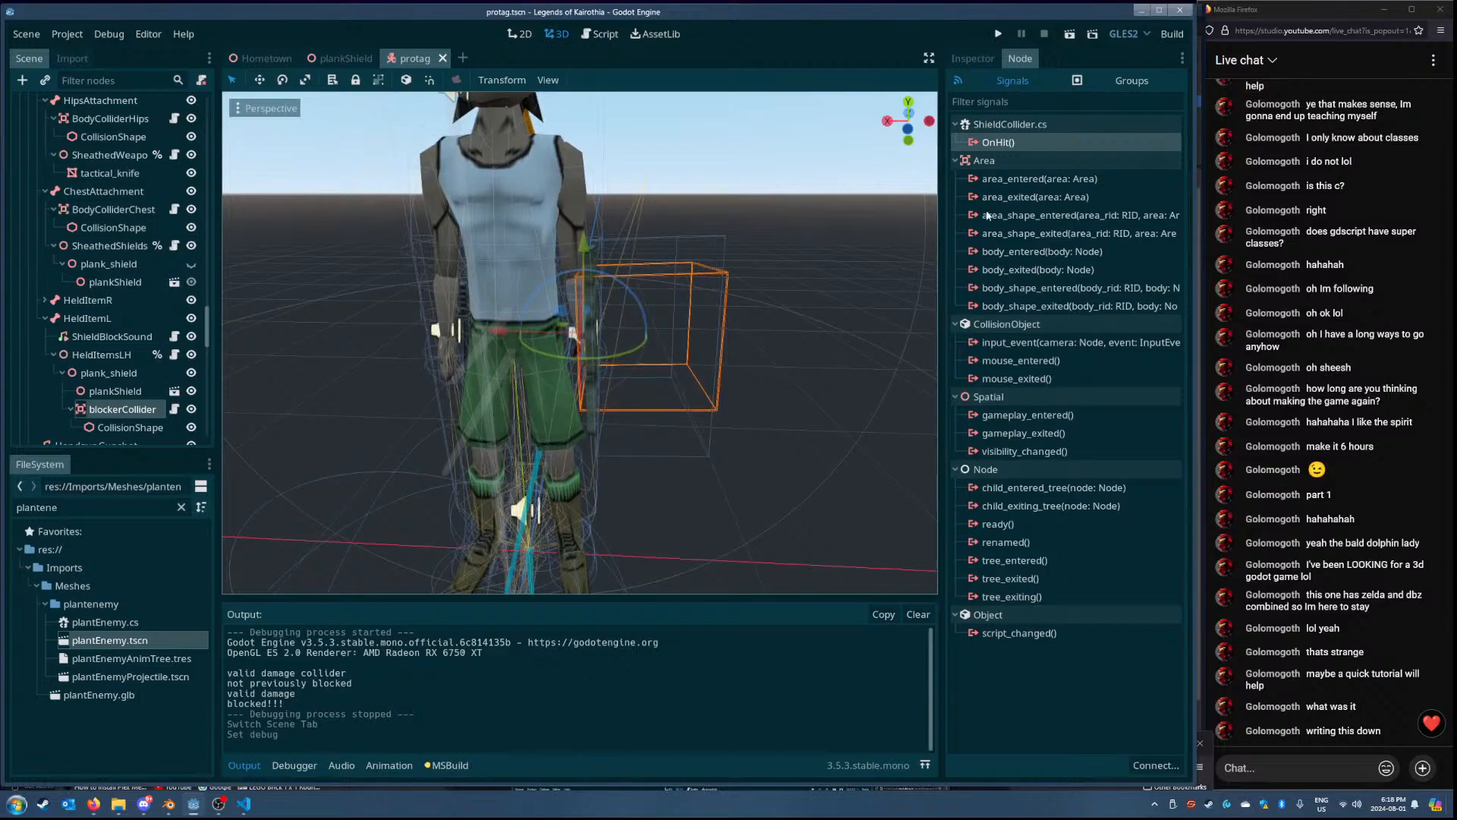
pyautogui.doubleClick(1040, 178)
pyautogui.scroll(-2, 526, 390)
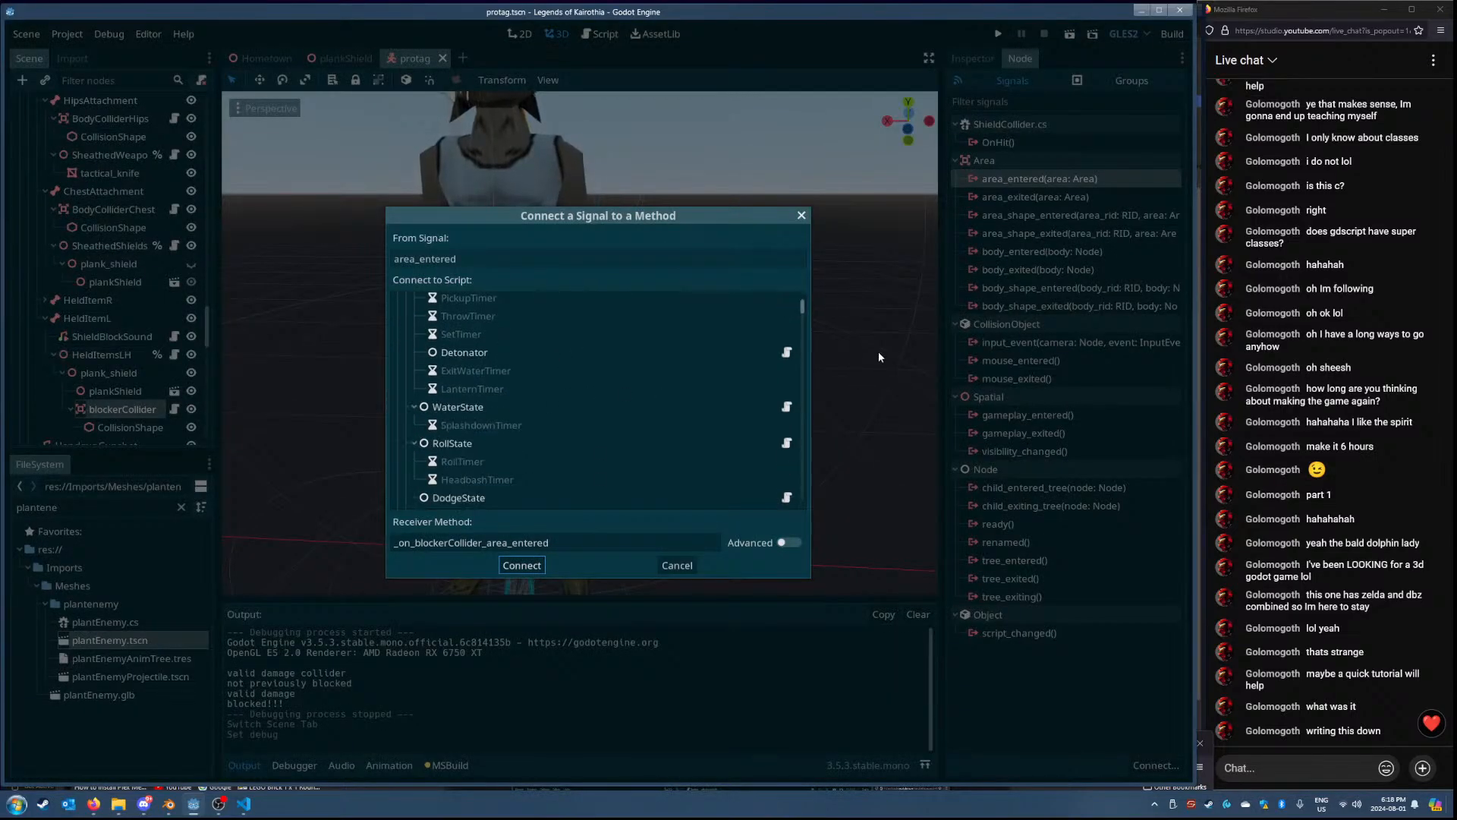
pyautogui.scroll(2, 803, 349)
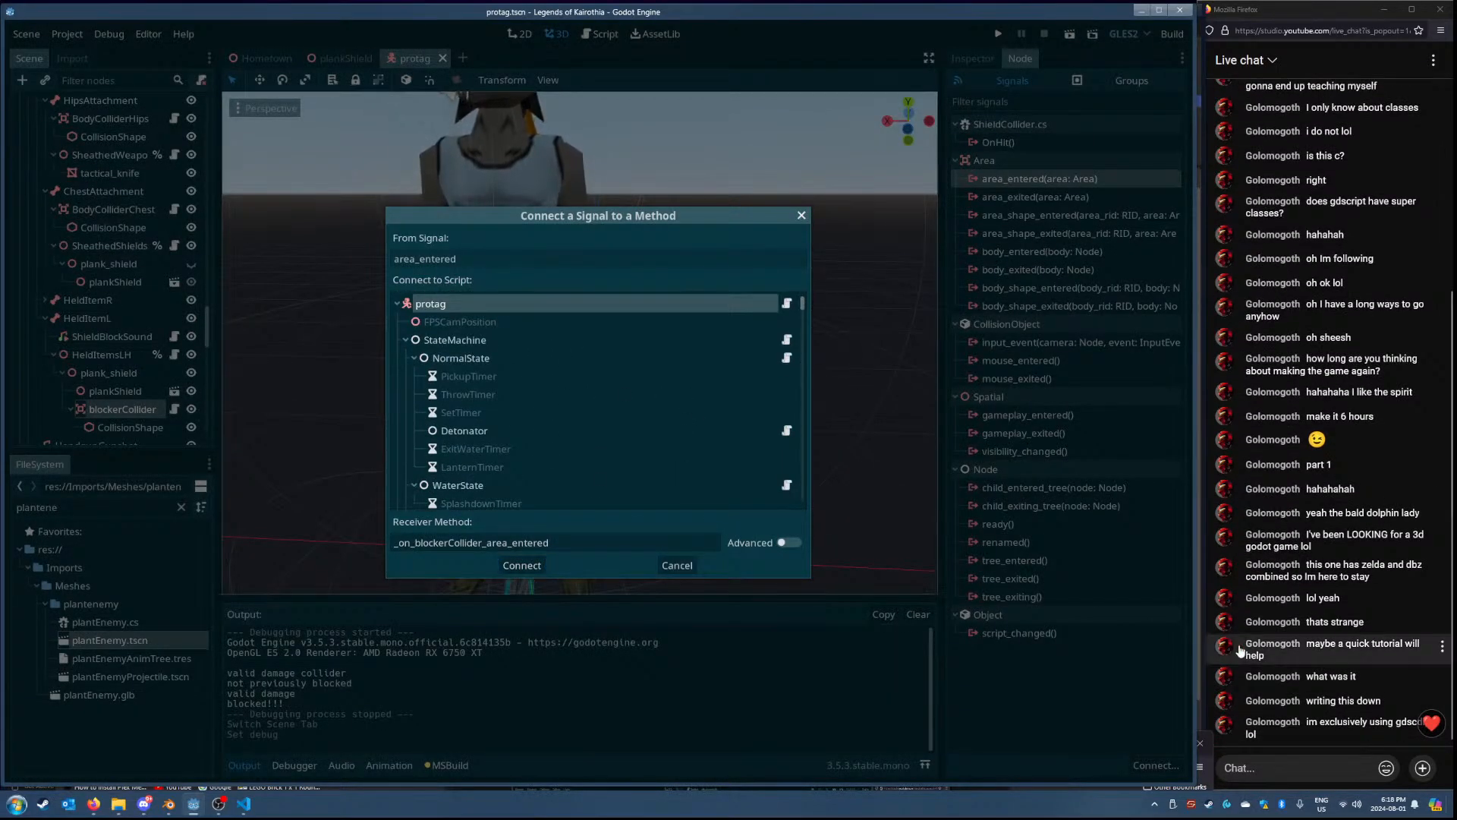
pyautogui.click(659, 565)
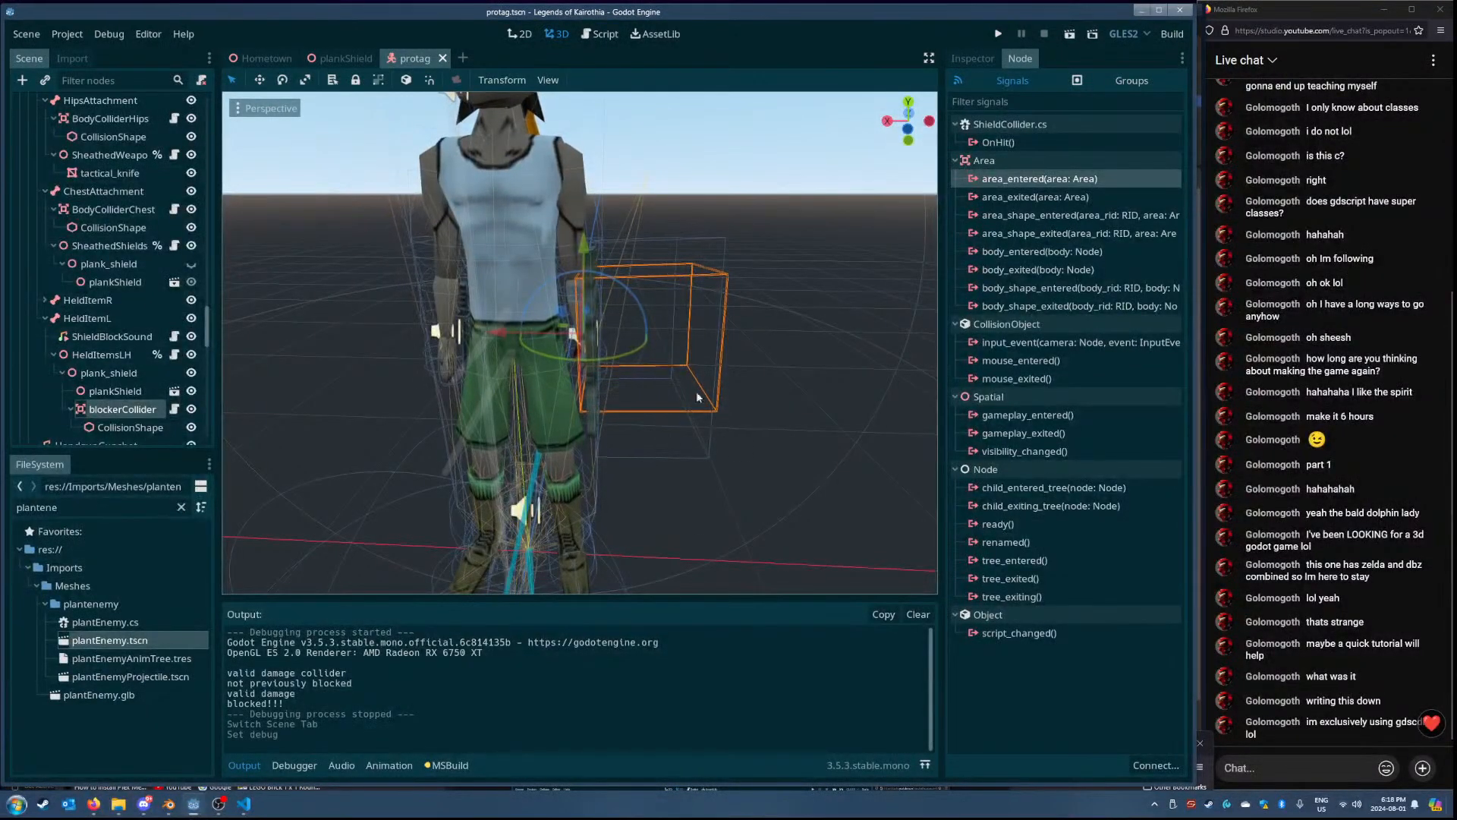
# - In VS Code, review the signal name, target and method arguments of BodyCollider's Connect("area_entered", this, nameof(AreaEntered)) line
pyautogui.hotkey('alt', 'Tab')
pyautogui.click(293, 421)
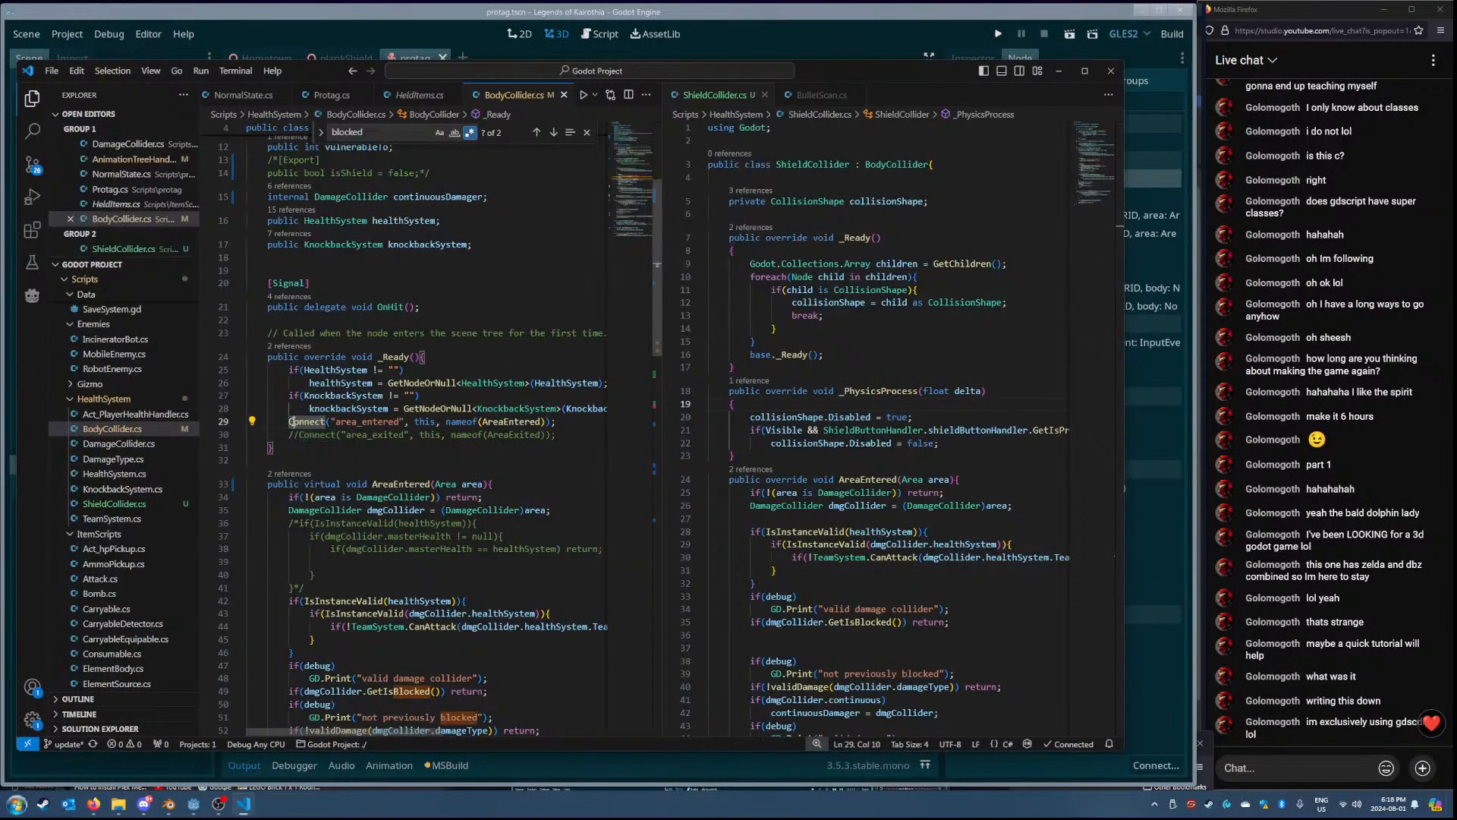
pyautogui.moveTo(291, 421); pyautogui.dragTo(559, 419)
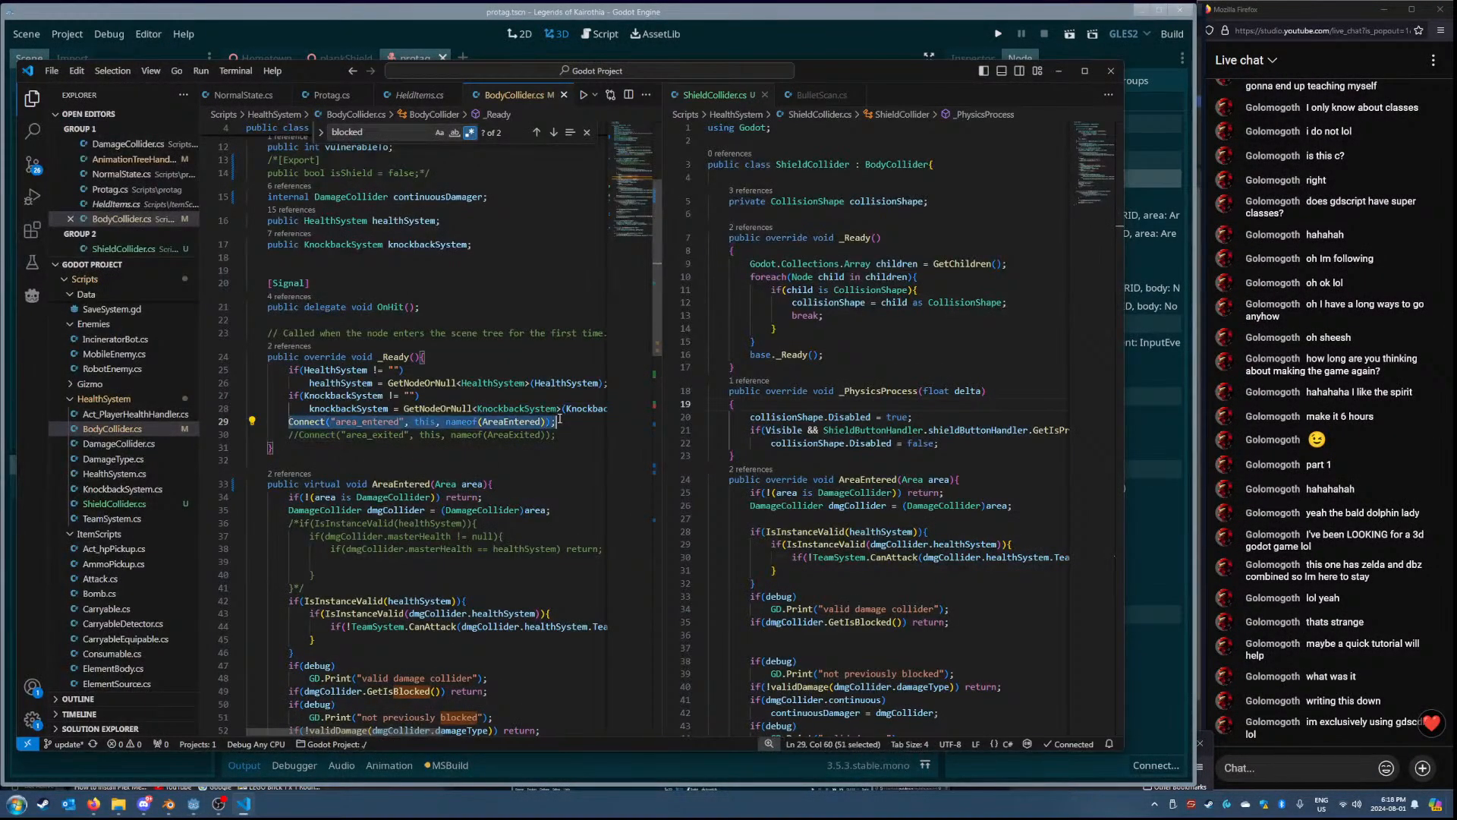
pyautogui.doubleClick(355, 422)
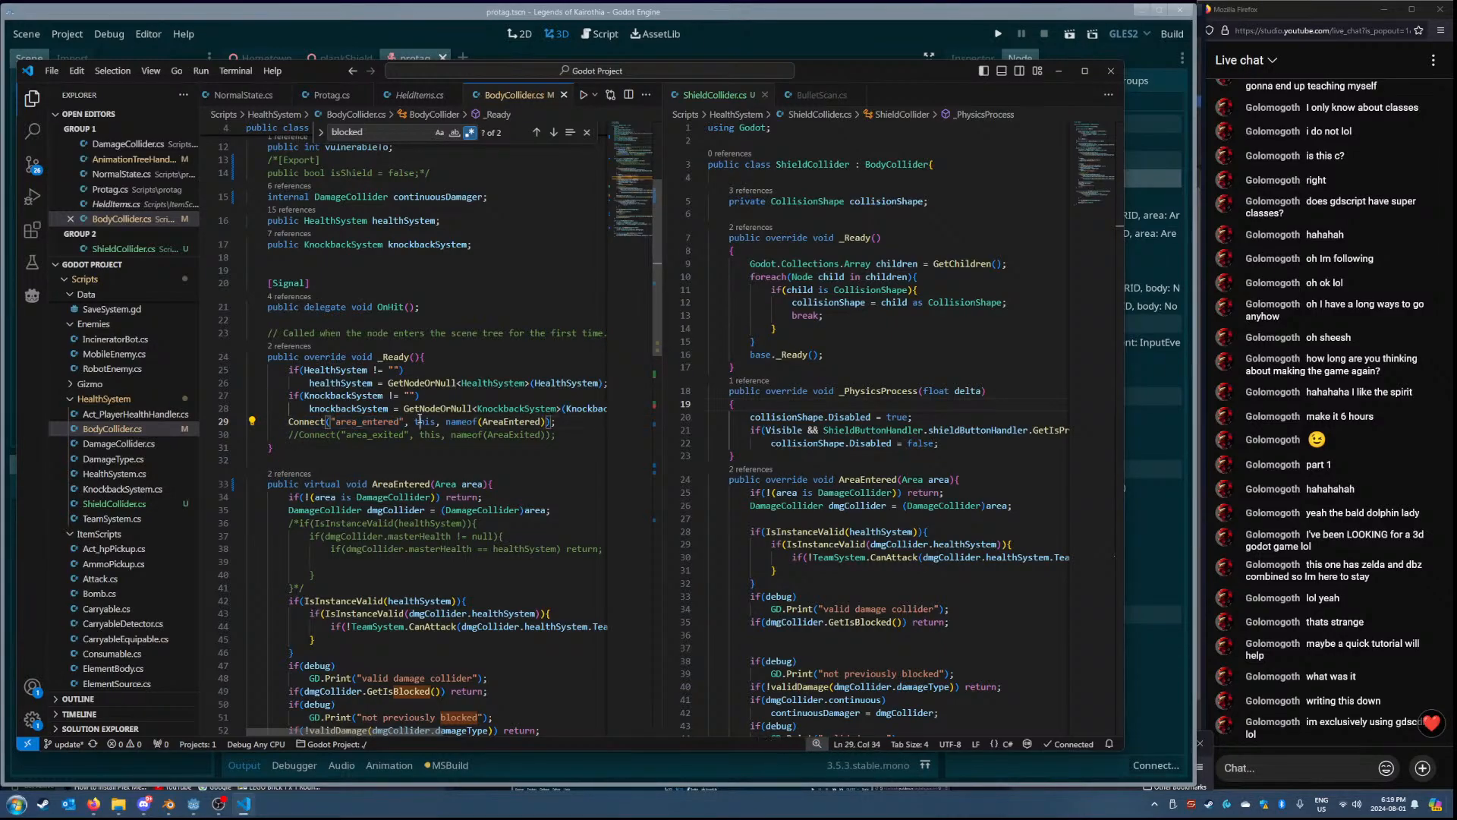
pyautogui.doubleClick(462, 422)
pyautogui.doubleClick(354, 422)
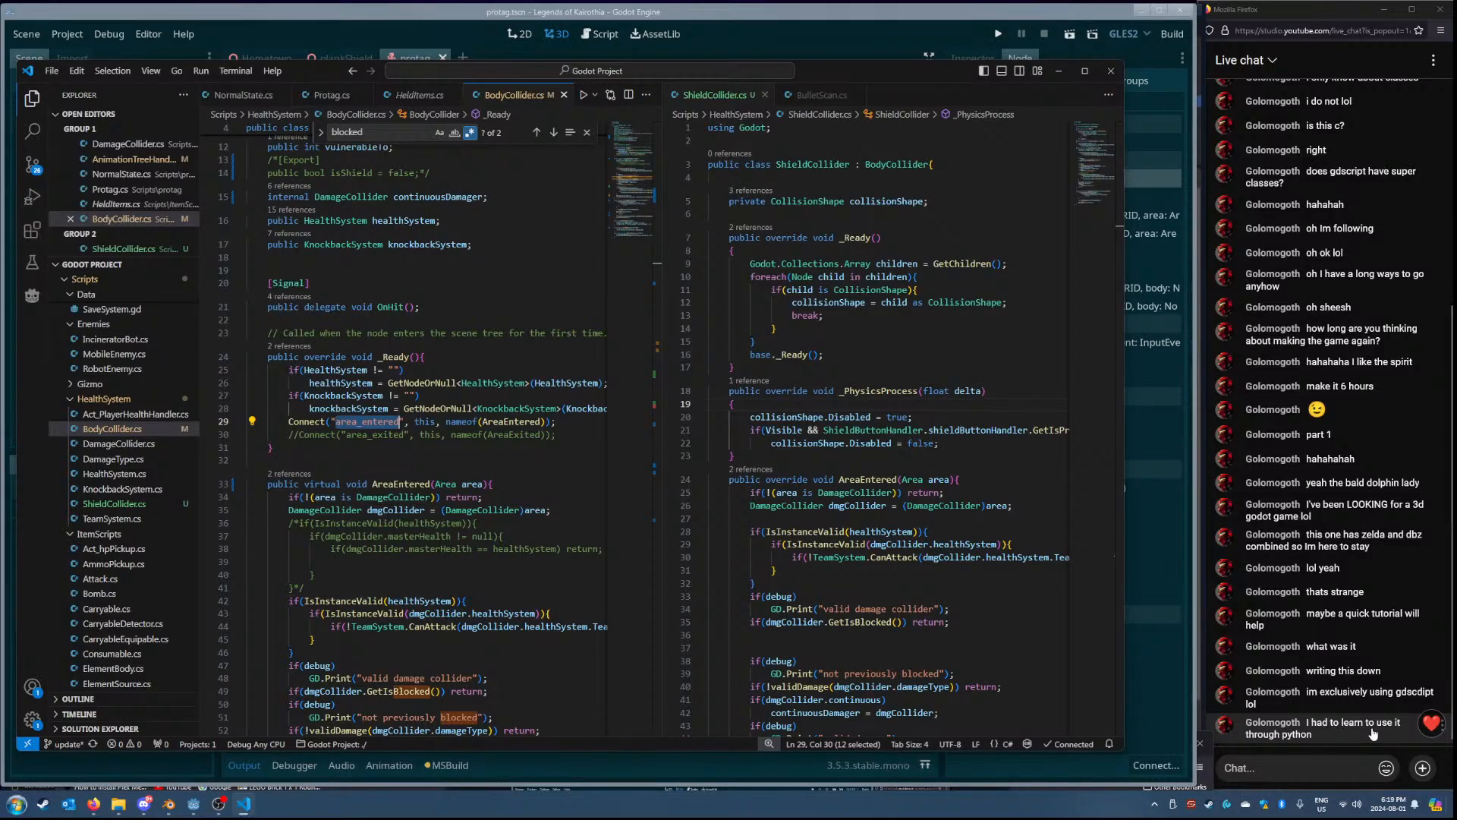
# - Rename AreaEntered to TakeDamage in BodyCollider's Connect call and method and in ShieldCollider's override, saving both files
pyautogui.doubleClick(498, 422)
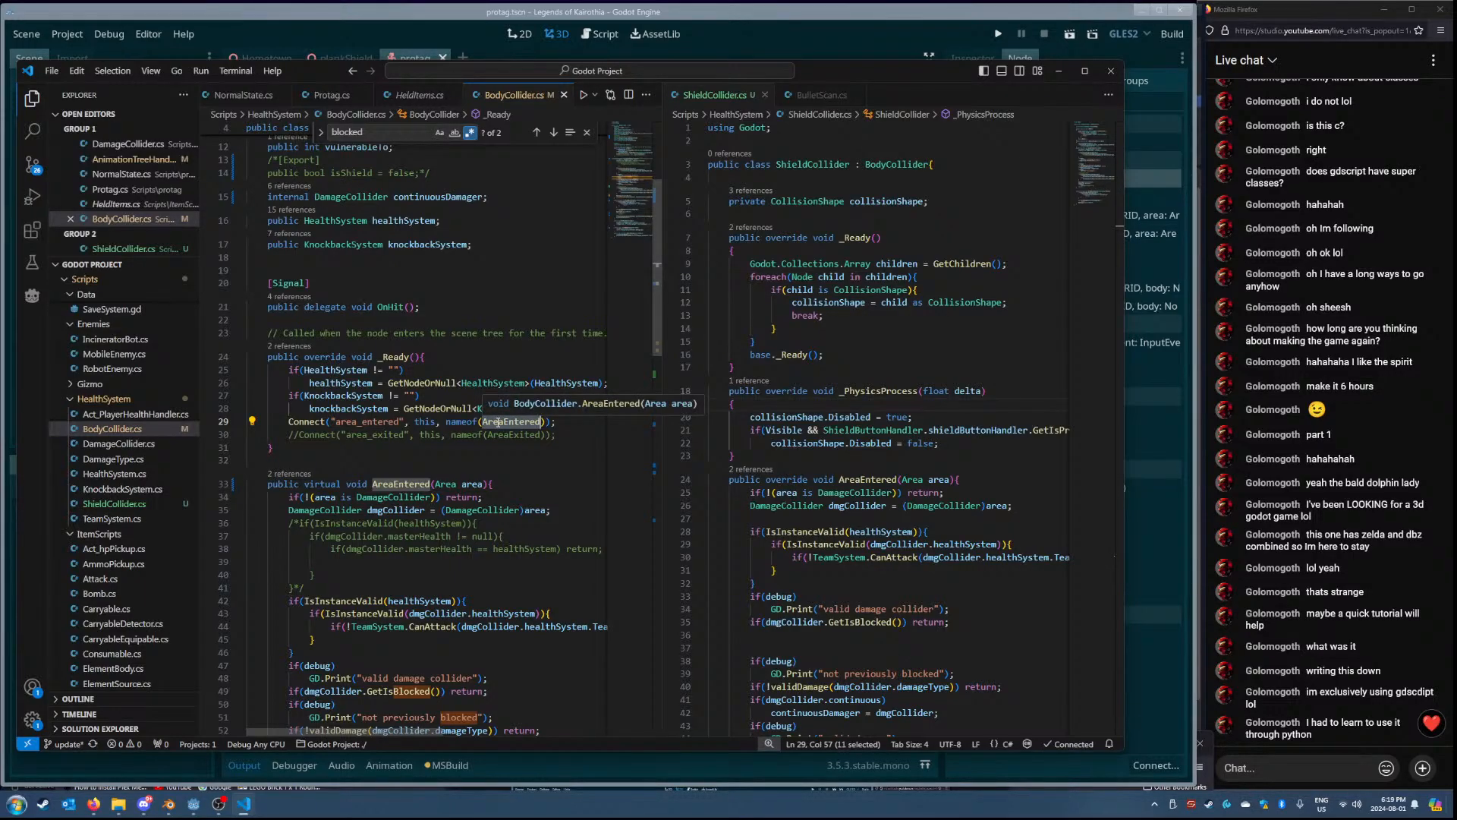
pyautogui.press('BackSpace')
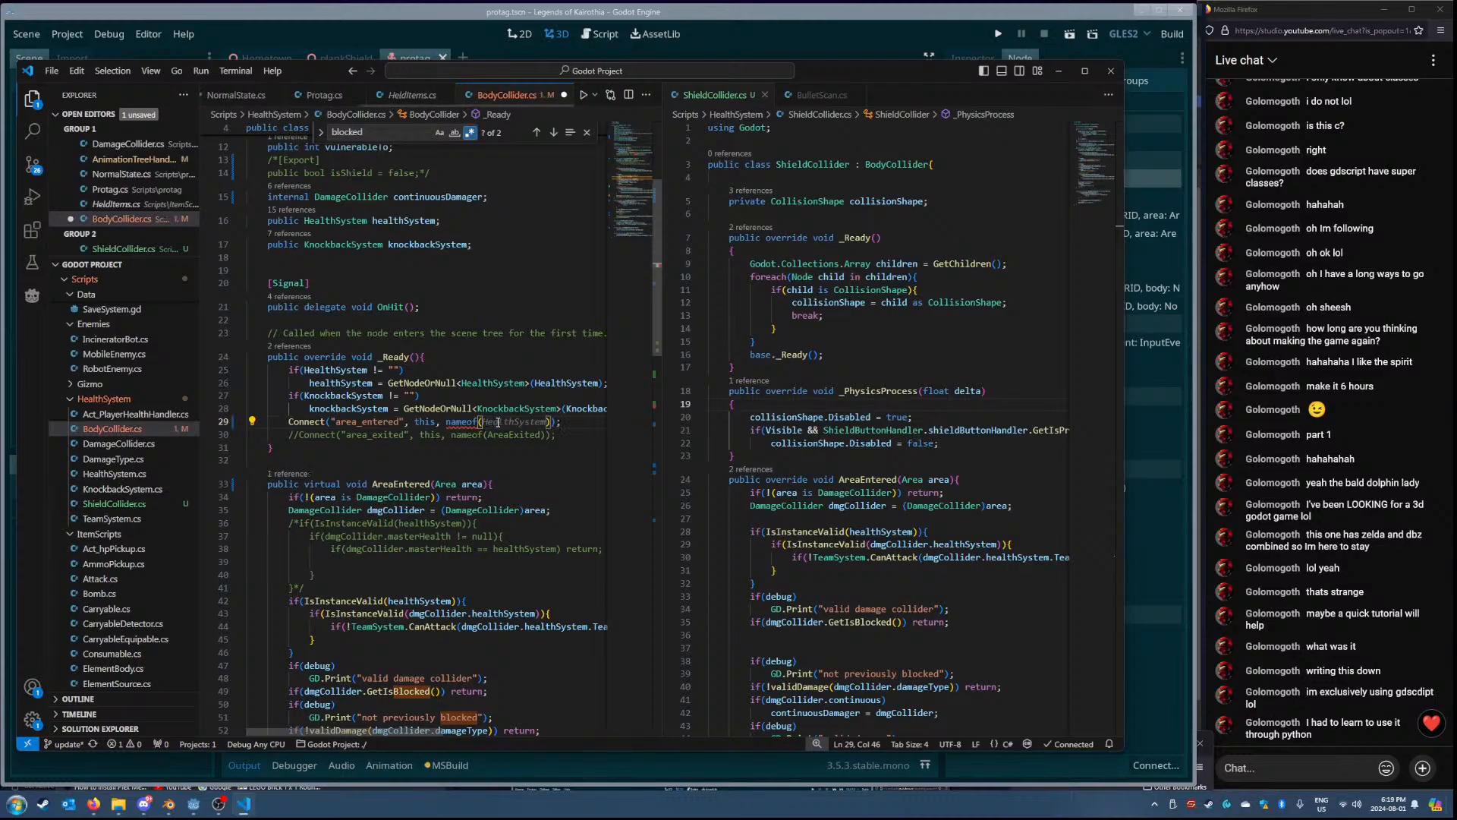
pyautogui.write('TakeDamage')
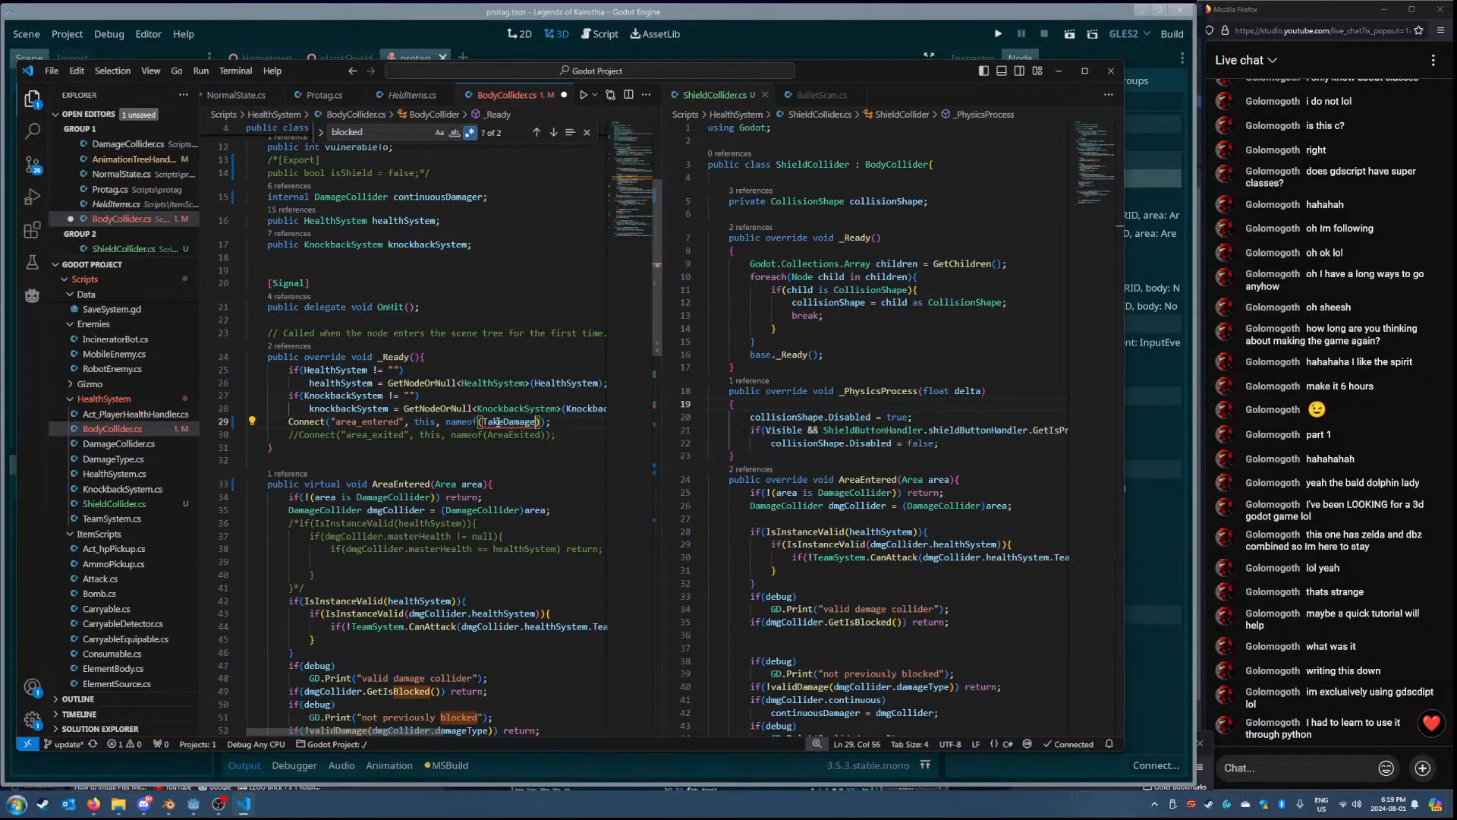
pyautogui.doubleClick(402, 483)
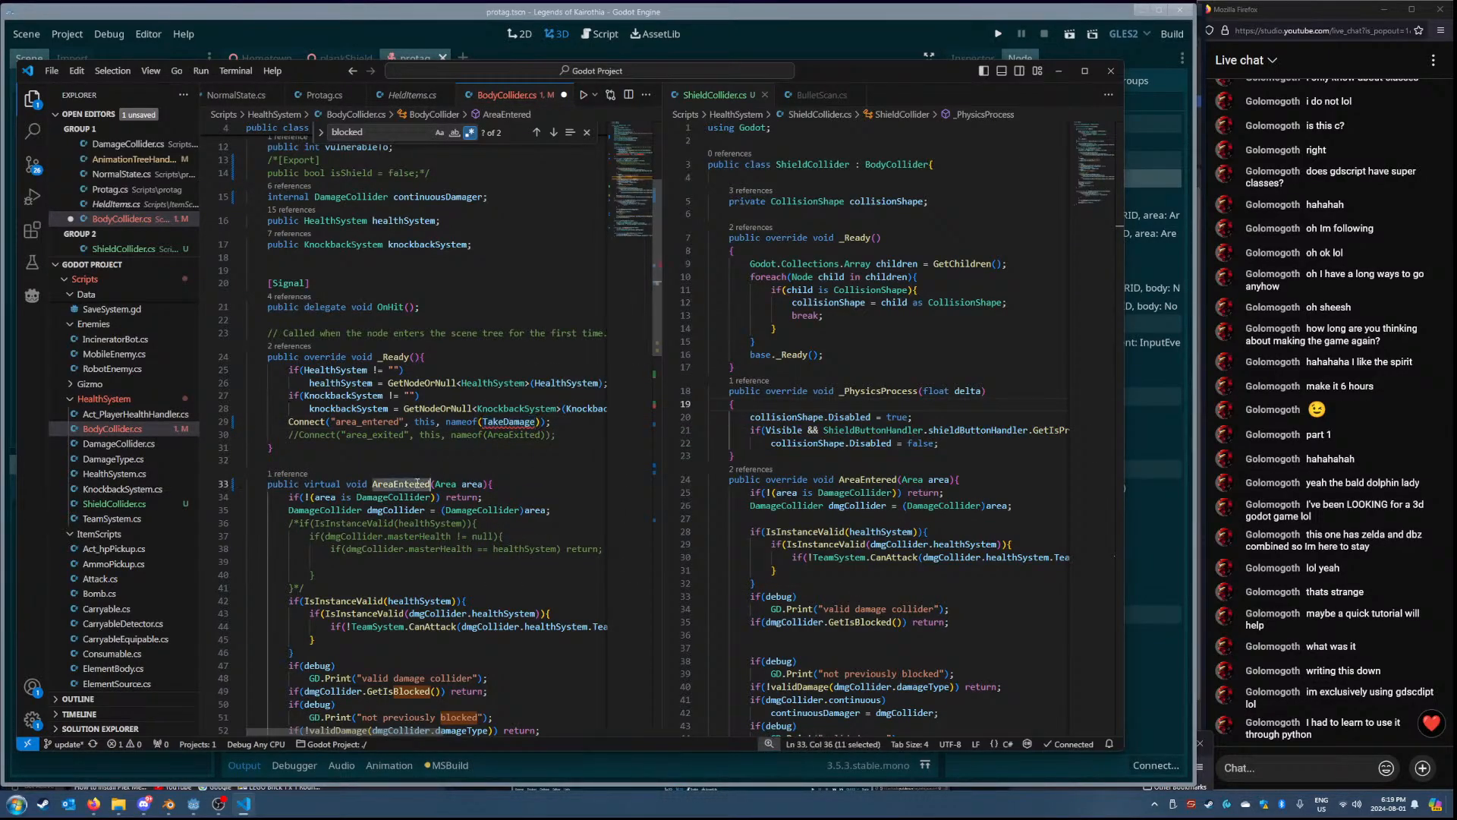
pyautogui.write('TakeDamage')
pyautogui.hotkey('ctrl', 's')
pyautogui.doubleClick(867, 480)
pyautogui.write('TakeDamage')
pyautogui.hotkey('ctrl', 's')
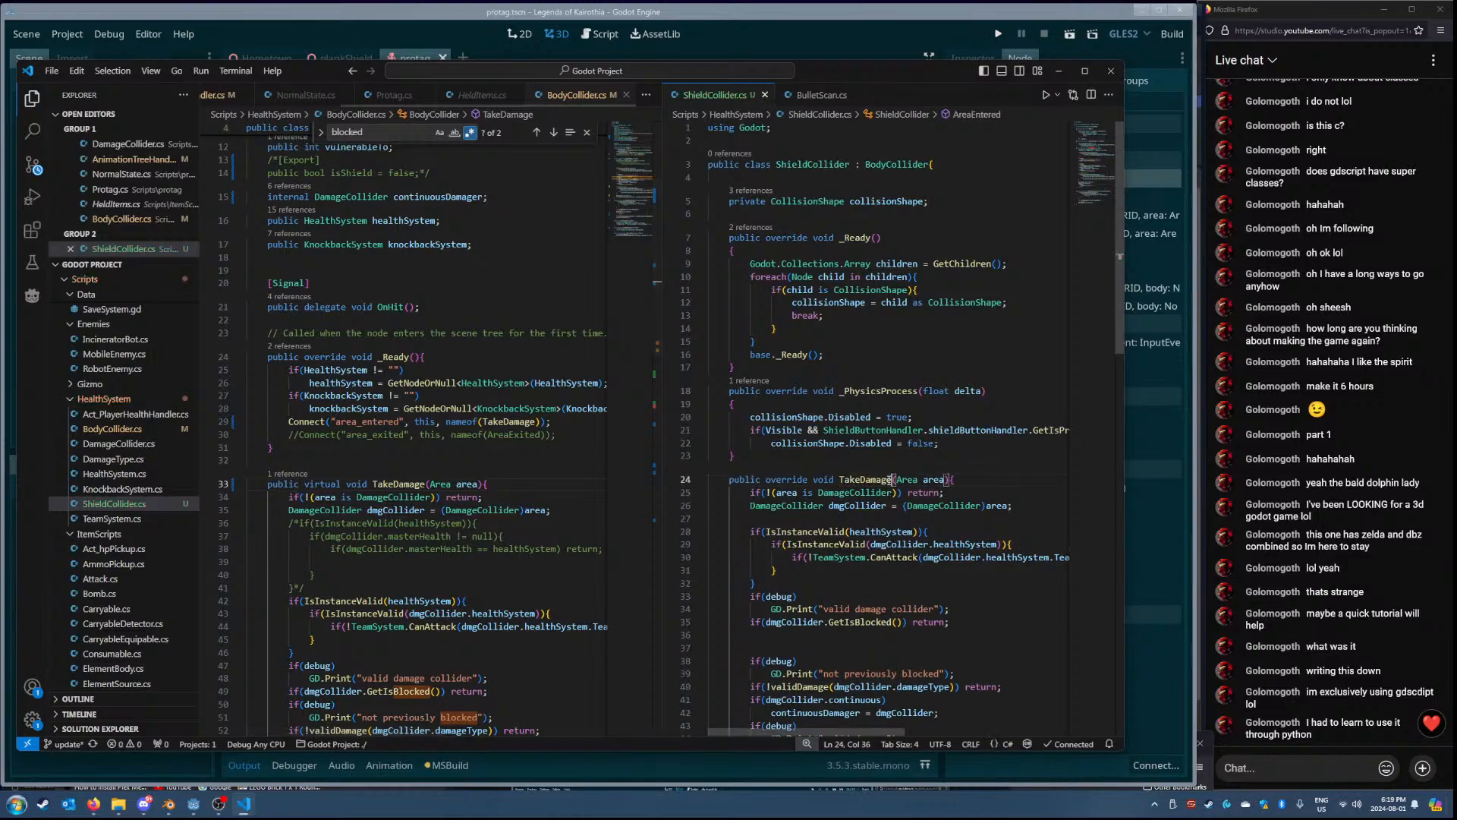
# - Try TouchingDamage and a name beginning with OnTou as the connected method in BodyCollider, and undo back to TakeDamage
pyautogui.doubleClick(515, 422)
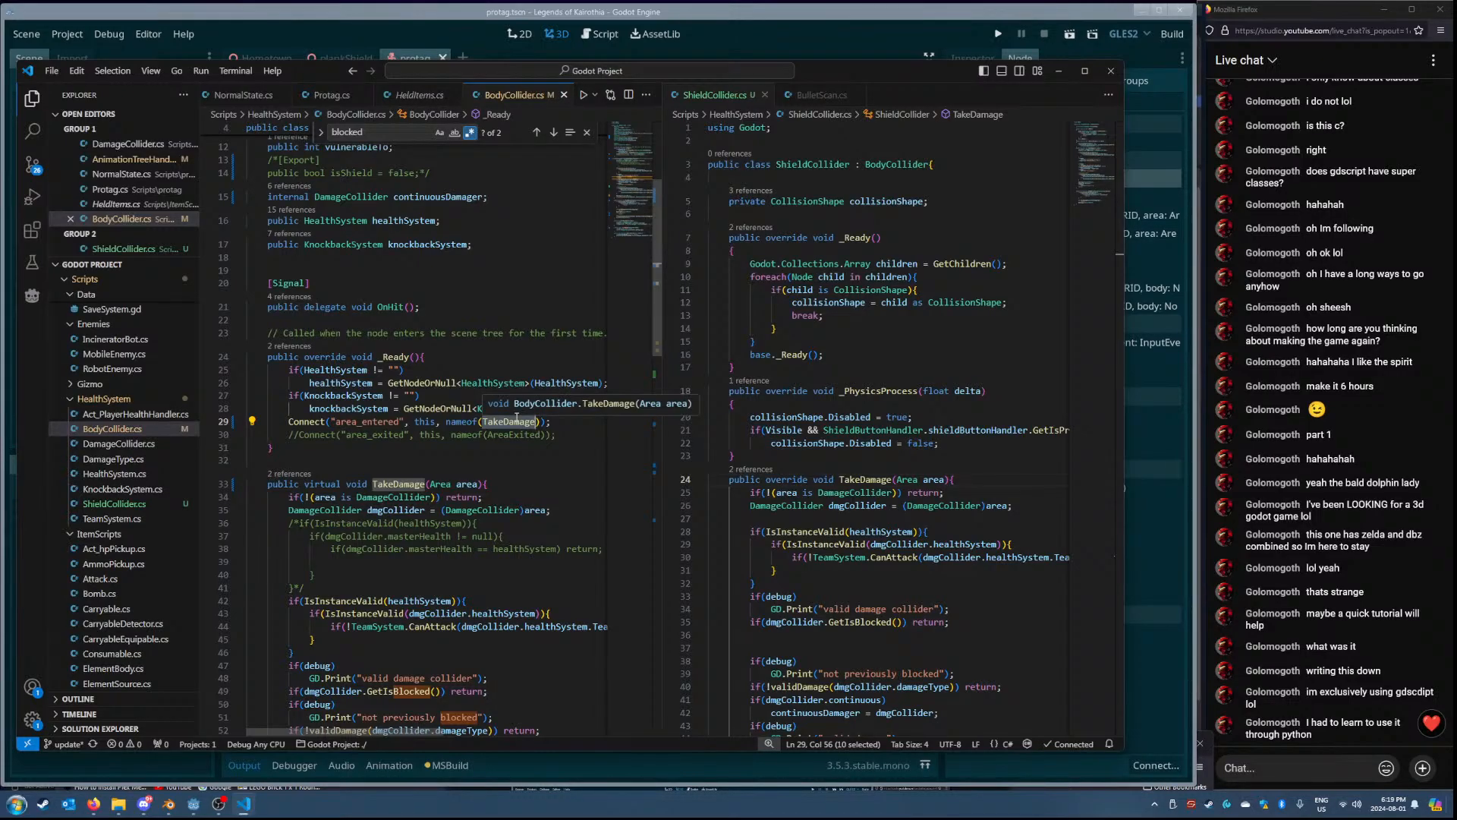
pyautogui.write('Touching')
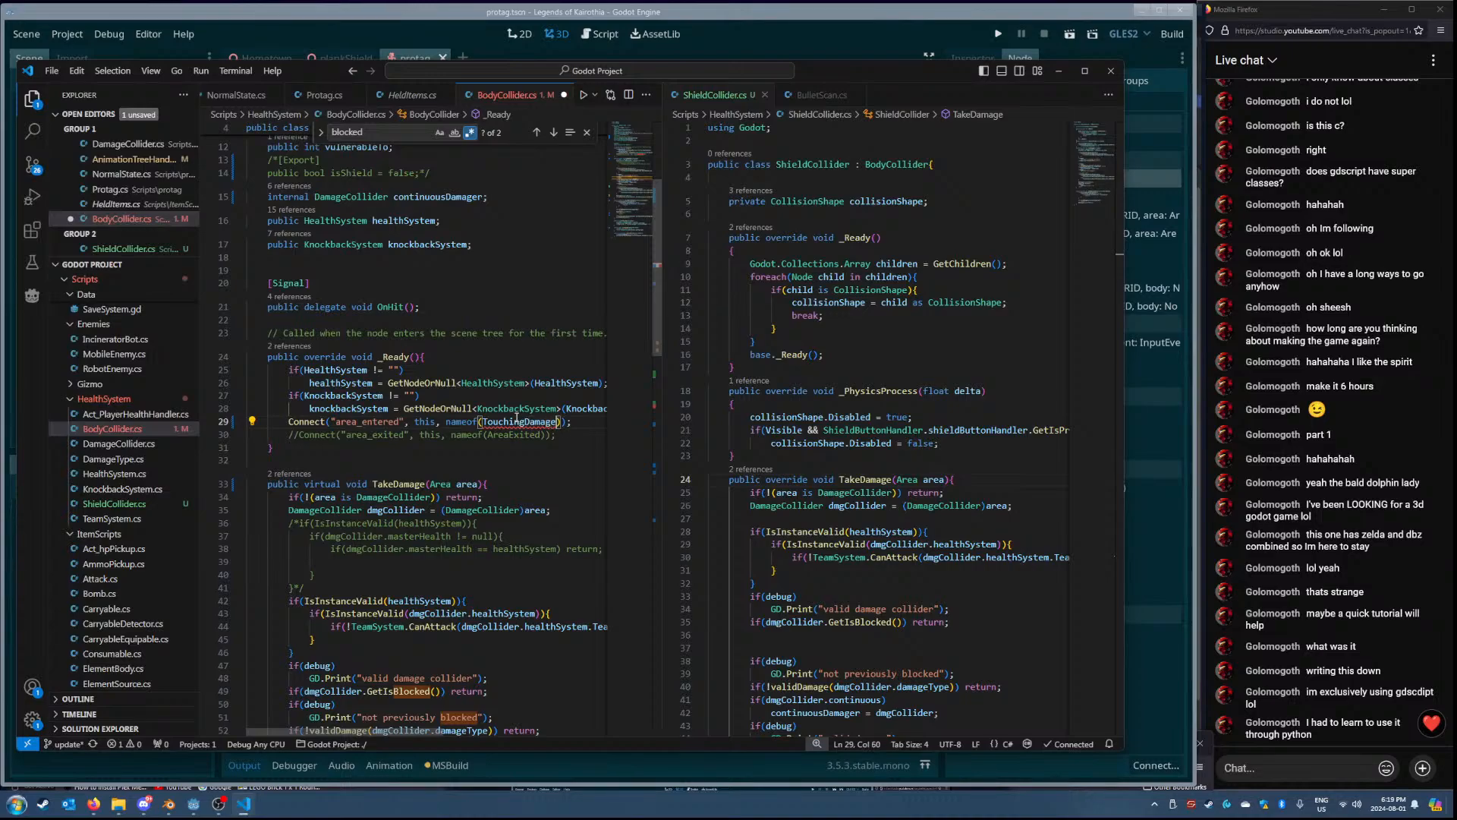
pyautogui.press('BackSpace')
pyautogui.press('BackSpace')
pyautogui.press('BackSpace')
pyautogui.press('BackSpace')
pyautogui.press('BackSpace')
pyautogui.press('BackSpace')
pyautogui.press('BackSpace')
pyautogui.press('BackSpace')
pyautogui.press('BackSpace')
pyautogui.press('BackSpace')
pyautogui.press('BackSpace')
pyautogui.press('BackSpace')
pyautogui.press('BackSpace')
pyautogui.press('BackSpace')
pyautogui.press('BackSpace')
pyautogui.press('BackSpace')
pyautogui.write('OnTou')
pyautogui.hotkey('ctrl', 'z')
pyautogui.hotkey('ctrl', 'z')
pyautogui.hotkey('ctrl', 'z')
pyautogui.hotkey('ctrl', 'z')
pyautogui.hotkey('ctrl', 'z')
pyautogui.hotkey('ctrl', 'z')
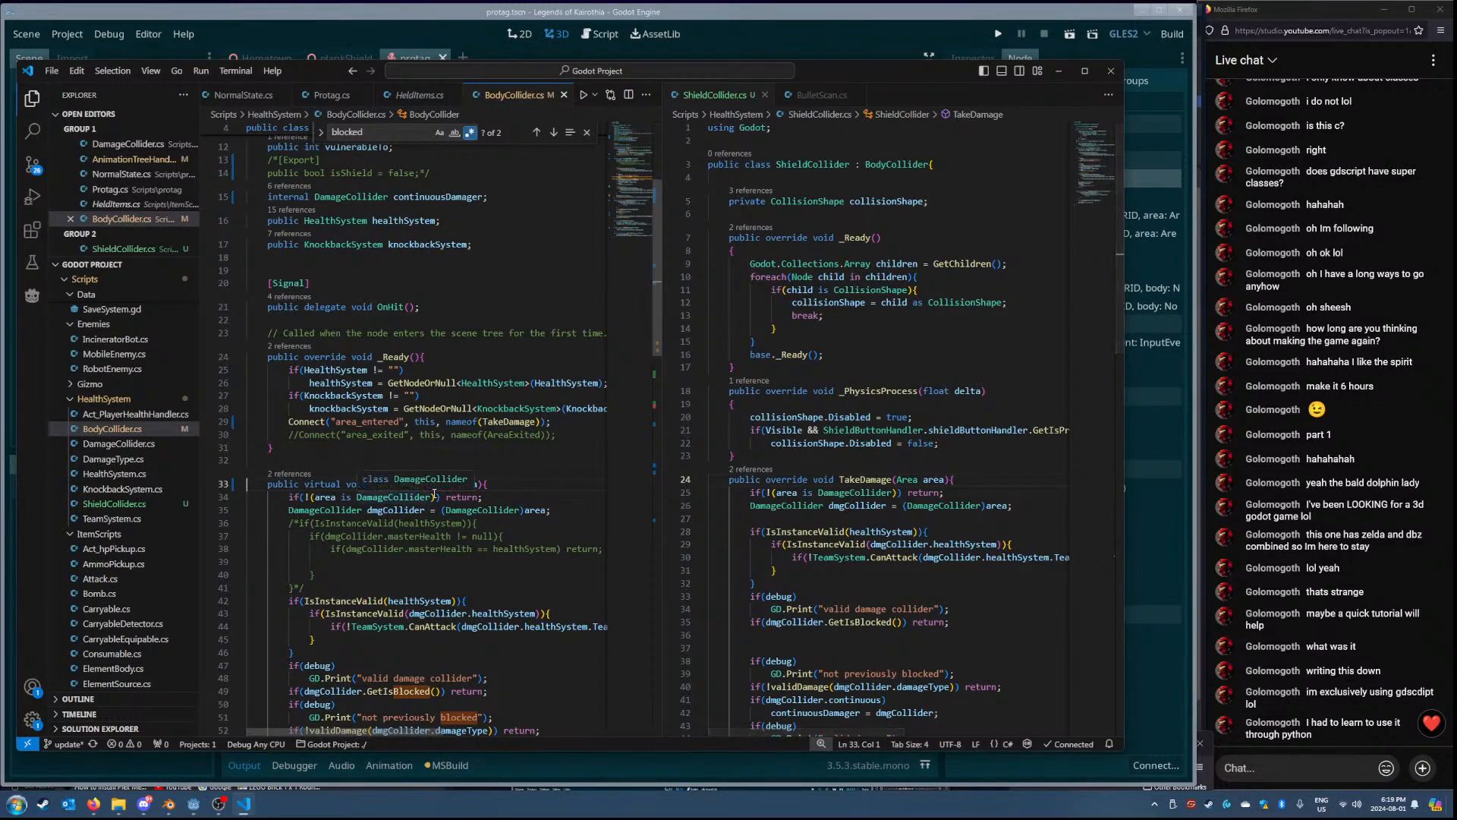
# - Copy BodyCollider's Connect("area_entered", this, nameof(TakeDamage)); line into ShieldCollider's _Ready above base._Ready() and save
pyautogui.click(346, 435)
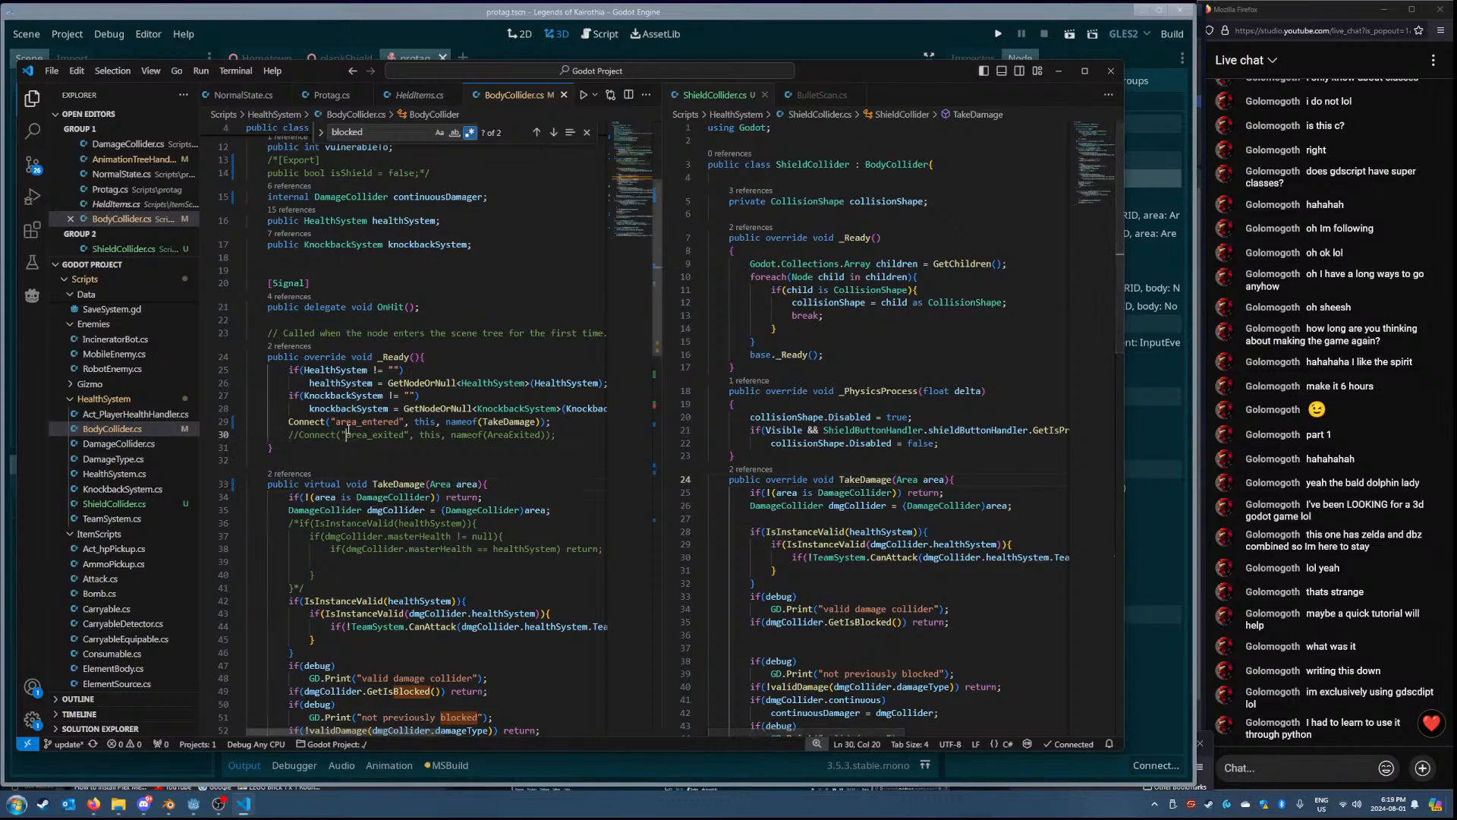
pyautogui.tripleClick(356, 424)
pyautogui.hotkey('ctrl', 'c')
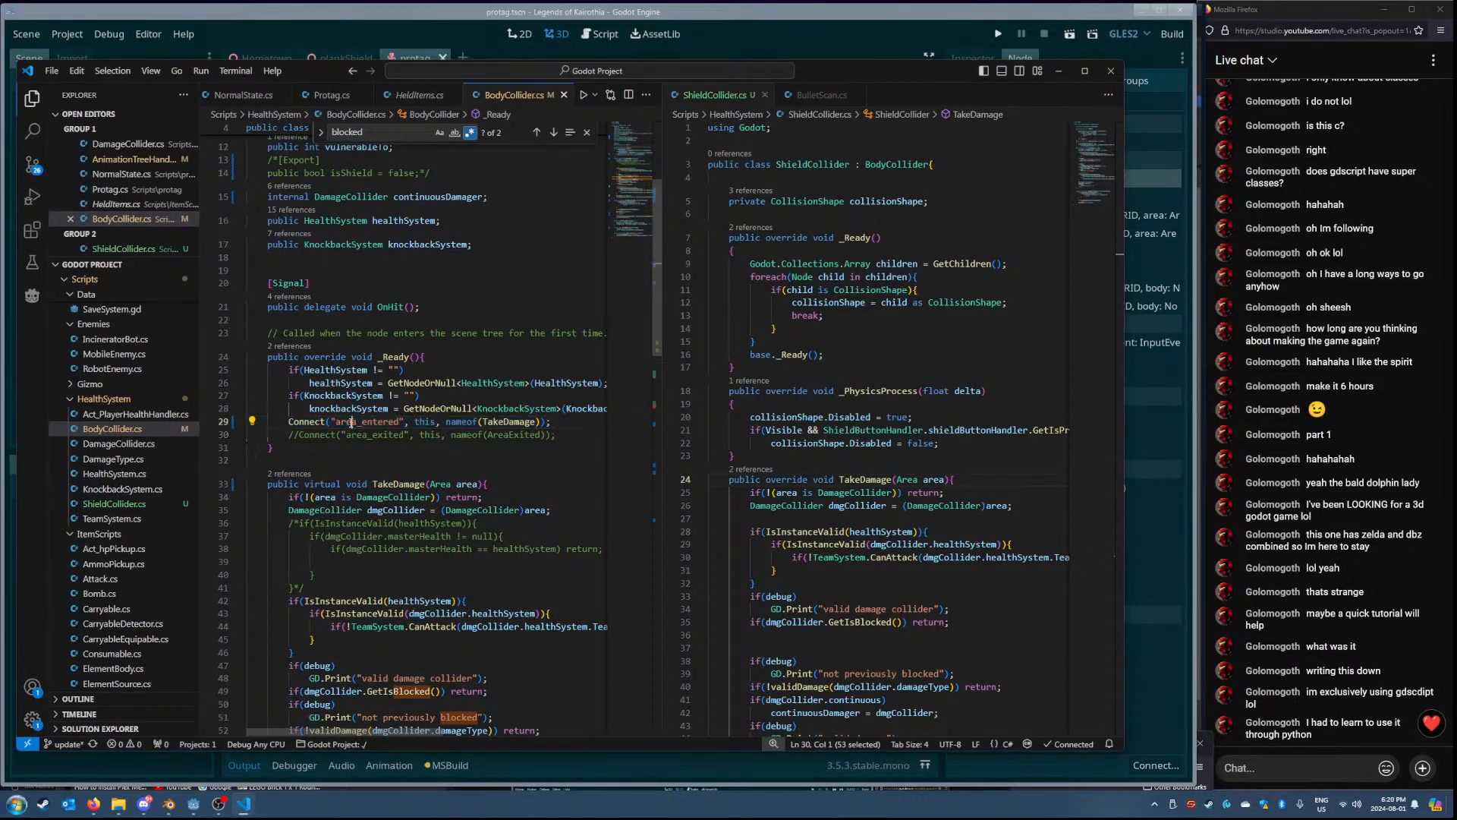
pyautogui.click(833, 340)
pyautogui.press('Return')
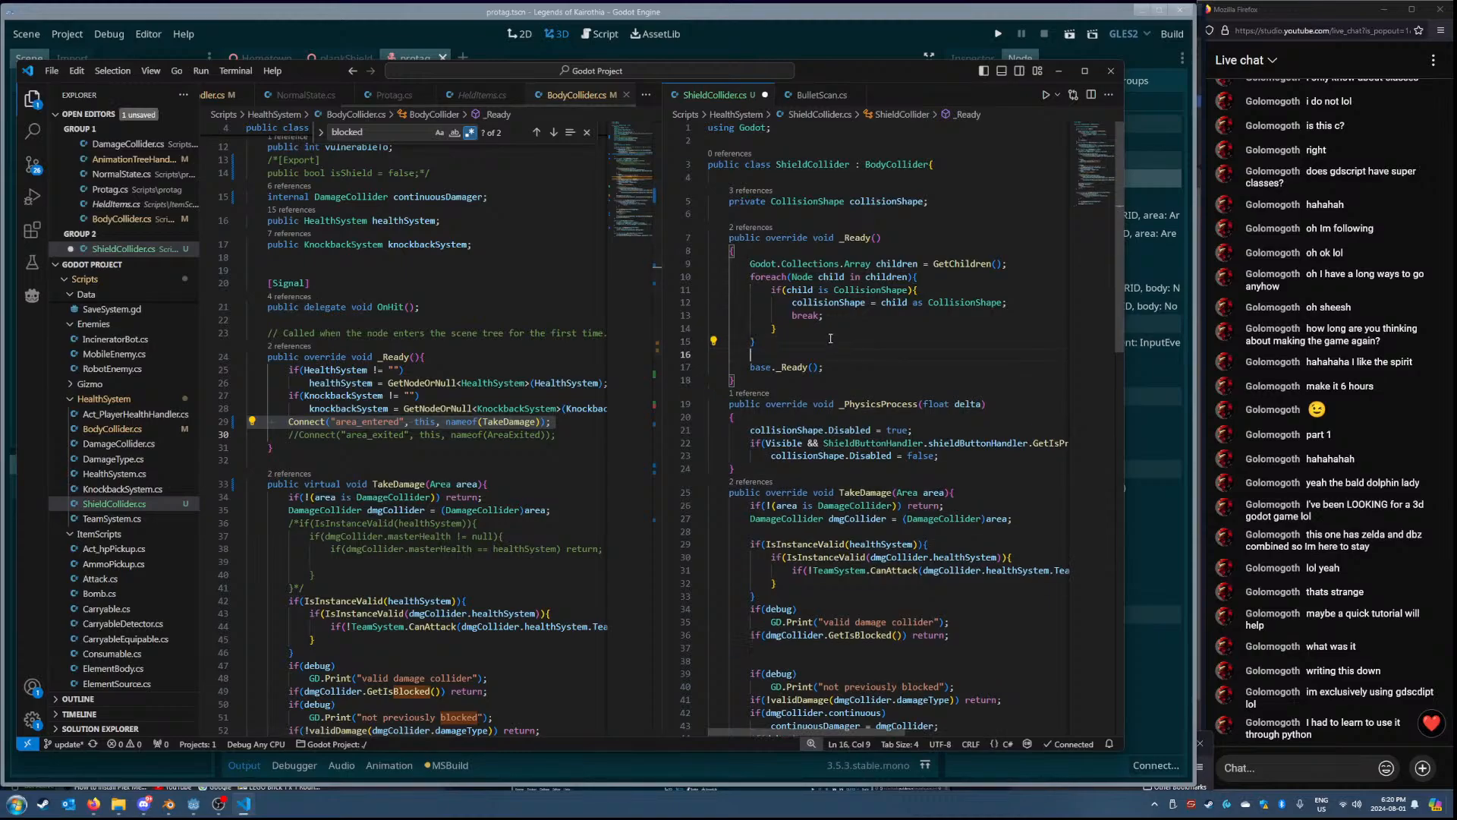
pyautogui.hotkey('ctrl', 'v')
pyautogui.hotkey('ctrl', 's')
pyautogui.press('Up')
pyautogui.press('Delete')
pyautogui.press('Delete')
pyautogui.hotkey('ctrl', 's')
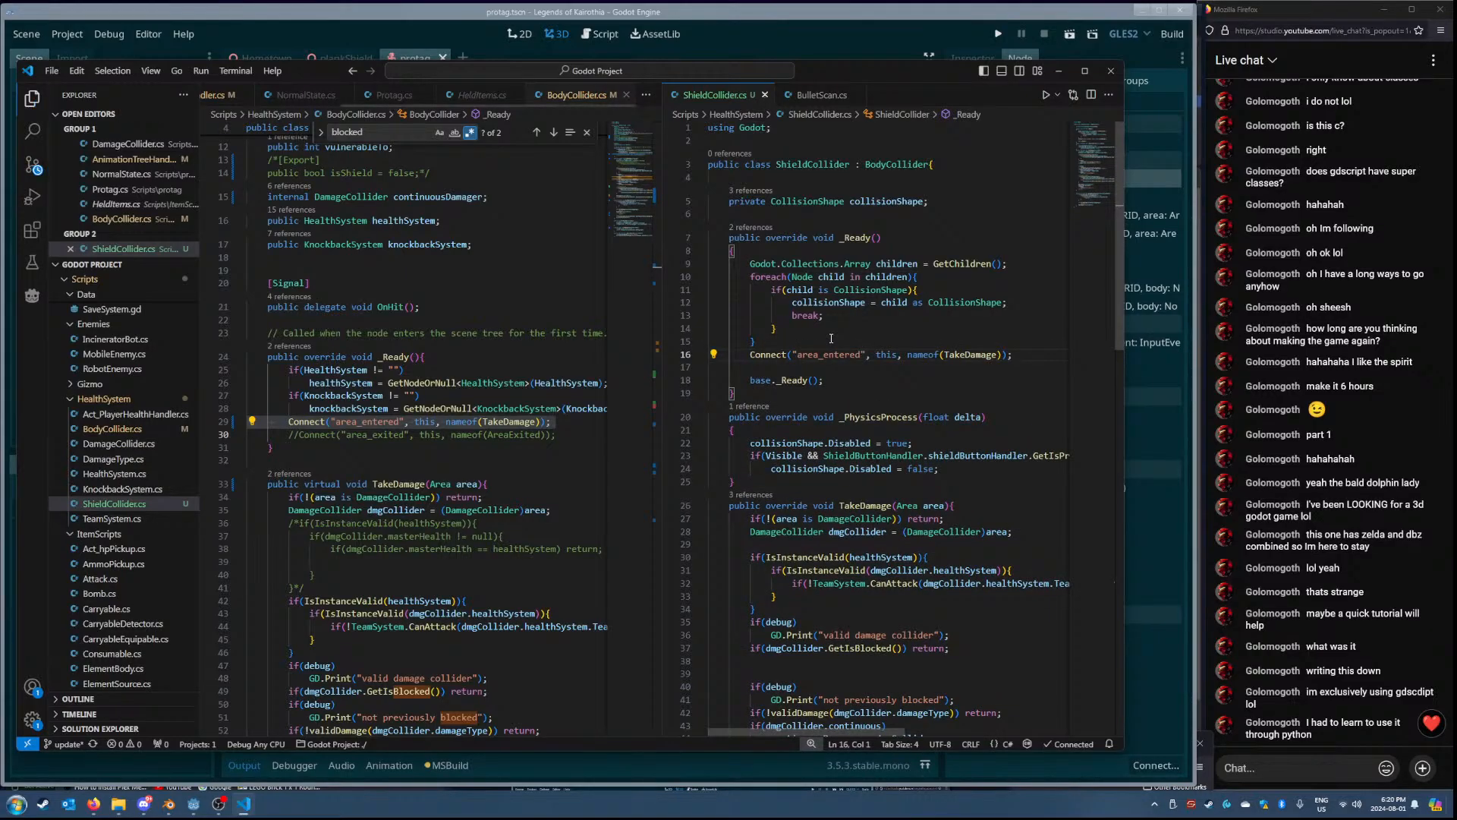
# - Compare ShieldCollider's base._Ready() call with BodyCollider's _Ready method, and delete the duplicated Connect line from ShieldCollider
pyautogui.doubleClick(794, 380)
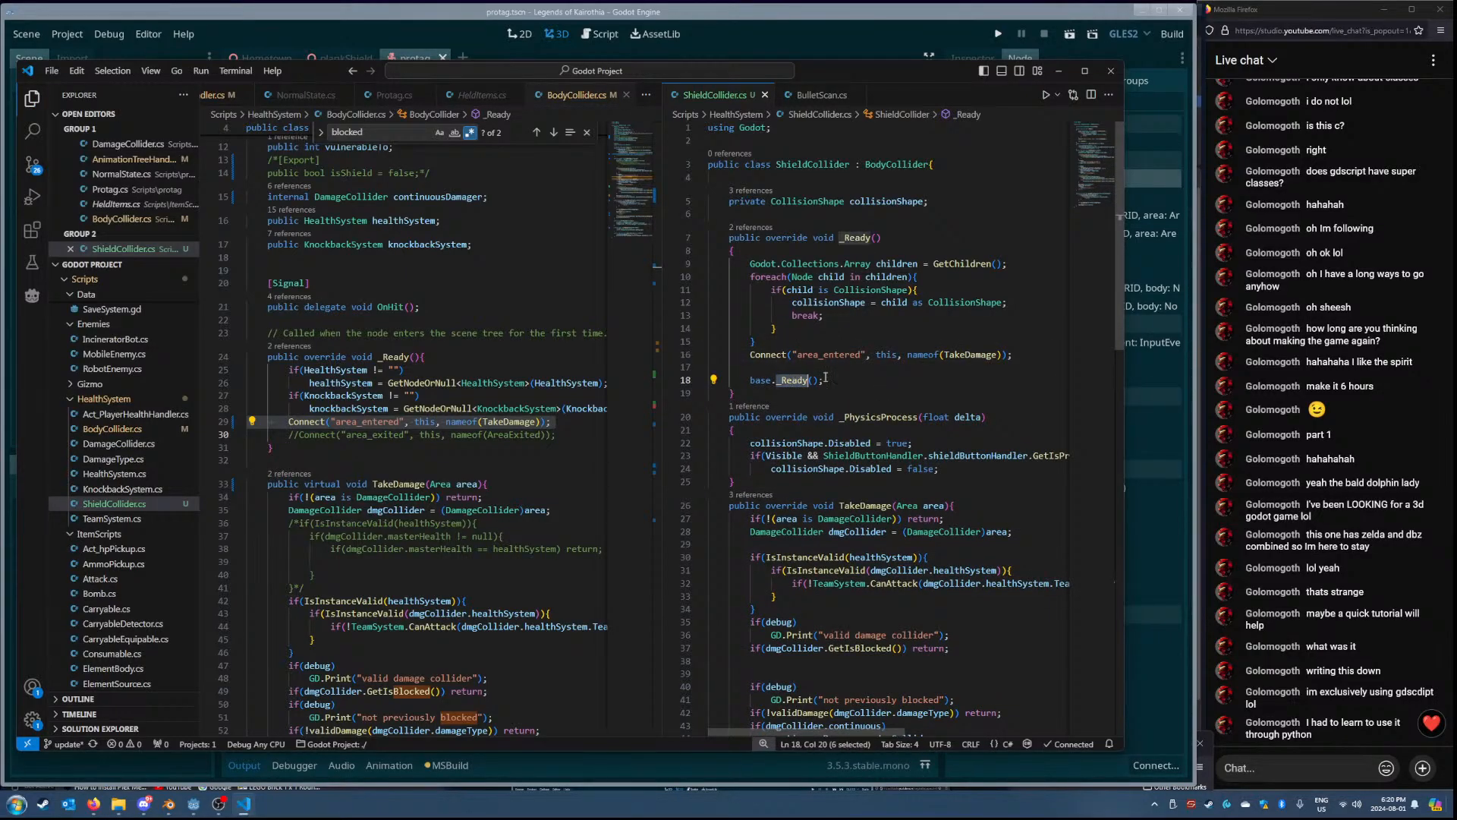
pyautogui.moveTo(828, 367); pyautogui.dragTo(862, 378)
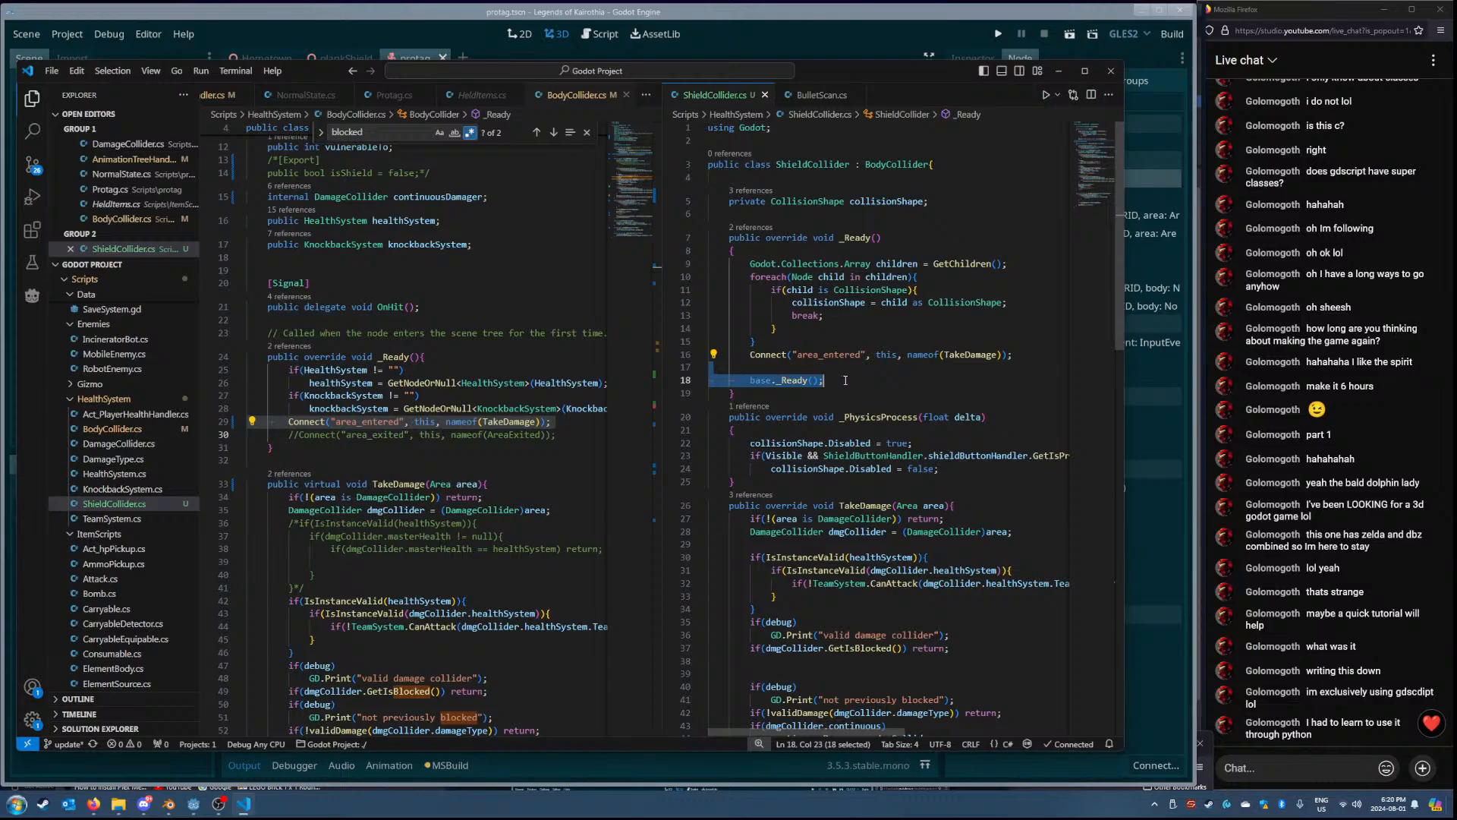
pyautogui.moveTo(411, 345); pyautogui.dragTo(410, 447)
pyautogui.tripleClick(888, 365)
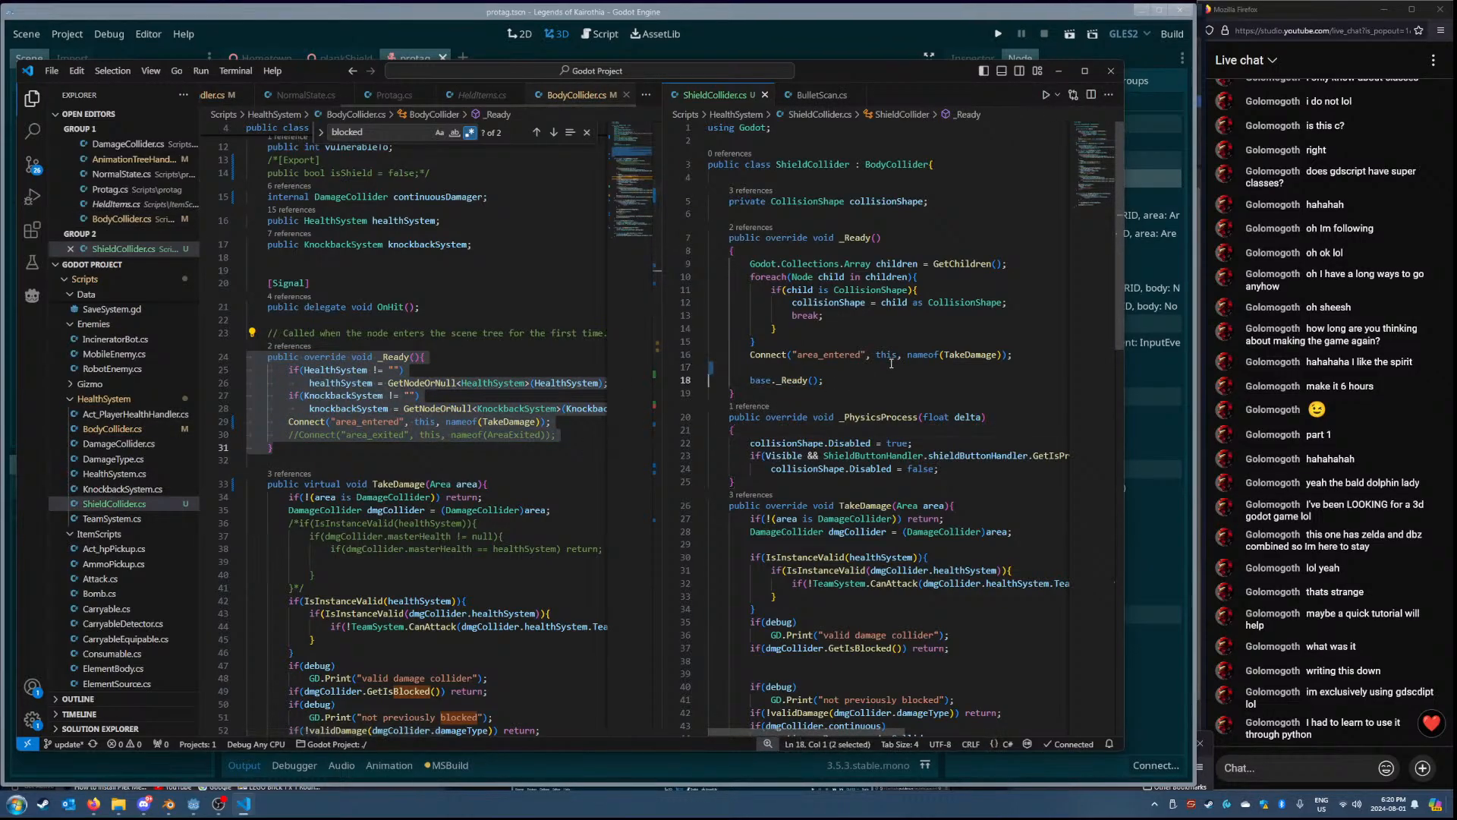
pyautogui.tripleClick(943, 354)
pyautogui.press('BackSpace')
pyautogui.press('BackSpace')
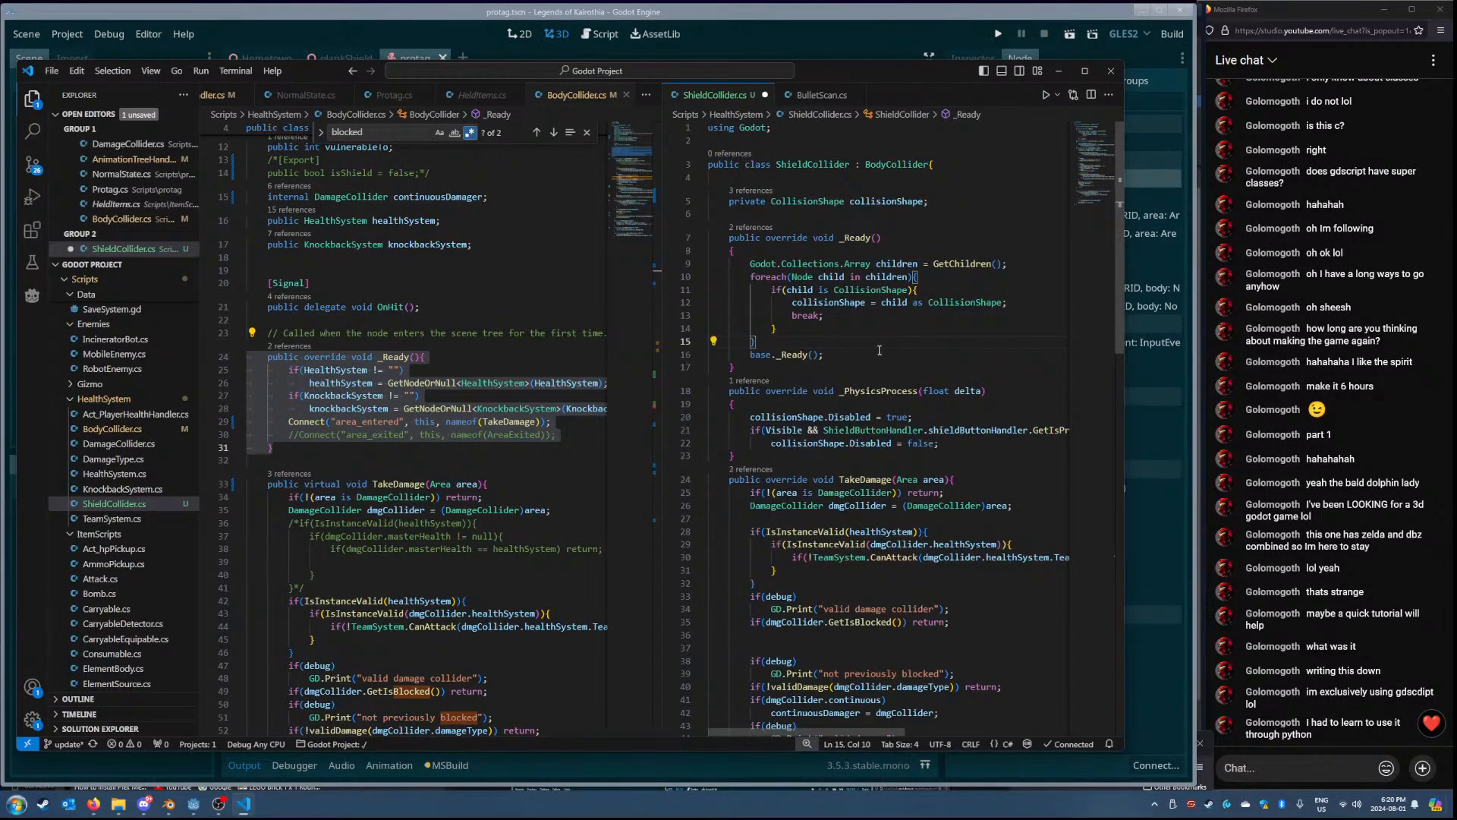
# - Save ShieldCollider.cs without the duplicated Connect line and close the code editor to return to the Hometown scene in Godot
pyautogui.click(879, 350)
pyautogui.hotkey('ctrl', 's')
pyautogui.click(450, 437)
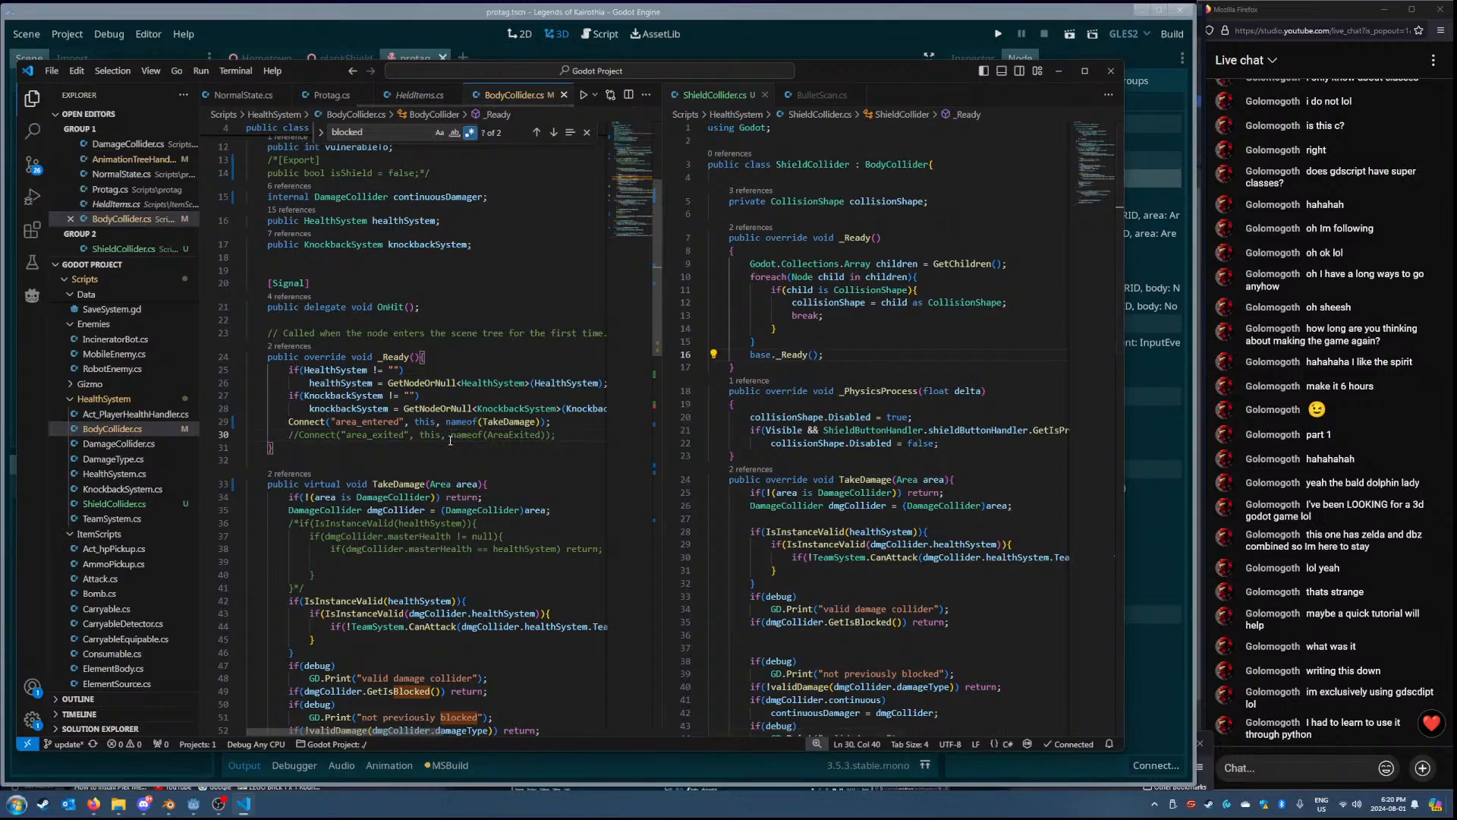
pyautogui.click(1110, 71)
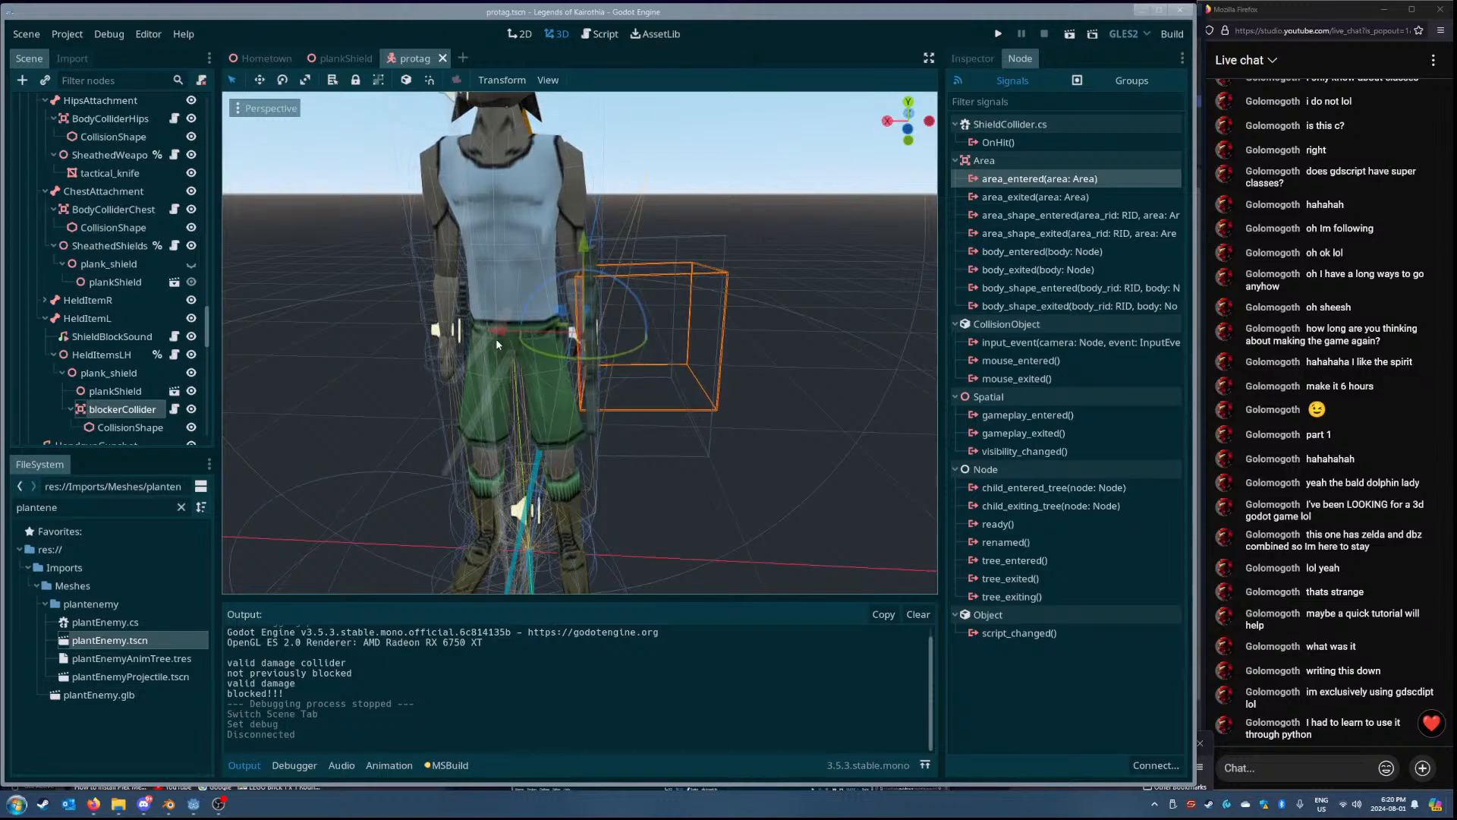
pyautogui.click(258, 59)
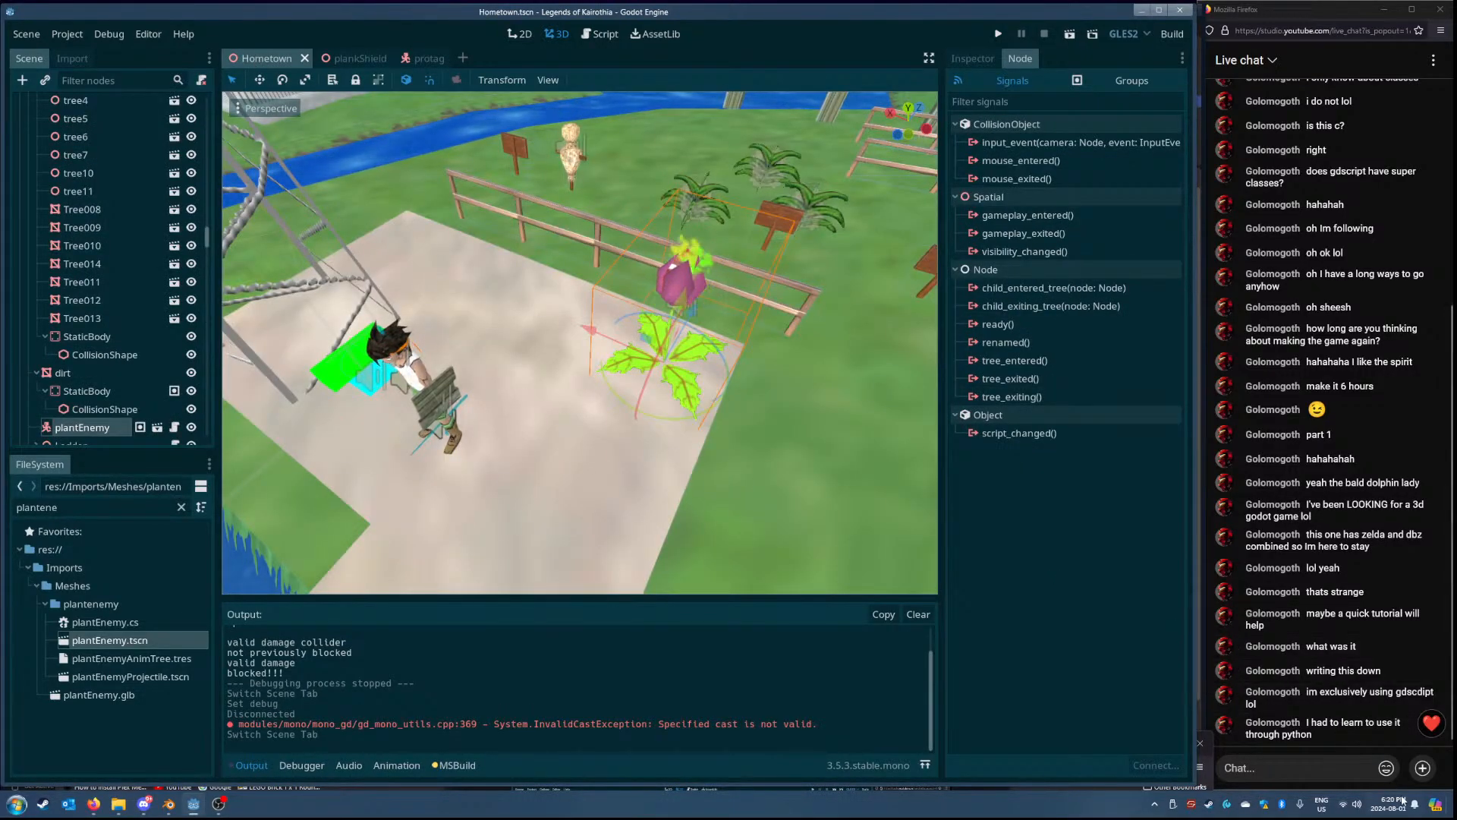
# - Switch to OBS and move its window over the Godot editor so that its streaming controls are within view
pyautogui.moveTo(156, 810)
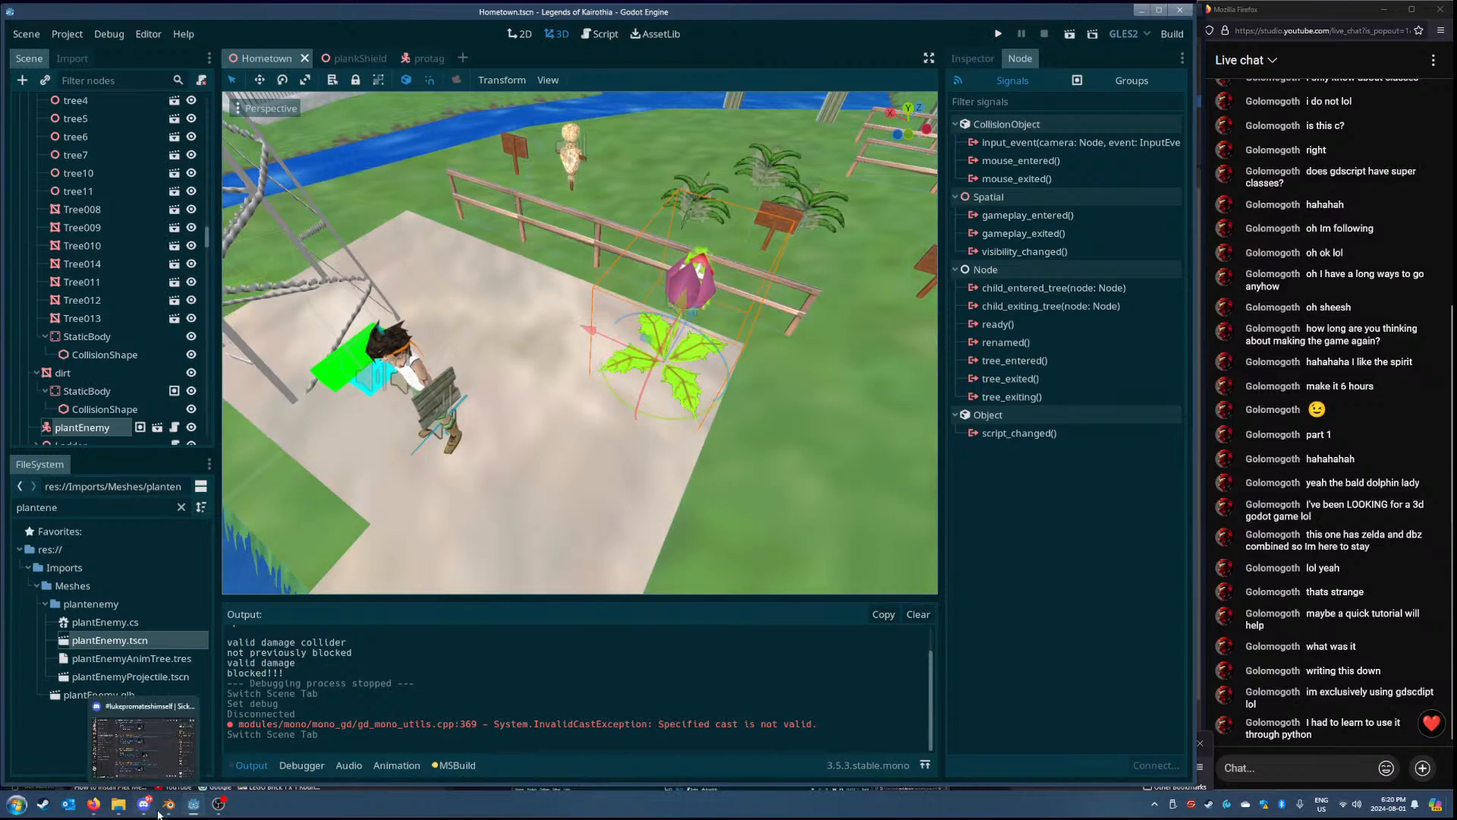
pyautogui.moveTo(220, 809)
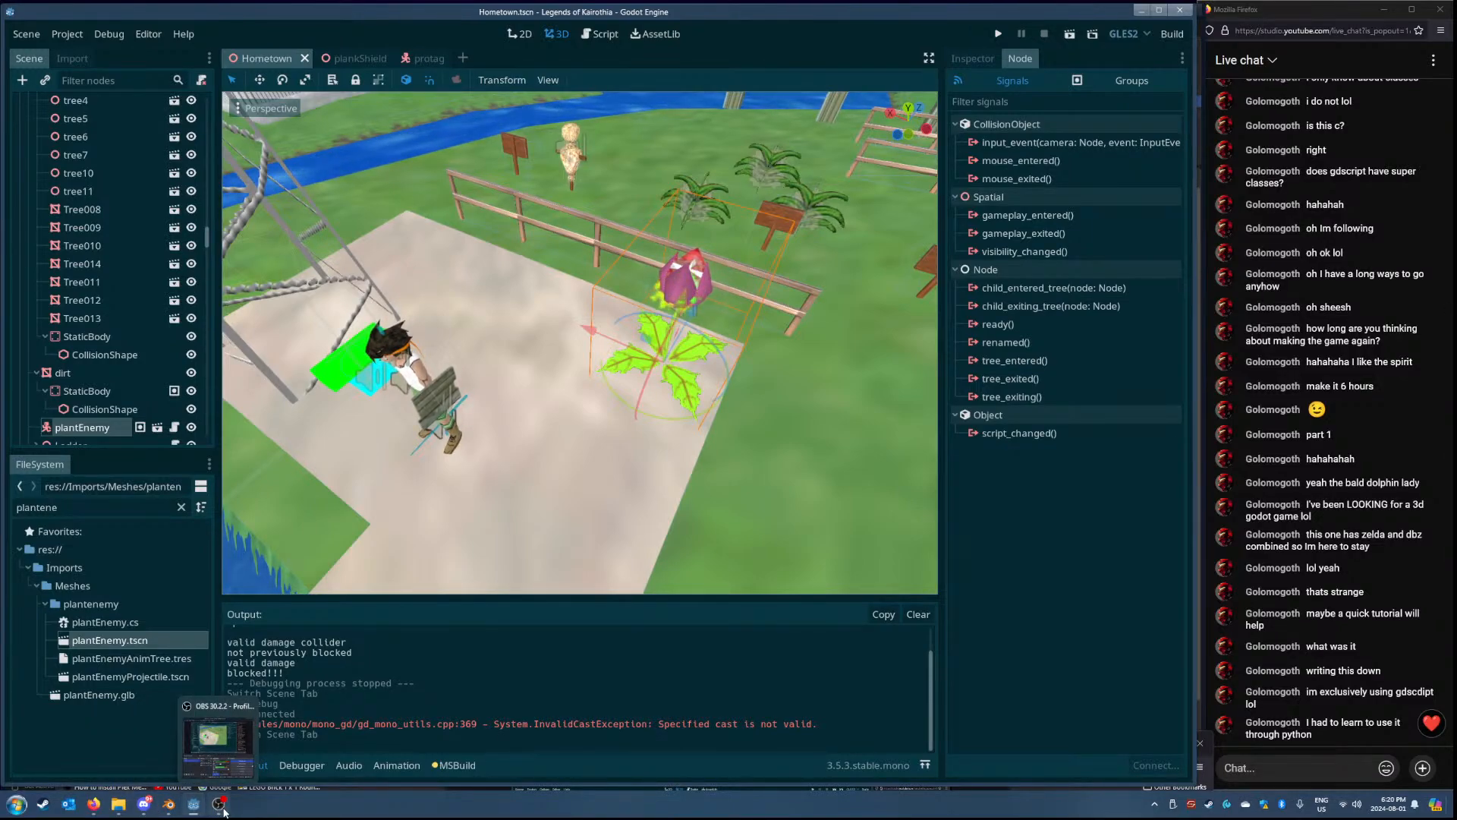
pyautogui.click(220, 806)
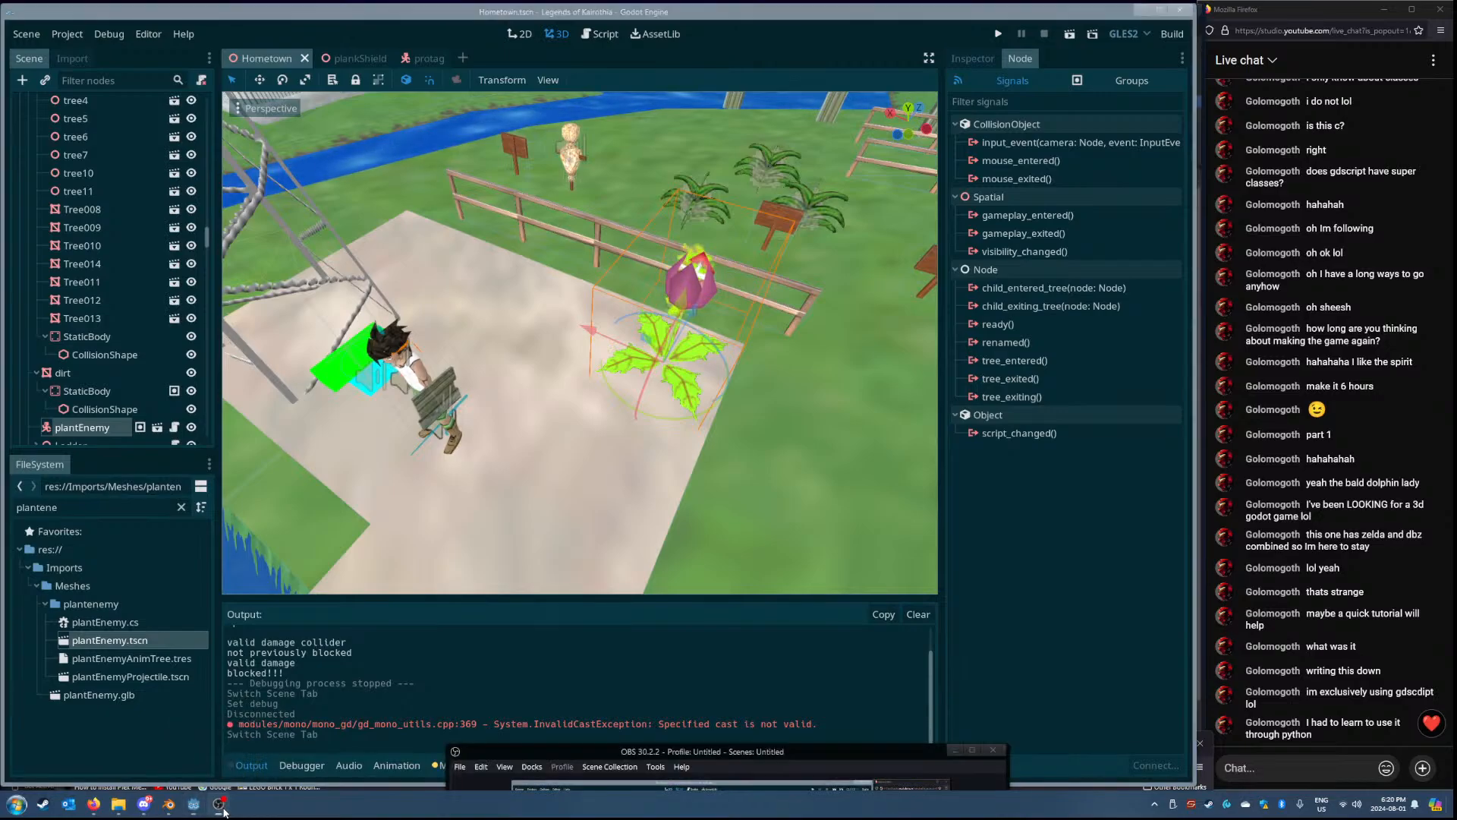
pyautogui.moveTo(657, 748); pyautogui.dragTo(323, 475)
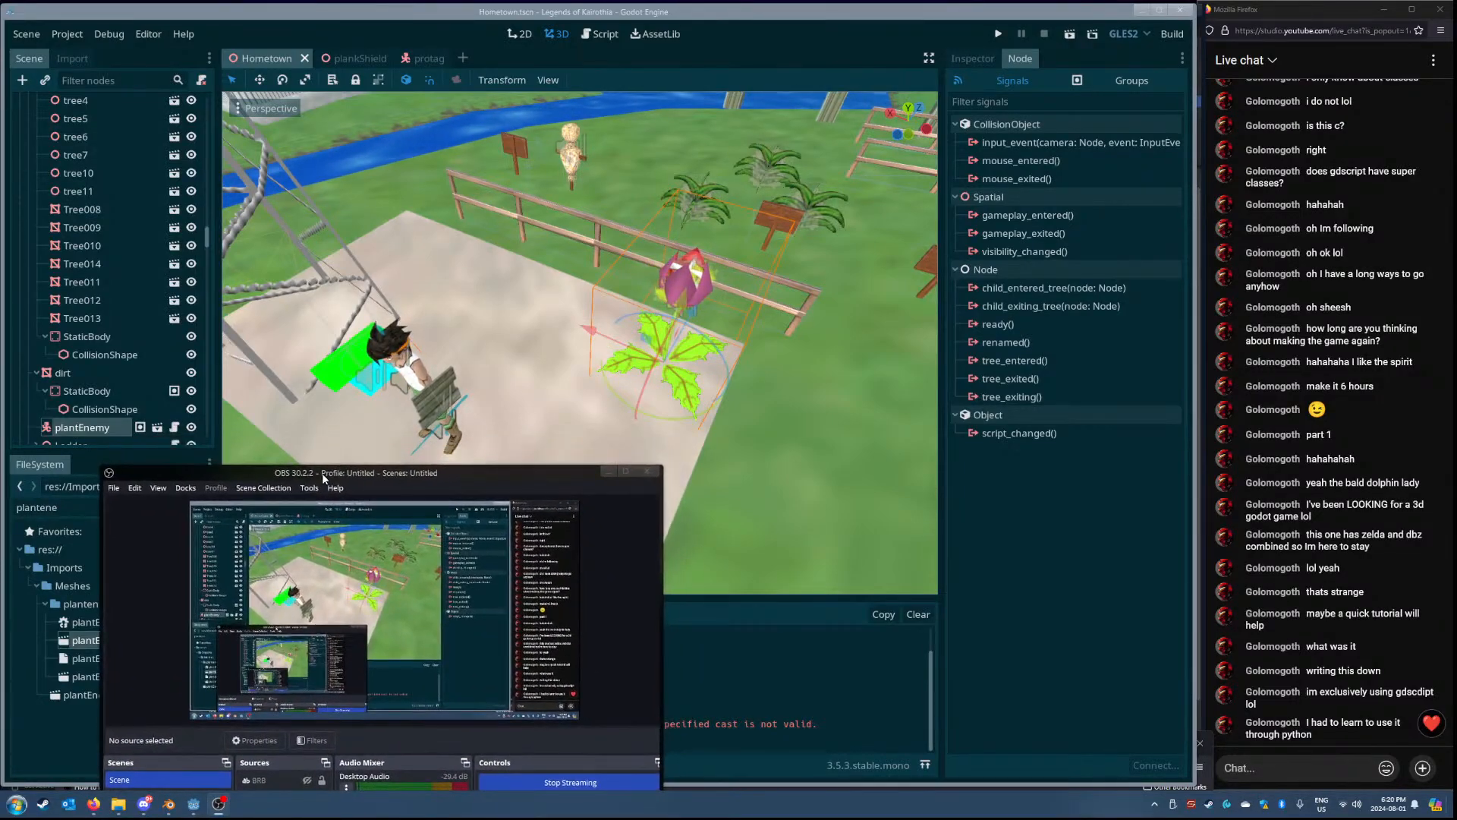